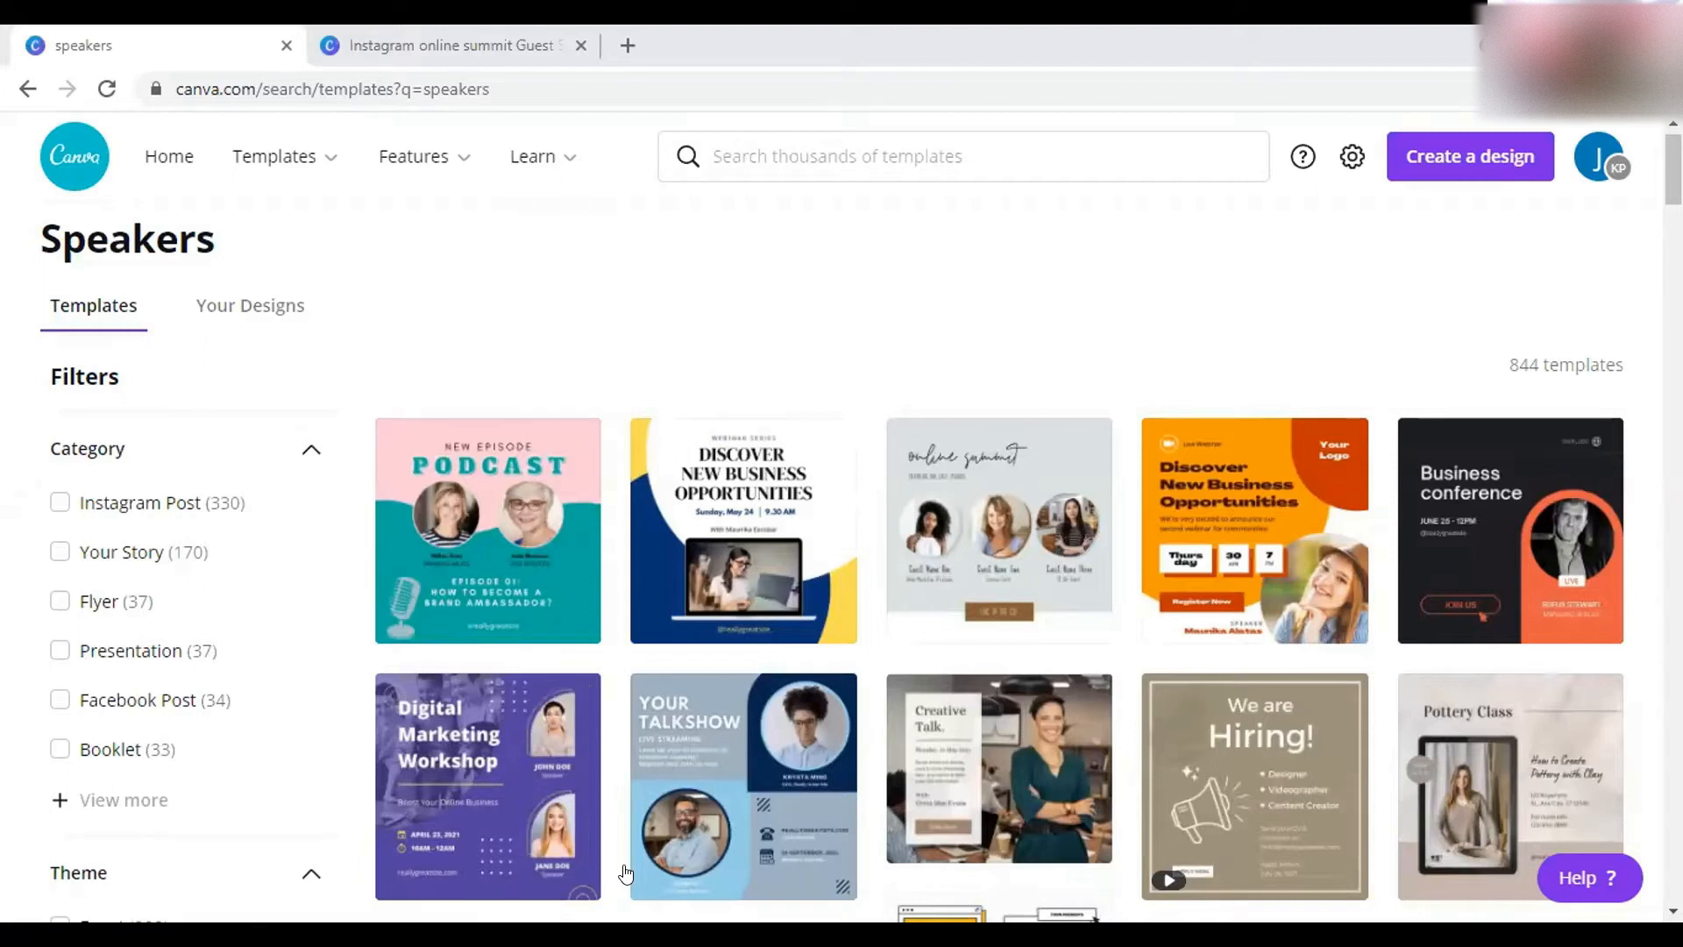
- Scroll through the 'speakers' template search results
{"action": "scroll", "coordinate": [683, 405], "scroll_direction": "down", "scroll_amount": 1}
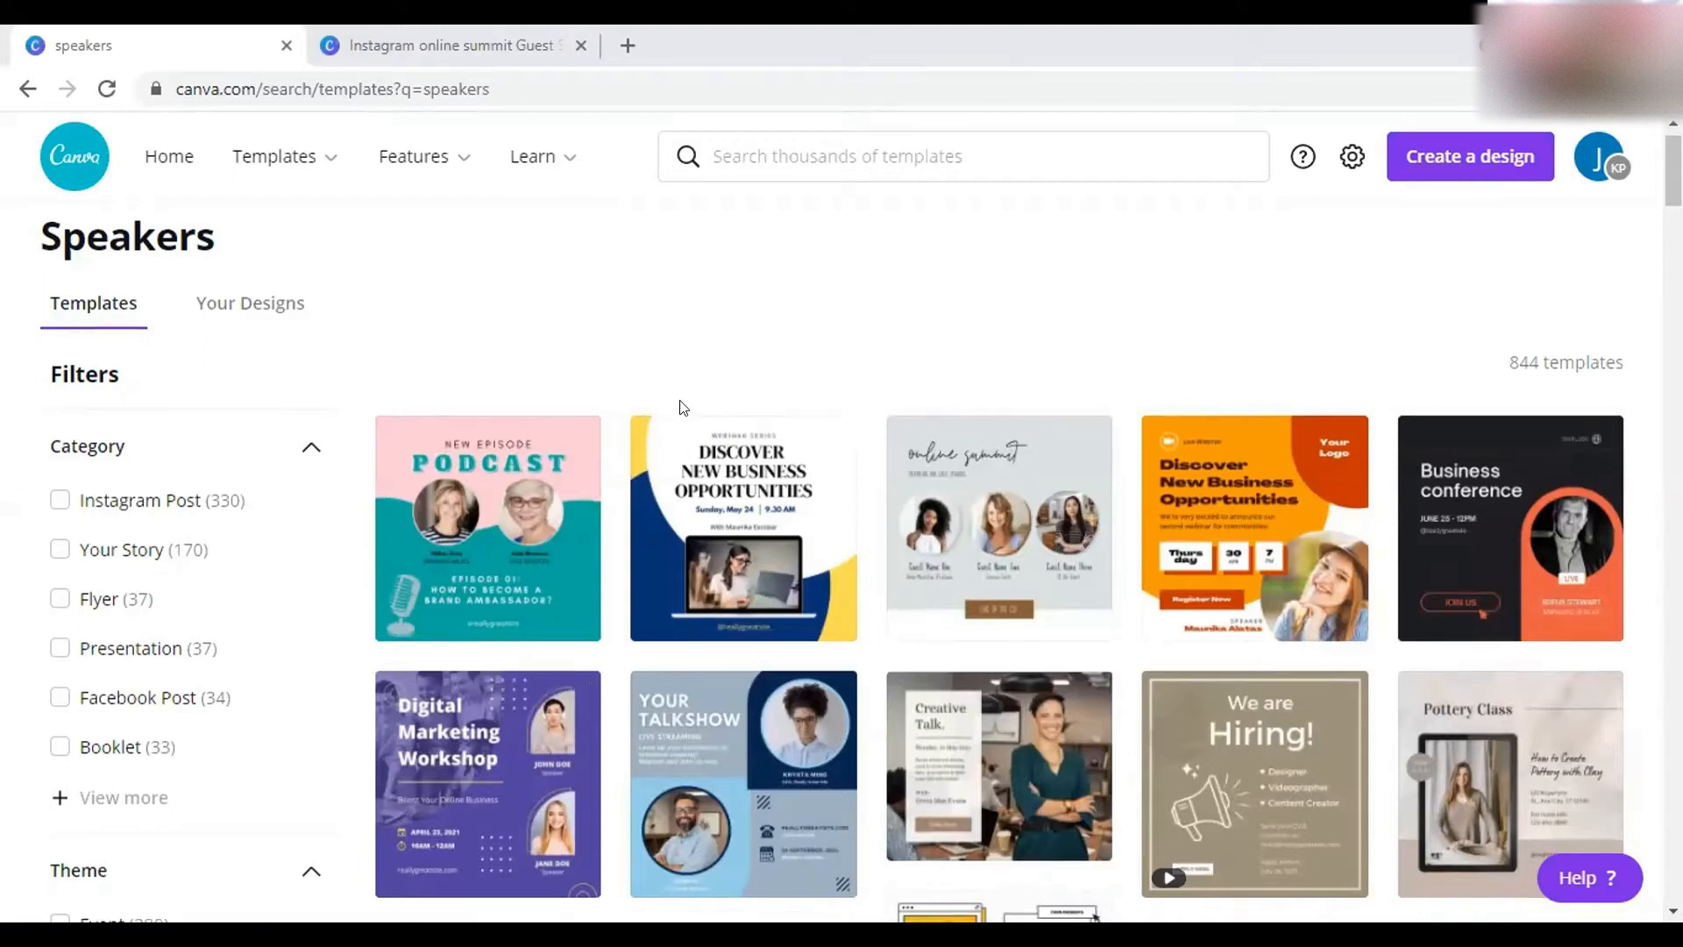
{"action": "scroll", "coordinate": [684, 406], "scroll_direction": "down", "scroll_amount": 2}
{"action": "scroll", "coordinate": [680, 405], "scroll_direction": "up", "scroll_amount": 2}
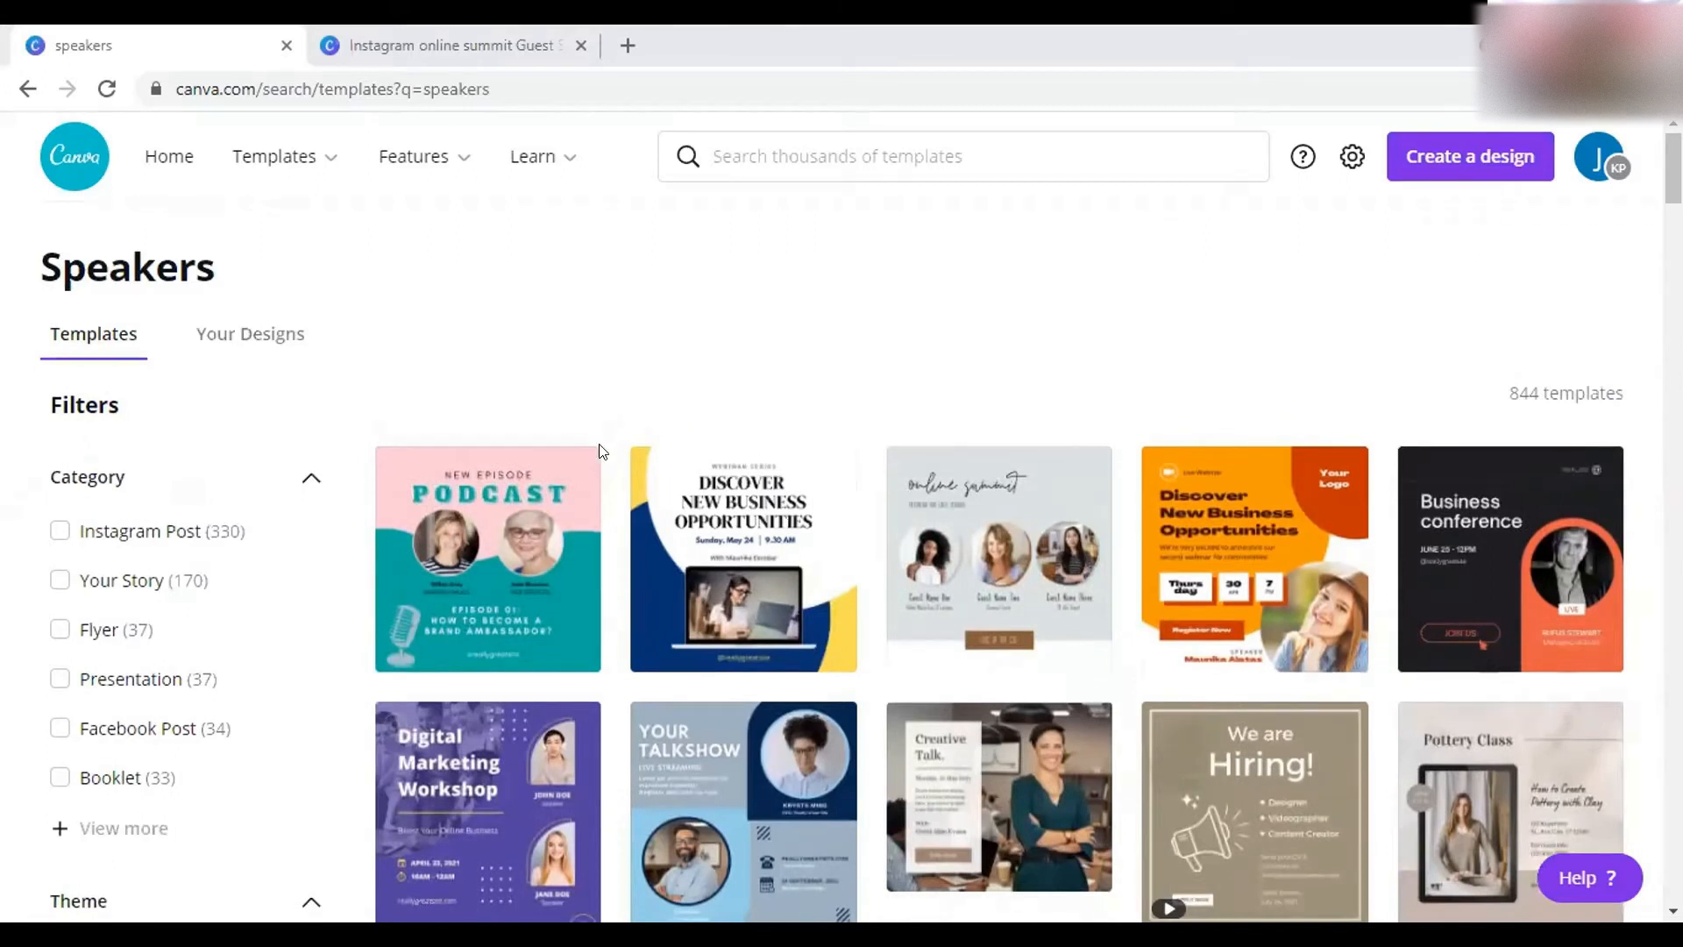
{"action": "scroll", "coordinate": [600, 451], "scroll_direction": "down", "scroll_amount": 1}
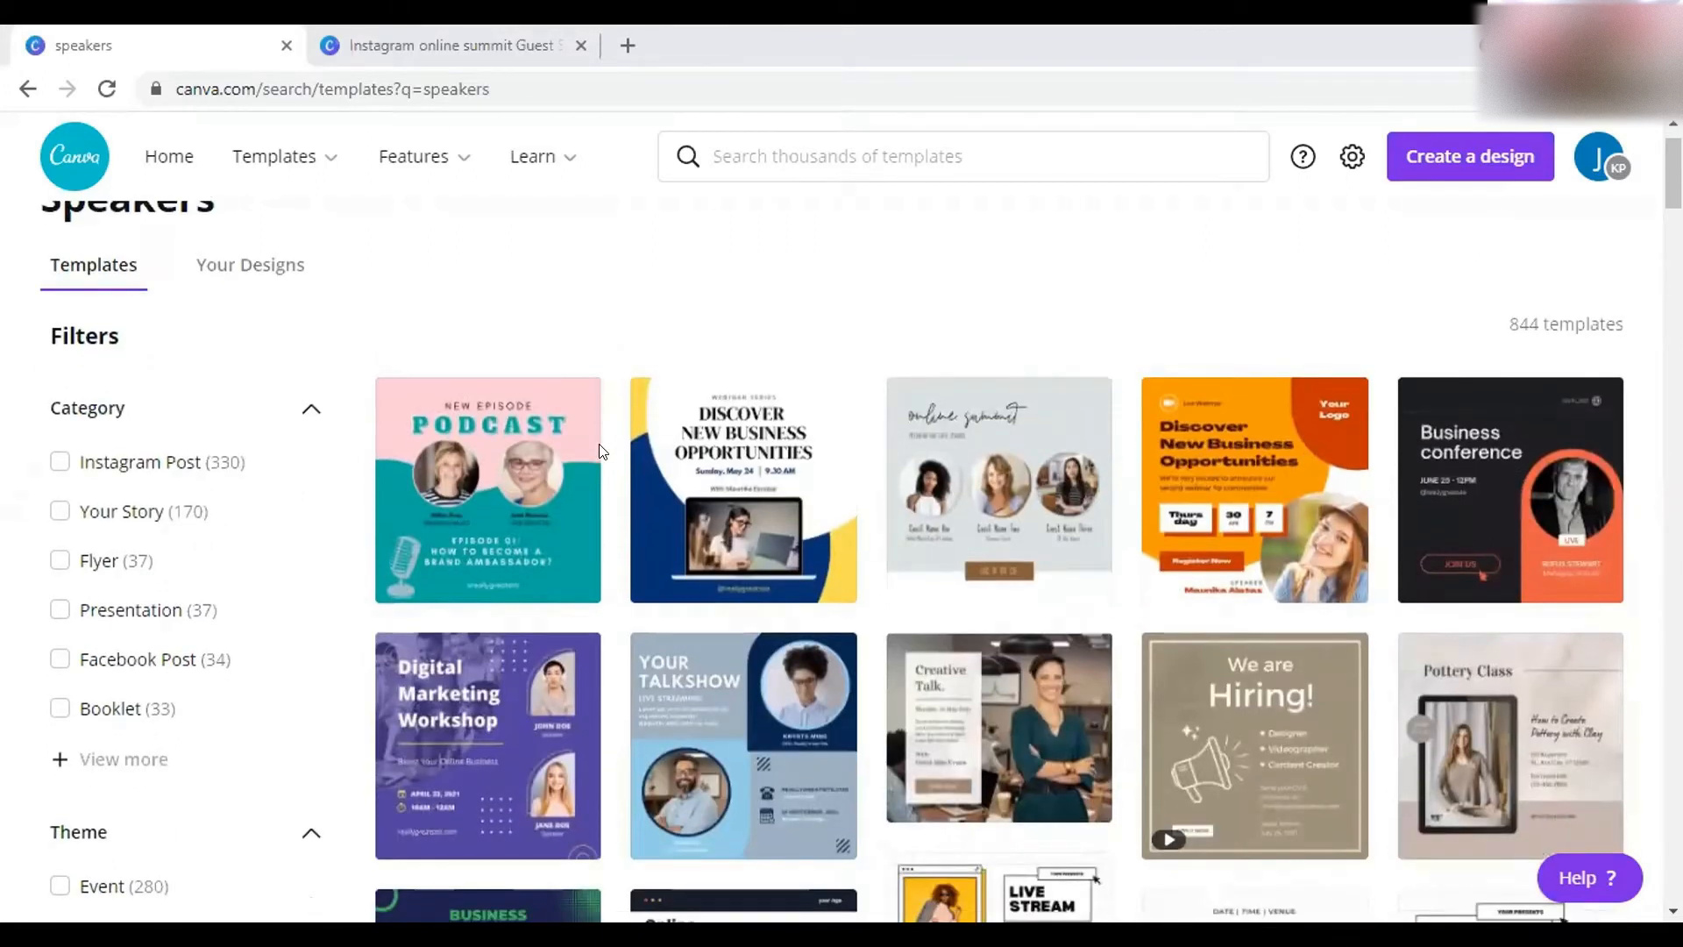
{"action": "scroll", "coordinate": [599, 450], "scroll_direction": "down", "scroll_amount": 4}
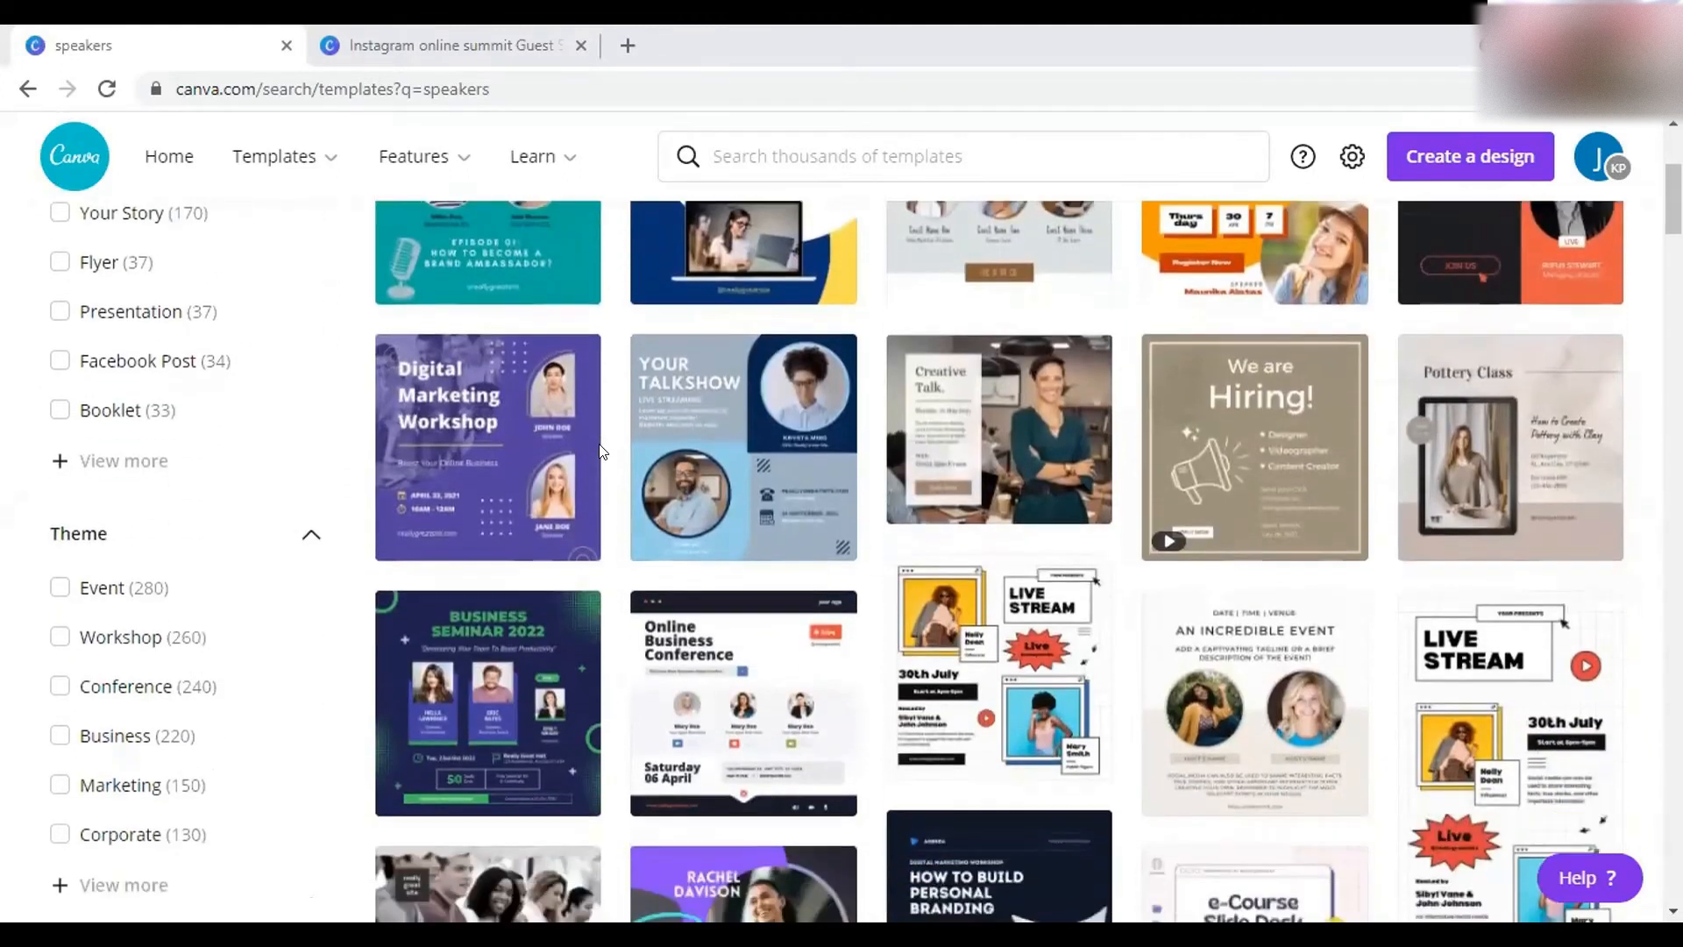
{"action": "scroll", "coordinate": [600, 451], "scroll_direction": "down", "scroll_amount": 1}
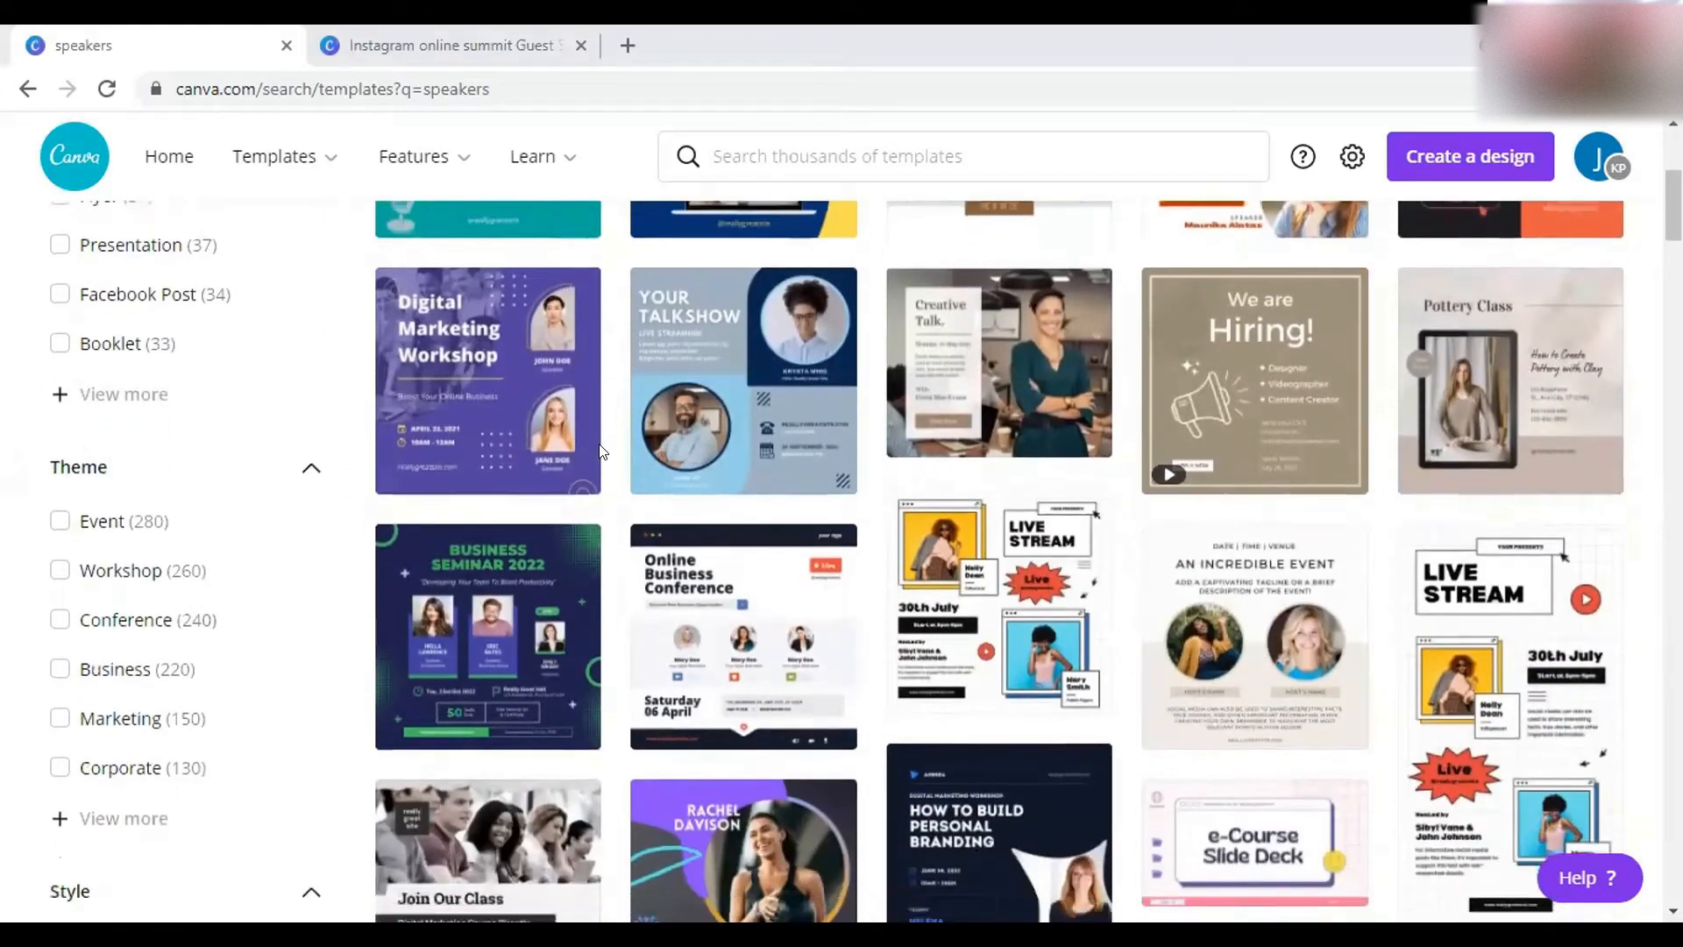
{"action": "scroll", "coordinate": [600, 450], "scroll_direction": "down", "scroll_amount": 2}
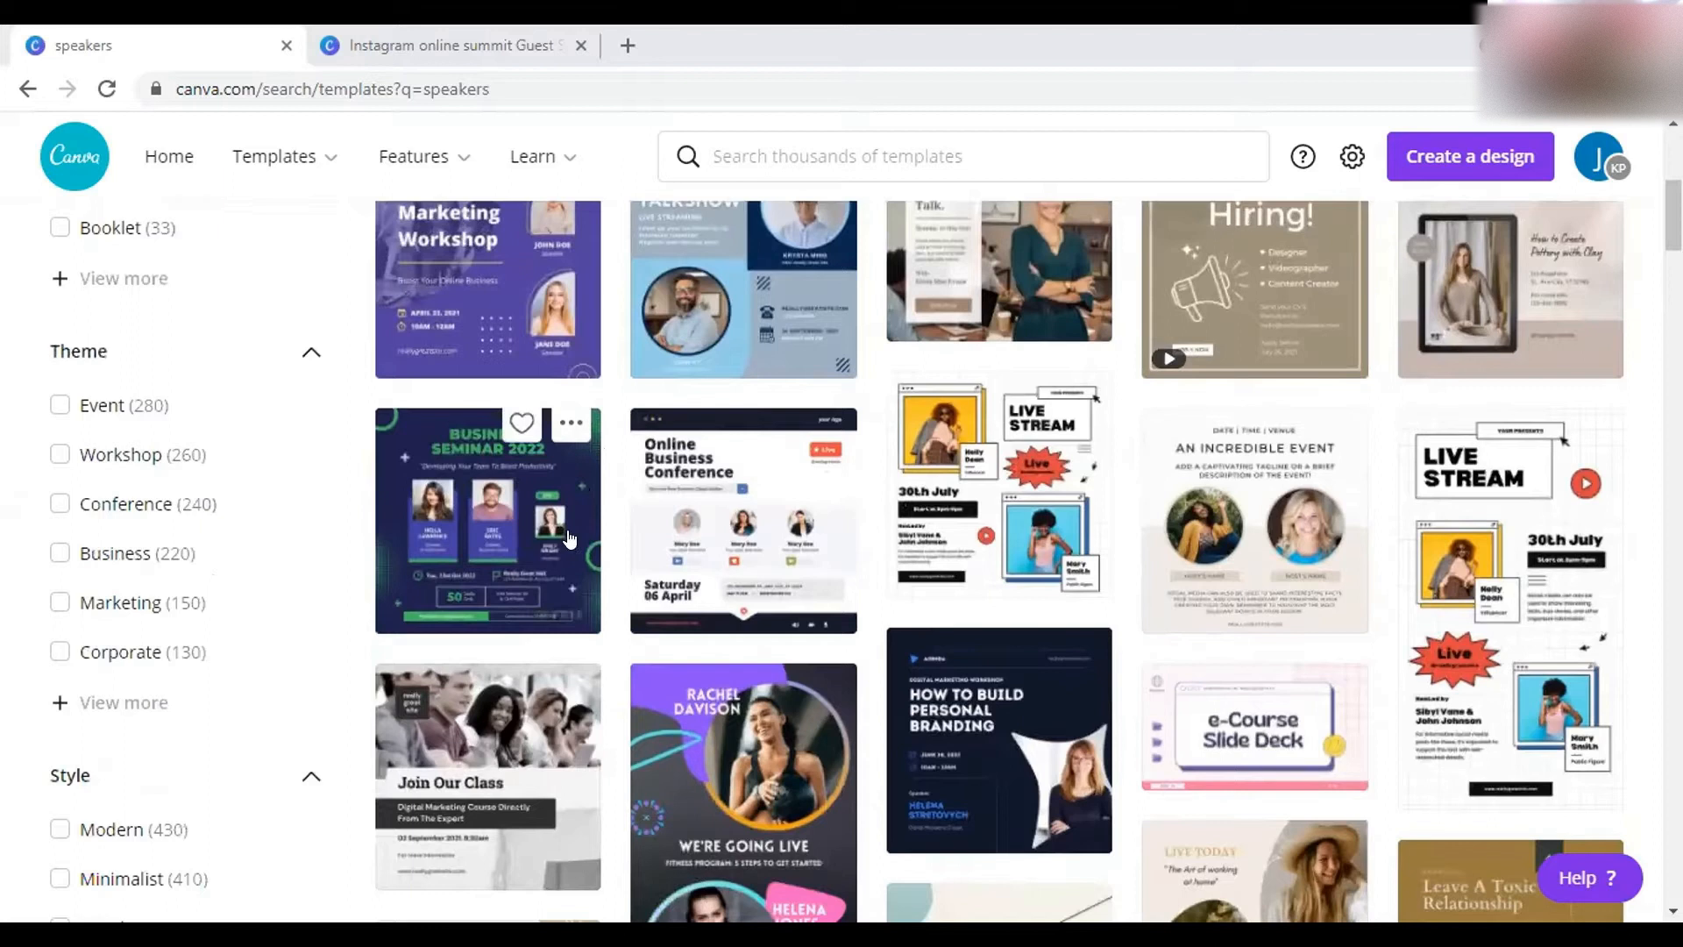
{"action": "scroll", "coordinate": [453, 328], "scroll_direction": "up", "scroll_amount": 2}
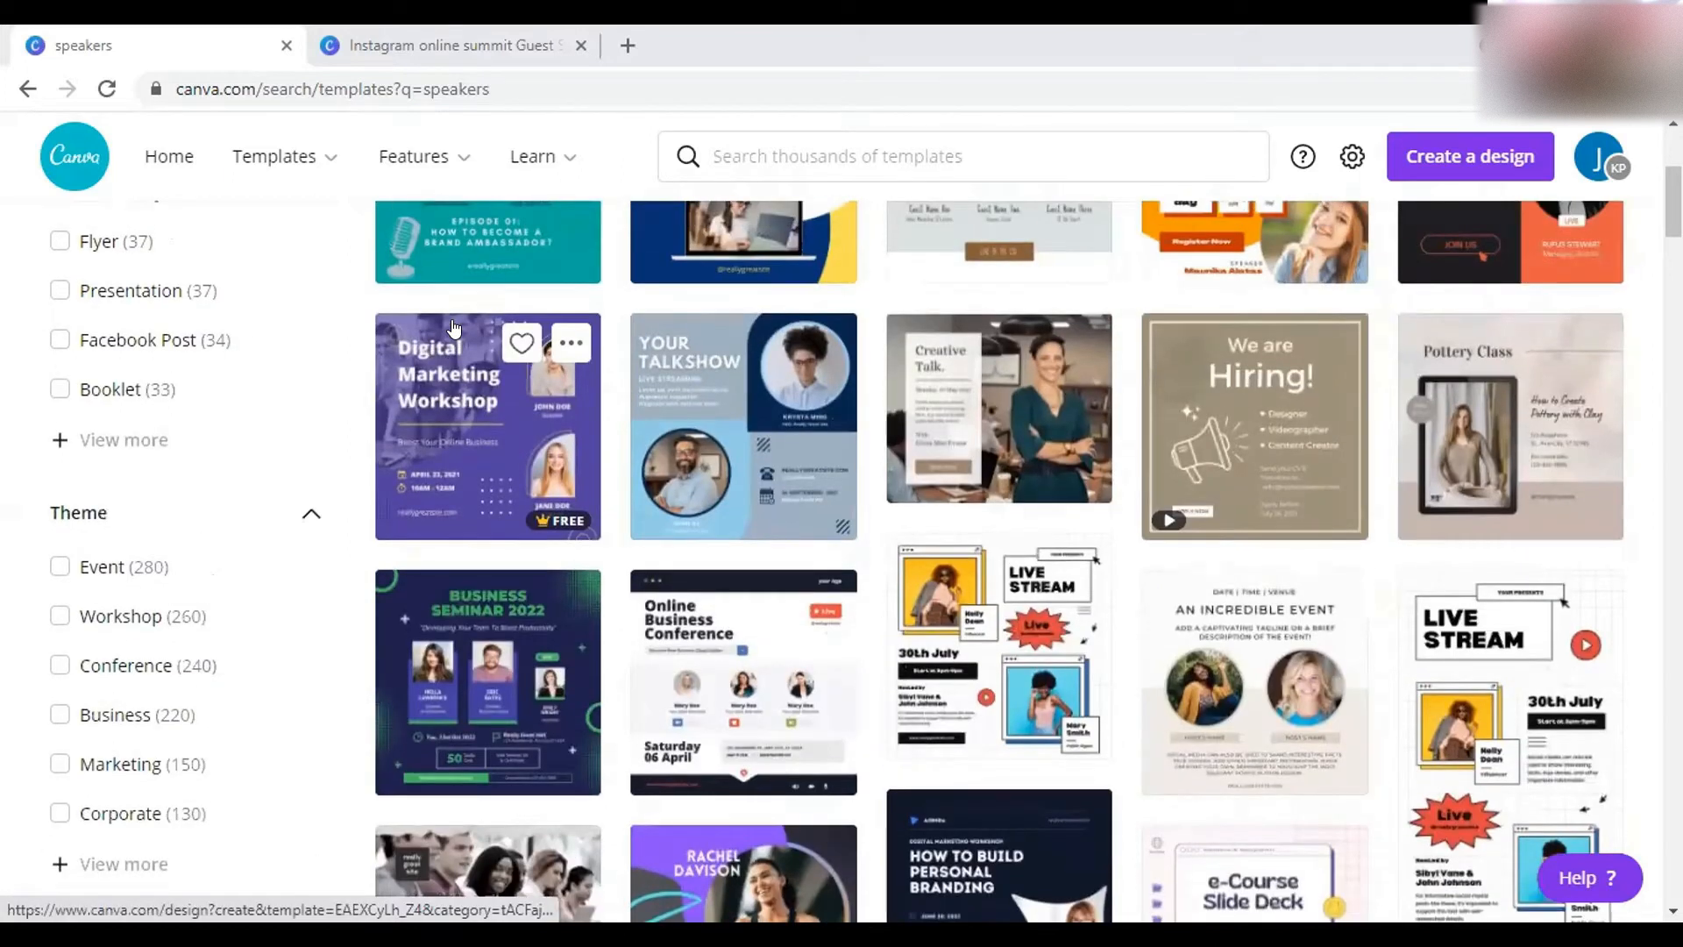
{"action": "scroll", "coordinate": [453, 327], "scroll_direction": "up", "scroll_amount": 4}
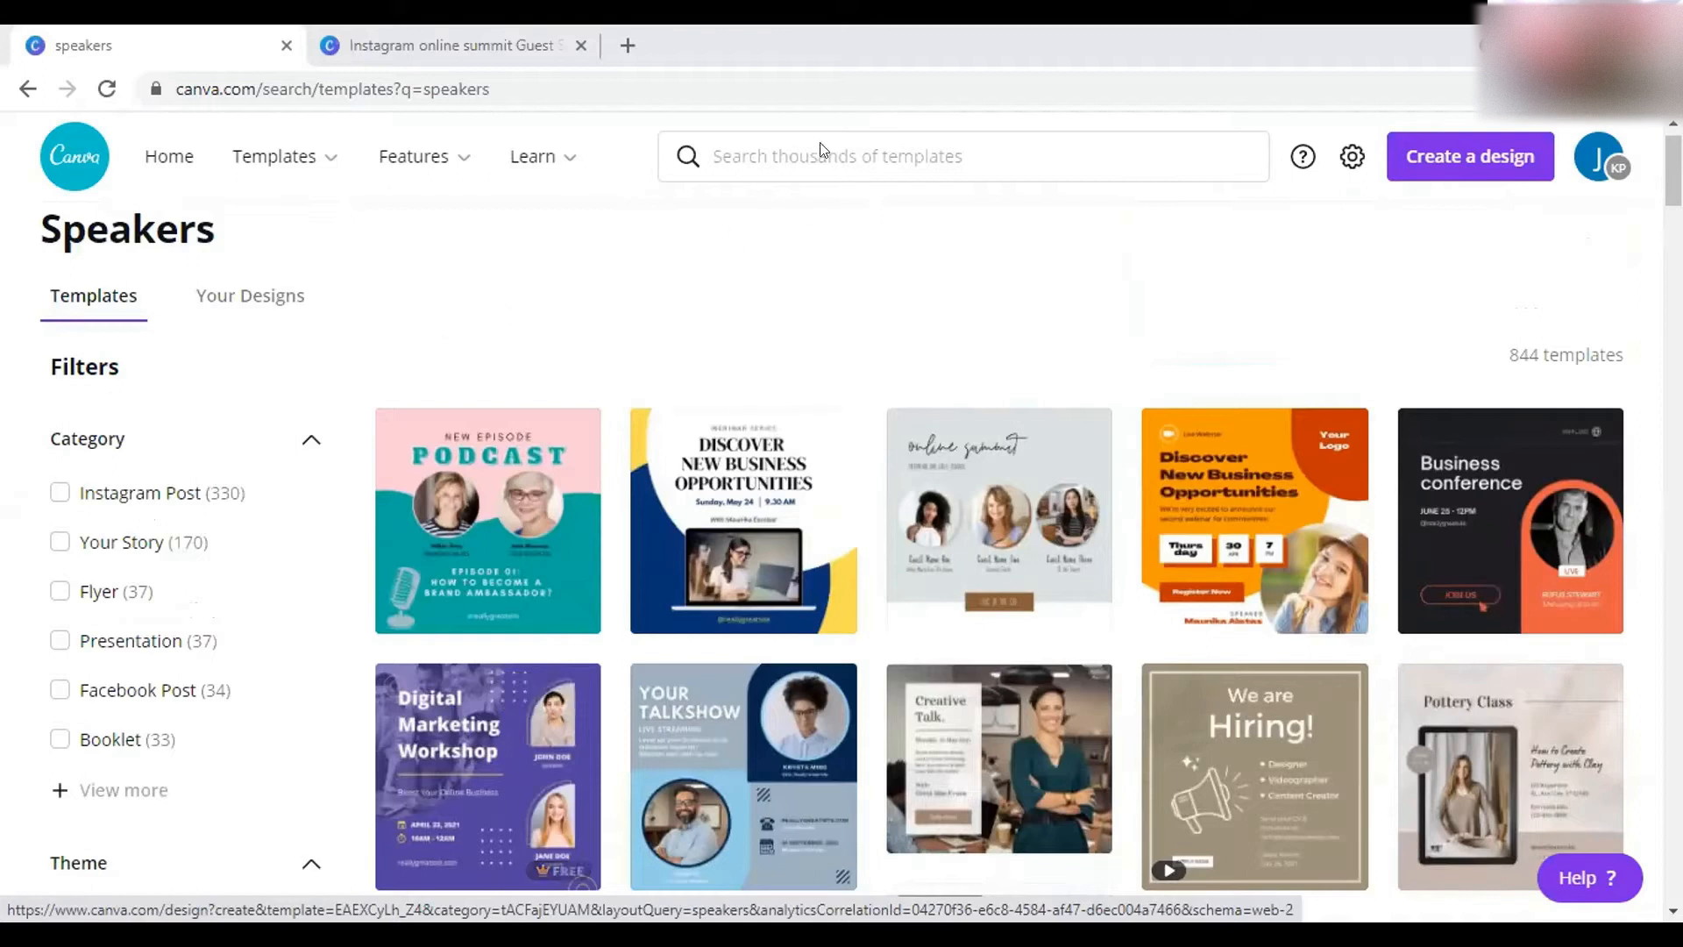
- Check the search suggestions, then switch to the 'Instagram online summit Guest Speakers' design
{"action": "left_click", "coordinate": [802, 158]}
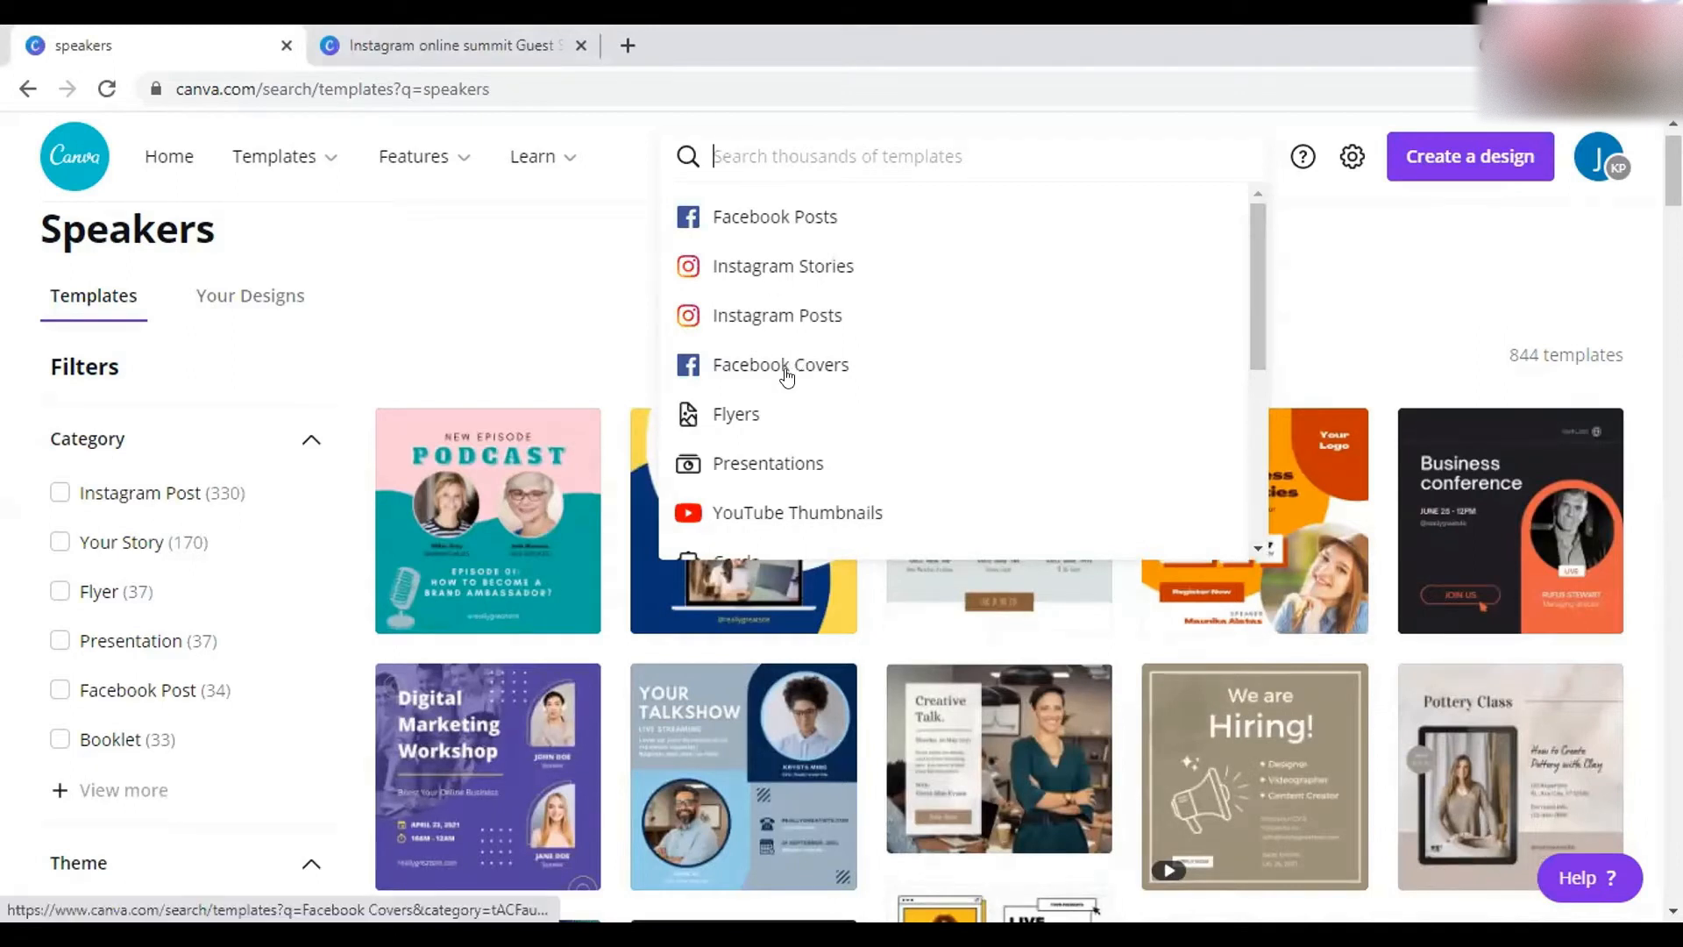
{"action": "scroll", "coordinate": [784, 417], "scroll_direction": "down", "scroll_amount": 1}
{"action": "scroll", "coordinate": [785, 418], "scroll_direction": "down", "scroll_amount": 4}
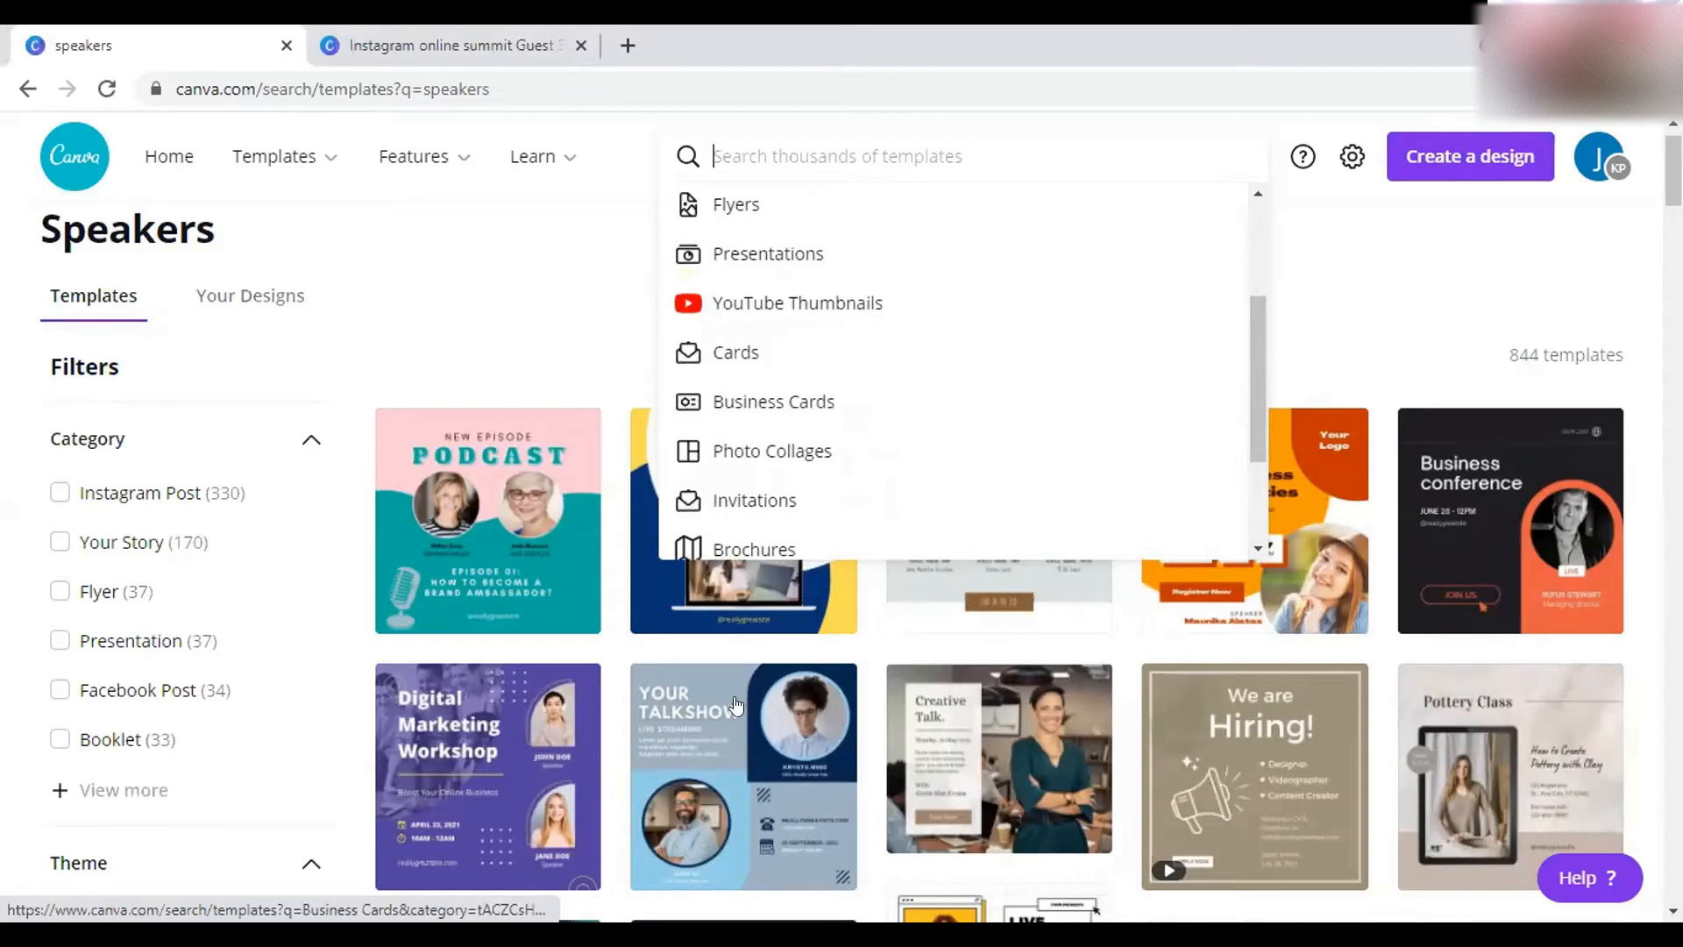
{"action": "left_click", "coordinate": [534, 259]}
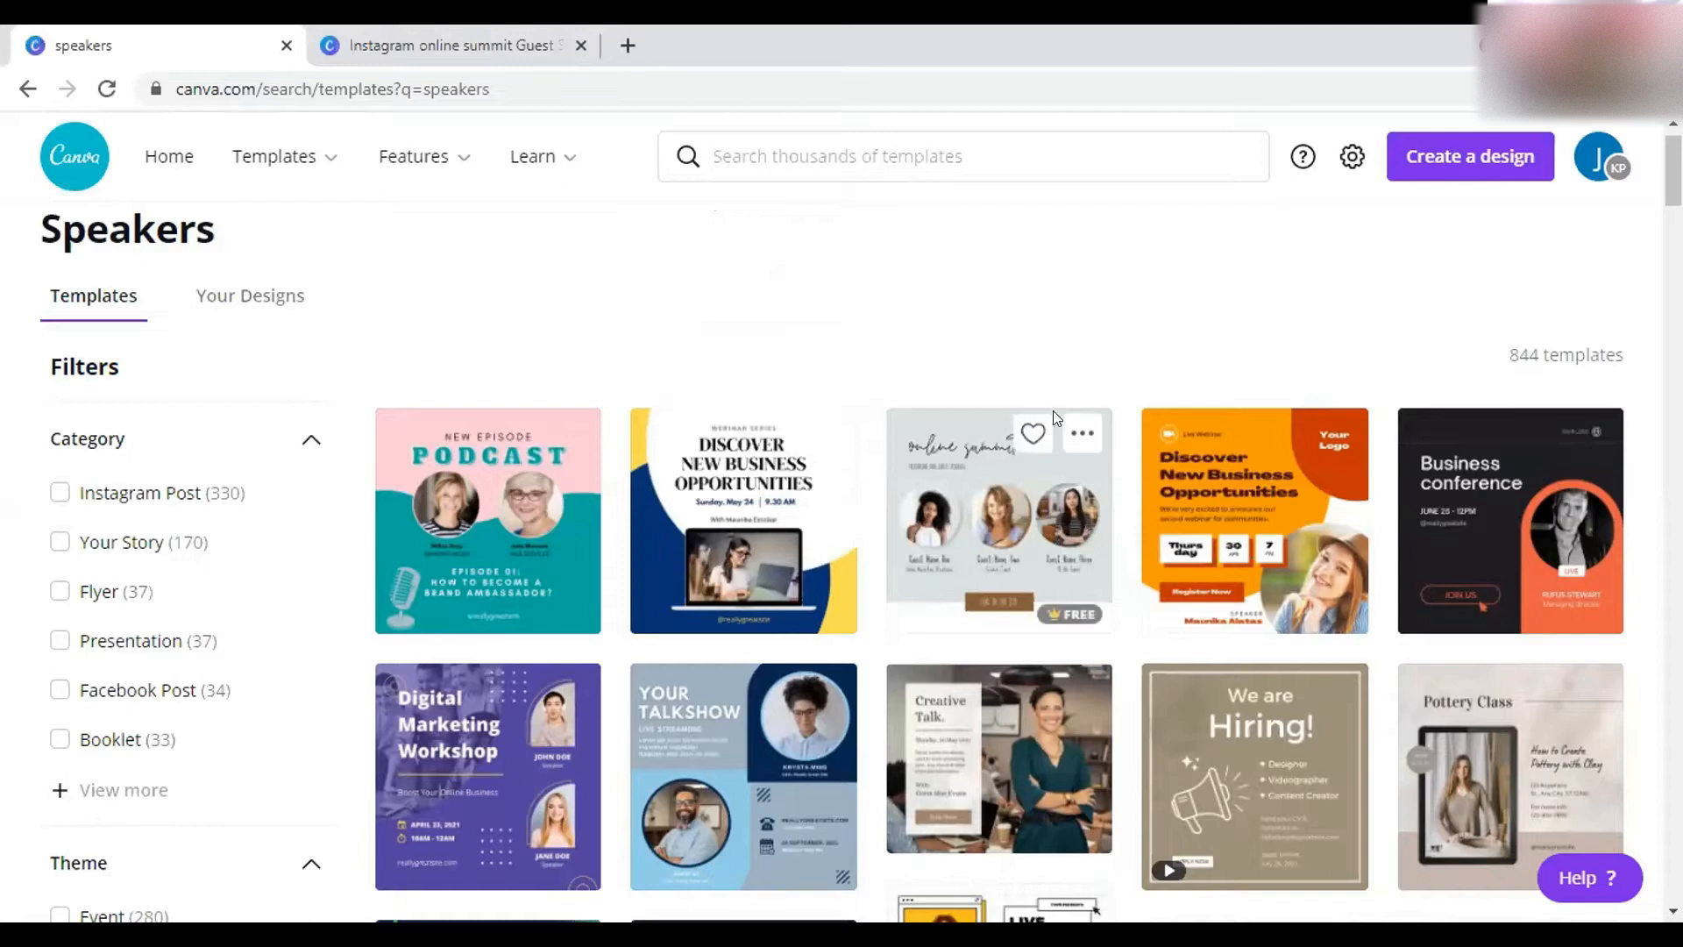
{"action": "left_click", "coordinate": [456, 33]}
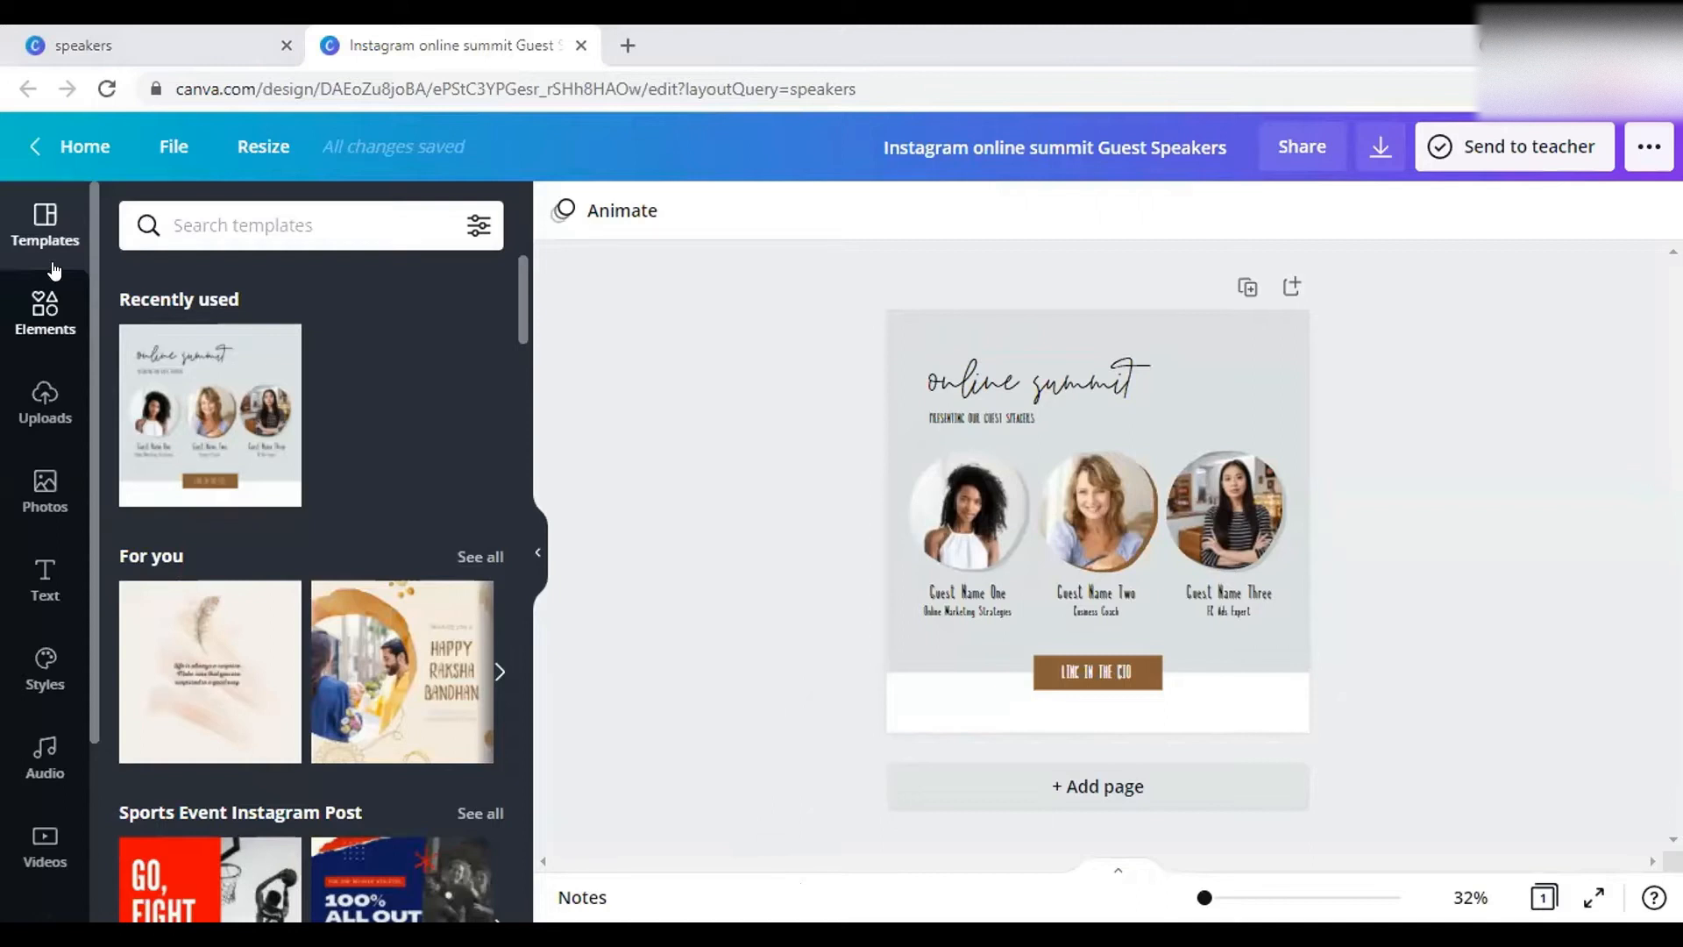
{"action": "scroll", "coordinate": [30, 835], "scroll_direction": "down", "scroll_amount": 3}
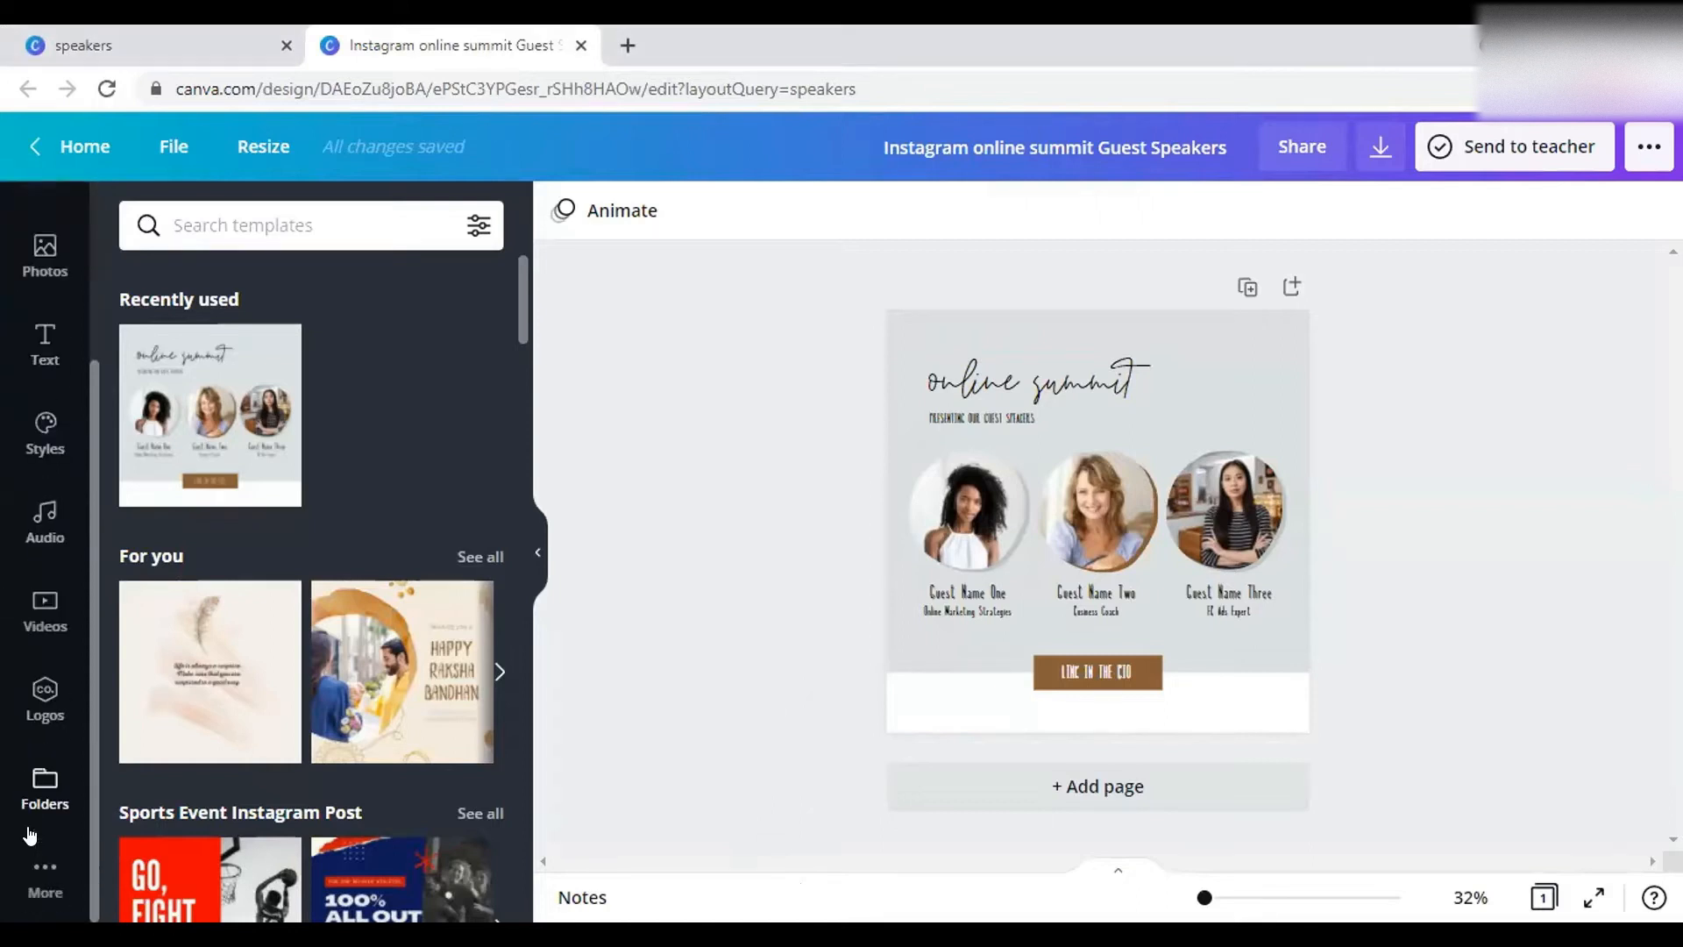
{"action": "scroll", "coordinate": [30, 834], "scroll_direction": "up", "scroll_amount": 3}
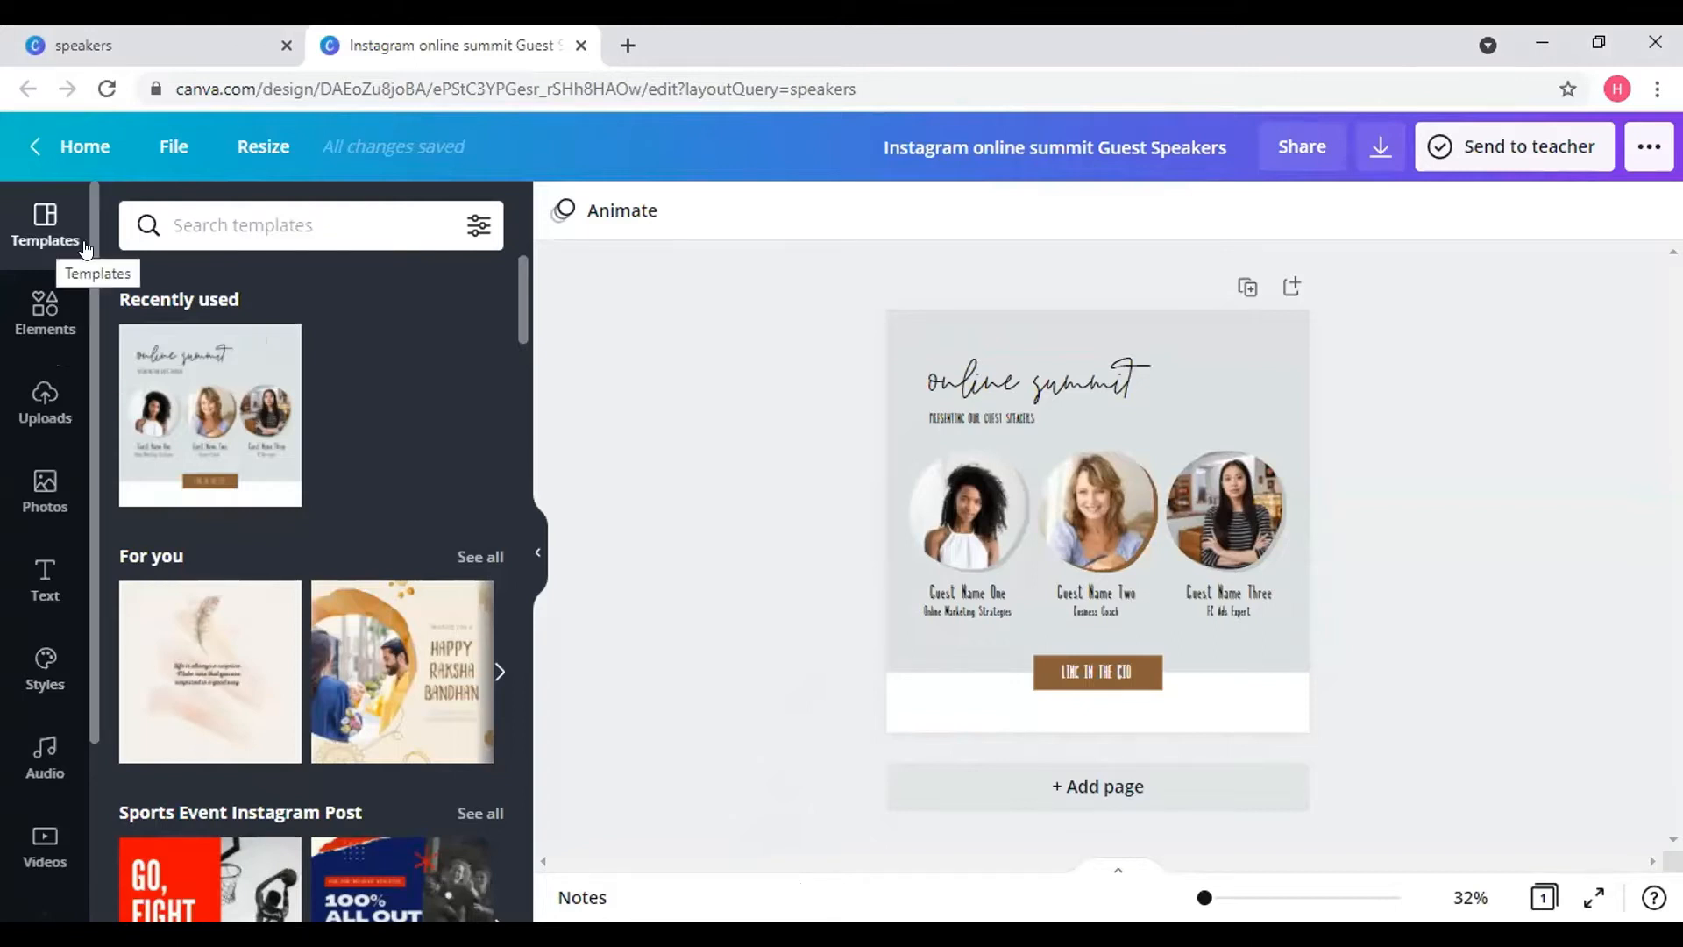
{"action": "scroll", "coordinate": [324, 382], "scroll_direction": "down", "scroll_amount": 7}
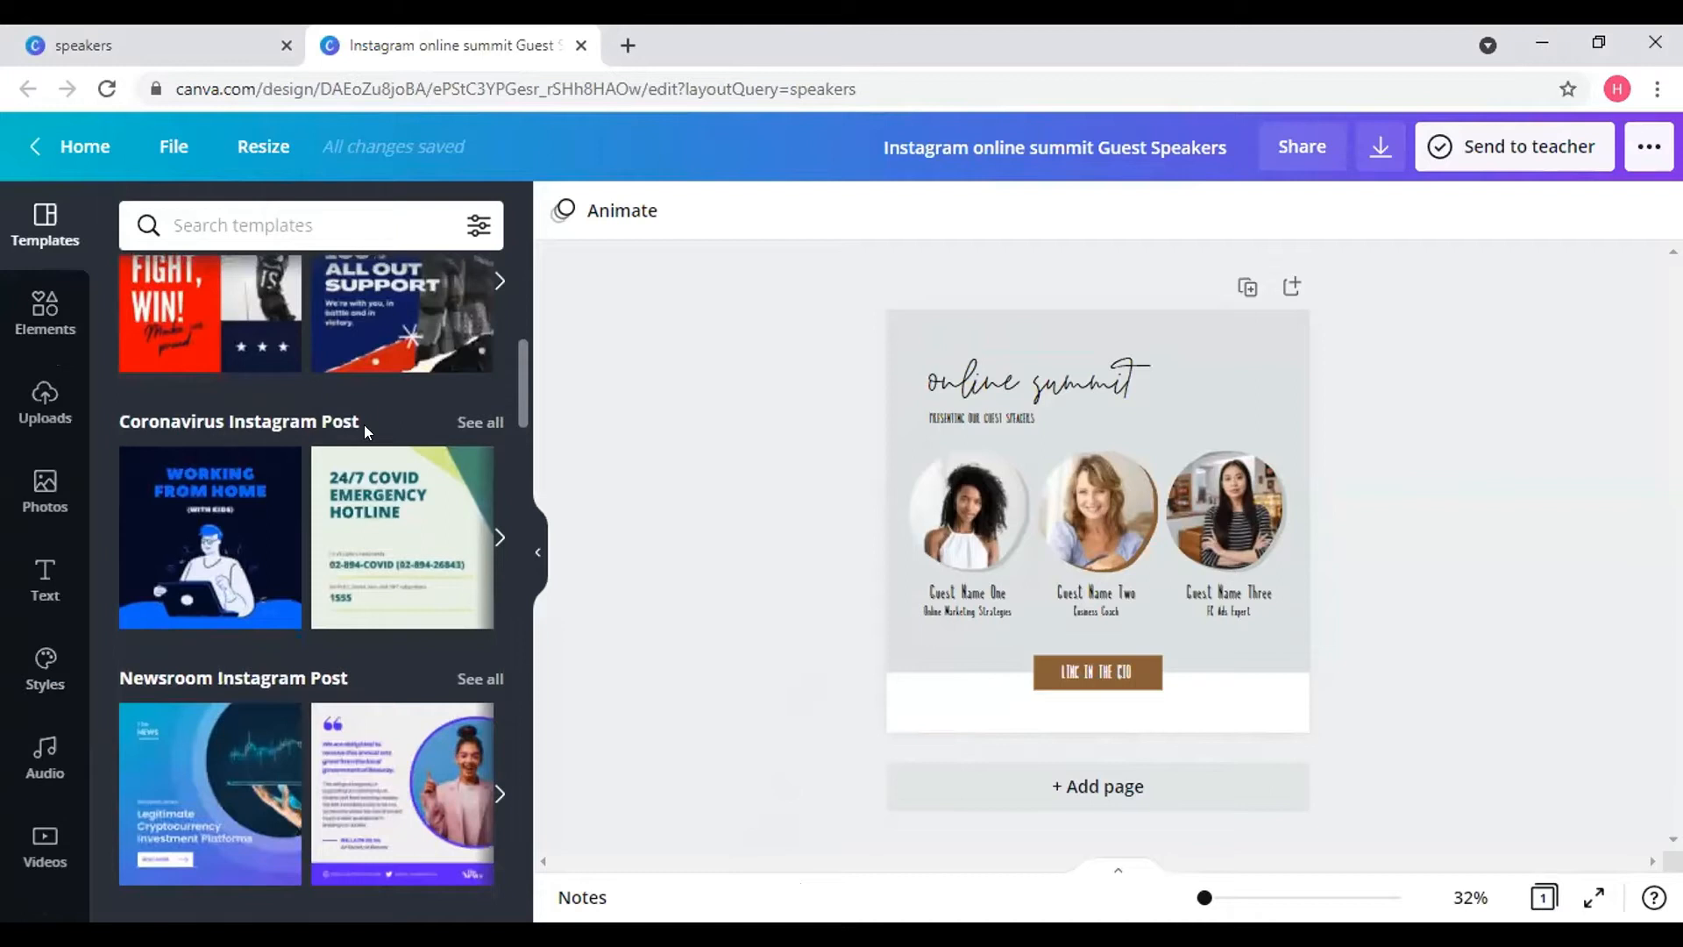
{"action": "scroll", "coordinate": [364, 424], "scroll_direction": "down", "scroll_amount": 2}
{"action": "scroll", "coordinate": [307, 563], "scroll_direction": "down", "scroll_amount": 2}
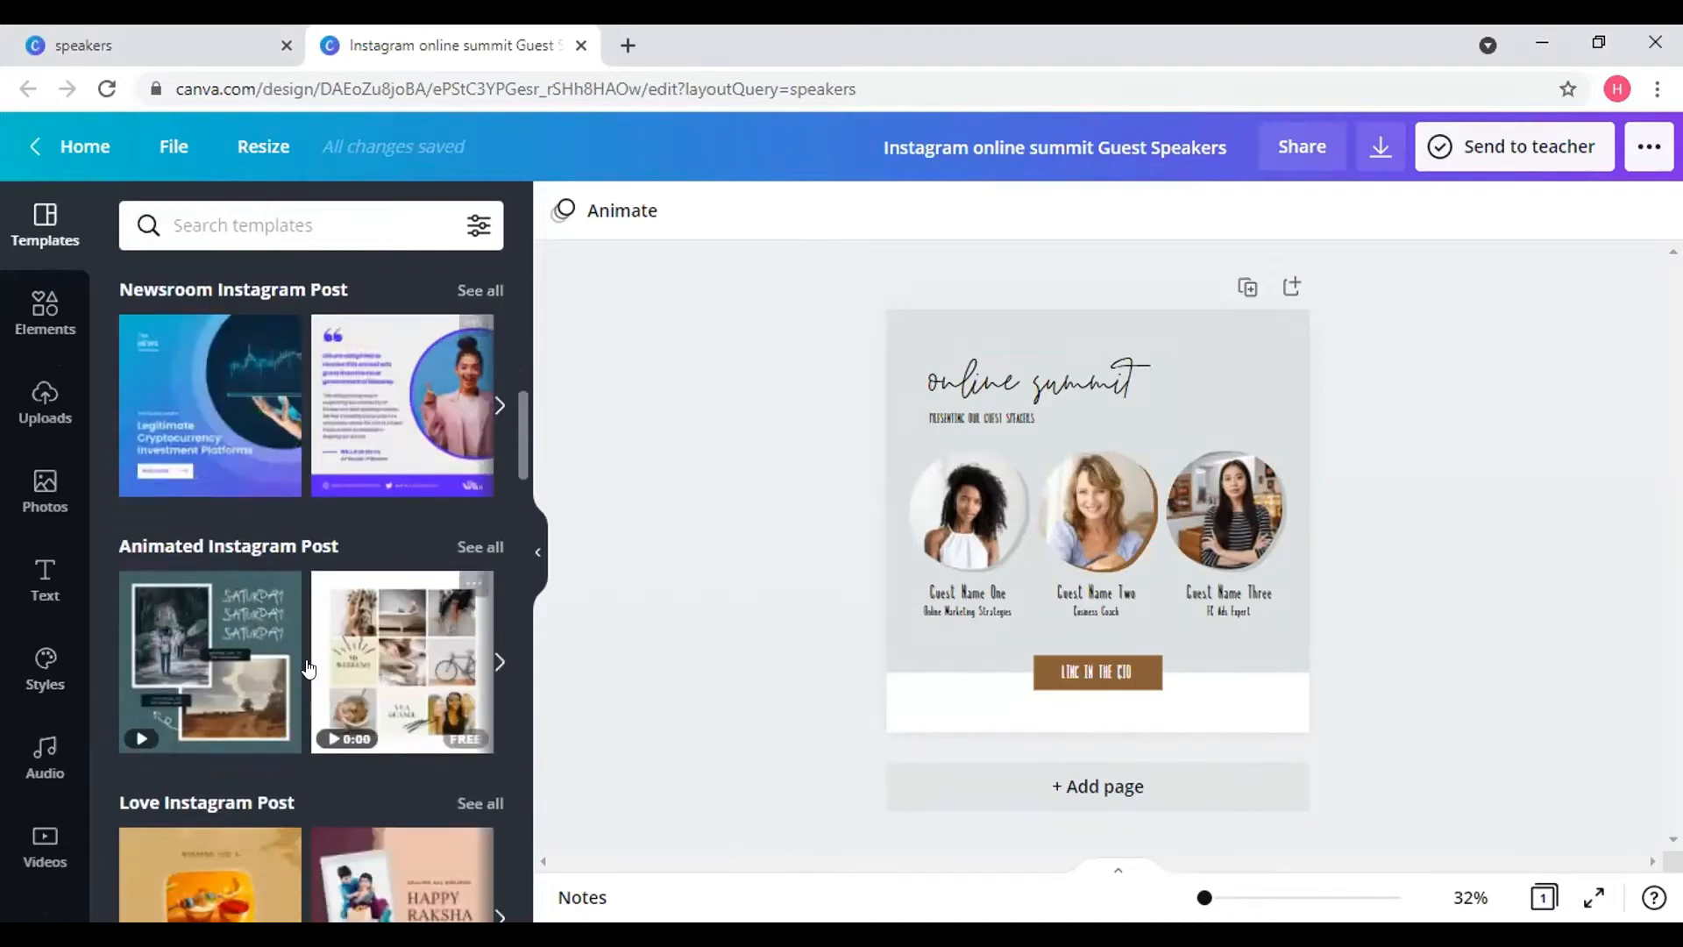
{"action": "scroll", "coordinate": [308, 666], "scroll_direction": "down", "scroll_amount": 3}
{"action": "scroll", "coordinate": [308, 649], "scroll_direction": "down", "scroll_amount": 4}
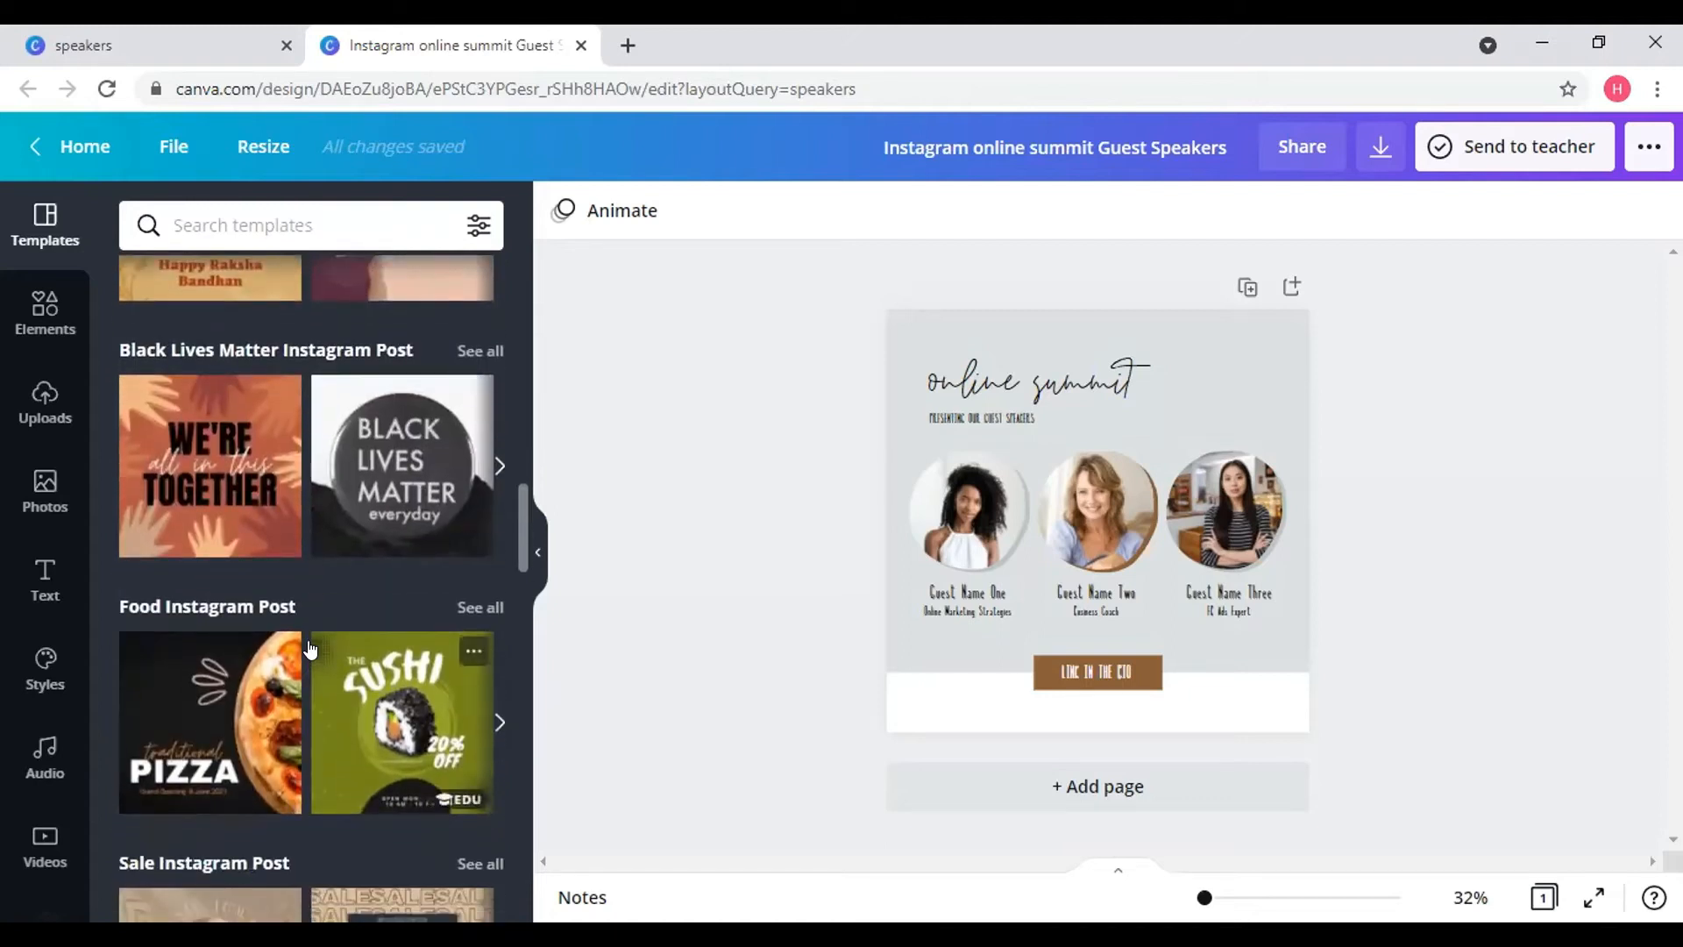
{"action": "scroll", "coordinate": [309, 648], "scroll_direction": "down", "scroll_amount": 5}
{"action": "scroll", "coordinate": [310, 649], "scroll_direction": "up", "scroll_amount": 15}
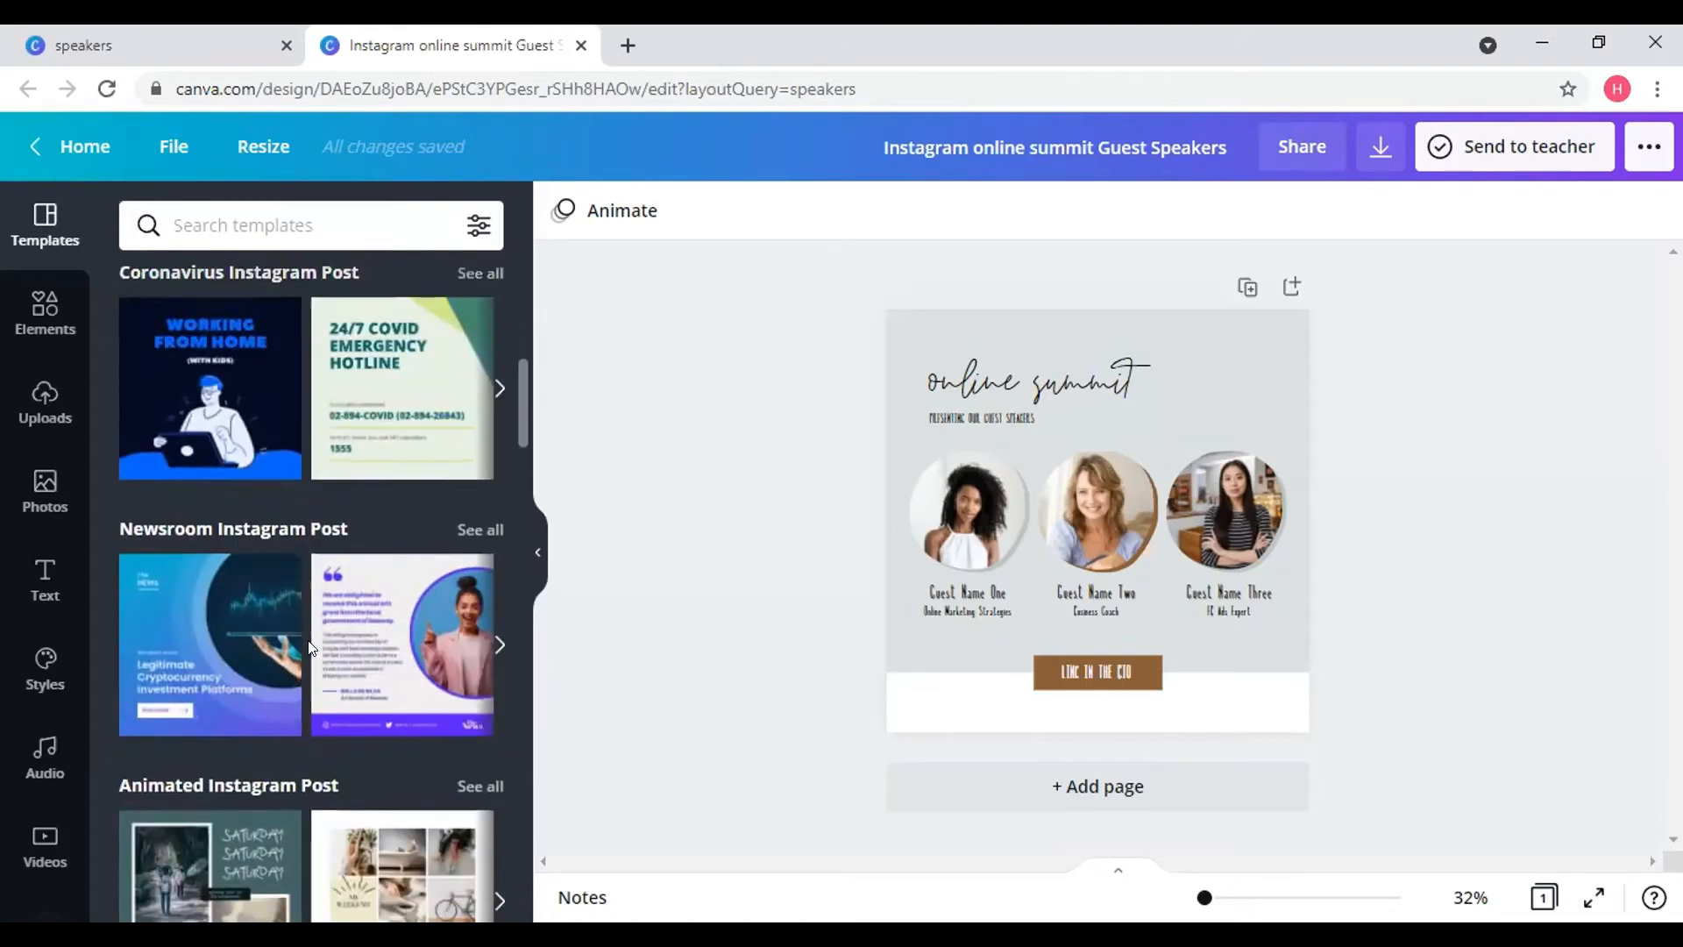
{"action": "scroll", "coordinate": [309, 647], "scroll_direction": "up", "scroll_amount": 8}
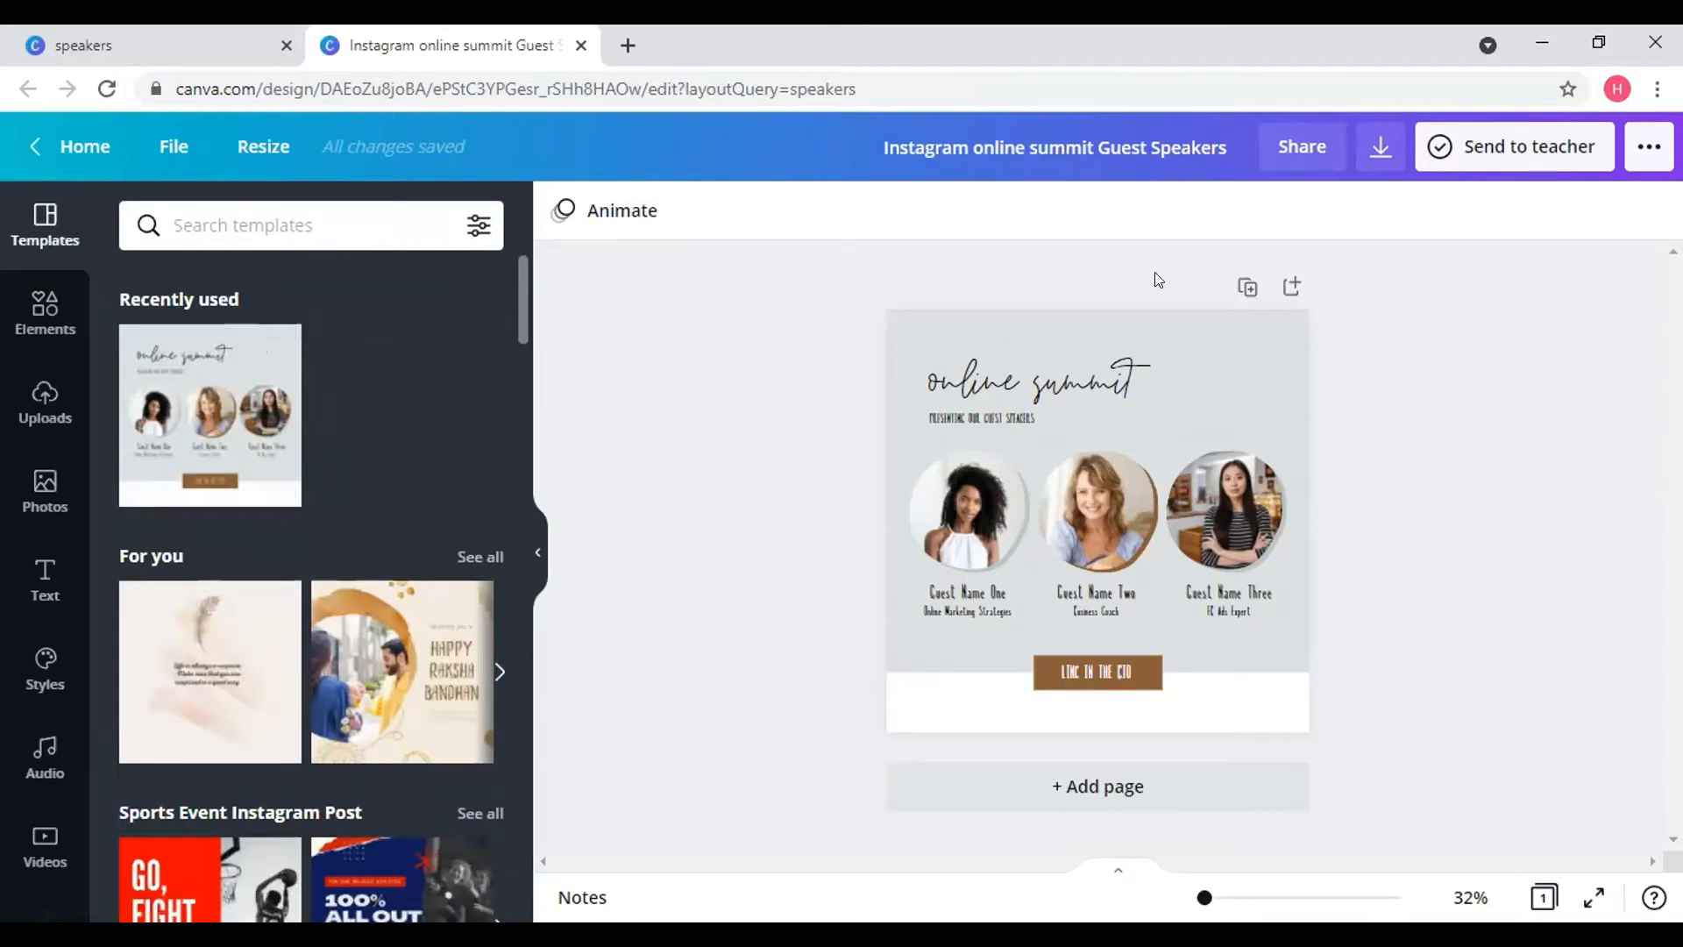
- Select the online summit heading group and nudge it slightly left
{"action": "left_click", "coordinate": [53, 308]}
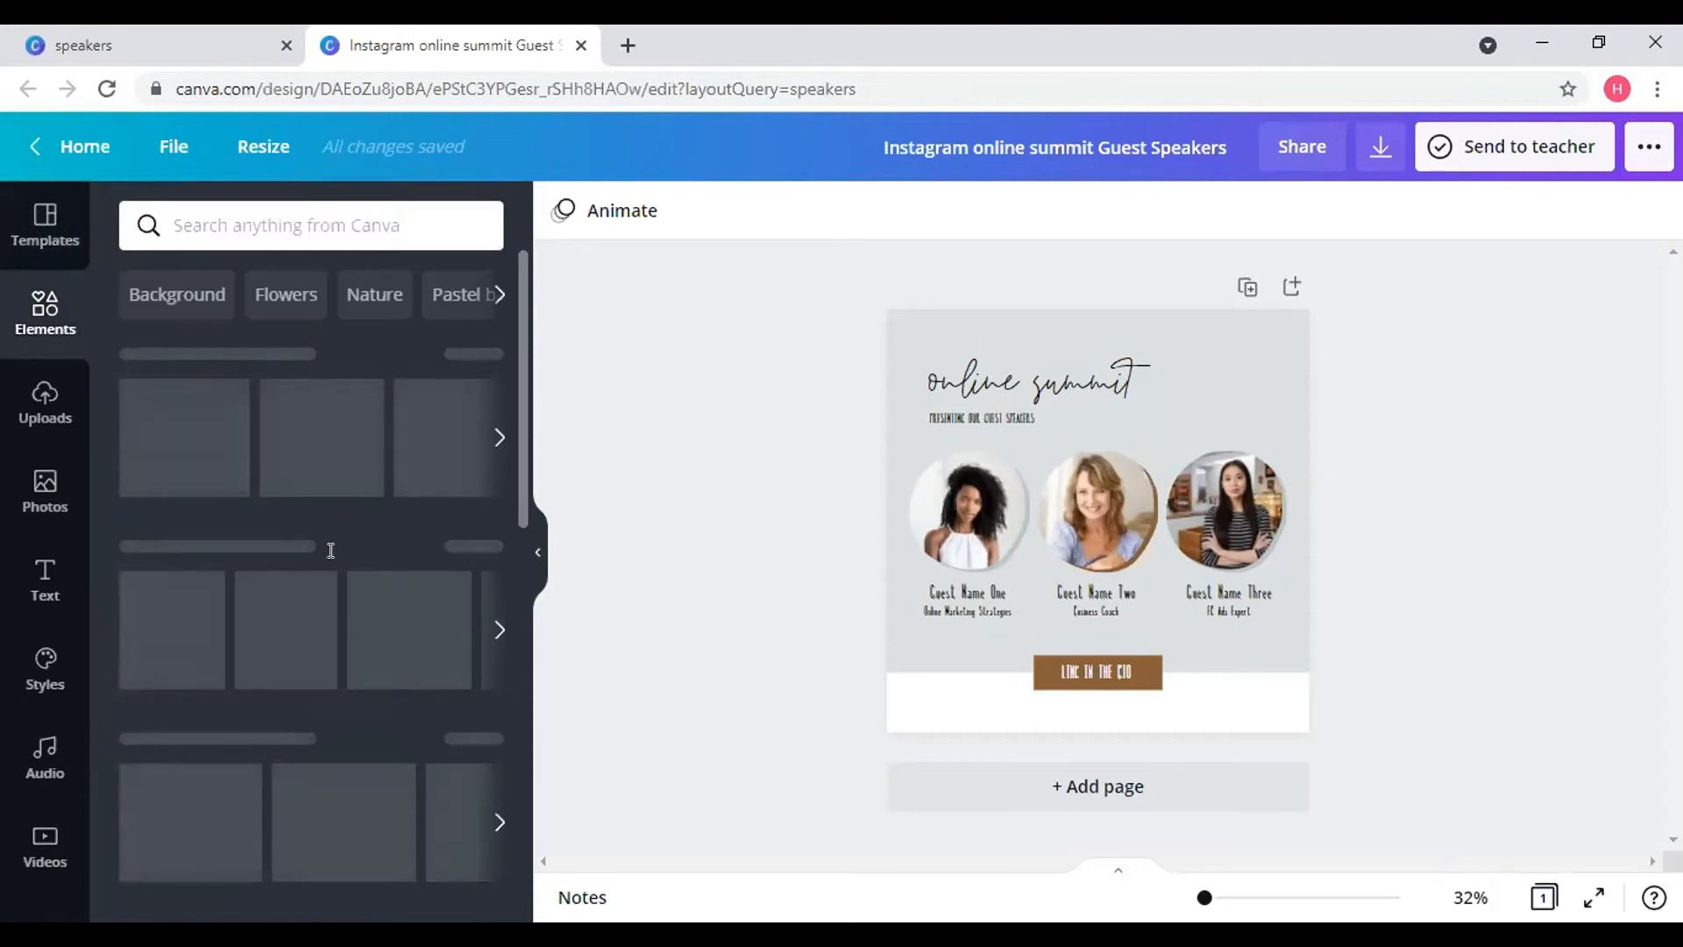
{"action": "left_click", "coordinate": [1223, 352]}
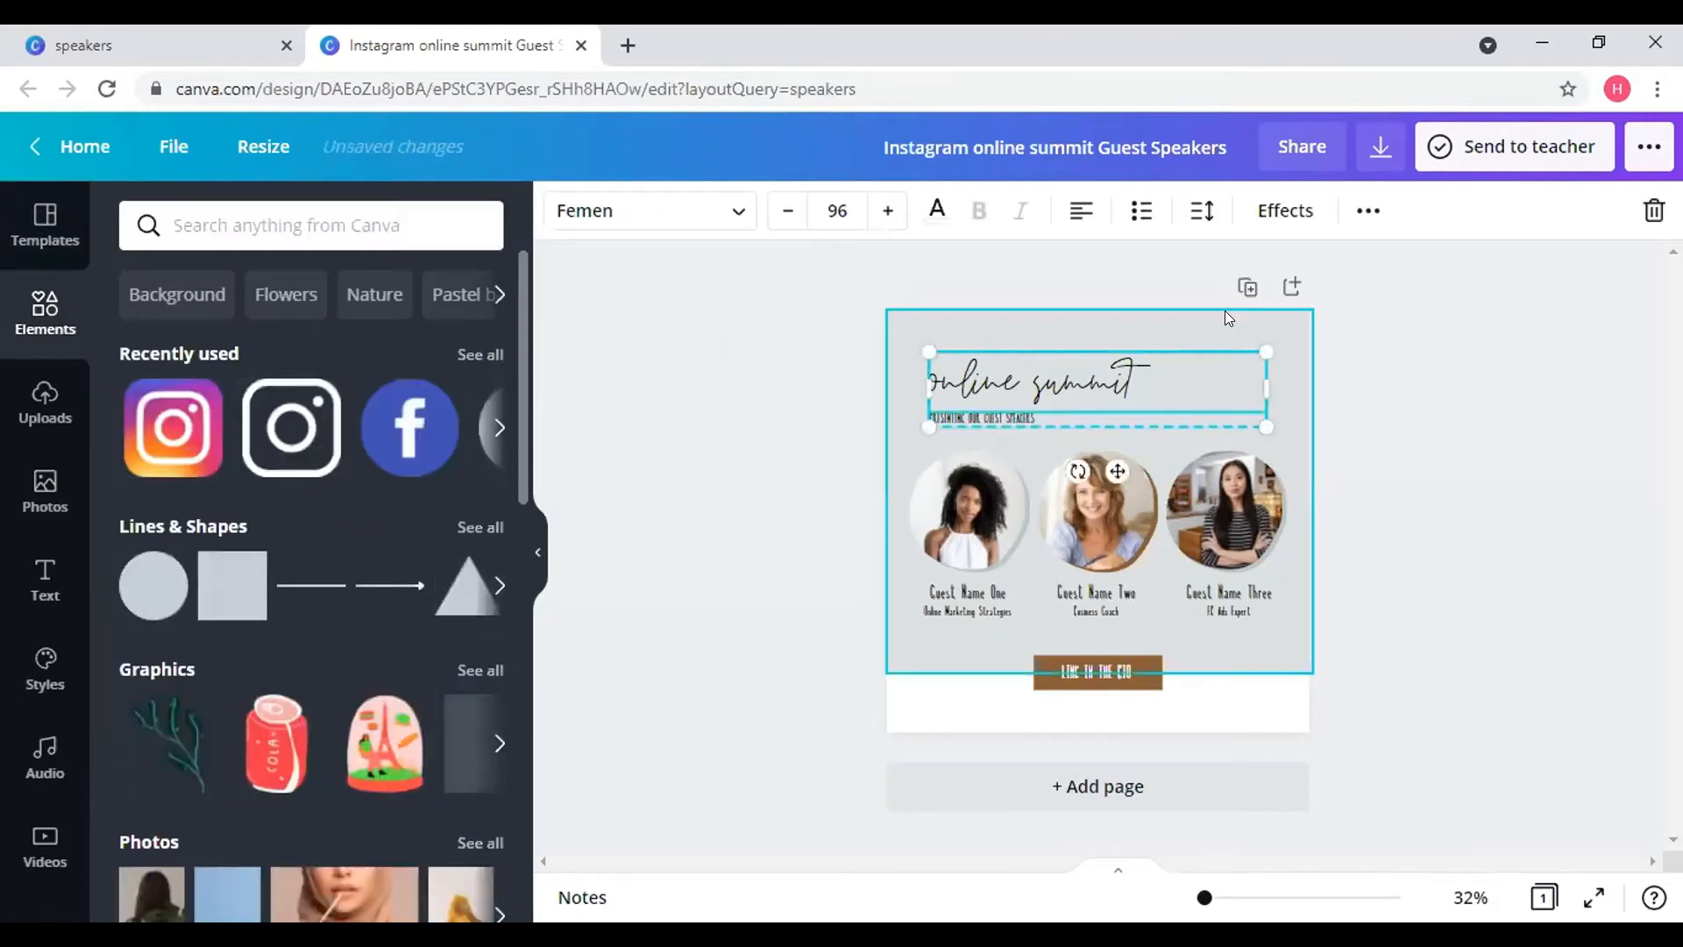
{"action": "left_click", "coordinate": [1225, 317]}
{"action": "left_click", "coordinate": [1044, 389]}
{"action": "mouse_move", "coordinate": [1044, 389]}
{"action": "left_mouse_down"}
{"action": "mouse_move", "coordinate": [1140, 363]}
{"action": "mouse_move", "coordinate": [1008, 389]}
{"action": "mouse_move", "coordinate": [1029, 400]}
{"action": "left_mouse_up"}
{"action": "double_click", "coordinate": [1101, 382]}
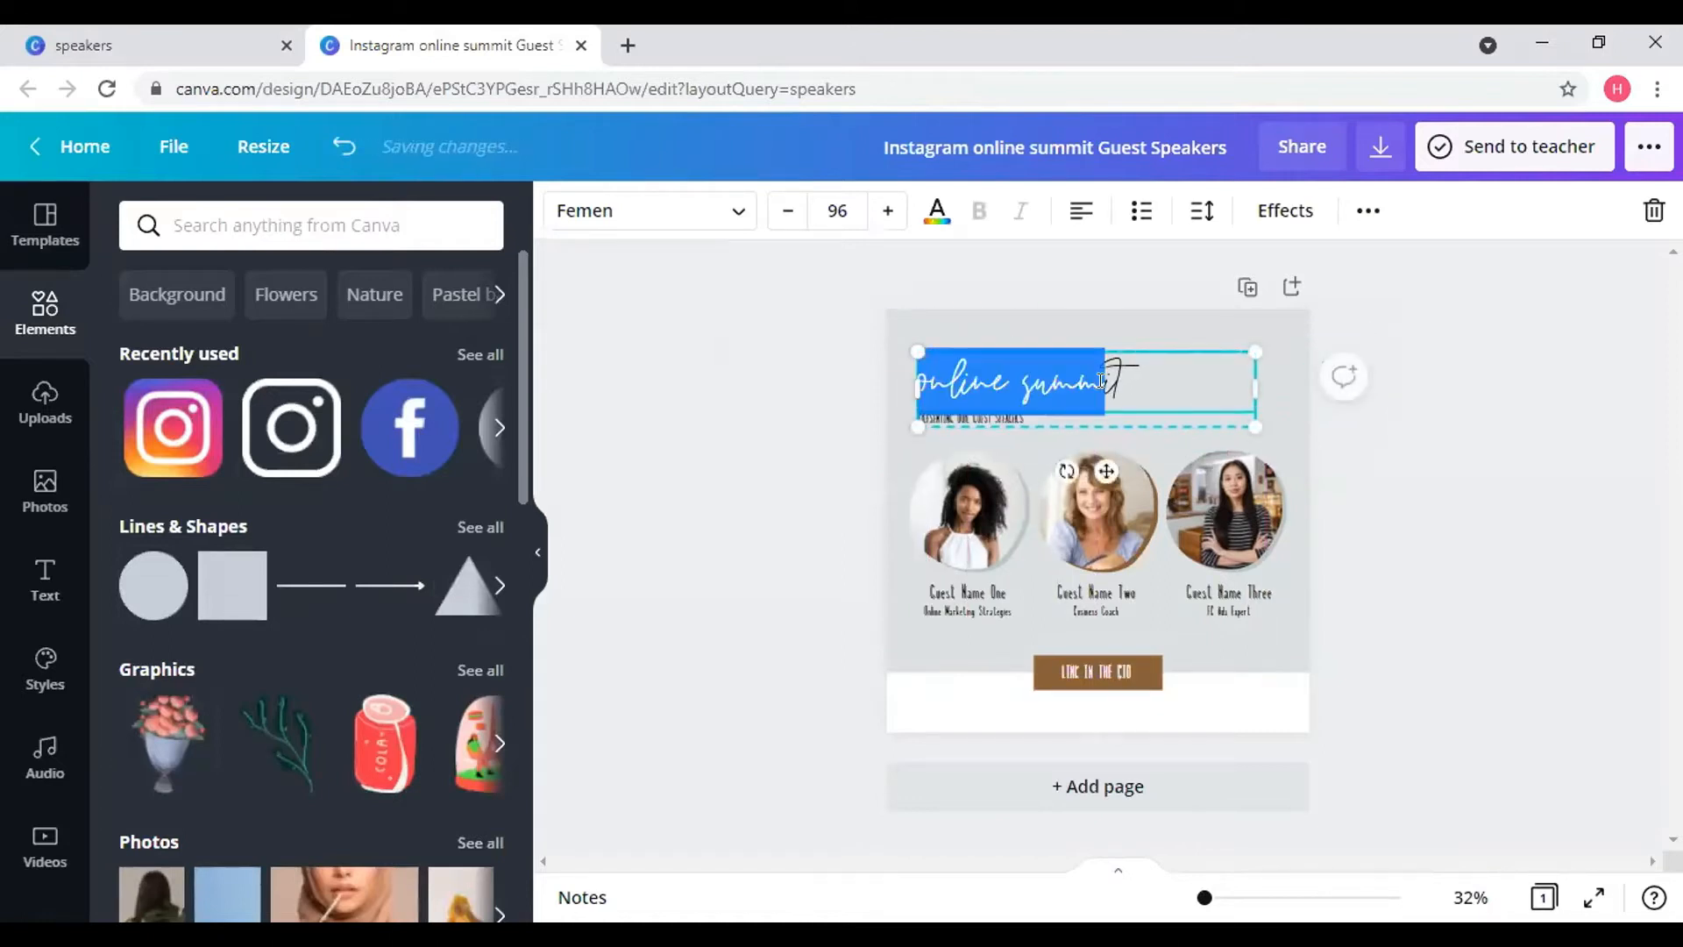
{"action": "left_click", "coordinate": [1103, 382]}
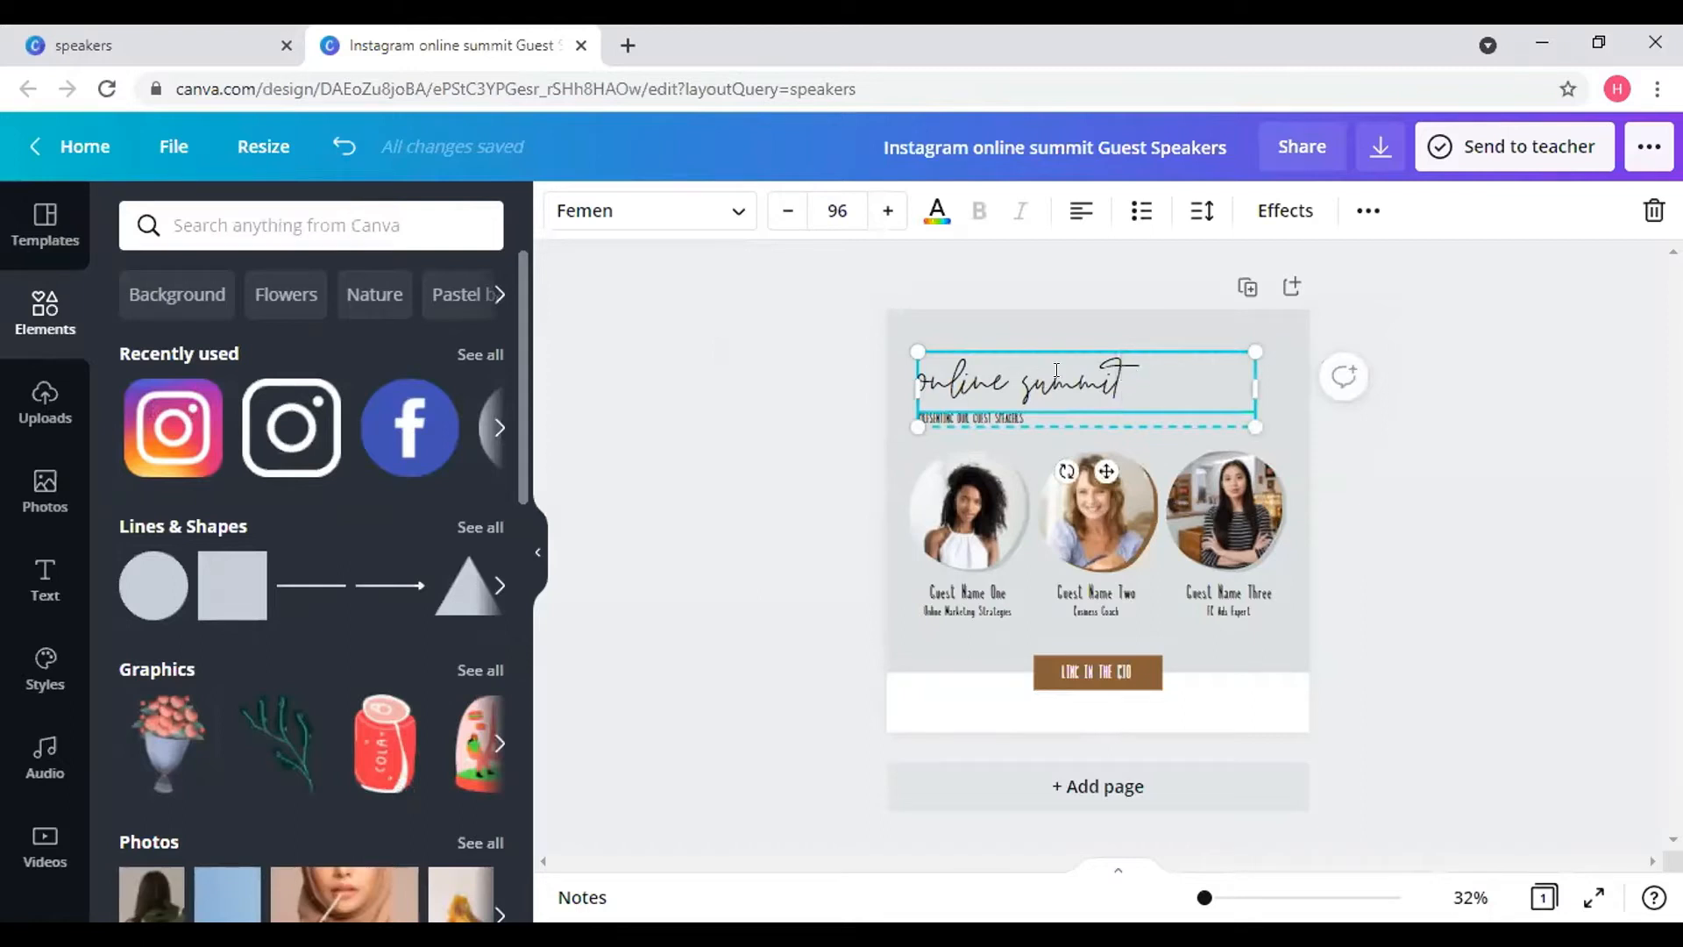
{"action": "left_click_drag", "start_coordinate": [1123, 374], "coordinate": [908, 373]}
{"action": "left_click", "coordinate": [1015, 415]}
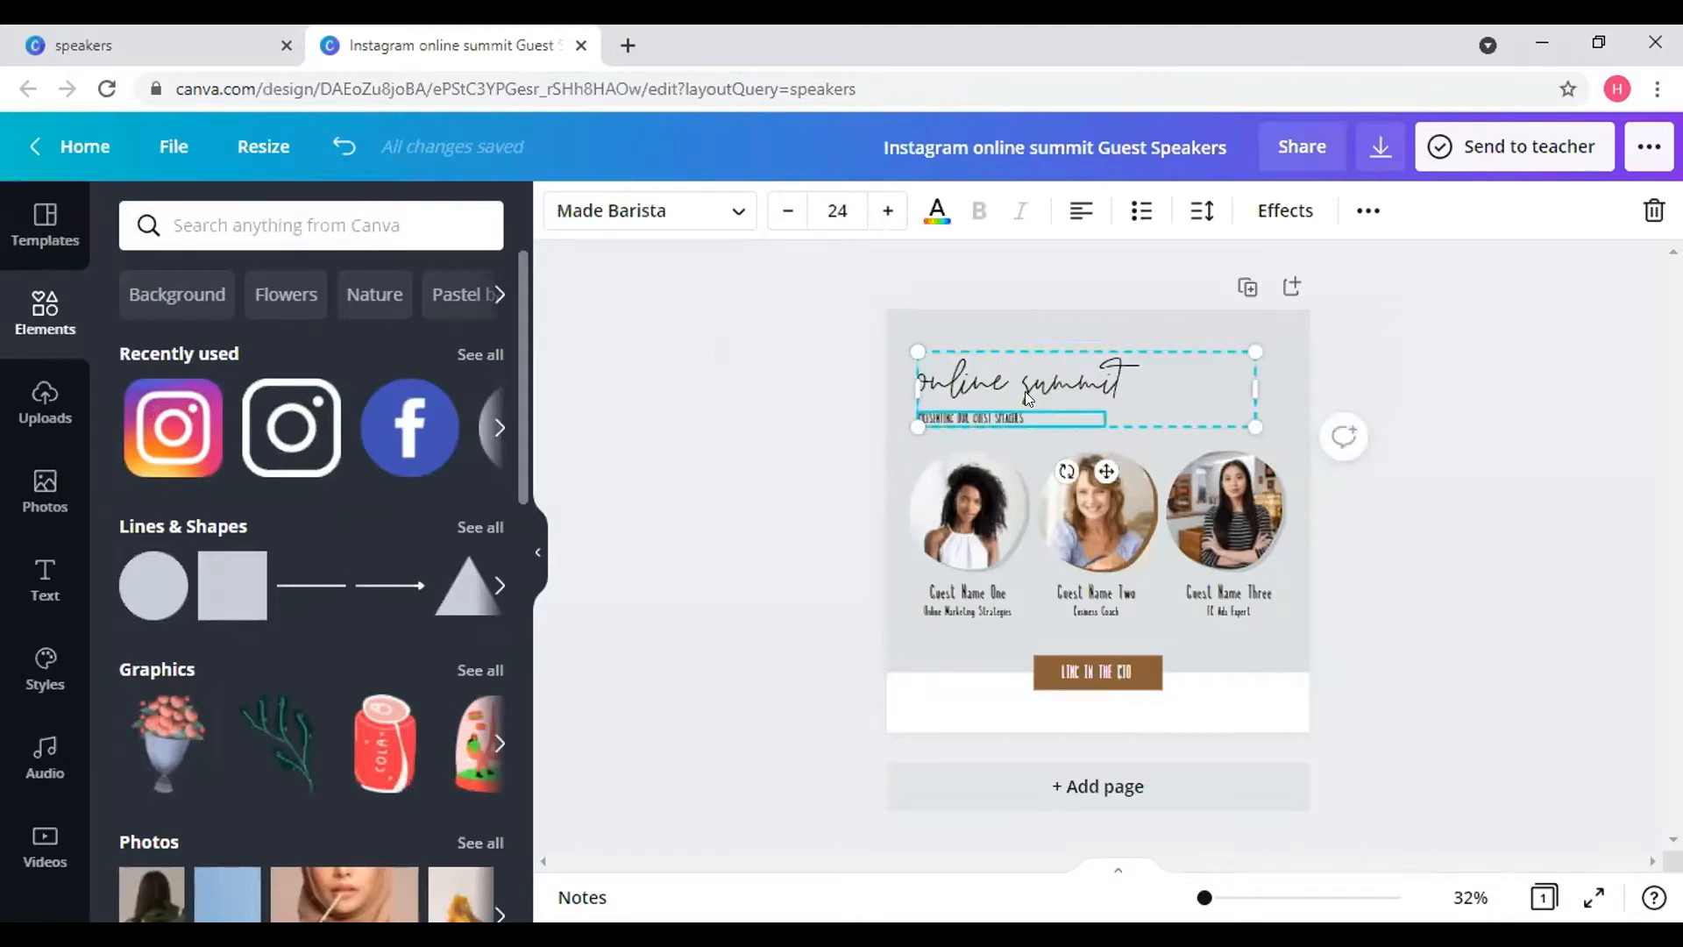
{"action": "left_click", "coordinate": [1023, 391]}
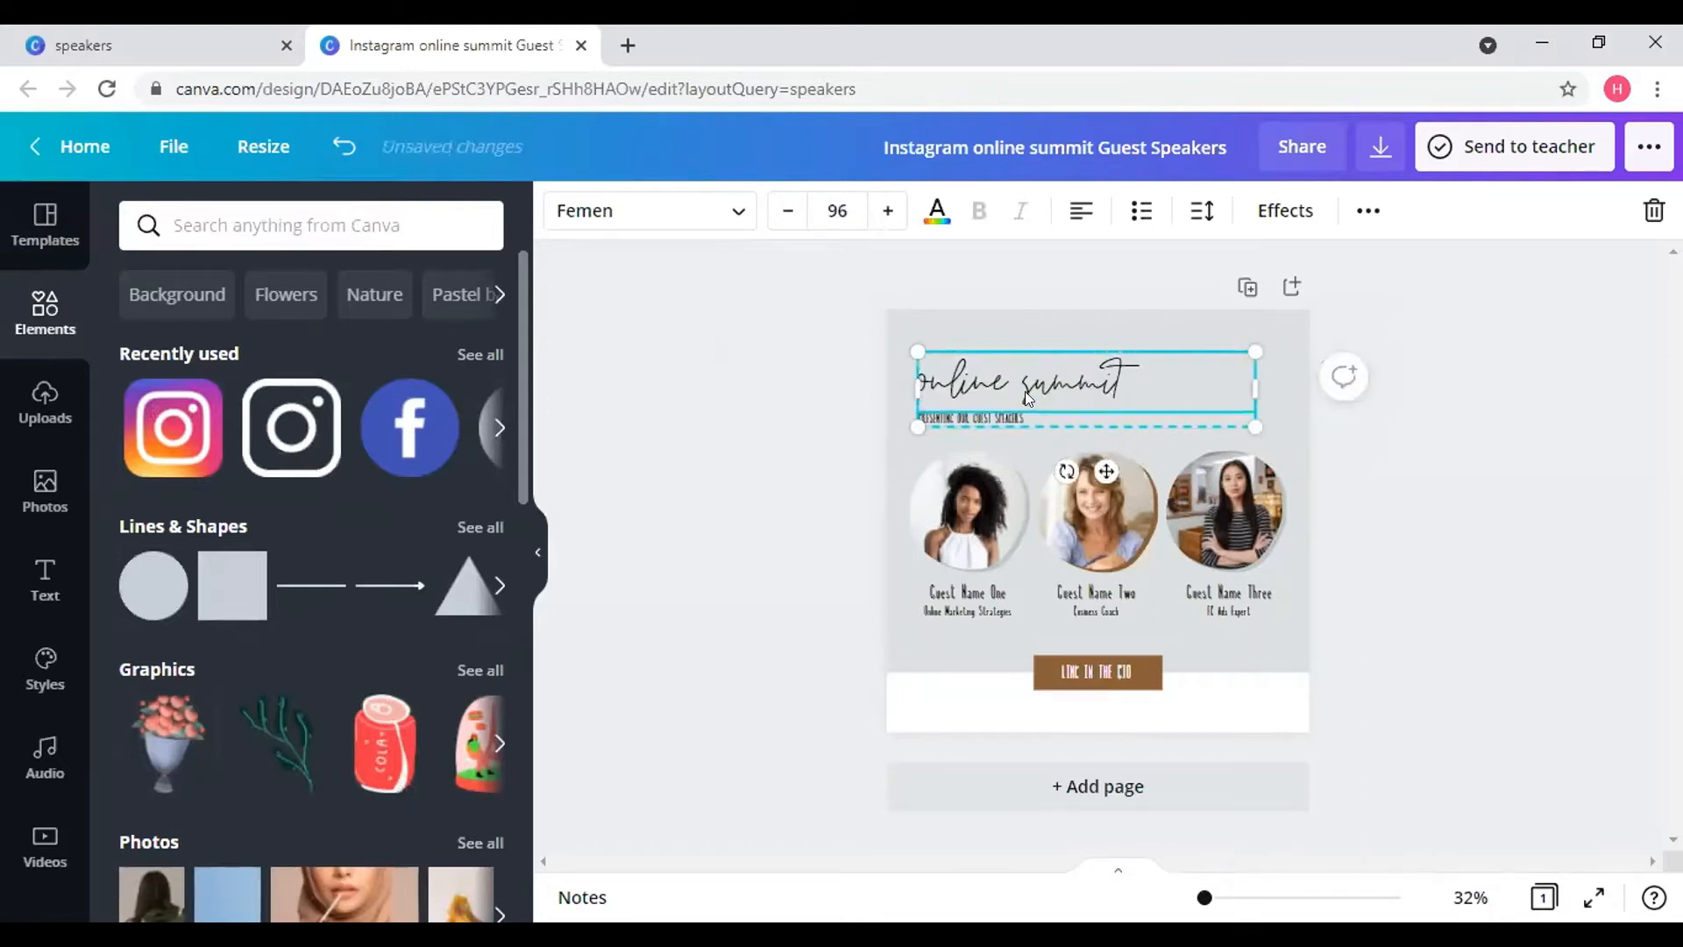
- Ungroup the 'online summit' heading from its guest speakers subtitle and select the heading text
{"action": "left_click", "coordinate": [1365, 225]}
{"action": "left_click", "coordinate": [995, 277]}
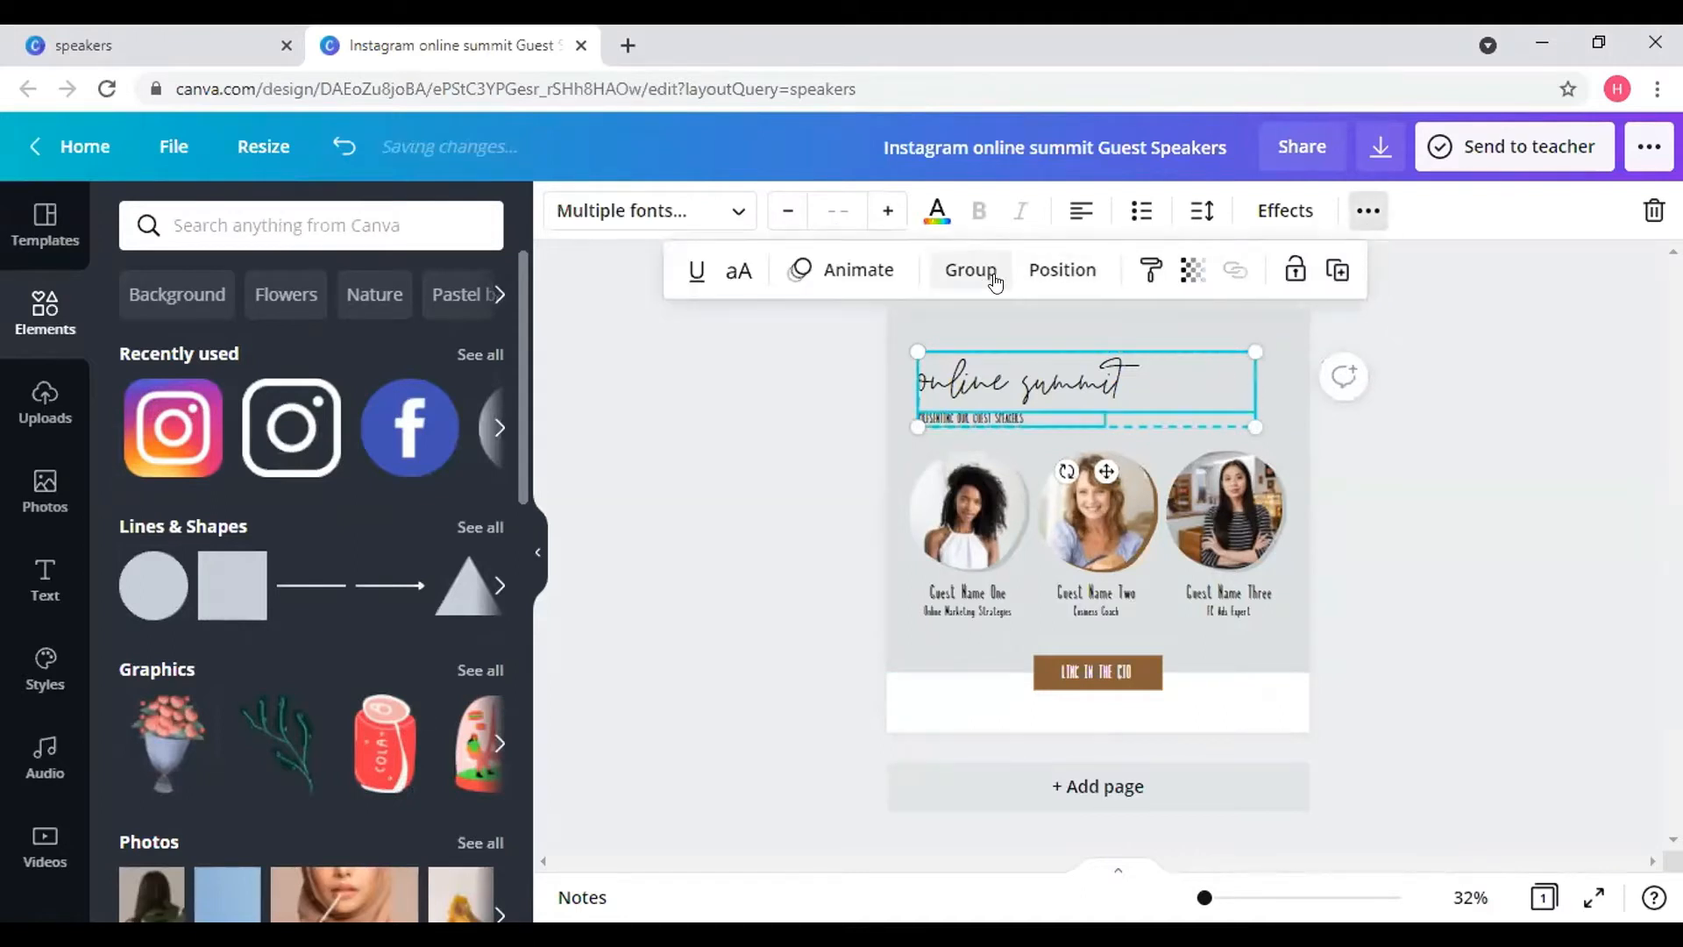
{"action": "left_click", "coordinate": [1380, 411]}
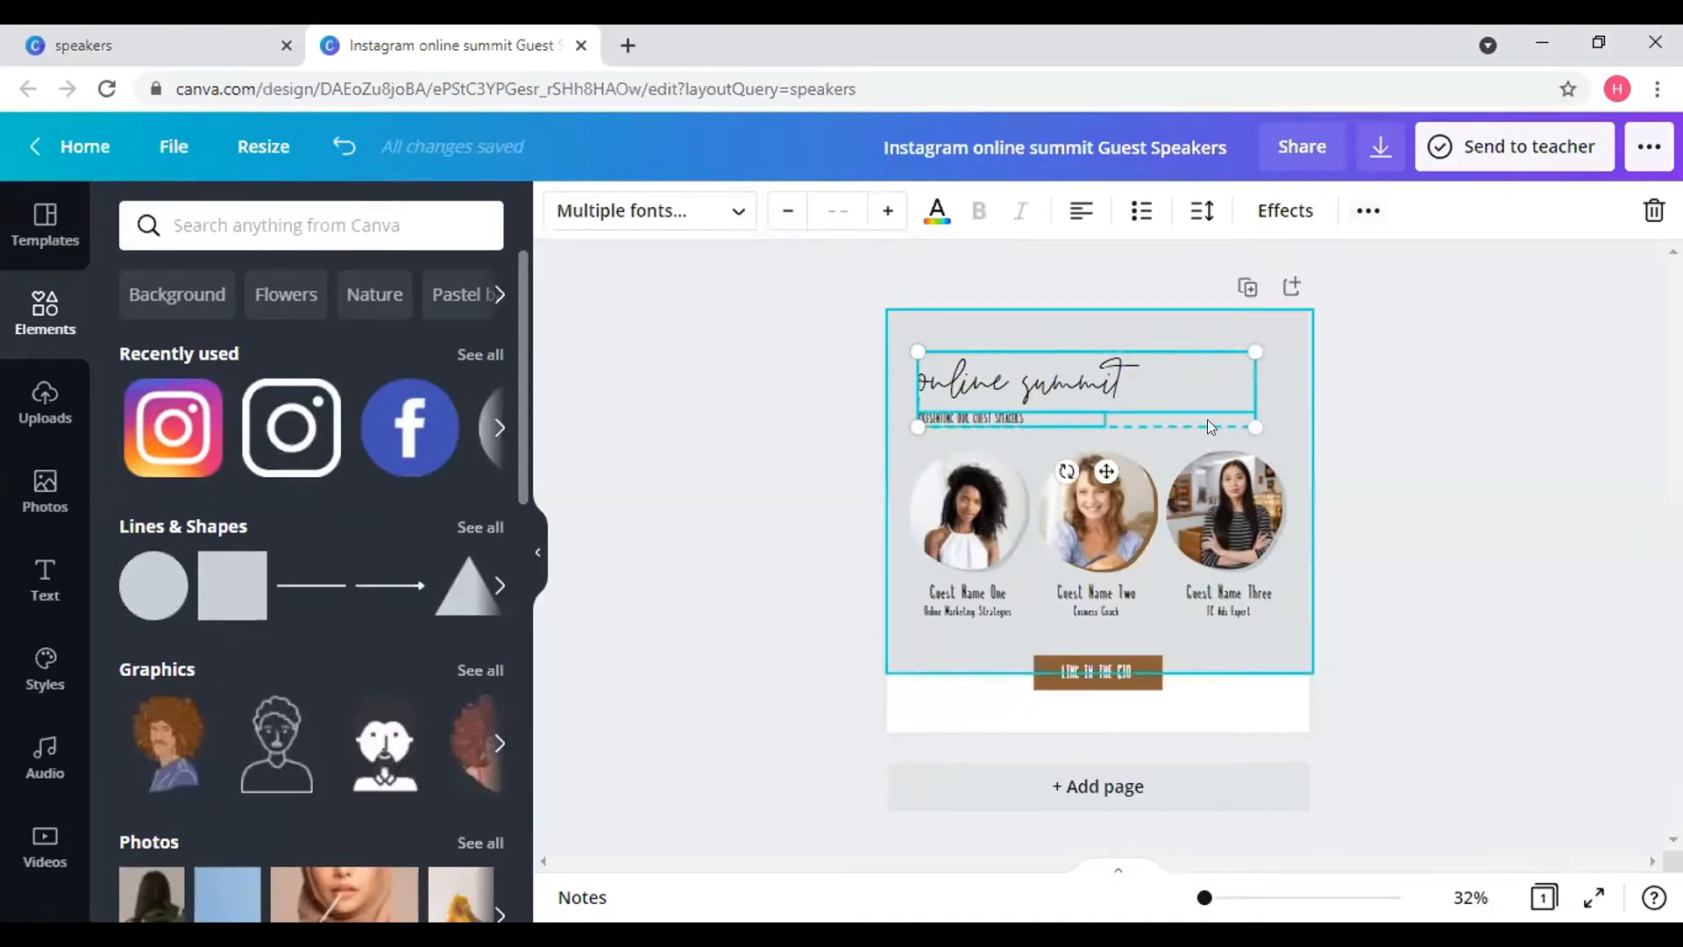
{"action": "left_click", "coordinate": [1291, 379]}
{"action": "left_click", "coordinate": [1056, 391]}
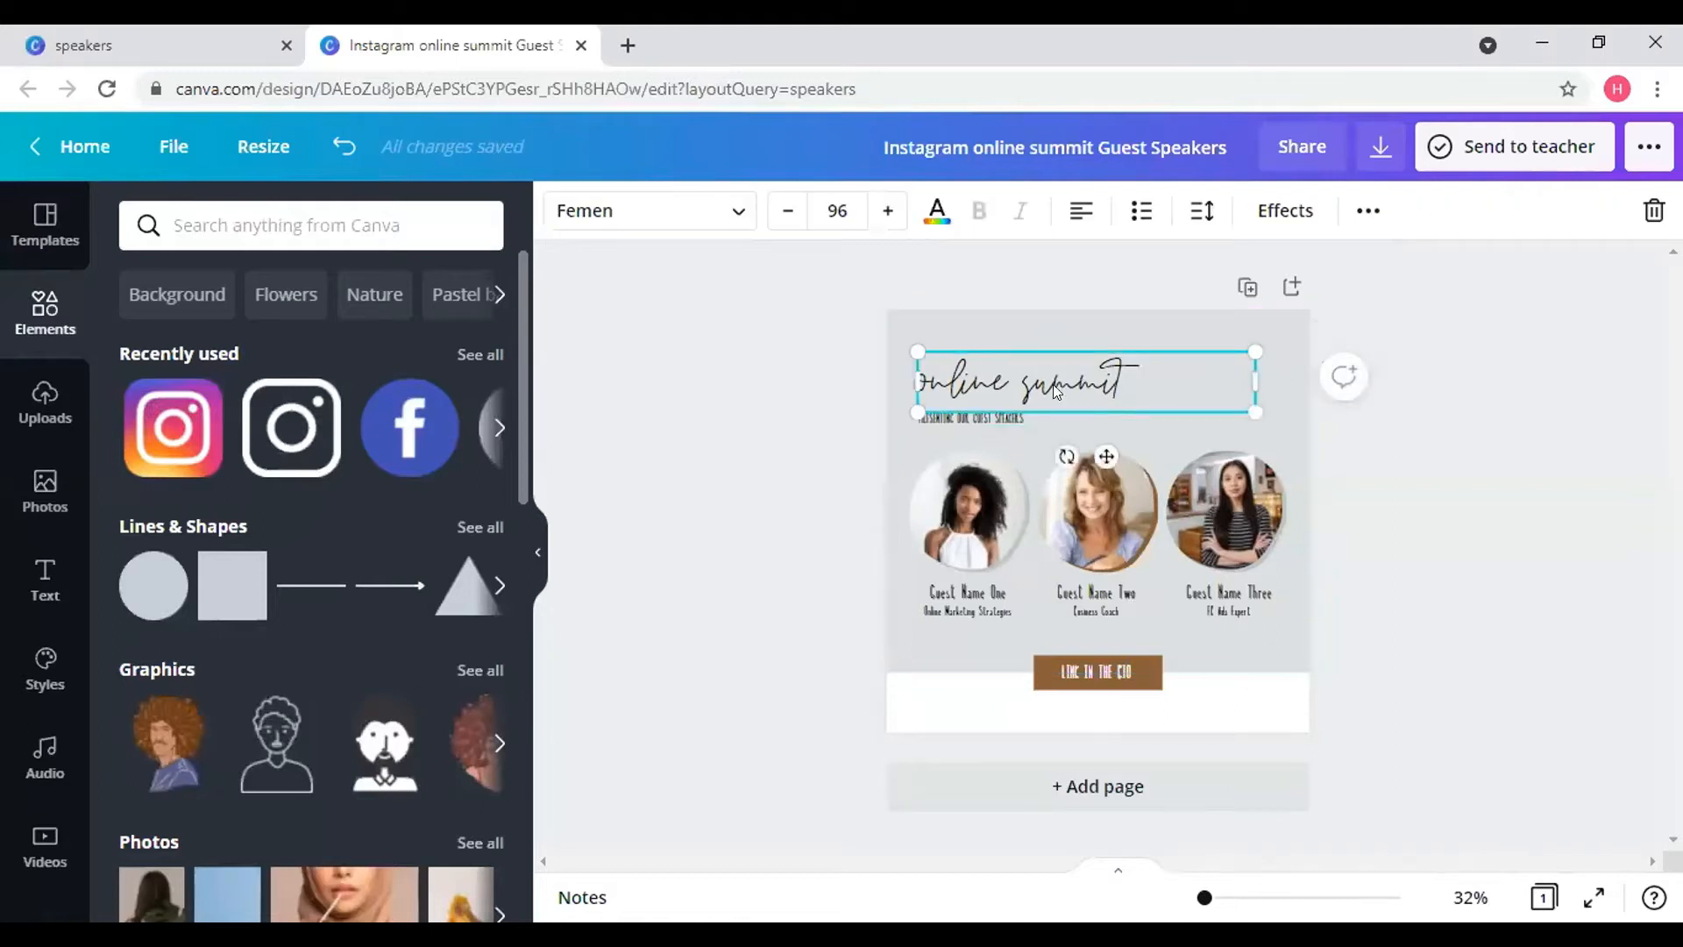
{"action": "left_click", "coordinate": [1012, 421]}
{"action": "left_click", "coordinate": [1012, 406]}
{"action": "double_click", "coordinate": [1096, 379]}
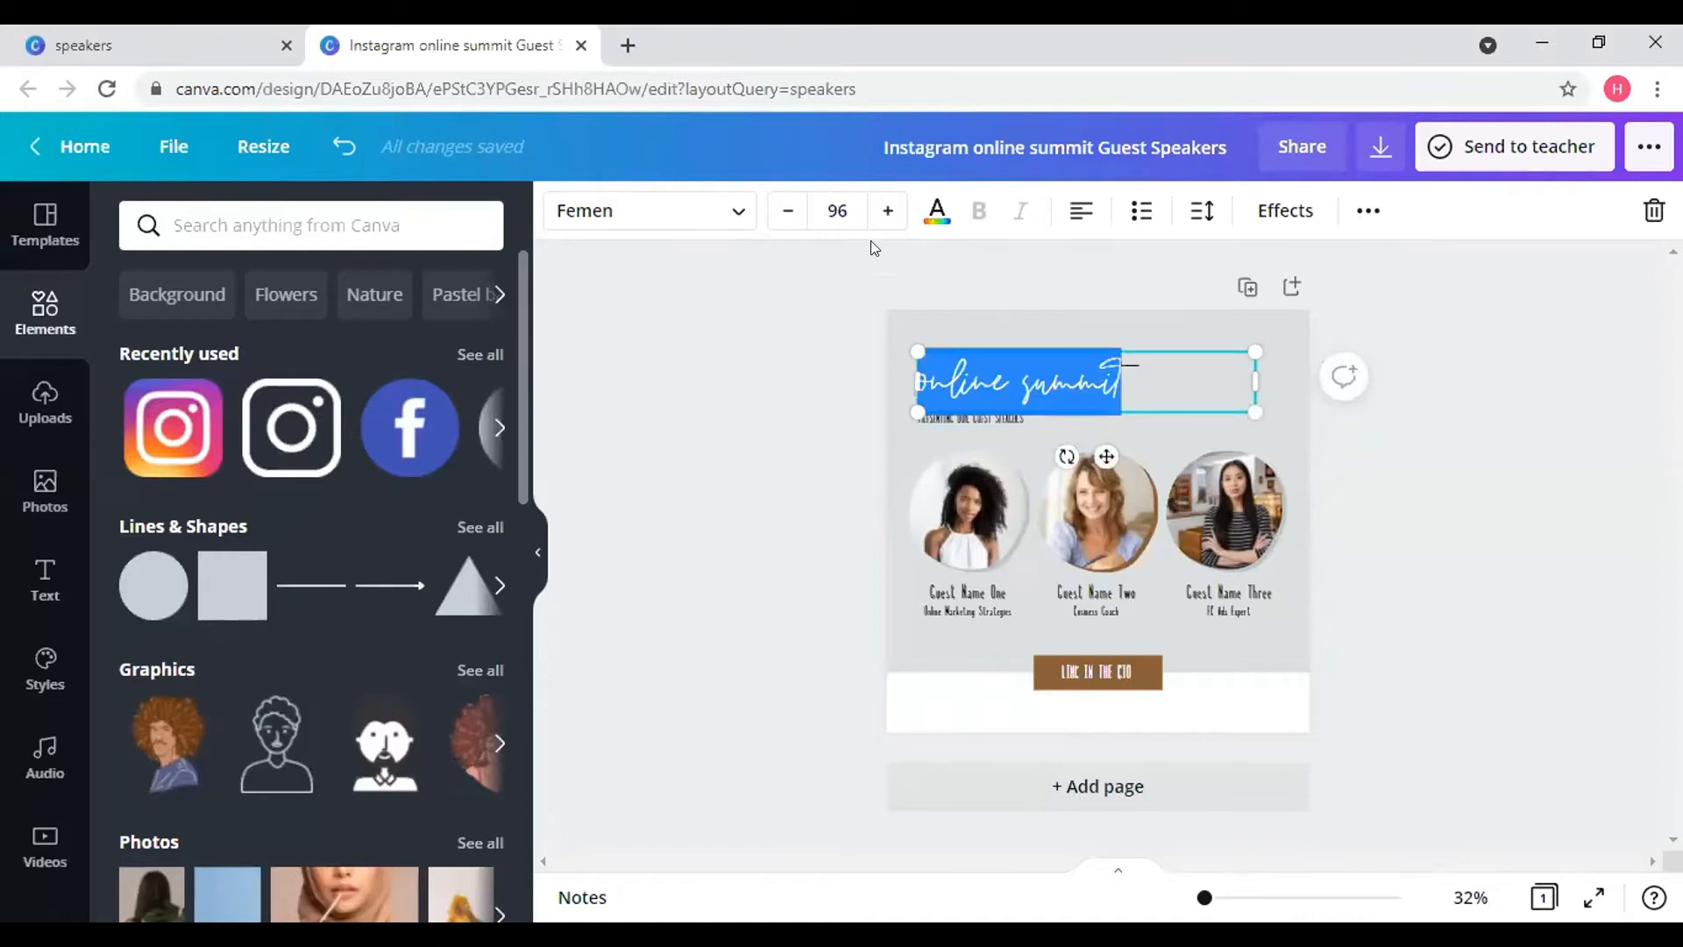
- Change the heading font to Aloja
{"action": "left_click", "coordinate": [649, 210]}
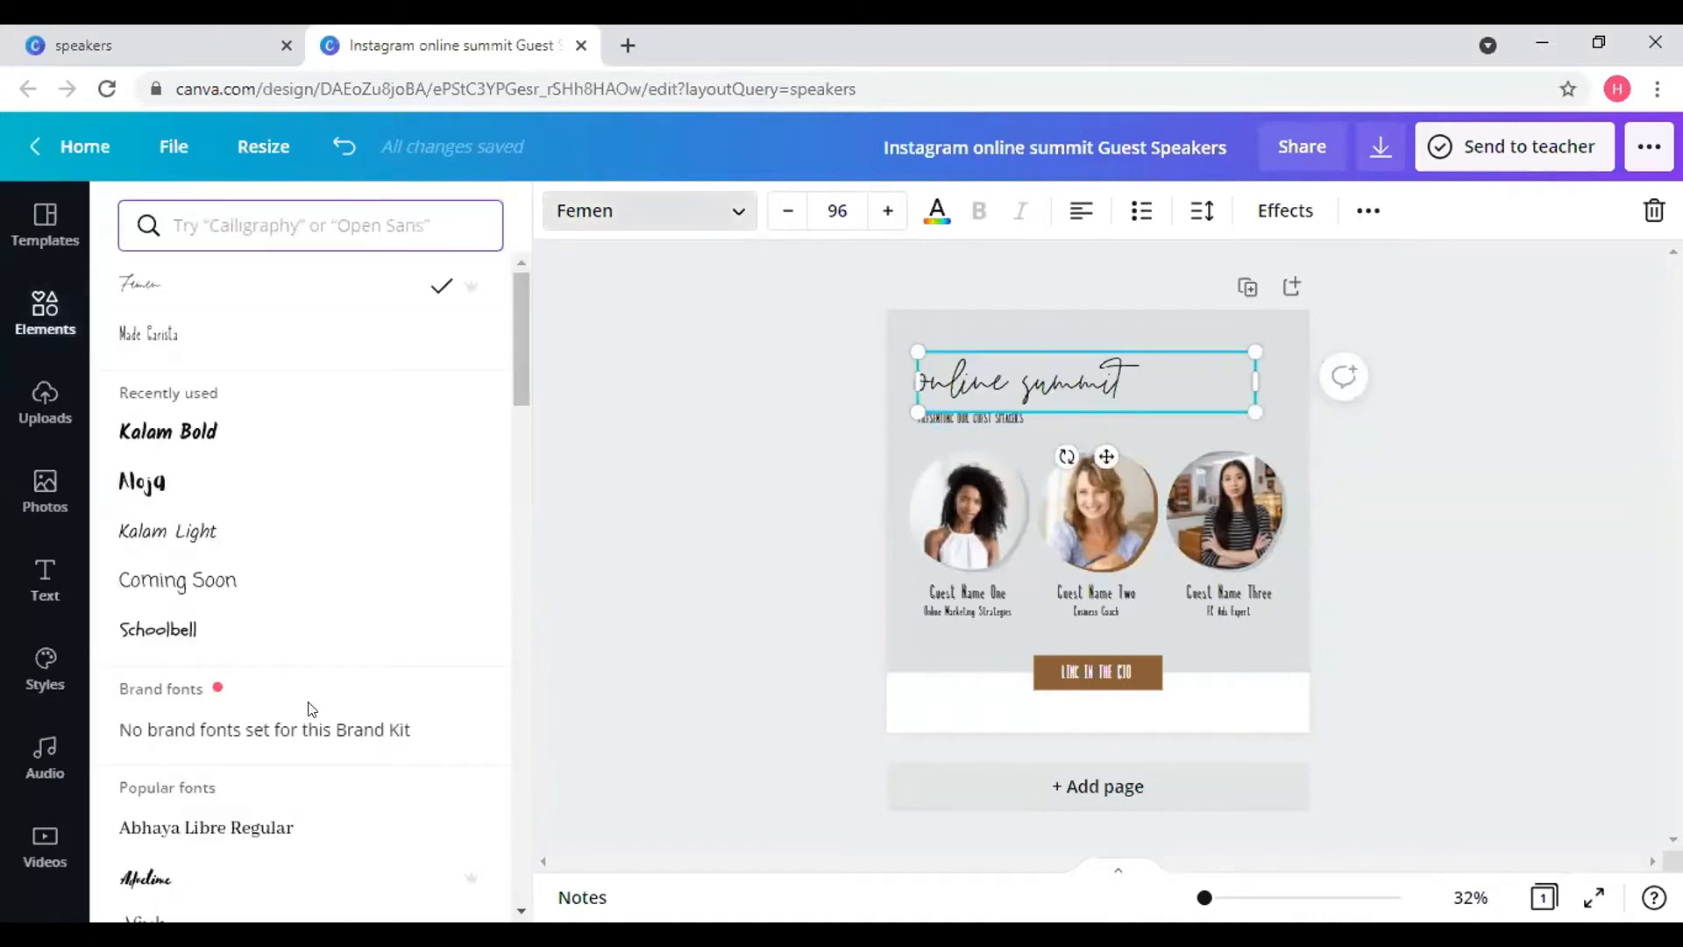
{"action": "scroll", "coordinate": [321, 394], "scroll_direction": "down", "scroll_amount": 3}
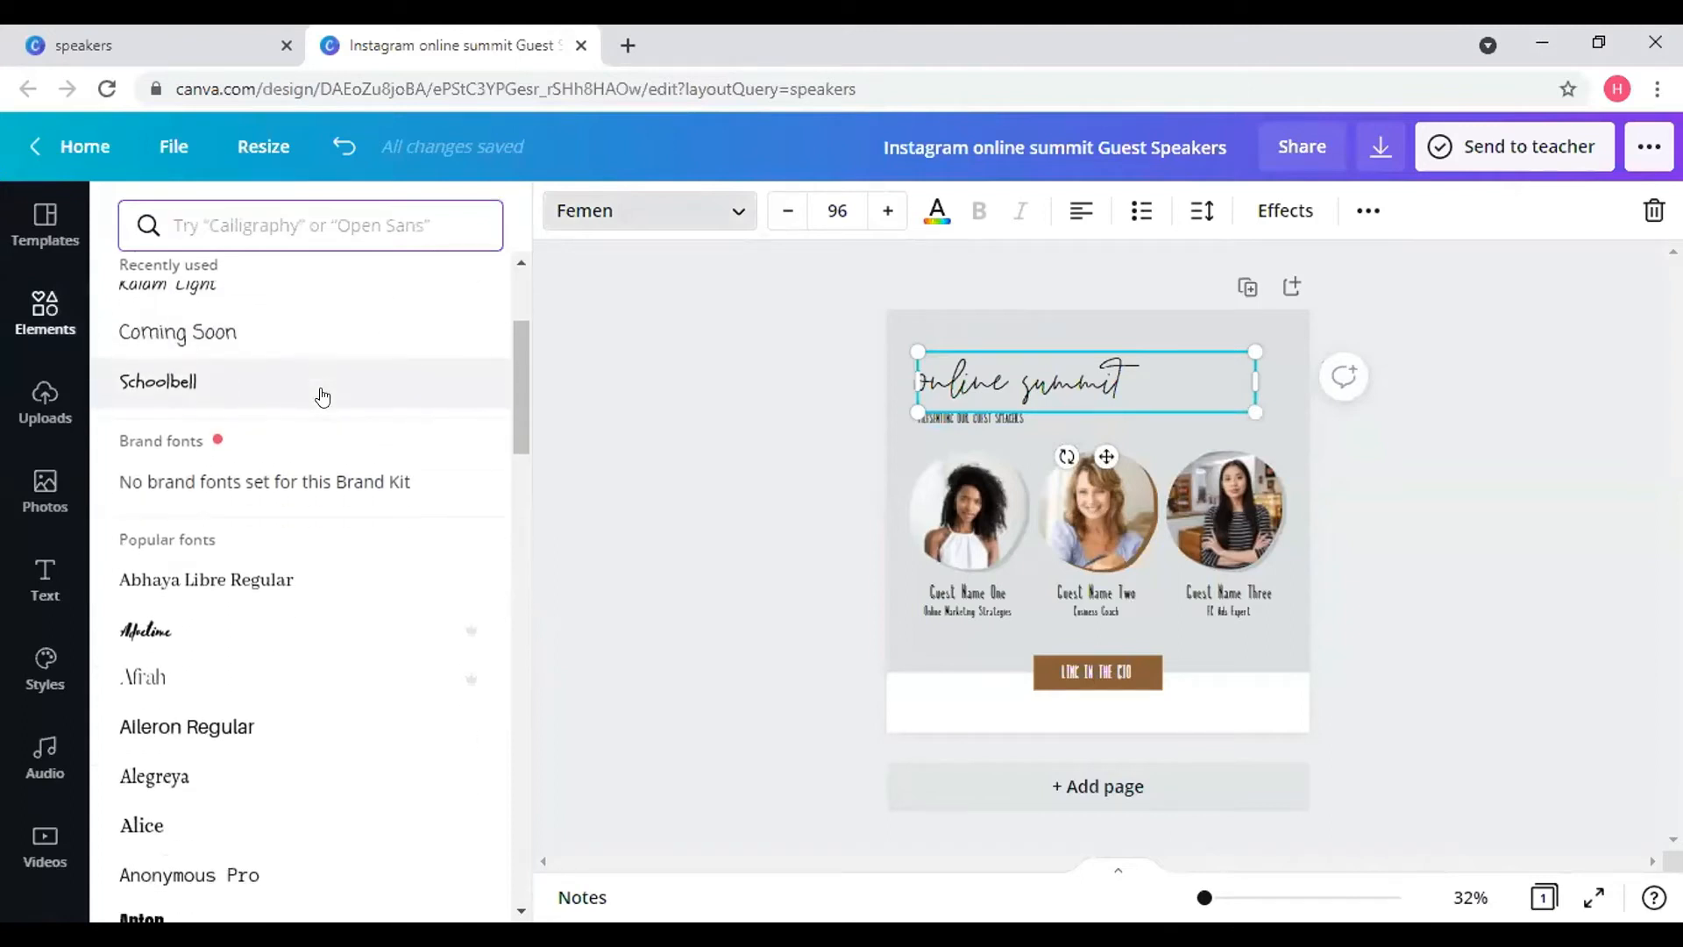
{"action": "scroll", "coordinate": [321, 394], "scroll_direction": "up", "scroll_amount": 3}
{"action": "scroll", "coordinate": [321, 395], "scroll_direction": "down", "scroll_amount": 6}
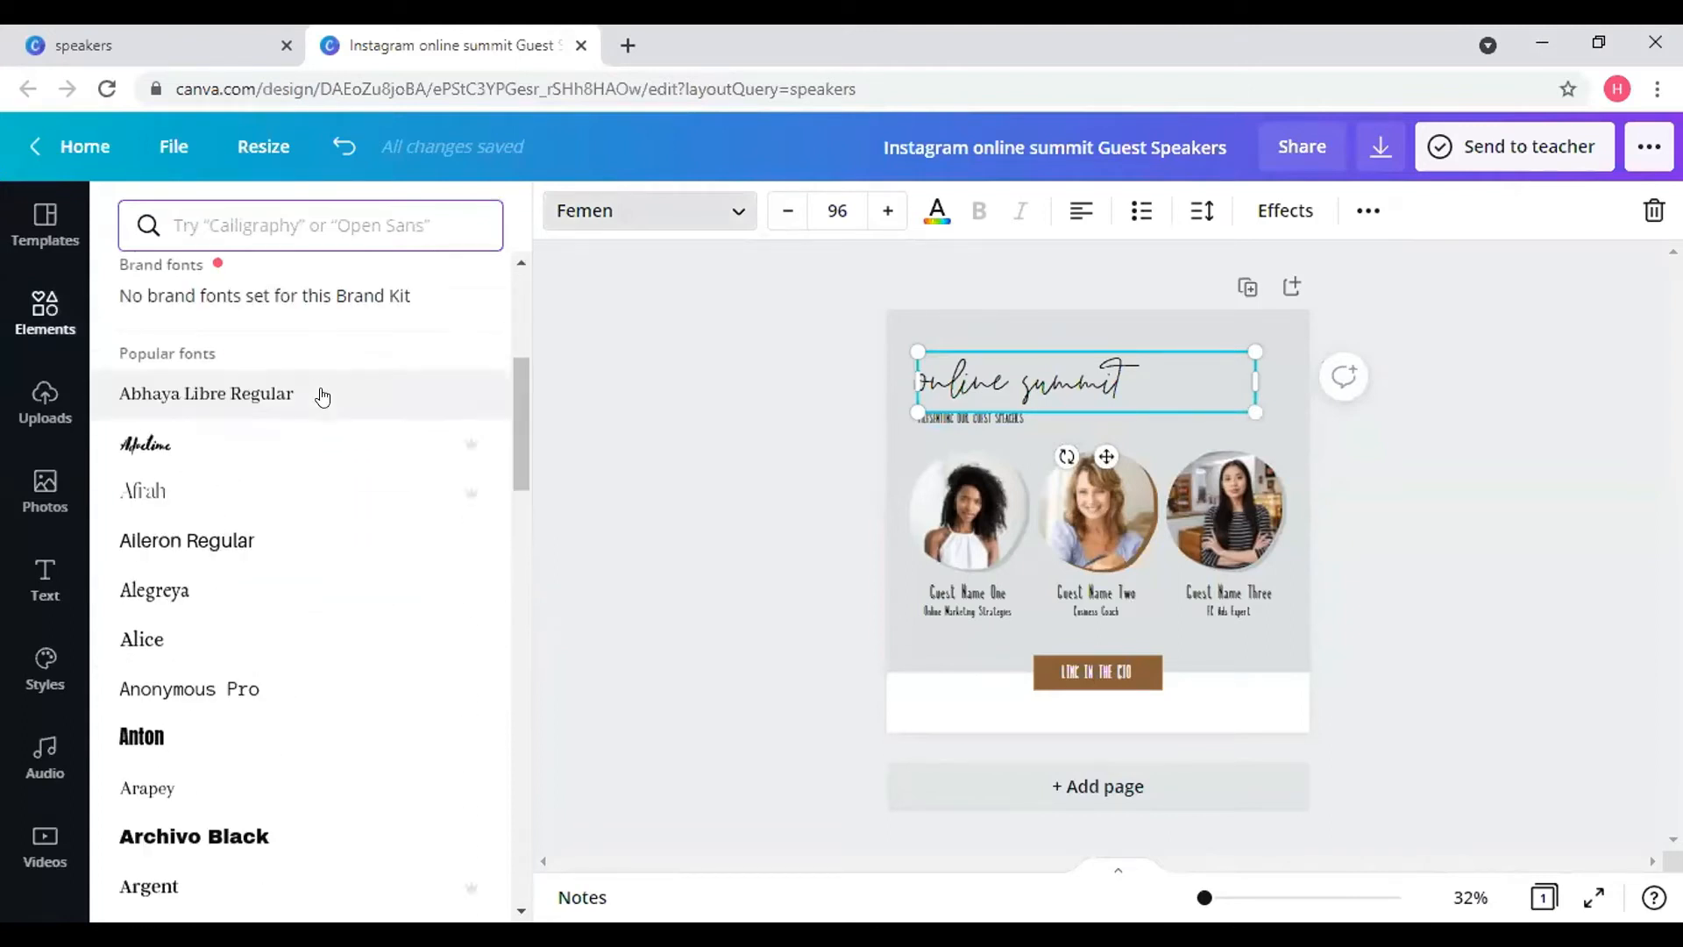
{"action": "scroll", "coordinate": [323, 396], "scroll_direction": "up", "scroll_amount": 6}
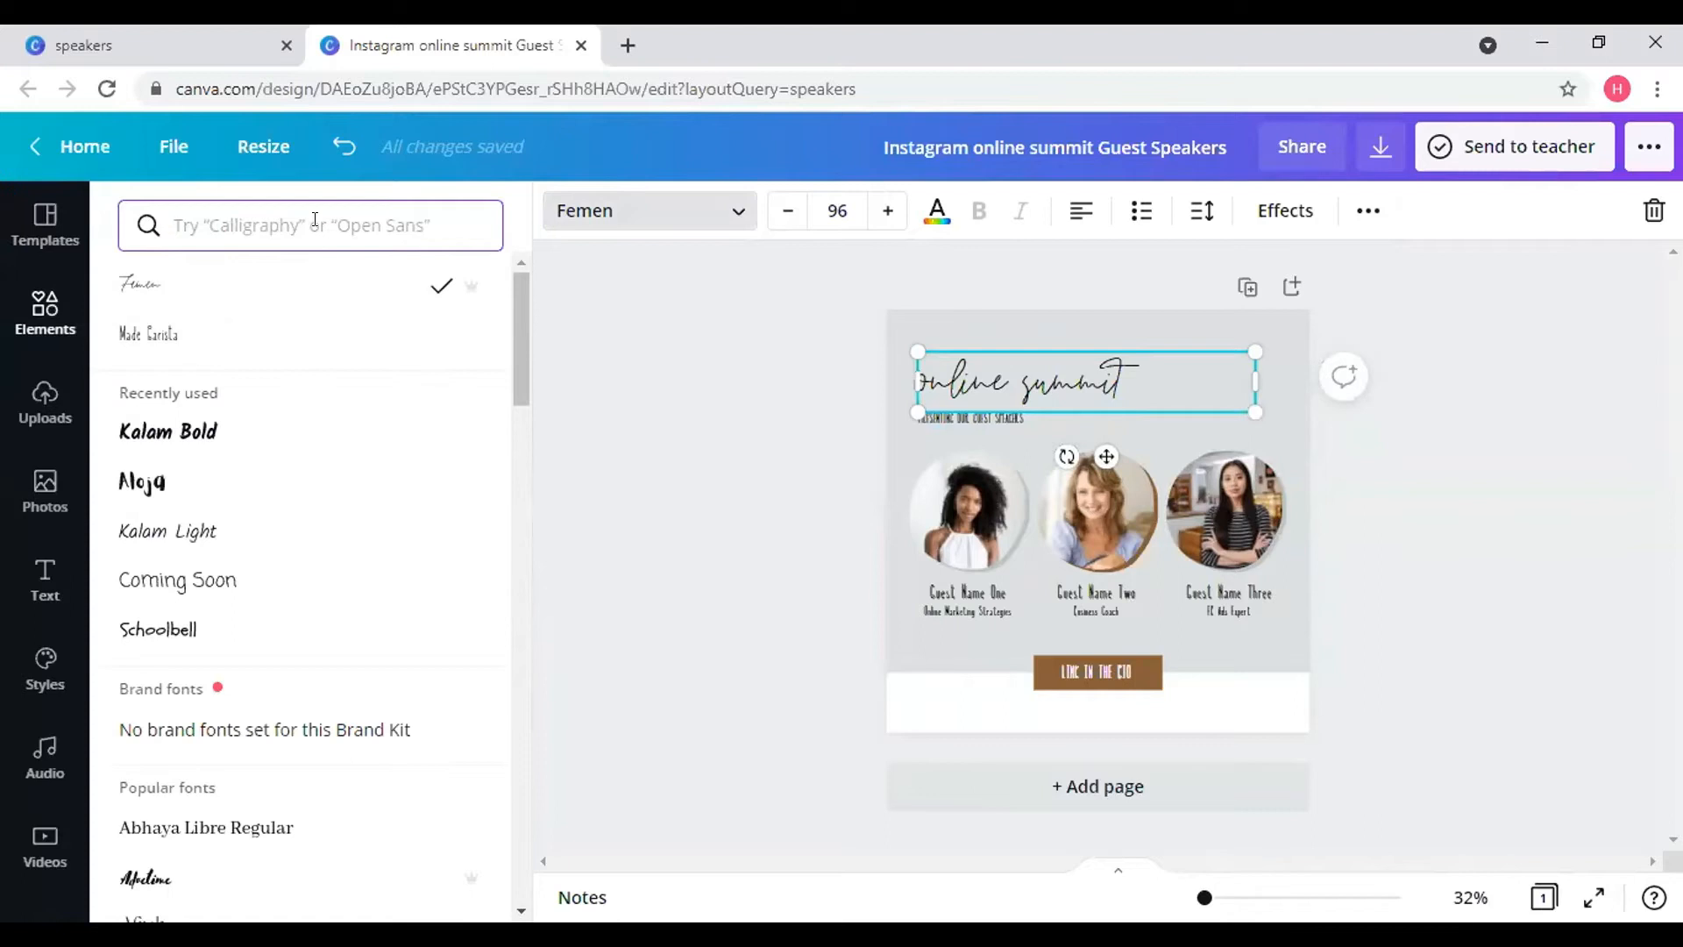
{"action": "left_click", "coordinate": [175, 489]}
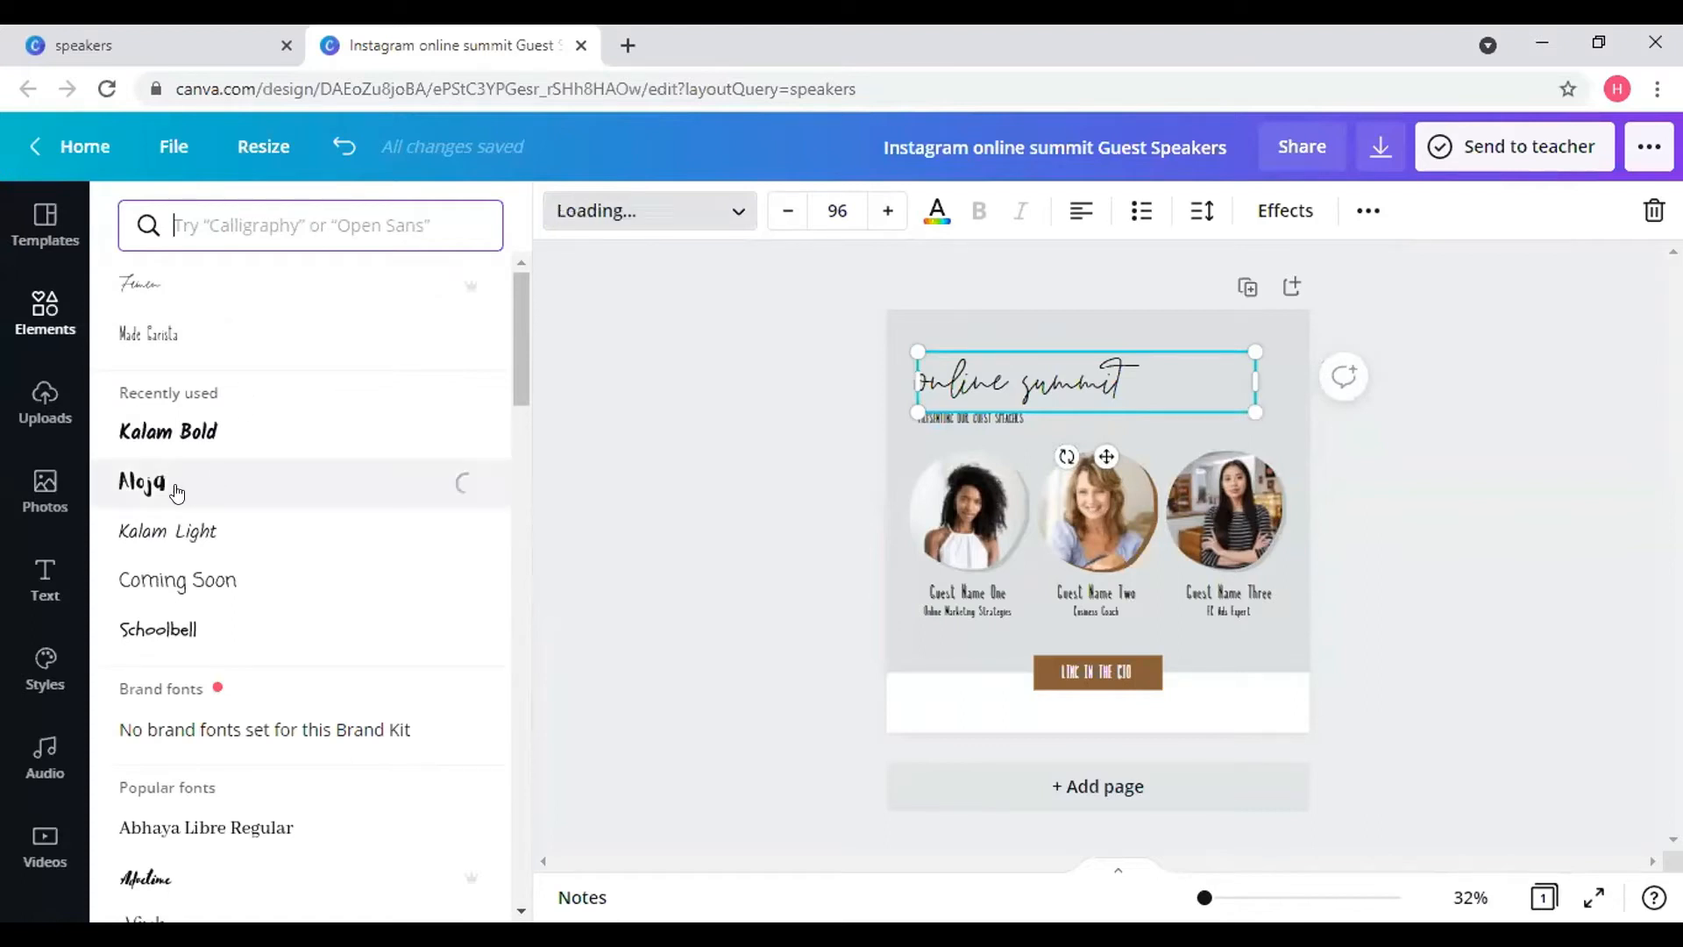
- Replace 'online summit' with 'Poster' and 'Workshops' on two lines
{"action": "left_click", "coordinate": [1075, 397]}
{"action": "key", "text": "BackSpace"}
{"action": "key", "text": "BackSpace"}
{"action": "key", "text": "BackSpace"}
{"action": "key", "text": "BackSpace"}
{"action": "key", "text": "BackSpace"}
{"action": "key", "text": "BackSpace"}
{"action": "key", "text": "BackSpace"}
{"action": "key", "text": "BackSpace"}
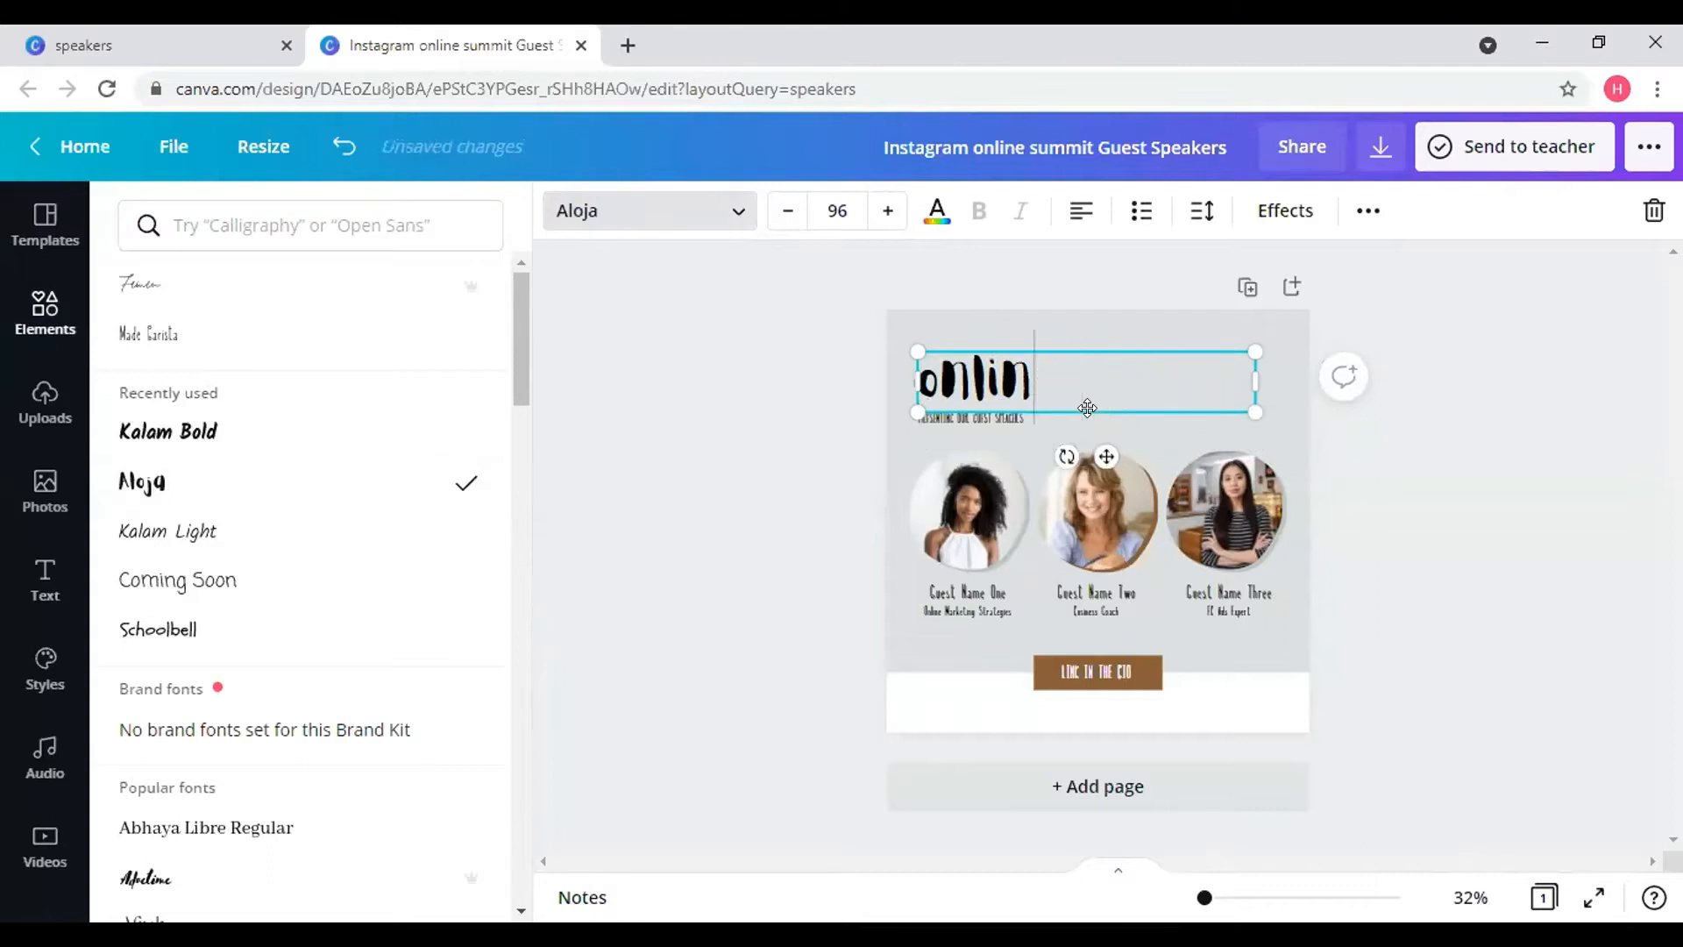
{"action": "key", "text": "BackSpace"}
{"action": "key", "text": "BackSpace"}
{"action": "key", "text": "BackSpace"}
{"action": "key", "text": "BackSpace"}
{"action": "key", "text": "BackSpace"}
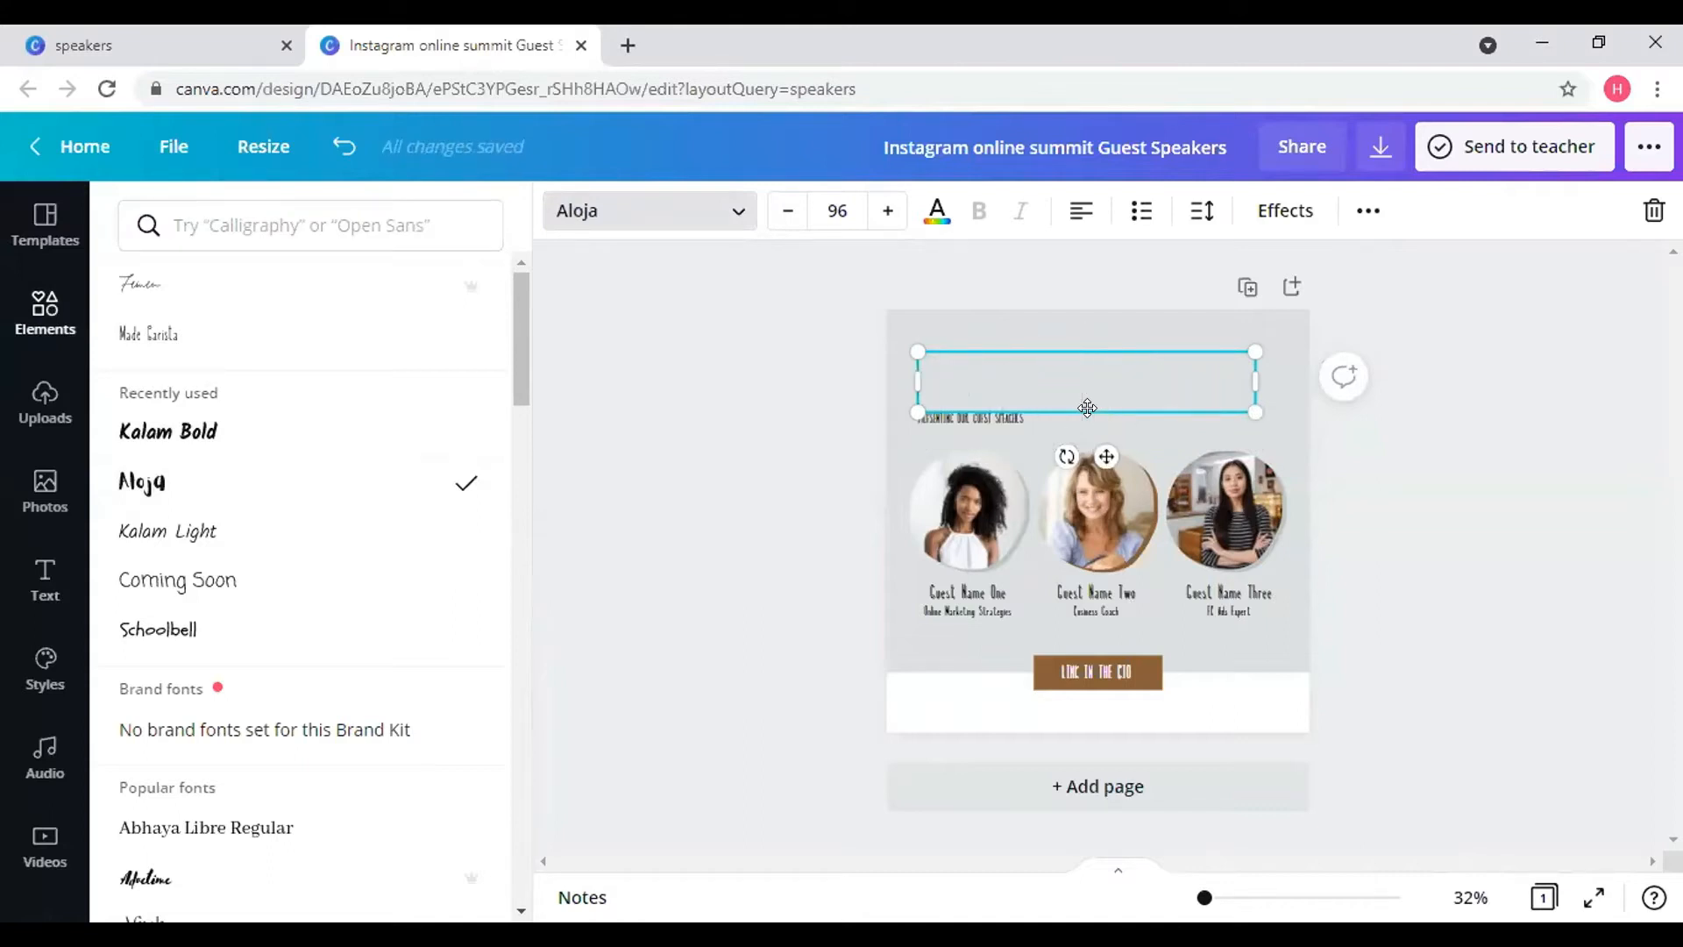
{"action": "type", "text": "Po"}
{"action": "key", "text": "BackSpace"}
{"action": "type", "text": "oster"}
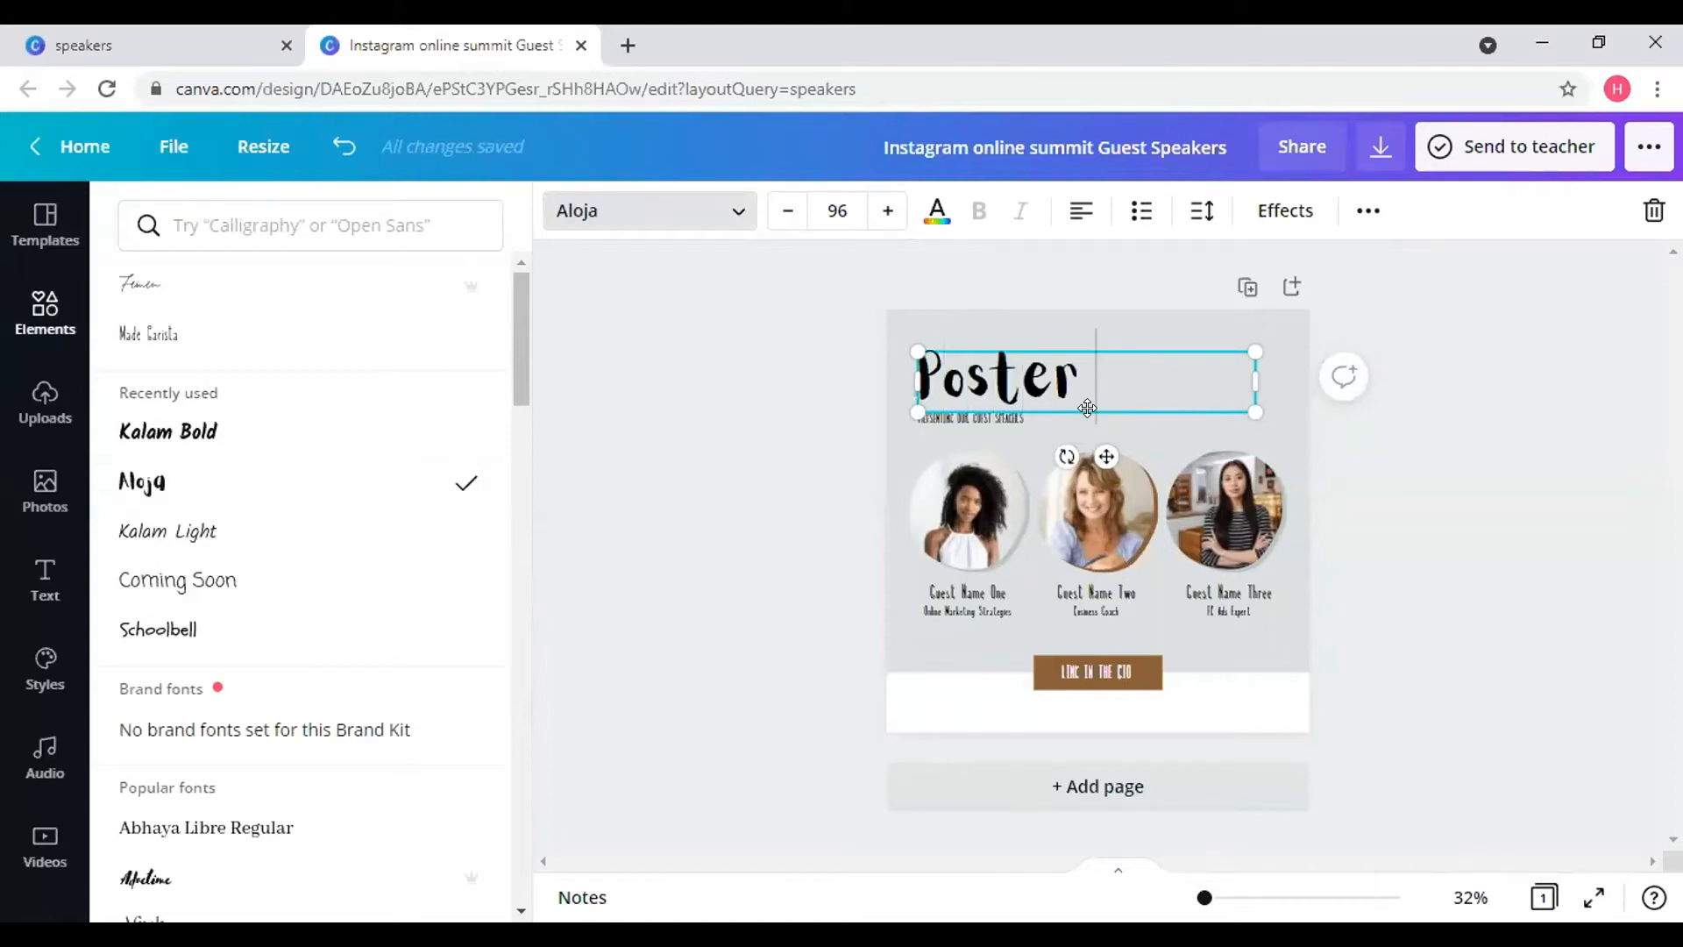
{"action": "key", "text": "Return"}
{"action": "type", "text": "Wo"}
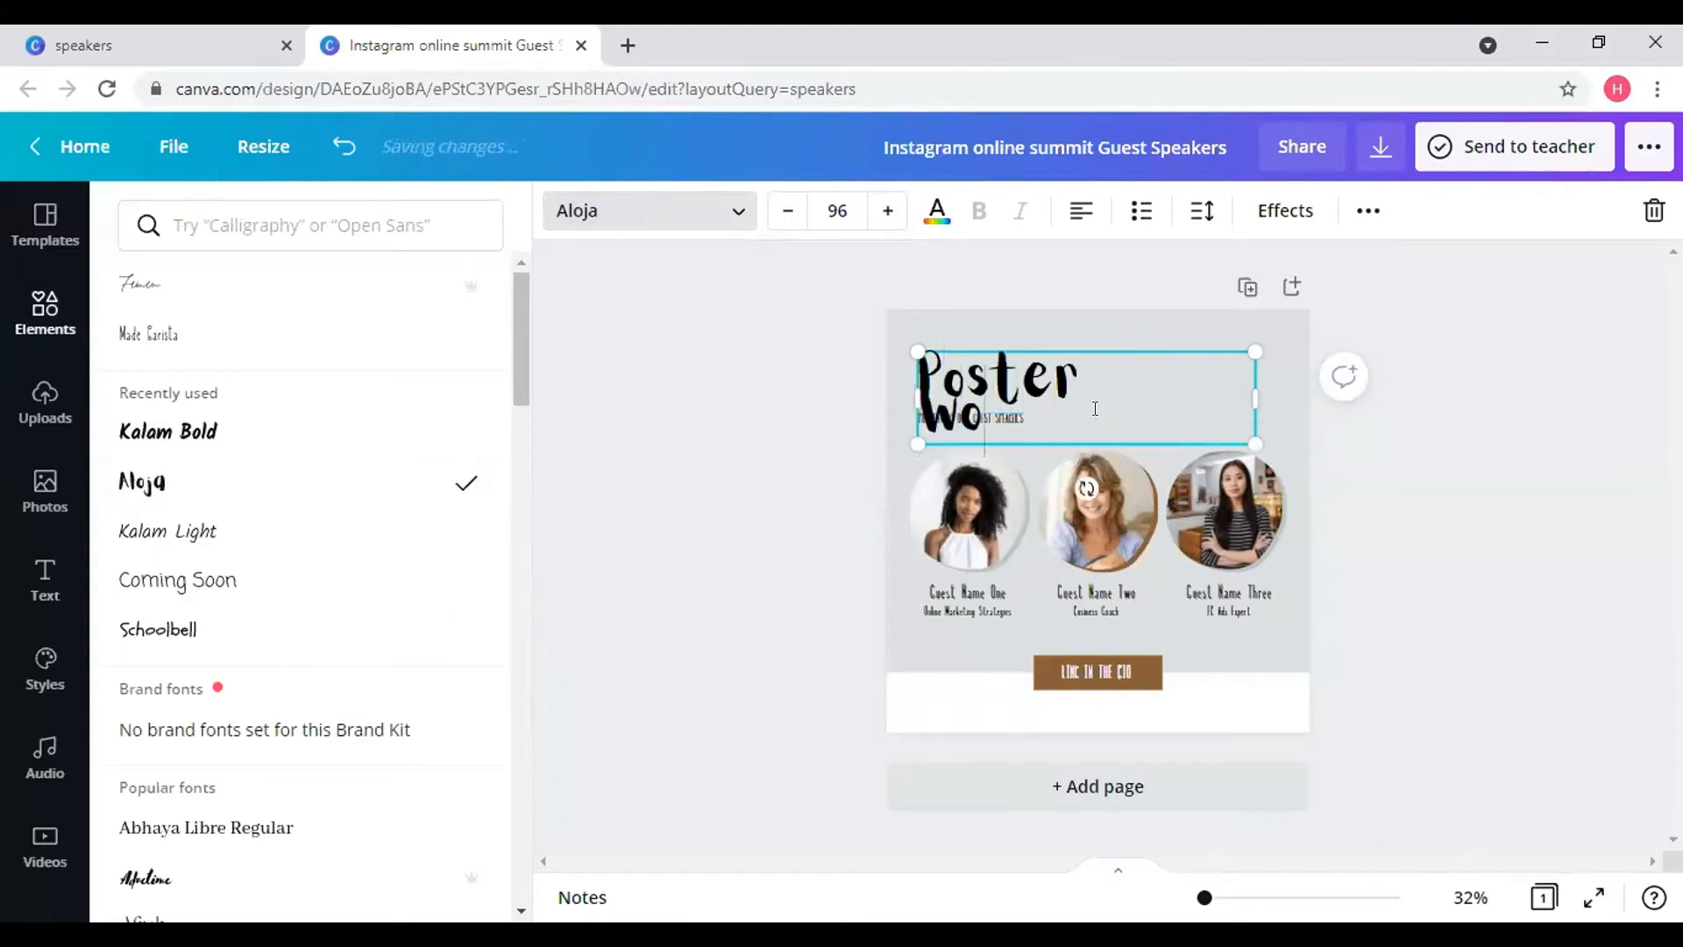
{"action": "type", "text": "rkshops"}
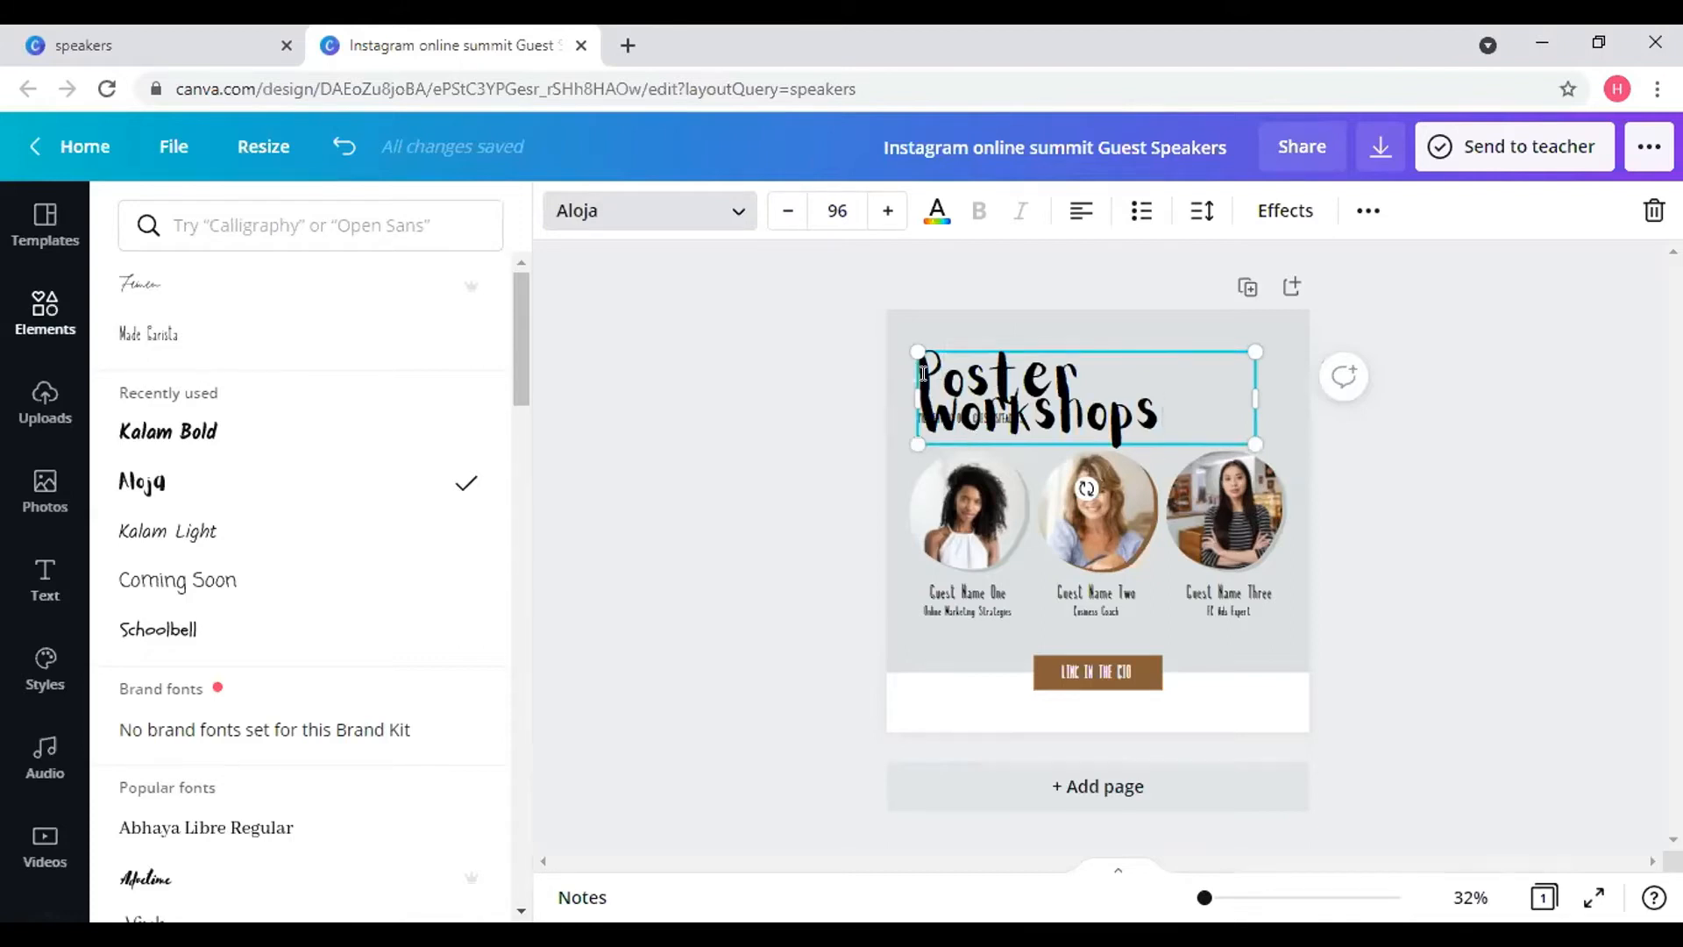
- Set the Poster Workshops heading's line spacing to 1.4 and resize it smaller
{"action": "left_click_drag", "start_coordinate": [924, 373], "coordinate": [1179, 406]}
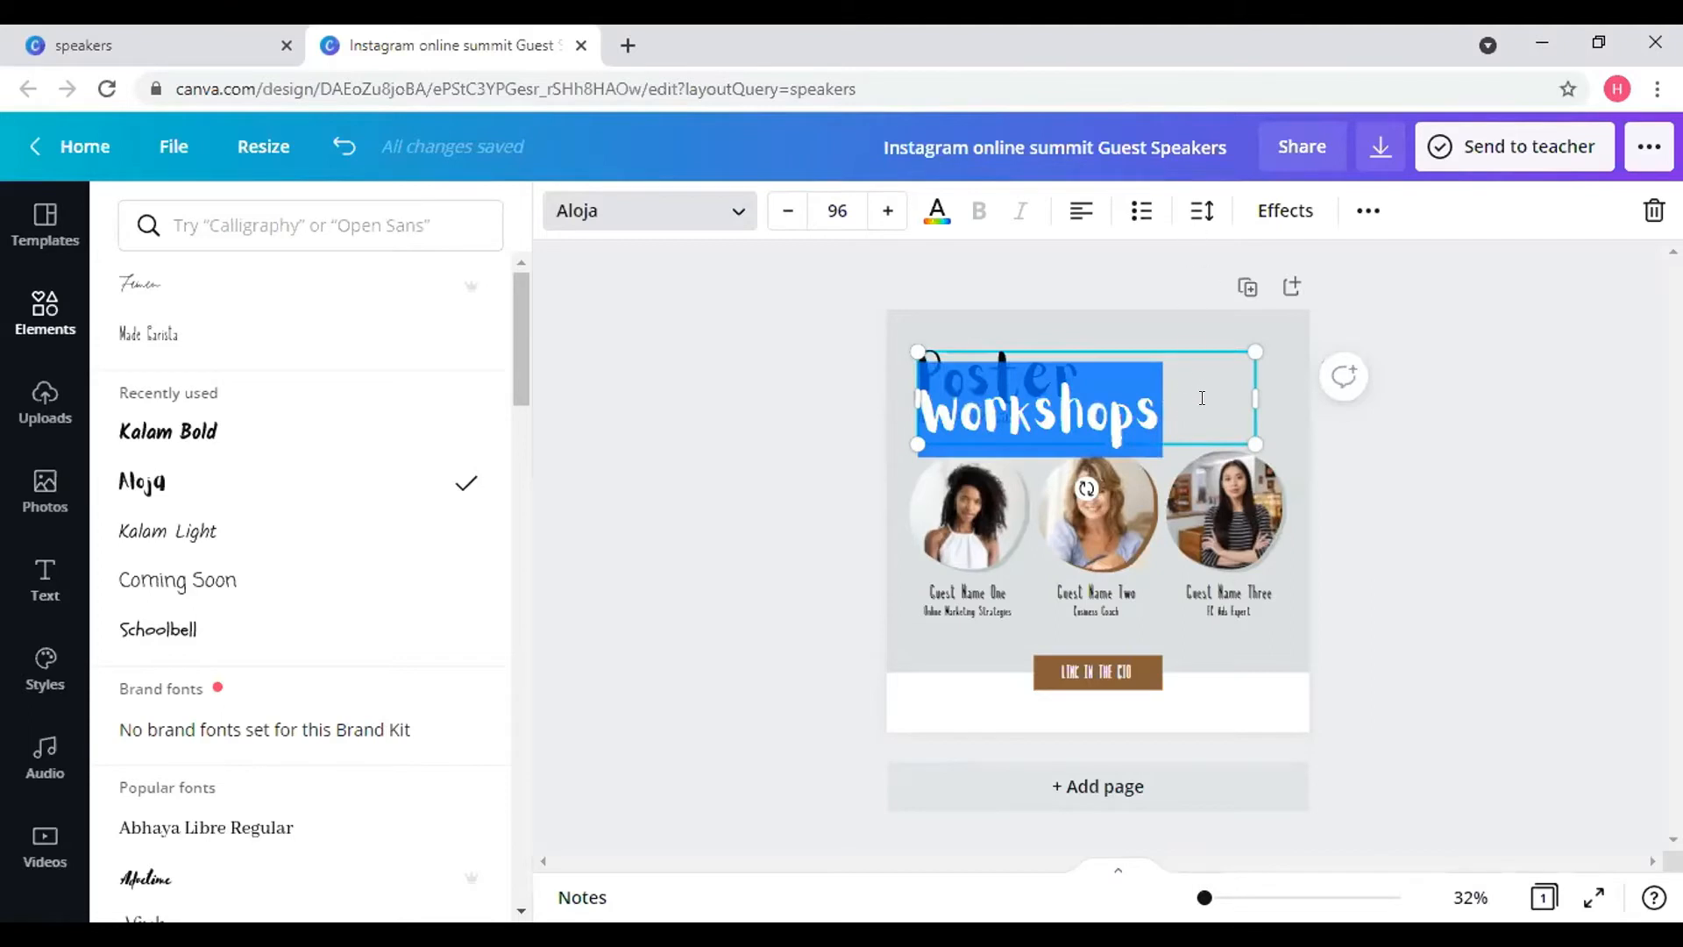
{"action": "left_click", "coordinate": [1201, 398]}
{"action": "left_click", "coordinate": [1201, 210]}
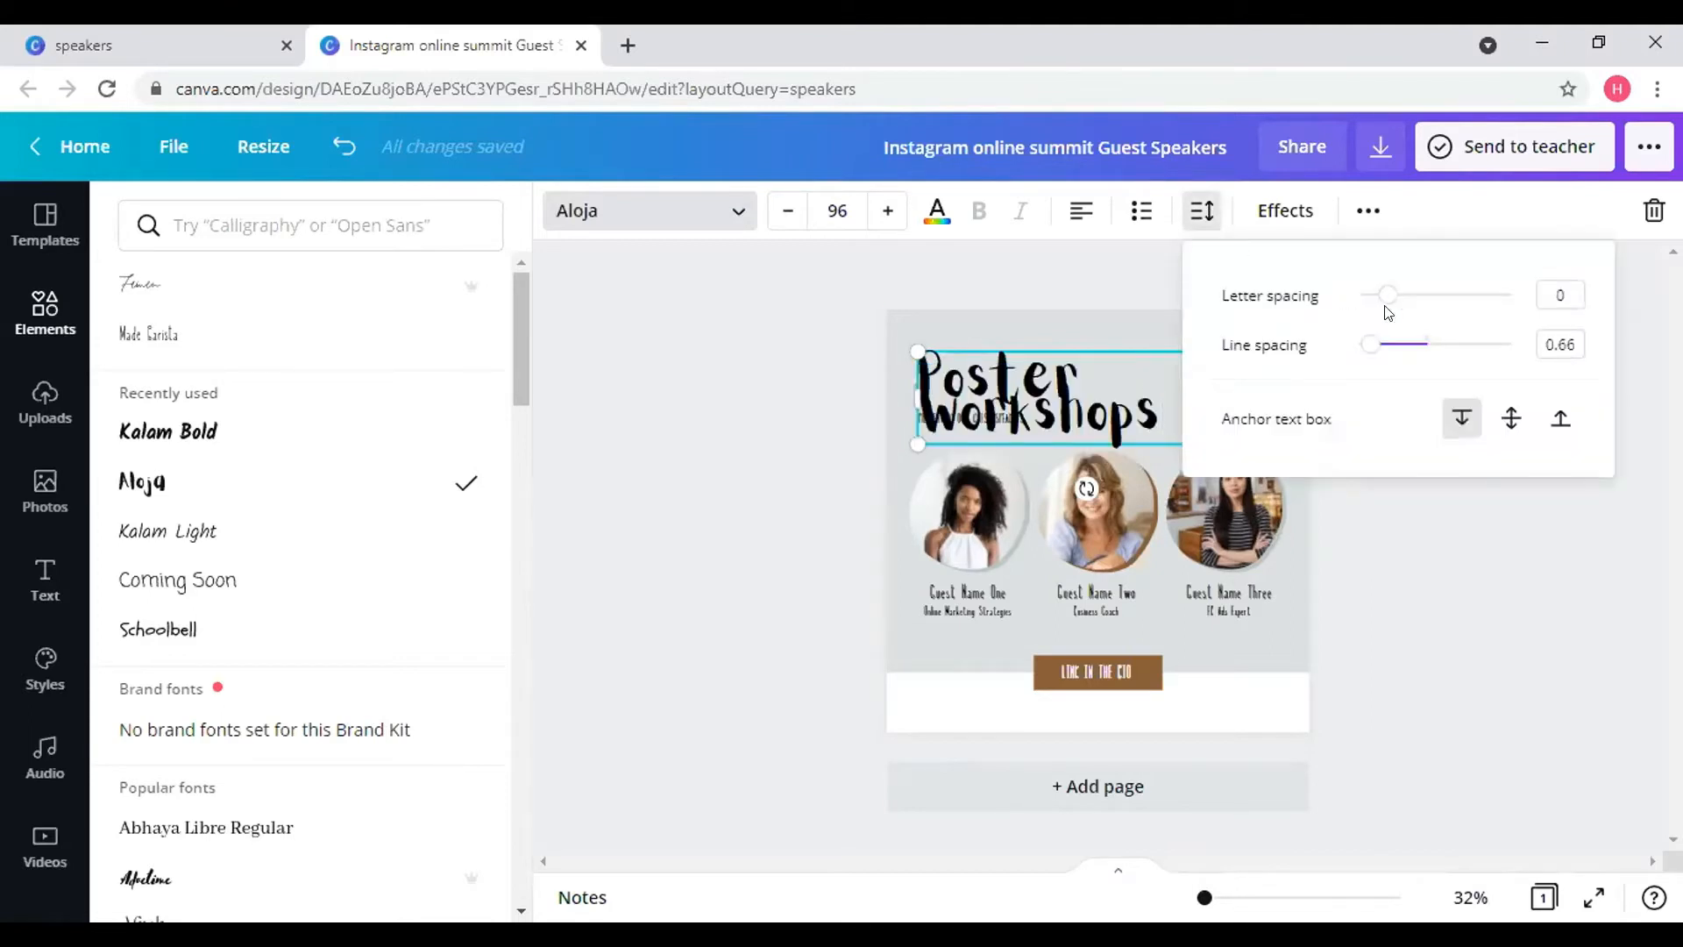
{"action": "left_click_drag", "start_coordinate": [1368, 343], "coordinate": [1425, 344]}
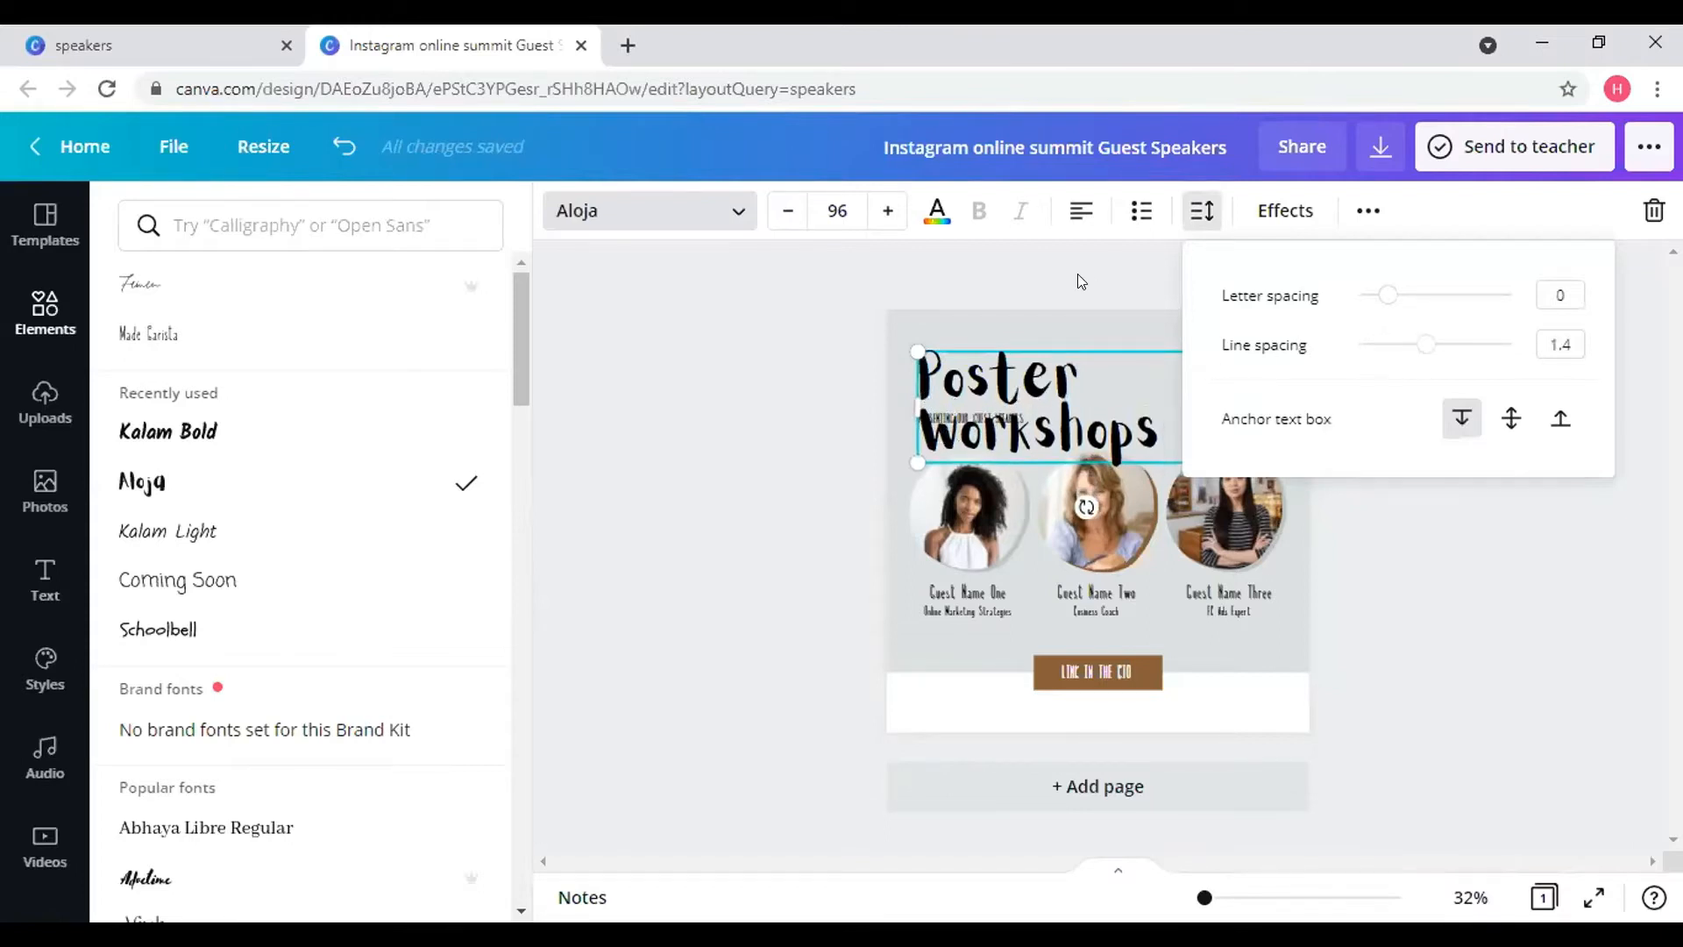
{"action": "left_click", "coordinate": [1077, 323]}
{"action": "left_click", "coordinate": [1086, 402]}
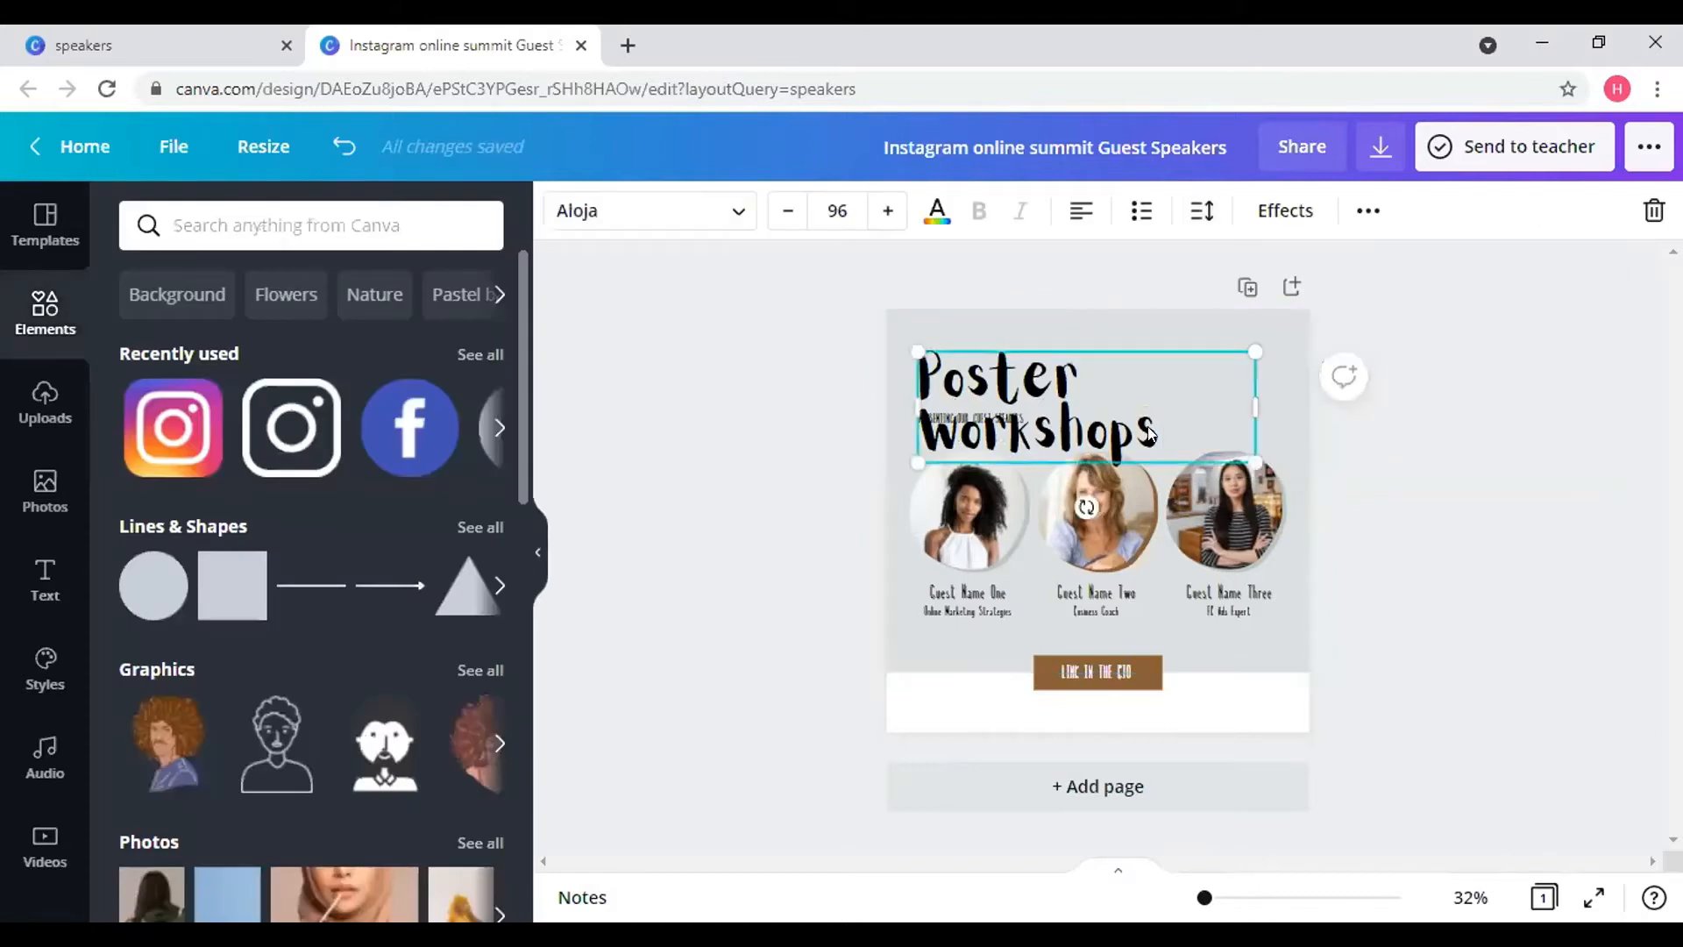
{"action": "left_click_drag", "start_coordinate": [1242, 451], "coordinate": [1127, 344]}
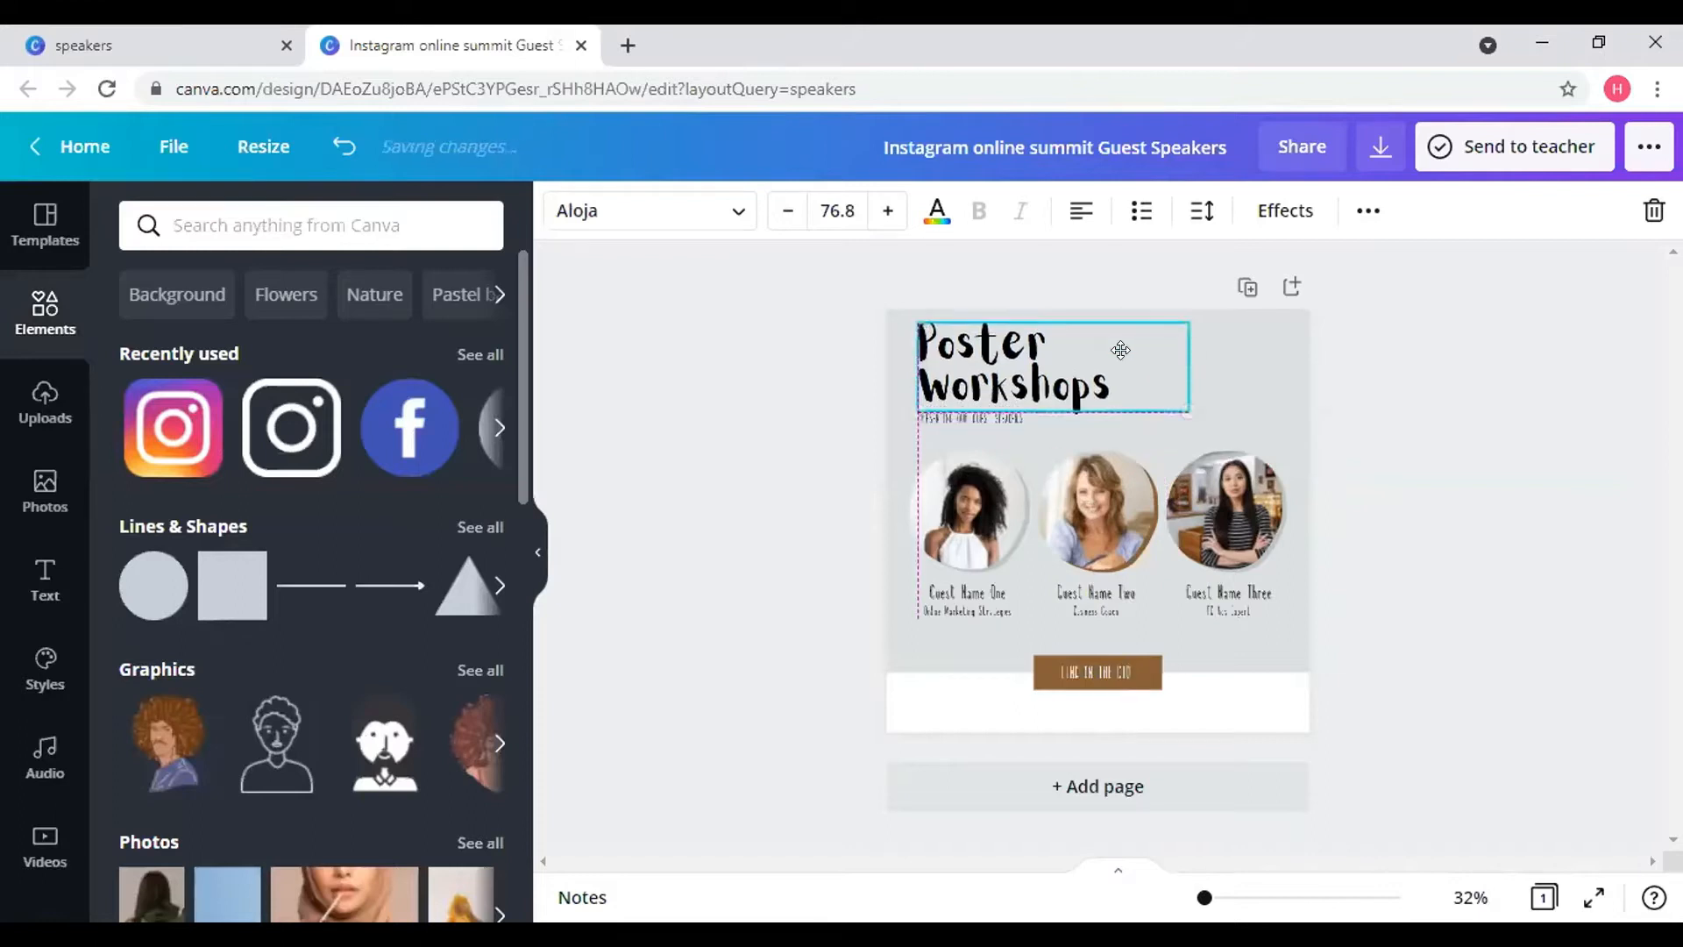
{"action": "left_click", "coordinate": [995, 421]}
- Lower the subtitle and heading slightly and replace the subtitle wording, starting with 'Learn'
{"action": "left_click_drag", "start_coordinate": [1030, 470], "coordinate": [1025, 487]}
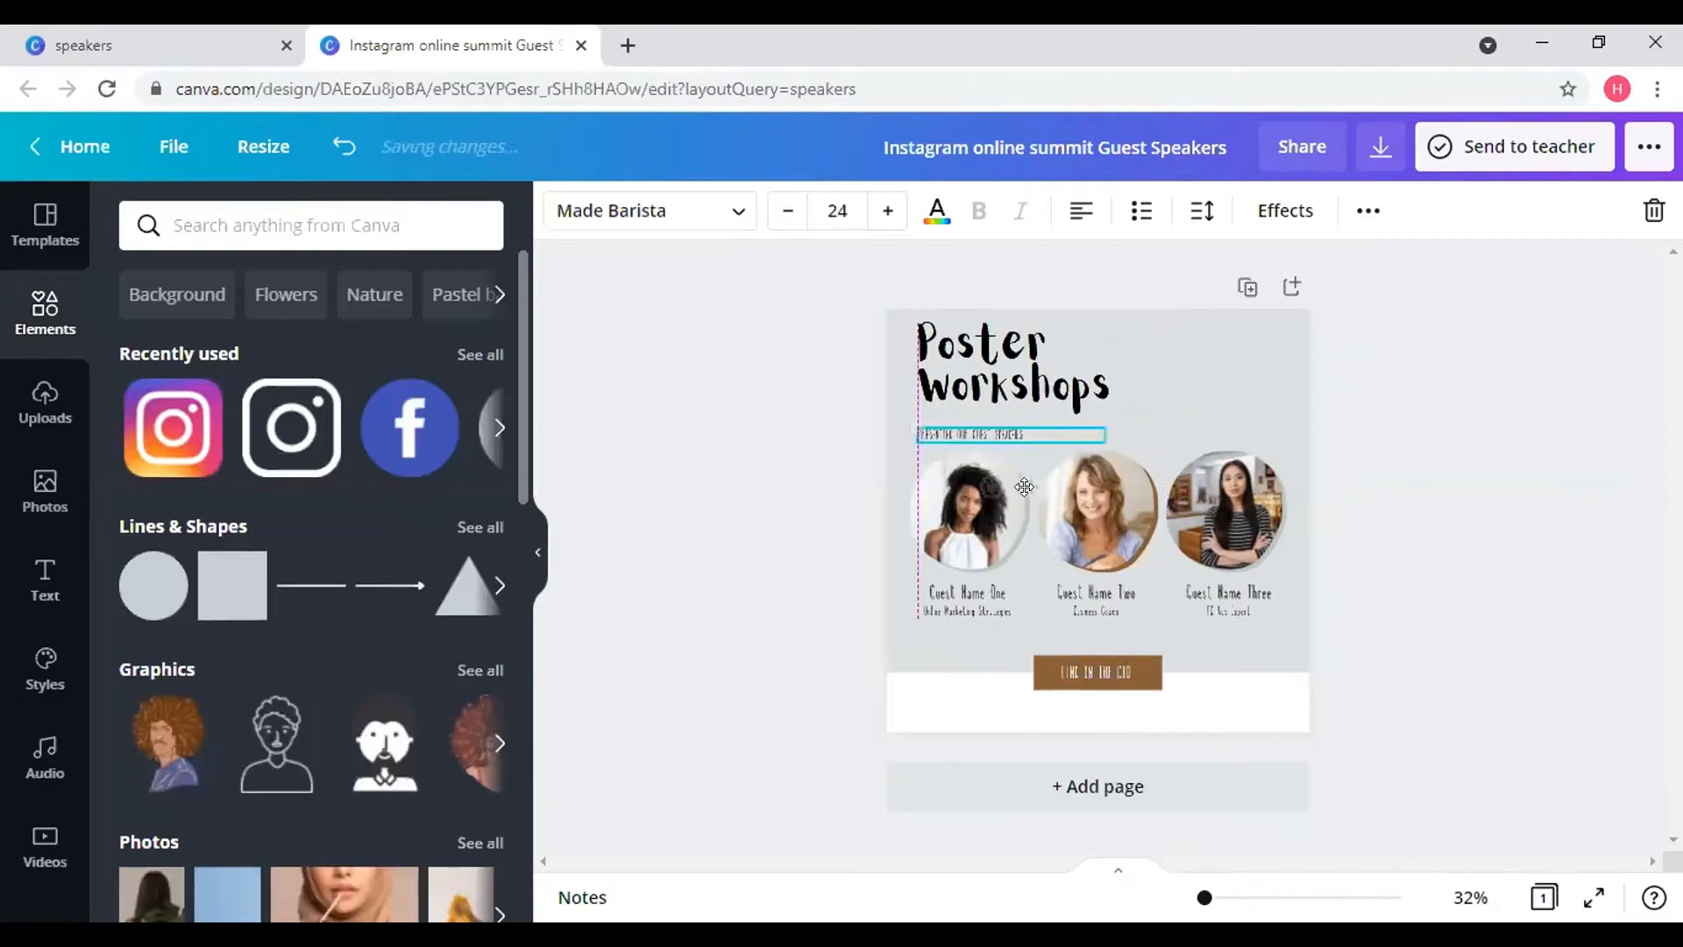
{"action": "left_click_drag", "start_coordinate": [1036, 371], "coordinate": [1036, 387]}
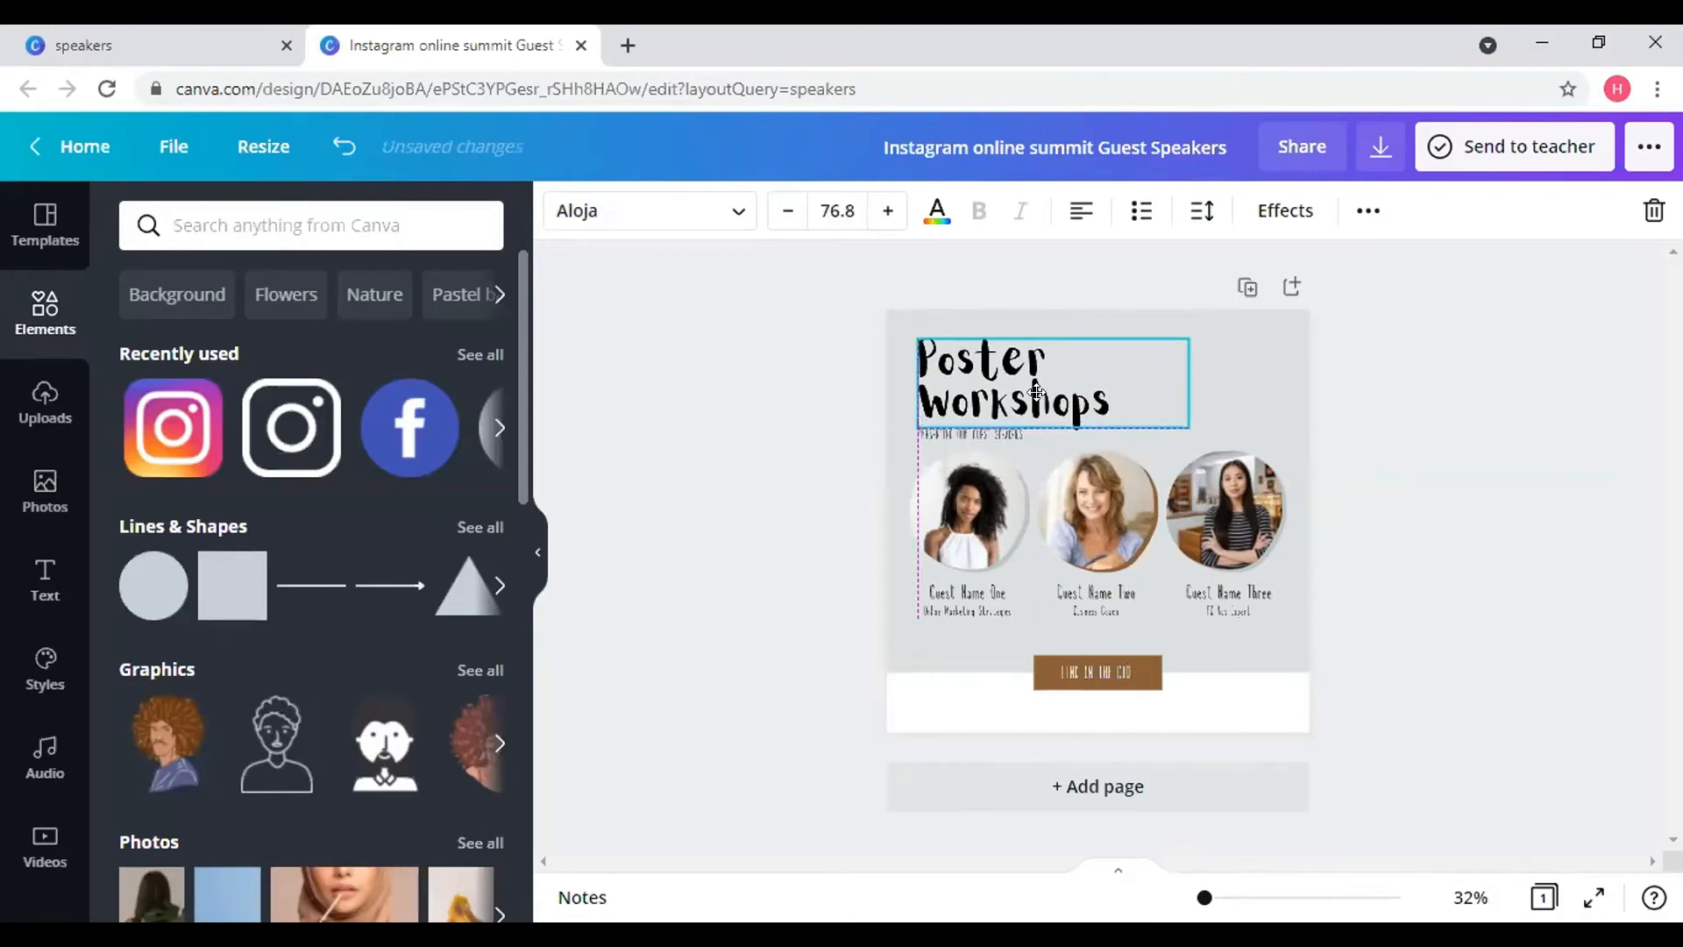
{"action": "left_click", "coordinate": [1026, 435]}
{"action": "left_click", "coordinate": [1023, 433]}
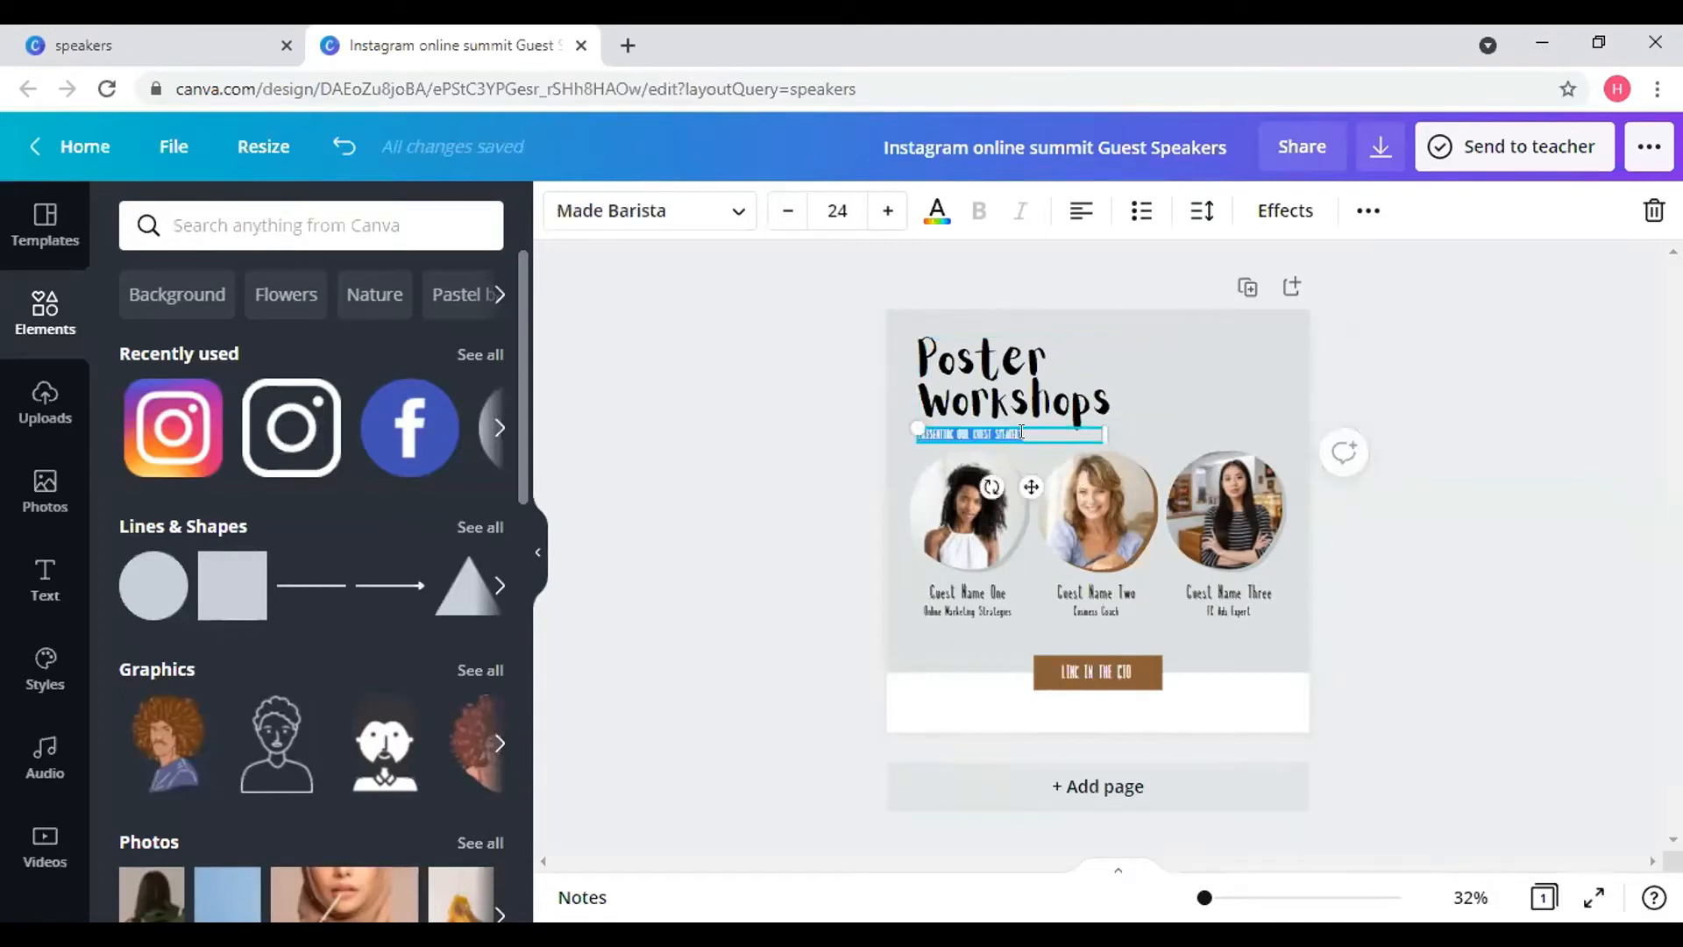
{"action": "key", "text": "BackSpace"}
{"action": "type", "text": "Learn"}
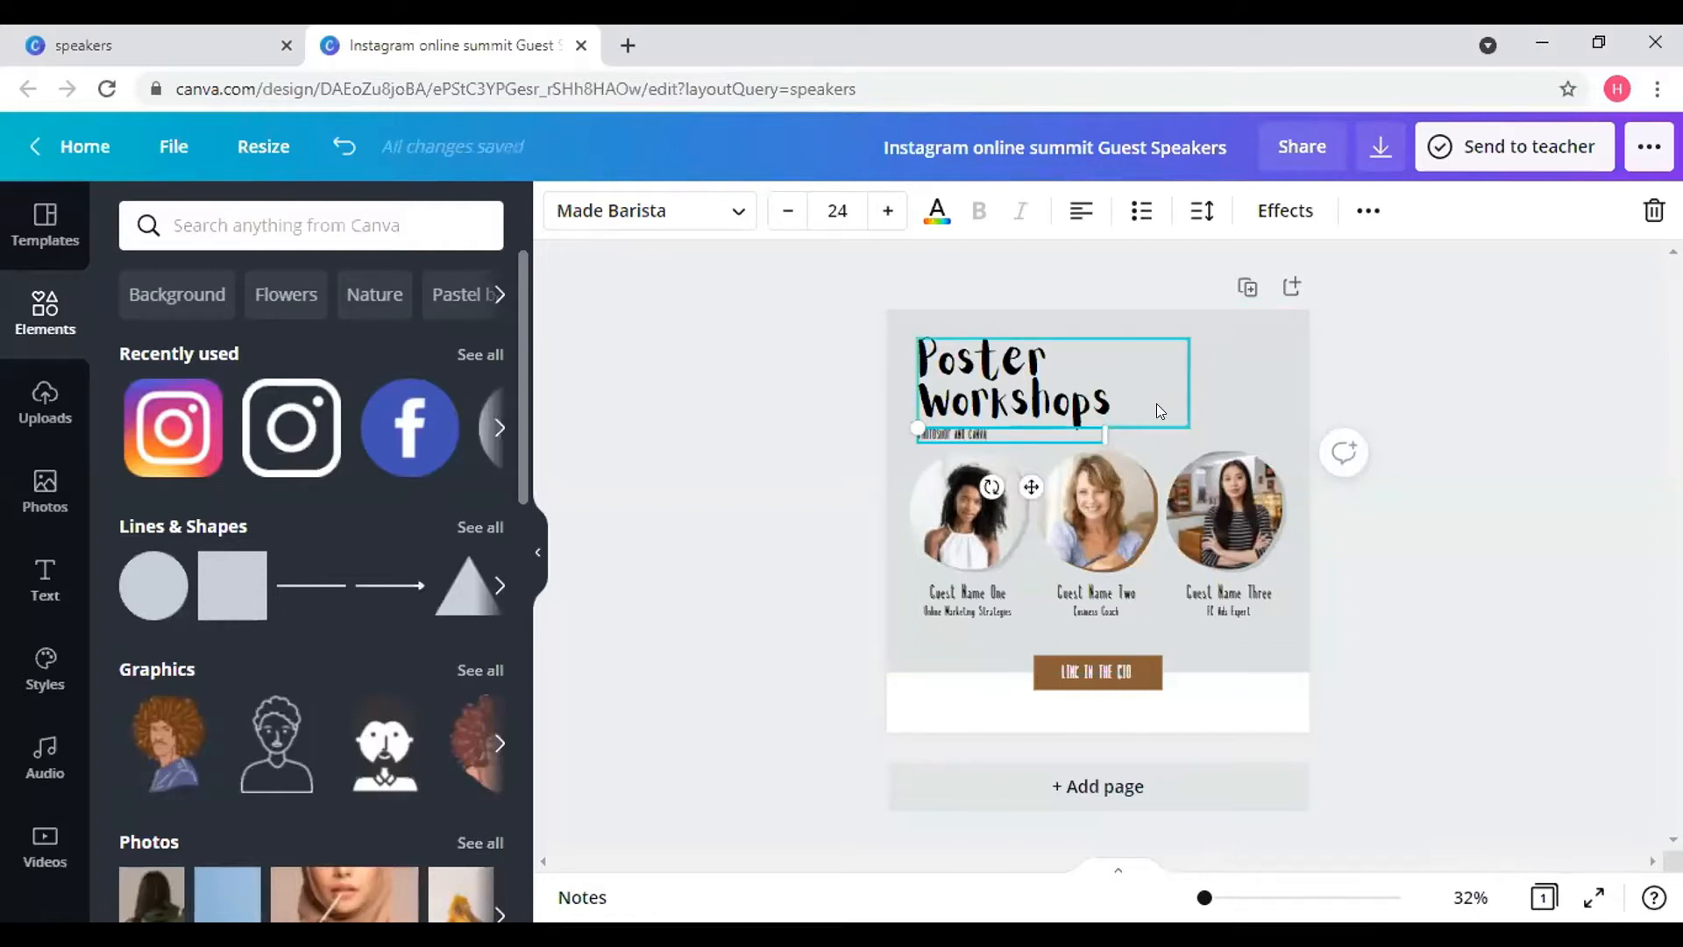
{"action": "left_click", "coordinate": [1227, 410]}
{"action": "left_click", "coordinate": [1071, 403]}
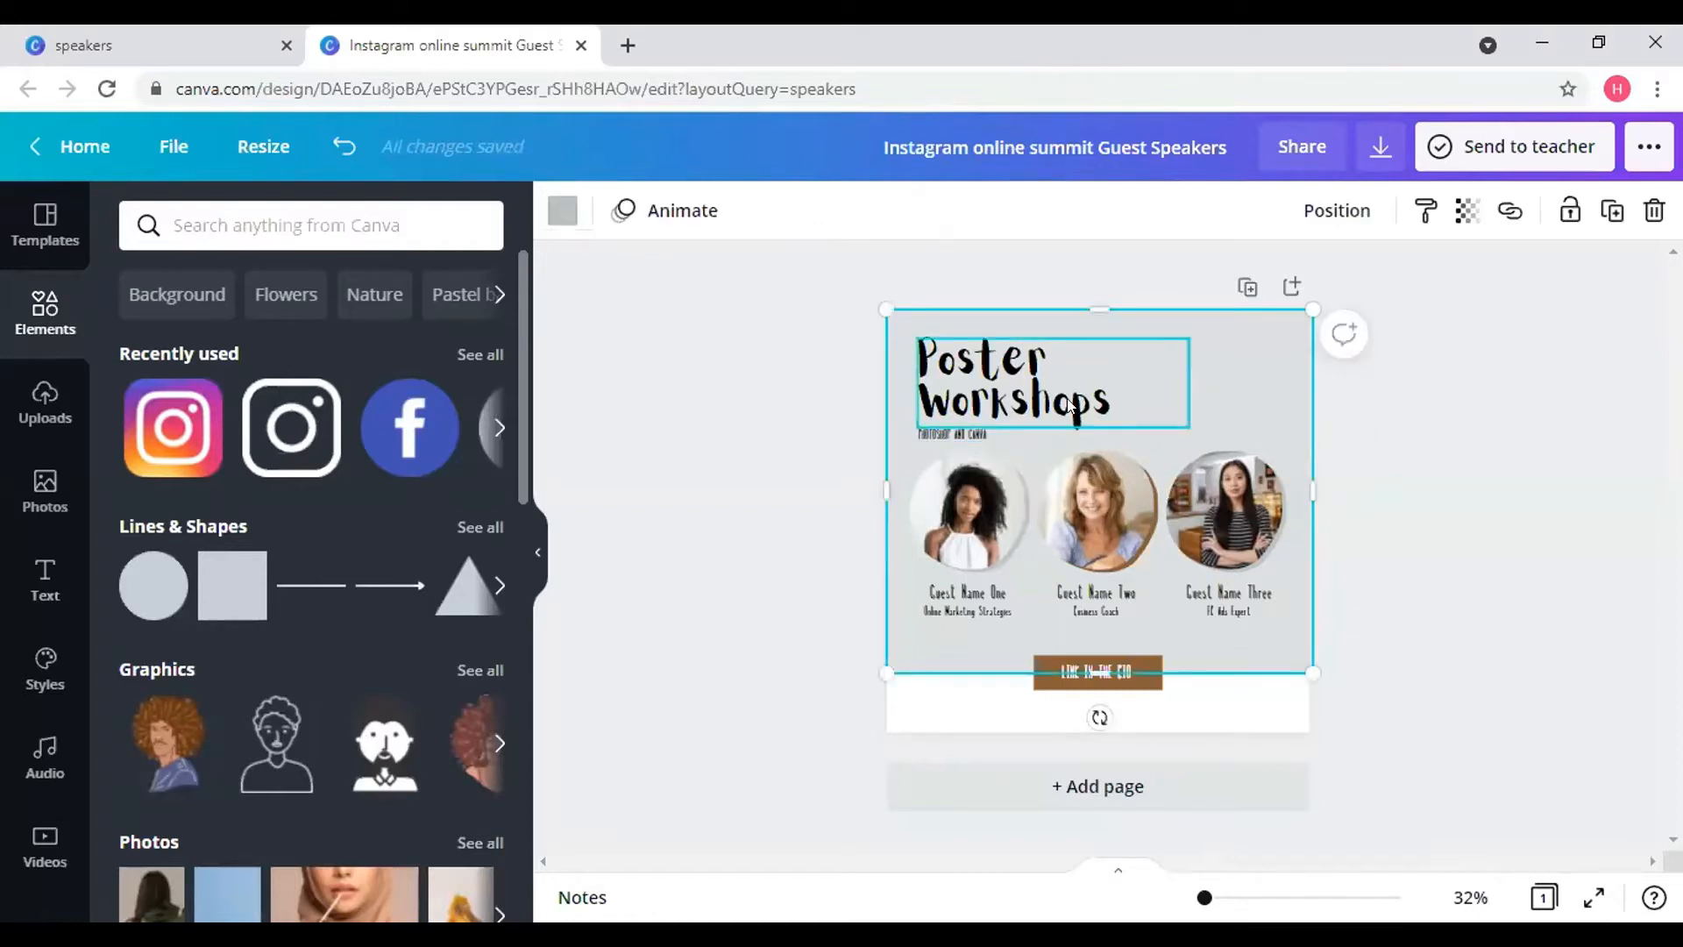
{"action": "left_click", "coordinate": [994, 434]}
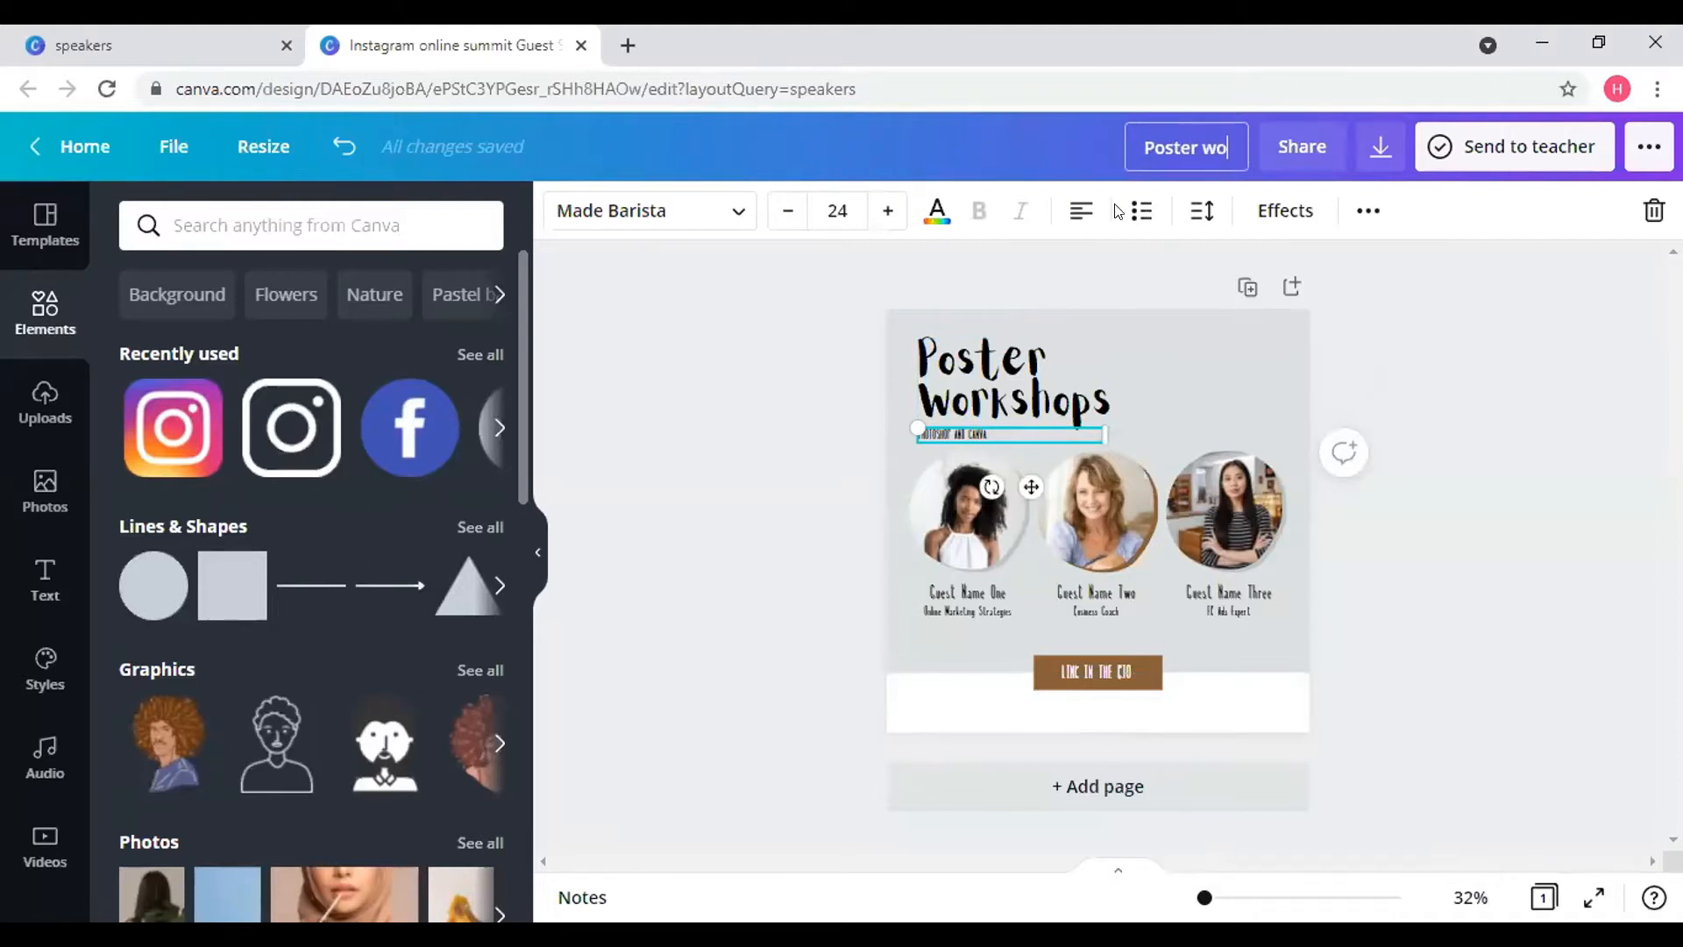
- Finish naming the design 'Poster workshop' and set the subtitle font to Kalam Bold
{"action": "type", "text": "hop"}
{"action": "left_click", "coordinate": [784, 338]}
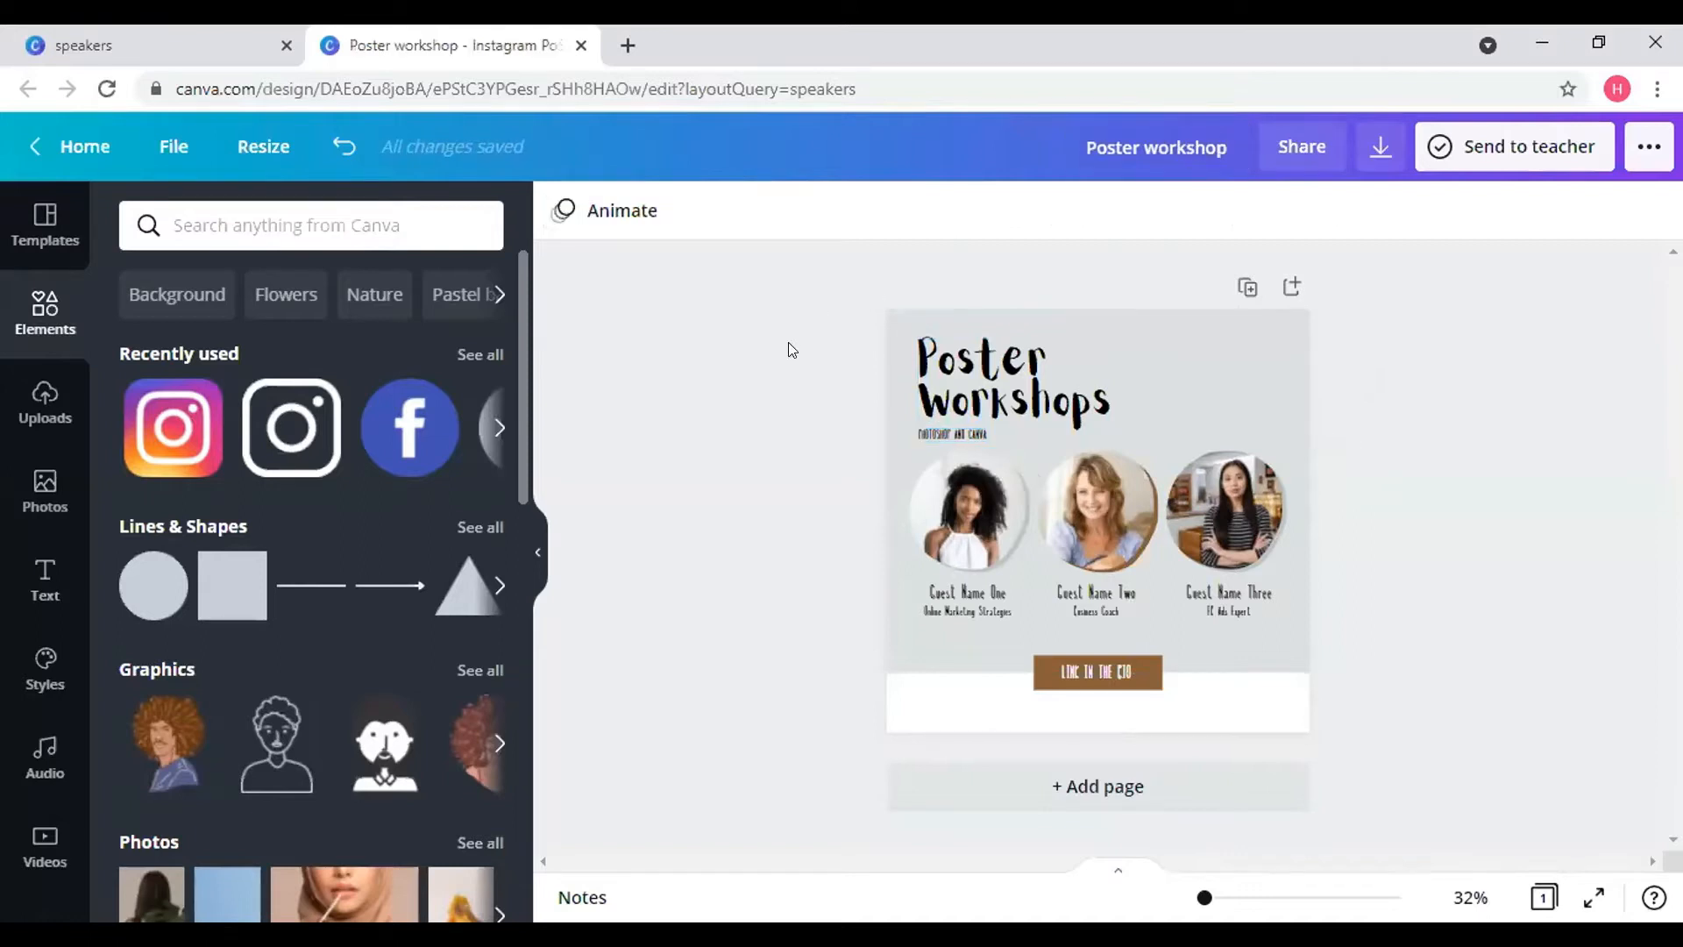
{"action": "left_click", "coordinate": [950, 426]}
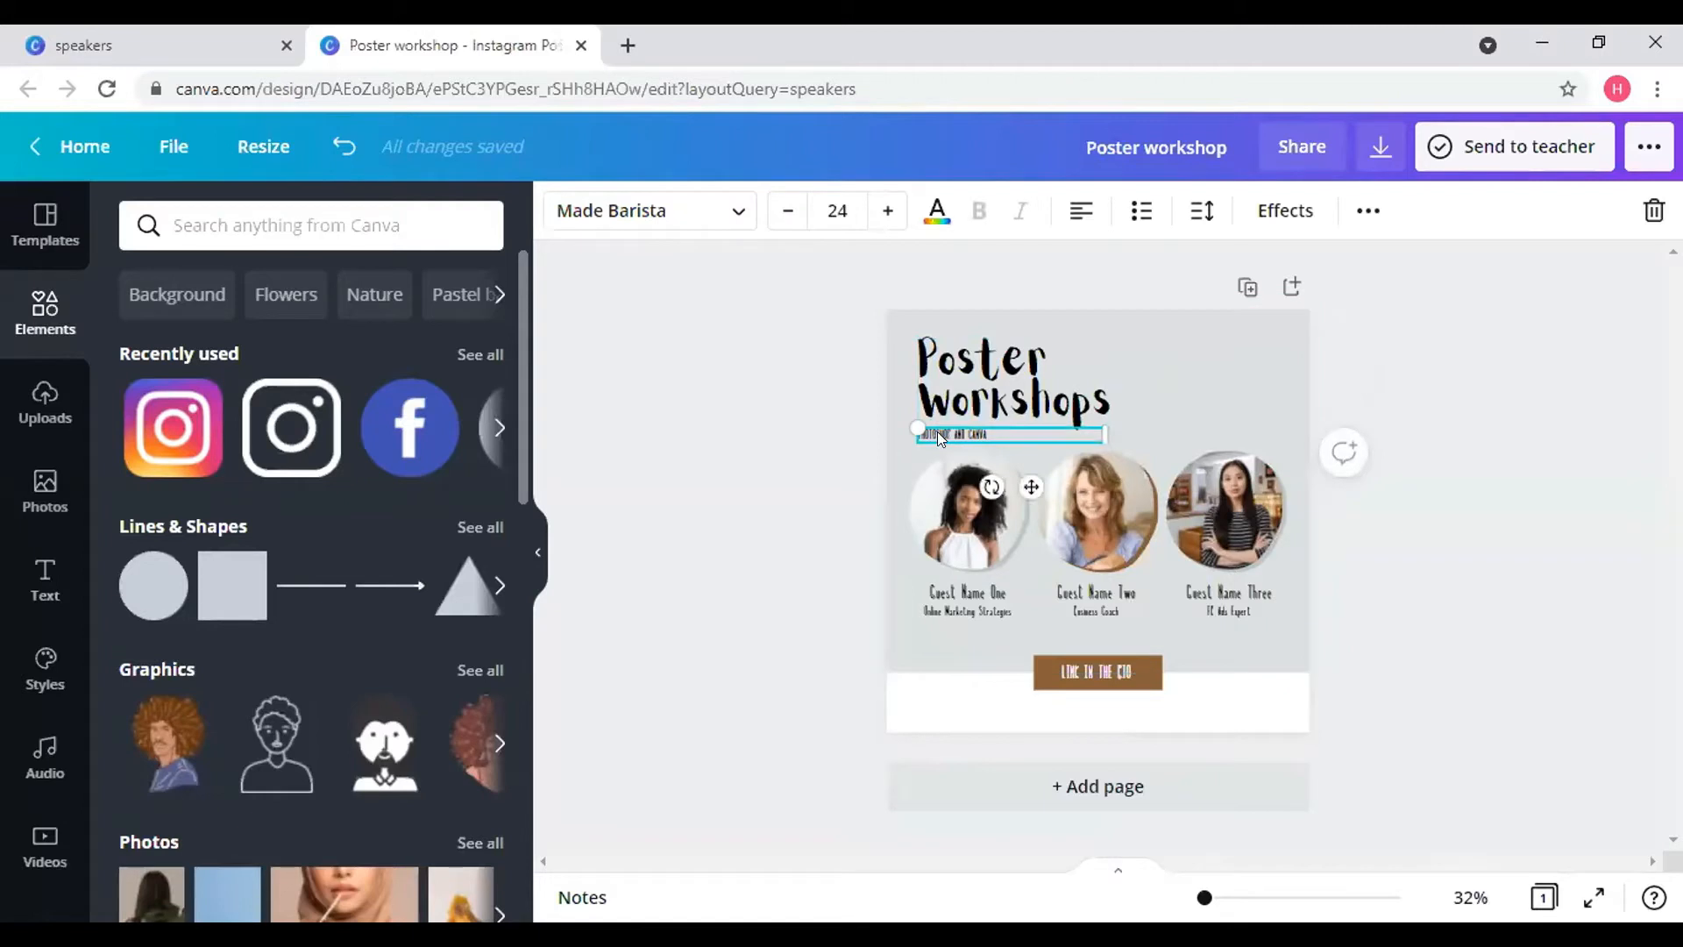
{"action": "left_click", "coordinate": [734, 210]}
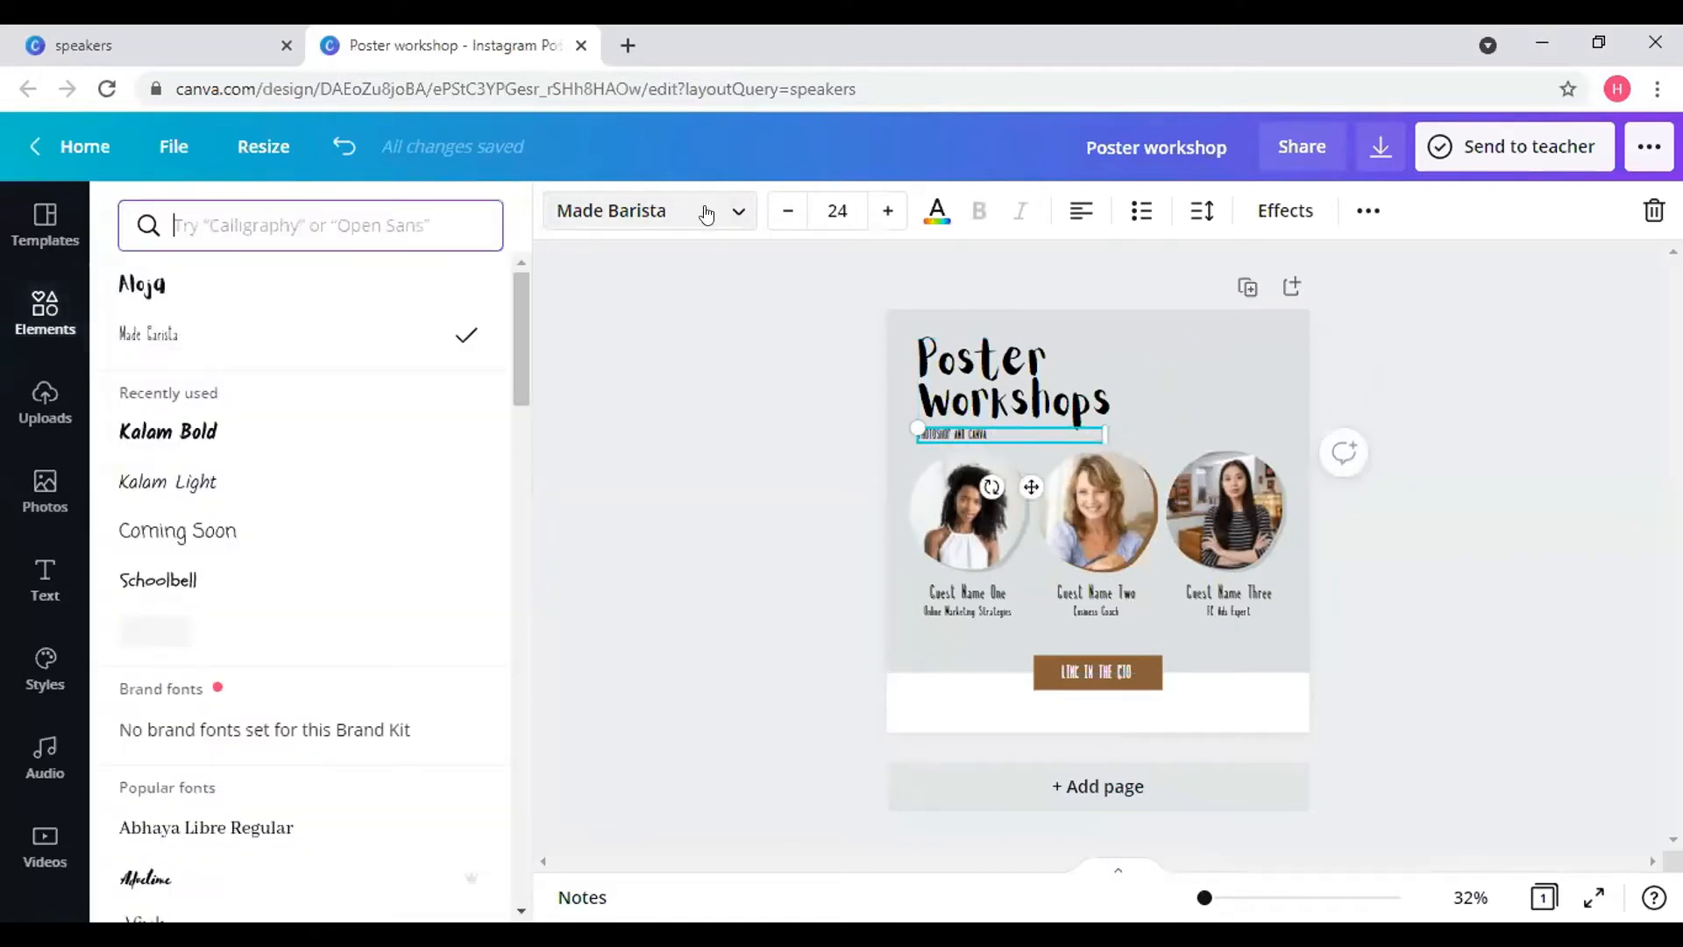
{"action": "left_click", "coordinate": [215, 438]}
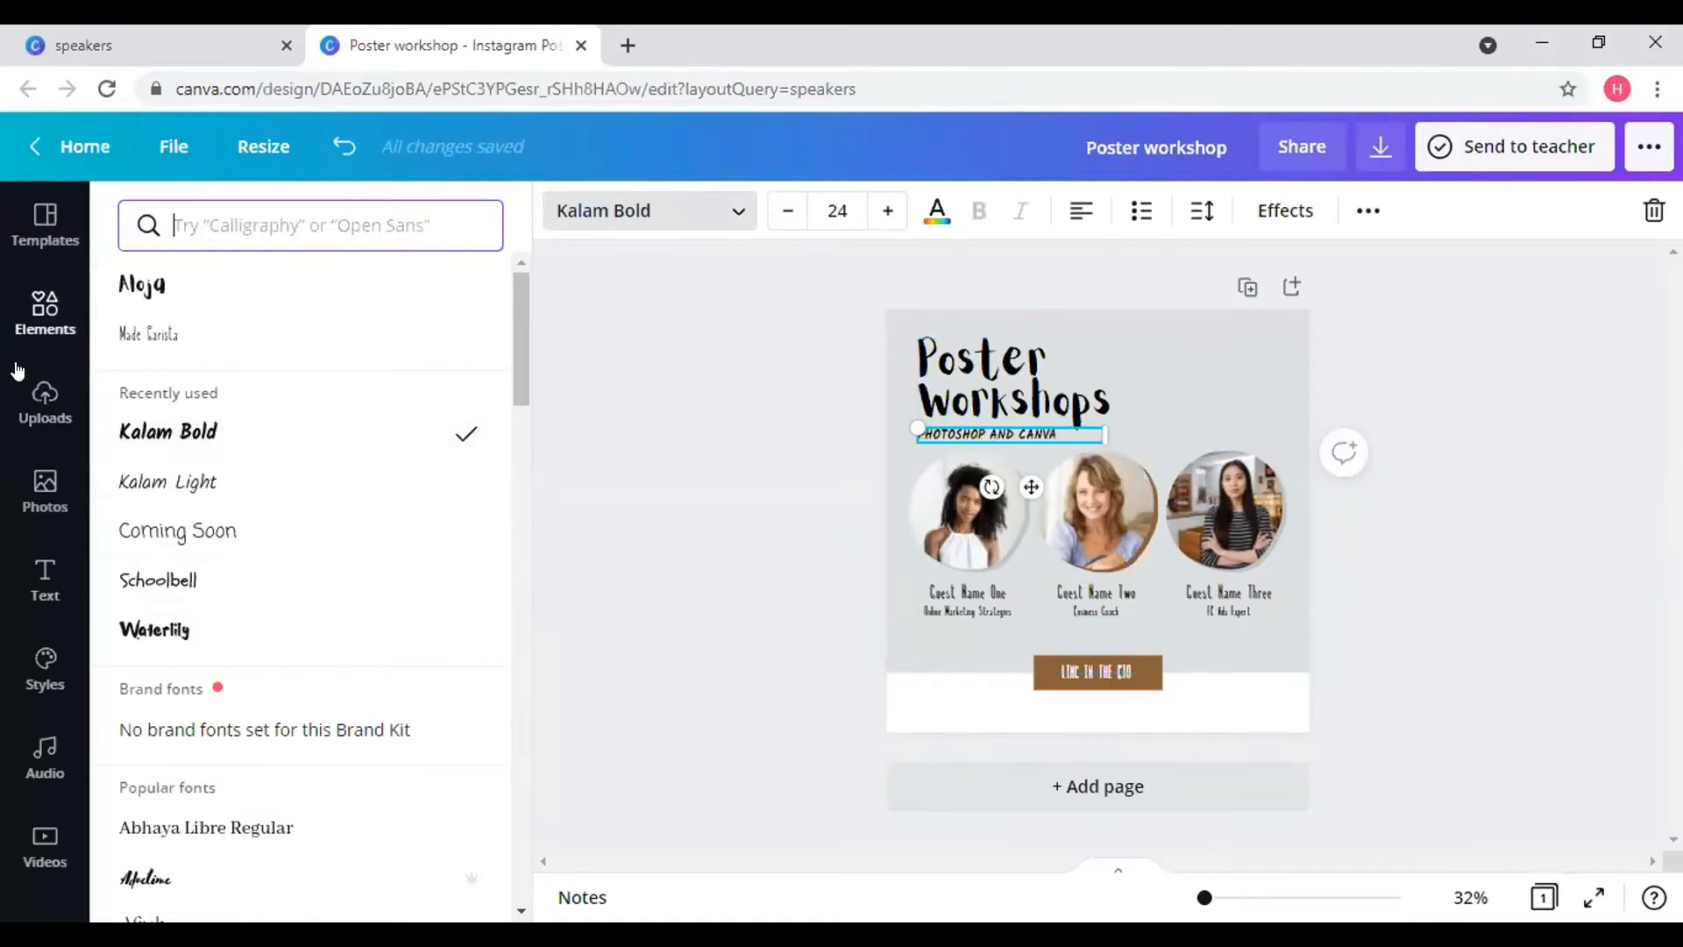
{"action": "left_click", "coordinate": [46, 309]}
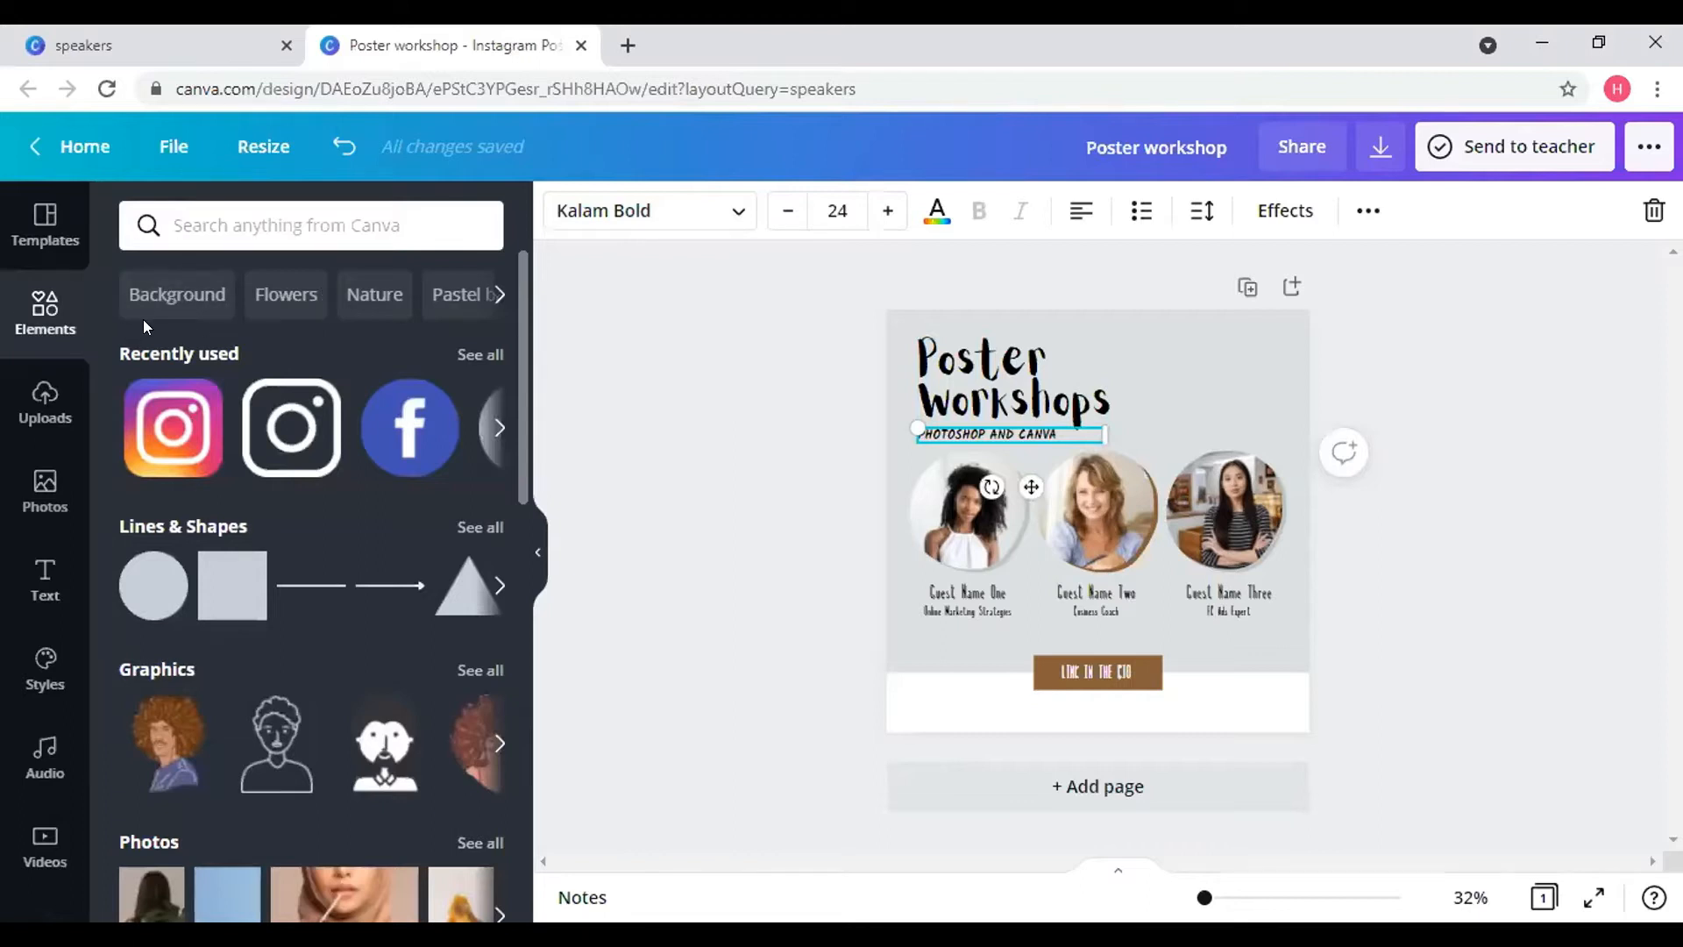
- Add the black diagonal brush-stroke pattern from the Background elements and stretch it over the page
{"action": "left_click", "coordinate": [187, 299]}
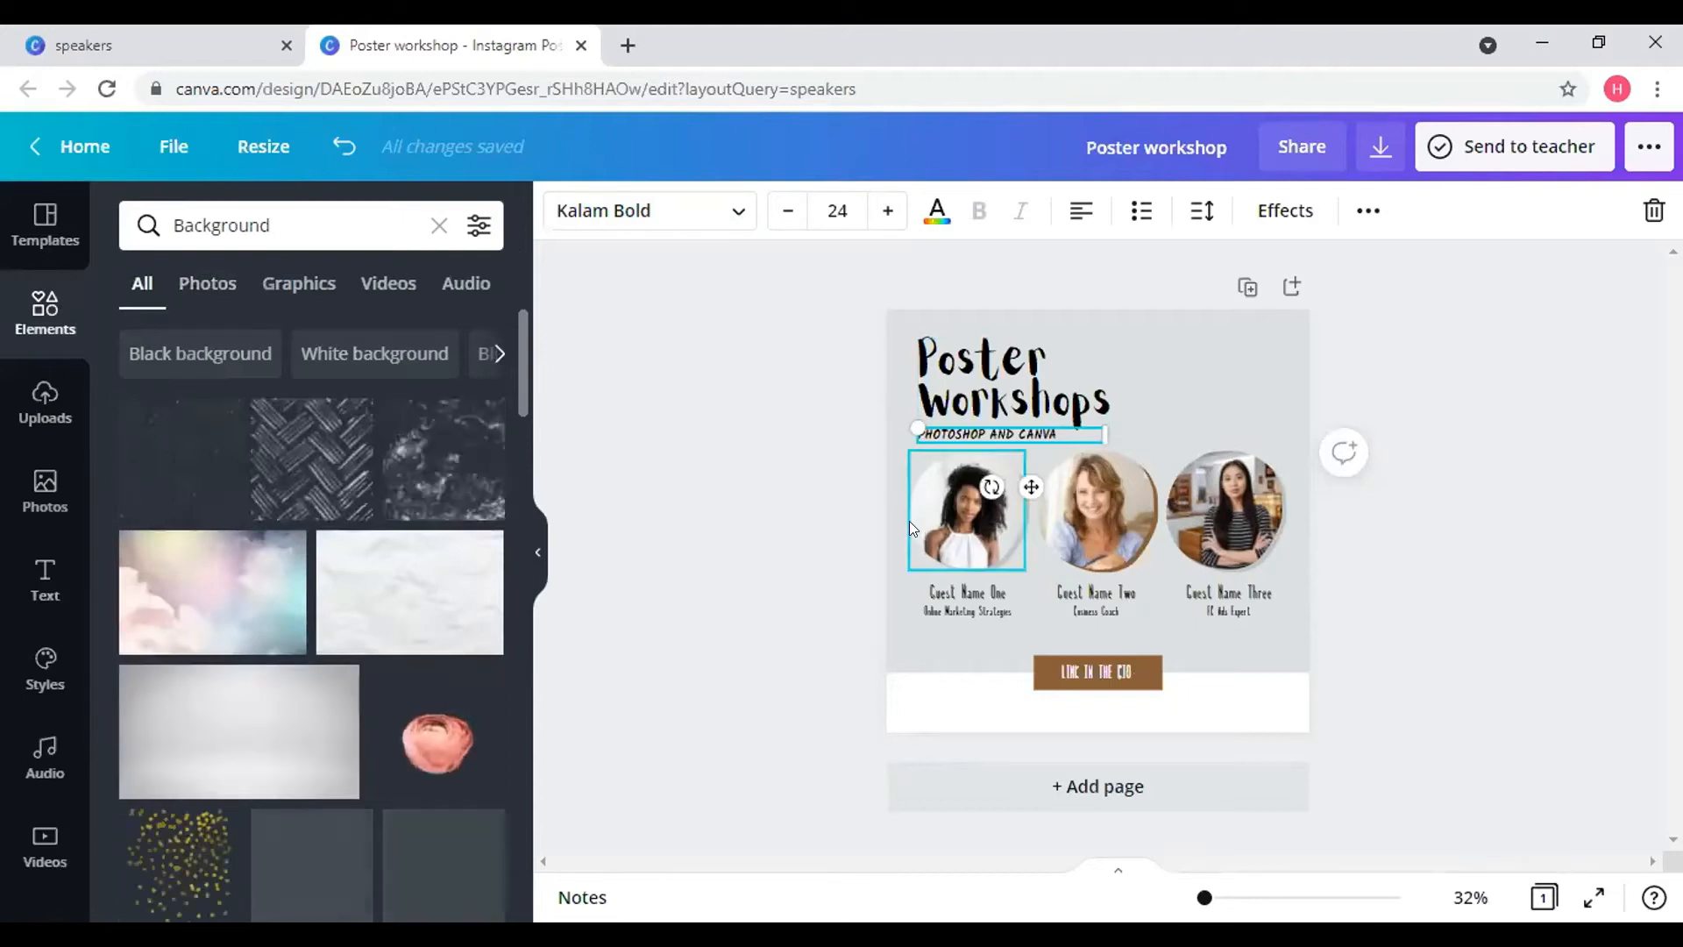
{"action": "left_click", "coordinate": [897, 645]}
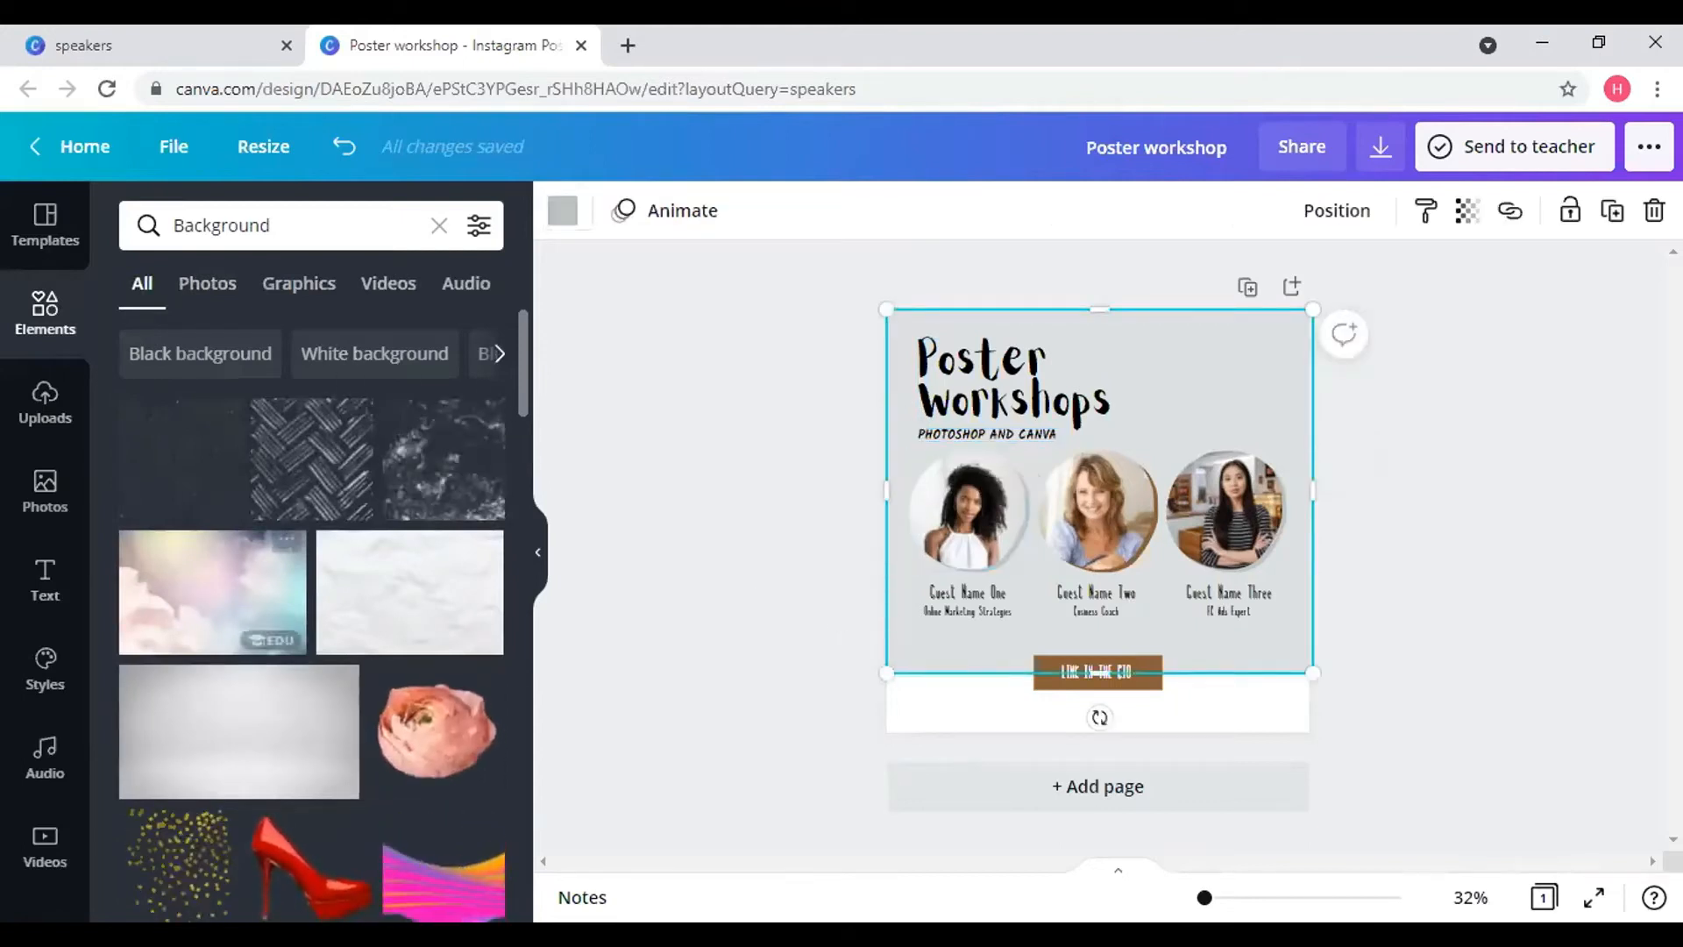
{"action": "left_click_drag", "start_coordinate": [309, 436], "coordinate": [947, 404]}
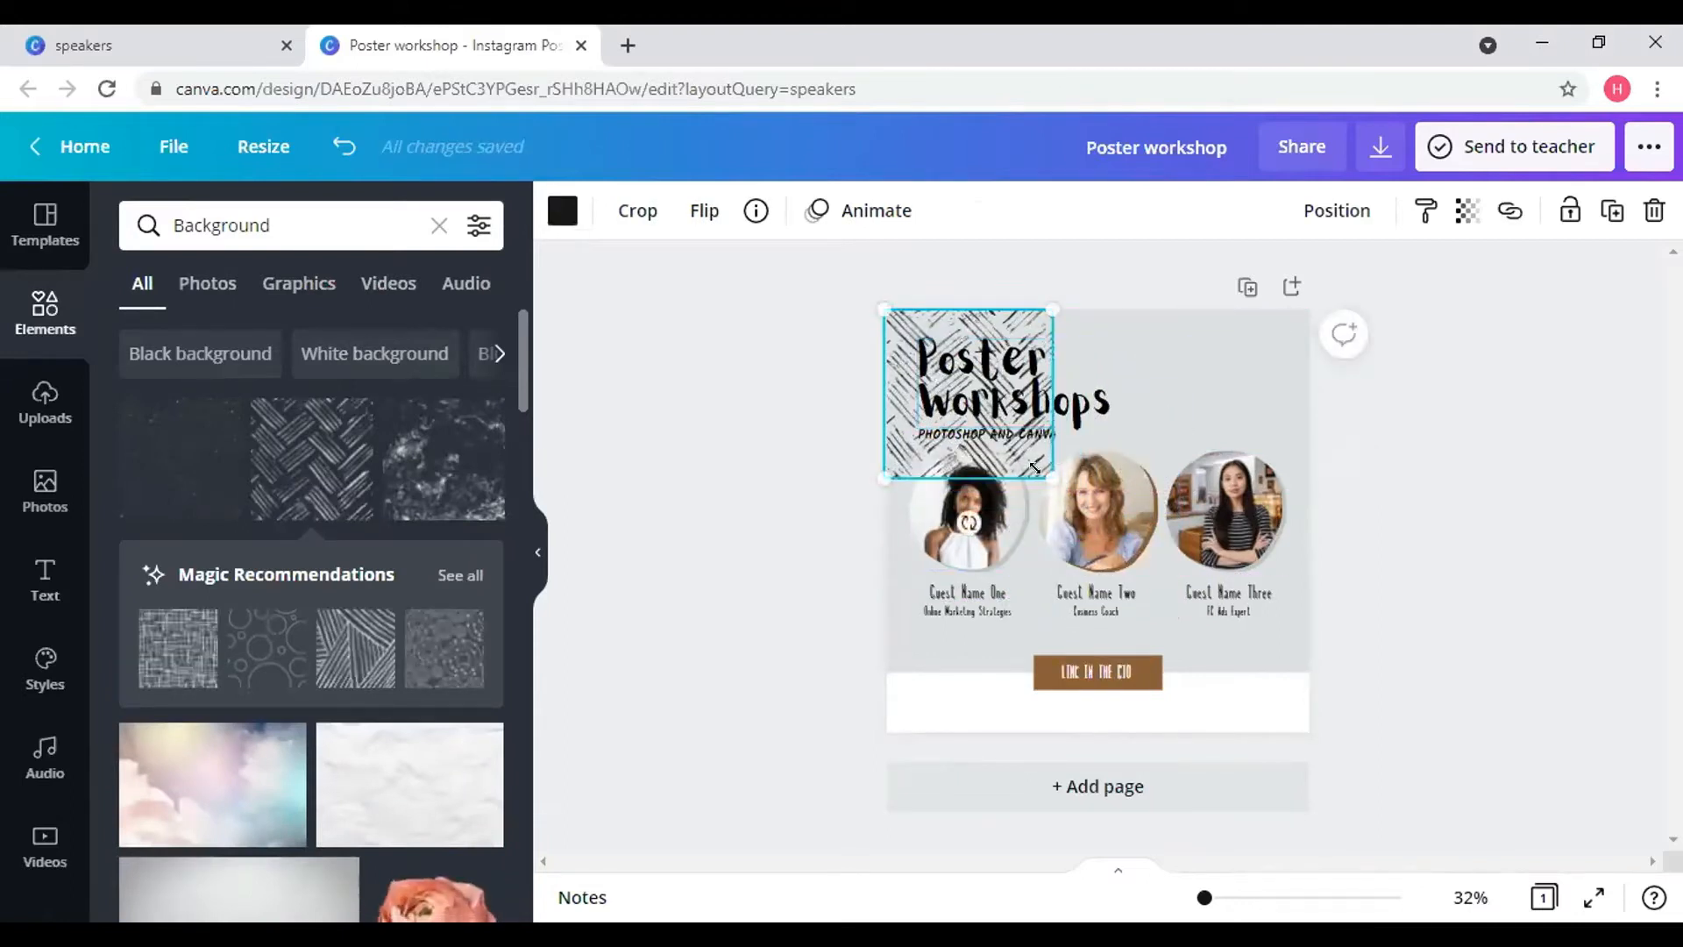
{"action": "left_click_drag", "start_coordinate": [1052, 478], "coordinate": [1312, 737]}
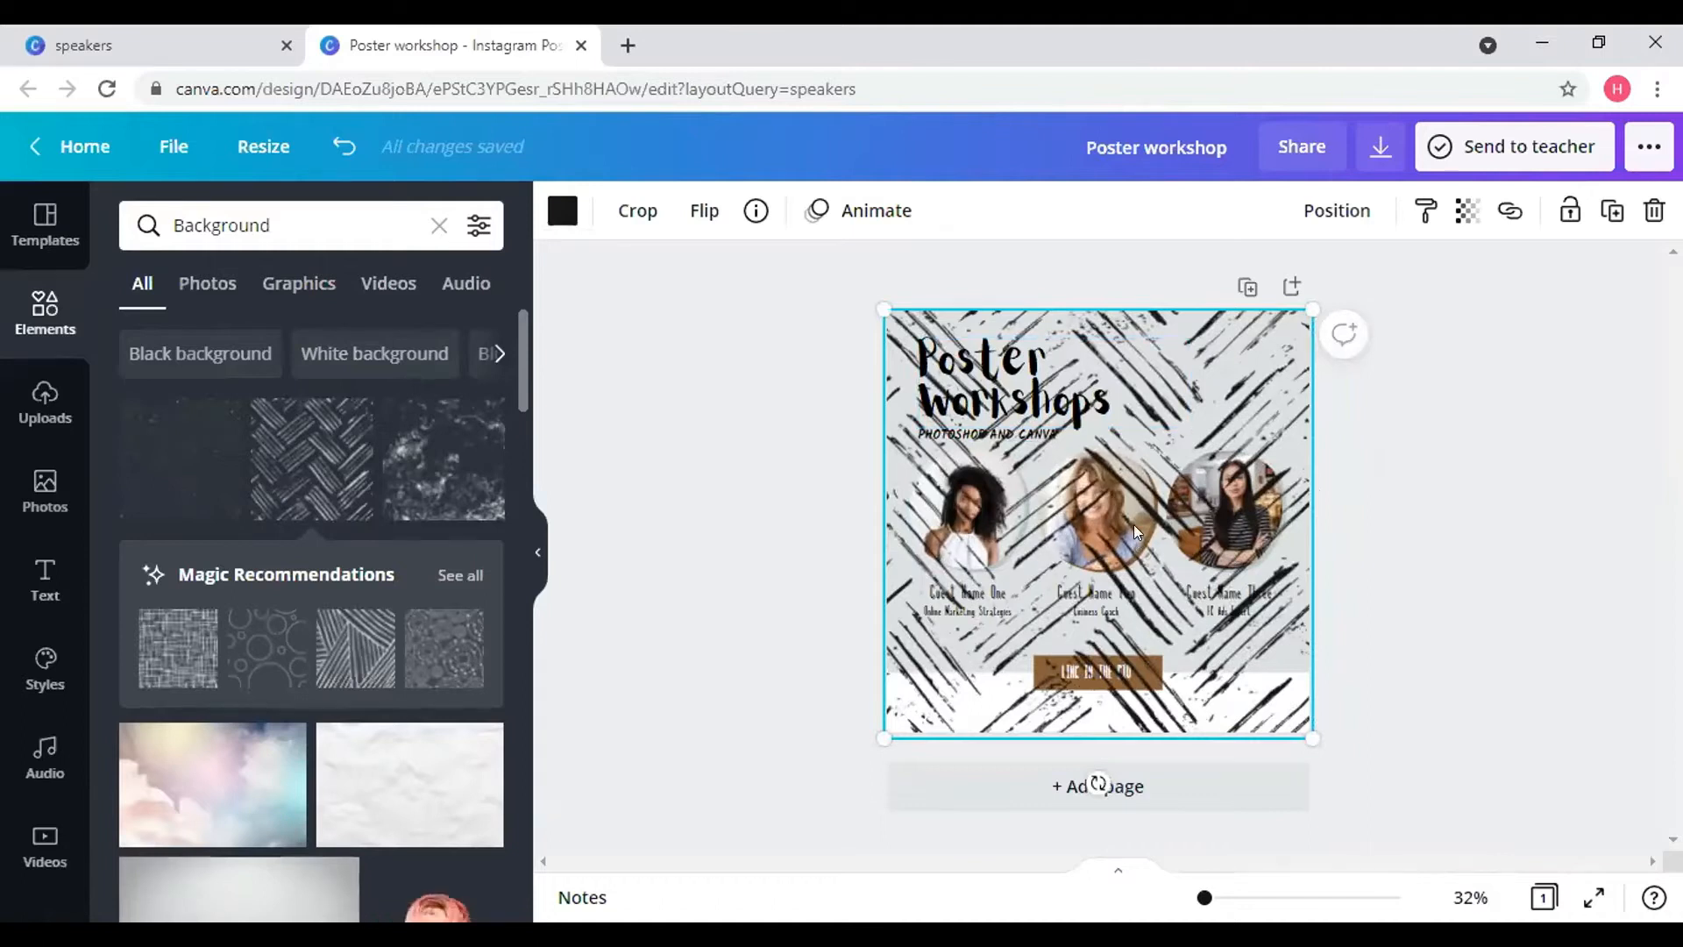
{"action": "right_click", "coordinate": [1206, 372]}
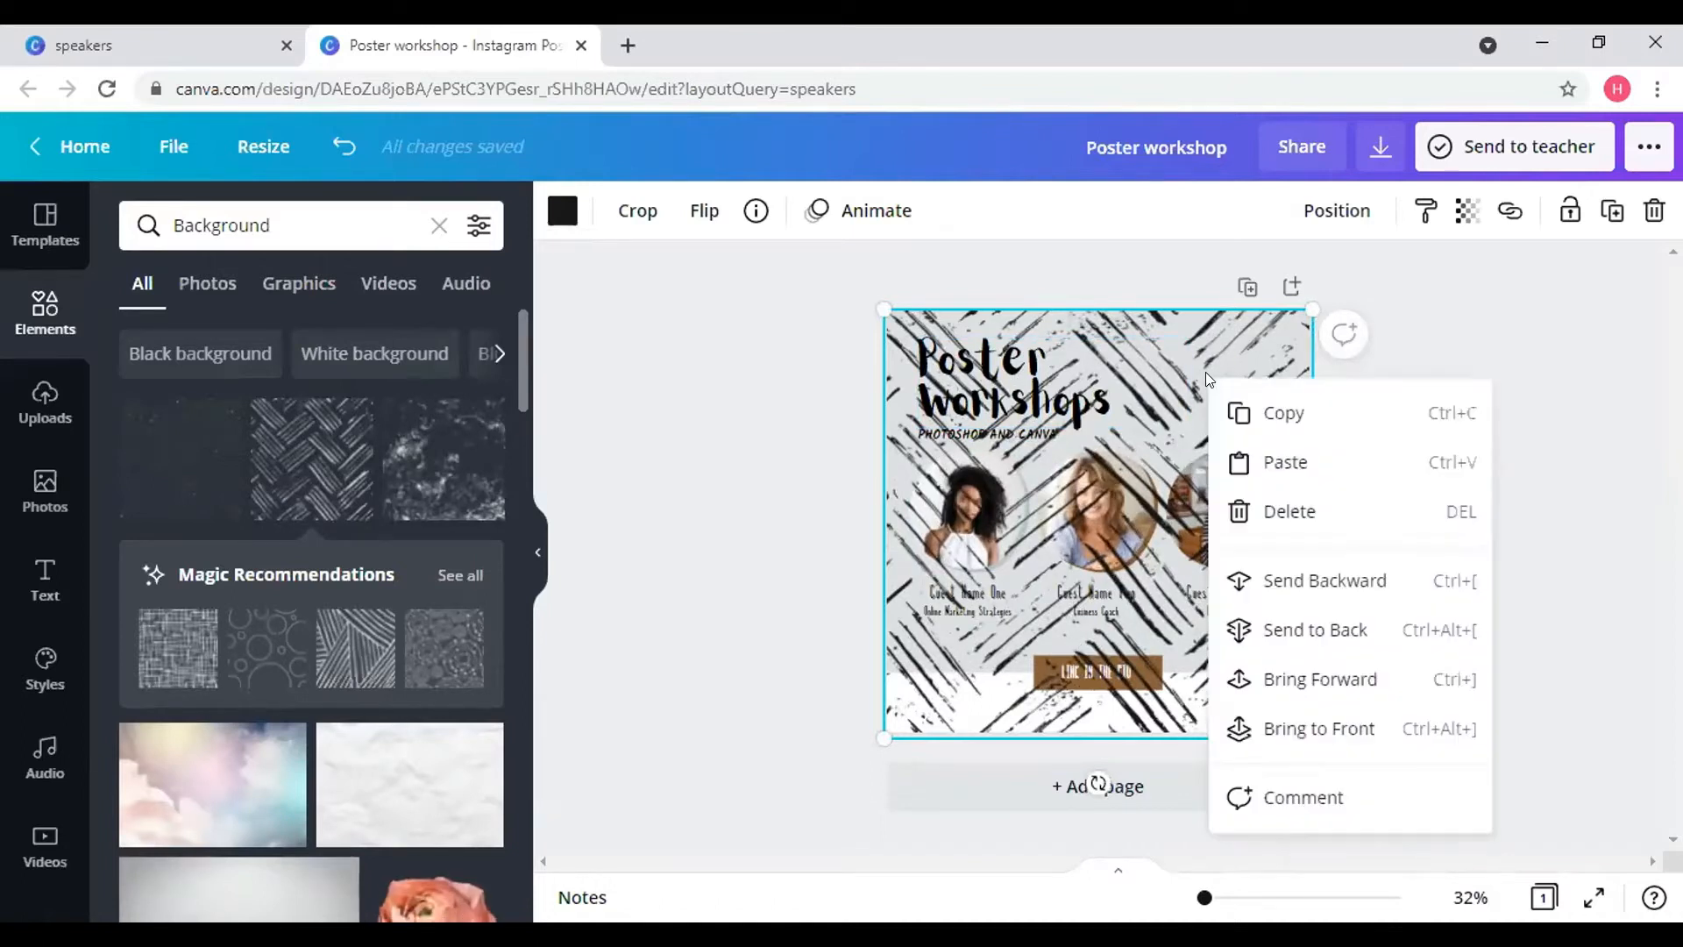
- Send the brush-stroke pattern to the back and lower its transparency to 26
{"action": "left_click", "coordinate": [1269, 642]}
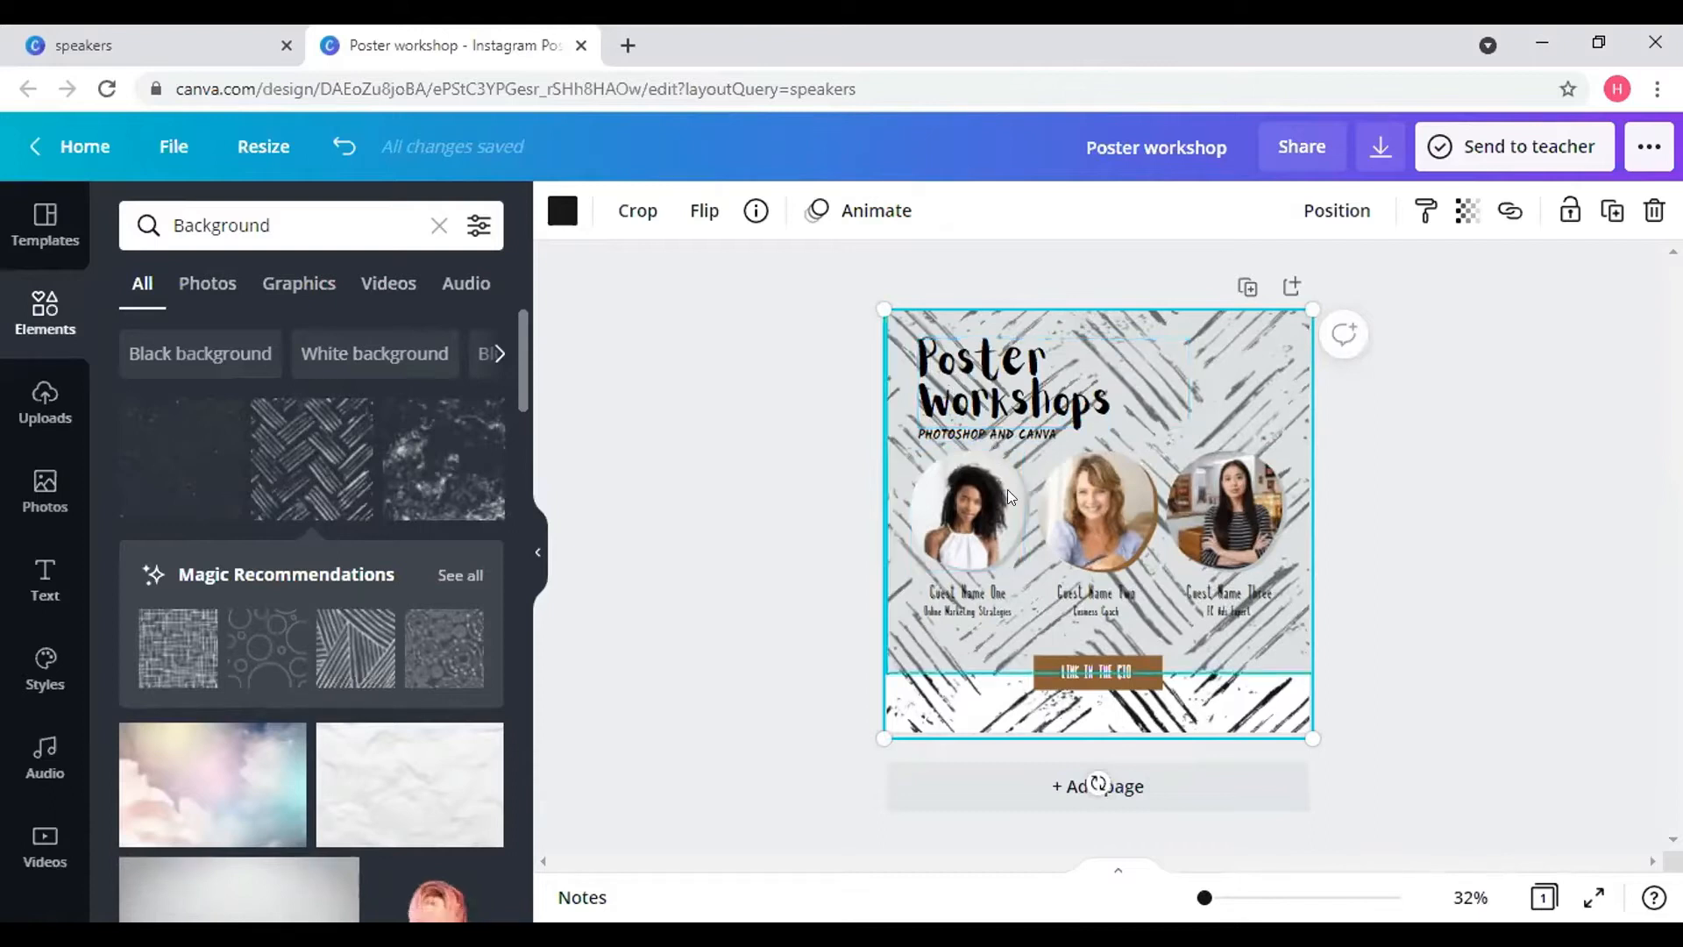
{"action": "left_click", "coordinate": [1464, 211]}
{"action": "left_click_drag", "start_coordinate": [1371, 291], "coordinate": [1269, 289]}
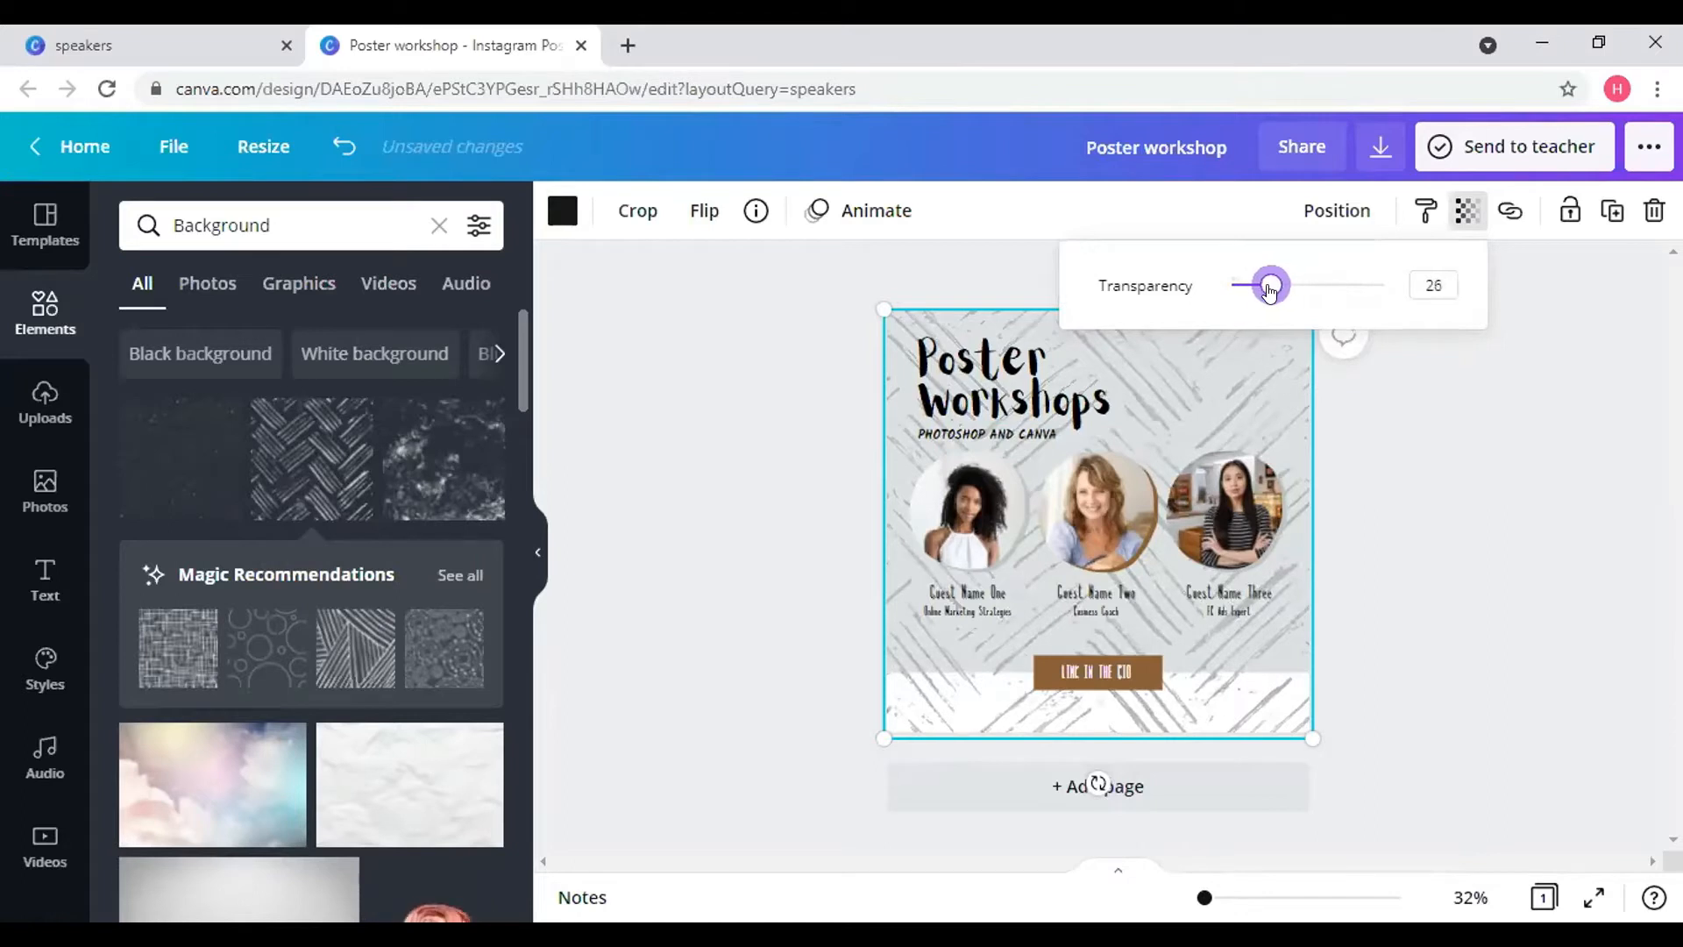
{"action": "left_click", "coordinate": [1409, 510]}
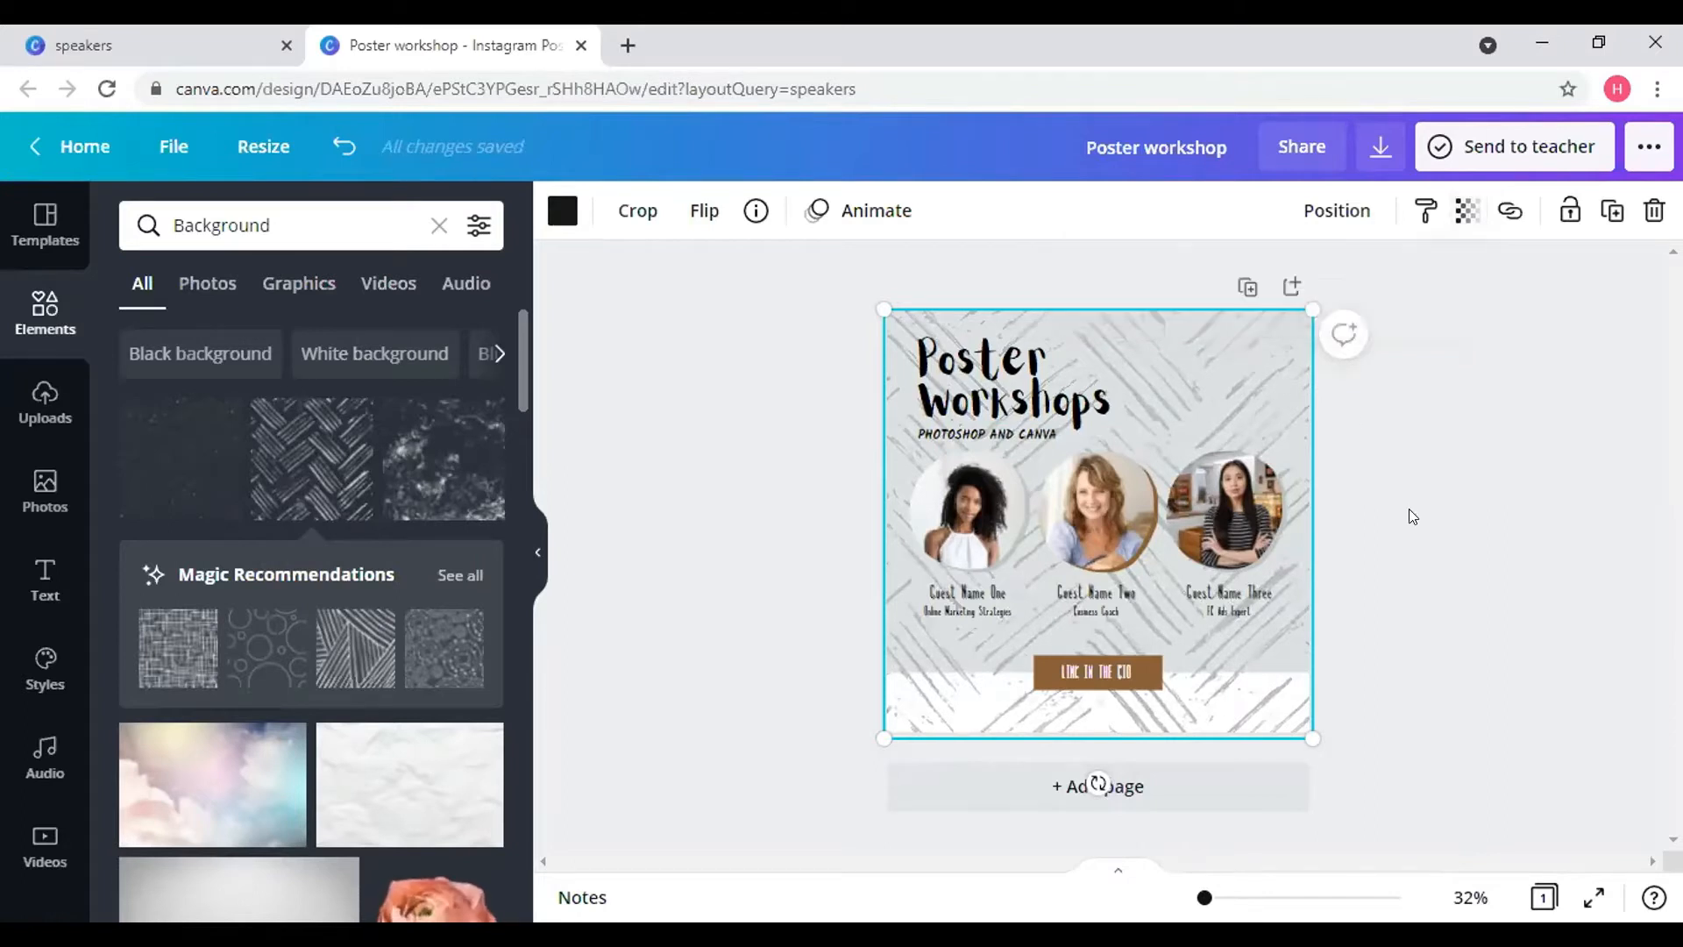
{"action": "left_click", "coordinate": [1396, 388]}
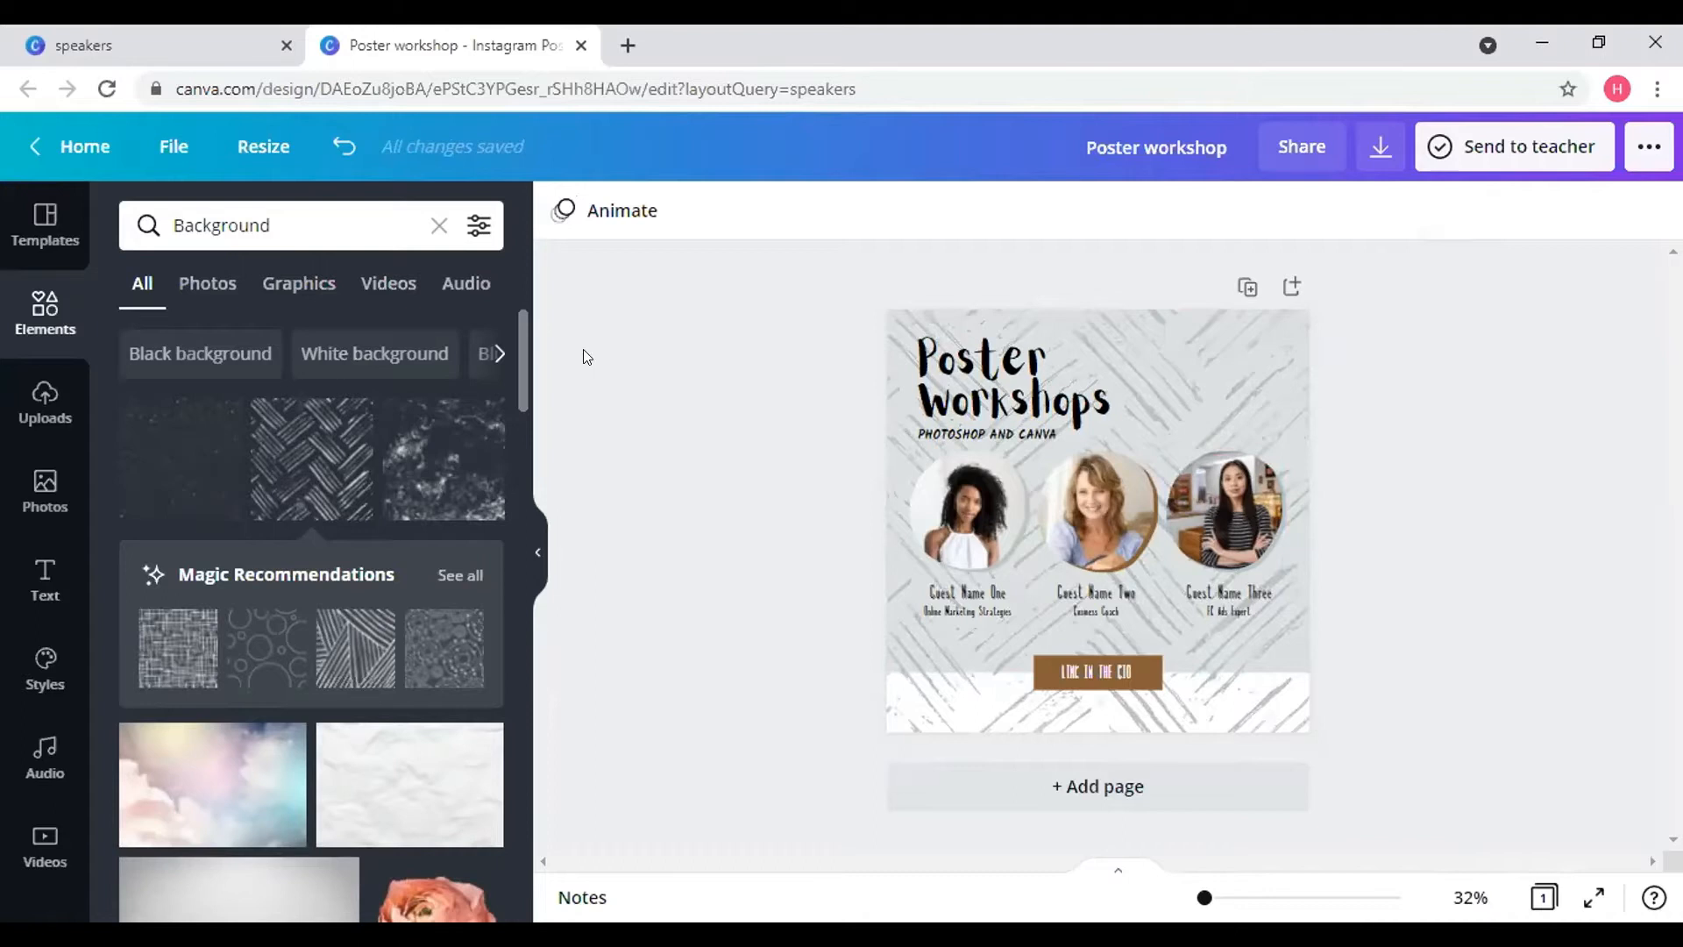
- Clear the Background search and browse all Graphics categories
{"action": "left_click", "coordinate": [436, 230]}
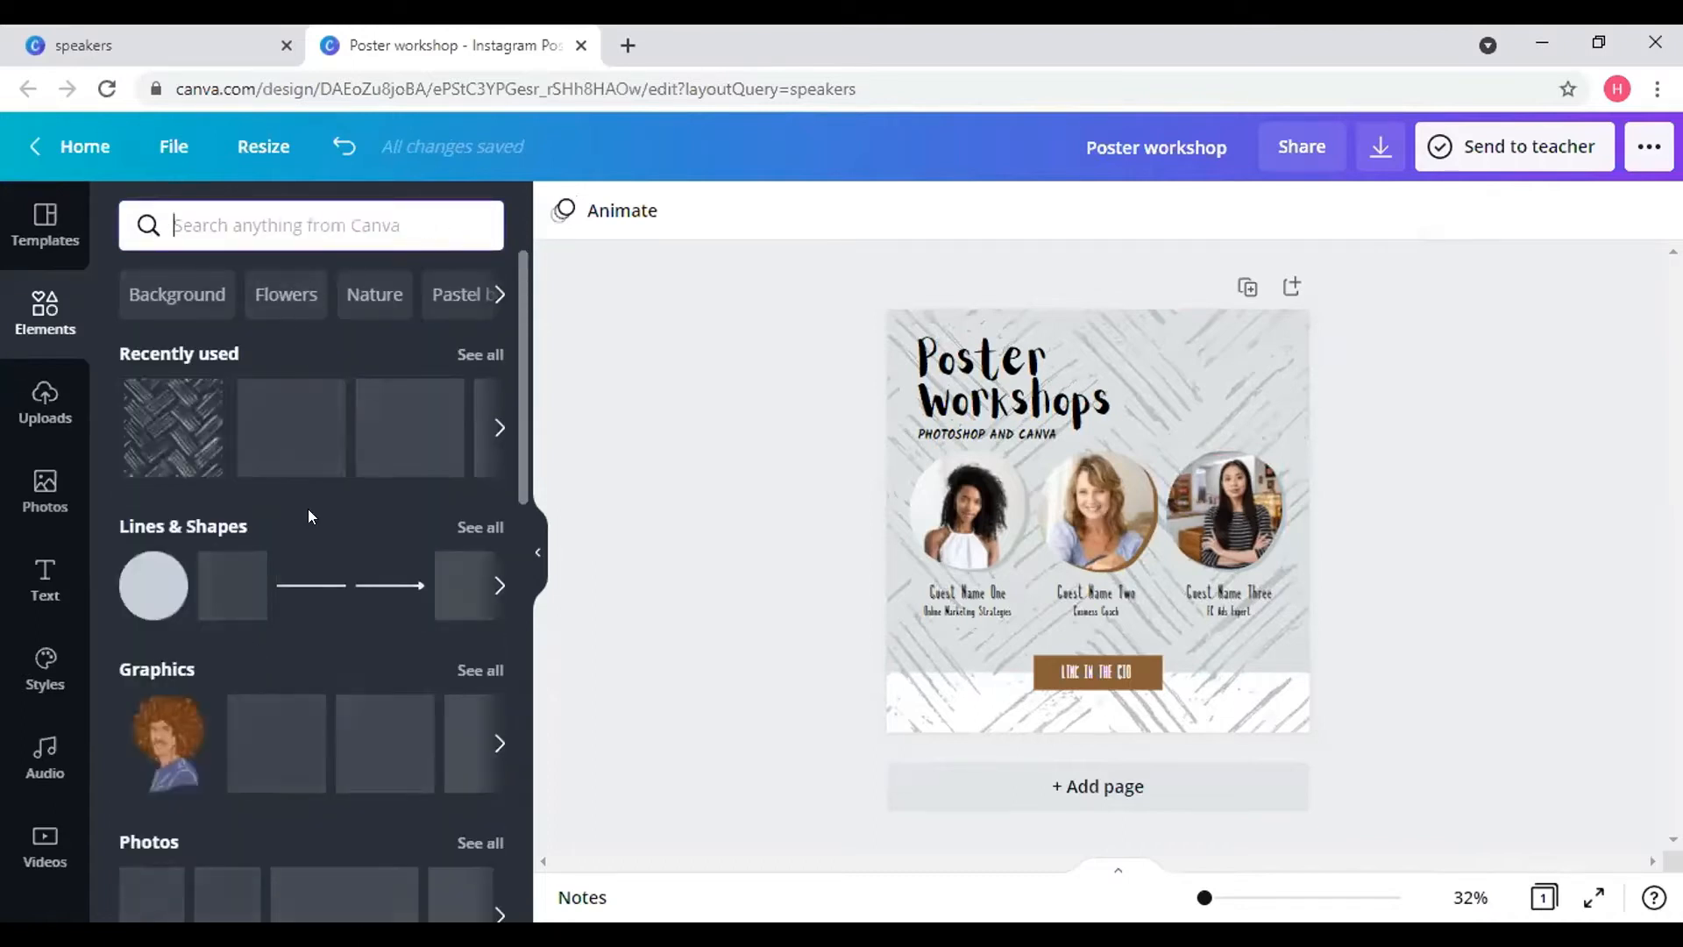
{"action": "scroll", "coordinate": [208, 544], "scroll_direction": "down", "scroll_amount": 1}
{"action": "scroll", "coordinate": [207, 550], "scroll_direction": "down", "scroll_amount": 1}
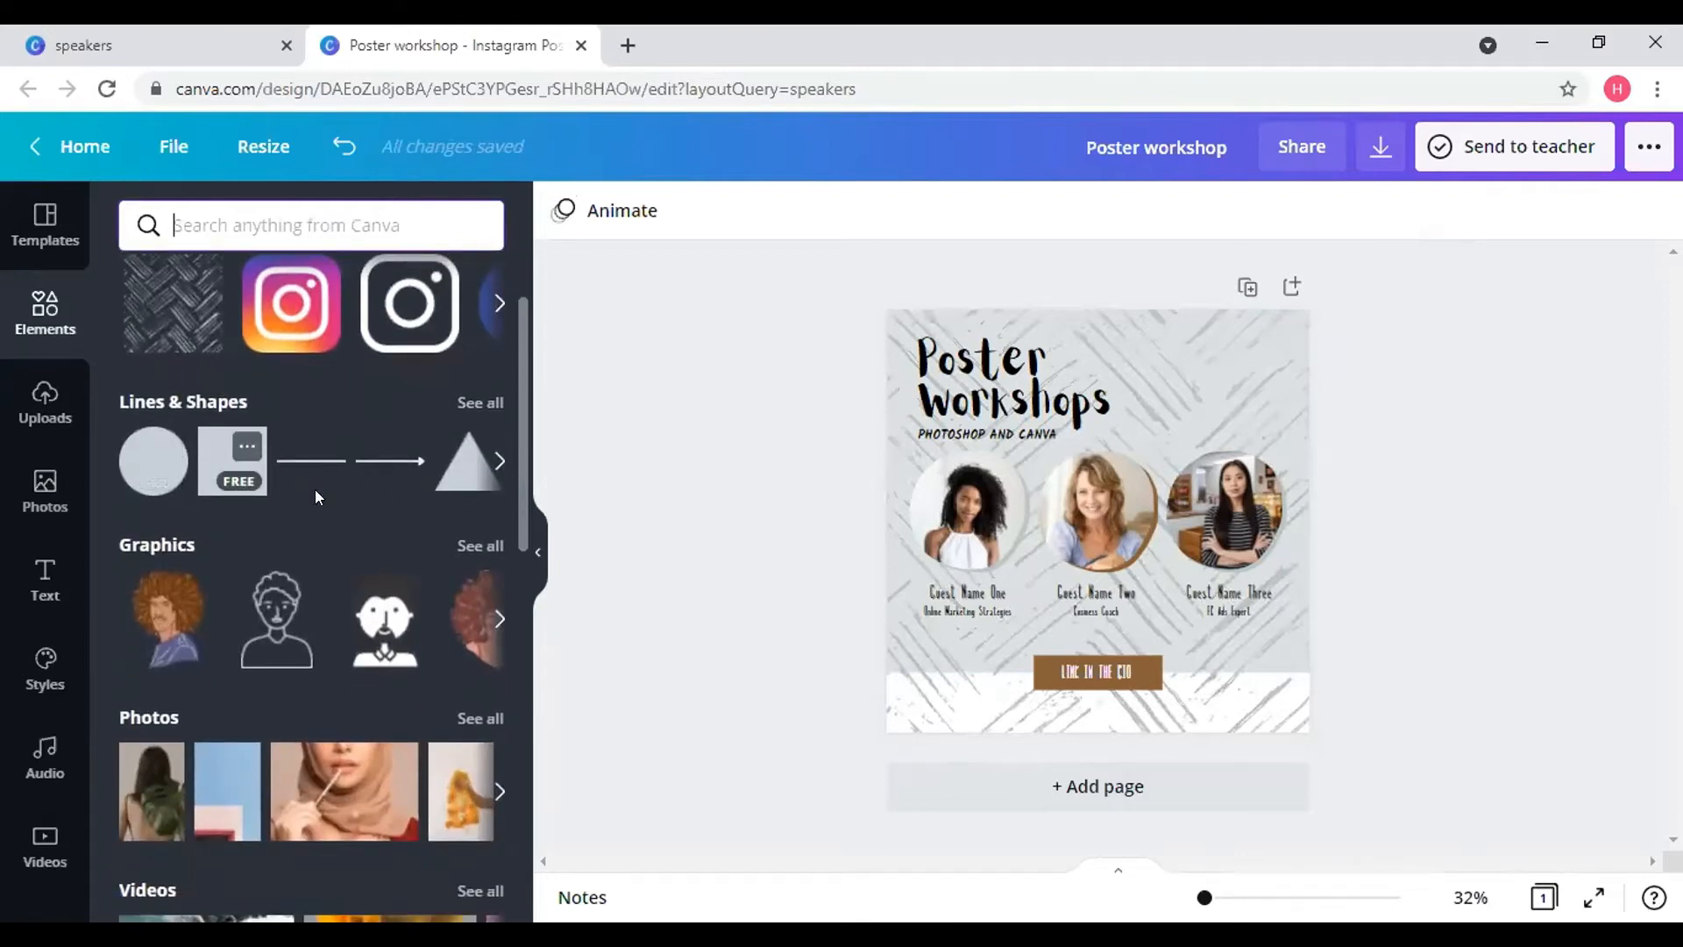
{"action": "scroll", "coordinate": [314, 489], "scroll_direction": "down", "scroll_amount": 1}
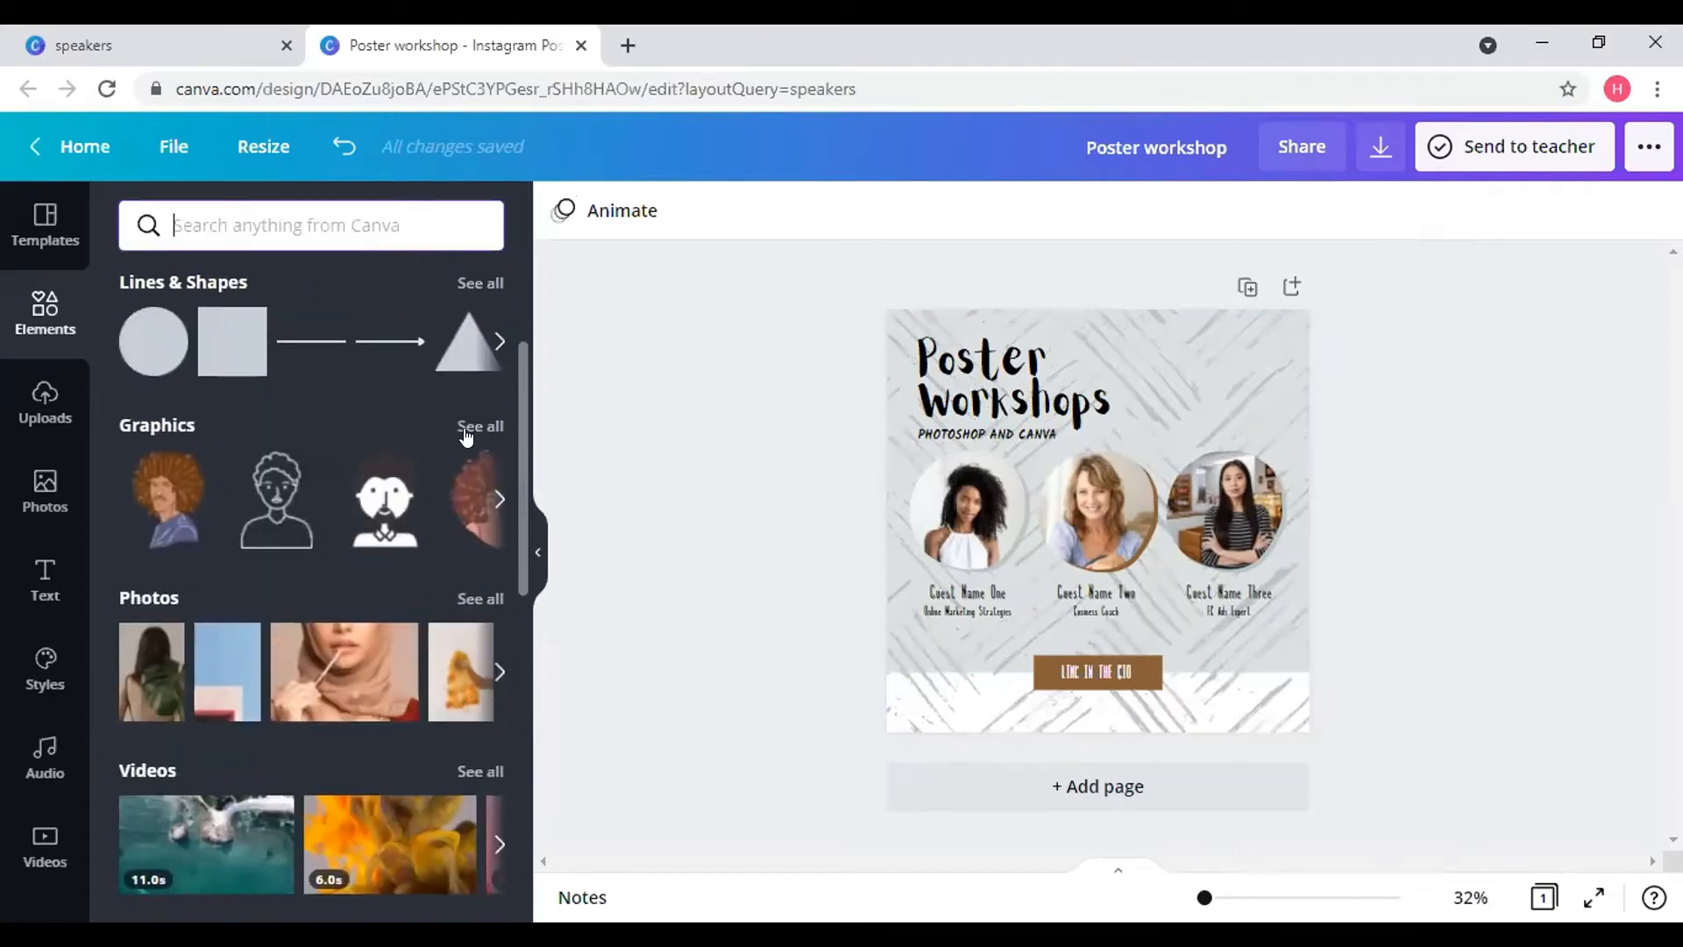
{"action": "left_click", "coordinate": [466, 431]}
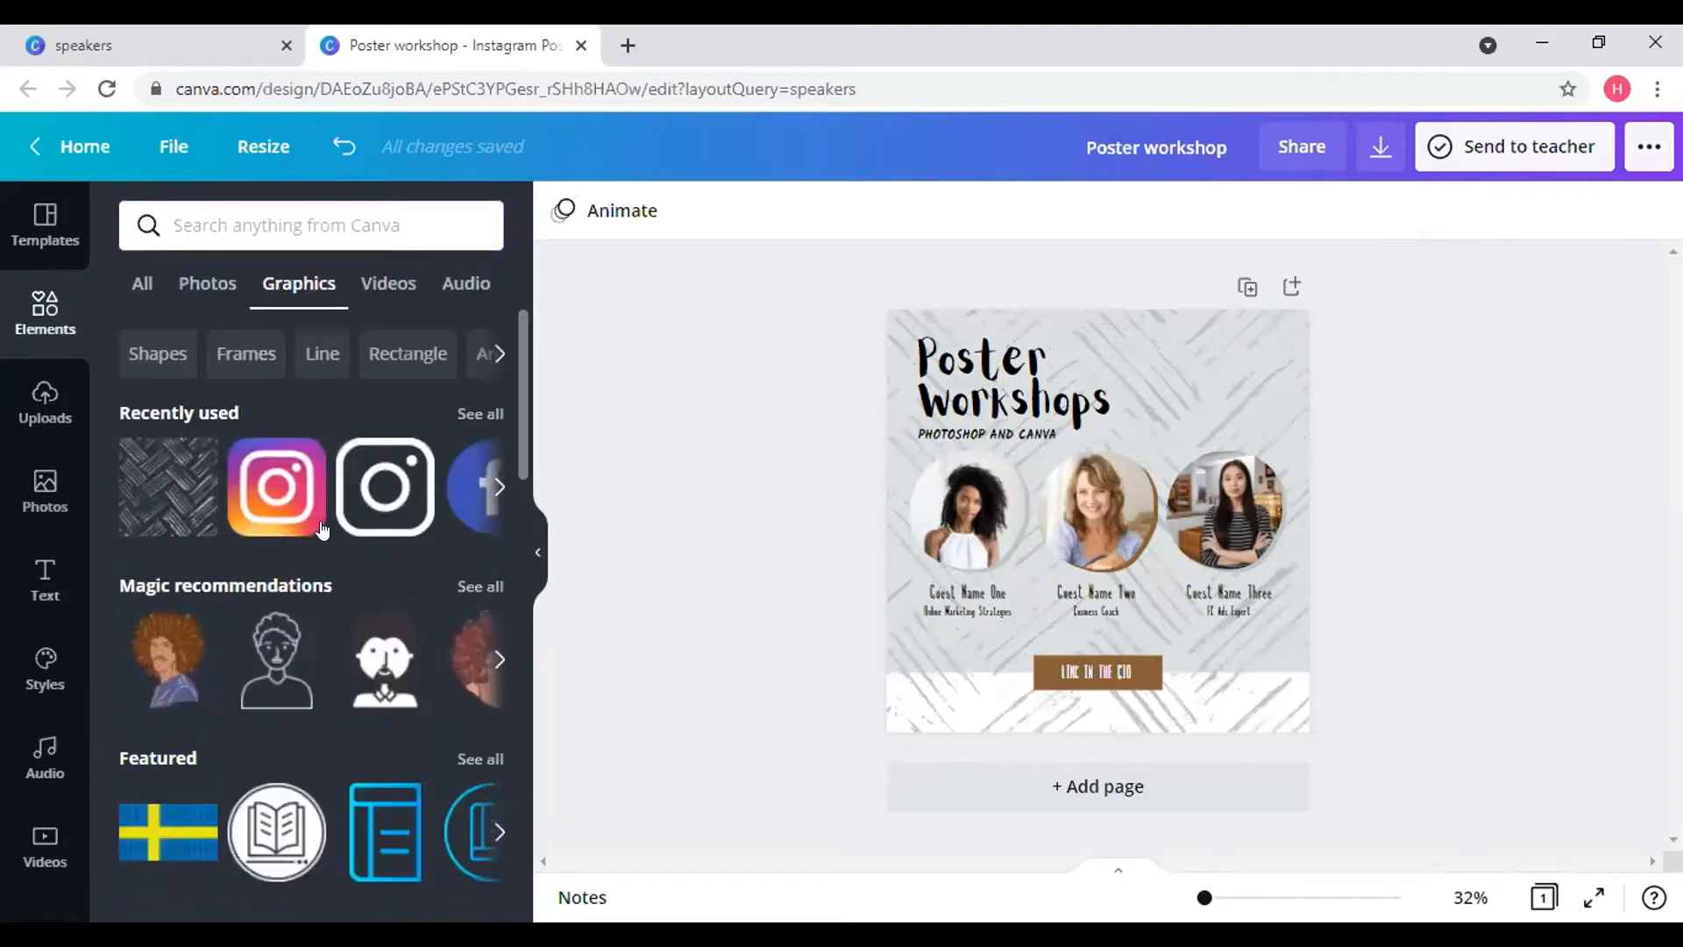
{"action": "scroll", "coordinate": [322, 530], "scroll_direction": "down", "scroll_amount": 2}
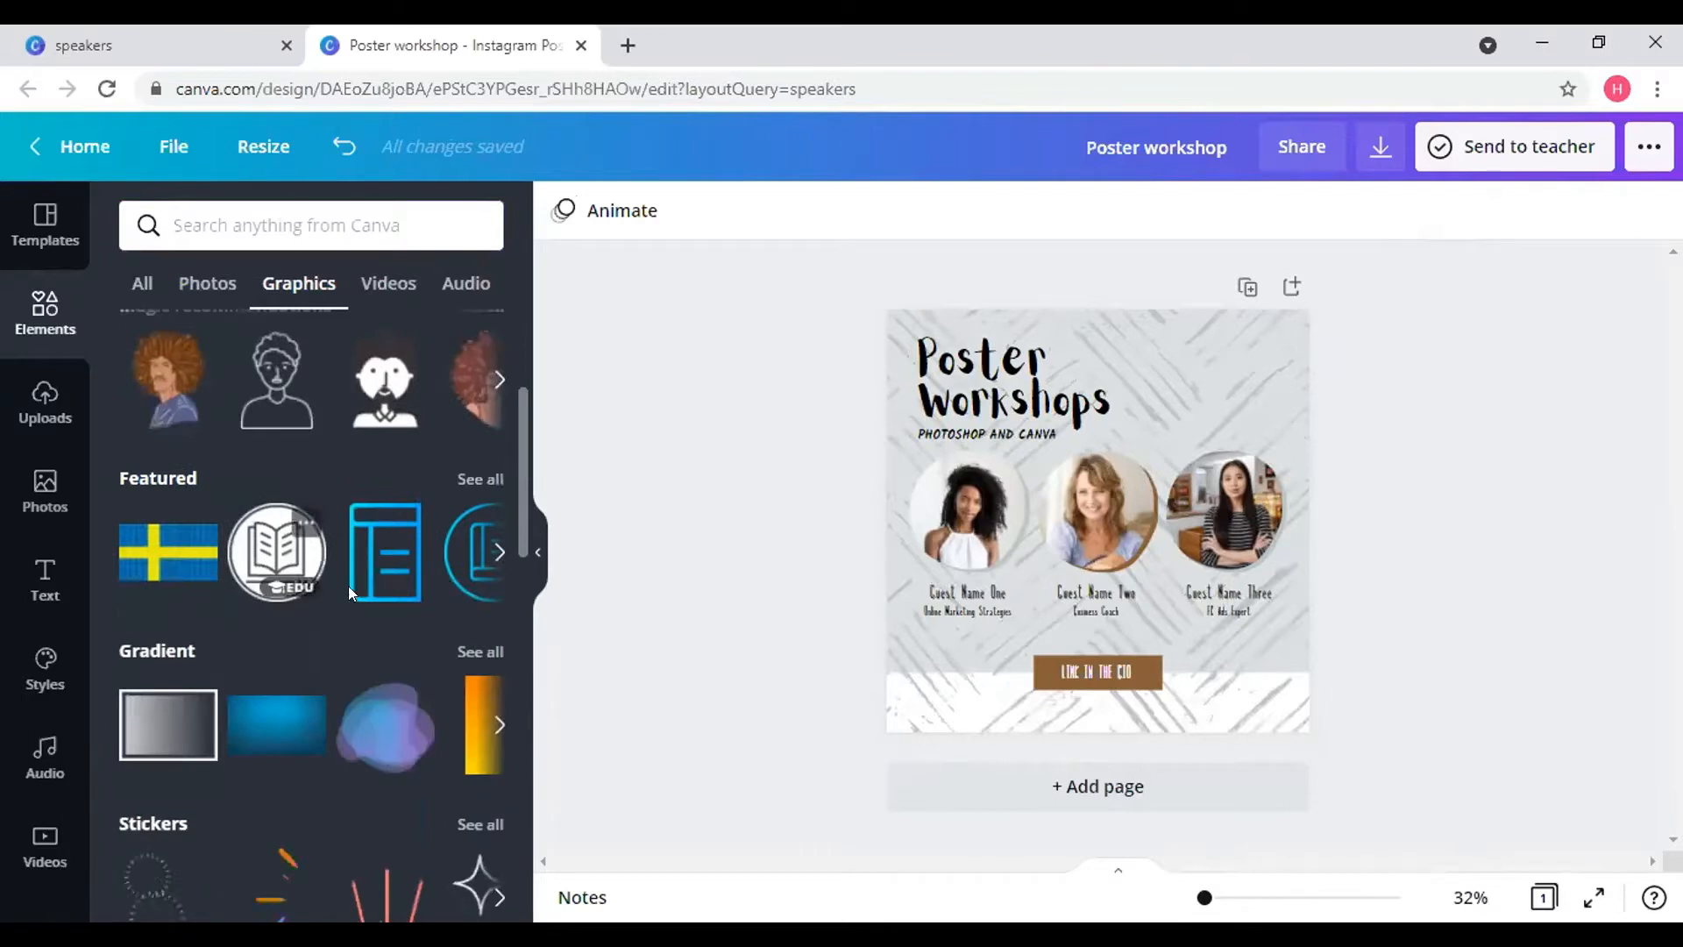
{"action": "scroll", "coordinate": [335, 648], "scroll_direction": "down", "scroll_amount": 2}
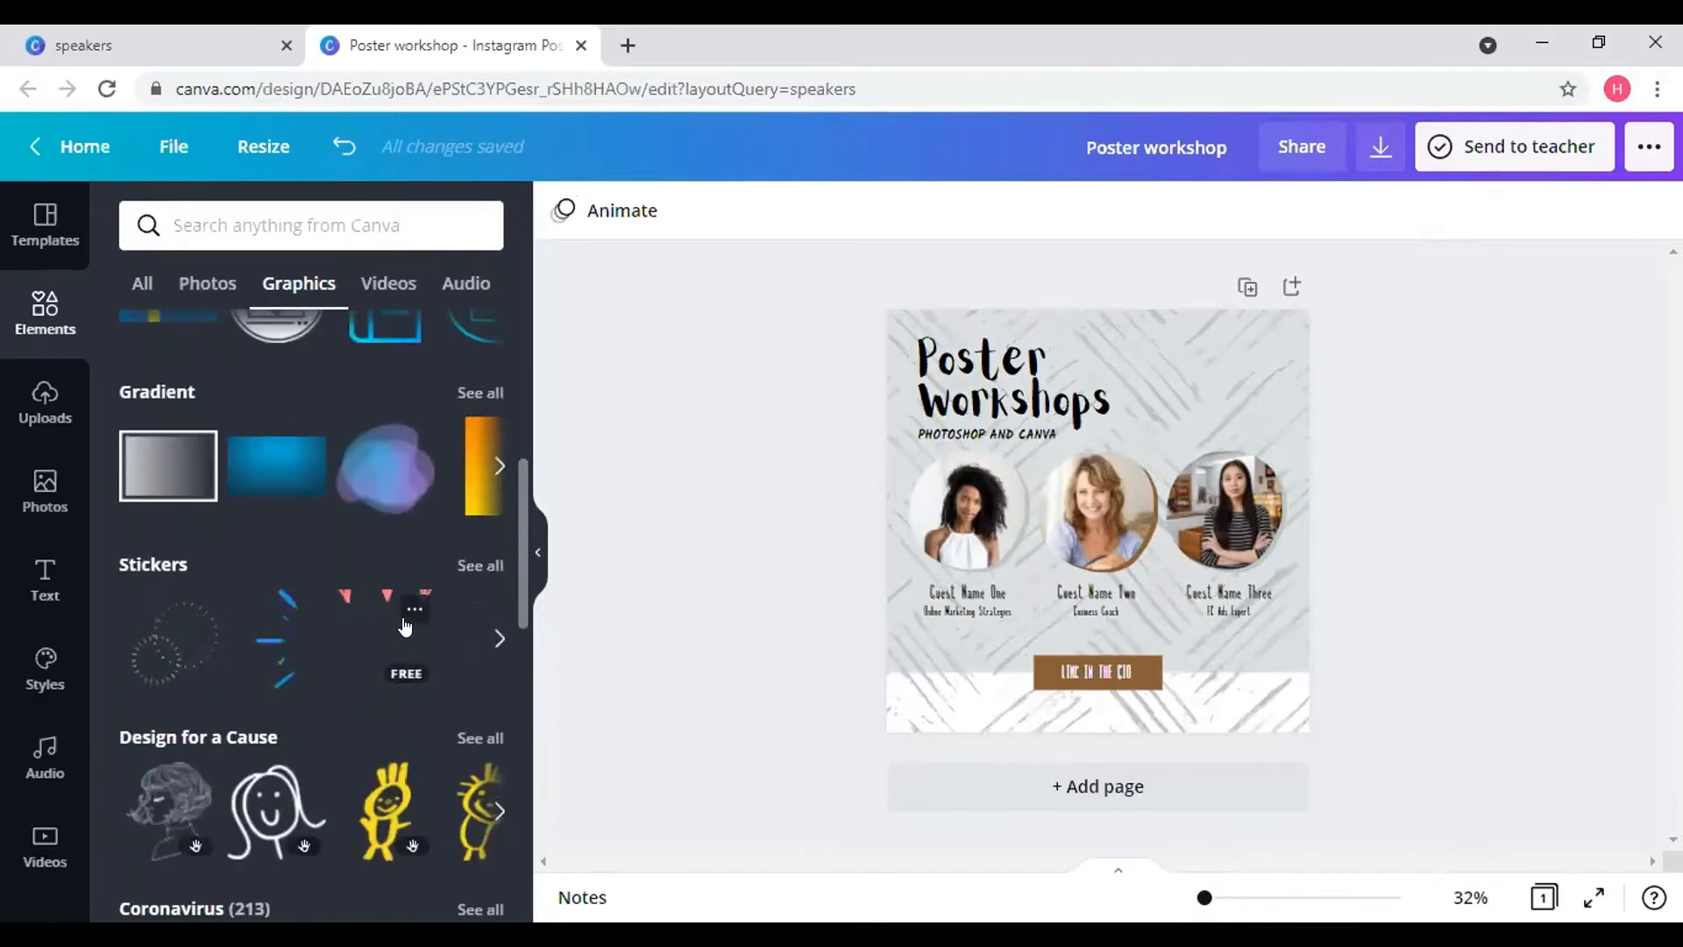
{"action": "scroll", "coordinate": [404, 624], "scroll_direction": "down", "scroll_amount": 4}
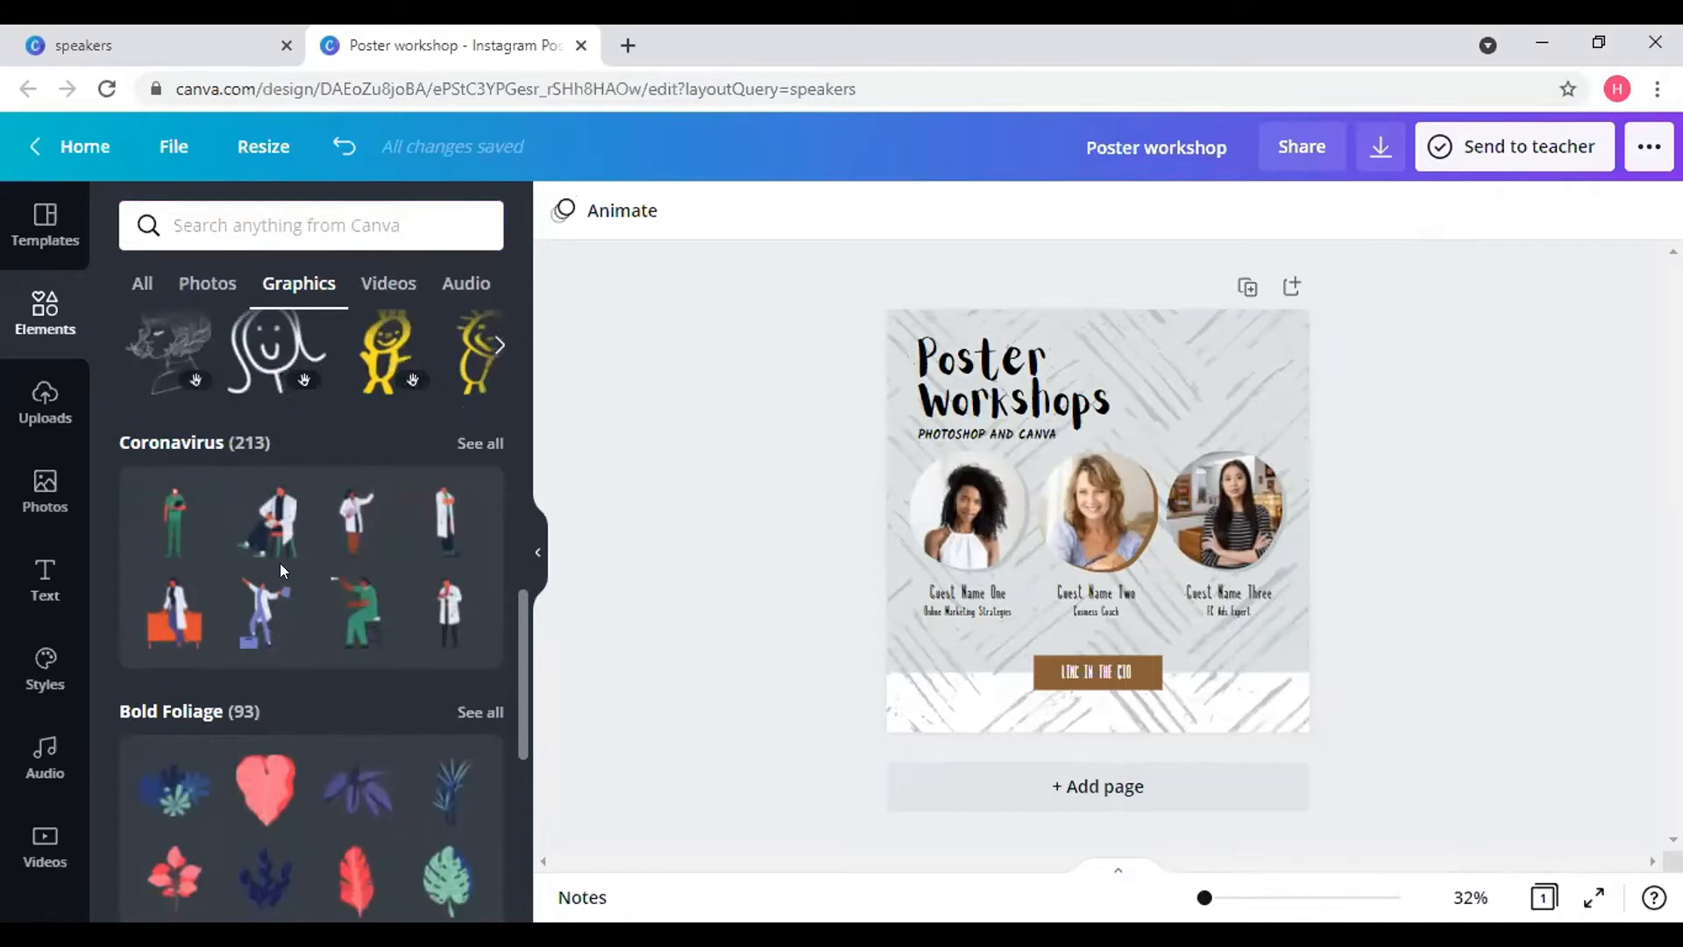
{"action": "scroll", "coordinate": [280, 565], "scroll_direction": "down", "scroll_amount": 2}
{"action": "scroll", "coordinate": [338, 680], "scroll_direction": "down", "scroll_amount": 2}
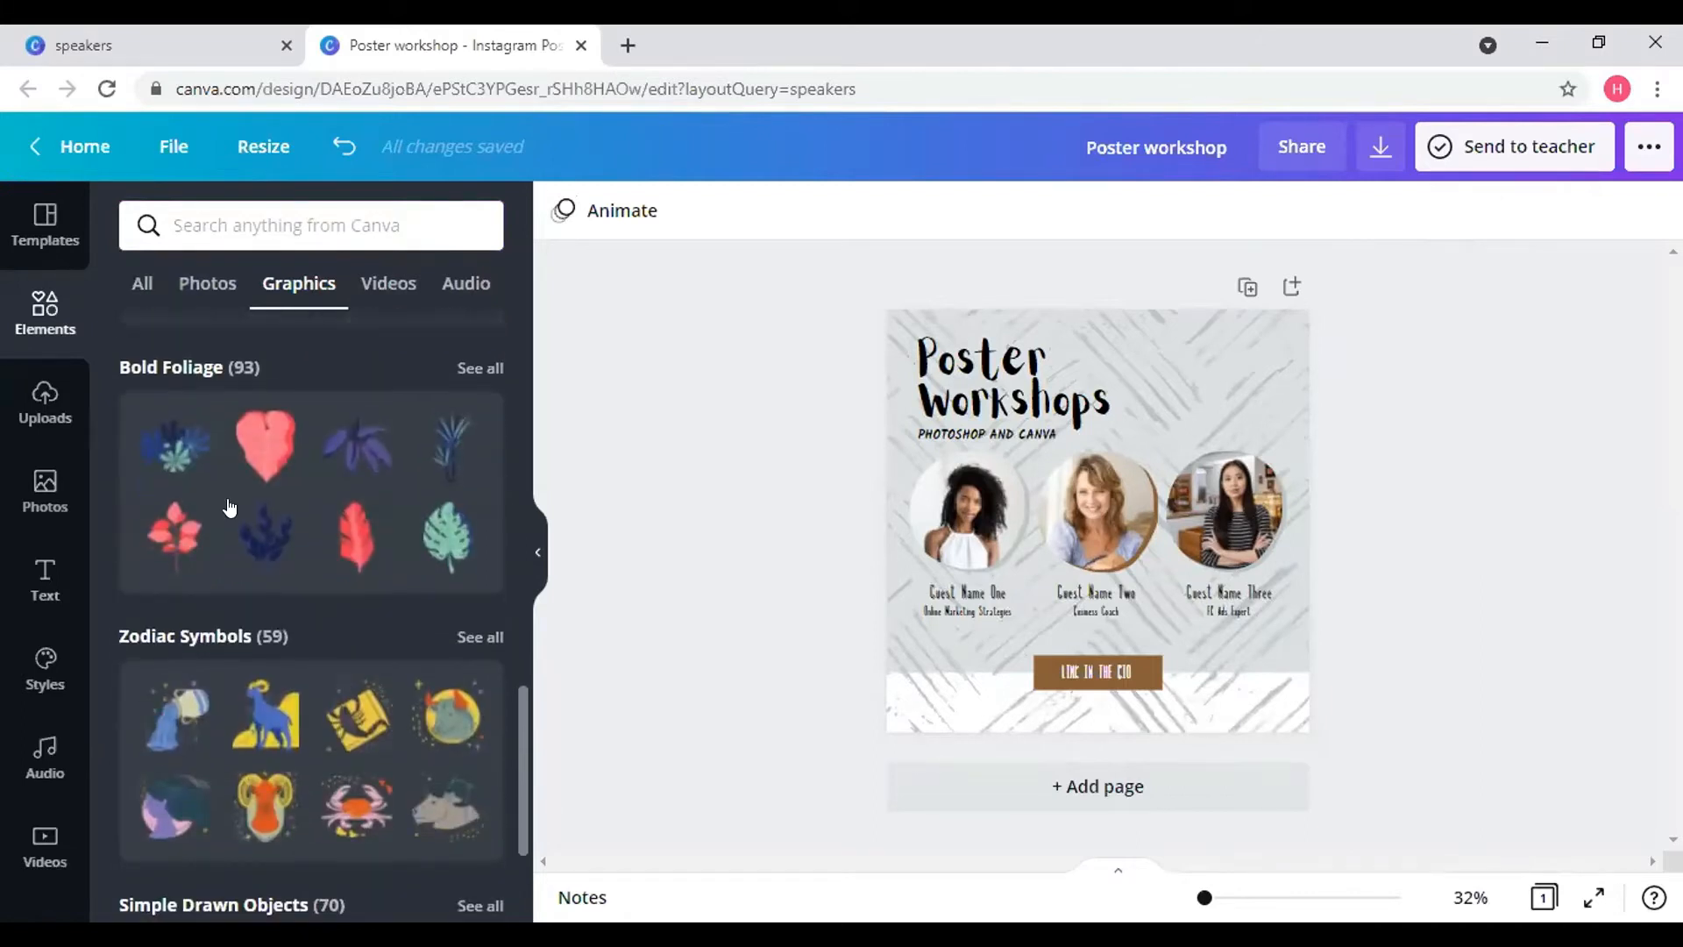
{"action": "scroll", "coordinate": [338, 680], "scroll_direction": "down", "scroll_amount": 3}
{"action": "scroll", "coordinate": [318, 540], "scroll_direction": "up", "scroll_amount": 15}
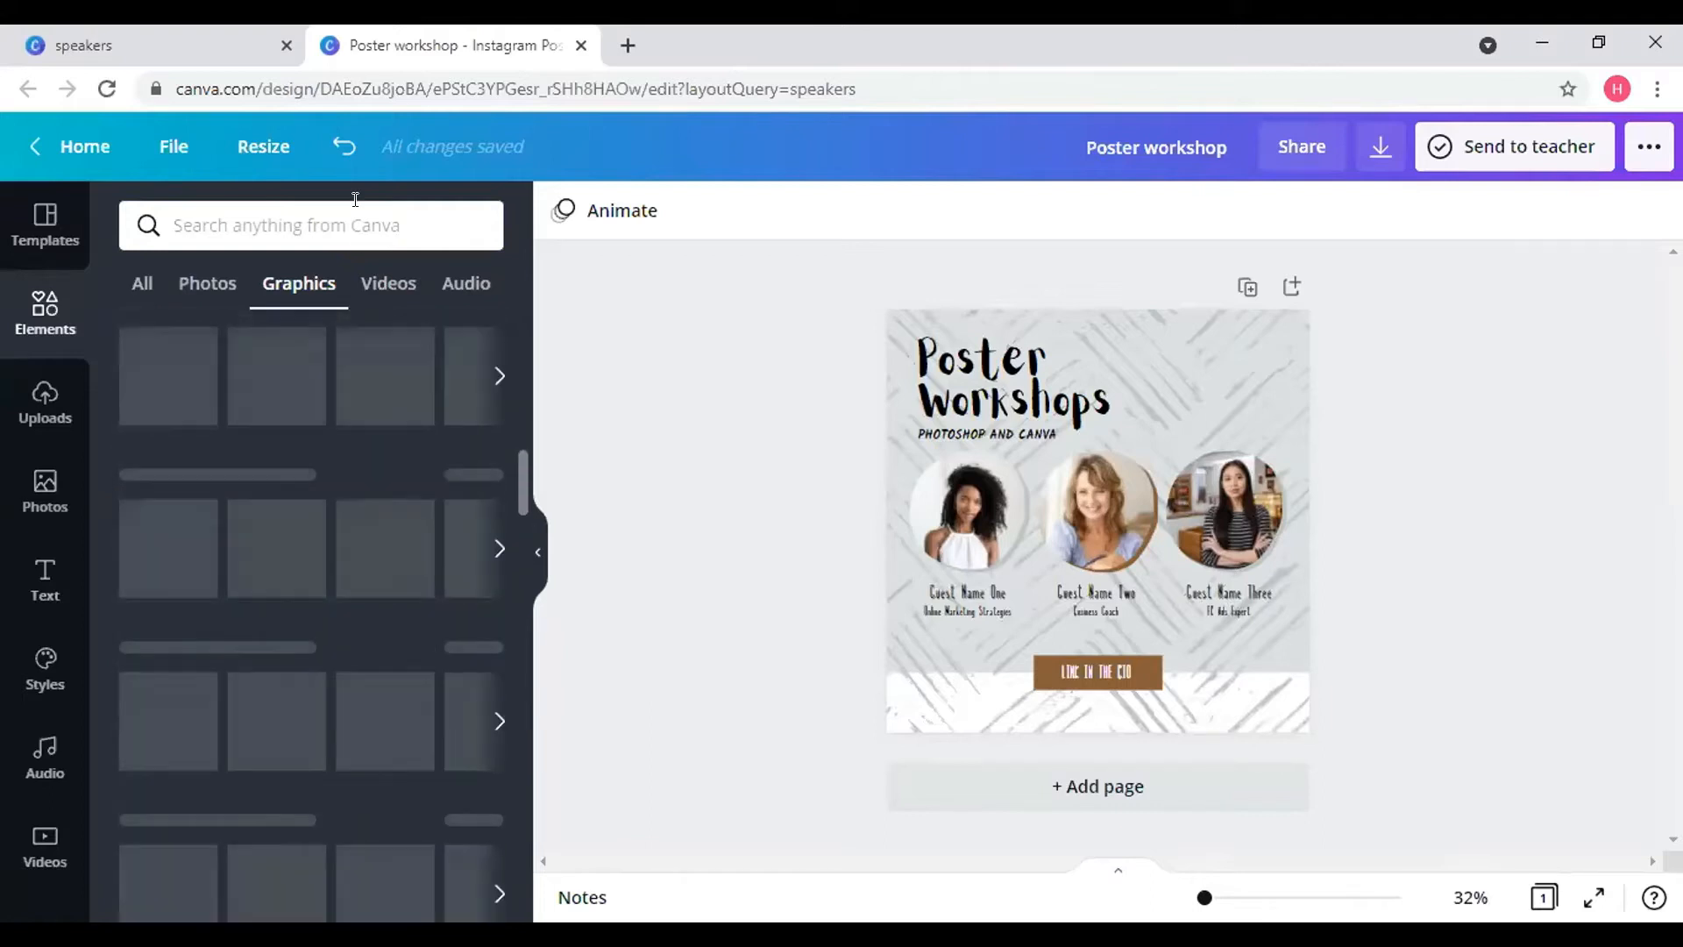
- Search elements for 'camera' and place the line-art camera graphic at the poster's top-right
{"action": "left_click", "coordinate": [354, 200]}
{"action": "type", "text": "cam"}
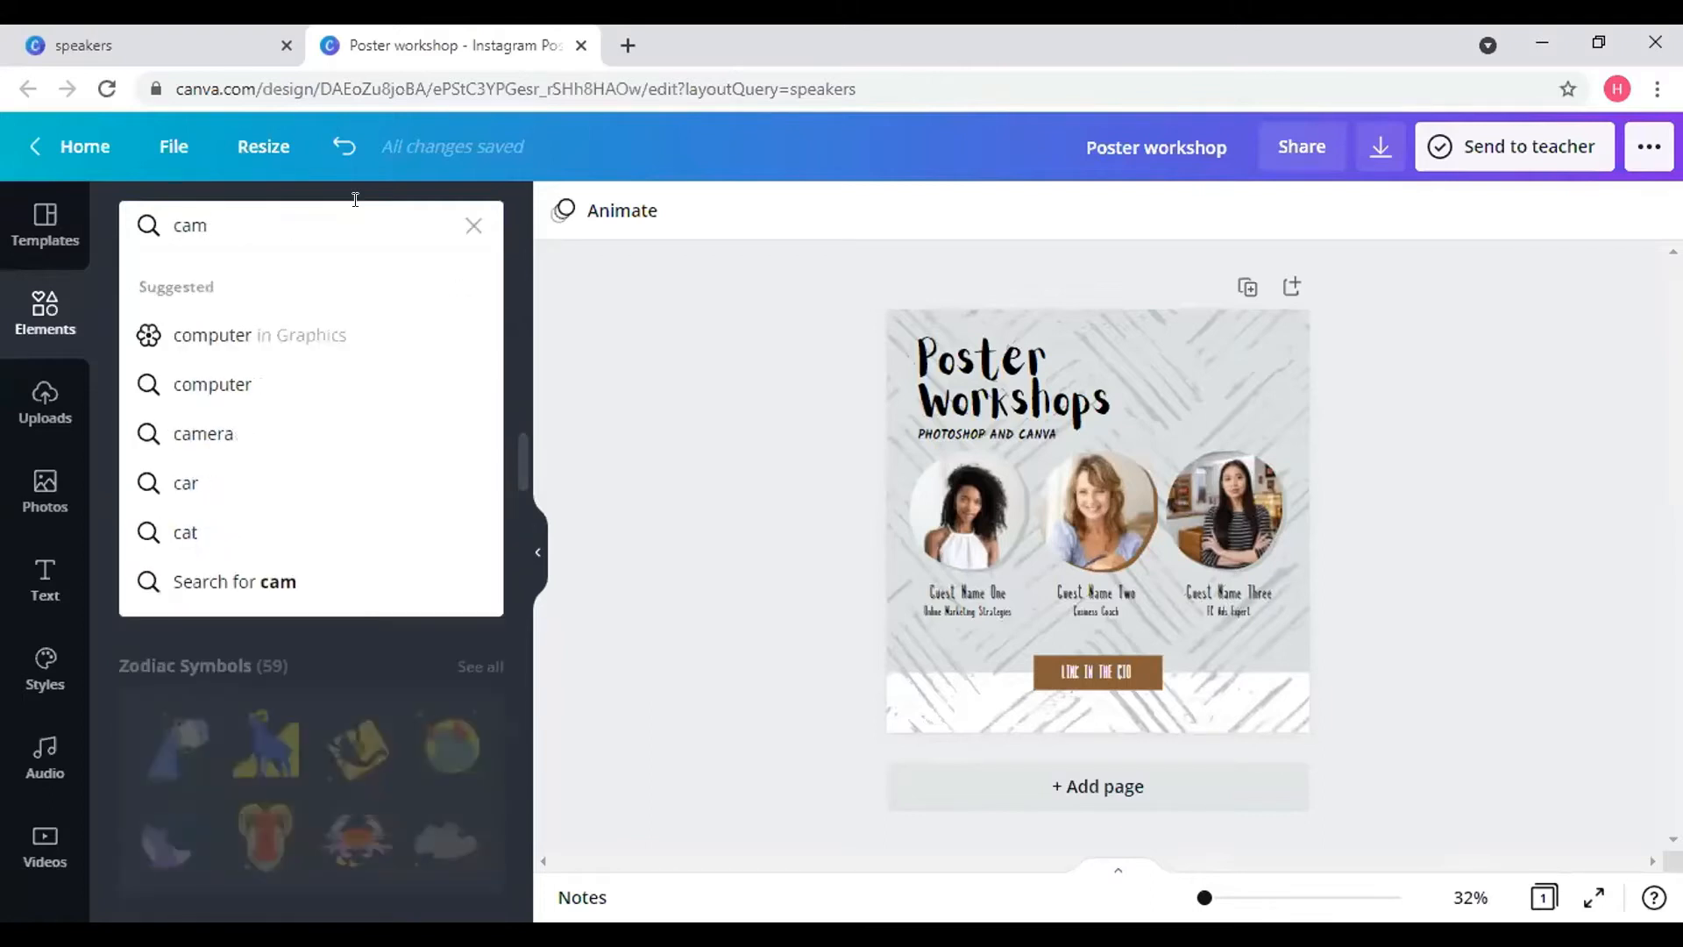
{"action": "type", "text": "era"}
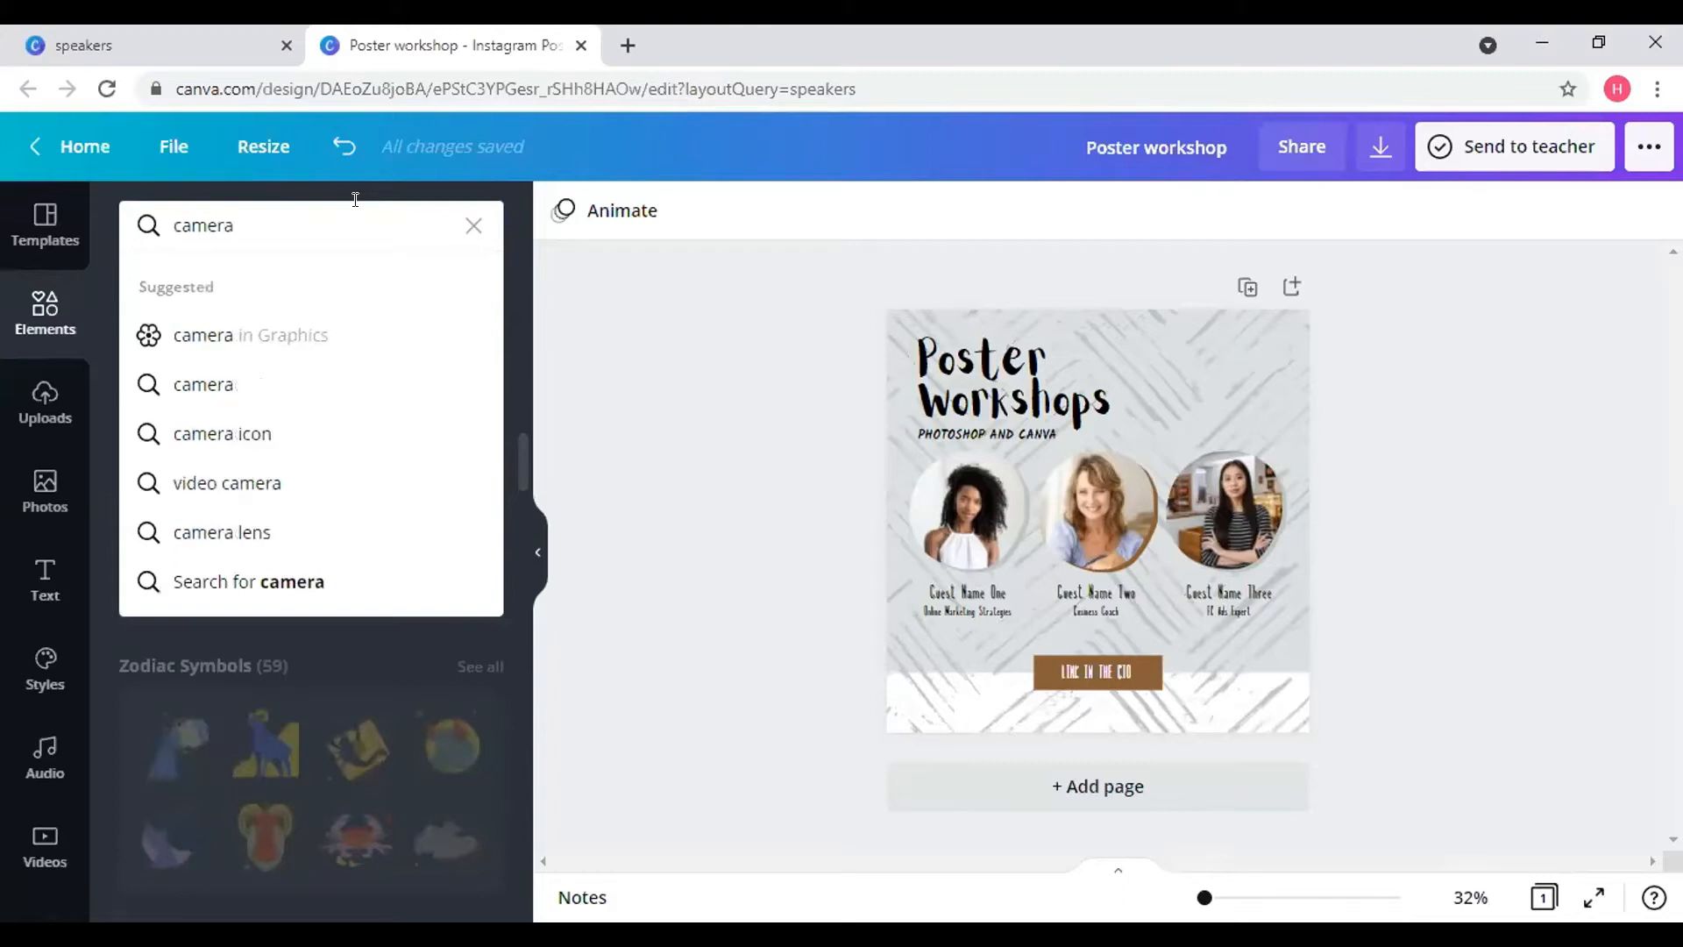
{"action": "key", "text": "Return"}
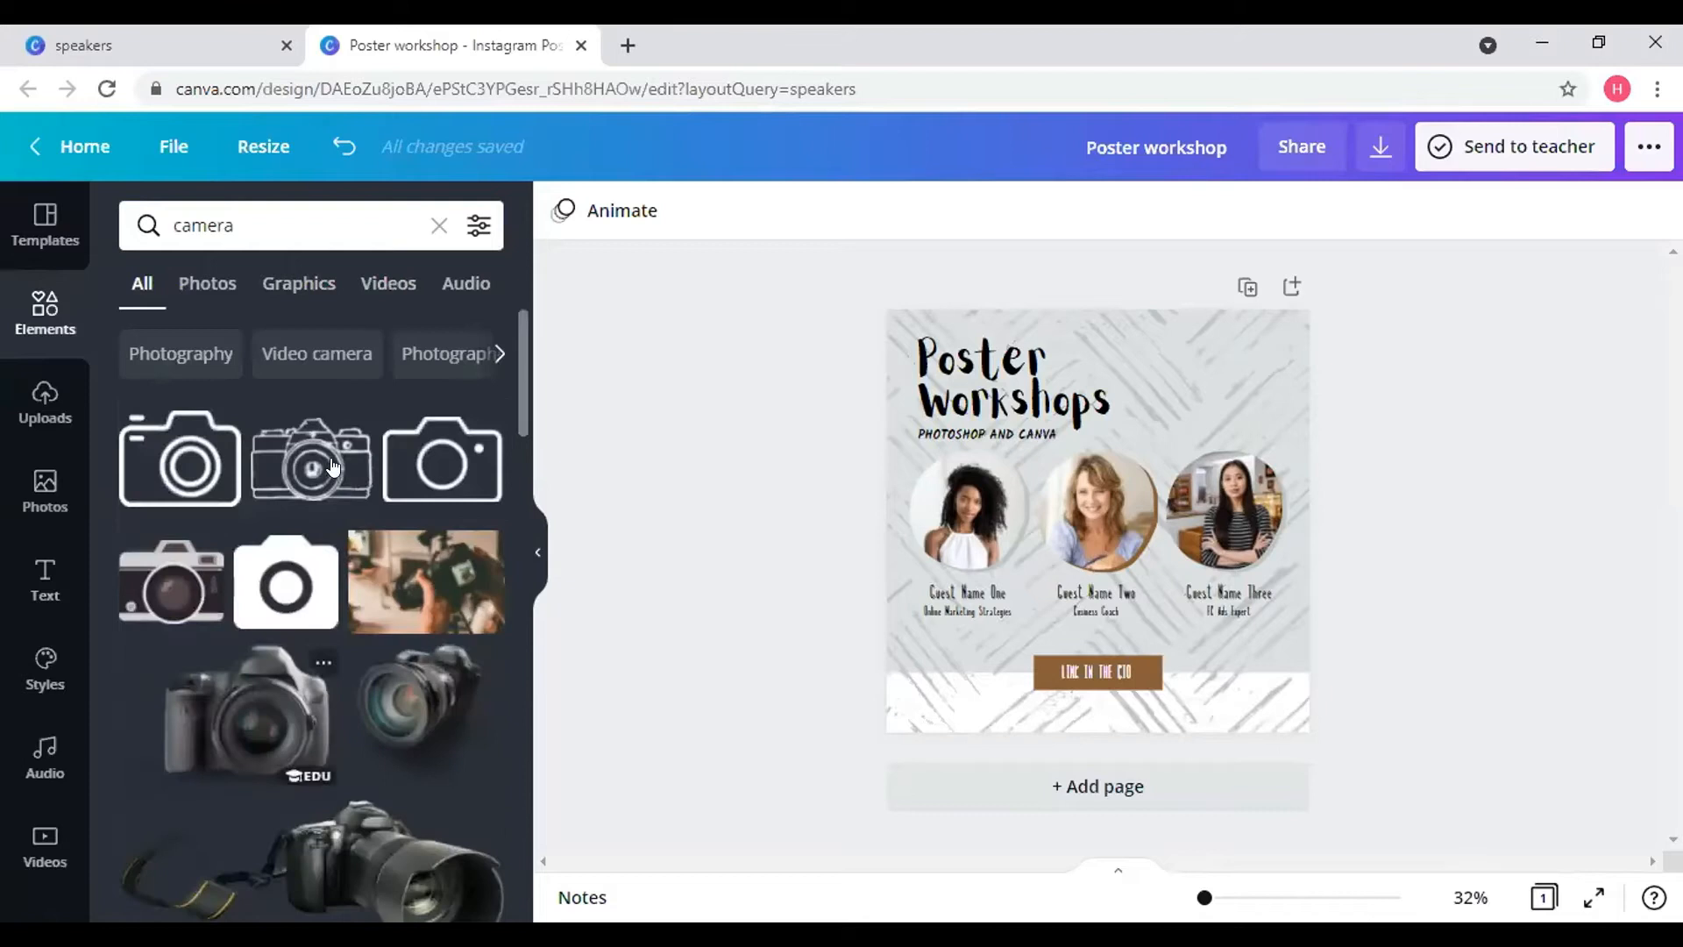
{"action": "scroll", "coordinate": [323, 743], "scroll_direction": "down", "scroll_amount": 3}
{"action": "scroll", "coordinate": [324, 743], "scroll_direction": "up", "scroll_amount": 3}
{"action": "scroll", "coordinate": [323, 666], "scroll_direction": "down", "scroll_amount": 8}
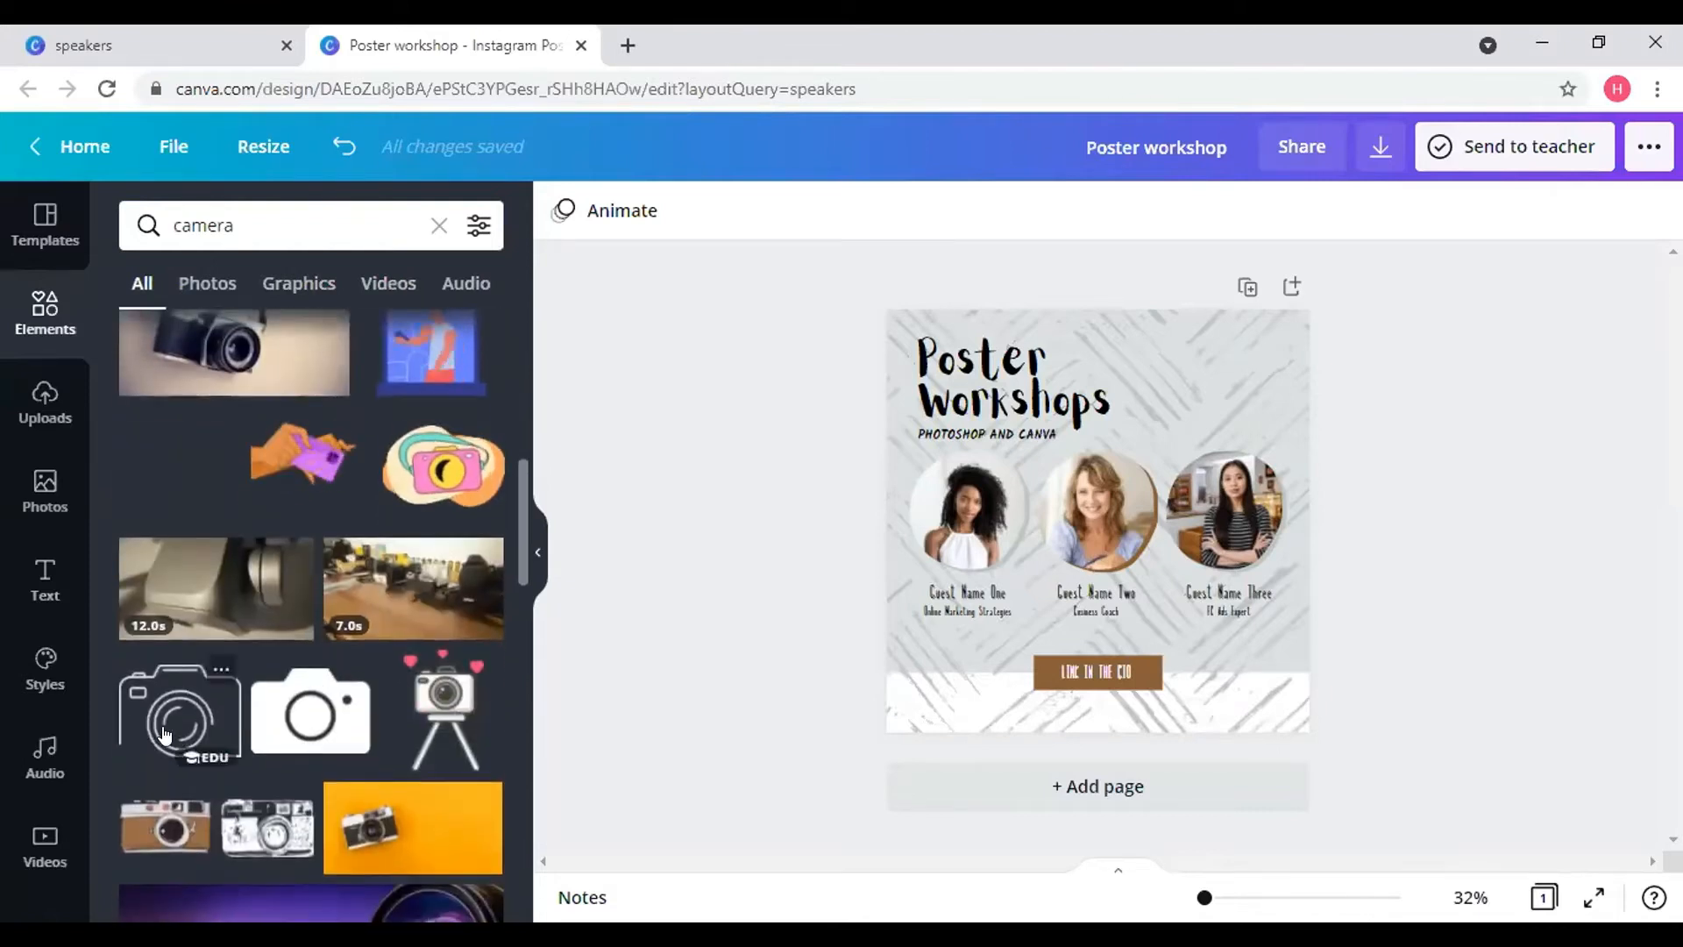
{"action": "left_click", "coordinate": [164, 733]}
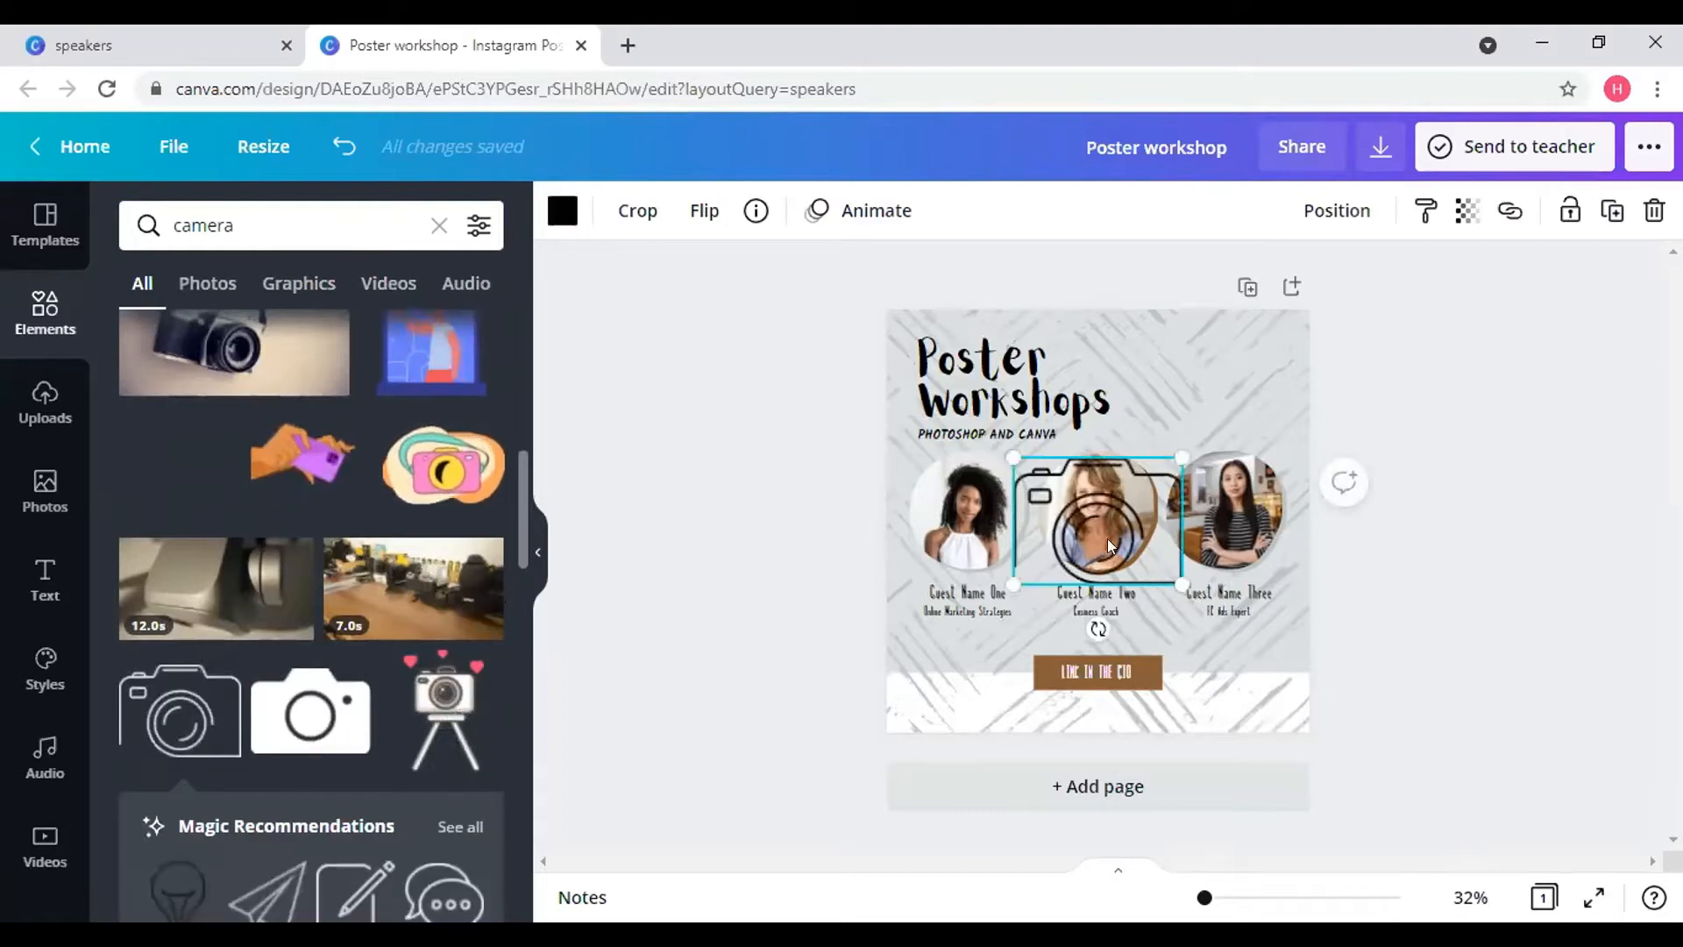
{"action": "left_click_drag", "start_coordinate": [1103, 518], "coordinate": [1201, 400]}
{"action": "left_click_drag", "start_coordinate": [1123, 354], "coordinate": [1075, 339]}
- Fine-tune the camera icon's size and position to the right of the title
{"action": "left_click", "coordinate": [1228, 363]}
{"action": "left_click", "coordinate": [1190, 361]}
{"action": "left_click", "coordinate": [1168, 368]}
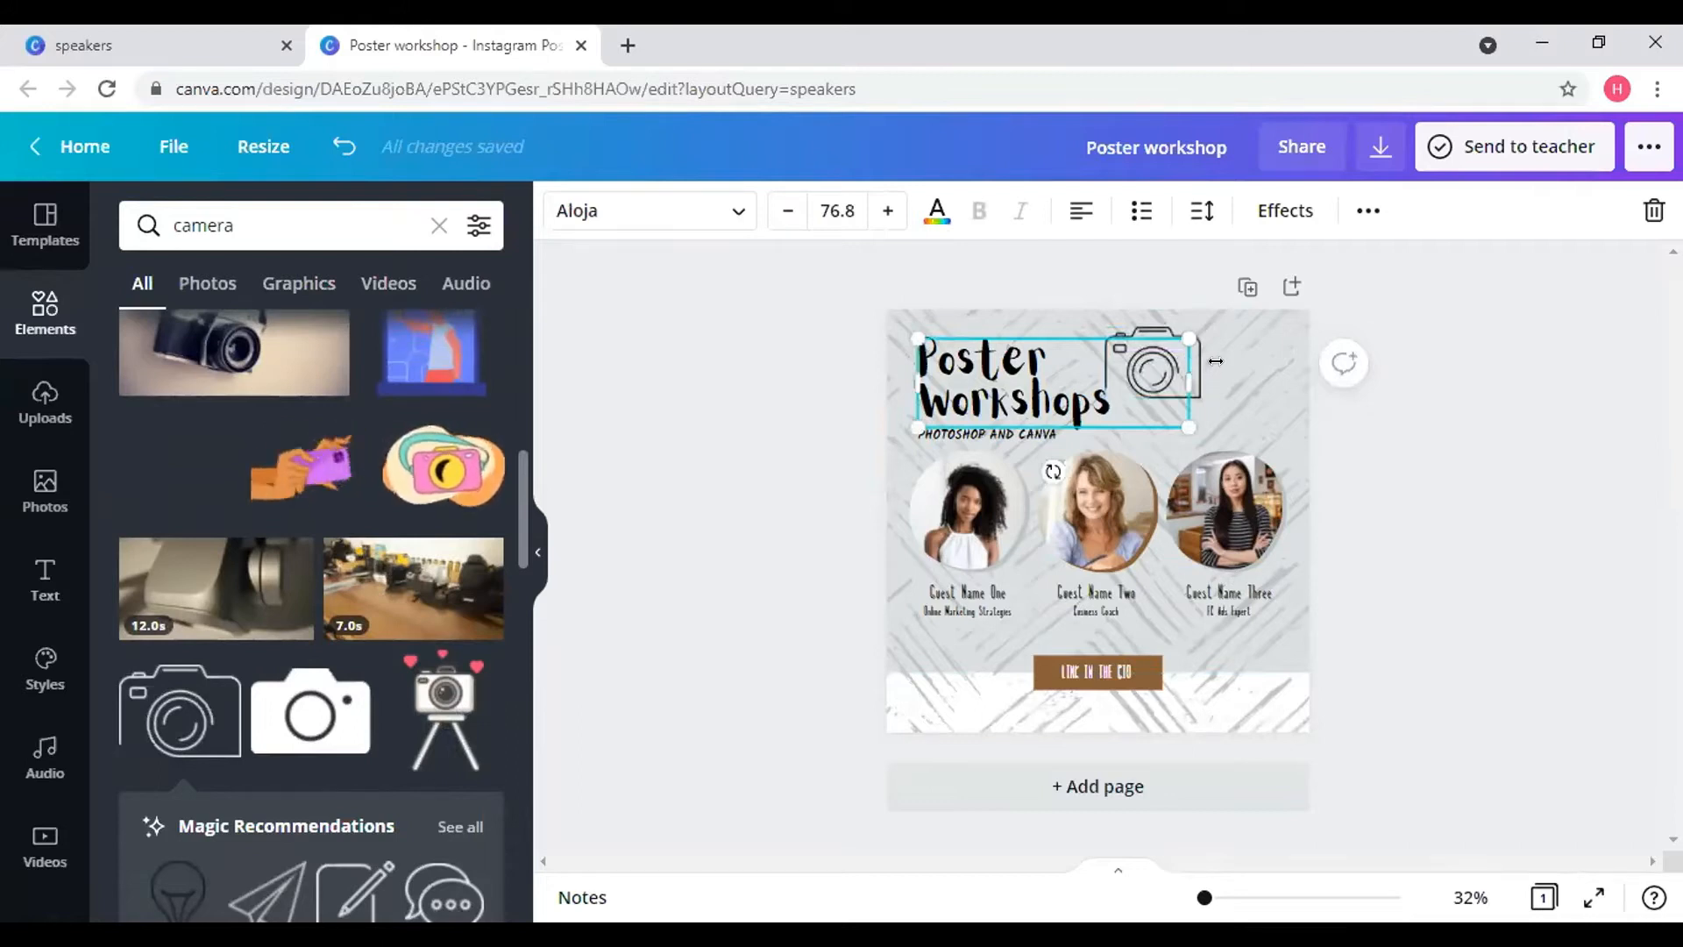
{"action": "left_click", "coordinate": [1564, 431]}
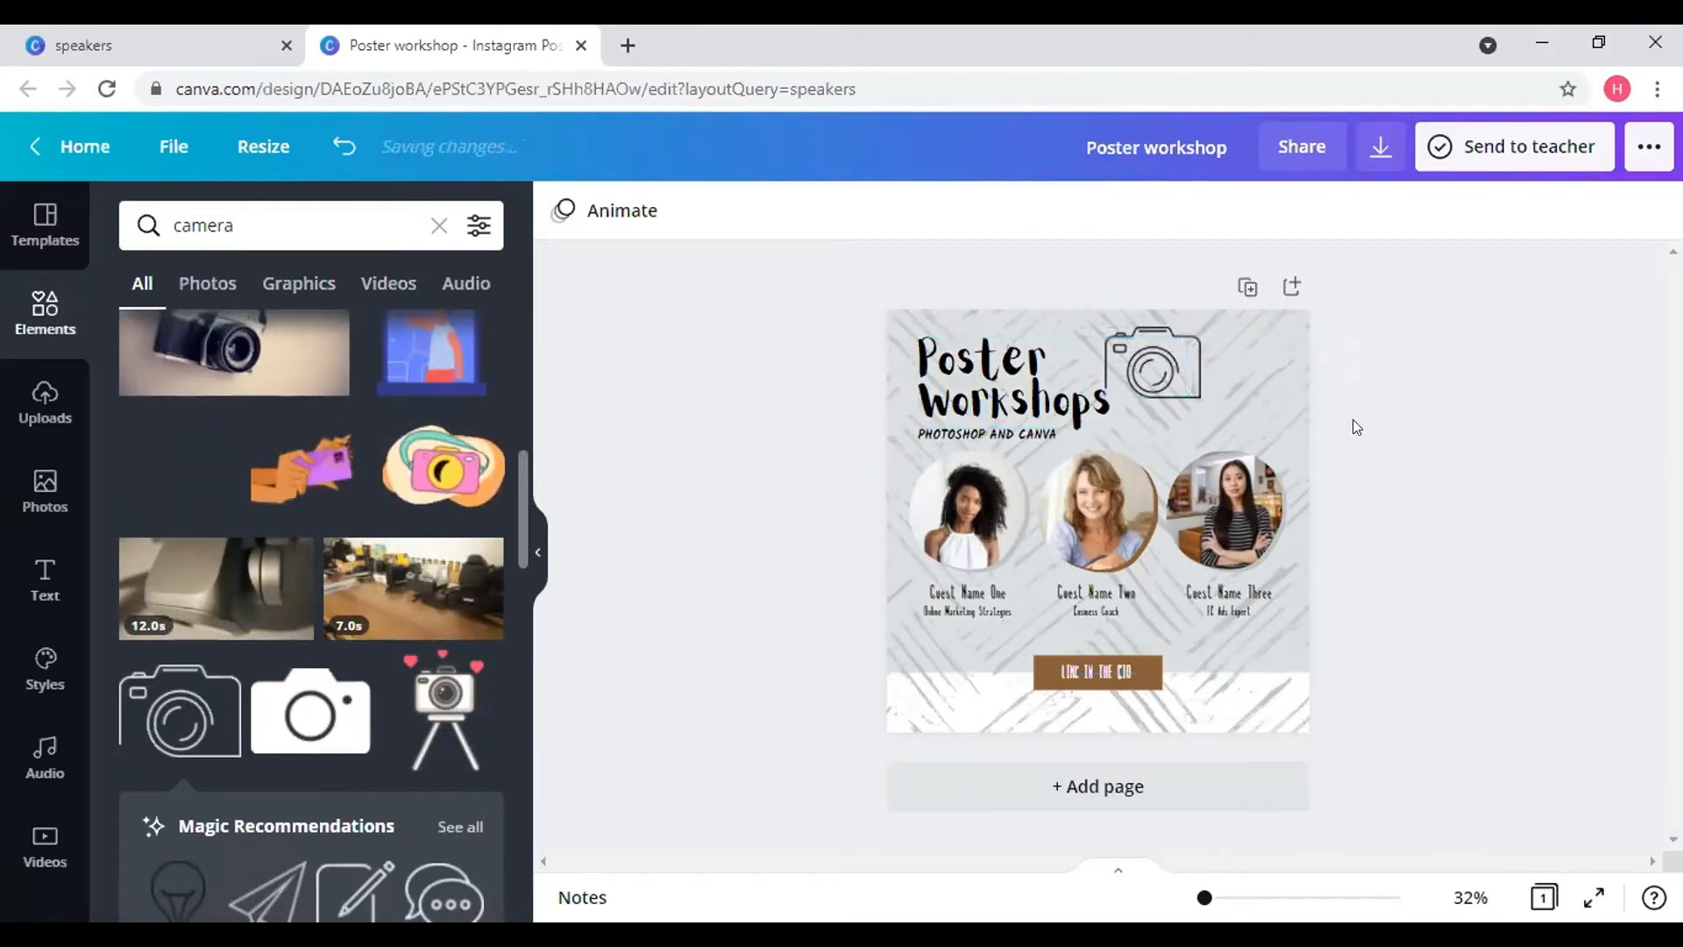
{"action": "left_click", "coordinate": [1192, 372]}
{"action": "left_click_drag", "start_coordinate": [1172, 443], "coordinate": [1213, 450]}
{"action": "left_click", "coordinate": [1409, 529]}
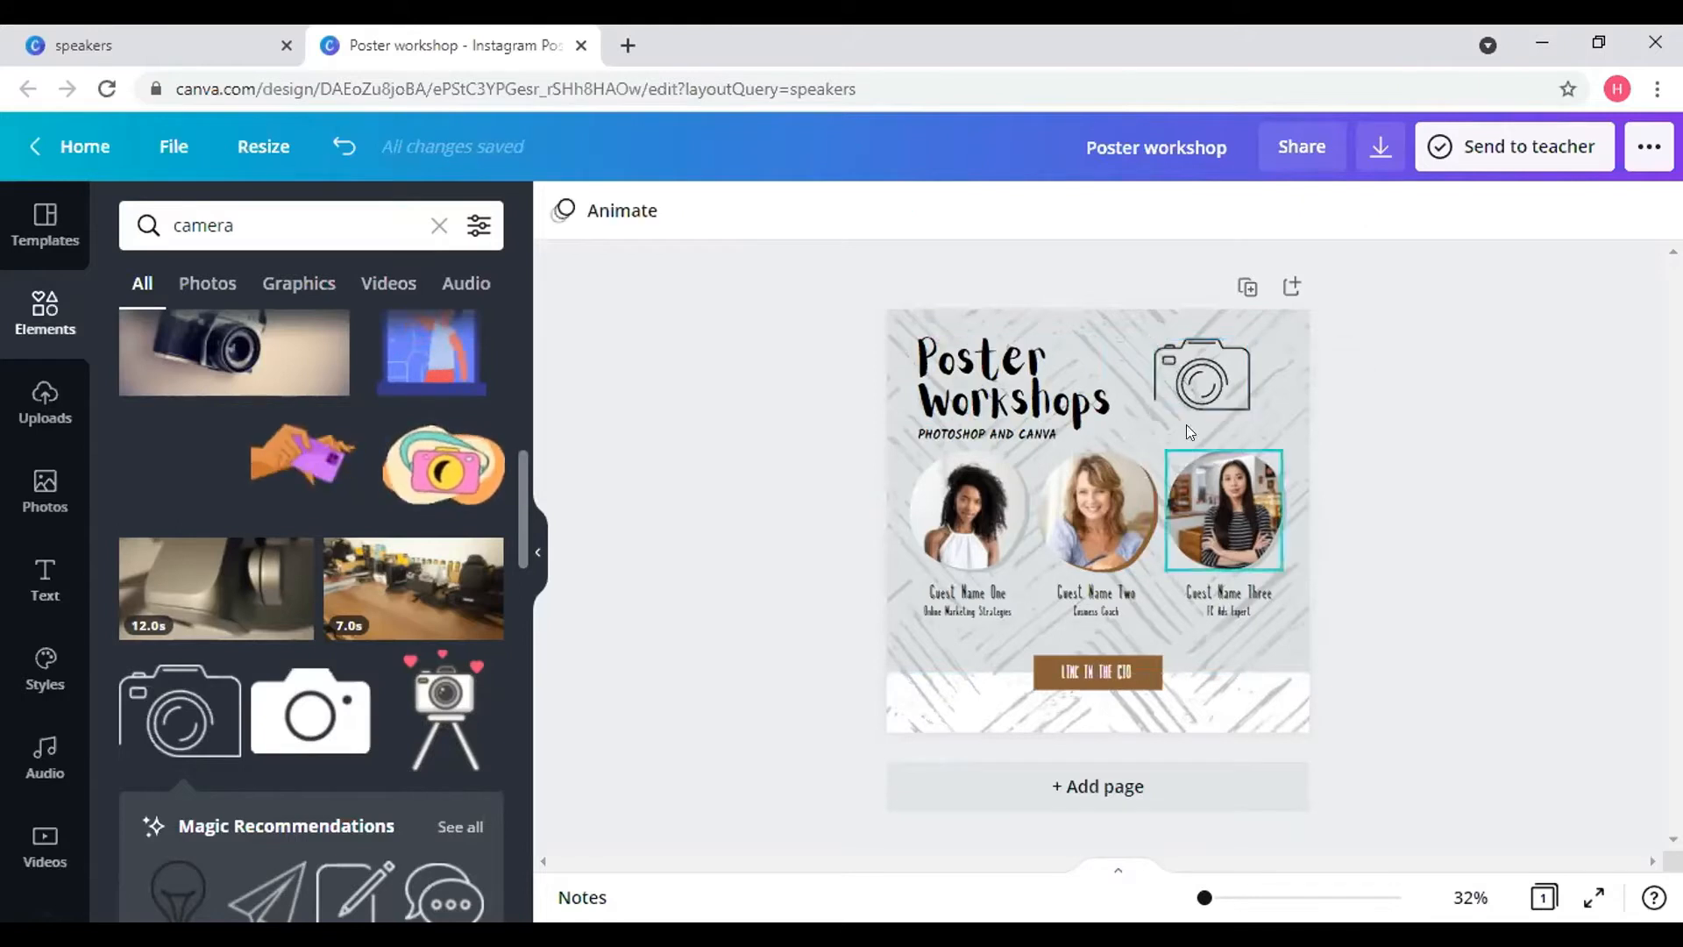
{"action": "left_click", "coordinate": [1226, 385]}
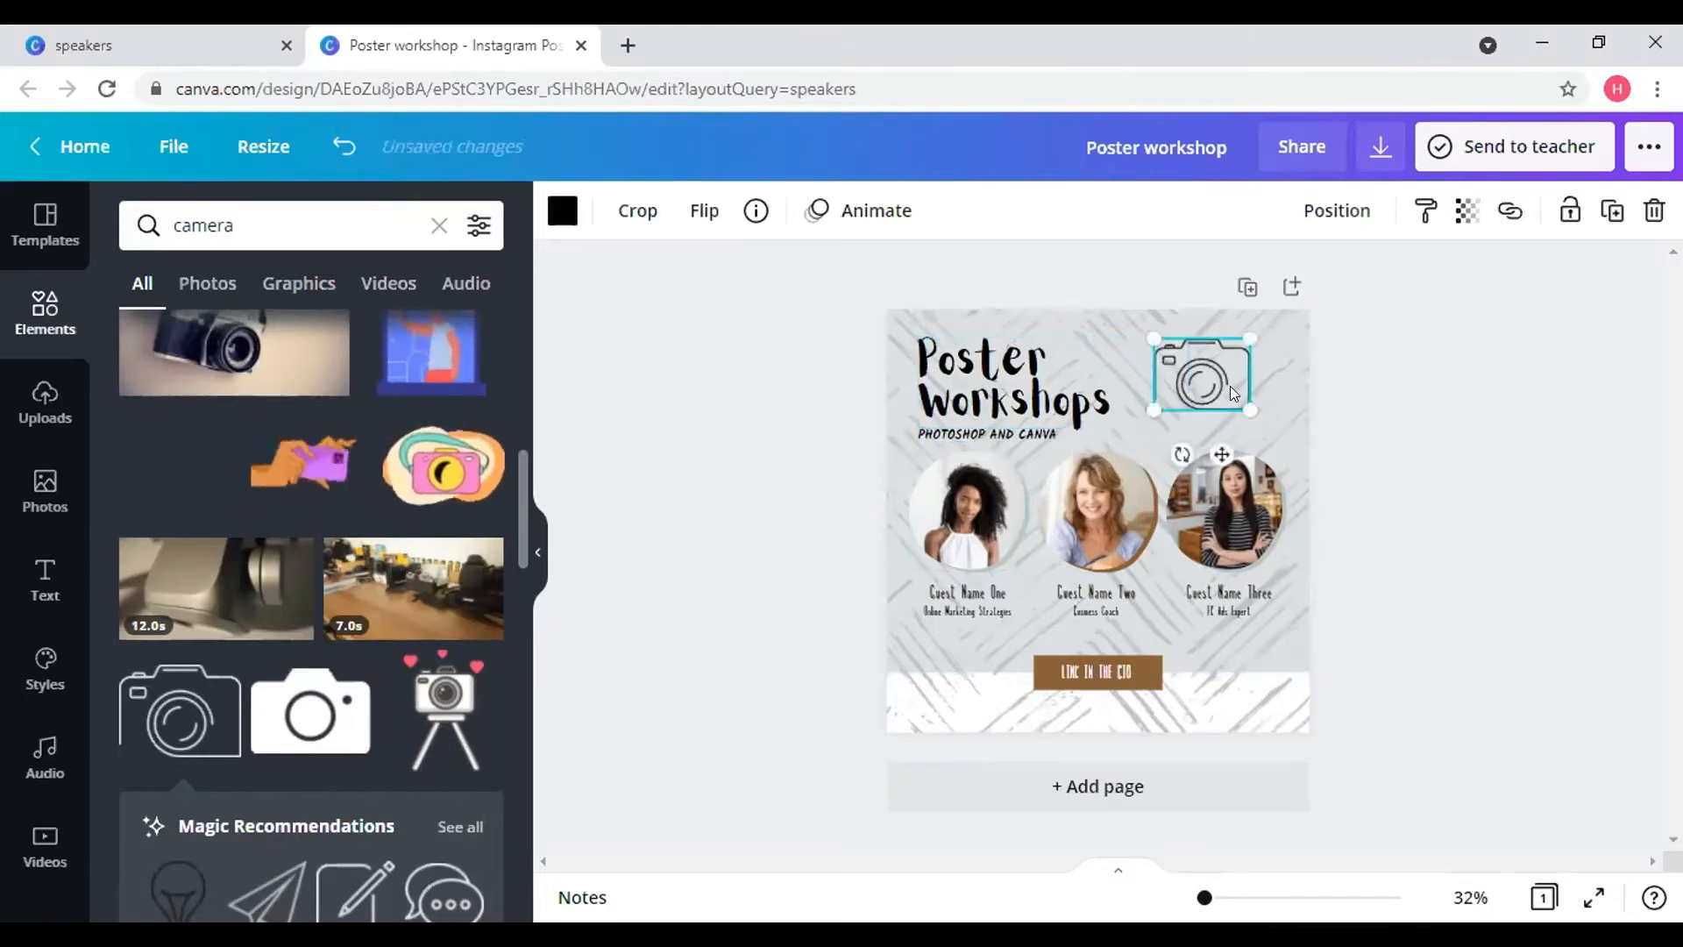
{"action": "left_click_drag", "start_coordinate": [1239, 400], "coordinate": [1244, 407]}
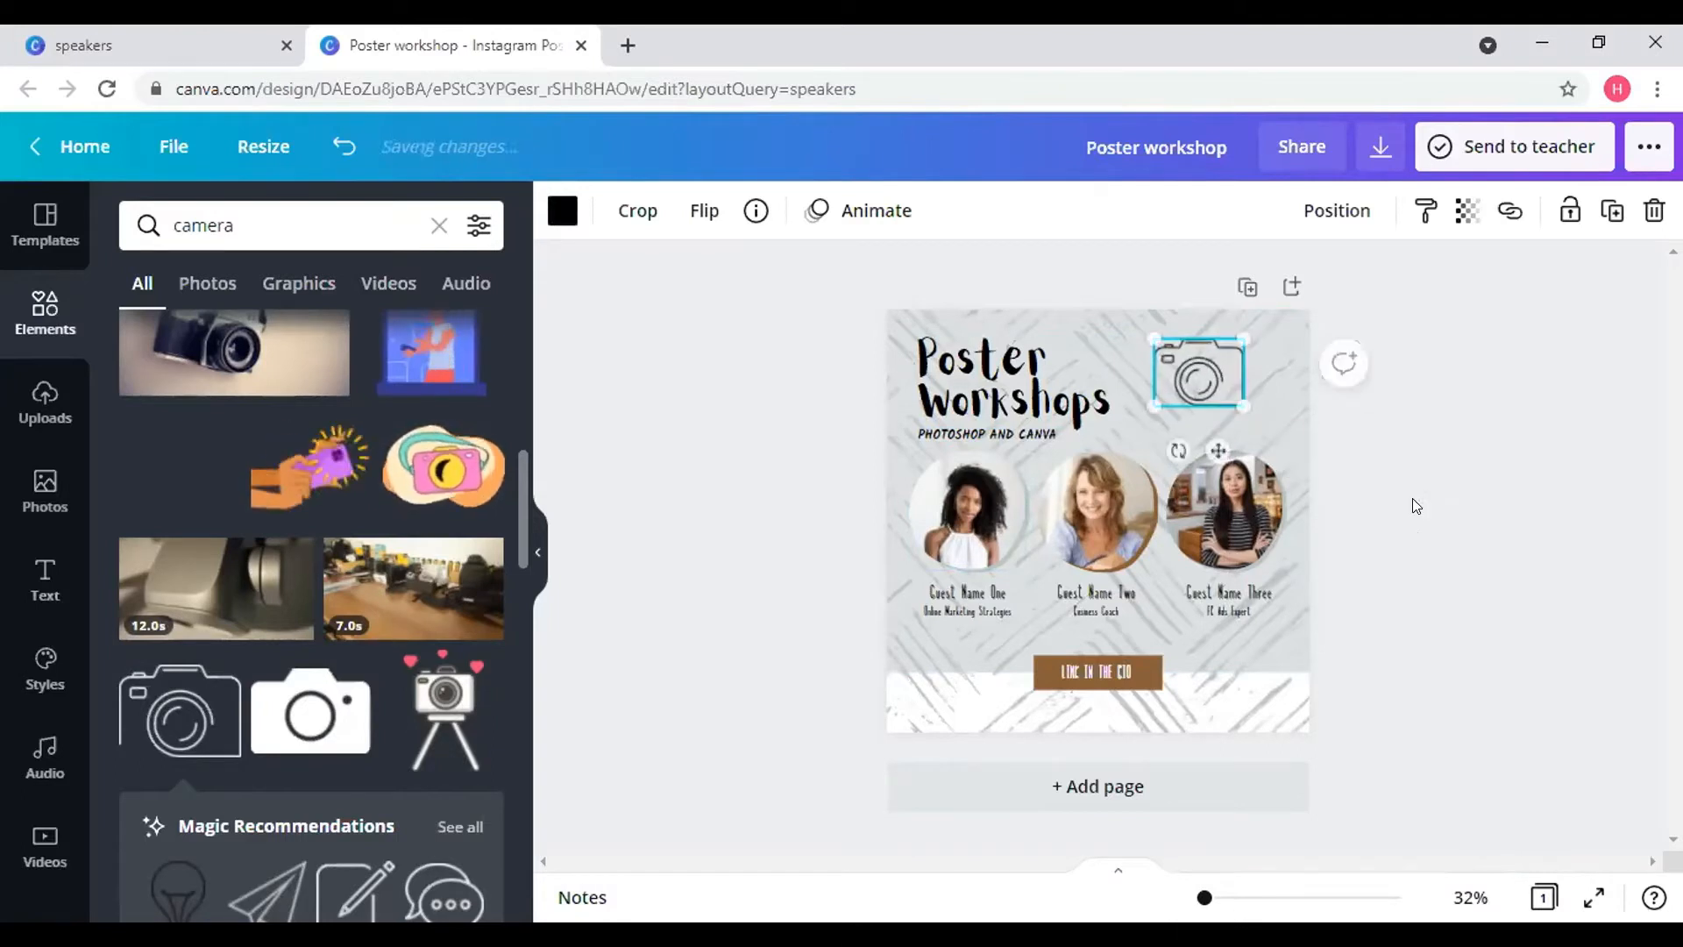
{"action": "left_click", "coordinate": [1413, 501]}
{"action": "left_click", "coordinate": [1186, 367]}
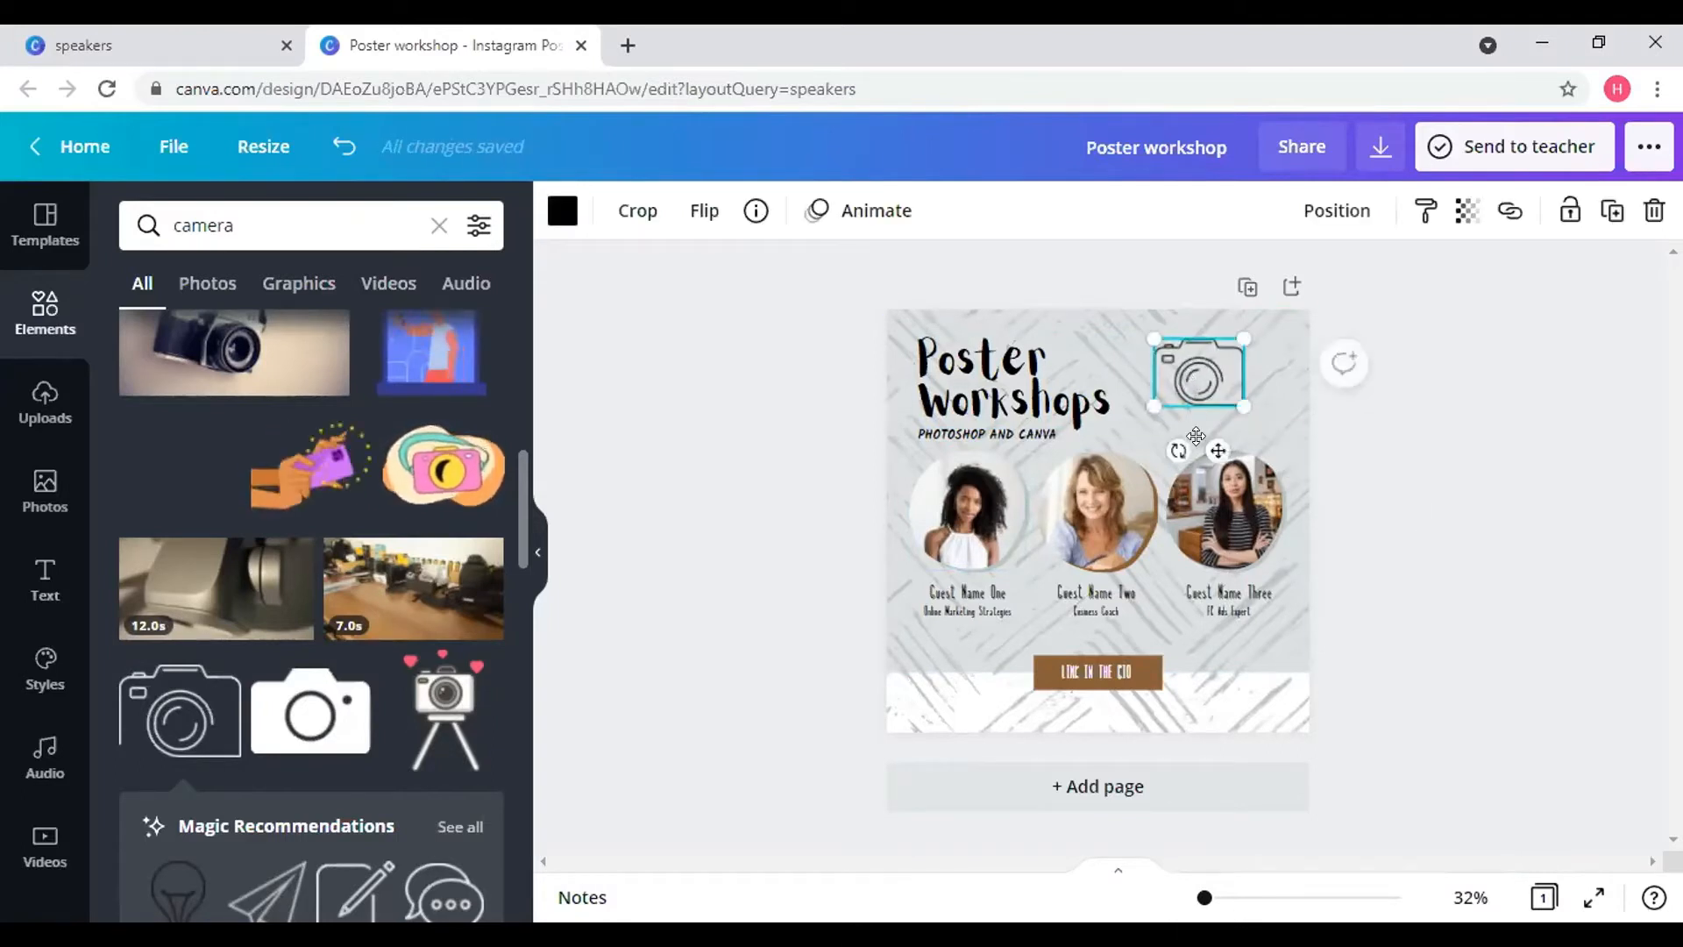
{"action": "left_click_drag", "start_coordinate": [1219, 448], "coordinate": [1276, 456]}
{"action": "left_click", "coordinate": [1390, 470]}
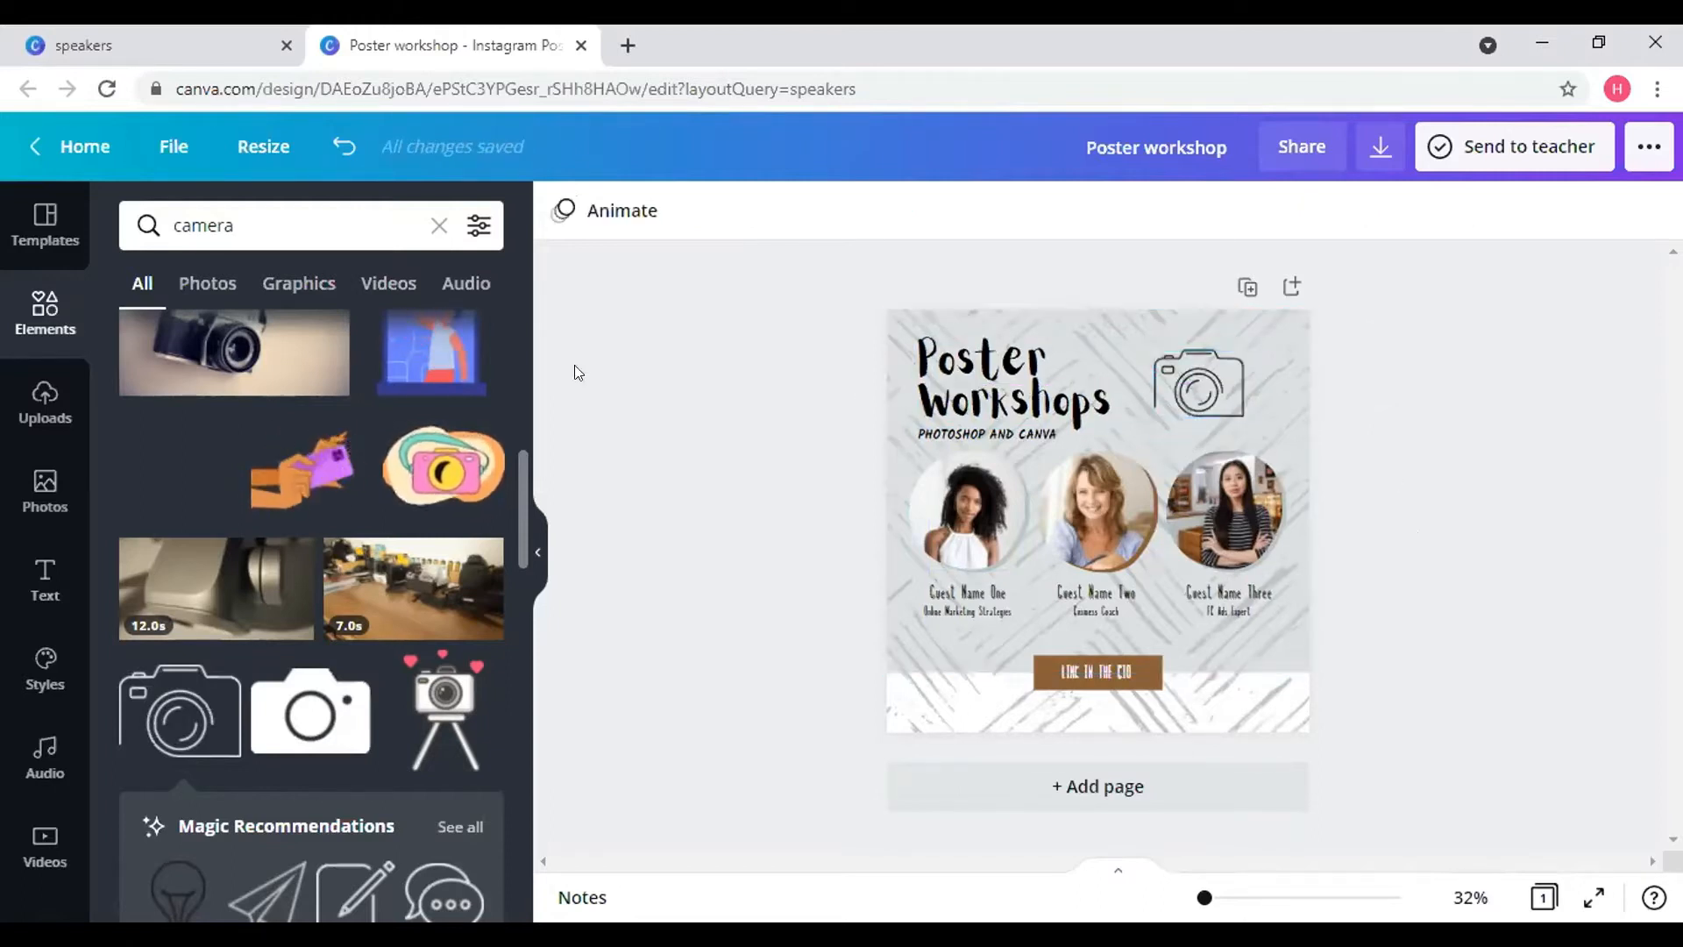
{"action": "left_click", "coordinate": [438, 225]}
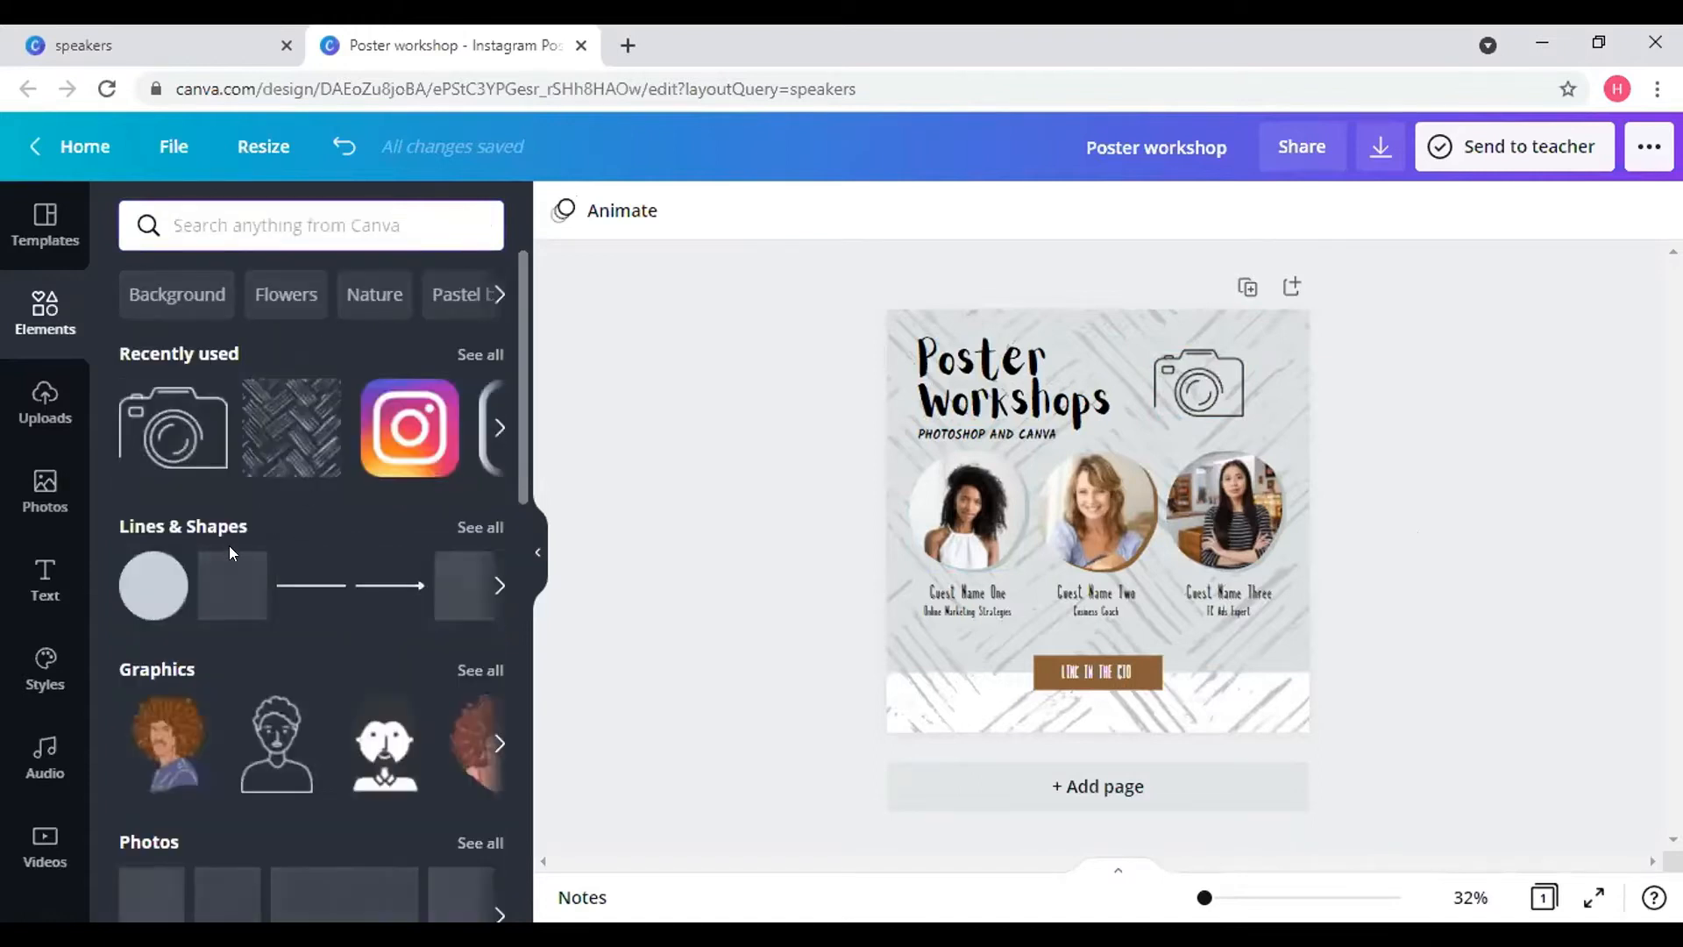
{"action": "scroll", "coordinate": [229, 545], "scroll_direction": "down", "scroll_amount": 2}
{"action": "scroll", "coordinate": [244, 578], "scroll_direction": "down", "scroll_amount": 6}
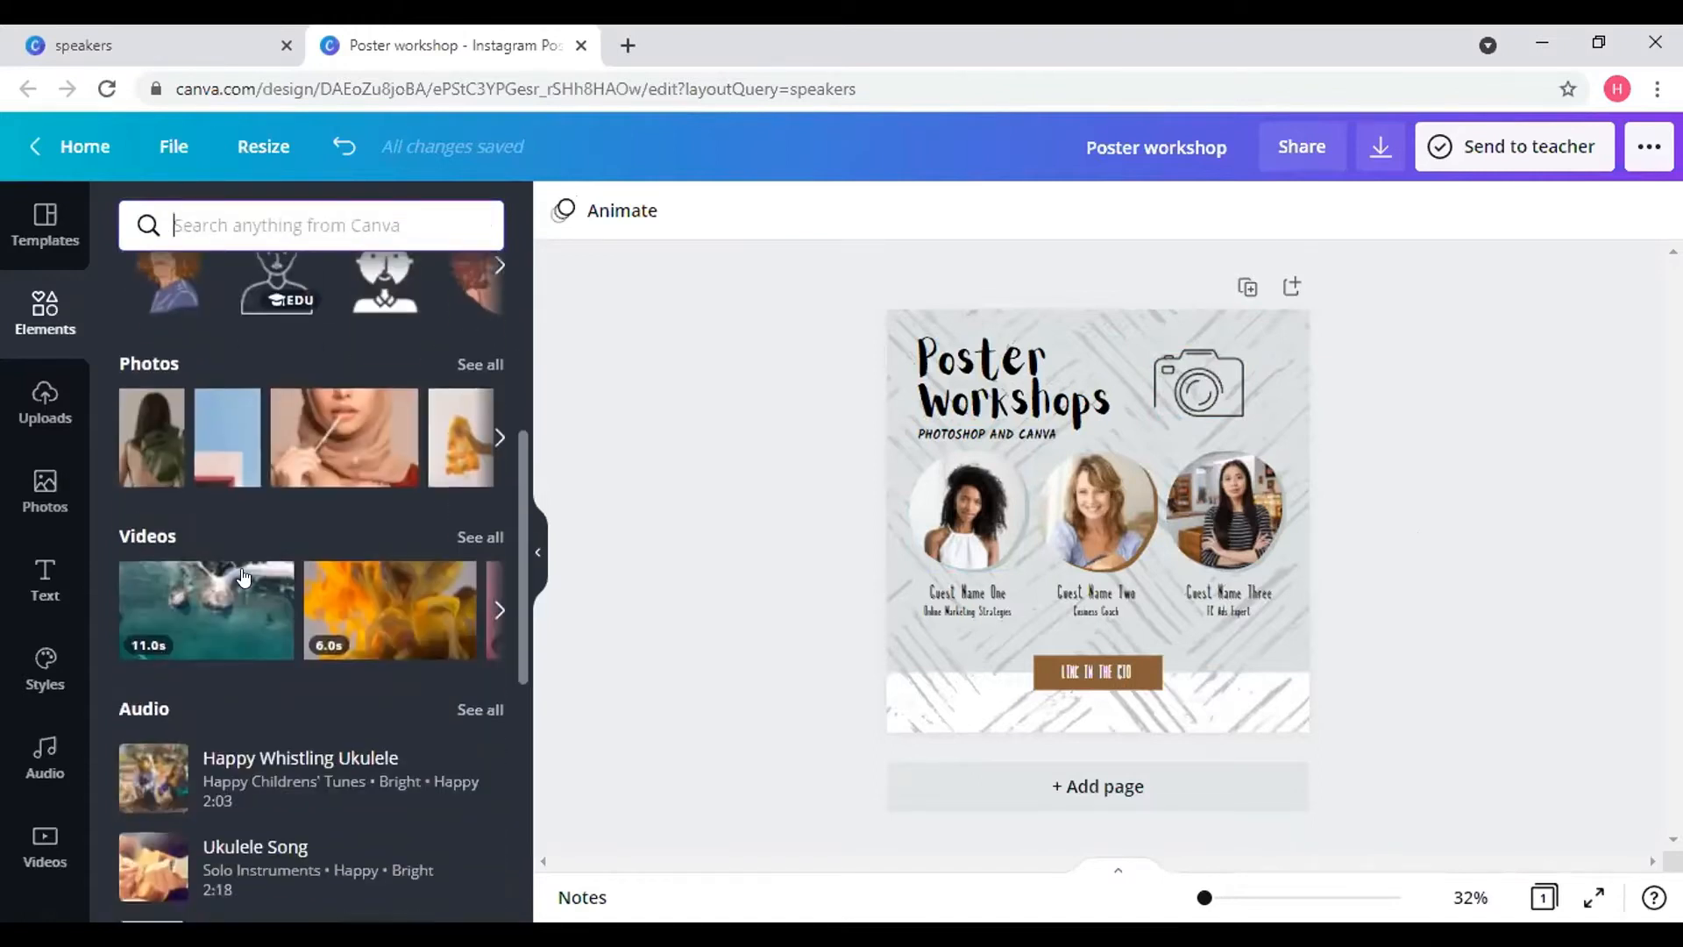
{"action": "scroll", "coordinate": [242, 577], "scroll_direction": "down", "scroll_amount": 5}
{"action": "left_click", "coordinate": [481, 420]}
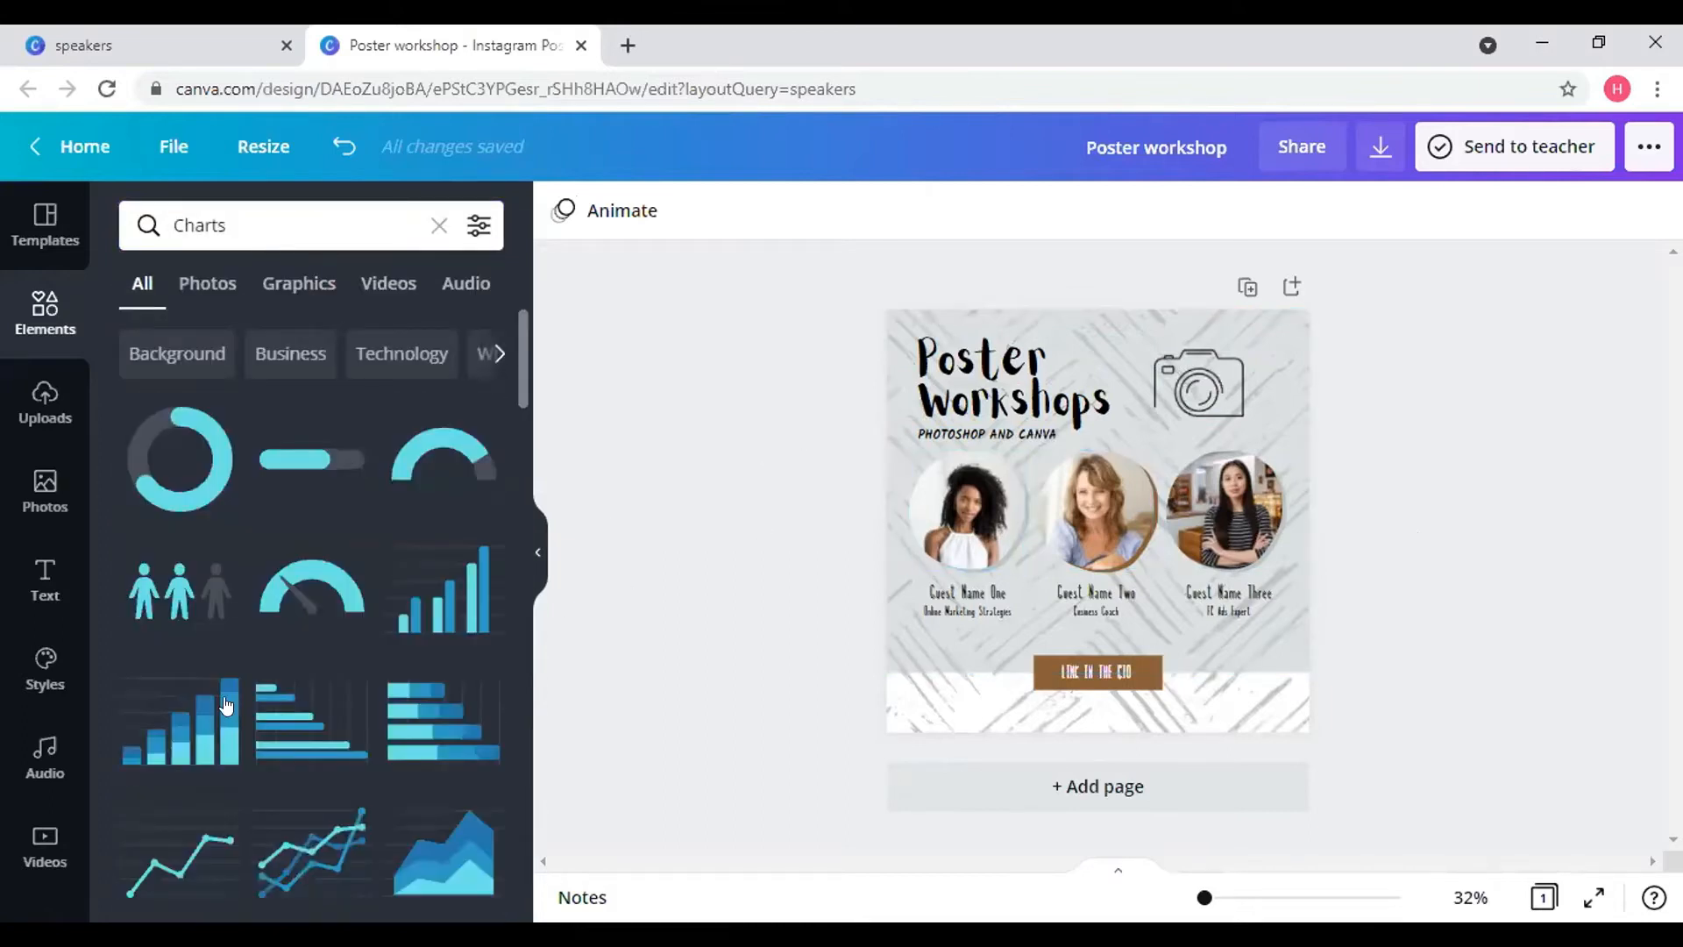
{"action": "scroll", "coordinate": [226, 705], "scroll_direction": "down", "scroll_amount": 1}
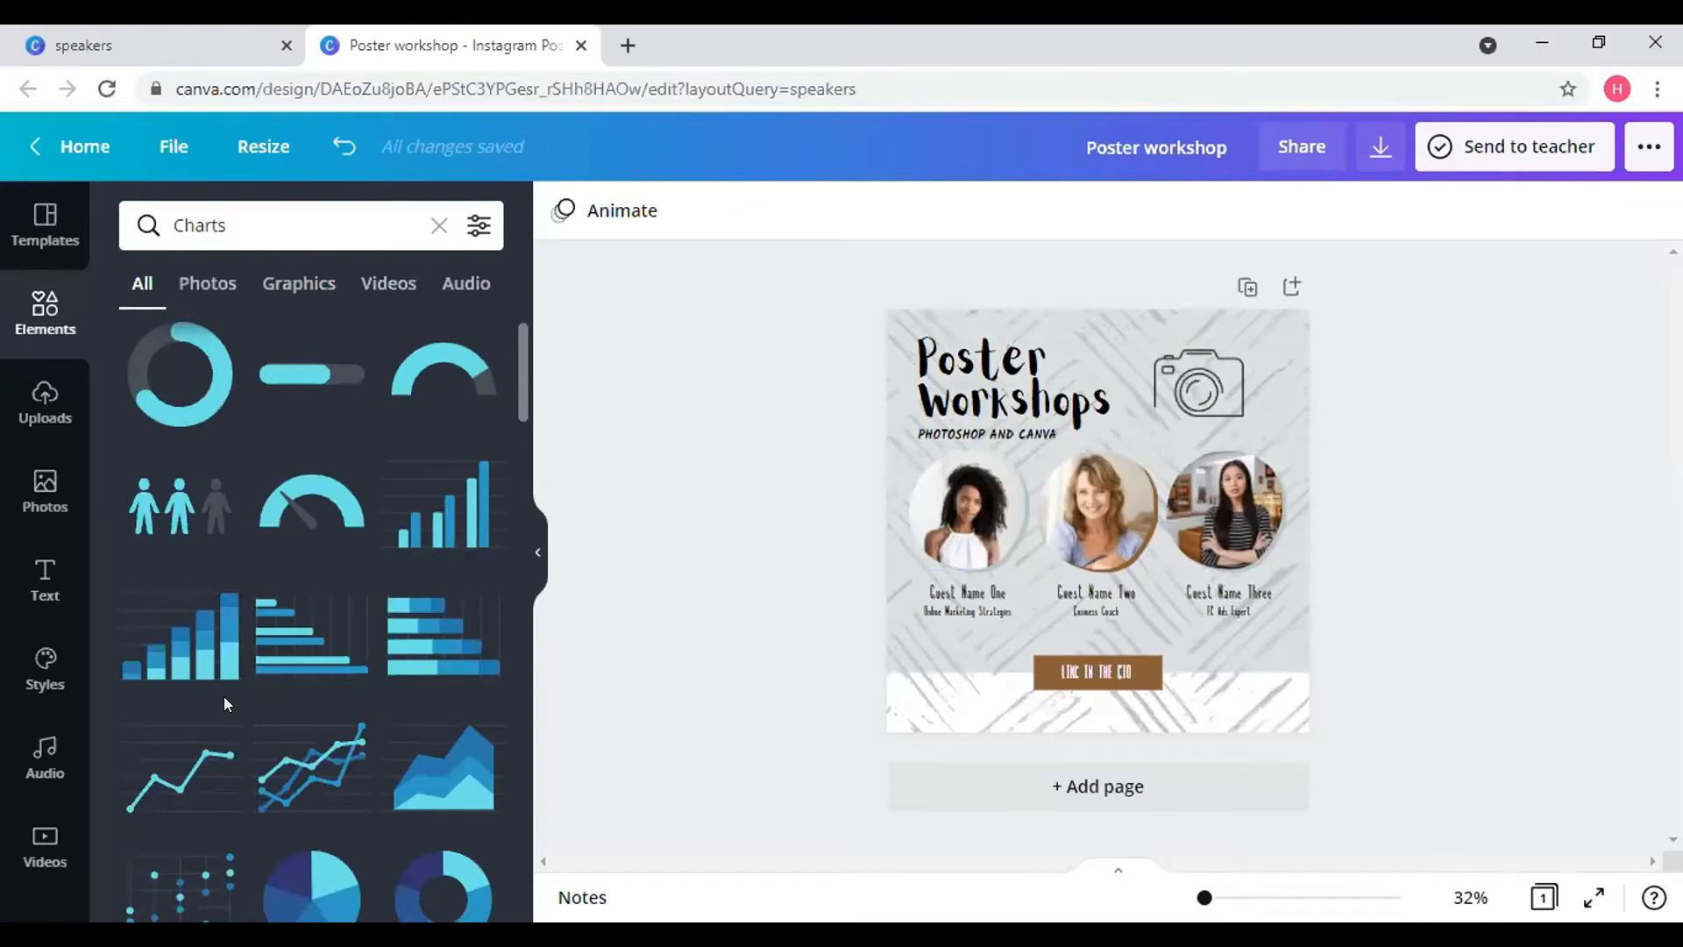
{"action": "left_click", "coordinate": [407, 529]}
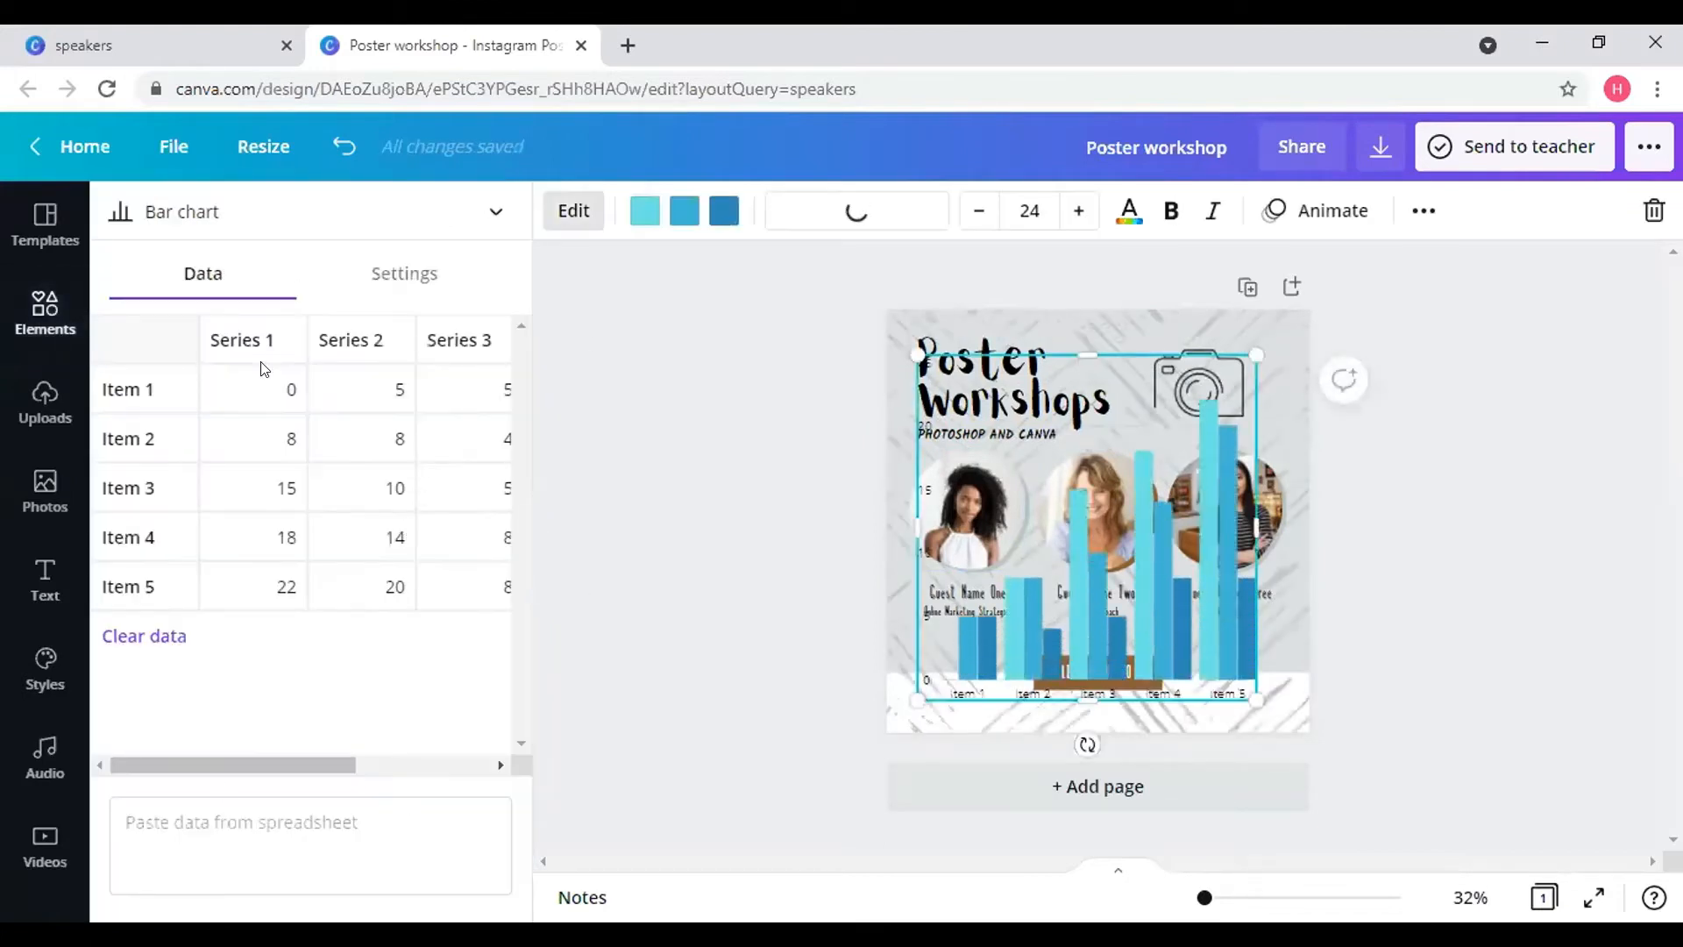
{"action": "scroll", "coordinate": [363, 506], "scroll_direction": "right", "scroll_amount": 2}
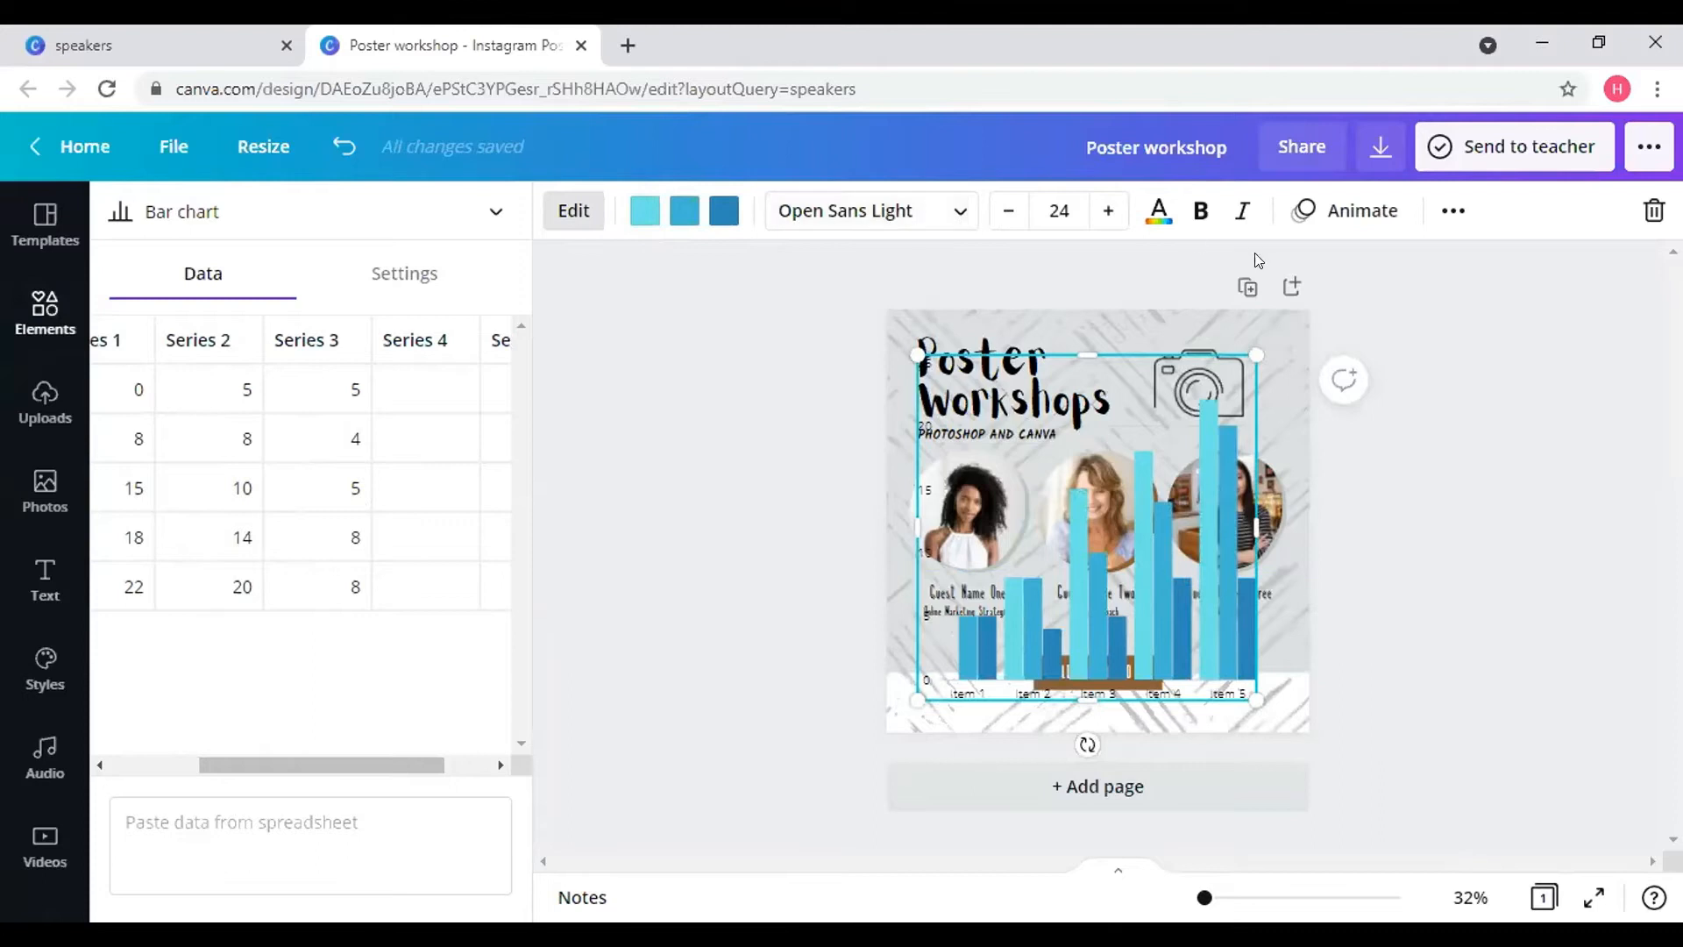
{"action": "left_click", "coordinate": [1300, 231]}
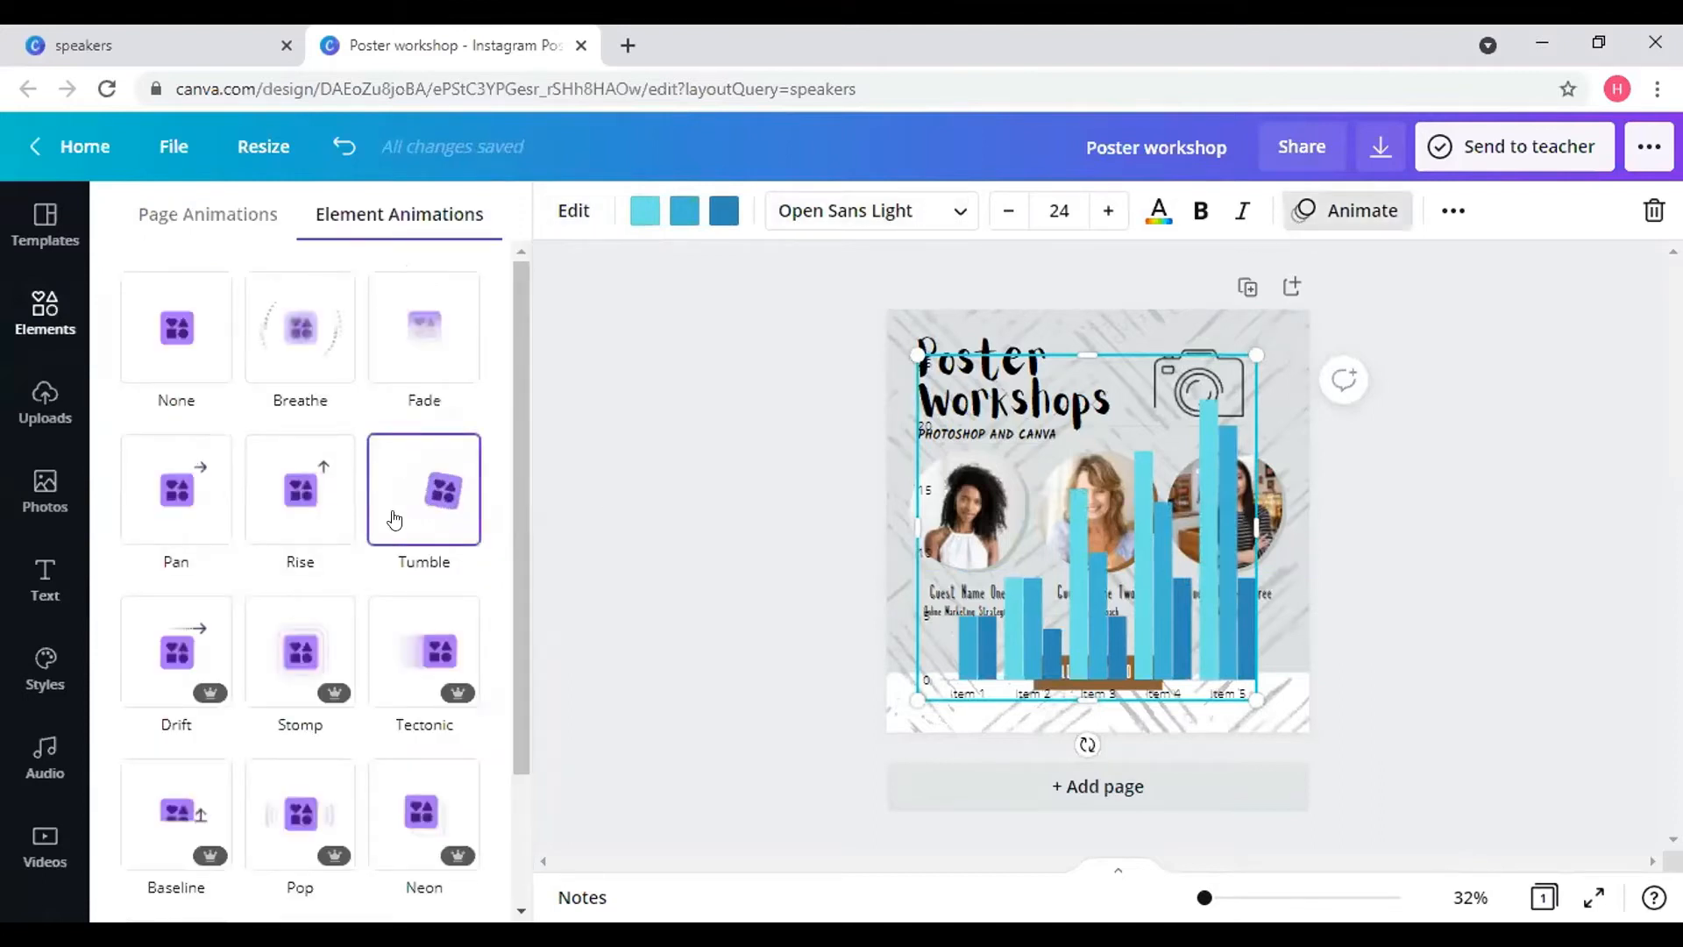
{"action": "left_click", "coordinate": [393, 518]}
{"action": "left_click", "coordinate": [300, 491]}
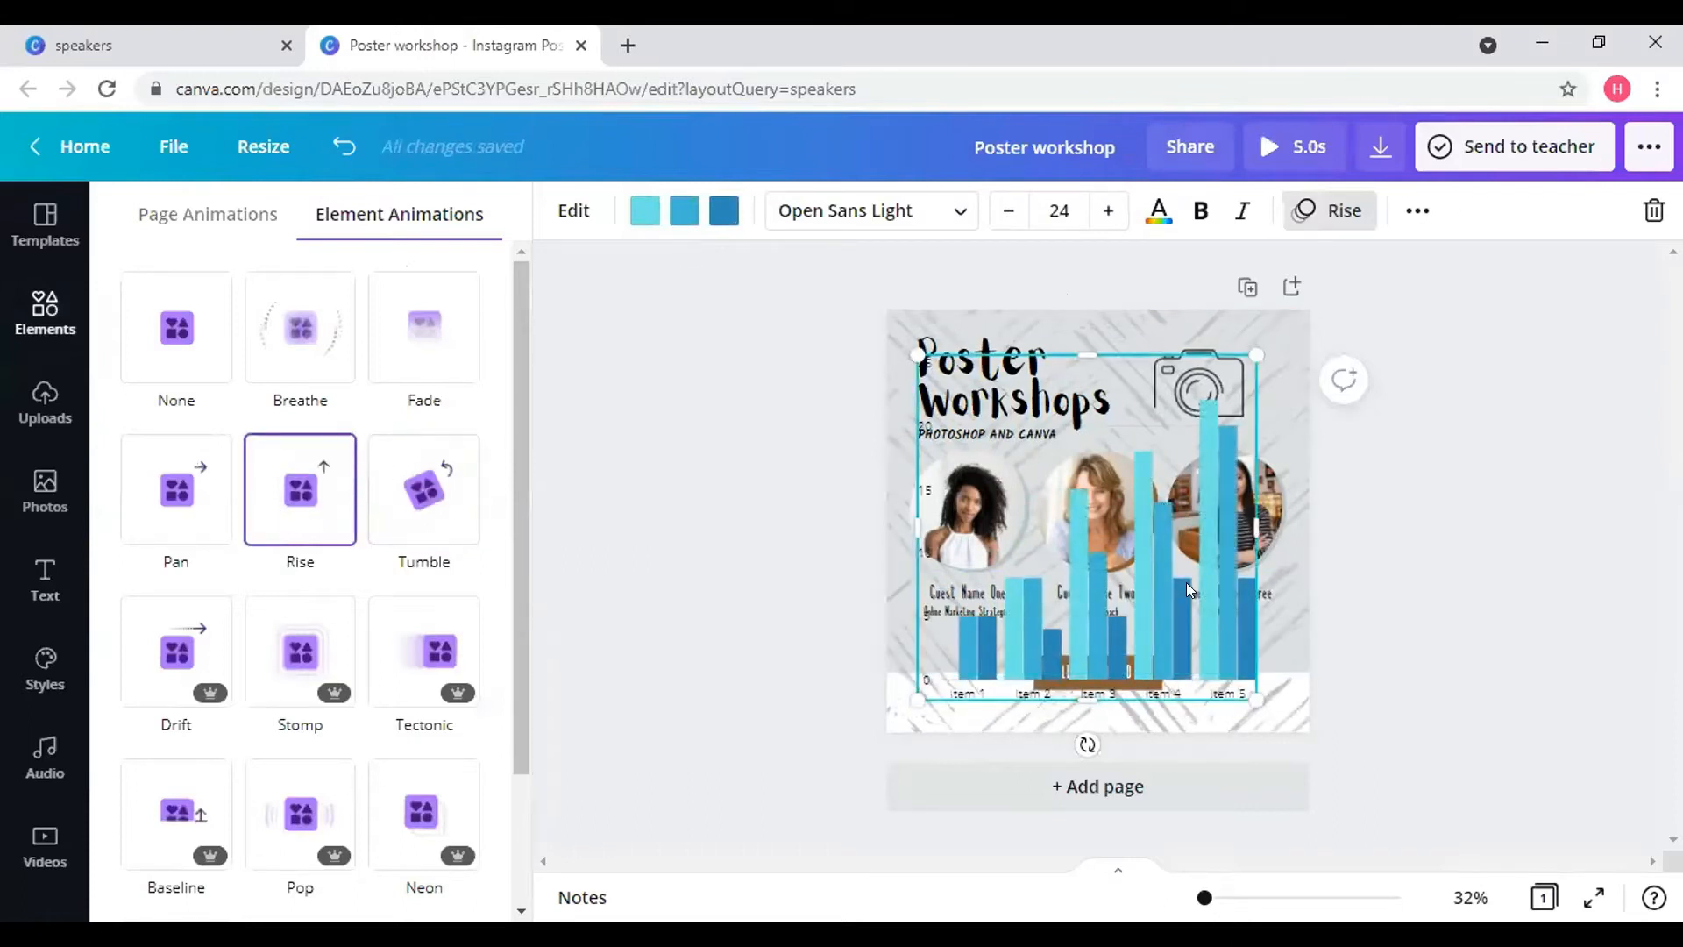
{"action": "key", "text": "Delete"}
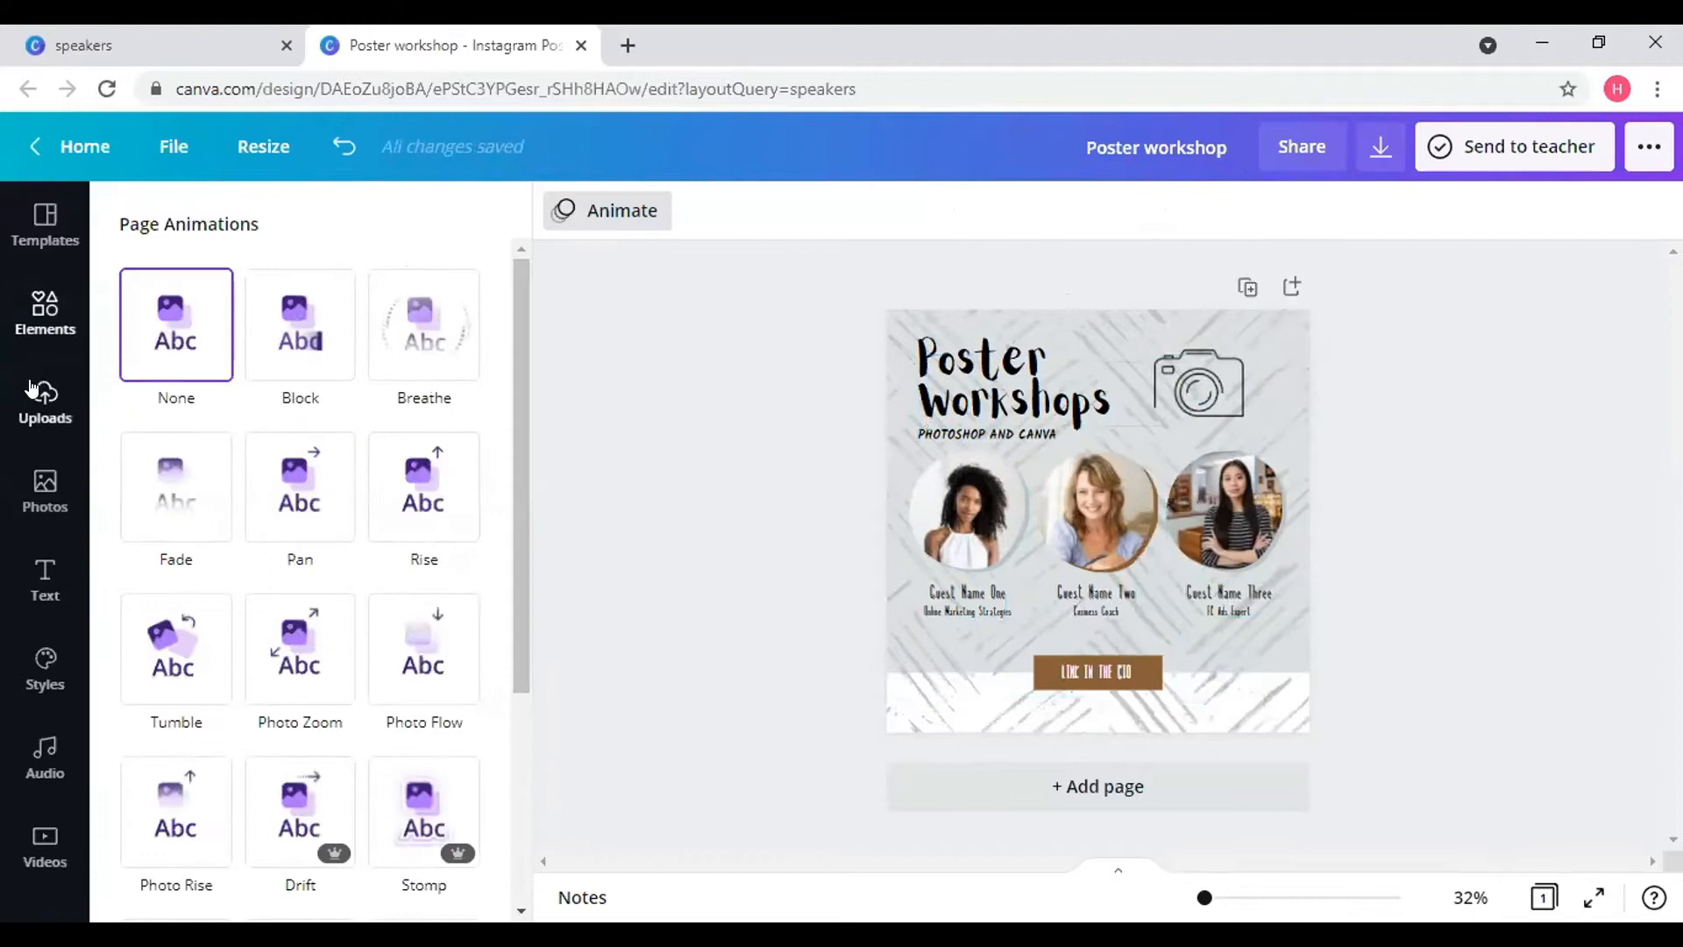
- Clear the Charts search in Elements and list all Frames, including circle, scalloped and rectangle shapes
{"action": "left_click", "coordinate": [39, 315]}
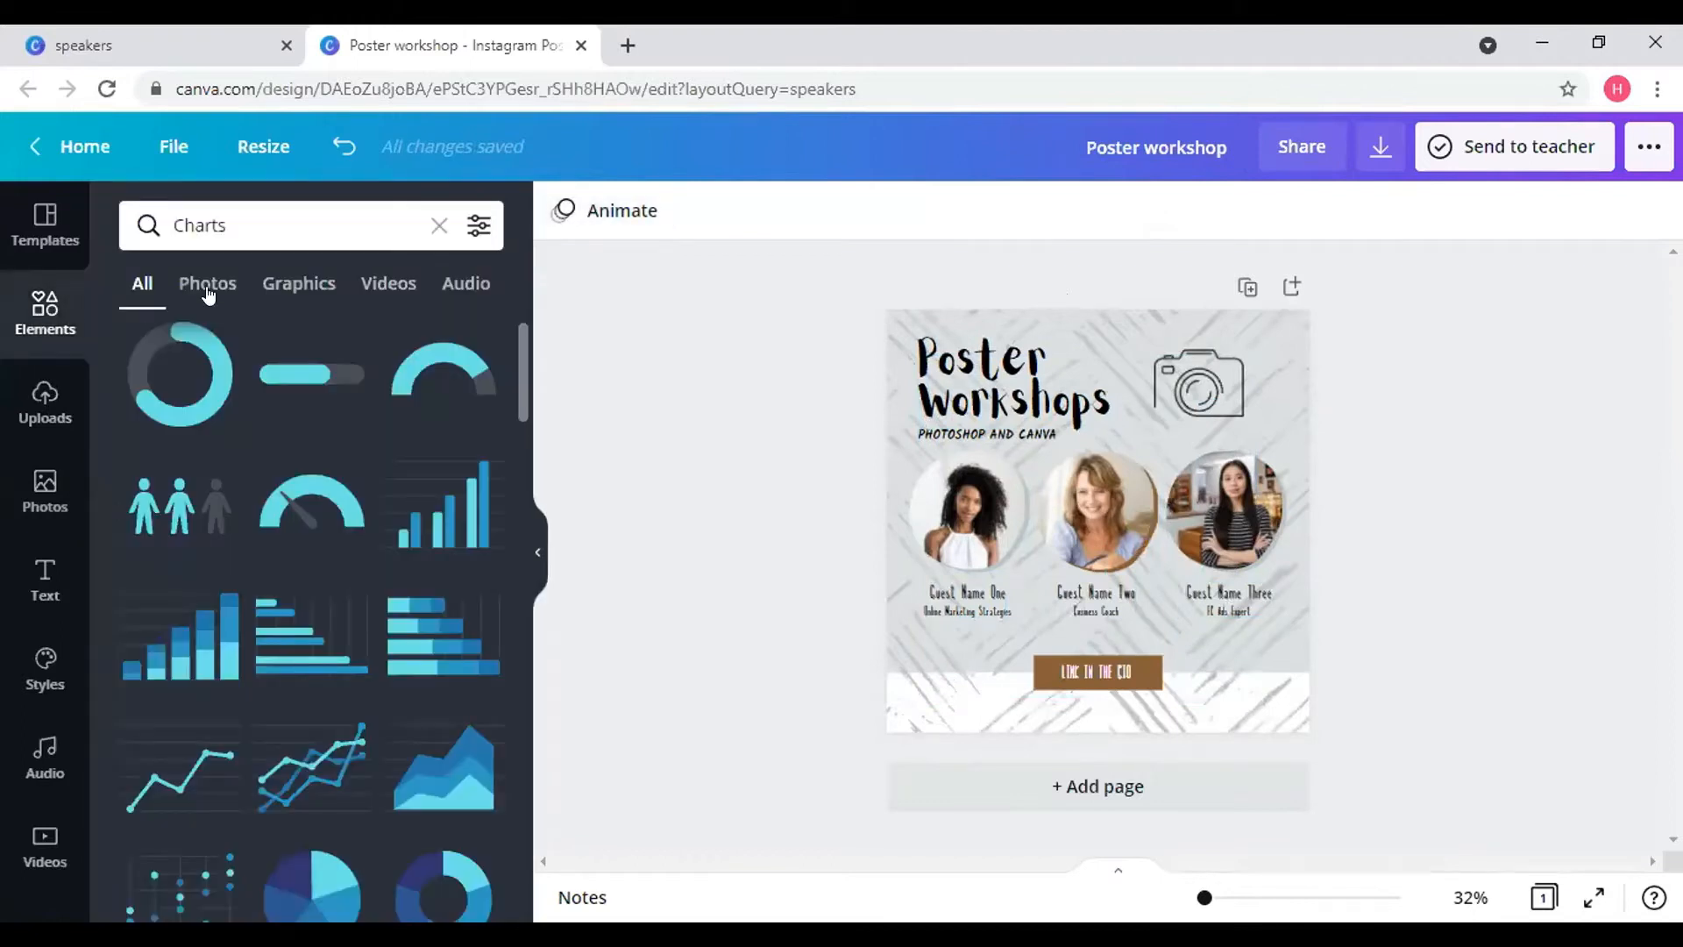
{"action": "left_click", "coordinate": [438, 226]}
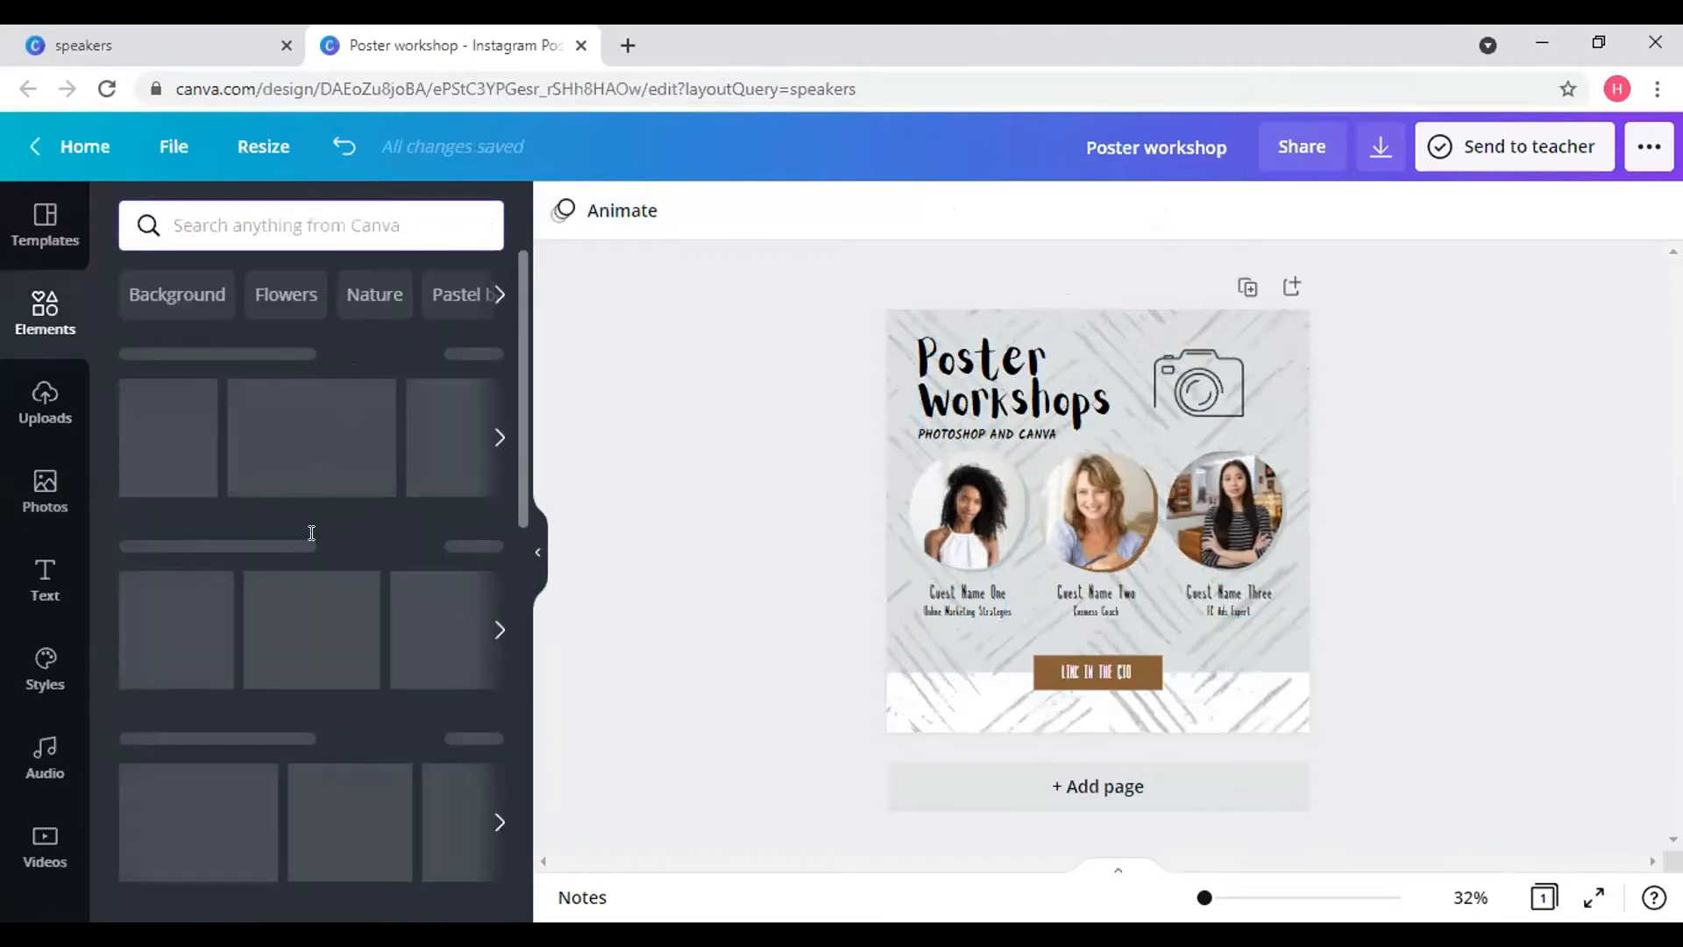
{"action": "scroll", "coordinate": [245, 613], "scroll_direction": "down", "scroll_amount": 6}
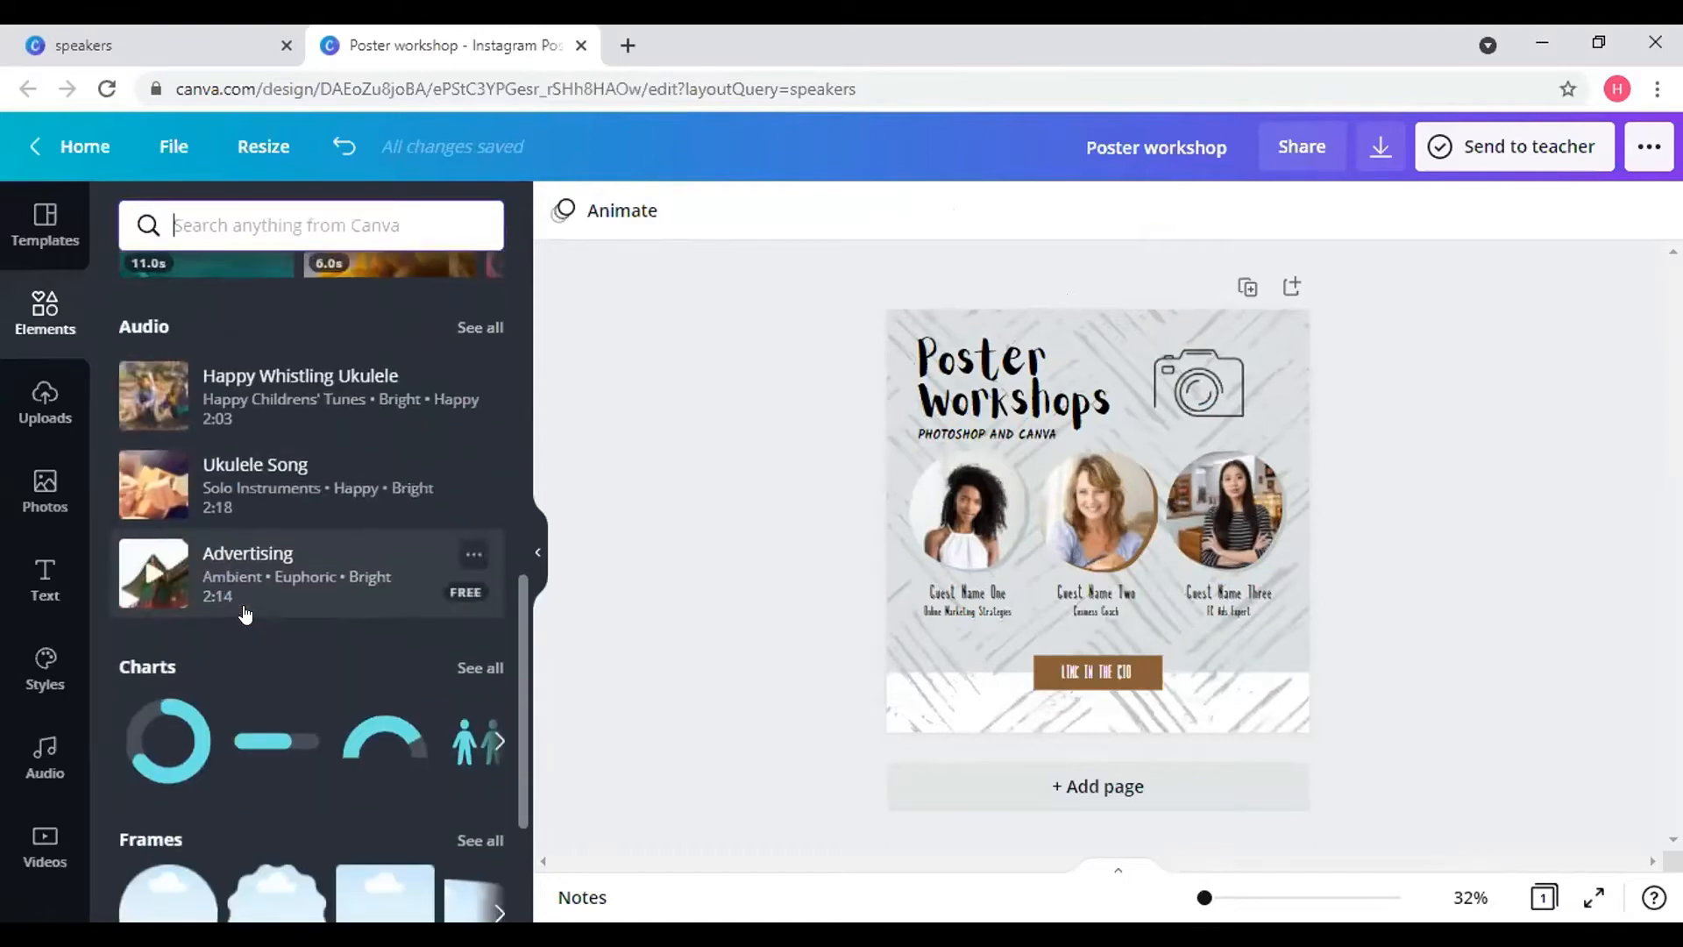
{"action": "scroll", "coordinate": [311, 372], "scroll_direction": "up", "scroll_amount": 2}
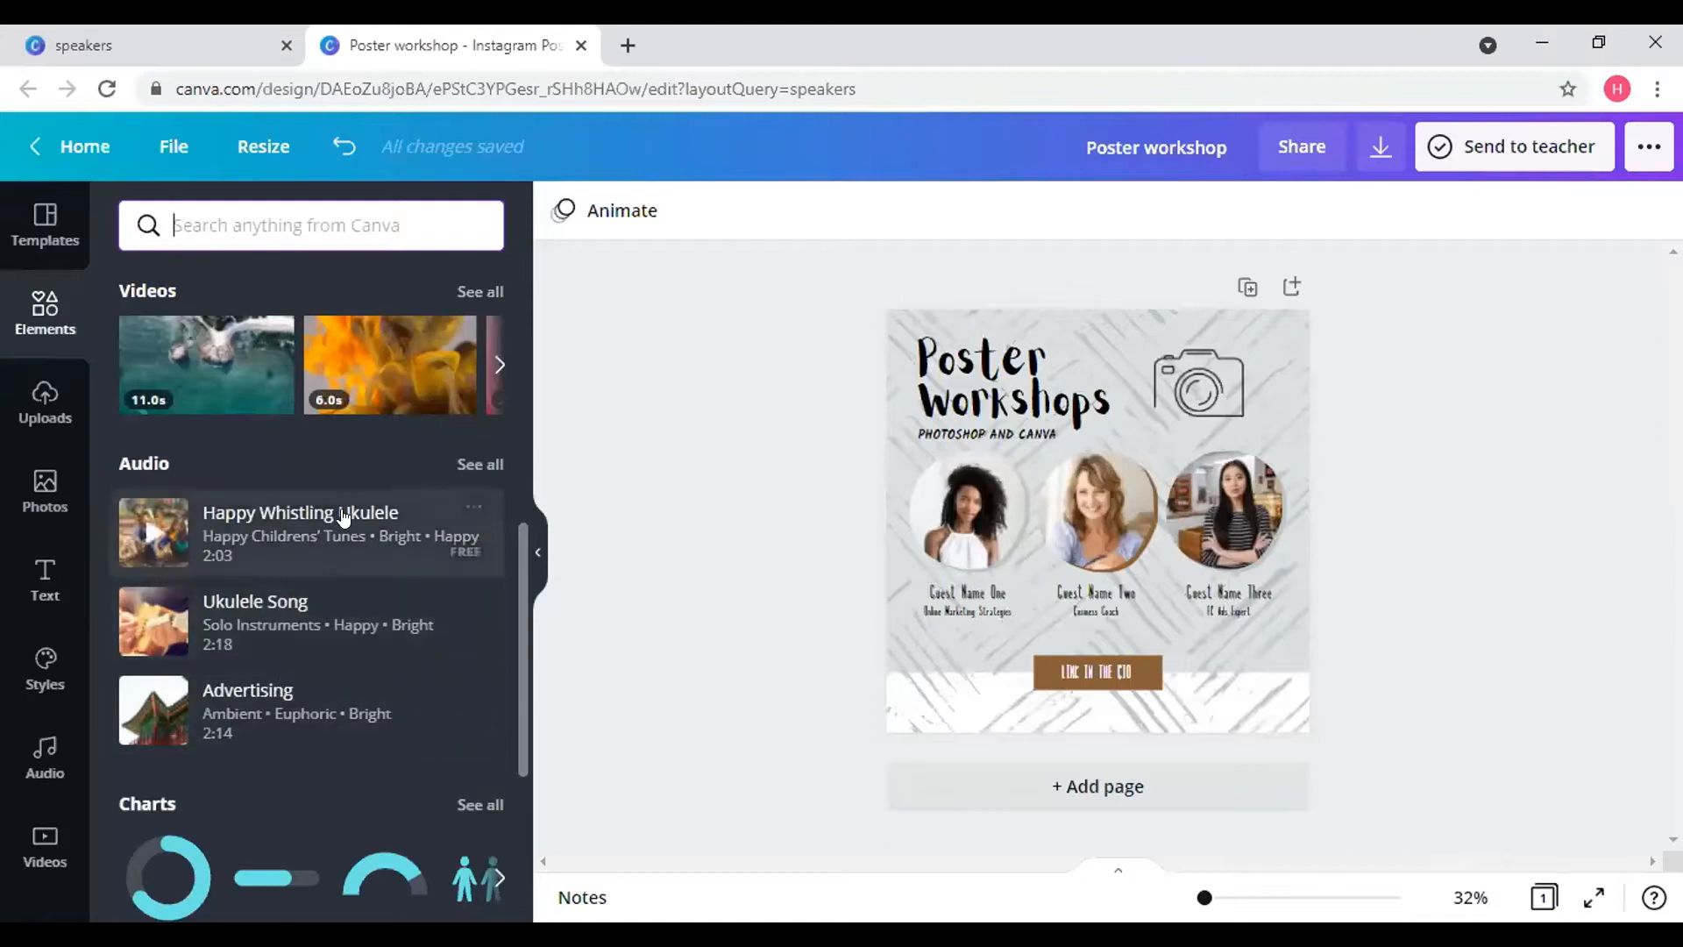
{"action": "scroll", "coordinate": [351, 685], "scroll_direction": "down", "scroll_amount": 2}
{"action": "scroll", "coordinate": [351, 685], "scroll_direction": "down", "scroll_amount": 2}
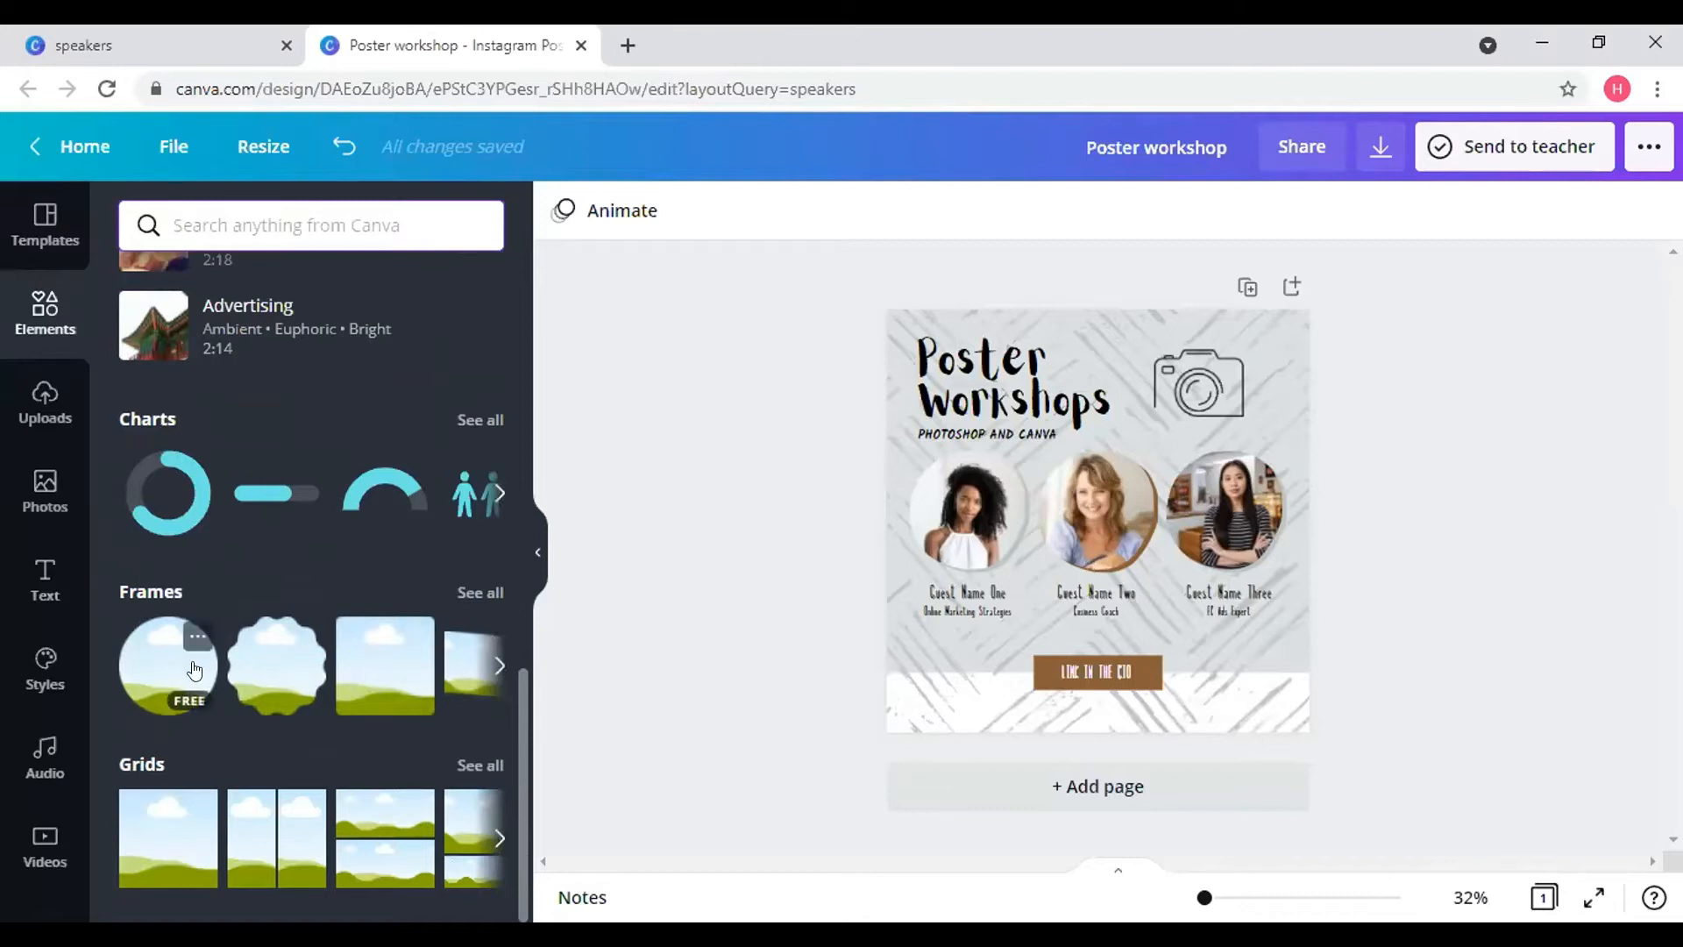
{"action": "left_click", "coordinate": [492, 594]}
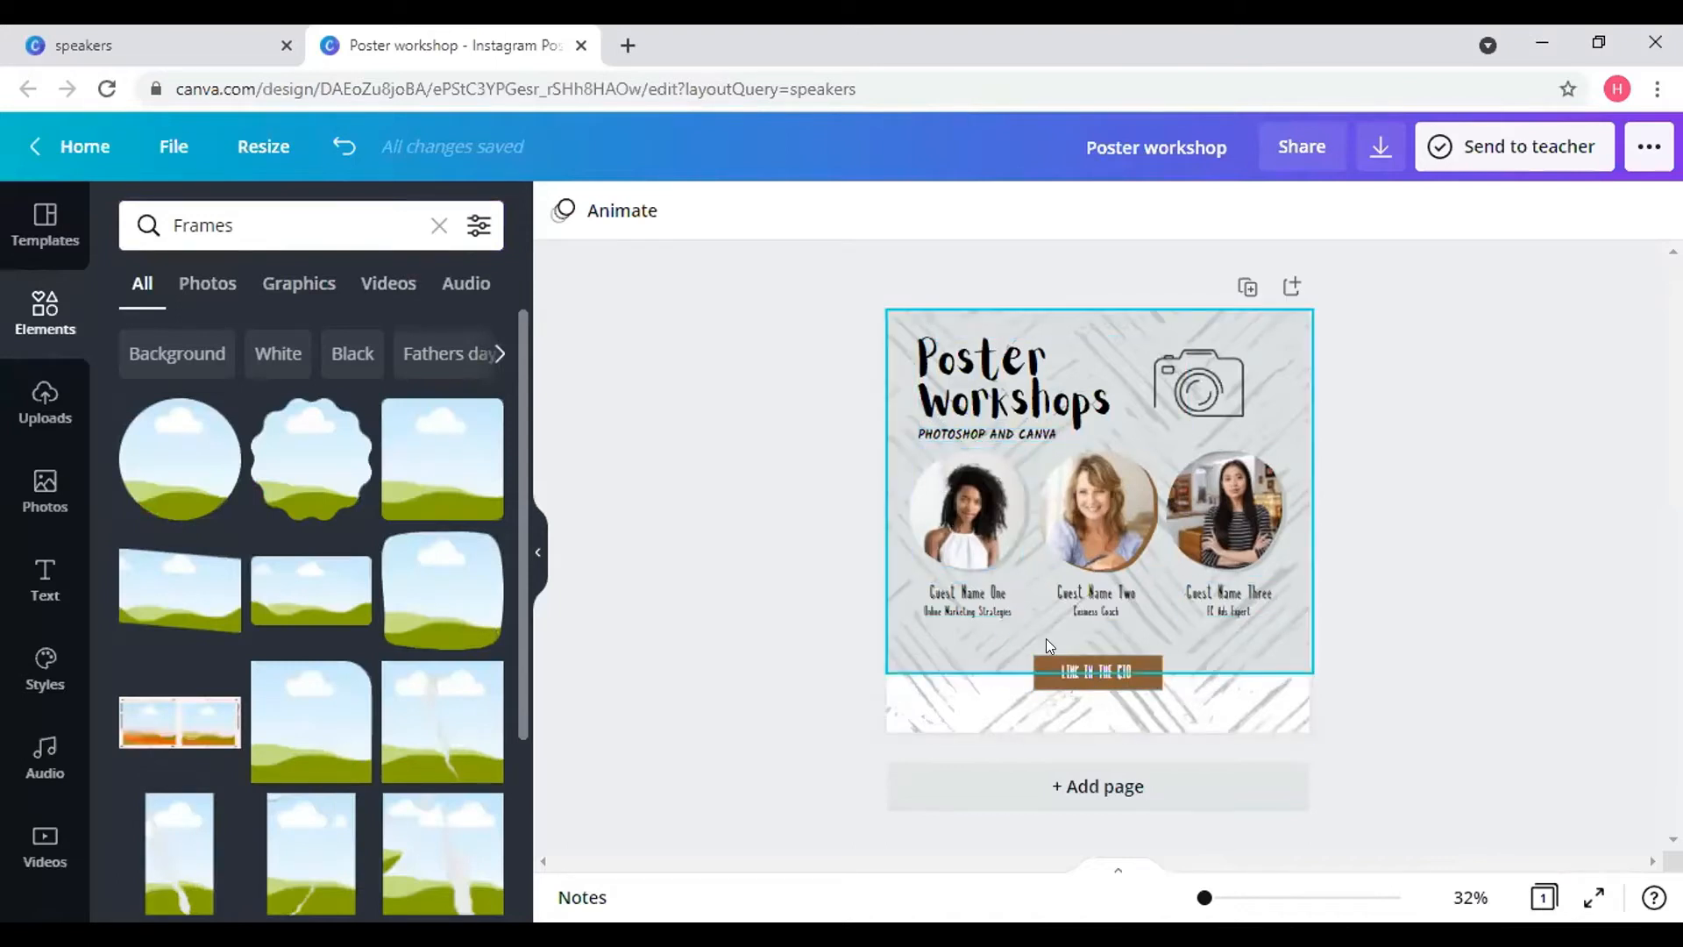
{"action": "left_click", "coordinate": [180, 464]}
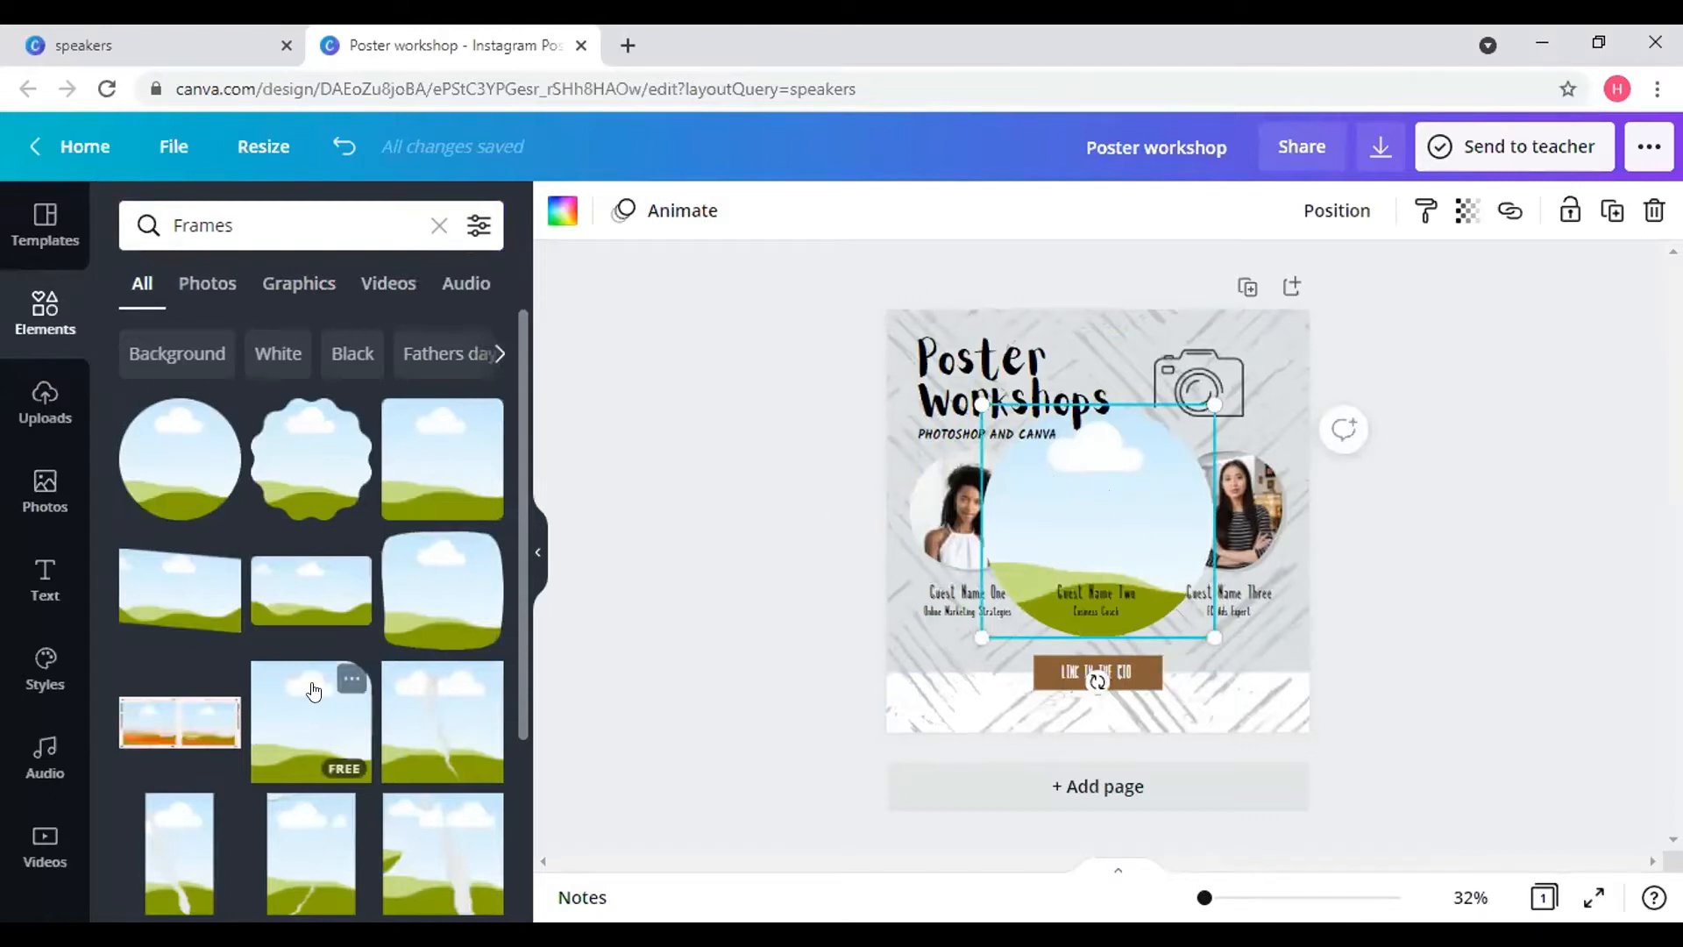
{"action": "scroll", "coordinate": [315, 688], "scroll_direction": "down", "scroll_amount": 8}
{"action": "scroll", "coordinate": [315, 666], "scroll_direction": "down", "scroll_amount": 3}
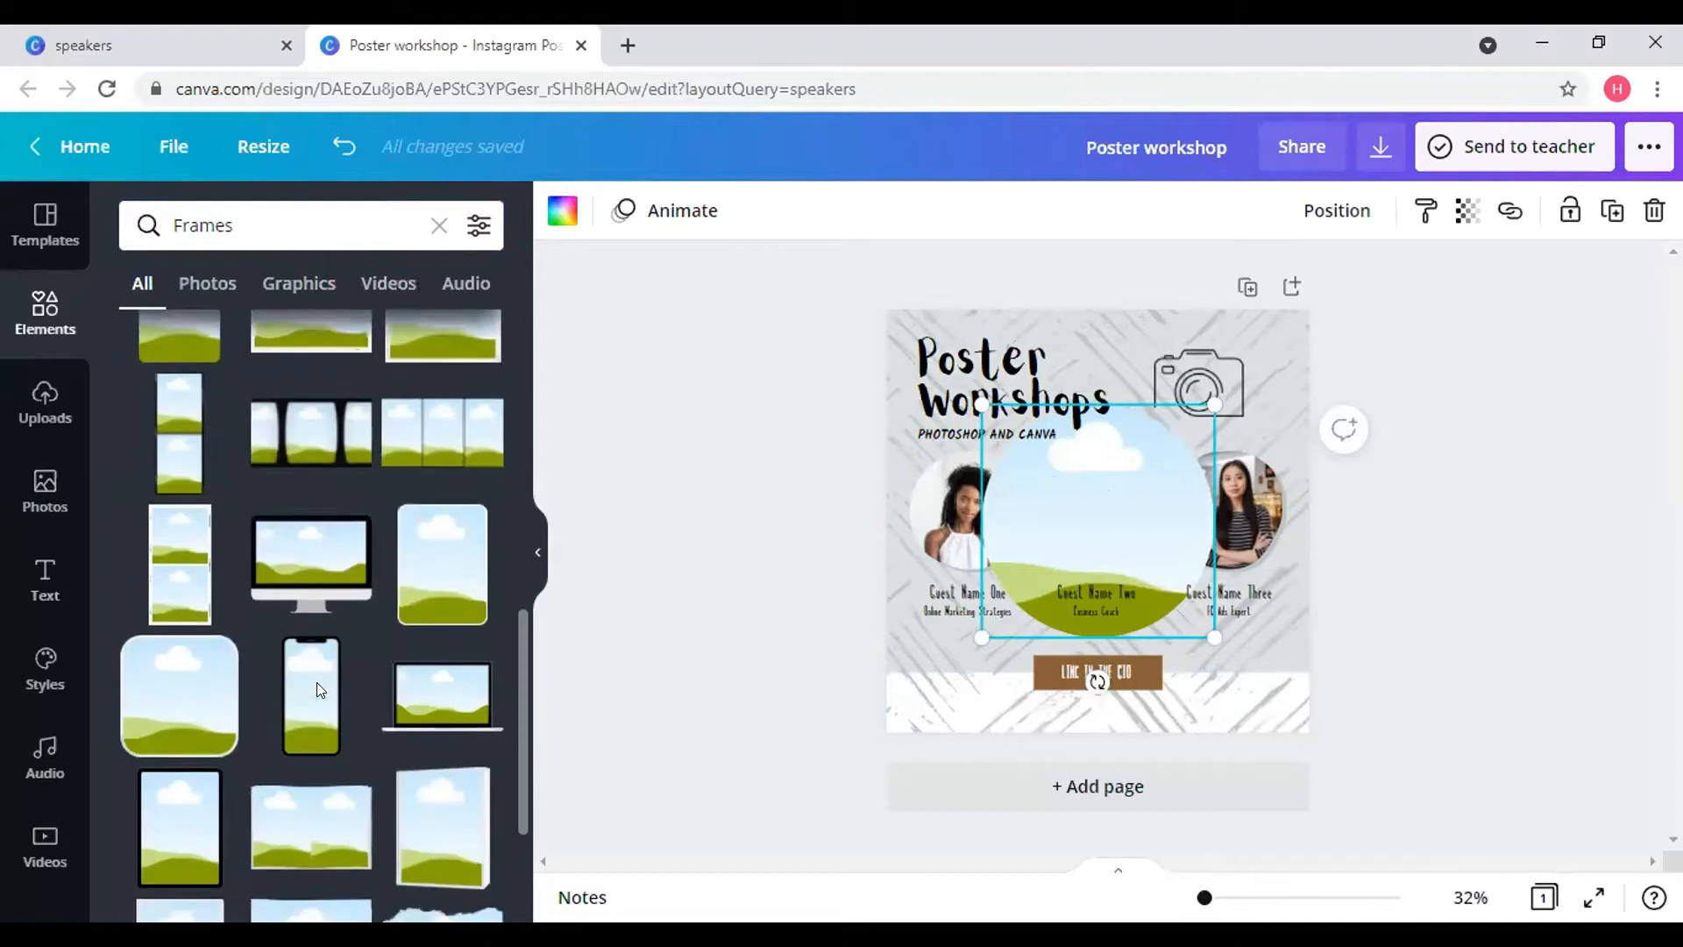
{"action": "left_click", "coordinate": [304, 684]}
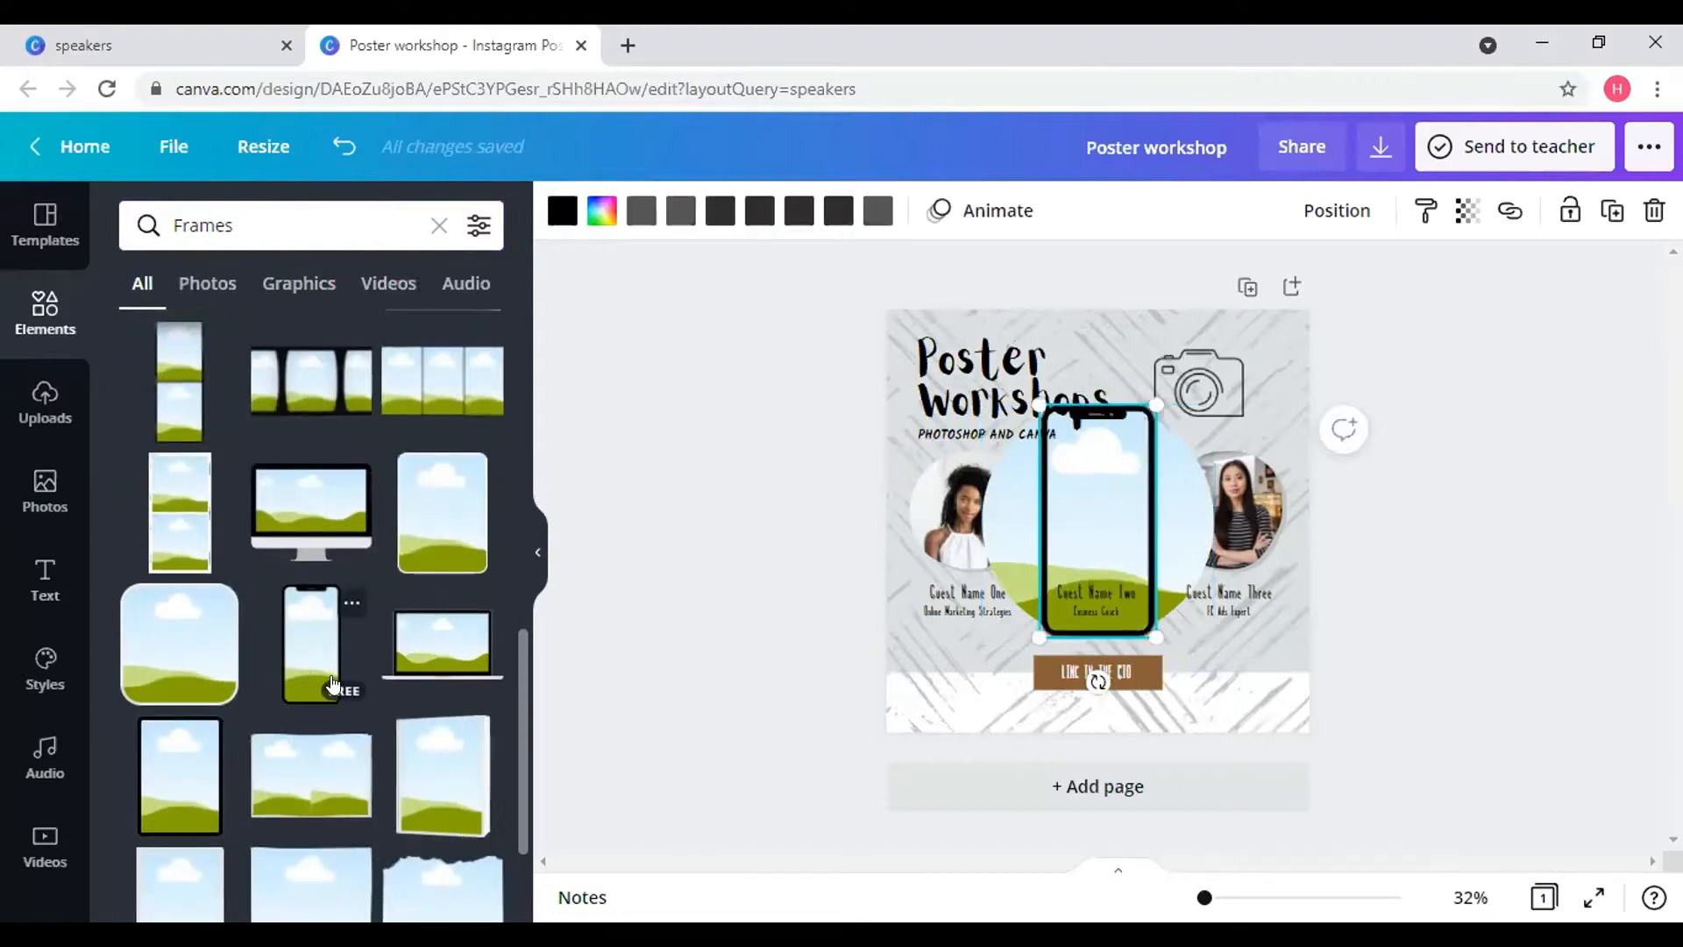
{"action": "scroll", "coordinate": [333, 679], "scroll_direction": "down", "scroll_amount": 5}
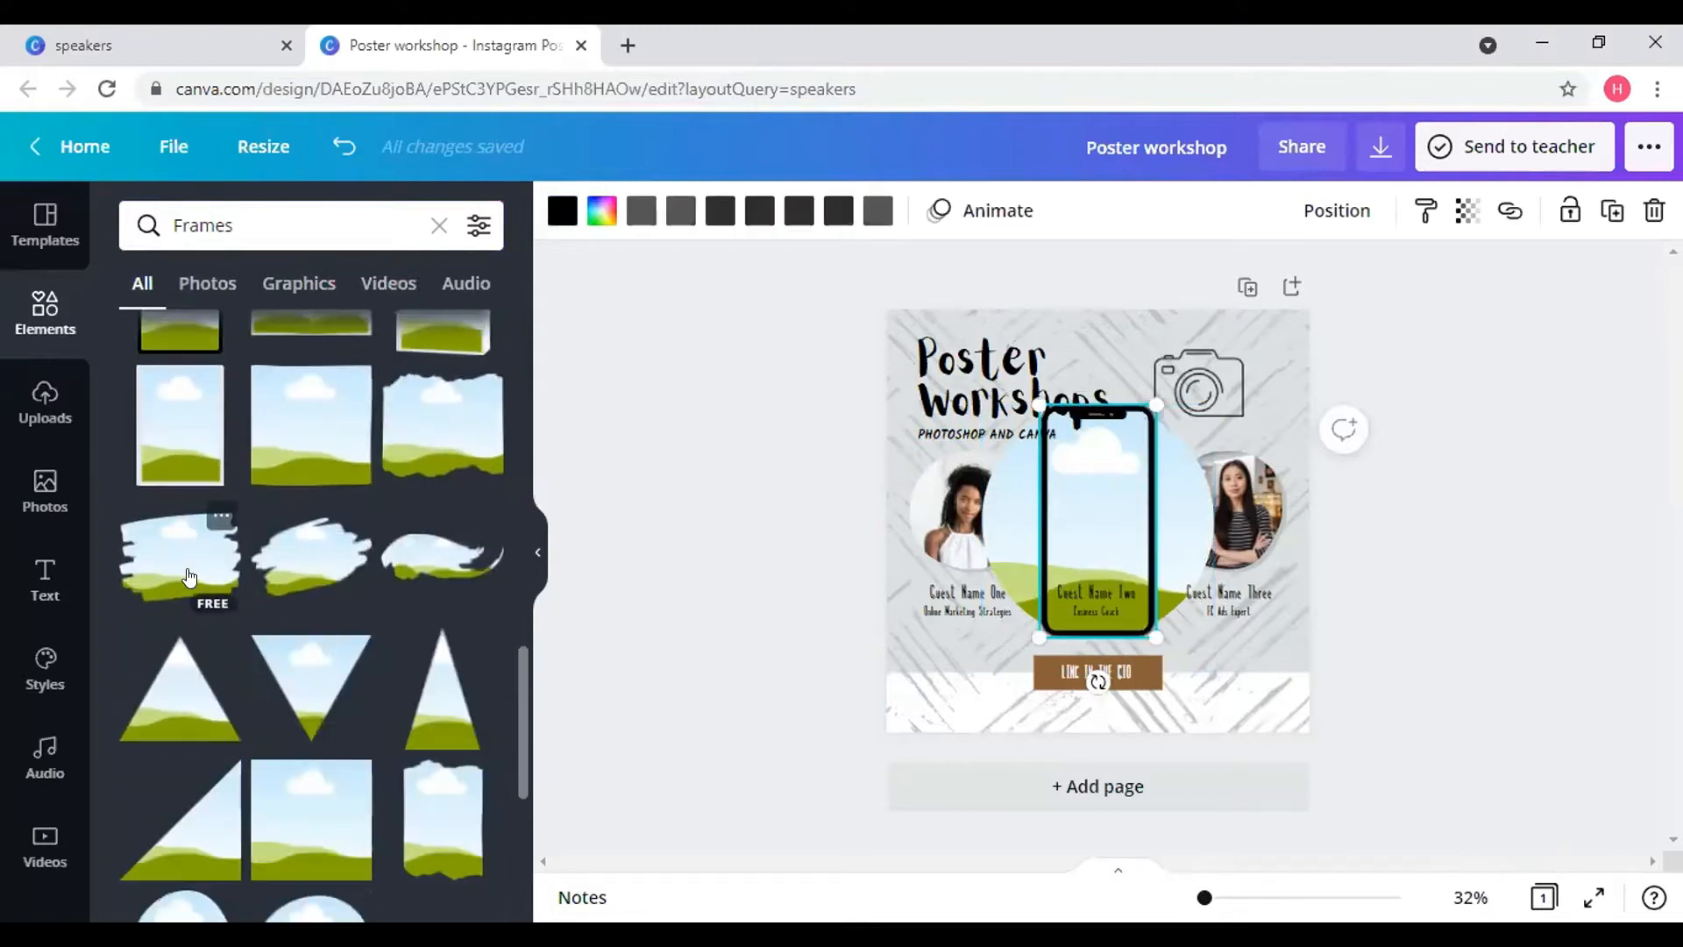
{"action": "left_click", "coordinate": [189, 577]}
{"action": "scroll", "coordinate": [263, 631], "scroll_direction": "down", "scroll_amount": 4}
{"action": "scroll", "coordinate": [276, 552], "scroll_direction": "up", "scroll_amount": 3}
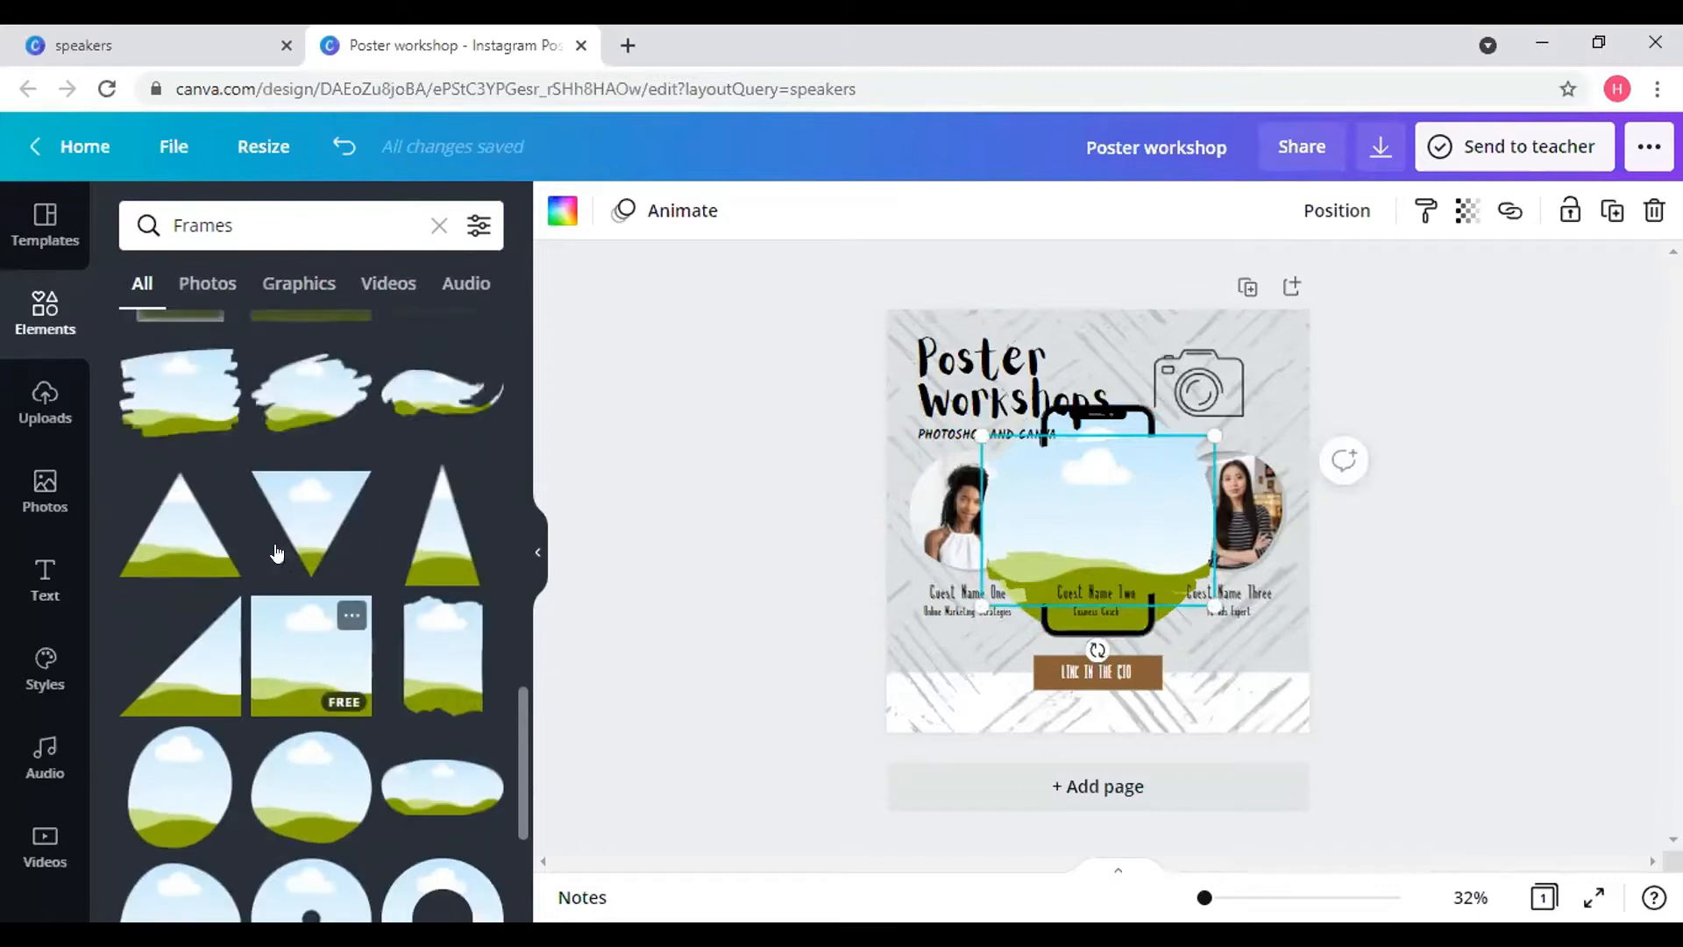
{"action": "scroll", "coordinate": [276, 552], "scroll_direction": "up", "scroll_amount": 7}
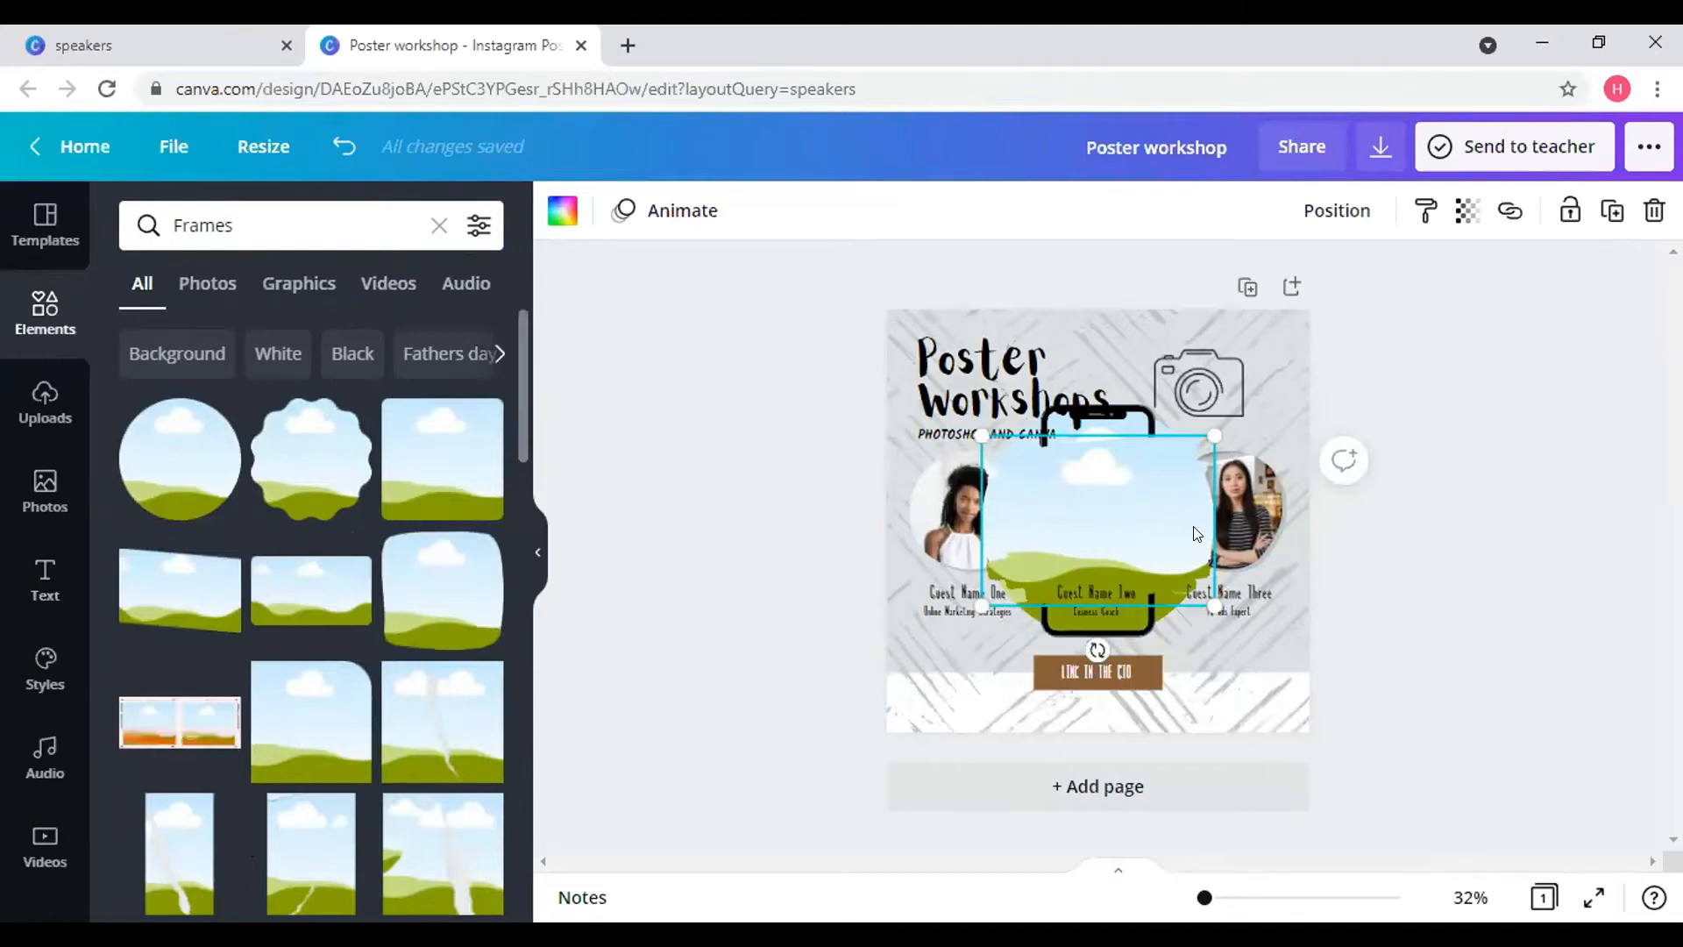
{"action": "left_click", "coordinate": [1651, 213]}
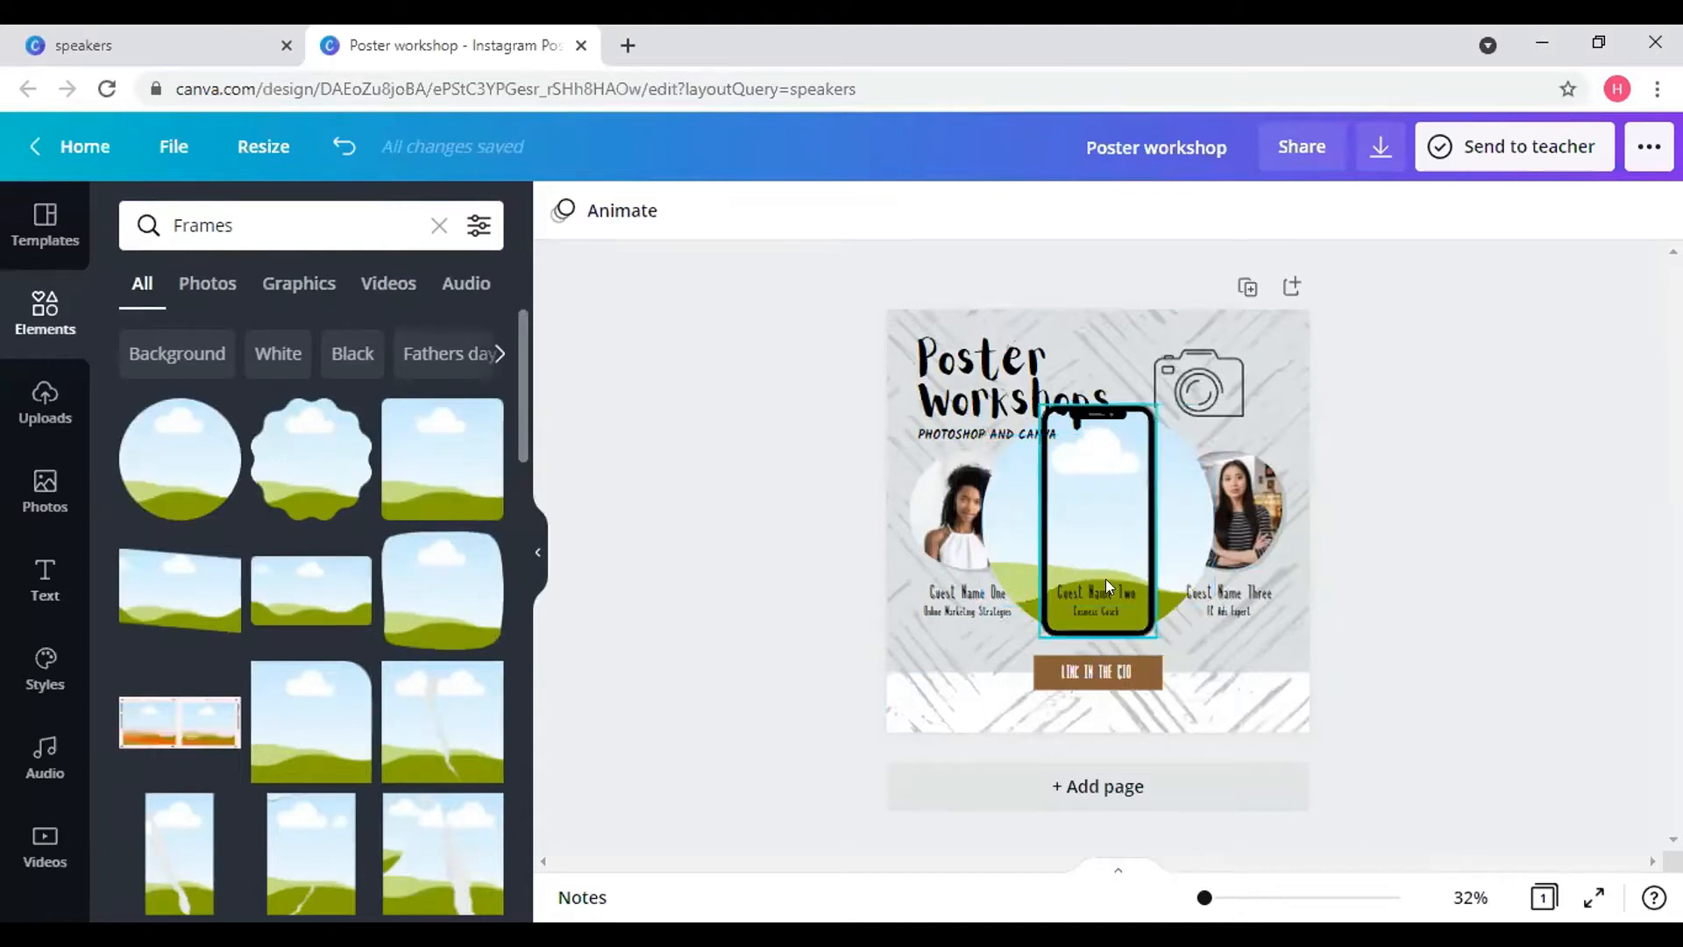
{"action": "left_click", "coordinate": [1091, 556]}
{"action": "left_click", "coordinate": [1652, 211]}
{"action": "left_click", "coordinate": [1149, 531]}
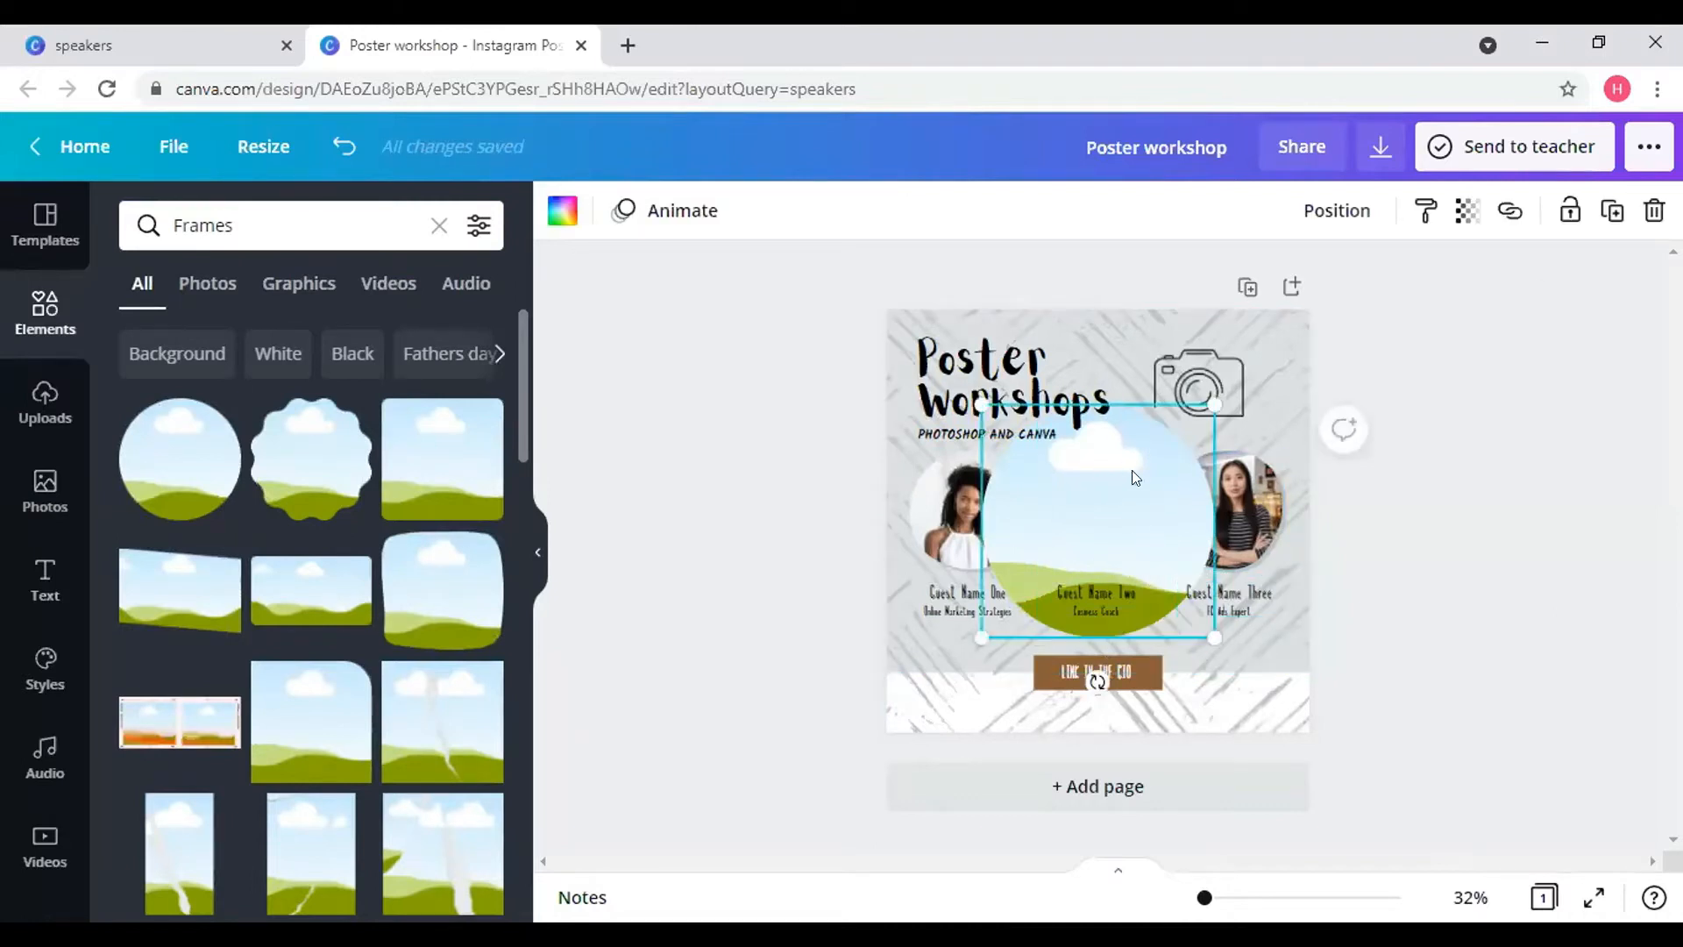
{"action": "left_click", "coordinate": [1656, 211]}
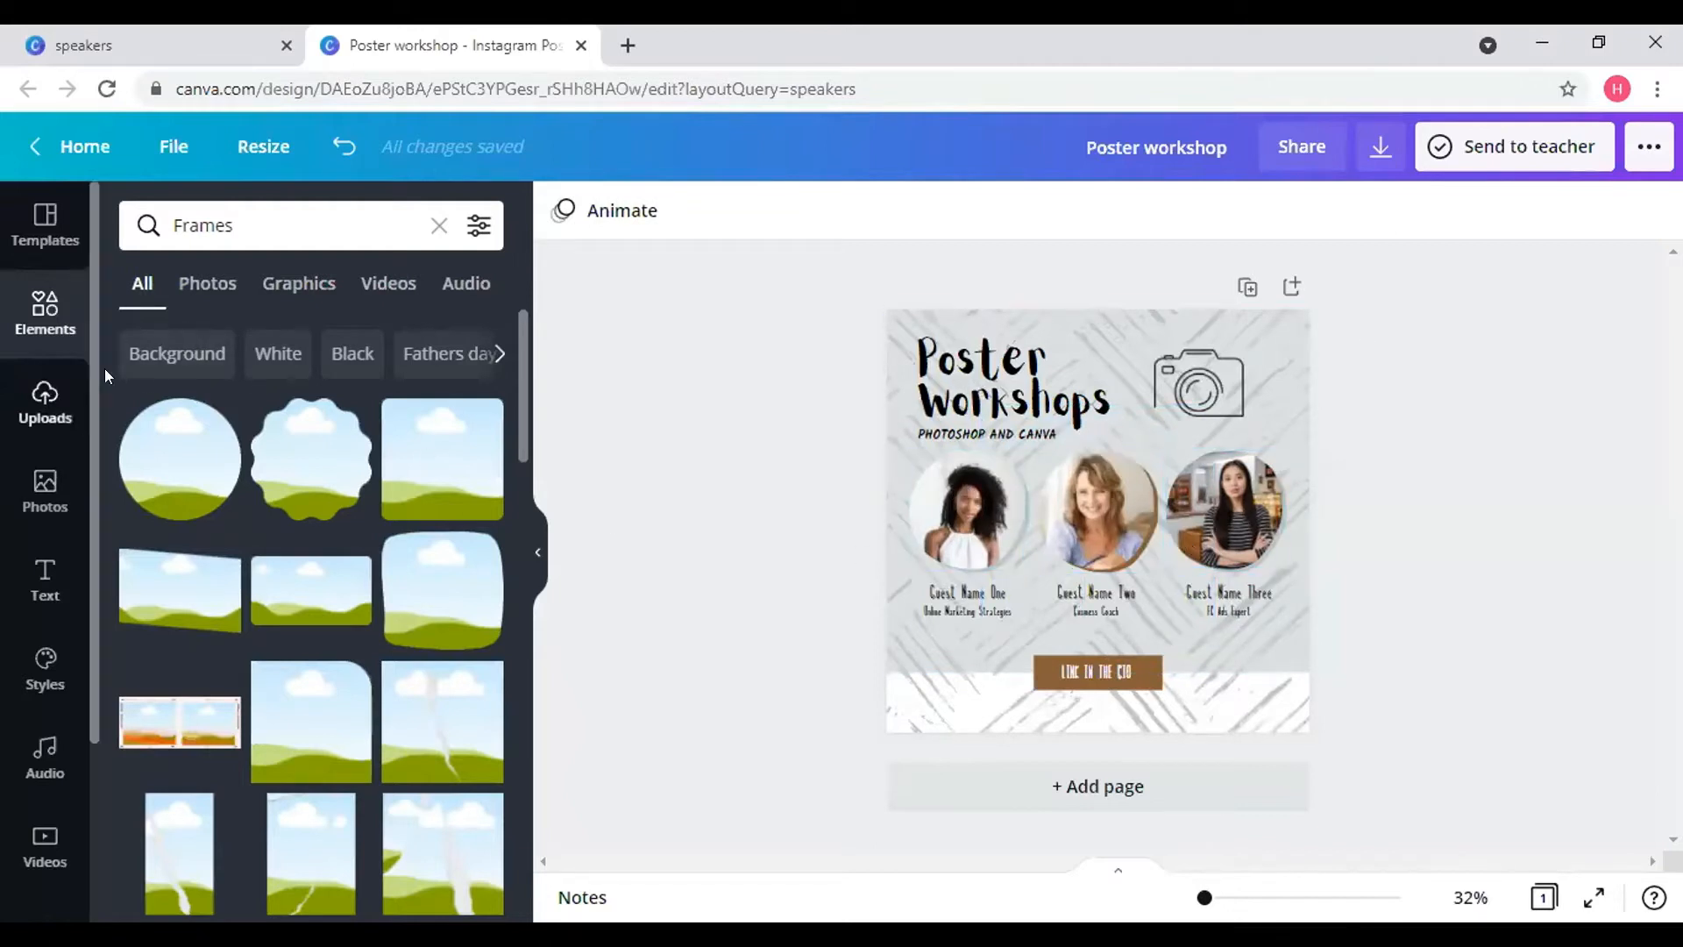
{"action": "left_click", "coordinate": [439, 226]}
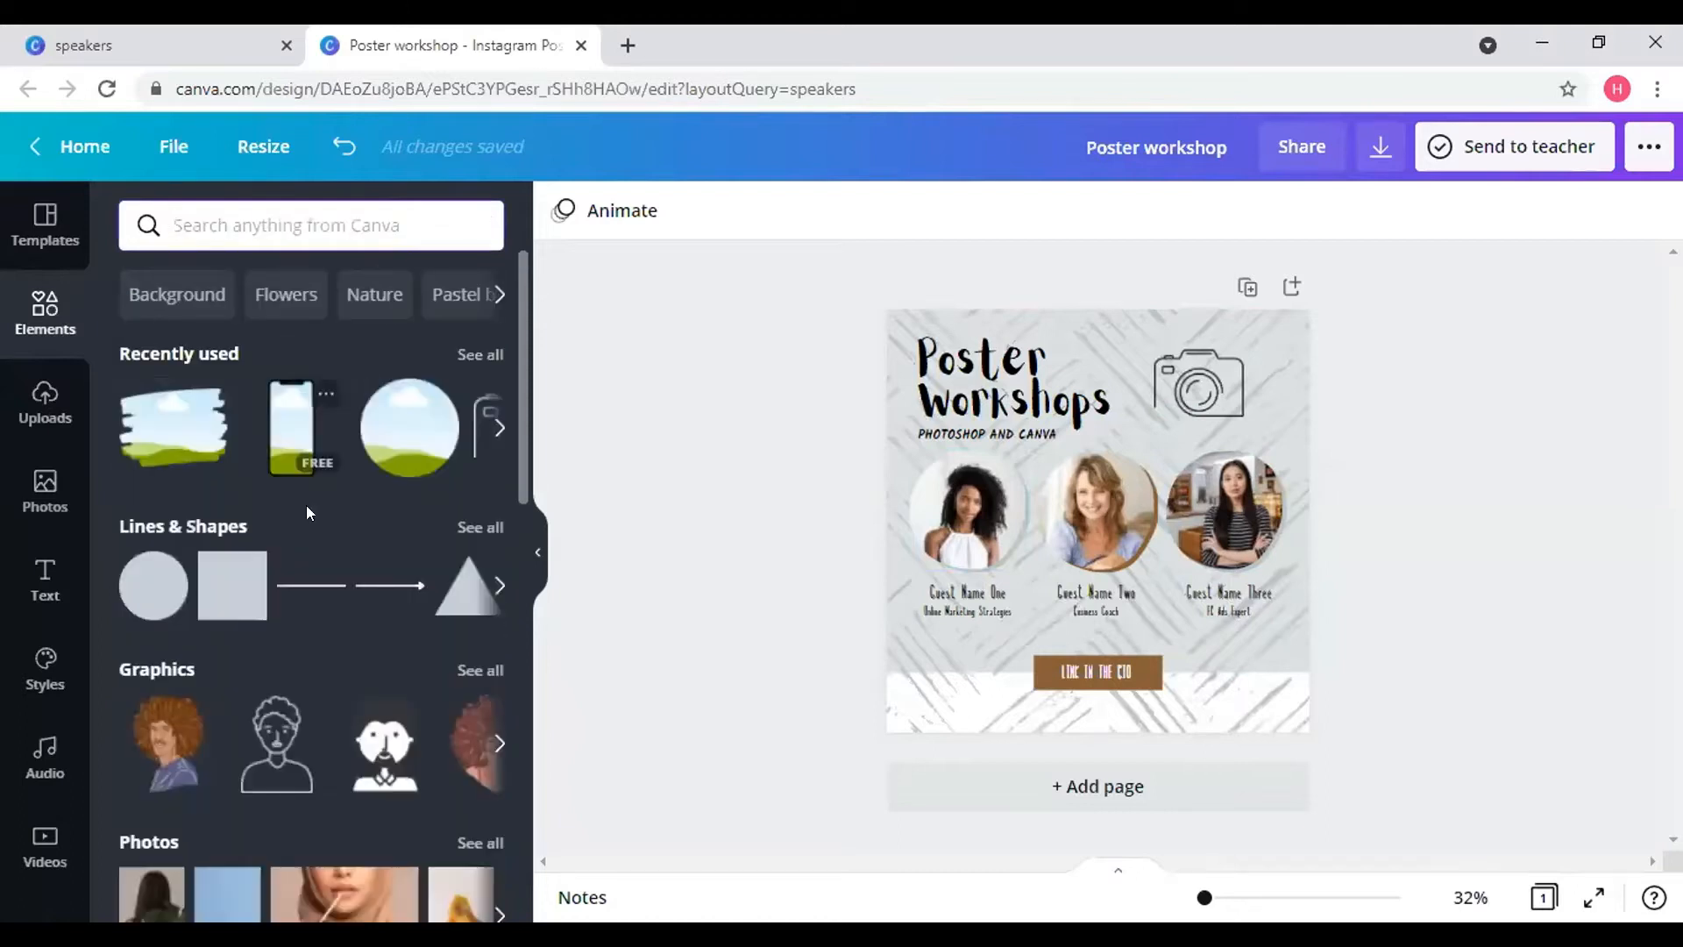
- Try the uploaded MedTech logo on the poster, delete it, and switch to stock Photos
{"action": "scroll", "coordinate": [307, 505], "scroll_direction": "down", "scroll_amount": 15}
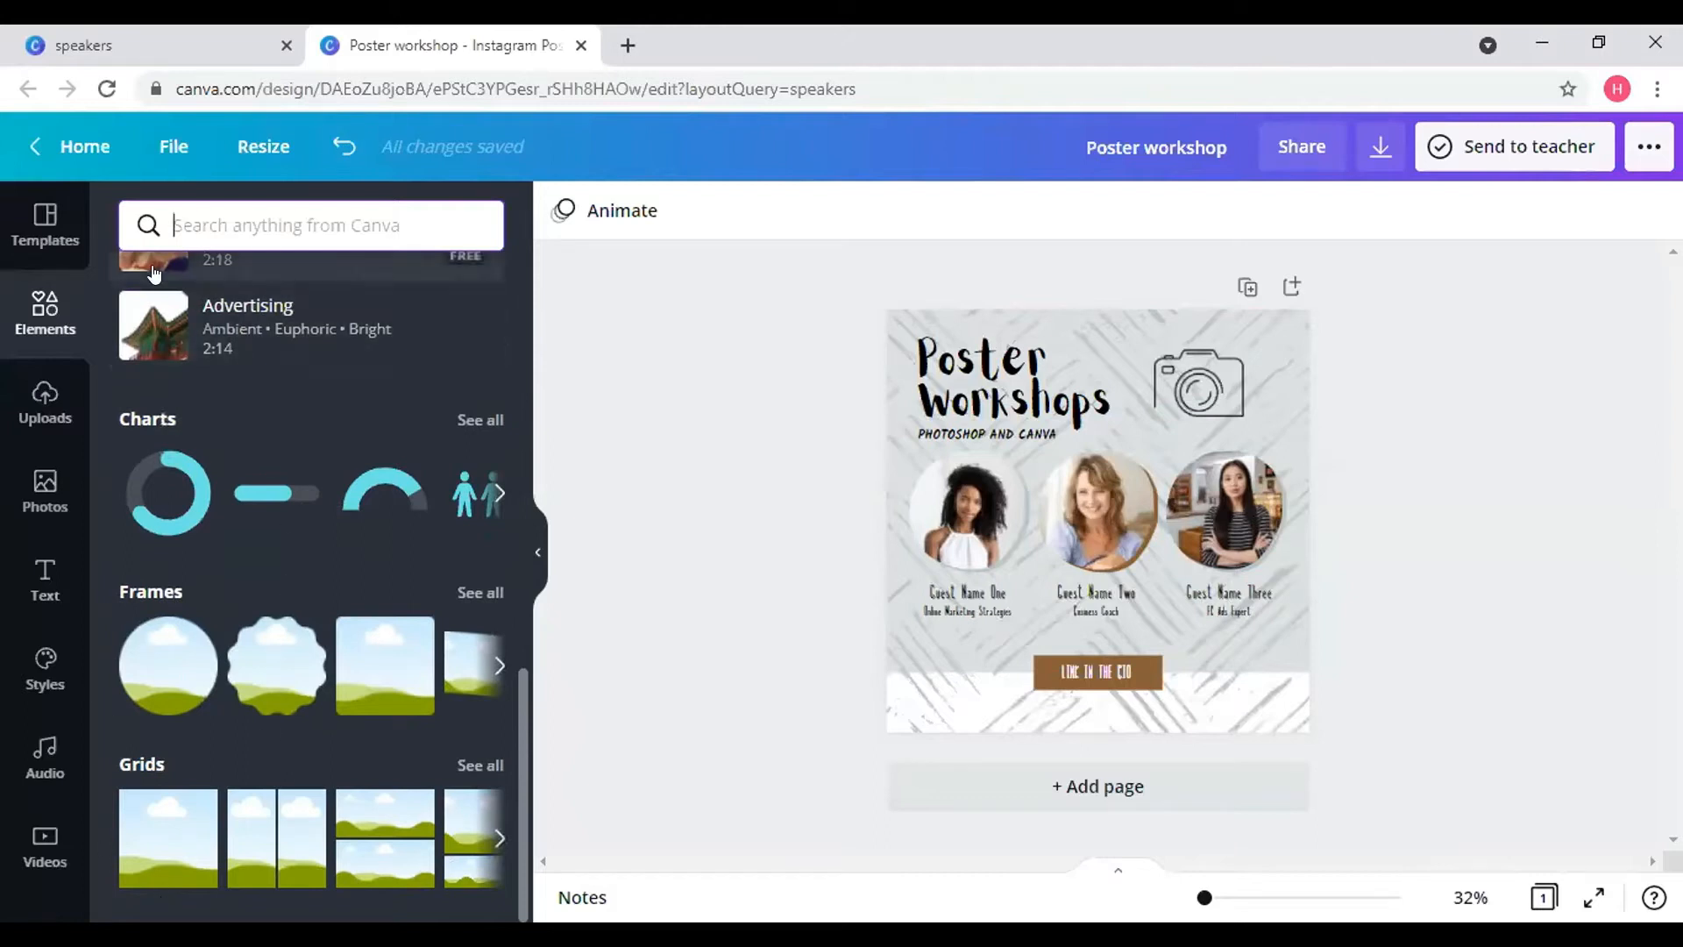
{"action": "left_click", "coordinate": [58, 408]}
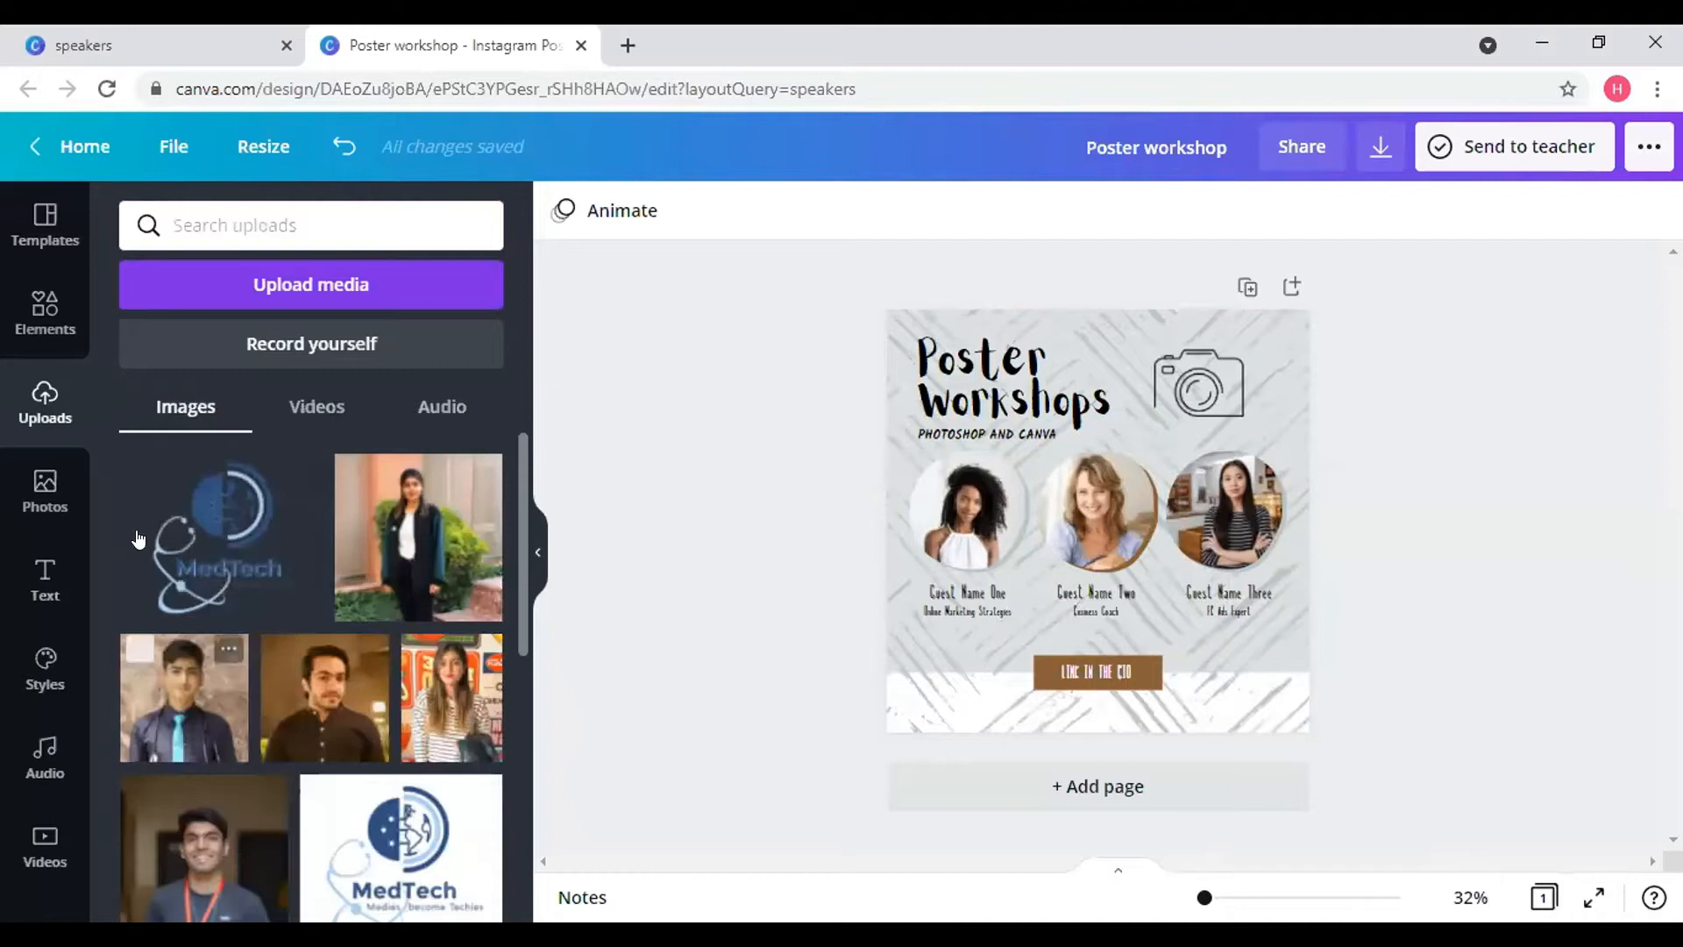
{"action": "scroll", "coordinate": [192, 657], "scroll_direction": "down", "scroll_amount": 5}
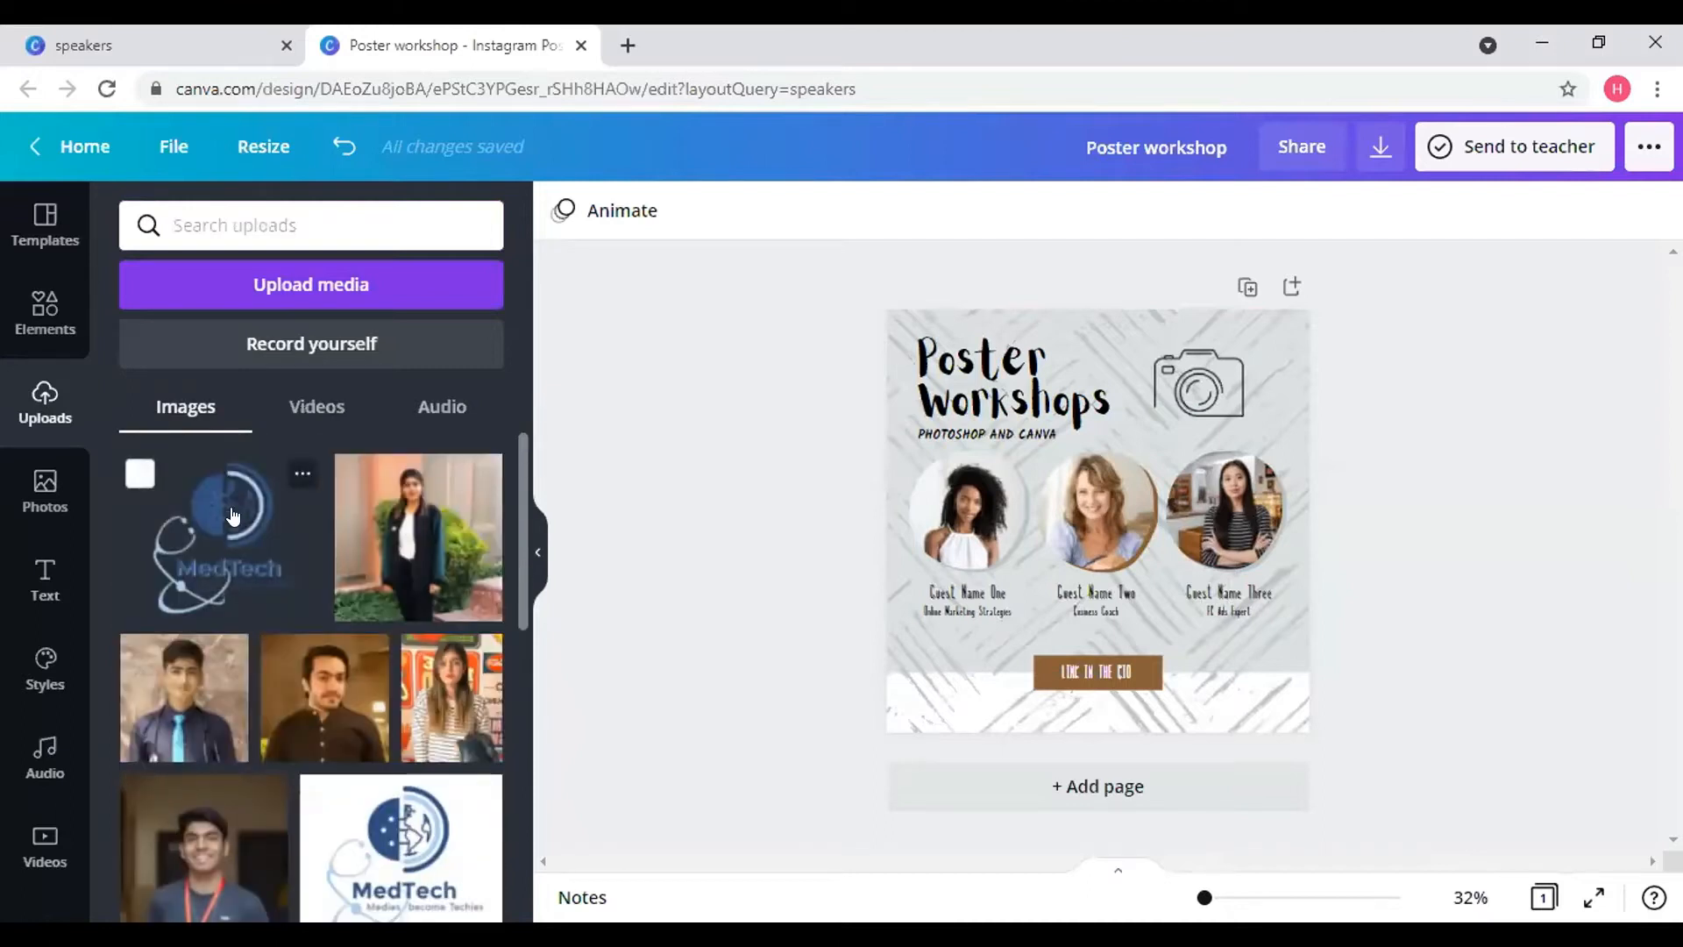
{"action": "left_click", "coordinate": [219, 534]}
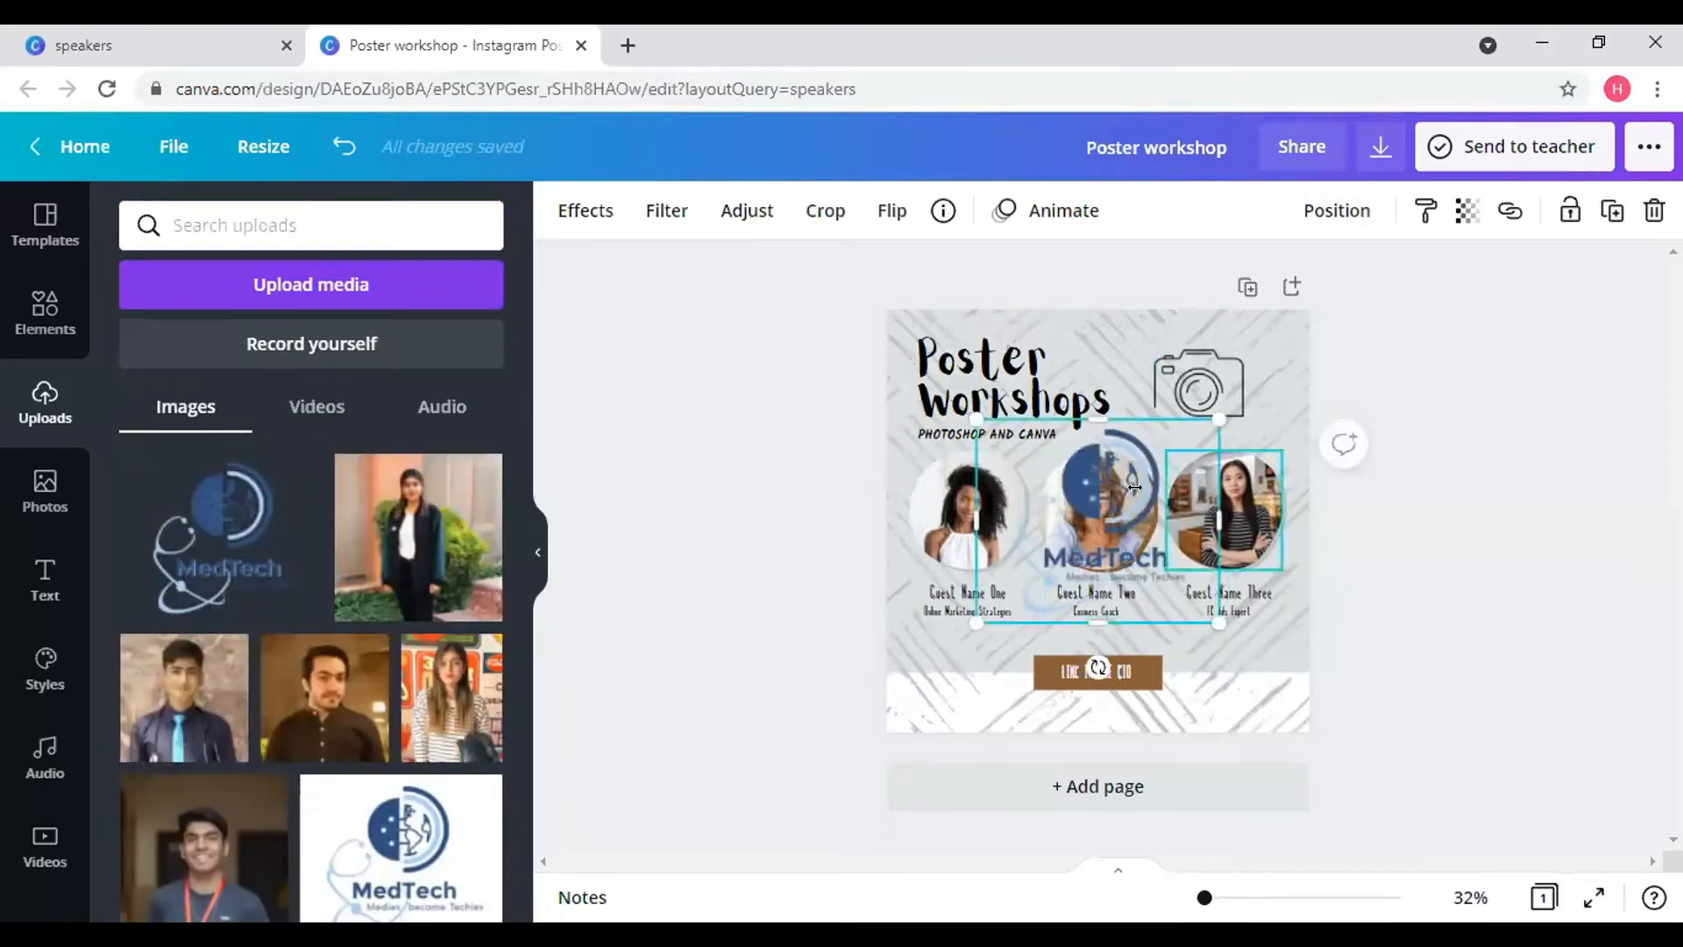
{"action": "left_click", "coordinate": [1651, 212]}
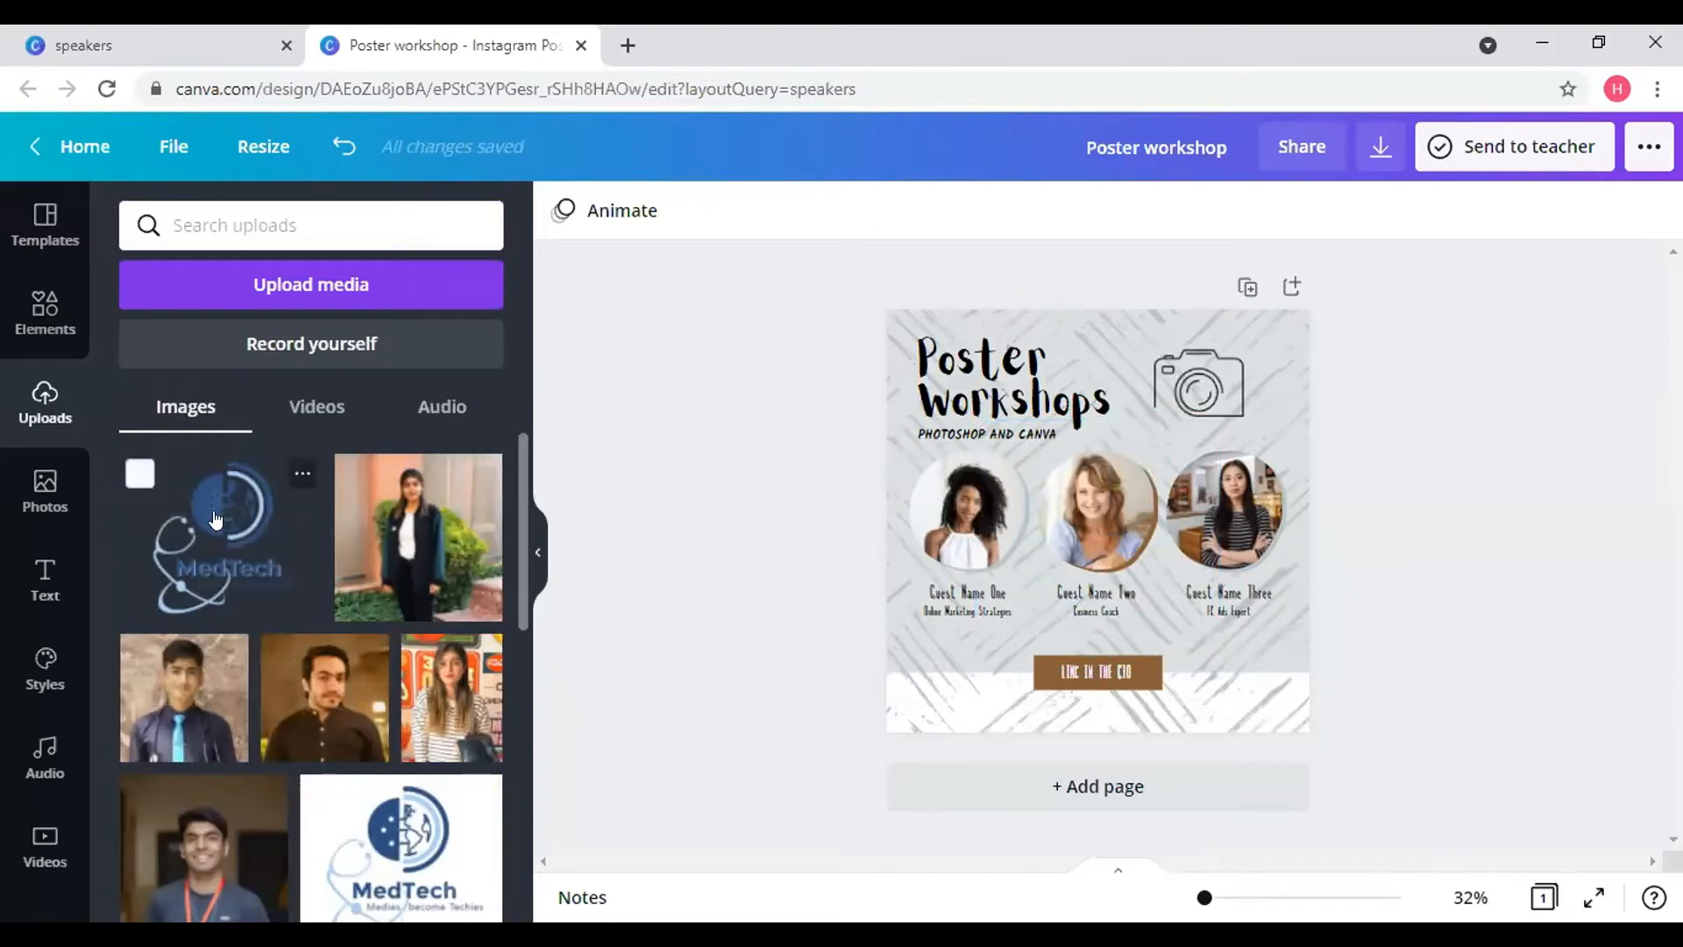
{"action": "left_click", "coordinate": [18, 497]}
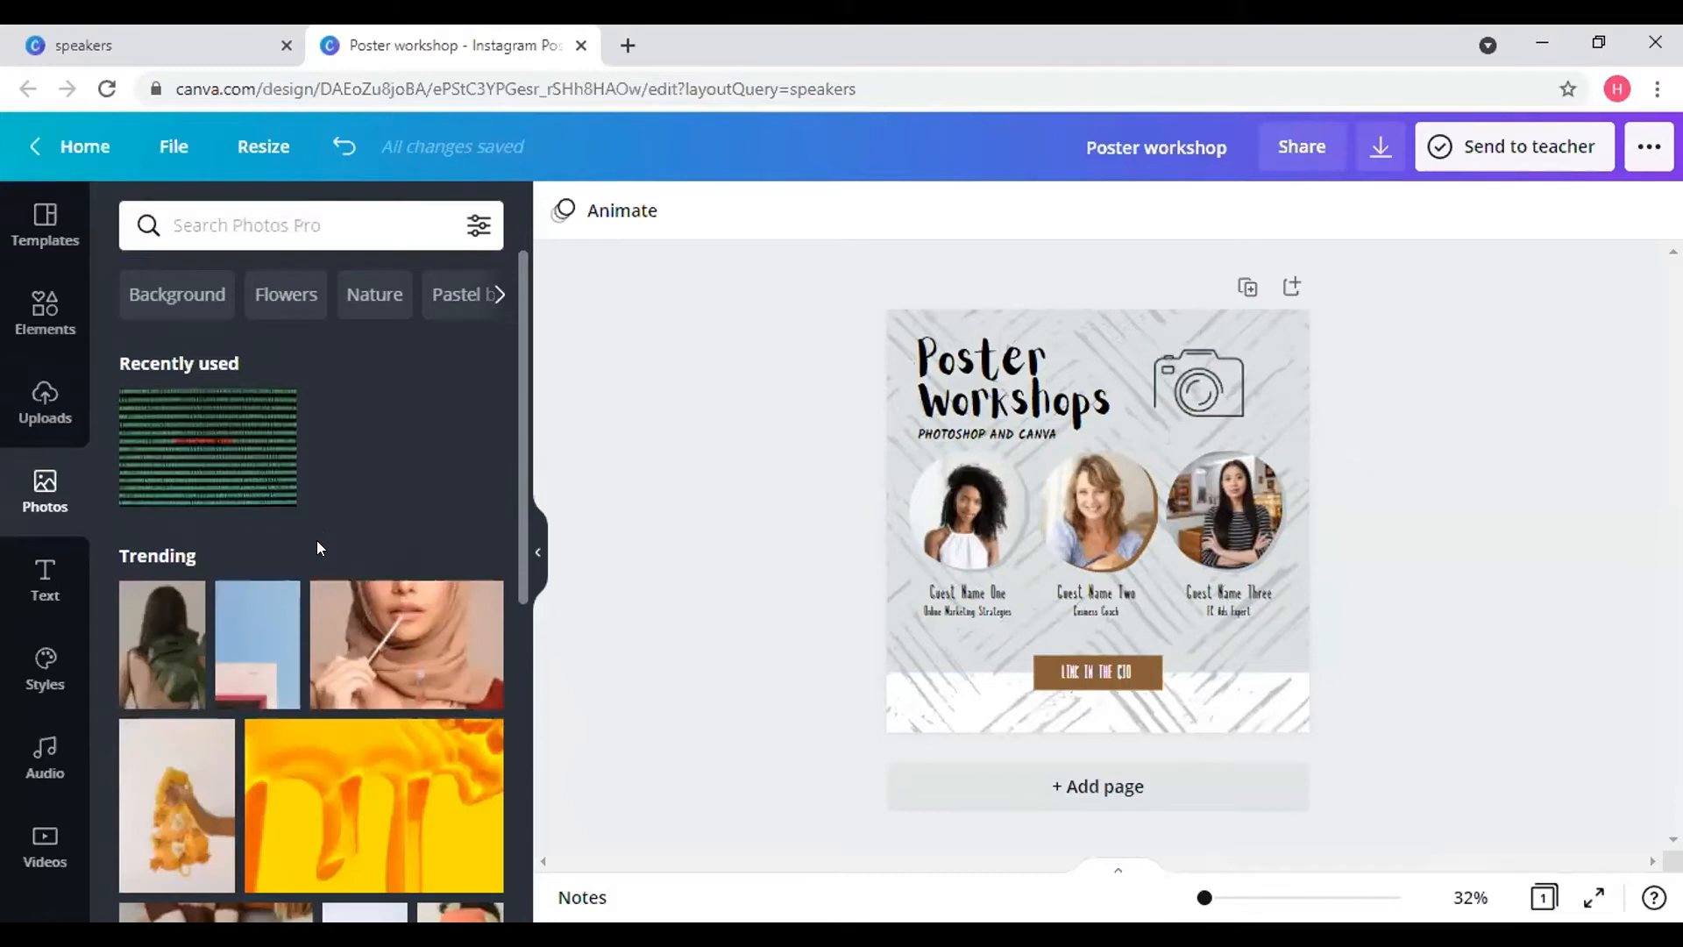
- Browse Flowers photos, clear that search, and bring up the heading, subheading and body text styles
{"action": "scroll", "coordinate": [318, 548], "scroll_direction": "down", "scroll_amount": 7}
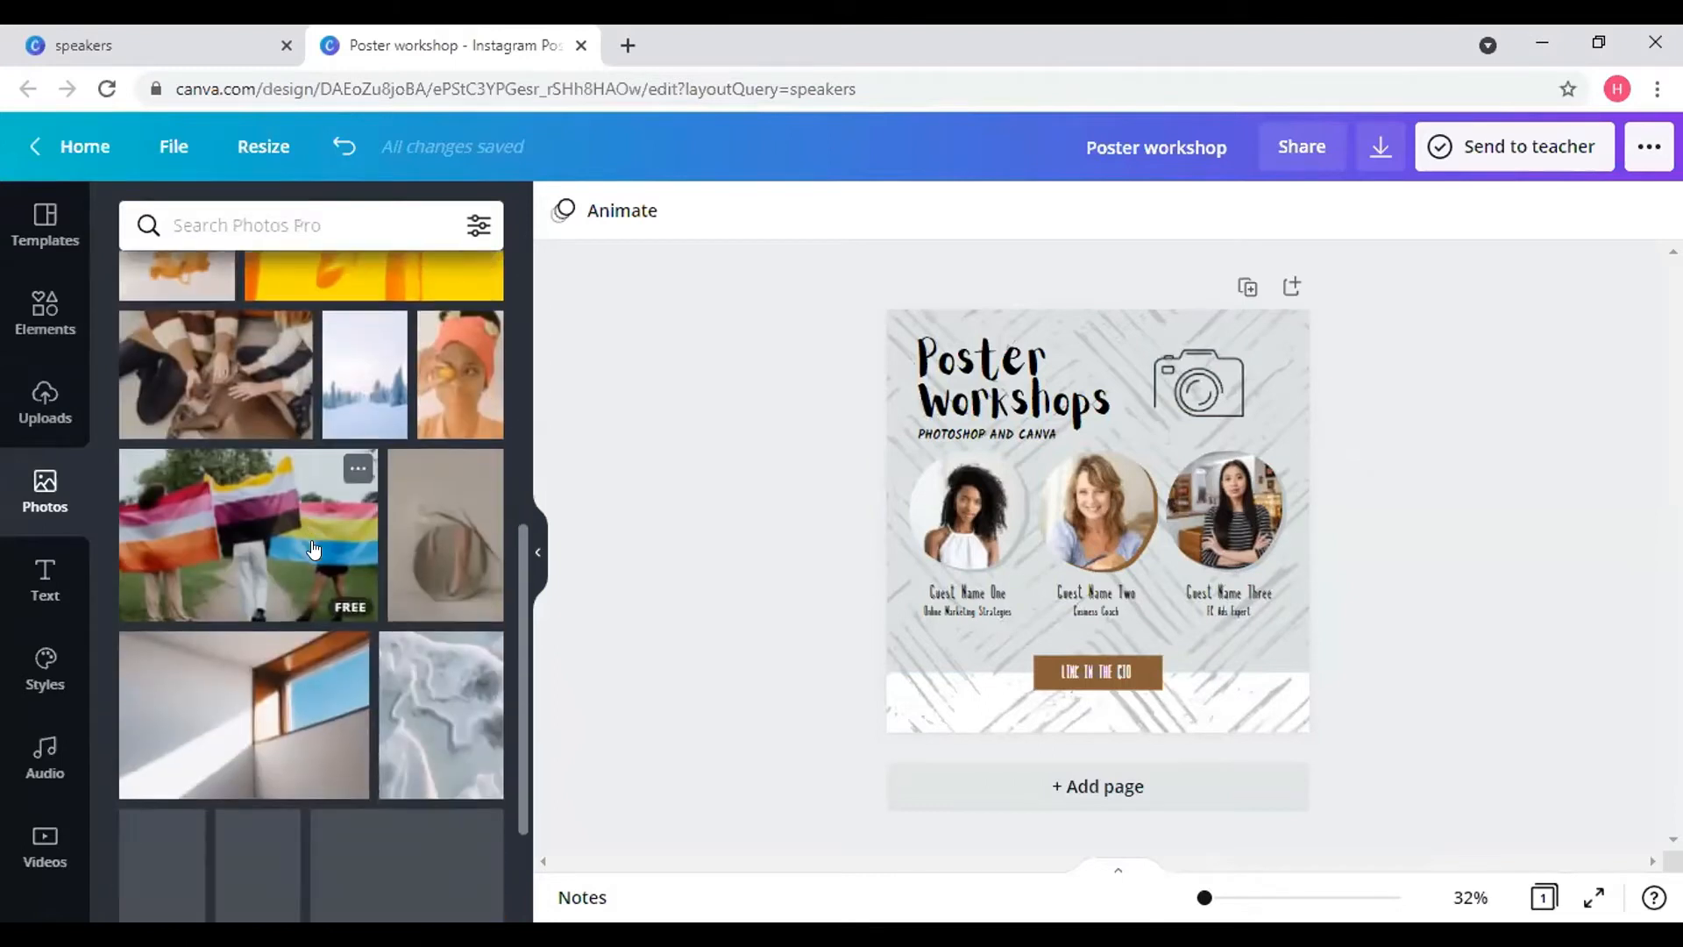
{"action": "scroll", "coordinate": [314, 549], "scroll_direction": "down", "scroll_amount": 6}
{"action": "scroll", "coordinate": [316, 548], "scroll_direction": "down", "scroll_amount": 6}
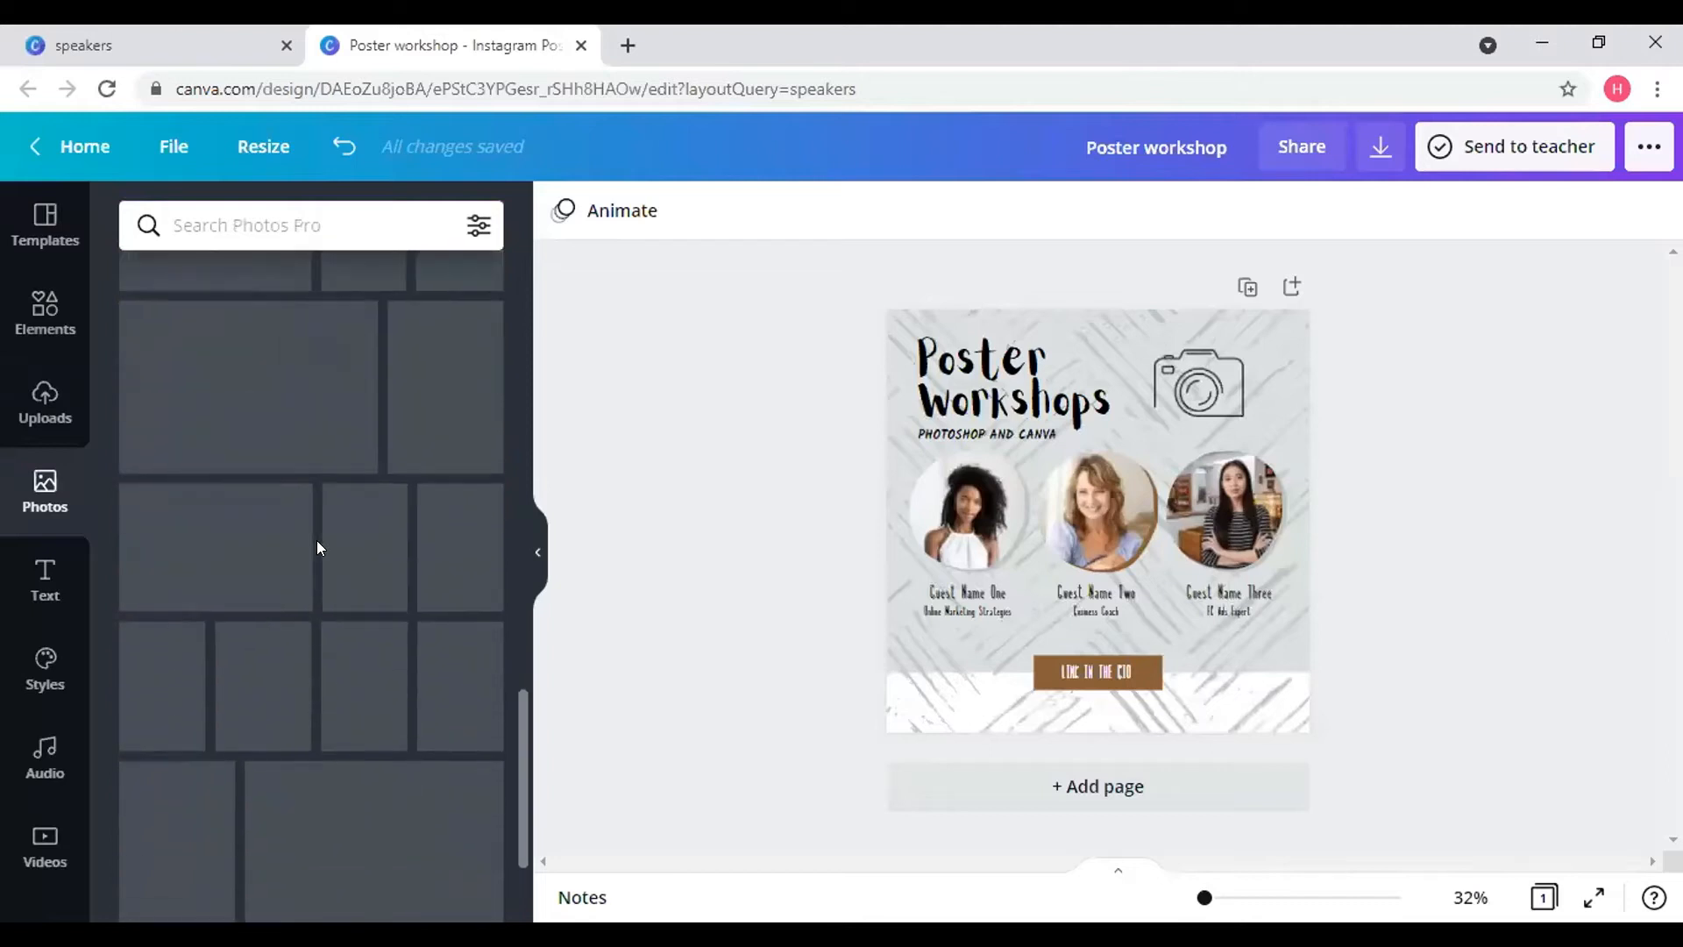
{"action": "scroll", "coordinate": [317, 540], "scroll_direction": "down", "scroll_amount": 9}
{"action": "scroll", "coordinate": [317, 539], "scroll_direction": "up", "scroll_amount": 20}
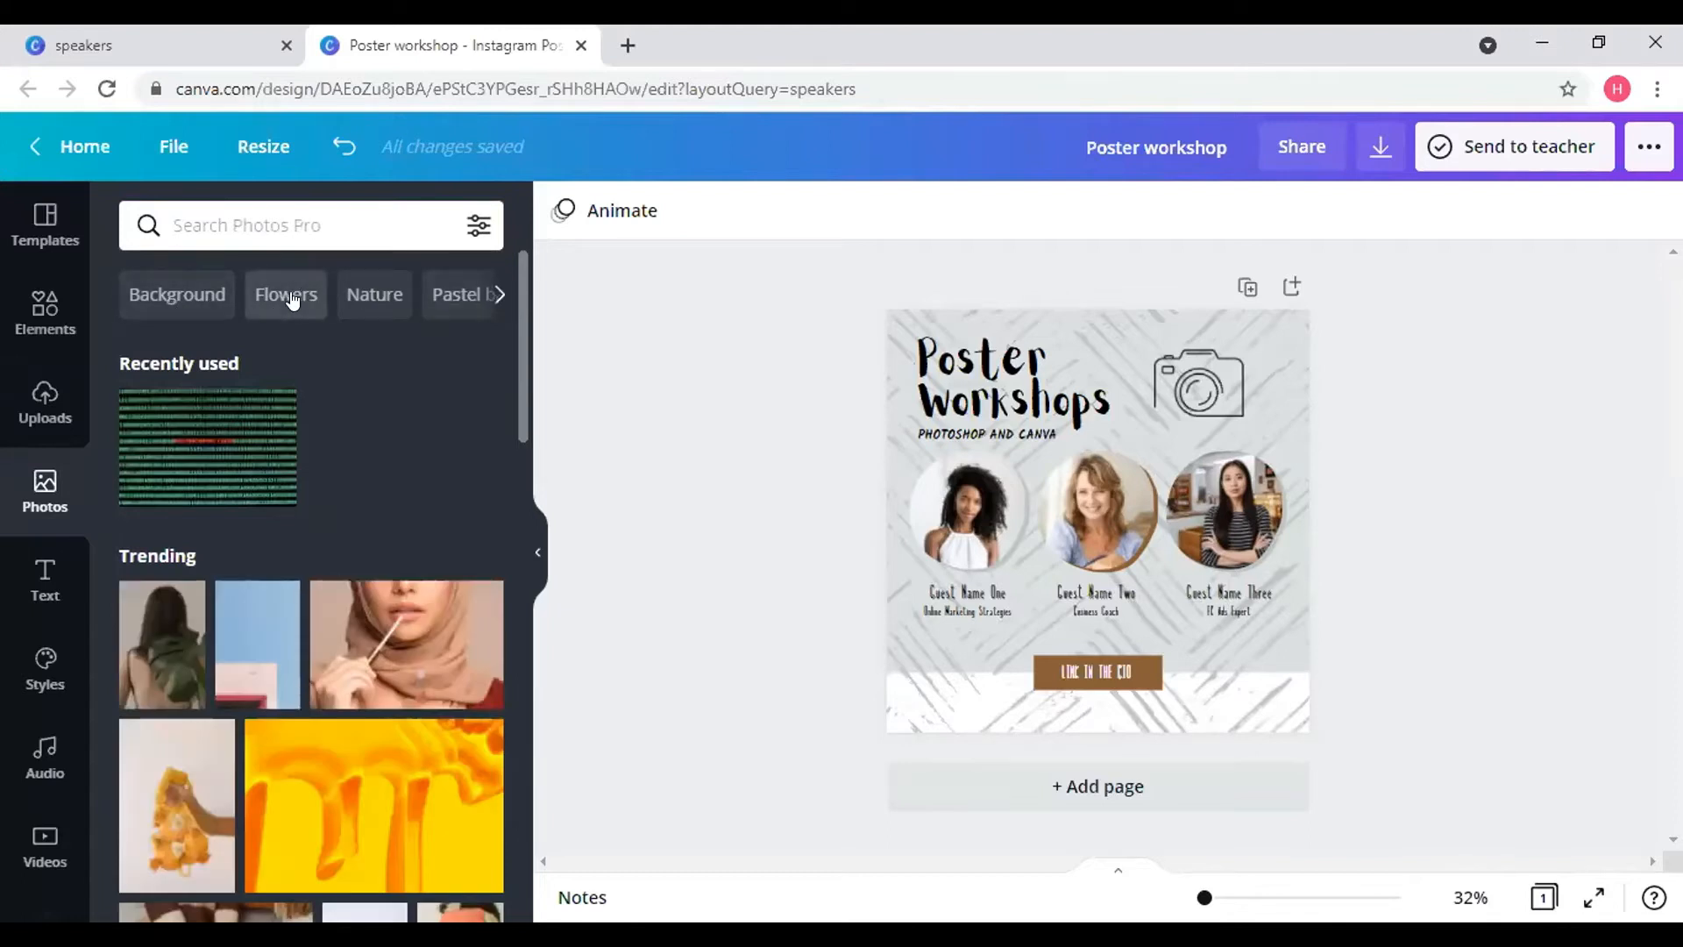
{"action": "left_click", "coordinate": [295, 300]}
{"action": "scroll", "coordinate": [425, 298], "scroll_direction": "right", "scroll_amount": 10}
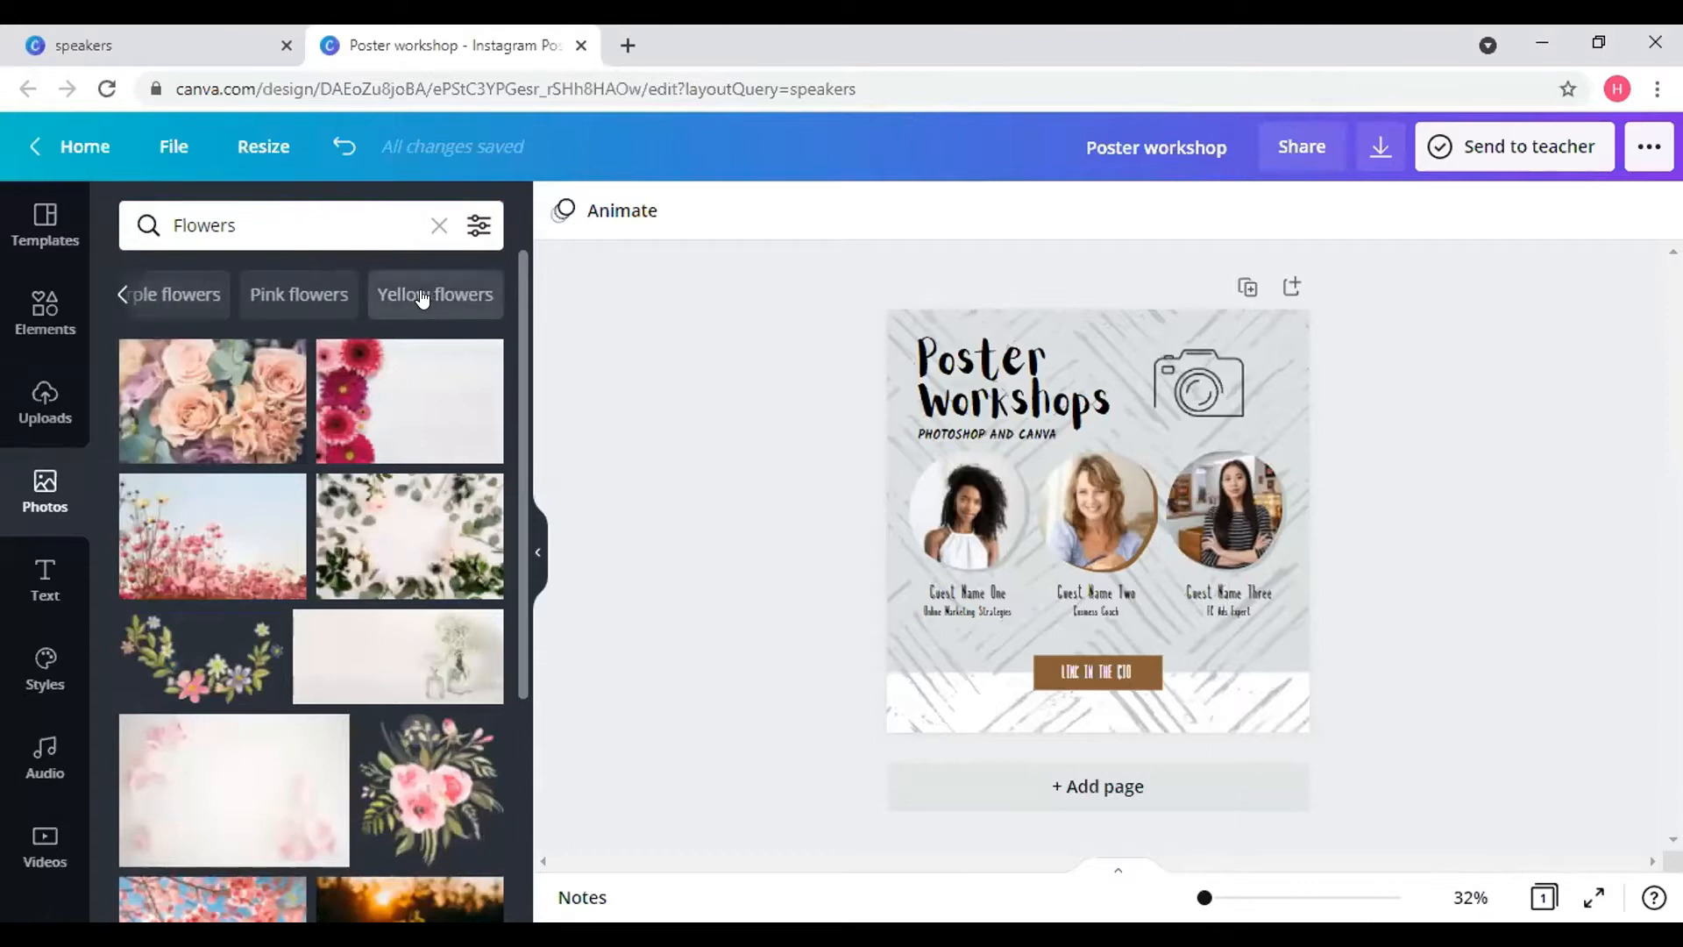
{"action": "left_click", "coordinate": [439, 225]}
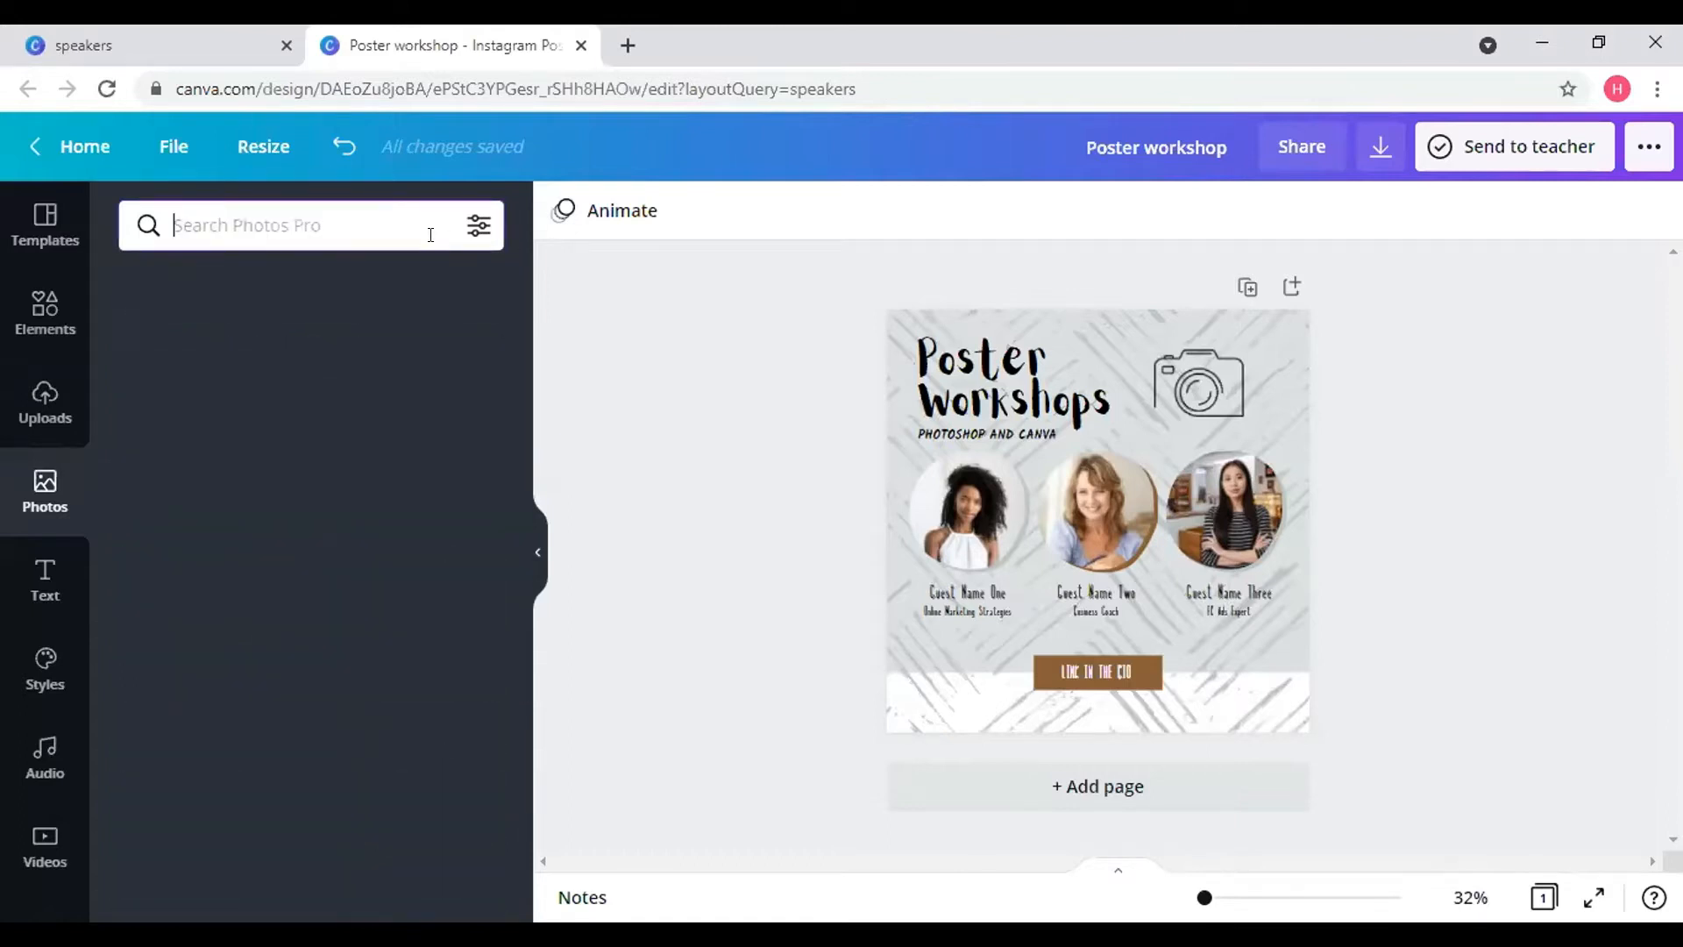
{"action": "left_click", "coordinate": [61, 587]}
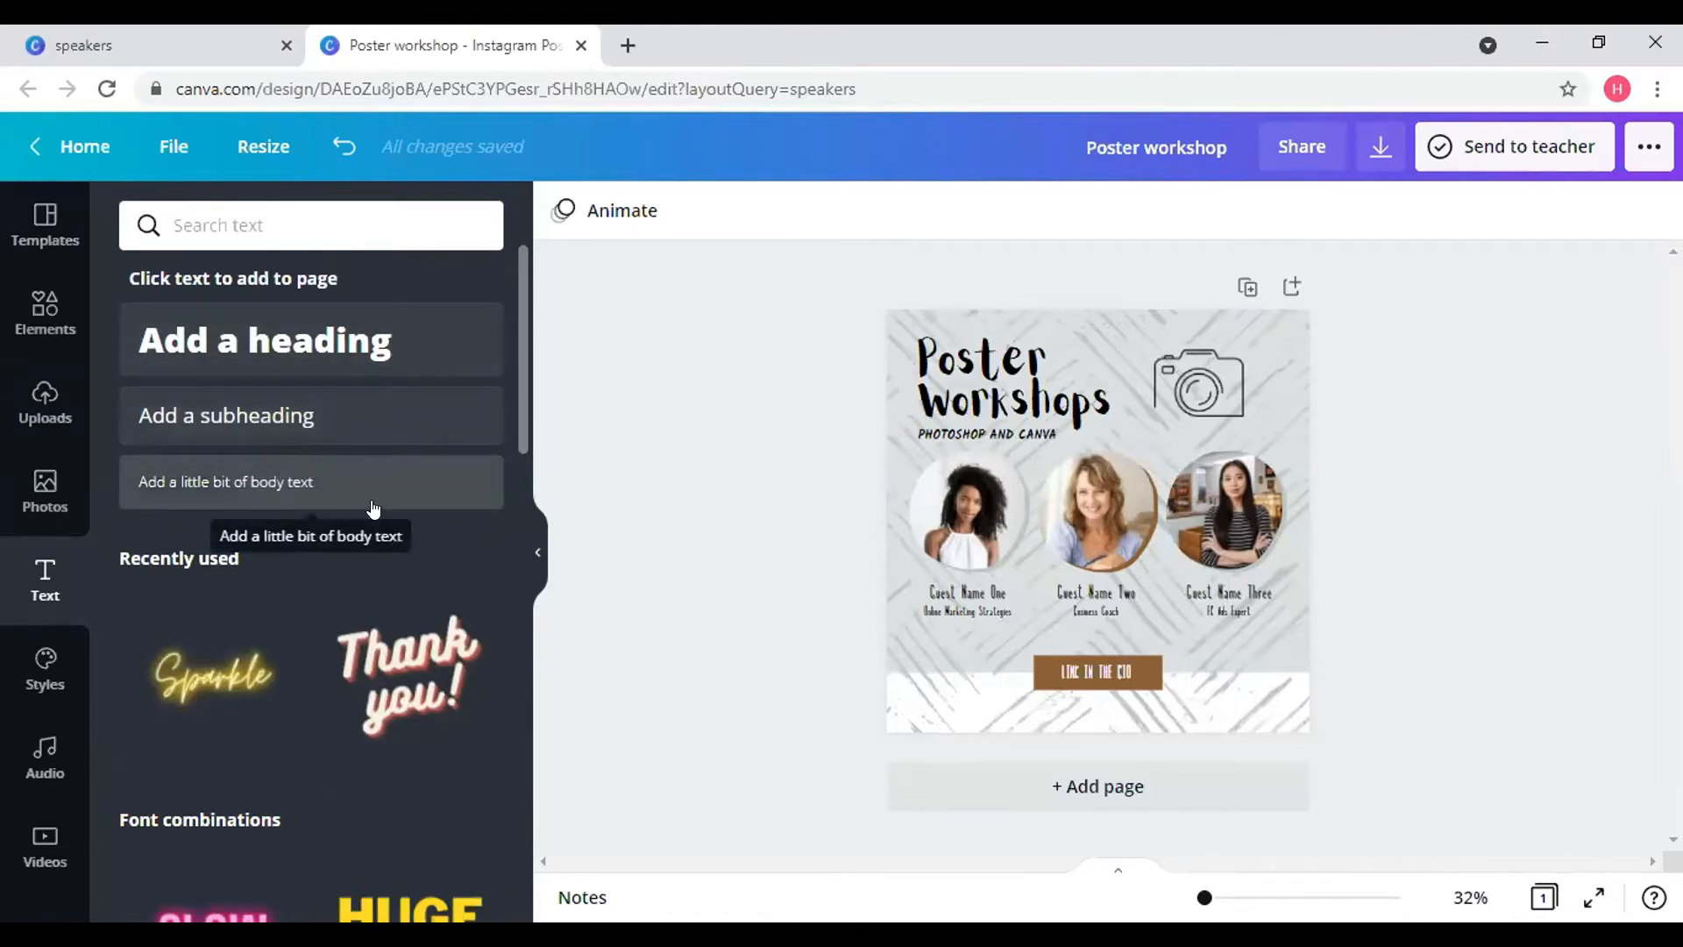
{"action": "scroll", "coordinate": [342, 625], "scroll_direction": "down", "scroll_amount": 5}
{"action": "scroll", "coordinate": [355, 647], "scroll_direction": "up", "scroll_amount": 2}
{"action": "scroll", "coordinate": [355, 647], "scroll_direction": "down", "scroll_amount": 3}
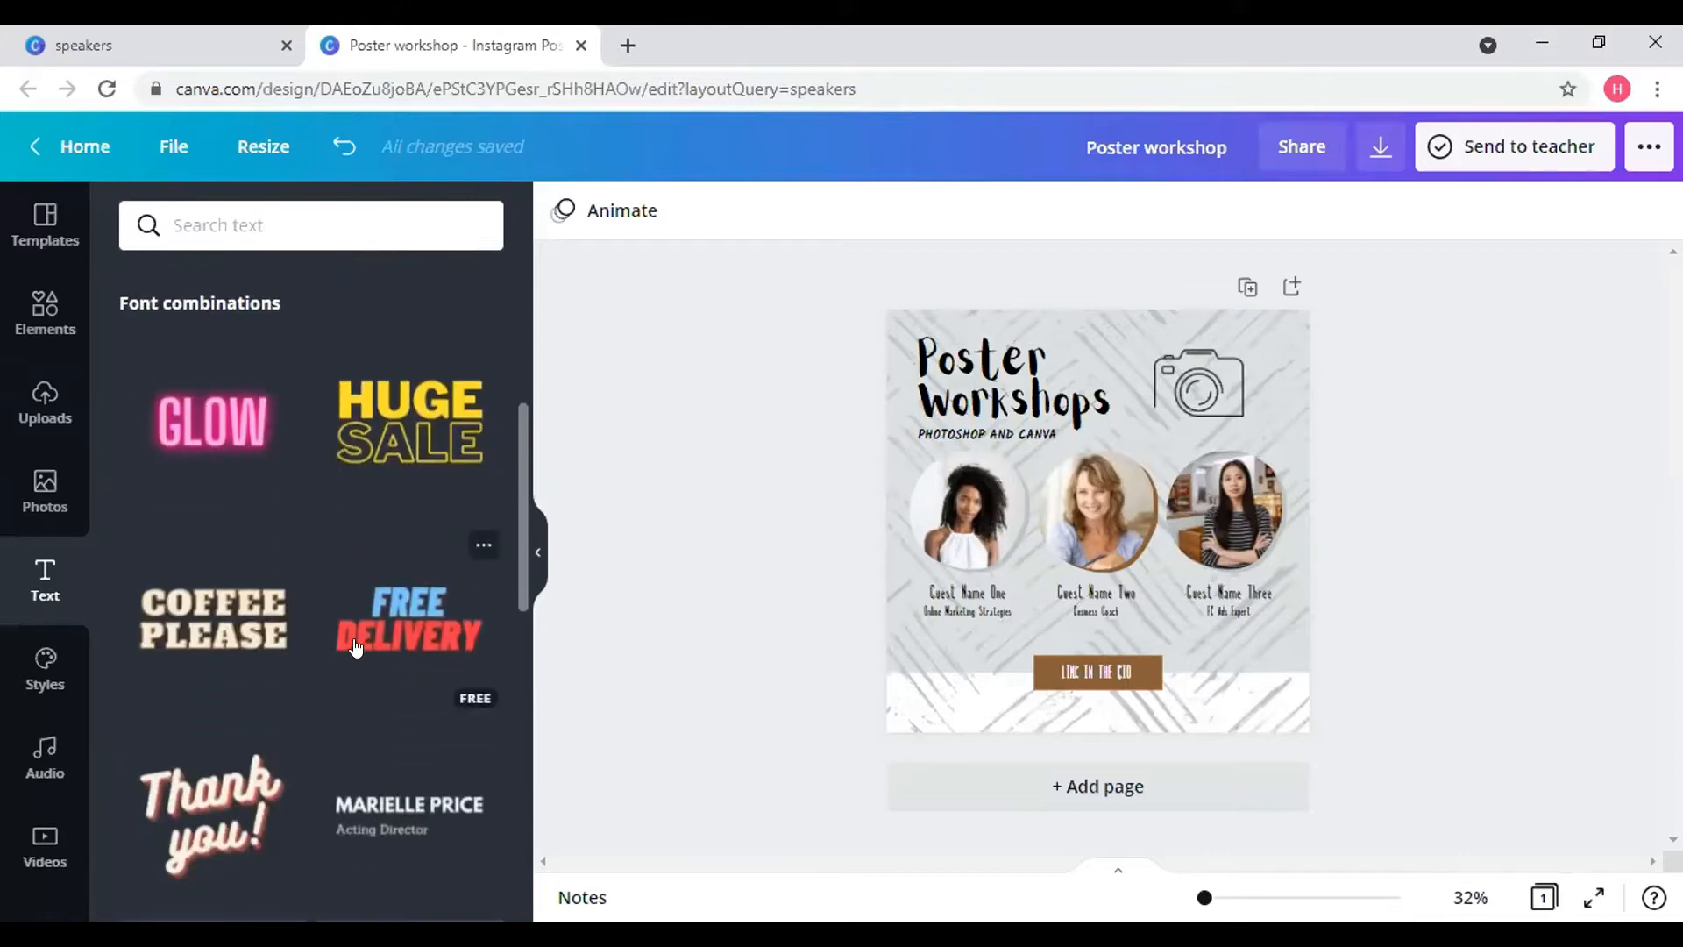
{"action": "scroll", "coordinate": [315, 693], "scroll_direction": "down", "scroll_amount": 2}
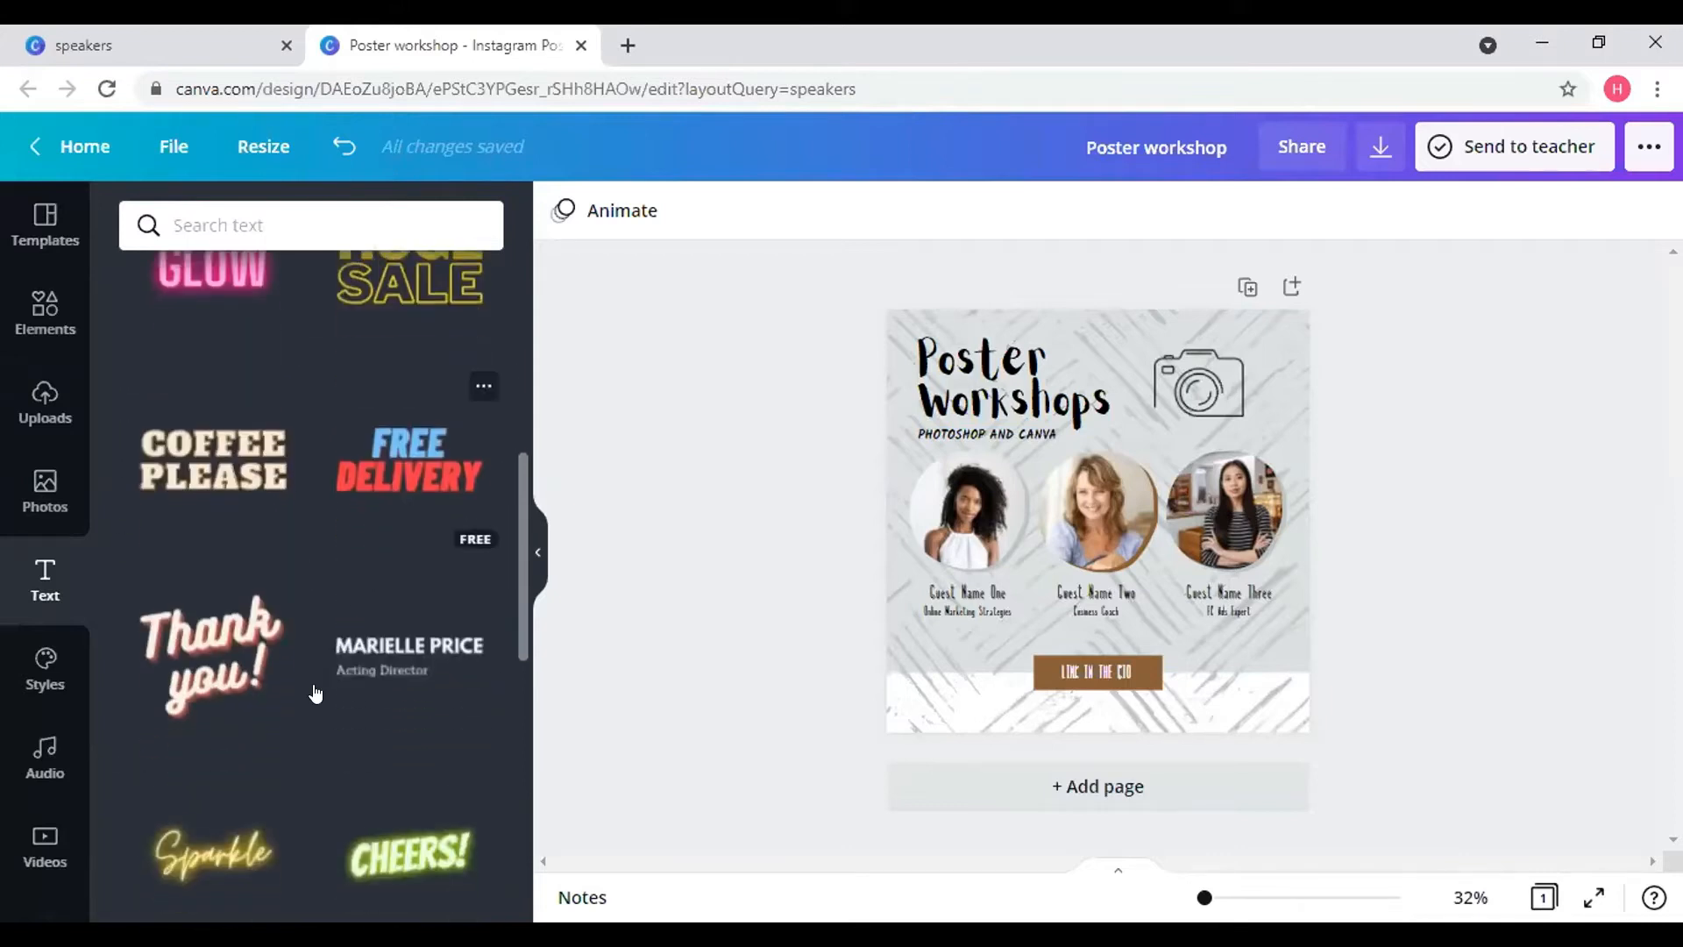
{"action": "scroll", "coordinate": [353, 677], "scroll_direction": "down", "scroll_amount": 3}
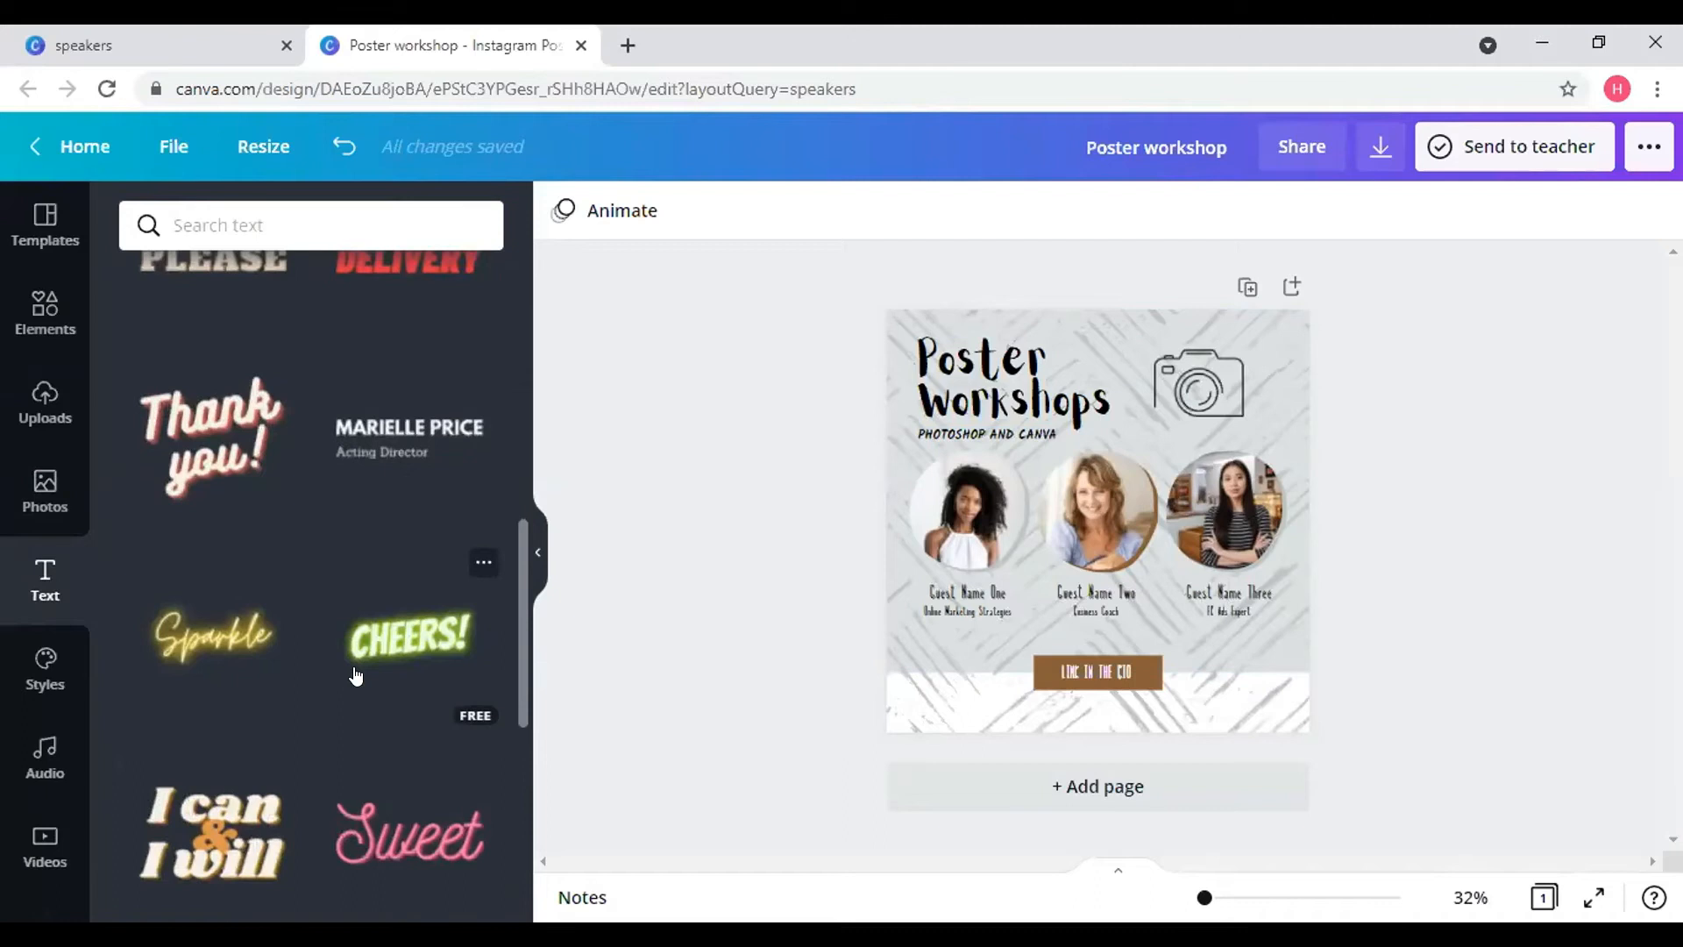
{"action": "scroll", "coordinate": [355, 675], "scroll_direction": "down", "scroll_amount": 5}
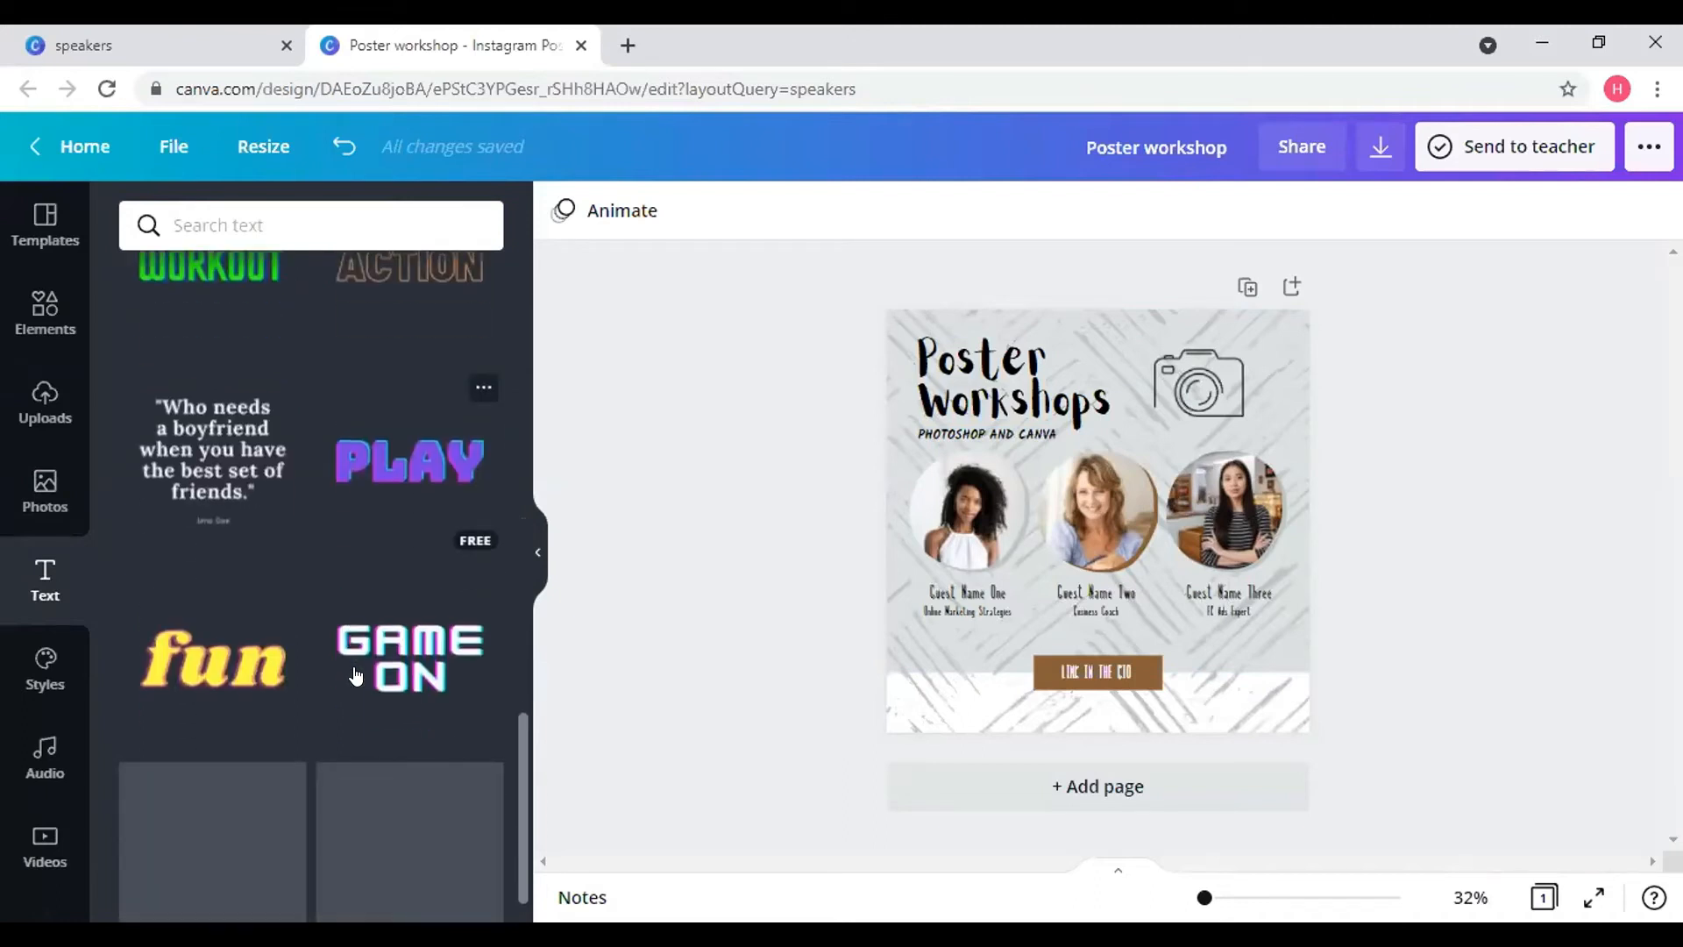
{"action": "scroll", "coordinate": [313, 479], "scroll_direction": "up", "scroll_amount": 8}
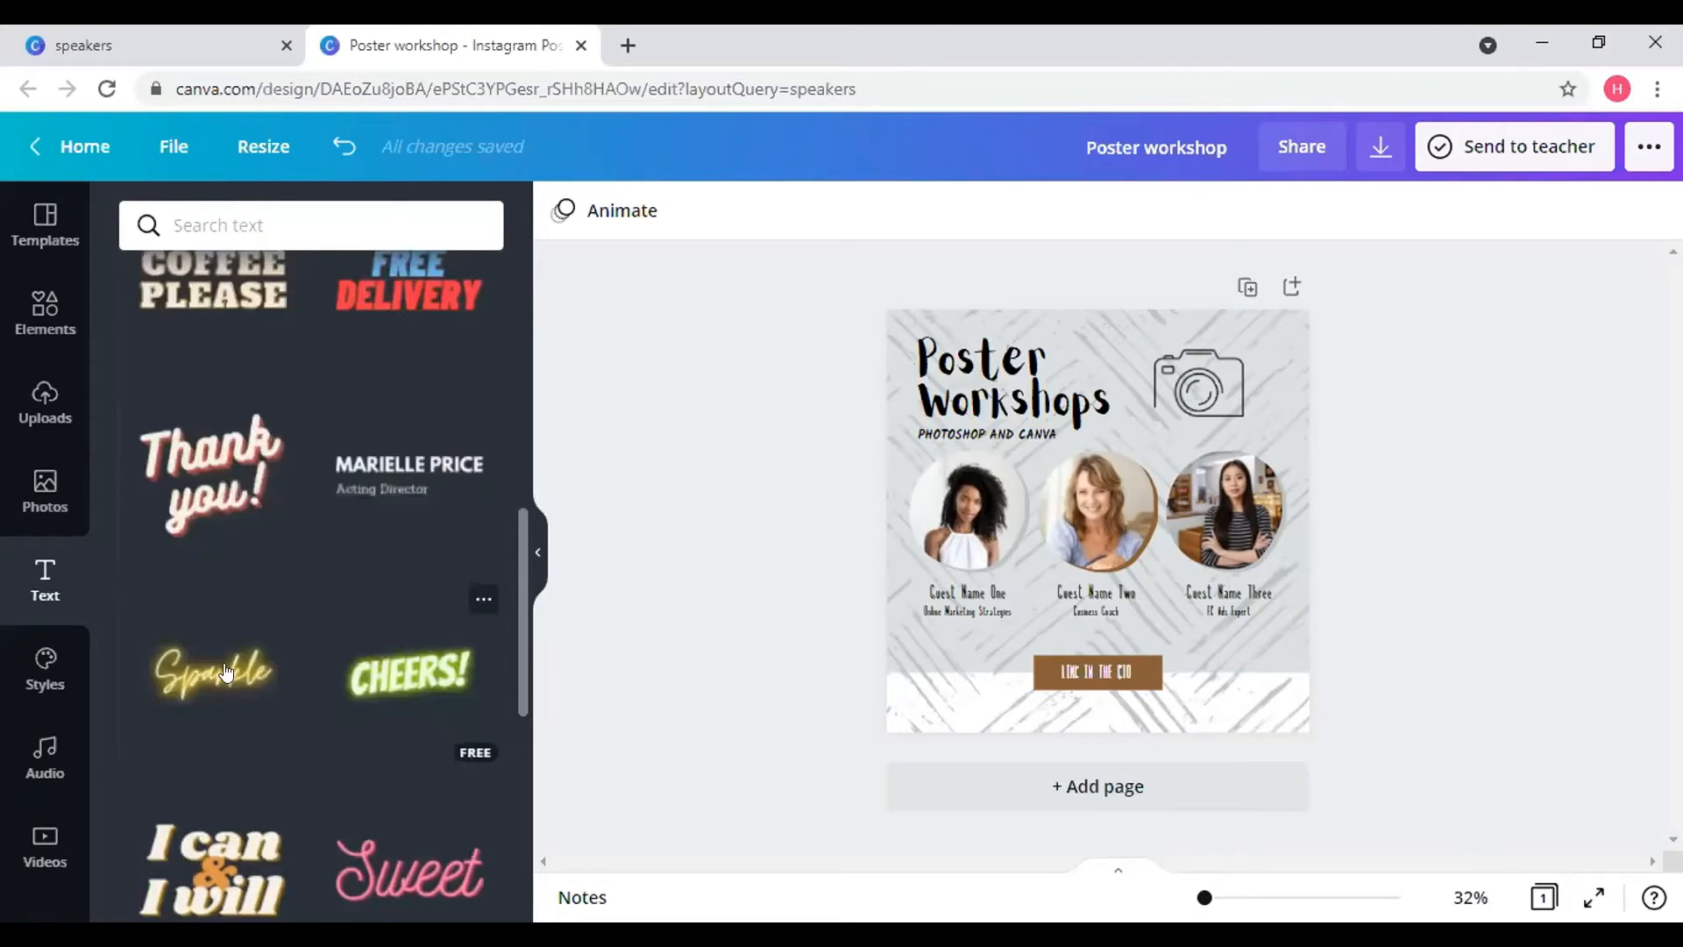
{"action": "left_click", "coordinate": [213, 666]}
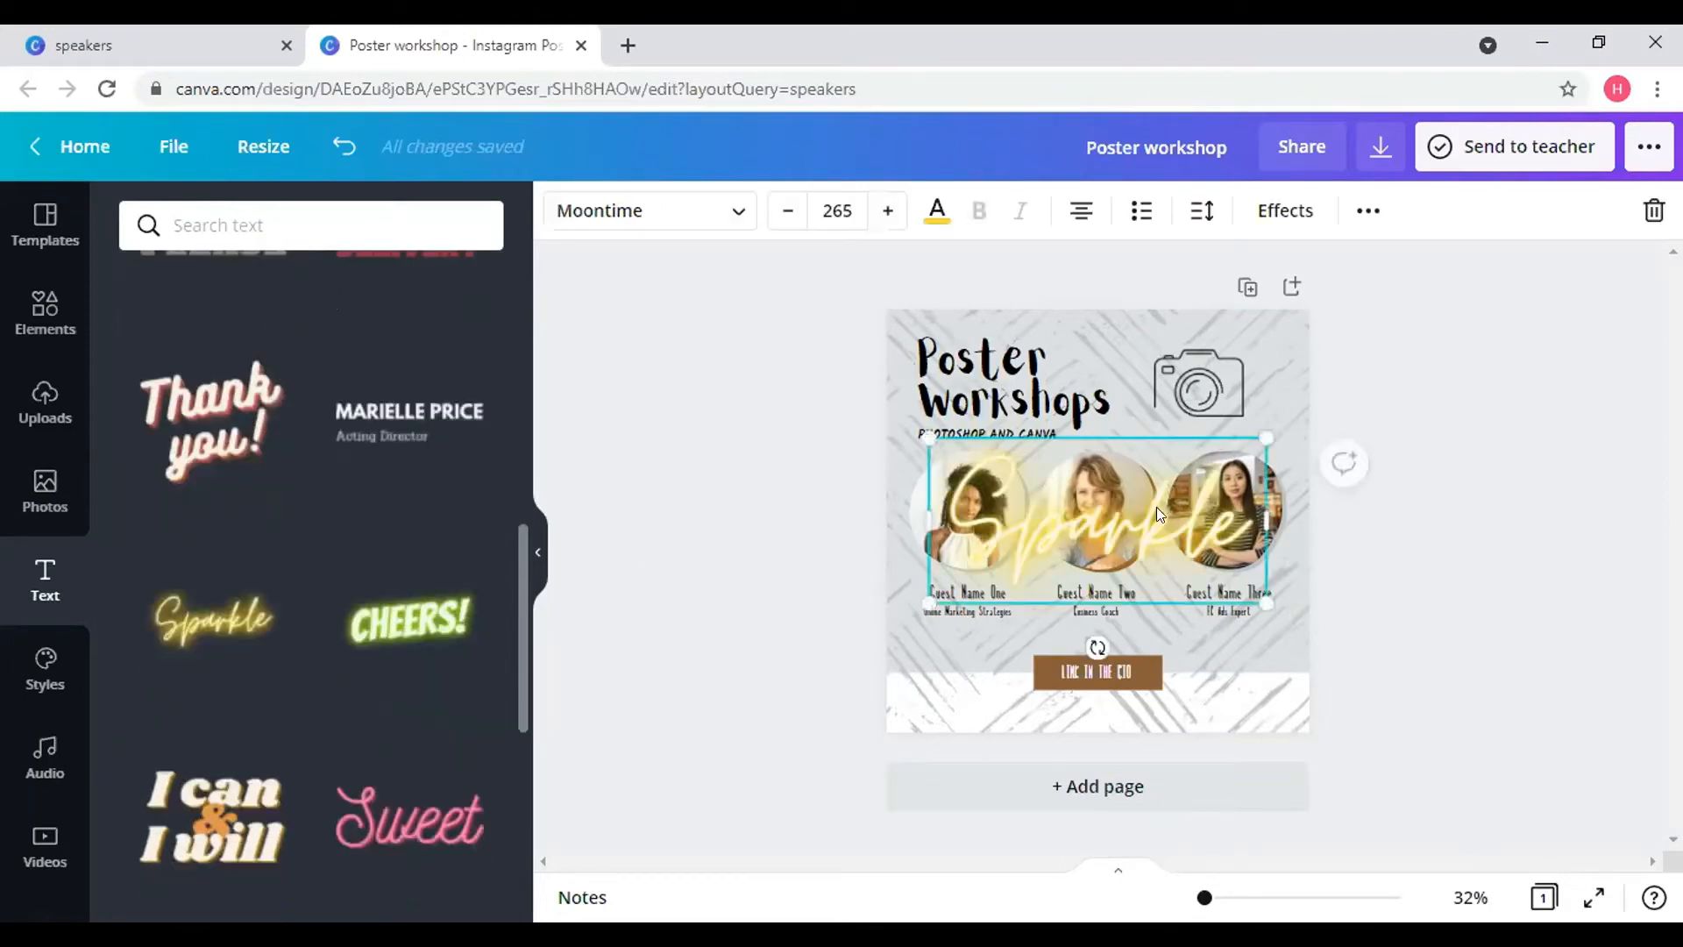
{"action": "double_click", "coordinate": [1160, 506]}
{"action": "key", "text": "BackSpace"}
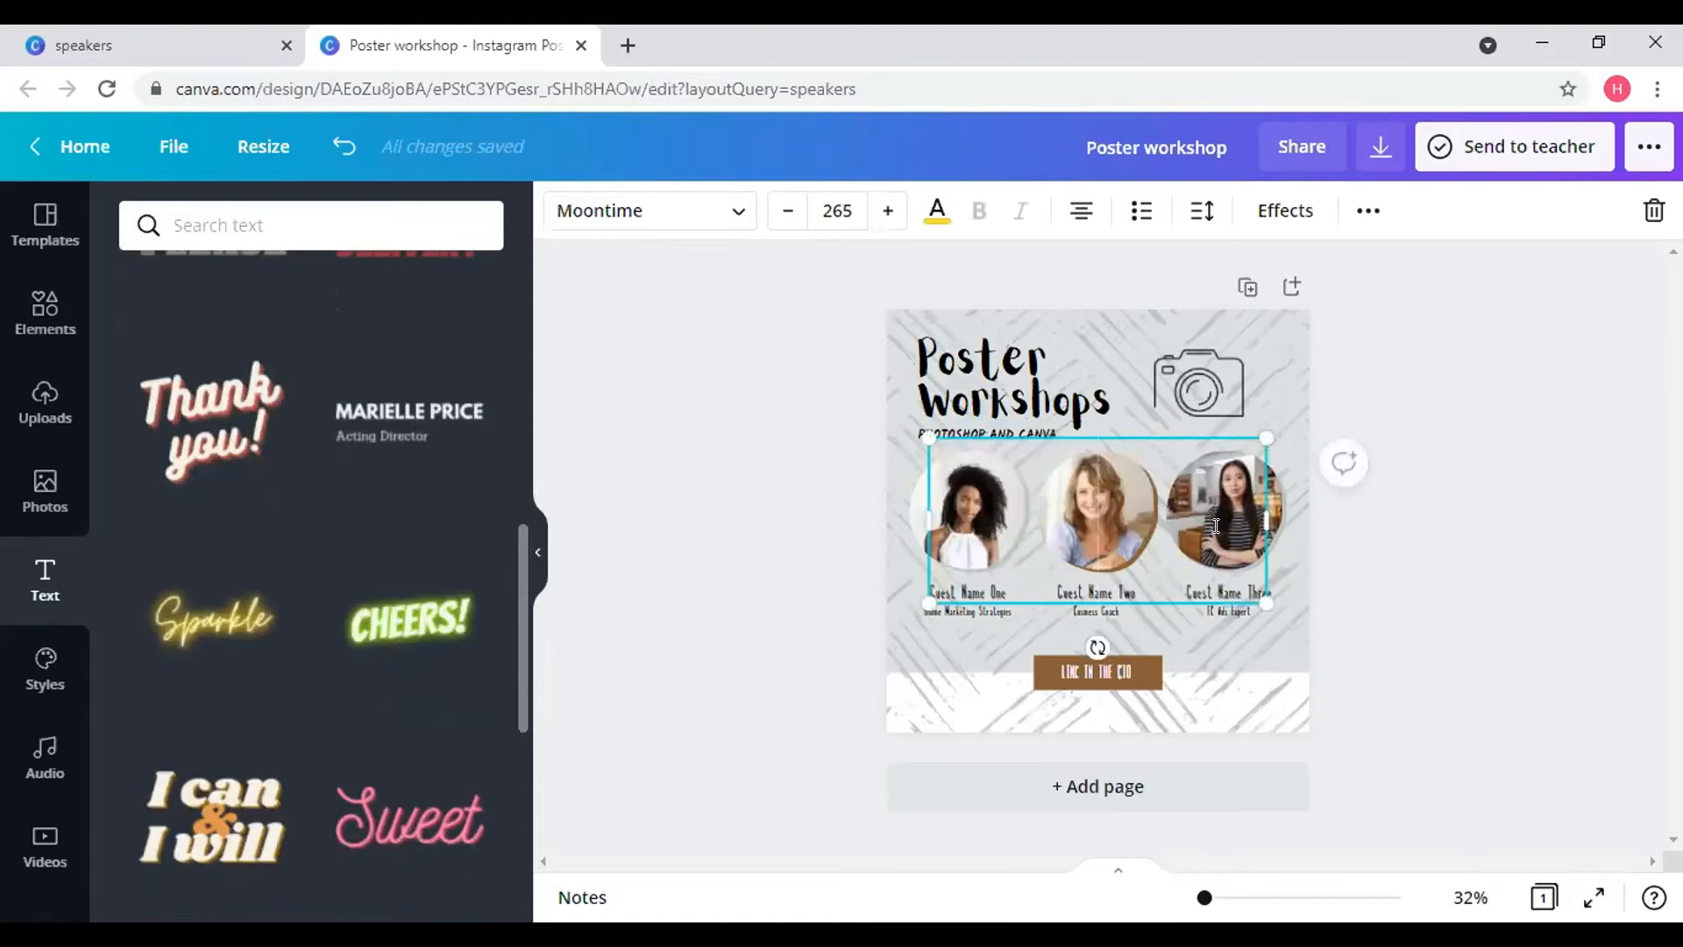
{"action": "type", "text": "poster"}
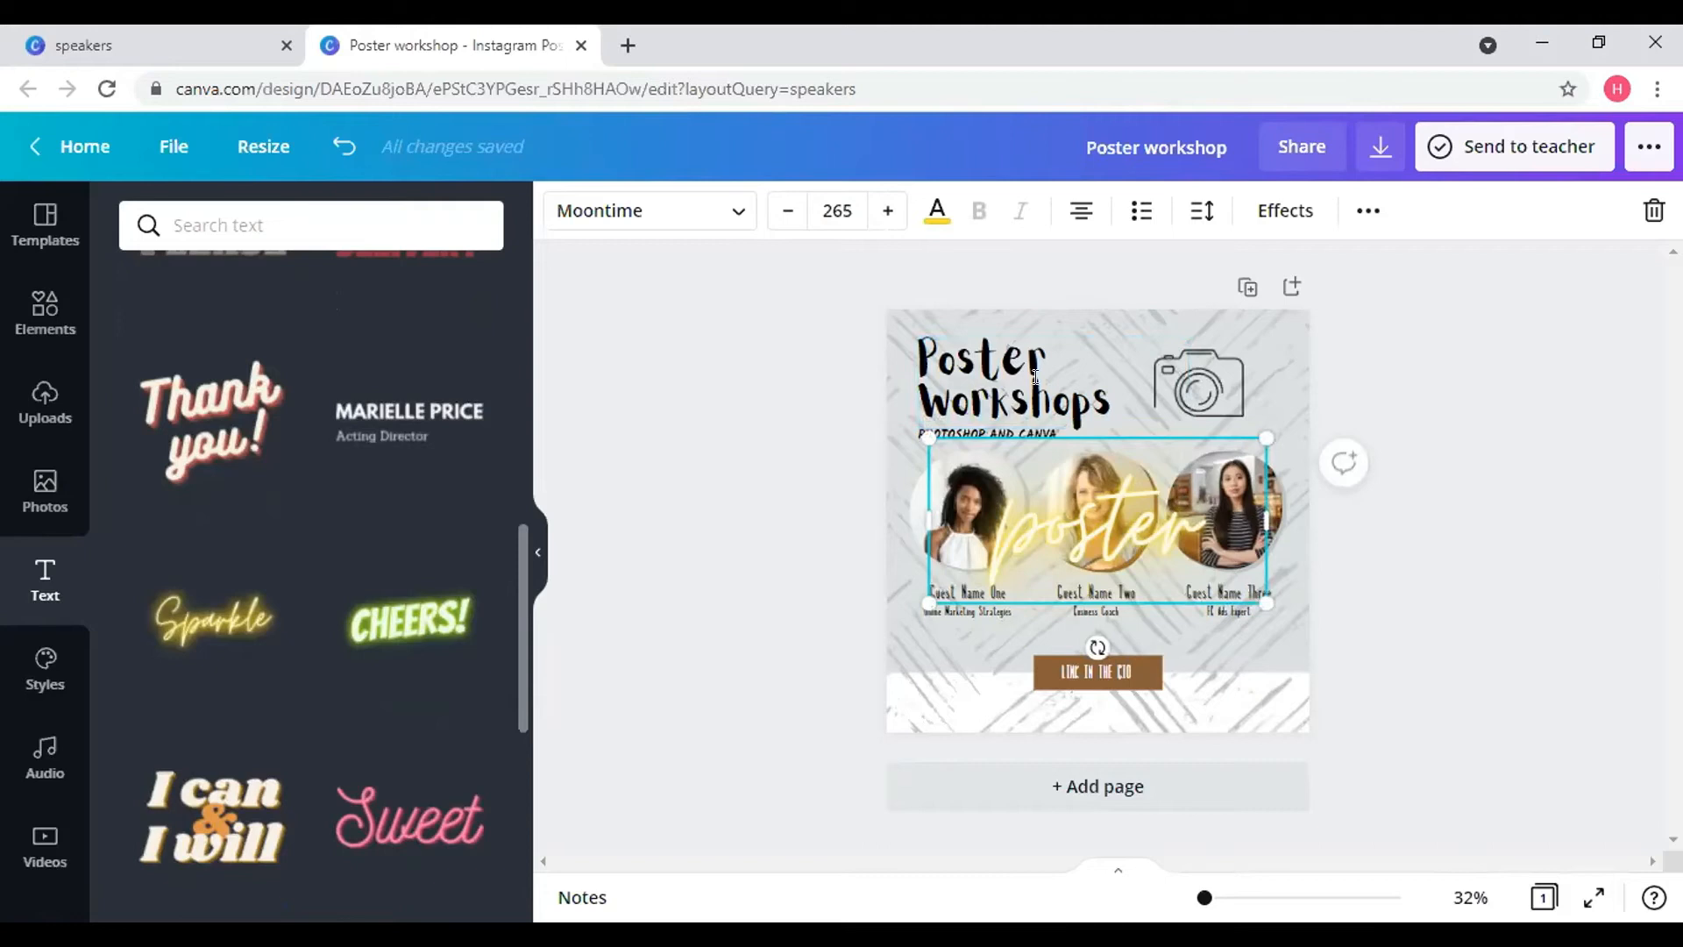
{"action": "left_click", "coordinate": [1651, 212]}
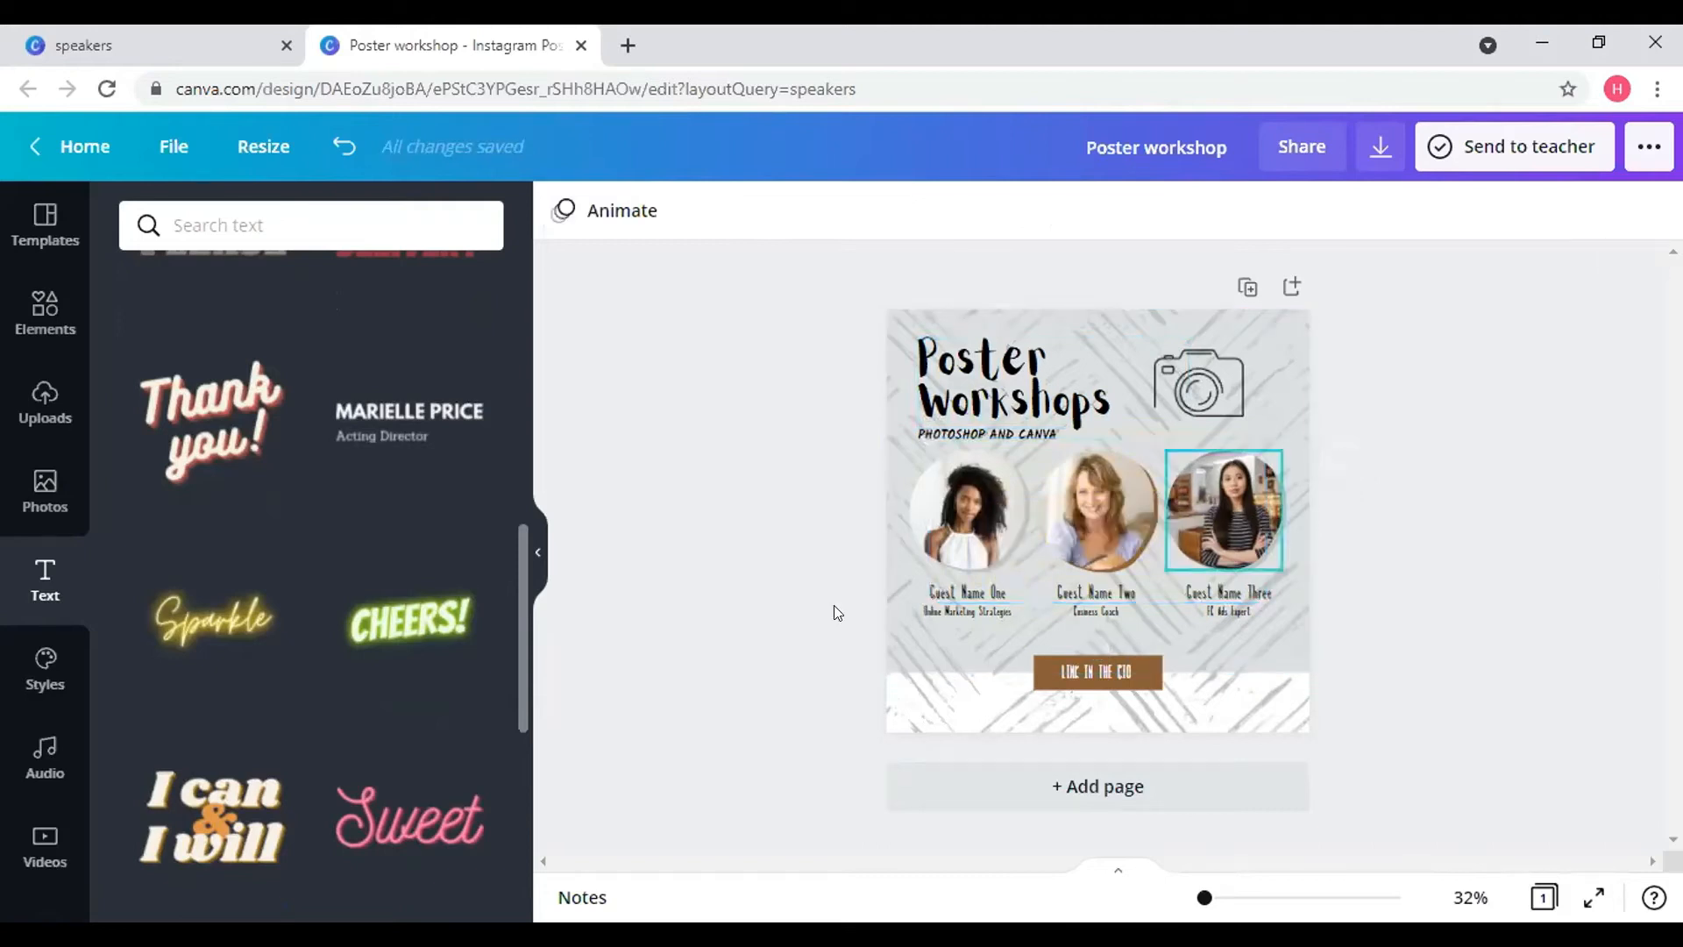
- Try the Call to Action palette, then apply French Macaron's tan, brown and blush colours
{"action": "left_click", "coordinate": [13, 655]}
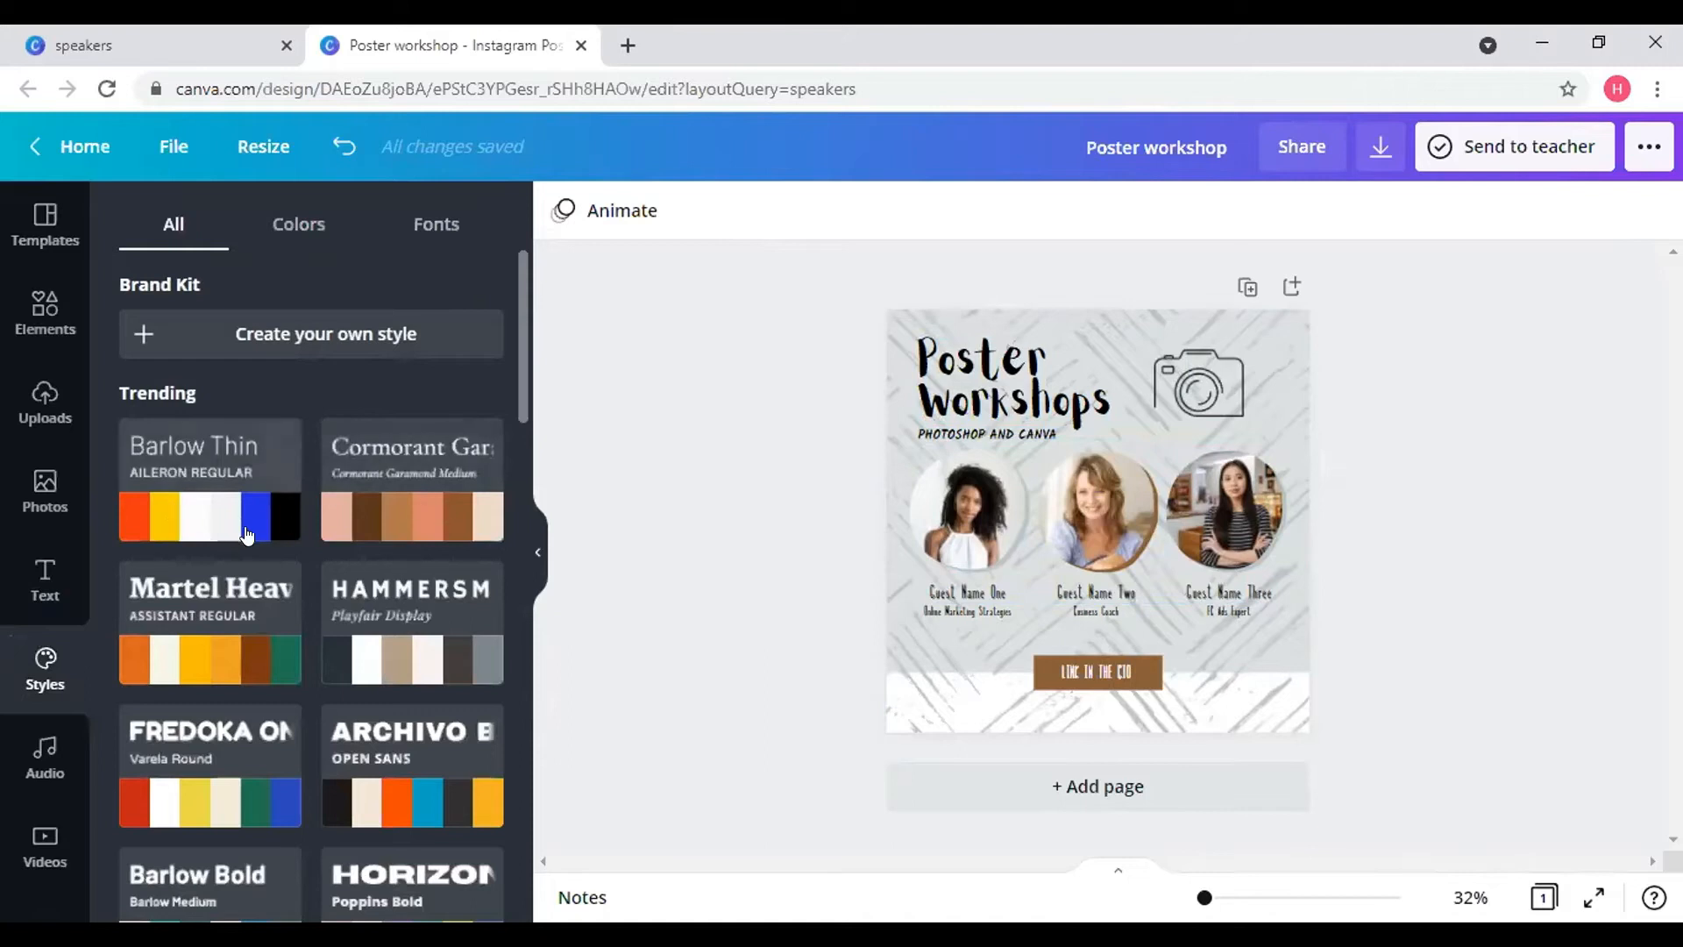
{"action": "scroll", "coordinate": [247, 534], "scroll_direction": "down", "scroll_amount": 1}
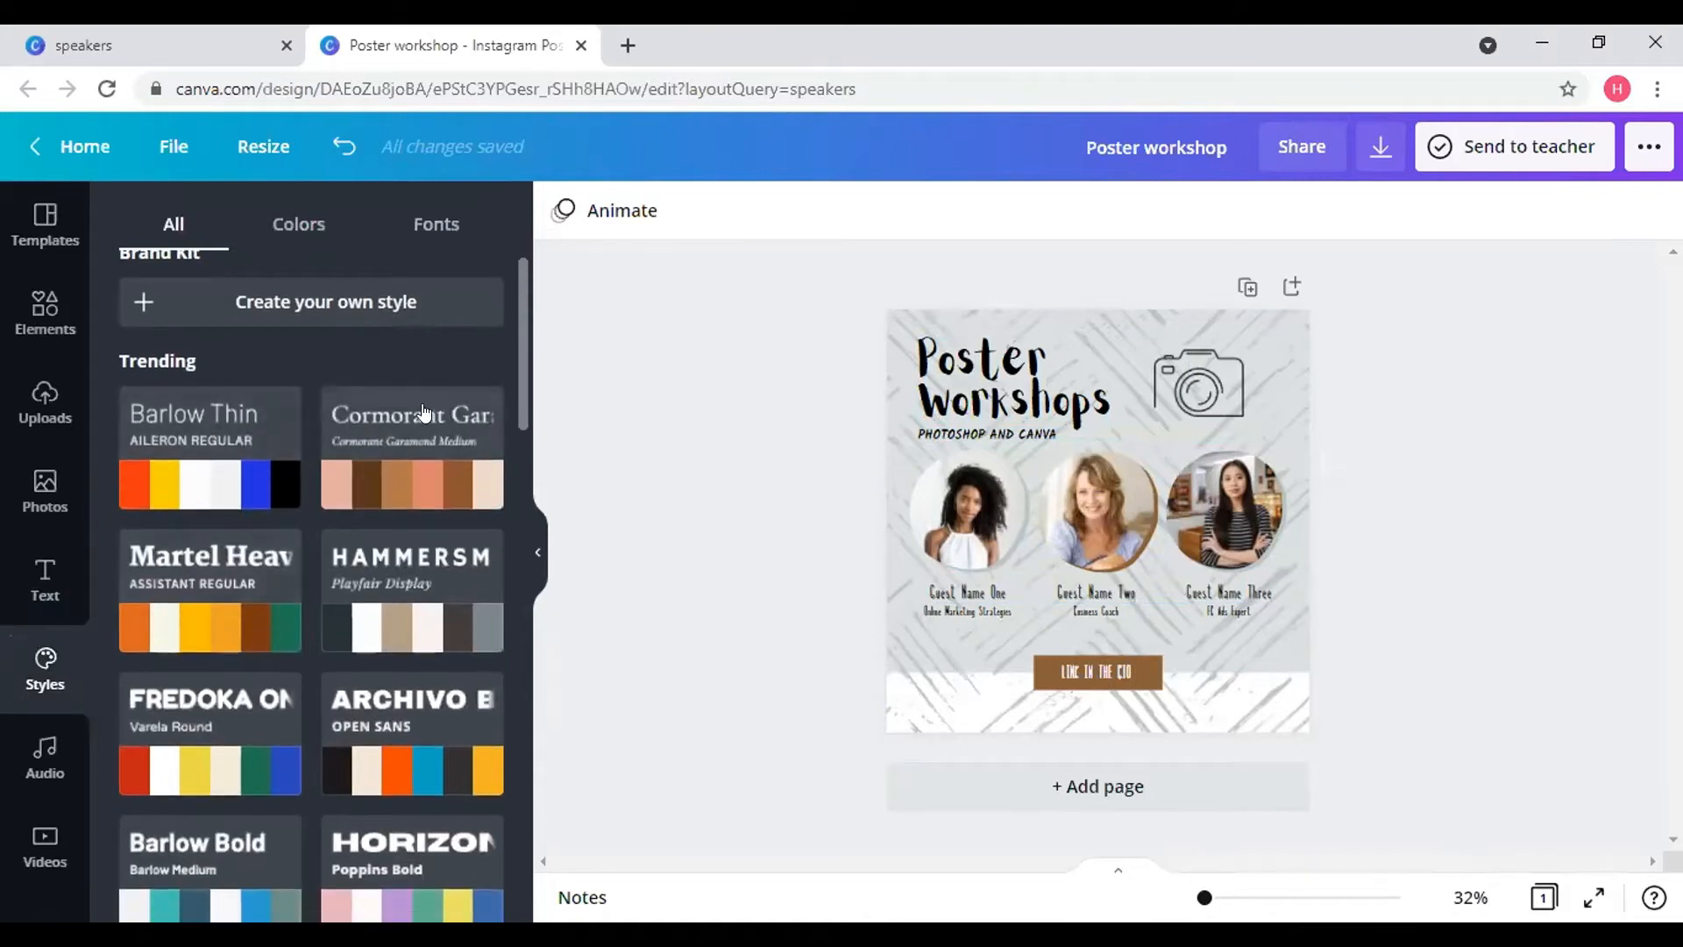
{"action": "left_click", "coordinate": [307, 230]}
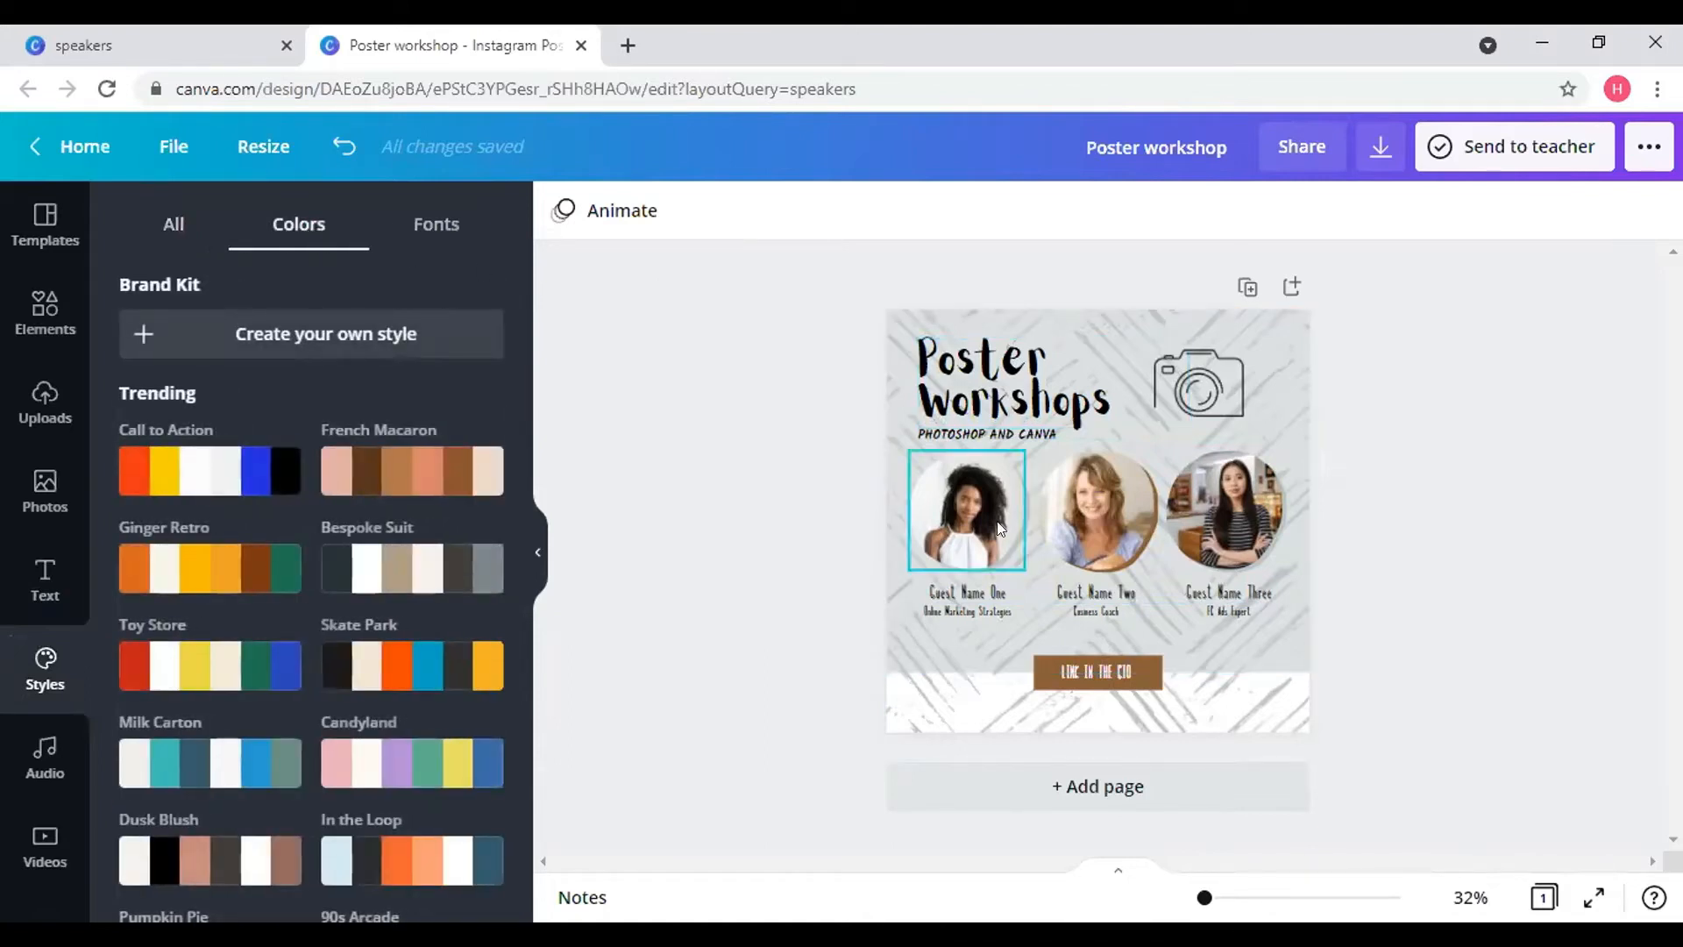
{"action": "left_click", "coordinate": [441, 223]}
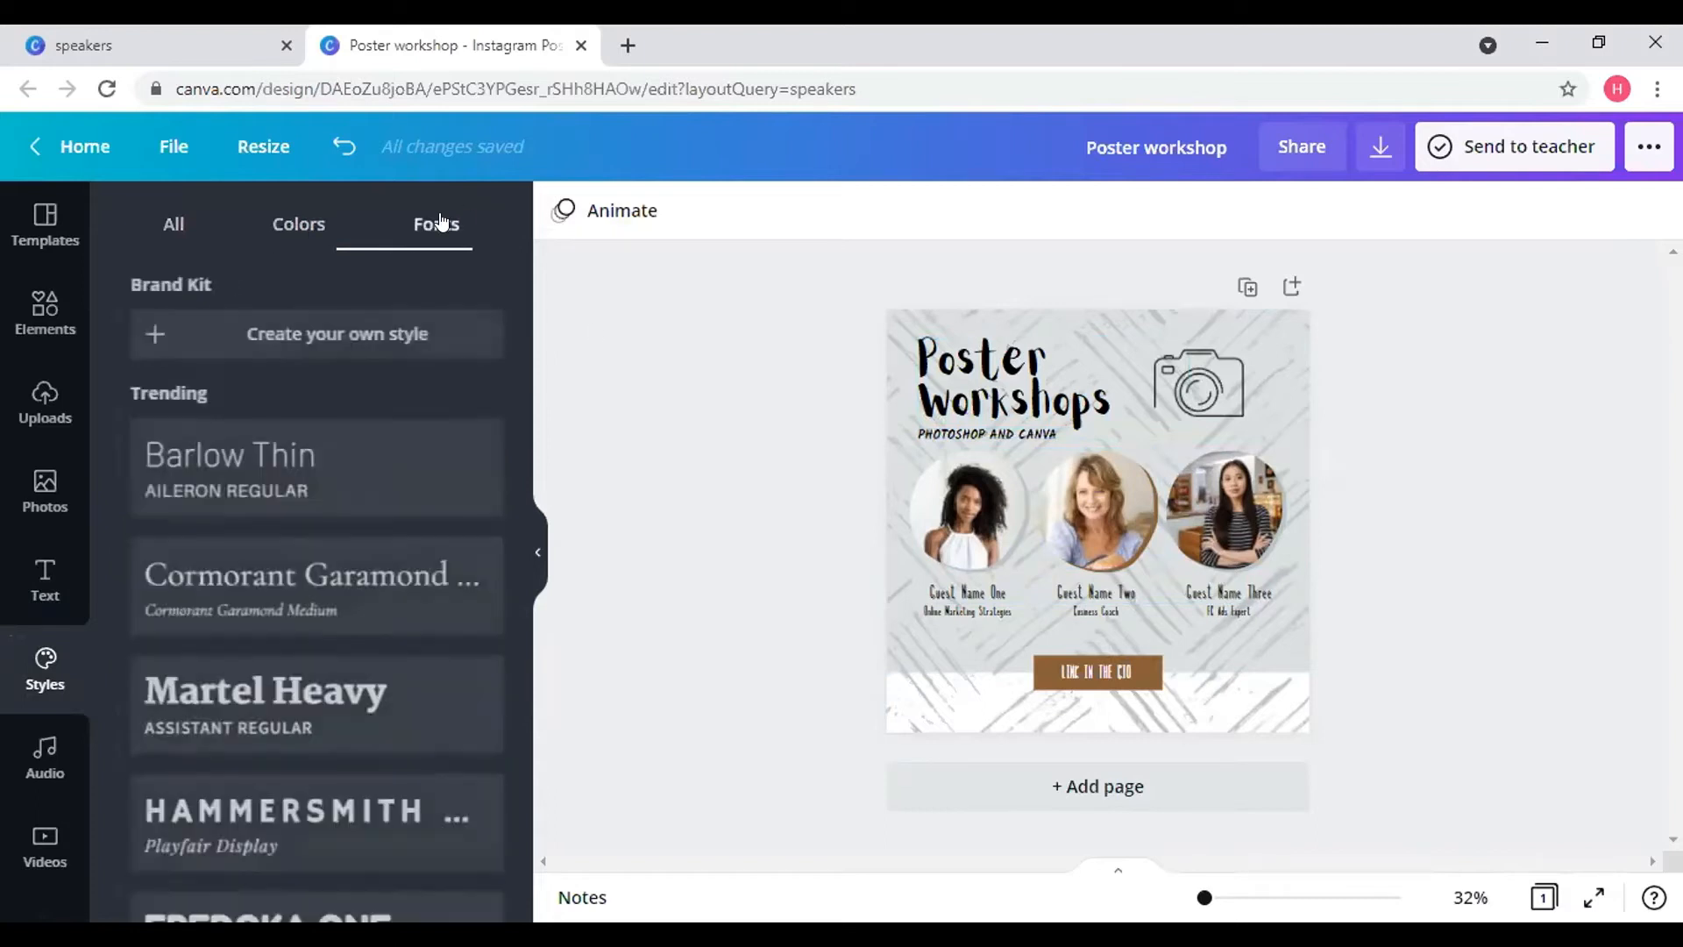
{"action": "left_click", "coordinate": [324, 221]}
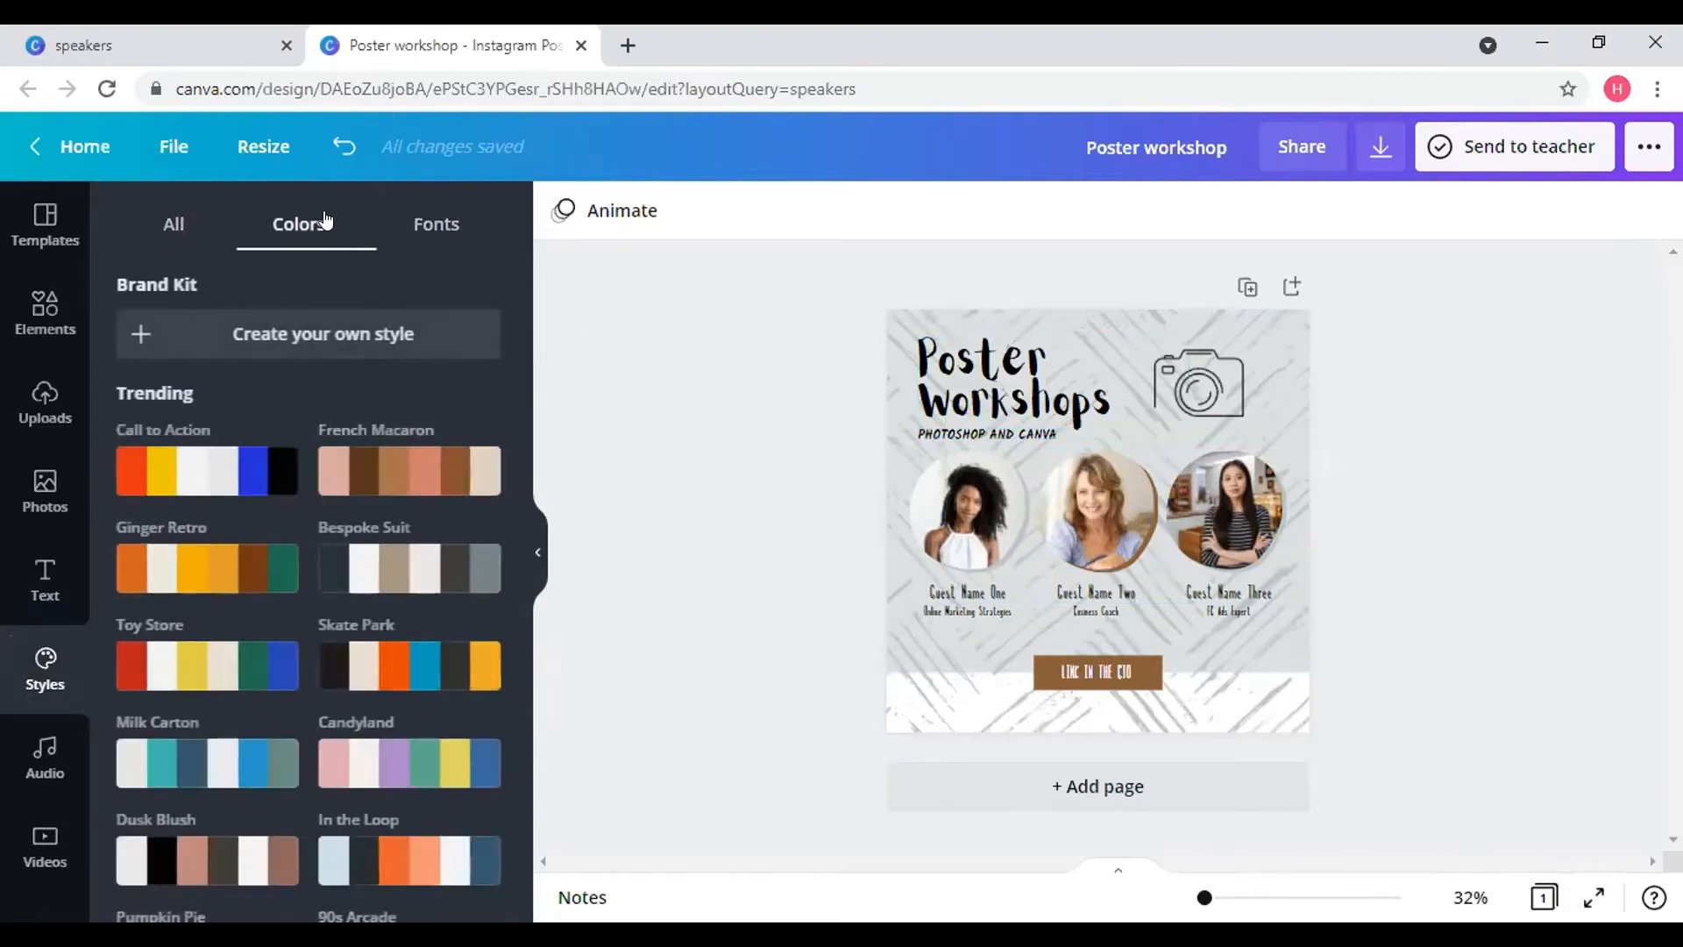
{"action": "left_click", "coordinate": [195, 471]}
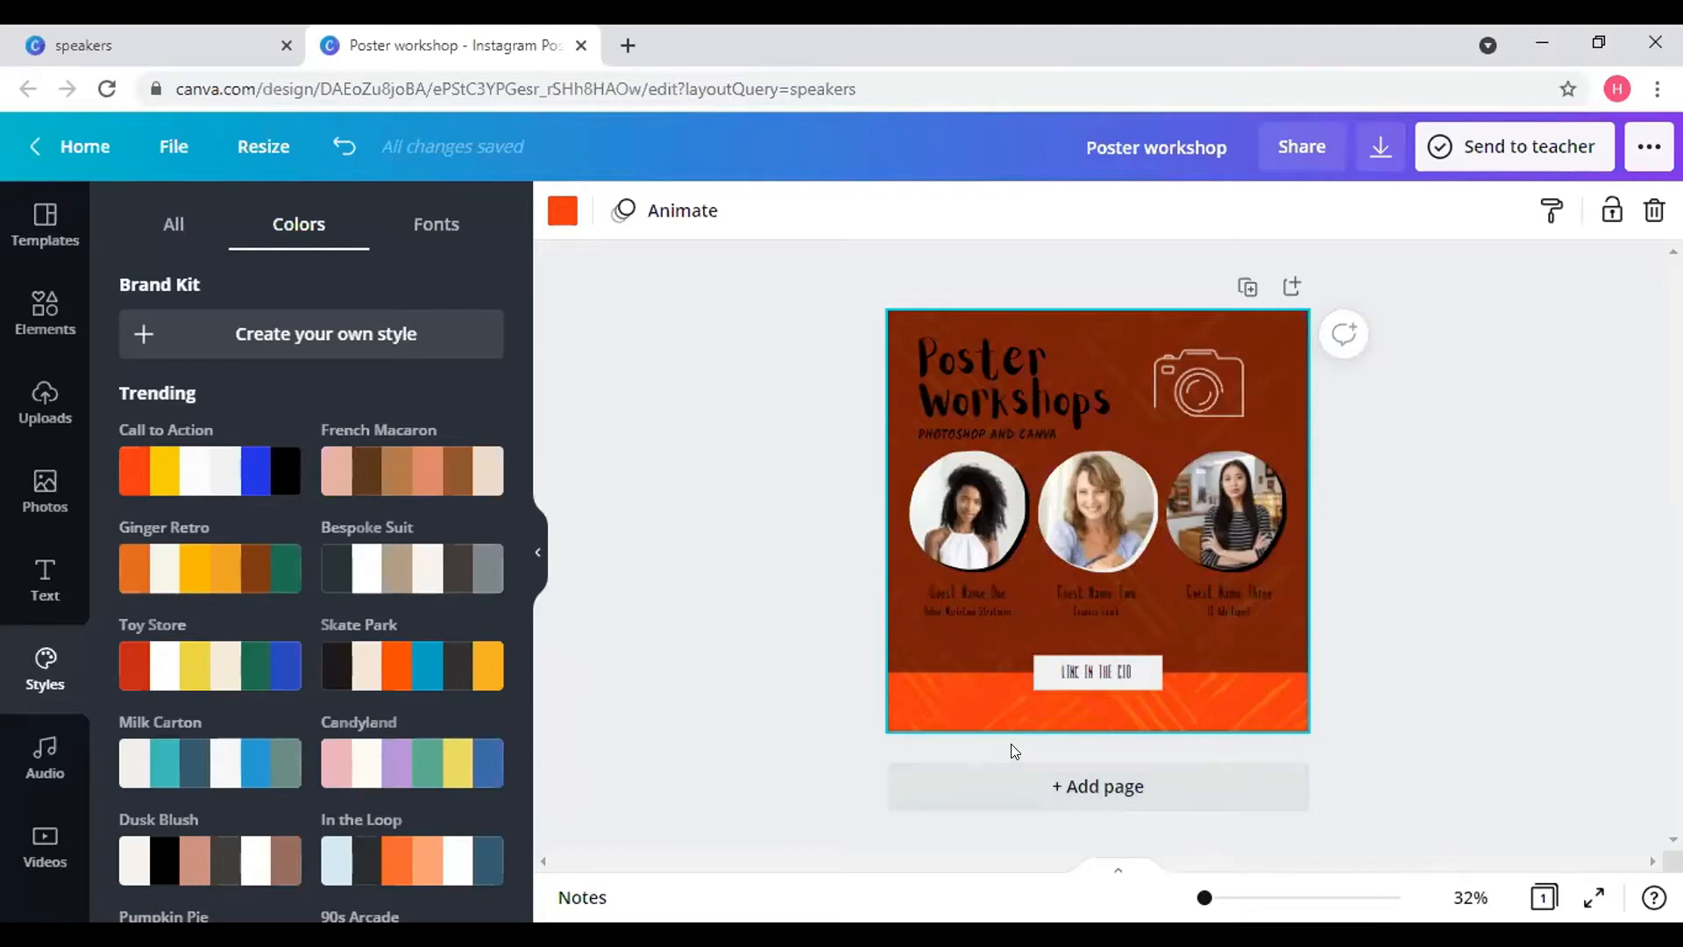
{"action": "left_click", "coordinate": [445, 493]}
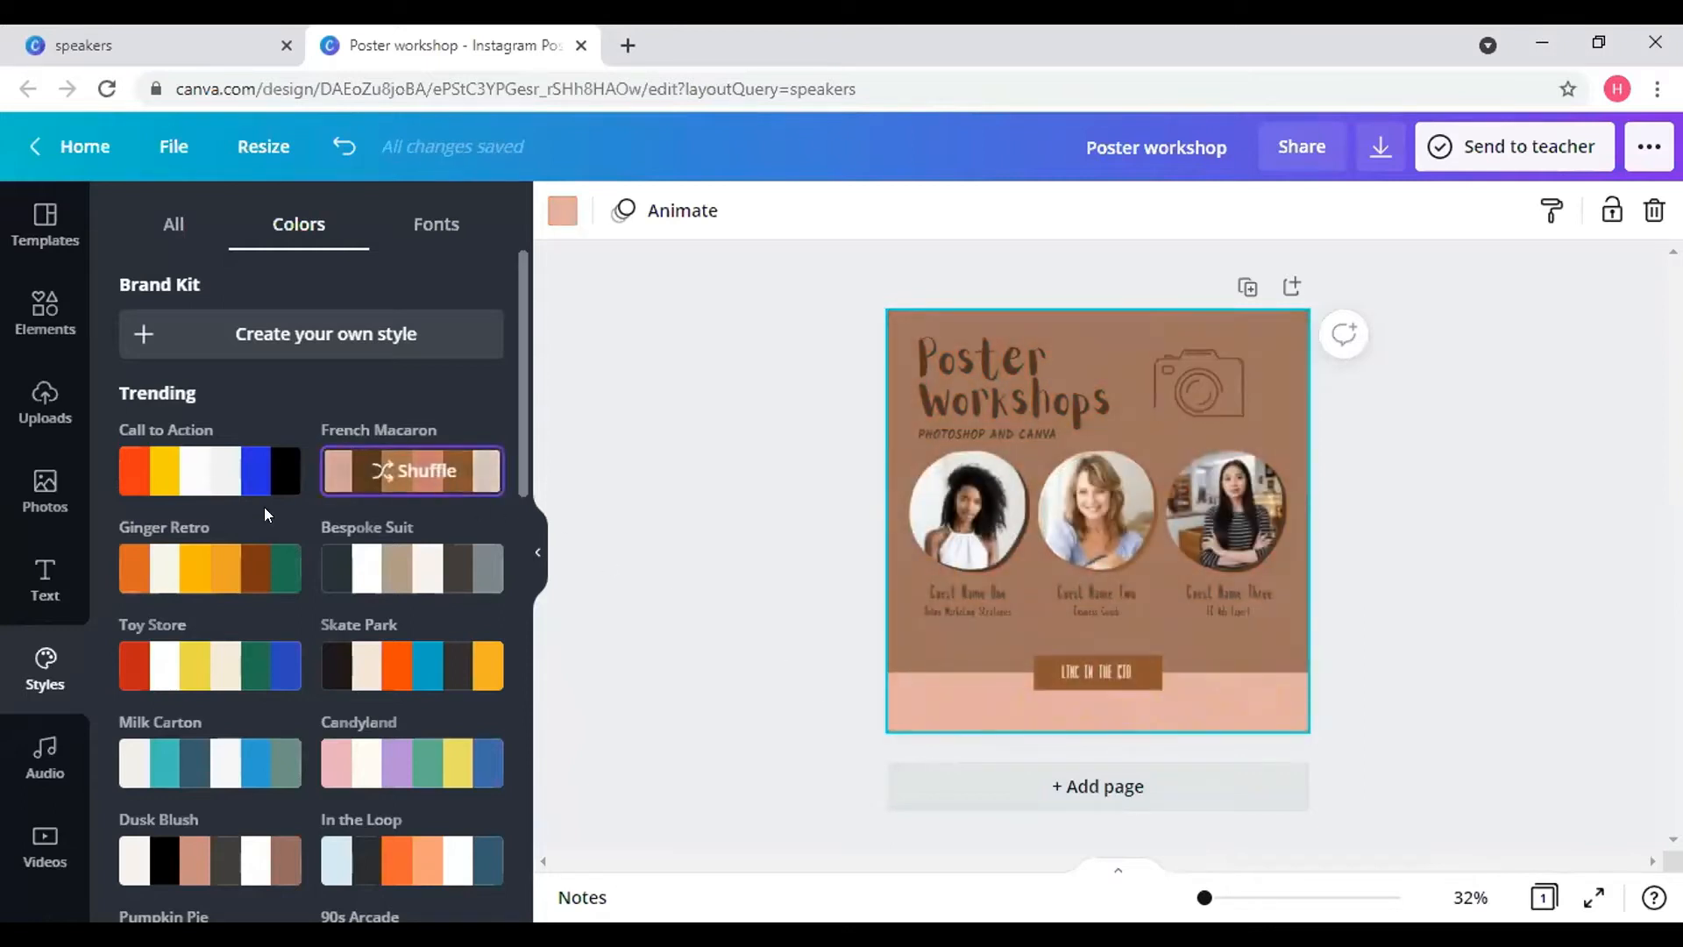
- Try Ginger Retro, then reapply French Macaron and shuffle toward a dark brown bottom band
{"action": "left_click", "coordinate": [216, 577]}
{"action": "scroll", "coordinate": [219, 561], "scroll_direction": "down", "scroll_amount": 3}
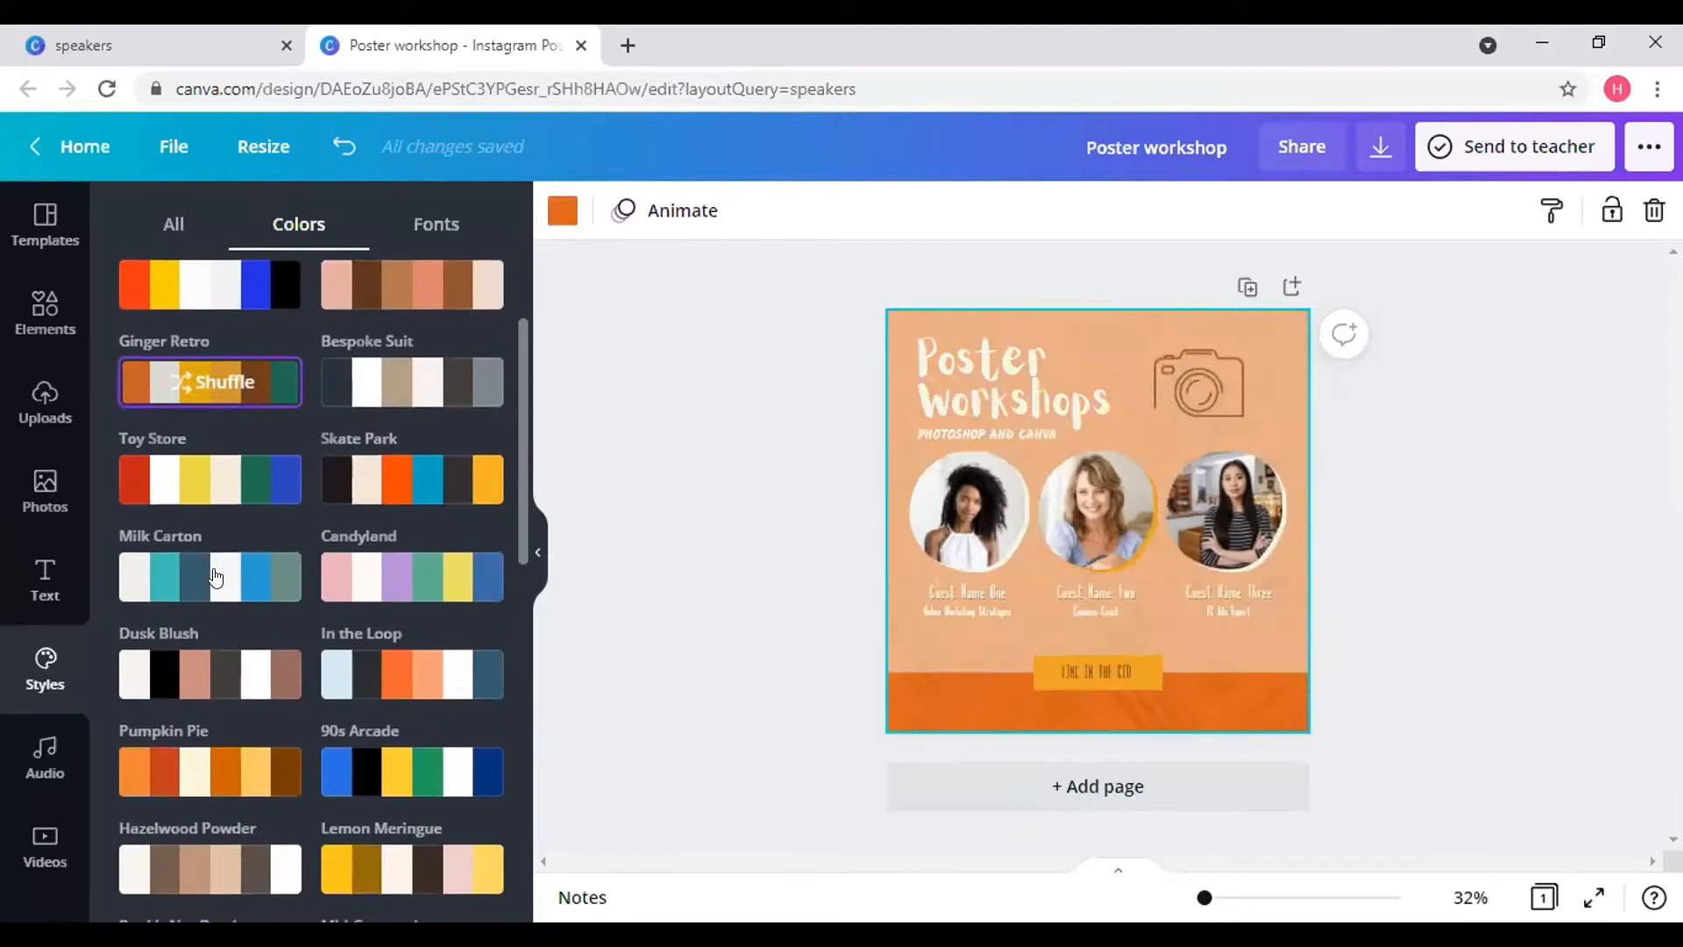
{"action": "scroll", "coordinate": [227, 543], "scroll_direction": "up", "scroll_amount": 3}
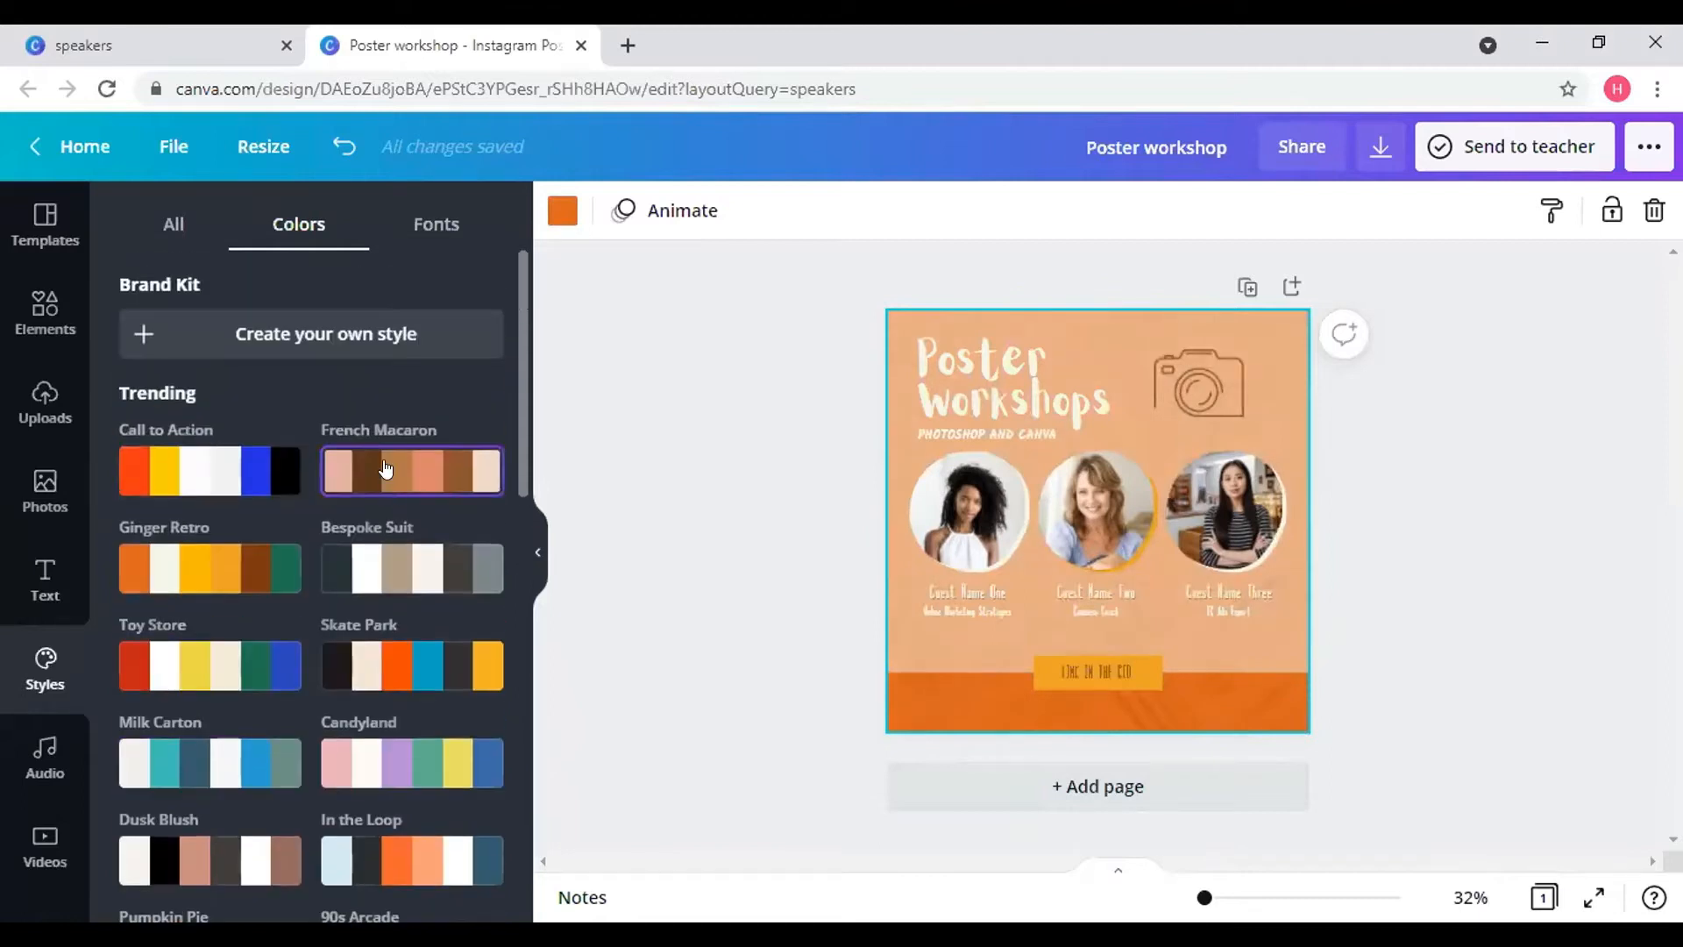
{"action": "left_click", "coordinate": [385, 470]}
{"action": "left_click", "coordinate": [424, 472]}
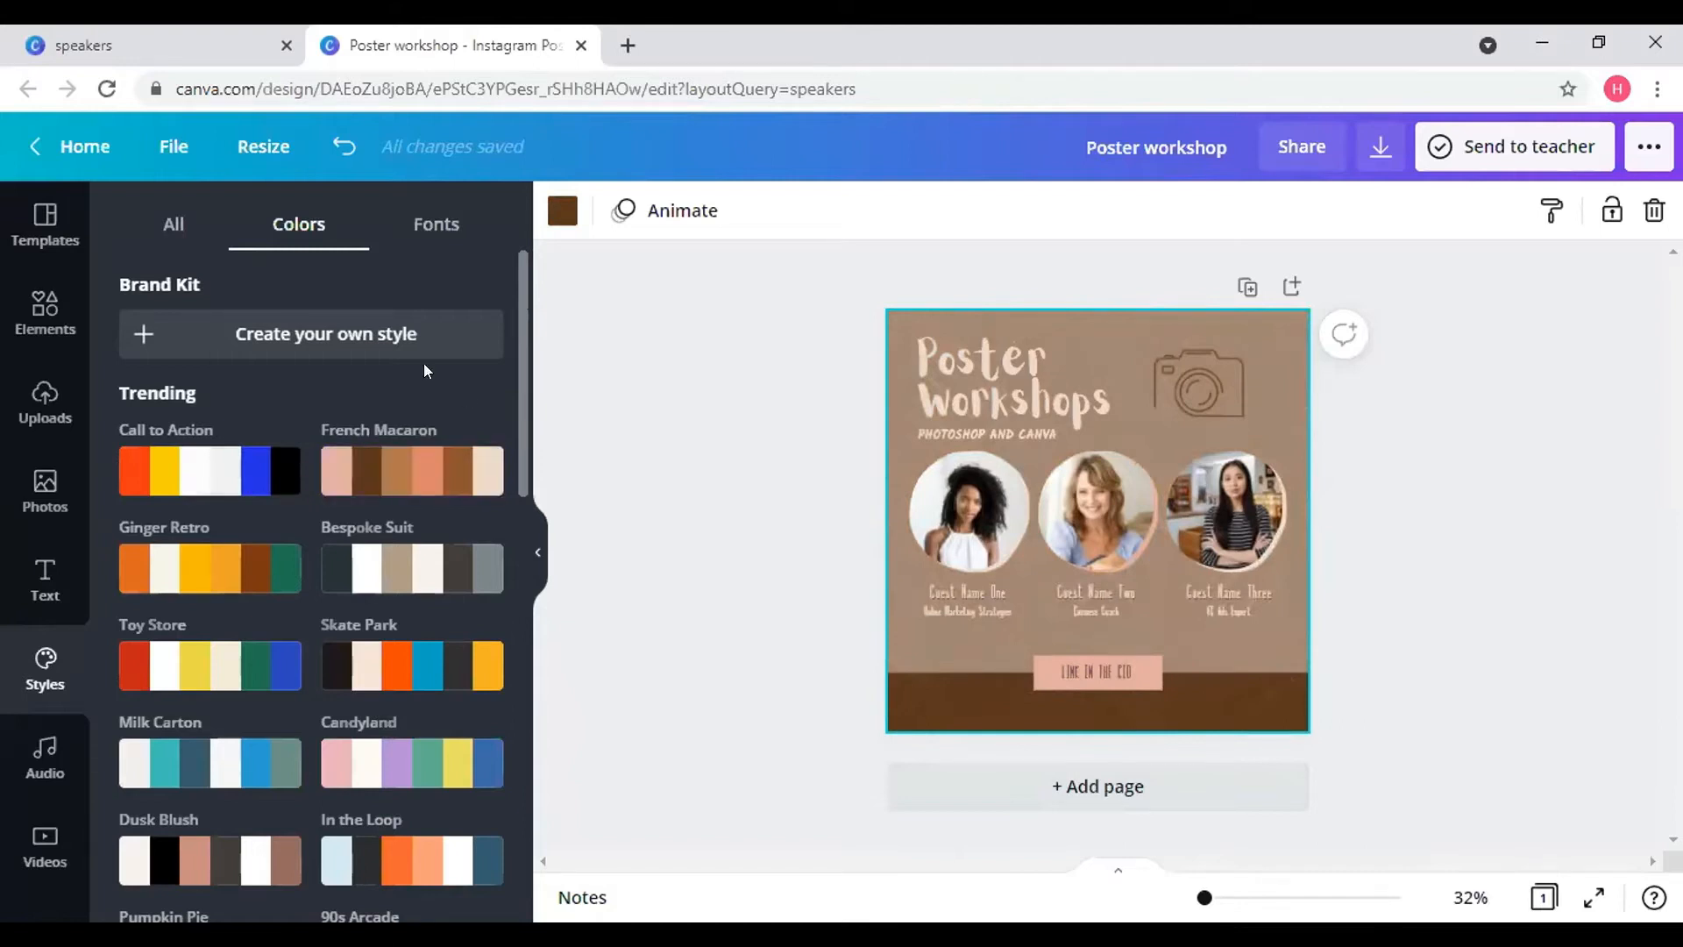
{"action": "left_click", "coordinate": [428, 471]}
{"action": "left_click", "coordinate": [429, 472]}
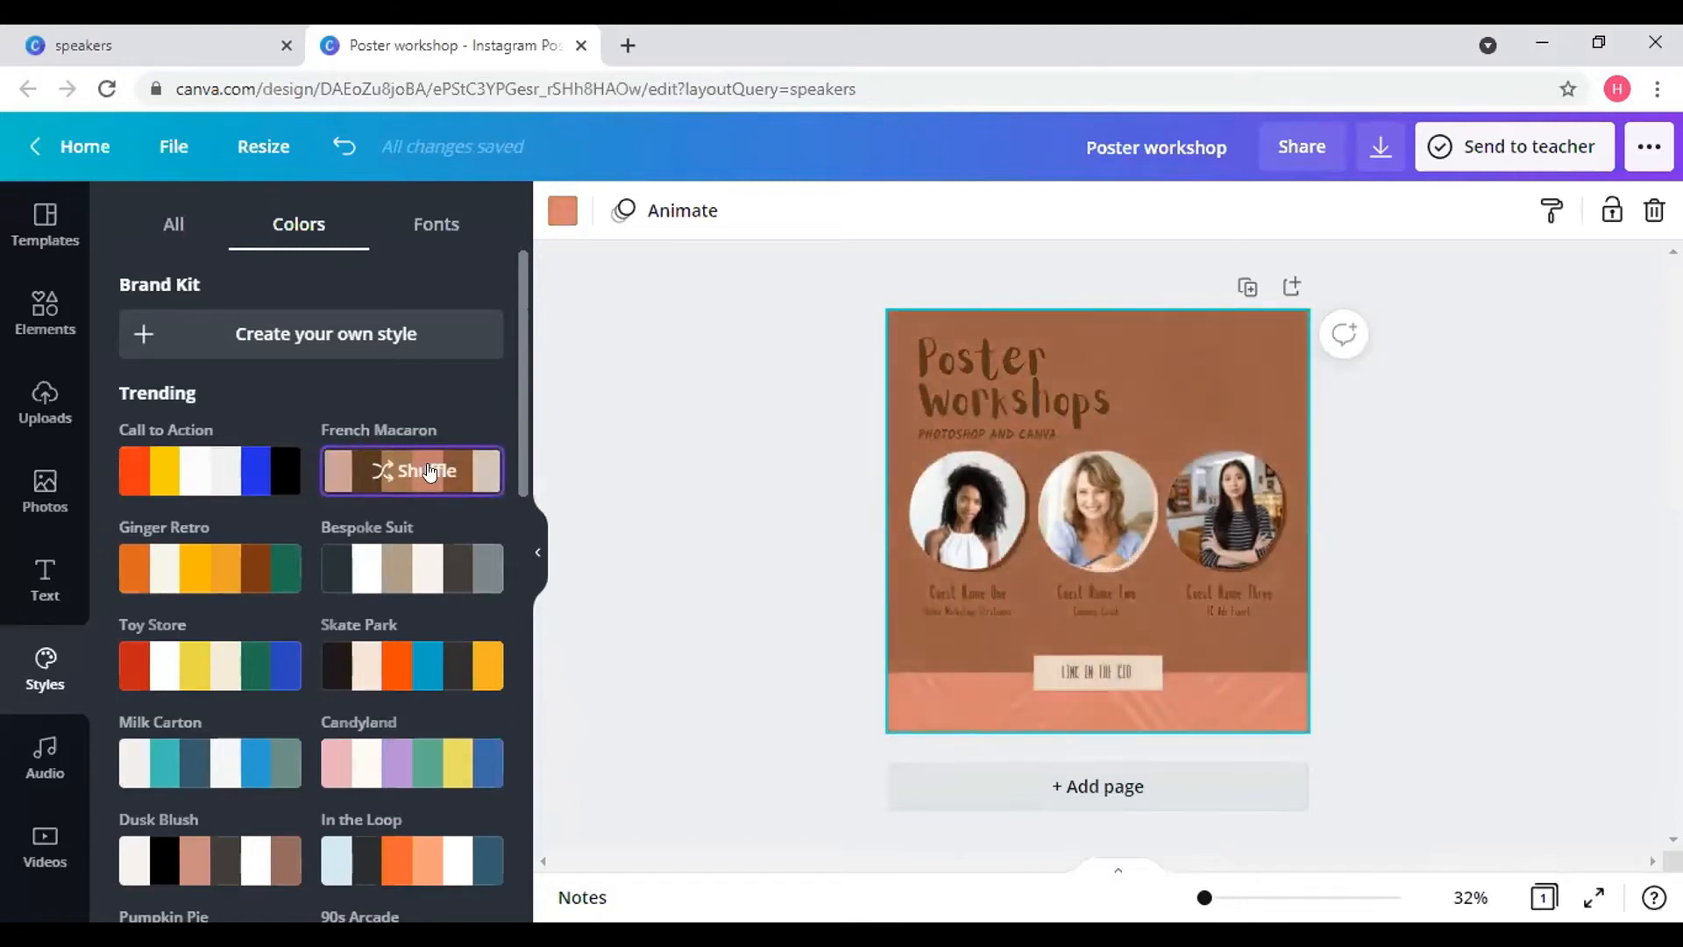
{"action": "left_click", "coordinate": [429, 471]}
{"action": "left_click", "coordinate": [428, 472]}
{"action": "left_click", "coordinate": [429, 471]}
{"action": "left_click", "coordinate": [429, 471]}
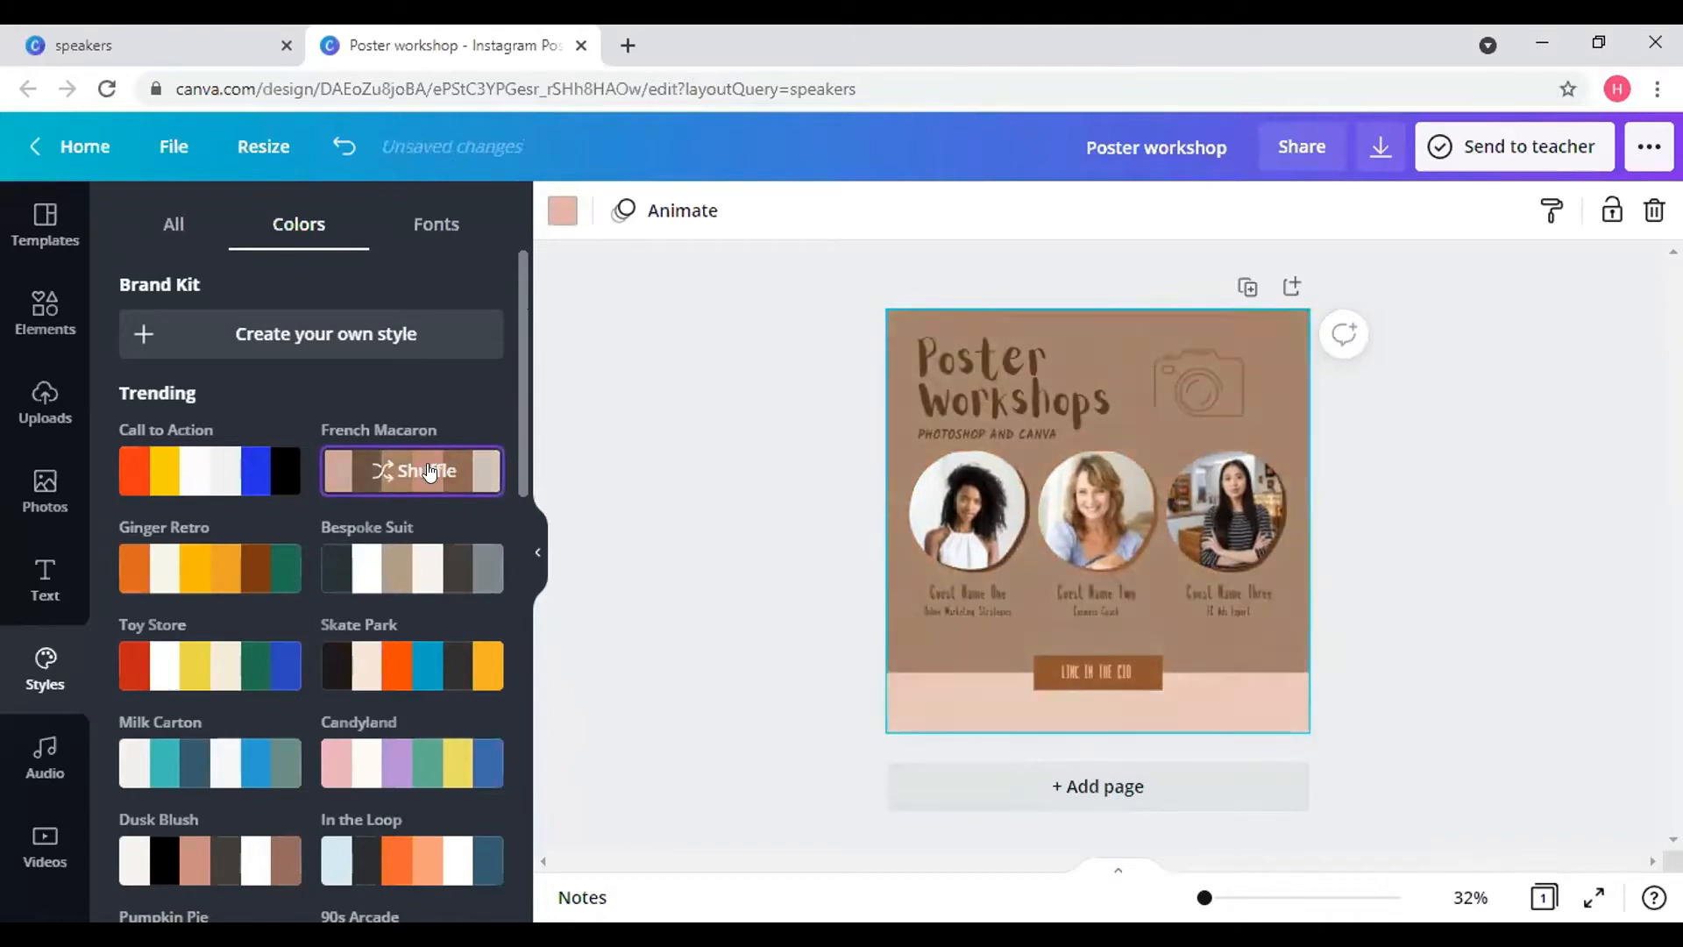
{"action": "left_click", "coordinate": [429, 471]}
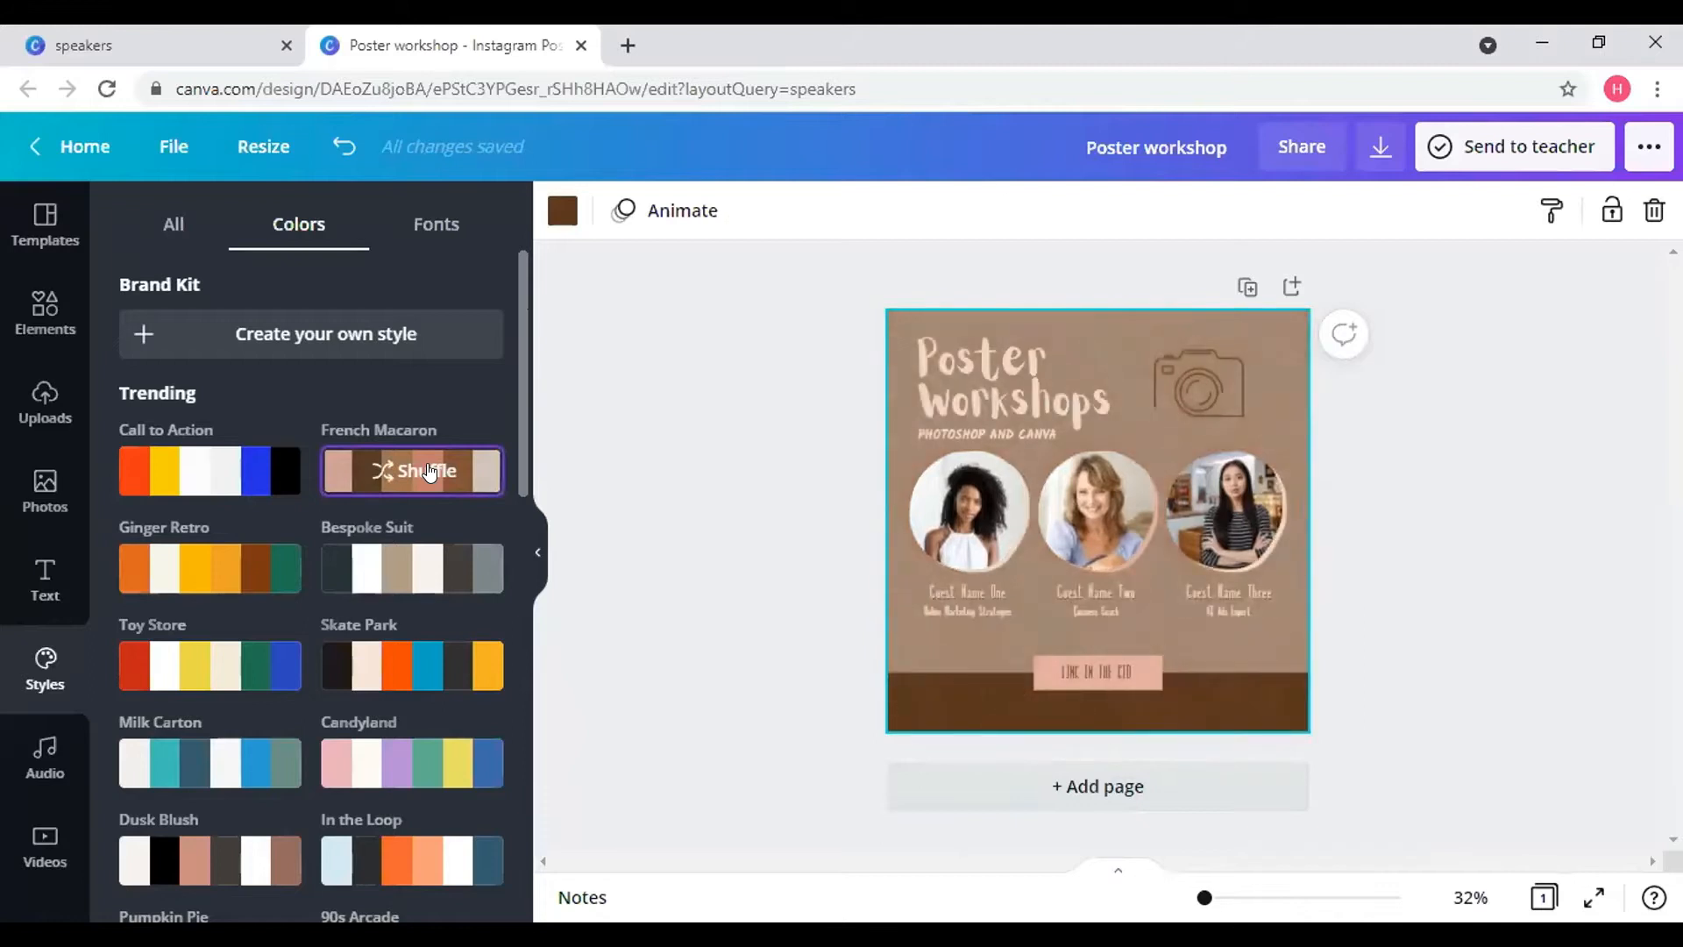
{"action": "left_click", "coordinate": [429, 471]}
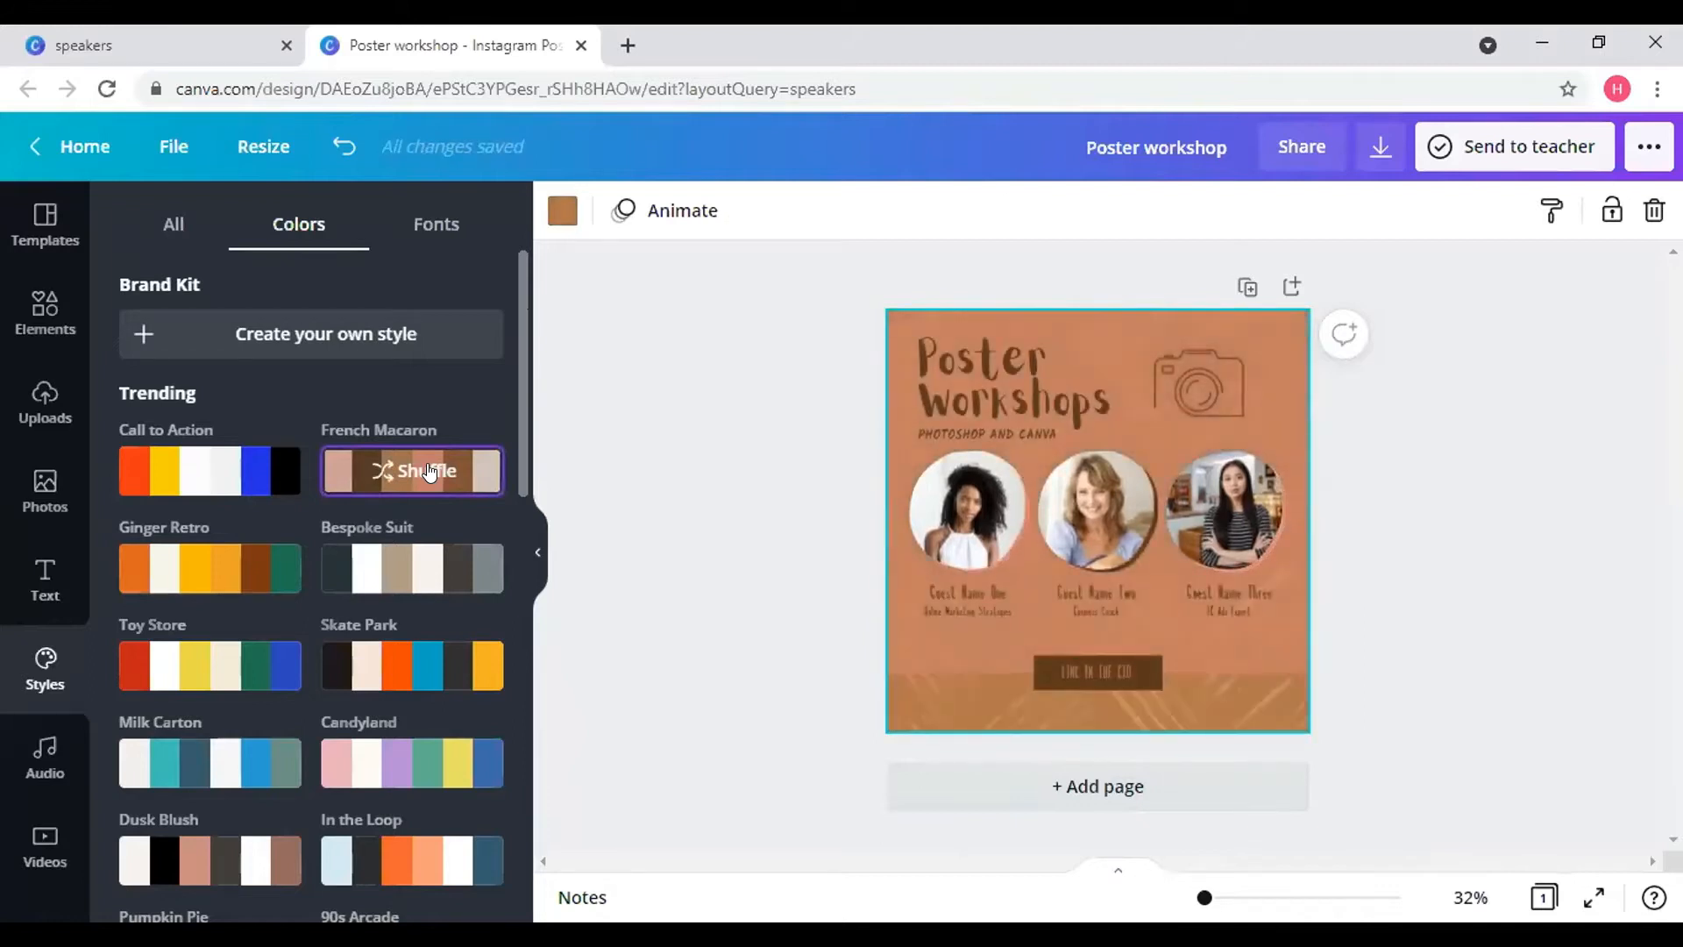
{"action": "left_click", "coordinate": [428, 472]}
{"action": "left_click", "coordinate": [429, 471]}
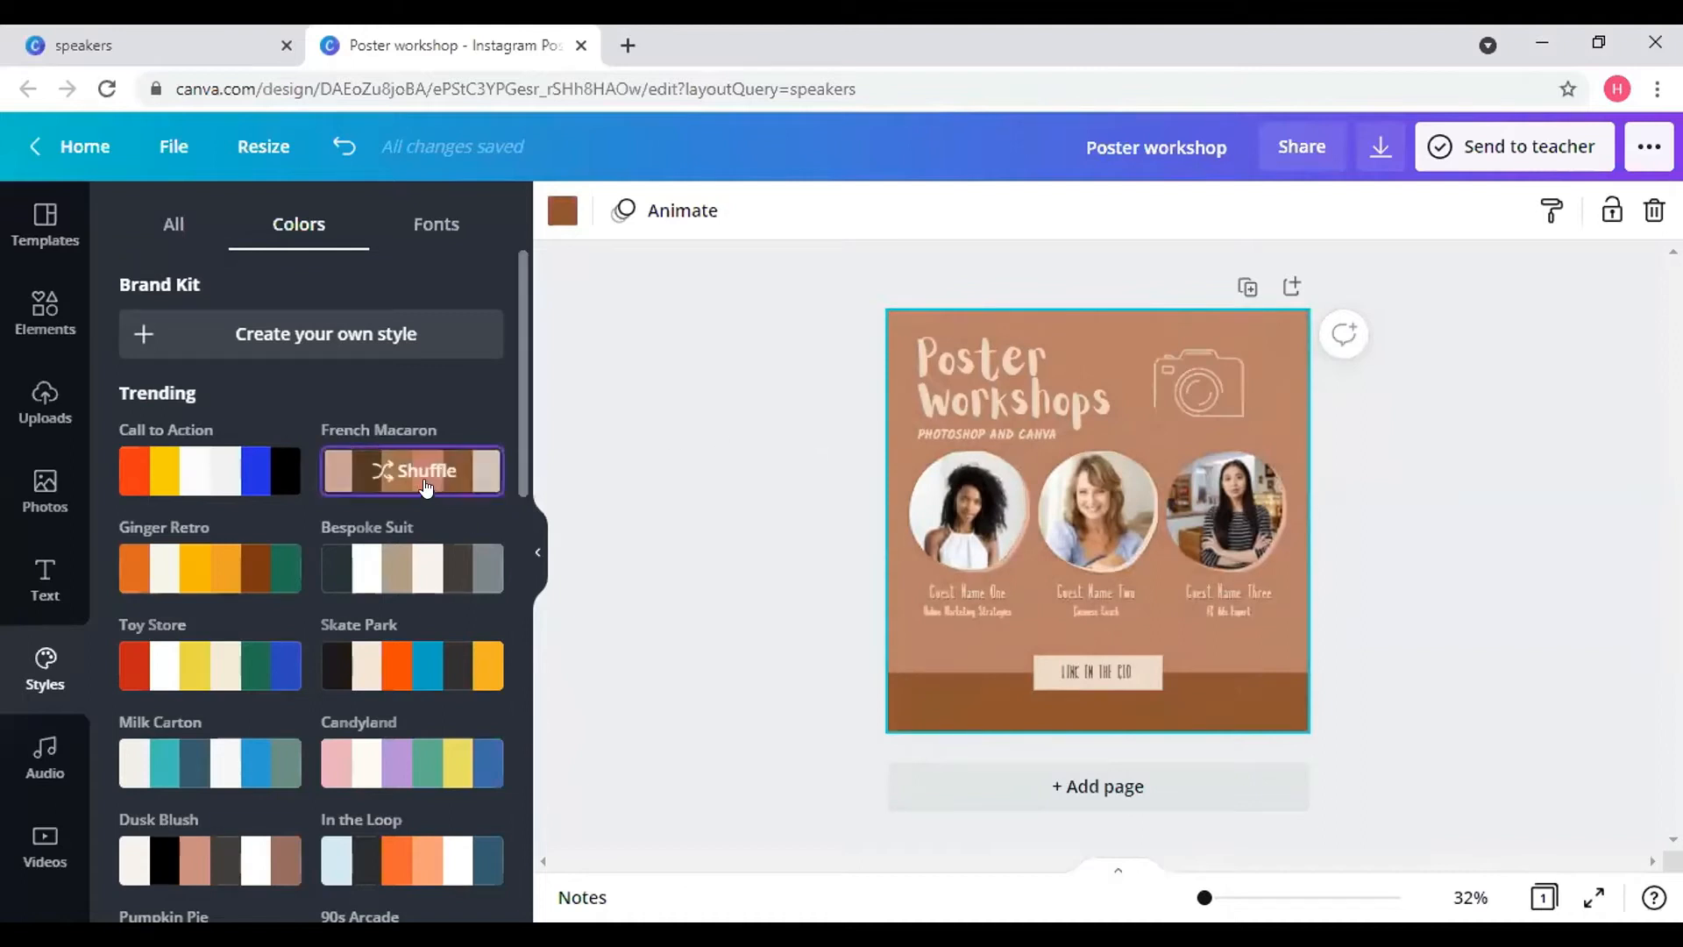
{"action": "left_click", "coordinate": [414, 476]}
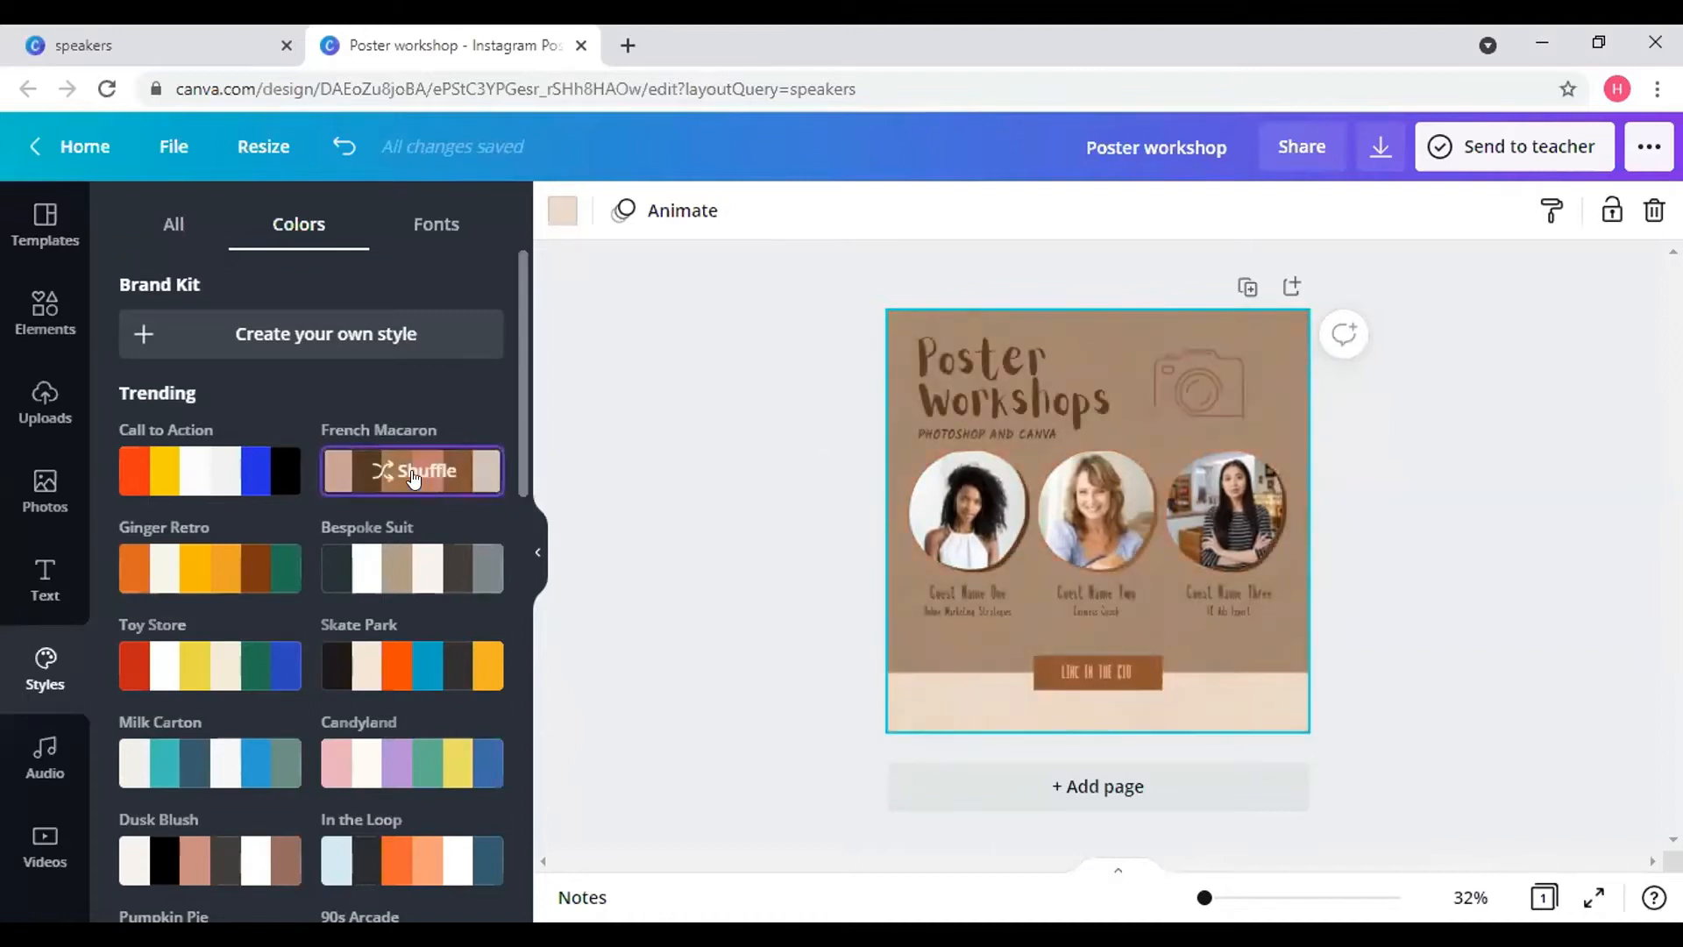
{"action": "left_click", "coordinate": [413, 476]}
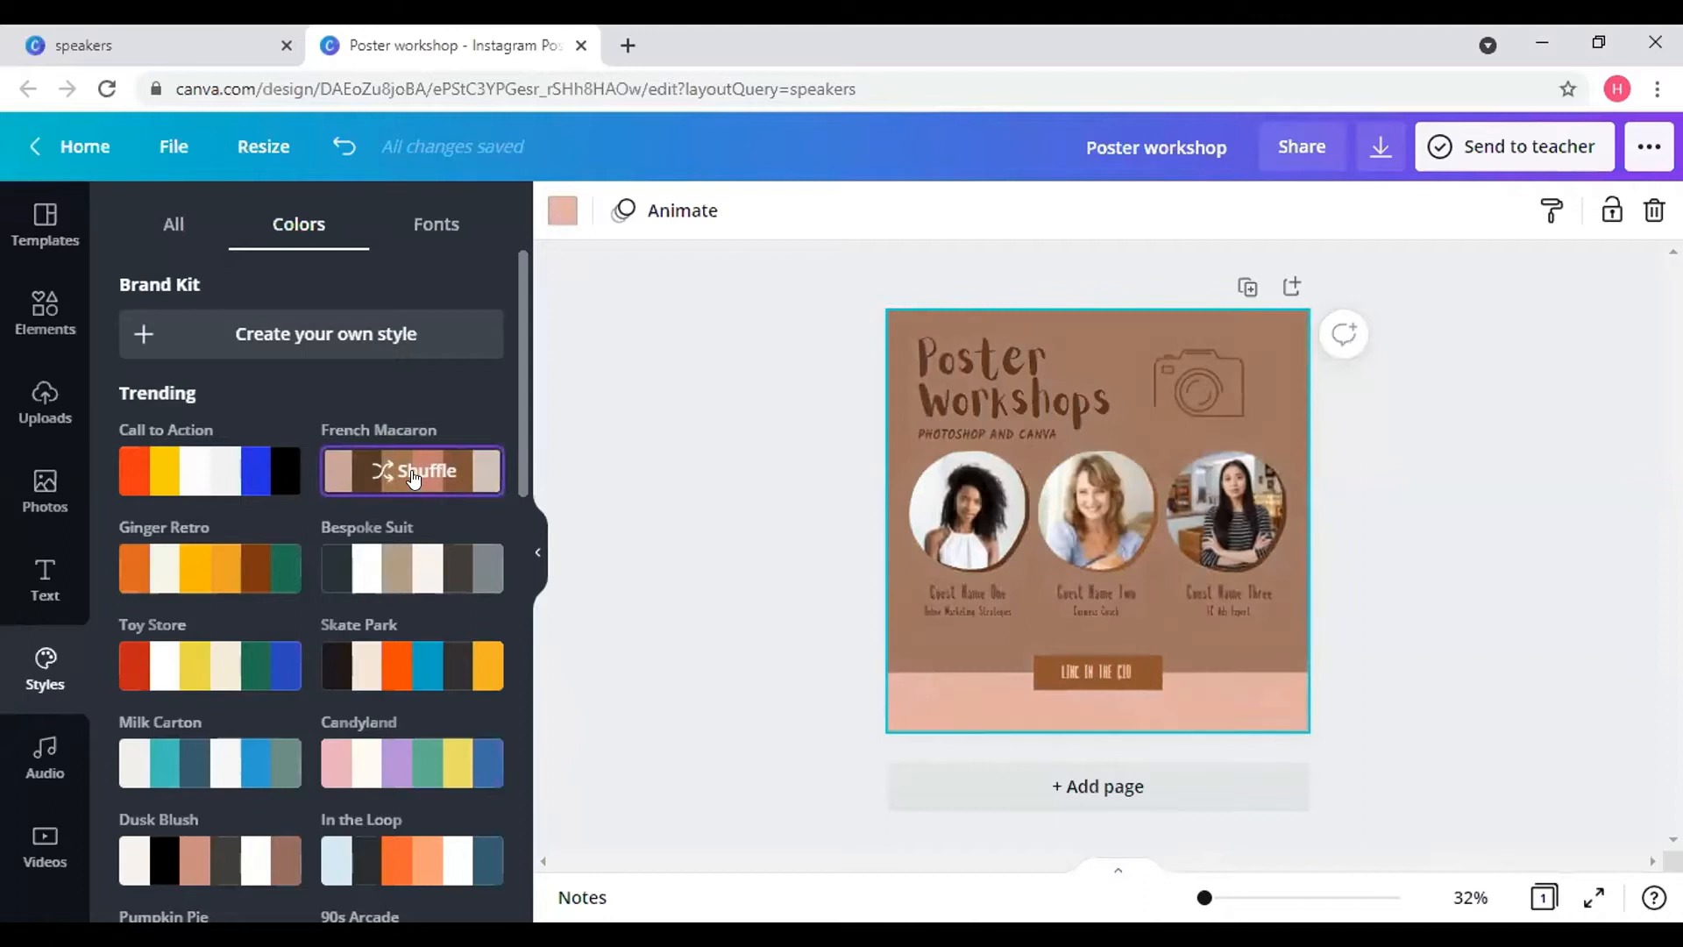
{"action": "left_click", "coordinate": [414, 476]}
- Try Cosmic Flair and Thrift Shop, then shuffle French Macaron to a salmon background with brown band
{"action": "scroll", "coordinate": [406, 743], "scroll_direction": "down", "scroll_amount": 8}
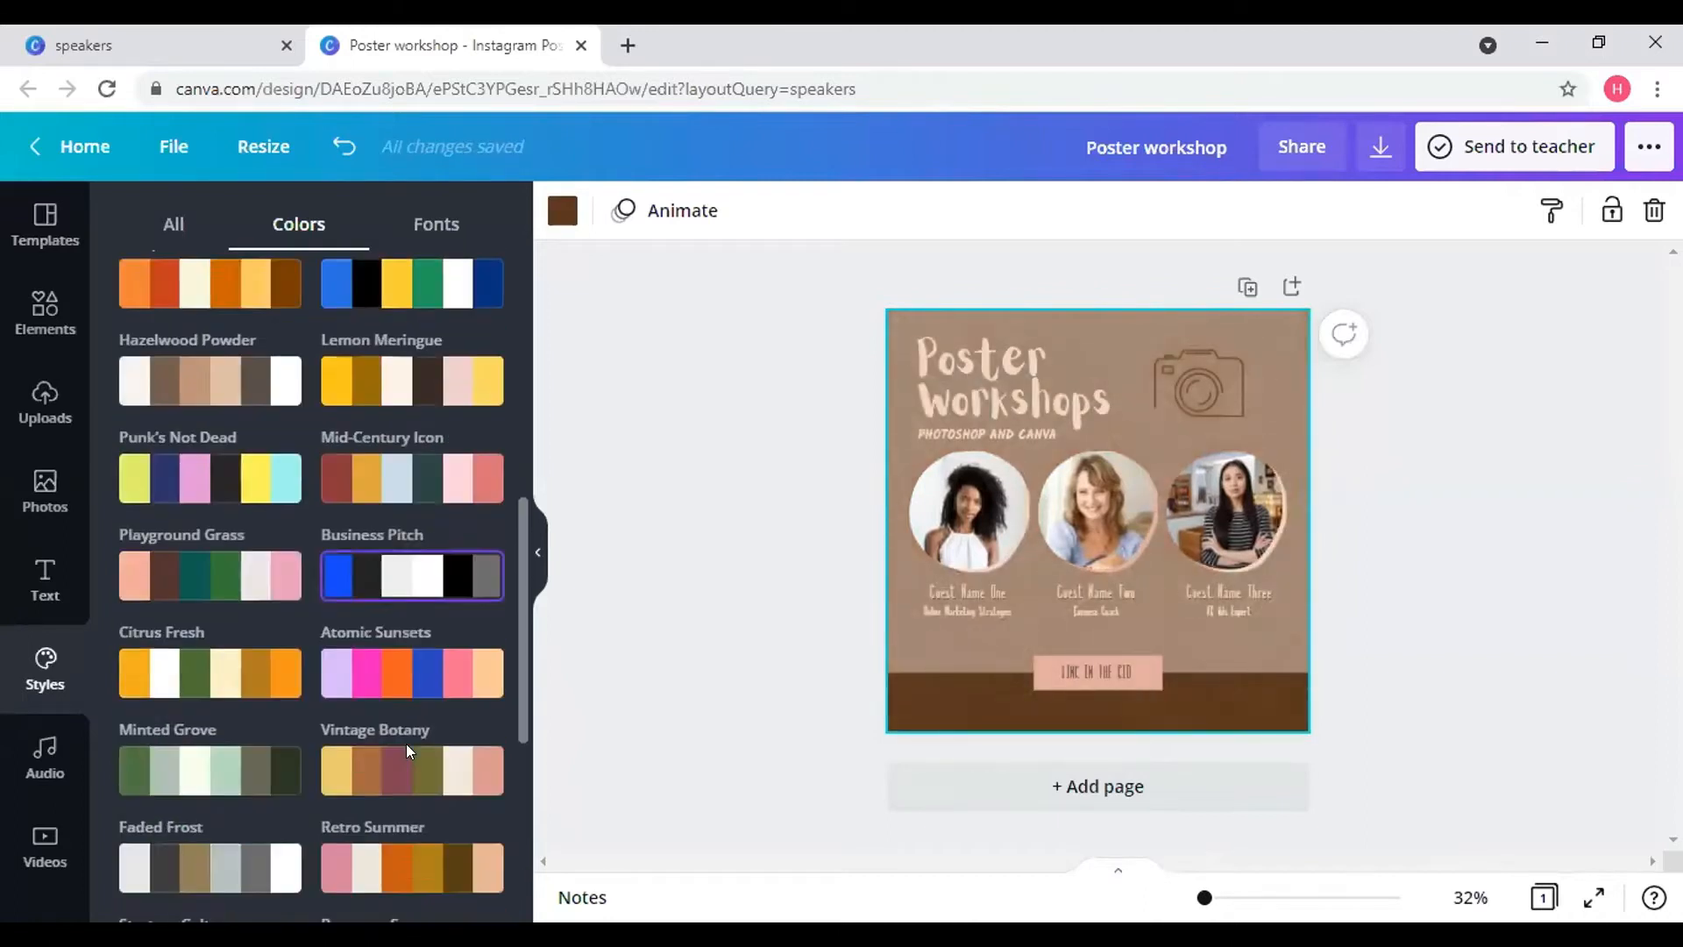
{"action": "scroll", "coordinate": [407, 743], "scroll_direction": "down", "scroll_amount": 5}
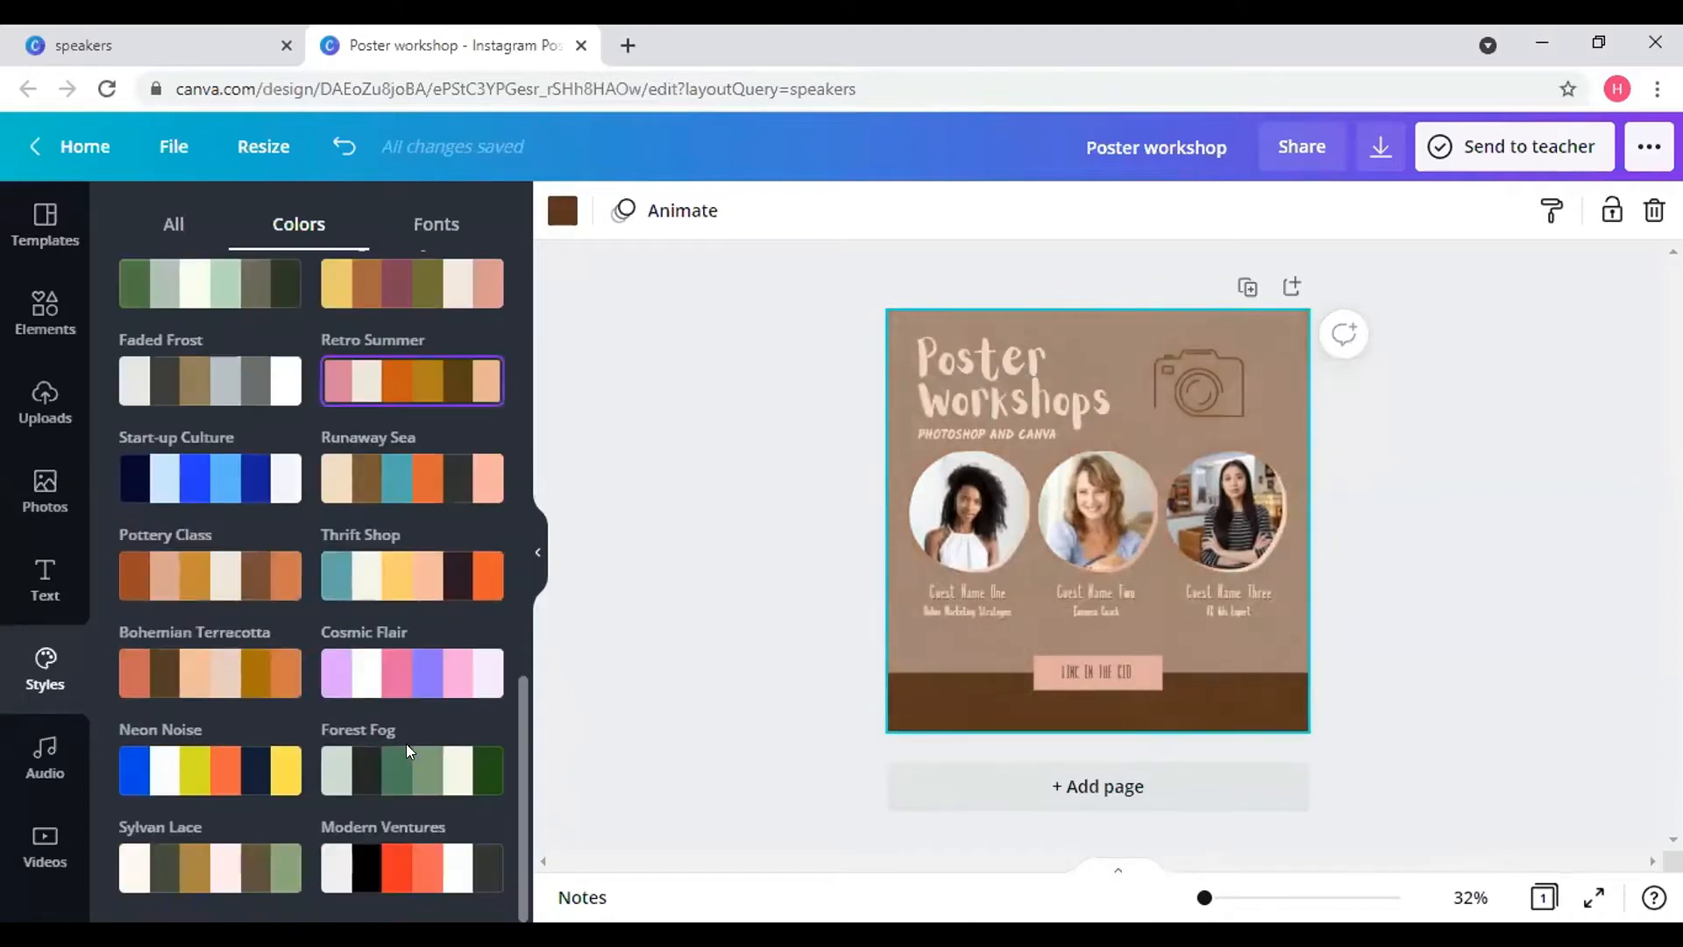
{"action": "left_click", "coordinate": [406, 675]}
{"action": "left_click", "coordinate": [414, 568]}
{"action": "scroll", "coordinate": [418, 559], "scroll_direction": "up", "scroll_amount": 10}
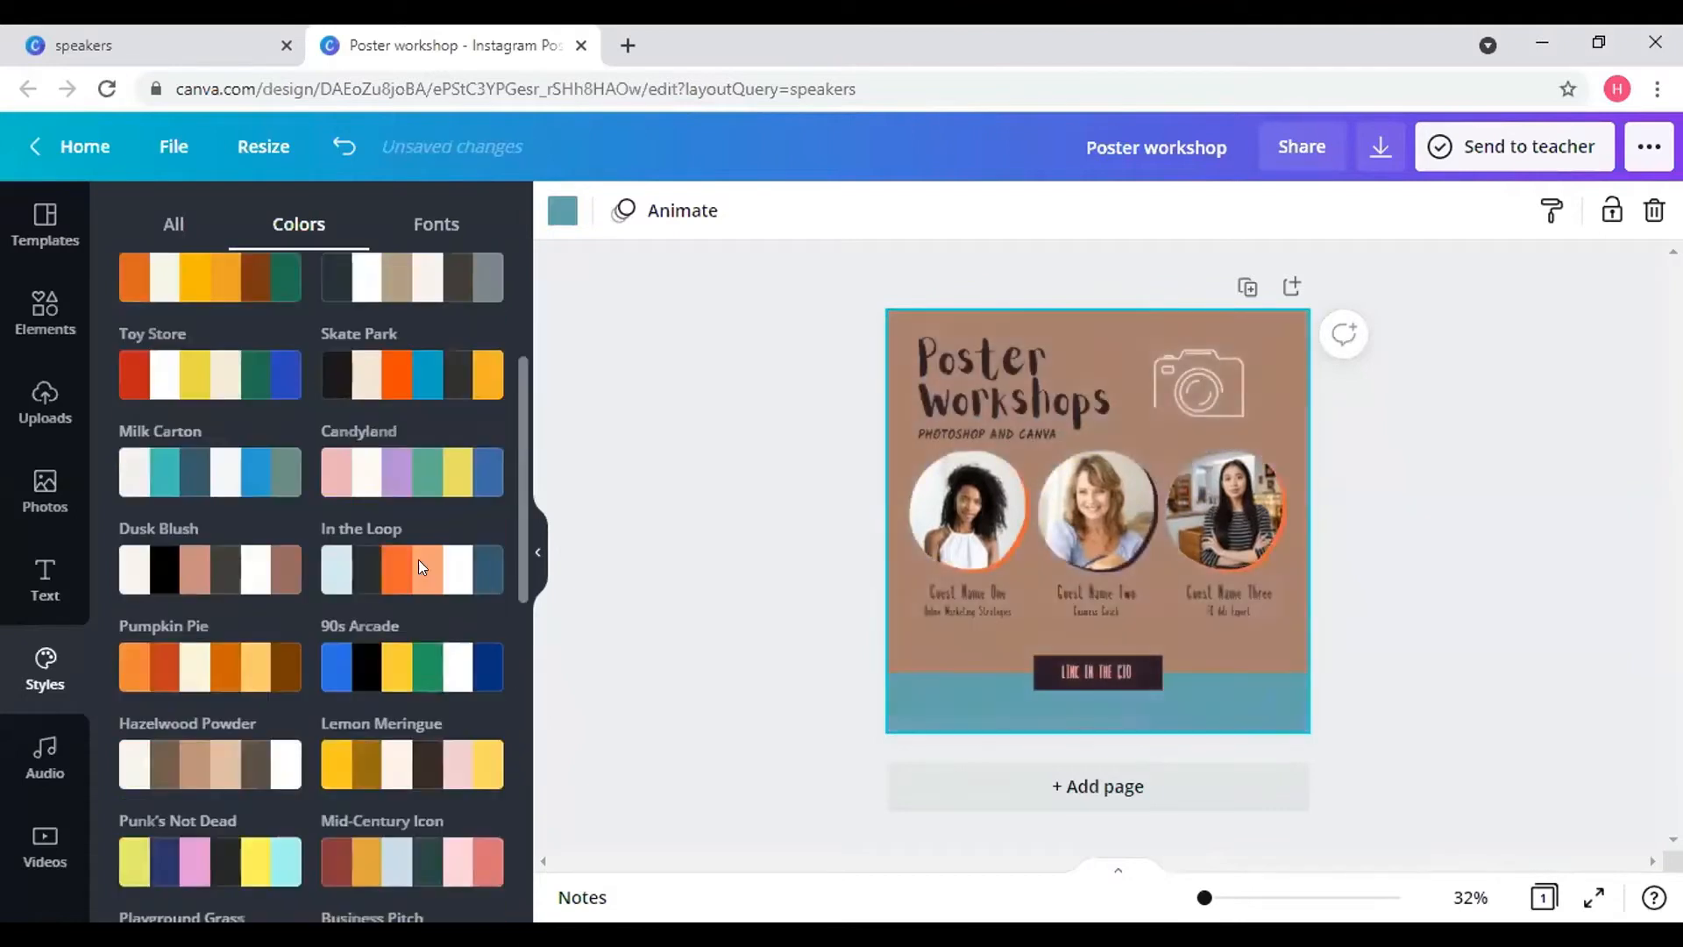
{"action": "left_click", "coordinate": [428, 472]}
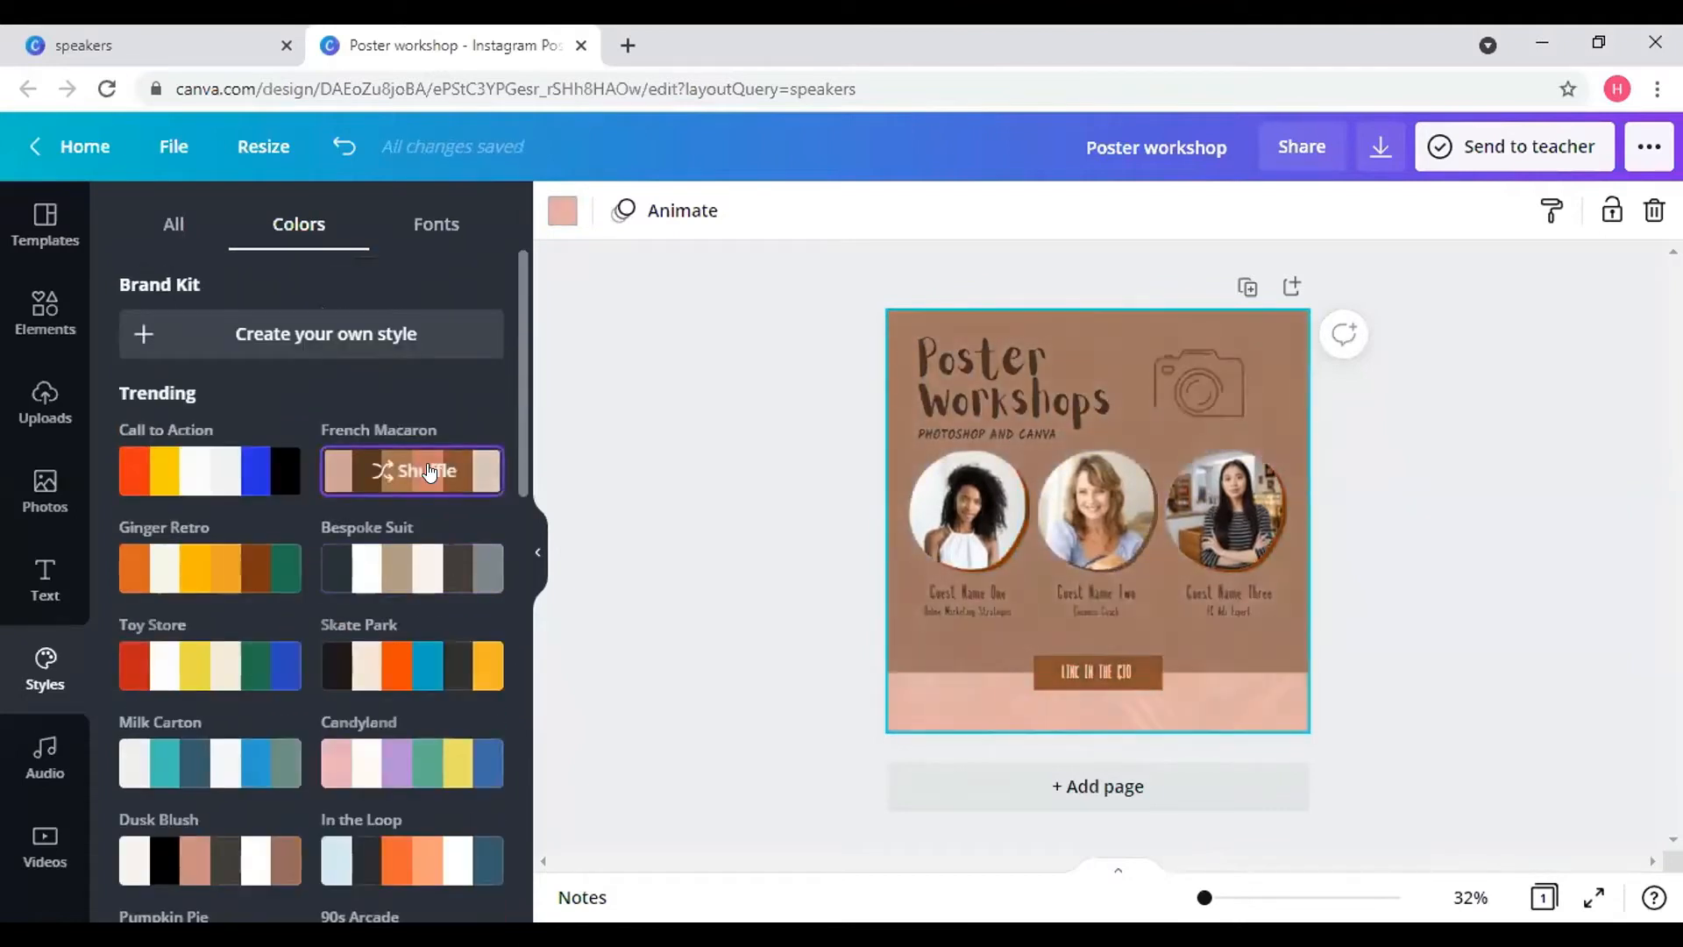
{"action": "left_click", "coordinate": [428, 472]}
{"action": "left_click", "coordinate": [429, 472]}
{"action": "left_click", "coordinate": [429, 472]}
{"action": "left_click", "coordinate": [429, 472]}
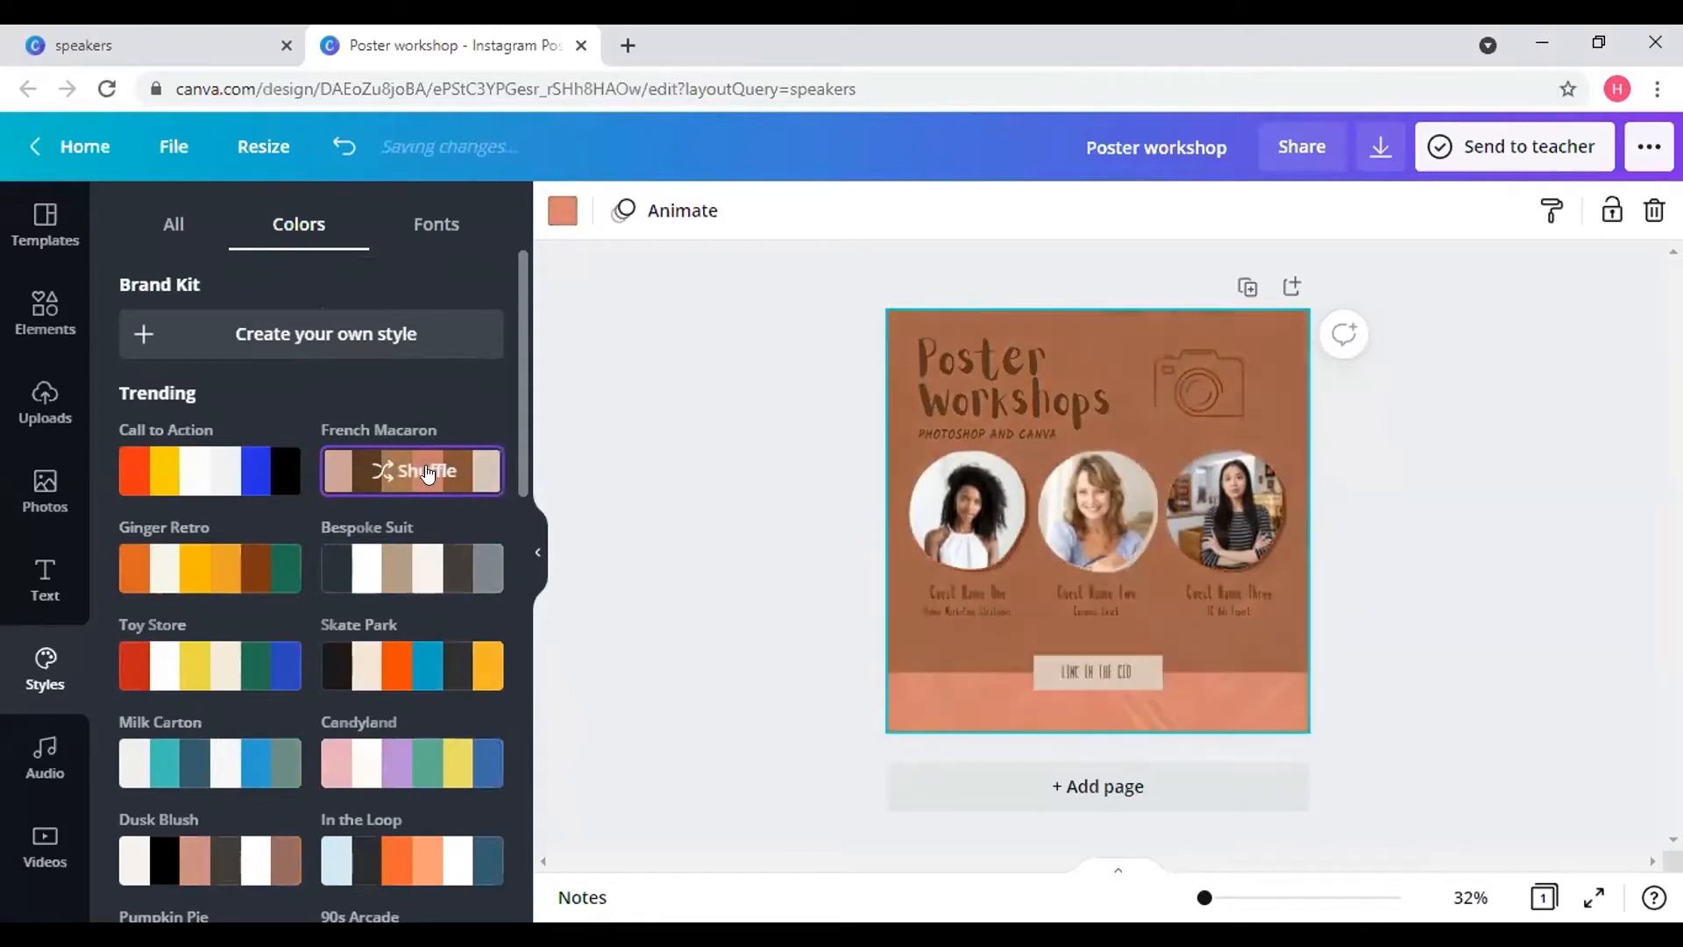
{"action": "left_click", "coordinate": [428, 472]}
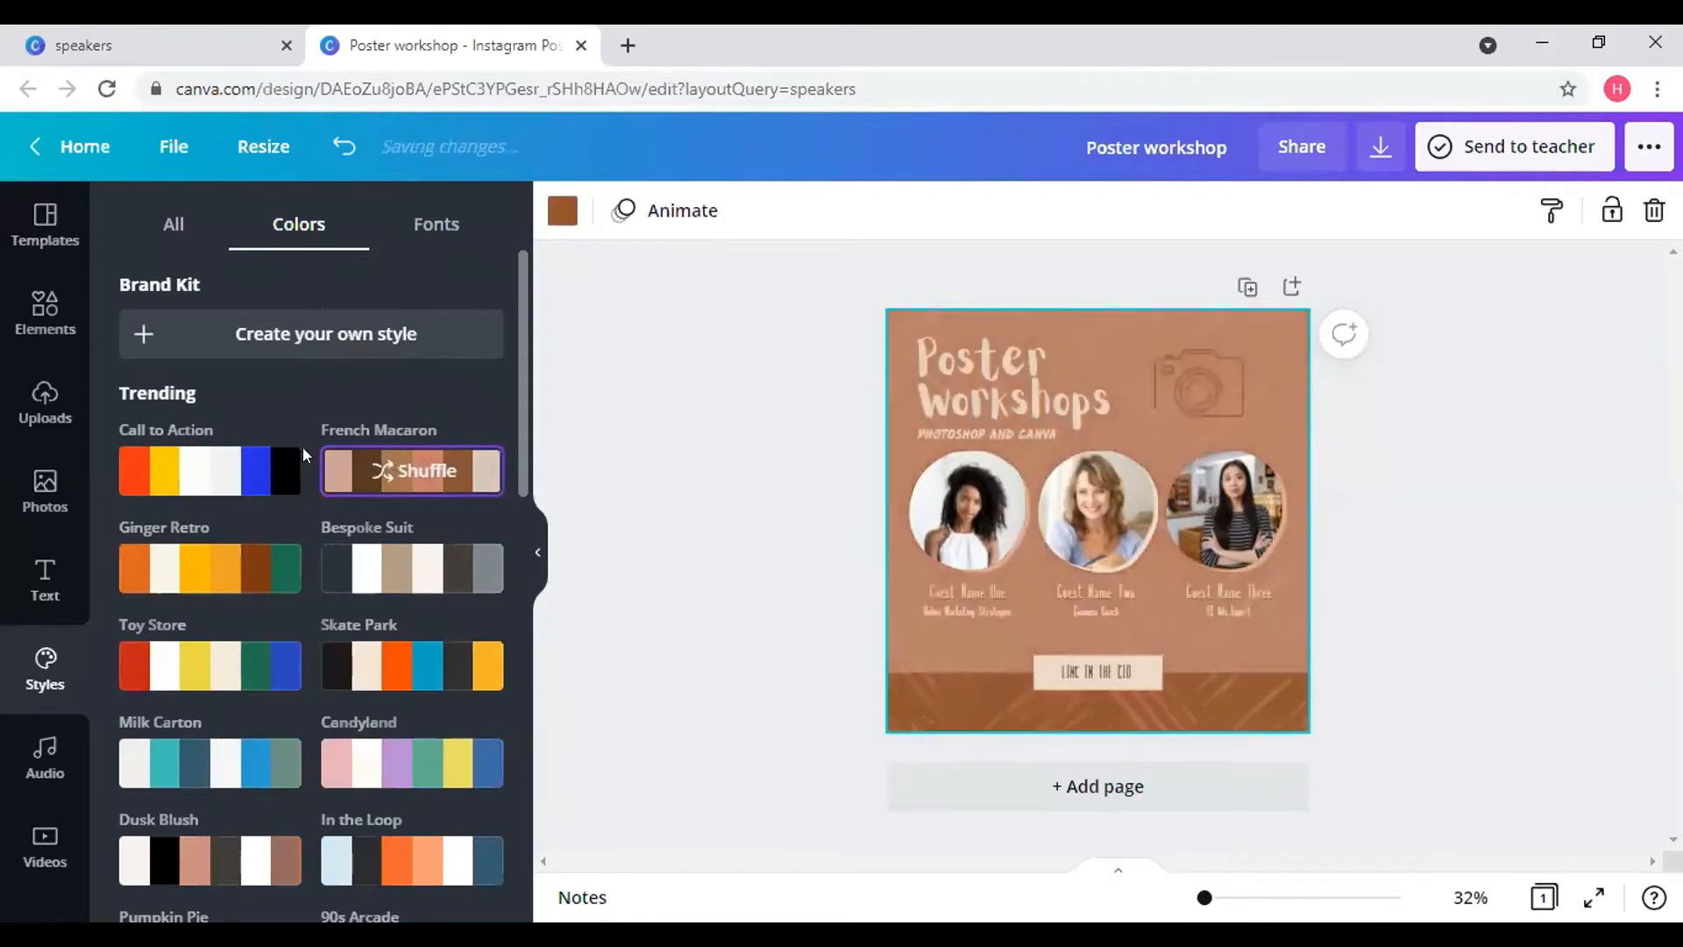
{"action": "scroll", "coordinate": [54, 605], "scroll_direction": "down", "scroll_amount": 1}
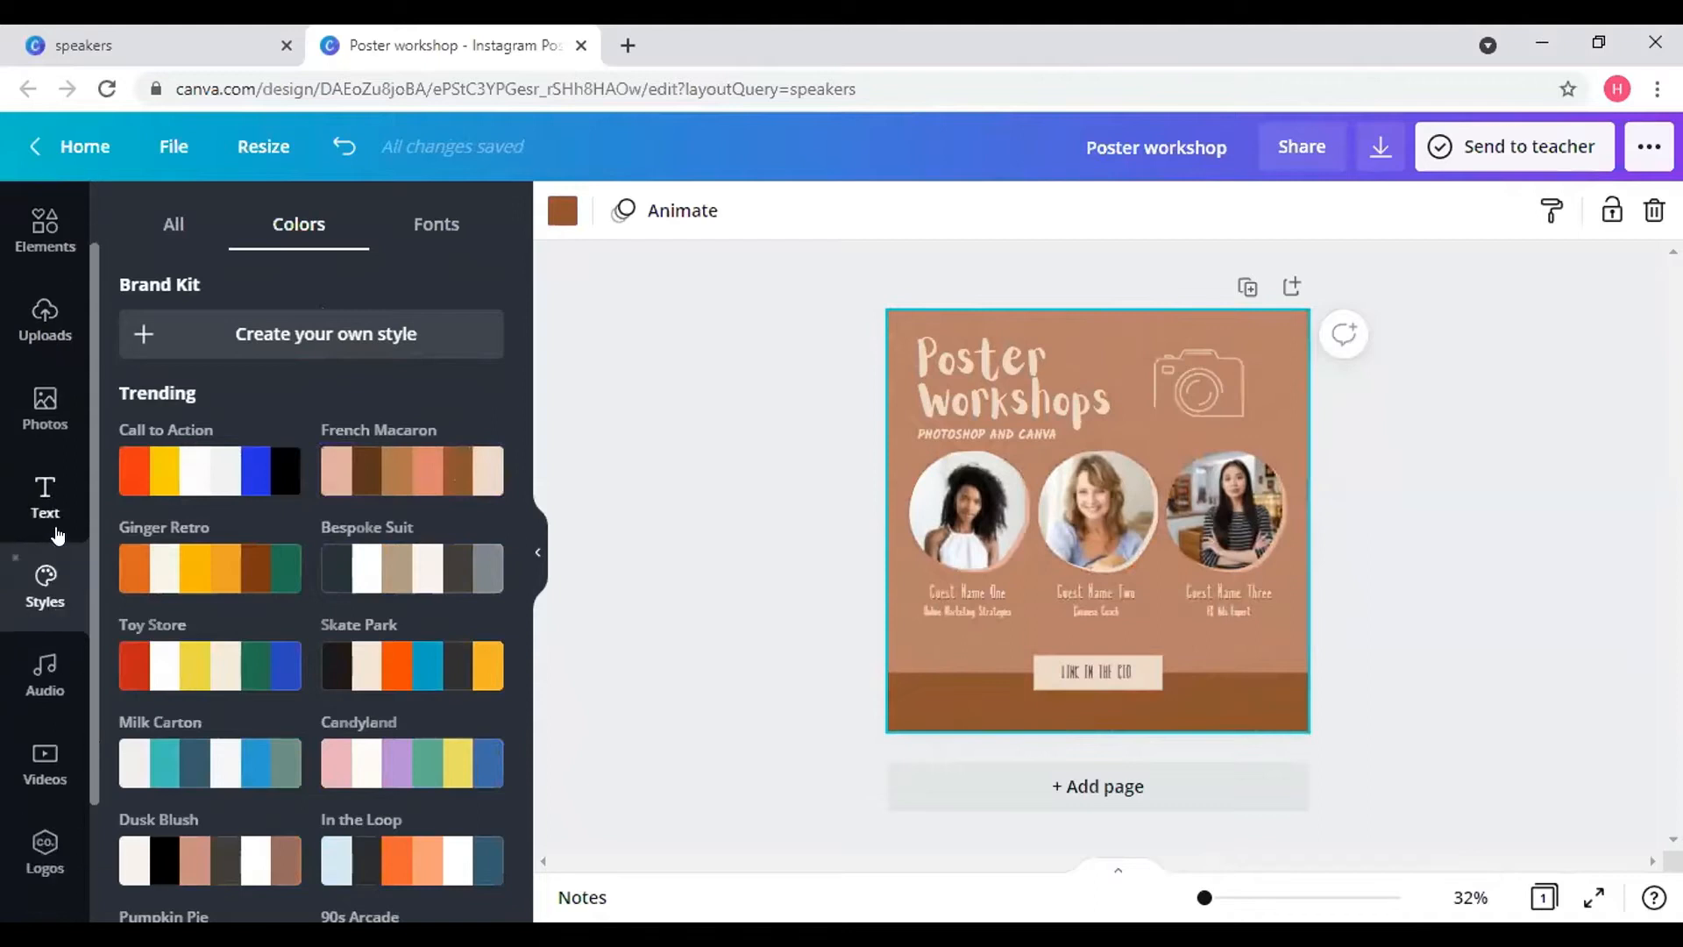
{"action": "left_click", "coordinate": [49, 673]}
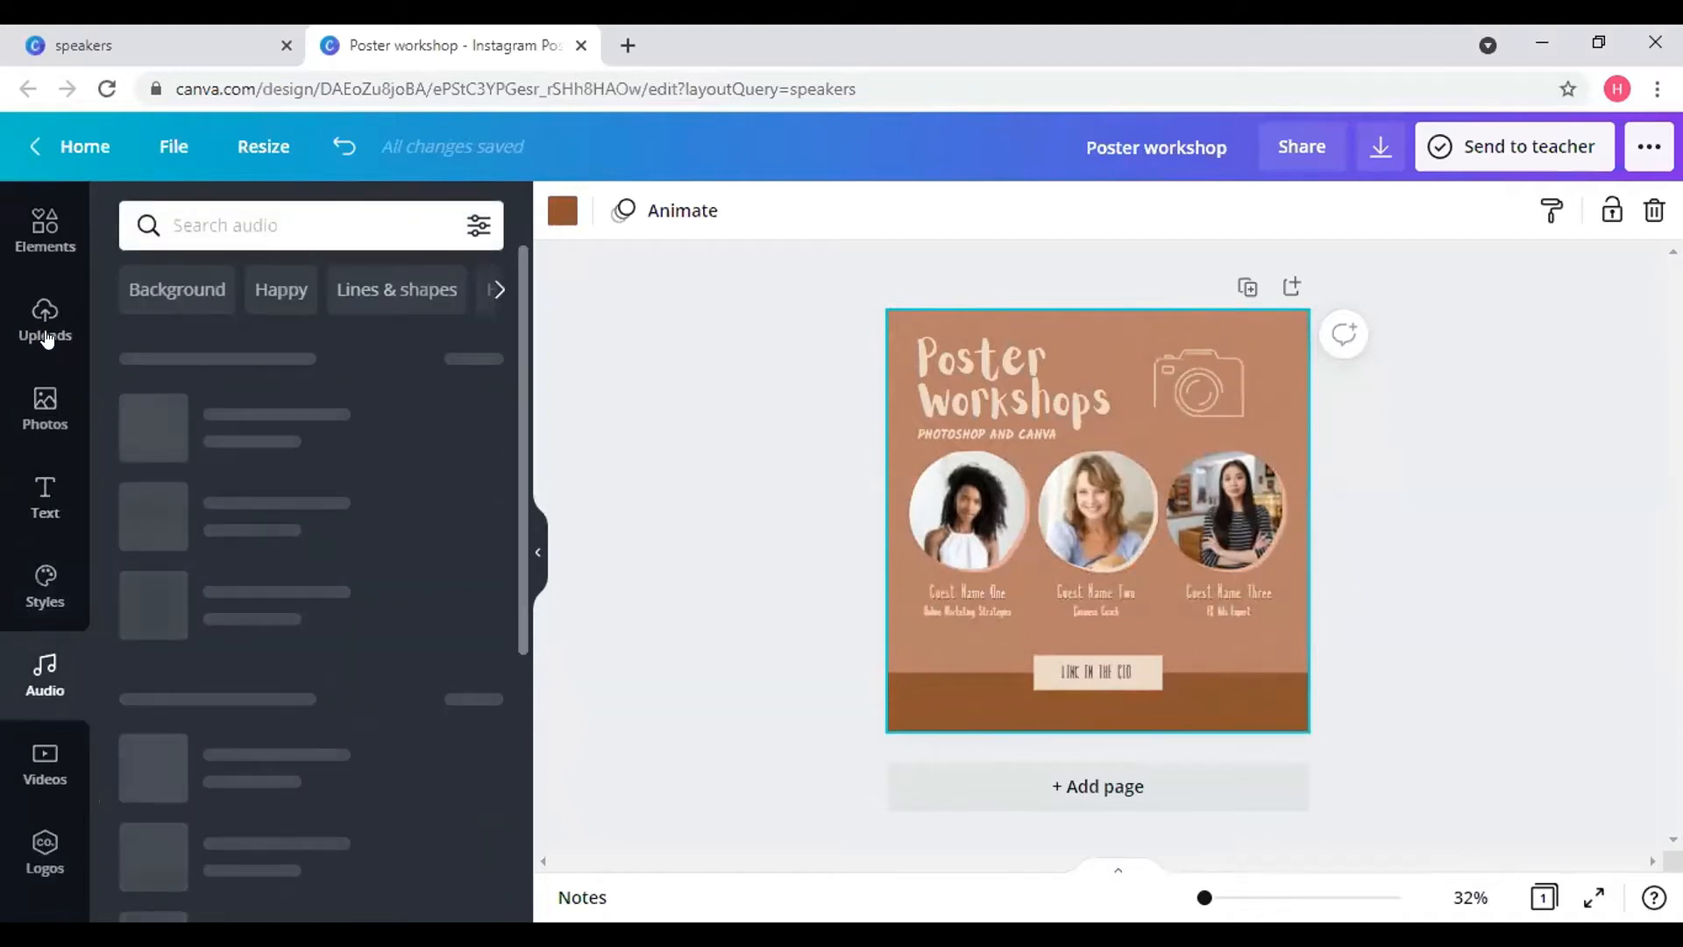
- Browse the stock Audio and Videos libraries, expand the video categories, then view the empty Logos panel
{"action": "scroll", "coordinate": [42, 604], "scroll_direction": "down", "scroll_amount": 2}
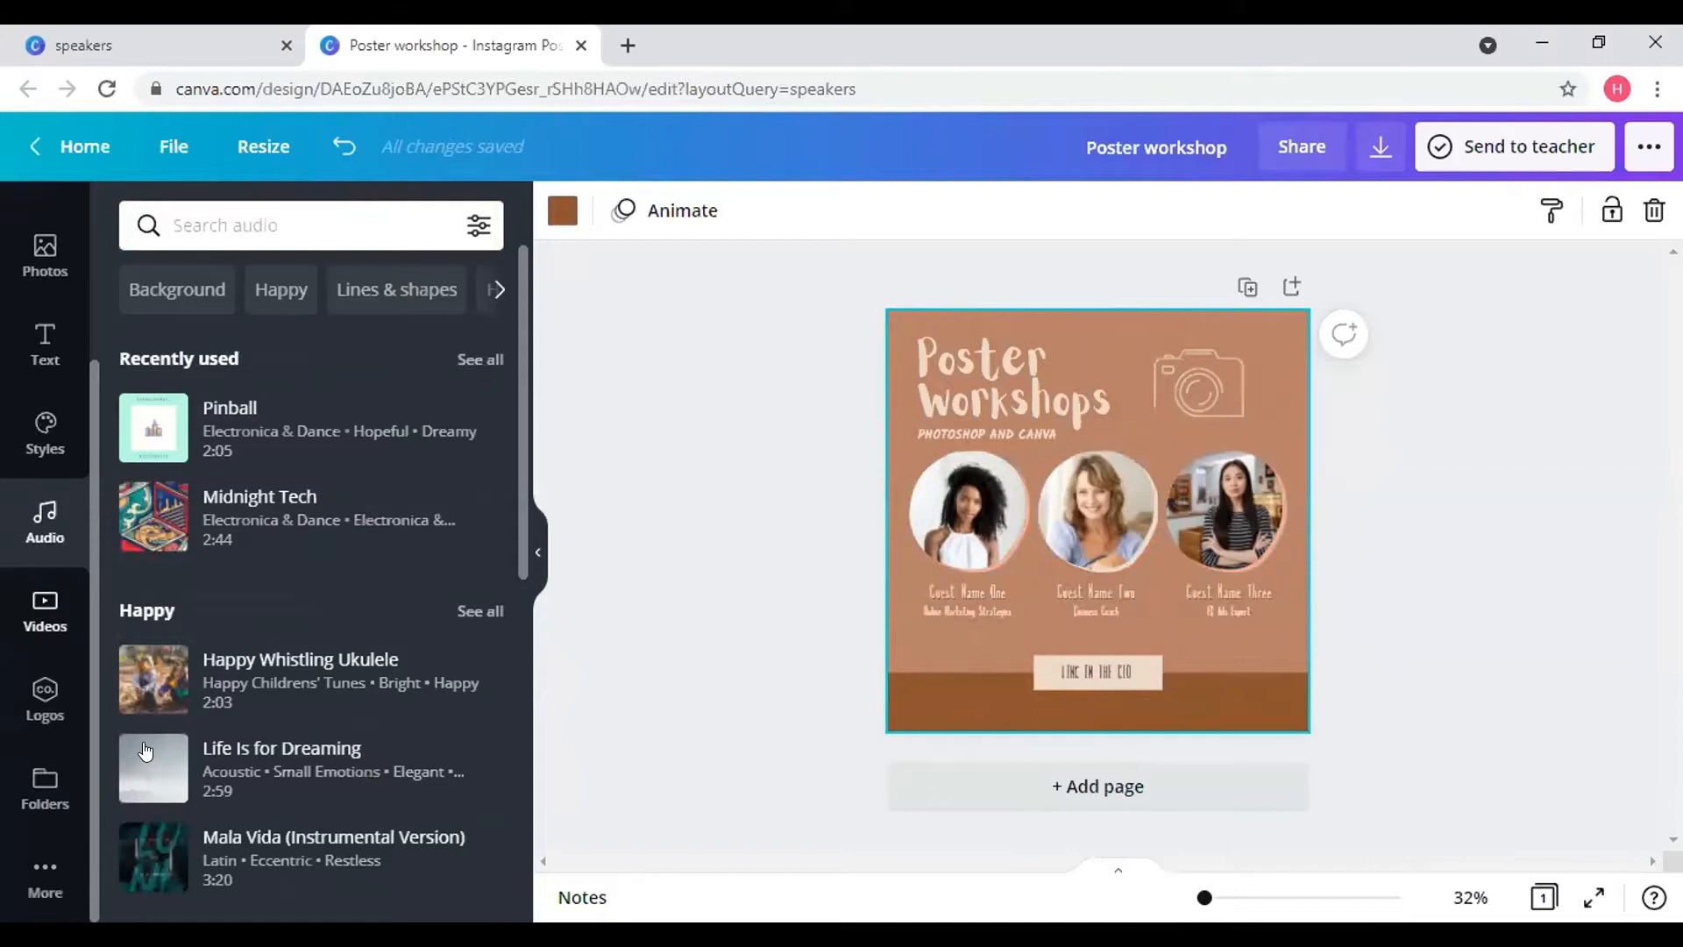
{"action": "left_click", "coordinate": [53, 624]}
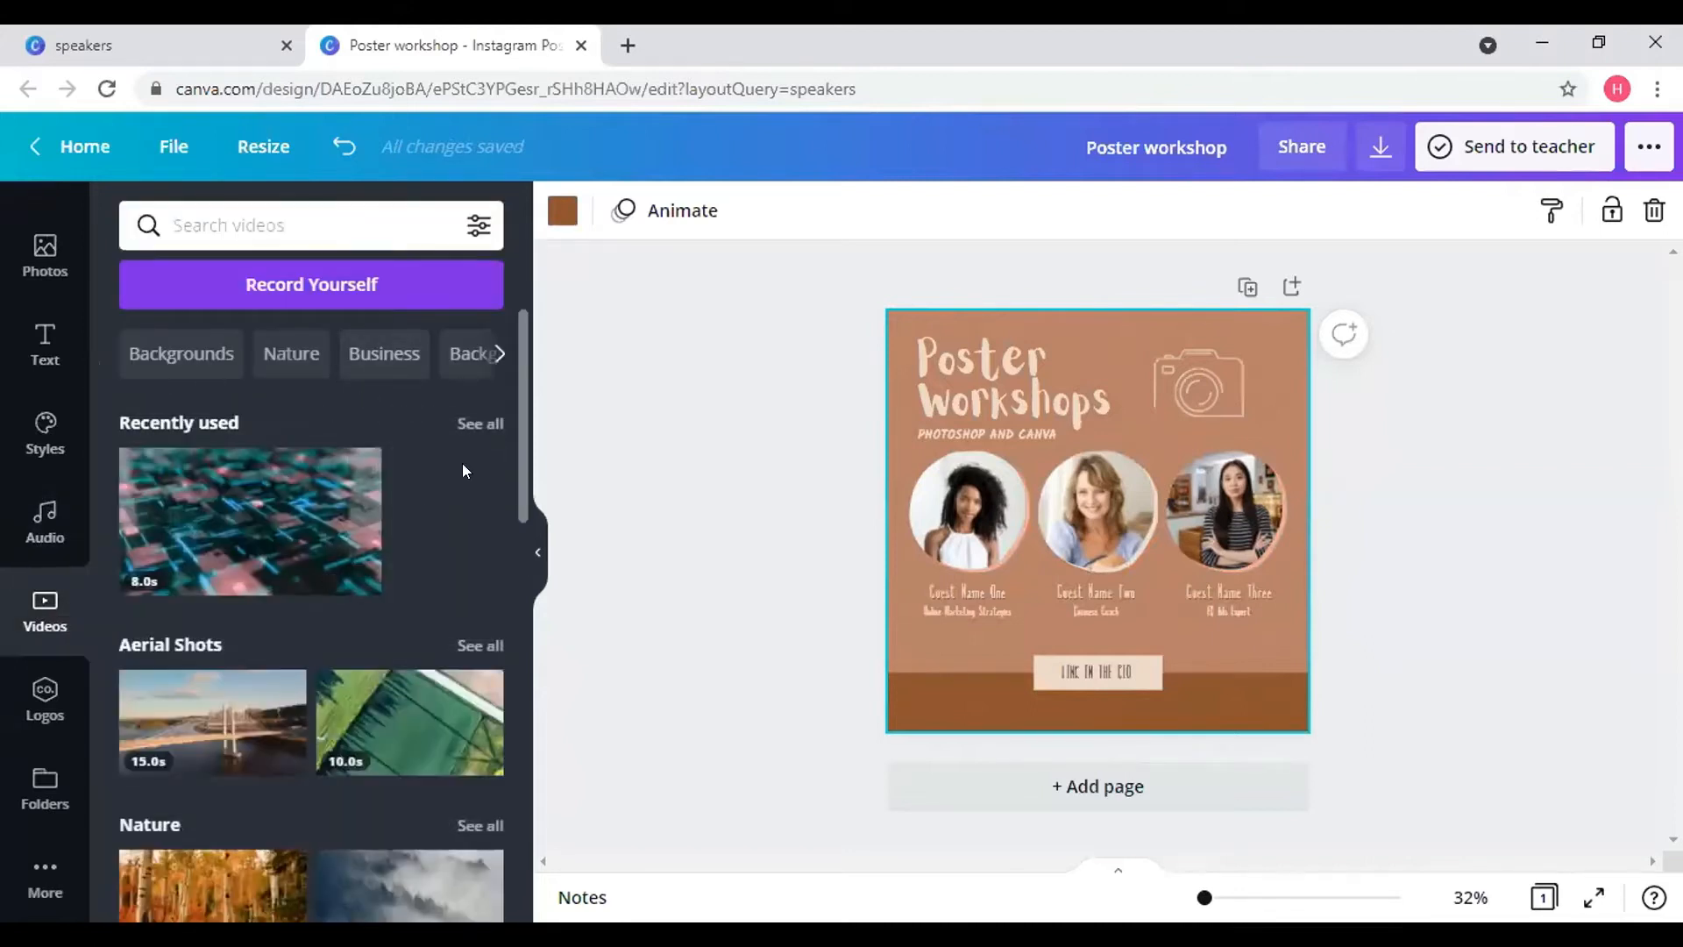
{"action": "scroll", "coordinate": [466, 449], "scroll_direction": "down", "scroll_amount": 3}
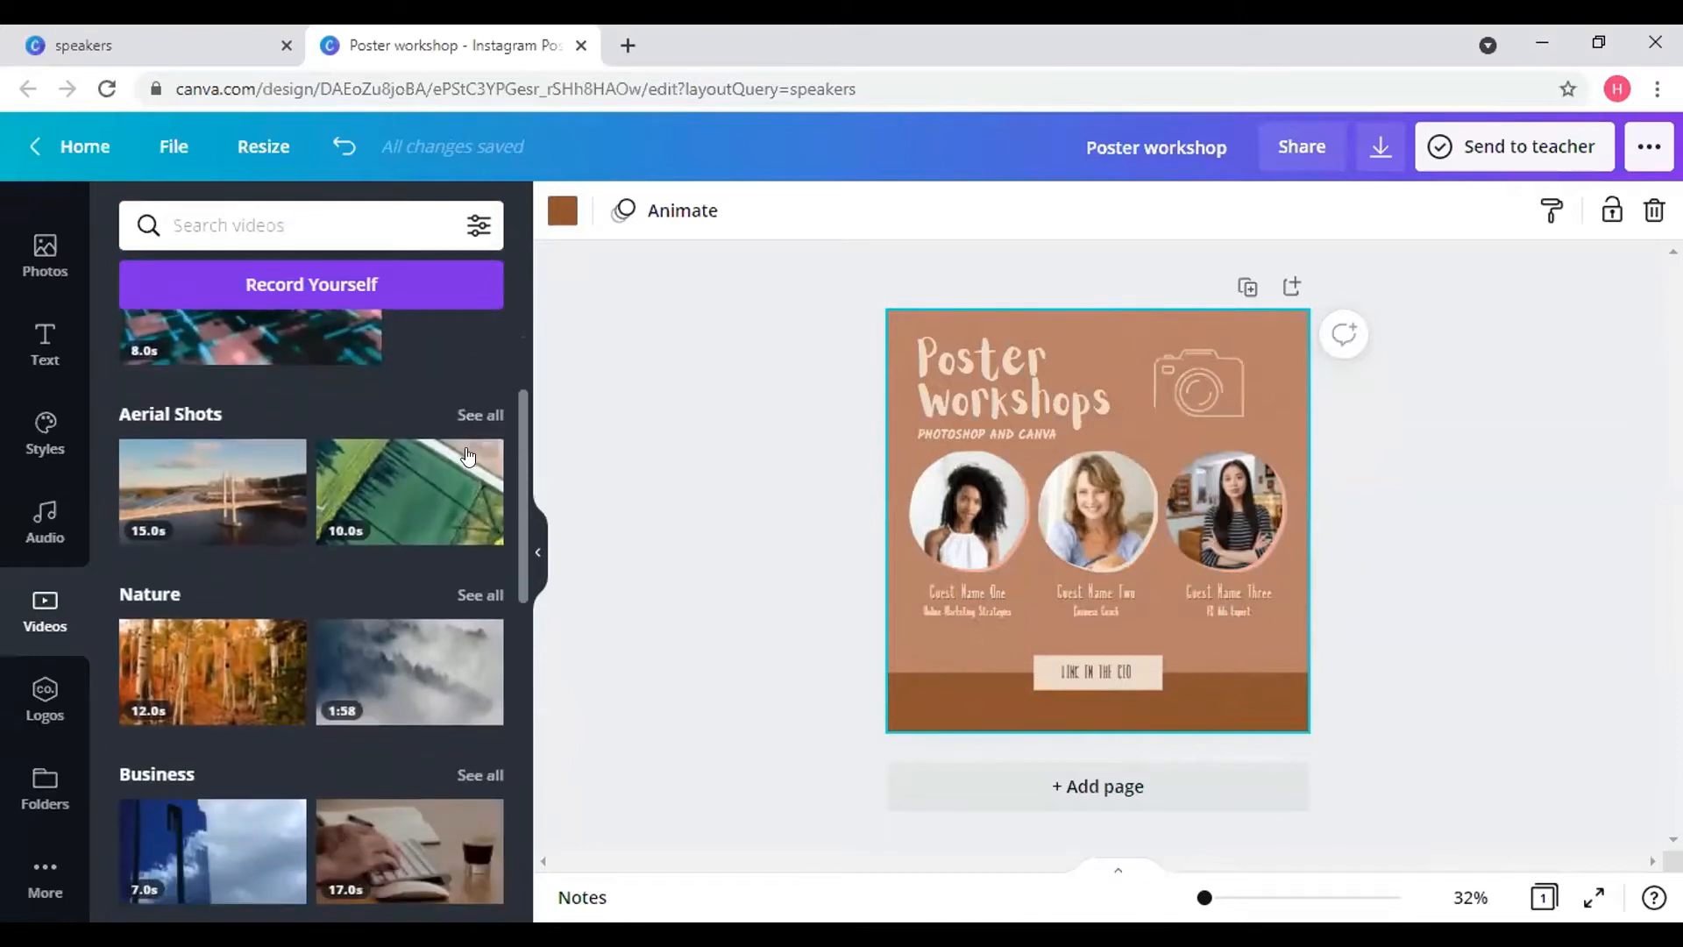
{"action": "scroll", "coordinate": [466, 456], "scroll_direction": "up", "scroll_amount": 3}
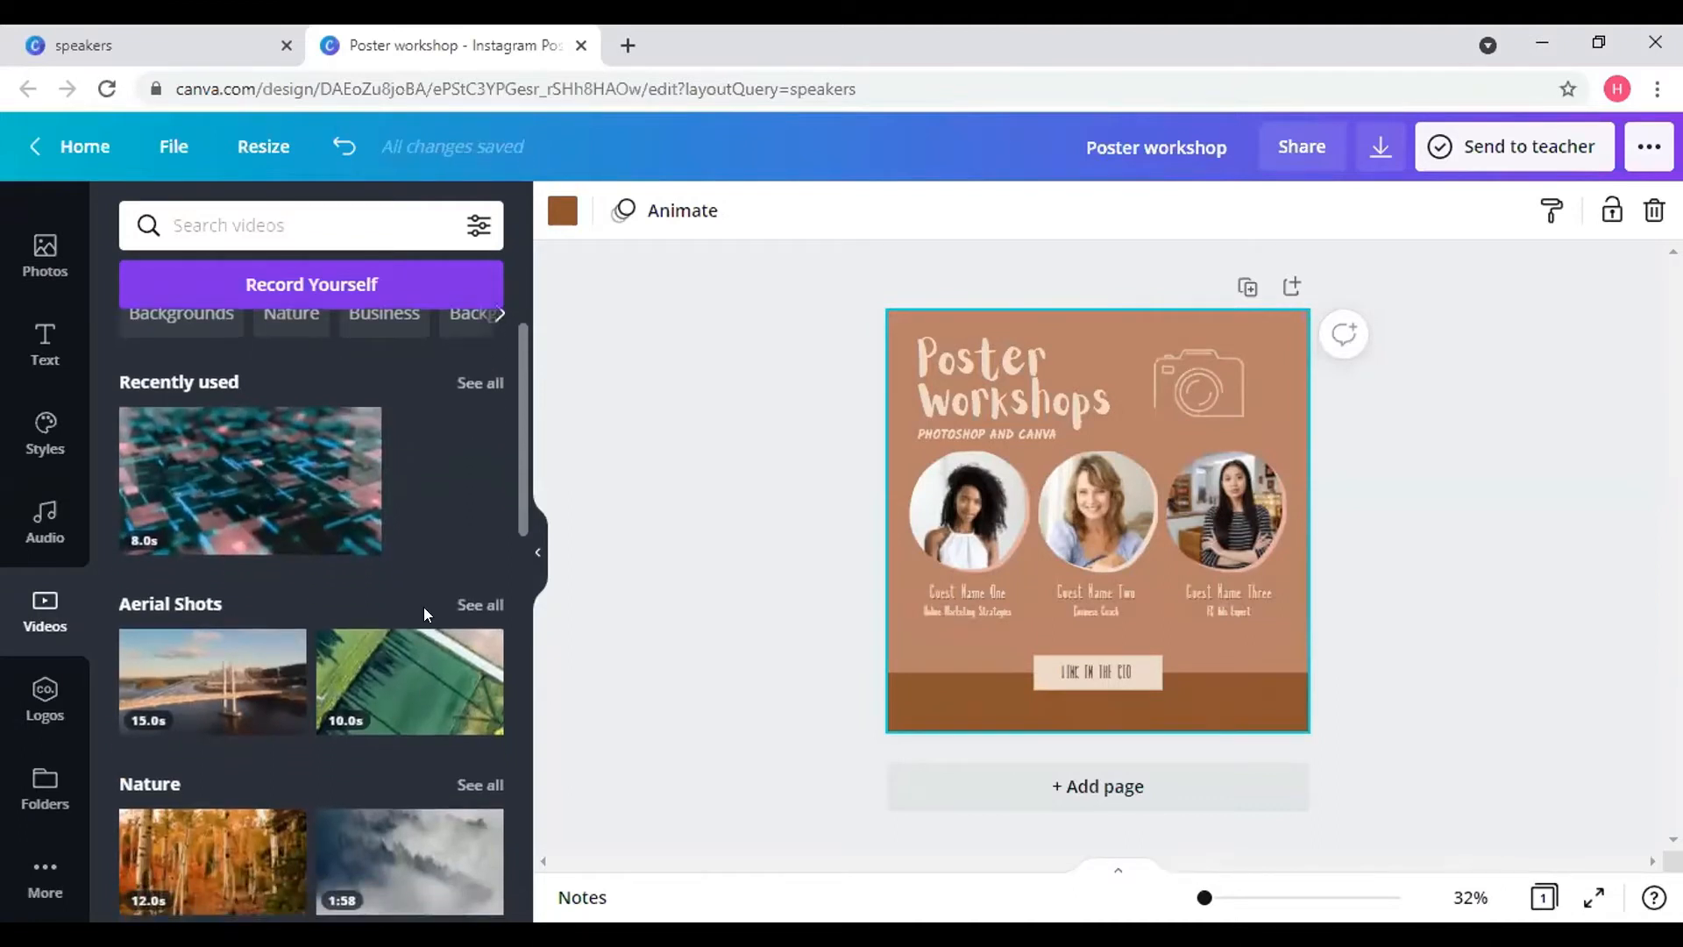
{"action": "scroll", "coordinate": [424, 610], "scroll_direction": "down", "scroll_amount": 3}
{"action": "scroll", "coordinate": [423, 607], "scroll_direction": "up", "scroll_amount": 3}
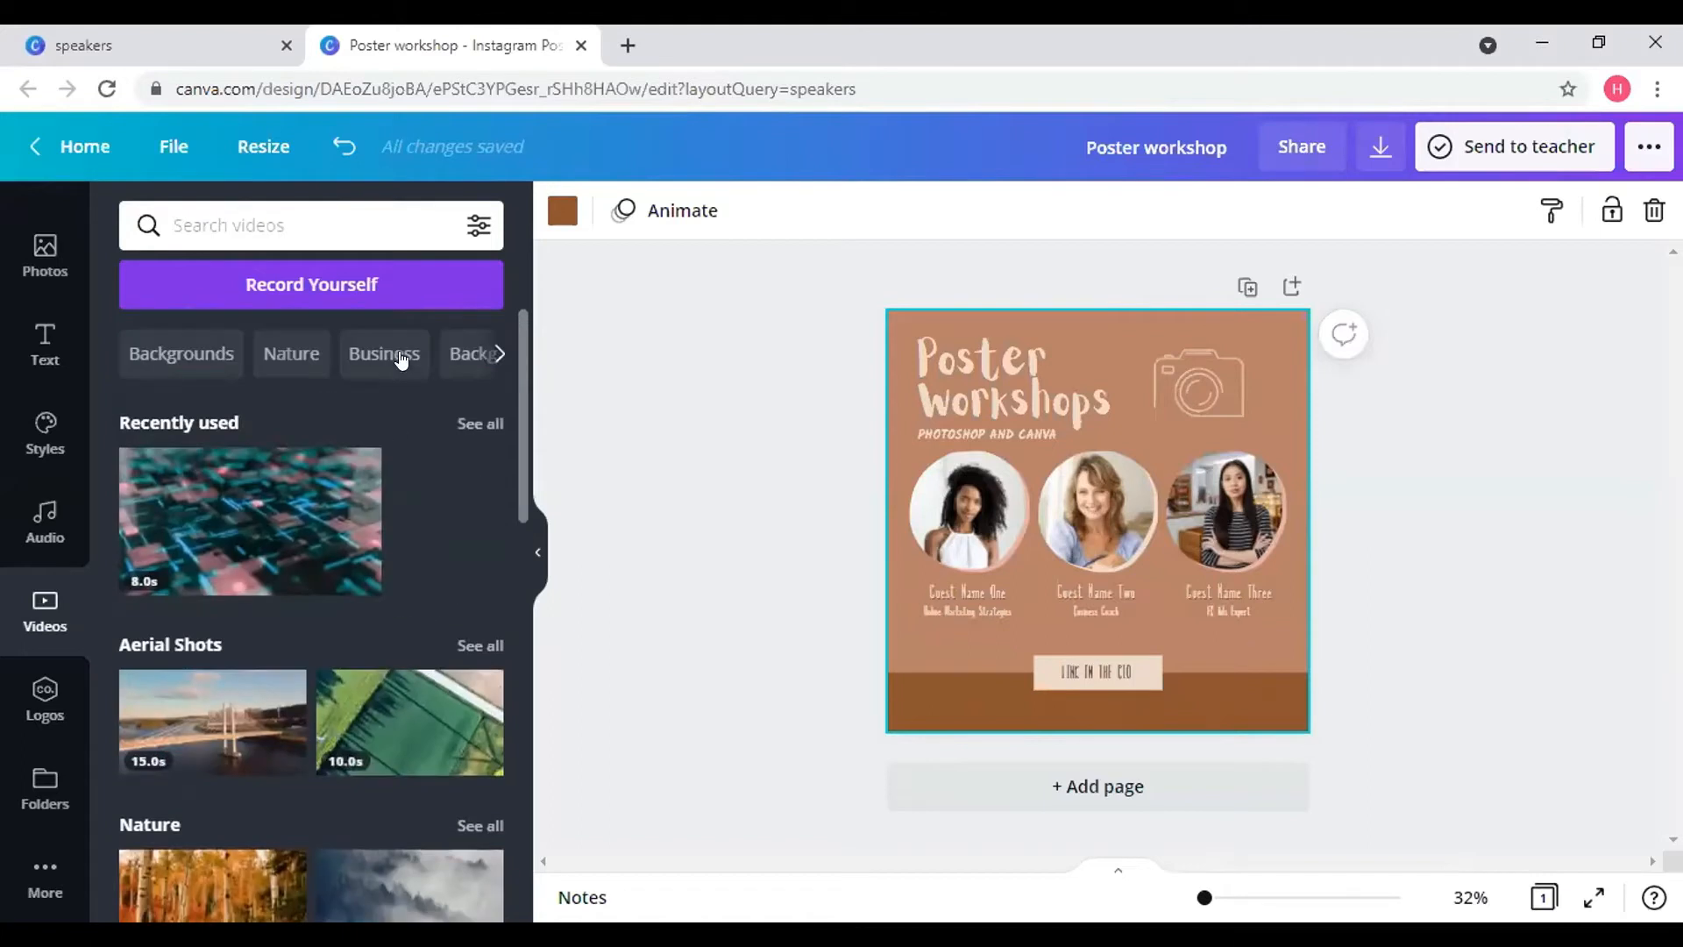
{"action": "left_click", "coordinate": [499, 354]}
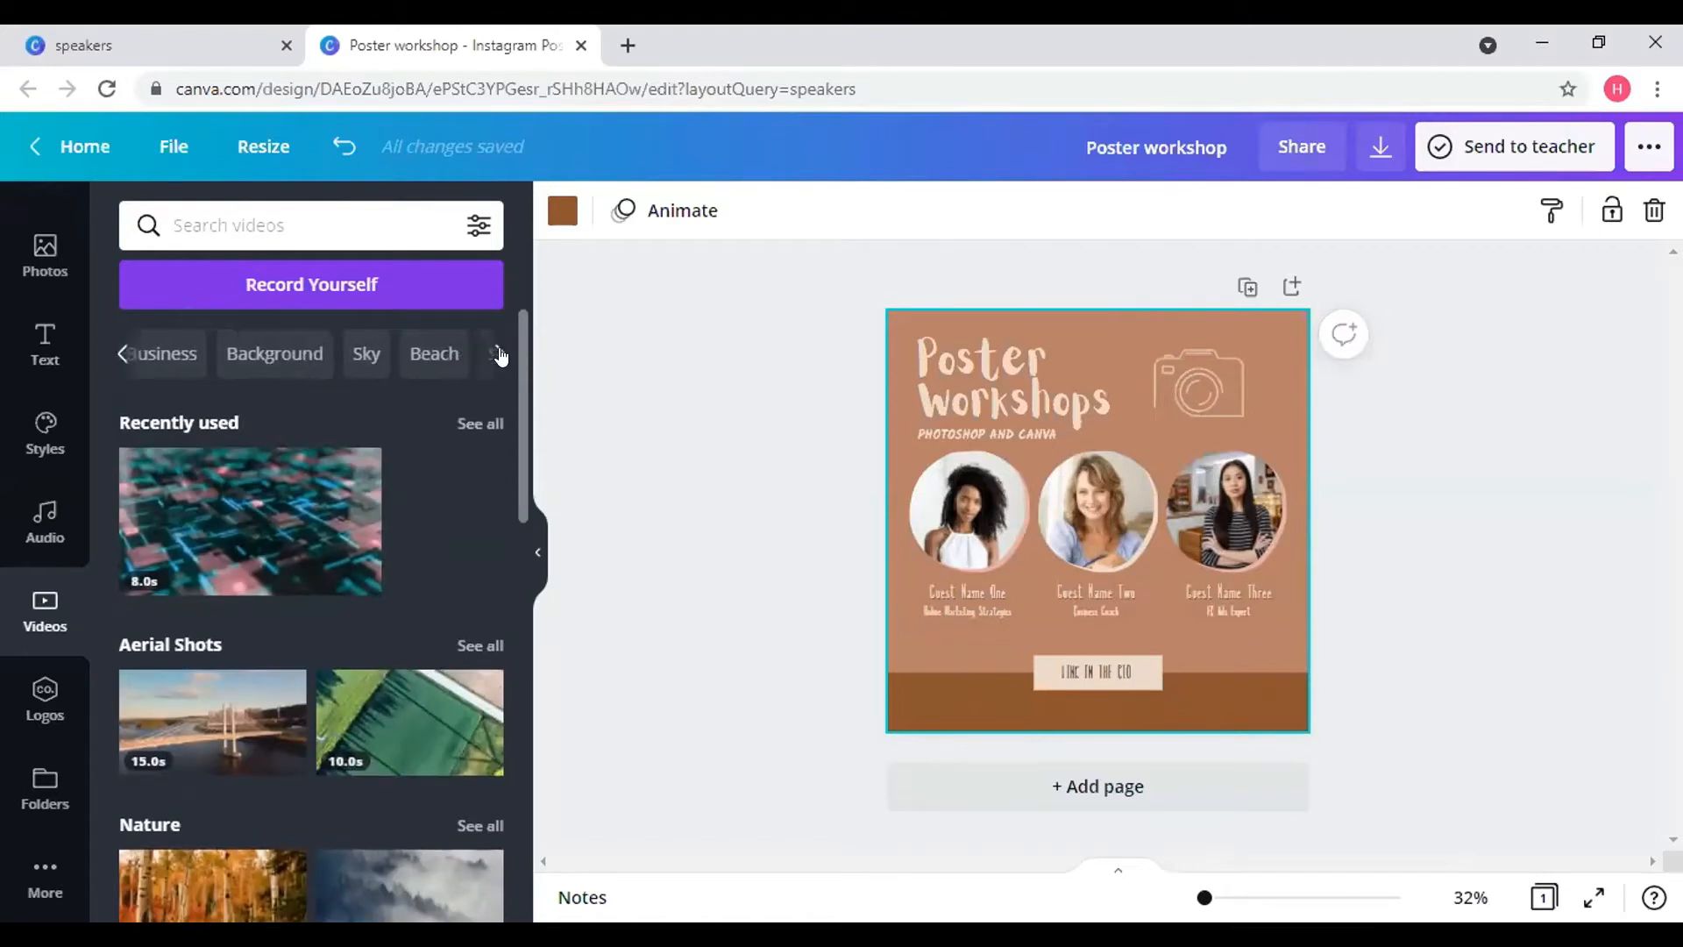
{"action": "scroll", "coordinate": [417, 554], "scroll_direction": "down", "scroll_amount": 7}
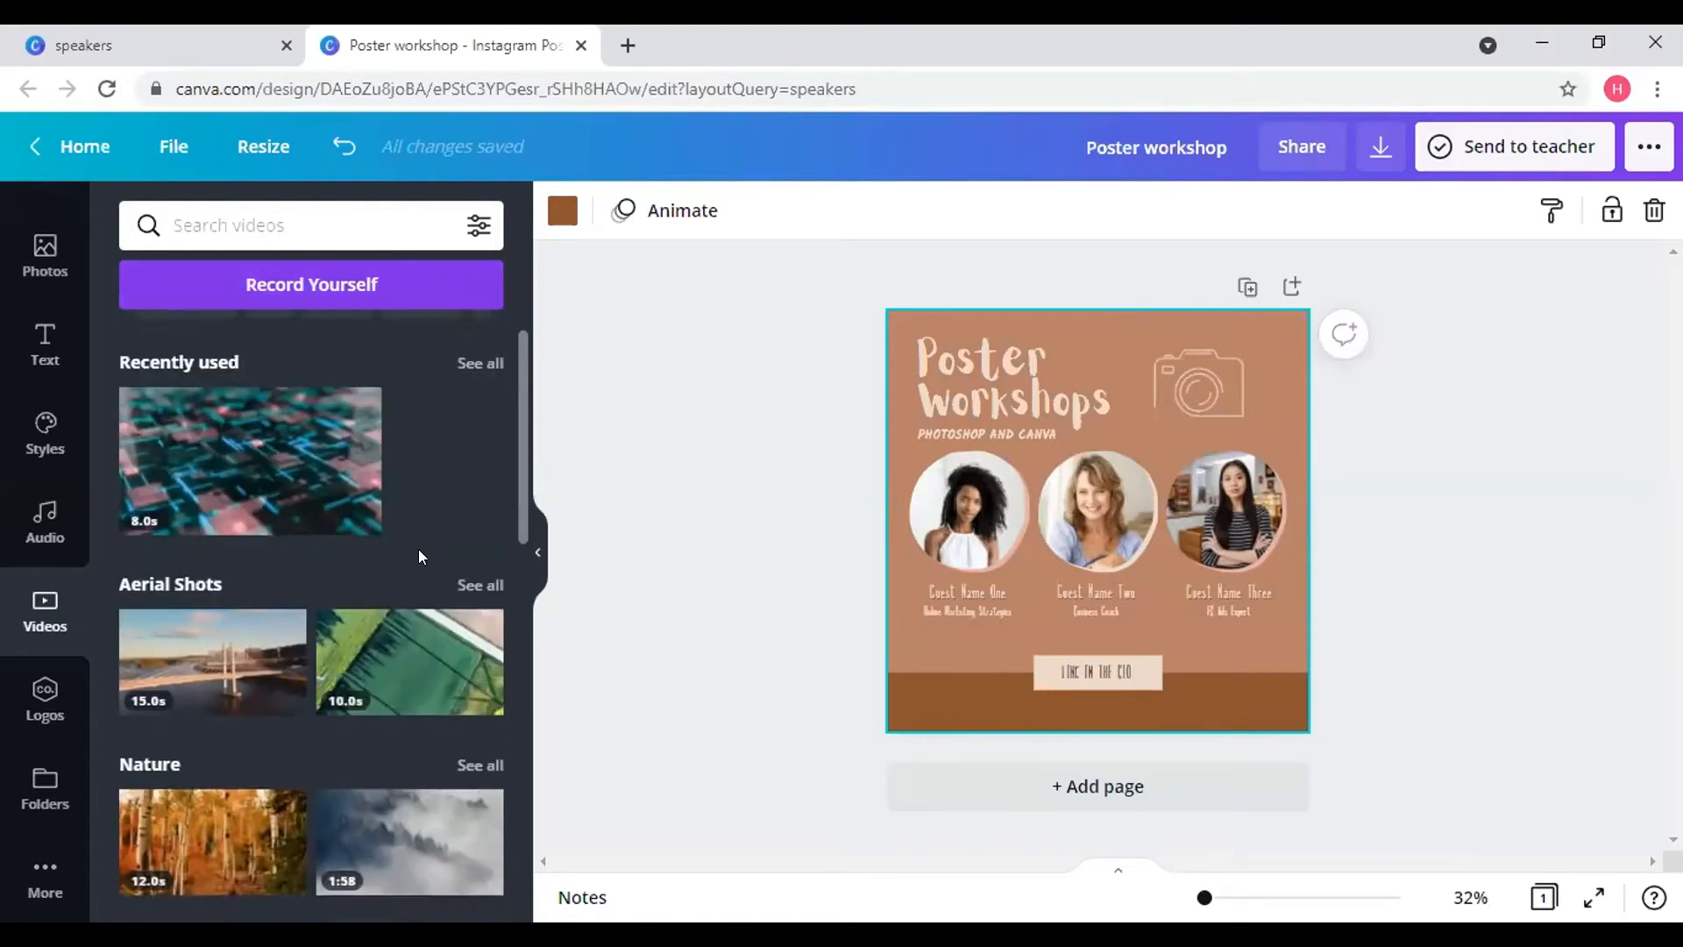
{"action": "scroll", "coordinate": [419, 553], "scroll_direction": "down", "scroll_amount": 5}
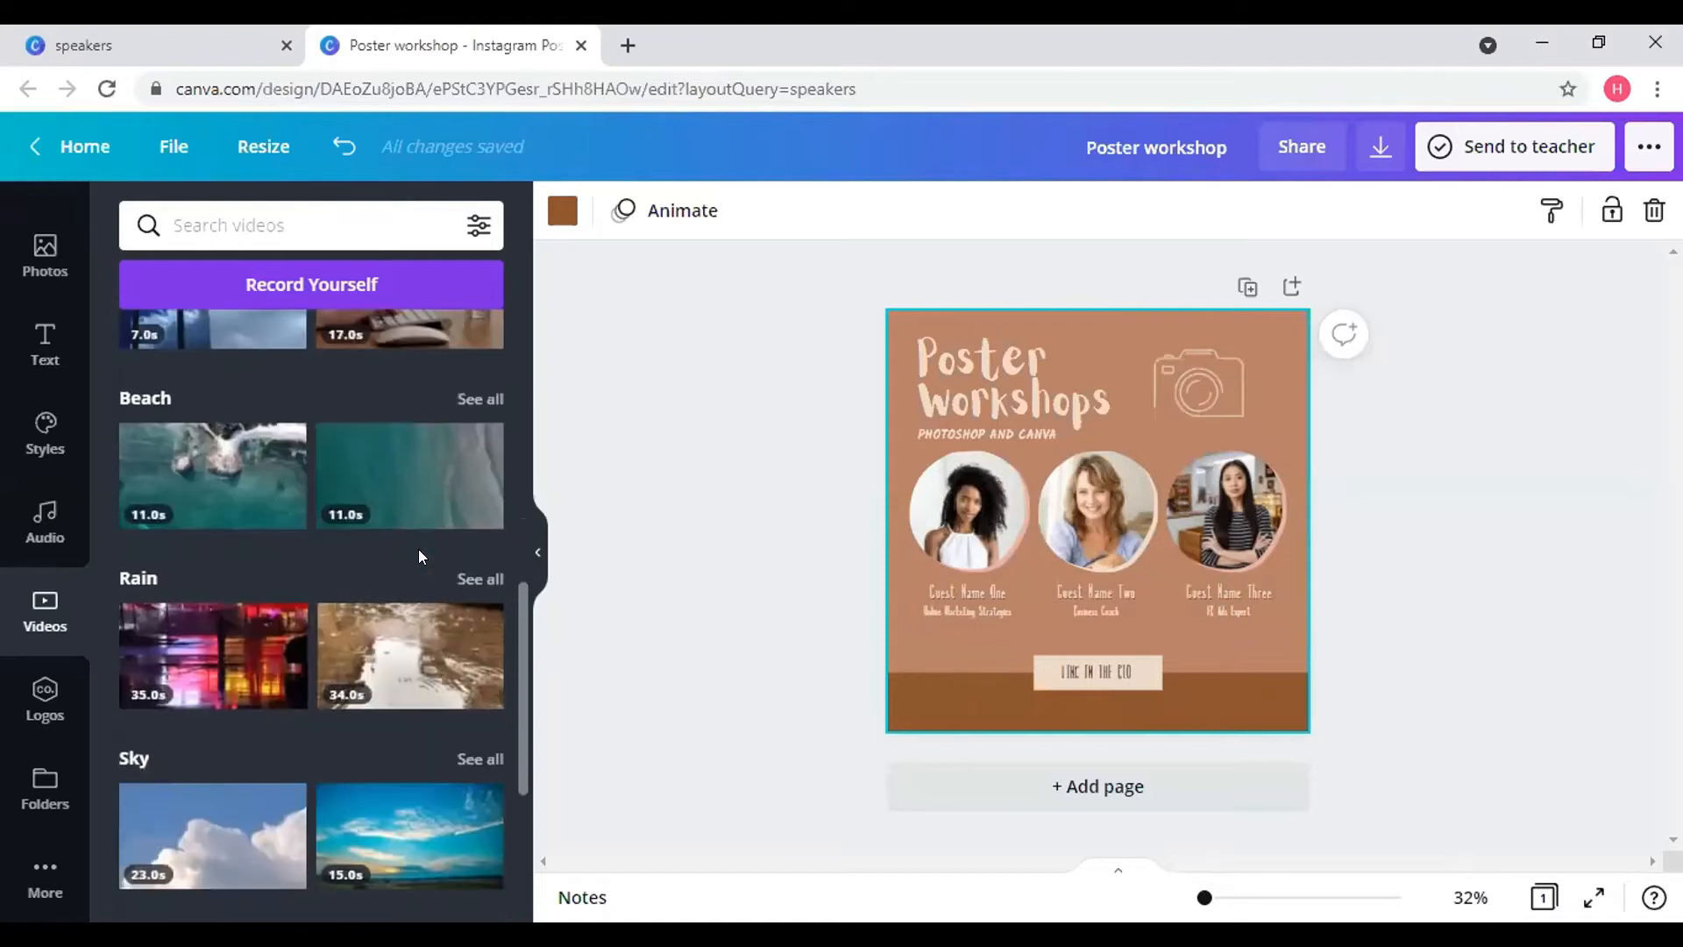
{"action": "scroll", "coordinate": [418, 548], "scroll_direction": "down", "scroll_amount": 2}
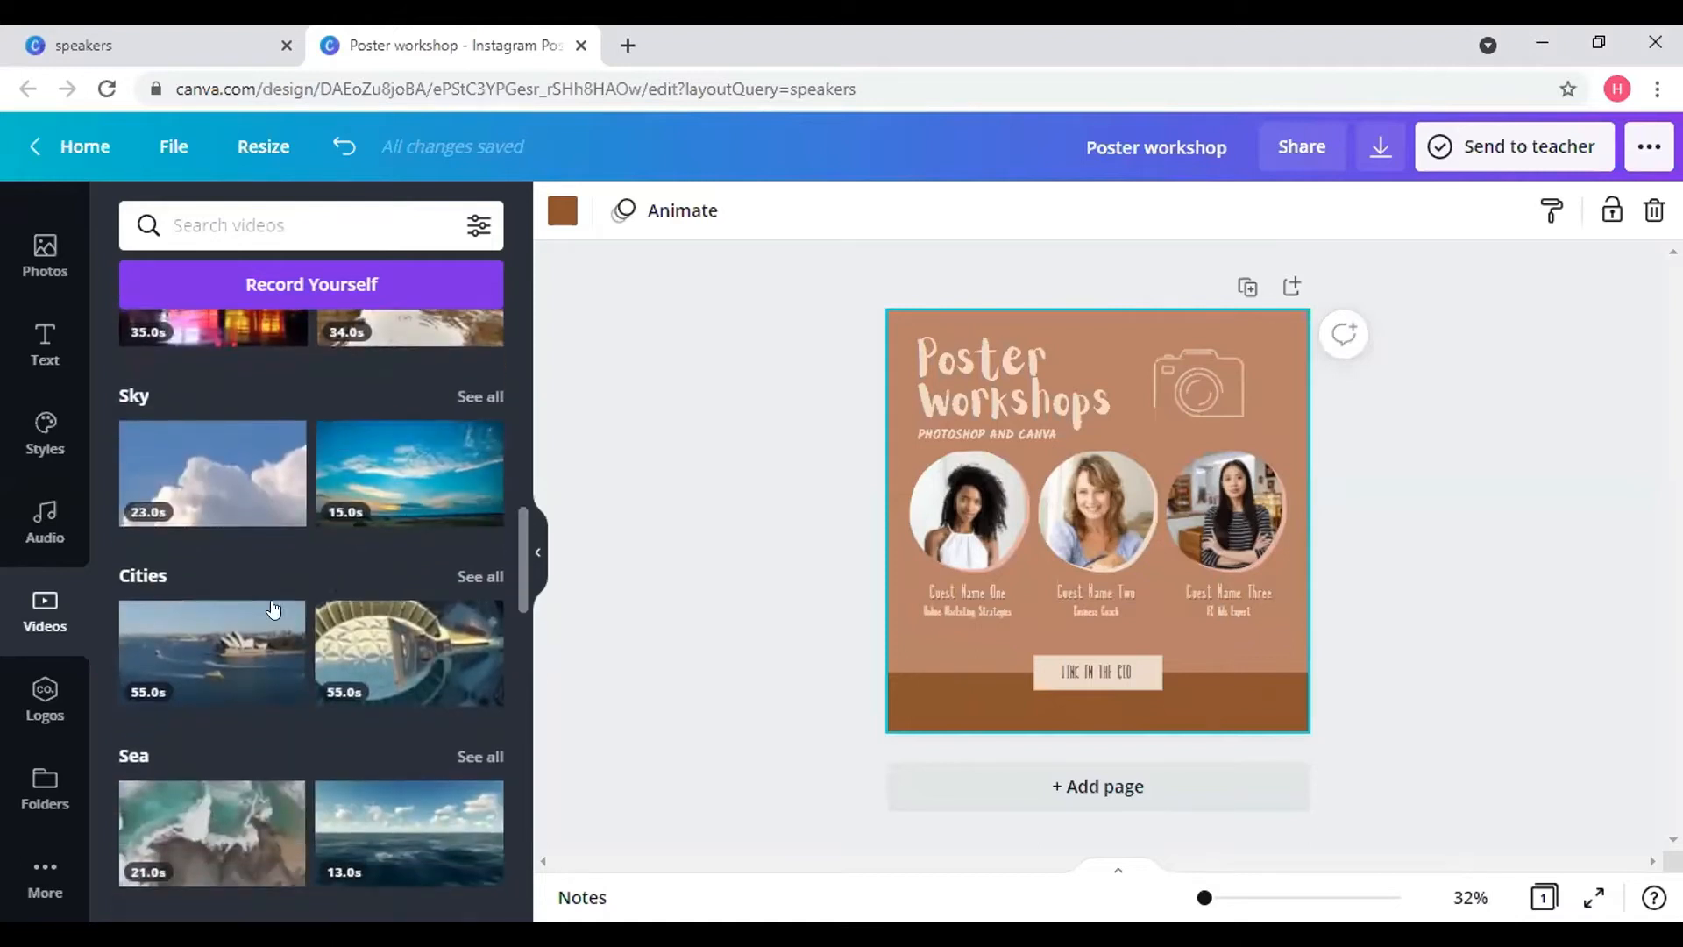
{"action": "left_click", "coordinate": [44, 698]}
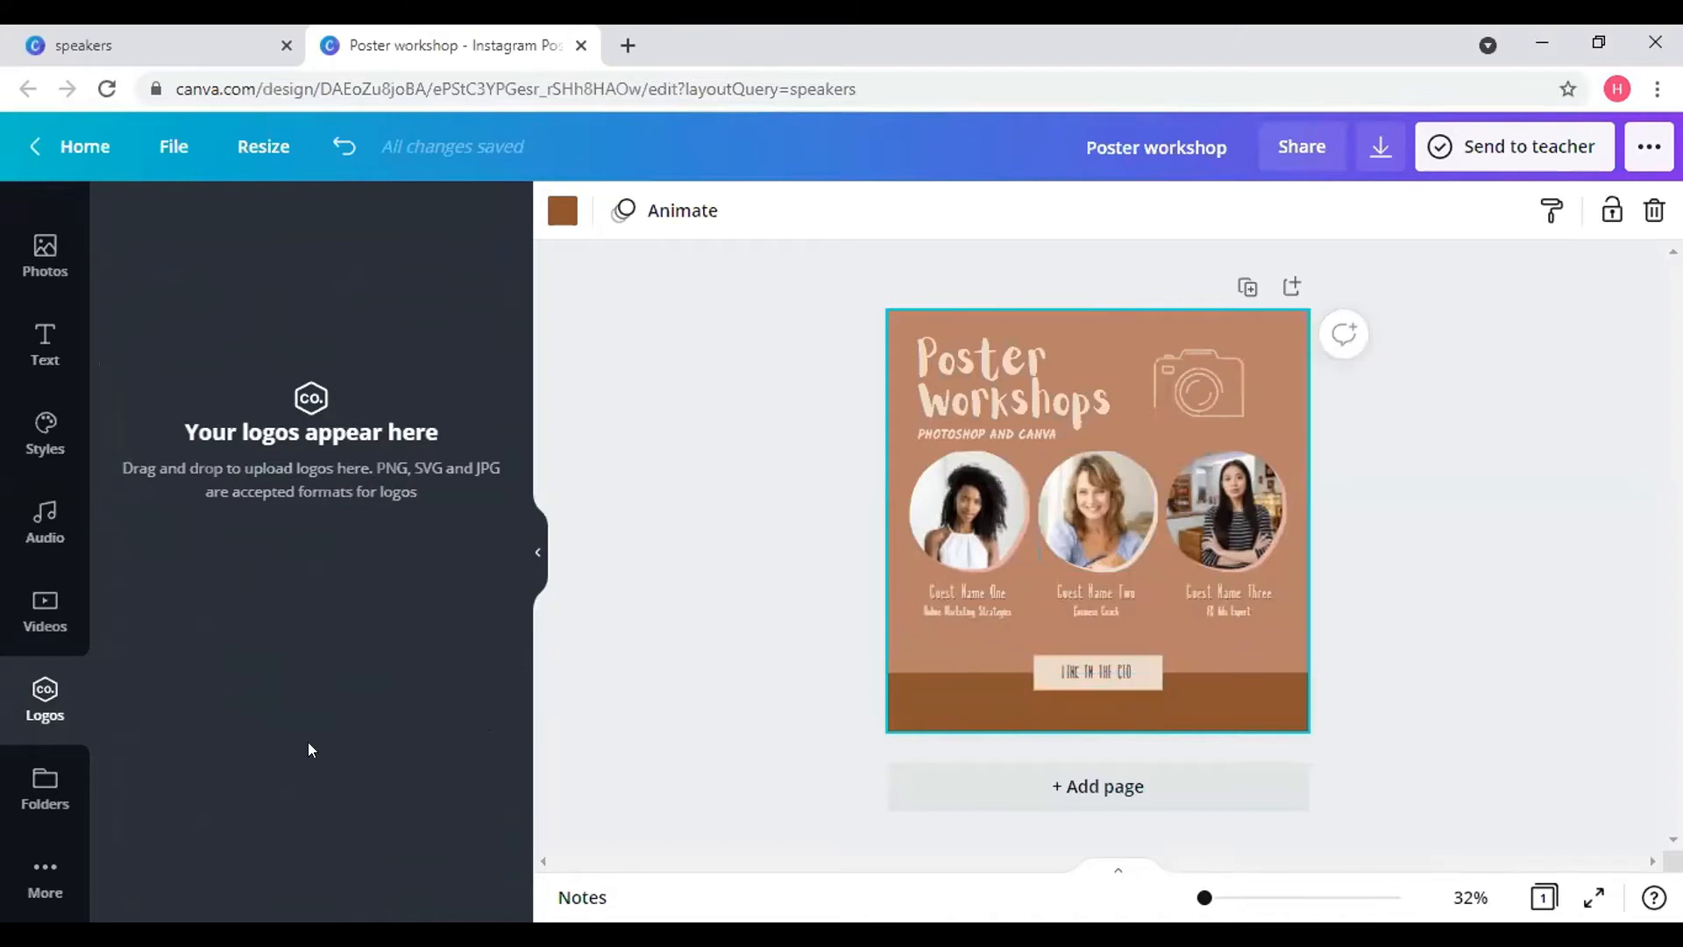
- Start a new folder under Folders, cancel it without creating one, then show the More panel
{"action": "left_click", "coordinate": [42, 787]}
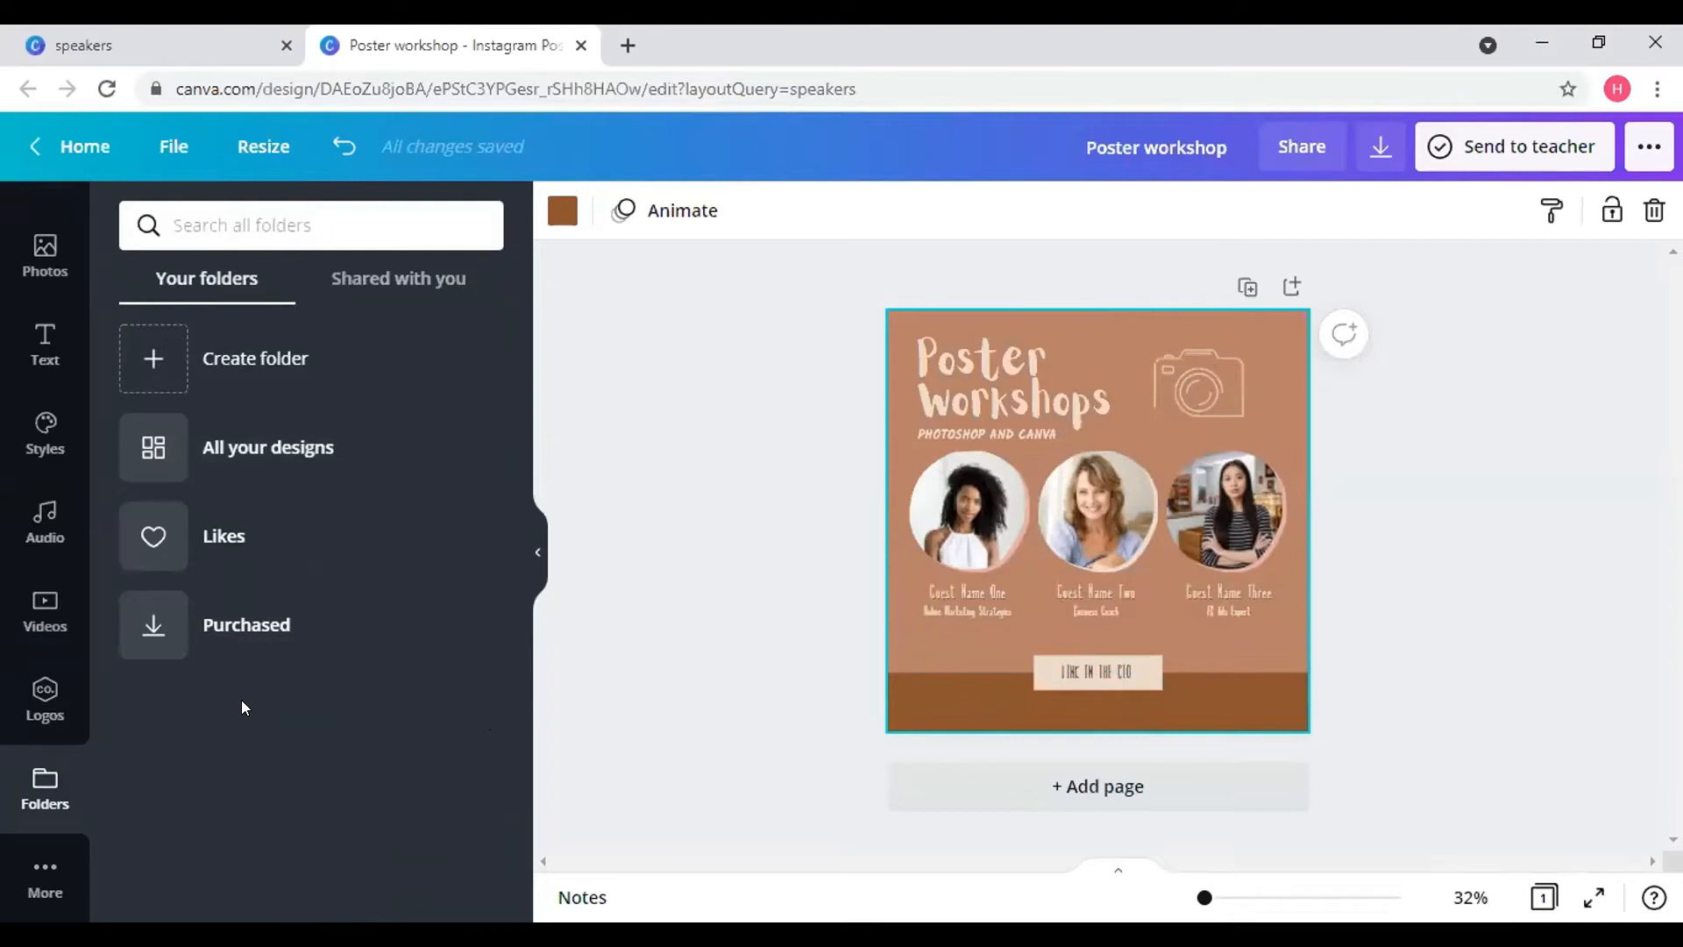
{"action": "left_click", "coordinate": [347, 384]}
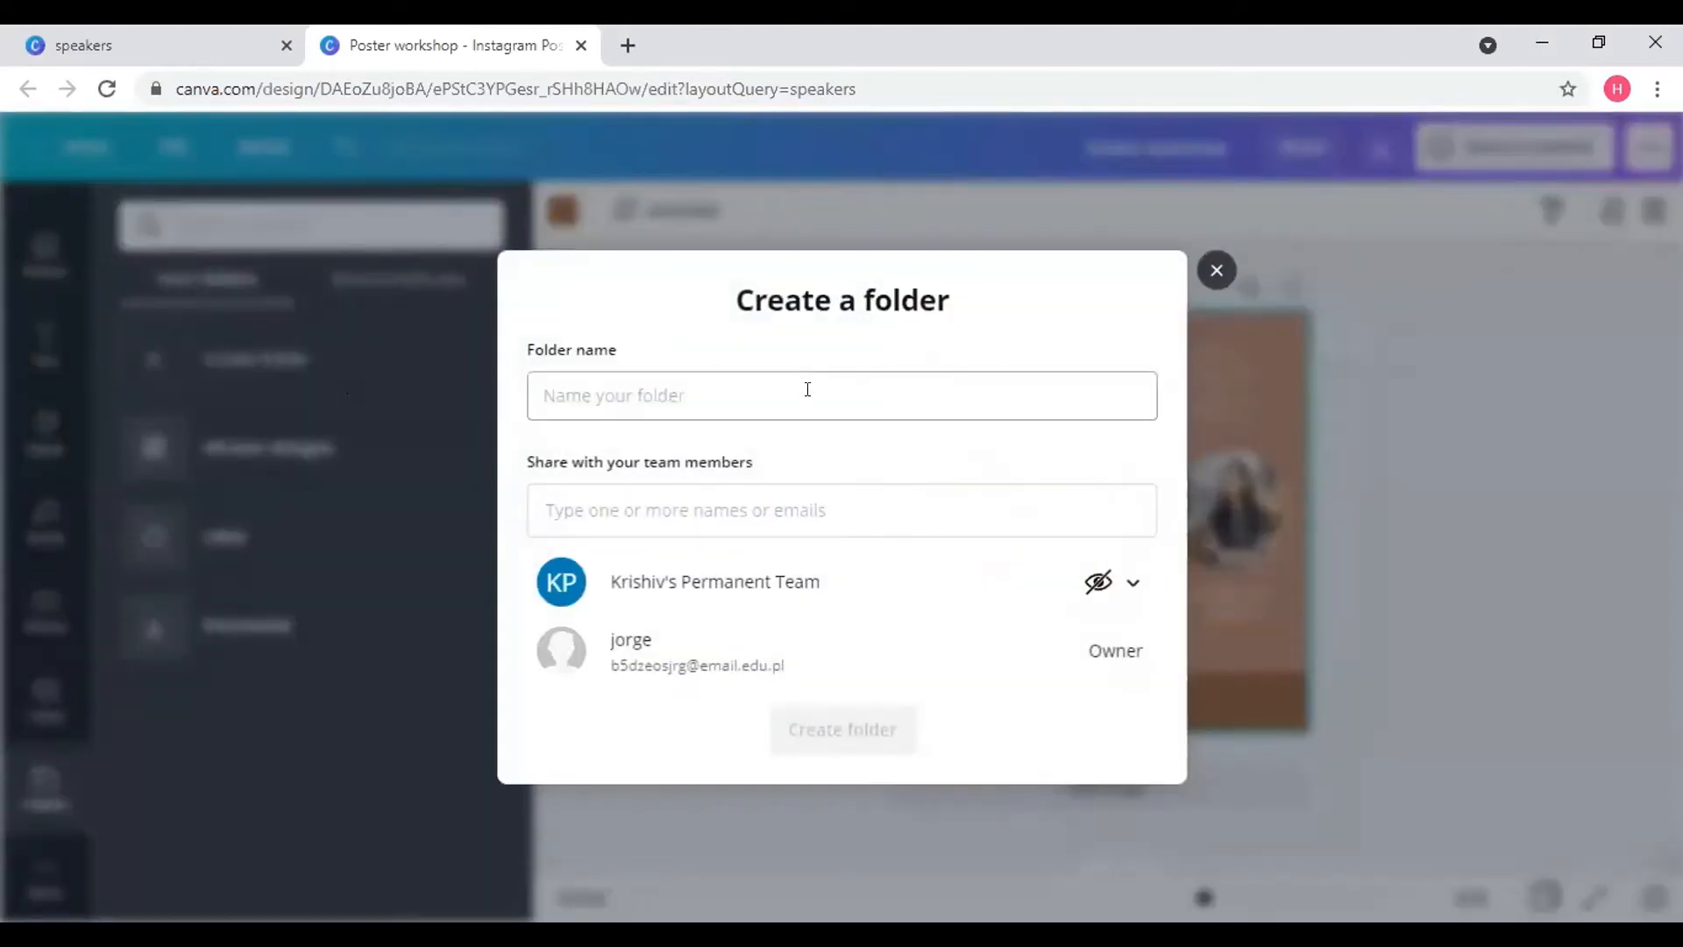
{"action": "left_click", "coordinate": [807, 390]}
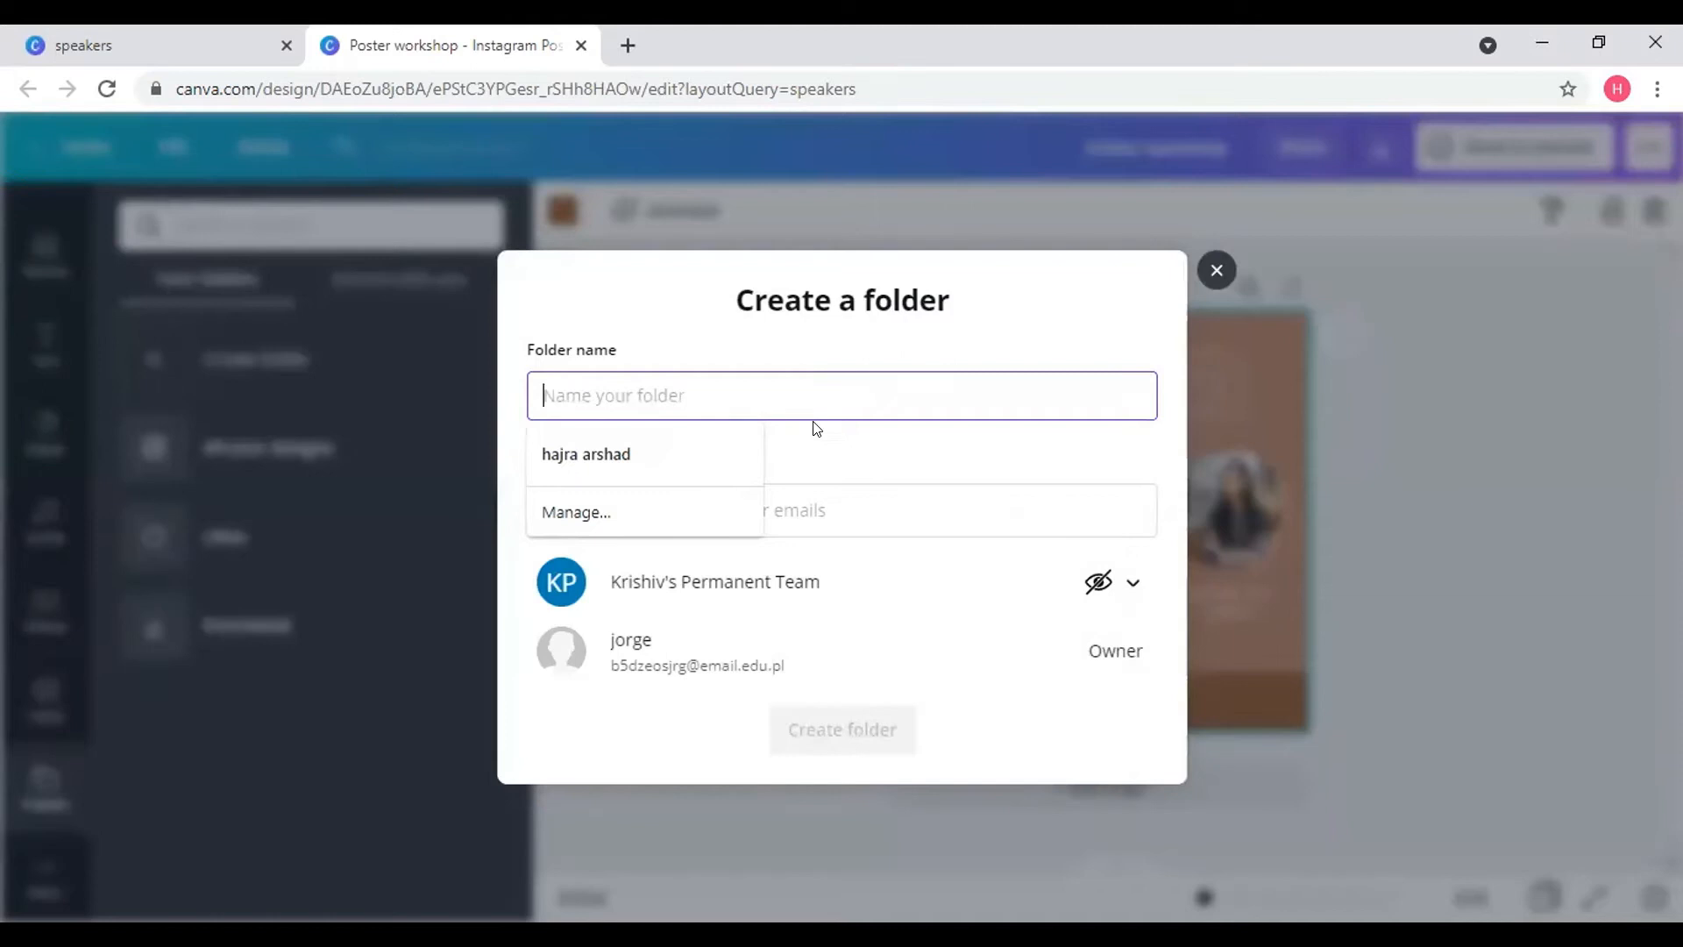
{"action": "left_click", "coordinate": [1215, 270]}
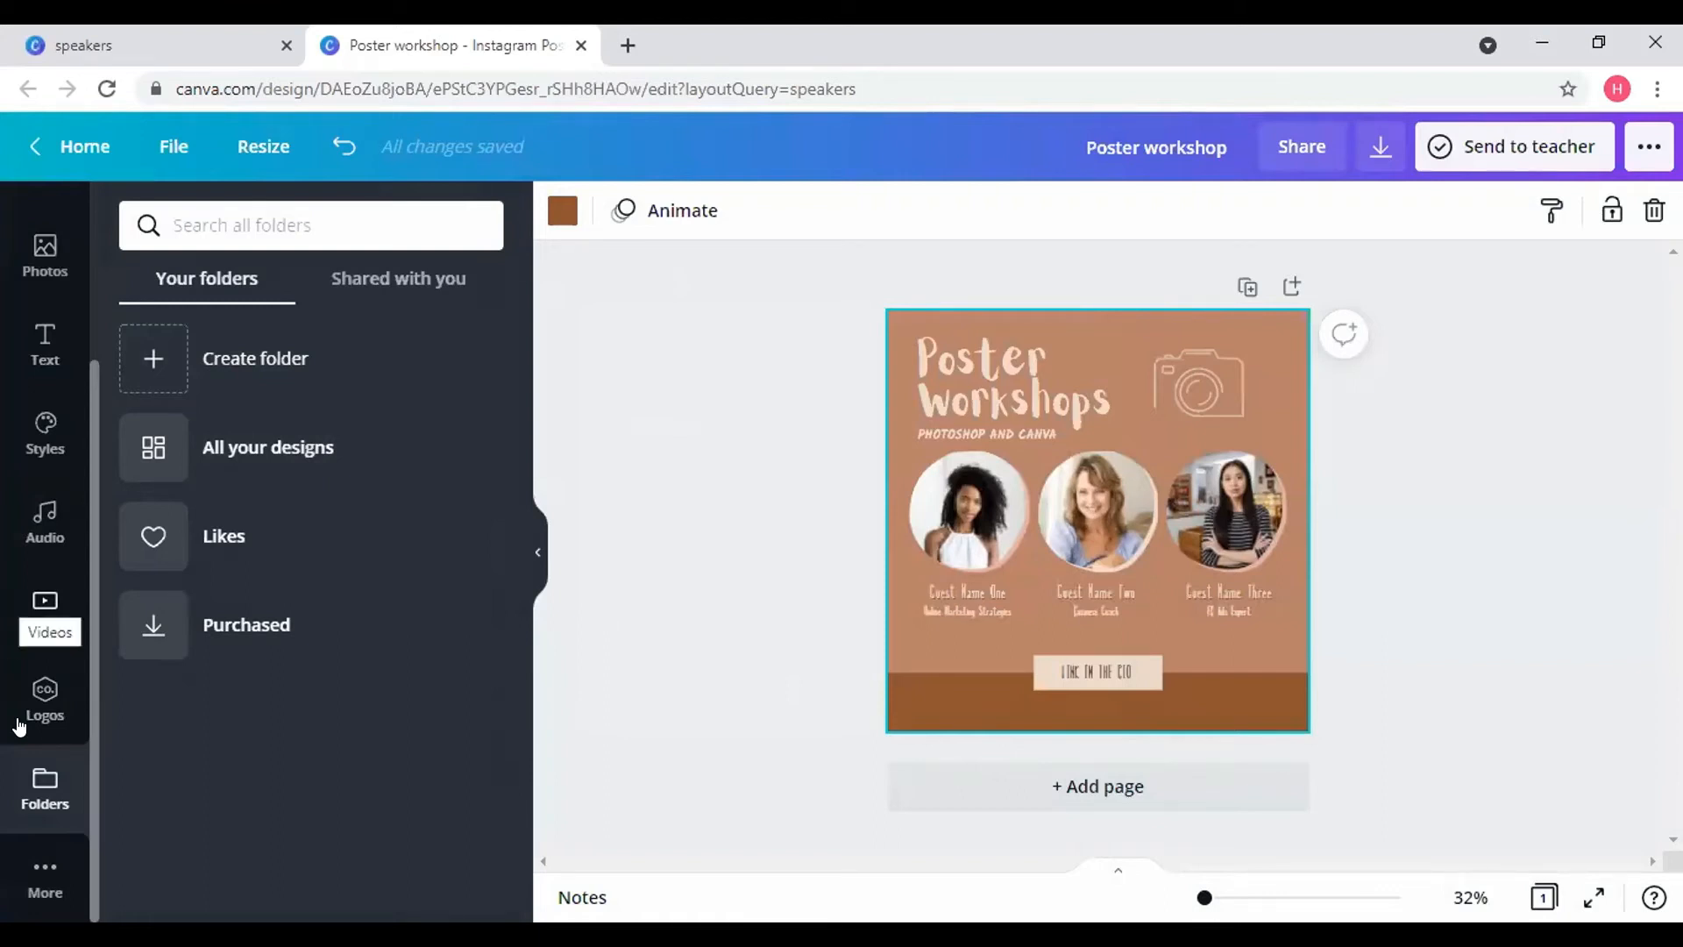
{"action": "left_click", "coordinate": [44, 877]}
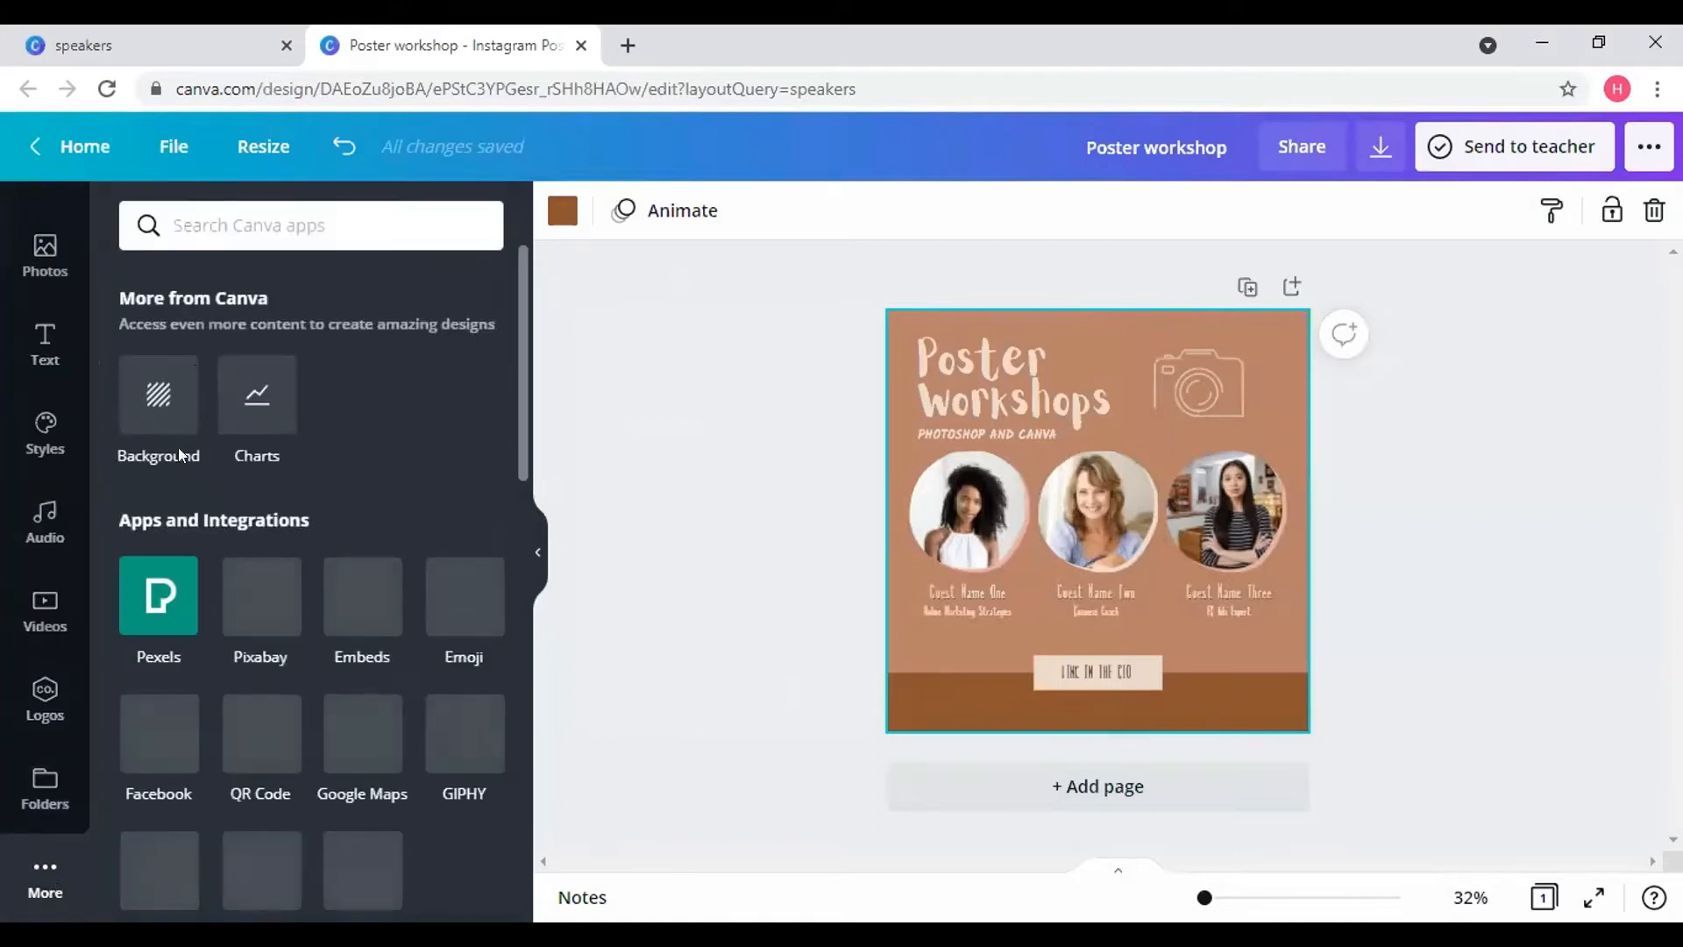
{"action": "left_click", "coordinate": [168, 412]}
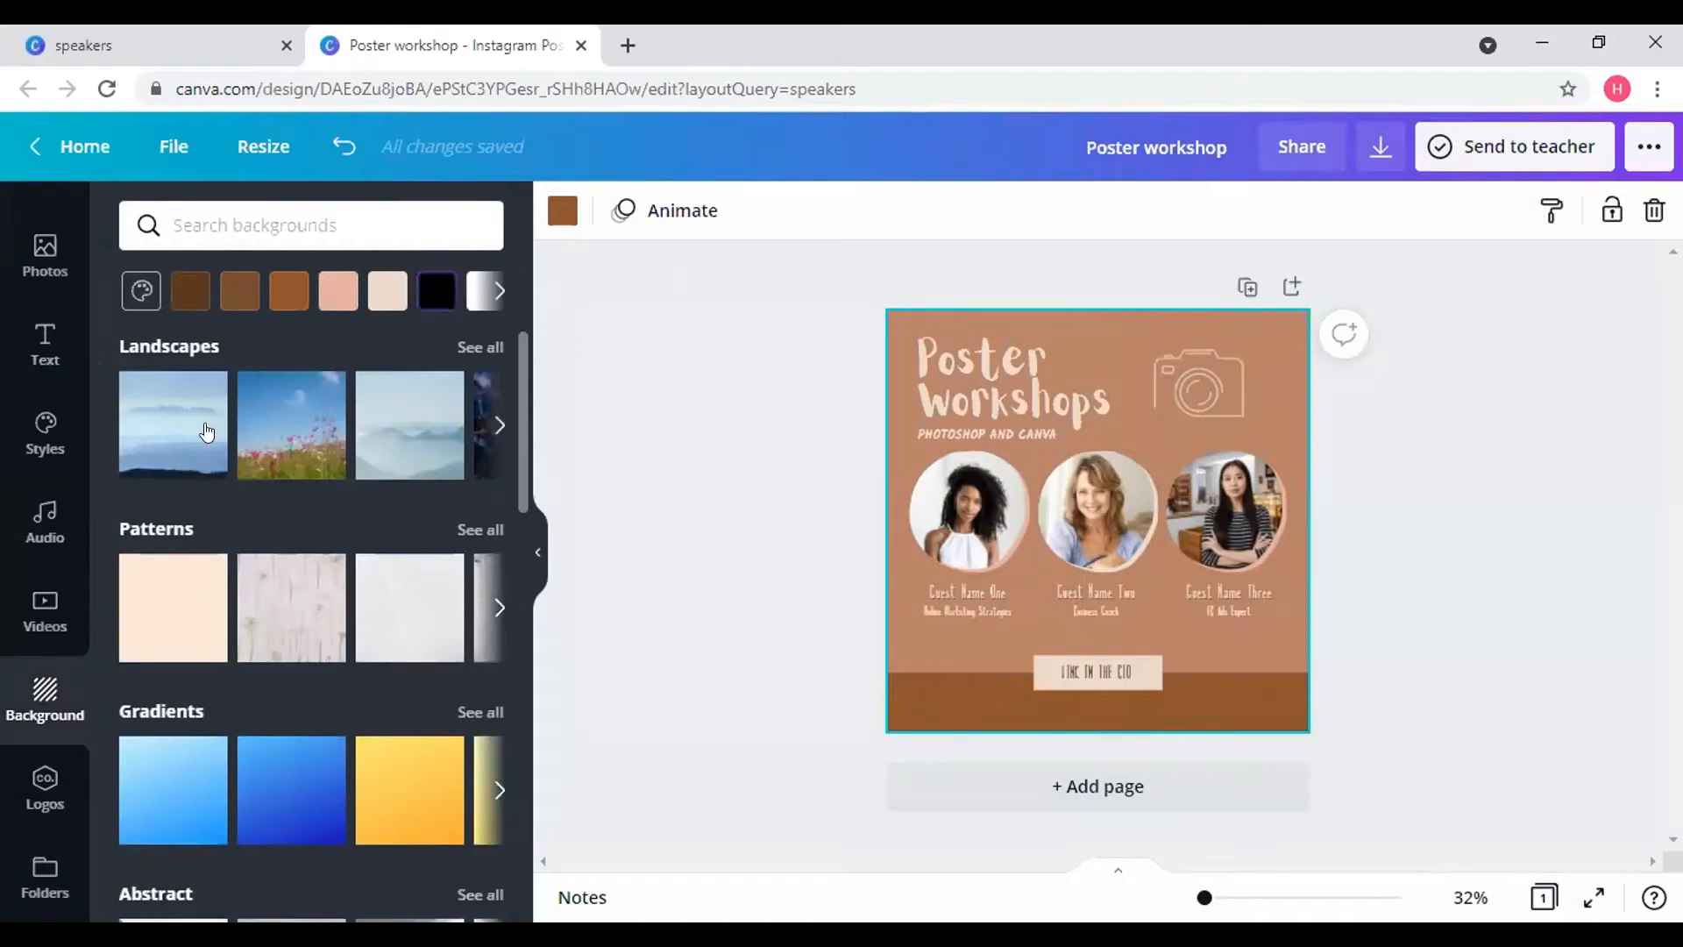
{"action": "scroll", "coordinate": [368, 447], "scroll_direction": "right", "scroll_amount": 2}
{"action": "scroll", "coordinate": [369, 447], "scroll_direction": "right", "scroll_amount": 2}
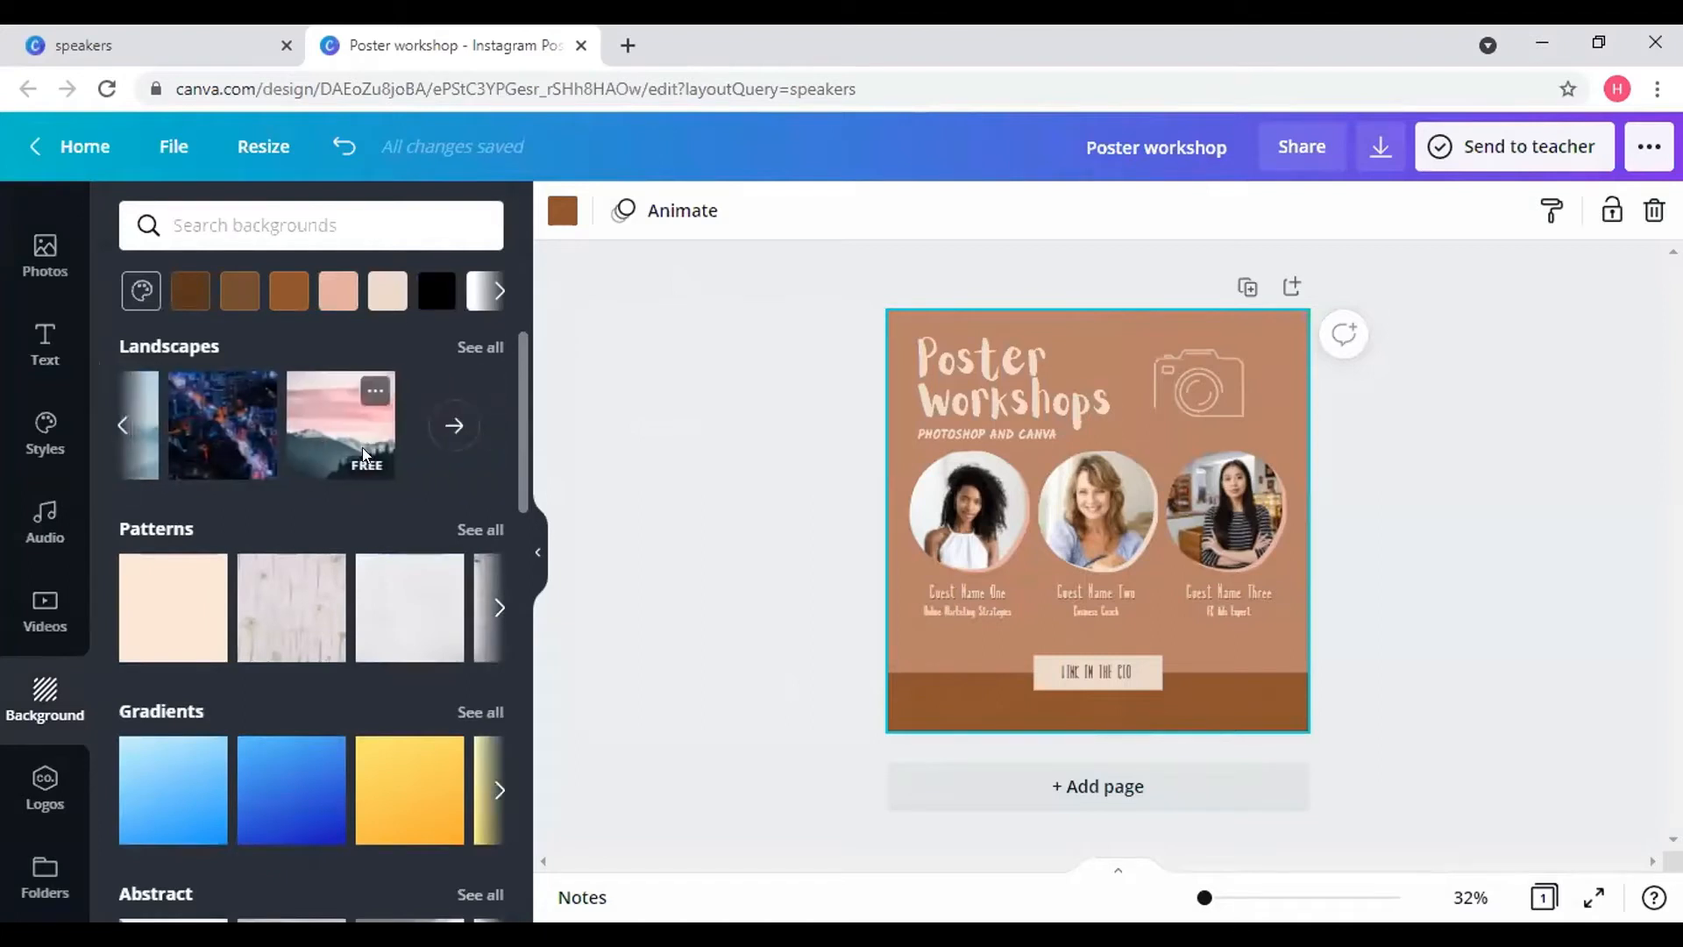
{"action": "scroll", "coordinate": [407, 635], "scroll_direction": "down", "scroll_amount": 4}
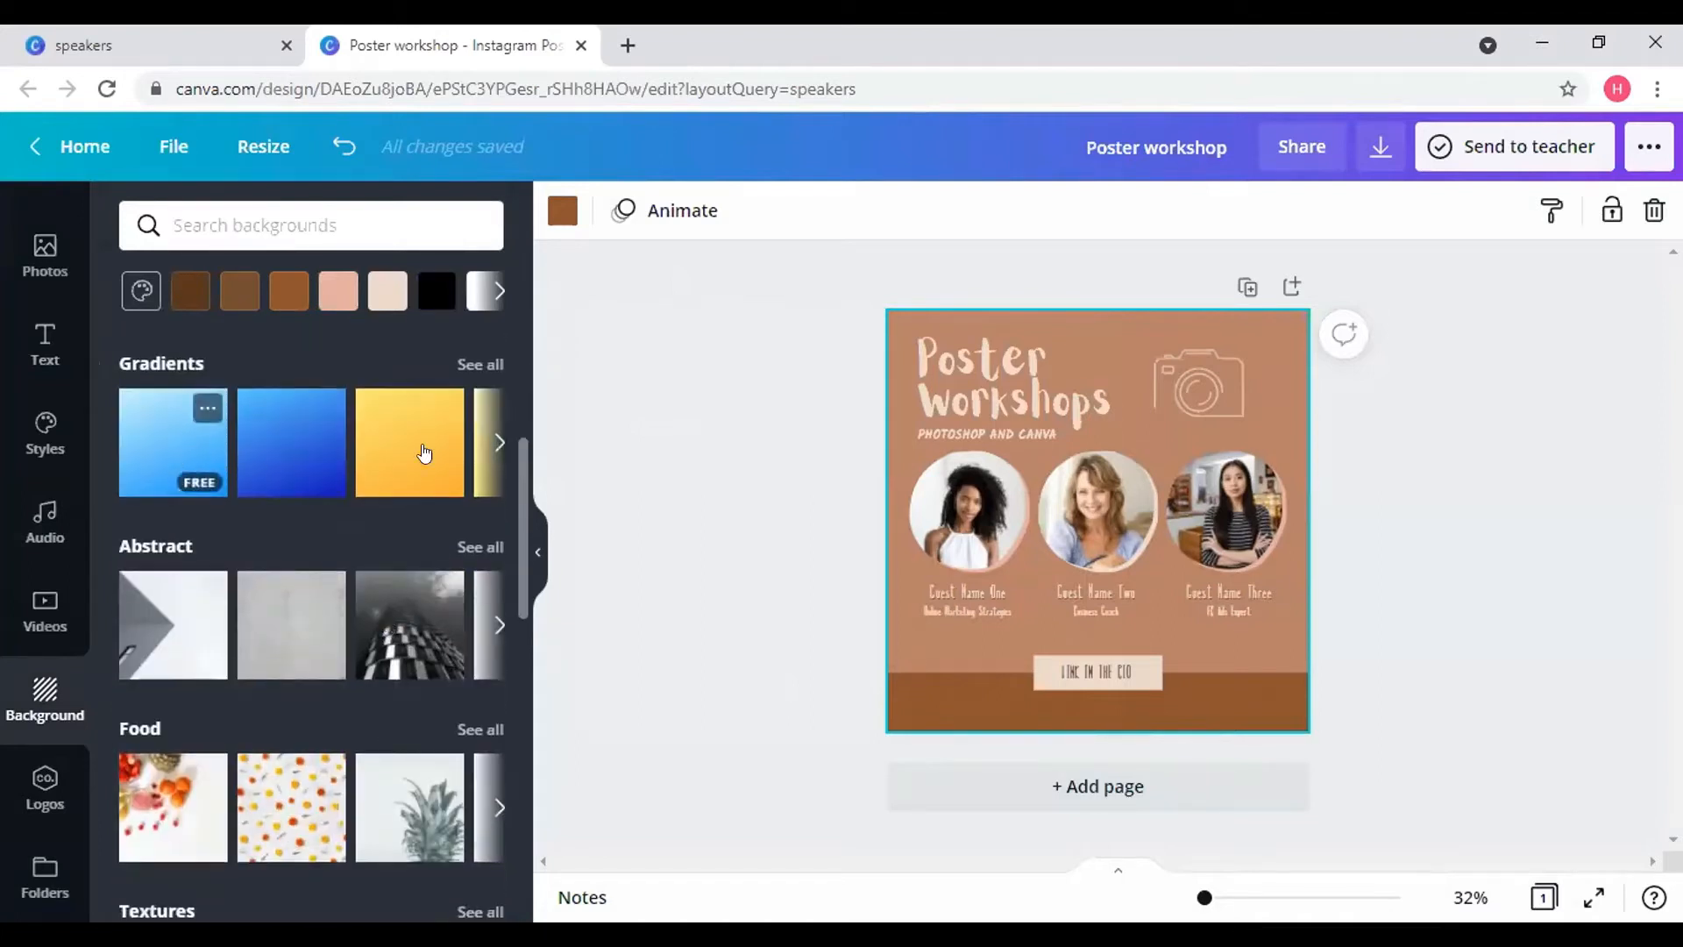
{"action": "left_click", "coordinate": [186, 440]}
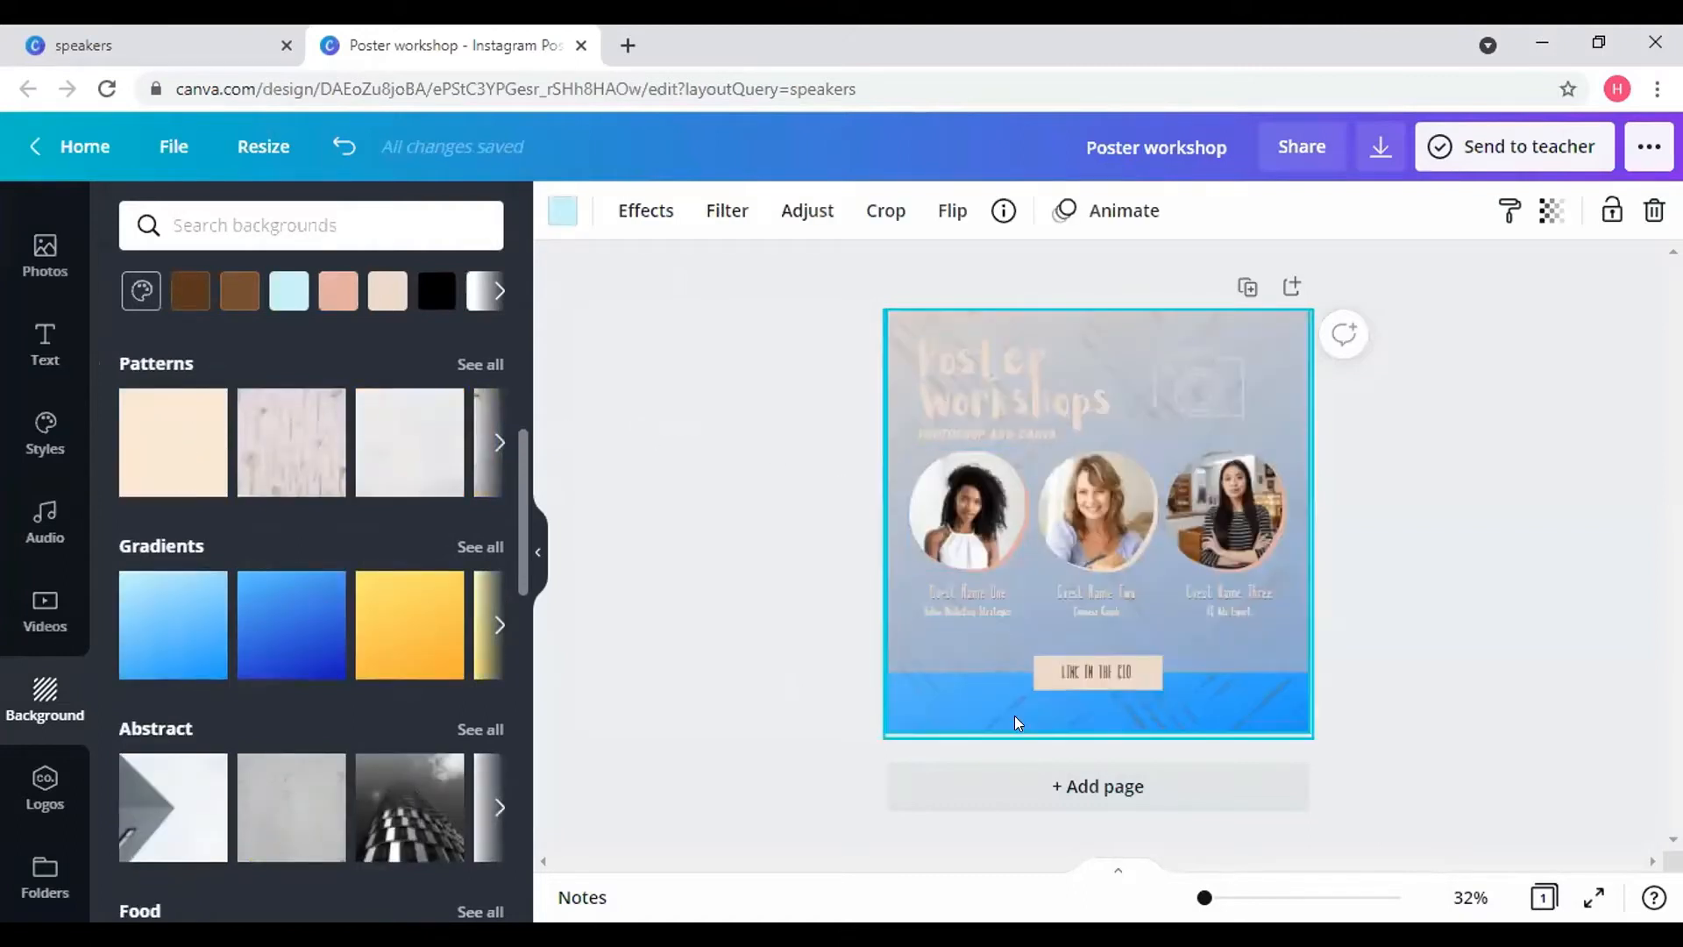
{"action": "scroll", "coordinate": [372, 618], "scroll_direction": "down", "scroll_amount": 3}
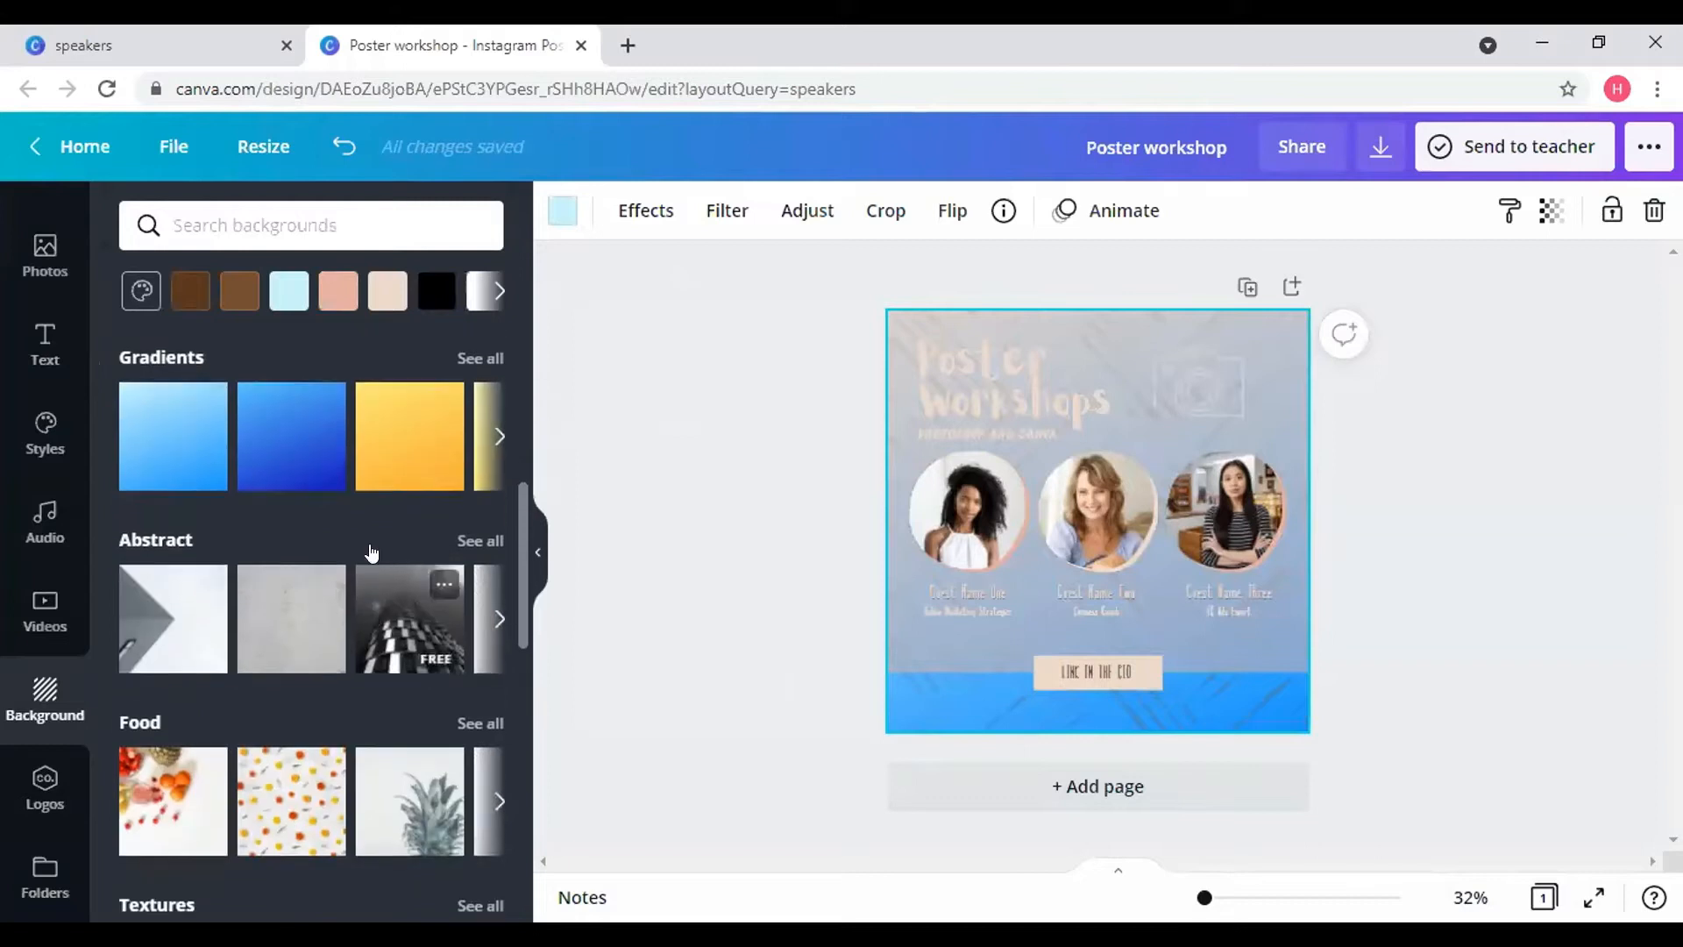
{"action": "scroll", "coordinate": [369, 484], "scroll_direction": "right", "scroll_amount": 3}
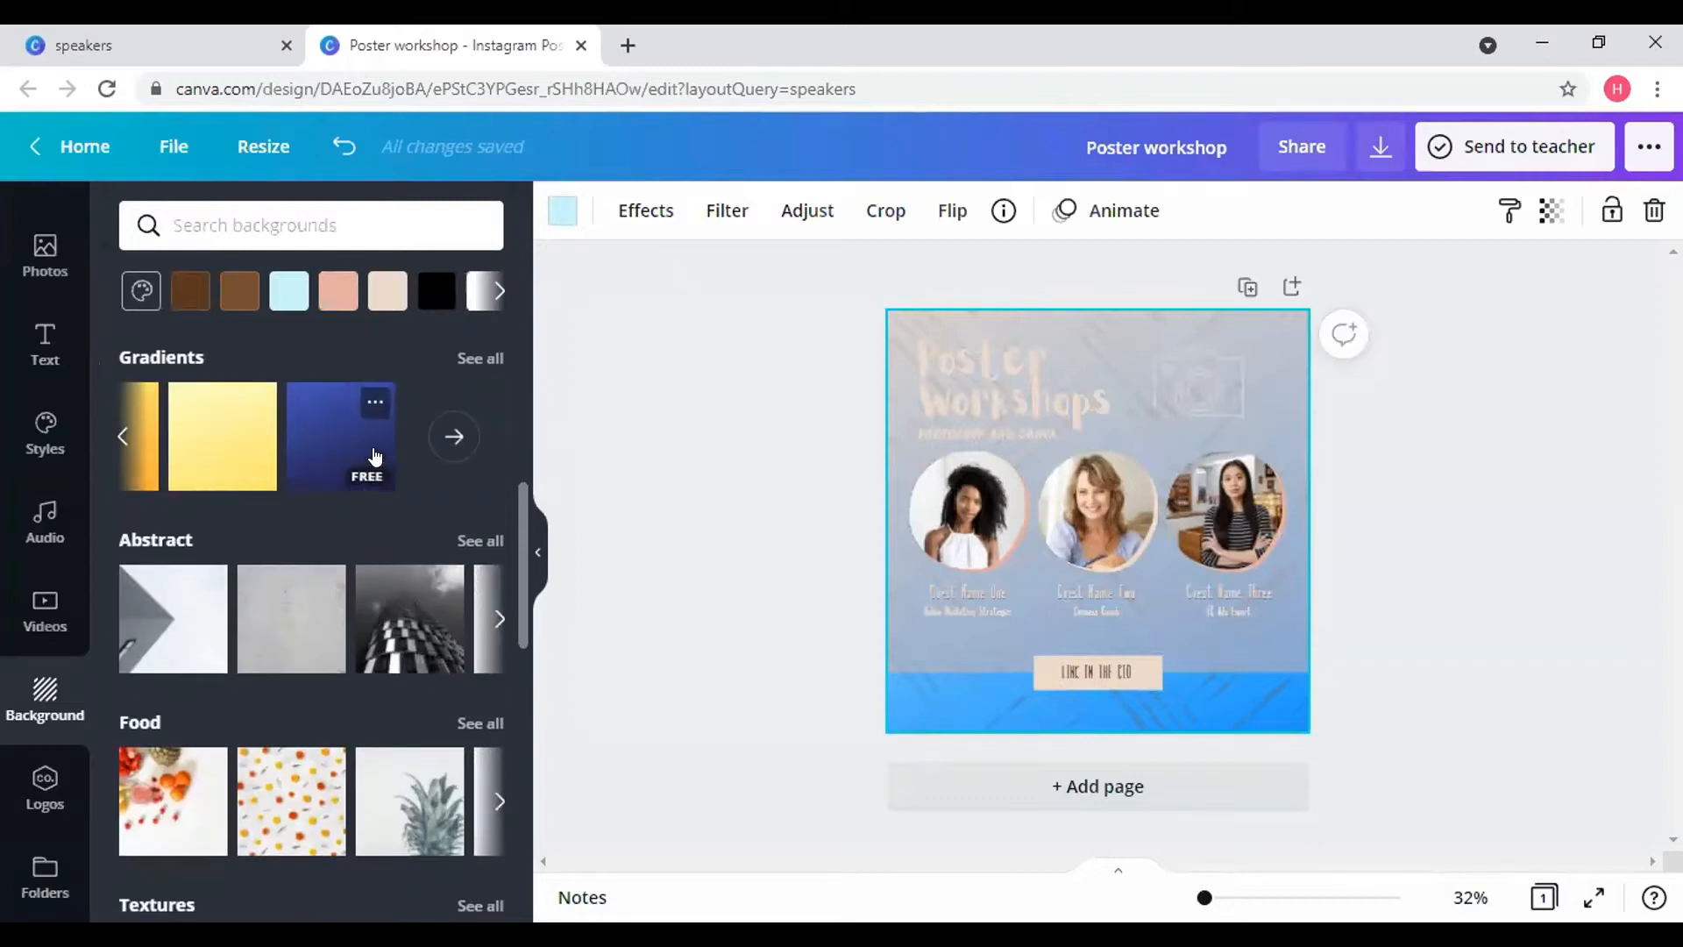
{"action": "scroll", "coordinate": [207, 758], "scroll_direction": "down", "scroll_amount": 8}
{"action": "scroll", "coordinate": [207, 754], "scroll_direction": "up", "scroll_amount": 15}
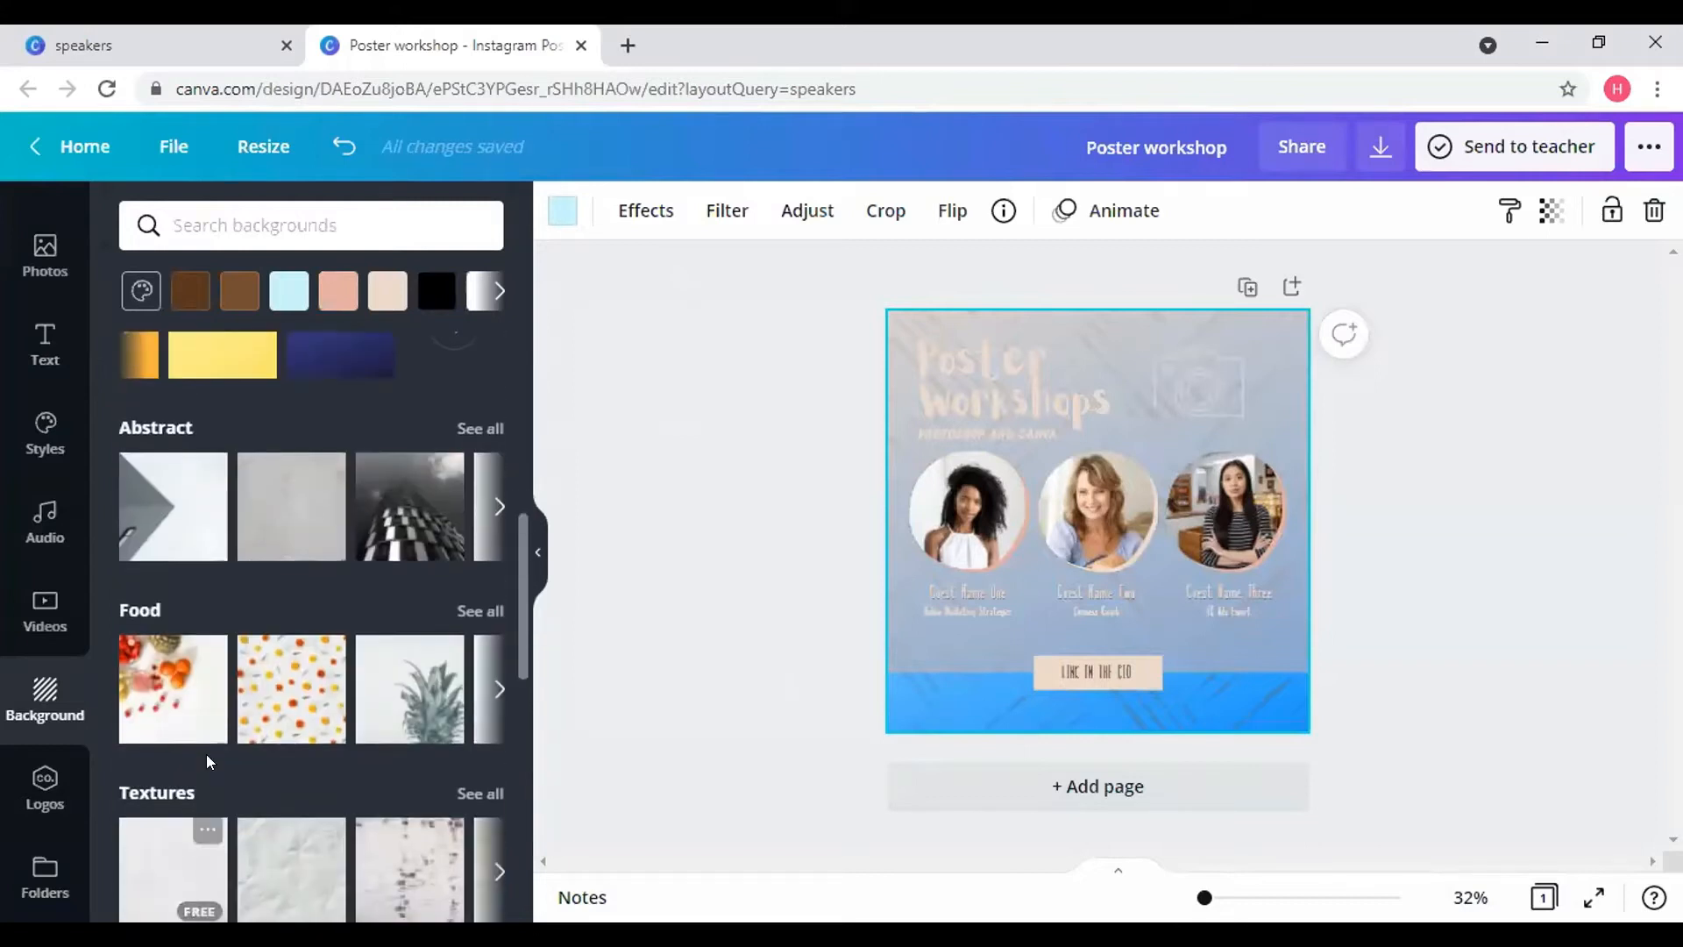
{"action": "left_click", "coordinate": [345, 142]}
{"action": "scroll", "coordinate": [216, 747], "scroll_direction": "down", "scroll_amount": 3}
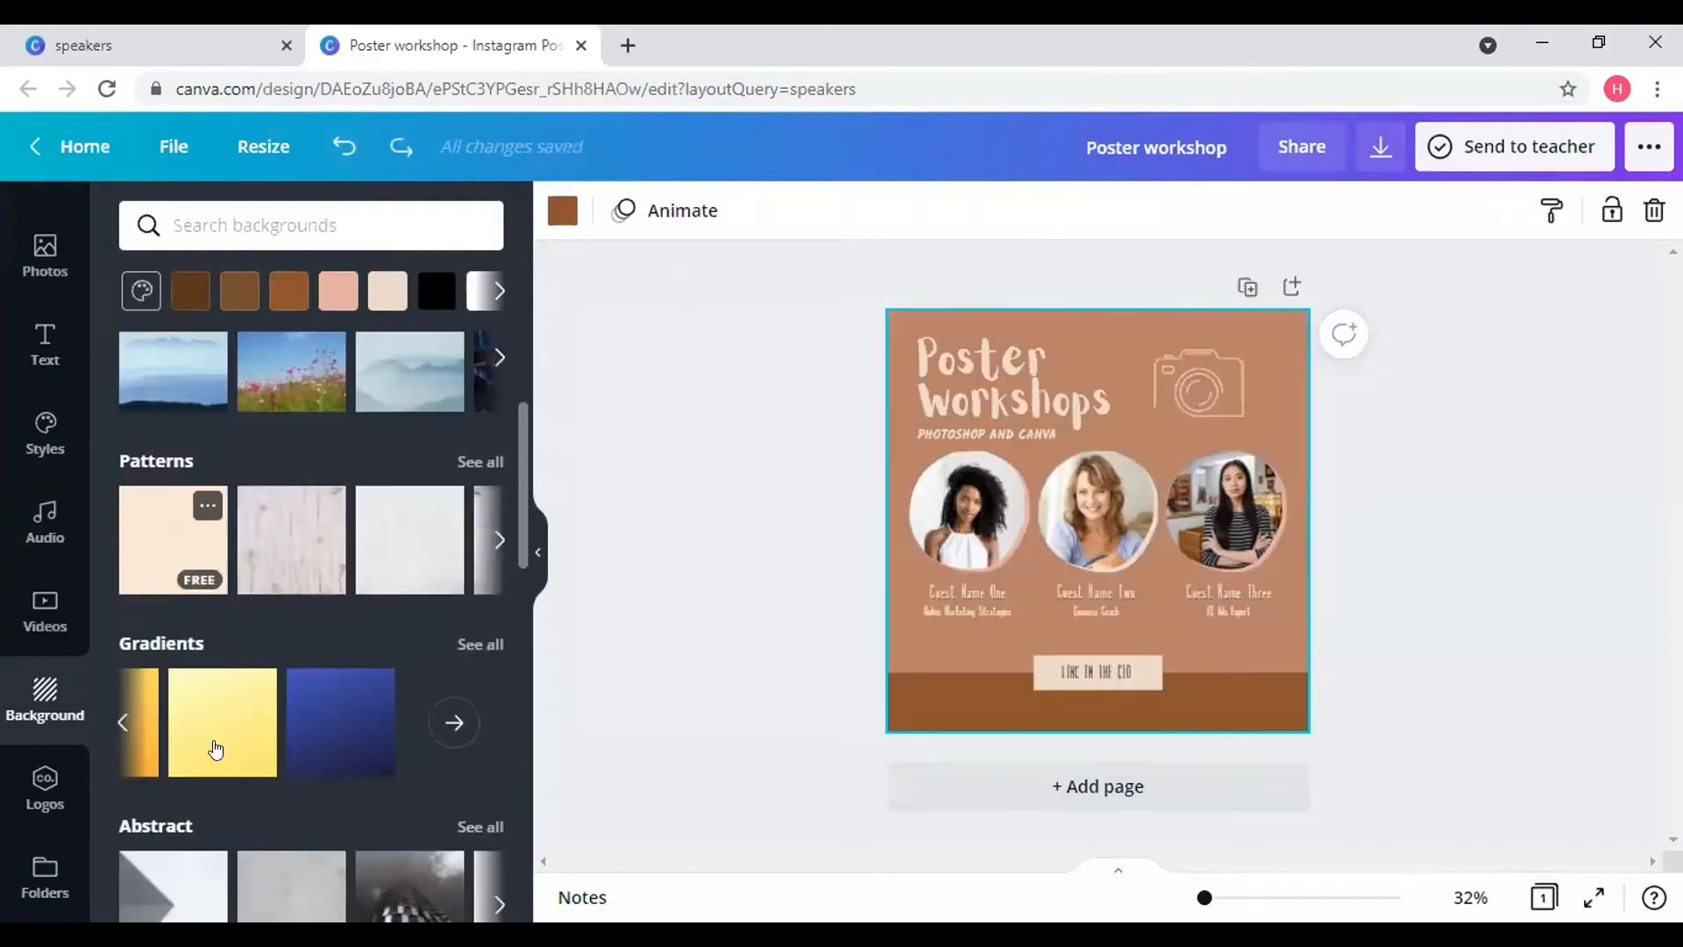
{"action": "scroll", "coordinate": [216, 747], "scroll_direction": "down", "scroll_amount": 4}
{"action": "scroll", "coordinate": [261, 461], "scroll_direction": "up", "scroll_amount": 2}
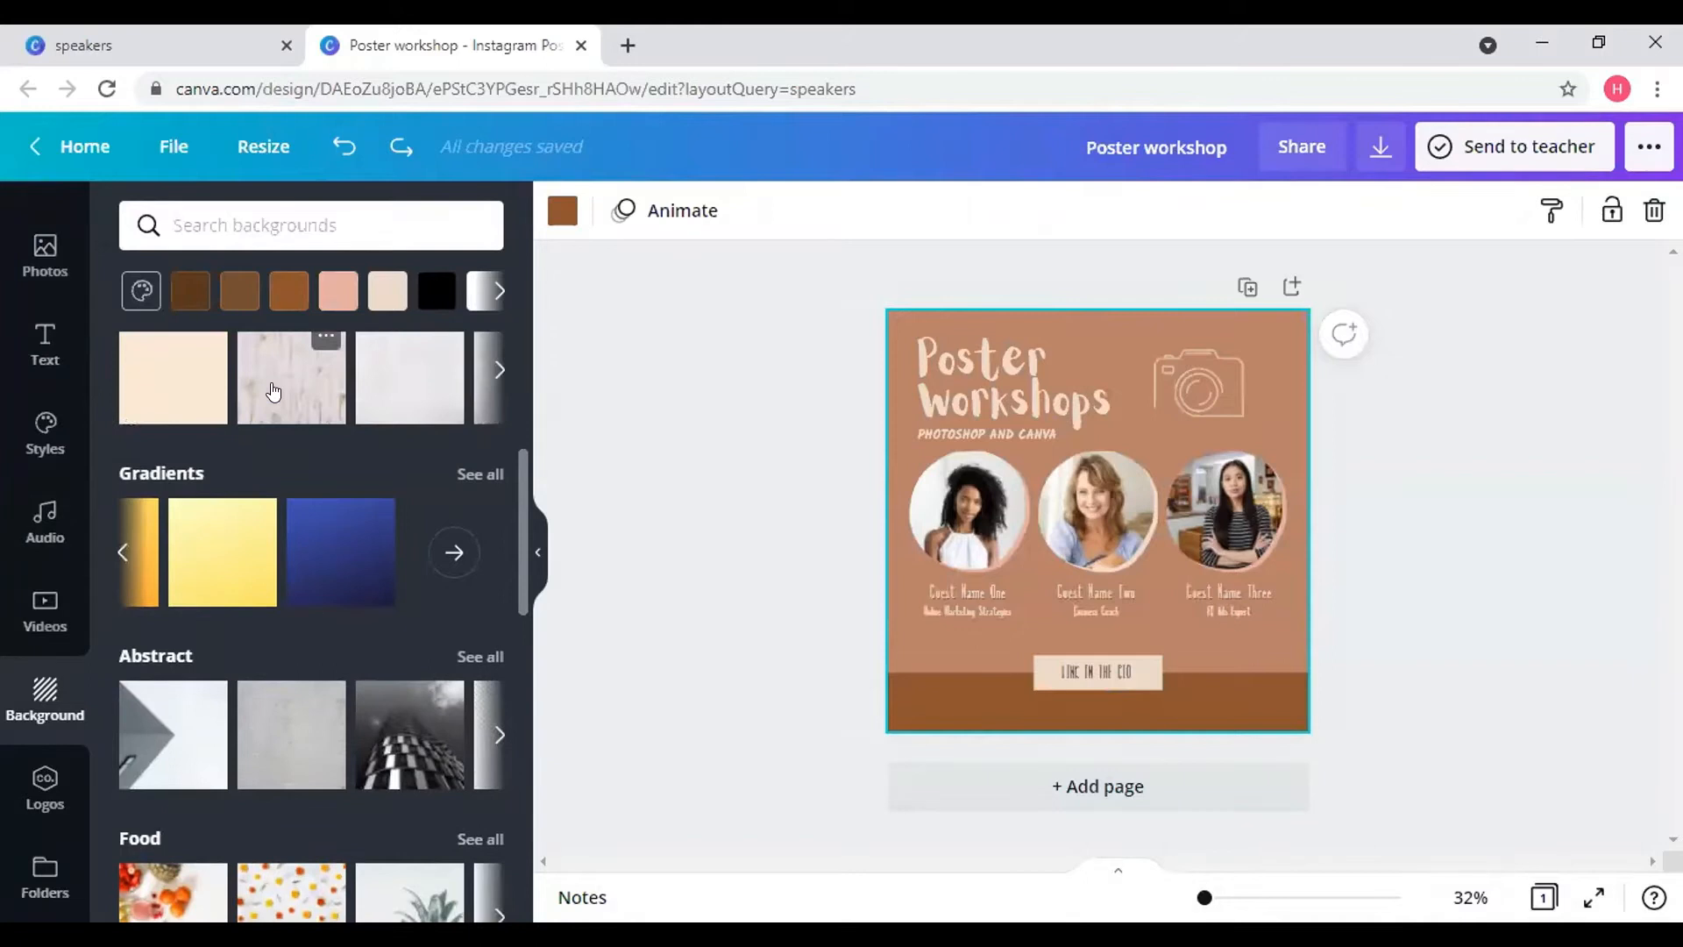
{"action": "left_click", "coordinate": [273, 392]}
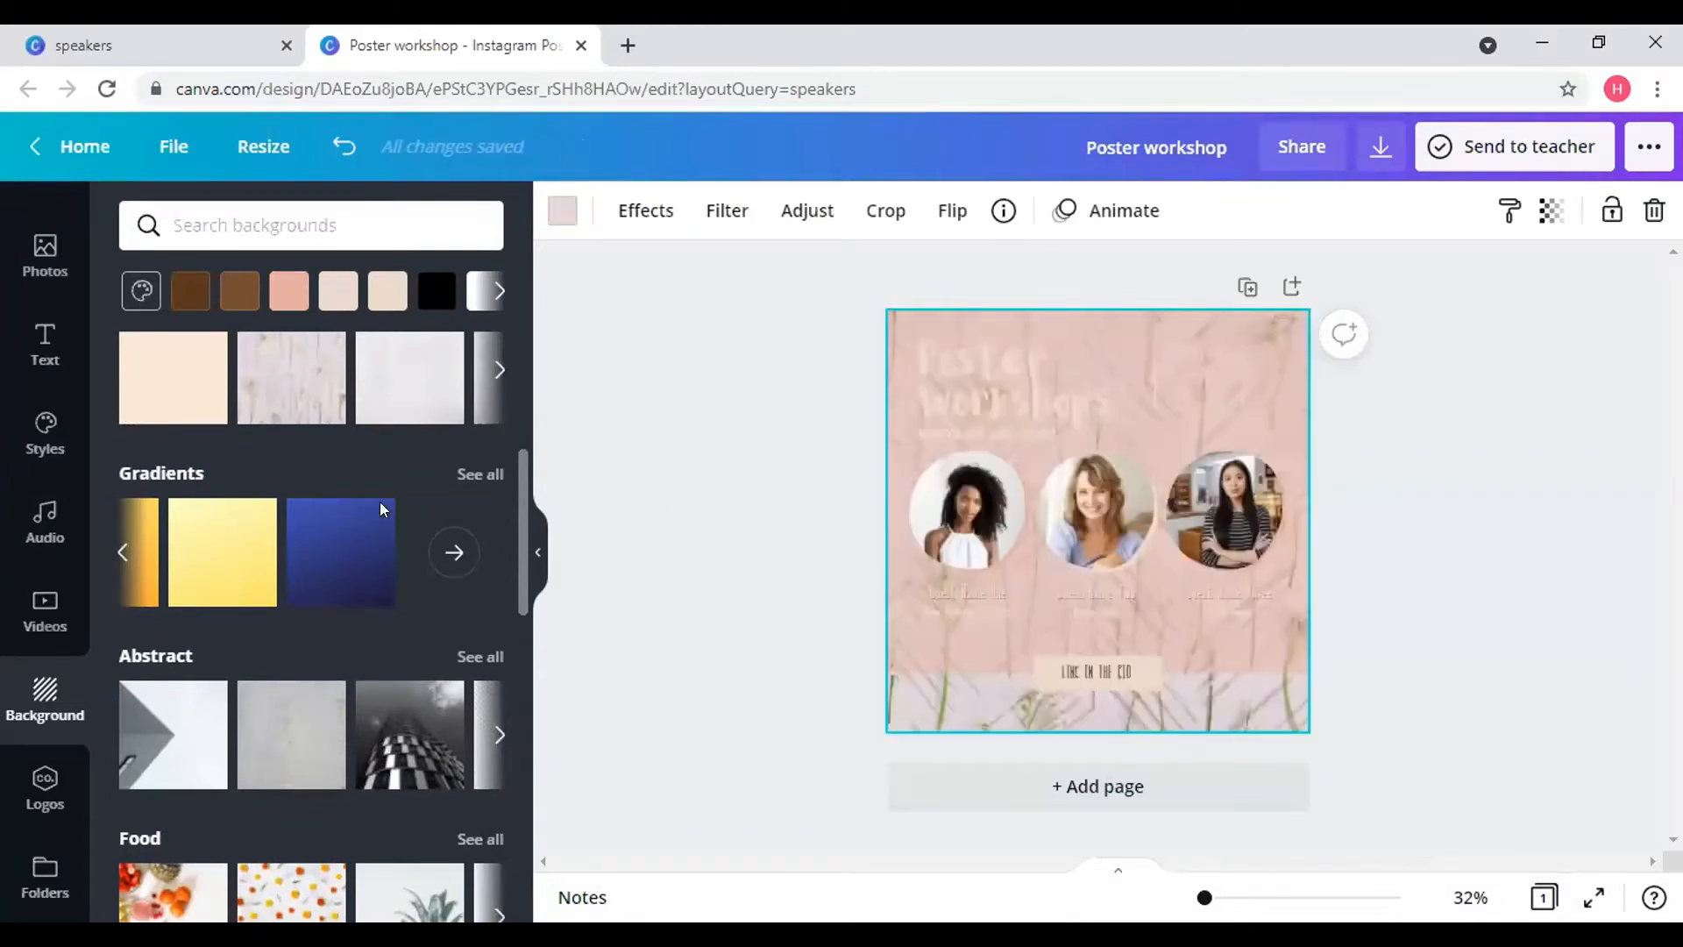
{"action": "scroll", "coordinate": [382, 506], "scroll_direction": "up", "scroll_amount": 5}
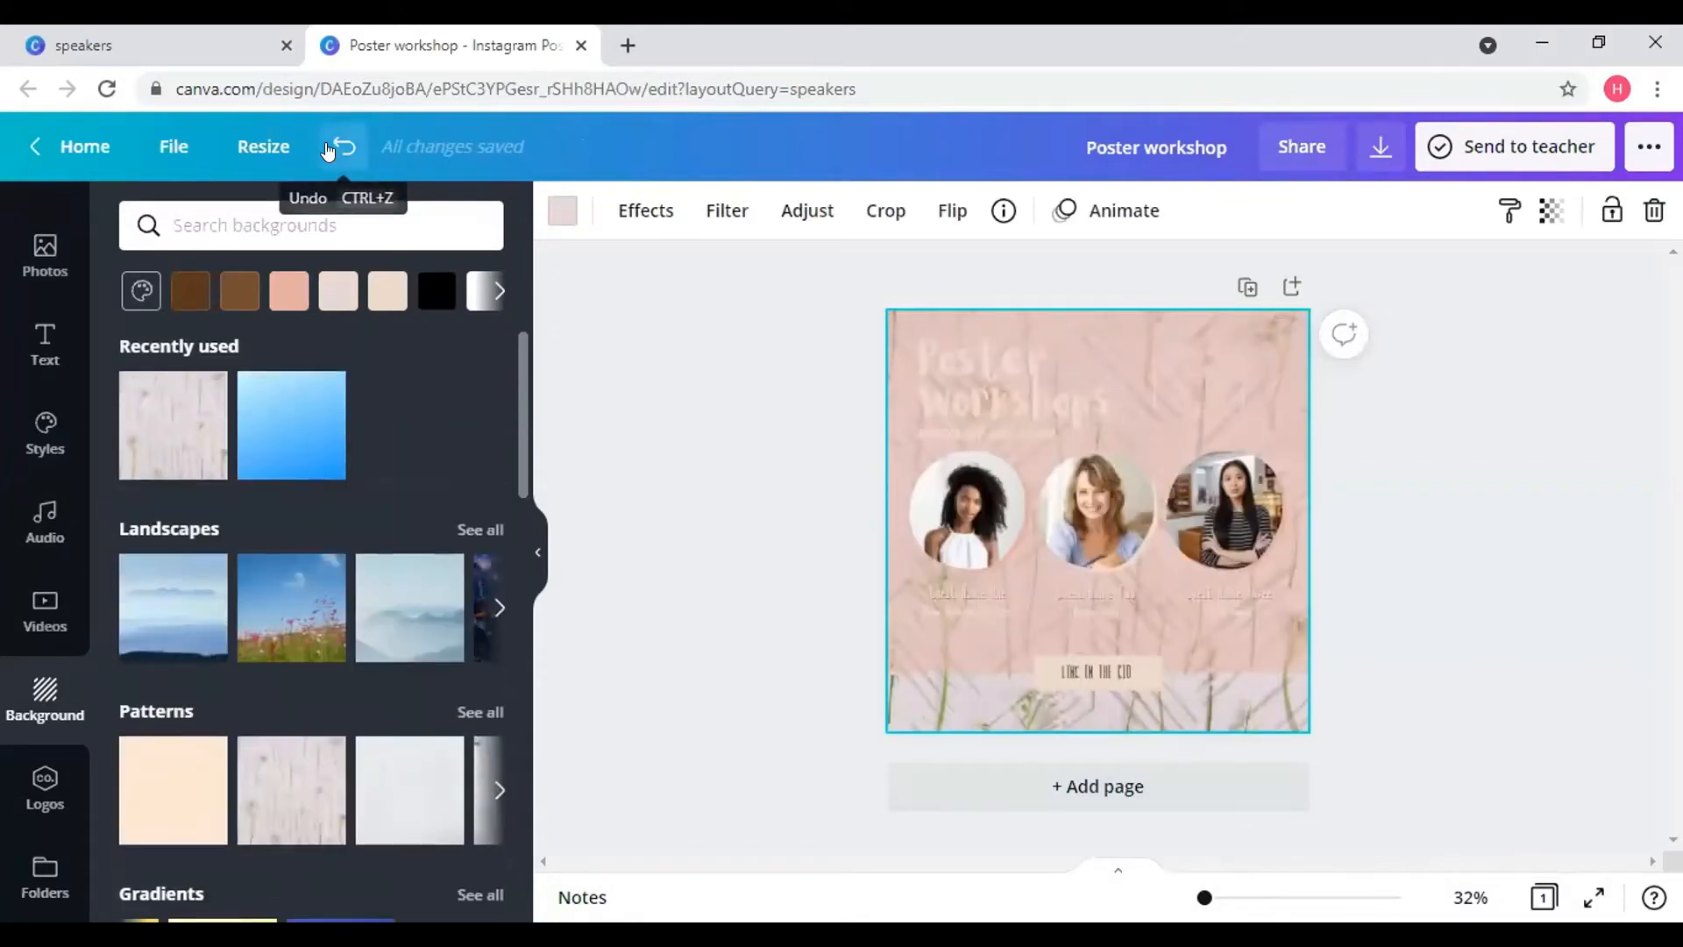
{"action": "left_click", "coordinate": [328, 152]}
{"action": "scroll", "coordinate": [52, 648], "scroll_direction": "down", "scroll_amount": 1}
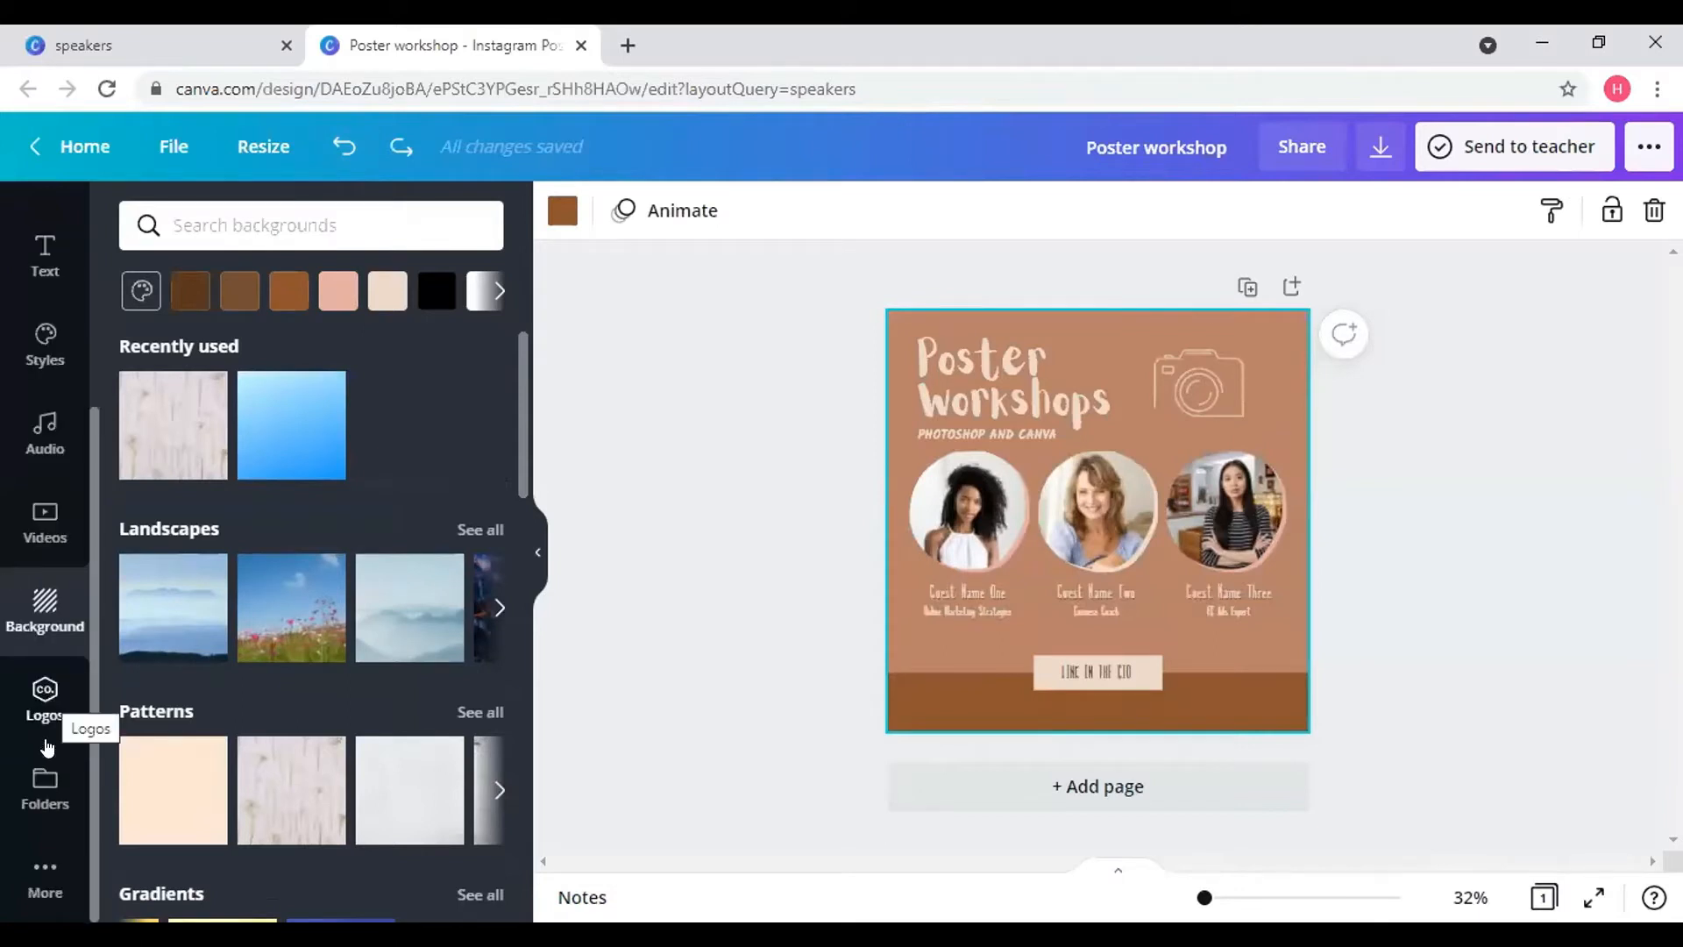
- Glance at More and Uploads, select the first guest photo, and return to the Elements library
{"action": "left_click", "coordinate": [45, 881]}
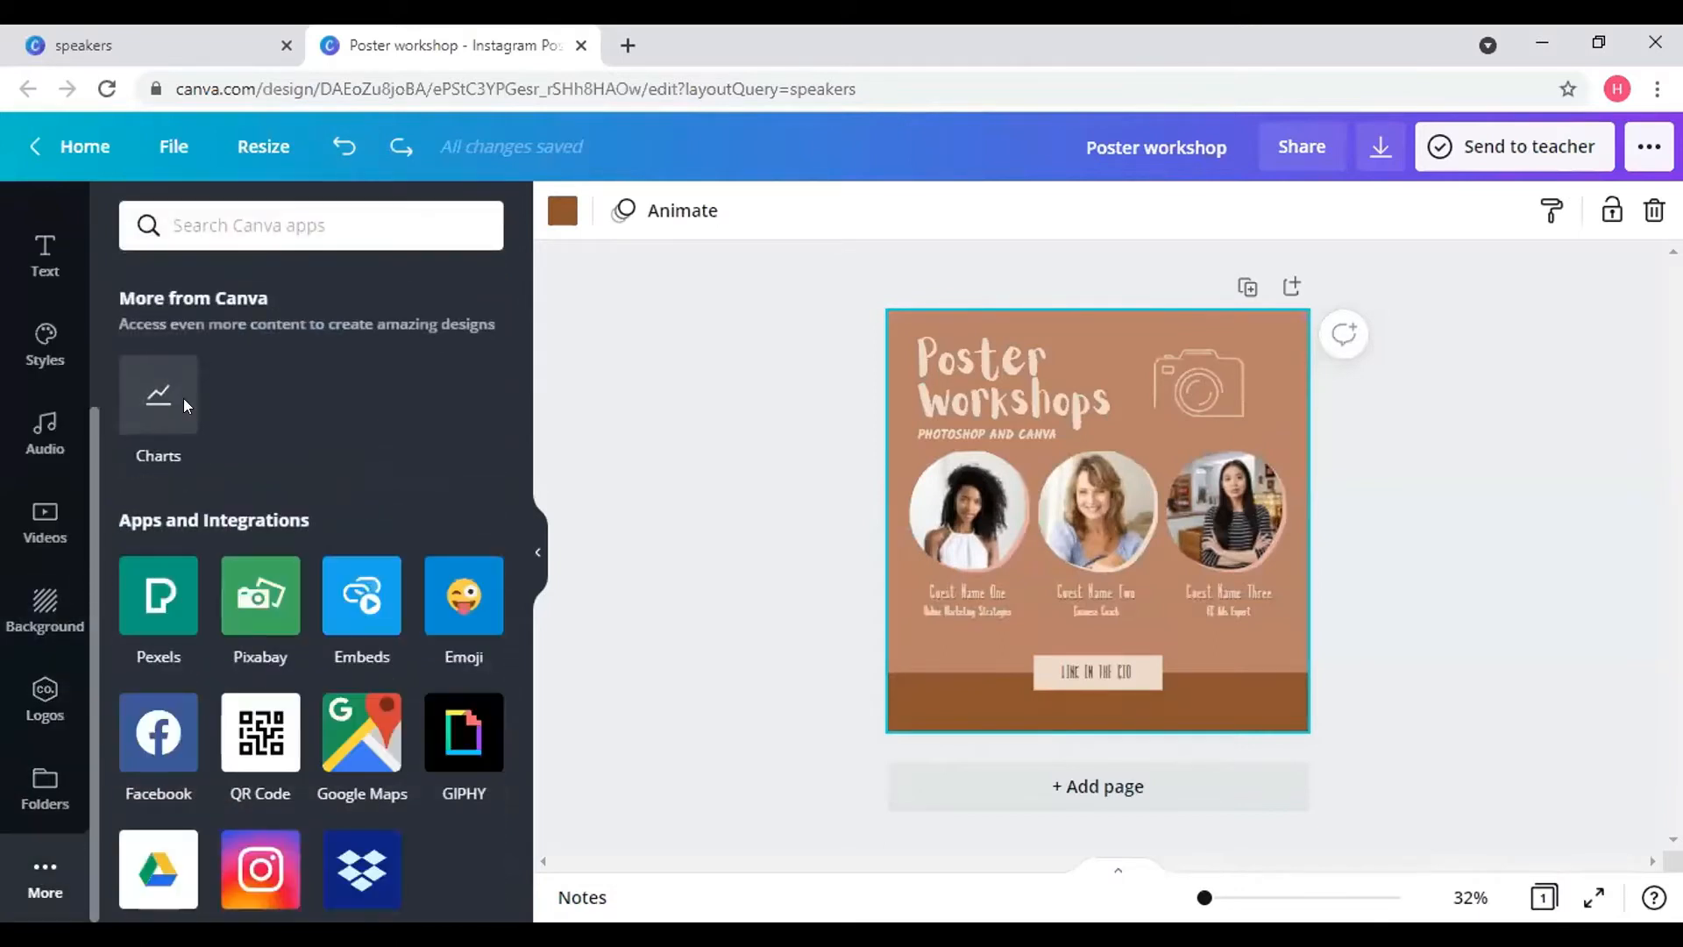
{"action": "scroll", "coordinate": [39, 513], "scroll_direction": "up", "scroll_amount": 4}
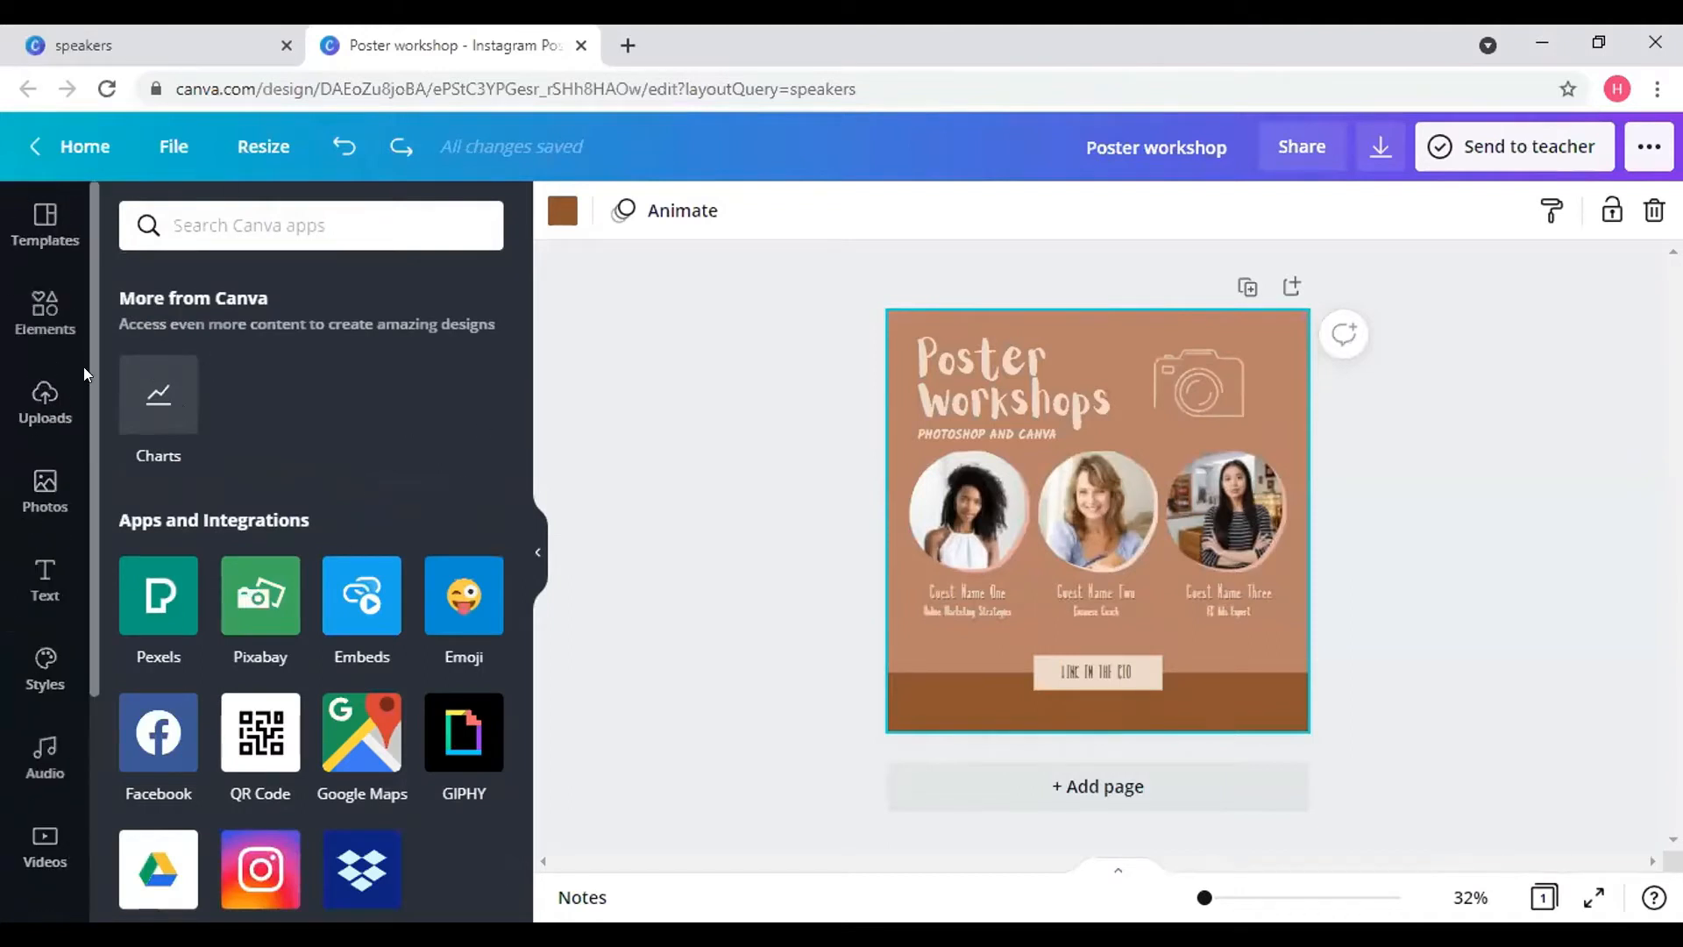
{"action": "left_click", "coordinate": [52, 316]}
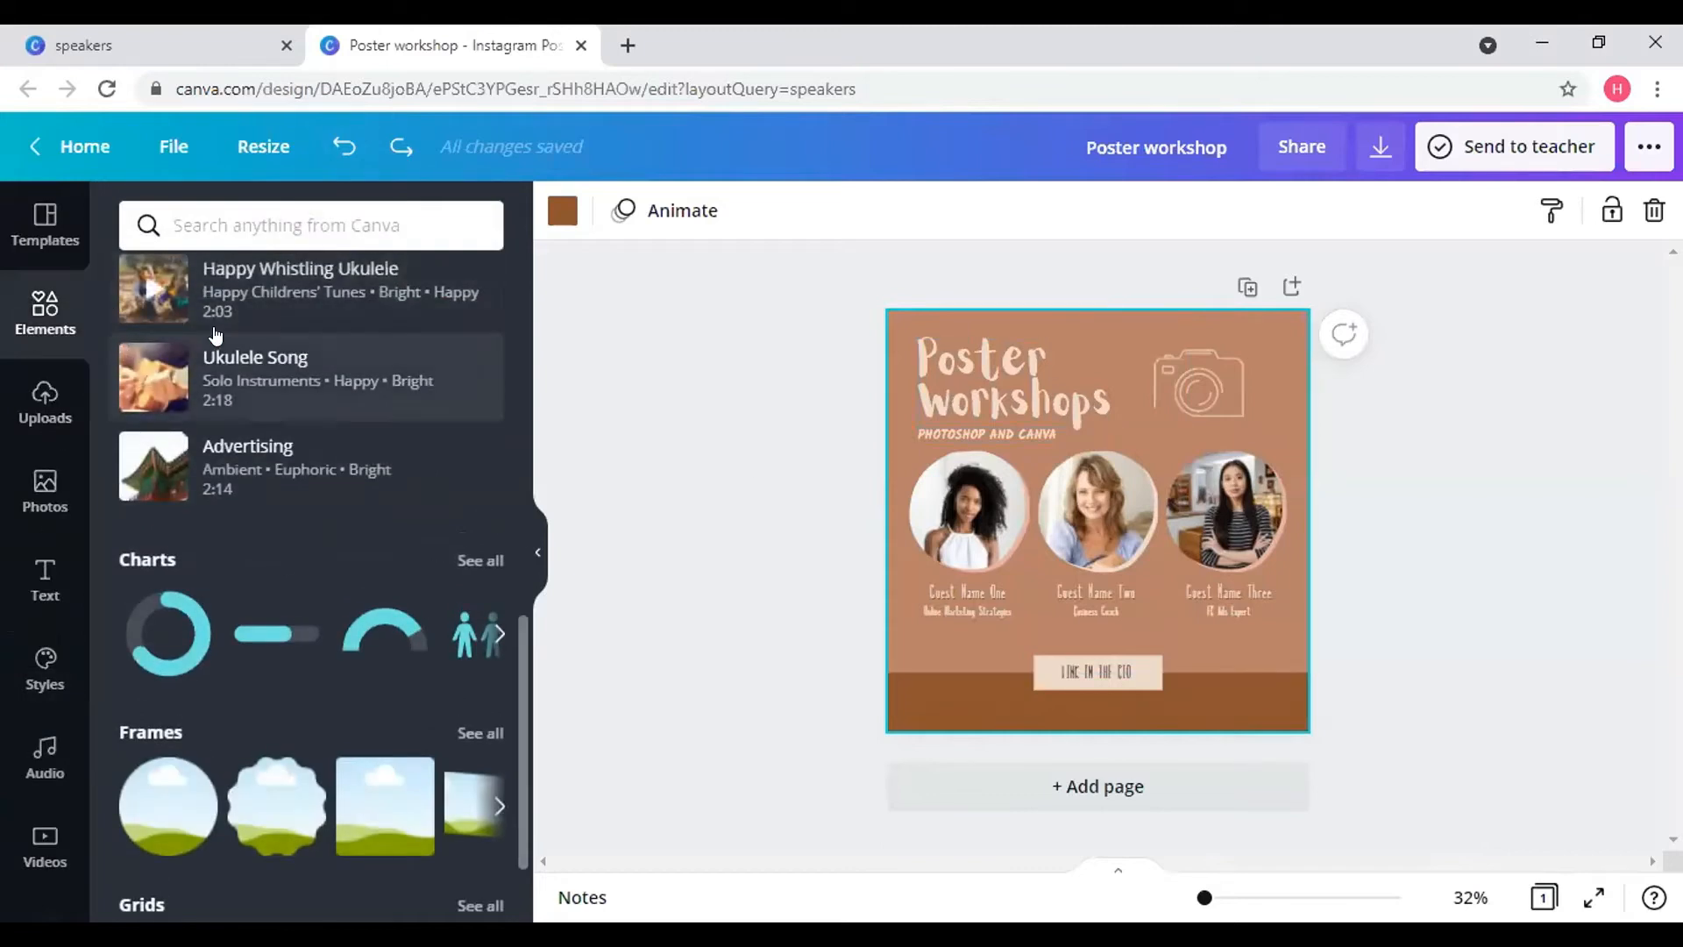
{"action": "scroll", "coordinate": [387, 470], "scroll_direction": "up", "scroll_amount": 10}
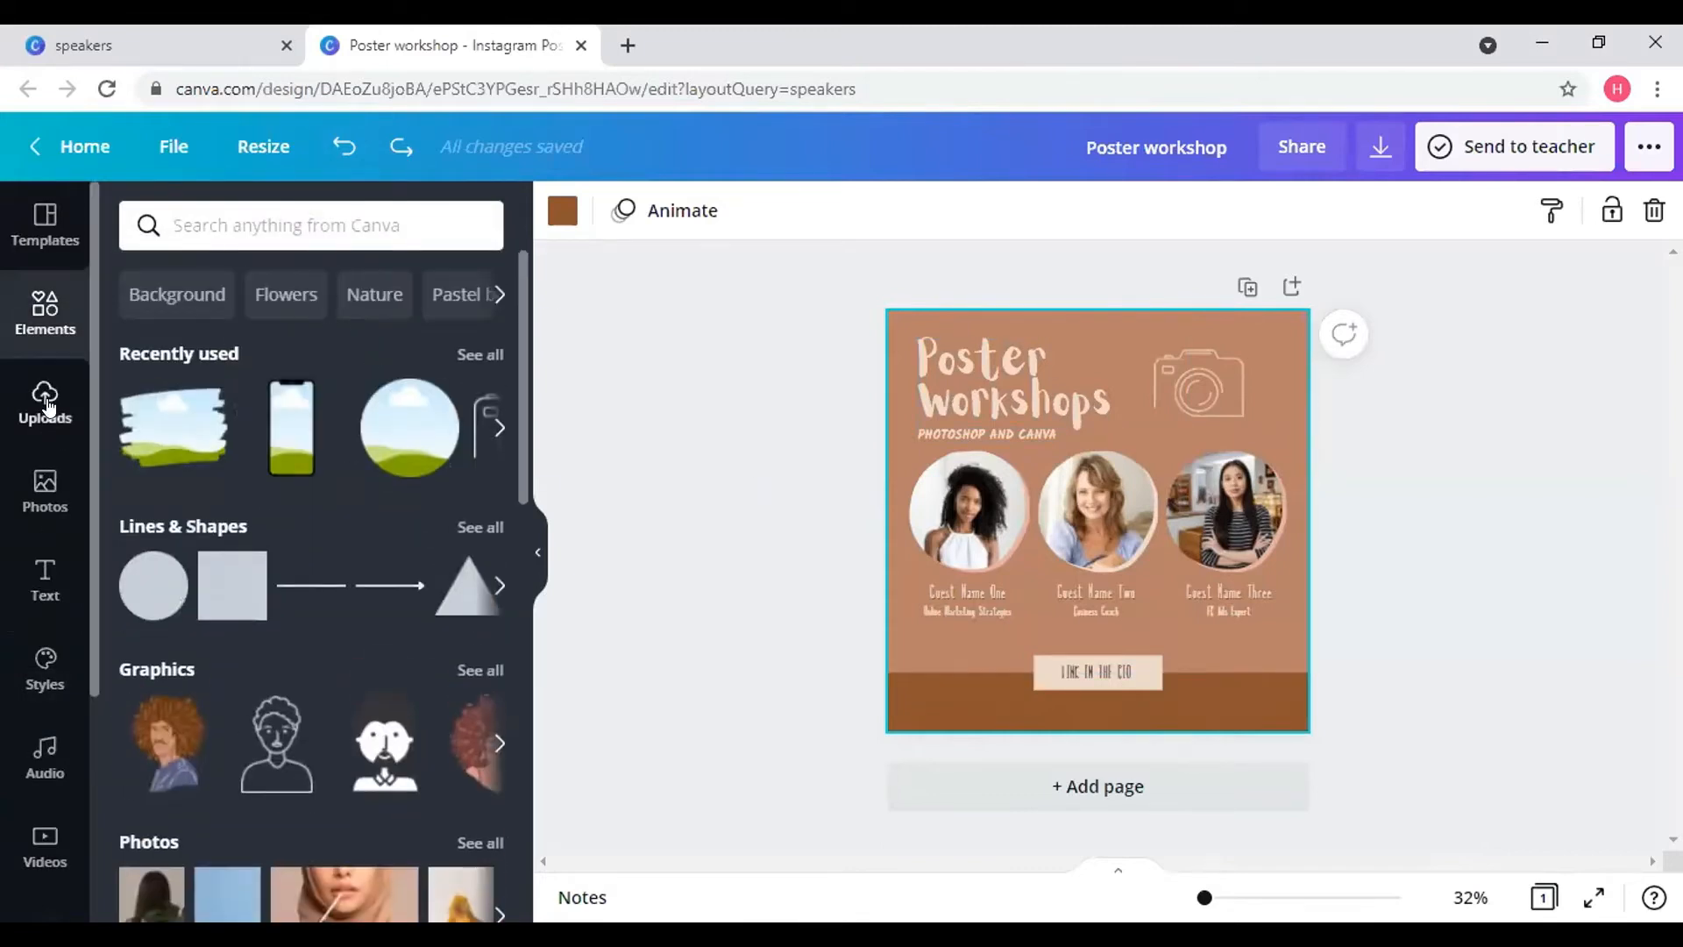
{"action": "left_click", "coordinate": [48, 406]}
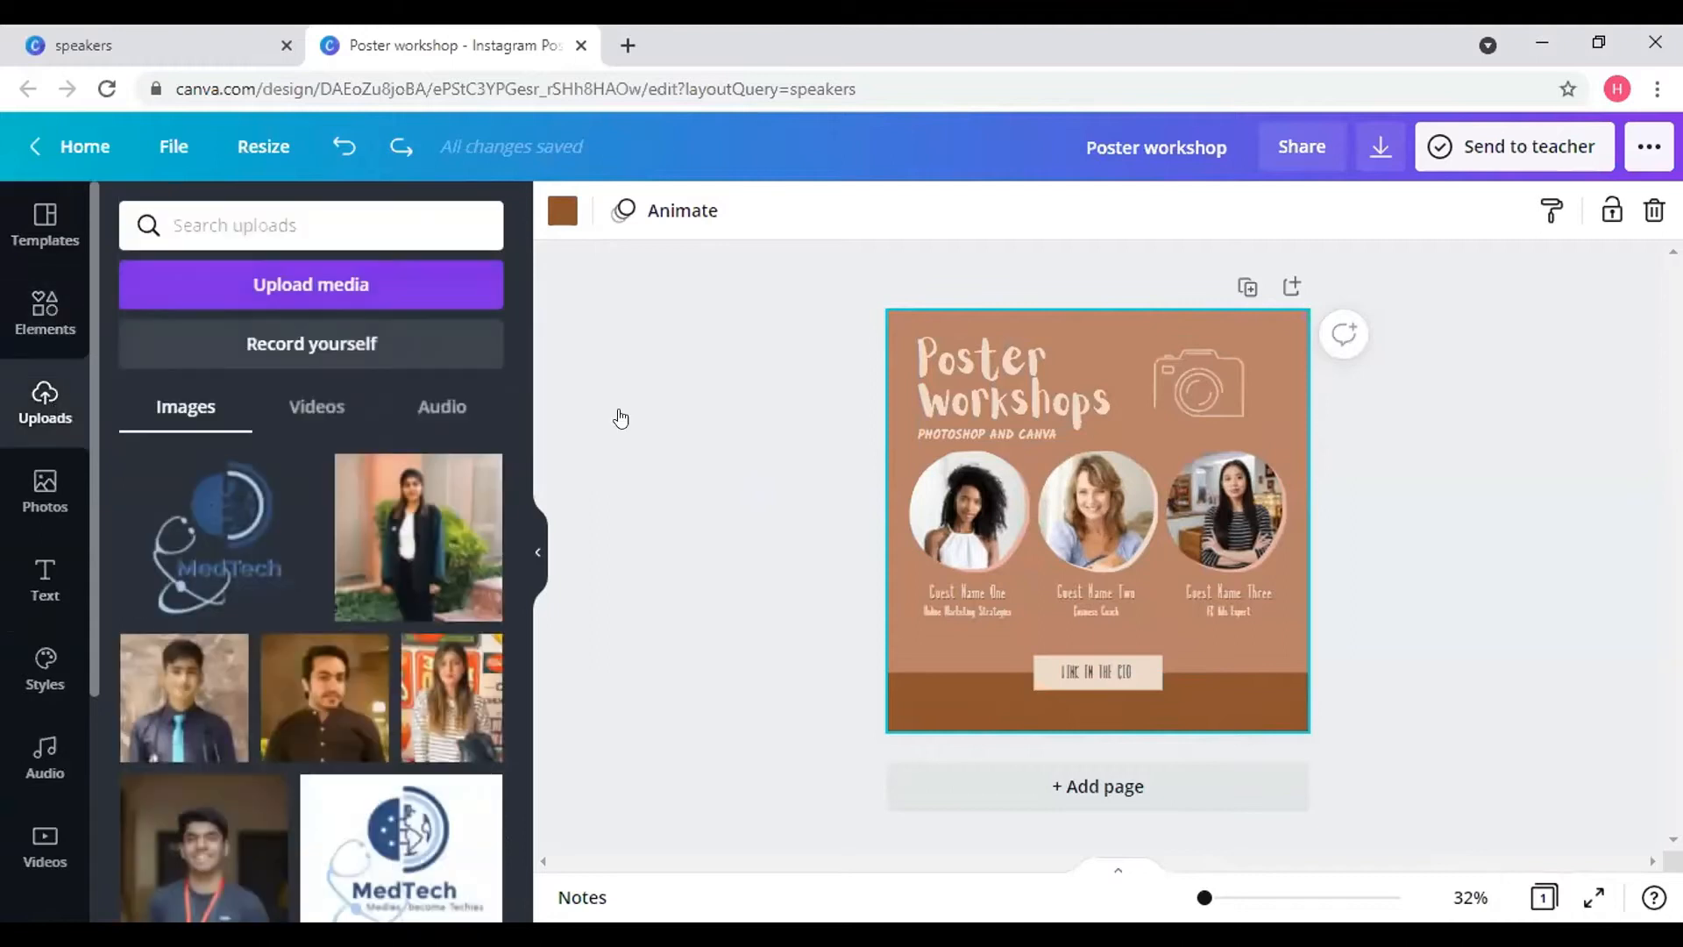
{"action": "left_click", "coordinate": [970, 510]}
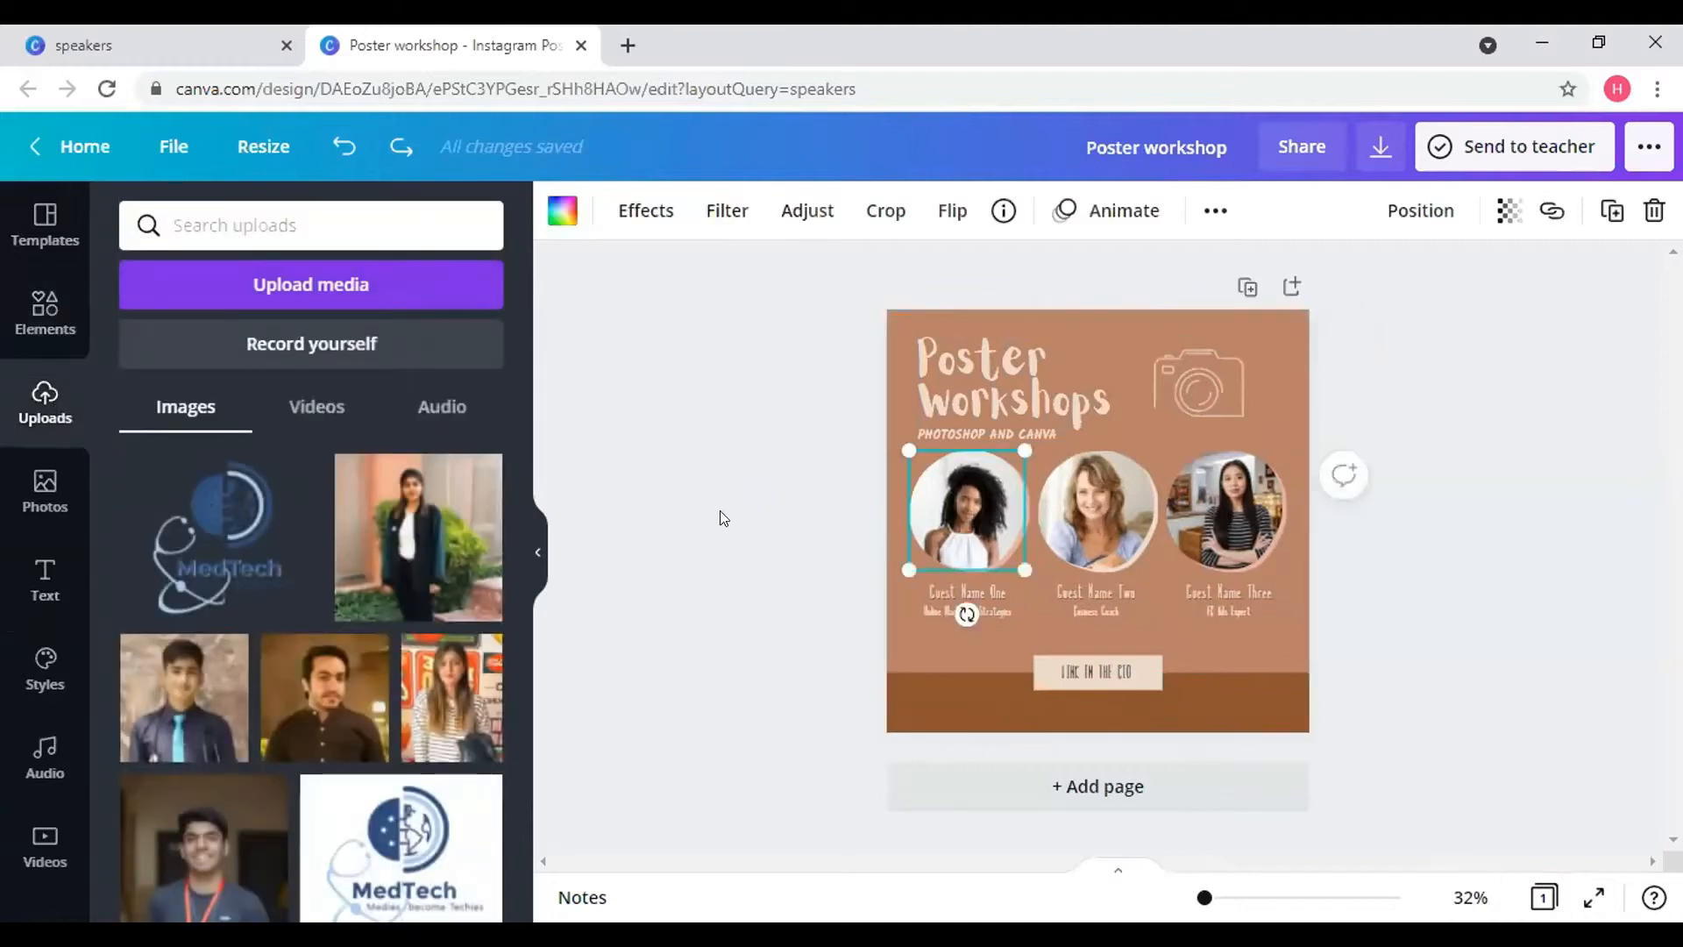
{"action": "left_click", "coordinate": [31, 302]}
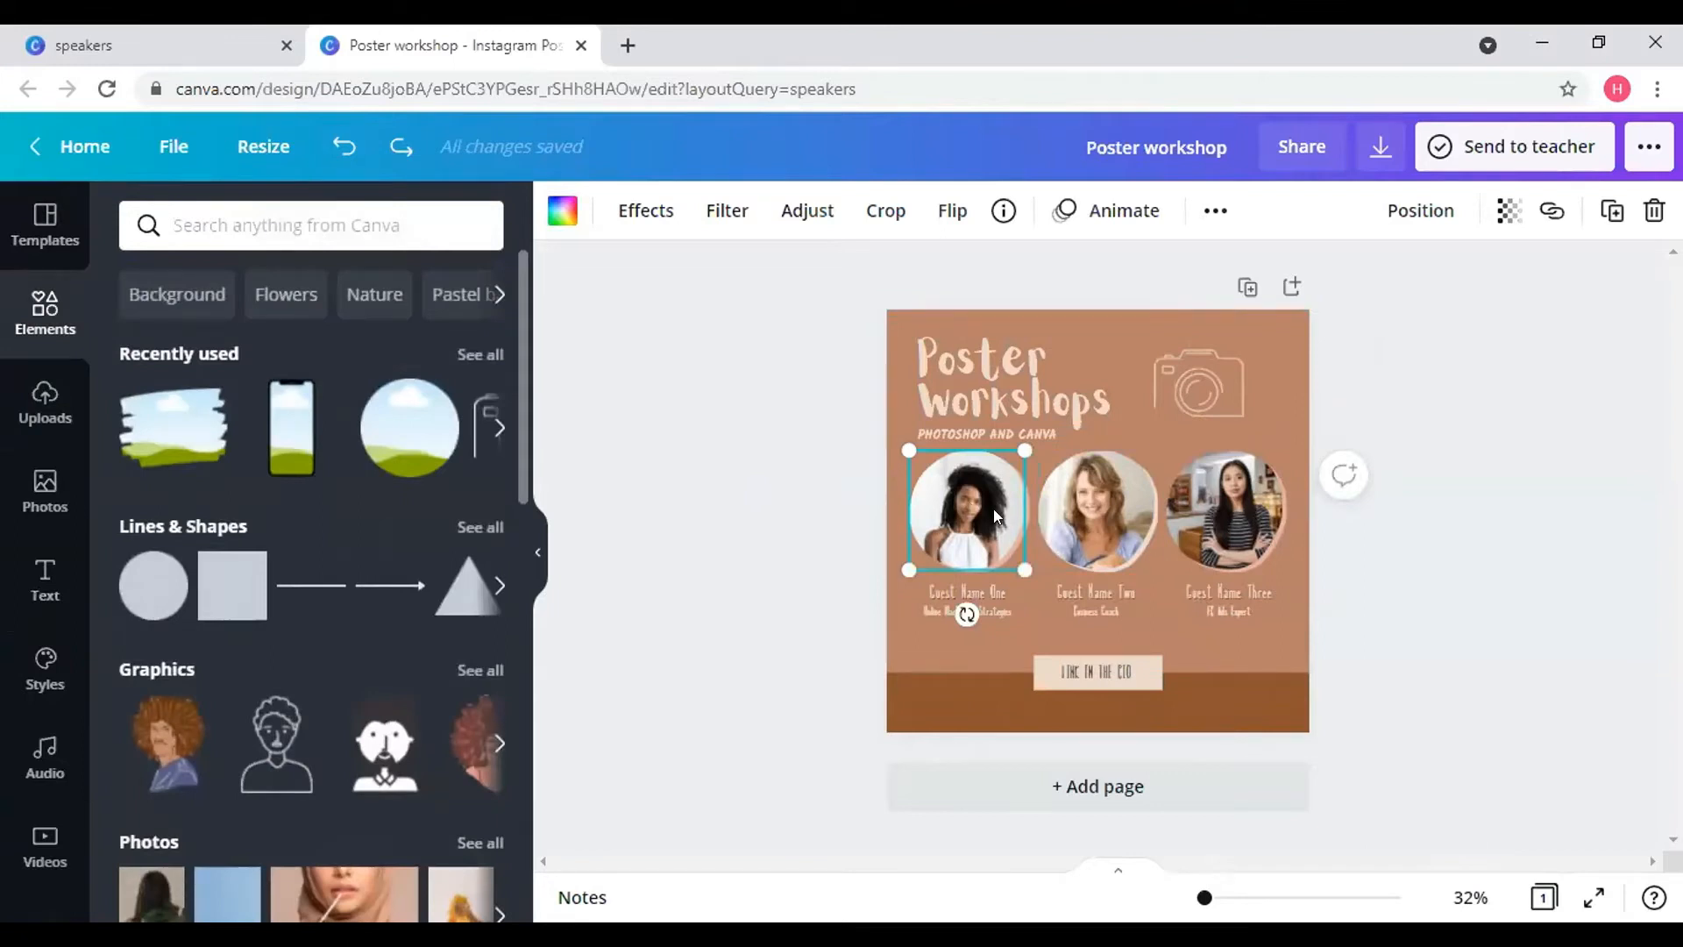
- Reposition the first guest photo and its pink circle so the photo sits on the left circle
{"action": "left_click_drag", "start_coordinate": [993, 515], "coordinate": [969, 490]}
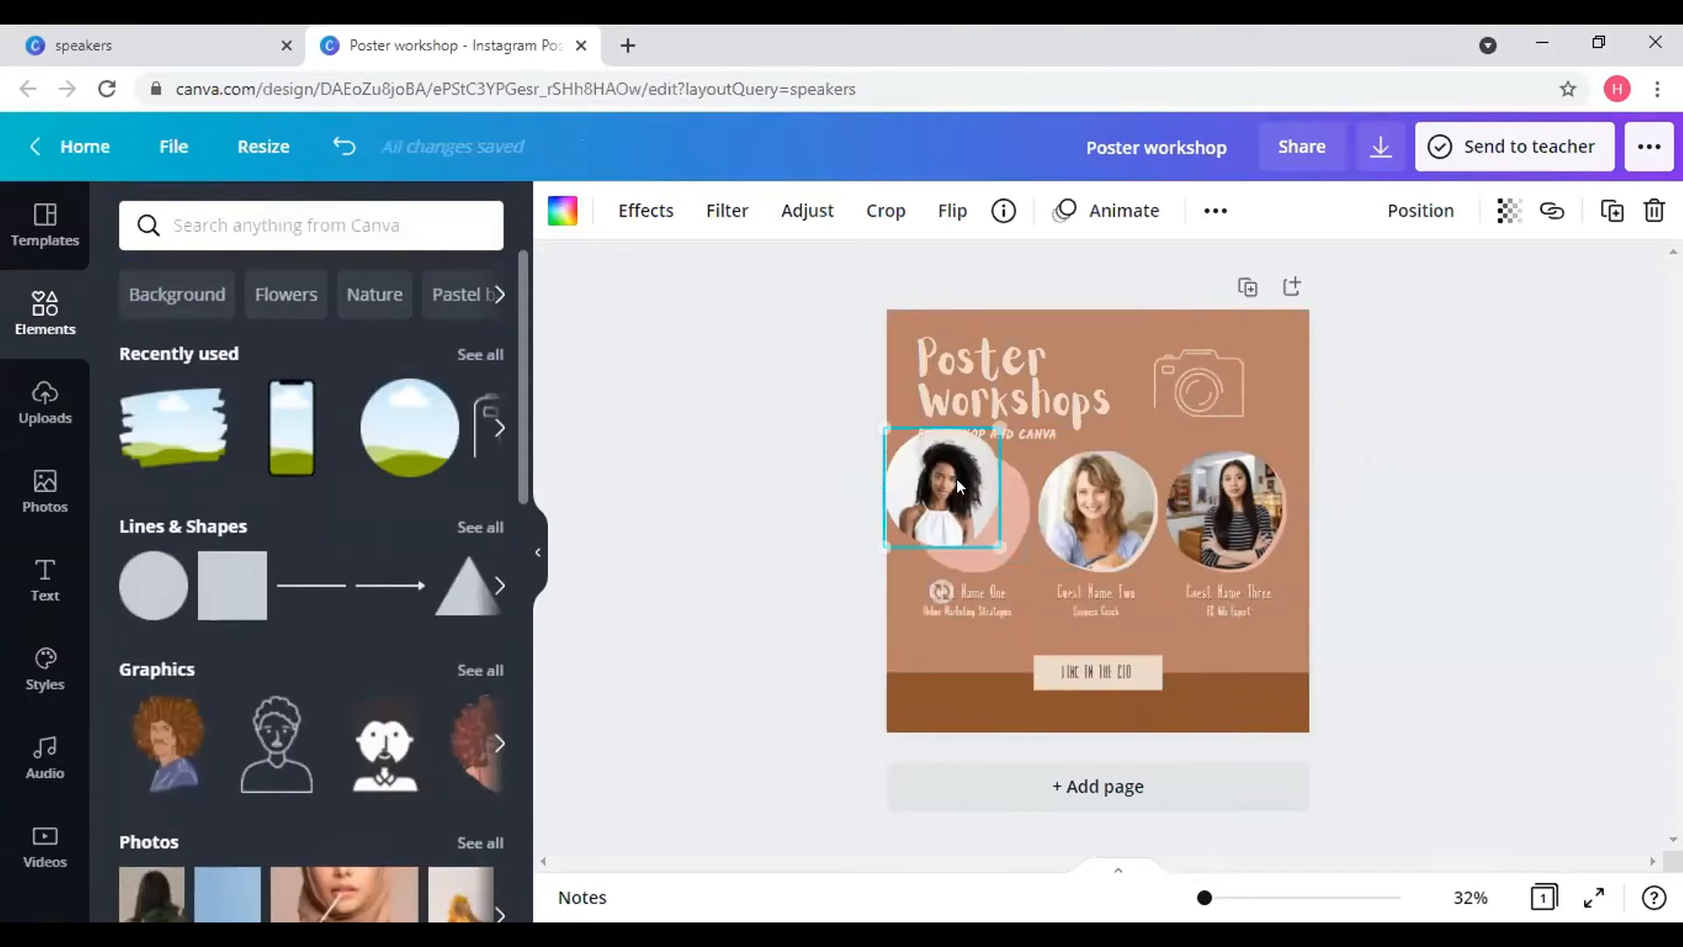
{"action": "left_click", "coordinate": [1012, 518]}
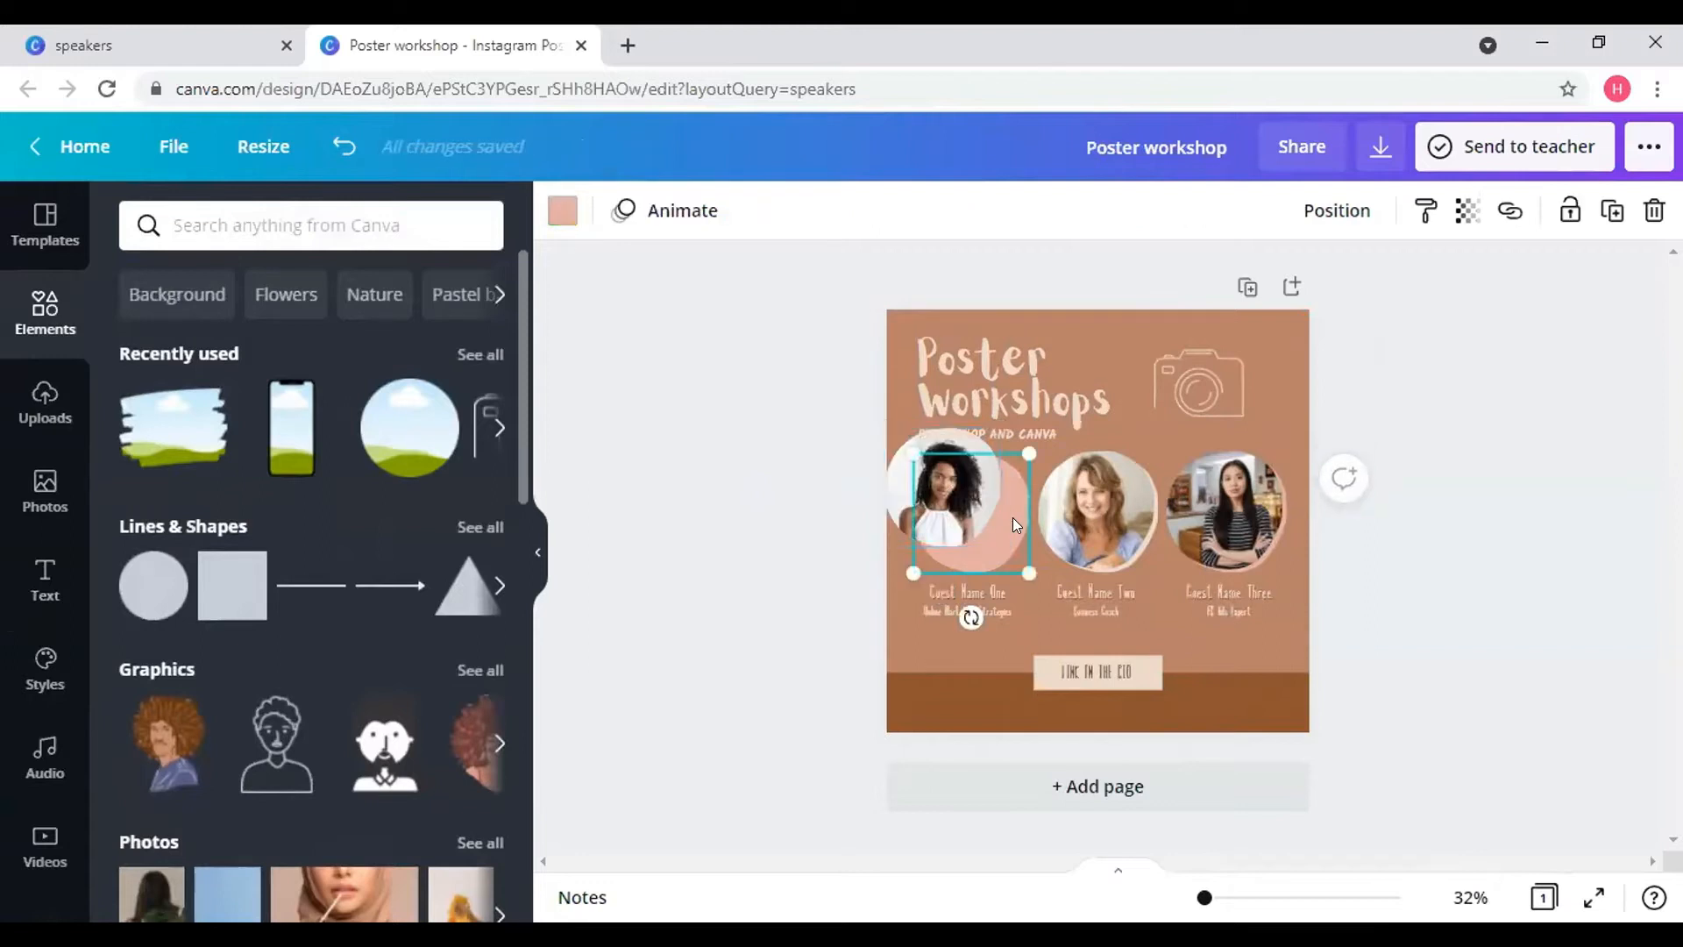
{"action": "right_click", "coordinate": [957, 493]}
{"action": "left_click", "coordinate": [938, 489]}
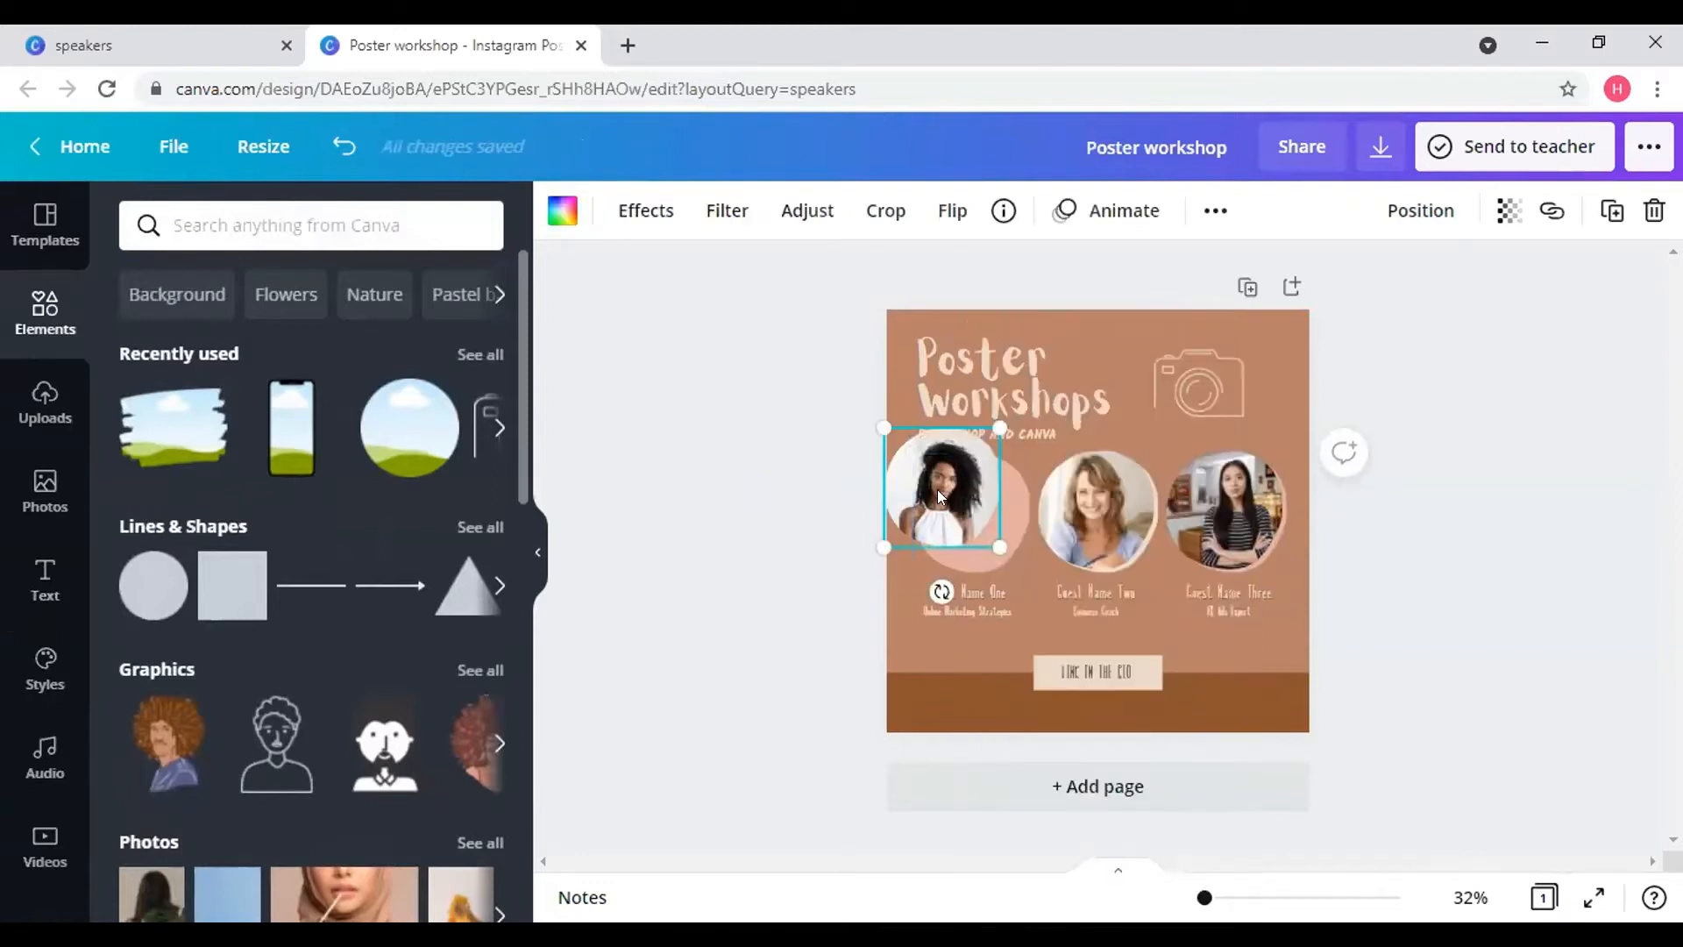
{"action": "left_click_drag", "start_coordinate": [955, 515], "coordinate": [962, 513]}
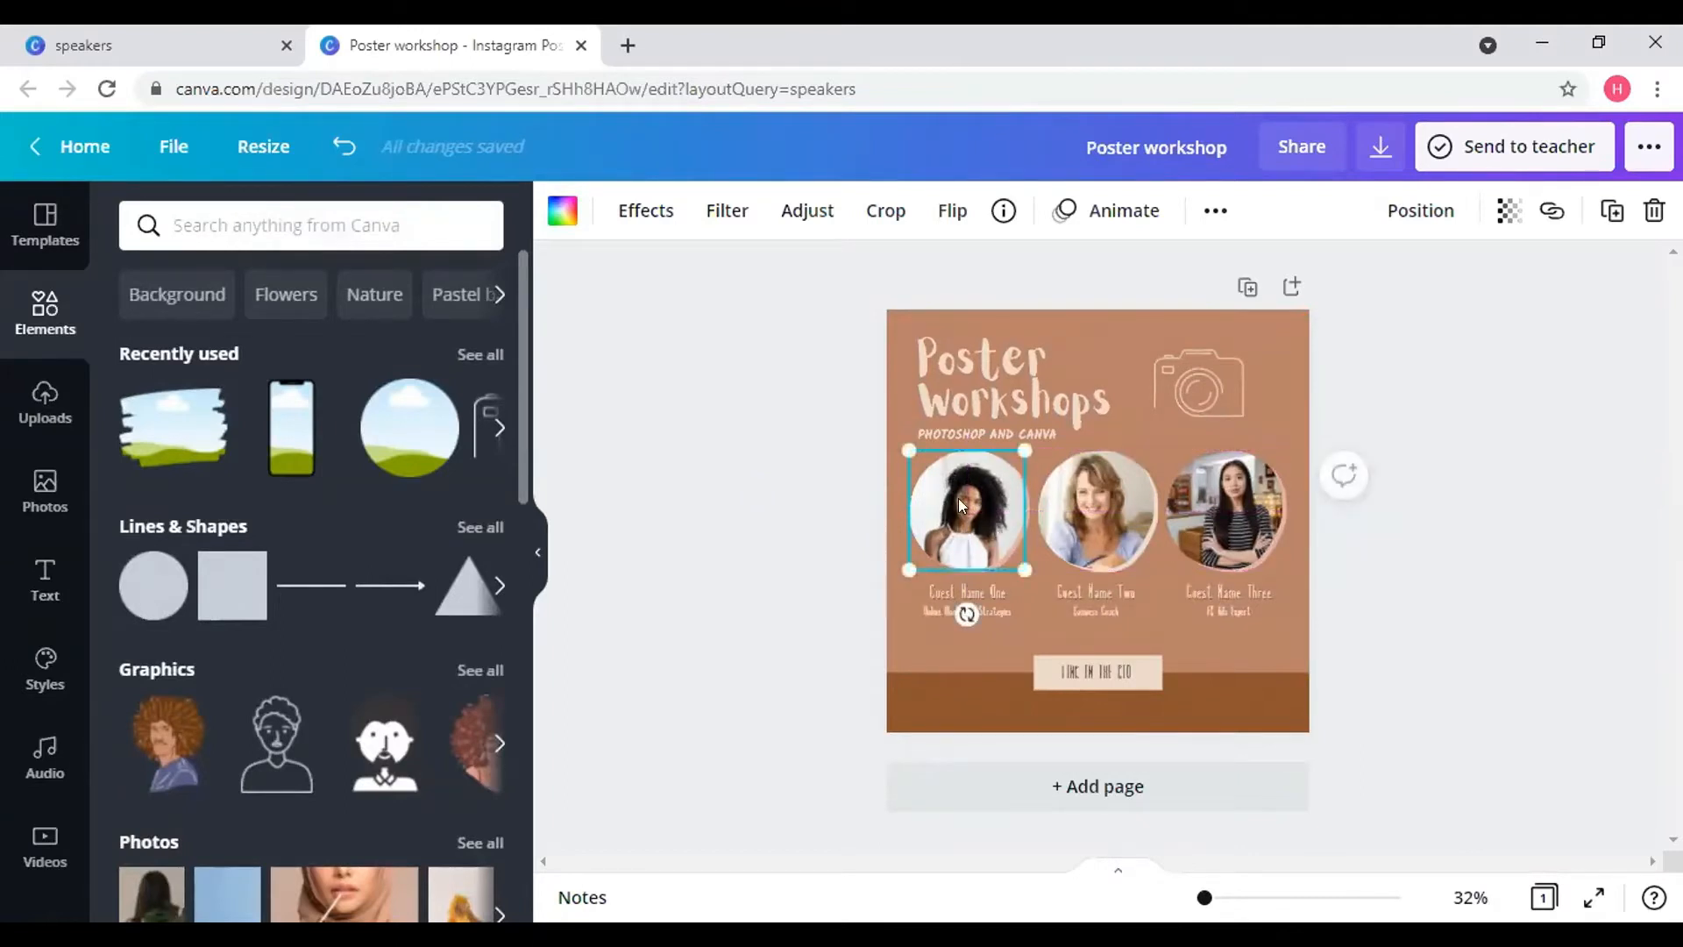
{"action": "left_click", "coordinate": [1011, 519]}
{"action": "left_click_drag", "start_coordinate": [1015, 514], "coordinate": [1004, 509]}
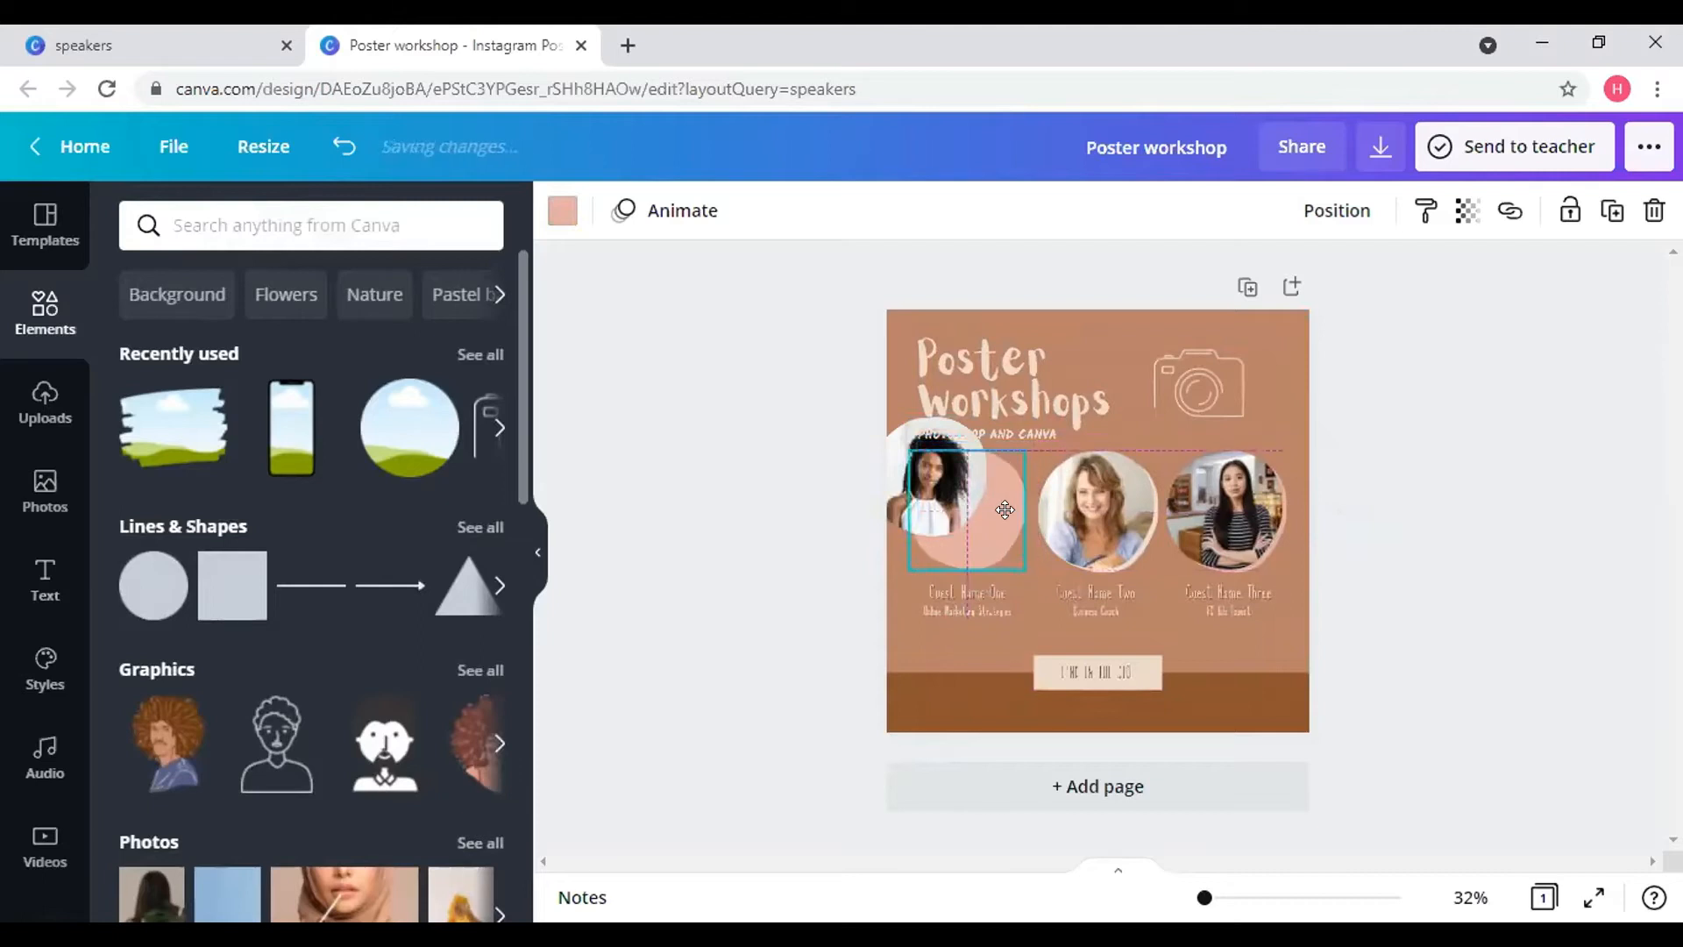
{"action": "left_click", "coordinate": [967, 495]}
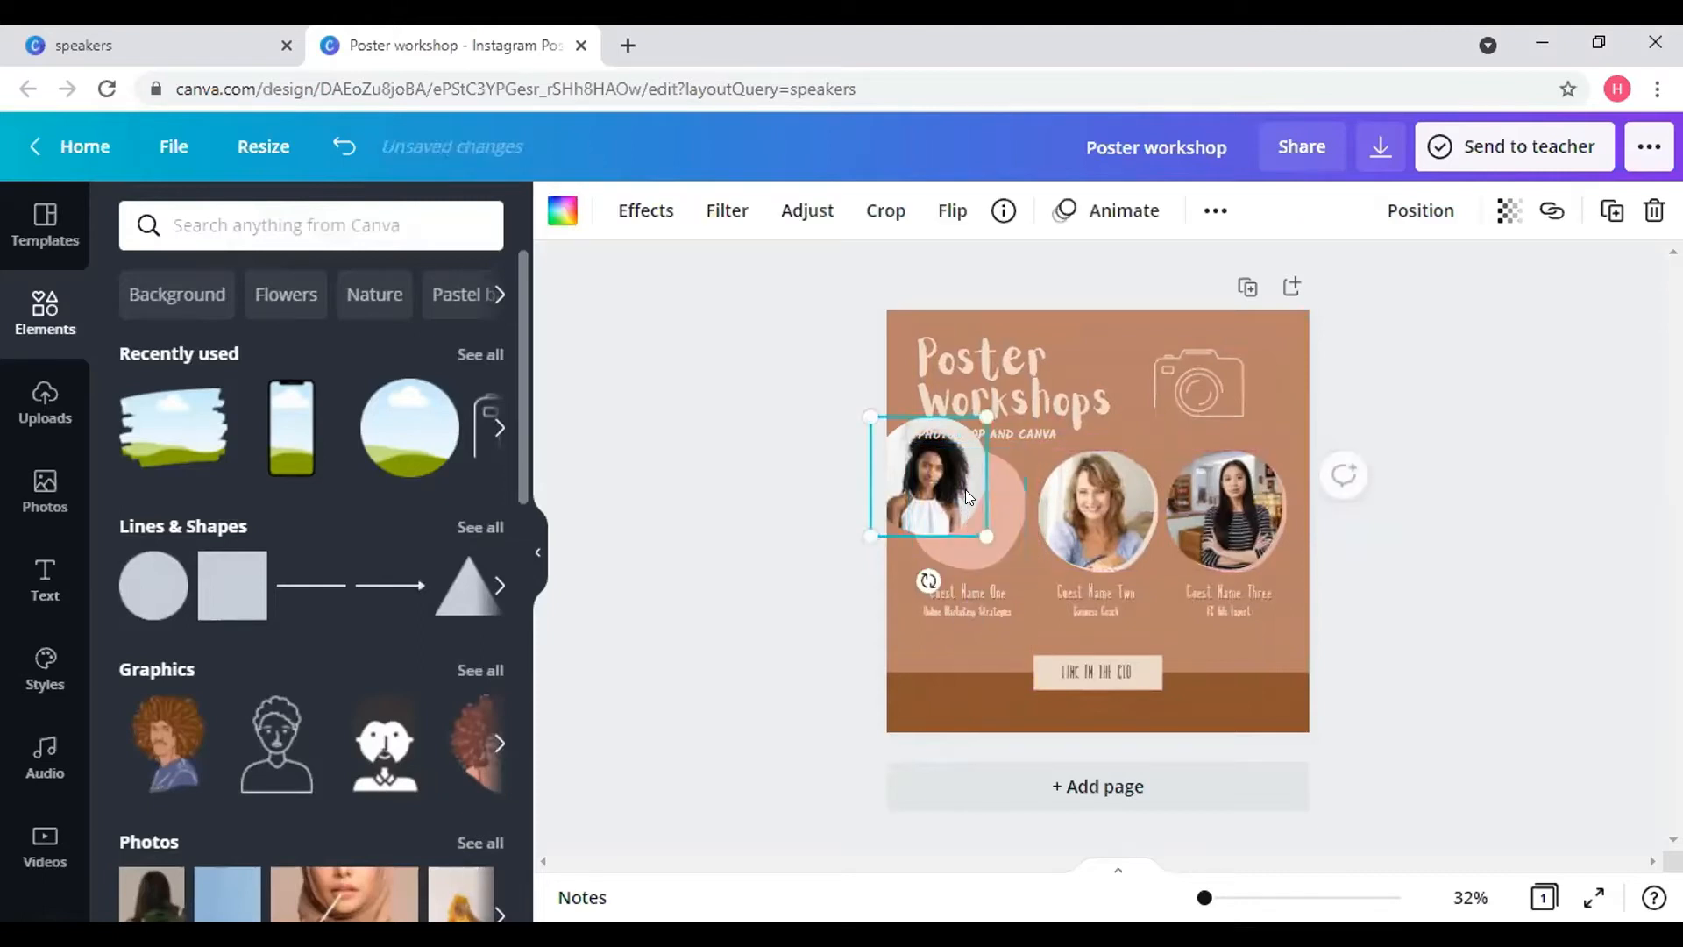
{"action": "double_click", "coordinate": [965, 489]}
{"action": "left_click", "coordinate": [1065, 470]}
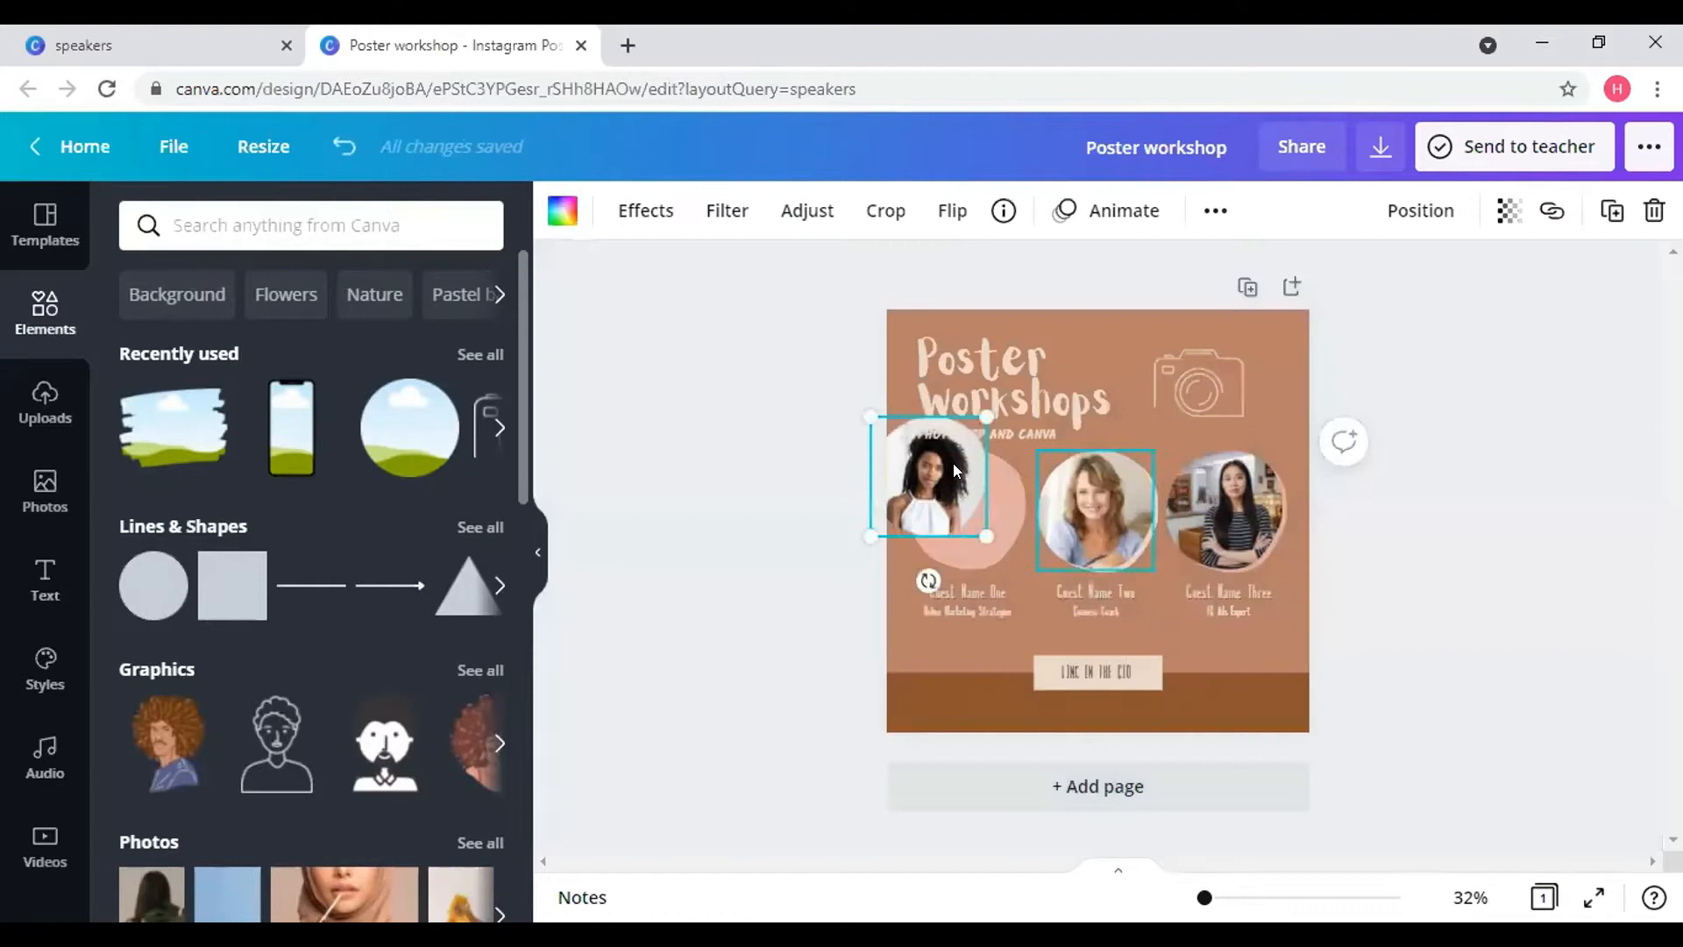
{"action": "left_click_drag", "start_coordinate": [938, 470], "coordinate": [971, 500]}
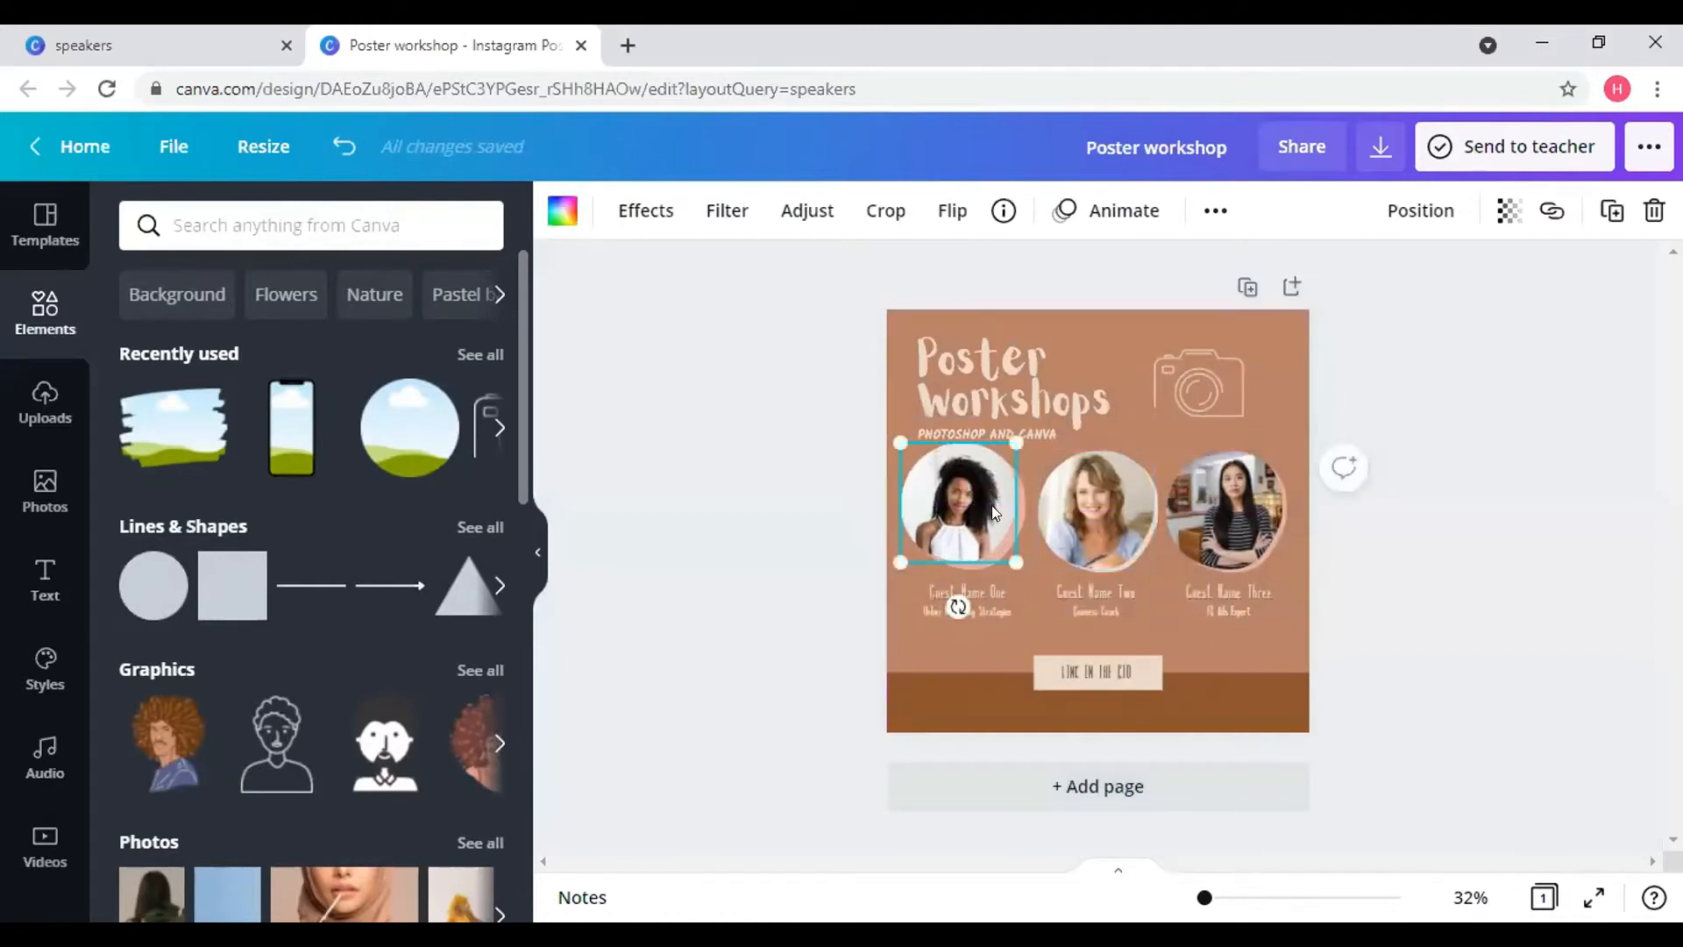
- Group the first speaker photo with the shape behind it, nudge the photo, then ungroup them
{"action": "left_click", "coordinate": [1024, 508]}
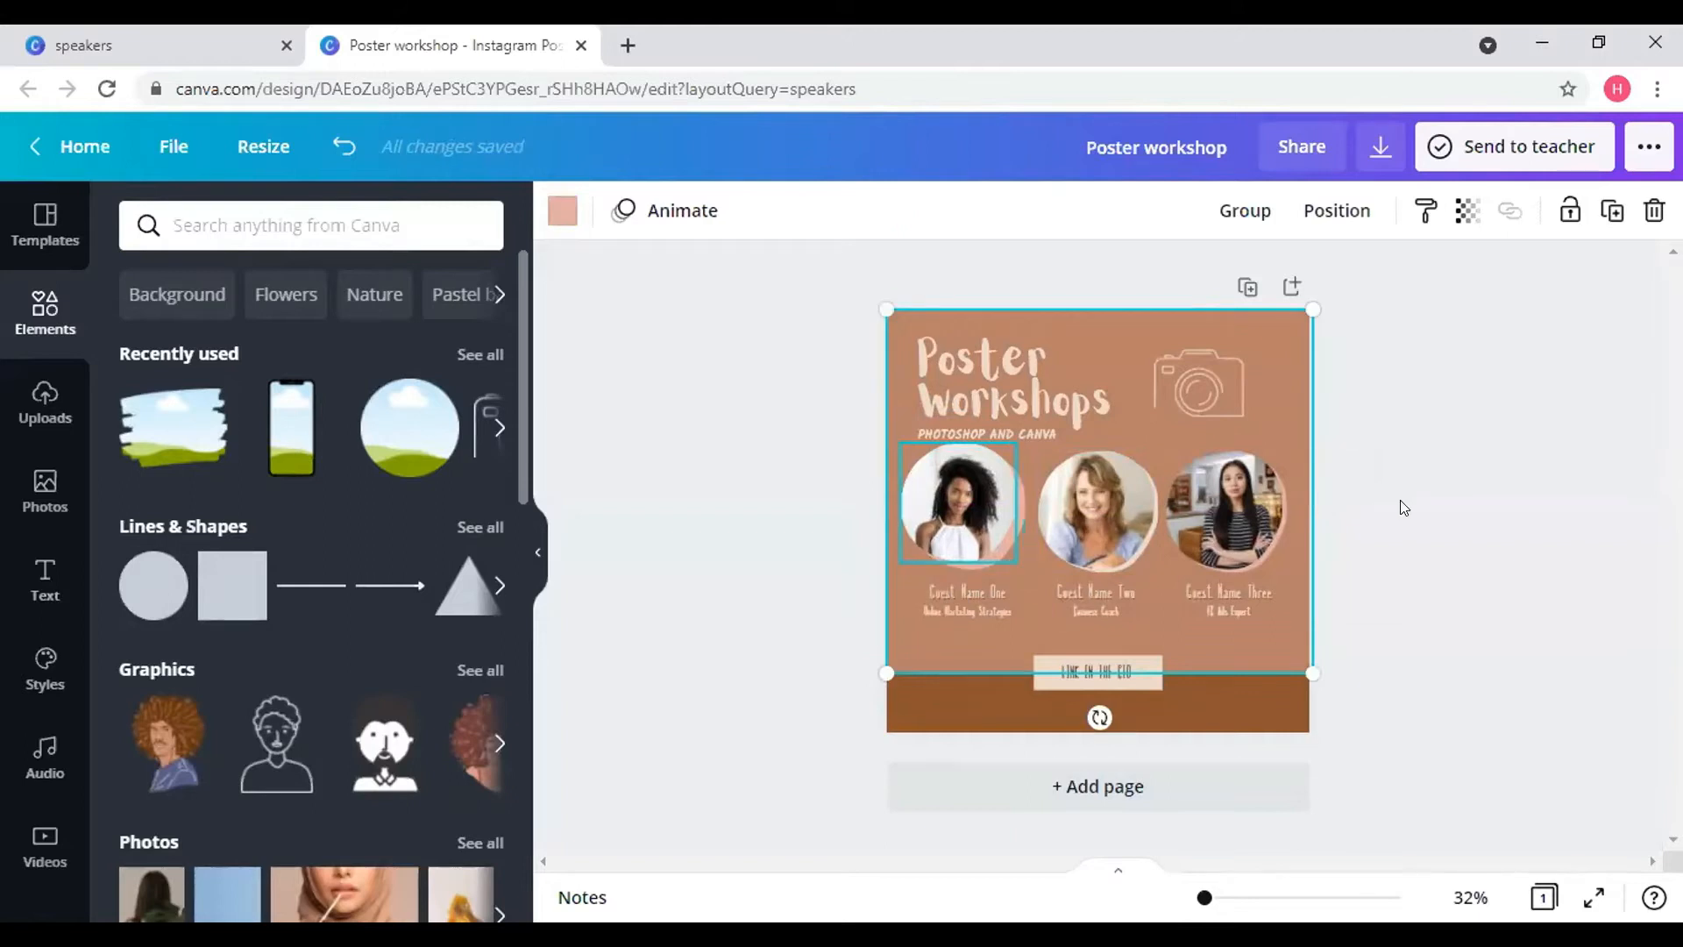
{"action": "left_click", "coordinate": [1403, 507]}
{"action": "left_click", "coordinate": [936, 496]}
{"action": "left_click", "coordinate": [1018, 508]}
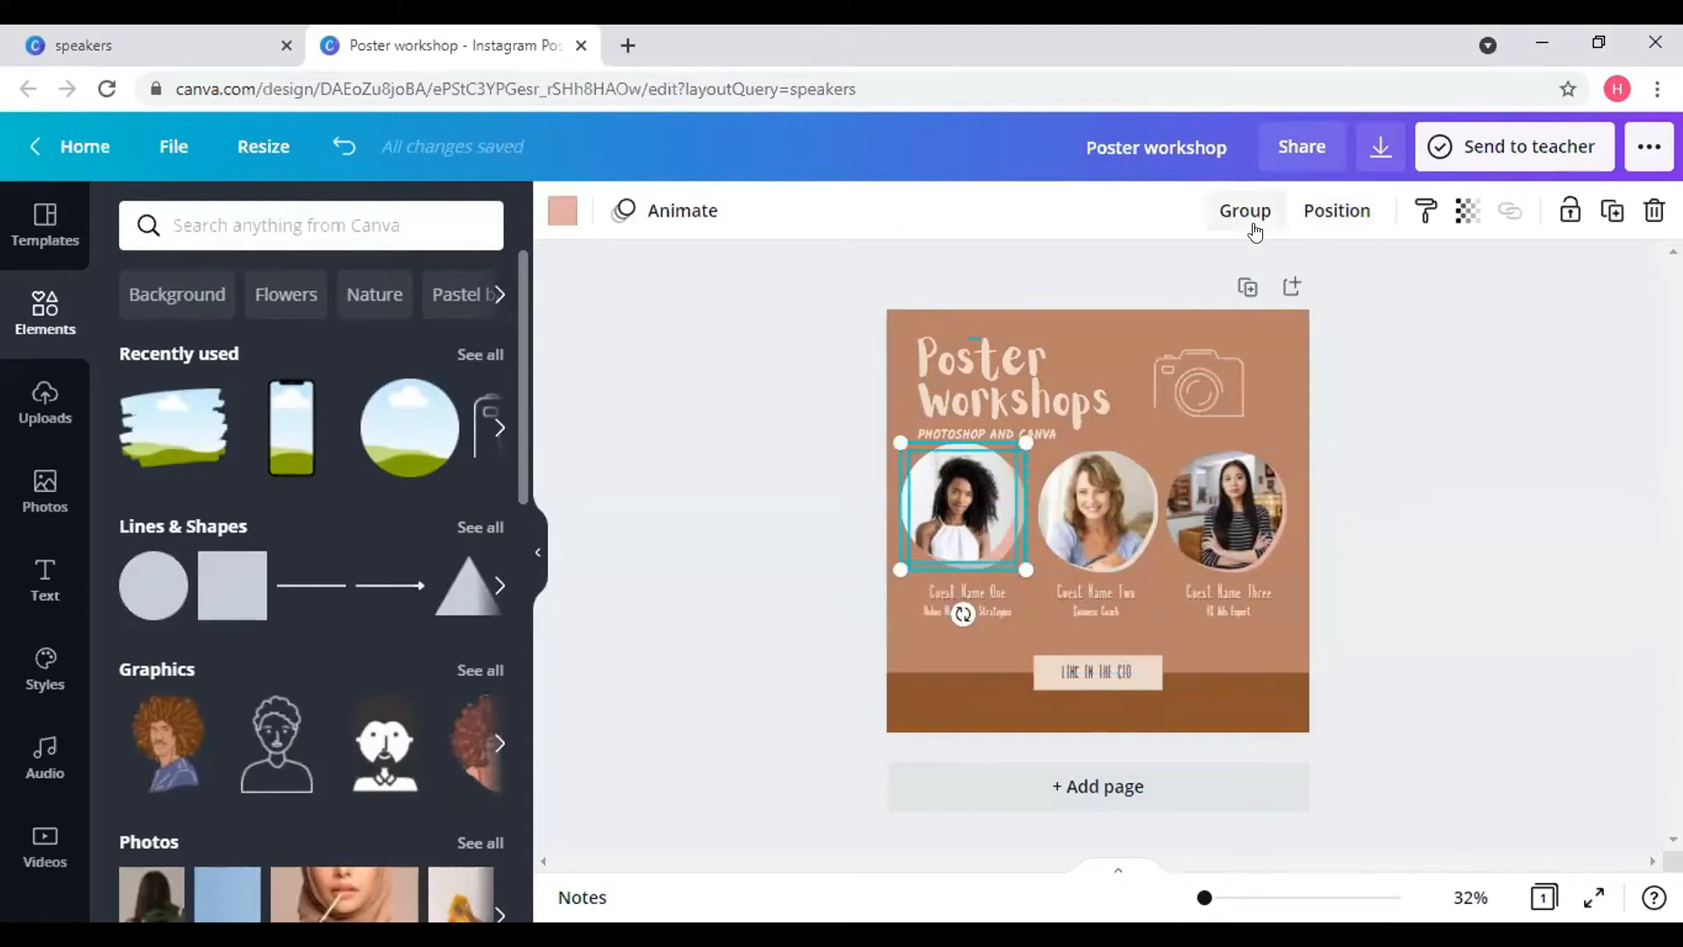
{"action": "left_click", "coordinate": [1249, 211]}
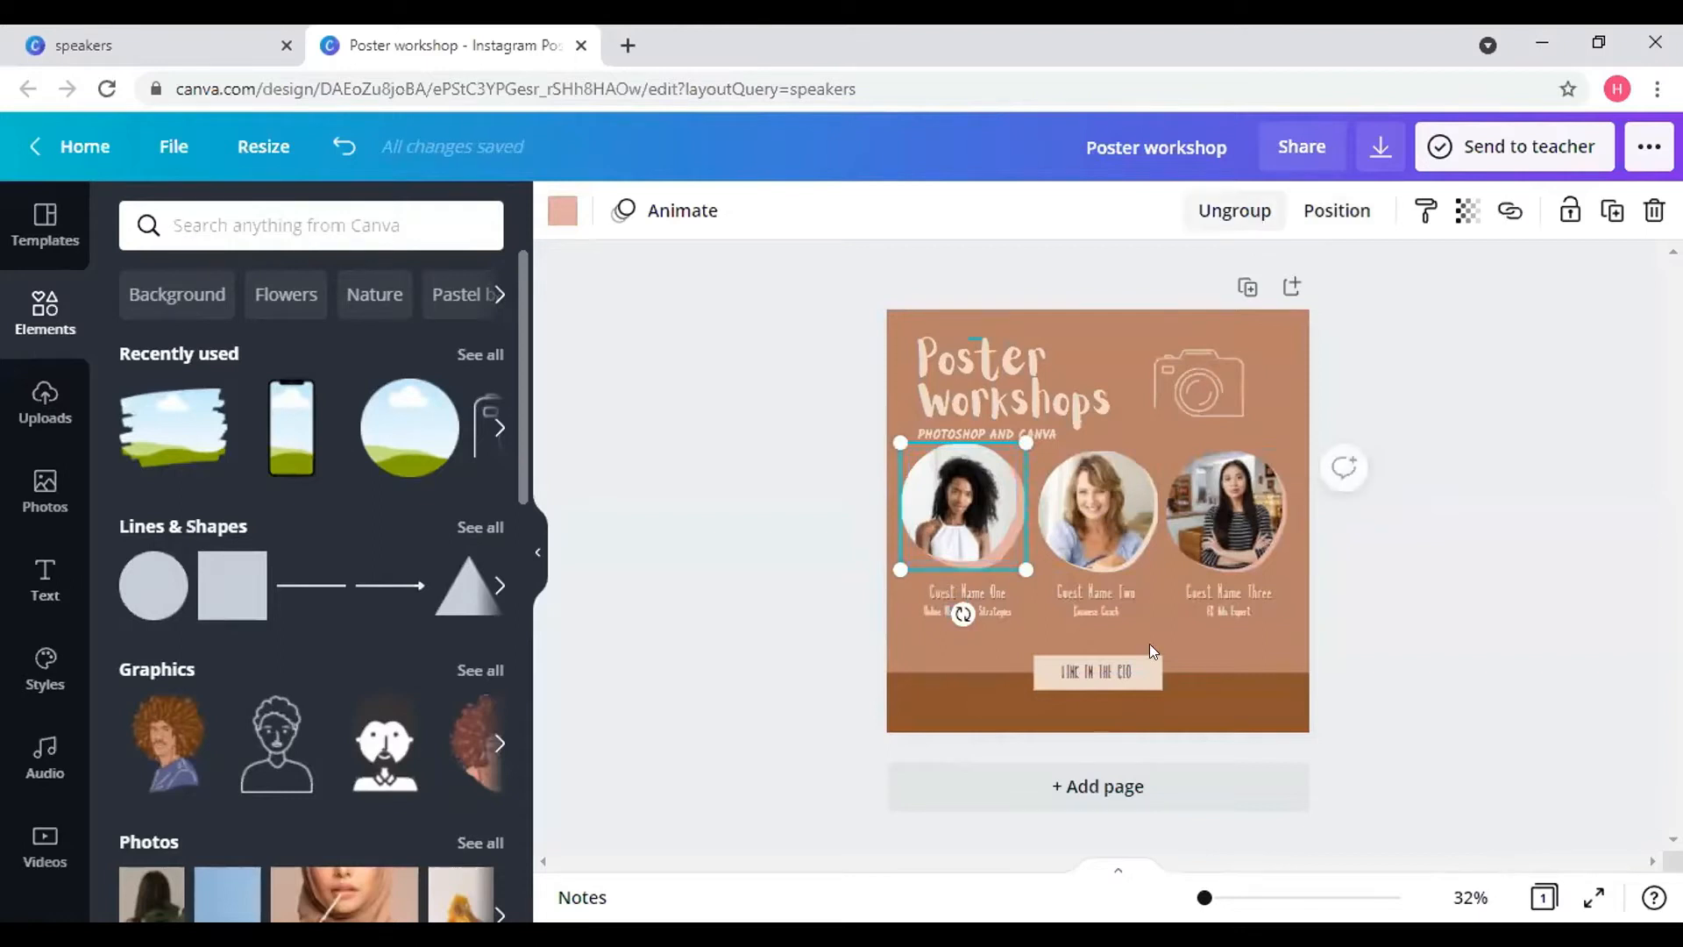
{"action": "left_click", "coordinate": [958, 491]}
{"action": "mouse_move", "coordinate": [958, 491]}
{"action": "left_mouse_down"}
{"action": "mouse_move", "coordinate": [929, 477]}
{"action": "mouse_move", "coordinate": [959, 487]}
{"action": "left_mouse_up"}
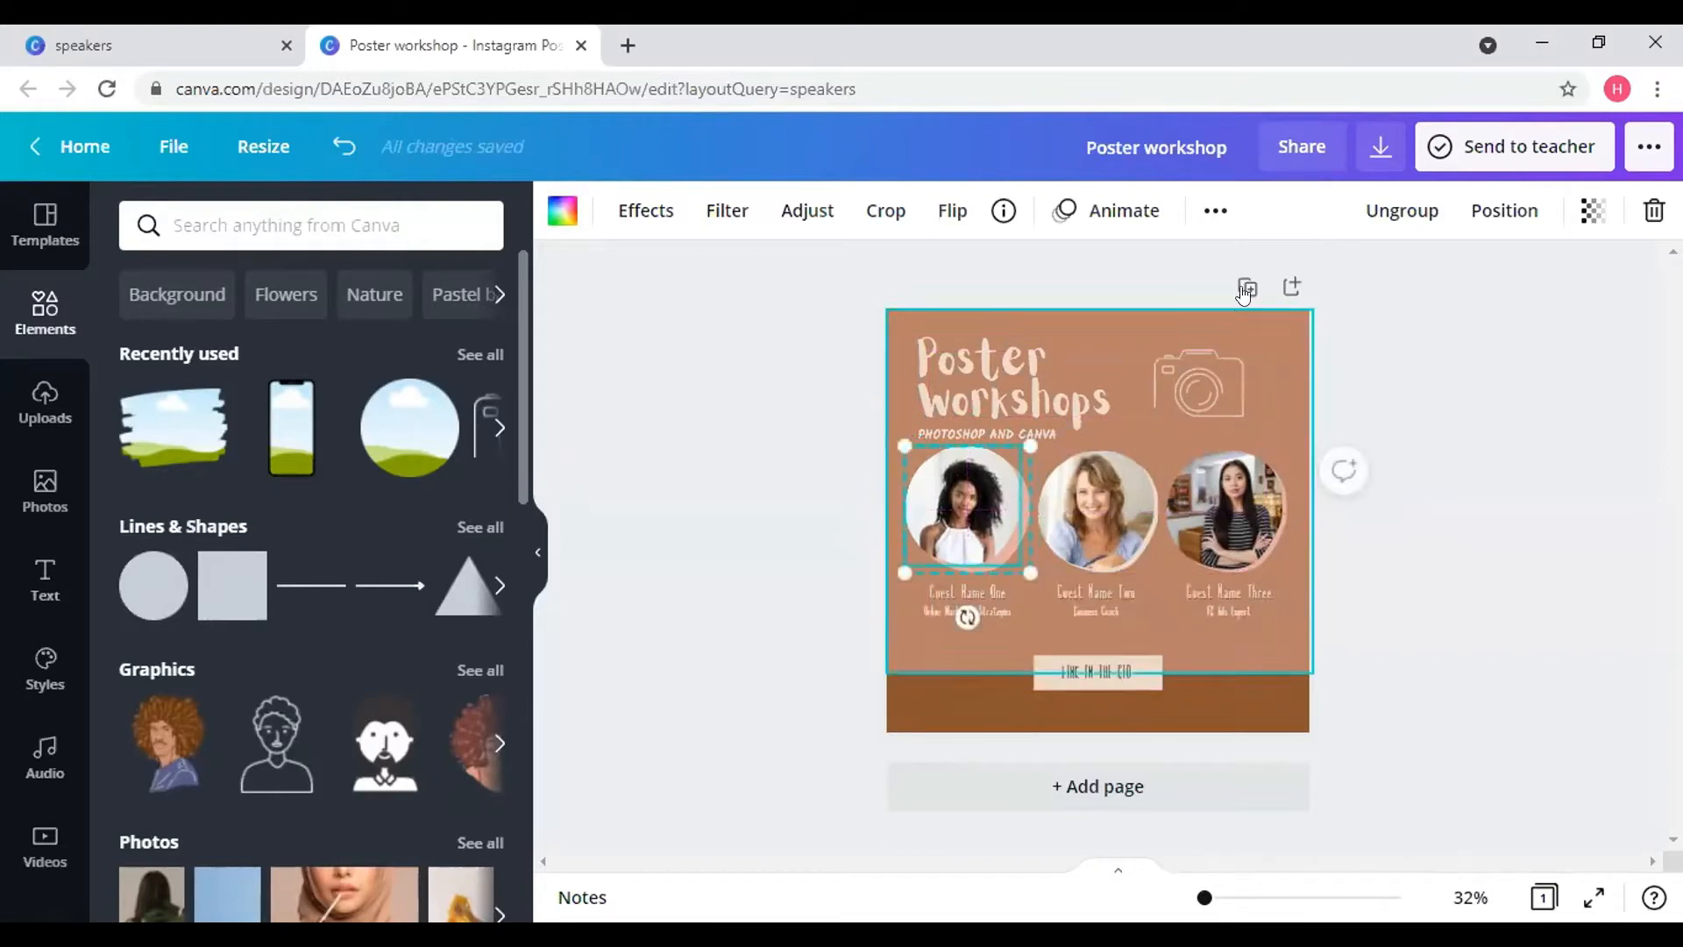
{"action": "left_click", "coordinate": [1214, 211]}
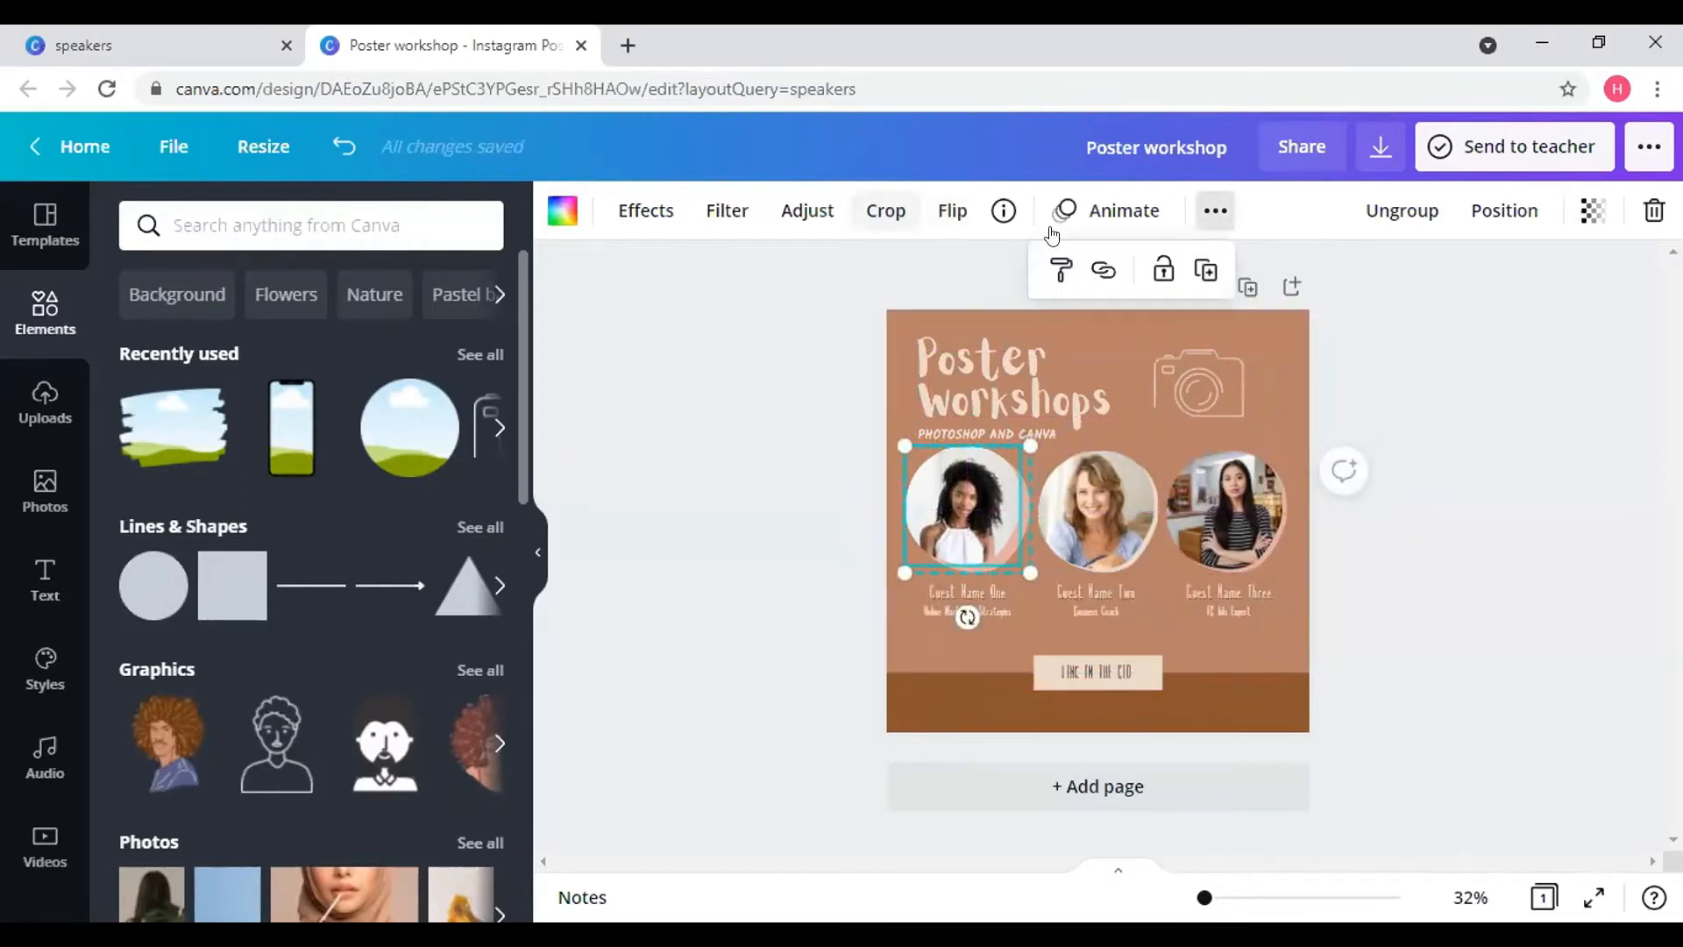
{"action": "left_click", "coordinate": [1417, 215]}
{"action": "left_click", "coordinate": [1417, 215]}
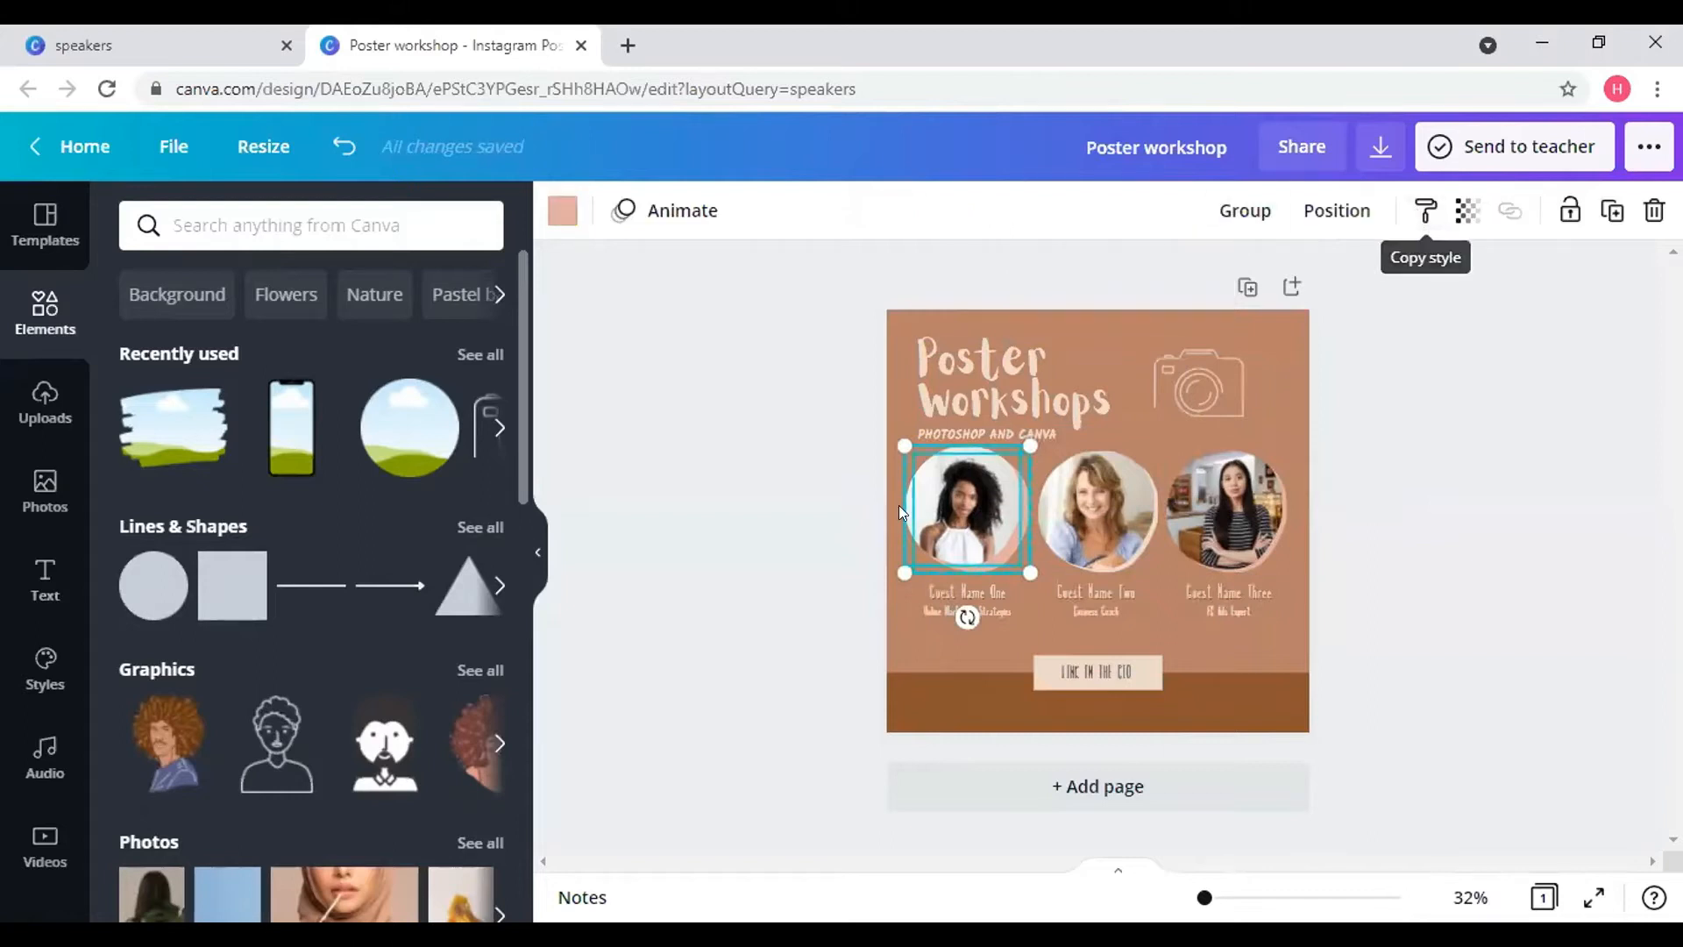
{"action": "left_click", "coordinate": [1352, 489]}
- Nudge the first speaker photo down-right and group it with its pink circle
{"action": "left_click", "coordinate": [975, 505]}
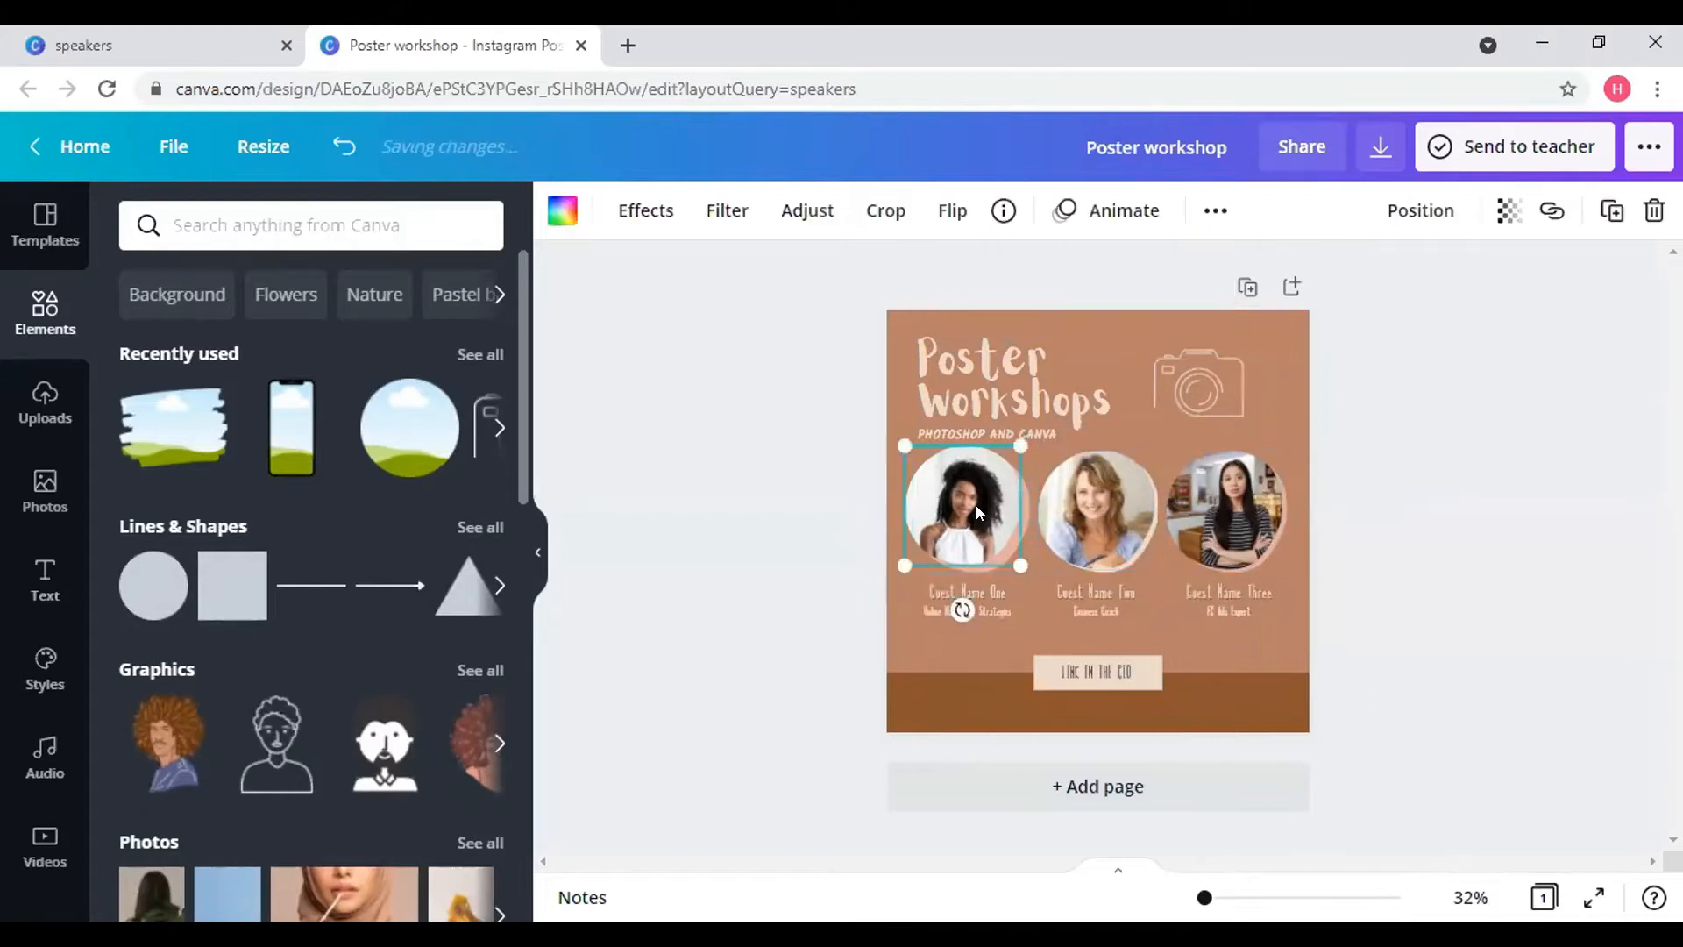
{"action": "left_click_drag", "start_coordinate": [966, 487], "coordinate": [979, 508]}
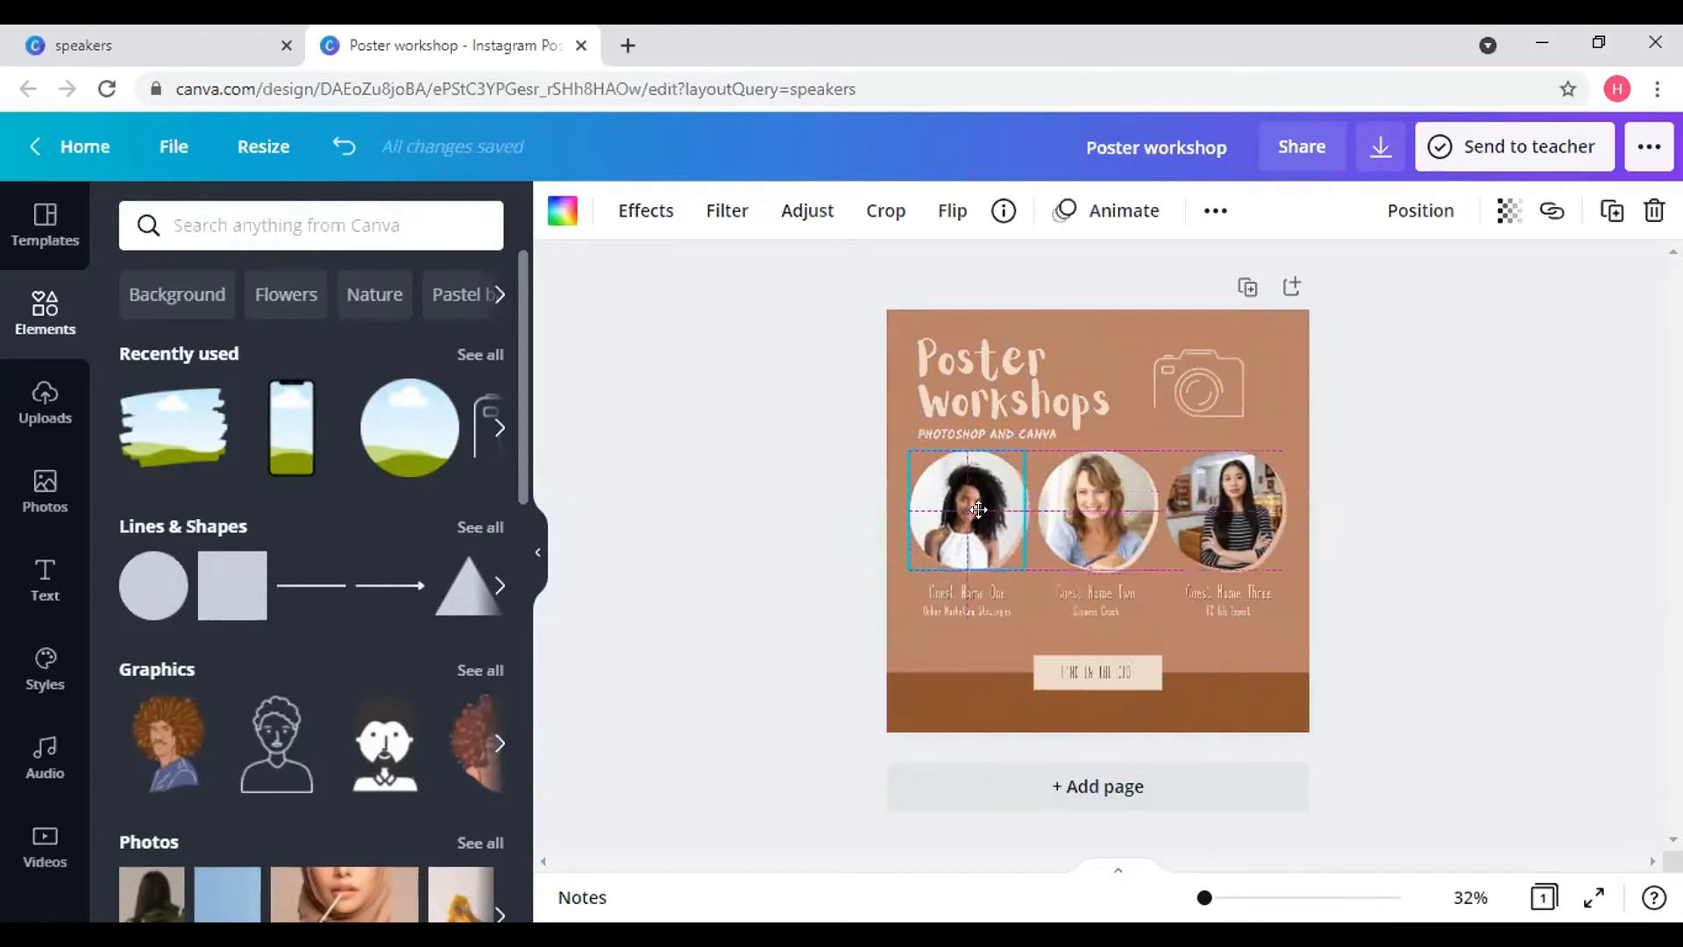
{"action": "left_click", "coordinate": [1025, 509], "text": "shift"}
{"action": "left_click", "coordinate": [1268, 218]}
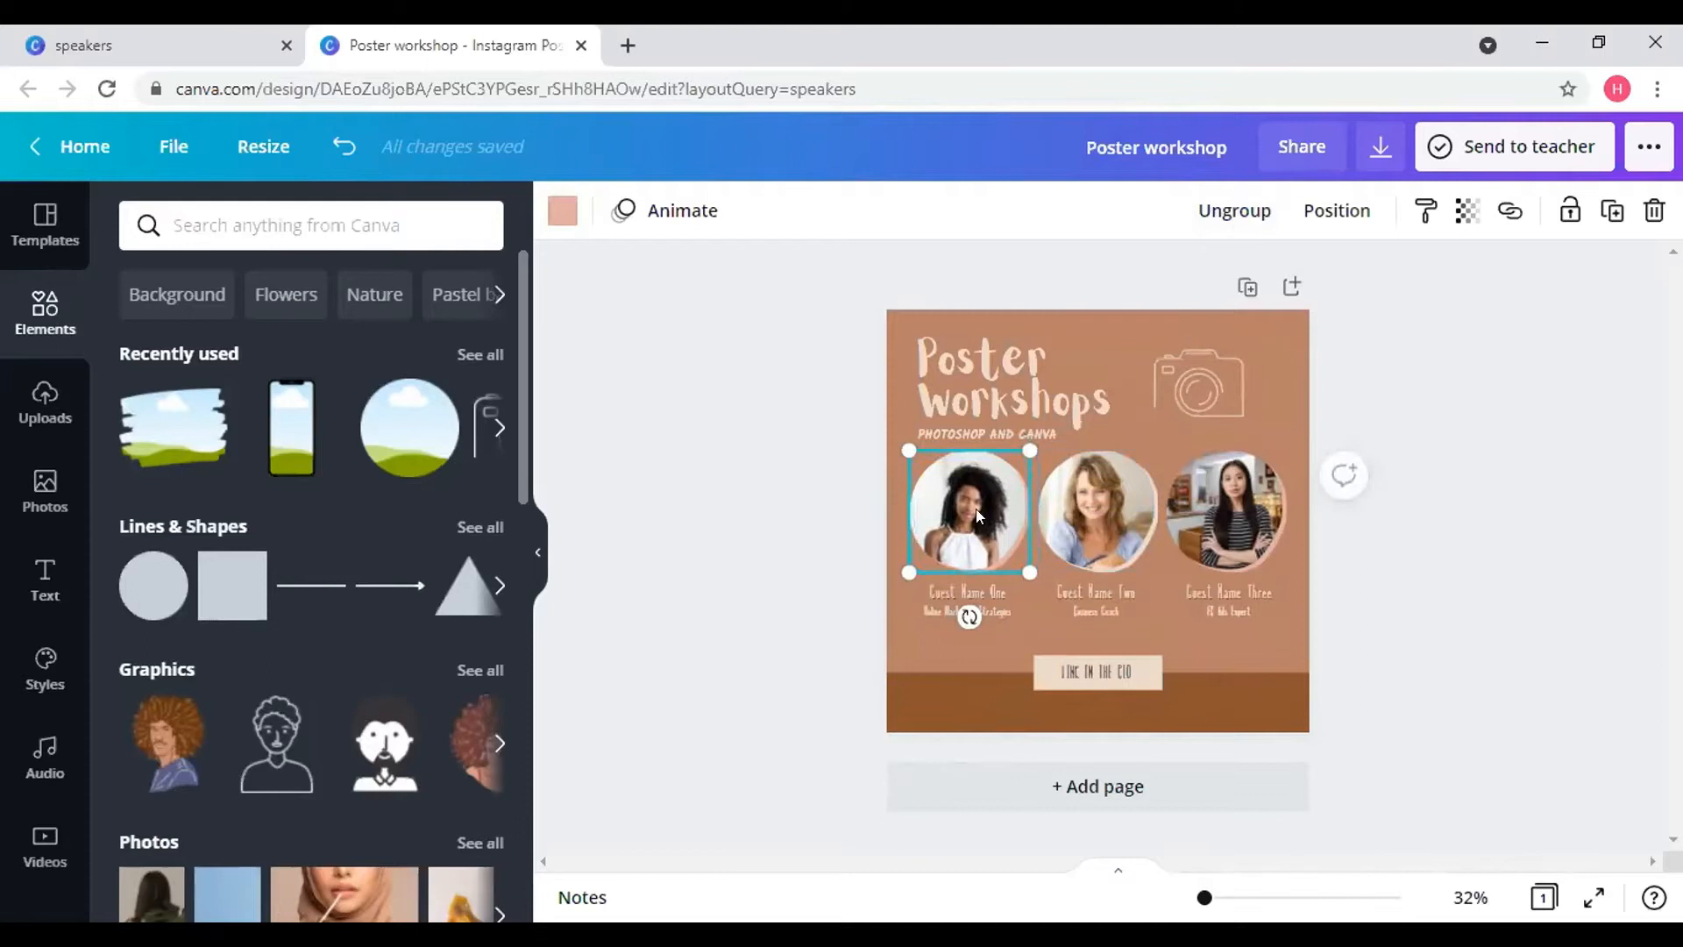
{"action": "left_click", "coordinate": [991, 587]}
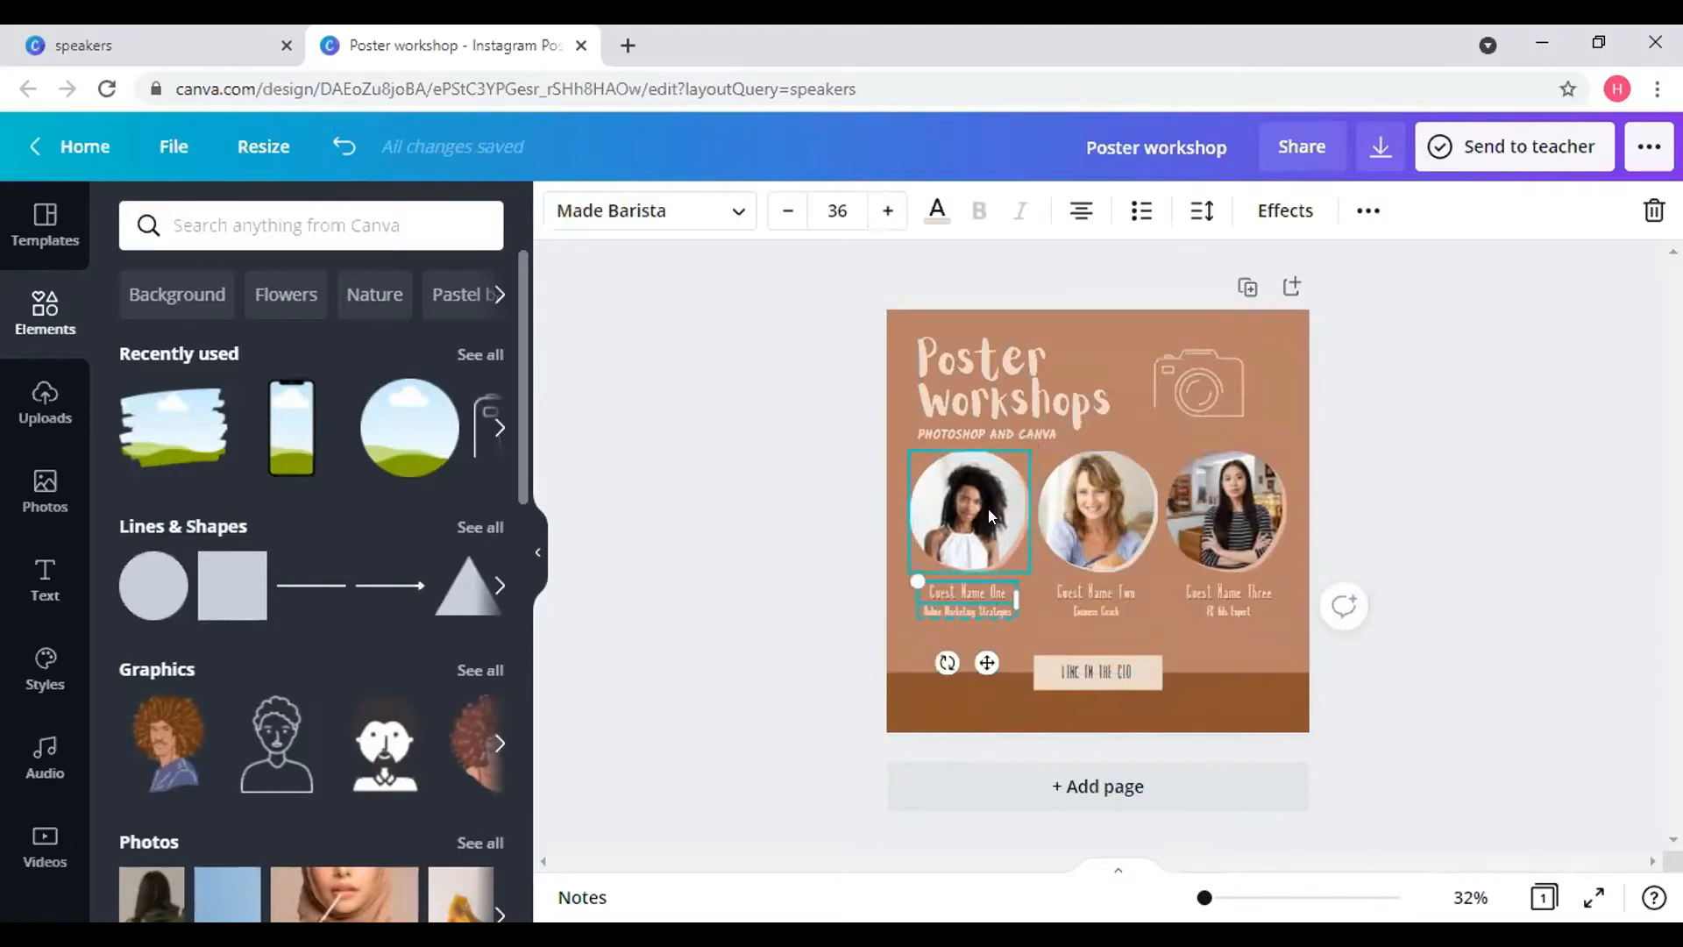
{"action": "left_click", "coordinate": [987, 508]}
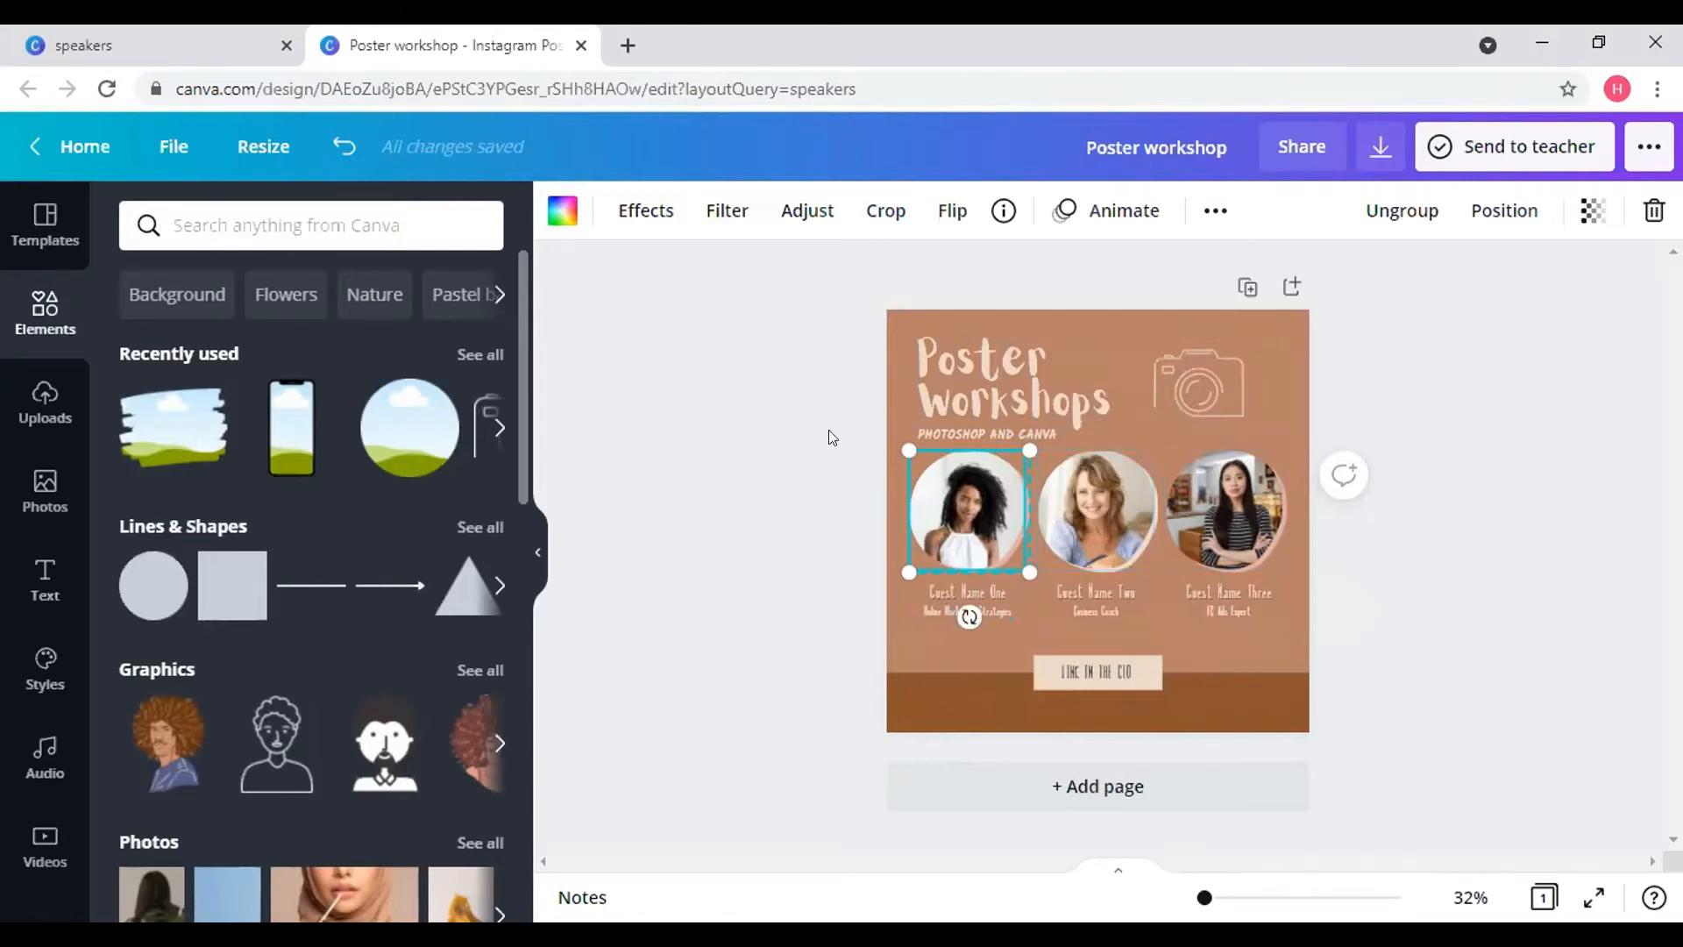
{"action": "left_click", "coordinate": [21, 411]}
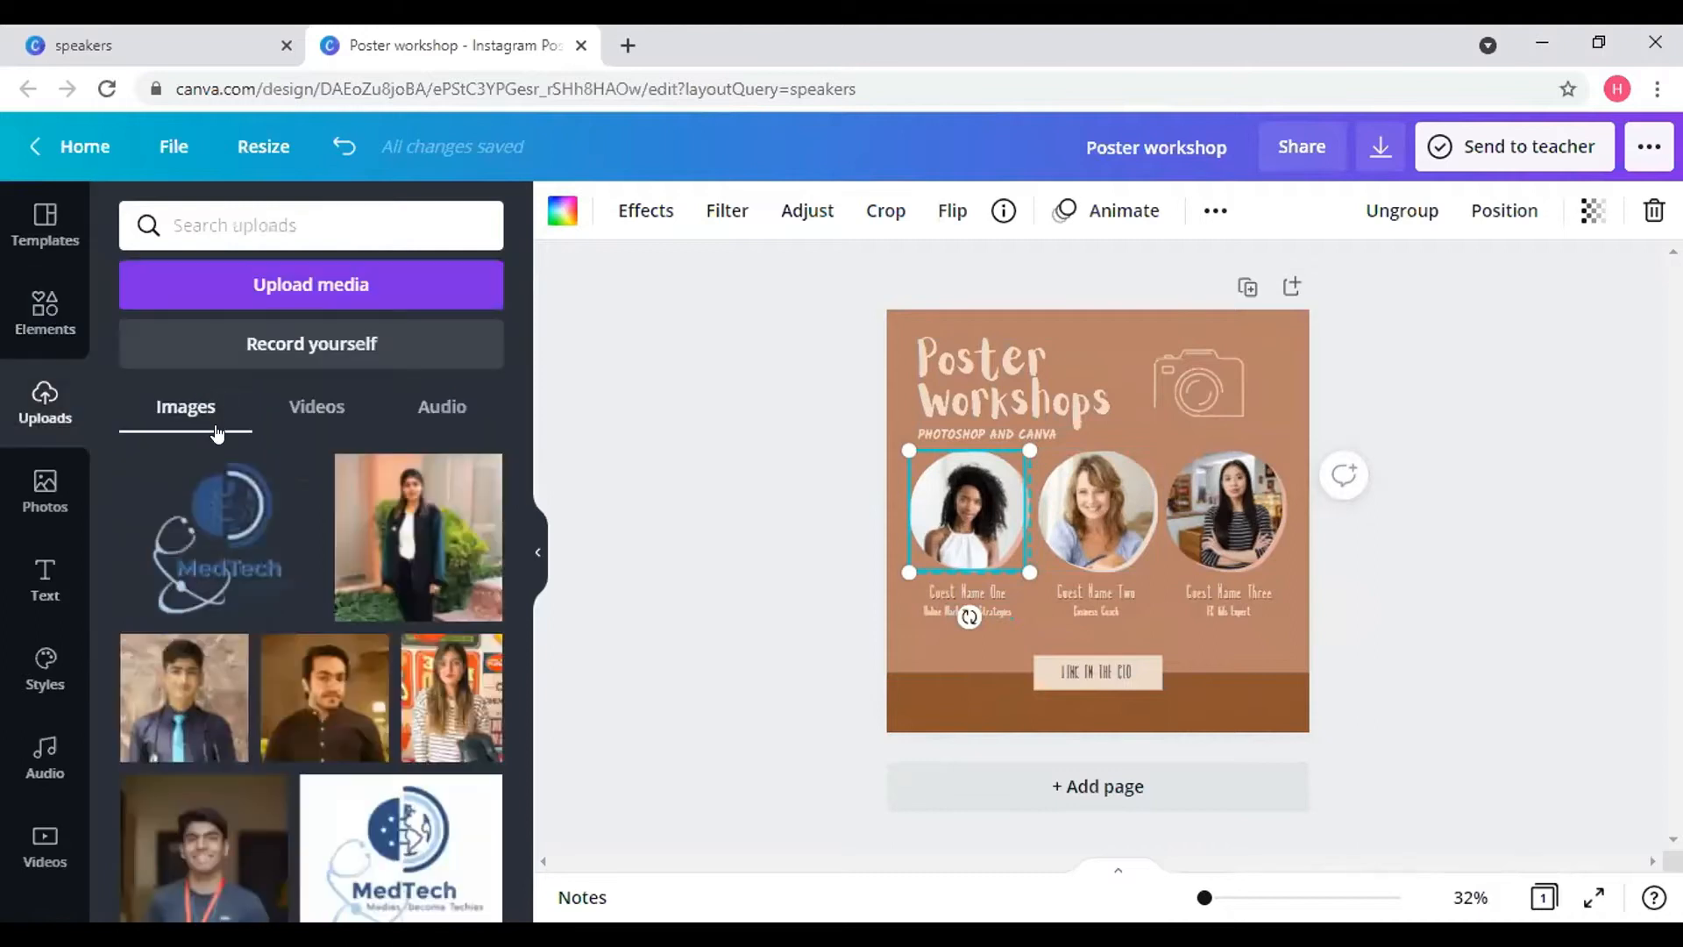
- Put the man-in-tie photo in the middle circle and the man-in-black photo in the left, cropping it
{"action": "scroll", "coordinate": [309, 572], "scroll_direction": "down", "scroll_amount": 2}
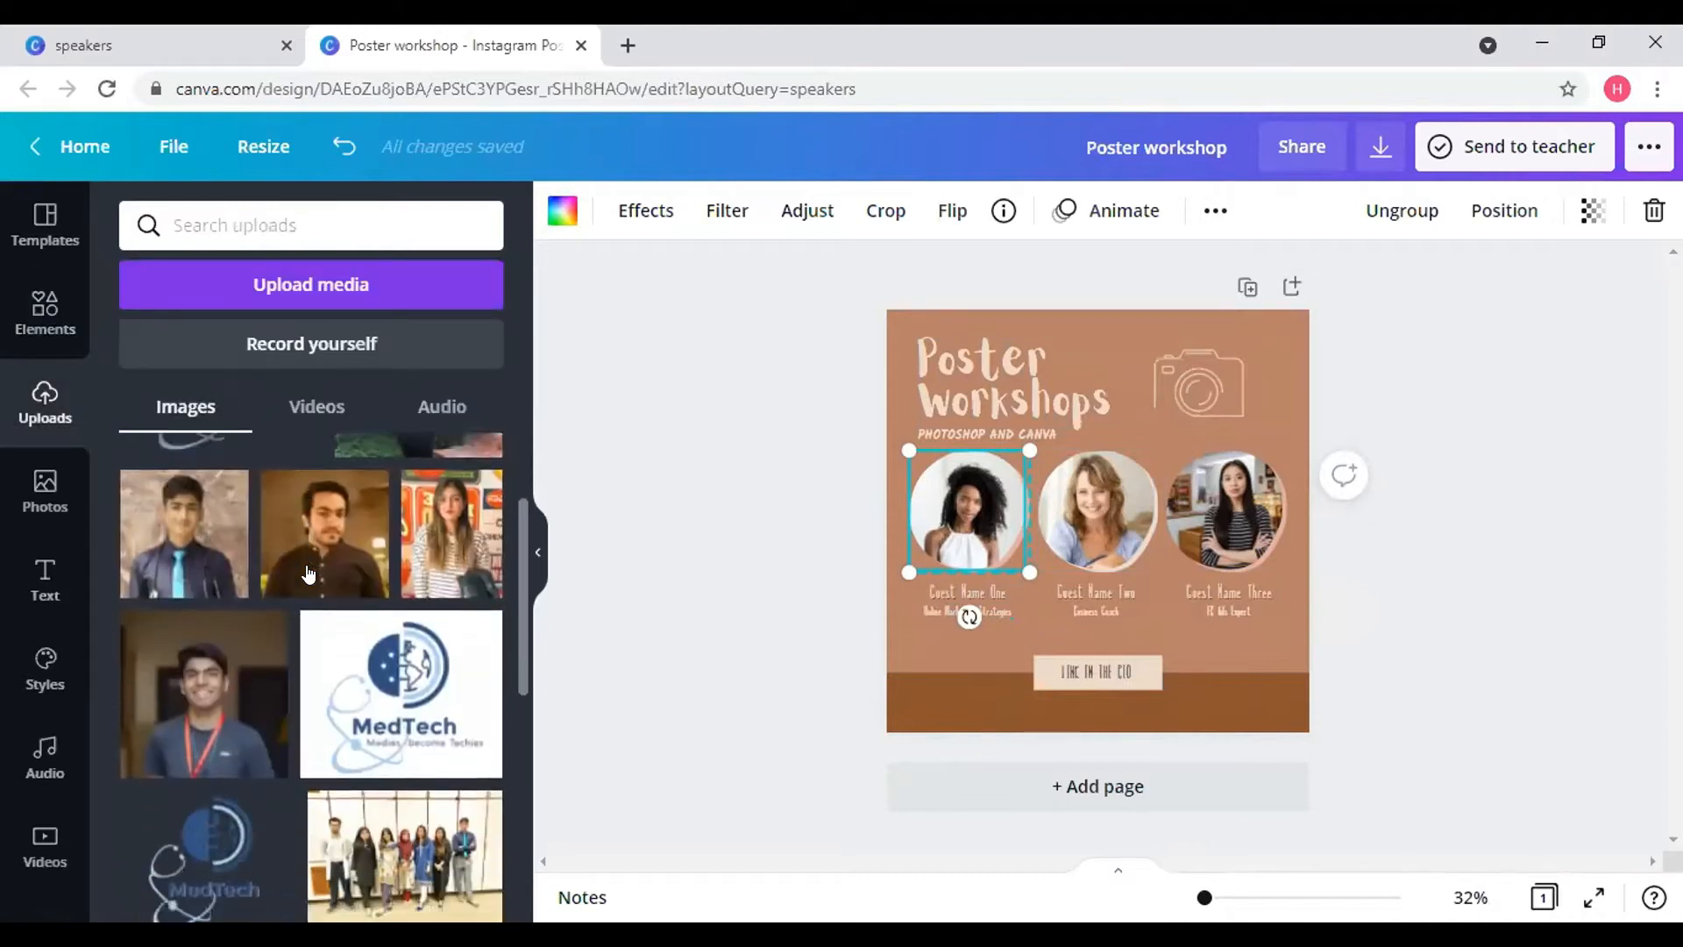
{"action": "scroll", "coordinate": [309, 572], "scroll_direction": "up", "scroll_amount": 2}
{"action": "left_click", "coordinate": [198, 674]}
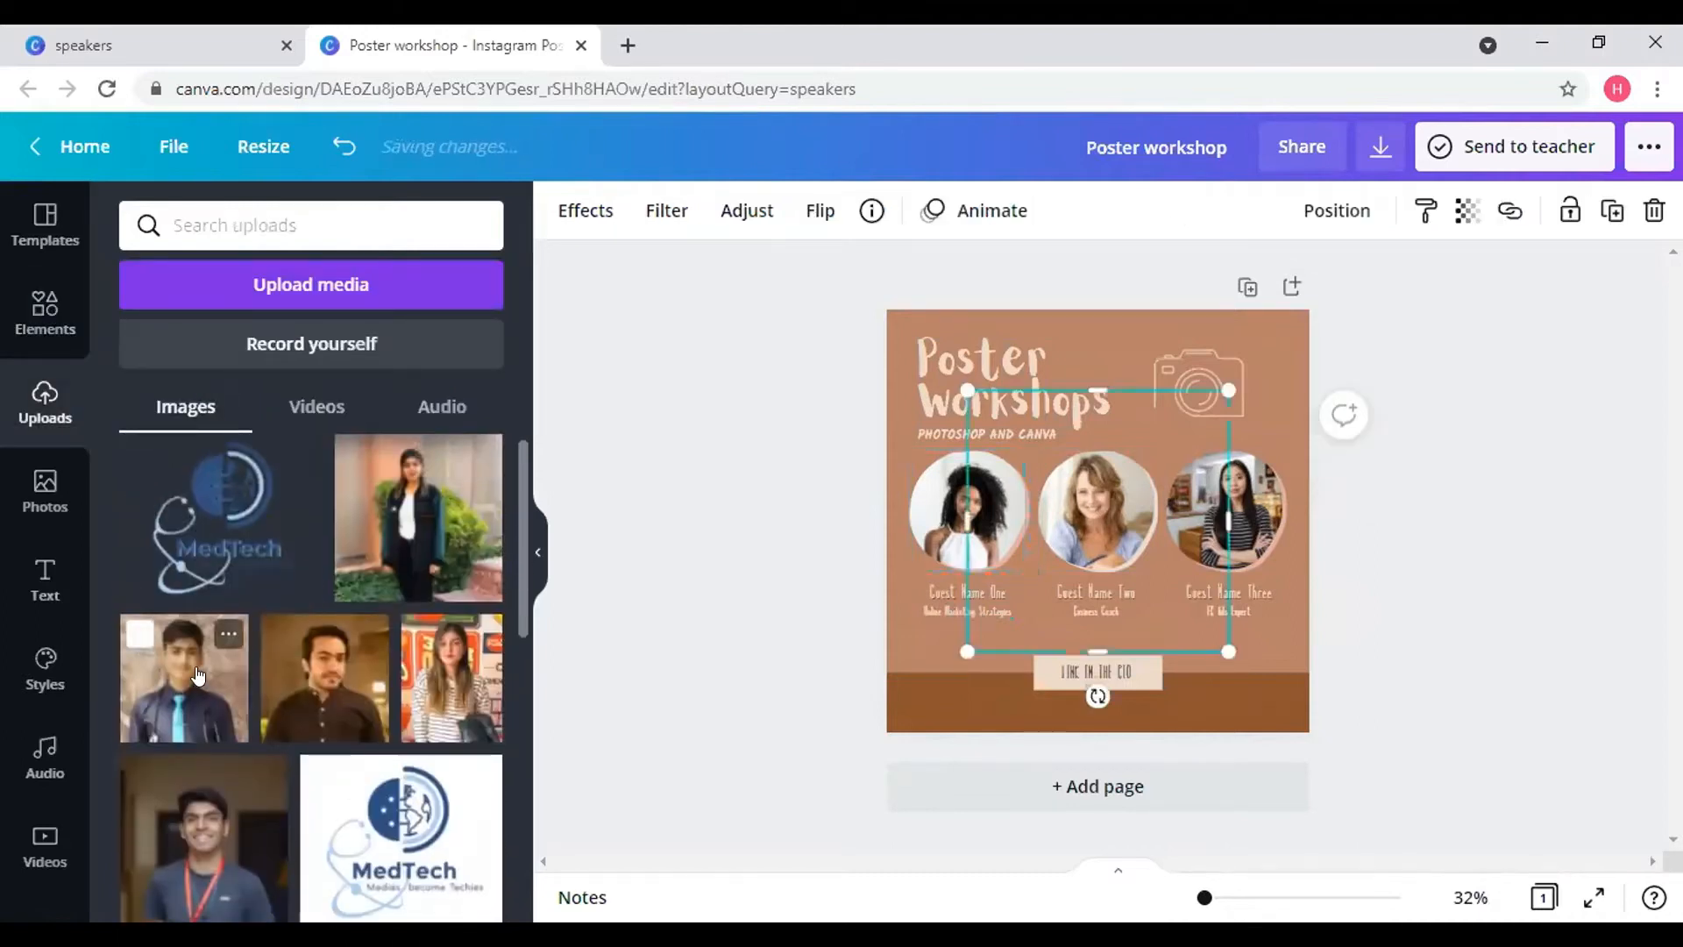
{"action": "left_click_drag", "start_coordinate": [1118, 532], "coordinate": [1118, 526]}
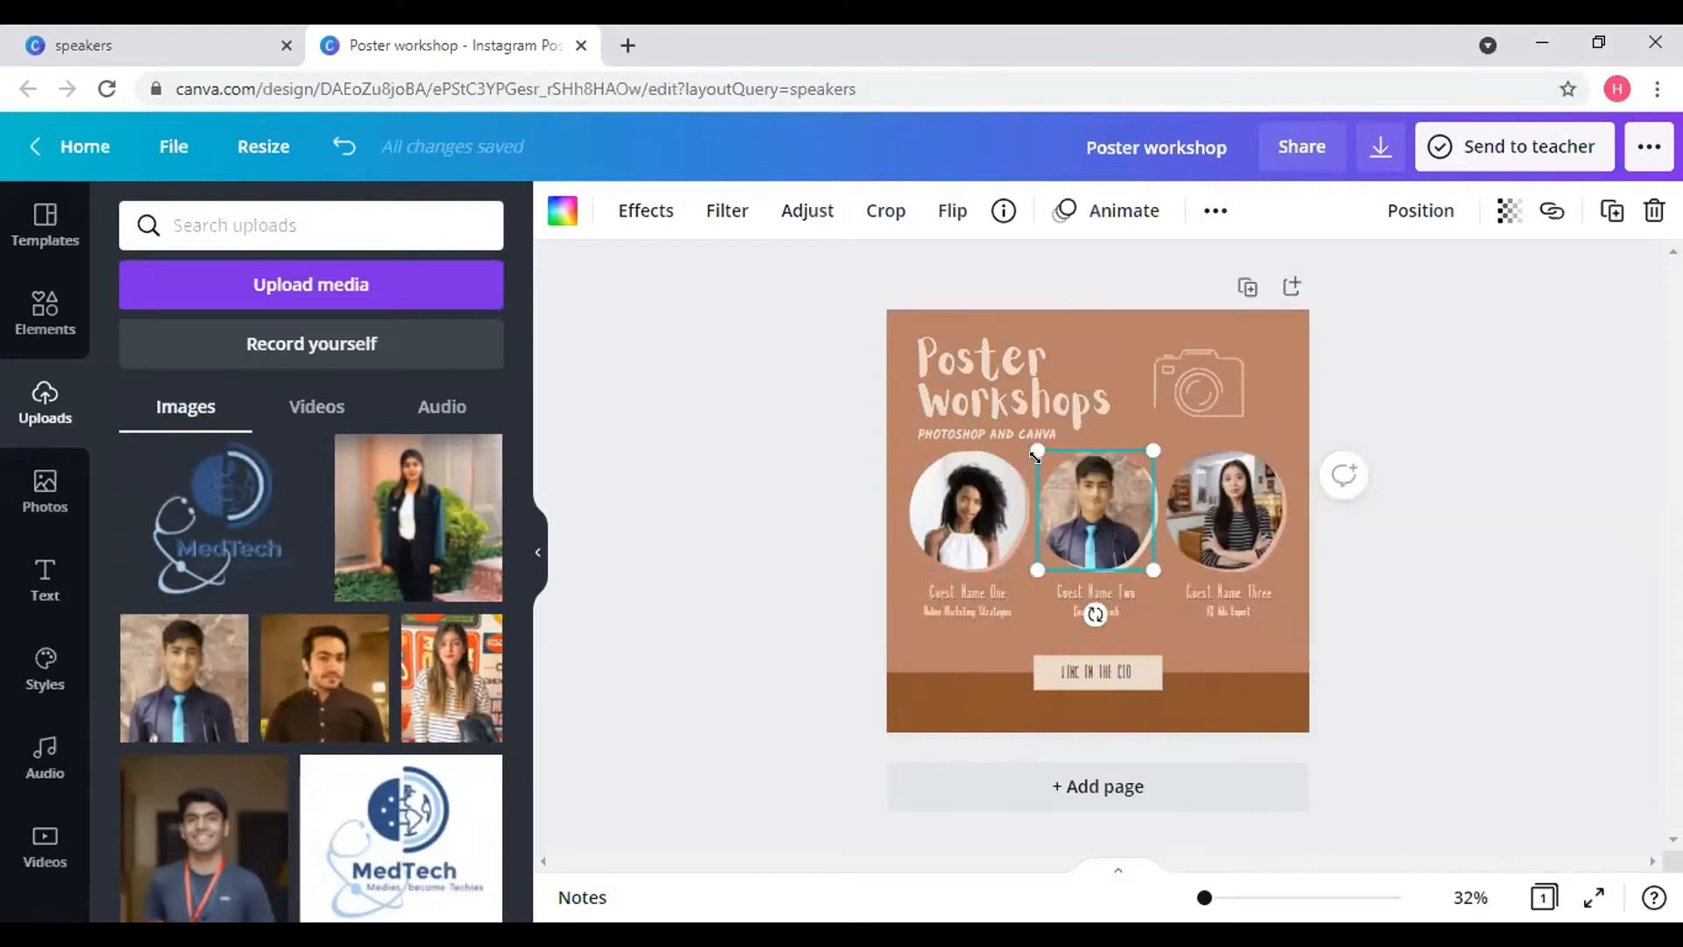
{"action": "left_click", "coordinate": [316, 697]}
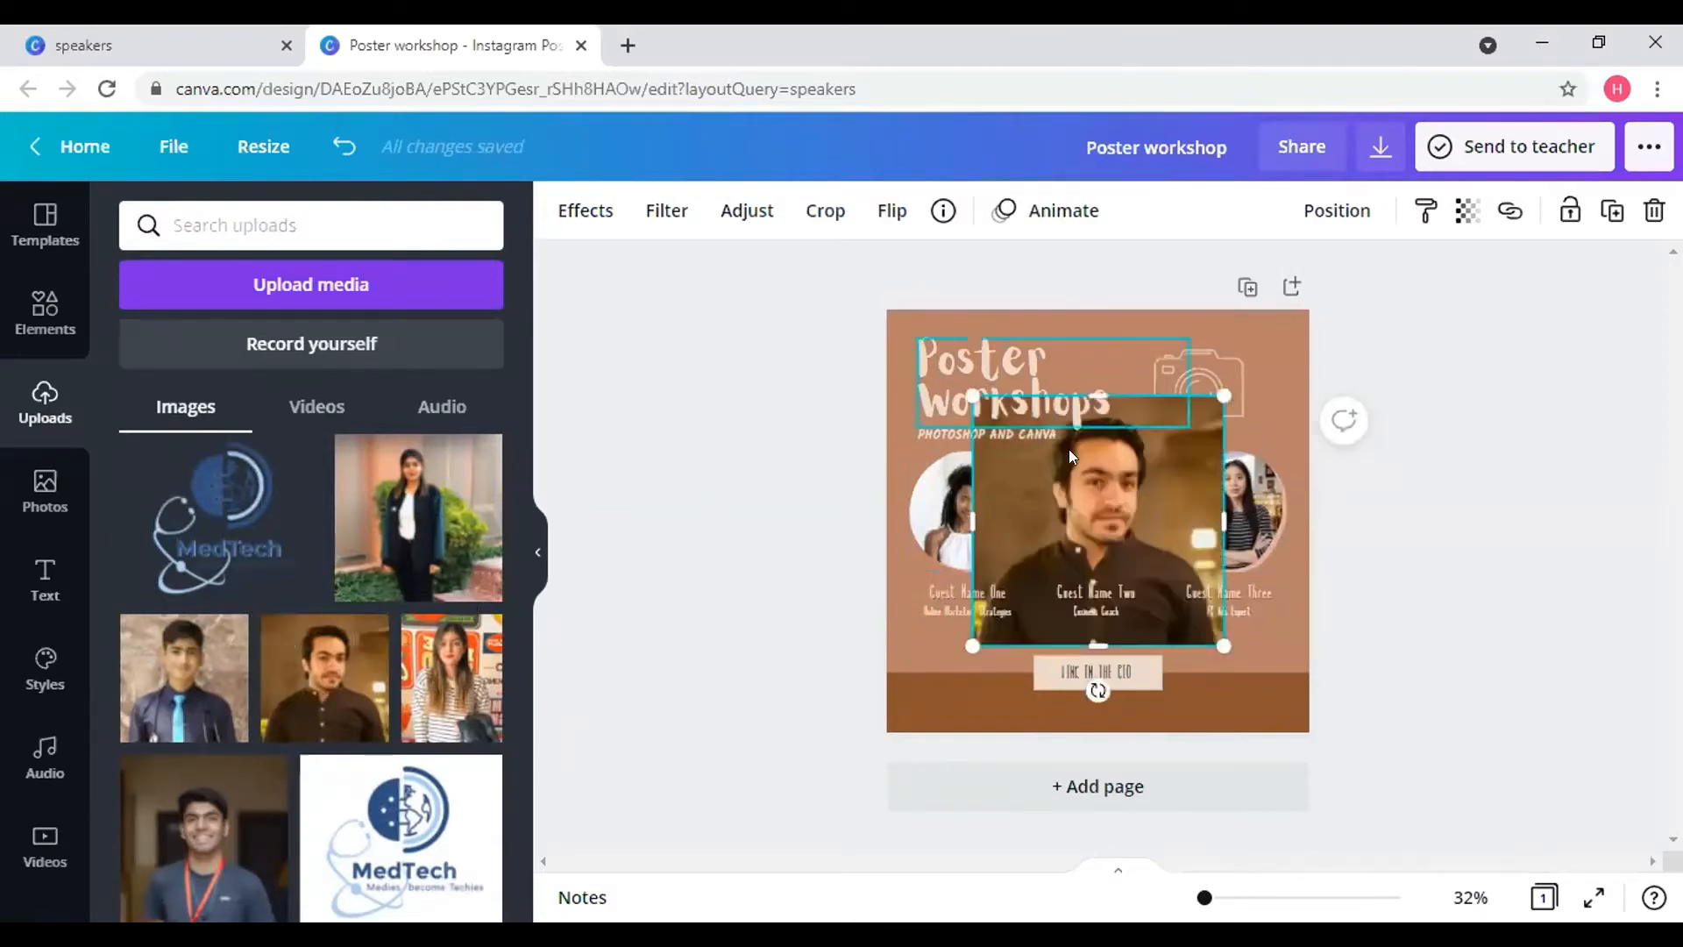
{"action": "left_click_drag", "start_coordinate": [1017, 498], "coordinate": [975, 489]}
{"action": "double_click", "coordinate": [976, 489]}
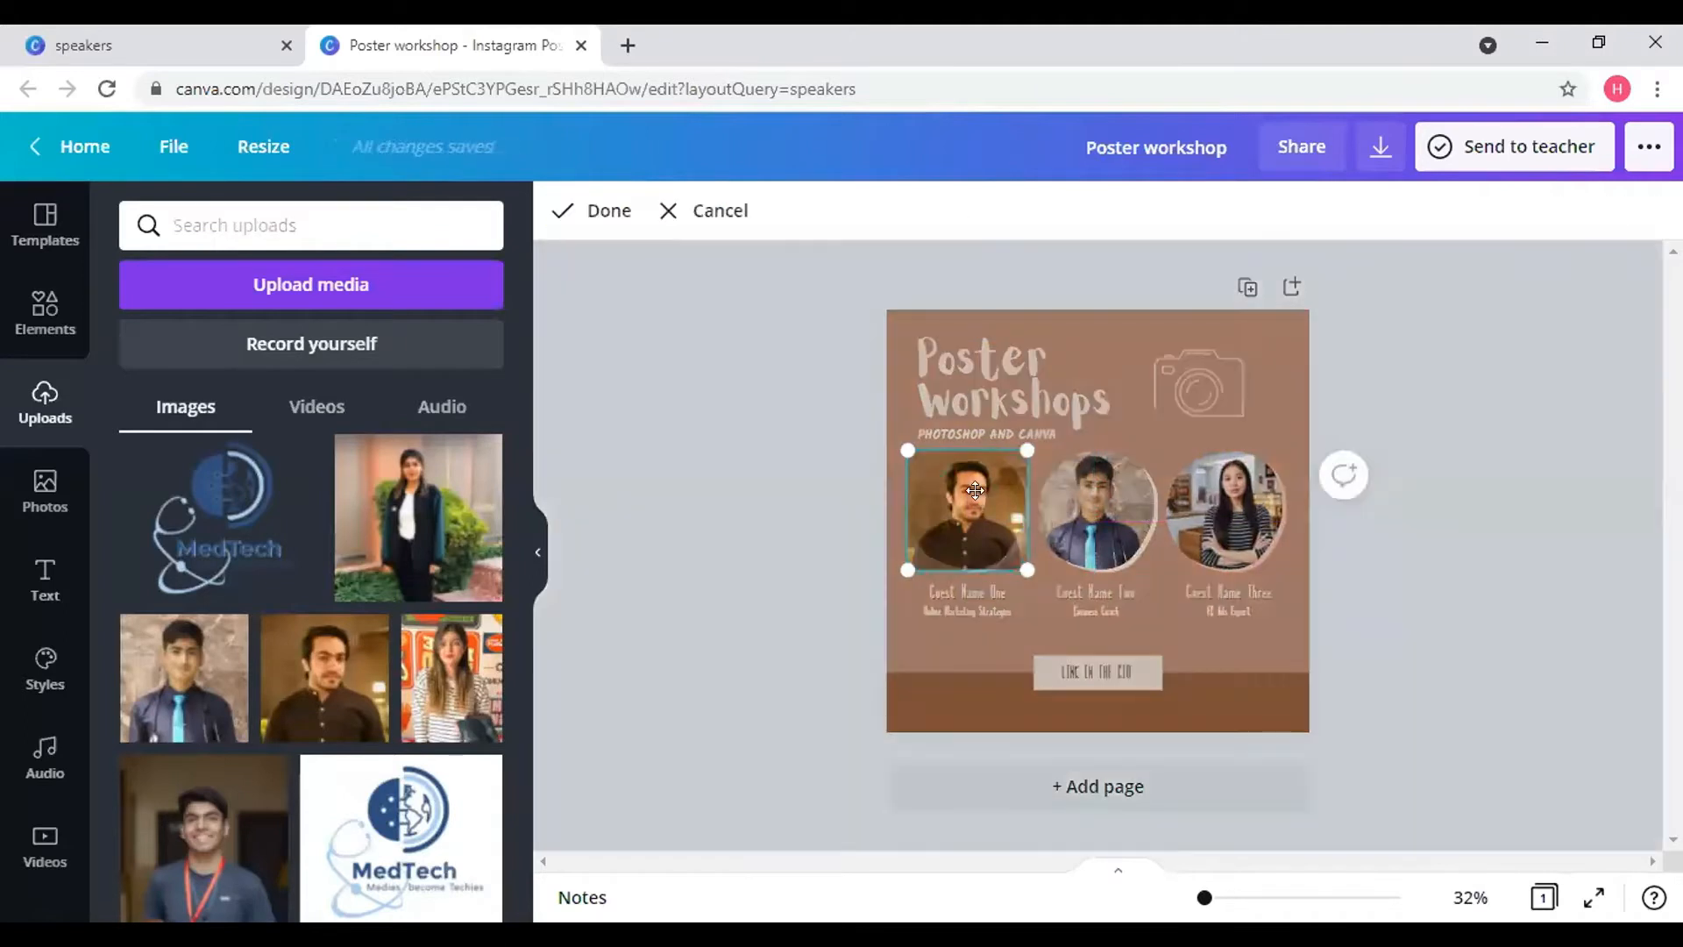
{"action": "left_click_drag", "start_coordinate": [1042, 419], "coordinate": [997, 468]}
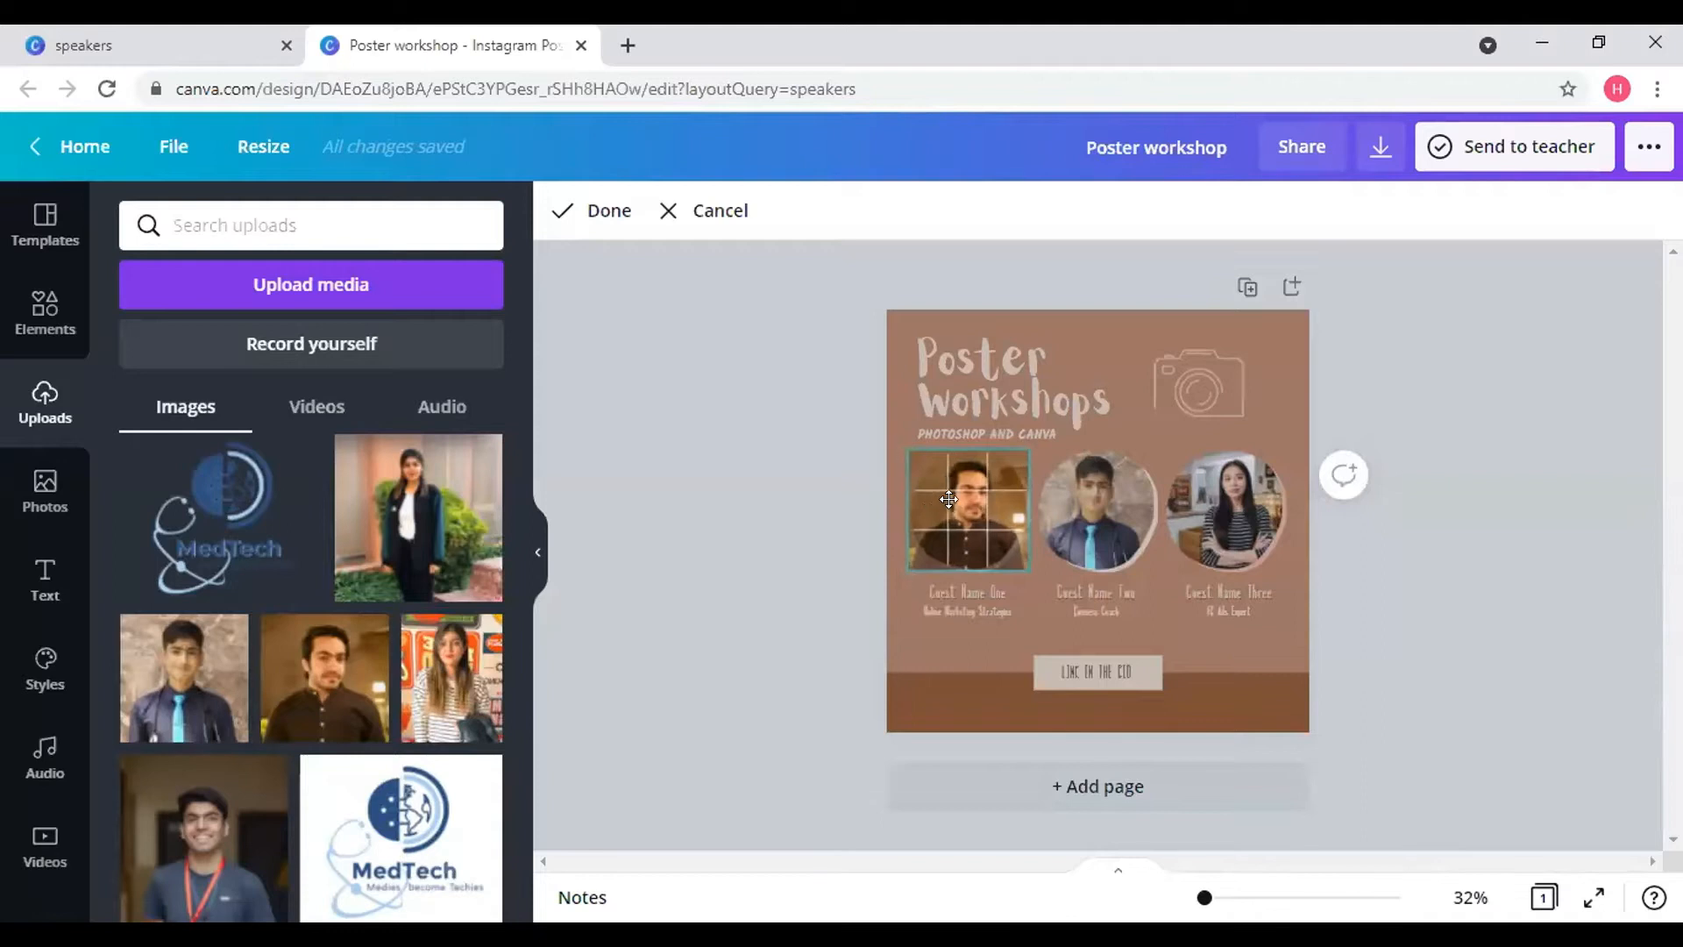
{"action": "left_click", "coordinate": [1122, 371]}
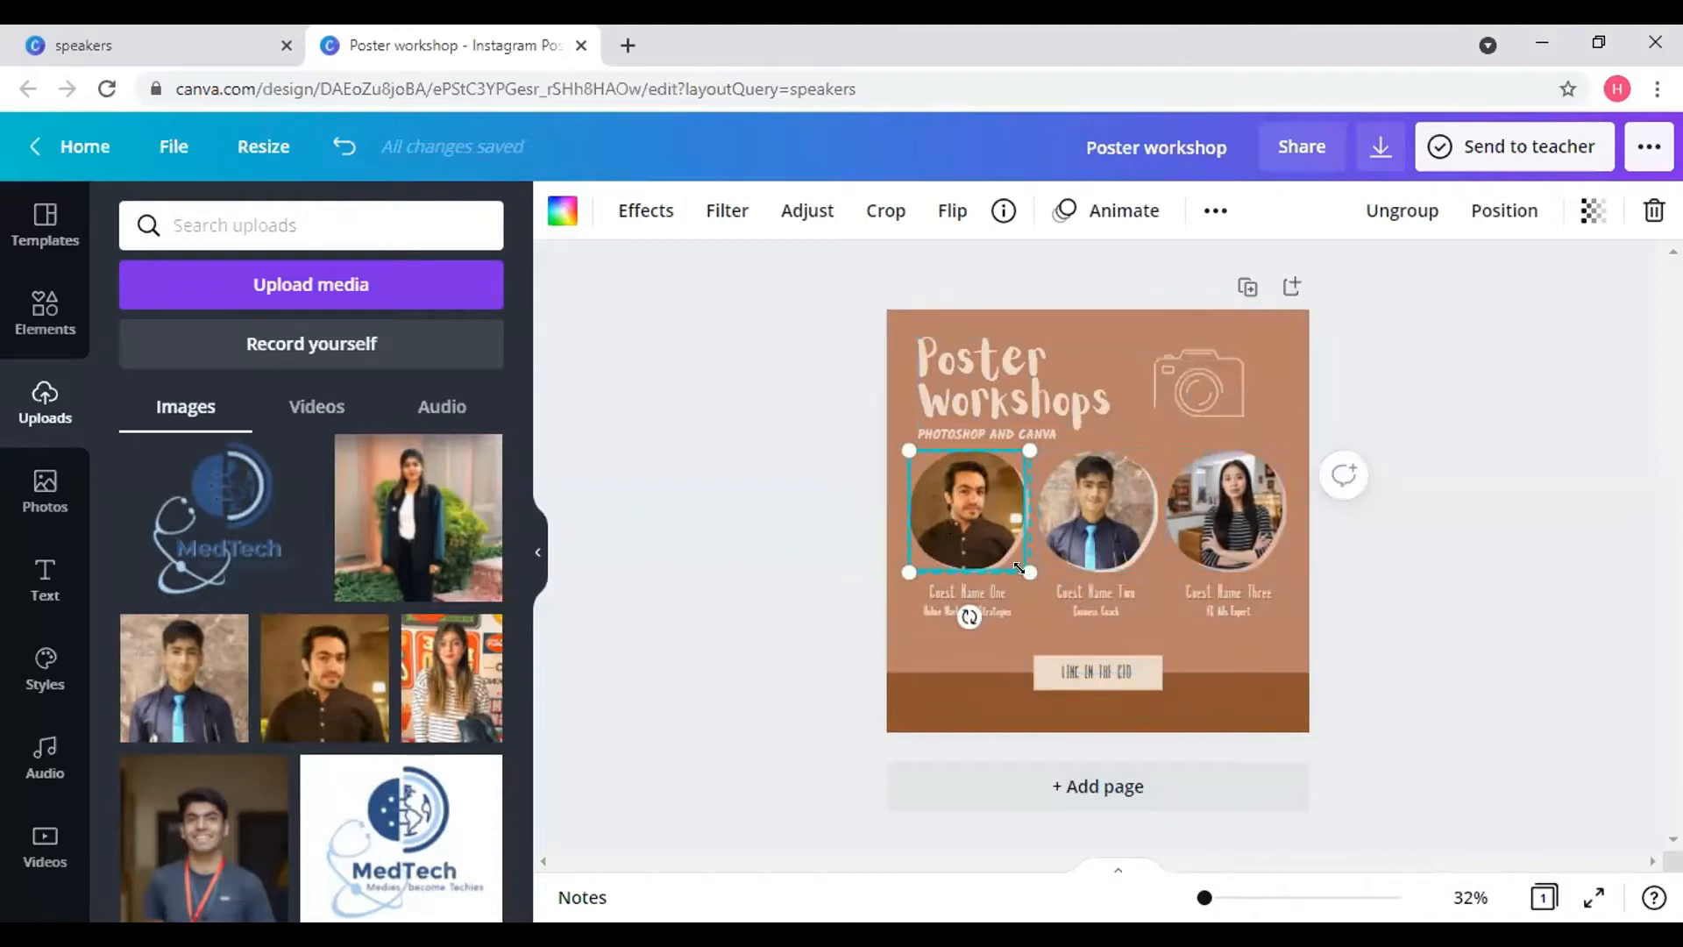
- Resize the first two speakers' circles and group the second photo with its circle frame
{"action": "left_click_drag", "start_coordinate": [1017, 568], "coordinate": [982, 552]}
{"action": "left_click", "coordinate": [1095, 539]}
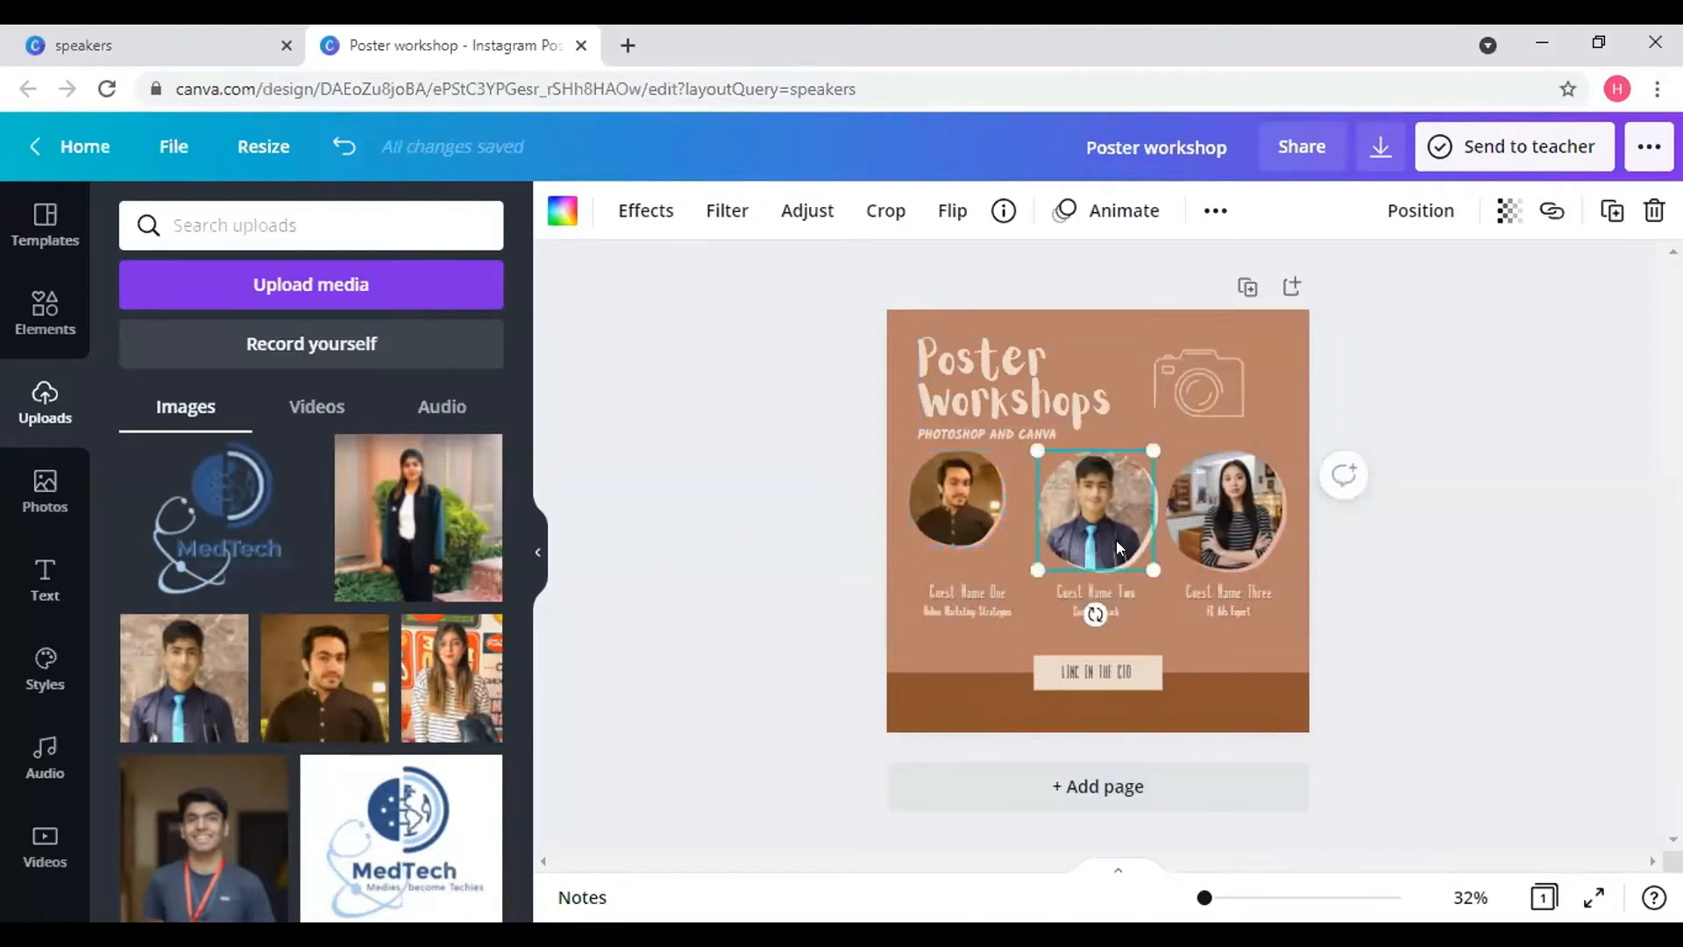
{"action": "left_click", "coordinate": [1150, 510]}
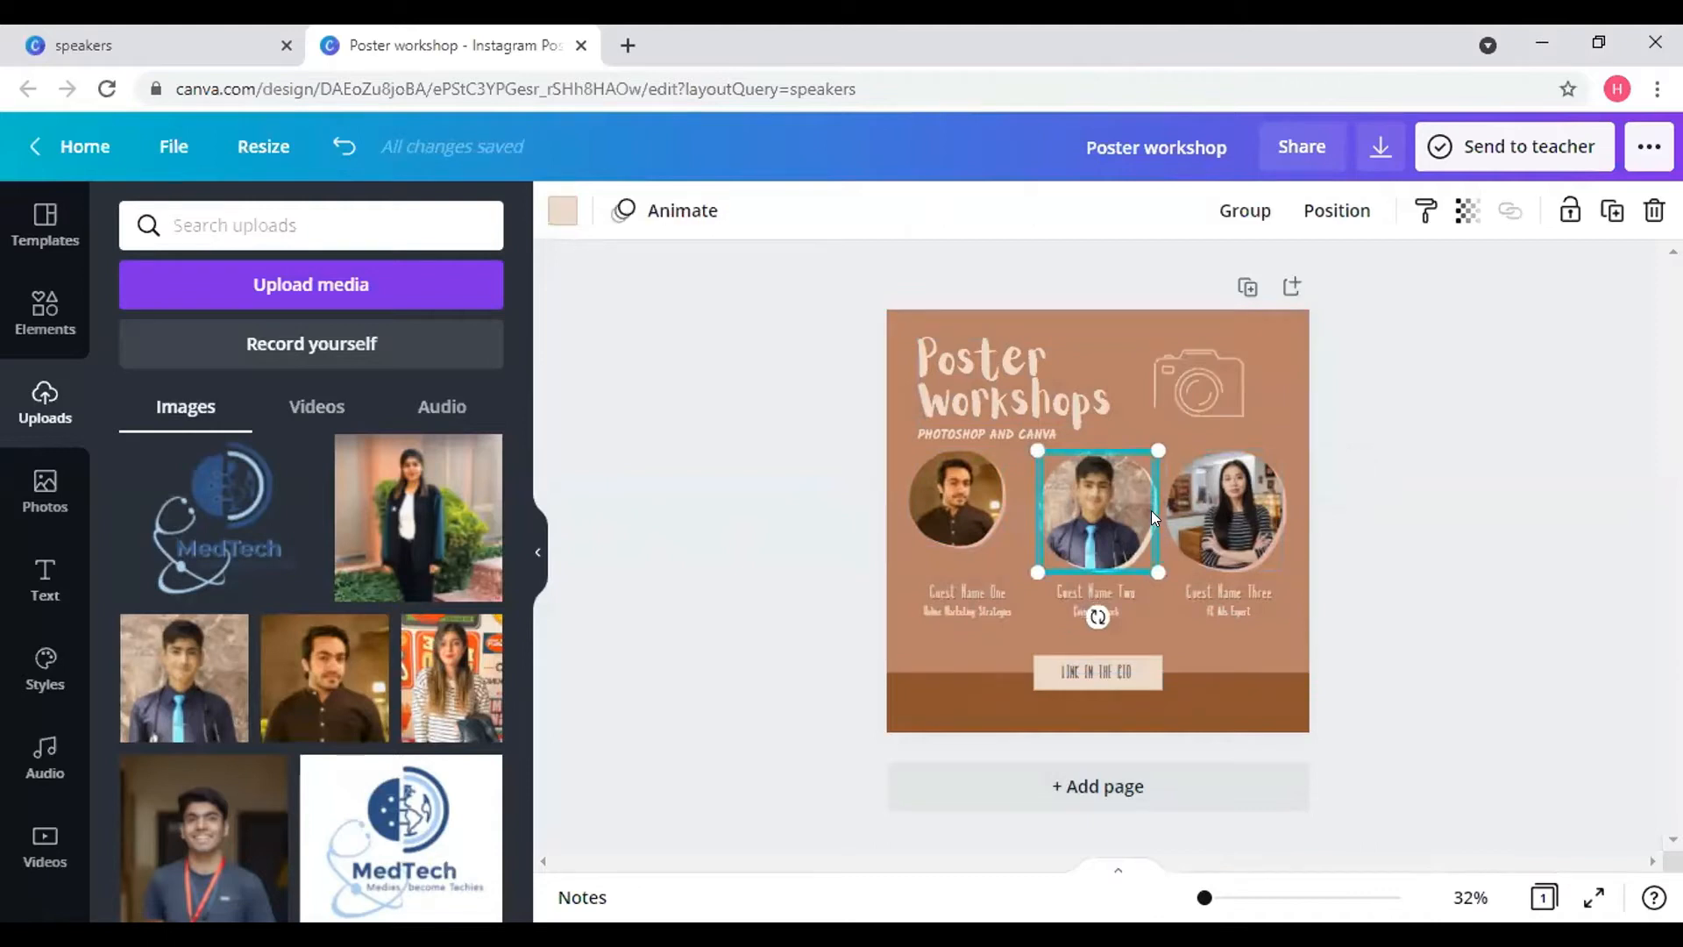
{"action": "left_click", "coordinate": [1244, 210]}
{"action": "mouse_move", "coordinate": [1122, 549]}
{"action": "left_mouse_down"}
{"action": "mouse_move", "coordinate": [1107, 535]}
{"action": "mouse_move", "coordinate": [1135, 558]}
{"action": "mouse_move", "coordinate": [1116, 547]}
{"action": "left_mouse_up"}
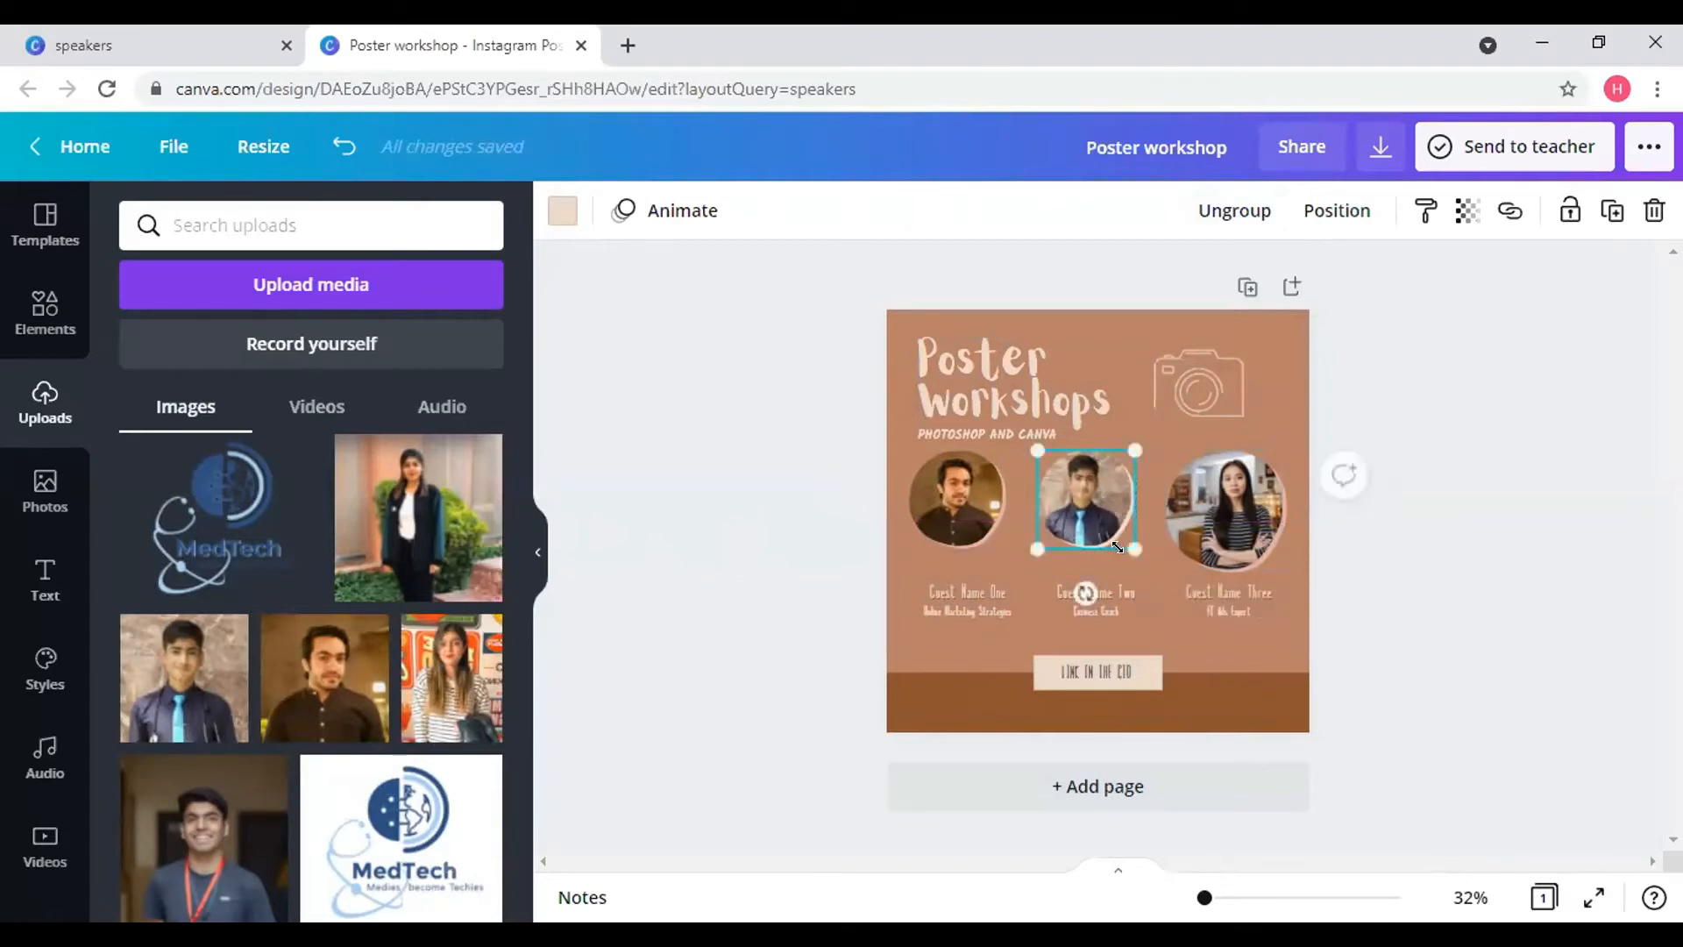
{"action": "left_click", "coordinate": [1211, 523]}
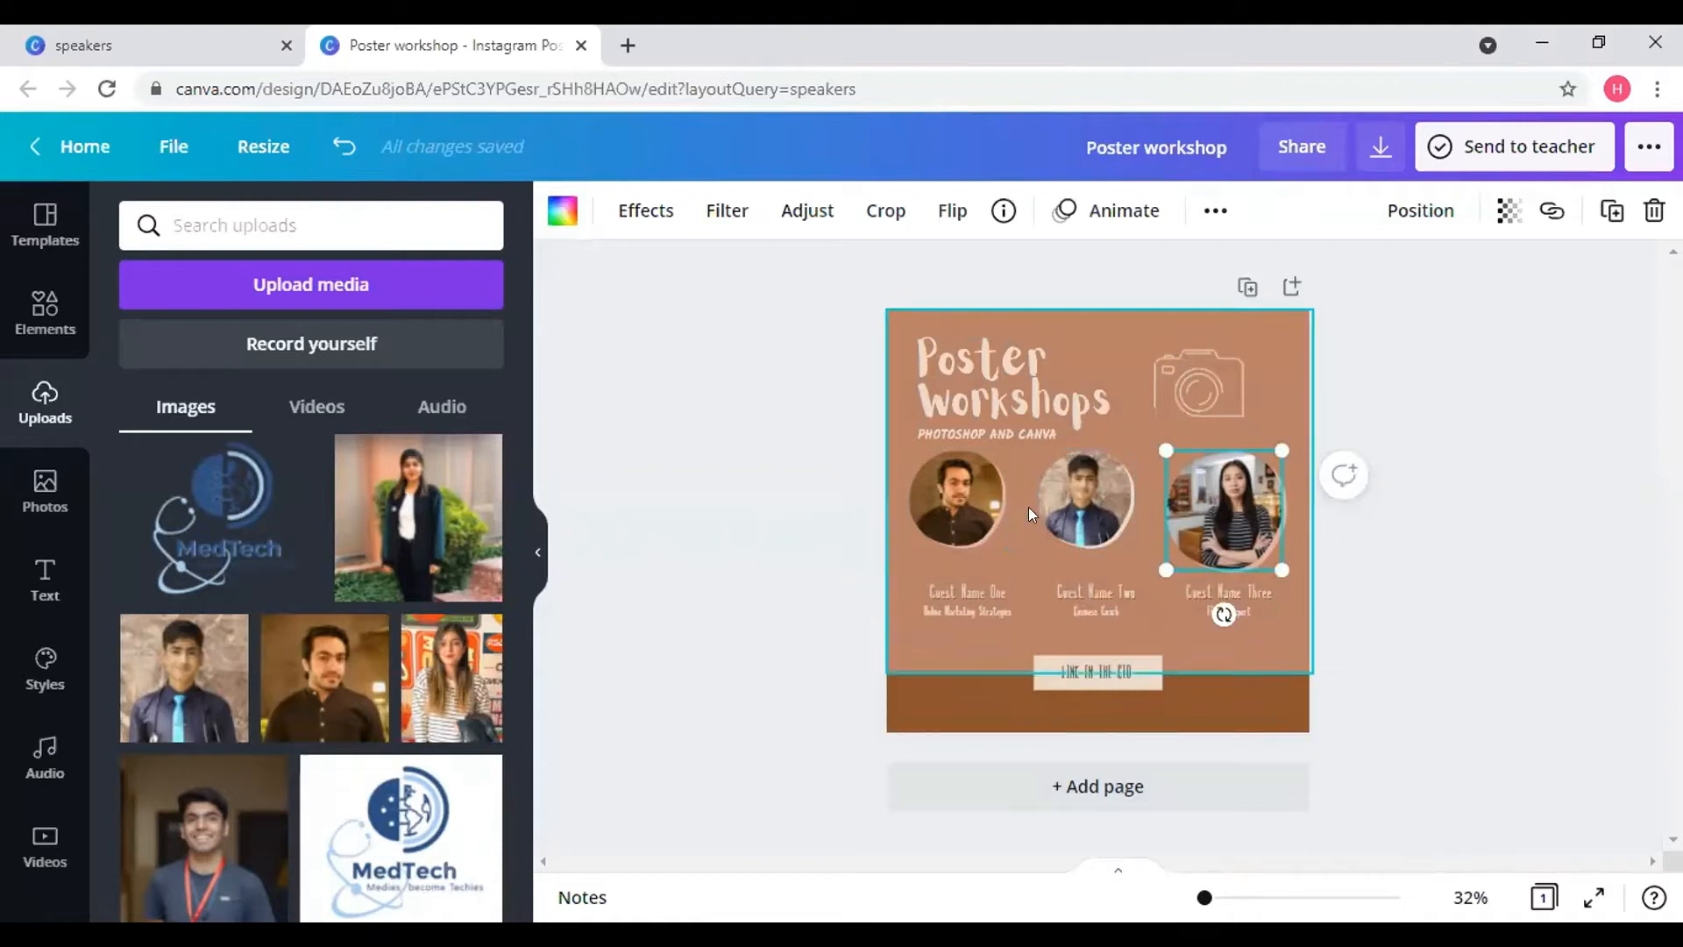
{"action": "left_click", "coordinate": [986, 502]}
{"action": "left_click", "coordinate": [1112, 505]}
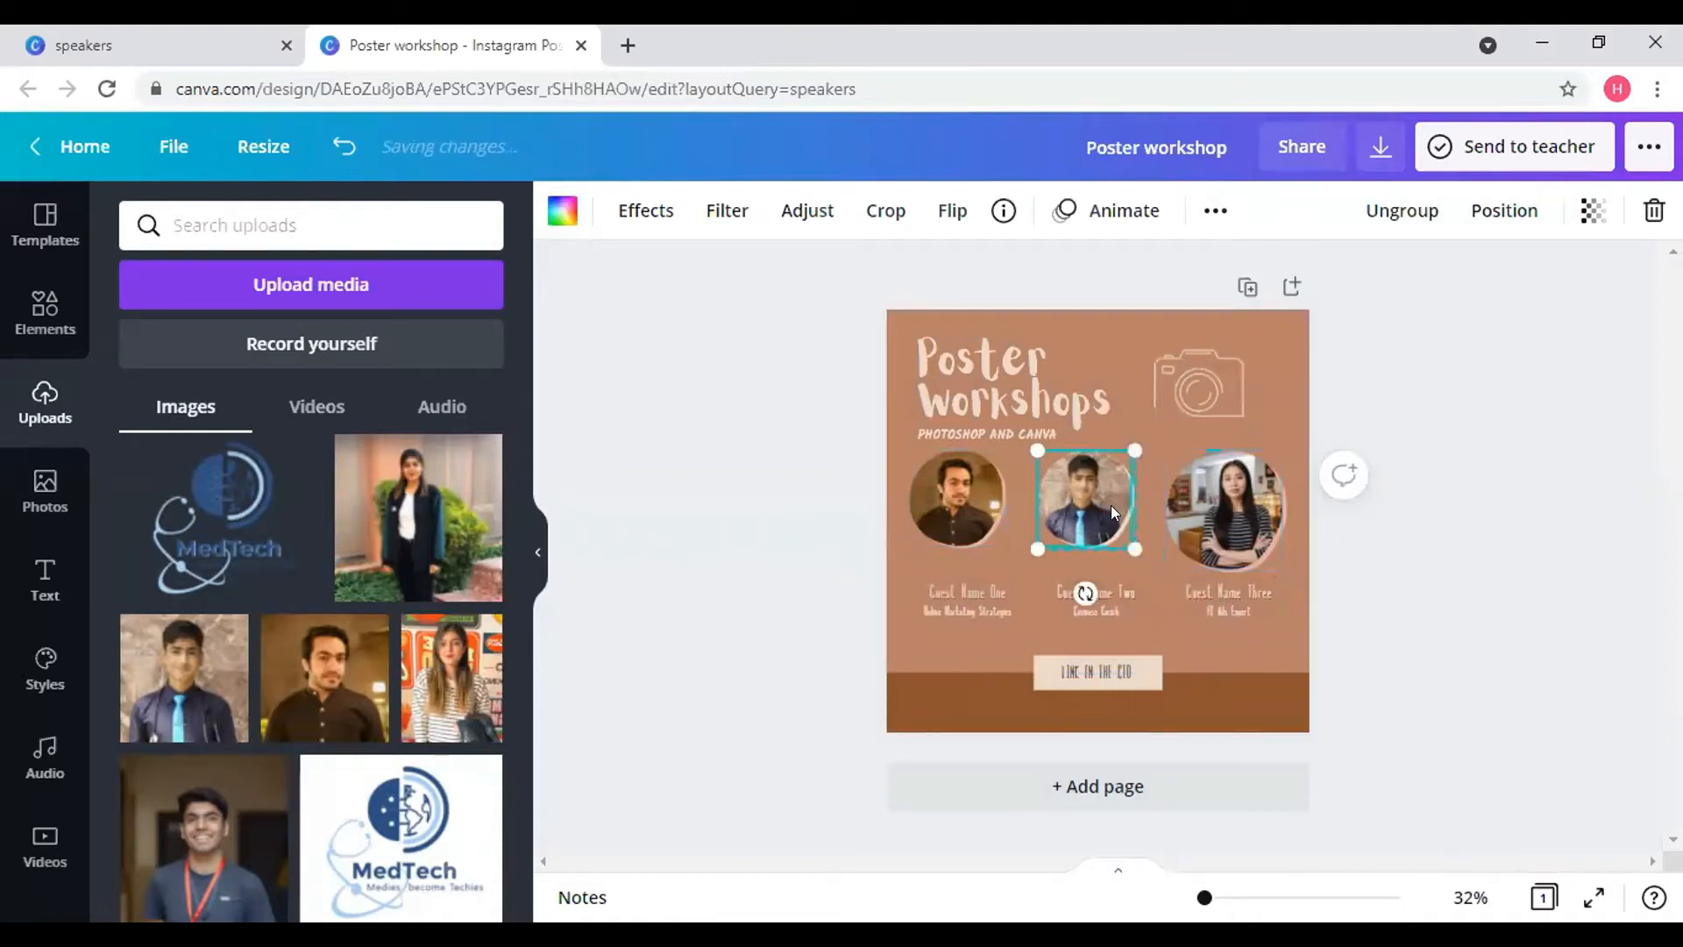
{"action": "left_click", "coordinate": [1253, 505]}
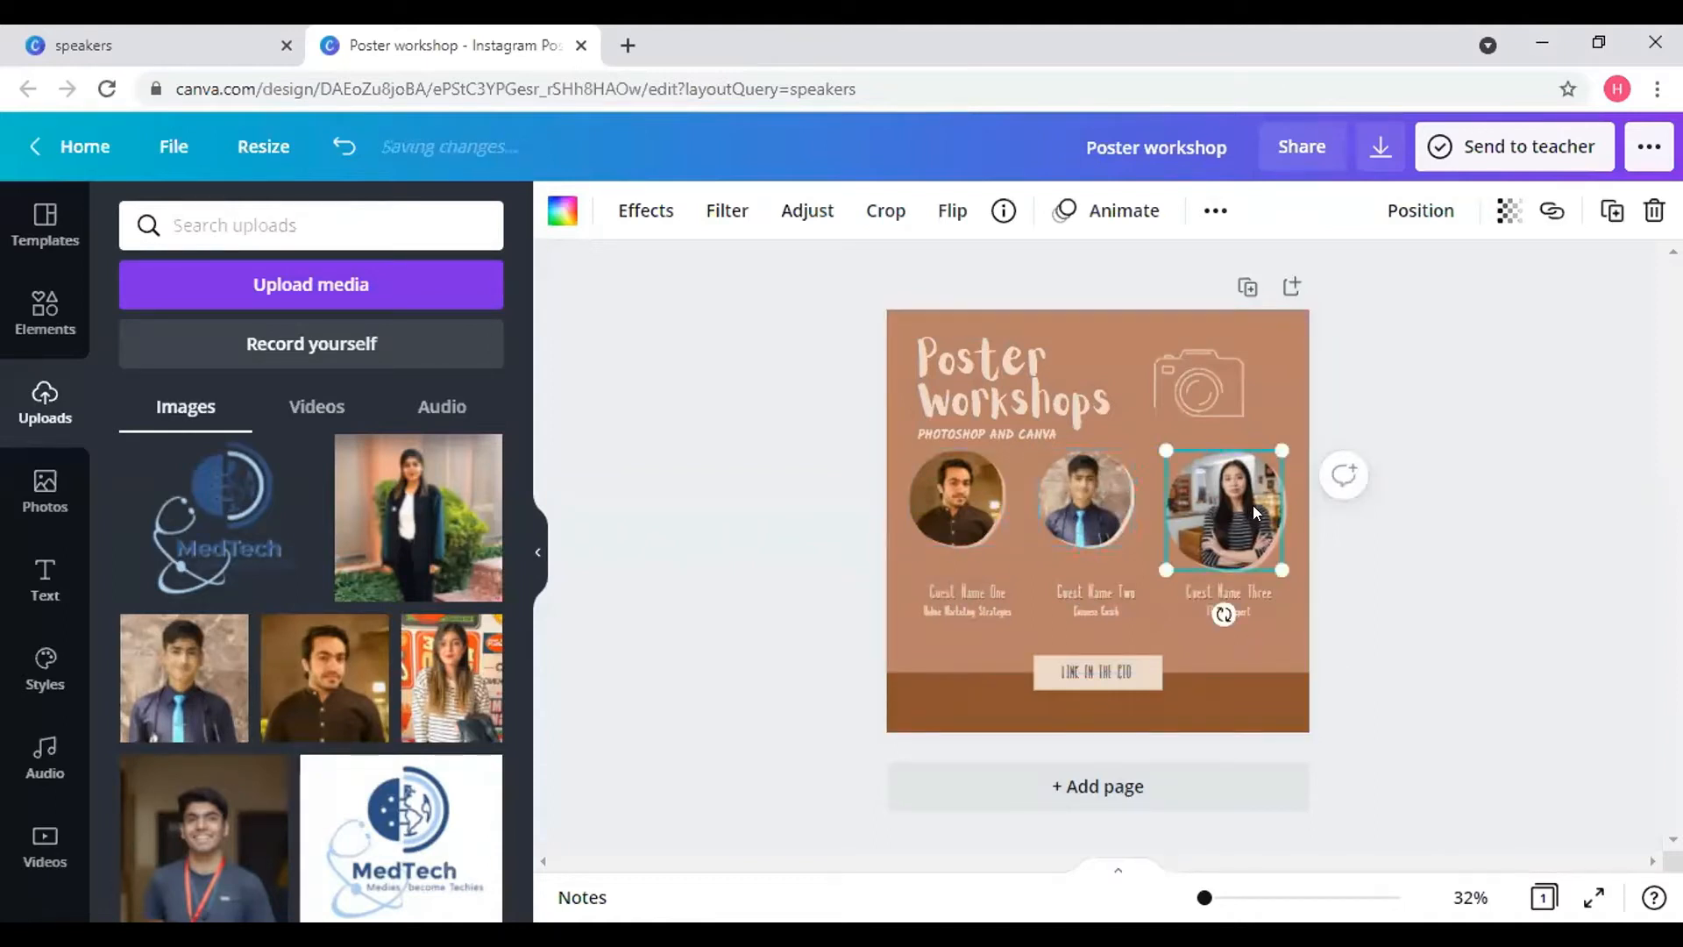
{"action": "left_click", "coordinate": [949, 463]}
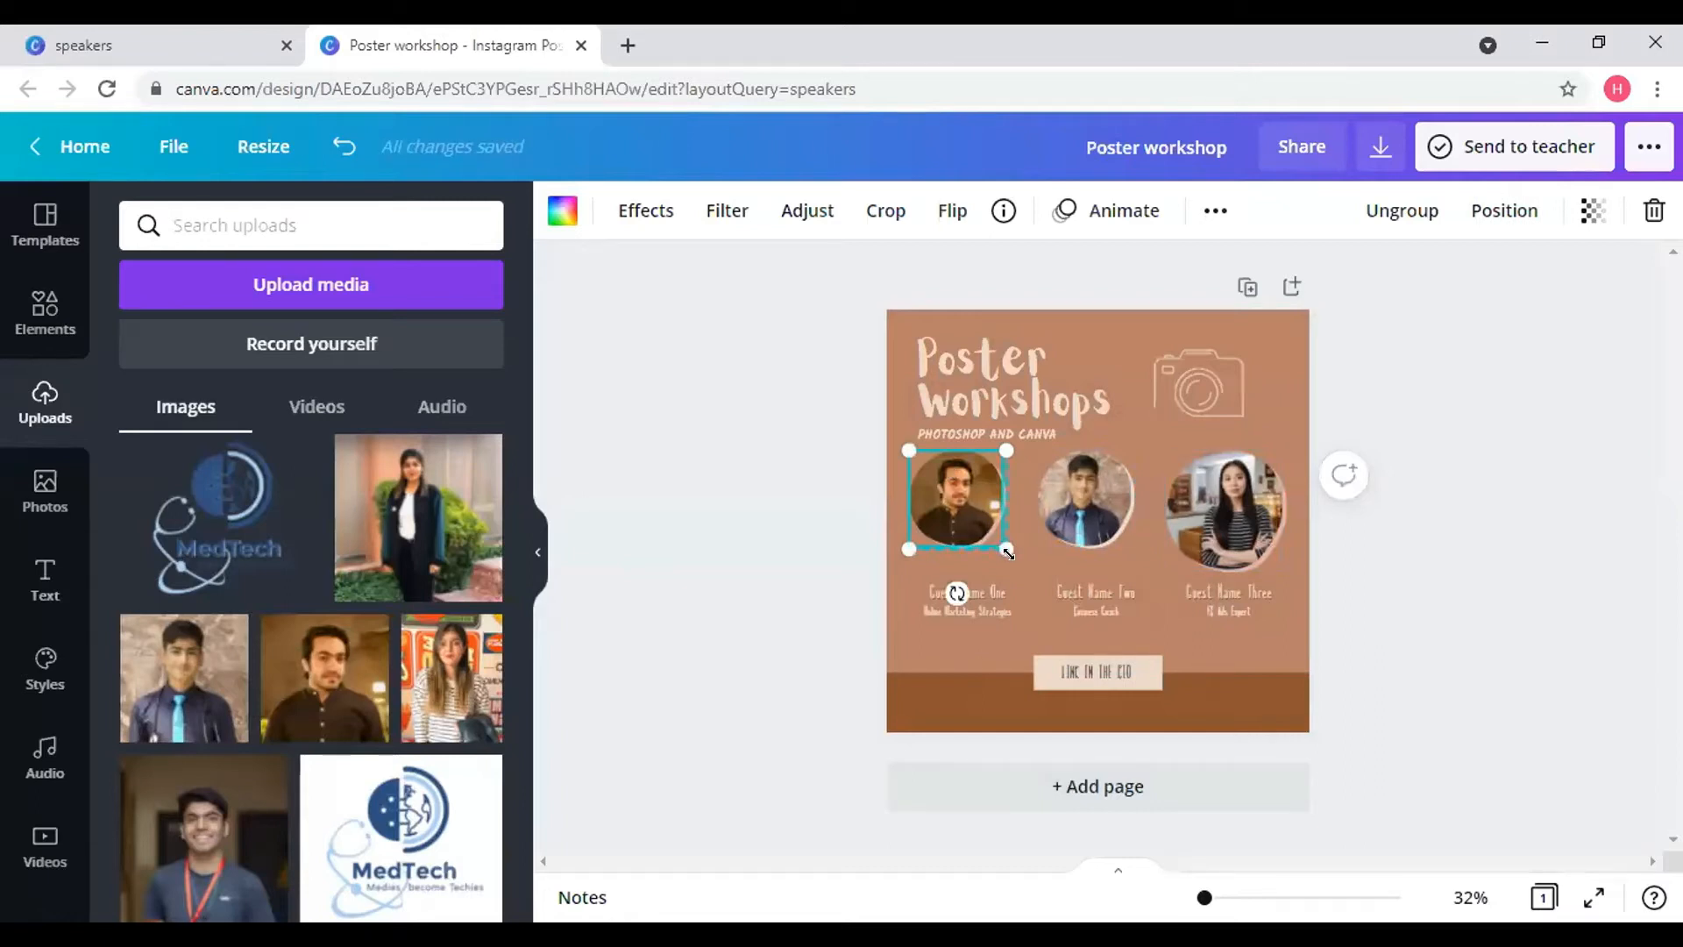
{"action": "left_click_drag", "start_coordinate": [1008, 552], "coordinate": [1009, 555]}
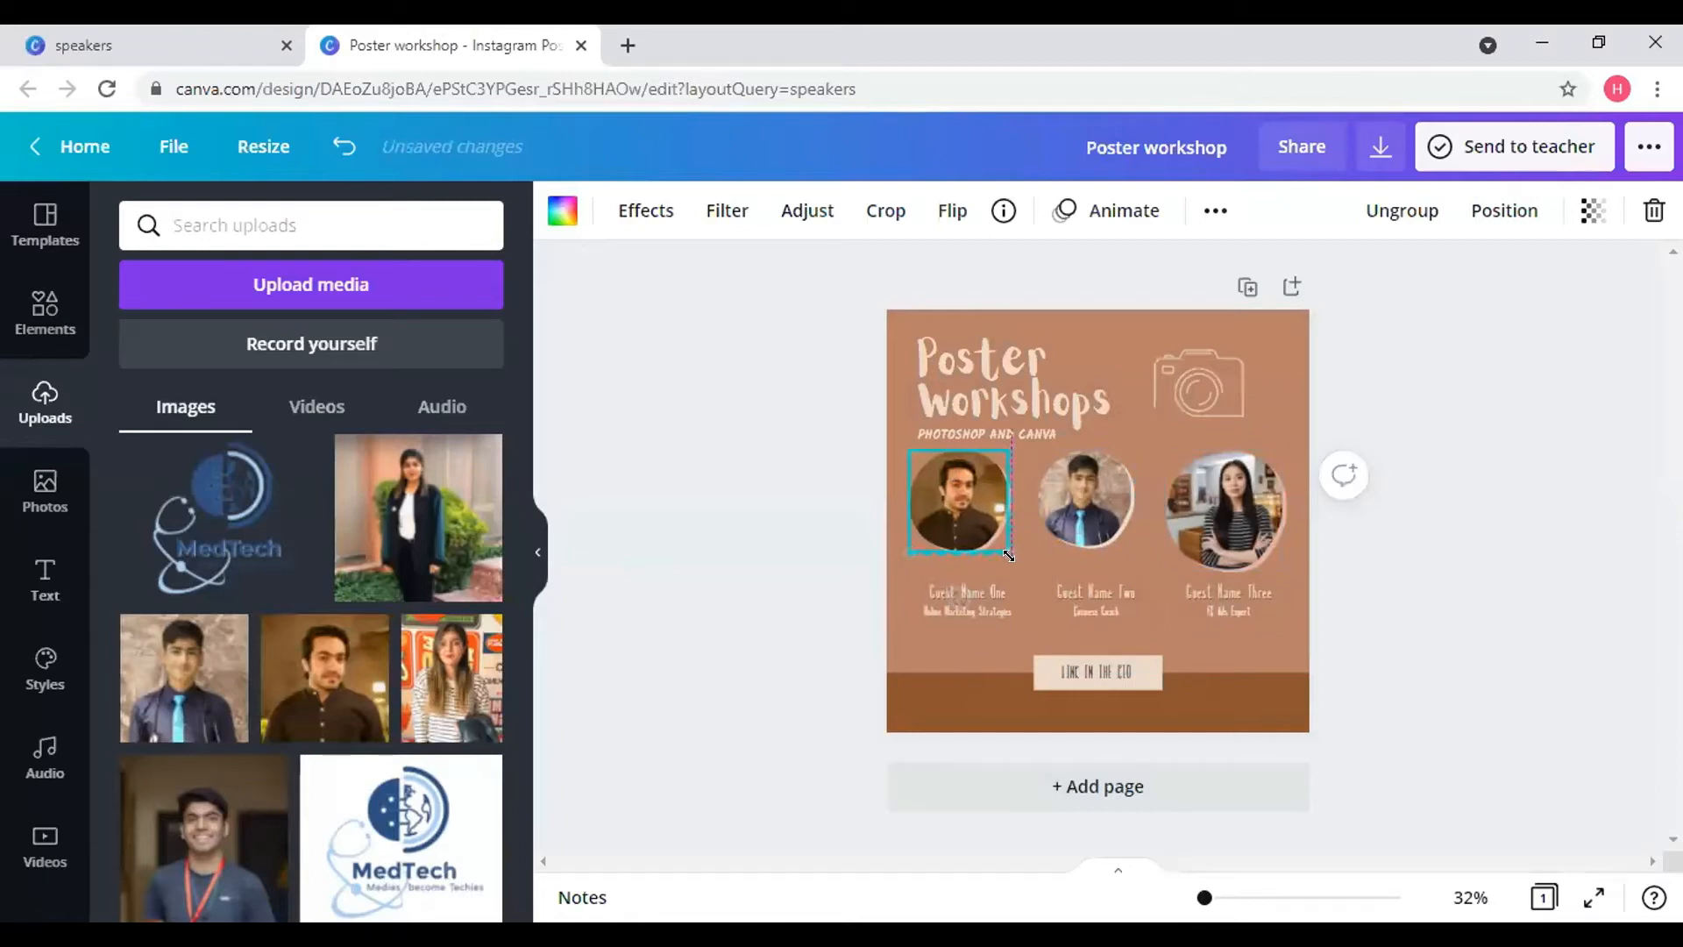
- Duplicate the first speaker's framed photo, place the copy mid-row, and nudge the second circle left
{"action": "left_click", "coordinate": [1075, 503]}
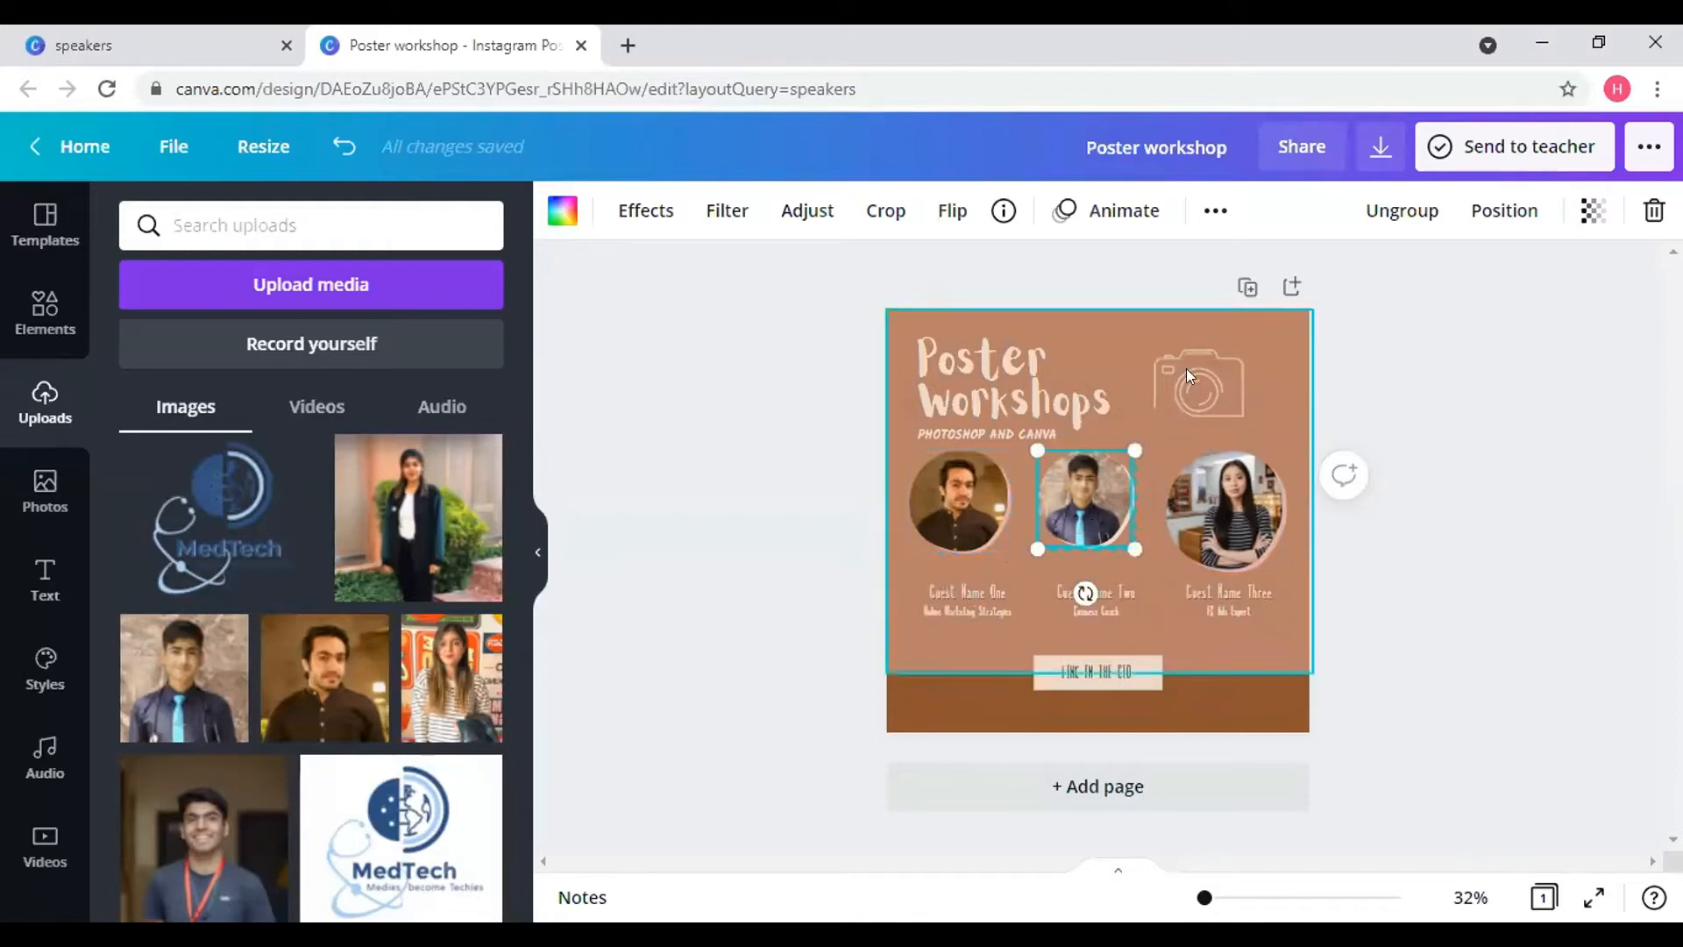
{"action": "left_click", "coordinate": [955, 503]}
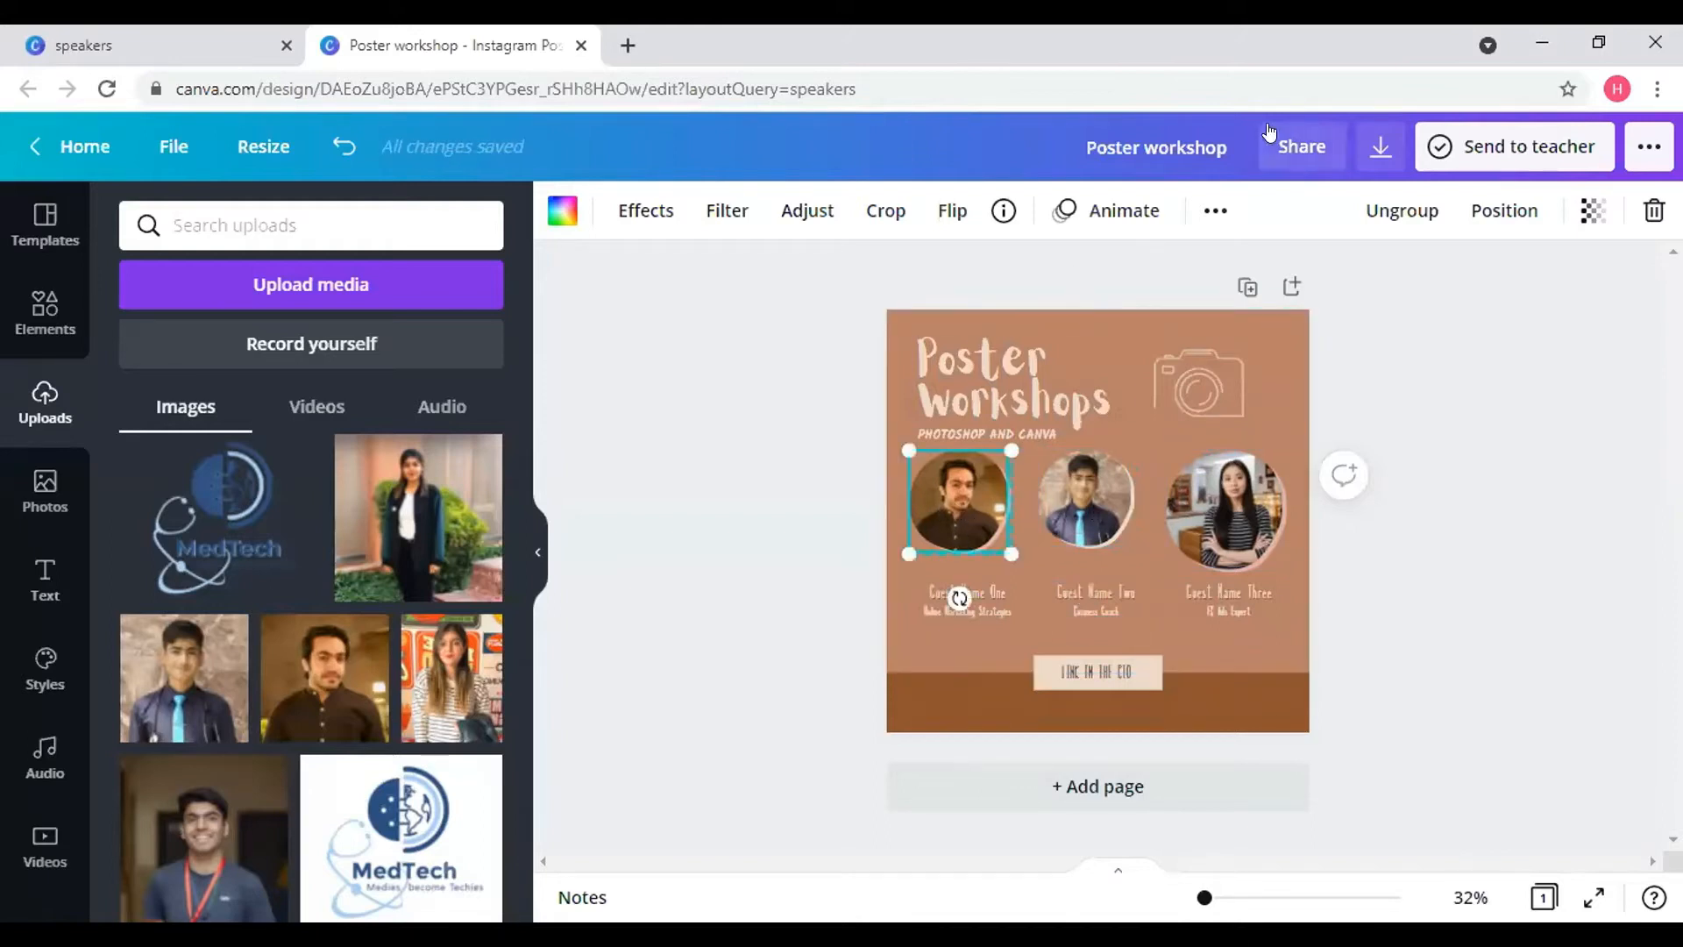
{"action": "left_click", "coordinate": [1215, 210]}
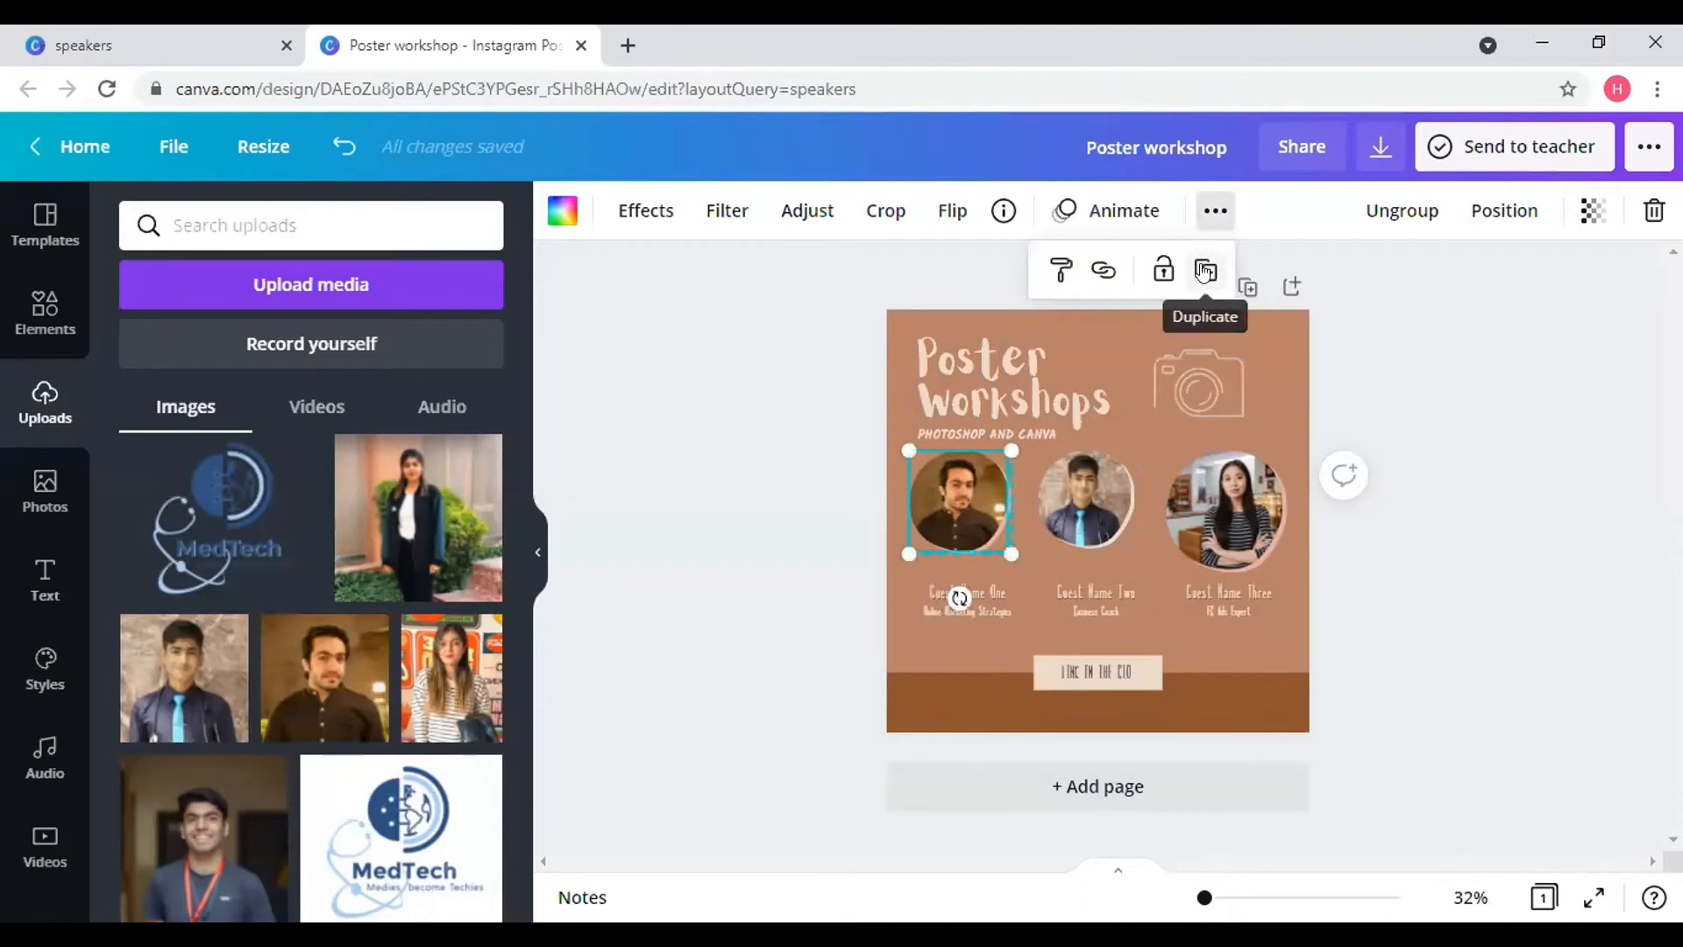
{"action": "left_click", "coordinate": [1205, 271]}
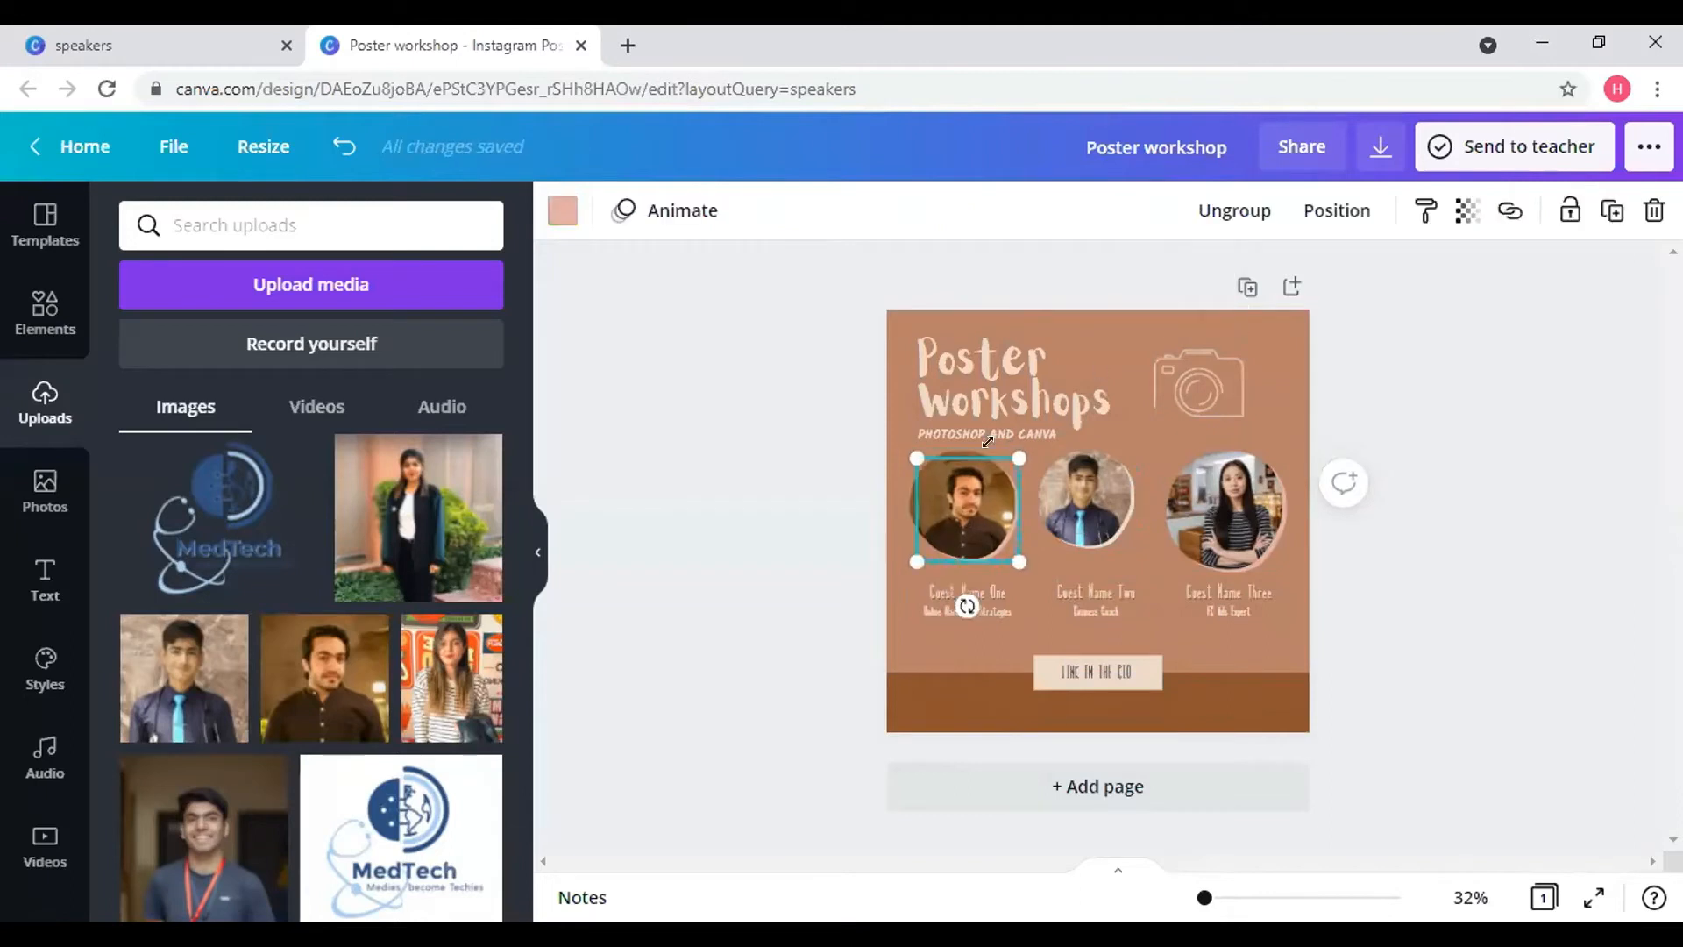
{"action": "left_click_drag", "start_coordinate": [1115, 488], "coordinate": [1149, 484]}
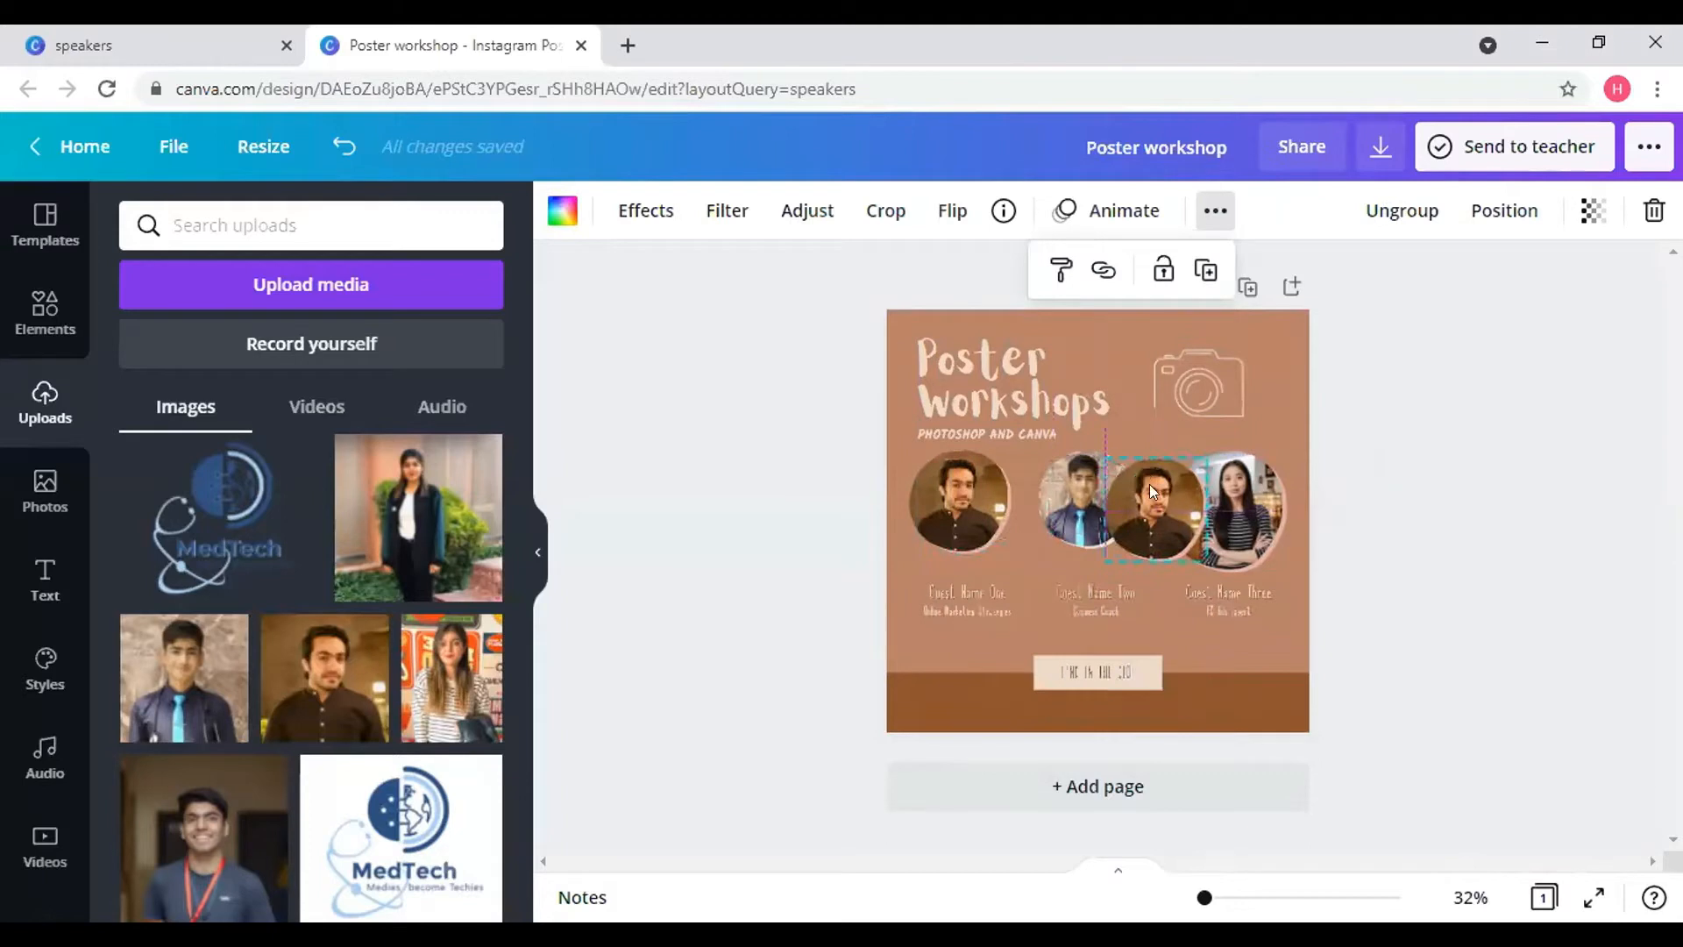
{"action": "left_click", "coordinate": [1049, 505]}
{"action": "left_click_drag", "start_coordinate": [1048, 505], "coordinate": [1020, 499]}
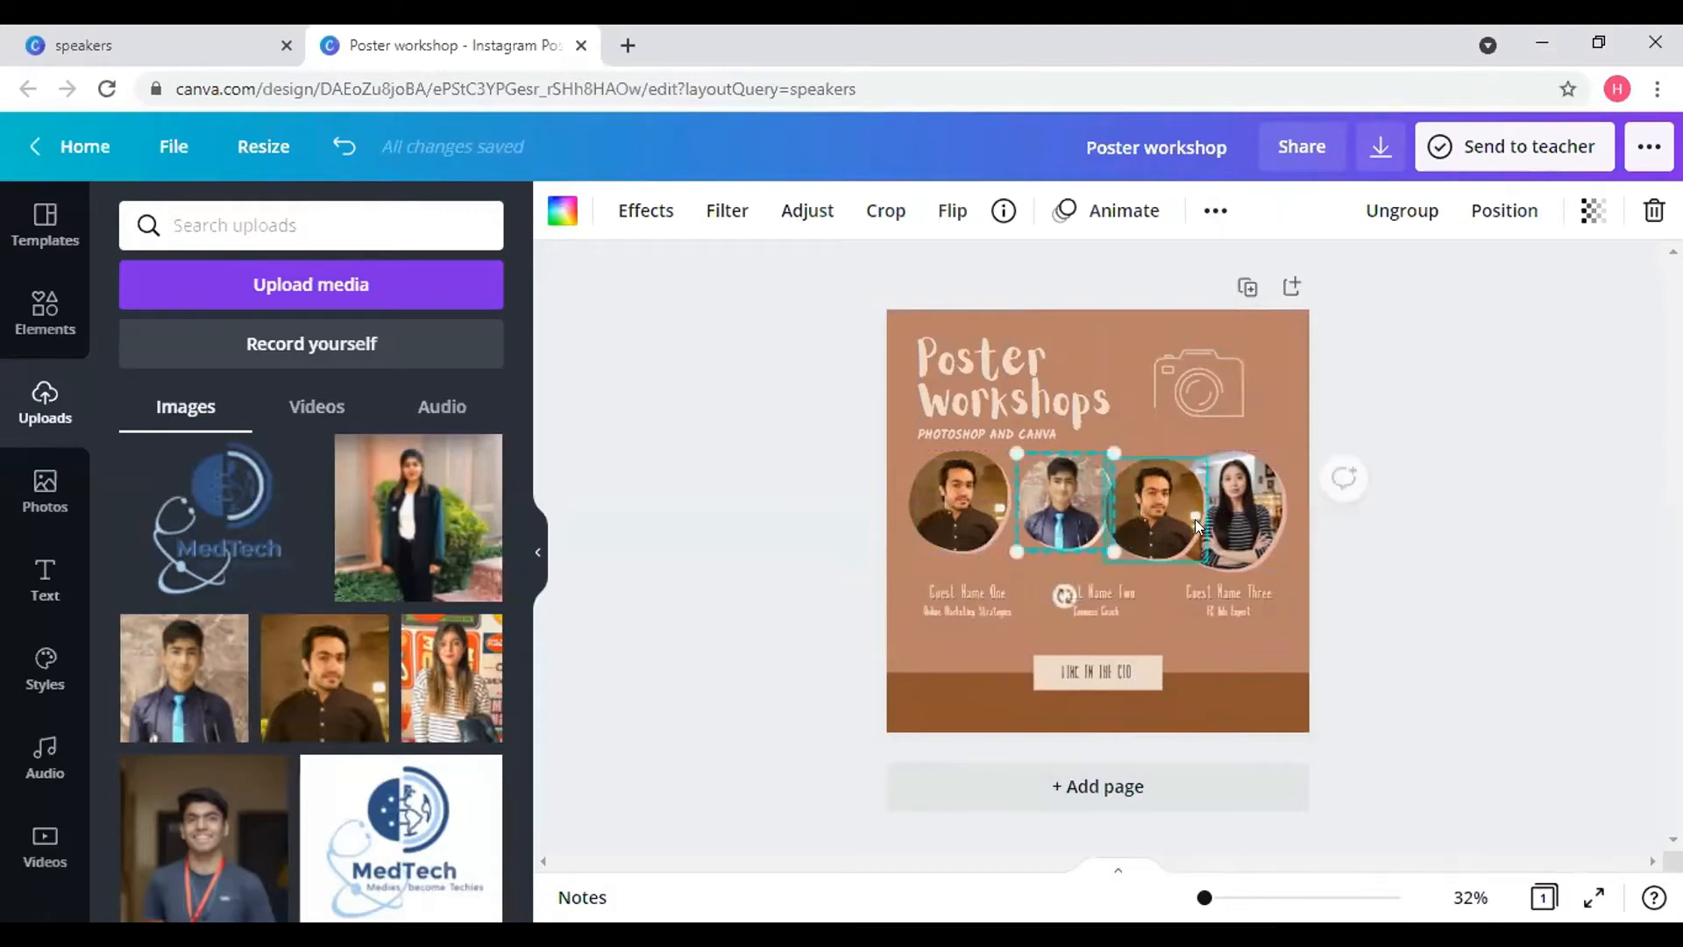
- Delete the woman's stock portrait and its empty pink circle frame
{"action": "left_click", "coordinate": [1249, 521]}
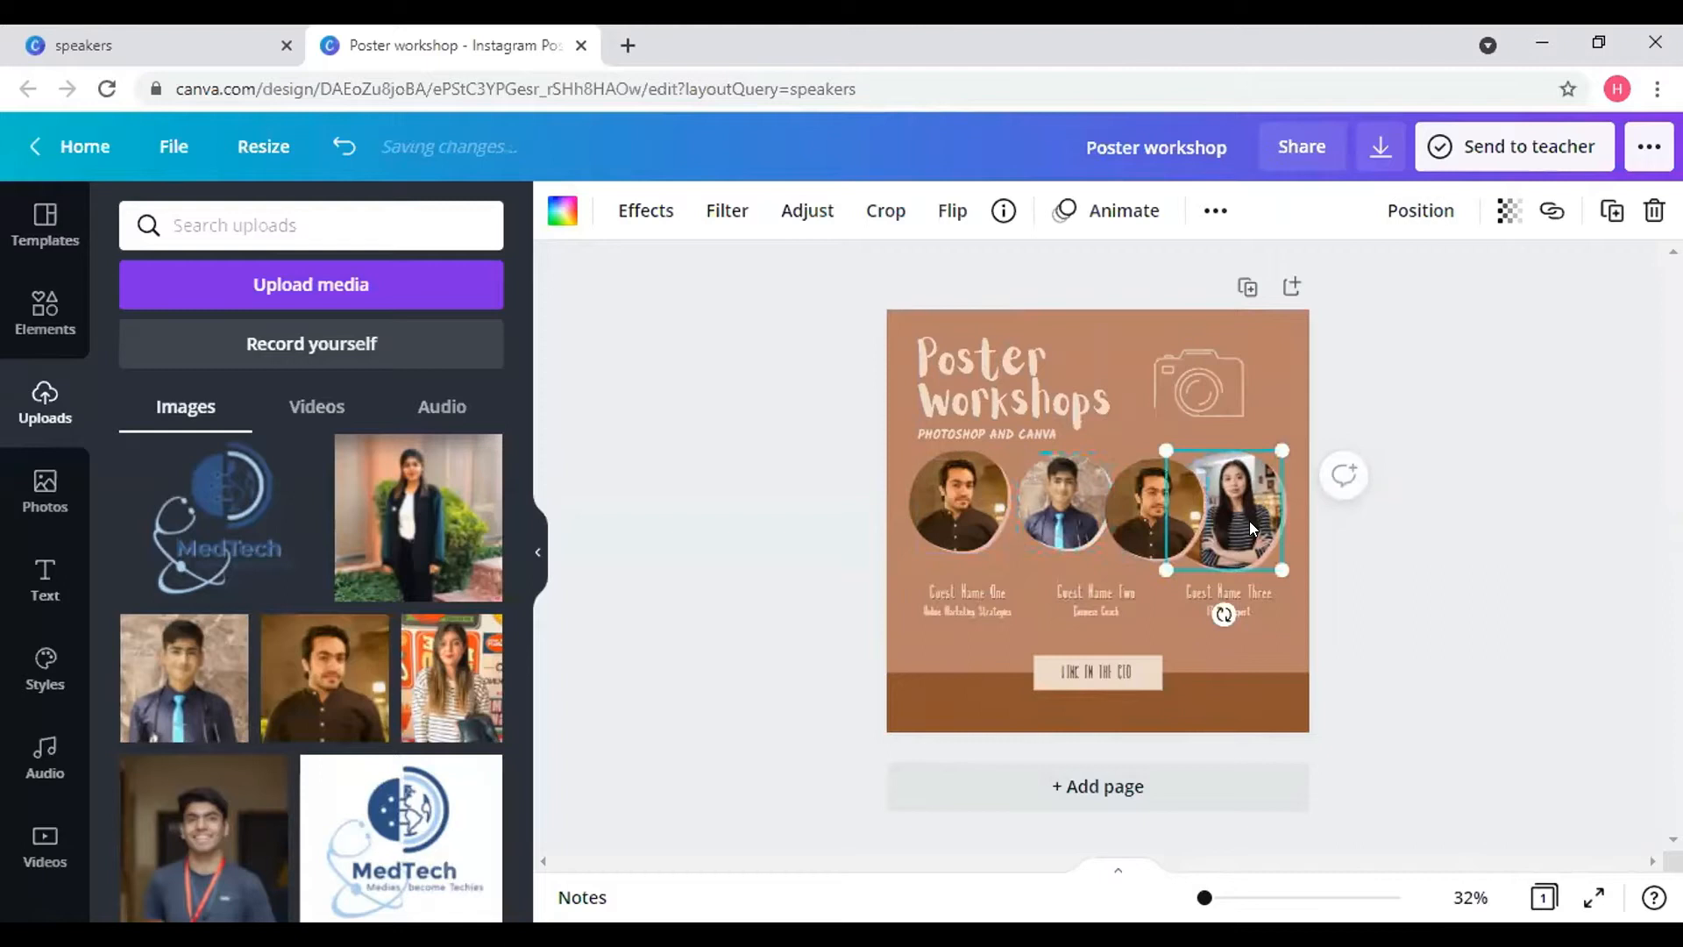
{"action": "left_click", "coordinate": [1652, 213]}
{"action": "left_click", "coordinate": [1578, 275]}
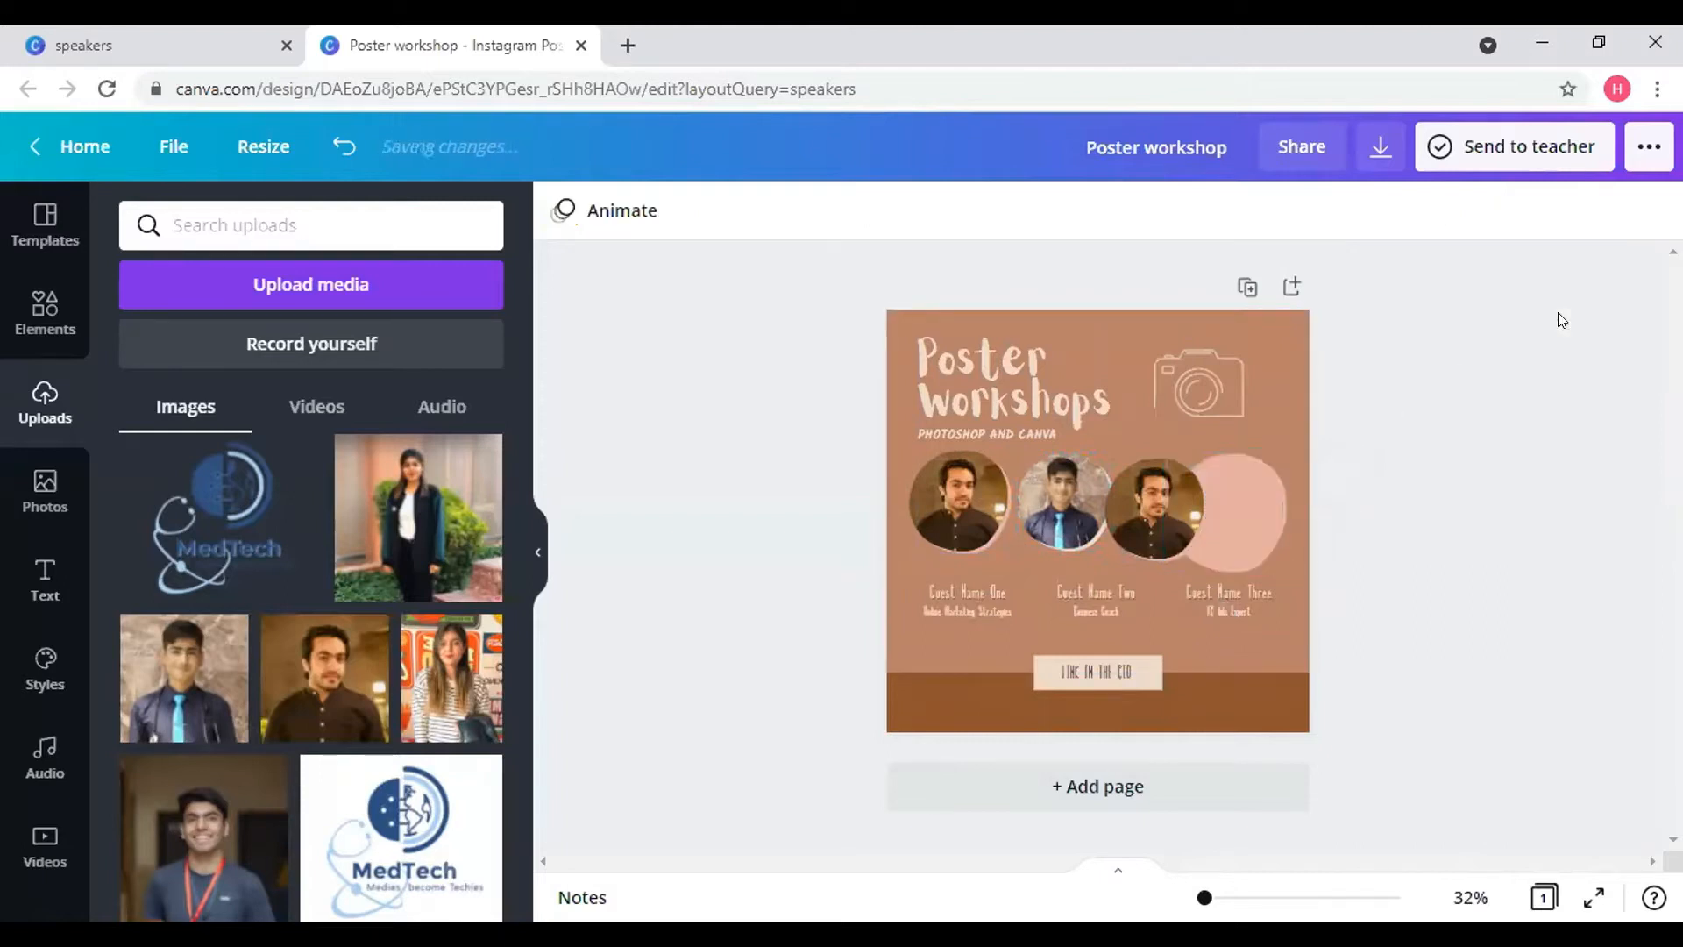
{"action": "left_click", "coordinate": [1248, 505]}
{"action": "left_click", "coordinate": [1653, 212]}
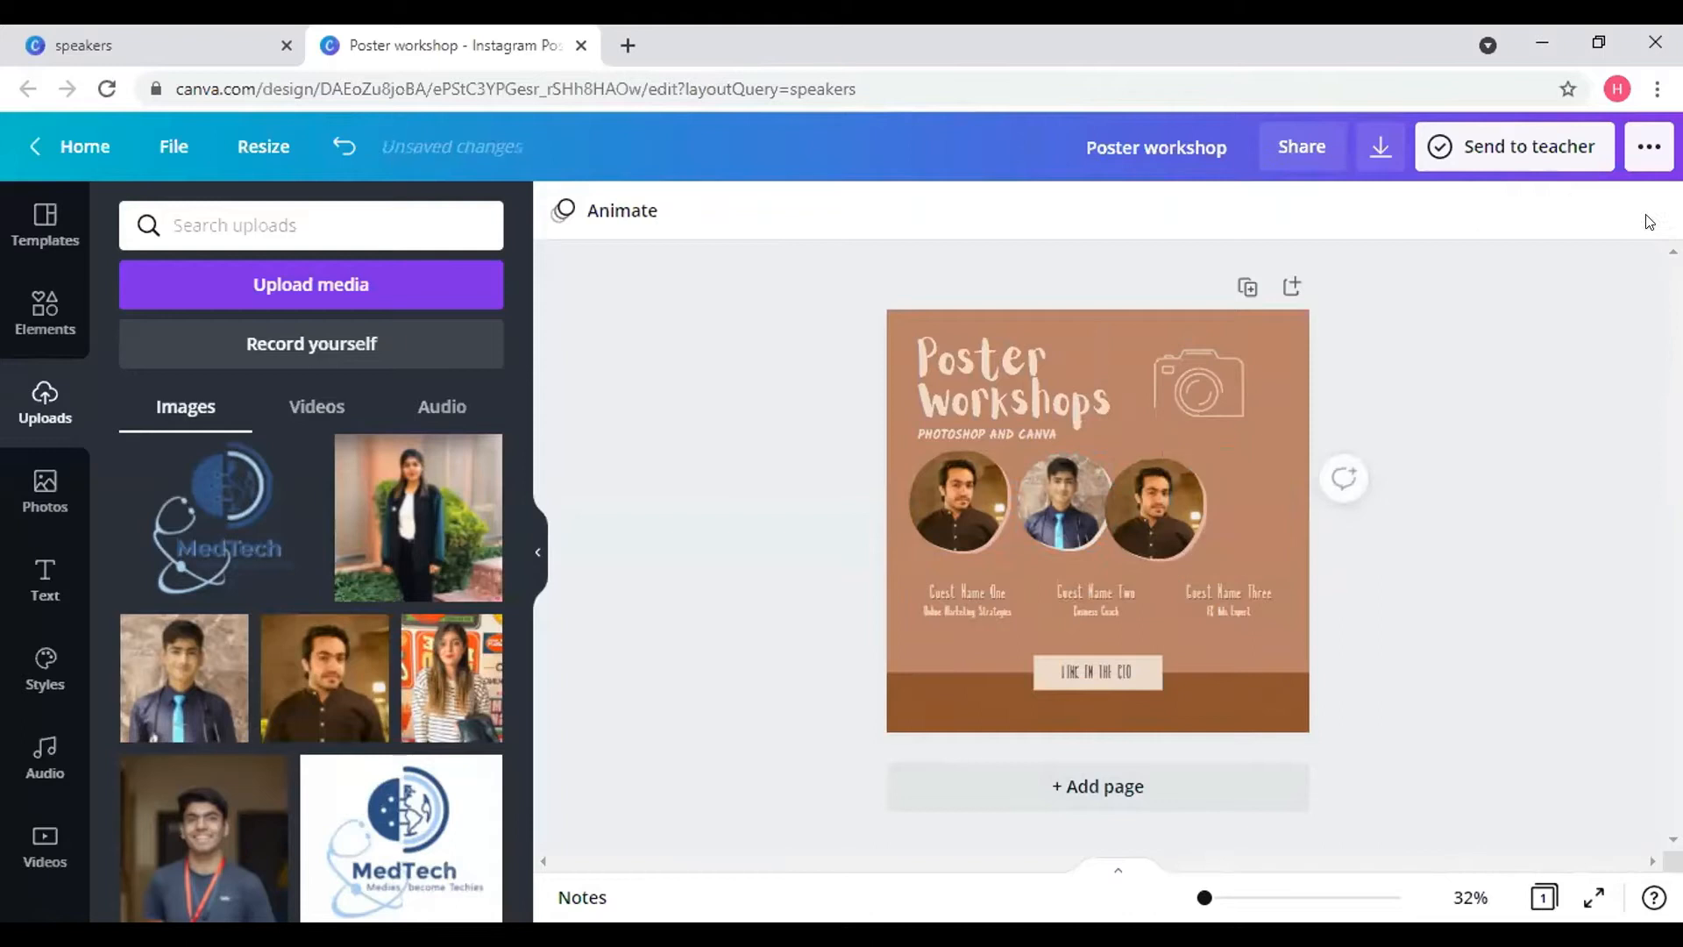
- Duplicate the middle speaker's photo and place the copy as a fourth circle on the right
{"action": "left_click_drag", "start_coordinate": [1156, 504], "coordinate": [1175, 497]}
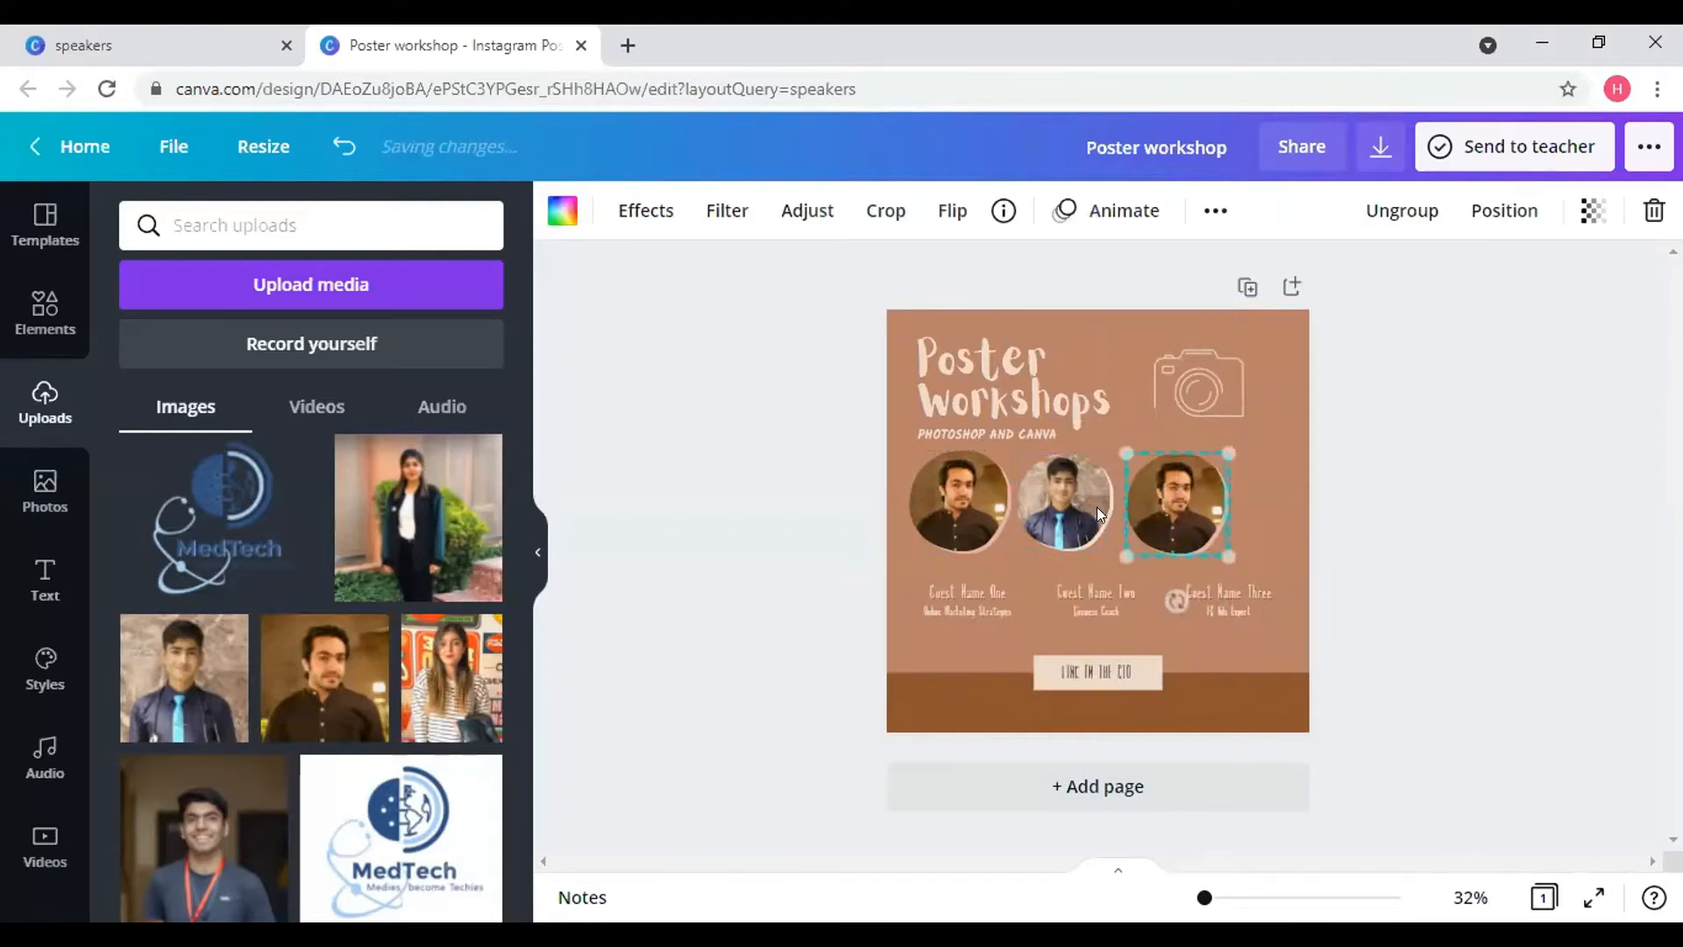
{"action": "left_click", "coordinate": [1092, 507]}
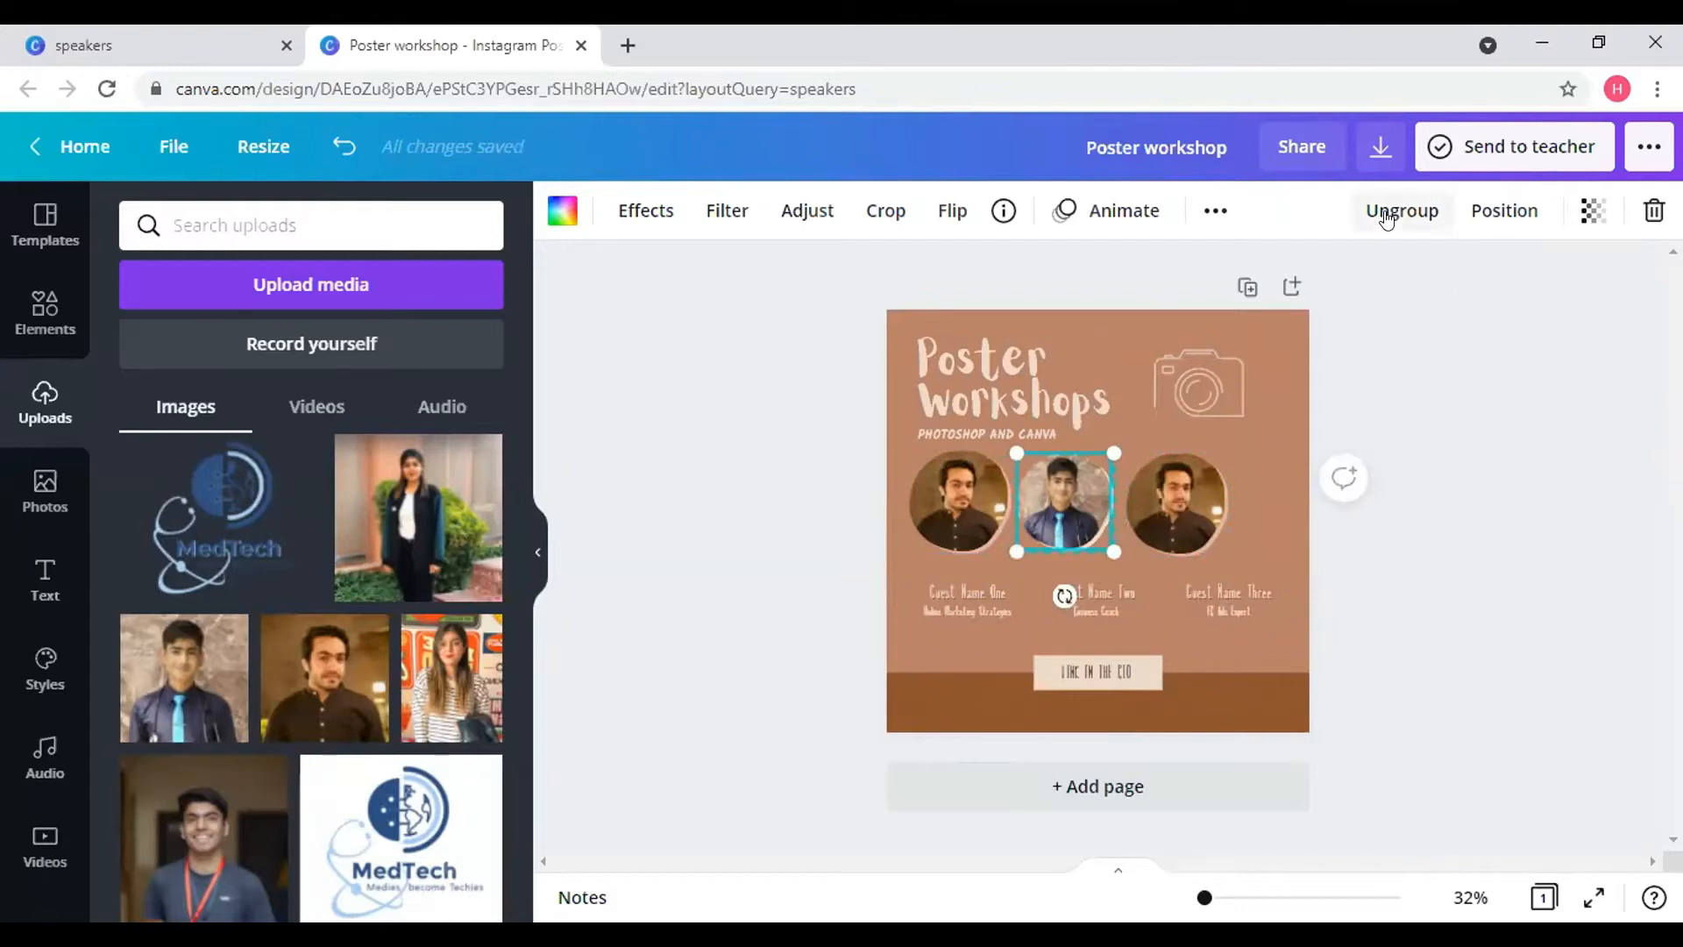
{"action": "left_click", "coordinate": [1200, 224]}
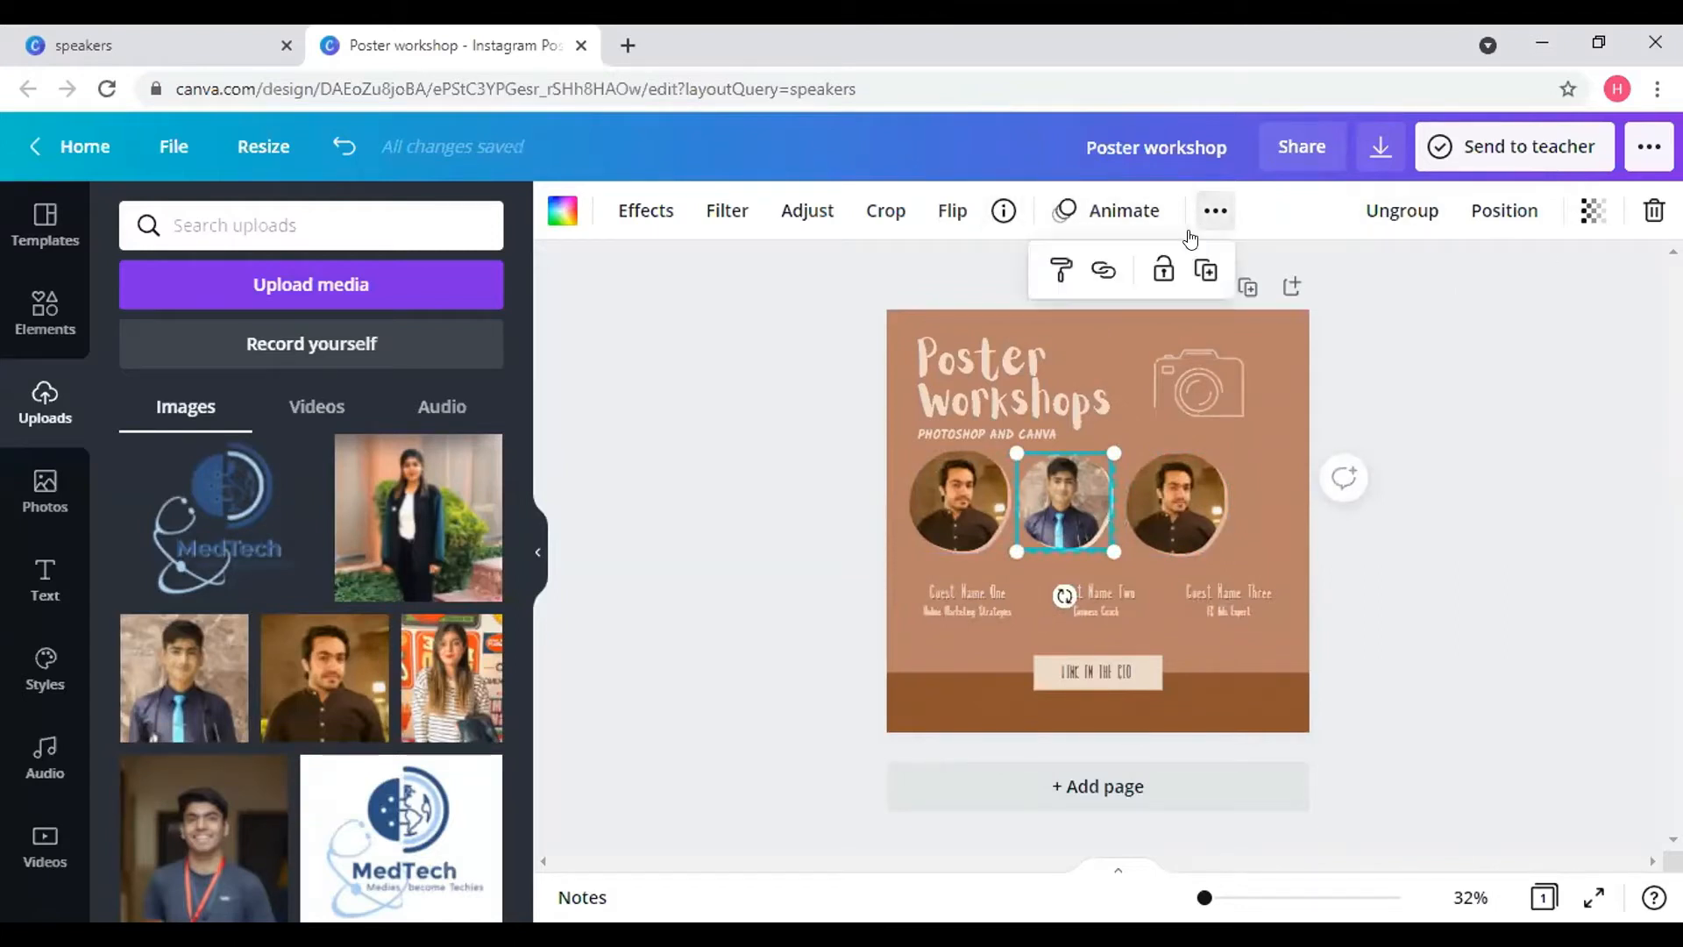
{"action": "left_click", "coordinate": [1204, 272]}
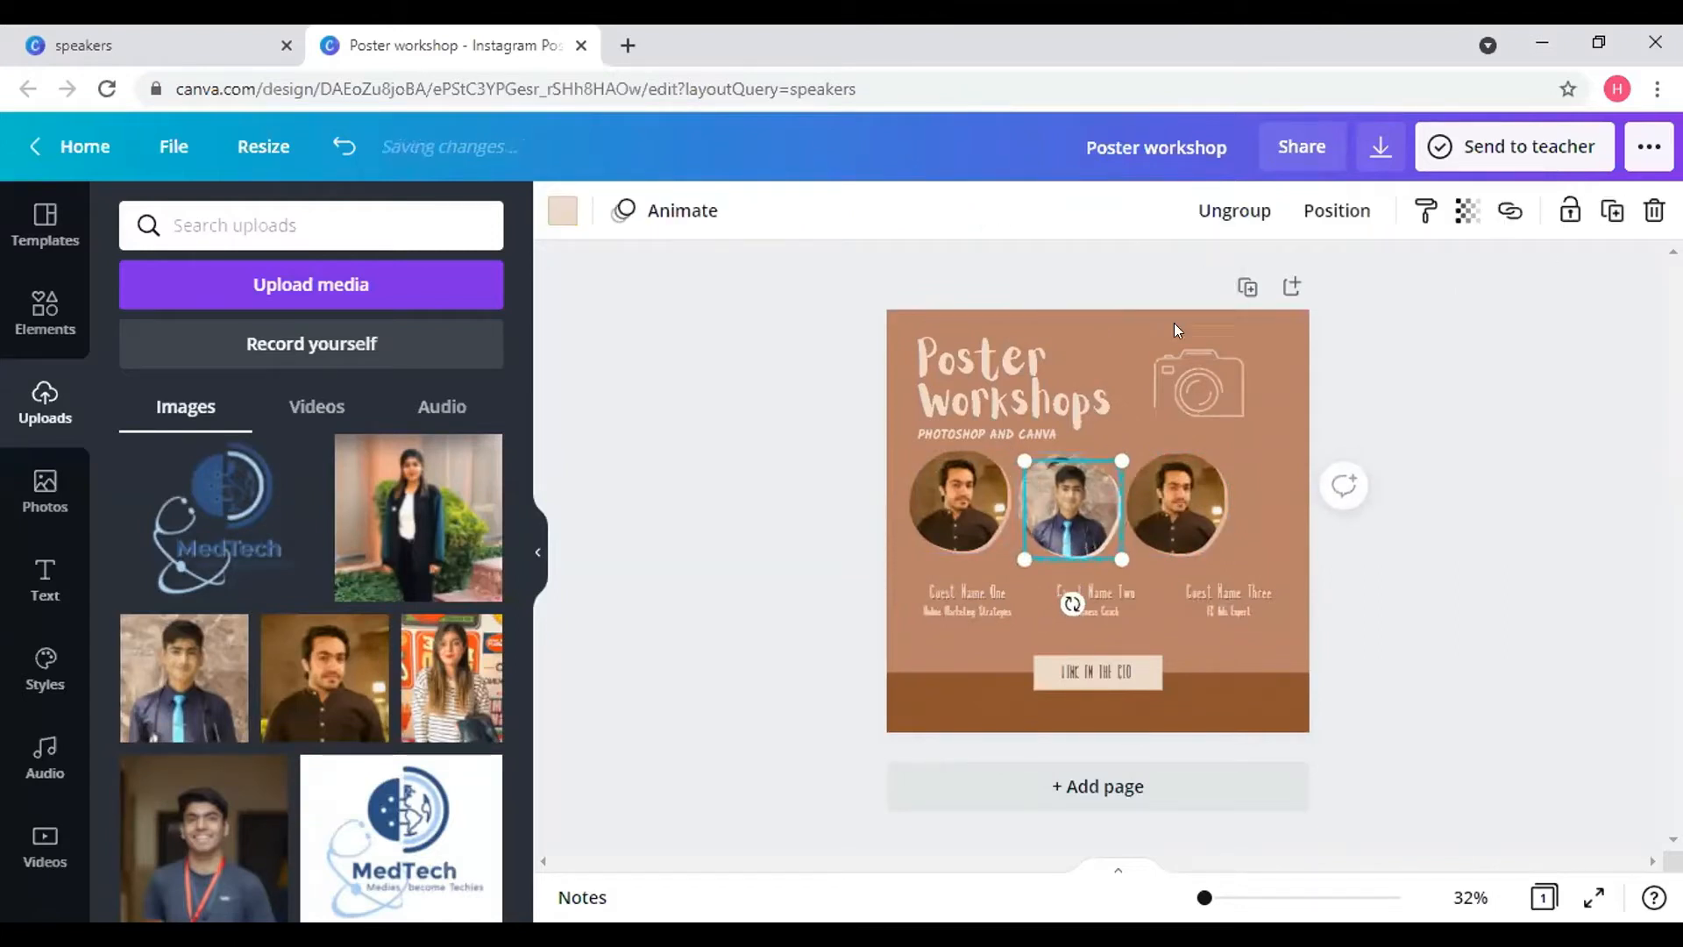
{"action": "left_click", "coordinate": [1069, 521]}
{"action": "left_click_drag", "start_coordinate": [1191, 527], "coordinate": [1244, 511]}
- Shift the first and third circles left to tighten the row, then zoom in on the photos
{"action": "left_click_drag", "start_coordinate": [945, 521], "coordinate": [1010, 506]}
{"action": "left_click", "coordinate": [1027, 507]}
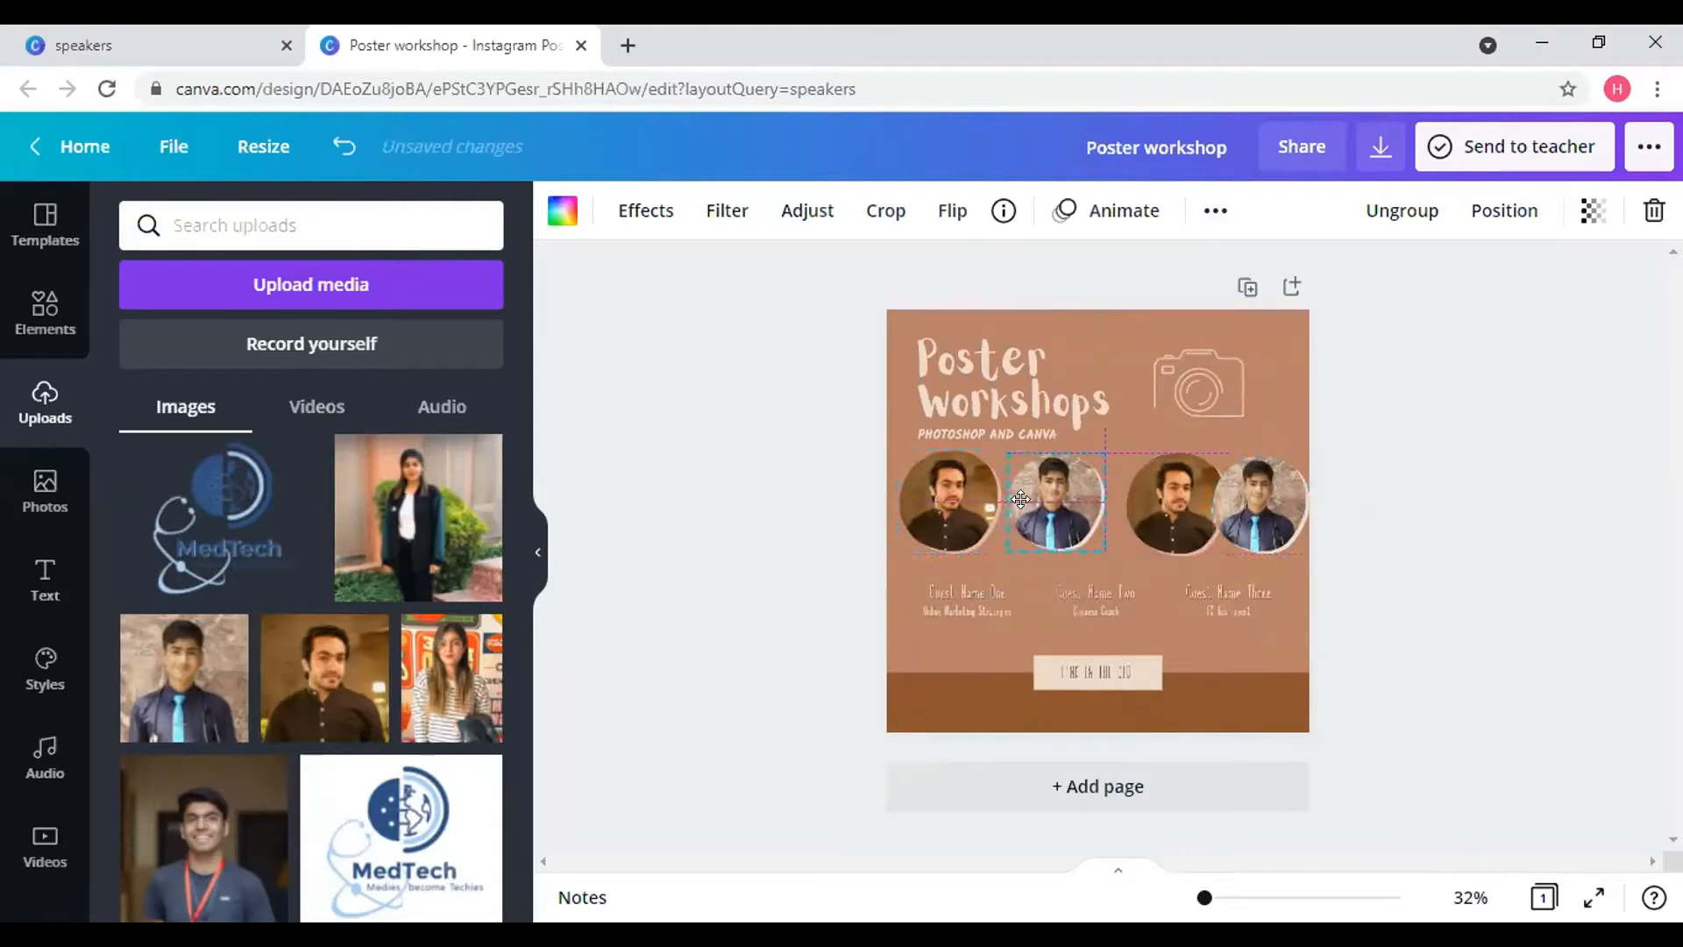
{"action": "left_click_drag", "start_coordinate": [1126, 508], "coordinate": [1113, 499]}
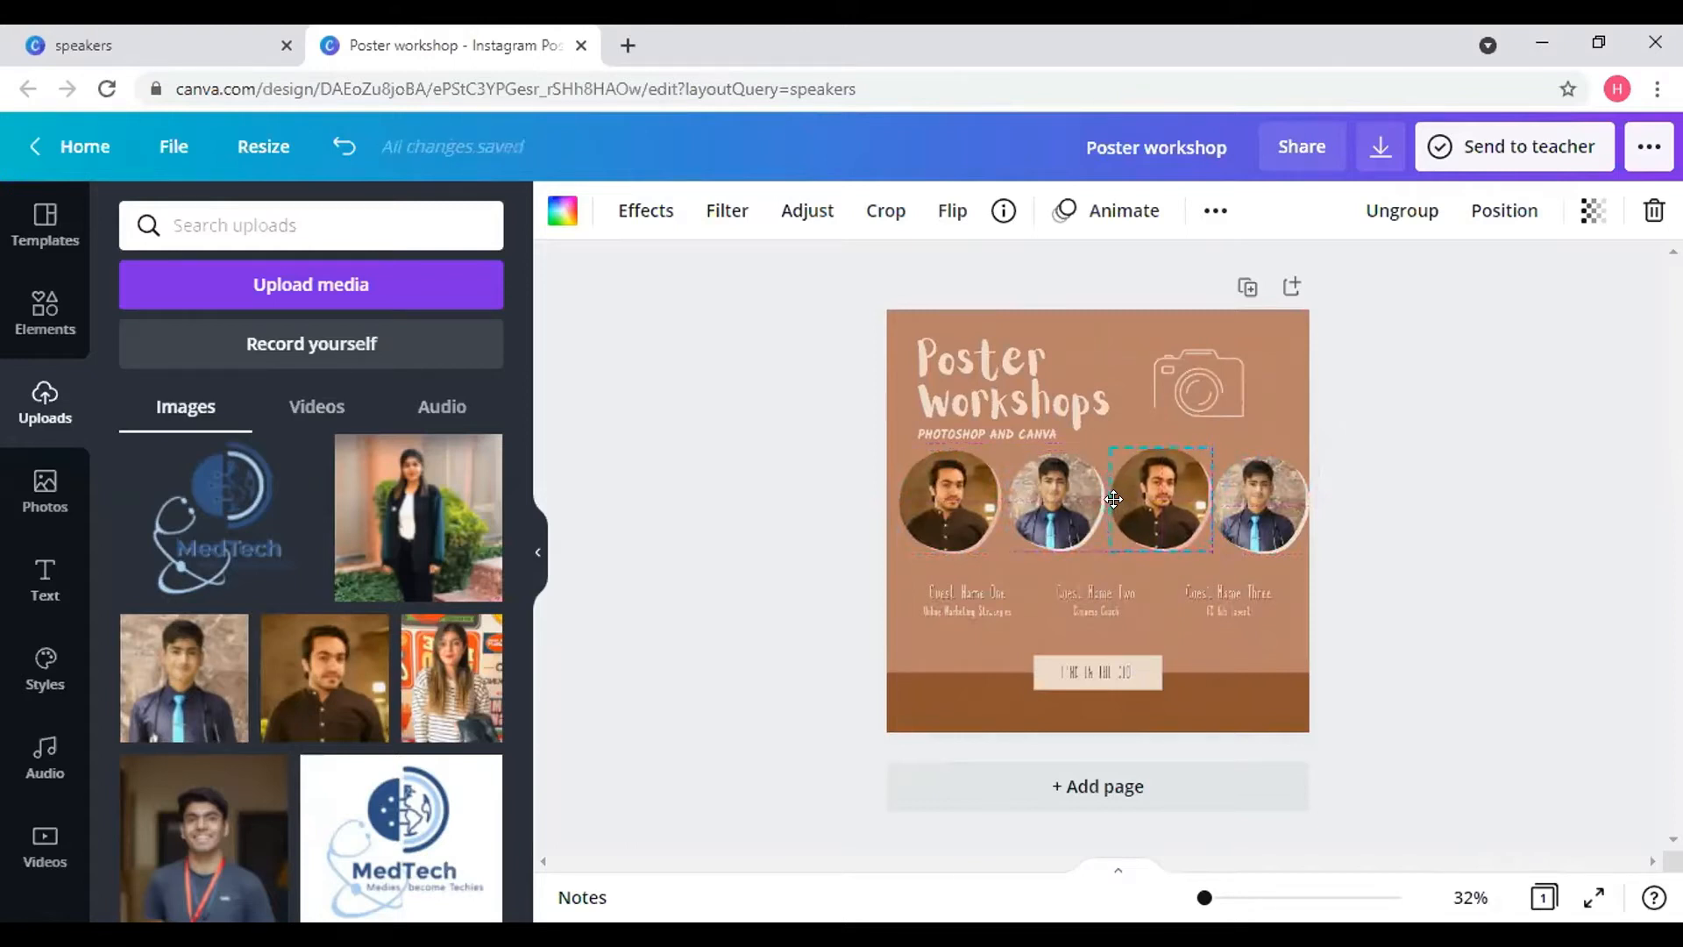
{"action": "left_click", "coordinate": [1269, 525]}
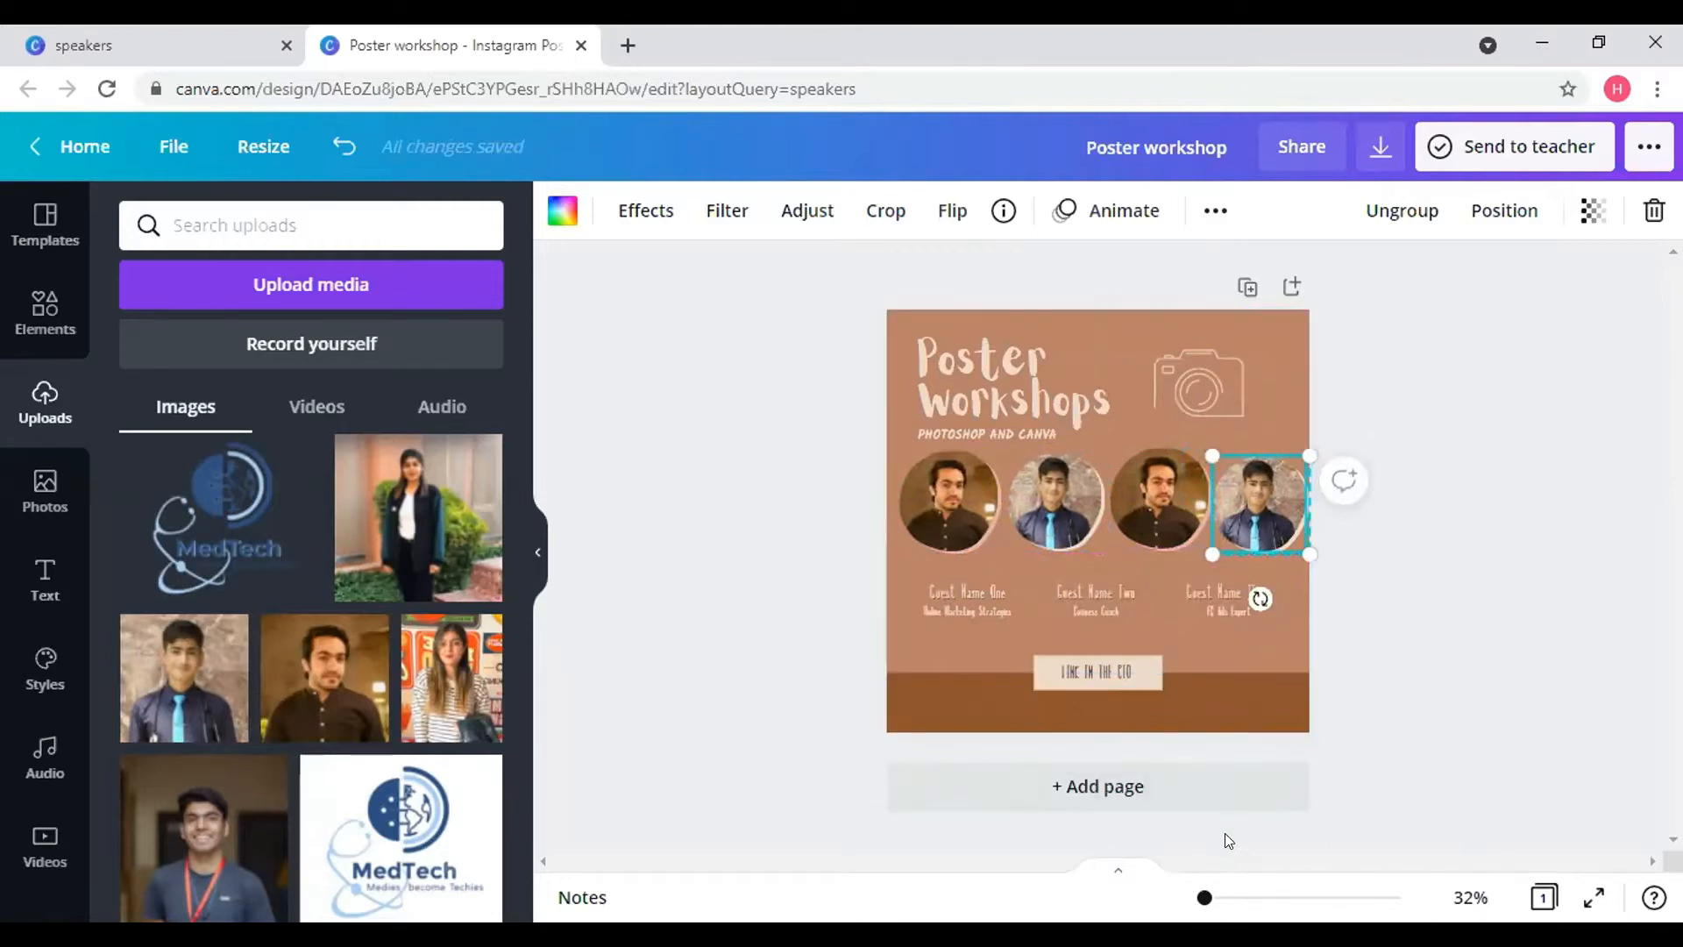
{"action": "left_click_drag", "start_coordinate": [1205, 893], "coordinate": [1211, 885]}
- Shrink the third and fourth photo circles and align them with the row
{"action": "left_click_drag", "start_coordinate": [1369, 488], "coordinate": [1354, 469]}
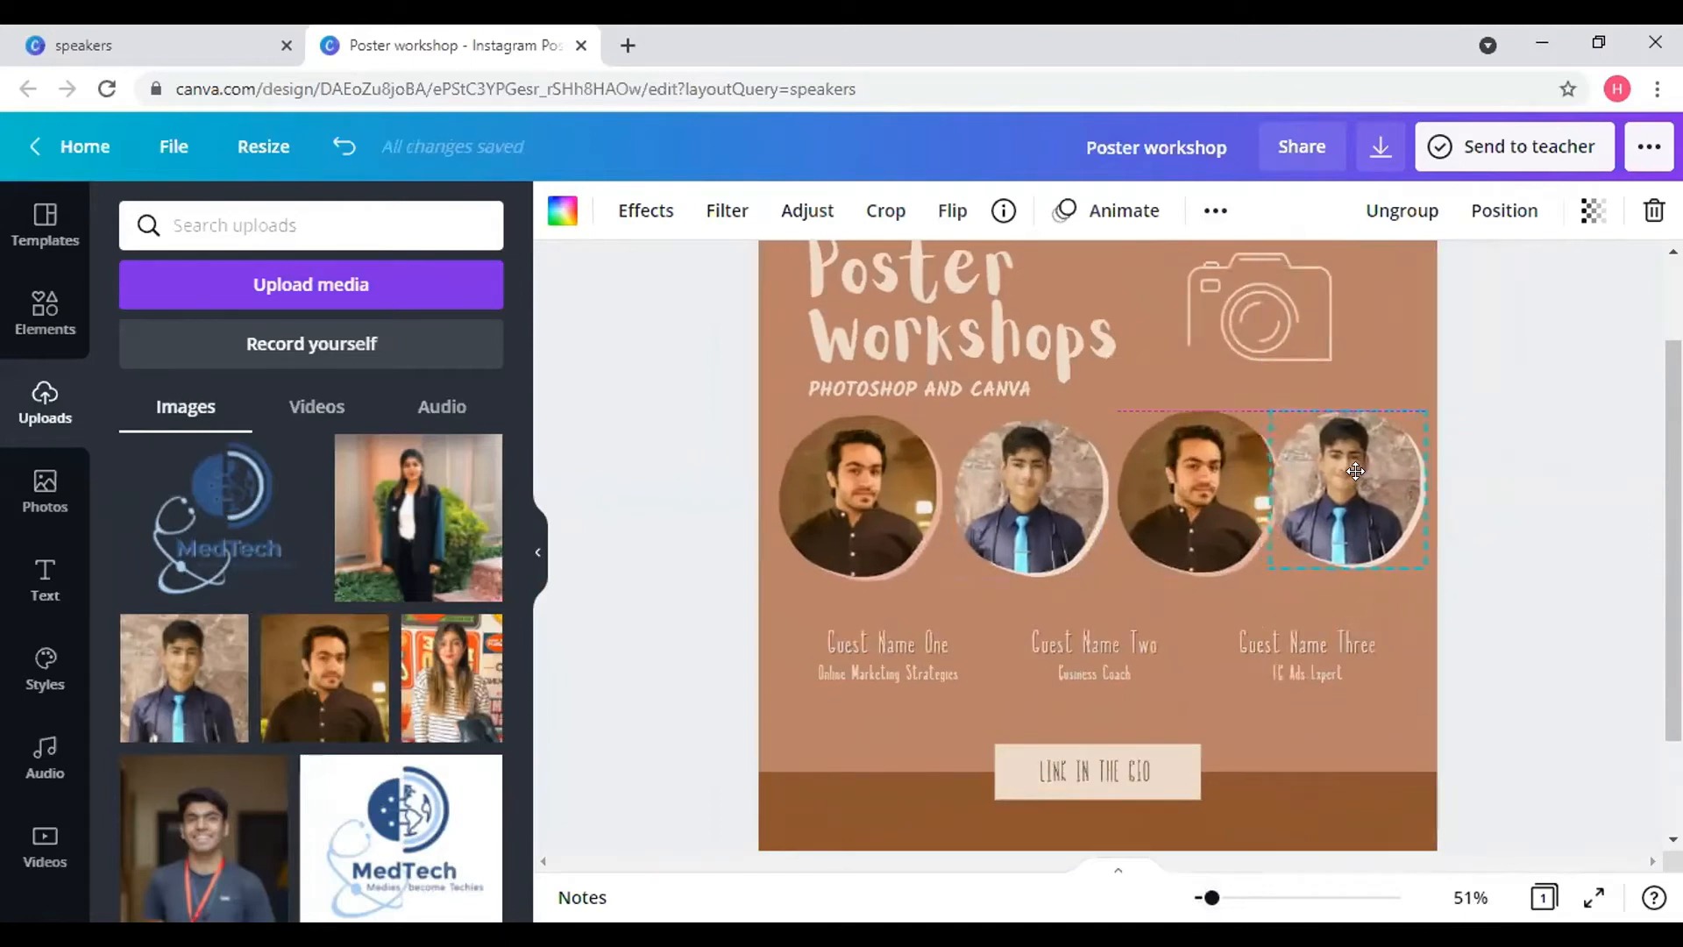
{"action": "left_click", "coordinate": [1211, 477]}
{"action": "left_click_drag", "start_coordinate": [1205, 482], "coordinate": [1194, 482]}
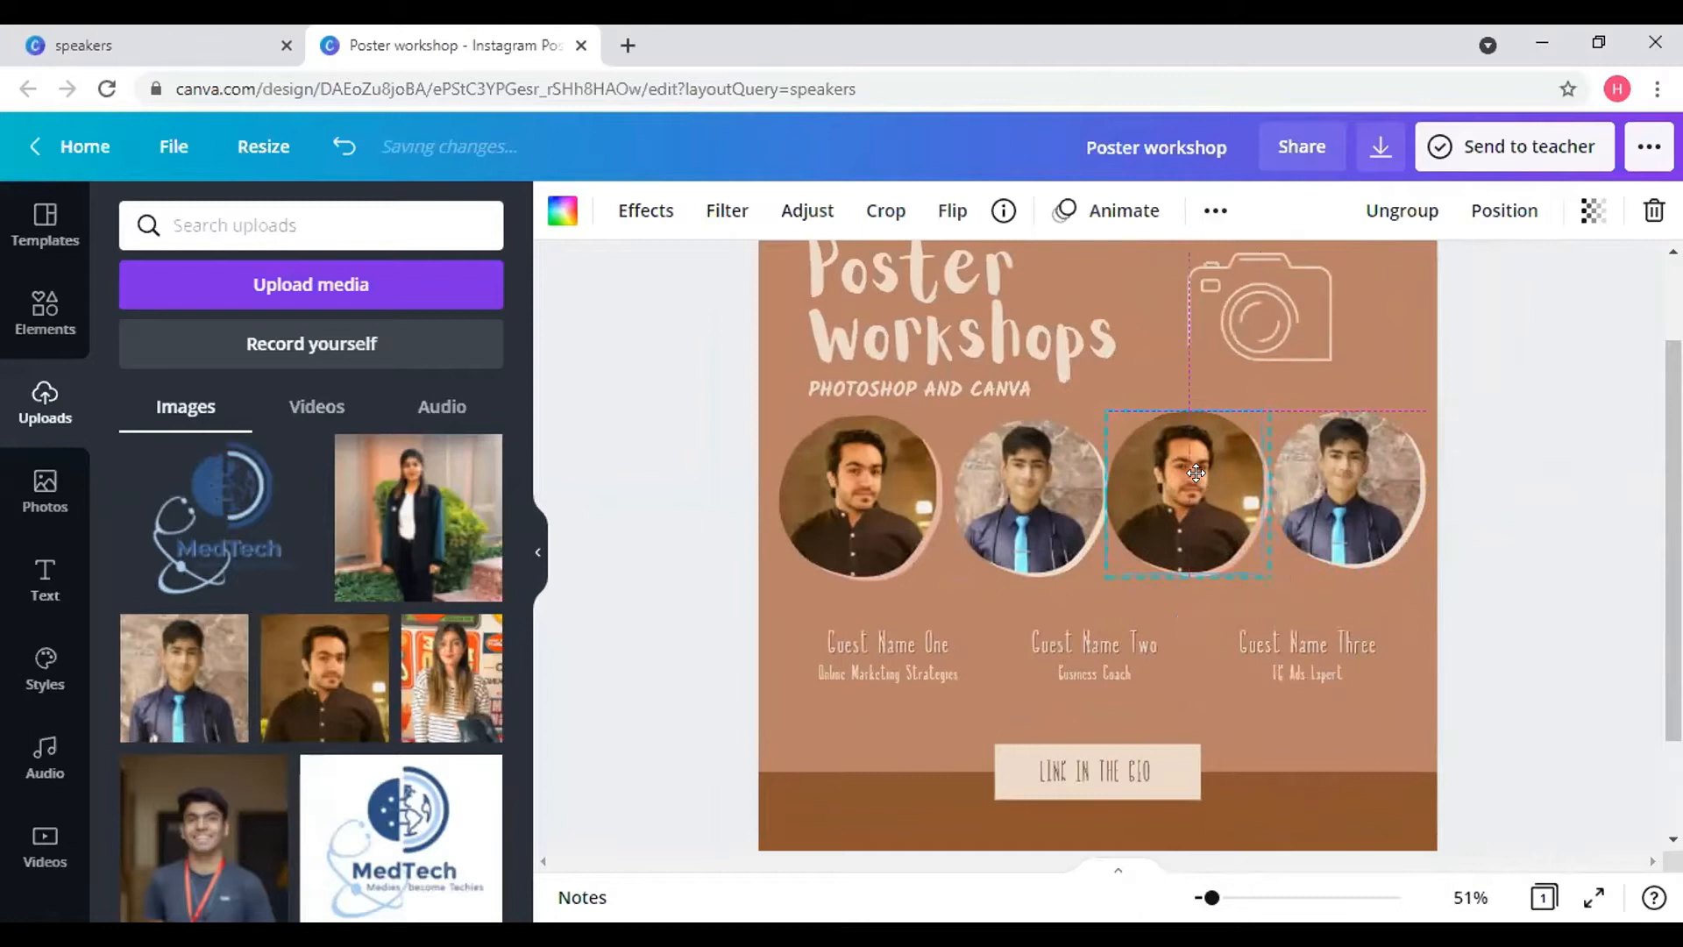
{"action": "left_click_drag", "start_coordinate": [1269, 576], "coordinate": [1242, 554]}
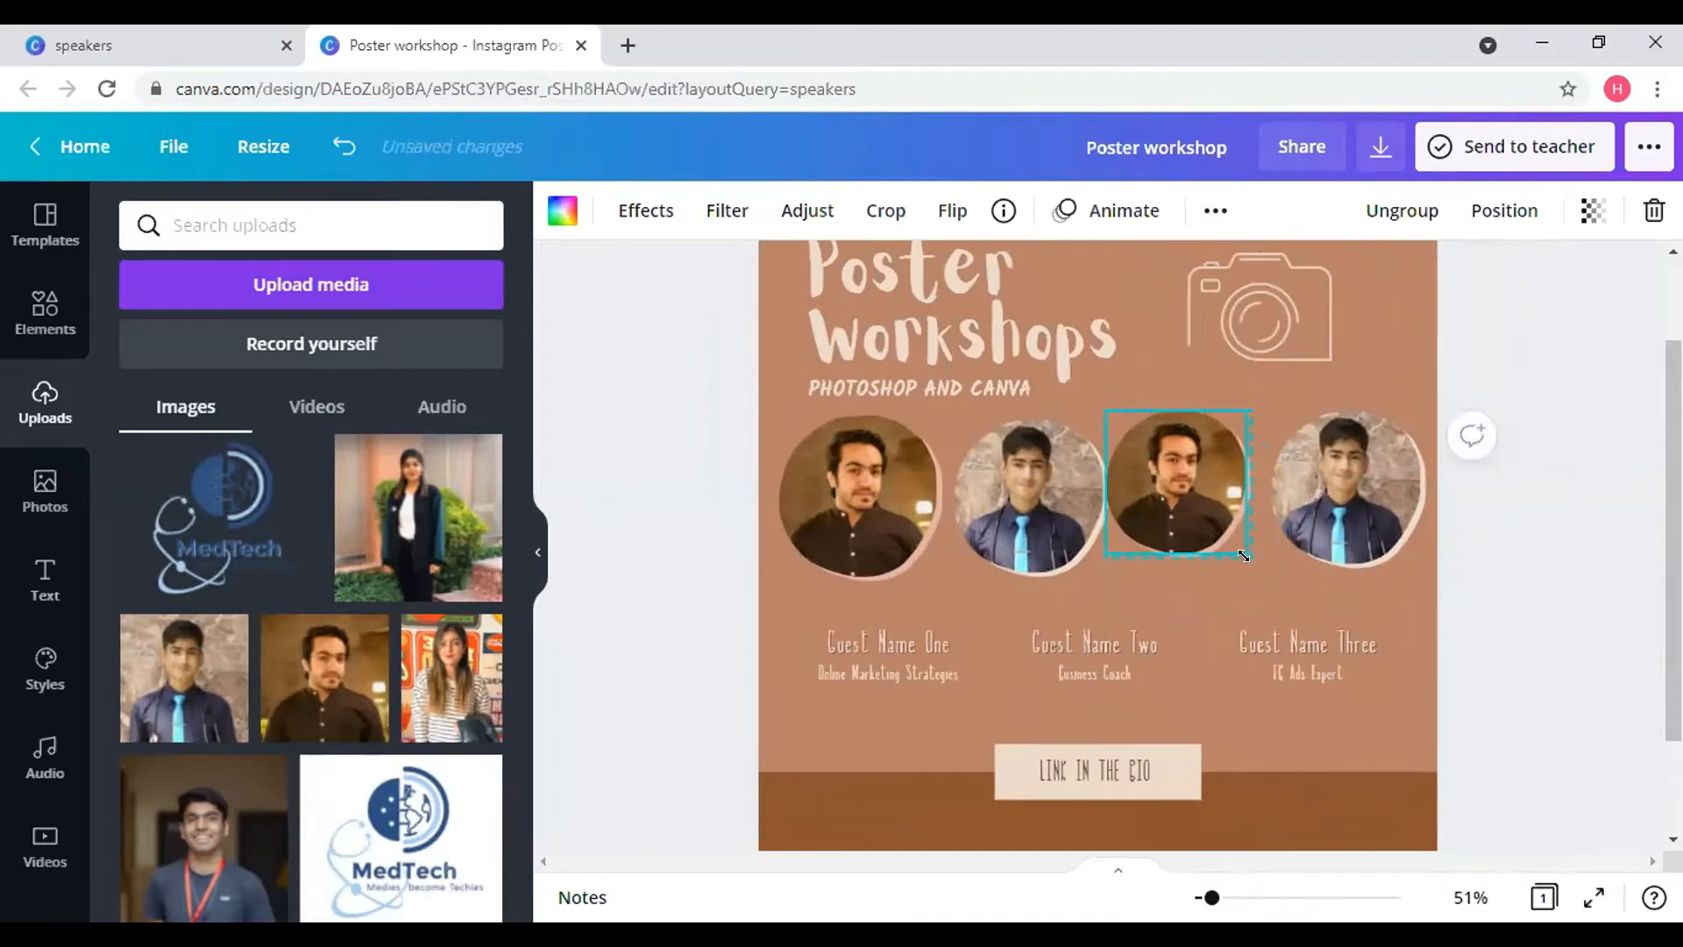
{"action": "left_click_drag", "start_coordinate": [1159, 459], "coordinate": [1170, 481]}
{"action": "left_click", "coordinate": [1312, 482]}
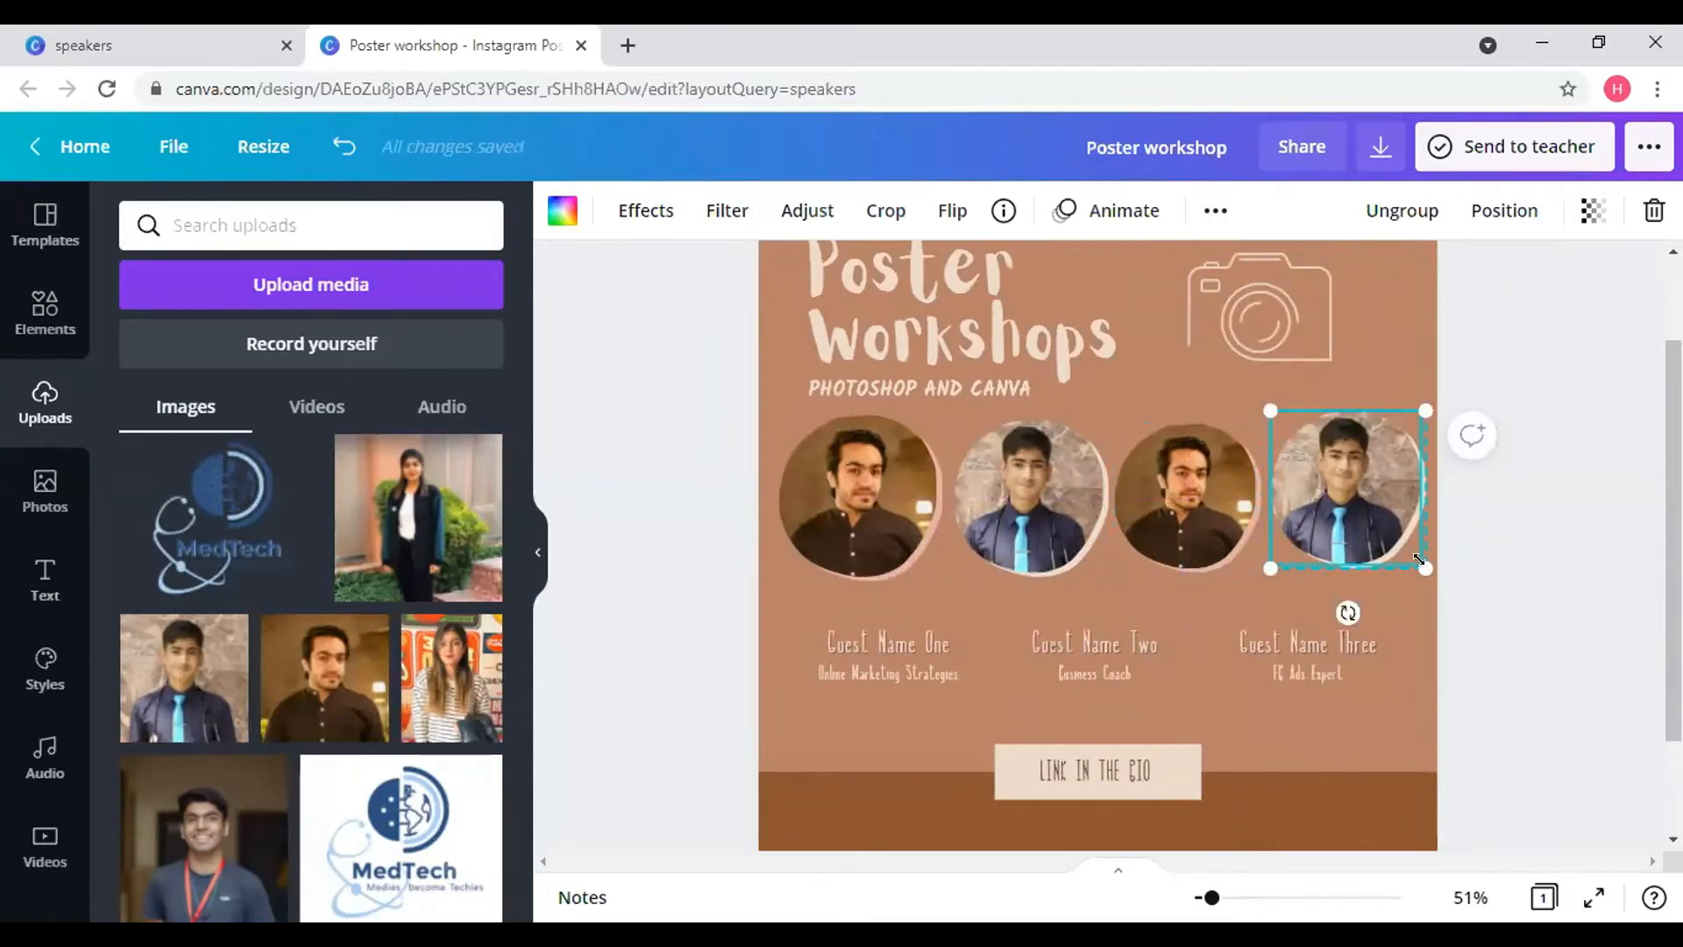
{"action": "left_click_drag", "start_coordinate": [1415, 557], "coordinate": [1410, 553]}
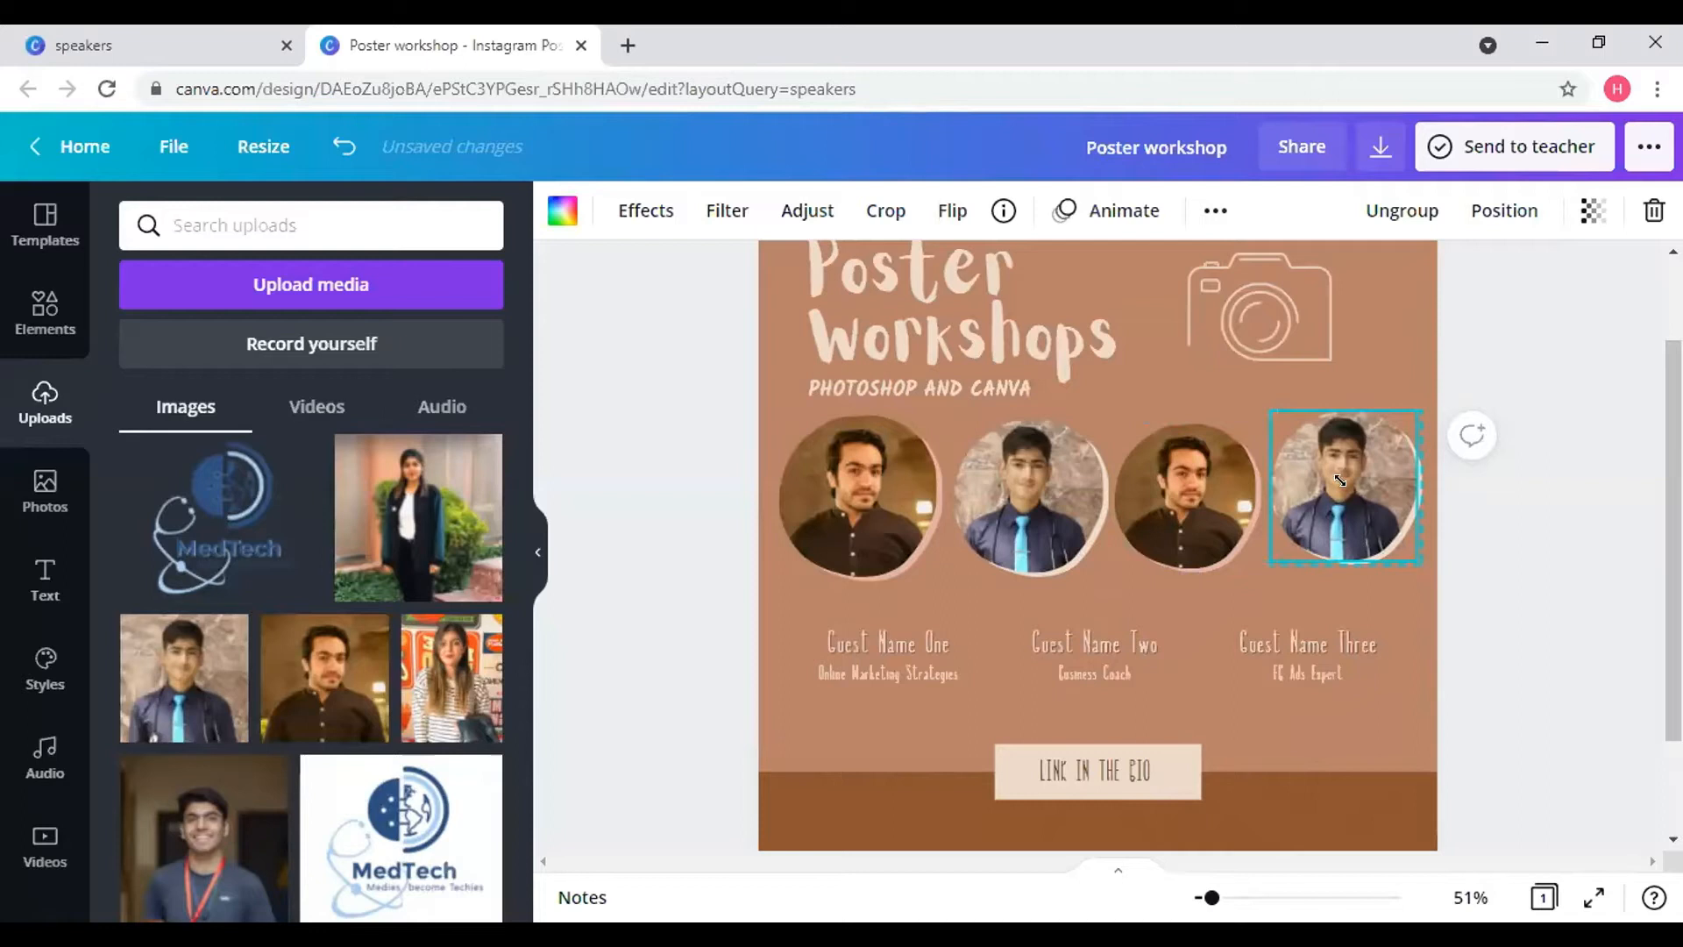
{"action": "left_click_drag", "start_coordinate": [1344, 498], "coordinate": [1342, 496]}
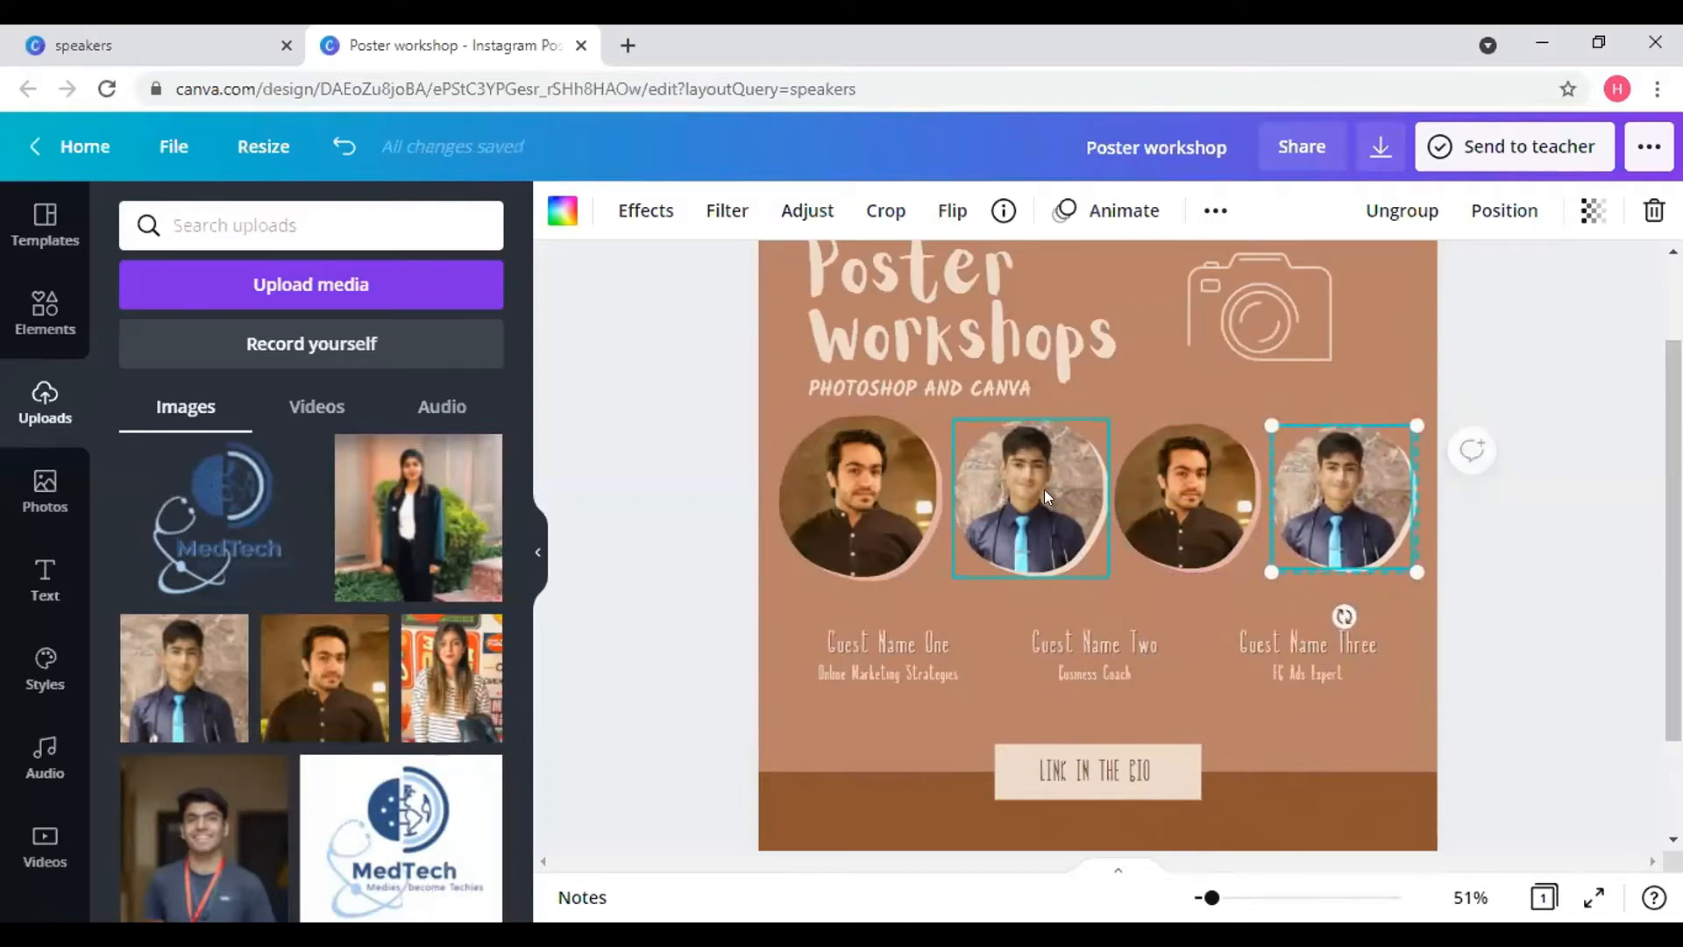
- Resize the first and second circles to match, then drop the smiling man's photo into the third circle
{"action": "left_click", "coordinate": [1038, 489]}
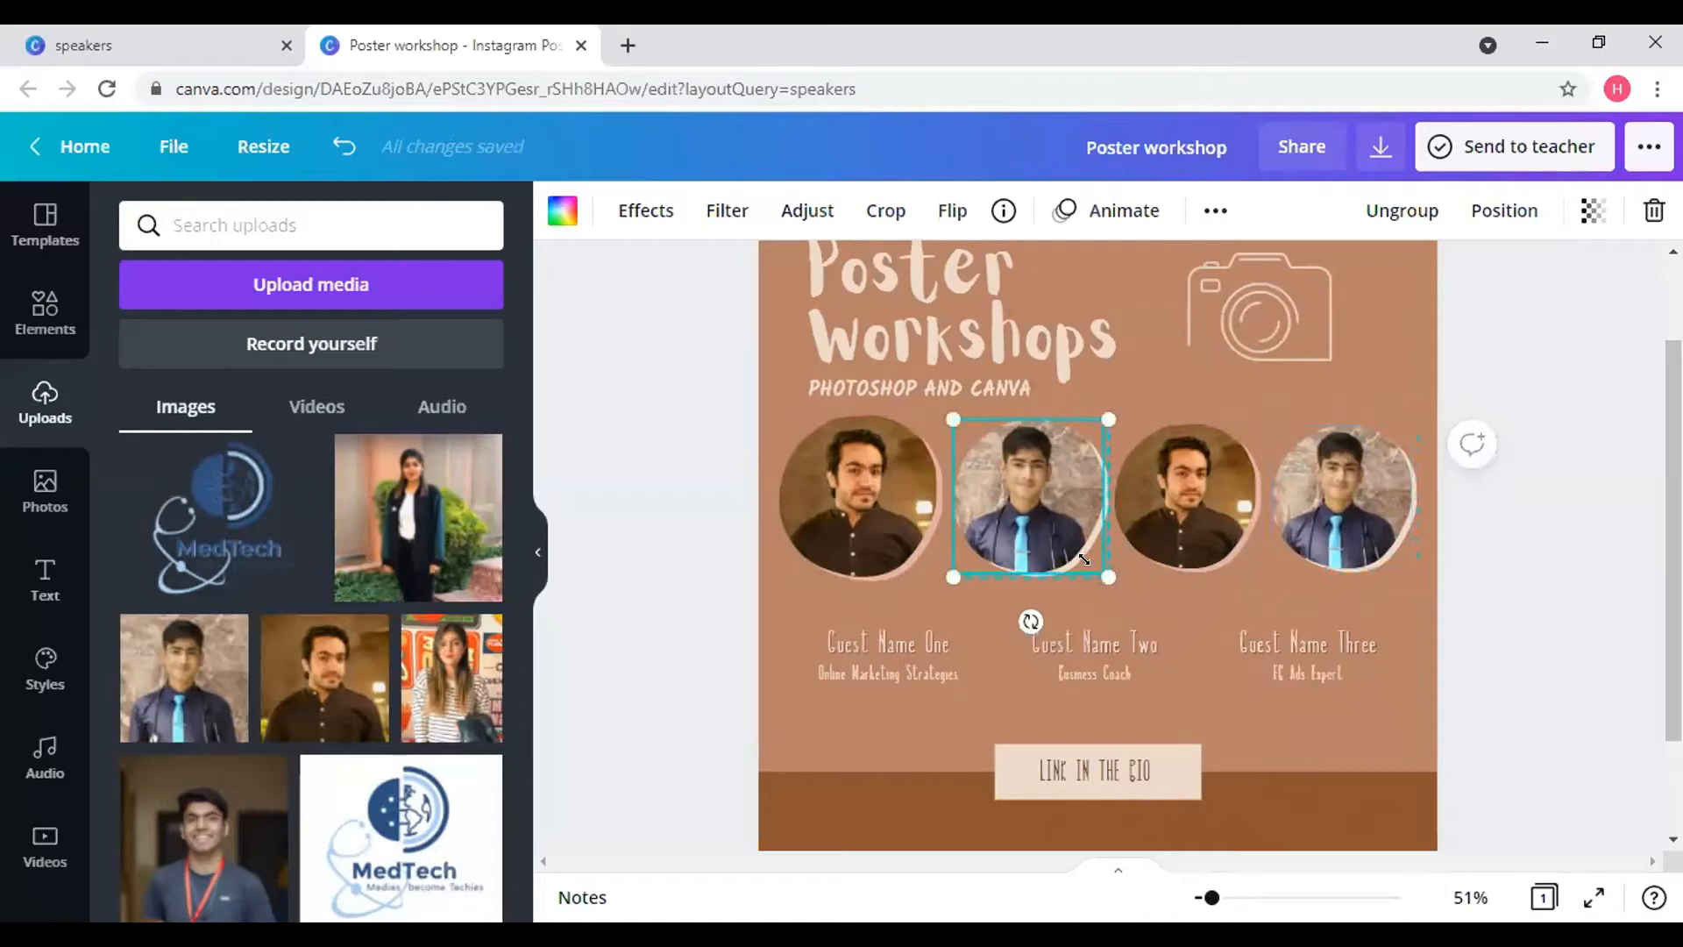
{"action": "left_click_drag", "start_coordinate": [1084, 559], "coordinate": [1084, 559]}
{"action": "left_click", "coordinate": [863, 480]}
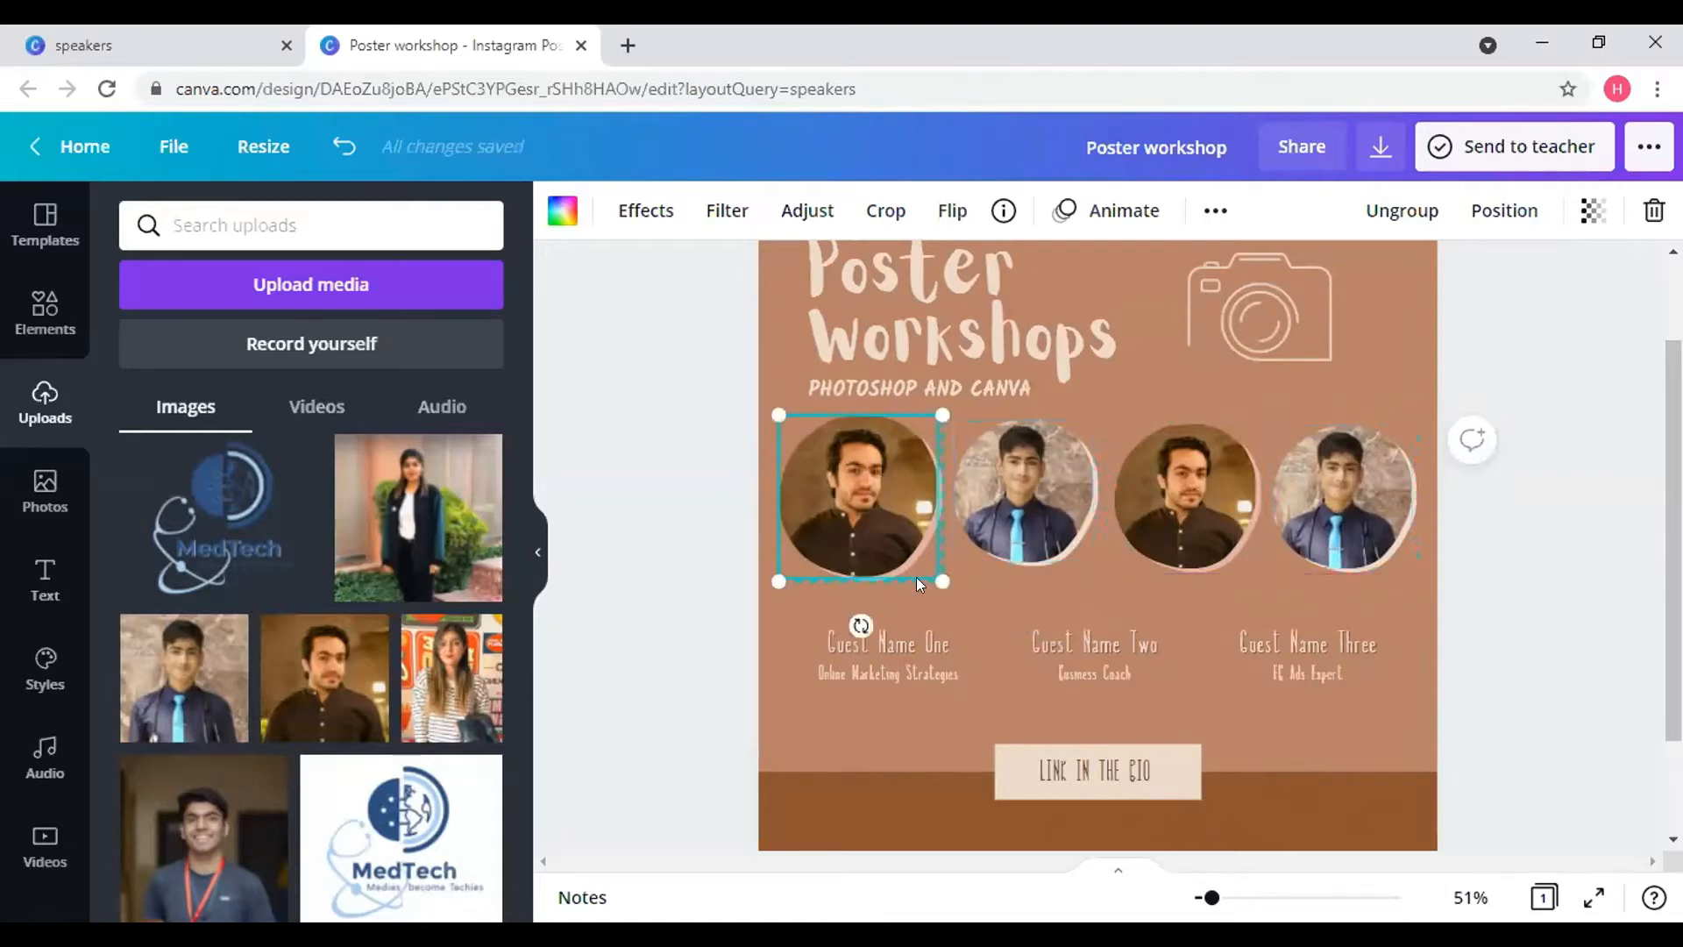
{"action": "left_click_drag", "start_coordinate": [916, 566], "coordinate": [906, 555]}
{"action": "left_click", "coordinate": [1017, 538]}
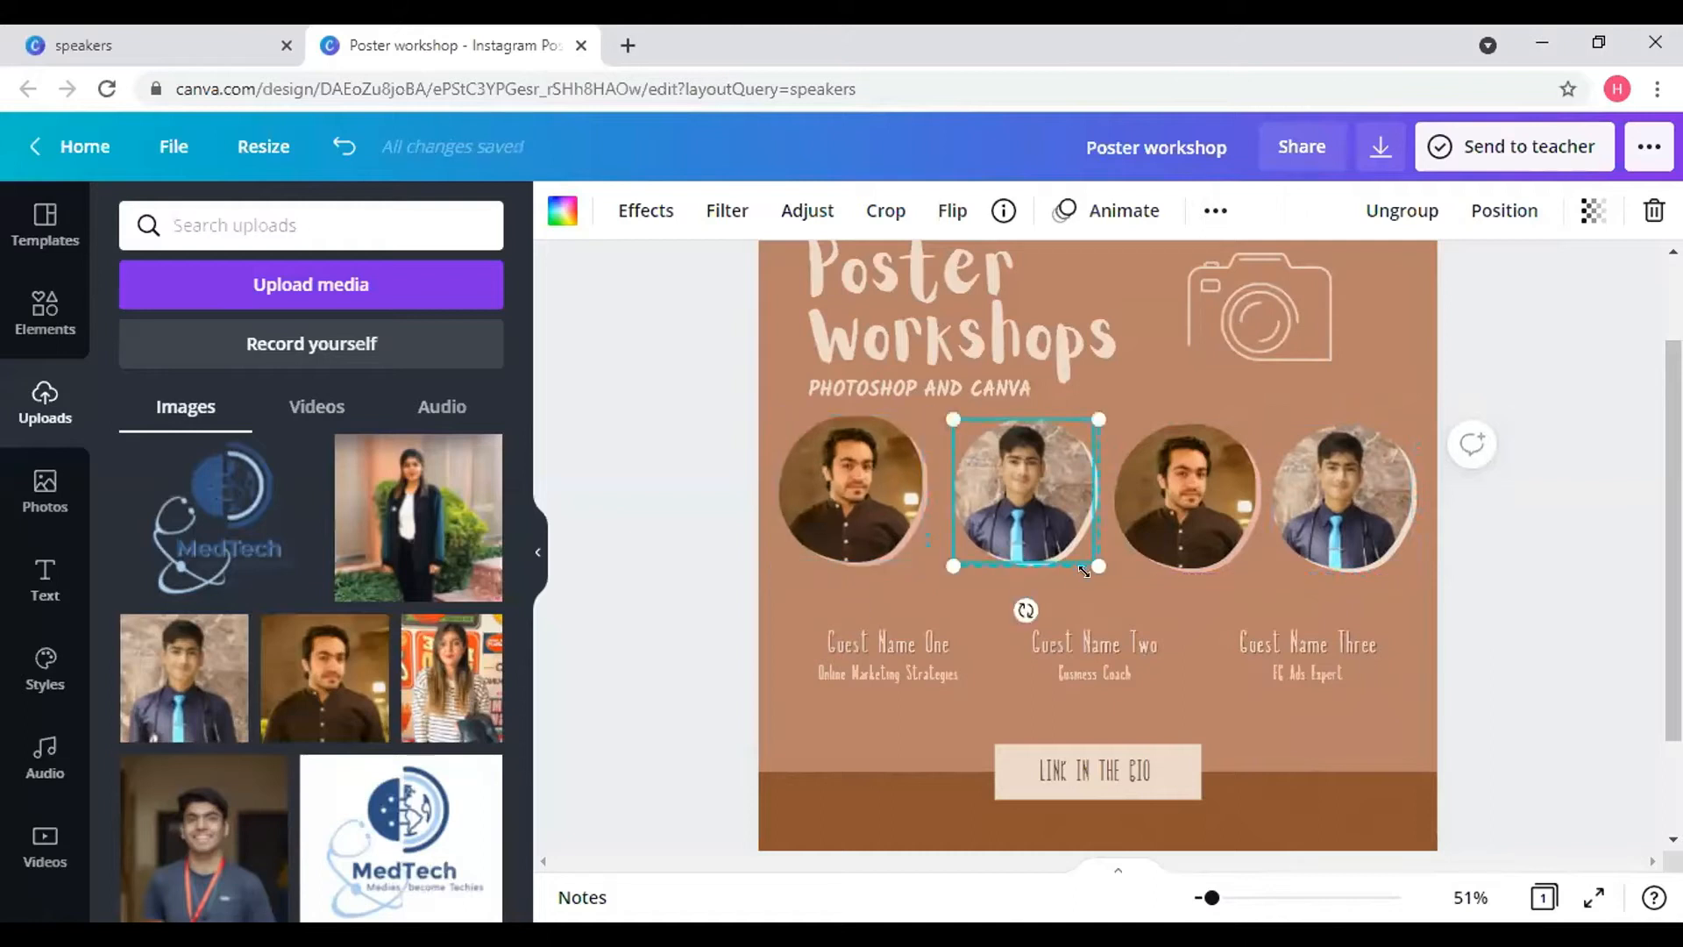
{"action": "left_click_drag", "start_coordinate": [1102, 566], "coordinate": [1017, 514]}
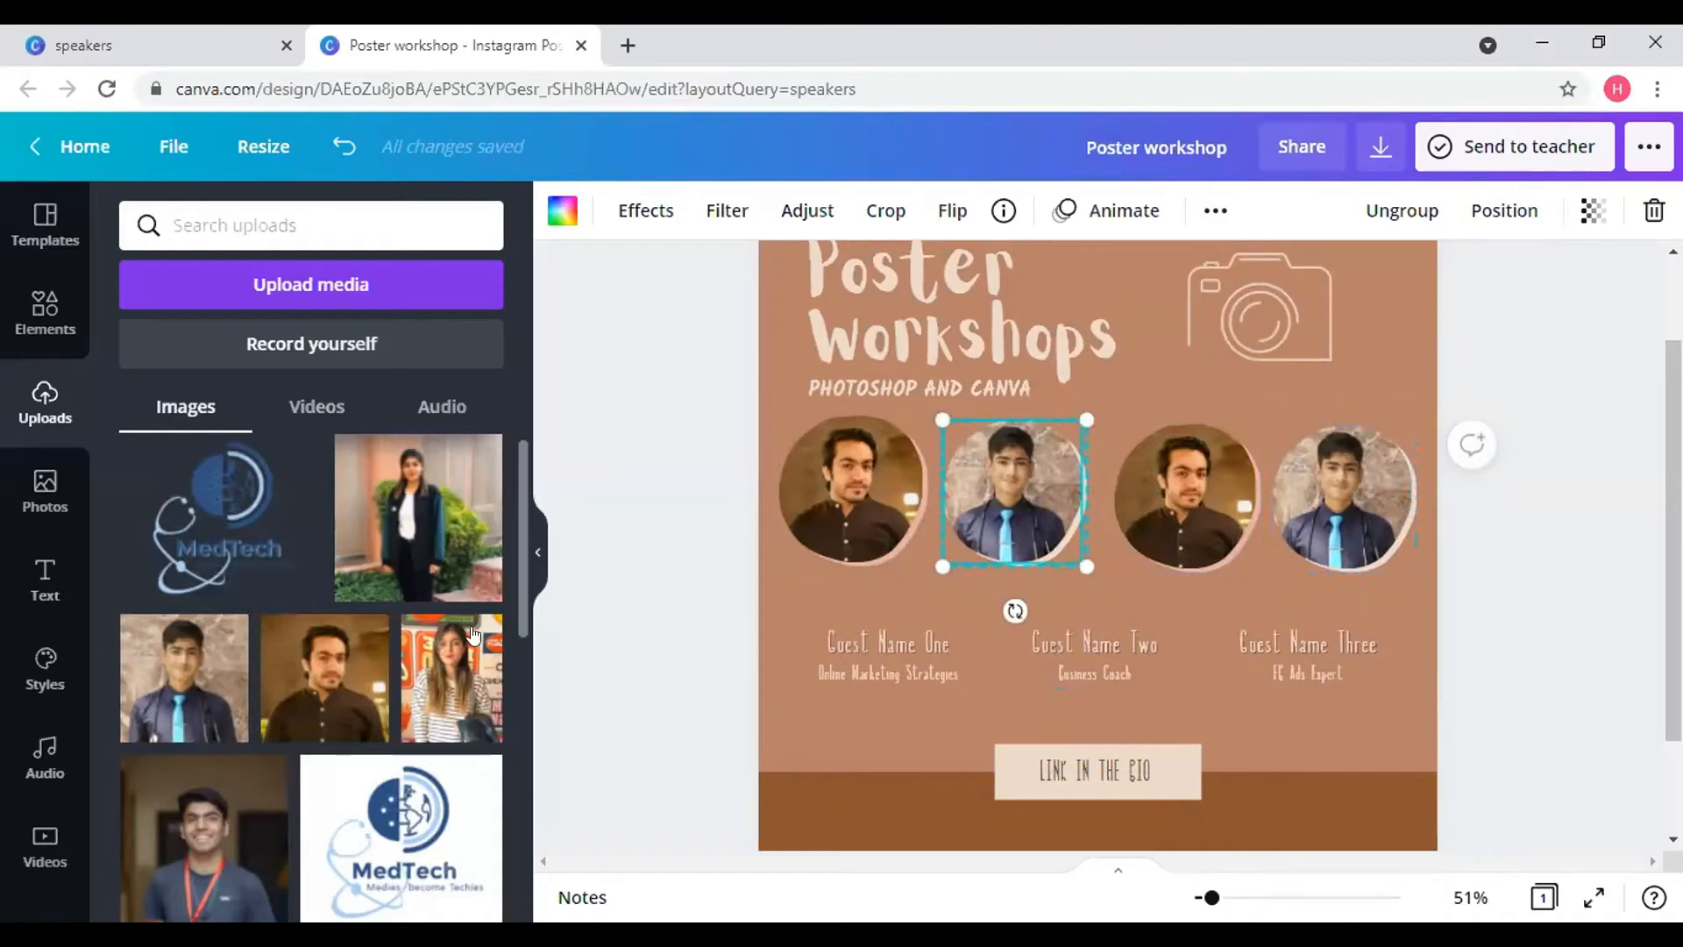
{"action": "left_click_drag", "start_coordinate": [223, 830], "coordinate": [1174, 503]}
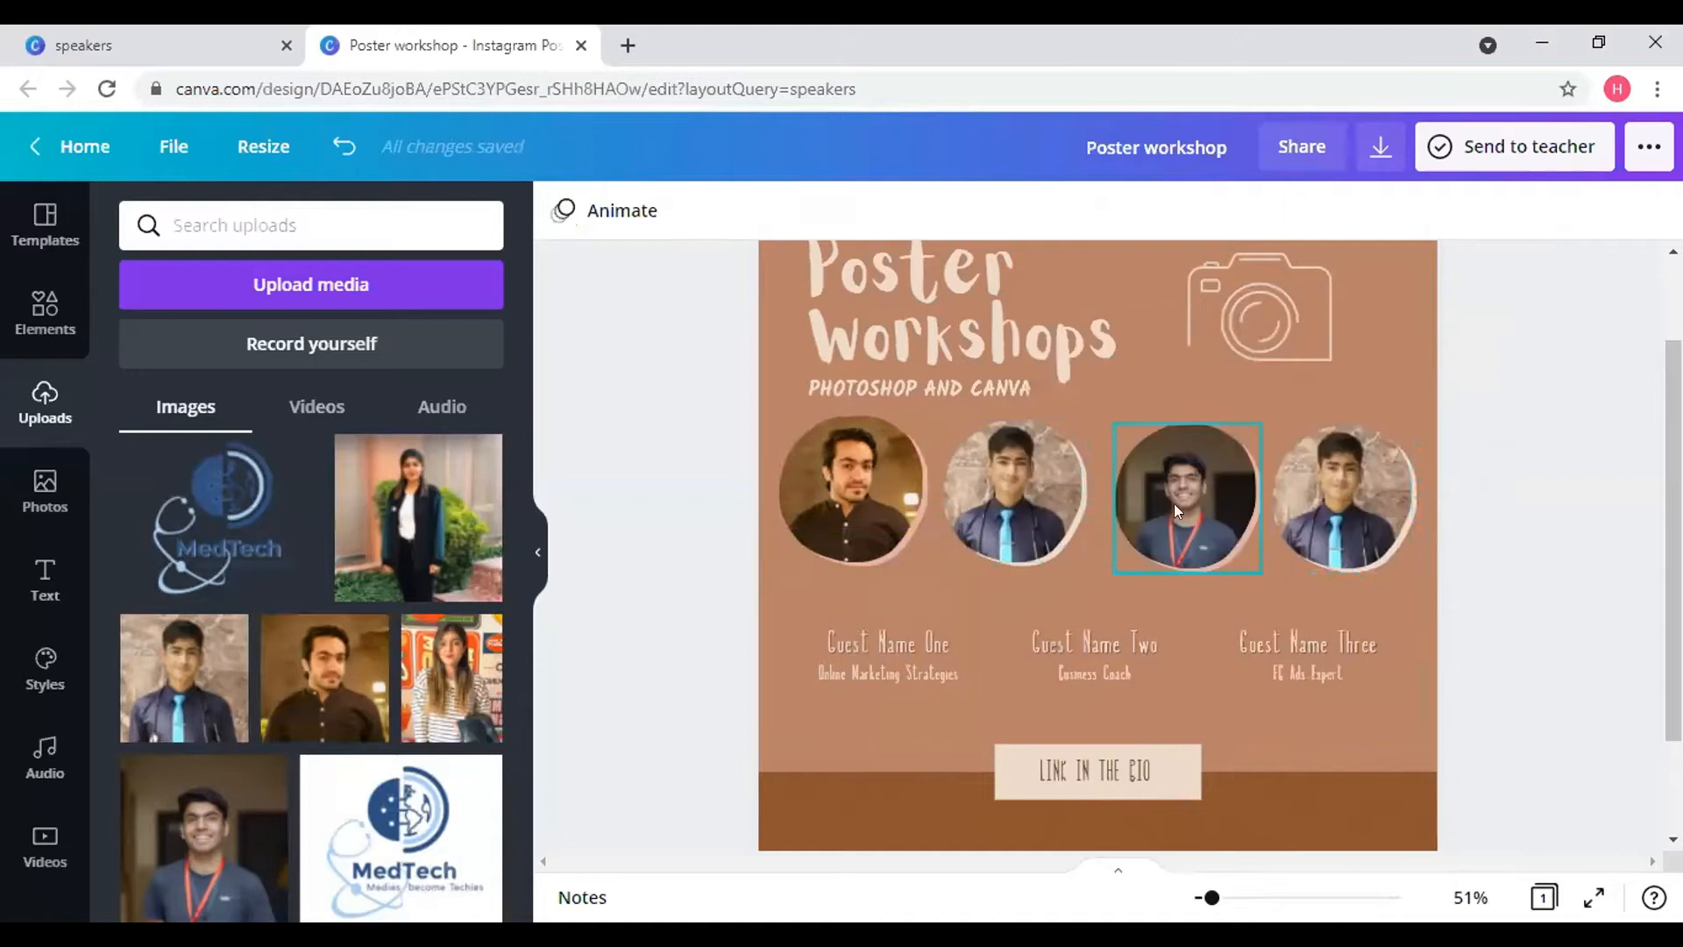
- Enlarge and reposition the smiling man's photo inside the third circle
{"action": "double_click", "coordinate": [1204, 457]}
{"action": "left_click_drag", "start_coordinate": [1258, 423], "coordinate": [1289, 392]}
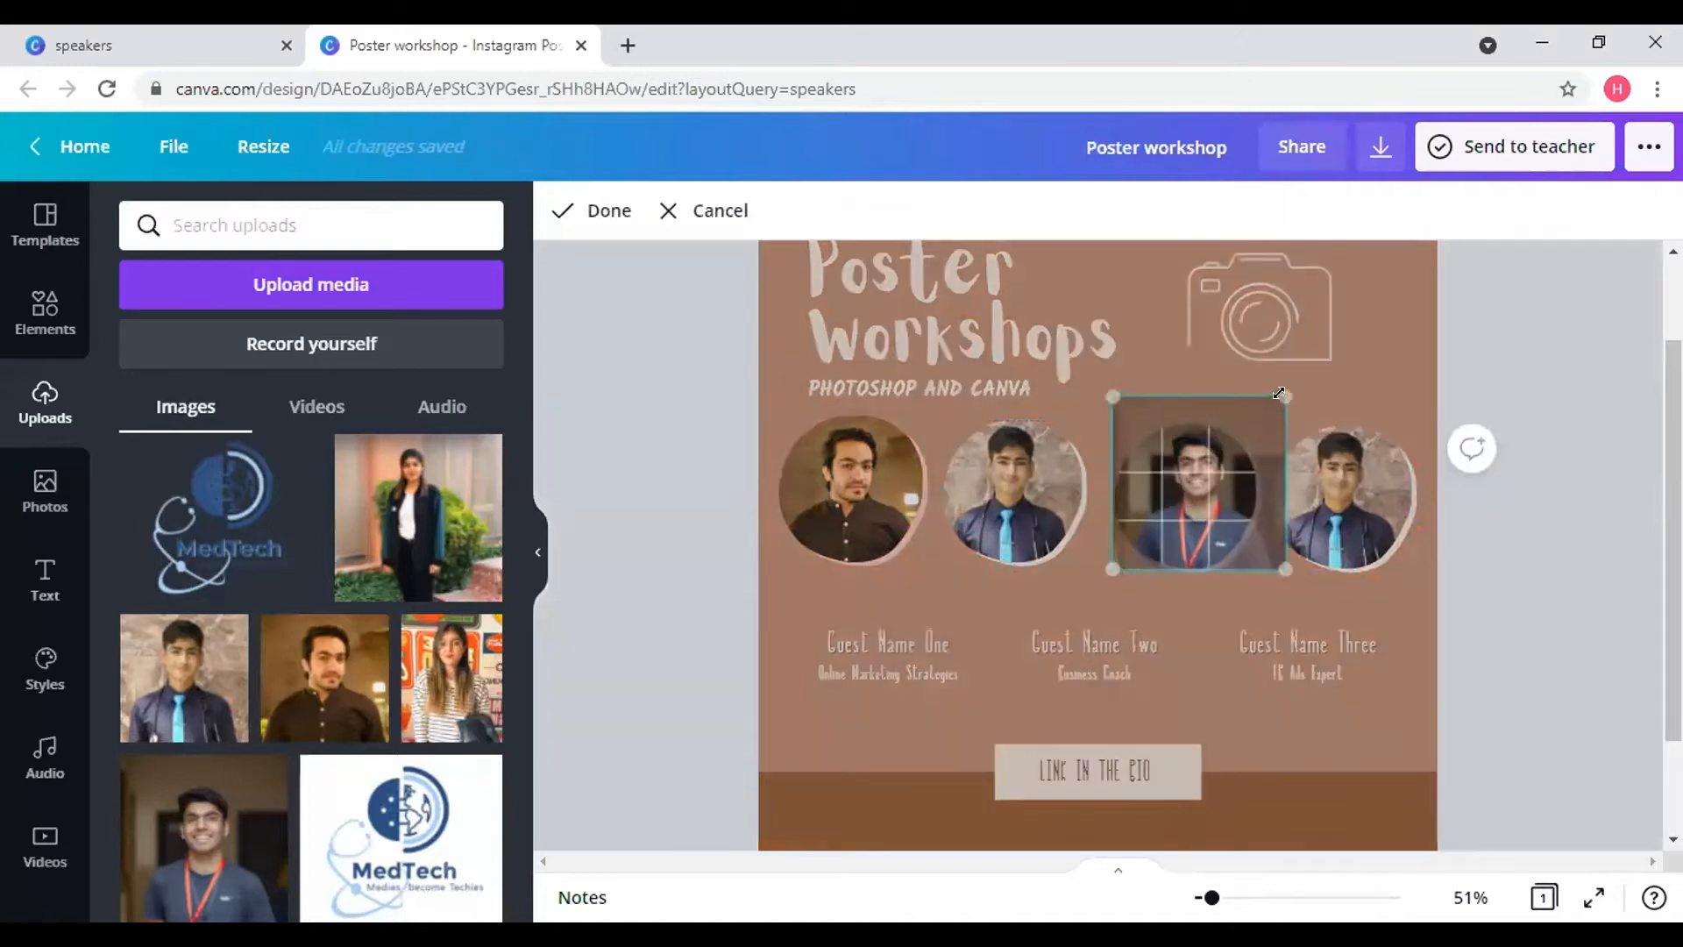
{"action": "left_click_drag", "start_coordinate": [1220, 474], "coordinate": [1206, 474]}
{"action": "left_click_drag", "start_coordinate": [1275, 381], "coordinate": [1273, 389]}
- Put the woman's photo into the fourth circle, enlarged and repositioned within the frame
{"action": "left_click", "coordinate": [419, 517]}
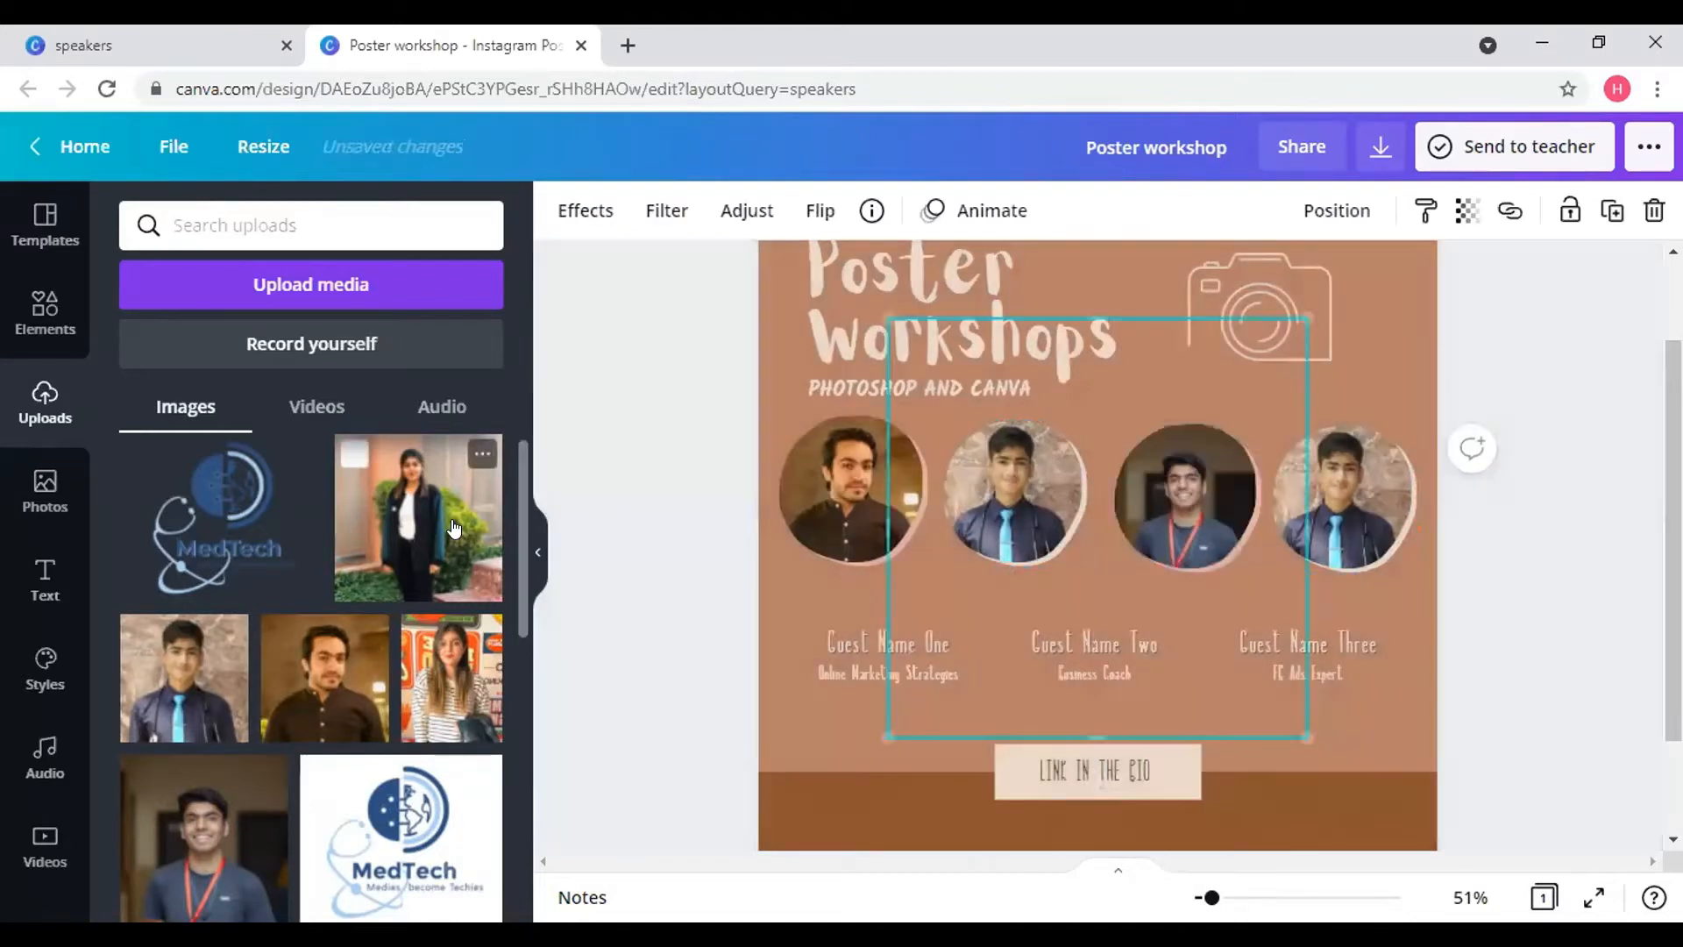
{"action": "left_click_drag", "start_coordinate": [1190, 502], "coordinate": [1321, 508]}
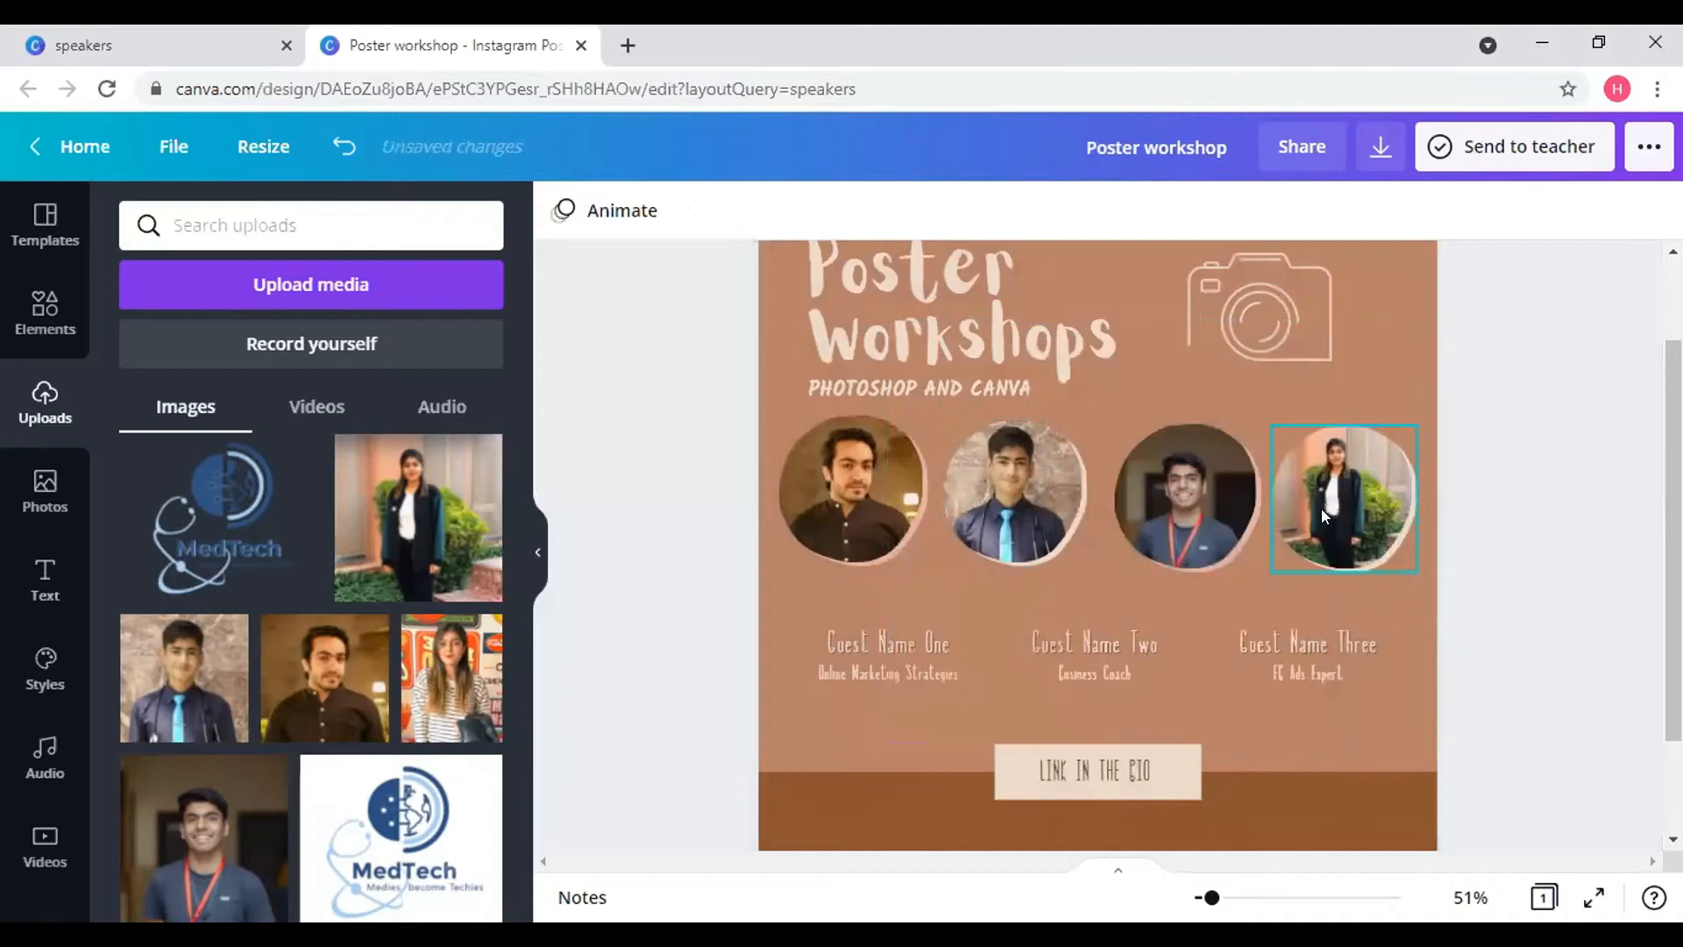
{"action": "double_click", "coordinate": [1334, 507]}
{"action": "left_click_drag", "start_coordinate": [1402, 420], "coordinate": [1448, 377]}
{"action": "left_click_drag", "start_coordinate": [1333, 532], "coordinate": [1321, 526]}
{"action": "left_click_drag", "start_coordinate": [1420, 412], "coordinate": [1450, 386]}
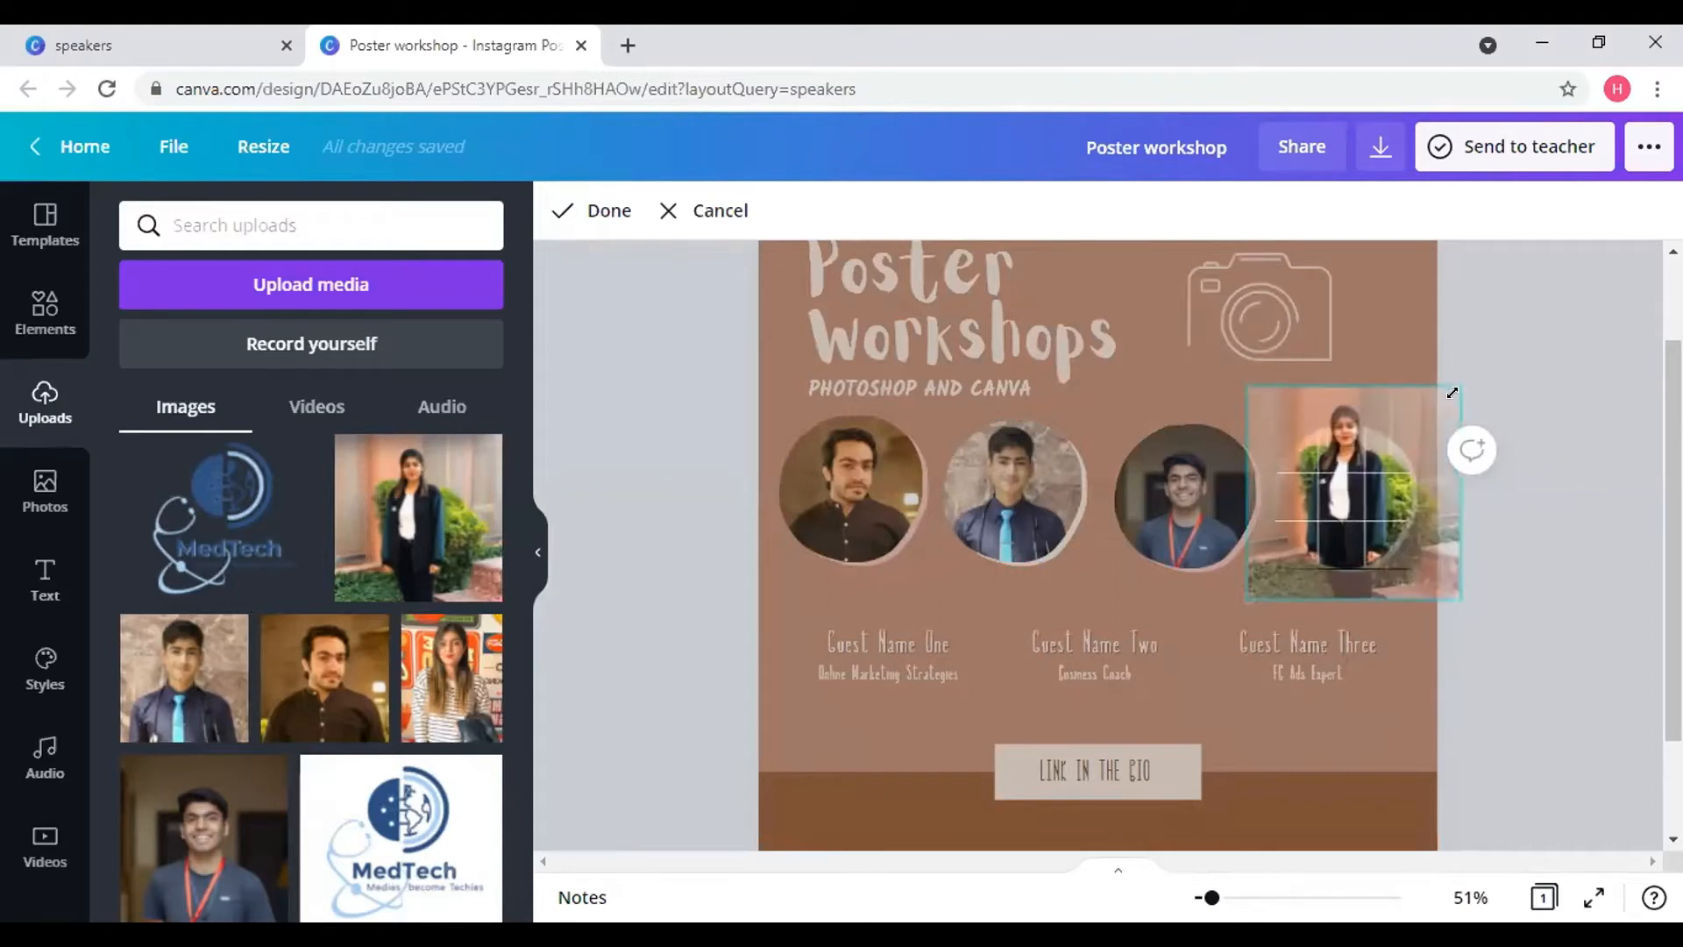
{"action": "left_click_drag", "start_coordinate": [1352, 480], "coordinate": [1350, 518]}
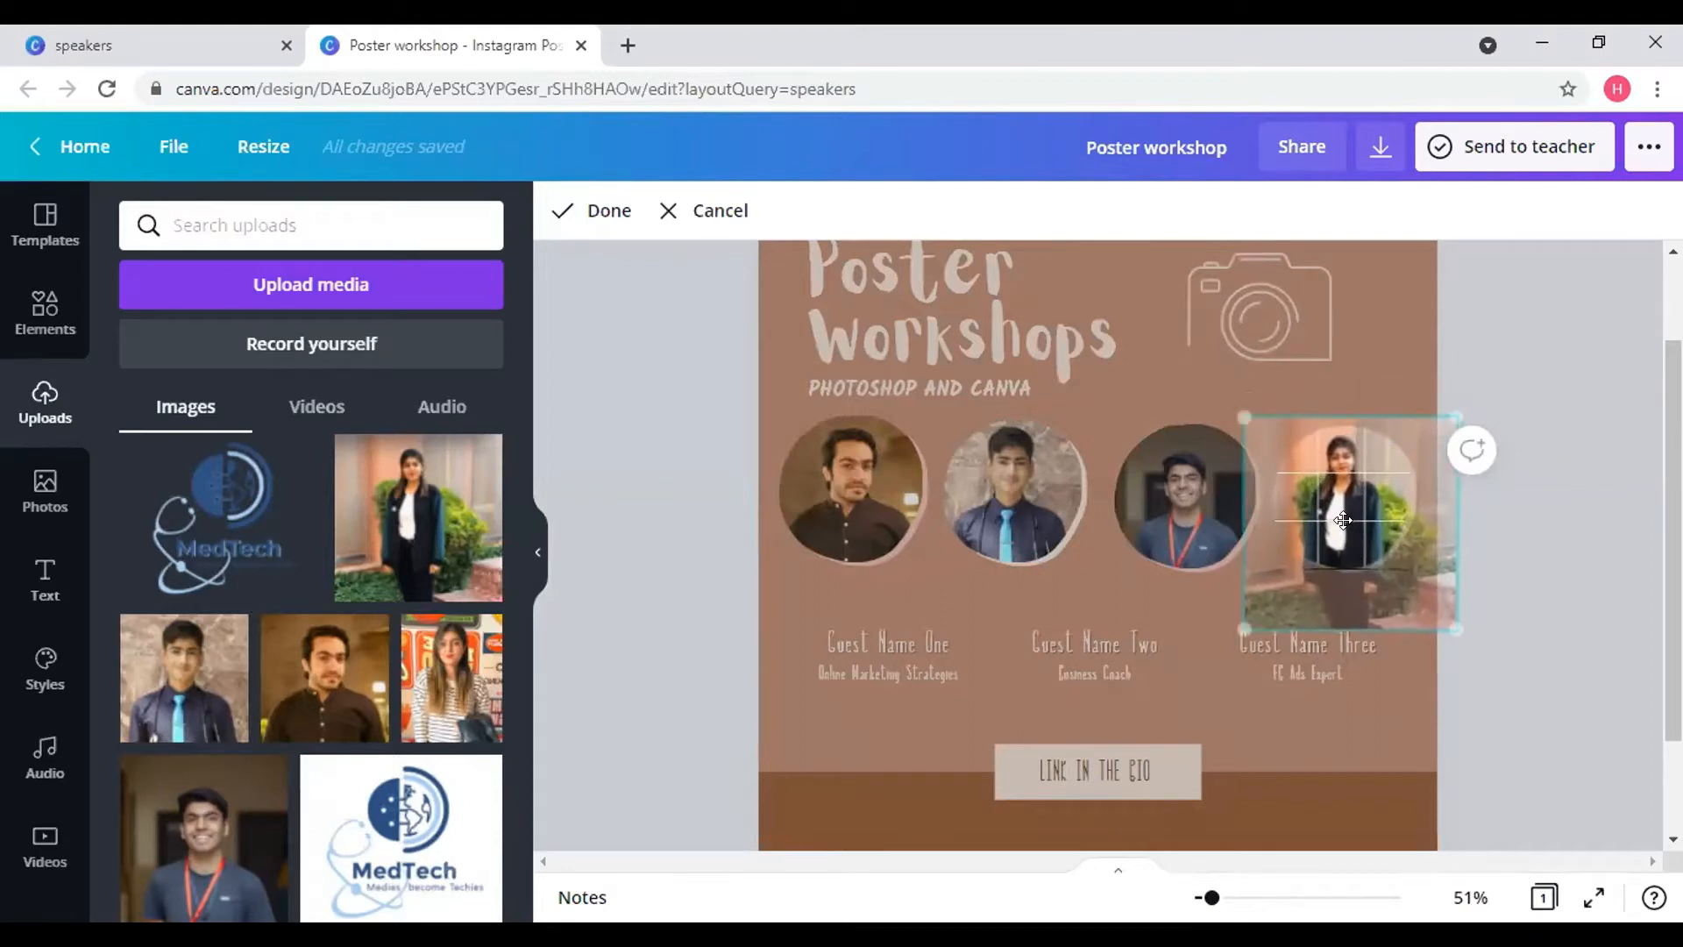
{"action": "left_click", "coordinate": [1371, 361]}
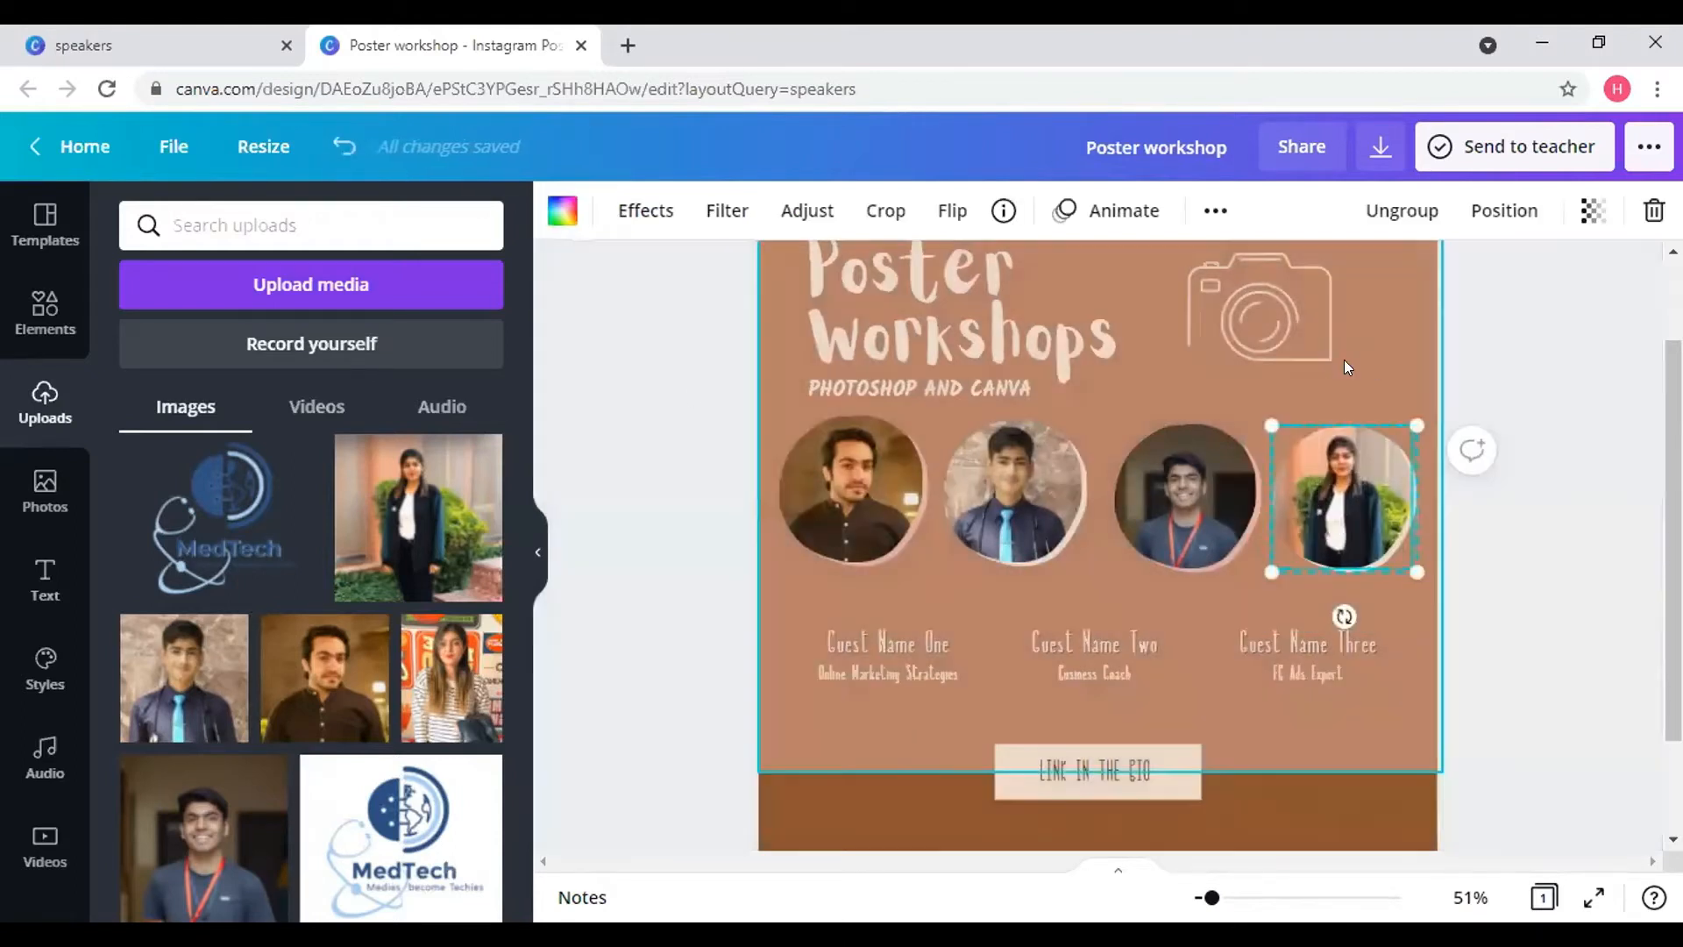
{"action": "left_click", "coordinate": [46, 326]}
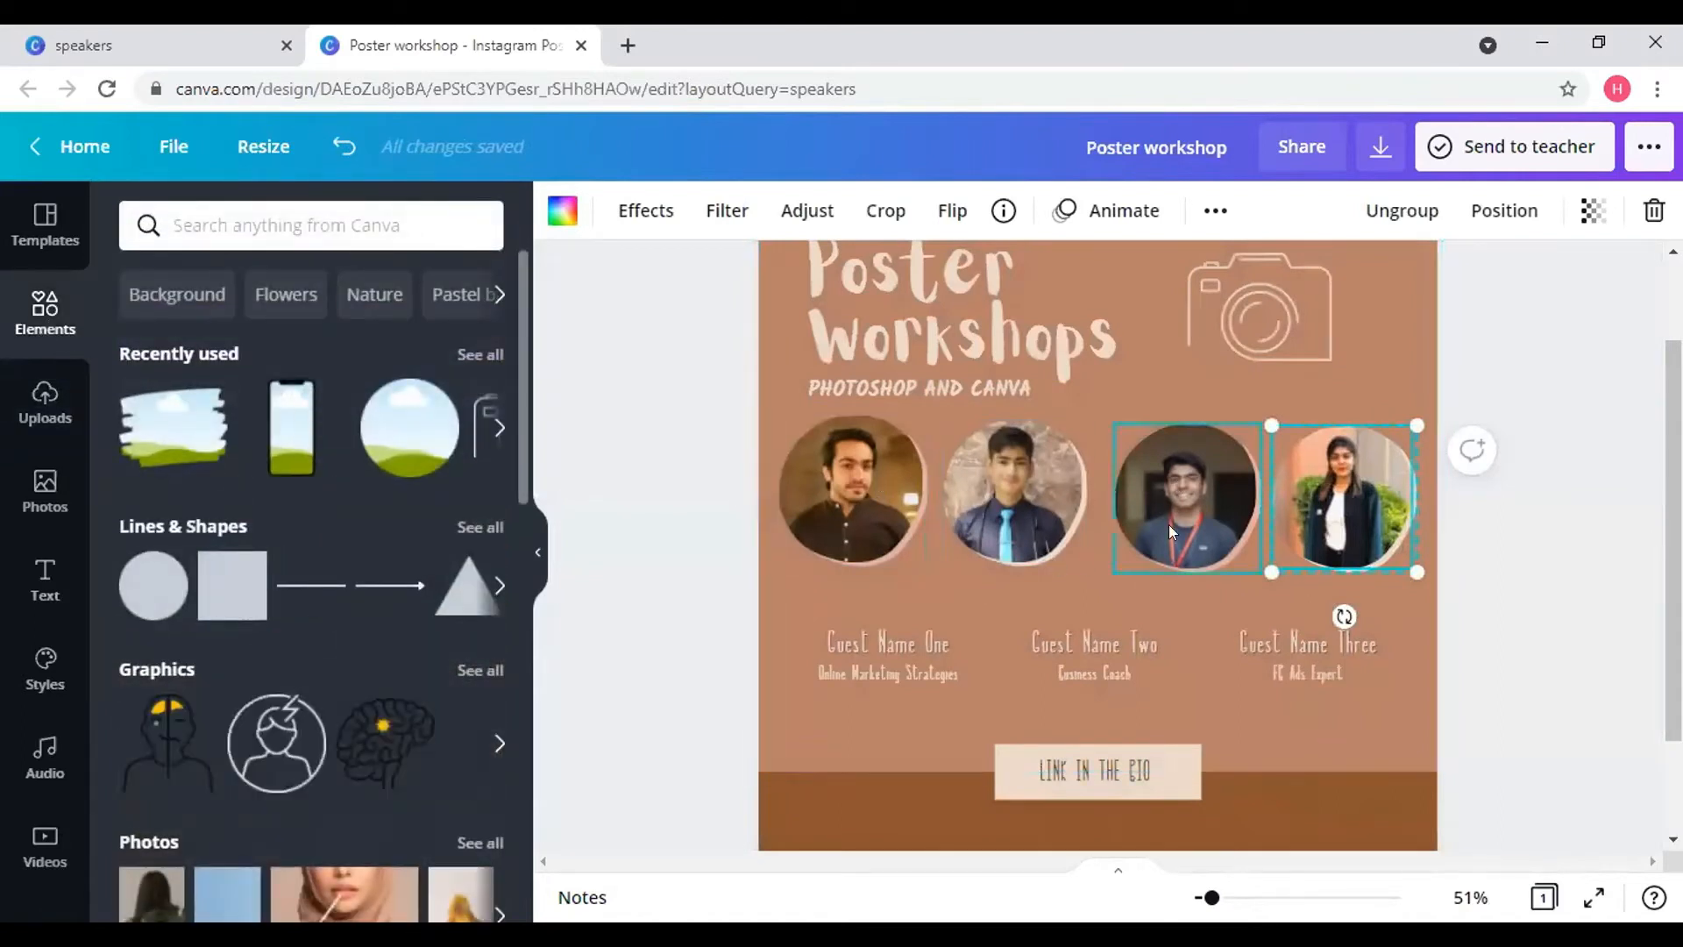
- Check the first two photos' framing, align the second, and move Guest Name One beneath the first photo
{"action": "left_click", "coordinate": [928, 638]}
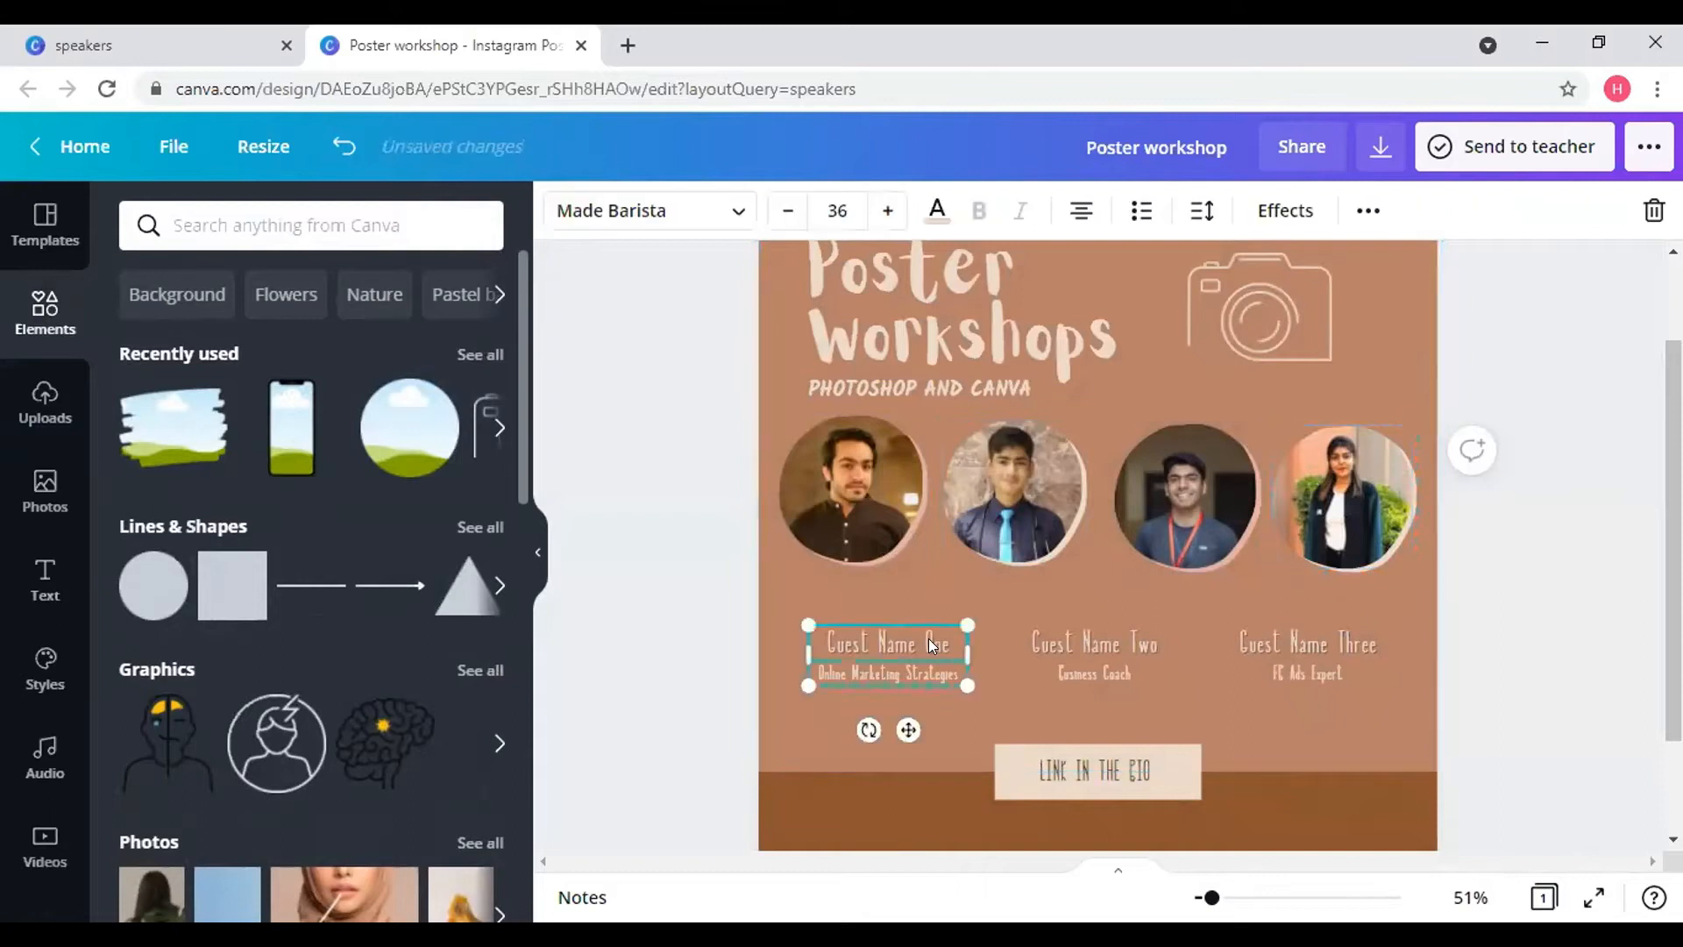
{"action": "left_click", "coordinate": [859, 487]}
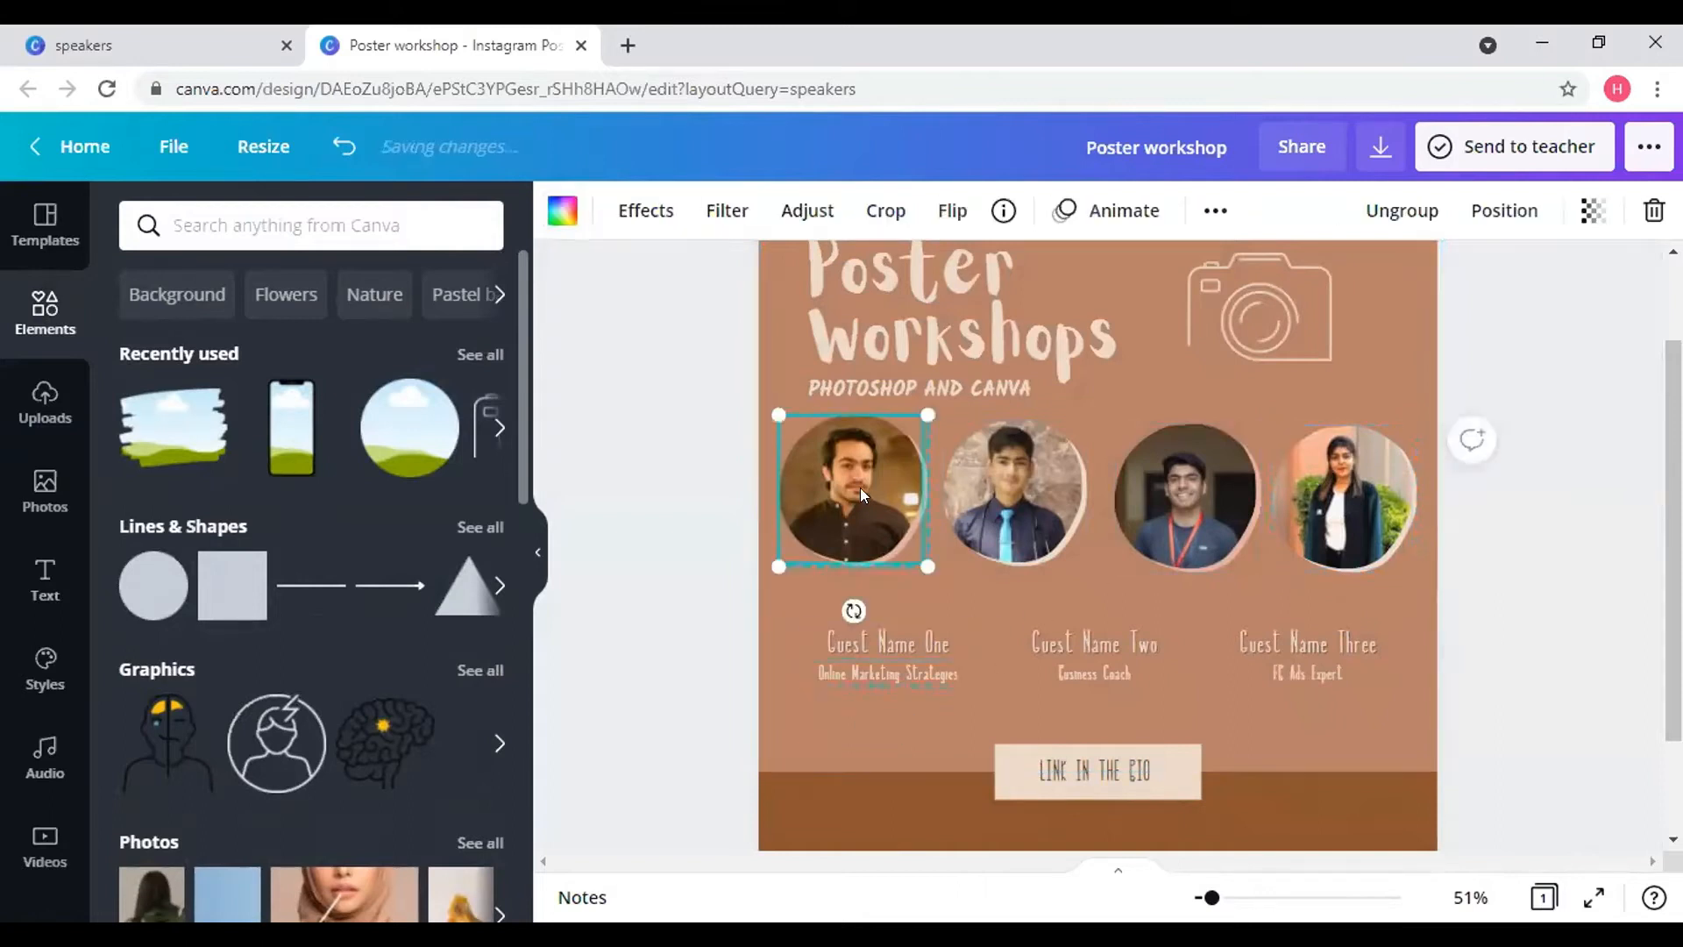
{"action": "double_click", "coordinate": [860, 498]}
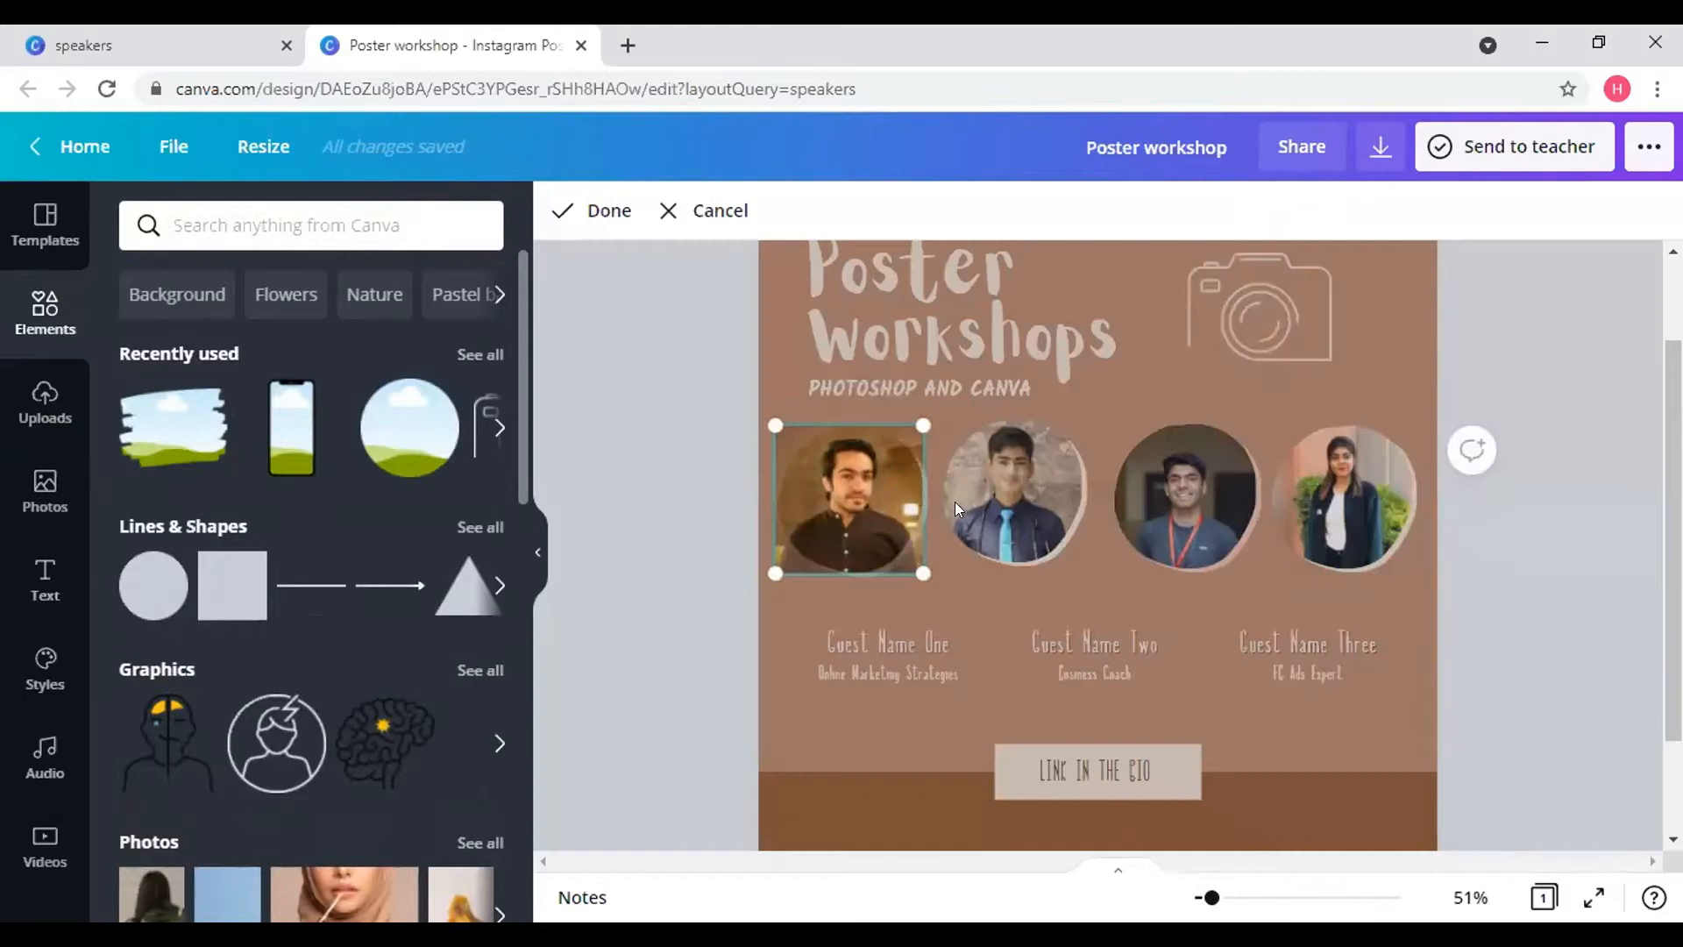
{"action": "left_click", "coordinate": [1012, 498]}
{"action": "left_click_drag", "start_coordinate": [1013, 498], "coordinate": [1006, 502]}
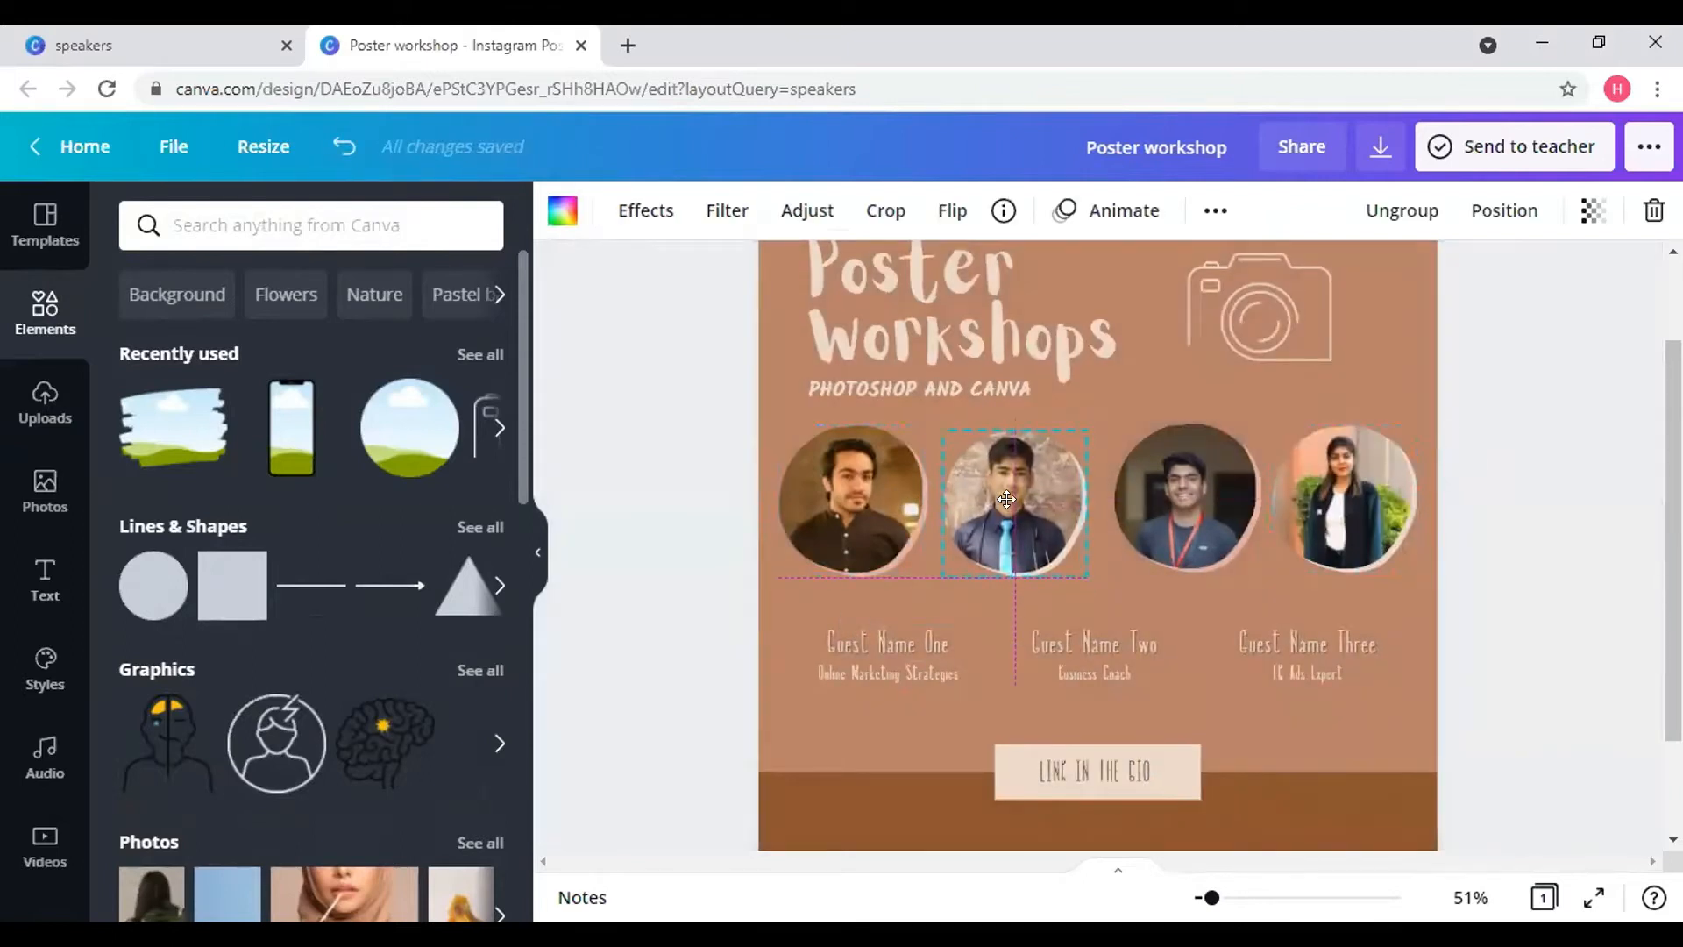
{"action": "double_click", "coordinate": [1008, 504]}
{"action": "left_click", "coordinate": [976, 642]}
{"action": "left_click", "coordinate": [916, 642]}
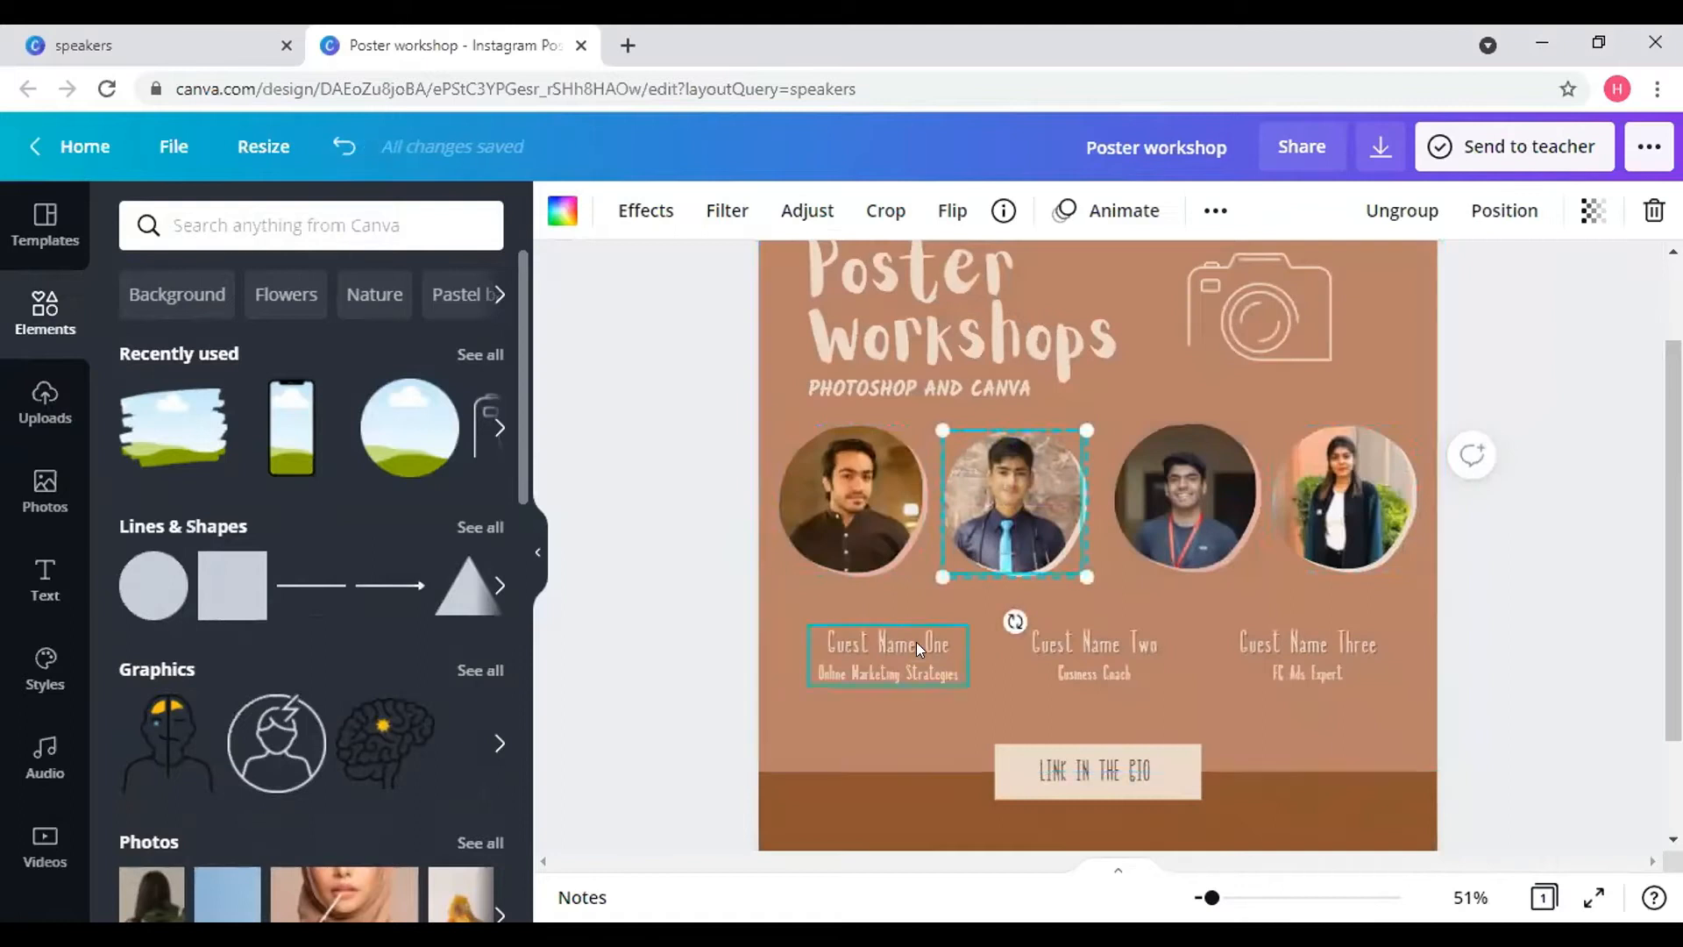
{"action": "mouse_move", "coordinate": [916, 641]}
{"action": "left_mouse_down"}
{"action": "mouse_move", "coordinate": [873, 589]}
{"action": "mouse_move", "coordinate": [912, 636]}
{"action": "left_mouse_up"}
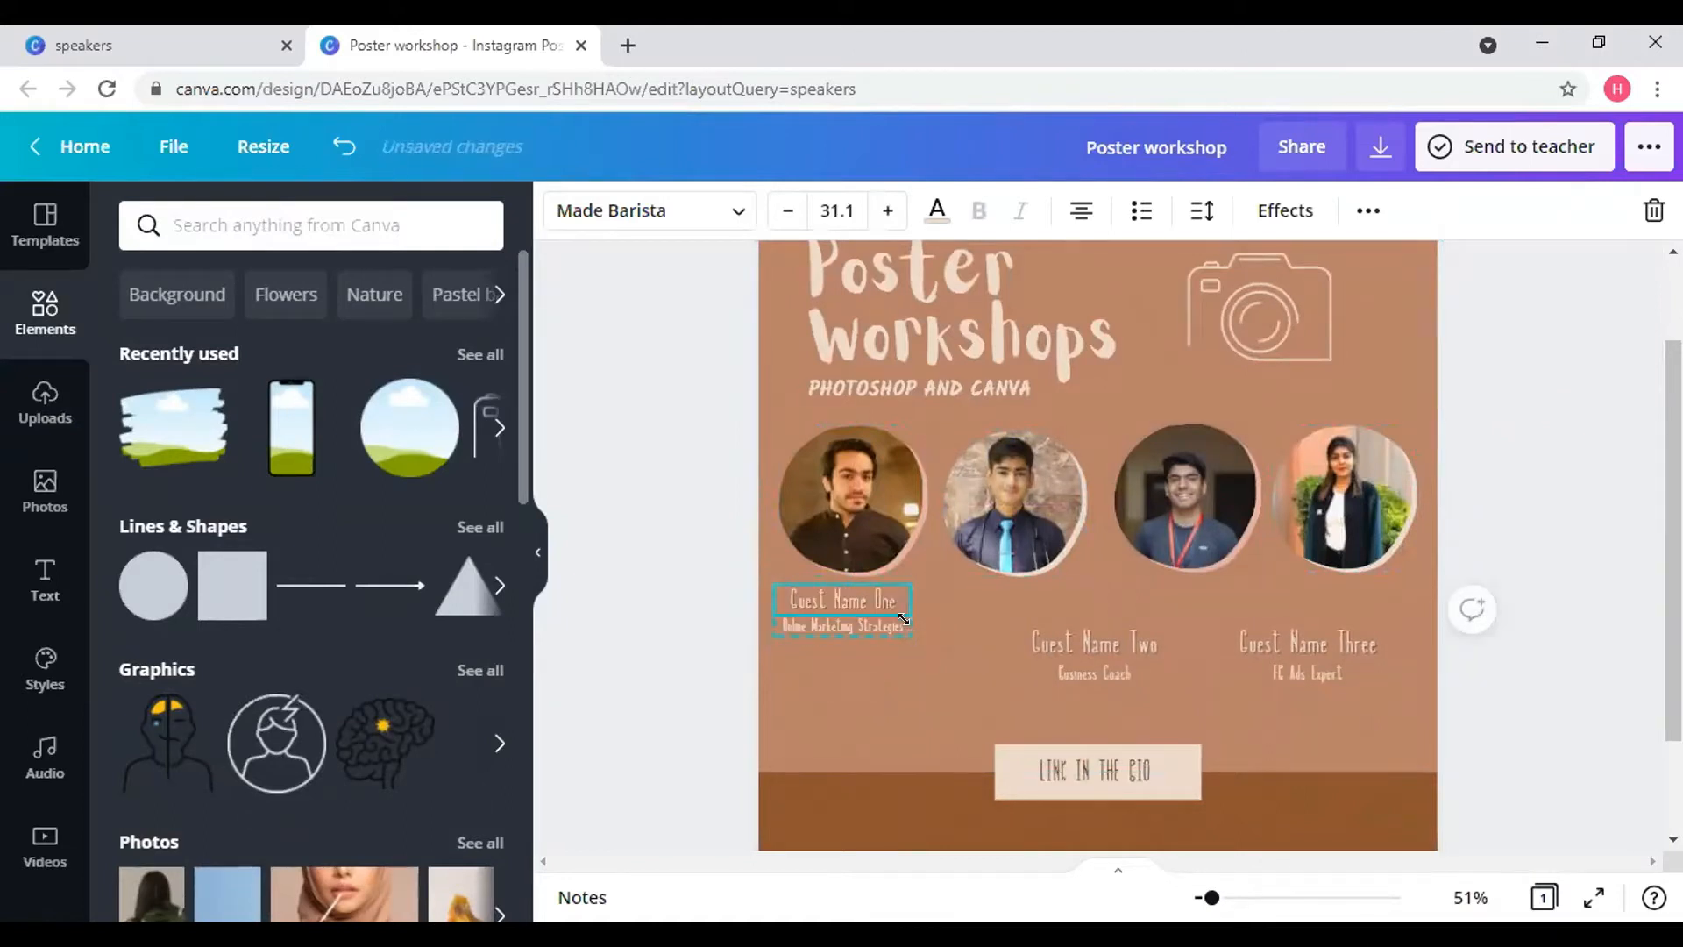
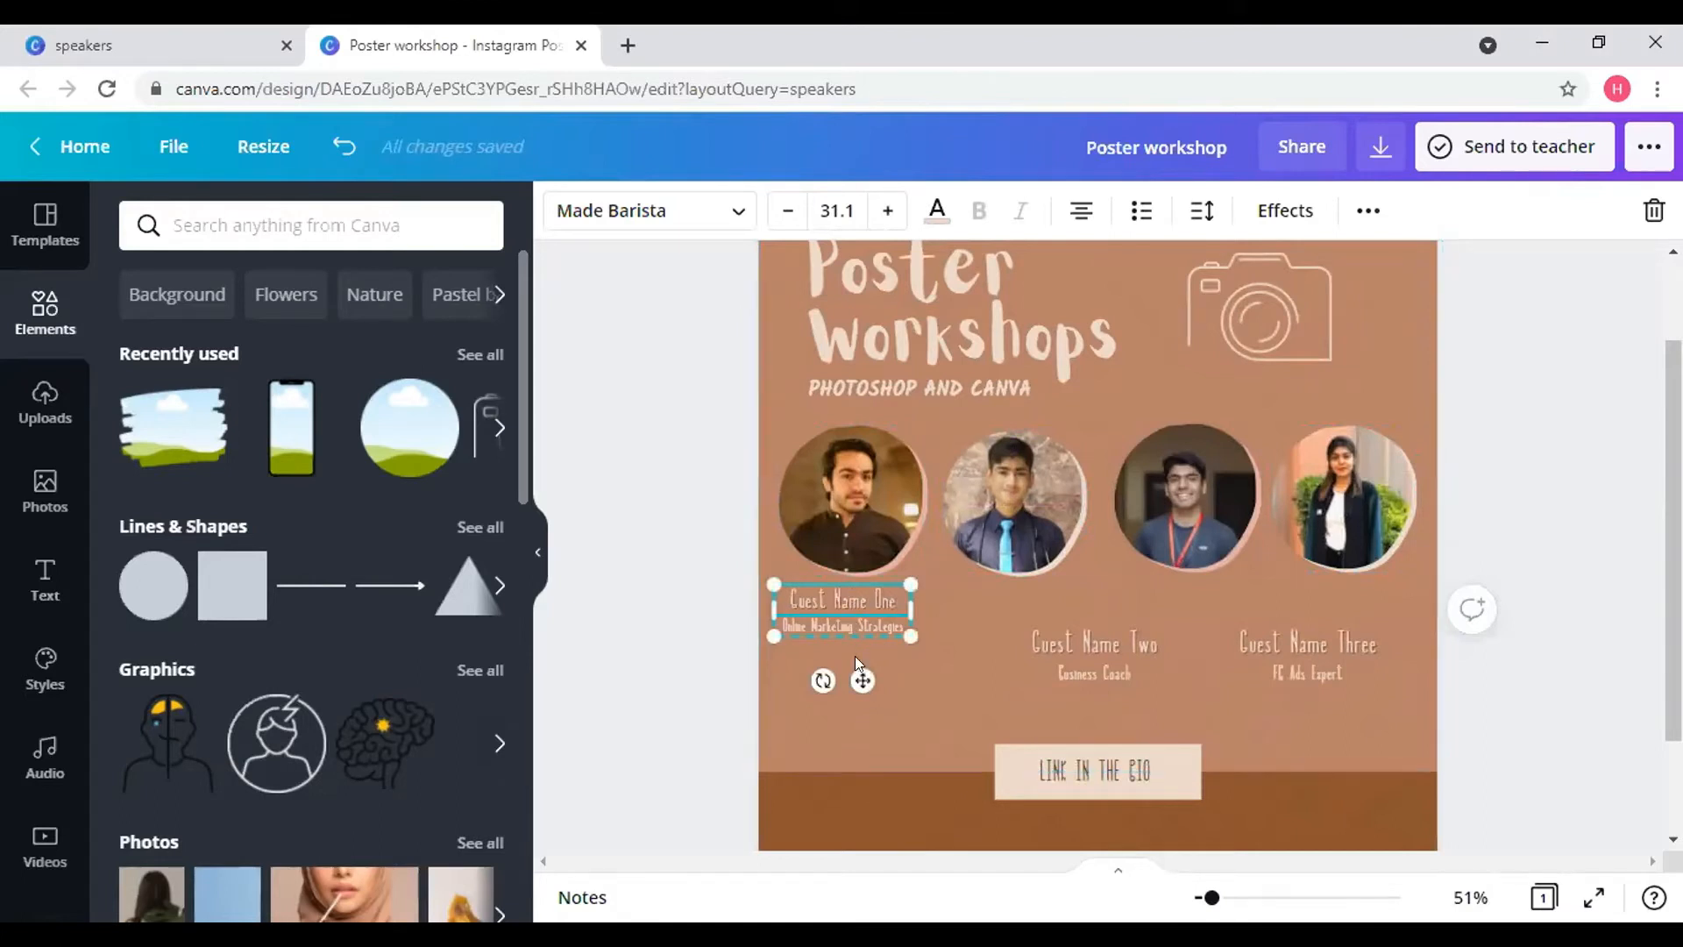
- Replace the Guest Name One caption with the speaker's name and 'Year 3 student'
{"action": "left_click_drag", "start_coordinate": [863, 679], "coordinate": [861, 677]}
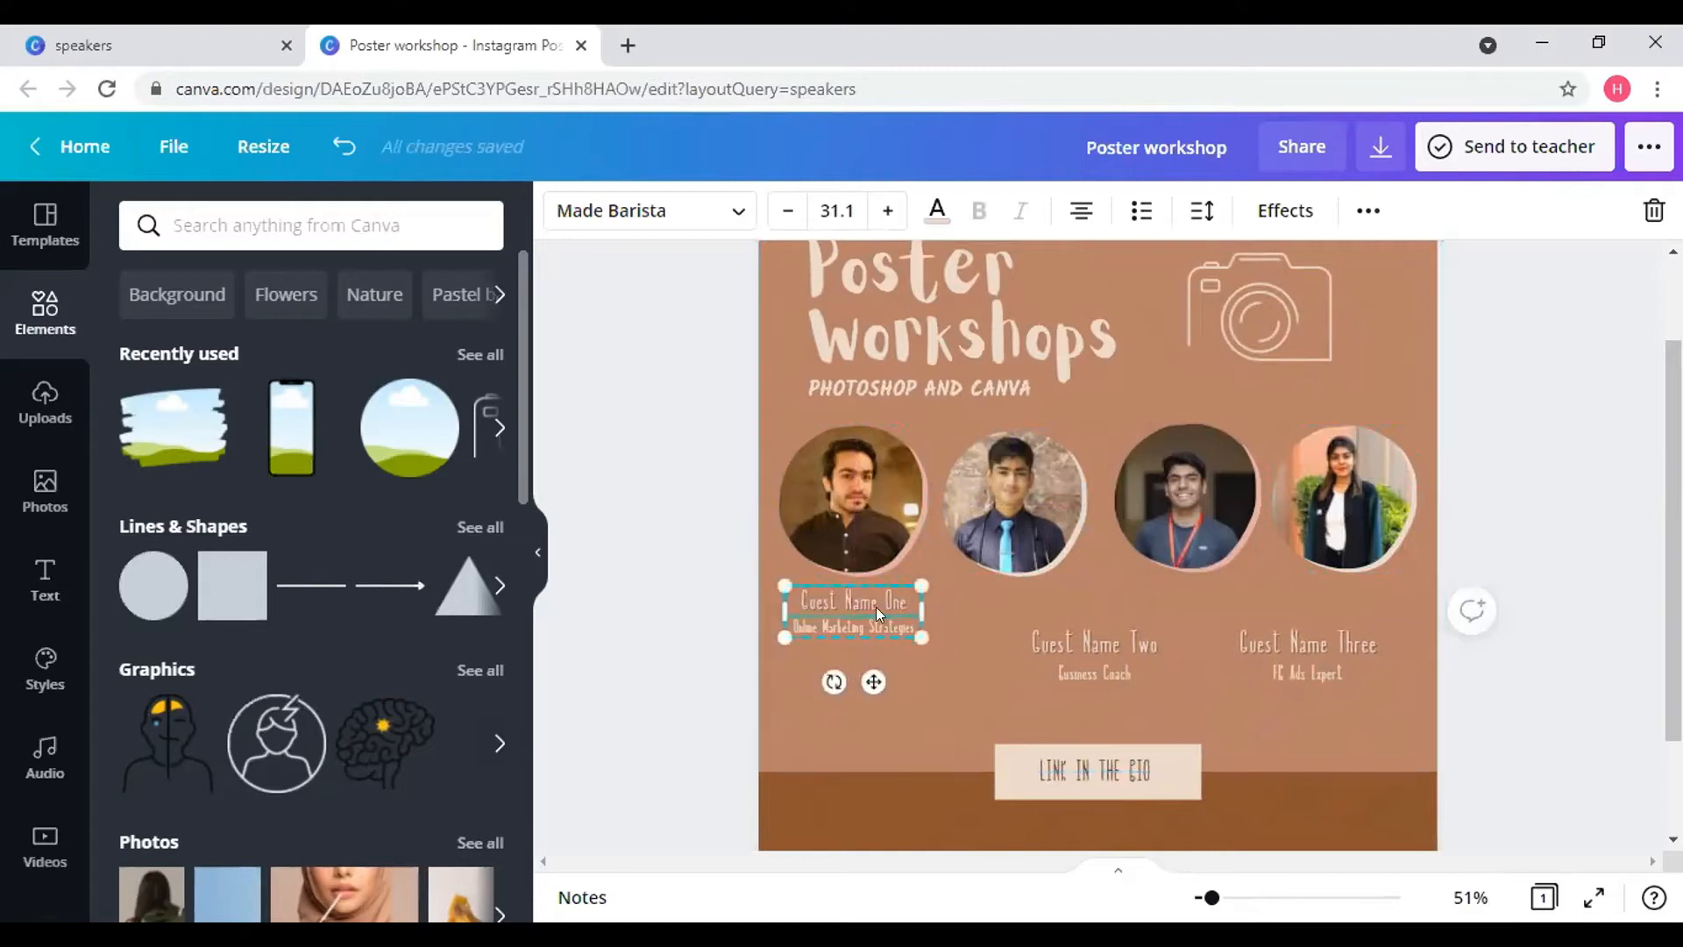
{"action": "double_click", "coordinate": [876, 605]}
{"action": "key", "text": "BackSpace"}
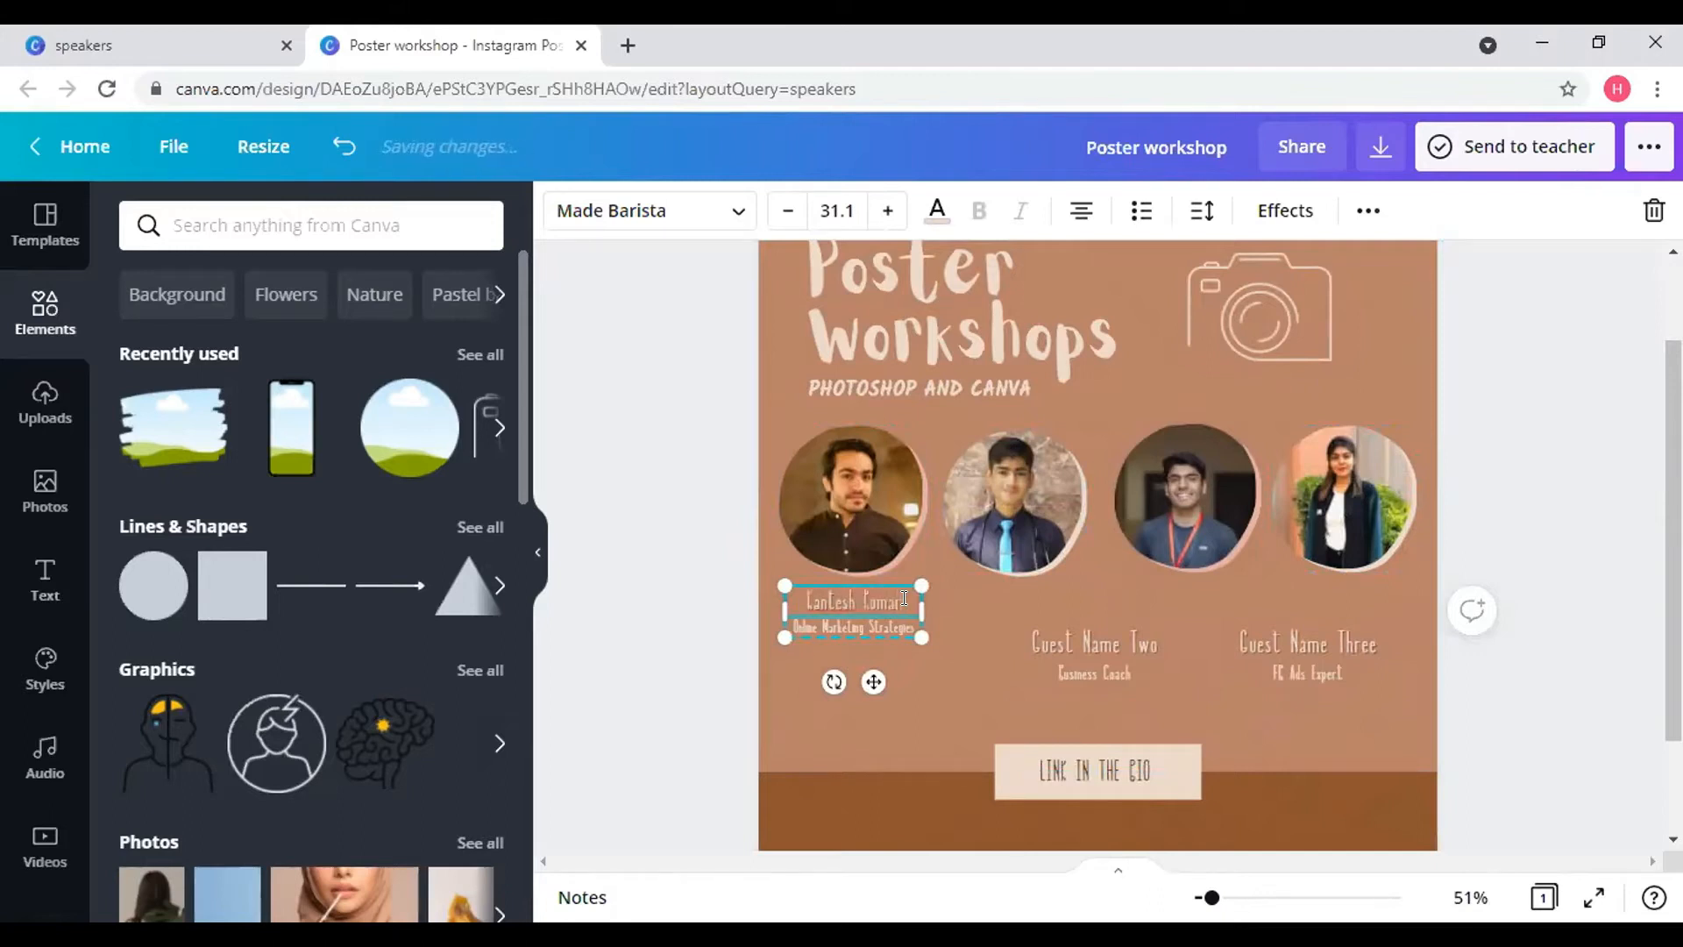
{"action": "triple_click", "coordinate": [907, 619]}
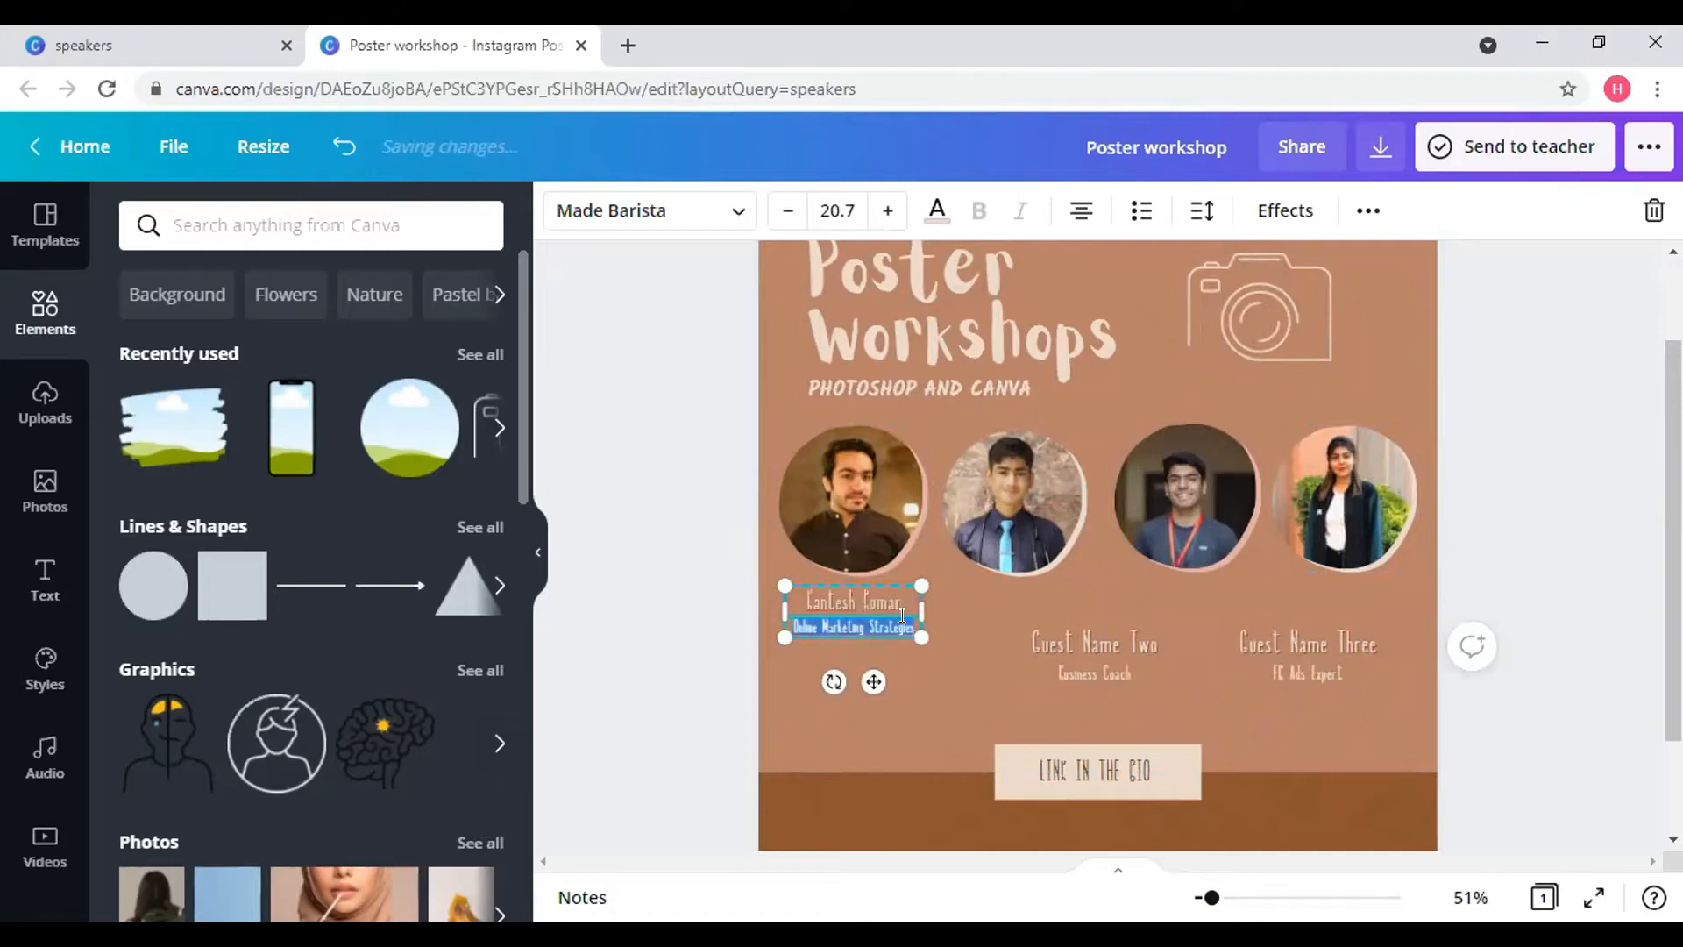
{"action": "key", "text": "BackSpace"}
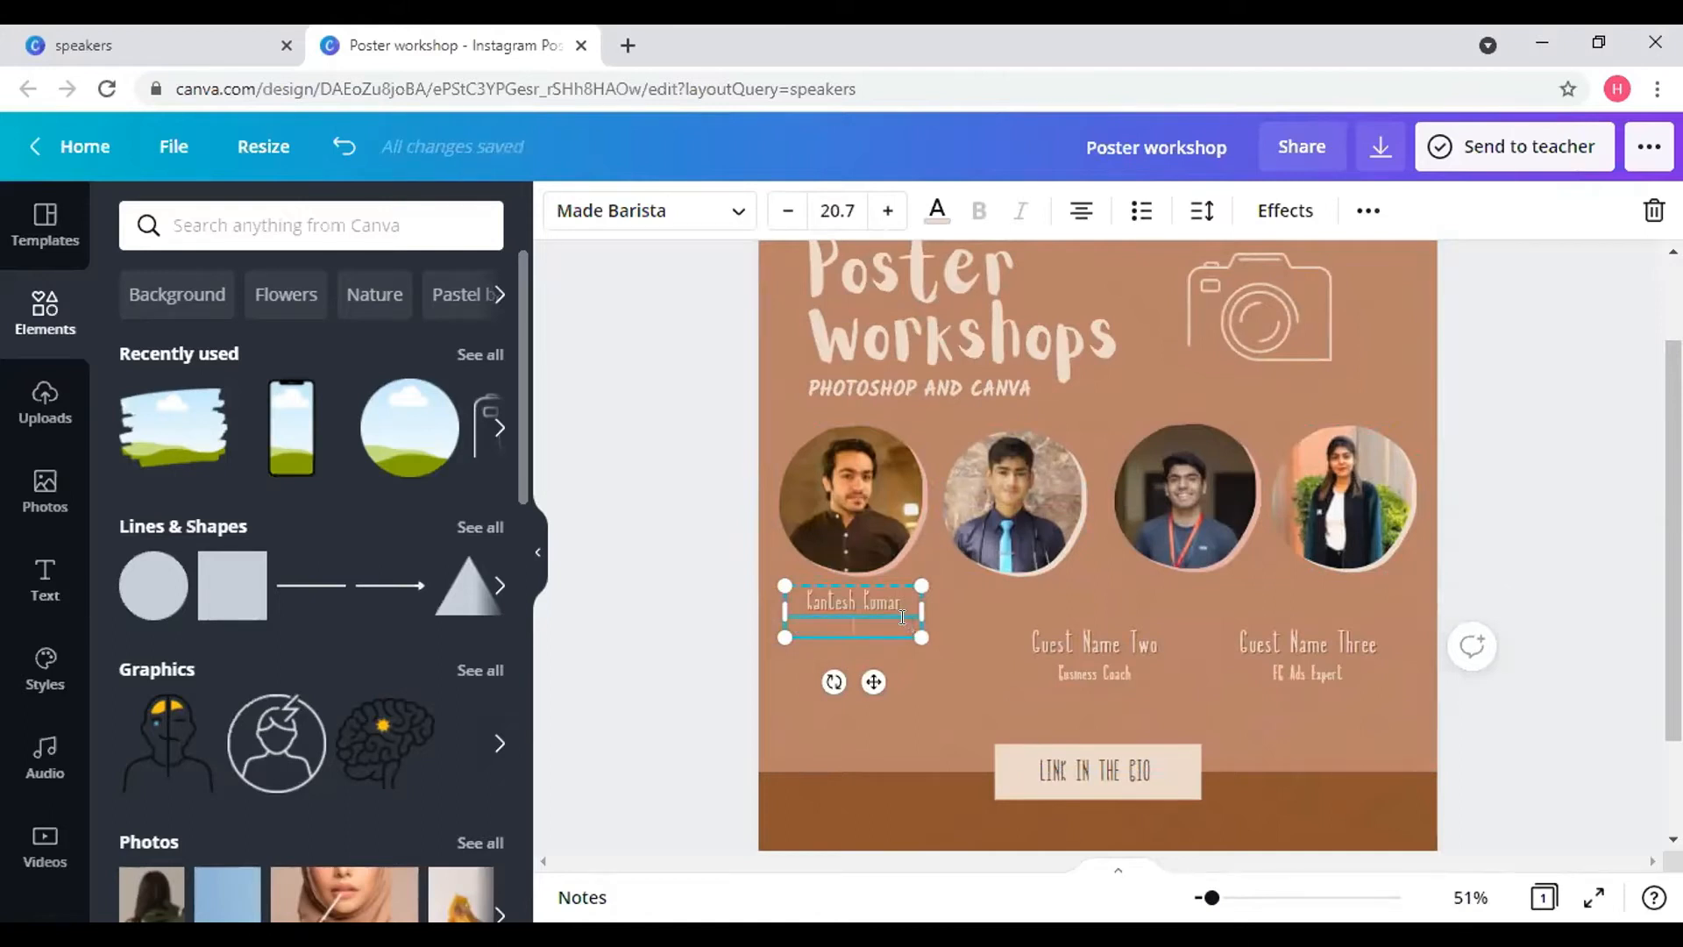
{"action": "type", "text": "Year 3 student"}
- Move the Guest Name Two caption up under the second photo
{"action": "left_click", "coordinate": [1086, 659]}
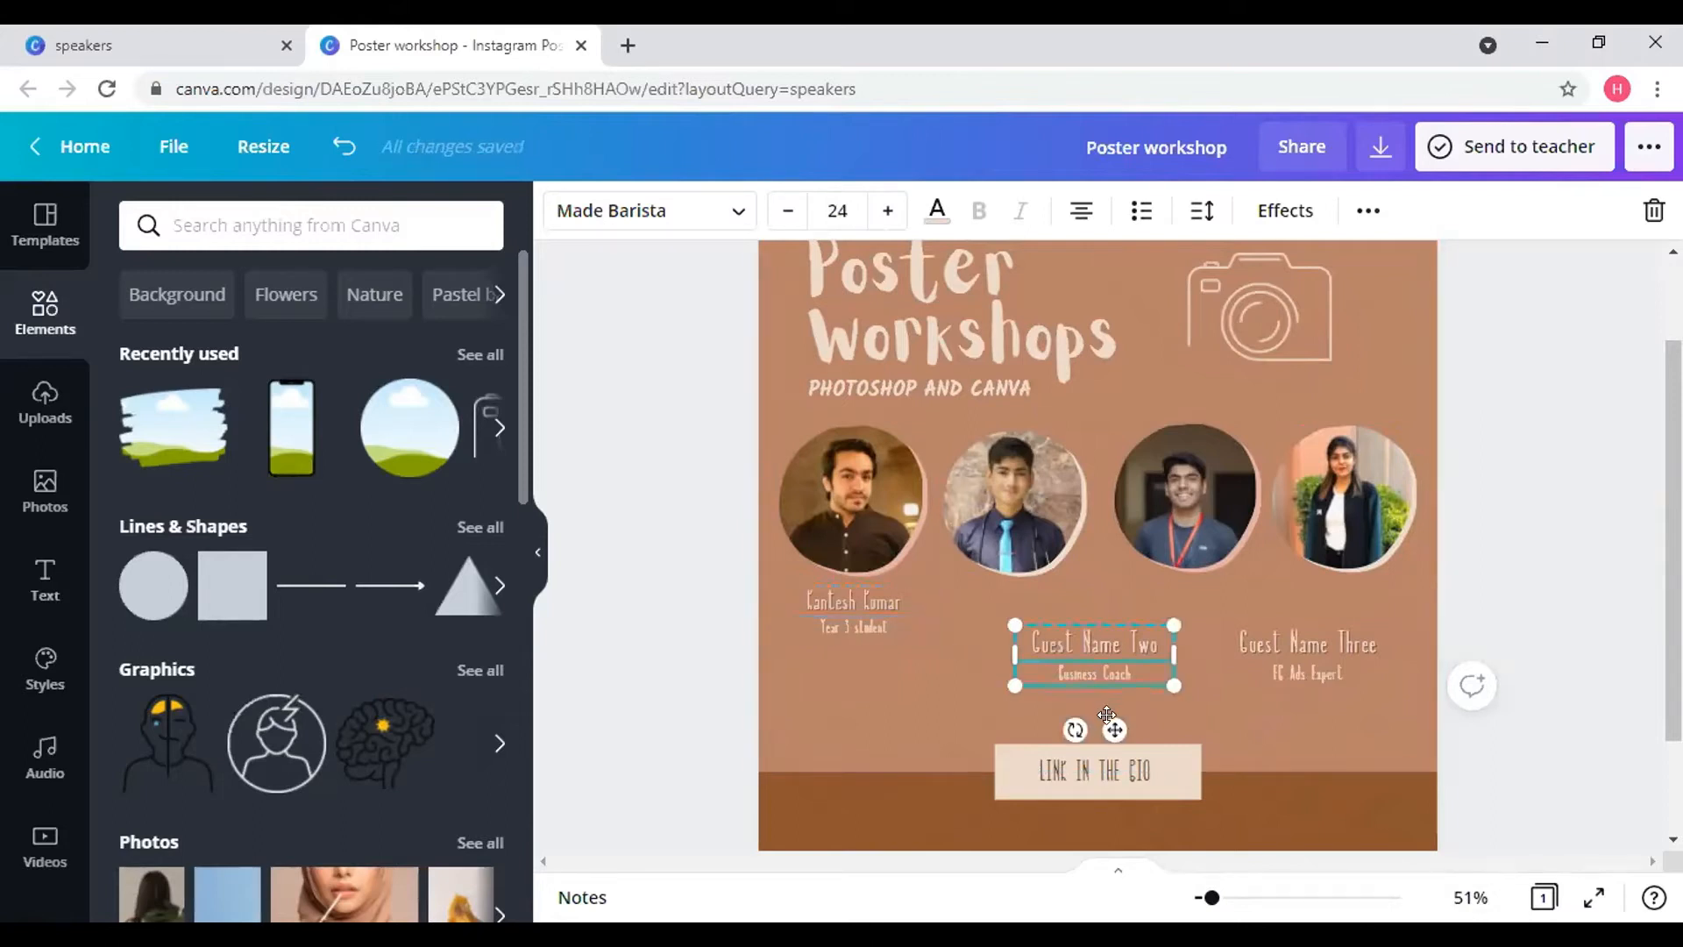
{"action": "left_click_drag", "start_coordinate": [1109, 726], "coordinate": [1026, 676]}
{"action": "left_click", "coordinate": [1012, 517]}
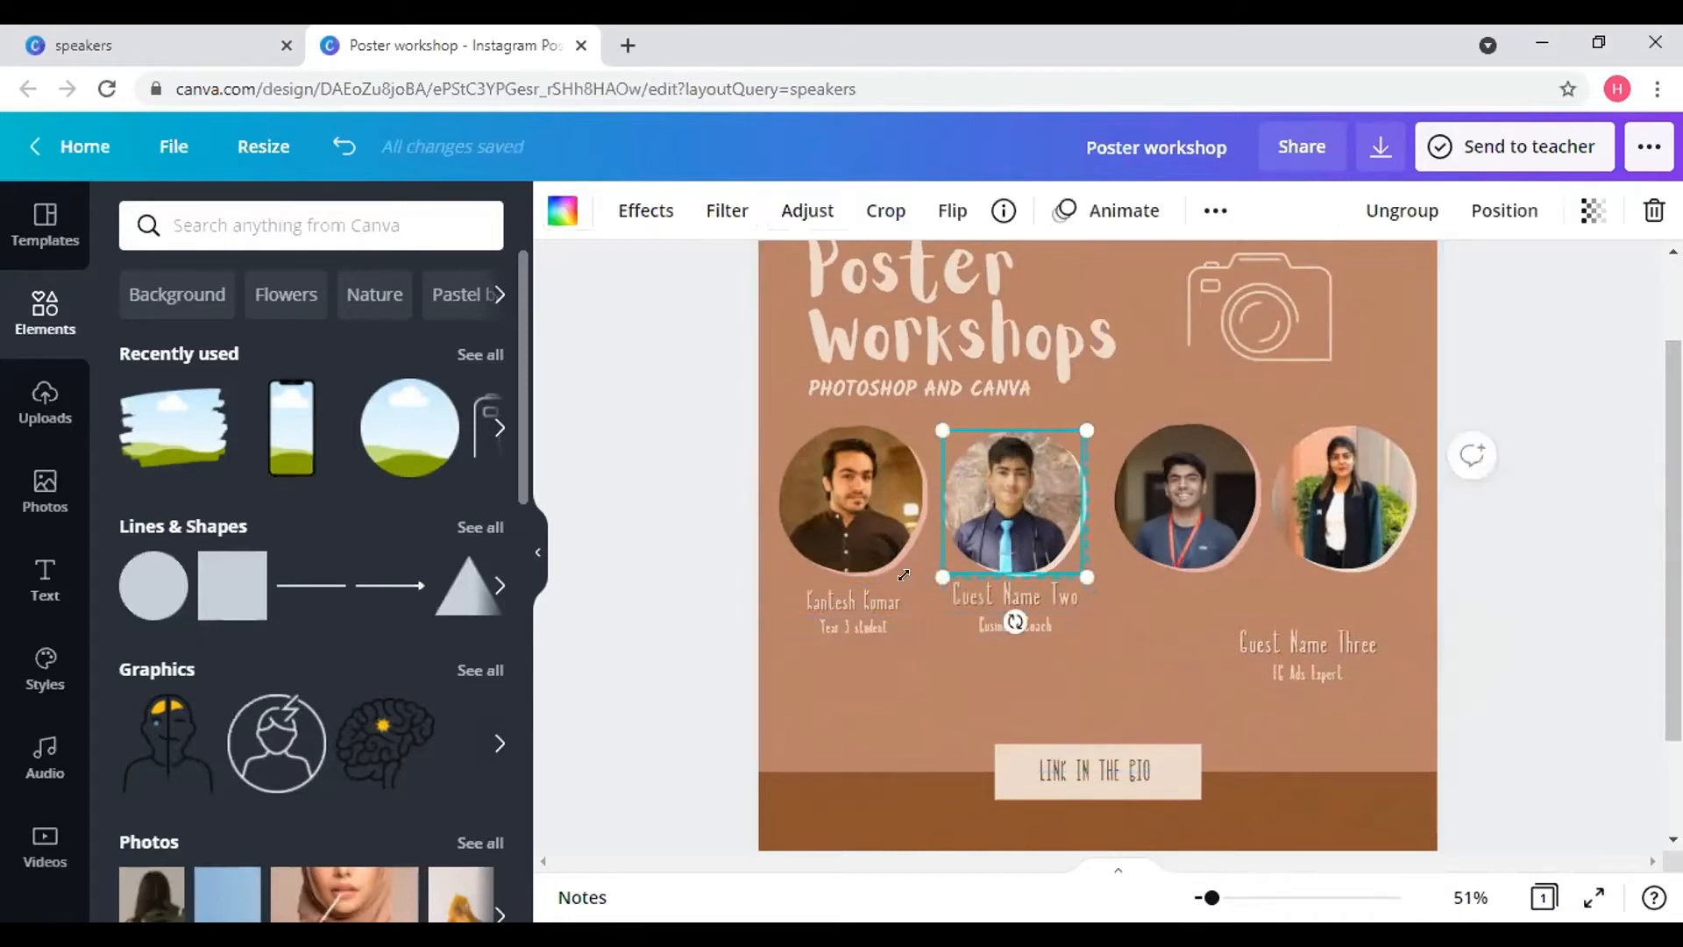
{"action": "left_click", "coordinate": [870, 621]}
{"action": "double_click", "coordinate": [870, 621]}
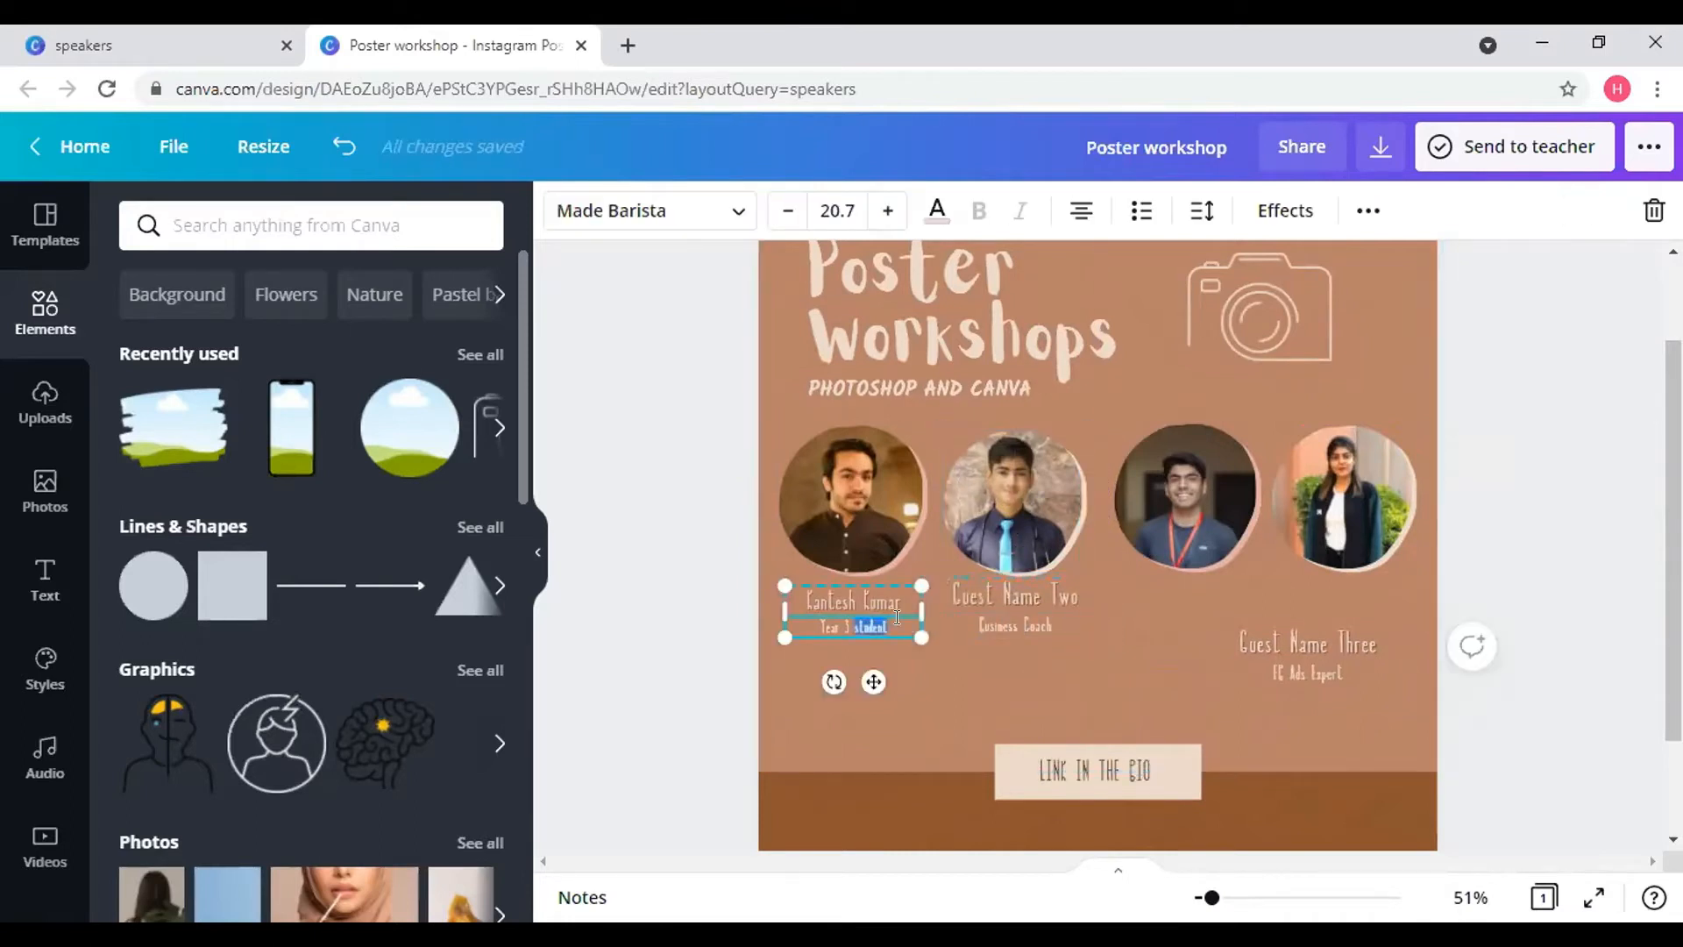
{"action": "left_click", "coordinate": [738, 213]}
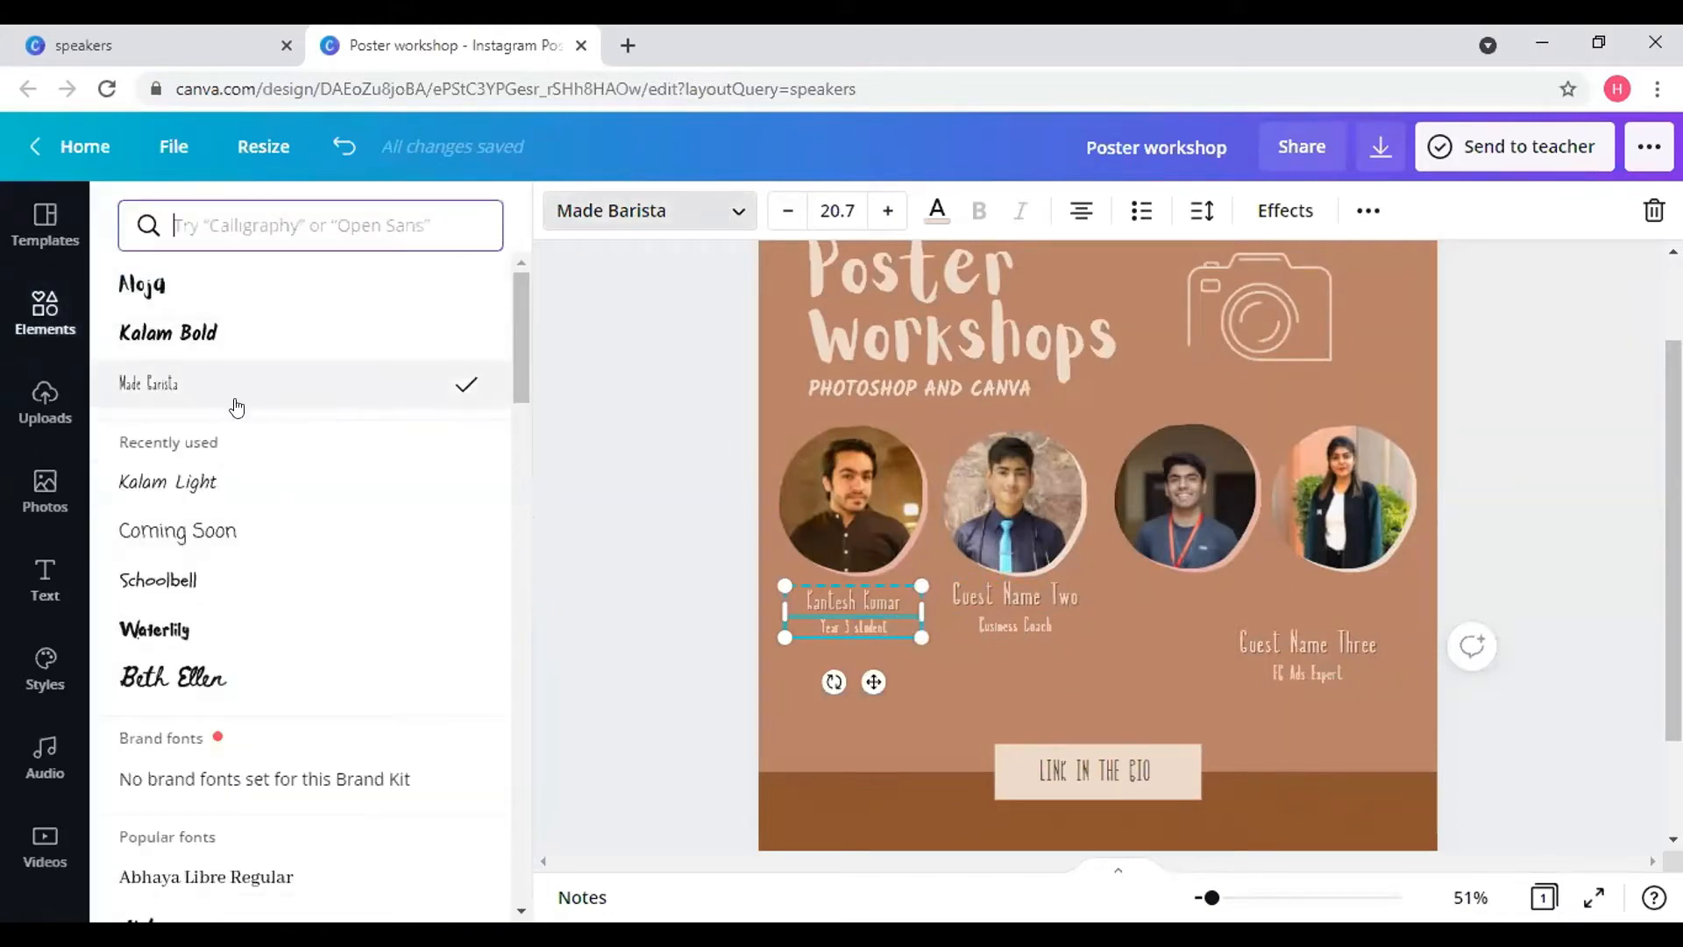
- Set the first caption's name line to Kalam Bold, keeping the subtitle in Kalam Light
{"action": "left_click", "coordinate": [195, 484]}
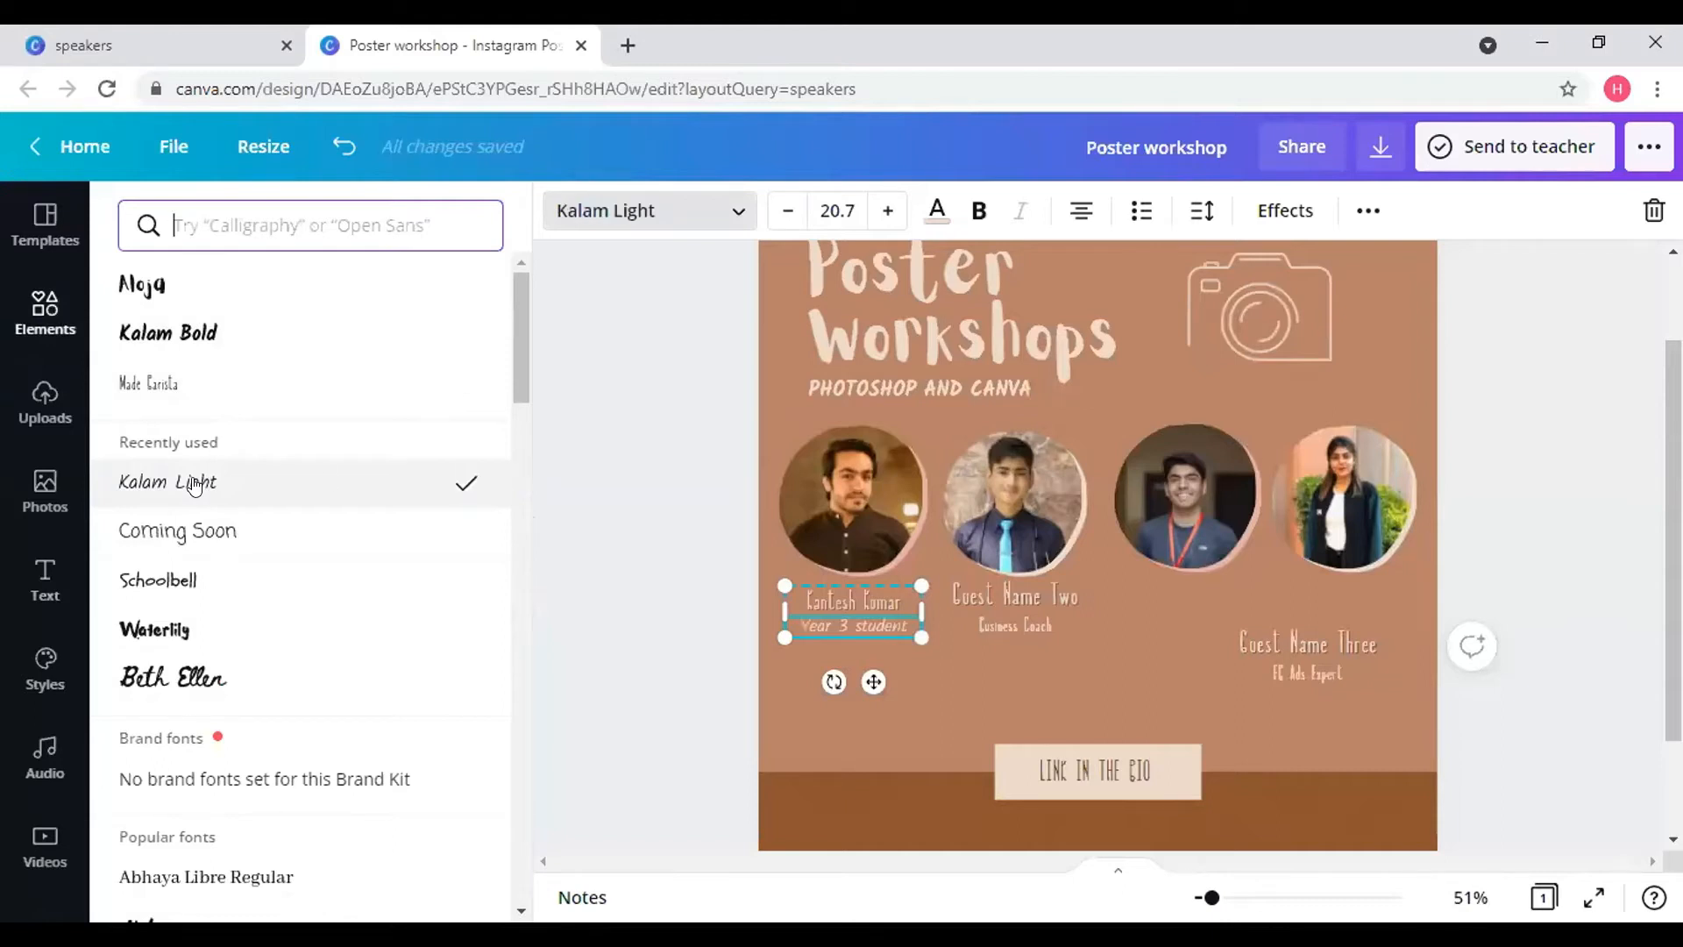
{"action": "key", "text": "ctrl+z"}
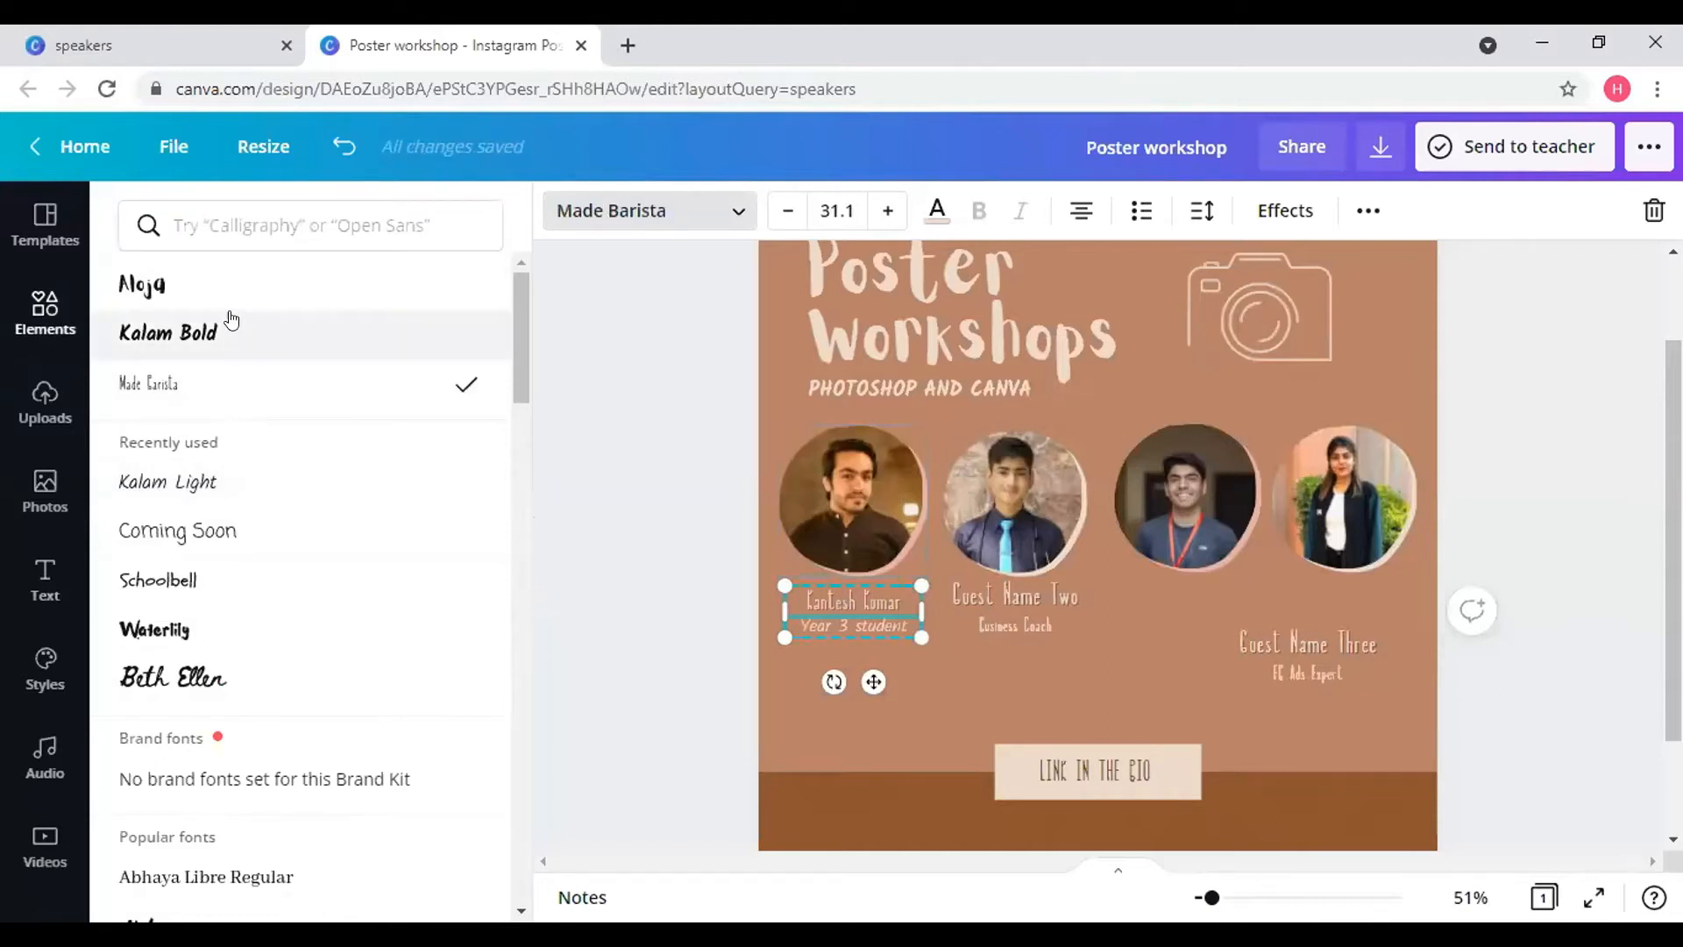
{"action": "left_click", "coordinate": [226, 320]}
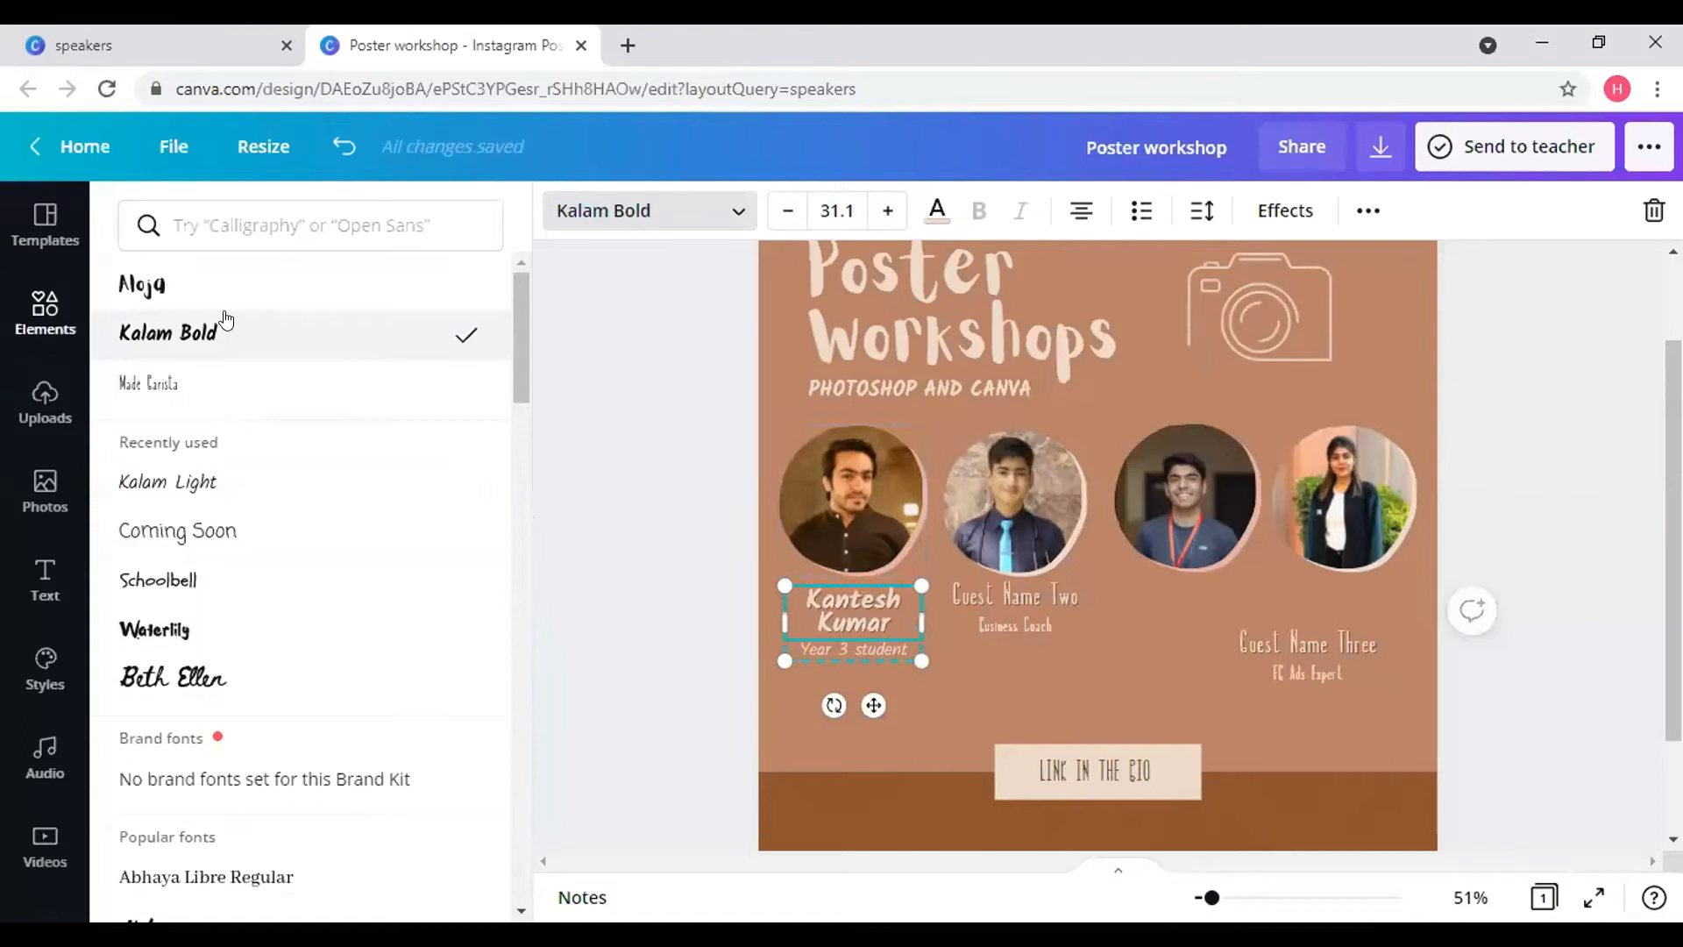
- Shrink the speaker's name font size until it fits on one line
{"action": "double_click", "coordinate": [810, 596]}
{"action": "left_click", "coordinate": [861, 617]}
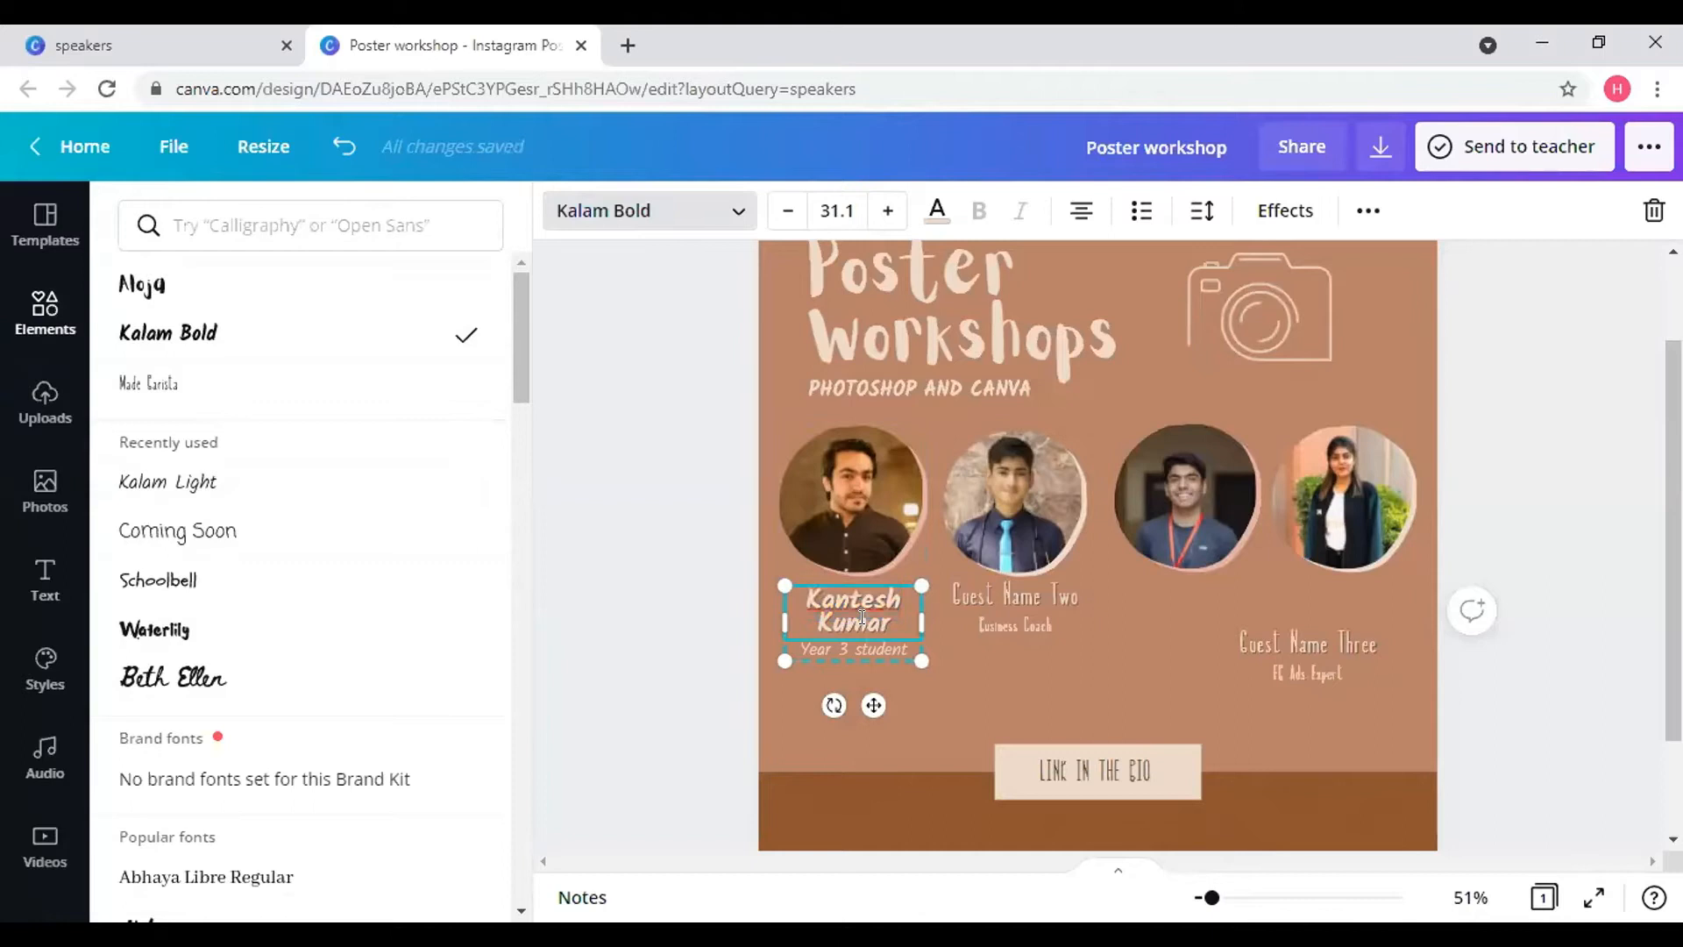
{"action": "left_click", "coordinate": [787, 215]}
{"action": "left_click", "coordinate": [787, 215]}
{"action": "left_click", "coordinate": [787, 215]}
{"action": "left_click", "coordinate": [787, 214]}
{"action": "left_click", "coordinate": [787, 214]}
{"action": "left_click", "coordinate": [776, 224]}
{"action": "left_click", "coordinate": [776, 224]}
{"action": "left_click", "coordinate": [776, 225]}
{"action": "left_click", "coordinate": [777, 224]}
{"action": "left_click", "coordinate": [776, 225]}
{"action": "left_click", "coordinate": [875, 615]}
{"action": "left_click", "coordinate": [787, 214]}
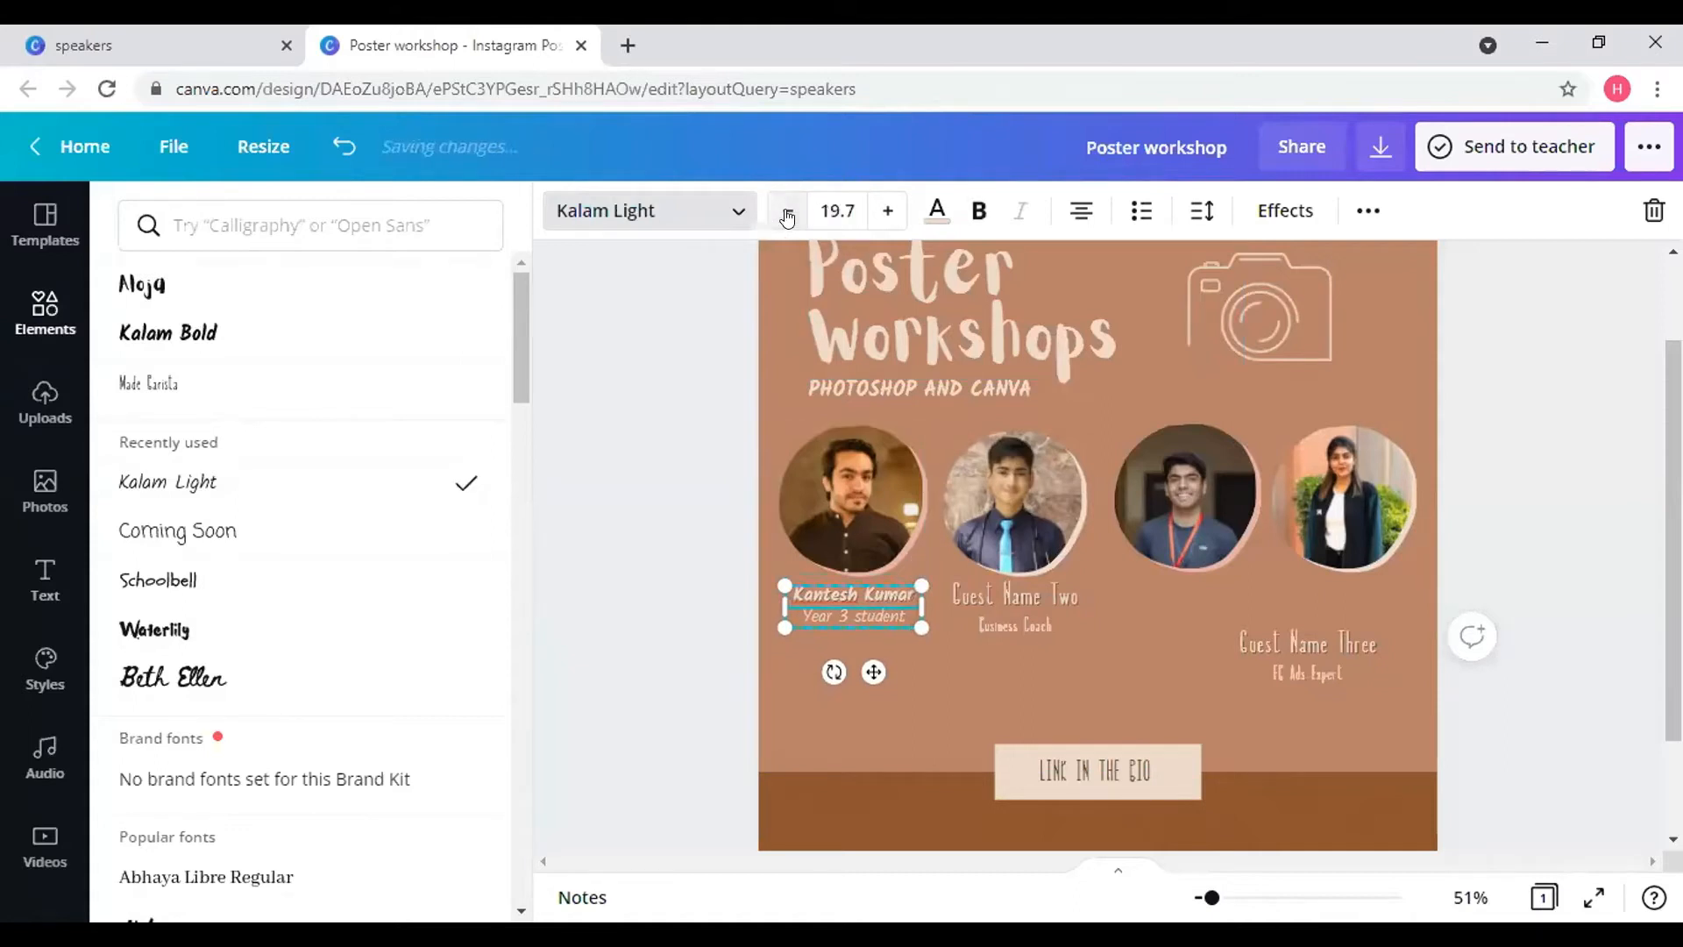
- Clear the Guest Name Two and Business Coach text and delete the empty caption group
{"action": "left_click", "coordinate": [1028, 592]}
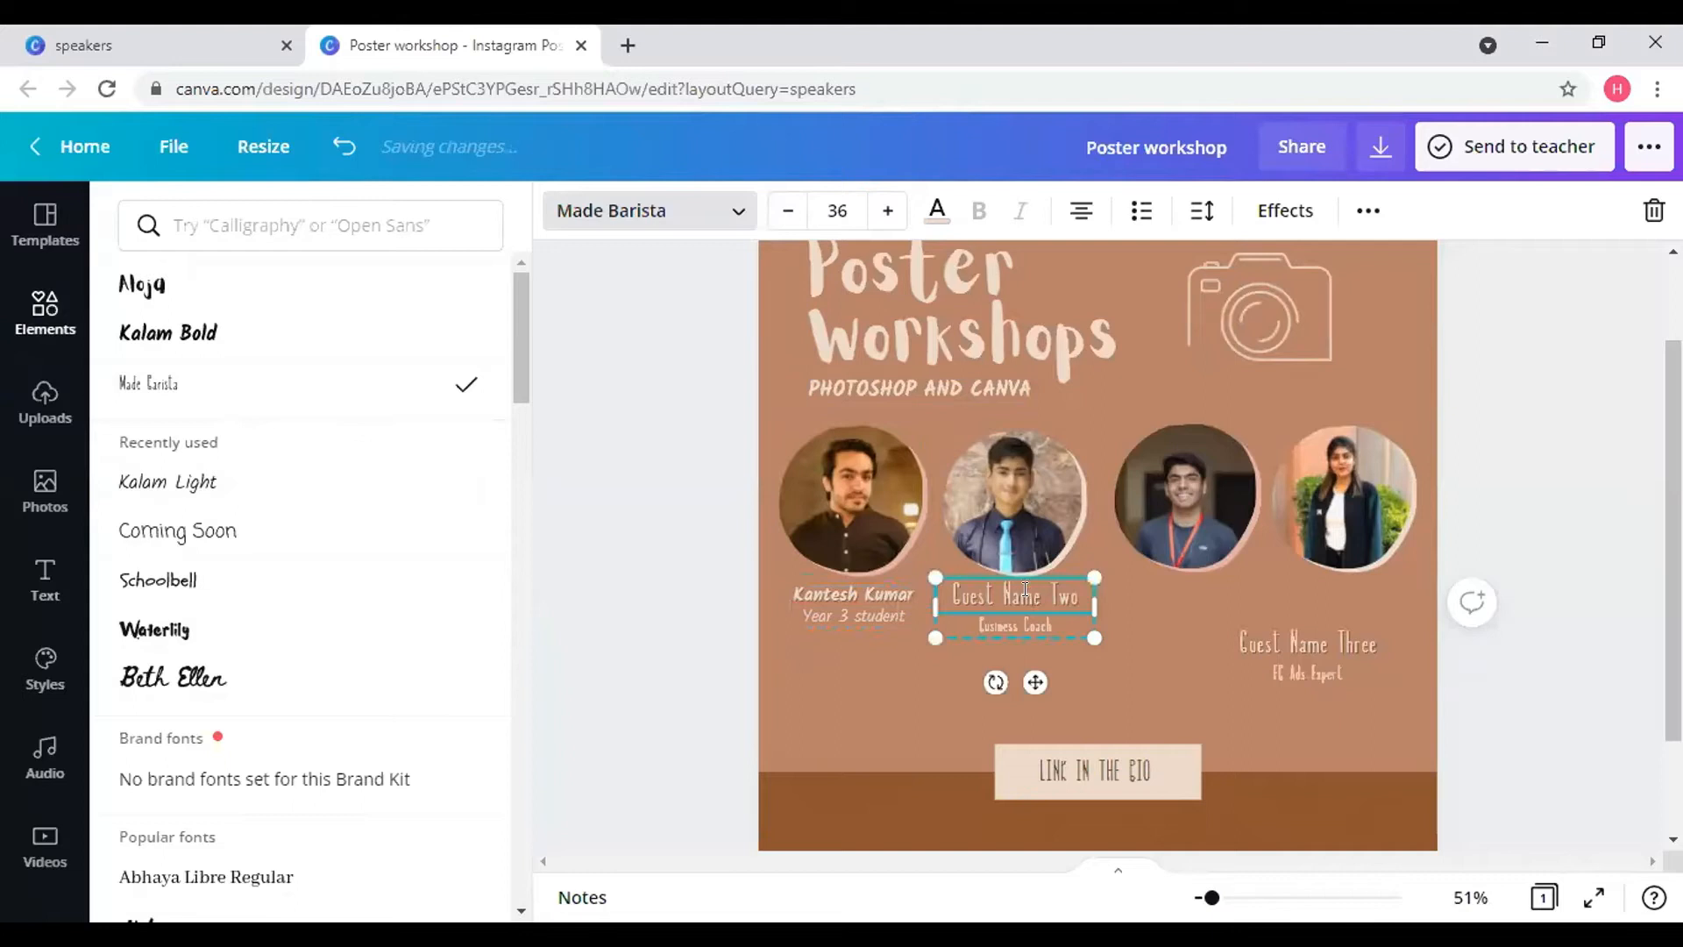
{"action": "left_click_drag", "start_coordinate": [953, 595], "coordinate": [1036, 595]}
{"action": "key", "text": "ctrl+a"}
{"action": "type", "text": "Gu"}
{"action": "key", "text": "BackSpace"}
{"action": "key", "text": "BackSpace"}
{"action": "left_click", "coordinate": [1048, 625]}
{"action": "key", "text": "ctrl+a"}
{"action": "key", "text": "BackSpace"}
{"action": "left_click", "coordinate": [1025, 595]}
{"action": "left_click", "coordinate": [1654, 211]}
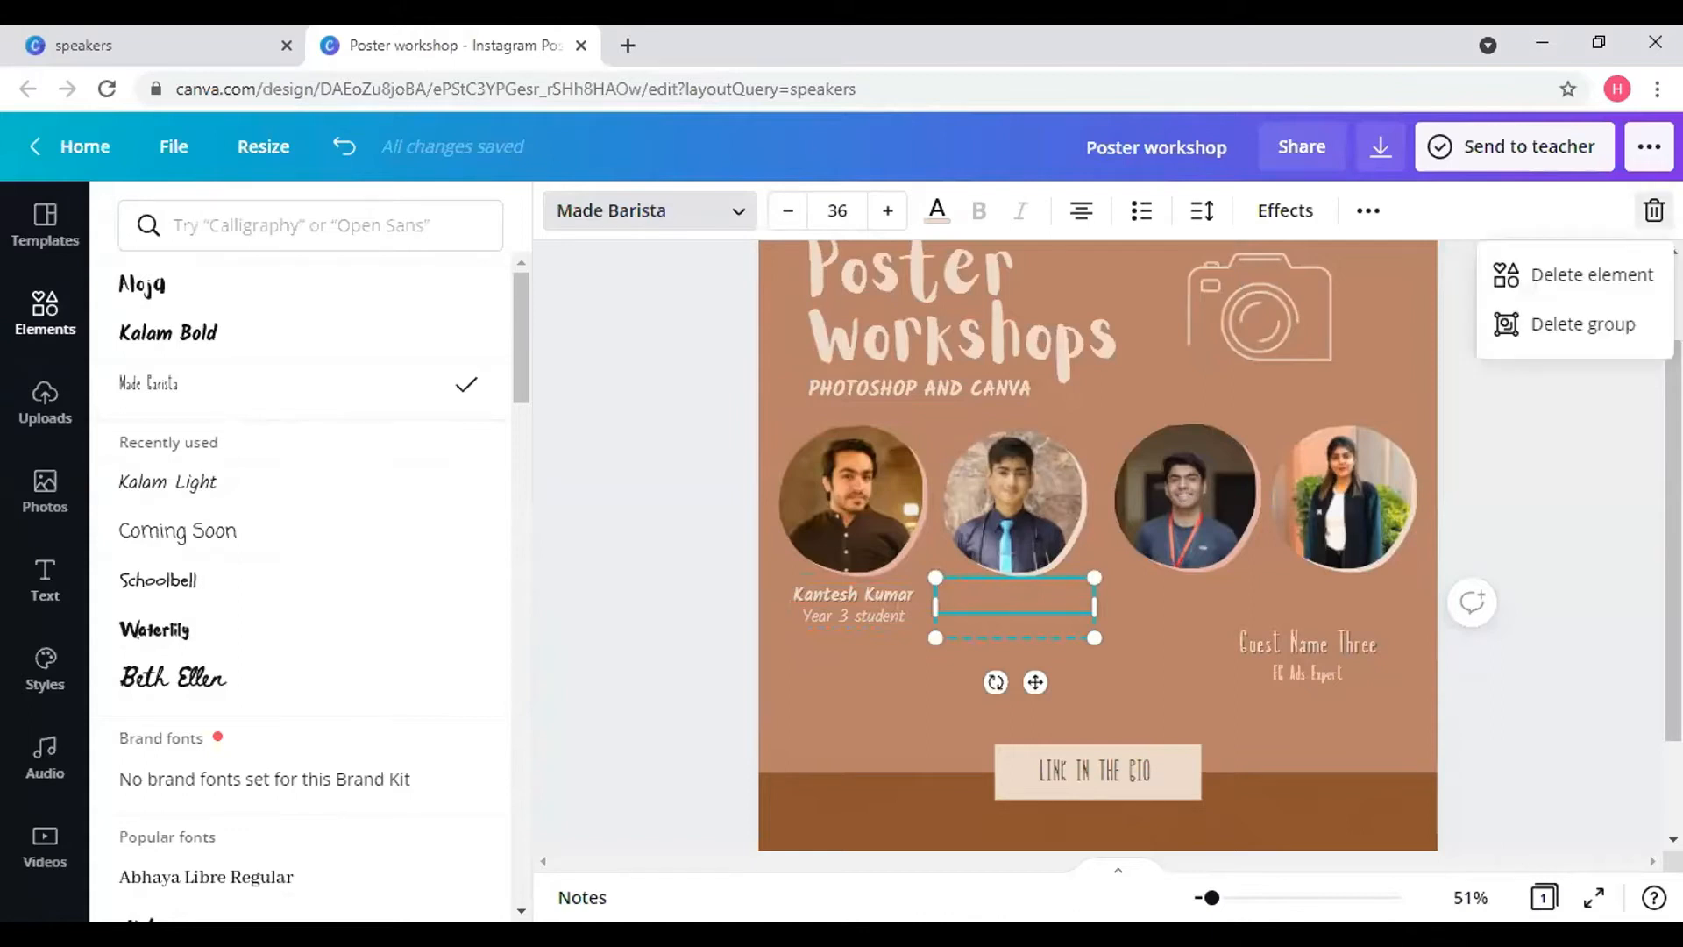
{"action": "left_click", "coordinate": [1543, 308]}
- Duplicate the first speaker's caption and place the copy under the second photo
{"action": "left_click", "coordinate": [855, 608]}
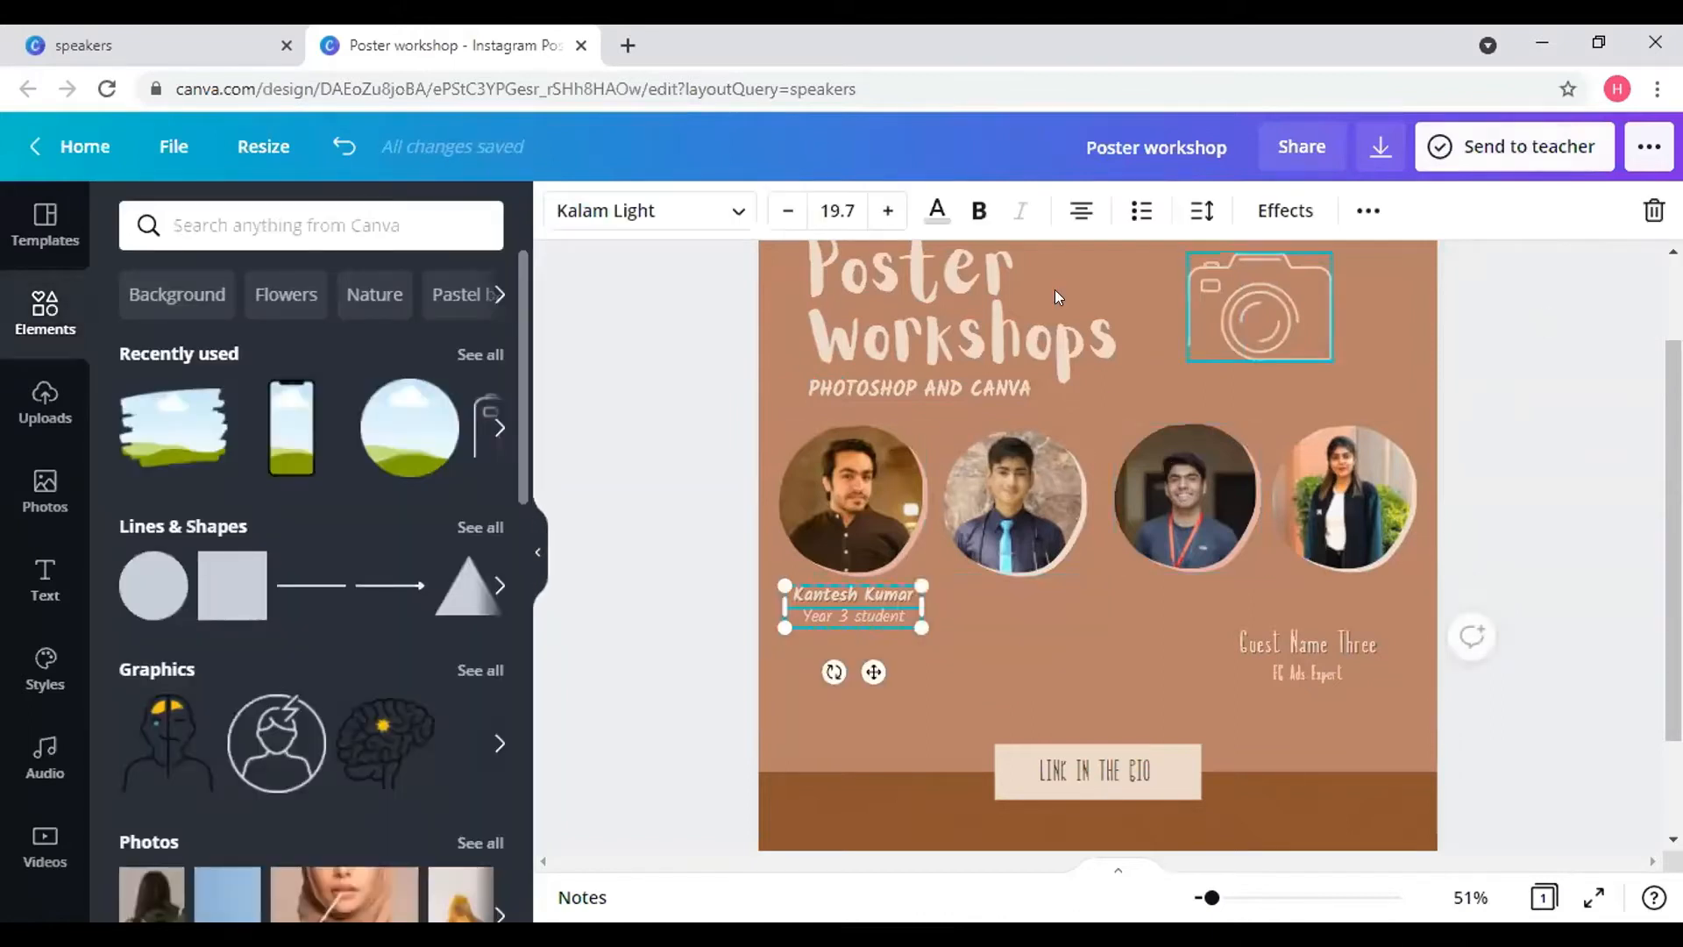
{"action": "left_click", "coordinate": [1364, 212]}
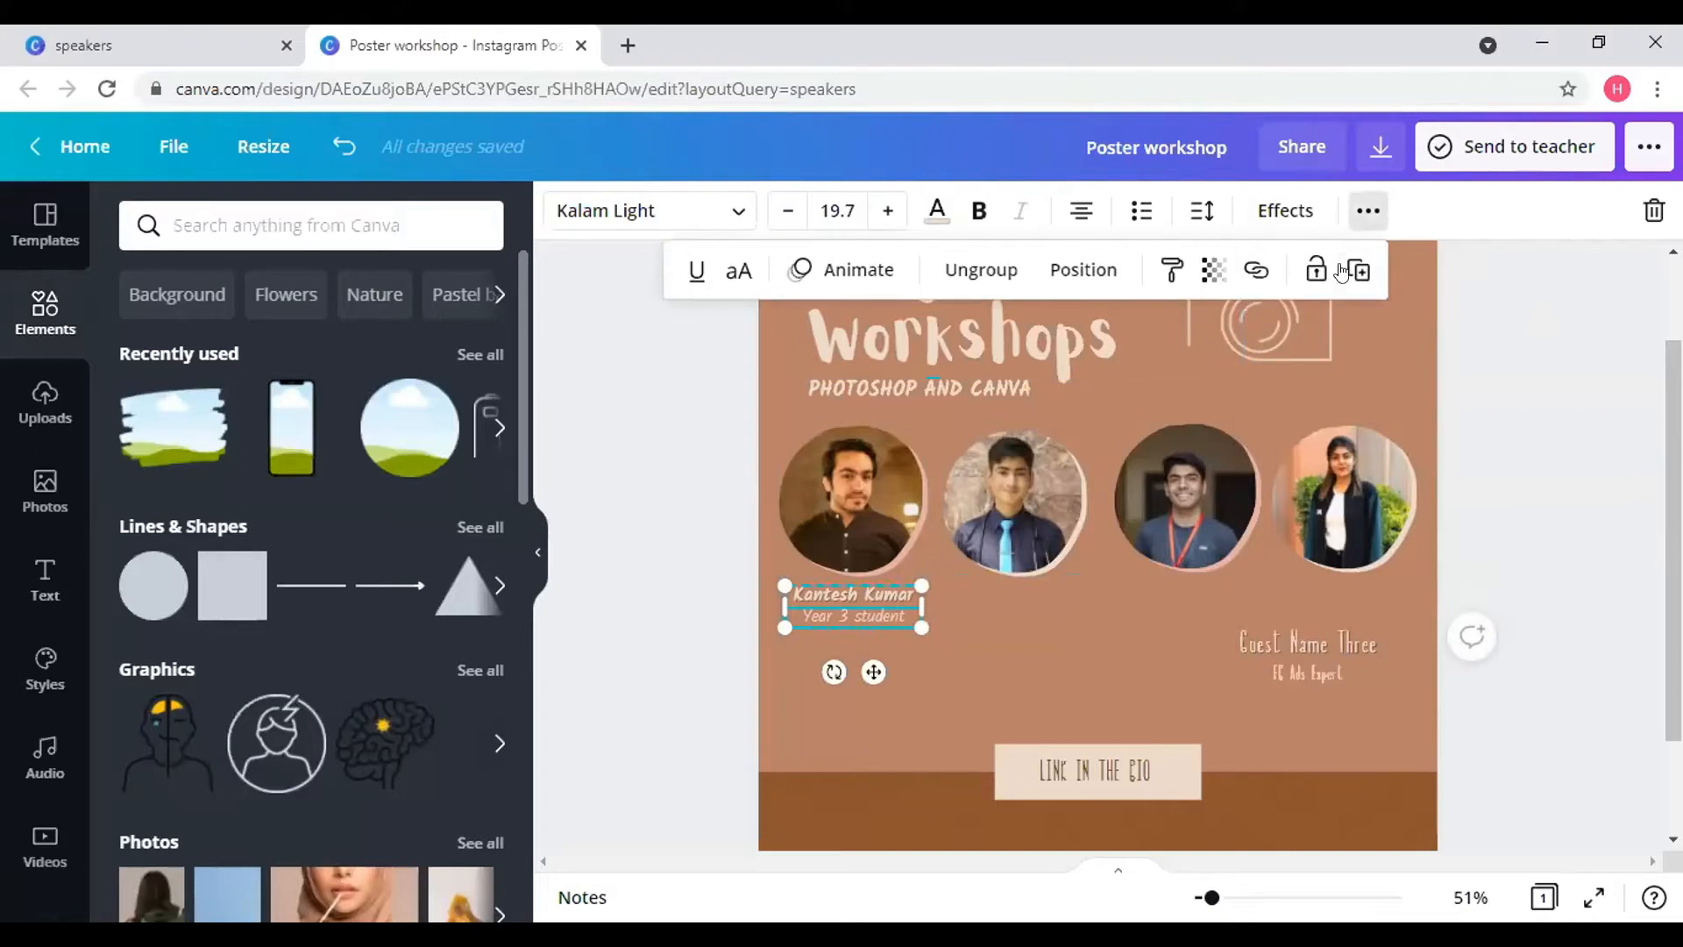
{"action": "left_click", "coordinate": [1354, 272]}
{"action": "left_click", "coordinate": [1348, 265]}
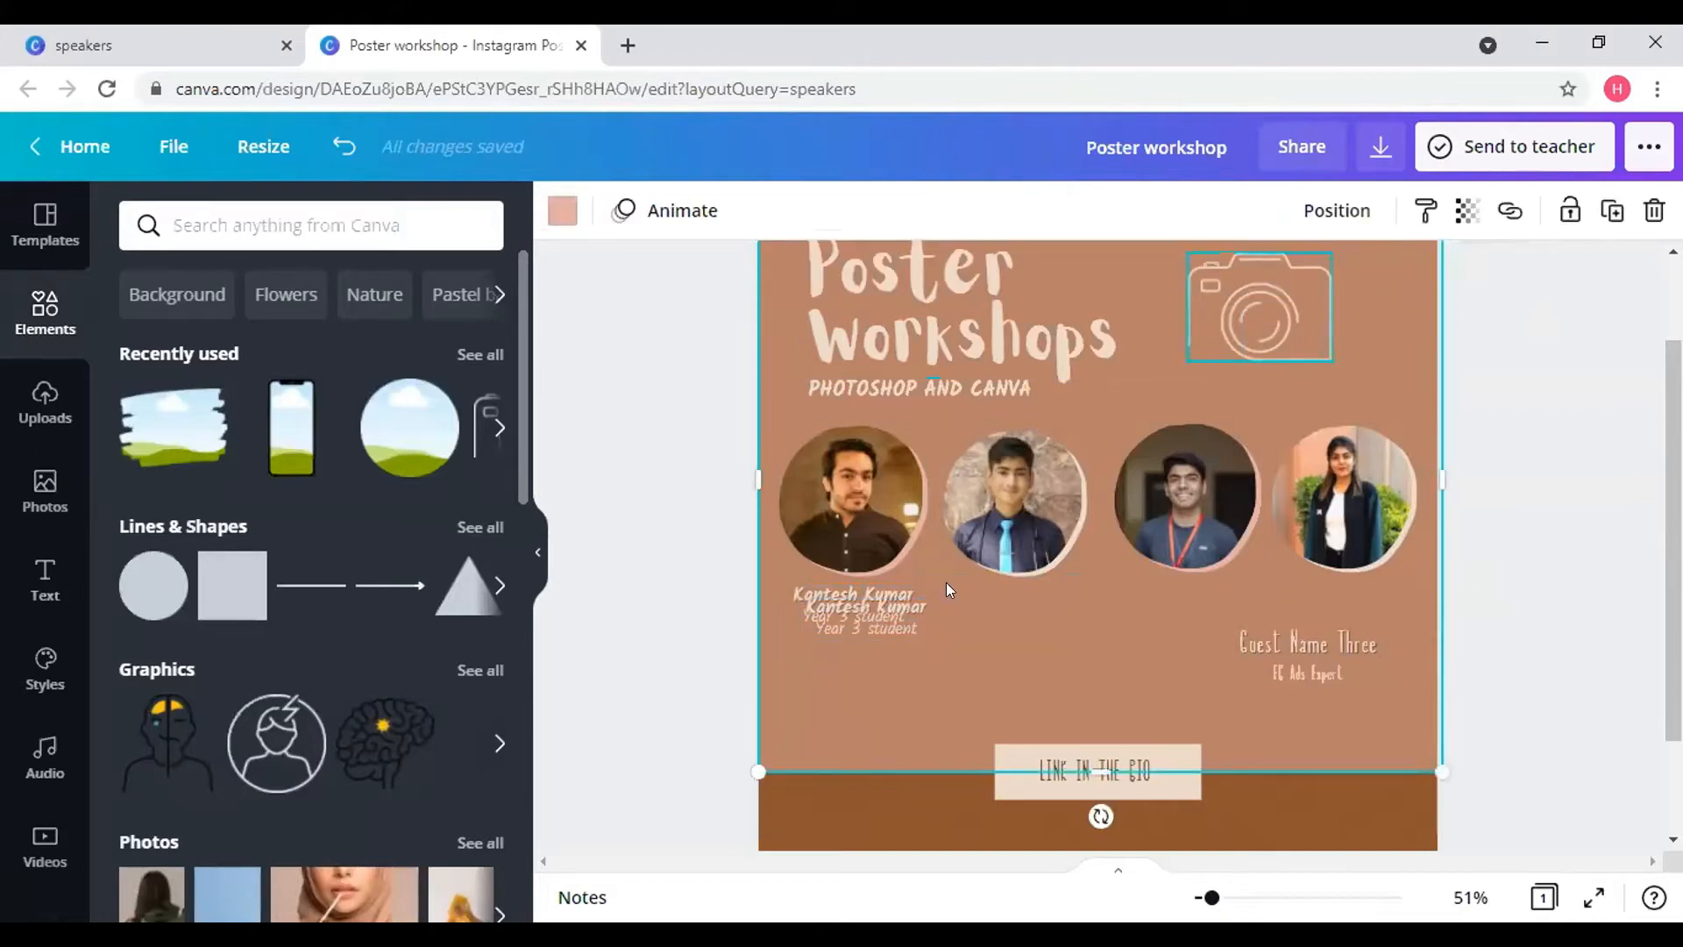
{"action": "left_click", "coordinate": [877, 617]}
{"action": "left_click_drag", "start_coordinate": [886, 685], "coordinate": [1028, 673]}
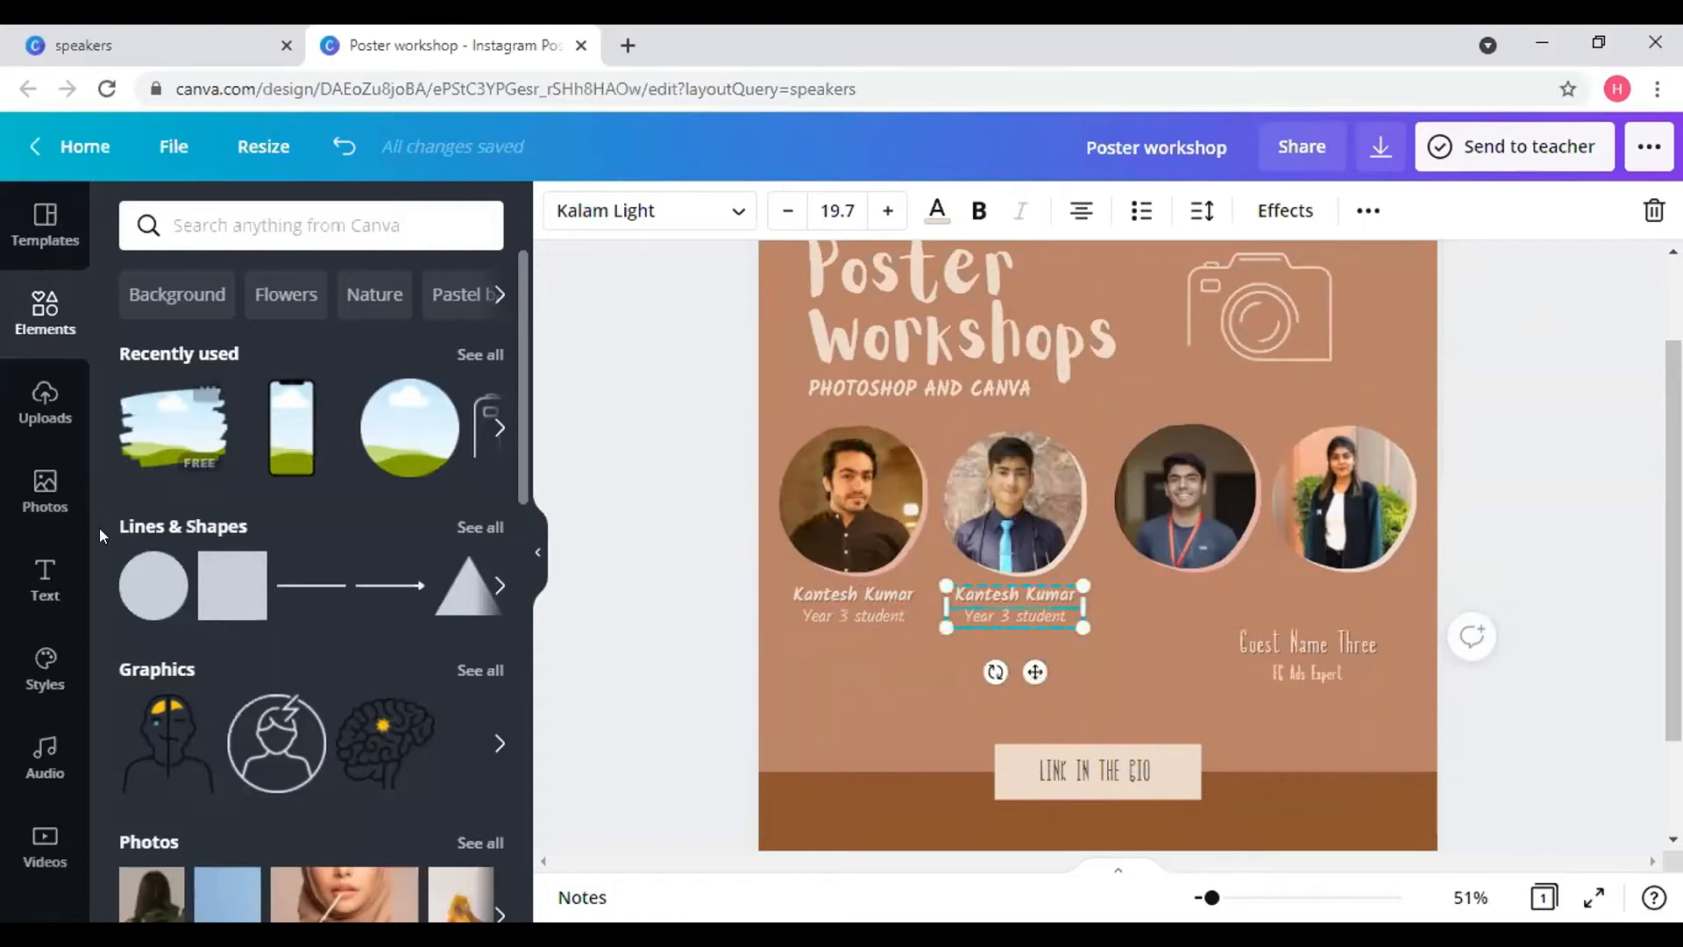
{"action": "left_click", "coordinate": [51, 582]}
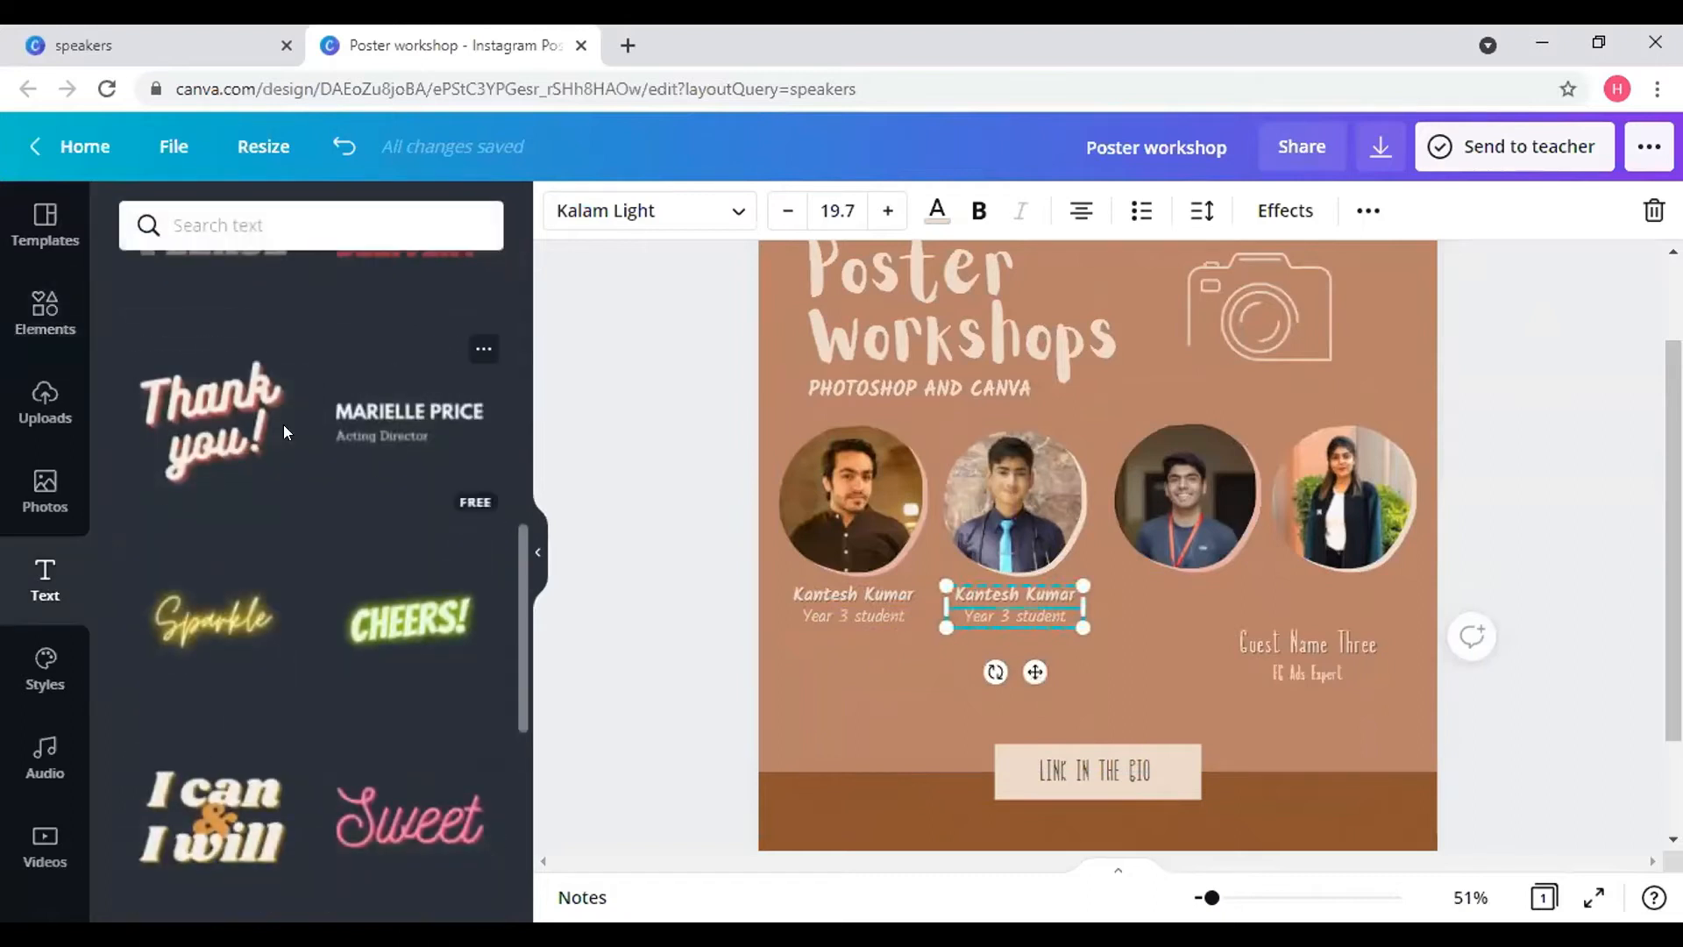
- Add a subheading text box with the new speaker's name under the second caption
{"action": "scroll", "coordinate": [282, 428], "scroll_direction": "up", "scroll_amount": 10}
{"action": "left_click", "coordinate": [292, 448]}
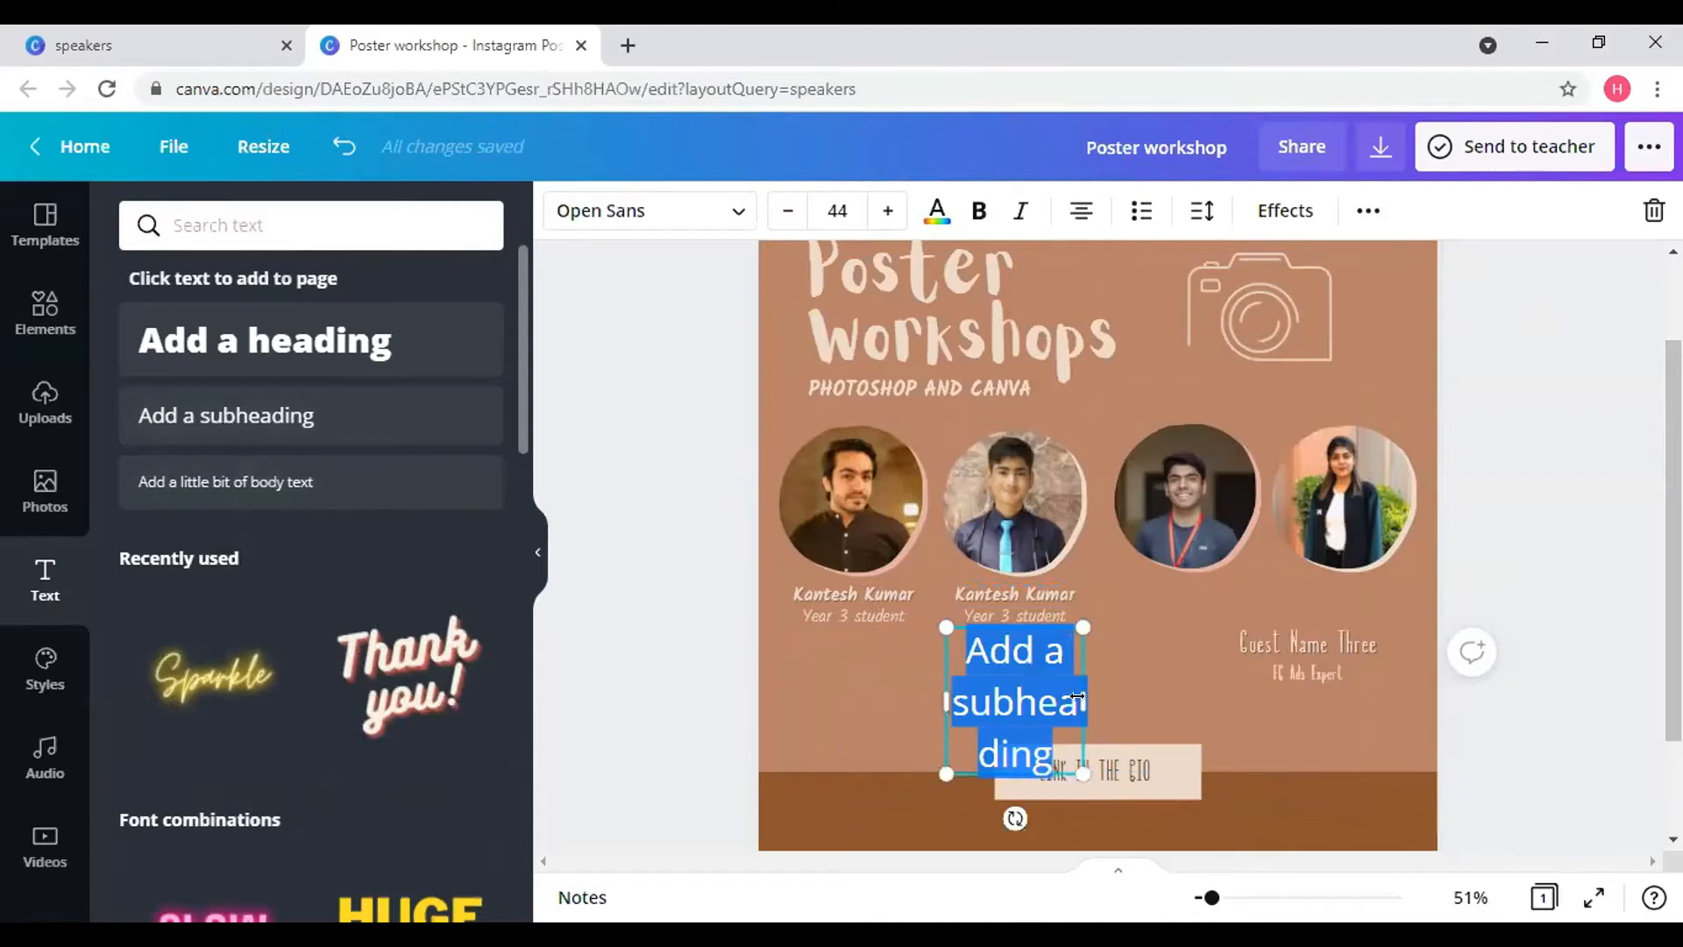
{"action": "left_click_drag", "start_coordinate": [1161, 690], "coordinate": [1096, 652]}
{"action": "double_click", "coordinate": [1076, 653]}
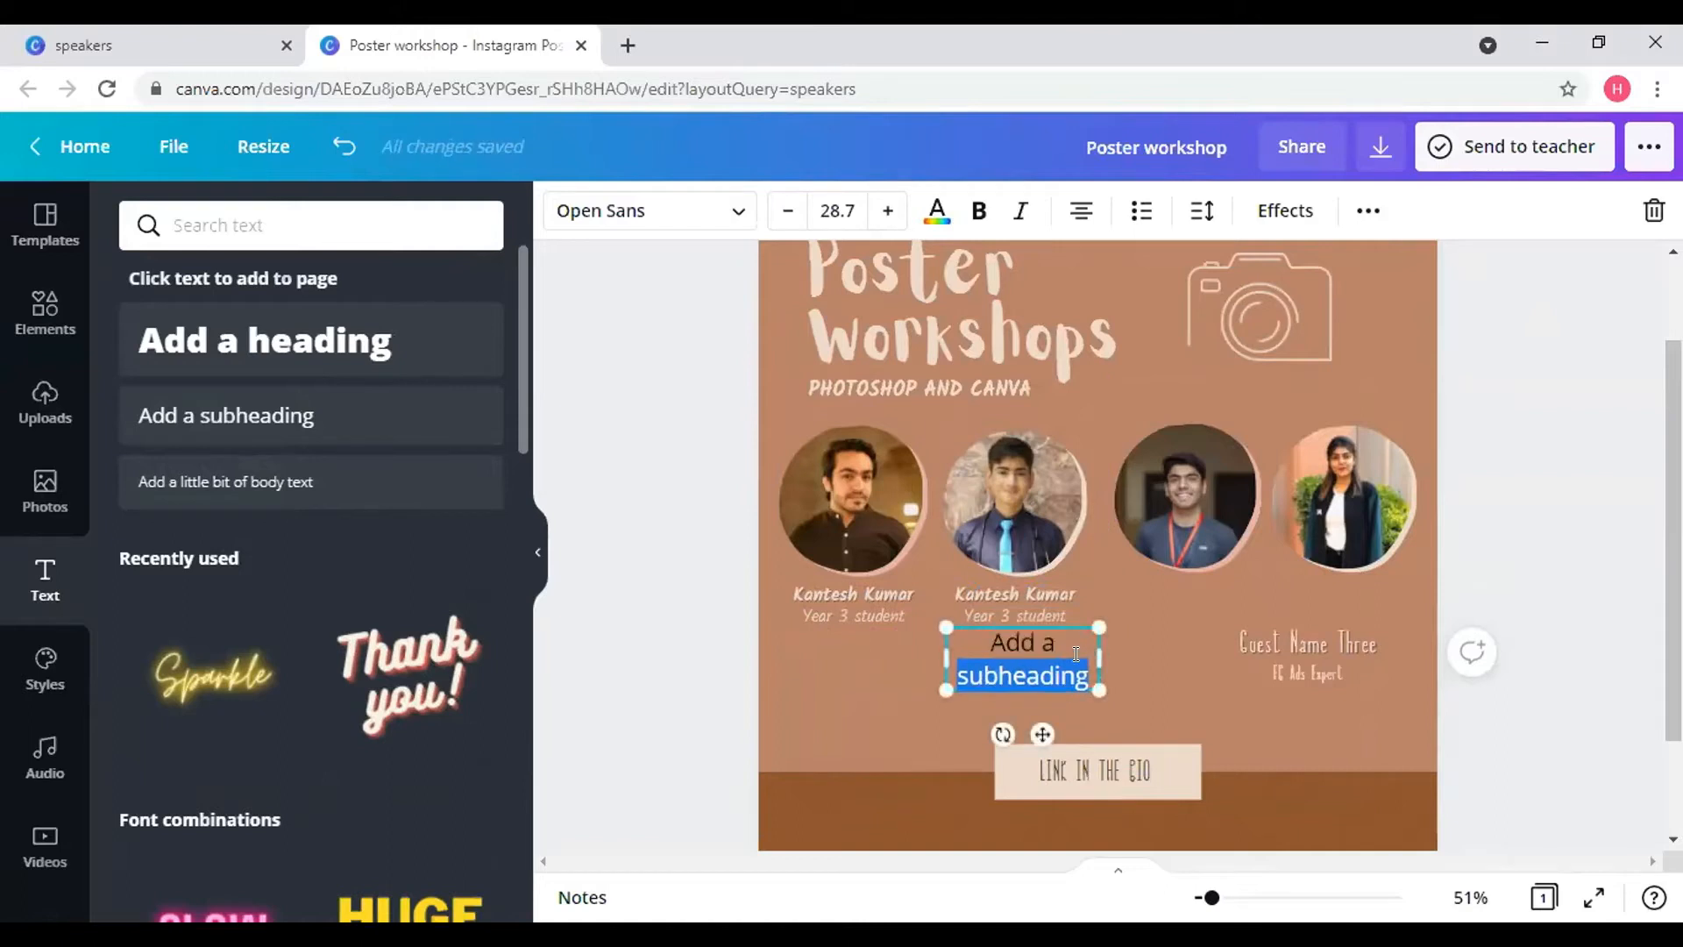
{"action": "key", "text": "BackSpace"}
{"action": "key", "text": "BackSpace"}
{"action": "key", "text": "BackSpace"}
{"action": "key", "text": "BackSpace"}
{"action": "key", "text": "BackSpace"}
{"action": "key", "text": "BackSpace"}
{"action": "key", "text": "BackSpace"}
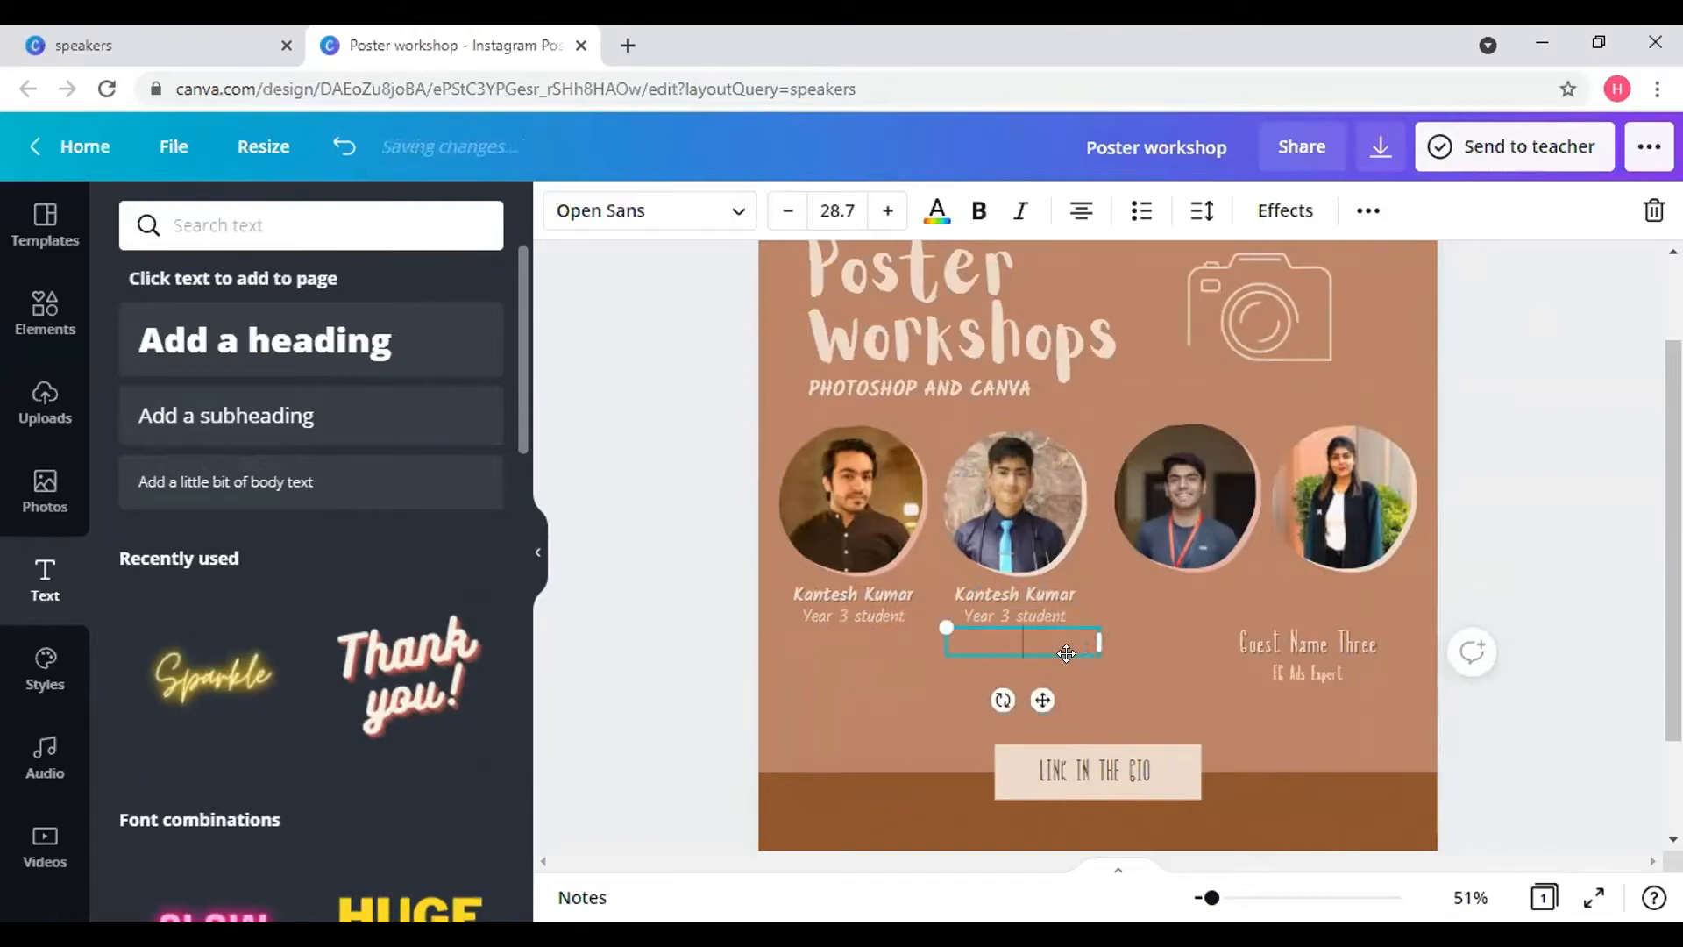
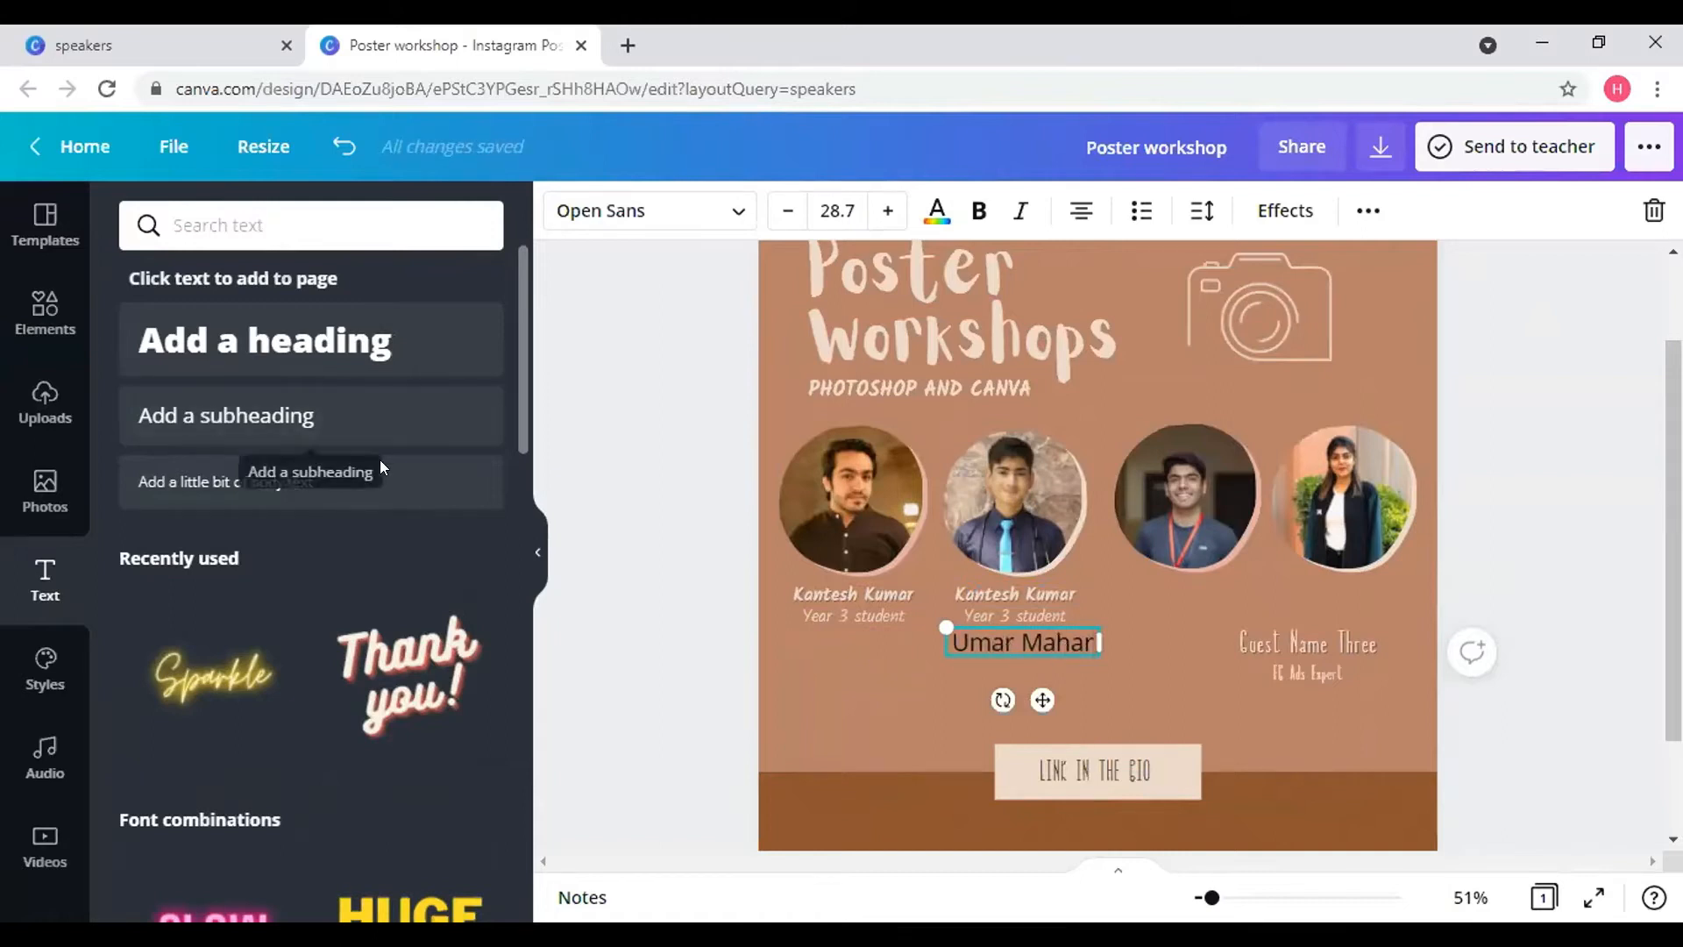
- Add a 'Year 1 student' body text line beneath the name, shrunk to 19.1 and aligned
{"action": "left_click", "coordinate": [394, 485]}
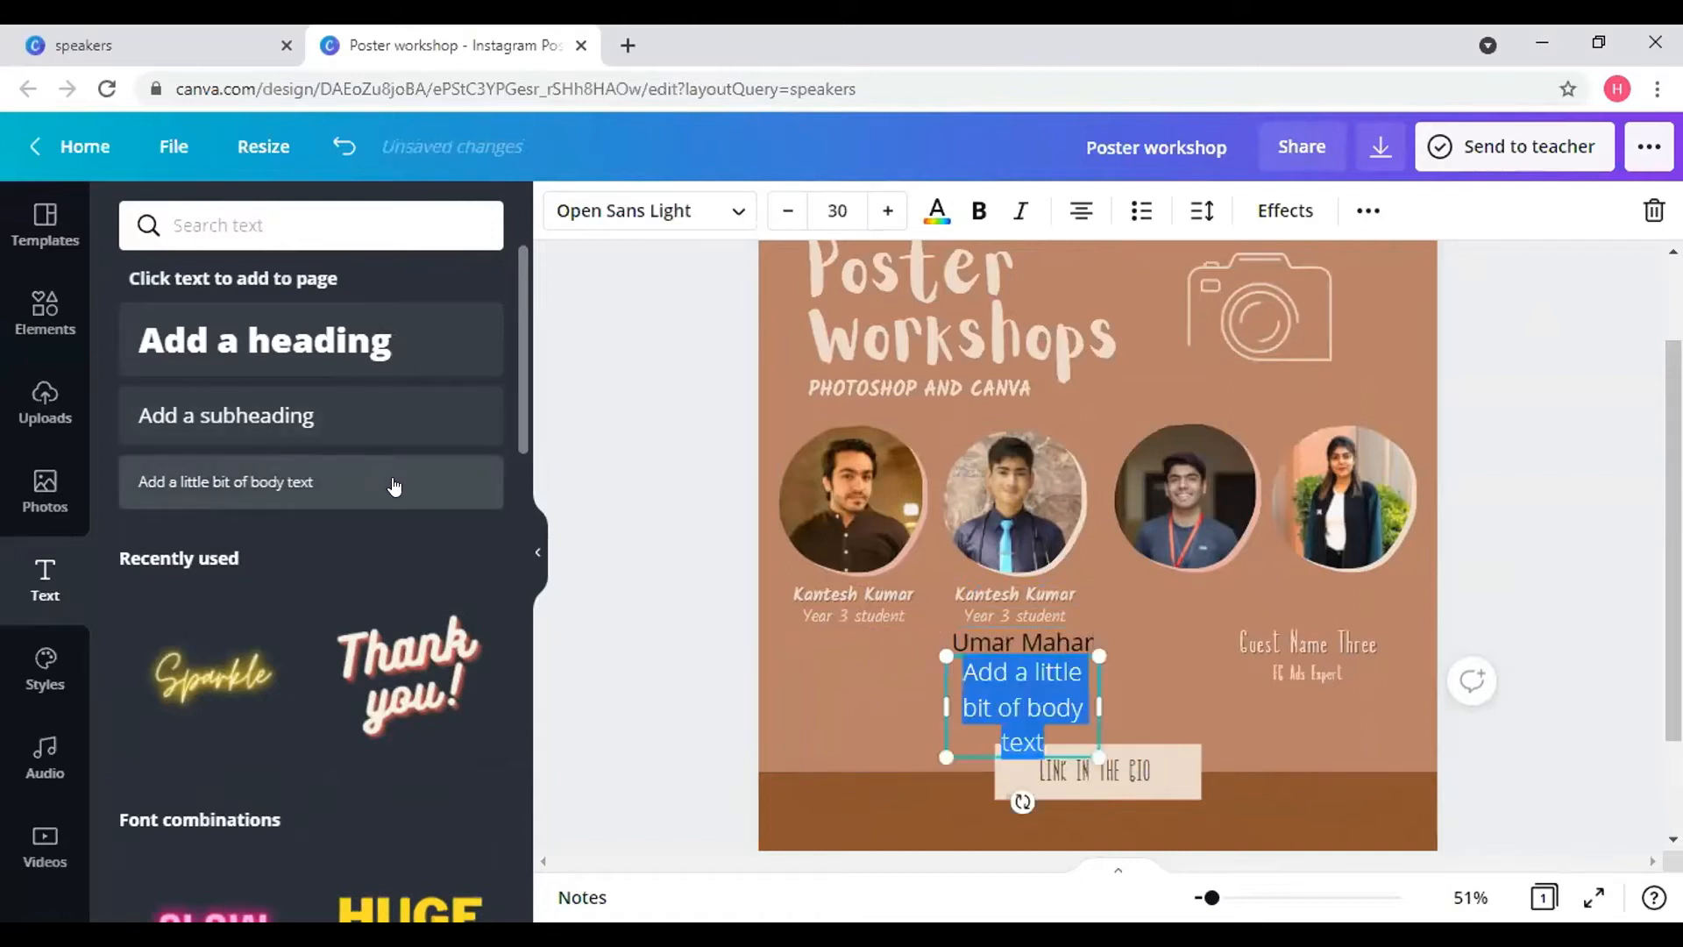
{"action": "key", "text": "BackSpace"}
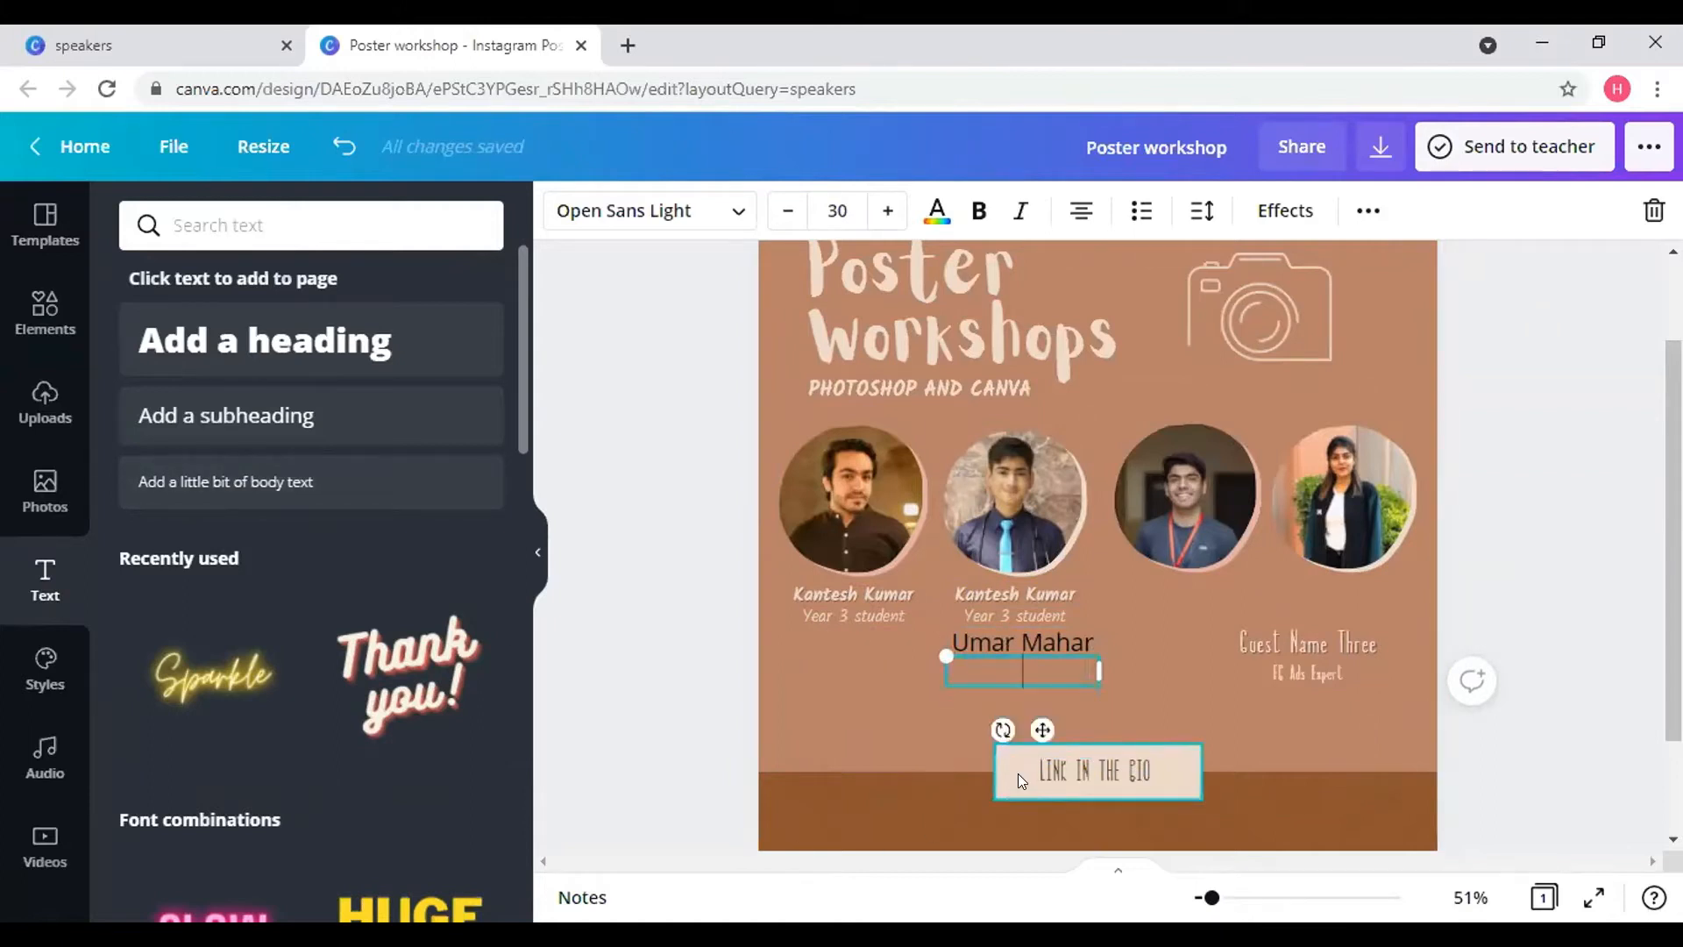
{"action": "type", "text": "Year 1 studn"}
{"action": "key", "text": "BackSpace"}
{"action": "type", "text": "ent"}
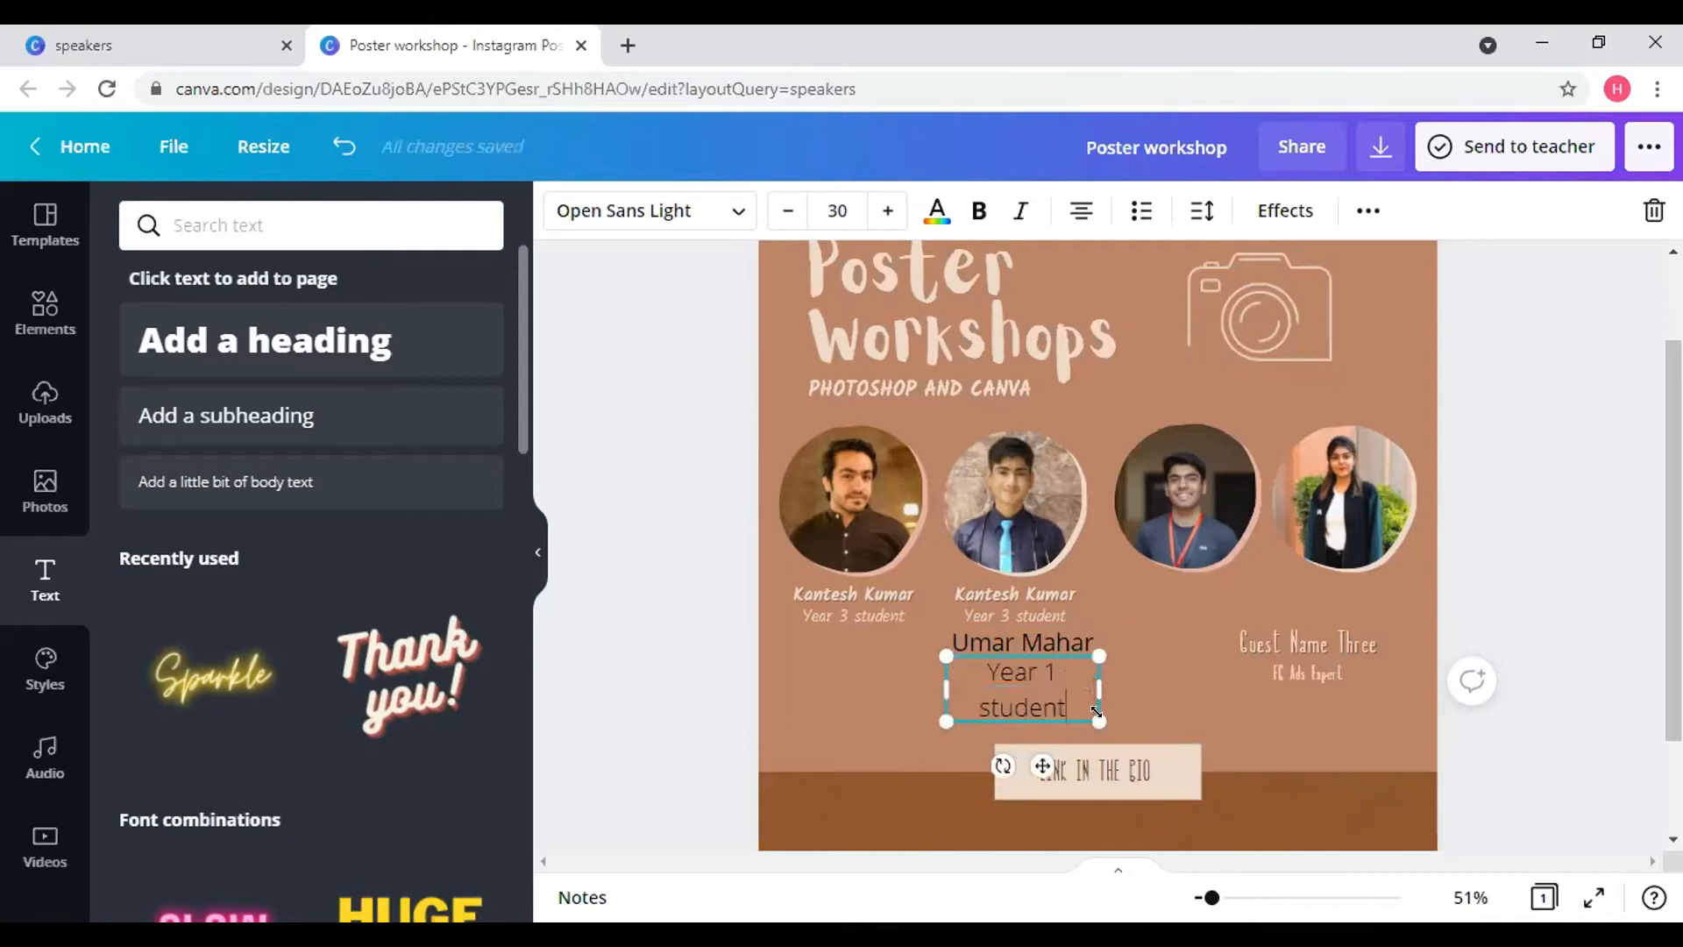
{"action": "mouse_move", "coordinate": [1094, 711]}
{"action": "left_mouse_down"}
{"action": "mouse_move", "coordinate": [1116, 717]}
{"action": "mouse_move", "coordinate": [1103, 696]}
{"action": "left_mouse_up"}
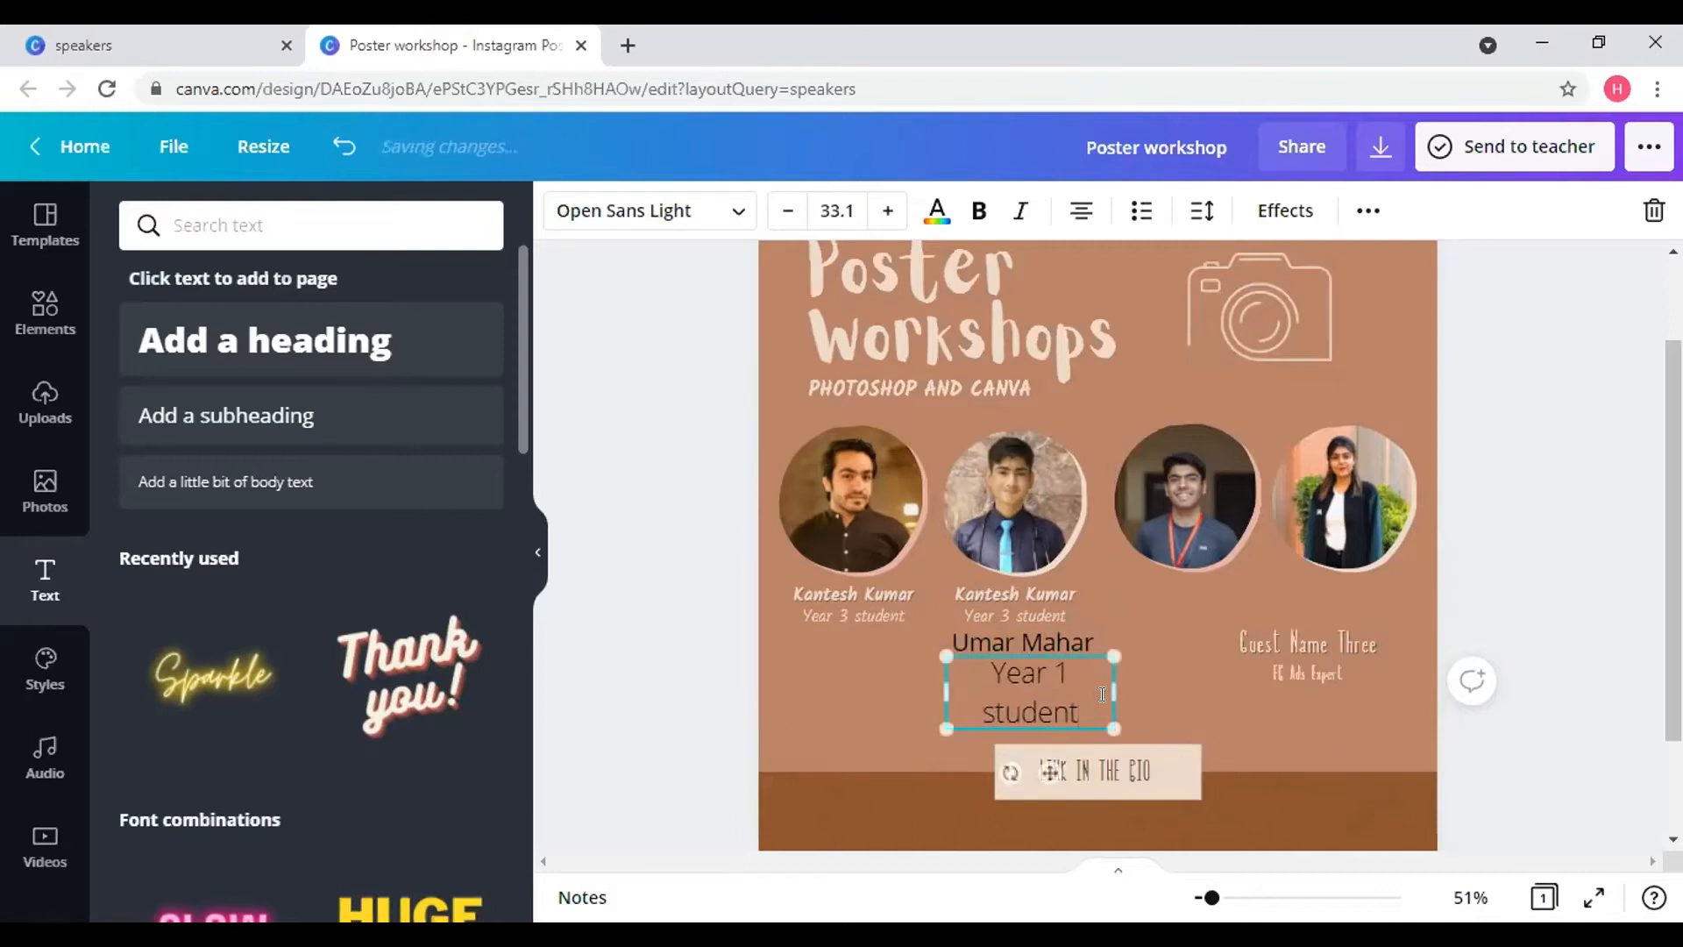
{"action": "left_click", "coordinate": [780, 215]}
{"action": "left_click", "coordinate": [780, 216]}
{"action": "left_click", "coordinate": [780, 215]}
{"action": "left_click", "coordinate": [780, 215]}
{"action": "left_click", "coordinate": [780, 216]}
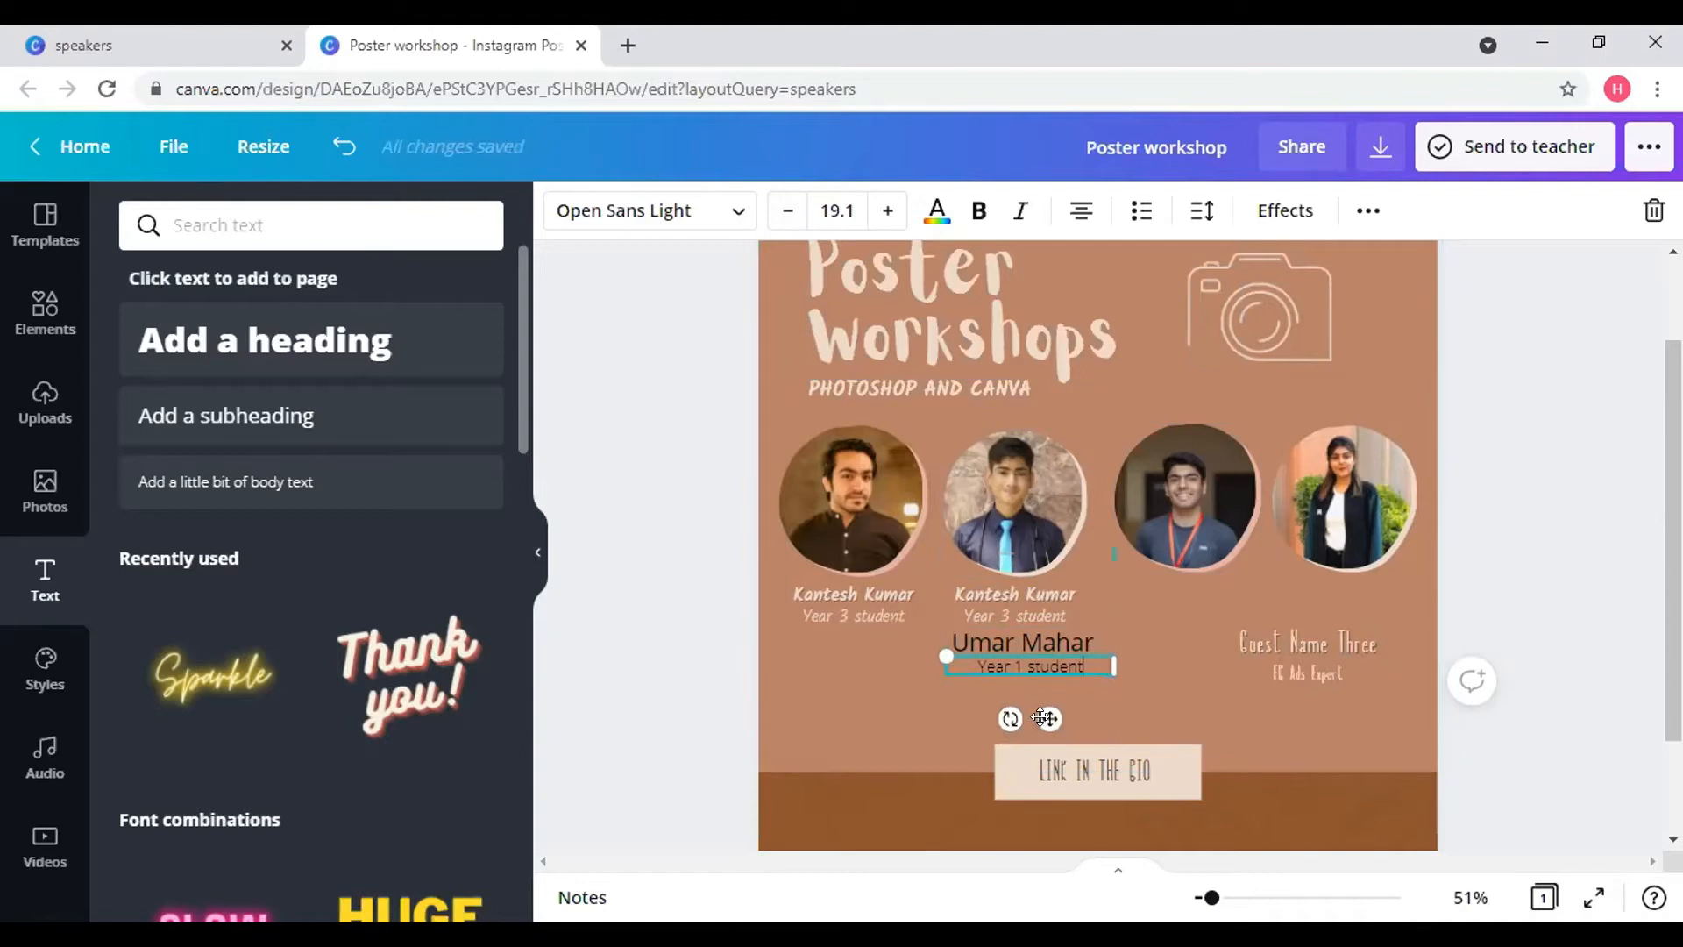
{"action": "left_click_drag", "start_coordinate": [1028, 715], "coordinate": [1020, 716]}
{"action": "left_click", "coordinate": [1054, 643]}
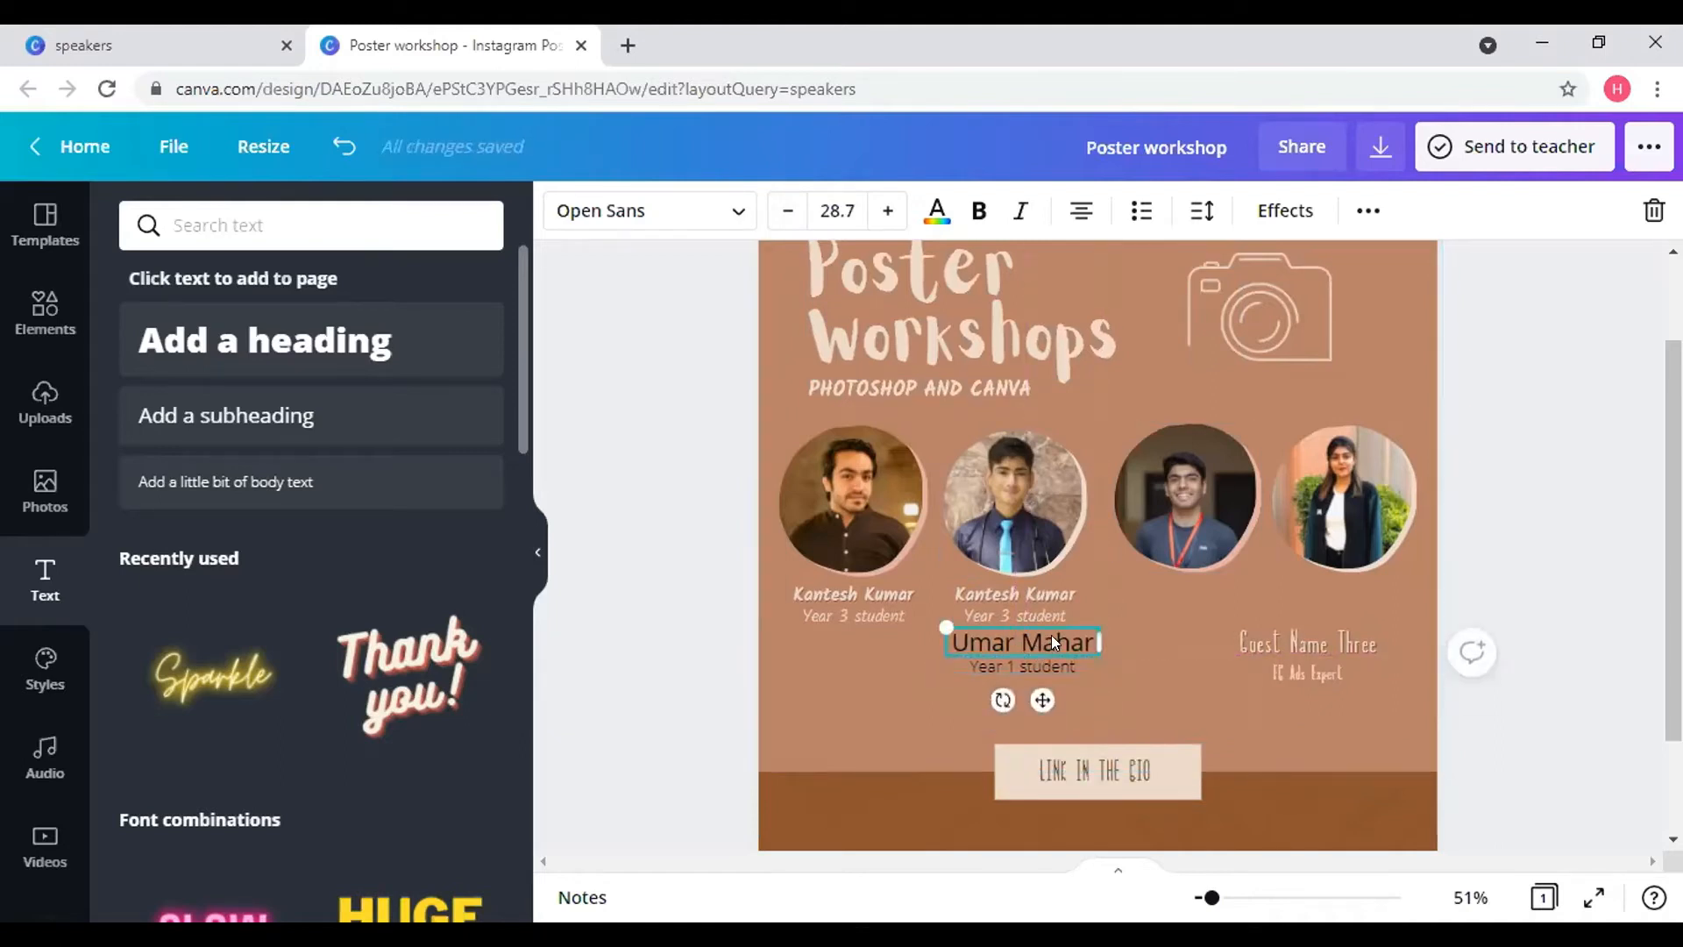
- Group the new name and year lines and align the caption under the third photo
{"action": "left_click", "coordinate": [1055, 663], "text": "shift"}
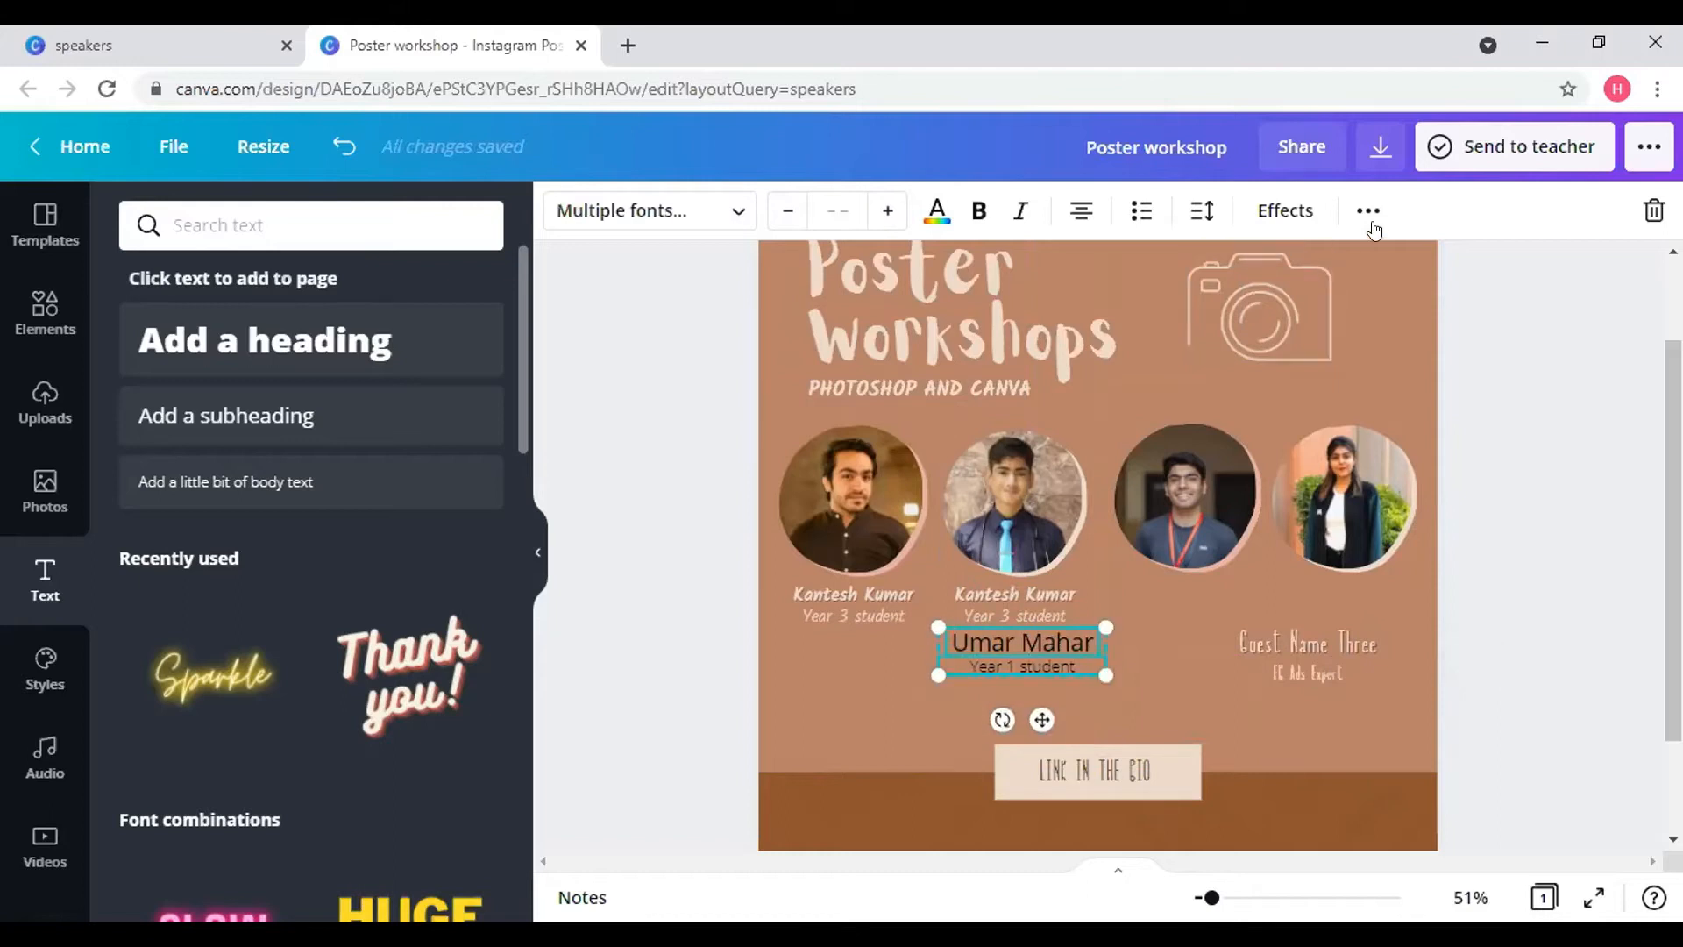
{"action": "left_click", "coordinate": [1366, 211]}
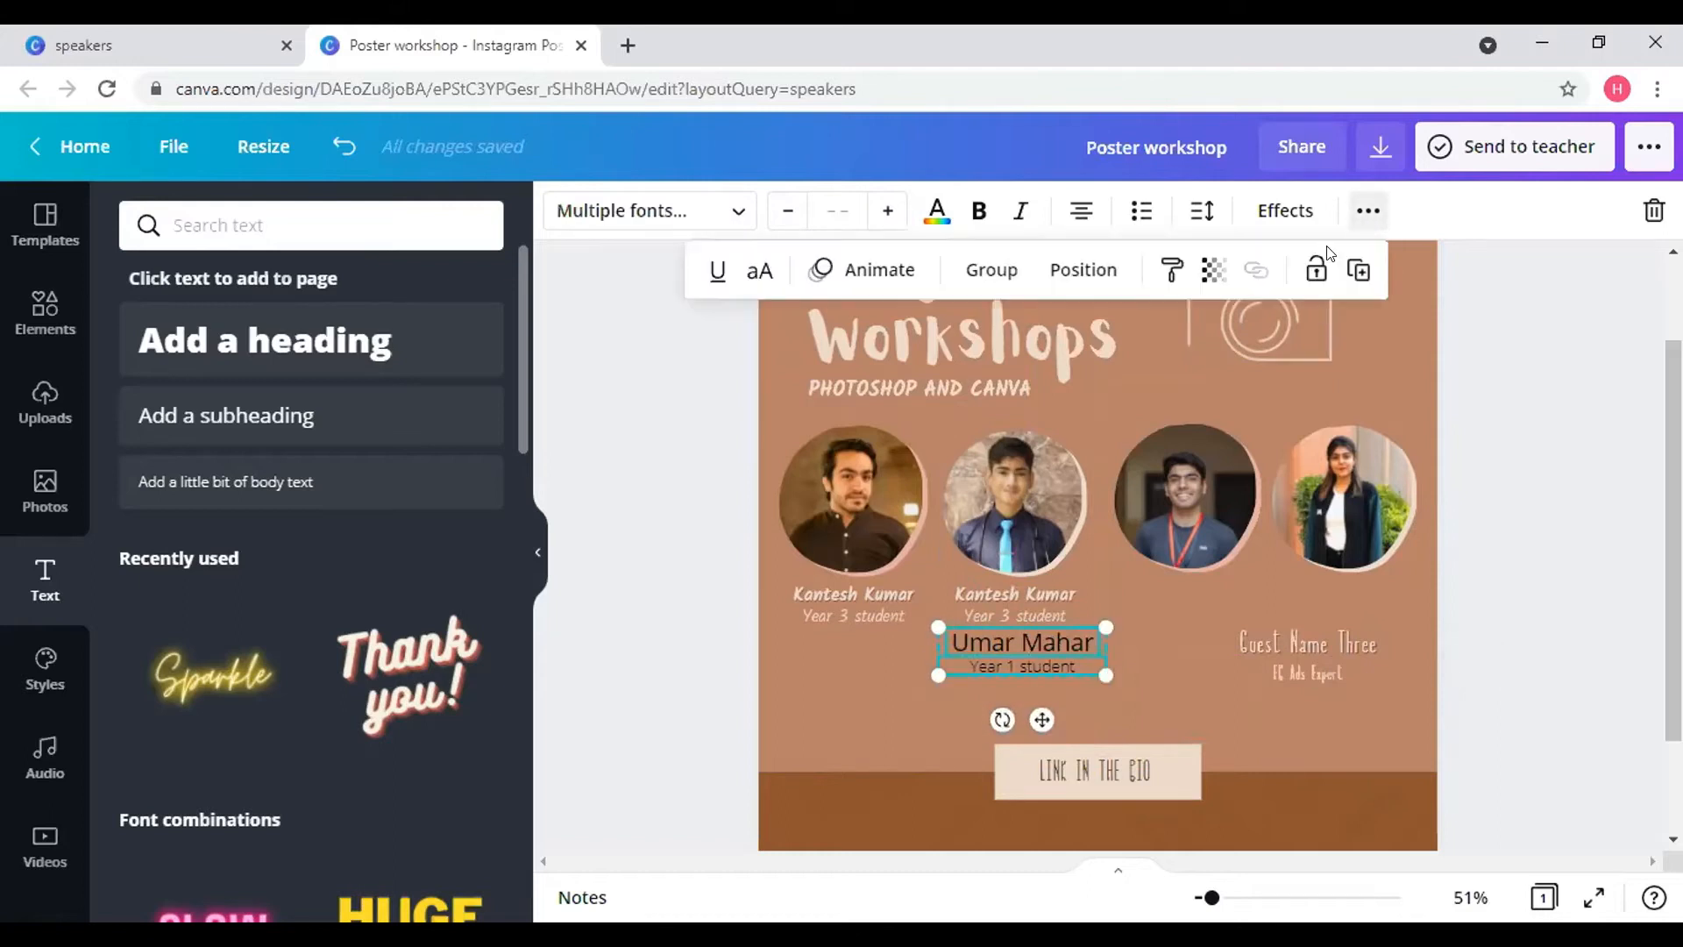
{"action": "left_click", "coordinate": [990, 269]}
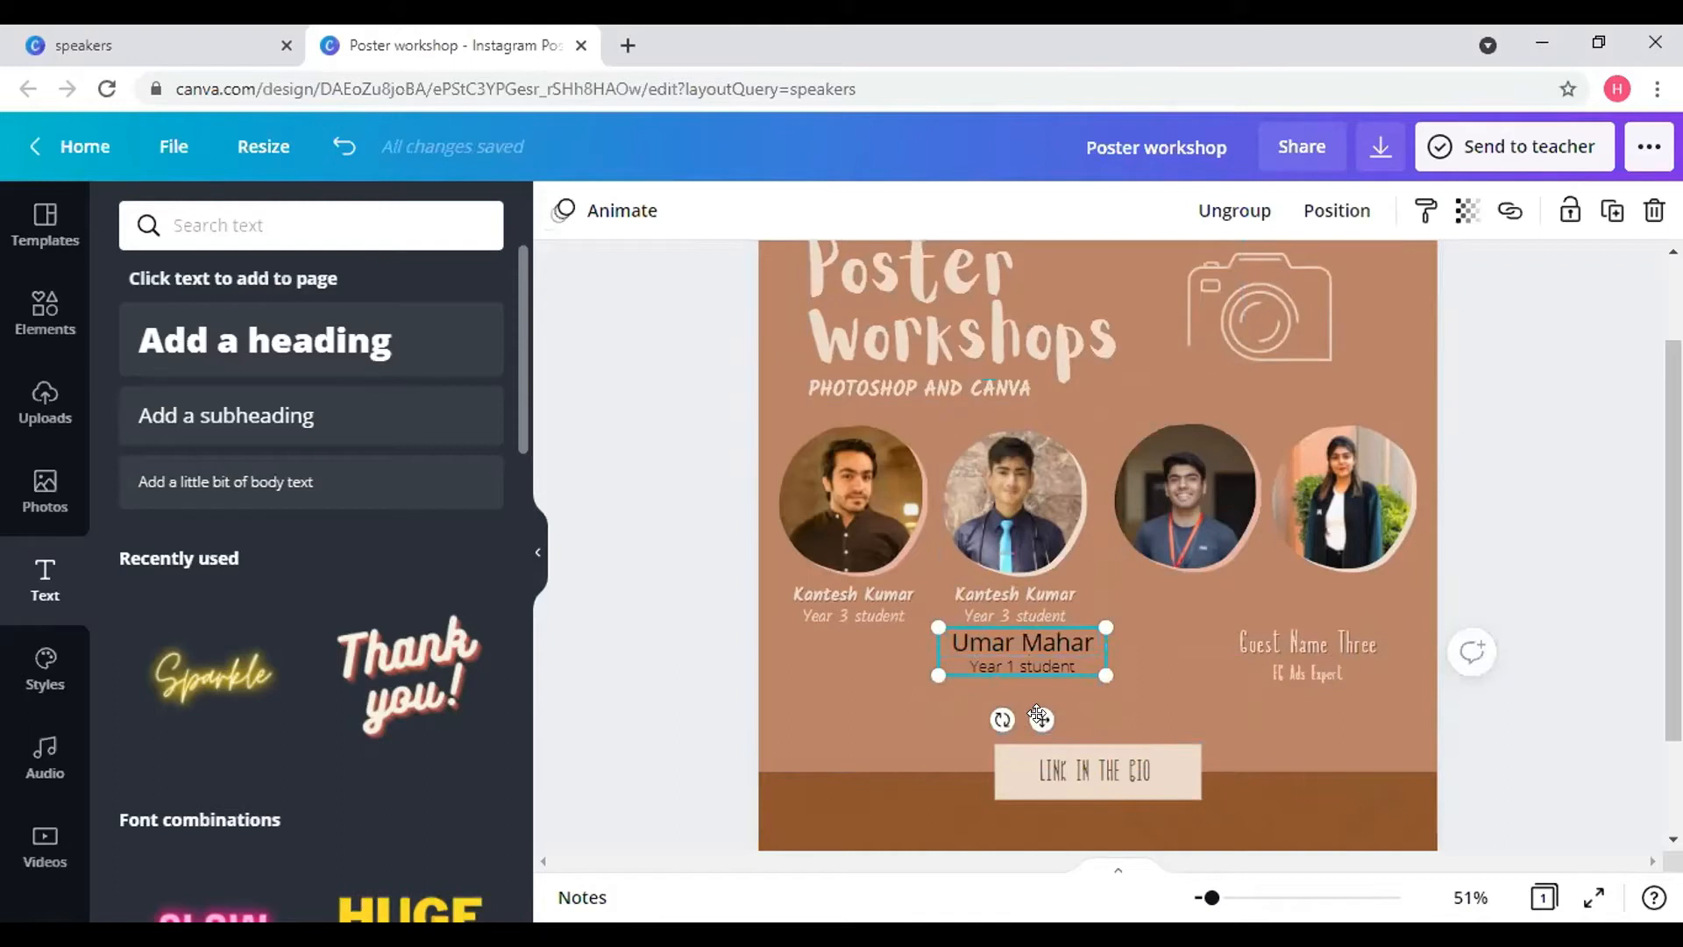
{"action": "left_click_drag", "start_coordinate": [1196, 671], "coordinate": [1207, 674]}
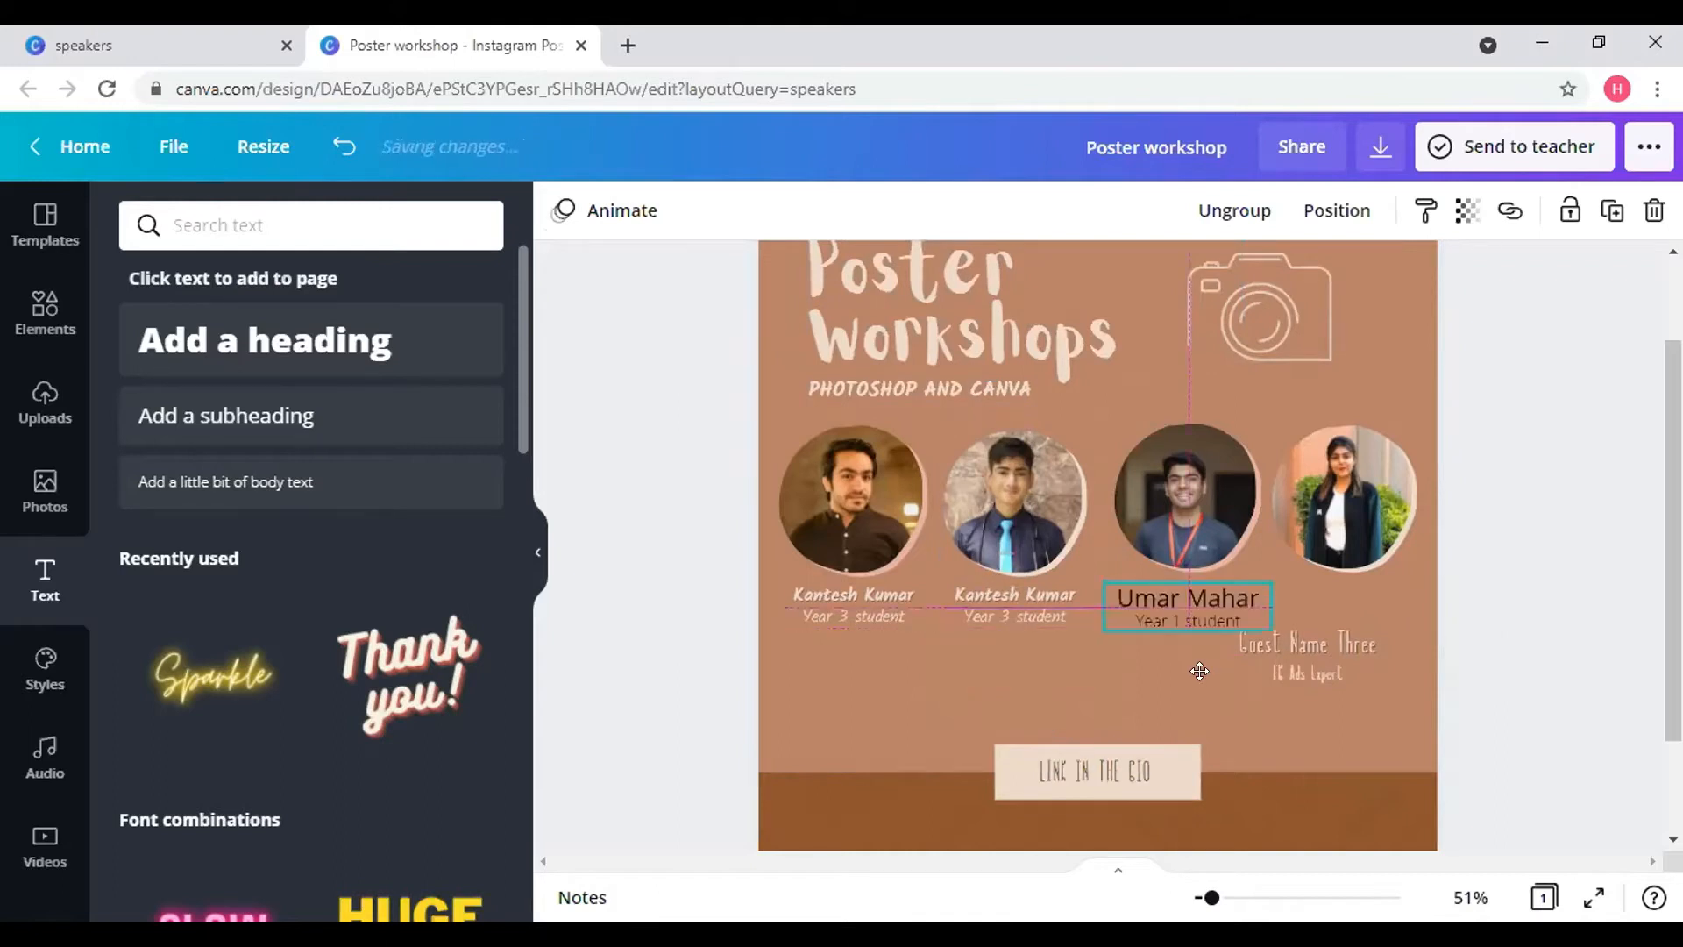
{"action": "left_click", "coordinate": [875, 599]}
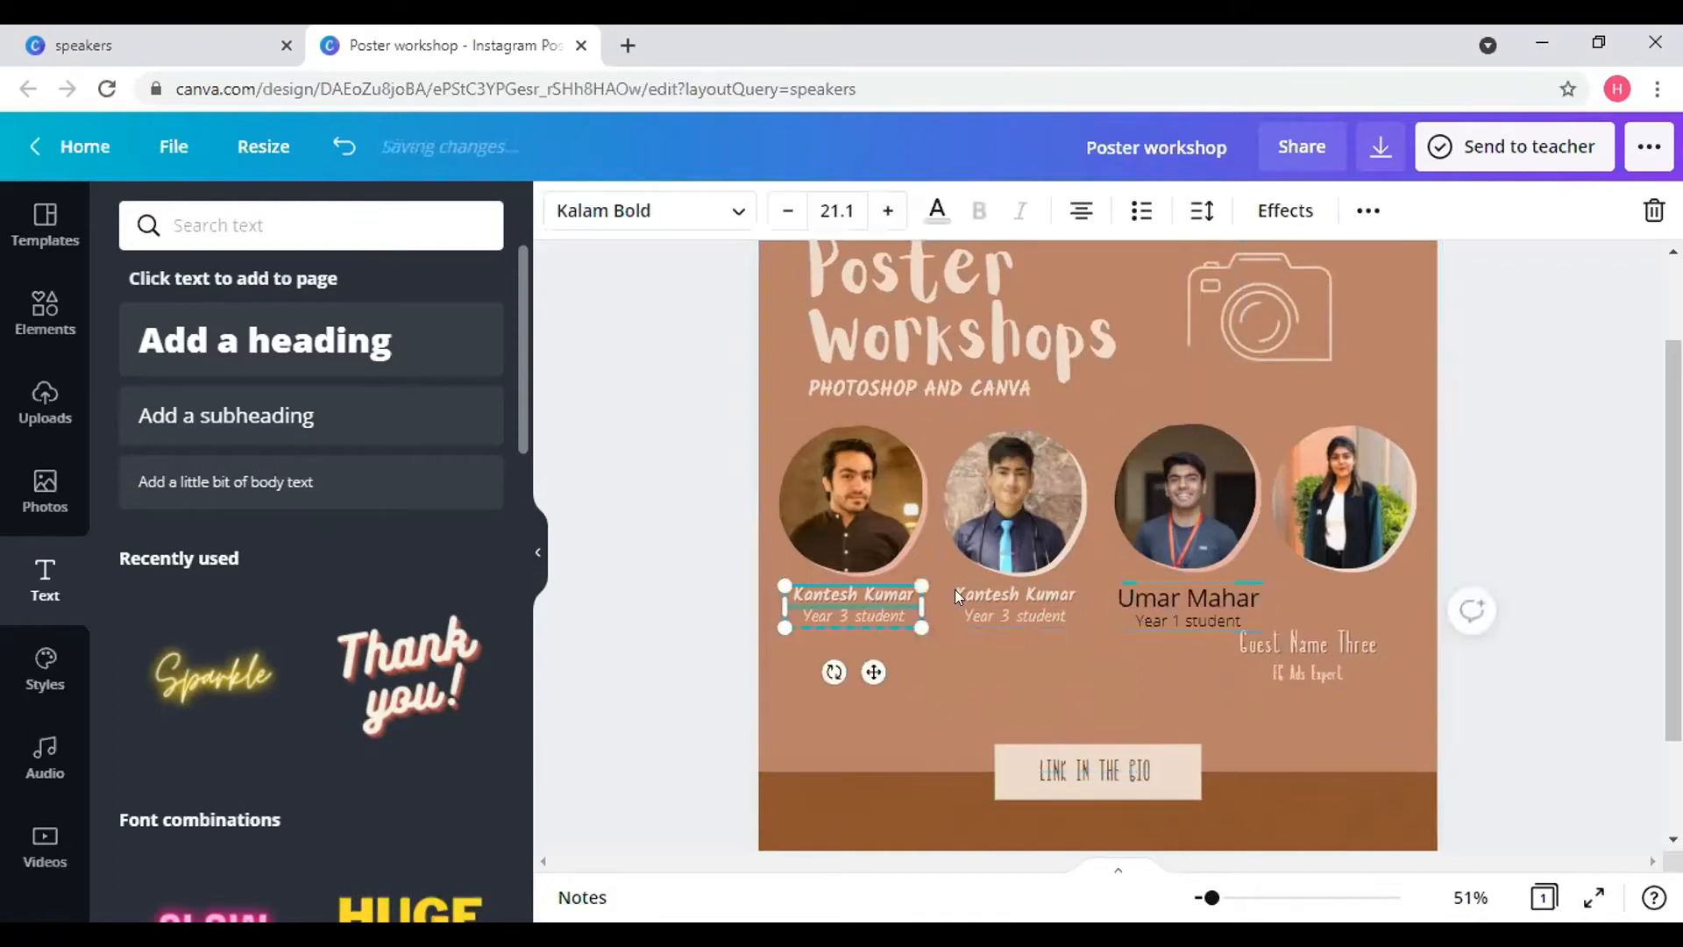
{"action": "left_click", "coordinate": [1175, 601]}
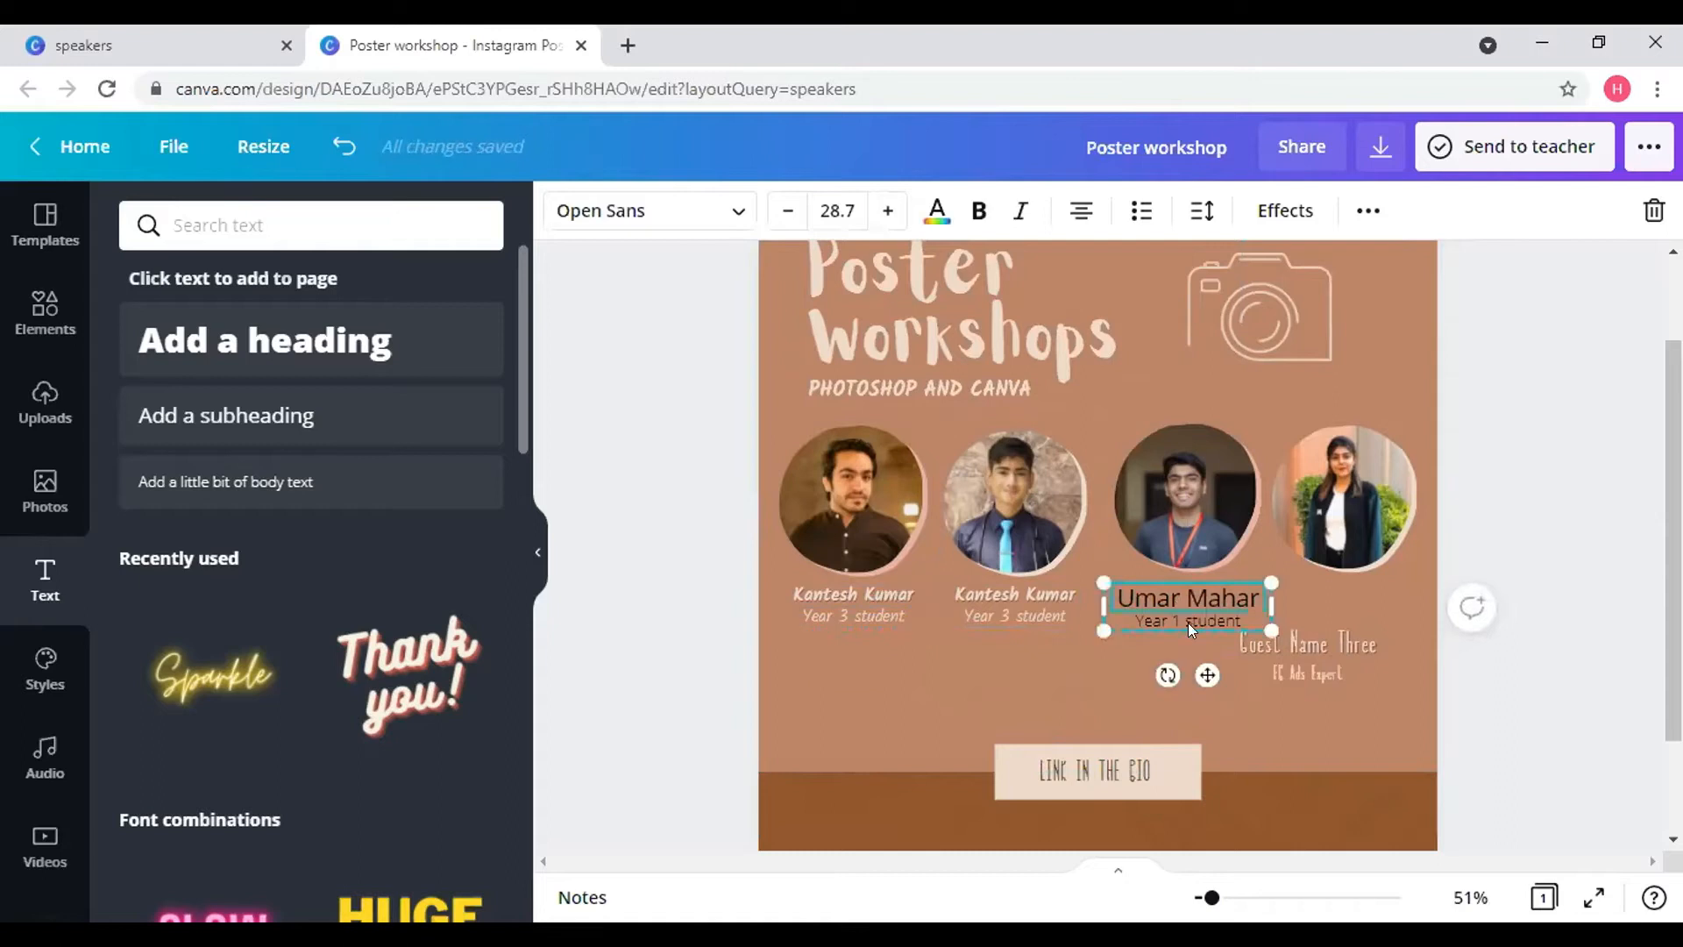
{"action": "left_click_drag", "start_coordinate": [1204, 666], "coordinate": [1202, 667]}
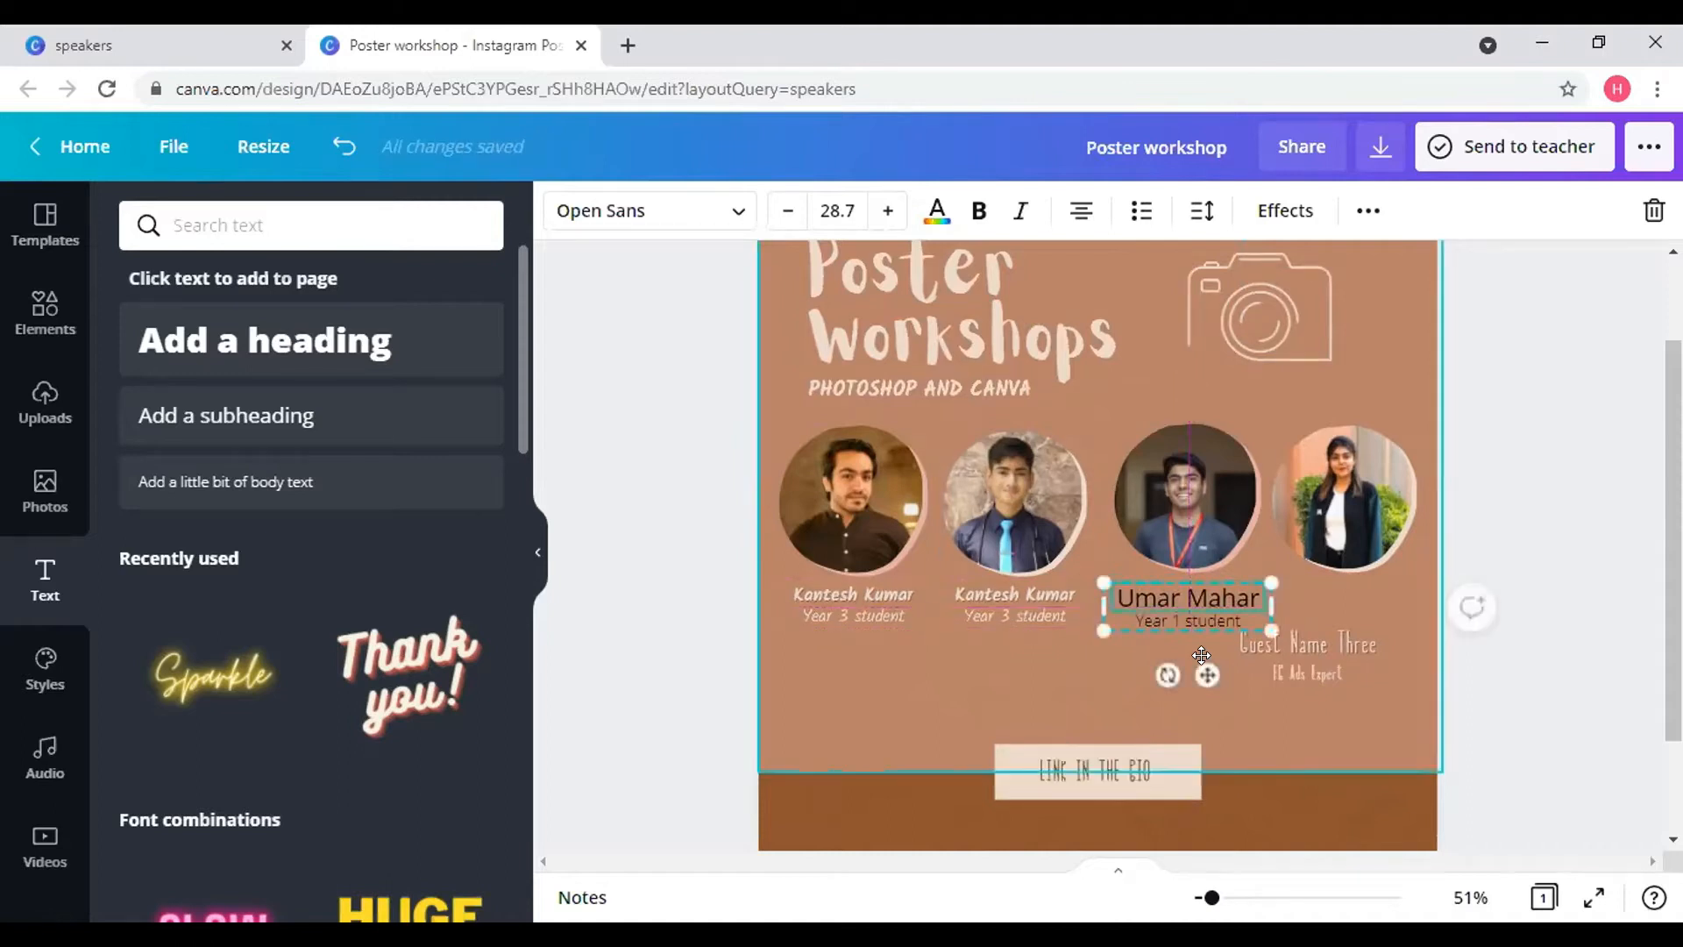
- Set the third caption's 'Year 1 student' line to font size 19.7
{"action": "left_click", "coordinate": [995, 609]}
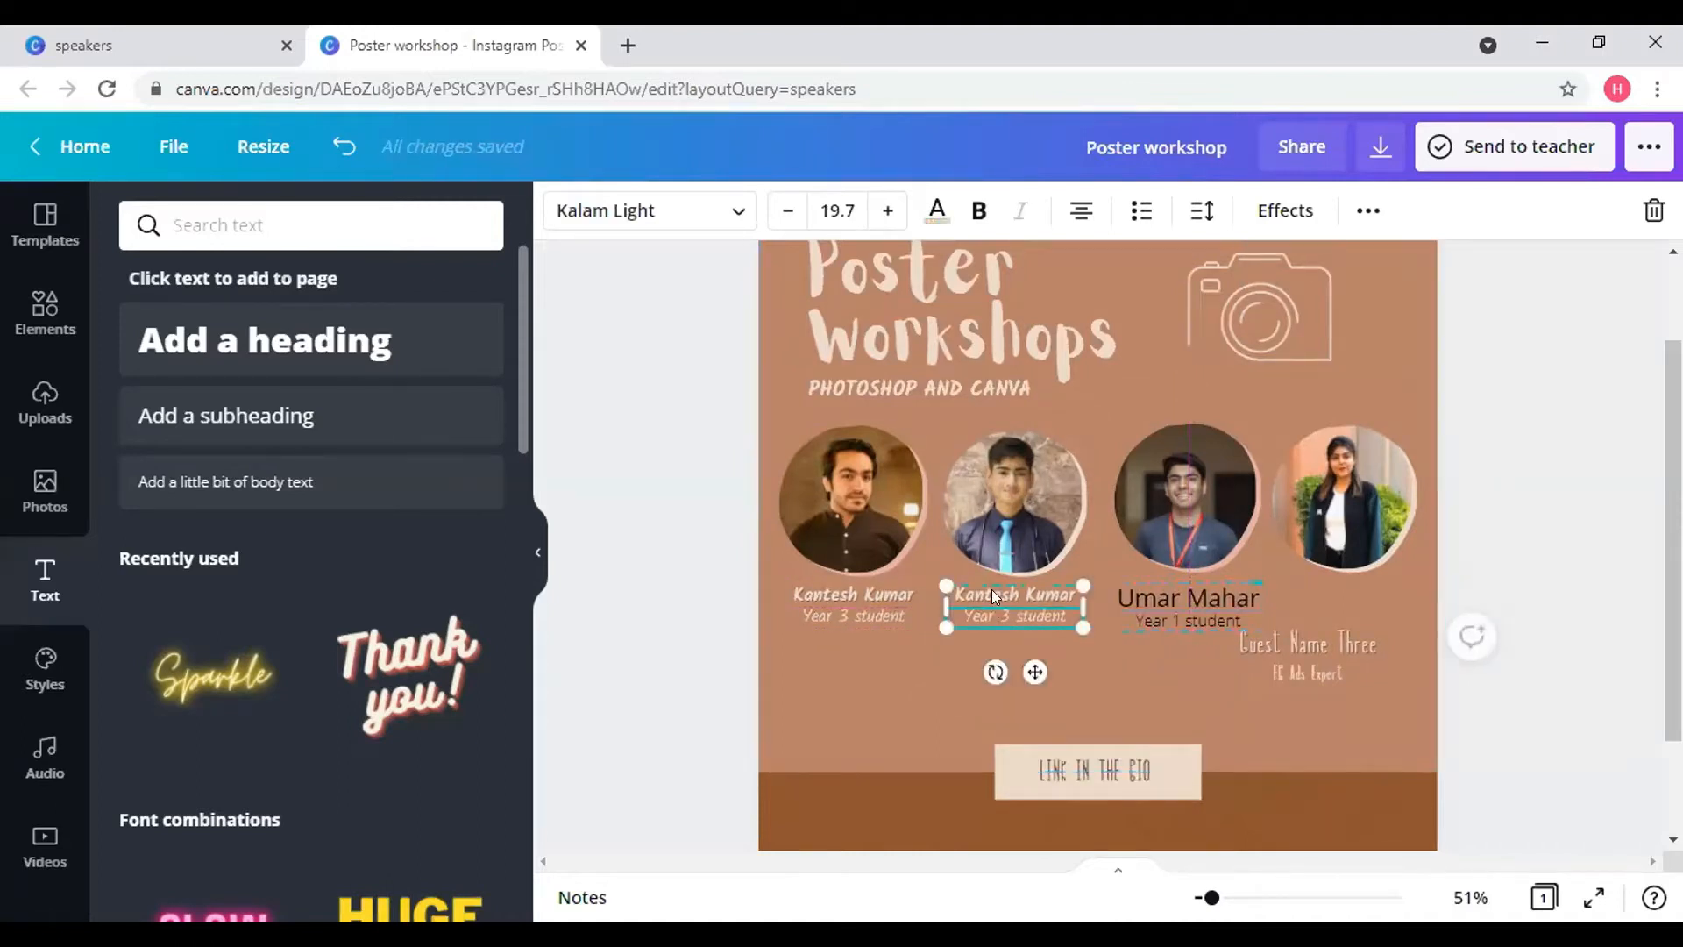
{"action": "left_click", "coordinate": [992, 590]}
{"action": "left_click", "coordinate": [1007, 618]}
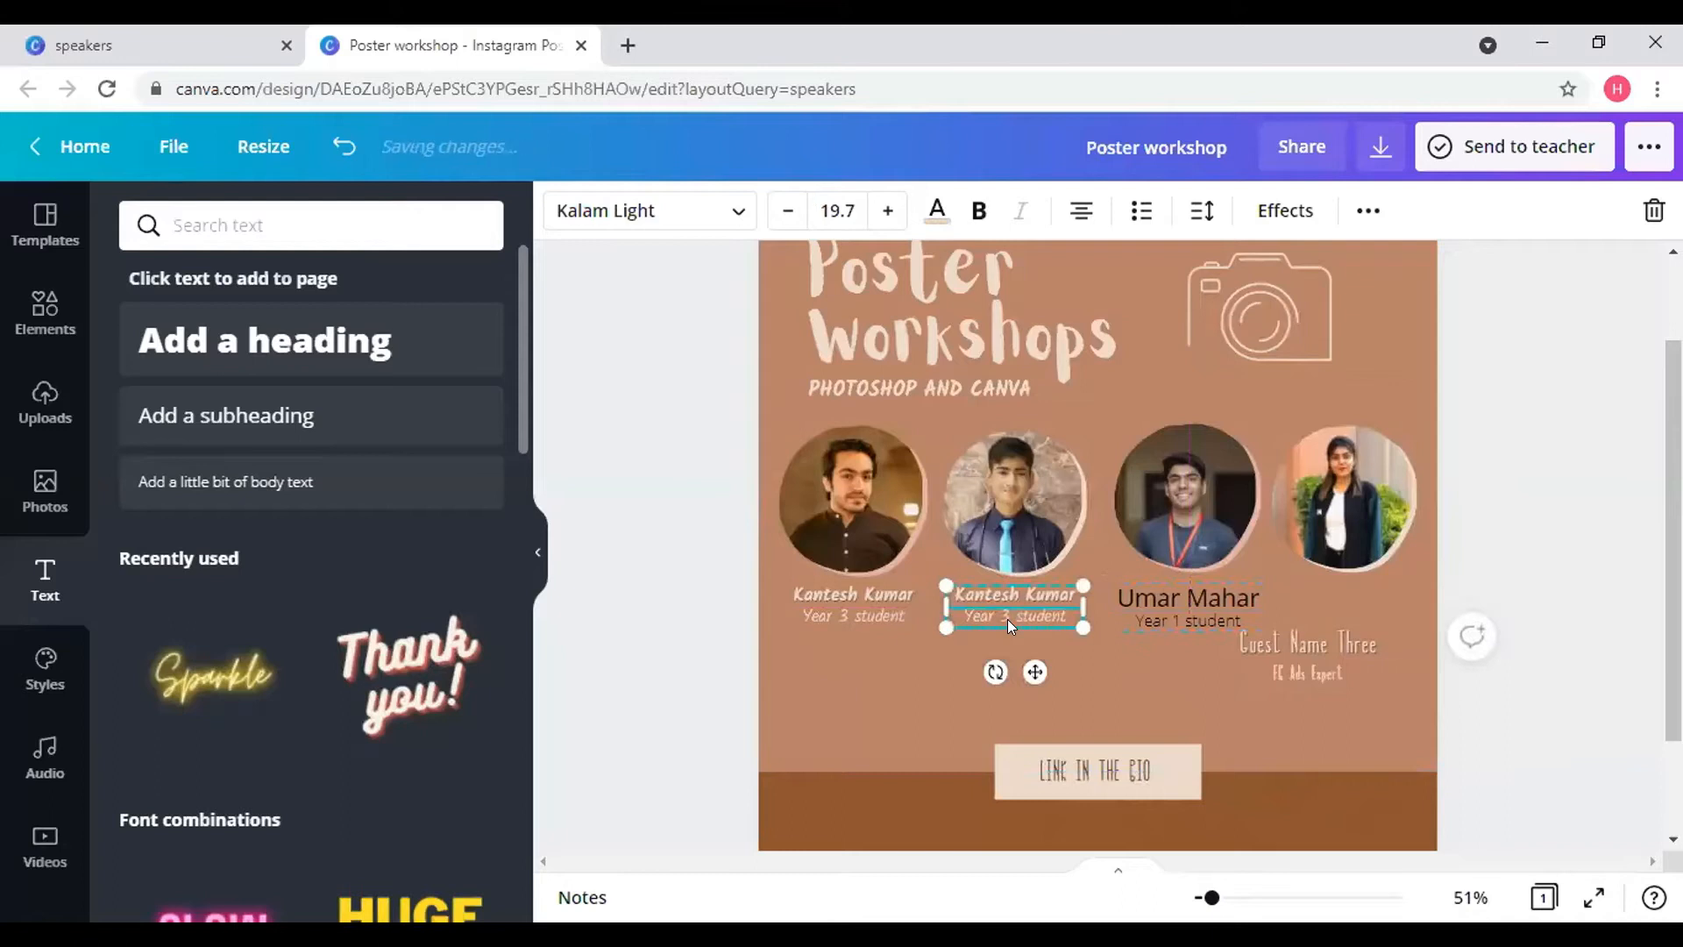
{"action": "left_click", "coordinate": [1186, 618]}
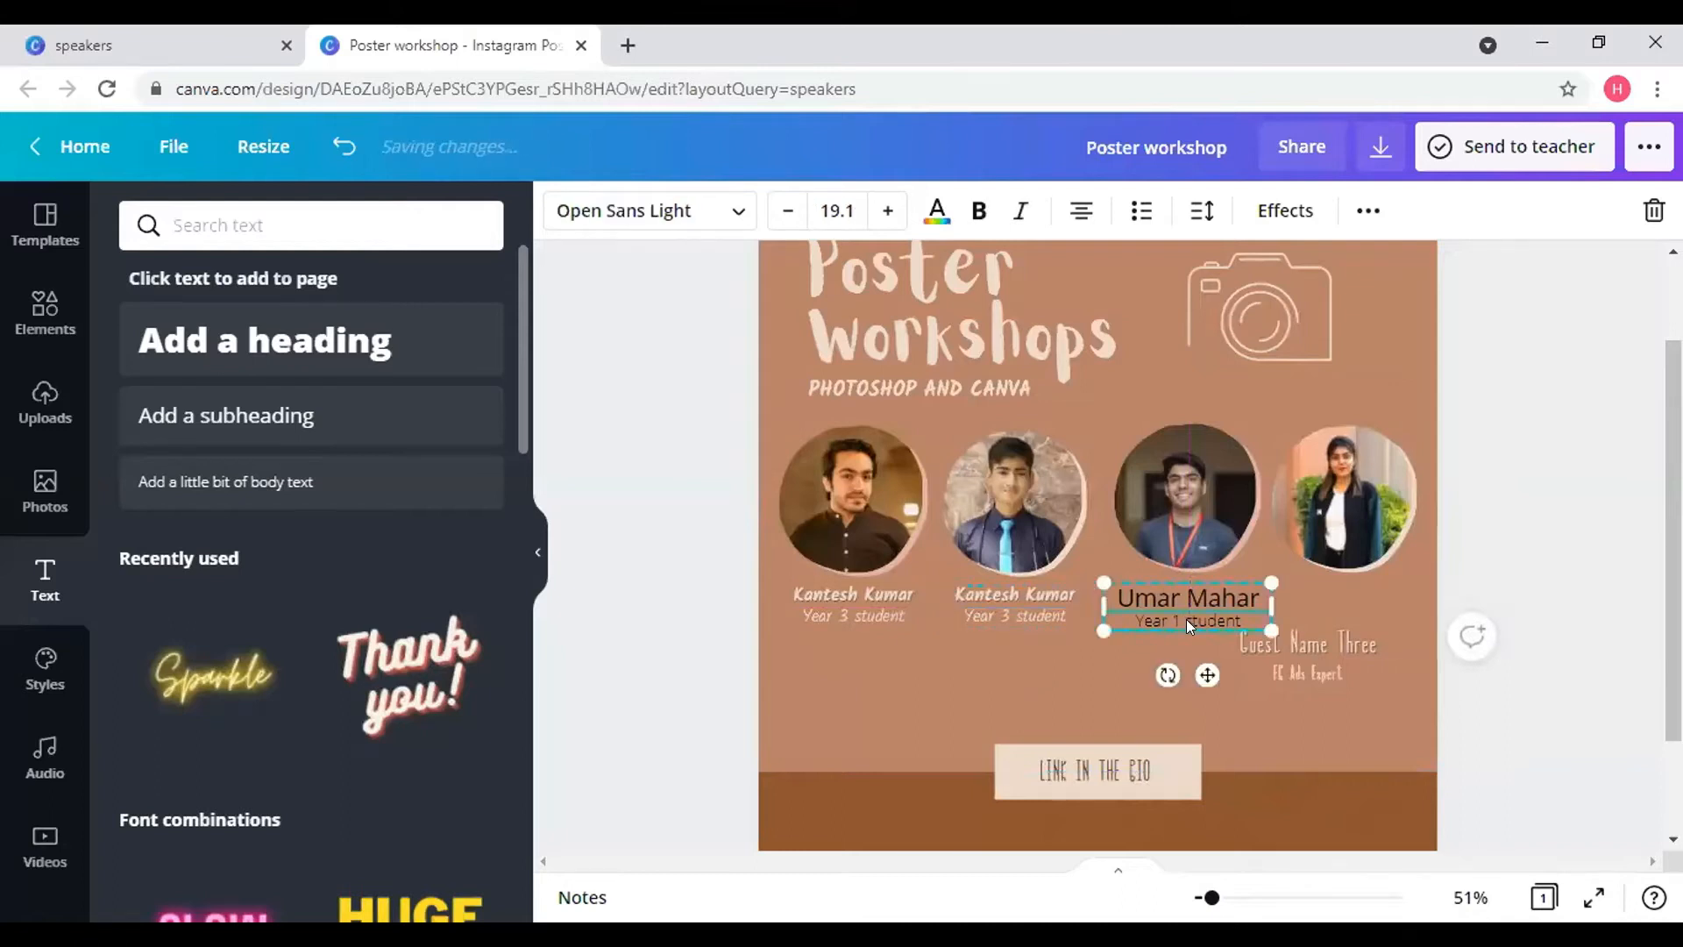
{"action": "left_click", "coordinate": [844, 211]}
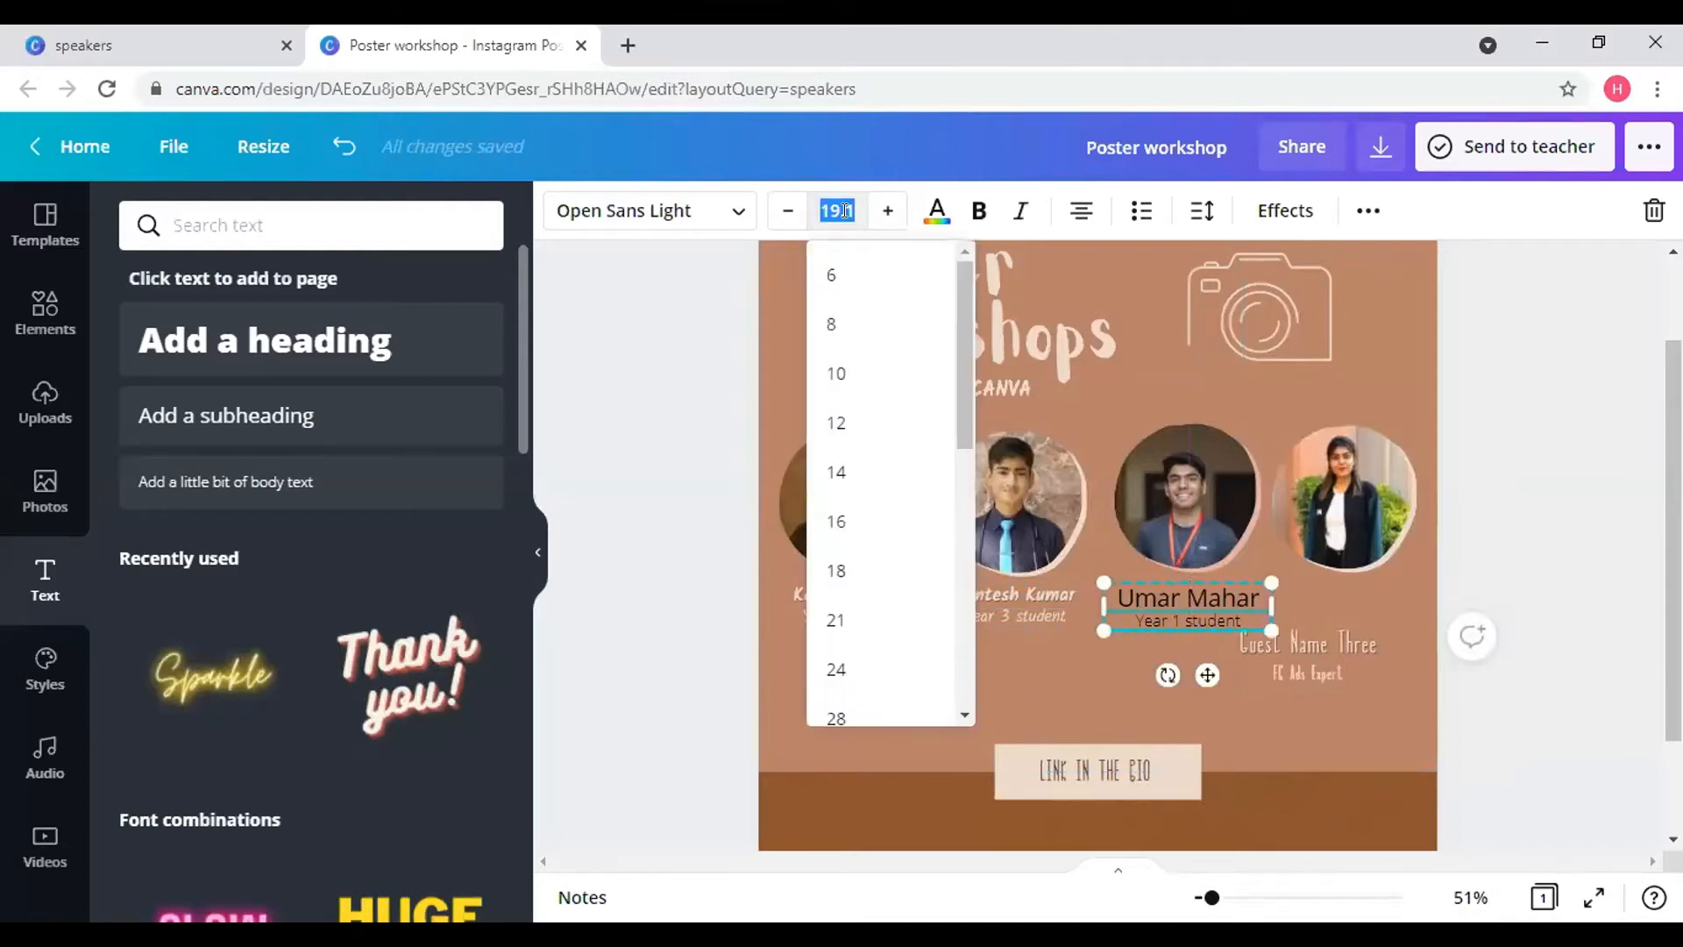
{"action": "type", "text": "19.7"}
{"action": "key", "text": "Return"}
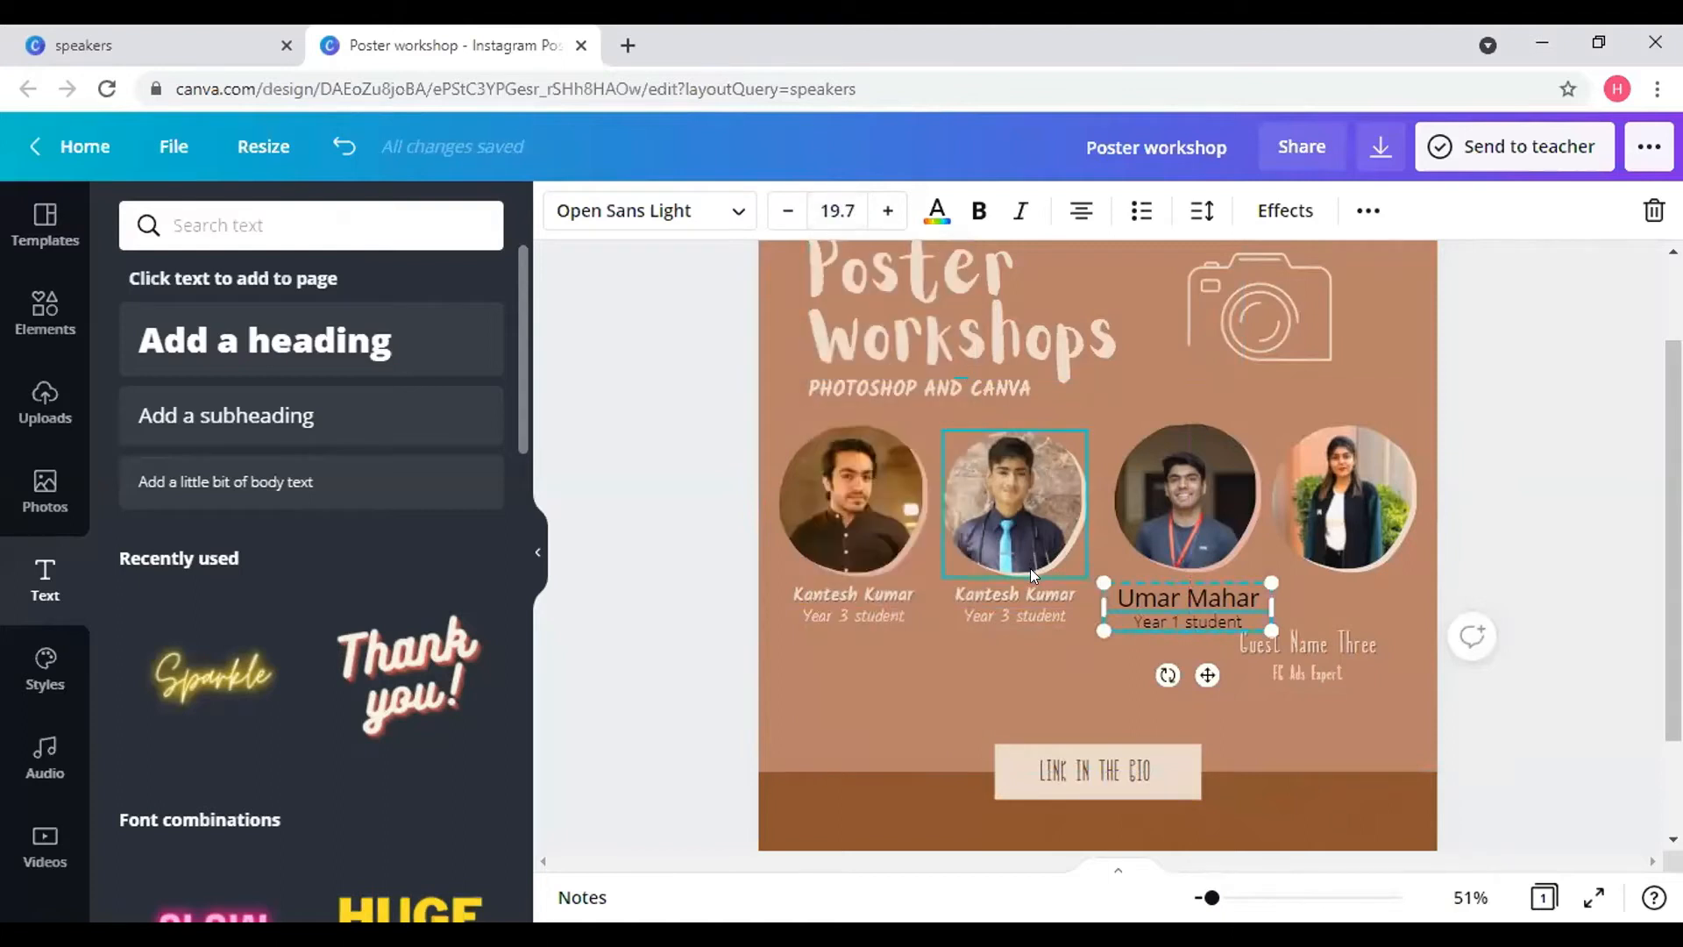
{"action": "left_click", "coordinate": [1034, 582]}
- Make the third name Kalam Bold at 21.1 and its year line Kalam Light
{"action": "left_click", "coordinate": [1145, 597]}
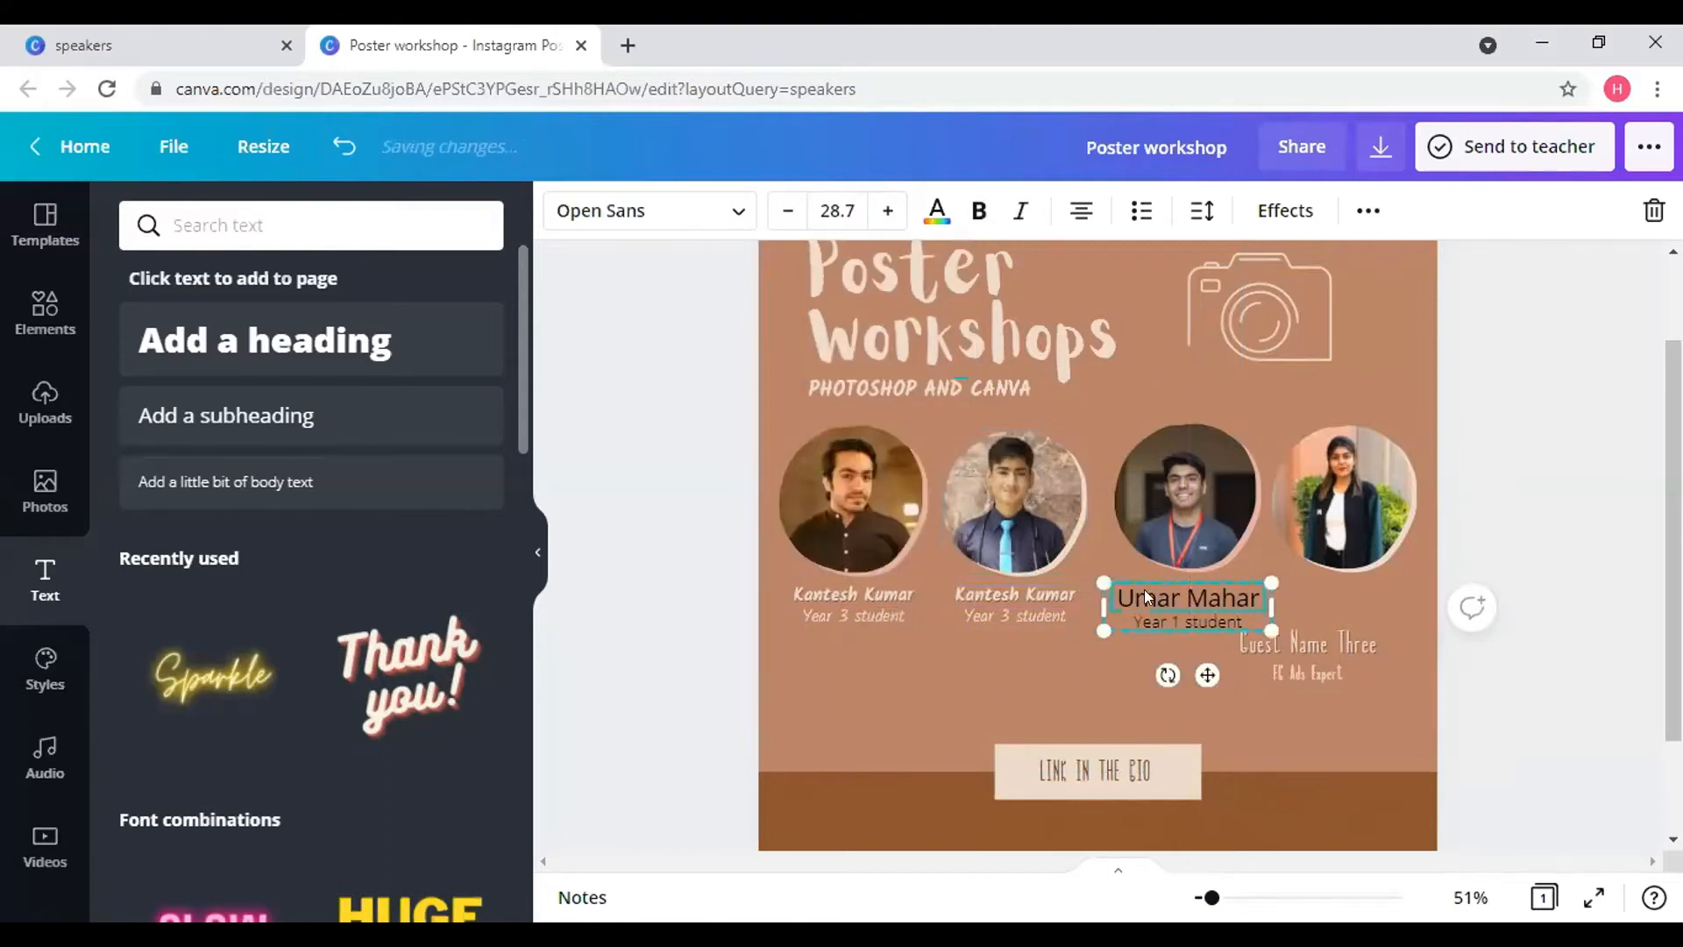
{"action": "left_click", "coordinate": [844, 200]}
{"action": "type", "text": "21.1"}
{"action": "key", "text": "Return"}
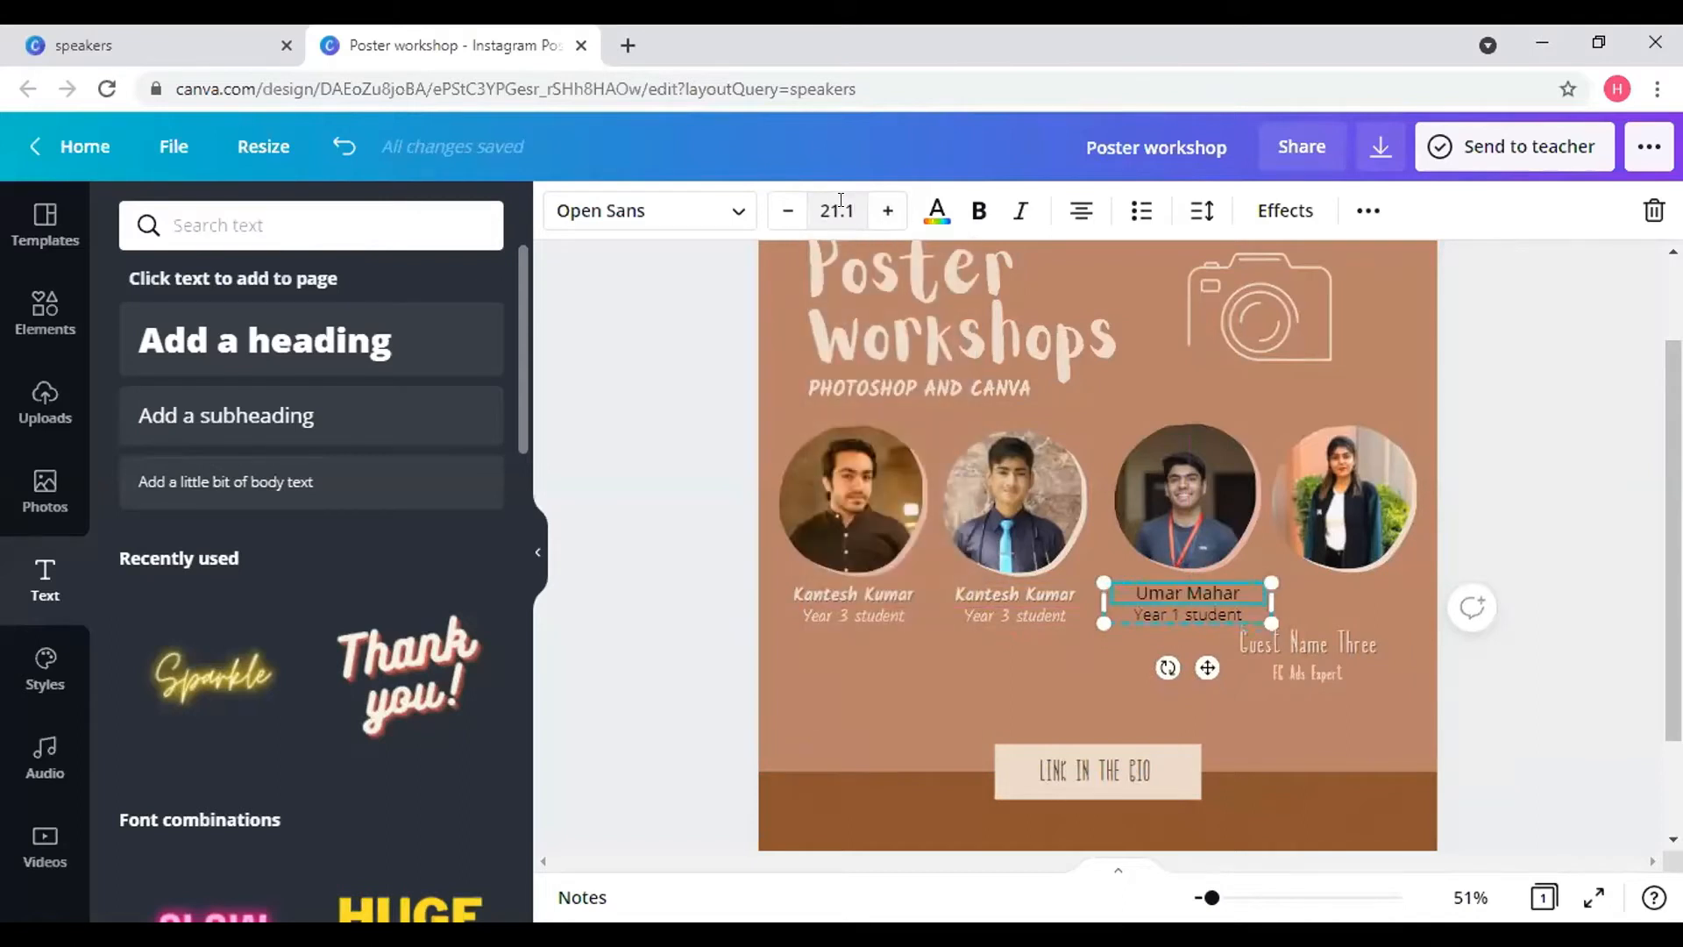
{"action": "left_click", "coordinate": [603, 211]}
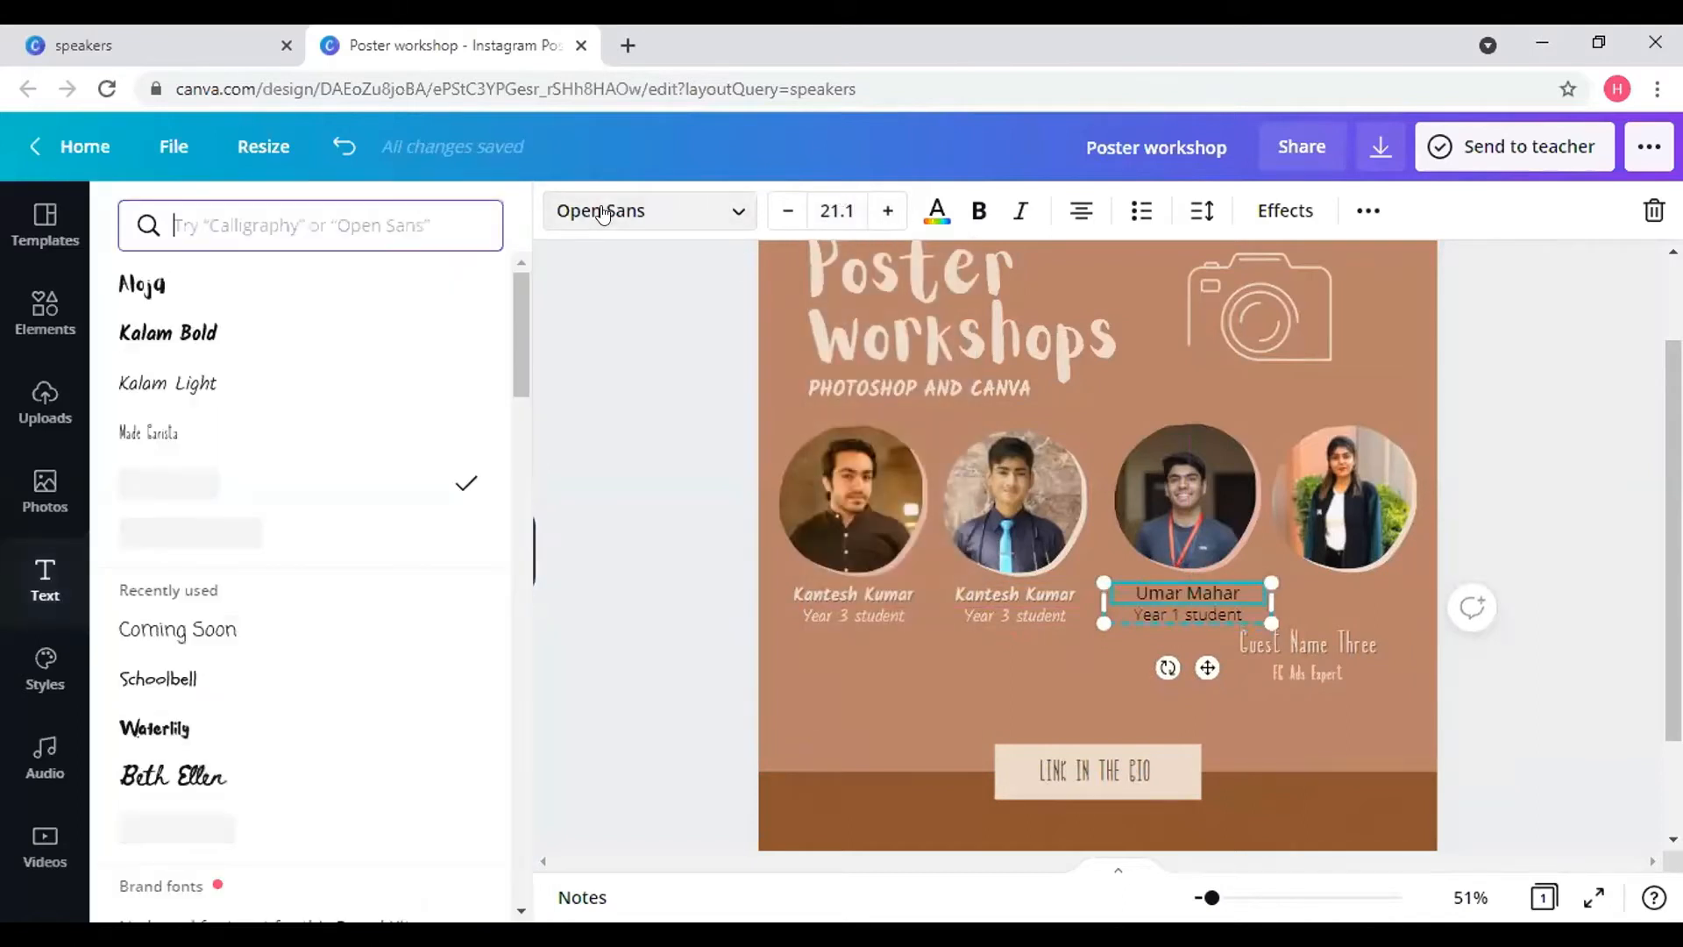
{"action": "left_click", "coordinate": [263, 332]}
{"action": "left_click", "coordinate": [1183, 612]}
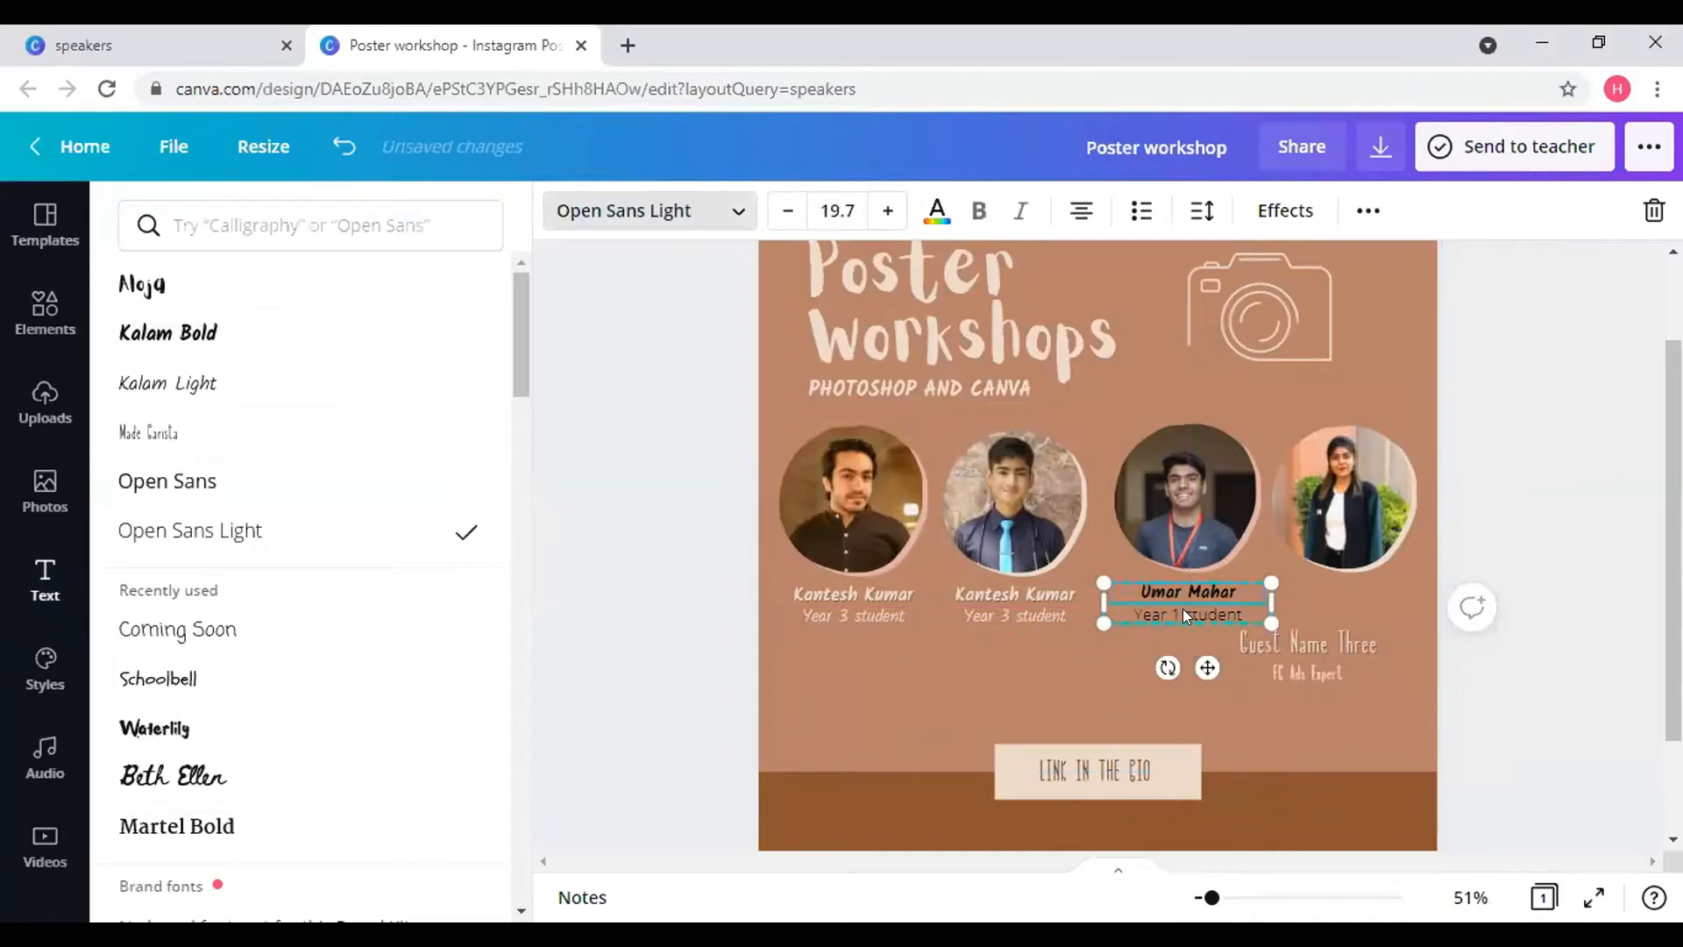
{"action": "left_click", "coordinate": [184, 390]}
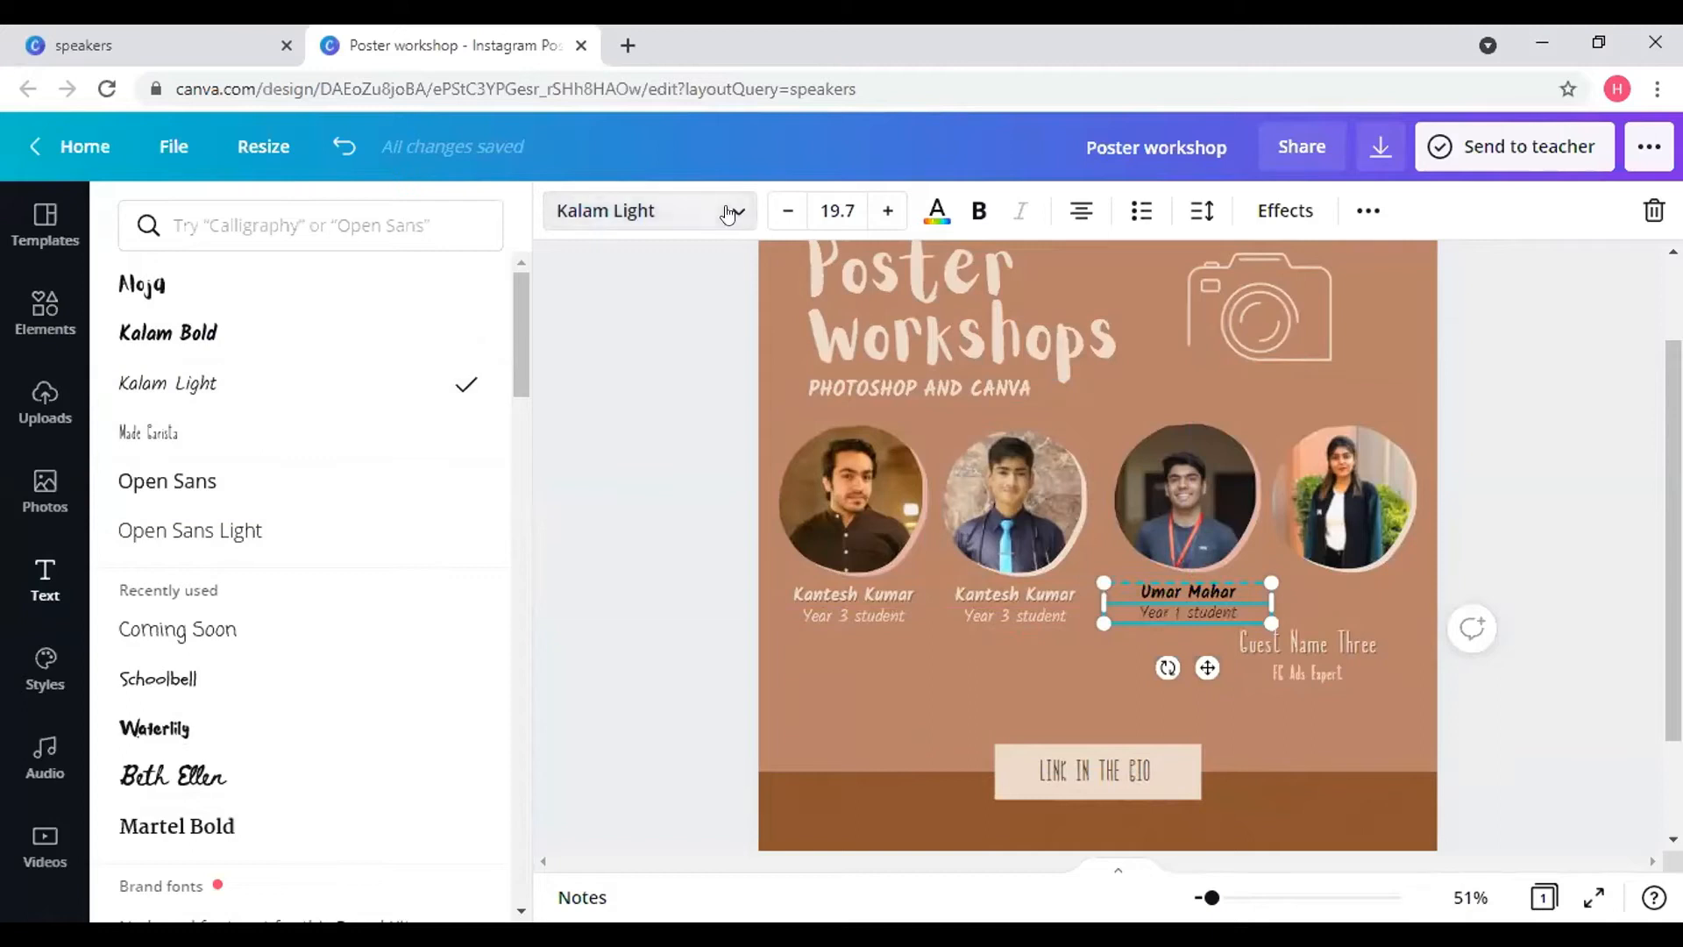
- Colour the third caption light beige and confirm the name stays Kalam Bold
{"action": "left_click", "coordinate": [936, 211]}
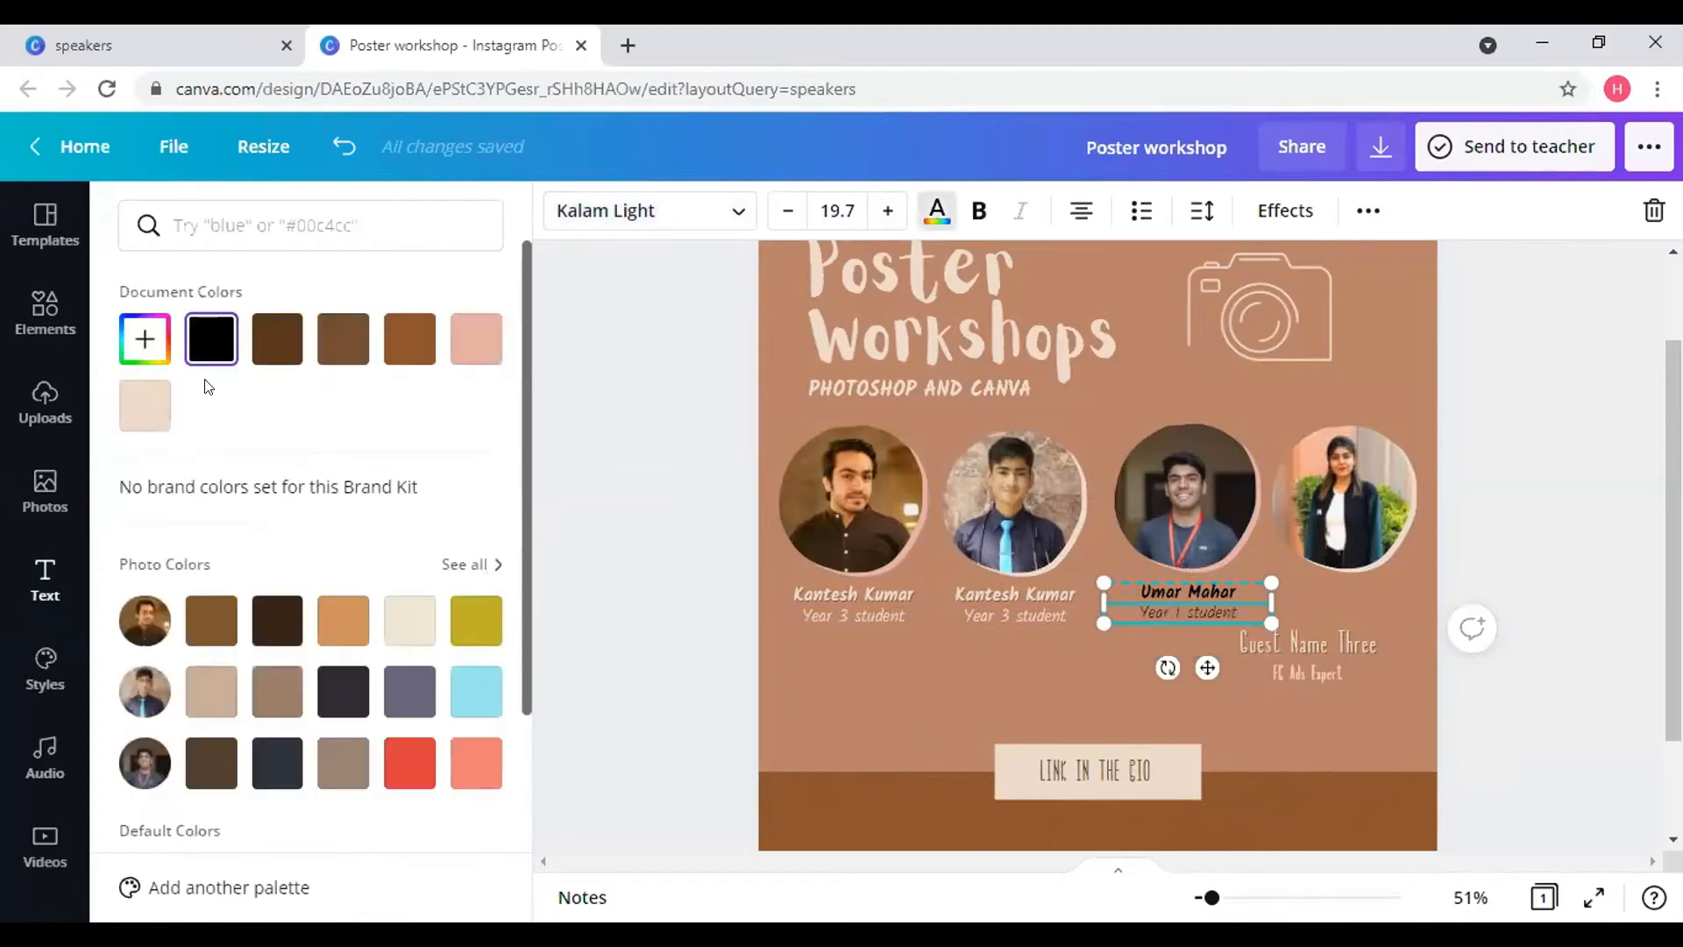
{"action": "left_click", "coordinate": [144, 404]}
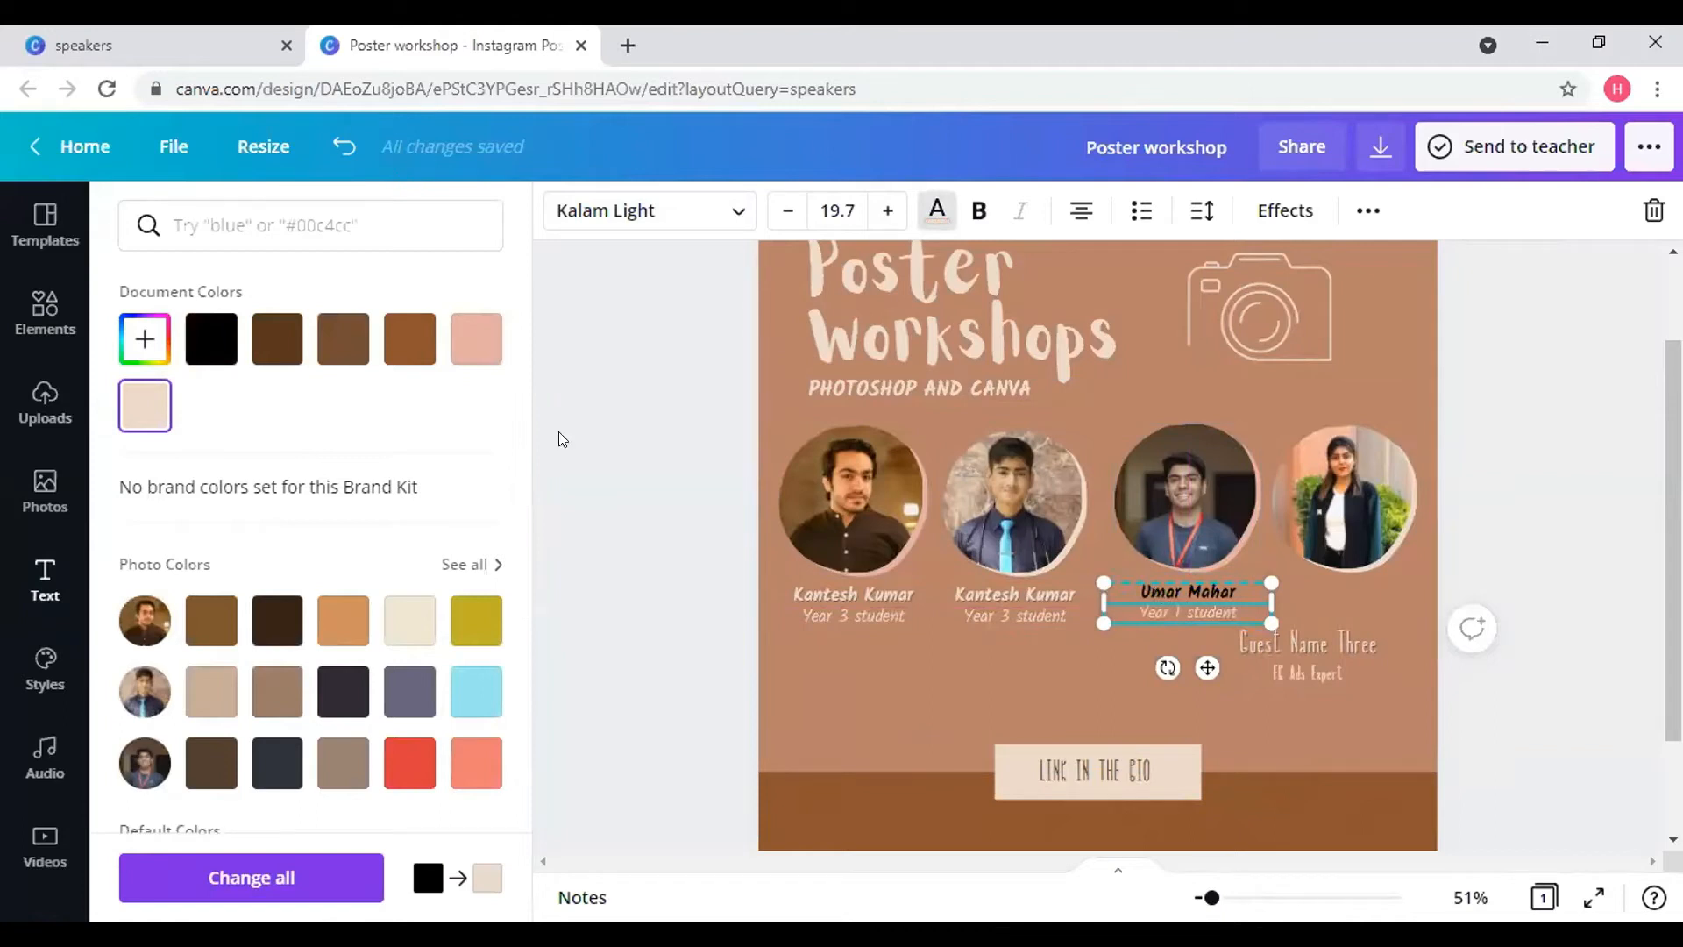
{"action": "left_click", "coordinate": [146, 412]}
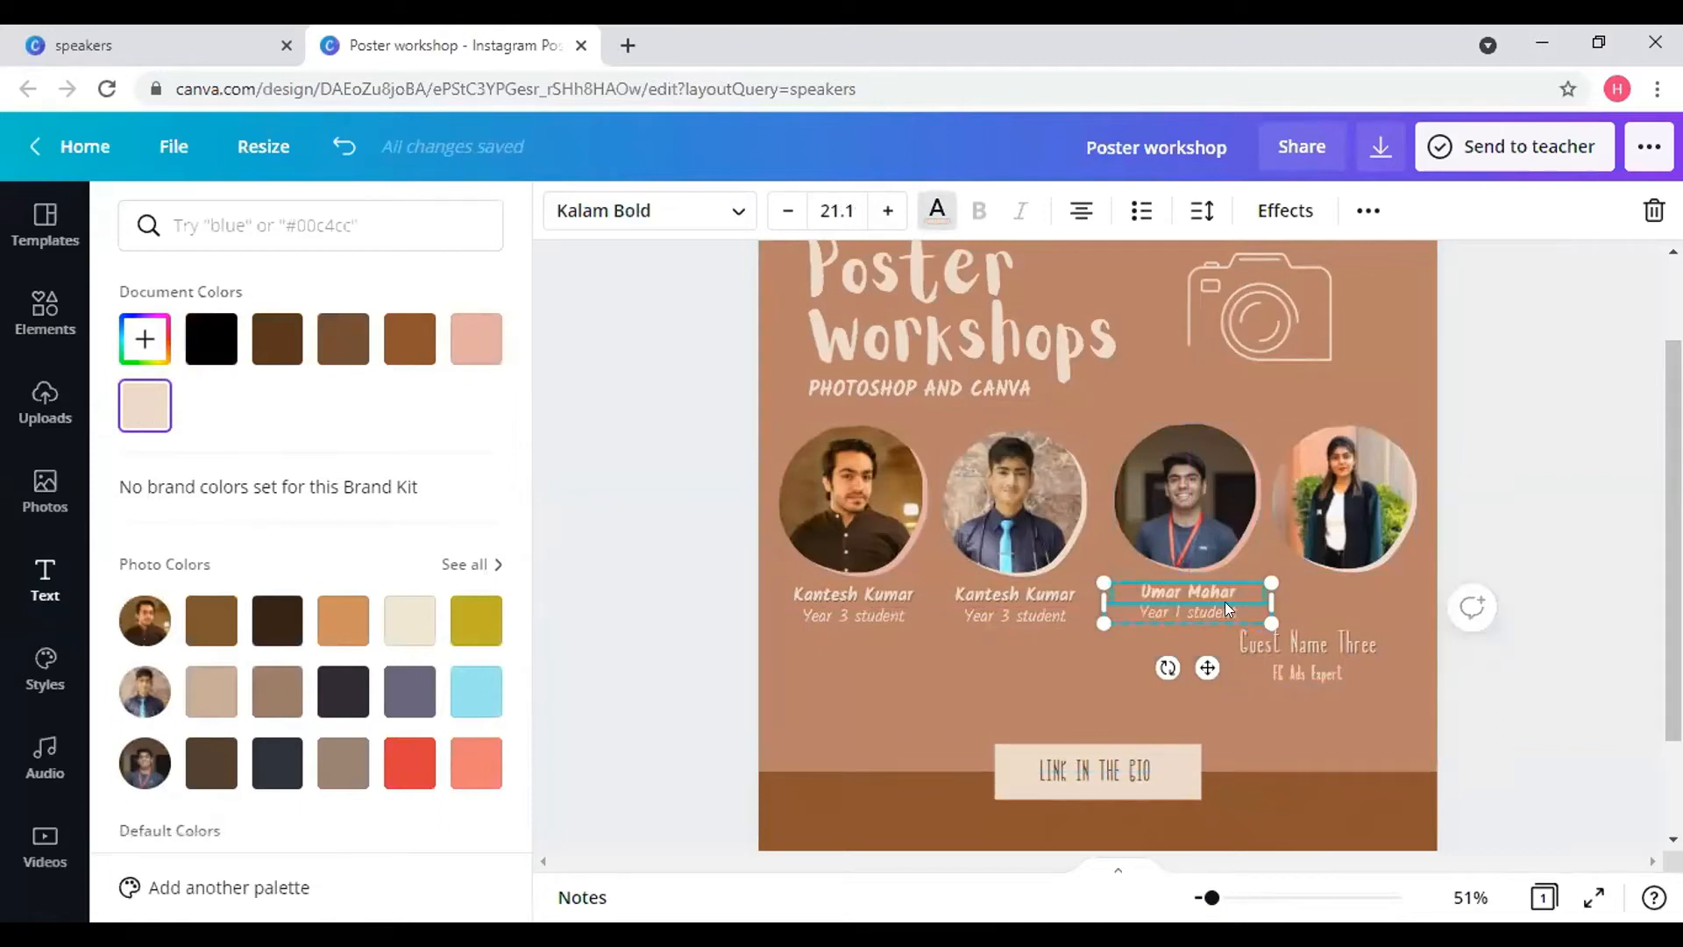
{"action": "left_click", "coordinate": [1028, 643]}
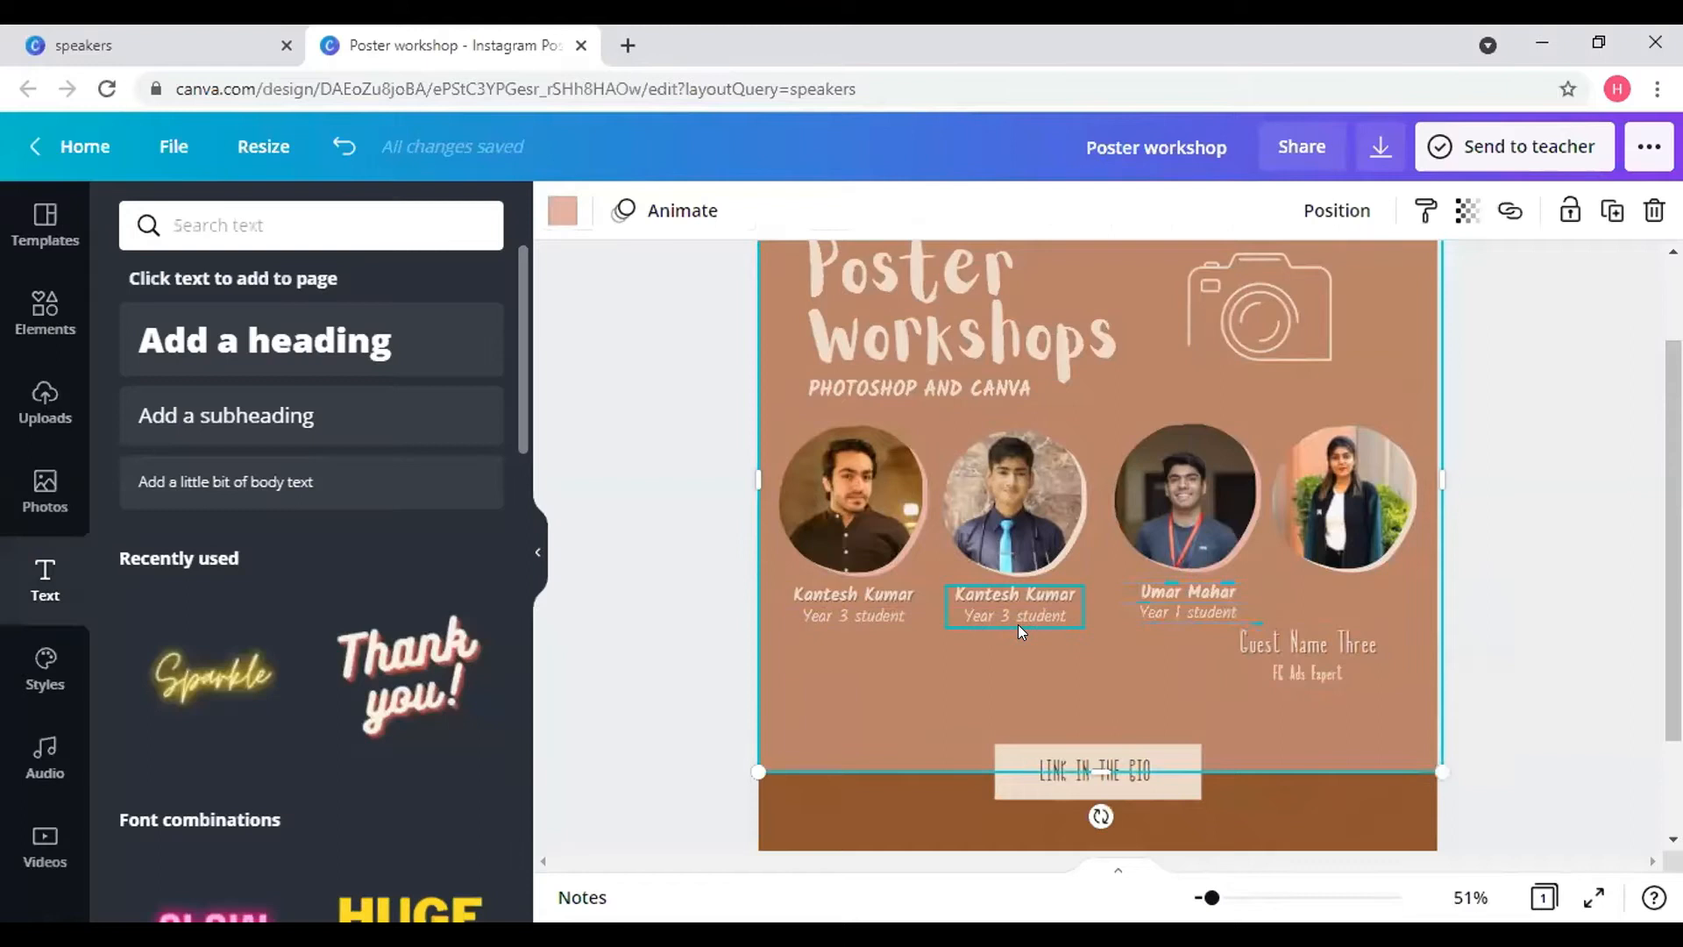
{"action": "left_click", "coordinate": [1018, 624]}
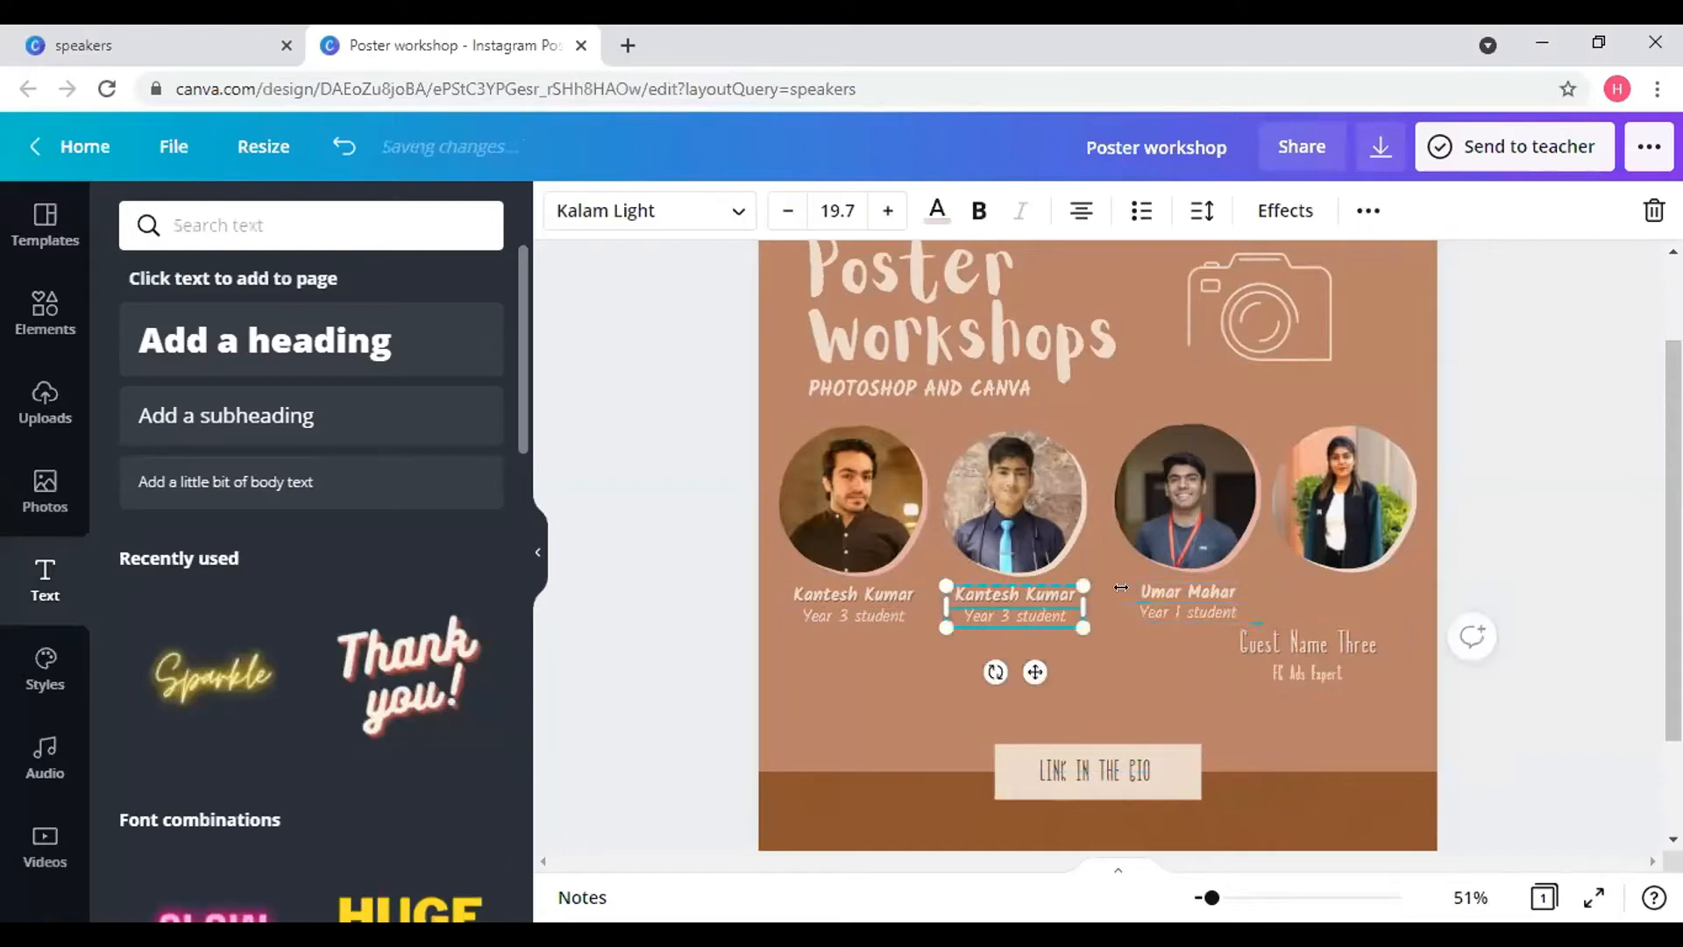
{"action": "left_click", "coordinate": [1176, 589]}
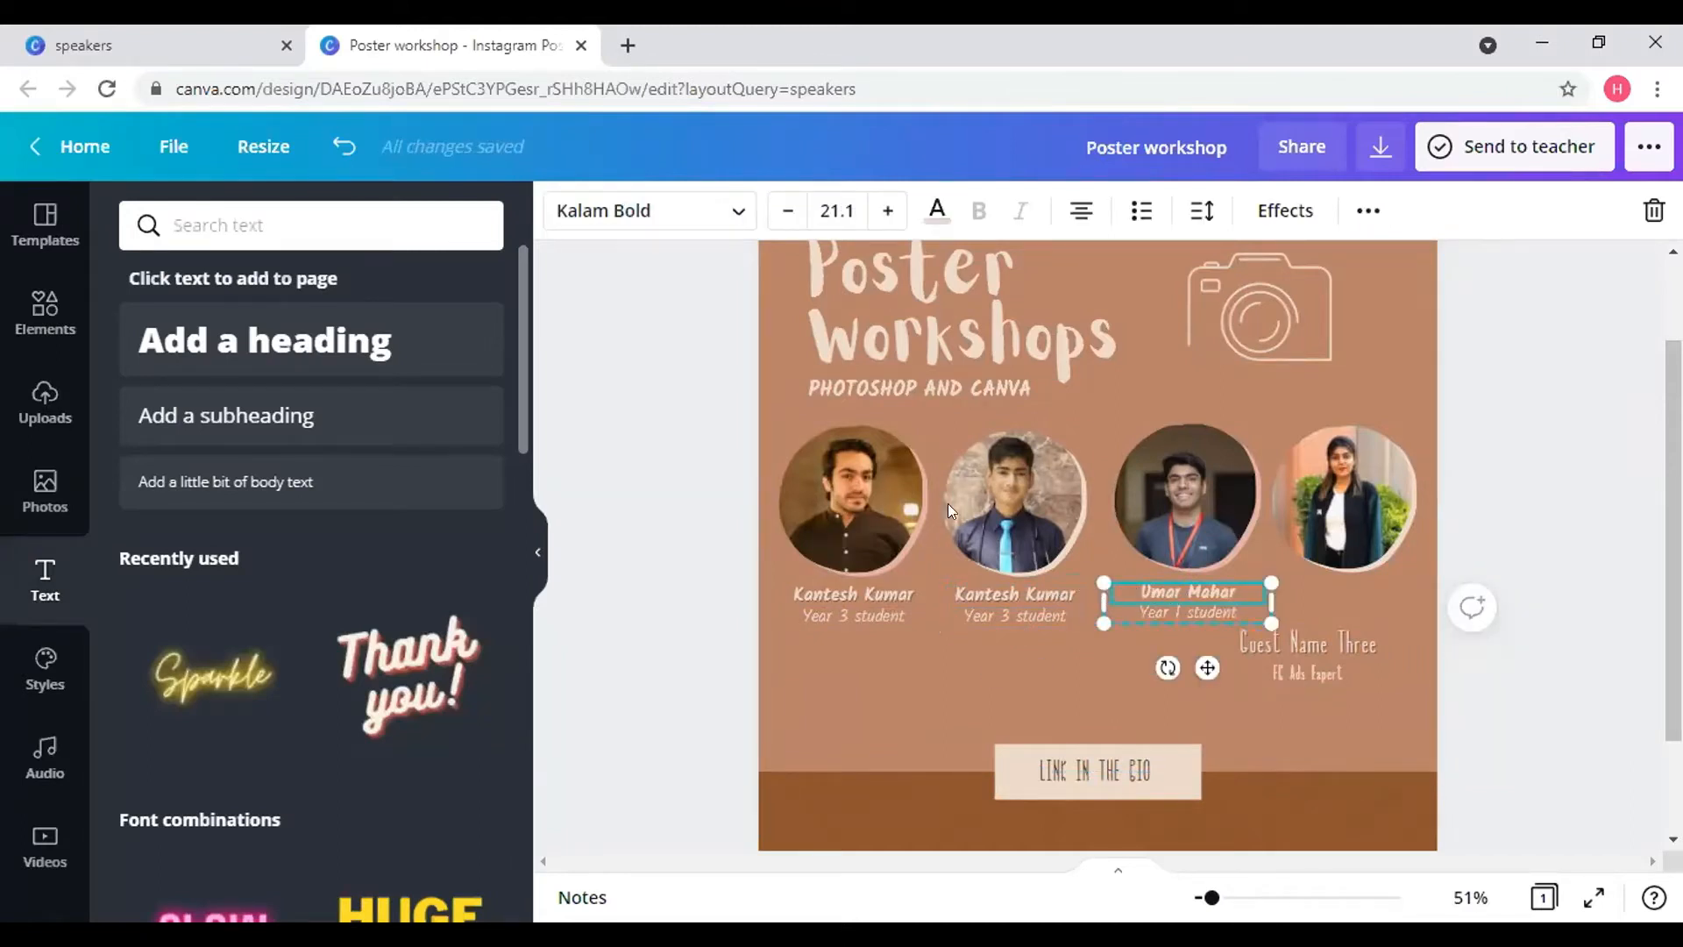
{"action": "left_click", "coordinate": [736, 212]}
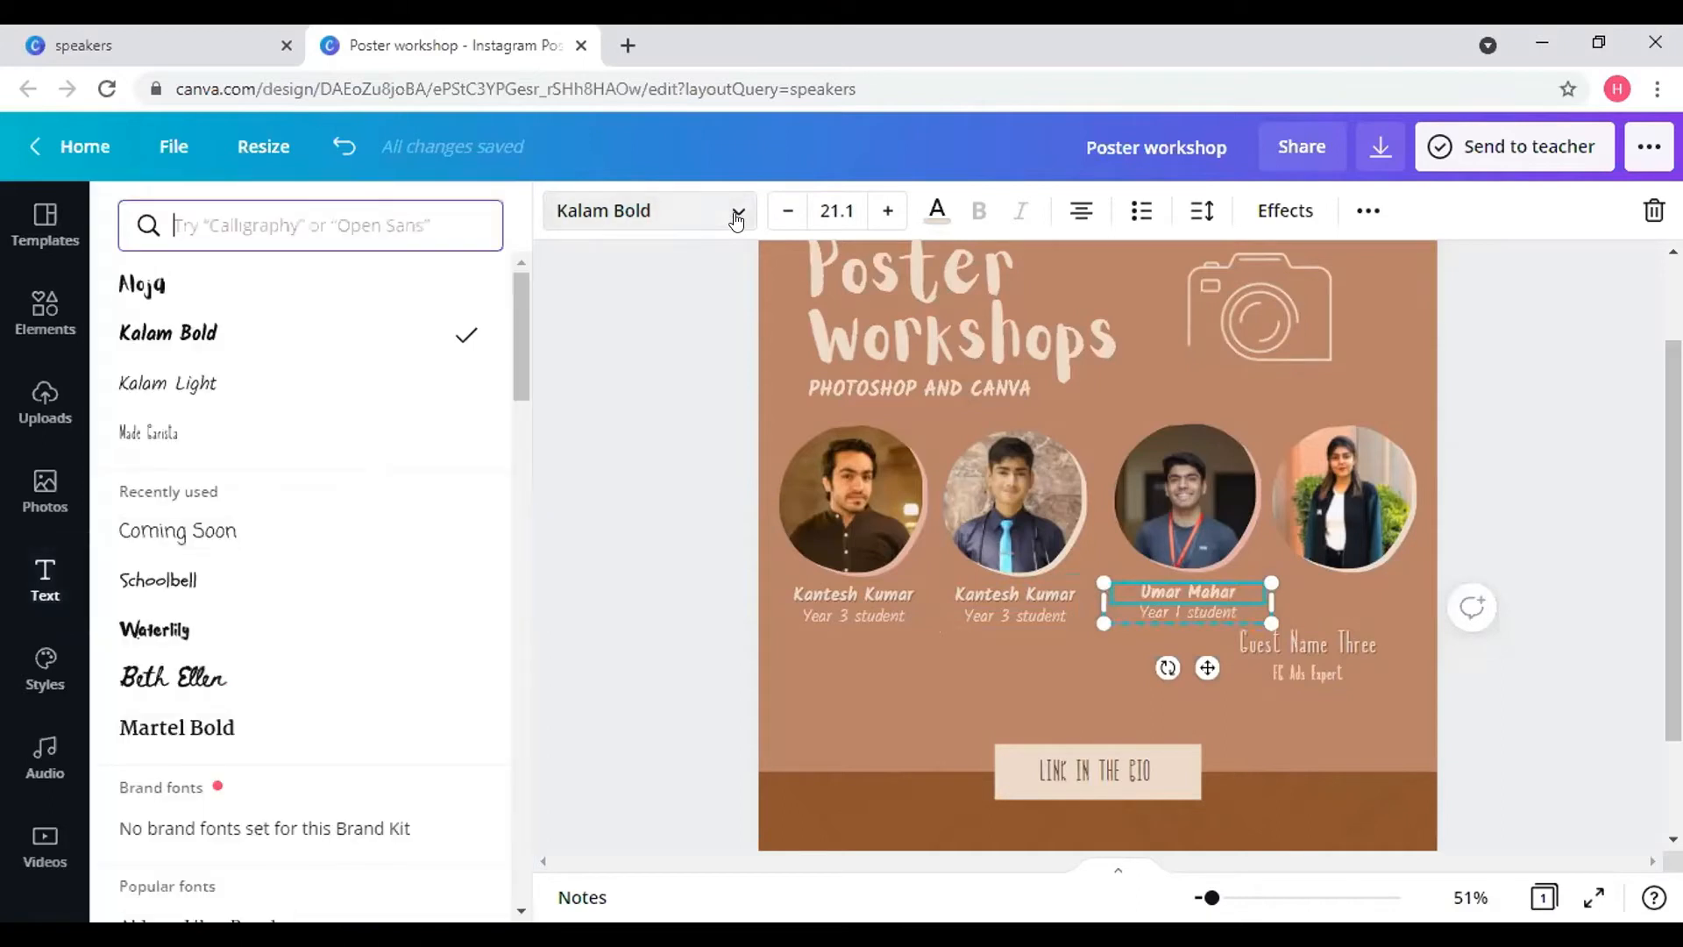
{"action": "left_click", "coordinate": [276, 389]}
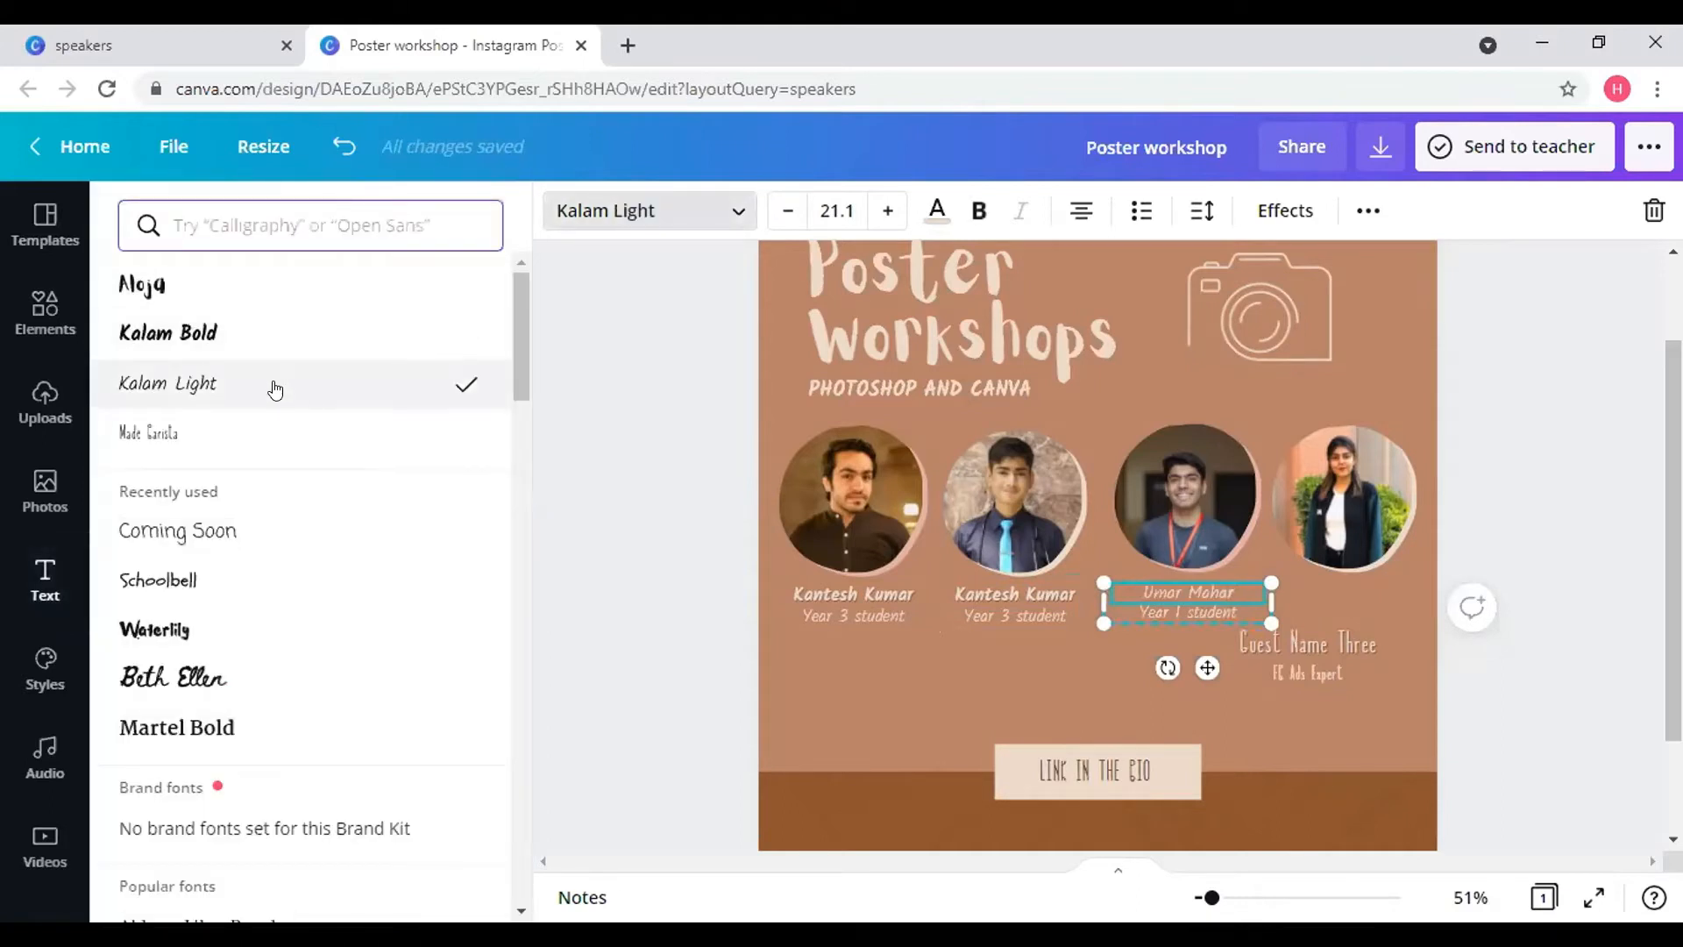
{"action": "left_click", "coordinate": [229, 340]}
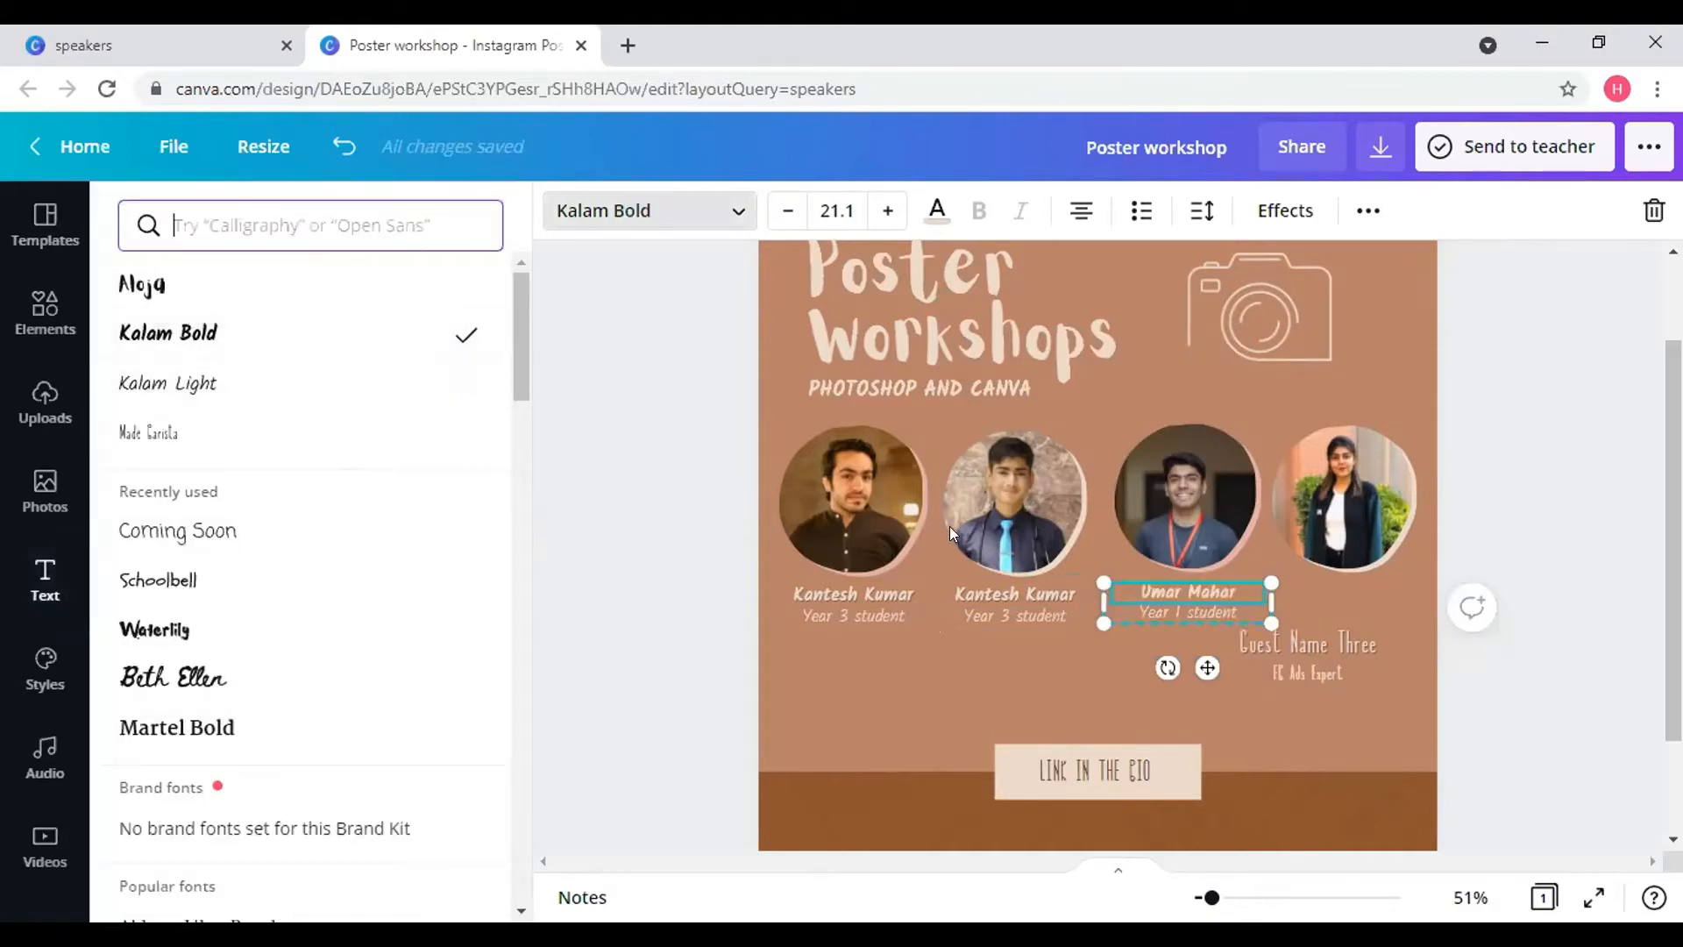
{"action": "left_click", "coordinate": [1326, 650]}
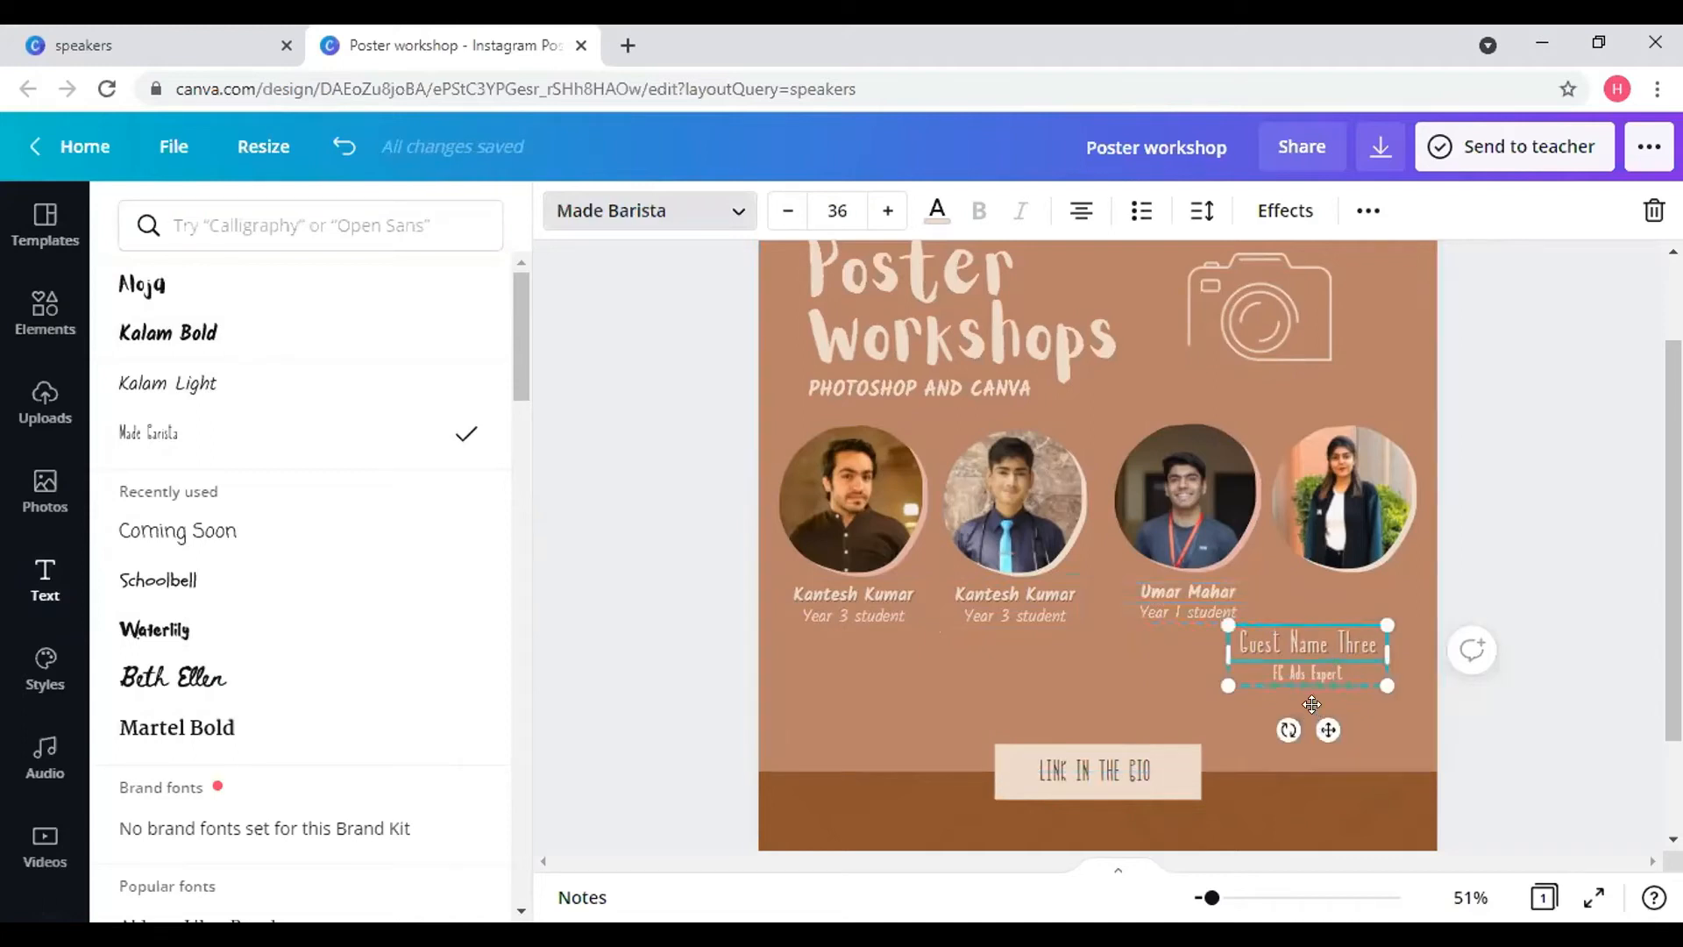
- Delete the Guest Name Three group and place a copy of the second caption under the fourth photo
{"action": "left_click_drag", "start_coordinate": [1335, 707], "coordinate": [1360, 674]}
{"action": "left_click", "coordinate": [1631, 213]}
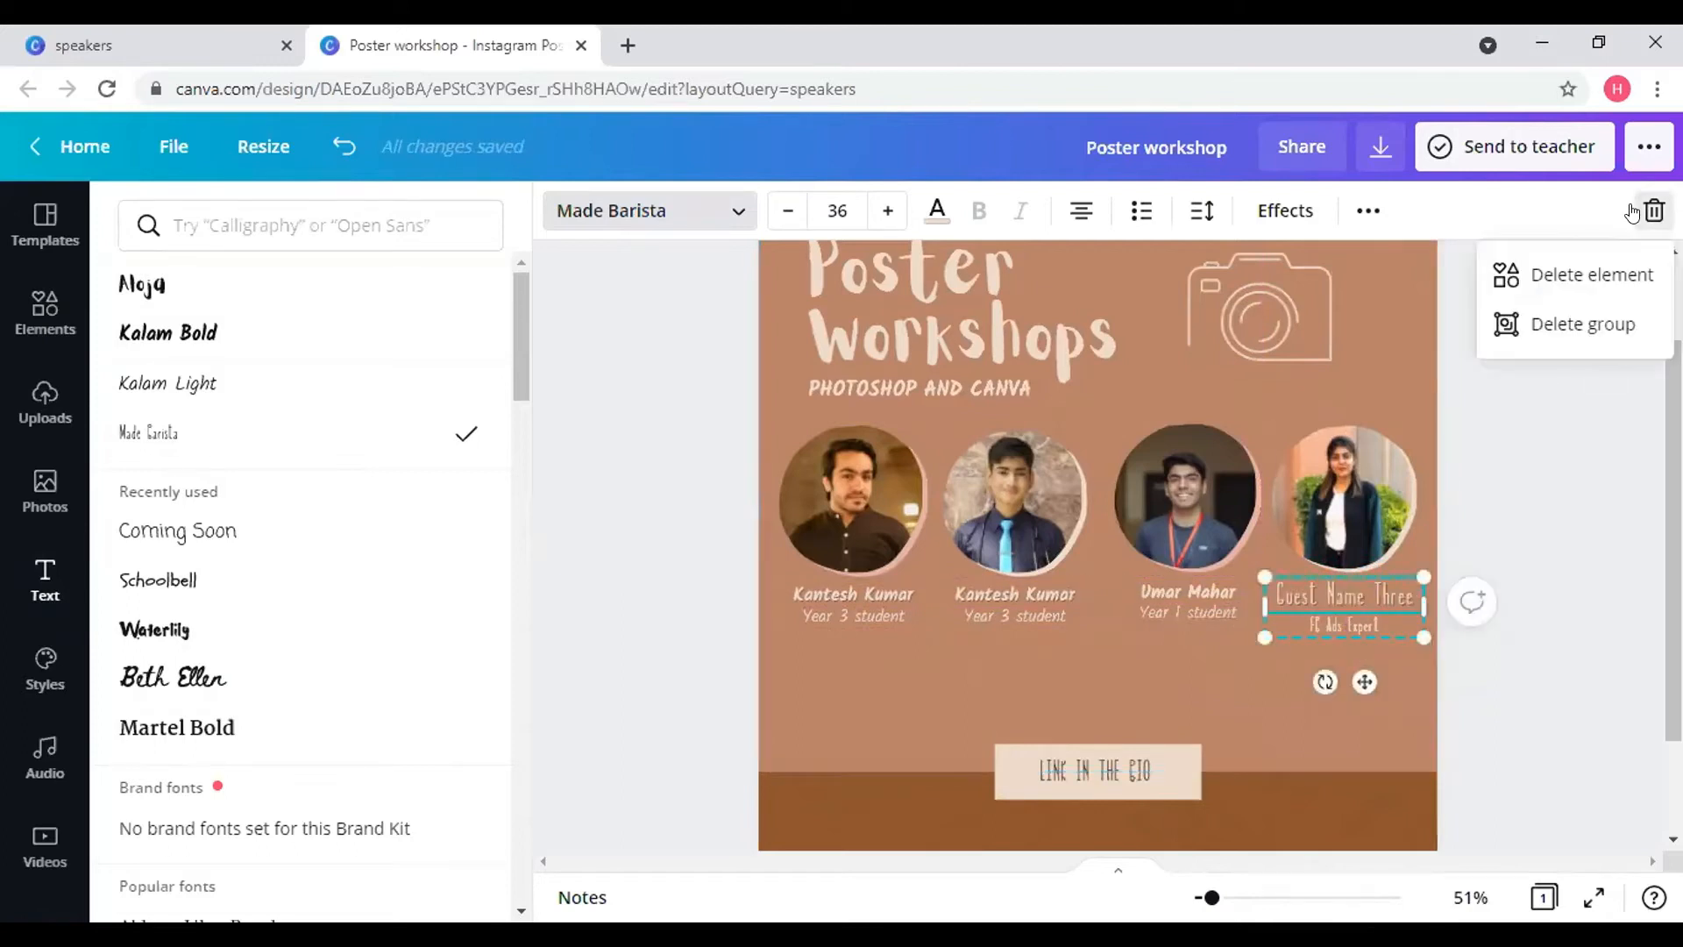
{"action": "left_click", "coordinate": [1547, 330]}
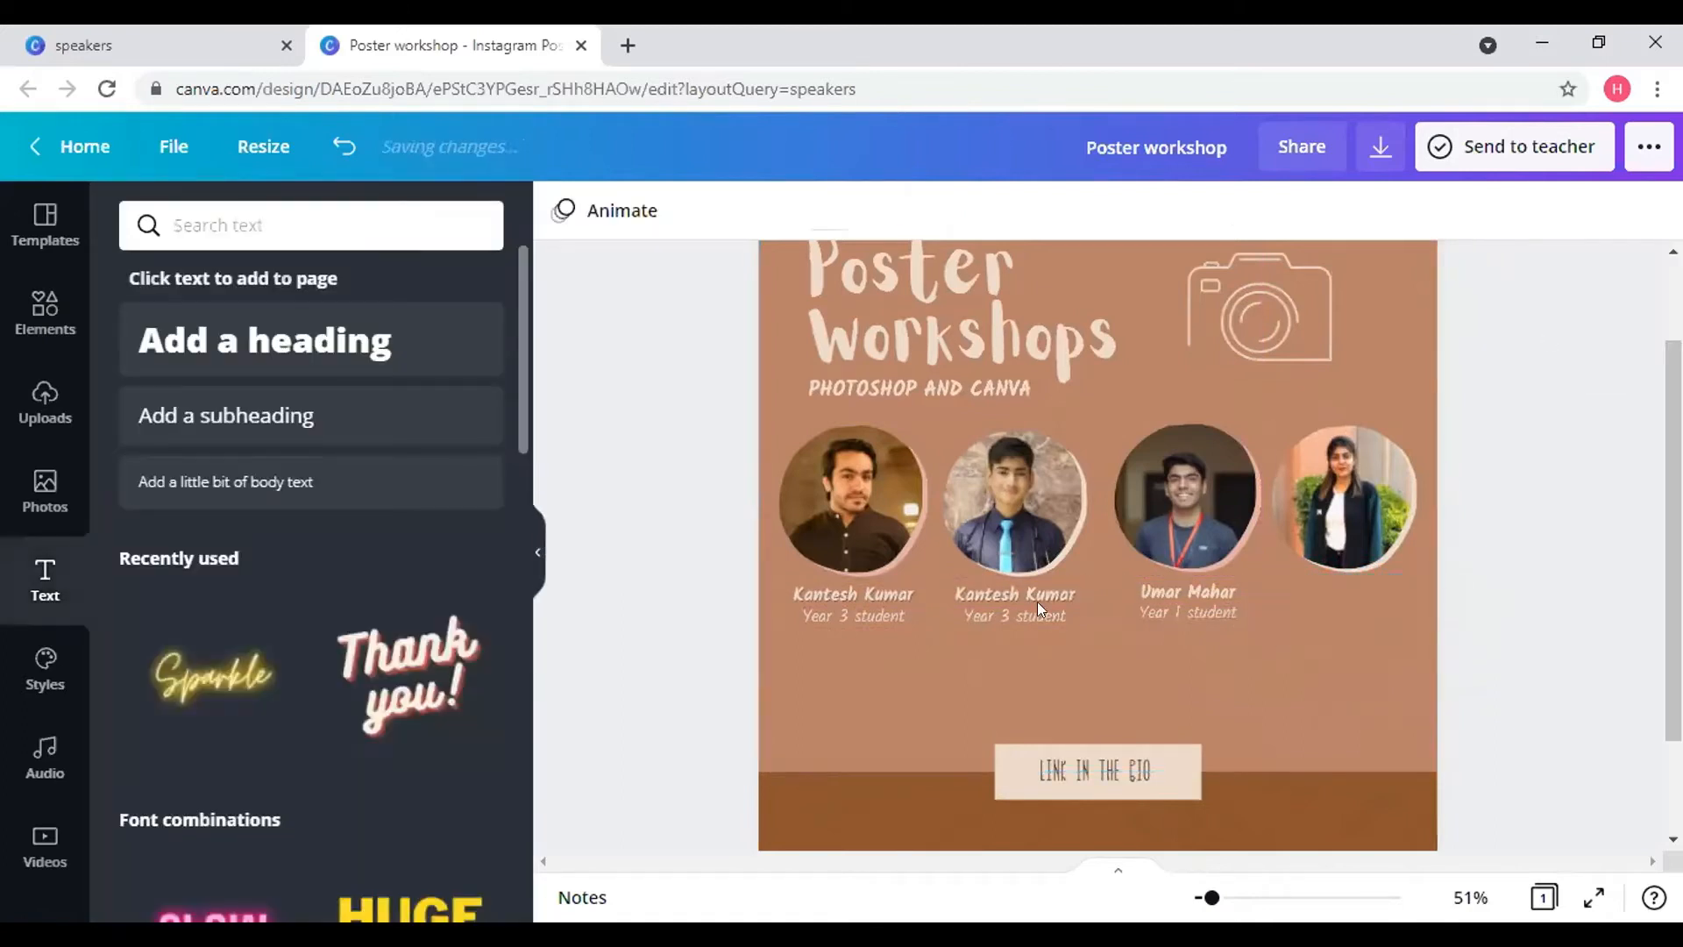
{"action": "left_click", "coordinate": [991, 603]}
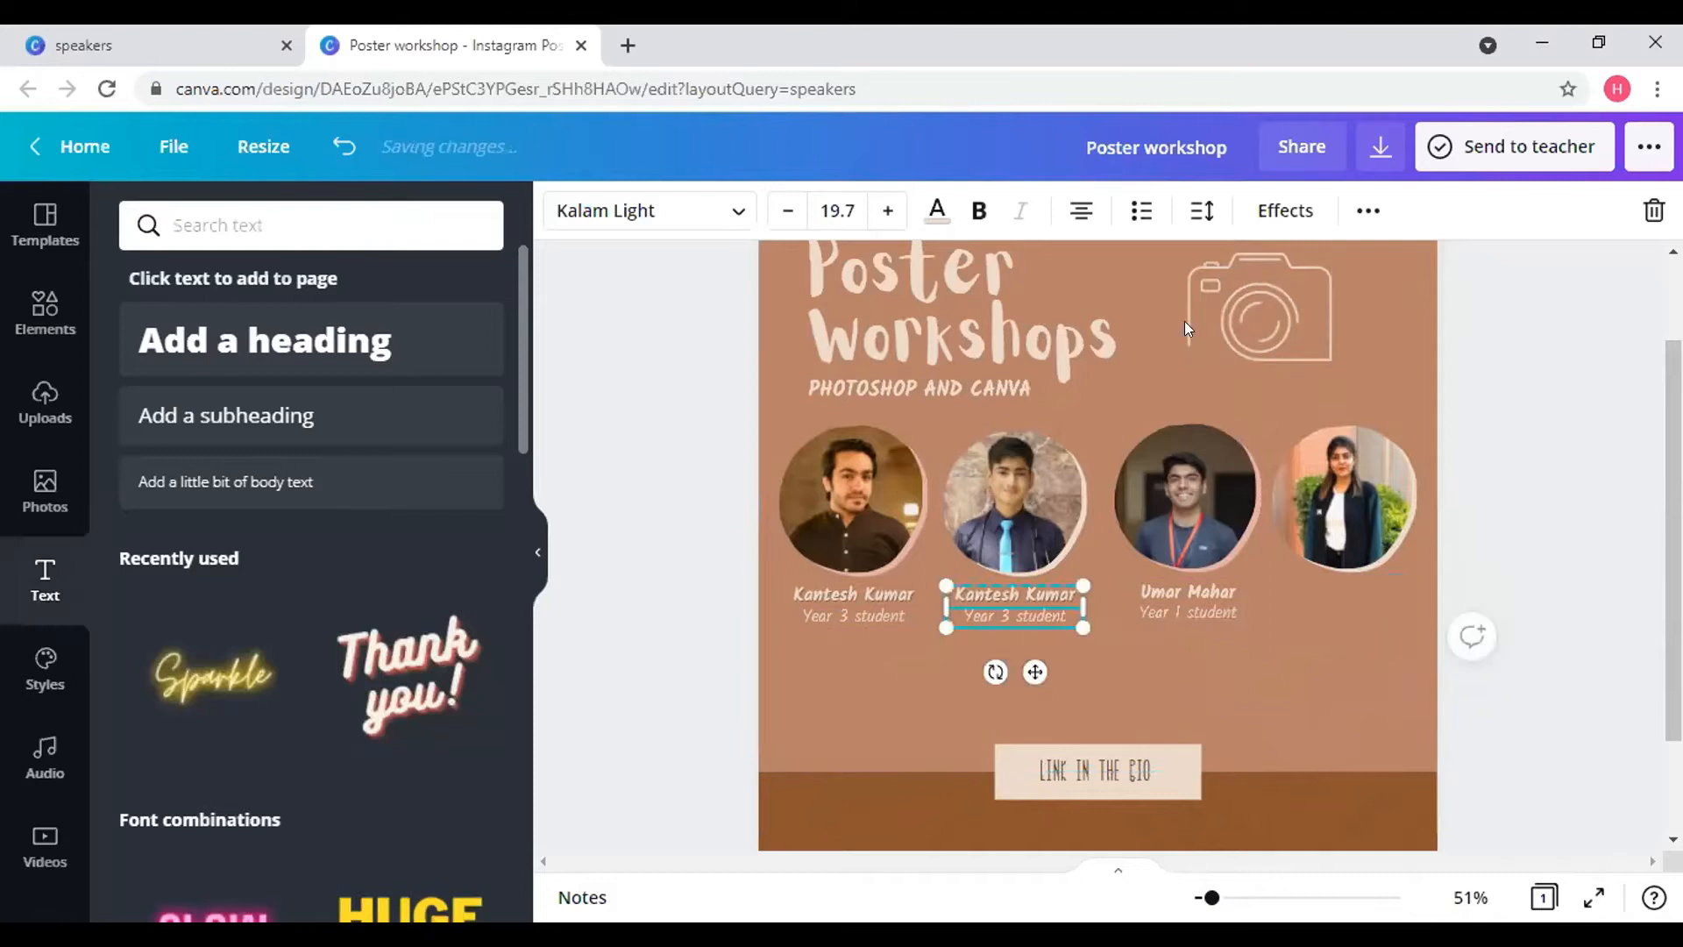
{"action": "left_click", "coordinate": [1367, 210]}
{"action": "left_click", "coordinate": [1354, 275]}
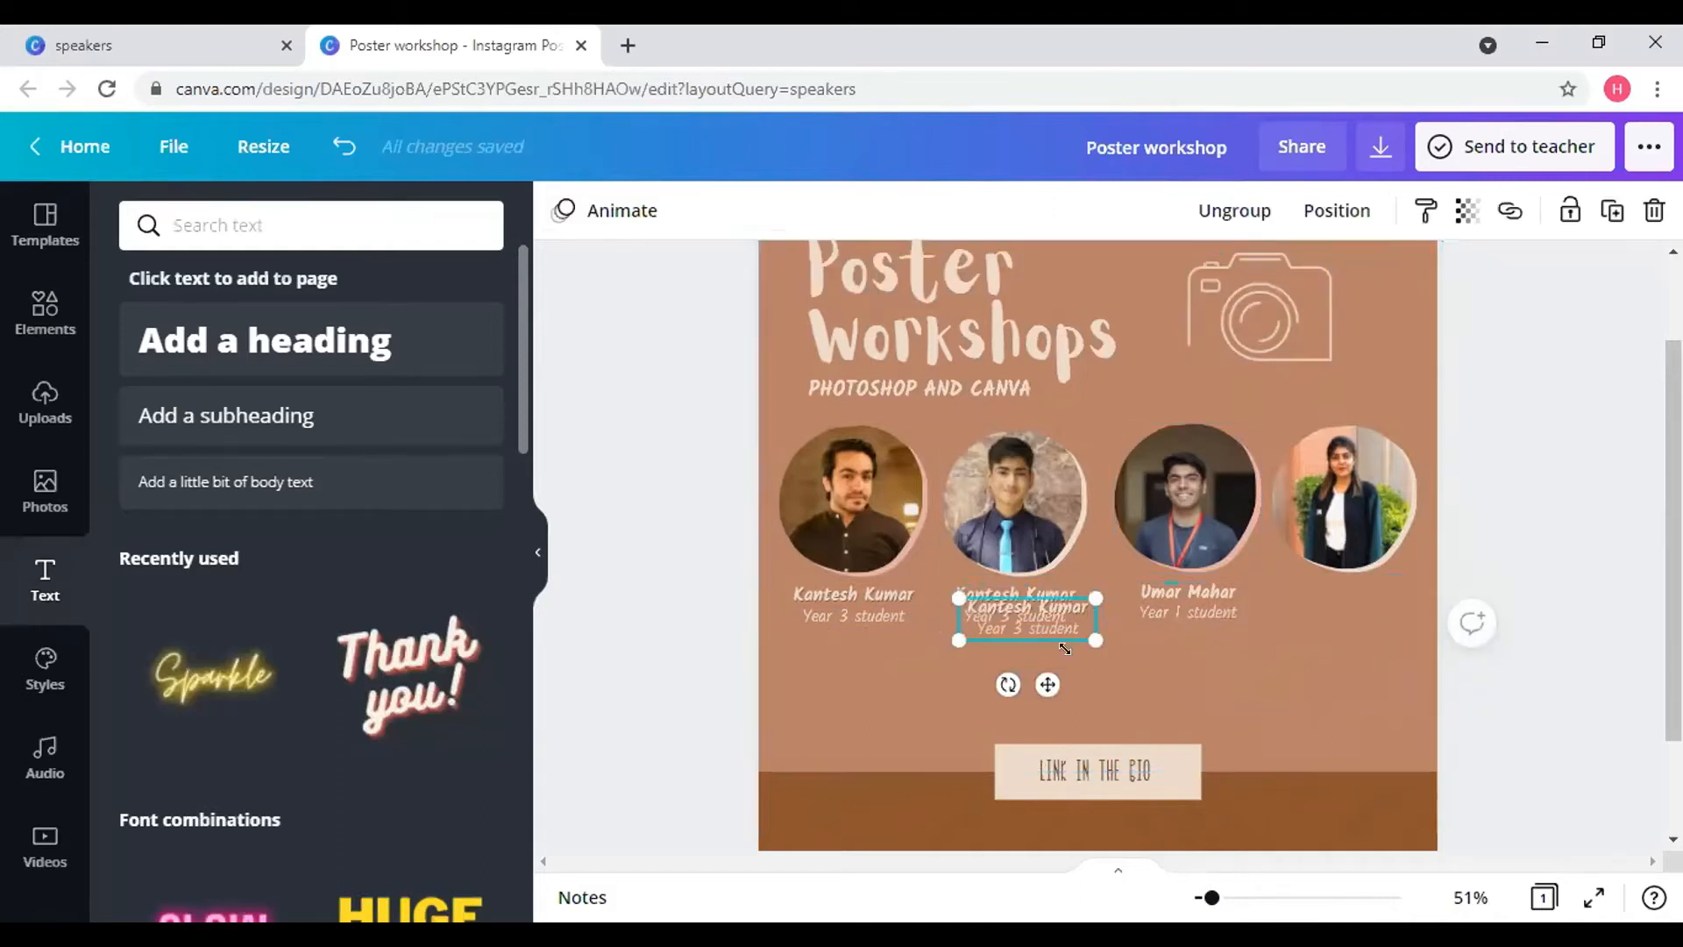
{"action": "left_click_drag", "start_coordinate": [1047, 684], "coordinate": [1360, 673]}
- Change the second caption to 'Year 4 student' and type the fourth speaker's name
{"action": "left_click", "coordinate": [996, 615]}
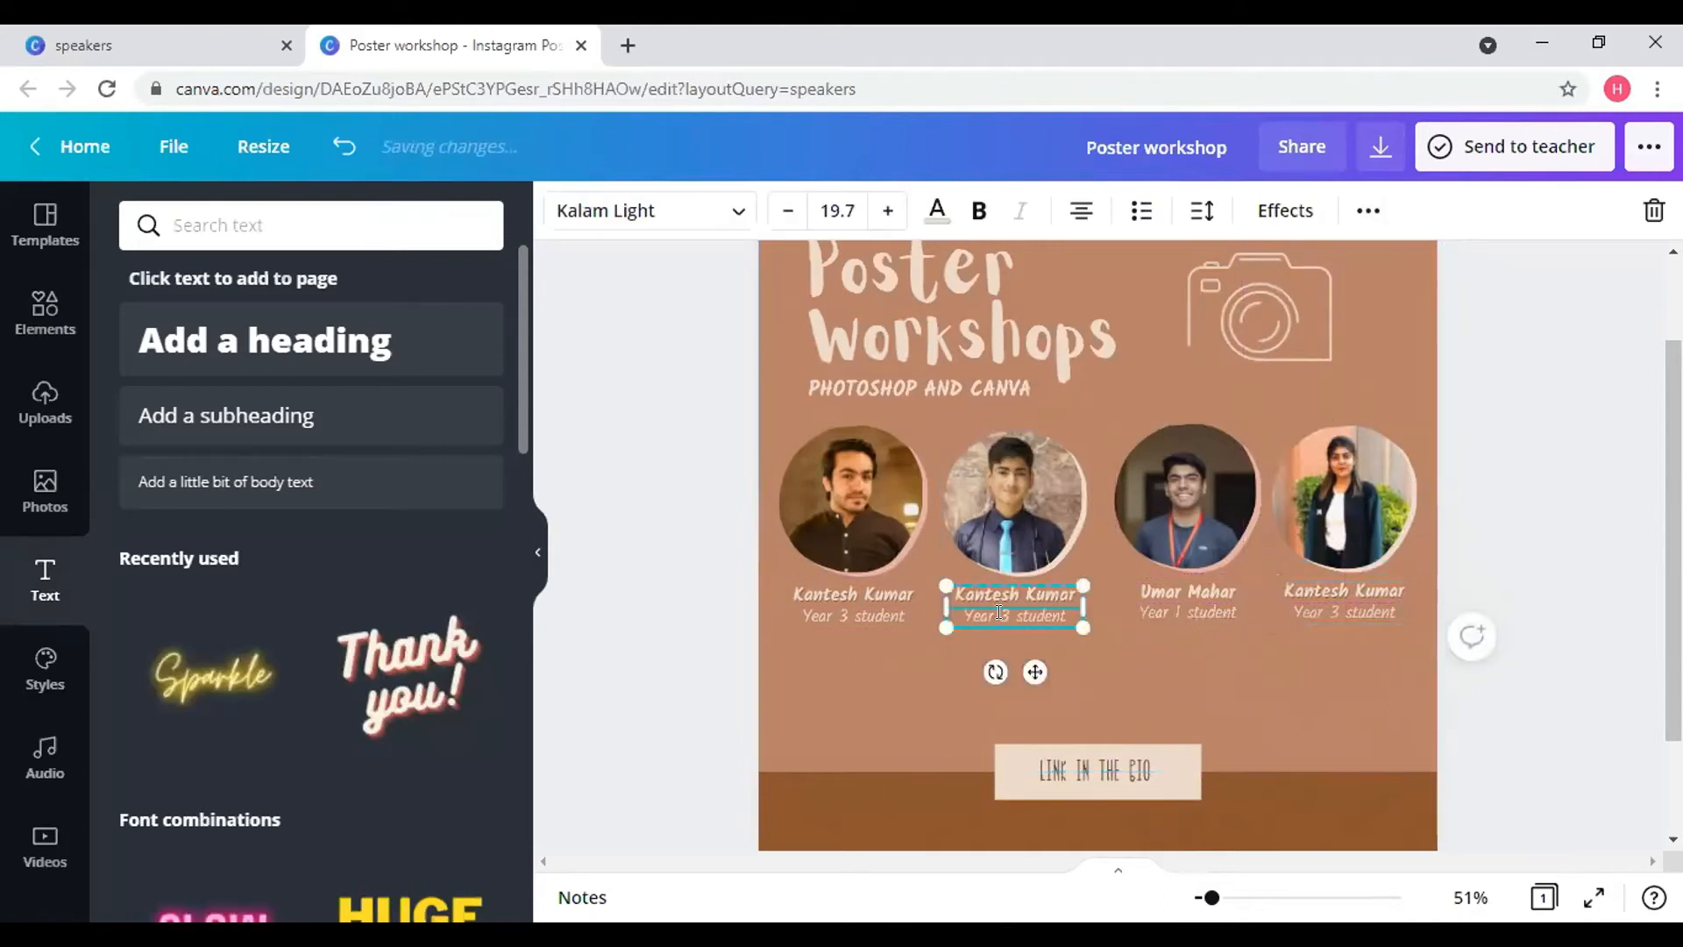
{"action": "double_click", "coordinate": [1002, 614]}
{"action": "type", "text": "4"}
{"action": "left_click", "coordinate": [1352, 589]}
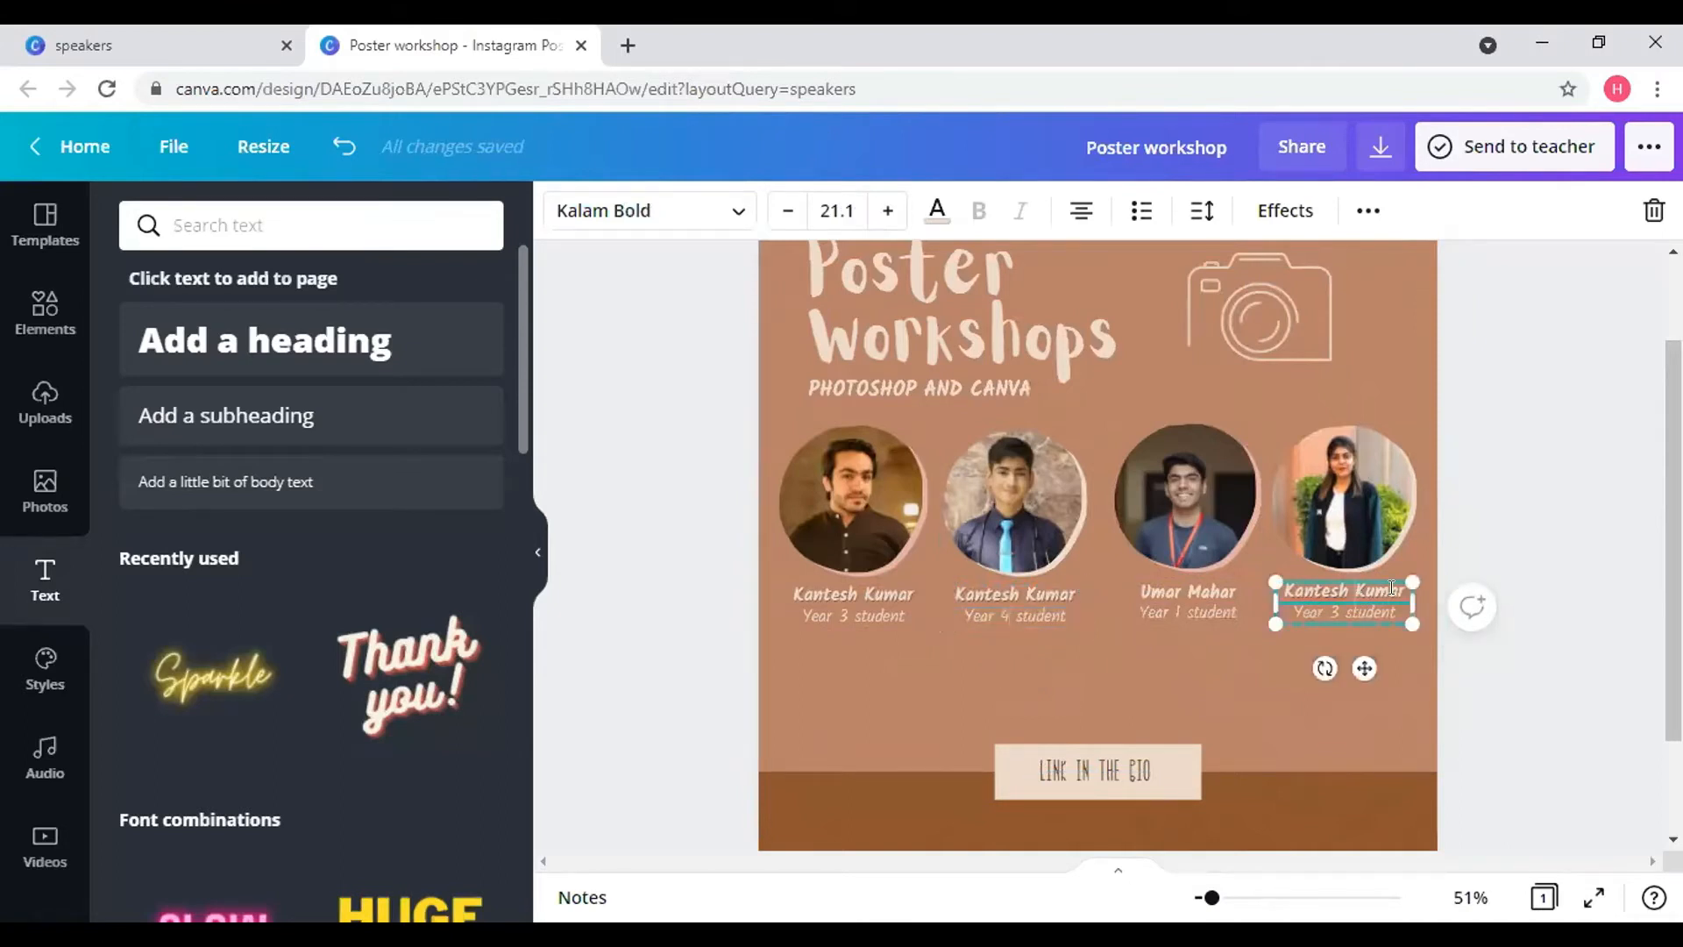
{"action": "key", "text": "BackSpace"}
{"action": "key", "text": "BackSpace"}
{"action": "key", "text": "BackSpace"}
{"action": "key", "text": "BackSpace"}
{"action": "key", "text": "BackSpace"}
{"action": "key", "text": "BackSpace"}
{"action": "key", "text": "BackSpace"}
{"action": "left_click", "coordinate": [1234, 703]}
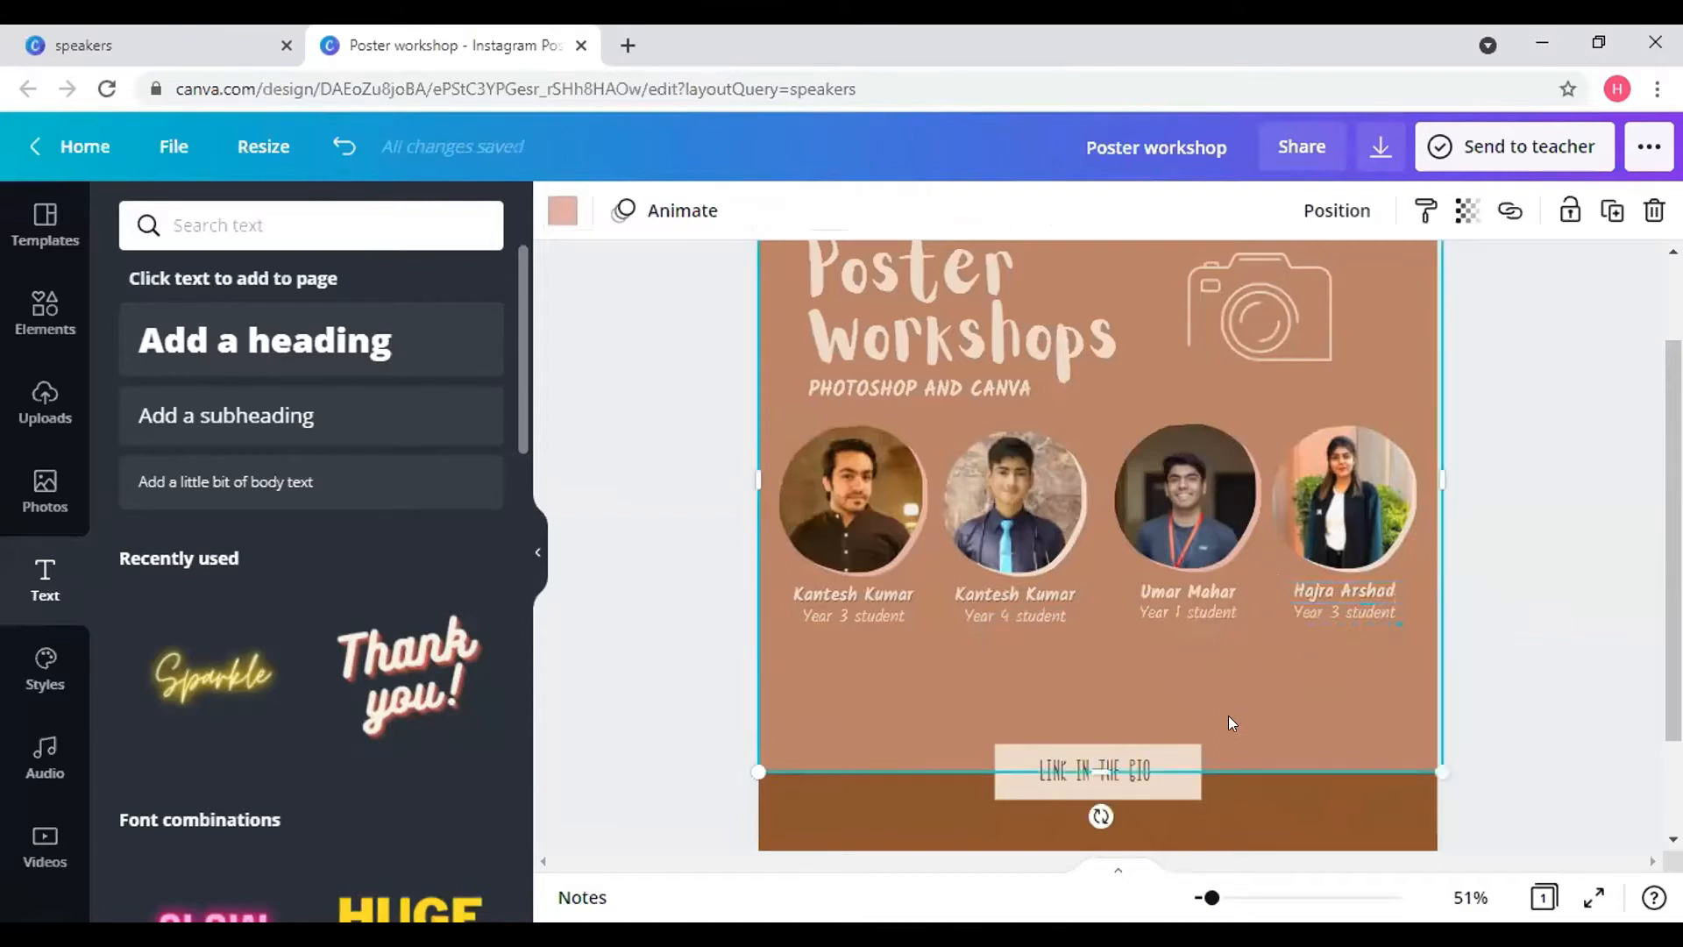
{"action": "scroll", "coordinate": [1569, 671], "scroll_direction": "down", "scroll_amount": 1}
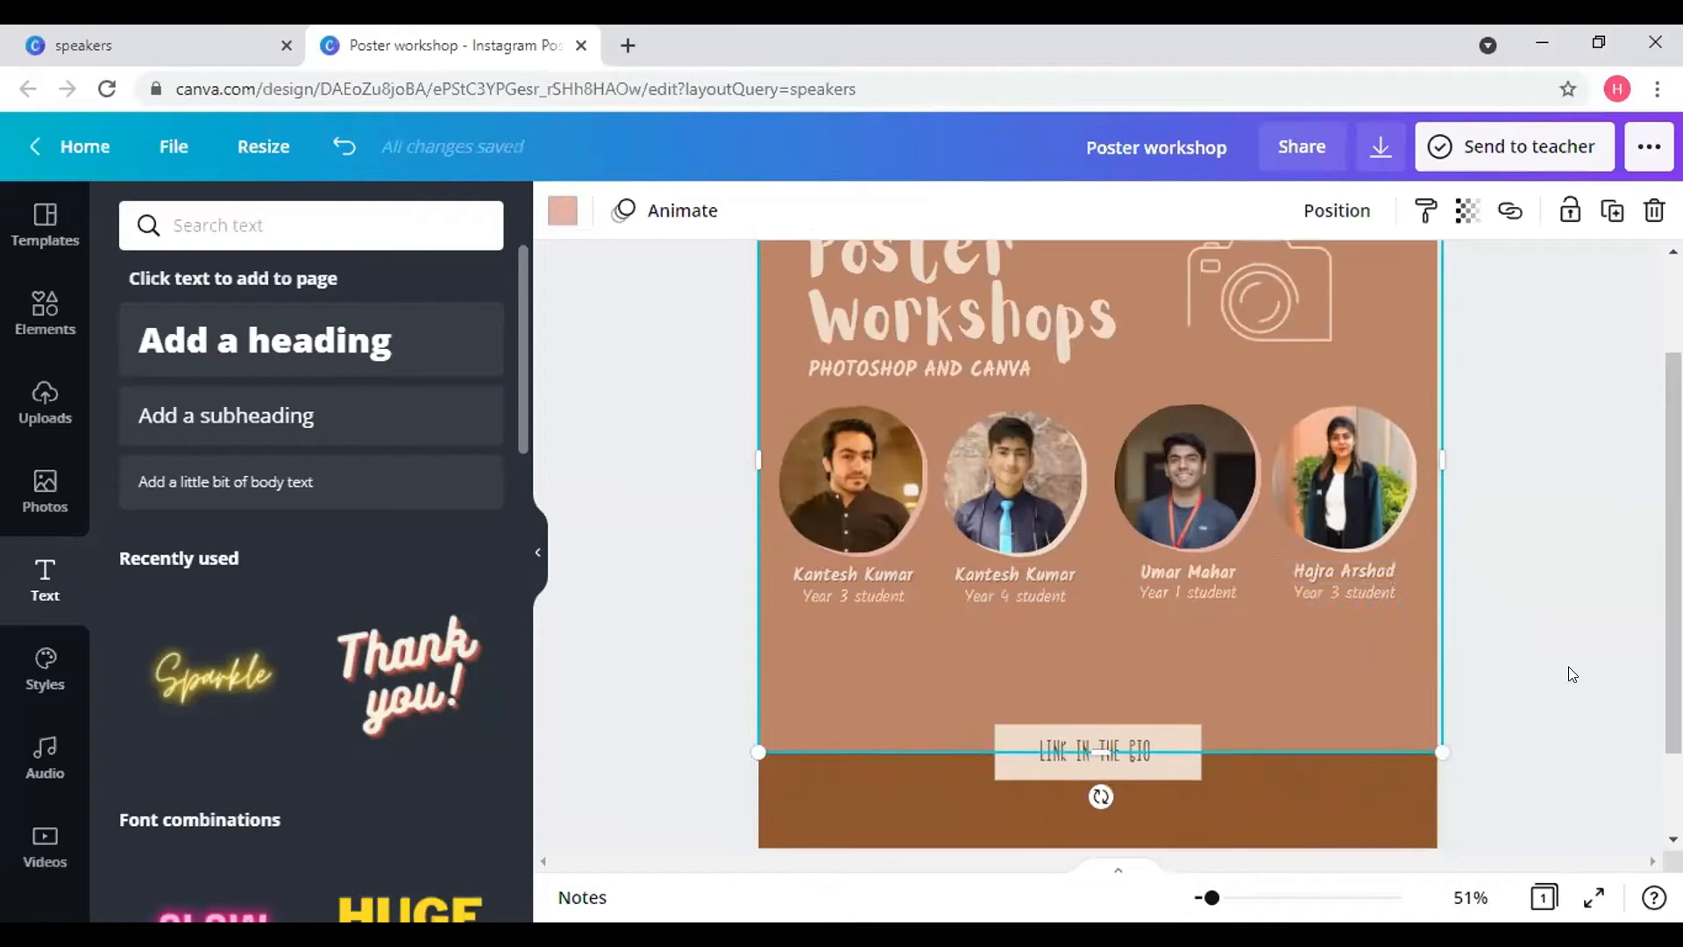
{"action": "left_click", "coordinate": [1469, 897]}
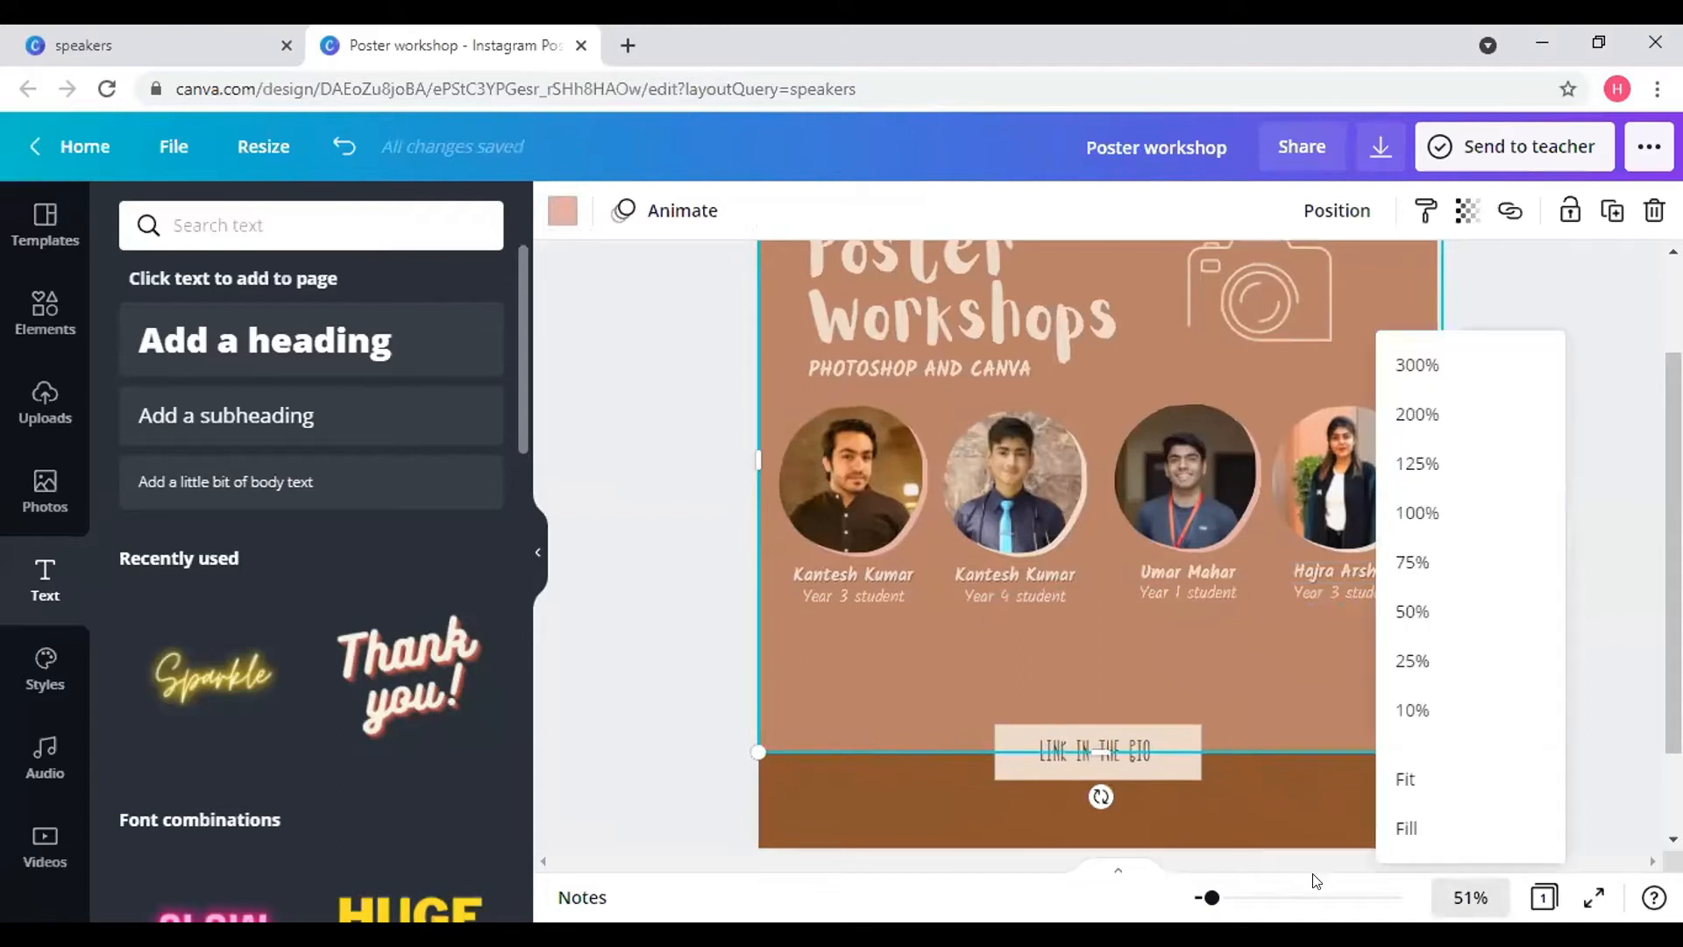
{"action": "left_click", "coordinate": [1434, 782]}
{"action": "left_click", "coordinate": [1447, 767]}
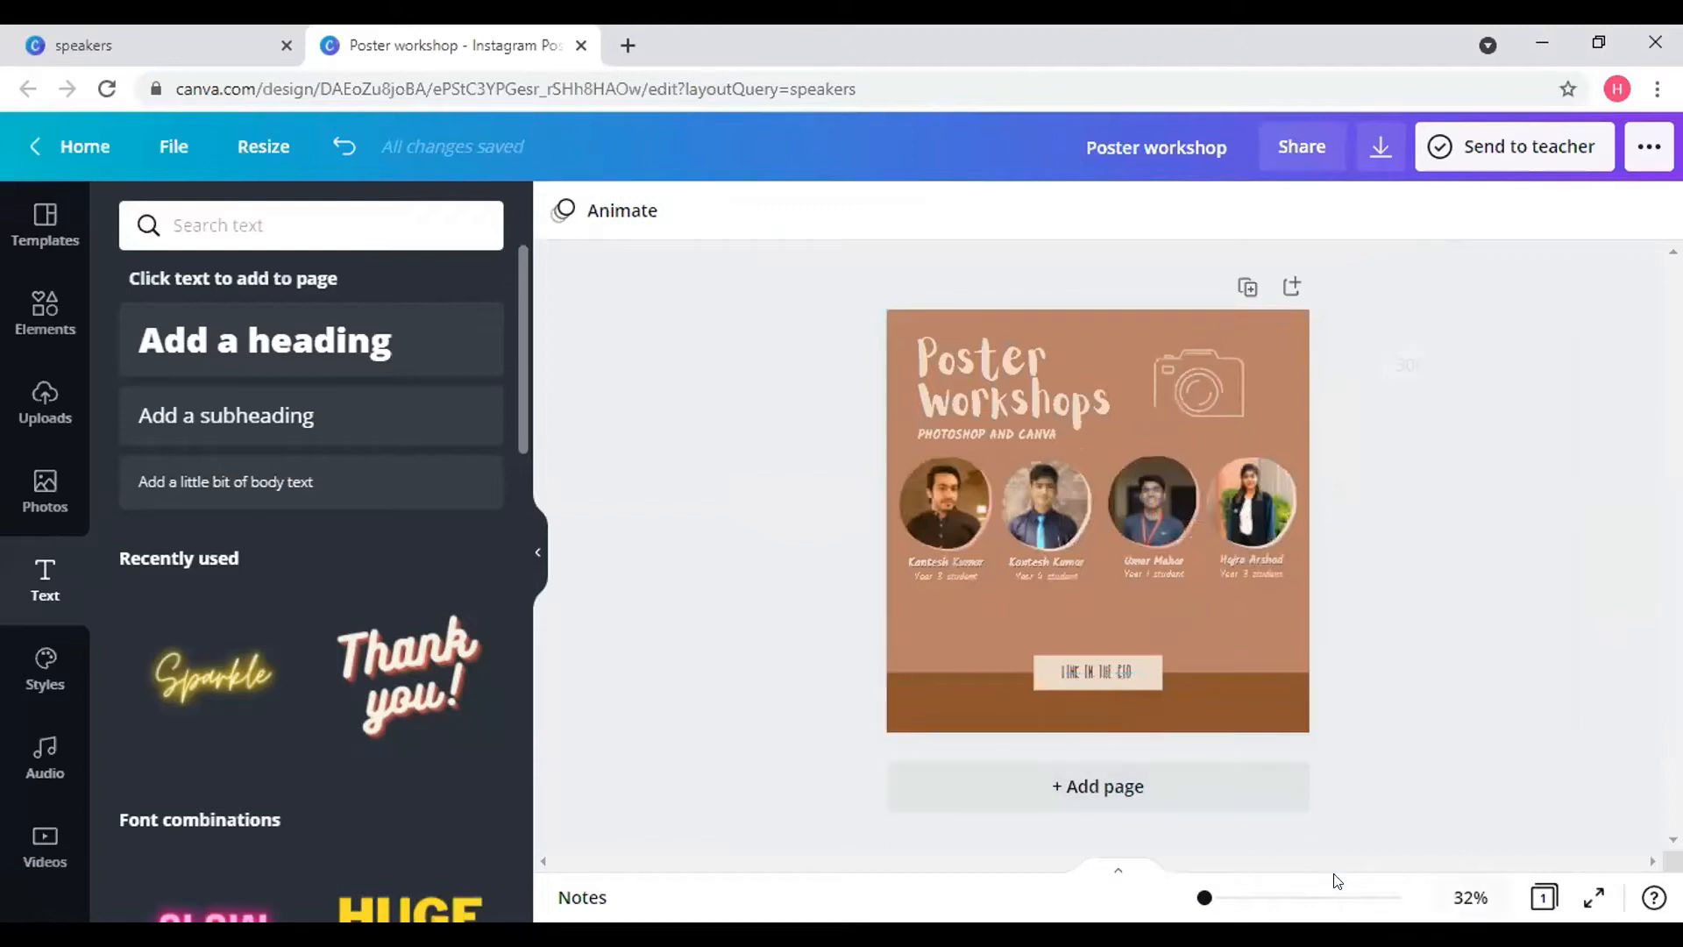
{"action": "left_click_drag", "start_coordinate": [1204, 897], "coordinate": [1207, 897]}
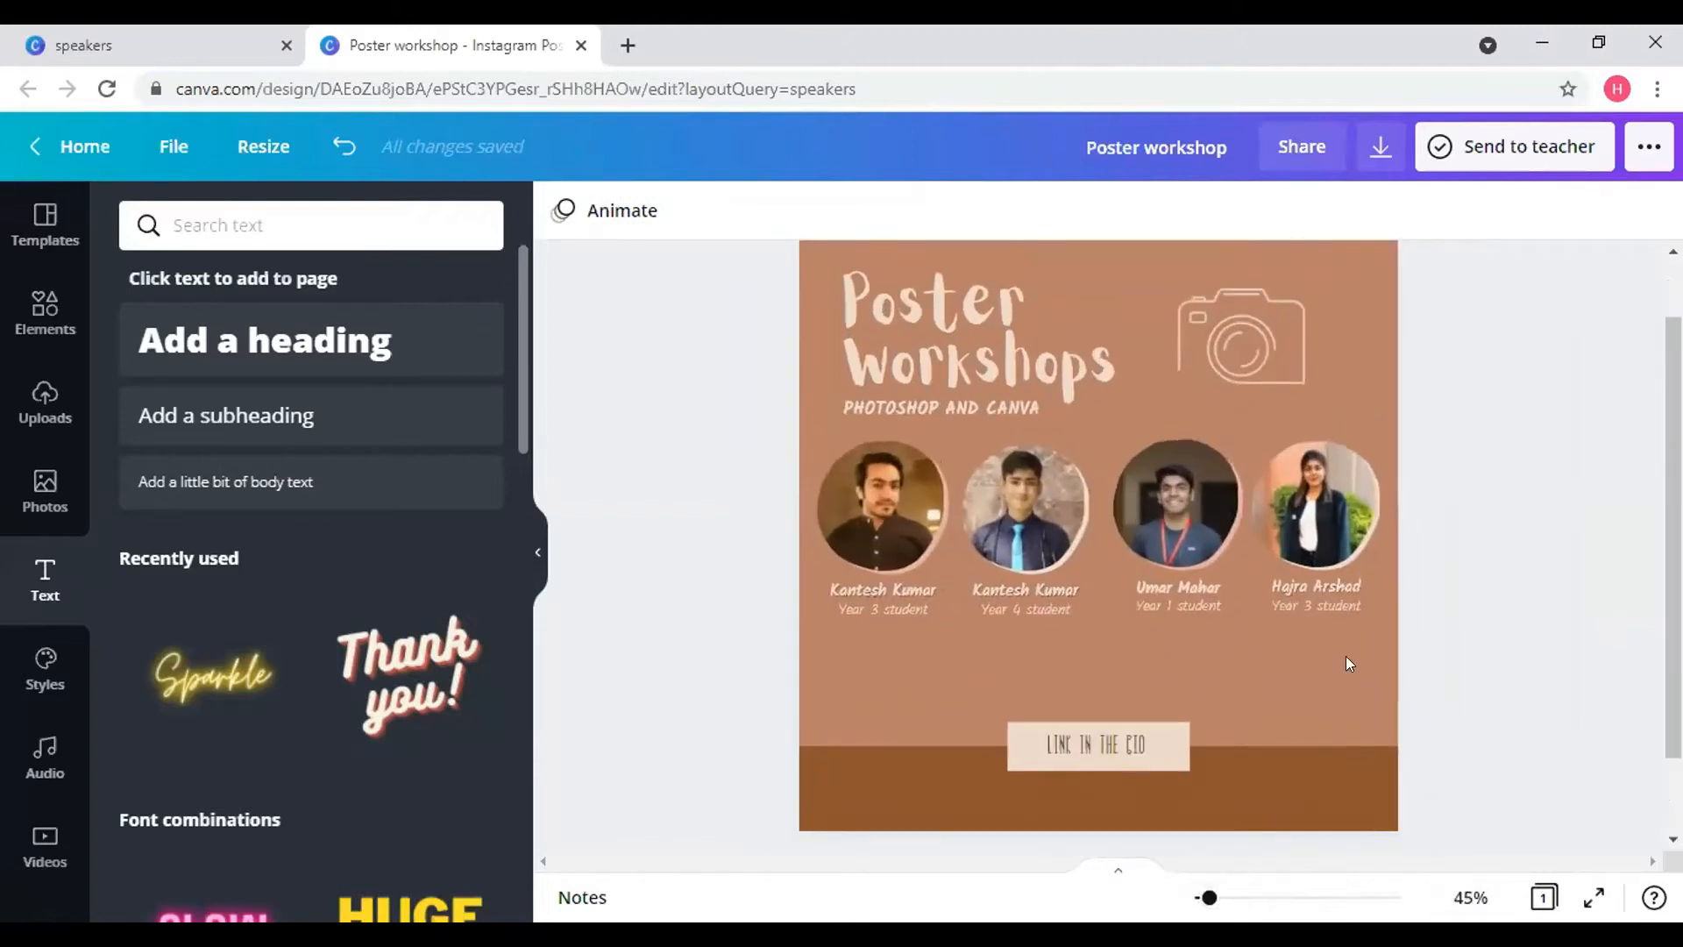
{"action": "scroll", "coordinate": [1468, 565], "scroll_direction": "down", "scroll_amount": 2}
{"action": "scroll", "coordinate": [1465, 564], "scroll_direction": "up", "scroll_amount": 3}
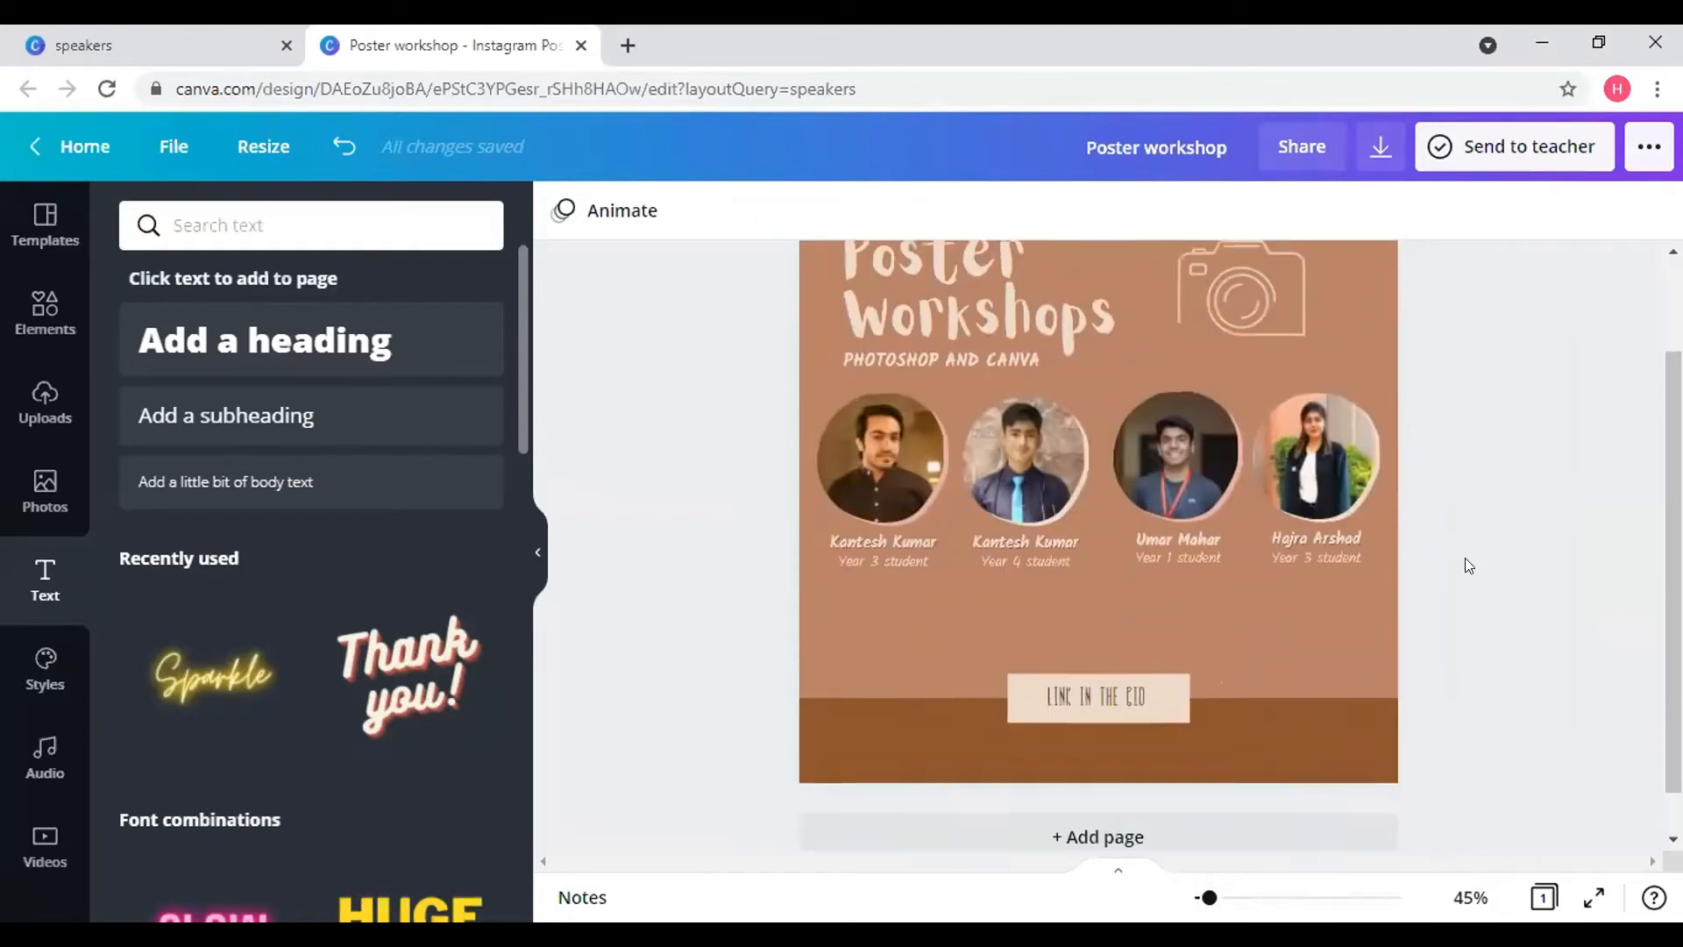
{"action": "scroll", "coordinate": [1402, 648], "scroll_direction": "down", "scroll_amount": 3}
{"action": "left_click", "coordinate": [1306, 736]}
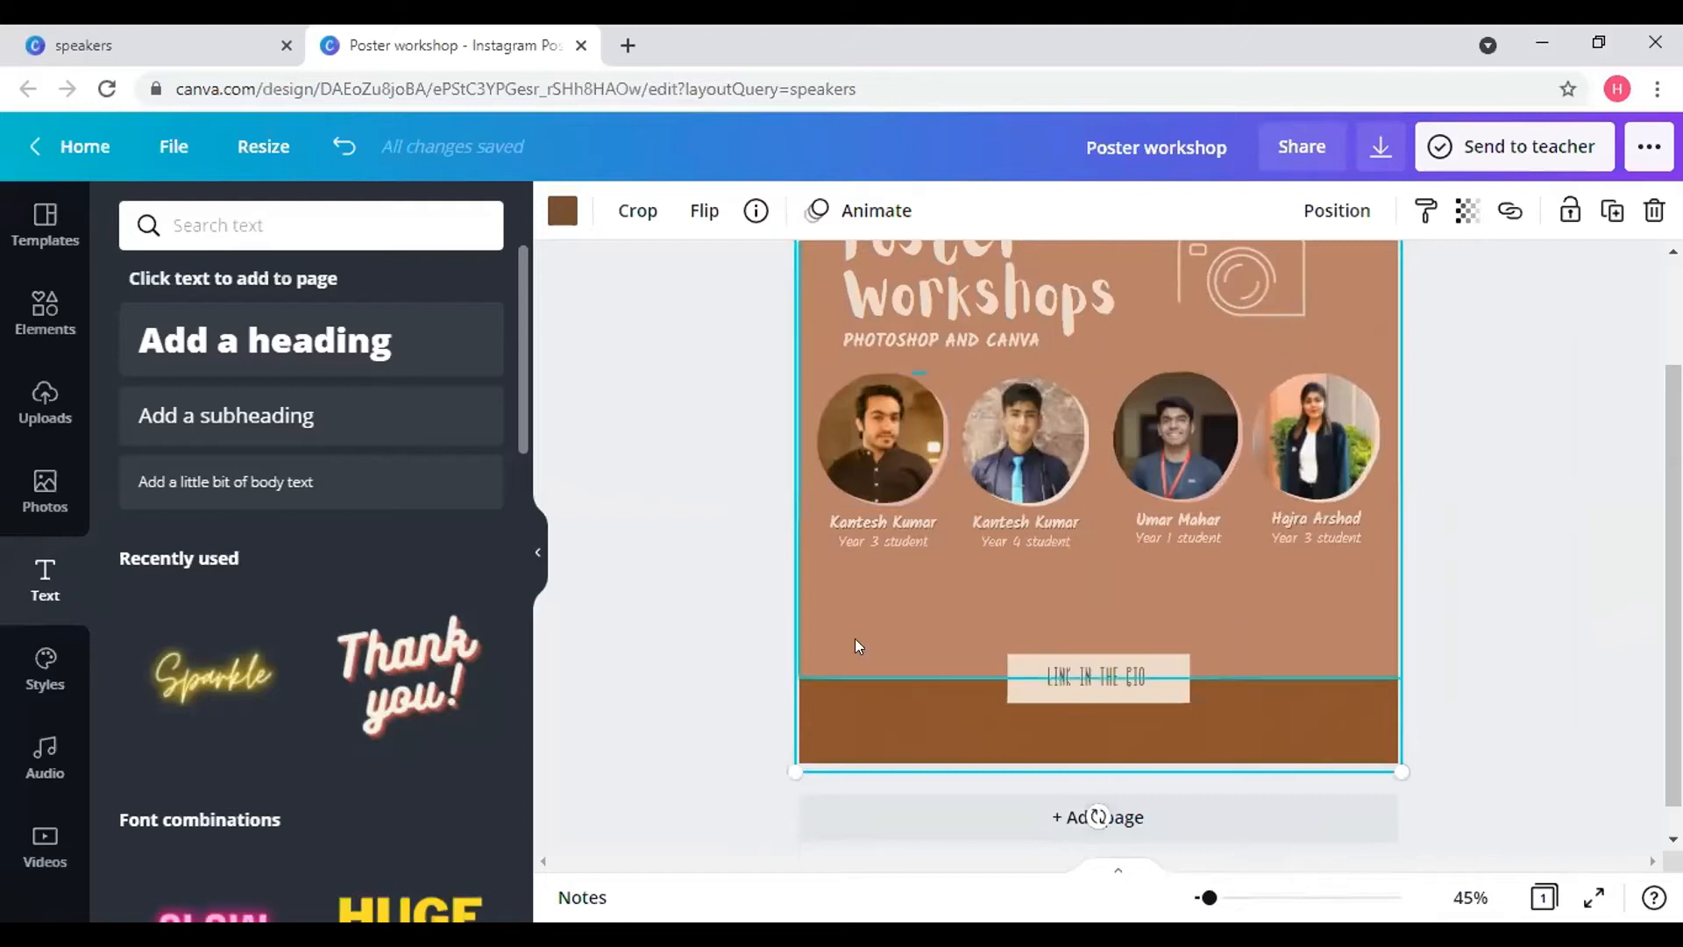
- Recolour the background texture with the light beige document colour and set its transparency to 8
{"action": "left_click", "coordinate": [562, 212]}
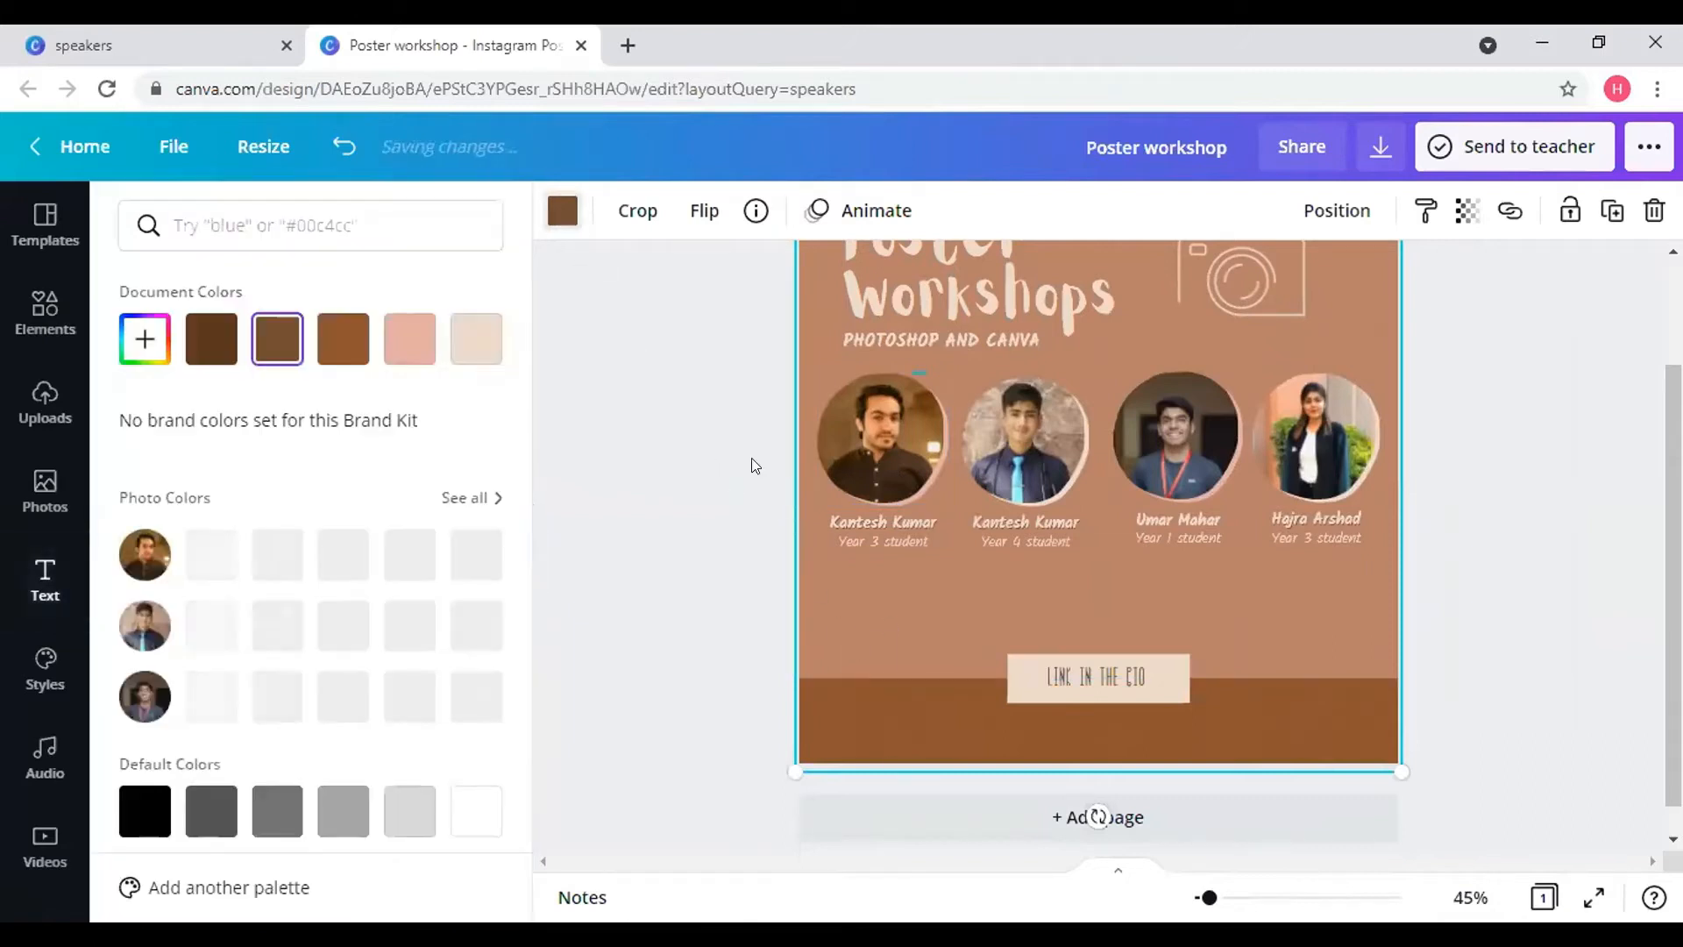
{"action": "left_click", "coordinate": [412, 550]}
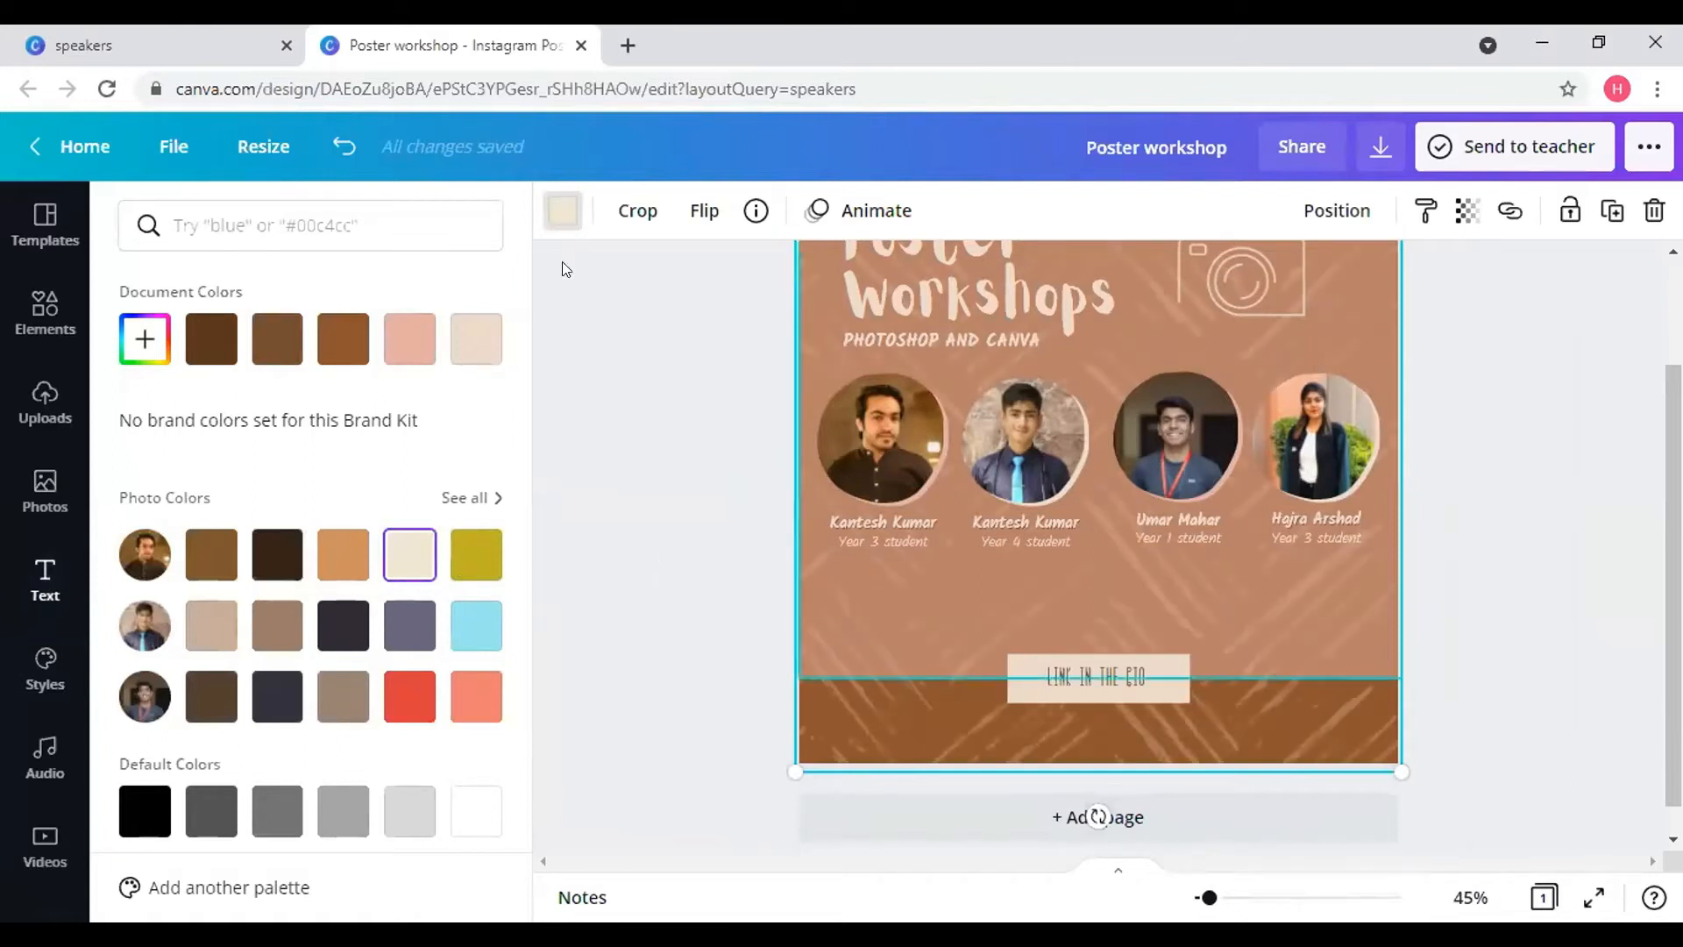
{"action": "left_click", "coordinate": [1467, 211]}
{"action": "left_click_drag", "start_coordinate": [1271, 285], "coordinate": [1256, 285]}
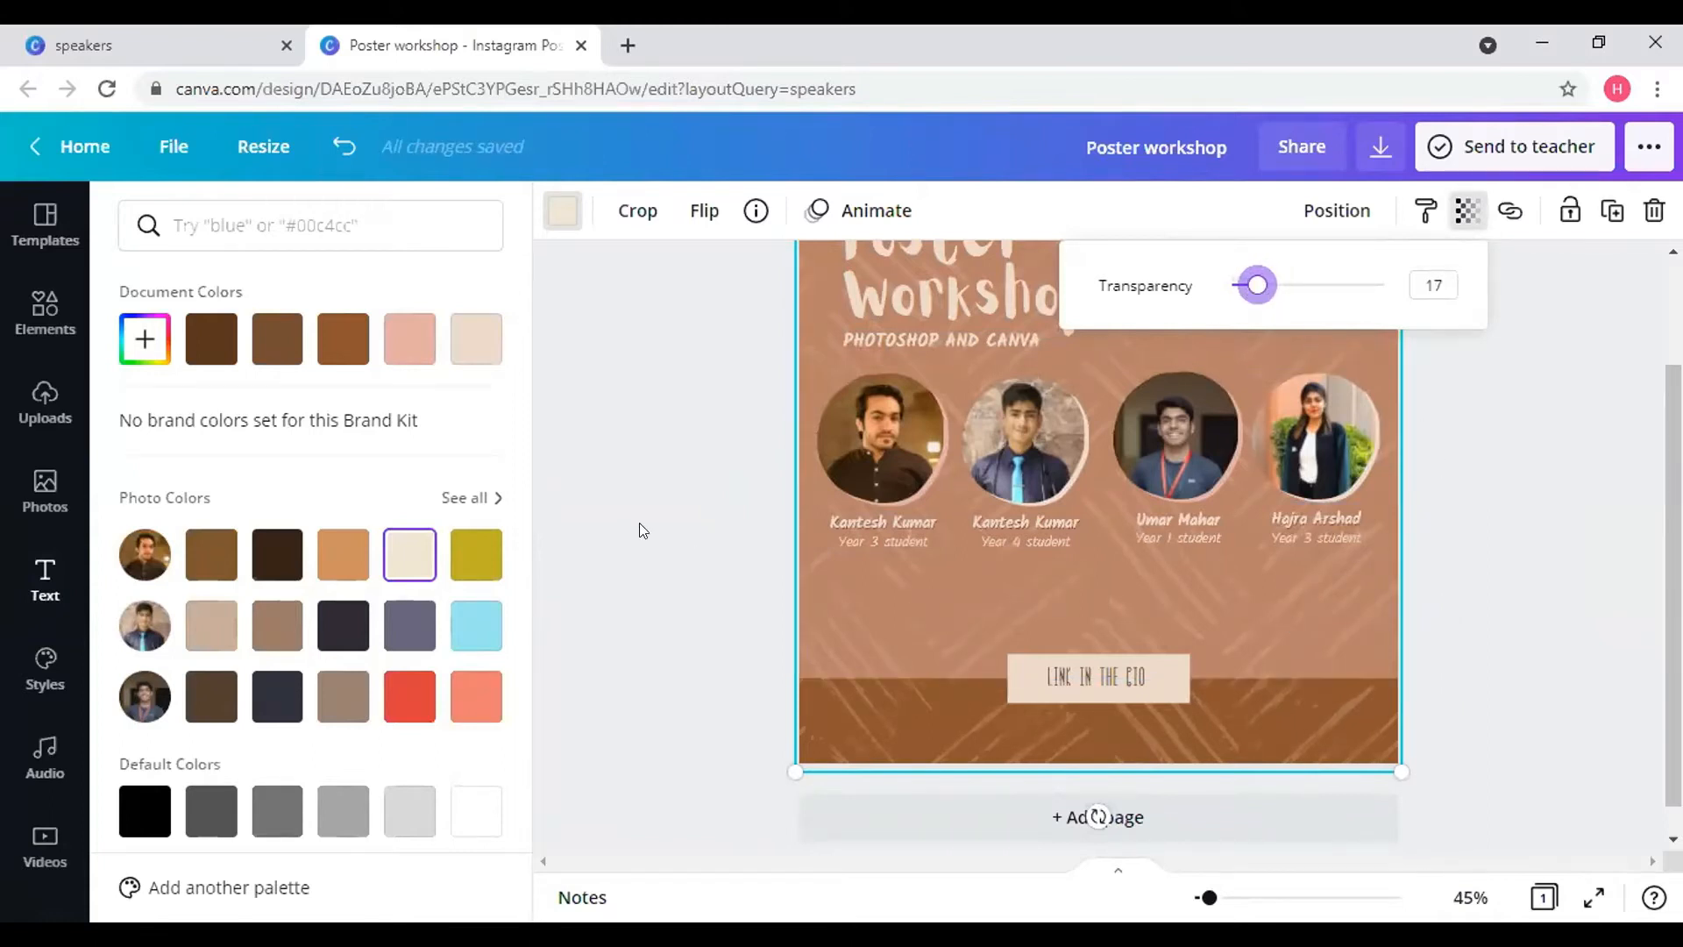
{"action": "left_click", "coordinate": [481, 364]}
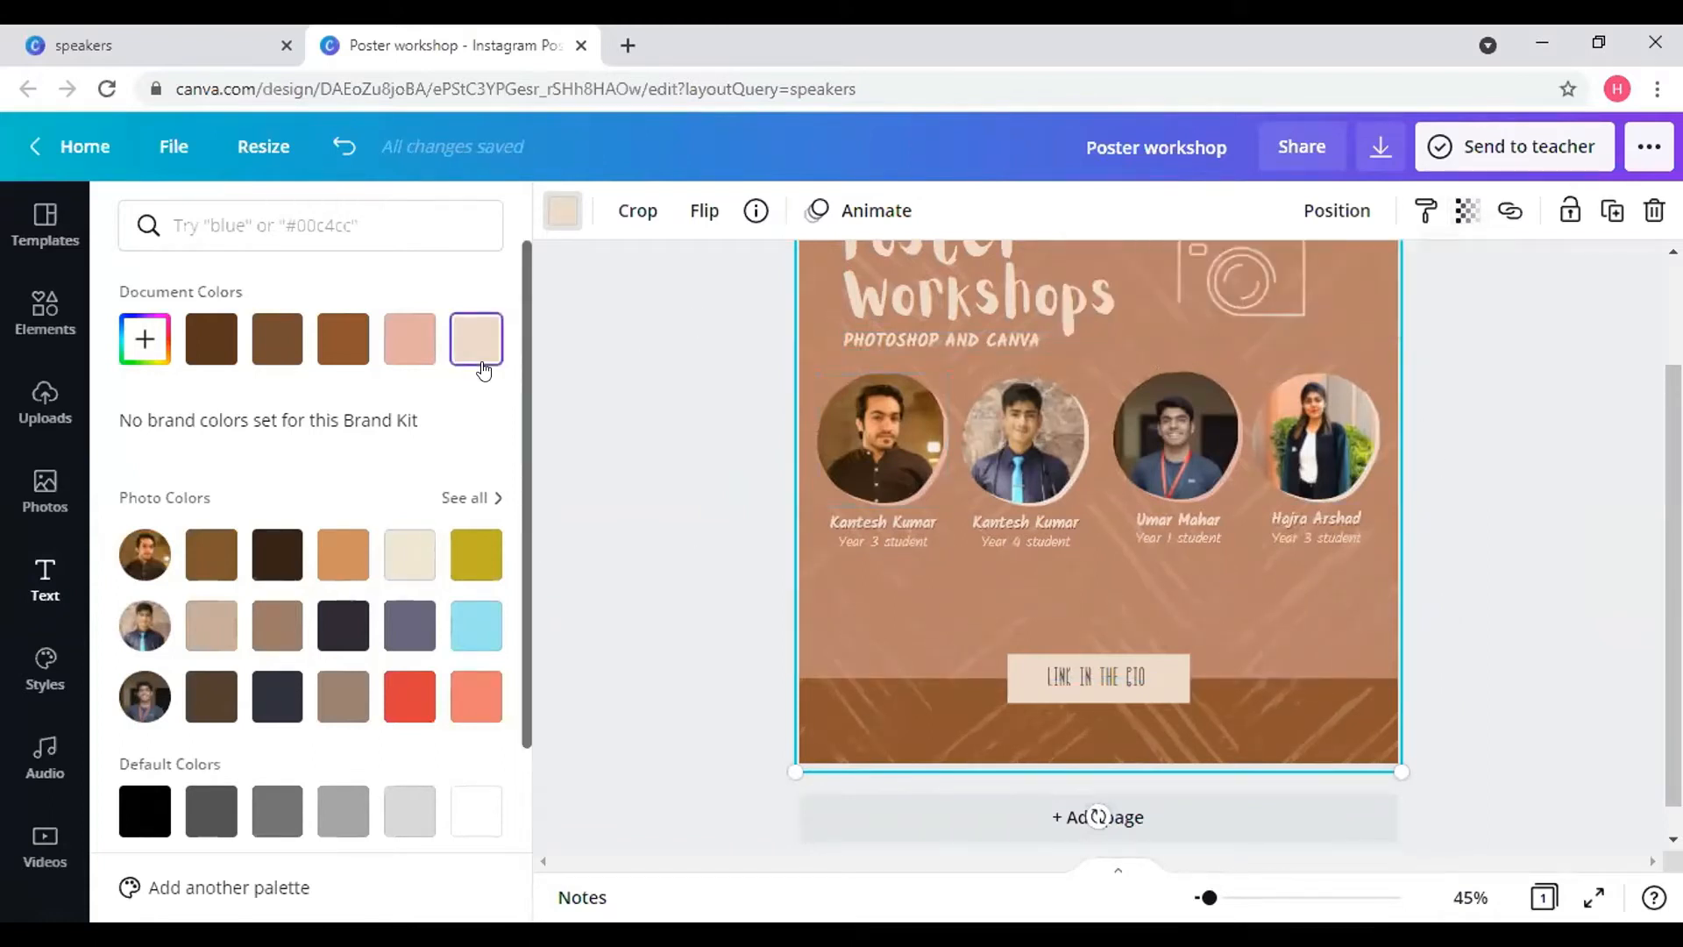
{"action": "left_click", "coordinate": [1467, 210]}
{"action": "left_click_drag", "start_coordinate": [1249, 292], "coordinate": [1238, 292]}
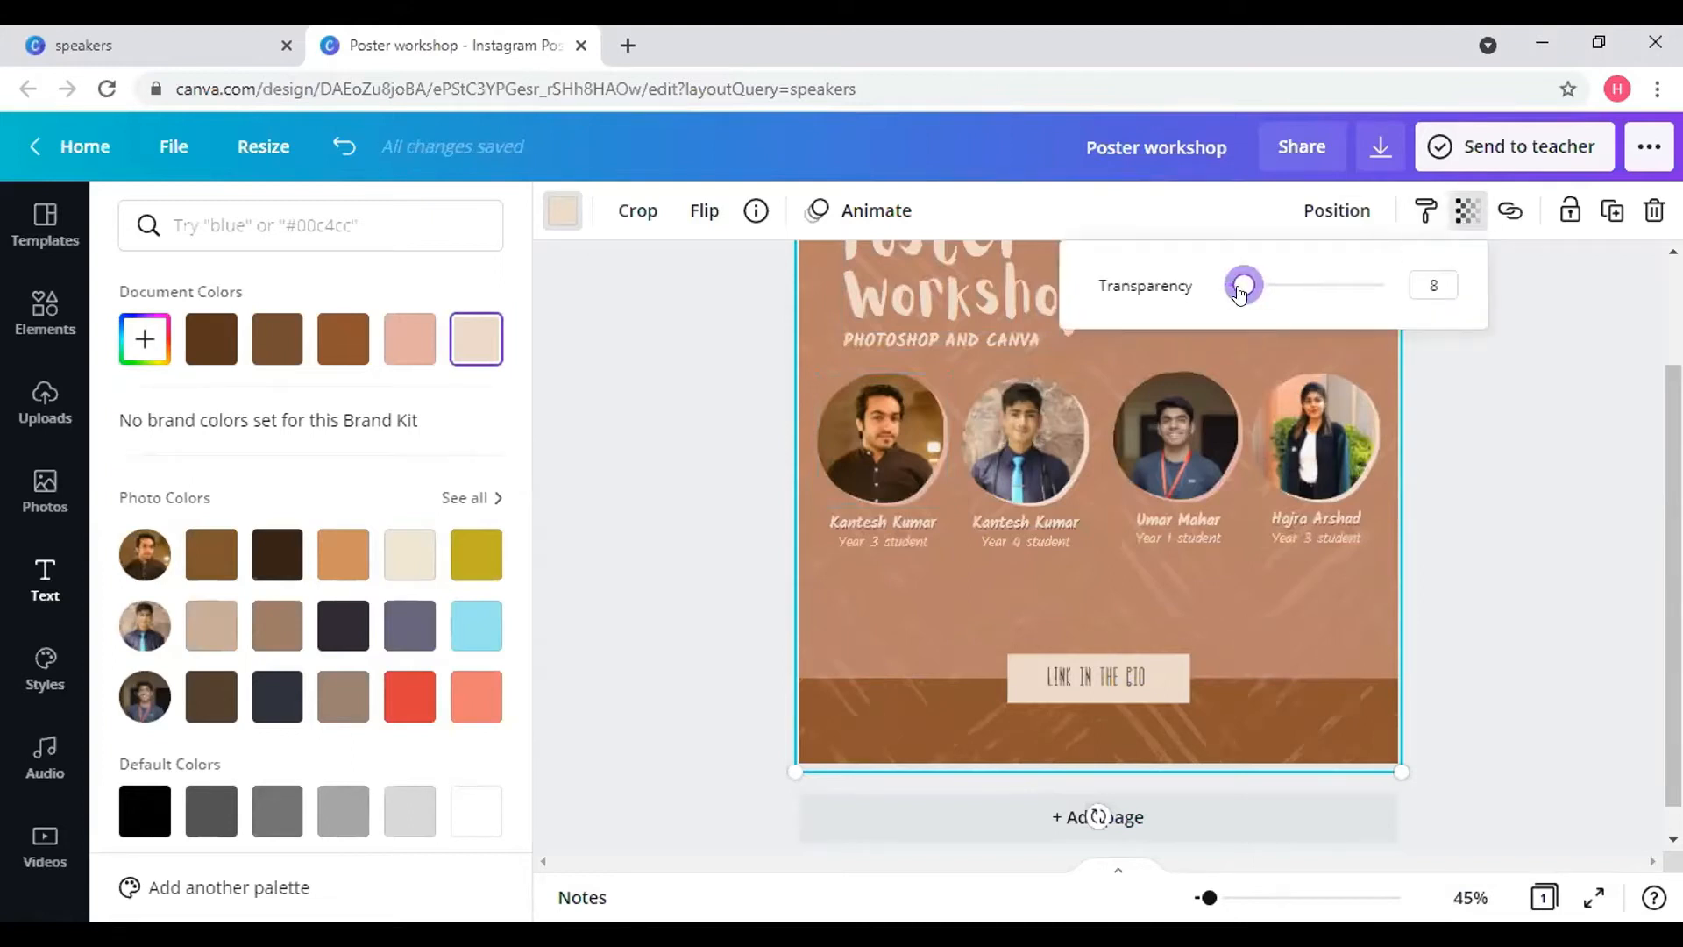
{"action": "left_click", "coordinate": [1508, 427]}
{"action": "scroll", "coordinate": [1507, 428], "scroll_direction": "up", "scroll_amount": 1}
{"action": "scroll", "coordinate": [1507, 435], "scroll_direction": "down", "scroll_amount": 1}
{"action": "left_click", "coordinate": [1271, 372]}
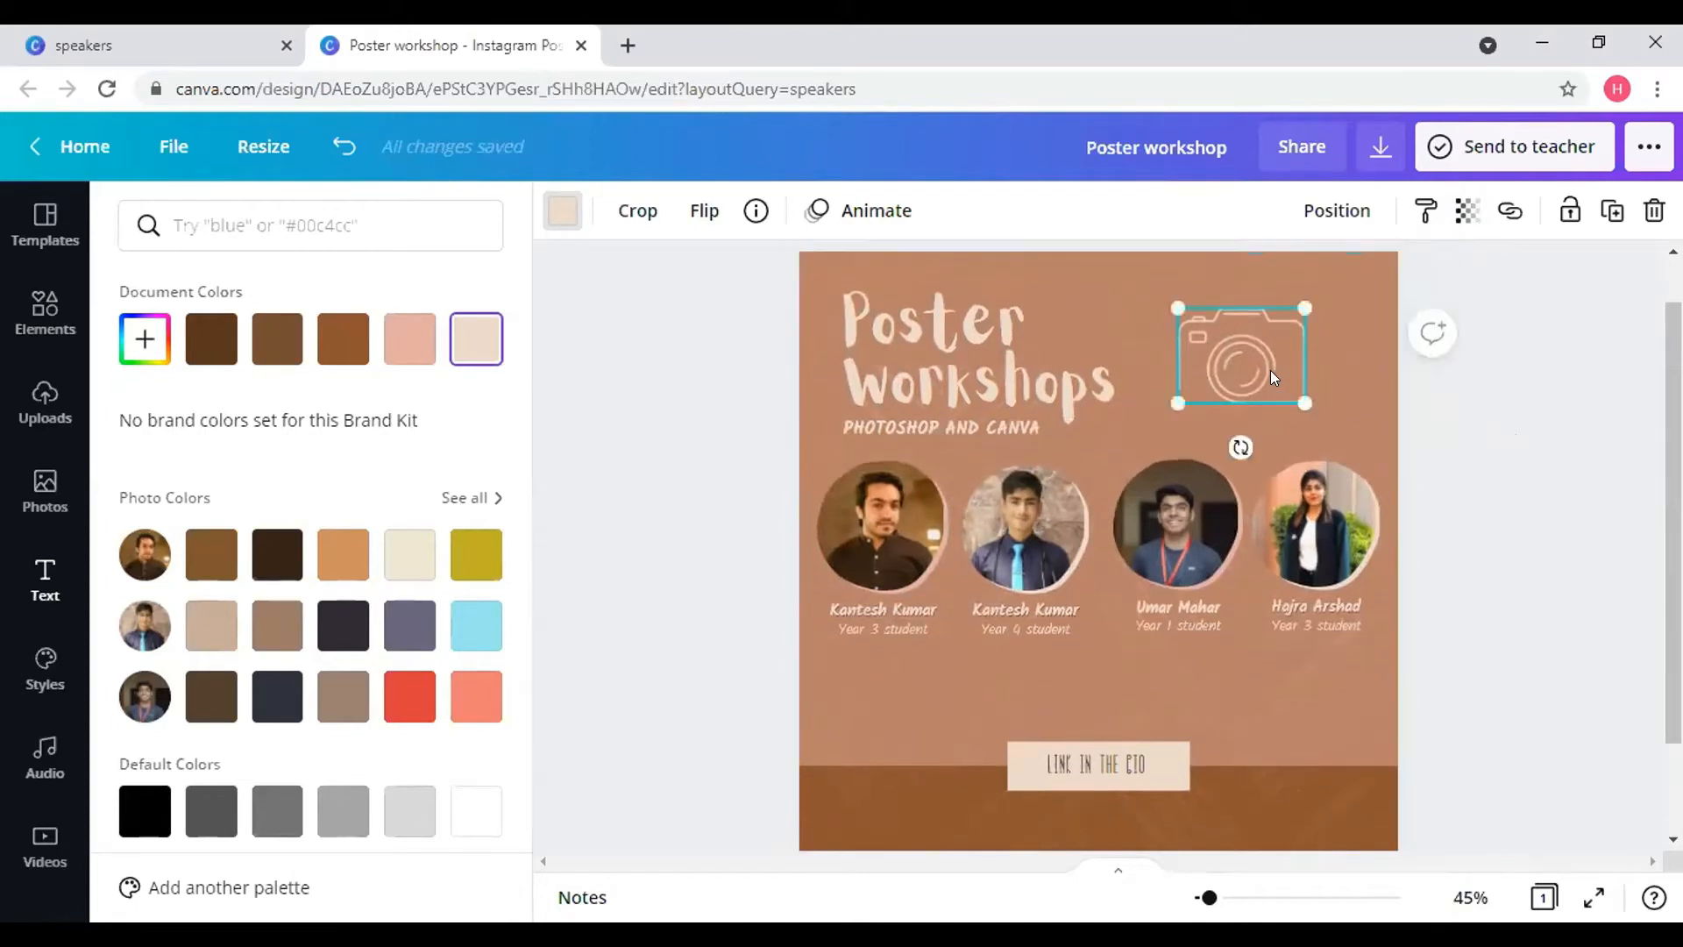
- Replace the footer text LINK IN THE BIO with KEEP FOLLOWING US!
{"action": "left_click", "coordinate": [1500, 568]}
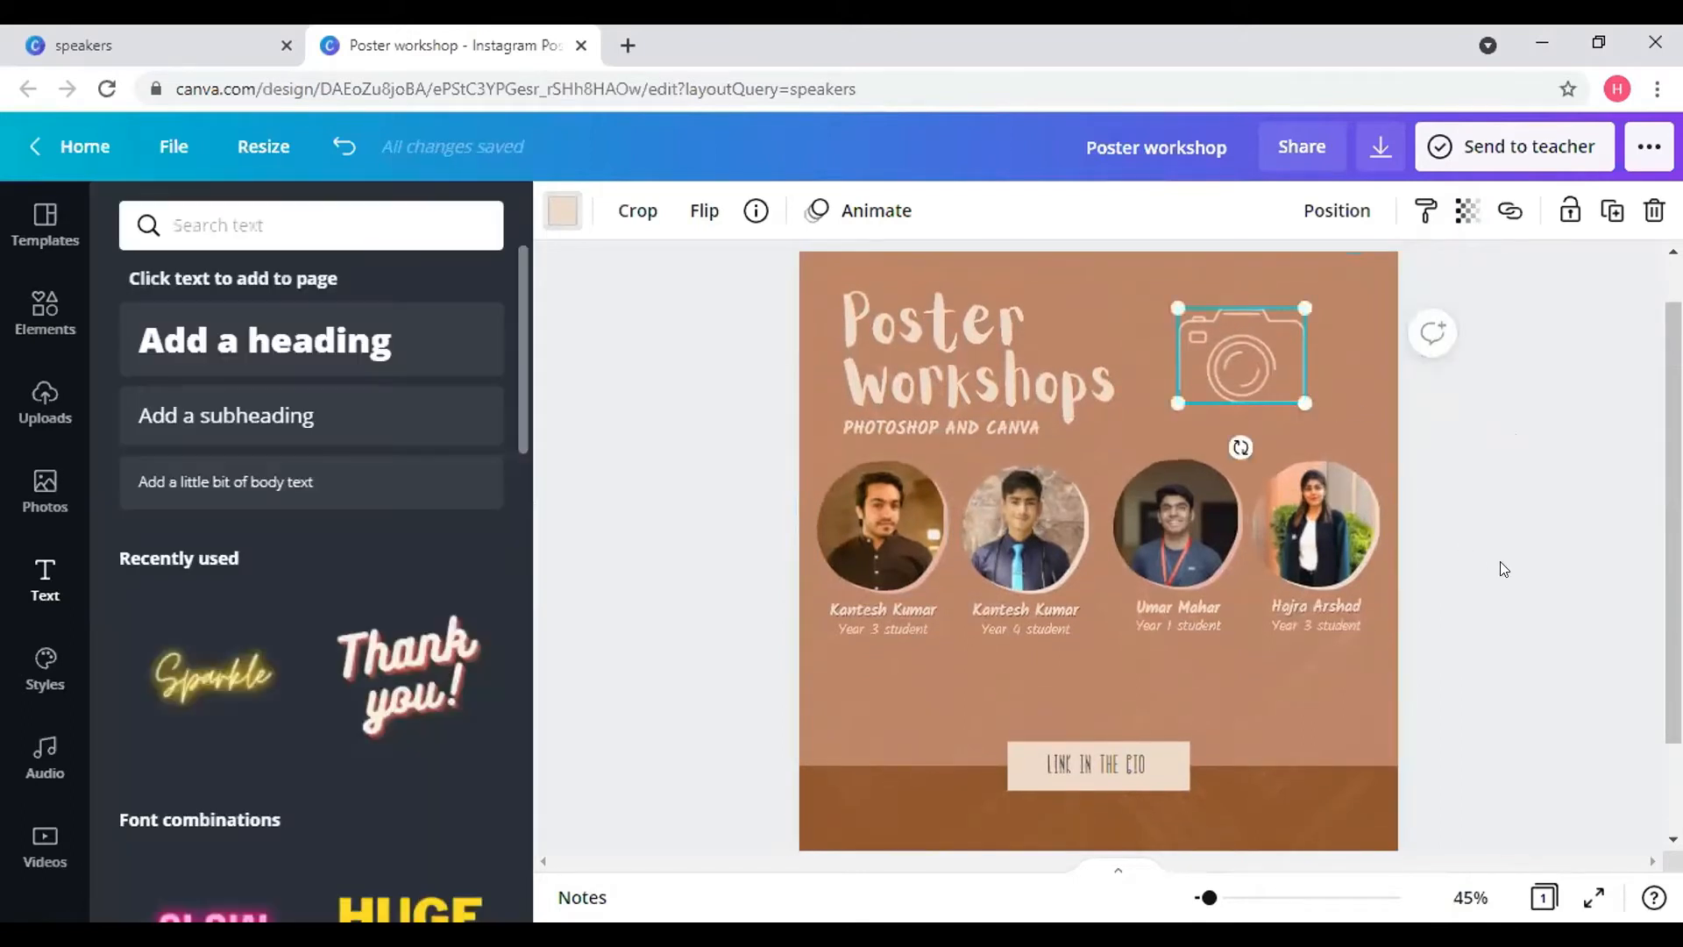
{"action": "double_click", "coordinate": [1116, 755]}
{"action": "key", "text": "BackSpace"}
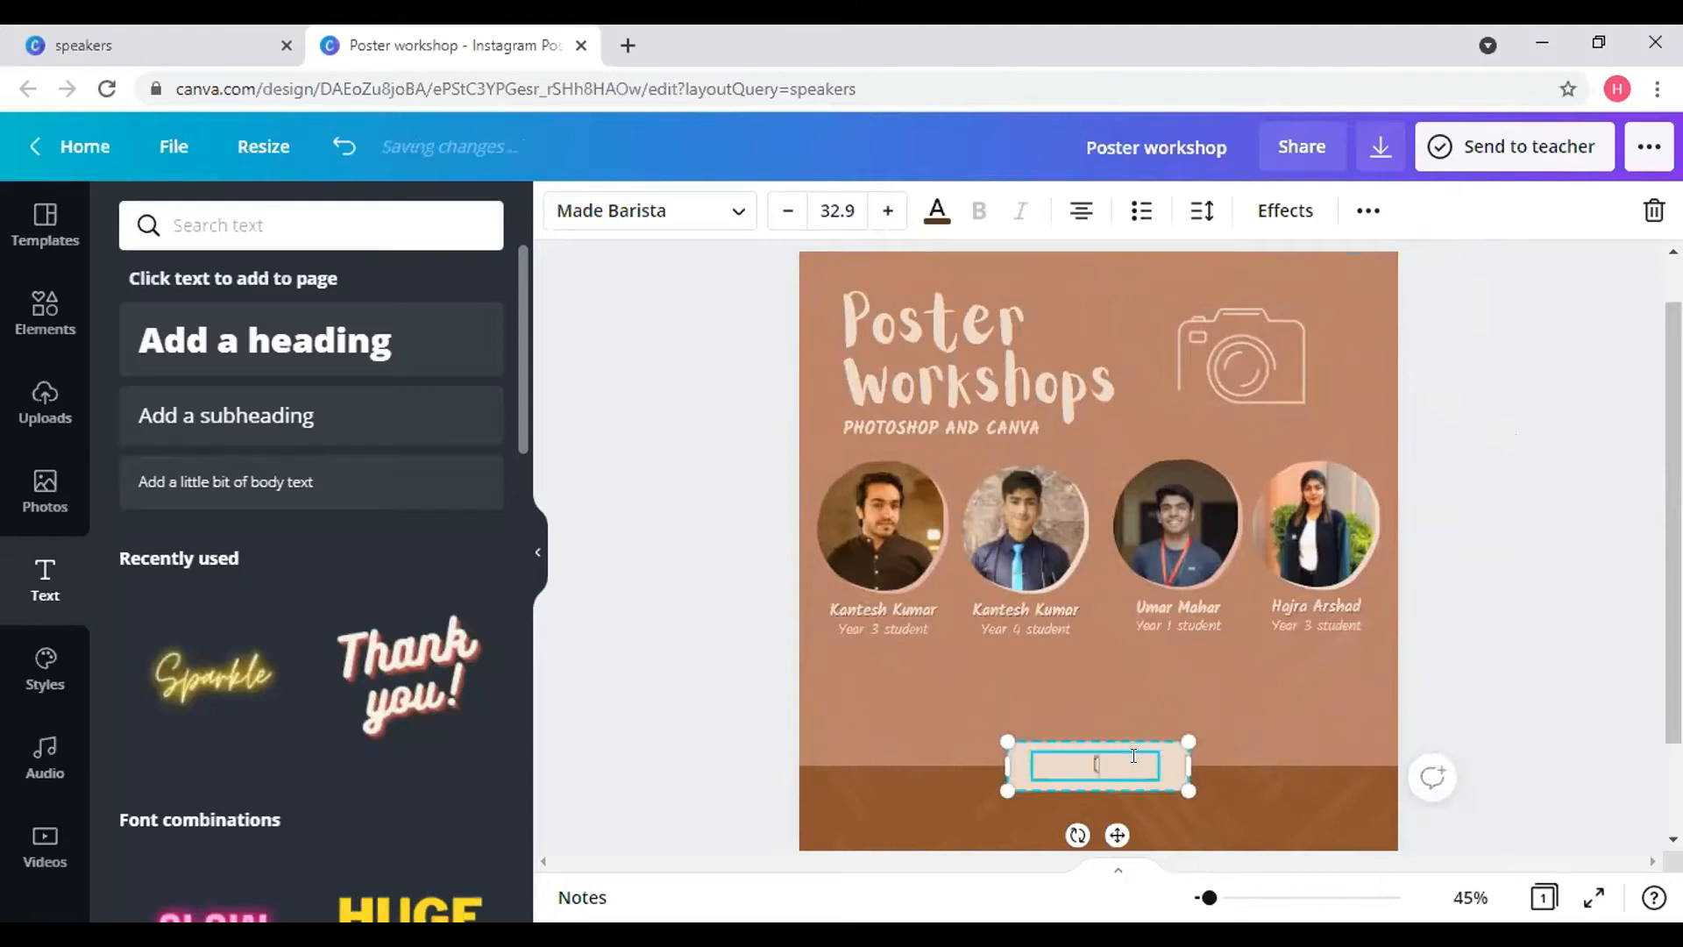
{"action": "type", "text": "KEEP FOLLOWING US!"}
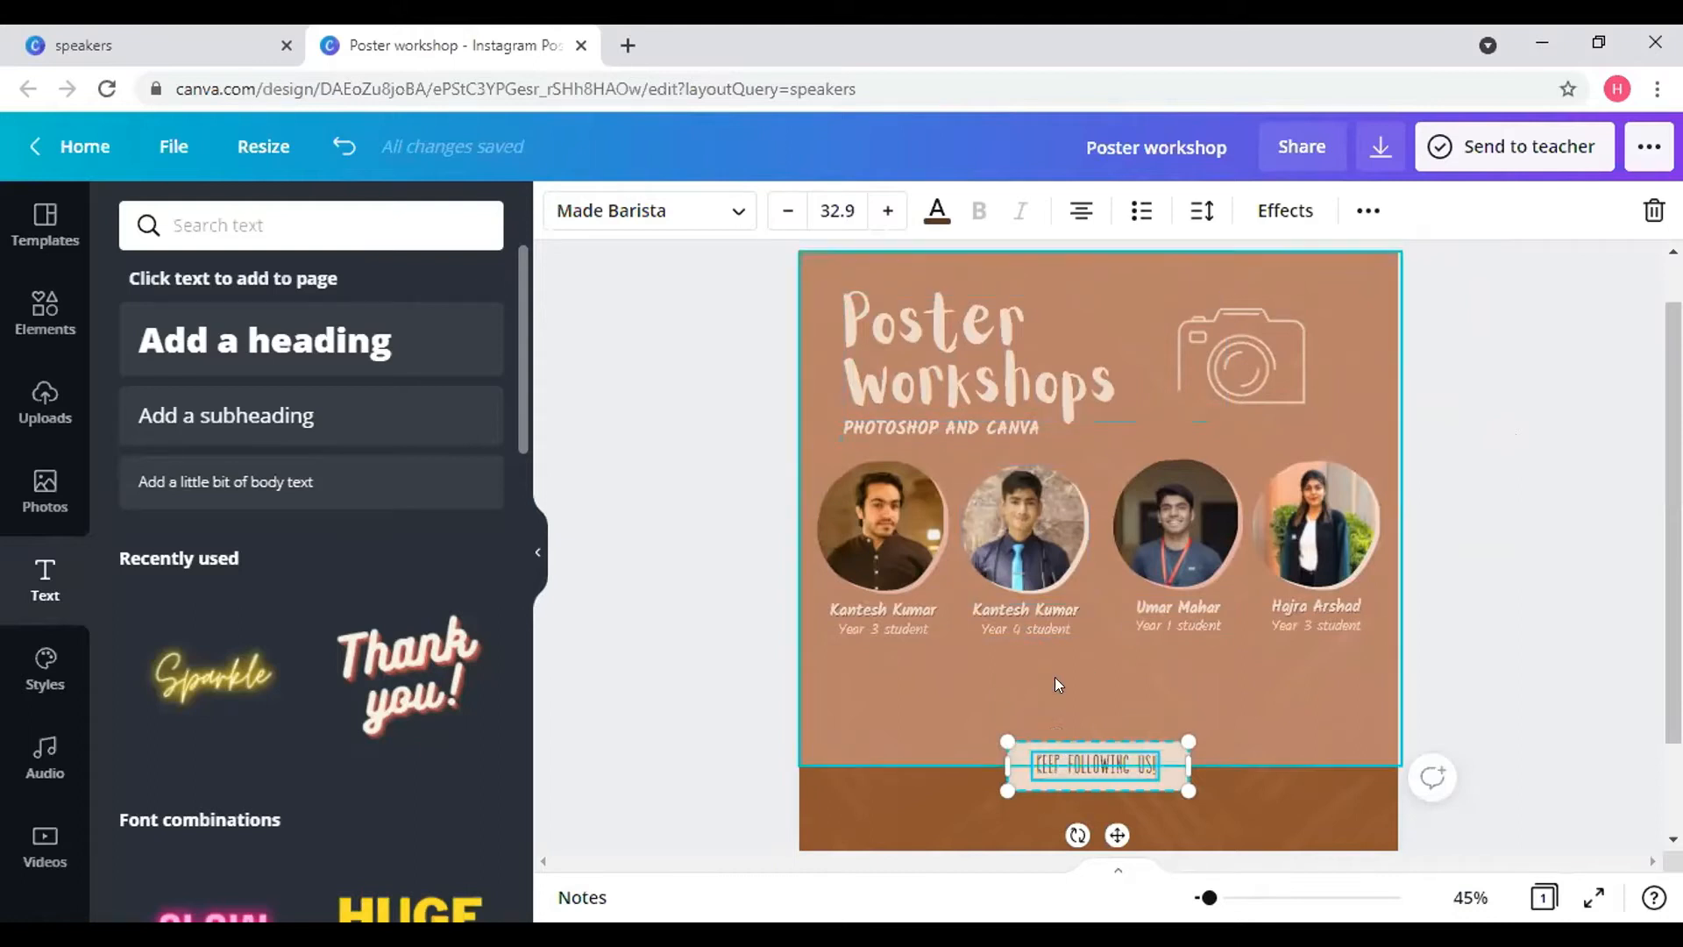
- Compare the poster's existing fonts and set the footer text to Kalam Light
{"action": "left_click", "coordinate": [1050, 617]}
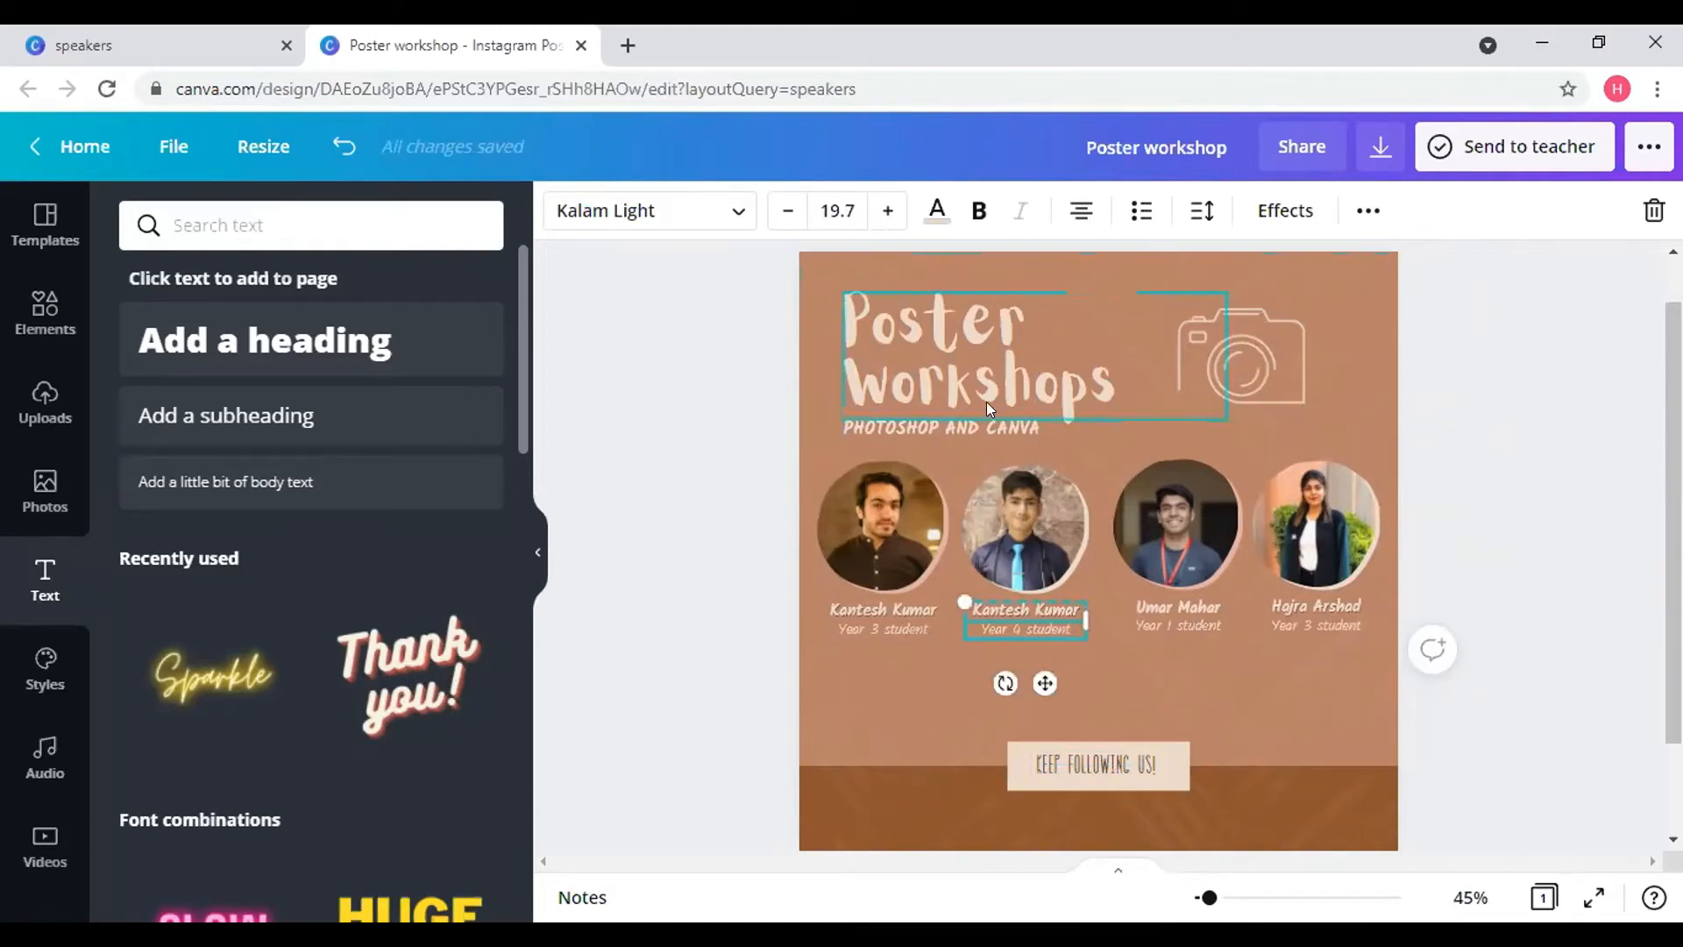
{"action": "left_click", "coordinate": [959, 364]}
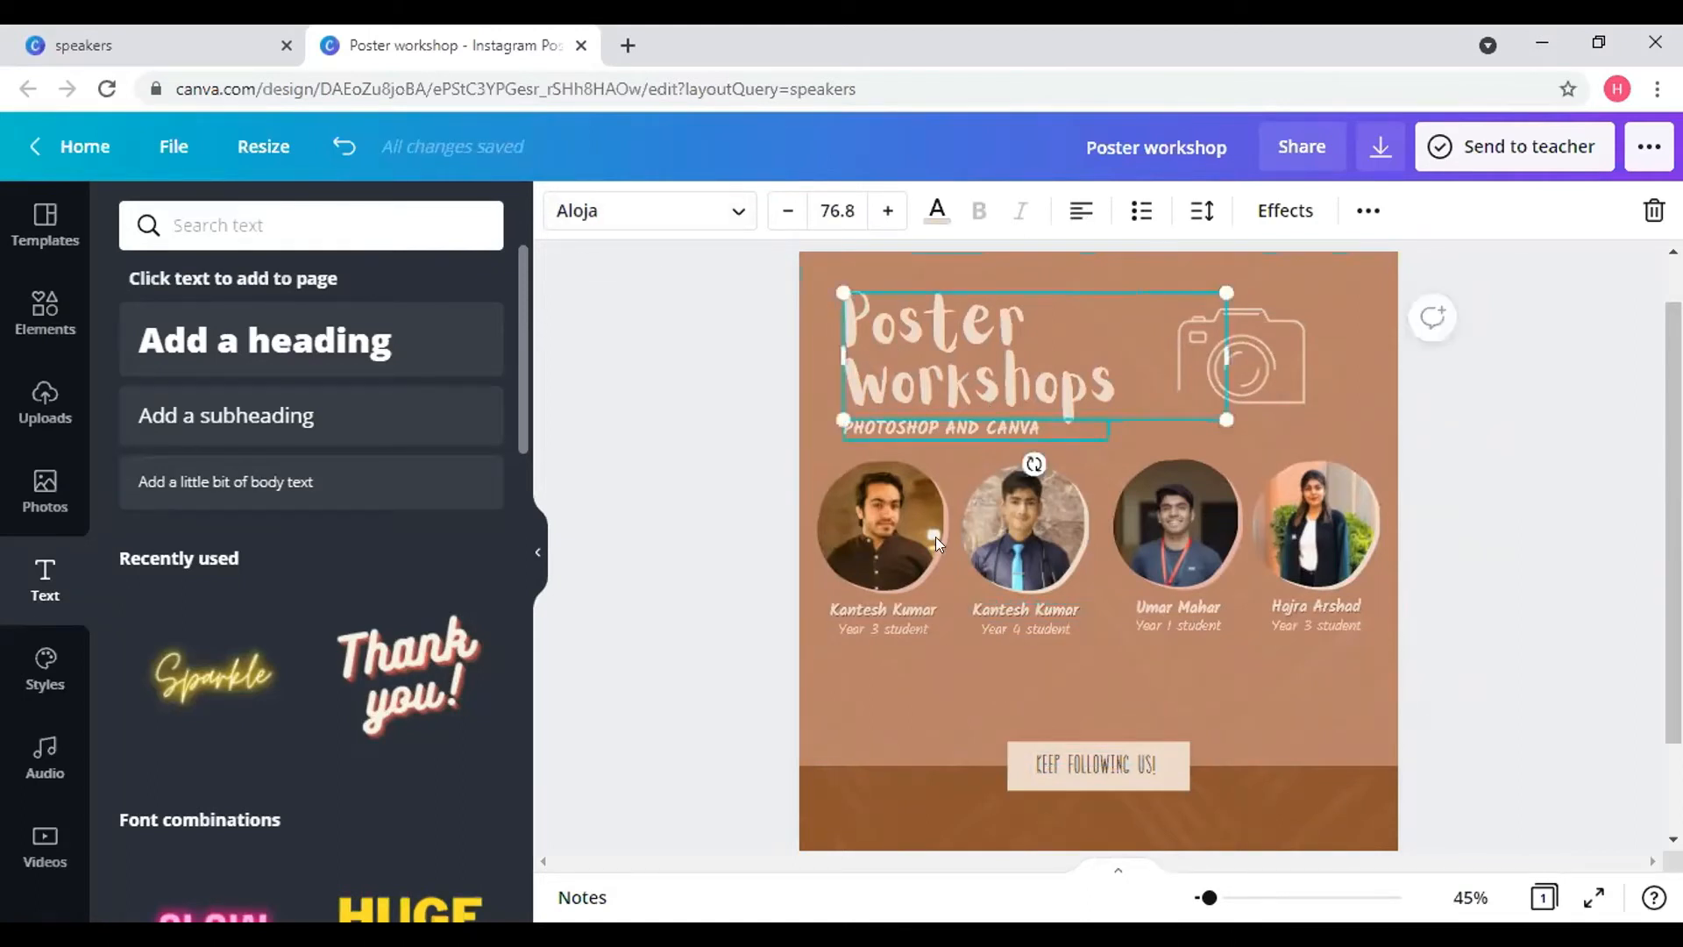
{"action": "left_click", "coordinate": [997, 613]}
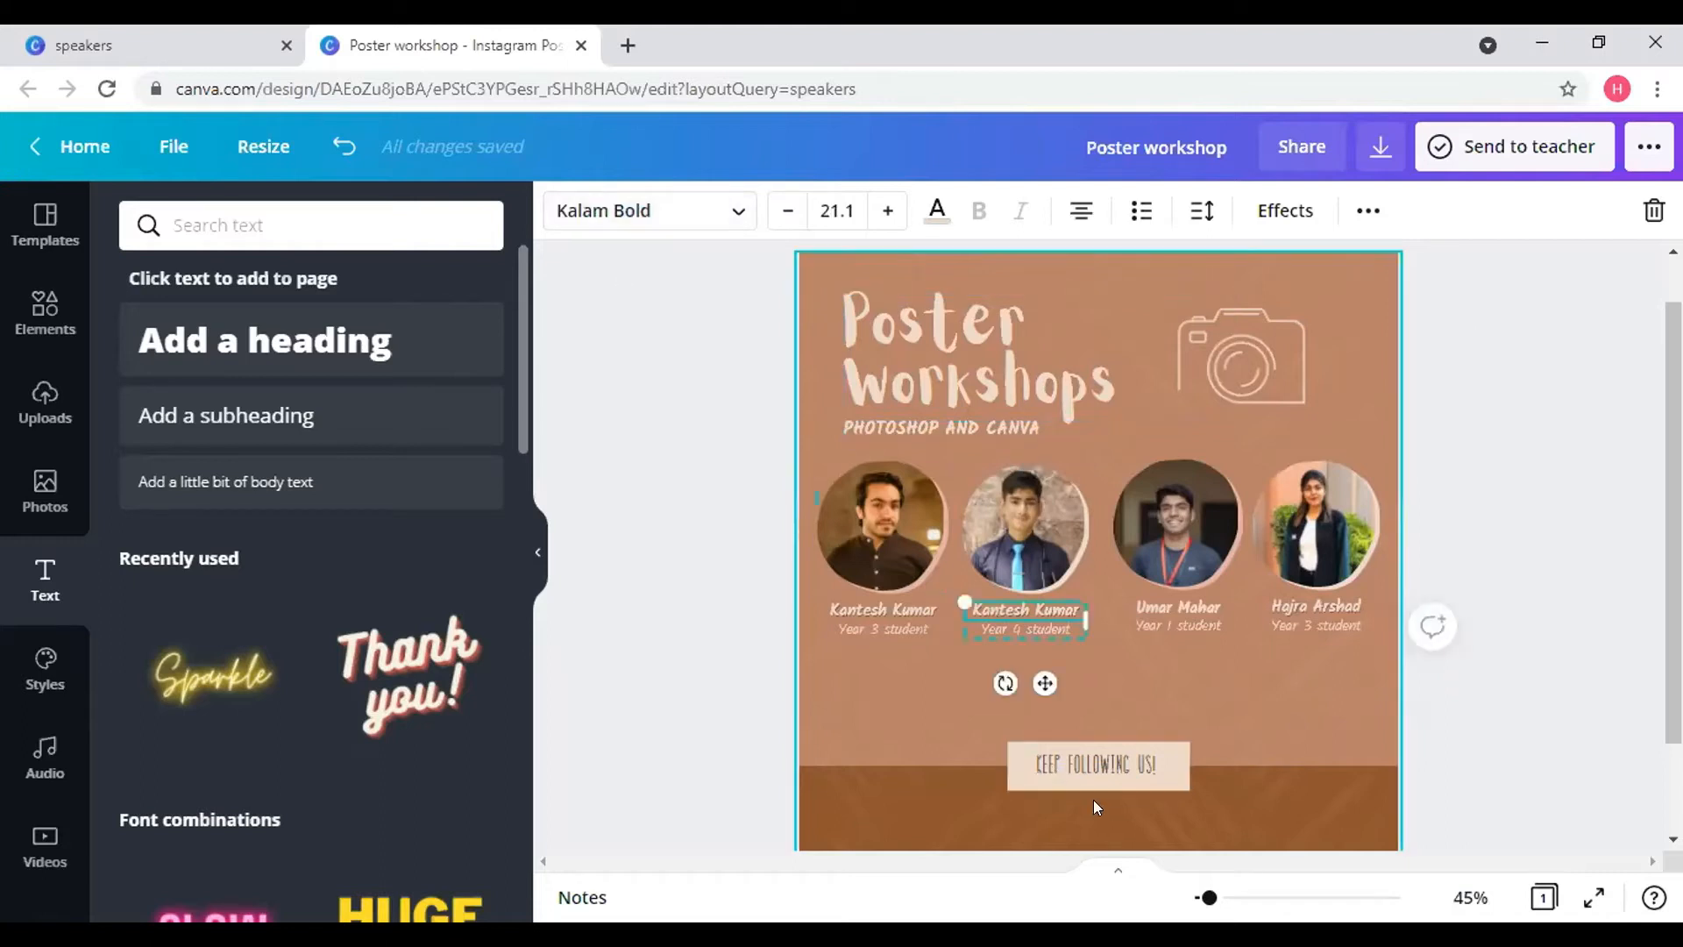
{"action": "left_click", "coordinate": [1087, 763]}
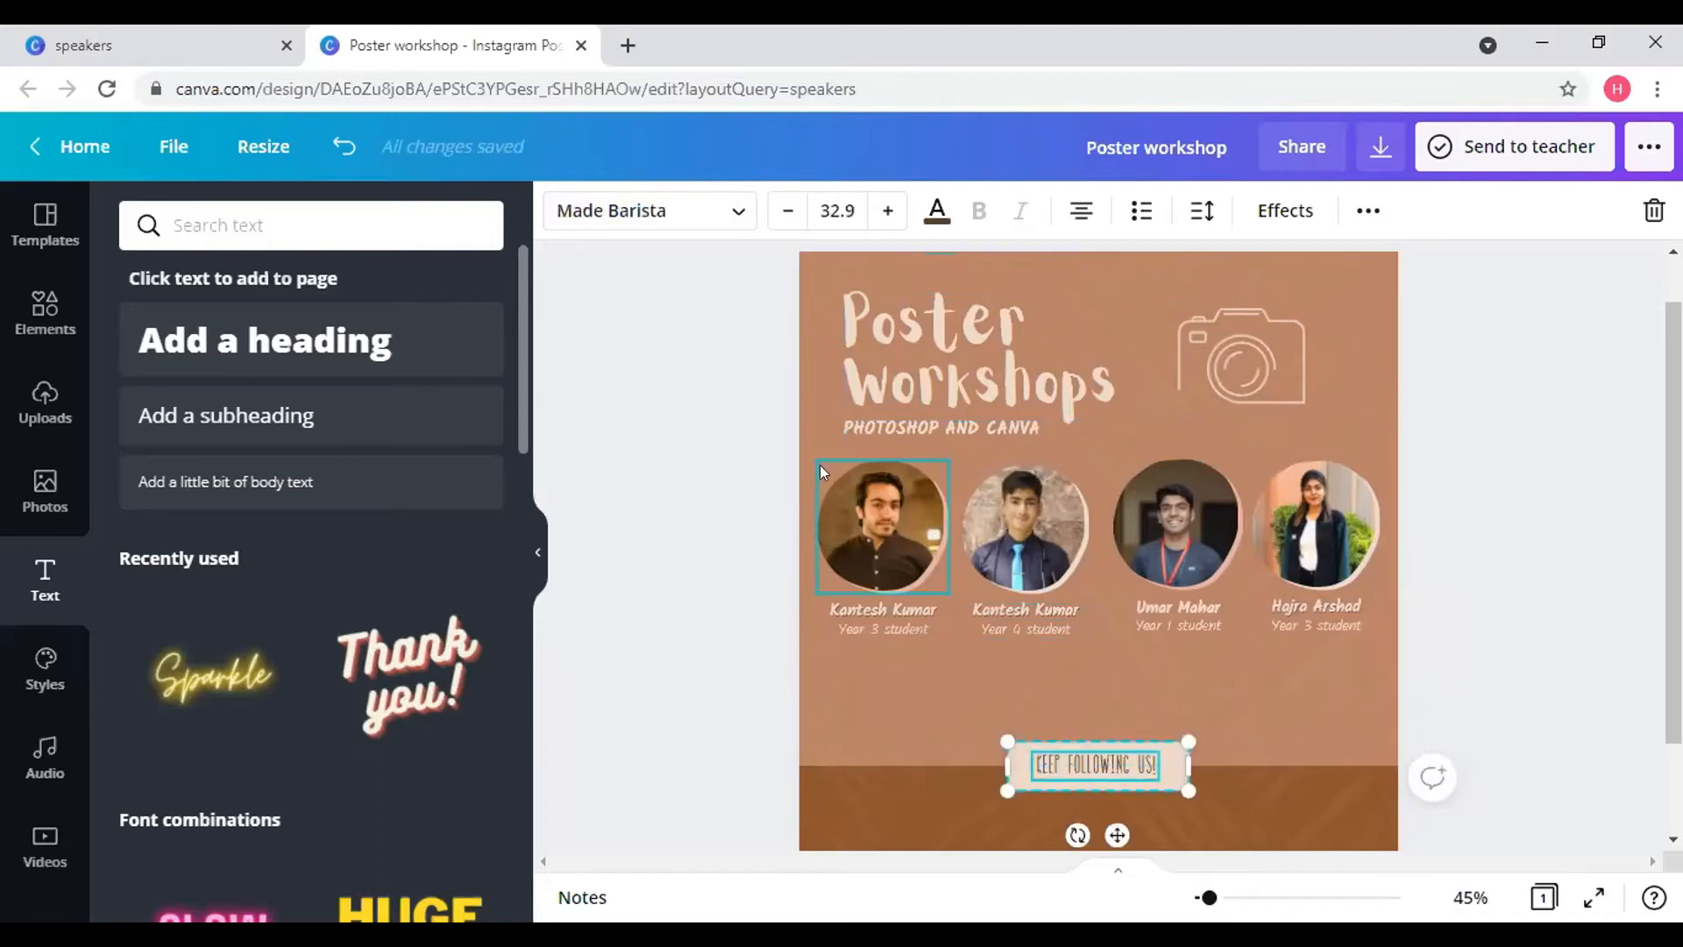
{"action": "left_click", "coordinate": [727, 211]}
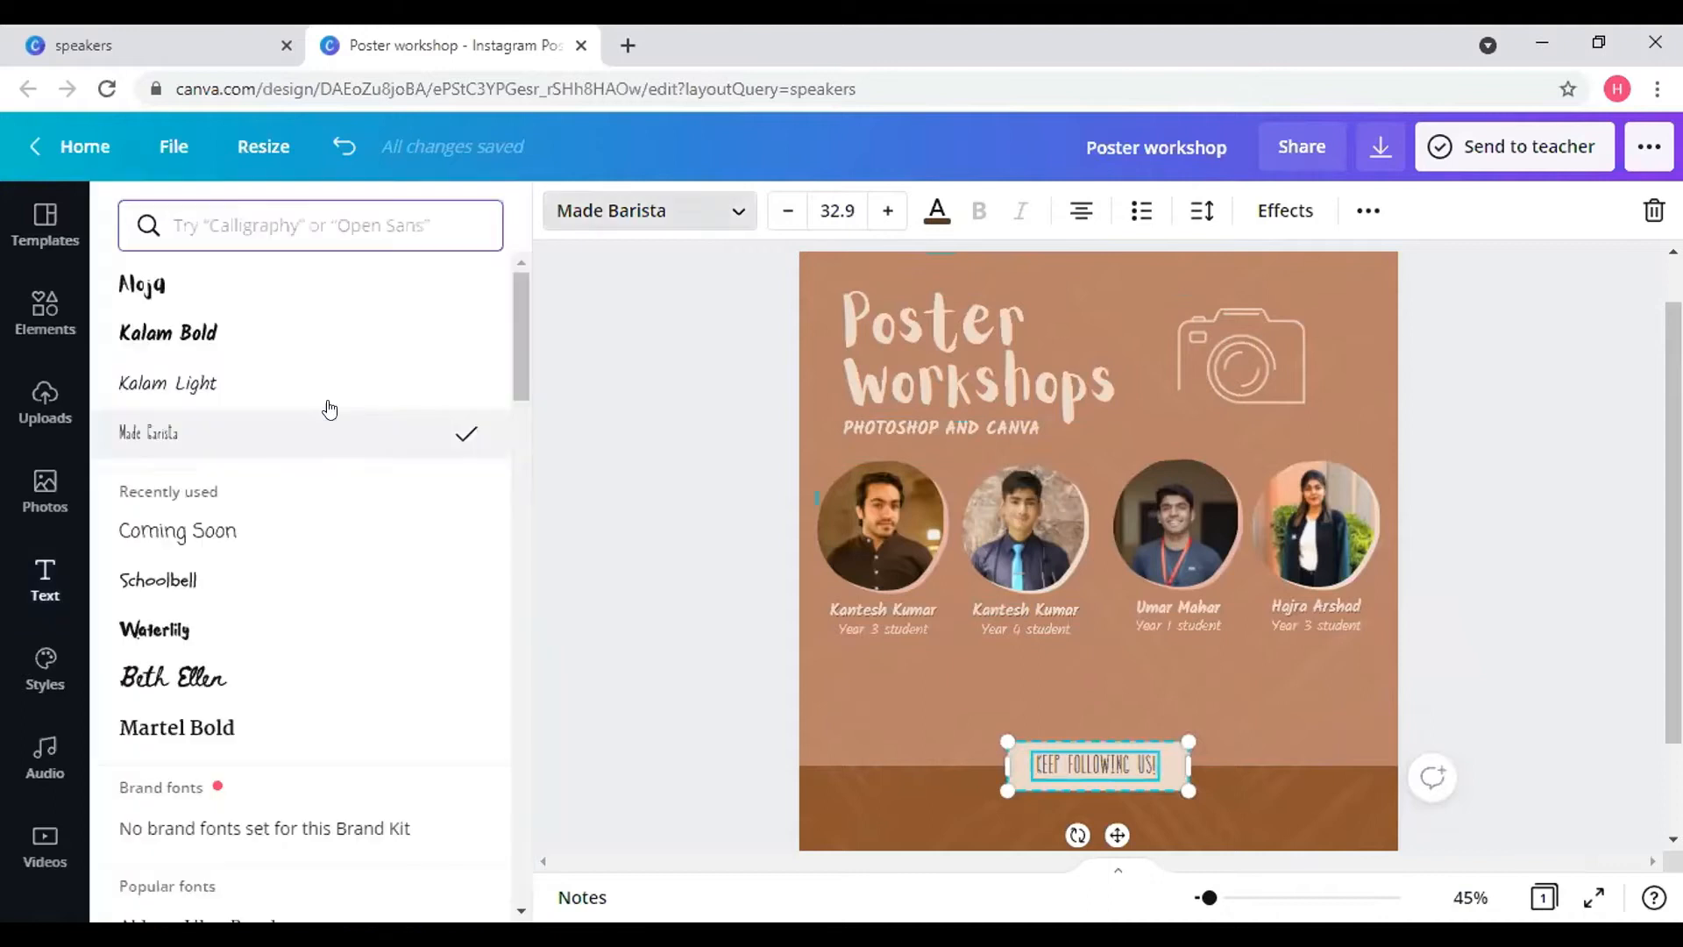
{"action": "left_click", "coordinate": [316, 341]}
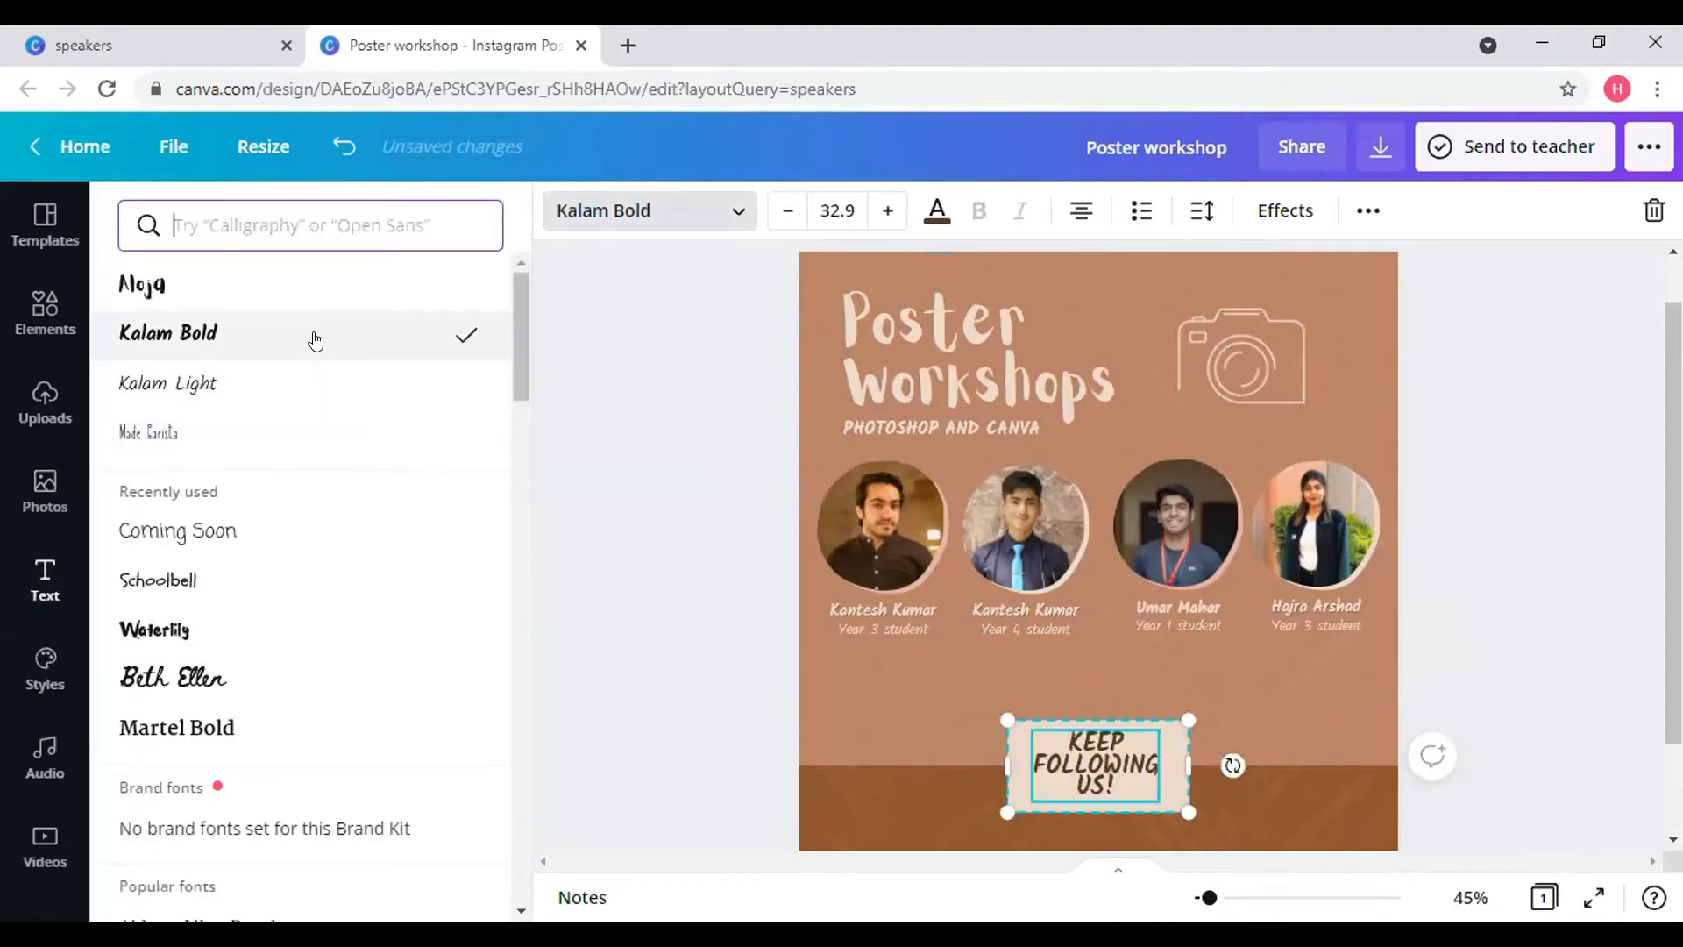
{"action": "left_click", "coordinate": [227, 387]}
- Shrink the footer text to size 16.9 so it fits on one line
{"action": "left_click", "coordinate": [783, 211]}
{"action": "left_click", "coordinate": [782, 211]}
{"action": "left_click", "coordinate": [783, 211]}
{"action": "left_click", "coordinate": [783, 211]}
{"action": "left_click", "coordinate": [783, 211]}
{"action": "left_click", "coordinate": [782, 211]}
{"action": "left_click", "coordinate": [782, 211]}
{"action": "left_click", "coordinate": [783, 211]}
{"action": "left_click", "coordinate": [782, 211]}
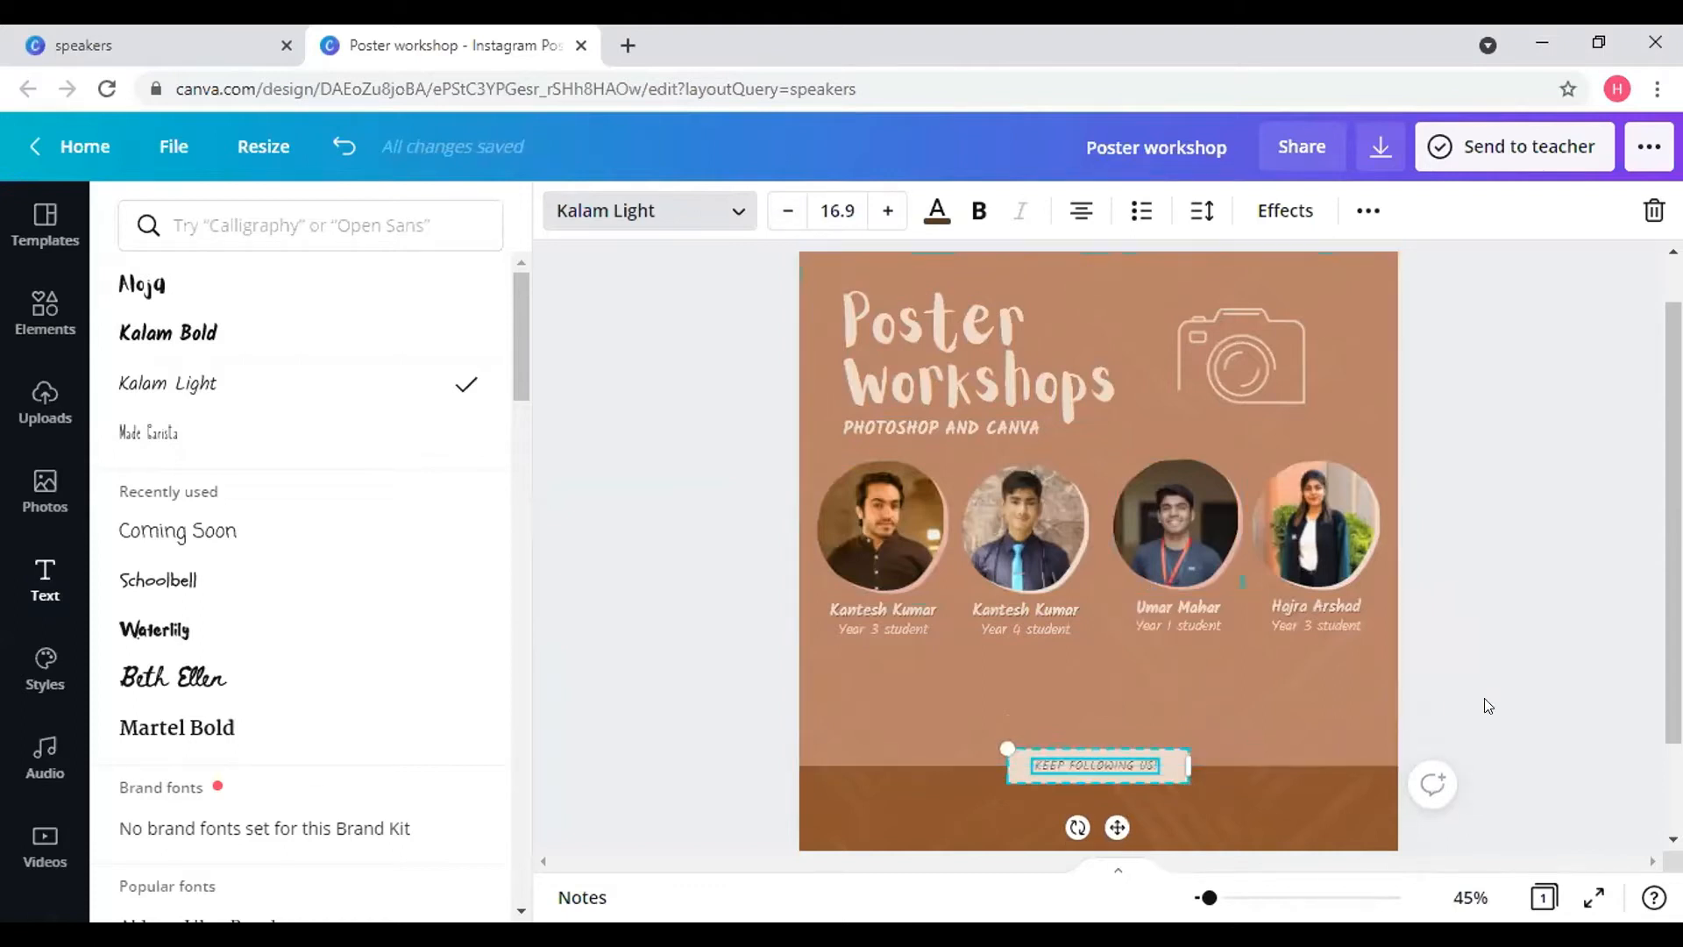
{"action": "key", "text": "Escape"}
{"action": "left_click", "coordinate": [1480, 645]}
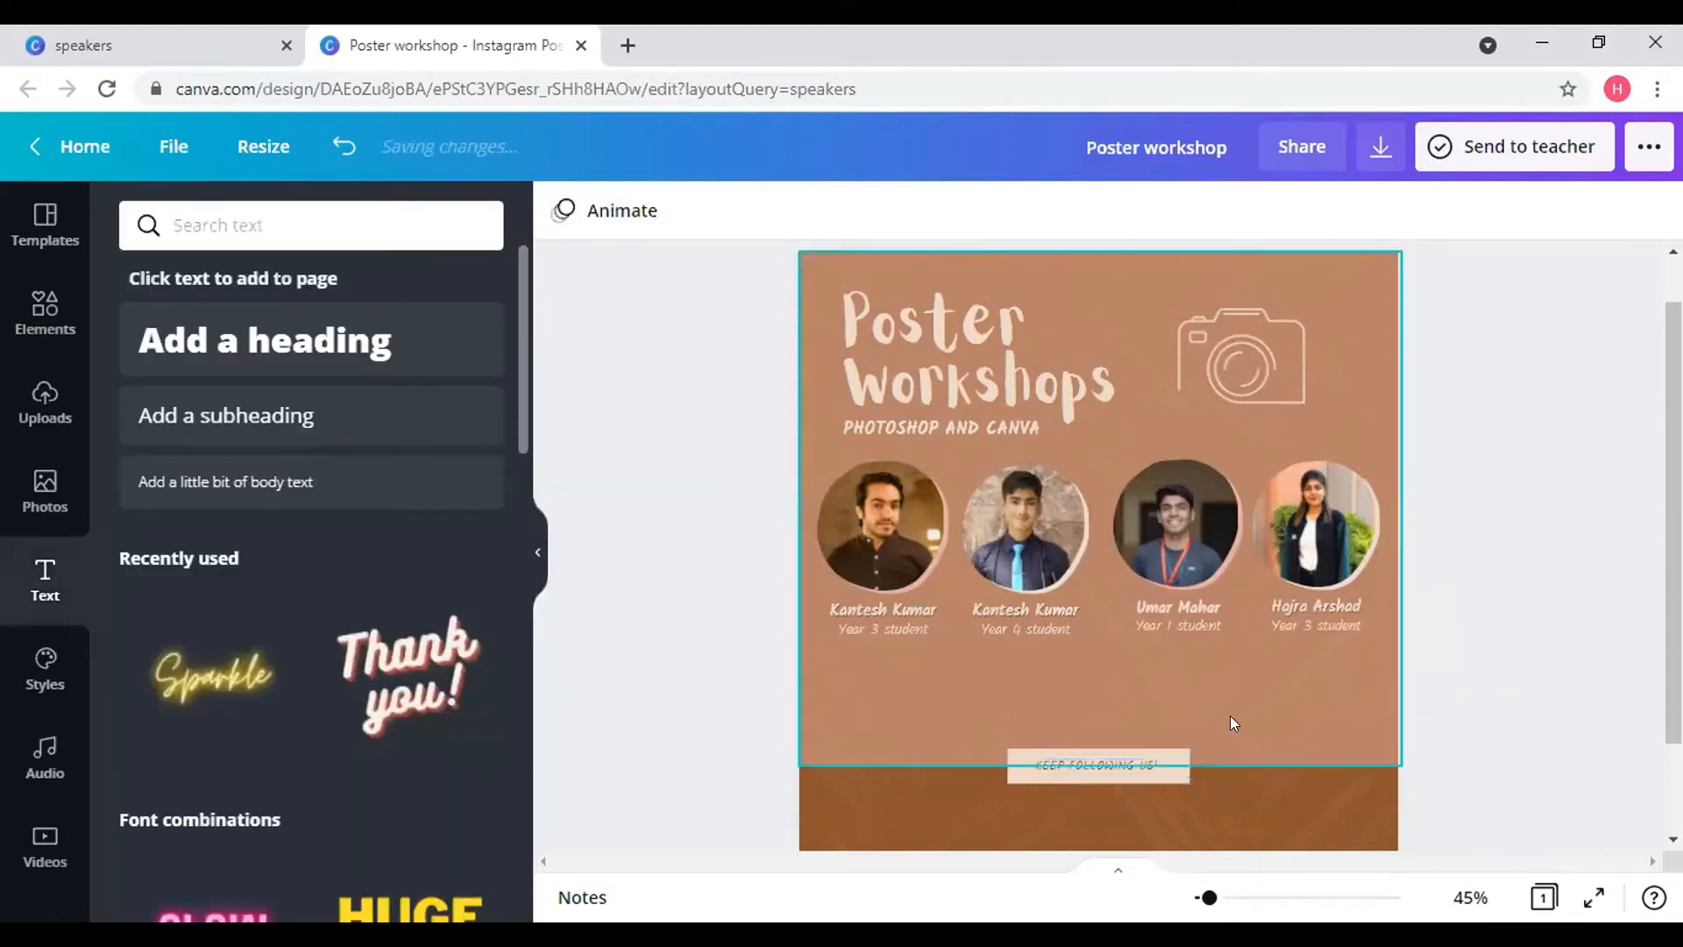
- Recolour the upper salmon background to the custom muted pink #DBB8AF, then show the Styles palettes
{"action": "left_click", "coordinate": [1371, 357]}
{"action": "left_click", "coordinate": [561, 212]}
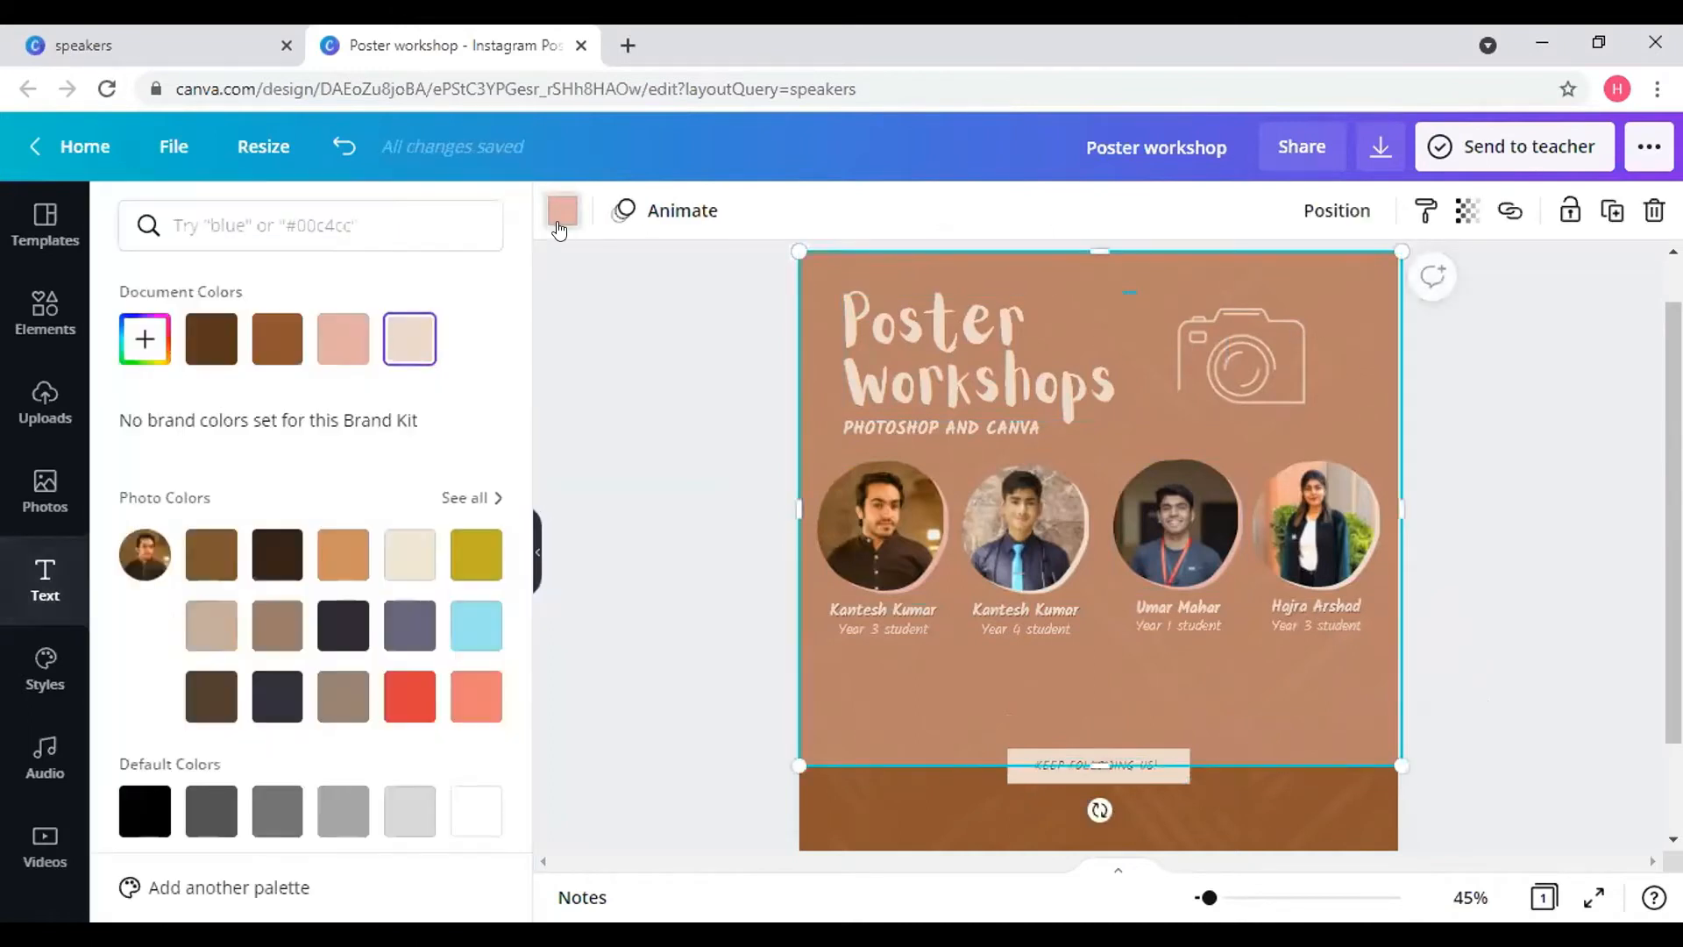
{"action": "left_click", "coordinate": [409, 337]}
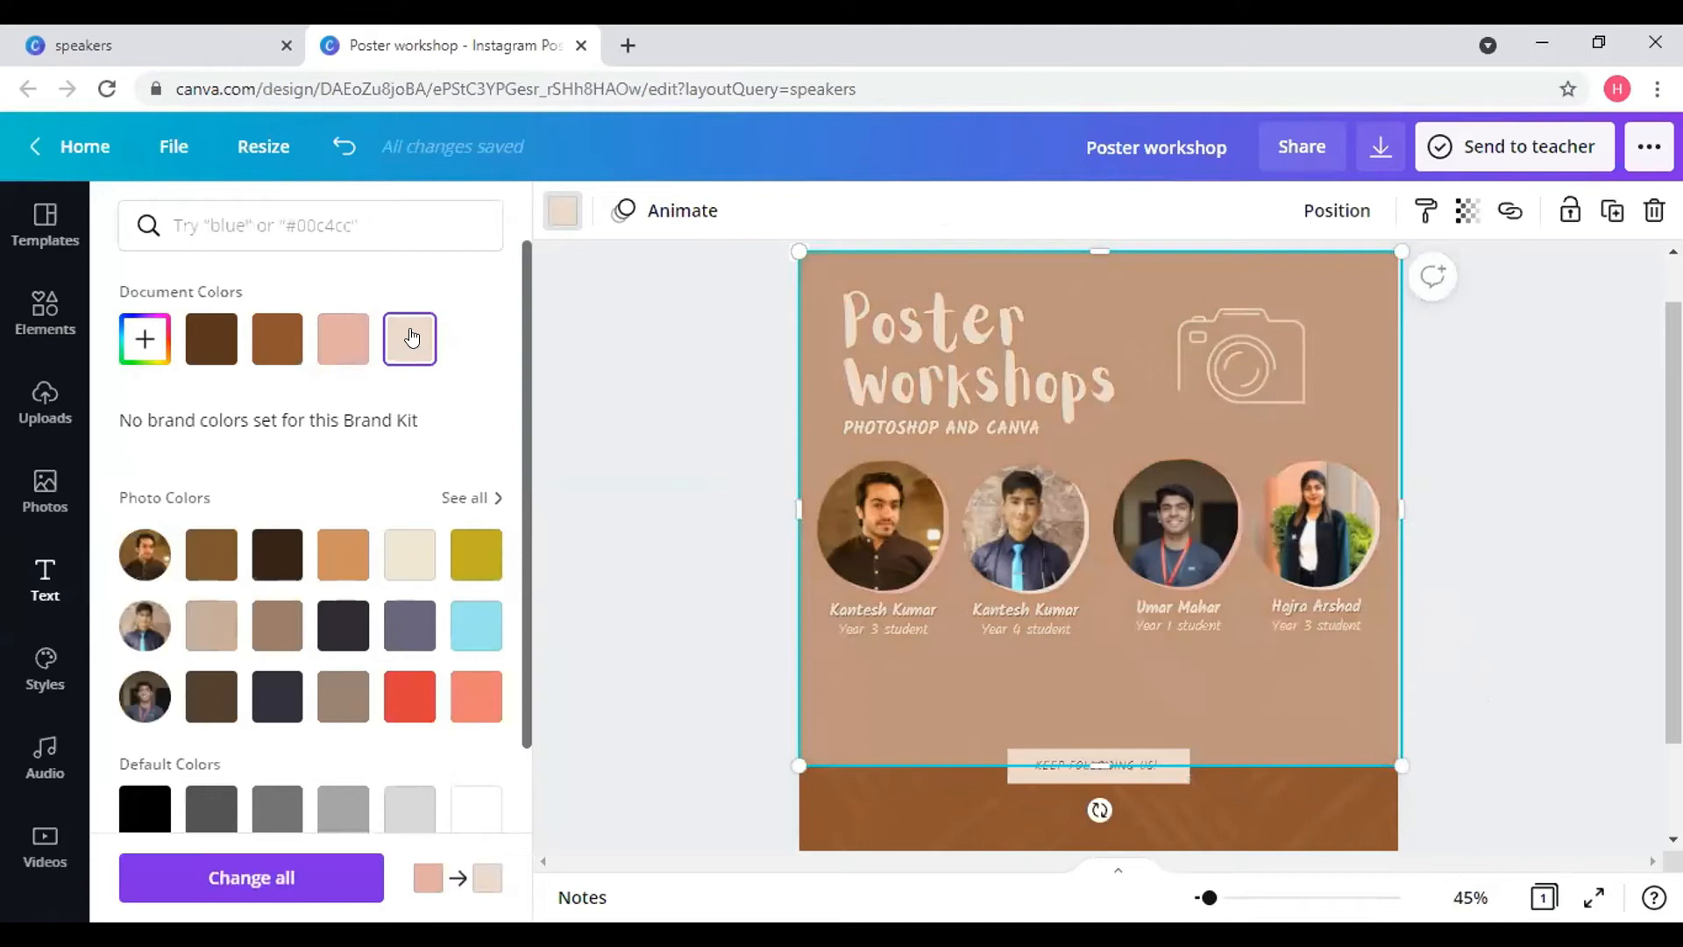
{"action": "left_click", "coordinate": [354, 339]}
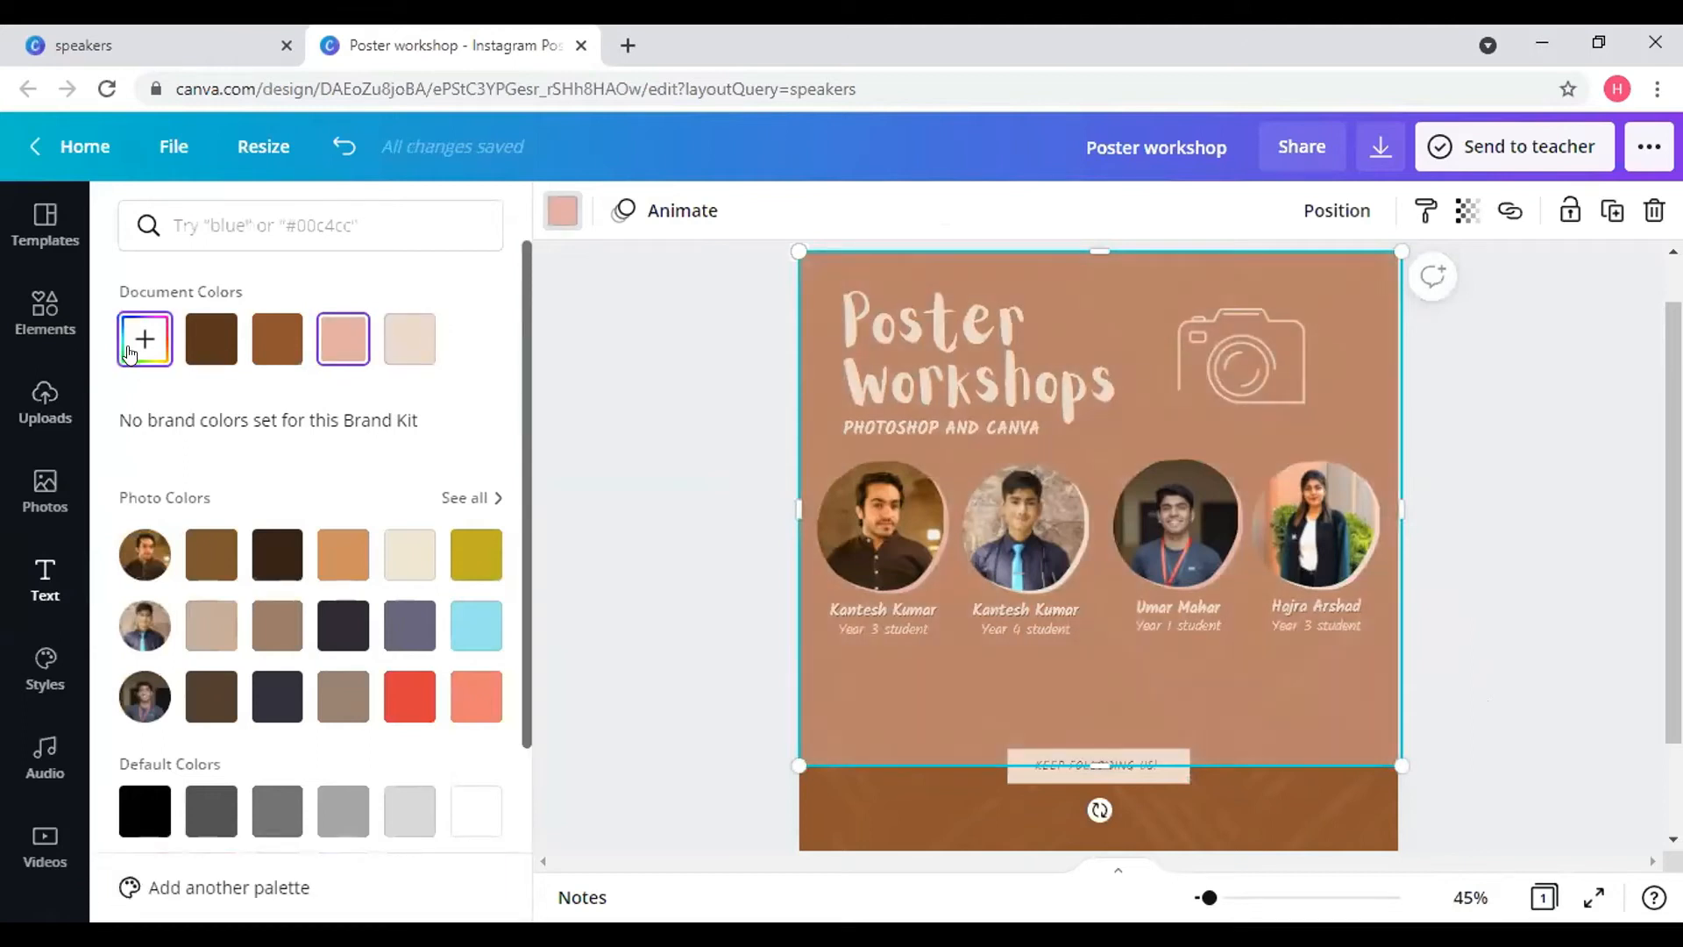
{"action": "left_click", "coordinate": [145, 339]}
{"action": "left_click_drag", "start_coordinate": [229, 422], "coordinate": [204, 414]}
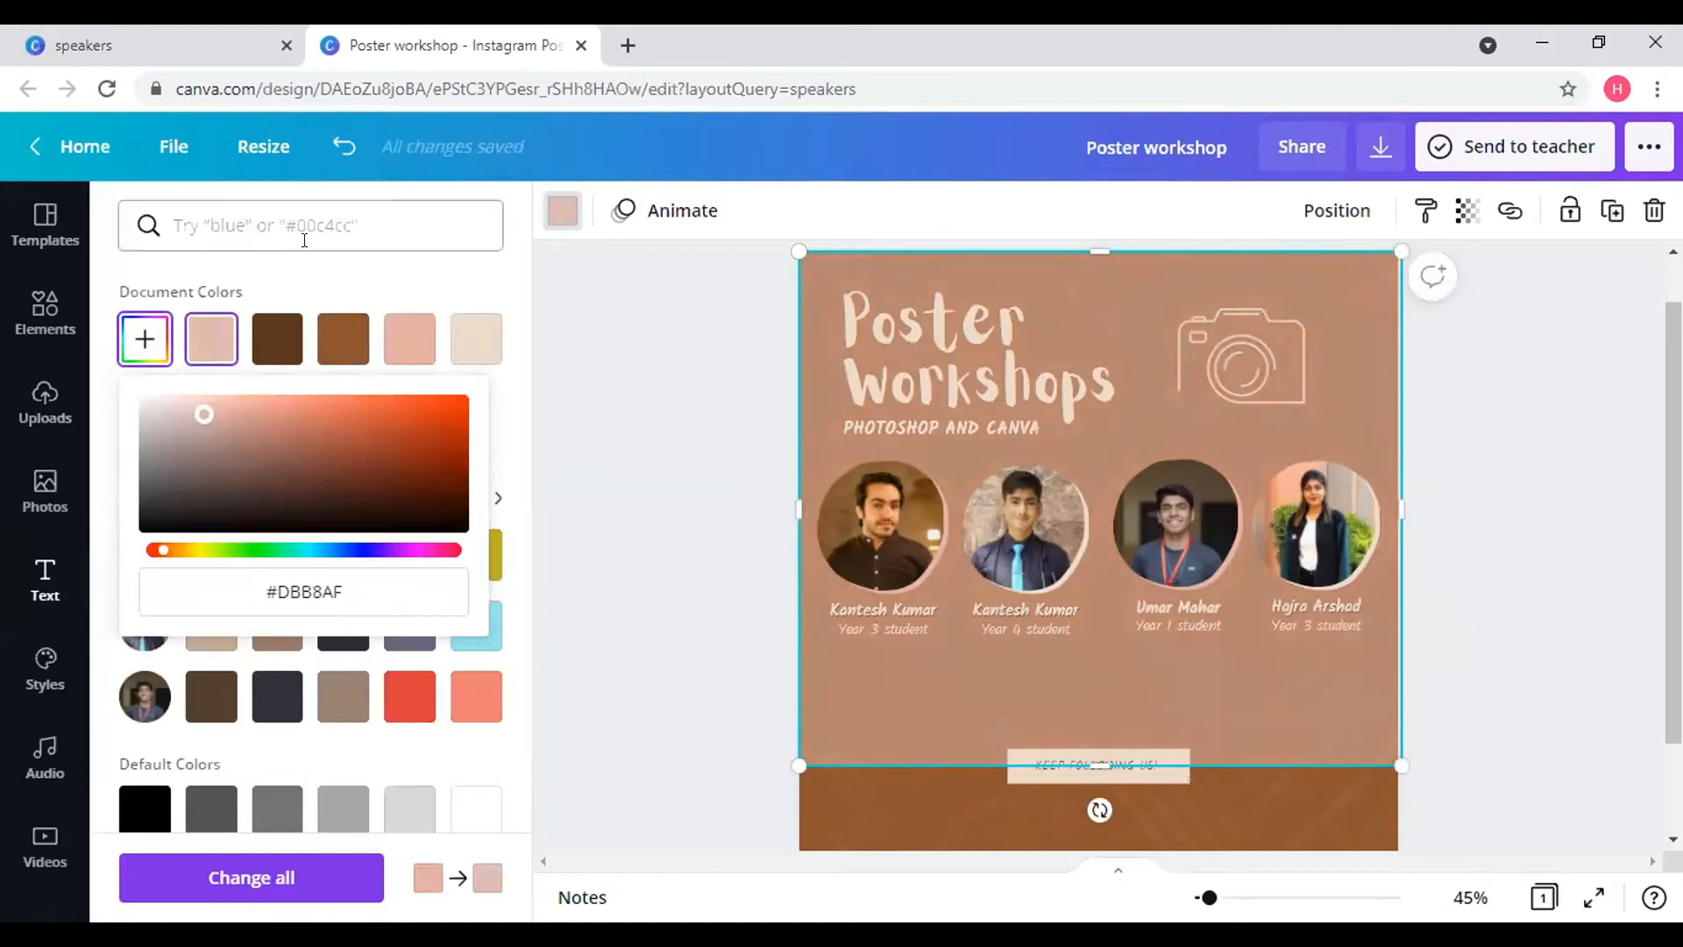
{"action": "left_click", "coordinate": [42, 673]}
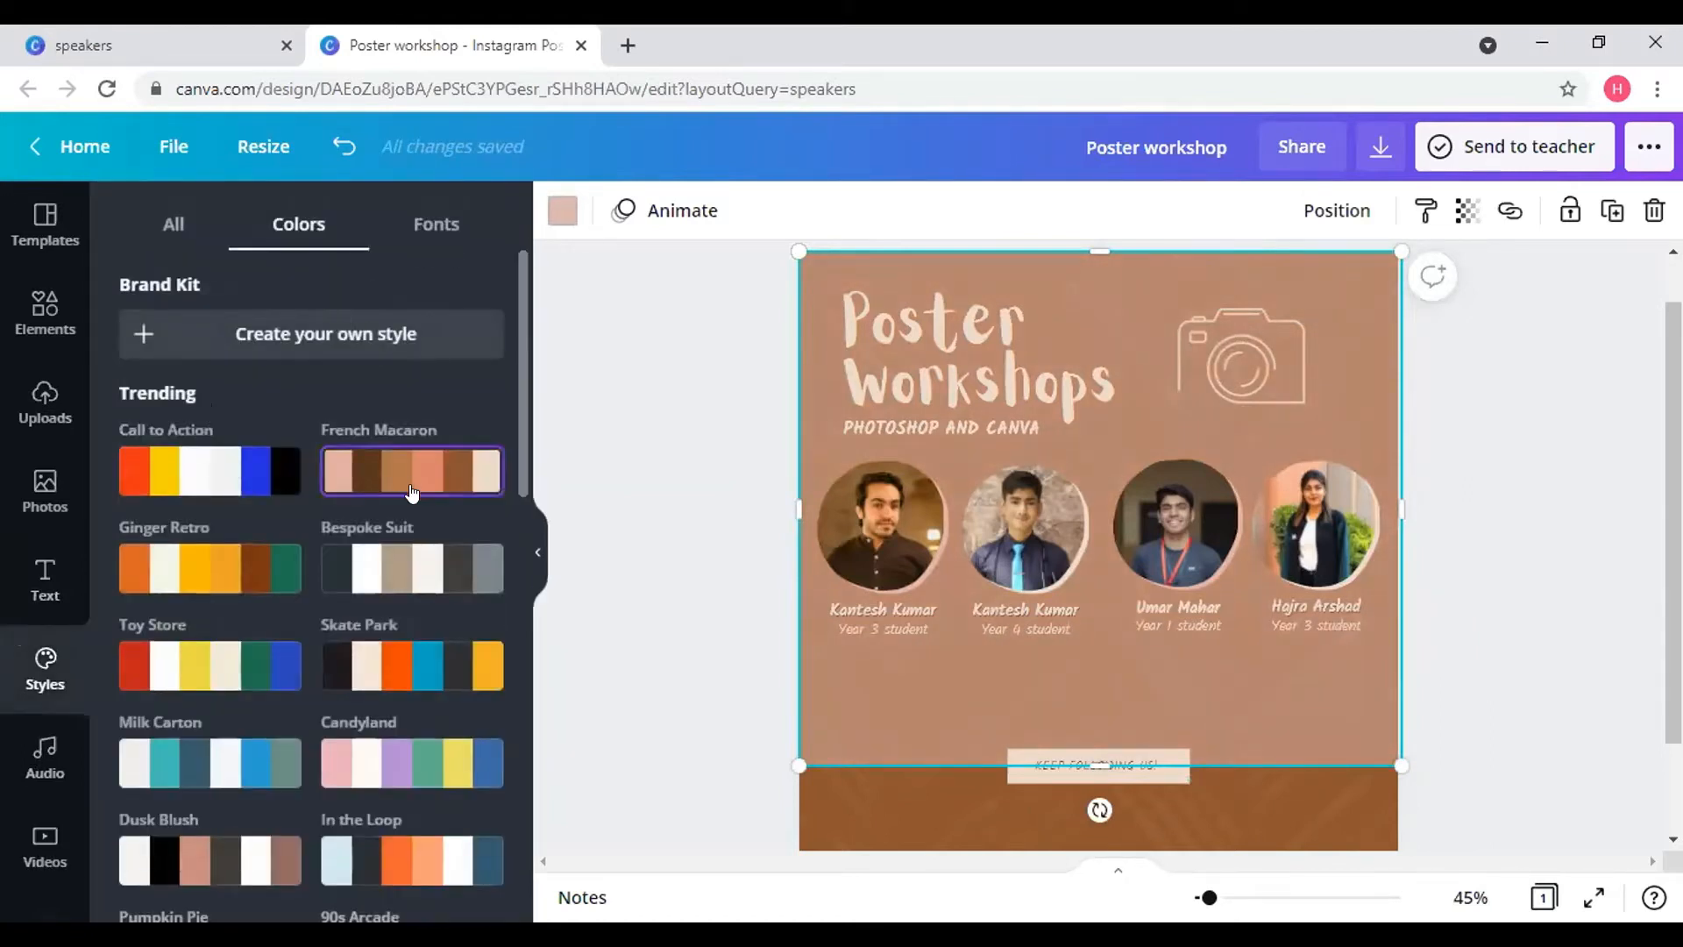
- Apply and reshuffle French Macaron until the background is tan-brown with a dark footer band and pale title
{"action": "left_click", "coordinate": [411, 492]}
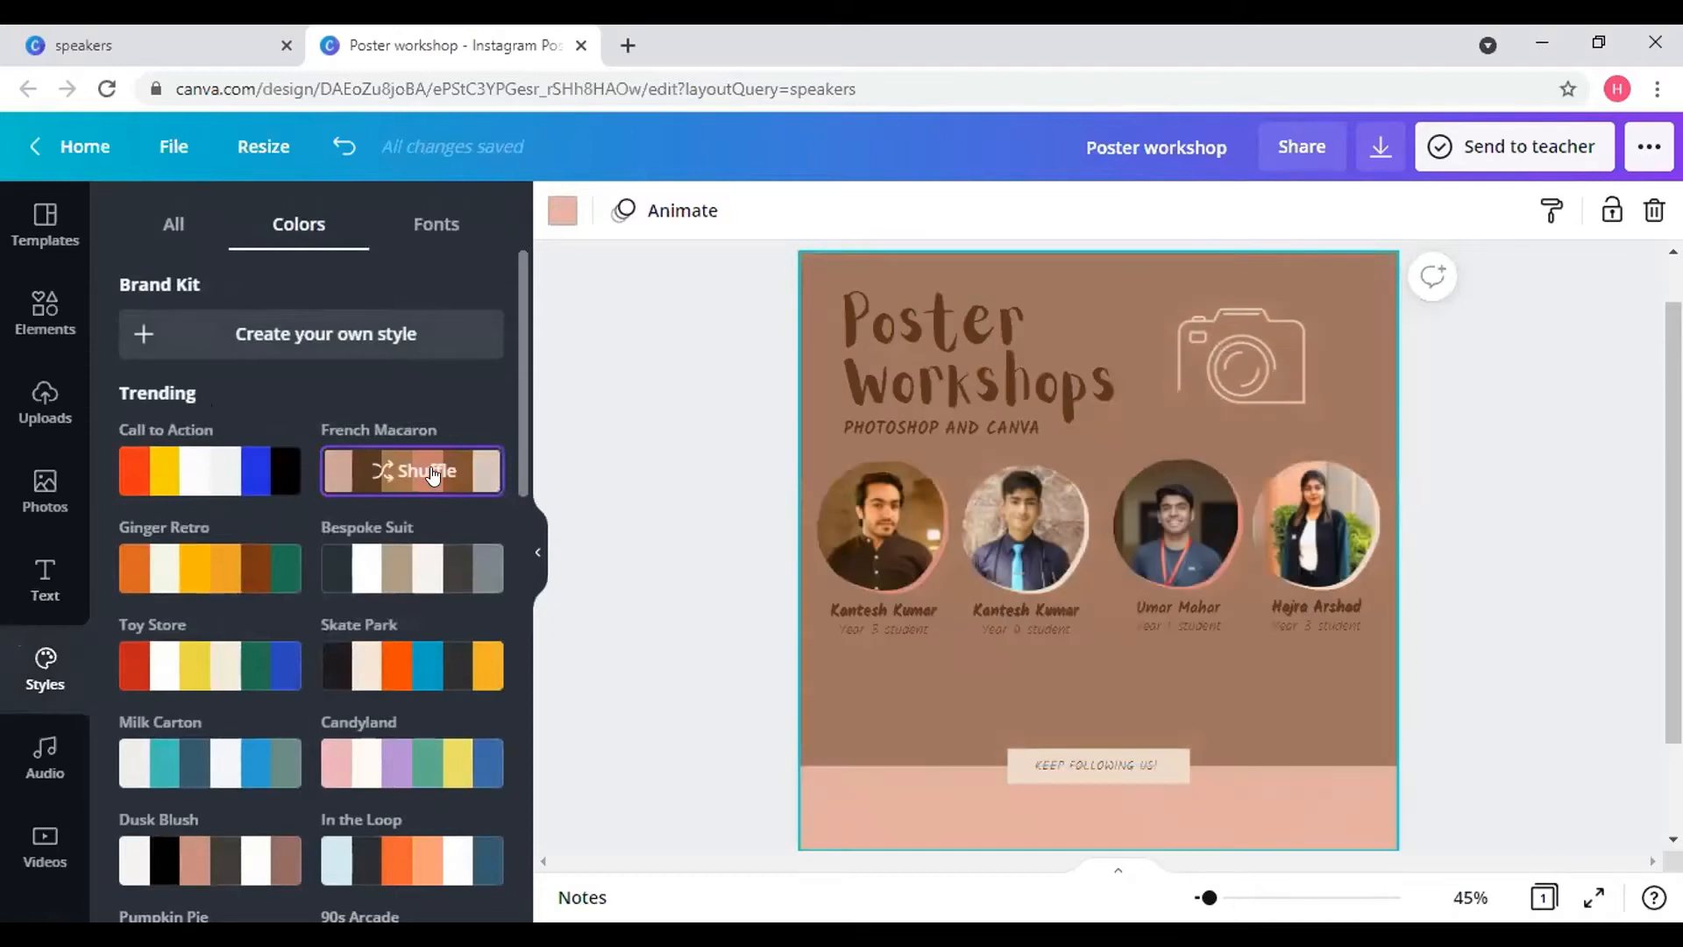
{"action": "left_click", "coordinate": [431, 474]}
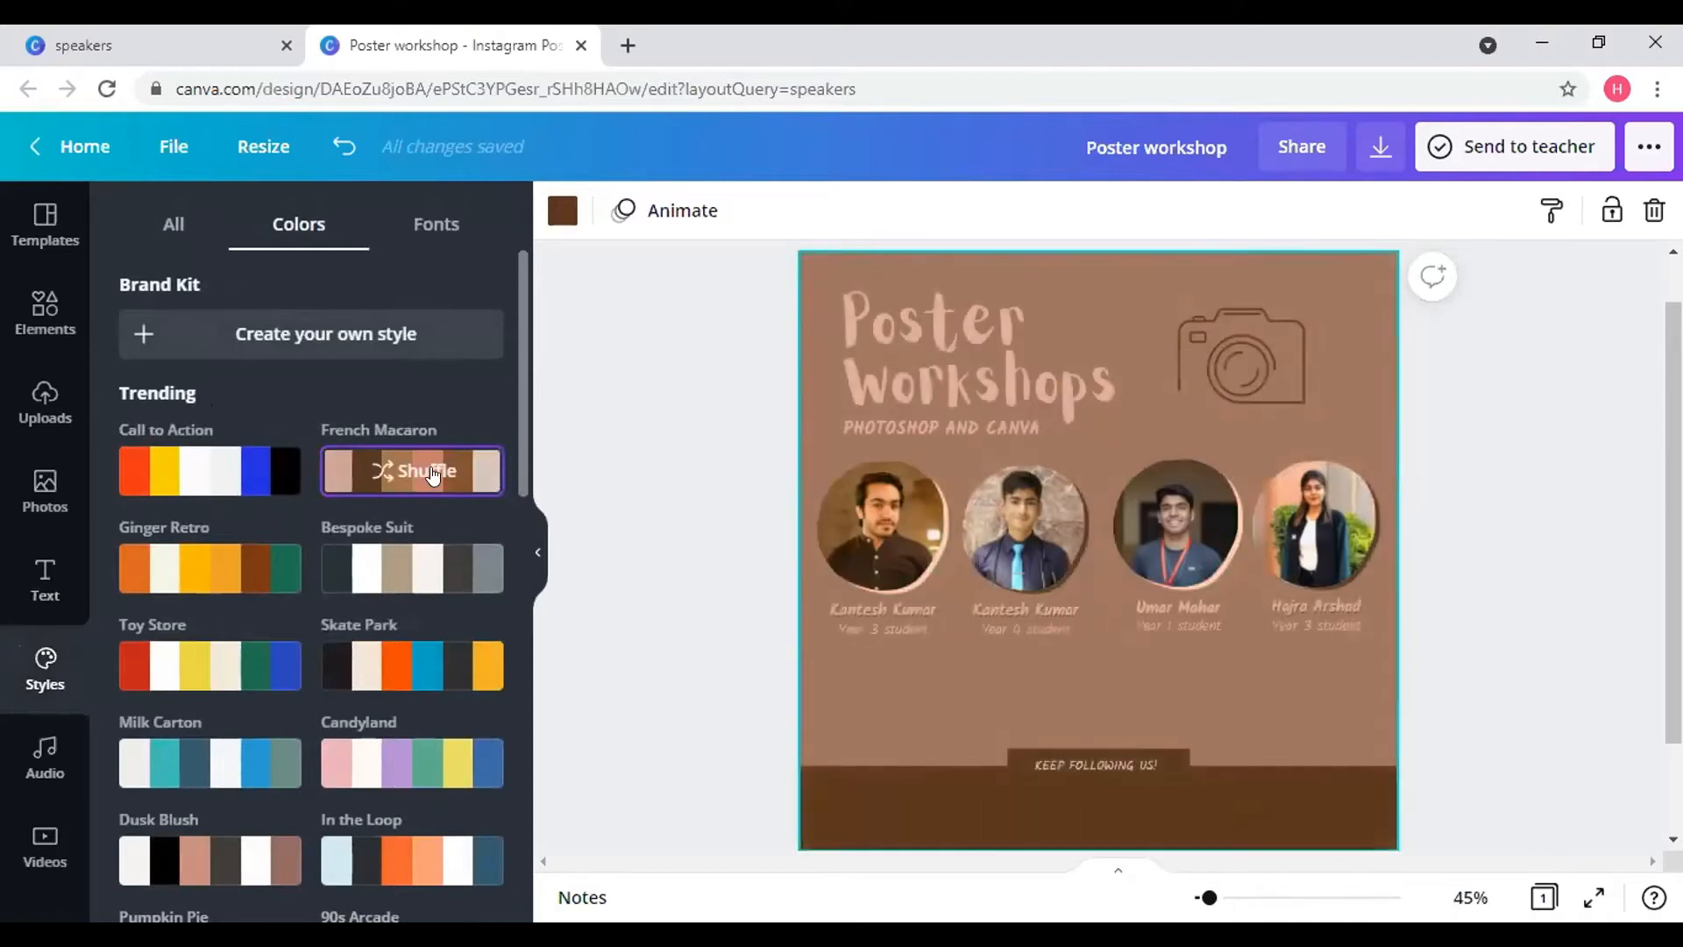
{"action": "left_click", "coordinate": [431, 474]}
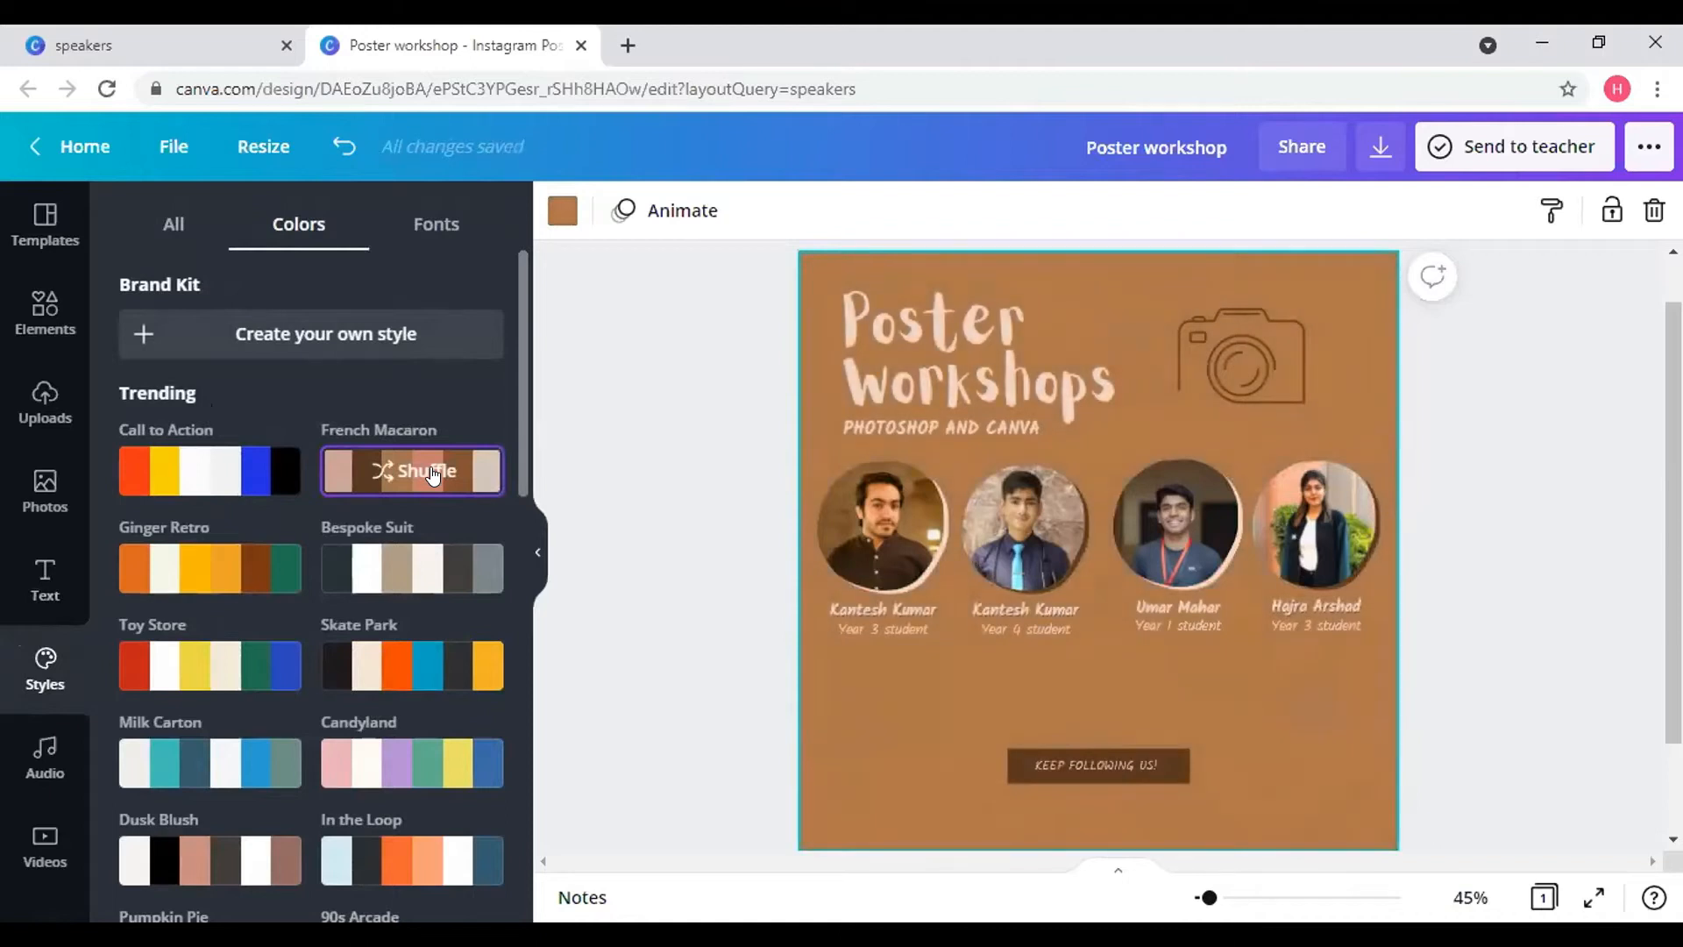
{"action": "left_click", "coordinate": [431, 474]}
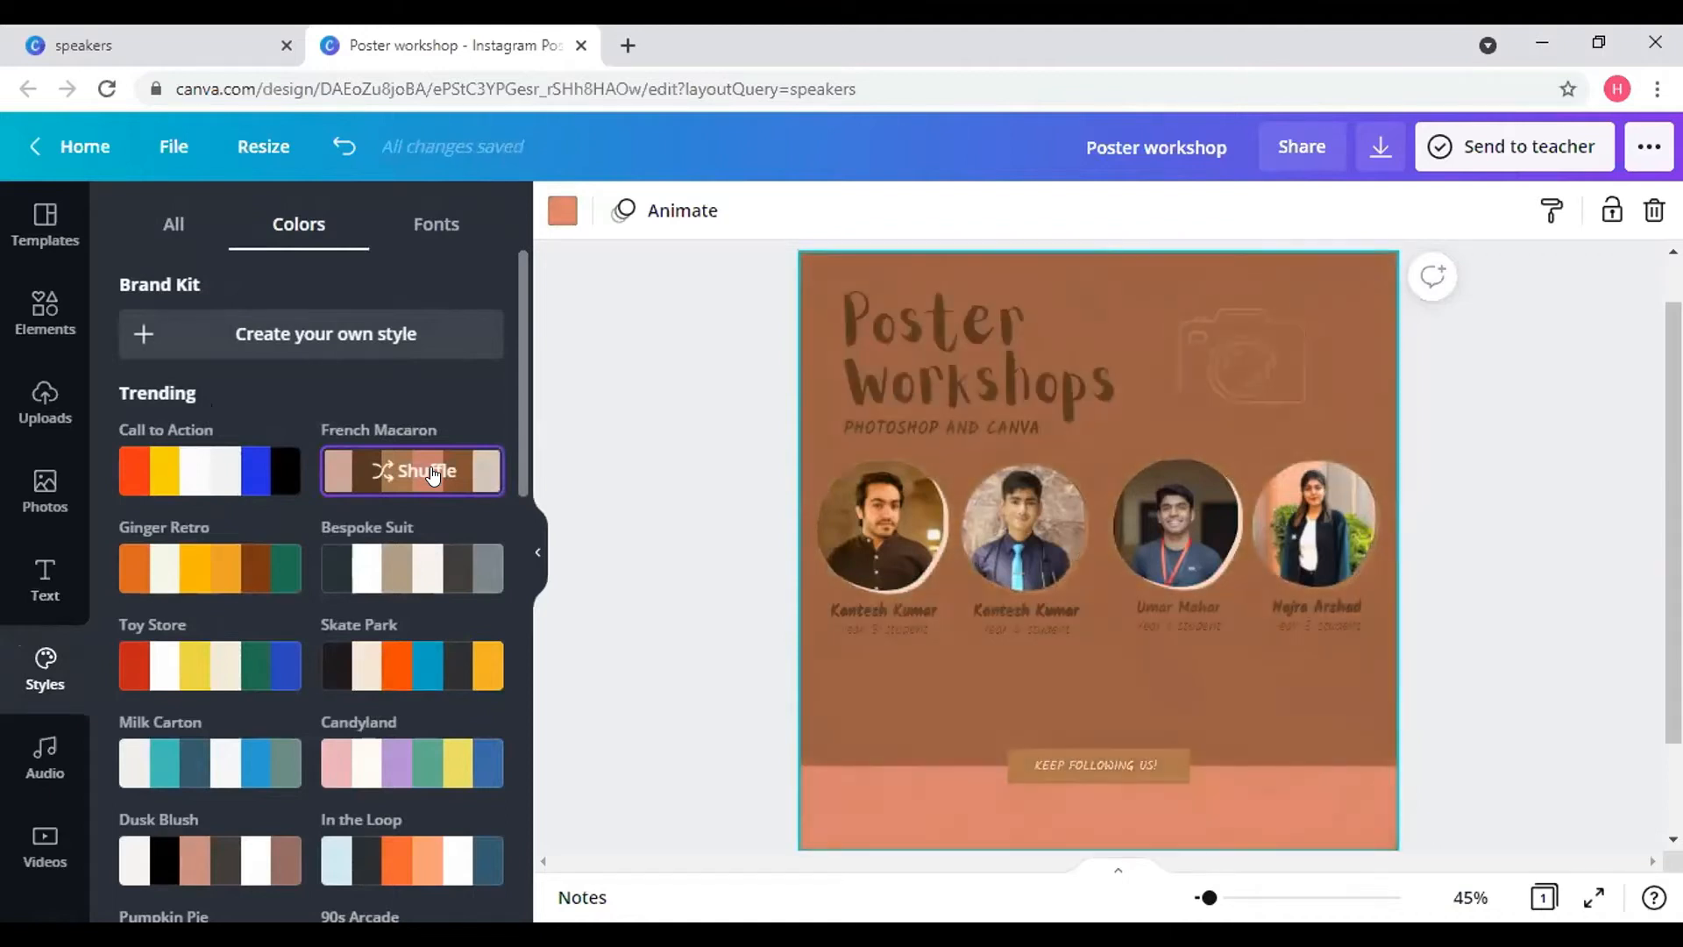
{"action": "left_click", "coordinate": [431, 474]}
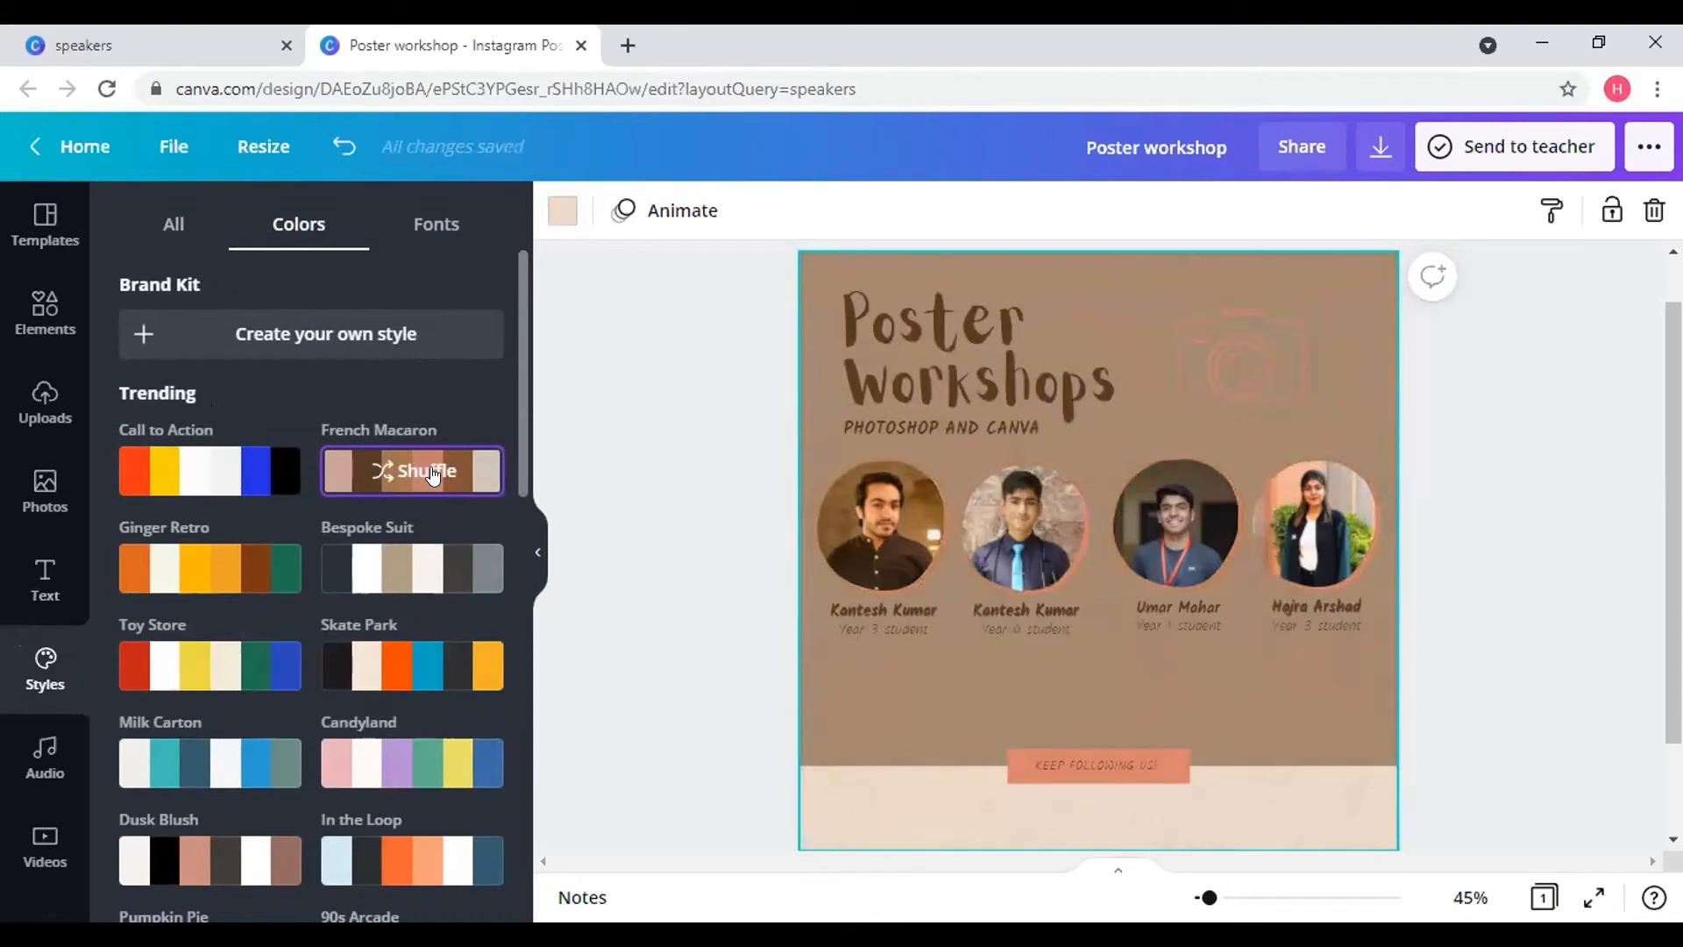
{"action": "left_click", "coordinate": [431, 474]}
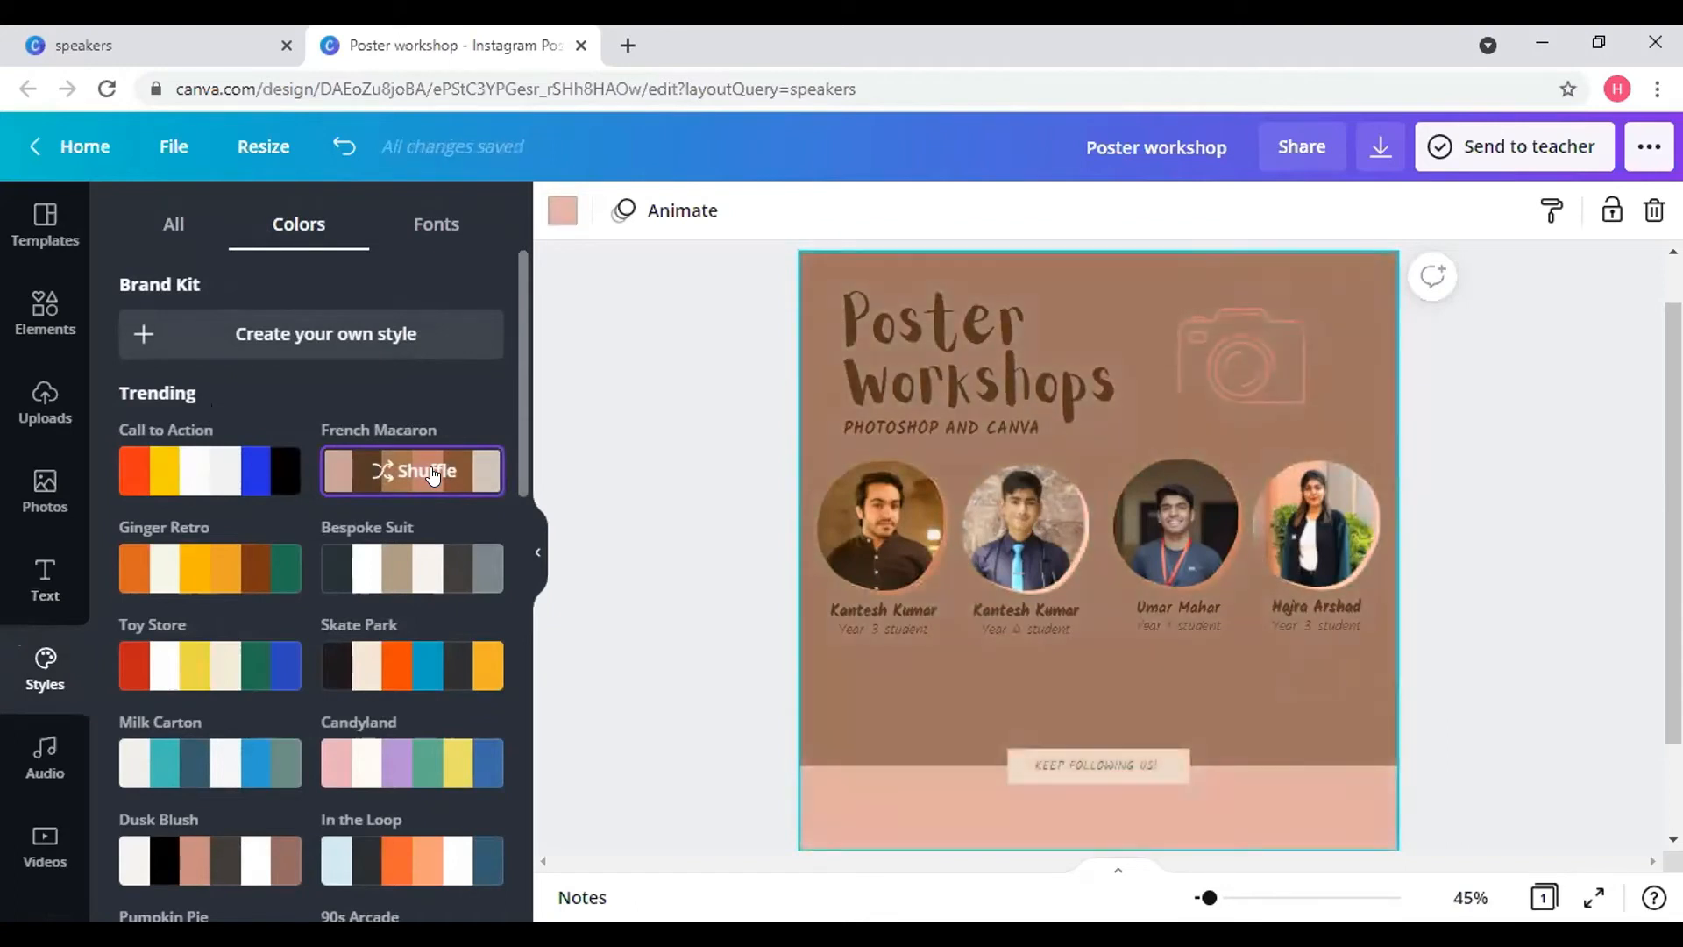
{"action": "left_click", "coordinate": [430, 475]}
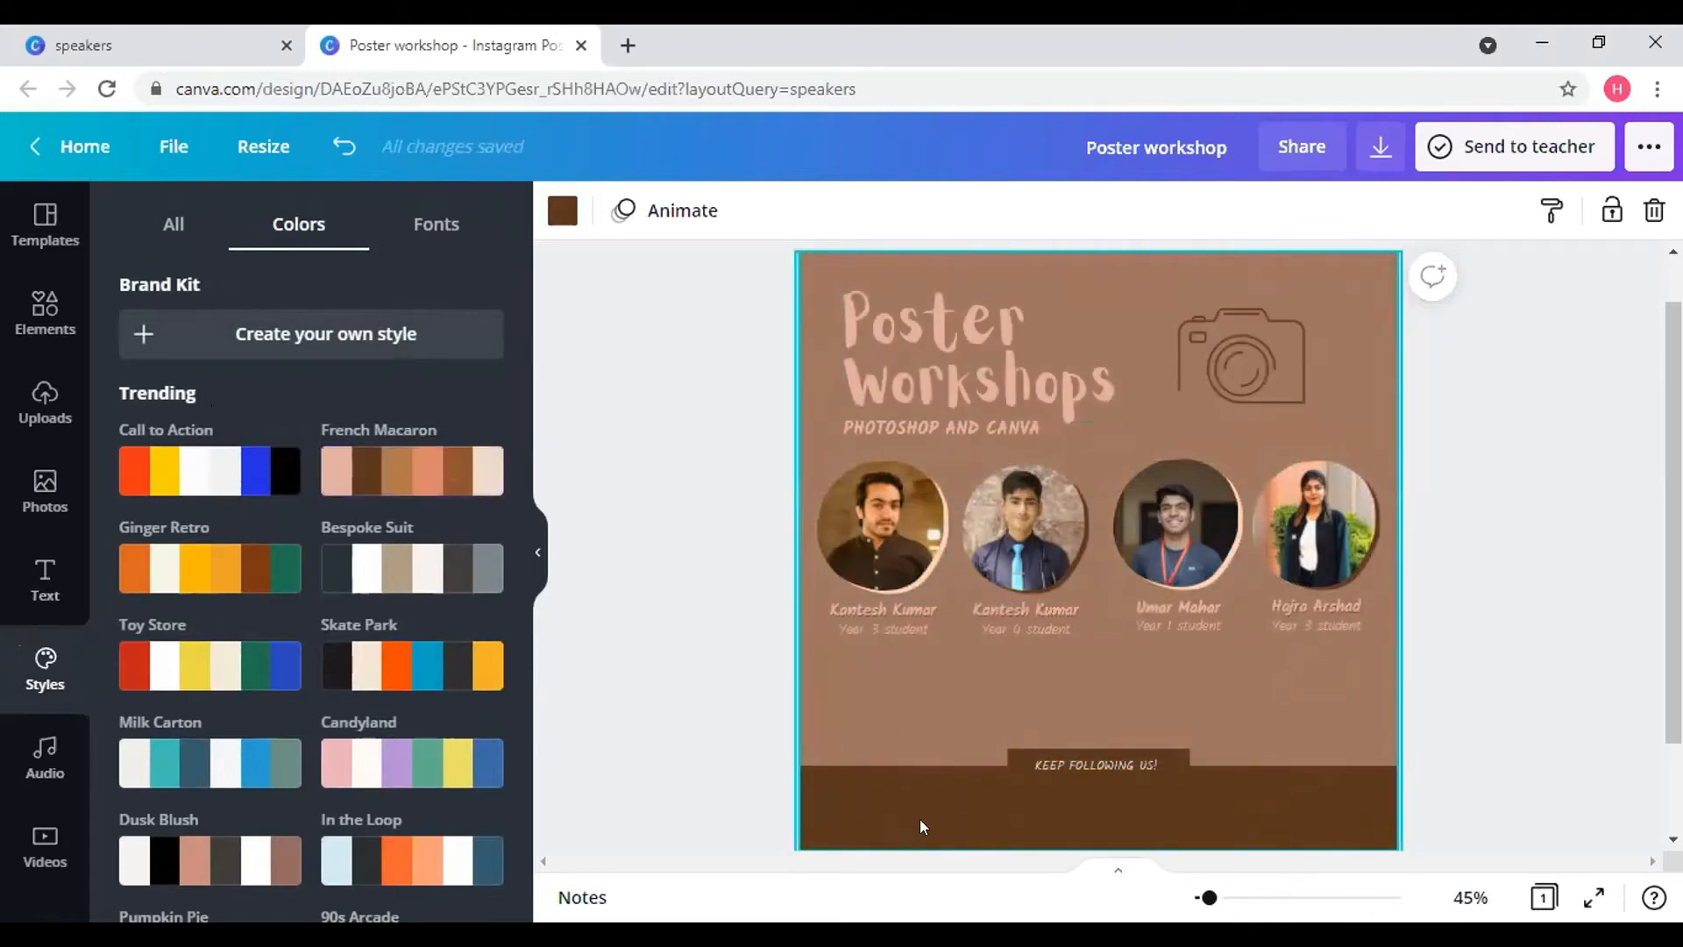
{"action": "left_click", "coordinate": [403, 476]}
{"action": "left_click", "coordinate": [403, 476]}
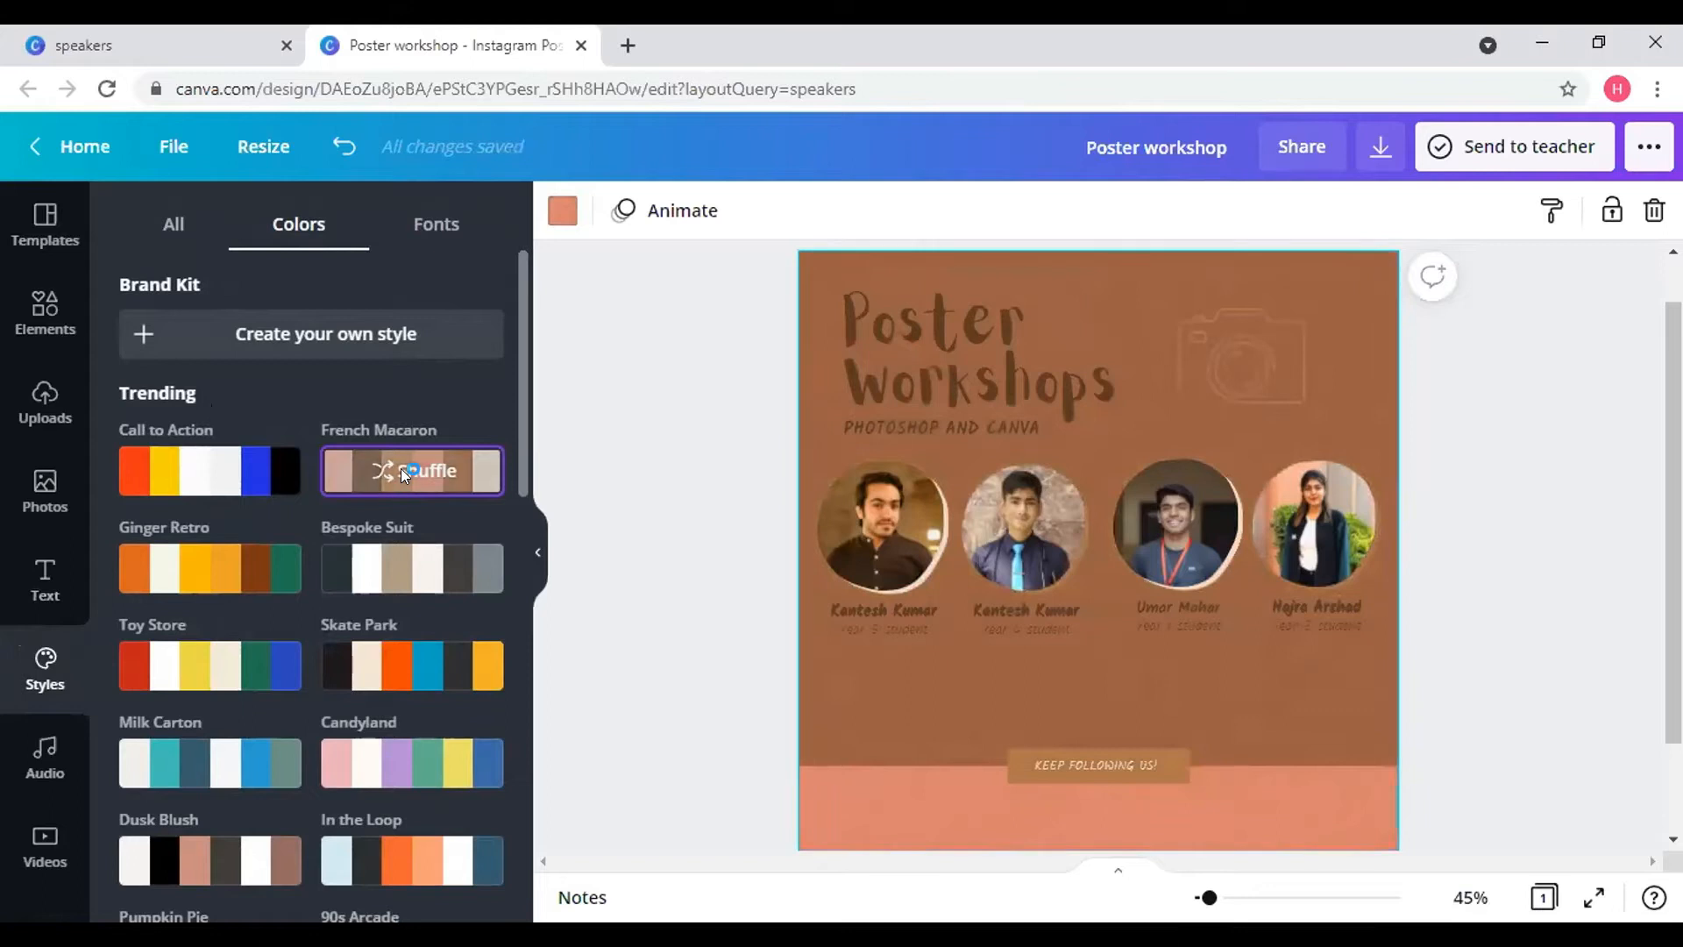
{"action": "left_click", "coordinate": [403, 476]}
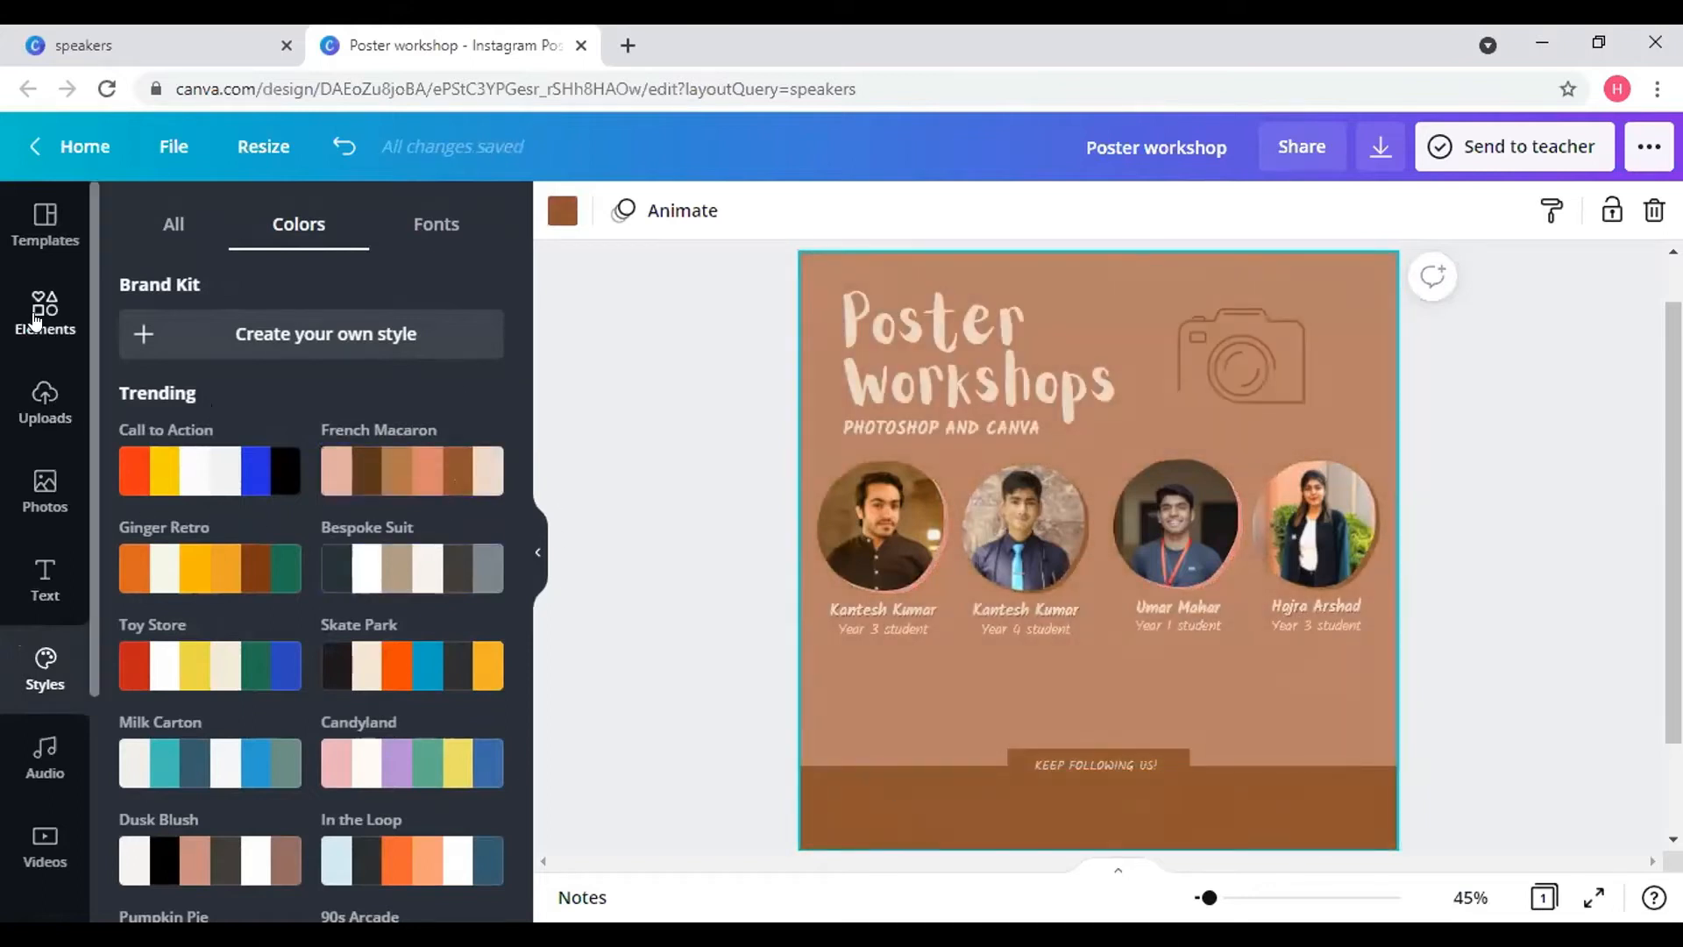
- Try a cream colour and a crop on the background, keep the original colours, and open Elements
{"action": "left_click", "coordinate": [959, 801]}
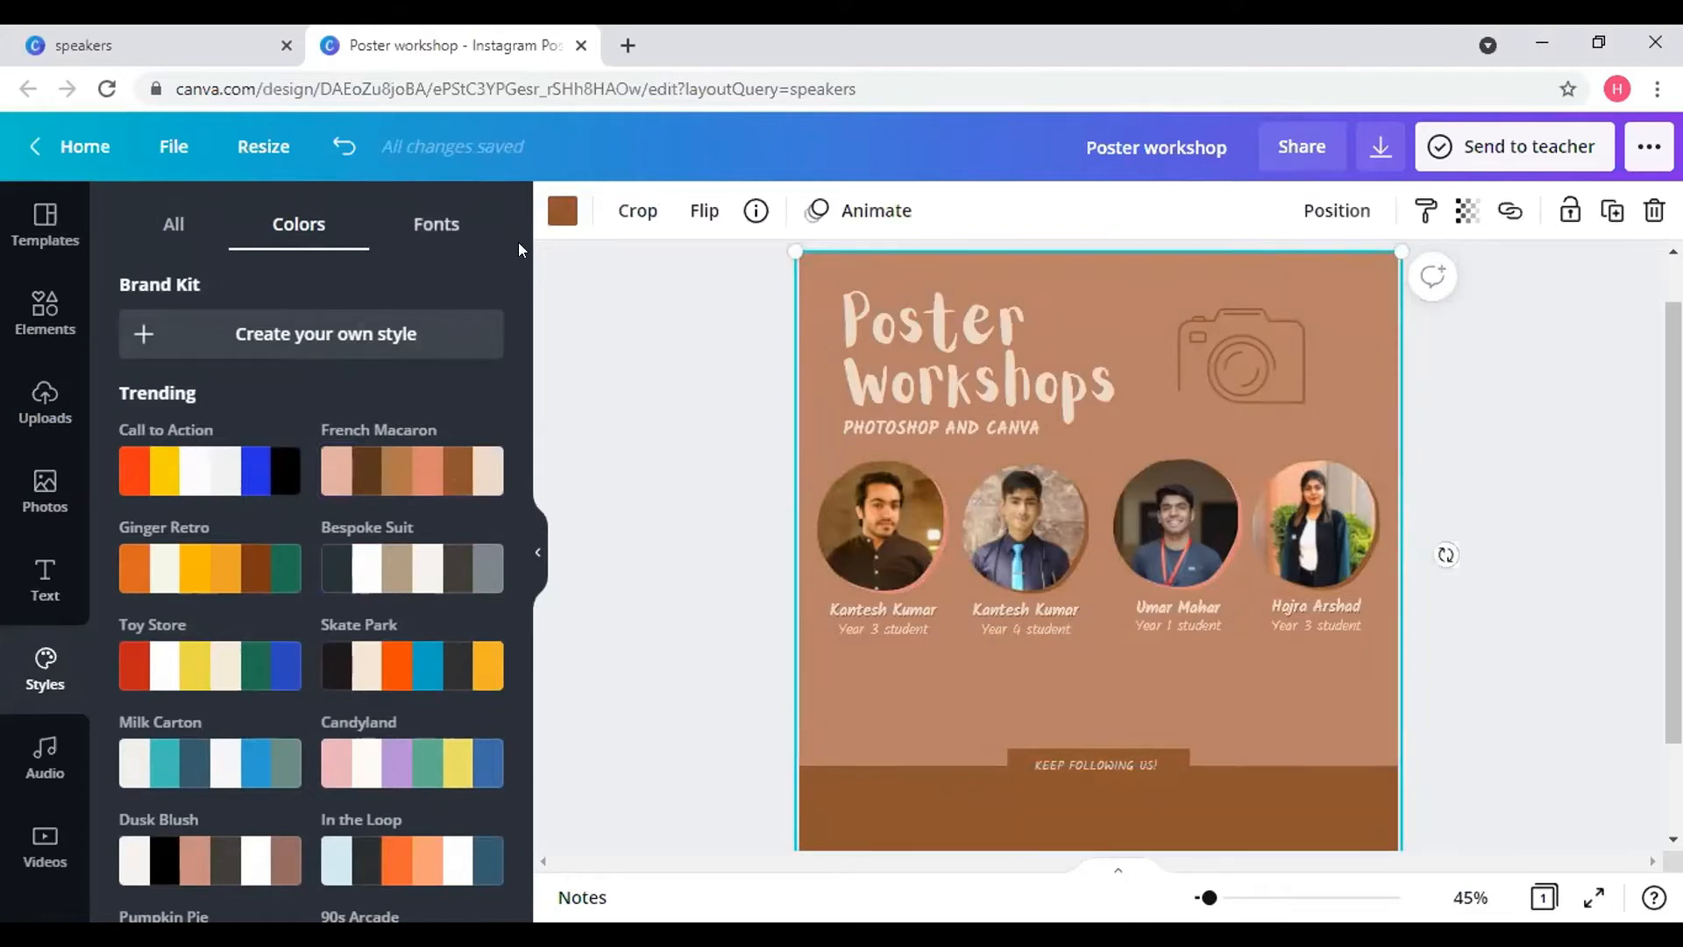
{"action": "left_click", "coordinate": [562, 211]}
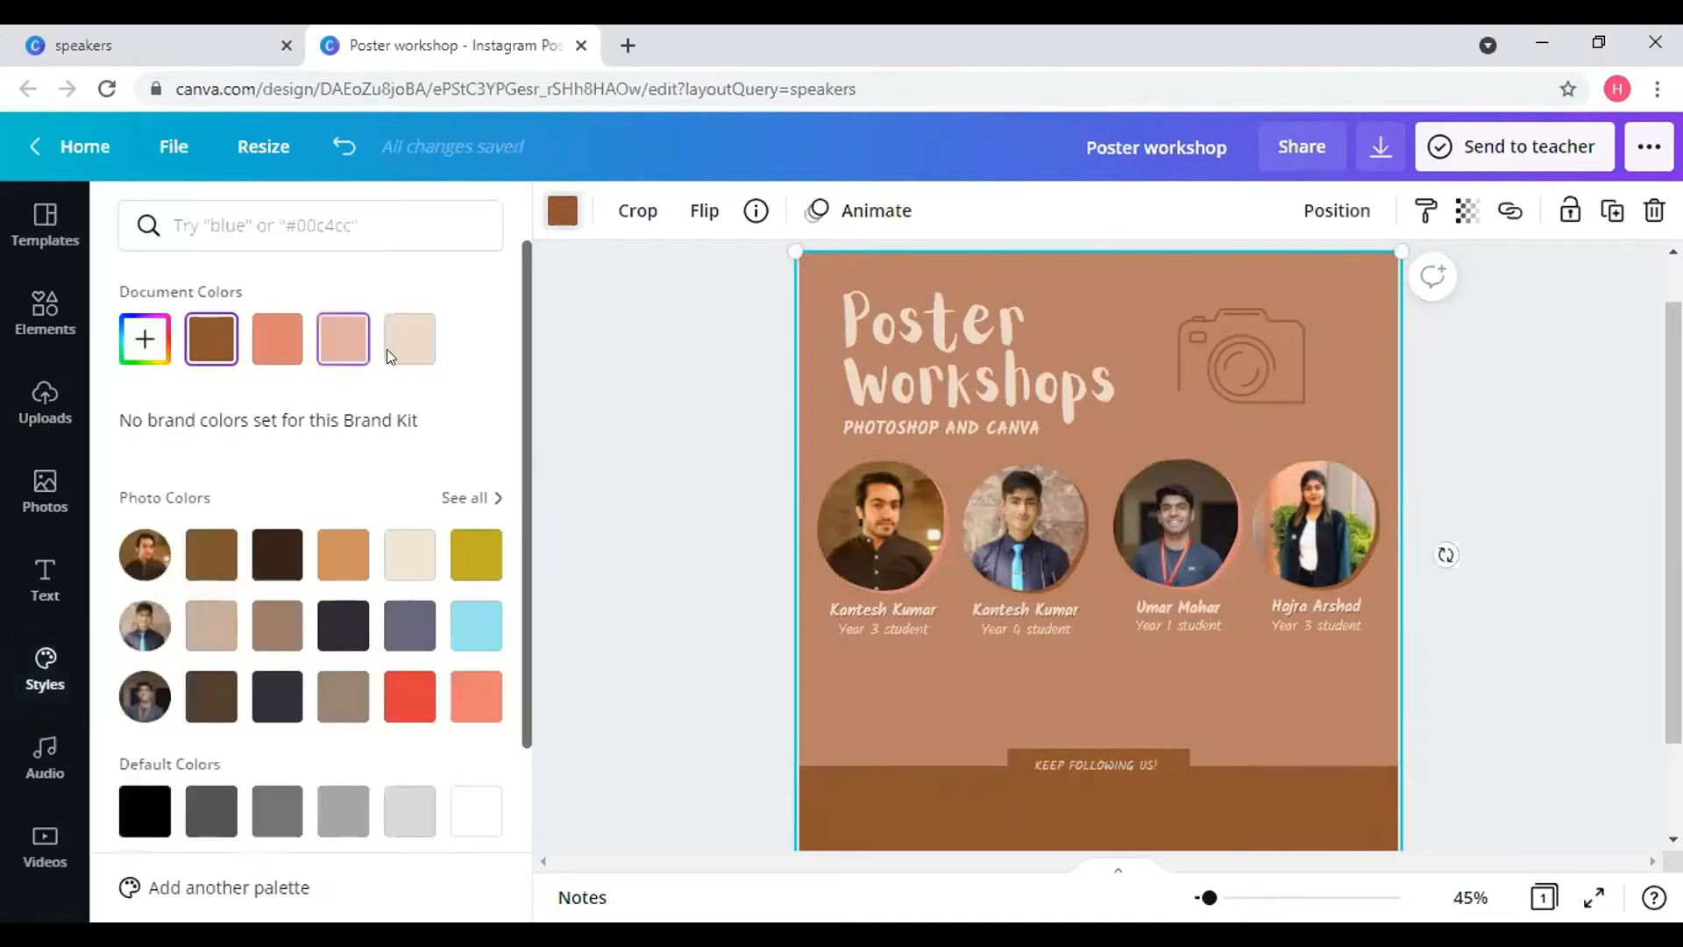
{"action": "left_click", "coordinate": [409, 349]}
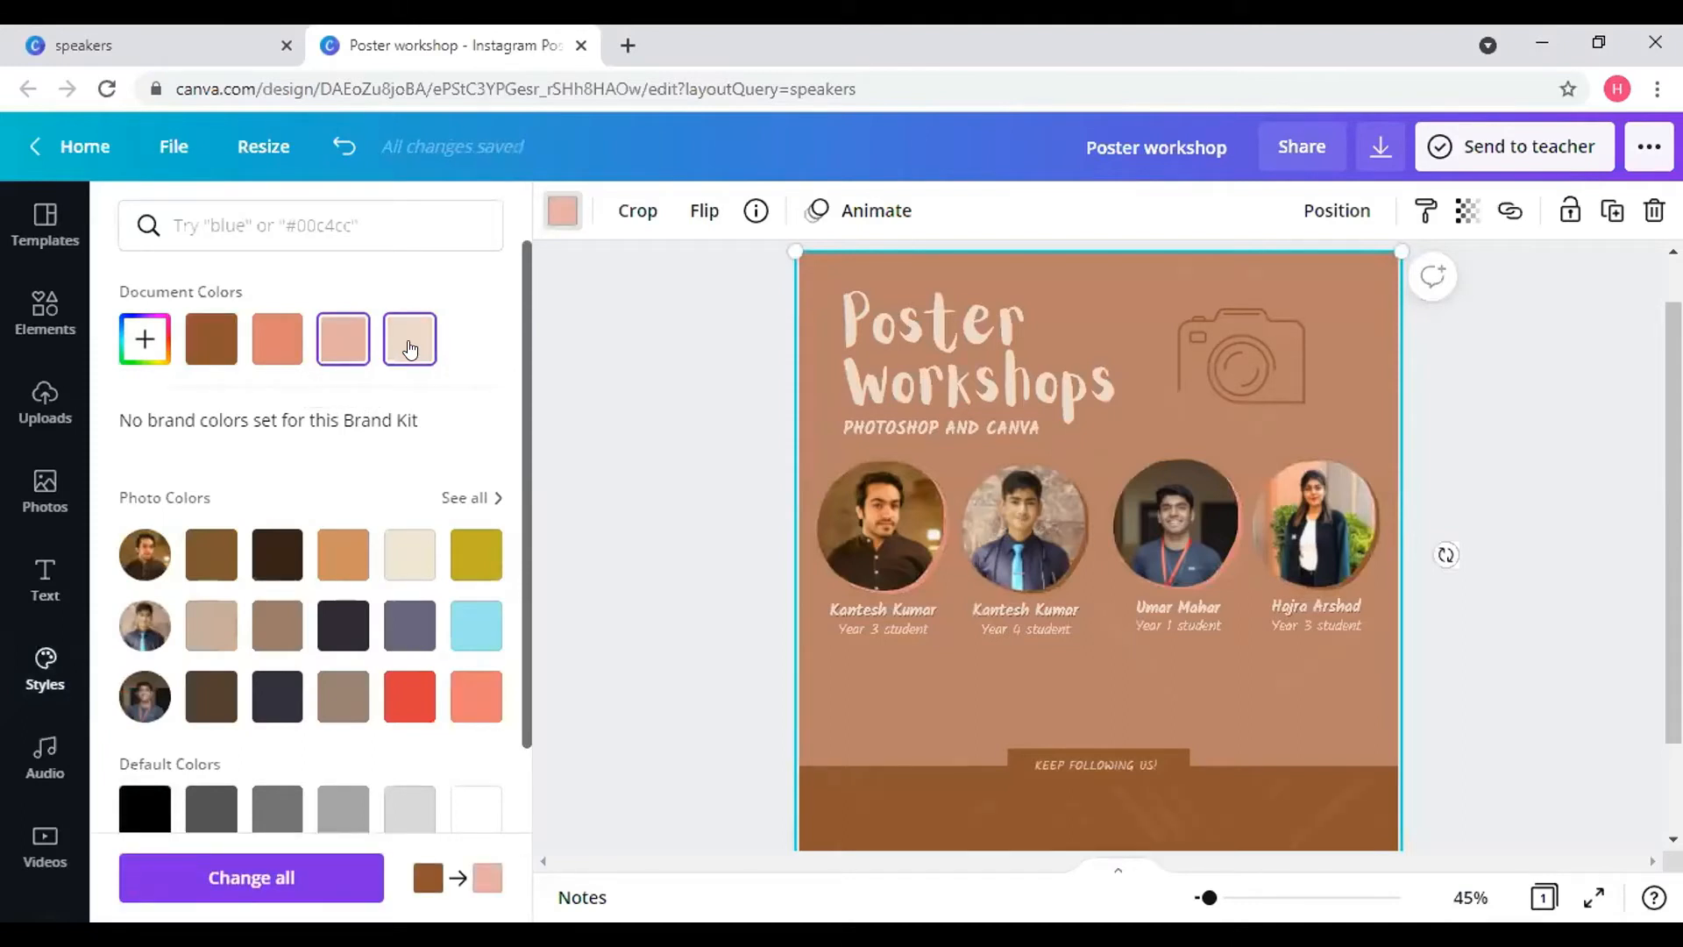
{"action": "left_click", "coordinate": [1071, 764]}
{"action": "left_click", "coordinate": [966, 817]}
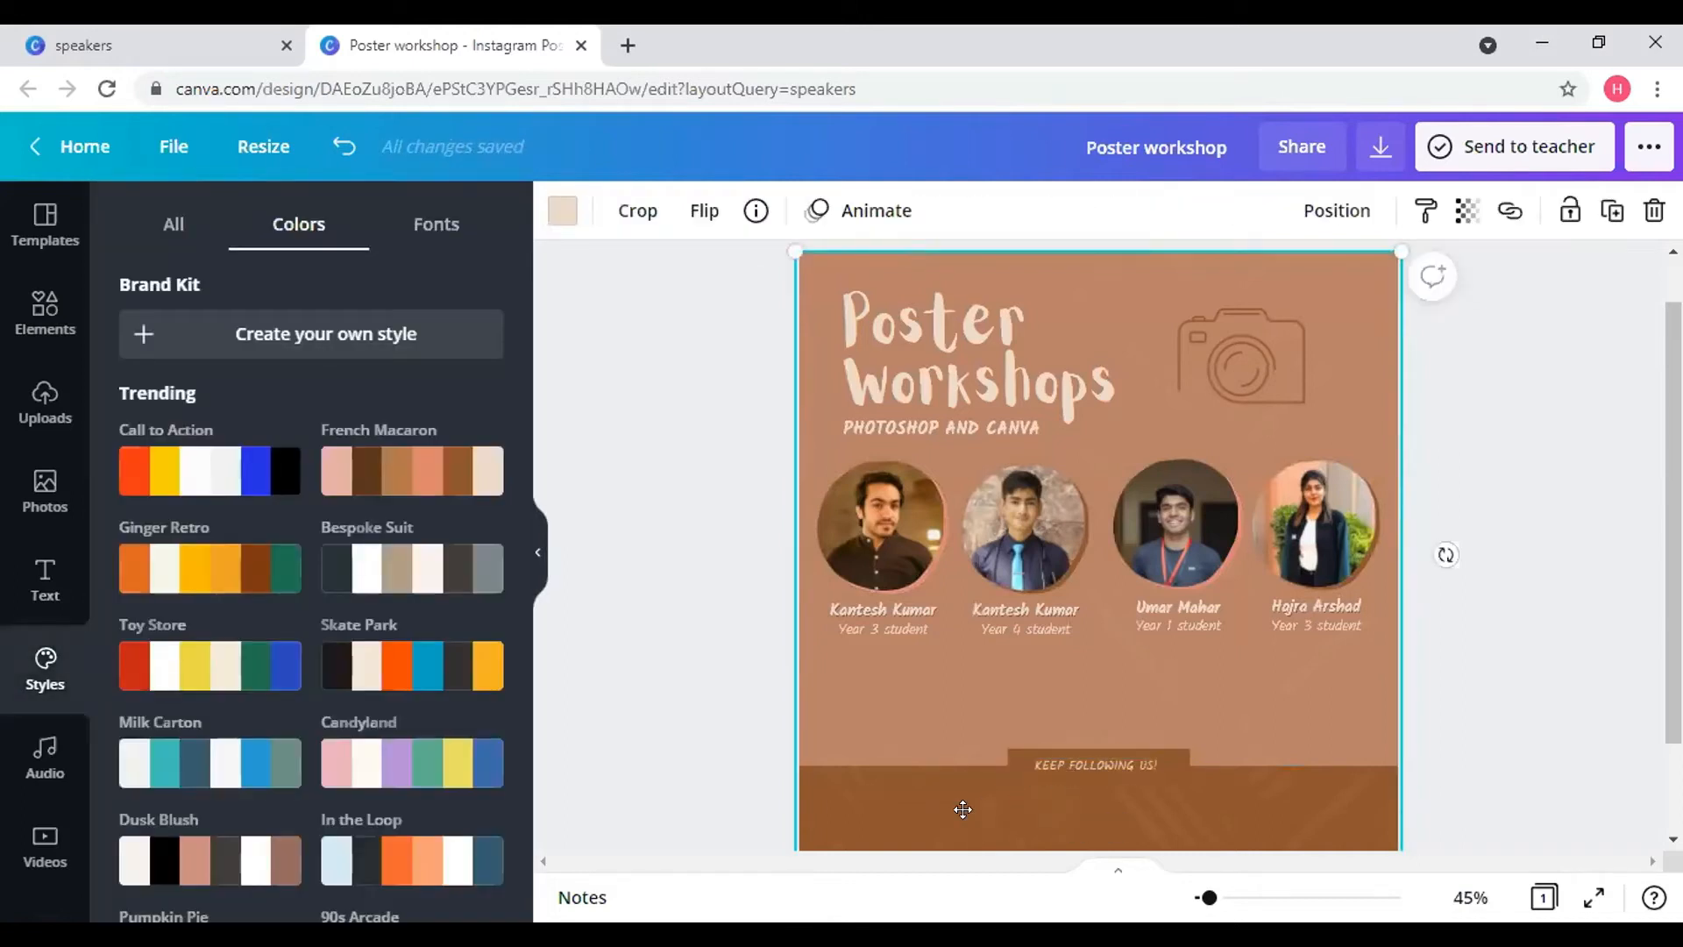
{"action": "double_click", "coordinate": [962, 808]}
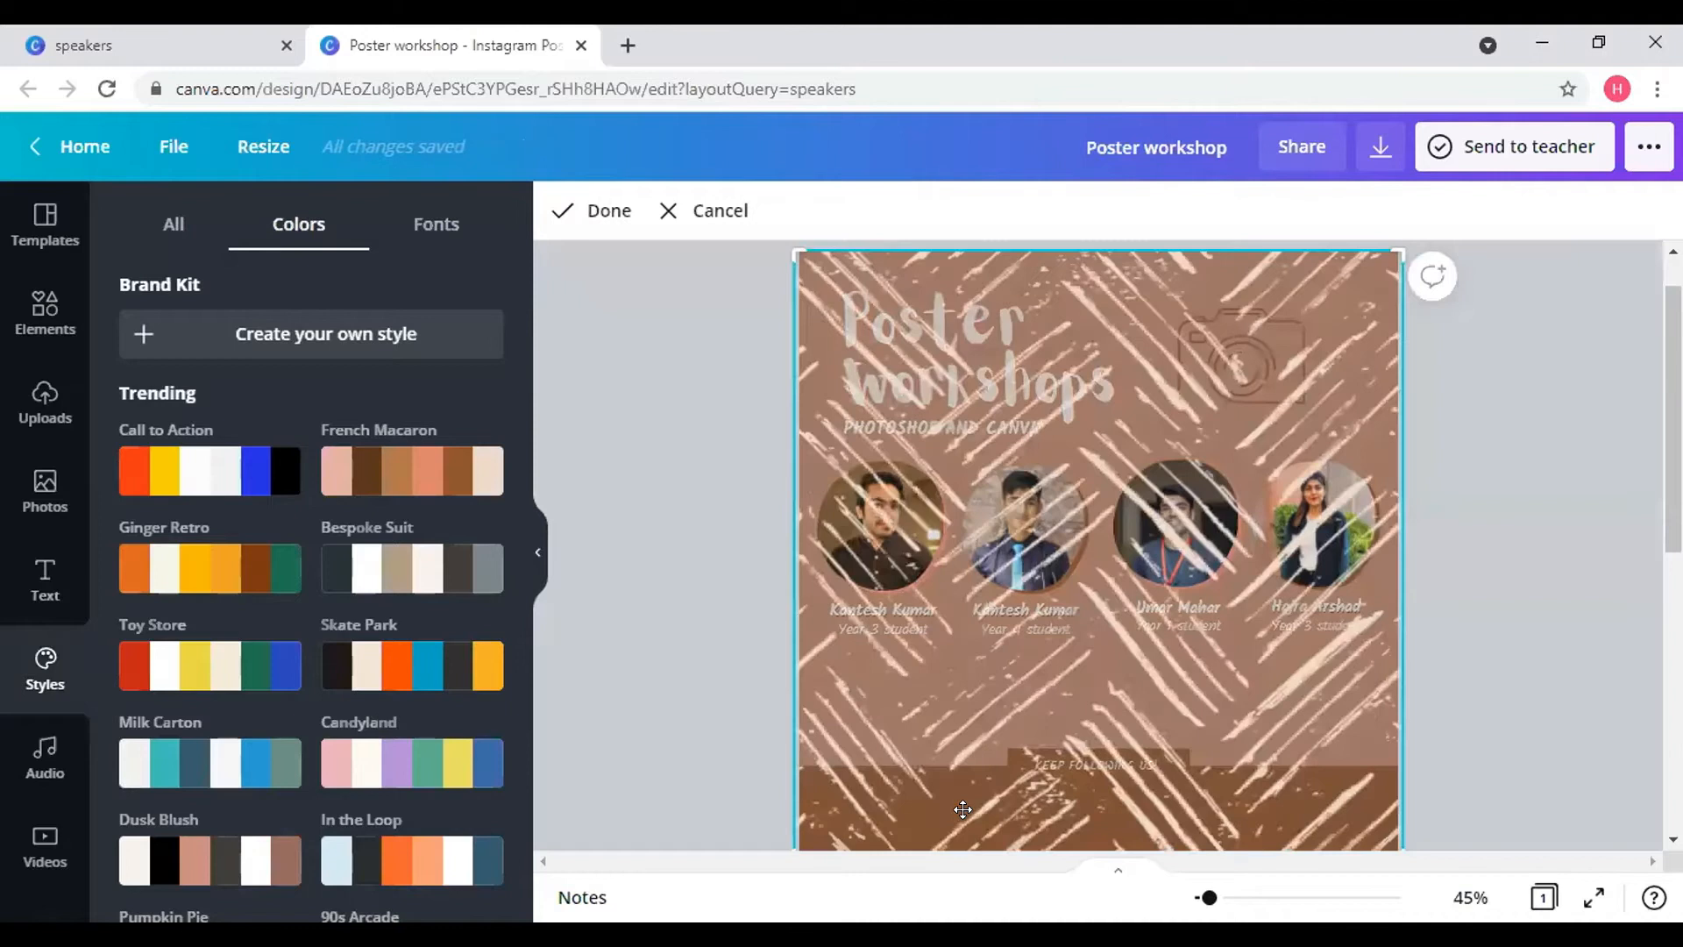
{"action": "left_click", "coordinate": [736, 211]}
{"action": "left_click", "coordinate": [996, 685]}
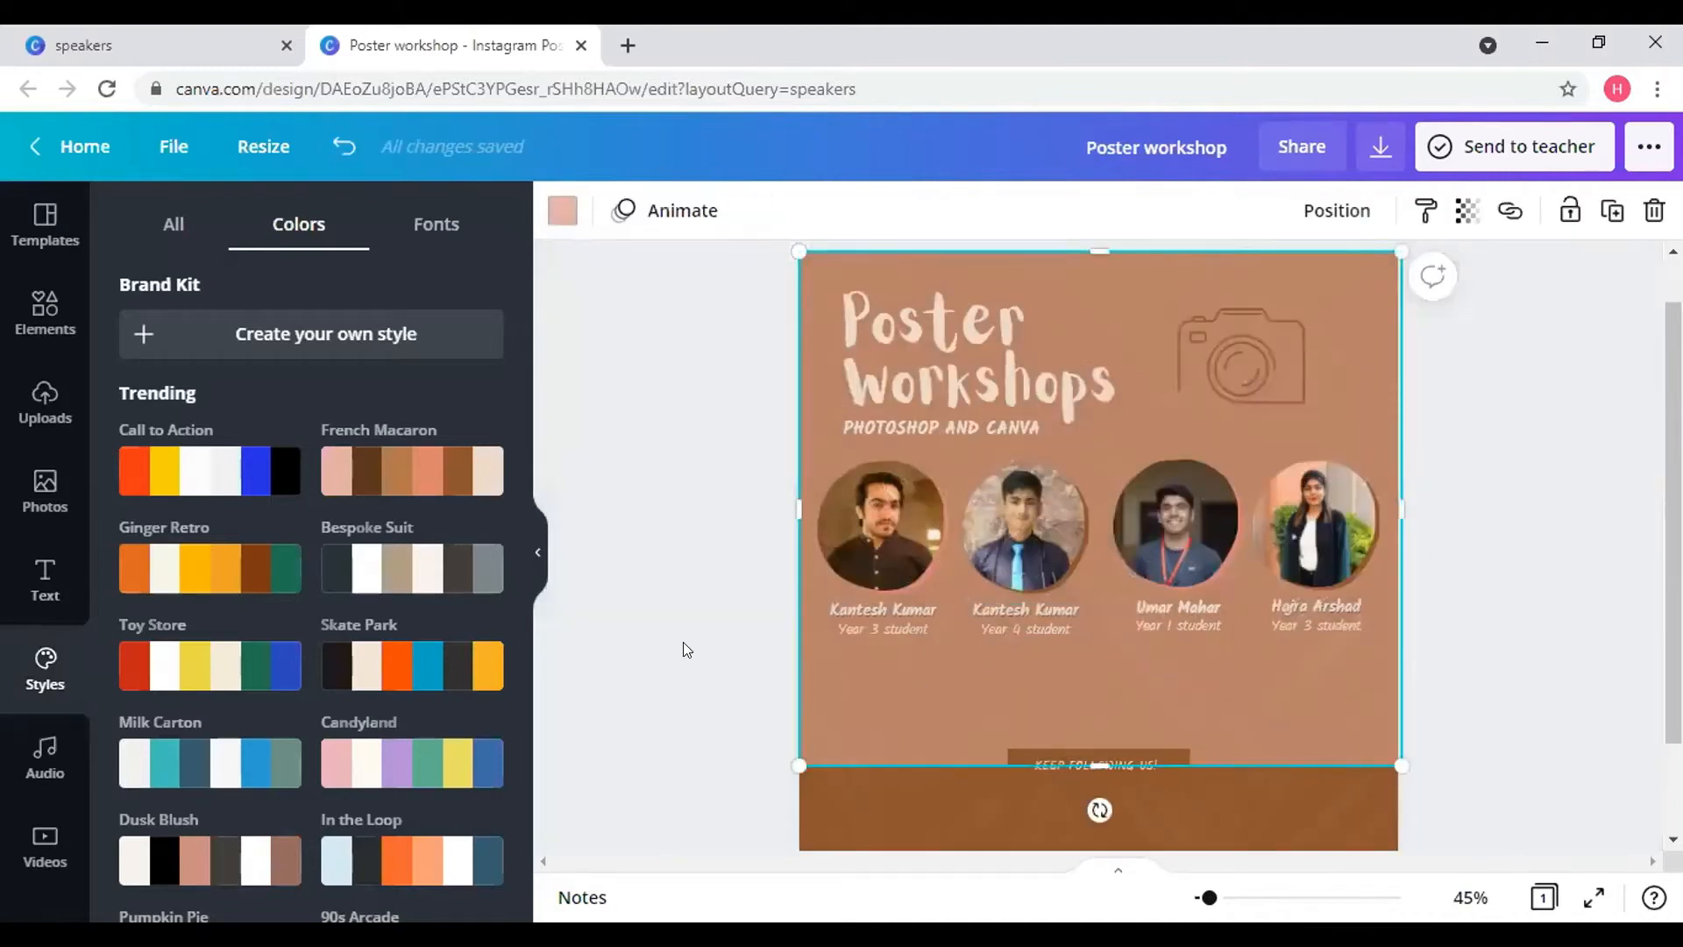
{"action": "left_click", "coordinate": [659, 628]}
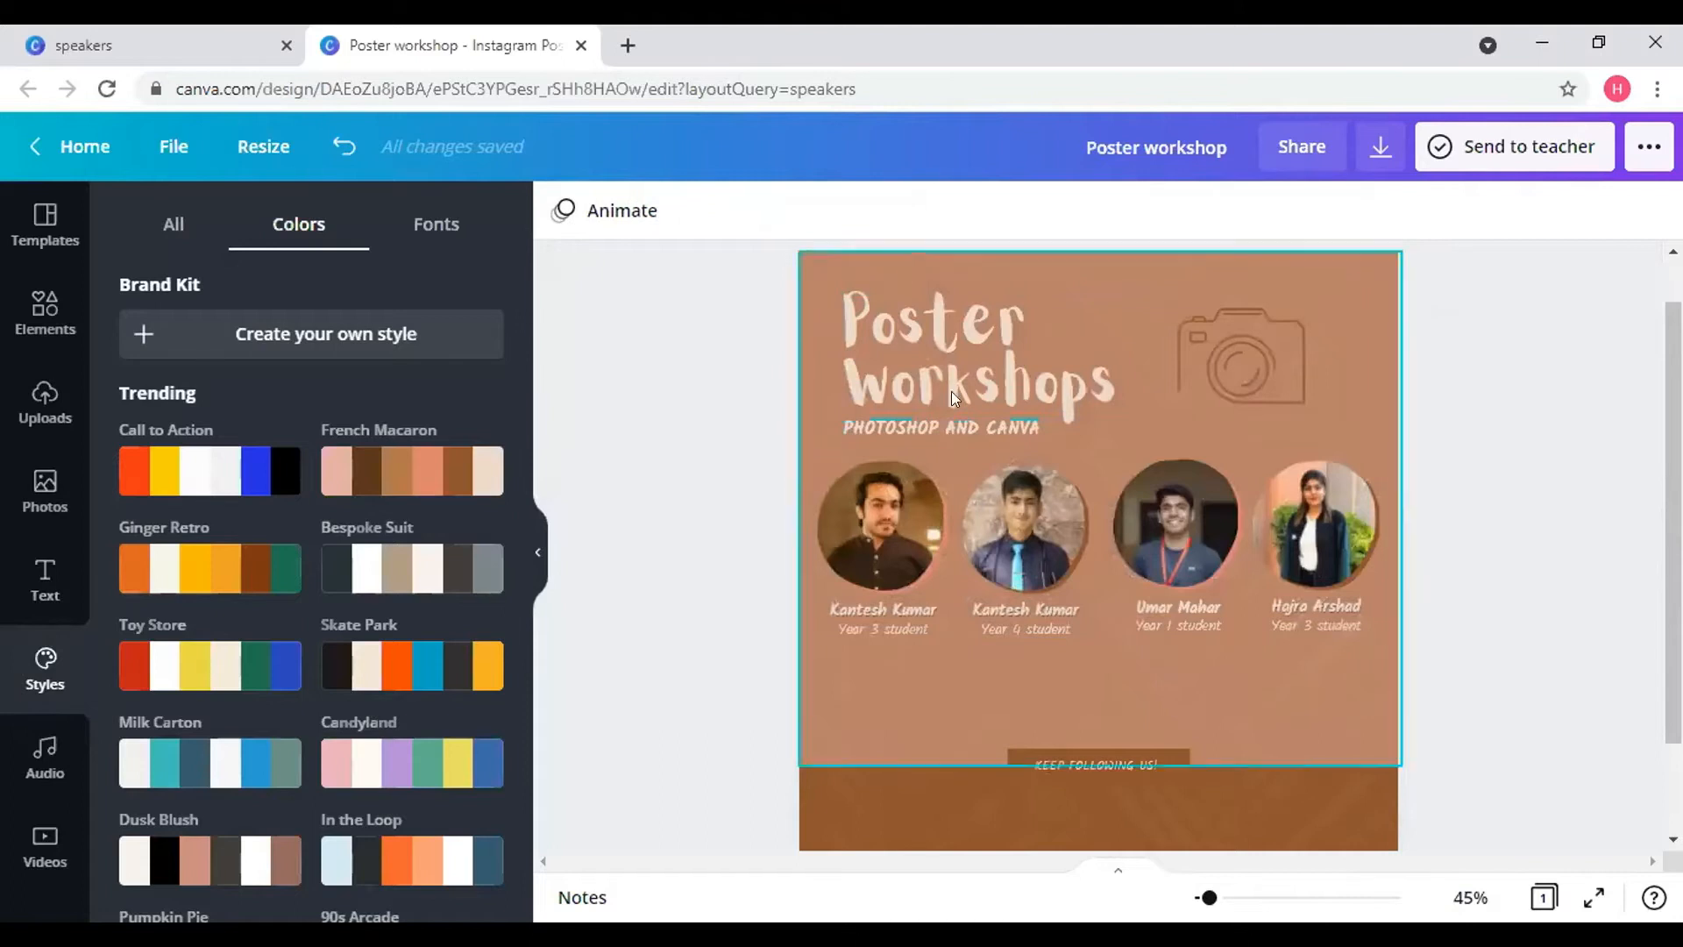
{"action": "left_click", "coordinate": [46, 308]}
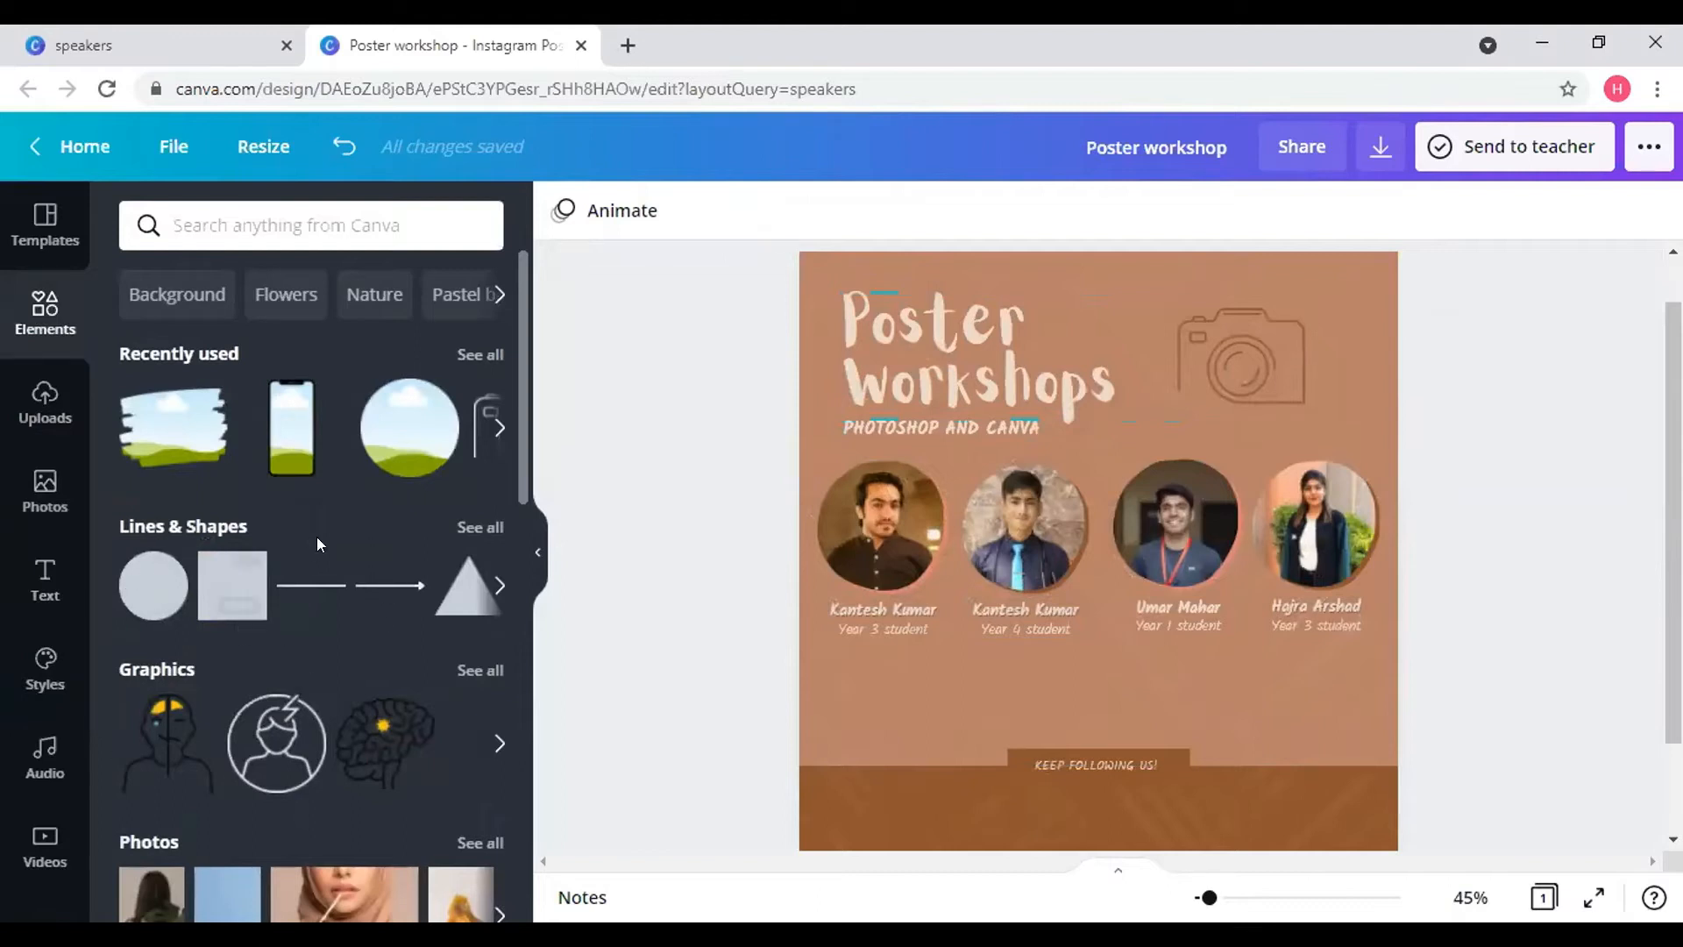
- Add a plain line from Lines & Shapes and make it much thinner and black
{"action": "left_click", "coordinate": [471, 529]}
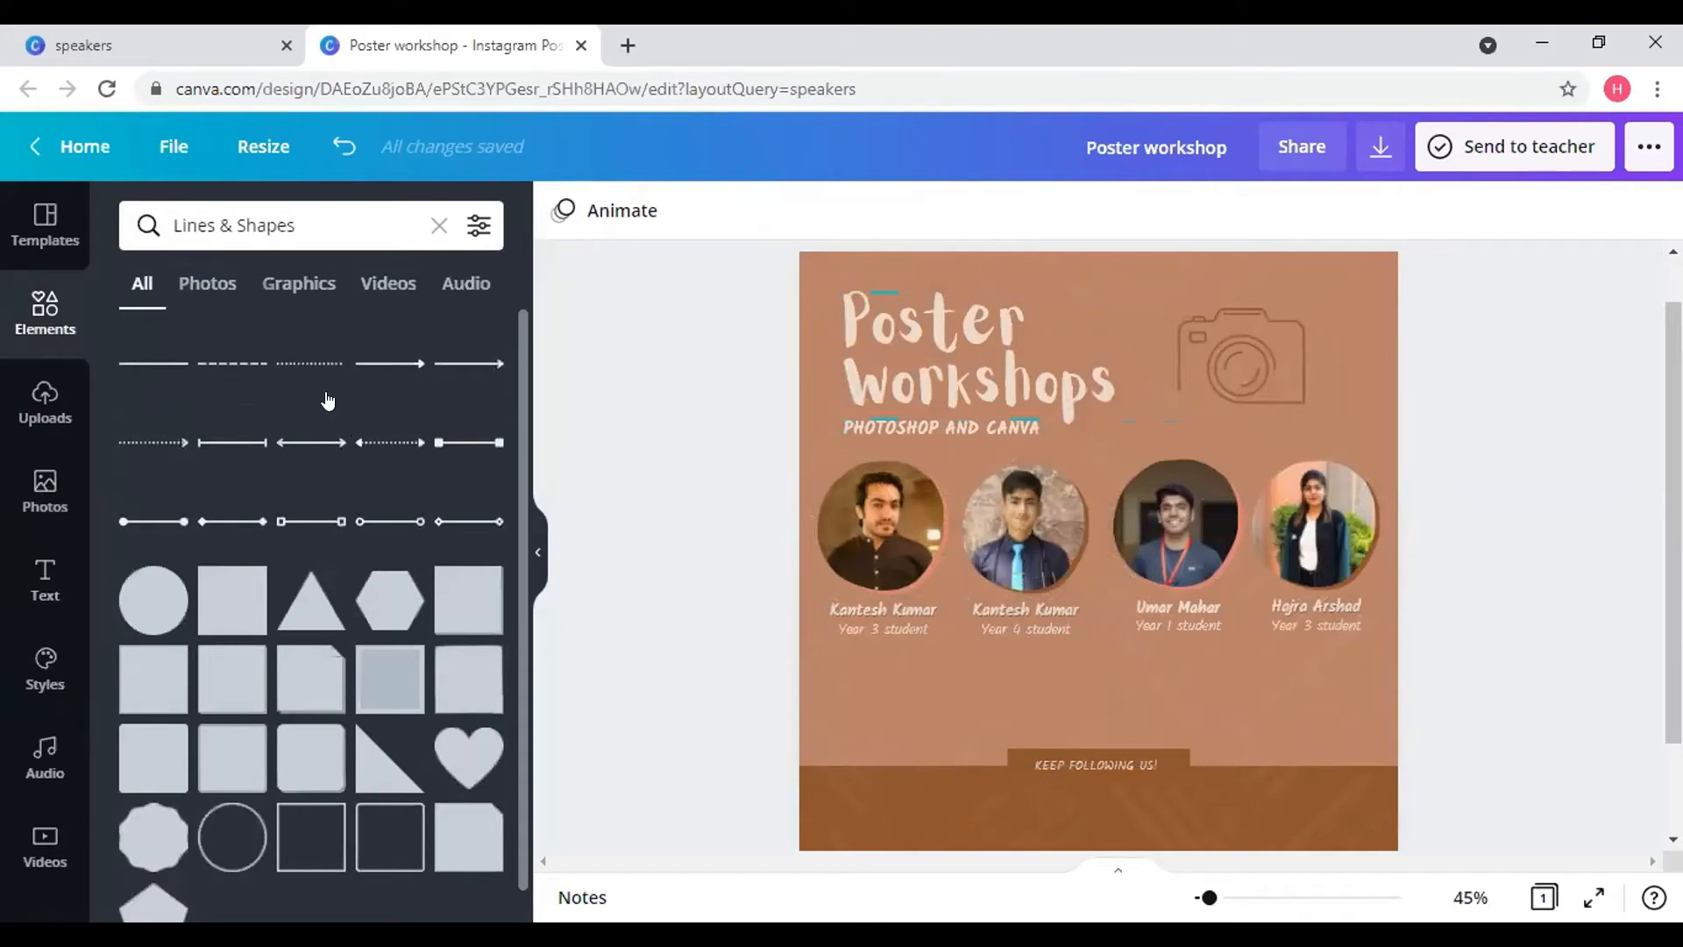
{"action": "left_click", "coordinate": [276, 368]}
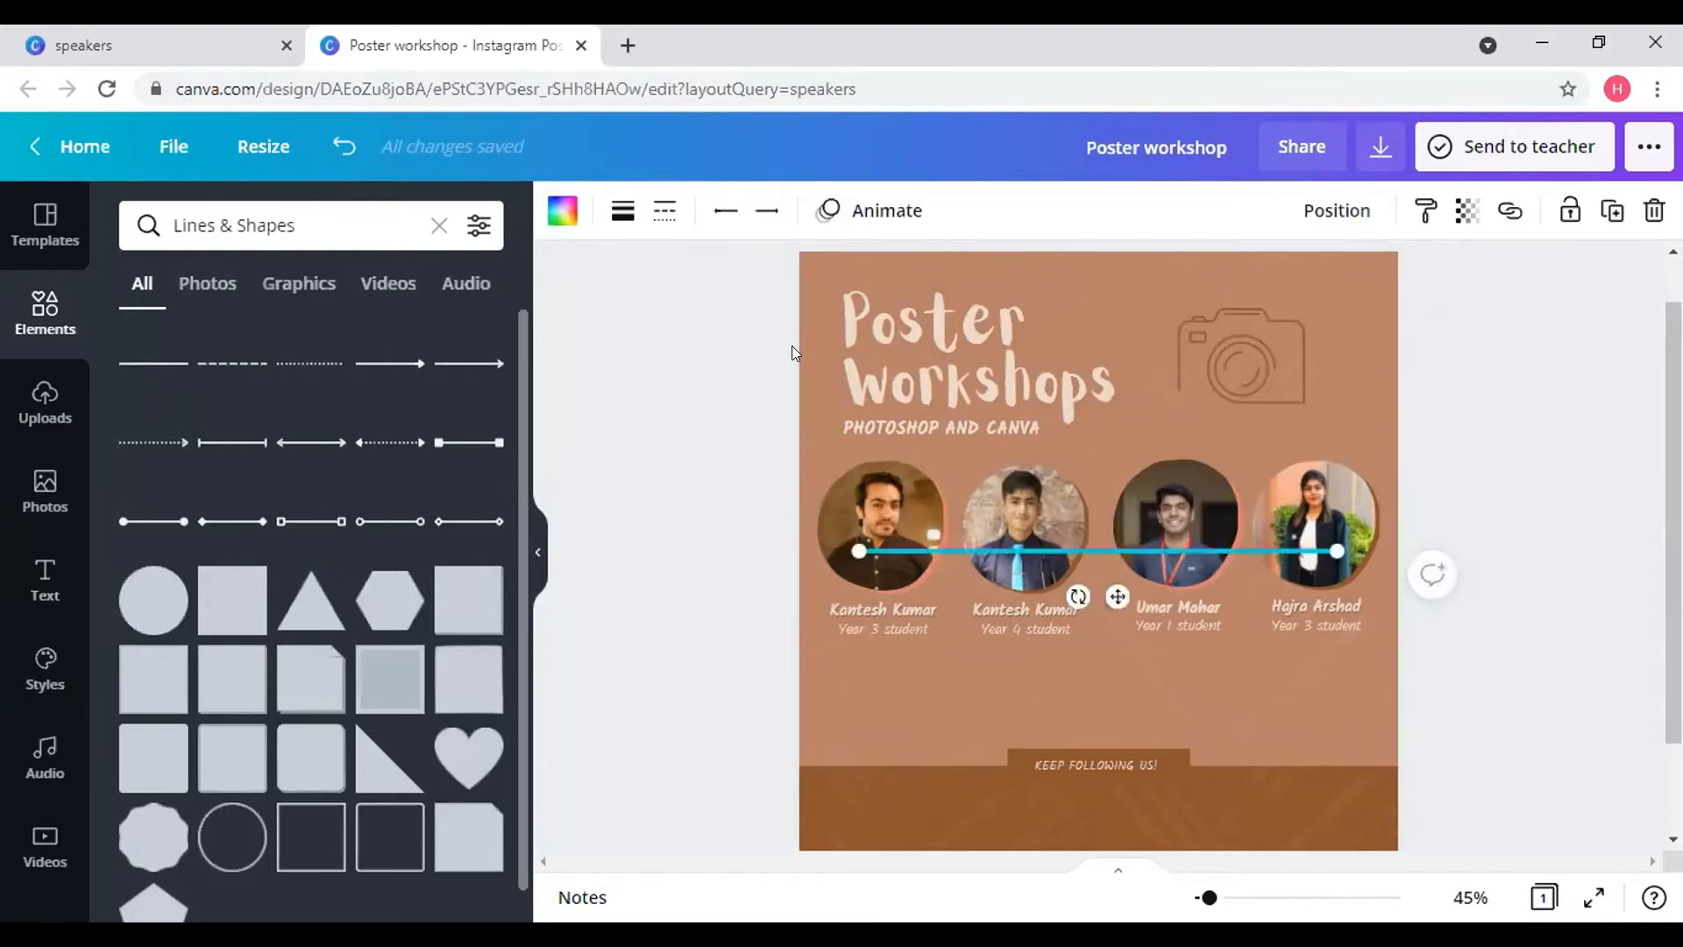
{"action": "left_click", "coordinate": [622, 213]}
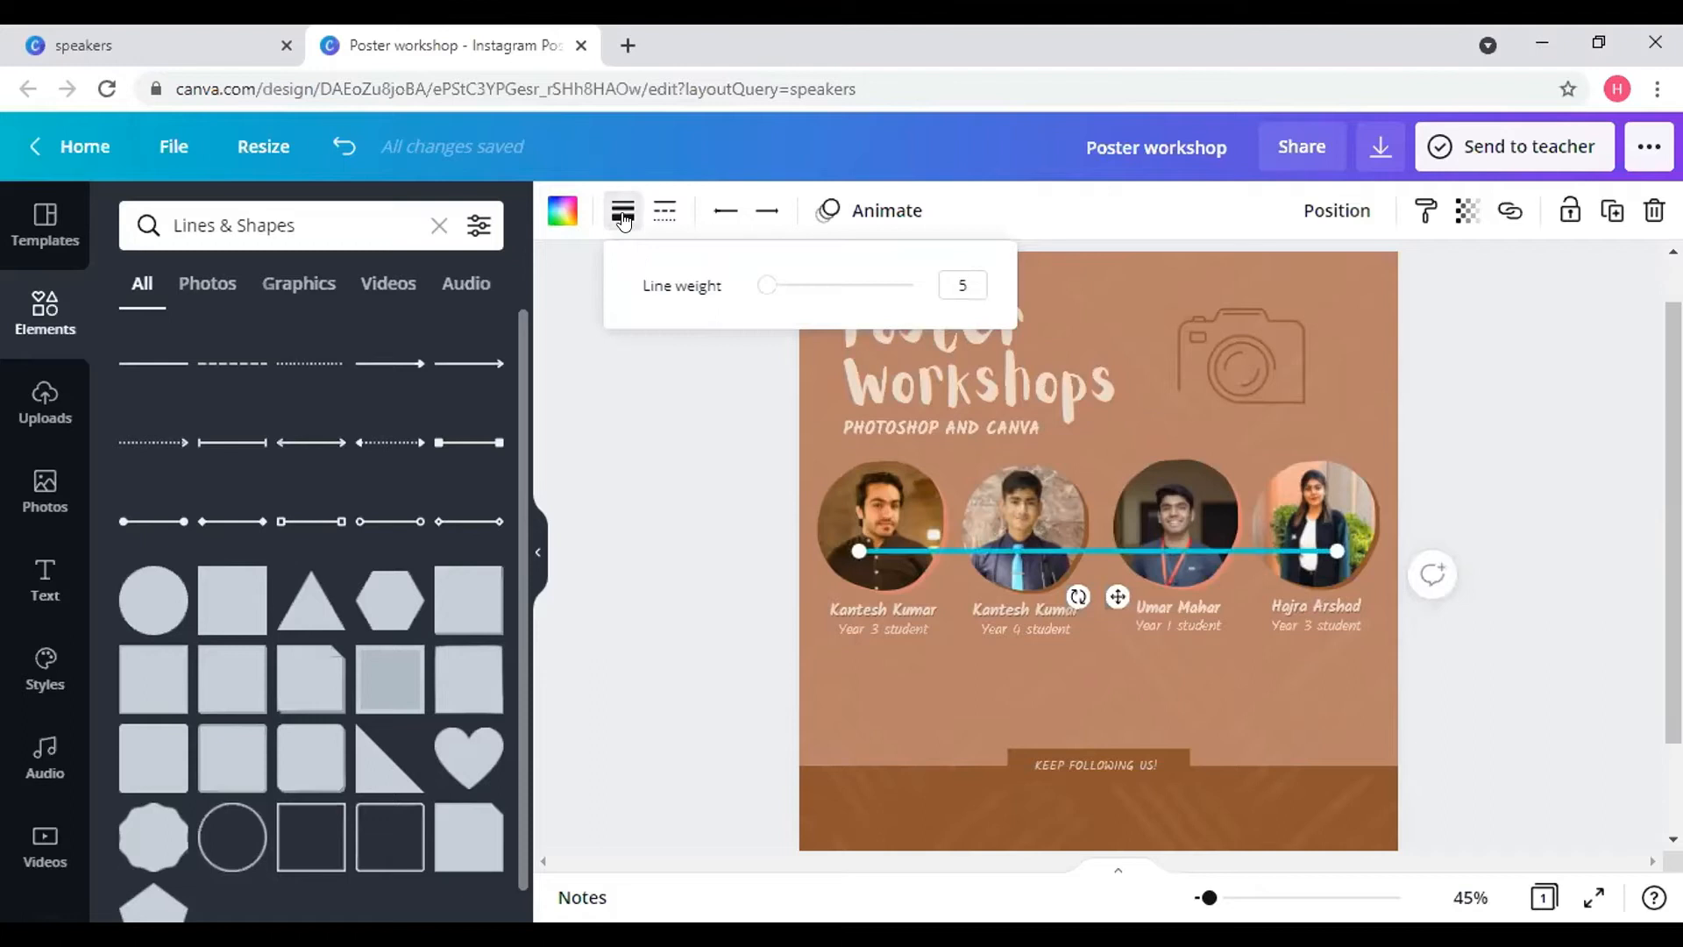
{"action": "mouse_move", "coordinate": [761, 292]}
{"action": "left_mouse_down"}
{"action": "mouse_move", "coordinate": [890, 283]}
{"action": "mouse_move", "coordinate": [698, 295]}
{"action": "mouse_move", "coordinate": [761, 292]}
{"action": "left_mouse_up"}
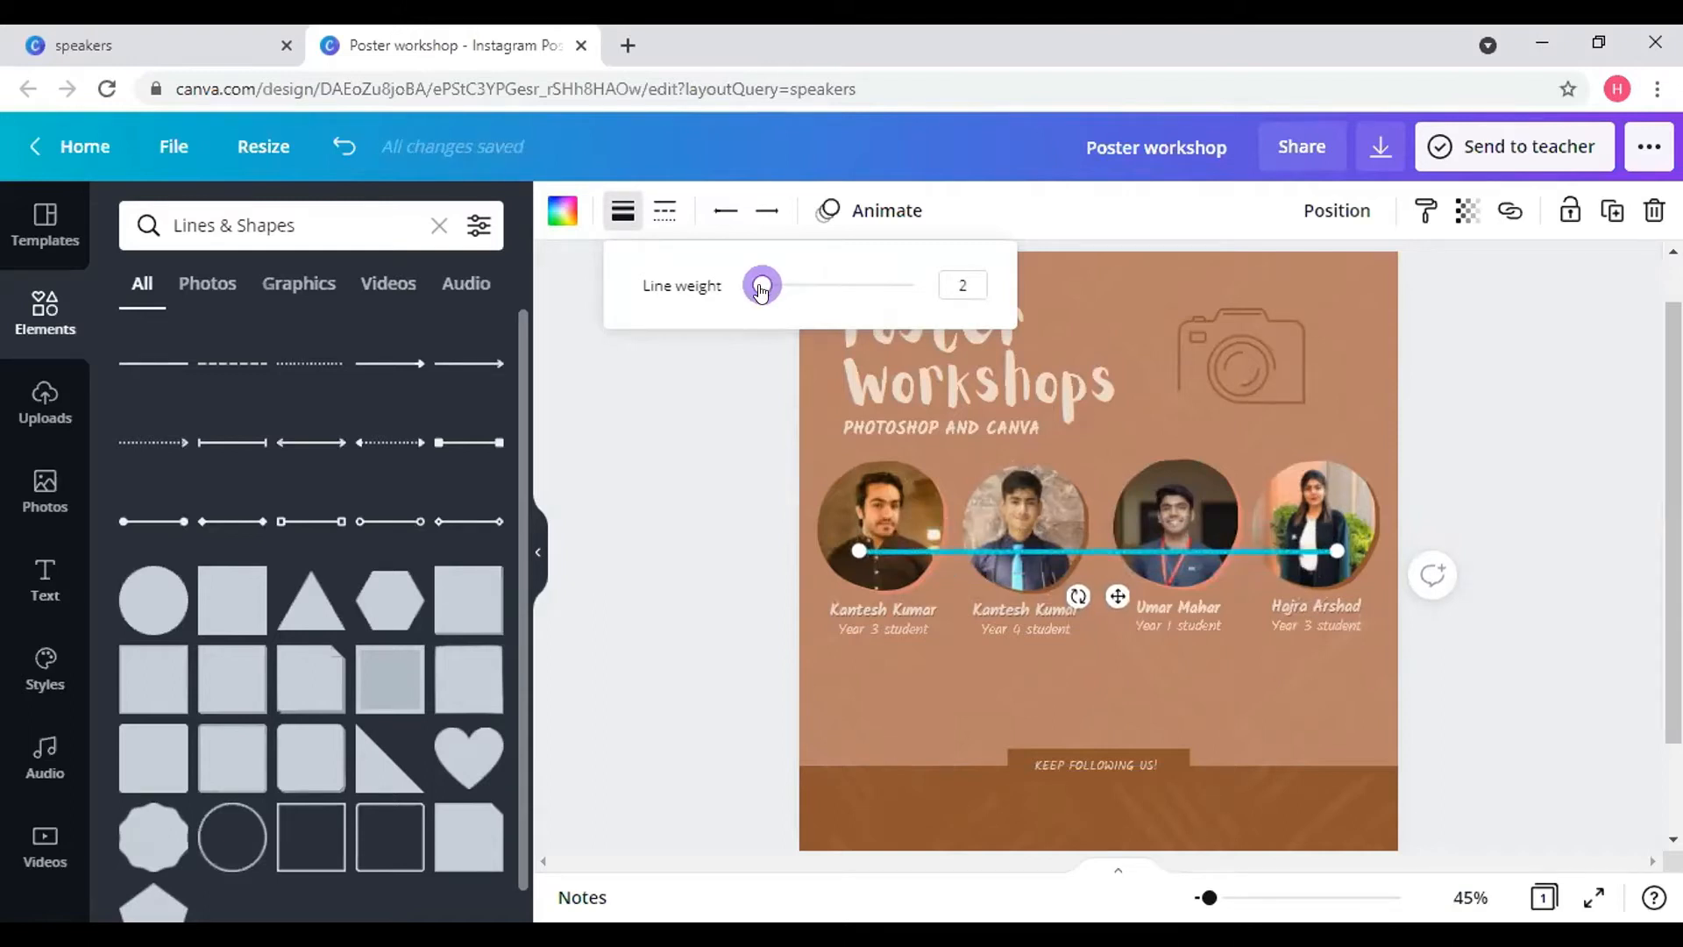
{"action": "left_click", "coordinate": [565, 210]}
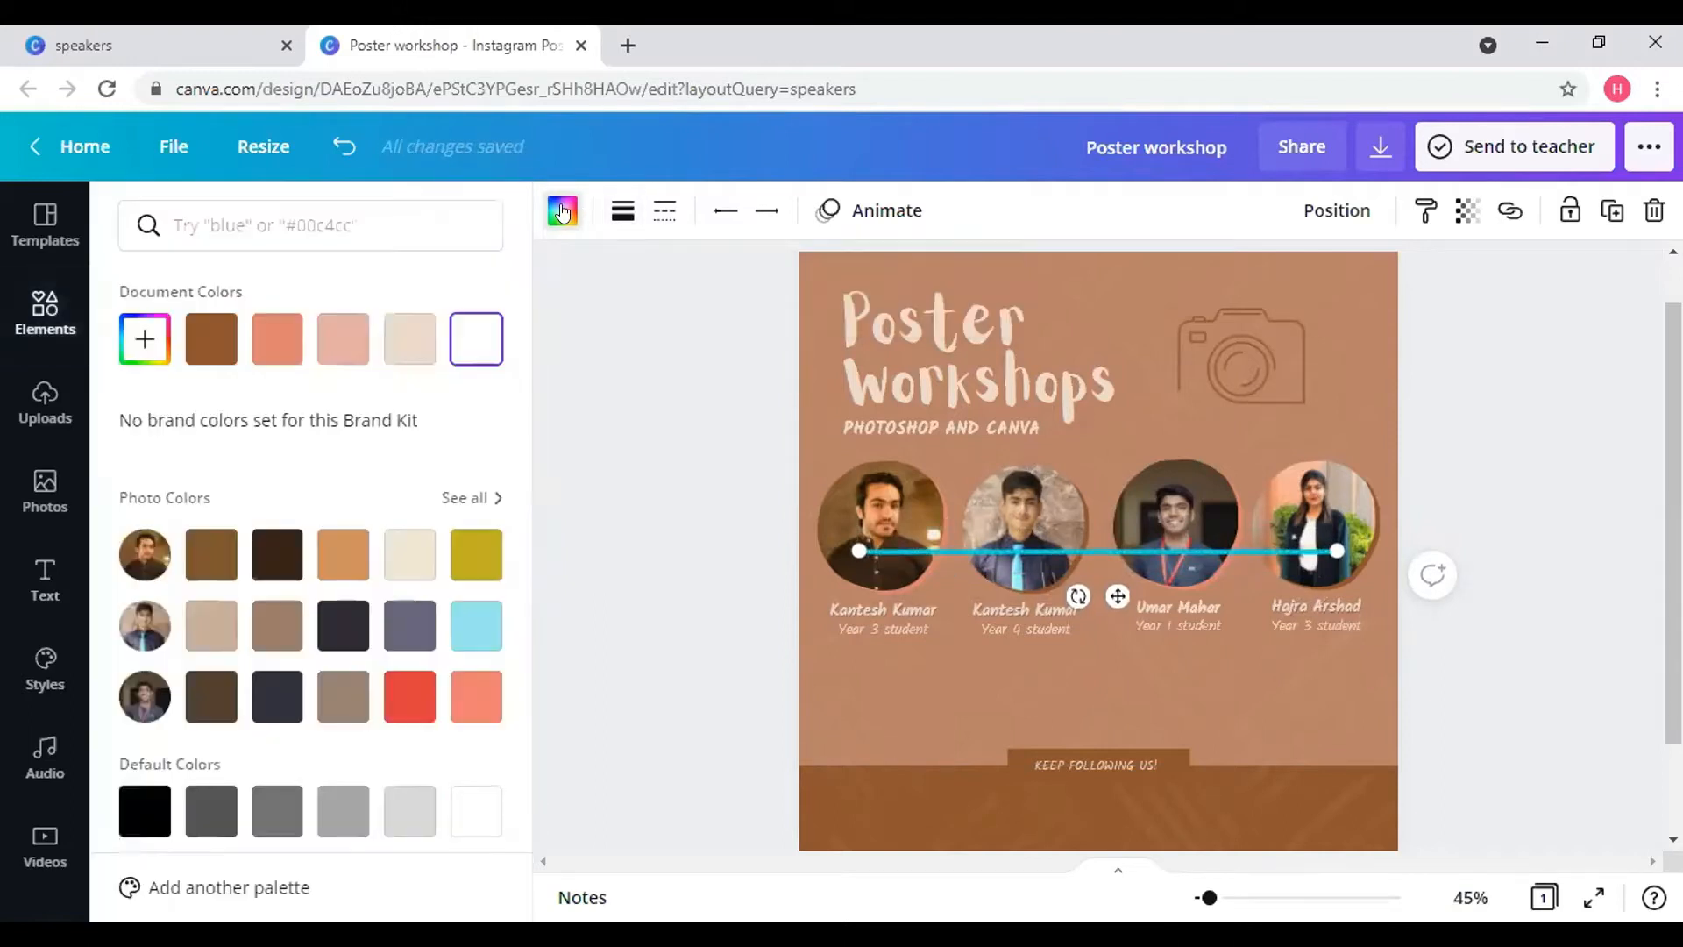
{"action": "left_click", "coordinate": [145, 811]}
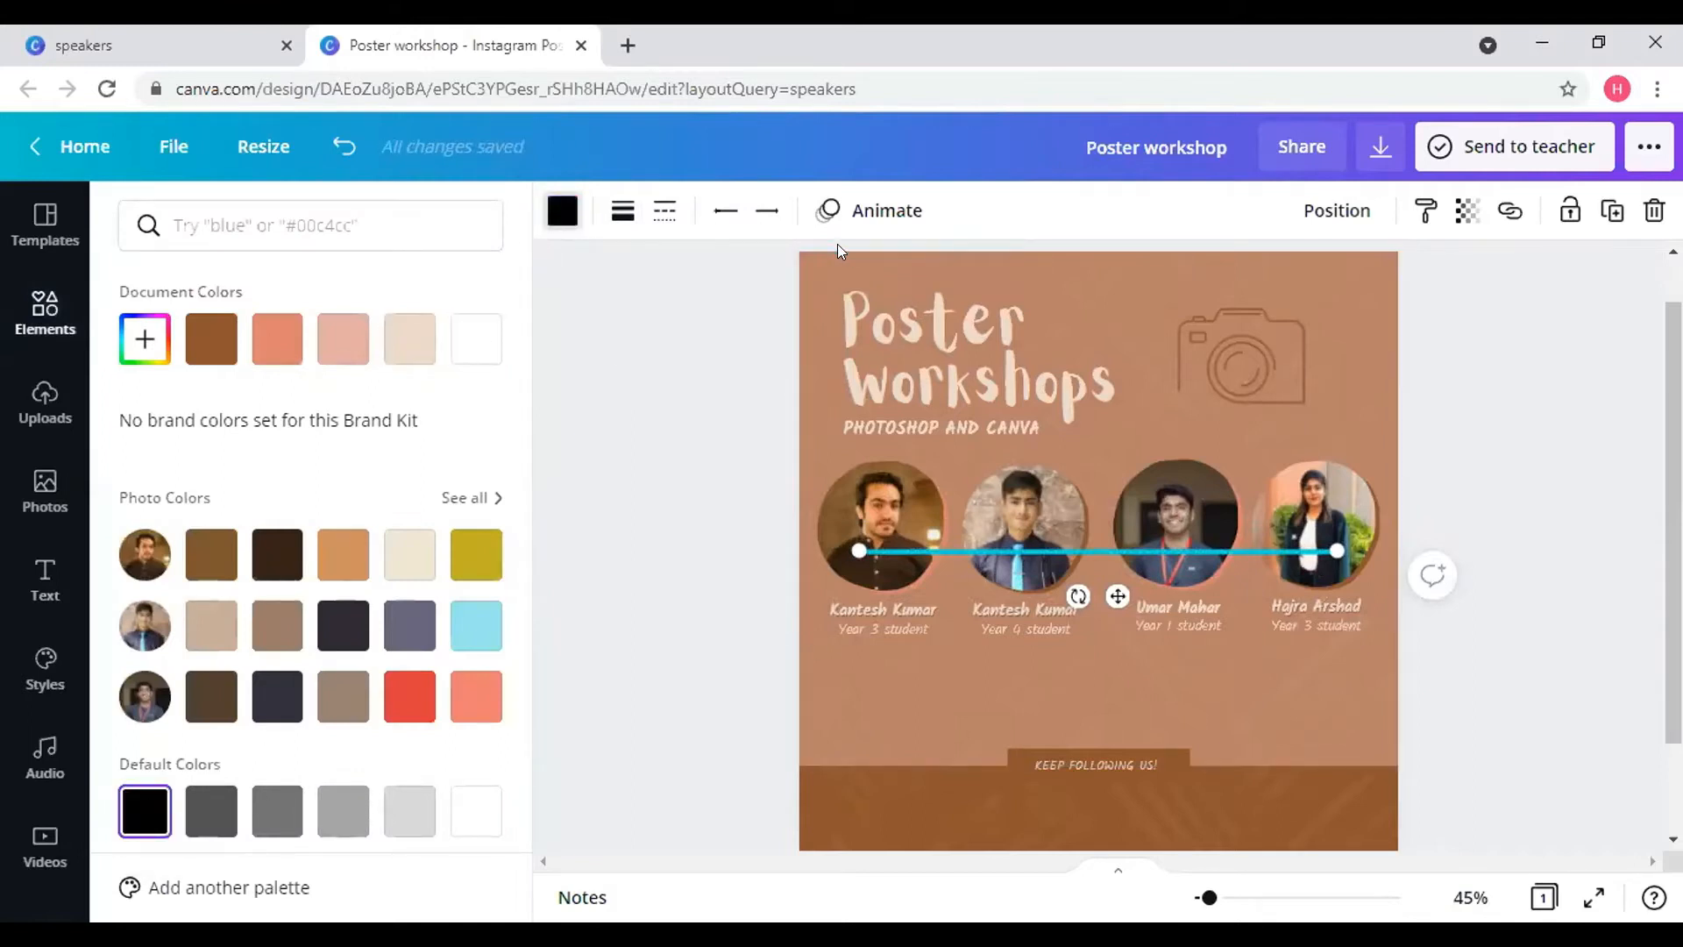
- Try and remove a Fade animation, make the line dashed, and move it to the bottom edge
{"action": "left_click", "coordinate": [837, 213]}
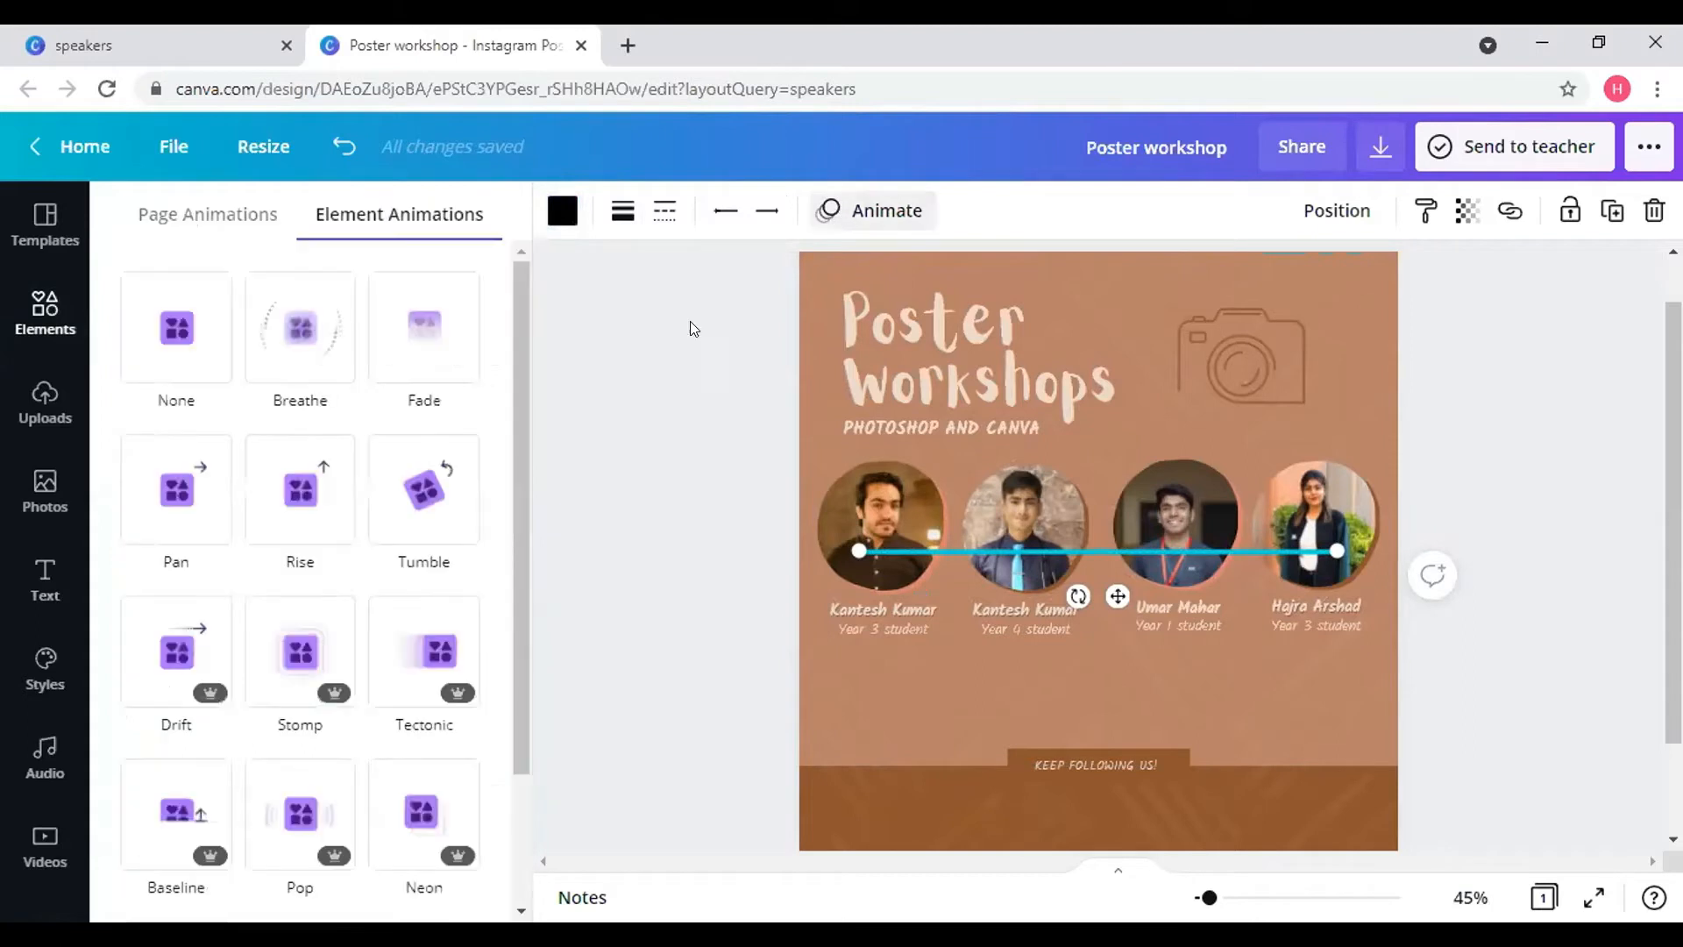
{"action": "left_click", "coordinate": [374, 329]}
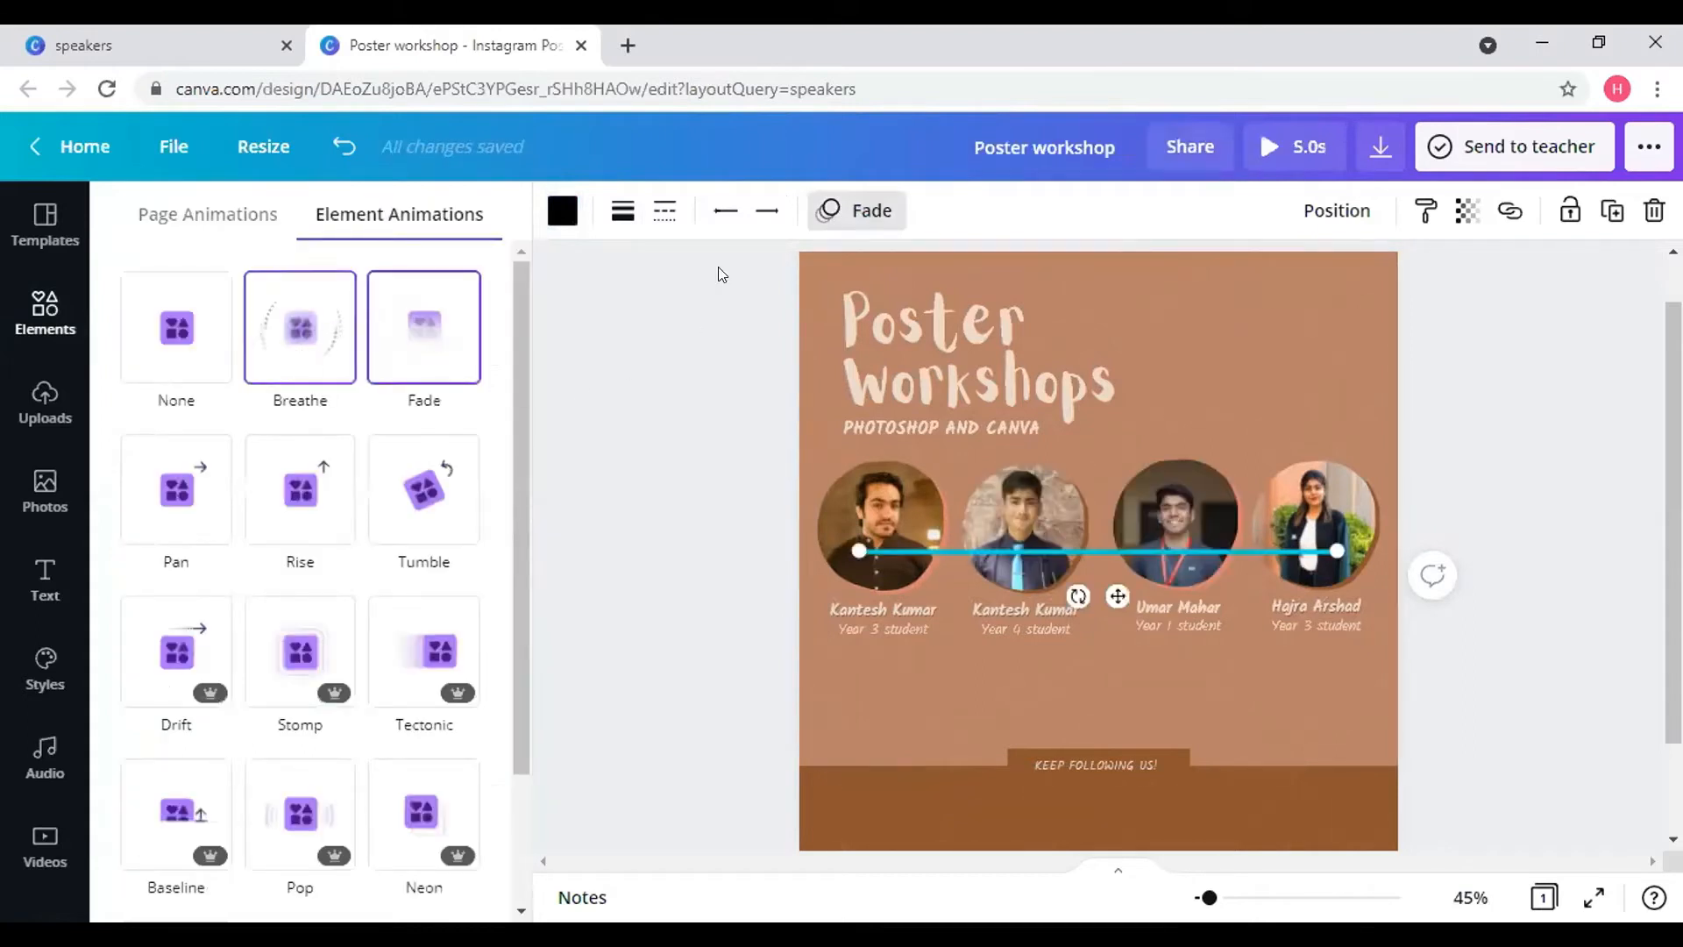
{"action": "left_click", "coordinate": [143, 350]}
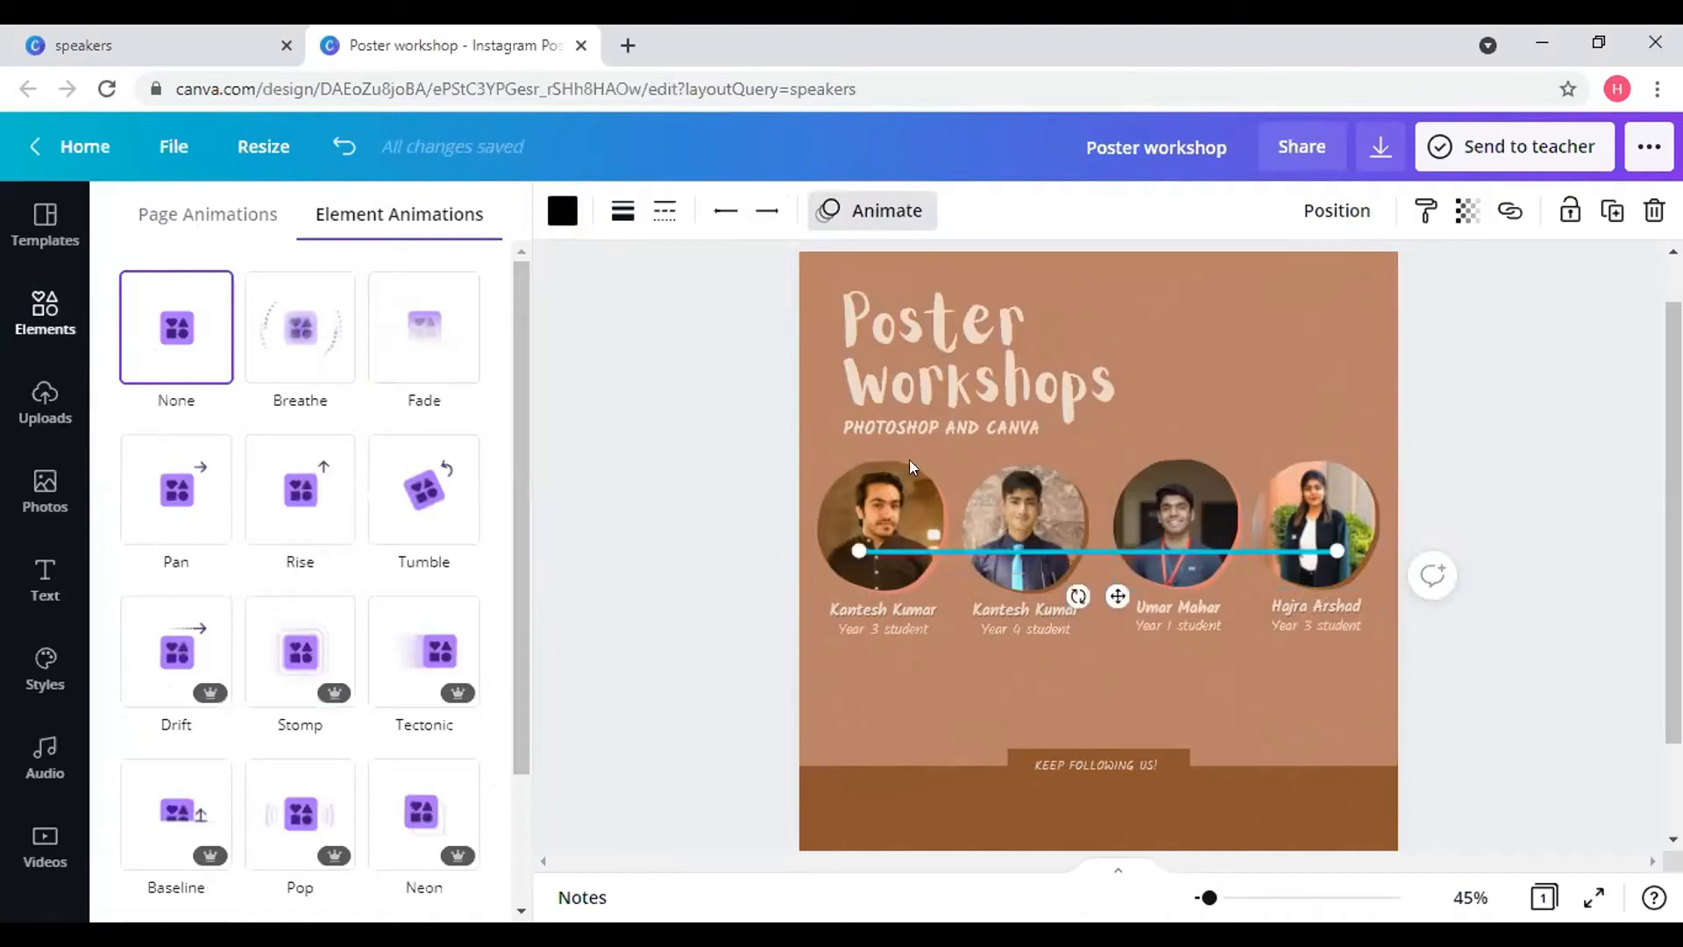
{"action": "left_click", "coordinate": [666, 208]}
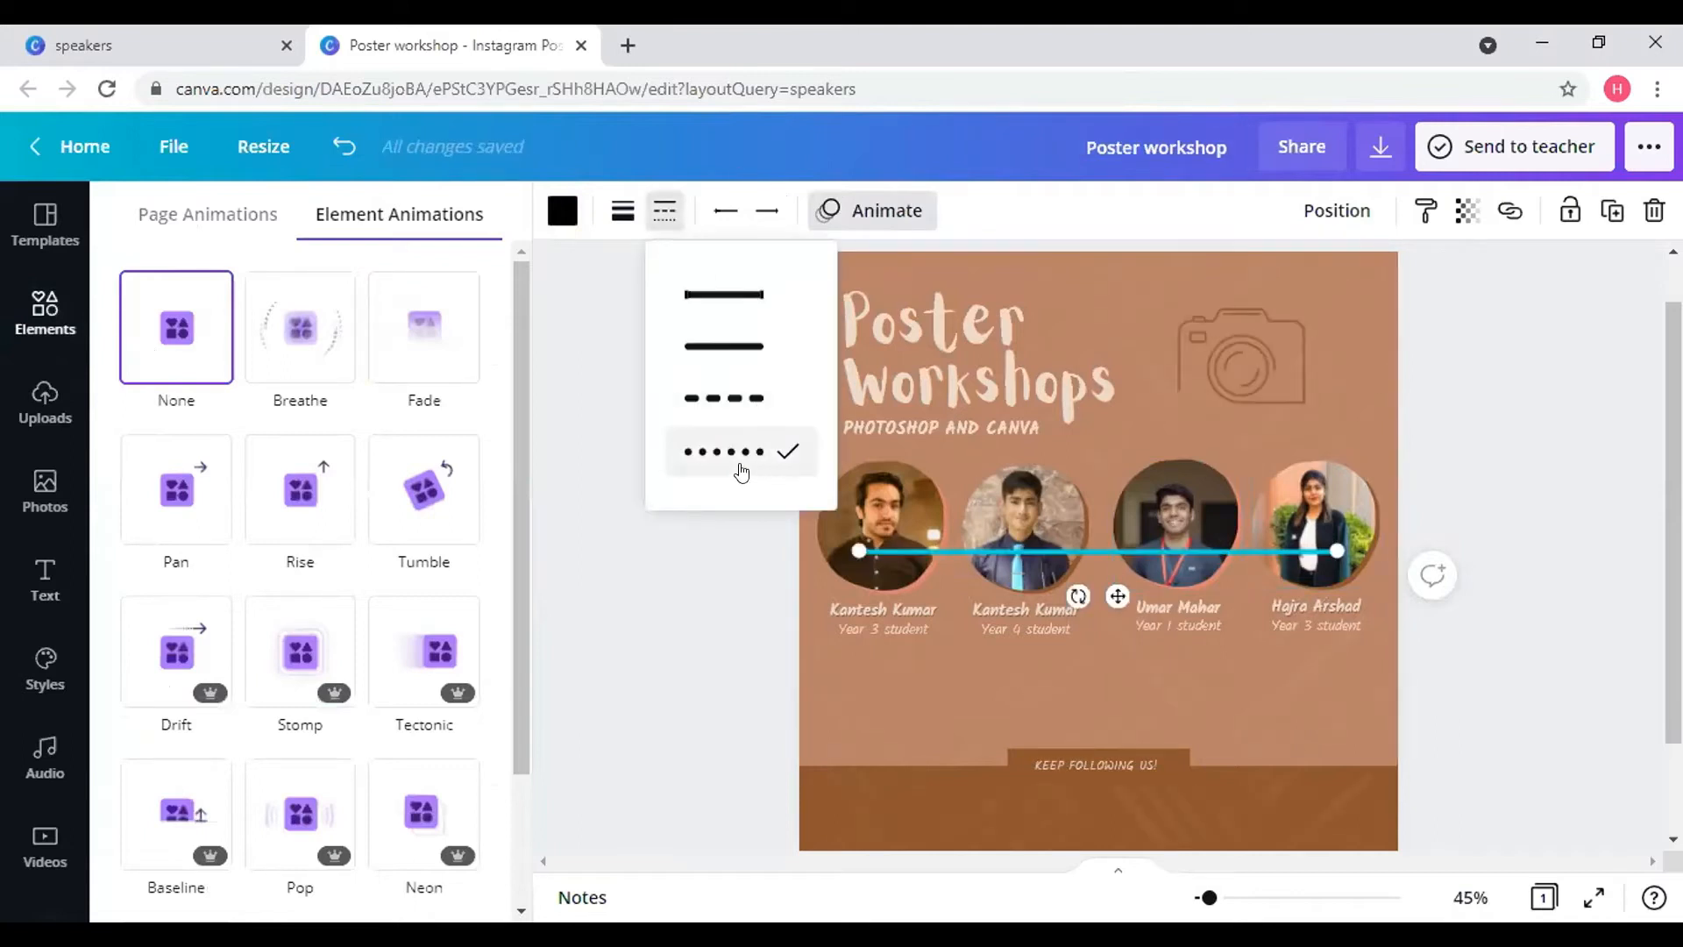
{"action": "left_click", "coordinate": [739, 405]}
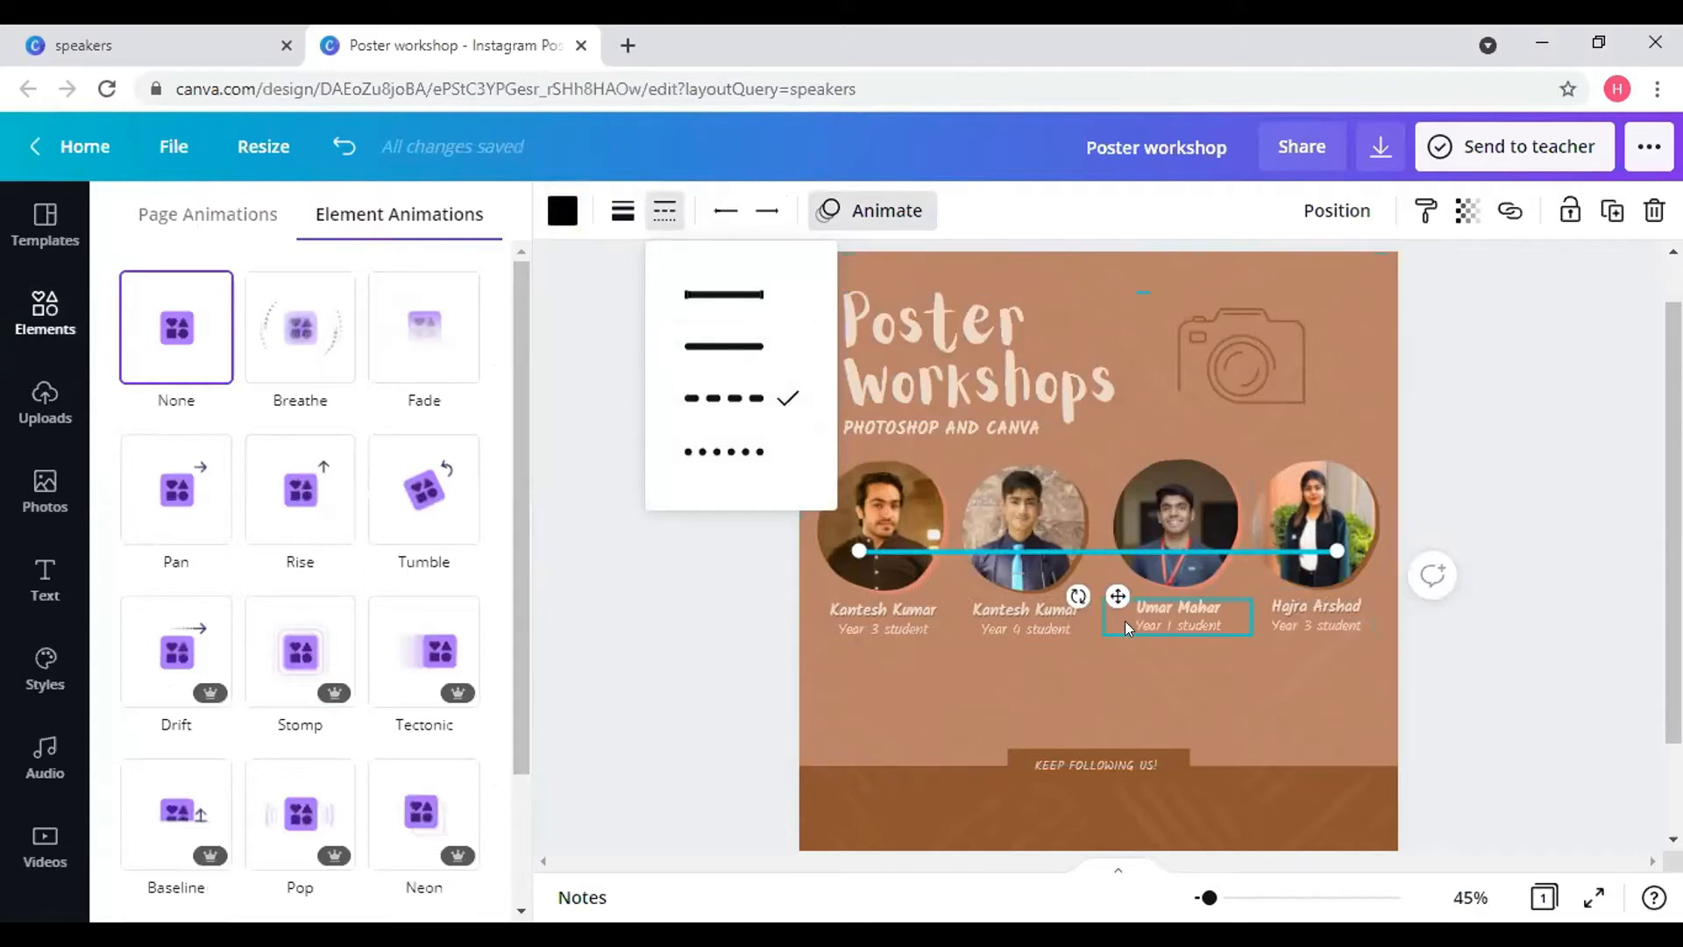
{"action": "left_click_drag", "start_coordinate": [1113, 595], "coordinate": [1083, 884]}
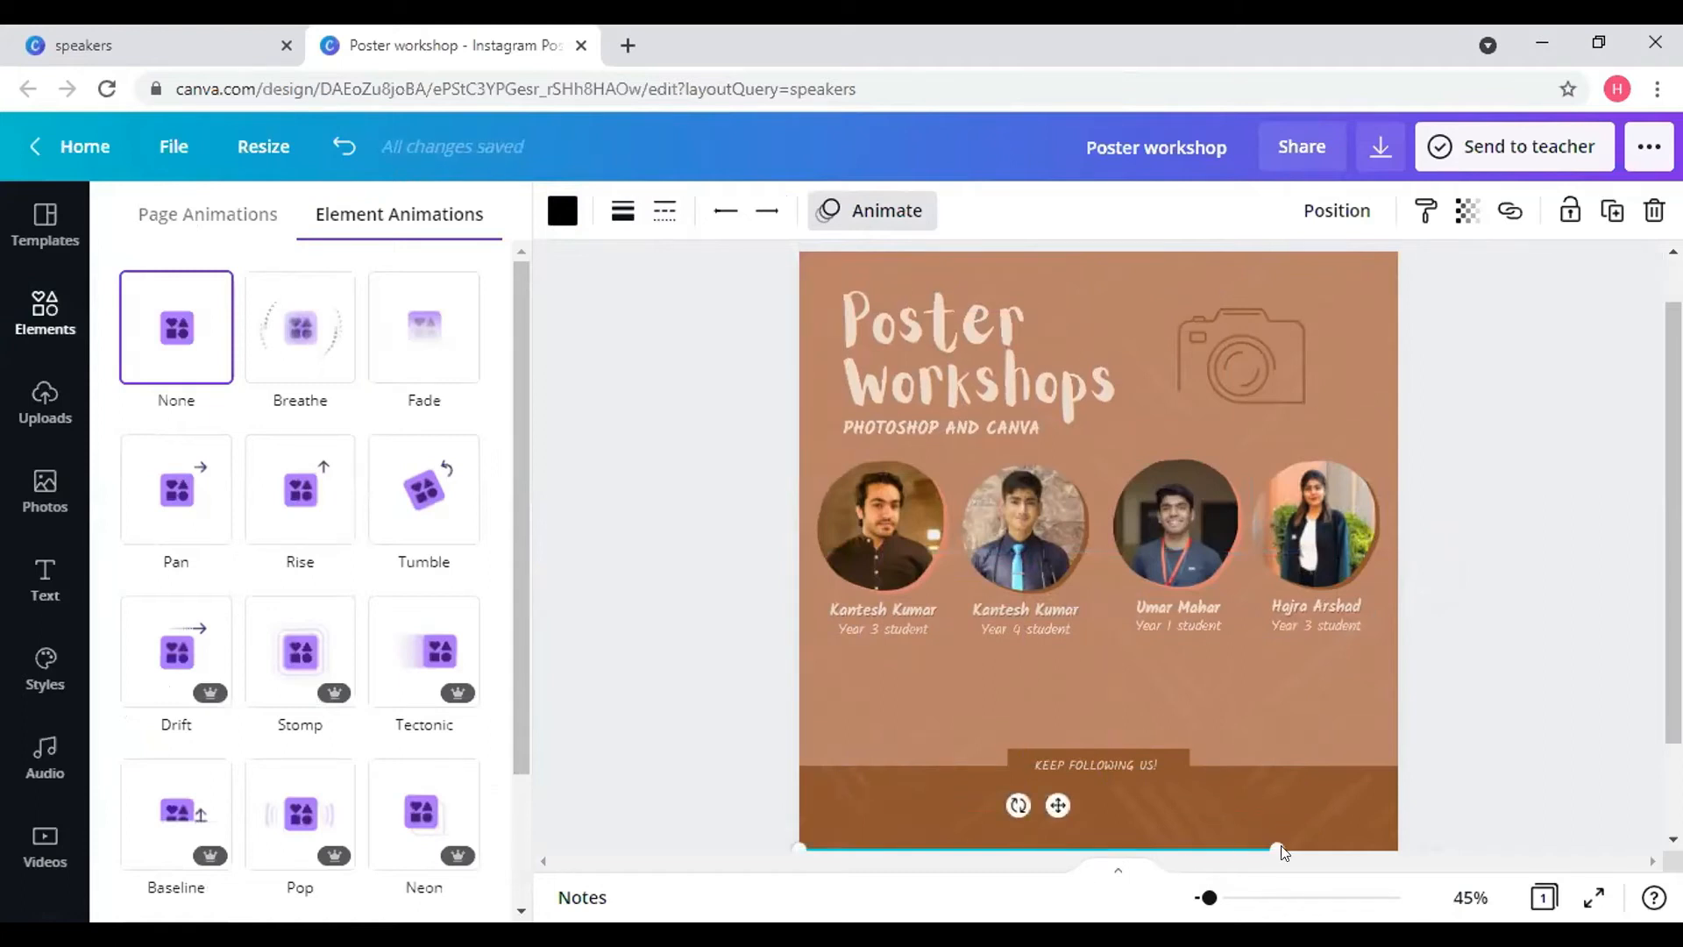
- Stretch the dashed line to the right edge and duplicate it up to the brown band's top
{"action": "left_click_drag", "start_coordinate": [1266, 835], "coordinate": [1393, 829]}
{"action": "left_click", "coordinate": [1457, 769]}
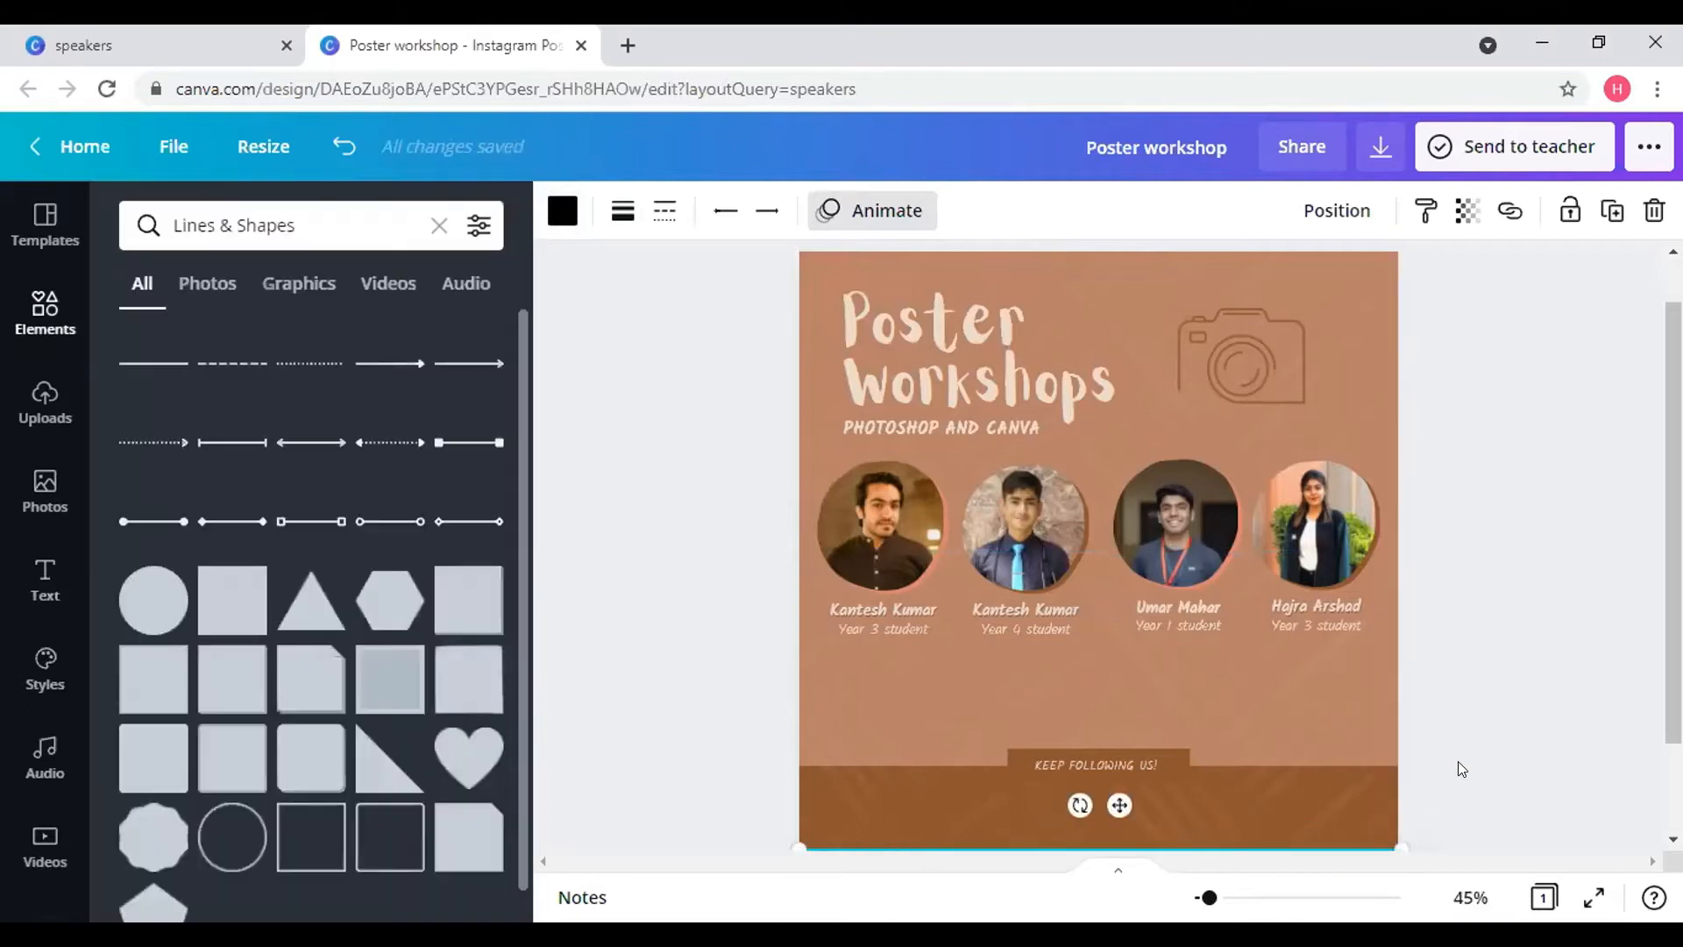
{"action": "left_click", "coordinate": [1329, 847]}
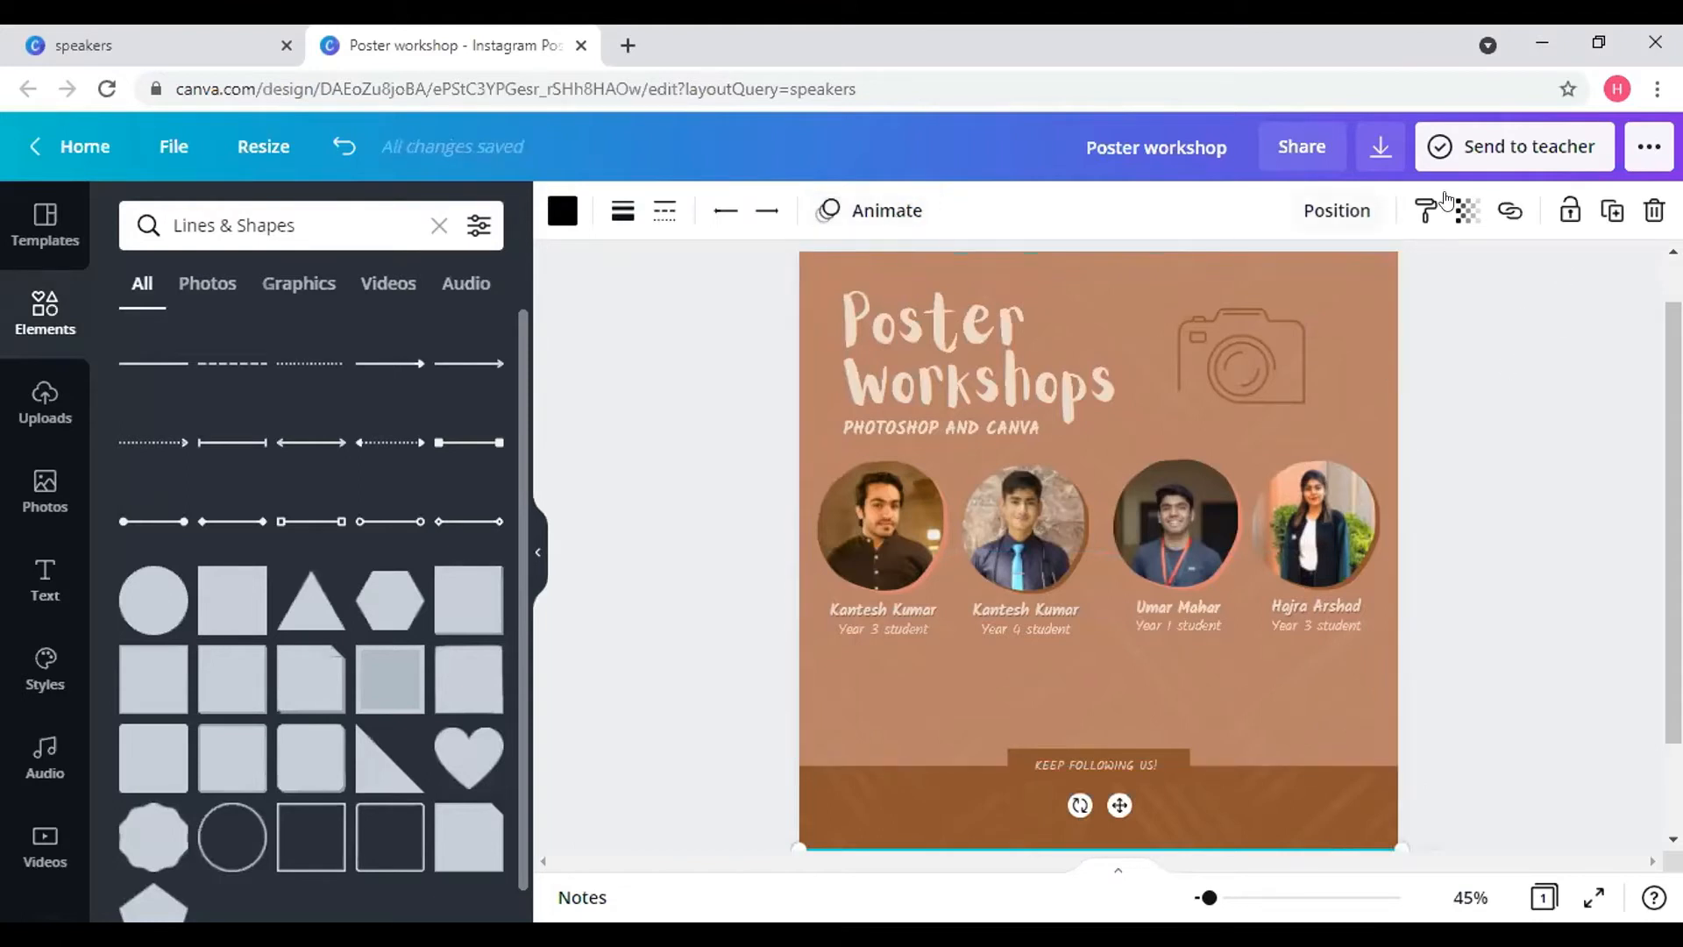
{"action": "left_click", "coordinate": [1606, 221]}
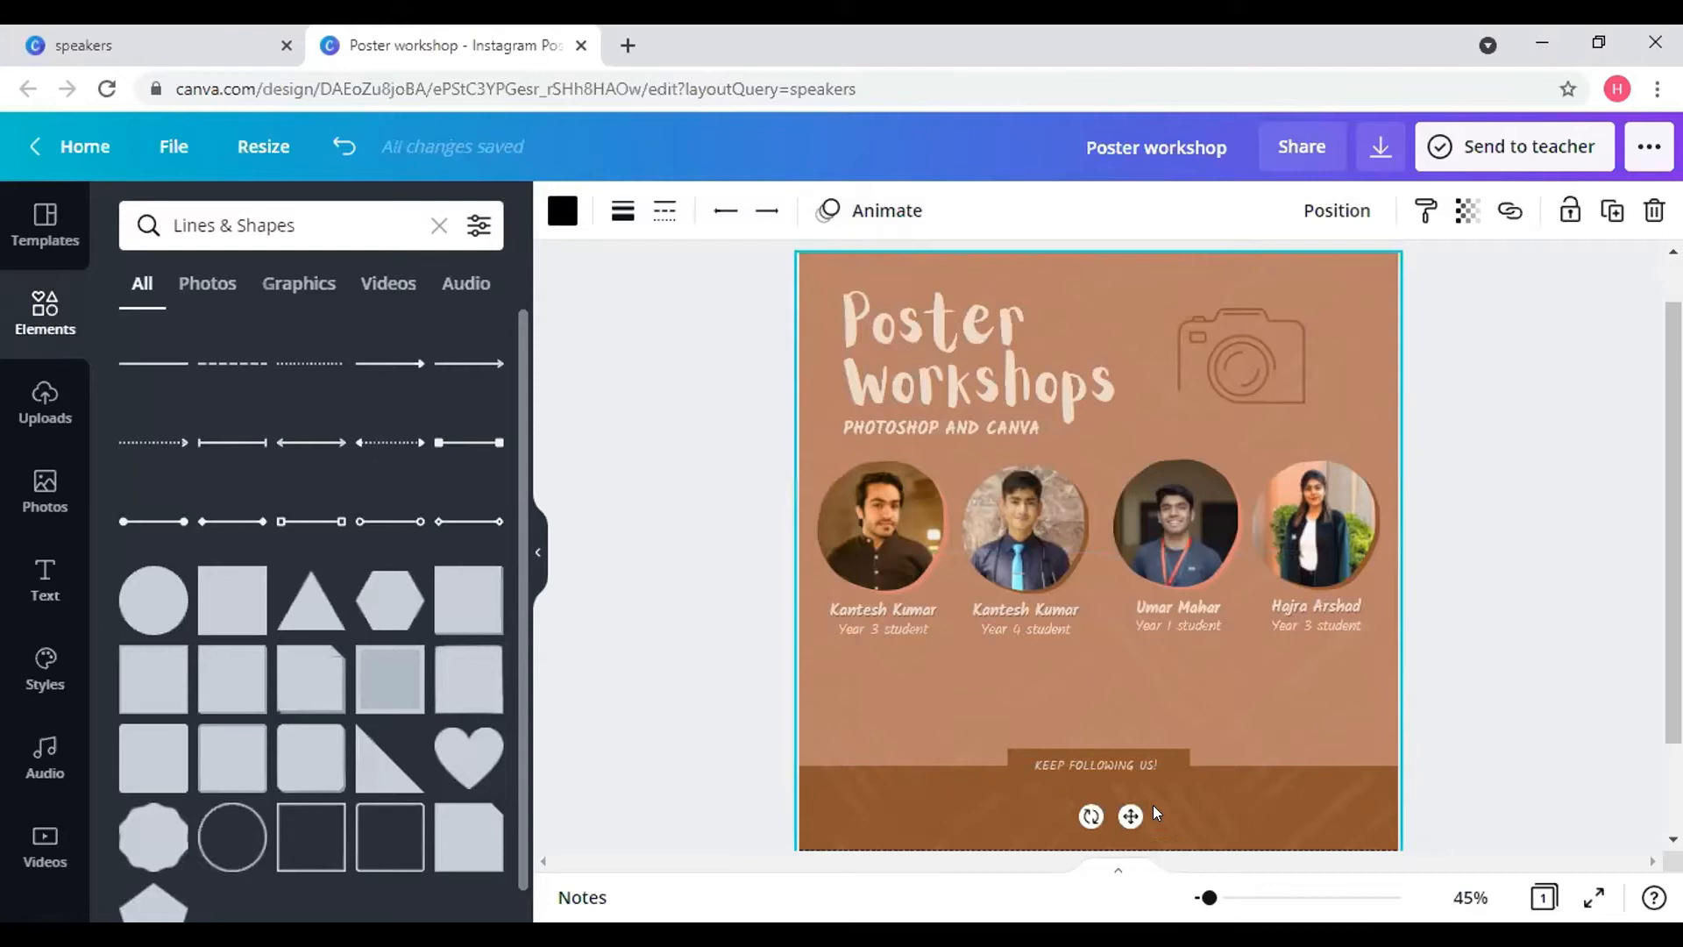
{"action": "left_click_drag", "start_coordinate": [1118, 788], "coordinate": [1111, 710]}
- Send the large pink rectangle to the back, briefly opening and closing the background image crop
{"action": "left_click", "coordinate": [1111, 709]}
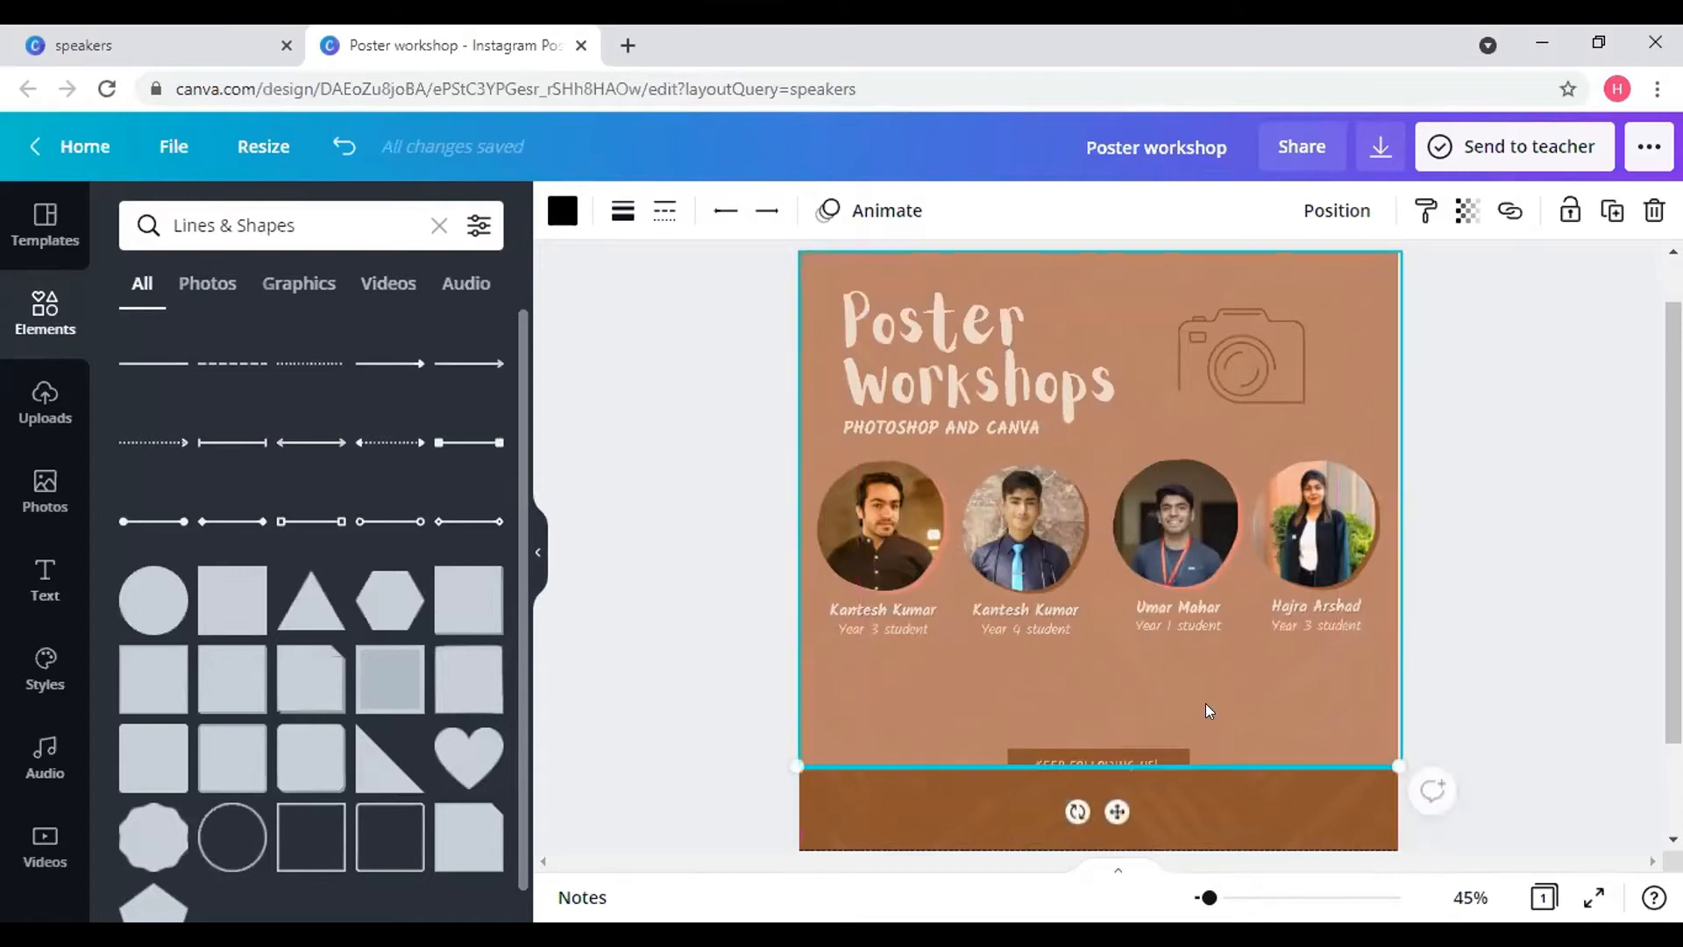
{"action": "right_click", "coordinate": [1187, 759]}
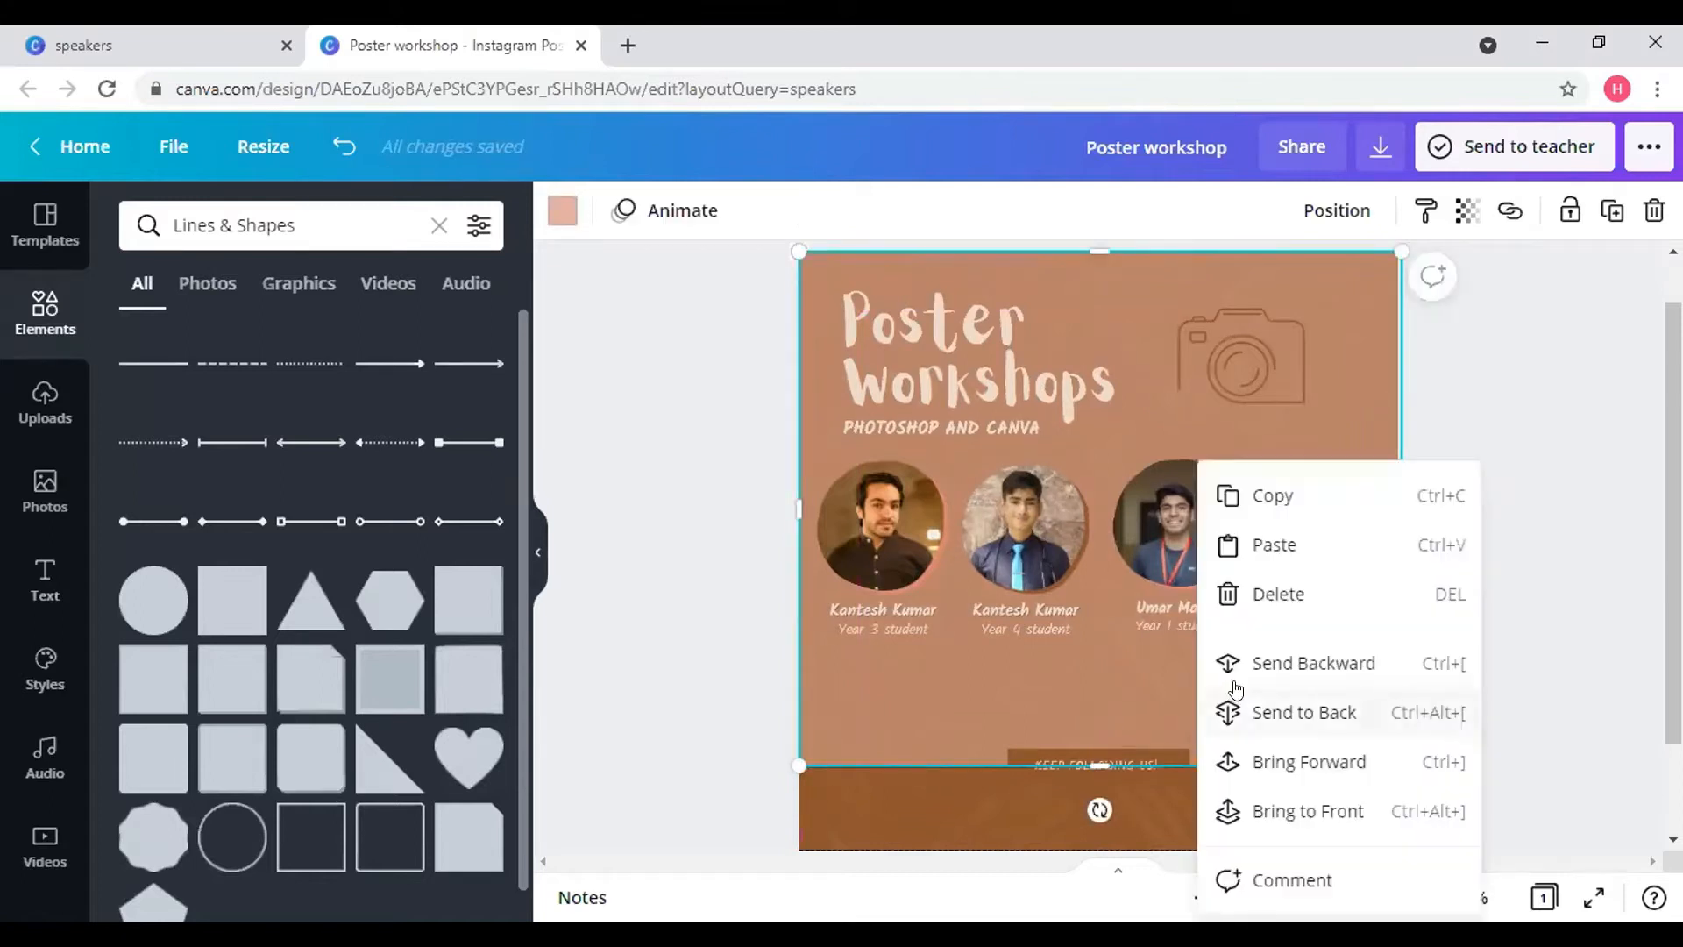
{"action": "left_click", "coordinate": [1288, 710]}
{"action": "left_click", "coordinate": [1288, 706]}
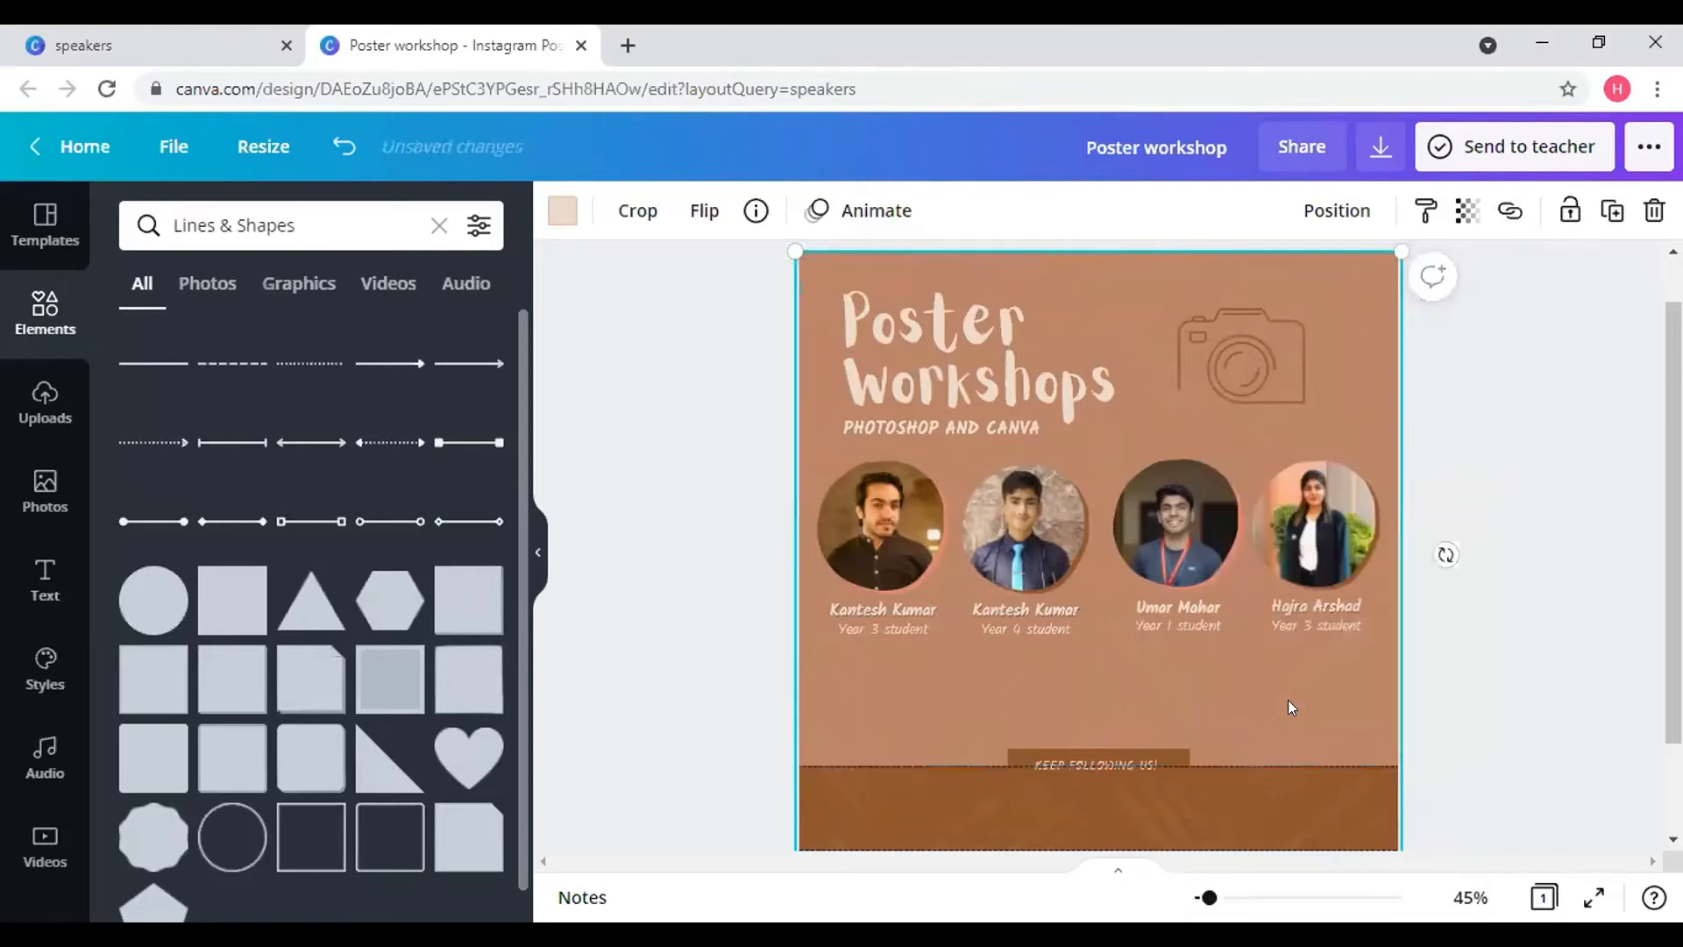
{"action": "double_click", "coordinate": [1289, 706]}
{"action": "left_click", "coordinate": [1506, 637]}
{"action": "left_click", "coordinate": [1506, 636]}
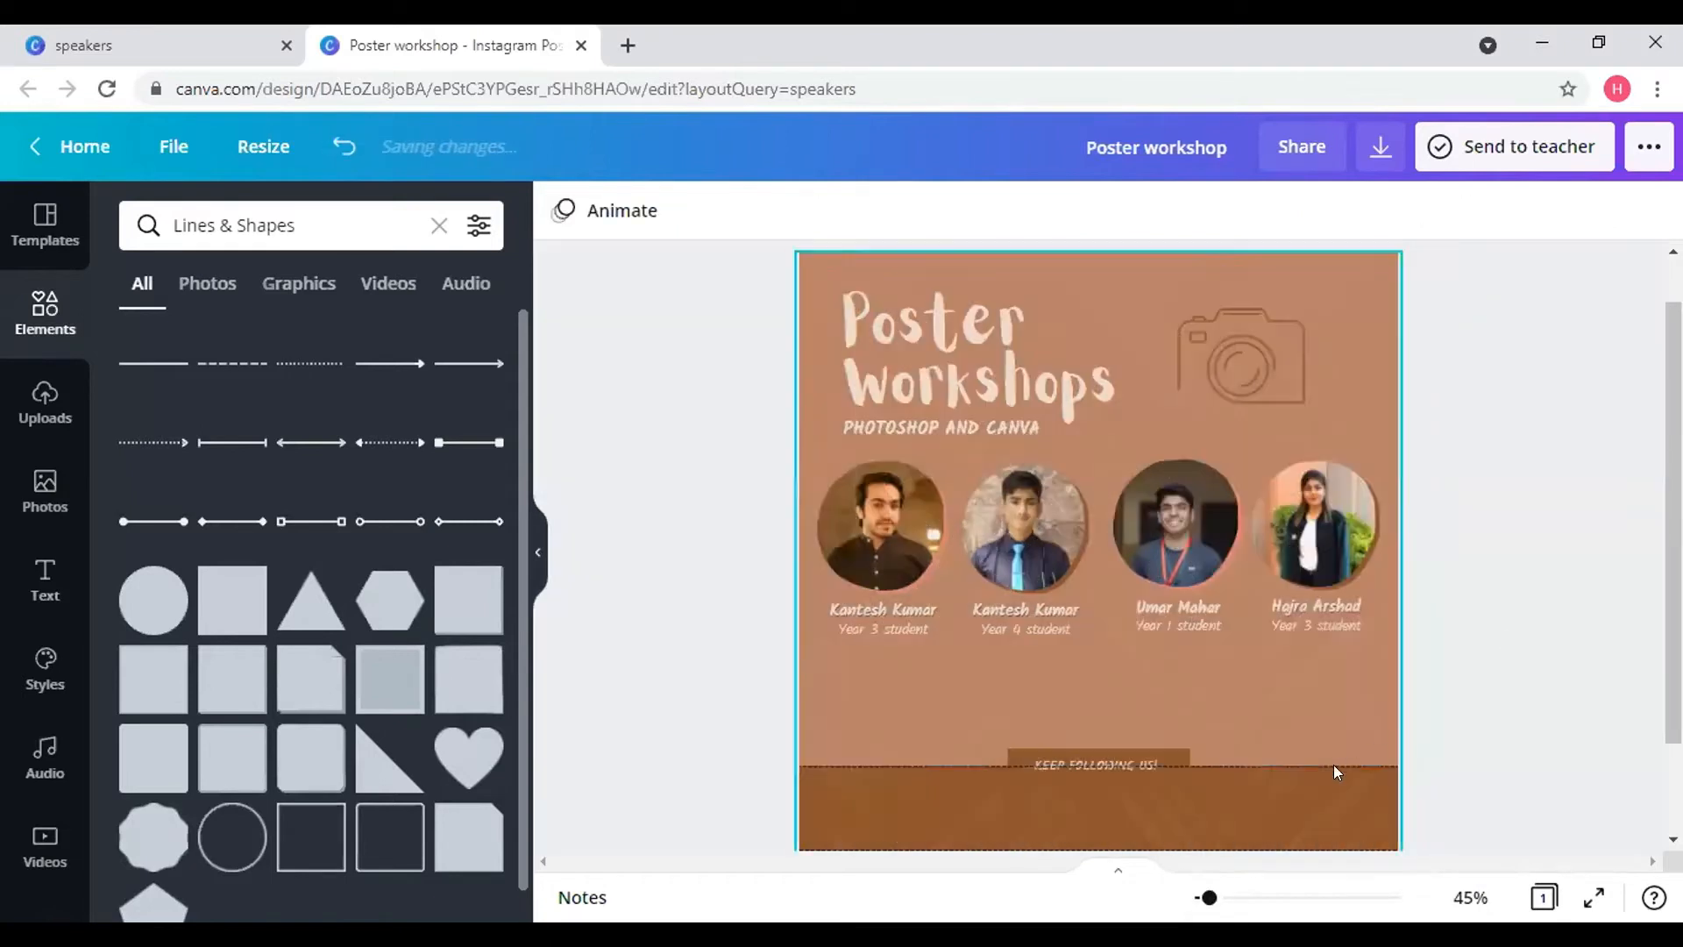
- Send the footer line behind the KEEP FOLLOWING US banner, then glance at Uploads and return to Elements
{"action": "left_click", "coordinate": [1323, 766]}
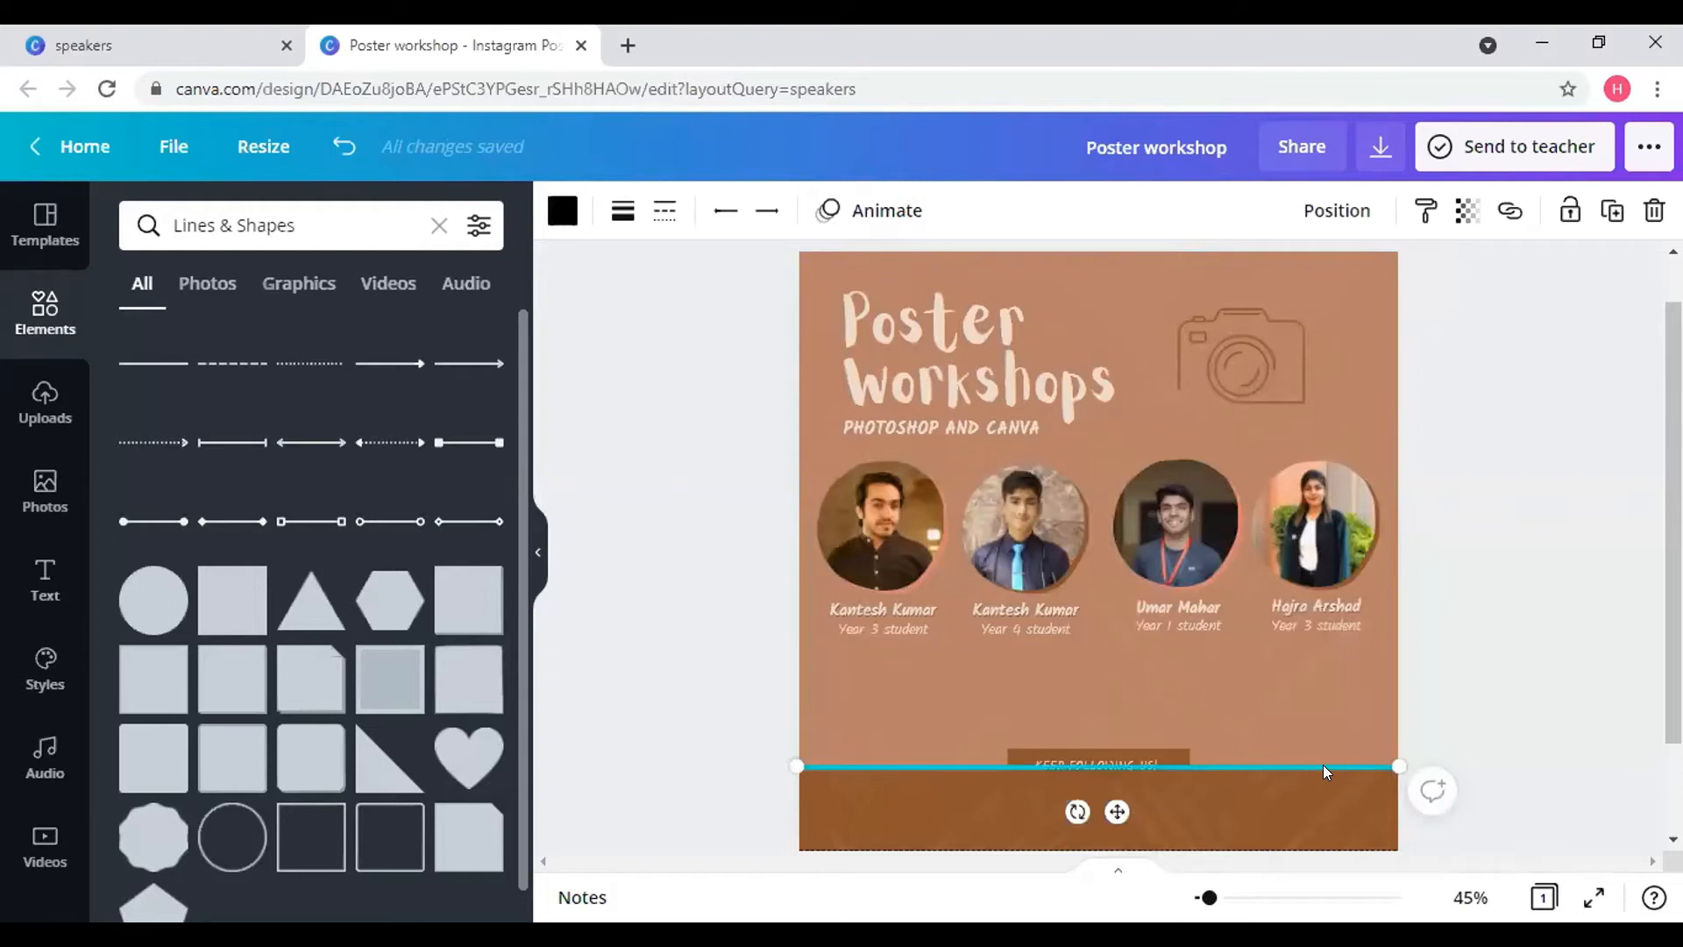
{"action": "right_click", "coordinate": [1323, 765]}
{"action": "left_click", "coordinate": [1412, 664]}
{"action": "left_click", "coordinate": [1442, 725]}
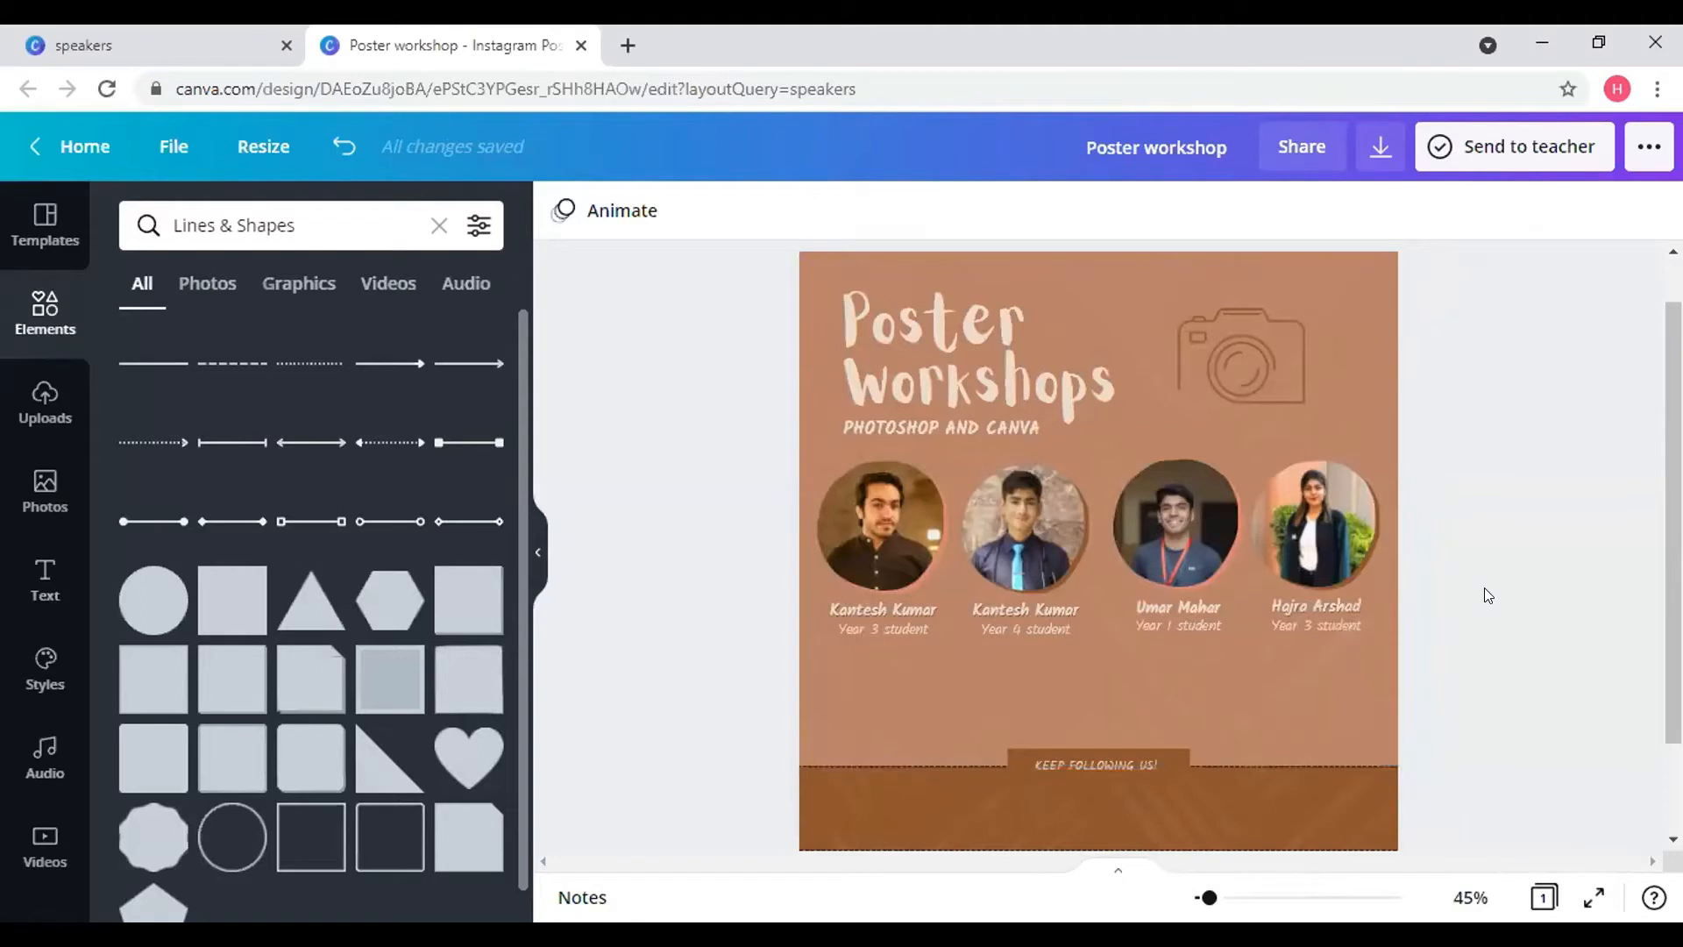
{"action": "left_click", "coordinate": [1231, 681]}
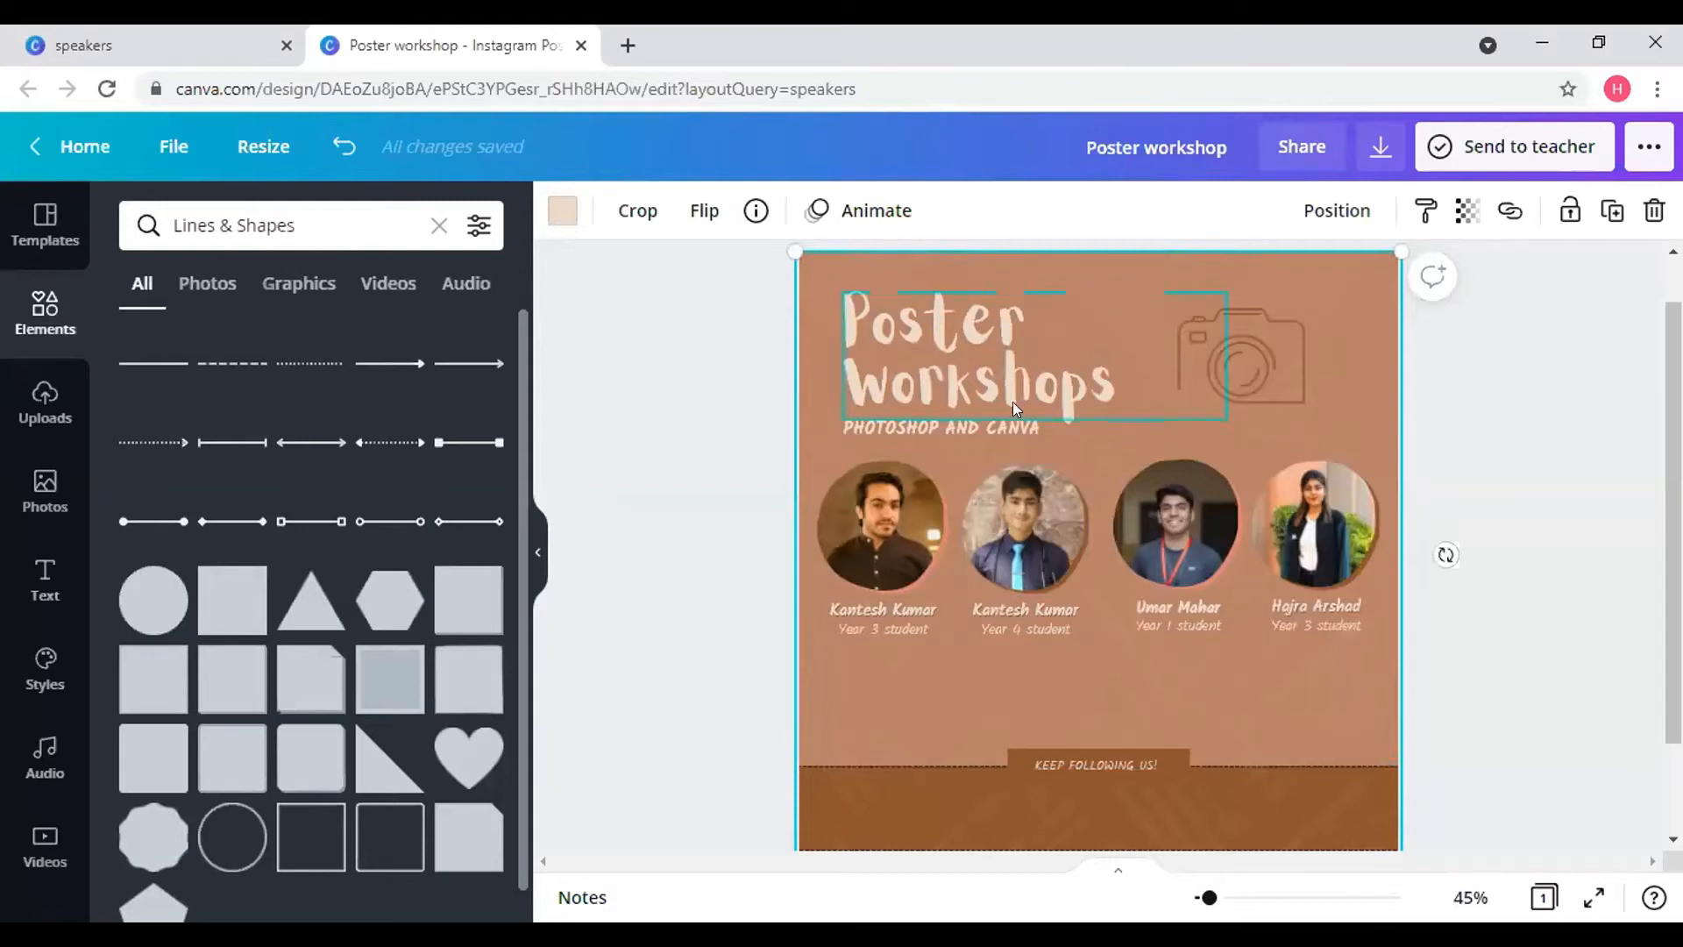
{"action": "left_click", "coordinate": [661, 256]}
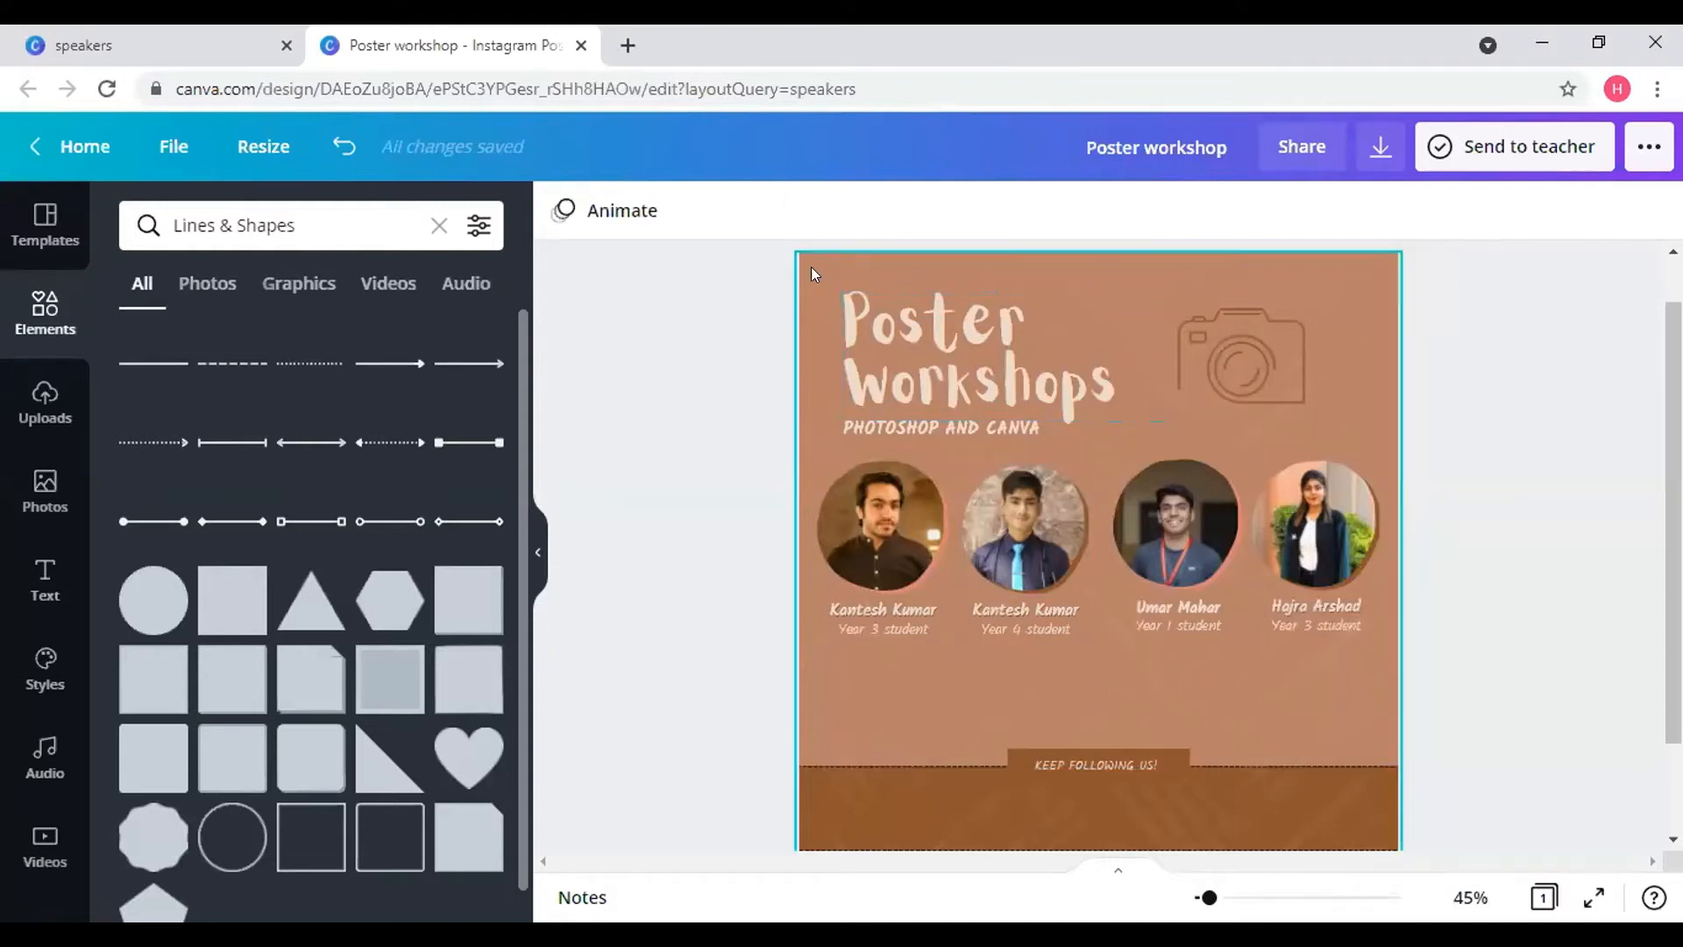
{"action": "left_click", "coordinate": [1327, 286]}
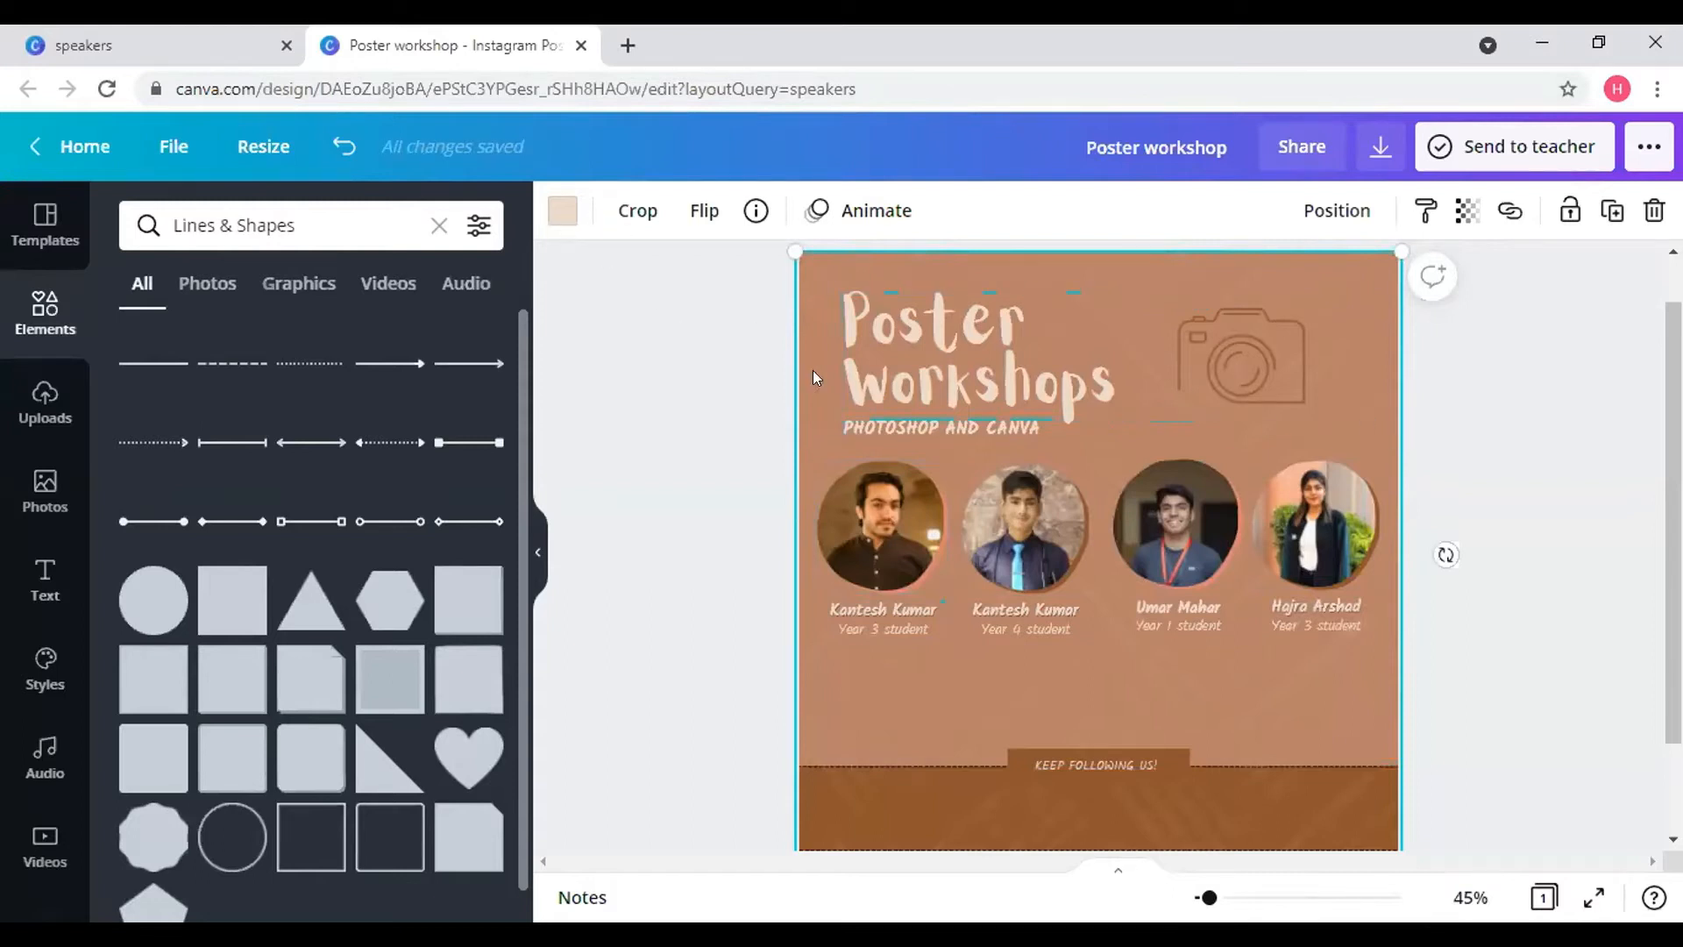
{"action": "left_click", "coordinate": [45, 402]}
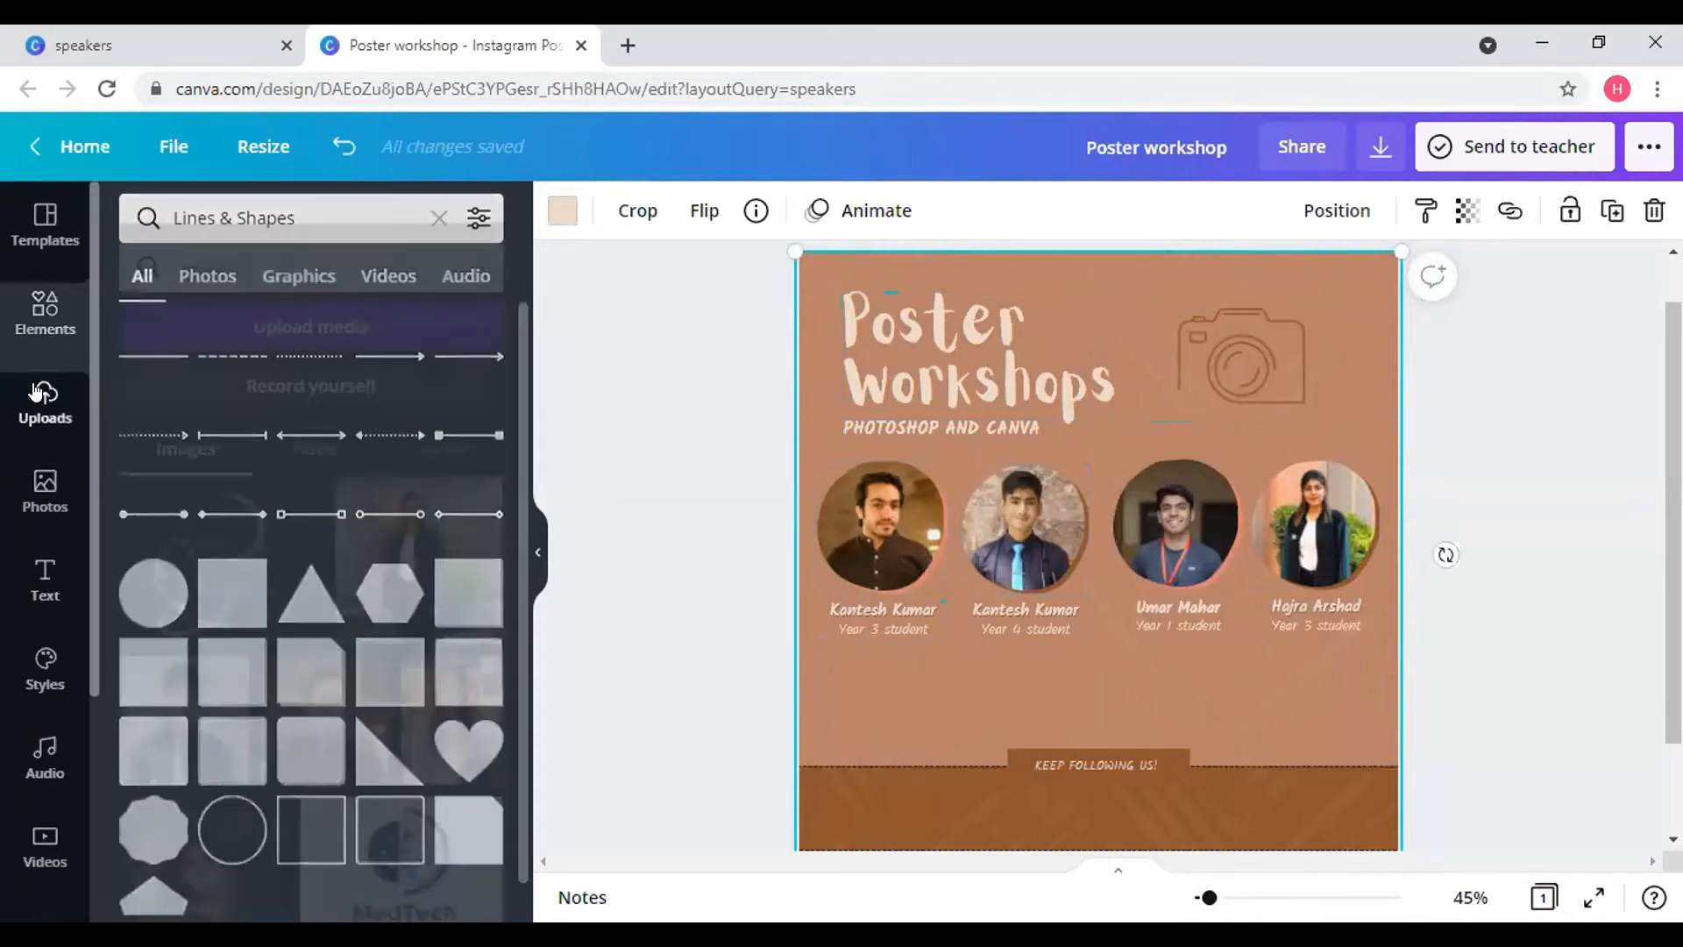
{"action": "left_click", "coordinate": [29, 330]}
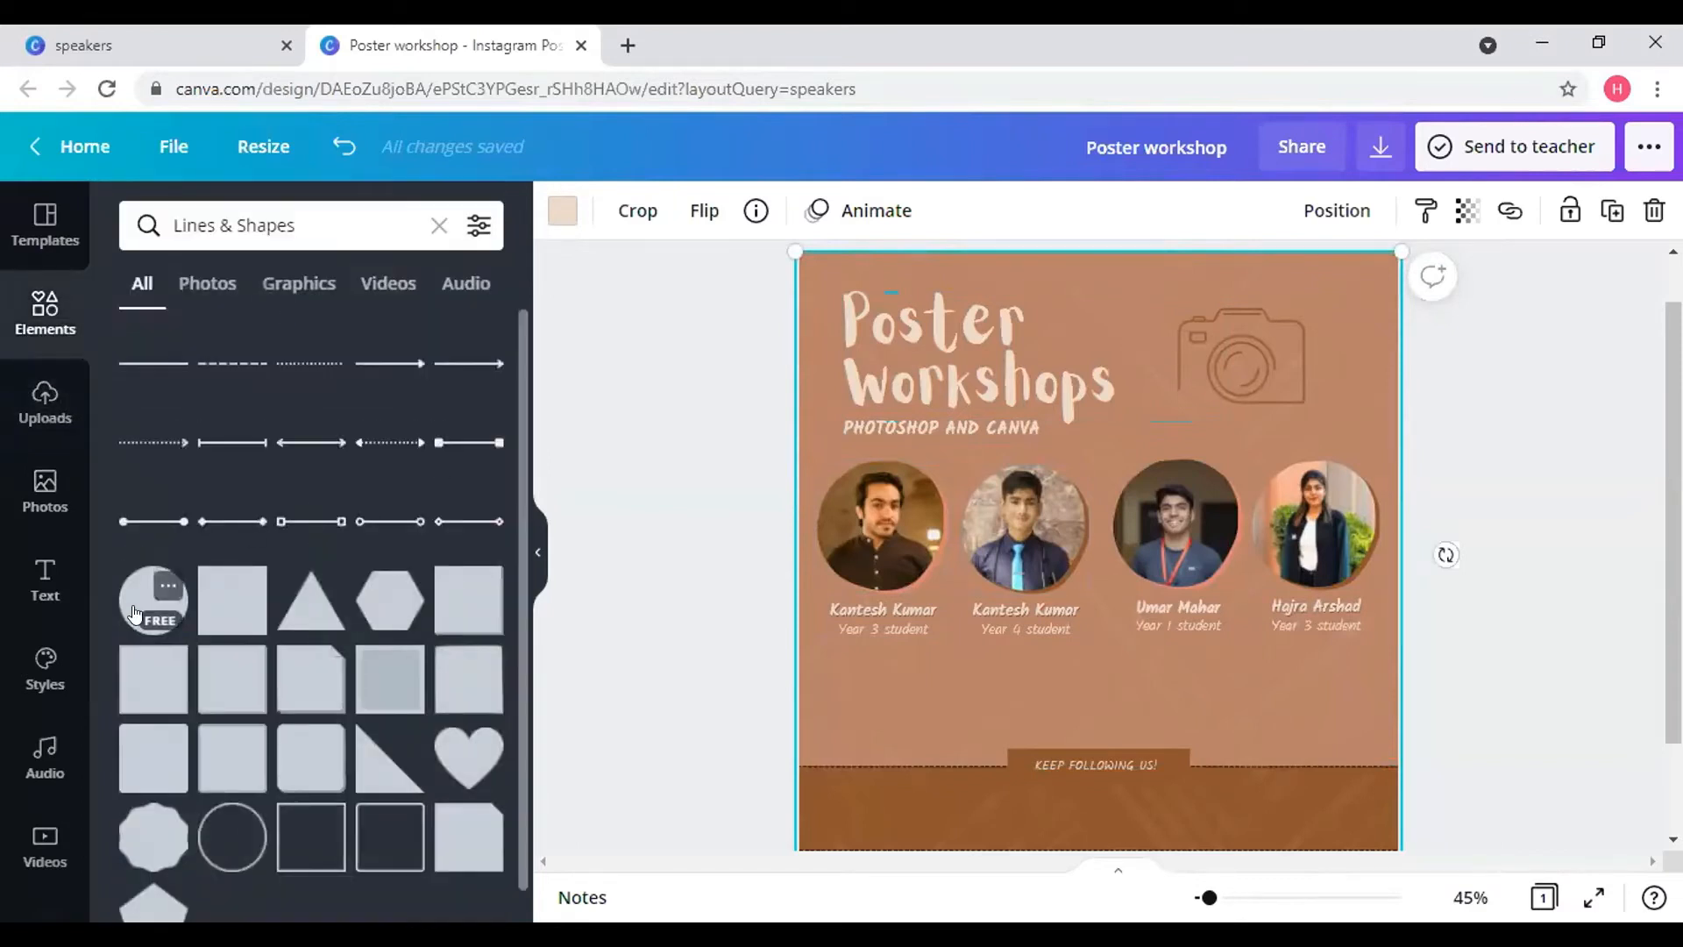
- Insert the uploaded MedTech logo, scale it down, and drag it to the poster's top-right corner
{"action": "left_click", "coordinate": [42, 407]}
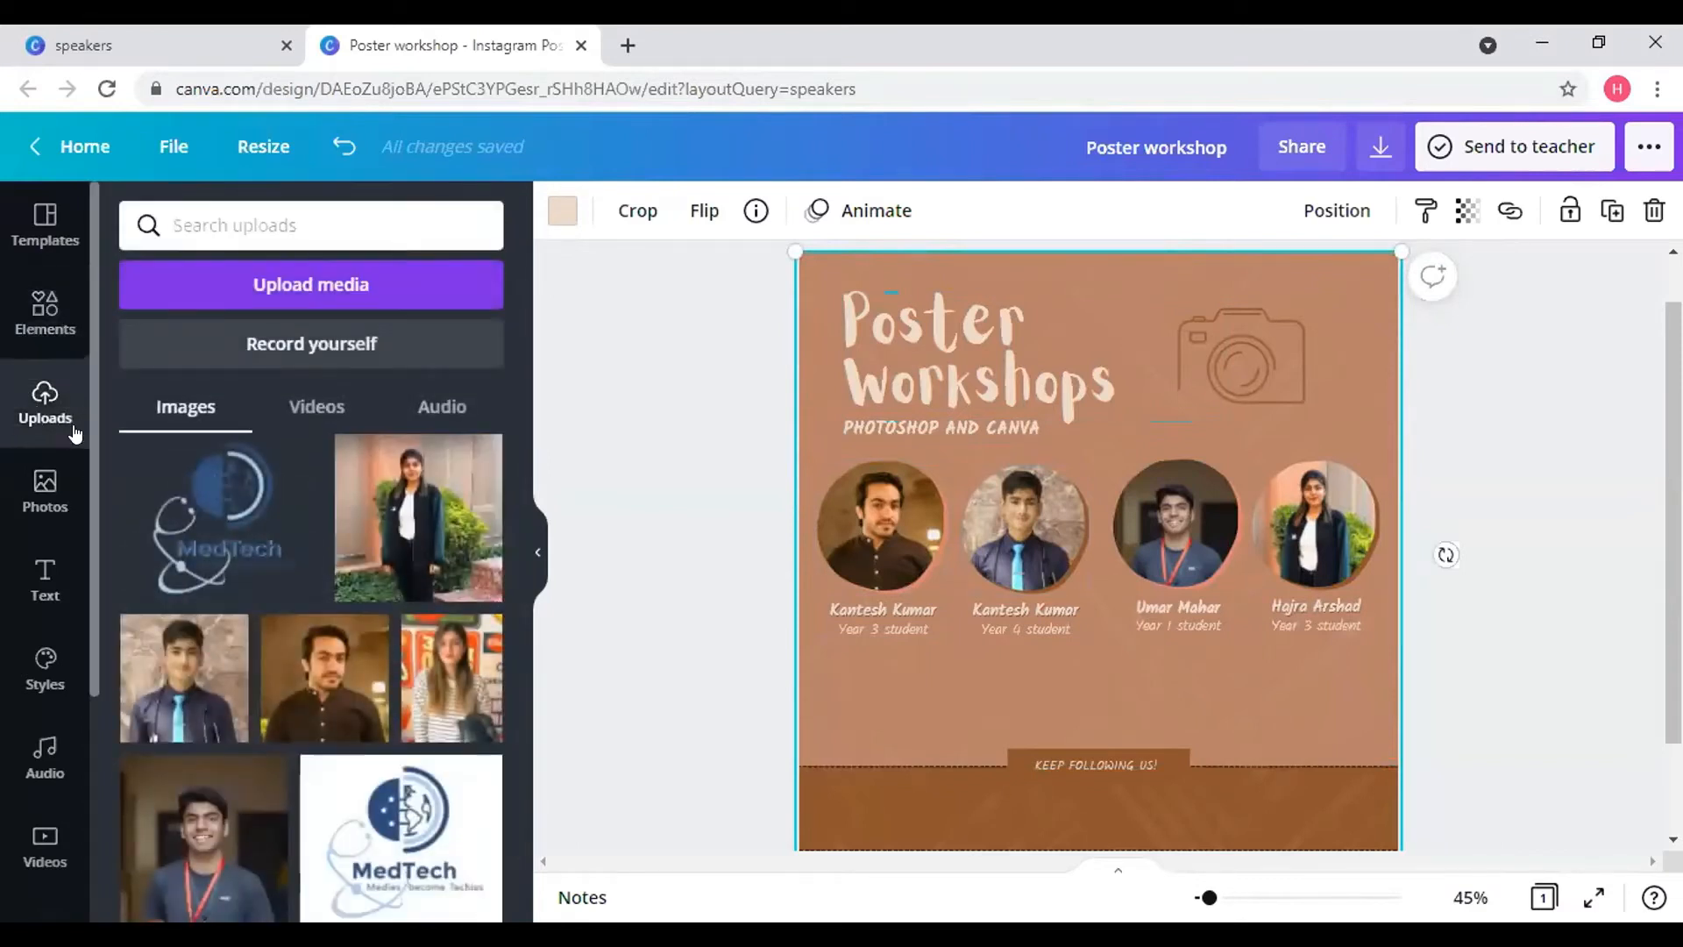
{"action": "left_click", "coordinate": [255, 469]}
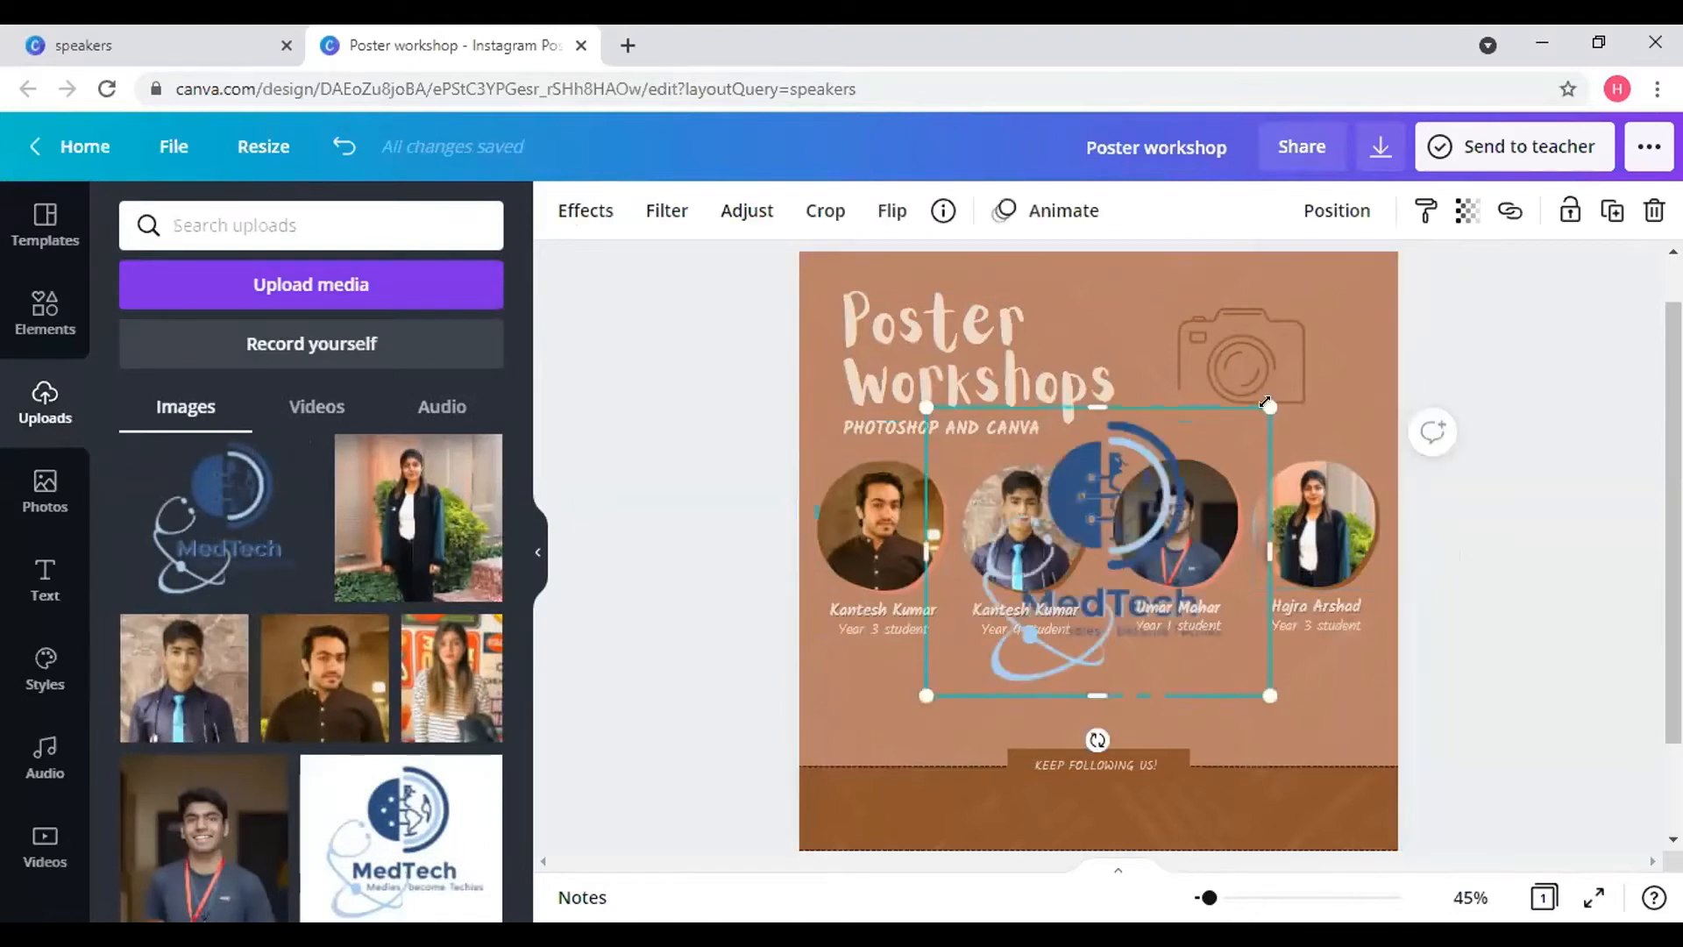
{"action": "left_click_drag", "start_coordinate": [1119, 534], "coordinate": [1034, 604]}
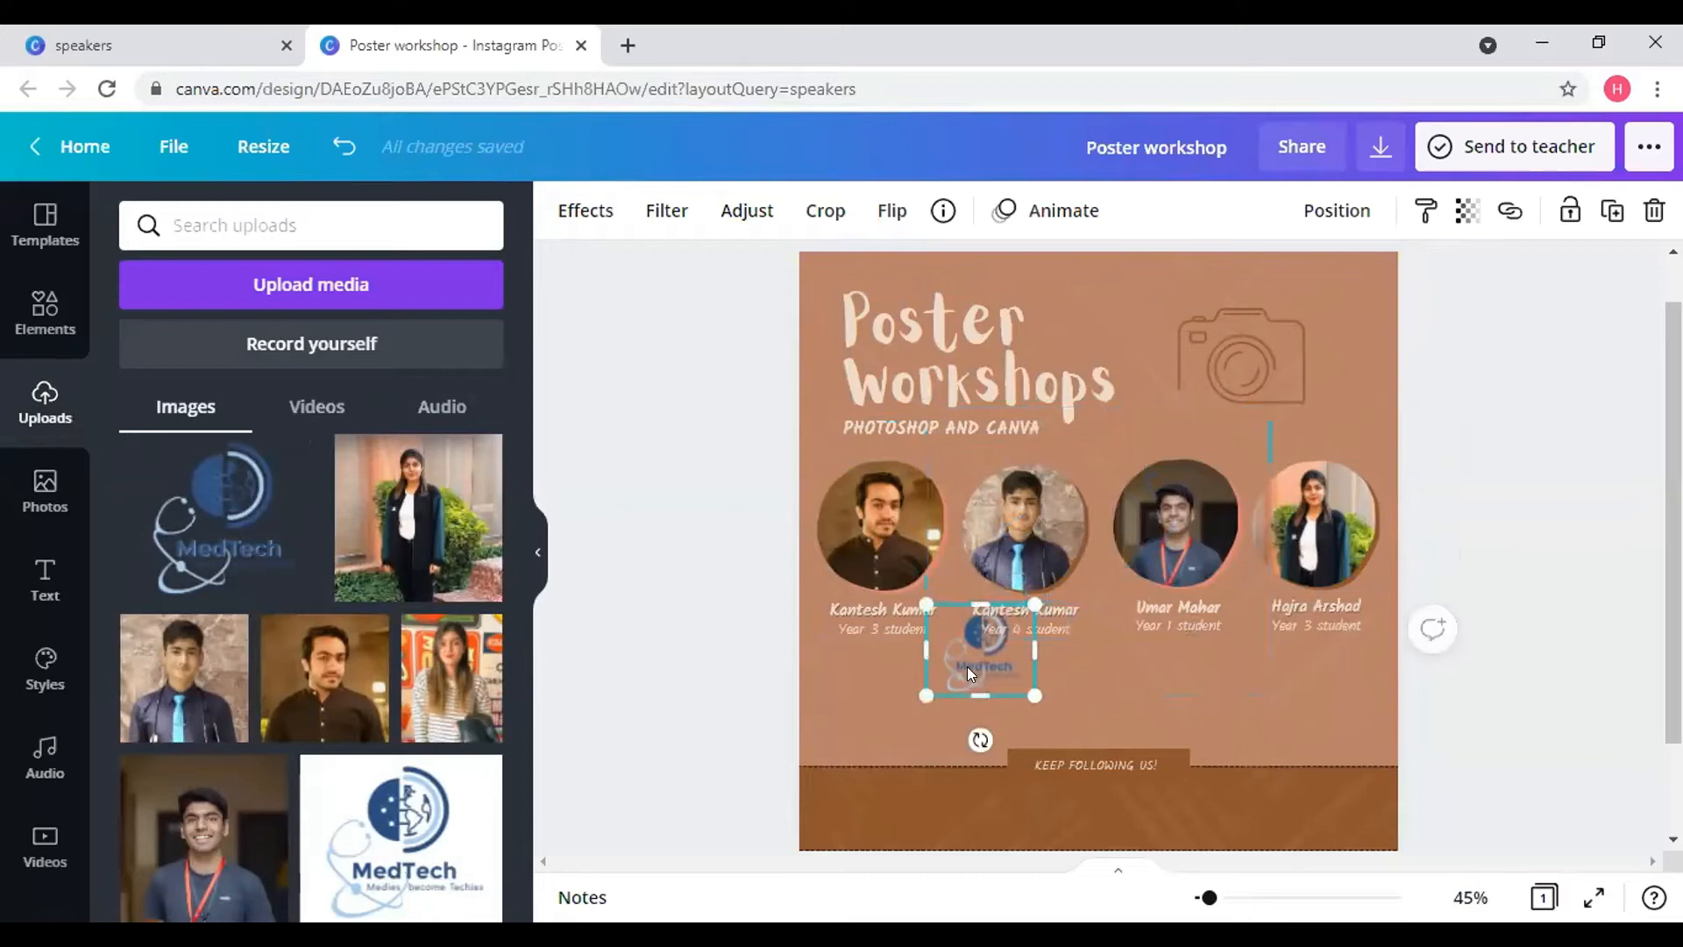
{"action": "left_click_drag", "start_coordinate": [969, 672], "coordinate": [1330, 315]}
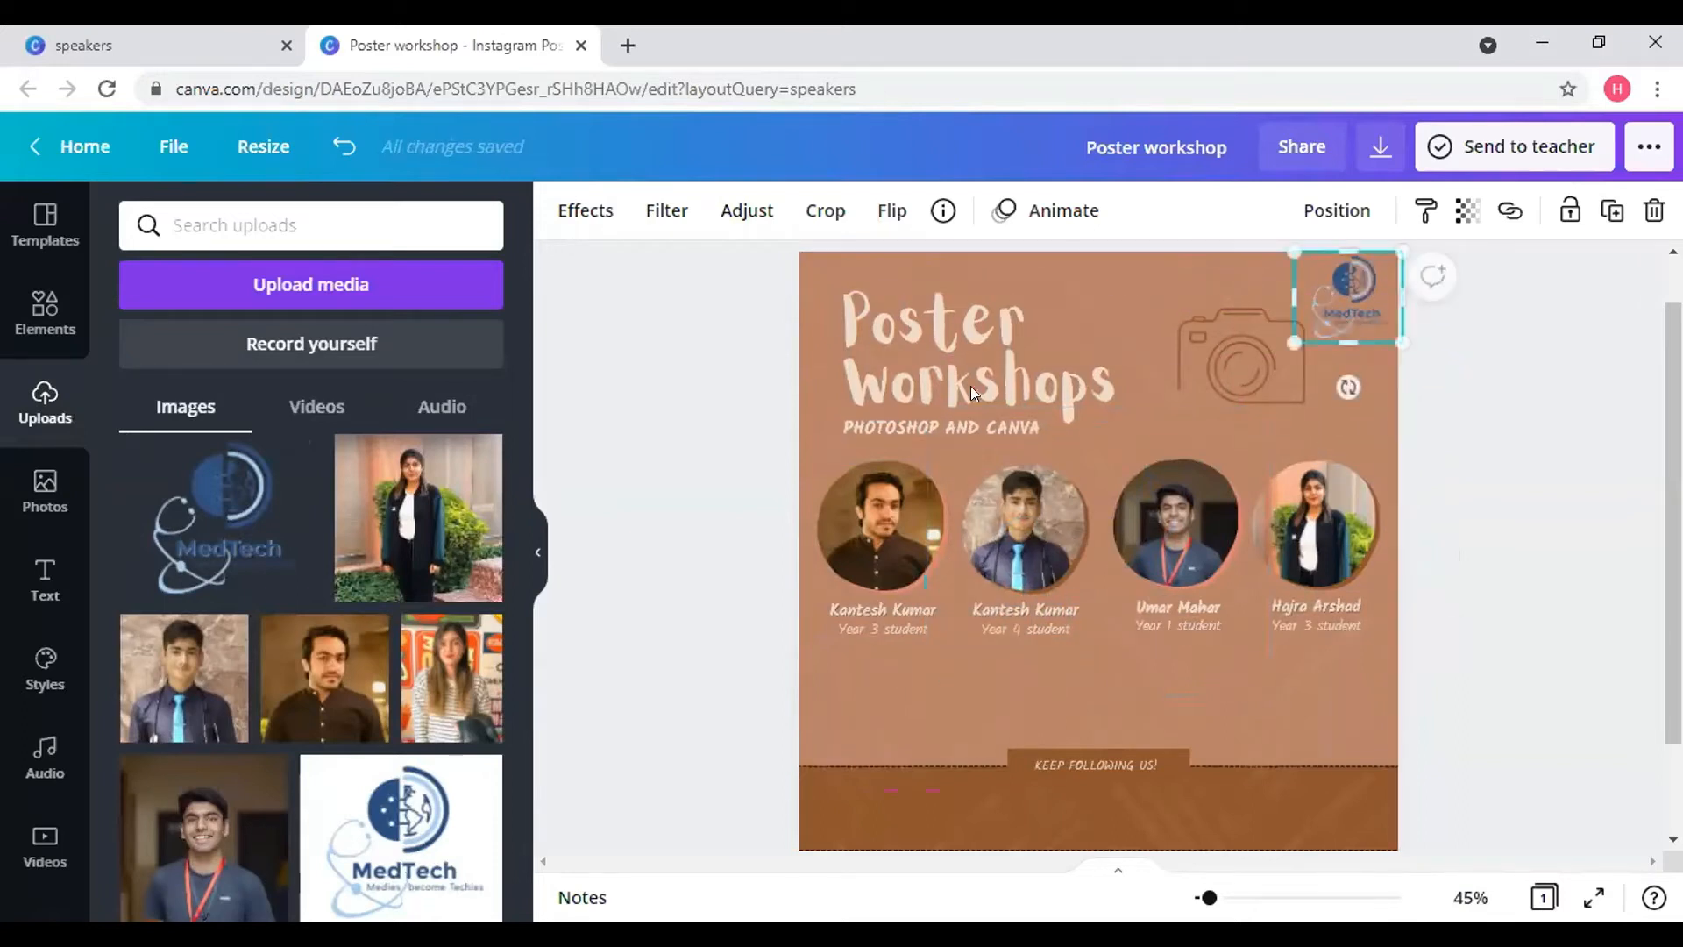
{"action": "left_click", "coordinate": [36, 350]}
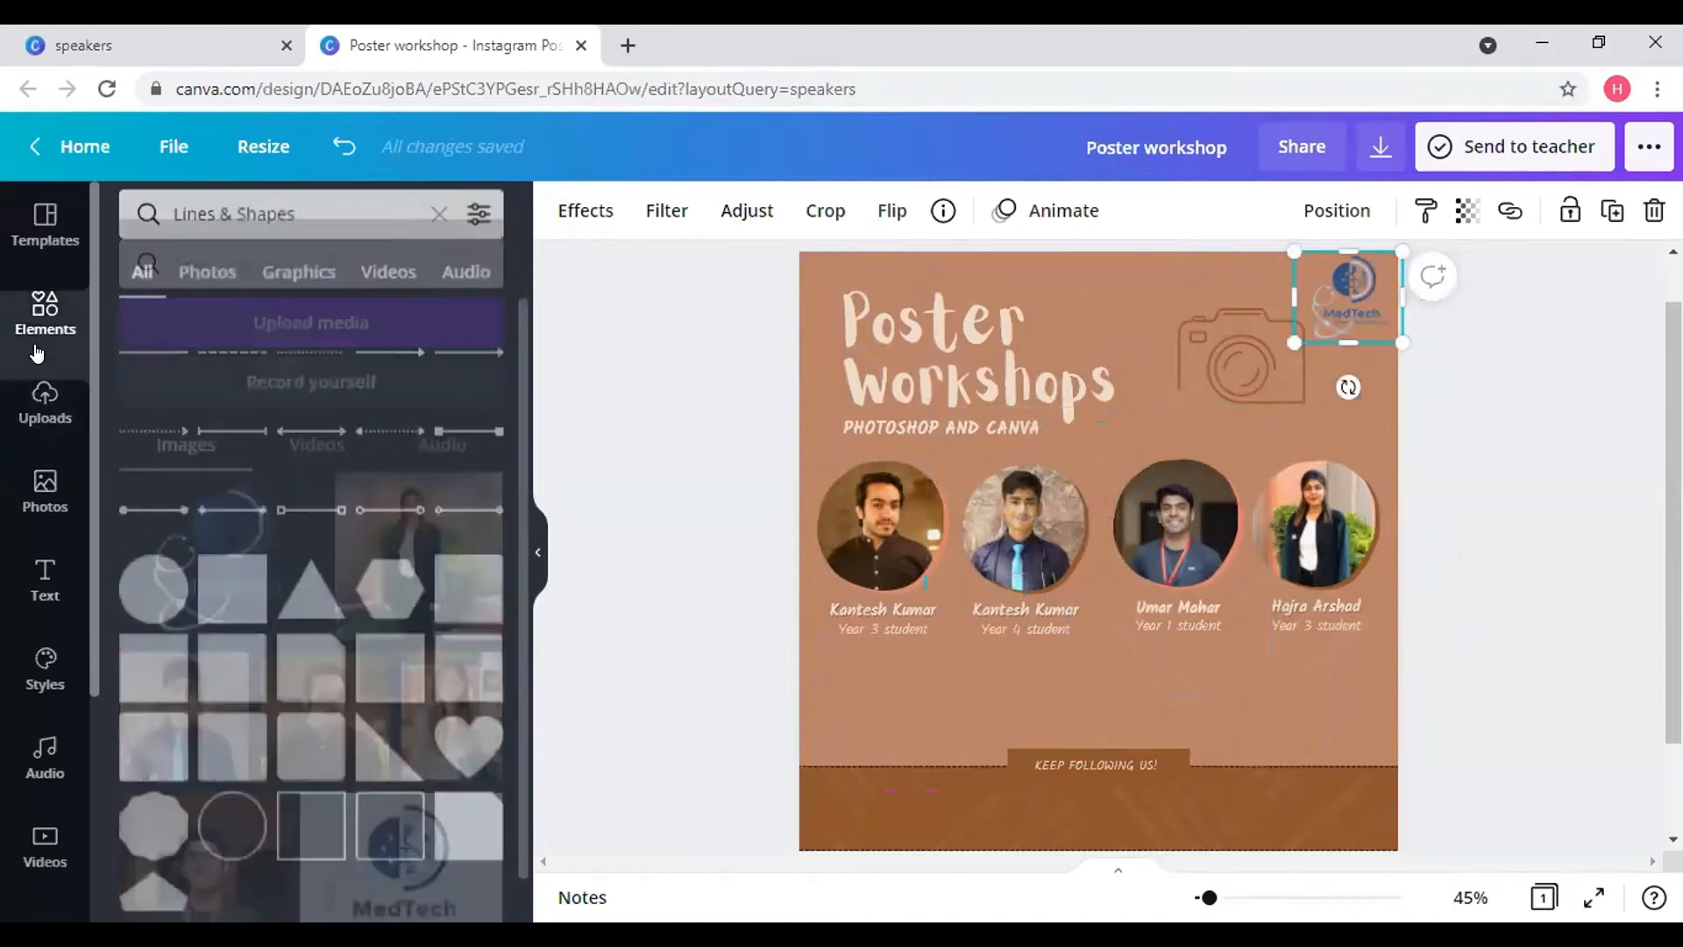
- Add a light beige circle, shrink it, and fit it partly off the poster's top-right corner
{"action": "left_click", "coordinate": [155, 599]}
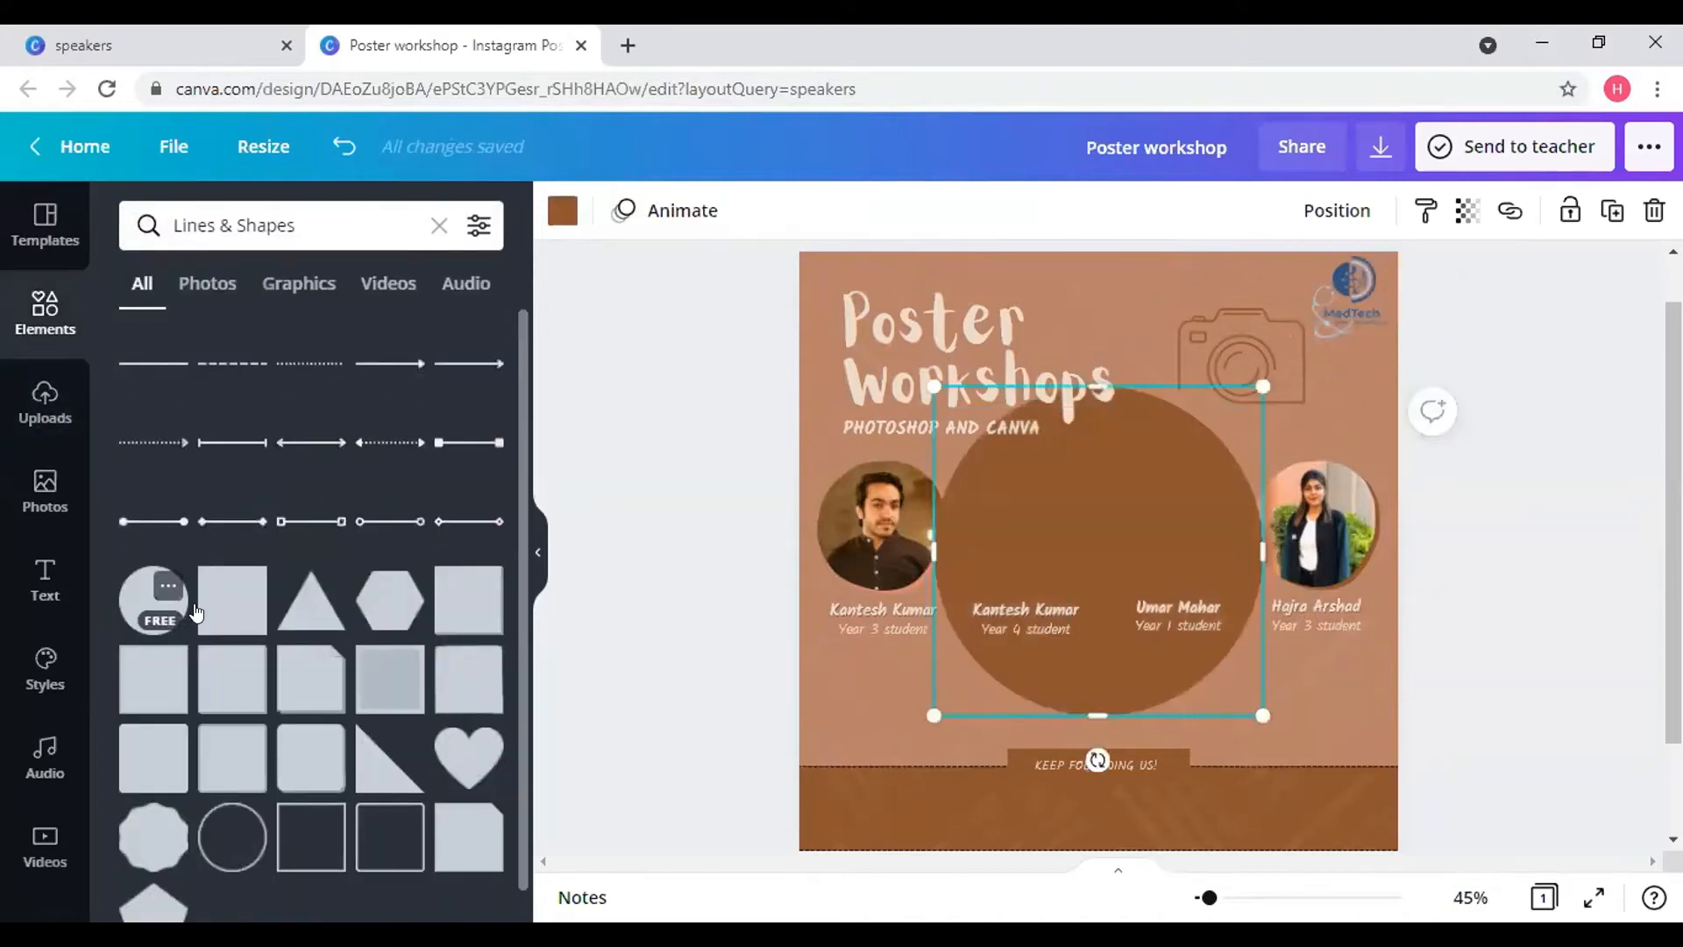
{"action": "left_click", "coordinate": [561, 229]}
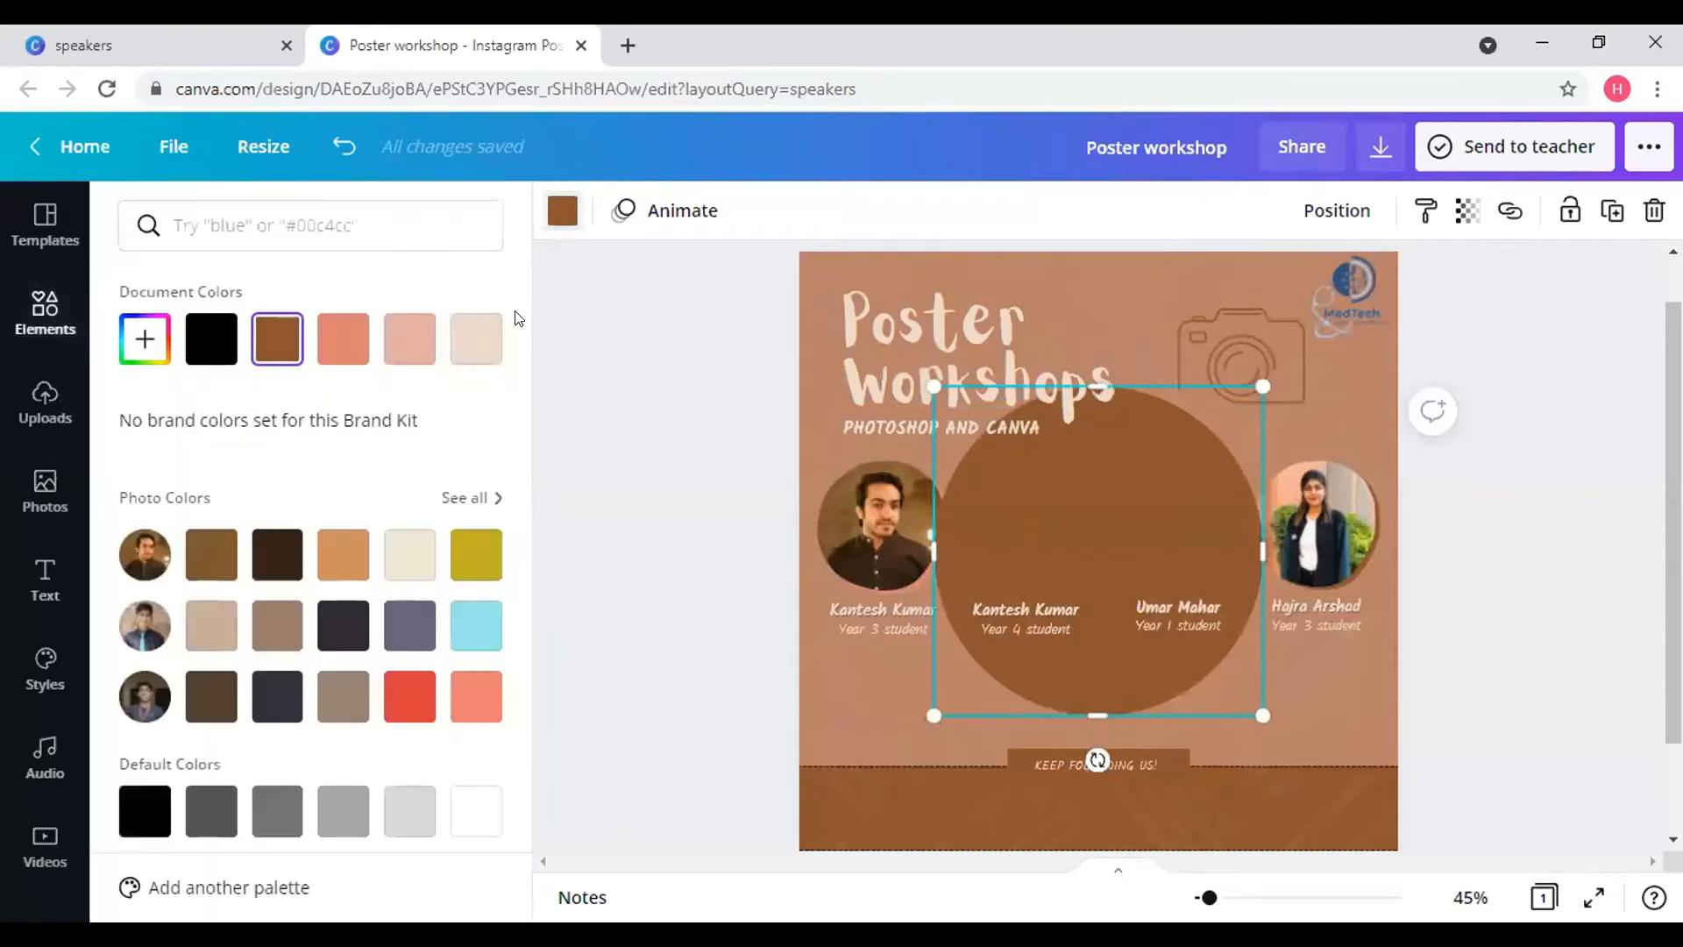
{"action": "left_click", "coordinate": [464, 352]}
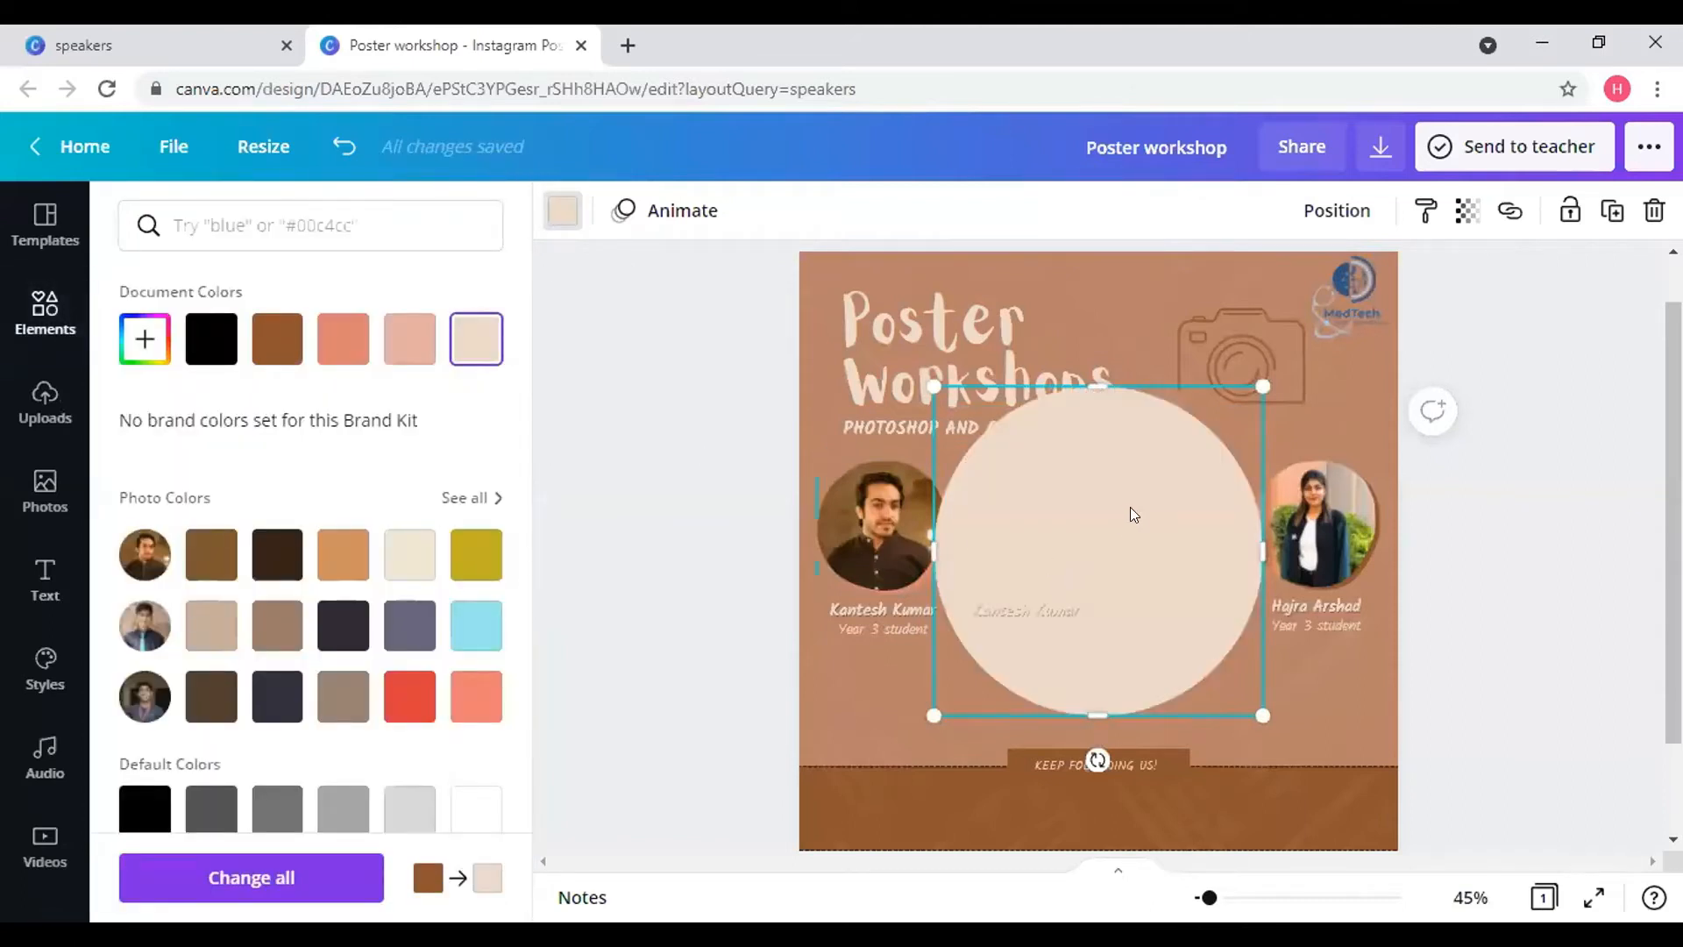
{"action": "left_click_drag", "start_coordinate": [1129, 512], "coordinate": [1543, 350]}
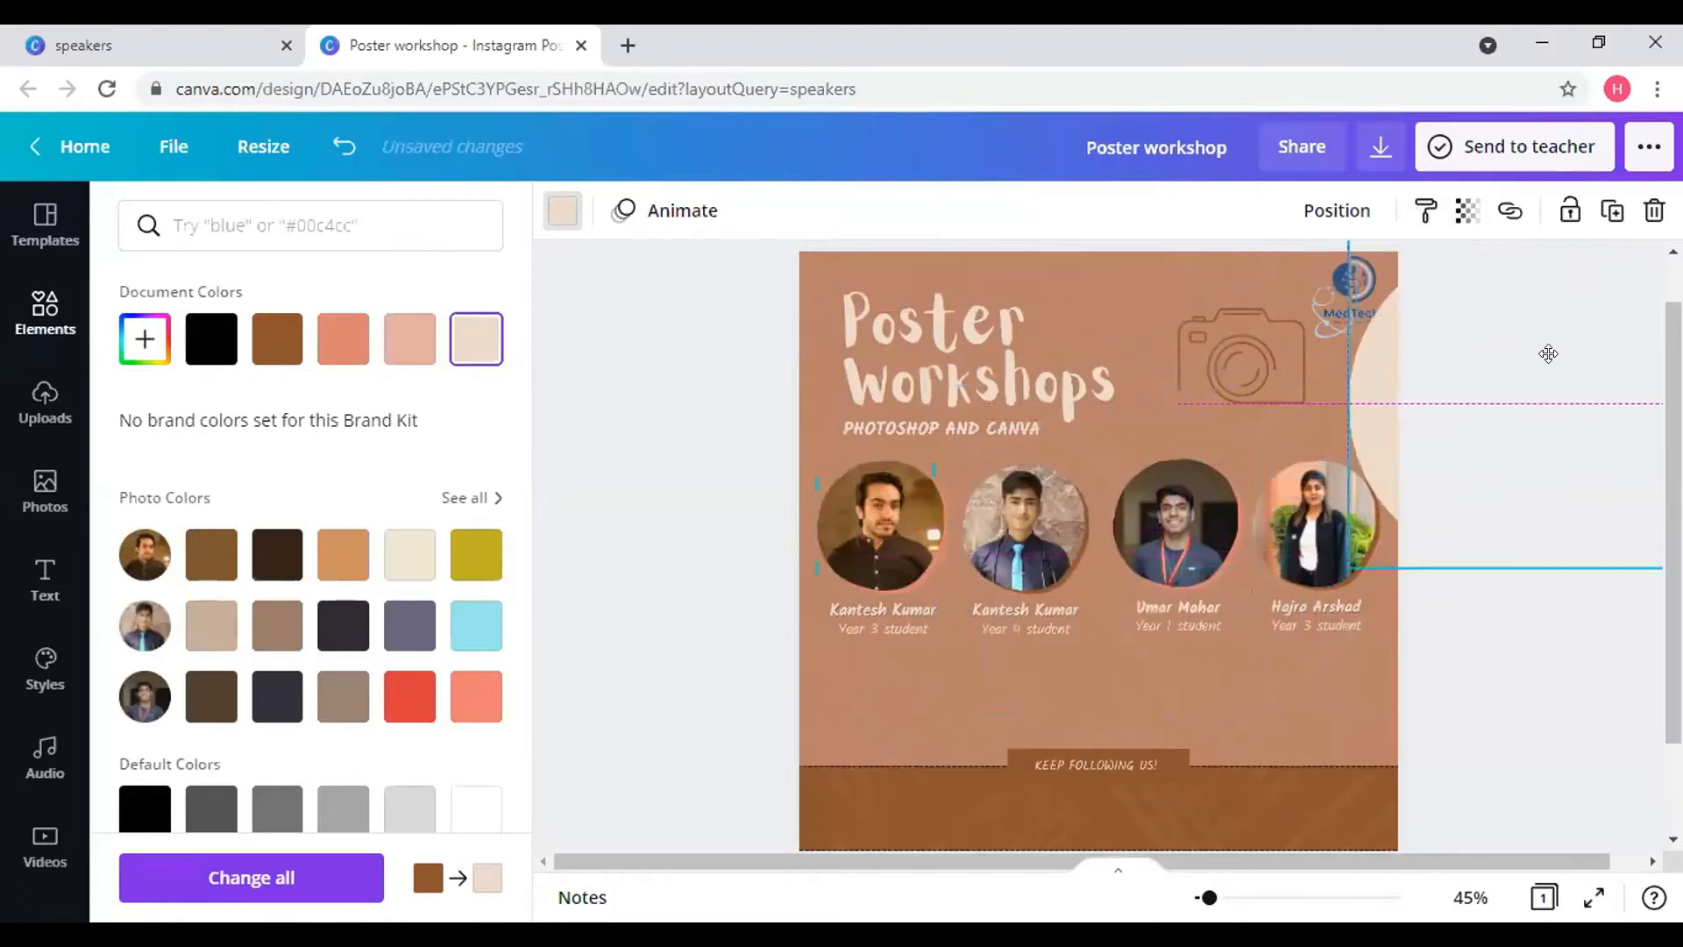
{"action": "left_click", "coordinate": [1307, 288]}
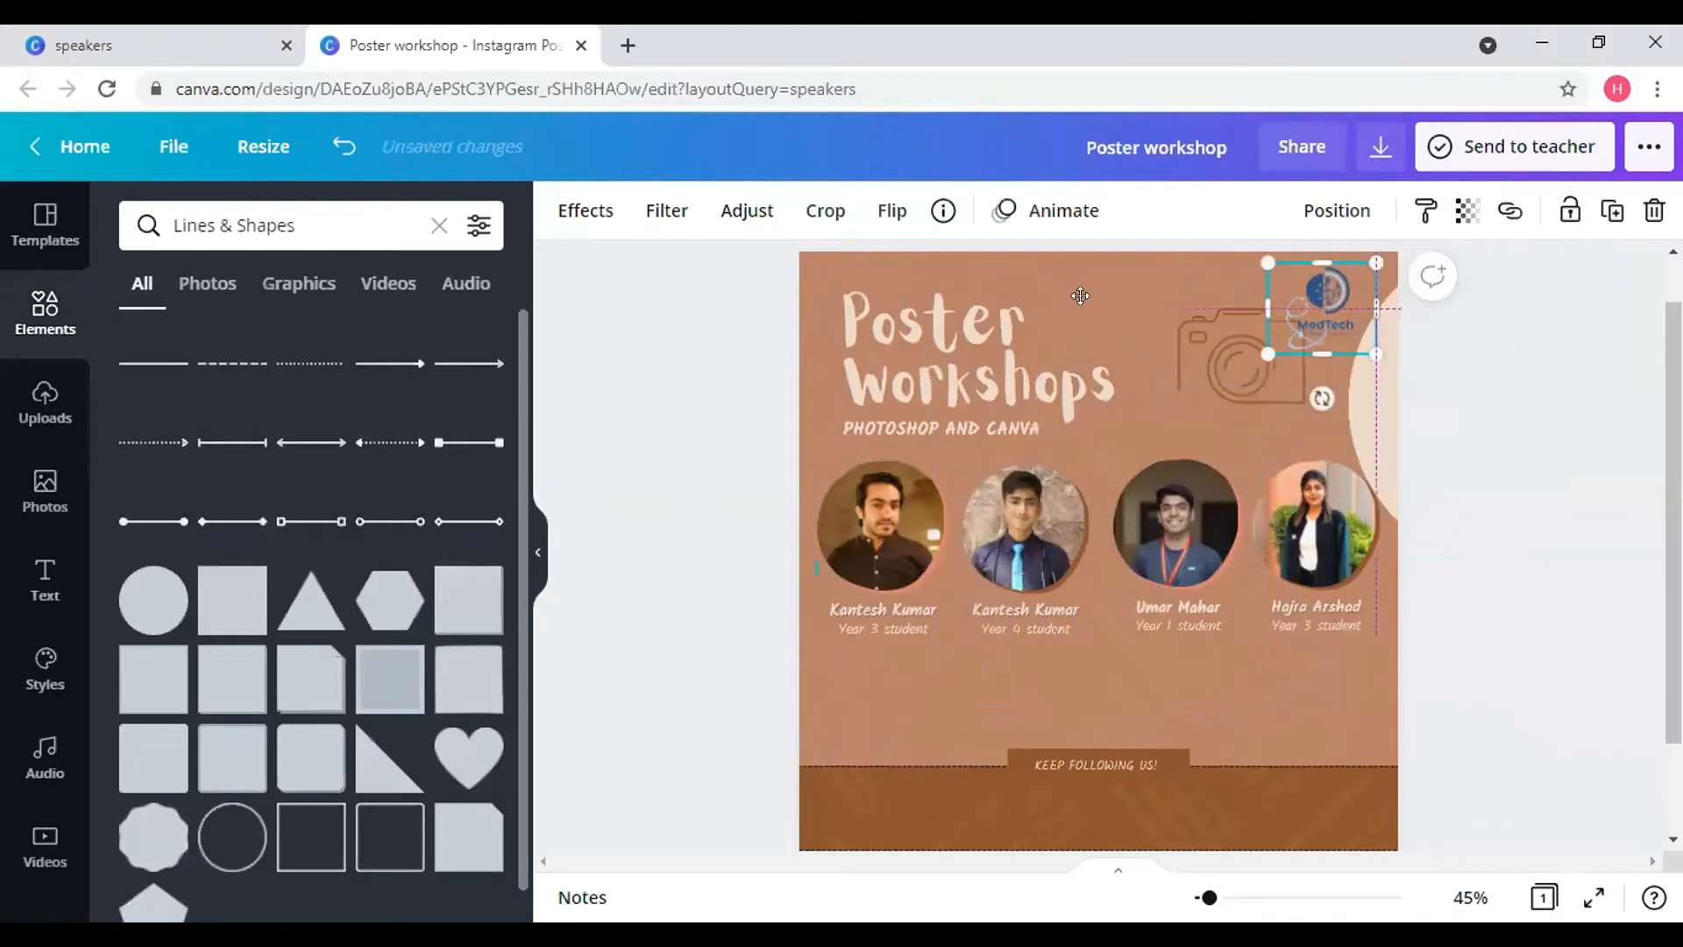
{"action": "left_click_drag", "start_coordinate": [1079, 296], "coordinate": [1111, 282]}
{"action": "left_click", "coordinate": [1384, 367]}
{"action": "left_click_drag", "start_coordinate": [1360, 363], "coordinate": [1292, 346]}
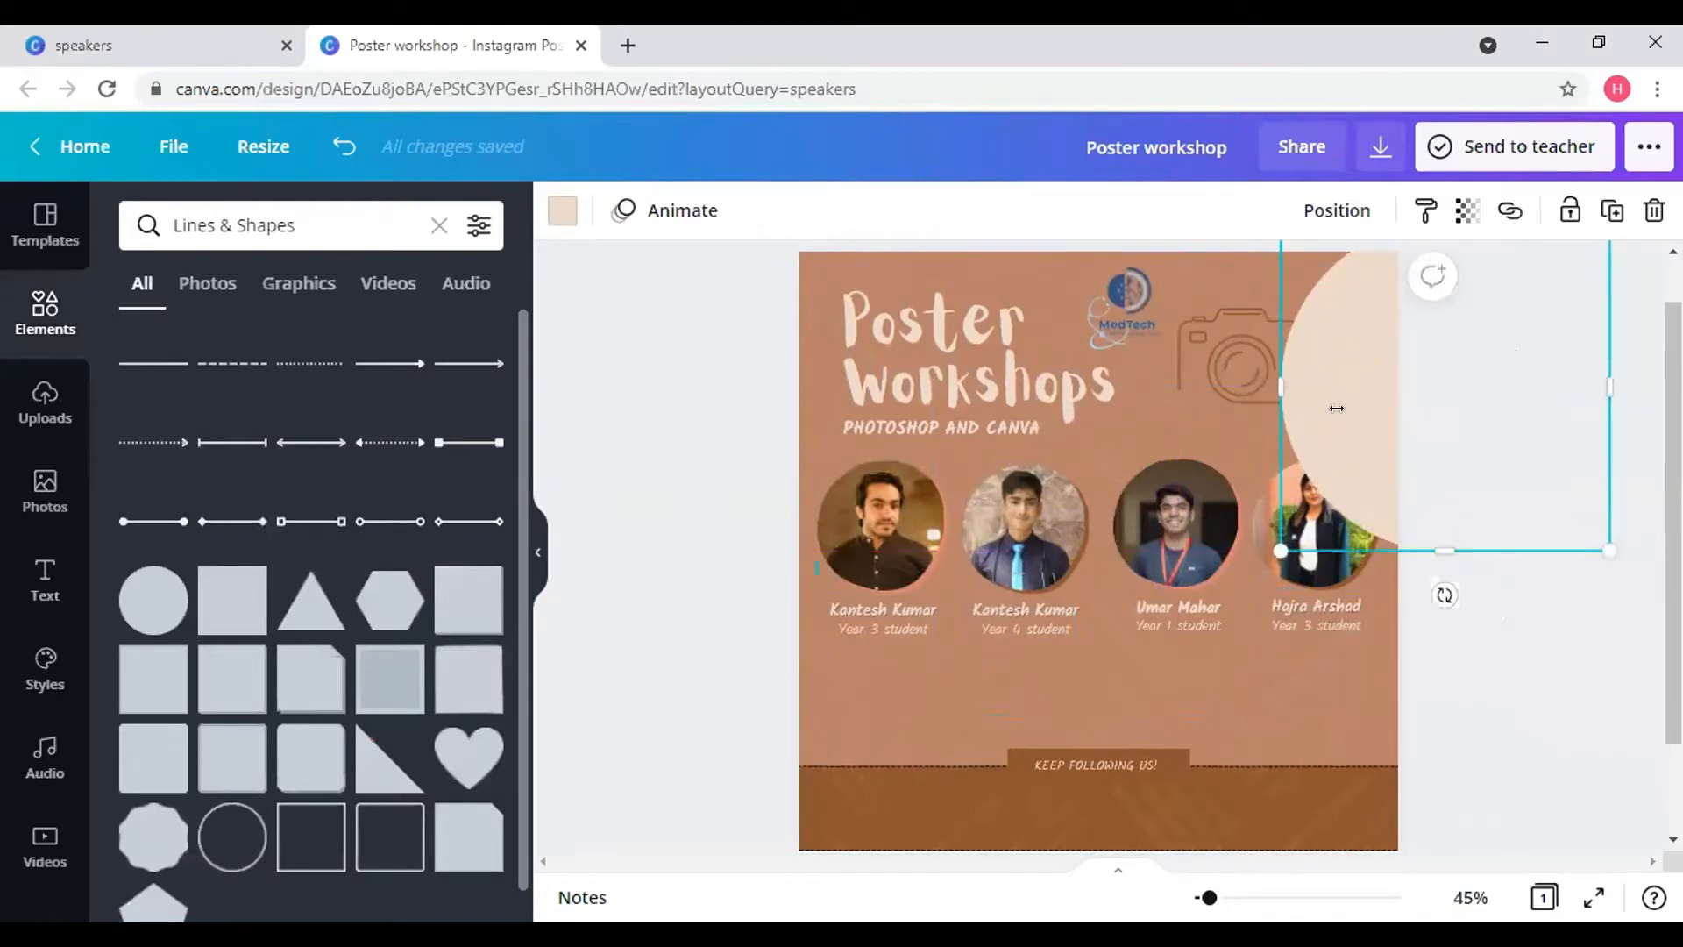
{"action": "left_click_drag", "start_coordinate": [1335, 408], "coordinate": [1343, 358]}
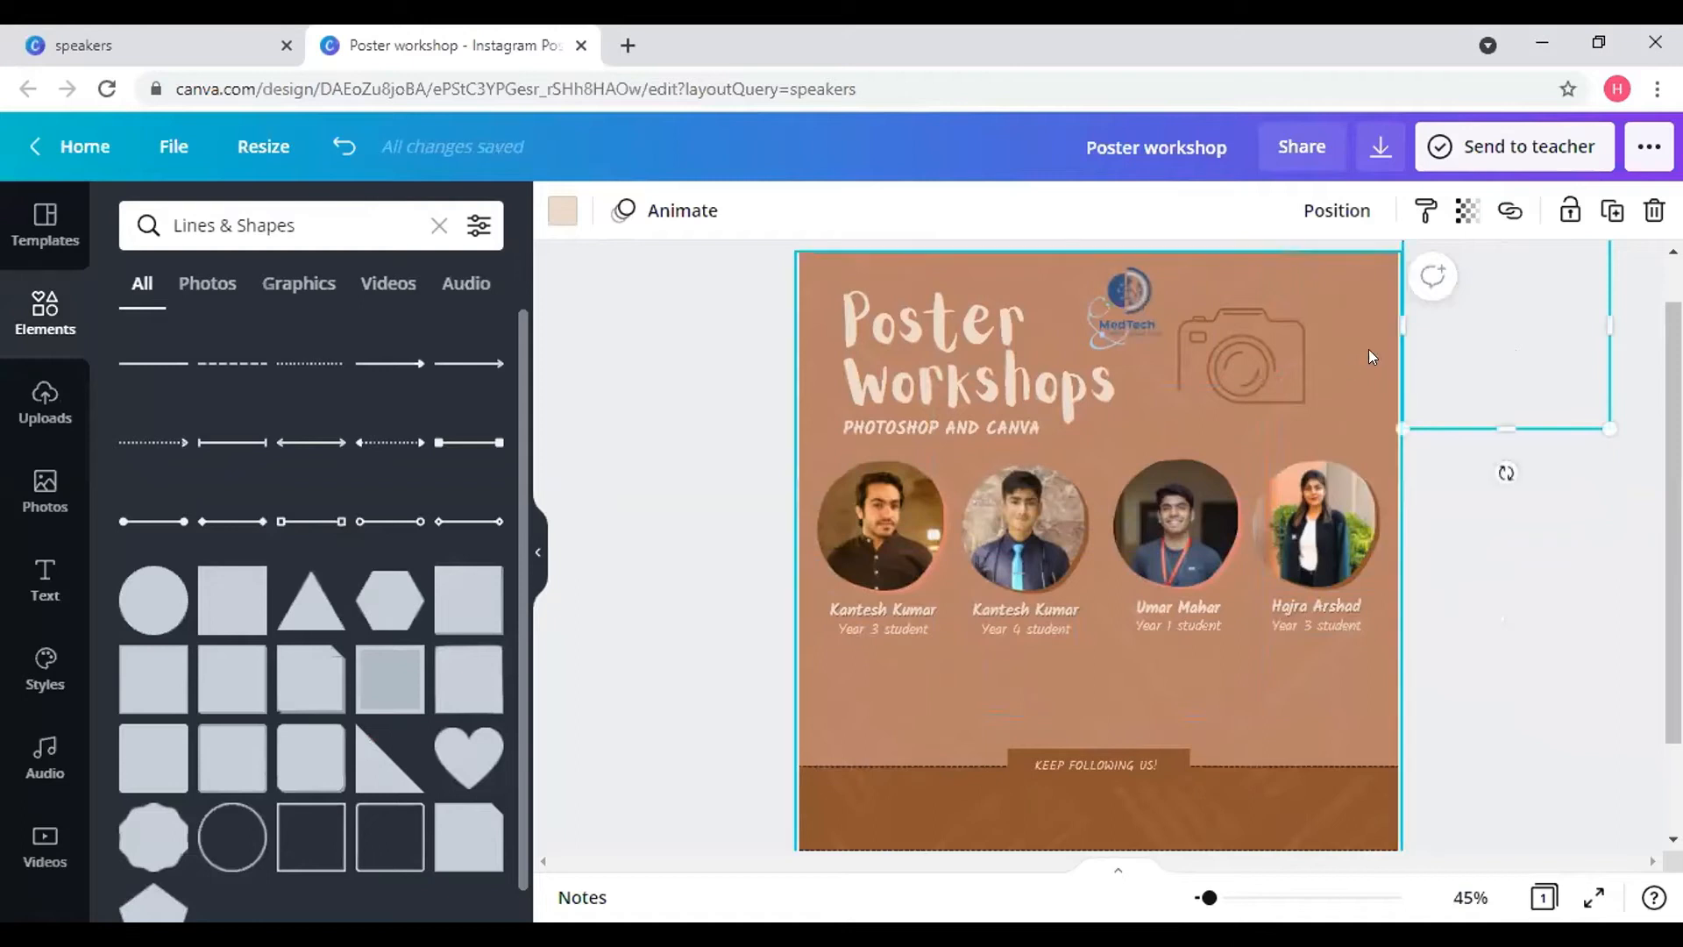
{"action": "left_click_drag", "start_coordinate": [1466, 379], "coordinate": [1336, 292]}
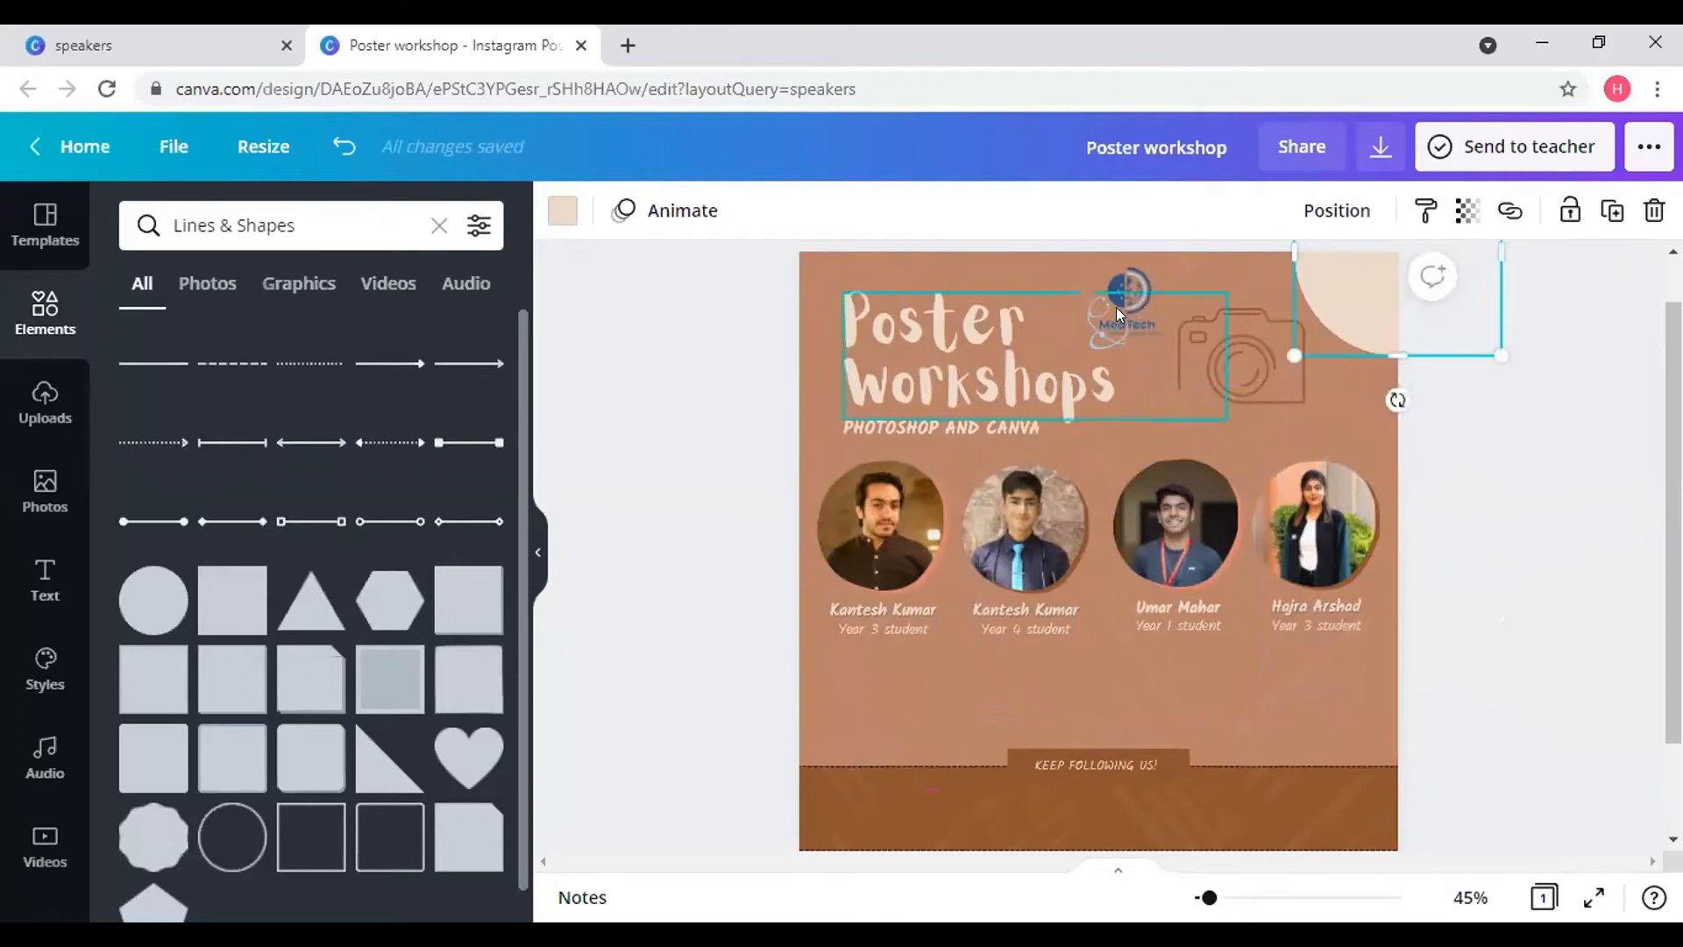
- Place the MedTech logo on the beige circle, sending the circle behind the logo
{"action": "left_click", "coordinate": [1123, 282]}
{"action": "left_click_drag", "start_coordinate": [1166, 280], "coordinate": [1345, 285]}
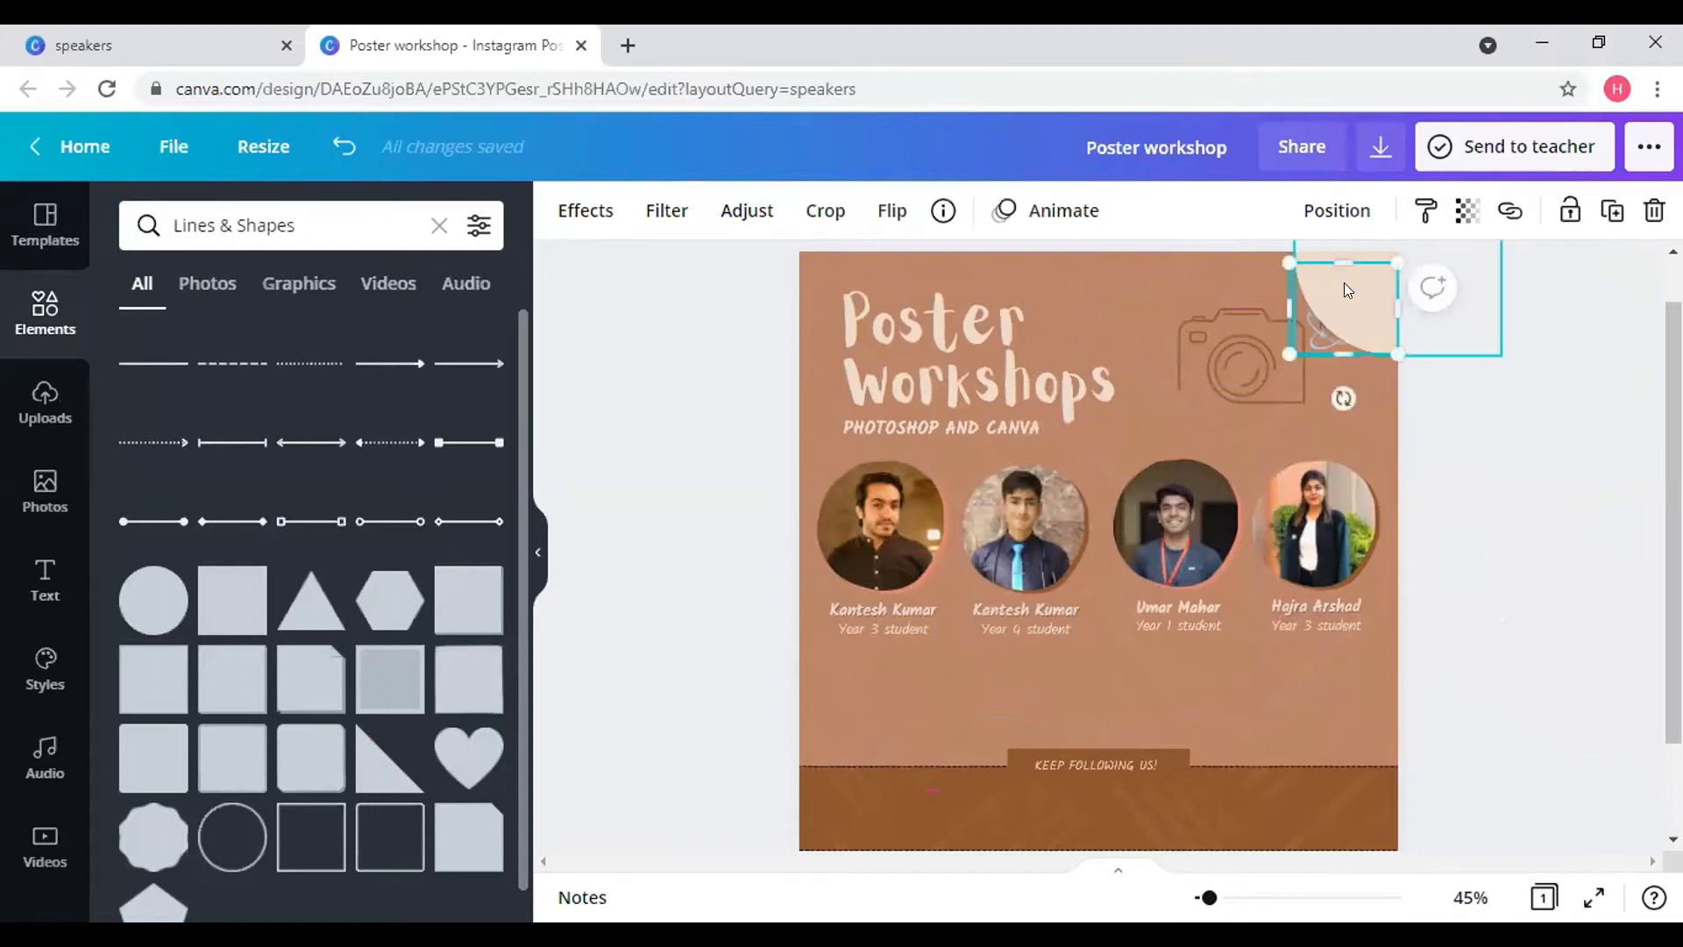
{"action": "right_click", "coordinate": [1344, 284]}
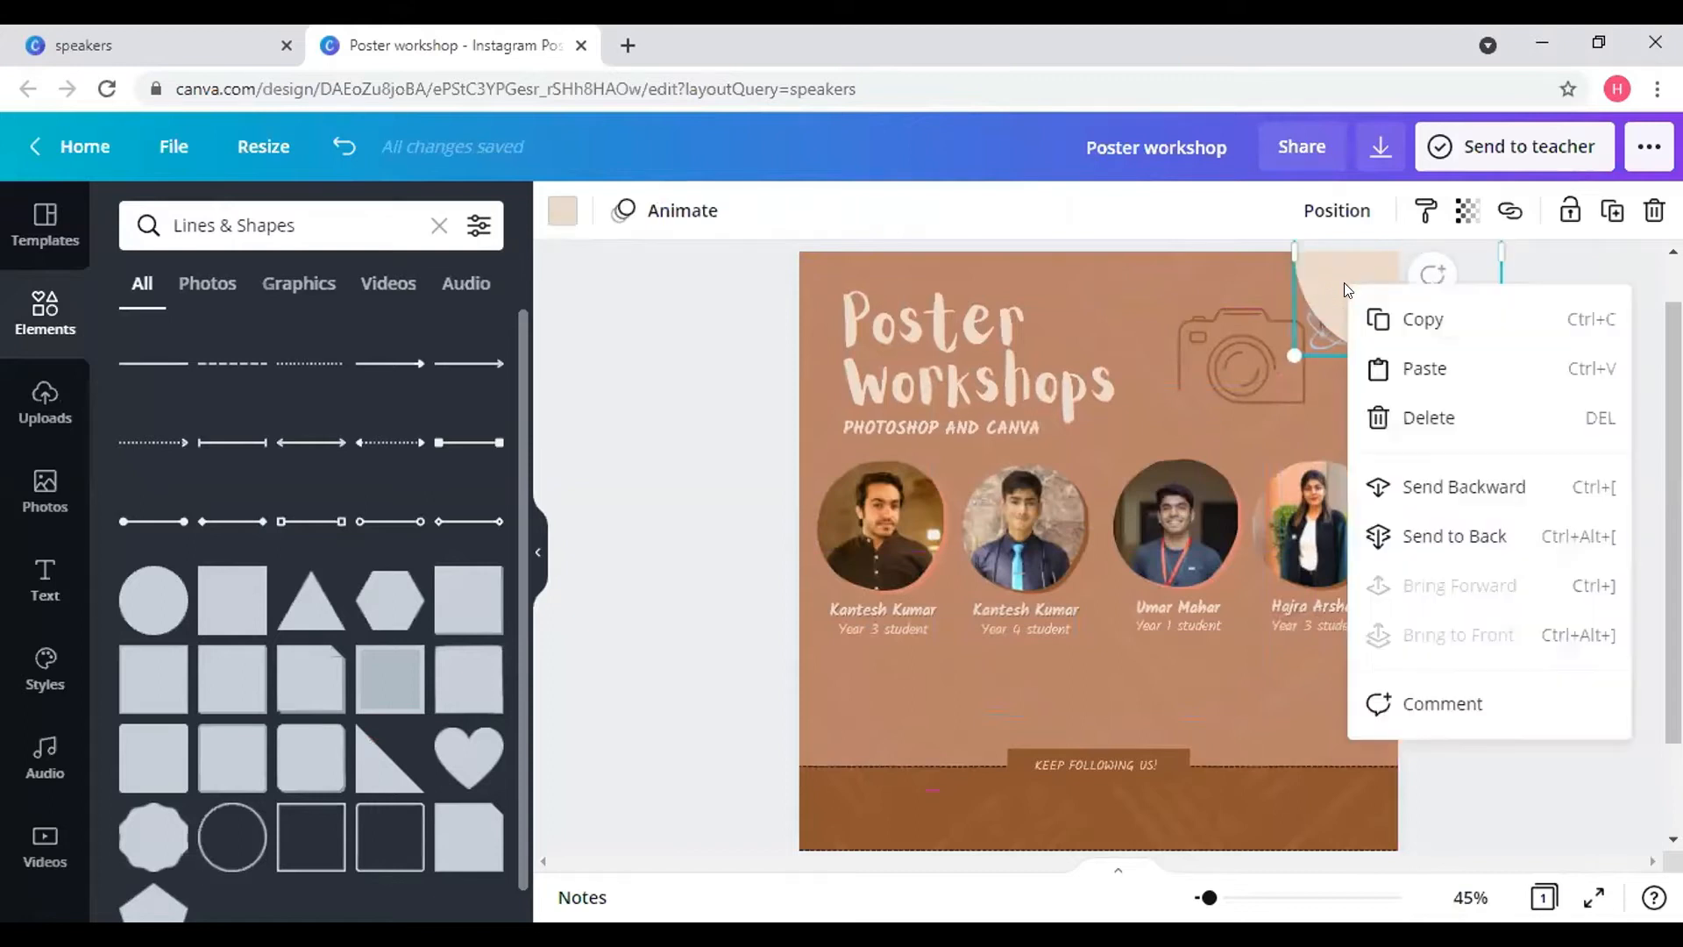
{"action": "left_click", "coordinate": [1456, 550]}
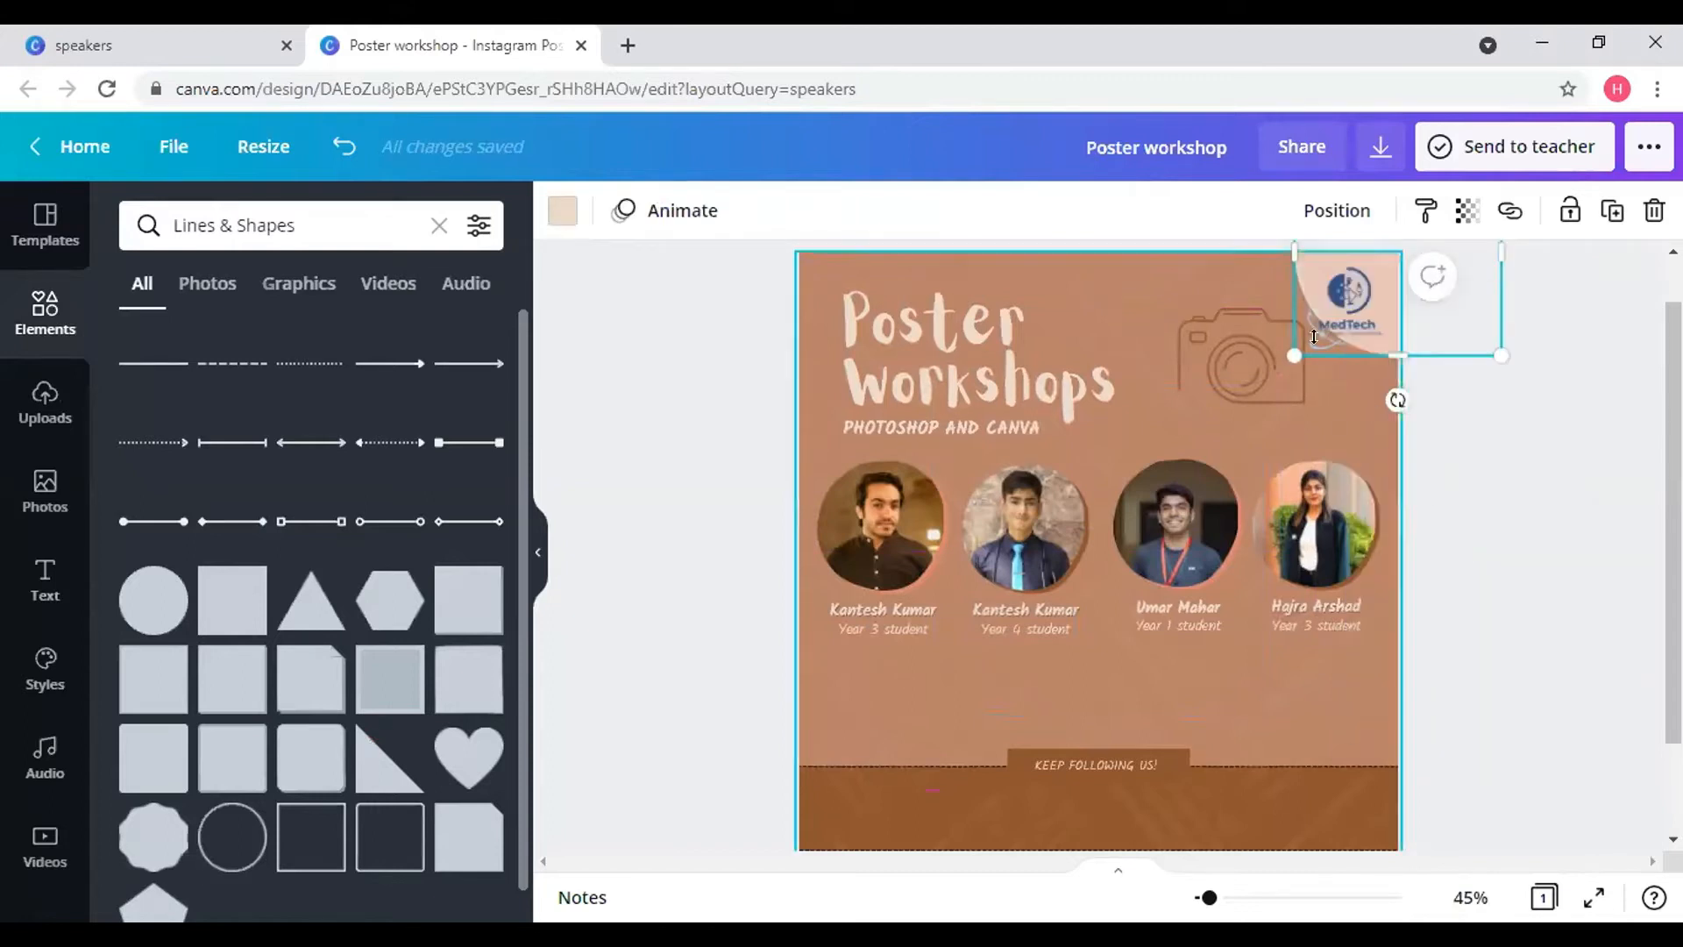
{"action": "left_click", "coordinate": [1322, 310]}
{"action": "left_click_drag", "start_coordinate": [1323, 310], "coordinate": [1348, 280]}
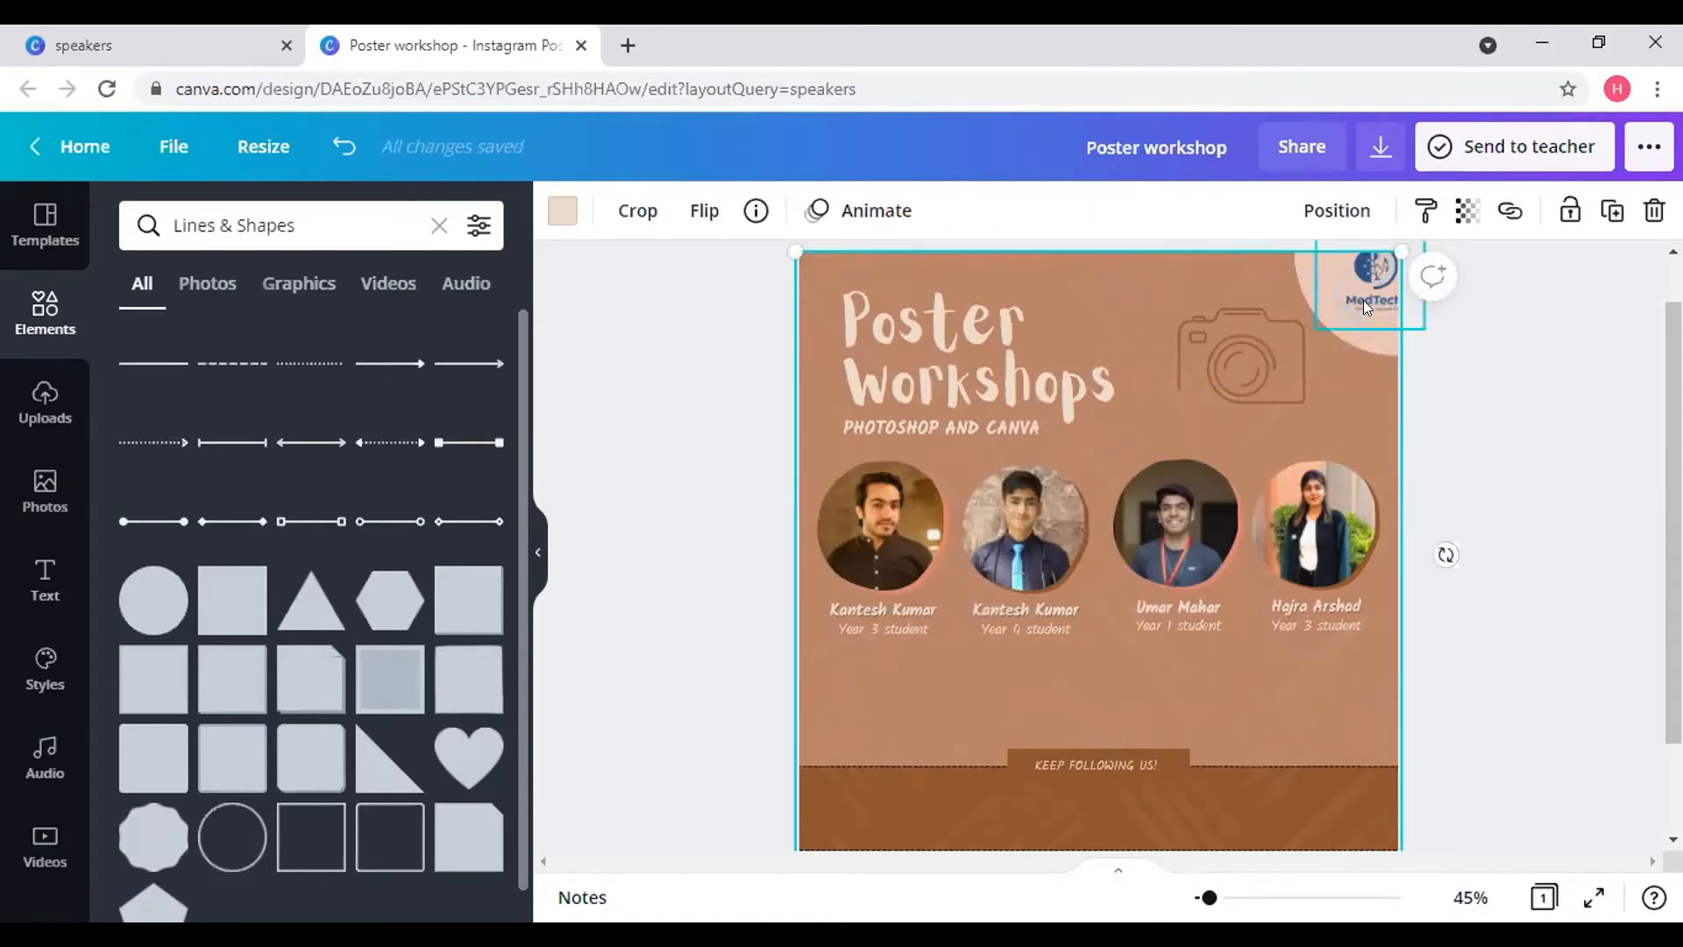
{"action": "mouse_move", "coordinate": [1364, 300]}
{"action": "left_mouse_down"}
{"action": "mouse_move", "coordinate": [1348, 289]}
{"action": "mouse_move", "coordinate": [1350, 305]}
{"action": "left_mouse_up"}
{"action": "left_click", "coordinate": [1470, 373]}
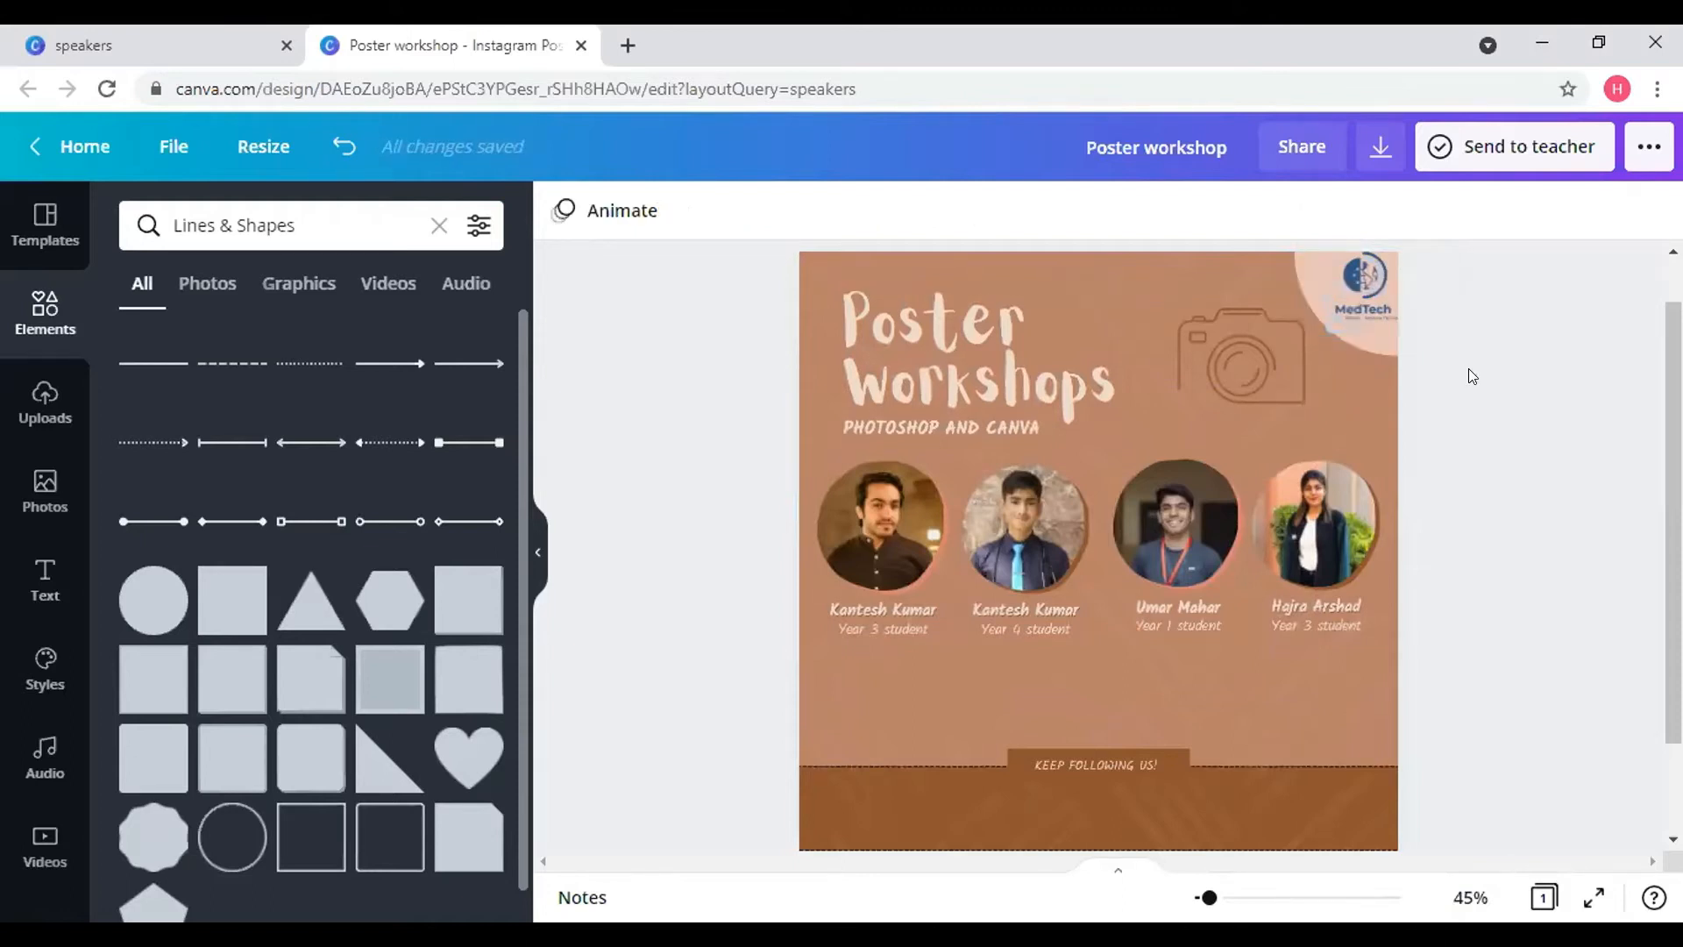
{"action": "left_click", "coordinate": [1290, 272]}
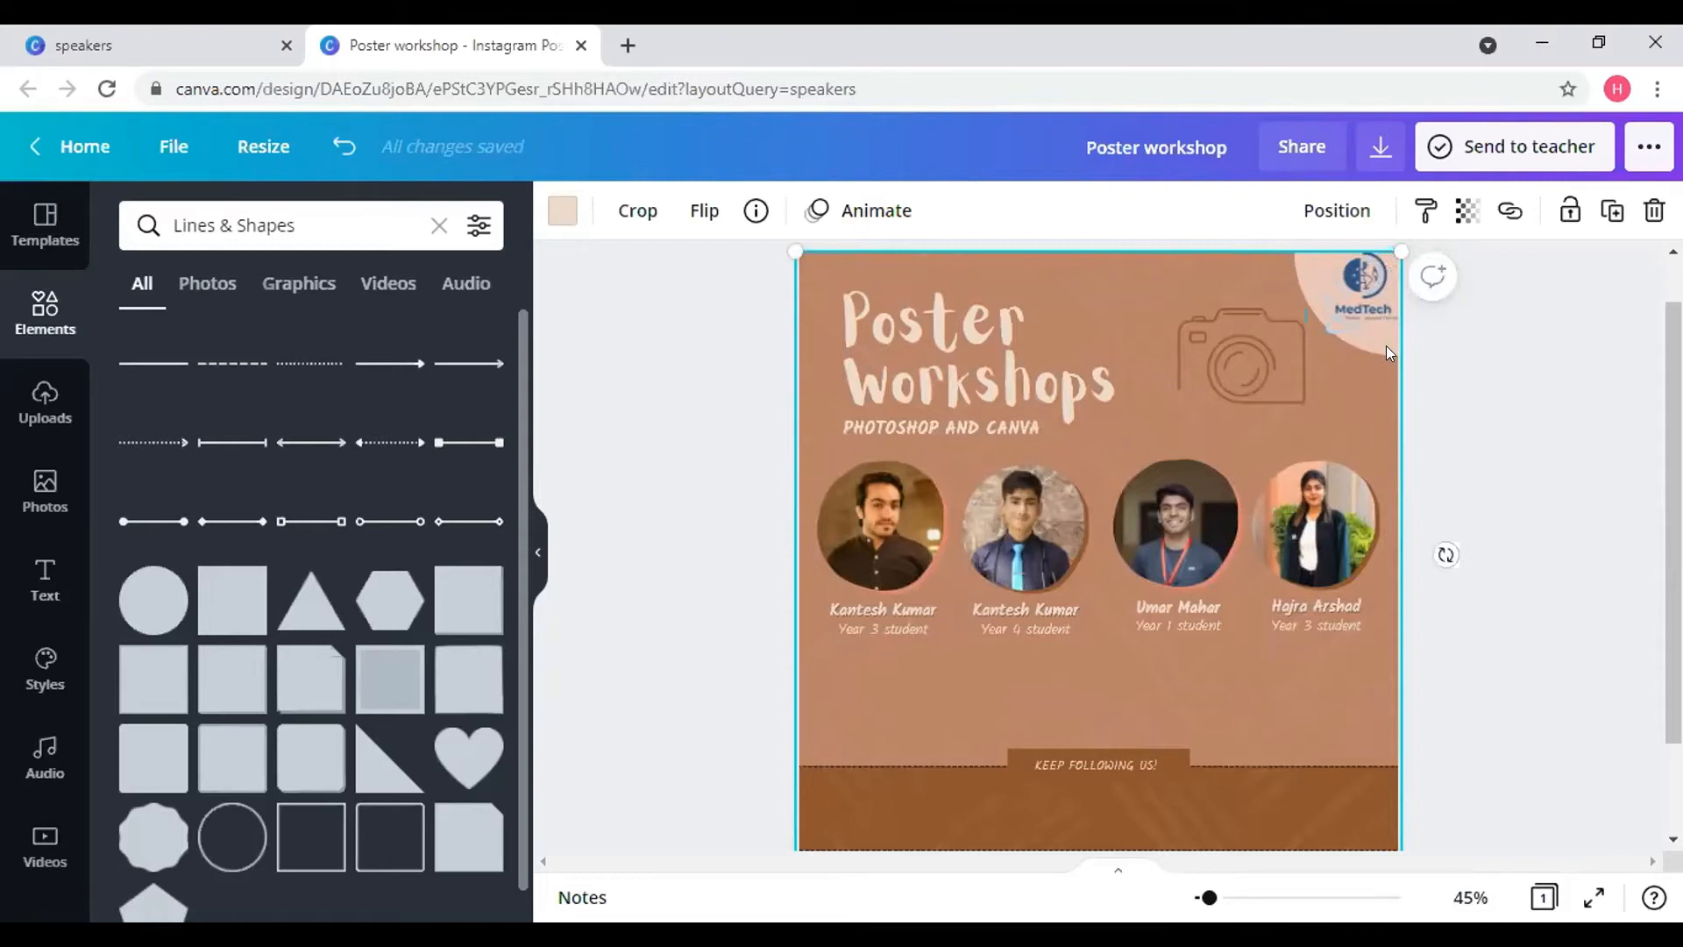
{"action": "left_click", "coordinate": [1466, 340]}
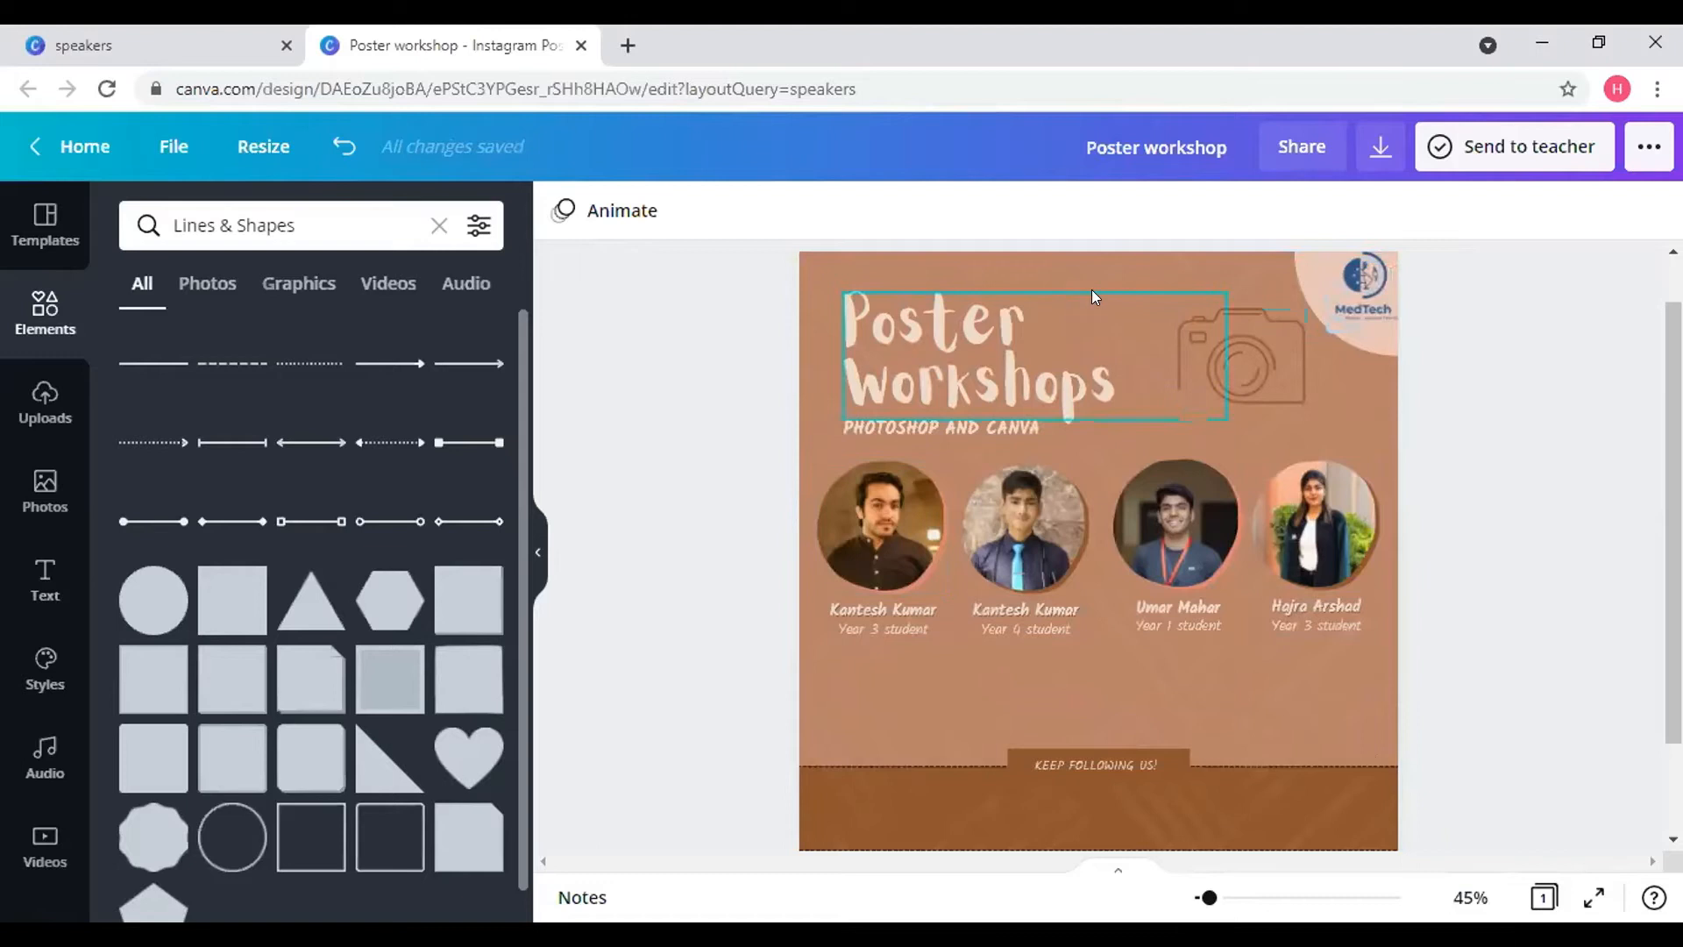
{"action": "left_click", "coordinate": [1332, 743]}
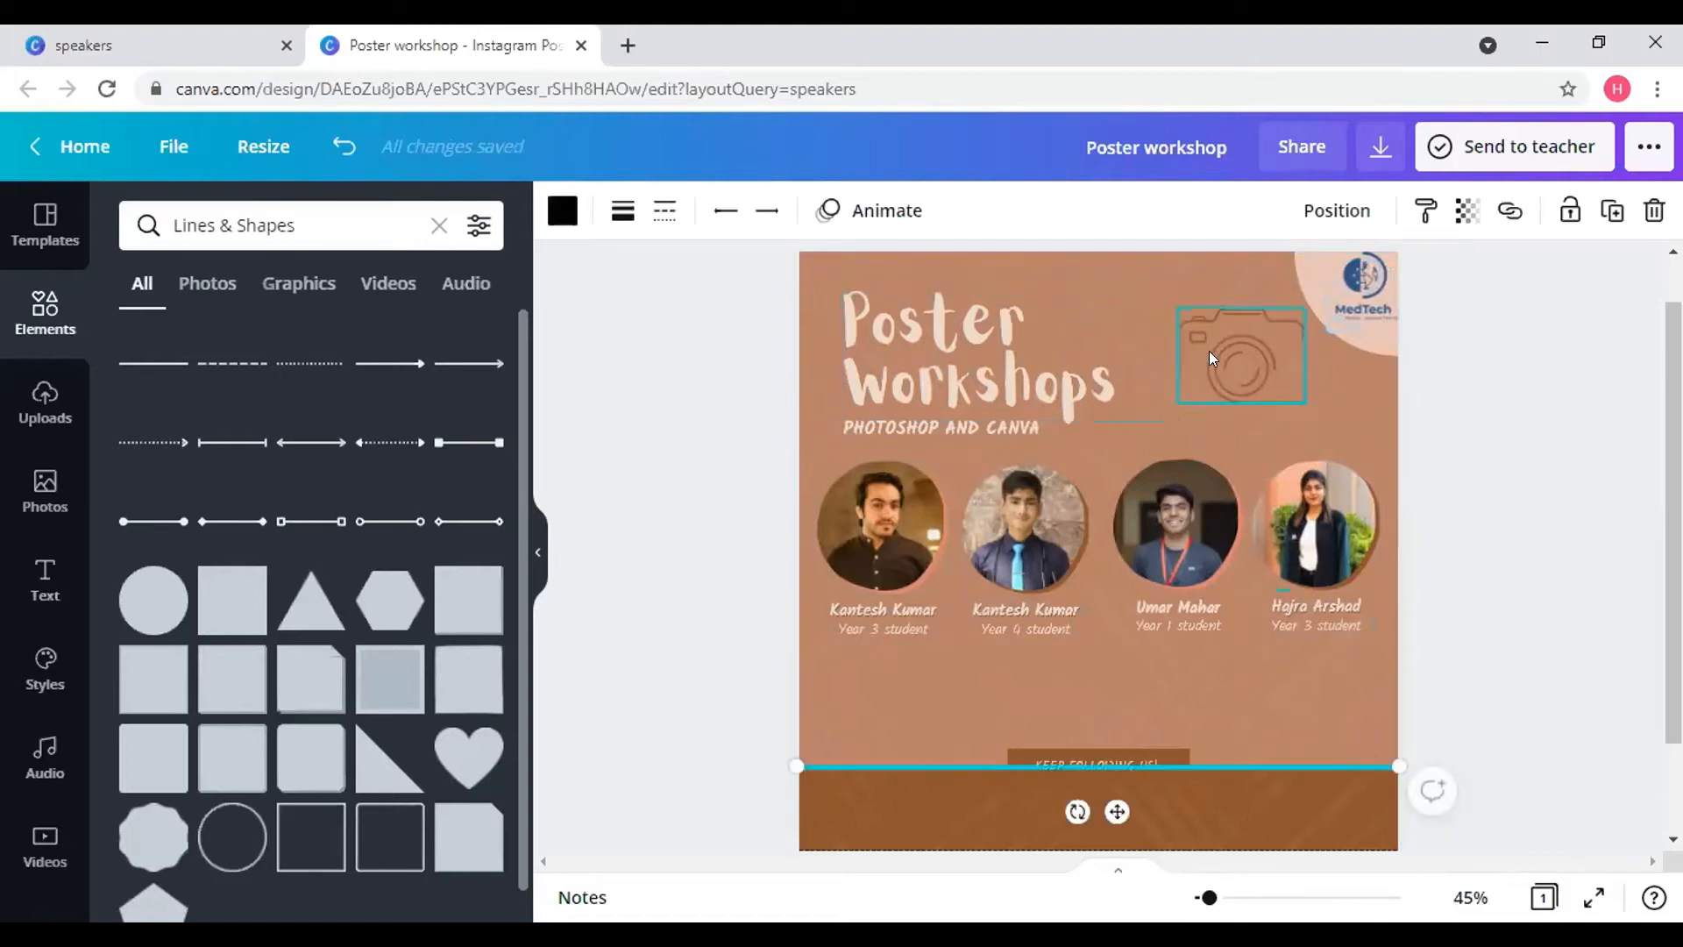
{"action": "left_click", "coordinate": [1149, 286]}
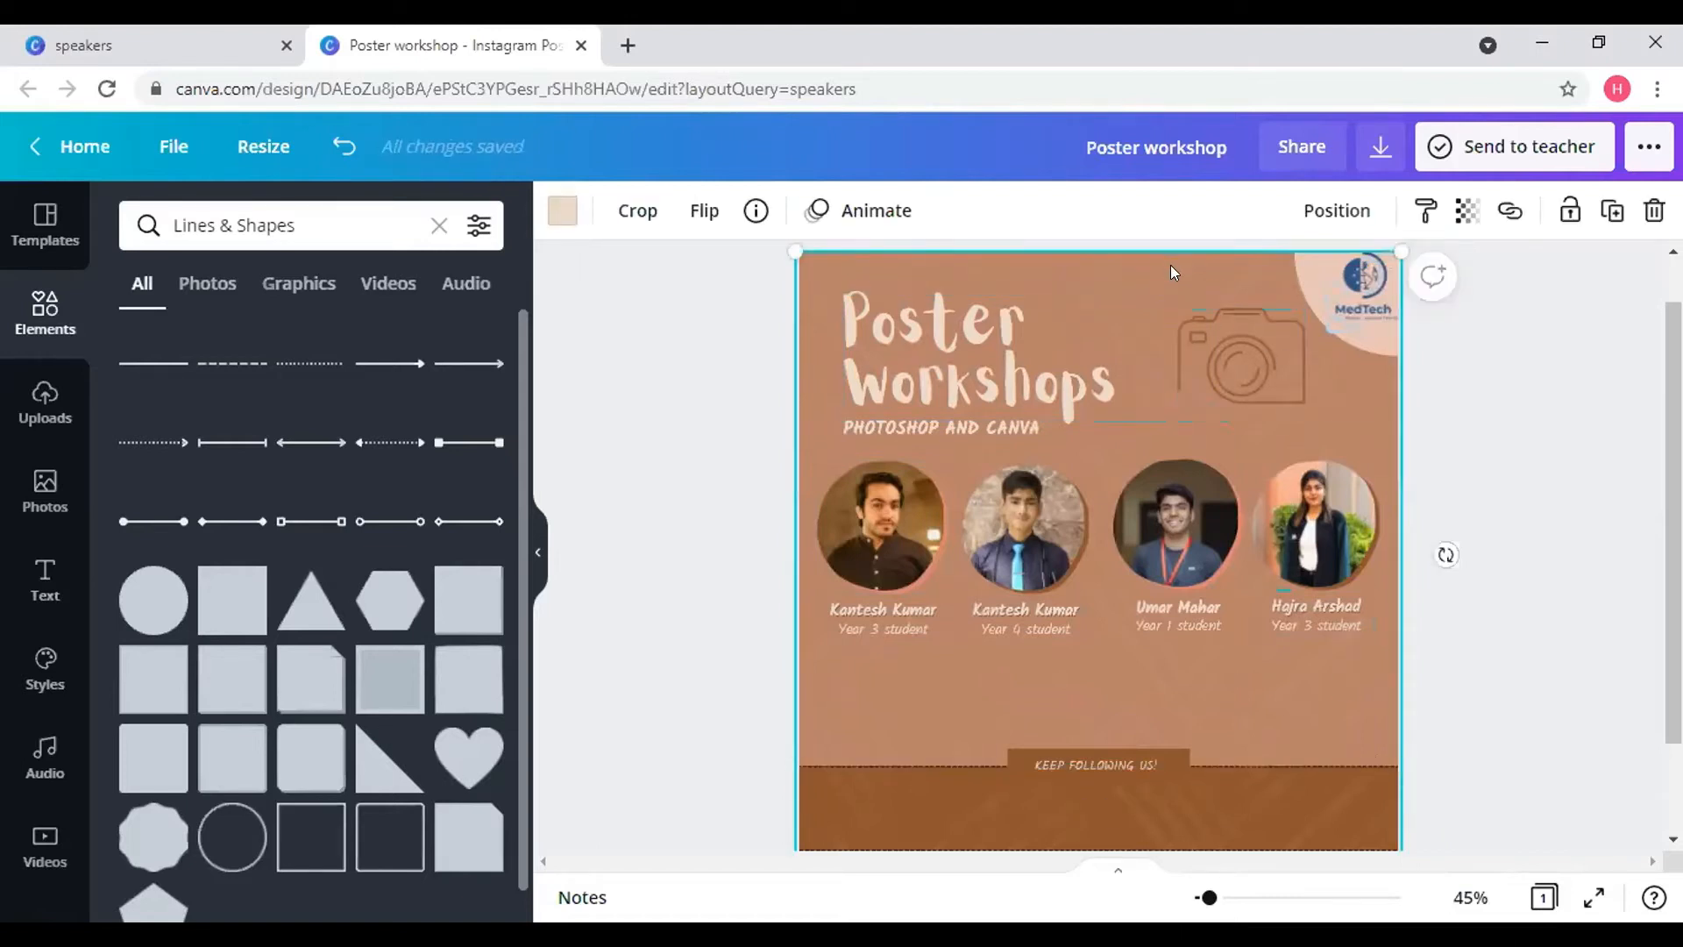
{"action": "left_click_drag", "start_coordinate": [1170, 265], "coordinate": [1096, 255]}
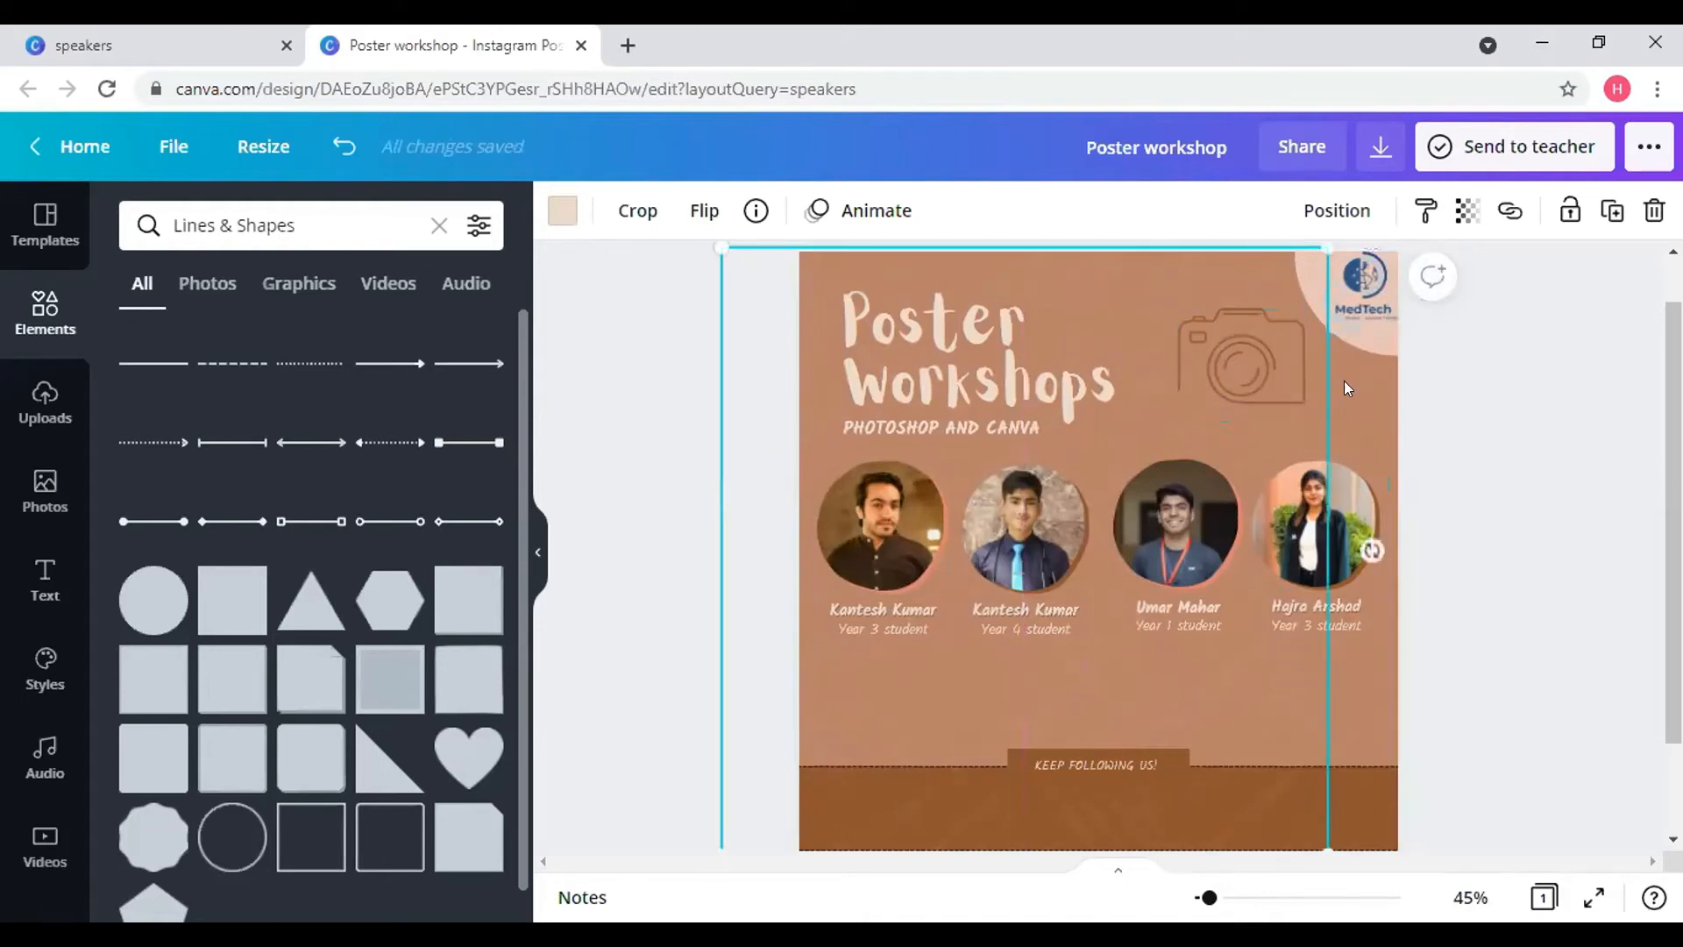
{"action": "left_click", "coordinate": [1364, 389]}
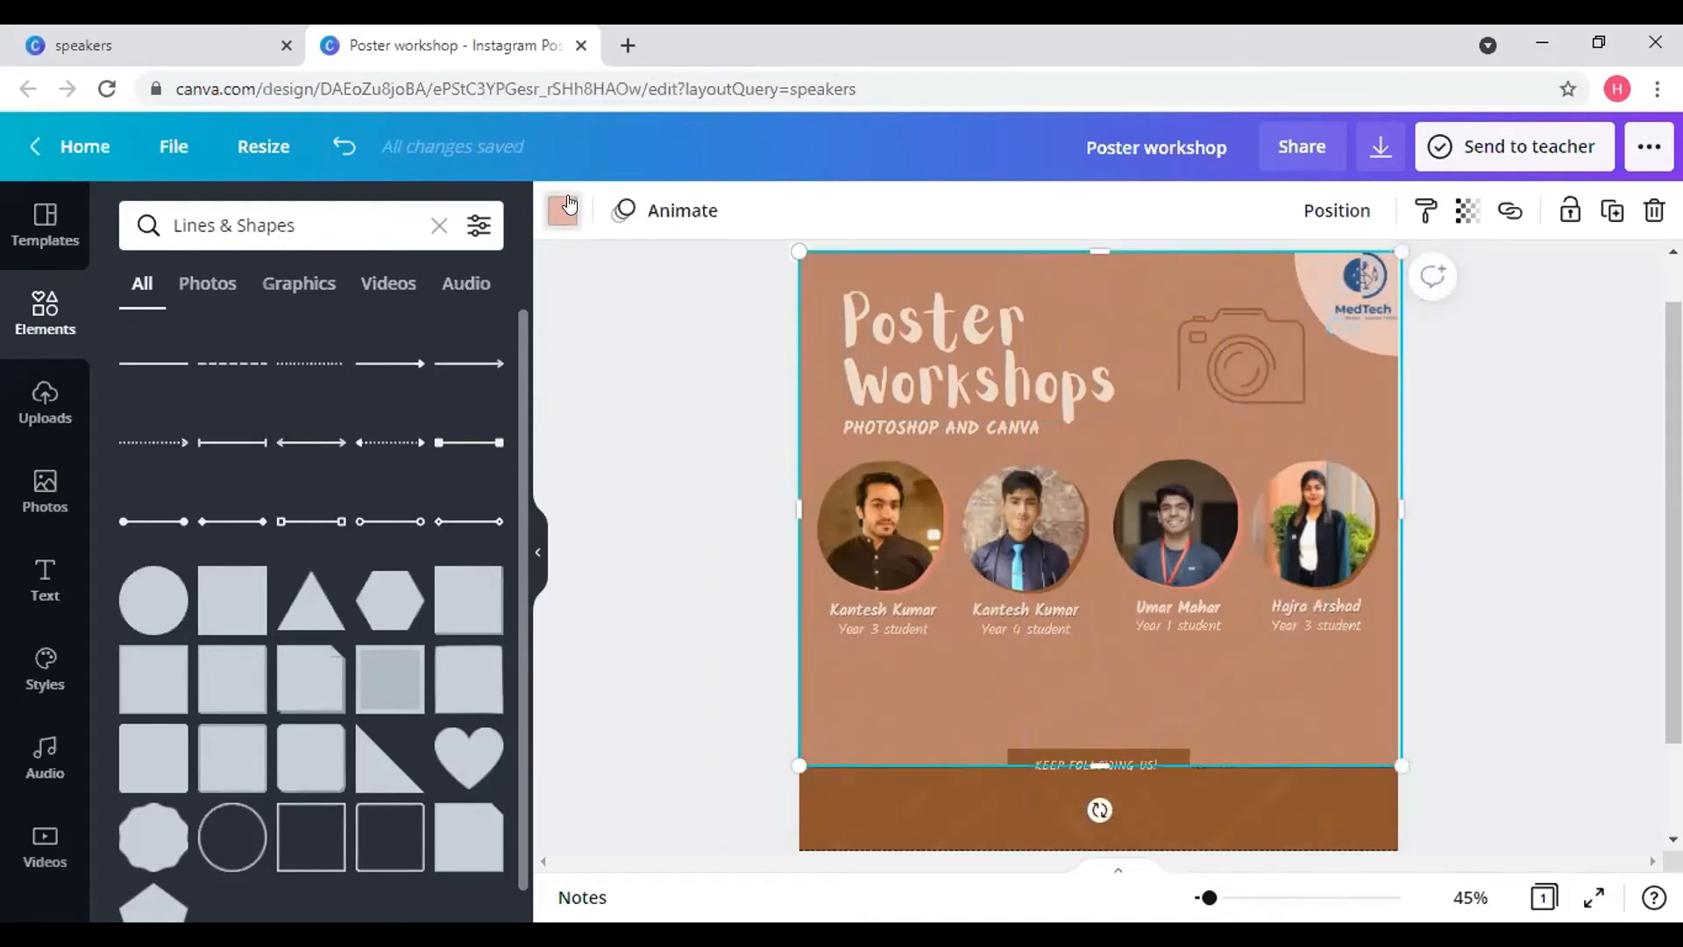
{"action": "left_click", "coordinate": [564, 210]}
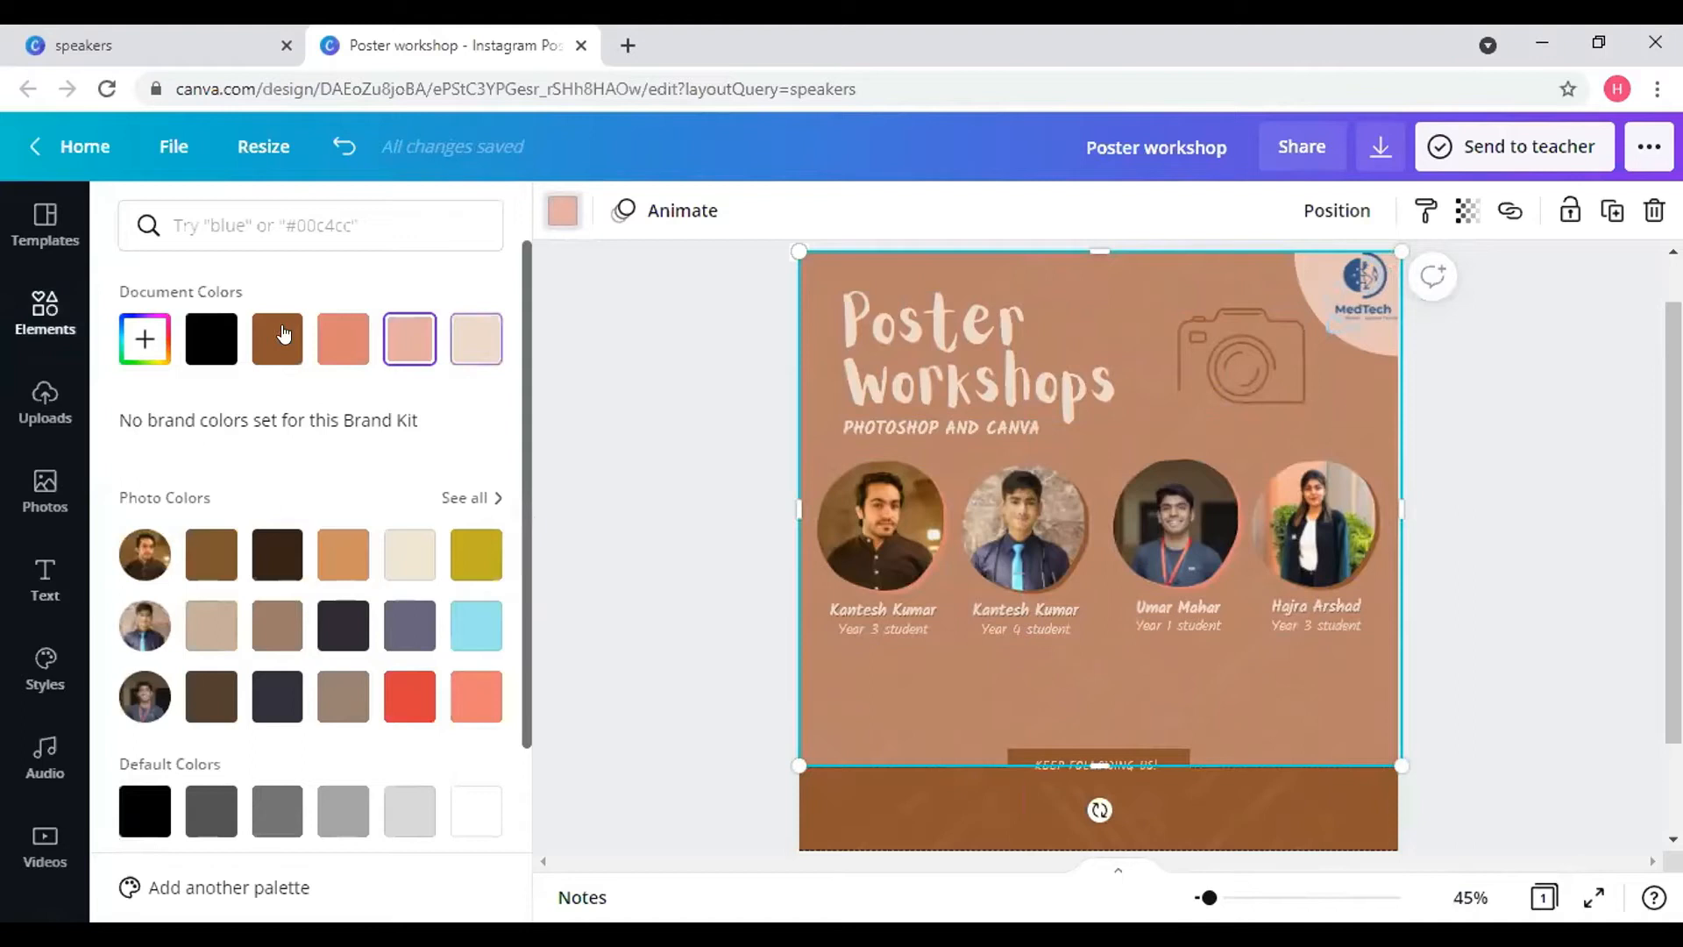
{"action": "left_click", "coordinate": [145, 338]}
{"action": "left_click_drag", "start_coordinate": [225, 418], "coordinate": [202, 388]}
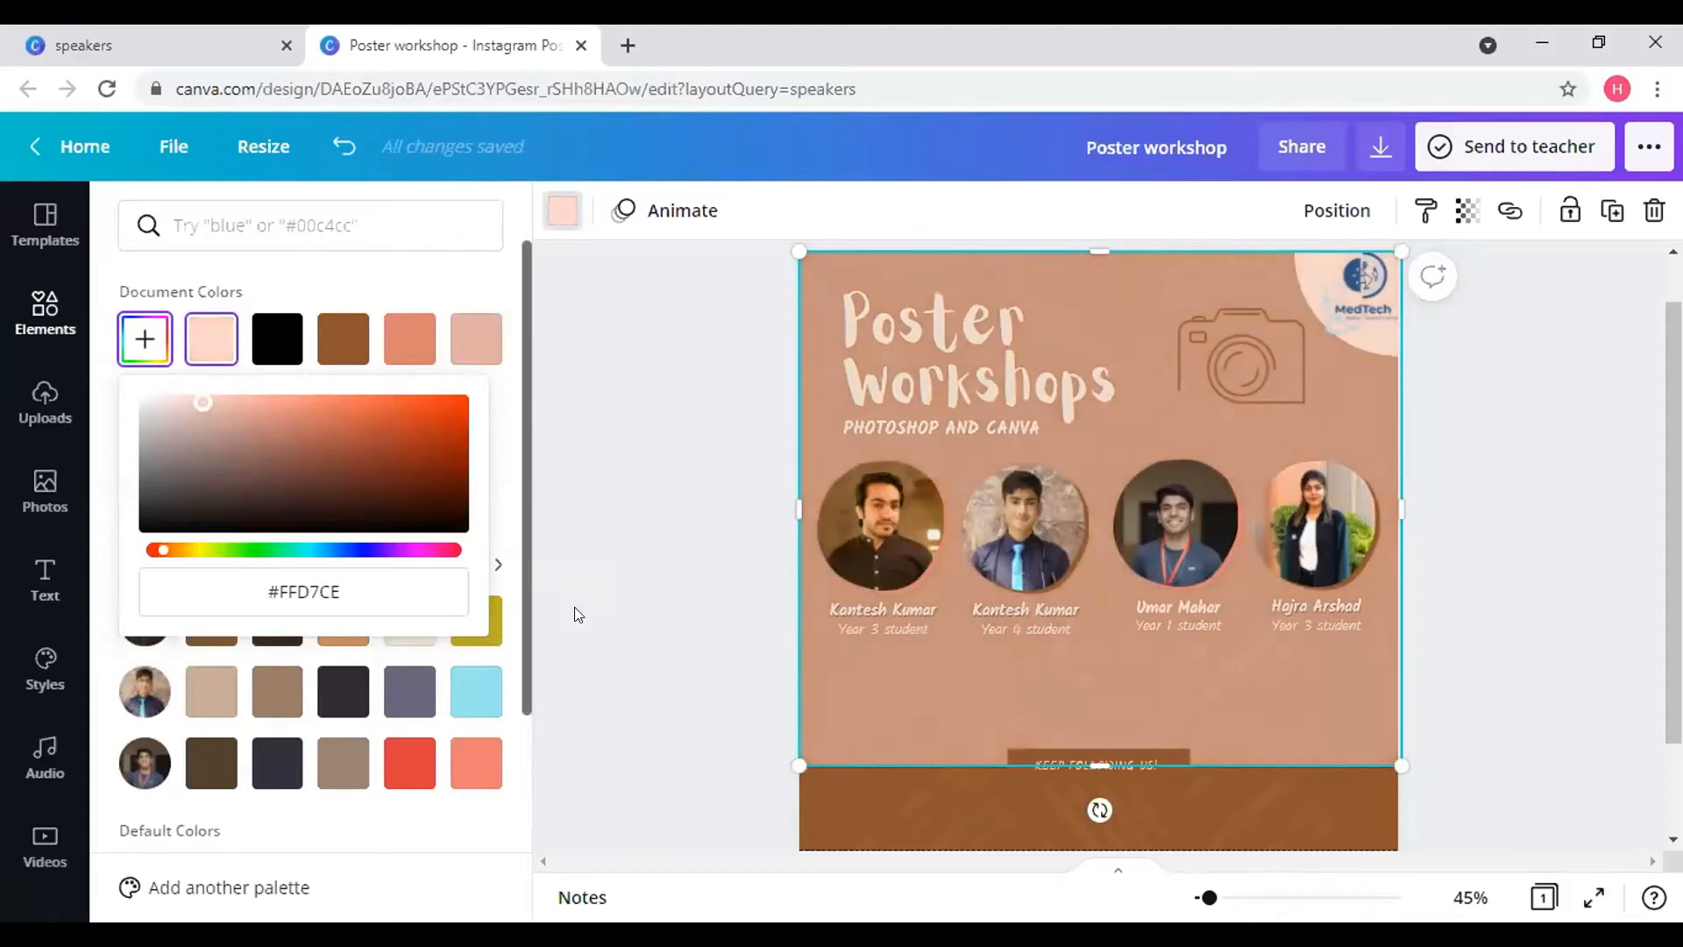
{"action": "left_click", "coordinate": [1347, 803]}
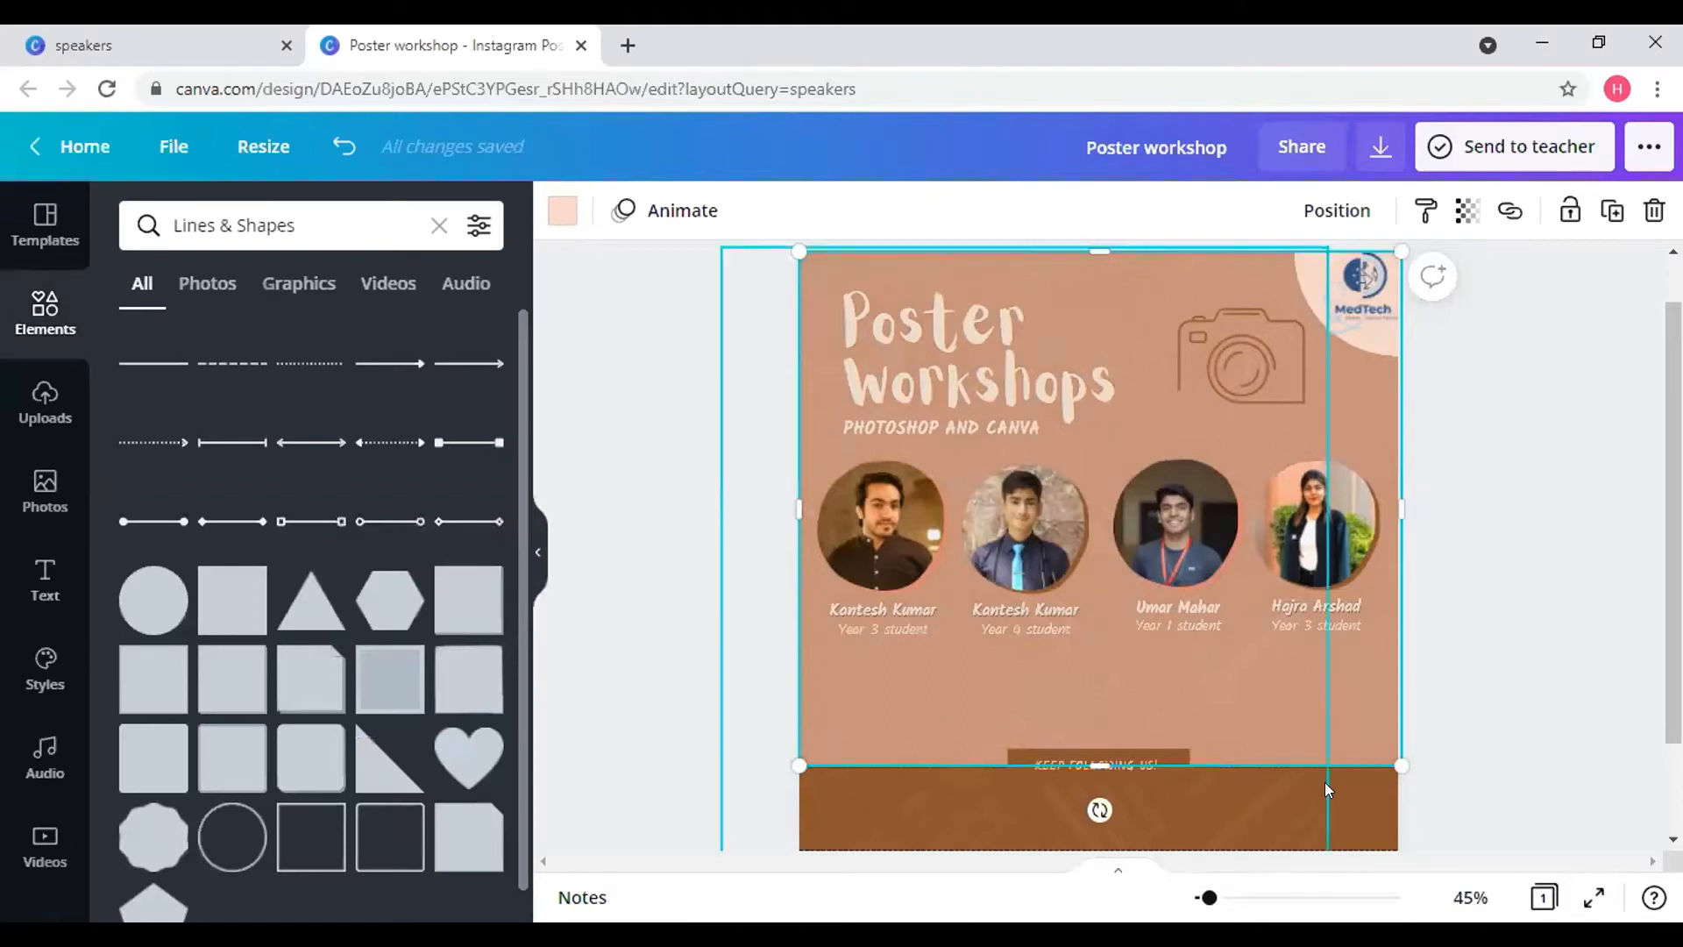
{"action": "left_click", "coordinate": [1368, 817]}
{"action": "left_click", "coordinate": [563, 230]}
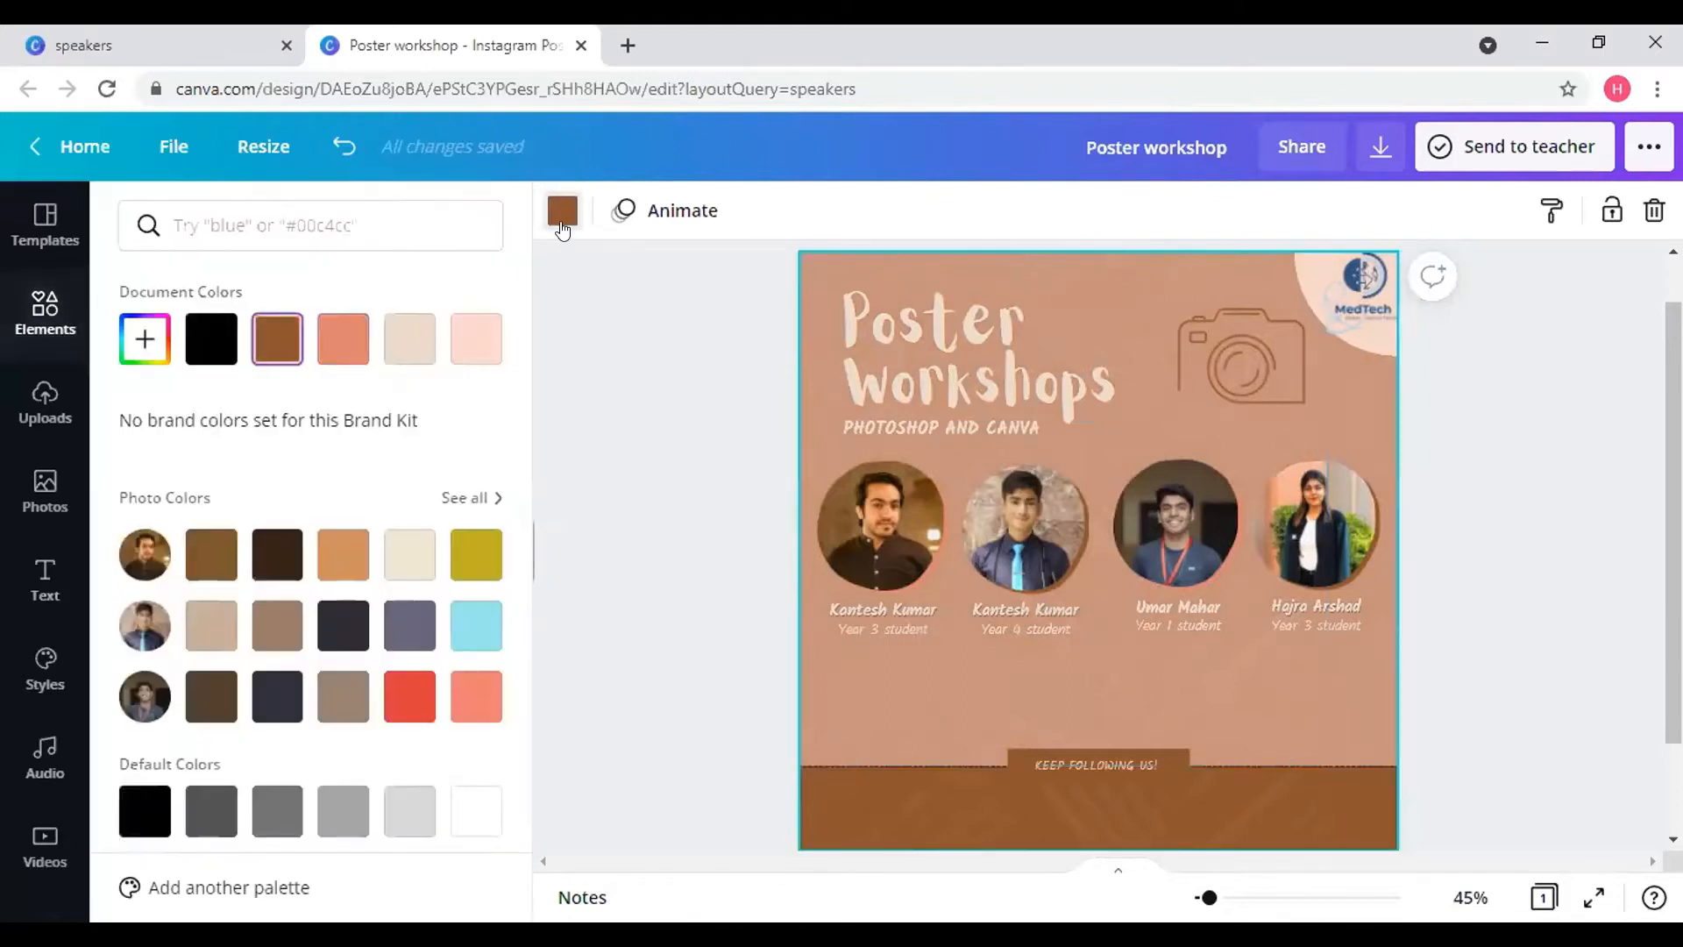
{"action": "left_click", "coordinate": [394, 550]}
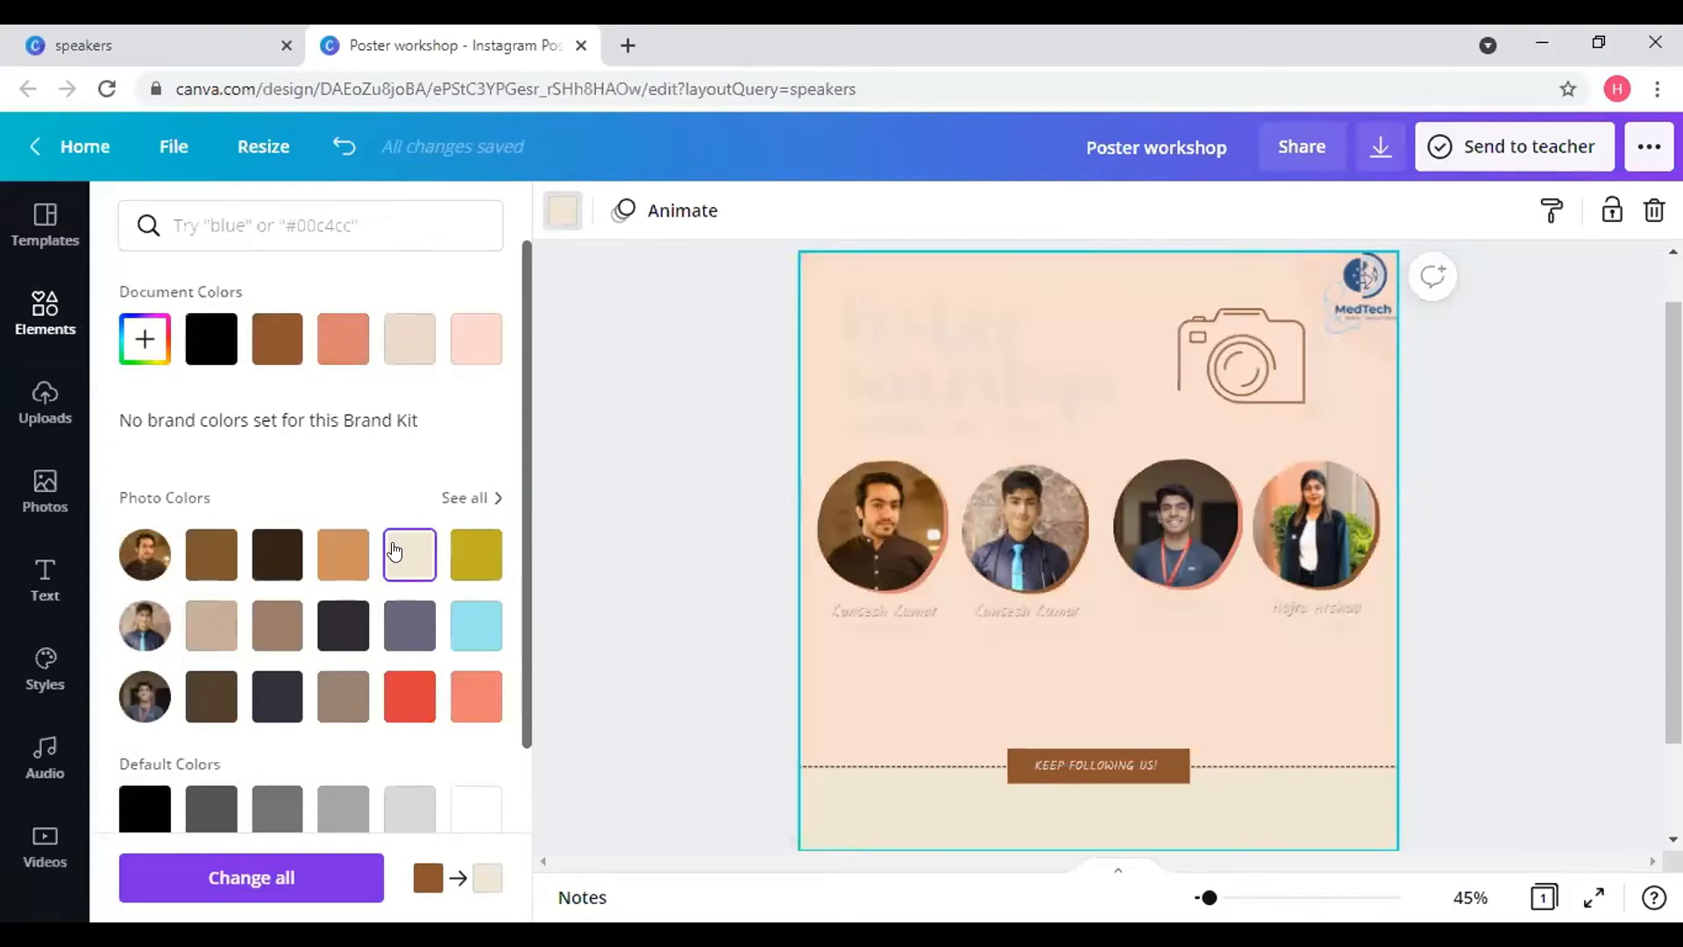
{"action": "left_click", "coordinate": [458, 342]}
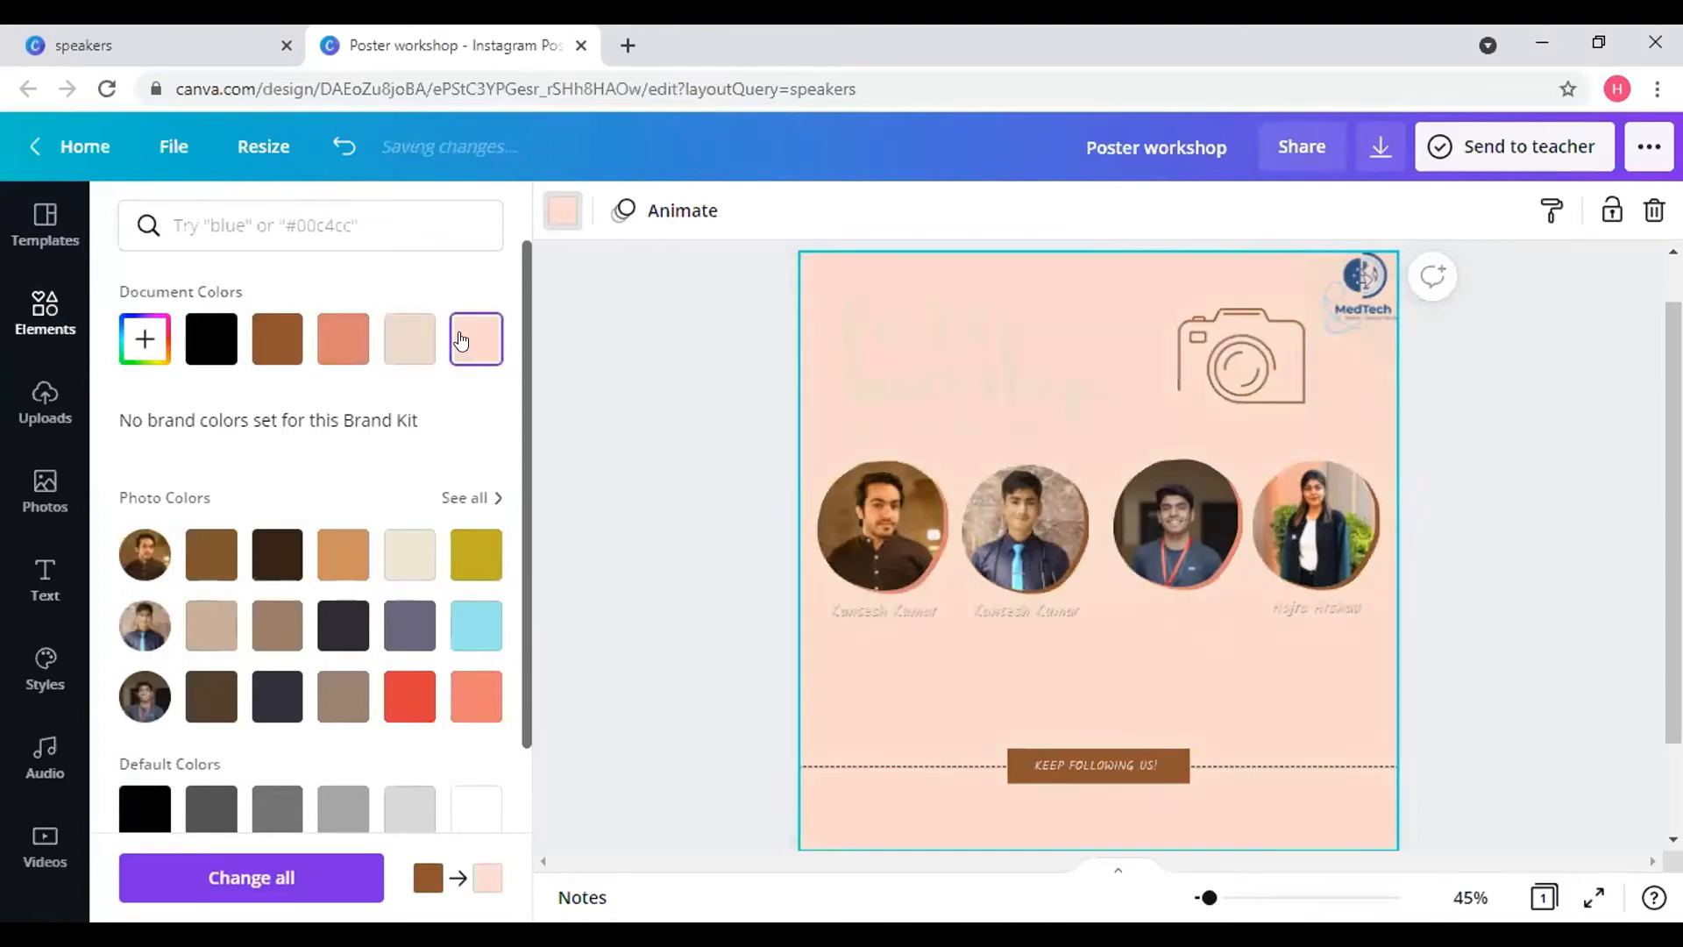
{"action": "left_click", "coordinate": [423, 342]}
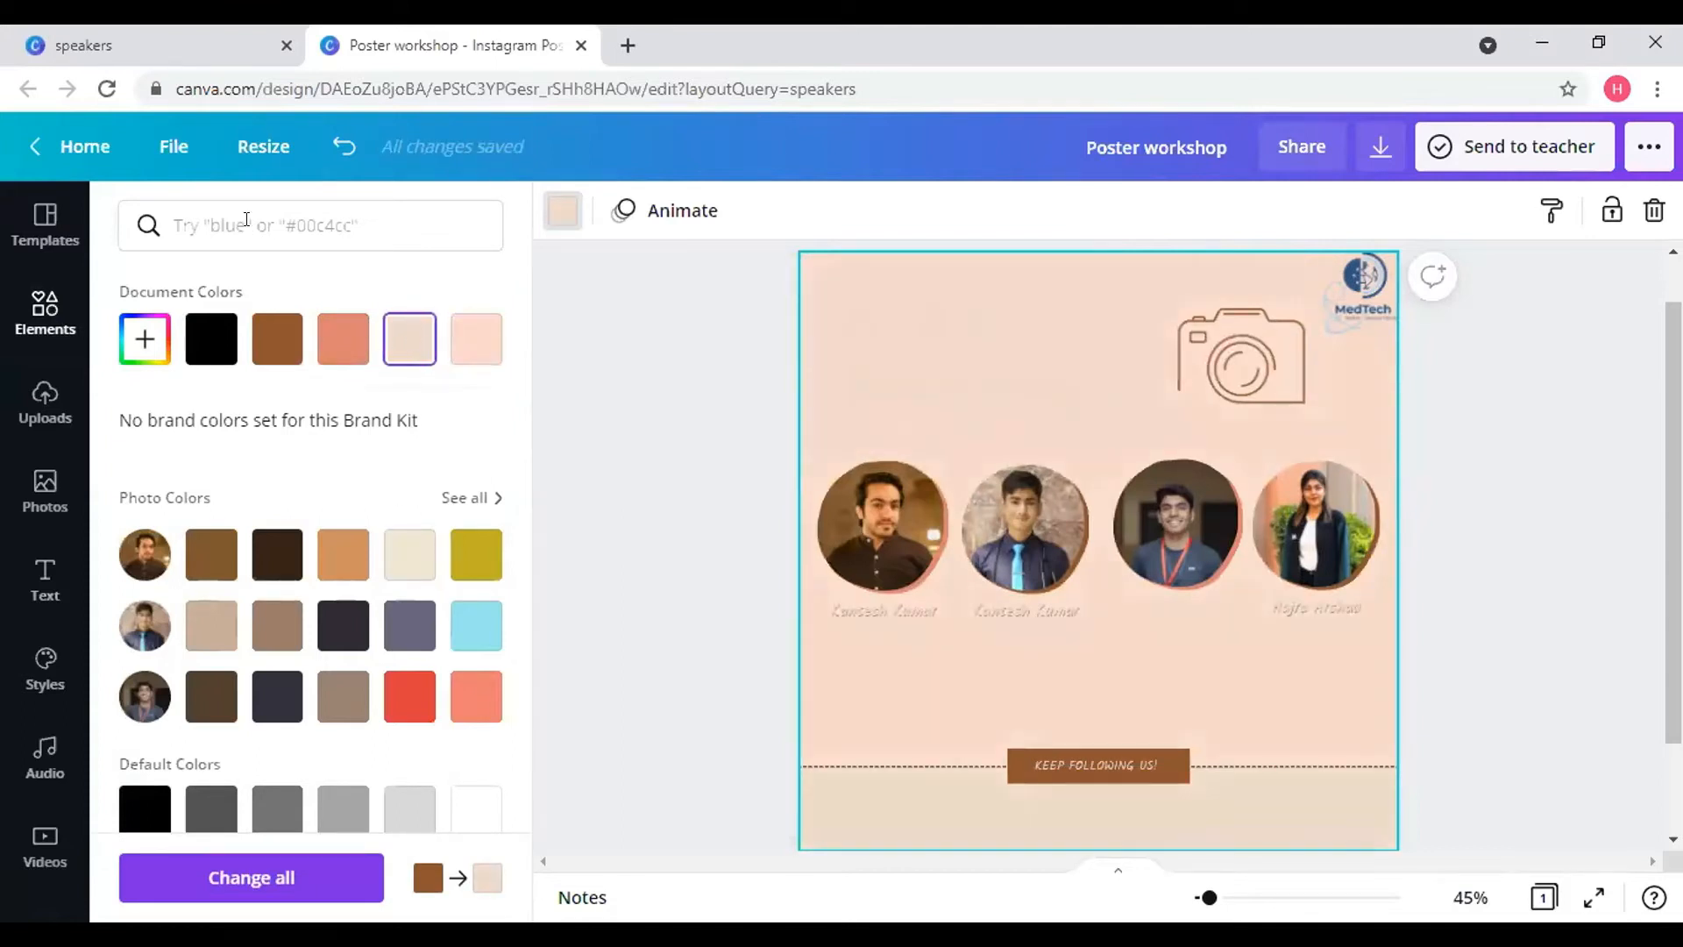
{"action": "left_click", "coordinate": [330, 156]}
{"action": "left_click", "coordinate": [333, 153]}
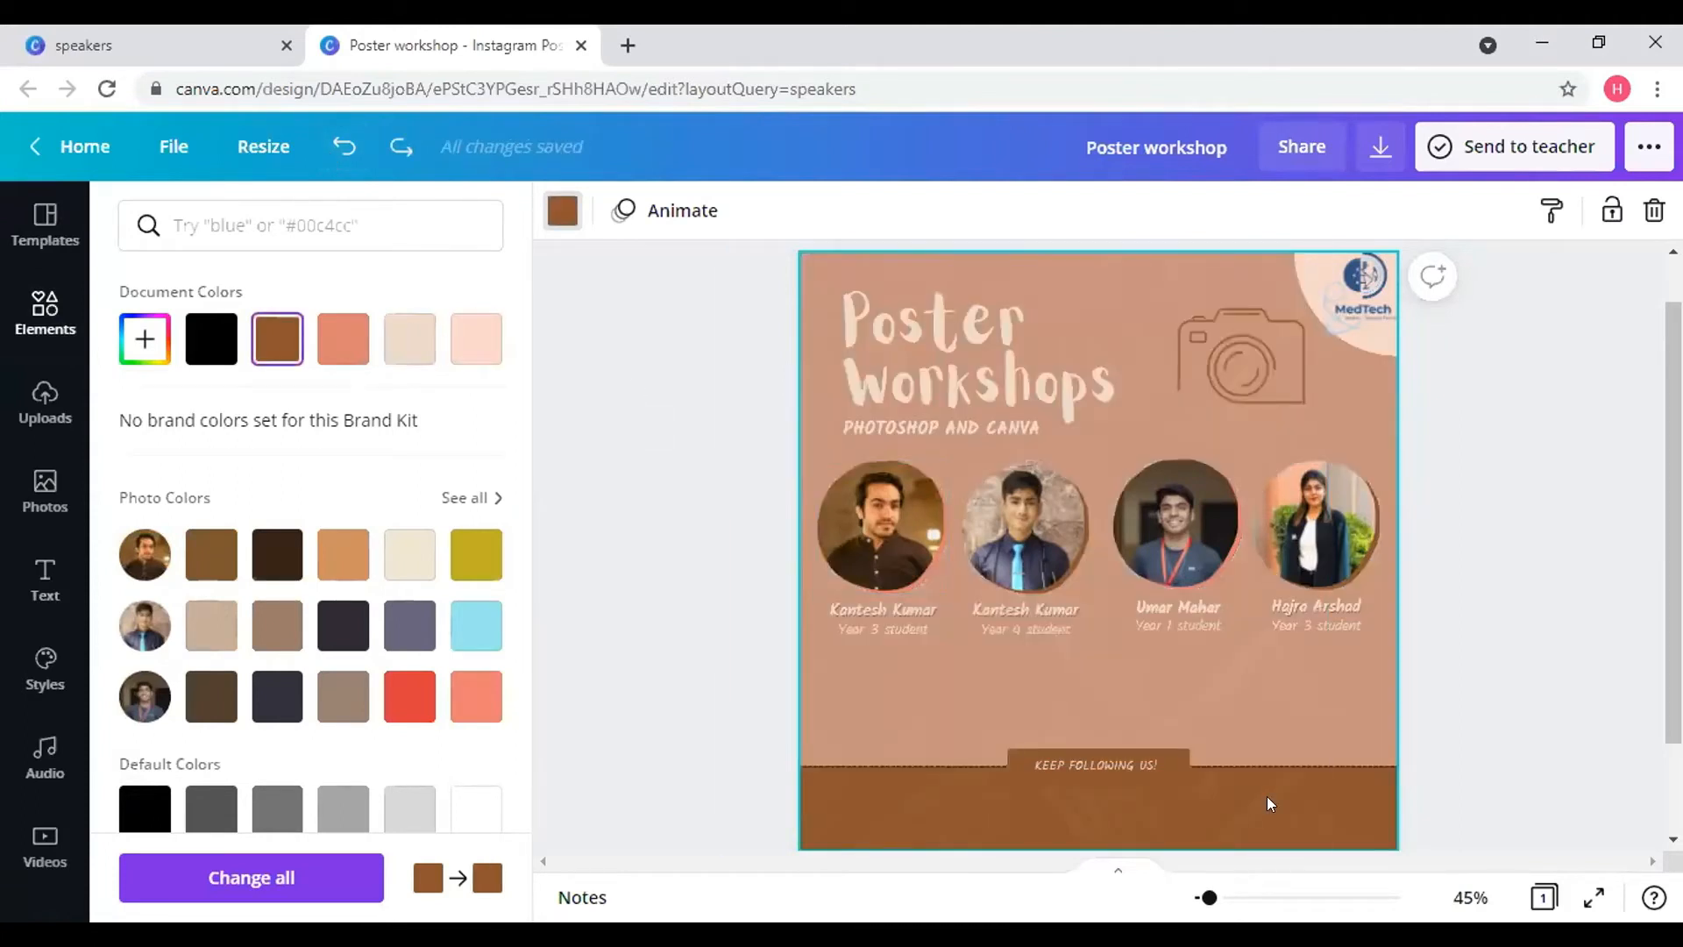
{"action": "left_click", "coordinate": [1341, 817]}
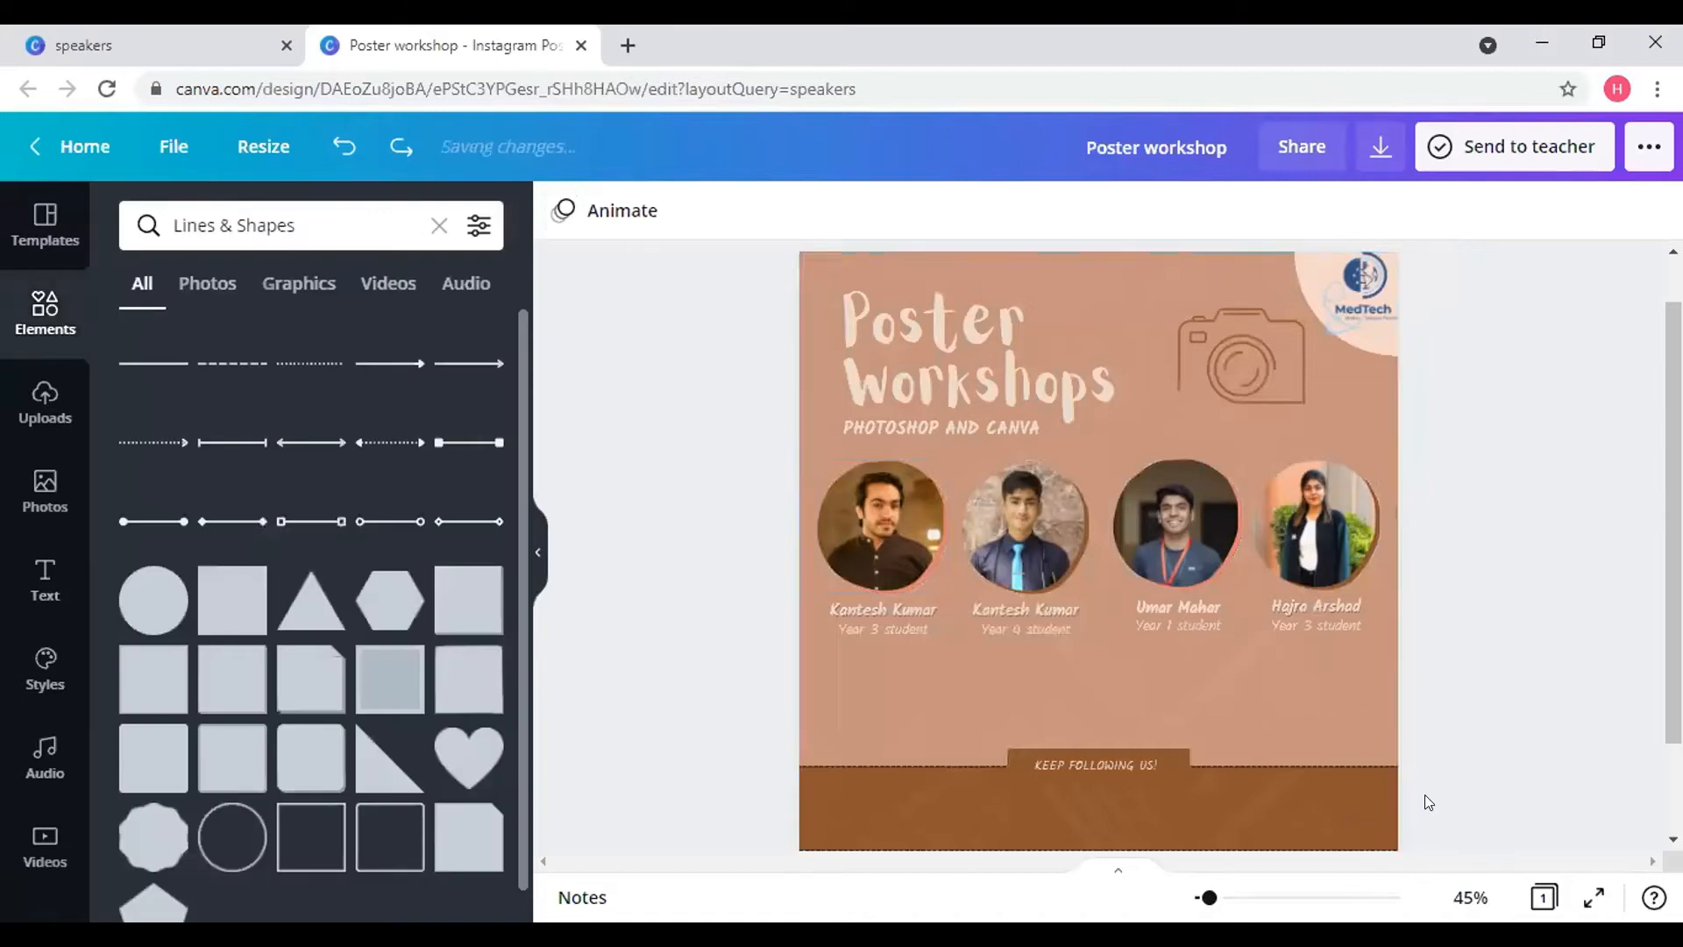
- Reset the background rectangle's layering with Bring to Front then Send to Back, and shift it
{"action": "left_click", "coordinate": [1373, 682]}
{"action": "right_click", "coordinate": [1371, 682]}
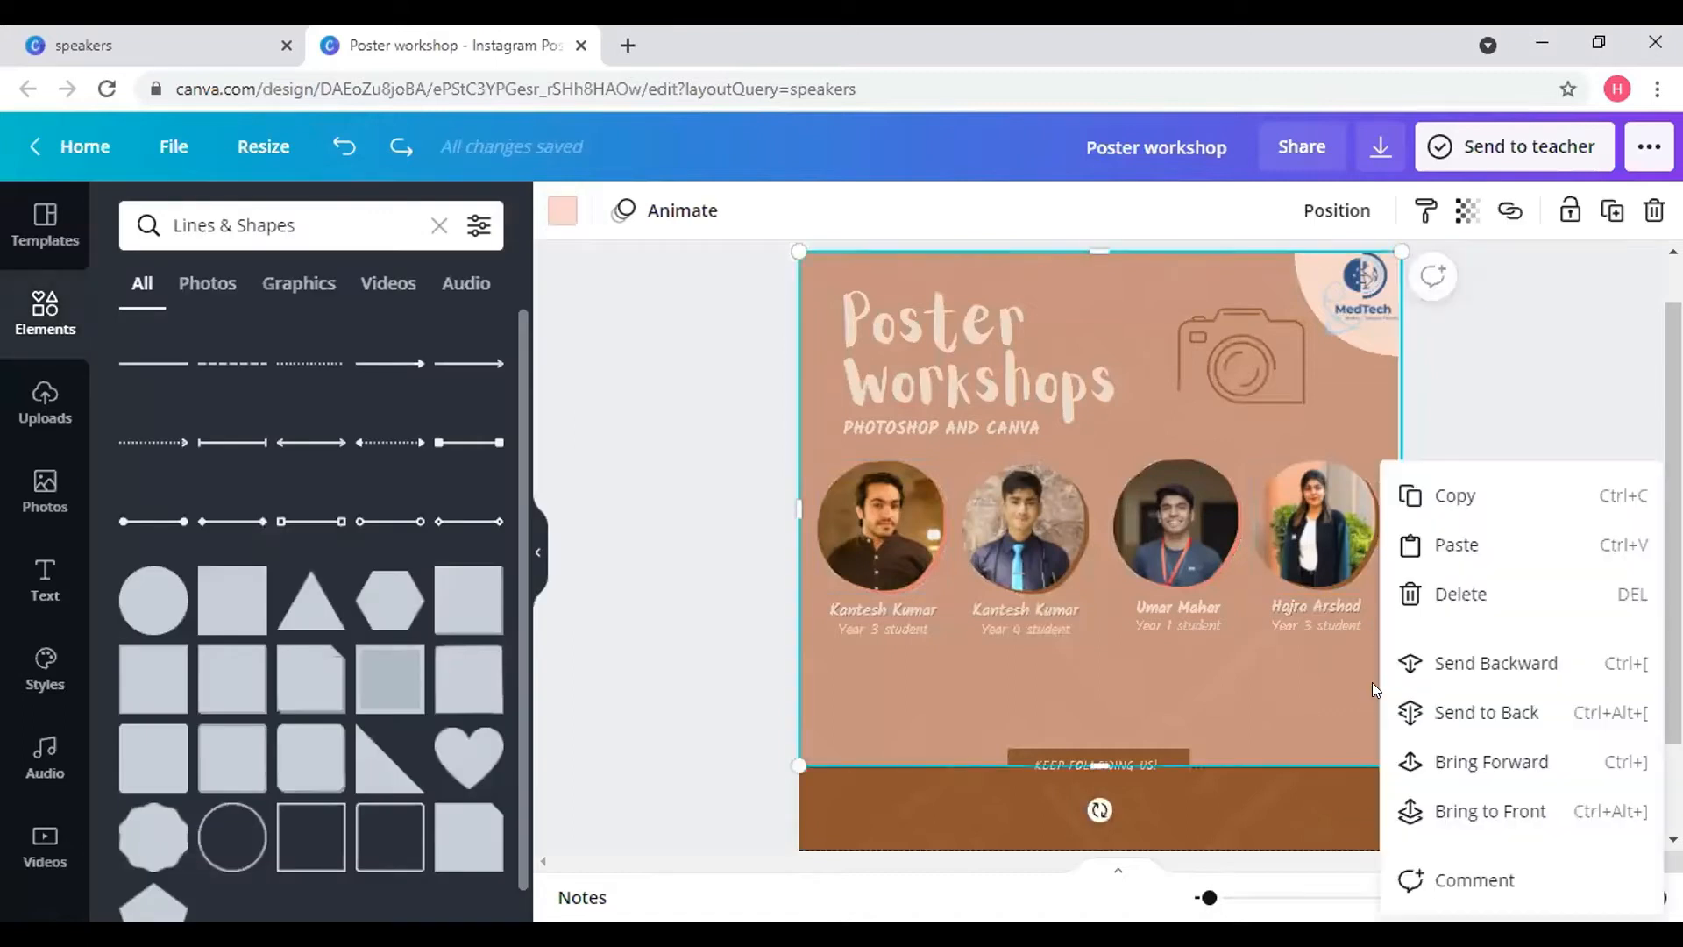
{"action": "left_click", "coordinate": [1490, 812]}
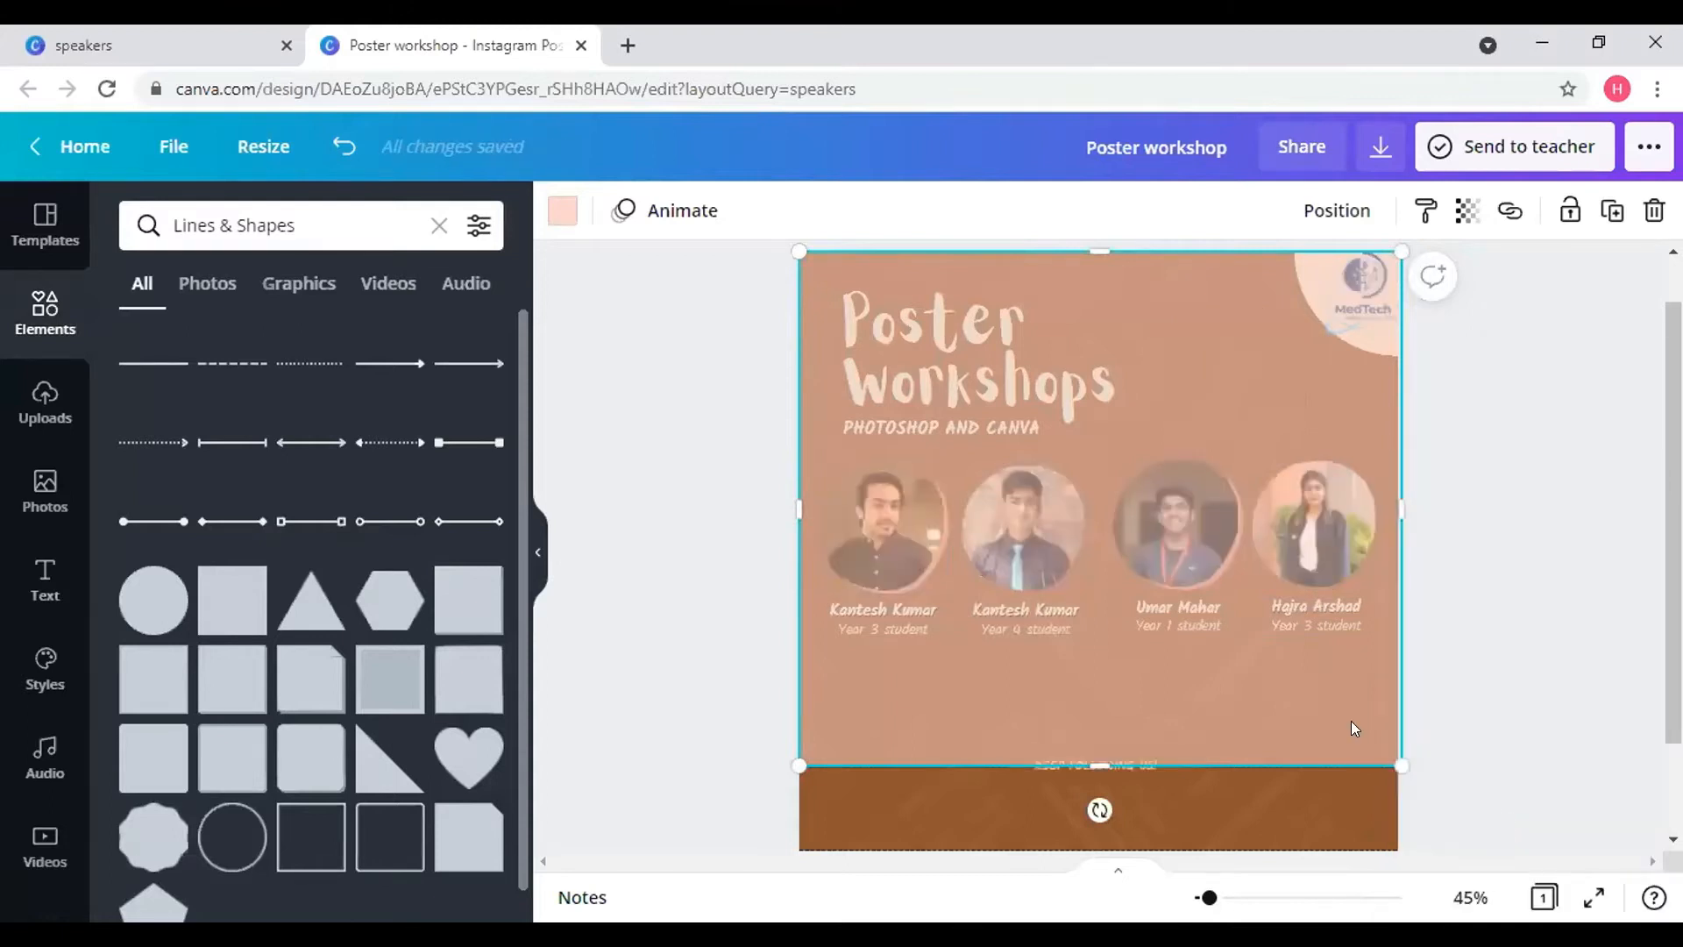
{"action": "right_click", "coordinate": [1418, 727]}
{"action": "left_click", "coordinate": [1450, 717]}
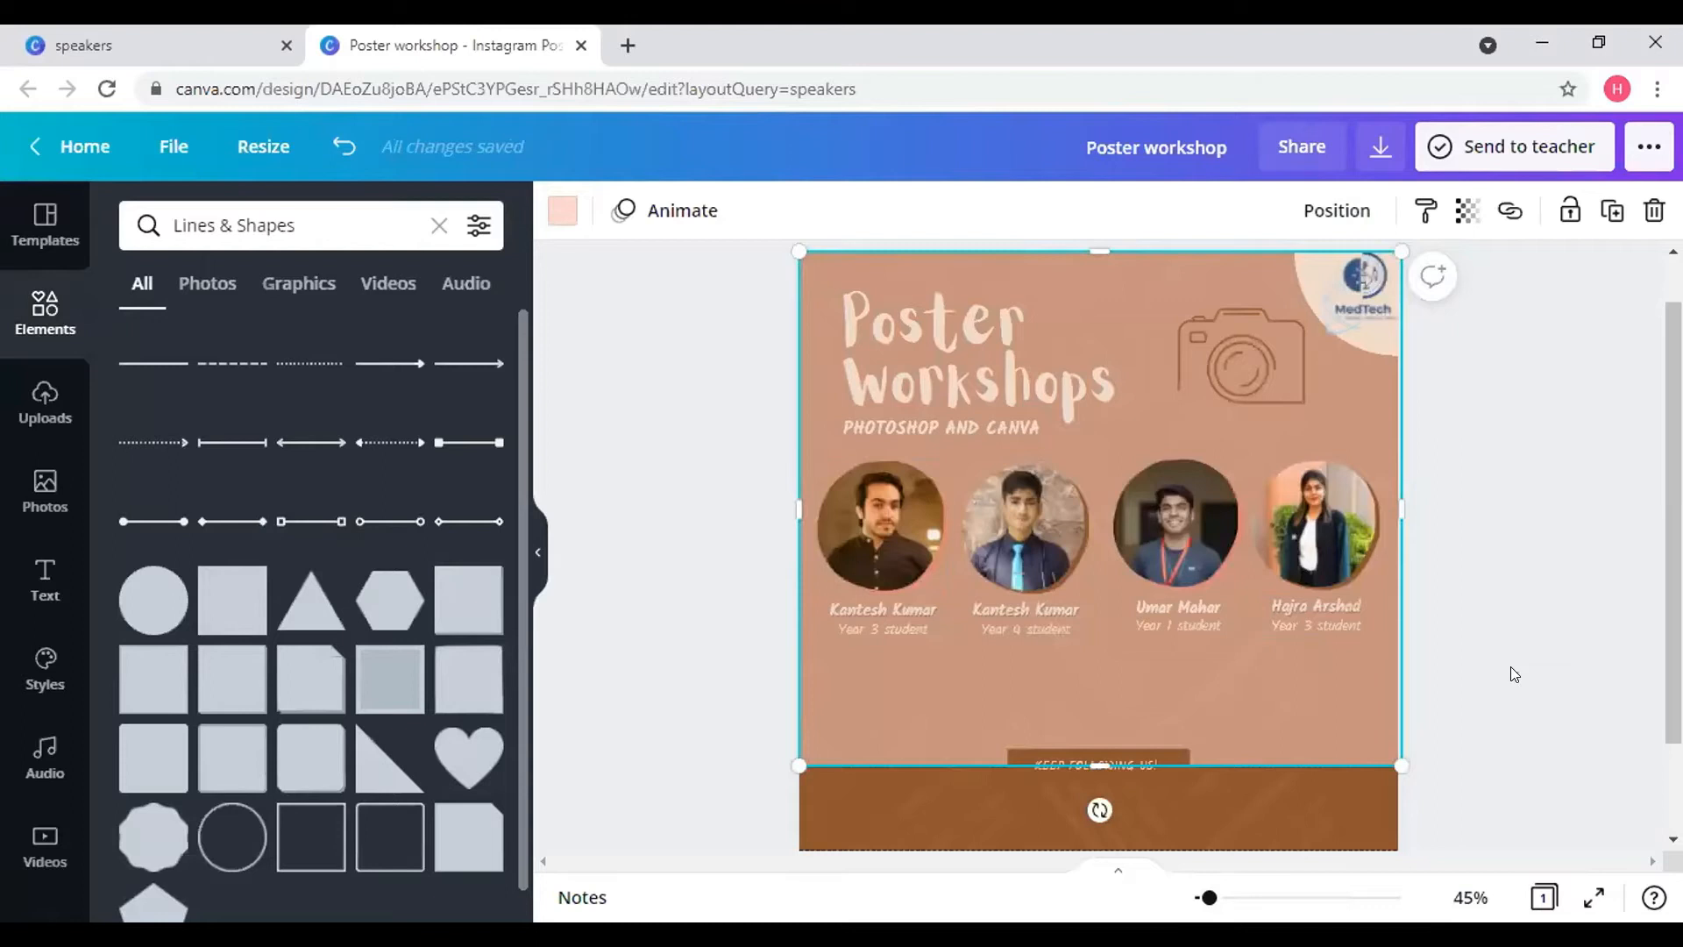
{"action": "mouse_move", "coordinate": [1248, 676]}
{"action": "left_mouse_down"}
{"action": "mouse_move", "coordinate": [1350, 671]}
{"action": "mouse_move", "coordinate": [1272, 668]}
{"action": "left_mouse_up"}
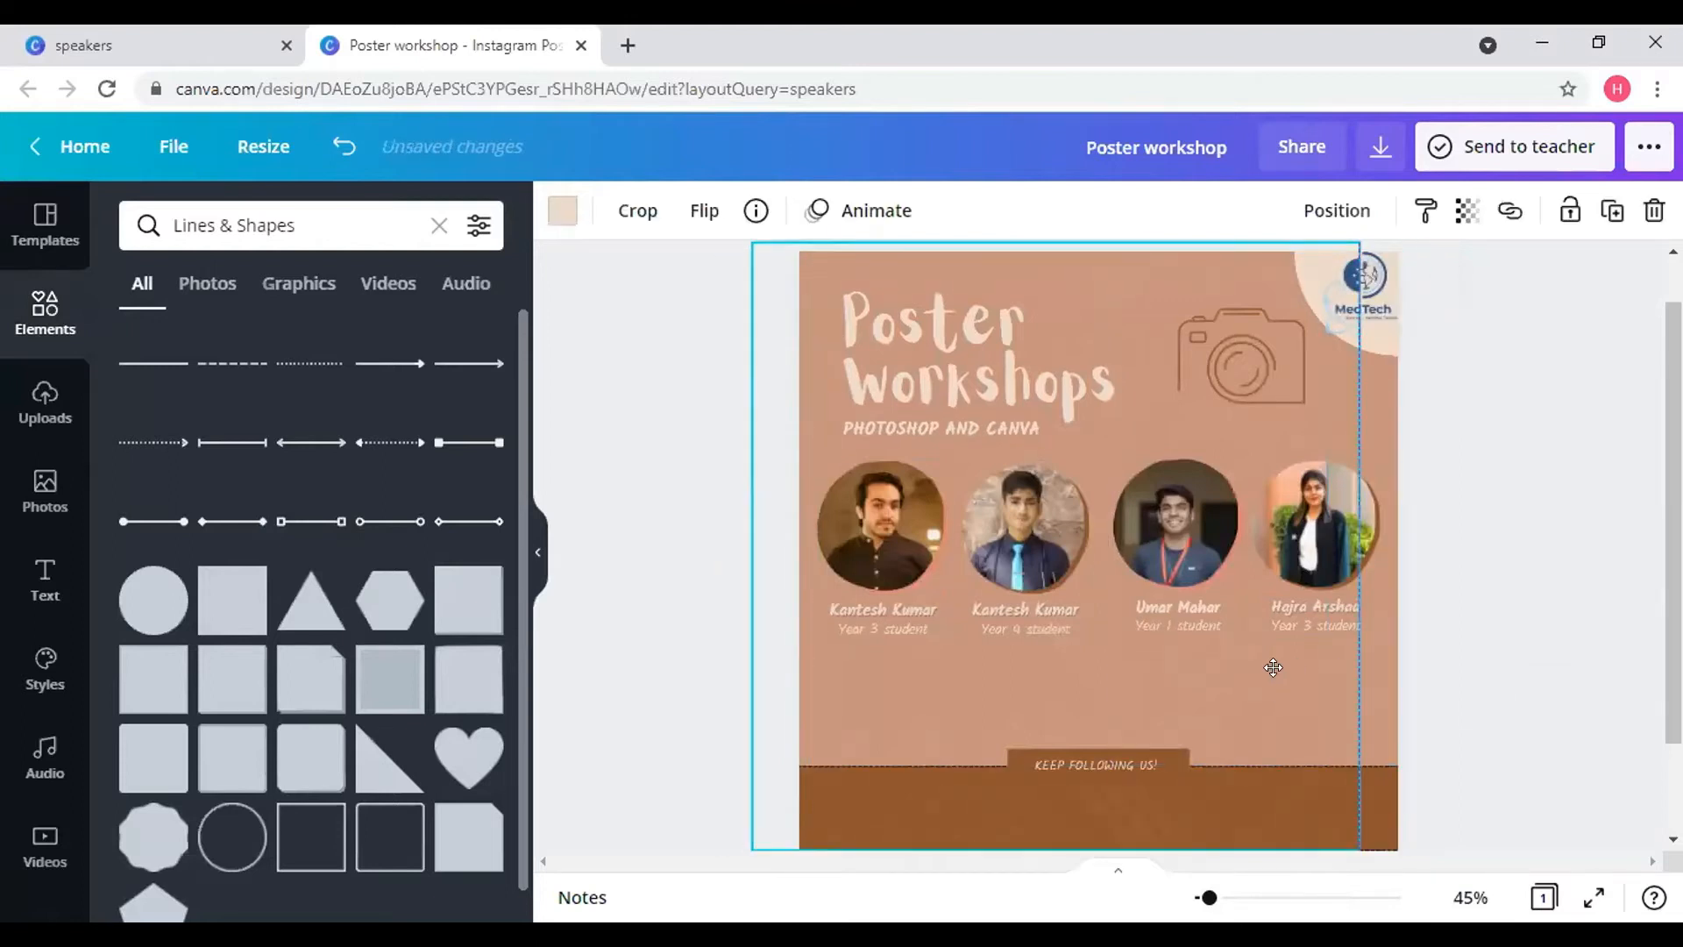
- Nudge the top-right circle down slightly and snap the background image to the page edges
{"action": "left_click", "coordinate": [1371, 349]}
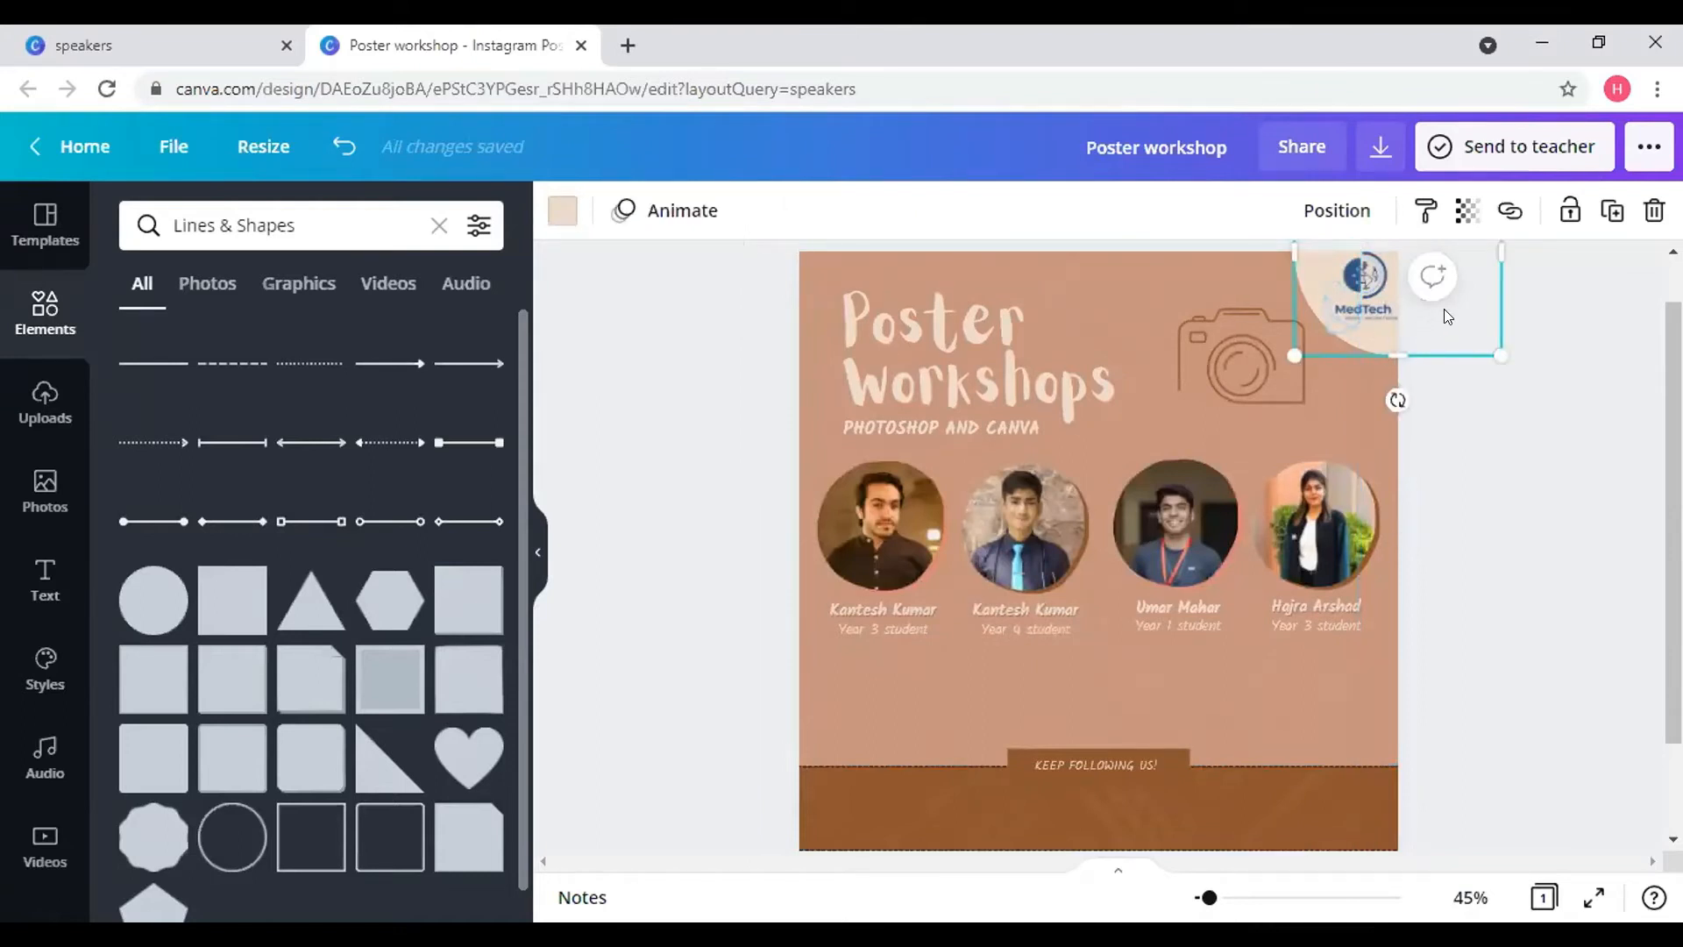
{"action": "left_click_drag", "start_coordinate": [1438, 318], "coordinate": [1438, 315]}
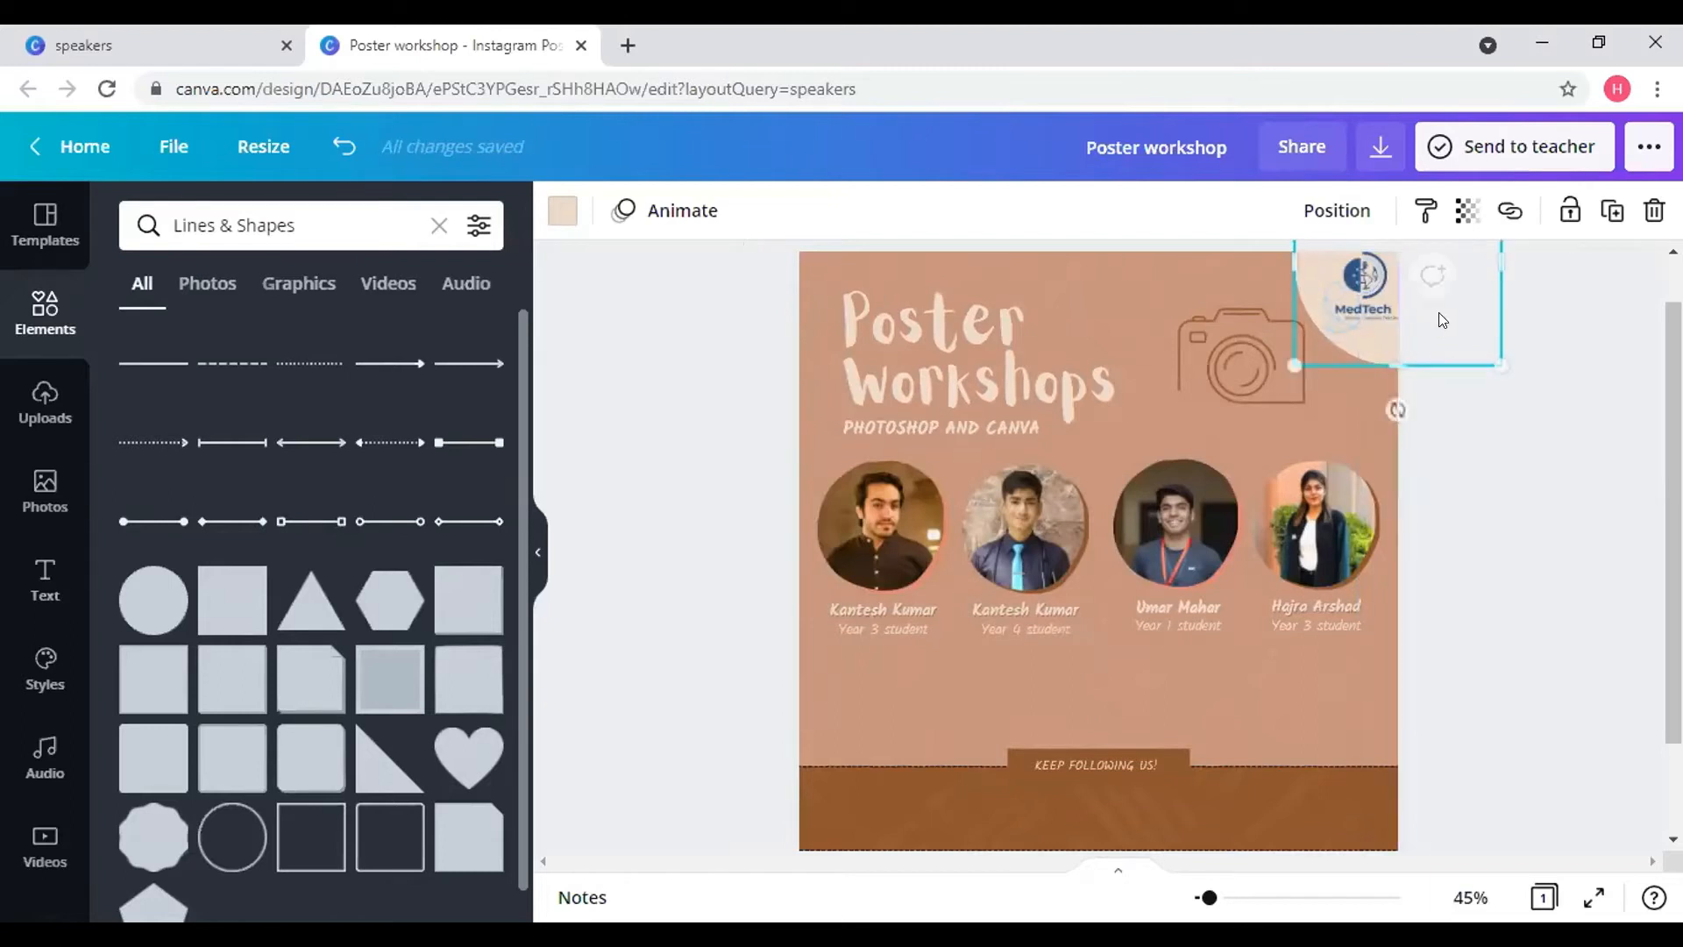
{"action": "left_click", "coordinate": [1479, 547]}
{"action": "left_click", "coordinate": [1331, 676]}
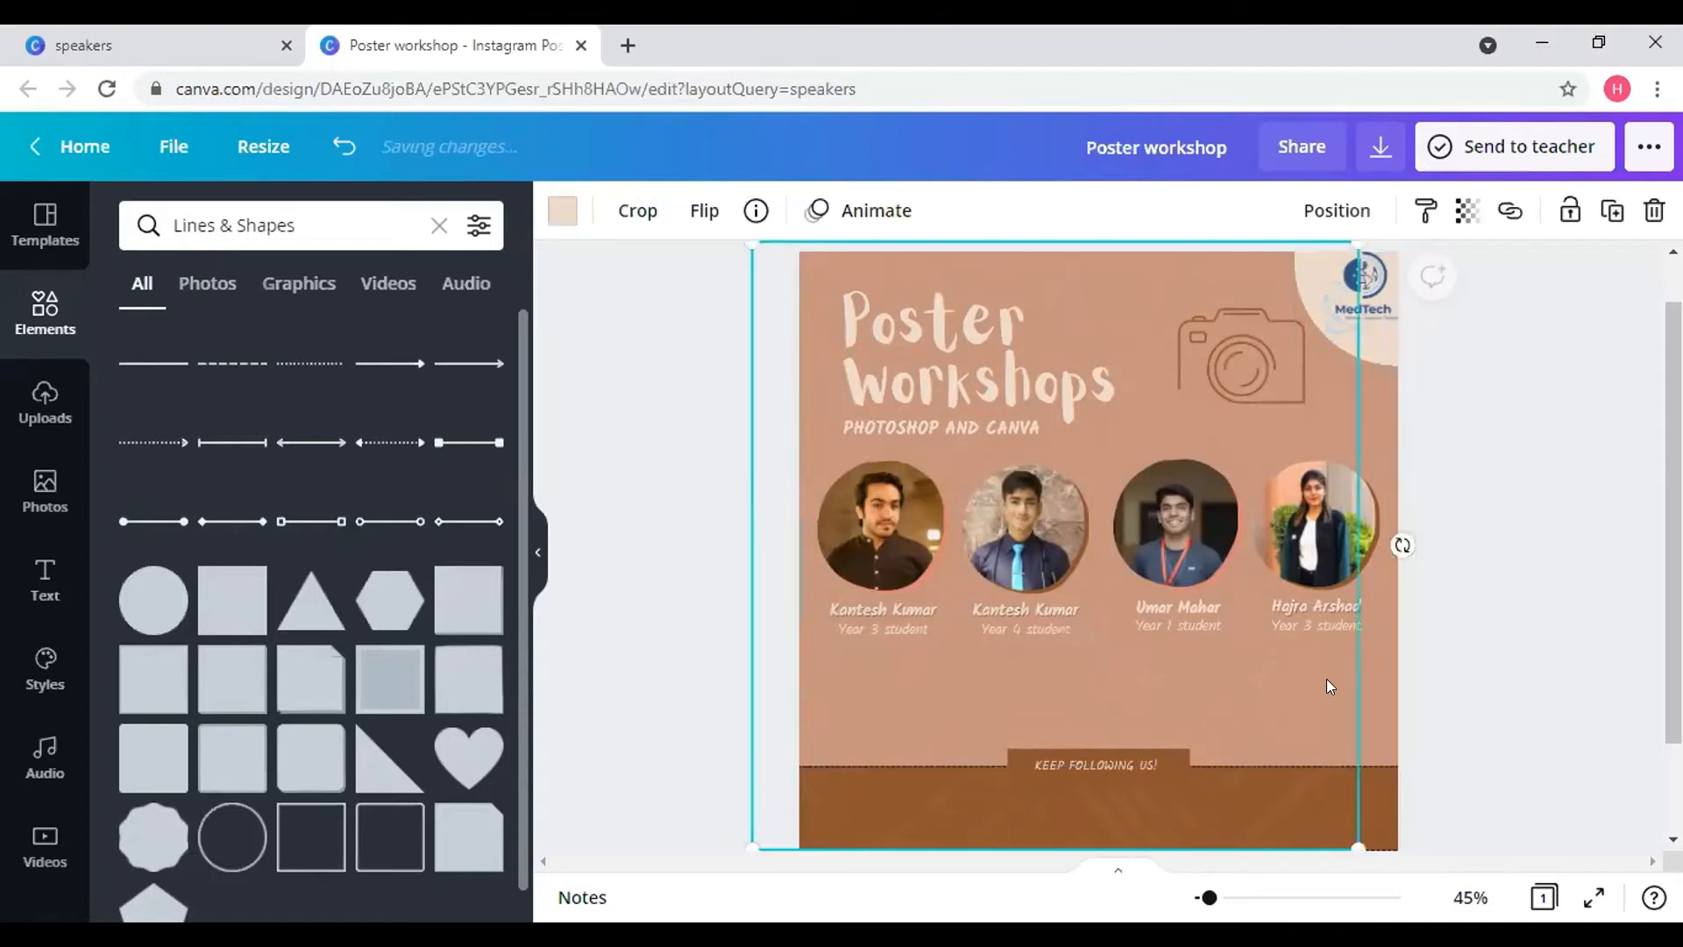
{"action": "left_click_drag", "start_coordinate": [1327, 678], "coordinate": [1364, 676]}
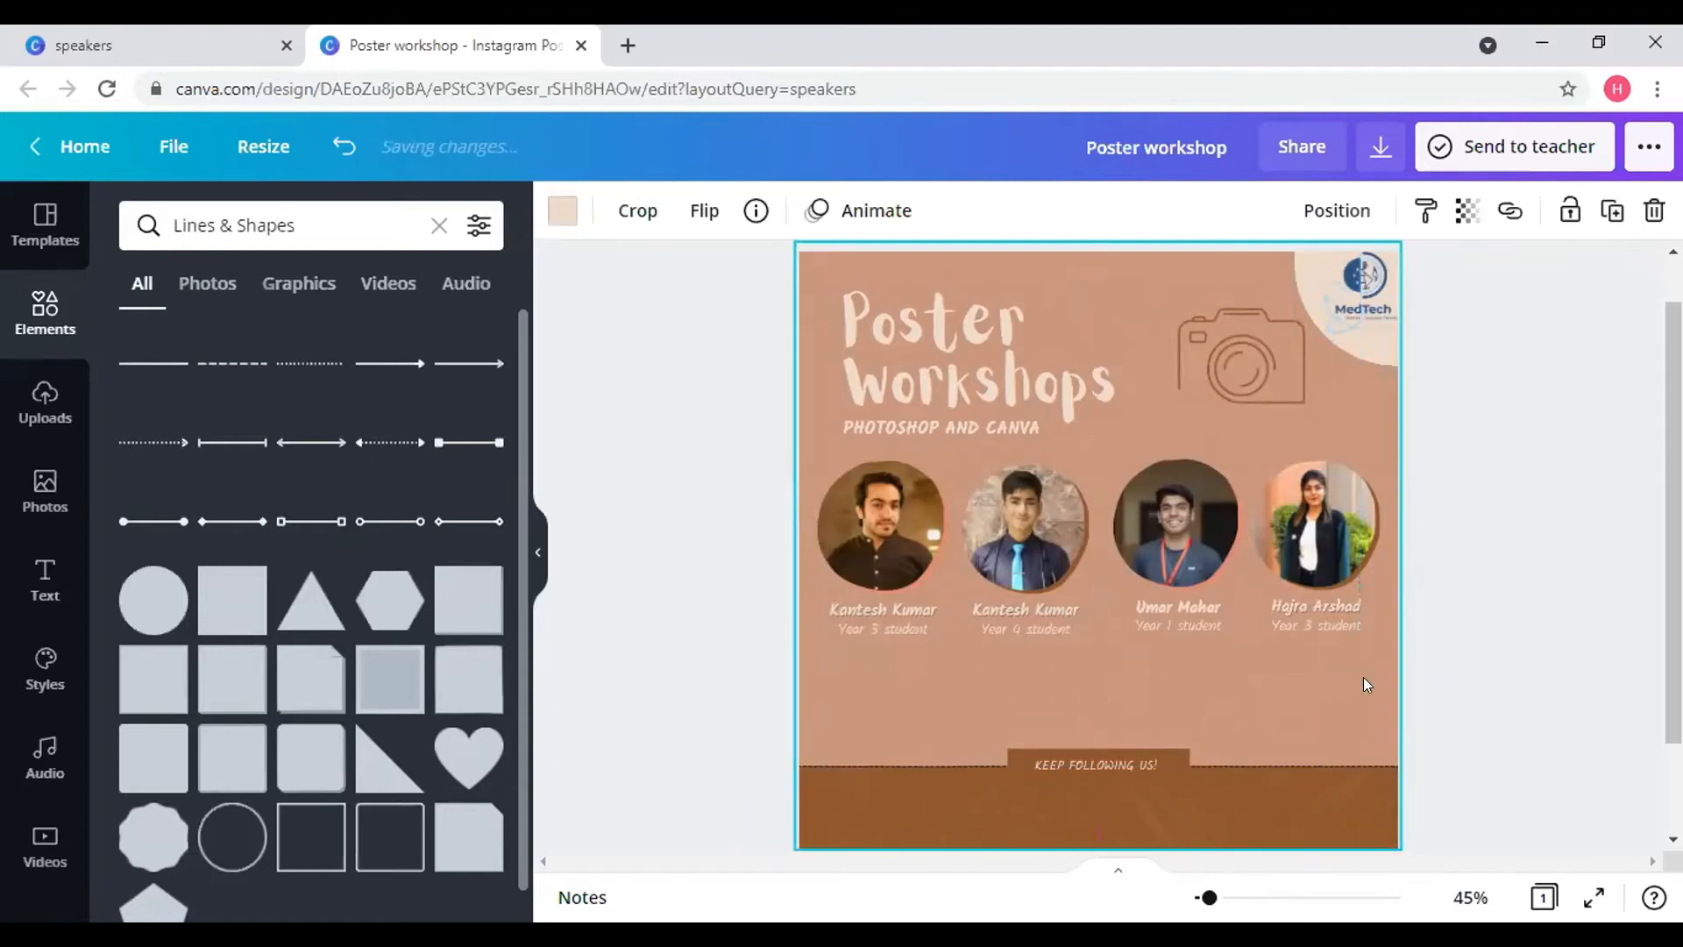
{"action": "left_click", "coordinate": [1543, 660]}
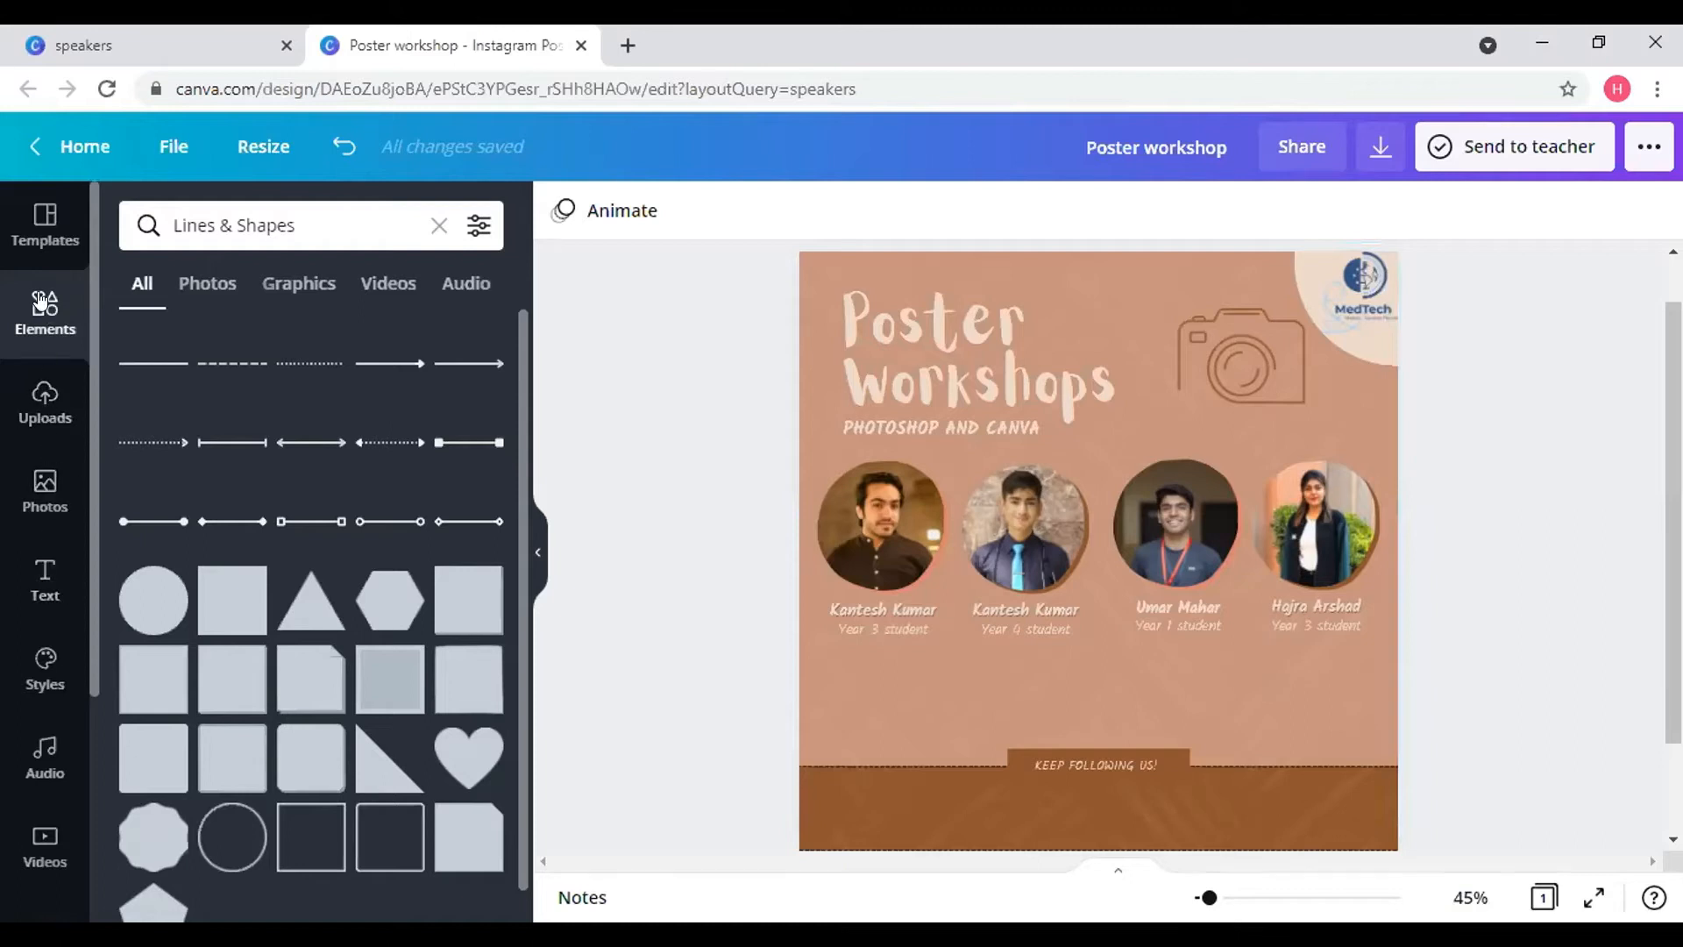
- Search Elements for Facebook, add the blue round logo, shrink it, and place it in the footer's left side
{"action": "left_click", "coordinate": [438, 226]}
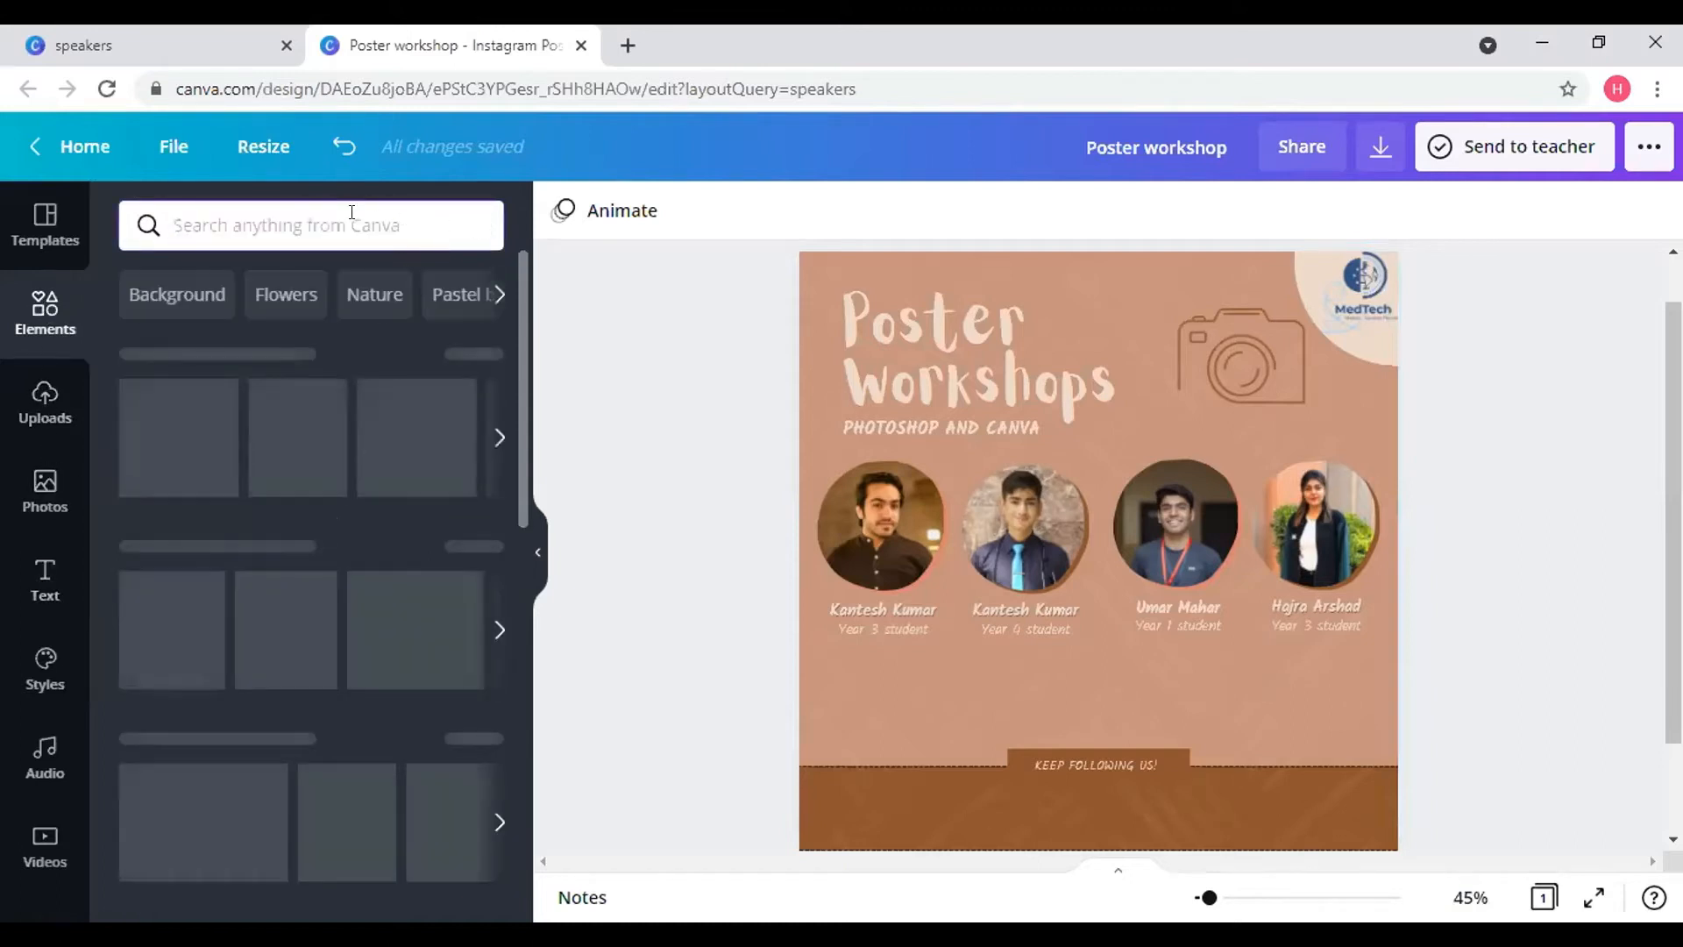
{"action": "type", "text": "fac"}
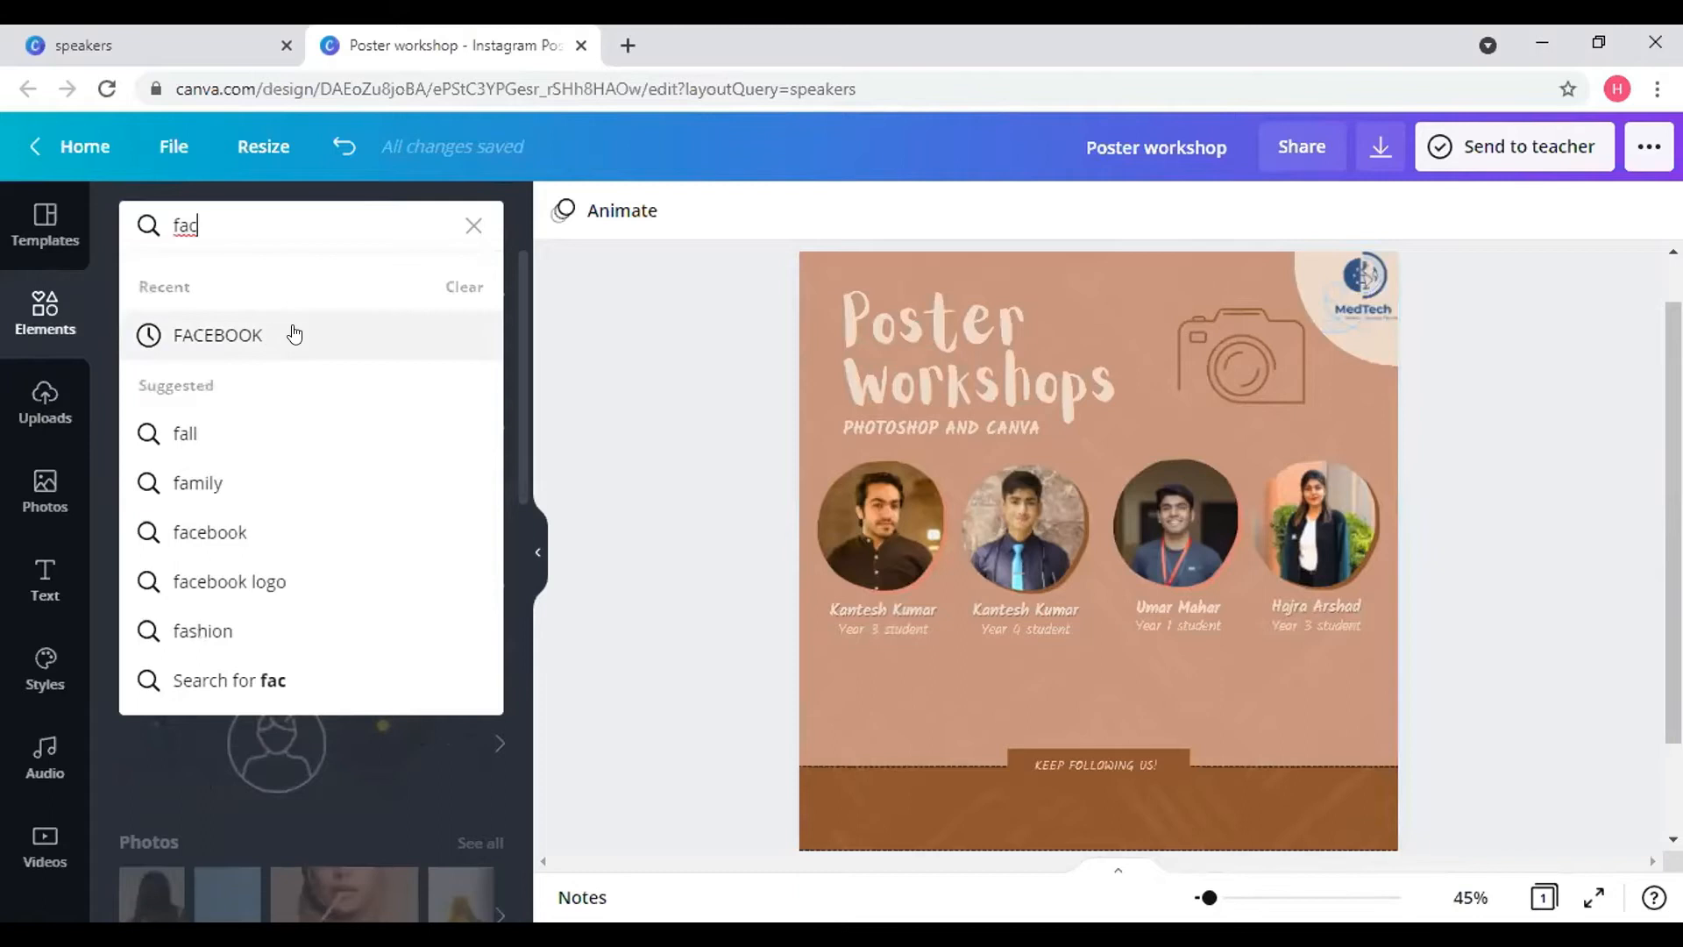
{"action": "left_click", "coordinate": [293, 332]}
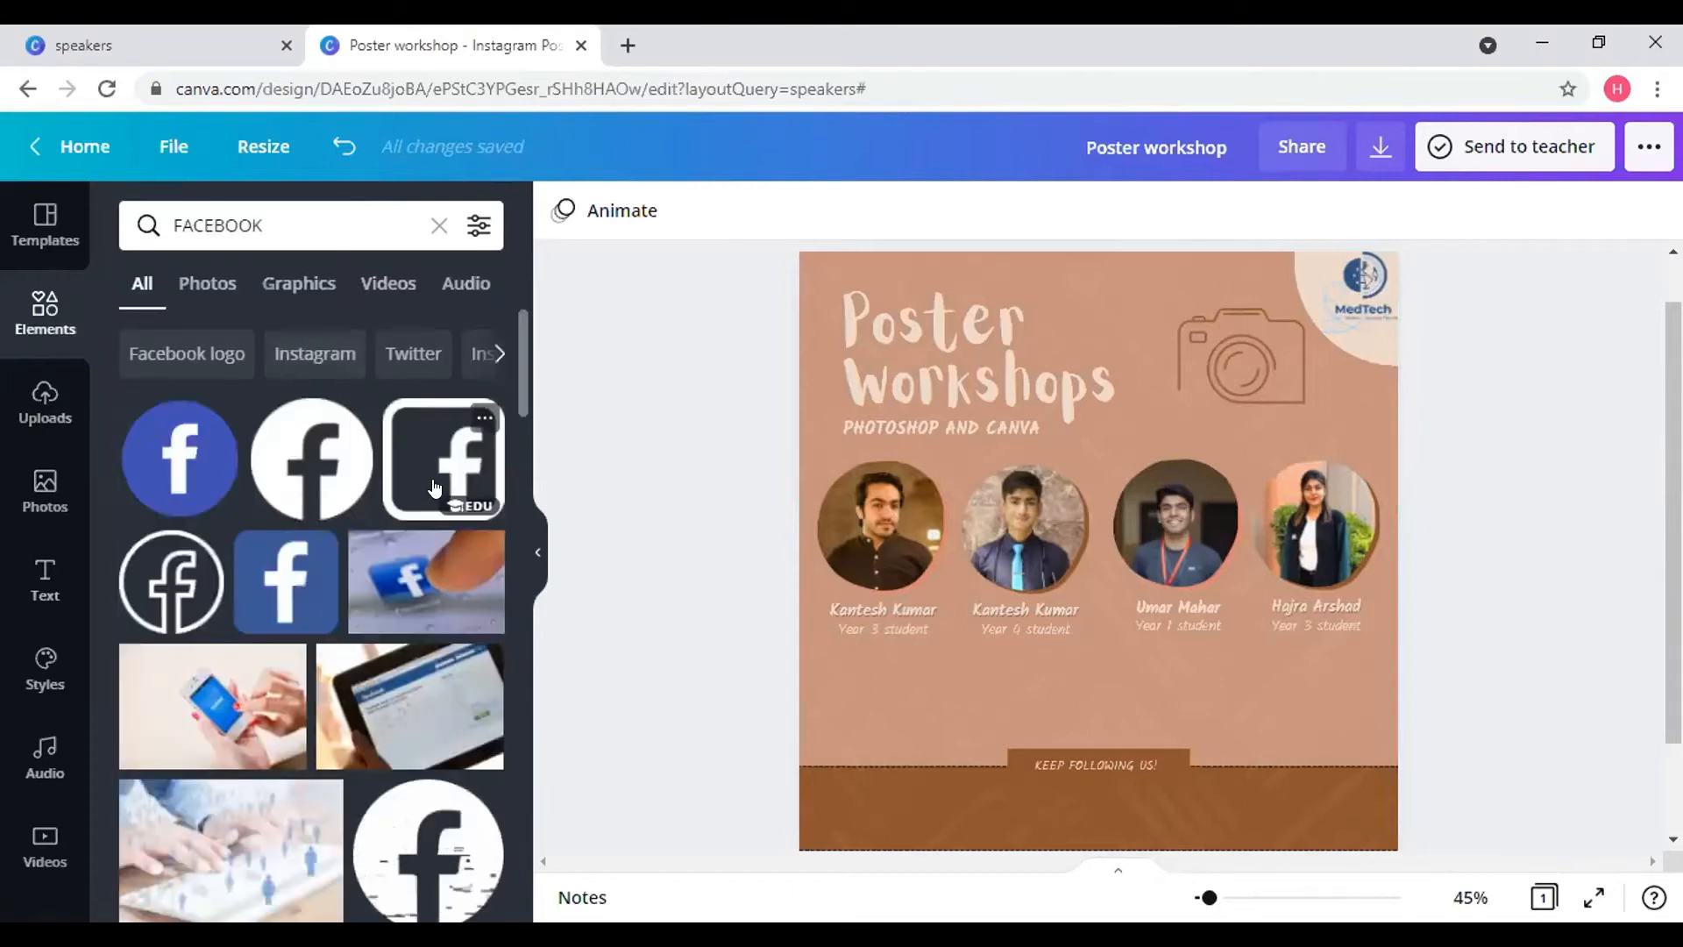
{"action": "left_click", "coordinate": [169, 452]}
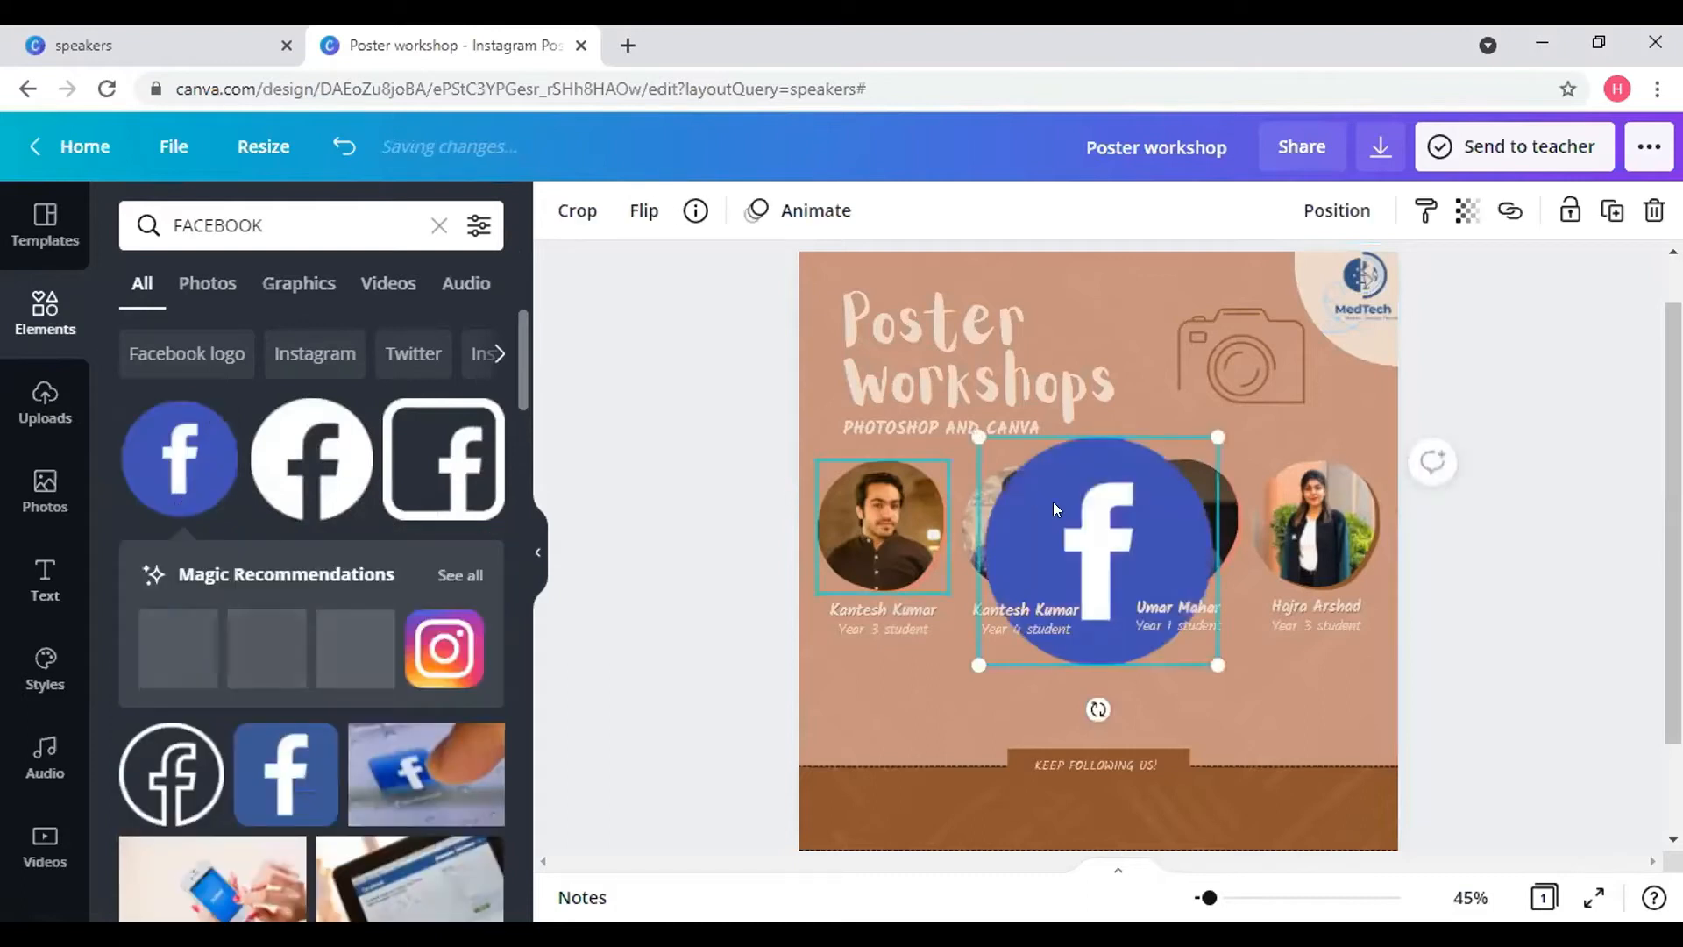
{"action": "left_click_drag", "start_coordinate": [1138, 497], "coordinate": [1087, 560]}
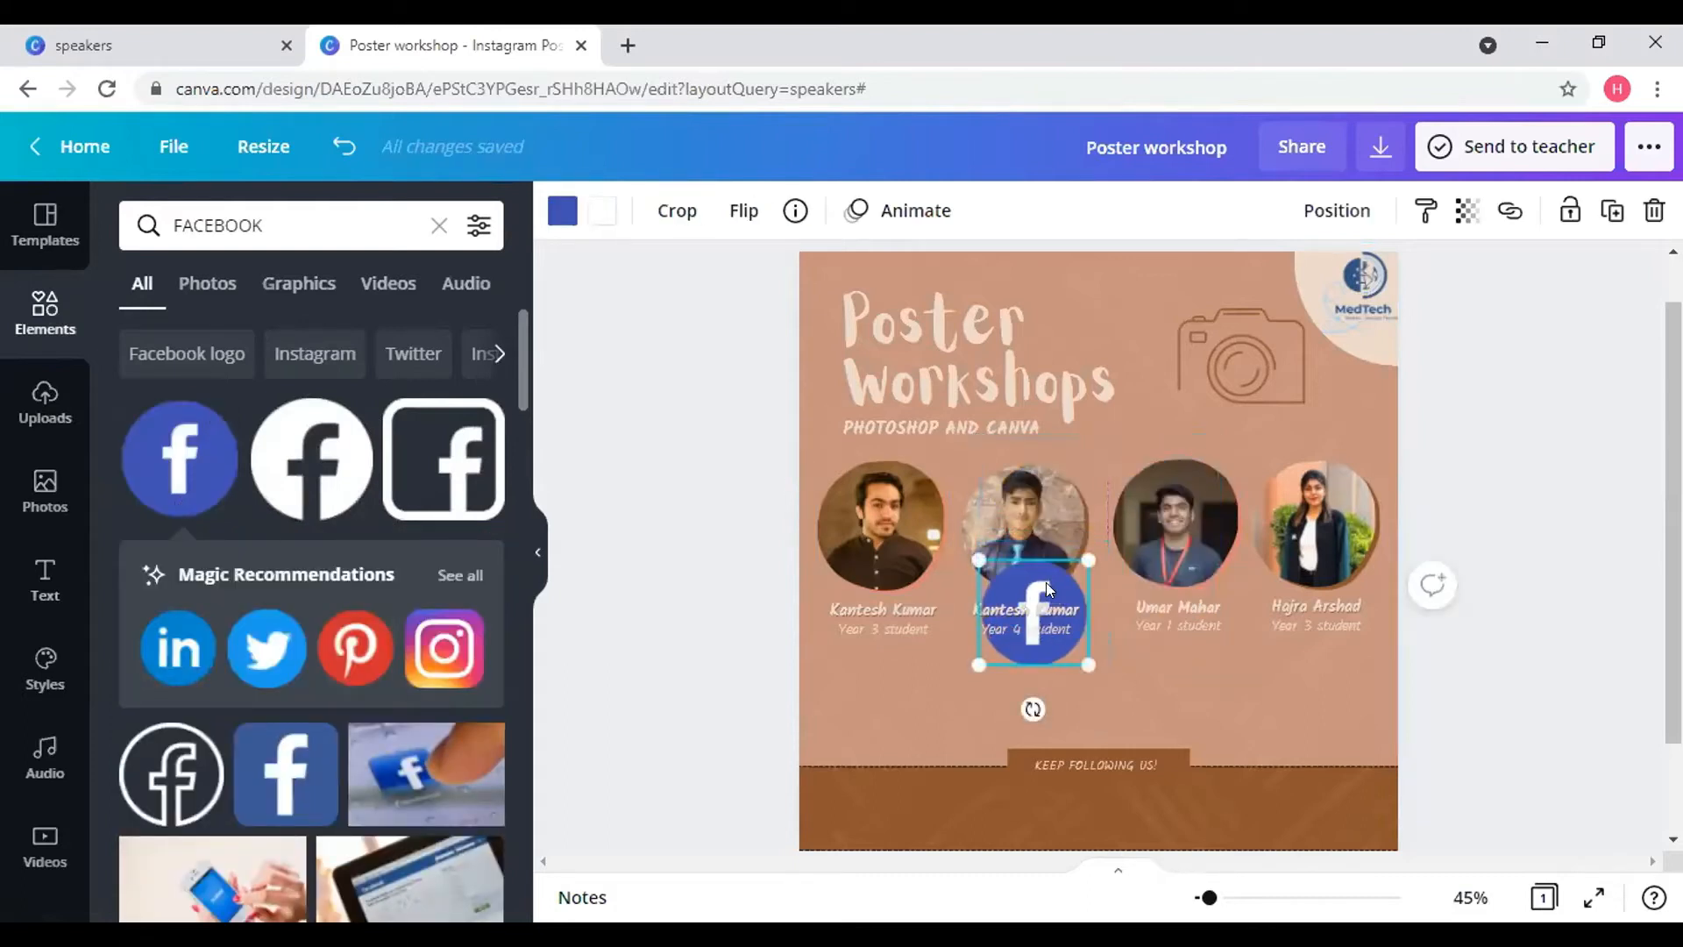
{"action": "left_click_drag", "start_coordinate": [926, 755], "coordinate": [909, 786]}
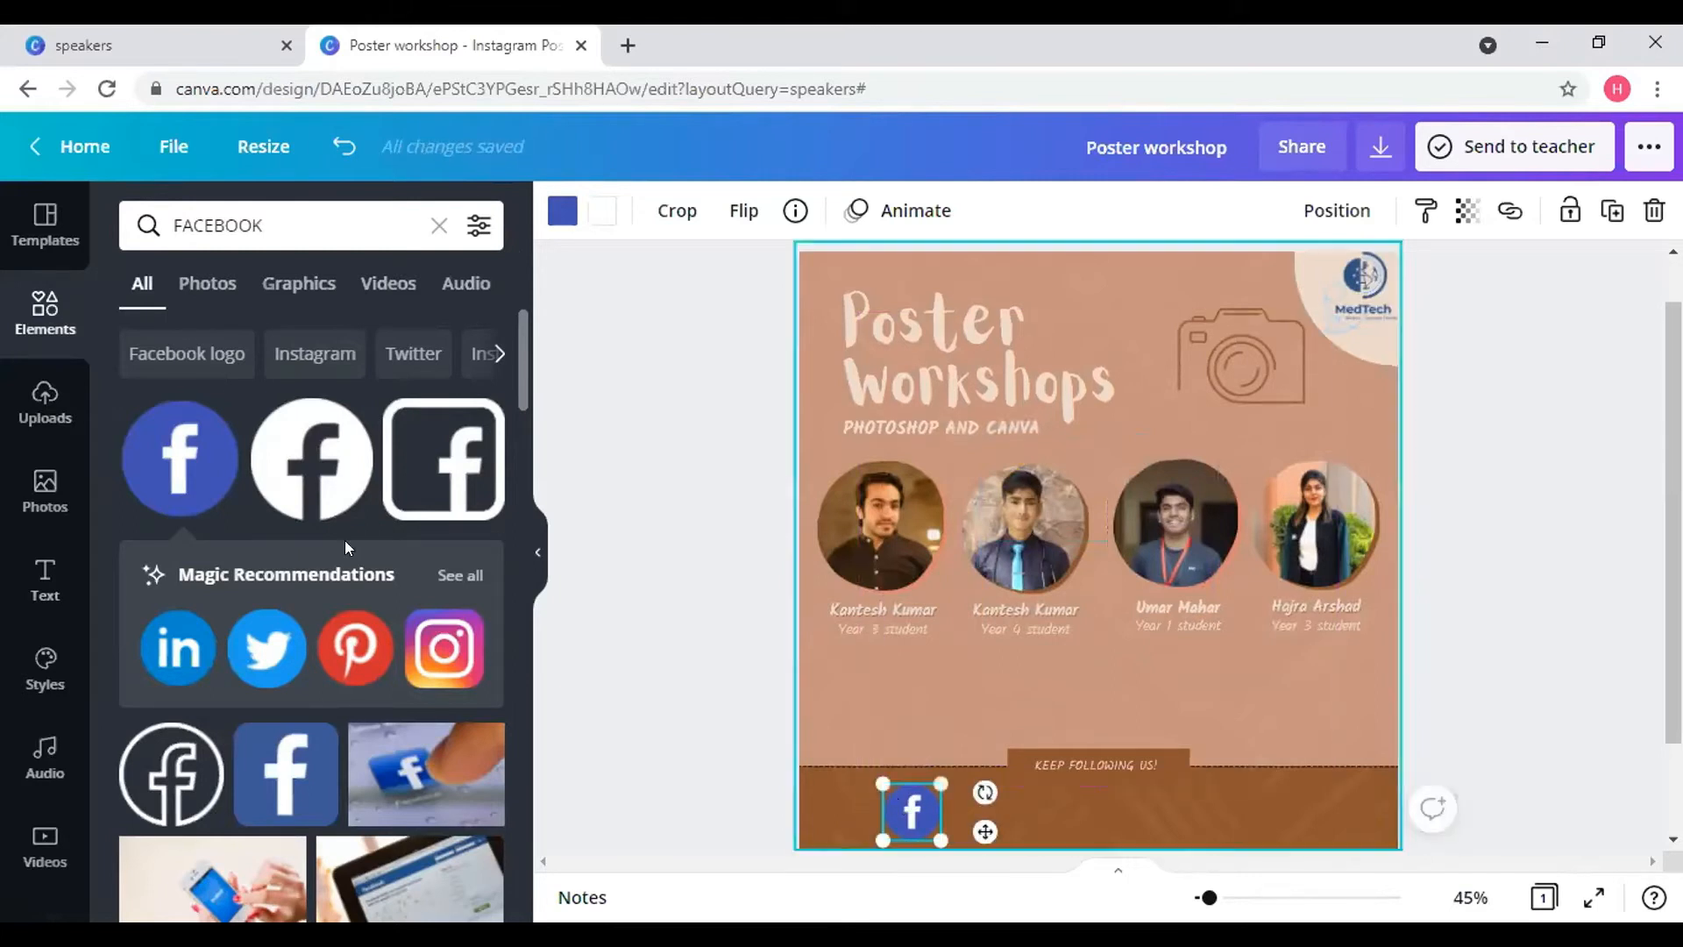
- Add a subheading reading 'spie.medtech' and place it in the footer beside the Facebook logo
{"action": "left_click", "coordinate": [35, 583]}
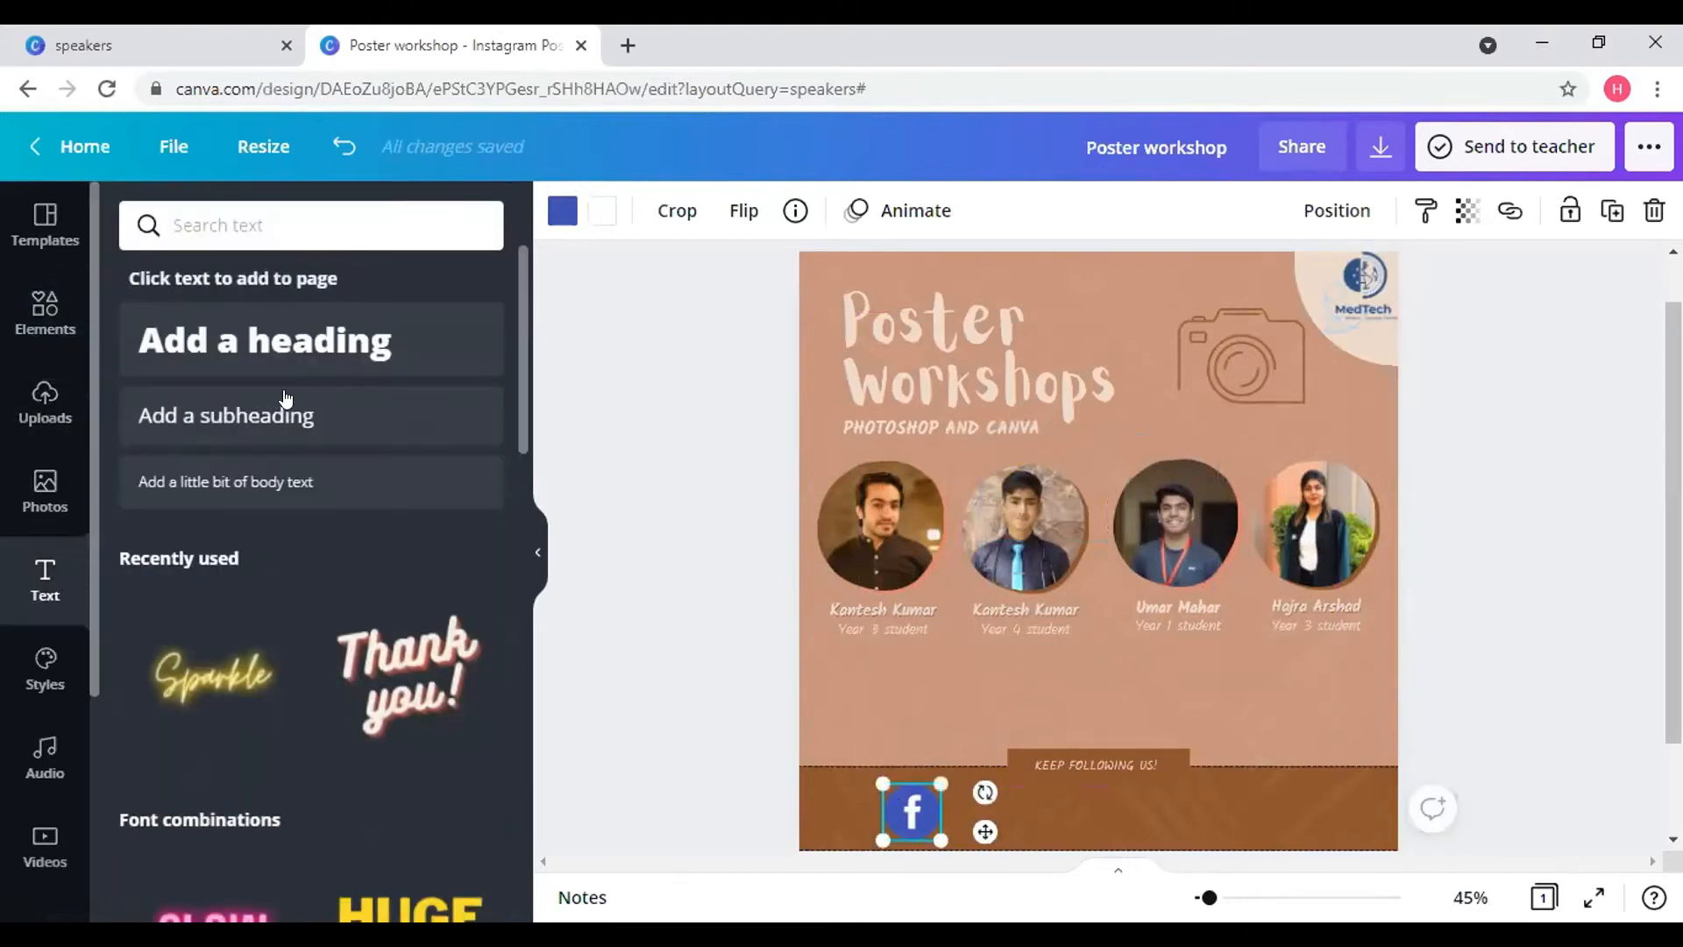
{"action": "left_click", "coordinate": [294, 427]}
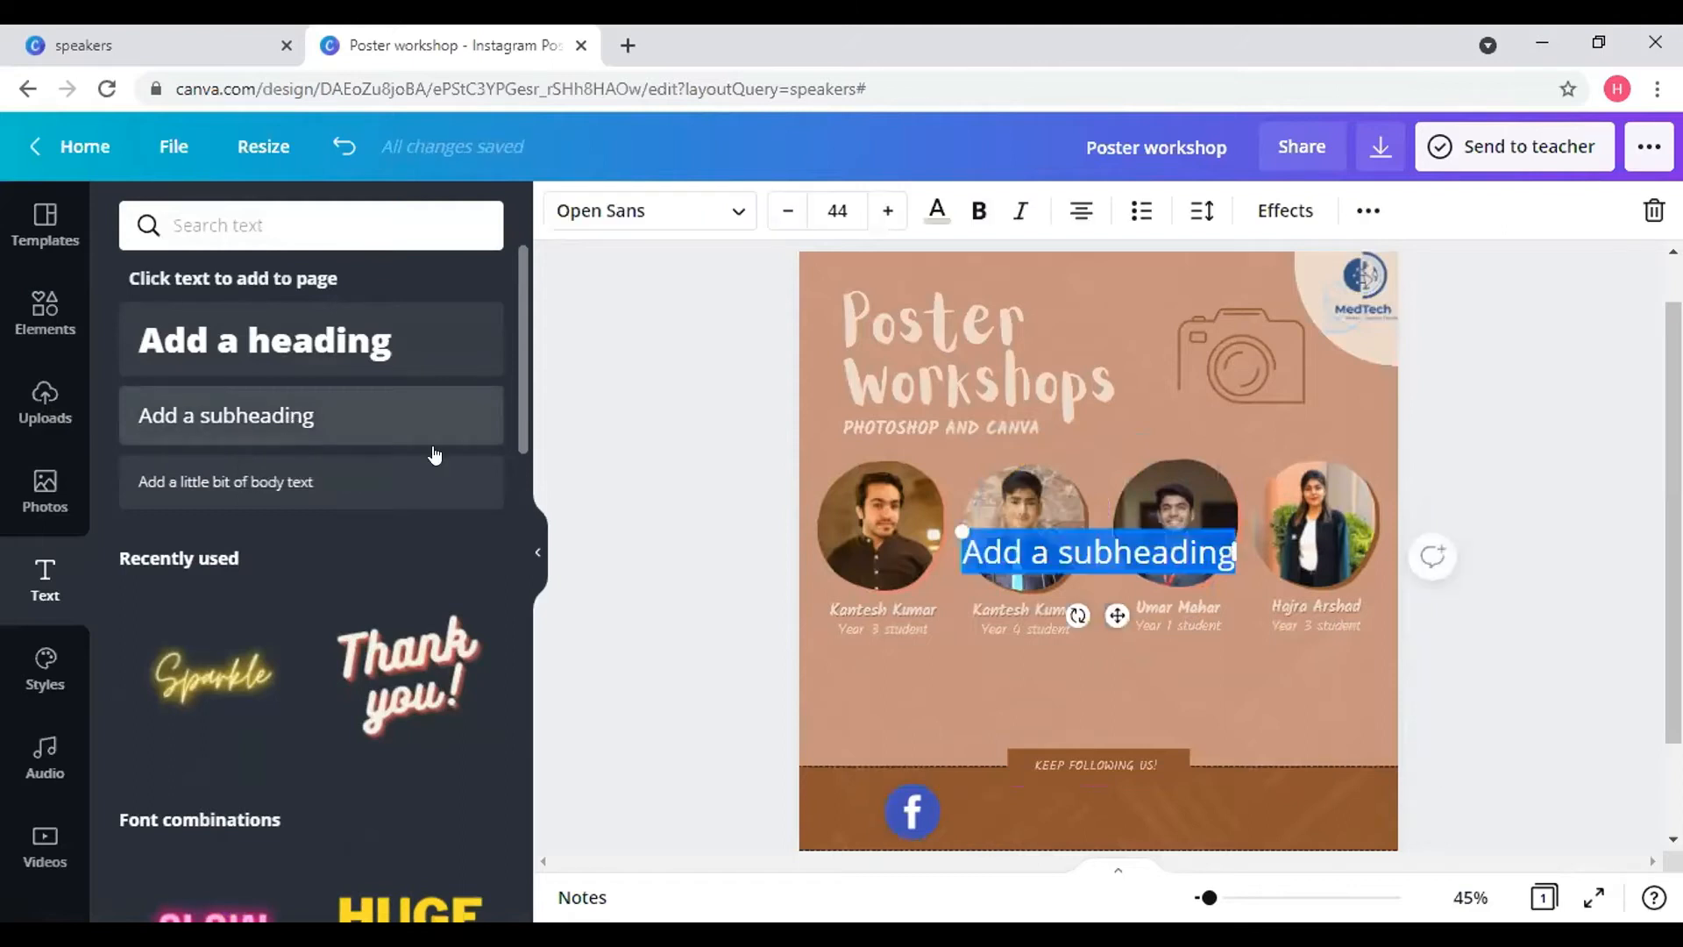
{"action": "key", "text": "BackSpace"}
{"action": "type", "text": "spie"}
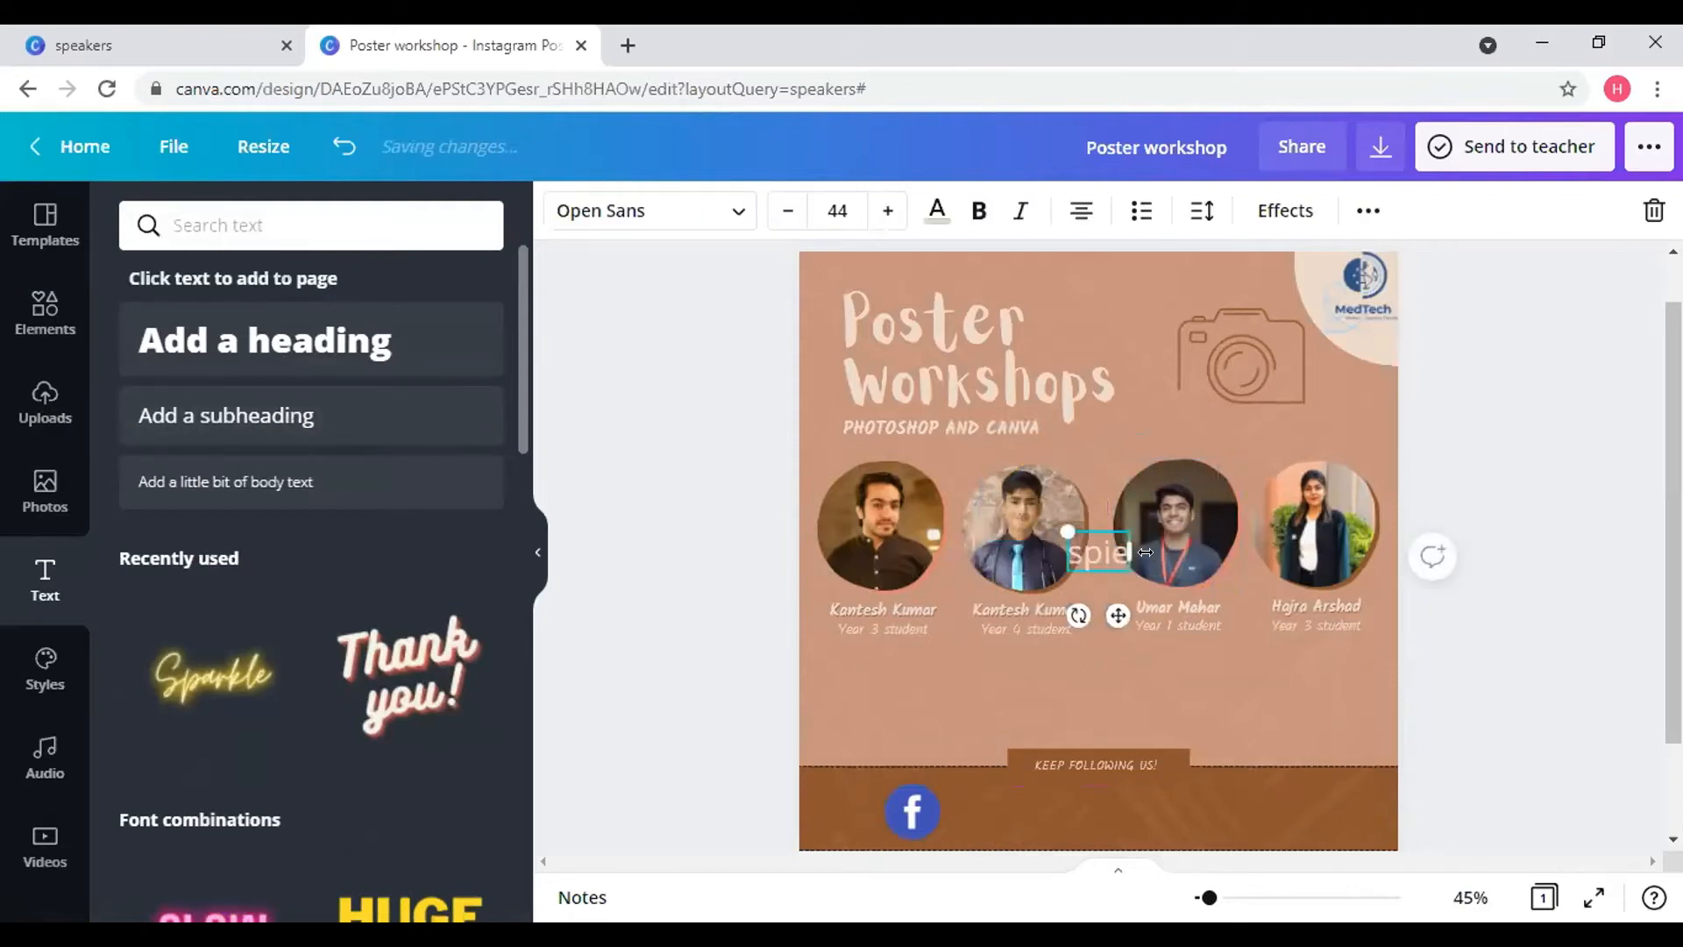
{"action": "type", "text": ".medtech"}
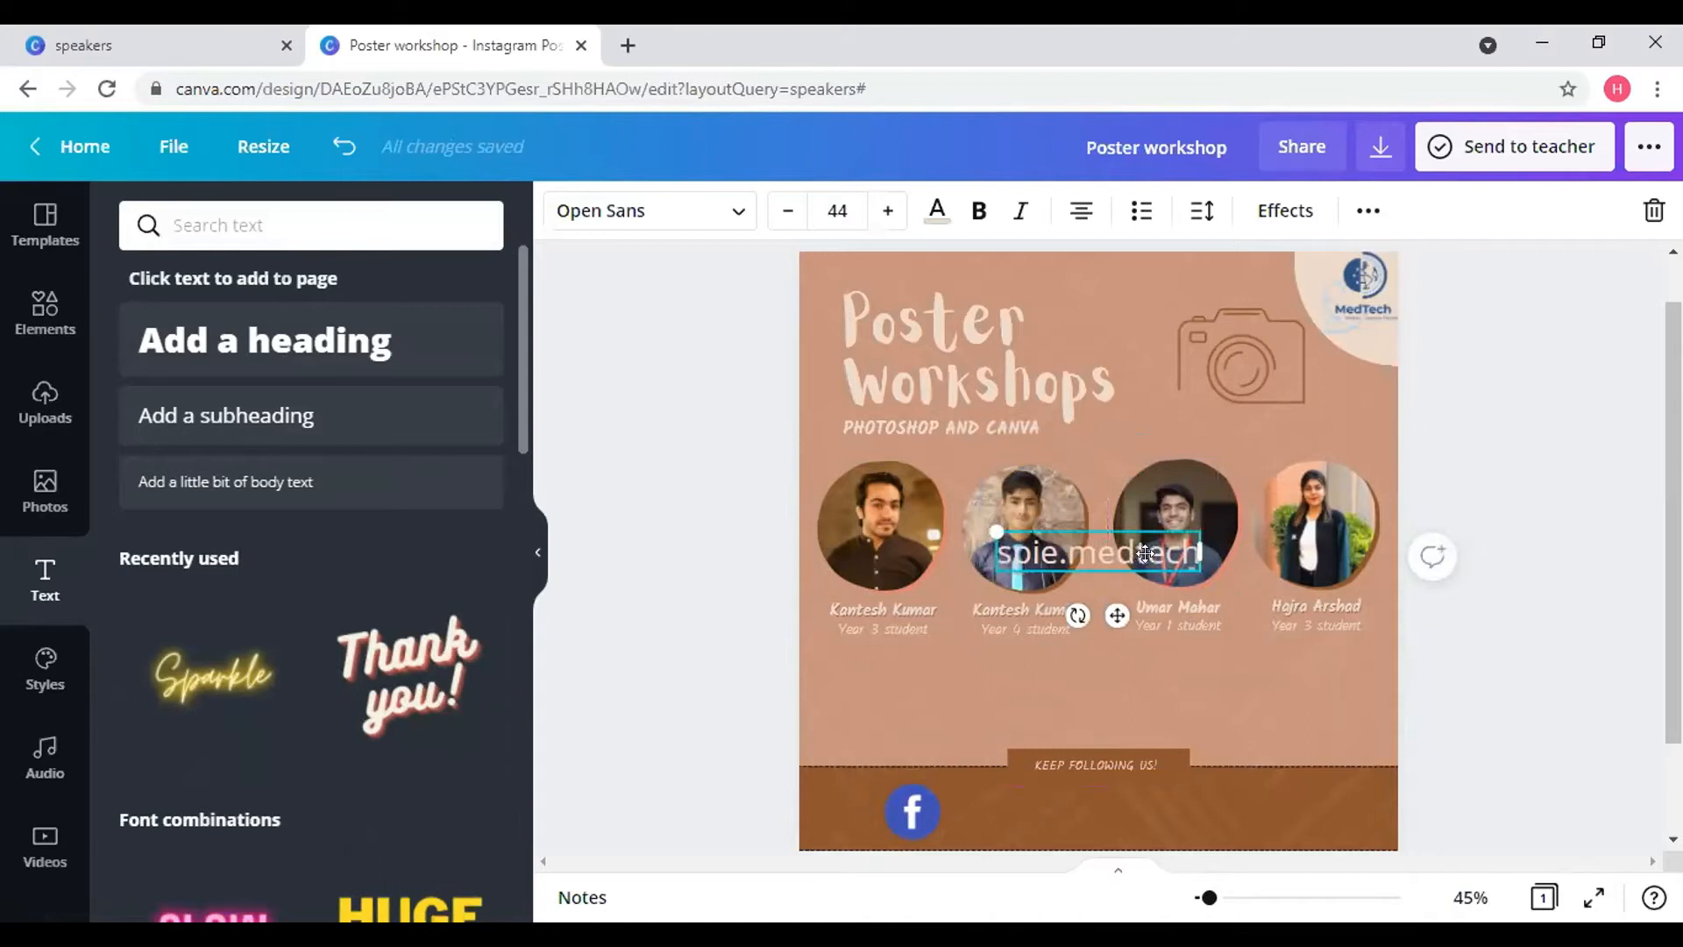
{"action": "left_click_drag", "start_coordinate": [1081, 825], "coordinate": [1059, 868]}
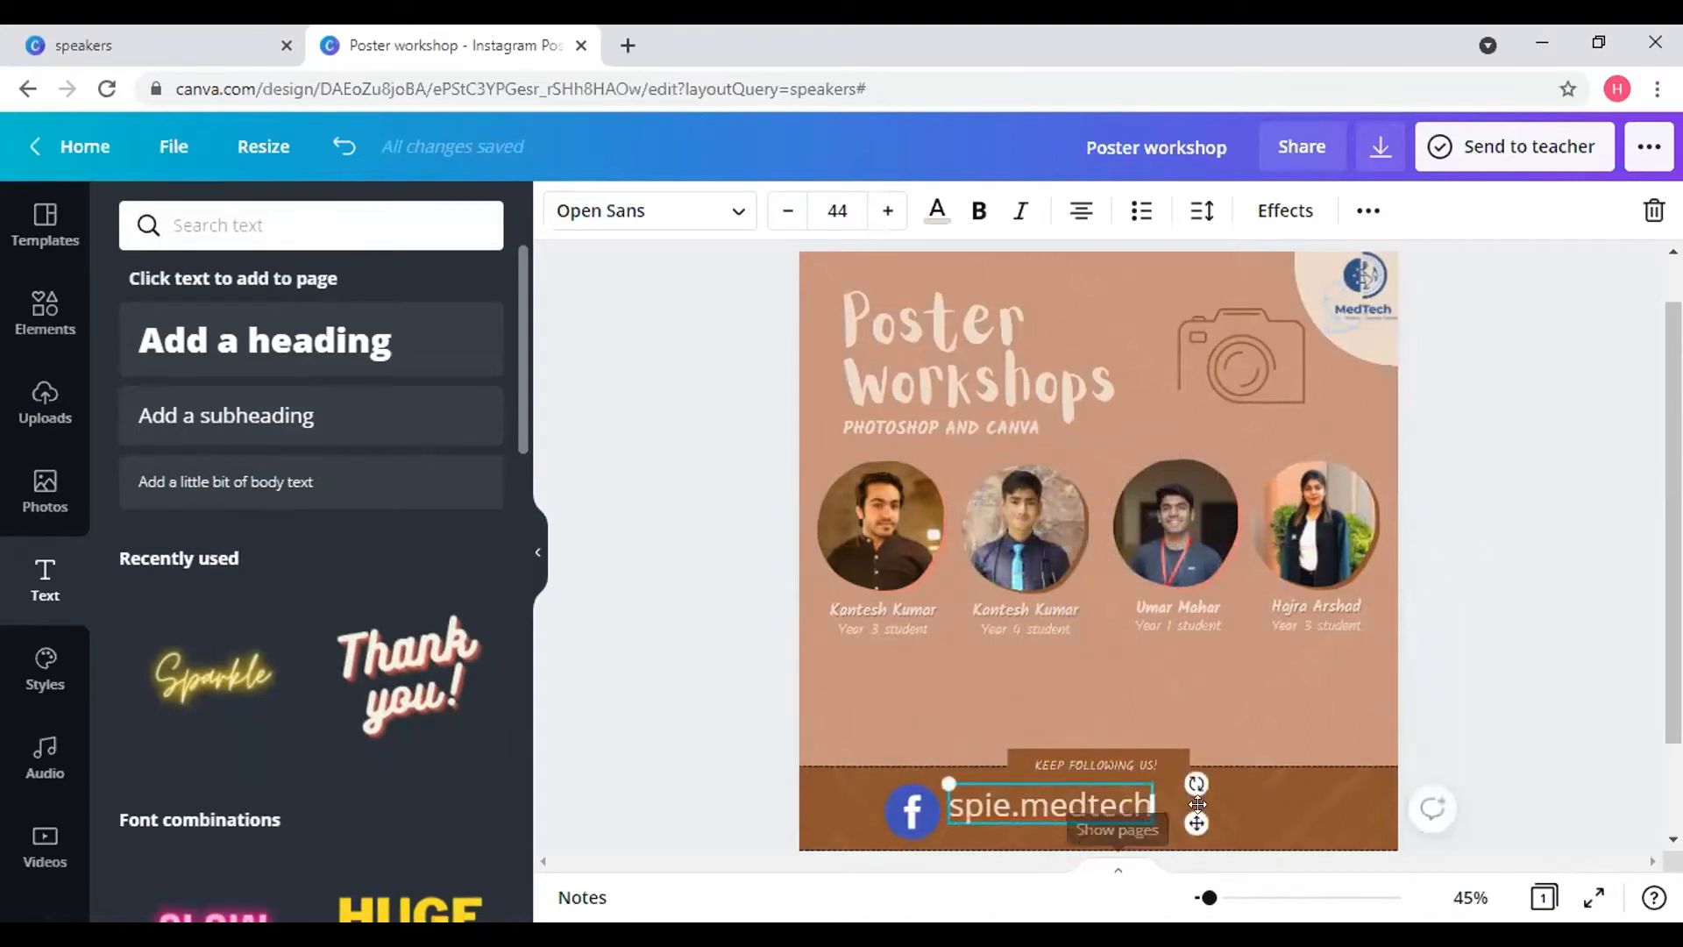
{"action": "left_click_drag", "start_coordinate": [1055, 794], "coordinate": [1019, 789]}
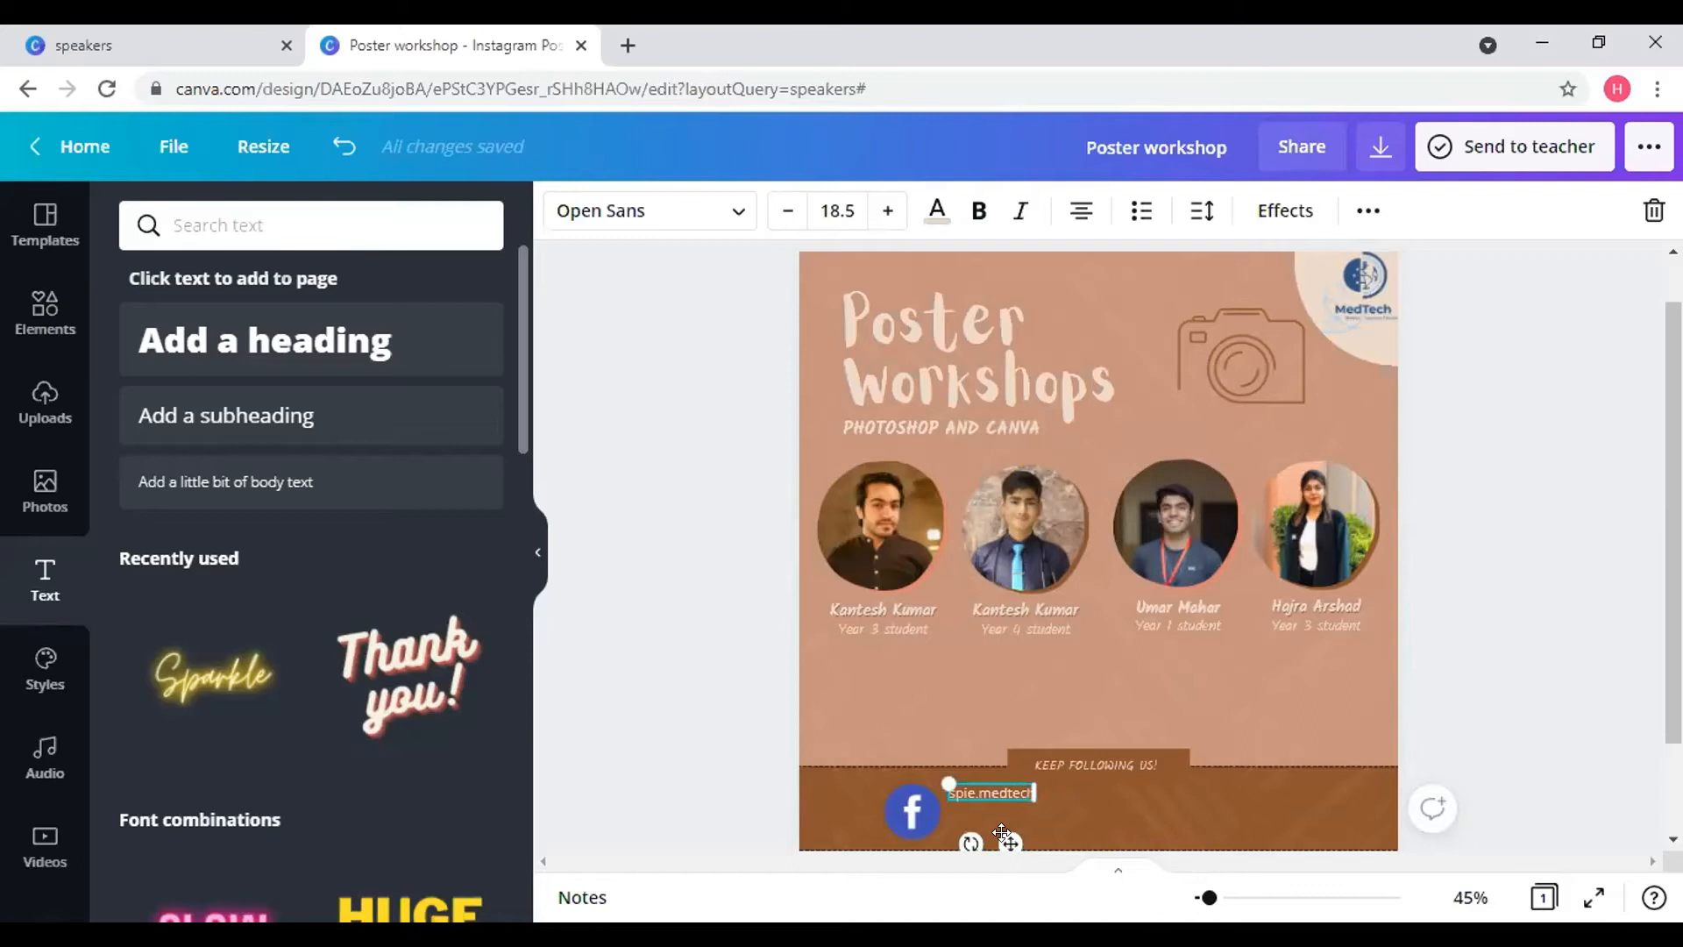
{"action": "left_click_drag", "start_coordinate": [1002, 849], "coordinate": [1003, 867]}
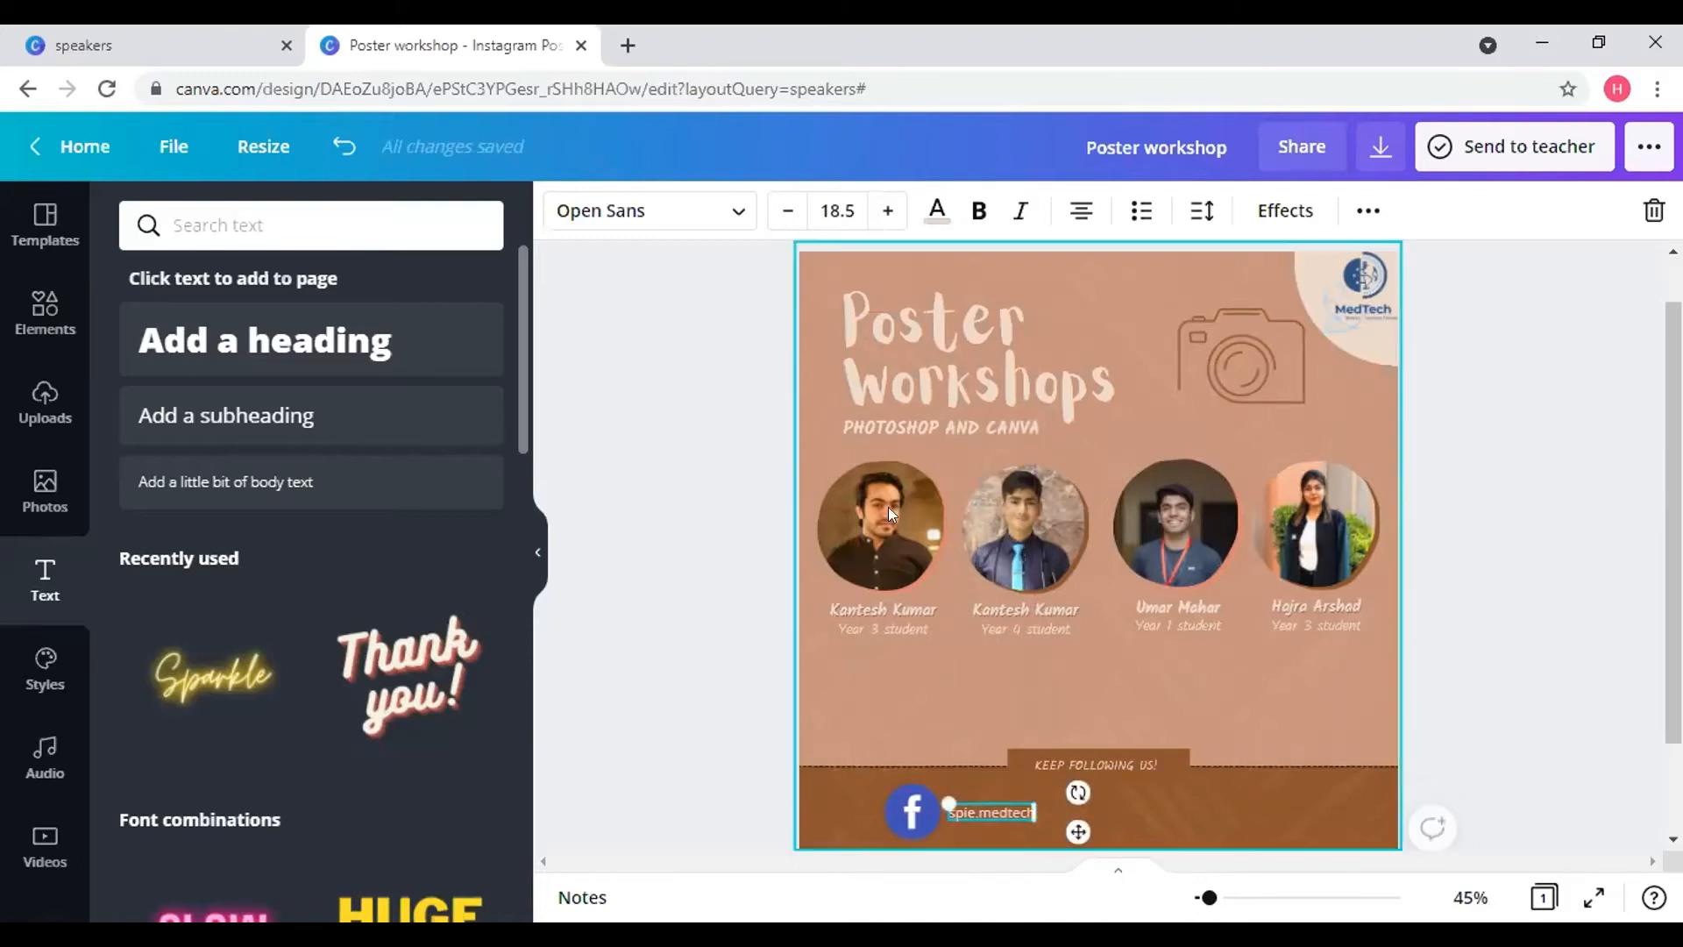
- Enlarge the handle text to size 24.5 and nudge it right beside the logo
{"action": "left_click", "coordinate": [886, 212]}
{"action": "left_click", "coordinate": [886, 211]}
{"action": "left_click", "coordinate": [886, 212]}
{"action": "left_click", "coordinate": [886, 212]}
{"action": "left_click", "coordinate": [886, 211]}
{"action": "left_click", "coordinate": [887, 212]}
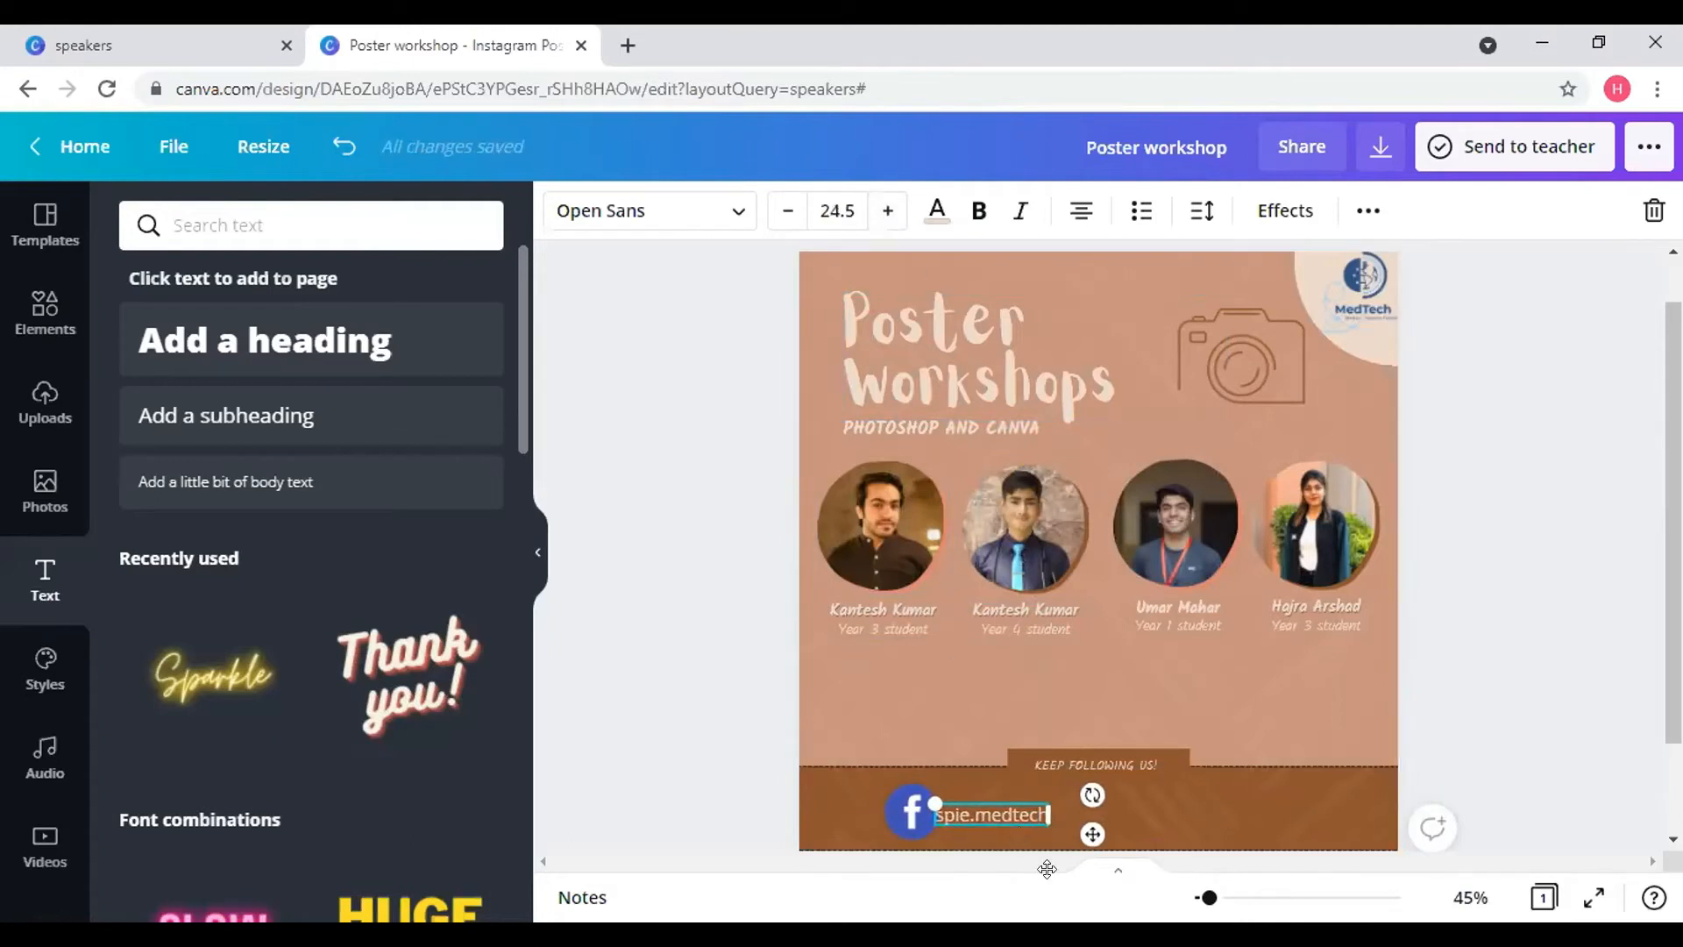
{"action": "left_click_drag", "start_coordinate": [1100, 829], "coordinate": [1116, 827]}
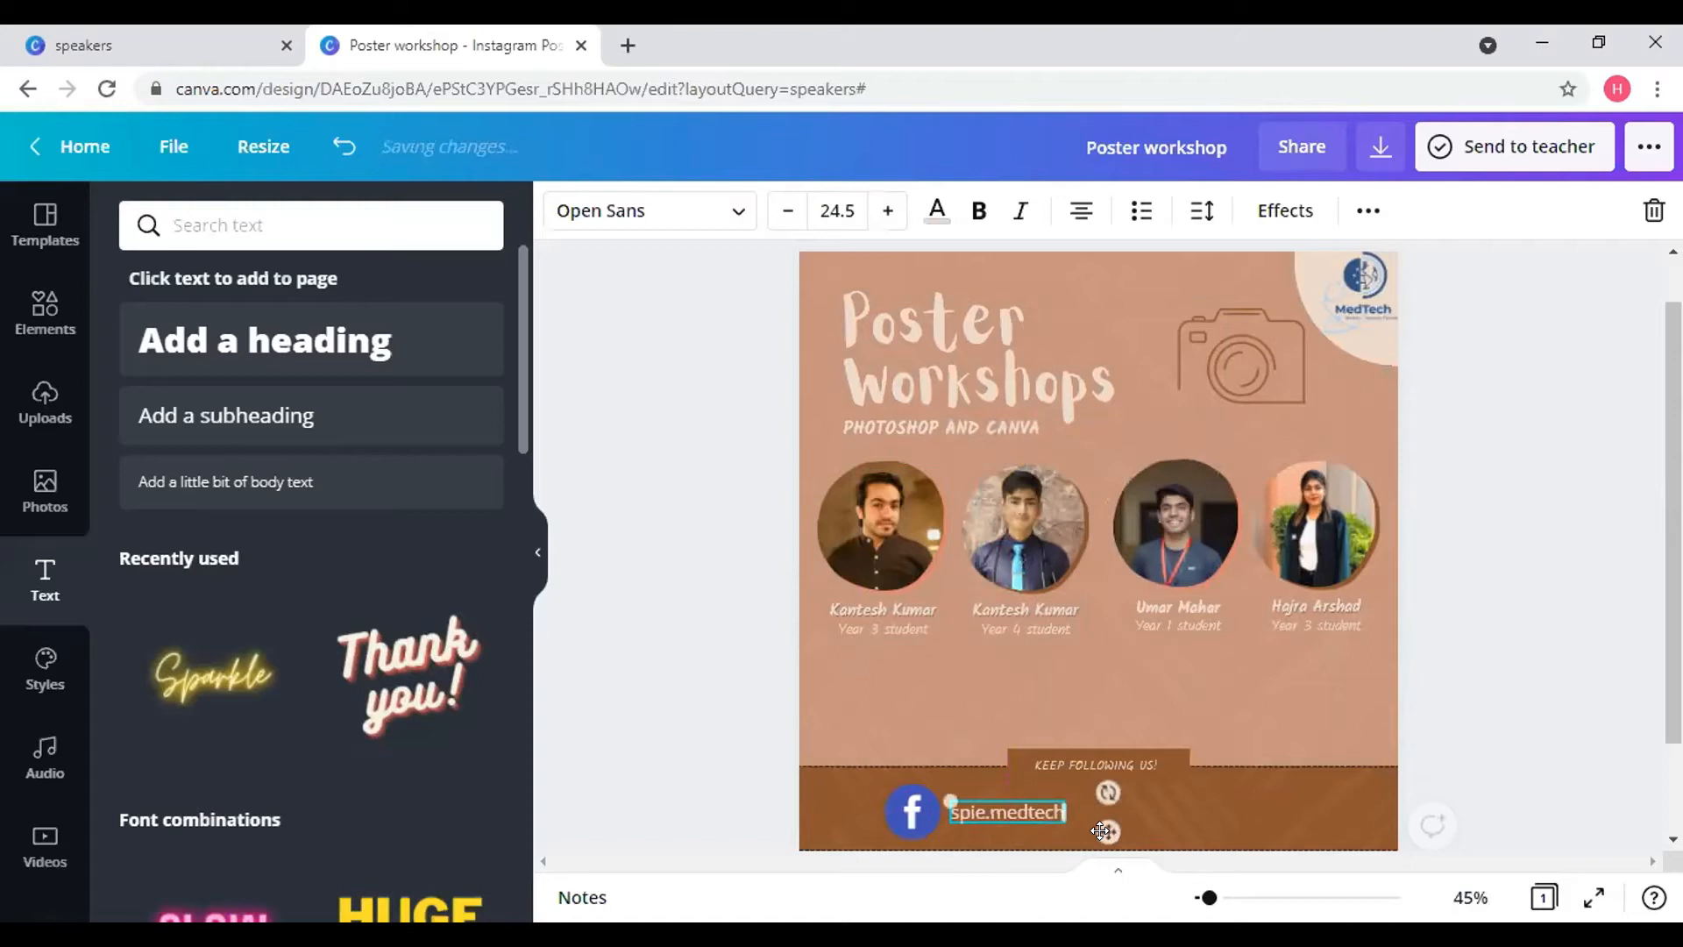
- Set the handle to Kalam Bold at size 26.5
{"action": "left_click", "coordinate": [738, 214]}
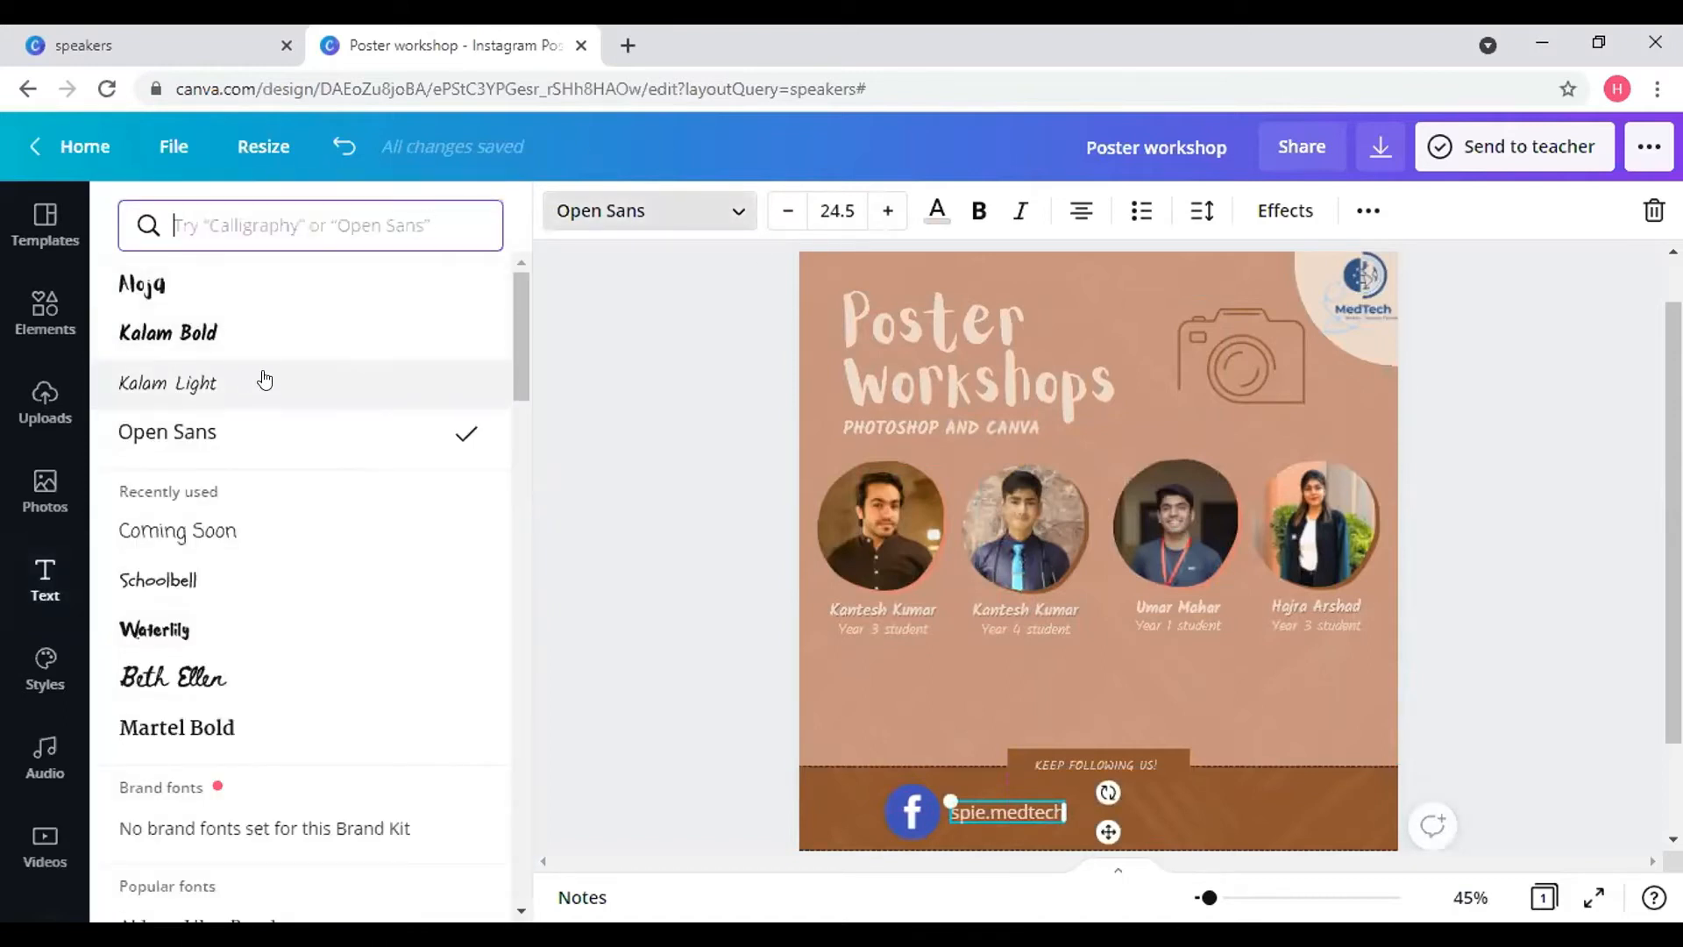
{"action": "left_click", "coordinate": [240, 332]}
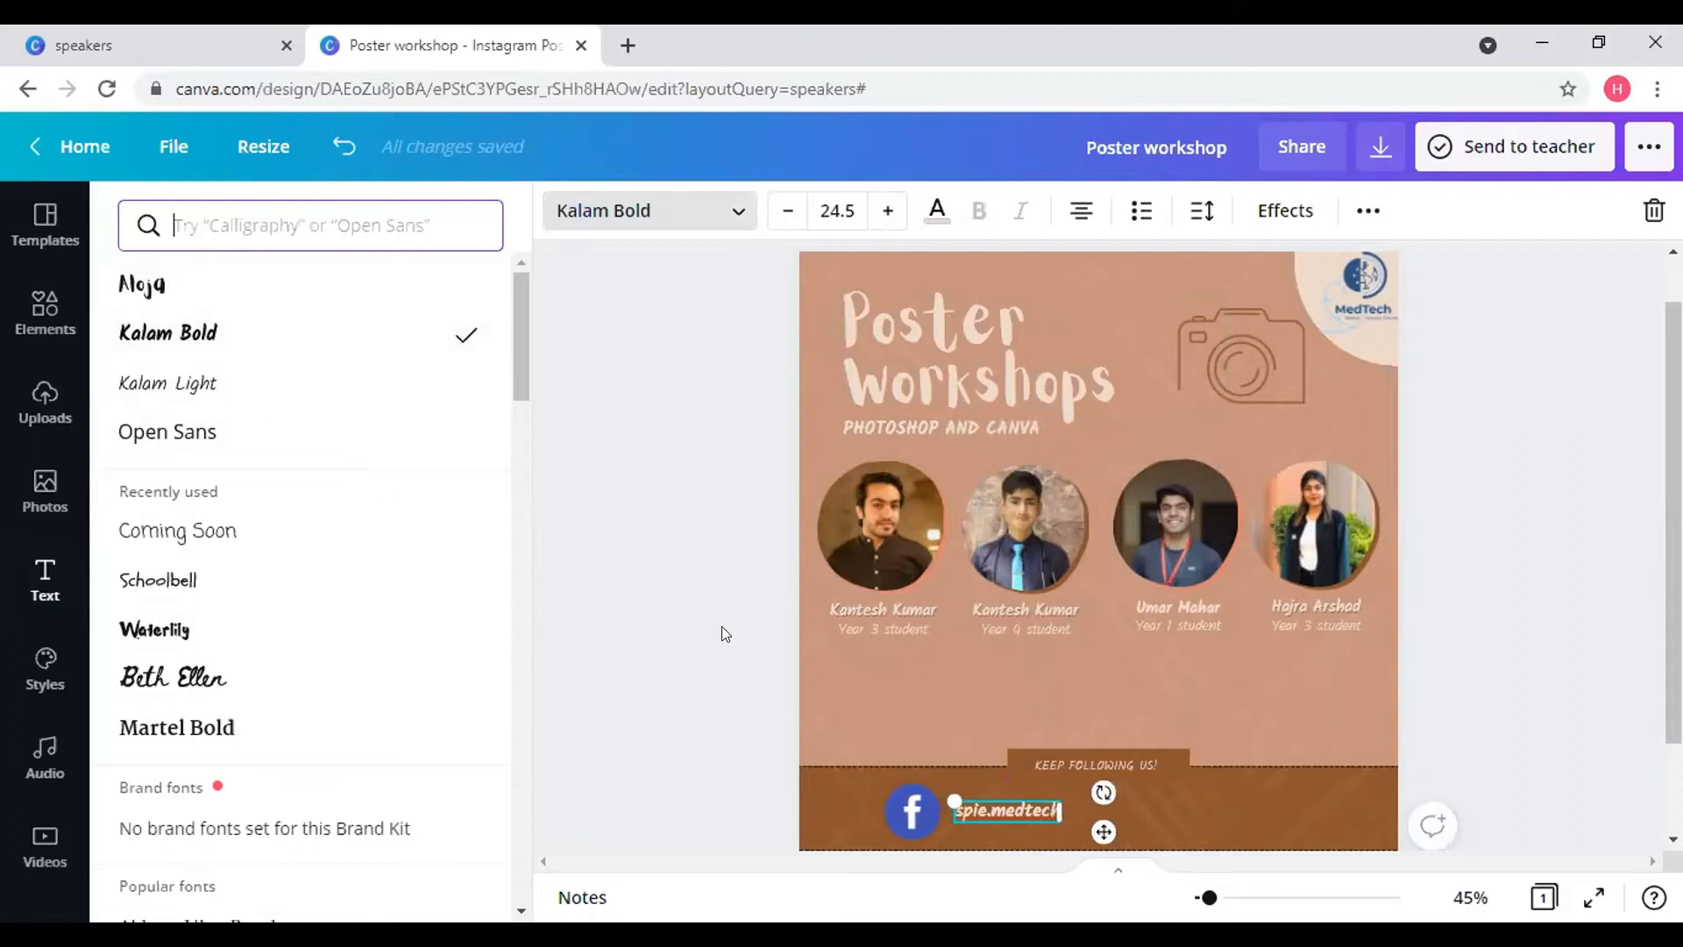
{"action": "left_click", "coordinate": [324, 382]}
{"action": "left_click", "coordinate": [332, 349]}
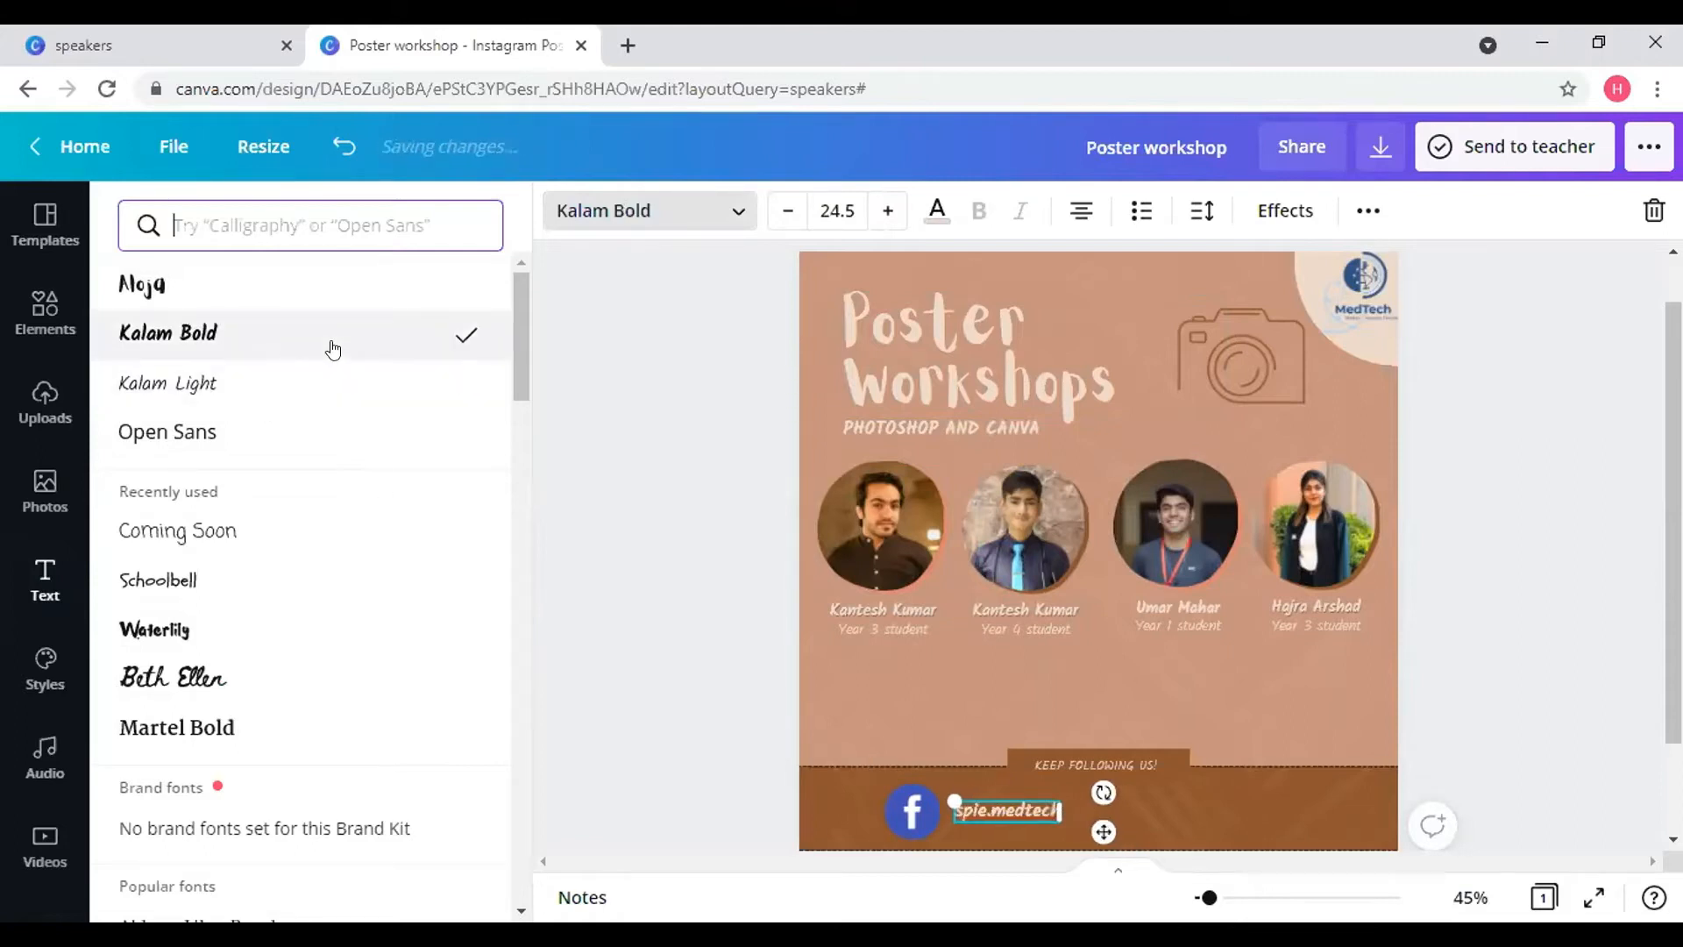
{"action": "left_click", "coordinate": [887, 211]}
{"action": "left_click", "coordinate": [887, 211]}
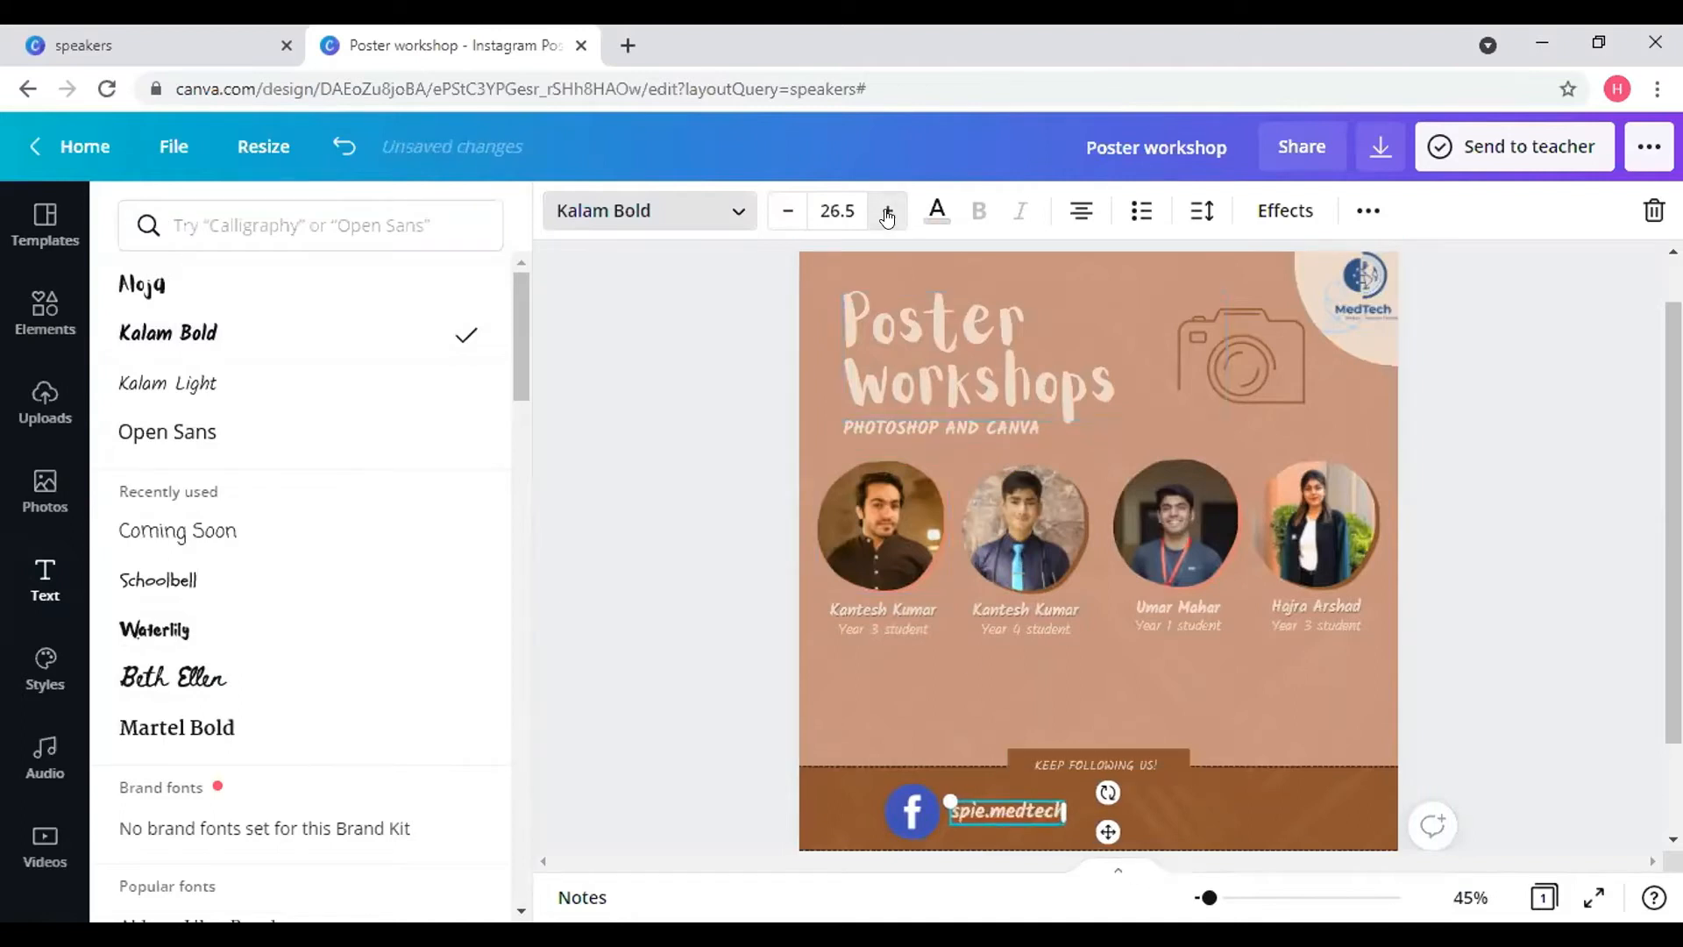
{"action": "left_click", "coordinate": [894, 805]}
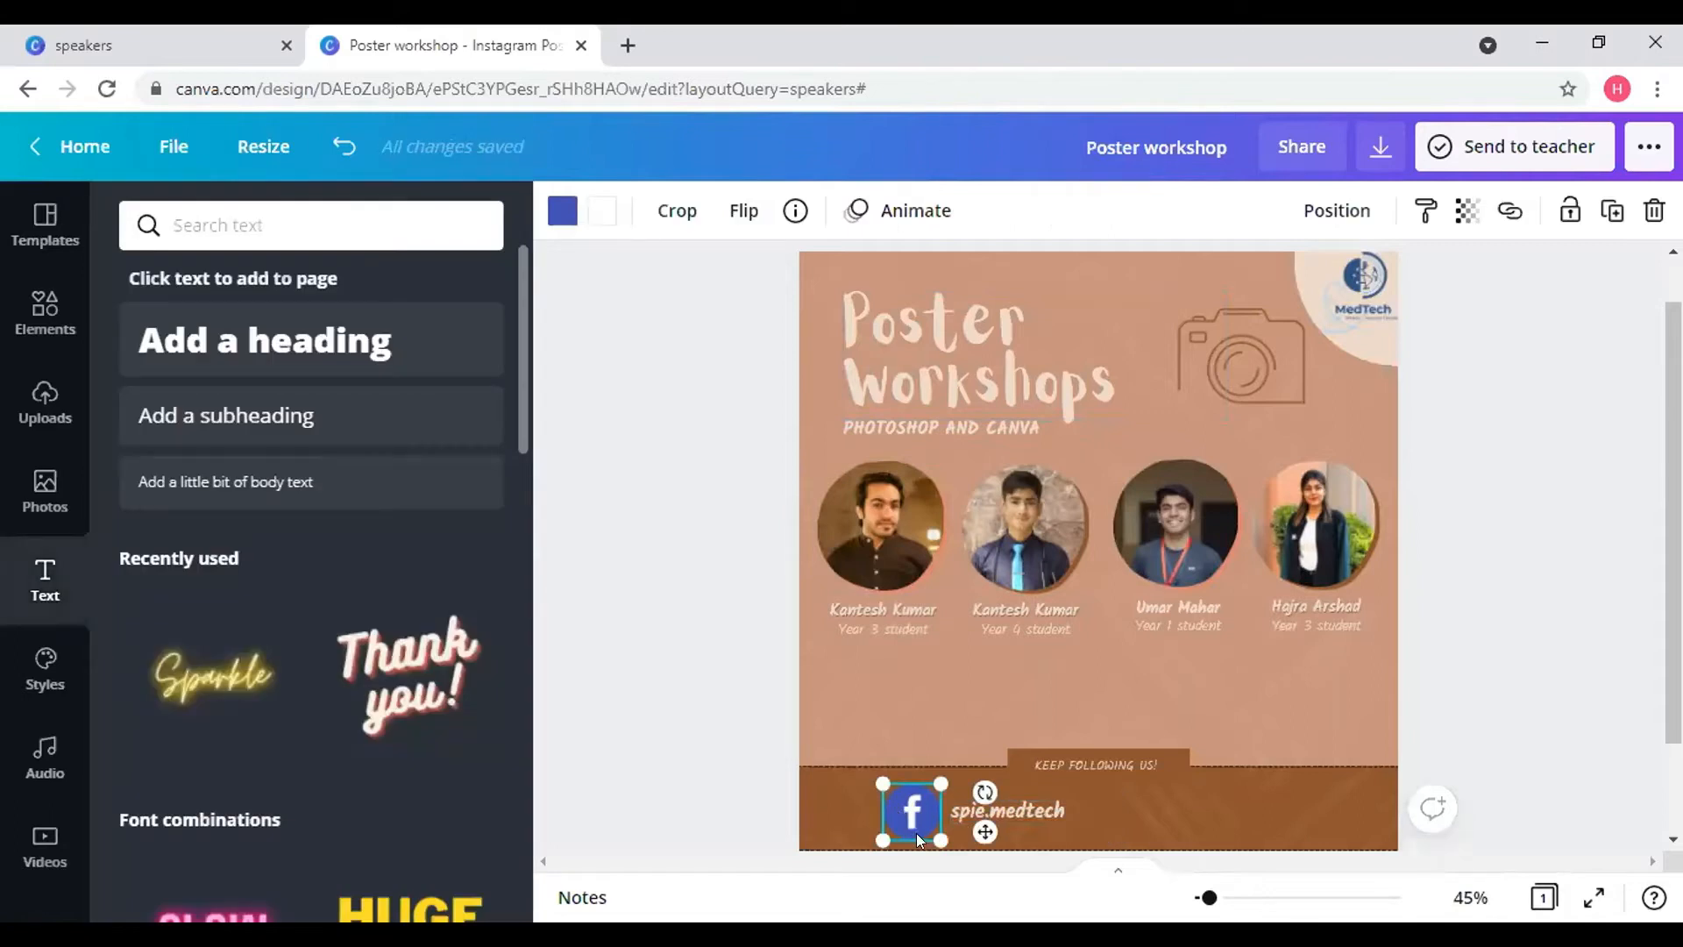
- Shrink the Facebook icon slightly and add the Instagram logo to the poster
{"action": "left_click_drag", "start_coordinate": [924, 825], "coordinate": [979, 826]}
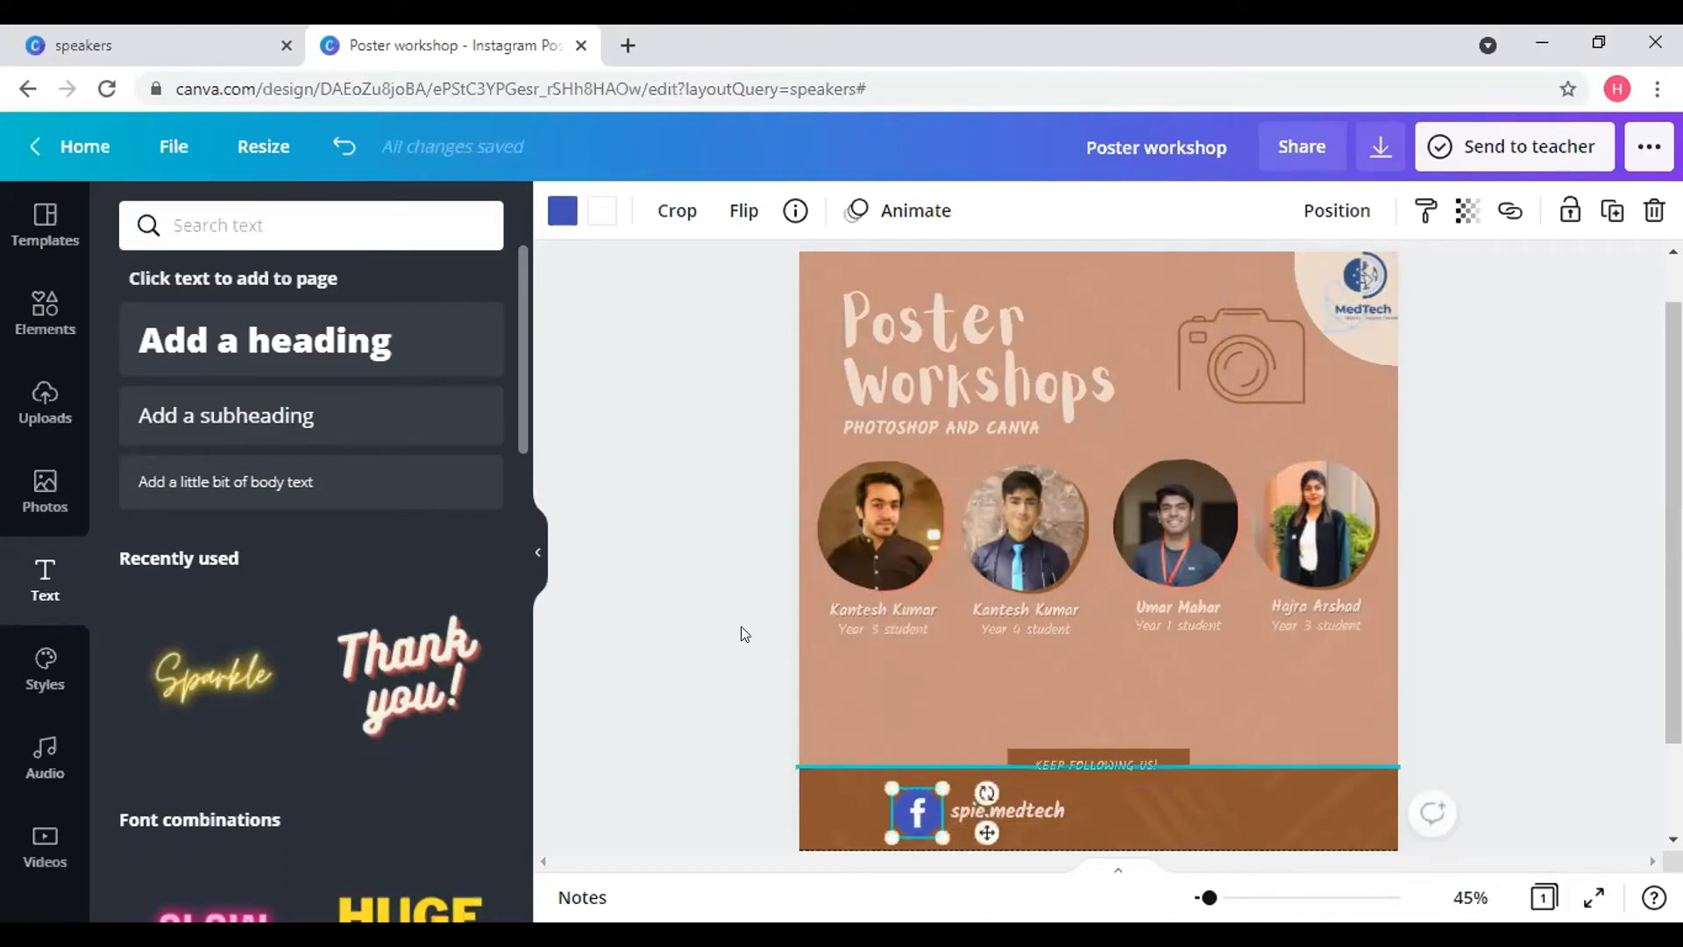
{"action": "left_click", "coordinate": [74, 398]}
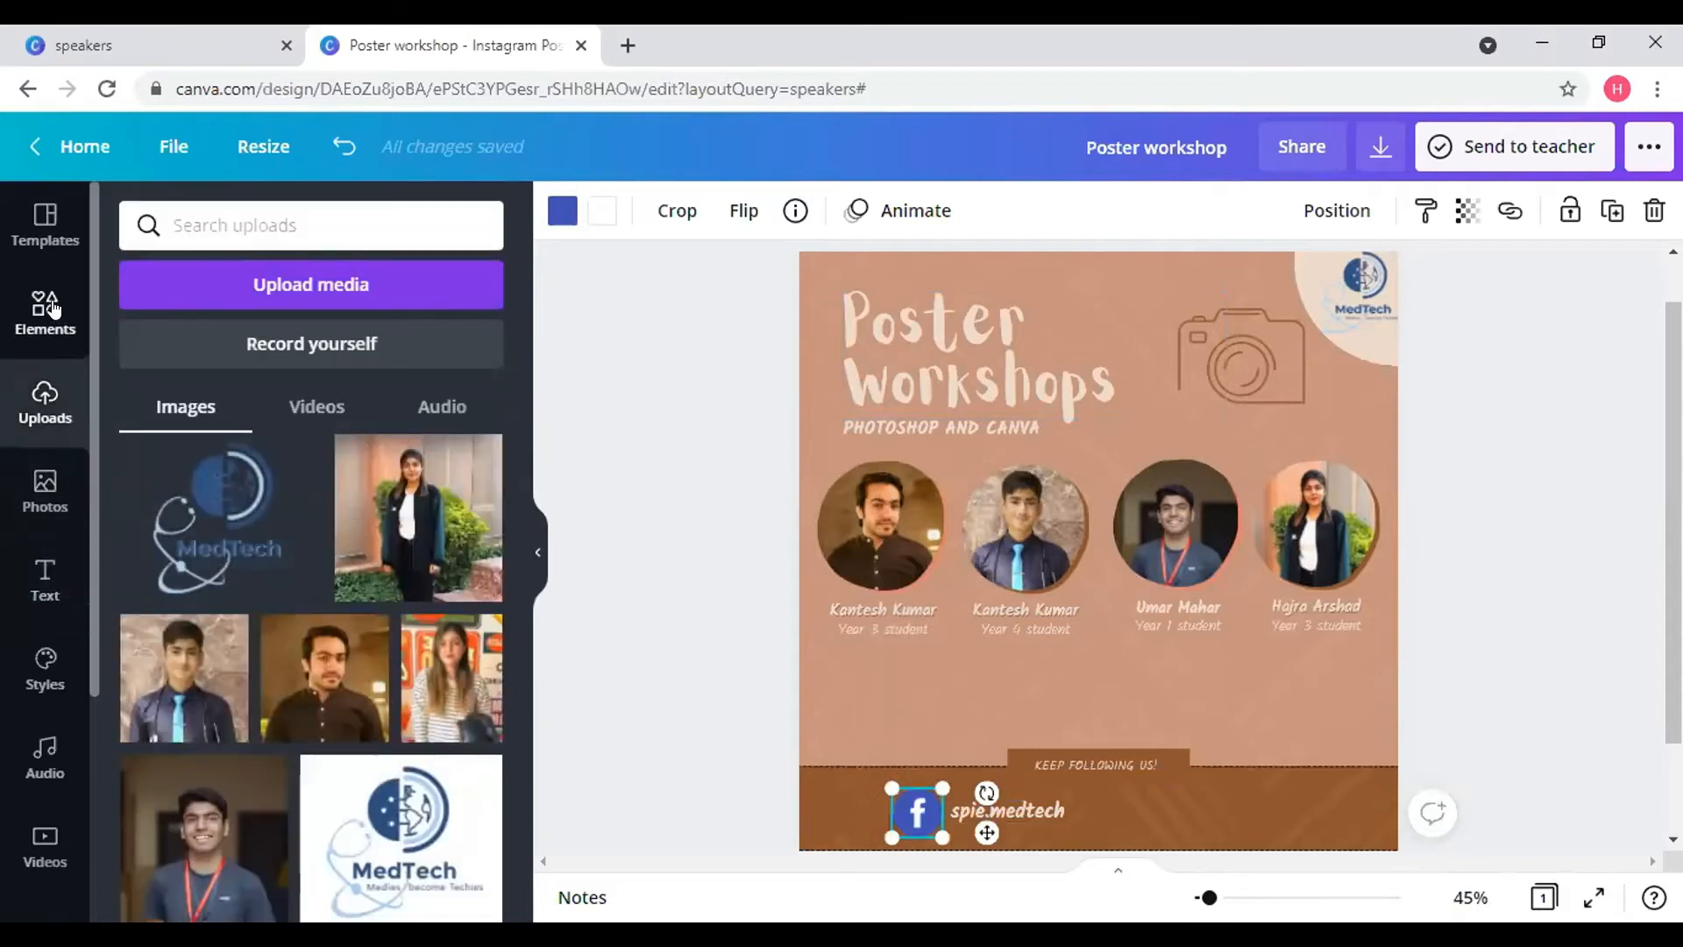
{"action": "left_click", "coordinate": [53, 307]}
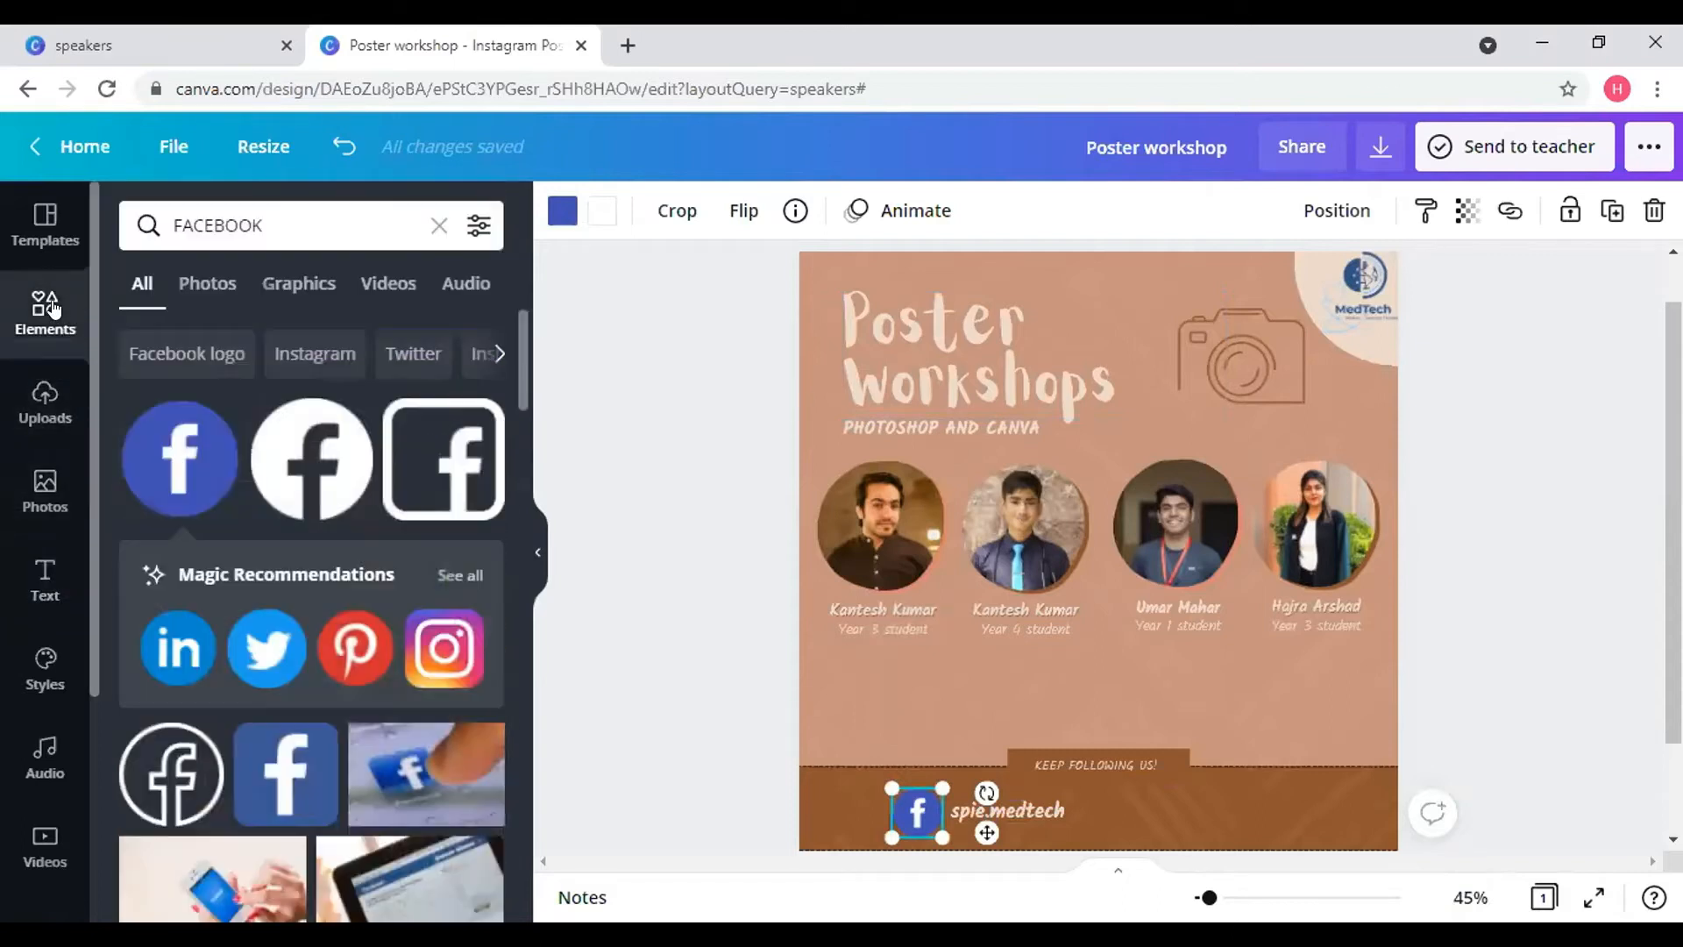
{"action": "left_click", "coordinate": [432, 646]}
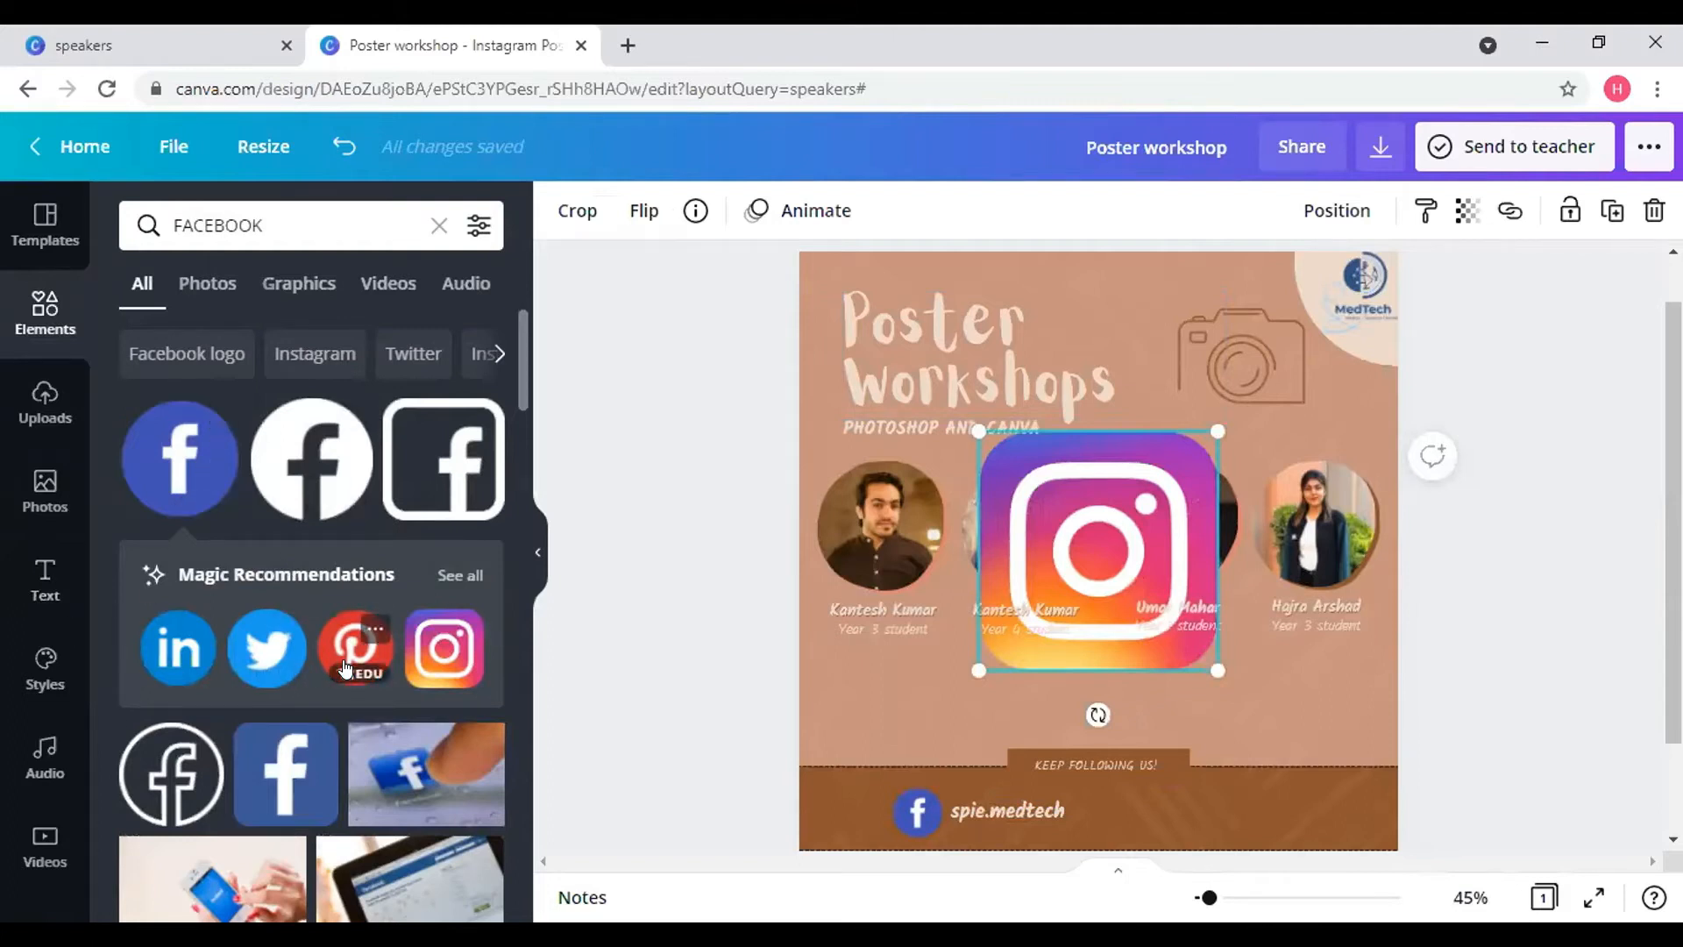
- Scale the Instagram logo to icon size and place it in the footer beside spie.medtech
{"action": "scroll", "coordinate": [344, 668], "scroll_direction": "down", "scroll_amount": 1}
{"action": "scroll", "coordinate": [344, 666], "scroll_direction": "down", "scroll_amount": 4}
{"action": "scroll", "coordinate": [350, 637], "scroll_direction": "up", "scroll_amount": 5}
{"action": "left_click_drag", "start_coordinate": [1077, 539], "coordinate": [1015, 613]}
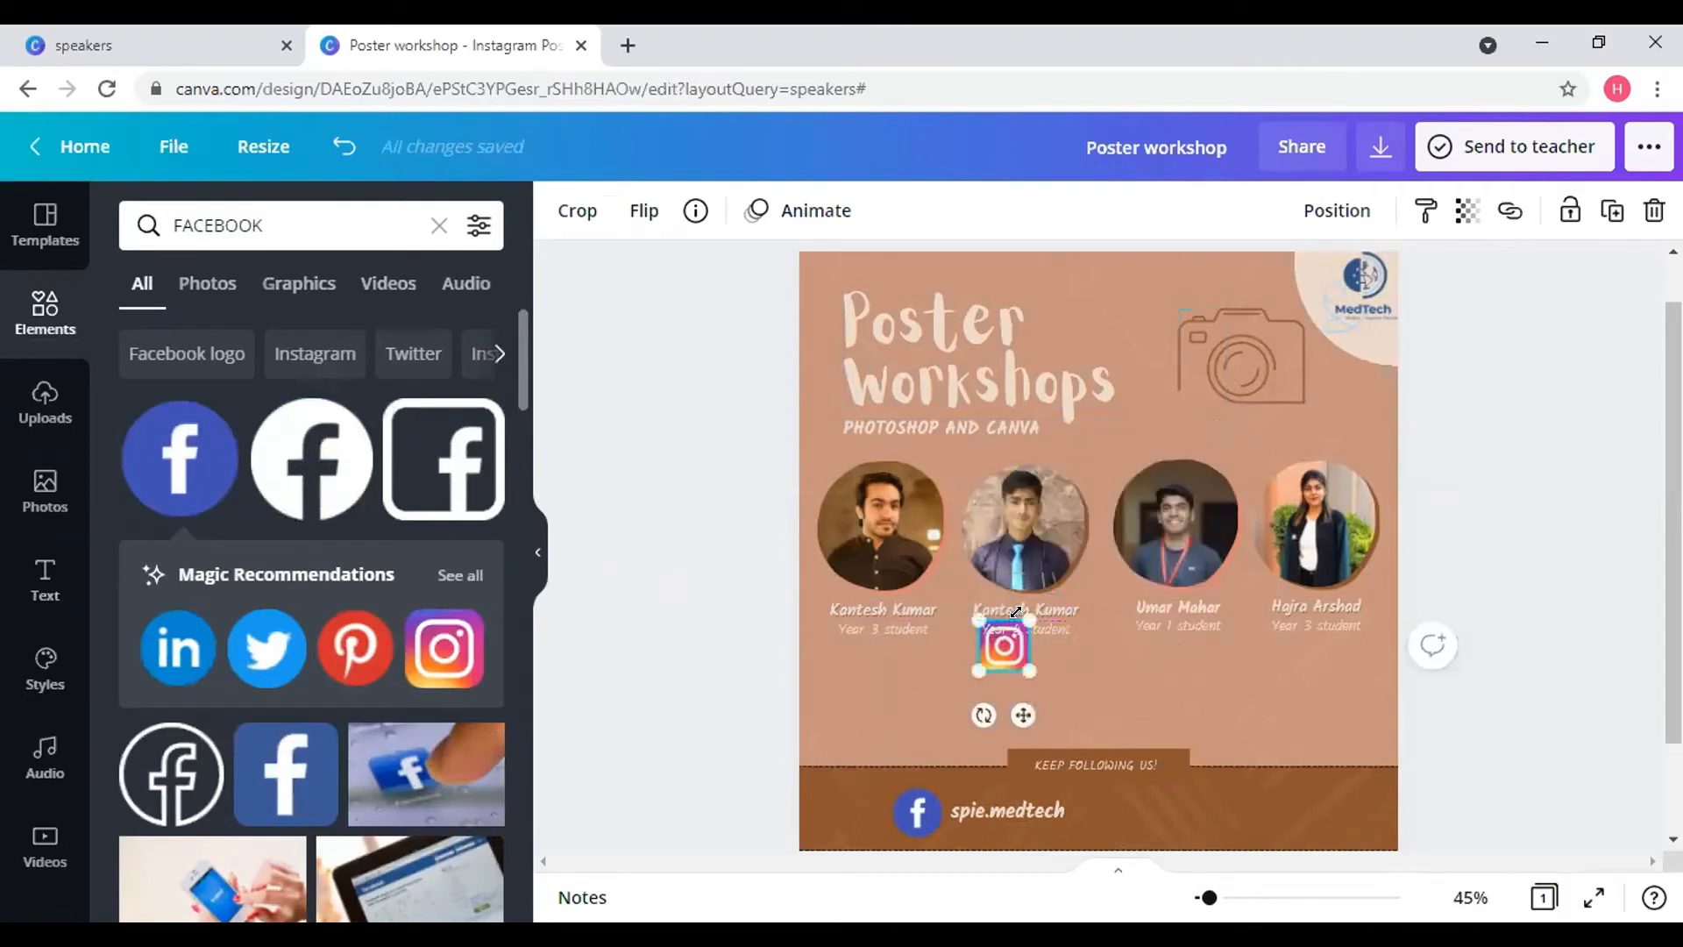
{"action": "left_click_drag", "start_coordinate": [1159, 815], "coordinate": [1162, 775]}
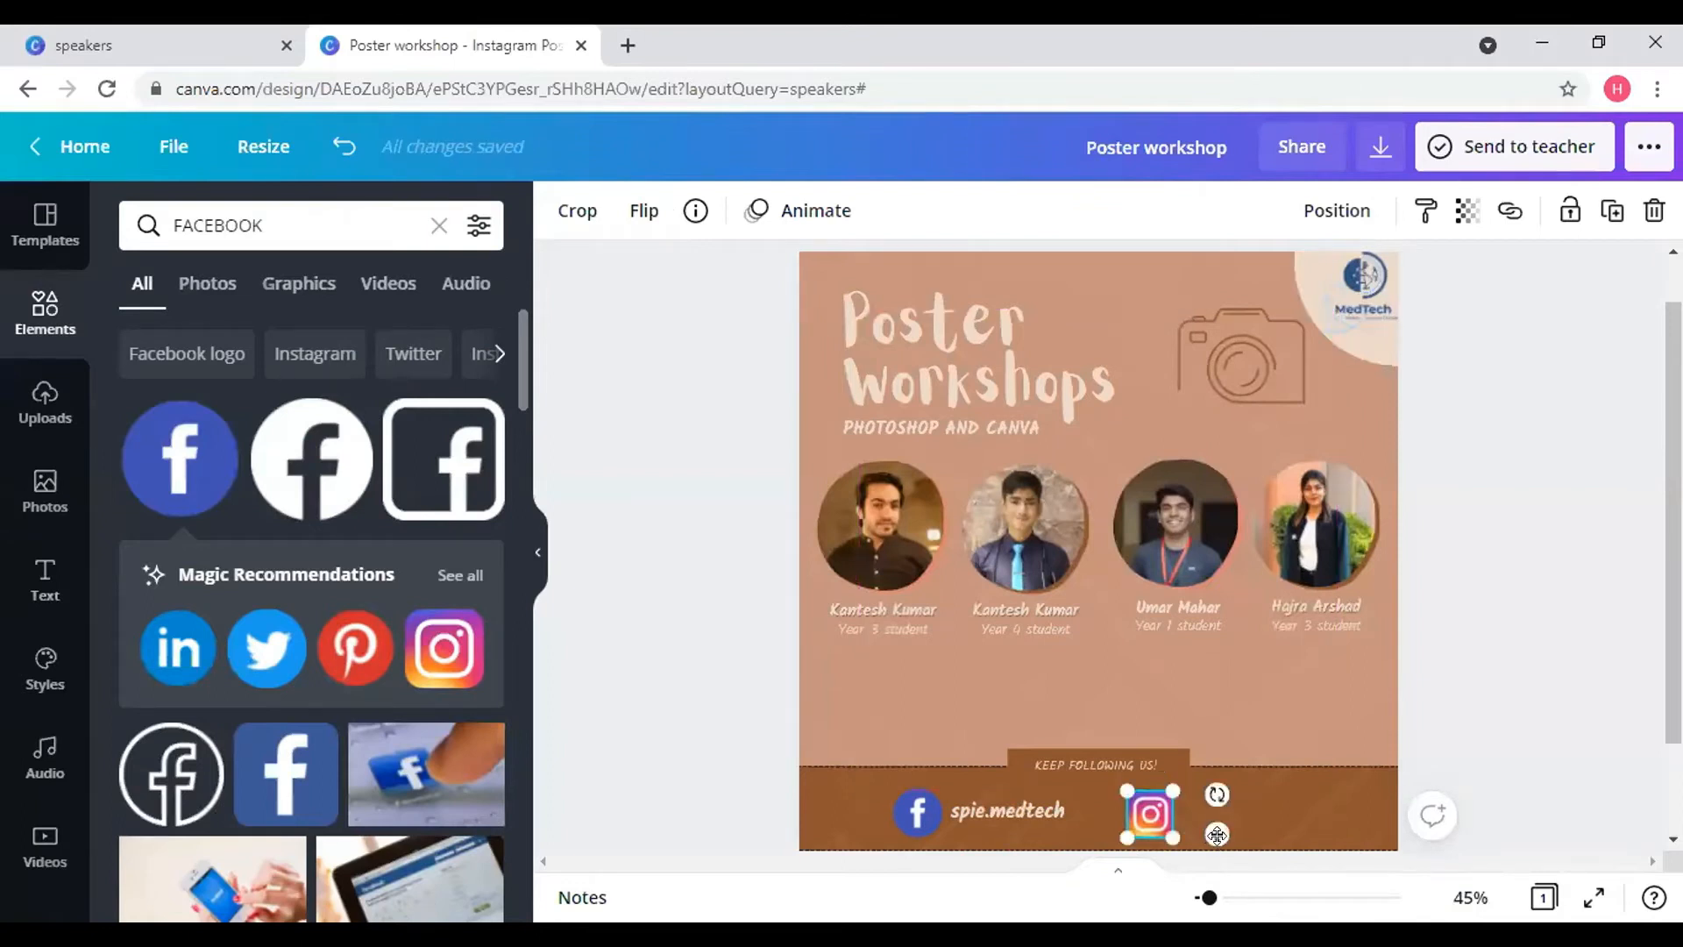
{"action": "left_click_drag", "start_coordinate": [1216, 834], "coordinate": [1197, 828]}
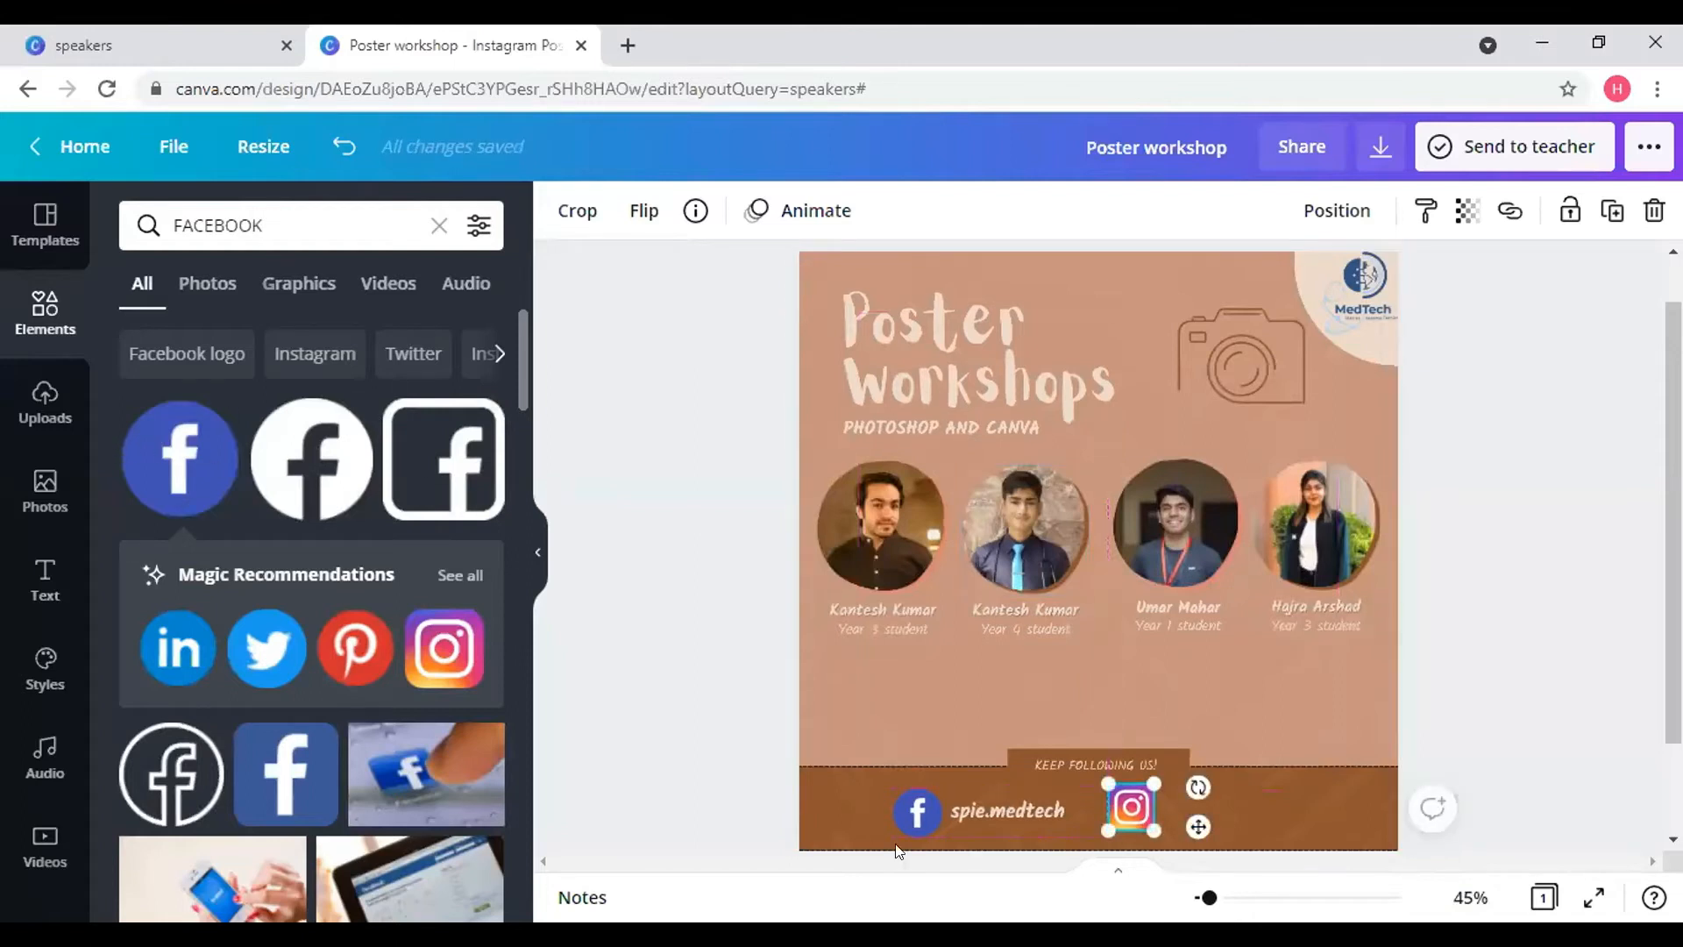
- Duplicate the spie.medtech handle and place the copy right of the Instagram logo
{"action": "left_click", "coordinate": [998, 801]}
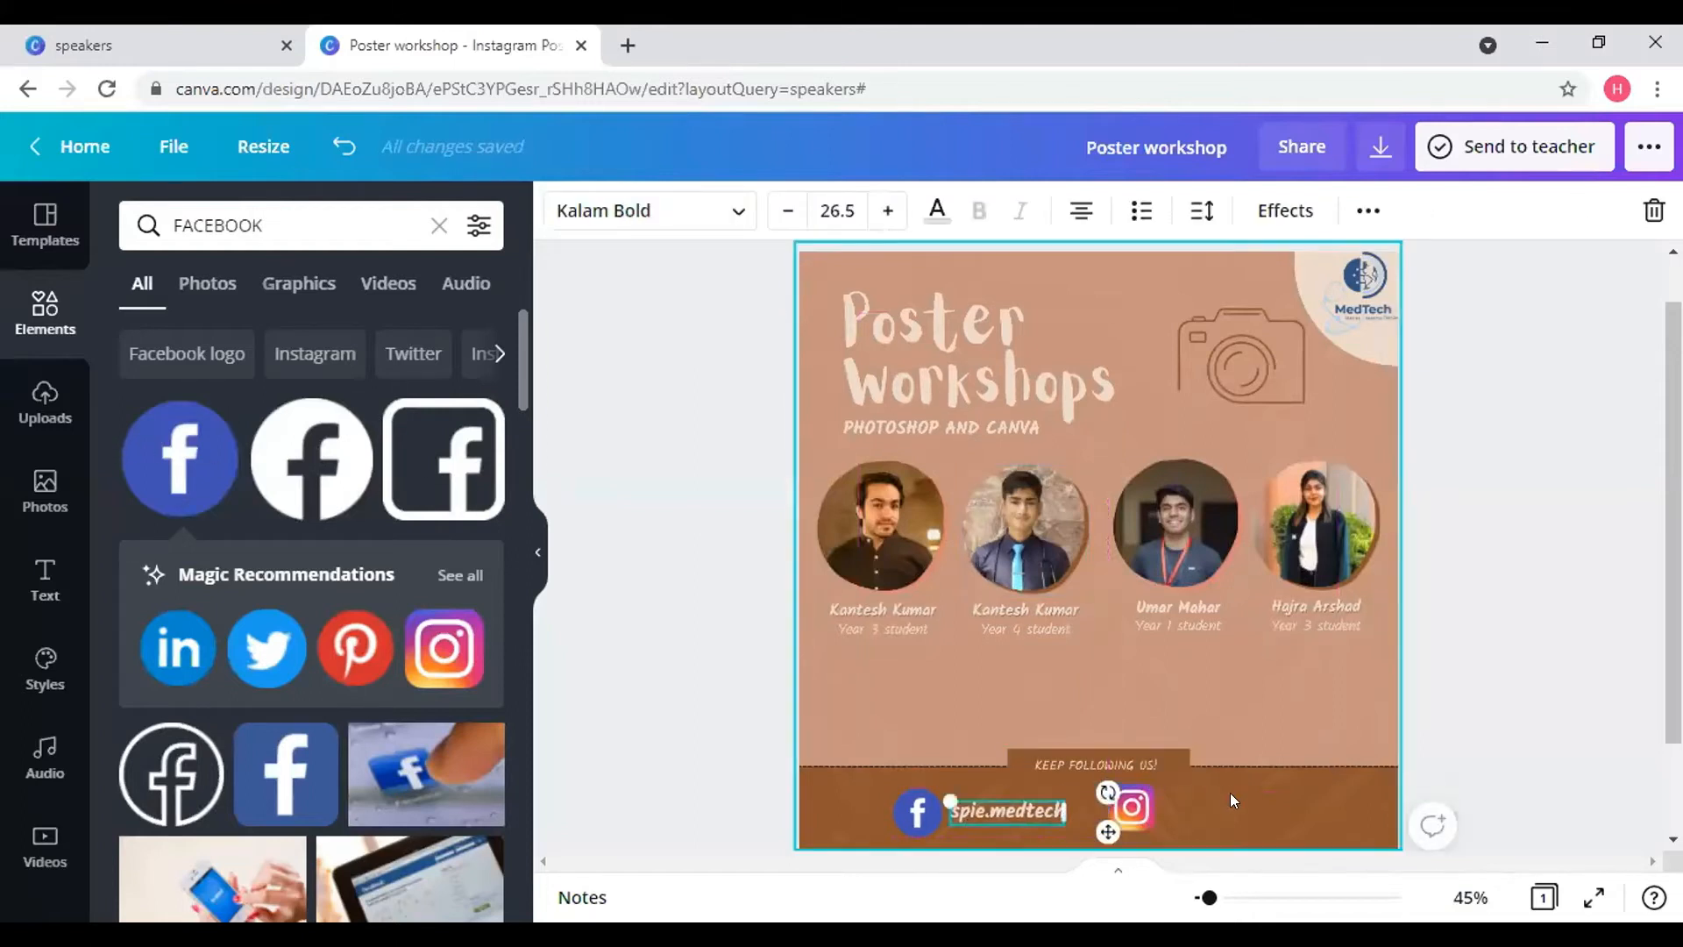
{"action": "left_click", "coordinate": [1365, 211]}
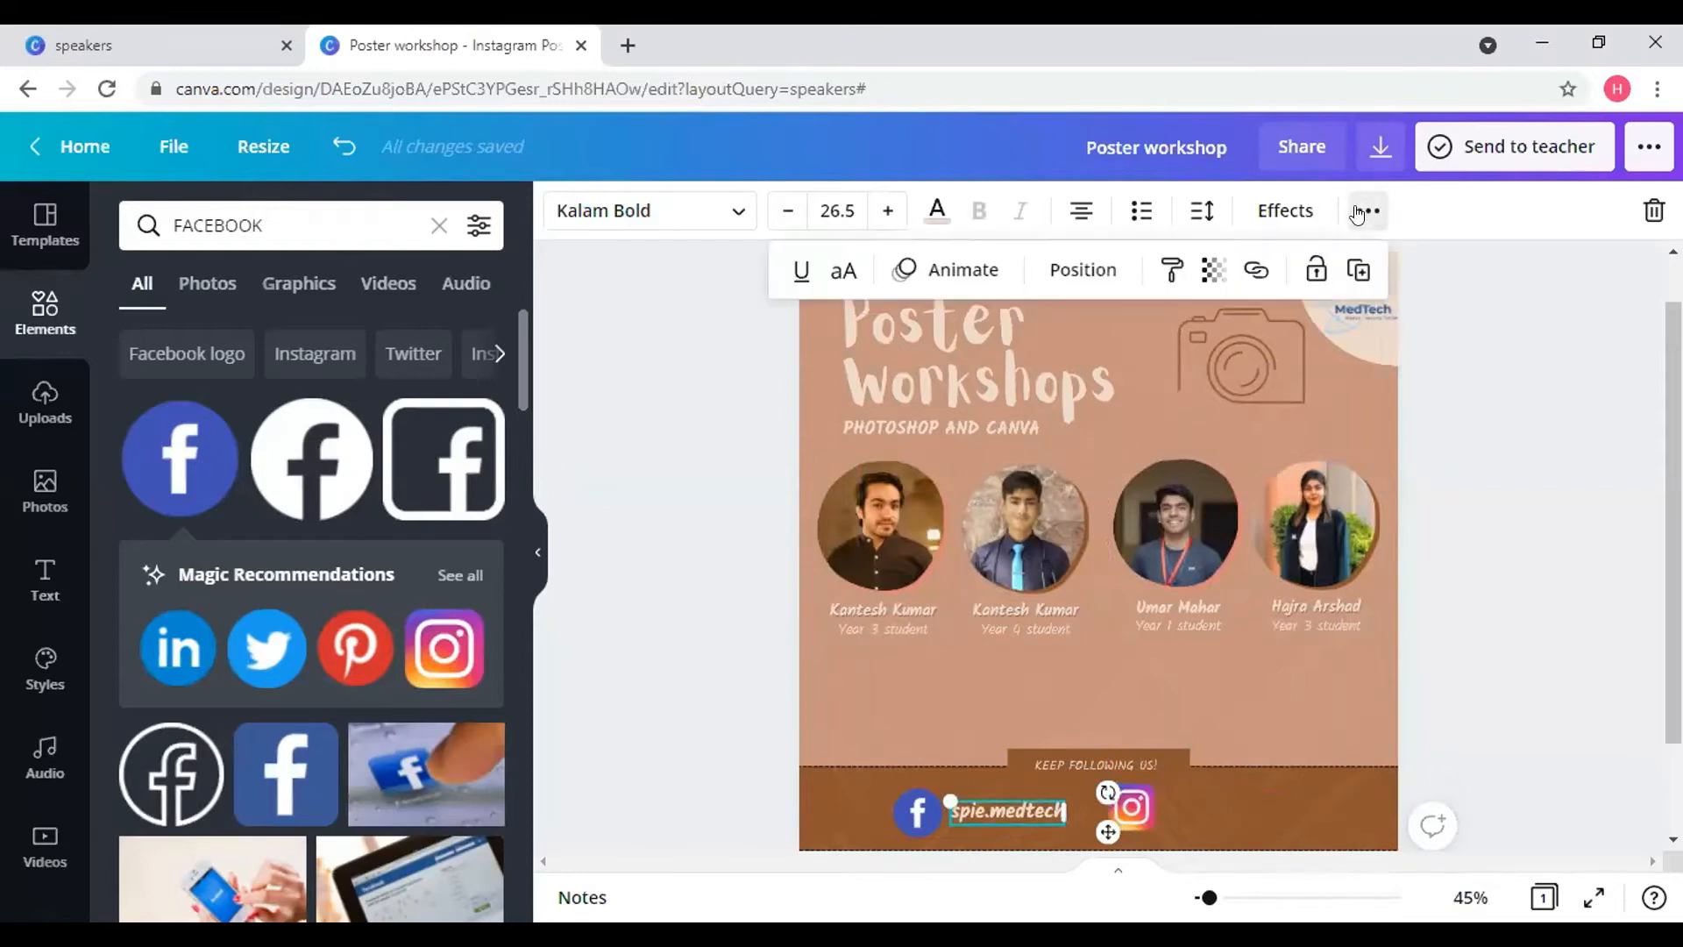
{"action": "left_click", "coordinate": [1358, 270]}
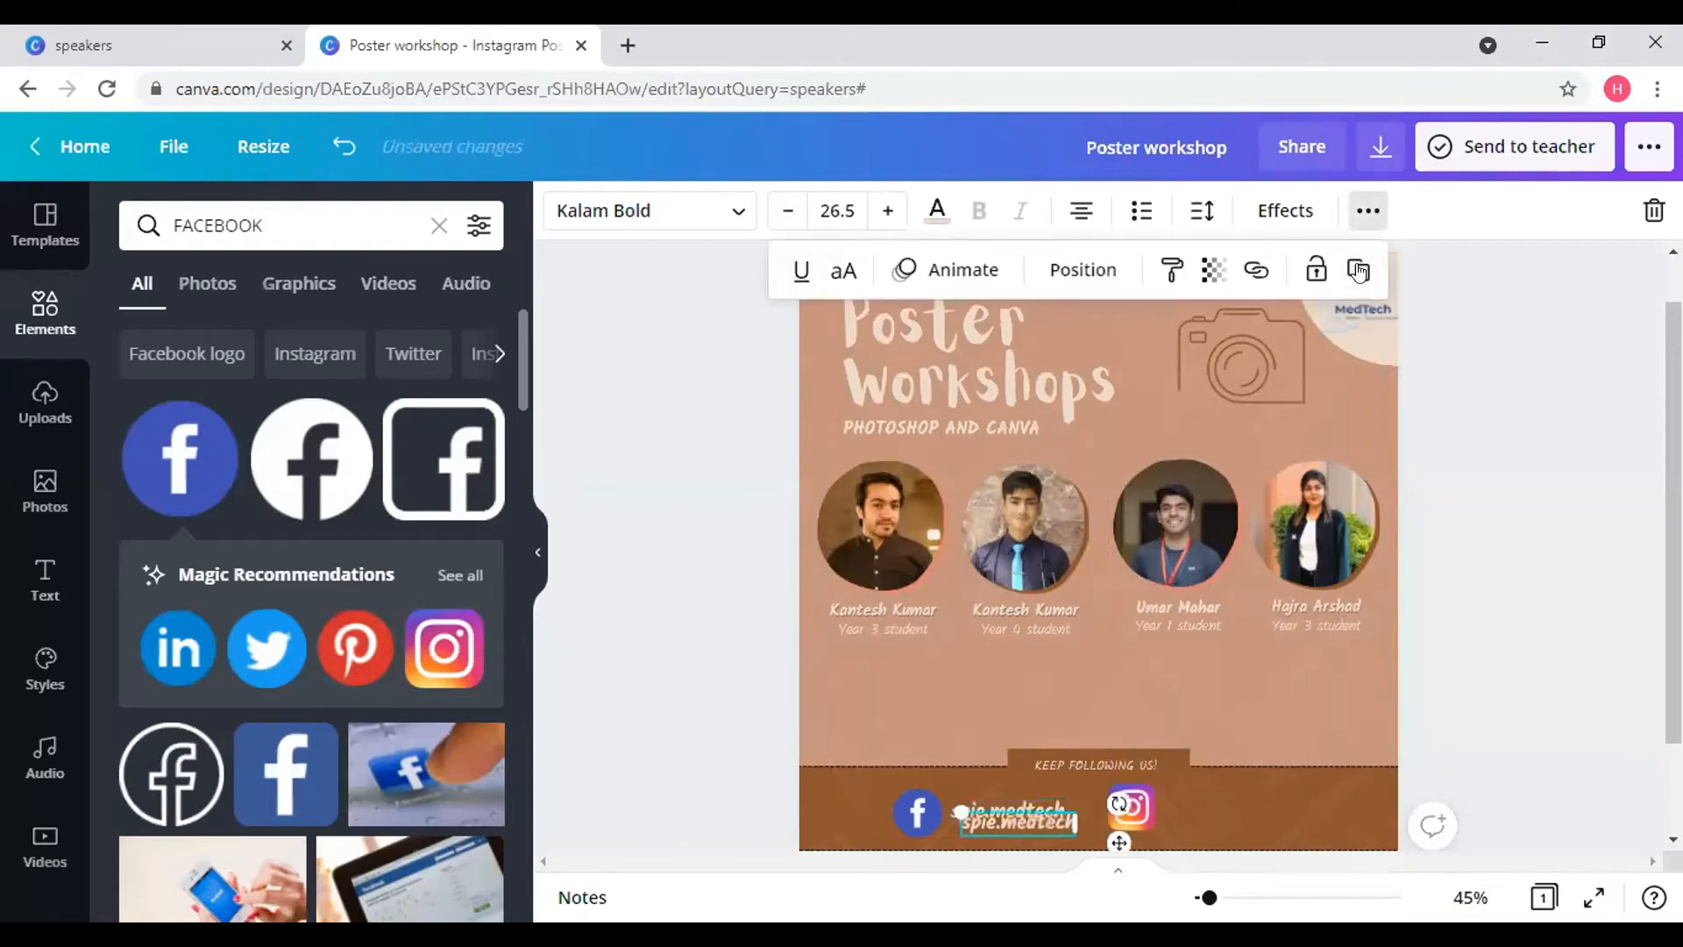
{"action": "left_click", "coordinate": [1117, 845]}
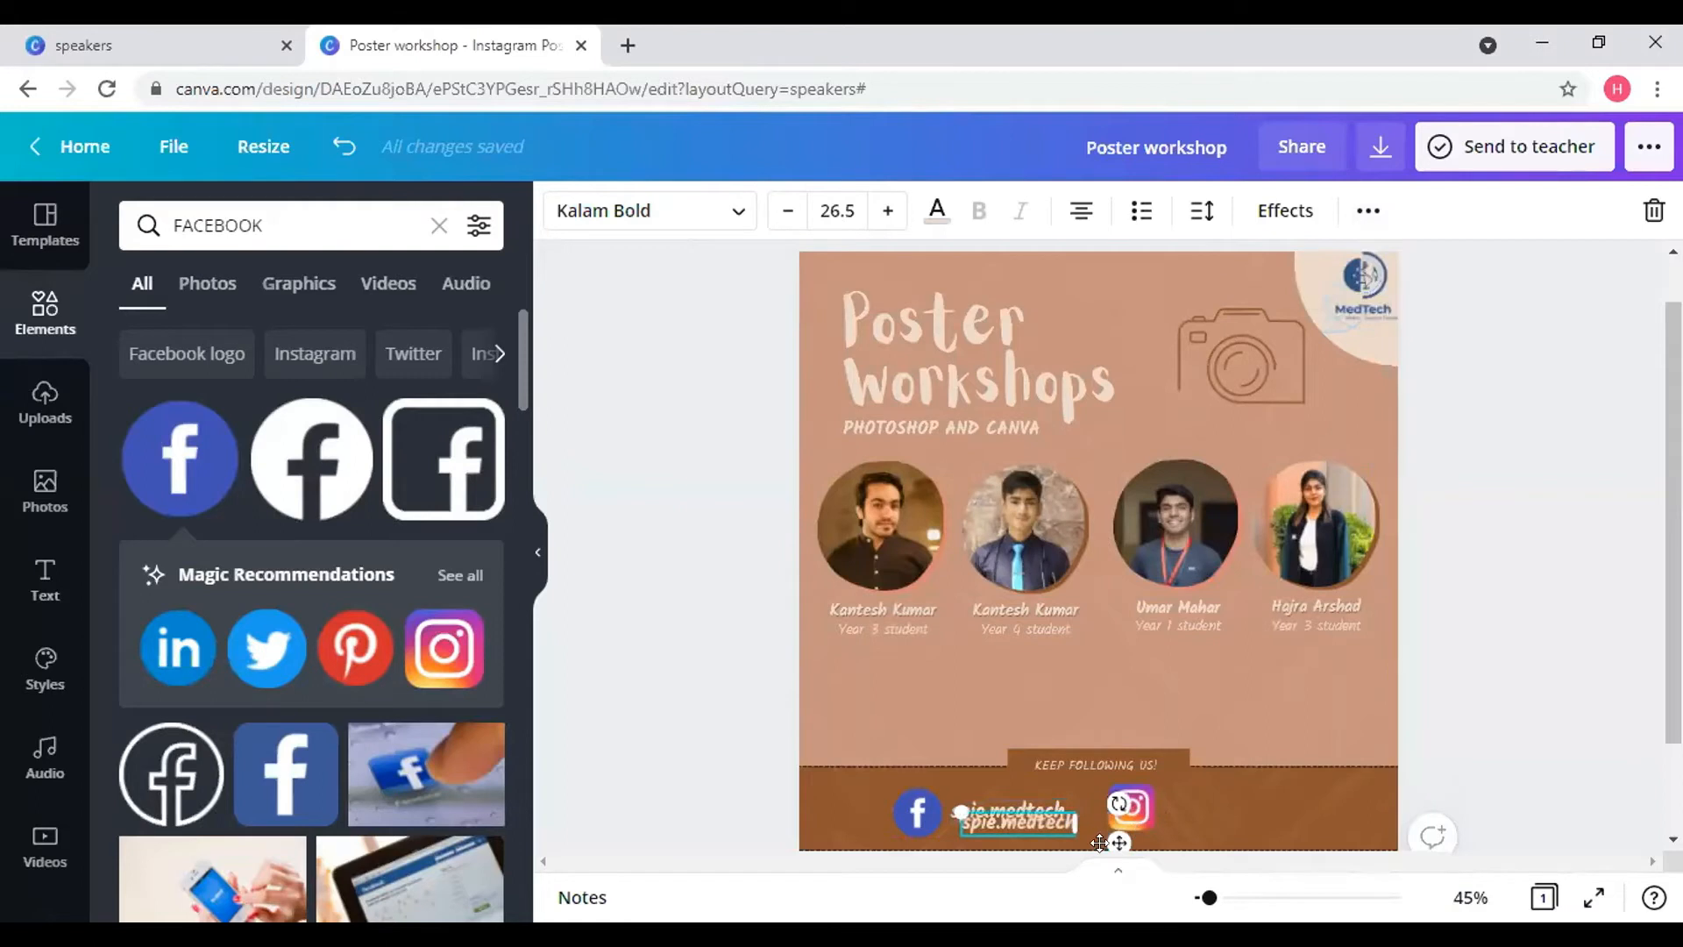
{"action": "left_click_drag", "start_coordinate": [1234, 804], "coordinate": [1309, 825]}
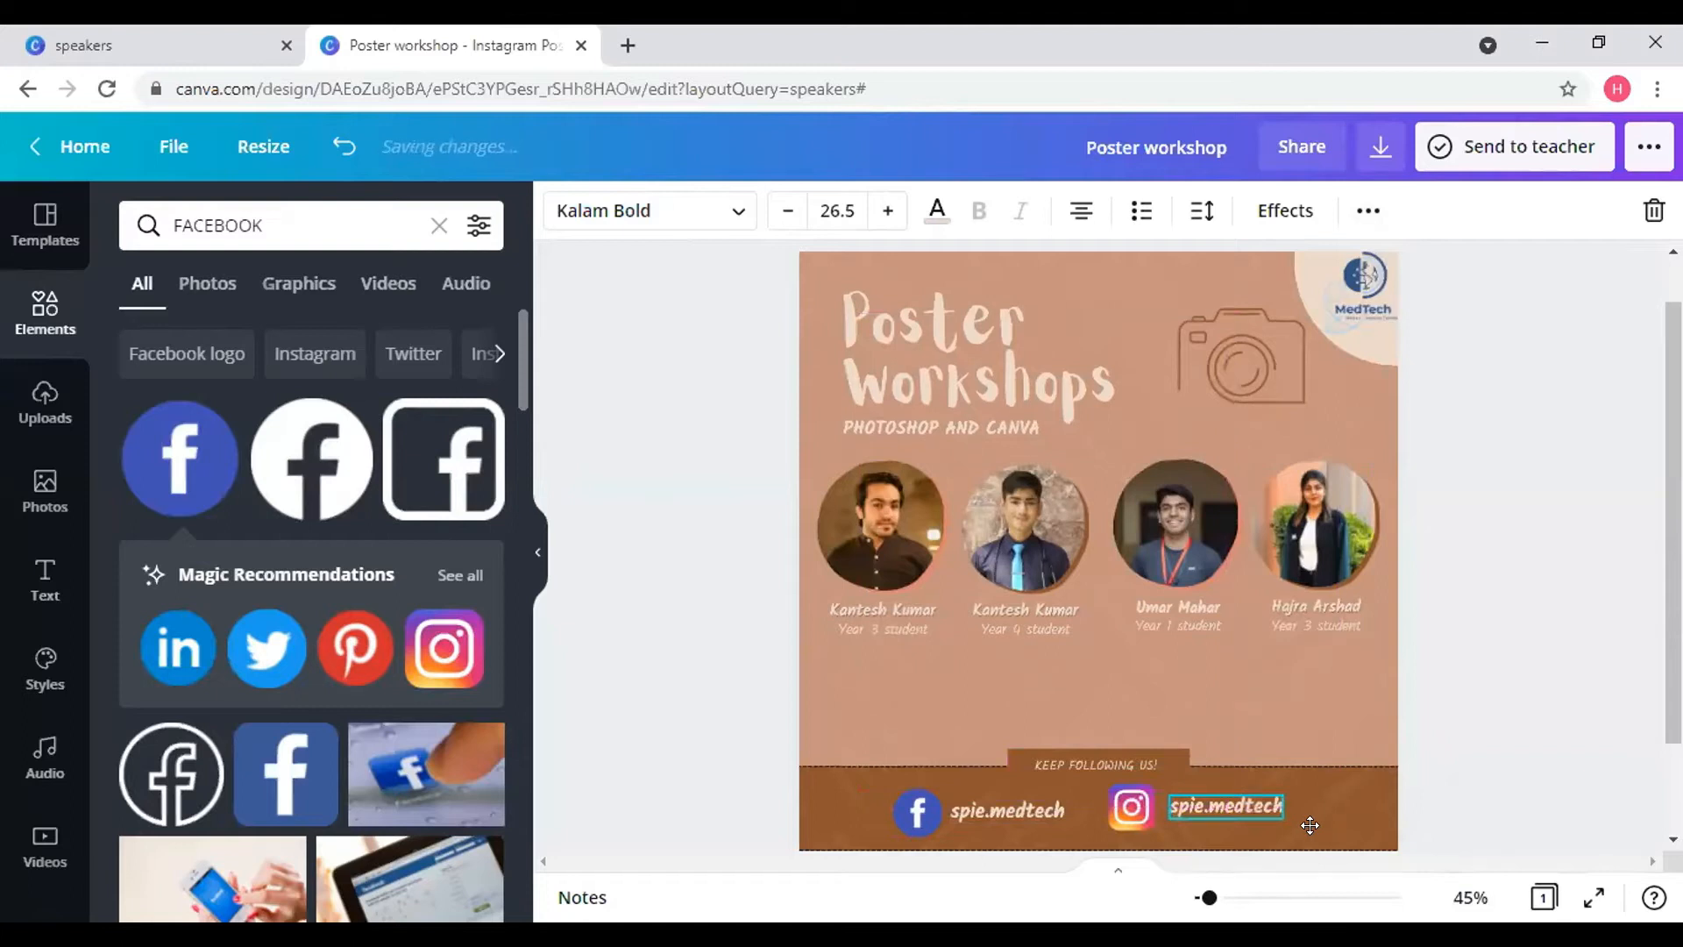
{"action": "left_click", "coordinate": [1513, 669]}
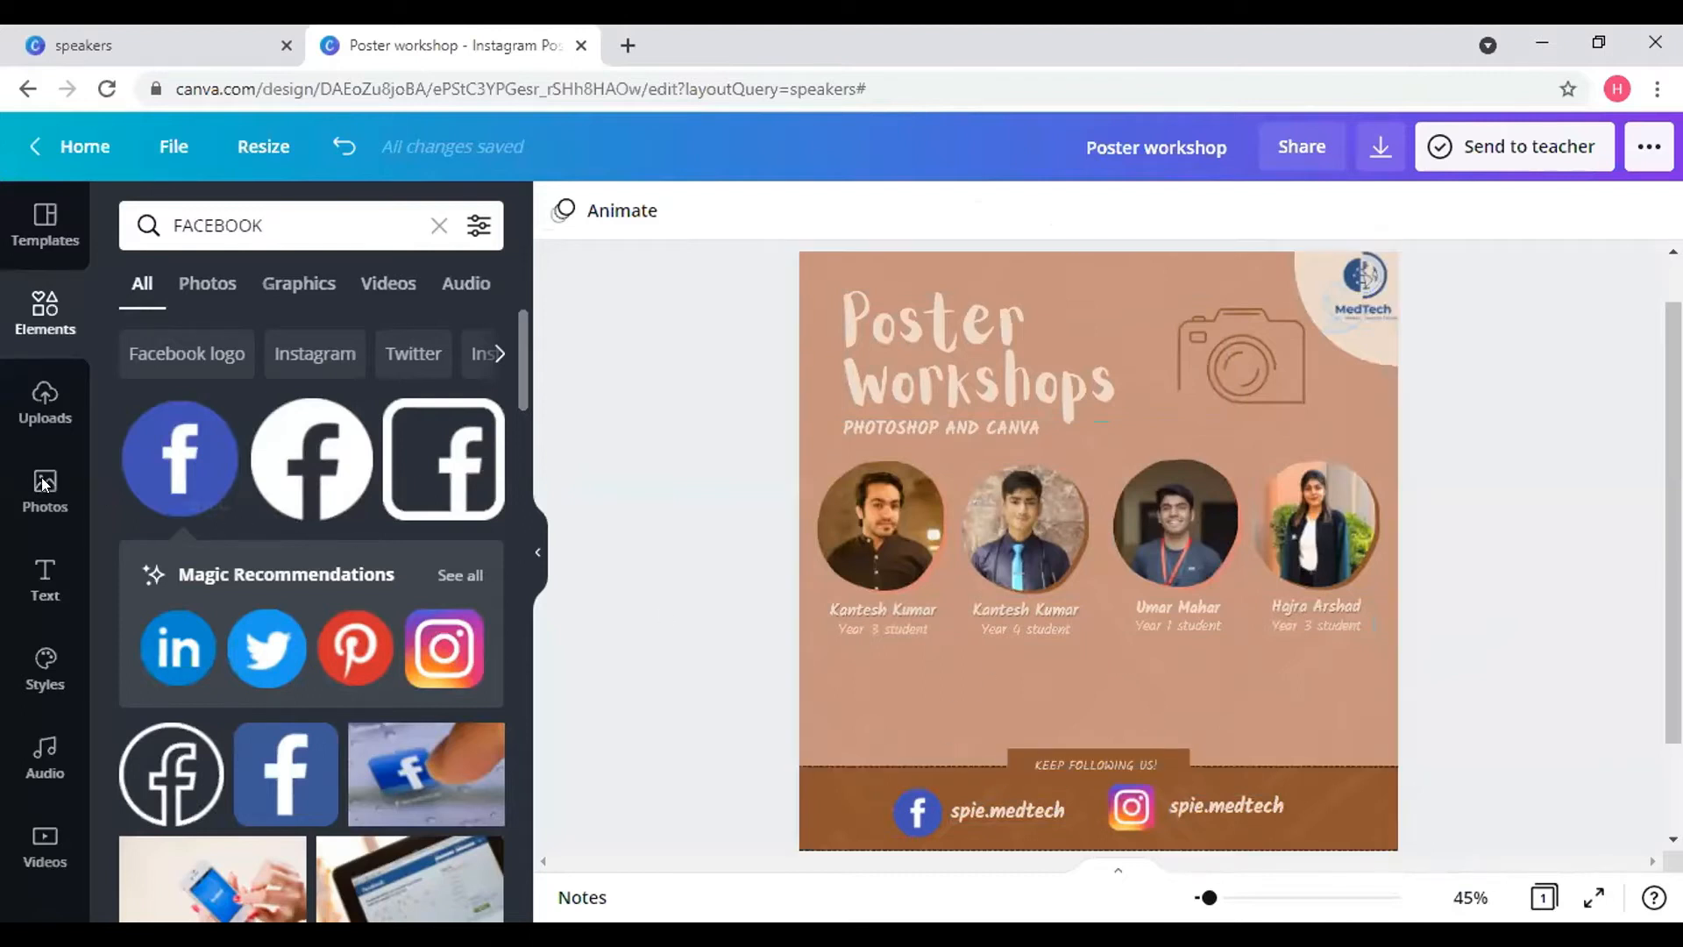
- Add a '100+ participants' subheading below the speaker names
{"action": "left_click", "coordinate": [33, 578]}
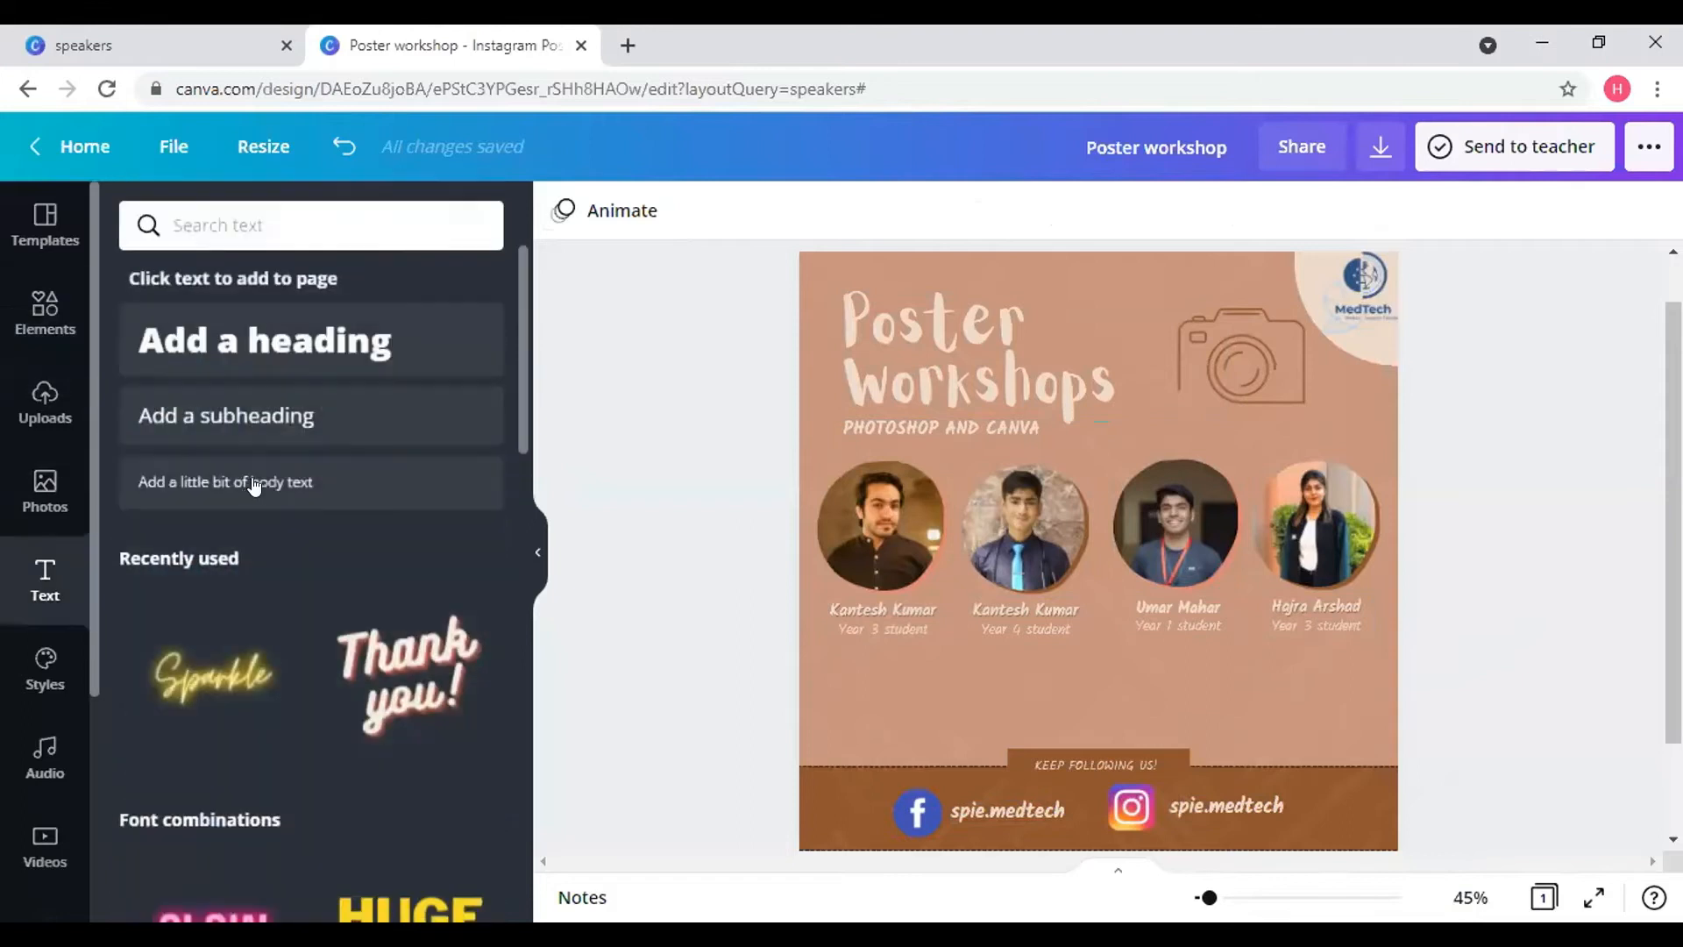
{"action": "left_click", "coordinate": [330, 433]}
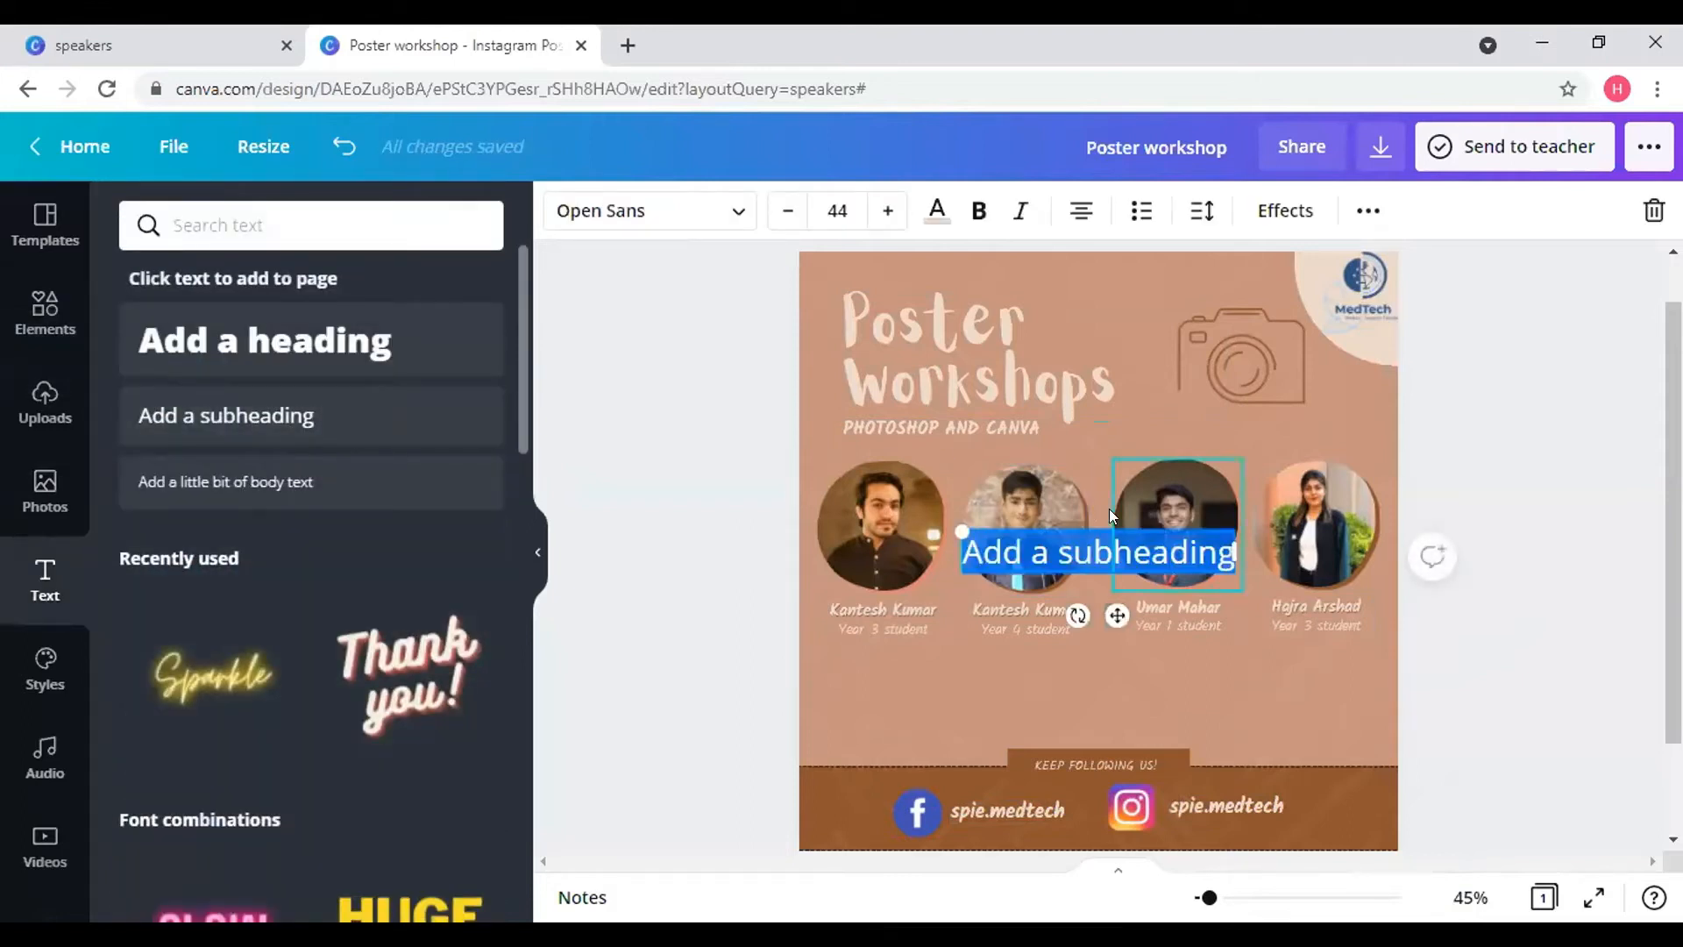
{"action": "key", "text": "BackSpace"}
{"action": "type", "text": "100"}
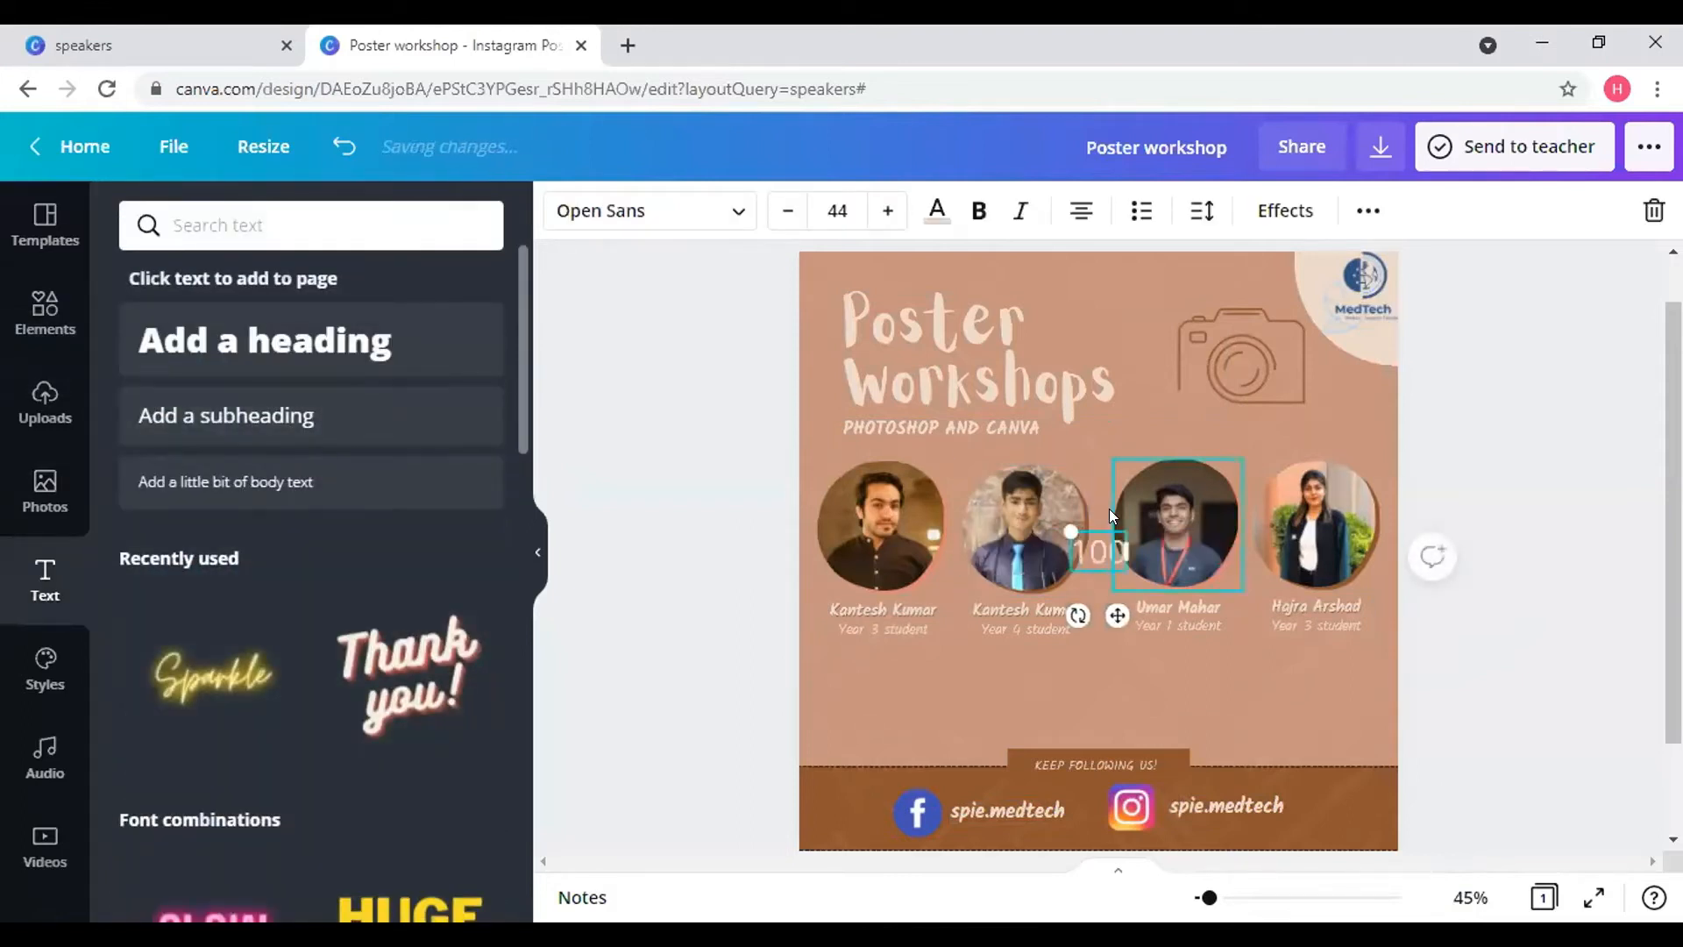
{"action": "type", "text": "+ PA"}
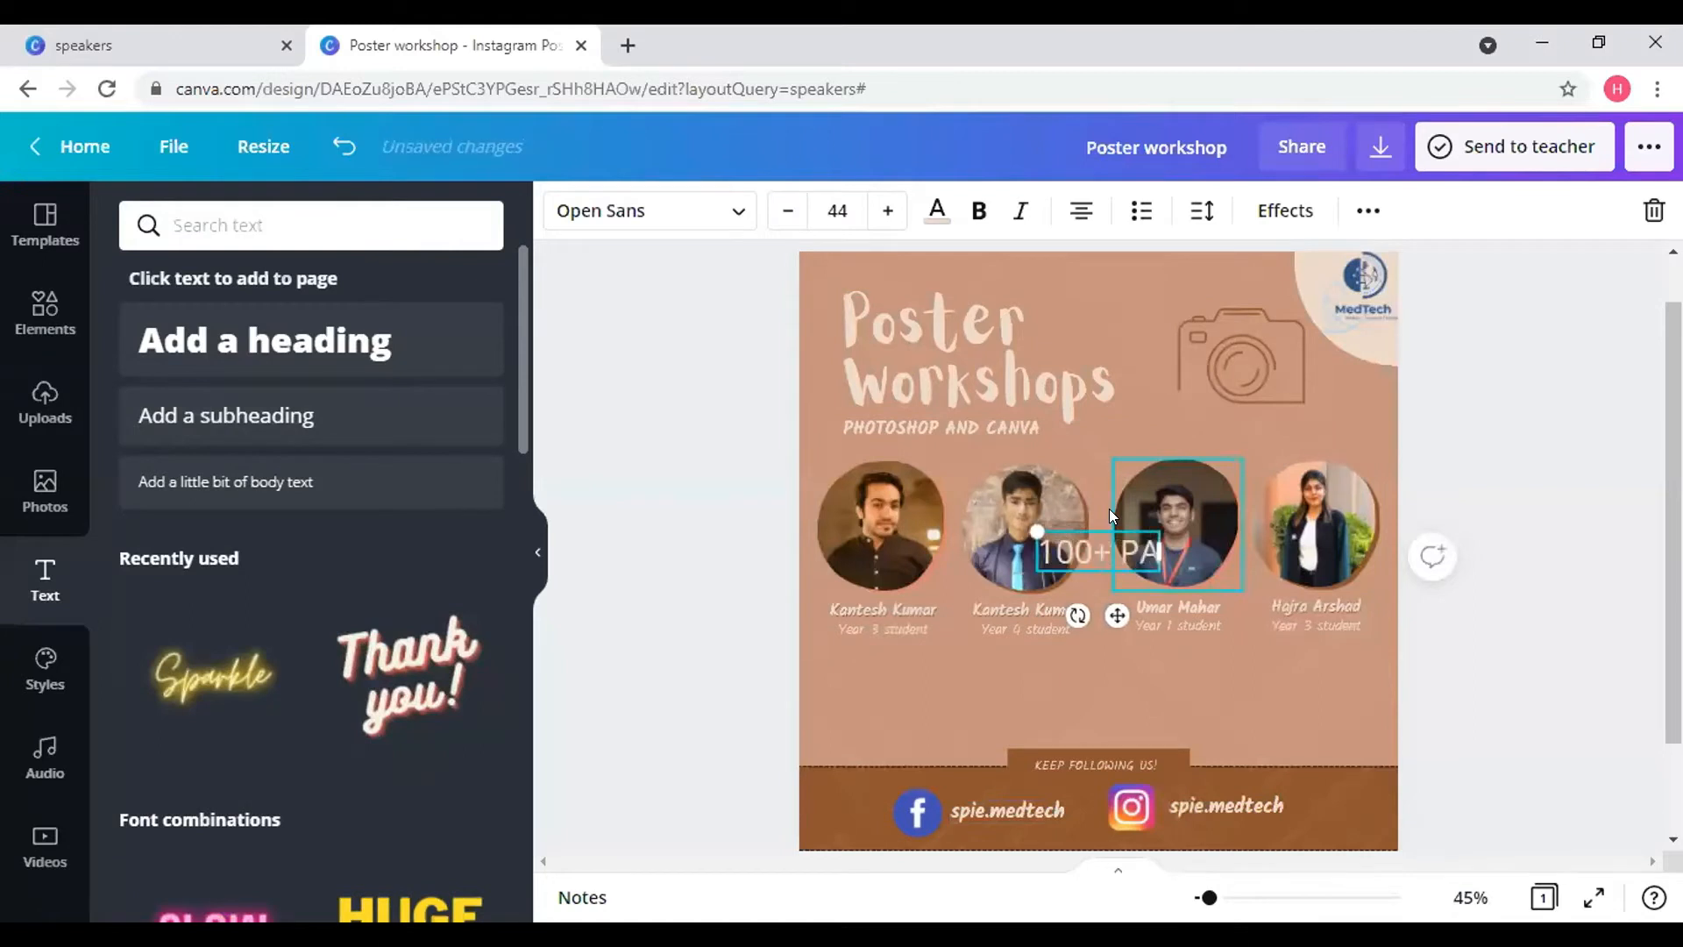
{"action": "key", "text": "BackSpace"}
{"action": "key", "text": "BackSpace"}
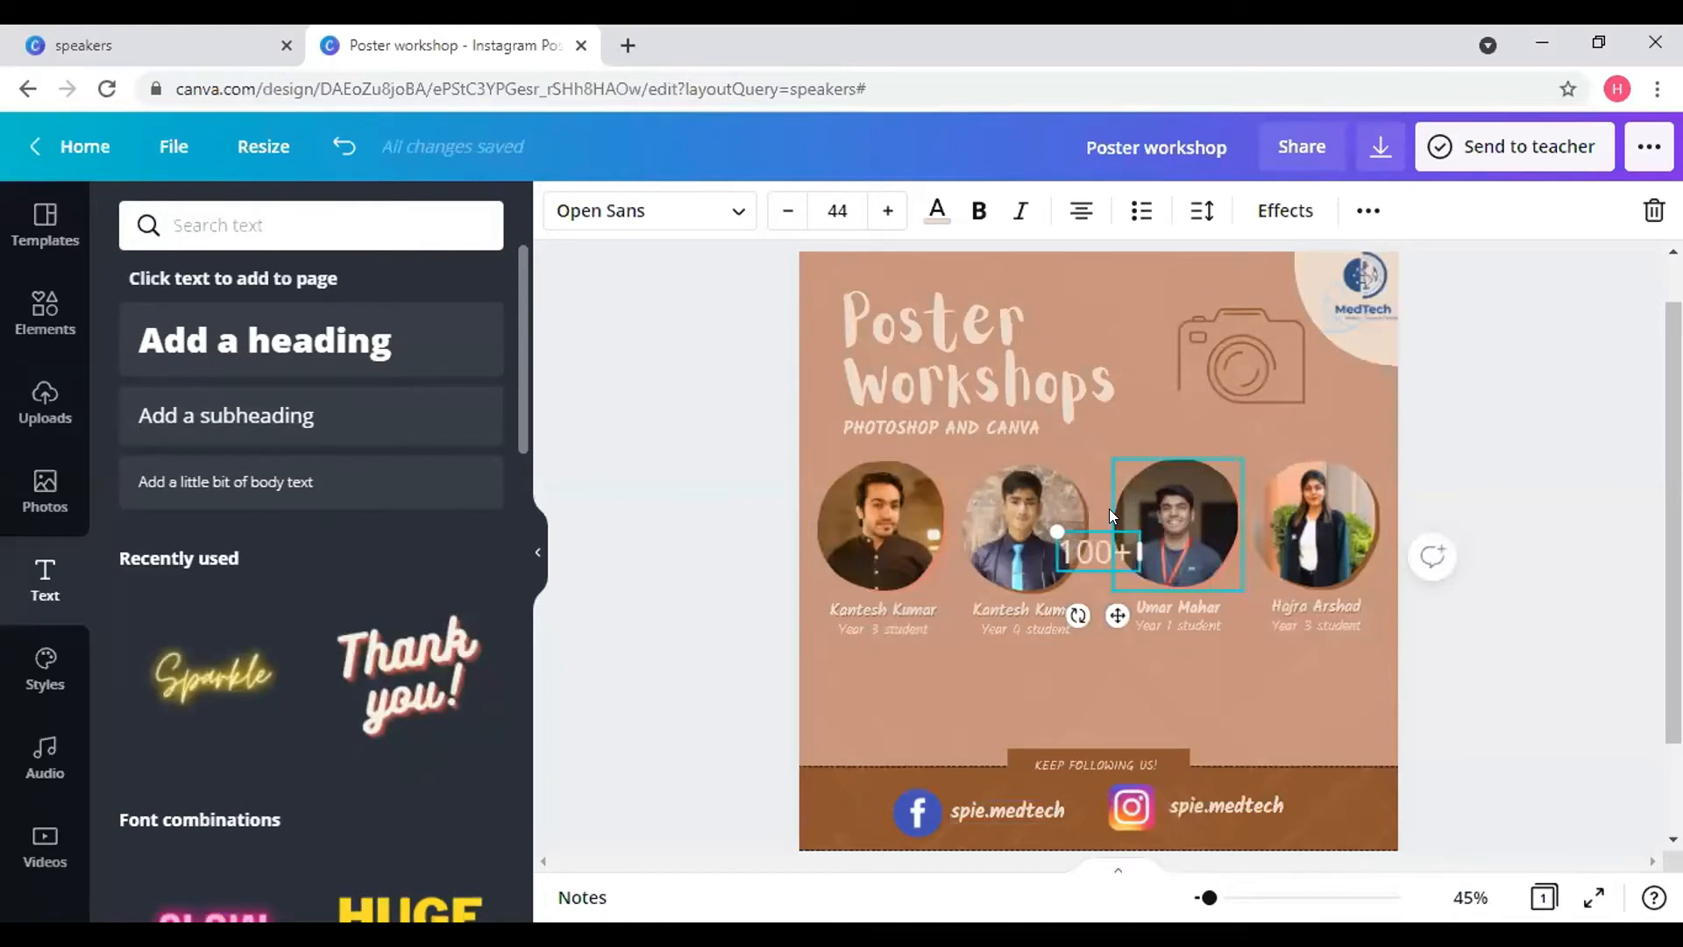
{"action": "type", "text": "particip"}
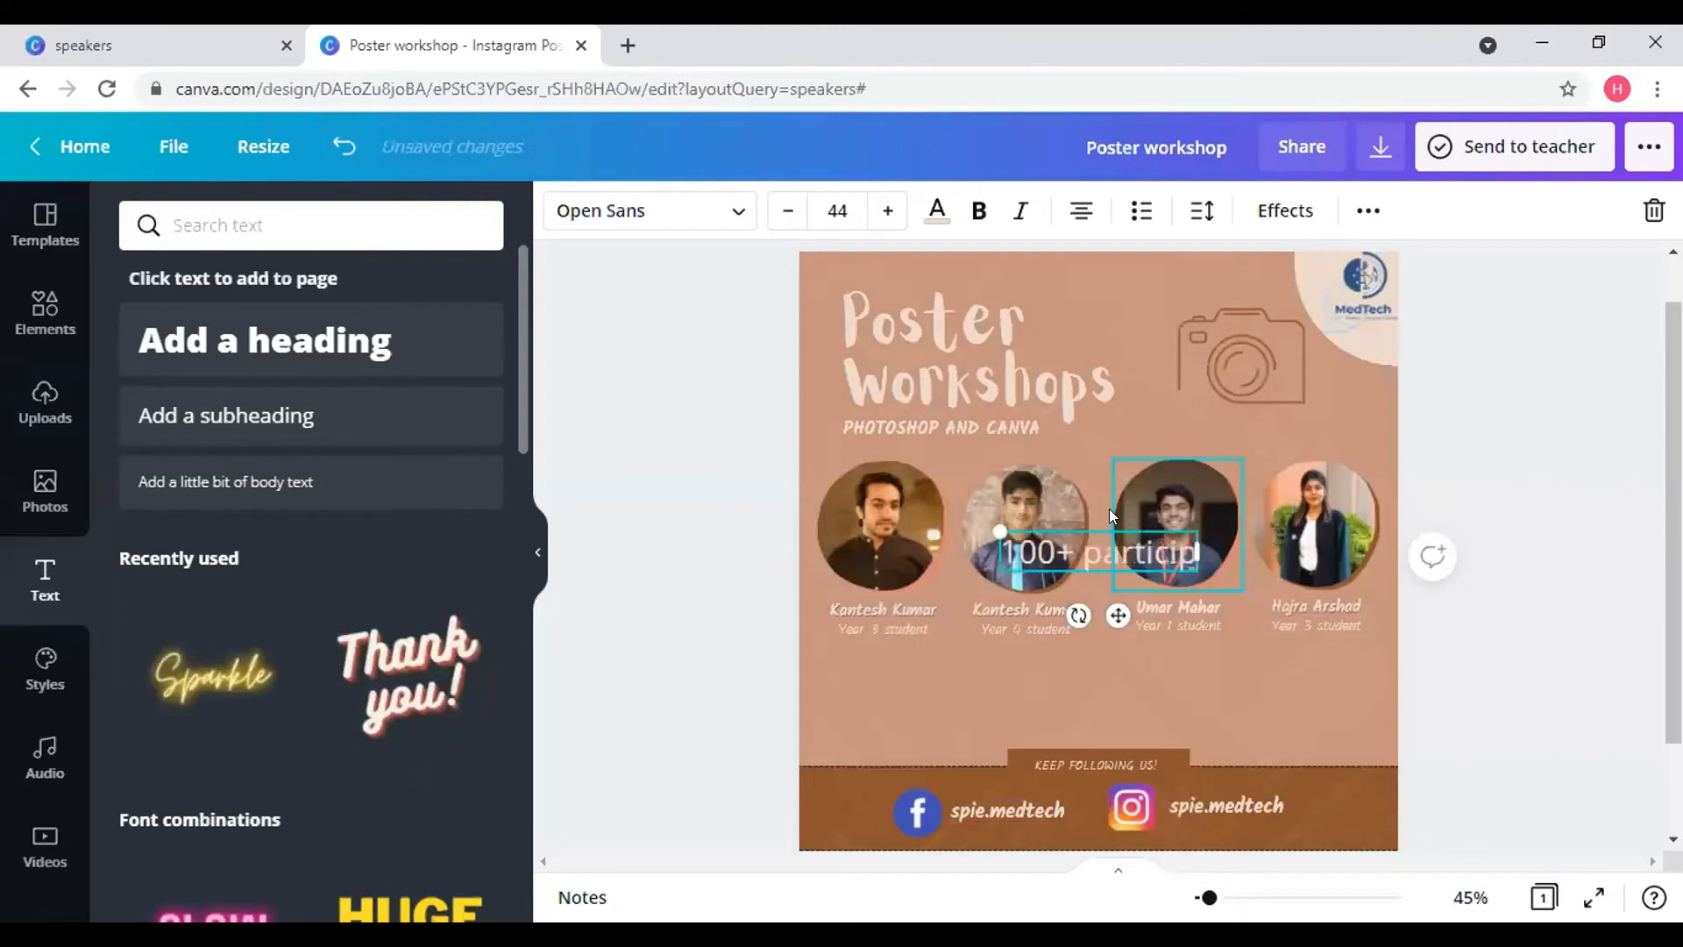
{"action": "type", "text": "ants"}
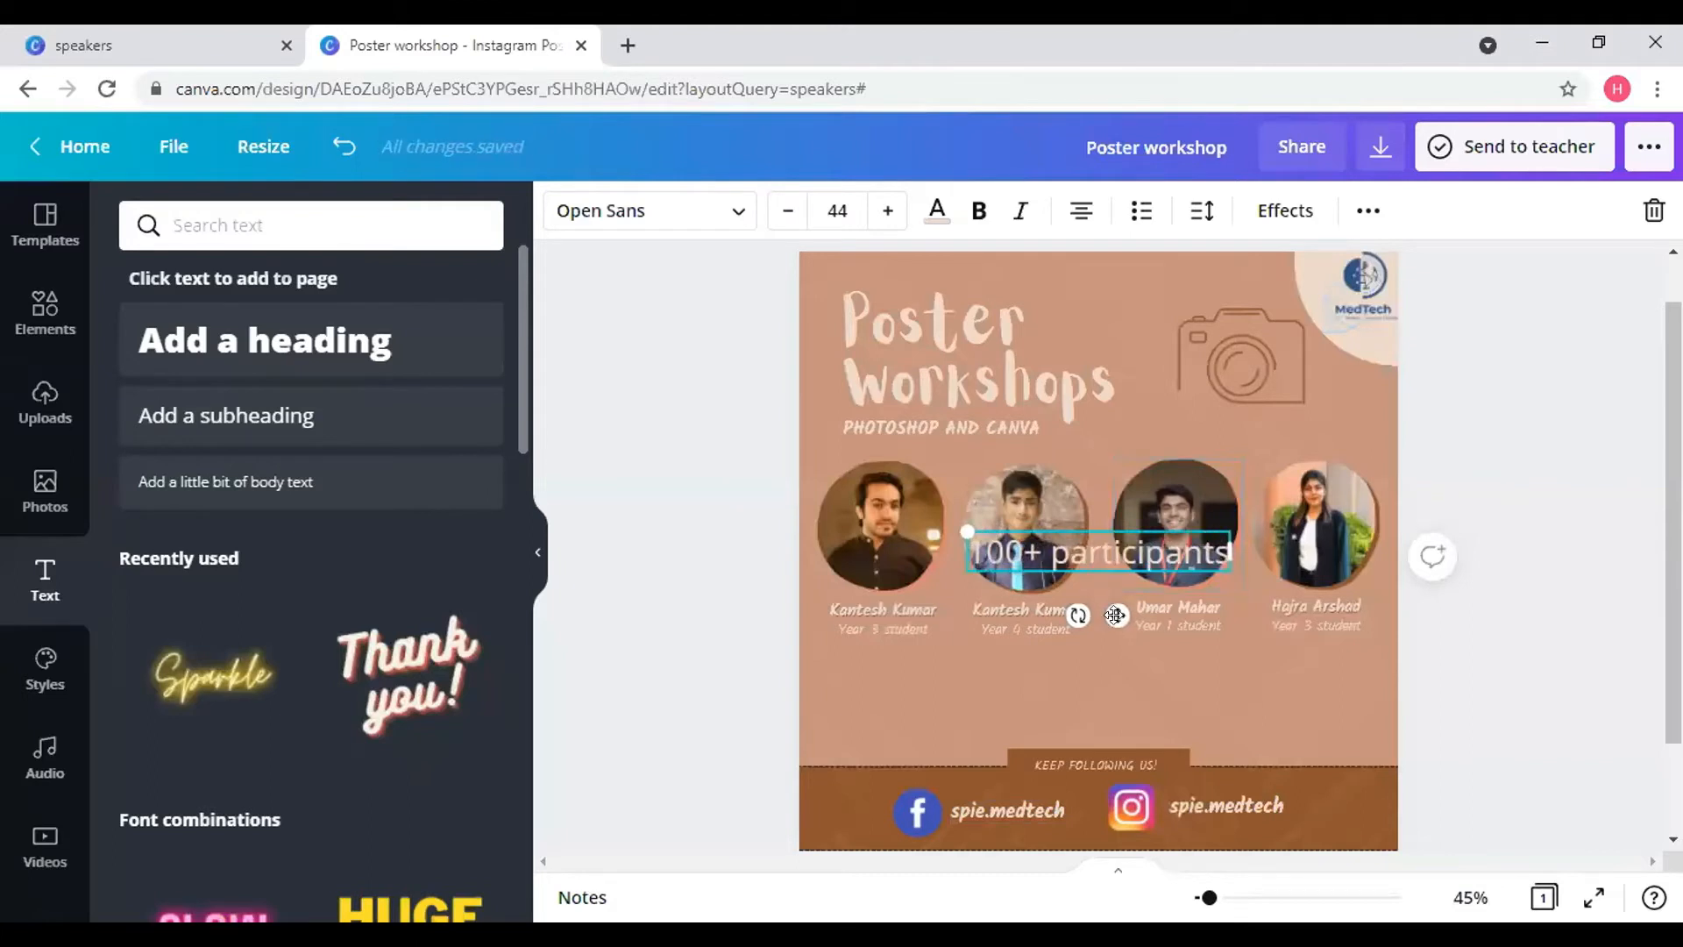
{"action": "left_click_drag", "start_coordinate": [1066, 714], "coordinate": [985, 750]}
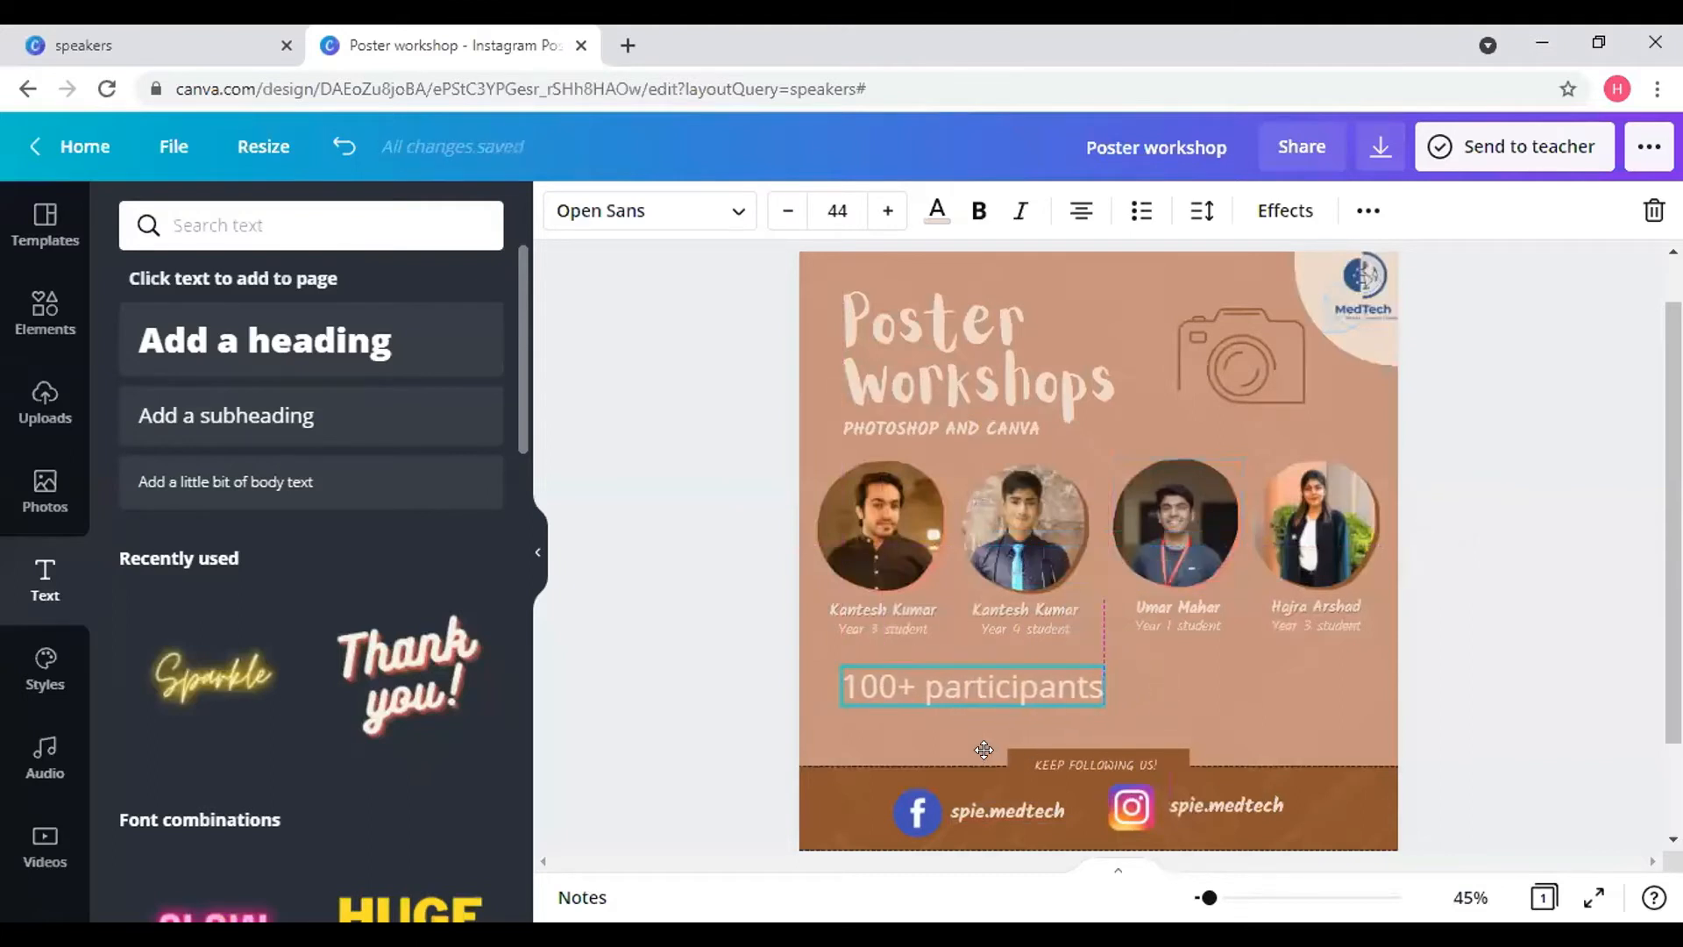
- Add a second subheading reading '4 speakers'
{"action": "left_click", "coordinate": [319, 437]}
{"action": "key", "text": "BackSpace"}
{"action": "type", "text": "4"}
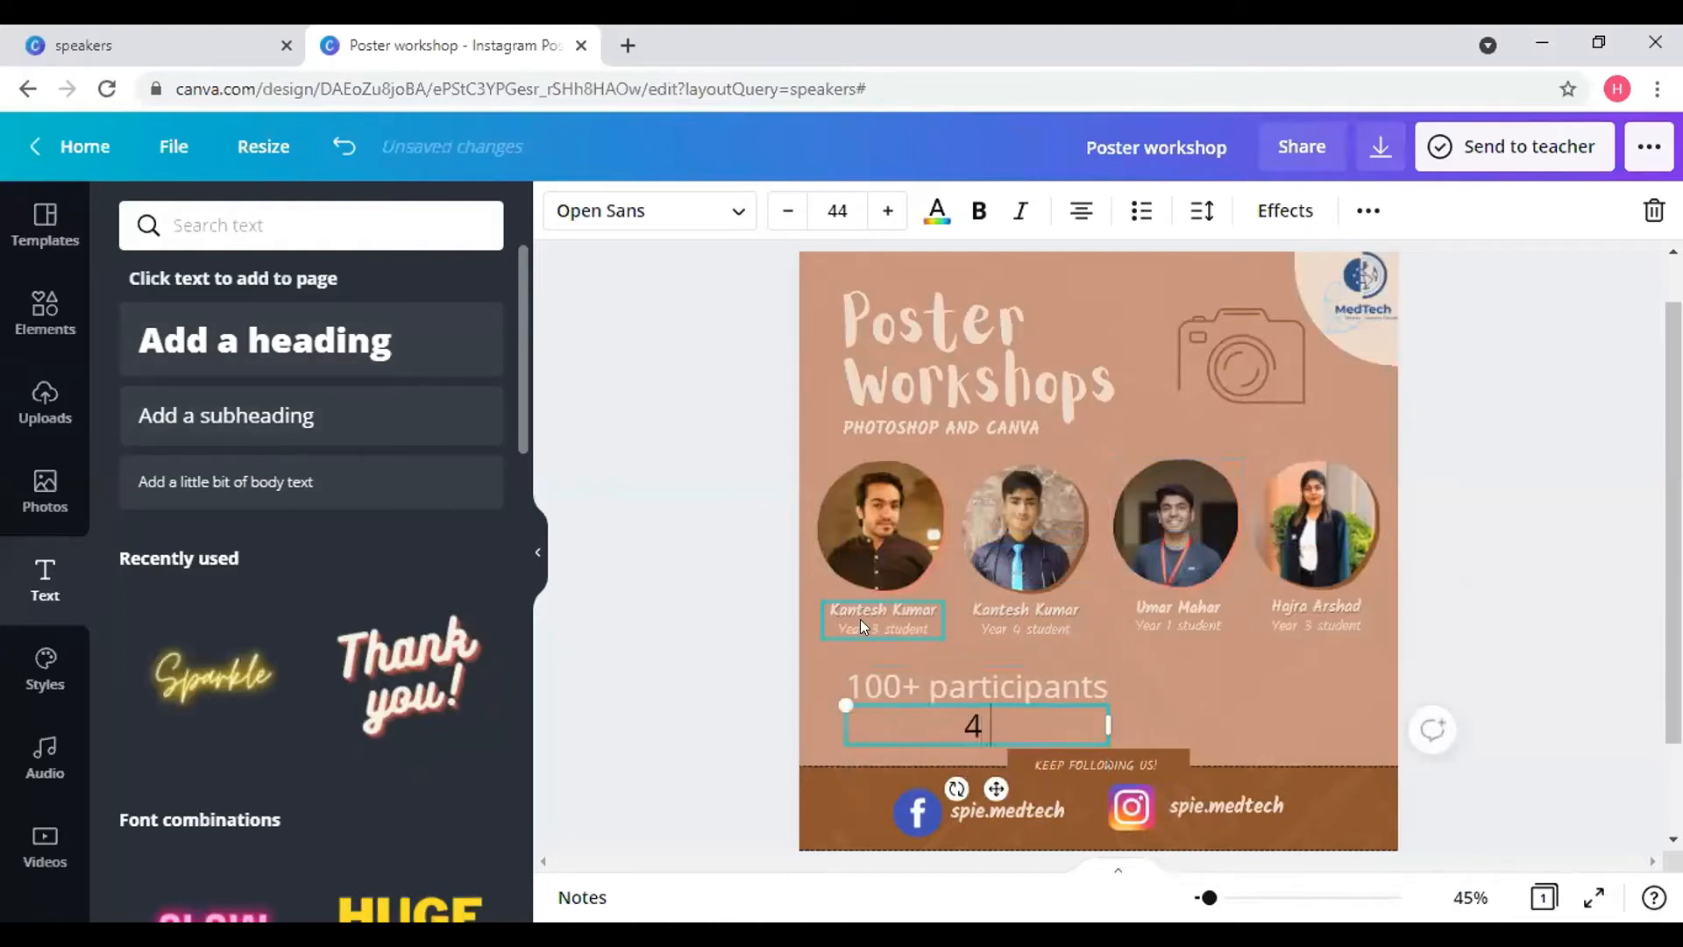
{"action": "type", "text": " speakers"}
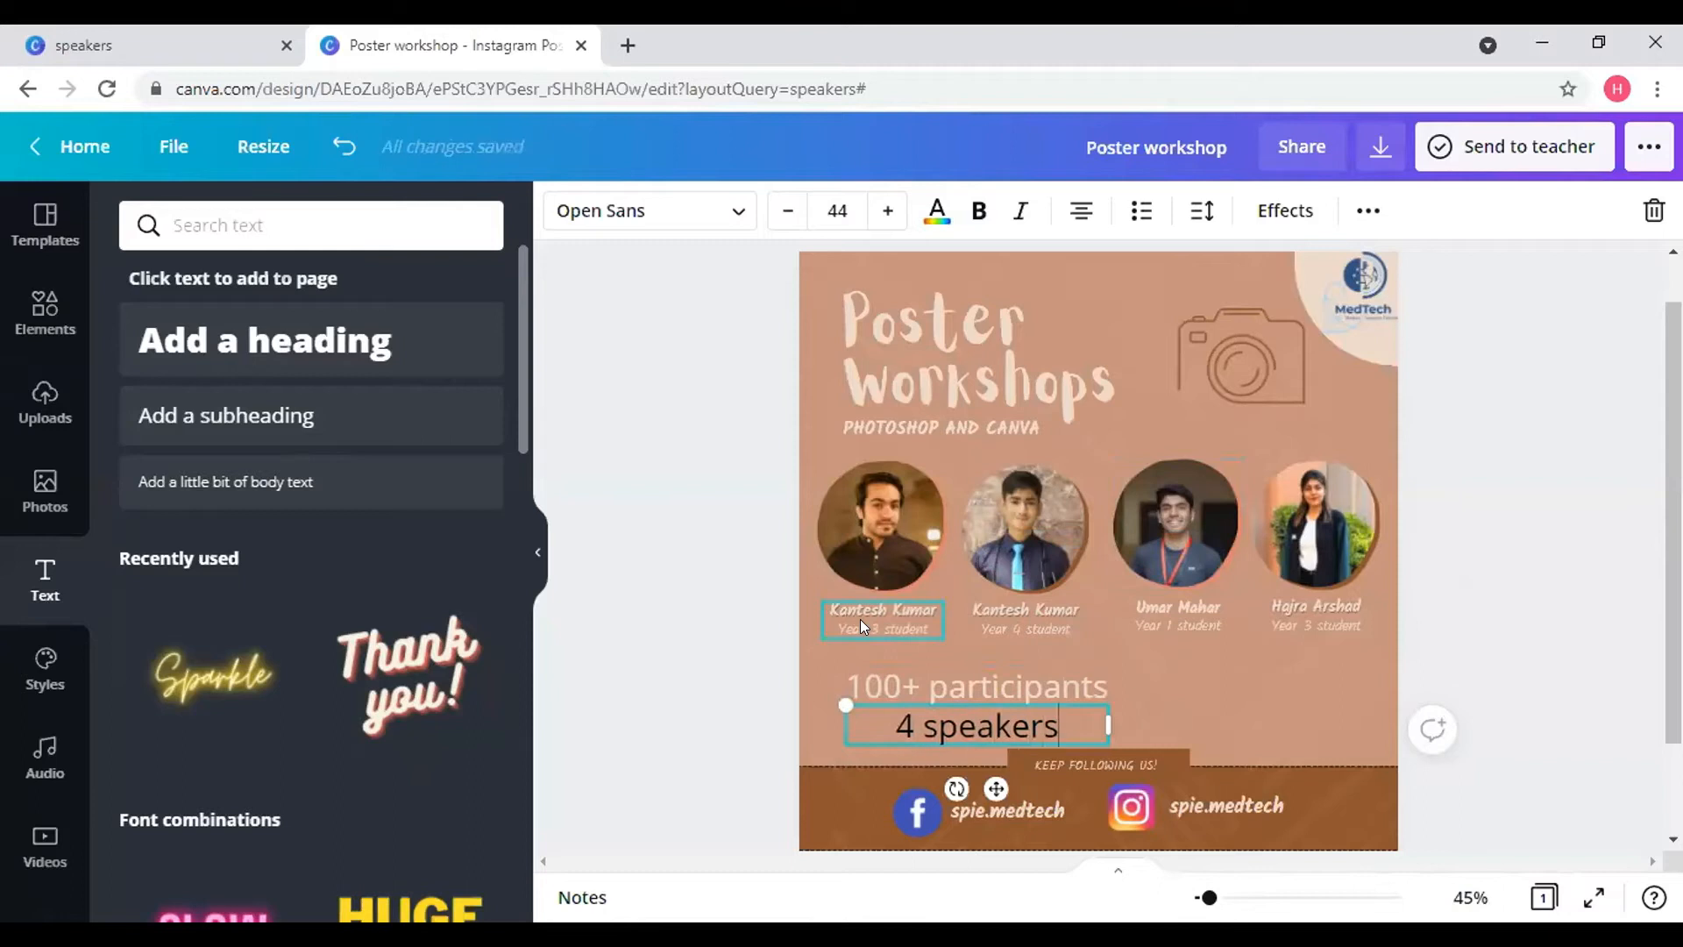
{"action": "left_click_drag", "start_coordinate": [1057, 728], "coordinate": [888, 714]}
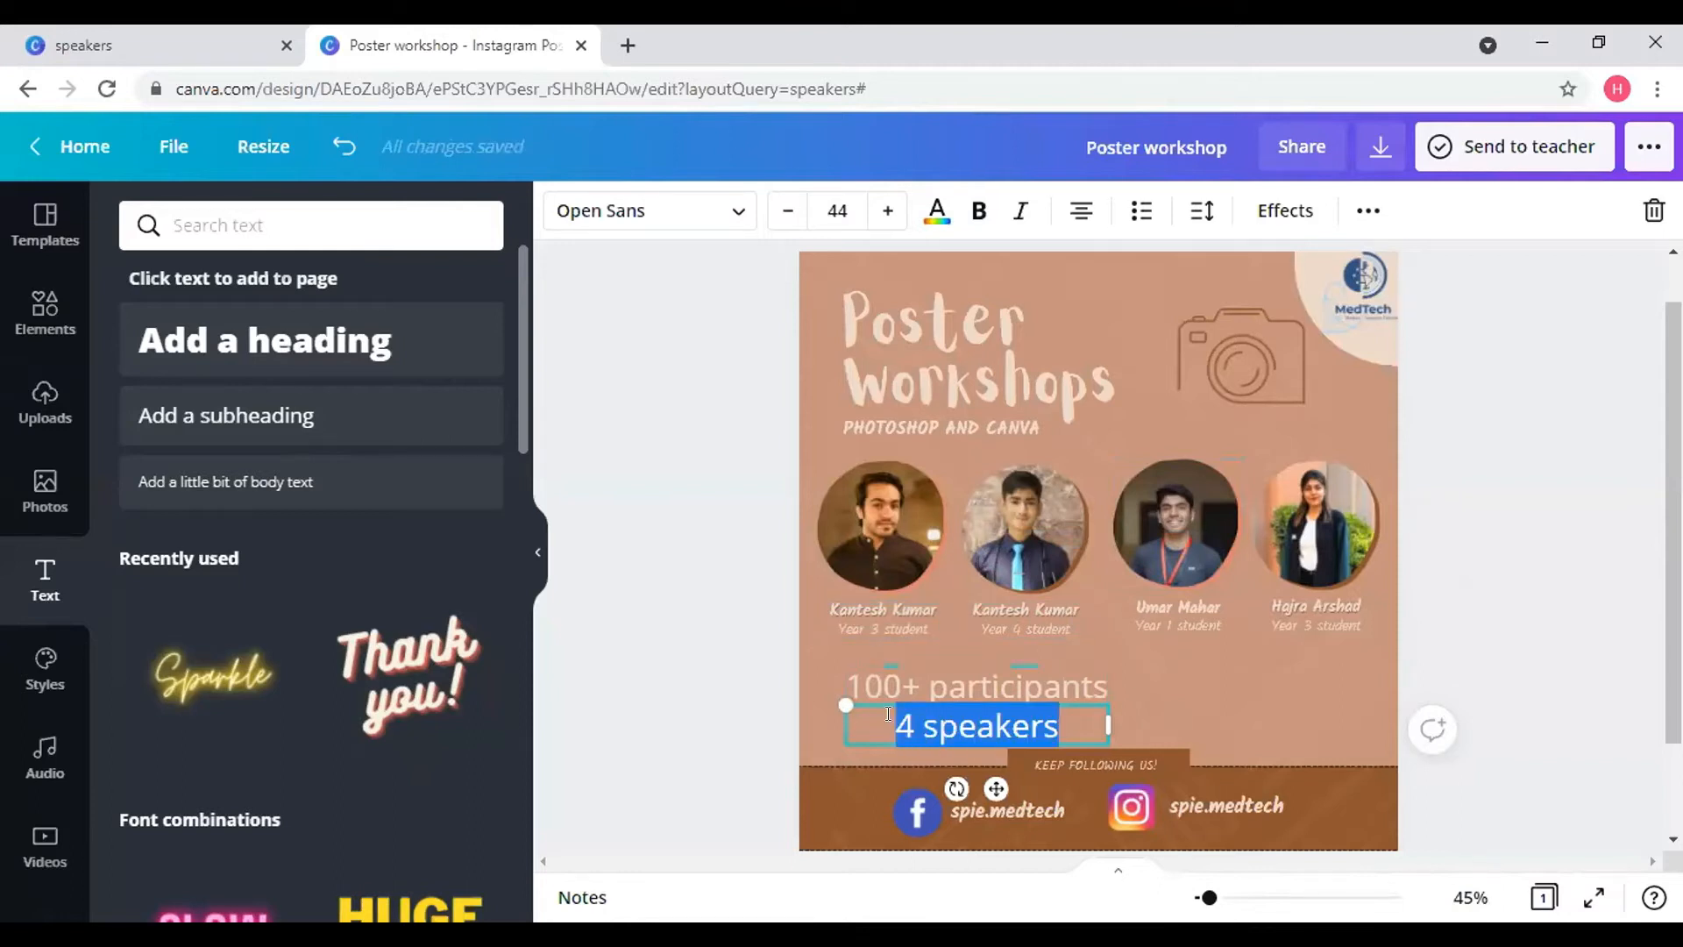
{"action": "left_click", "coordinate": [724, 219]}
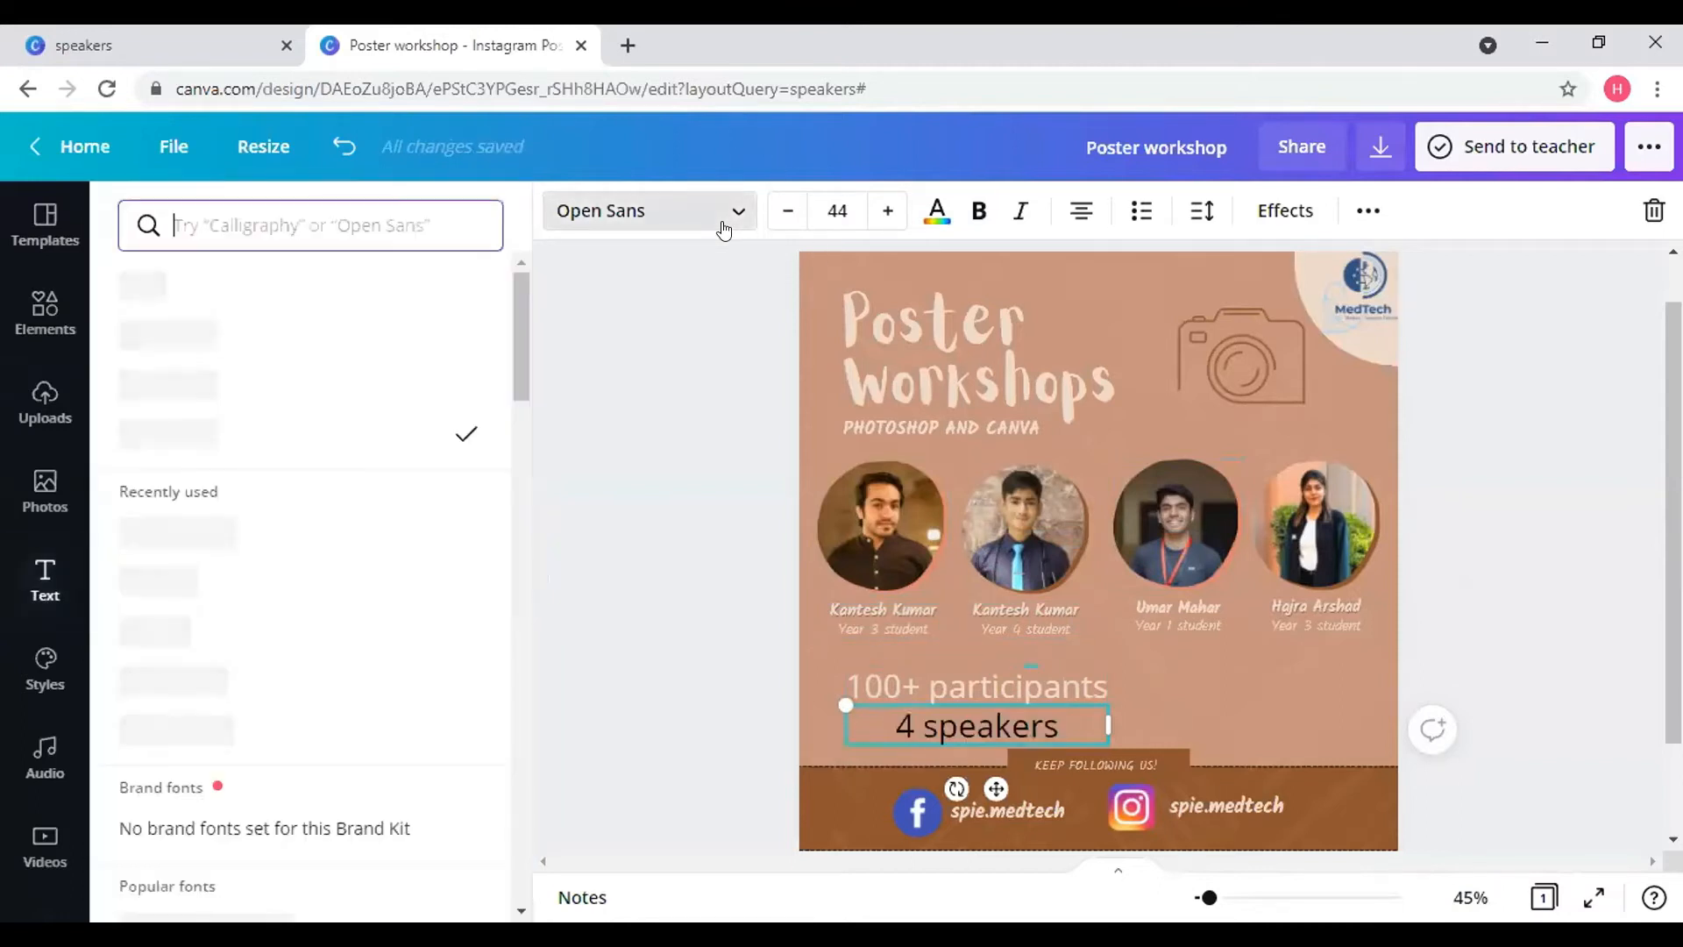
- Make '4 speakers' beige and apply Kalam Bold to both stat texts
{"action": "left_click", "coordinate": [1060, 729]}
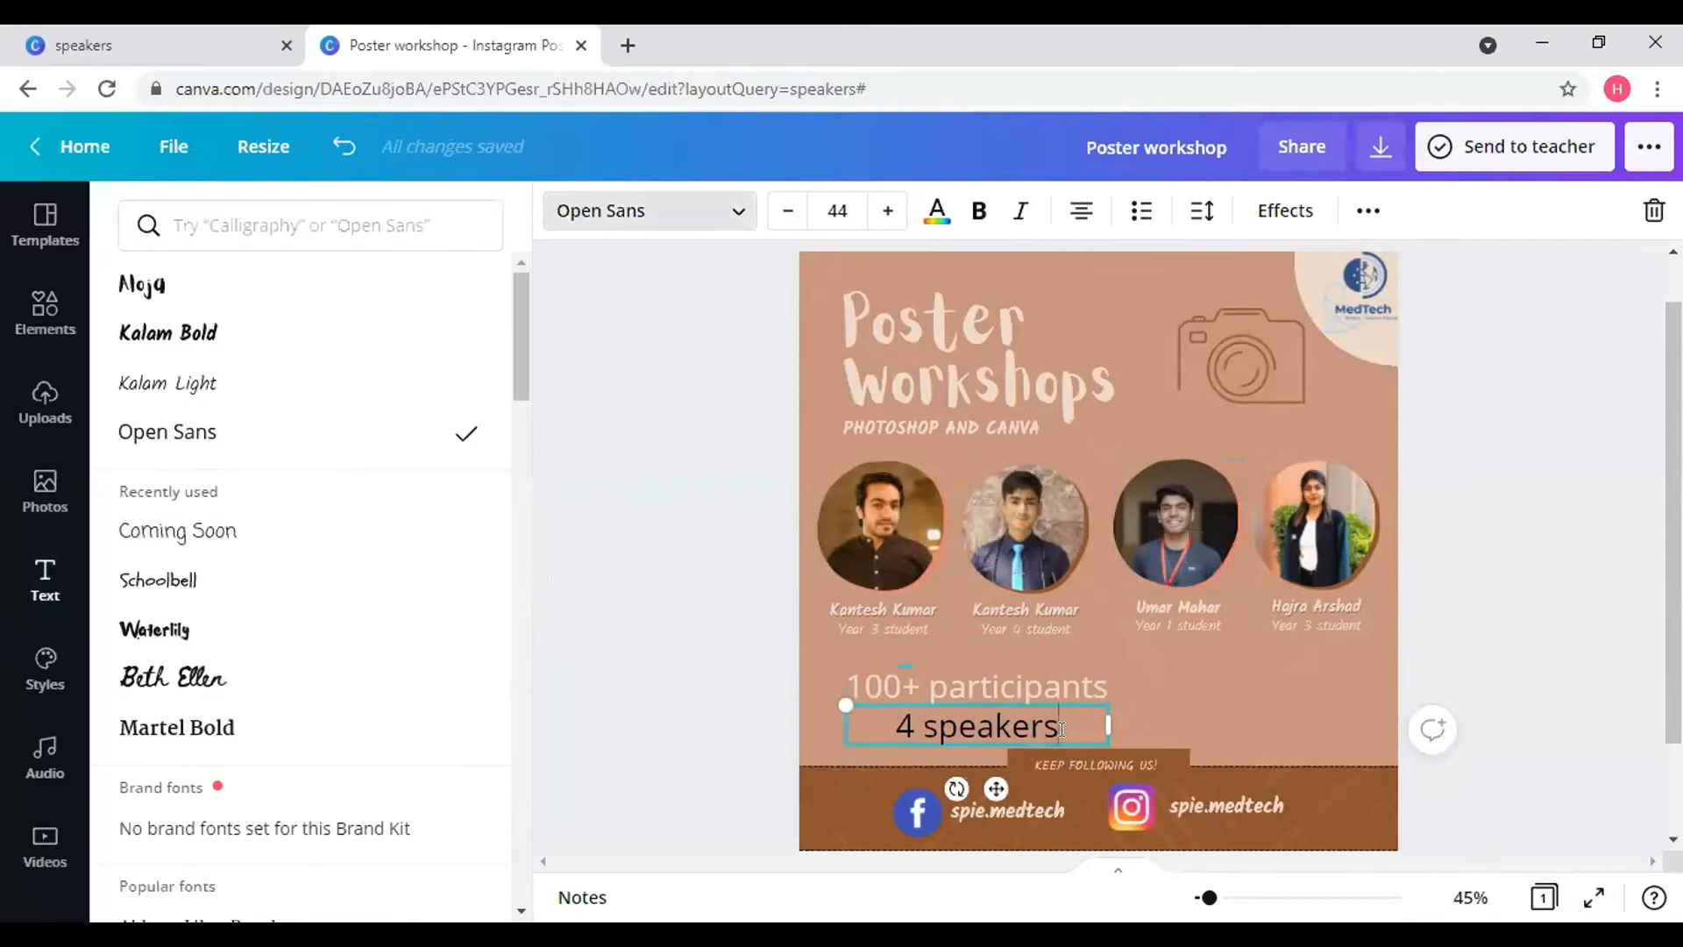
{"action": "left_click_drag", "start_coordinate": [1054, 724], "coordinate": [996, 711]}
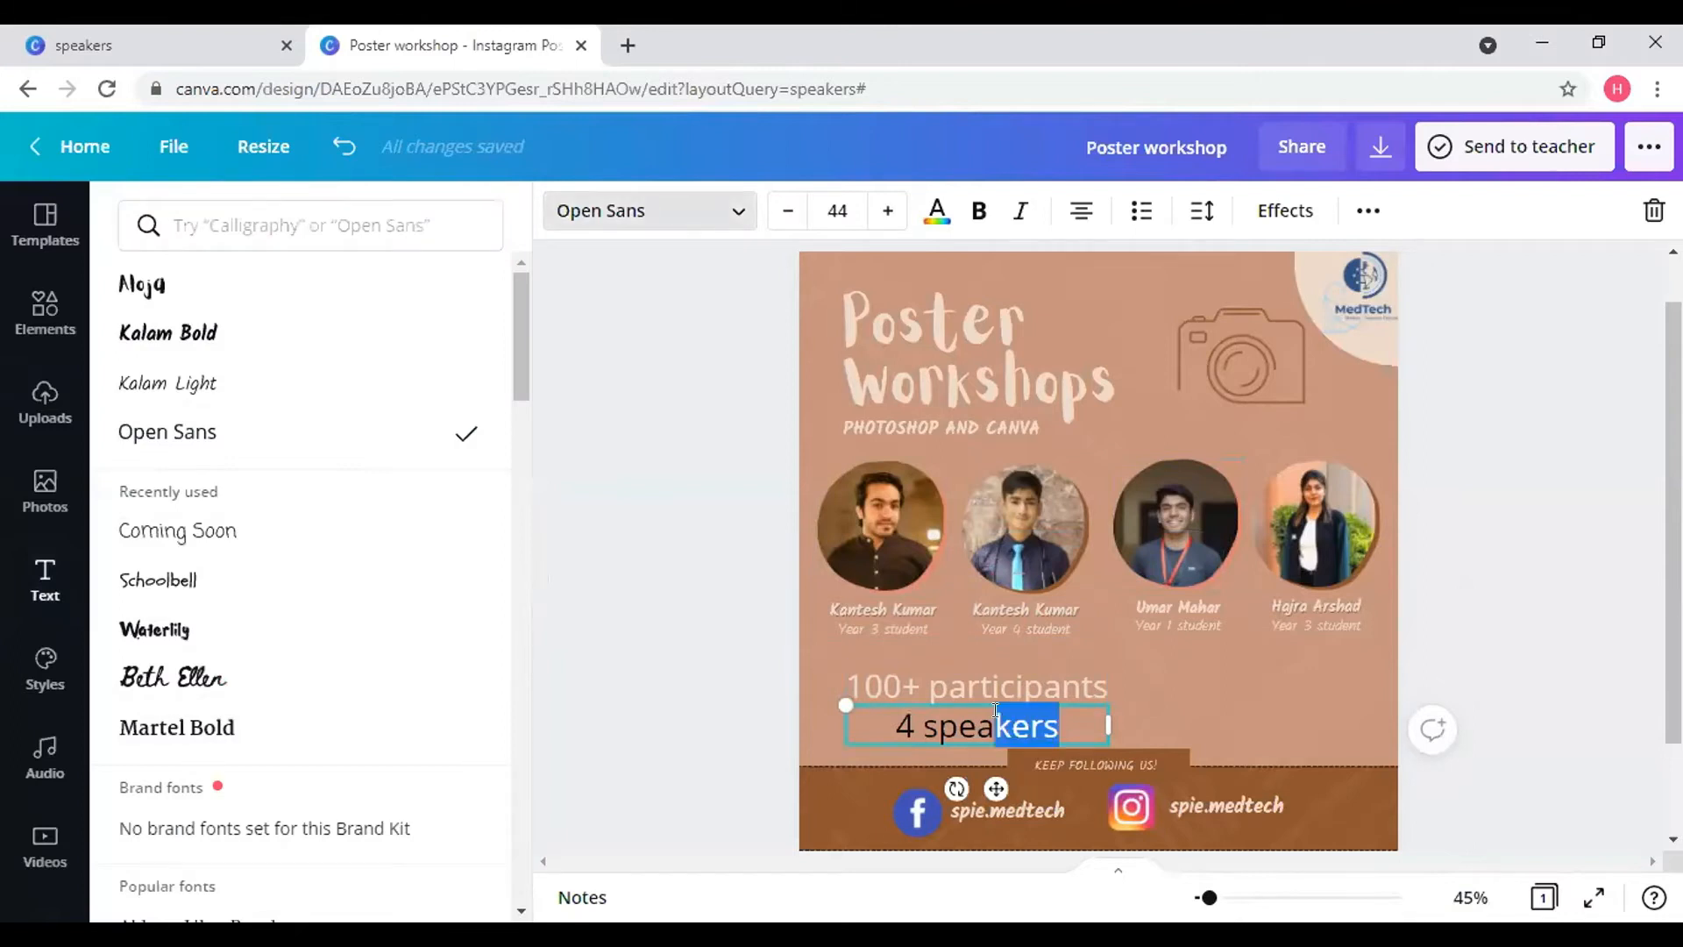
{"action": "left_click", "coordinate": [1071, 725]}
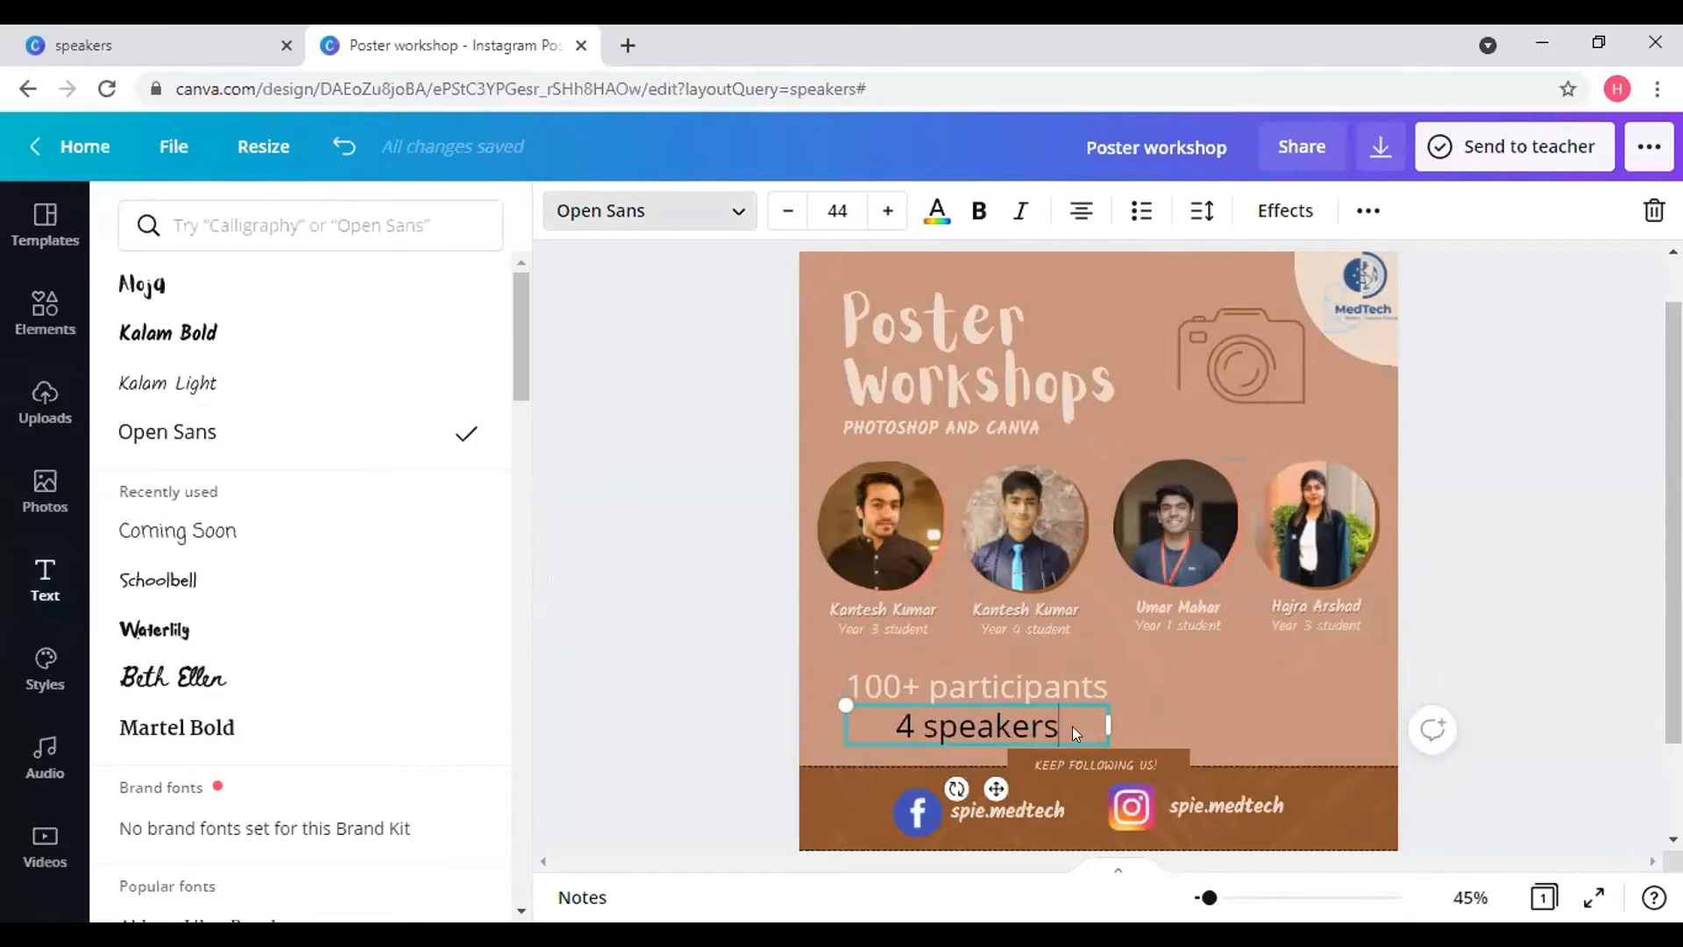
{"action": "left_click", "coordinate": [936, 210]}
{"action": "left_click", "coordinate": [480, 358]}
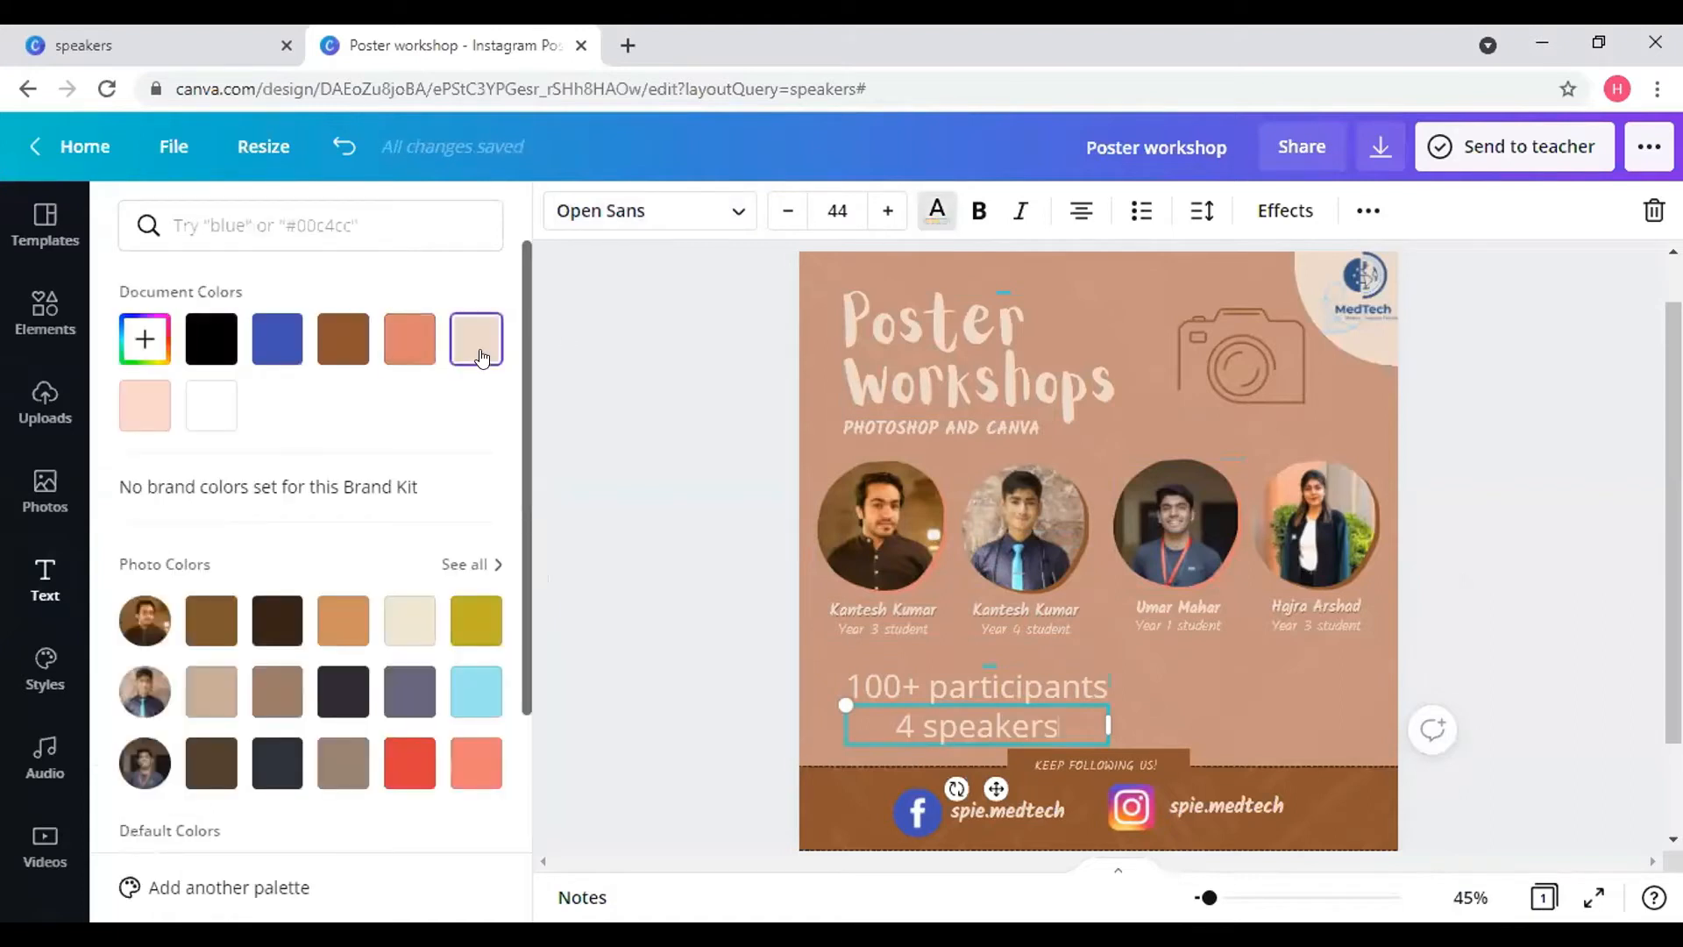
{"action": "left_click", "coordinate": [739, 218]}
{"action": "left_click", "coordinate": [187, 348]}
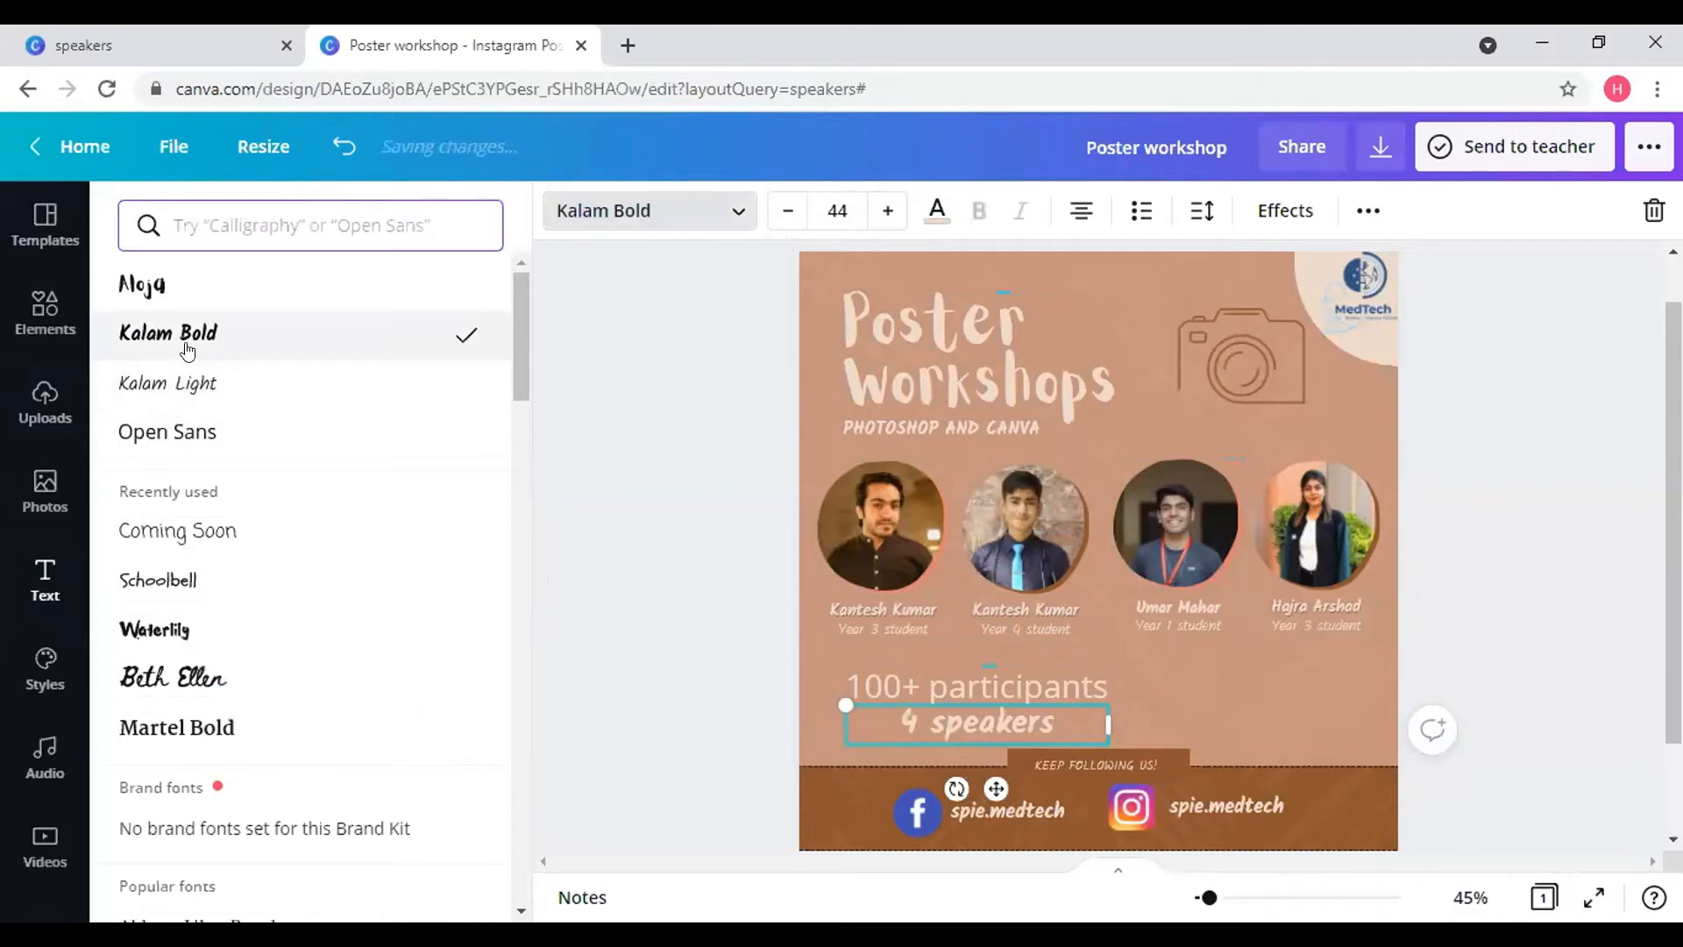
{"action": "left_click", "coordinate": [934, 687]}
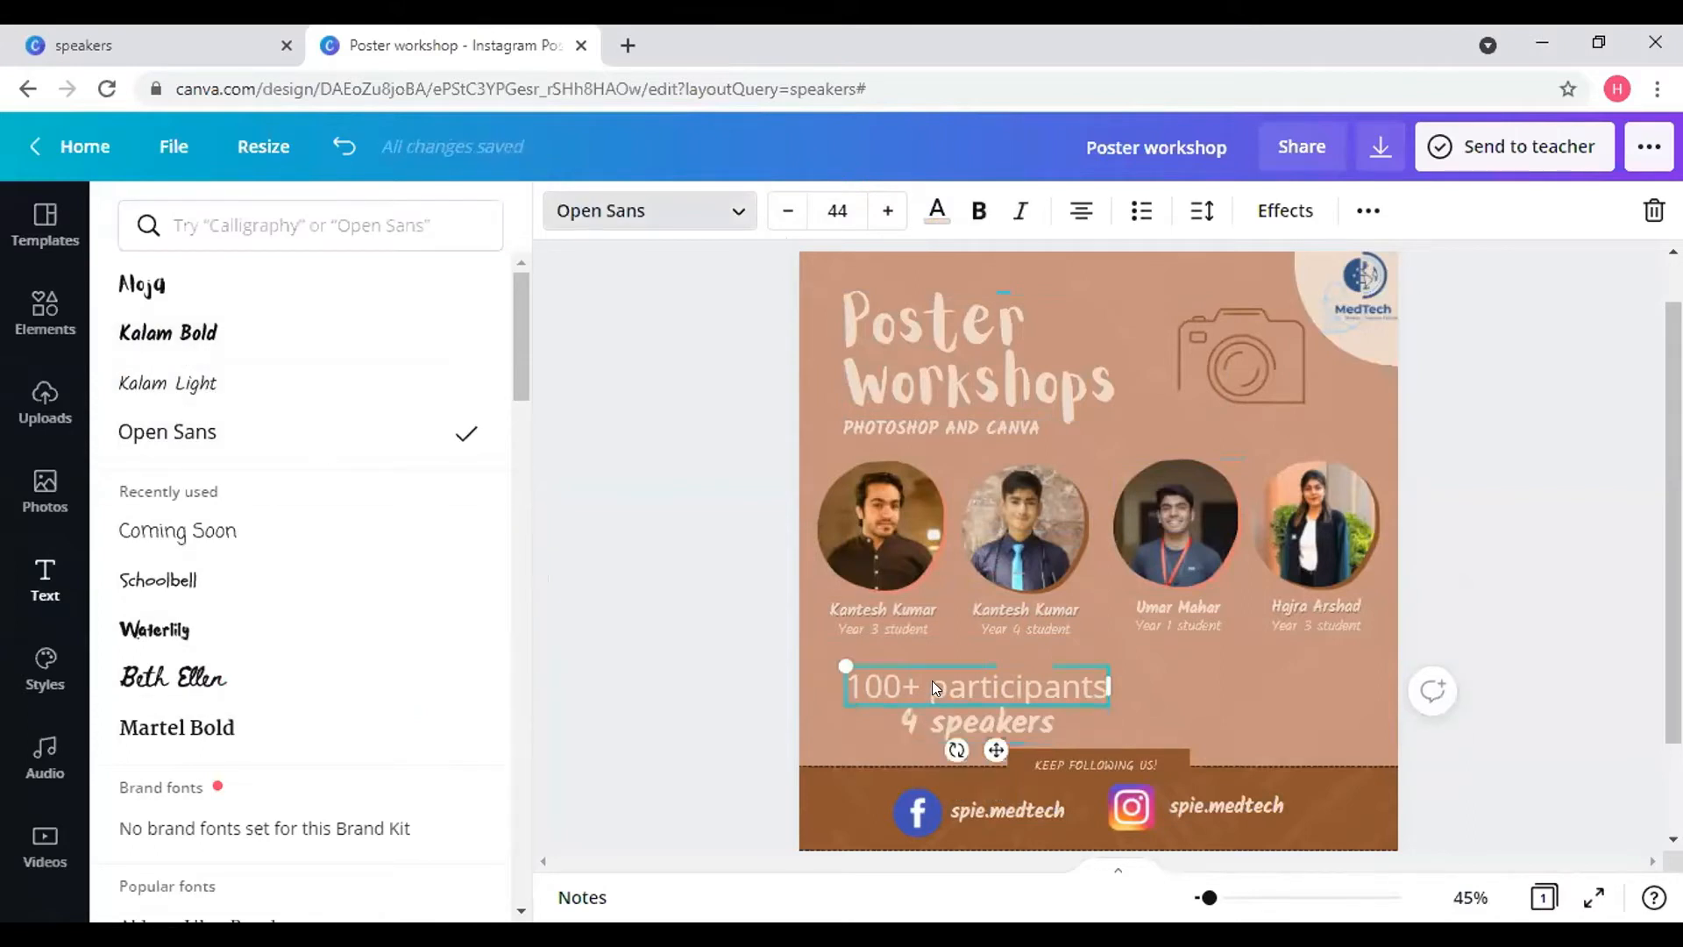
{"action": "left_click", "coordinate": [263, 337]}
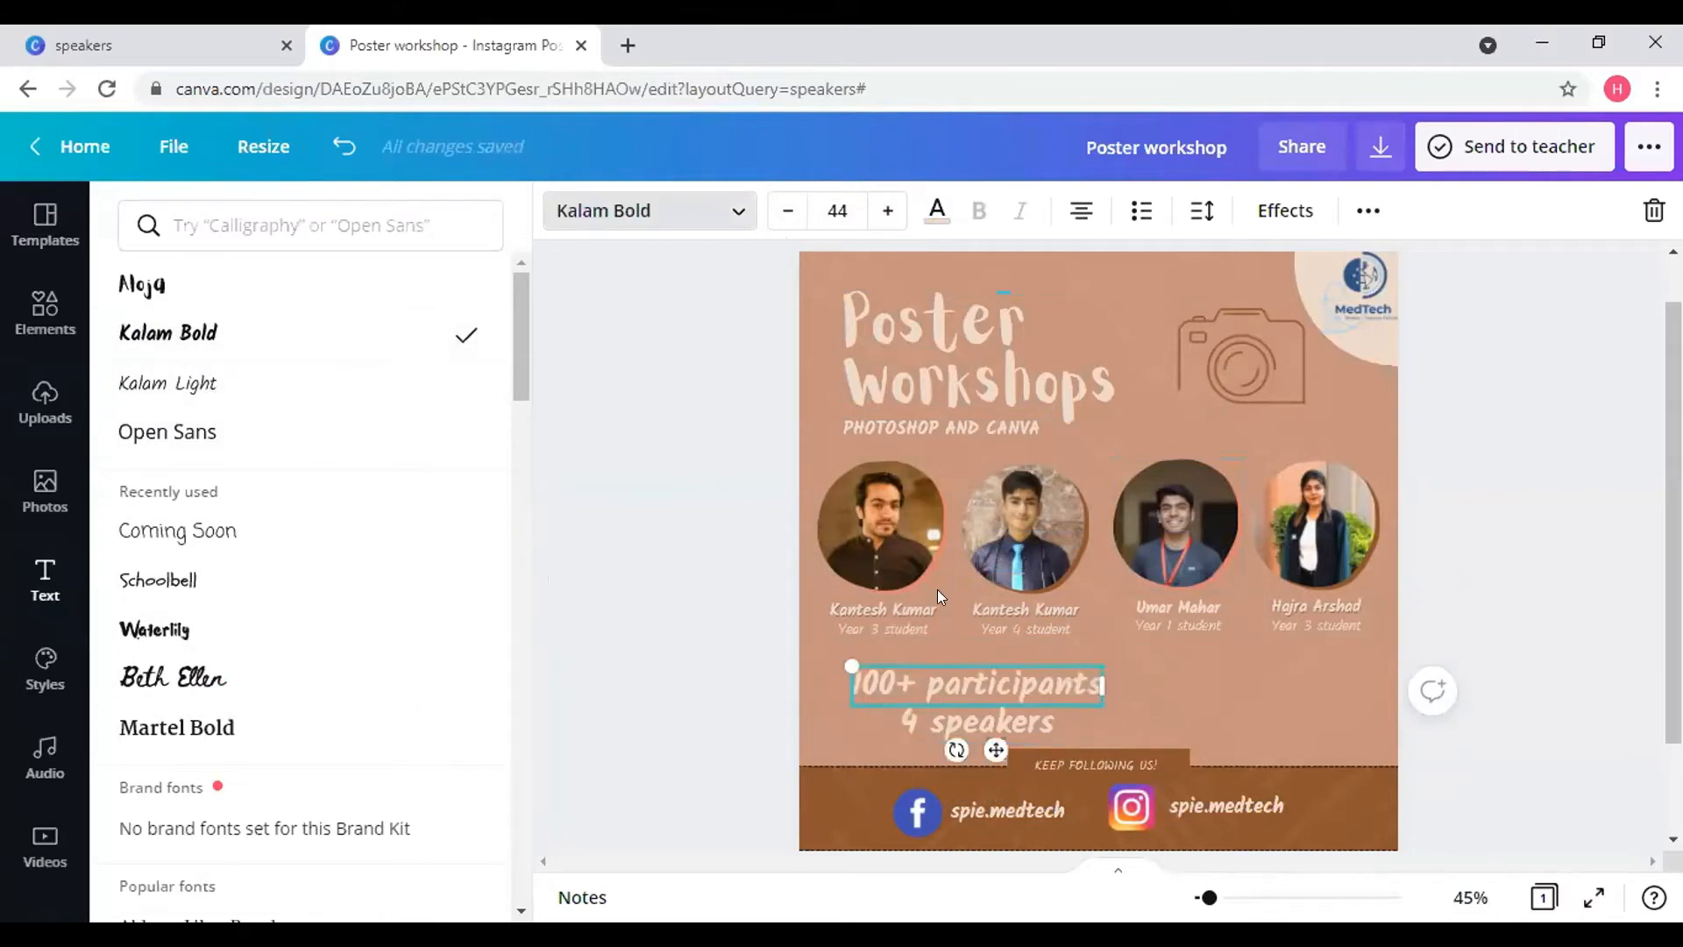
- Place '4 speakers' level with '100+ participants' on one row
{"action": "left_click", "coordinate": [1048, 716]}
{"action": "left_click_drag", "start_coordinate": [987, 783], "coordinate": [1267, 750]}
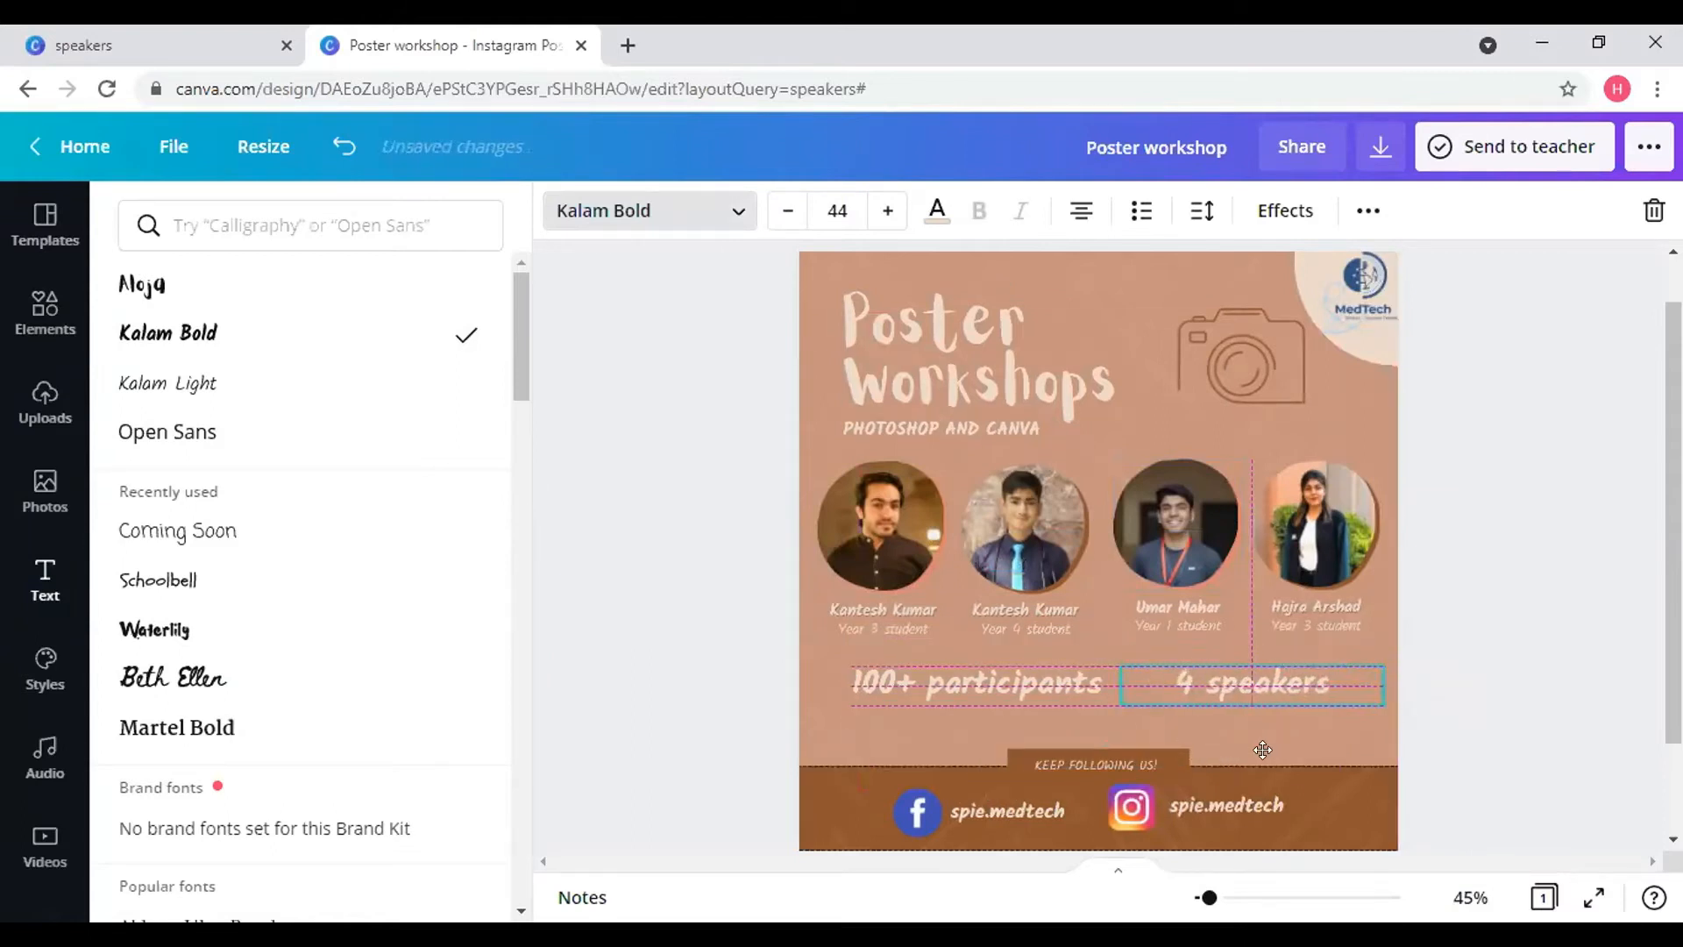
{"action": "left_click", "coordinate": [1034, 675]}
{"action": "left_click_drag", "start_coordinate": [983, 750], "coordinate": [978, 754]}
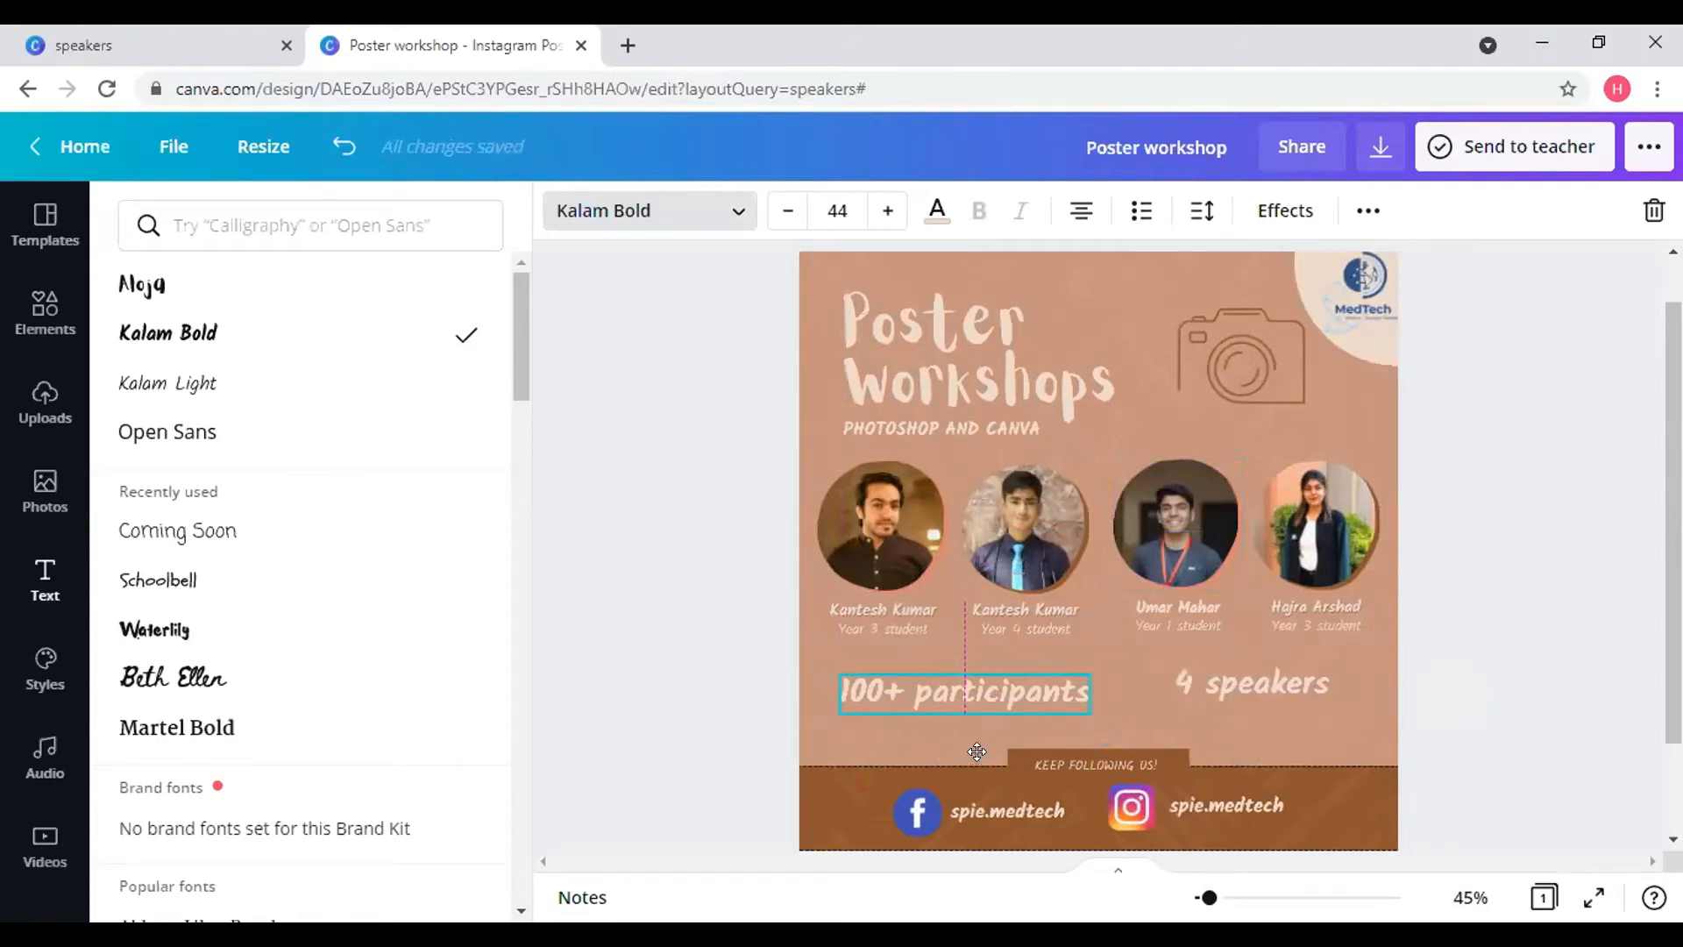
{"action": "left_click_drag", "start_coordinate": [1227, 689], "coordinate": [1212, 694]}
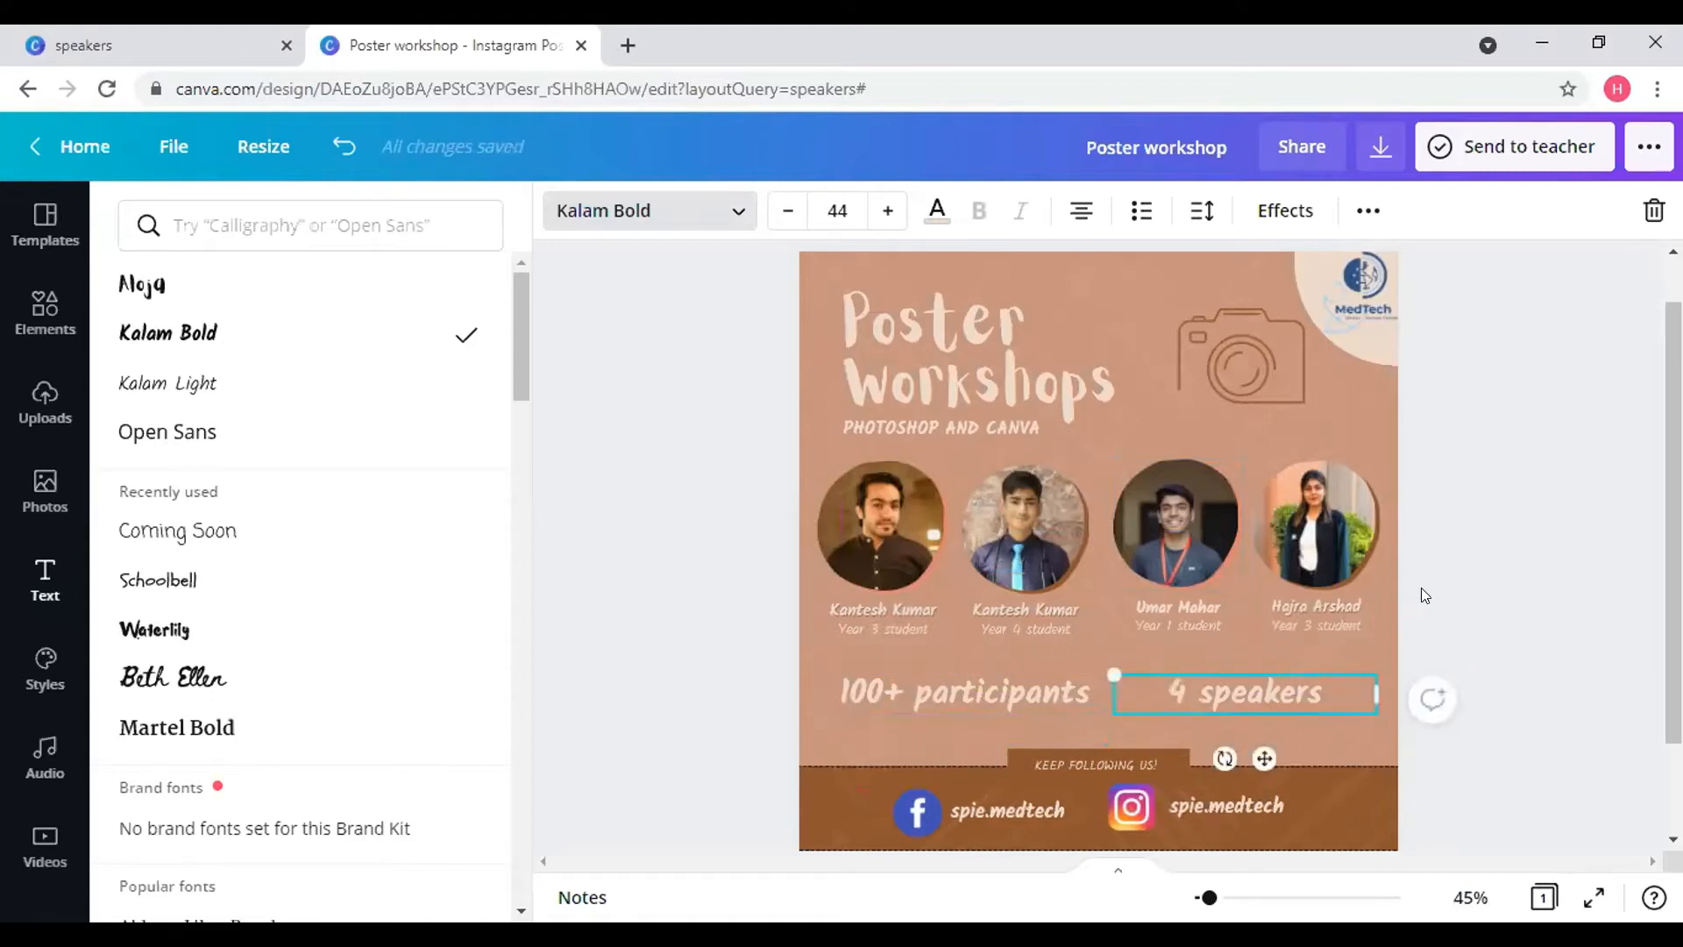
{"action": "key", "text": "Escape"}
{"action": "key", "text": "Escape"}
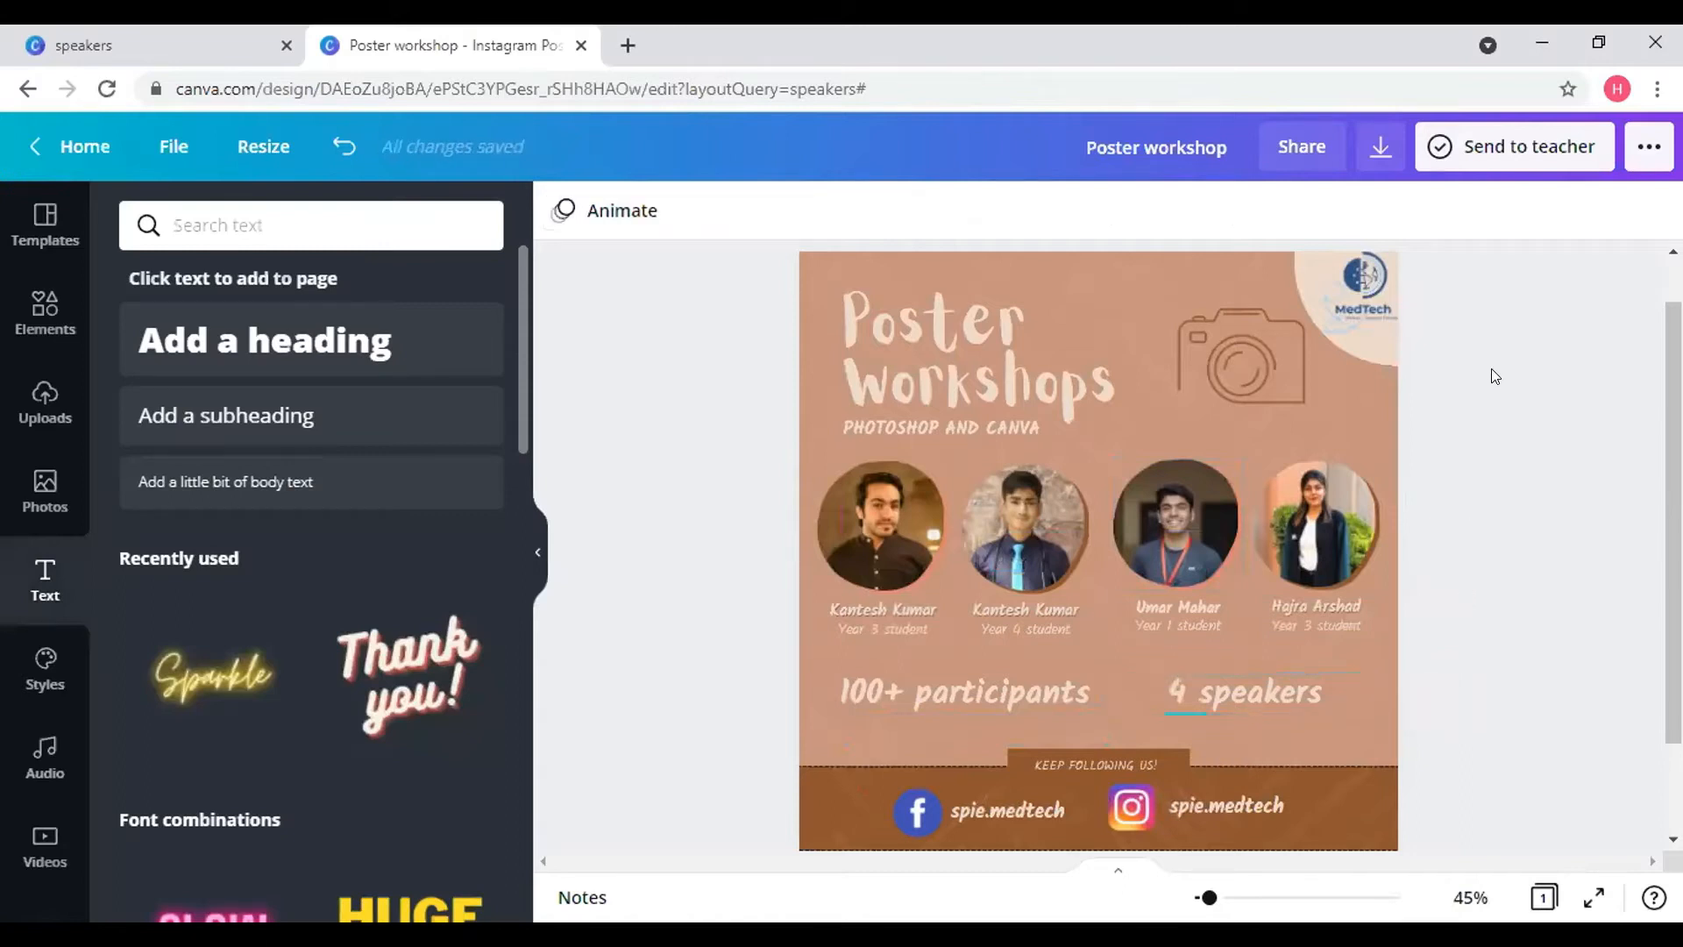
- Shift the camera graphic slightly left
{"action": "left_click", "coordinate": [1249, 351]}
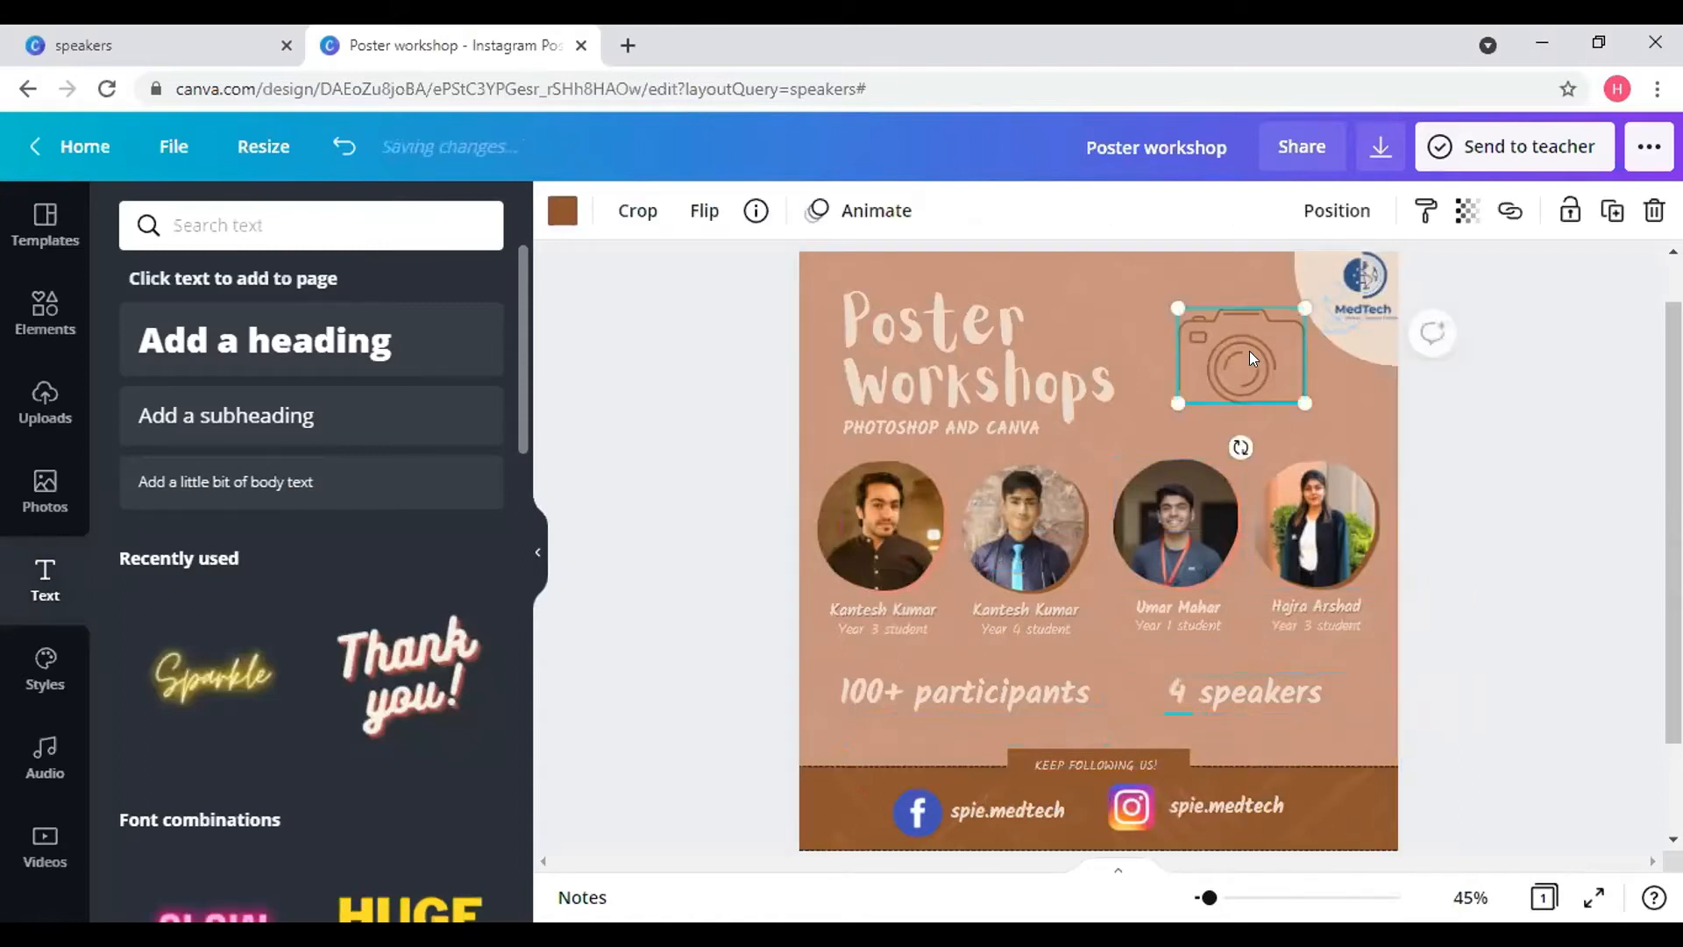
{"action": "left_click_drag", "start_coordinate": [1228, 364], "coordinate": [1197, 356]}
{"action": "left_click", "coordinate": [1497, 449]}
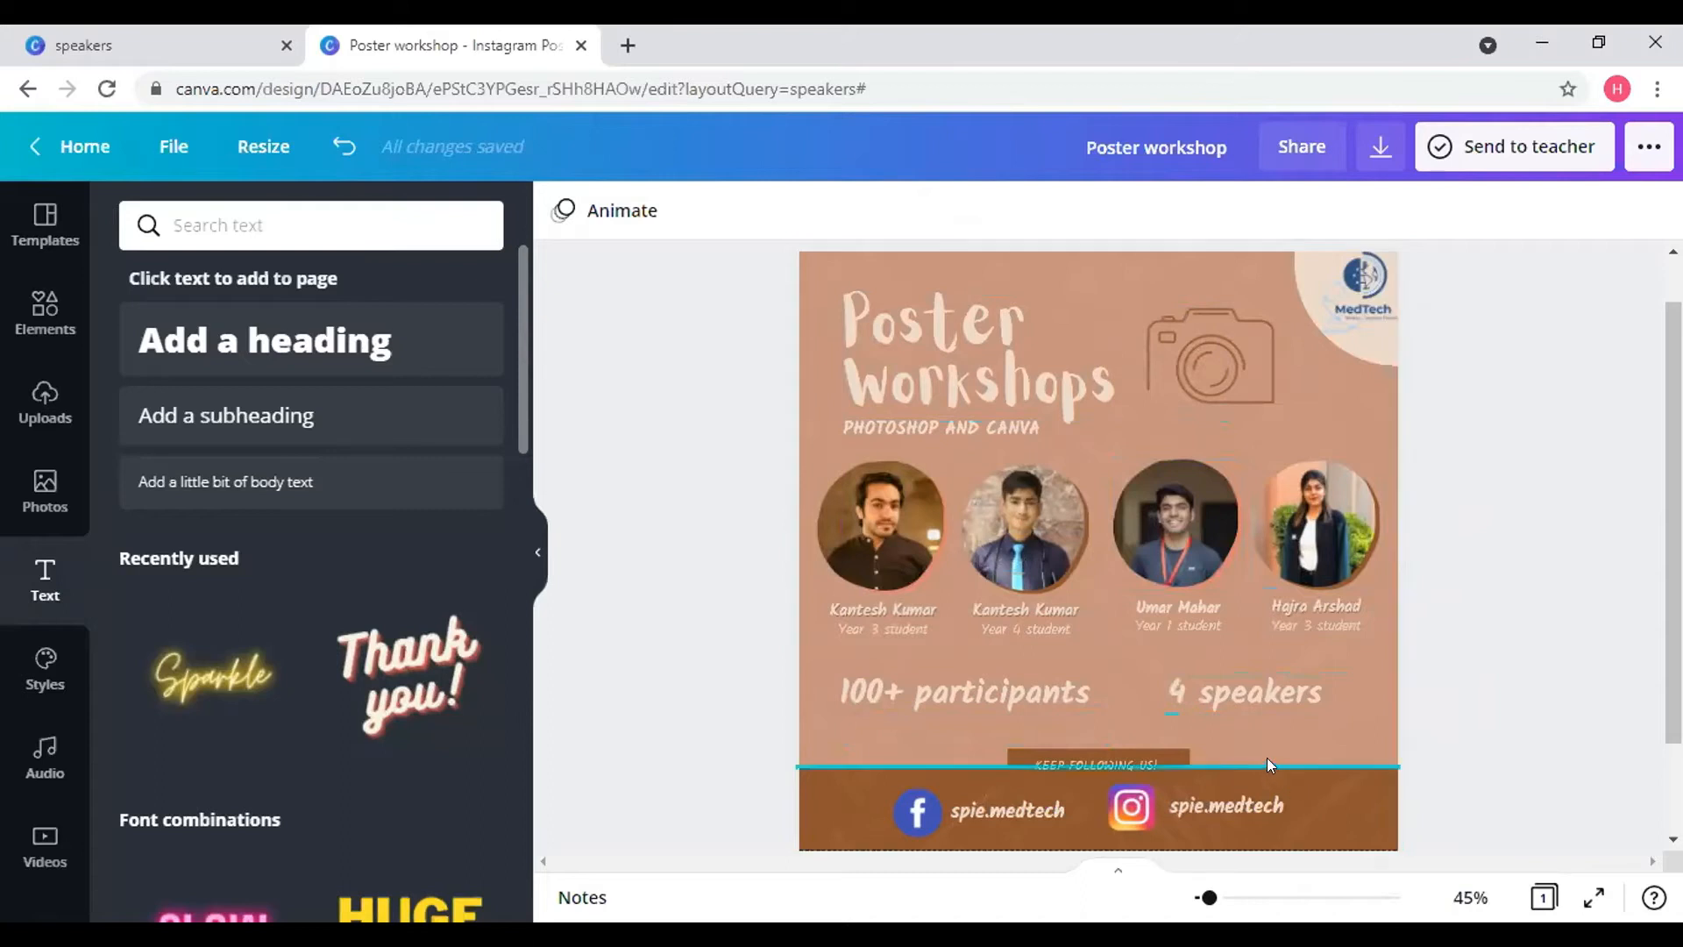
- Reposition the thin teal divider line and extend it to the poster's right edge
{"action": "left_click", "coordinate": [880, 764]}
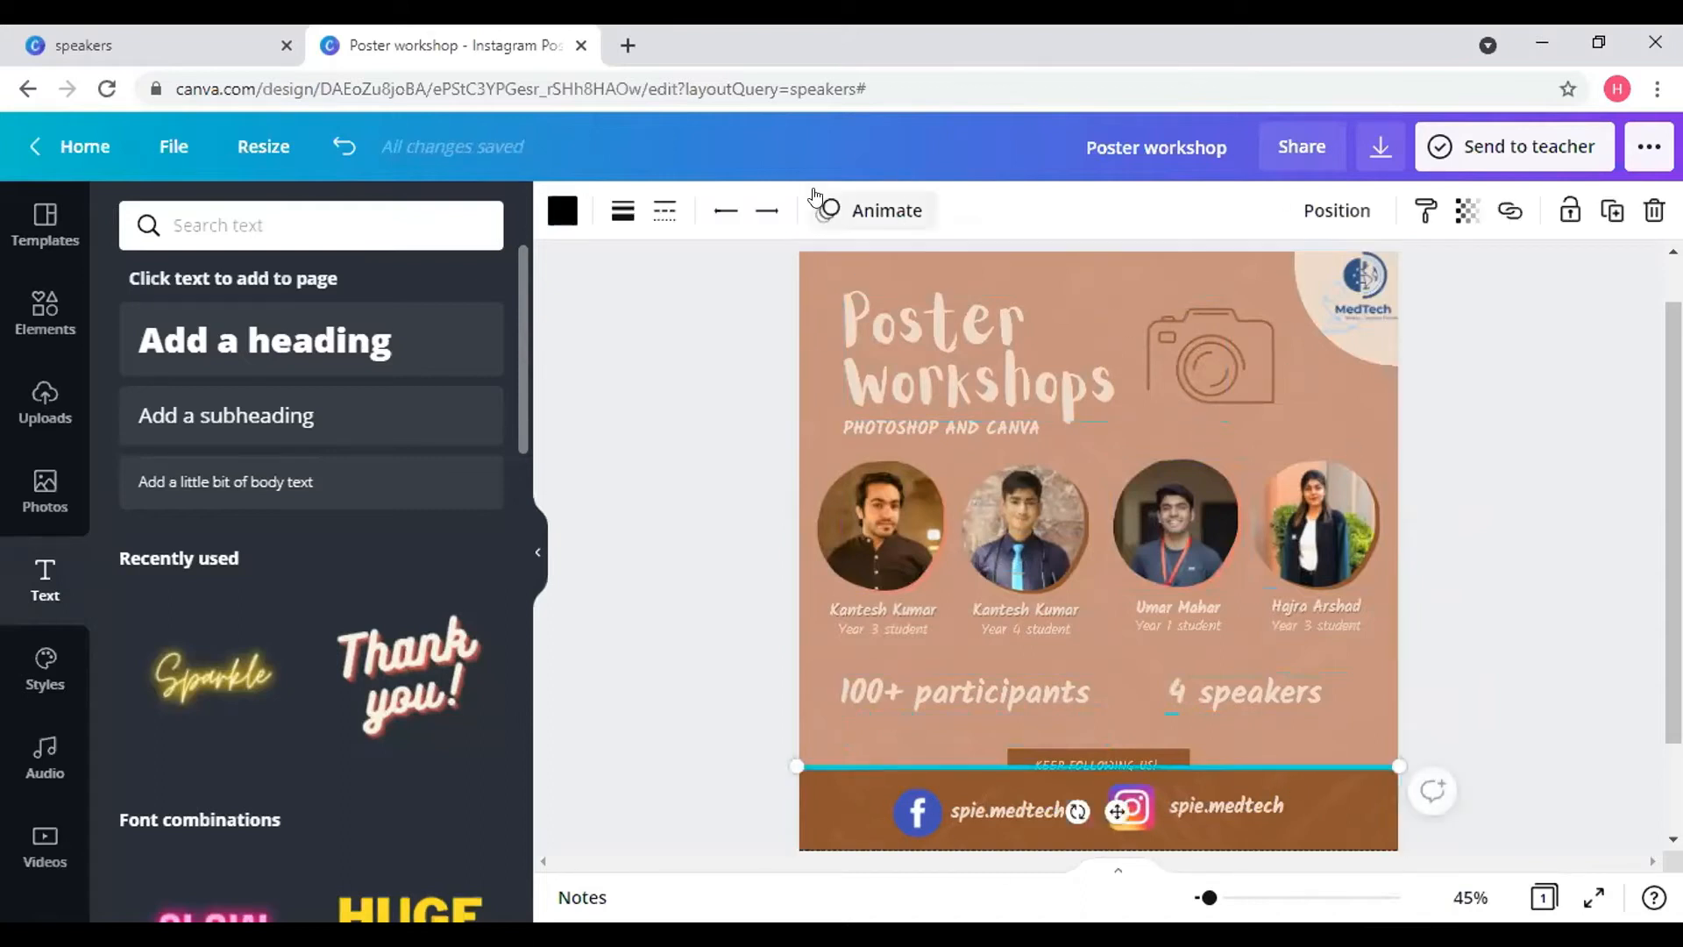
{"action": "left_click_drag", "start_coordinate": [1115, 811], "coordinate": [1096, 291]}
{"action": "left_click_drag", "start_coordinate": [1383, 238], "coordinate": [1398, 240]}
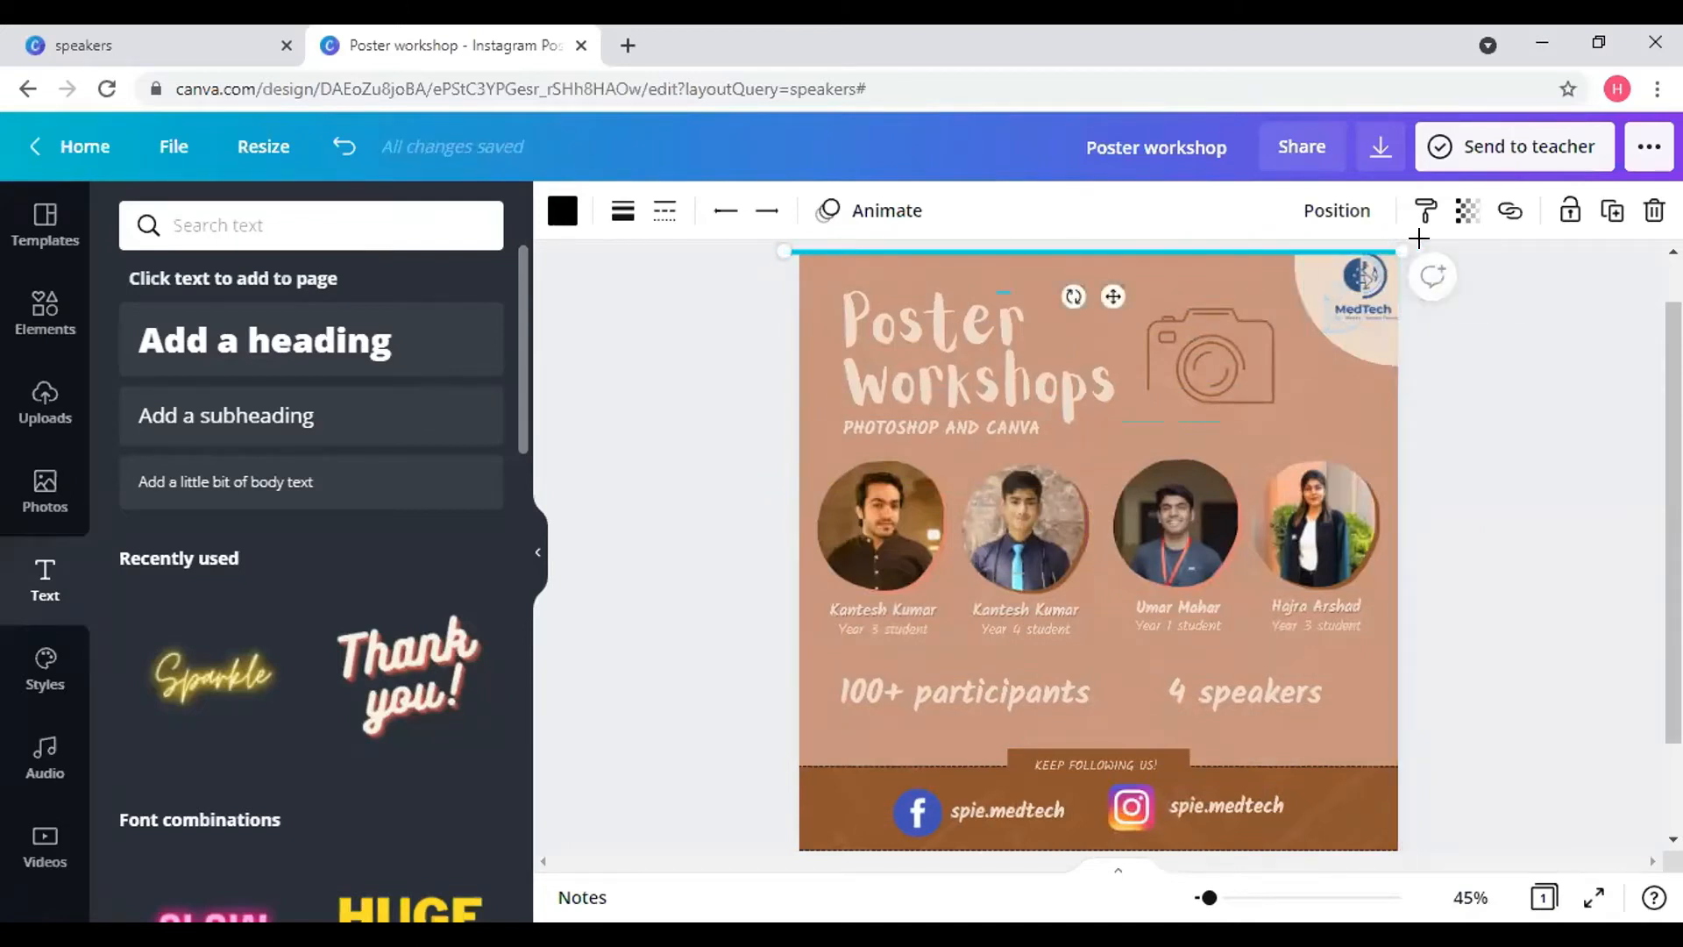
{"action": "left_click", "coordinate": [1586, 426]}
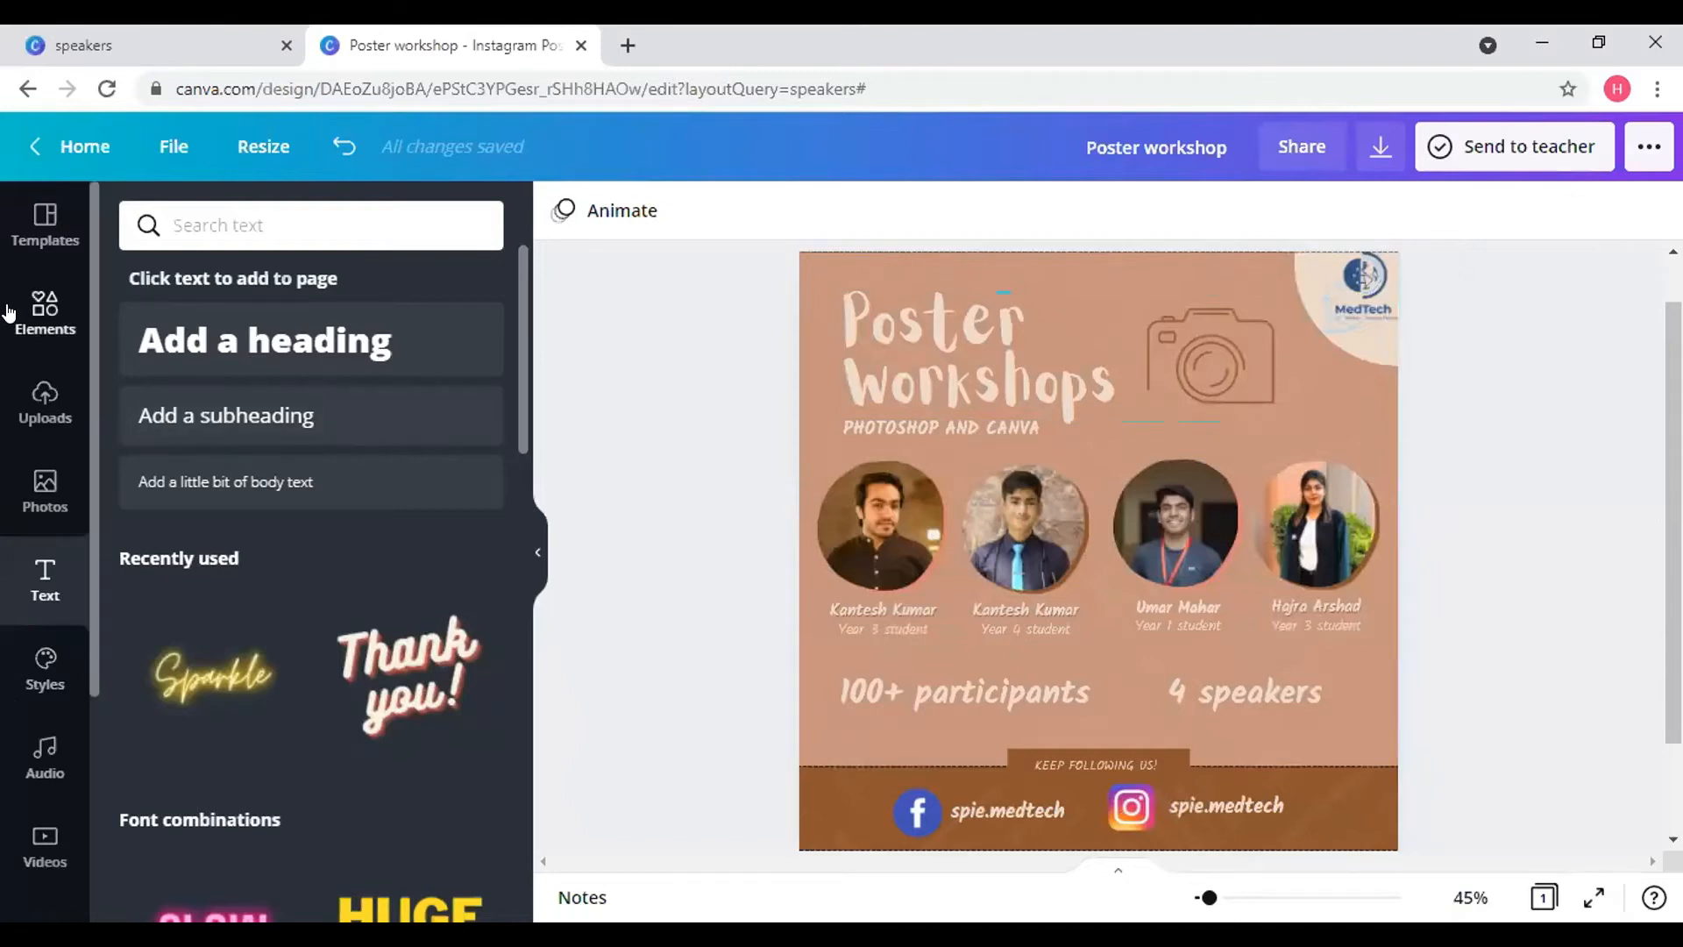
- Replace the Facebook element search with a search for 'border' and browse the results
{"action": "left_click", "coordinate": [50, 327]}
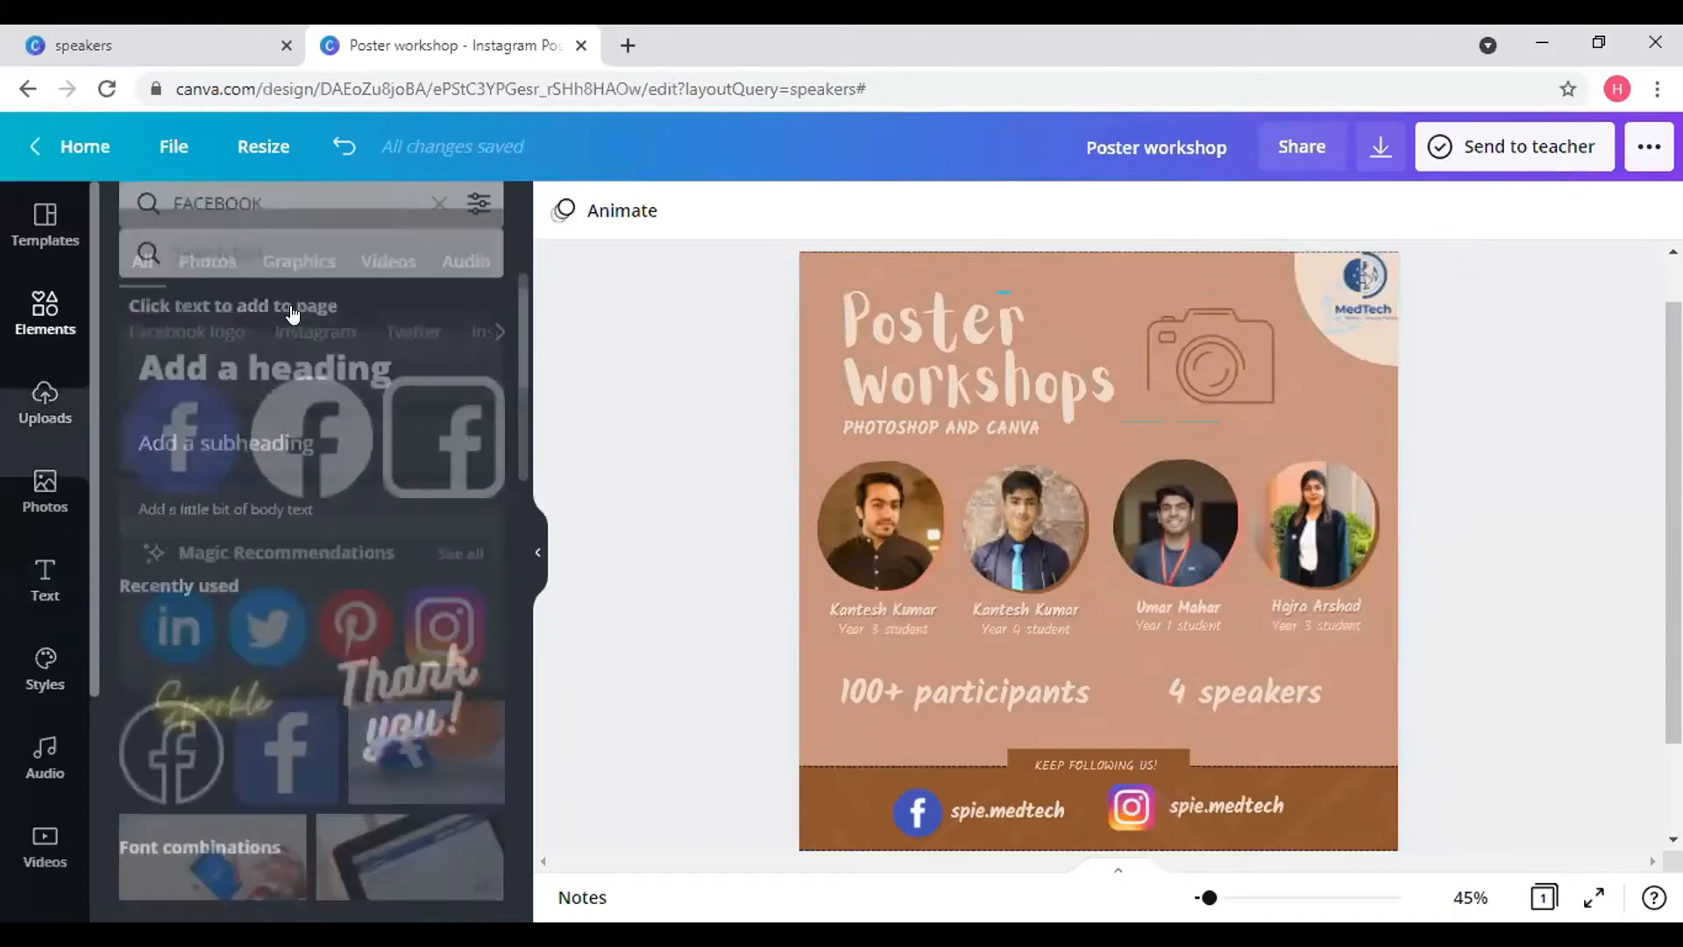
{"action": "left_click", "coordinate": [435, 229]}
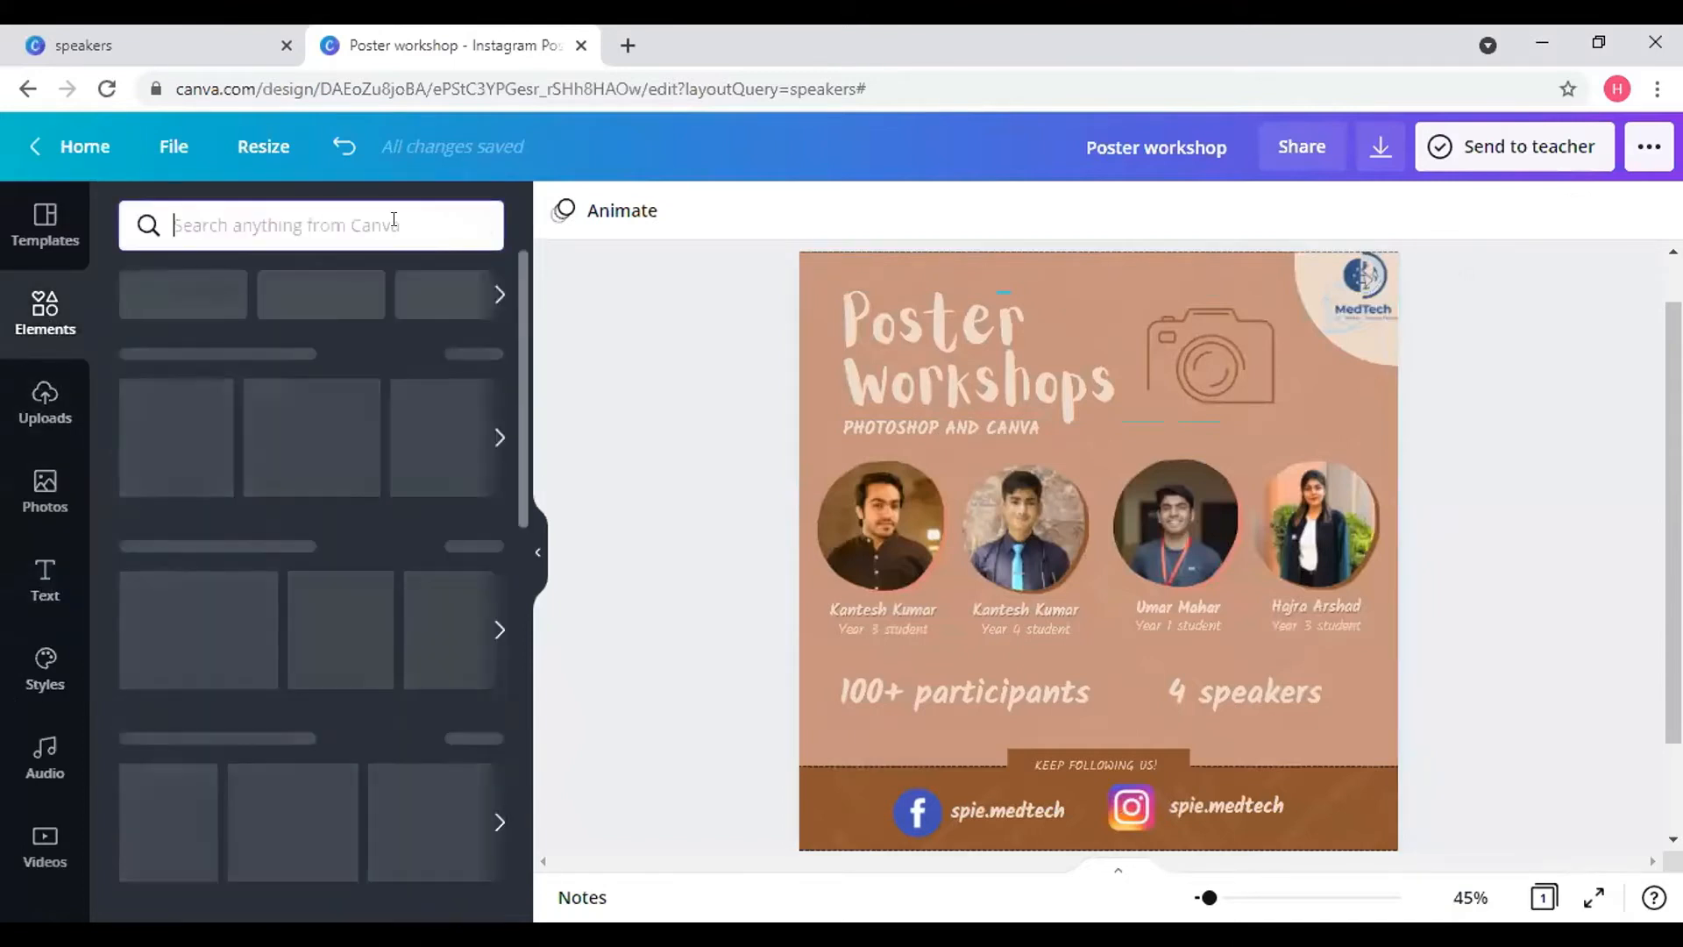
{"action": "type", "text": "border"}
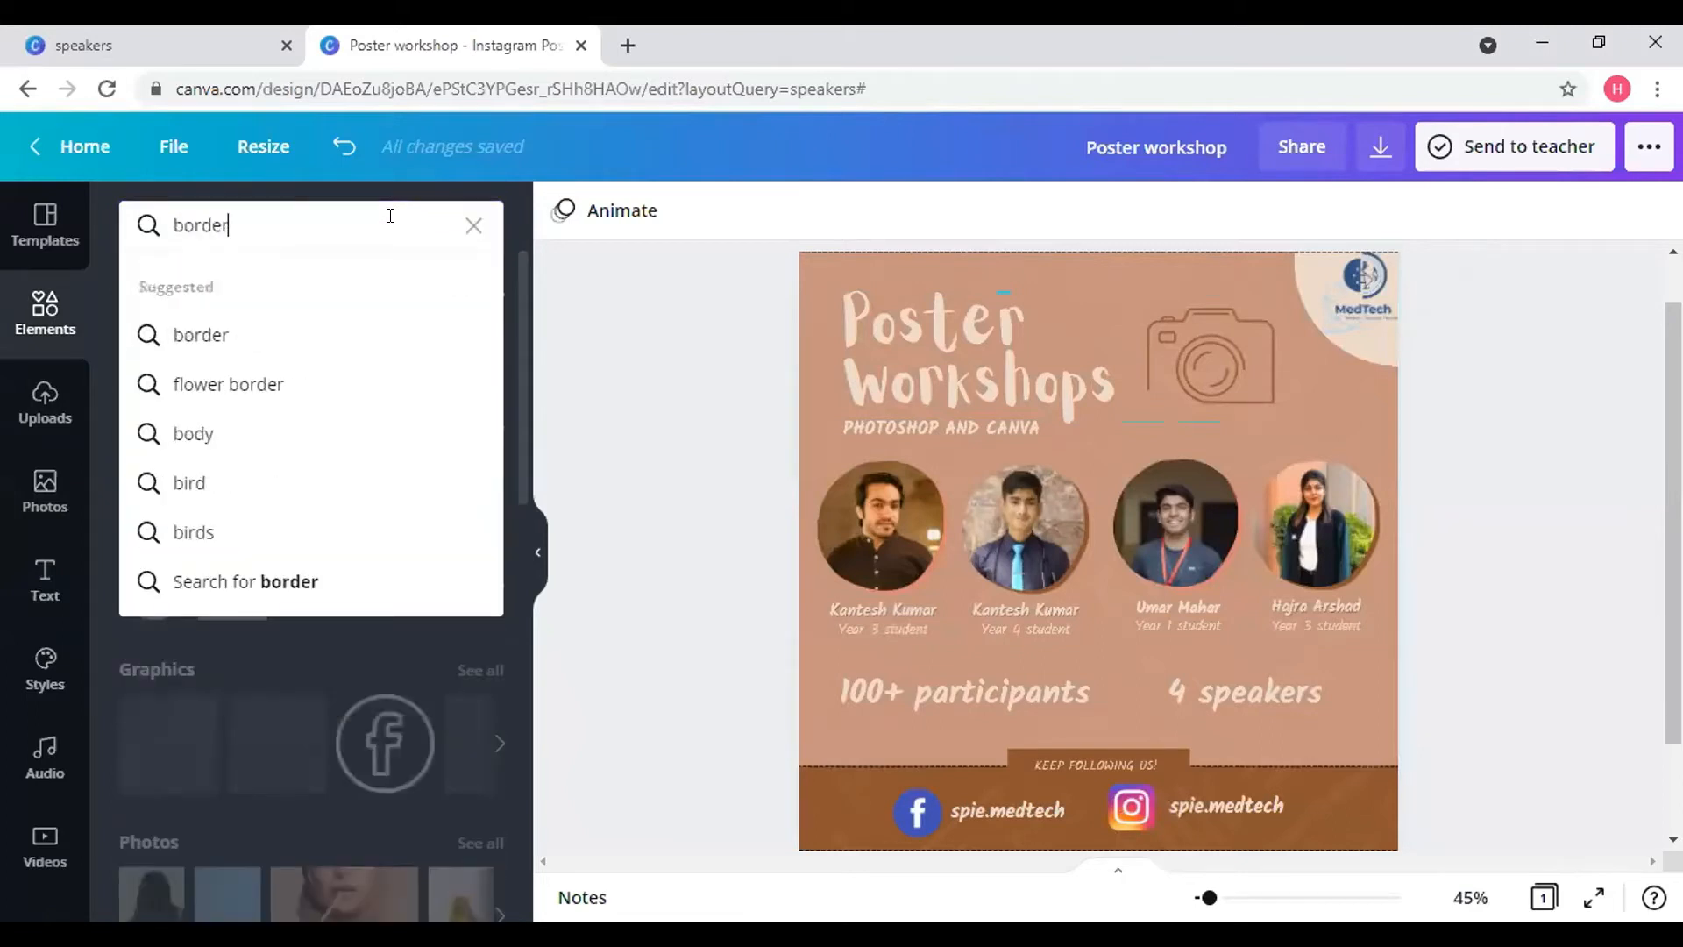
{"action": "left_click", "coordinate": [322, 336]}
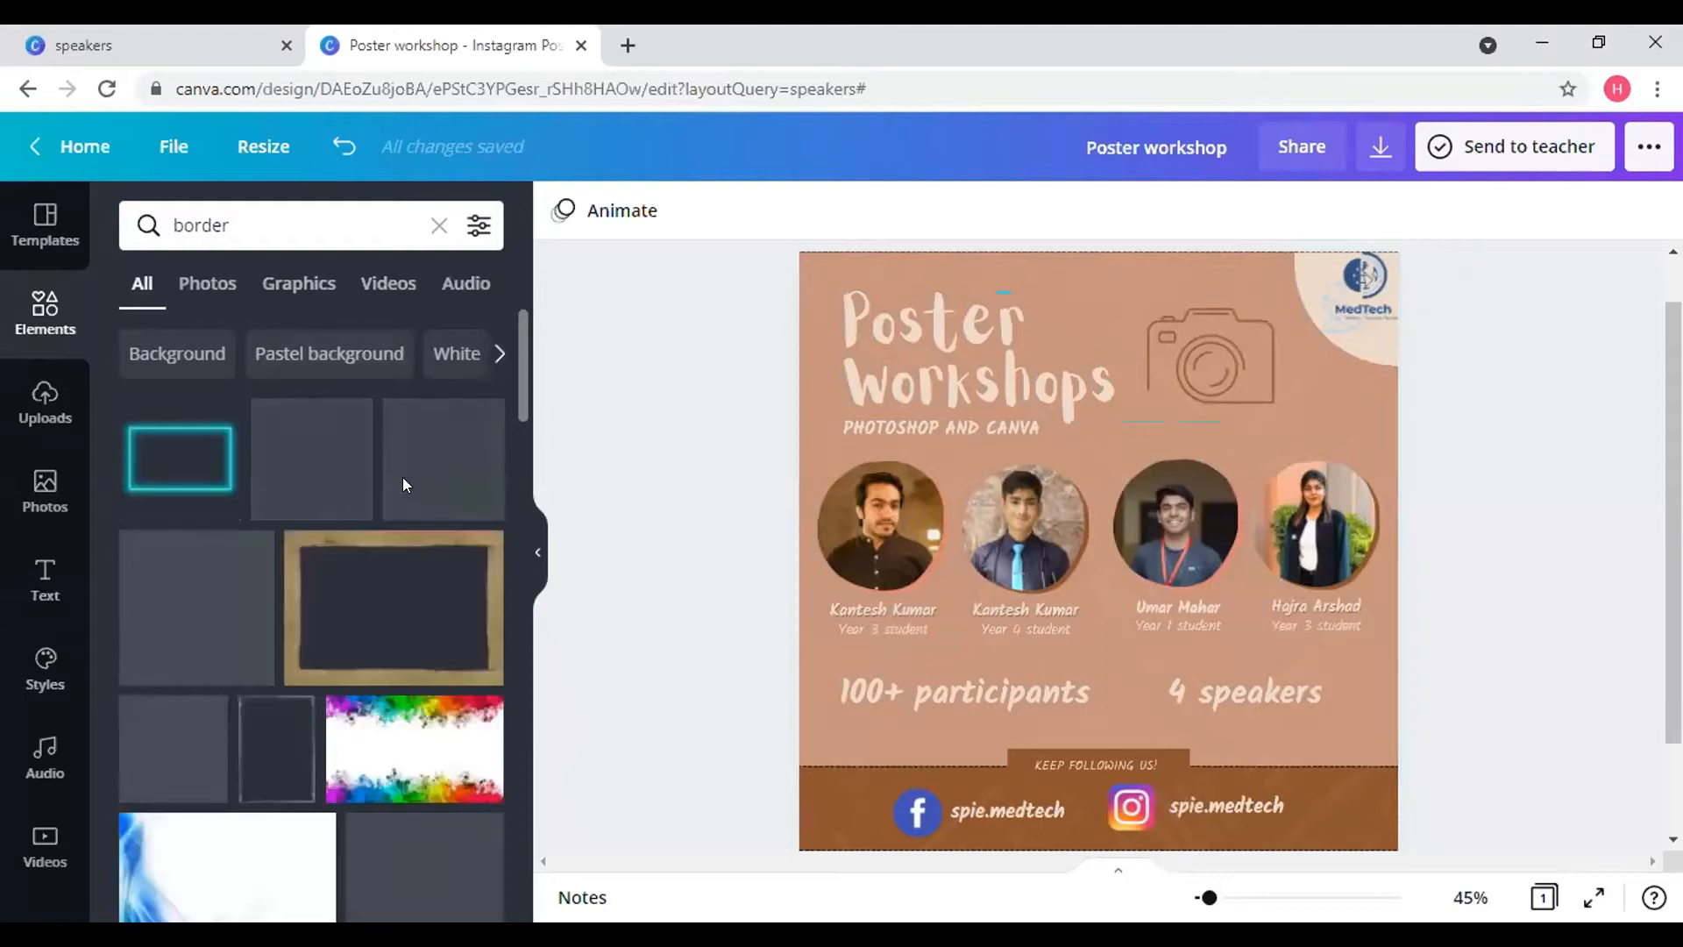
{"action": "scroll", "coordinate": [383, 616], "scroll_direction": "down", "scroll_amount": 3}
{"action": "scroll", "coordinate": [383, 616], "scroll_direction": "down", "scroll_amount": 2}
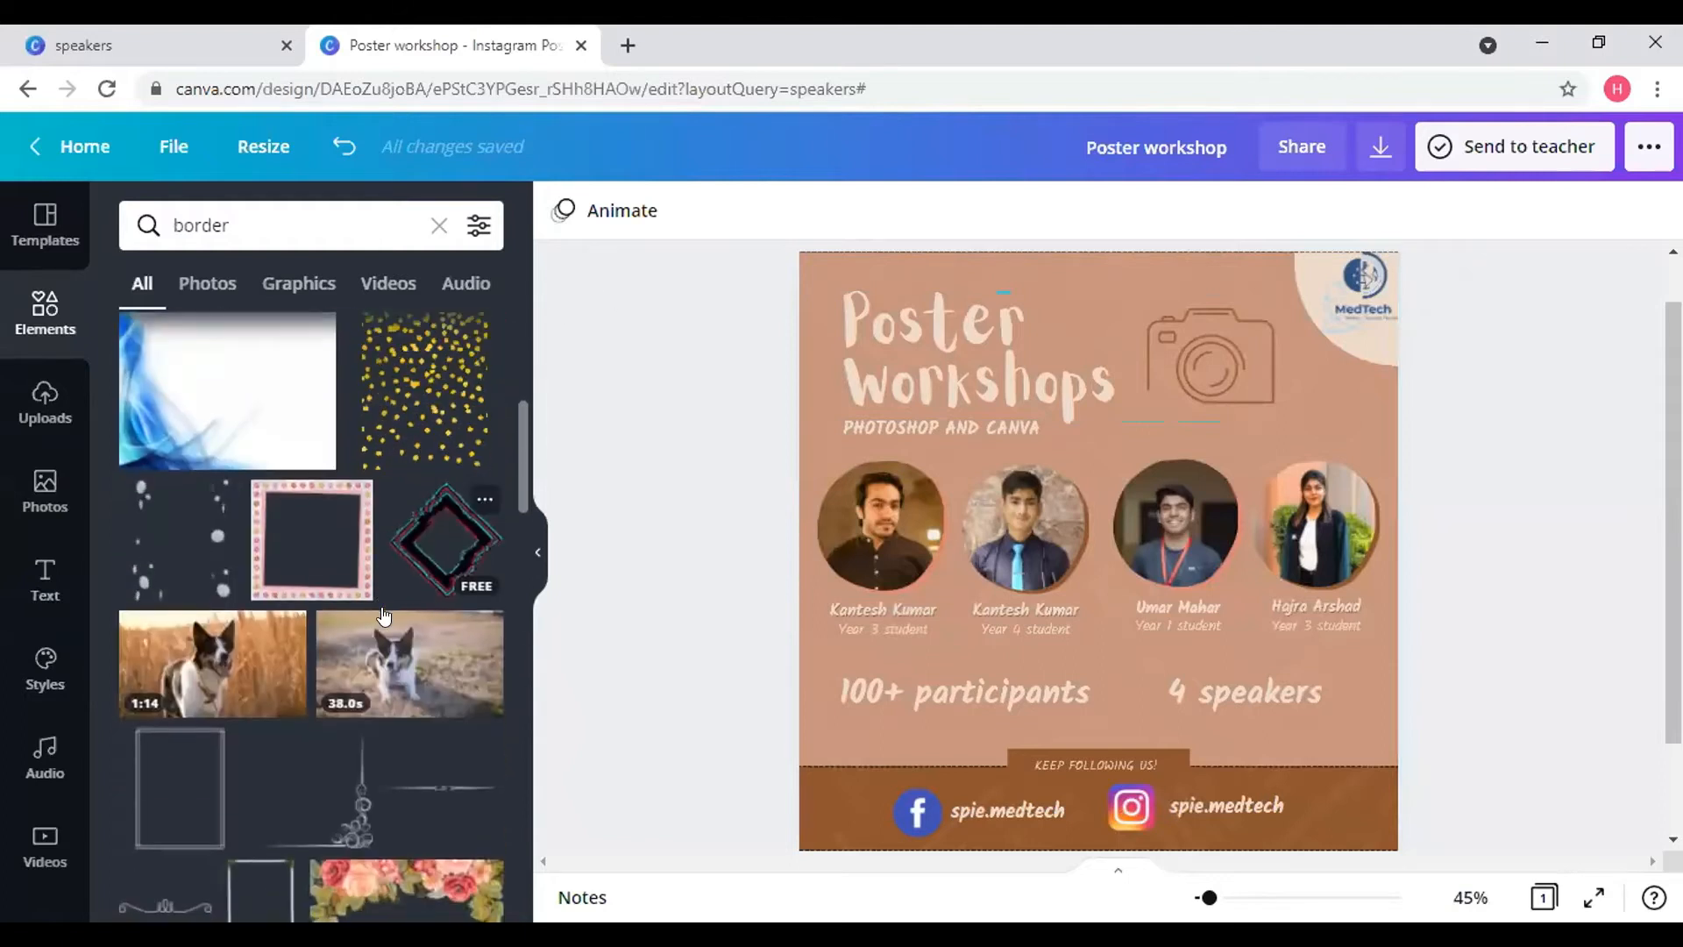
{"action": "scroll", "coordinate": [368, 491], "scroll_direction": "up", "scroll_amount": 6}
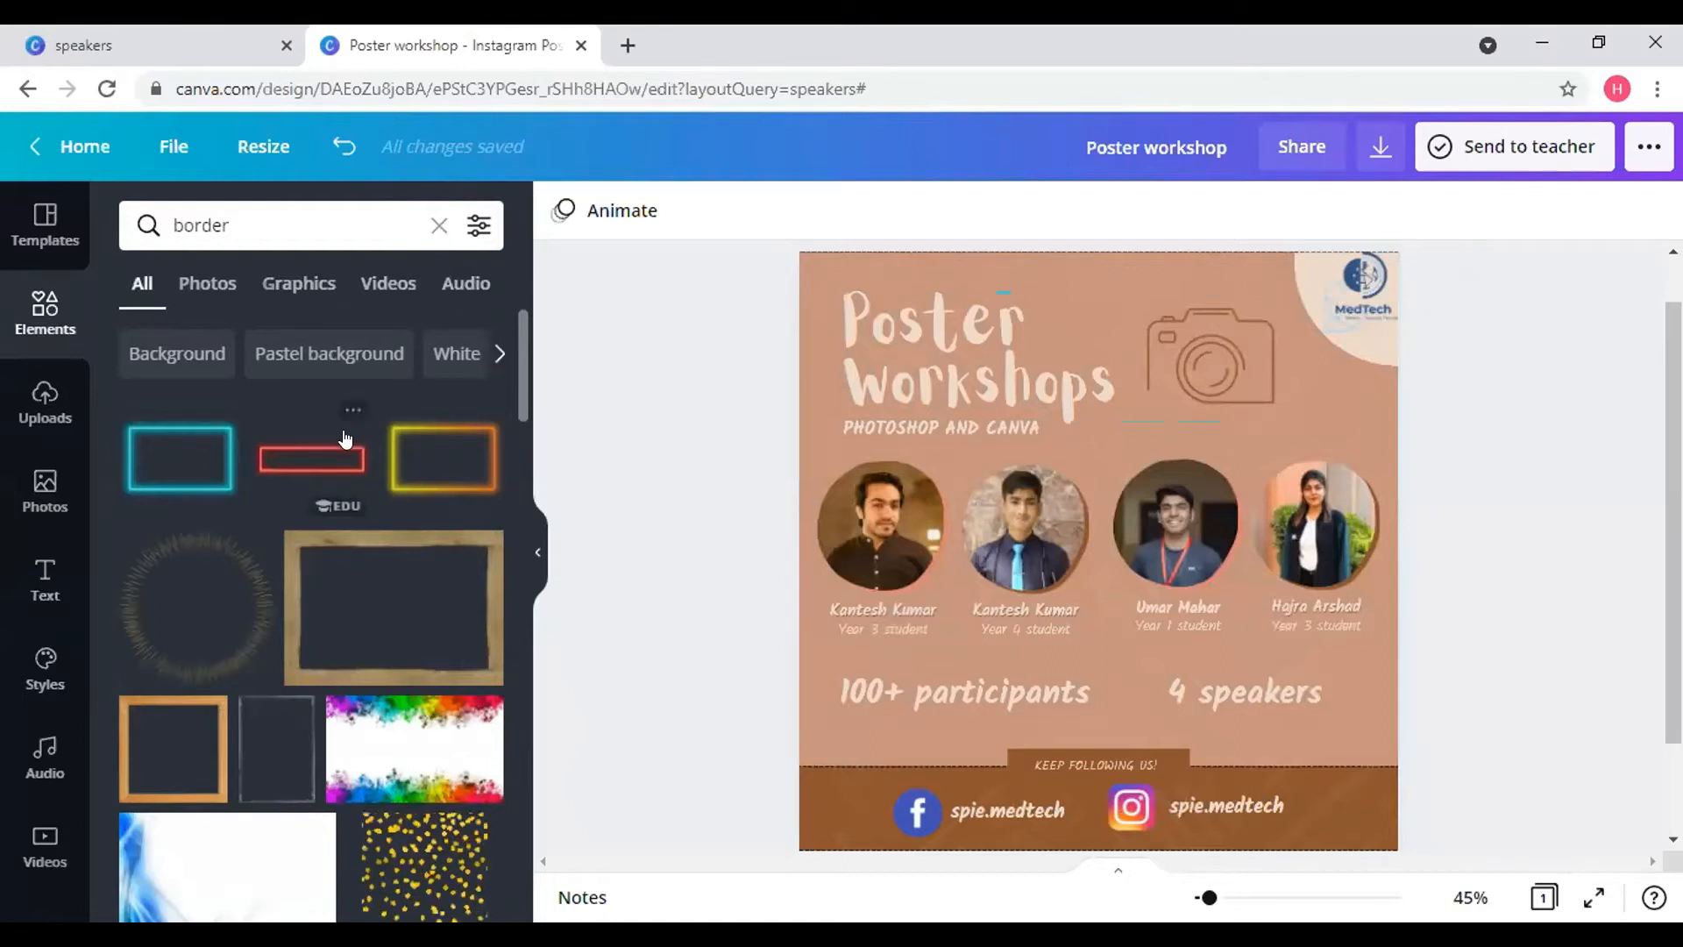
- Try a red neon frame around '4 speakers', then delete it
{"action": "left_click", "coordinate": [315, 460]}
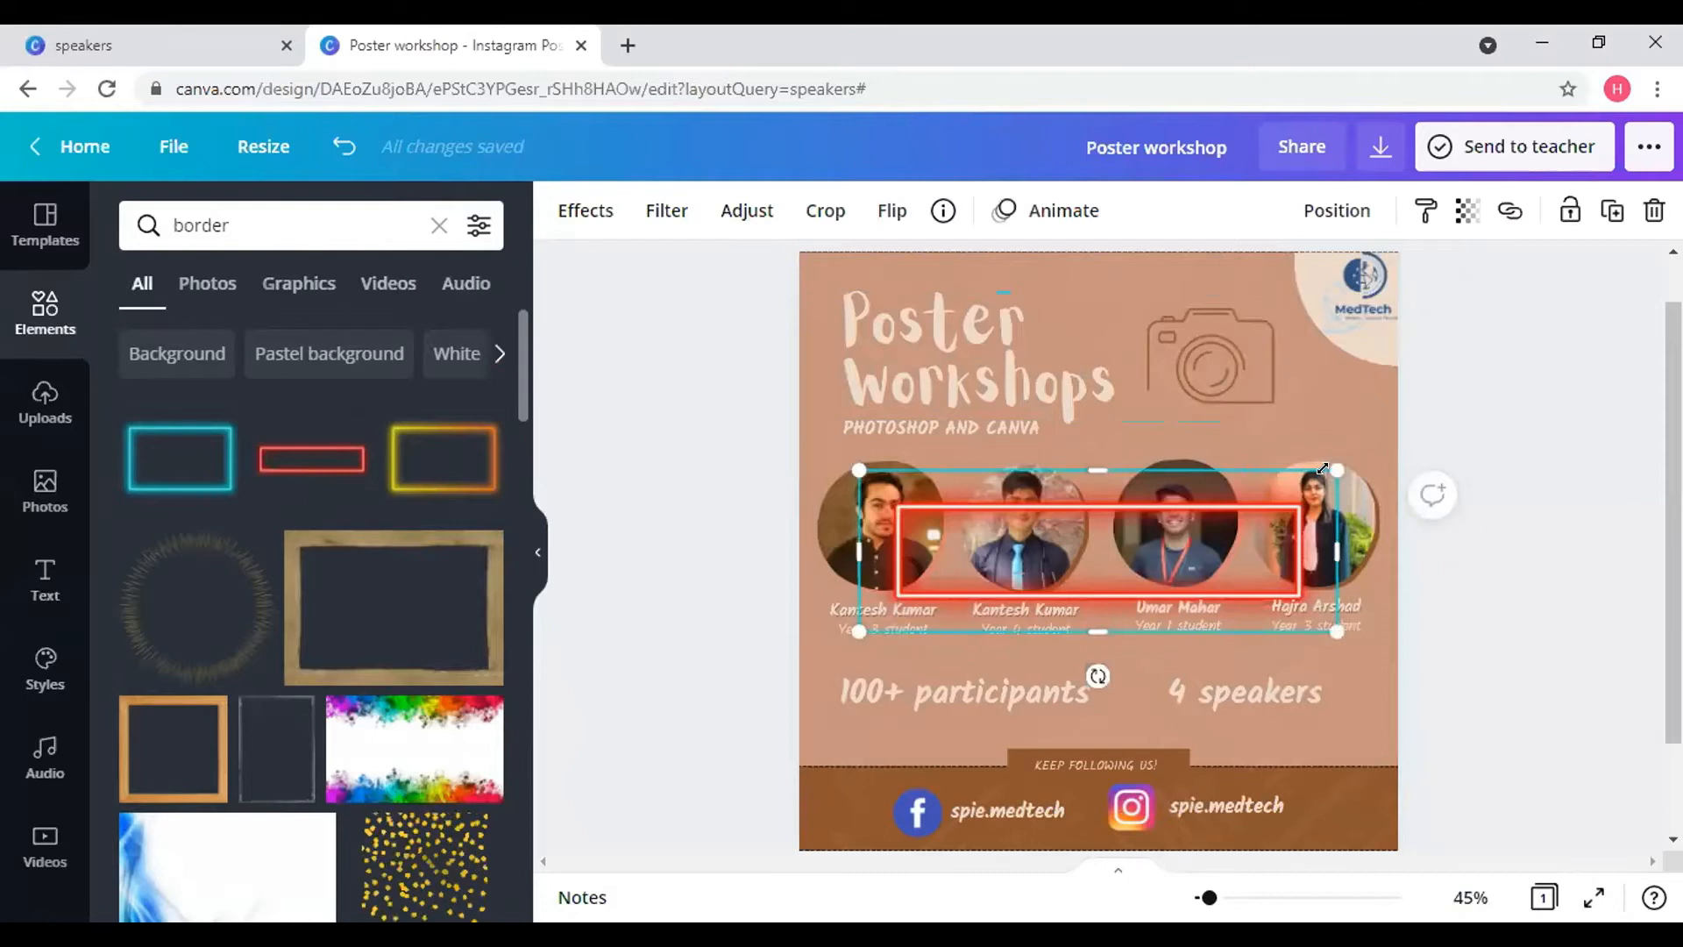
{"action": "left_click_drag", "start_coordinate": [1337, 471], "coordinate": [1052, 567]}
{"action": "left_click_drag", "start_coordinate": [968, 673], "coordinate": [1259, 755]}
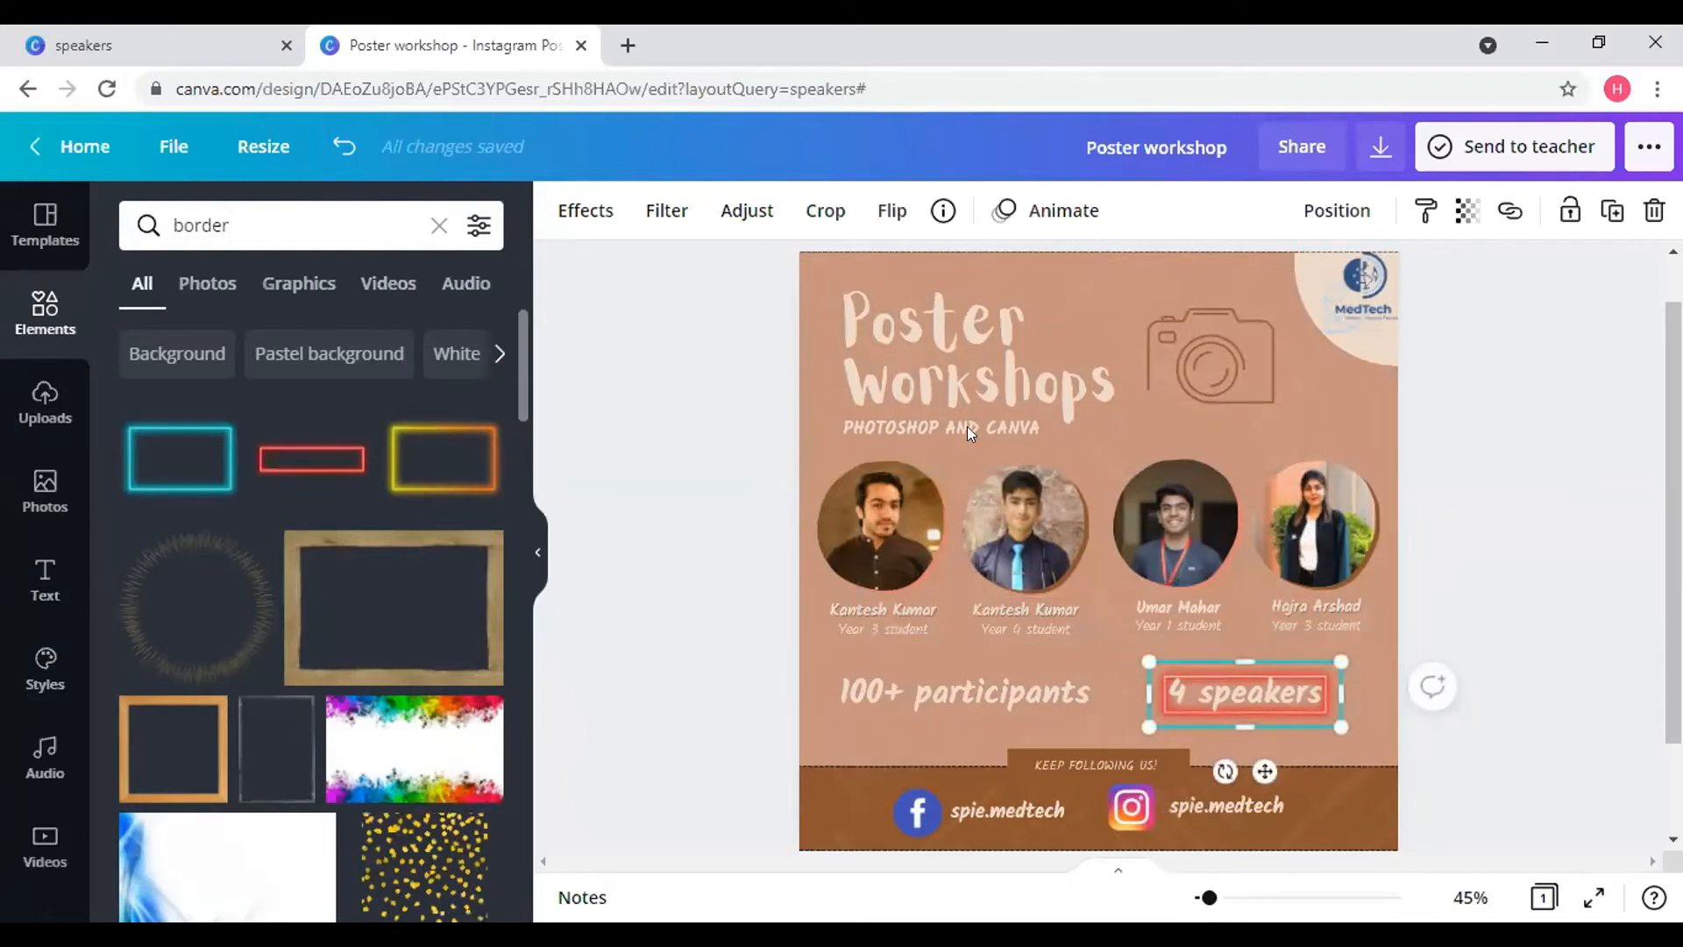
{"action": "left_click", "coordinate": [1654, 210]}
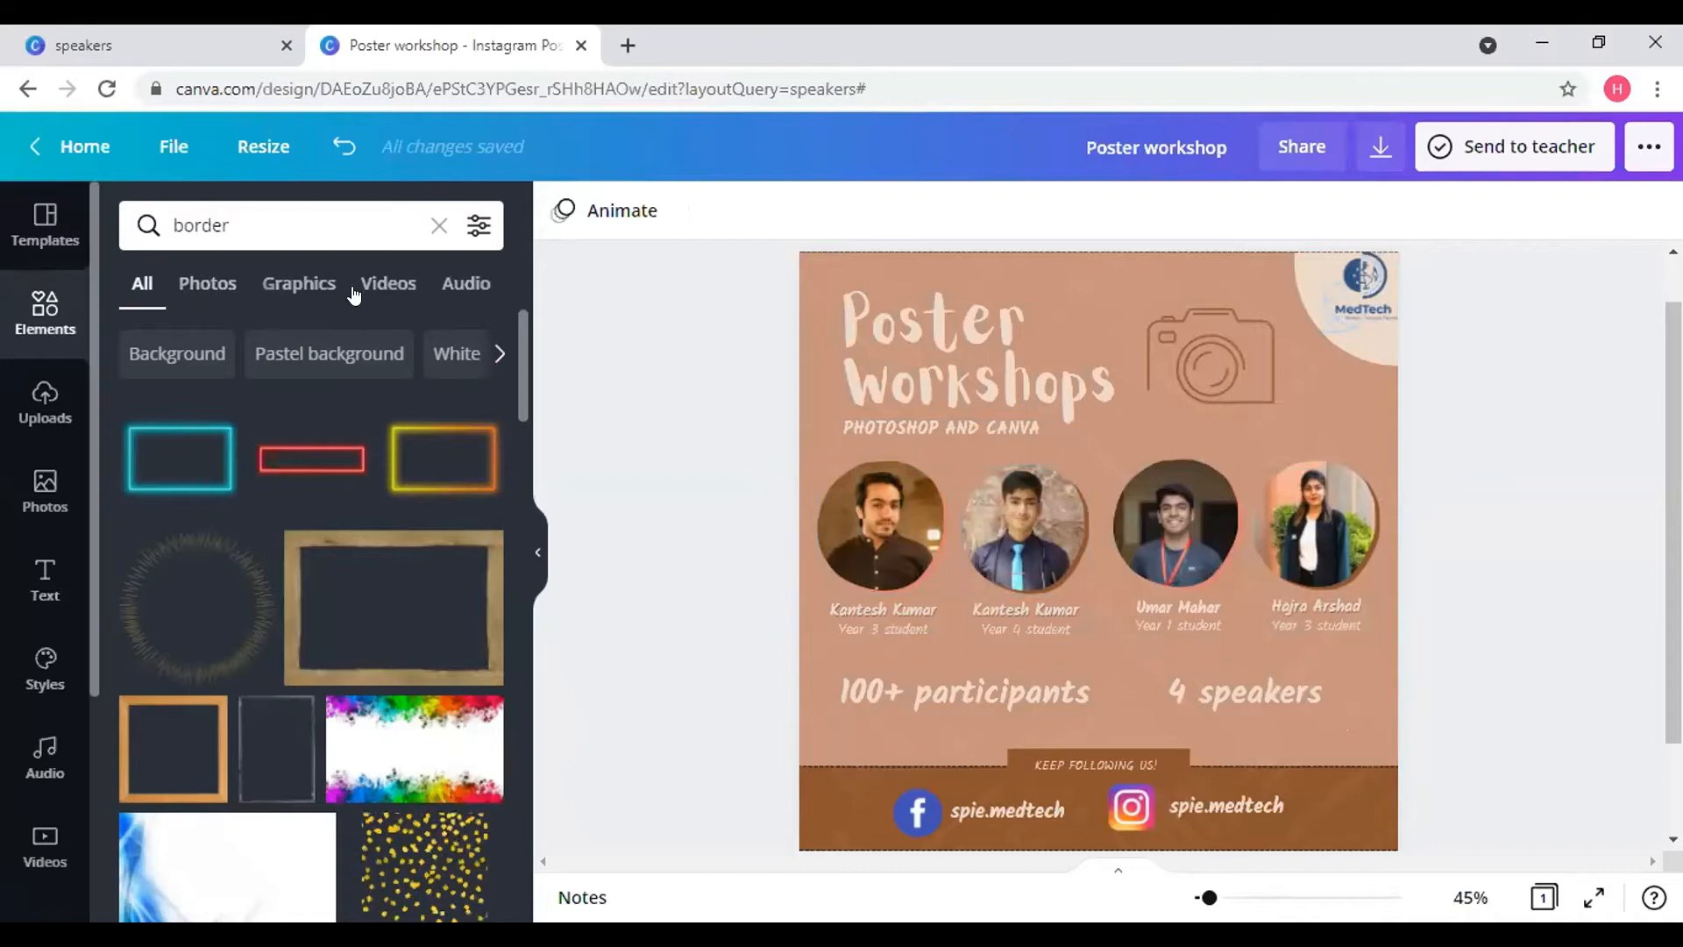
- Clear the 'border' search, then select the poster background and two speaker name texts
{"action": "left_click", "coordinate": [431, 228]}
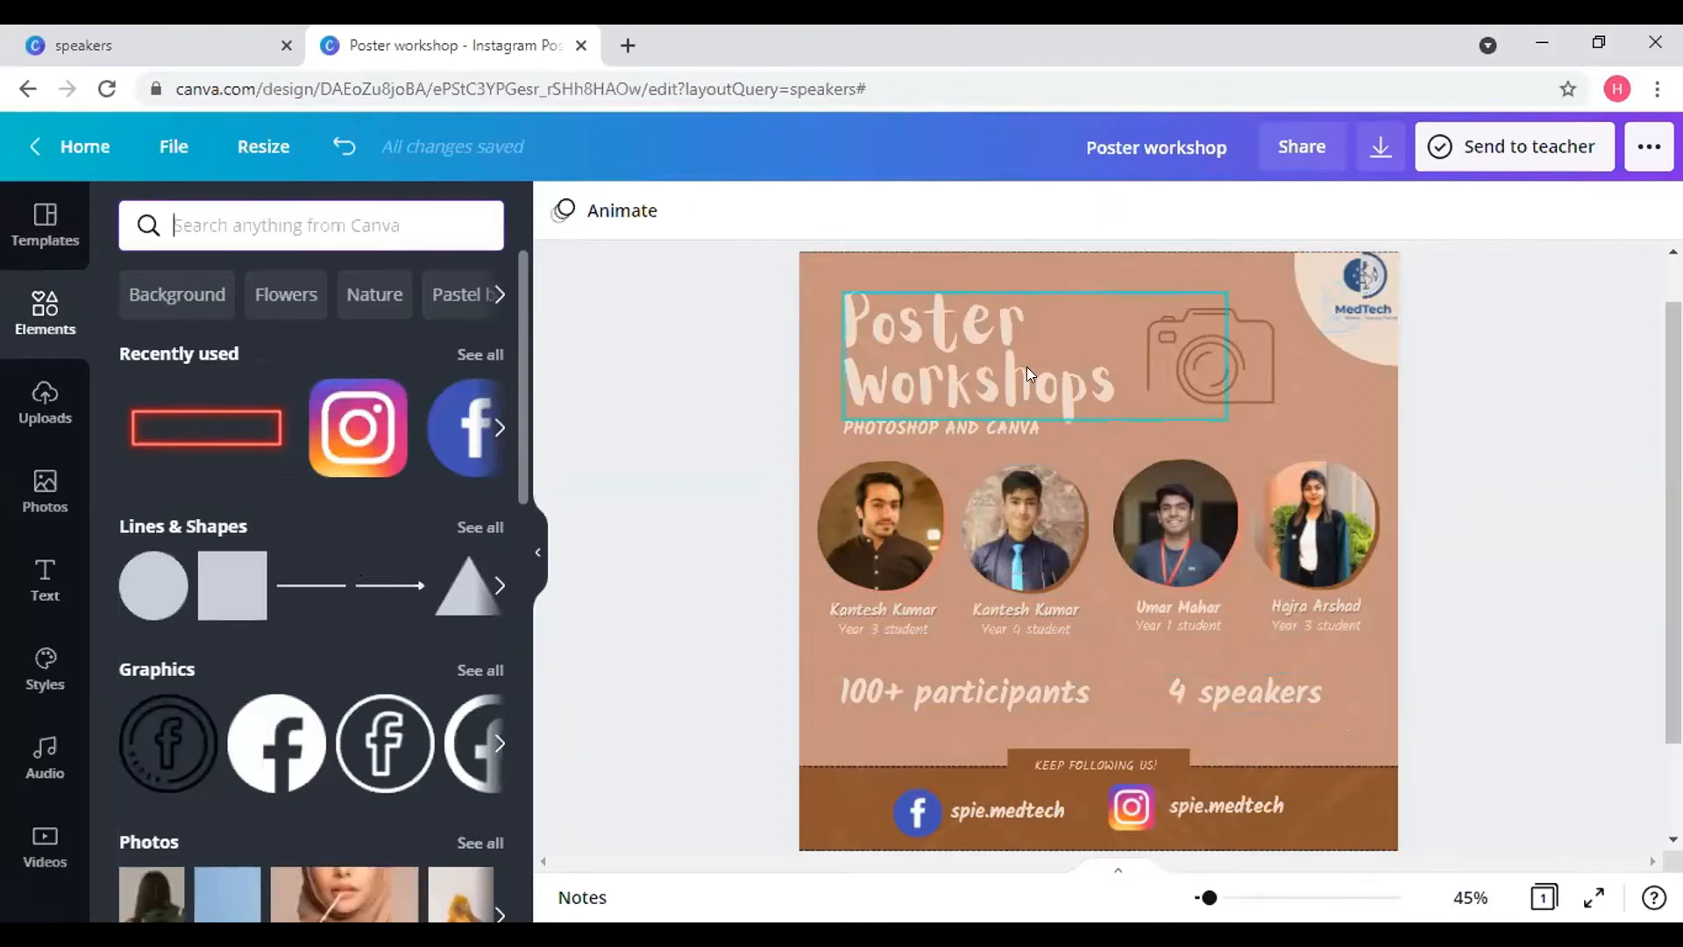
{"action": "left_click", "coordinate": [1360, 418]}
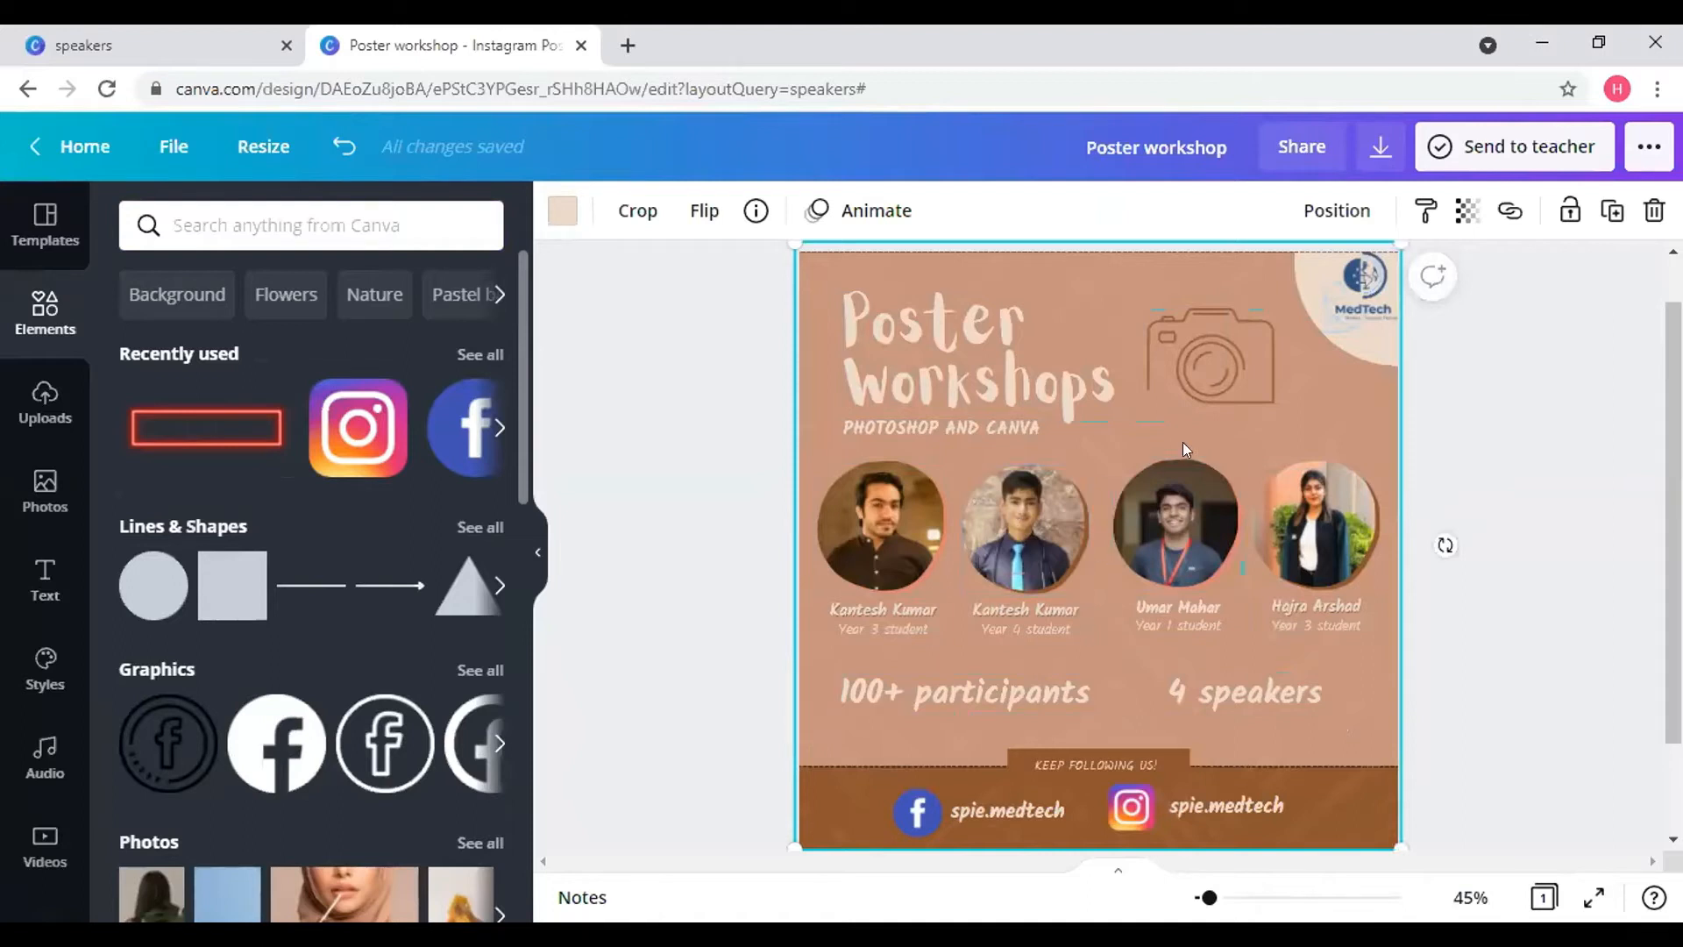
{"action": "left_click", "coordinate": [1164, 601]}
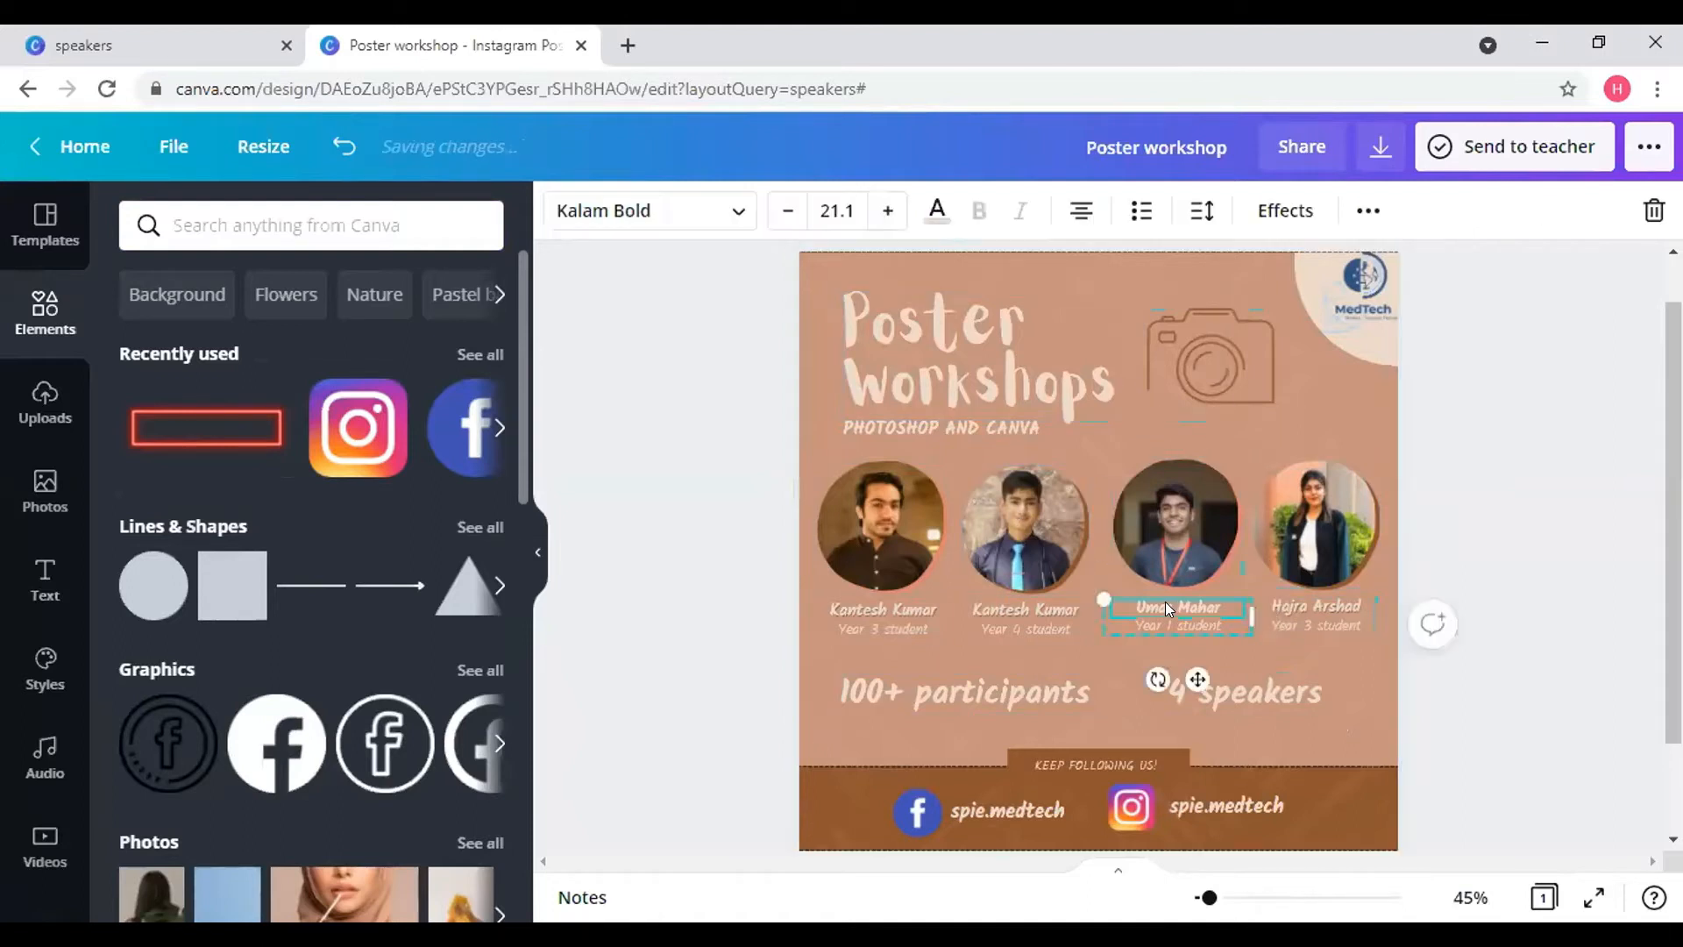
{"action": "left_click", "coordinate": [892, 626]}
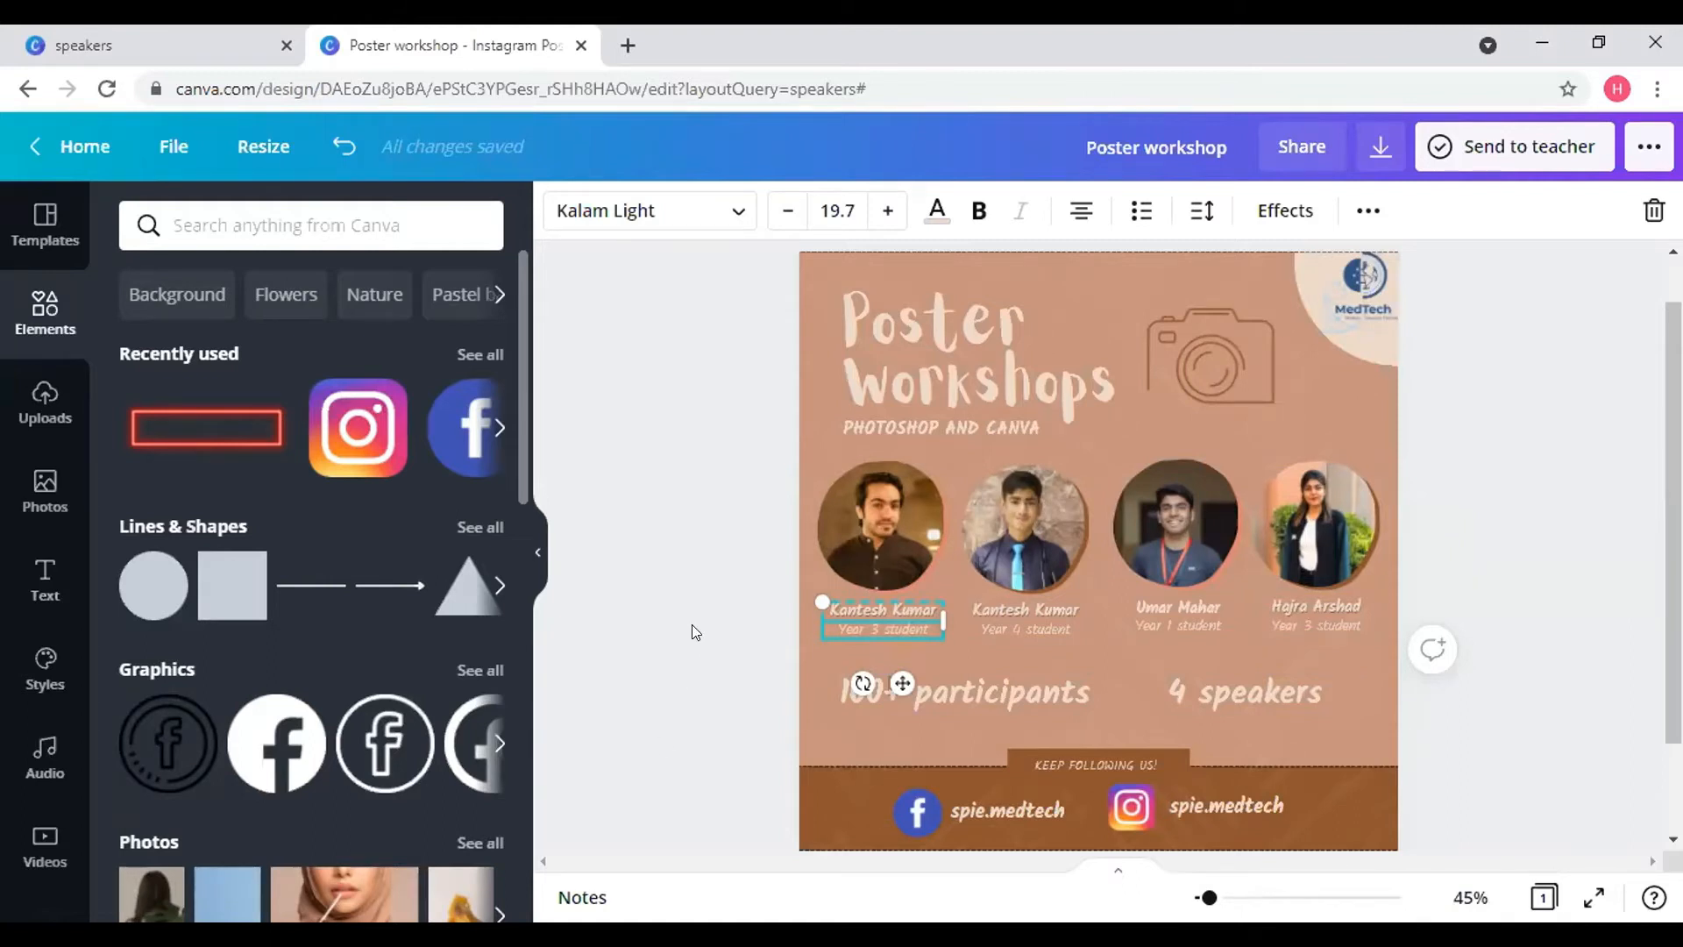
- Deselect the speaker text and add a stacked bar chart from More > Charts
{"action": "left_click", "coordinate": [780, 743]}
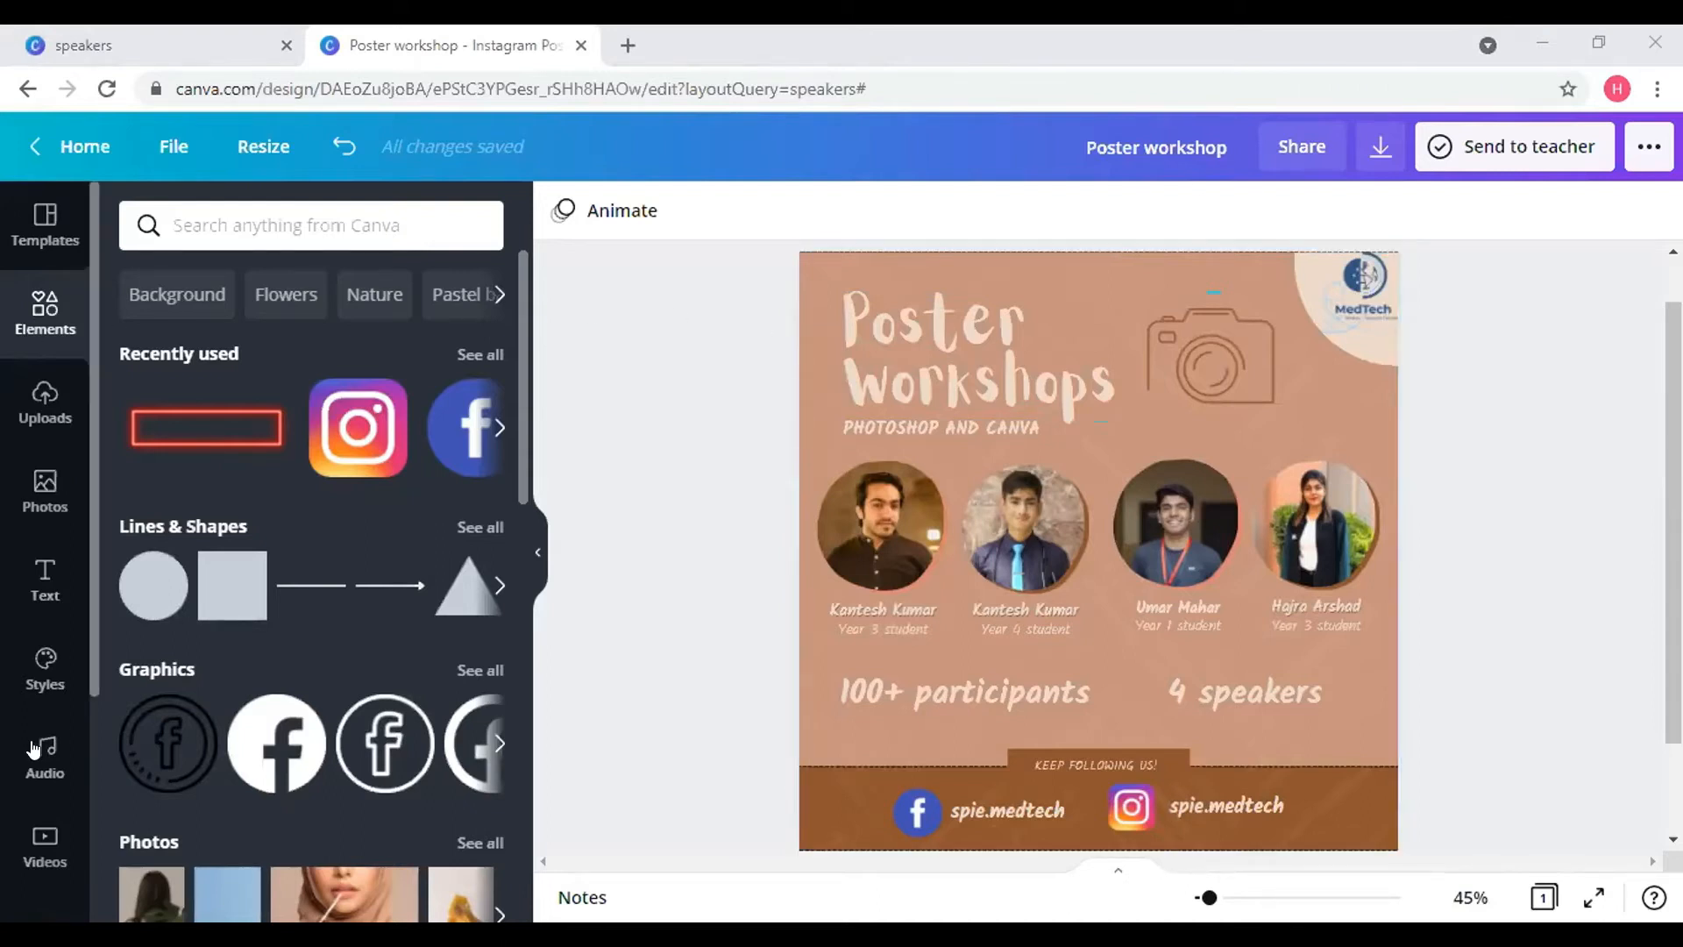
{"action": "scroll", "coordinate": [45, 683], "scroll_direction": "down", "scroll_amount": 3}
{"action": "scroll", "coordinate": [37, 793], "scroll_direction": "down", "scroll_amount": 1}
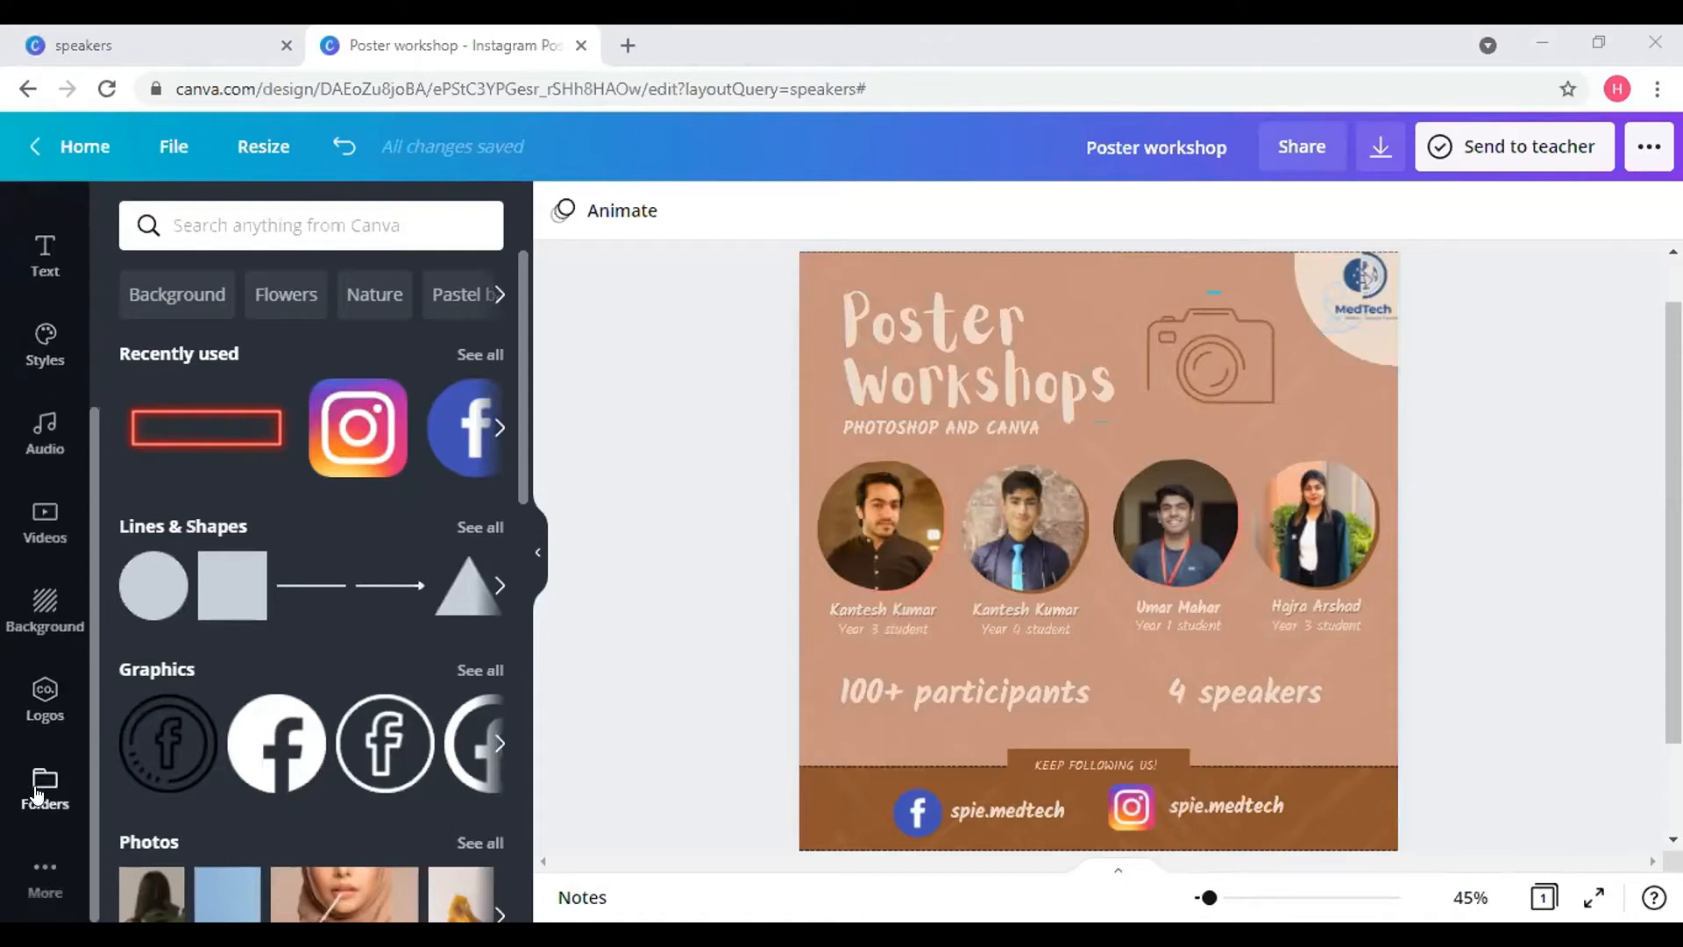
{"action": "left_click", "coordinate": [39, 898]}
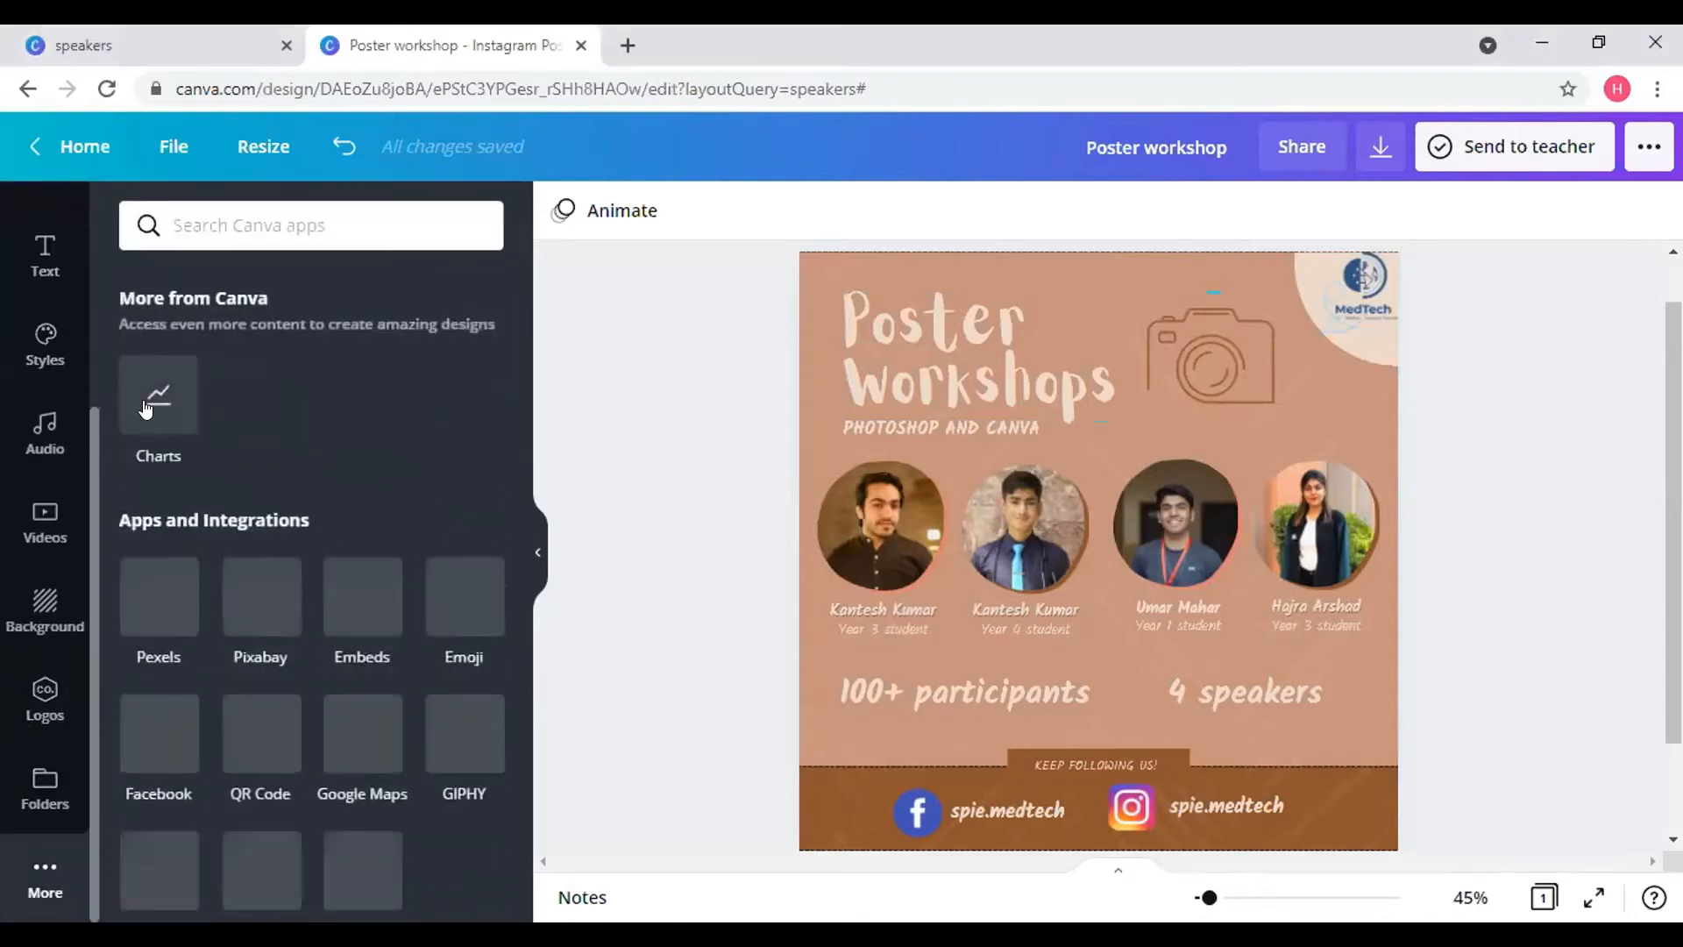
{"action": "left_click", "coordinate": [143, 401]}
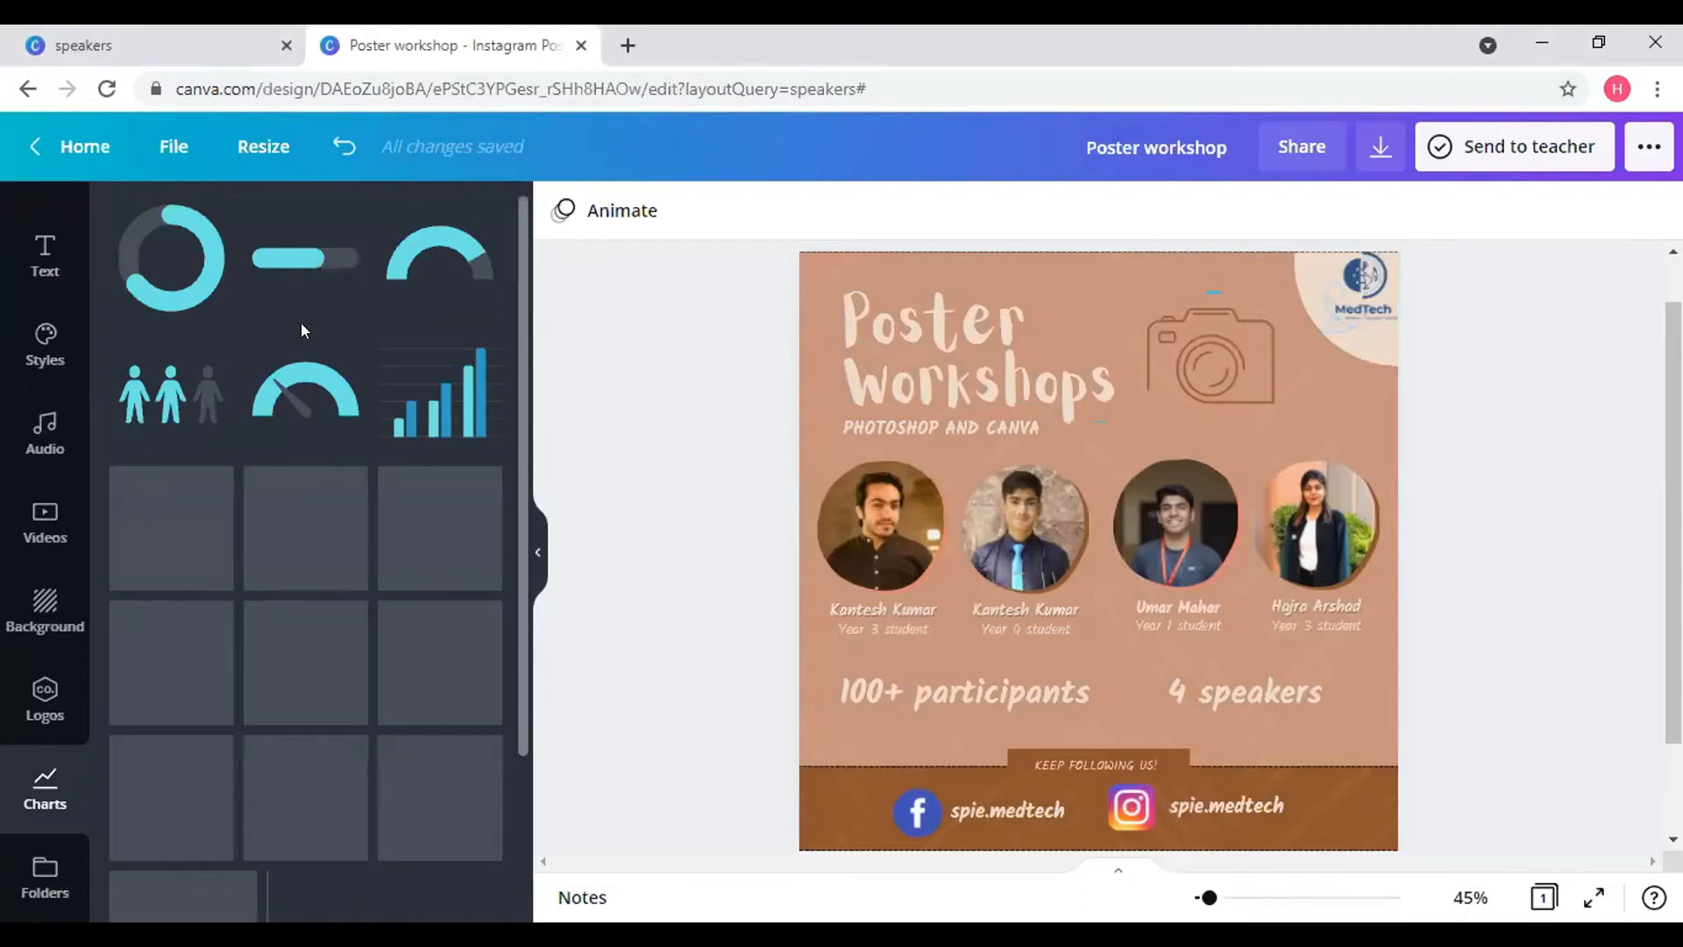
{"action": "scroll", "coordinate": [449, 341], "scroll_direction": "down", "scroll_amount": 2}
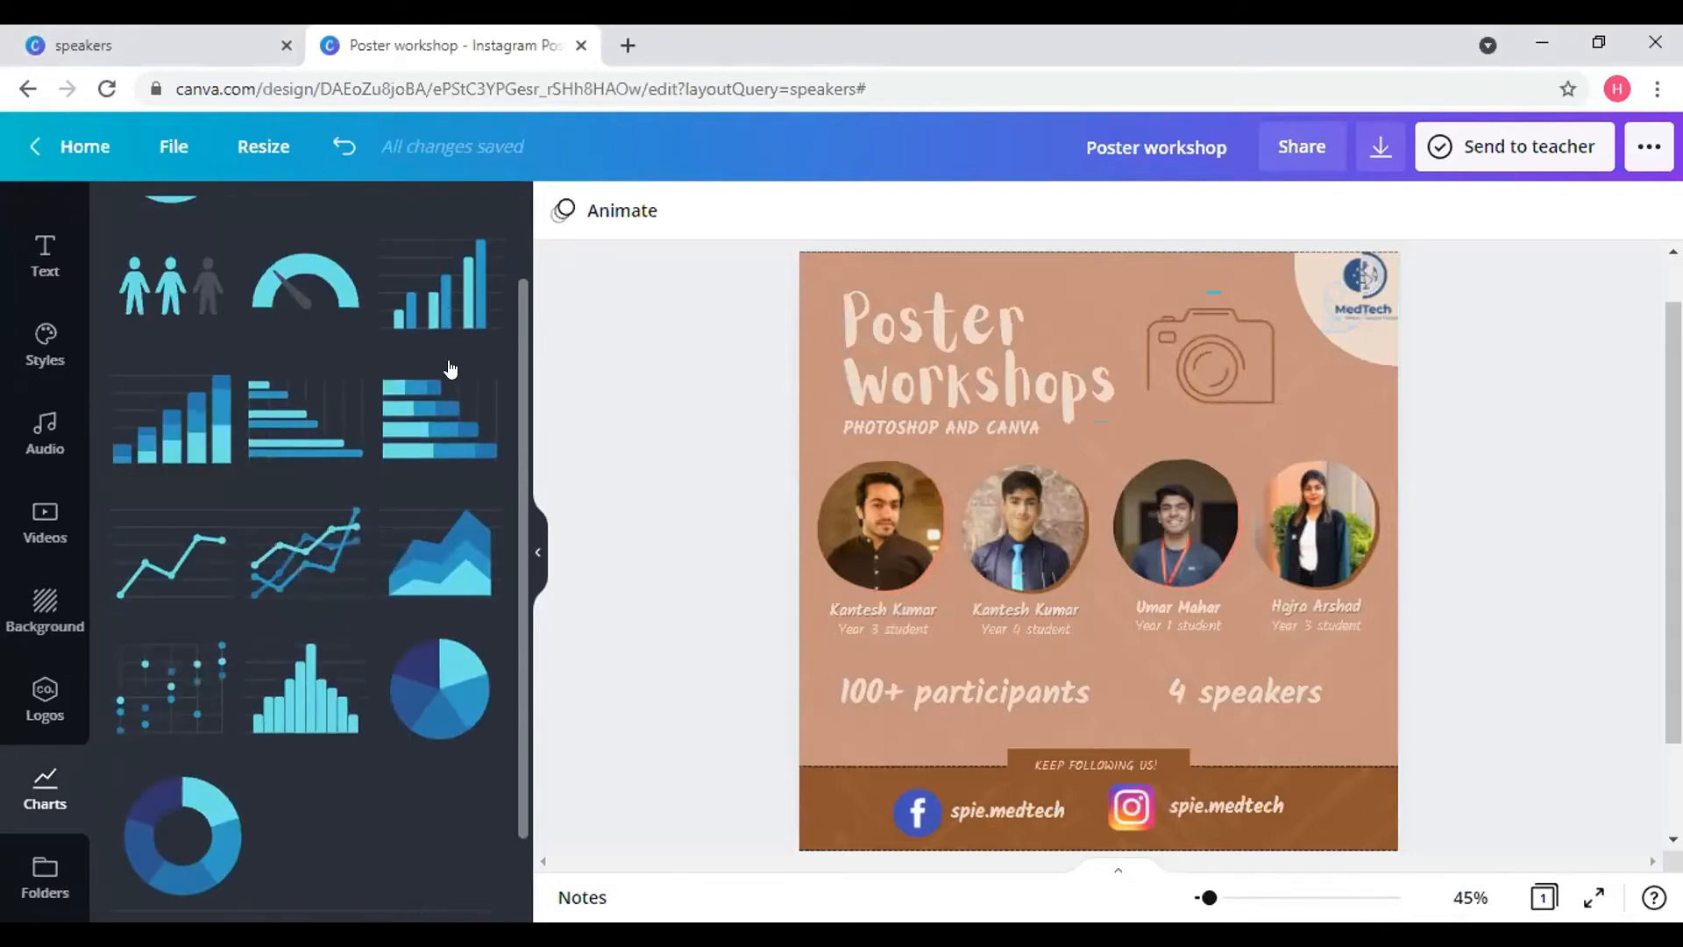
{"action": "left_click", "coordinate": [153, 453]}
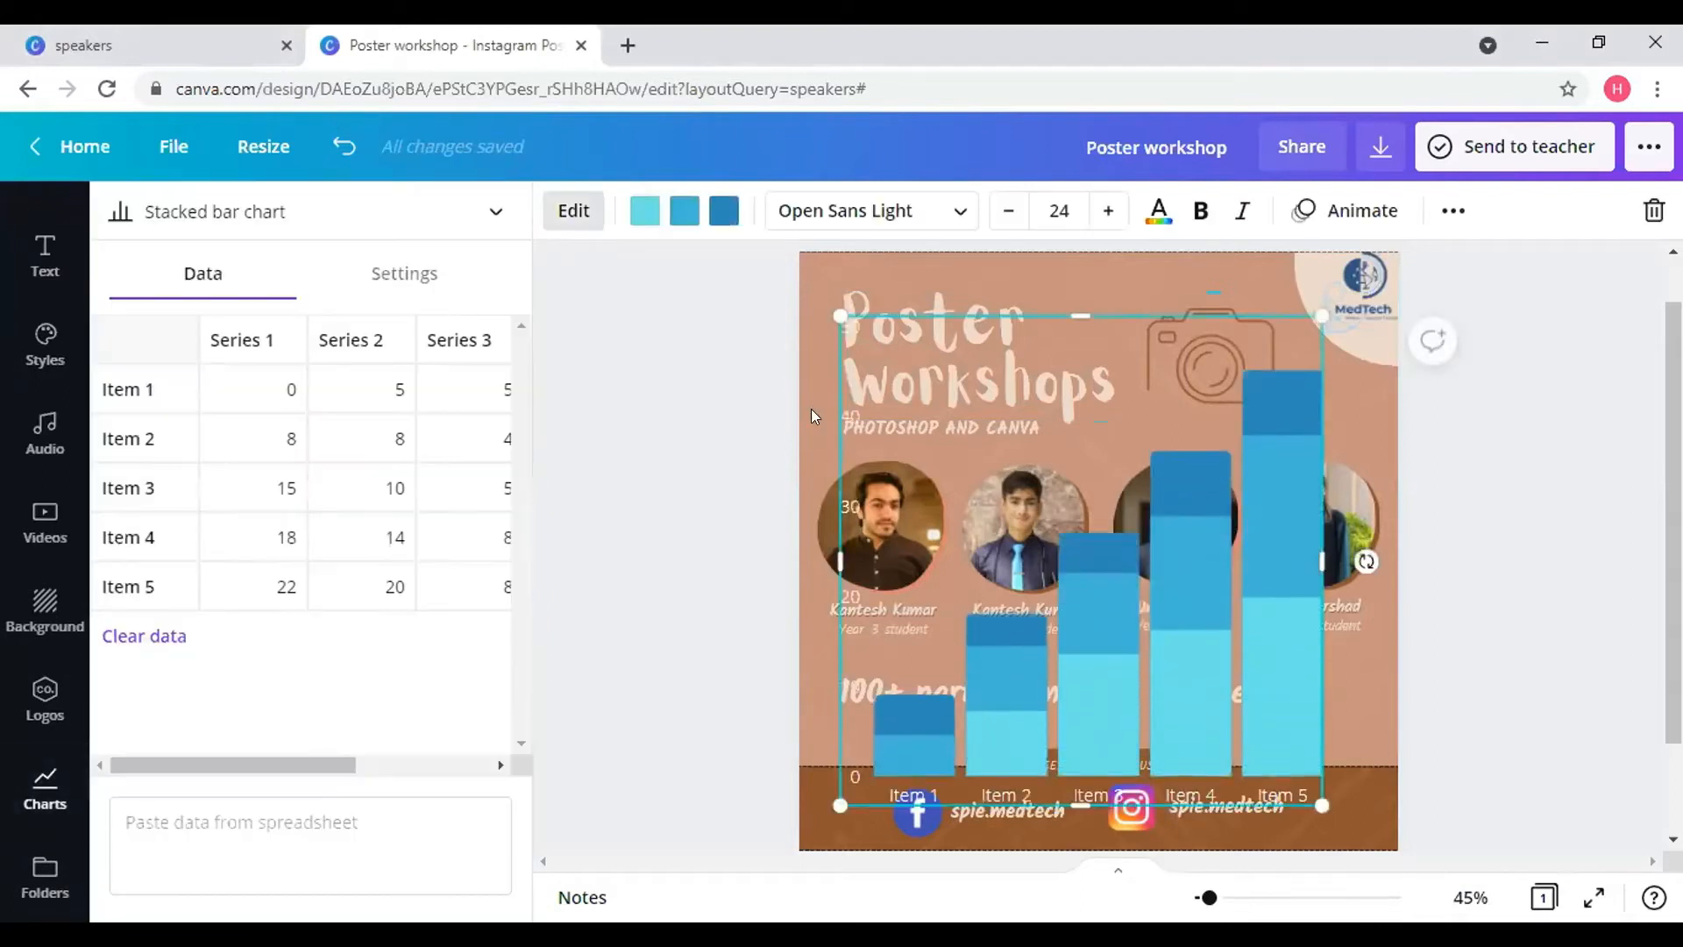
- Rename the chart's Series 1 and Series 2 to 'apples' and 'grapes'
{"action": "left_click", "coordinate": [260, 334]}
{"action": "left_click", "coordinate": [274, 382]}
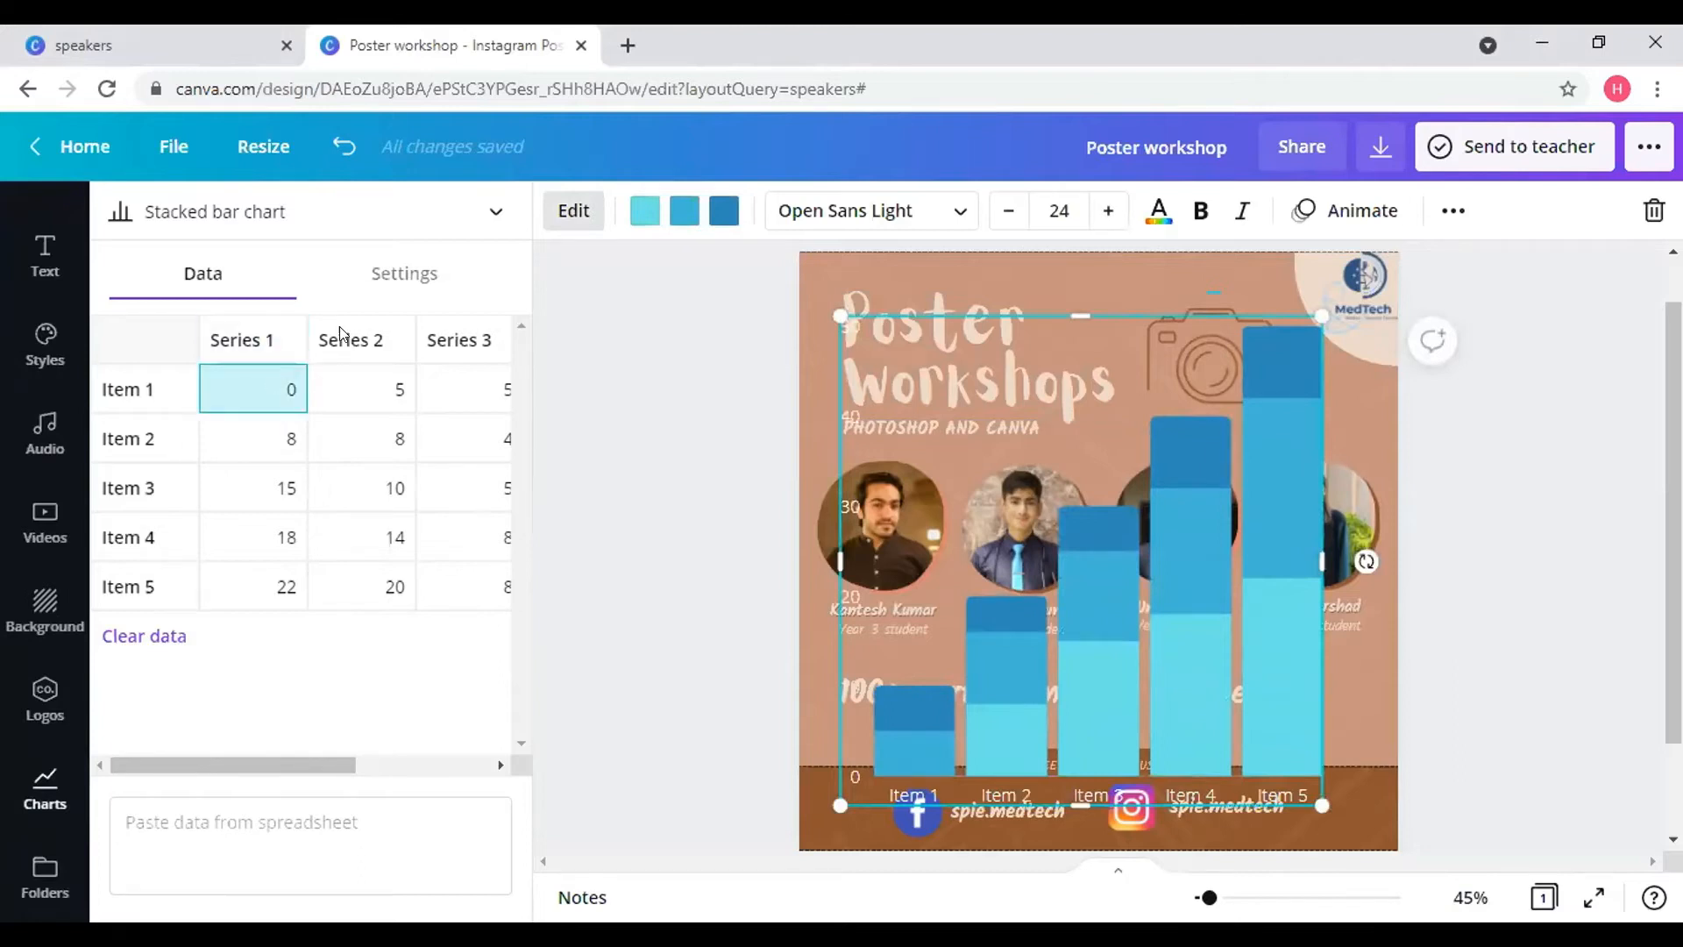
{"action": "left_click", "coordinate": [368, 318]}
{"action": "left_click", "coordinate": [270, 346]}
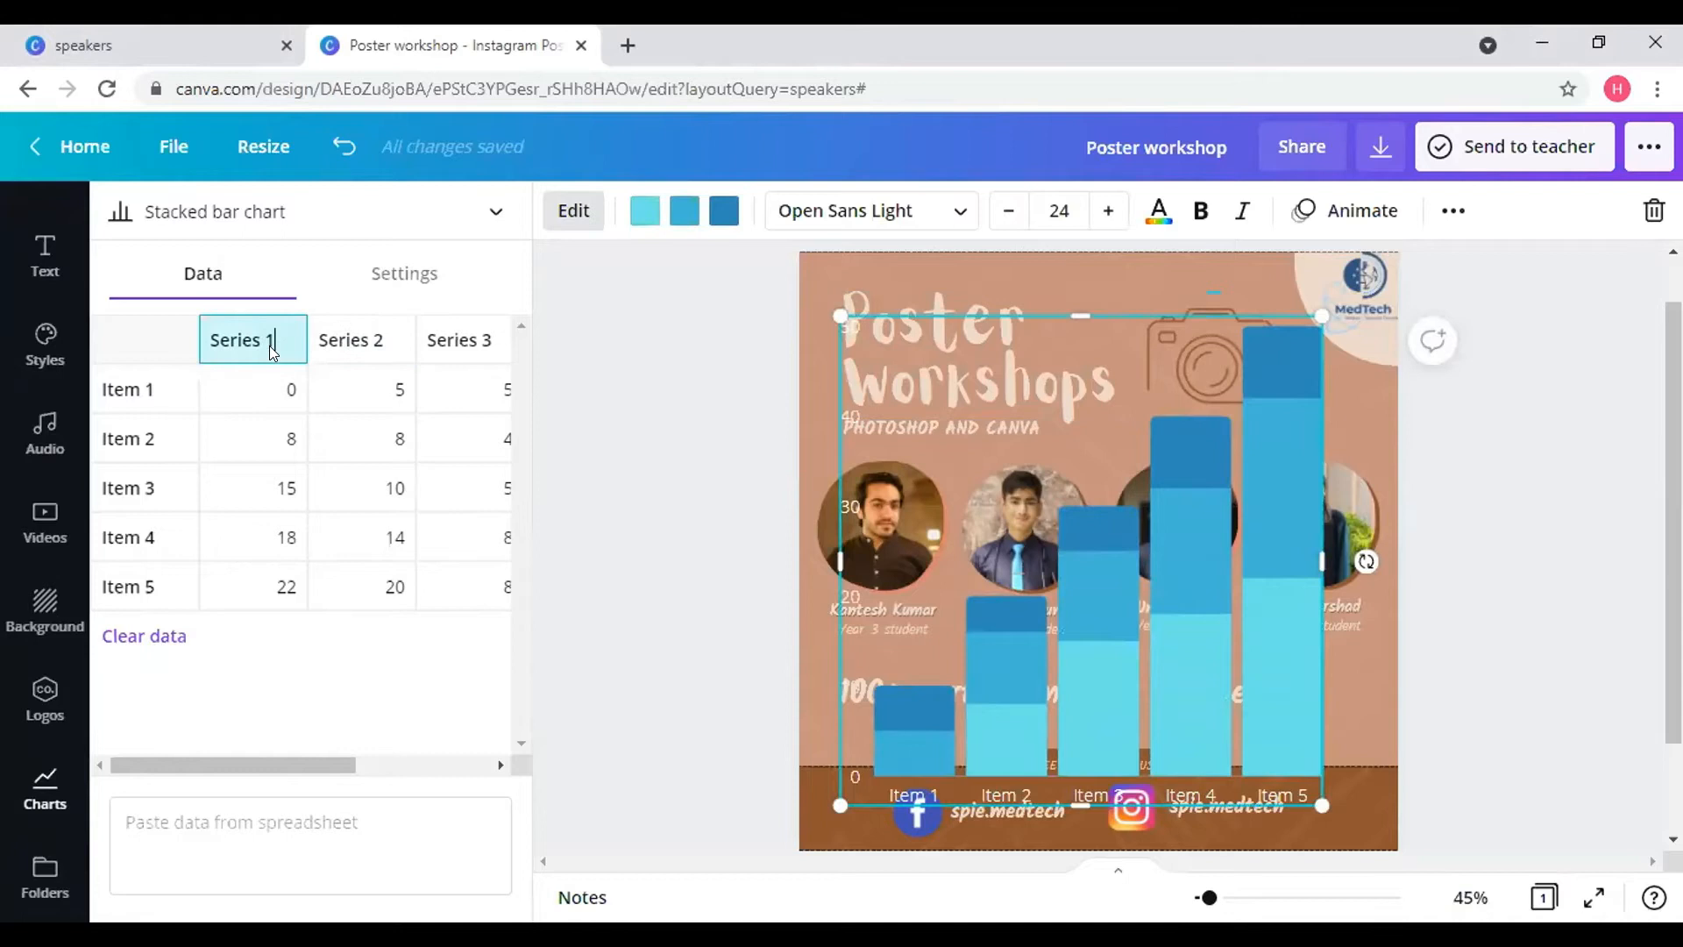
{"action": "key", "text": "BackSpace"}
{"action": "key", "text": "BackSpace"}
{"action": "key", "text": "BackSpace"}
{"action": "key", "text": "BackSpace"}
{"action": "key", "text": "BackSpace"}
{"action": "key", "text": "BackSpace"}
{"action": "key", "text": "BackSpace"}
{"action": "key", "text": "BackSpace"}
{"action": "type", "text": "apples"}
{"action": "left_click", "coordinate": [377, 346]}
{"action": "key", "text": "BackSpace"}
{"action": "key", "text": "BackSpace"}
{"action": "key", "text": "BackSpace"}
{"action": "key", "text": "BackSpace"}
{"action": "key", "text": "BackSpace"}
{"action": "key", "text": "BackSpace"}
{"action": "key", "text": "BackSpace"}
{"action": "key", "text": "BackSpace"}
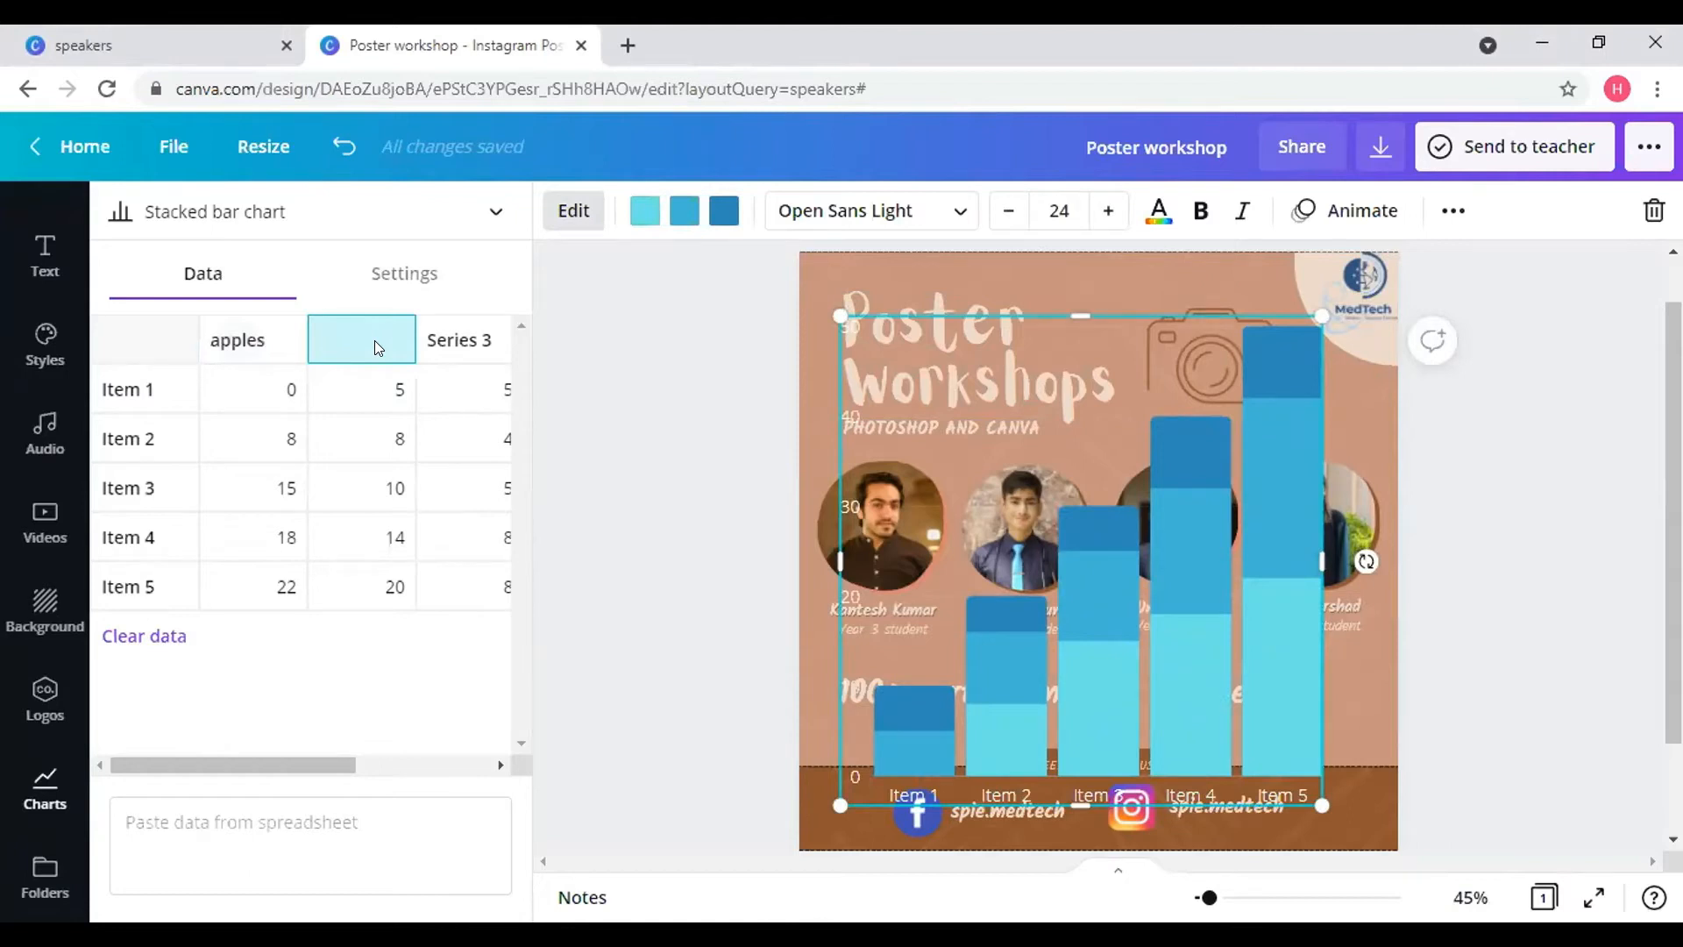
{"action": "type", "text": "grapes"}
- Set Item 1 to 56 apples and 20 grapes, then shrink the chart and shift it left
{"action": "left_click", "coordinate": [281, 387]}
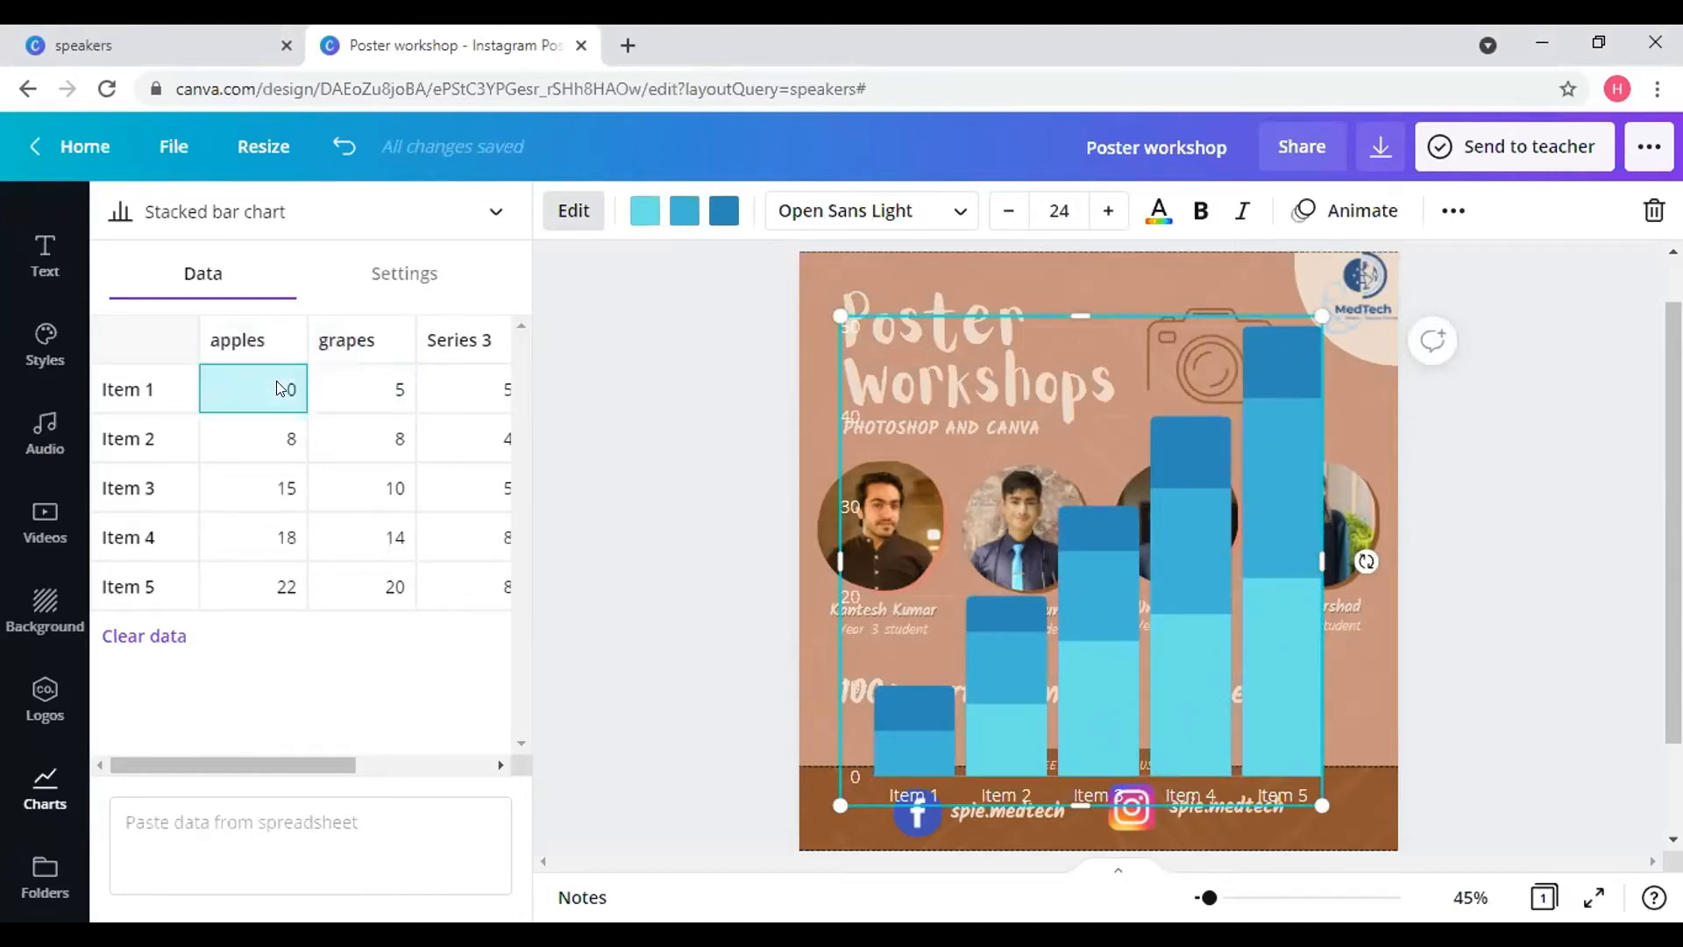
{"action": "type", "text": "56"}
{"action": "left_click", "coordinate": [380, 396]}
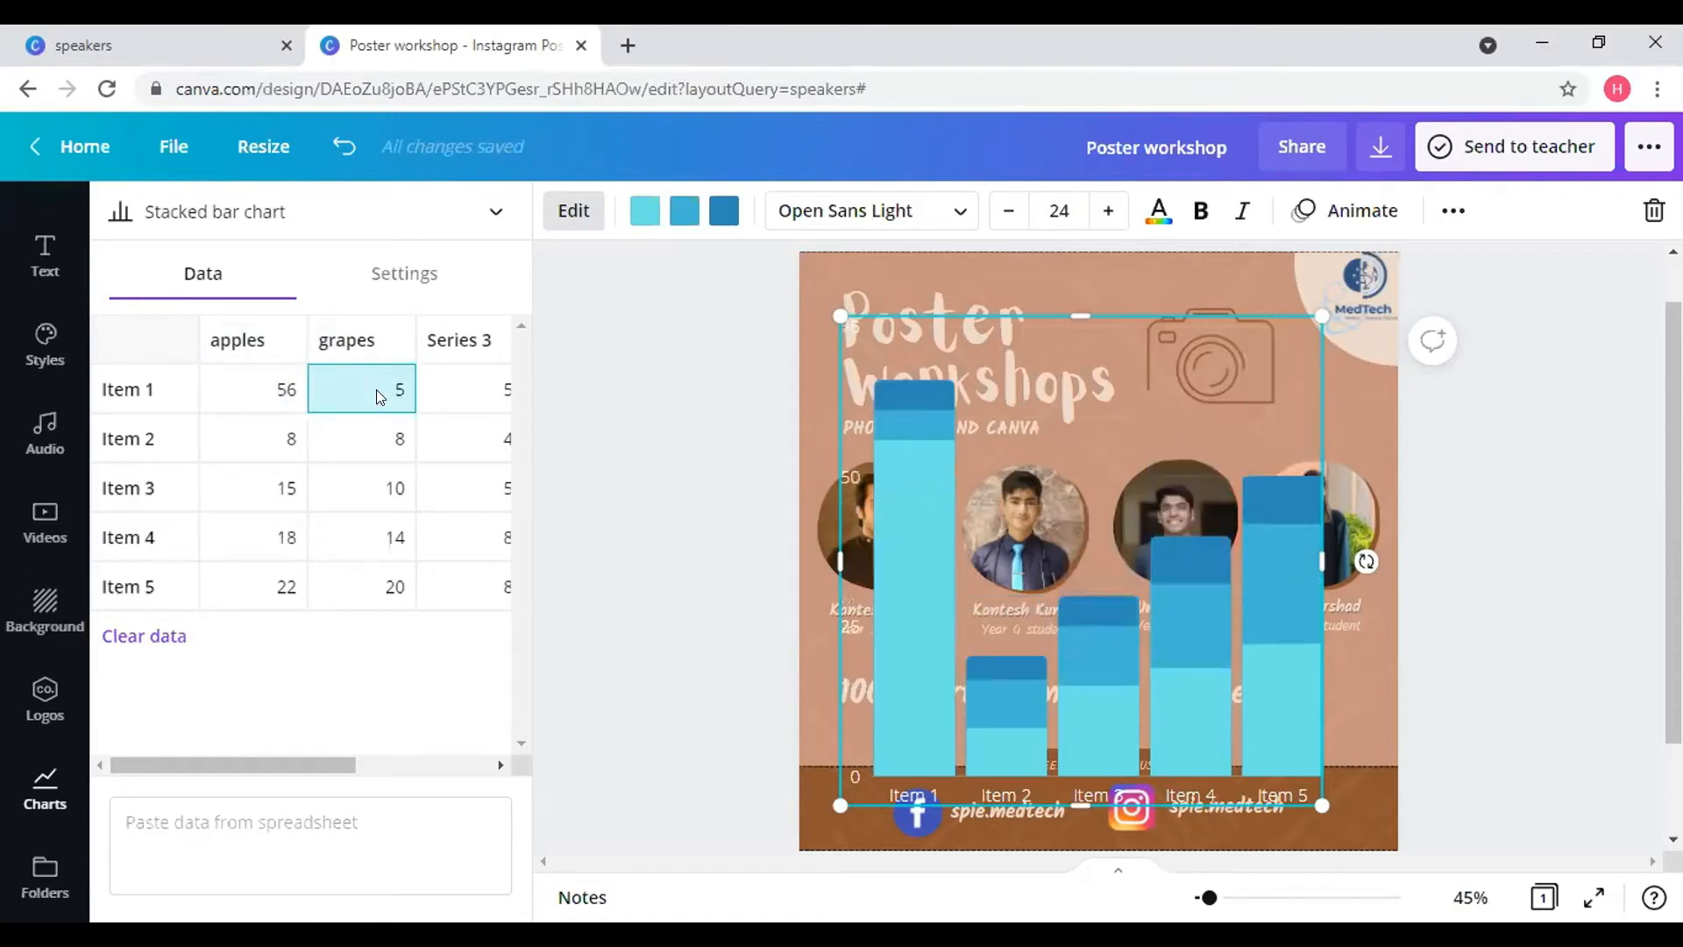
{"action": "type", "text": "20"}
{"action": "key", "text": "Tab"}
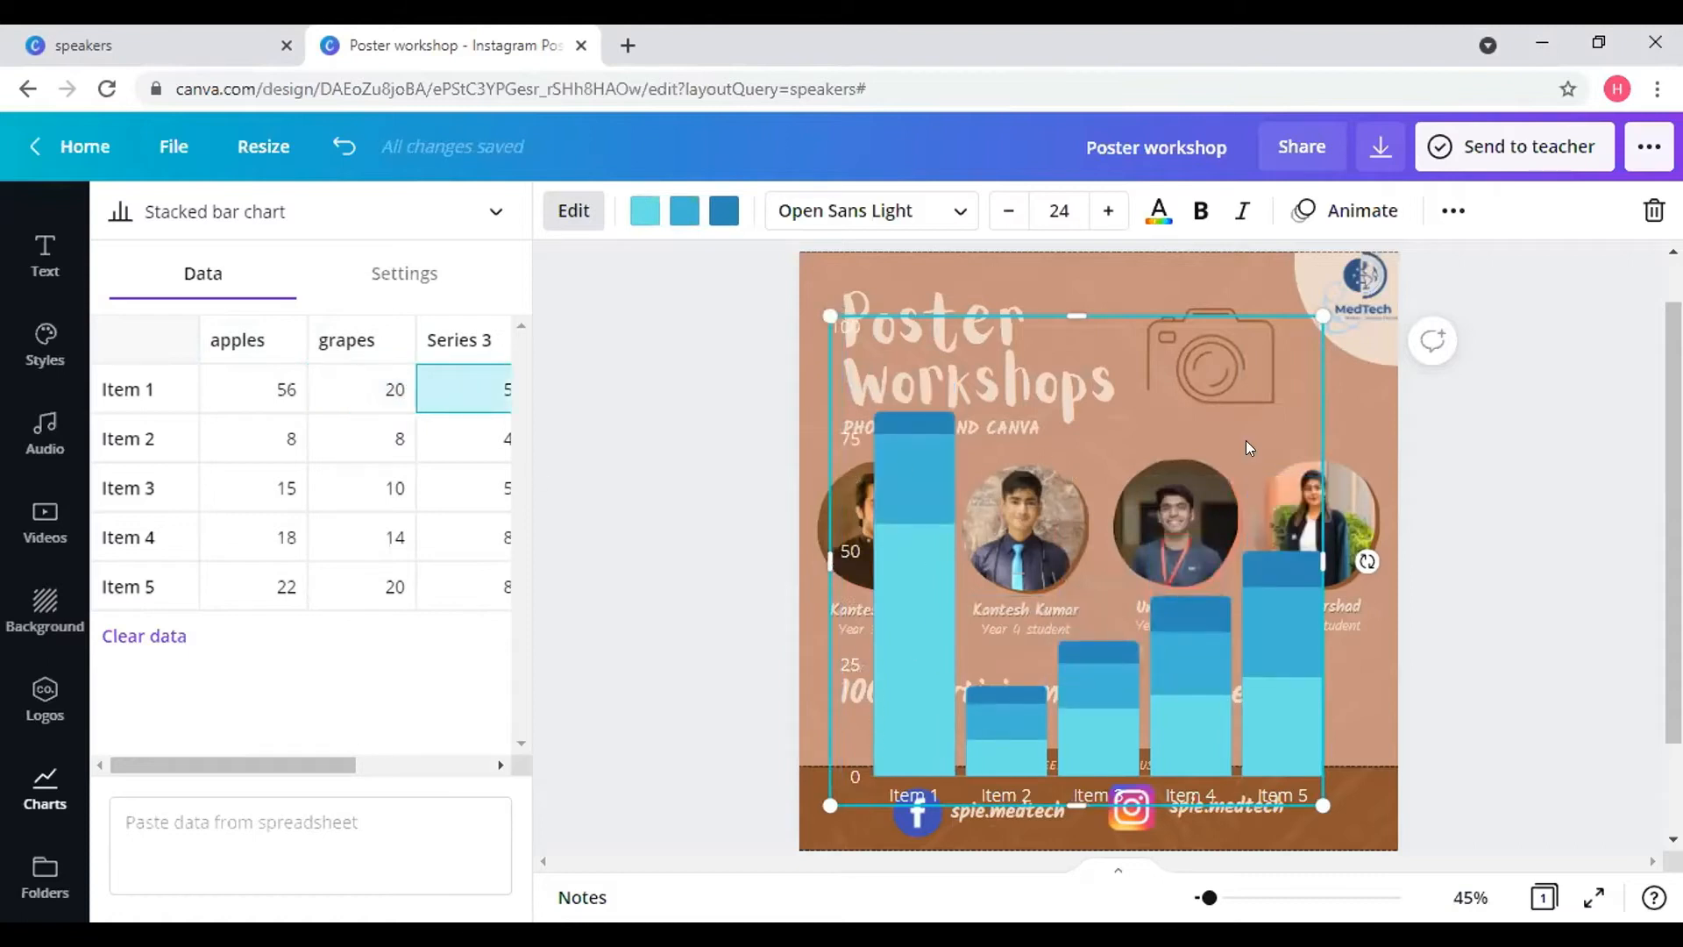
{"action": "left_click_drag", "start_coordinate": [1314, 303], "coordinate": [1215, 375]}
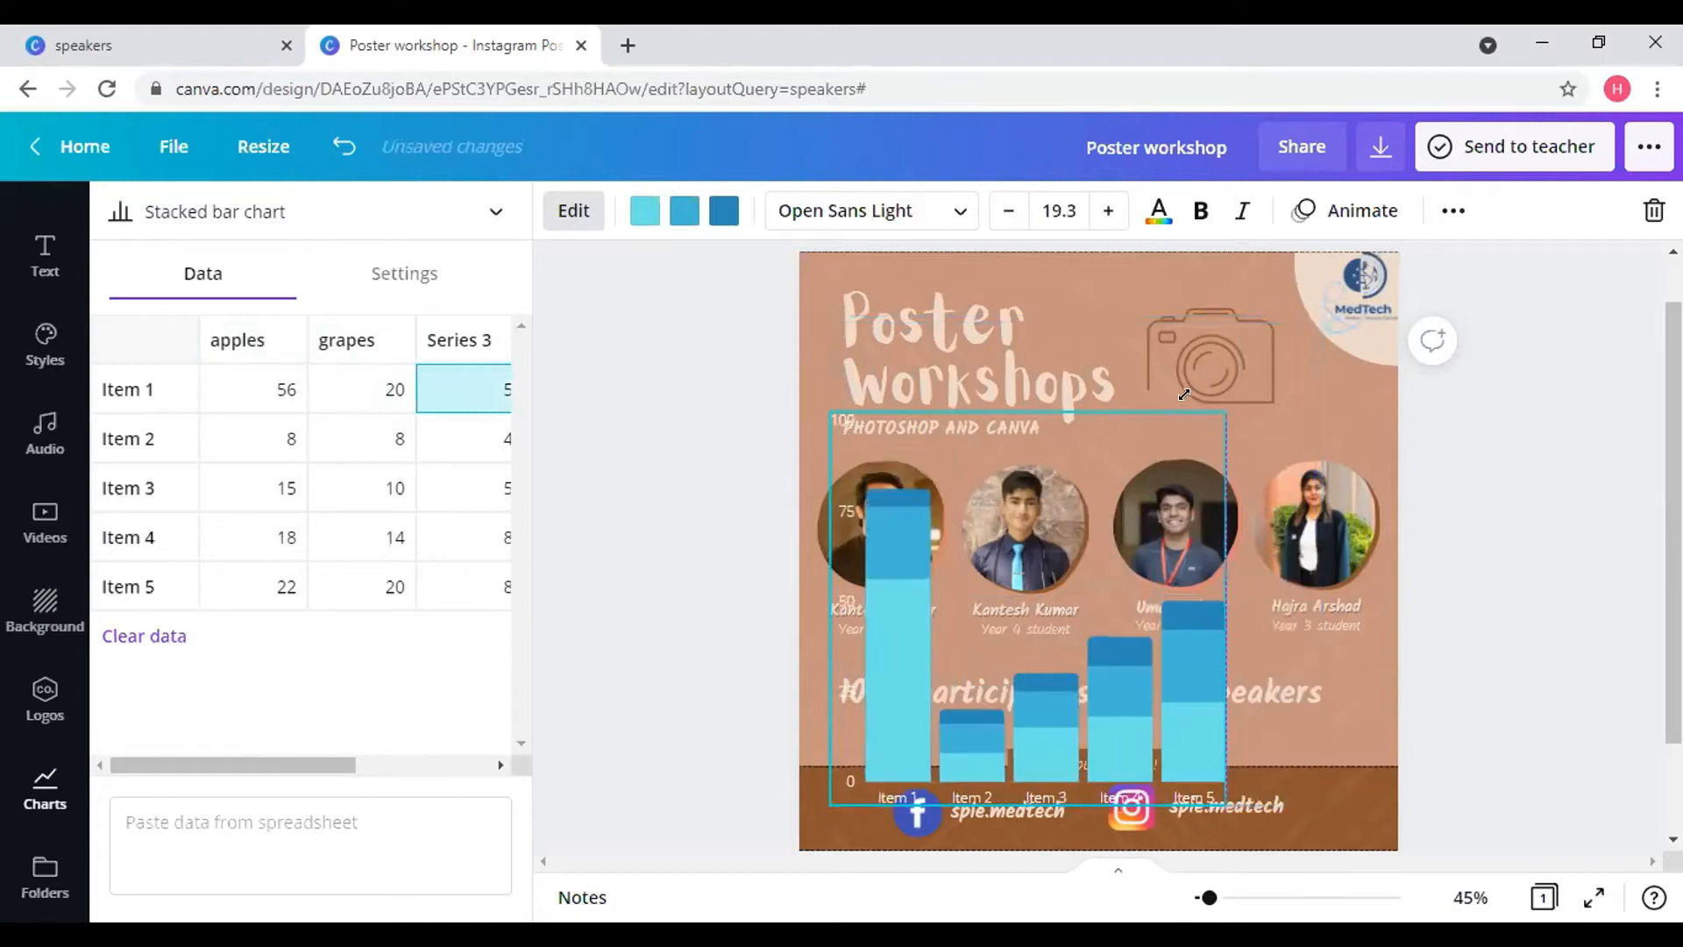
{"action": "left_click_drag", "start_coordinate": [1048, 675], "coordinate": [1103, 499]}
- From the 'speakers' templates page, create a new blank poster
{"action": "left_click", "coordinate": [88, 44]}
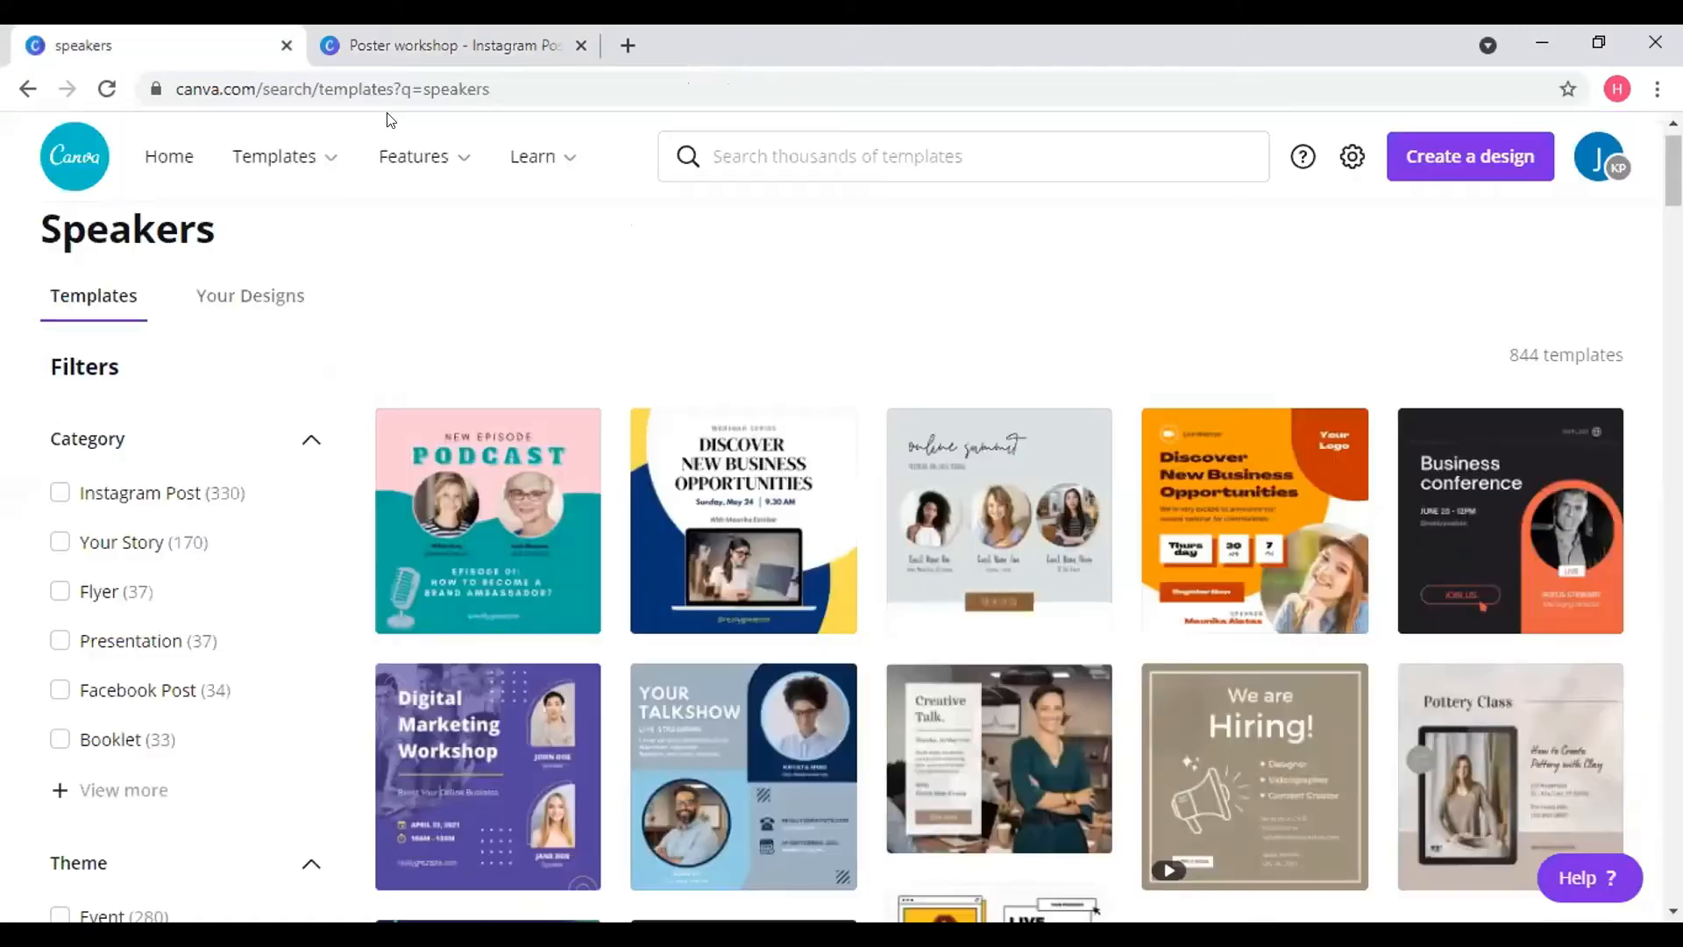
{"action": "left_click", "coordinate": [1514, 174]}
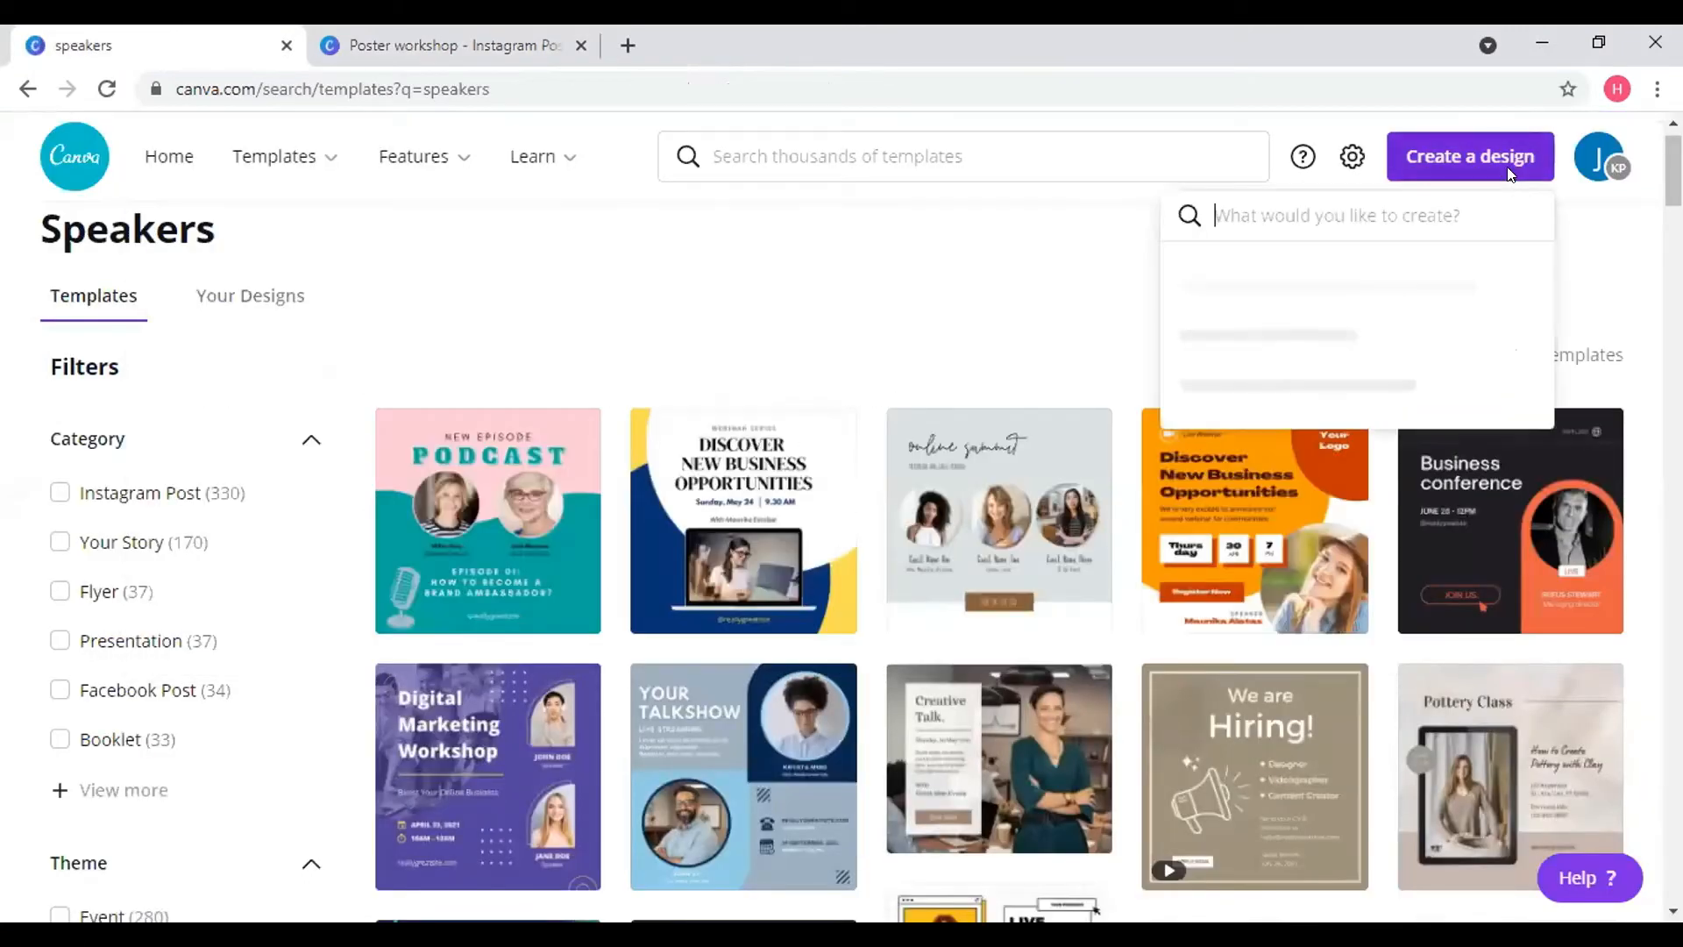
{"action": "scroll", "coordinate": [1285, 481], "scroll_direction": "down", "scroll_amount": 1}
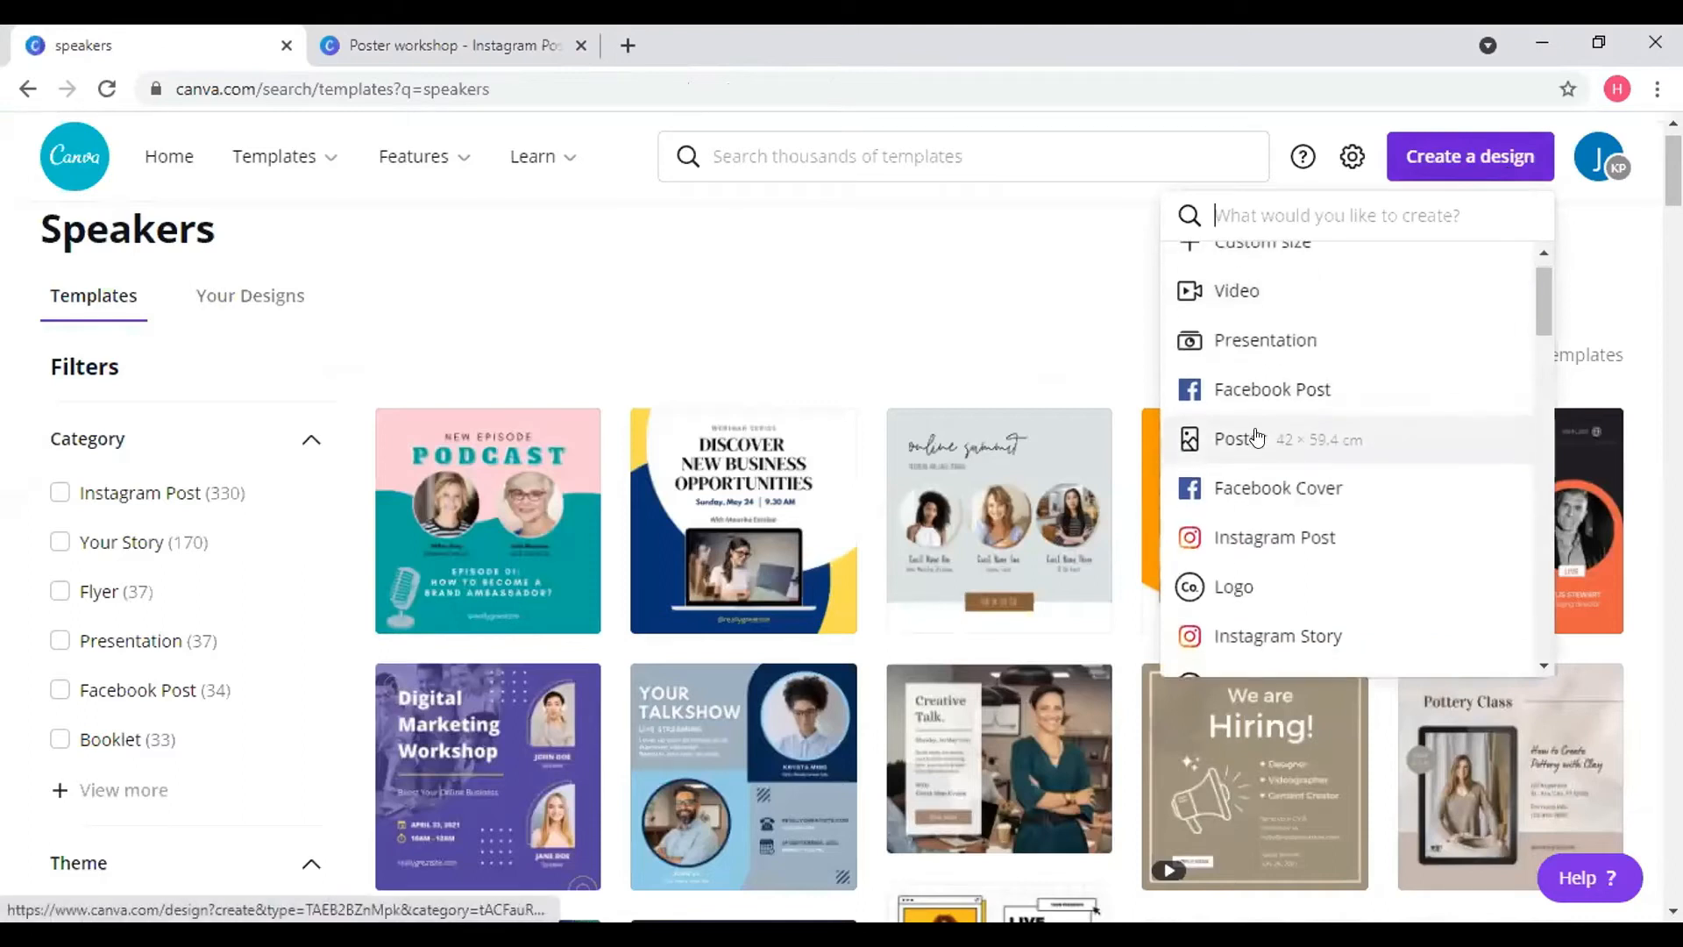
{"action": "left_click", "coordinate": [1247, 434]}
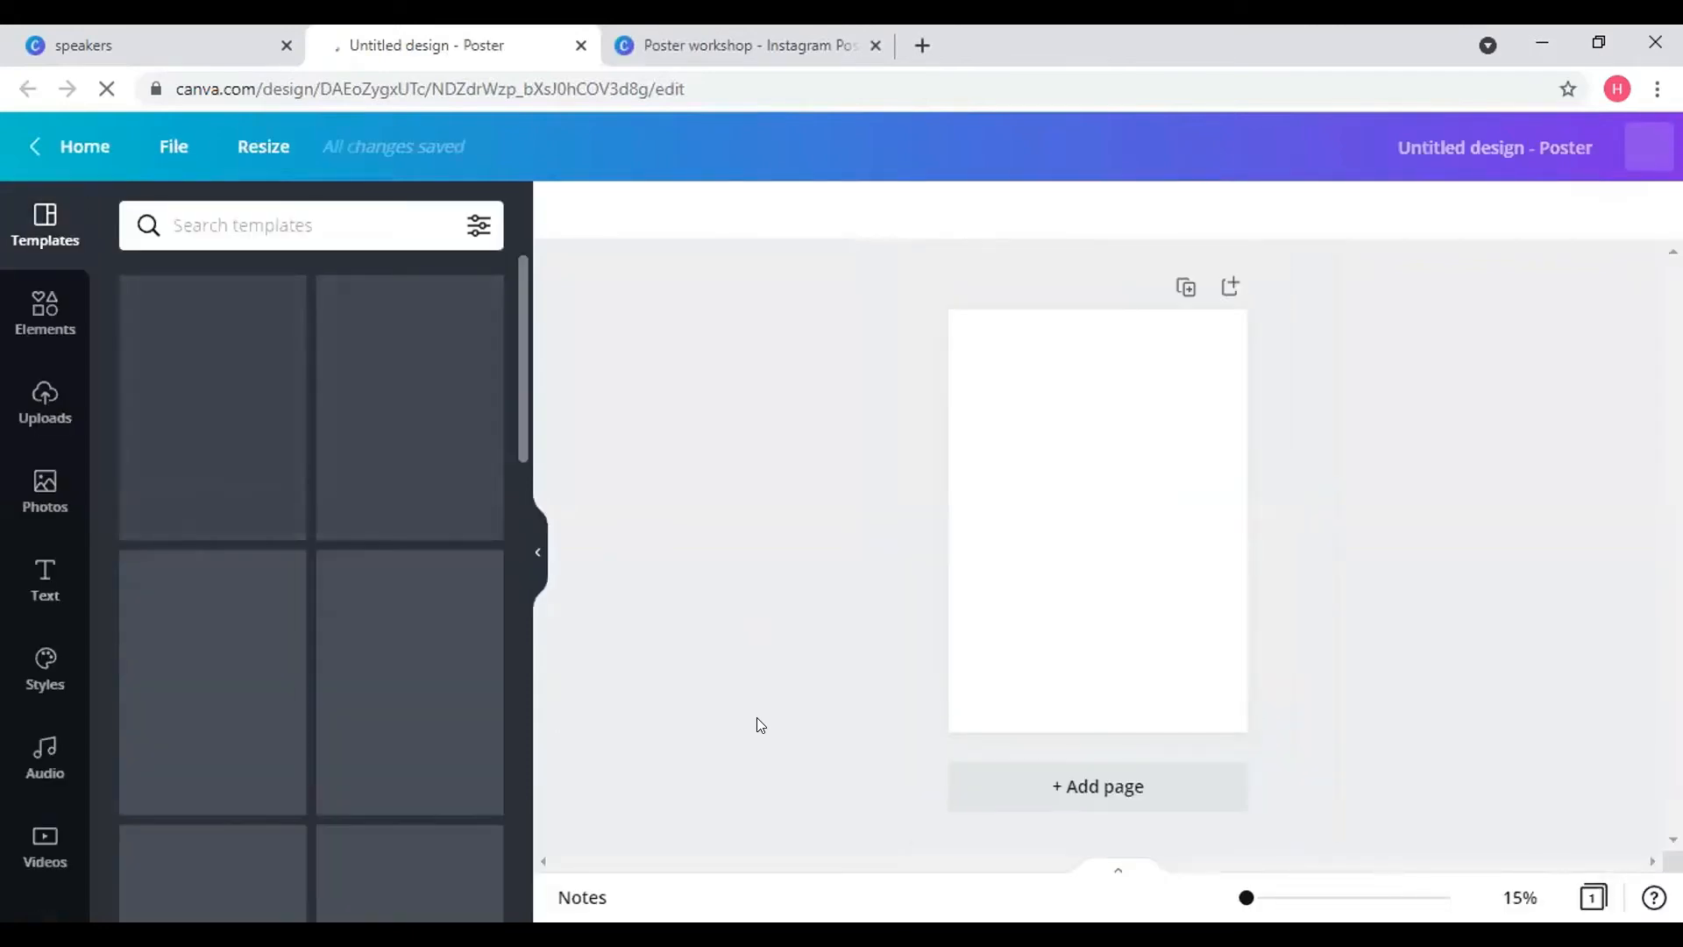
- Add a bar chart to the blank poster, shrink it, and move it toward the bottom
{"action": "scroll", "coordinate": [23, 687], "scroll_direction": "down", "scroll_amount": 5}
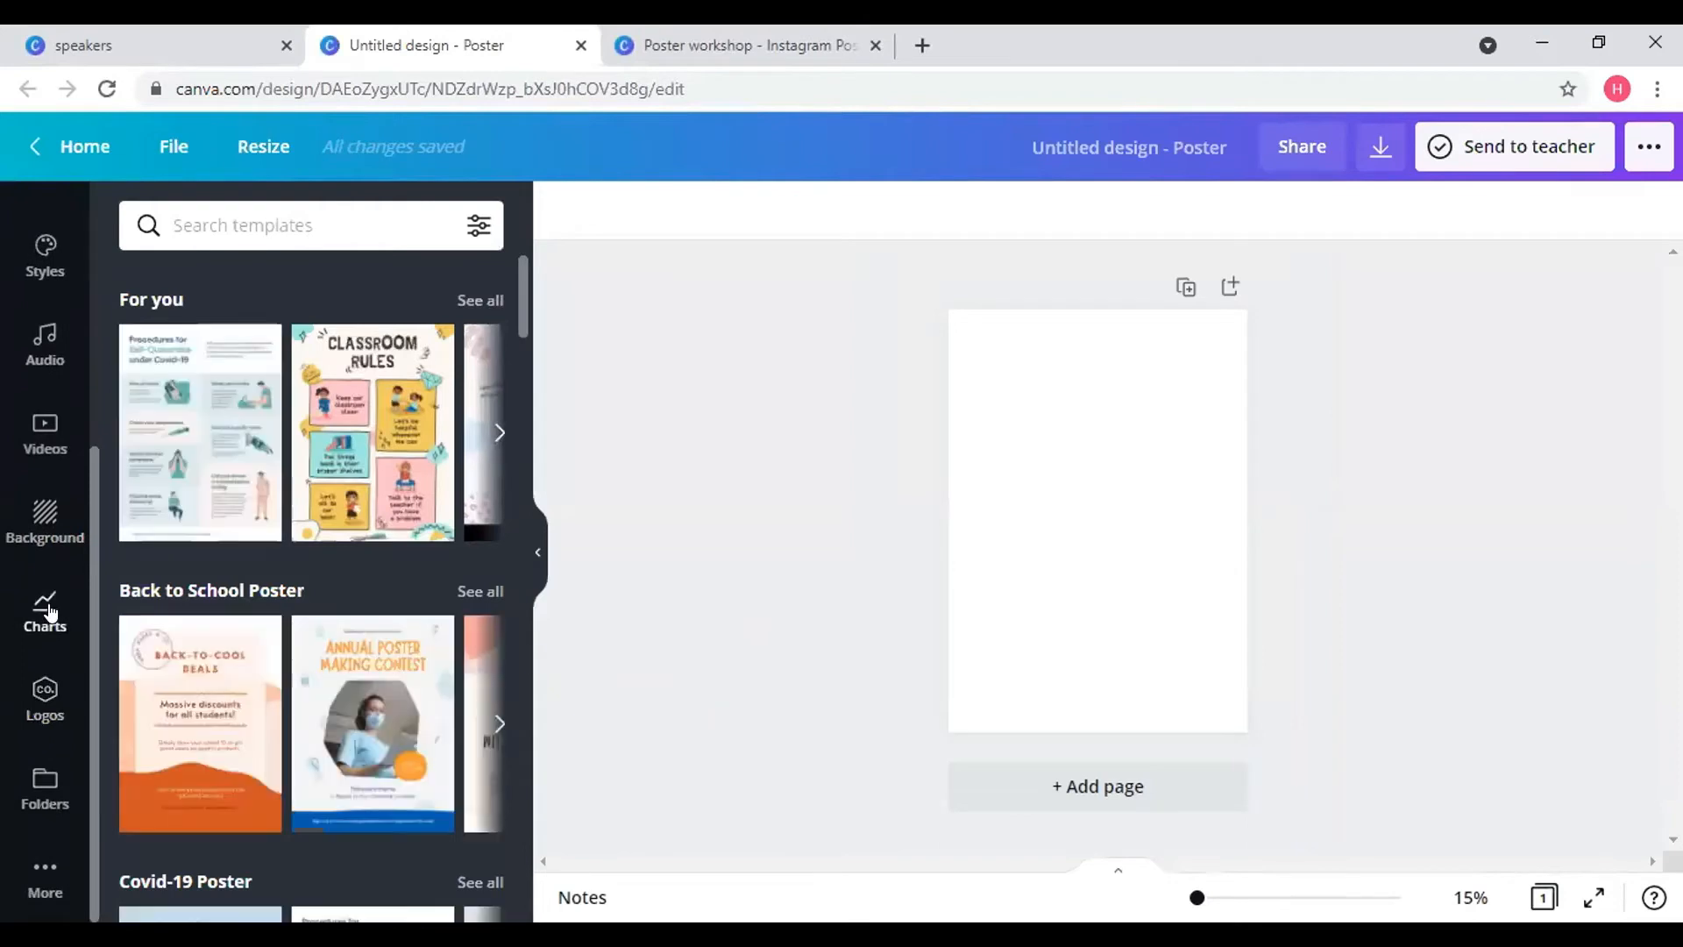
{"action": "left_click", "coordinate": [45, 605]}
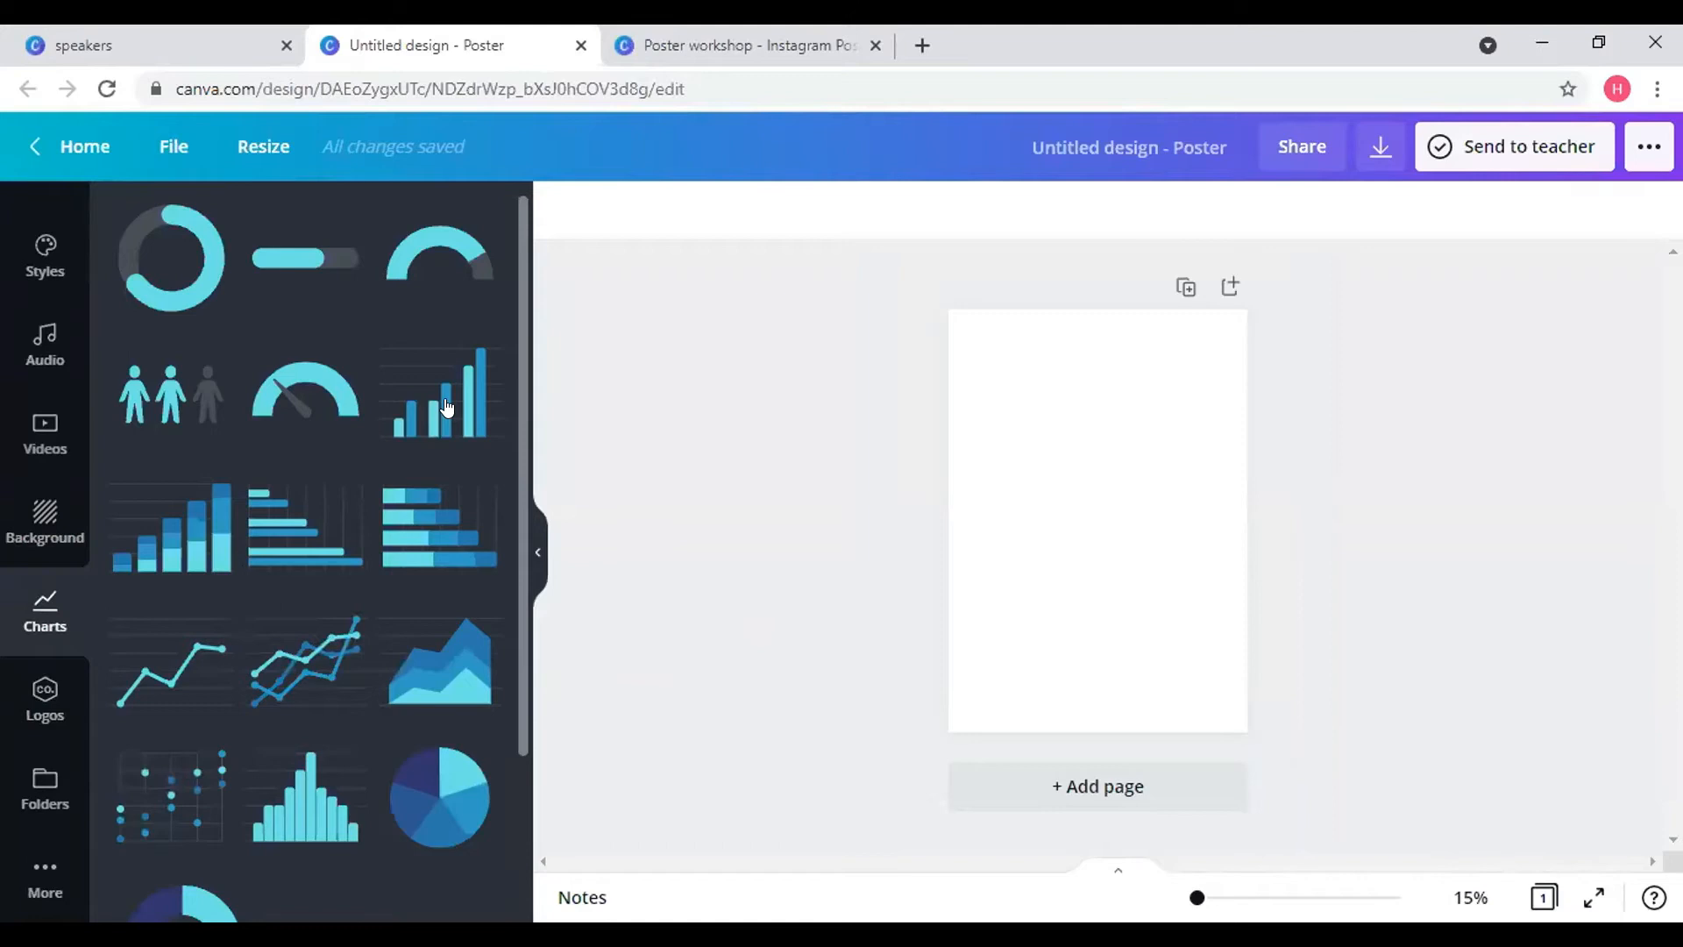
{"action": "left_click", "coordinate": [446, 406]}
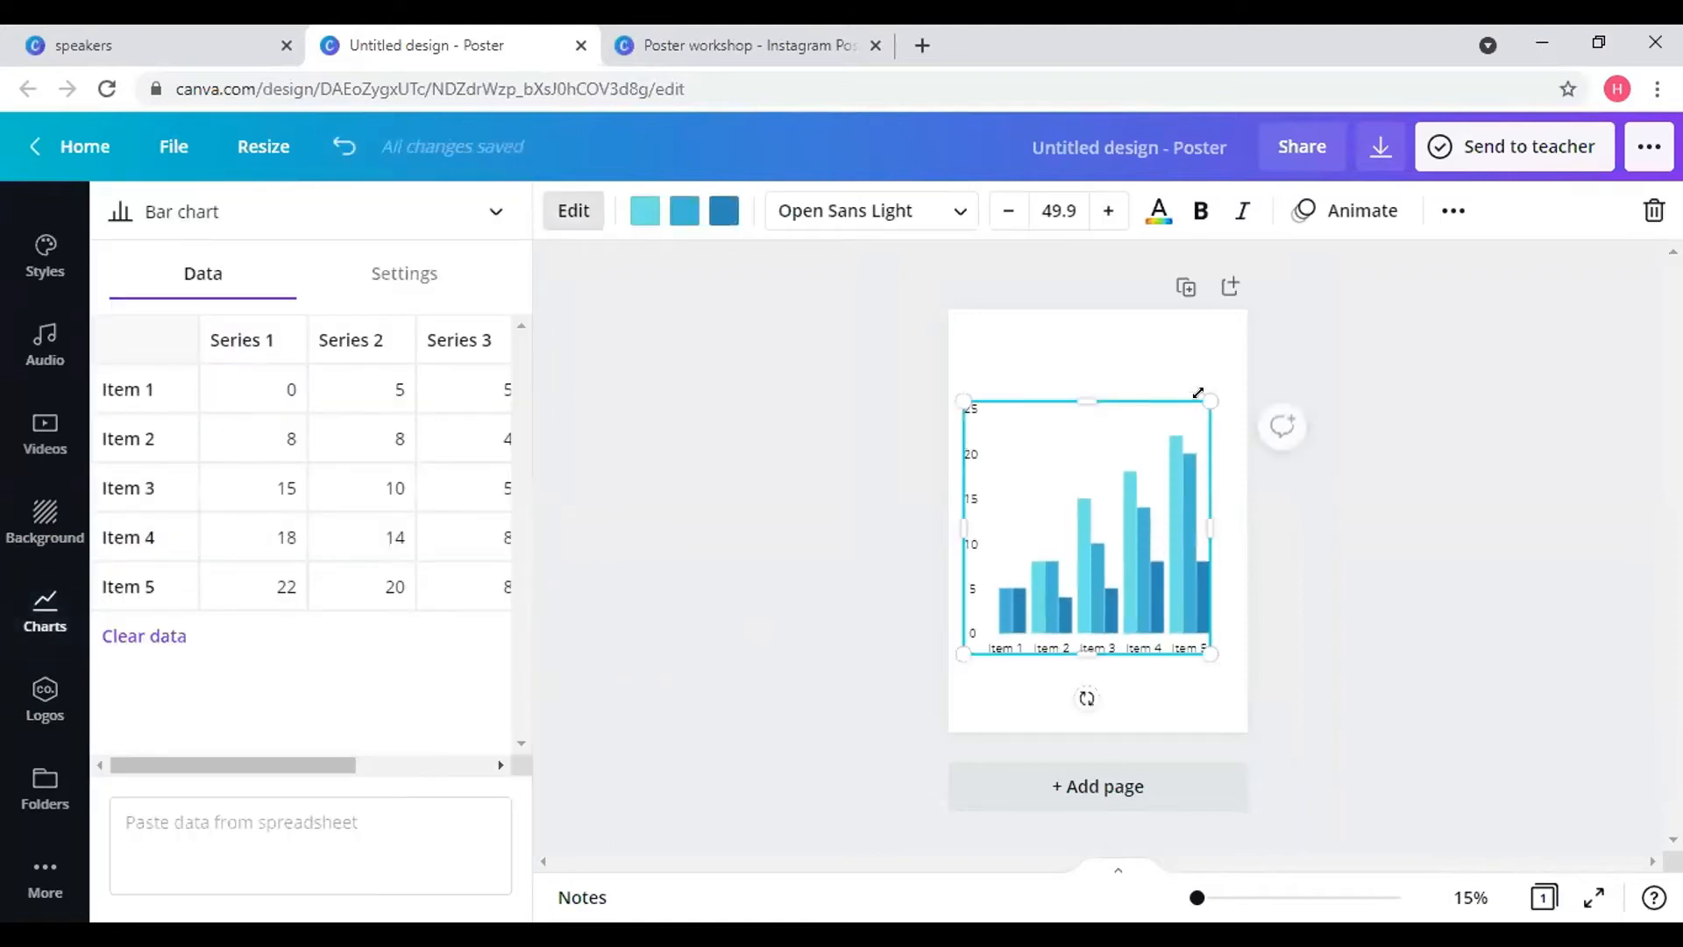
{"action": "left_click_drag", "start_coordinate": [1113, 459], "coordinate": [1107, 472]}
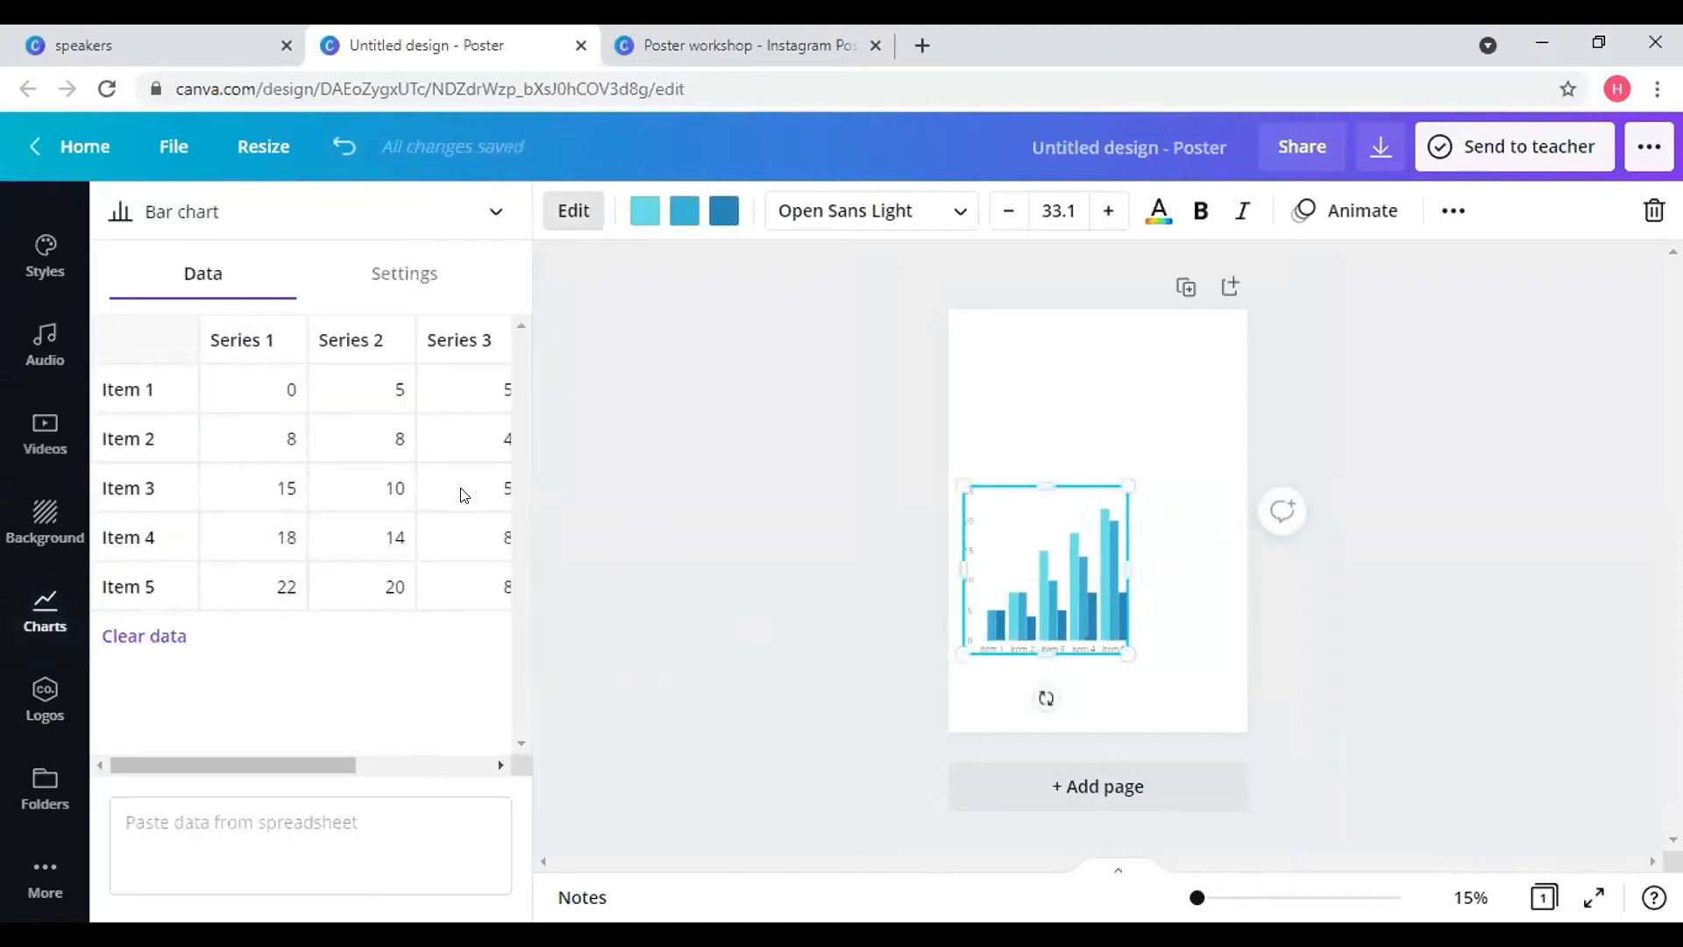
{"action": "left_click_drag", "start_coordinate": [1080, 610], "coordinate": [1089, 665]}
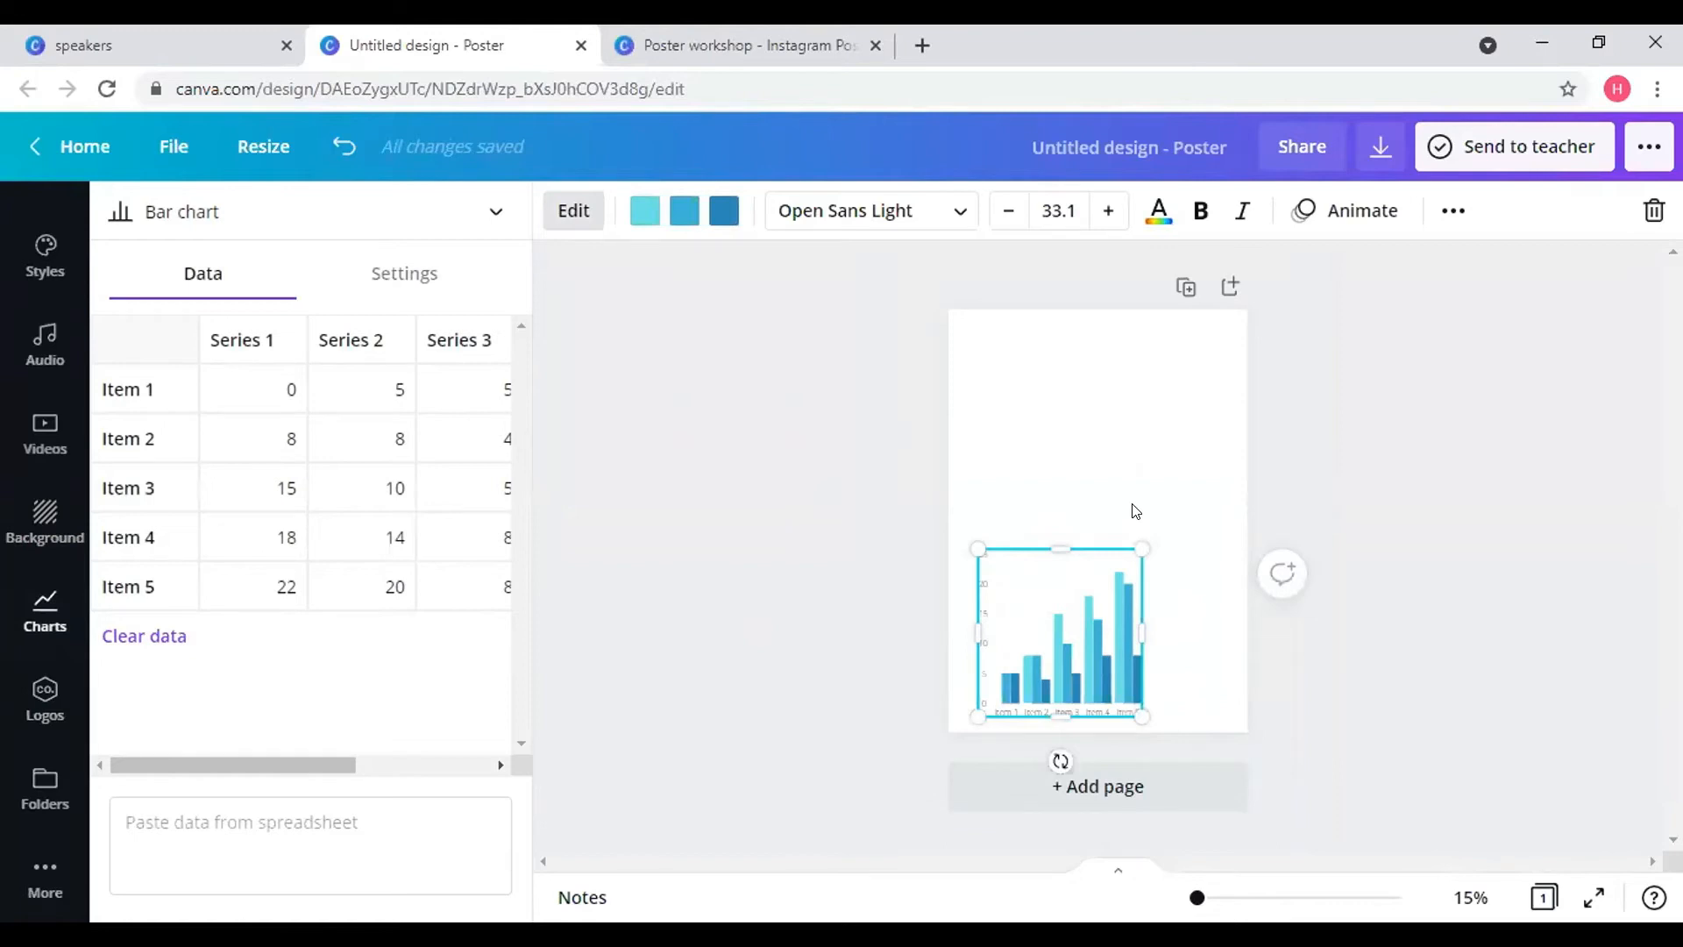
{"action": "key", "text": "Escape"}
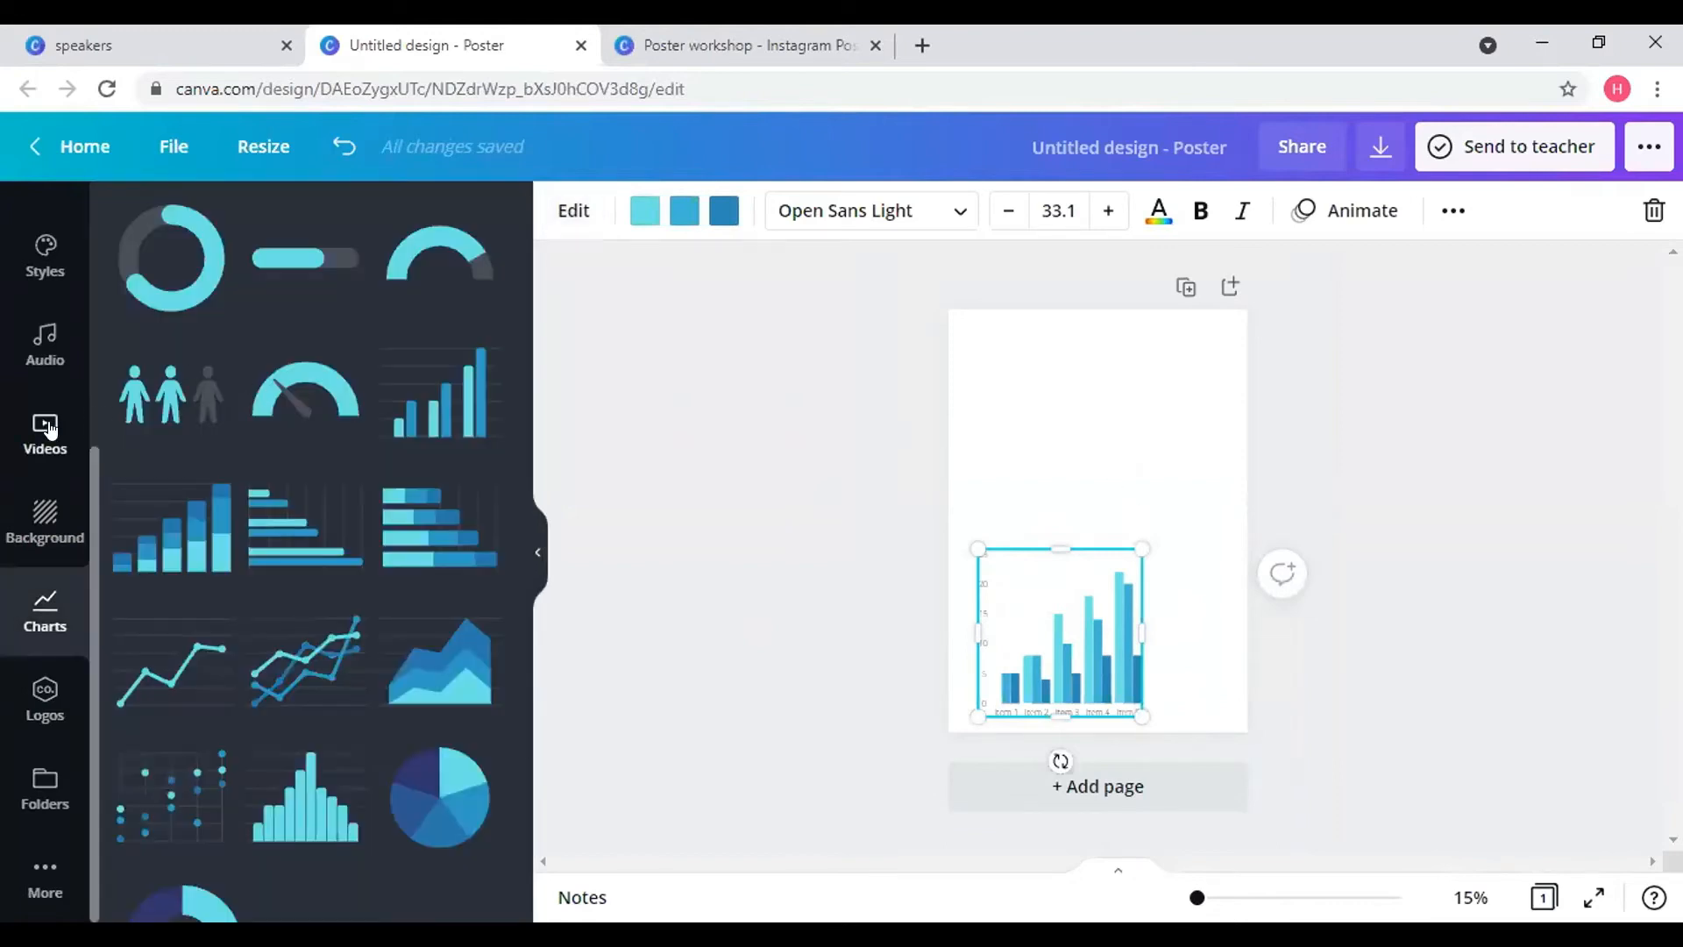
{"action": "scroll", "coordinate": [49, 429], "scroll_direction": "up", "scroll_amount": 5}
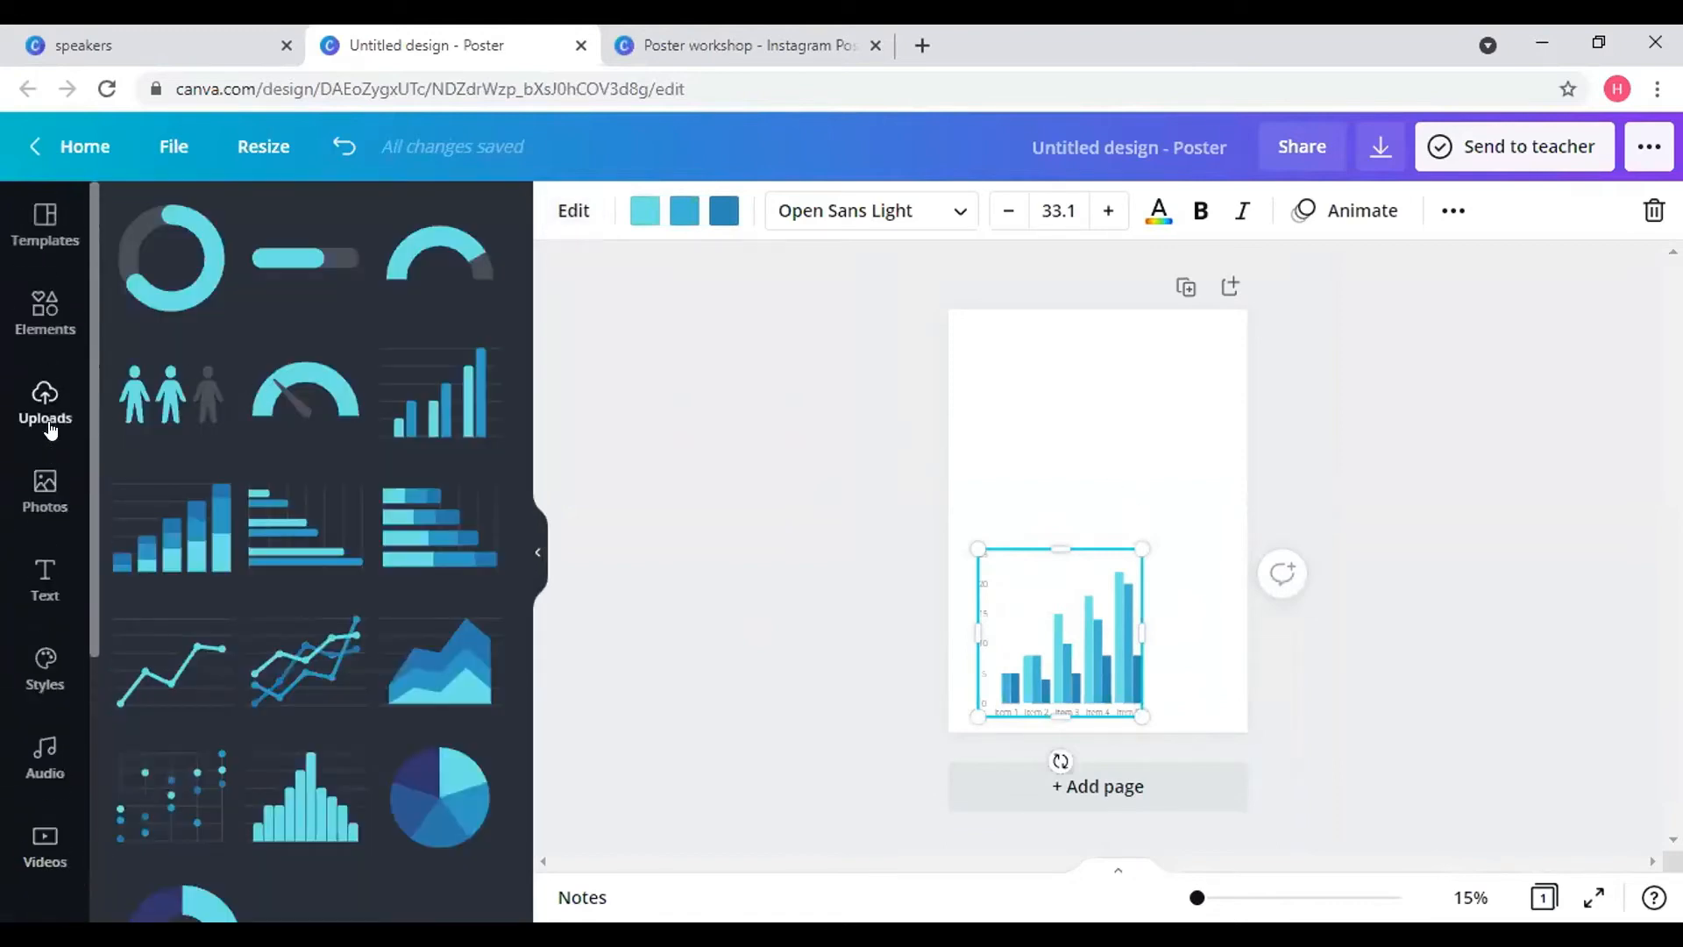
- Add a default 'Add a subheading' text box to the poster
{"action": "left_click", "coordinate": [54, 597]}
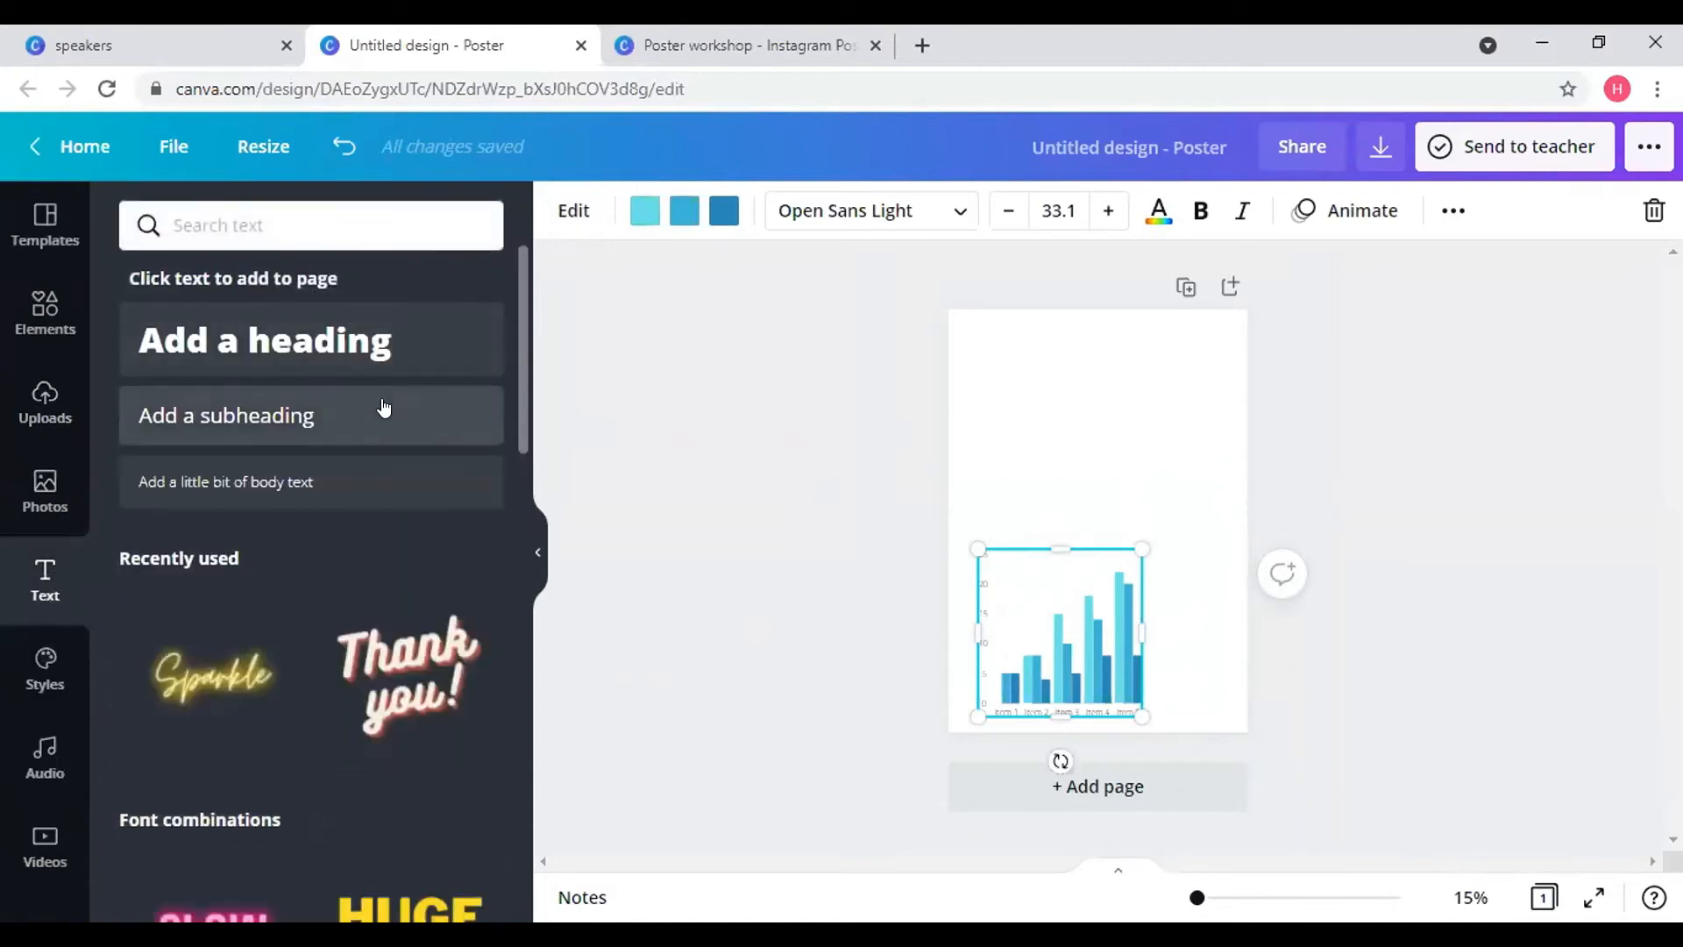
{"action": "left_click", "coordinate": [383, 405]}
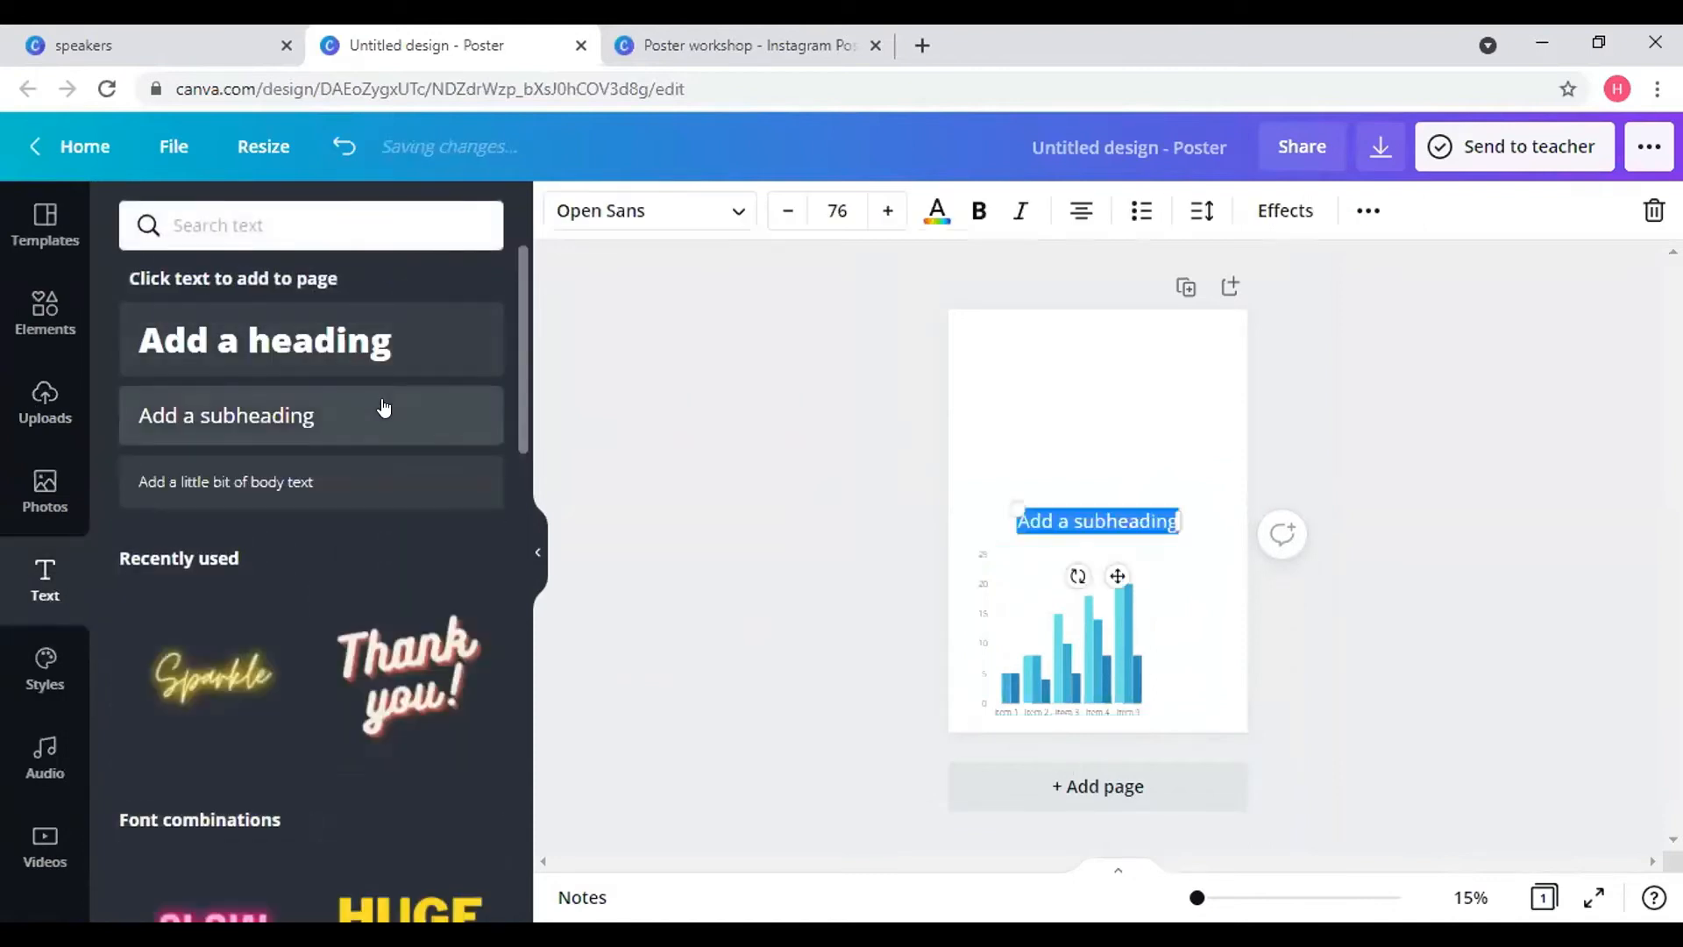
{"action": "left_click", "coordinate": [1201, 376]}
- Review the subheading's extra formatting options, then nudge it up-left just above the chart
{"action": "left_click", "coordinate": [1155, 521]}
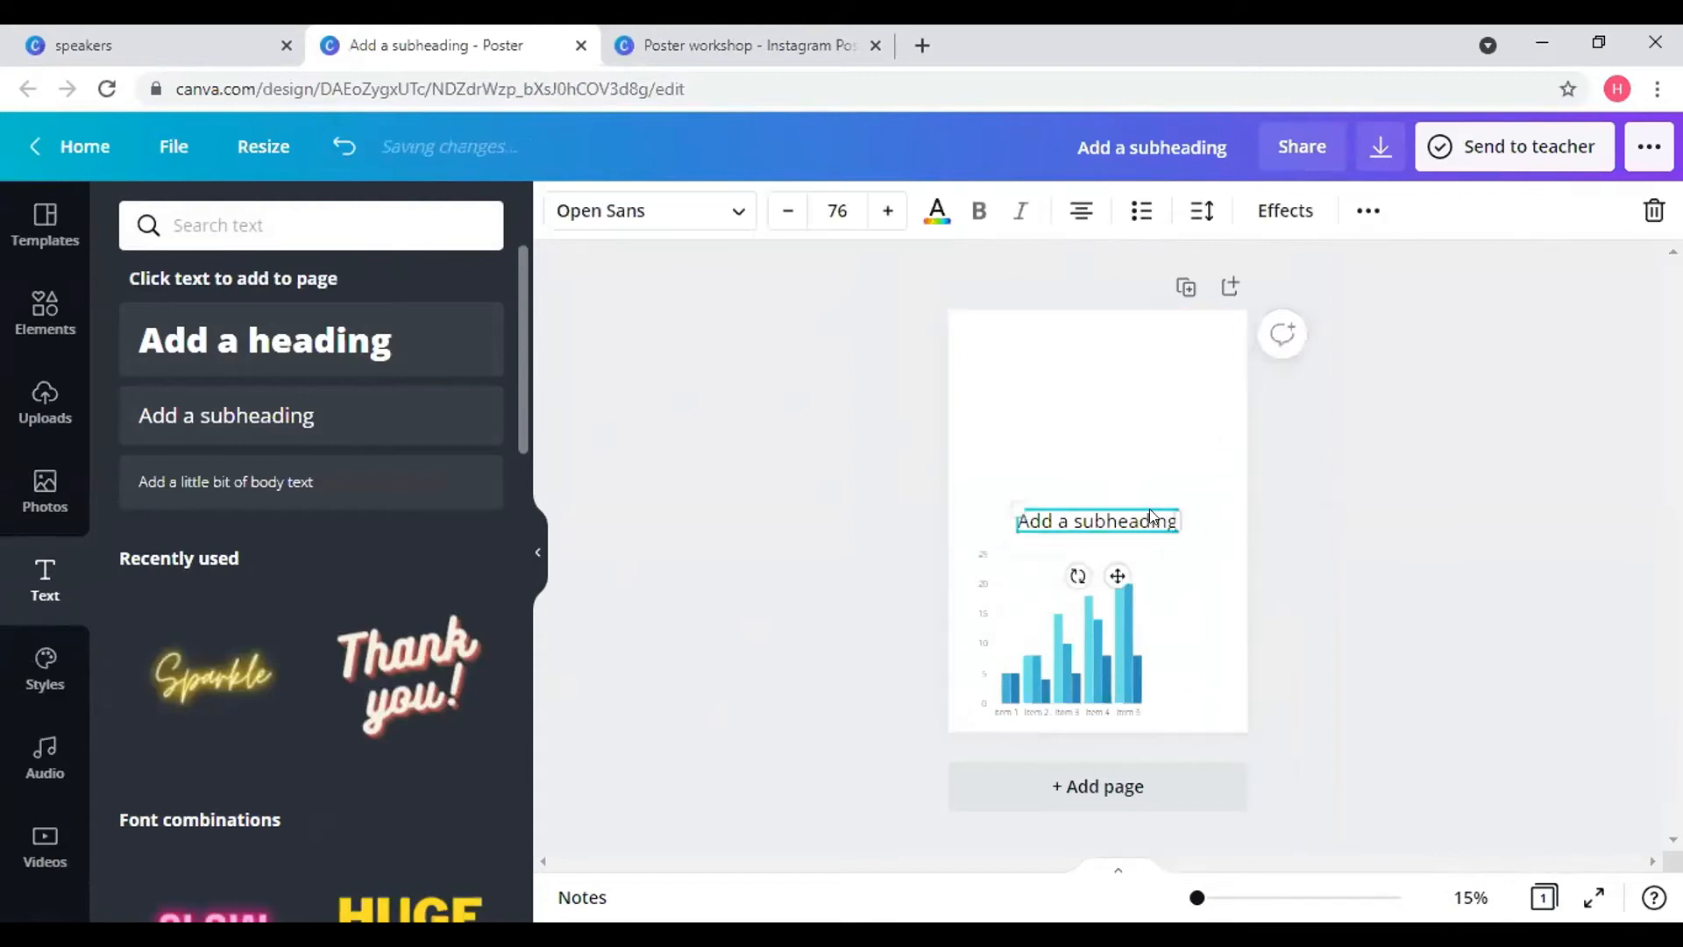
{"action": "left_click", "coordinate": [1367, 211]}
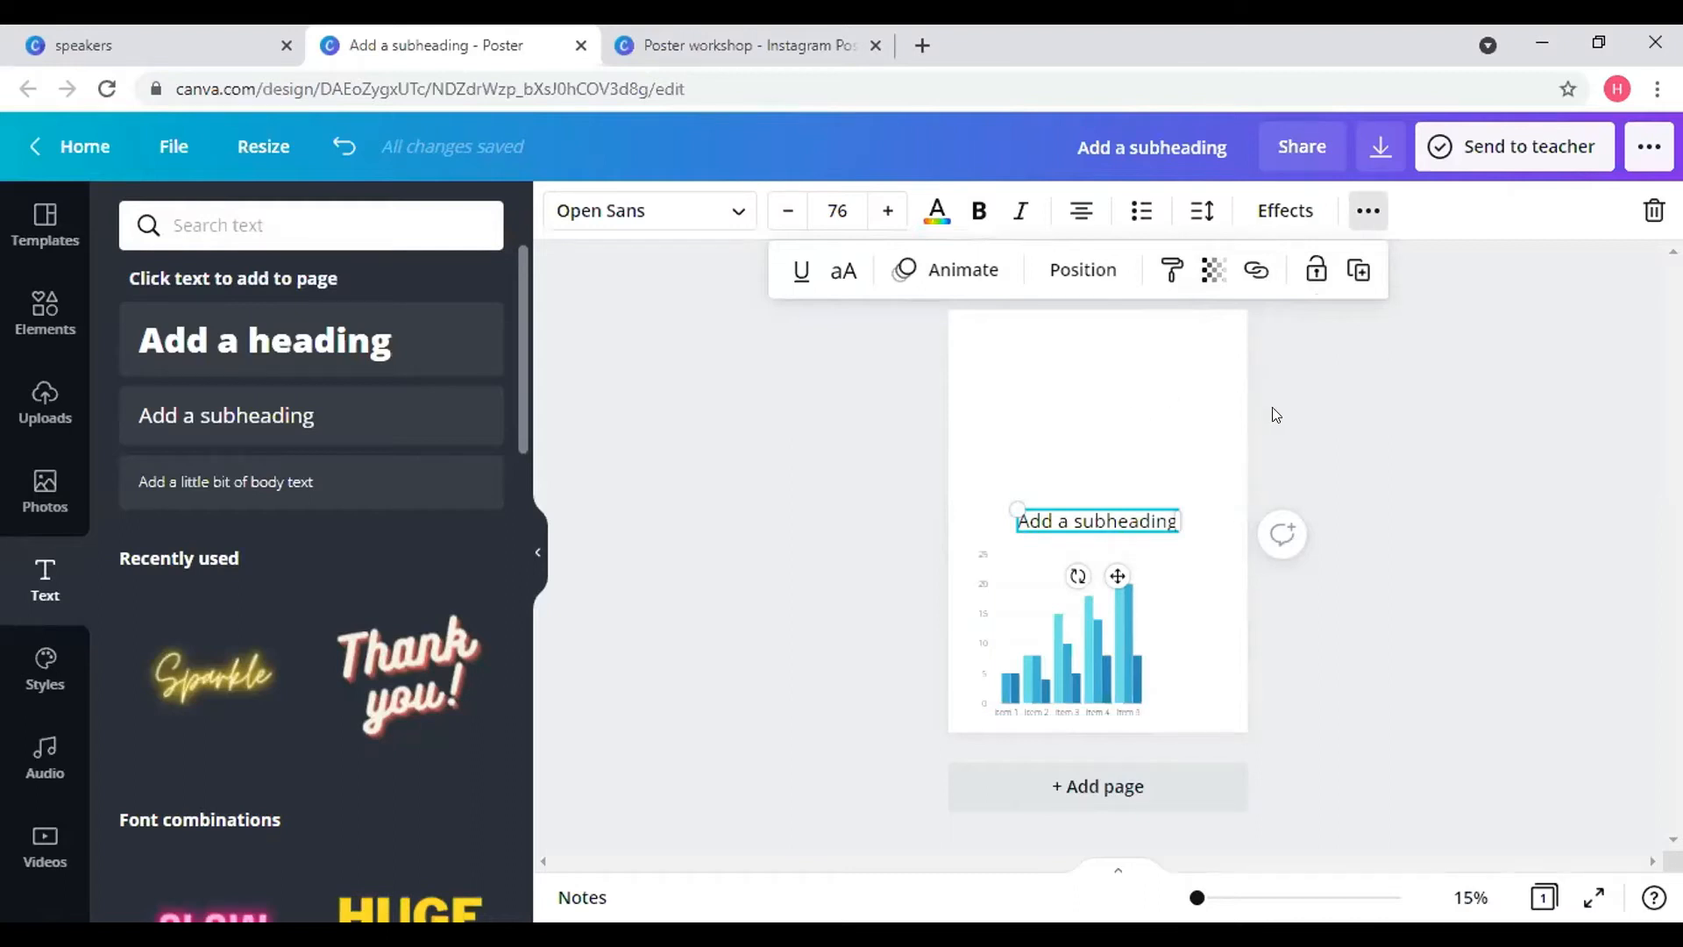
{"action": "left_click", "coordinate": [1118, 442]}
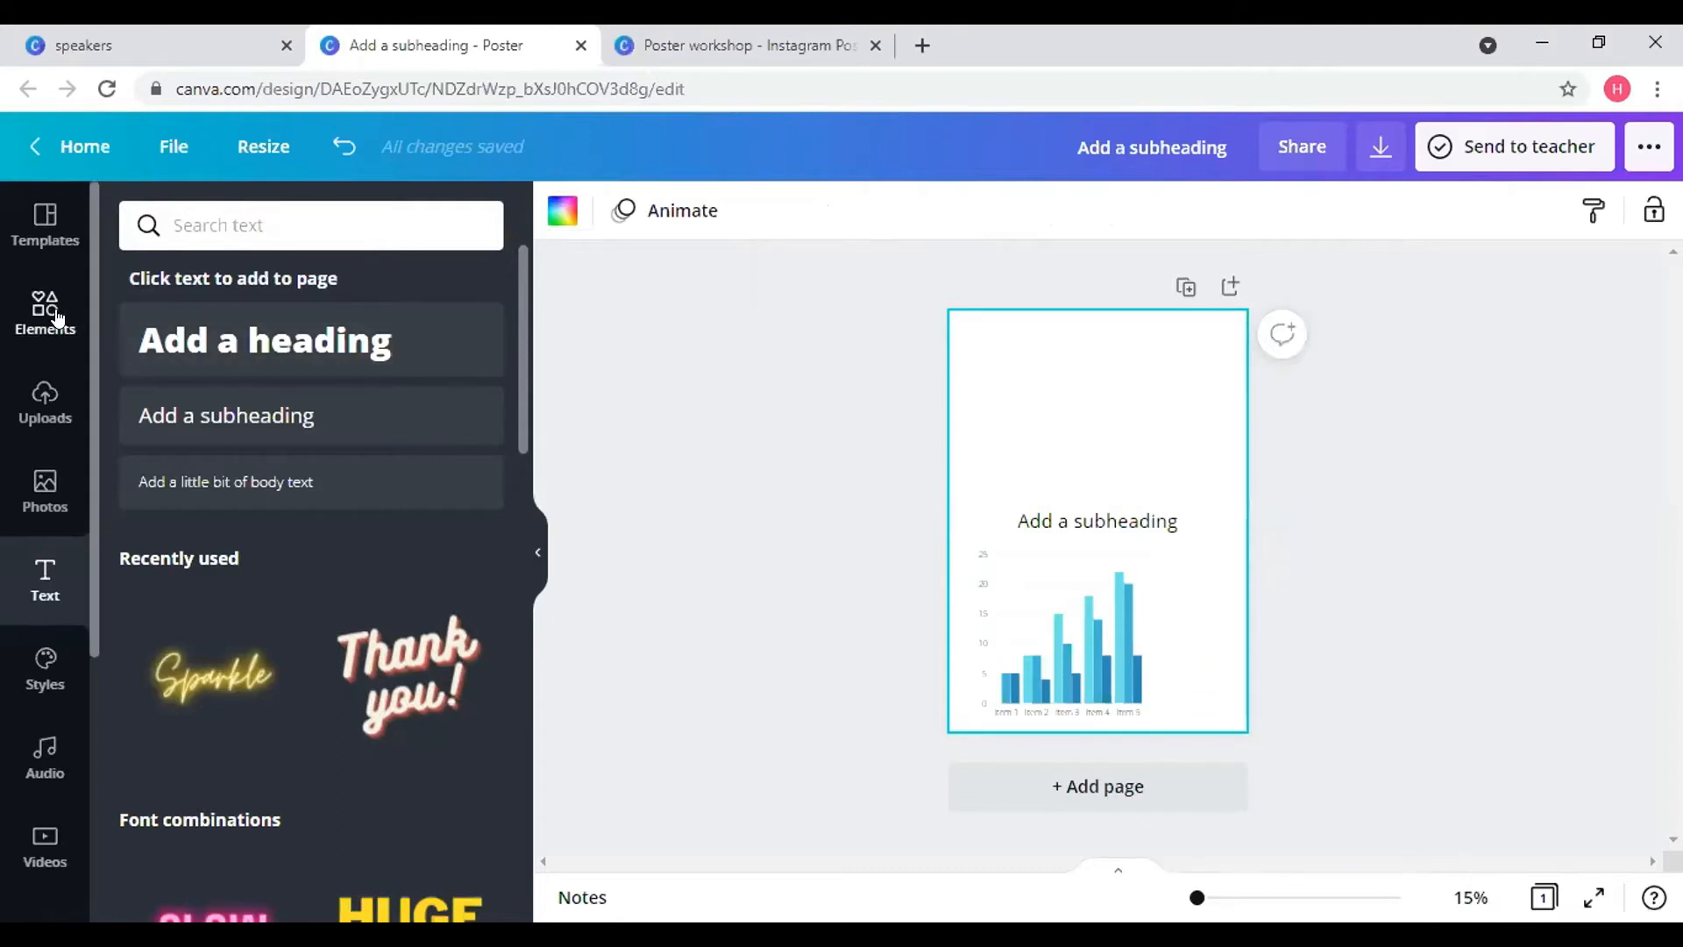
{"action": "left_click", "coordinate": [1167, 521]}
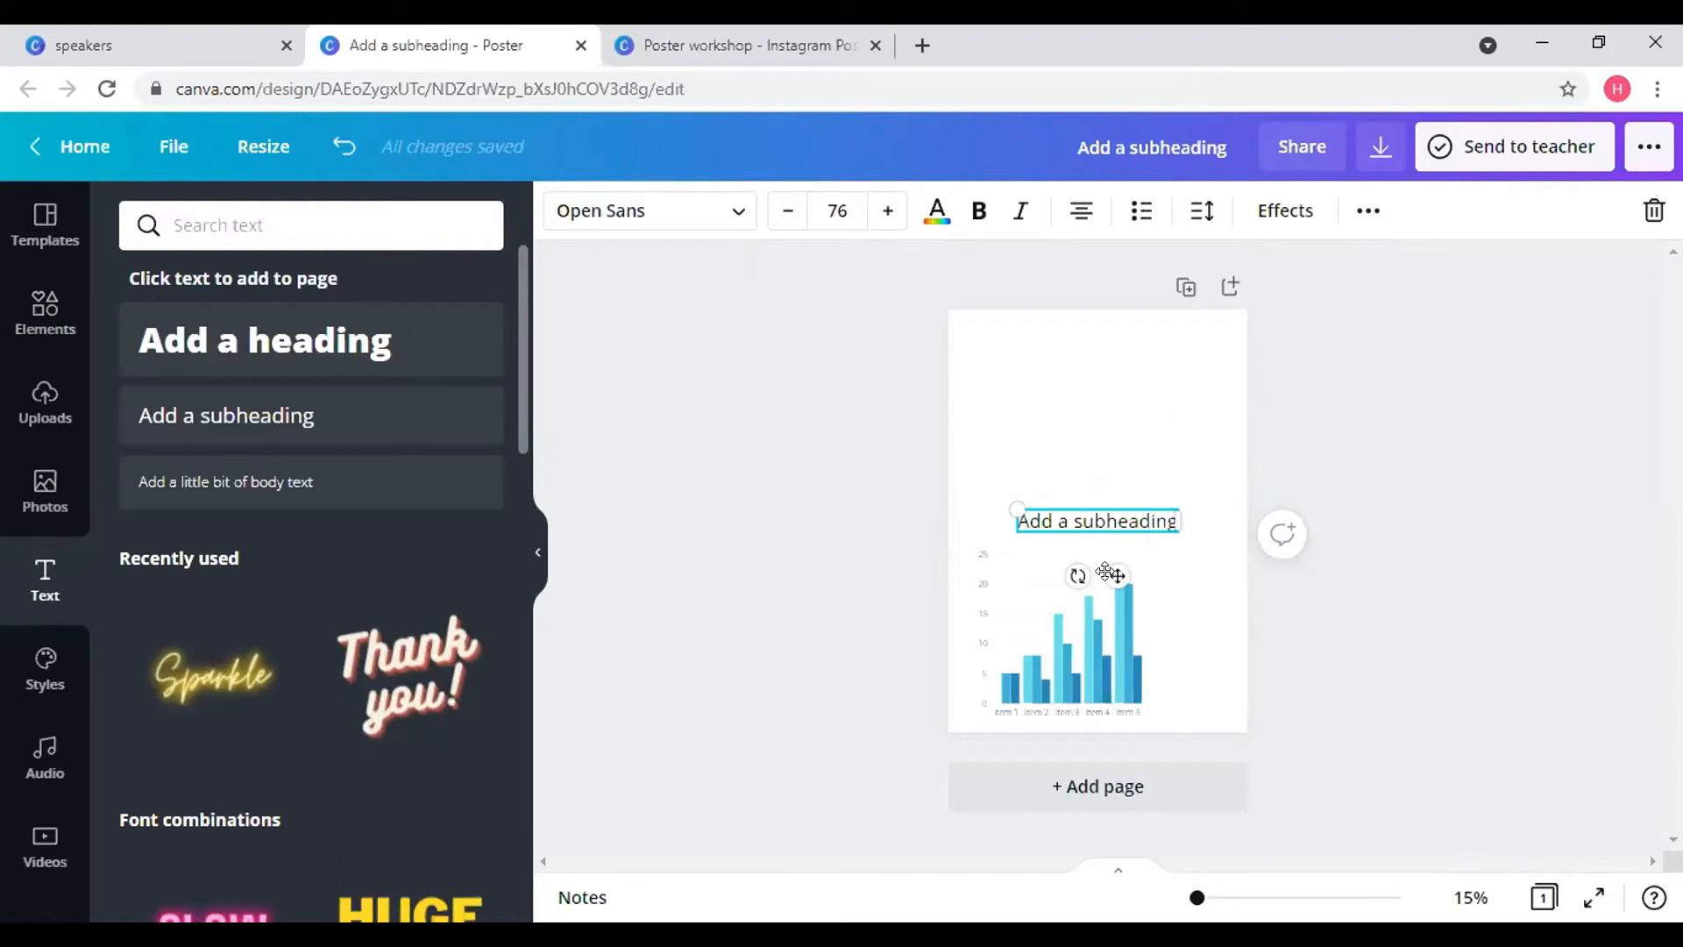
{"action": "left_click_drag", "start_coordinate": [1085, 558], "coordinate": [1065, 546]}
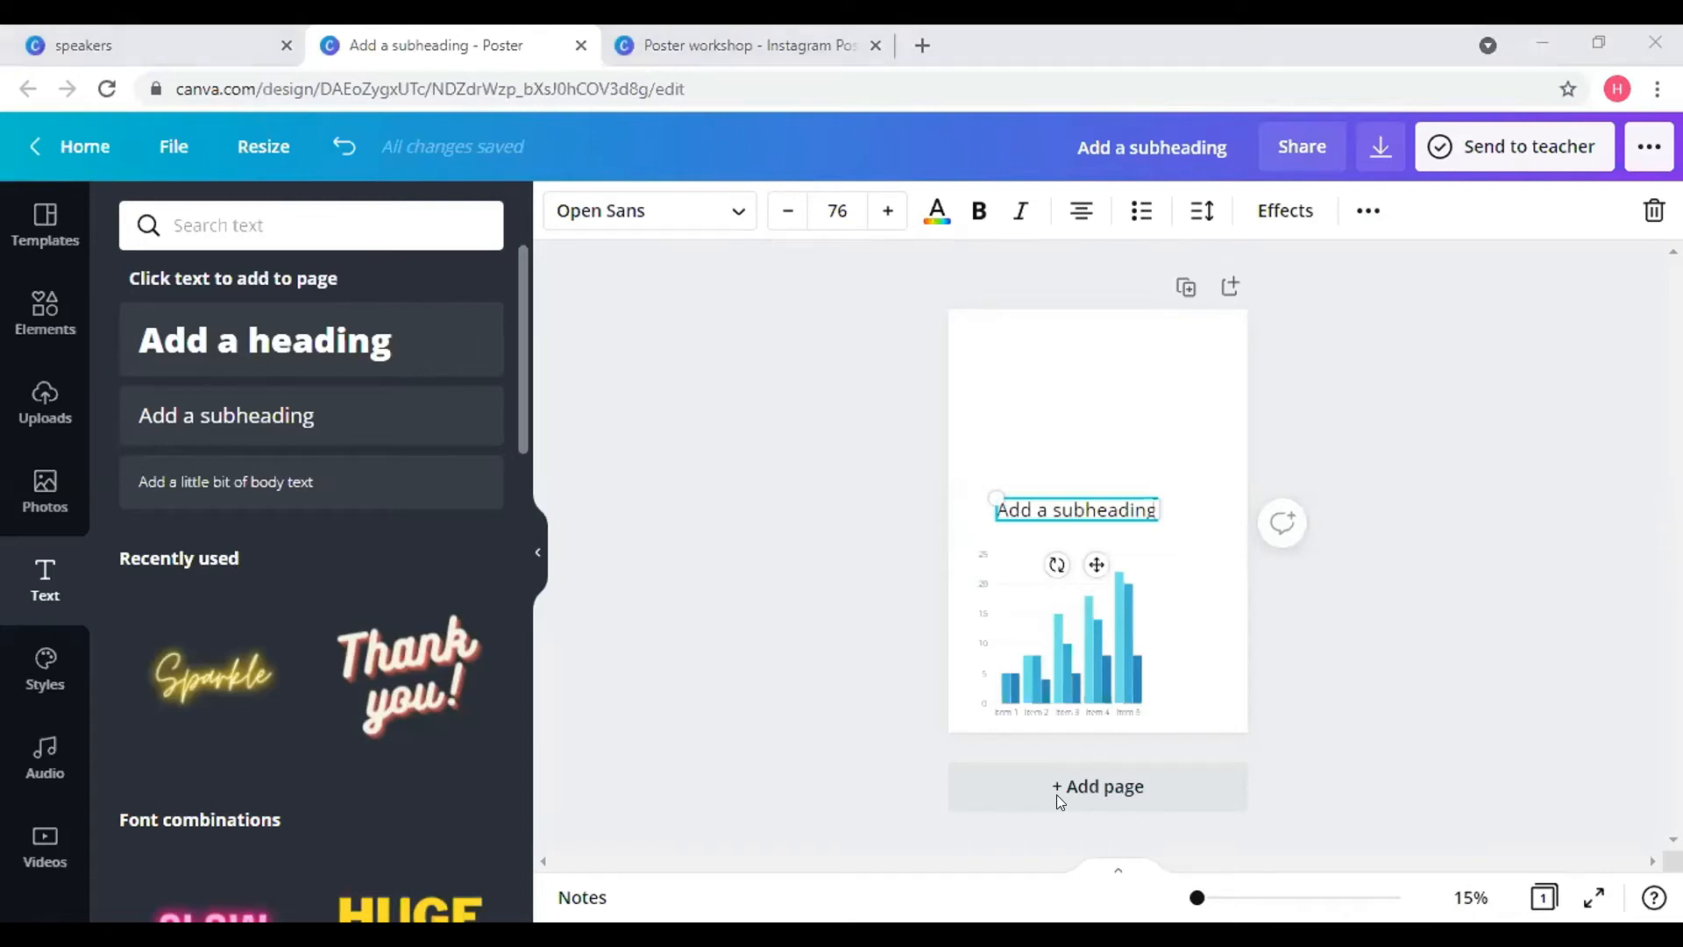
{"action": "left_click", "coordinate": [1170, 417]}
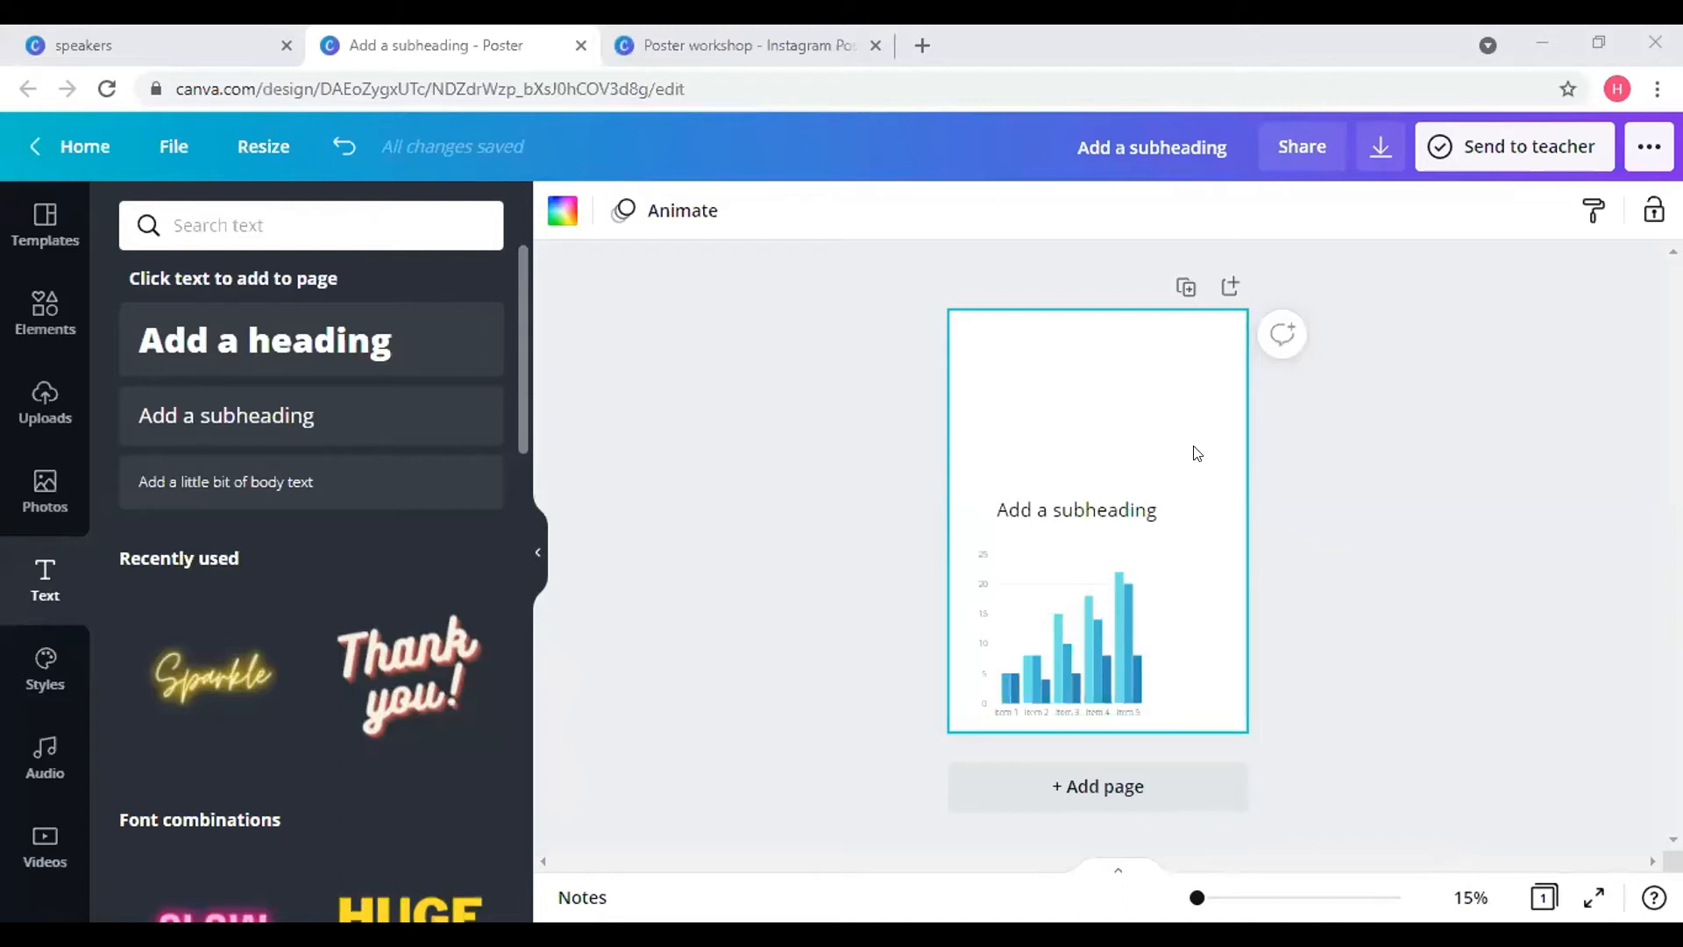
{"action": "left_click", "coordinate": [1214, 460]}
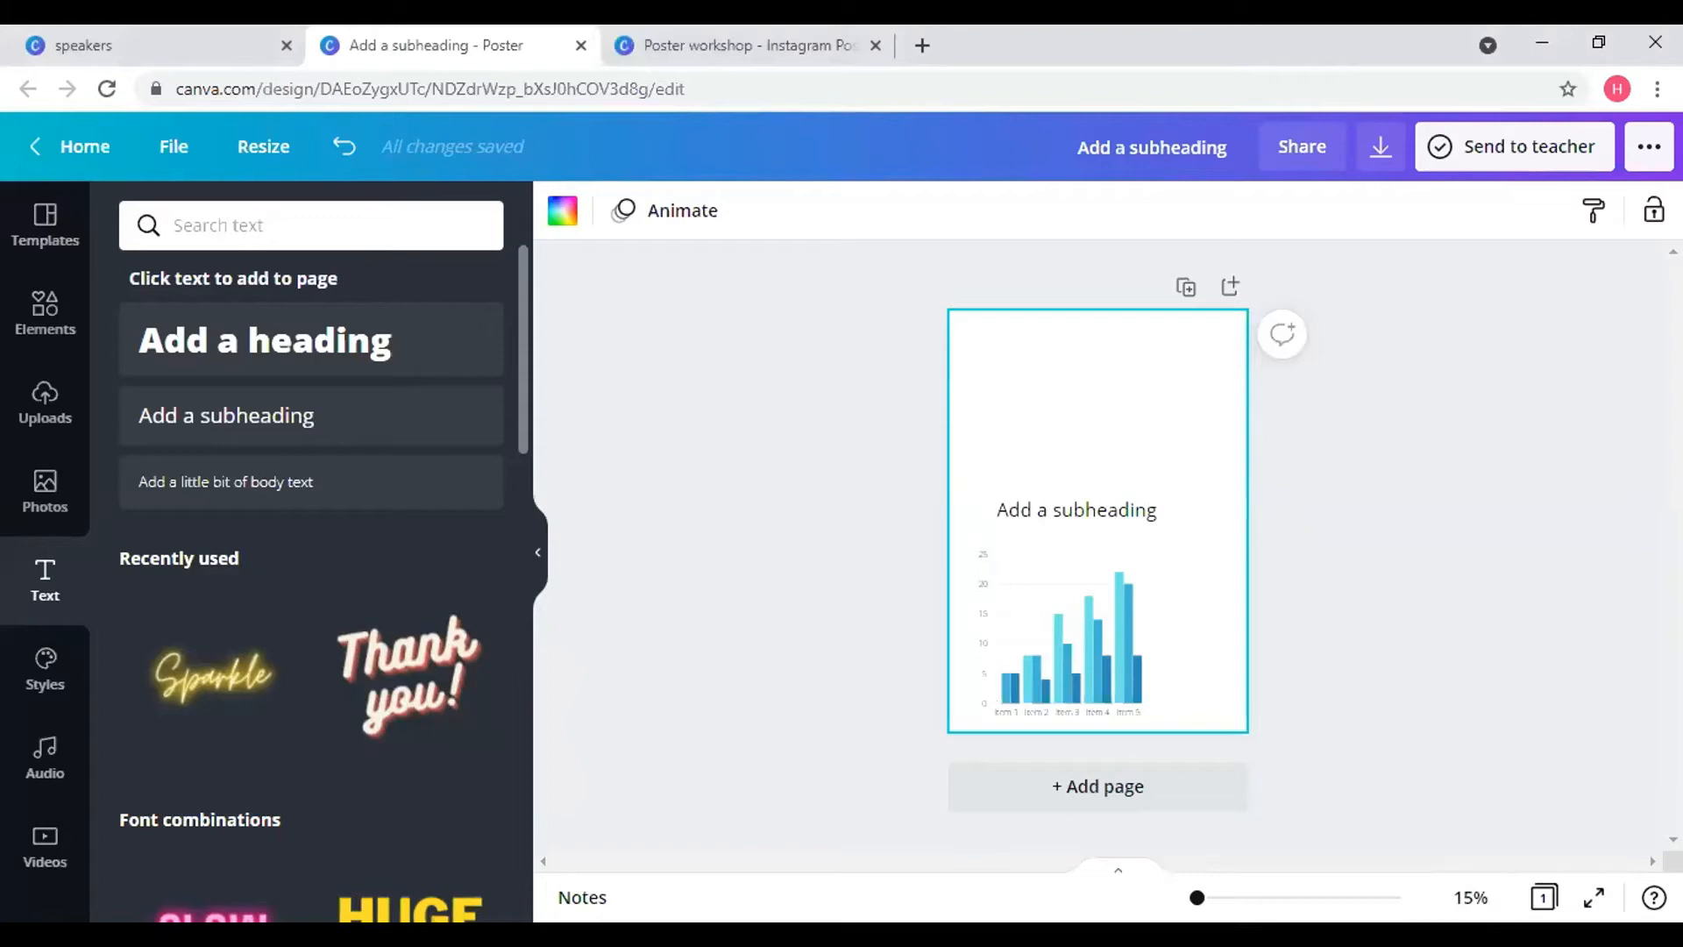
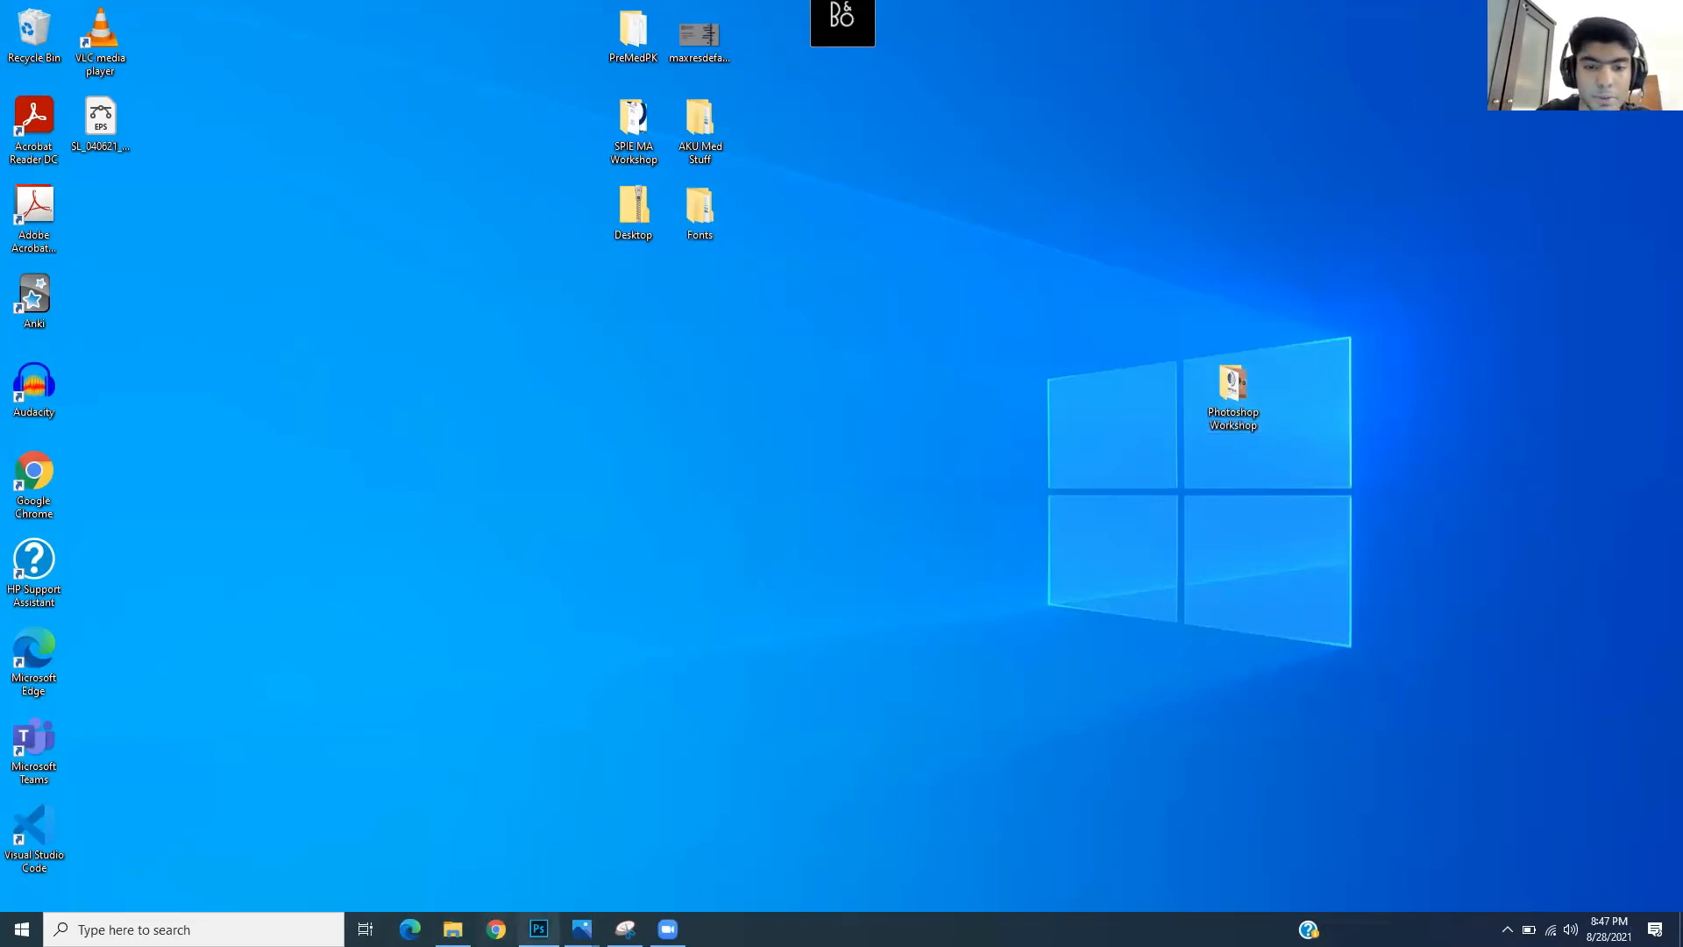
- Switch back to Photoshop and create a new 1000 × 1000 pixel document, Untitled-1
{"action": "left_click", "coordinate": [538, 928]}
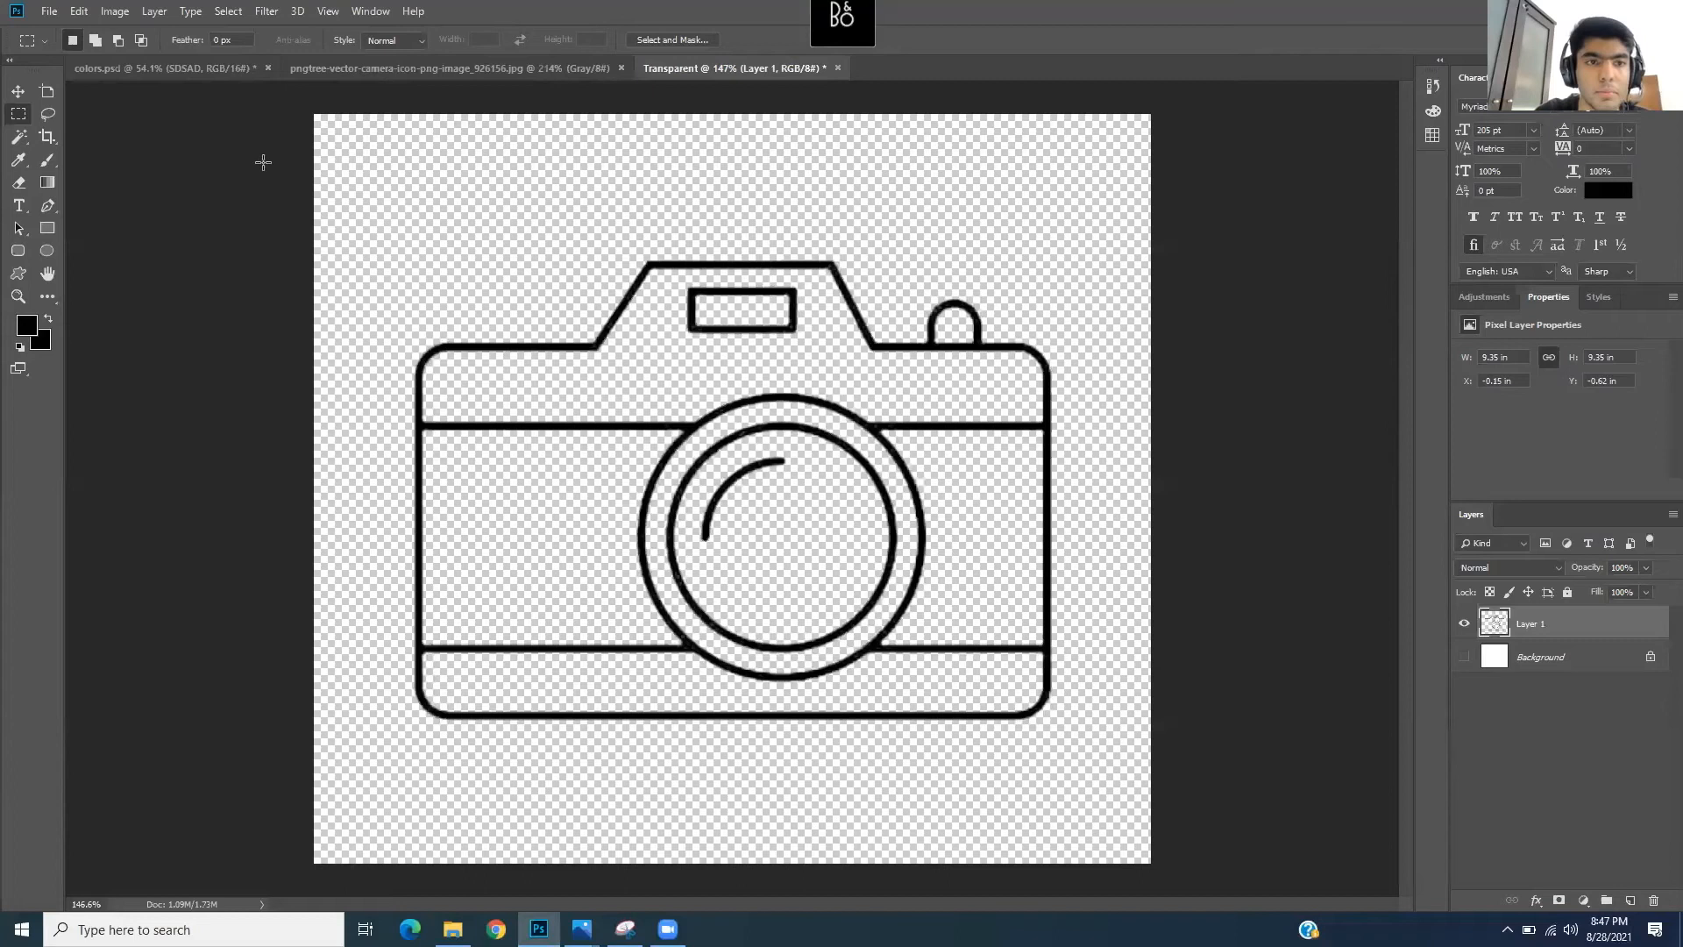
{"action": "left_click", "coordinate": [49, 11]}
{"action": "left_click", "coordinate": [69, 30]}
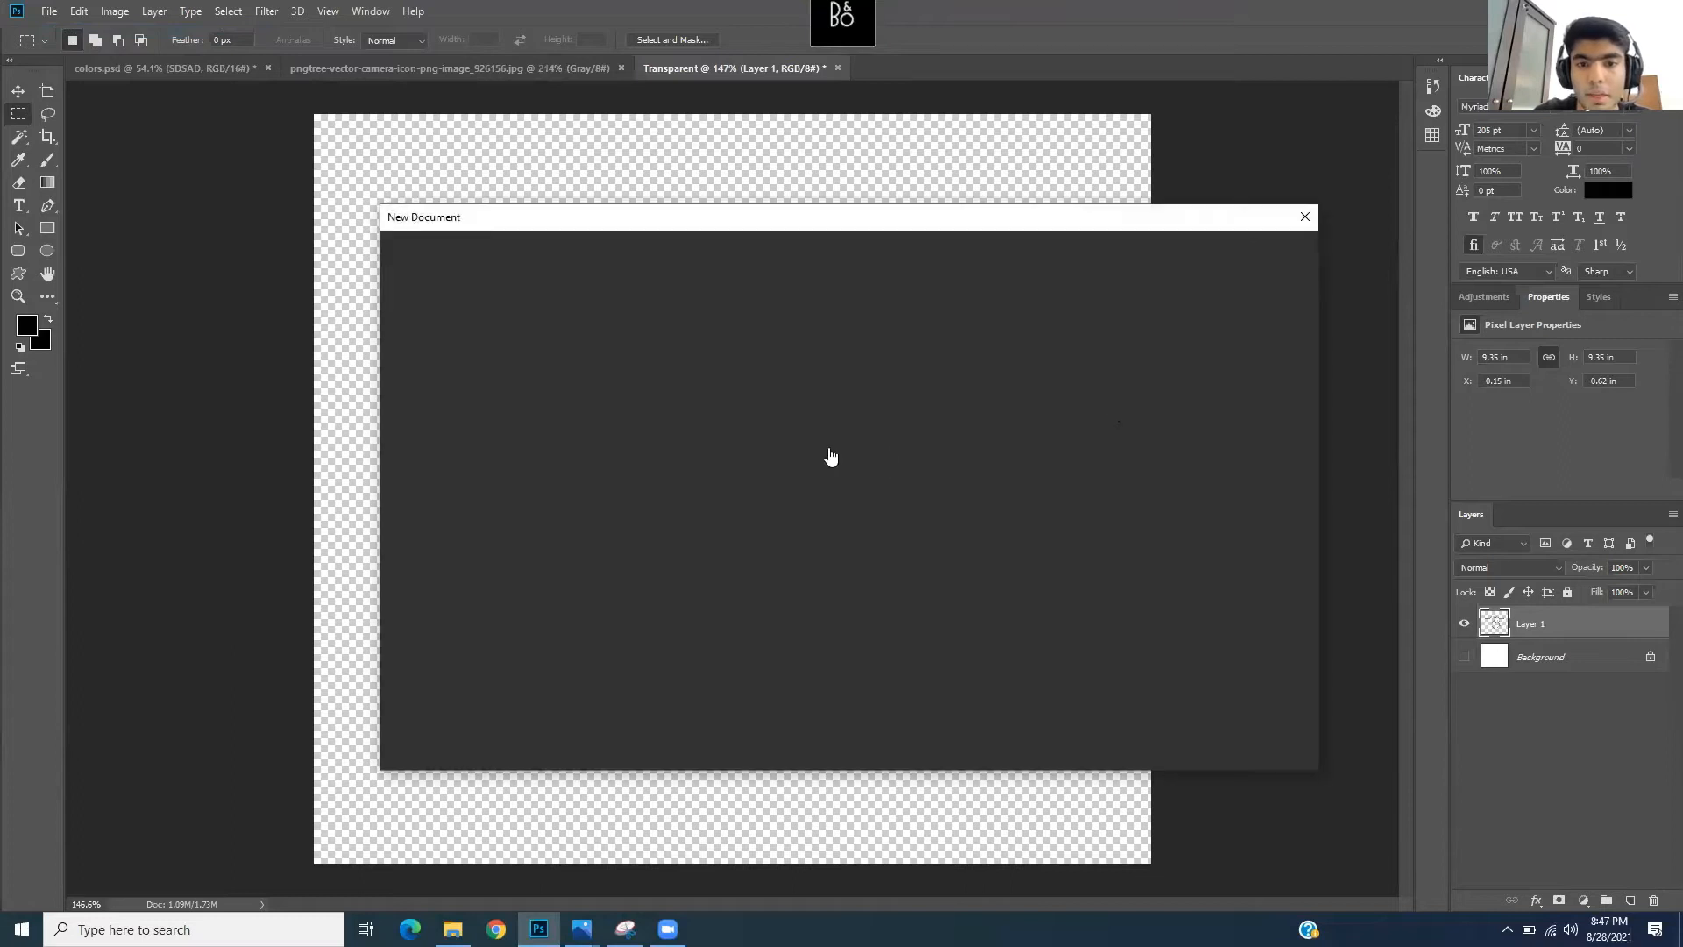
{"action": "left_click", "coordinate": [1208, 377]}
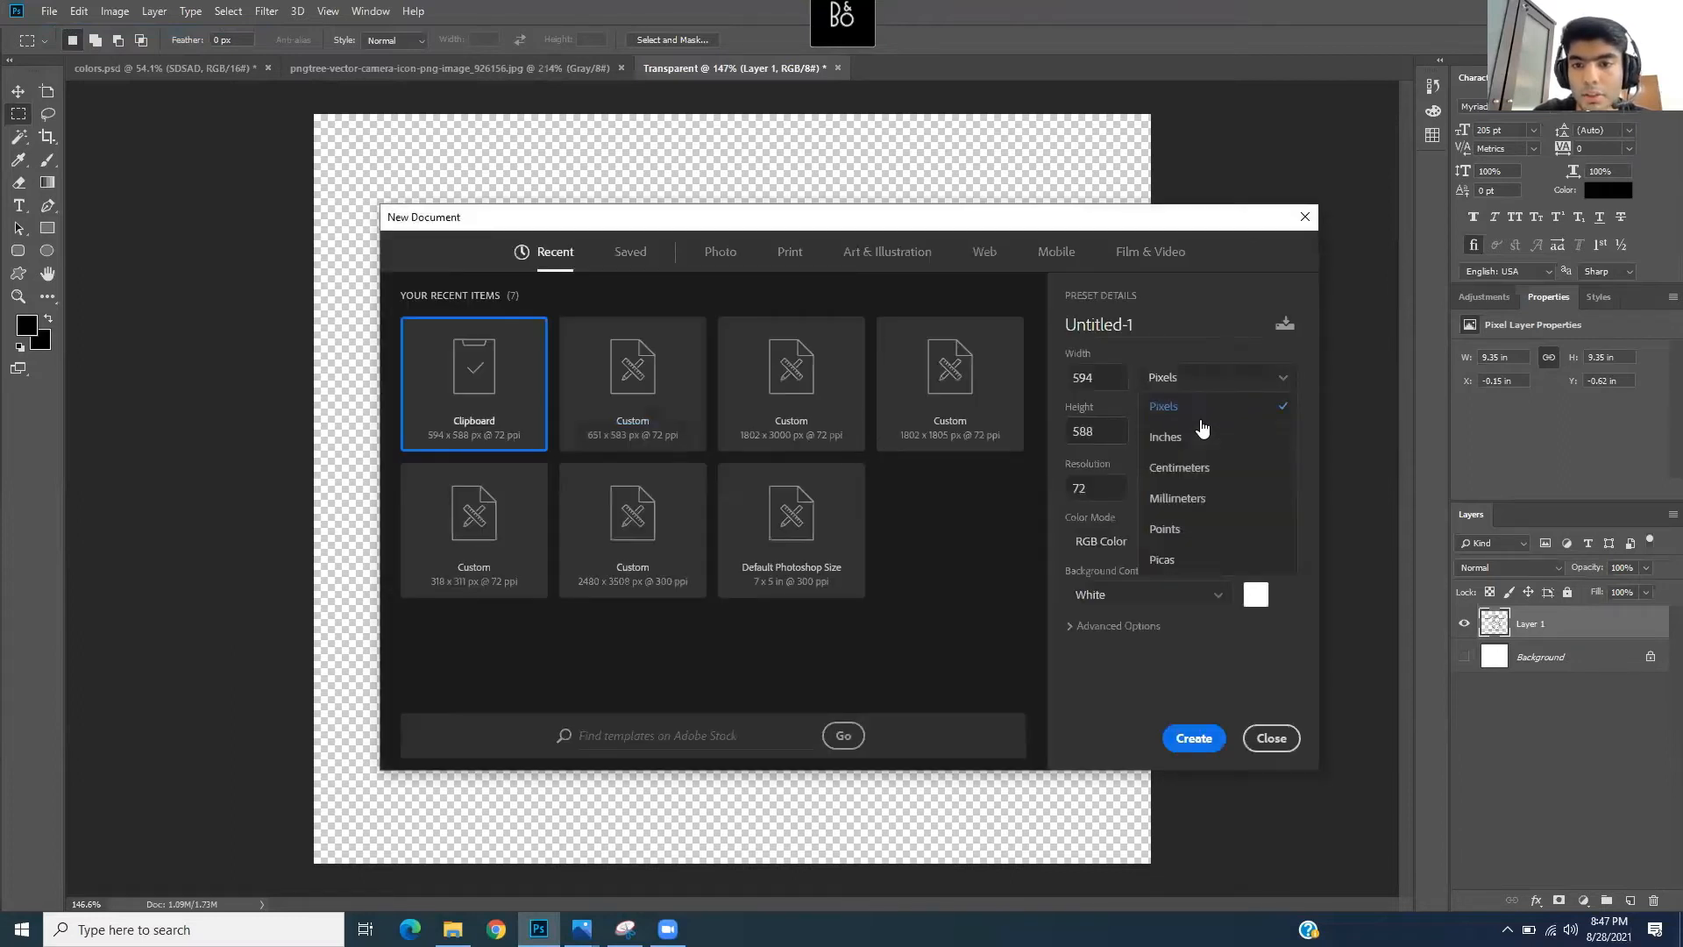
{"action": "left_click", "coordinate": [1211, 405]}
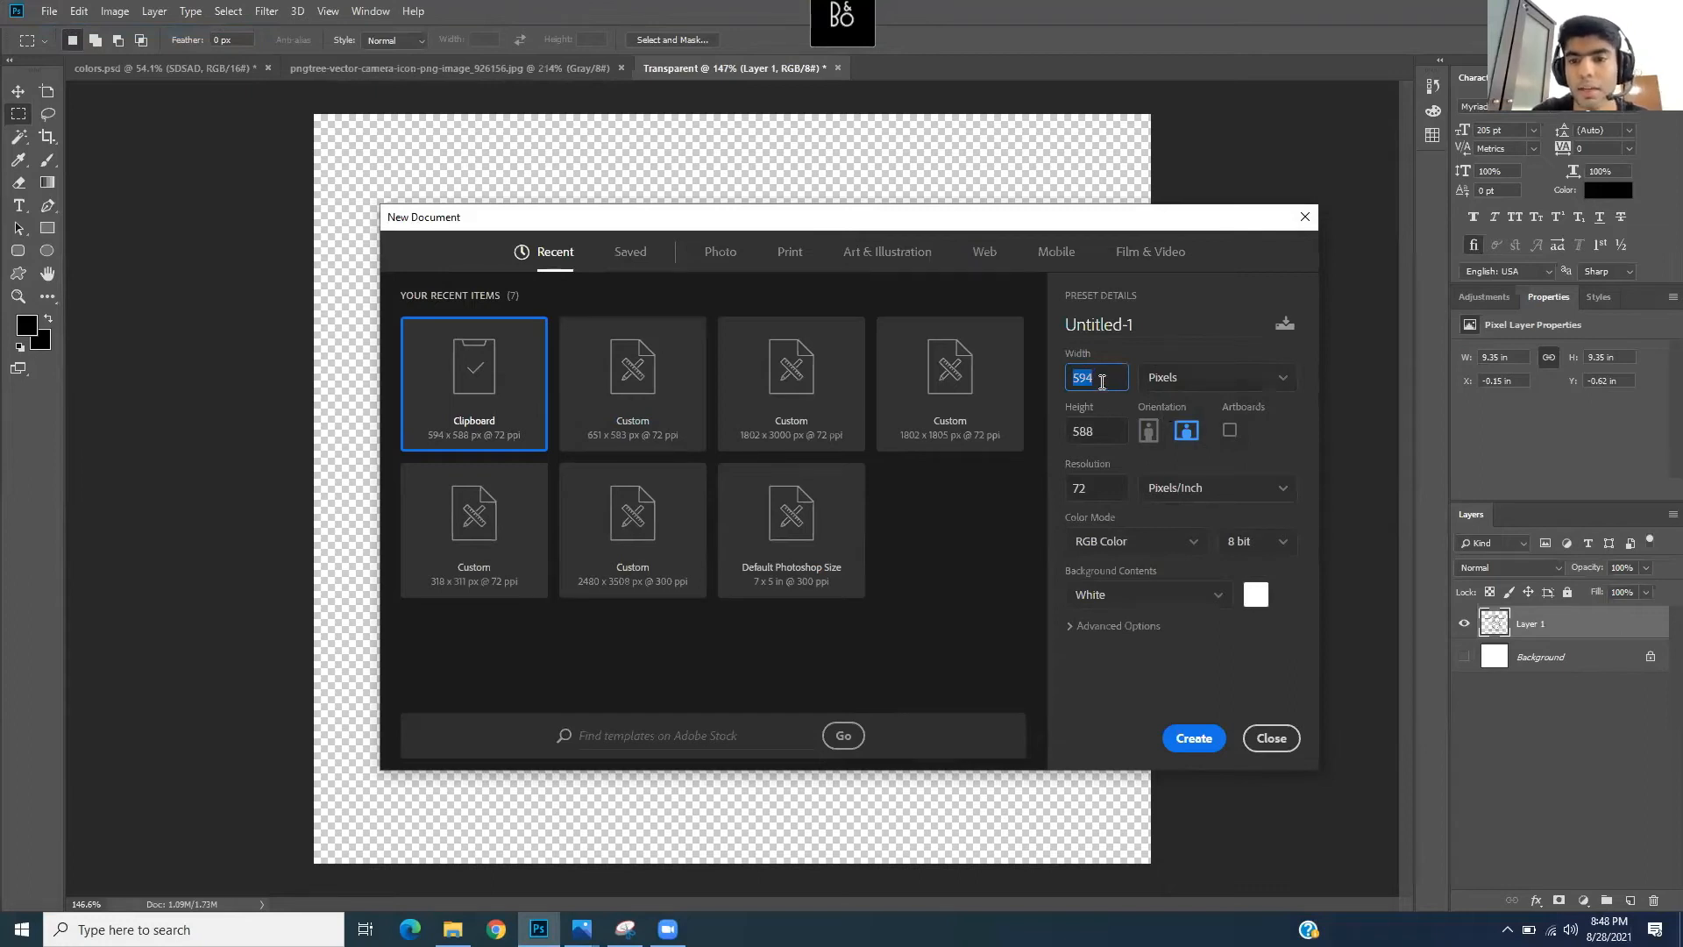
{"action": "type", "text": "1000"}
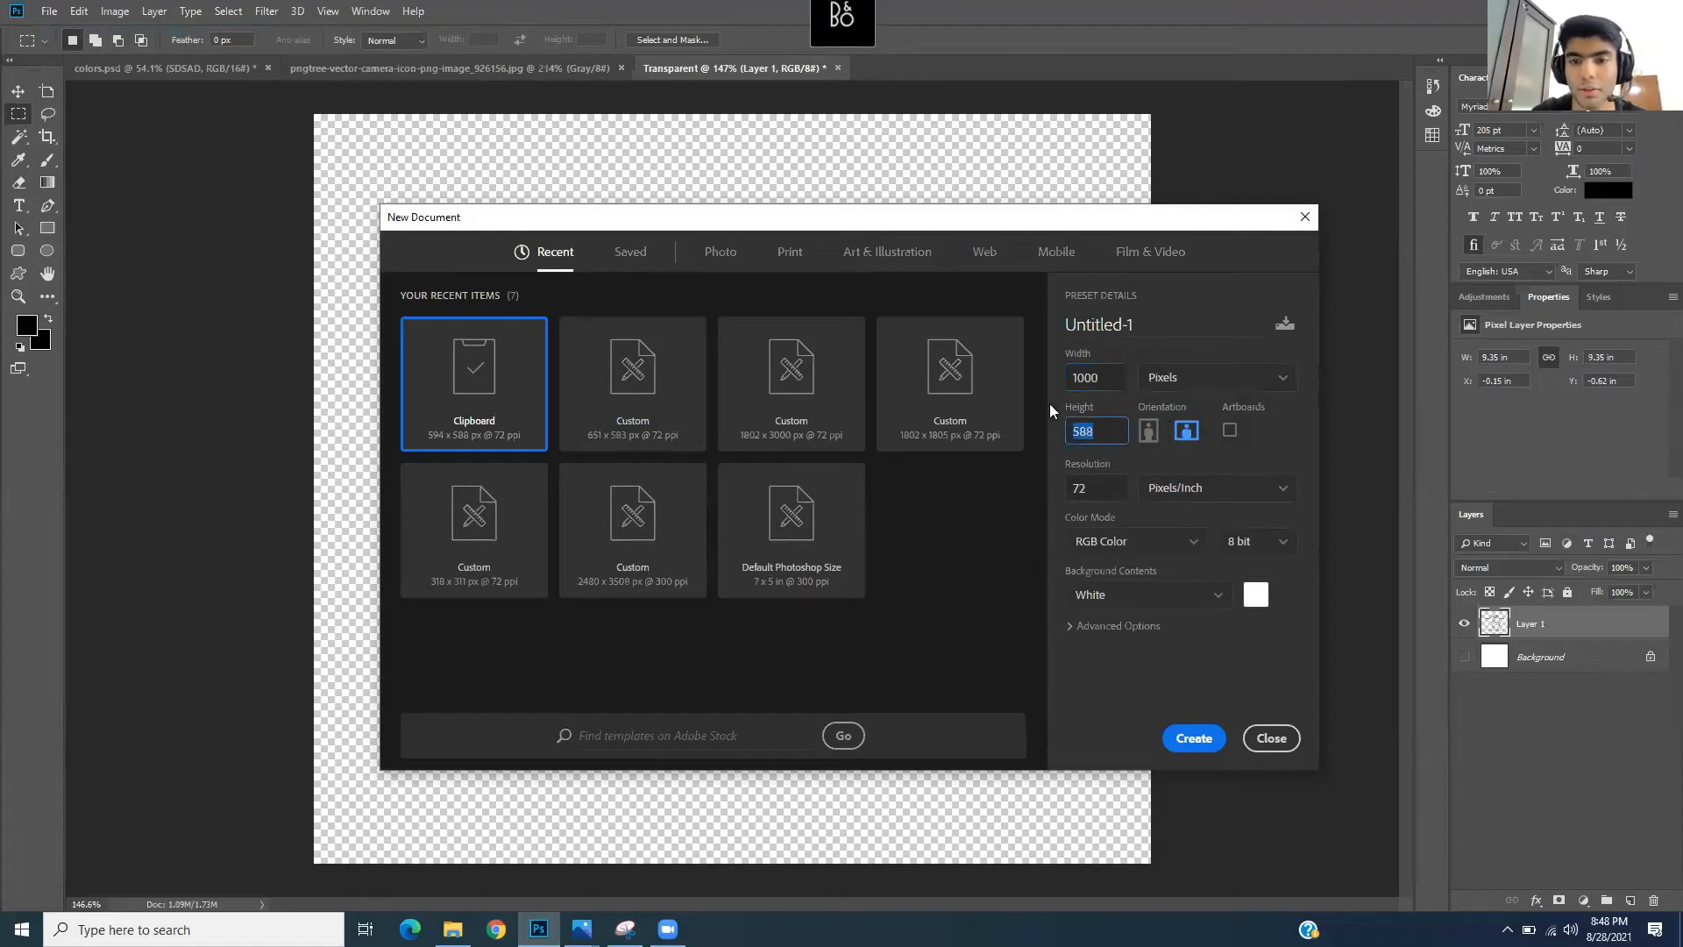
{"action": "type", "text": "1000"}
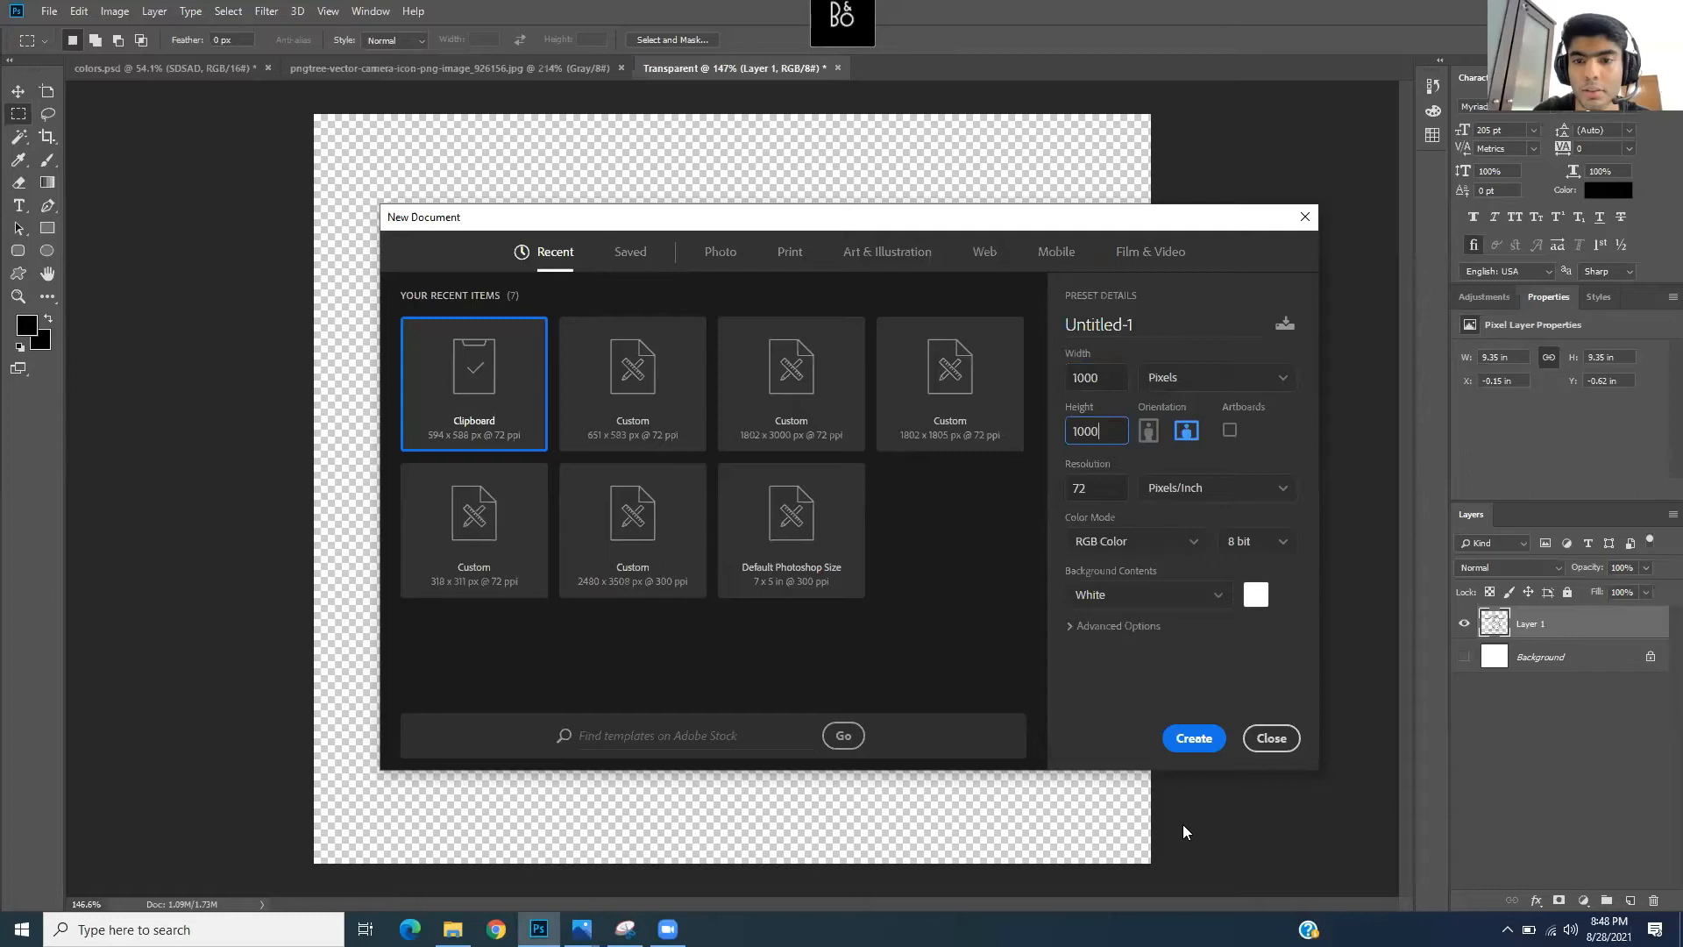
{"action": "left_click", "coordinate": [1179, 738]}
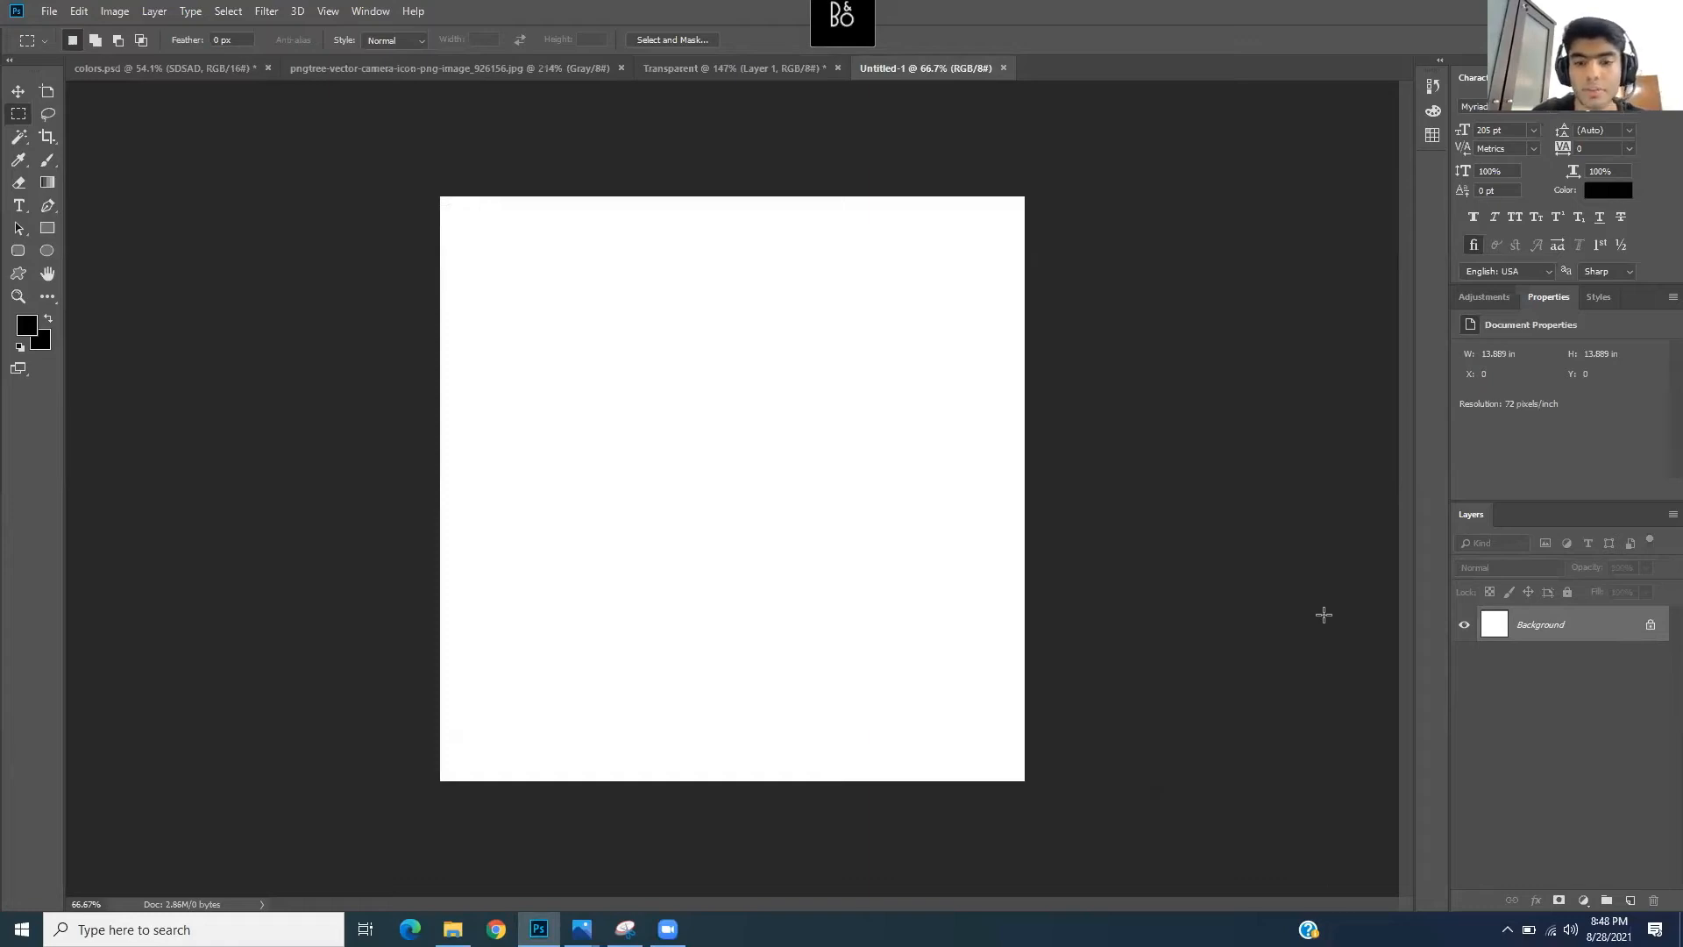
- Unlock Untitled-1's white Background so it becomes the editable Layer 0
{"action": "left_click", "coordinate": [1651, 628]}
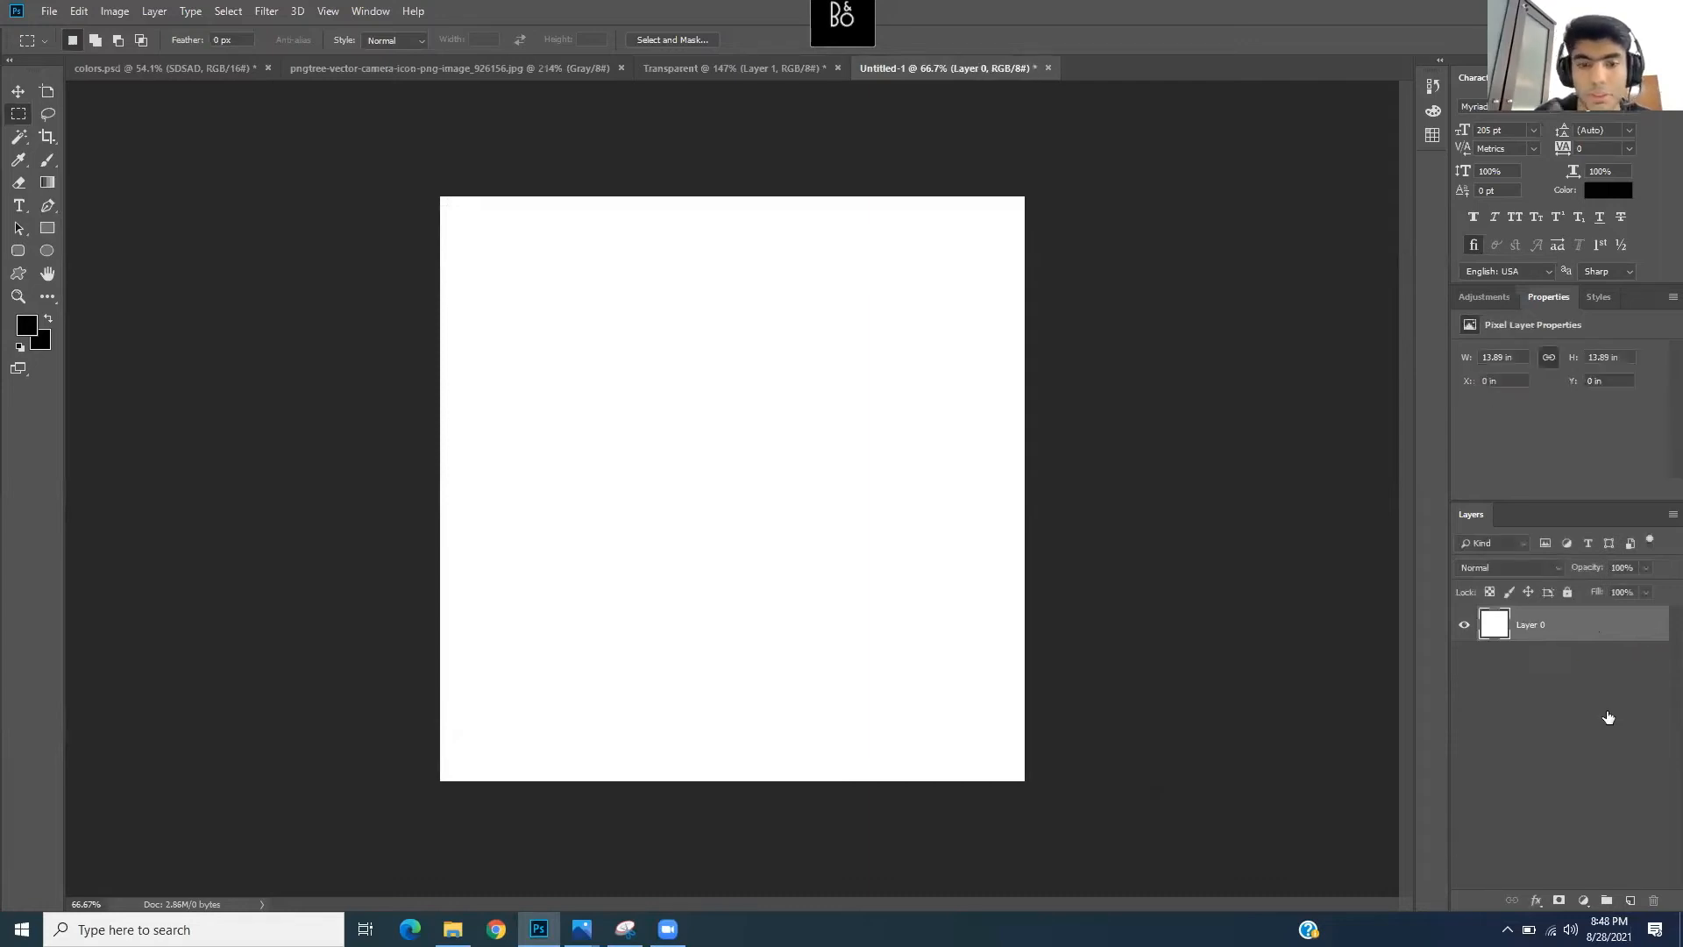
{"action": "key", "text": "space"}
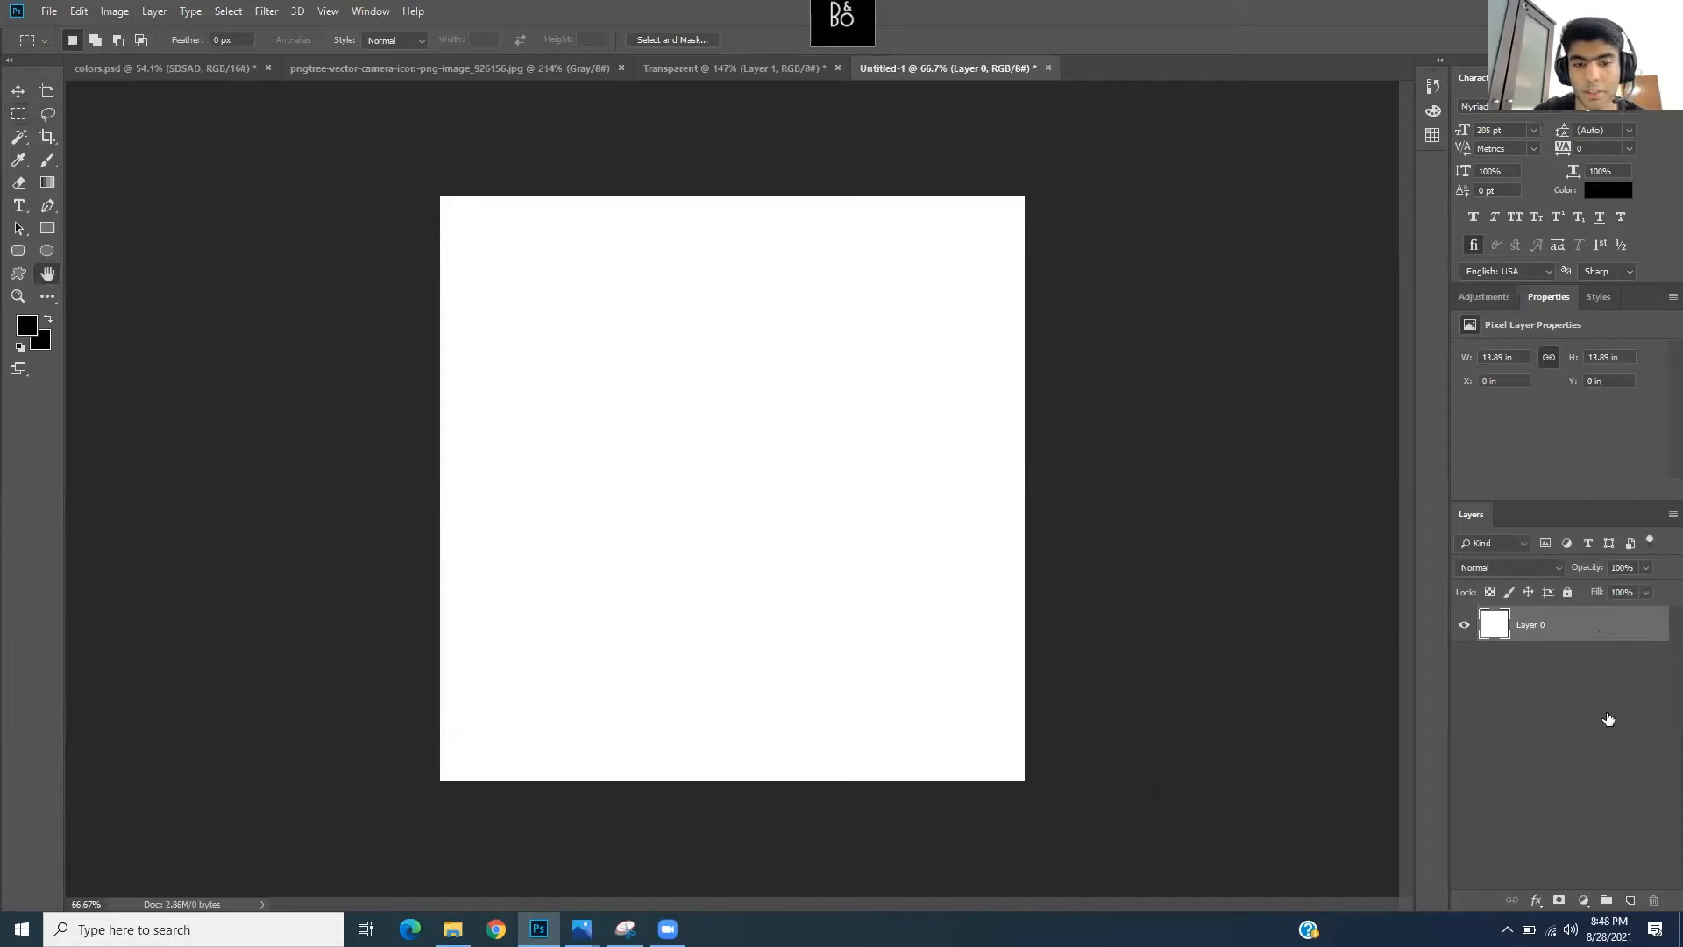
{"action": "key", "text": "Escape"}
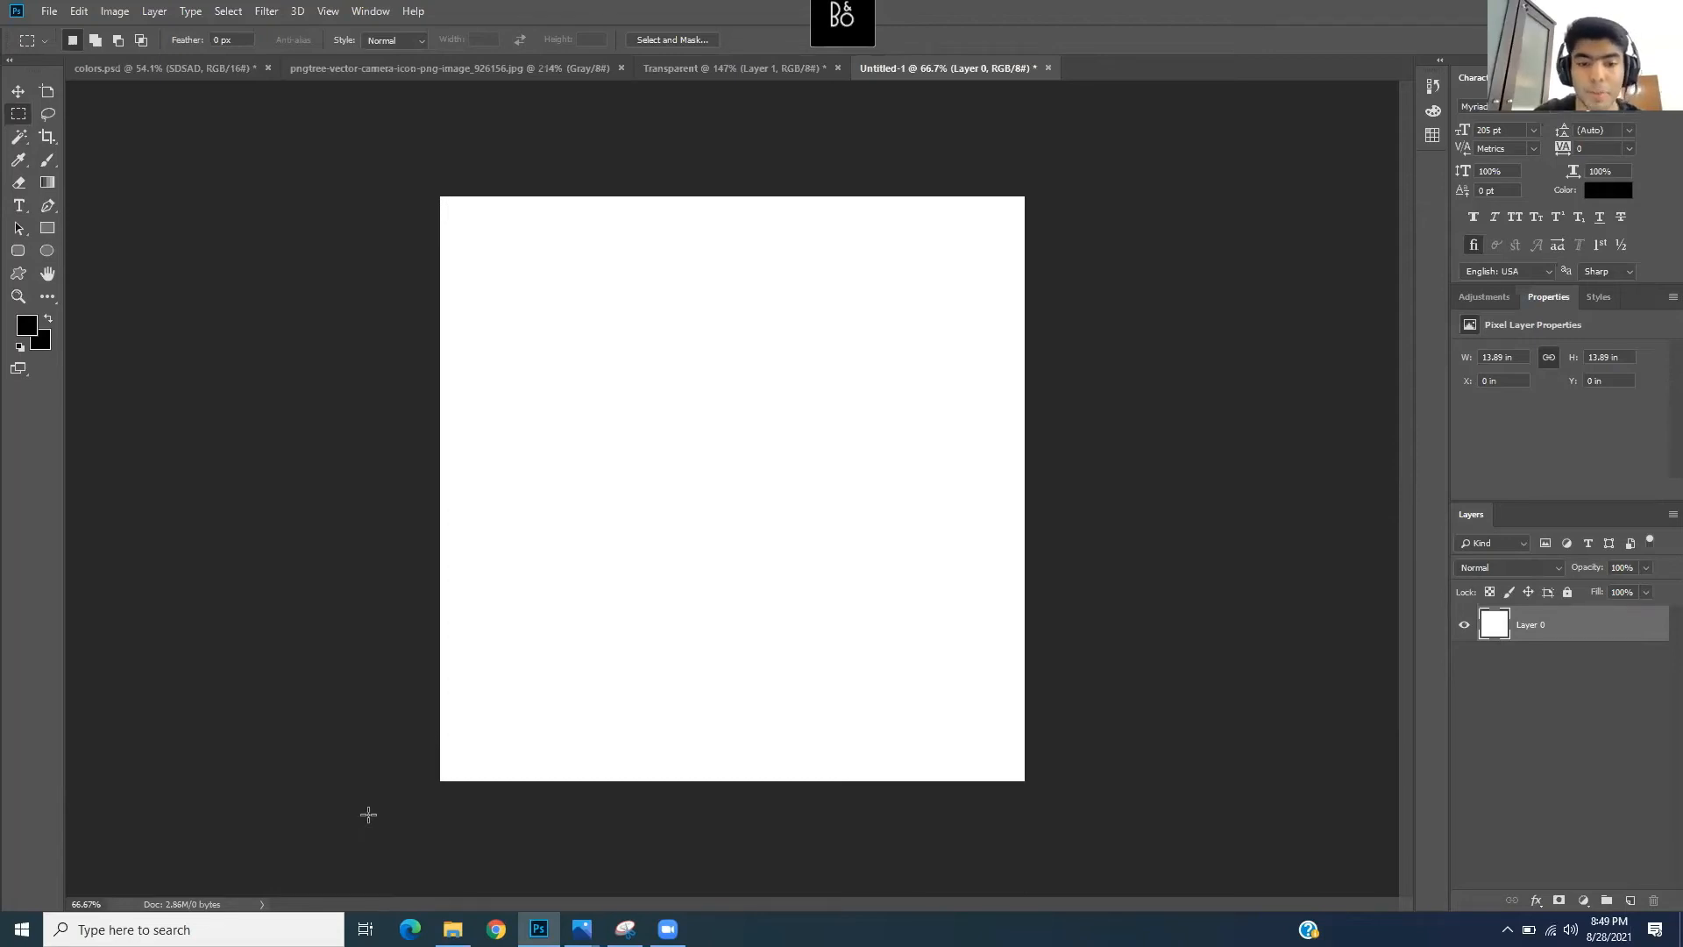
- Drag Wavy-Yellow-Purple from Desktop > Photoshop Workshop > Backgrounds onto the Untitled-1 canvas
{"action": "left_click", "coordinate": [453, 929]}
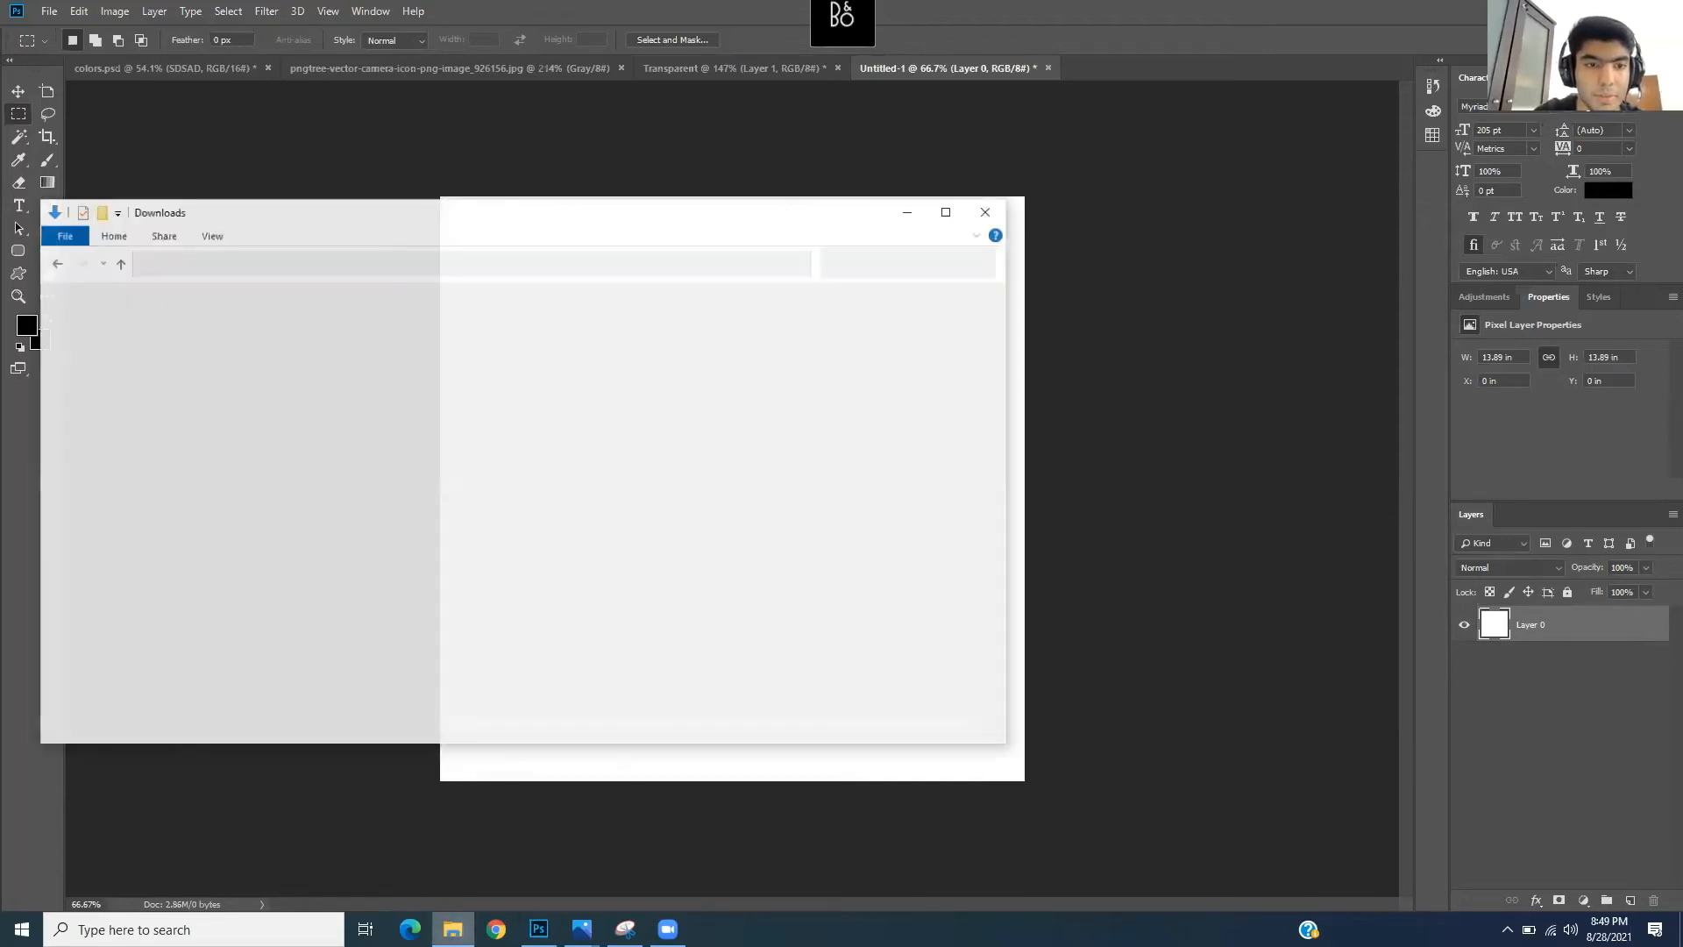
{"action": "left_click", "coordinate": [114, 313]}
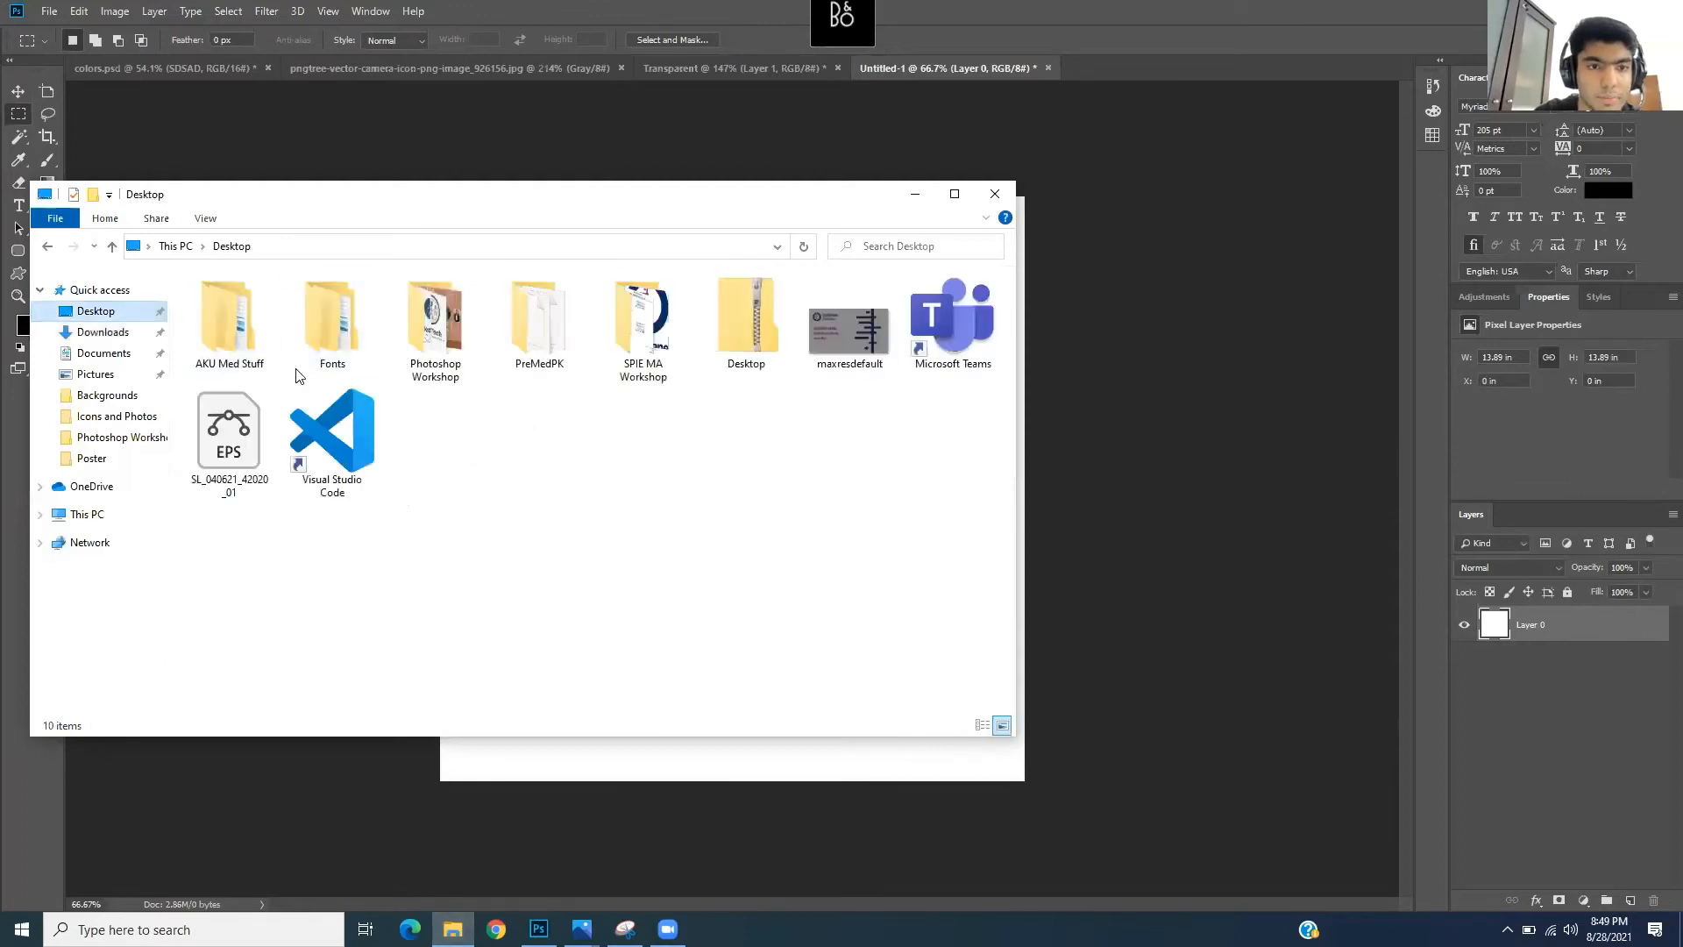
{"action": "left_click", "coordinate": [459, 369]}
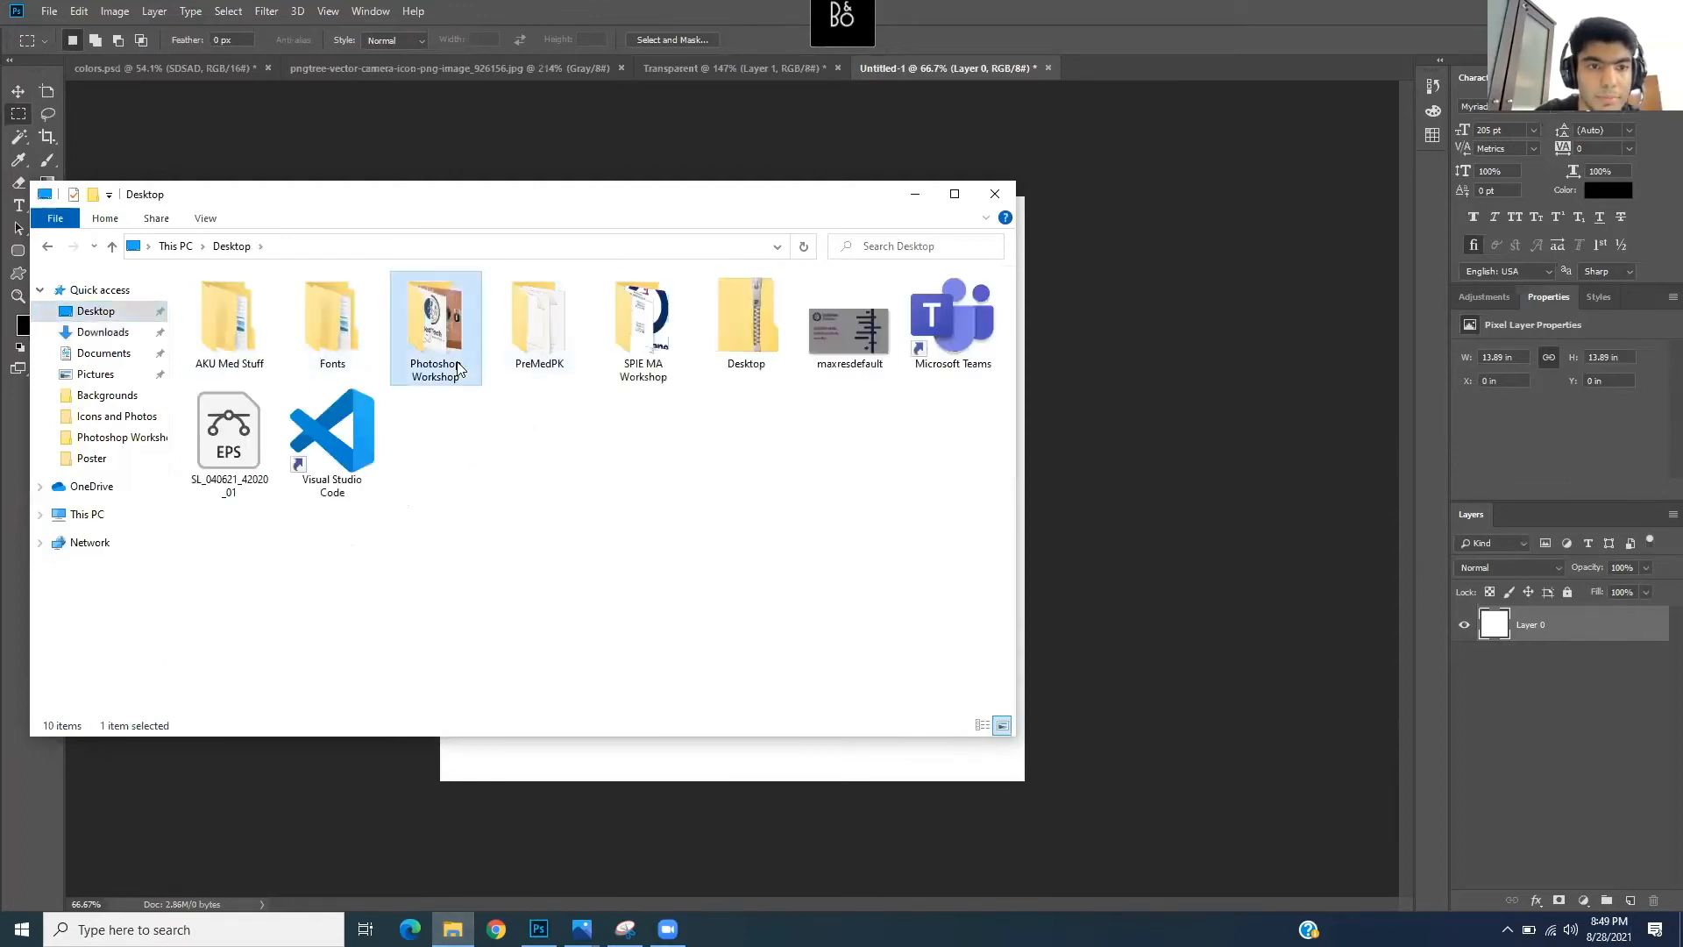
{"action": "double_click", "coordinate": [459, 369]}
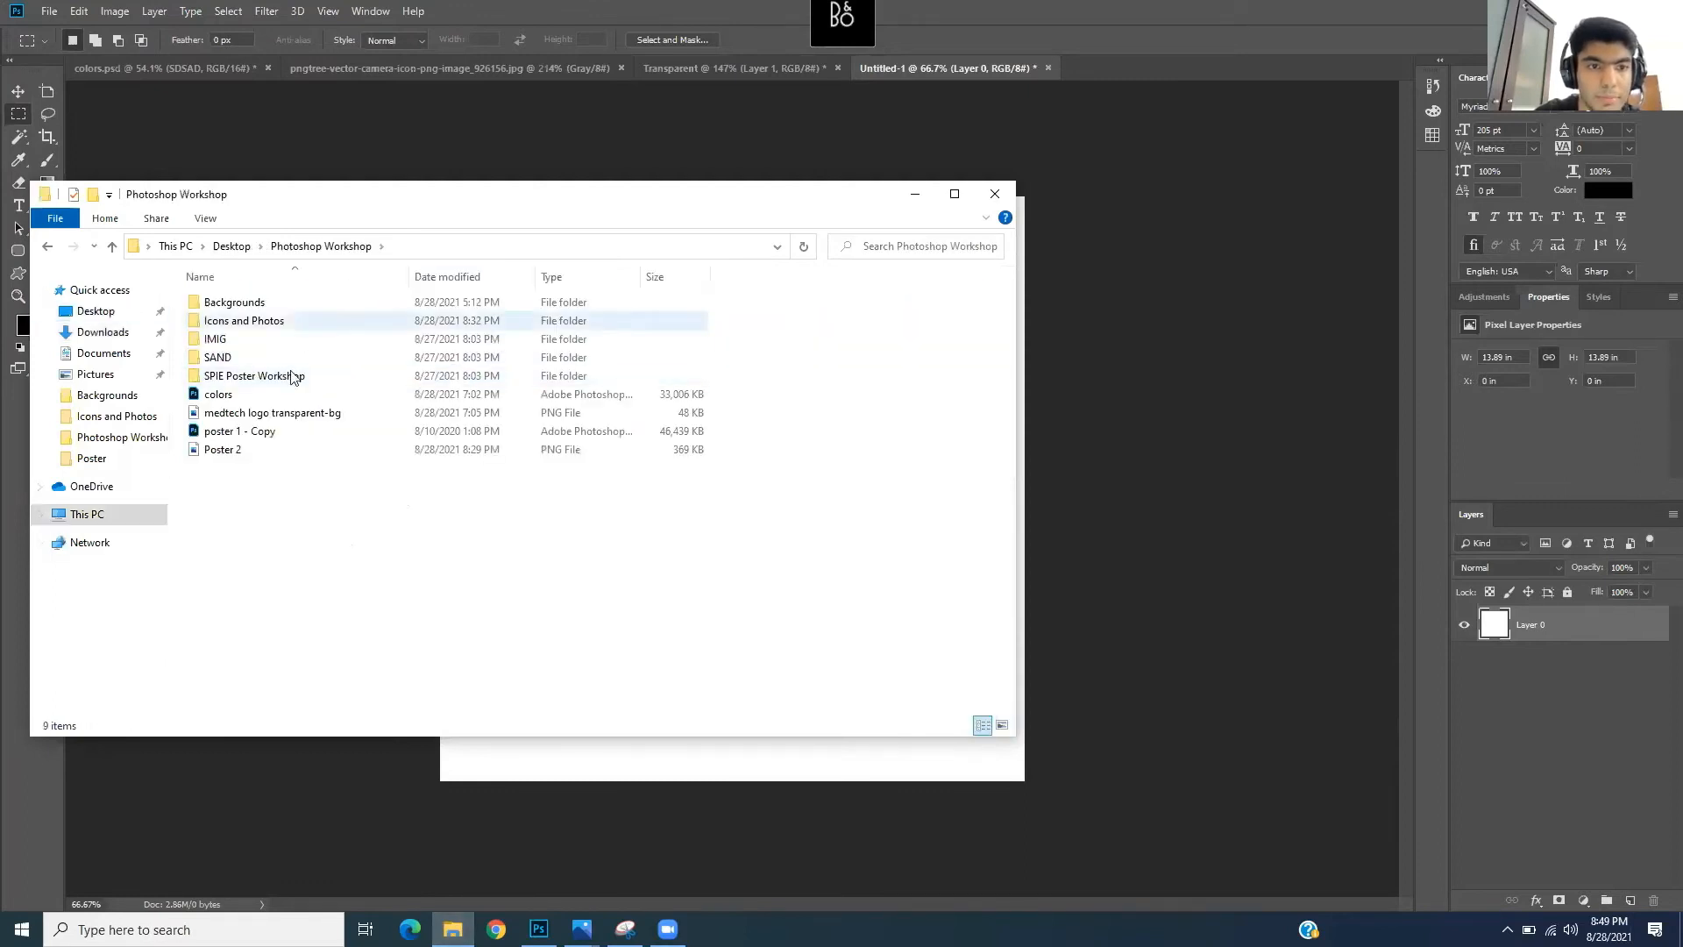
{"action": "double_click", "coordinate": [306, 308]}
{"action": "left_click_drag", "start_coordinate": [622, 193], "coordinate": [886, 508]}
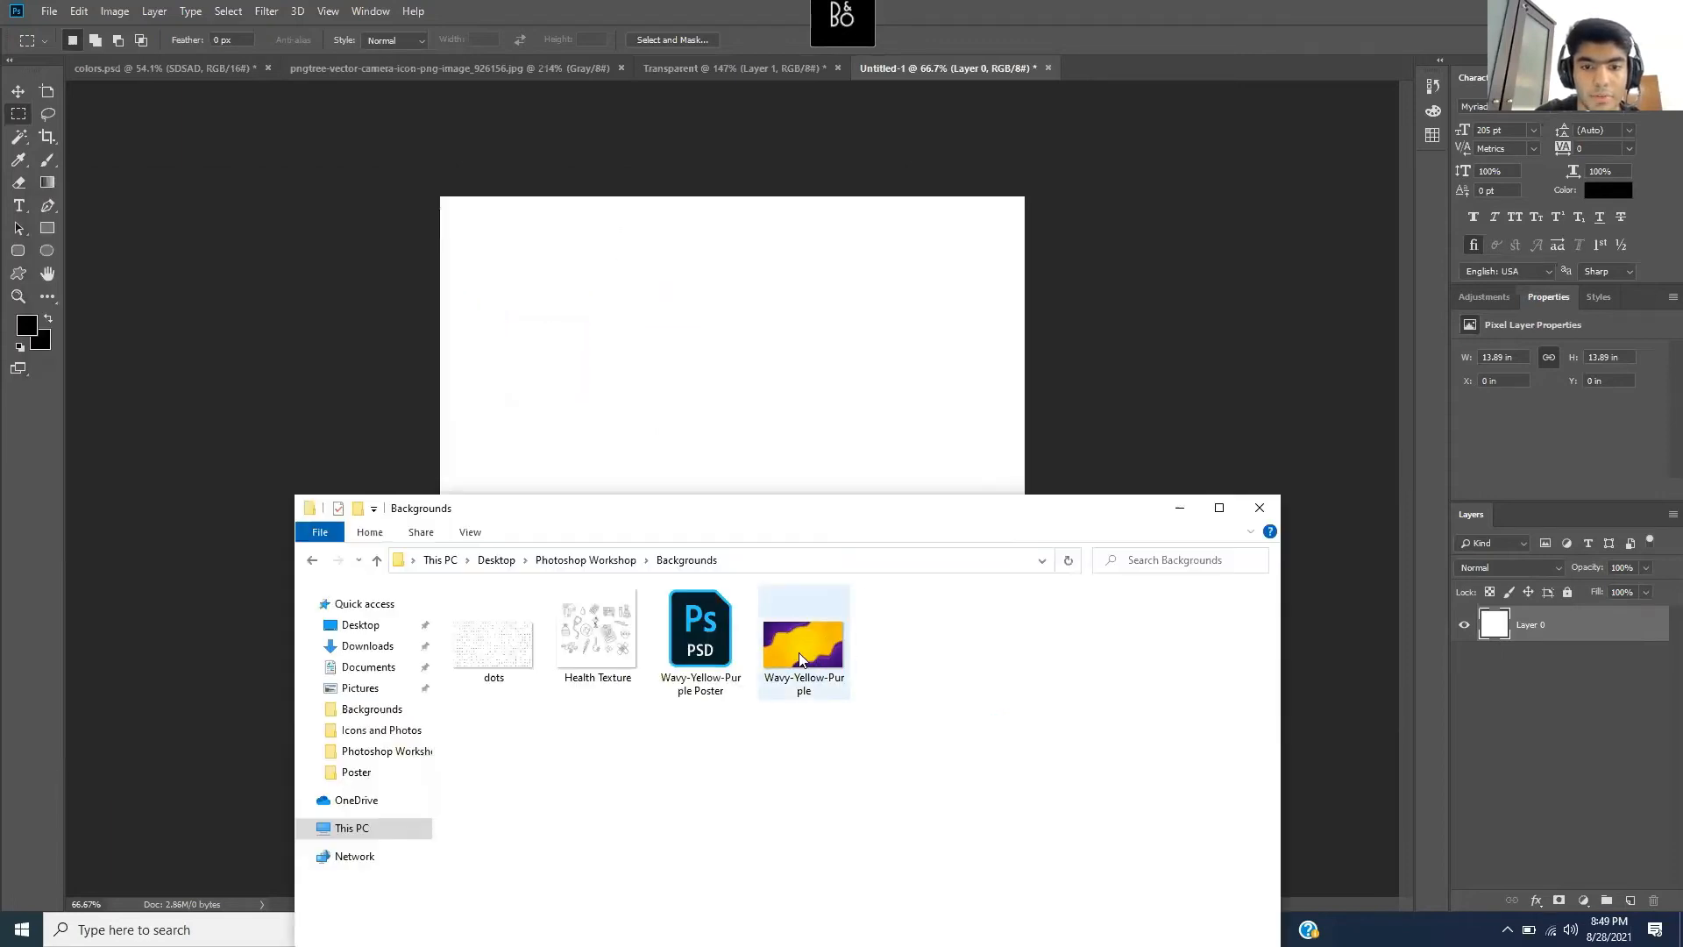
{"action": "left_click_drag", "start_coordinate": [800, 659], "coordinate": [763, 394]}
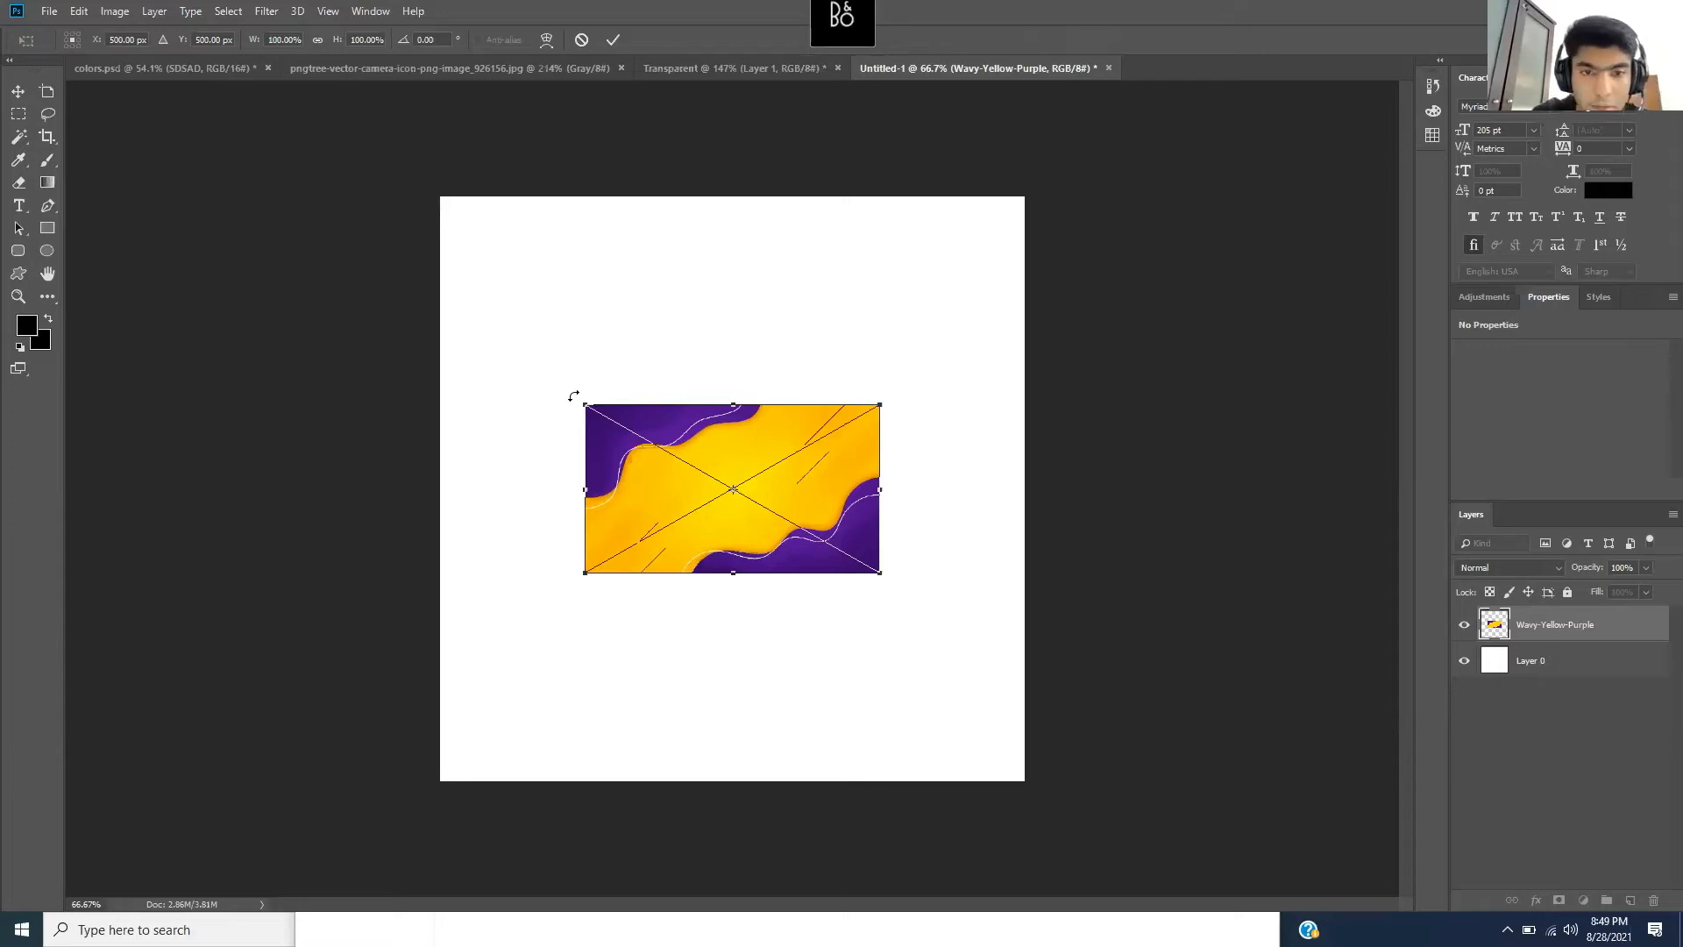
- Try tilting, stretching and enlarging the placed background, undoing each change
{"action": "left_click_drag", "start_coordinate": [566, 383], "coordinate": [654, 372]}
{"action": "key", "text": "ctrl+z"}
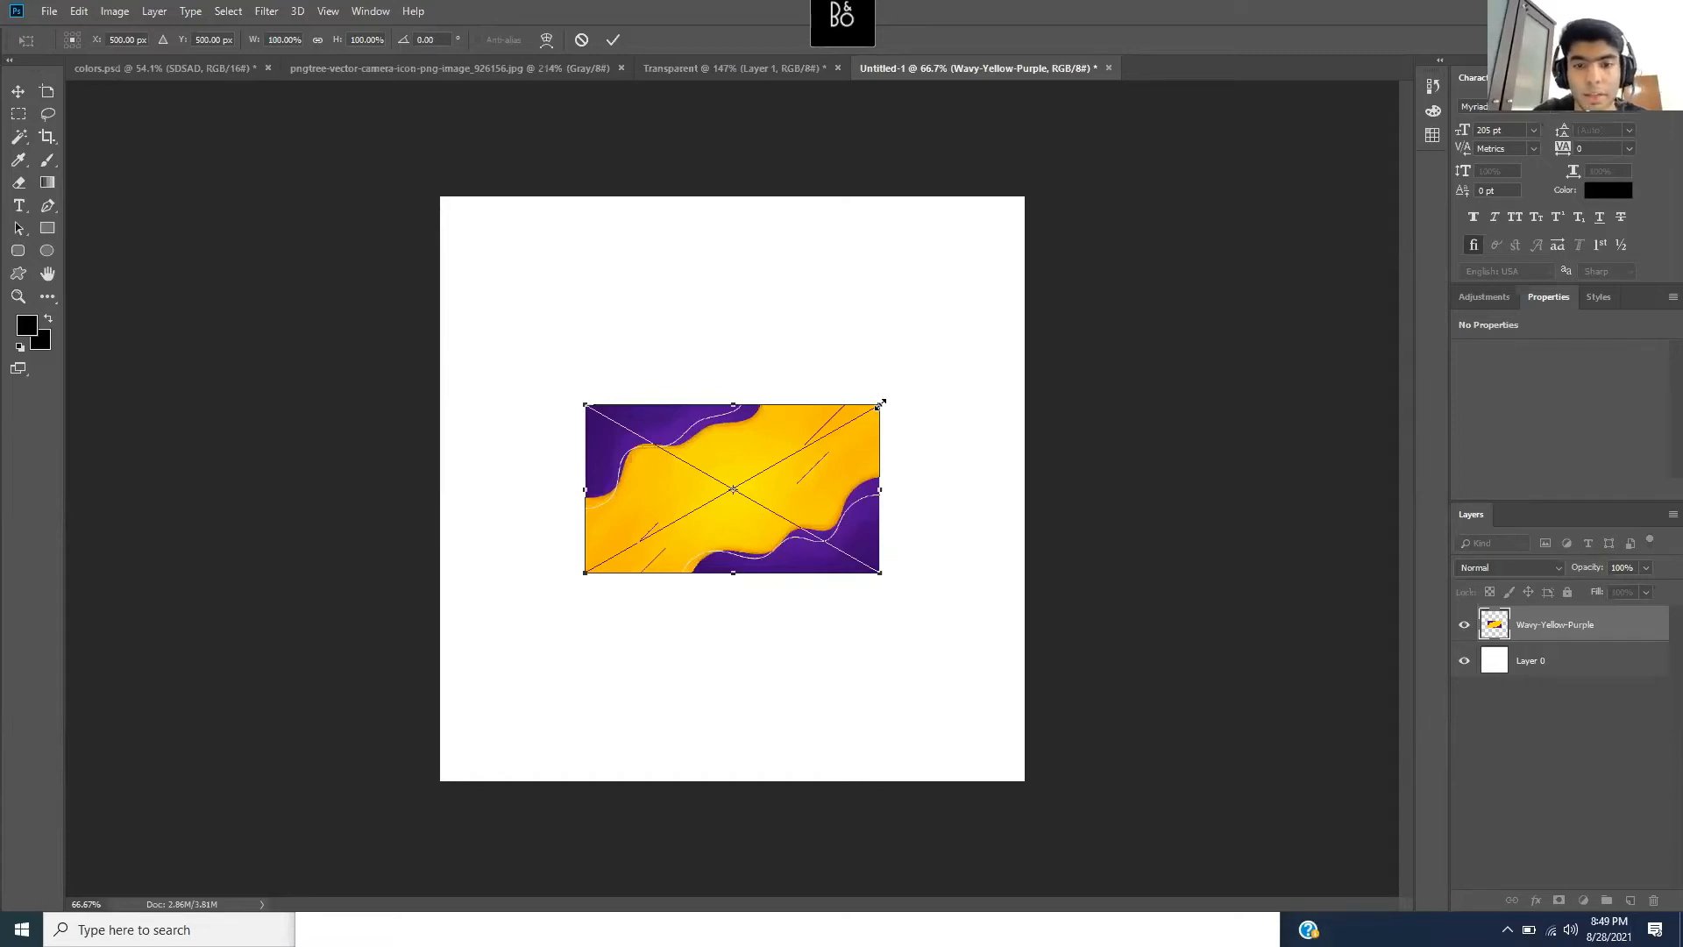
{"action": "left_click_drag", "start_coordinate": [880, 404], "coordinate": [890, 355]}
{"action": "key", "text": "ctrl+z"}
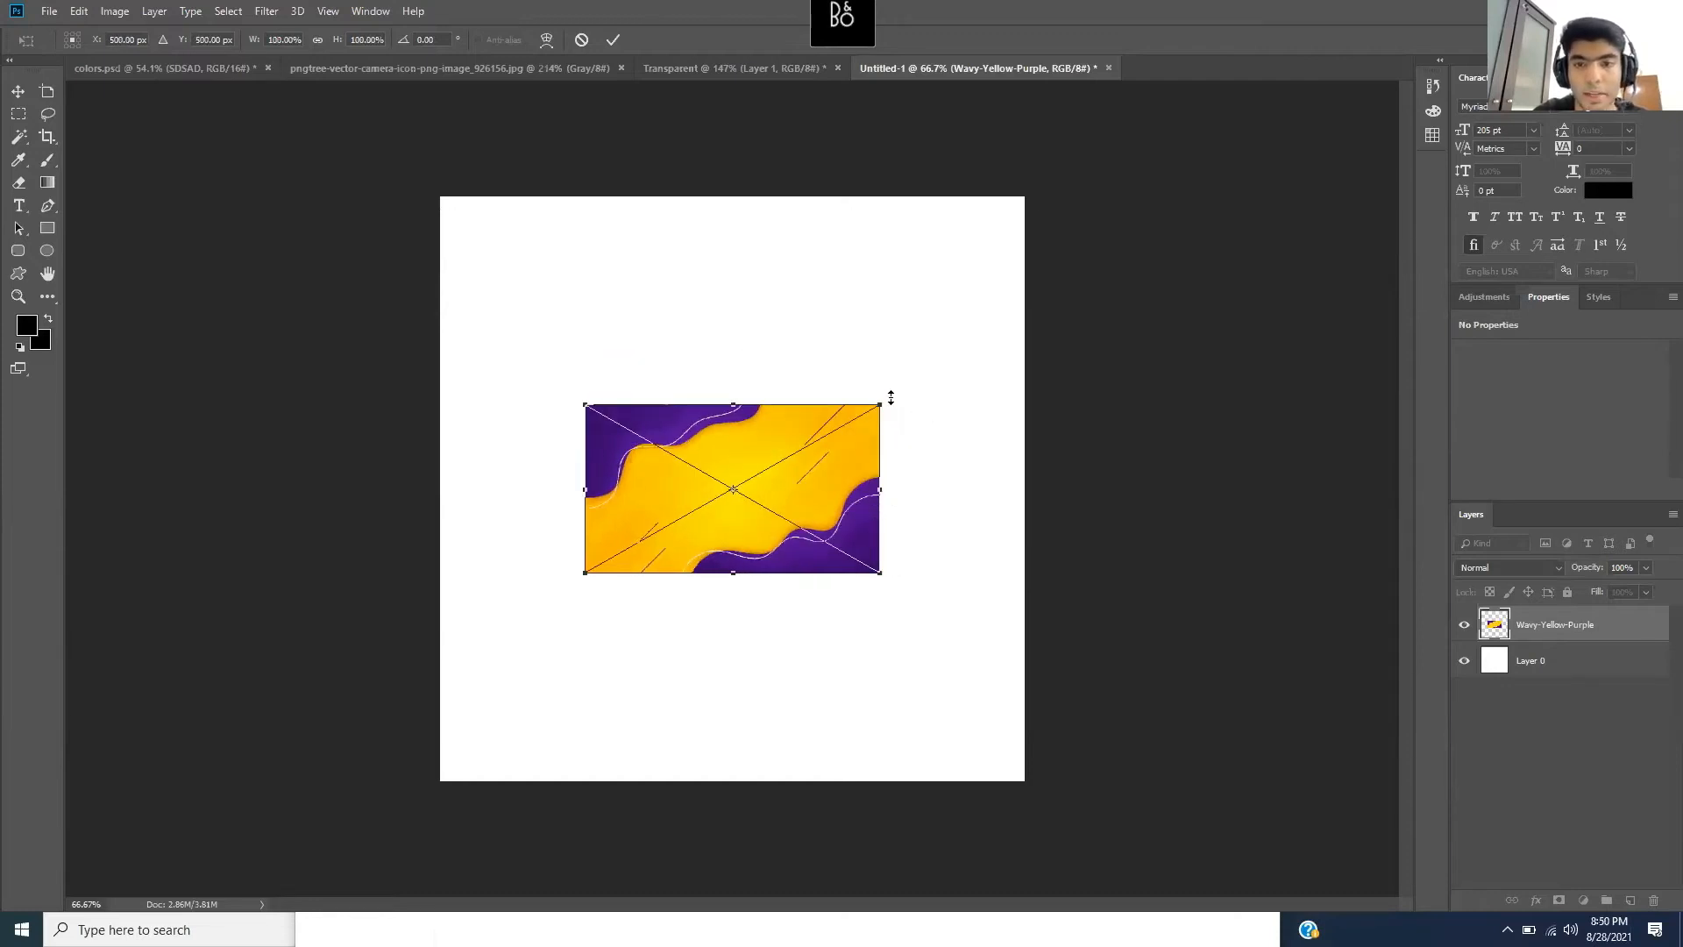
{"action": "left_click_drag", "start_coordinate": [903, 390], "coordinate": [1202, 234]}
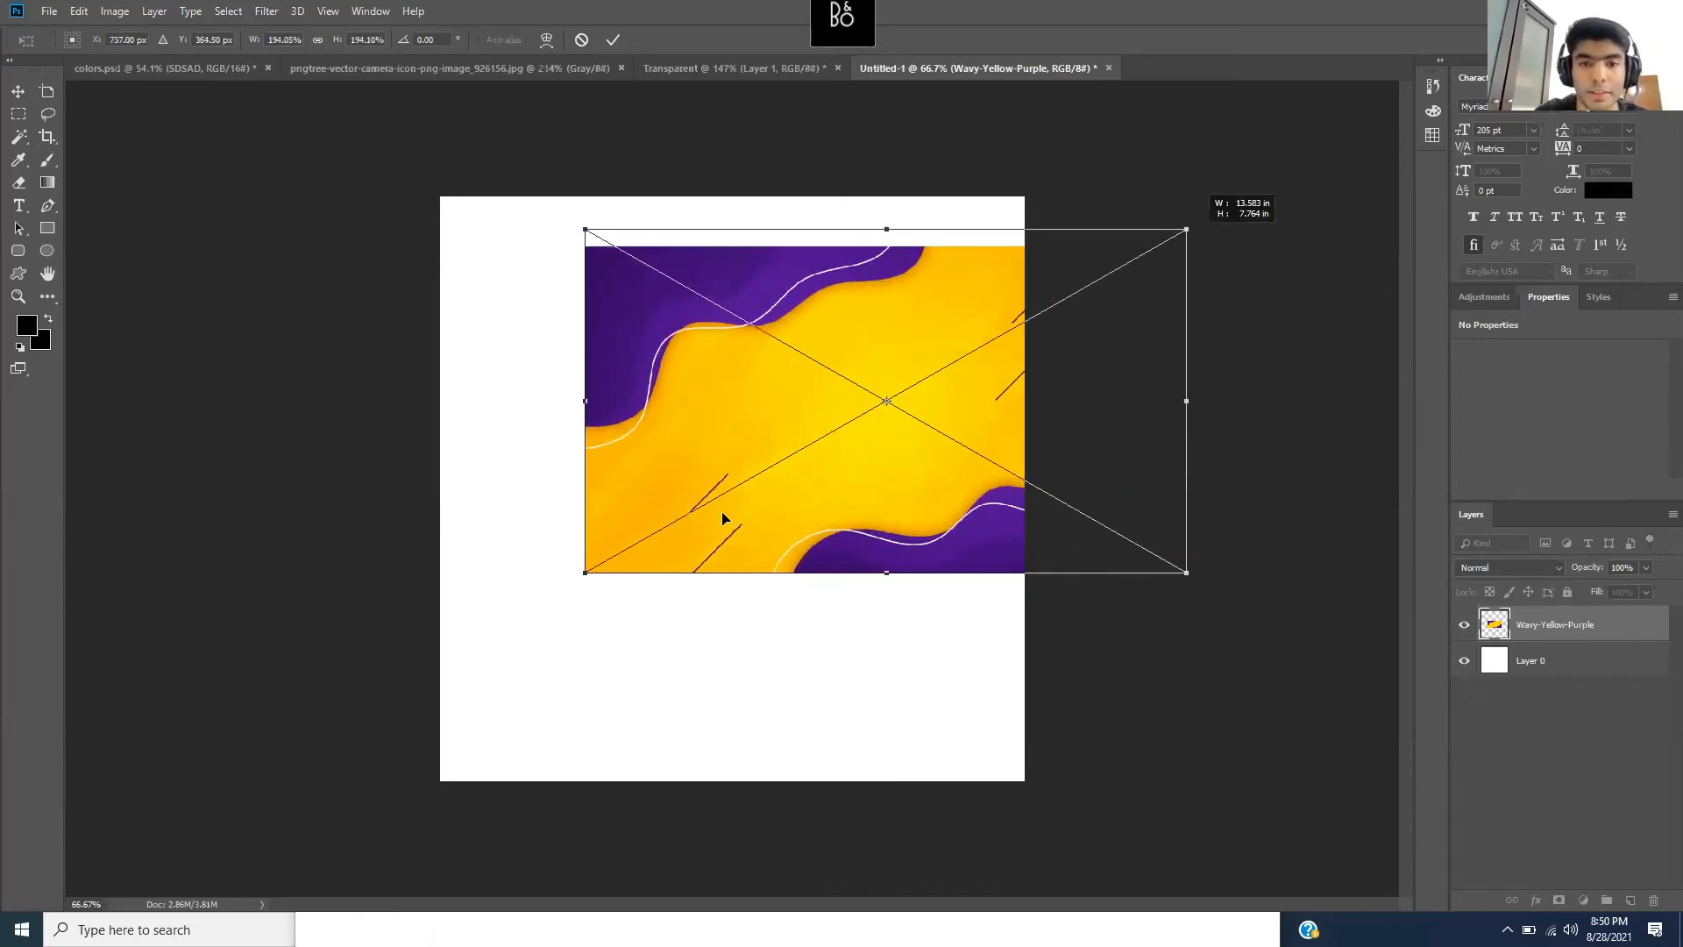
{"action": "key", "text": "ctrl+z"}
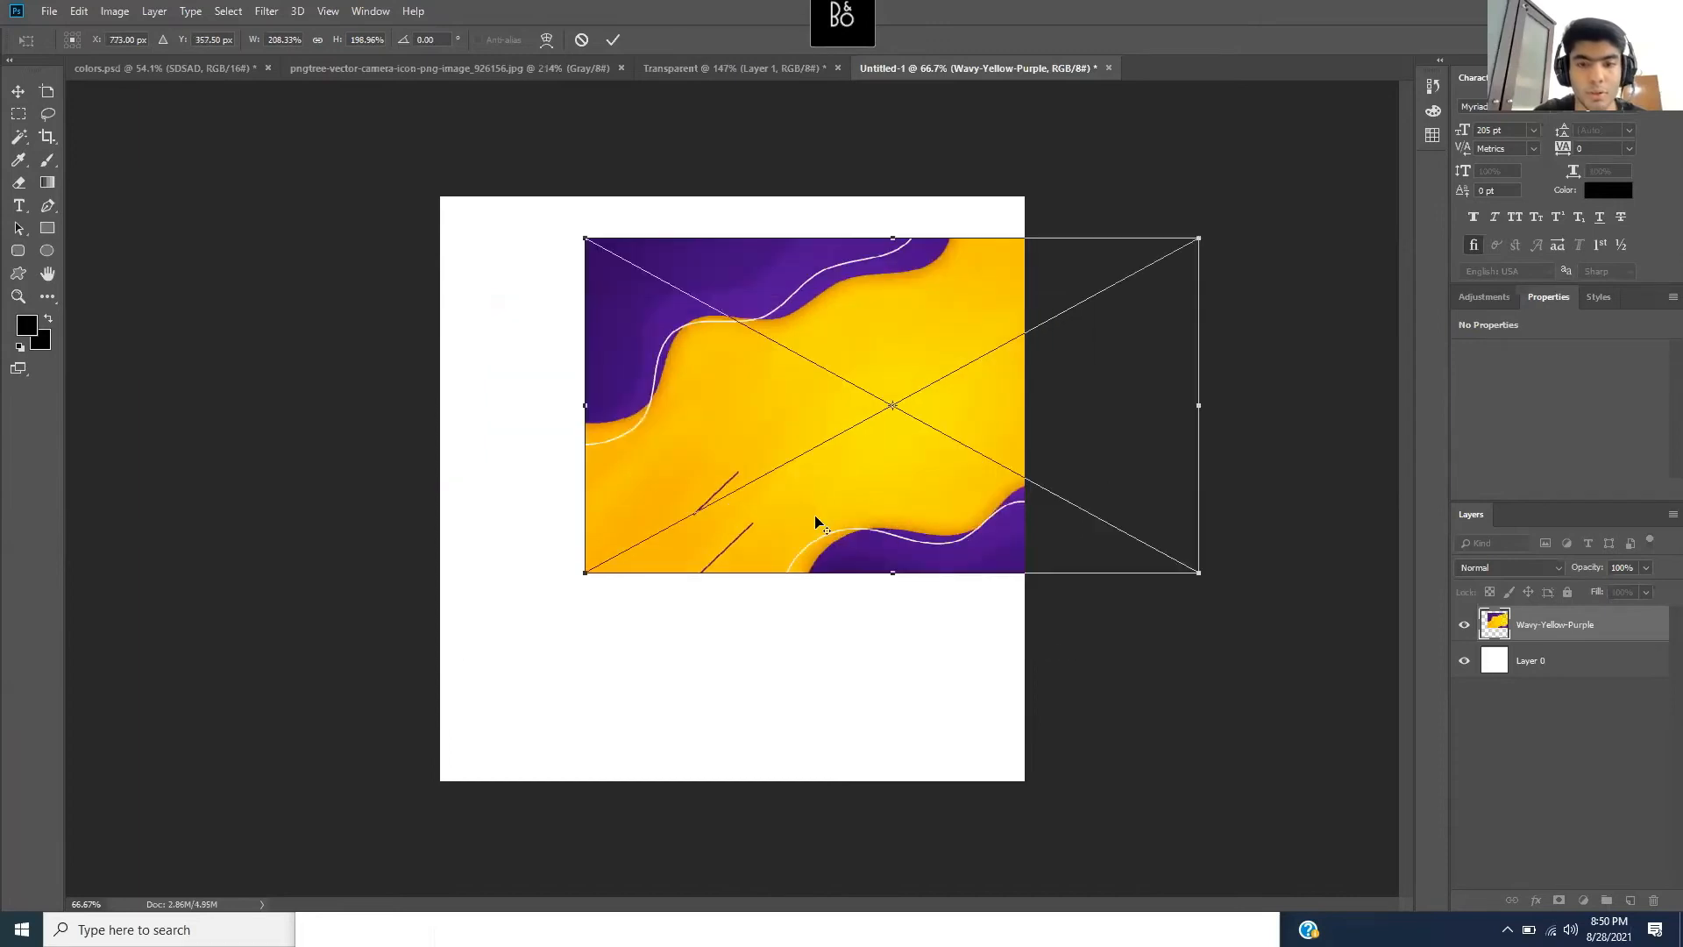
- Cancel the transform, delete the placed layer and revert to the locked white Background
{"action": "key", "text": "m"}
{"action": "key", "text": "Delete"}
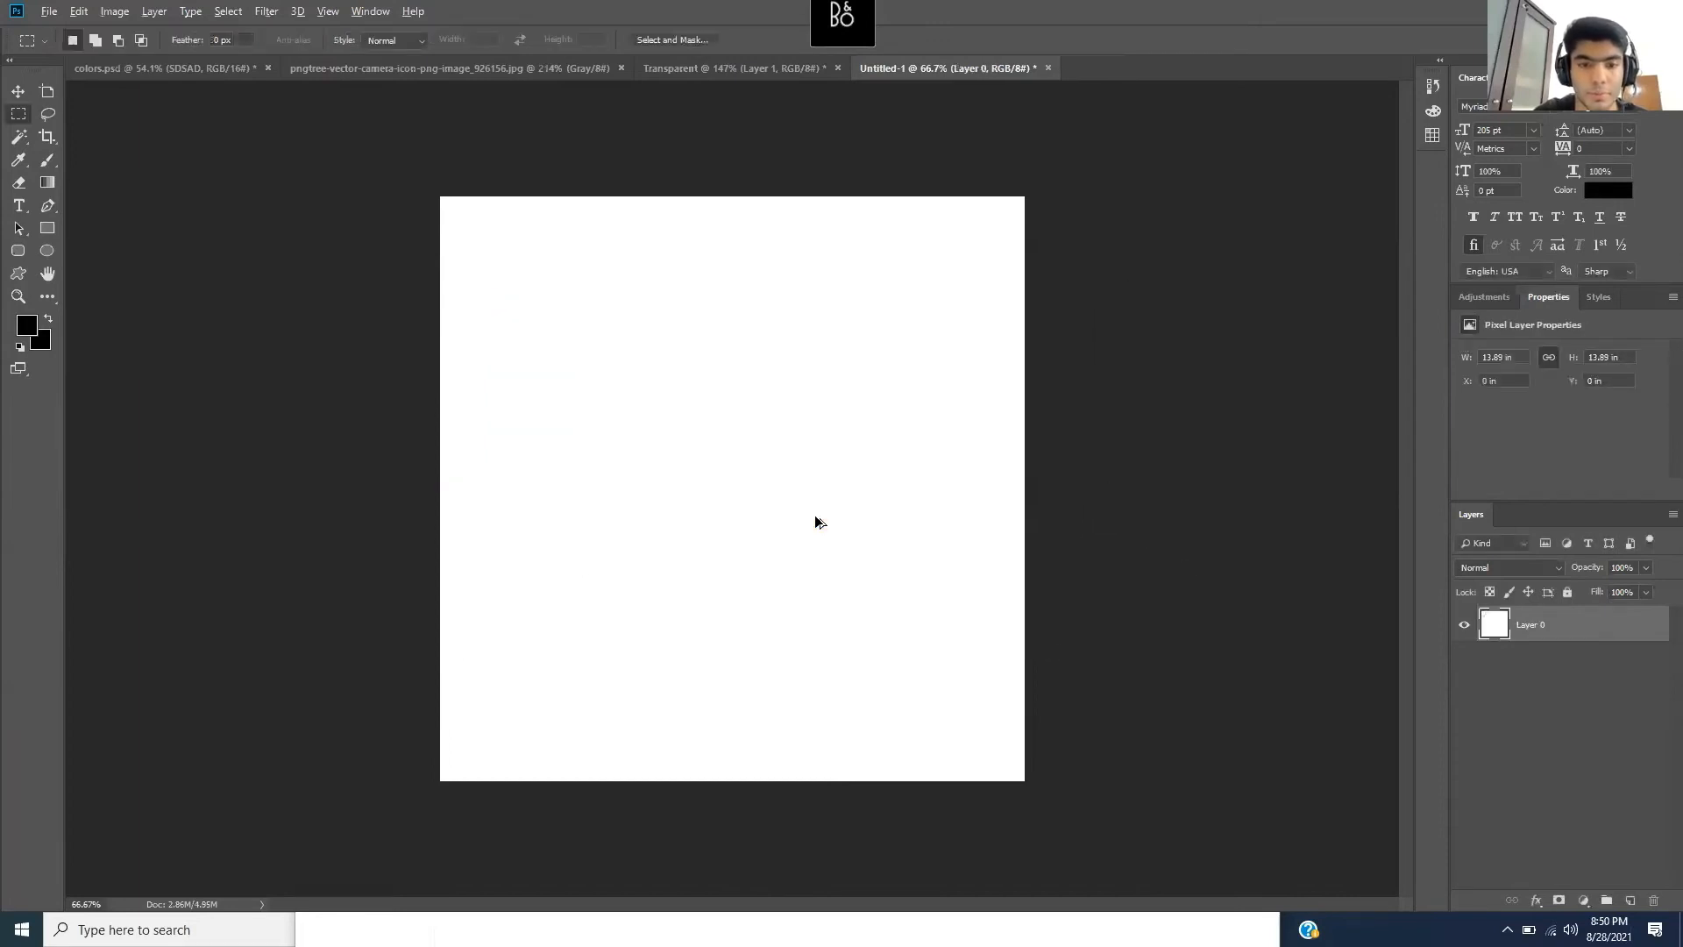
{"action": "key", "text": "ctrl+alt+z"}
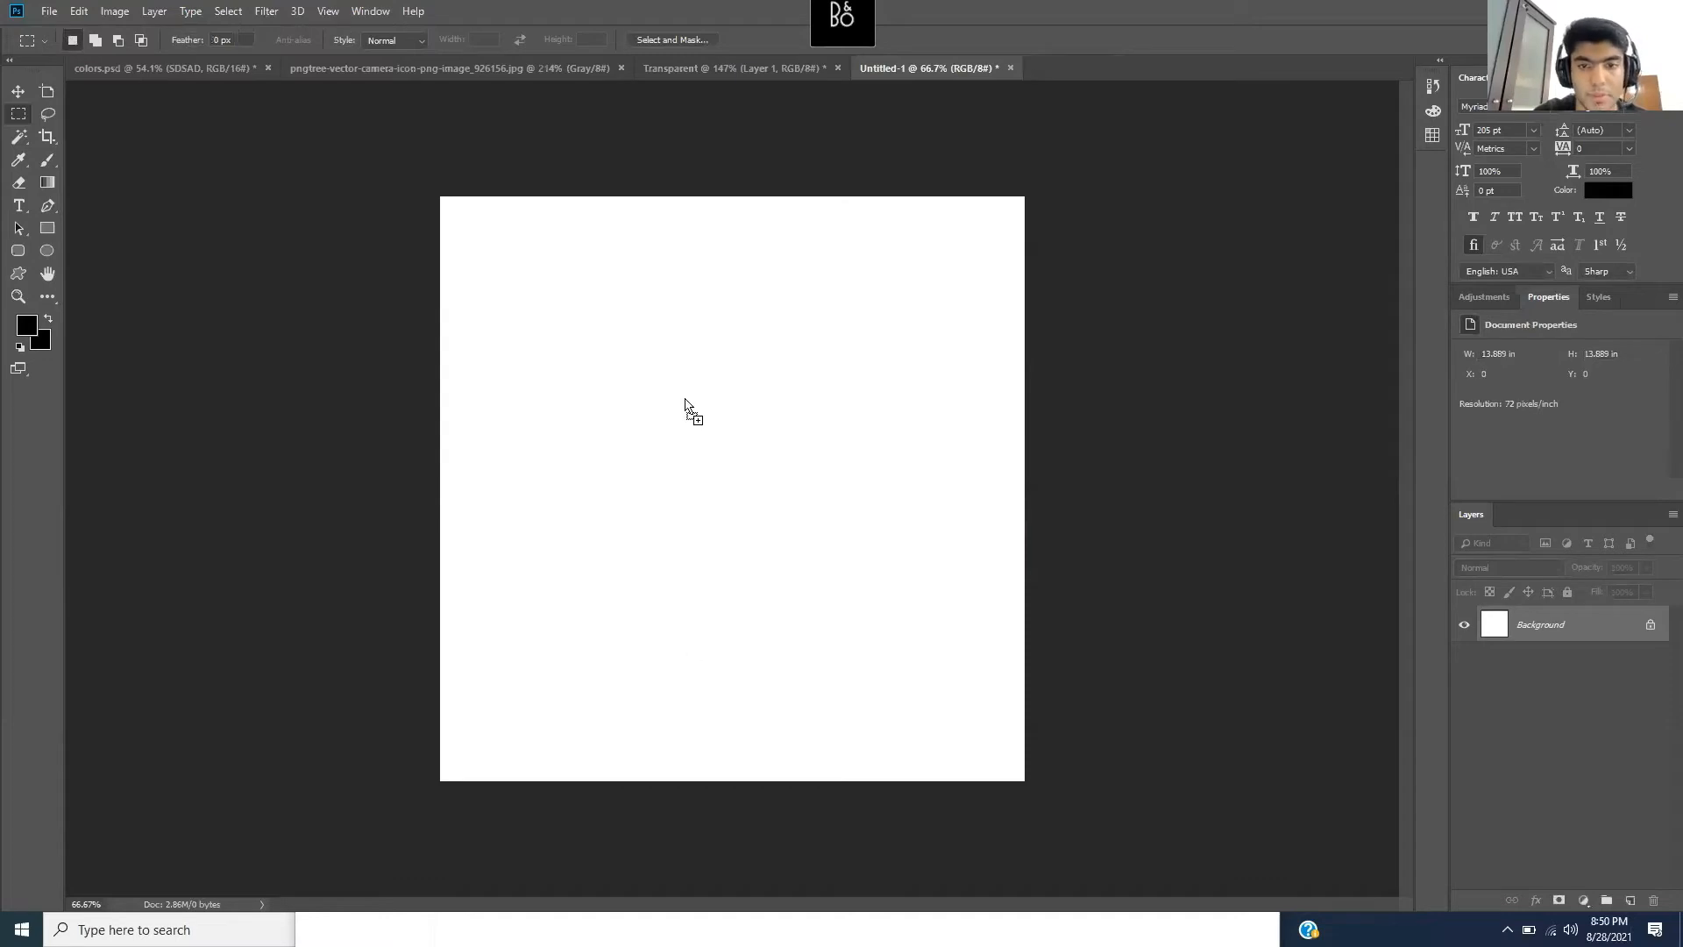
- Place Wavy-Yellow-Purple on the canvas again and scale it up around its centre
{"action": "left_click_drag", "start_coordinate": [685, 397], "coordinate": [812, 481]}
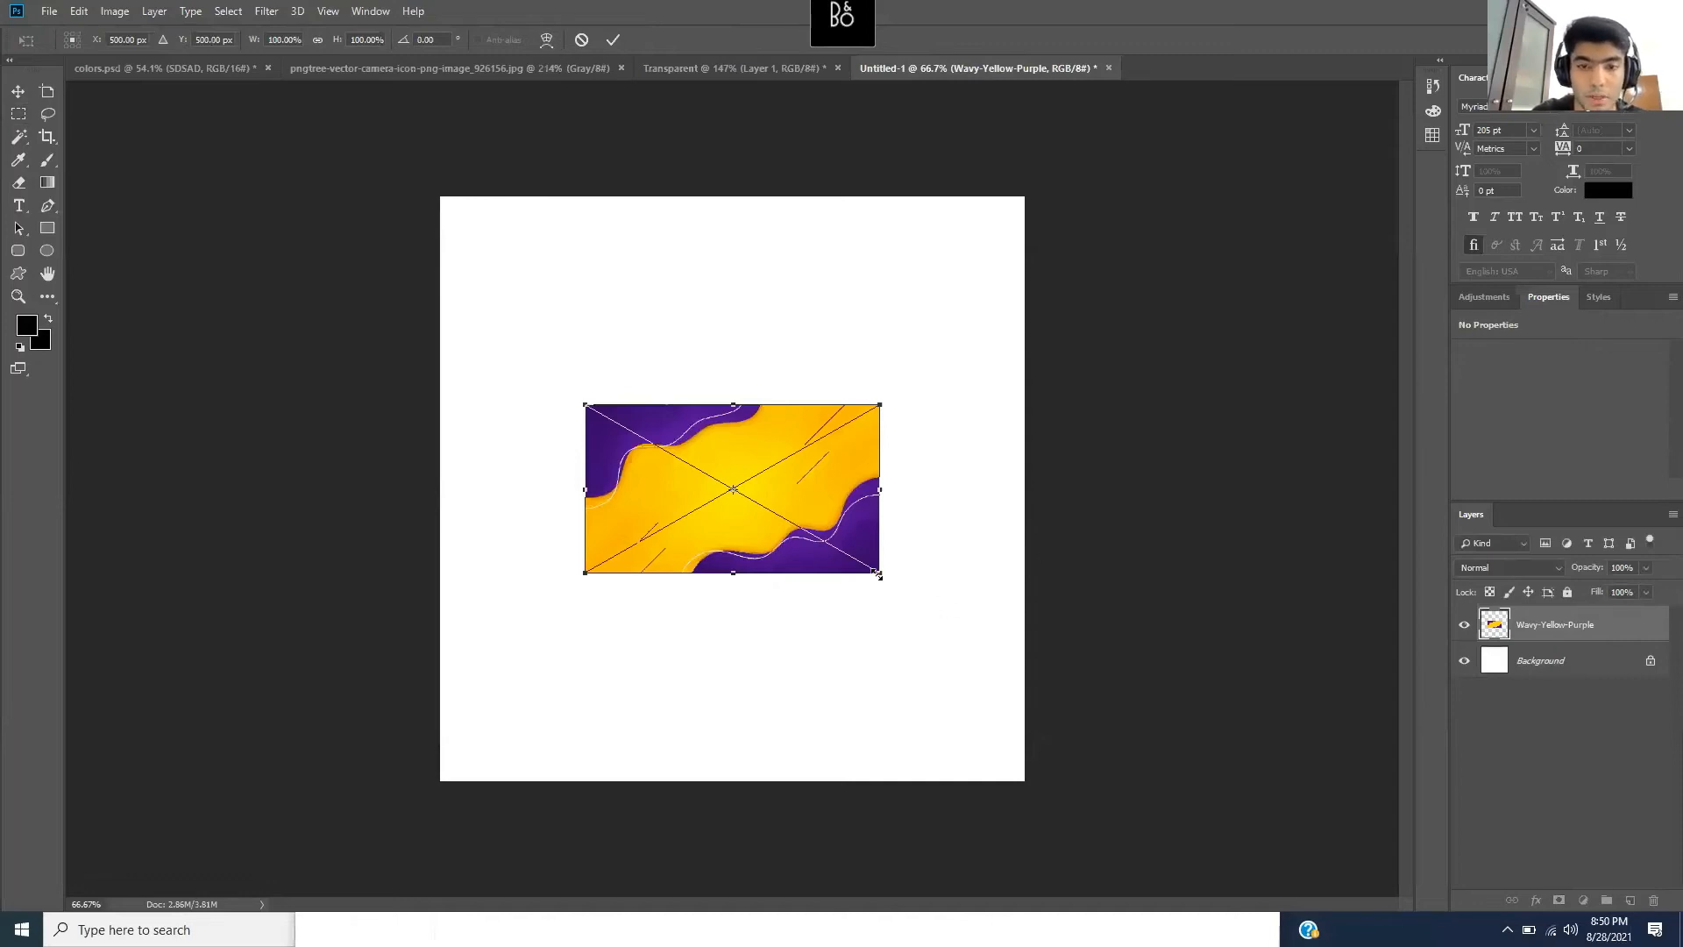
{"action": "left_click_drag", "start_coordinate": [878, 574], "coordinate": [1214, 811]}
{"action": "key", "text": "m"}
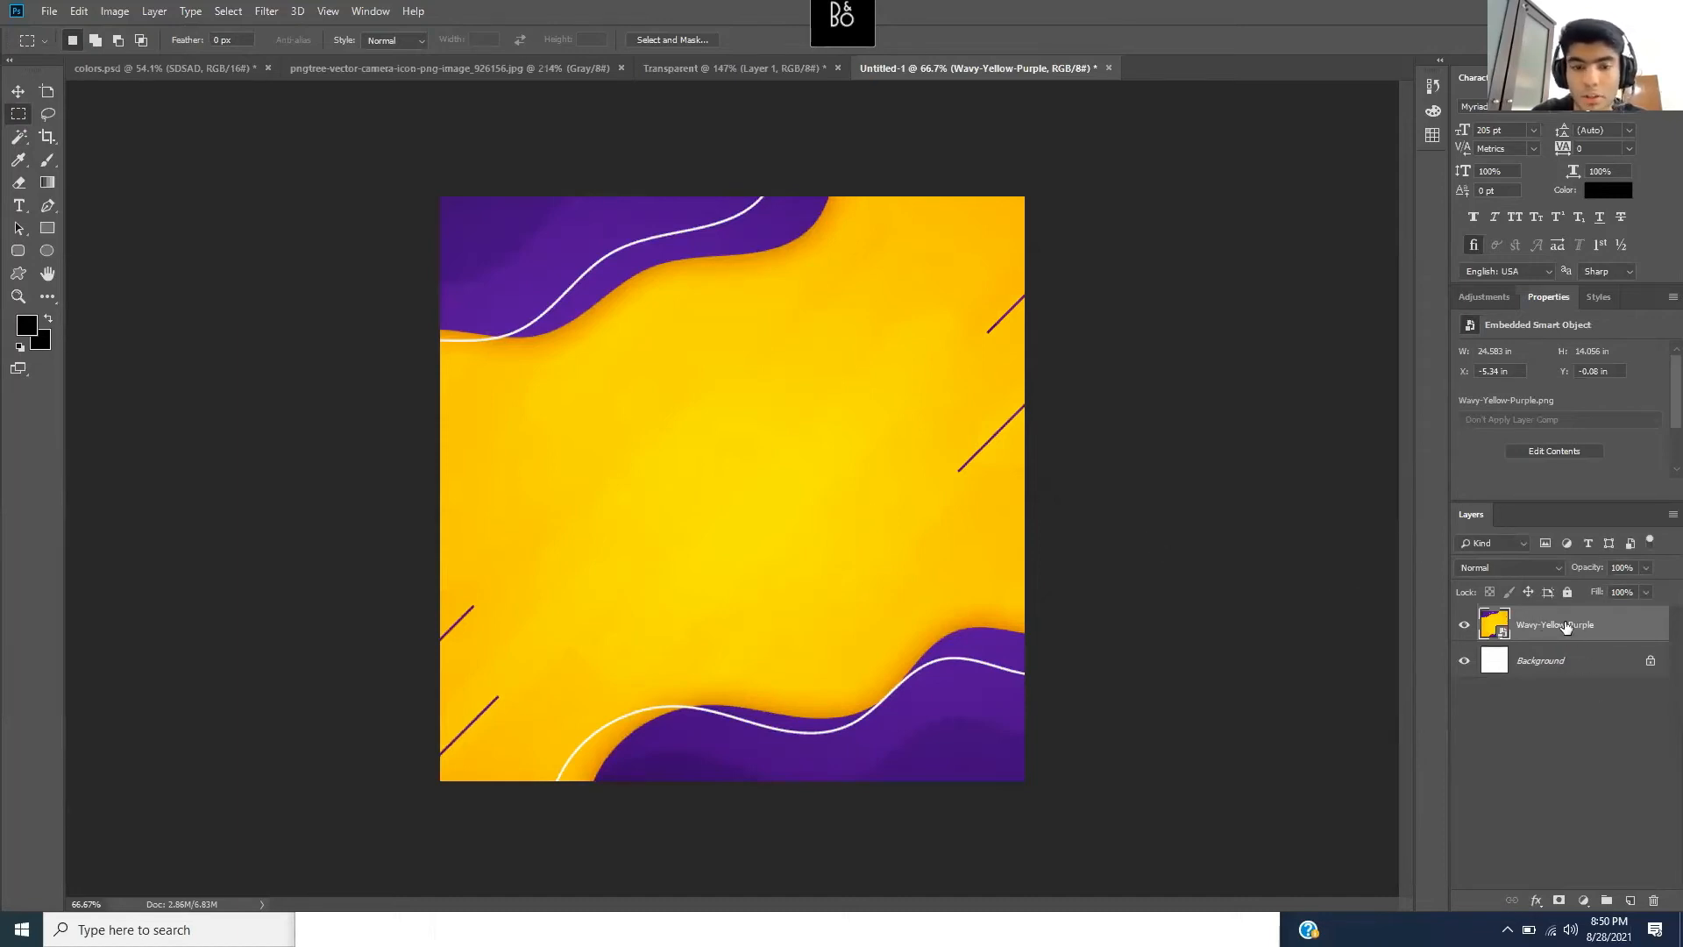
- Try rotating the background about 14 degrees, undo it, and apply the transform
{"action": "key", "text": "ctrl+t"}
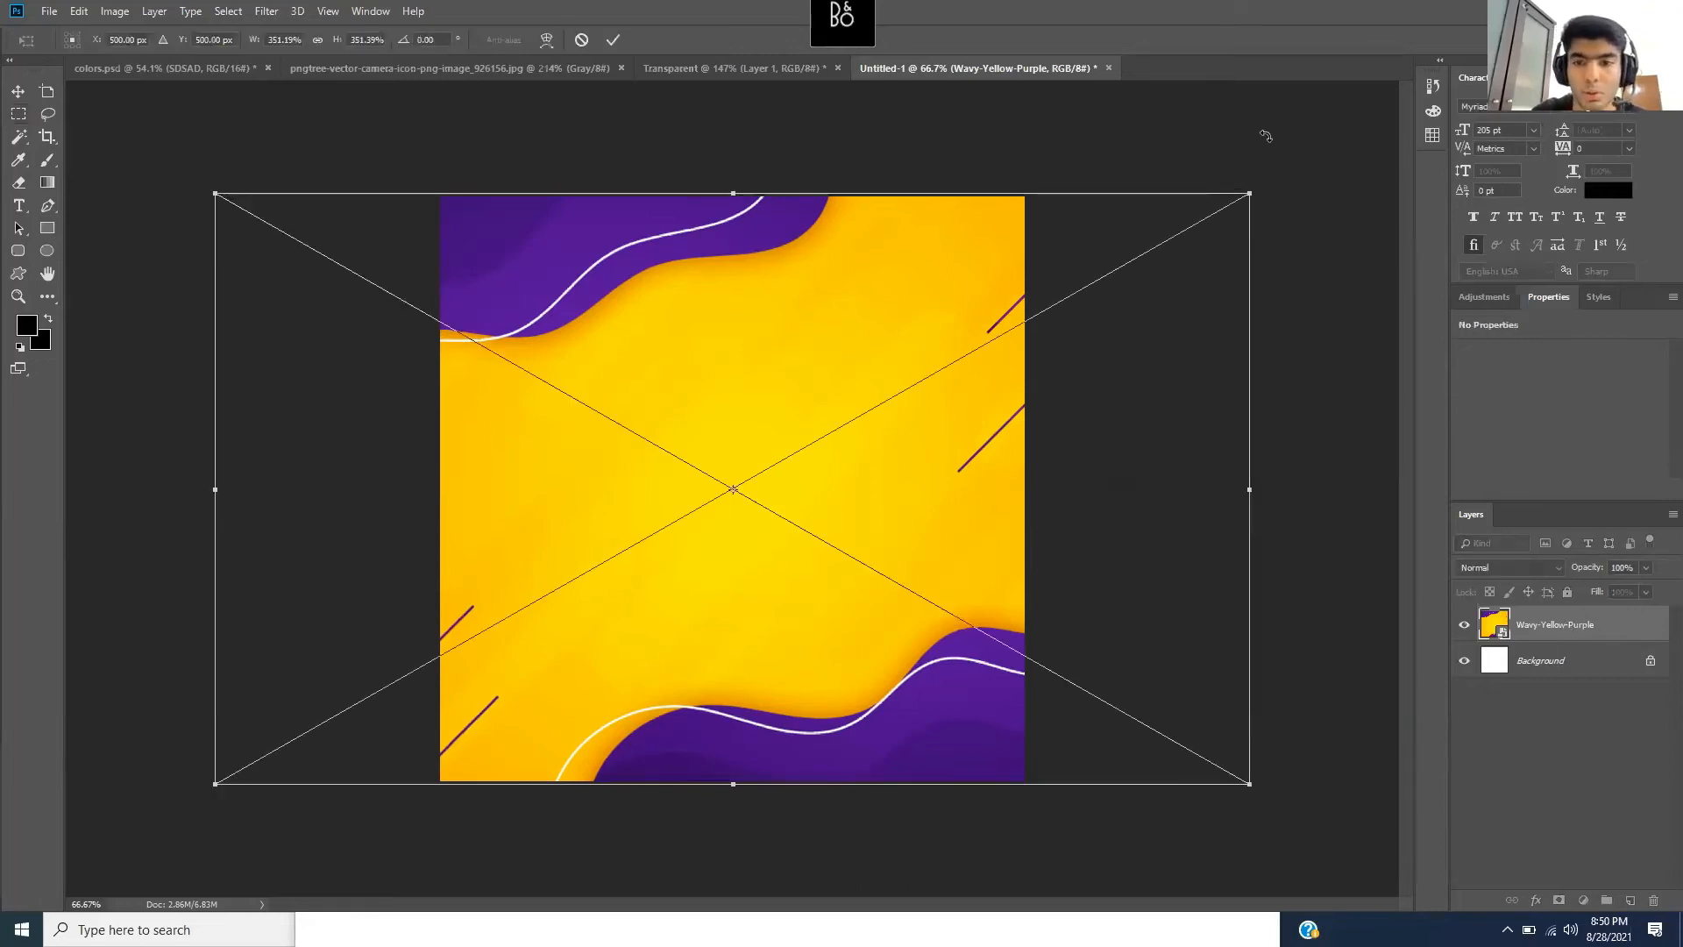
{"action": "left_click_drag", "start_coordinate": [1280, 180], "coordinate": [1350, 292]}
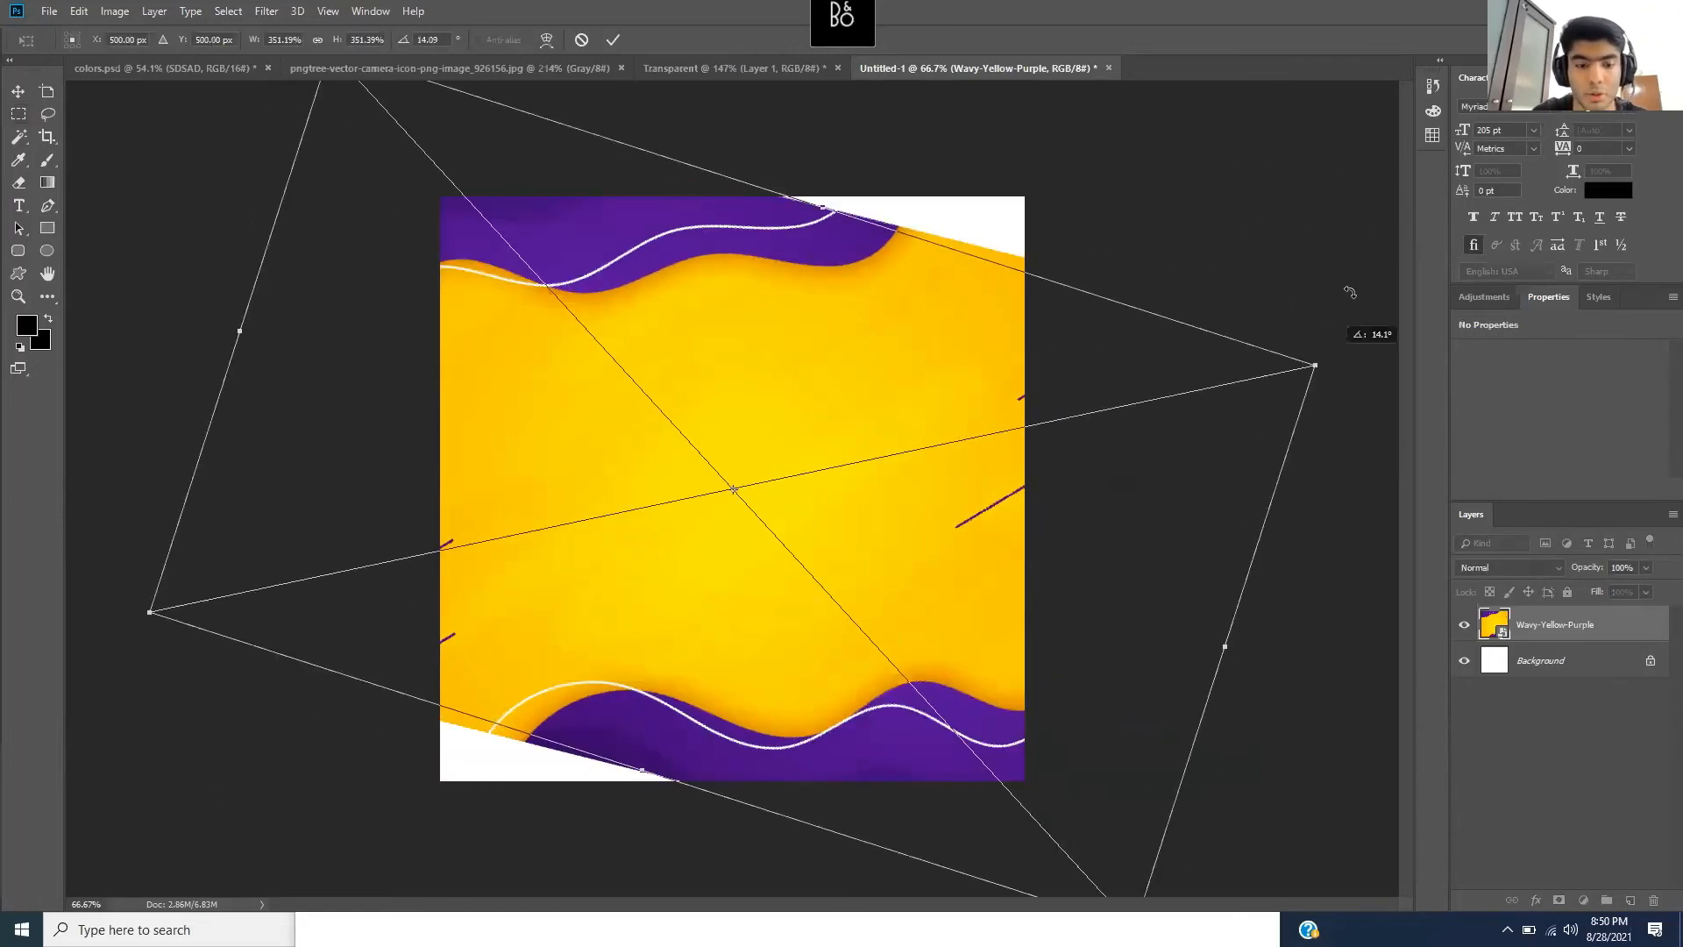
{"action": "key", "text": "ctrl+z"}
{"action": "key", "text": "Return"}
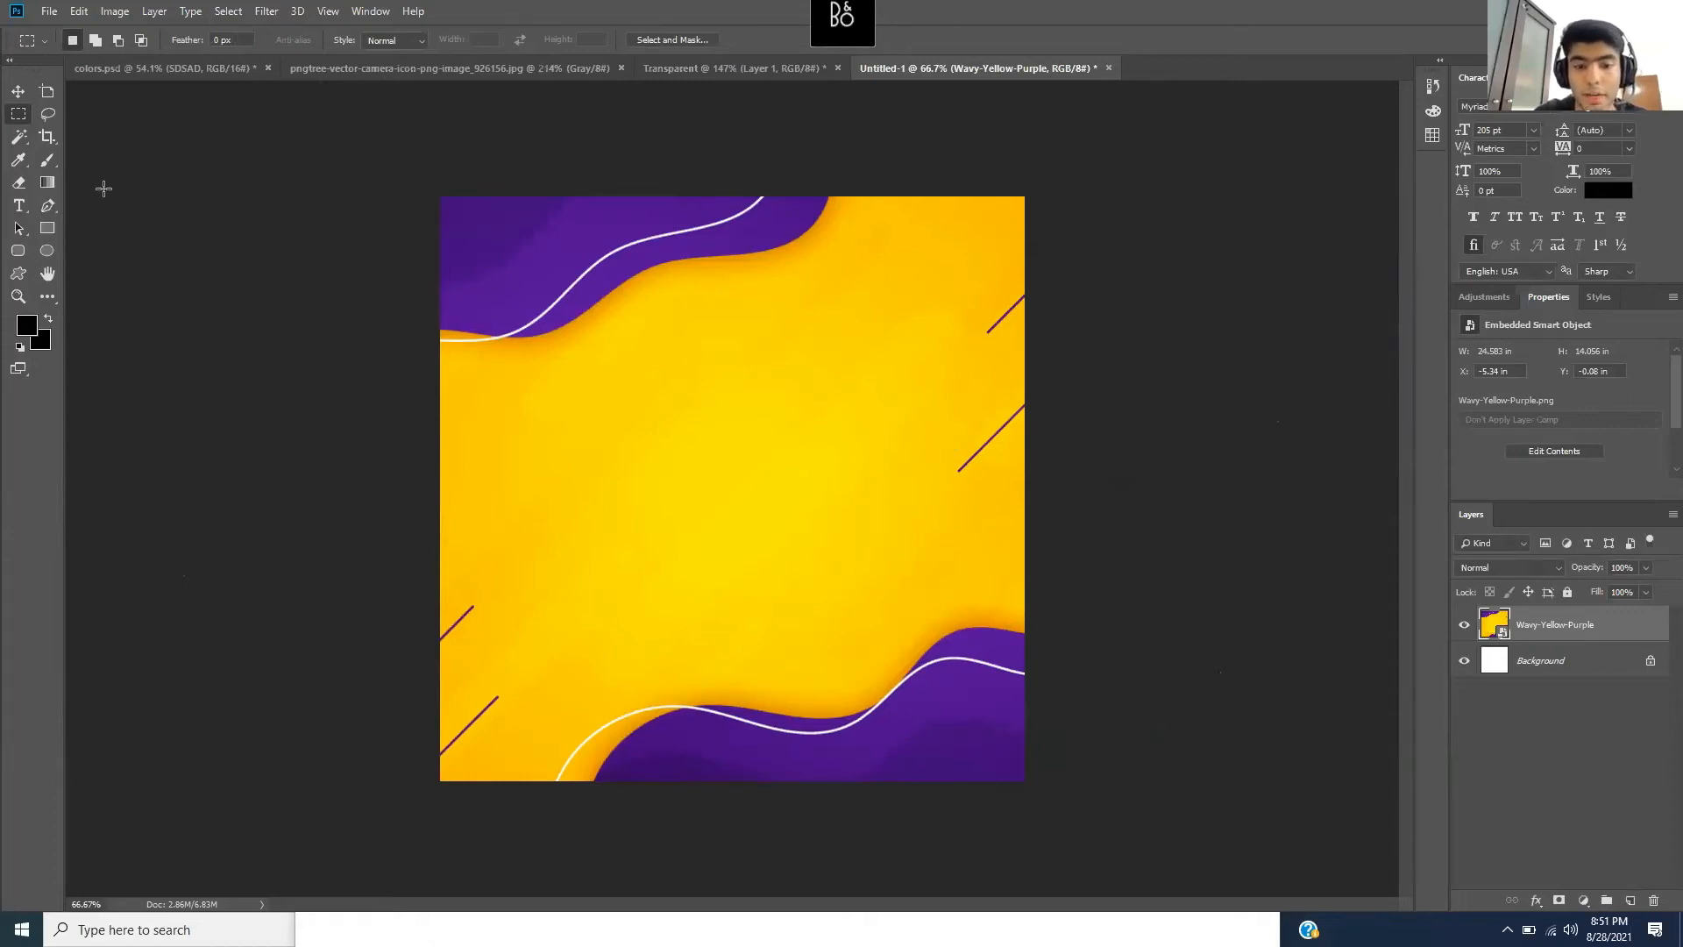
- Create a second 1000 × 1000 px document, Untitled-2, and convert its Background into Layer 0
{"action": "left_click", "coordinate": [58, 13]}
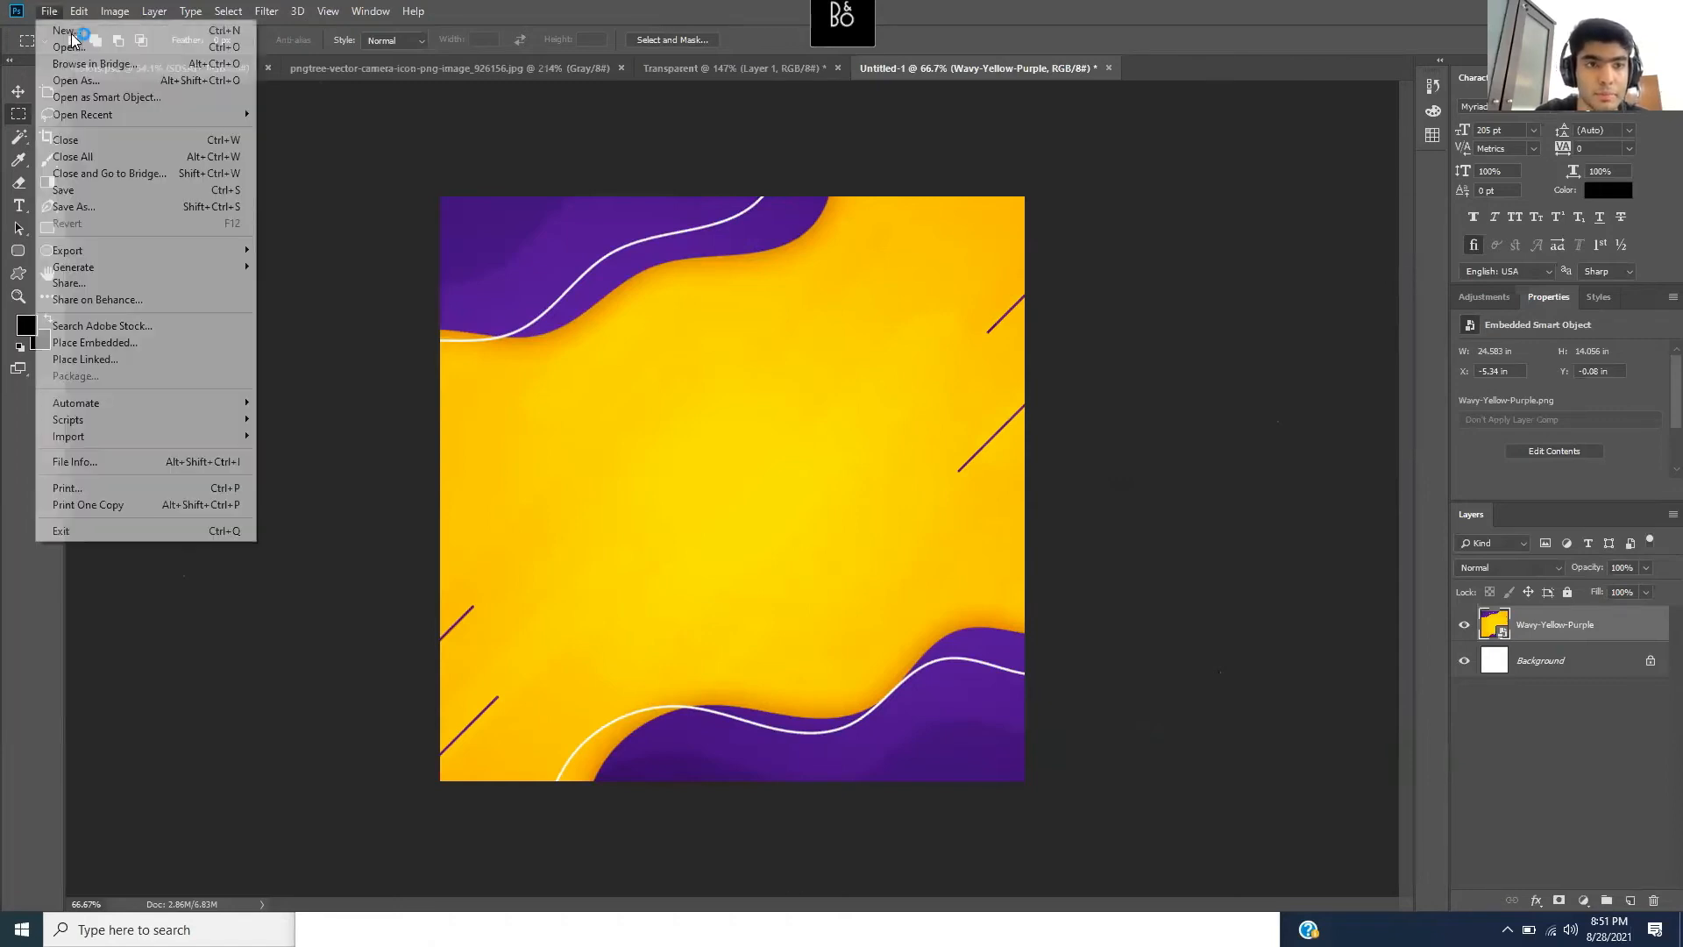
{"action": "left_click", "coordinate": [406, 238]}
{"action": "key", "text": "ctrl+n"}
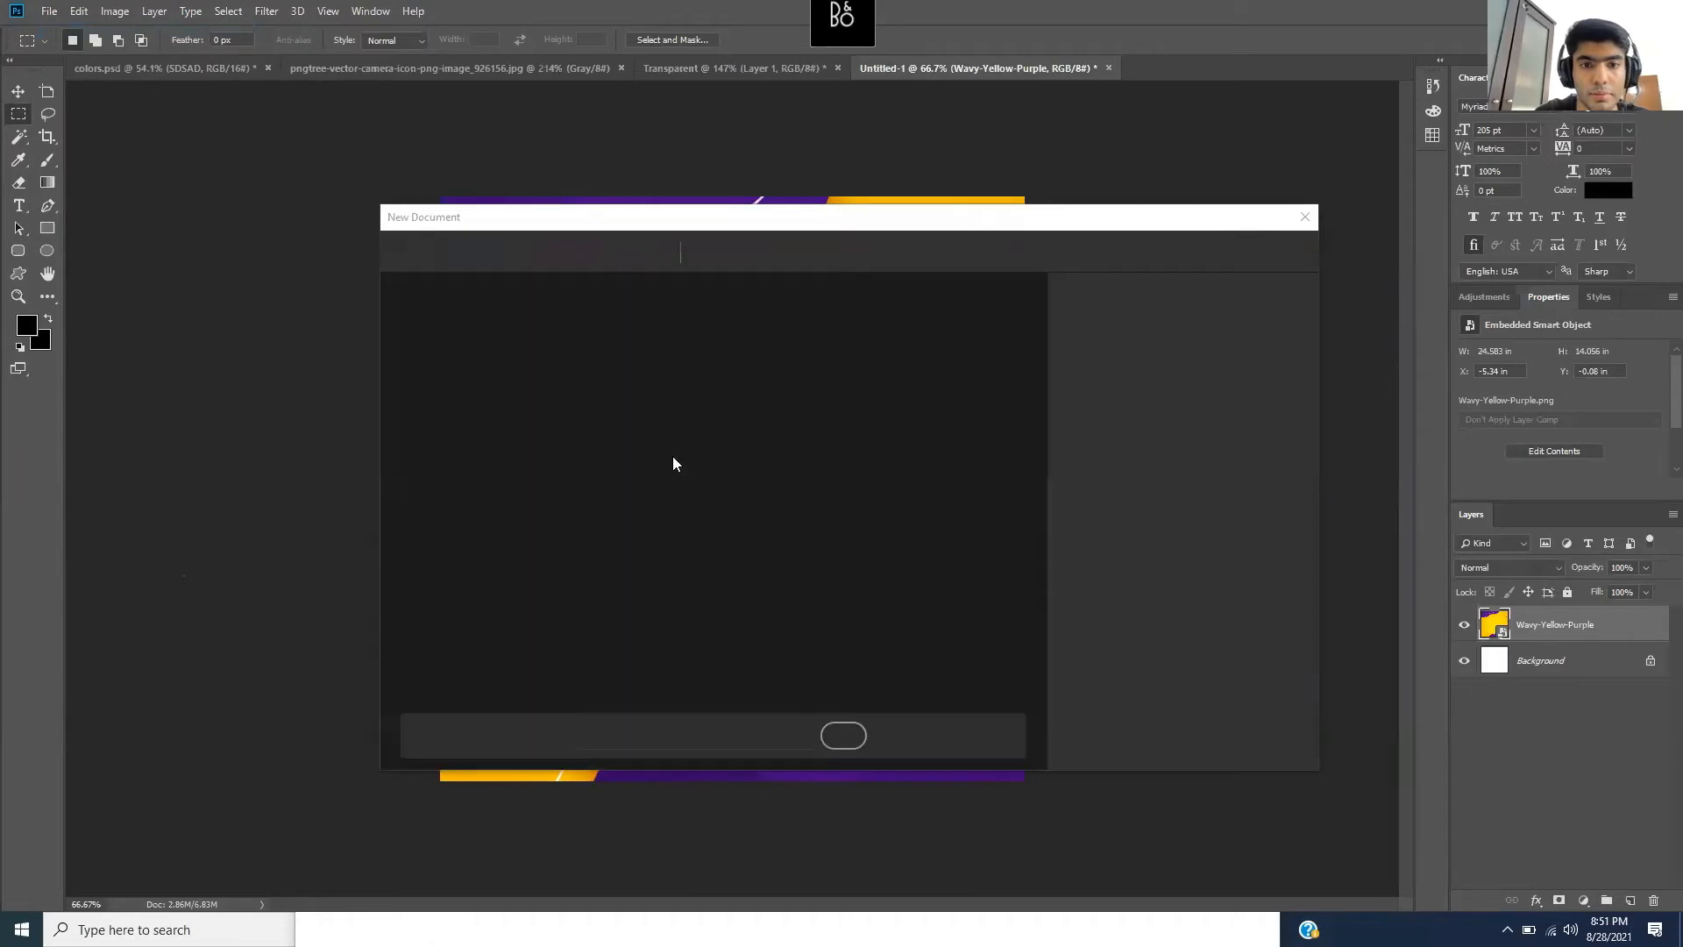
{"action": "left_click", "coordinate": [649, 417]}
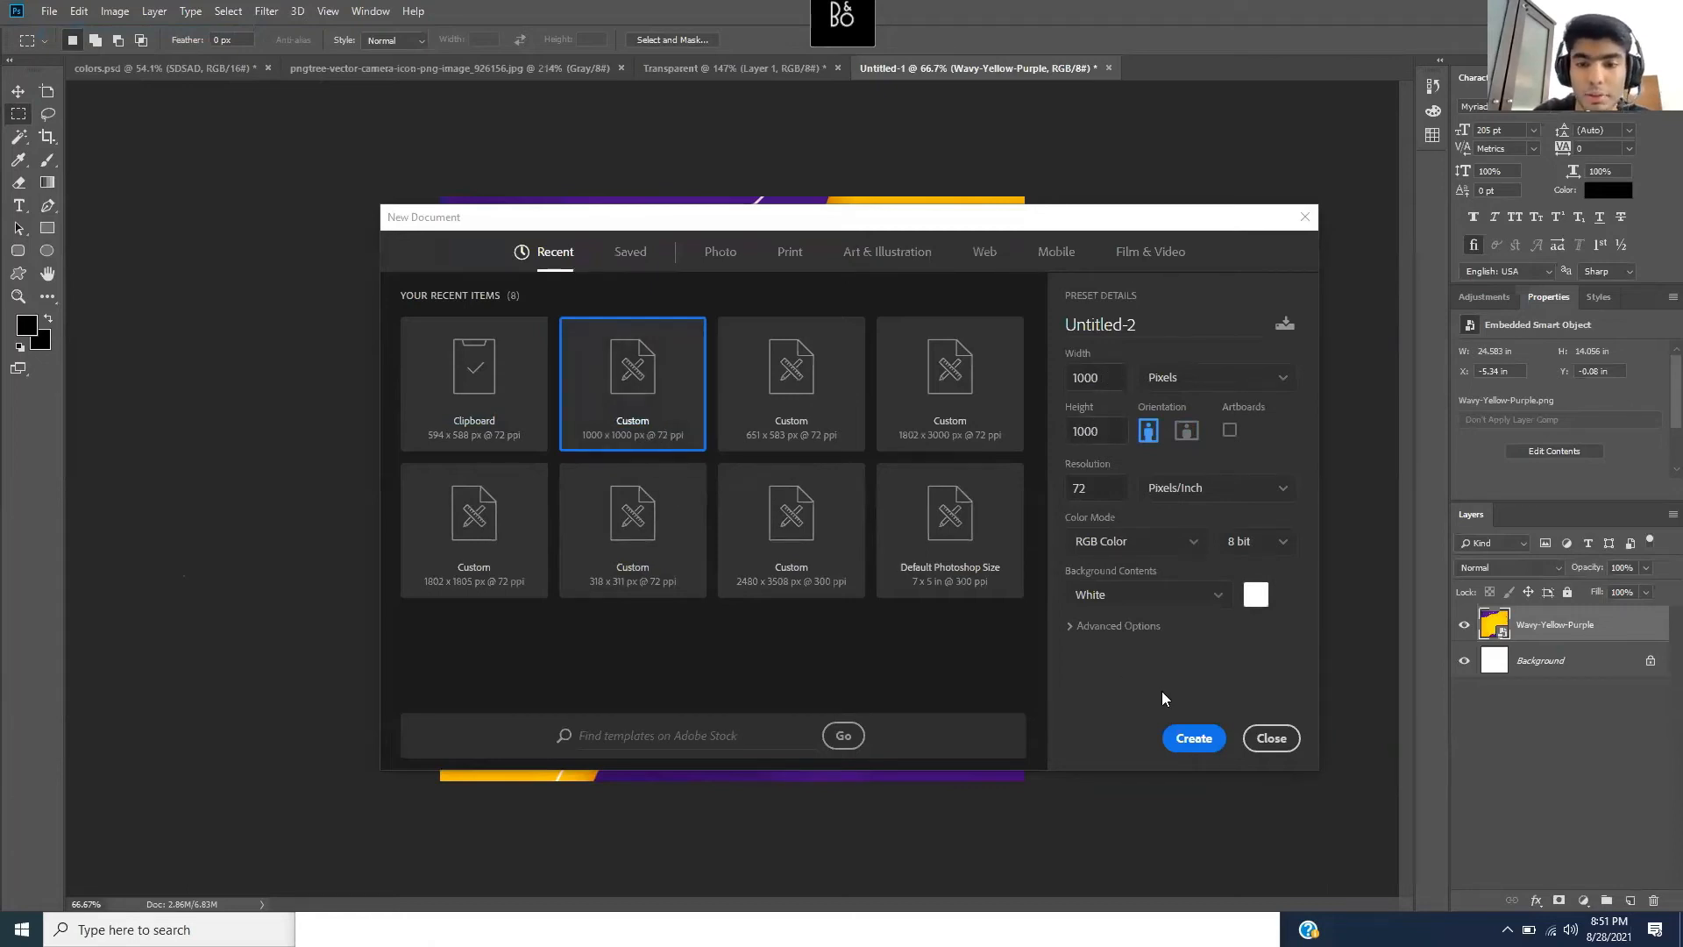
{"action": "left_click", "coordinate": [1193, 739]}
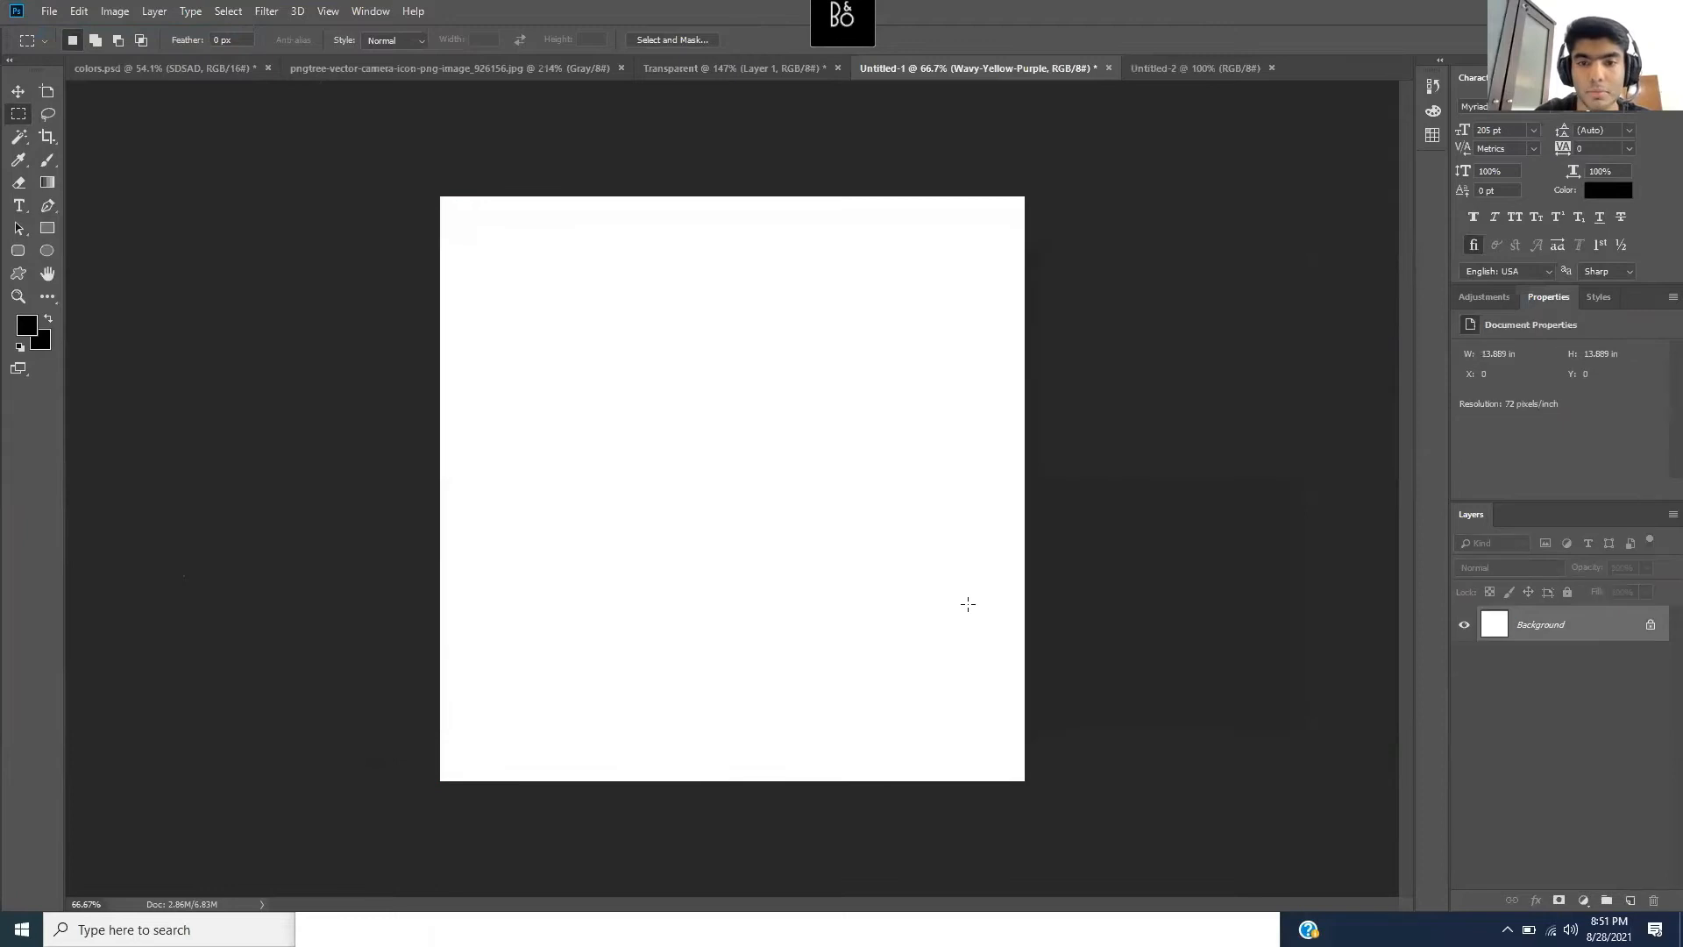
{"action": "double_click", "coordinate": [1542, 624]}
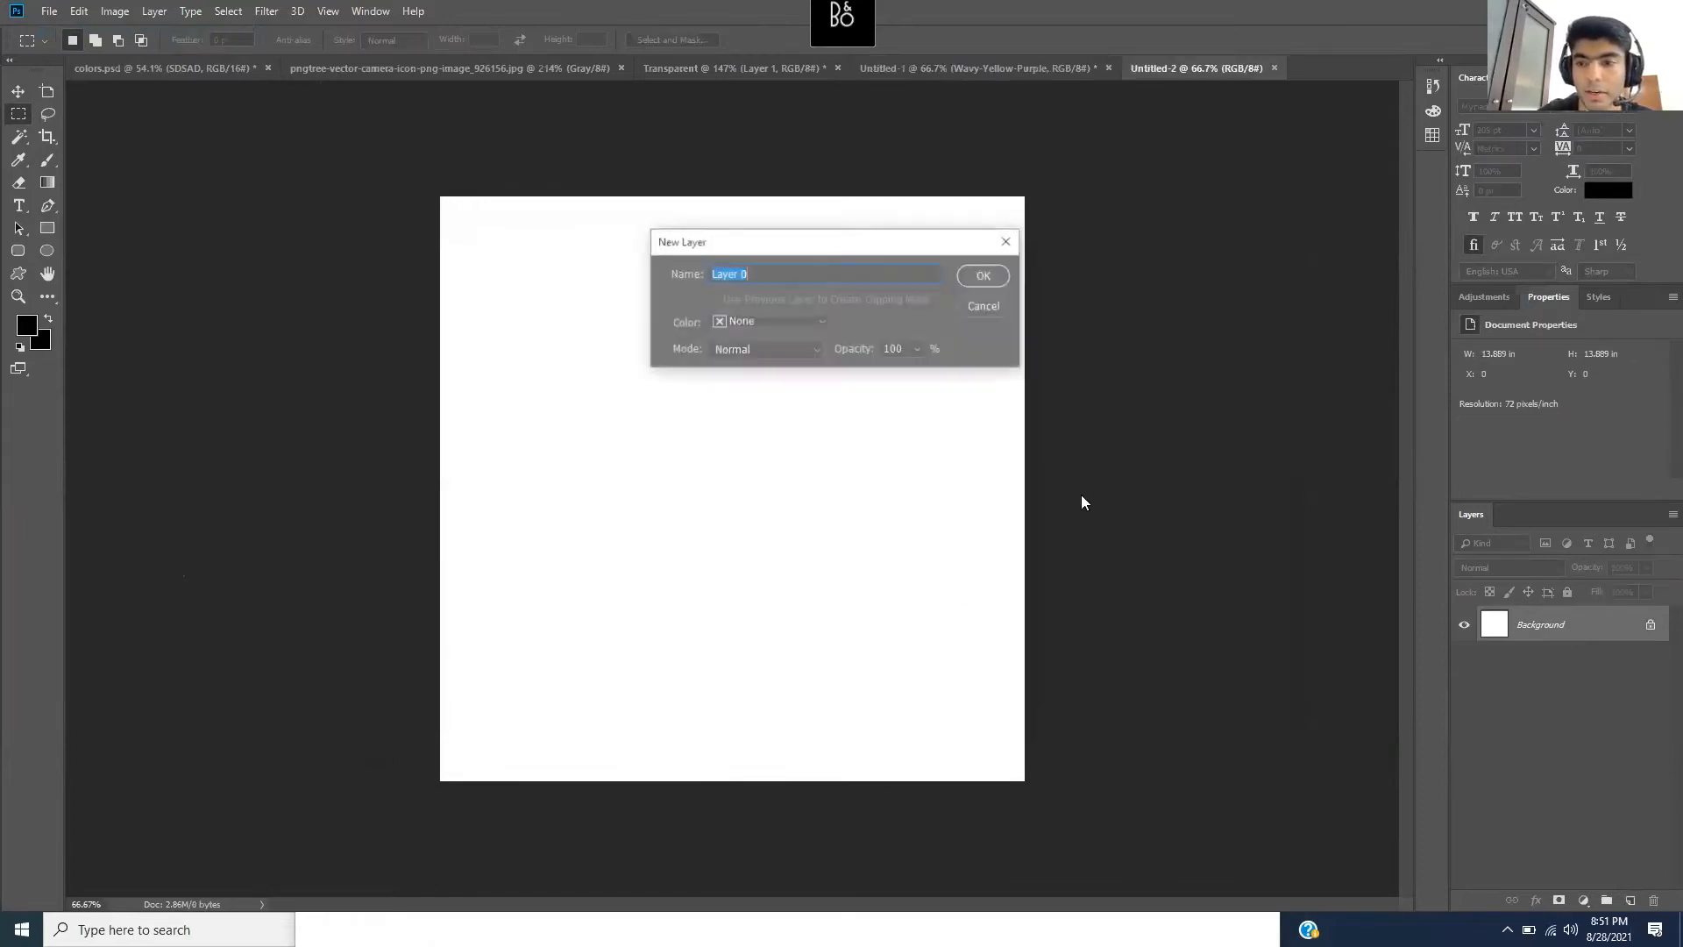
{"action": "left_click", "coordinate": [974, 280]}
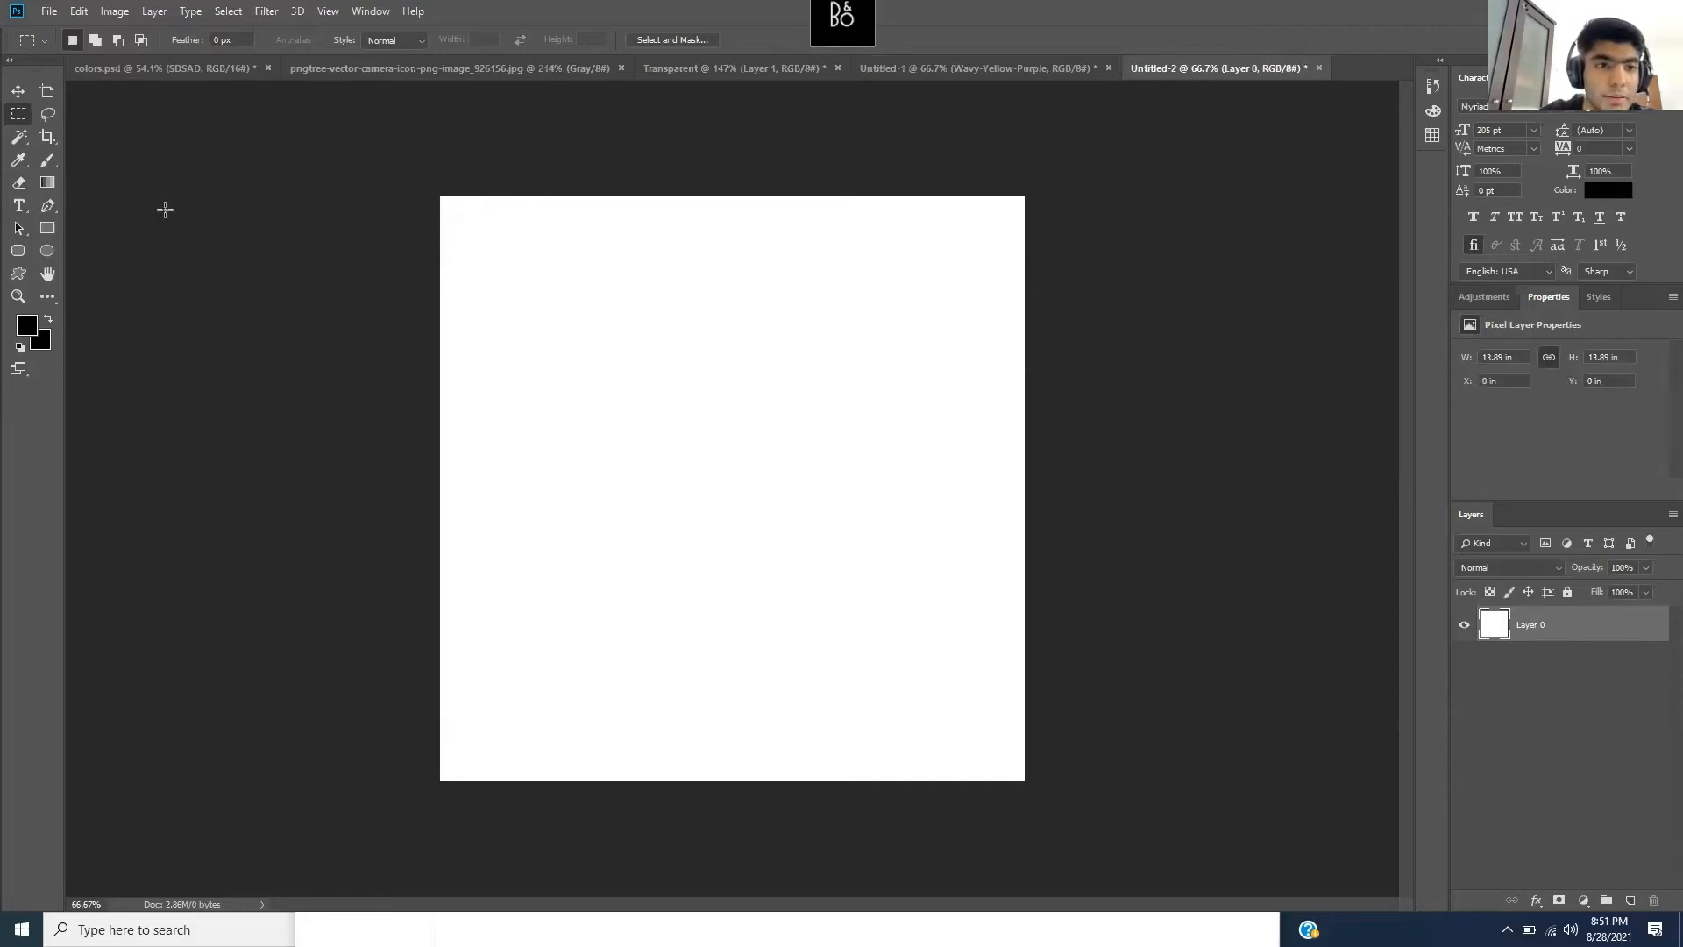
- Choose the Gradient Tool and set the foreground colour to light blue #5fb5f2
{"action": "left_click", "coordinate": [48, 183]}
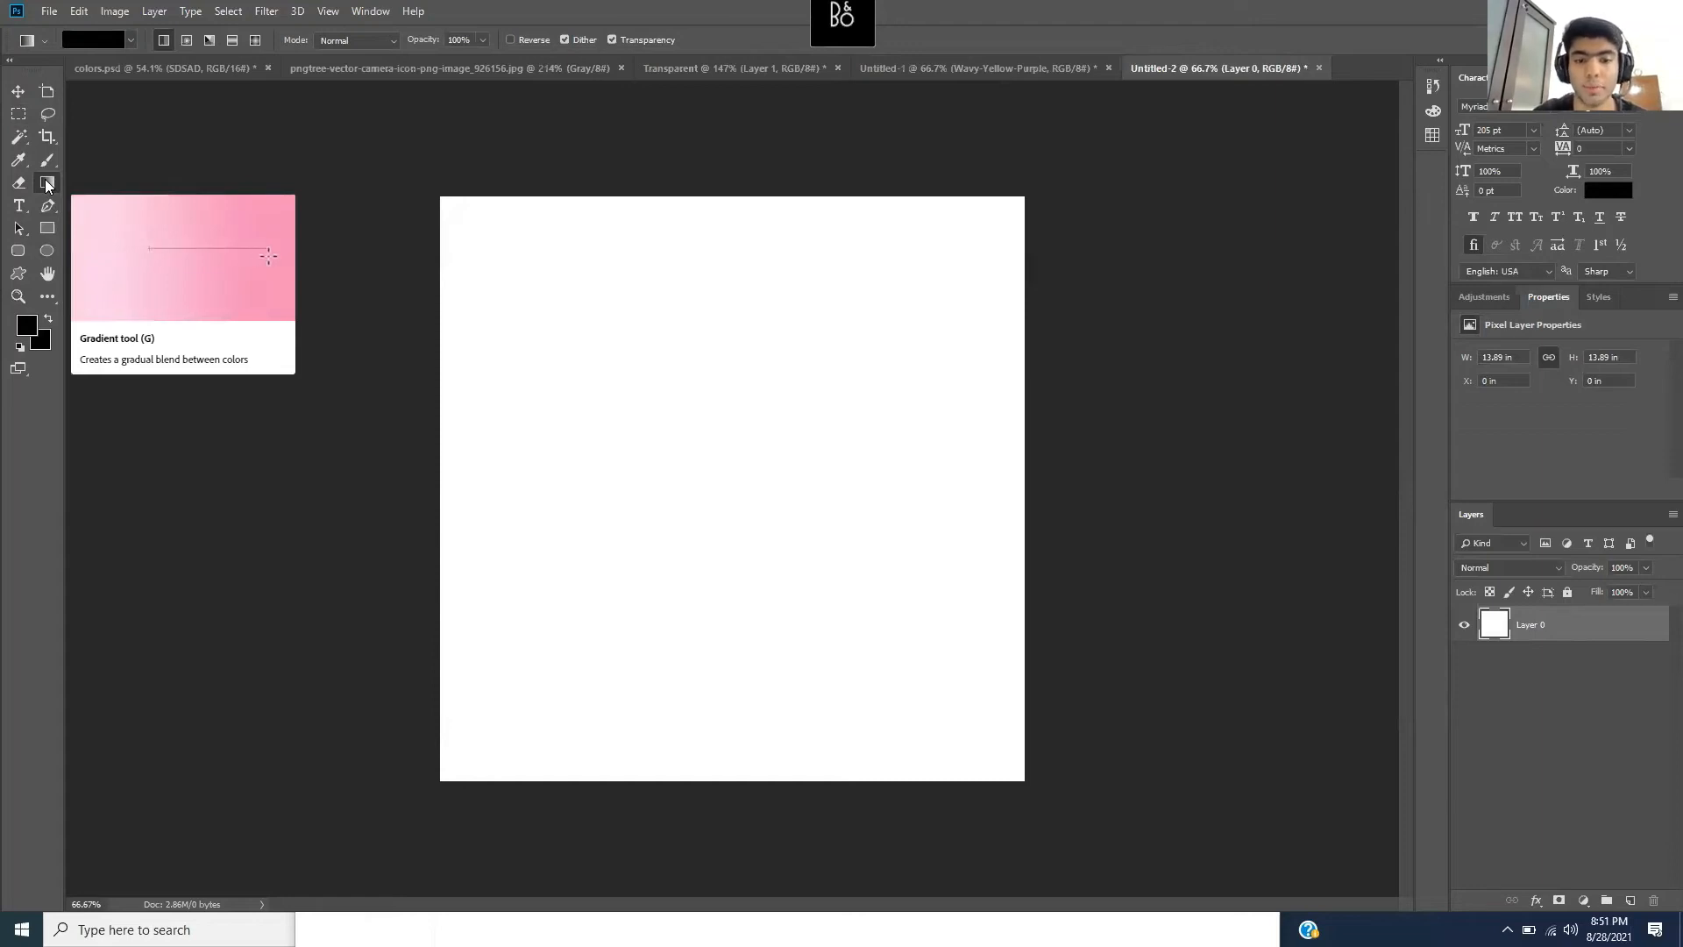
{"action": "left_click", "coordinate": [29, 326]}
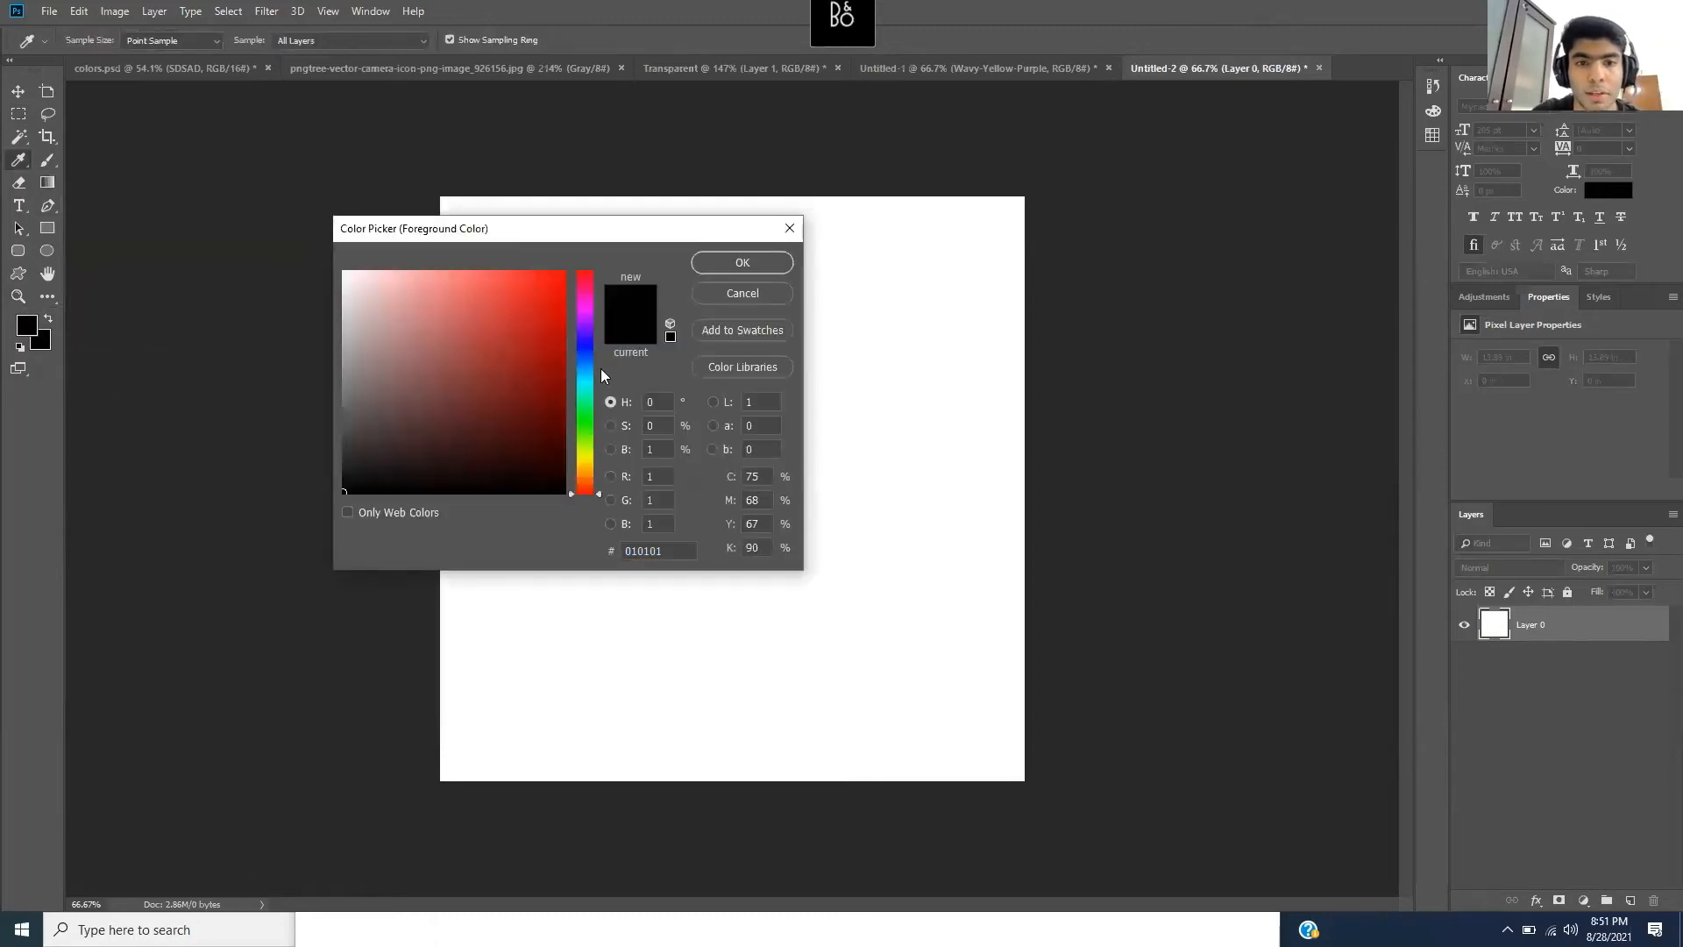
{"action": "left_click_drag", "start_coordinate": [585, 352], "coordinate": [586, 366]}
{"action": "left_click_drag", "start_coordinate": [544, 296], "coordinate": [481, 282]}
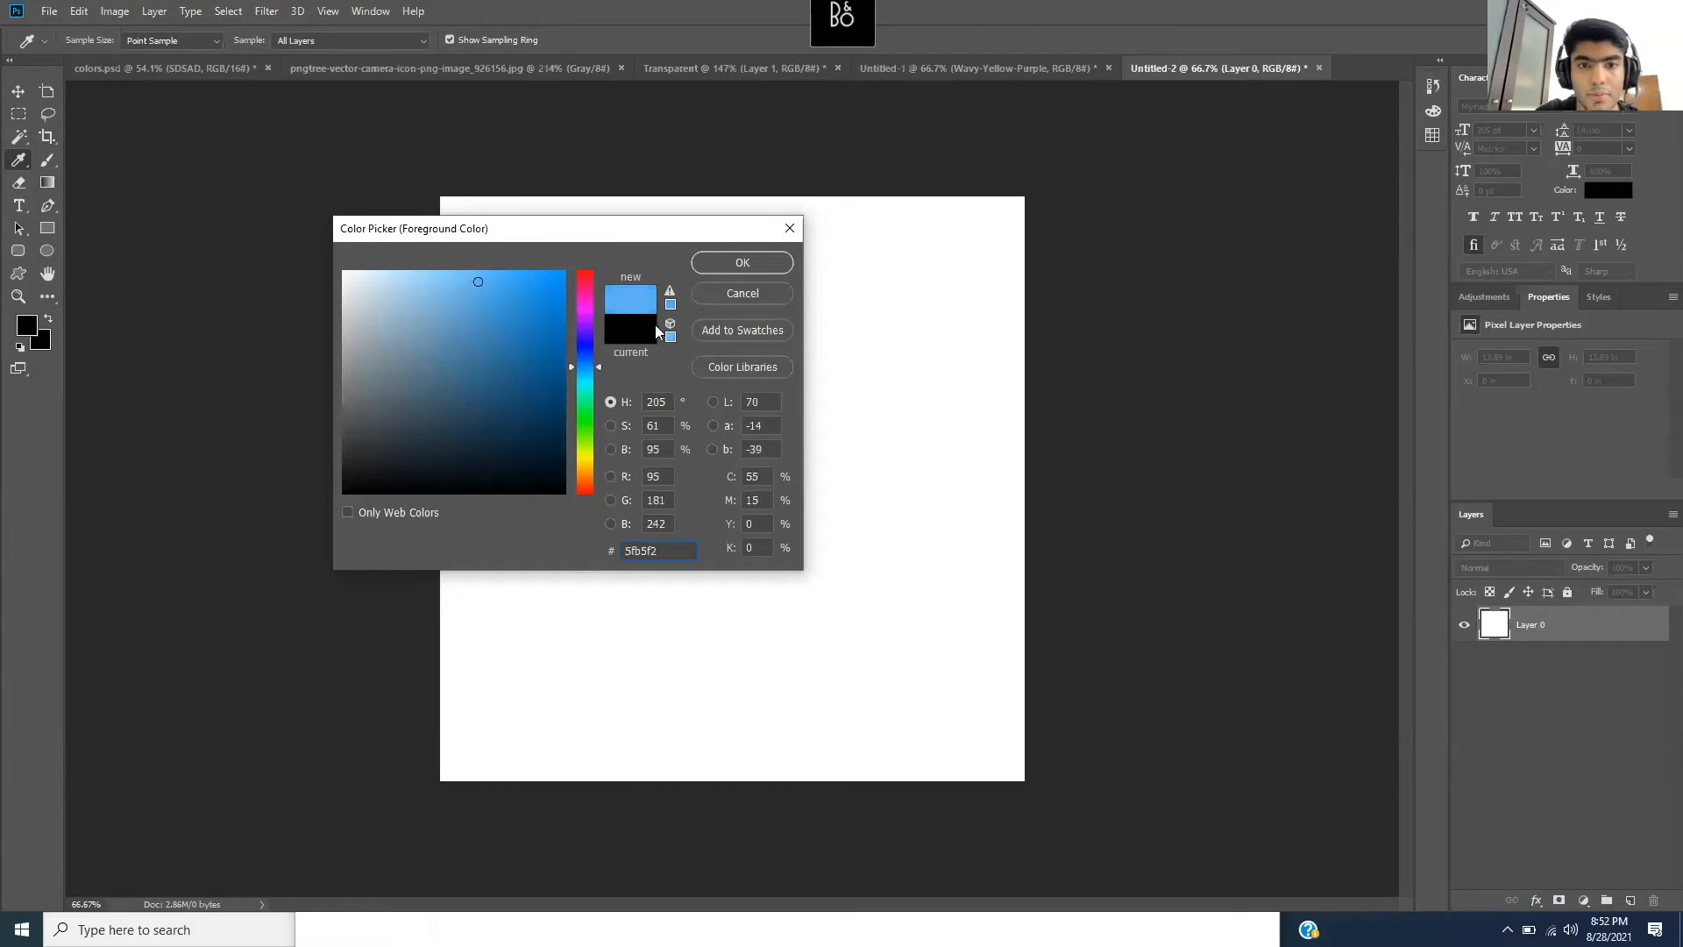
{"action": "key", "text": "g"}
{"action": "left_click", "coordinate": [759, 260]}
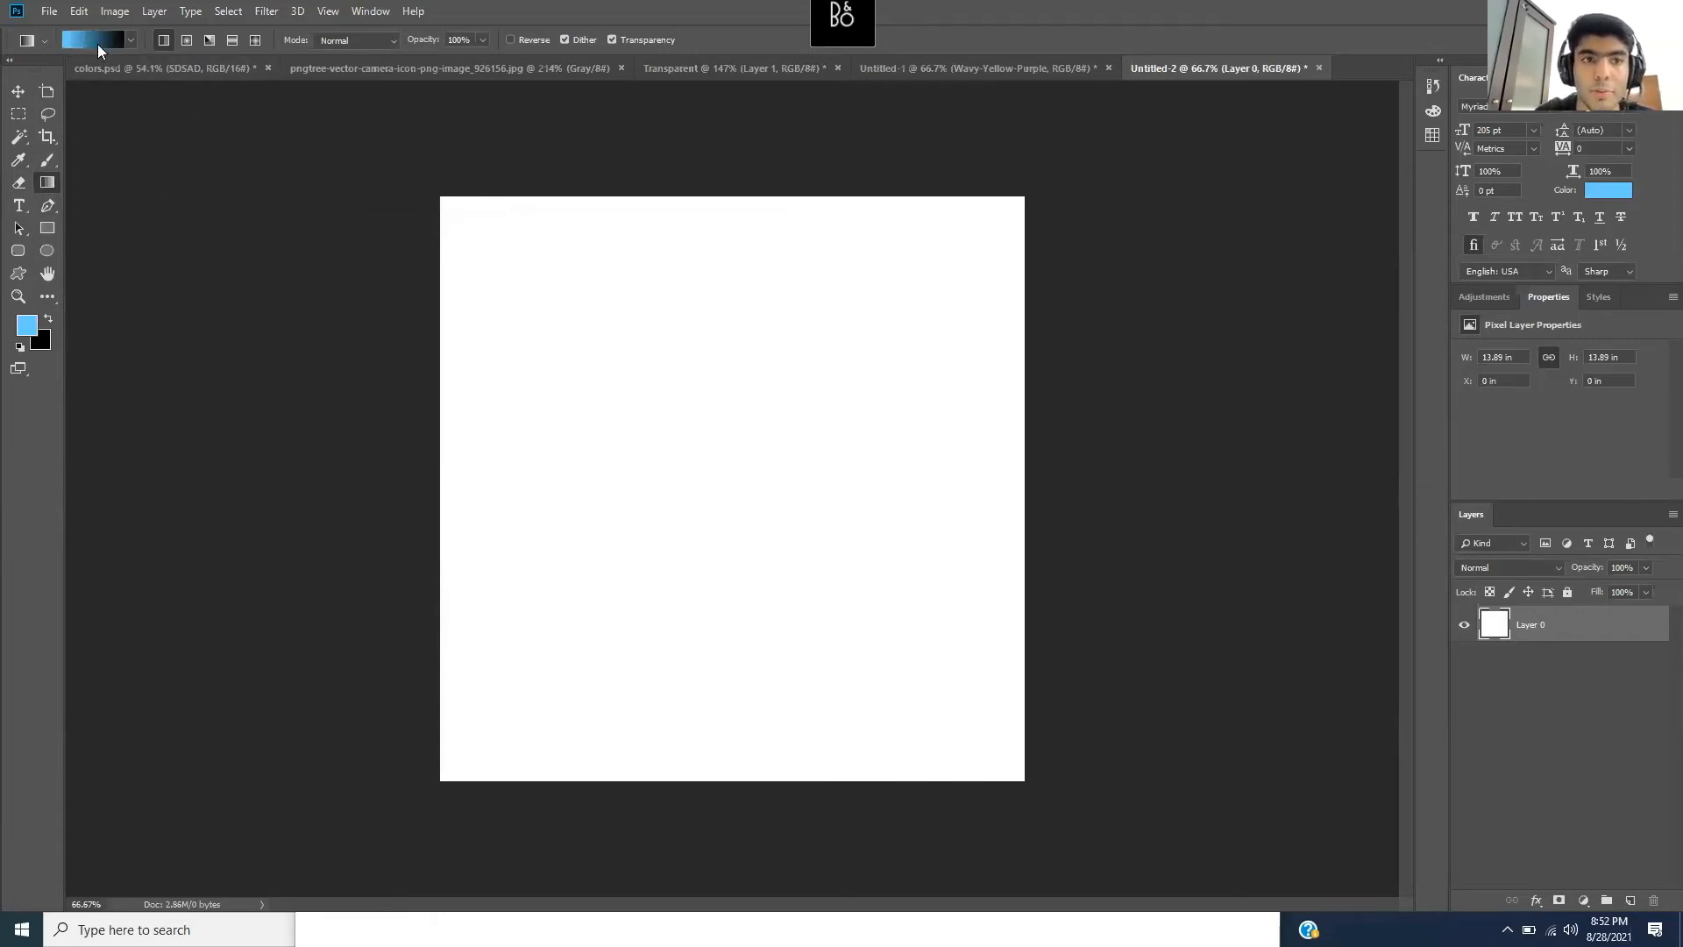
- Set the background colour to bright pink #ff33cc
{"action": "left_click", "coordinate": [47, 347]}
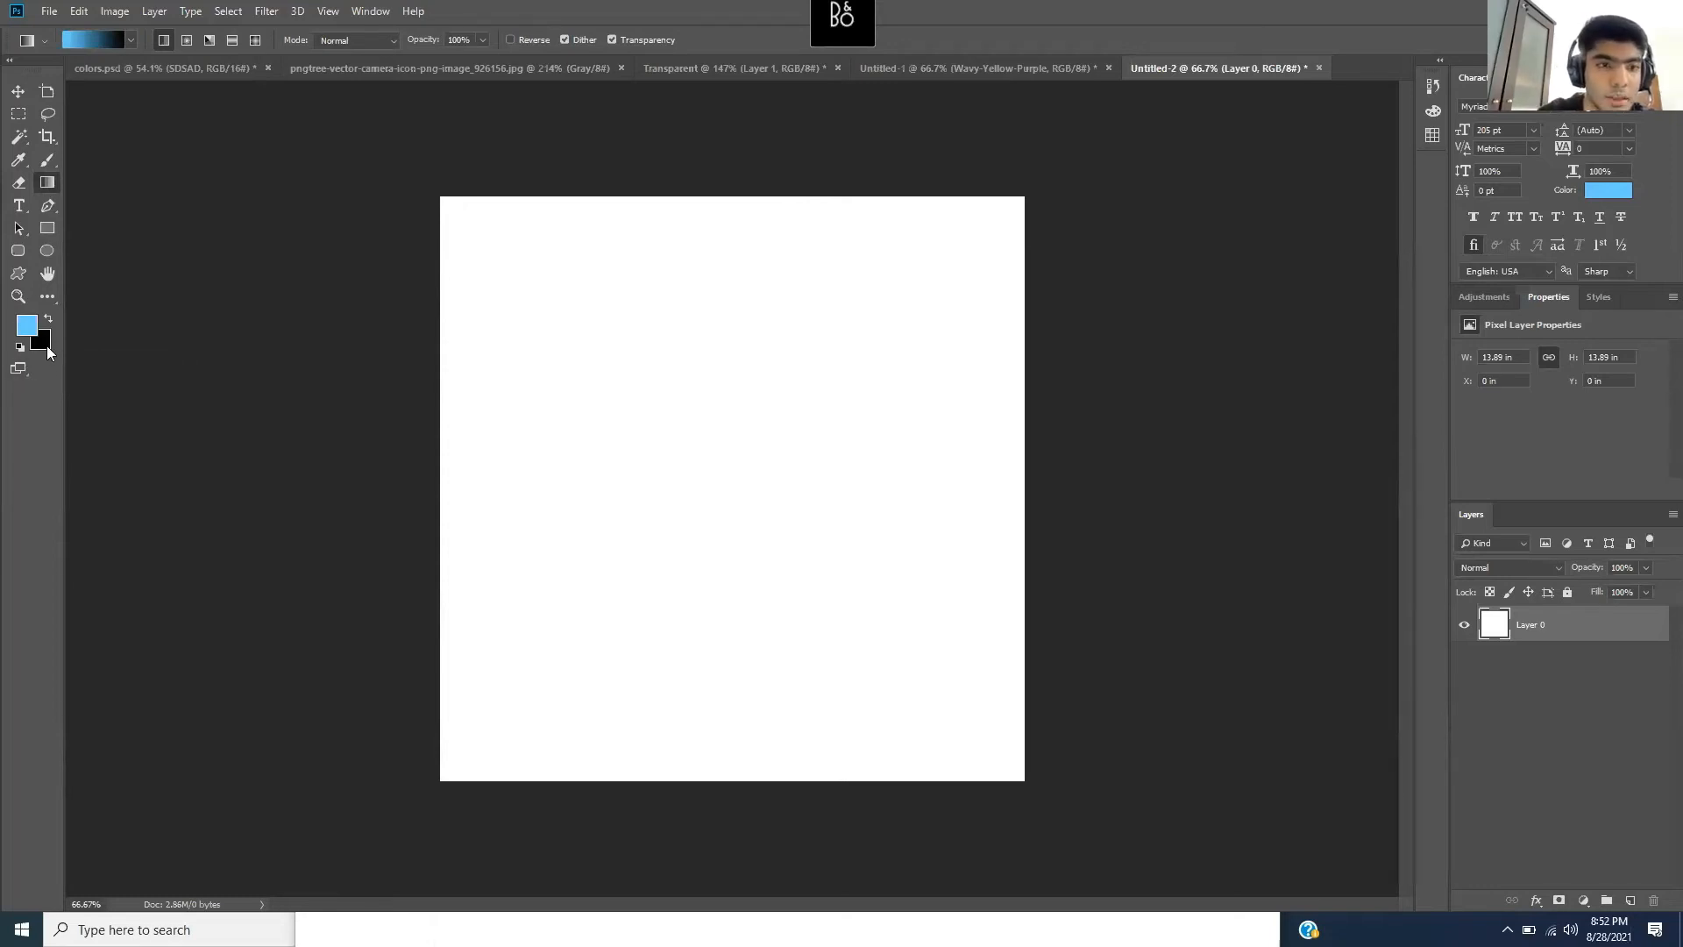
{"action": "left_click_drag", "start_coordinate": [587, 314], "coordinate": [591, 306]}
{"action": "left_click", "coordinate": [481, 275]}
{"action": "left_click", "coordinate": [511, 280]}
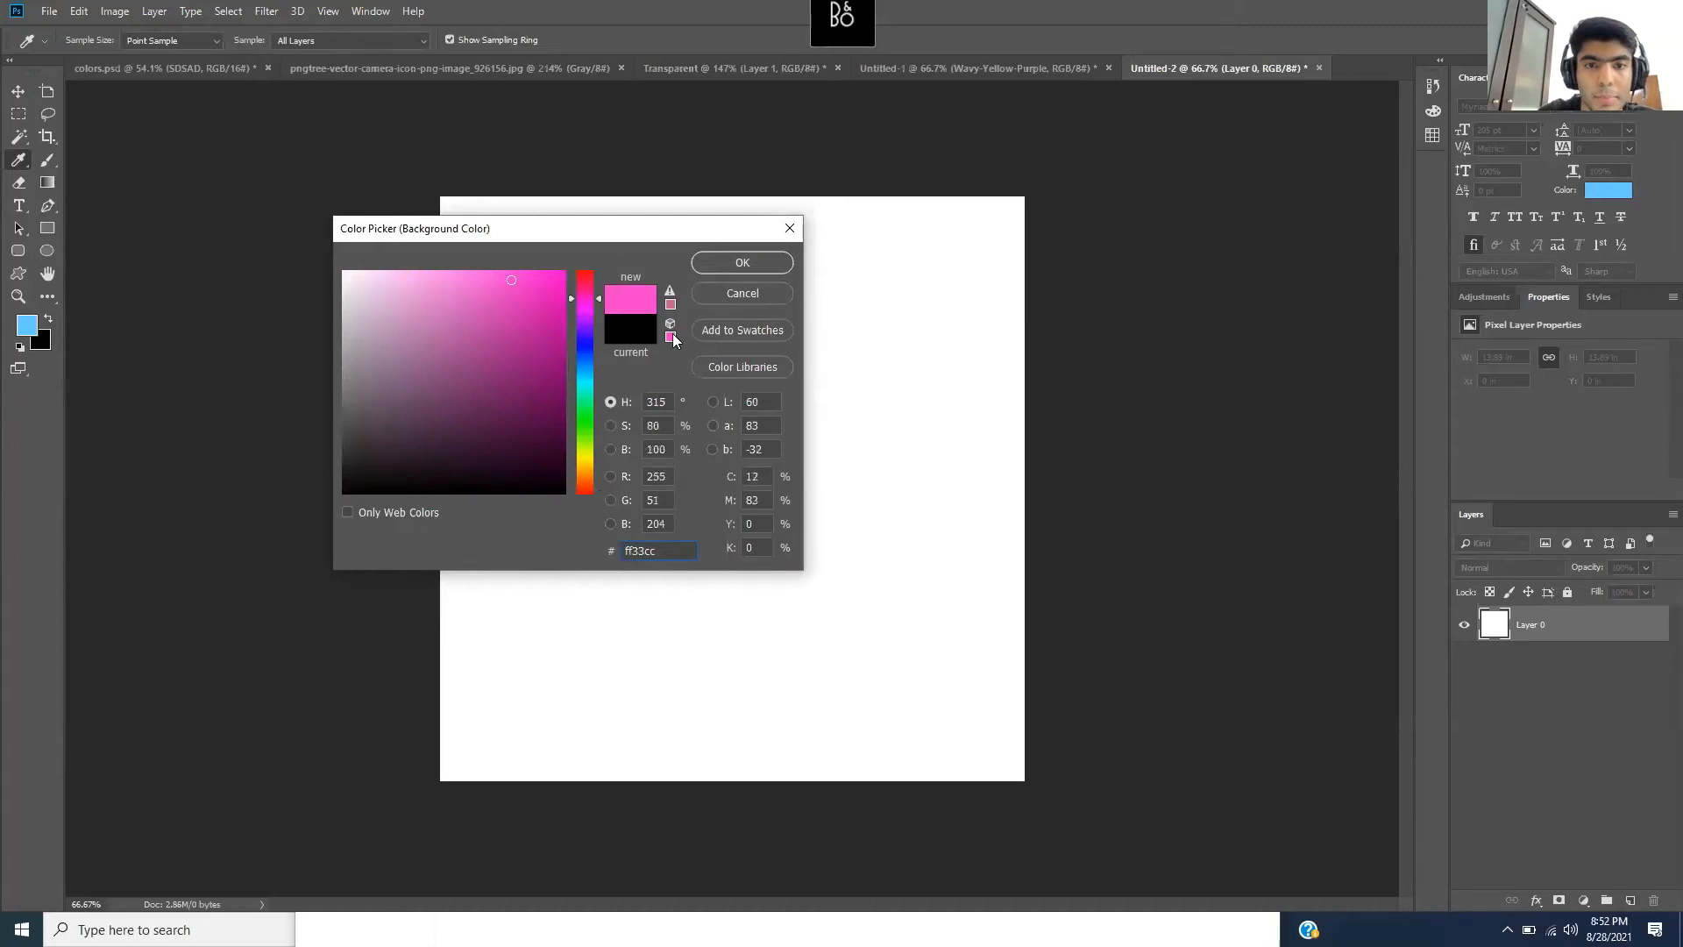
{"action": "left_click", "coordinate": [748, 264]}
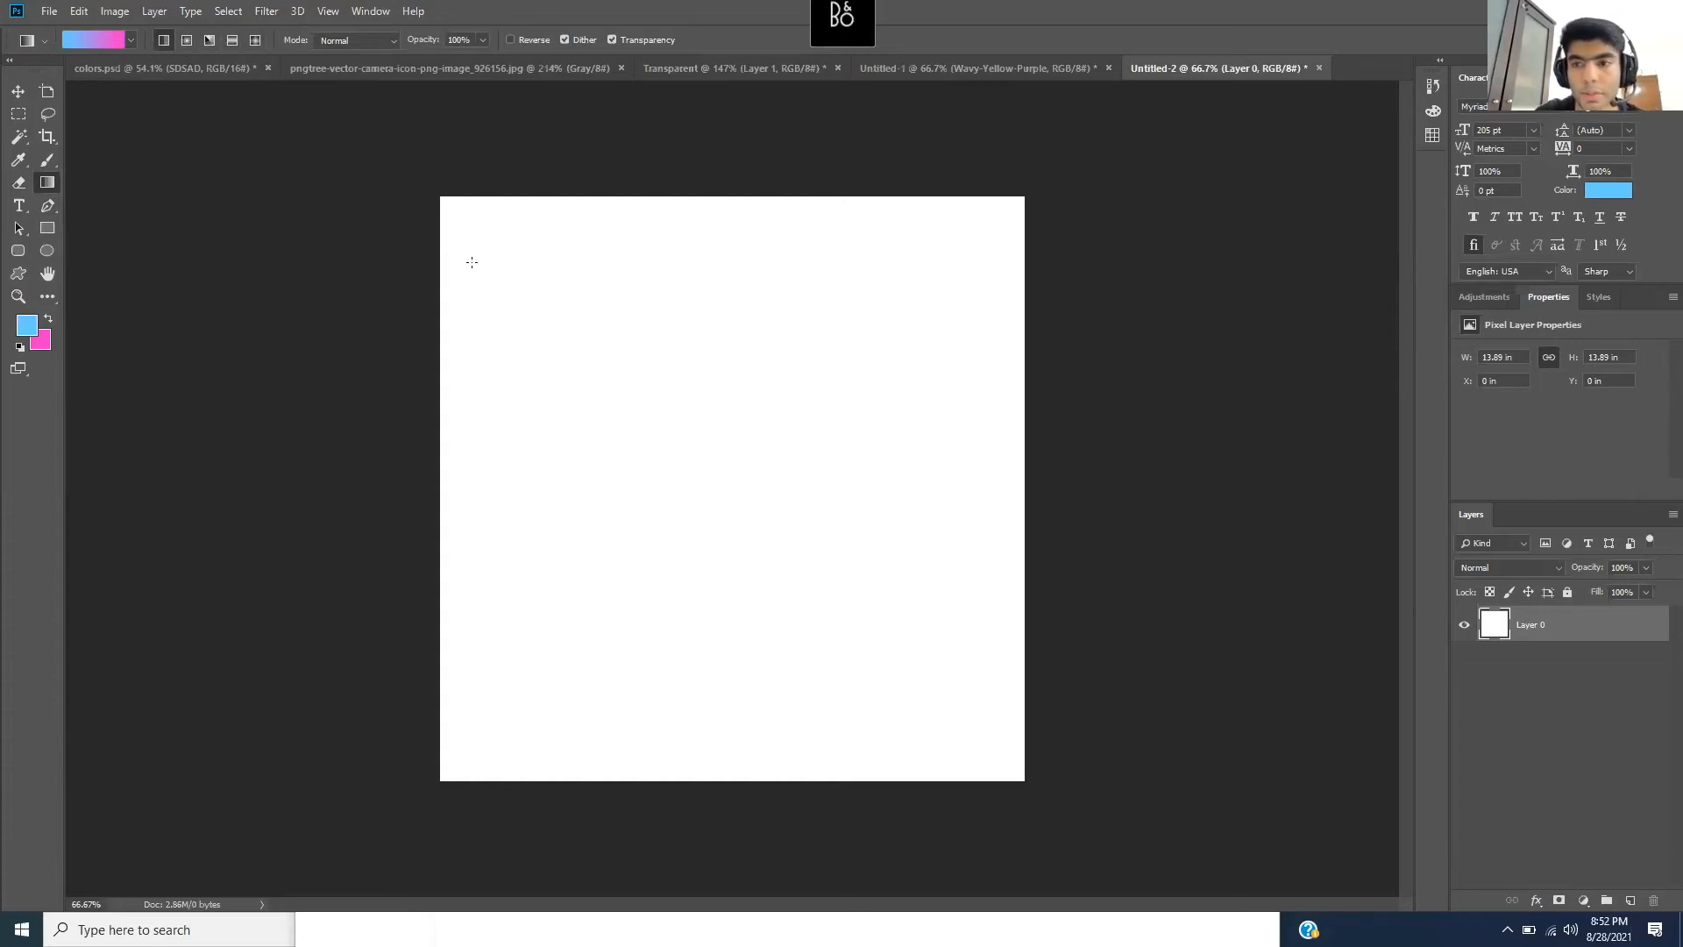
- Draw linear blue-to-pink gradients across the canvas in several directions
{"action": "left_click_drag", "start_coordinate": [471, 262], "coordinate": [995, 756]}
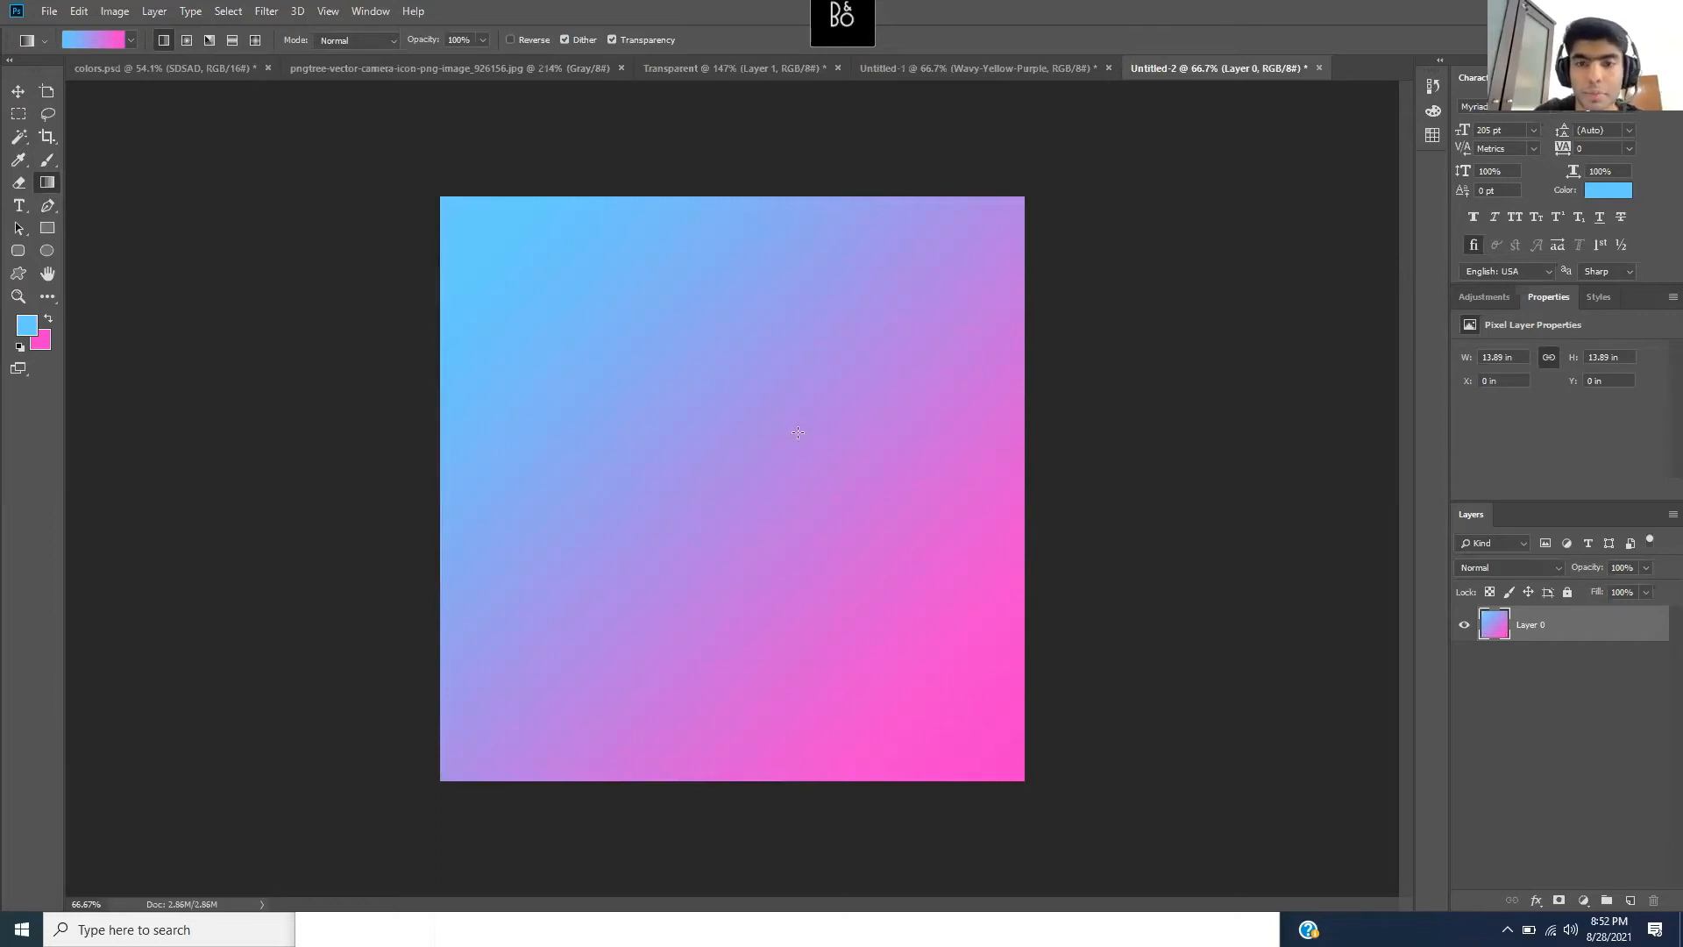
{"action": "left_click_drag", "start_coordinate": [786, 318], "coordinate": [759, 423]}
{"action": "left_click_drag", "start_coordinate": [631, 416], "coordinate": [776, 487]}
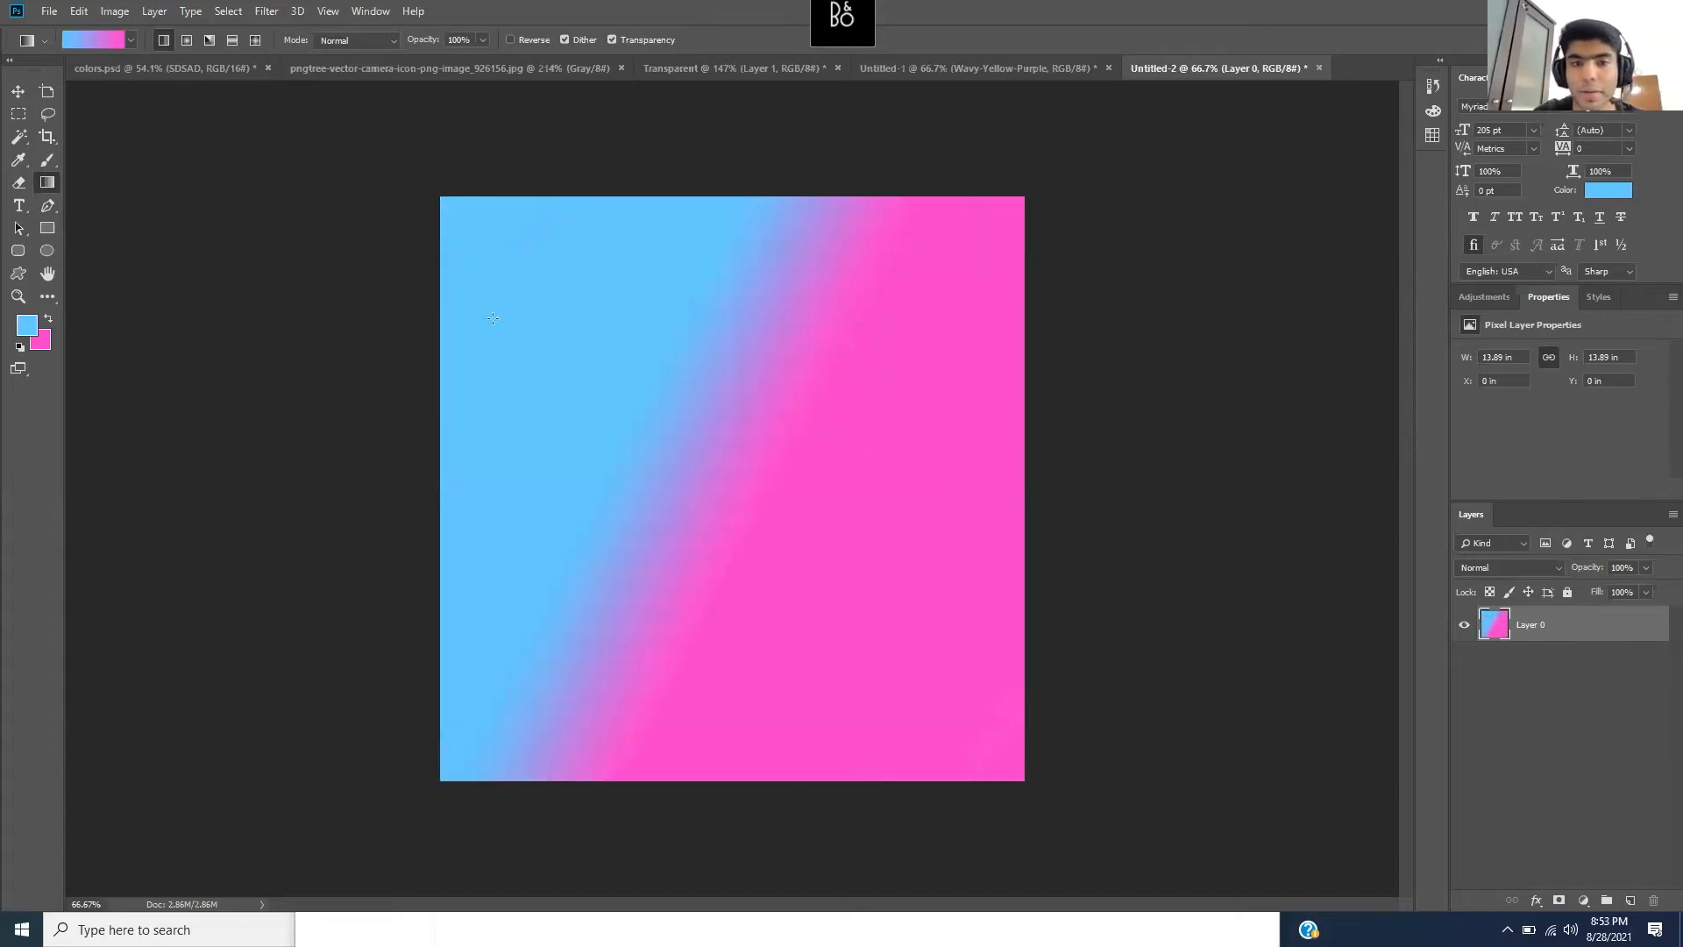
{"action": "left_click_drag", "start_coordinate": [472, 234], "coordinate": [983, 748]}
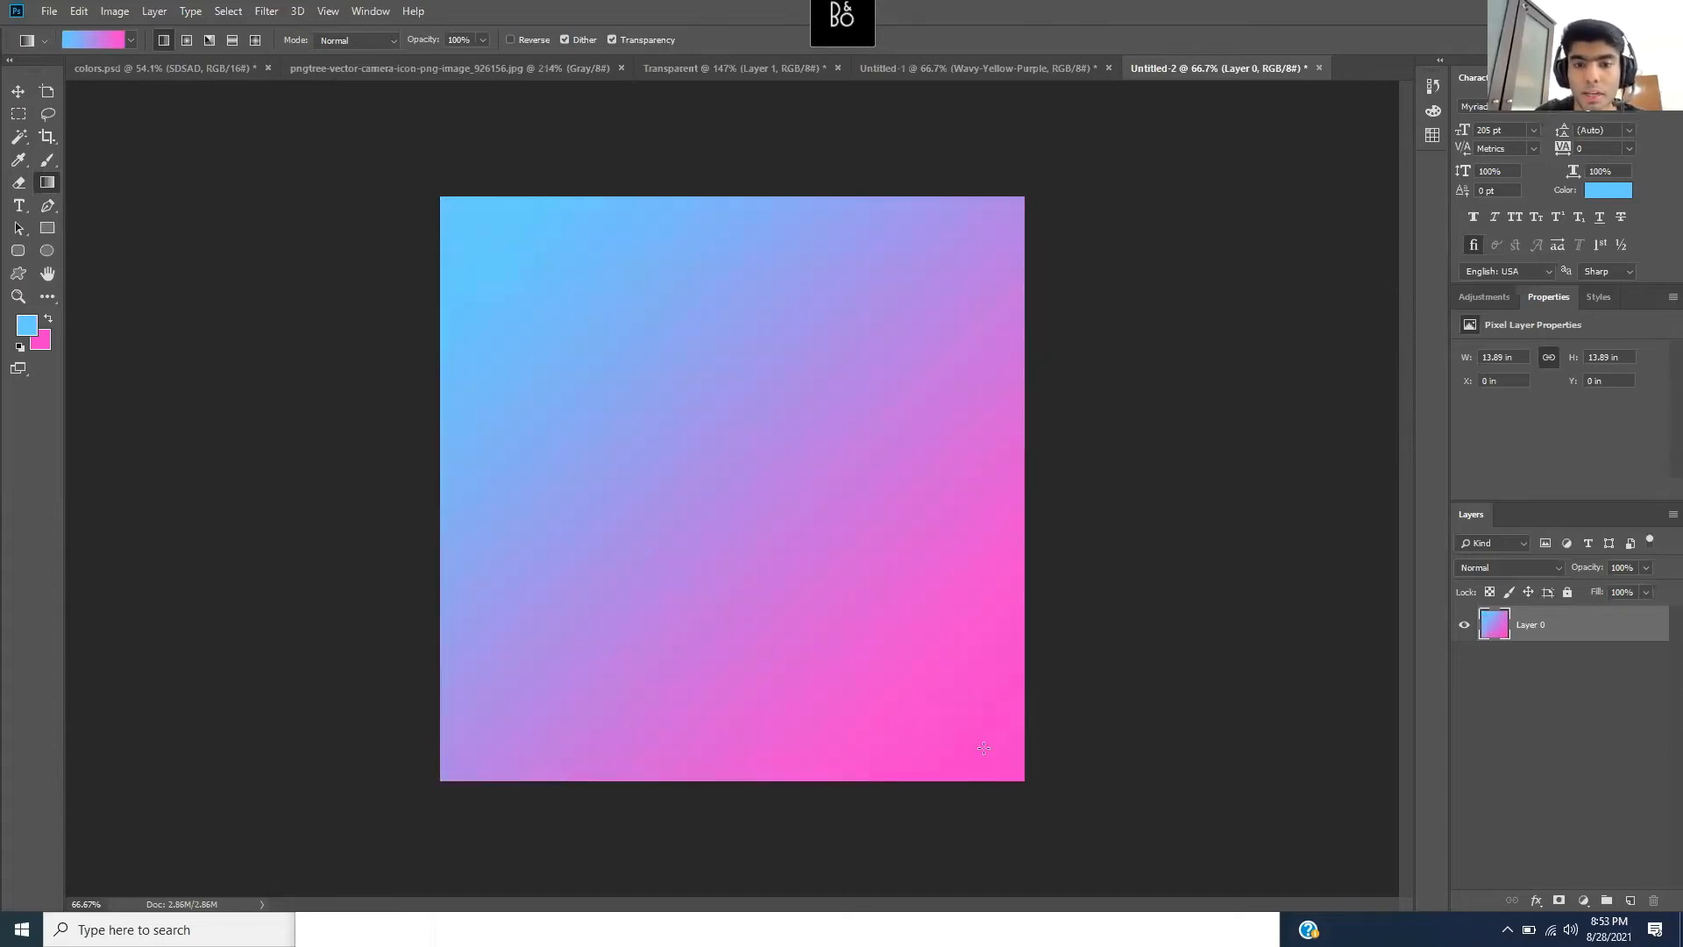
{"action": "left_click_drag", "start_coordinate": [968, 265], "coordinate": [500, 734]}
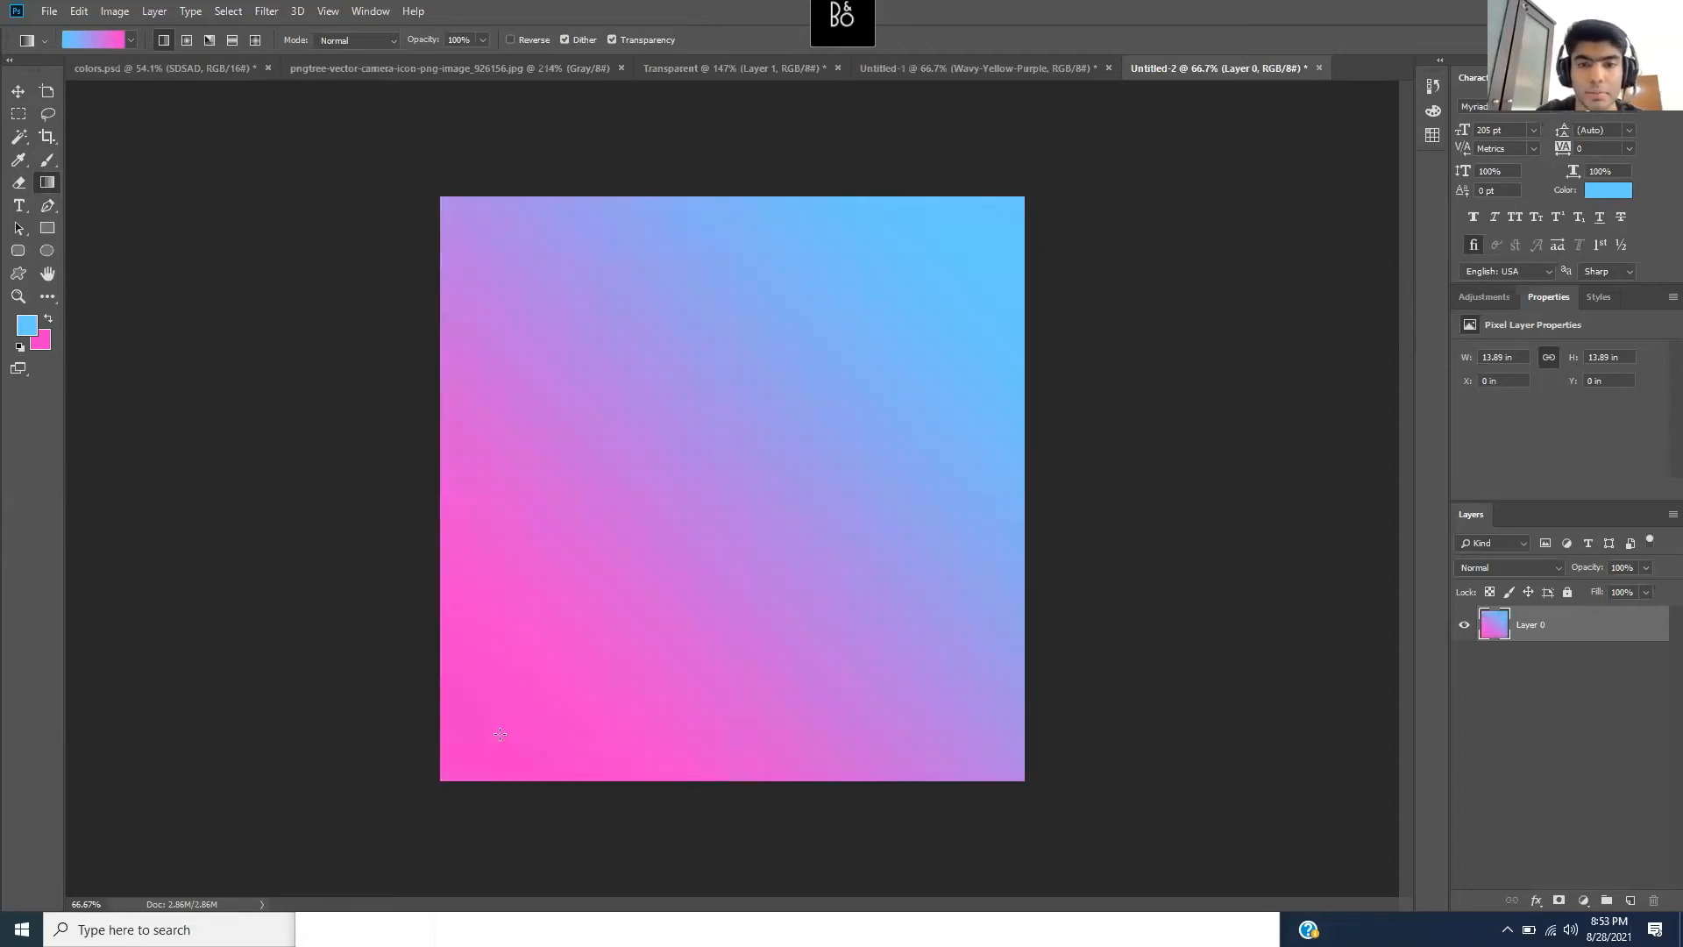
{"action": "left_click_drag", "start_coordinate": [833, 265], "coordinate": [704, 554]}
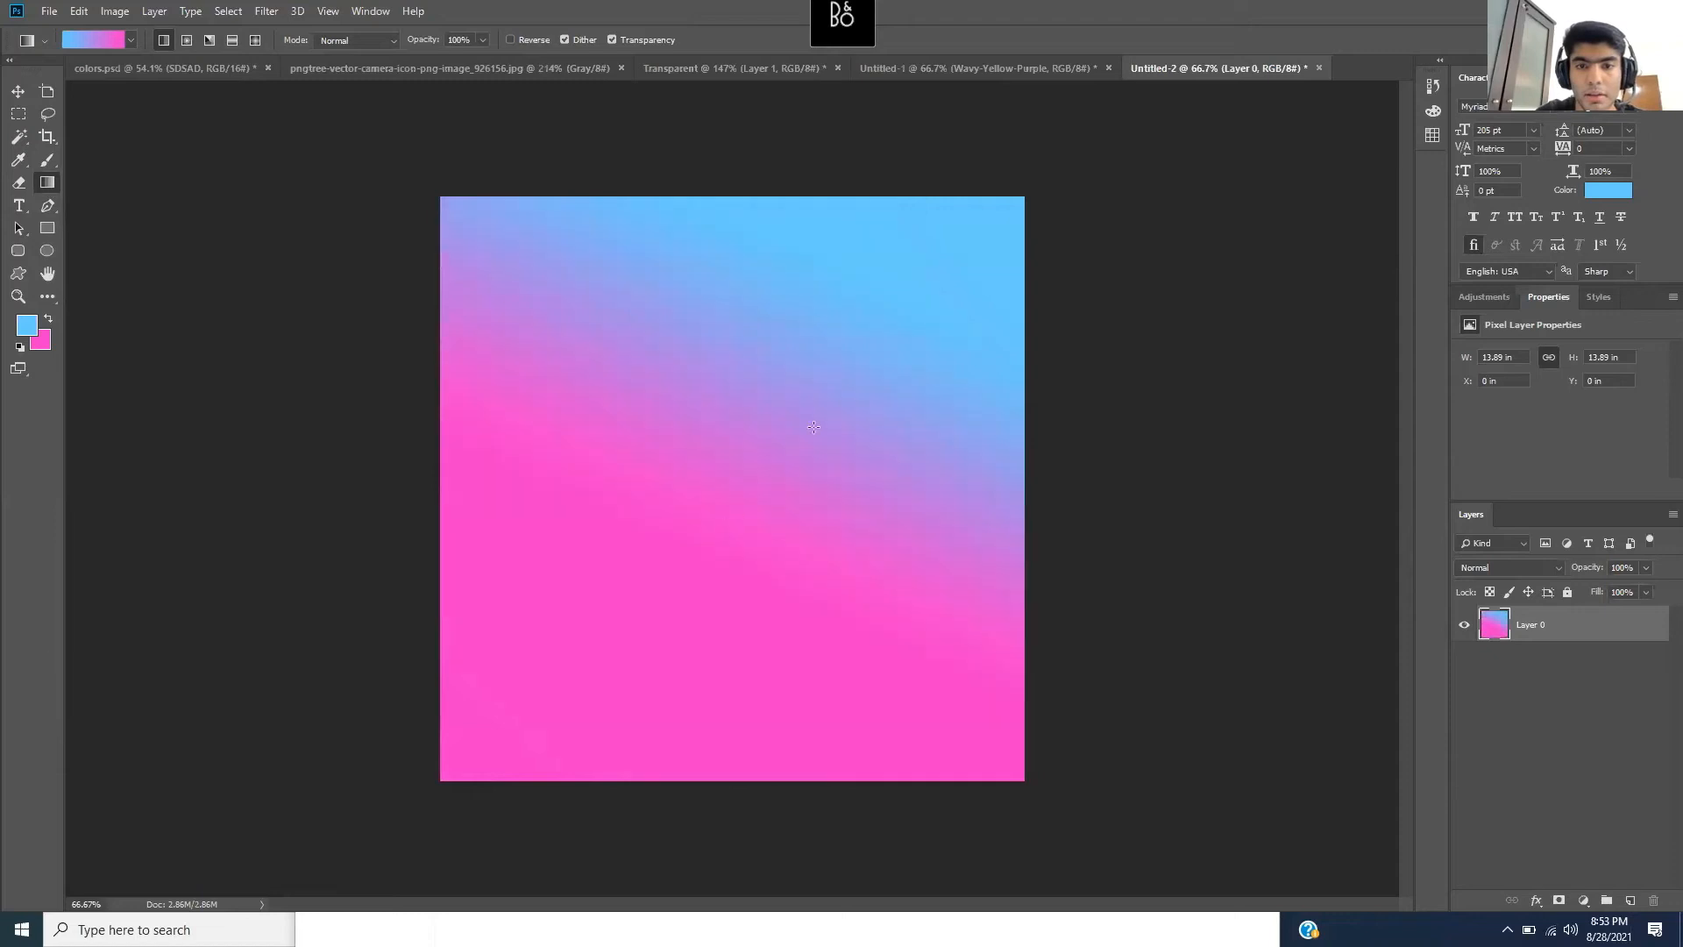
- Make the canvas mostly blue with a pink top-right corner, then redraw it as a radial gradient
{"action": "left_click_drag", "start_coordinate": [498, 710], "coordinate": [898, 302]}
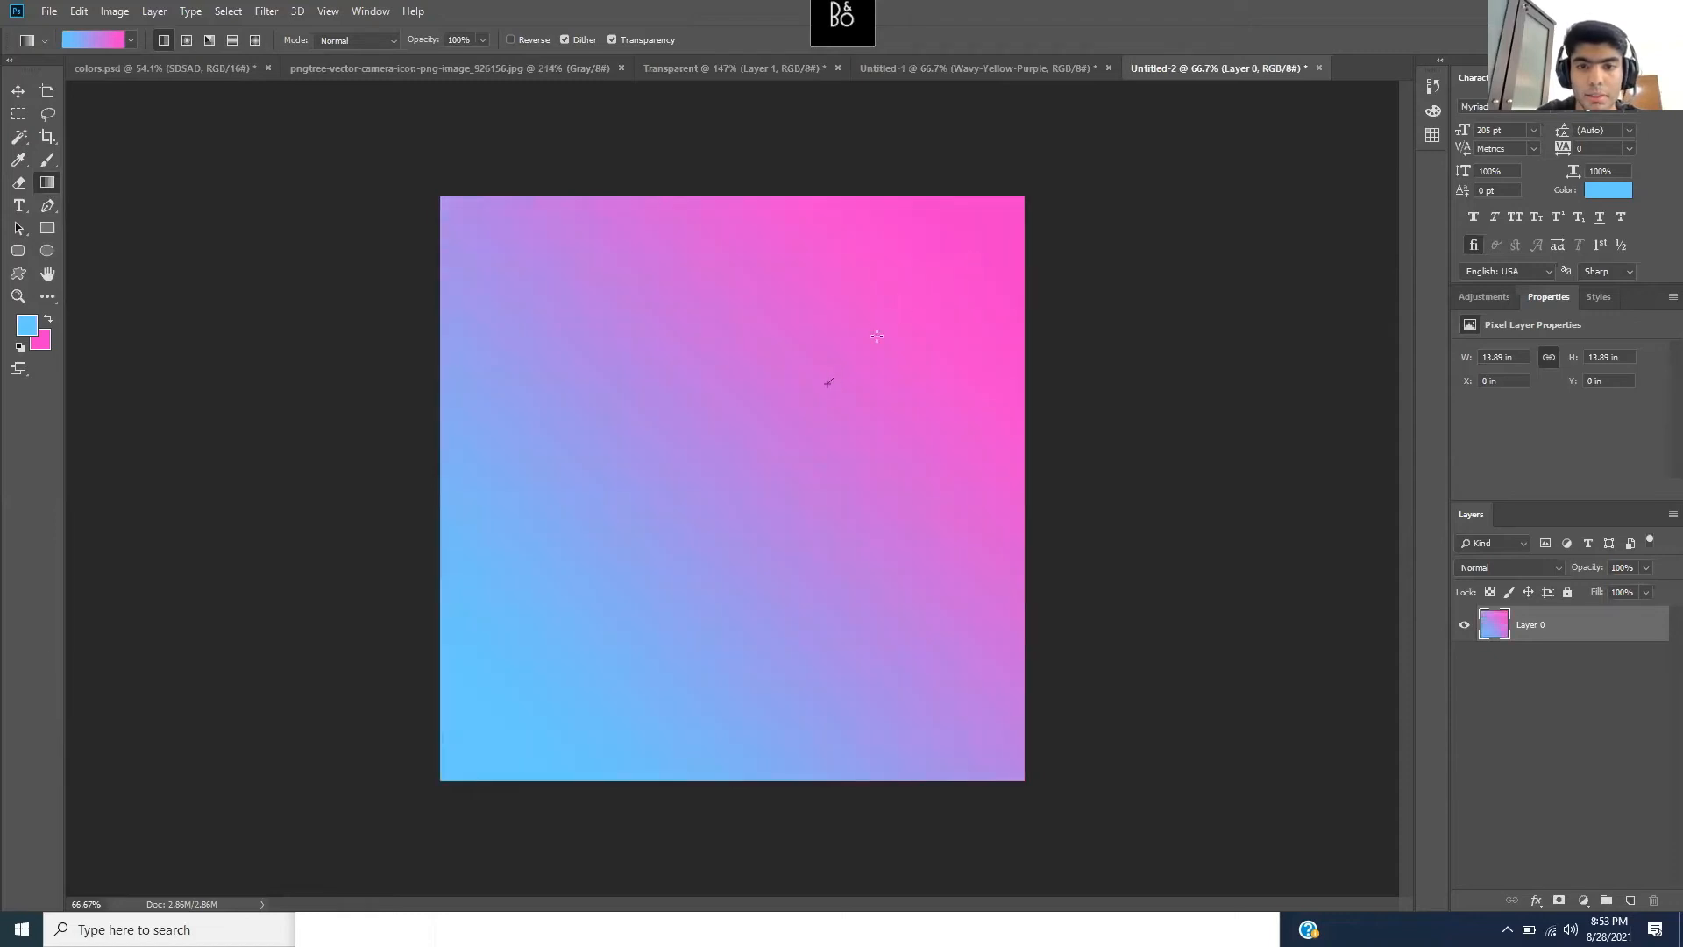
{"action": "left_click_drag", "start_coordinate": [829, 383], "coordinate": [973, 256]}
{"action": "left_click_drag", "start_coordinate": [815, 419], "coordinate": [971, 287]}
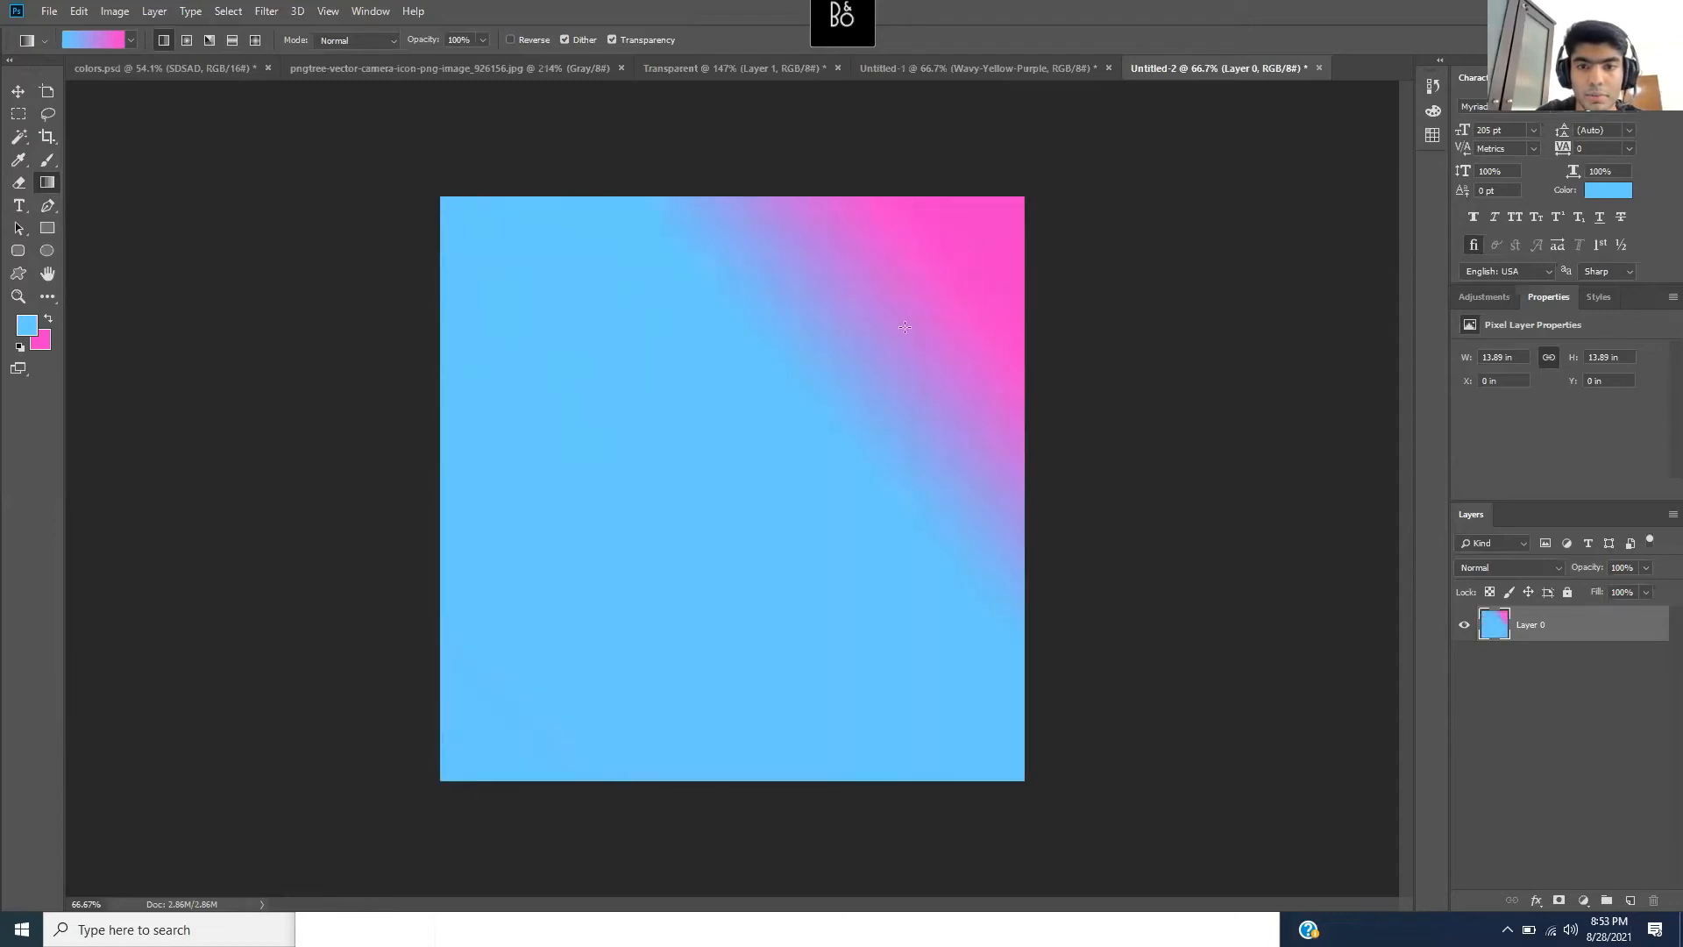
{"action": "left_click_drag", "start_coordinate": [713, 509], "coordinate": [924, 292]}
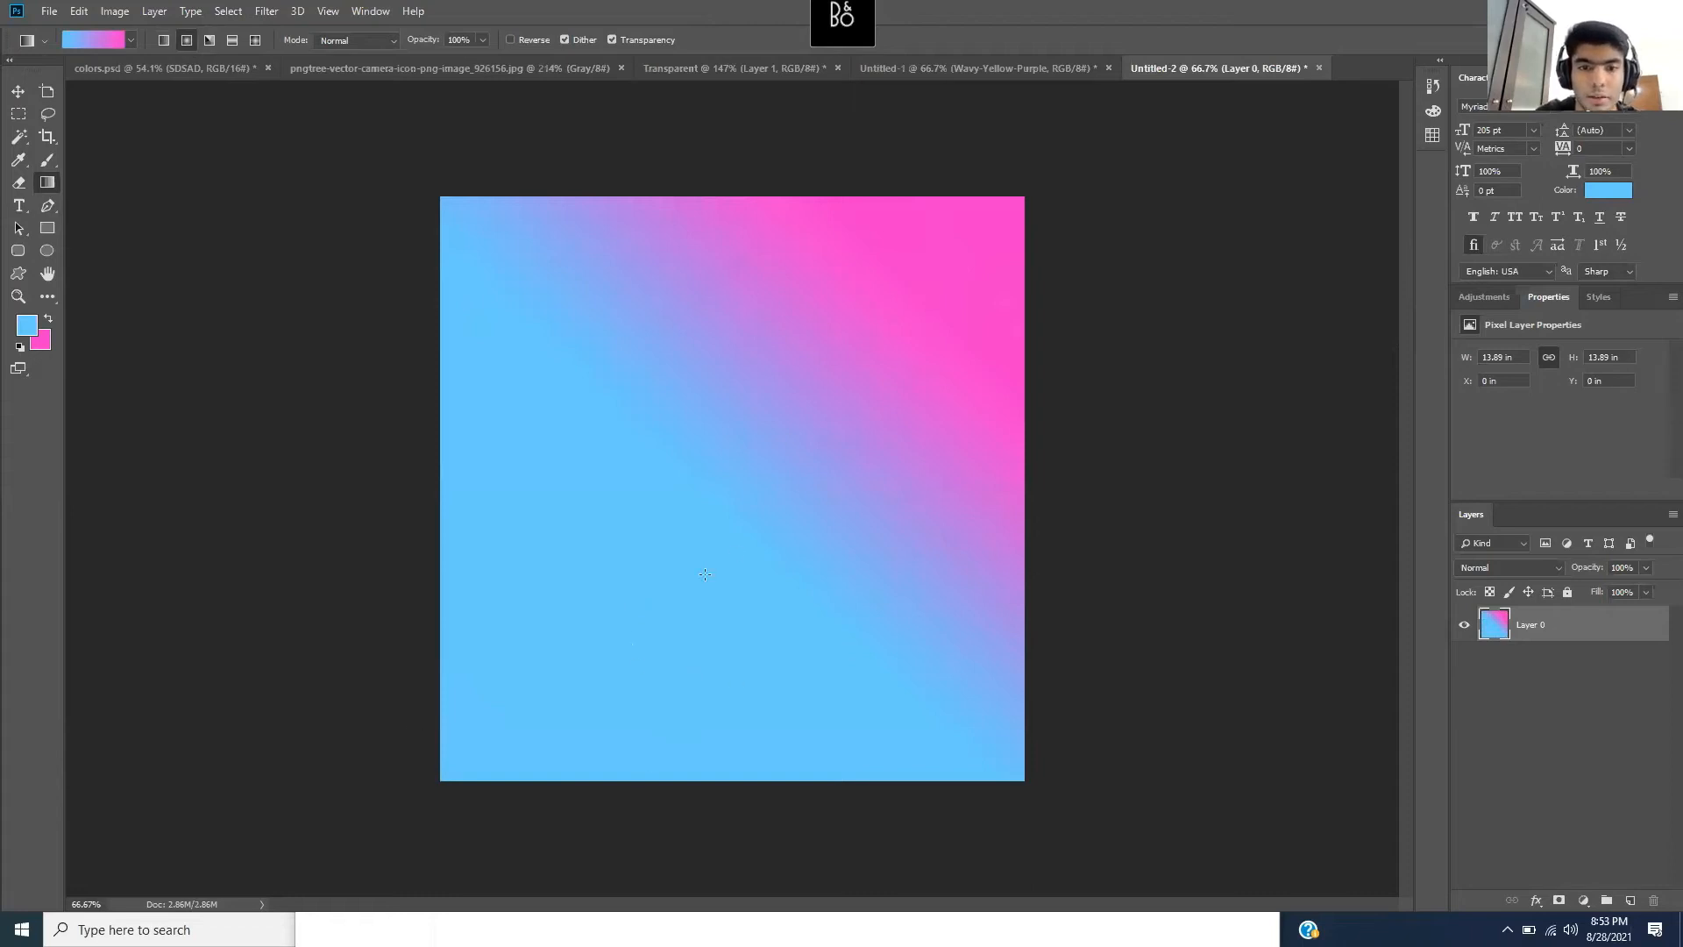
{"action": "left_click_drag", "start_coordinate": [720, 485], "coordinate": [1016, 207]}
{"action": "left_click_drag", "start_coordinate": [729, 535], "coordinate": [979, 292]}
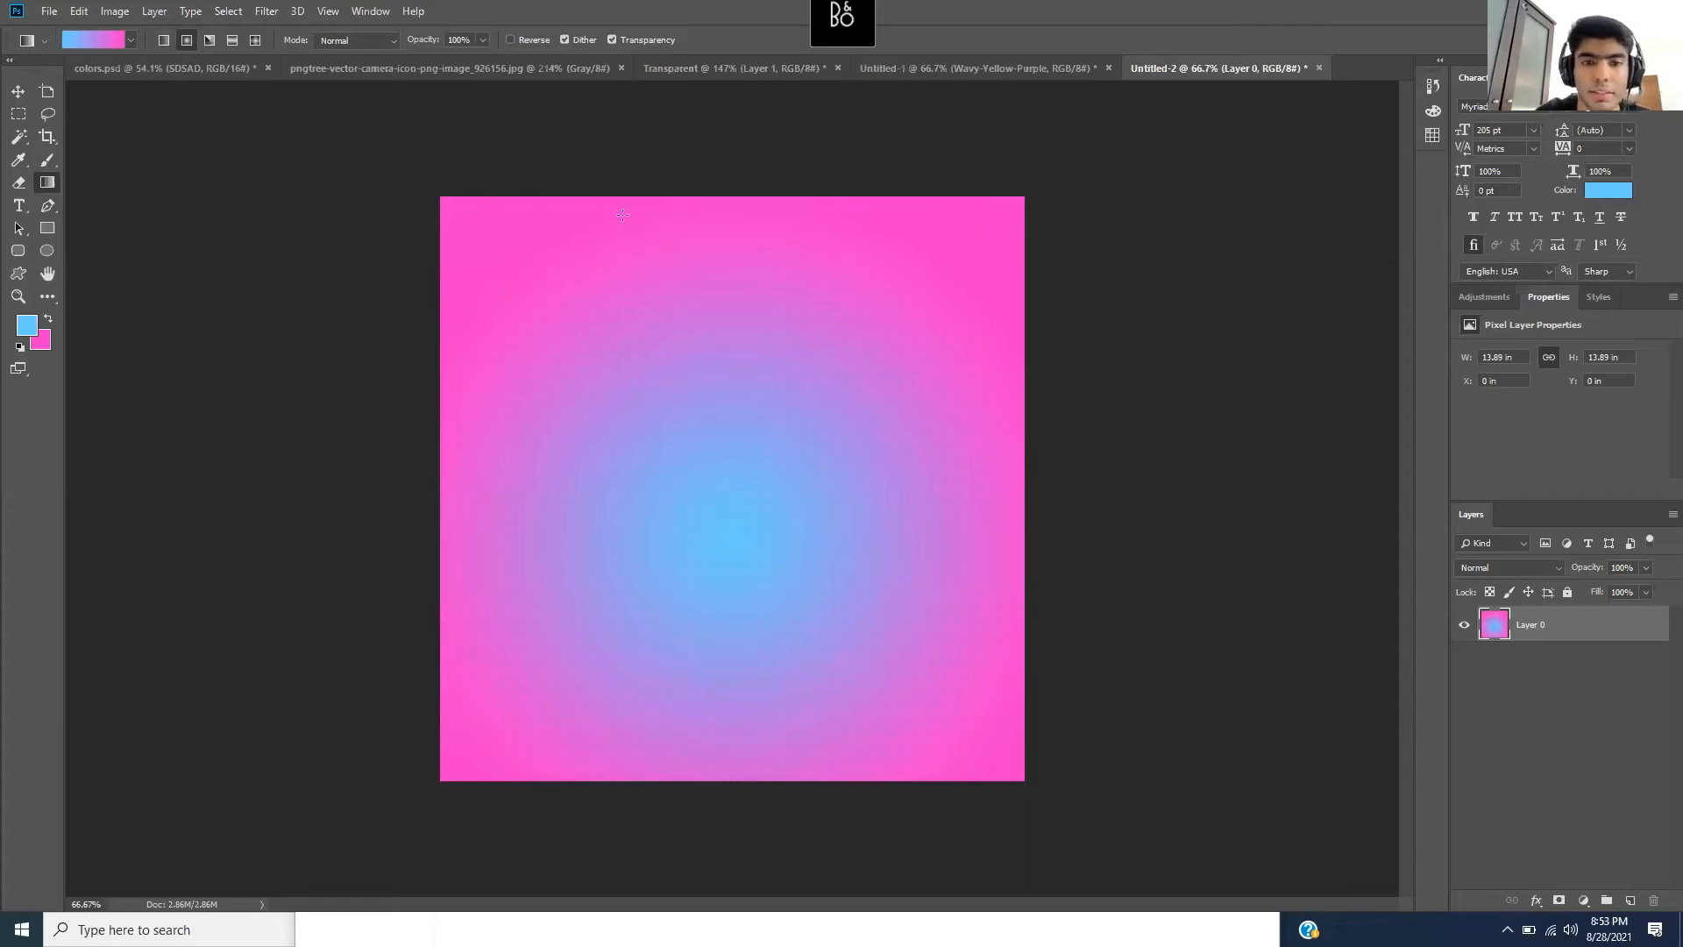
- Try an off-centre radial gradient and angle gradients around the canvas centre
{"action": "left_click_drag", "start_coordinate": [550, 303], "coordinate": [819, 495]}
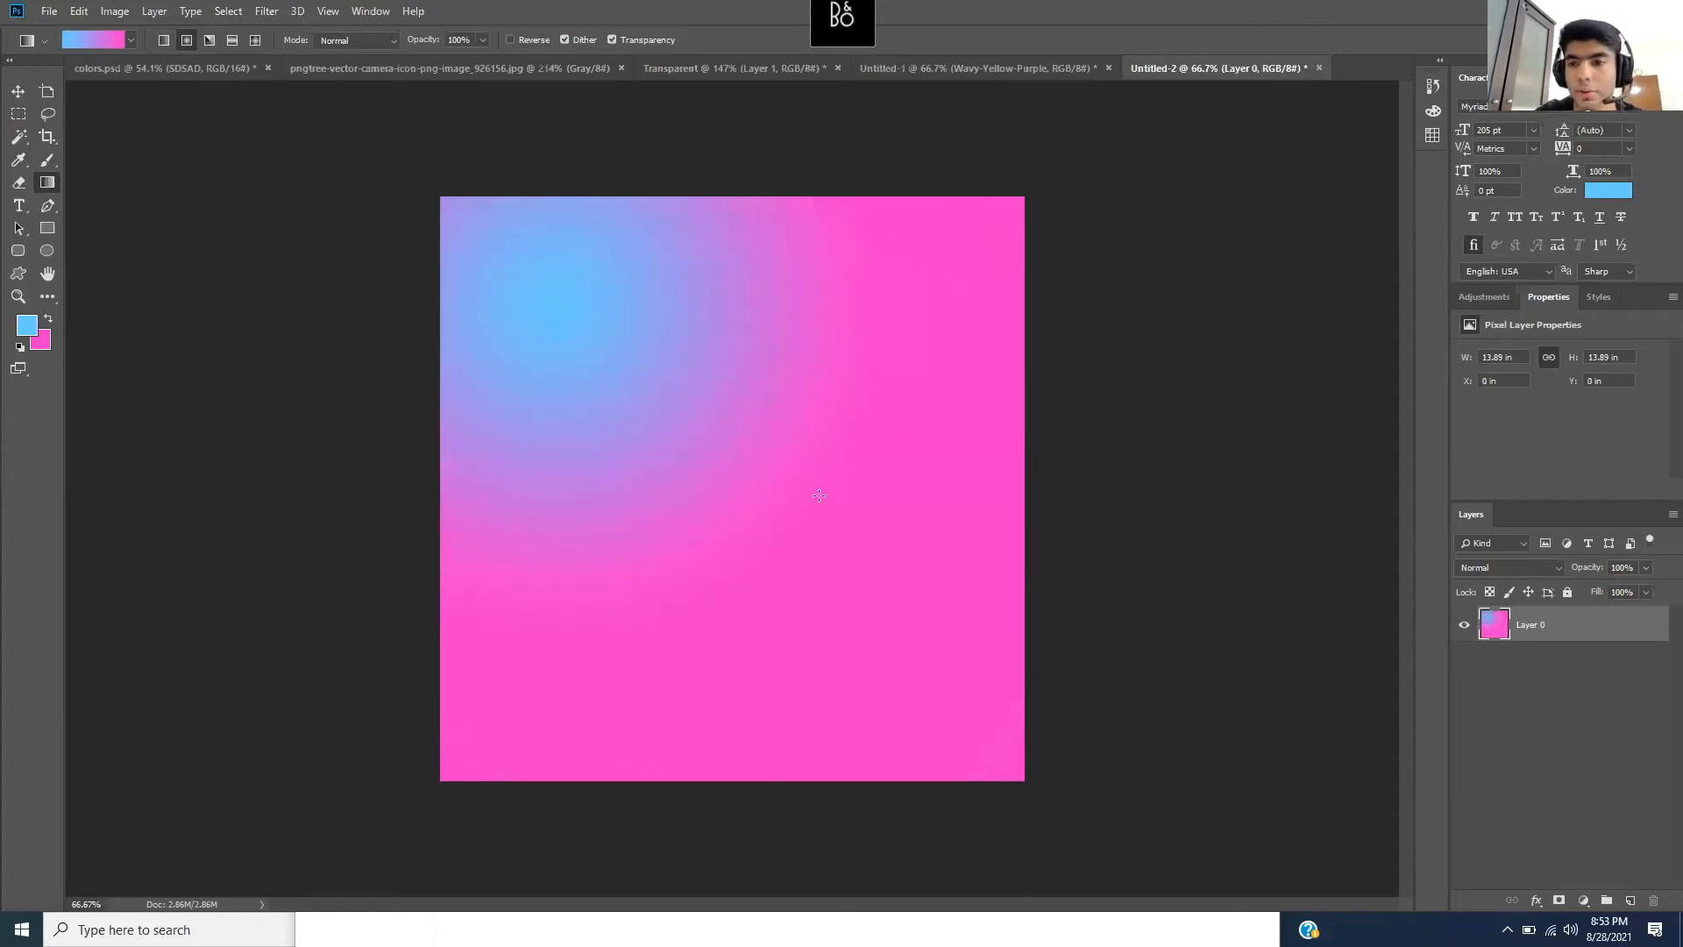
{"action": "left_click", "coordinate": [210, 39]}
{"action": "left_click_drag", "start_coordinate": [692, 501], "coordinate": [933, 237]}
{"action": "left_click_drag", "start_coordinate": [738, 372], "coordinate": [779, 464]}
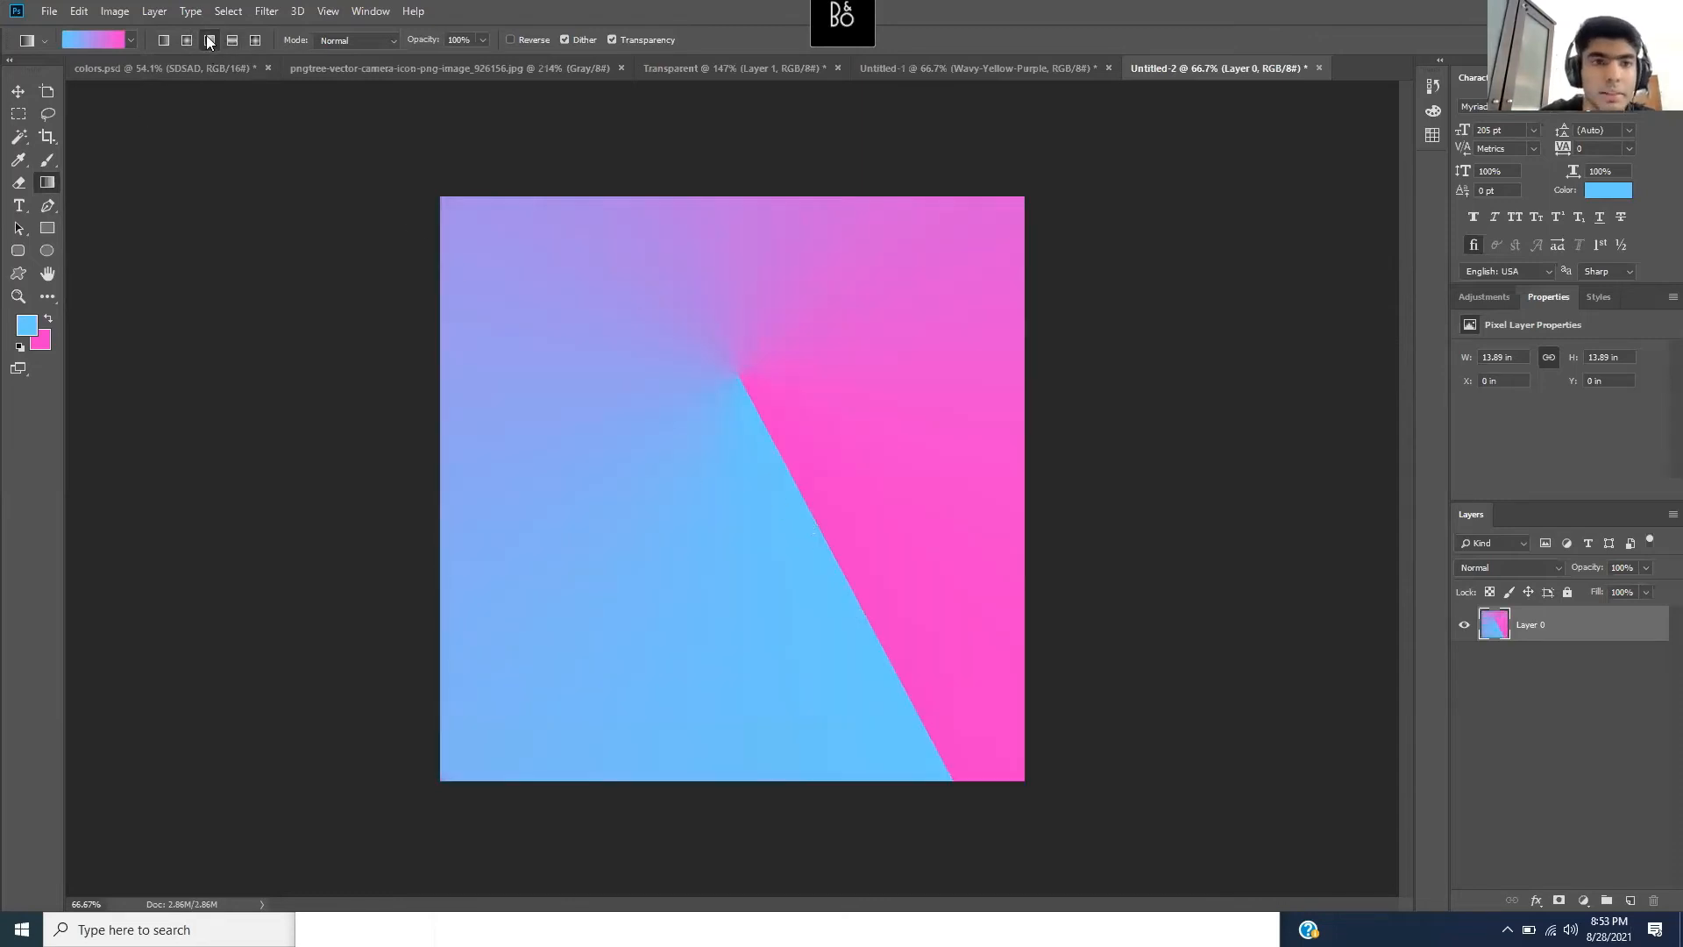
- Redraw a diagonal linear gradient, mostly blue with a pink top-right corner, then view Untitled-1
{"action": "left_click", "coordinate": [164, 40]}
{"action": "left_click_drag", "start_coordinate": [802, 422], "coordinate": [1007, 289]}
{"action": "left_click_drag", "start_coordinate": [790, 434], "coordinate": [966, 263]}
{"action": "left_click_drag", "start_coordinate": [768, 449], "coordinate": [919, 330]}
{"action": "left_click_drag", "start_coordinate": [710, 481], "coordinate": [901, 309]}
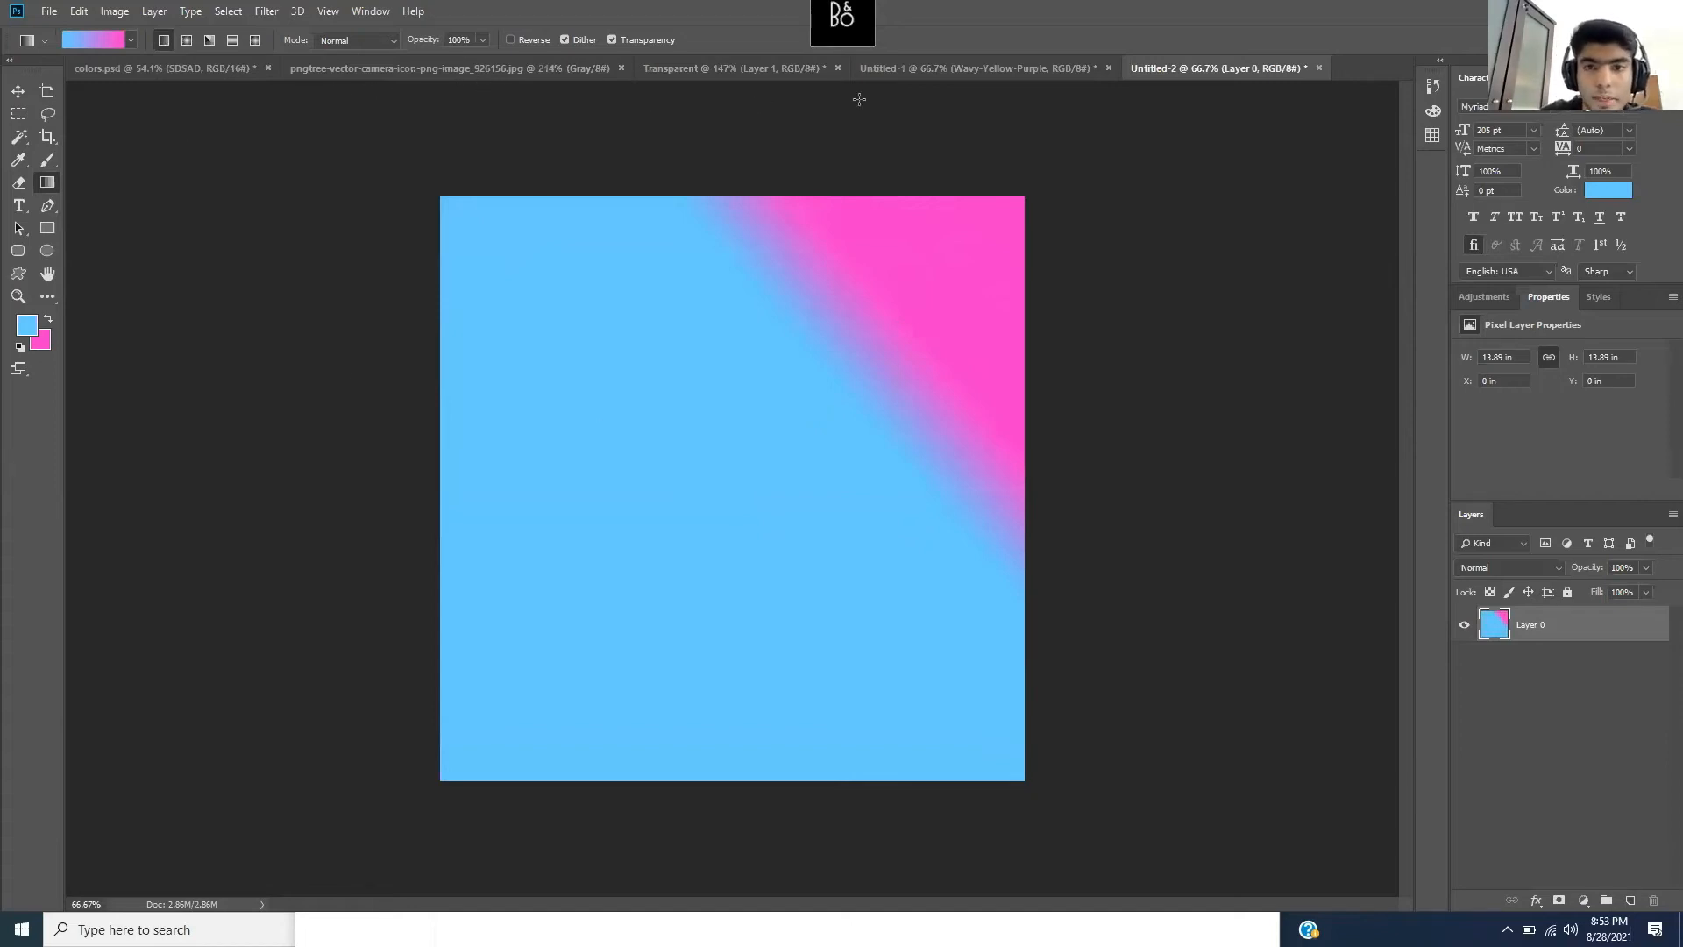
{"action": "left_click", "coordinate": [1069, 75]}
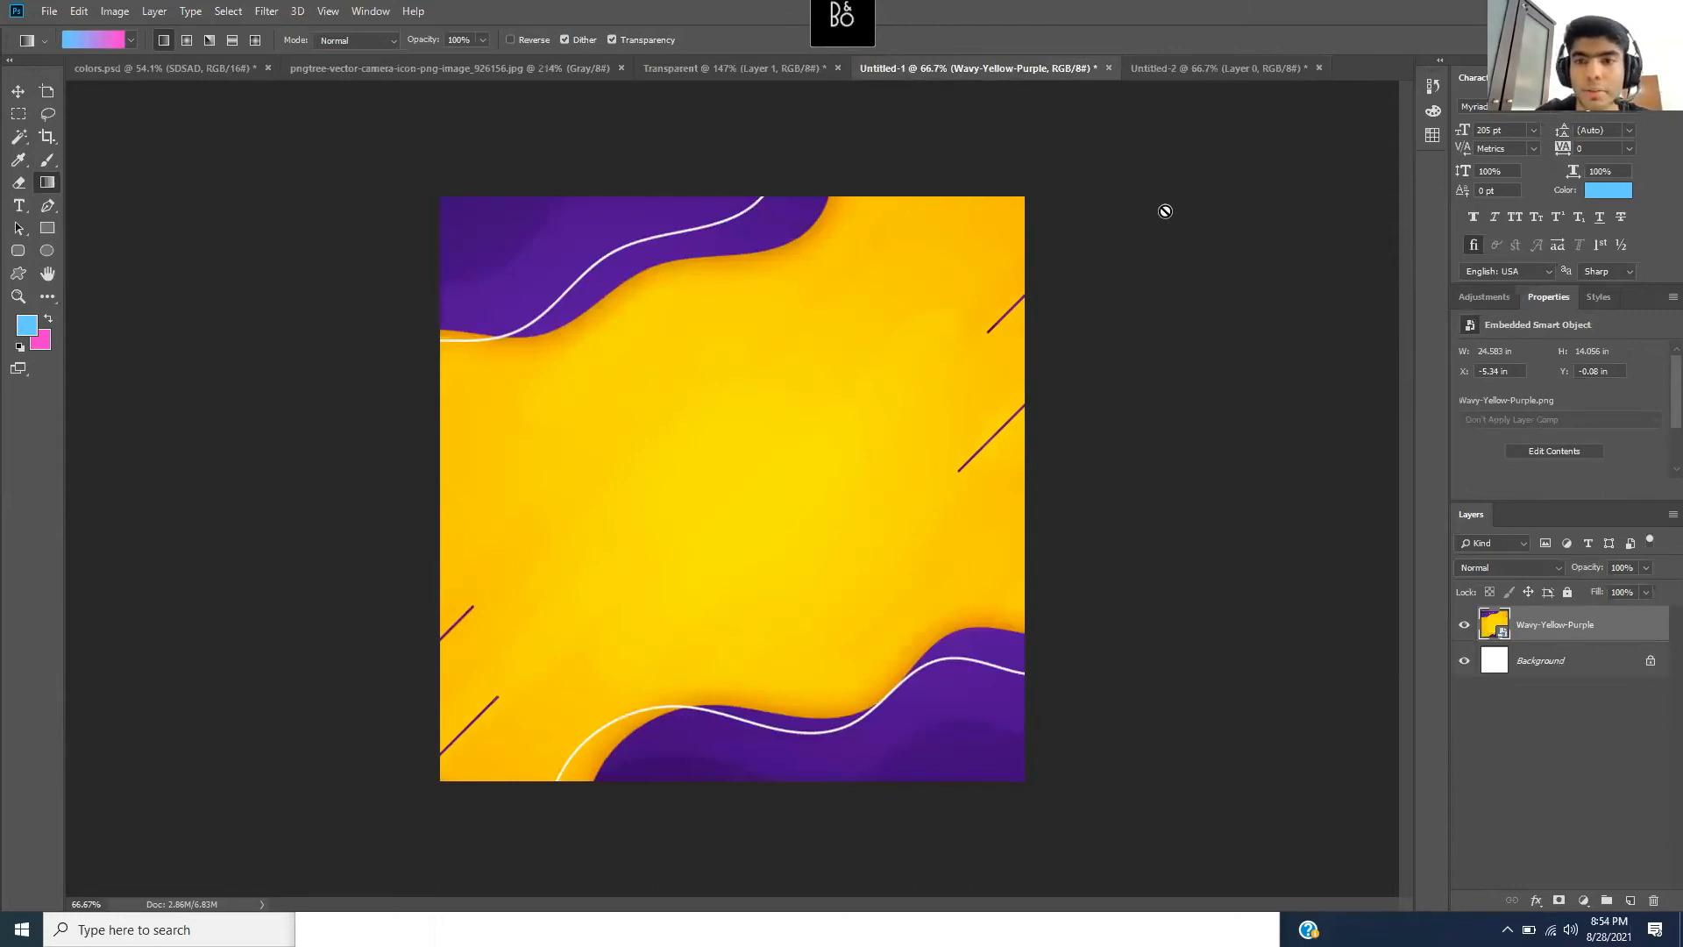
- Return to Untitled-2 and select the Brush tool at a smaller size
{"action": "left_click", "coordinate": [1166, 78]}
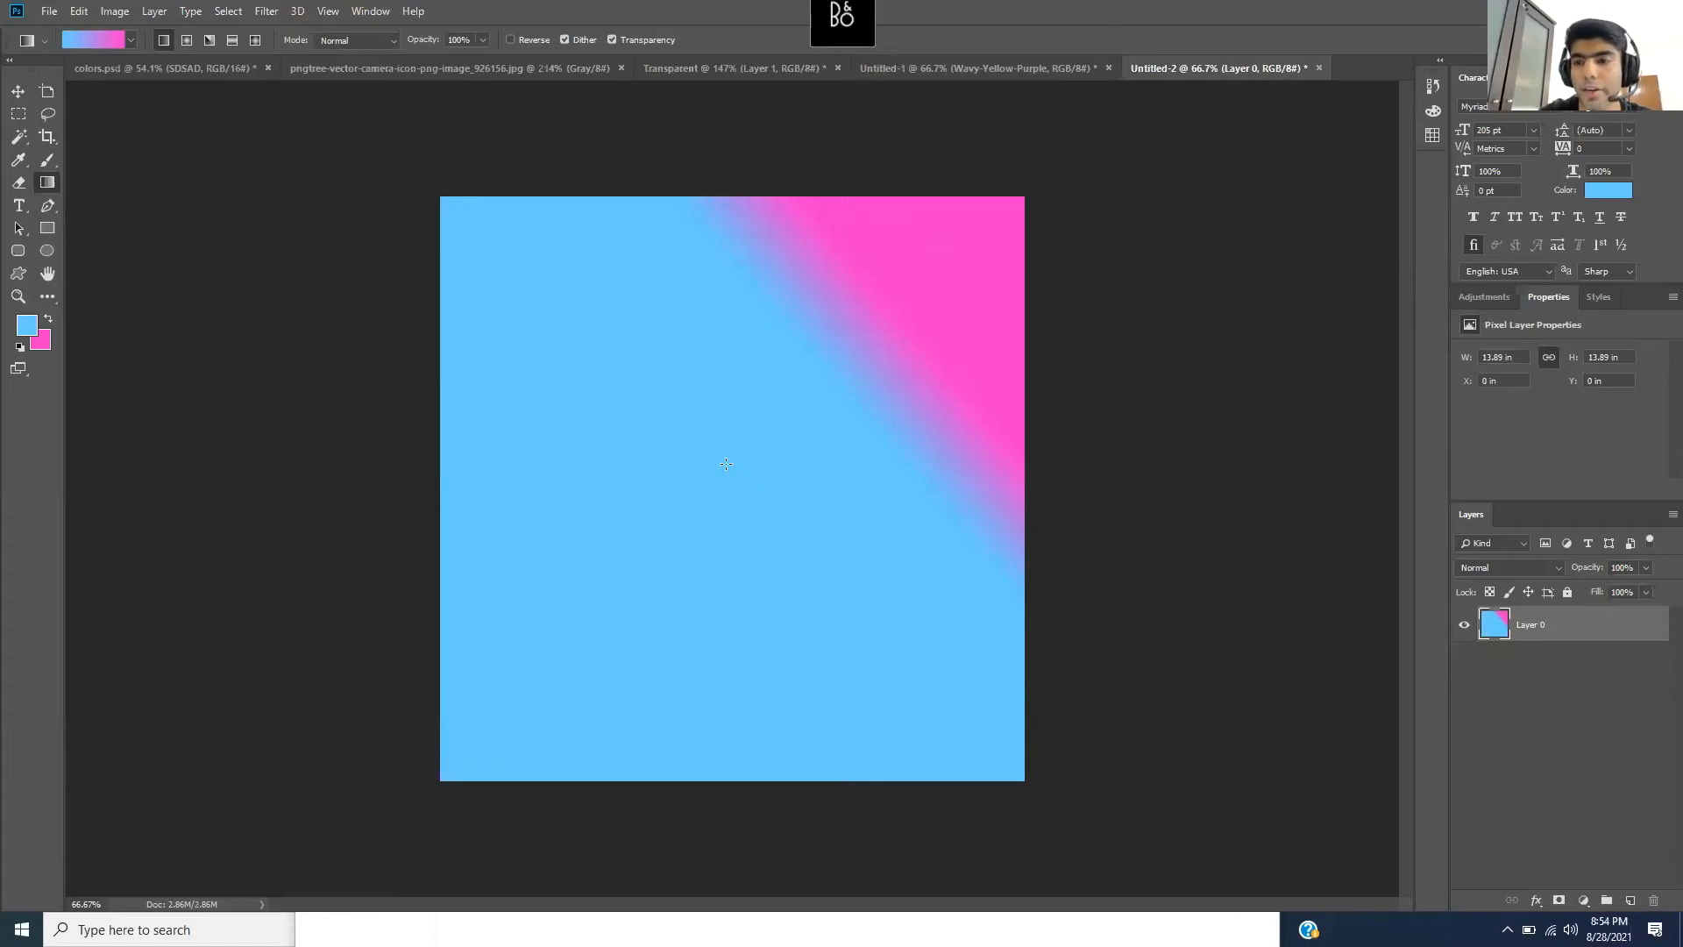
{"action": "left_click", "coordinate": [45, 159]}
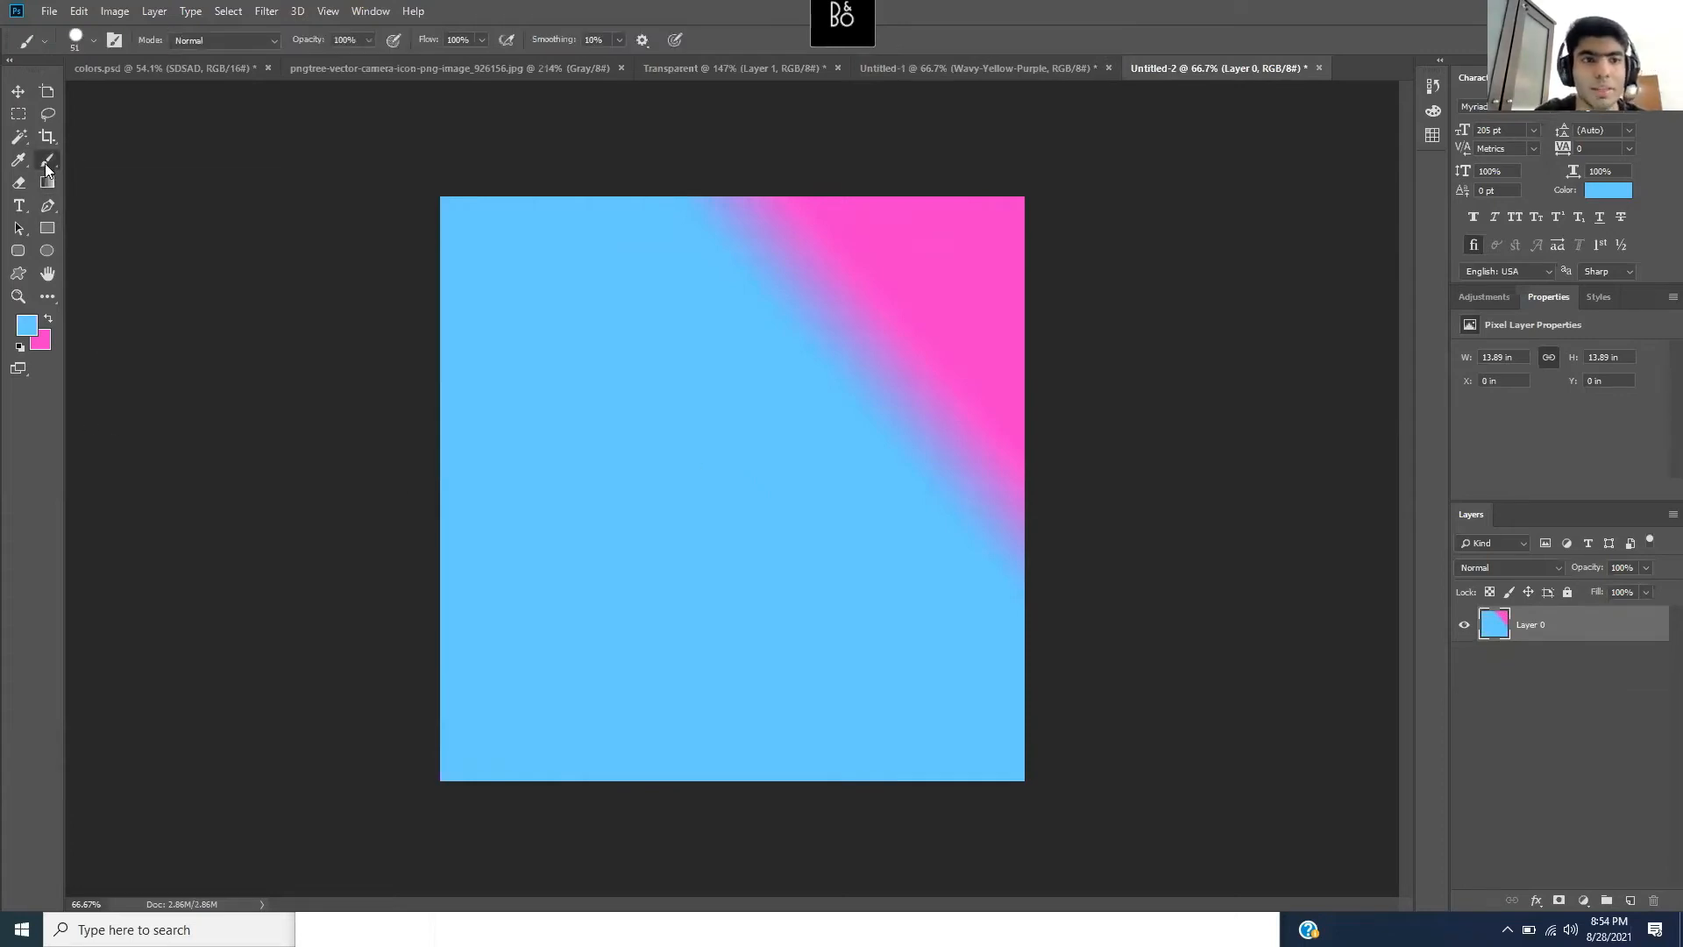
{"action": "left_click", "coordinate": [86, 49]}
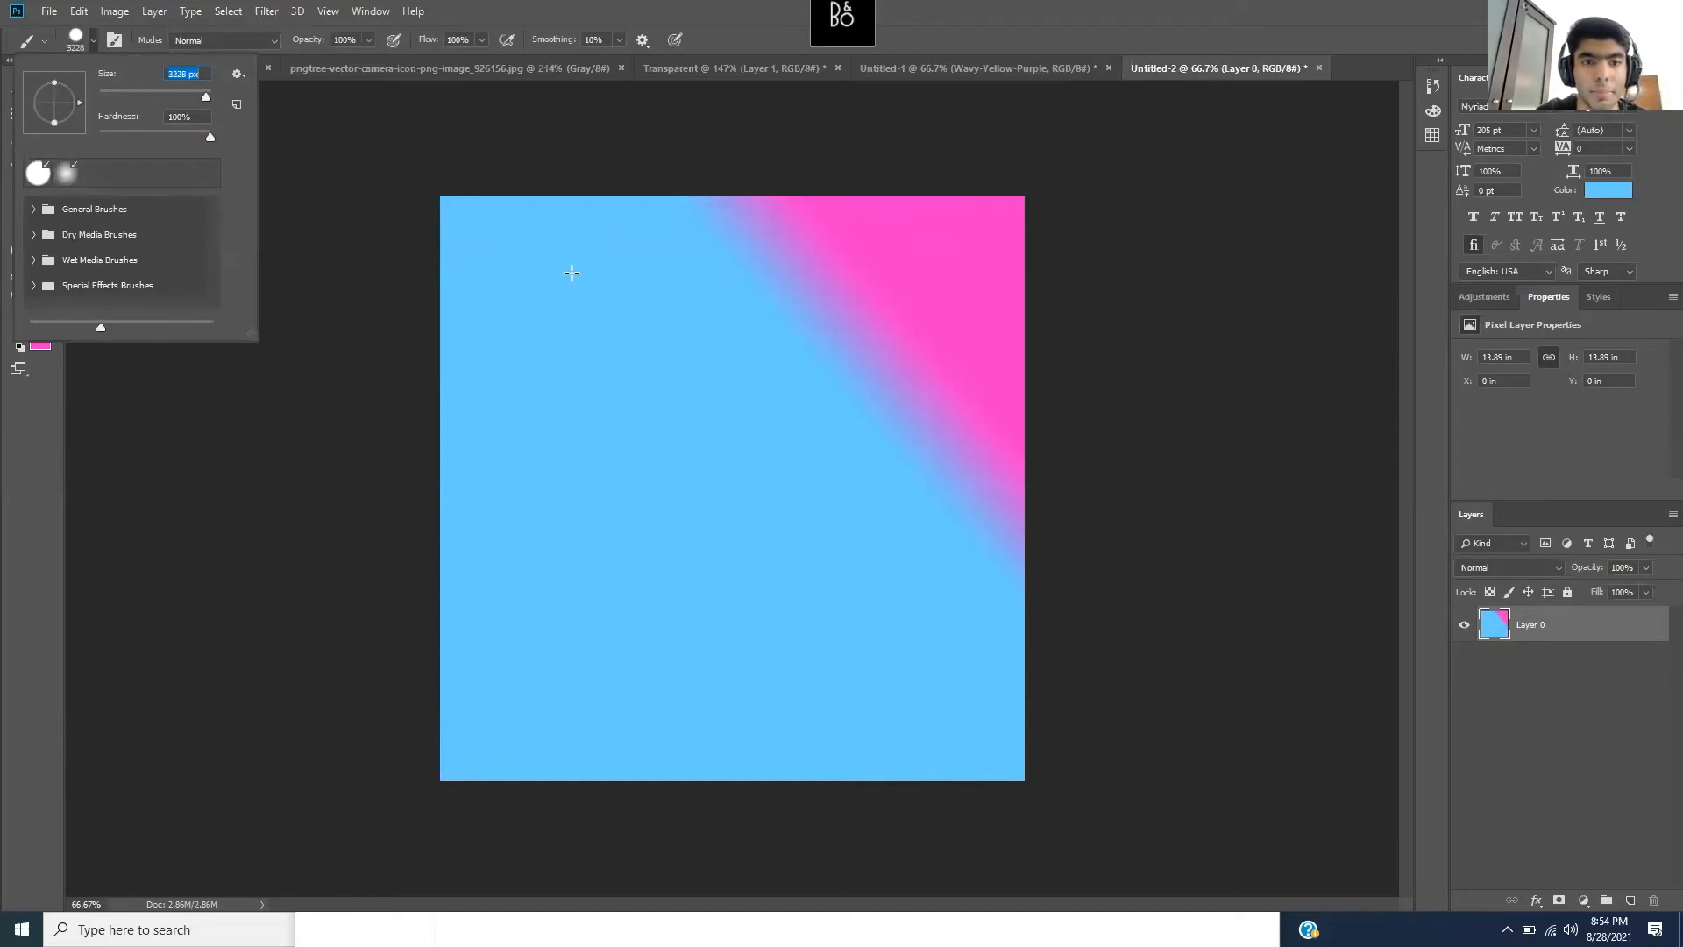
{"action": "left_click_drag", "start_coordinate": [203, 95], "coordinate": [196, 94]}
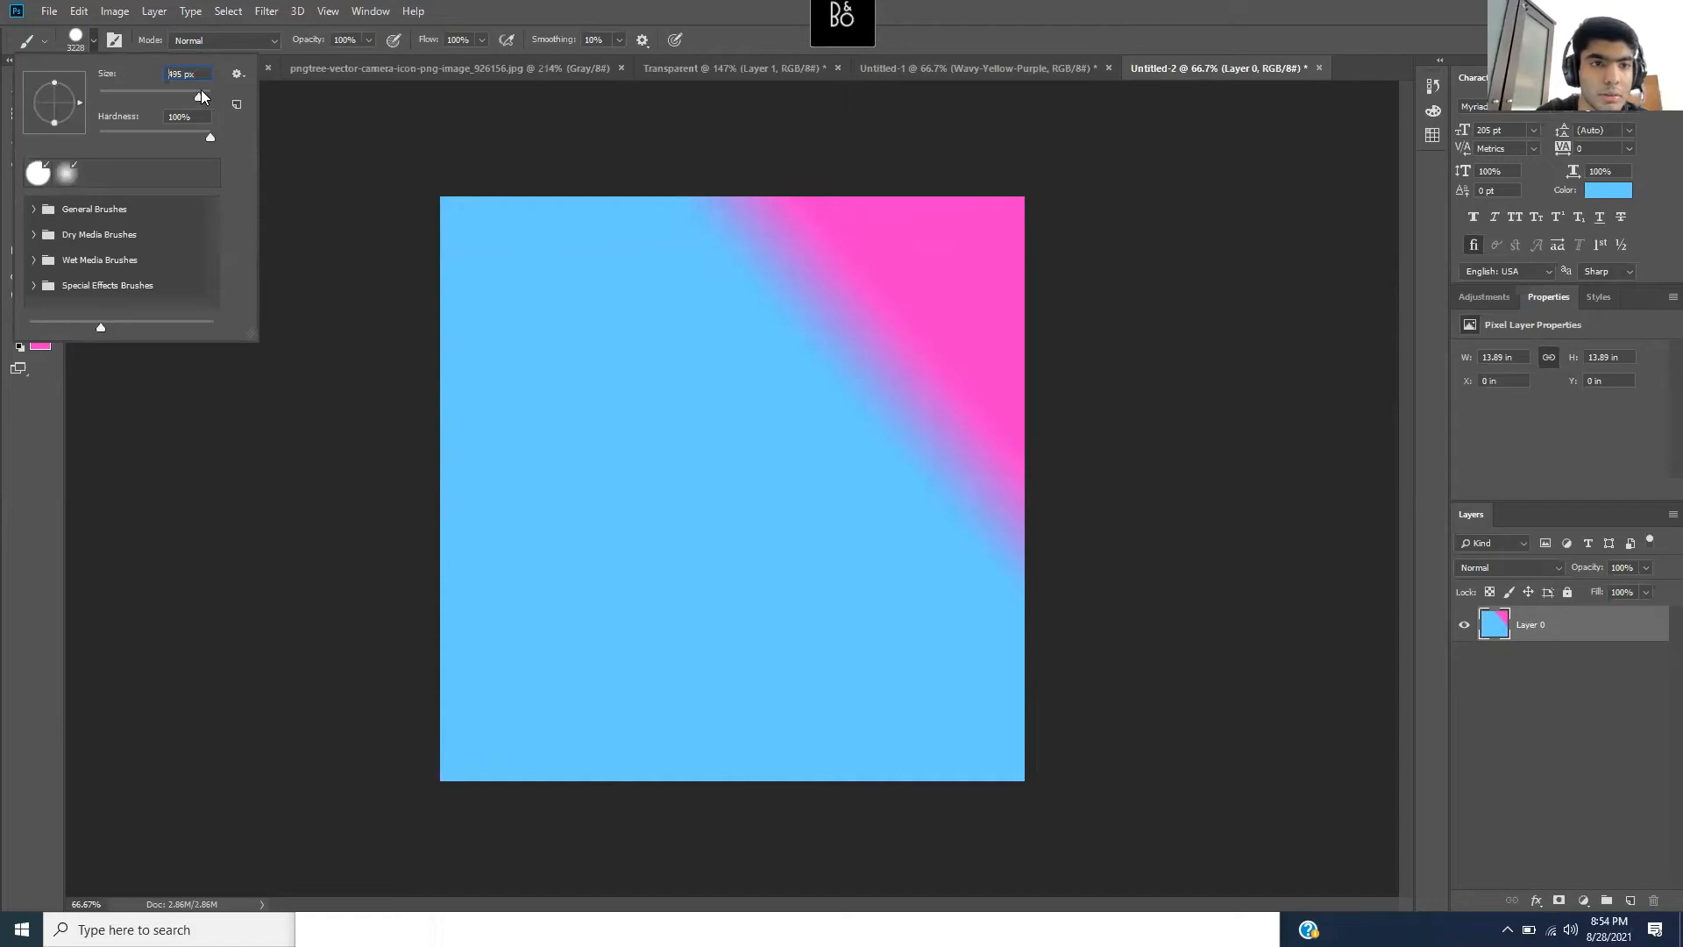
{"action": "left_click", "coordinate": [49, 460]}
- Set the foreground colour to bright green #6cd625, try a fill, and undo it
{"action": "left_click", "coordinate": [27, 327]}
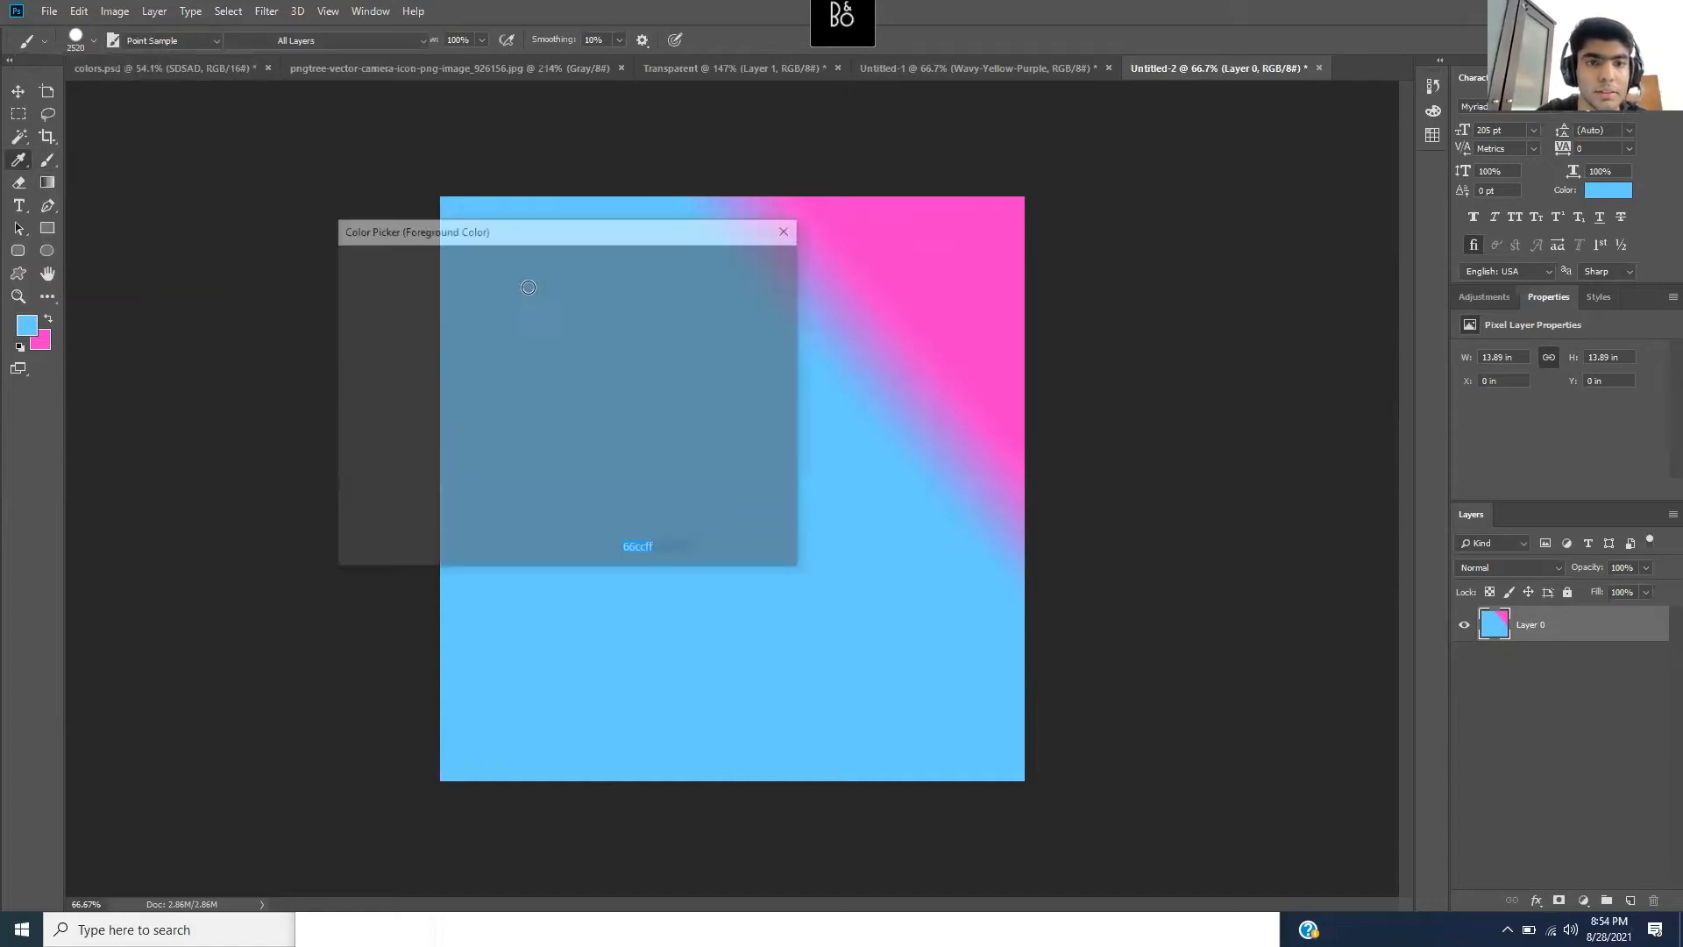
{"action": "left_click_drag", "start_coordinate": [586, 372], "coordinate": [591, 337]}
{"action": "left_click", "coordinate": [527, 306]}
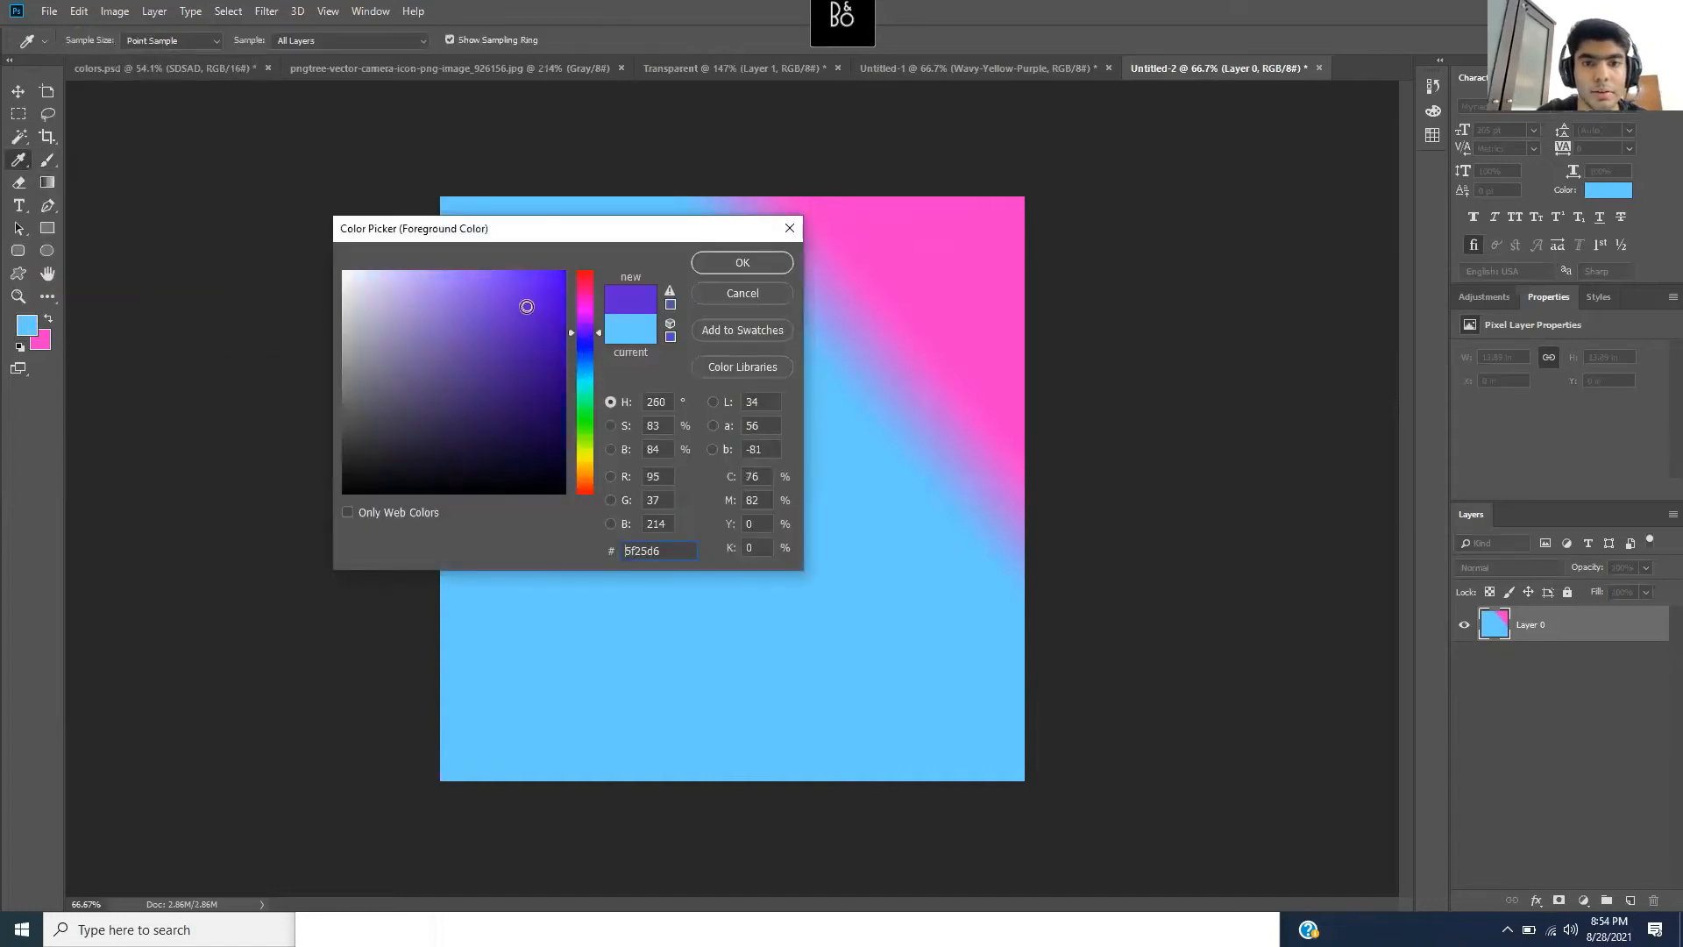
{"action": "left_click", "coordinate": [591, 433]}
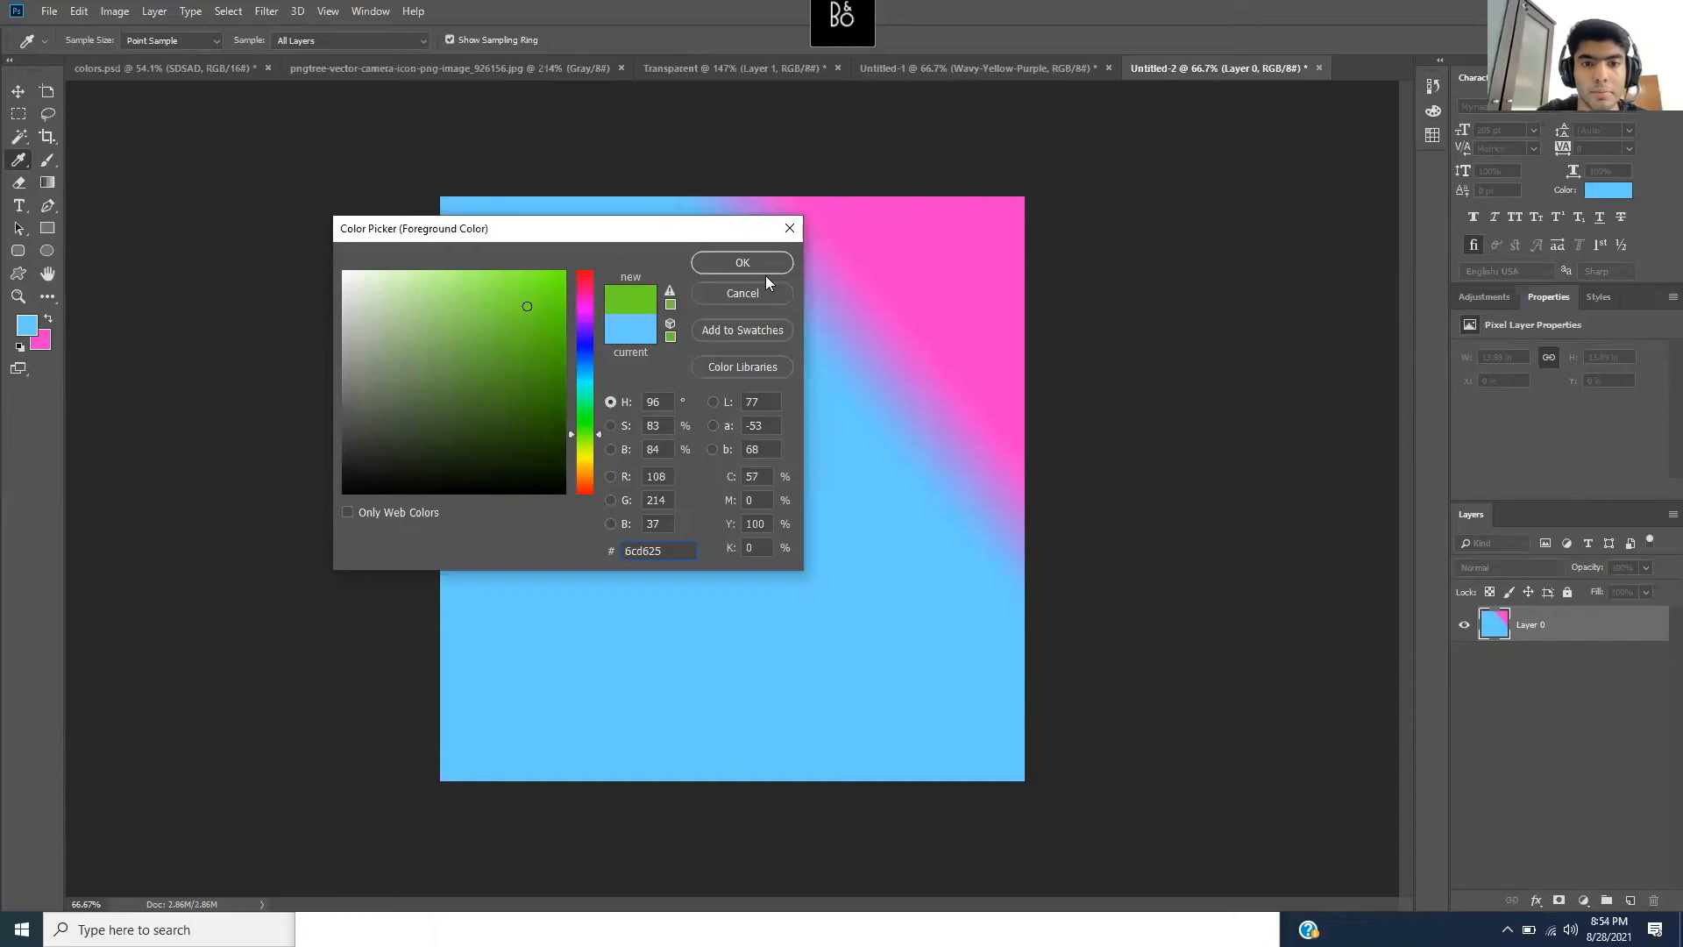
{"action": "left_click", "coordinate": [746, 263]}
{"action": "left_click", "coordinate": [685, 315]}
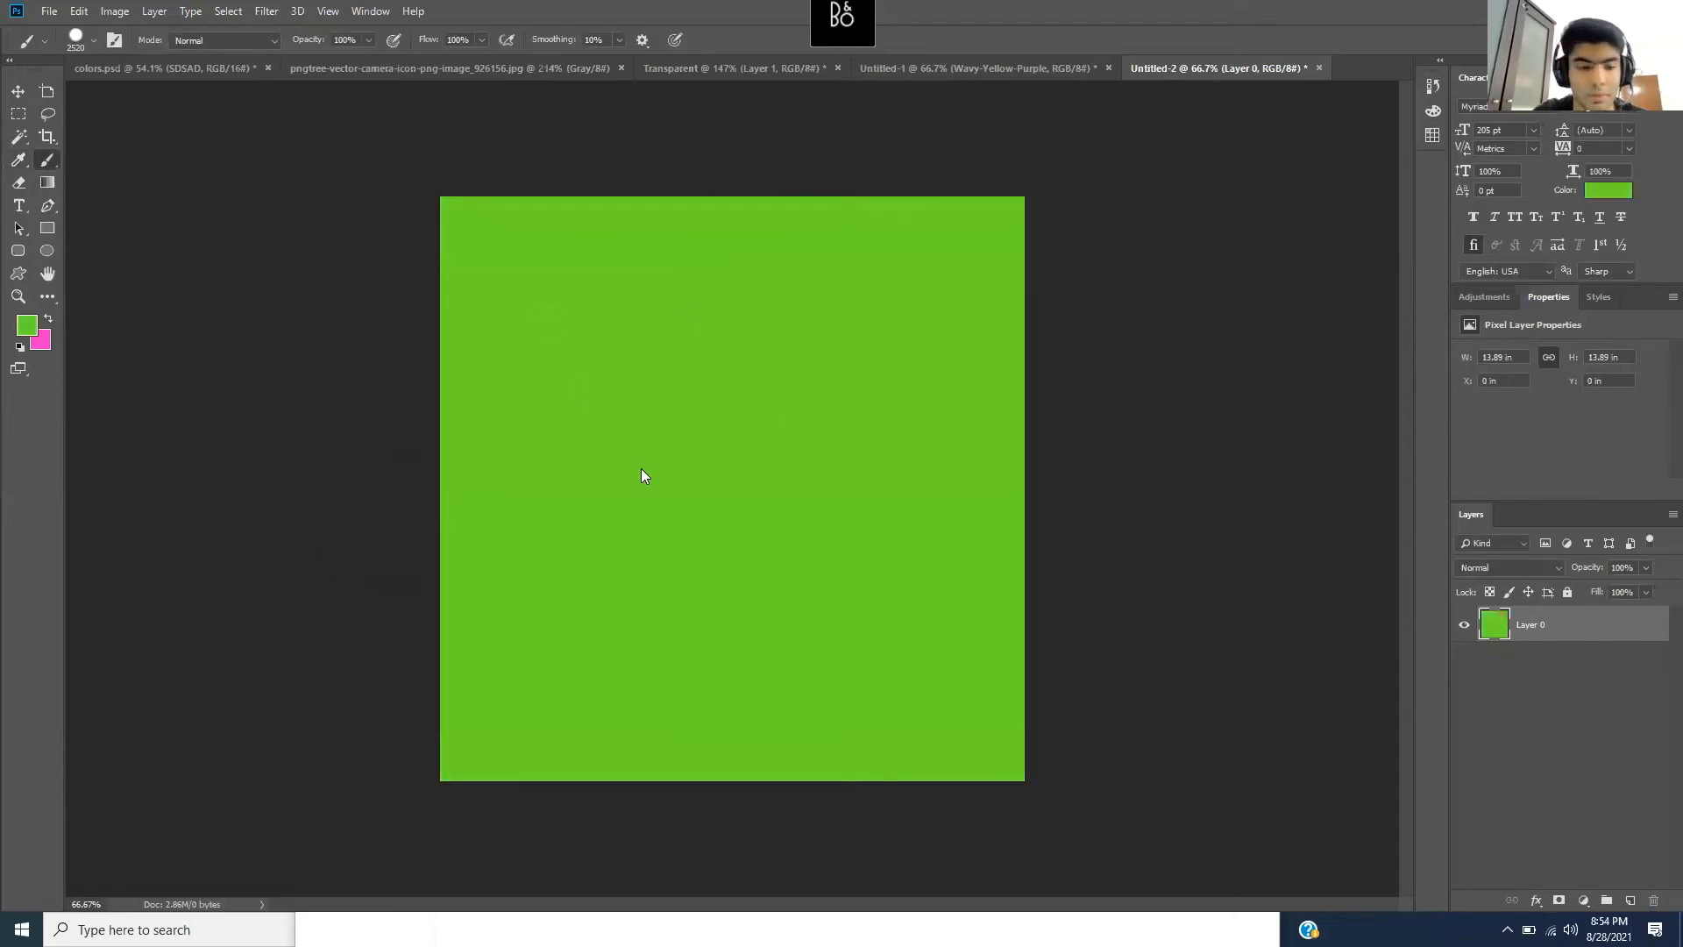
{"action": "key", "text": "ctrl+z"}
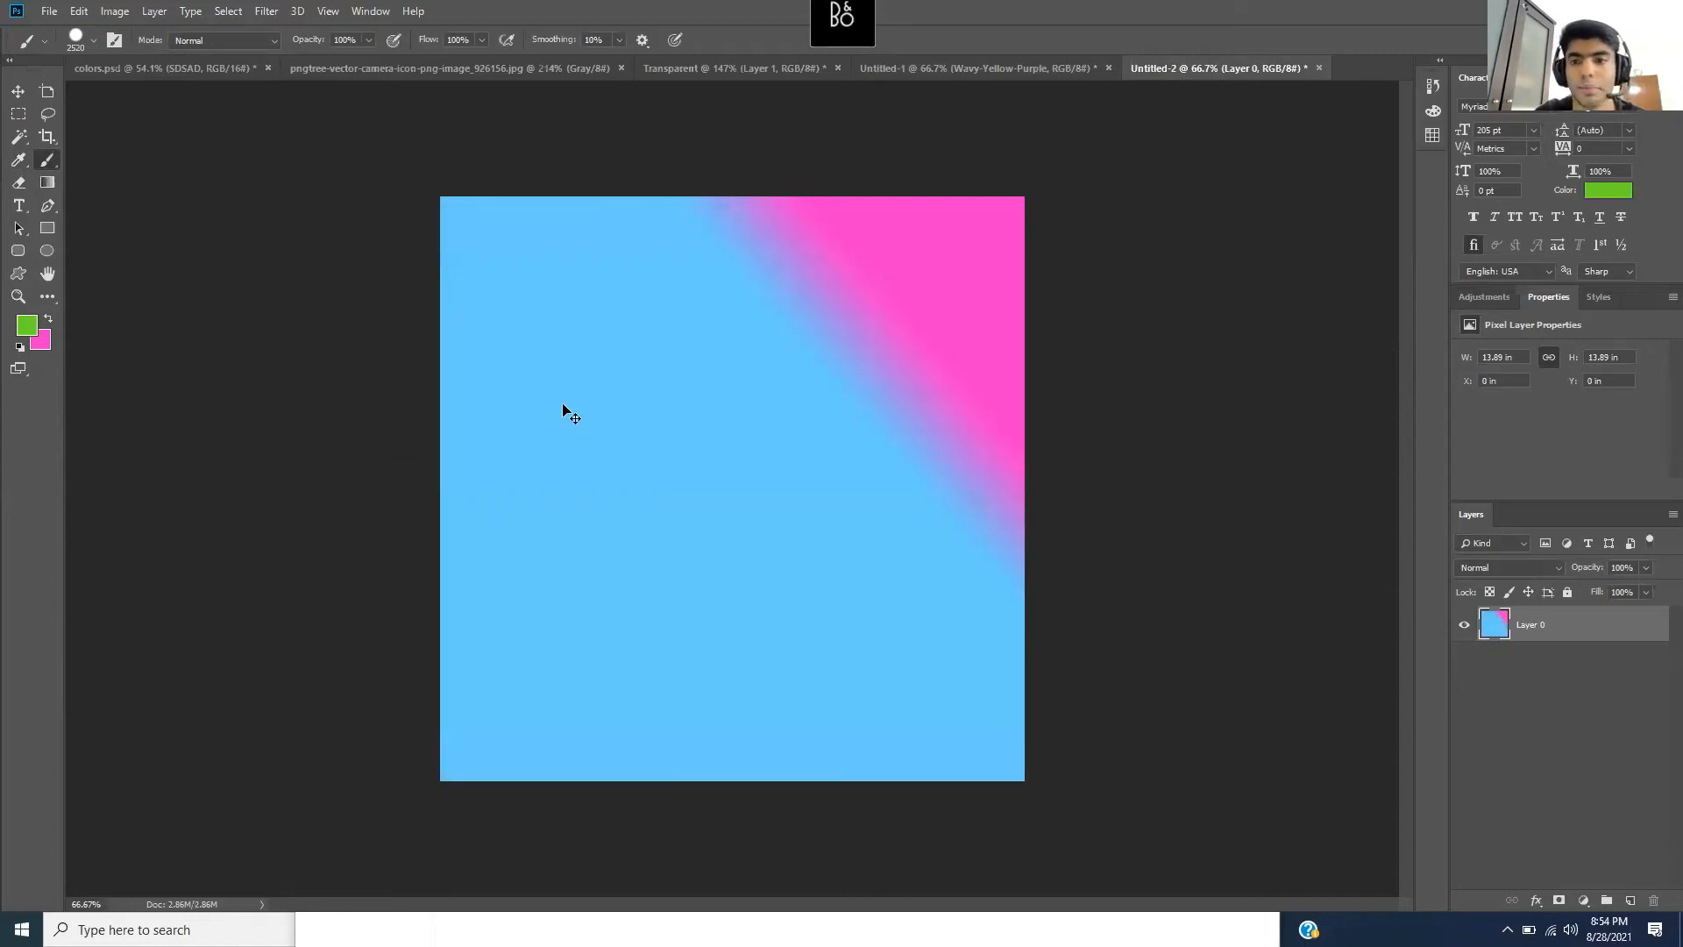
- Switch through the Gradient and Brush tools to the Move tool
{"action": "left_click", "coordinate": [47, 182]}
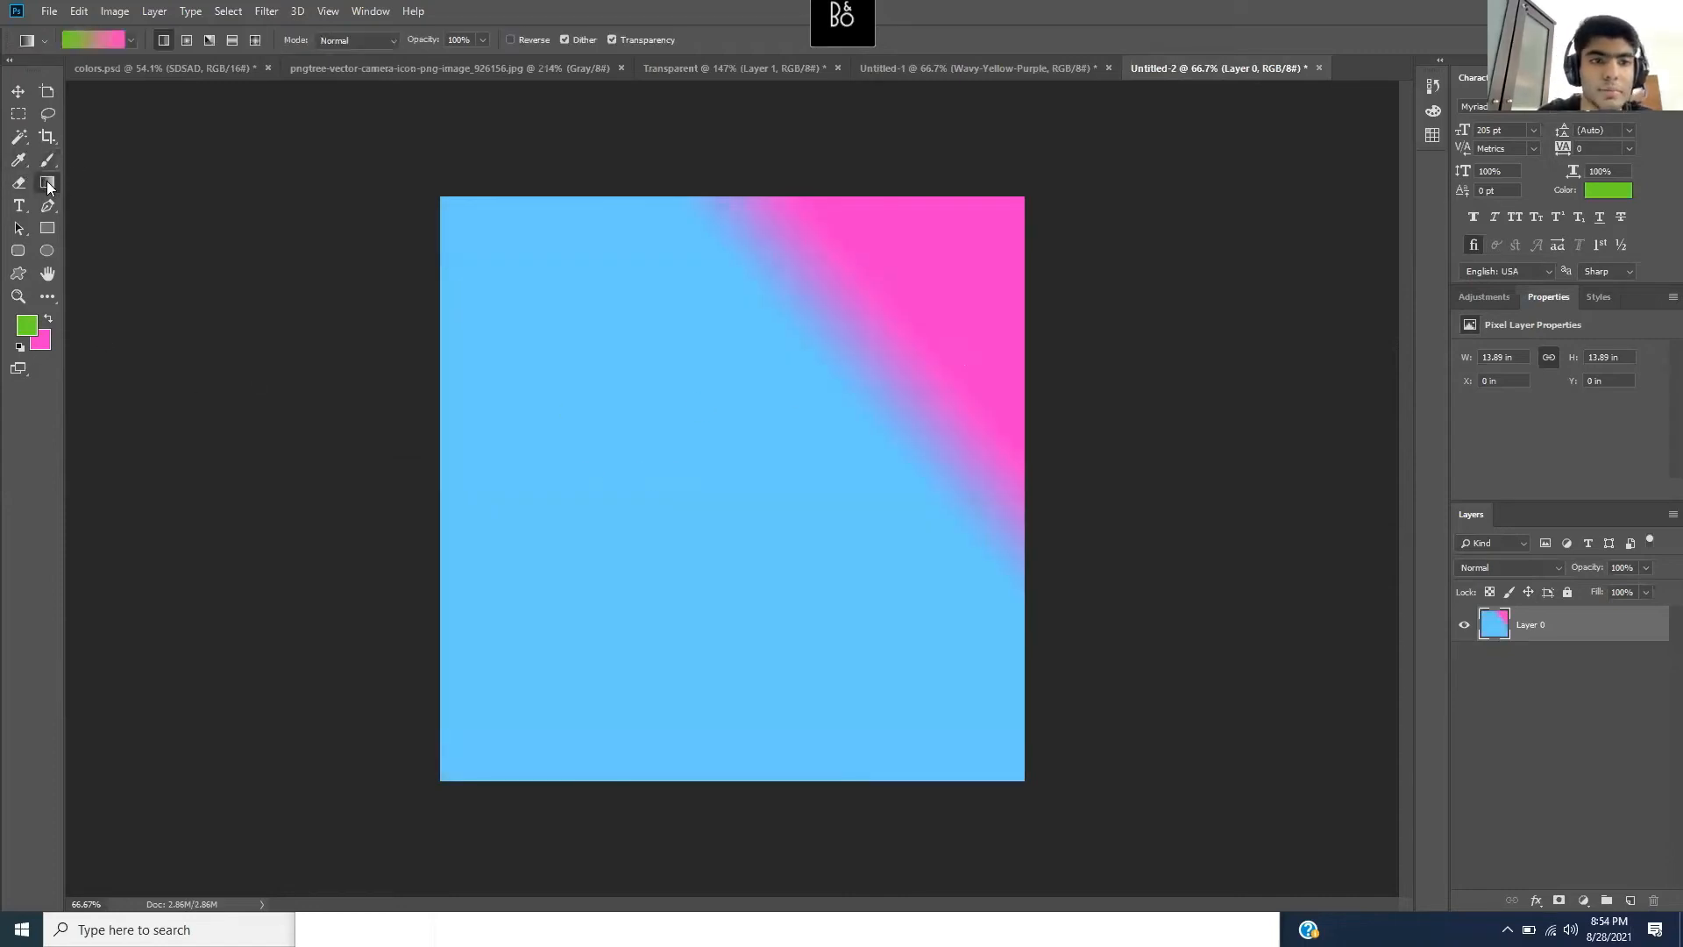
{"action": "left_click", "coordinate": [47, 161]}
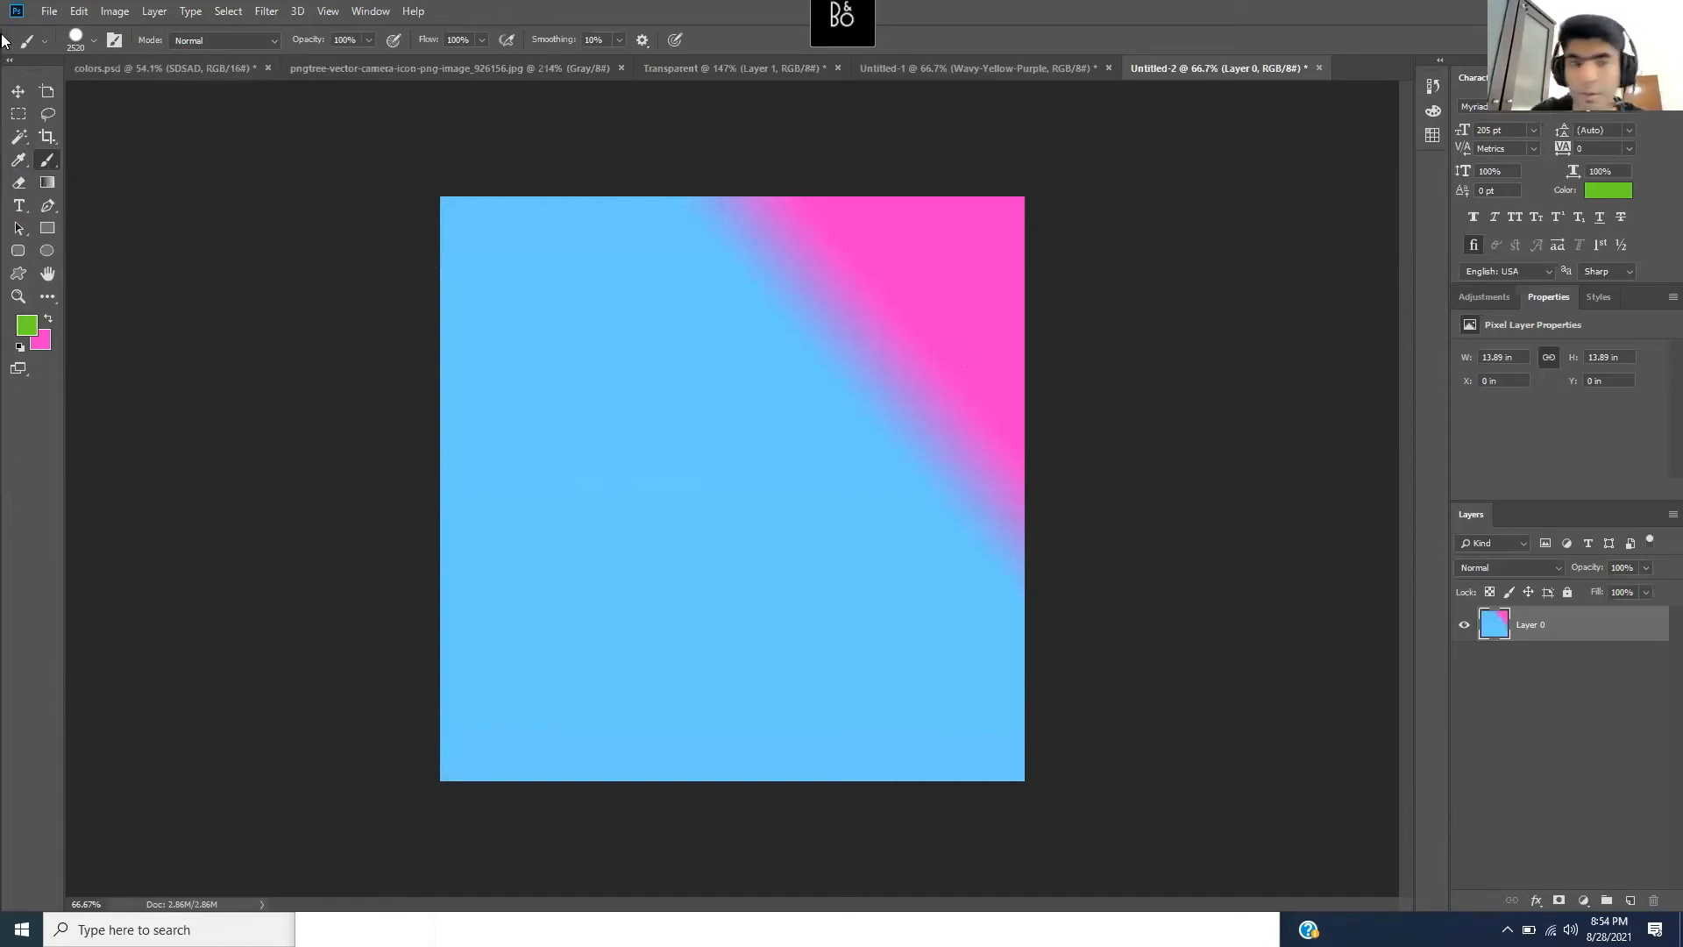
{"action": "left_click", "coordinate": [19, 93]}
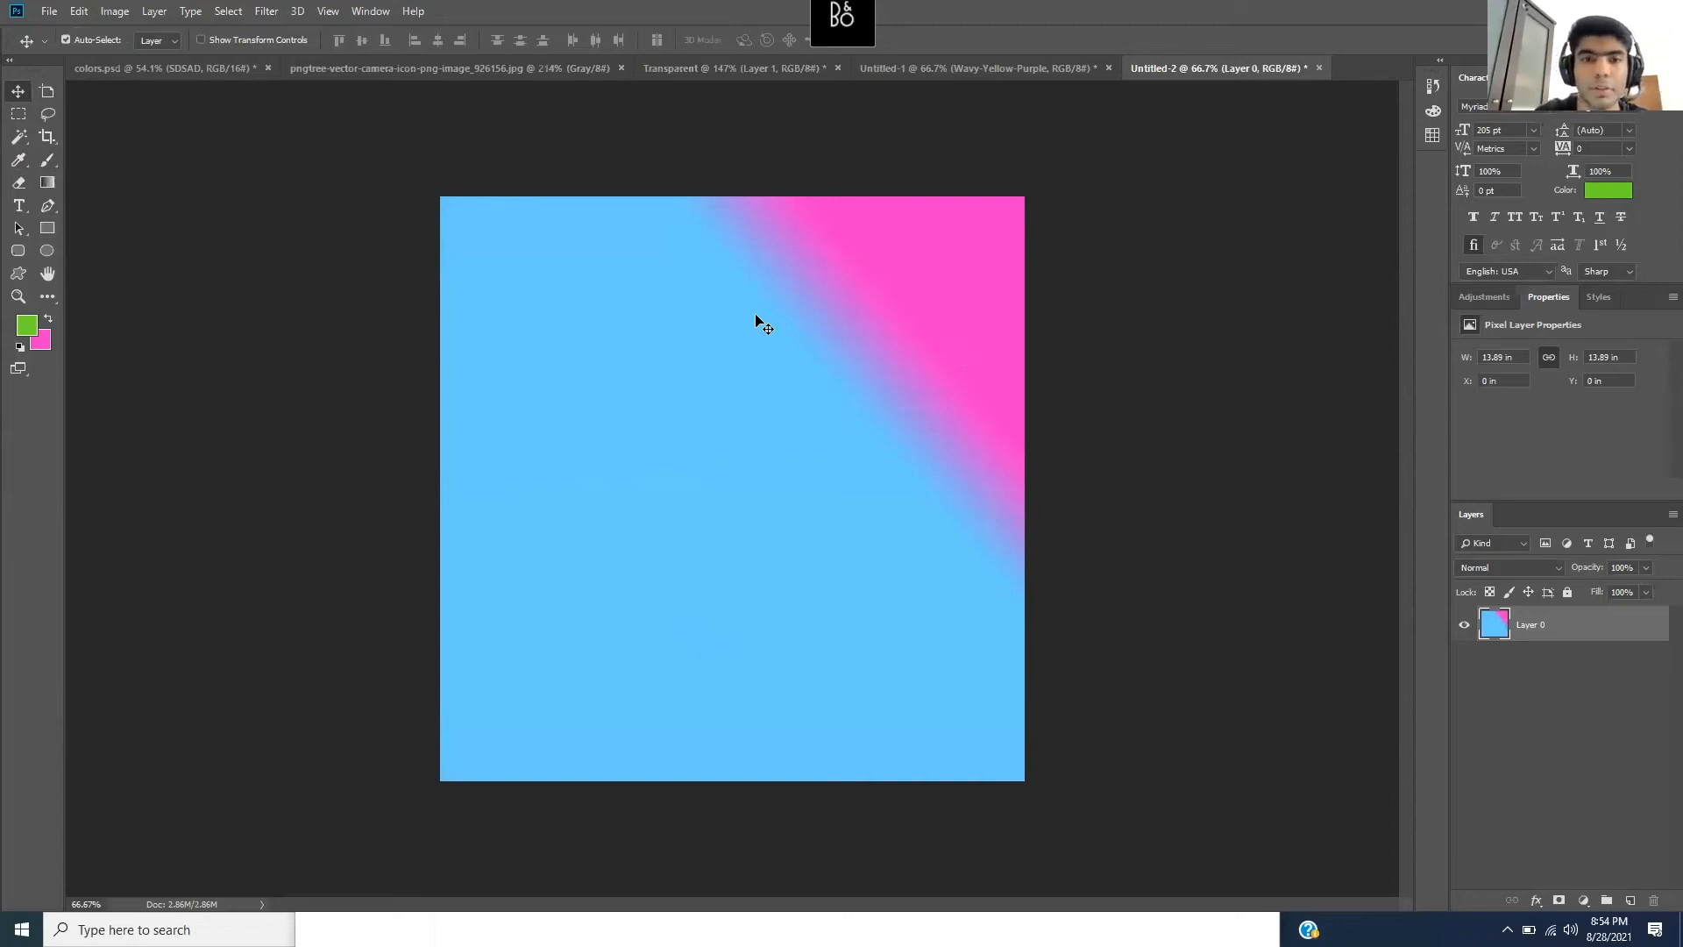
- On Untitled-1, draw a paragraph text box across the canvas middle with the Horizontal Type Tool
{"action": "left_click", "coordinate": [980, 70]}
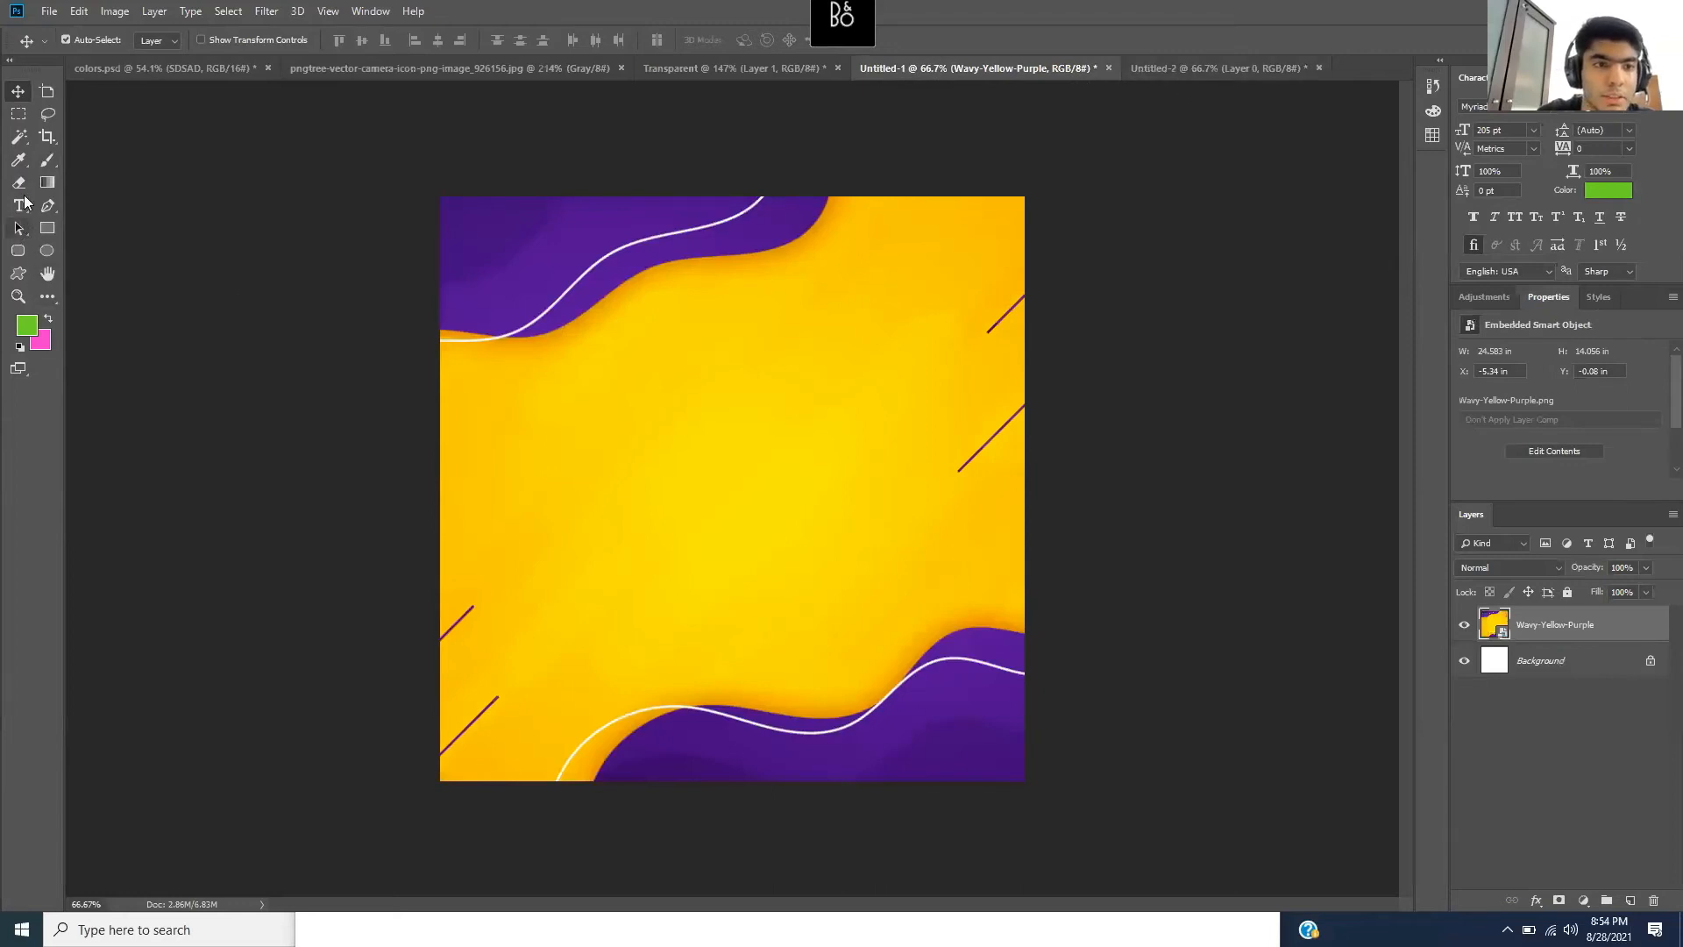
{"action": "left_click", "coordinate": [19, 205]}
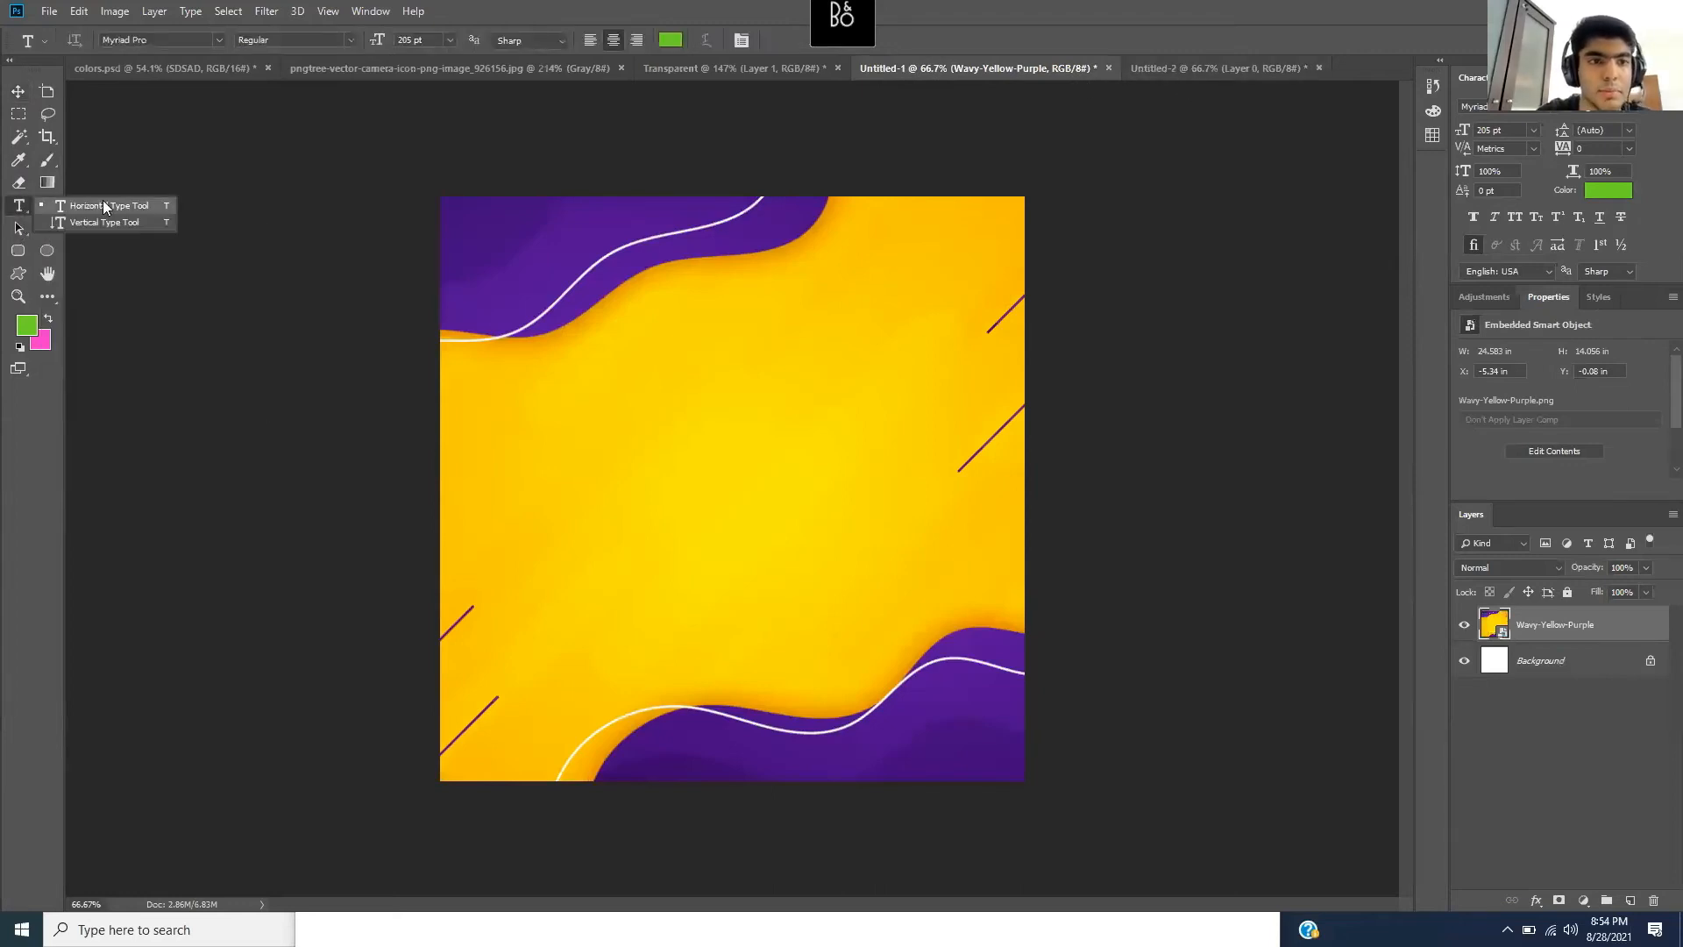
{"action": "left_click", "coordinate": [105, 207]}
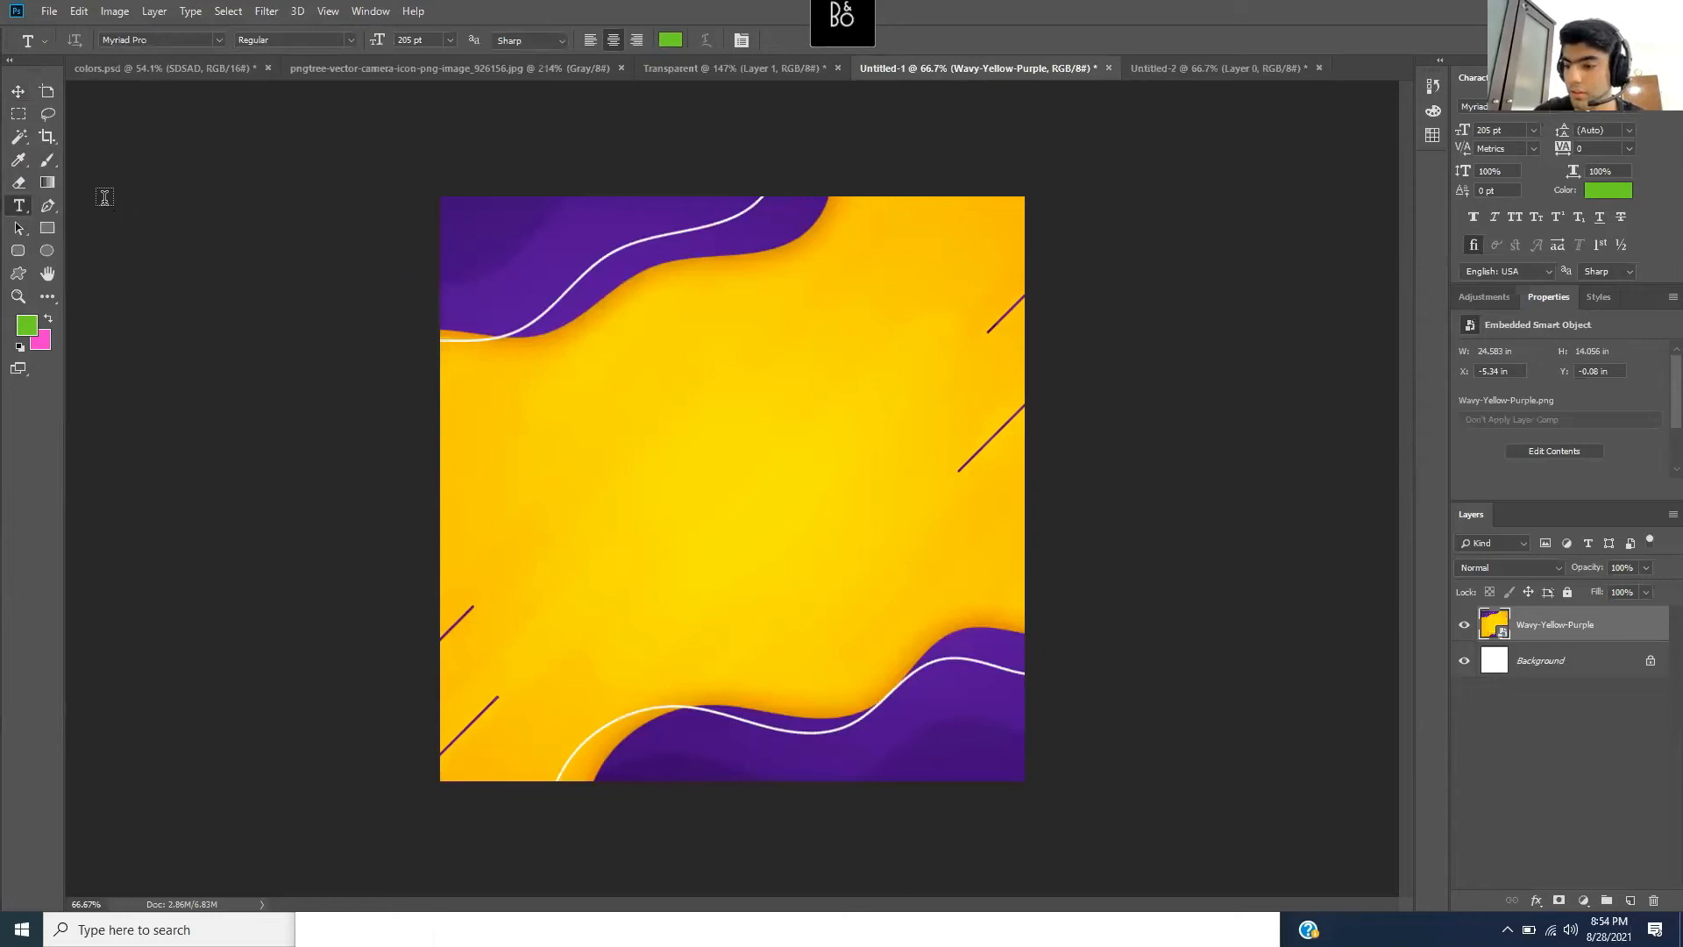
{"action": "left_click_drag", "start_coordinate": [529, 396], "coordinate": [941, 582]}
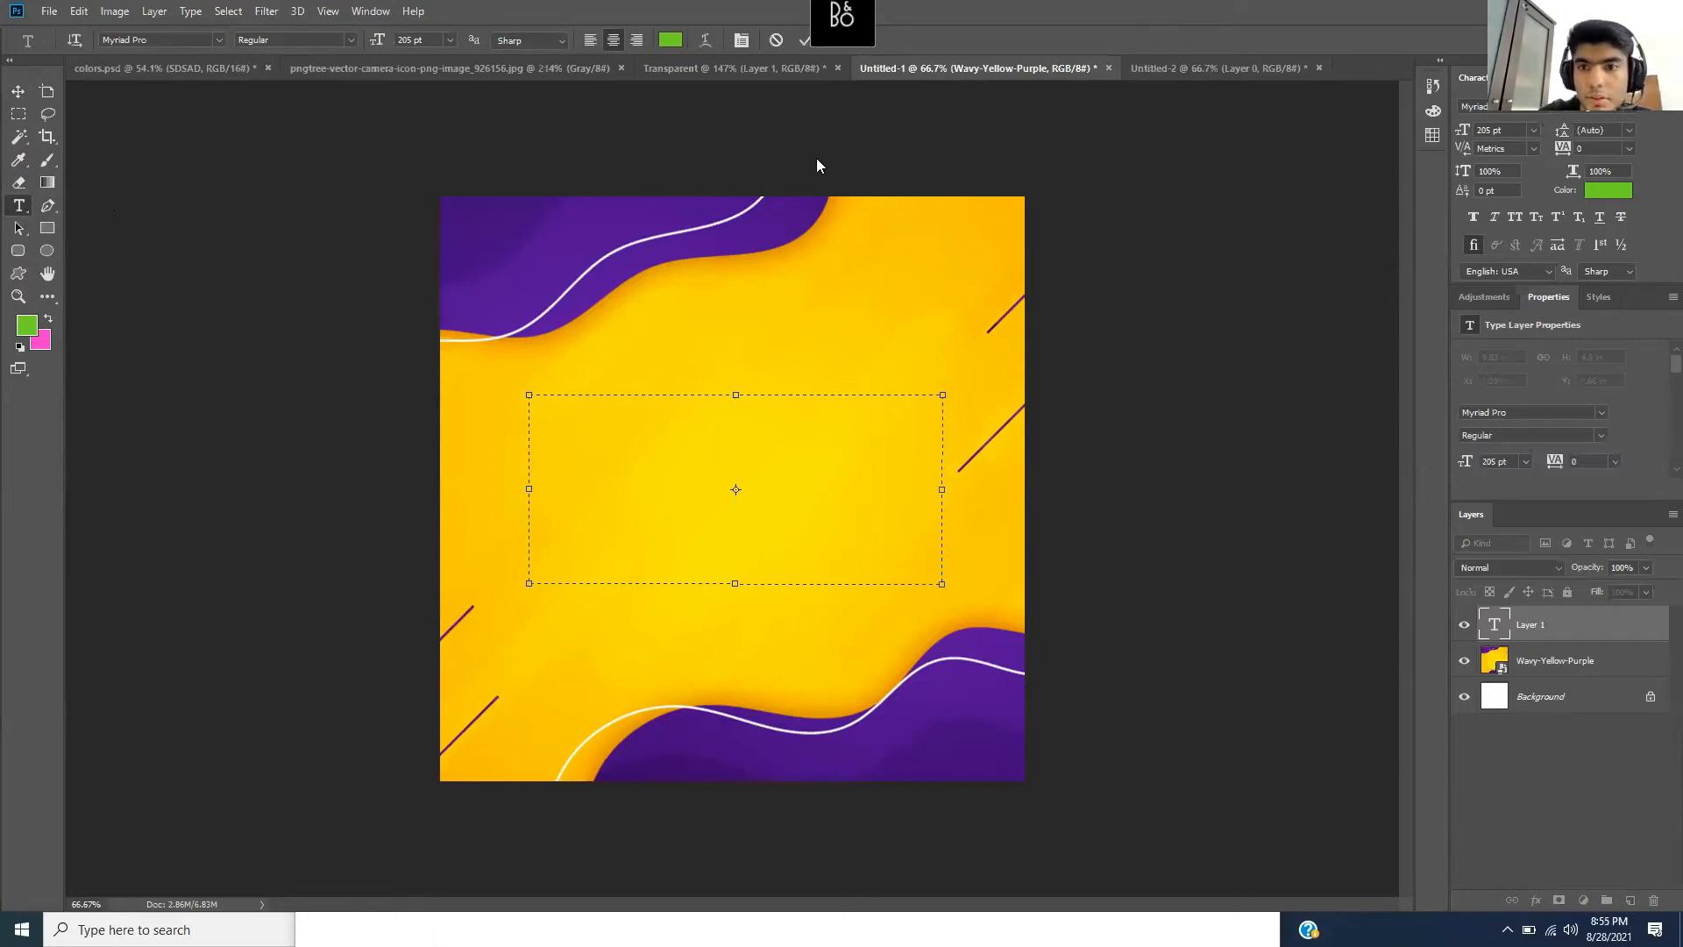
- Stretch the text box's sides out to the left and right canvas edges
{"action": "left_click", "coordinate": [1240, 185]}
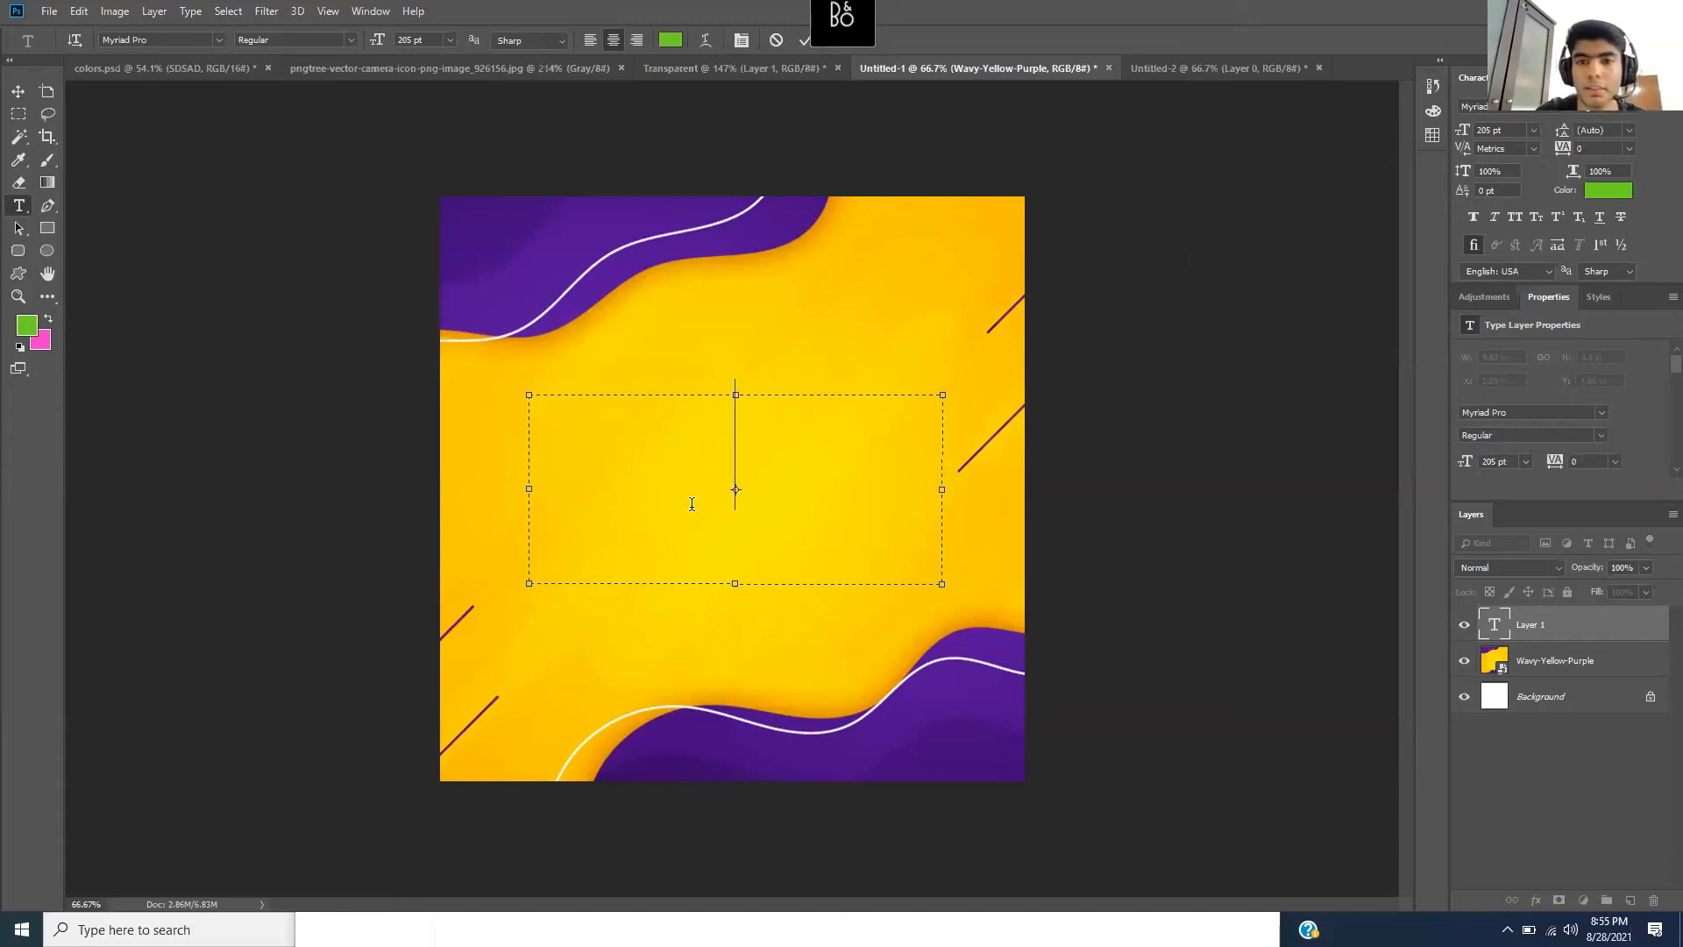
{"action": "left_click_drag", "start_coordinate": [942, 488], "coordinate": [1037, 488]}
{"action": "left_click_drag", "start_coordinate": [530, 484], "coordinate": [440, 485]}
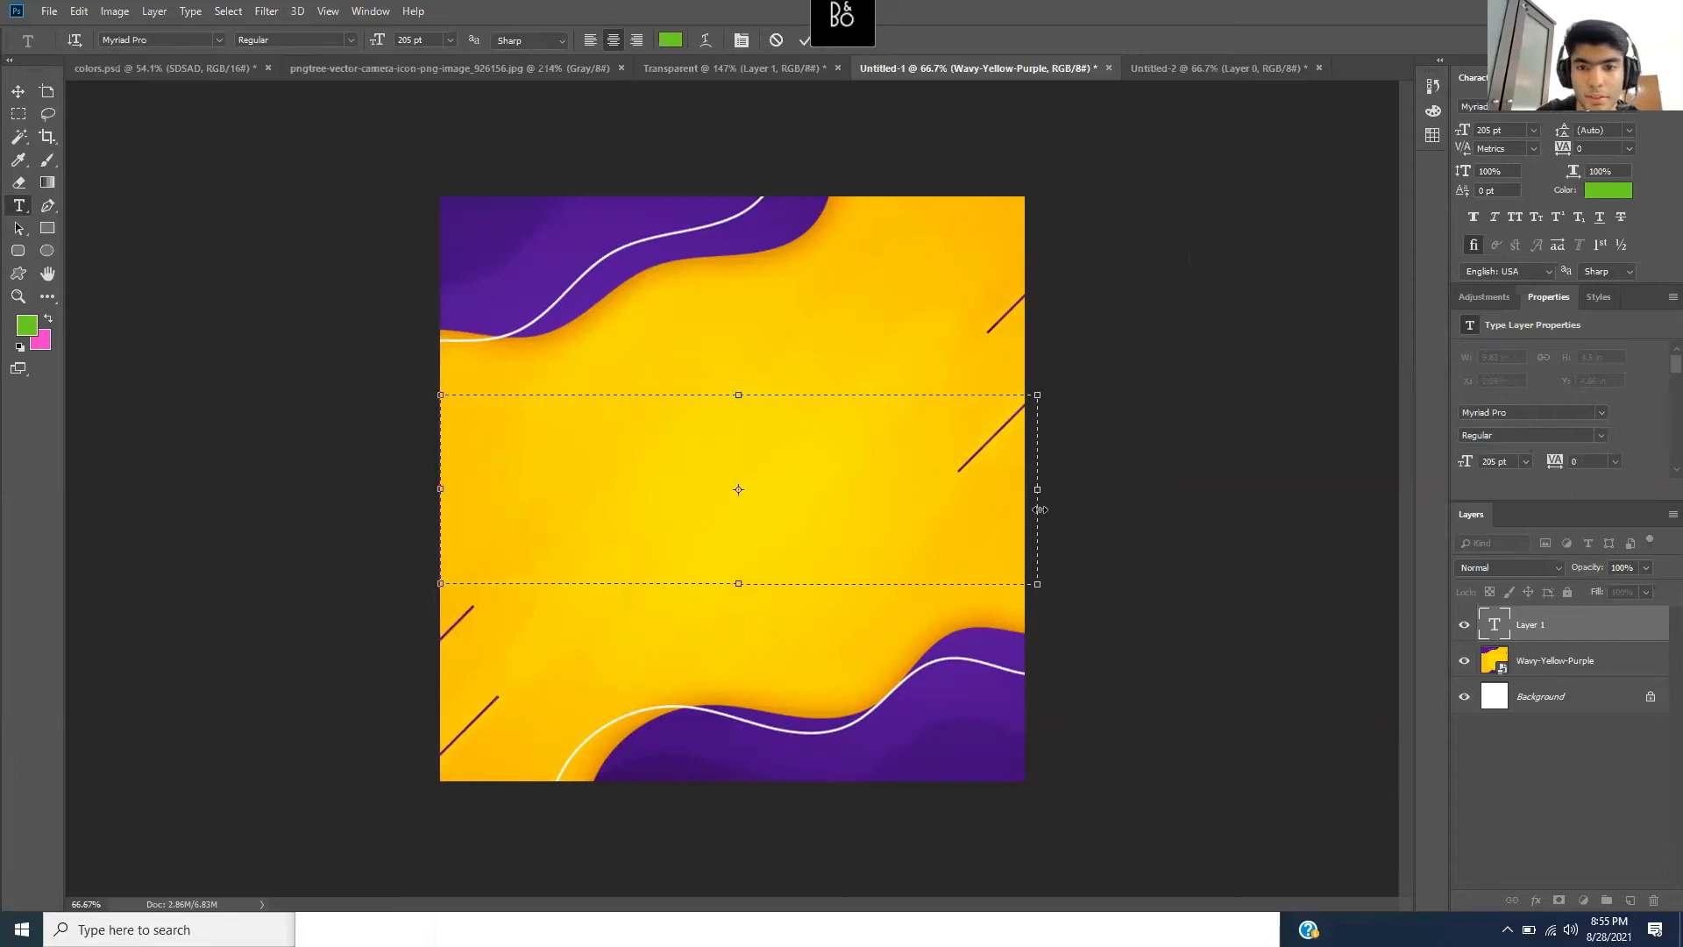
{"action": "left_click_drag", "start_coordinate": [1038, 489], "coordinate": [1024, 488]}
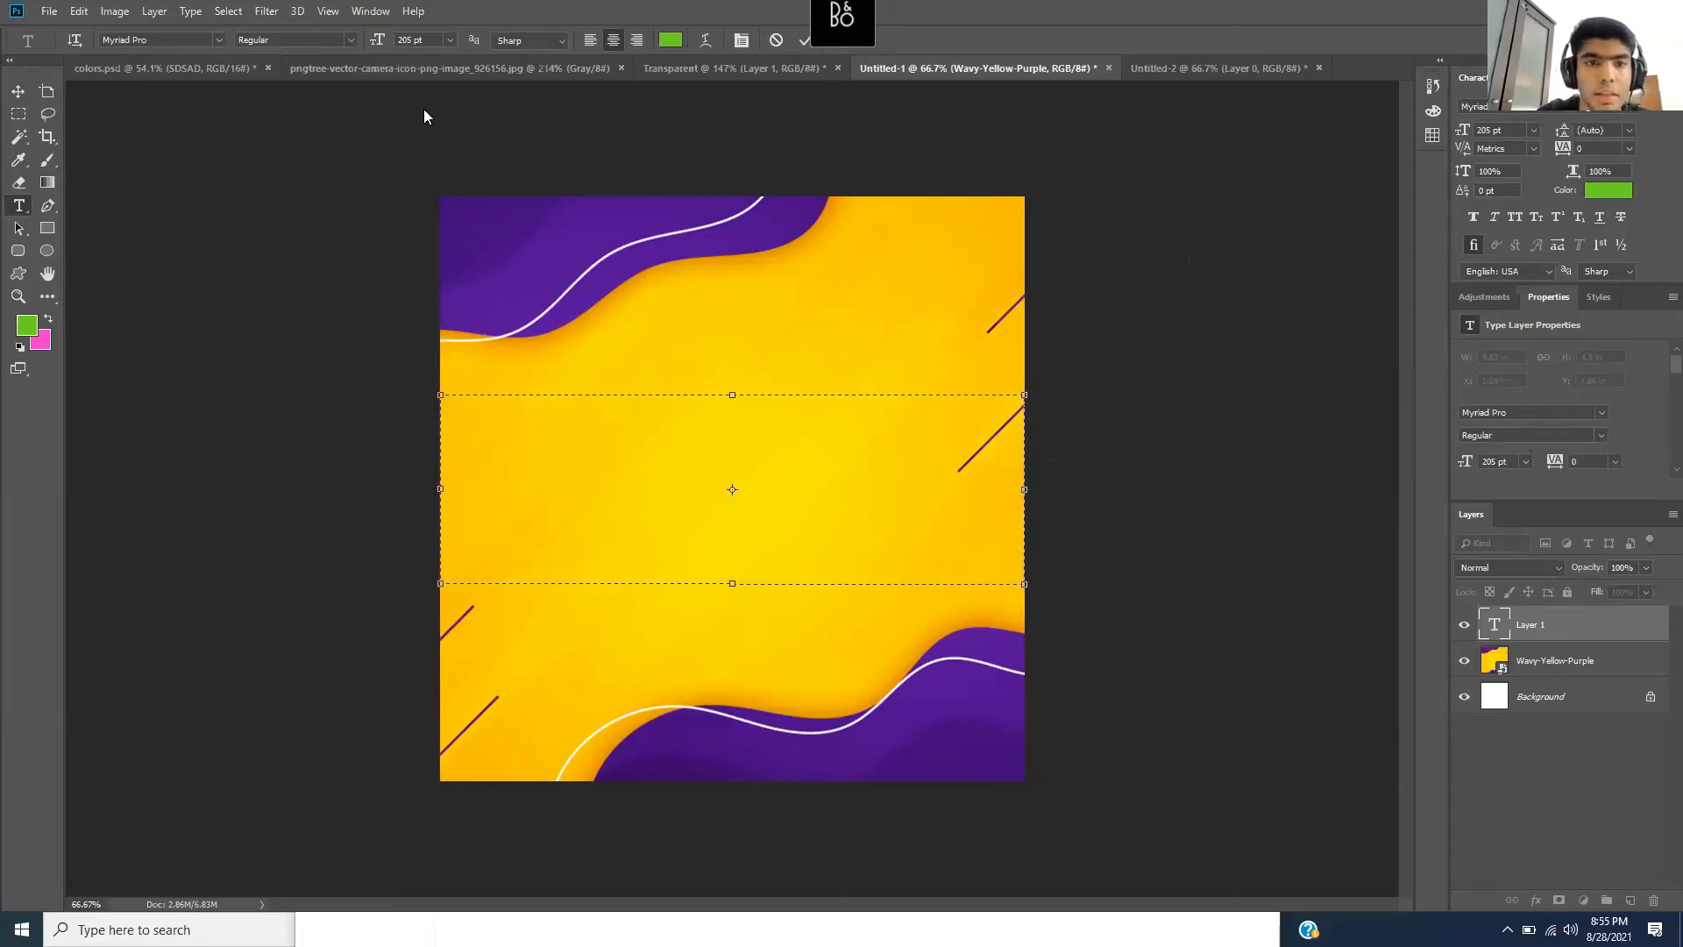
- Filter the font list with 'mon' and choose Montserrat Black for the text
{"action": "left_click", "coordinate": [217, 41]}
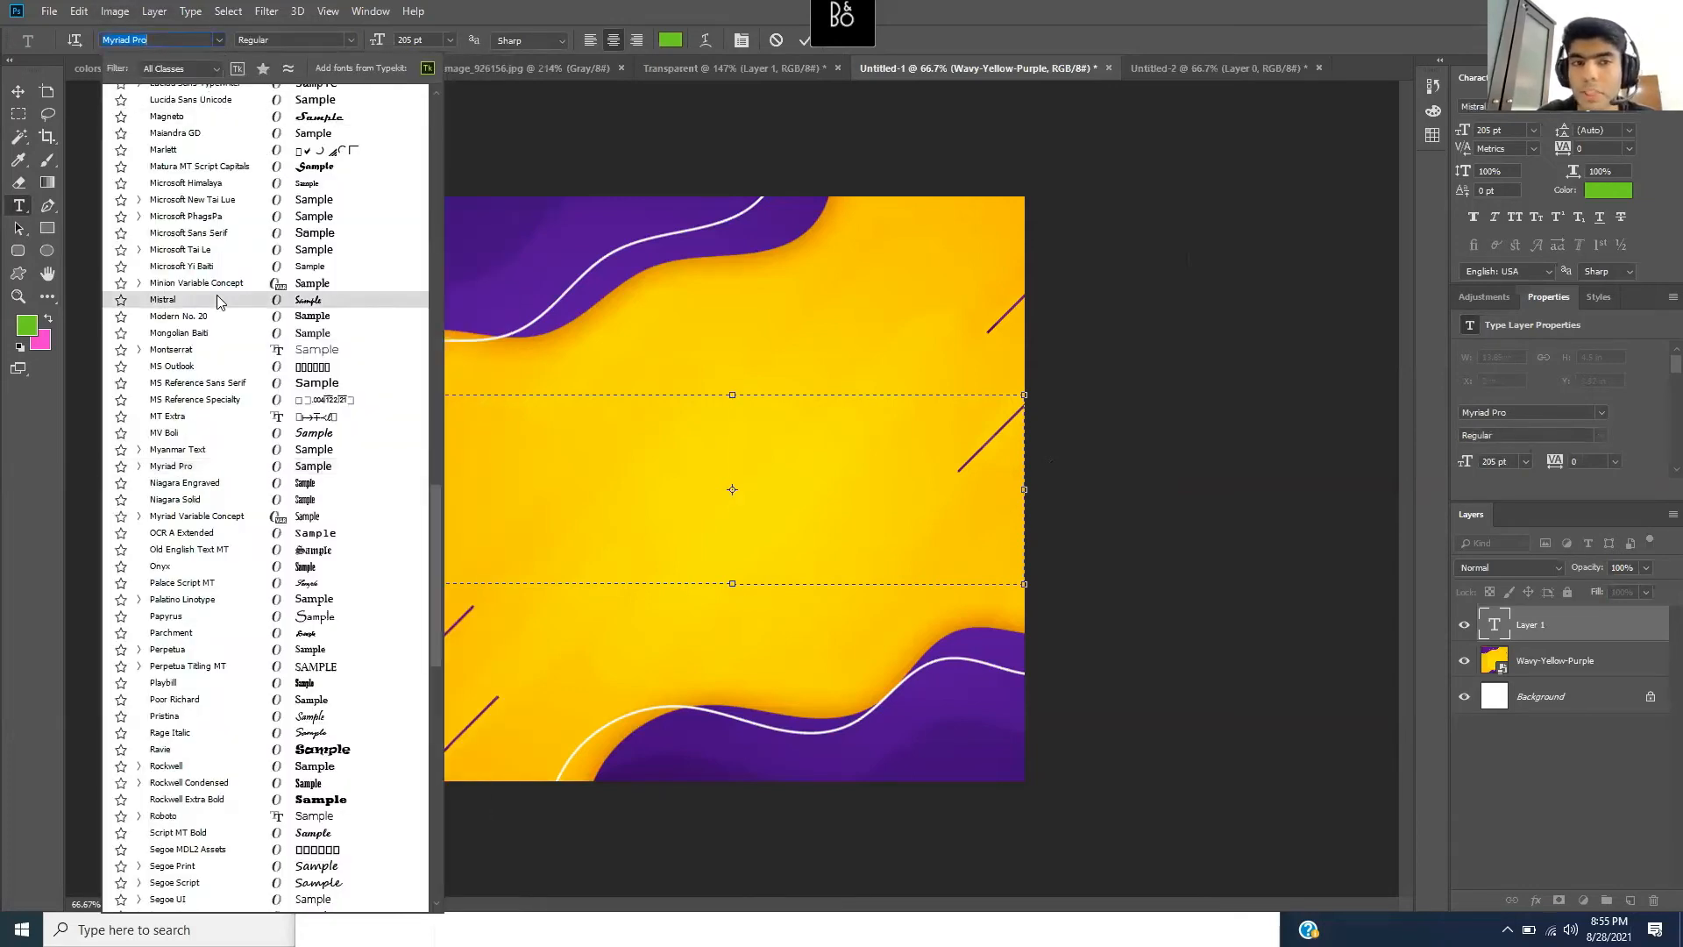
{"action": "scroll", "coordinate": [217, 298], "scroll_direction": "up", "scroll_amount": 3}
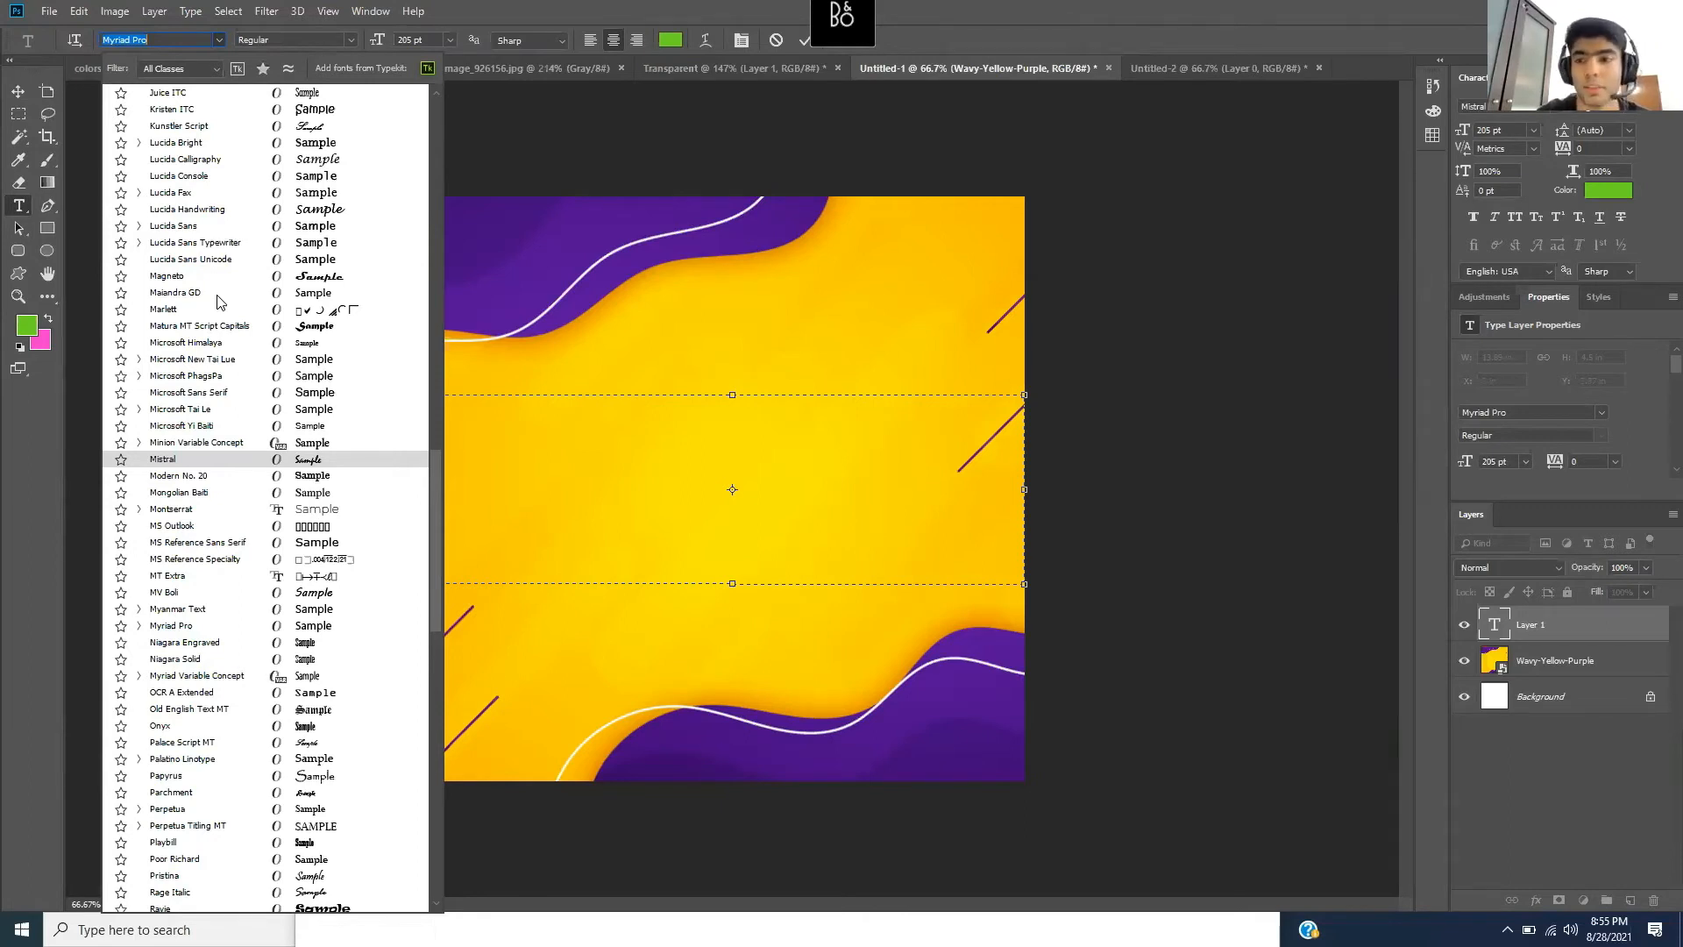
{"action": "type", "text": "mon"}
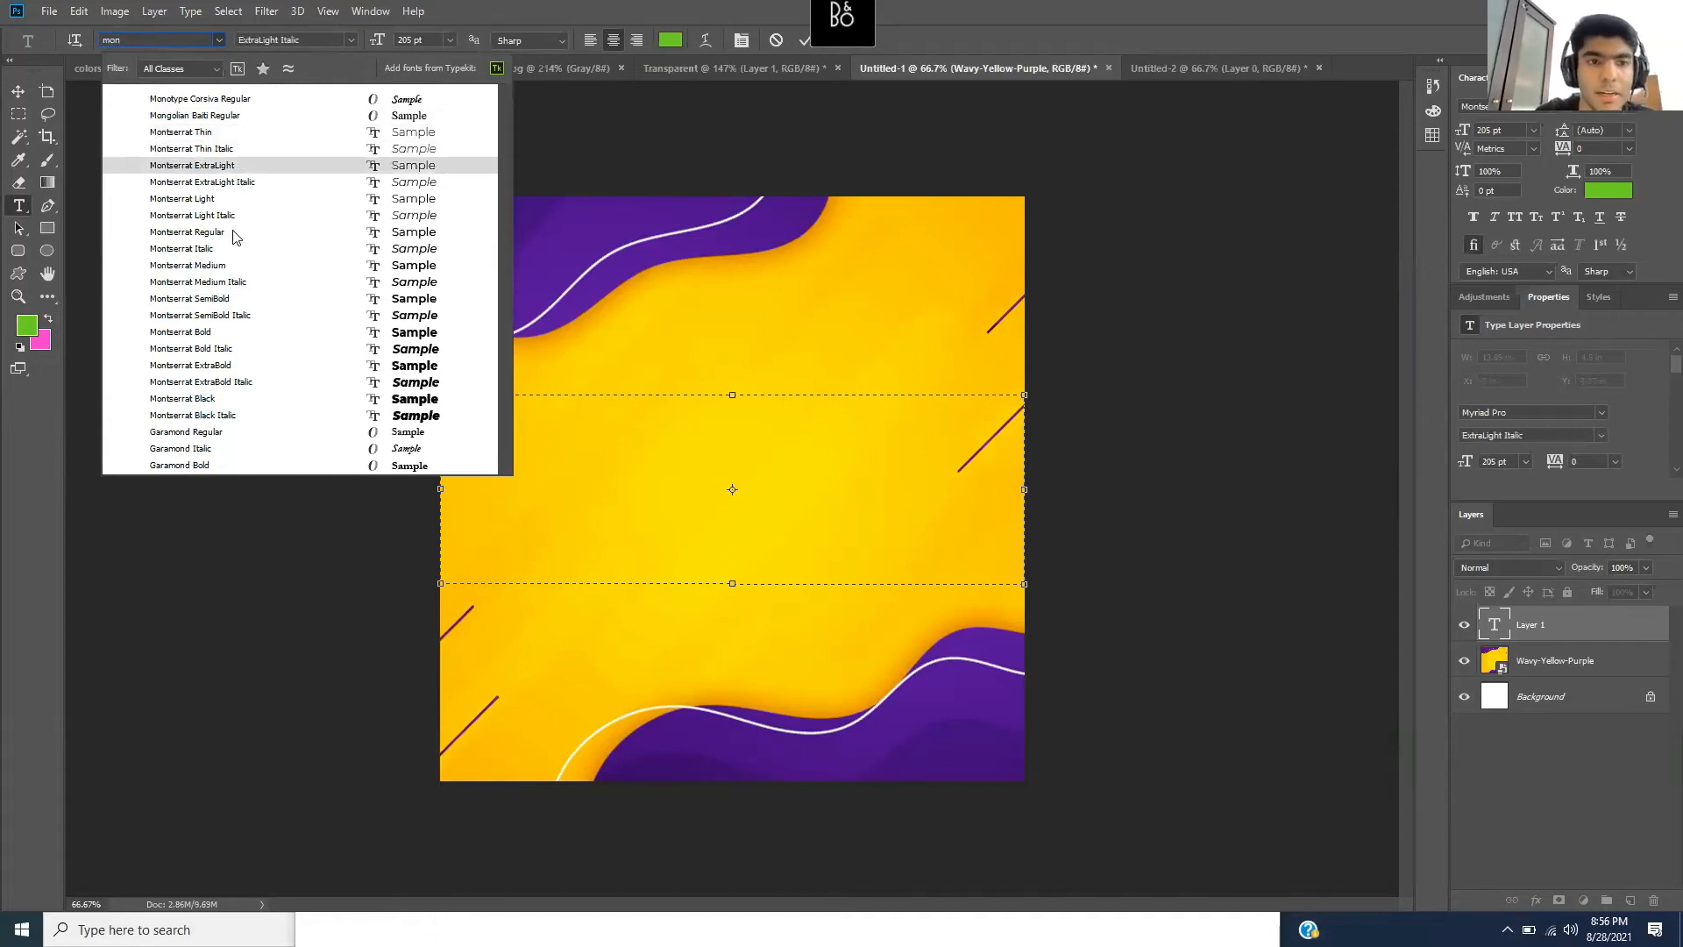
{"action": "left_click", "coordinate": [238, 398]}
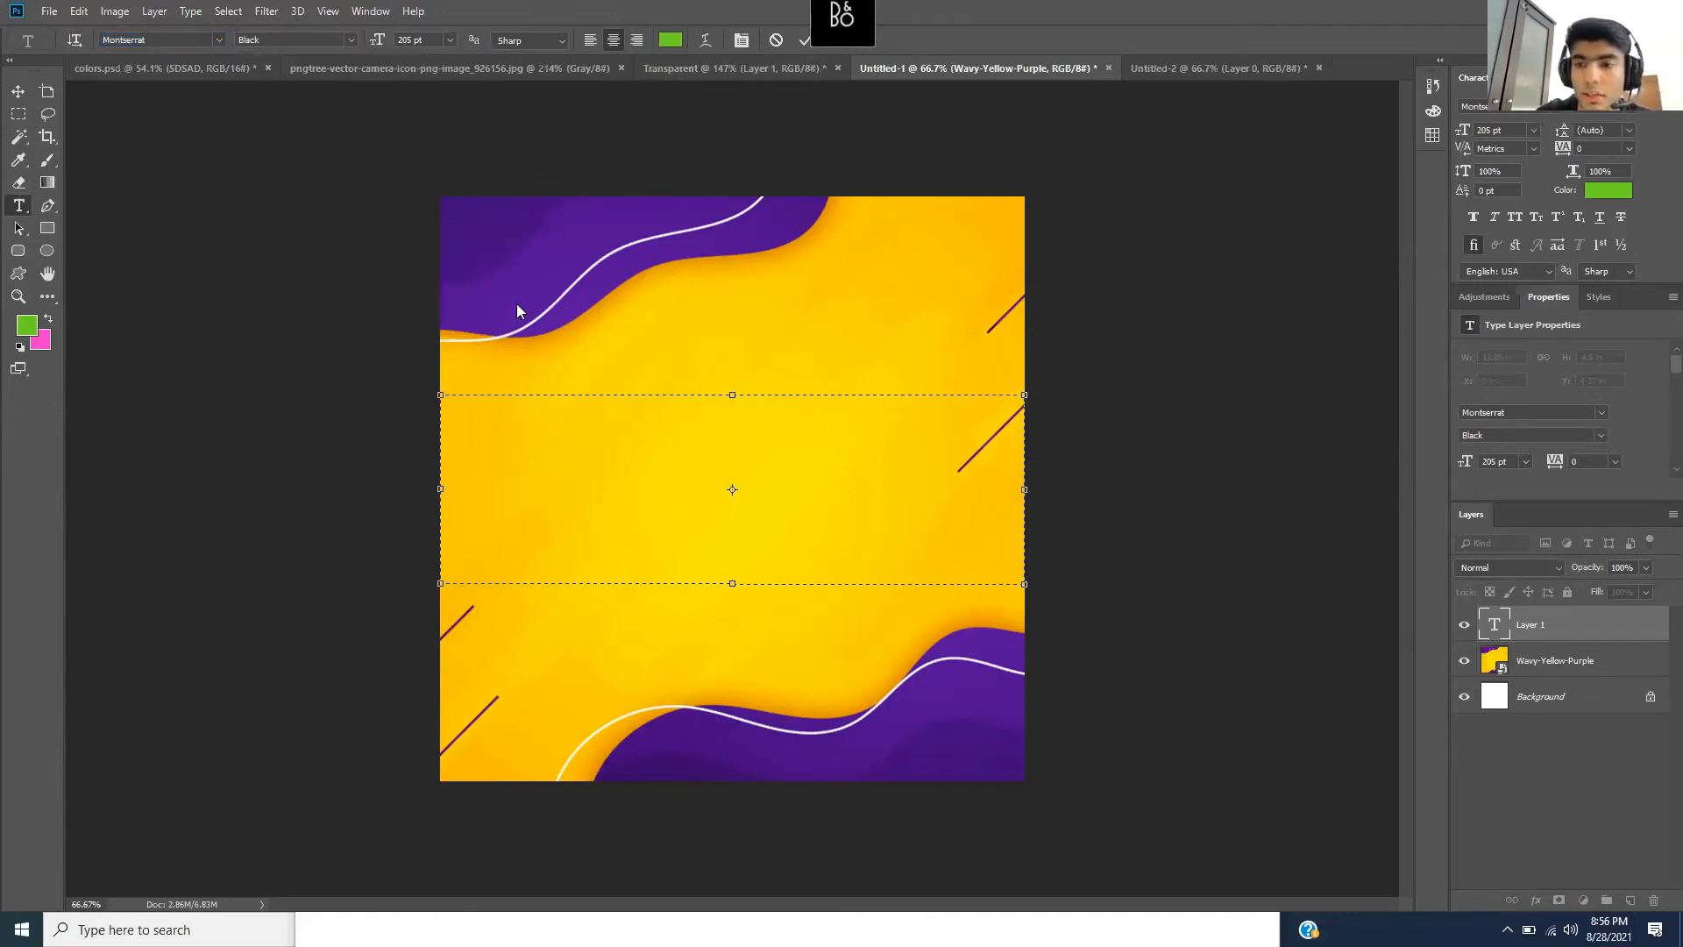
- Set the text colour to white (ffffff) and type BIG SALE
{"action": "left_click", "coordinate": [671, 41]}
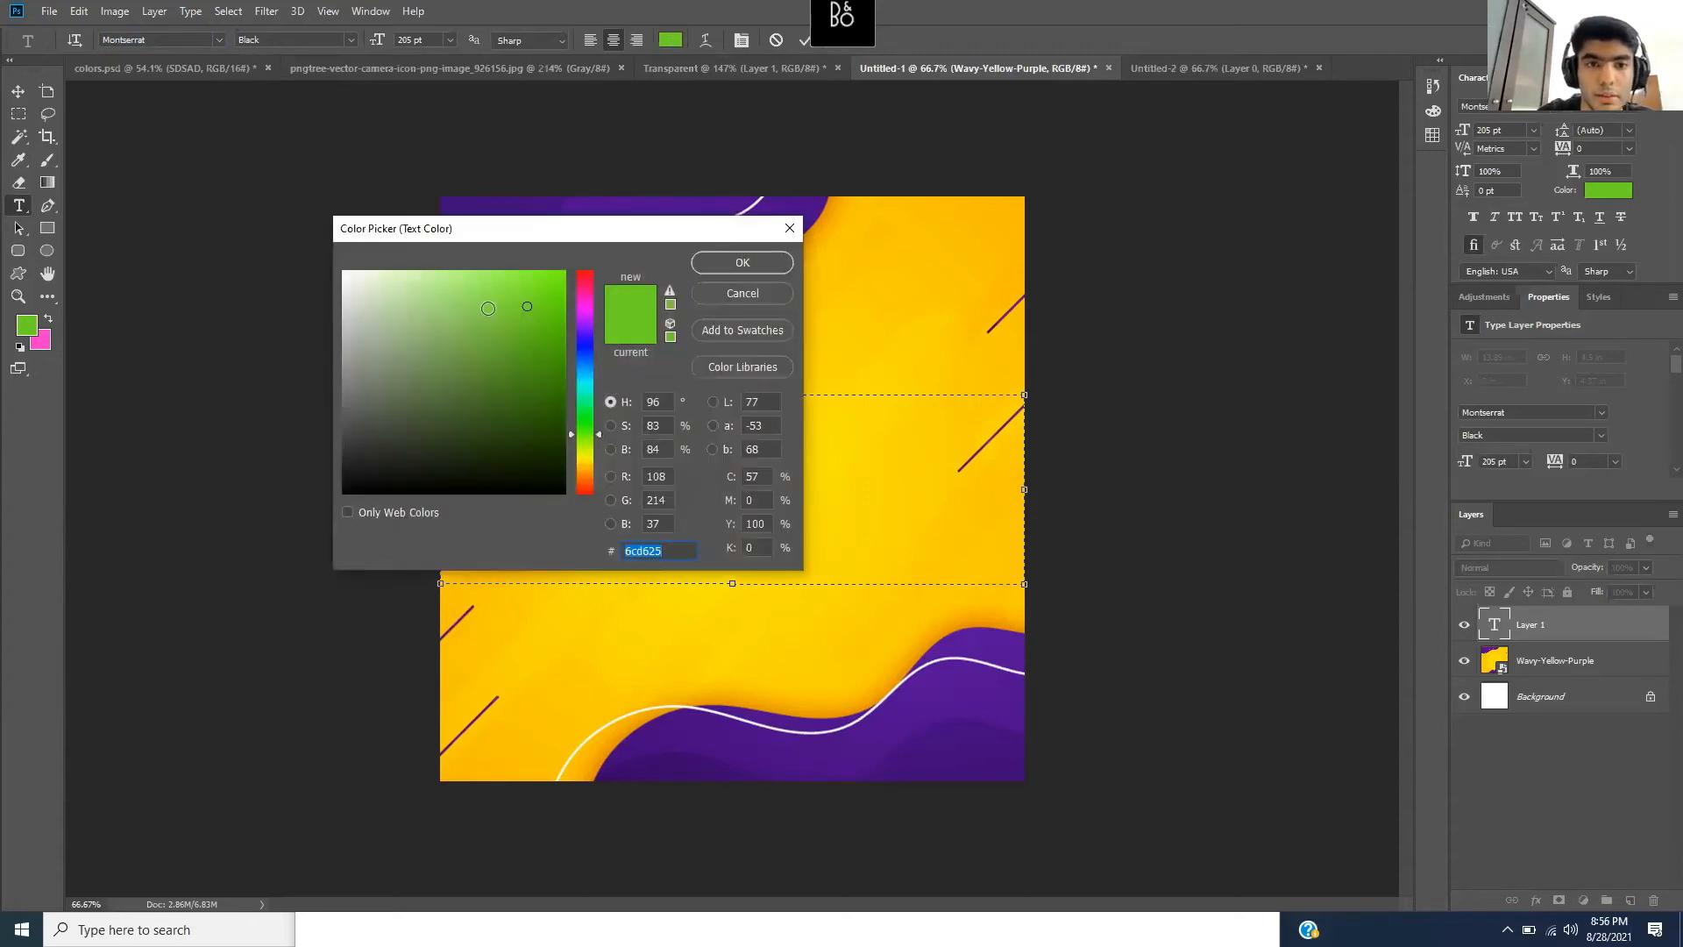
{"action": "type", "text": "ffffff"}
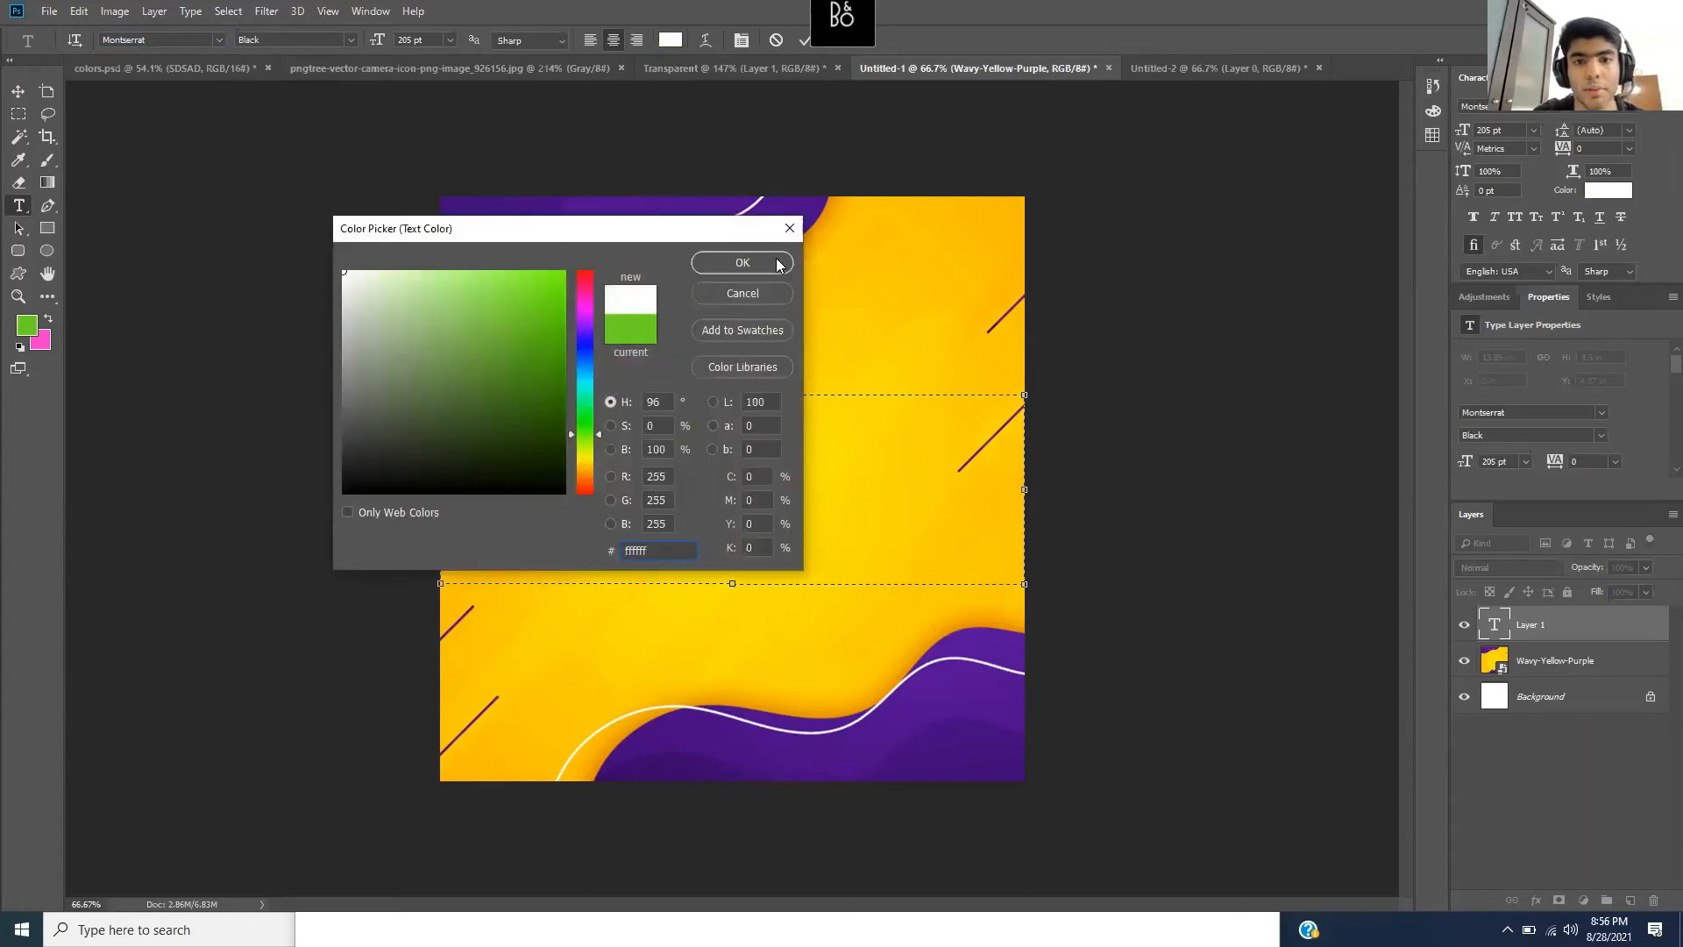
{"action": "left_click", "coordinate": [777, 263]}
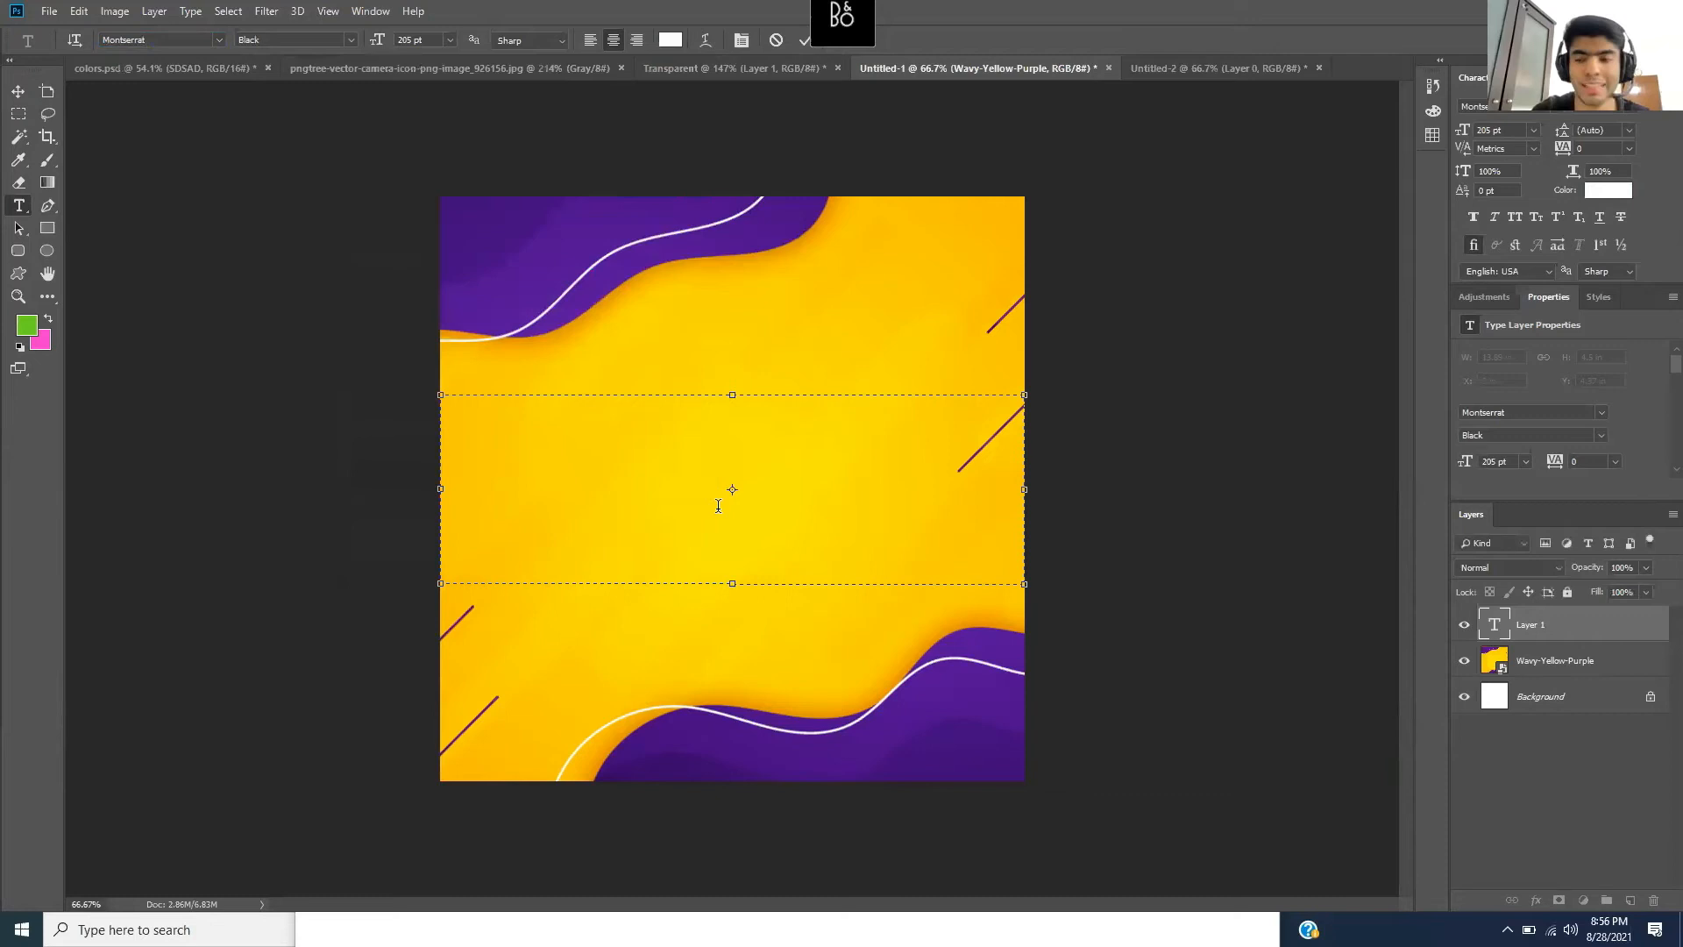
{"action": "type", "text": "NIG"}
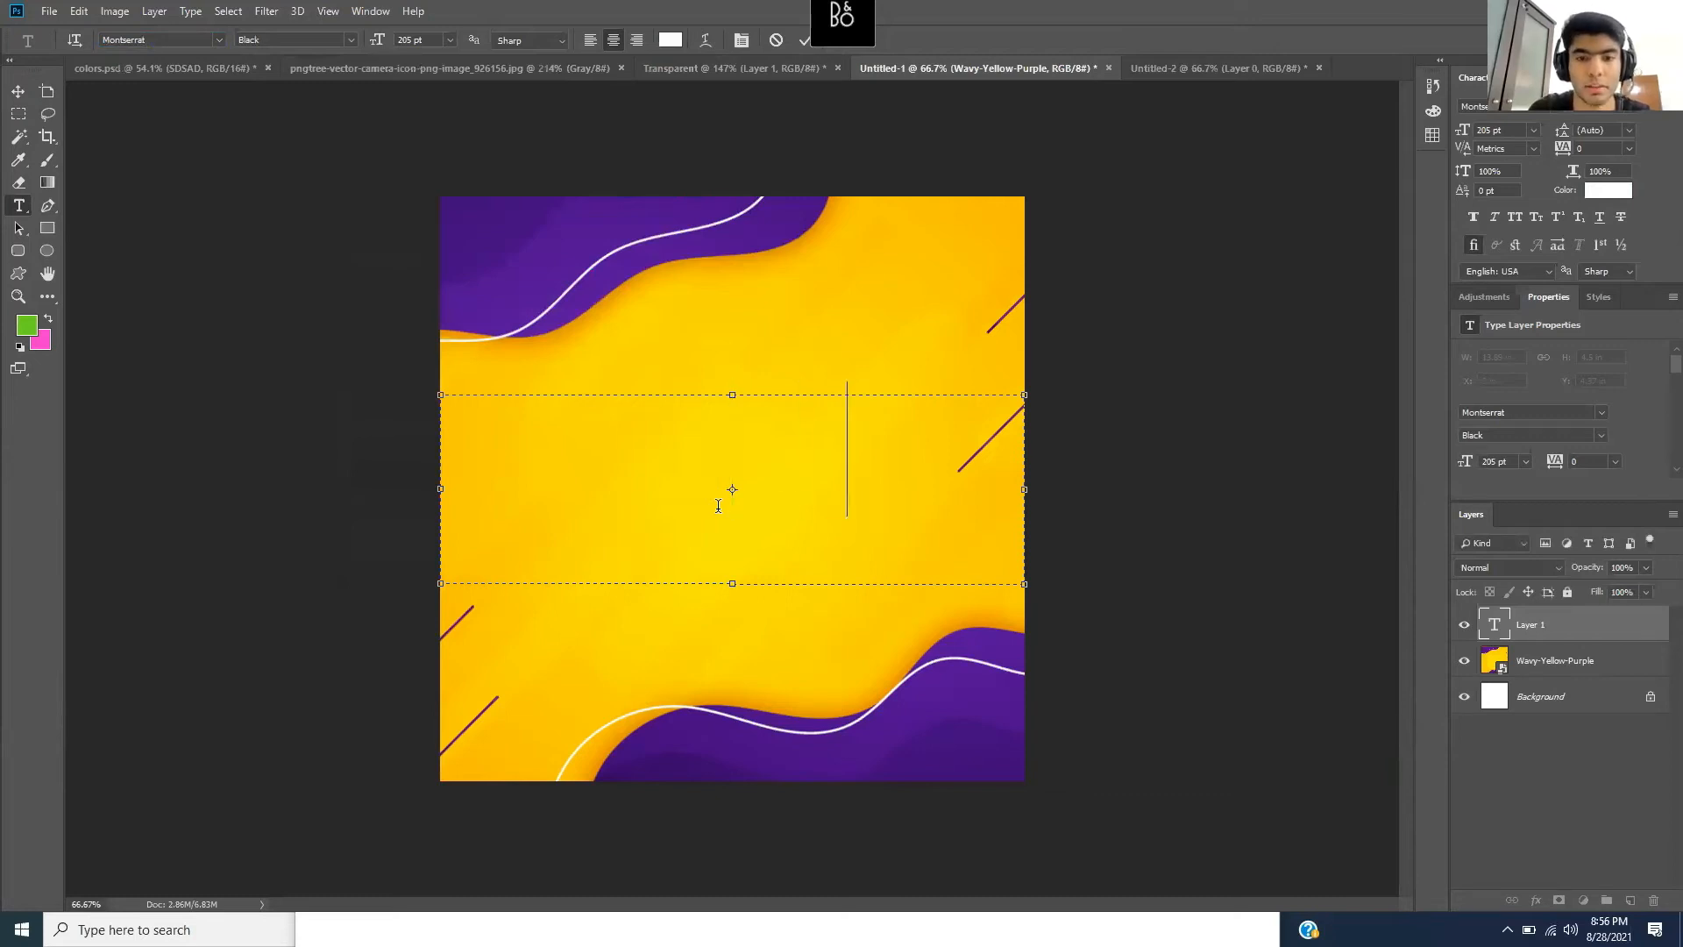
{"action": "key", "text": "BackSpace"}
{"action": "key", "text": "BackSpace"}
{"action": "key", "text": "BackSpace"}
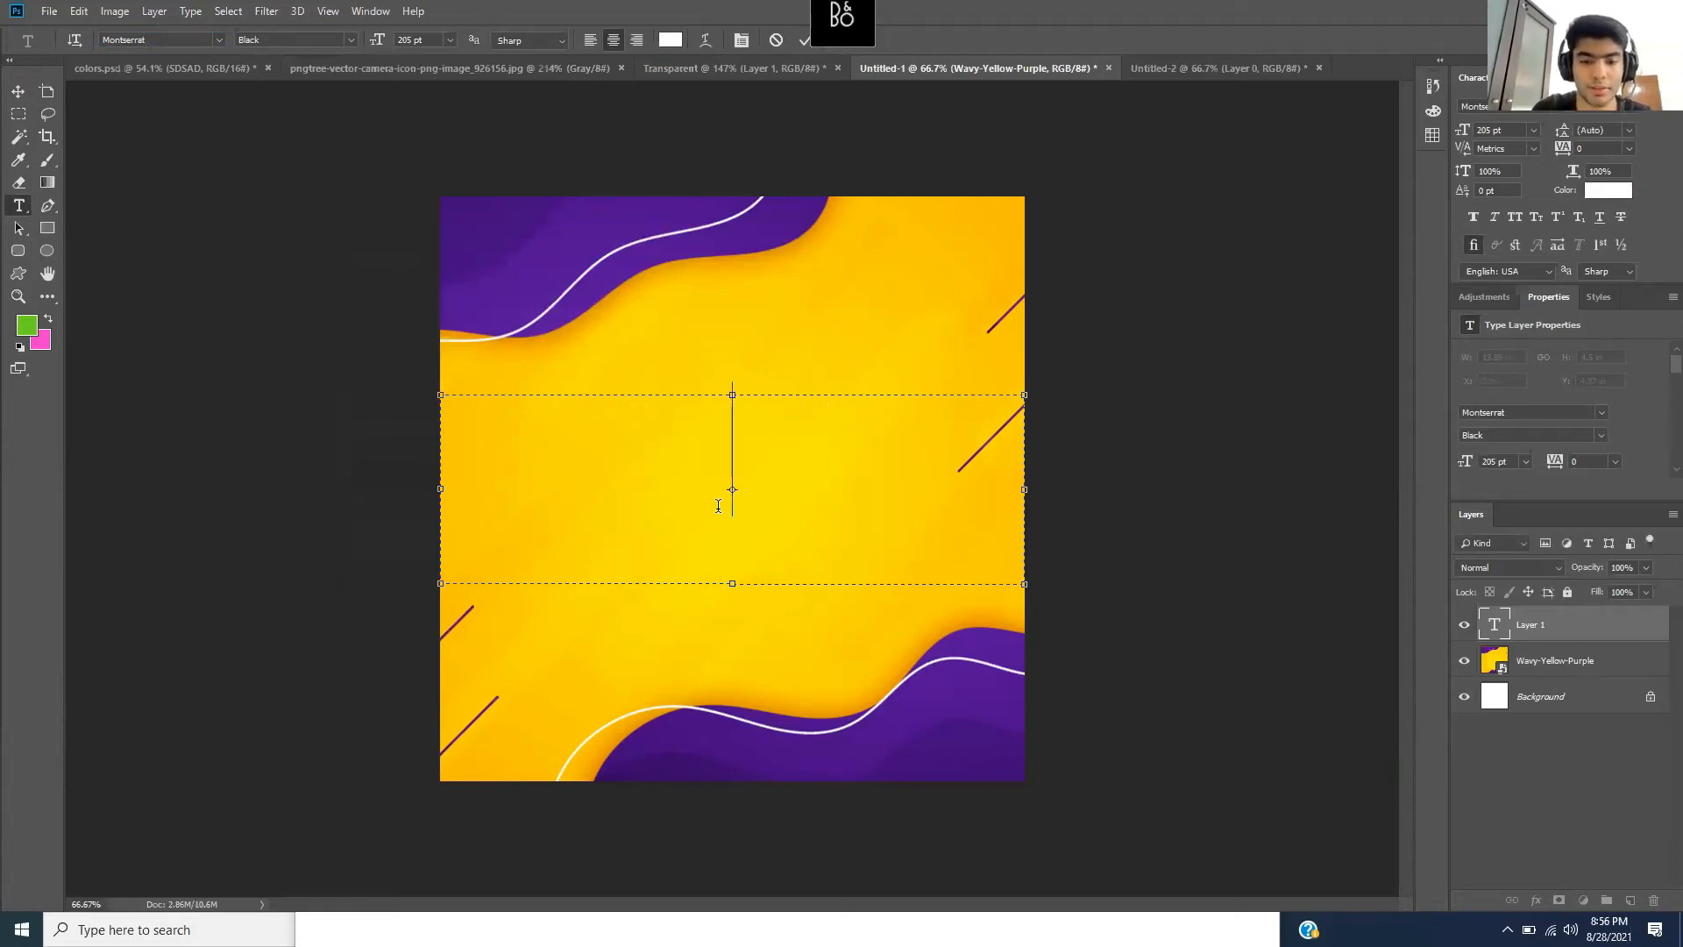
{"action": "type", "text": "BUG"}
{"action": "key", "text": "BackSpace"}
{"action": "key", "text": "BackSpace"}
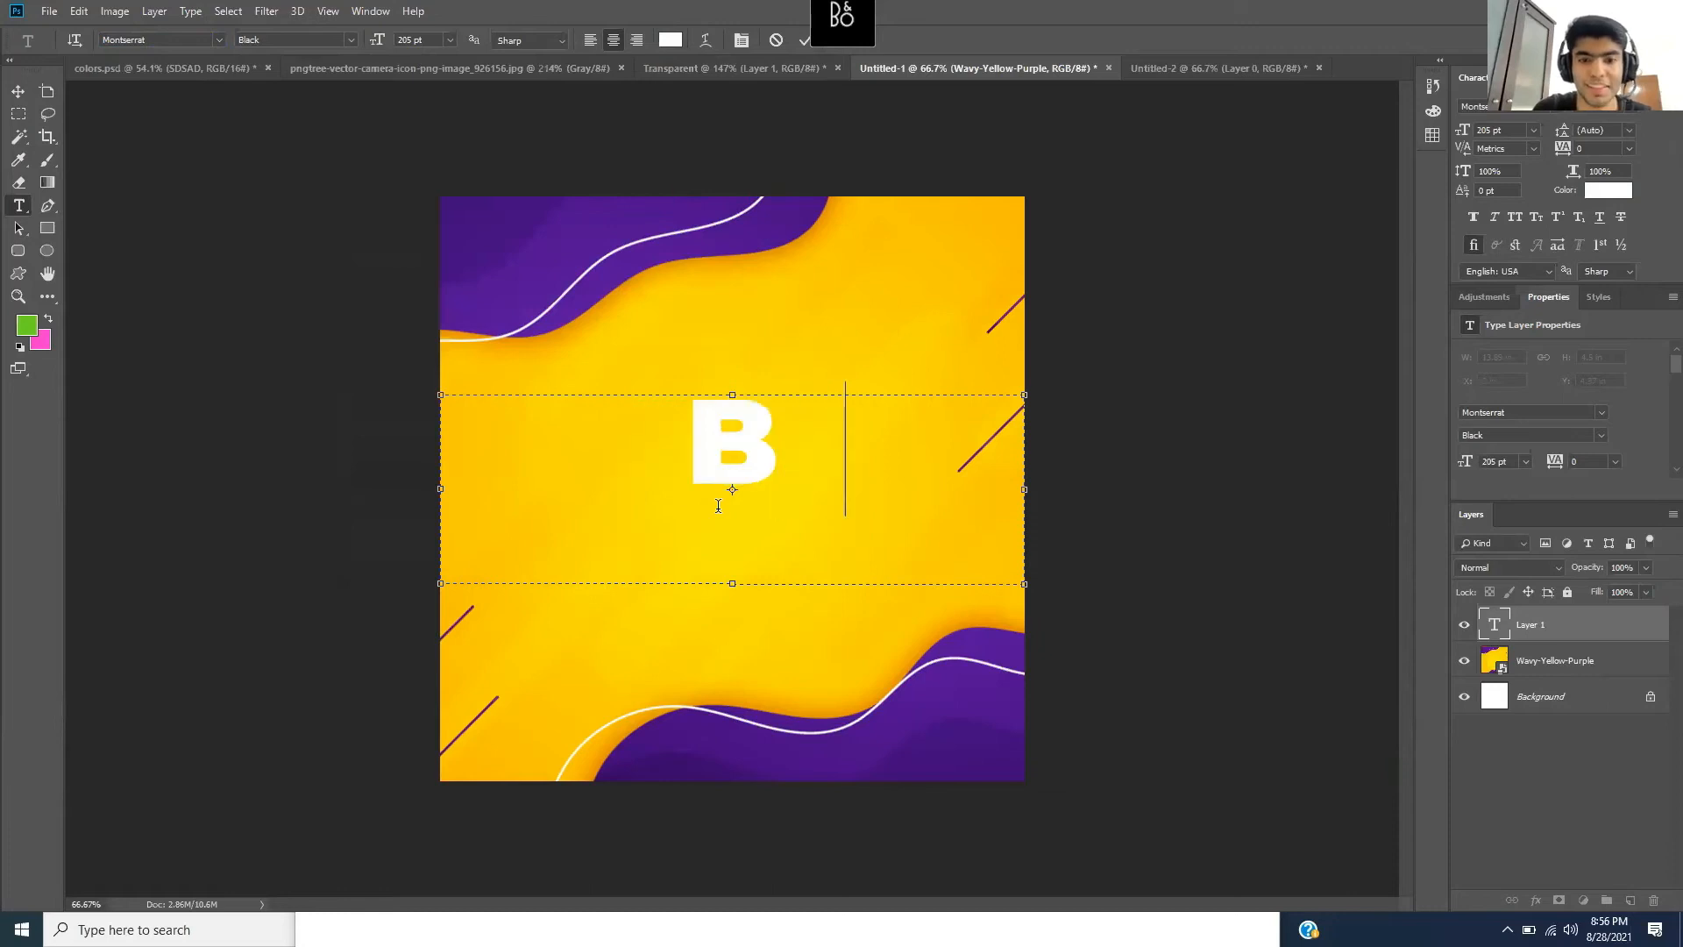
{"action": "type", "text": "IG"}
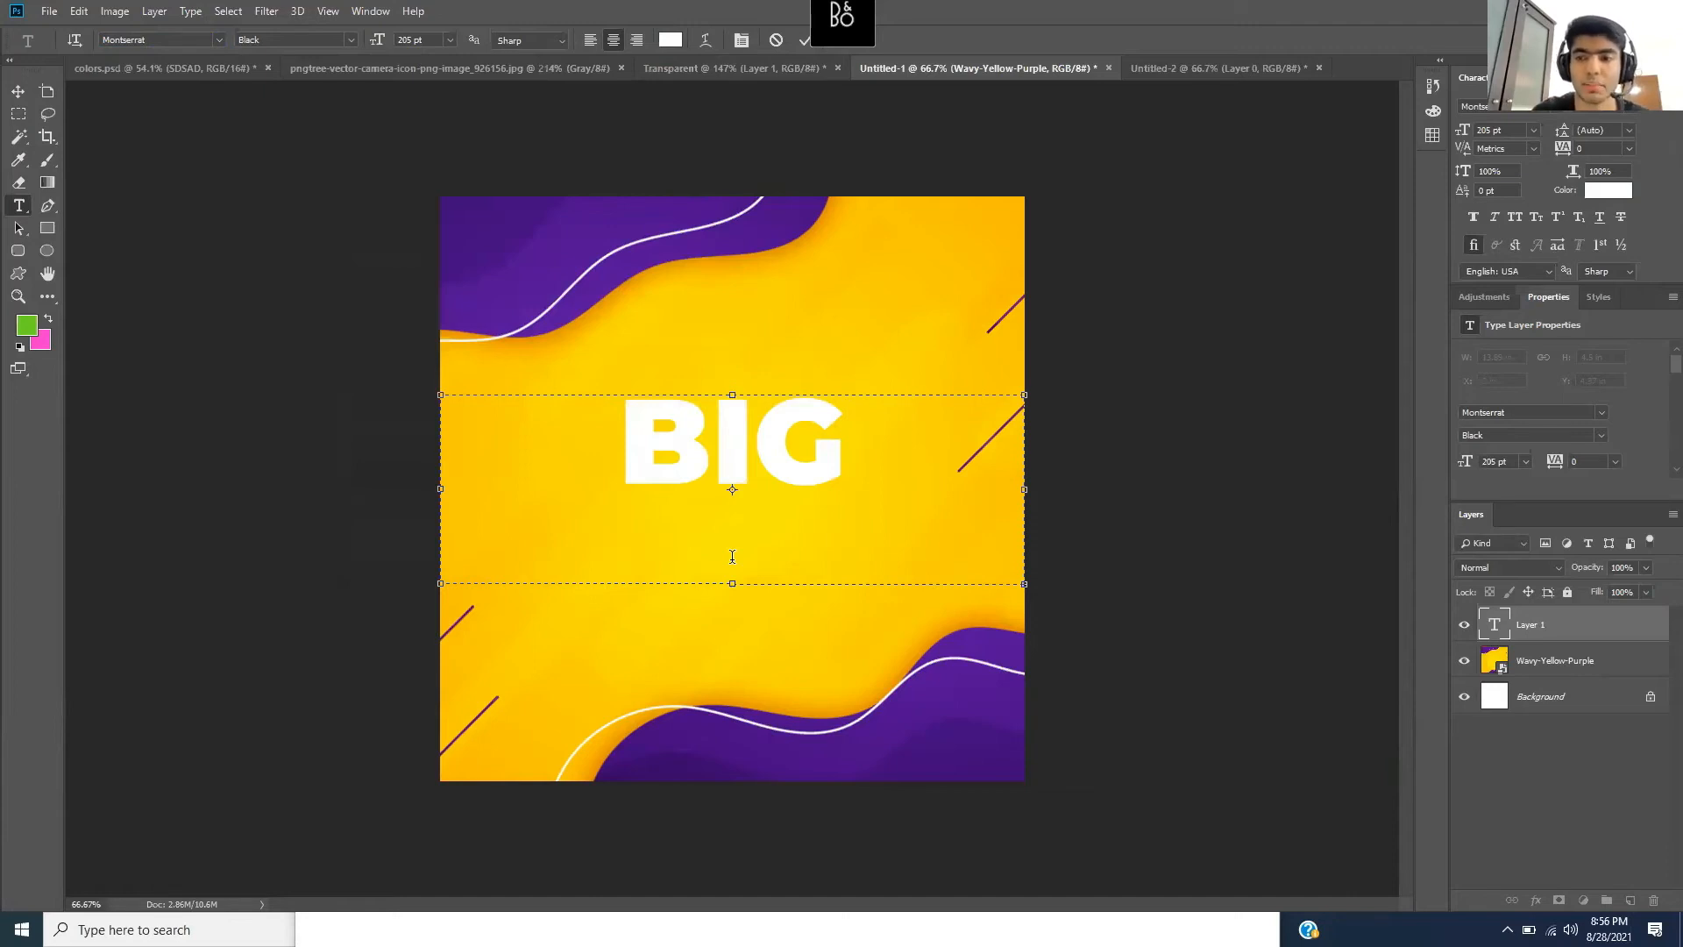
- Resize the text box so BIG SALE sits on two lines, keep it centred, and commit
{"action": "left_click_drag", "start_coordinate": [733, 583], "coordinate": [750, 735]}
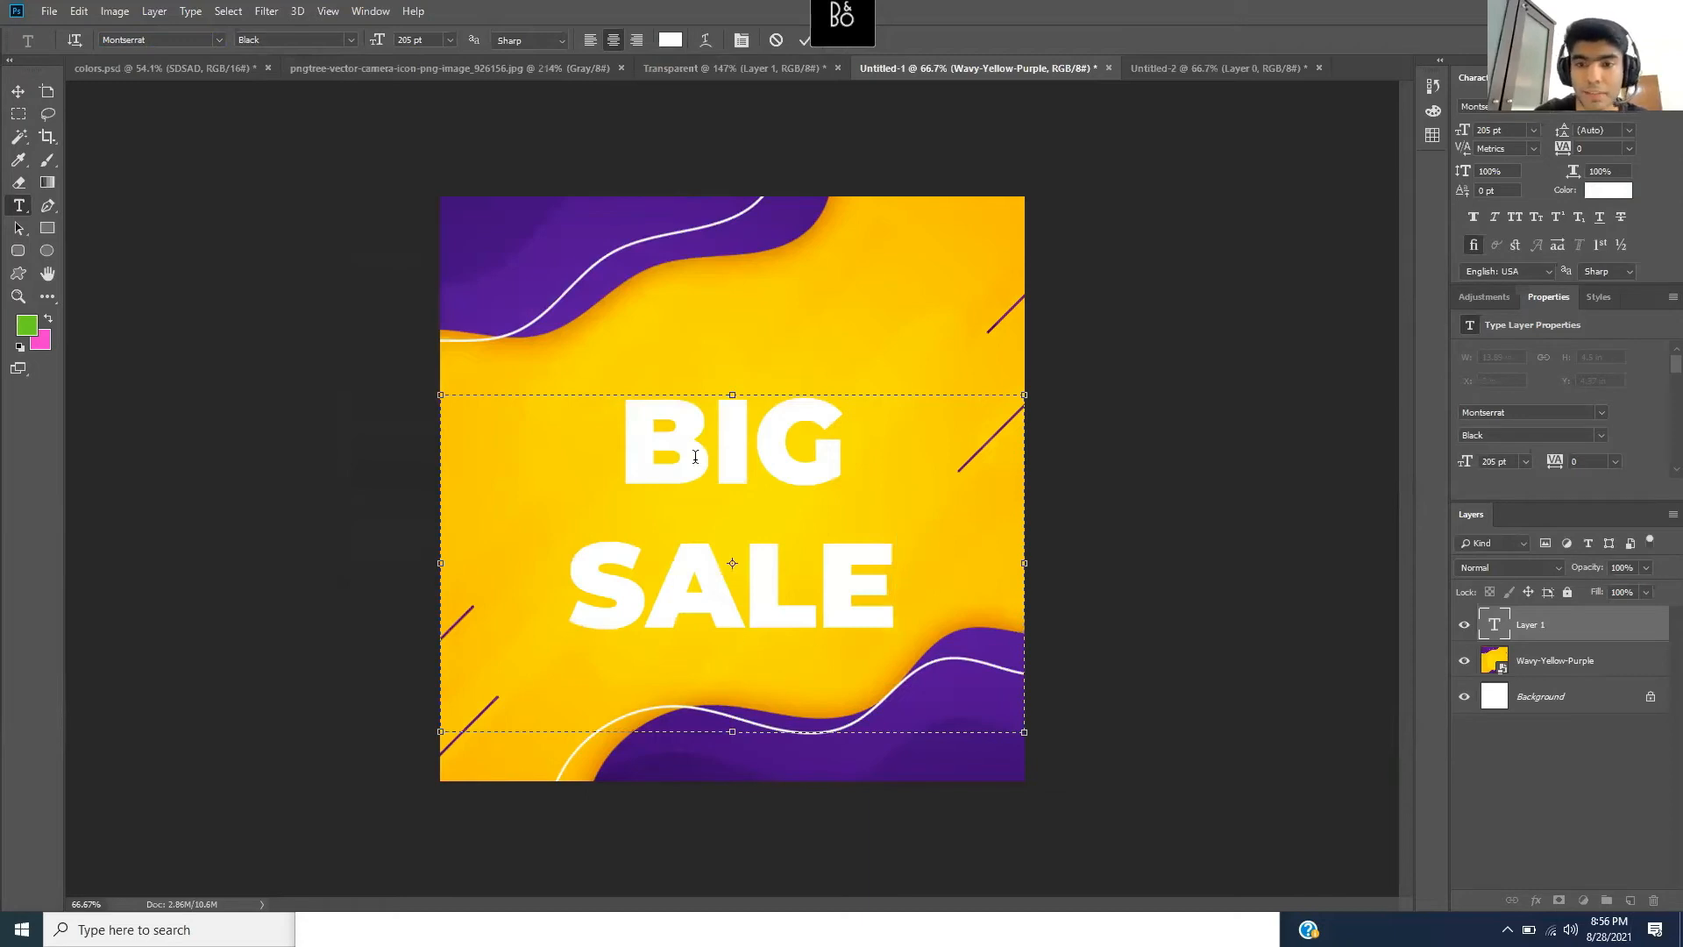
{"action": "left_click_drag", "start_coordinate": [740, 730], "coordinate": [764, 656]}
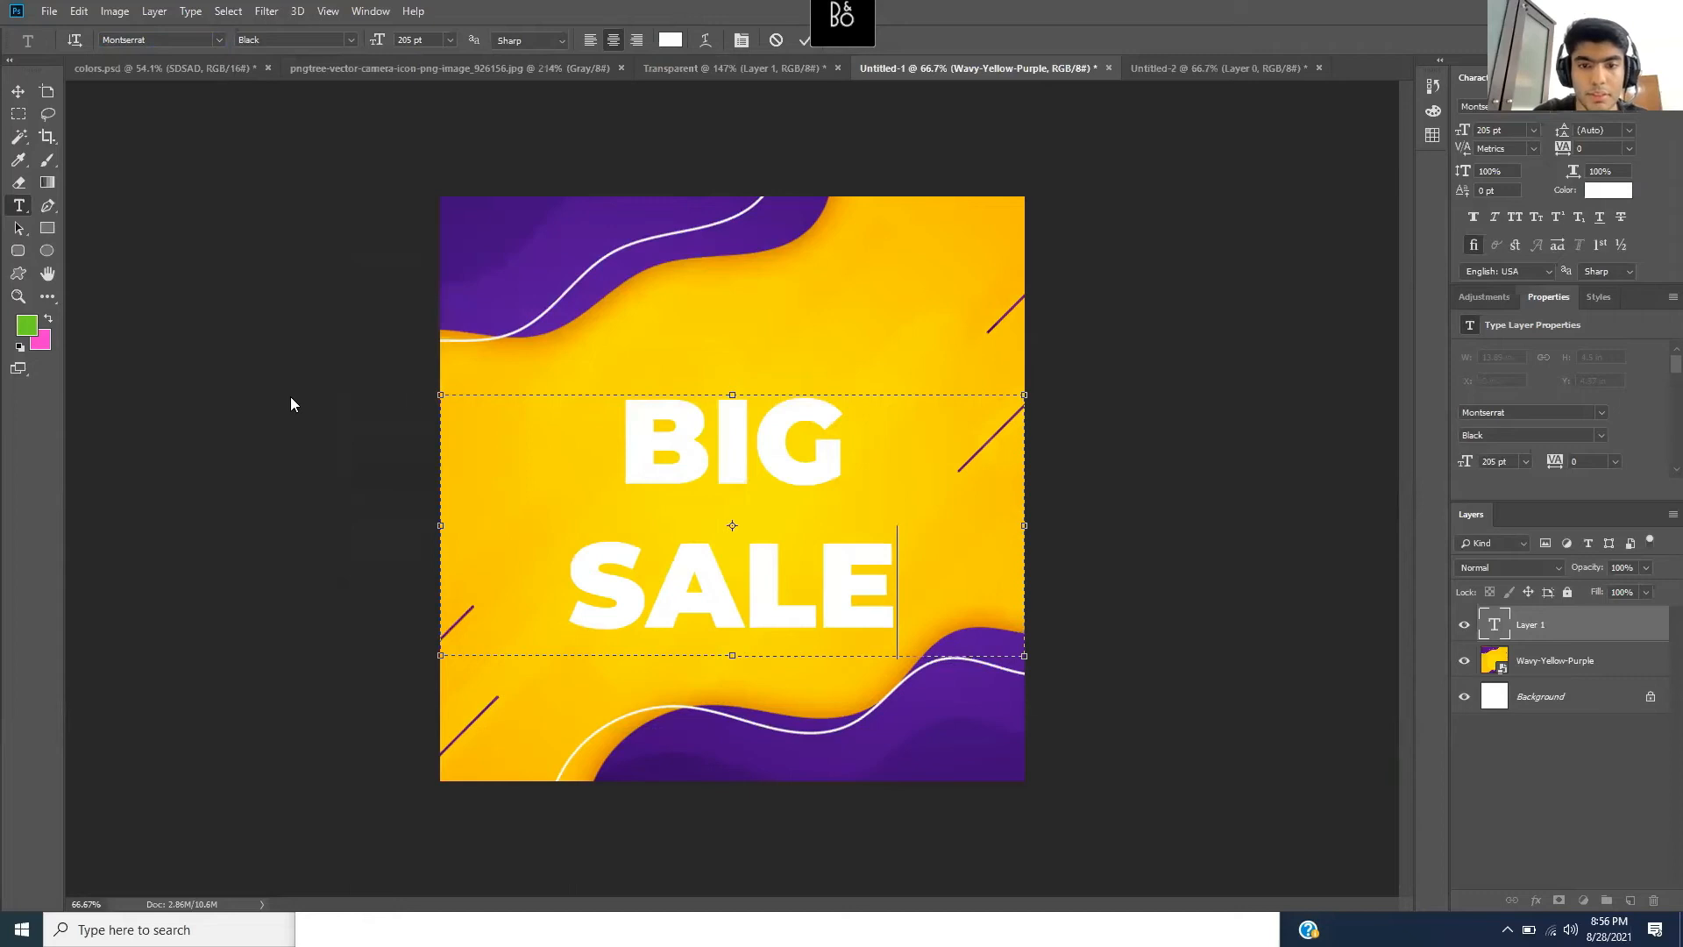
{"action": "key", "text": "Left"}
{"action": "key", "text": "Left"}
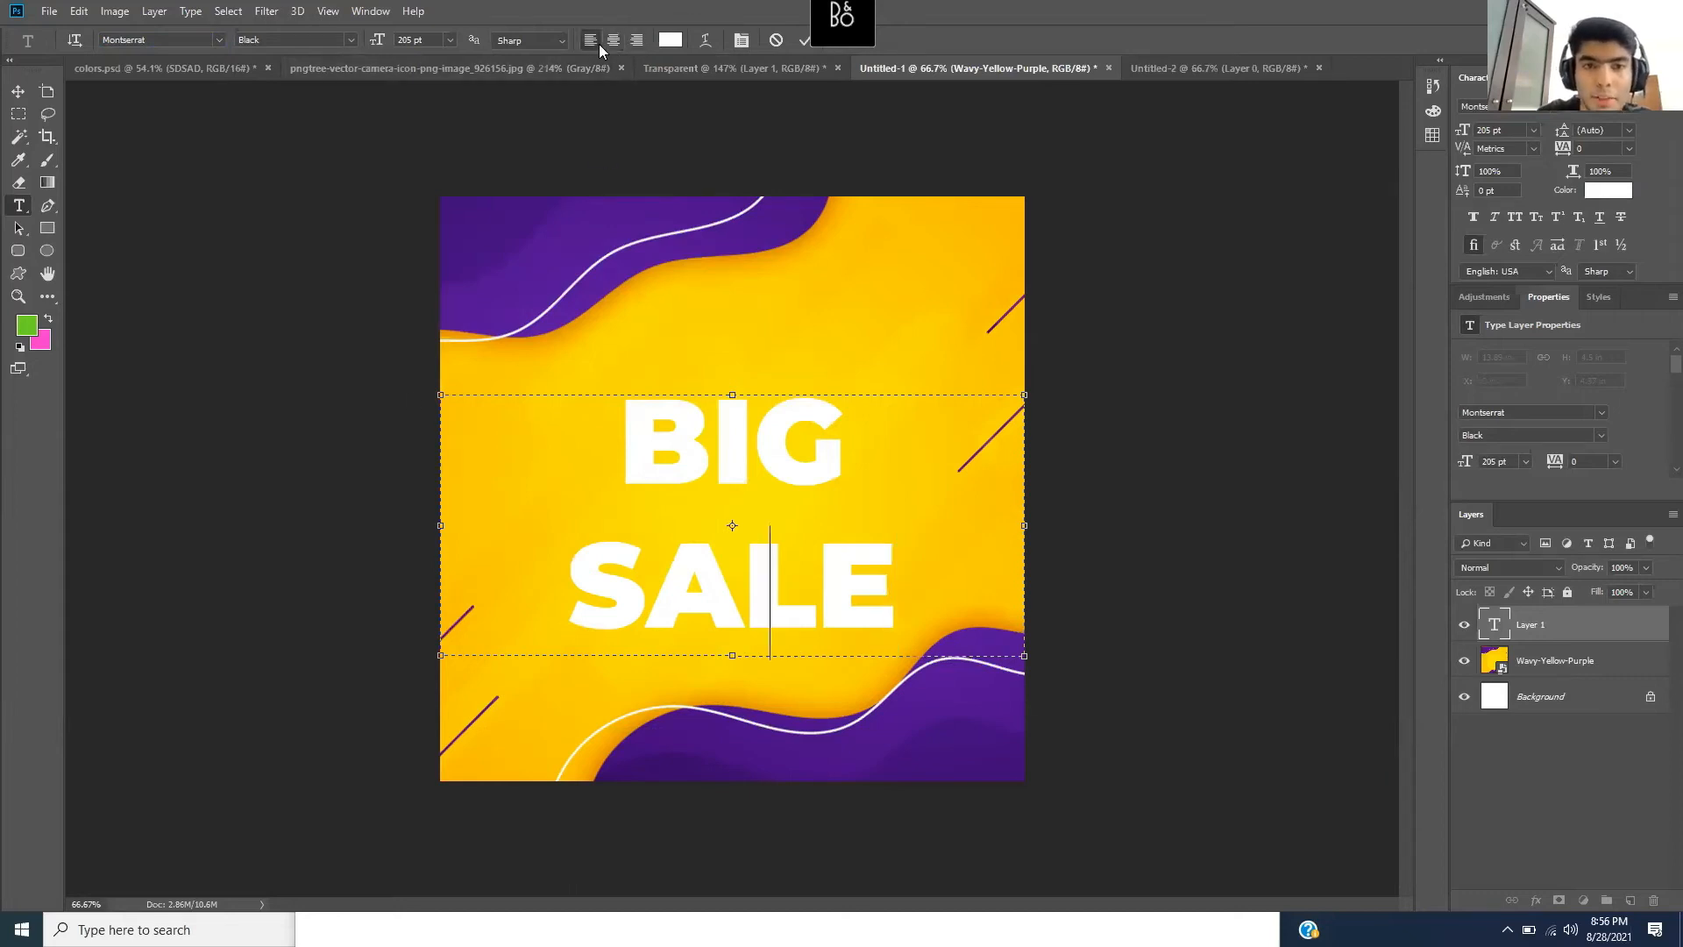
{"action": "left_click", "coordinate": [591, 40]}
{"action": "left_click", "coordinate": [612, 40]}
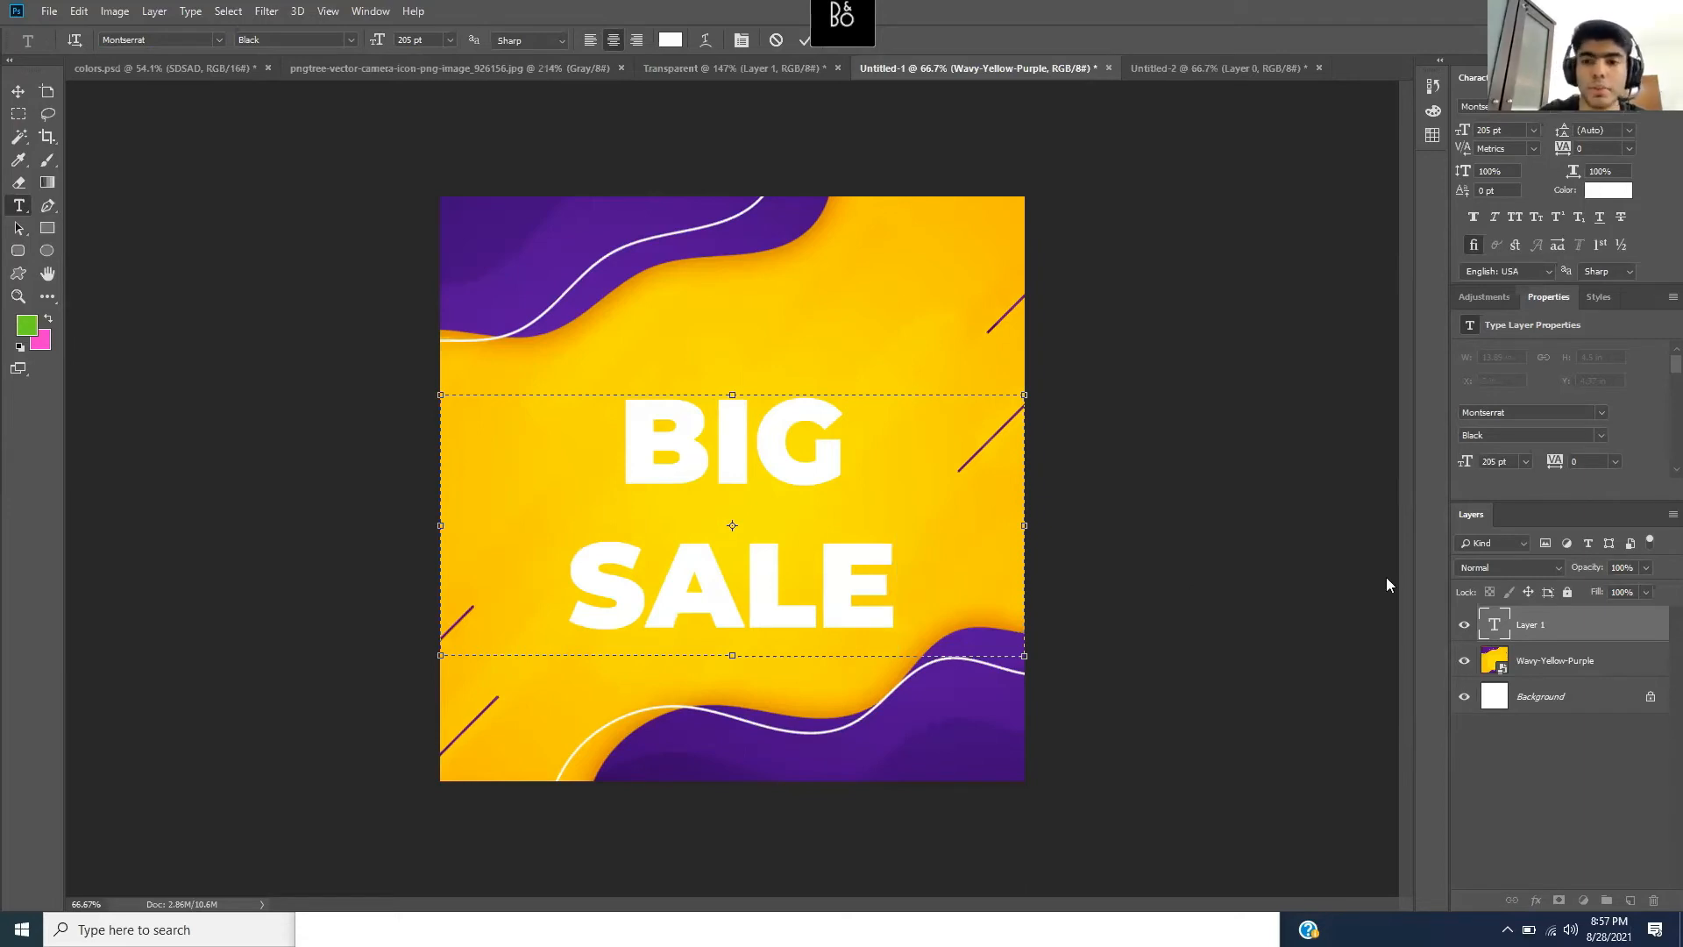
{"action": "left_click", "coordinate": [1599, 621]}
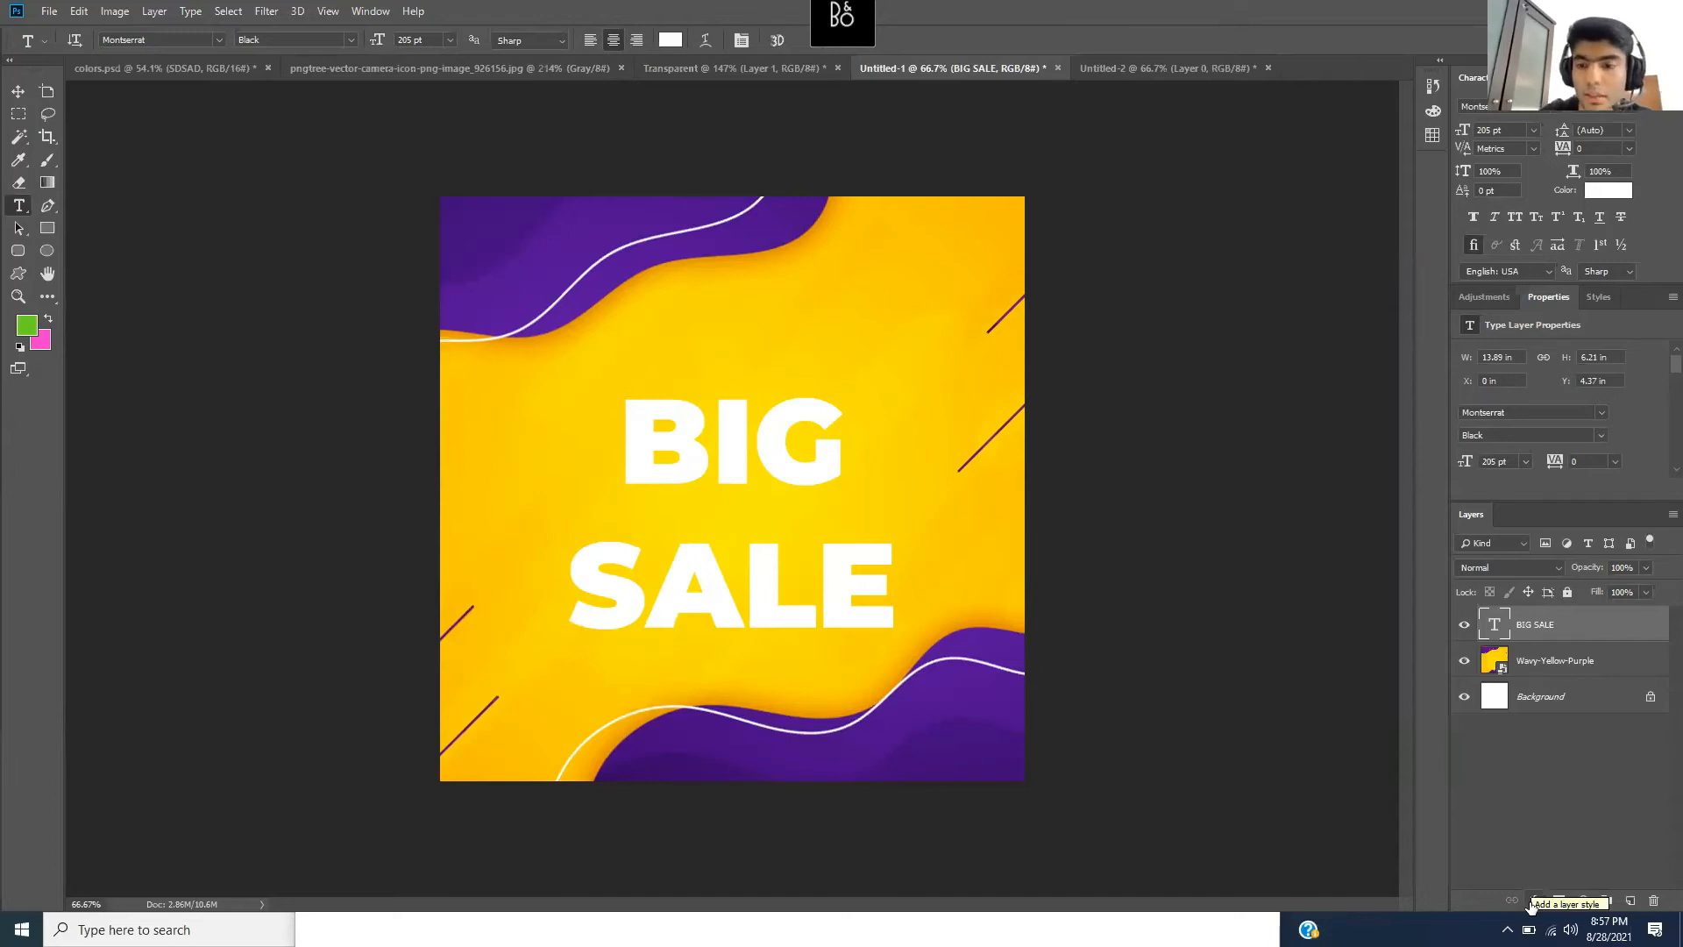
- Add a Drop Shadow to BIG SALE: 90° angle, 17 px distance, 0% spread, 21 px size
{"action": "left_click", "coordinate": [1530, 903]}
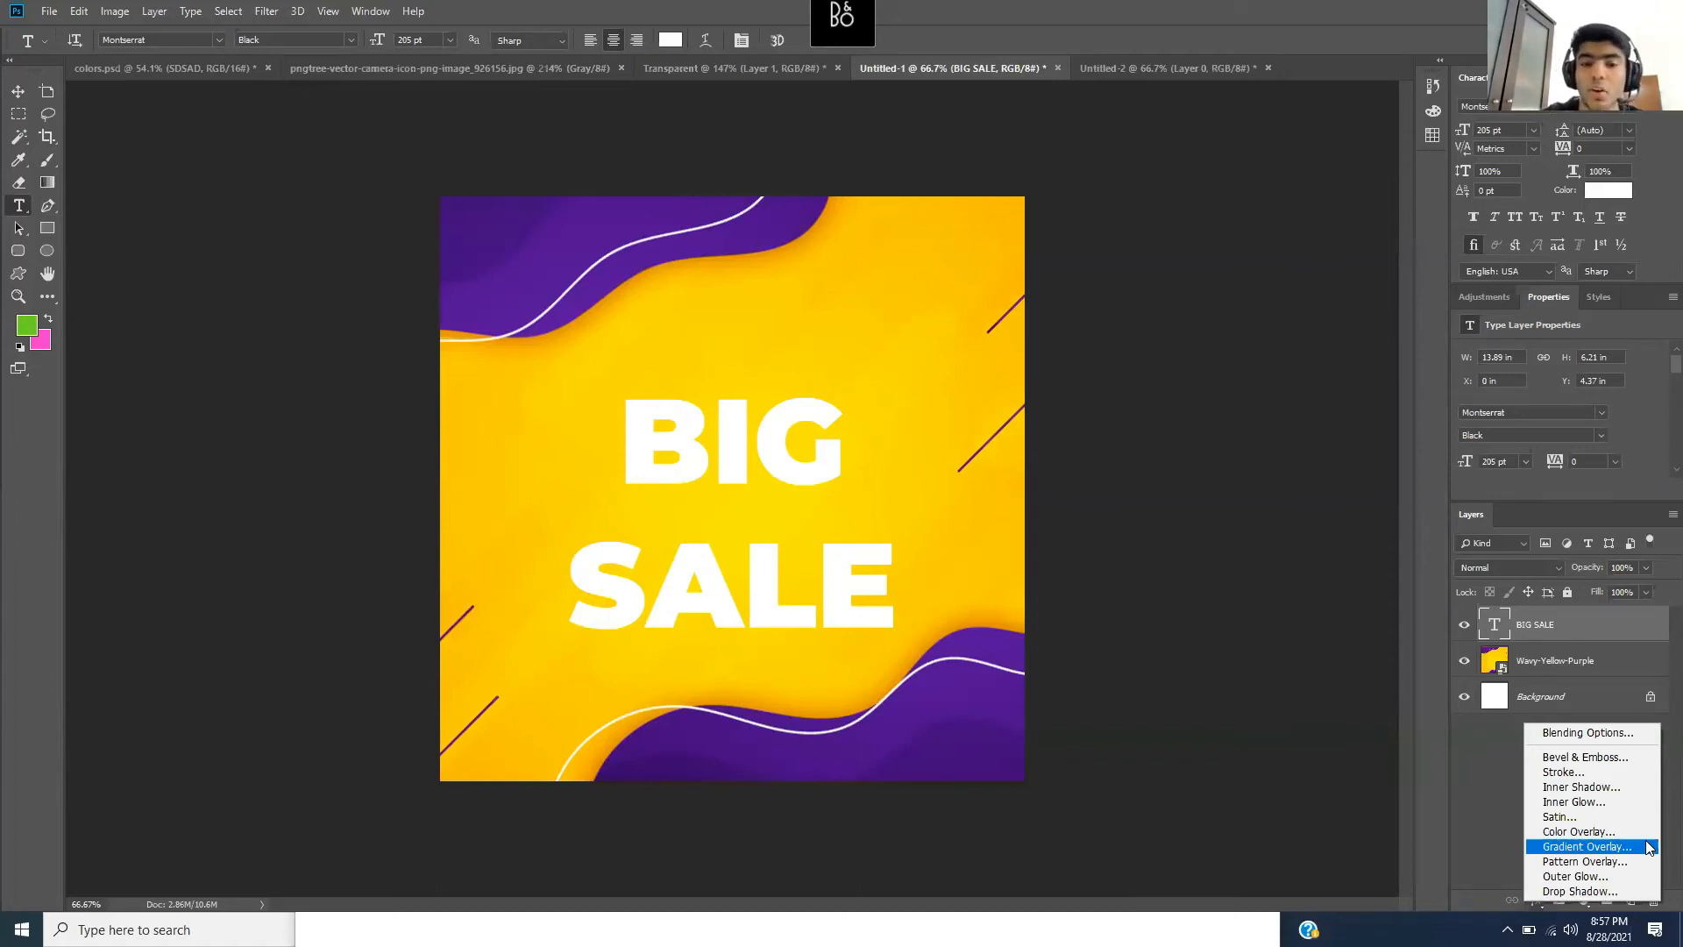
{"action": "left_click", "coordinate": [1601, 893]}
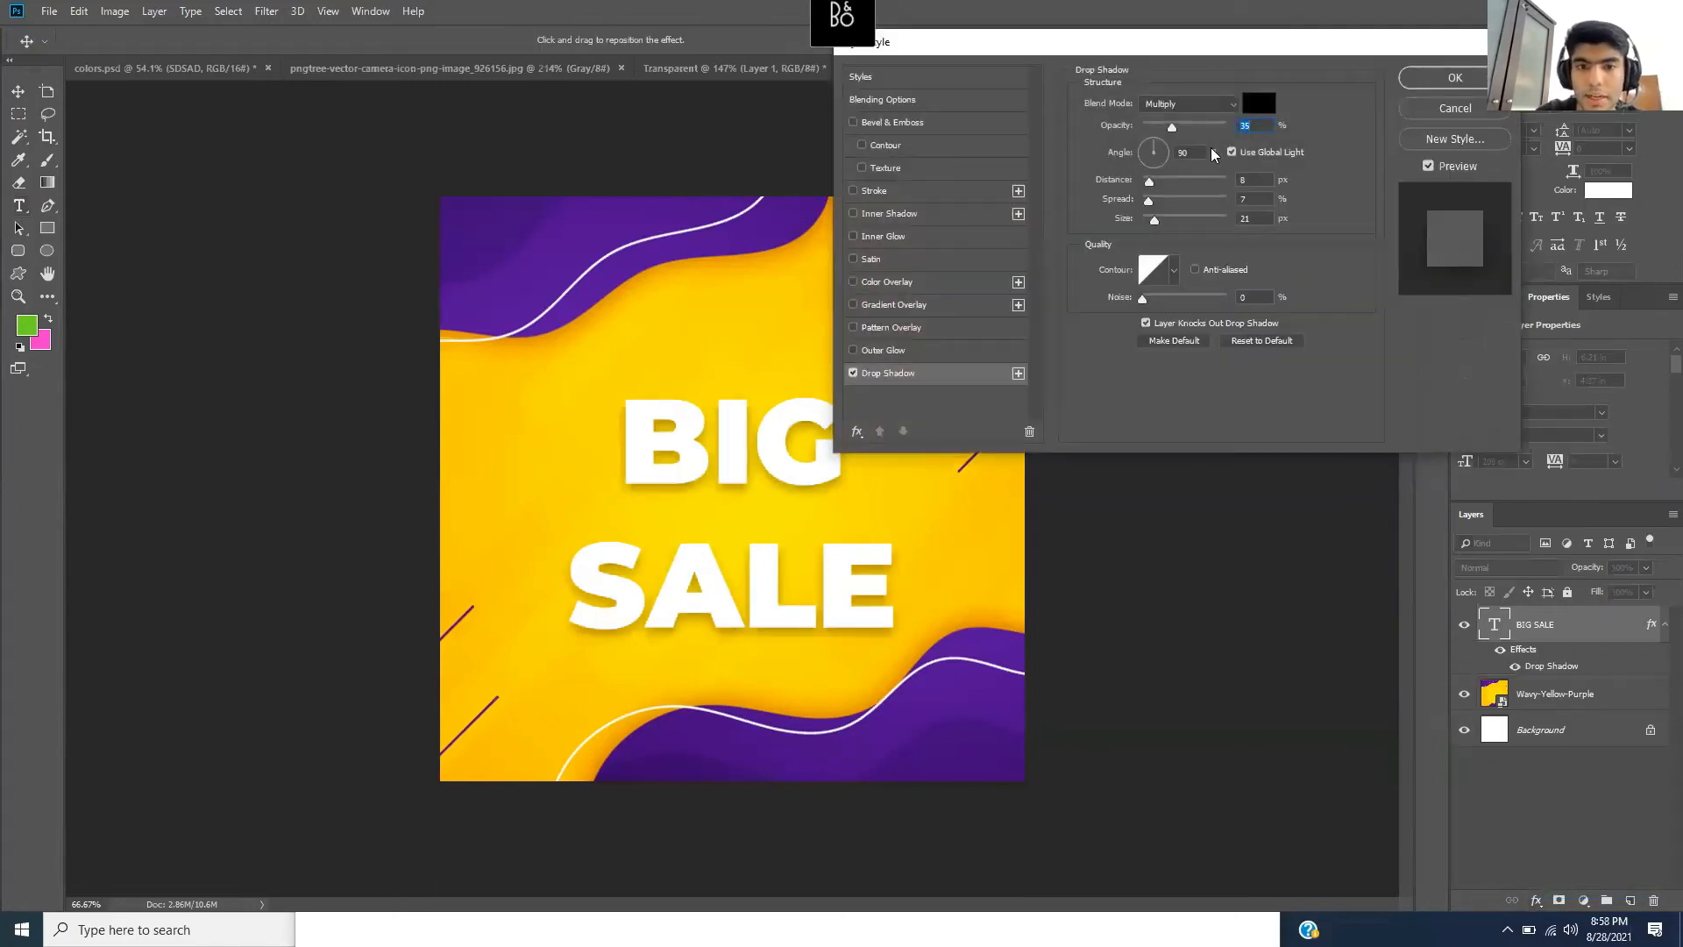
{"action": "left_click_drag", "start_coordinate": [888, 44], "coordinate": [1076, 149]}
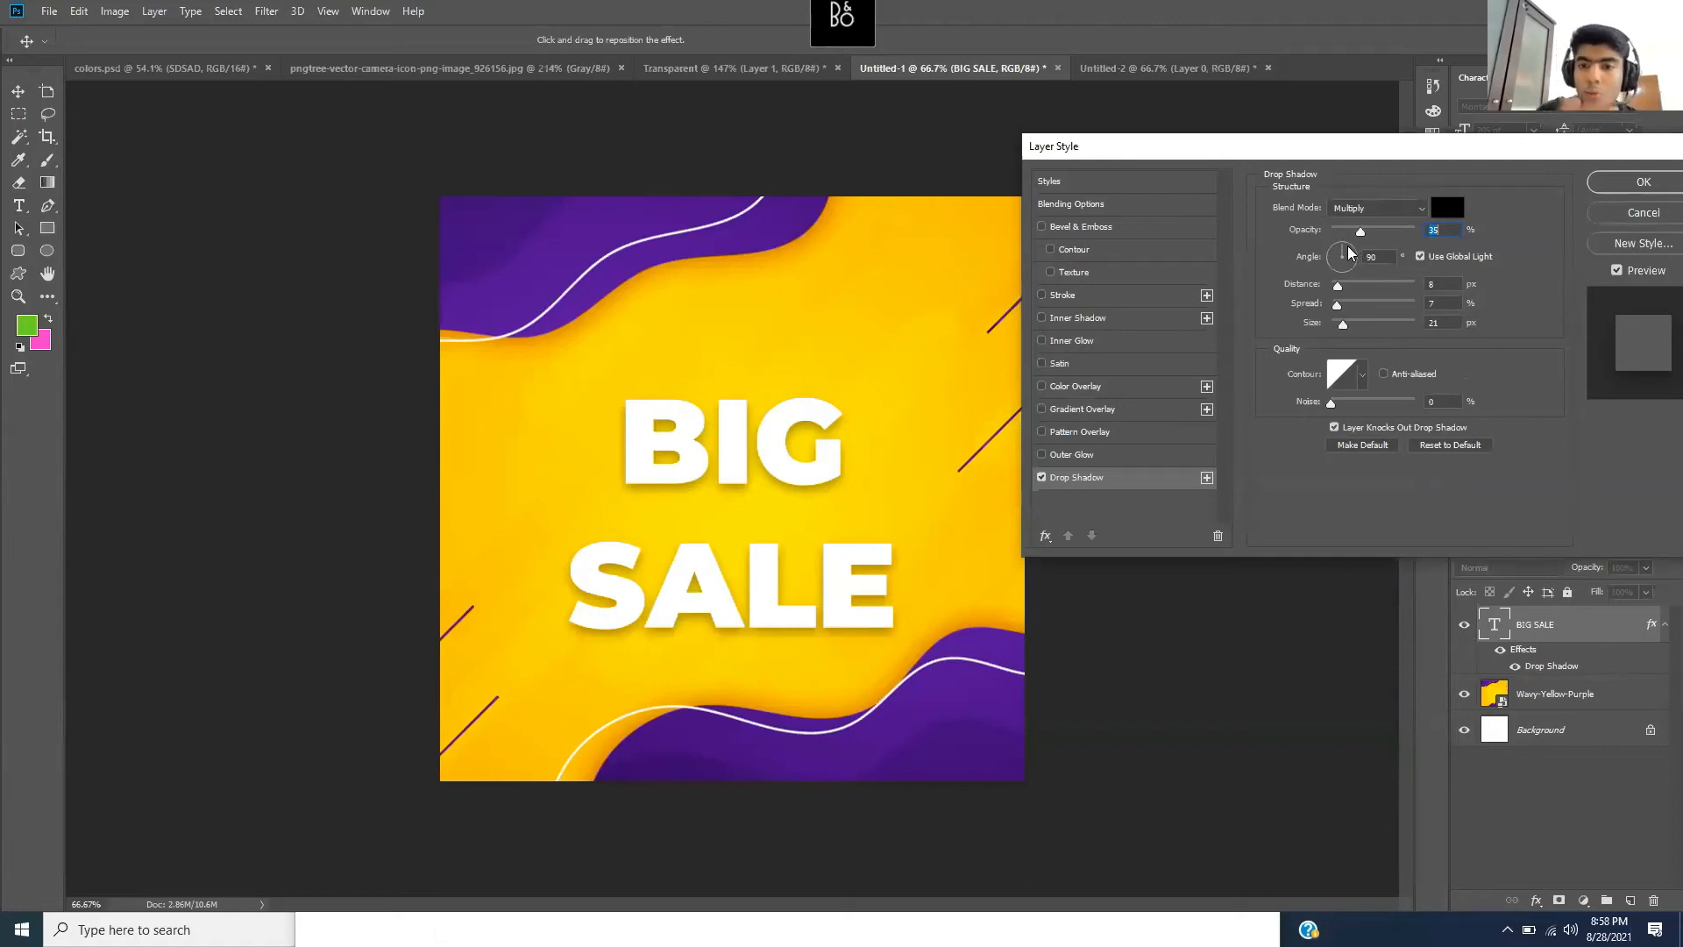
{"action": "left_click_drag", "start_coordinate": [1348, 249], "coordinate": [1343, 329]}
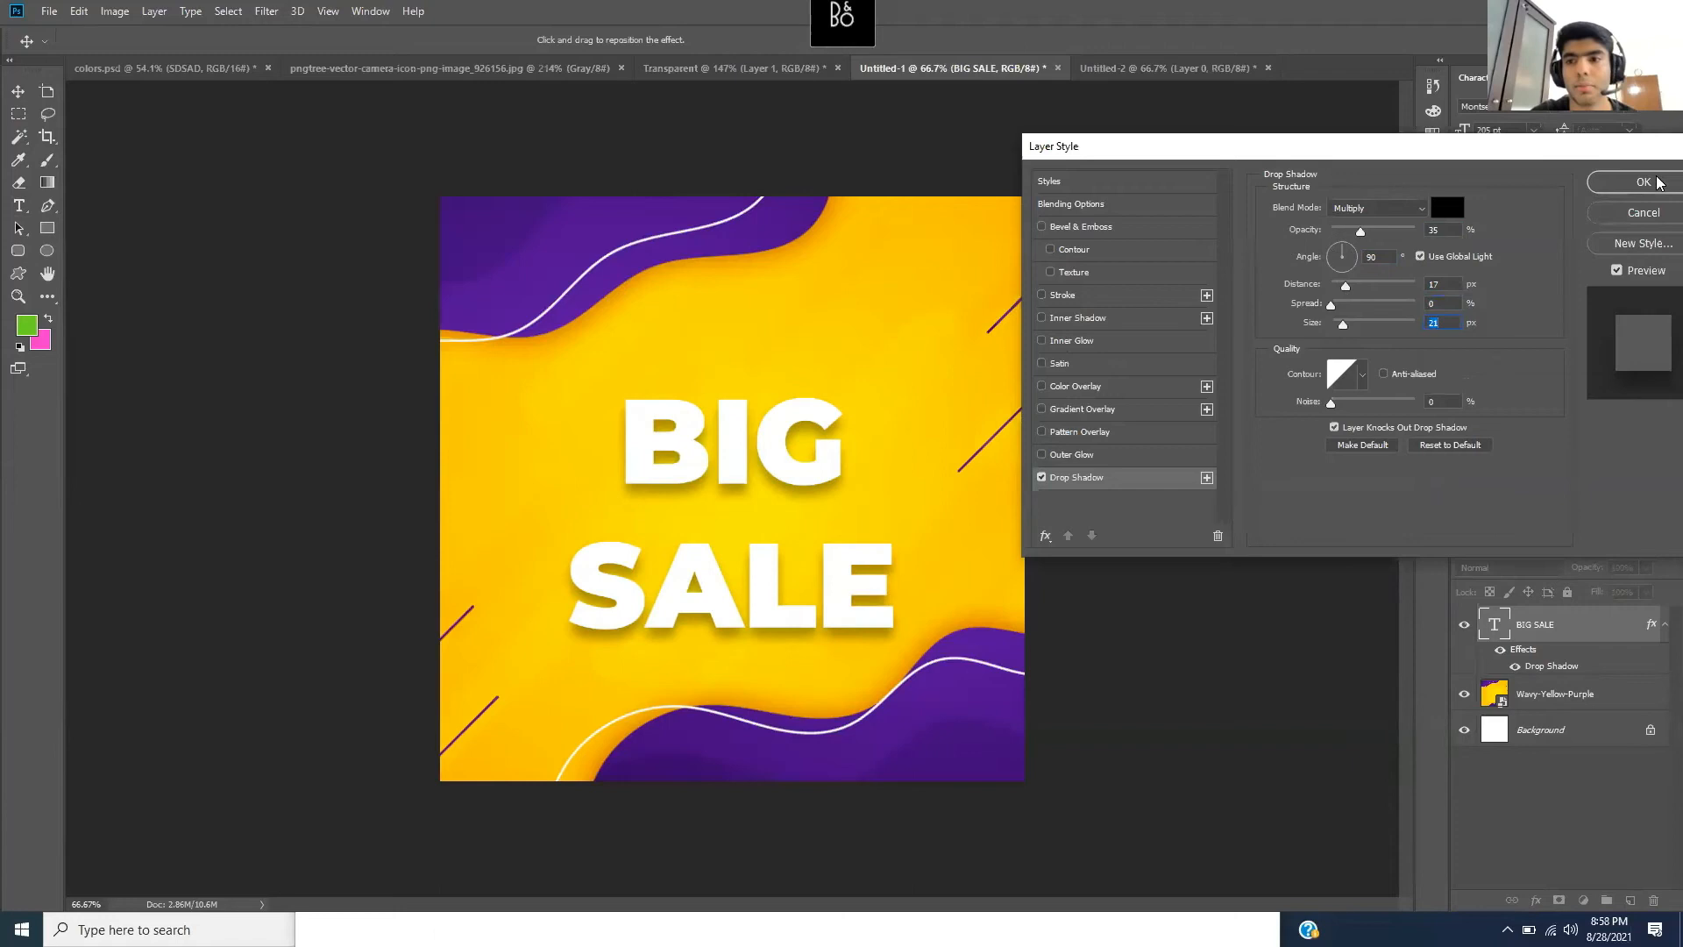
{"action": "key", "text": "Return"}
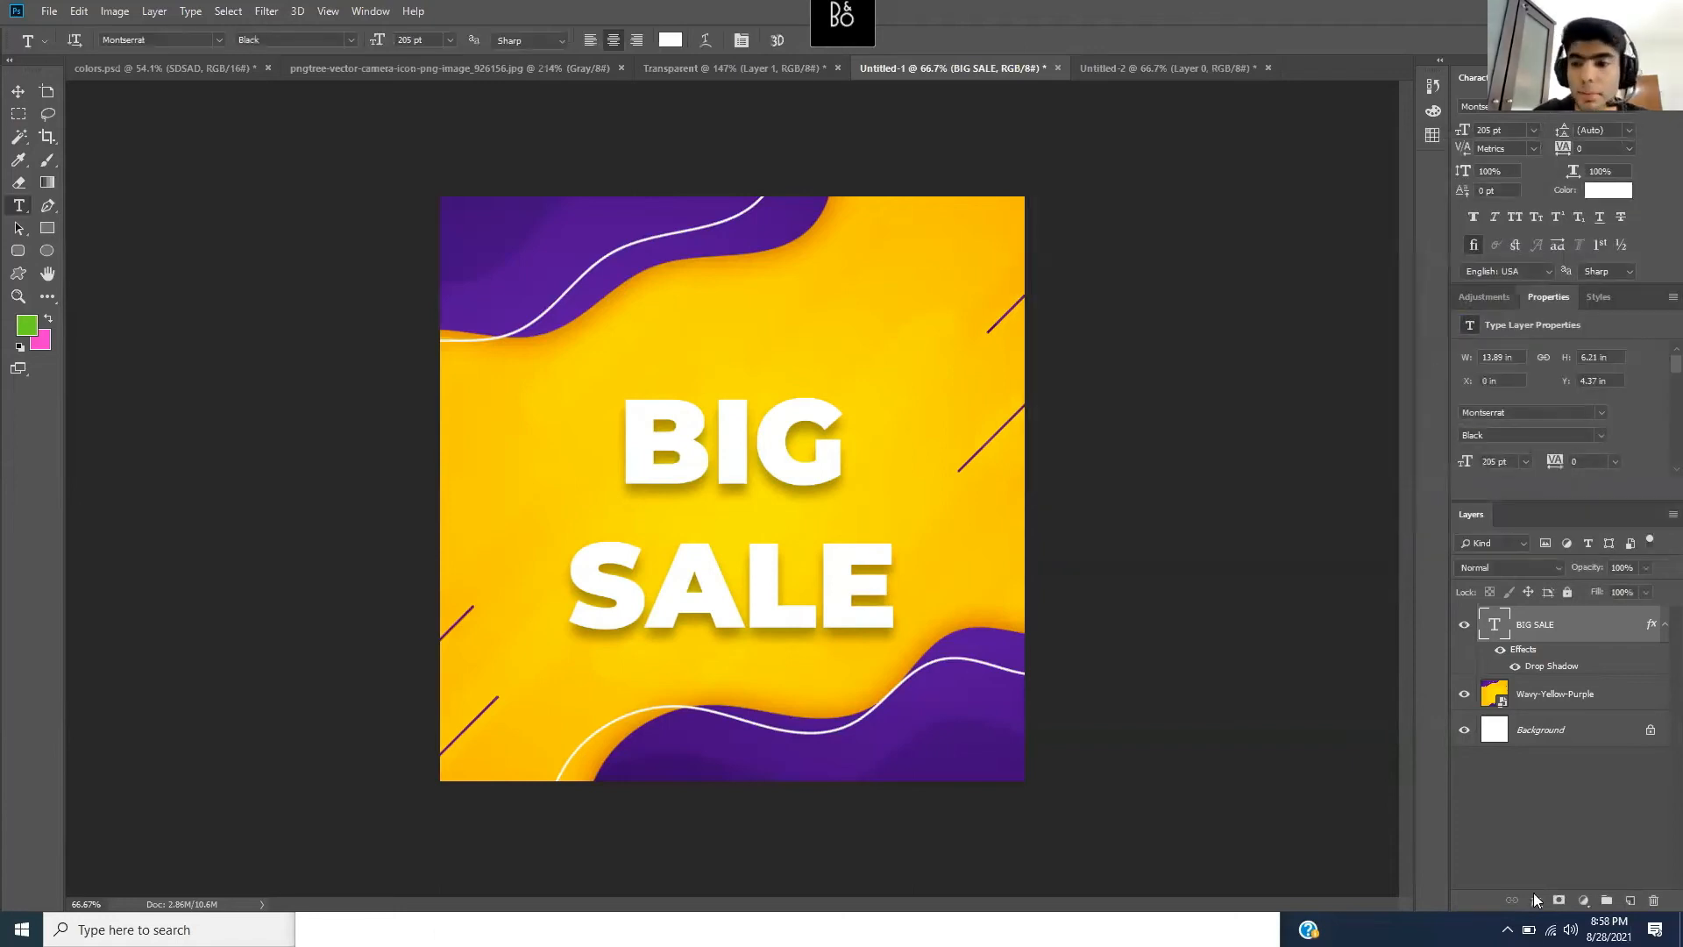
- Add a Stroke effect to BIG SALE and give it a dark purple colour
{"action": "left_click", "coordinate": [1533, 903]}
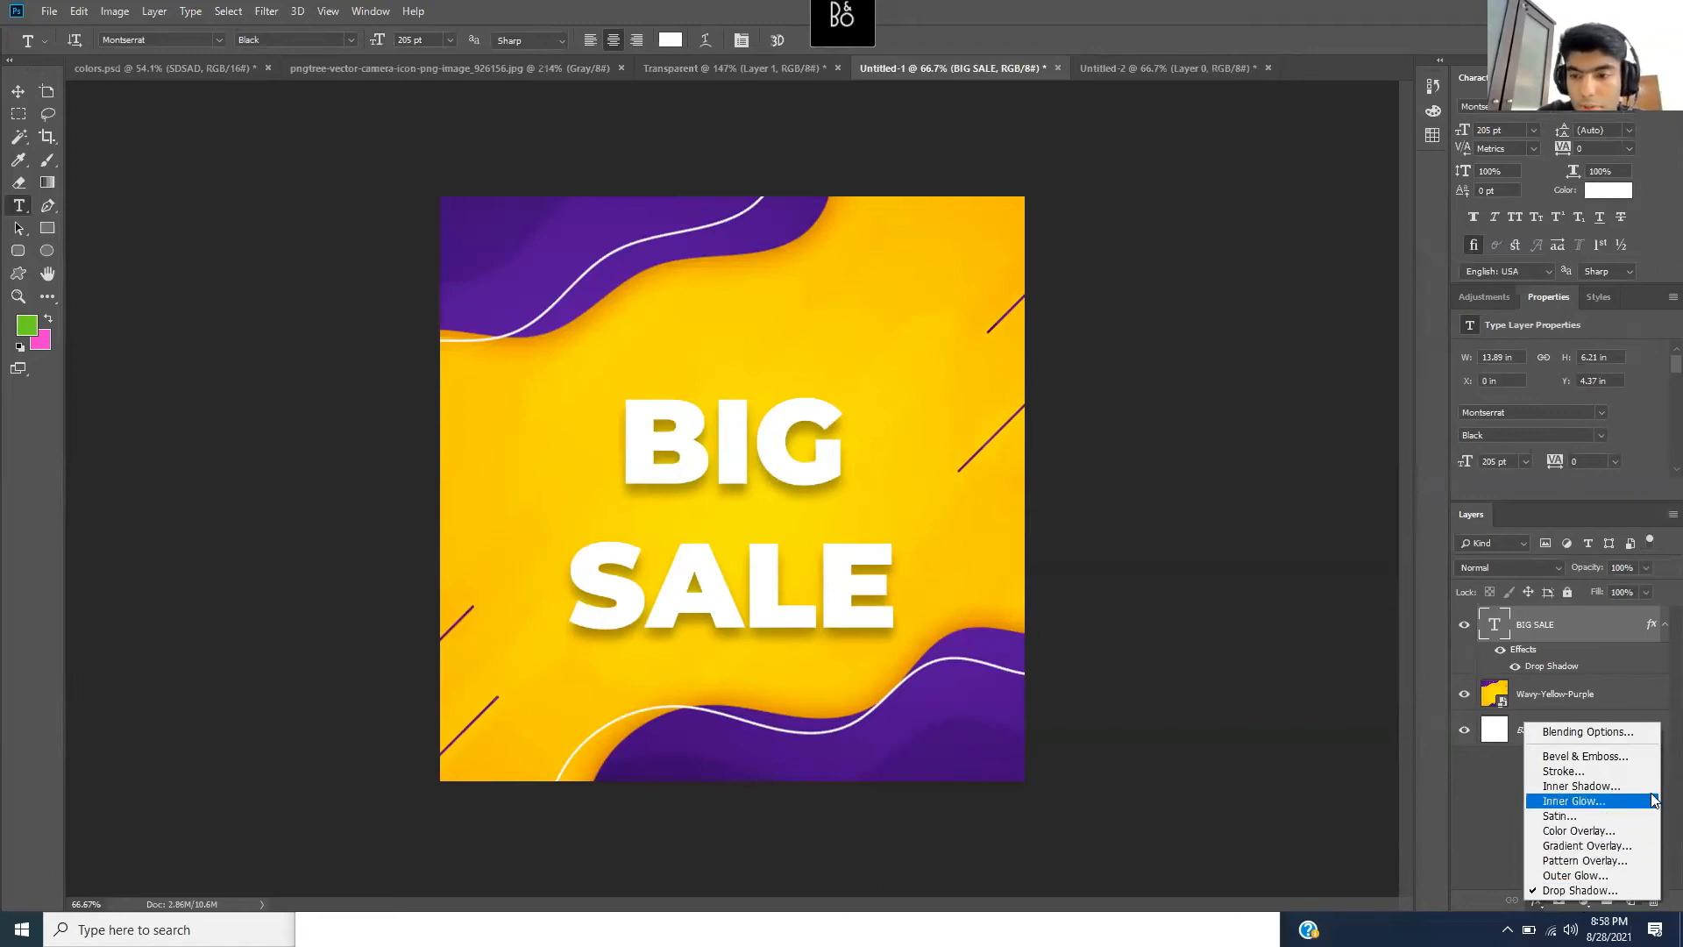
{"action": "key", "text": "Escape"}
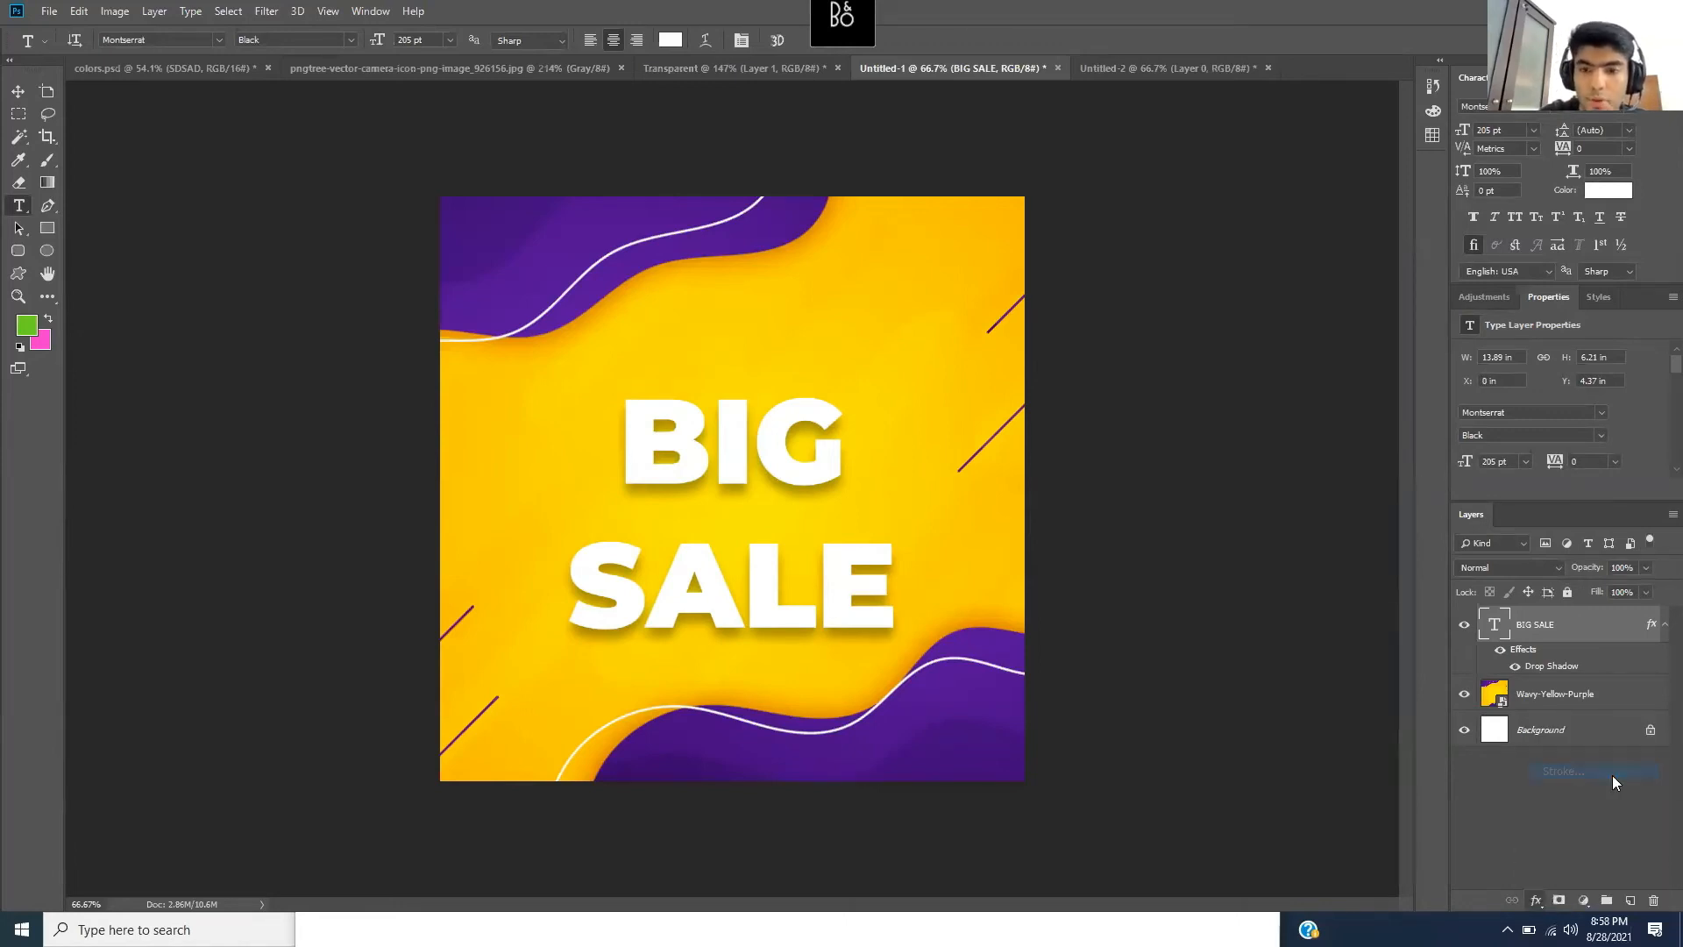
{"action": "key", "text": "h"}
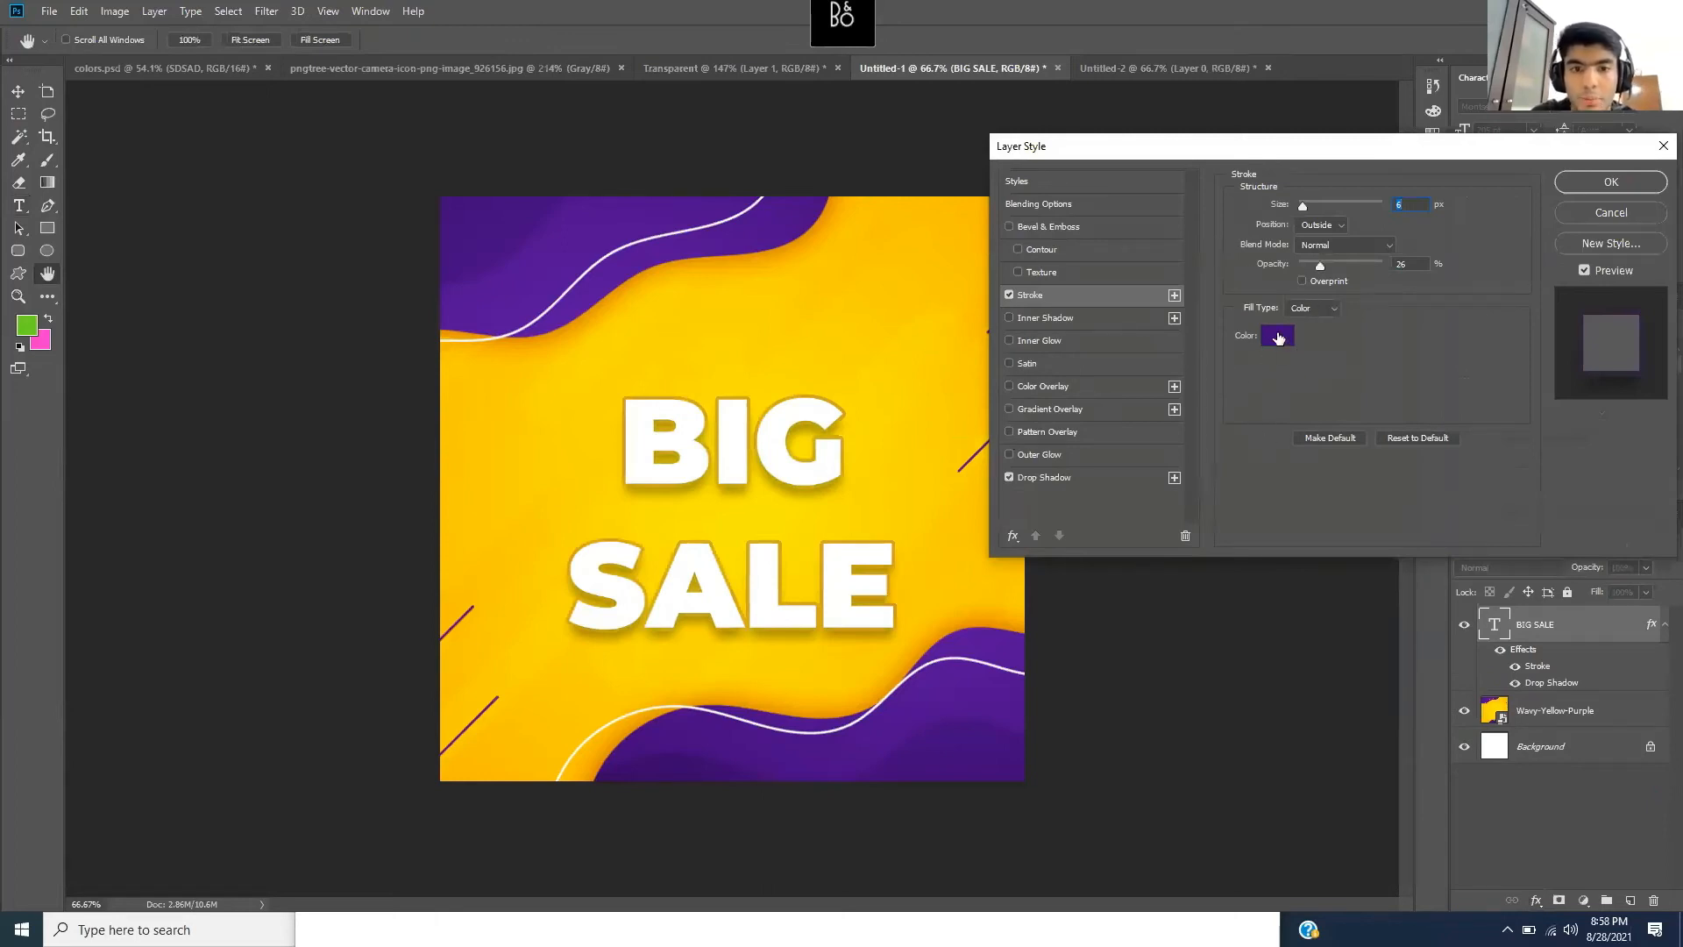
{"action": "left_click", "coordinate": [1278, 337]}
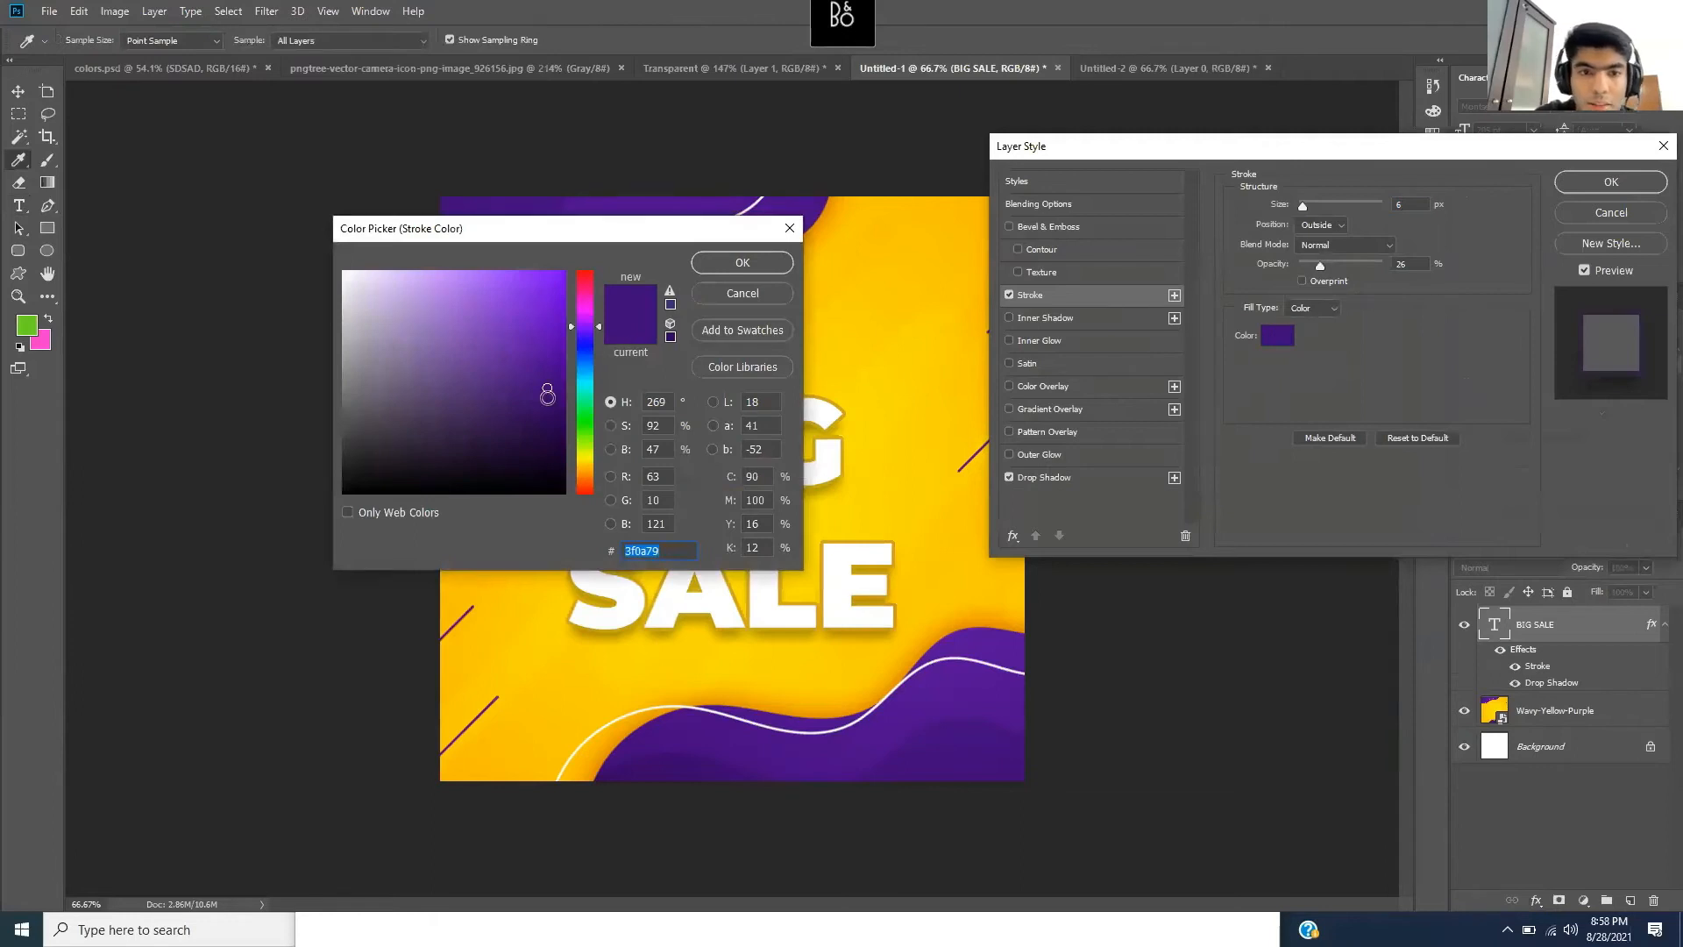
{"action": "left_click_drag", "start_coordinate": [541, 421], "coordinate": [538, 451]}
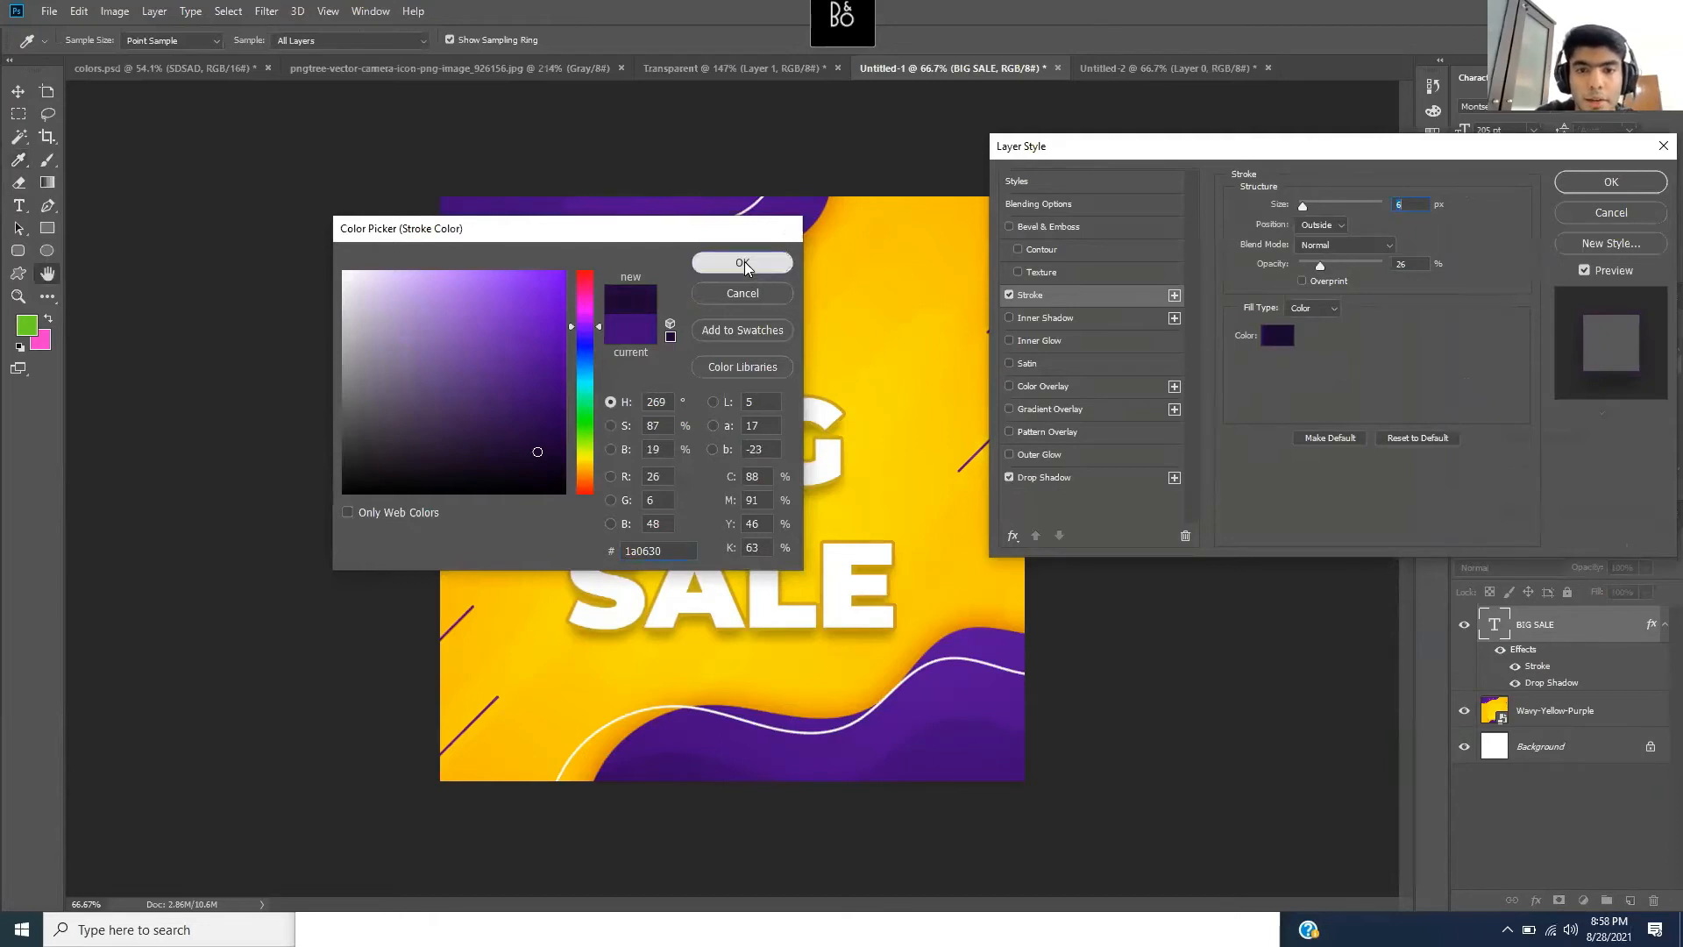
{"action": "left_click", "coordinate": [745, 263]}
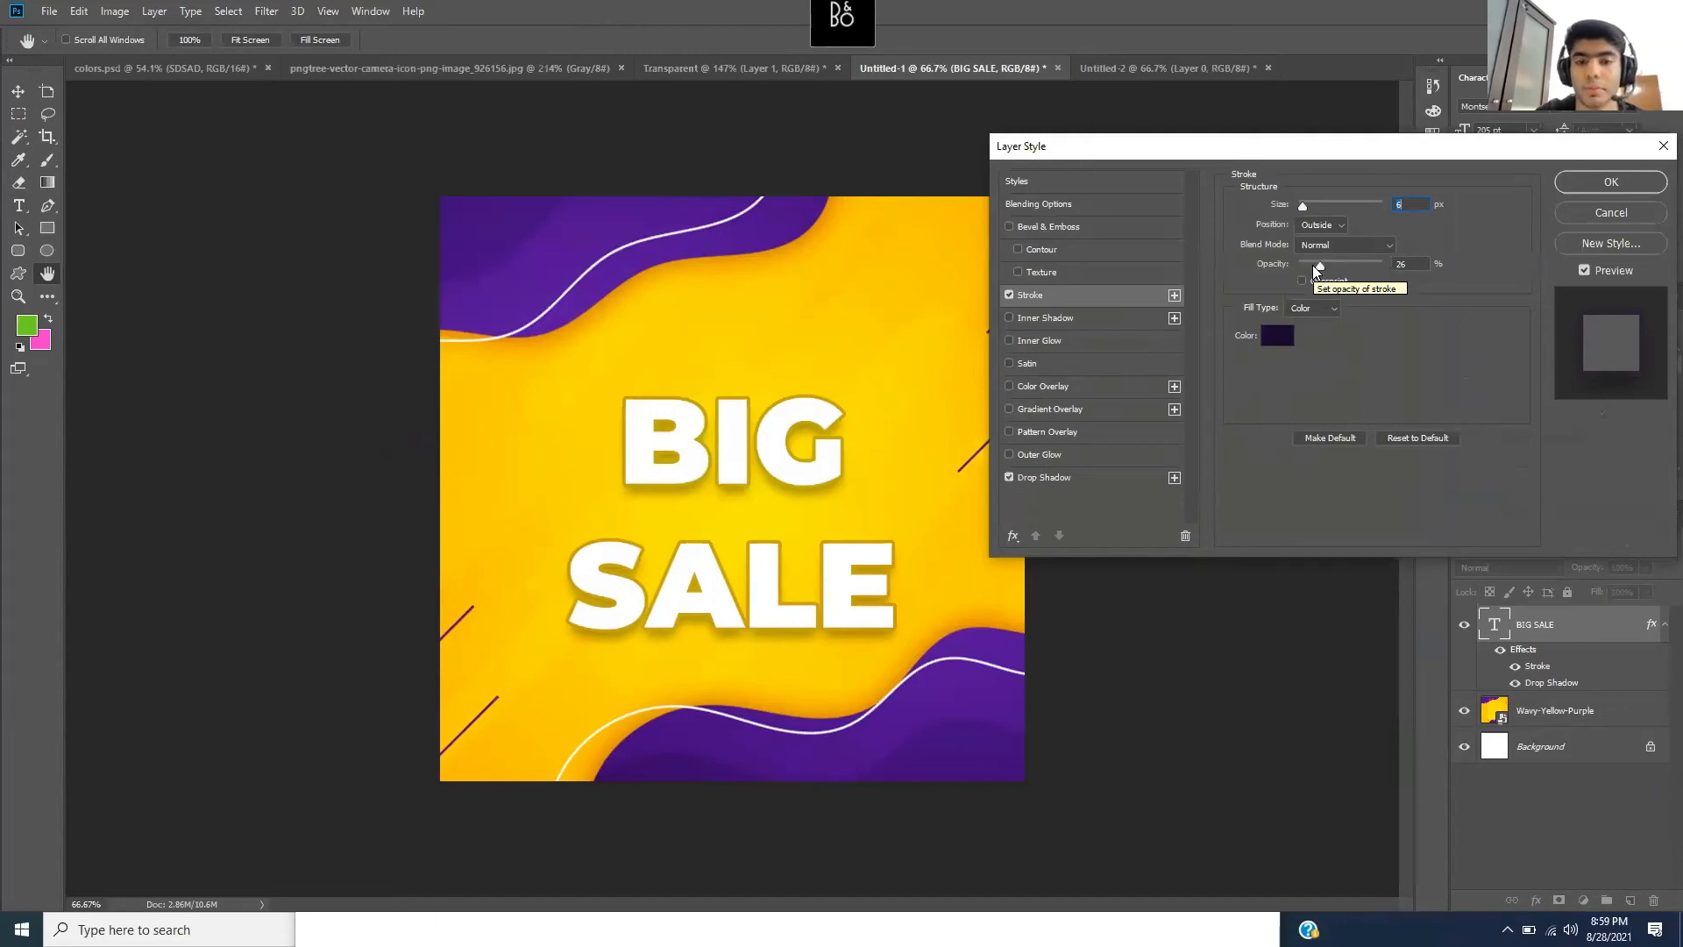
- Set the stroke to 100% opacity and 1 px size, and apply it
{"action": "left_click_drag", "start_coordinate": [1322, 259], "coordinate": [1443, 278]}
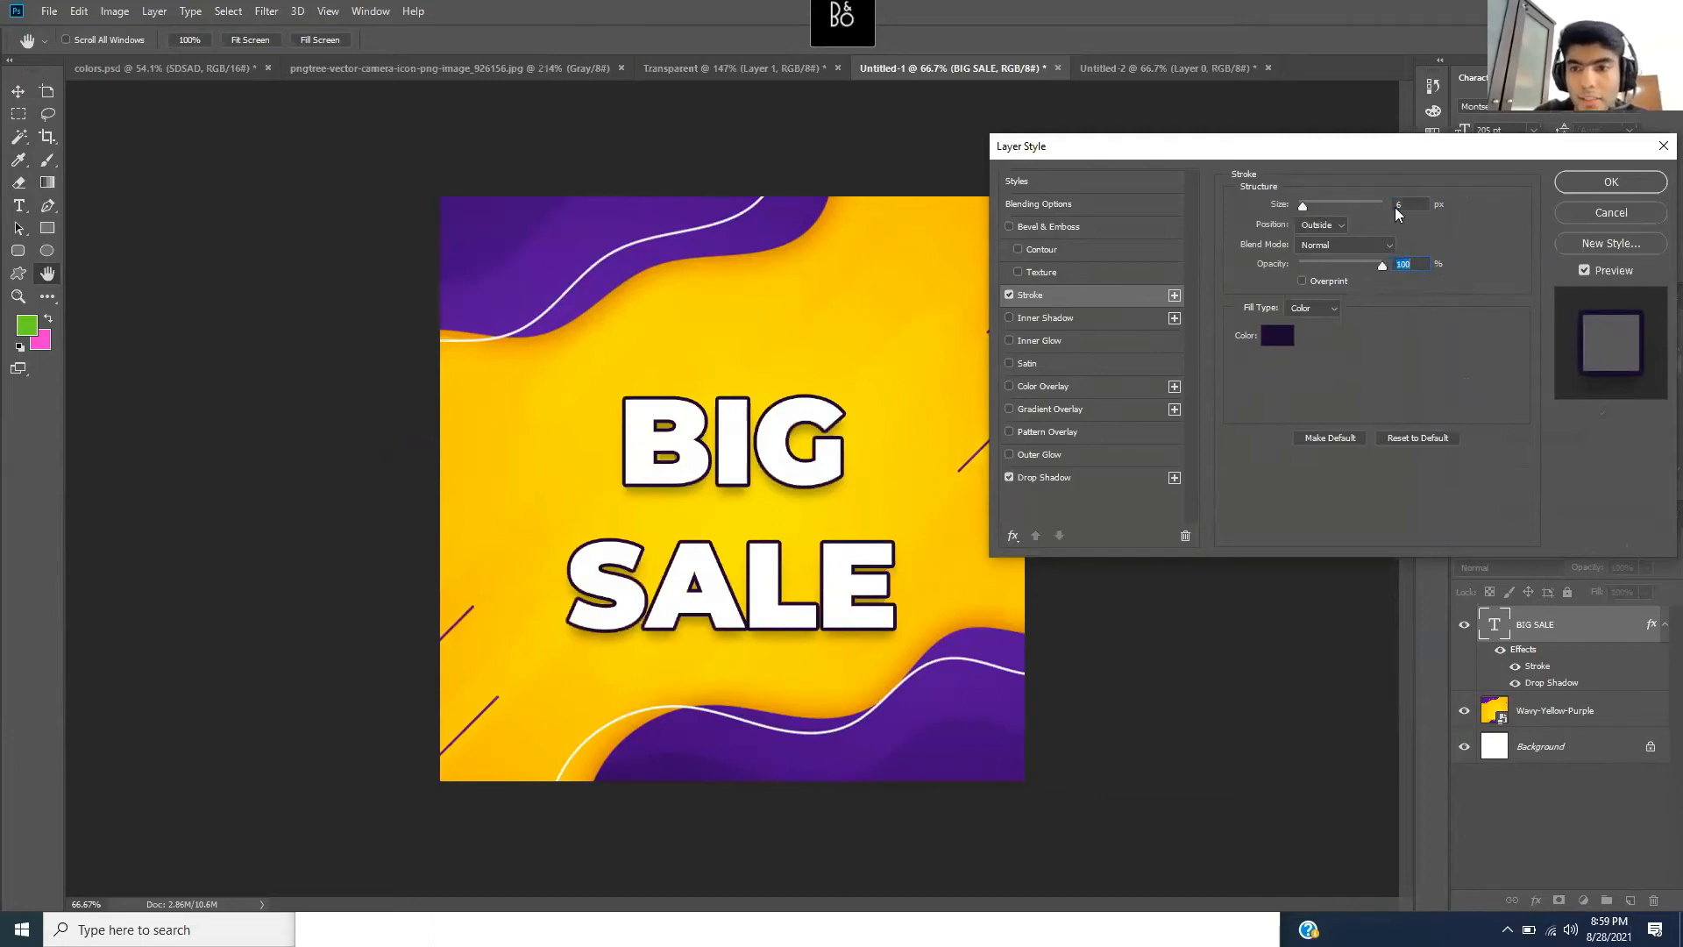
{"action": "left_click_drag", "start_coordinate": [1301, 205], "coordinate": [1296, 209]}
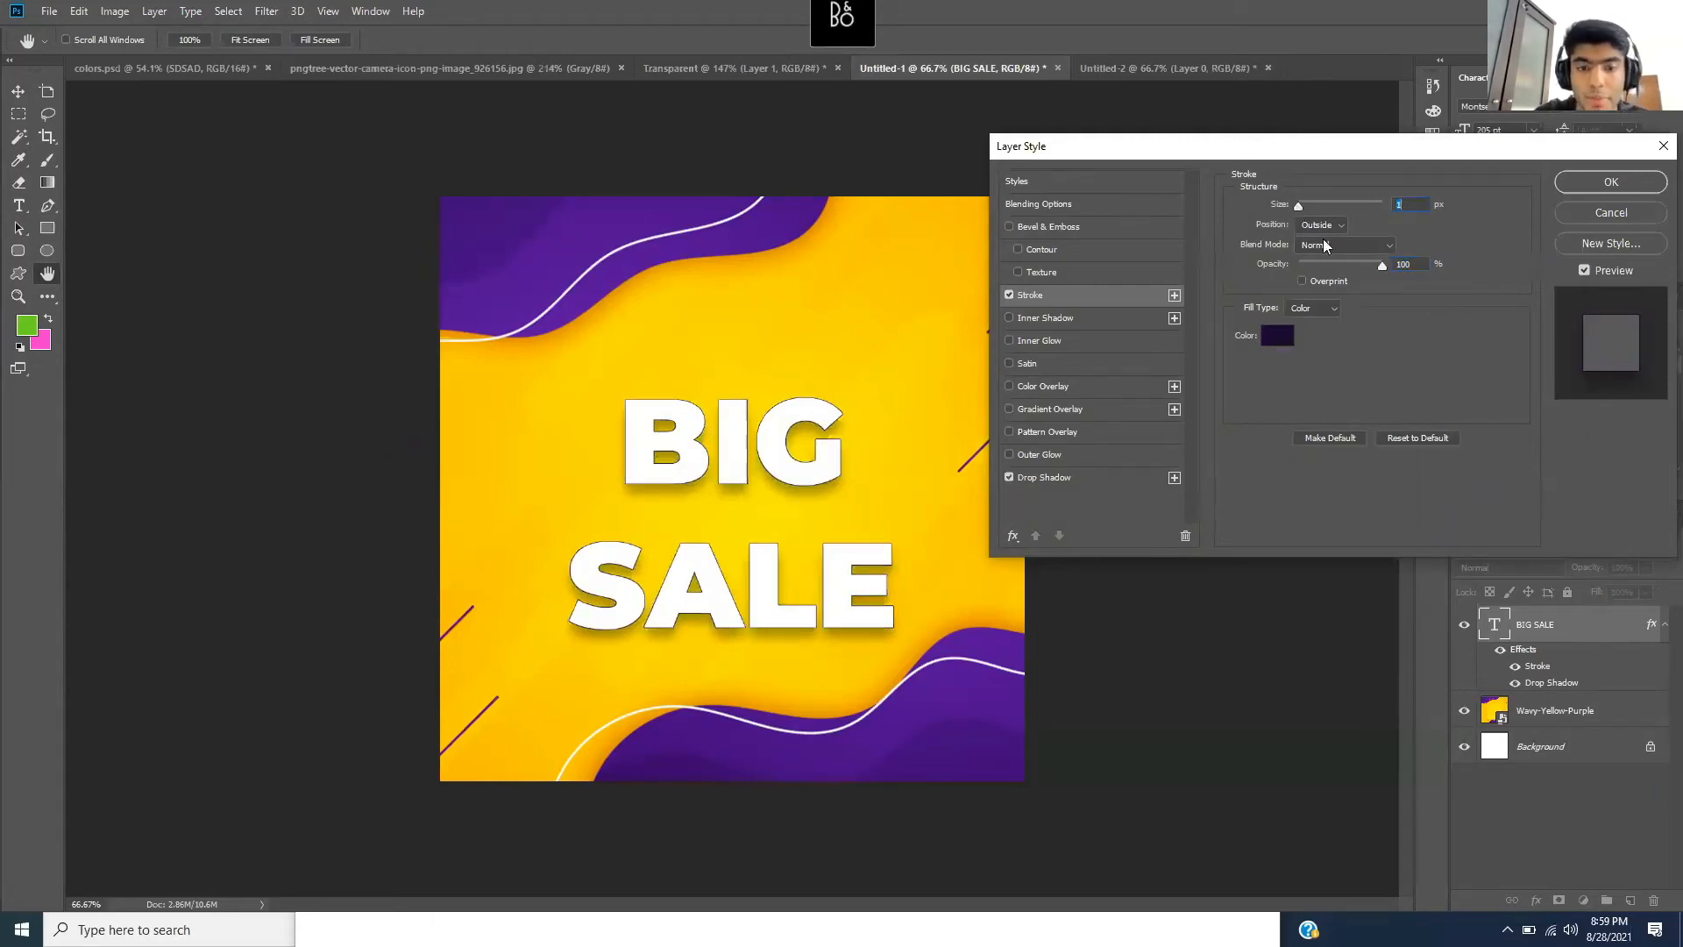
{"action": "left_click_drag", "start_coordinate": [1381, 267], "coordinate": [1379, 268]}
{"action": "left_click", "coordinate": [1402, 207]}
{"action": "key", "text": "Return"}
{"action": "key", "text": "t"}
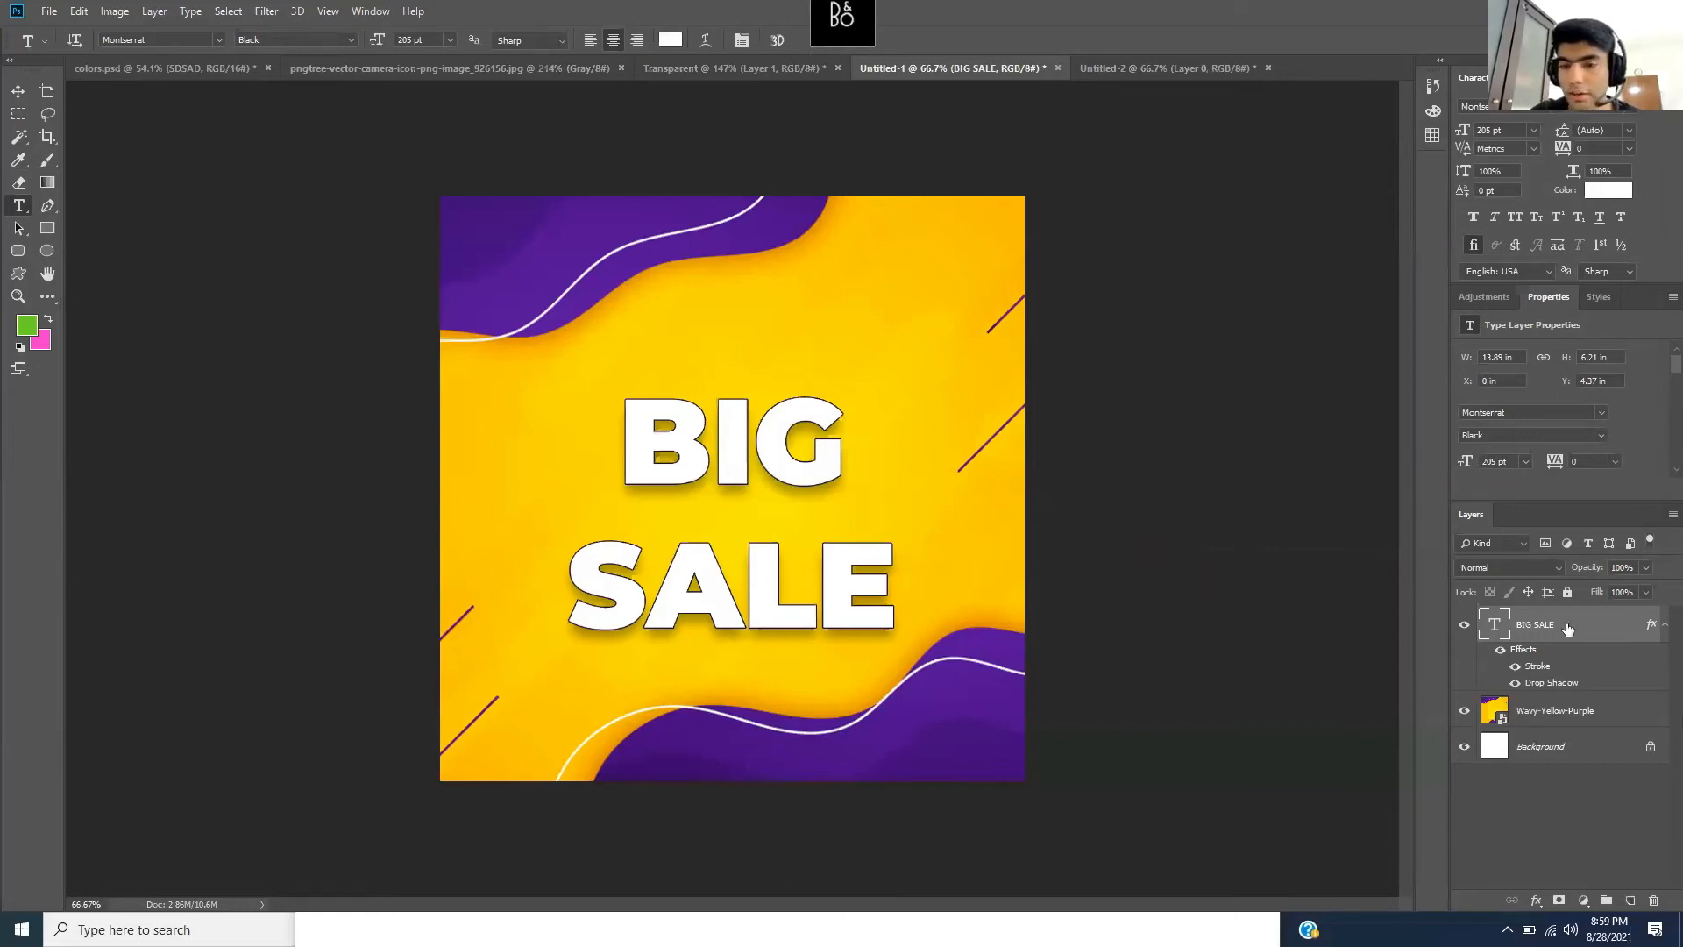
- Rotate BIG SALE to -13.6° and move it up on the poster to Y 1.87 in
{"action": "key", "text": "ctrl+t"}
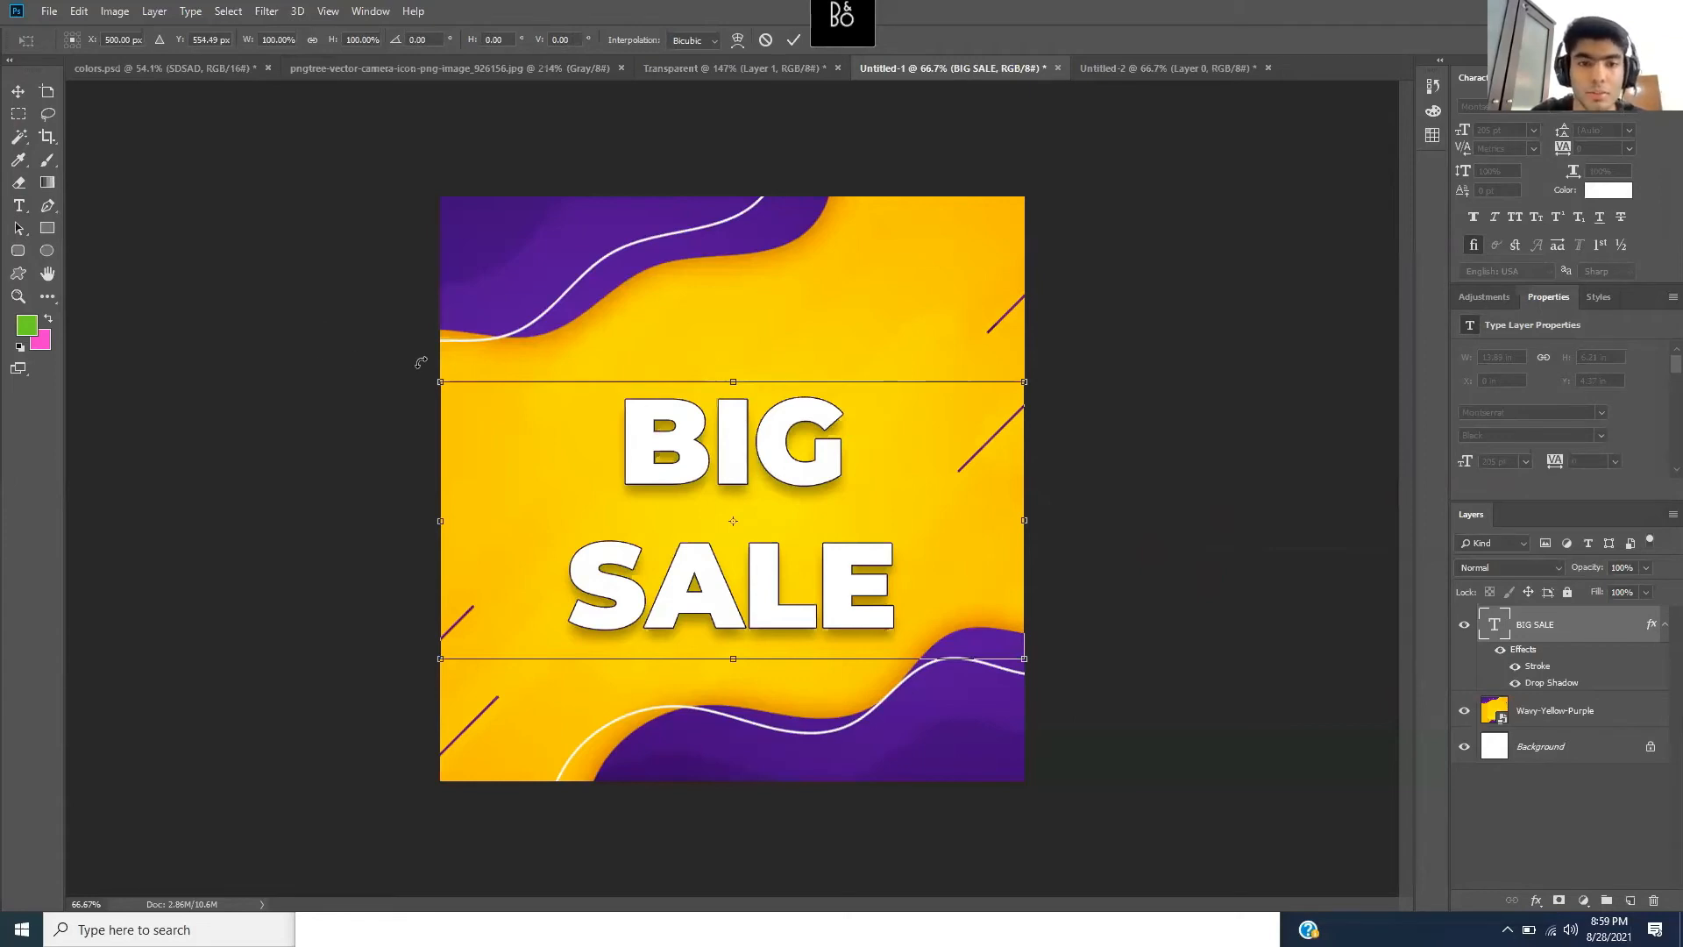
{"action": "left_click_drag", "start_coordinate": [421, 362], "coordinate": [408, 447]}
{"action": "key", "text": "Return"}
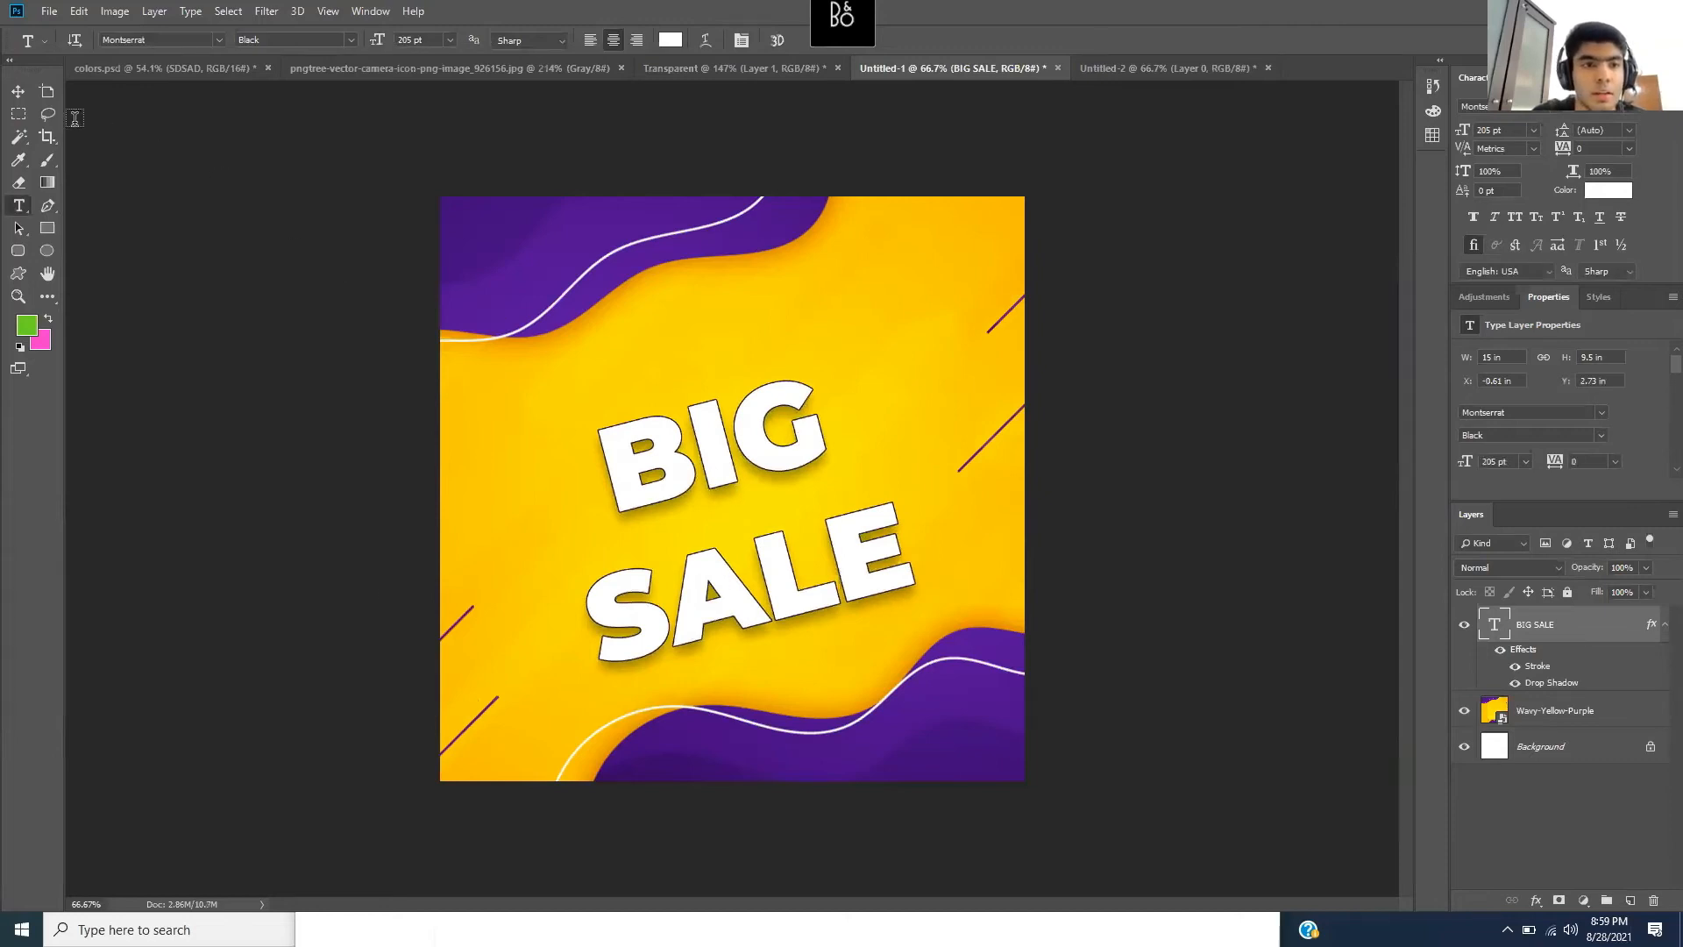
{"action": "left_click", "coordinate": [18, 97]}
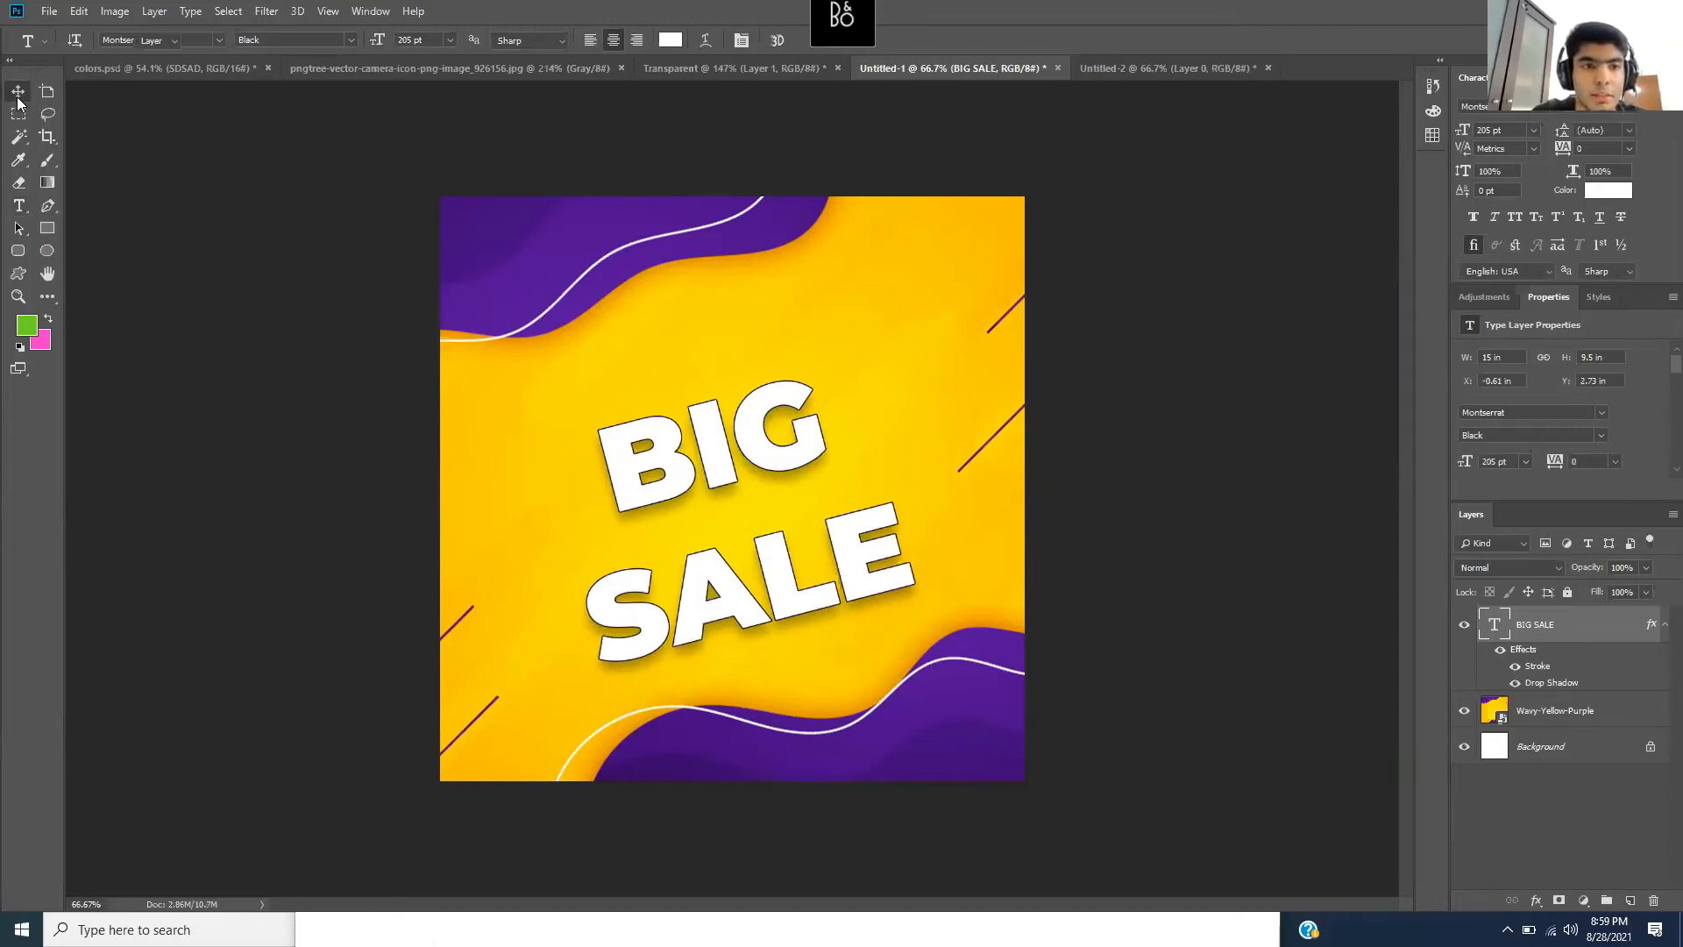
{"action": "left_click_drag", "start_coordinate": [717, 507], "coordinate": [715, 476]}
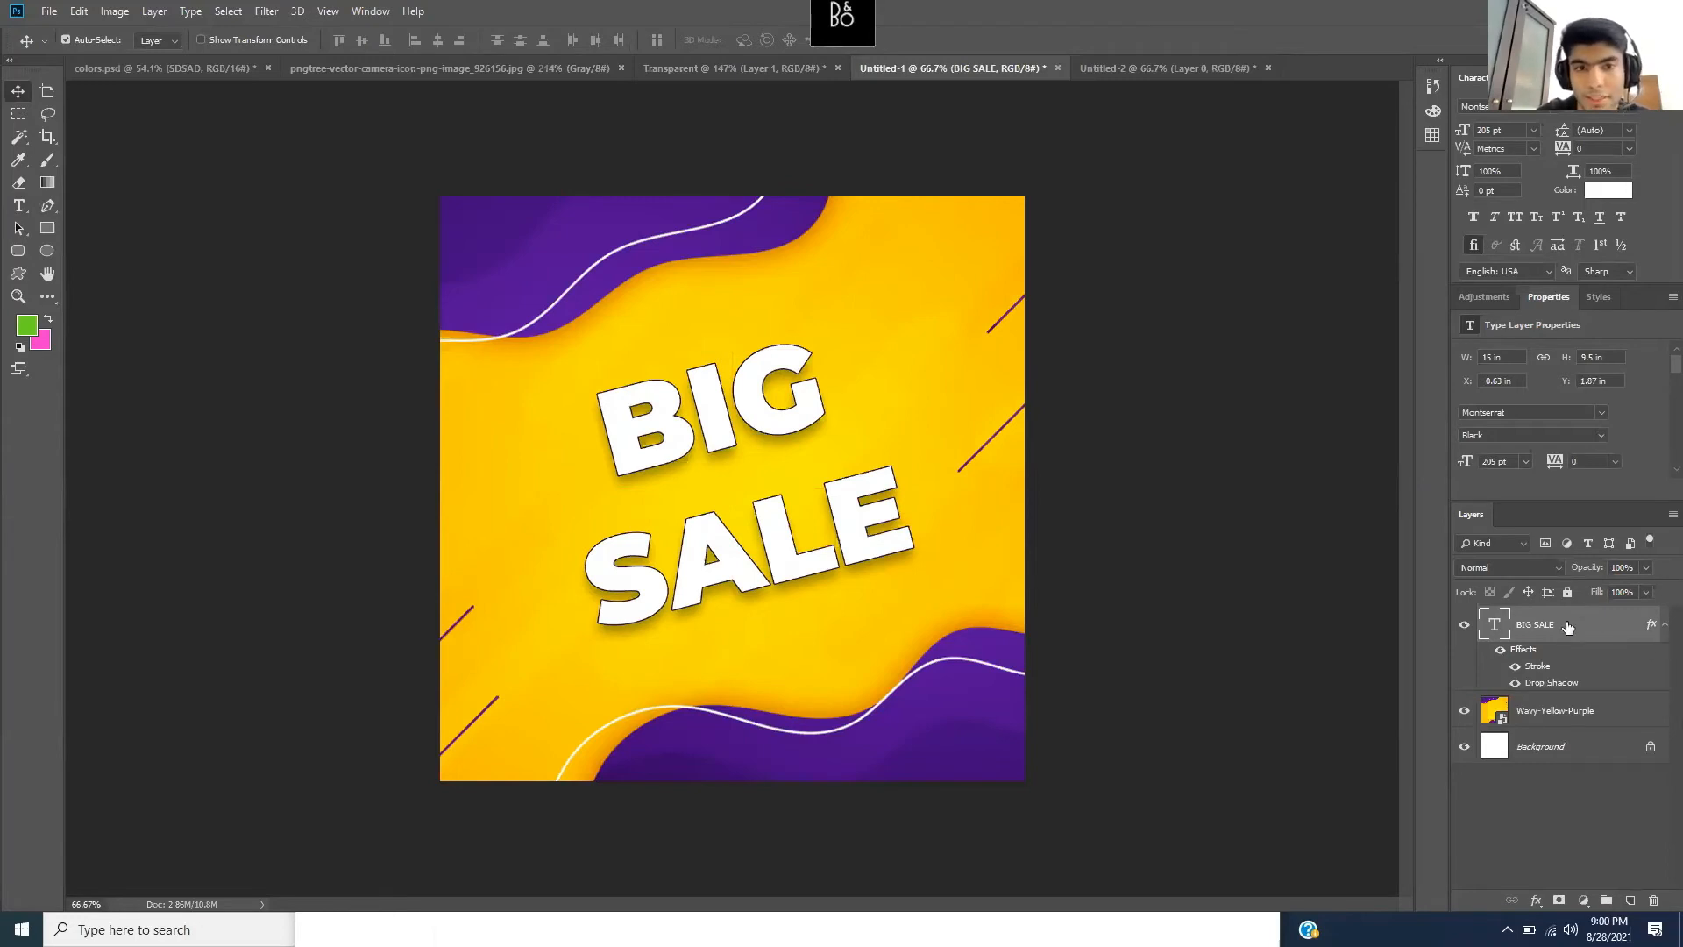
- Select all the BIG SALE text and look at the Warp Text settings without changing them
{"action": "left_click", "coordinate": [21, 205]}
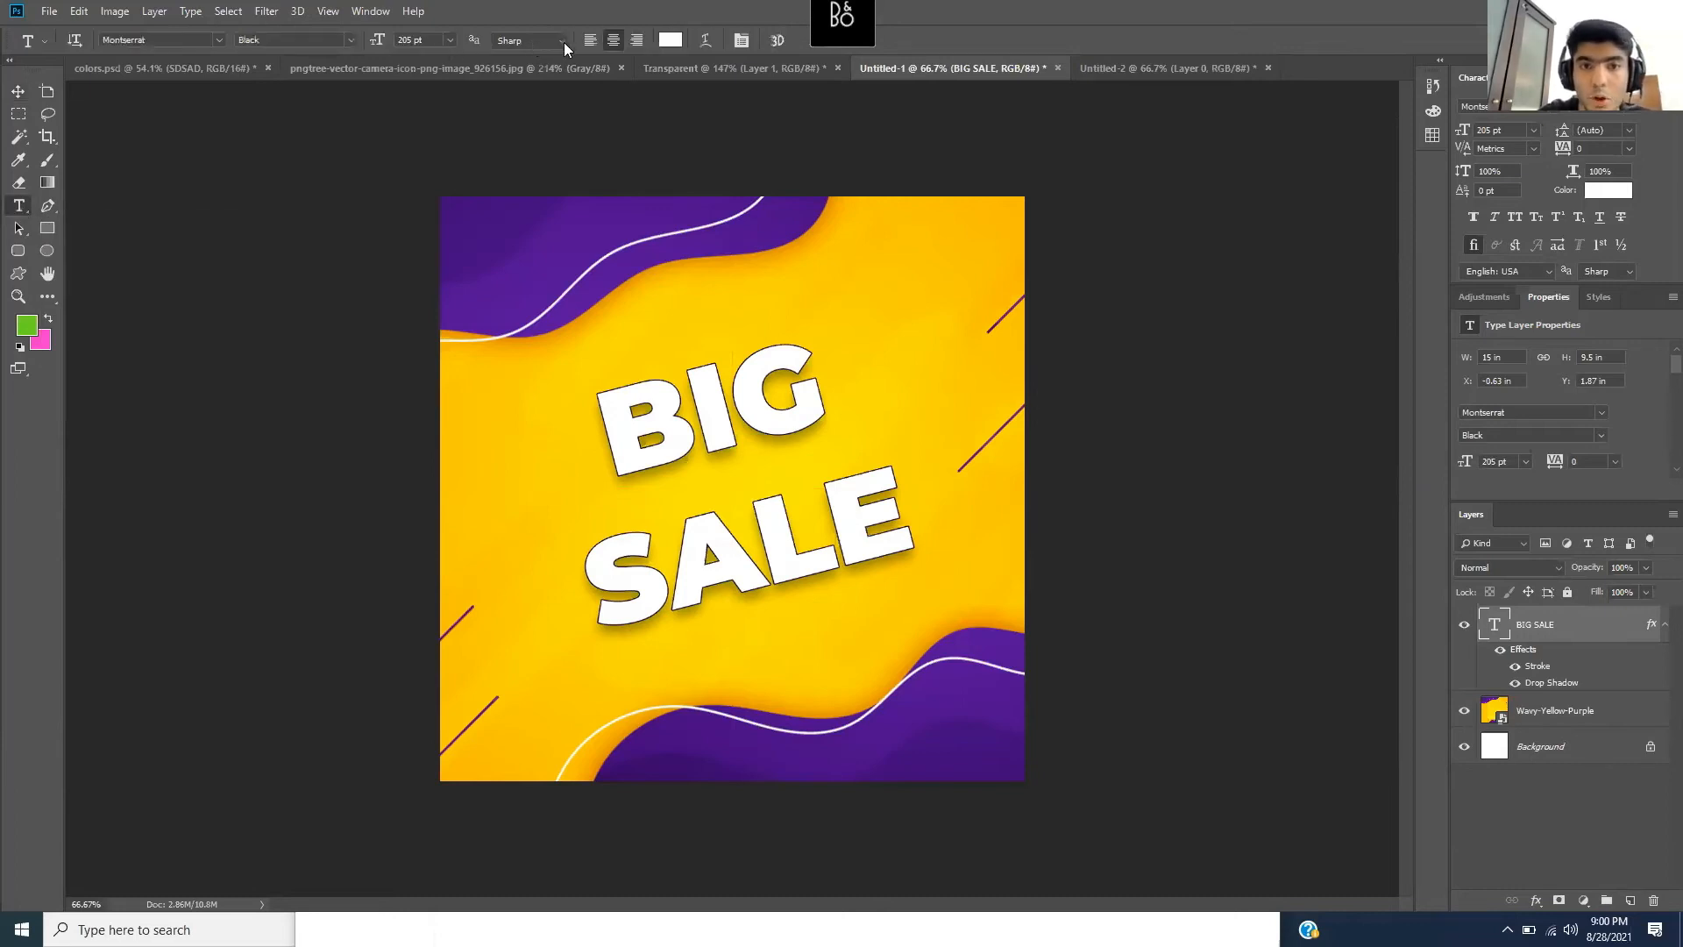
{"action": "left_click", "coordinate": [733, 408]}
{"action": "left_click_drag", "start_coordinate": [935, 557], "coordinate": [565, 423]}
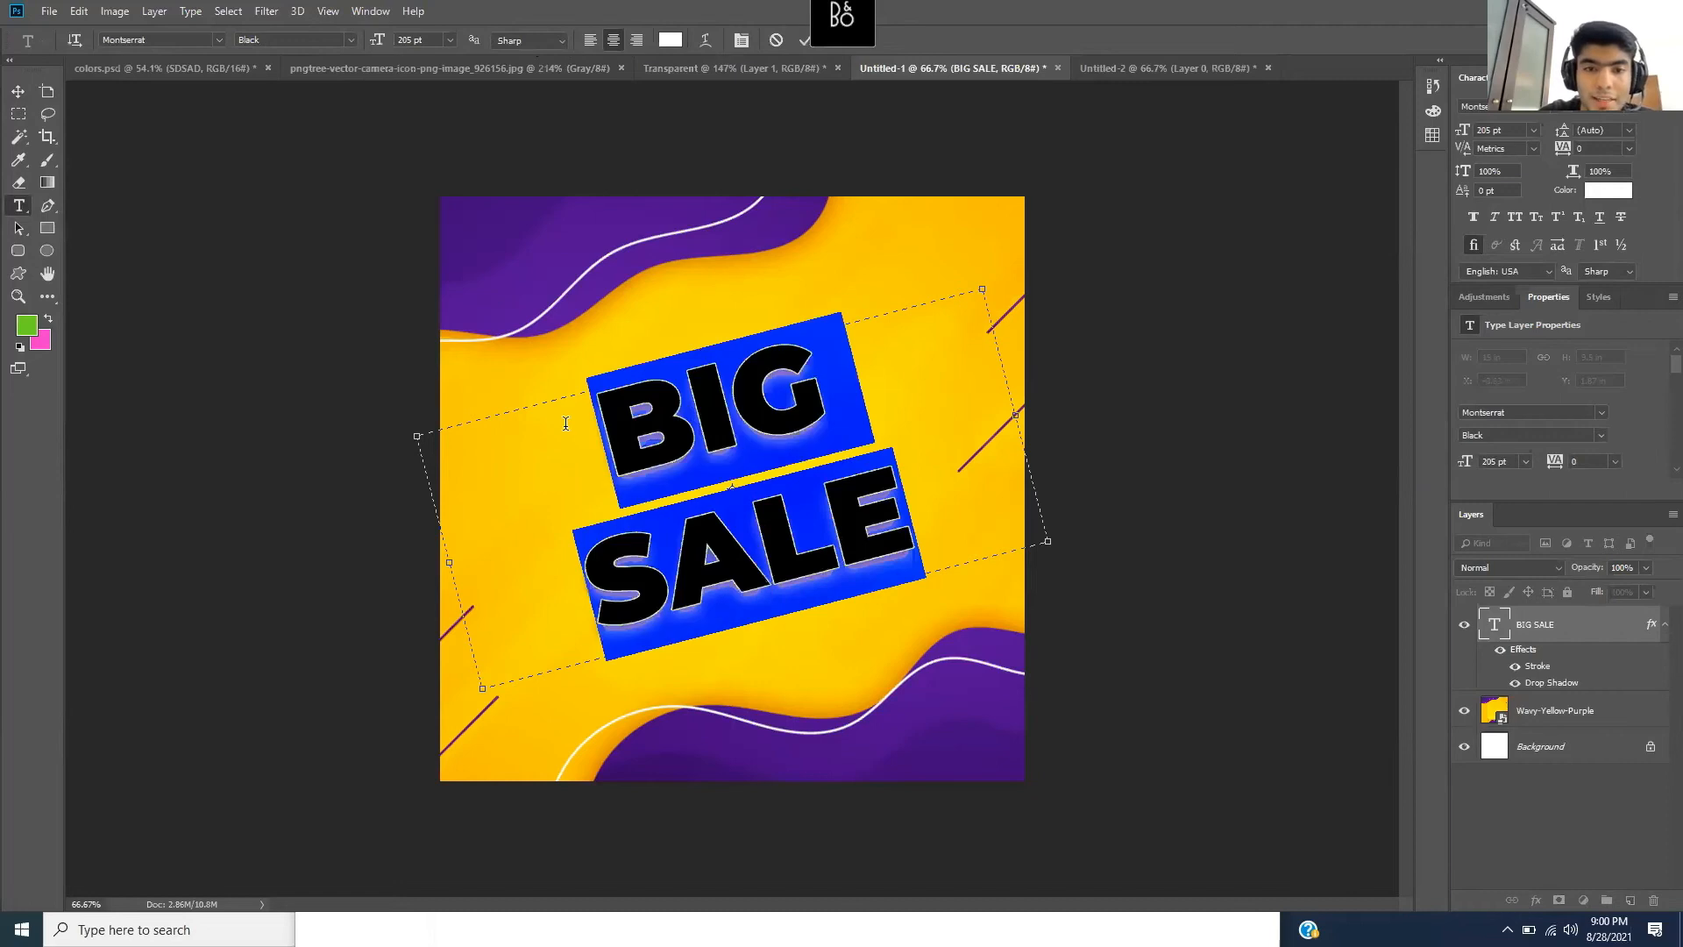
{"action": "left_click", "coordinate": [704, 41]}
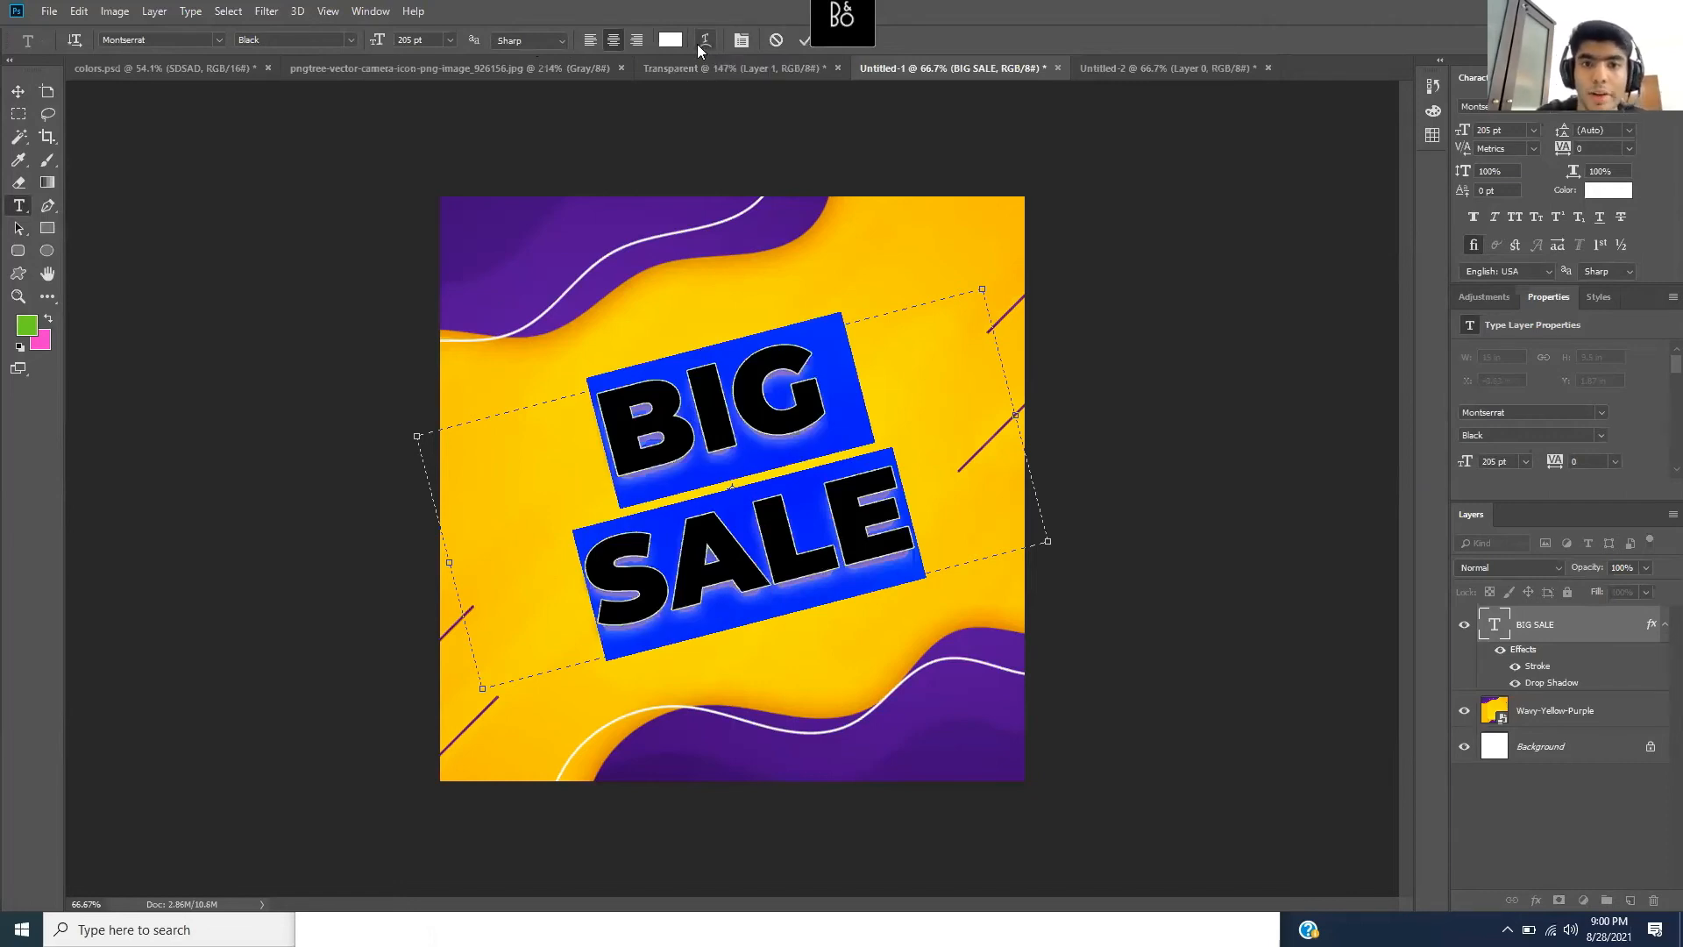
{"action": "left_click_drag", "start_coordinate": [850, 215], "coordinate": [1221, 246]}
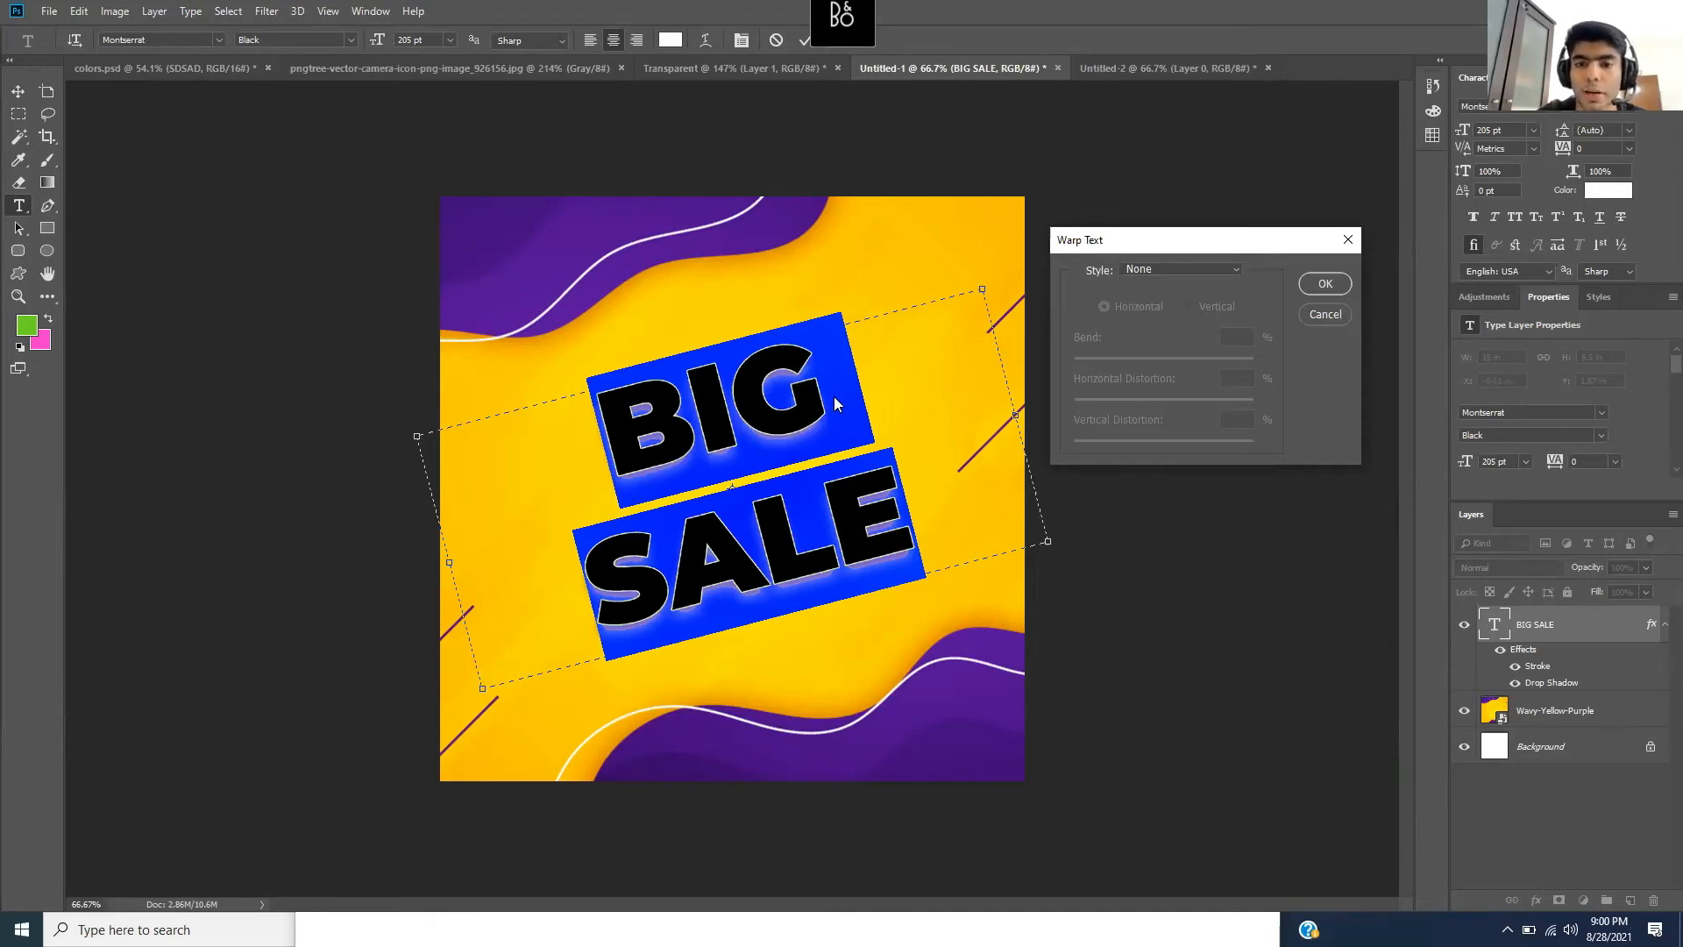
{"action": "left_click", "coordinate": [1344, 312]}
- Try an Arc warp on the heading with a bend of about +15
{"action": "left_click", "coordinate": [705, 46]}
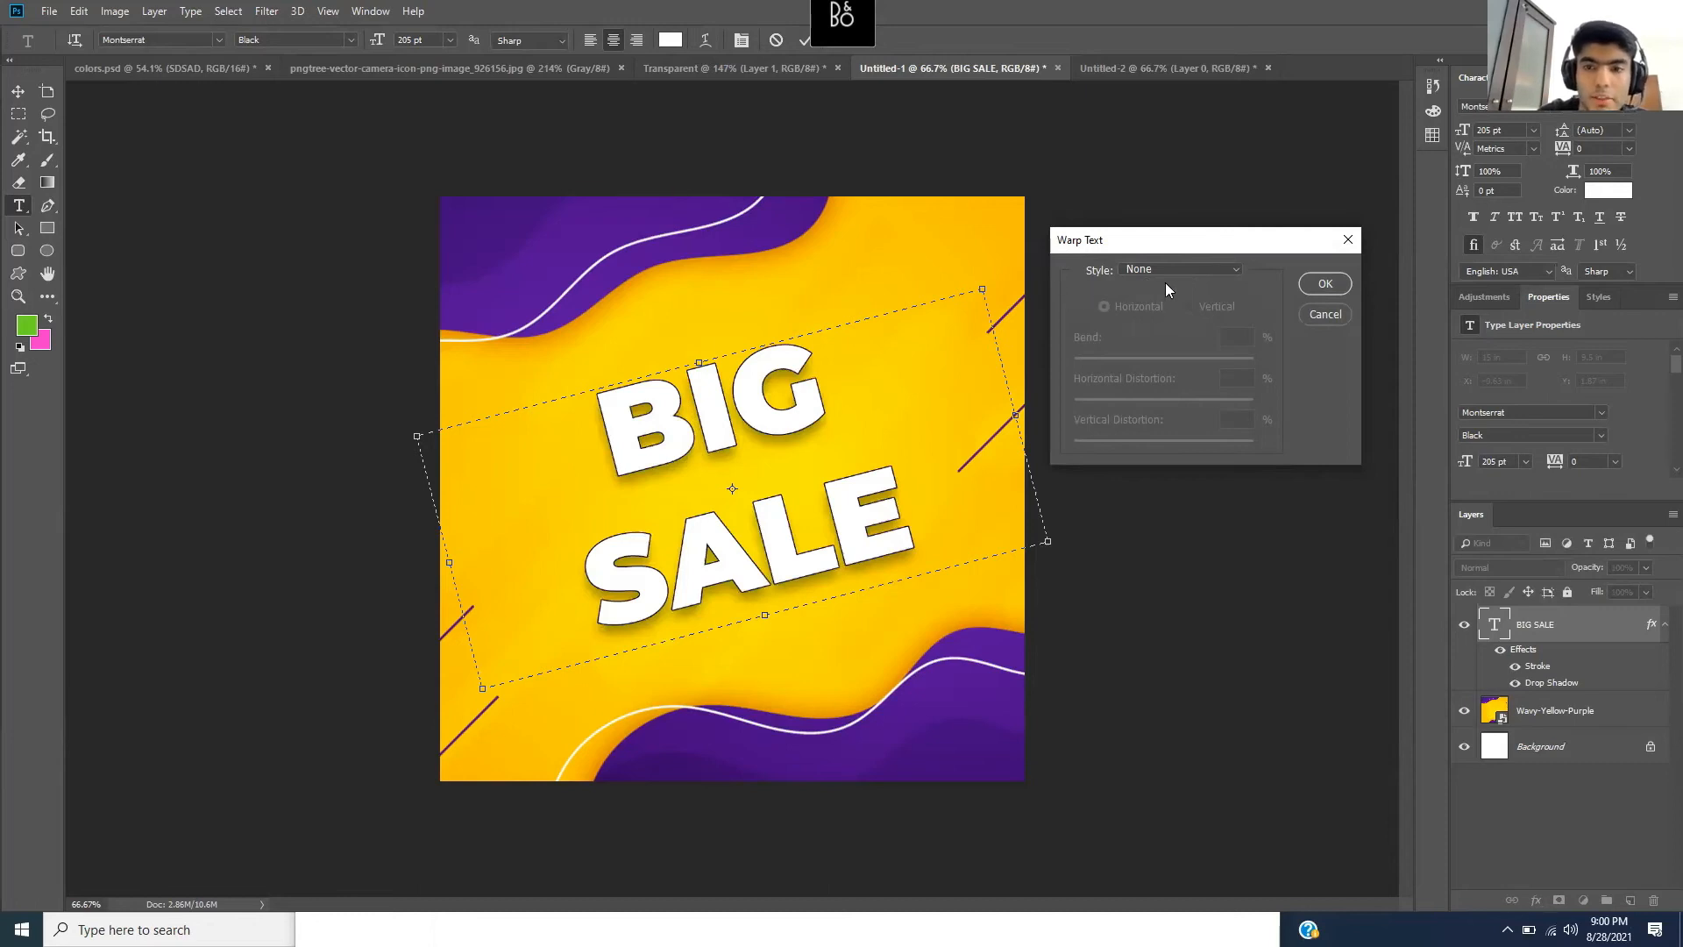
{"action": "left_click", "coordinate": [1201, 271]}
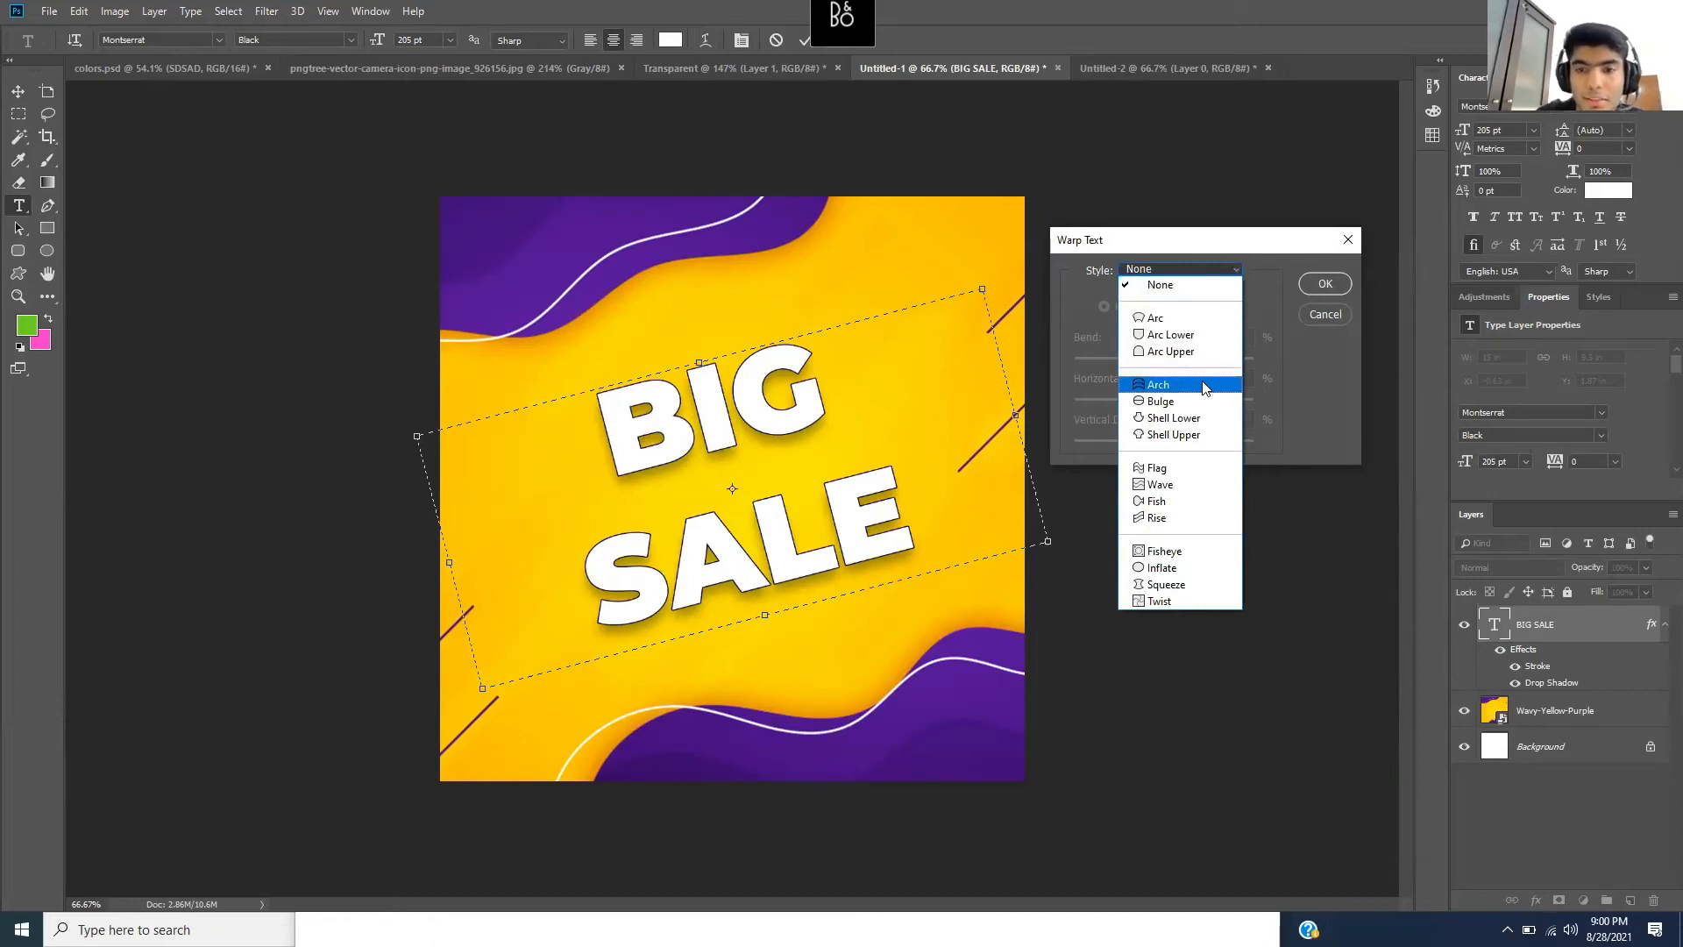
{"action": "left_click", "coordinate": [1188, 319]}
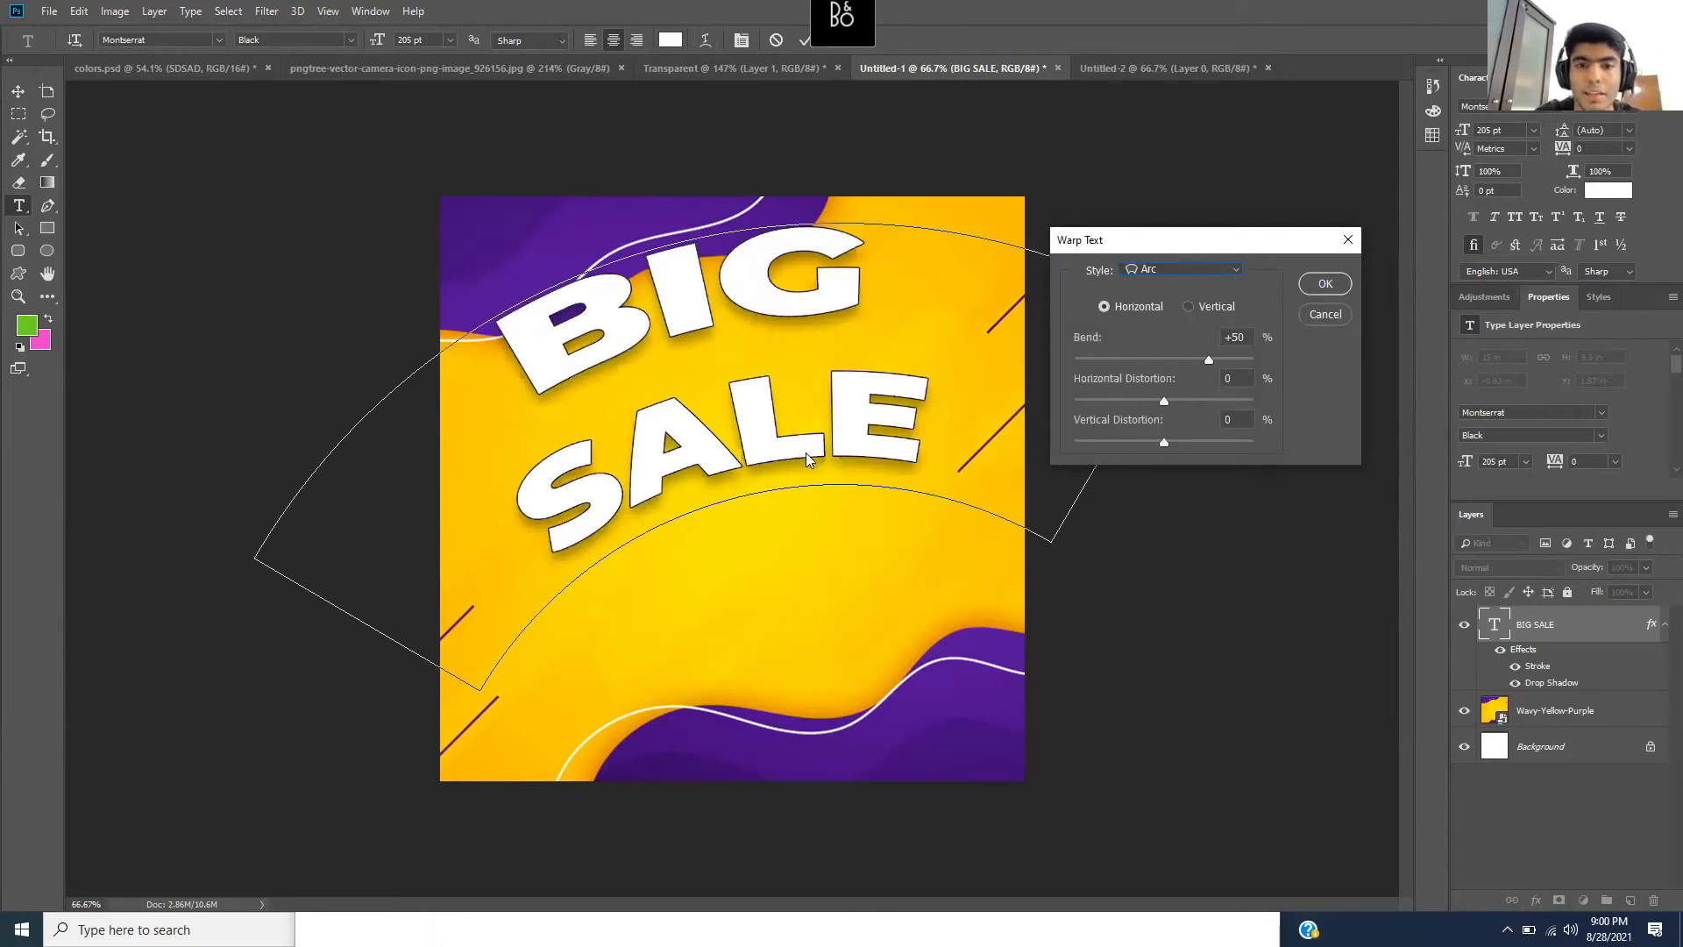
{"action": "left_click_drag", "start_coordinate": [1210, 358], "coordinate": [1195, 442]}
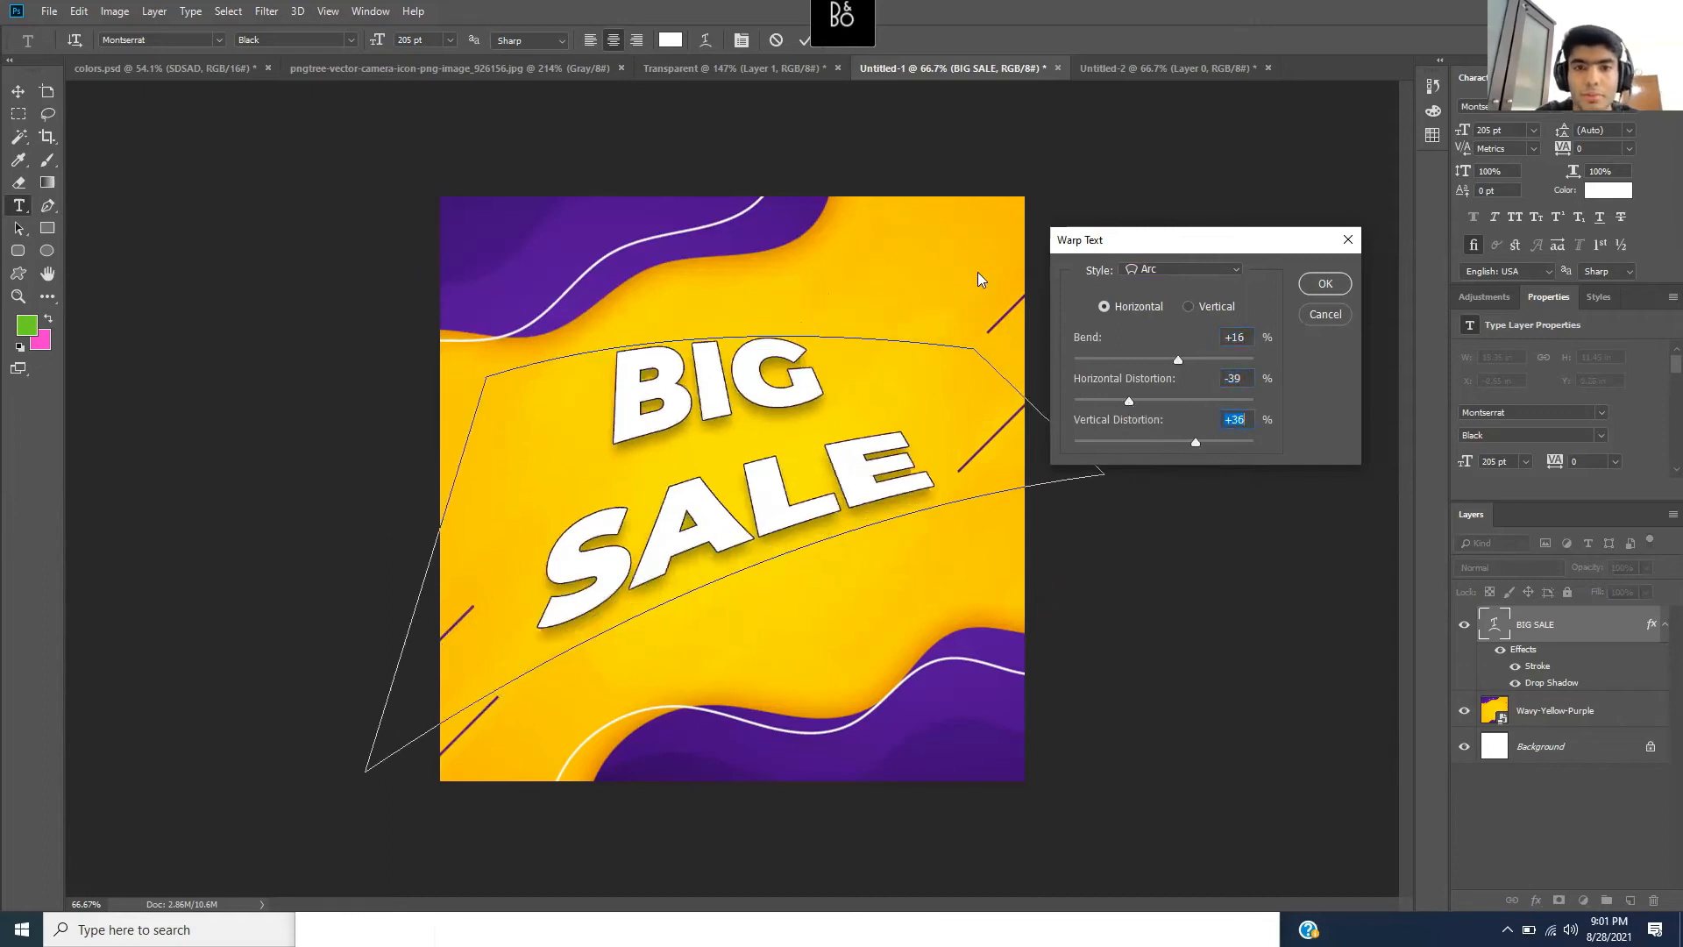
{"action": "left_click", "coordinate": [1323, 284]}
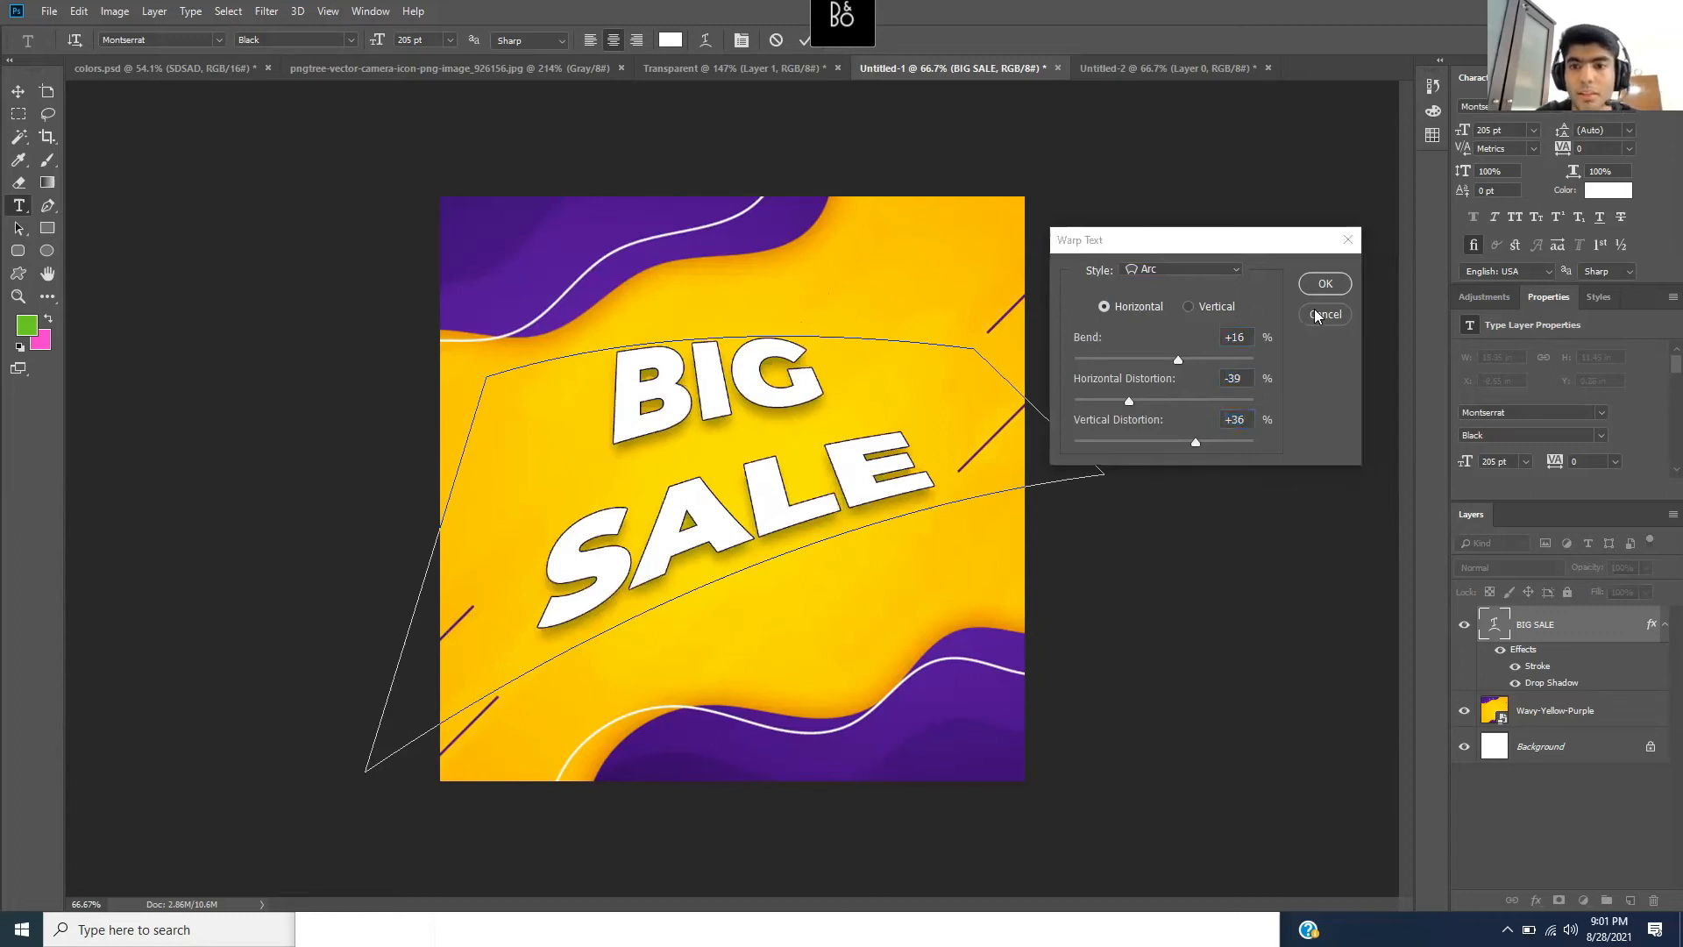
- Apply a Flag warp: Bend +18%, Horizontal −5%, Vertical −6%
{"action": "left_click", "coordinate": [1200, 268]}
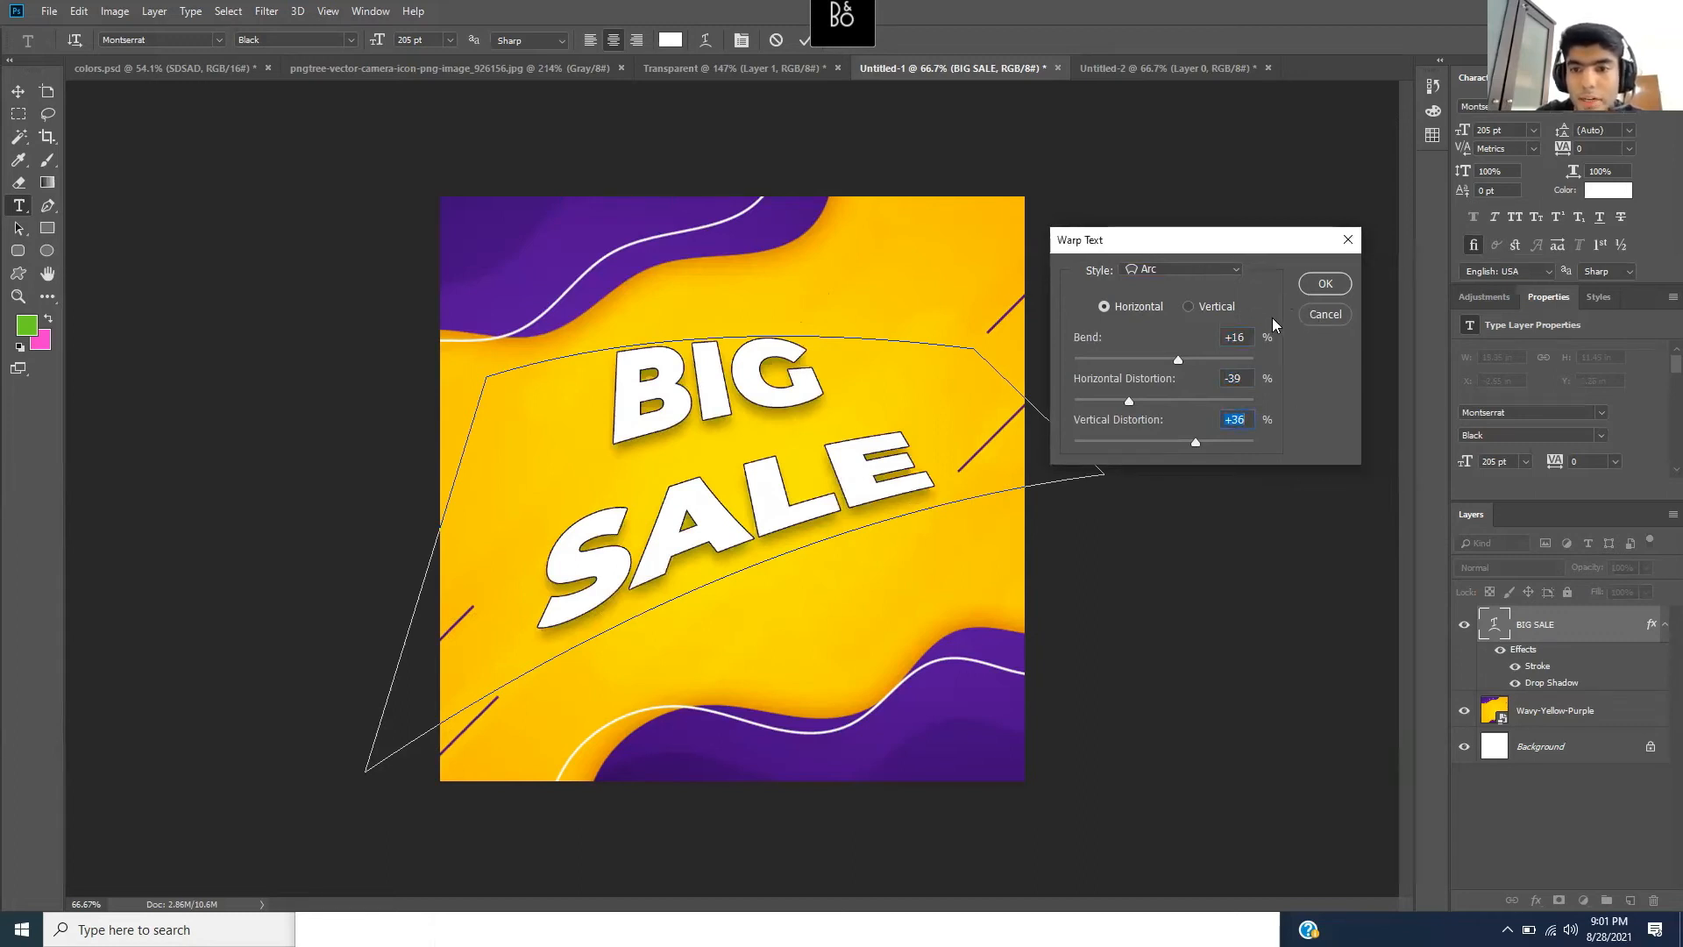
{"action": "left_click", "coordinate": [1201, 268]}
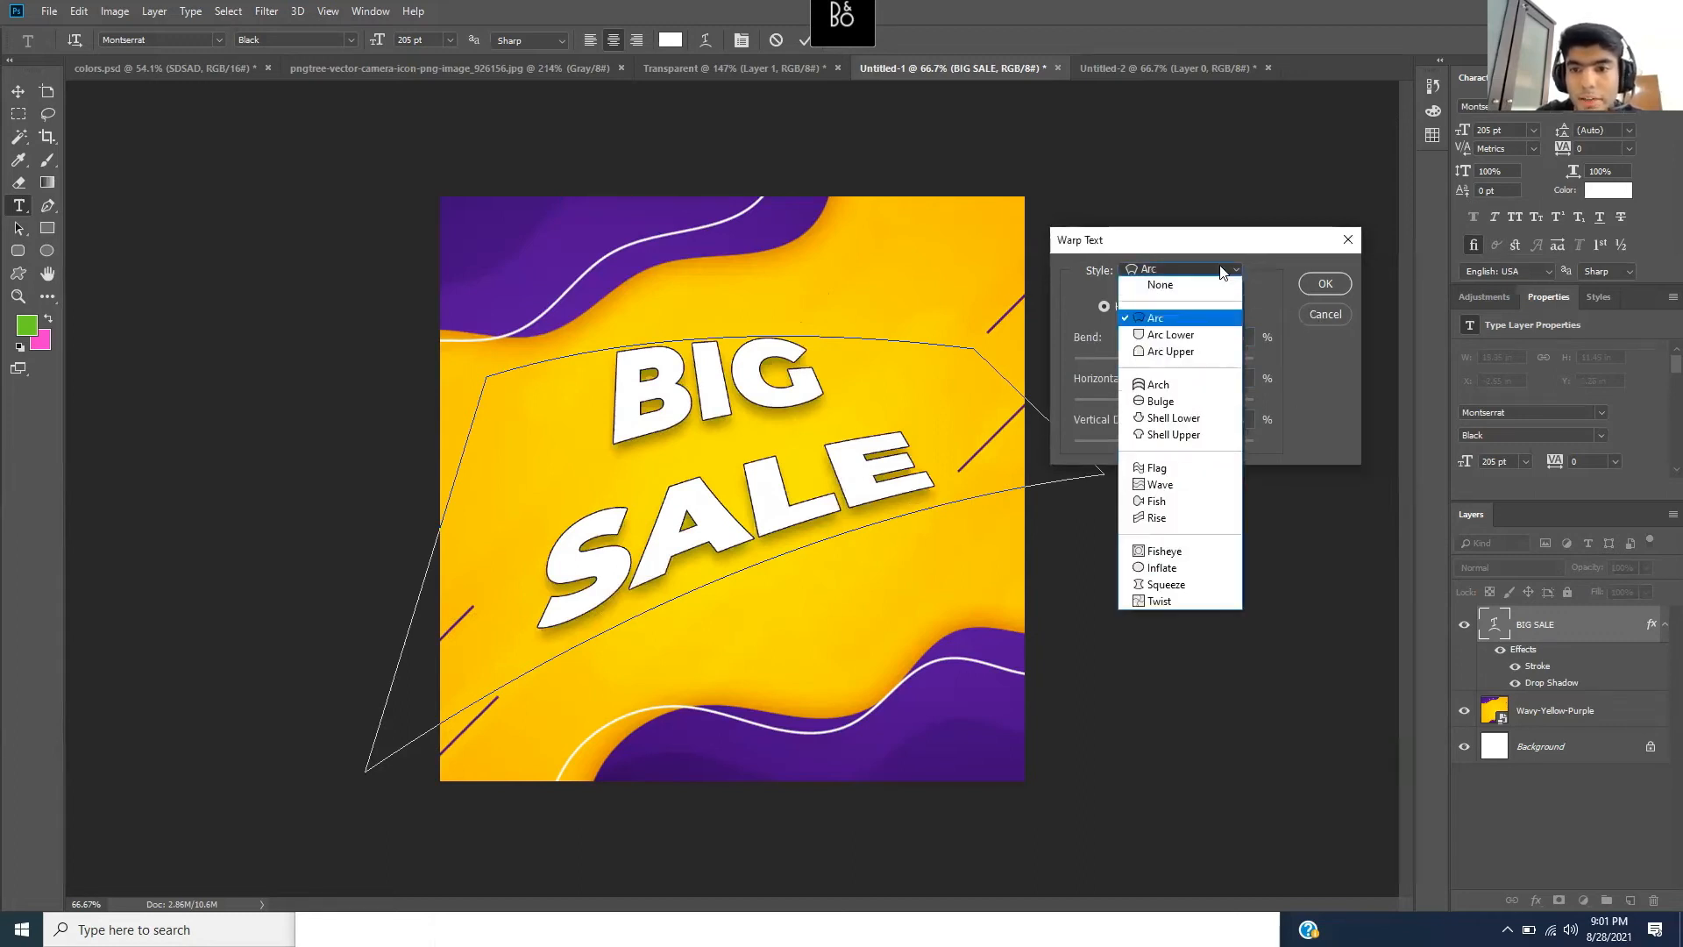
{"action": "left_click", "coordinate": [1197, 471]}
{"action": "left_click_drag", "start_coordinate": [1180, 361], "coordinate": [1158, 433]}
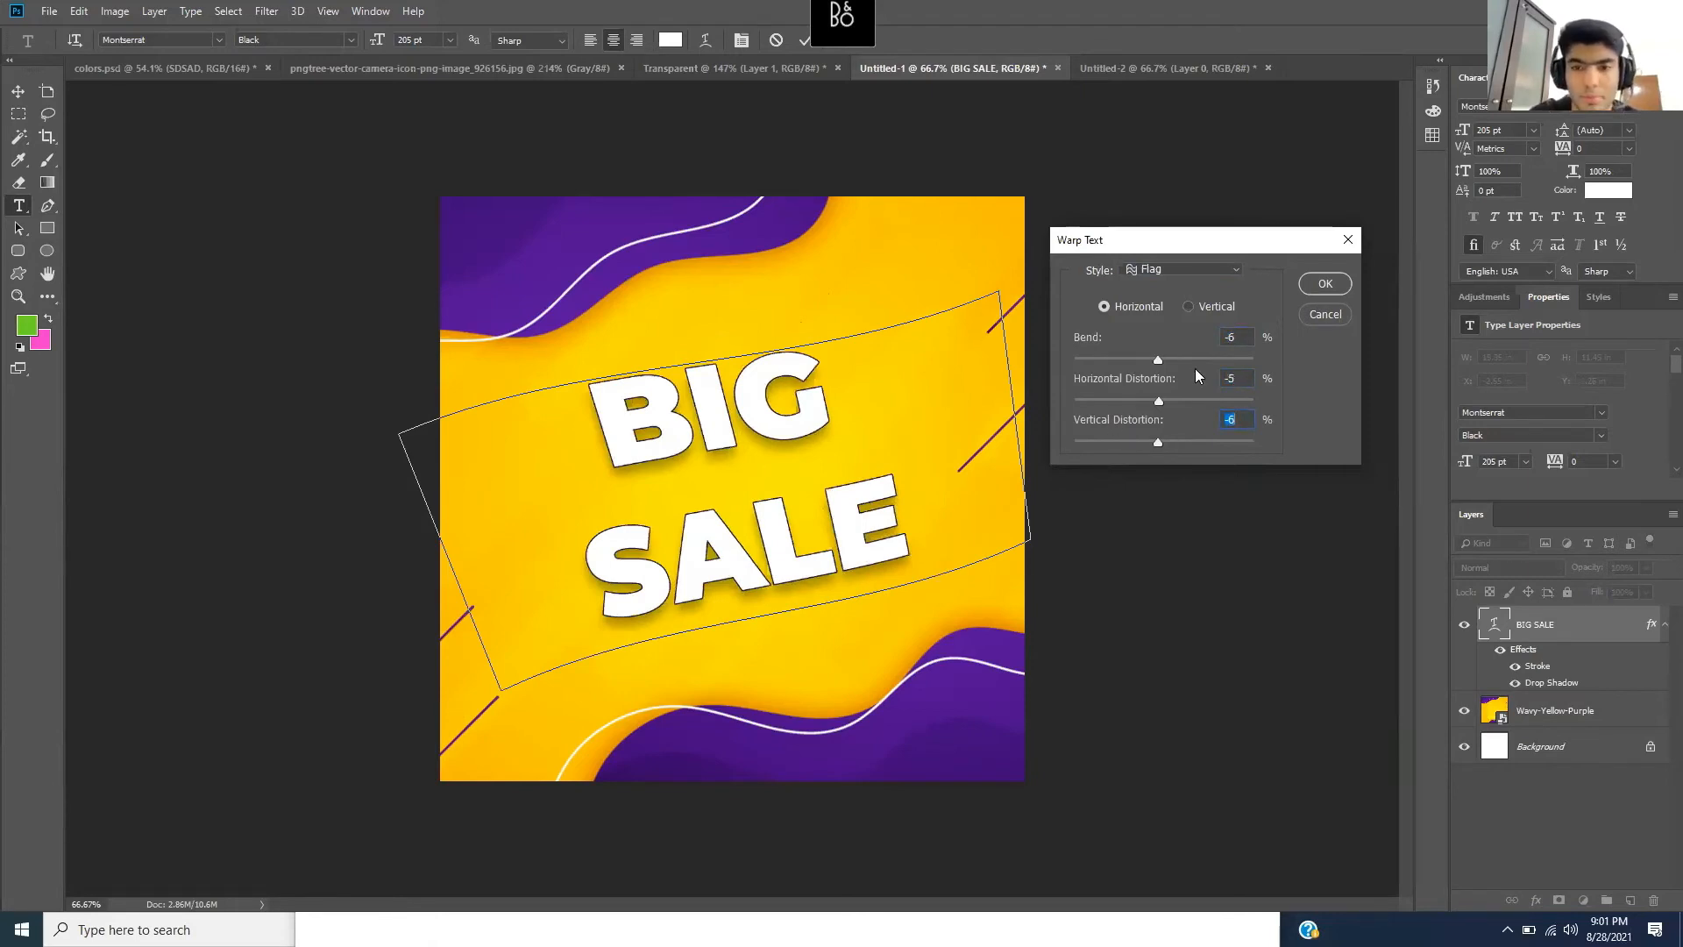
{"action": "left_click_drag", "start_coordinate": [1159, 355], "coordinate": [1180, 354]}
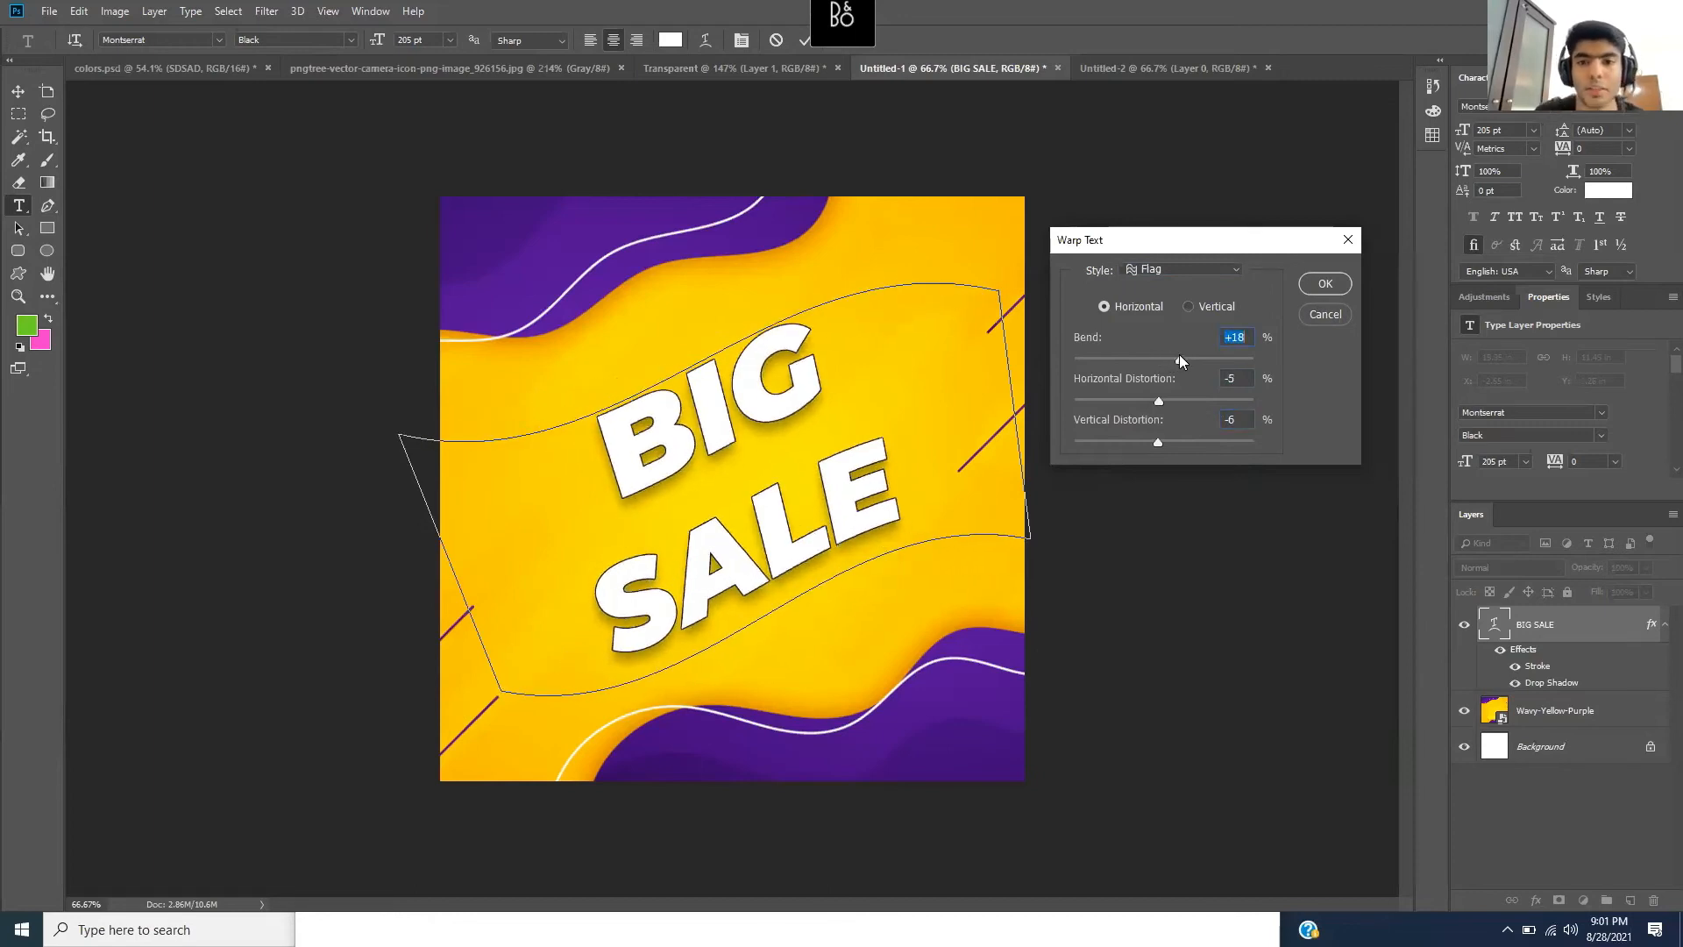
{"action": "left_click", "coordinate": [1325, 283]}
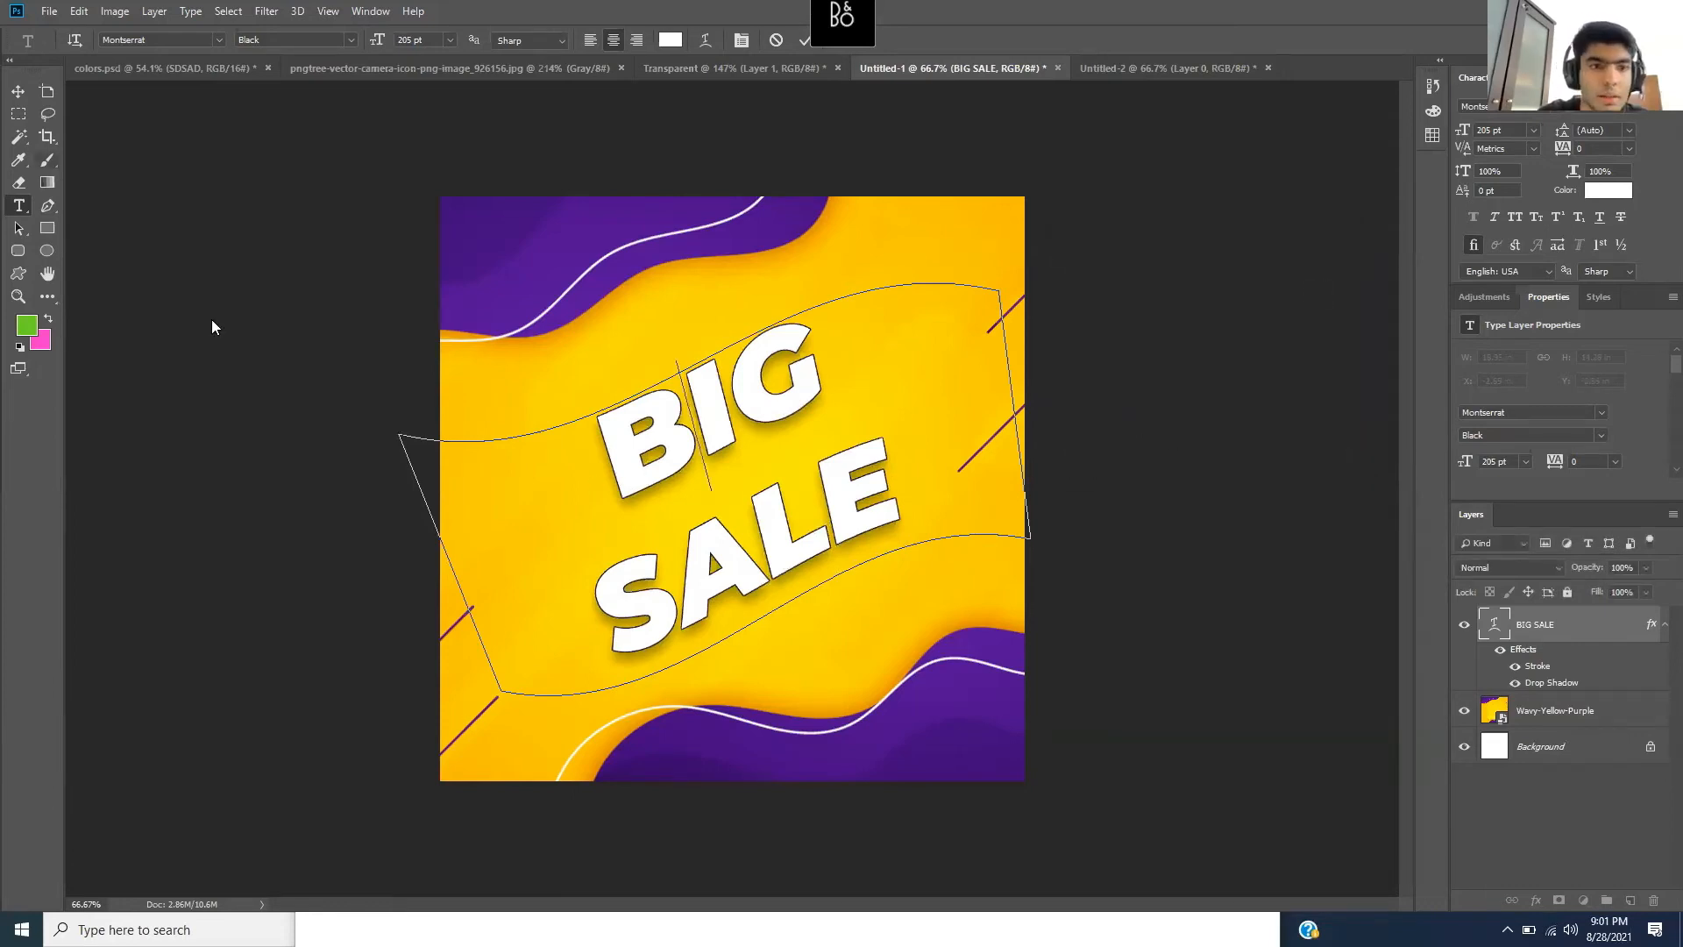
{"action": "left_click", "coordinate": [17, 93]}
{"action": "mouse_move", "coordinate": [746, 513]}
{"action": "left_mouse_down"}
{"action": "mouse_move", "coordinate": [731, 506]}
{"action": "mouse_move", "coordinate": [745, 512]}
{"action": "left_mouse_up"}
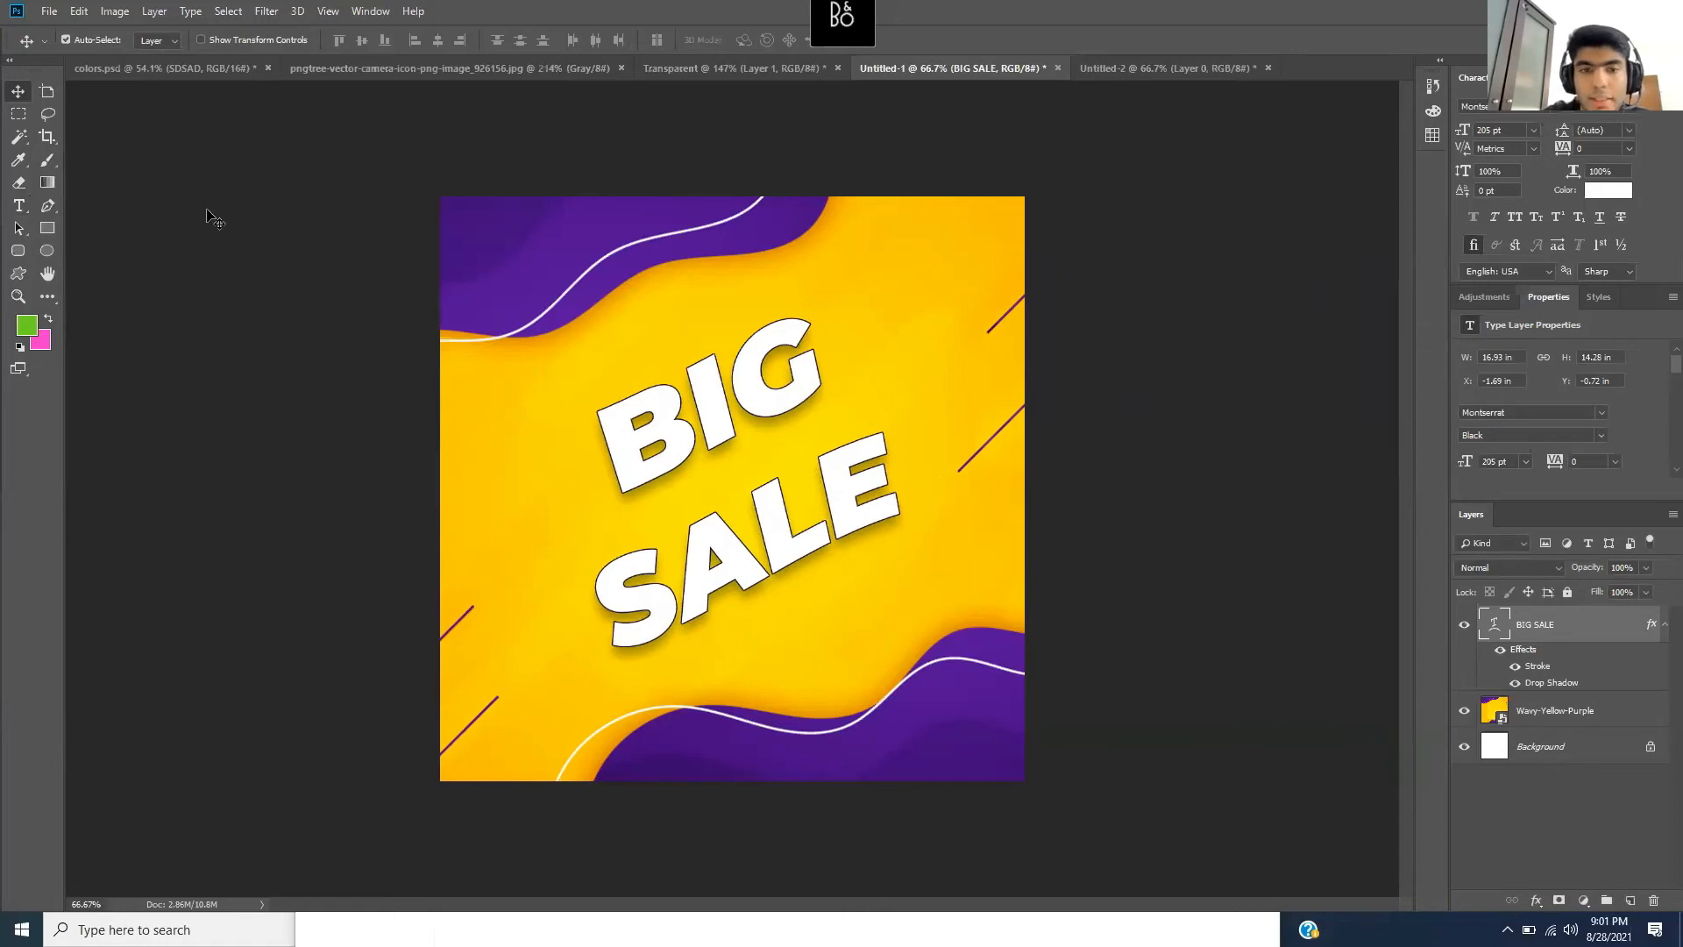
{"action": "left_click", "coordinate": [18, 207]}
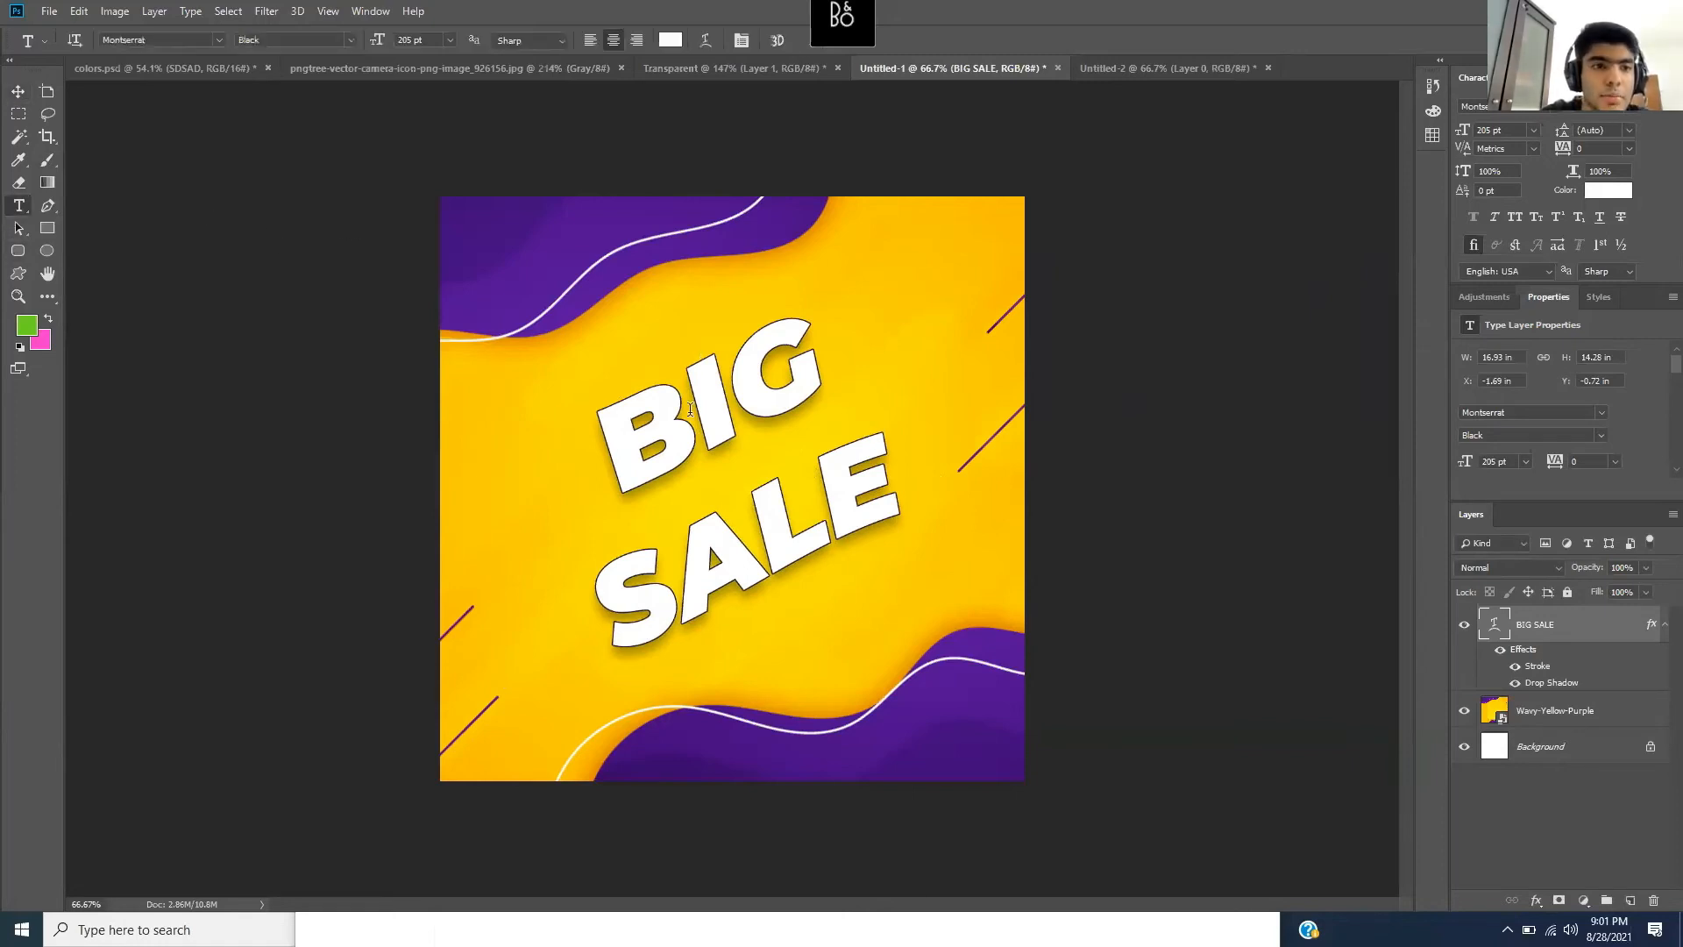
{"action": "left_click", "coordinate": [641, 473]}
{"action": "key", "text": "ctrl+a"}
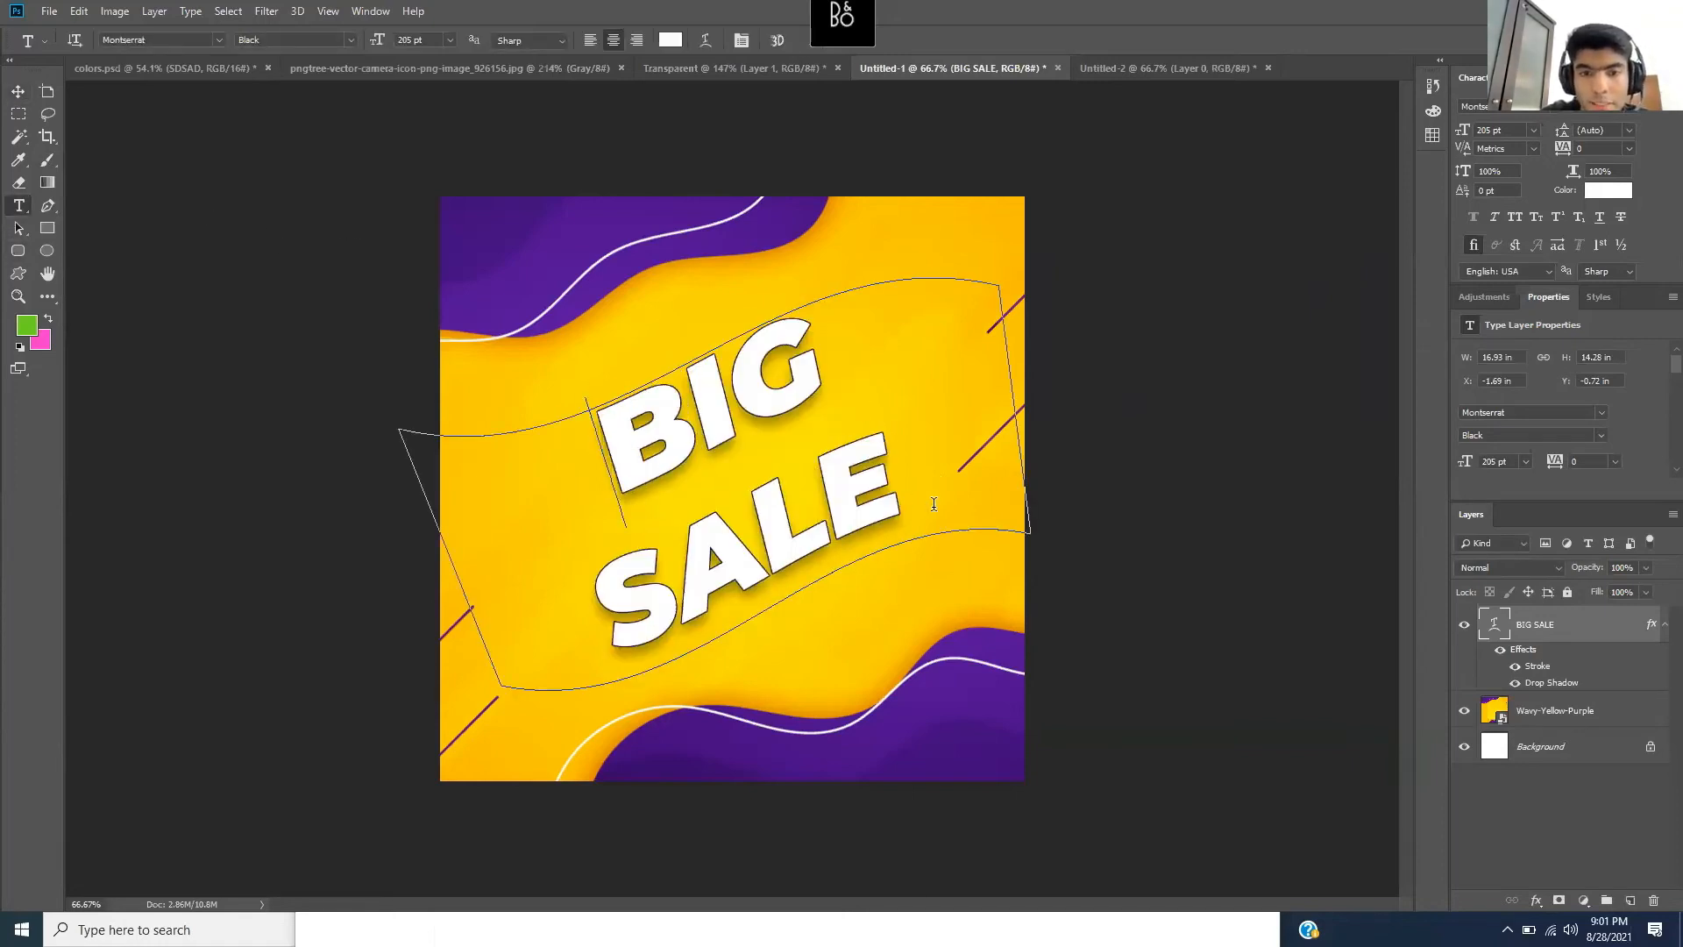
{"action": "left_click", "coordinate": [670, 40]}
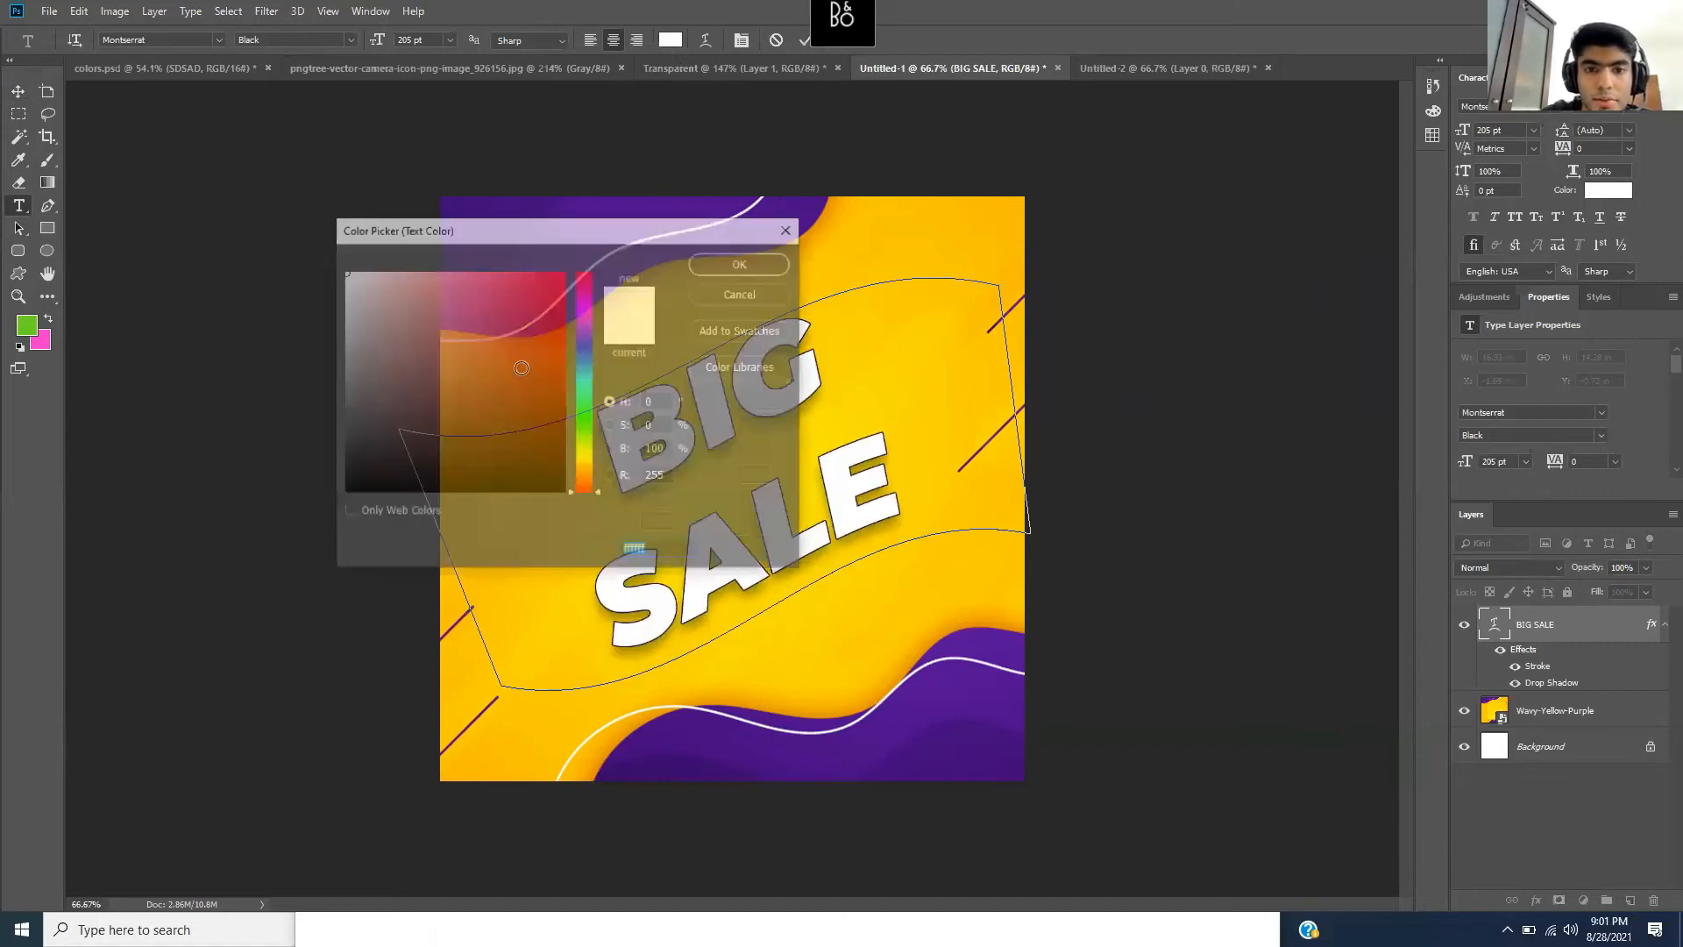
{"action": "left_click", "coordinate": [499, 312]}
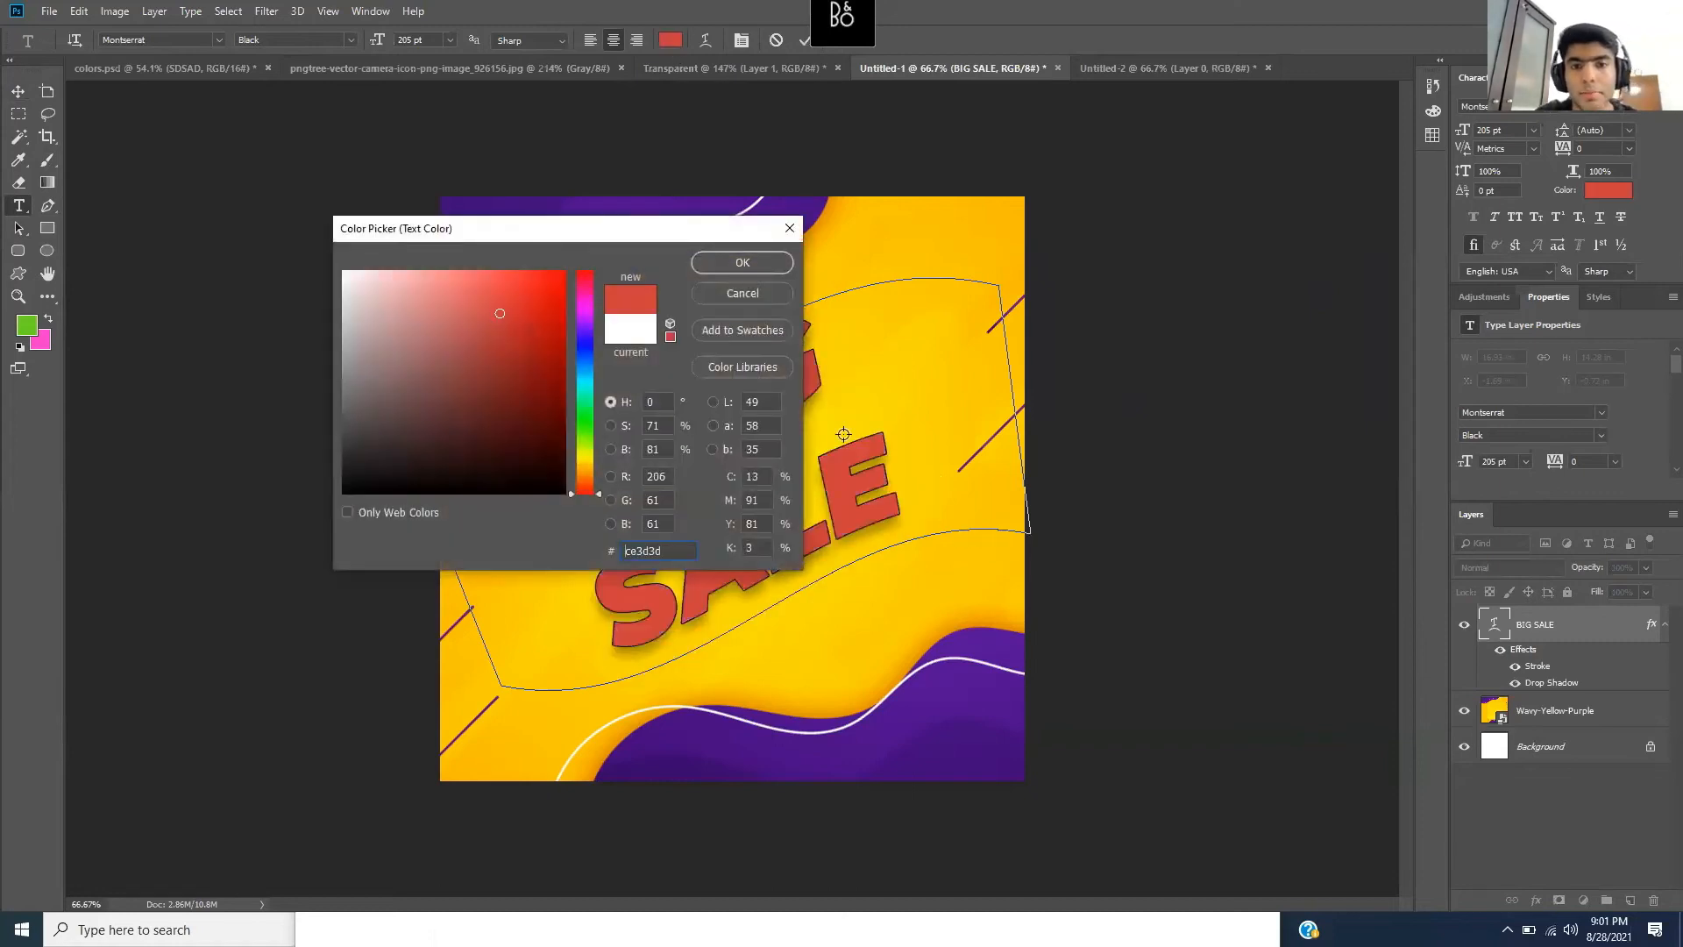
{"action": "left_click", "coordinate": [719, 262]}
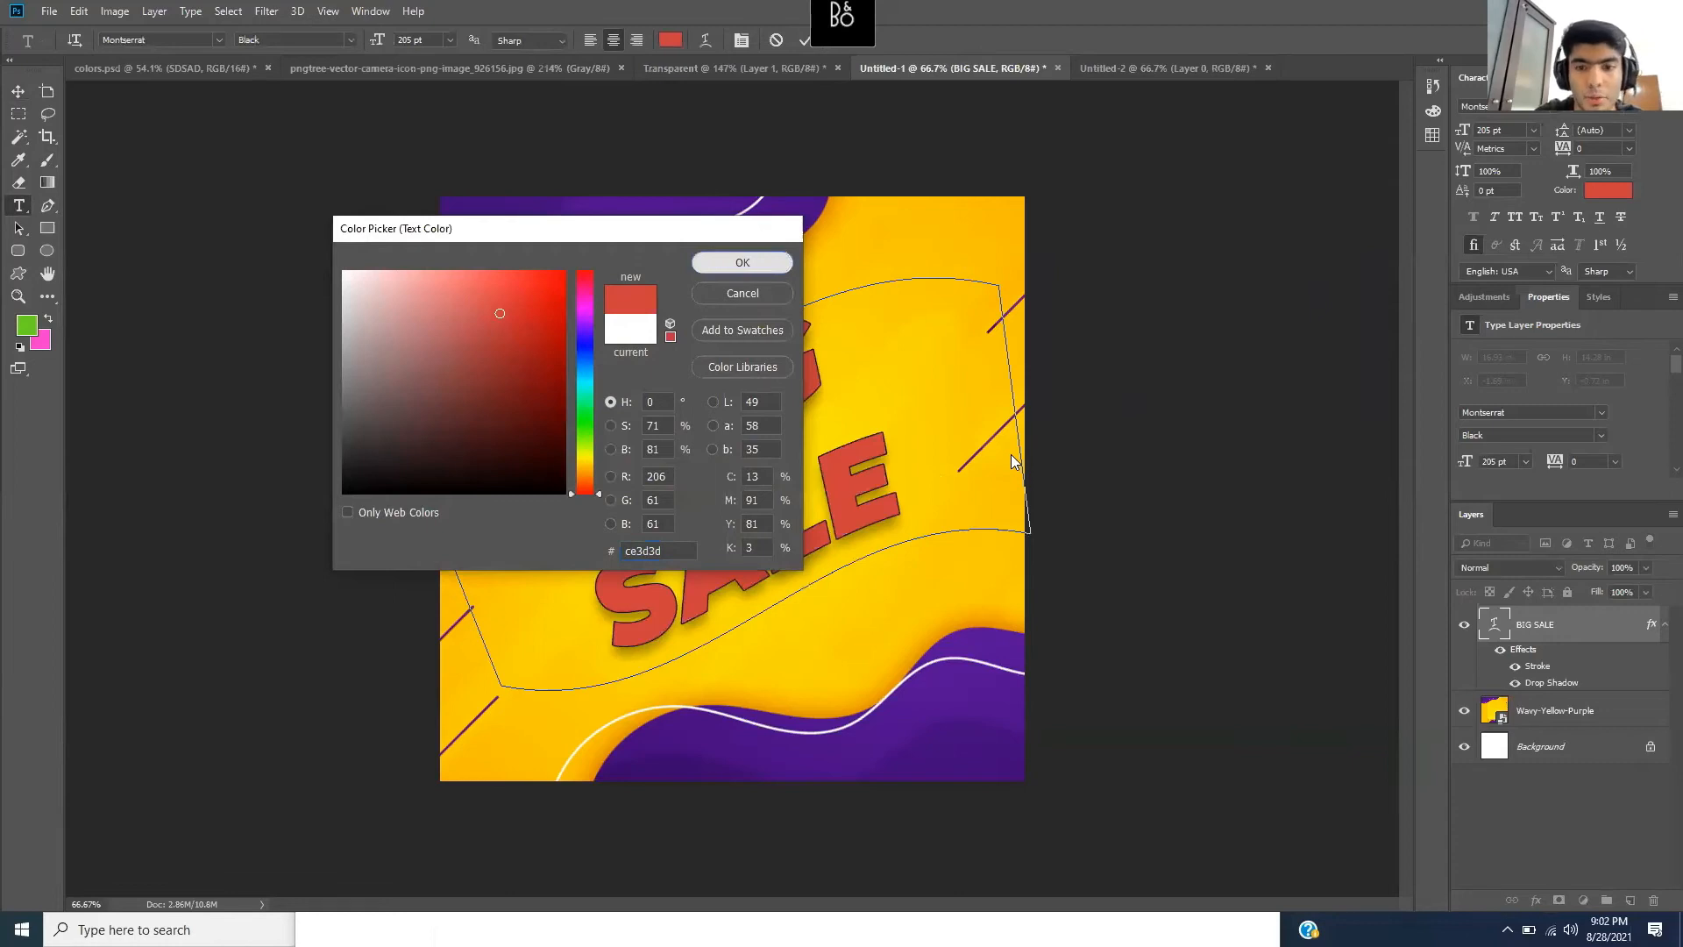
{"action": "key", "text": "Escape"}
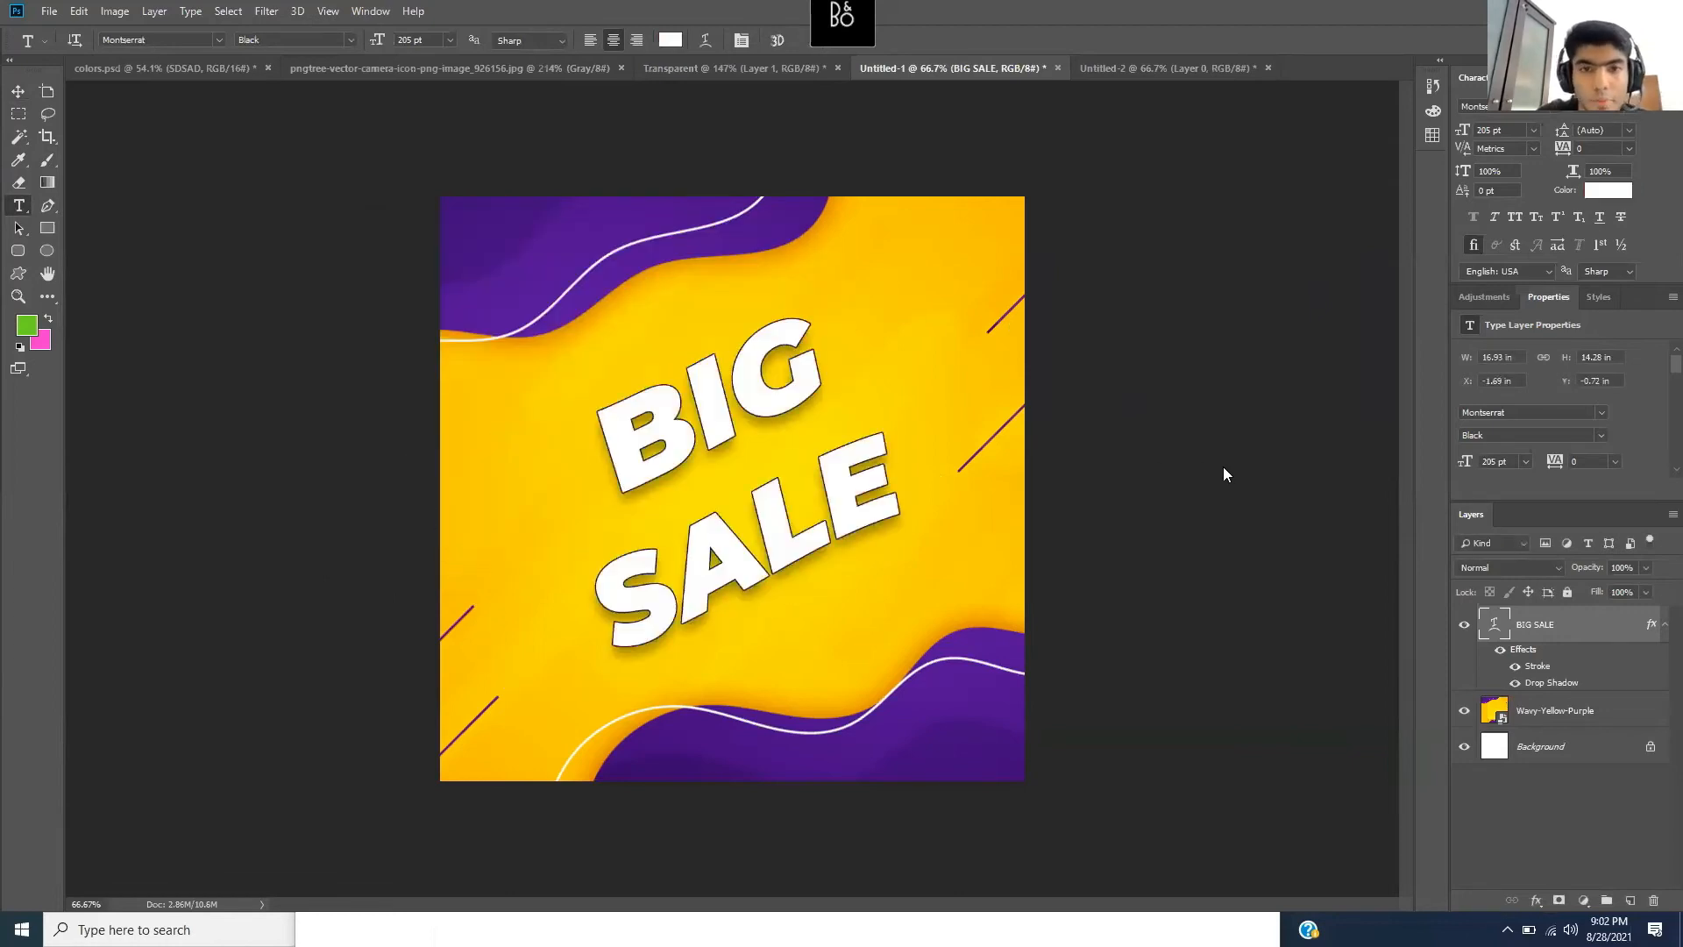
- Select all of BIG SALE and preview it in Montserrat Light
{"action": "left_click", "coordinate": [744, 558]}
{"action": "left_click_drag", "start_coordinate": [912, 508], "coordinate": [496, 401]}
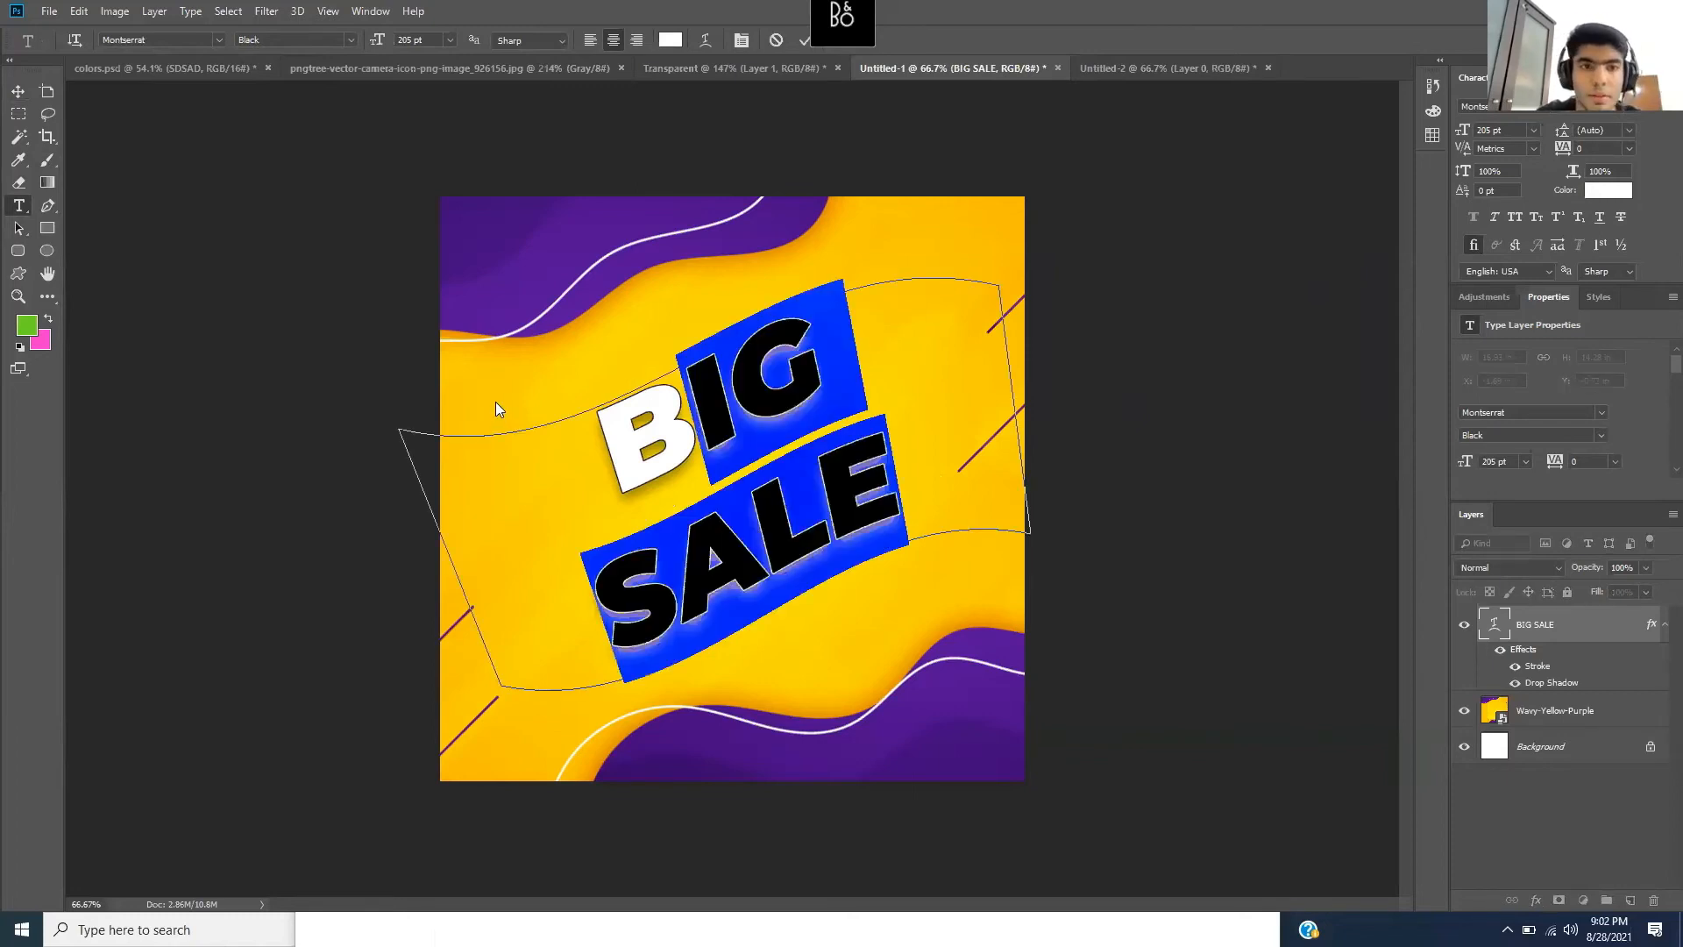
{"action": "left_click", "coordinate": [350, 41]}
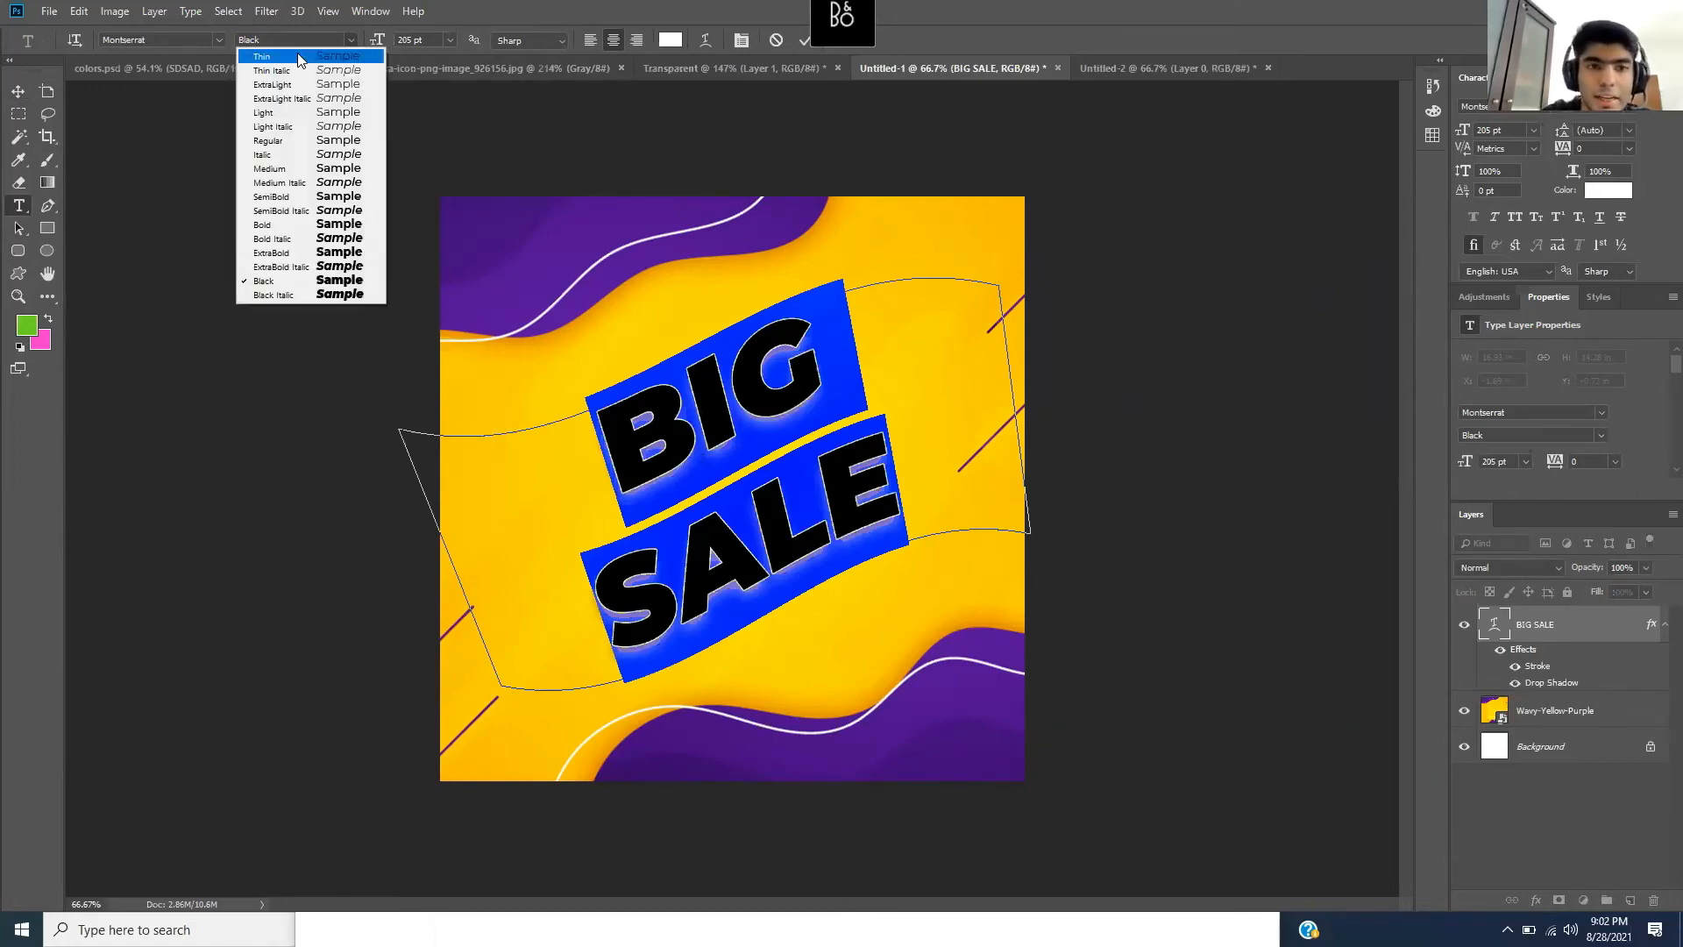
{"action": "left_click", "coordinate": [287, 113]}
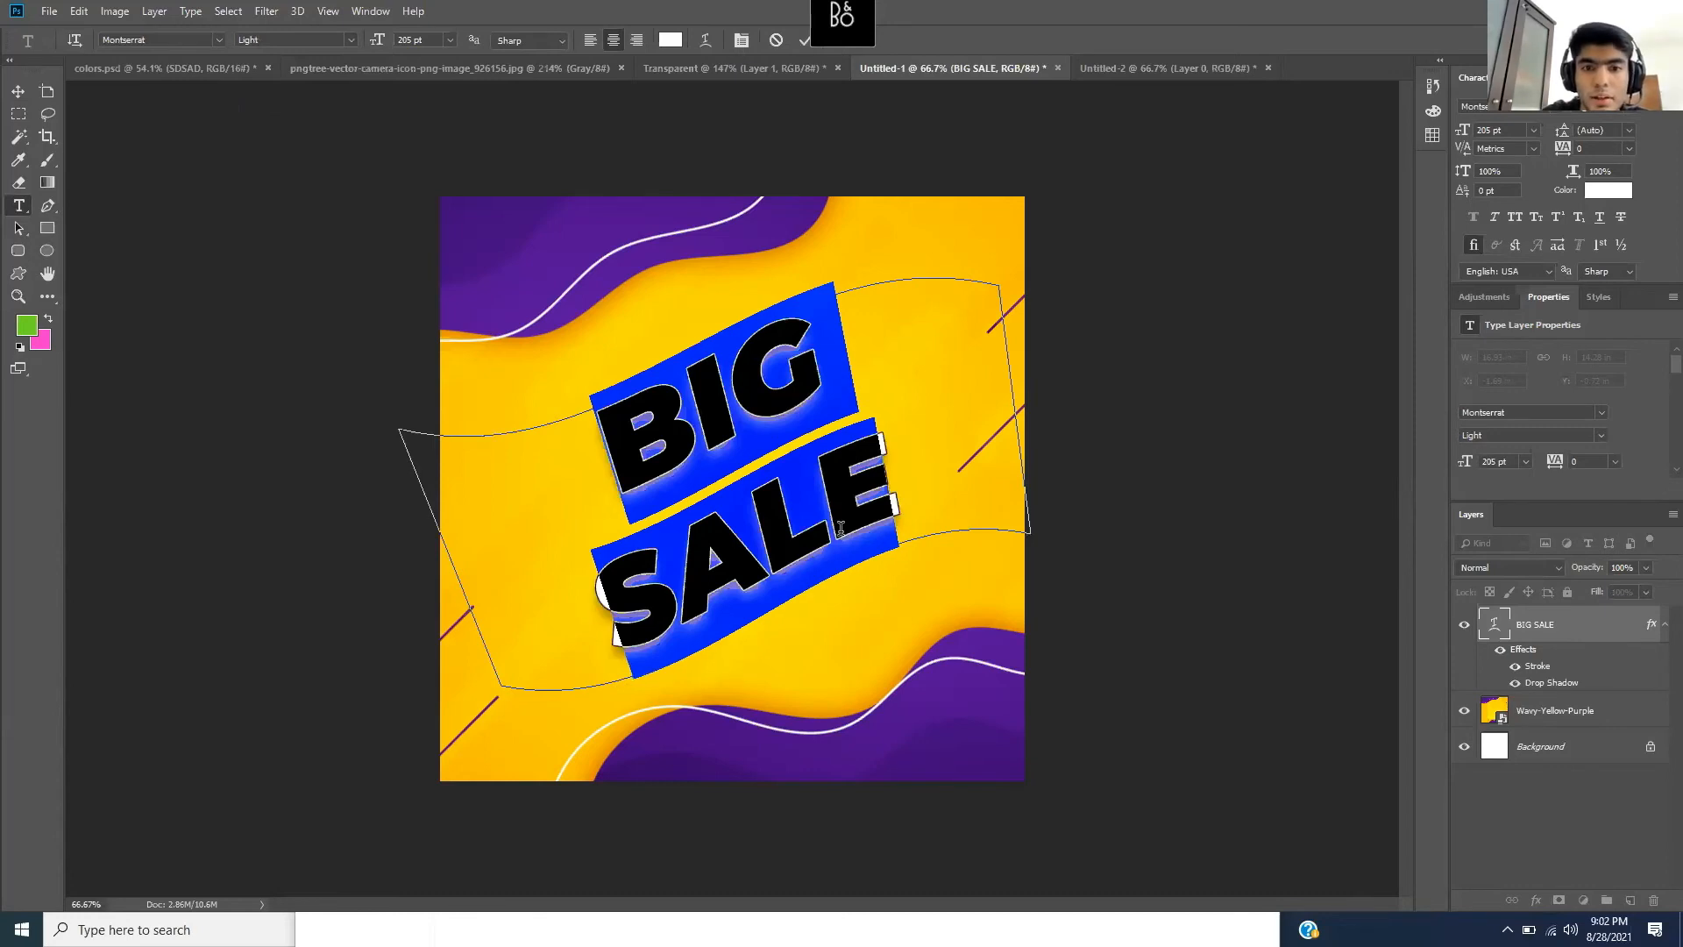
{"action": "left_click", "coordinate": [821, 504]}
- Undo back to Montserrat Black for BIG SALE and show the Windows desktop
{"action": "left_click", "coordinate": [821, 504]}
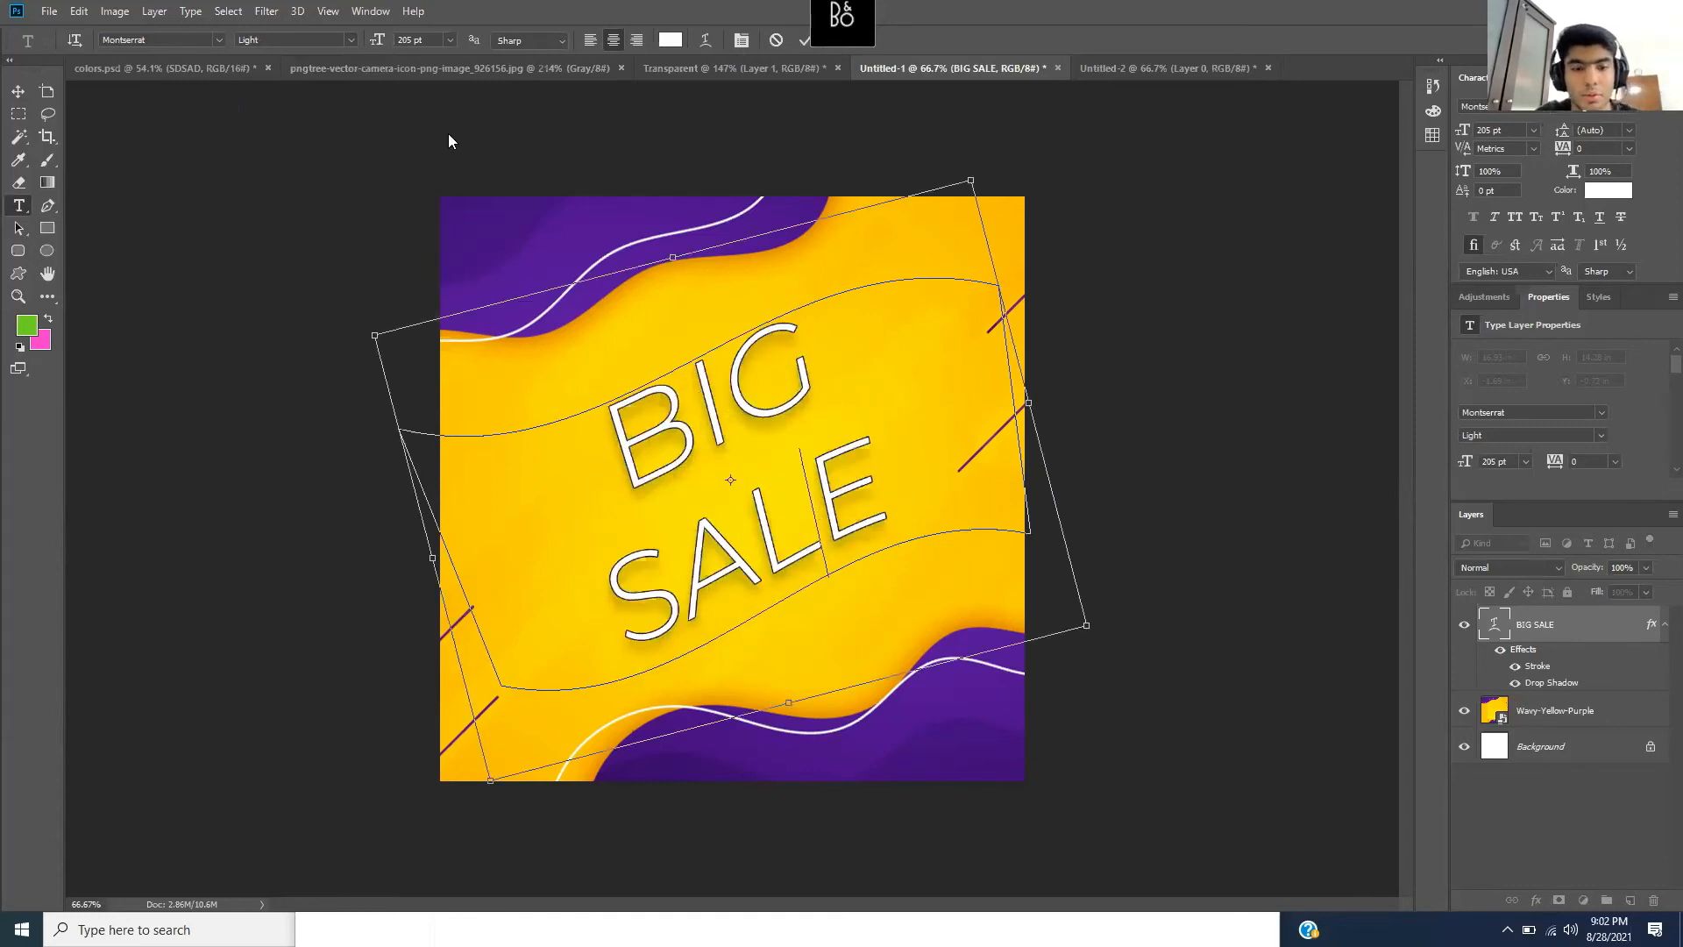
{"action": "key", "text": "ctrl+a"}
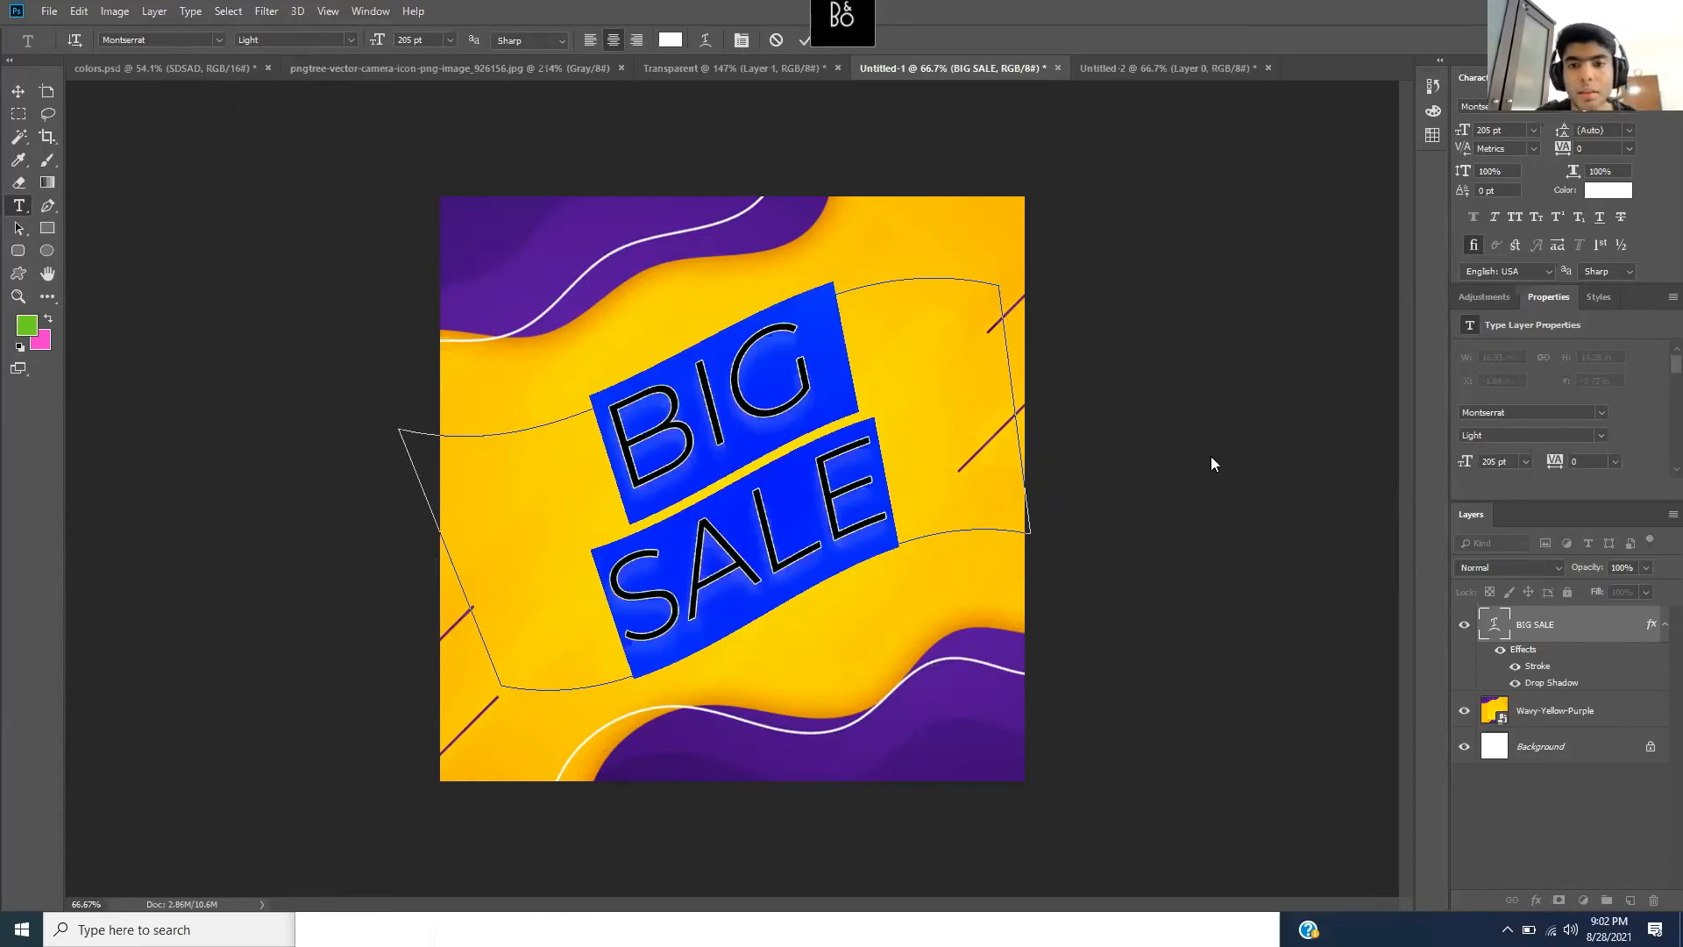
{"action": "left_click", "coordinate": [1212, 462]}
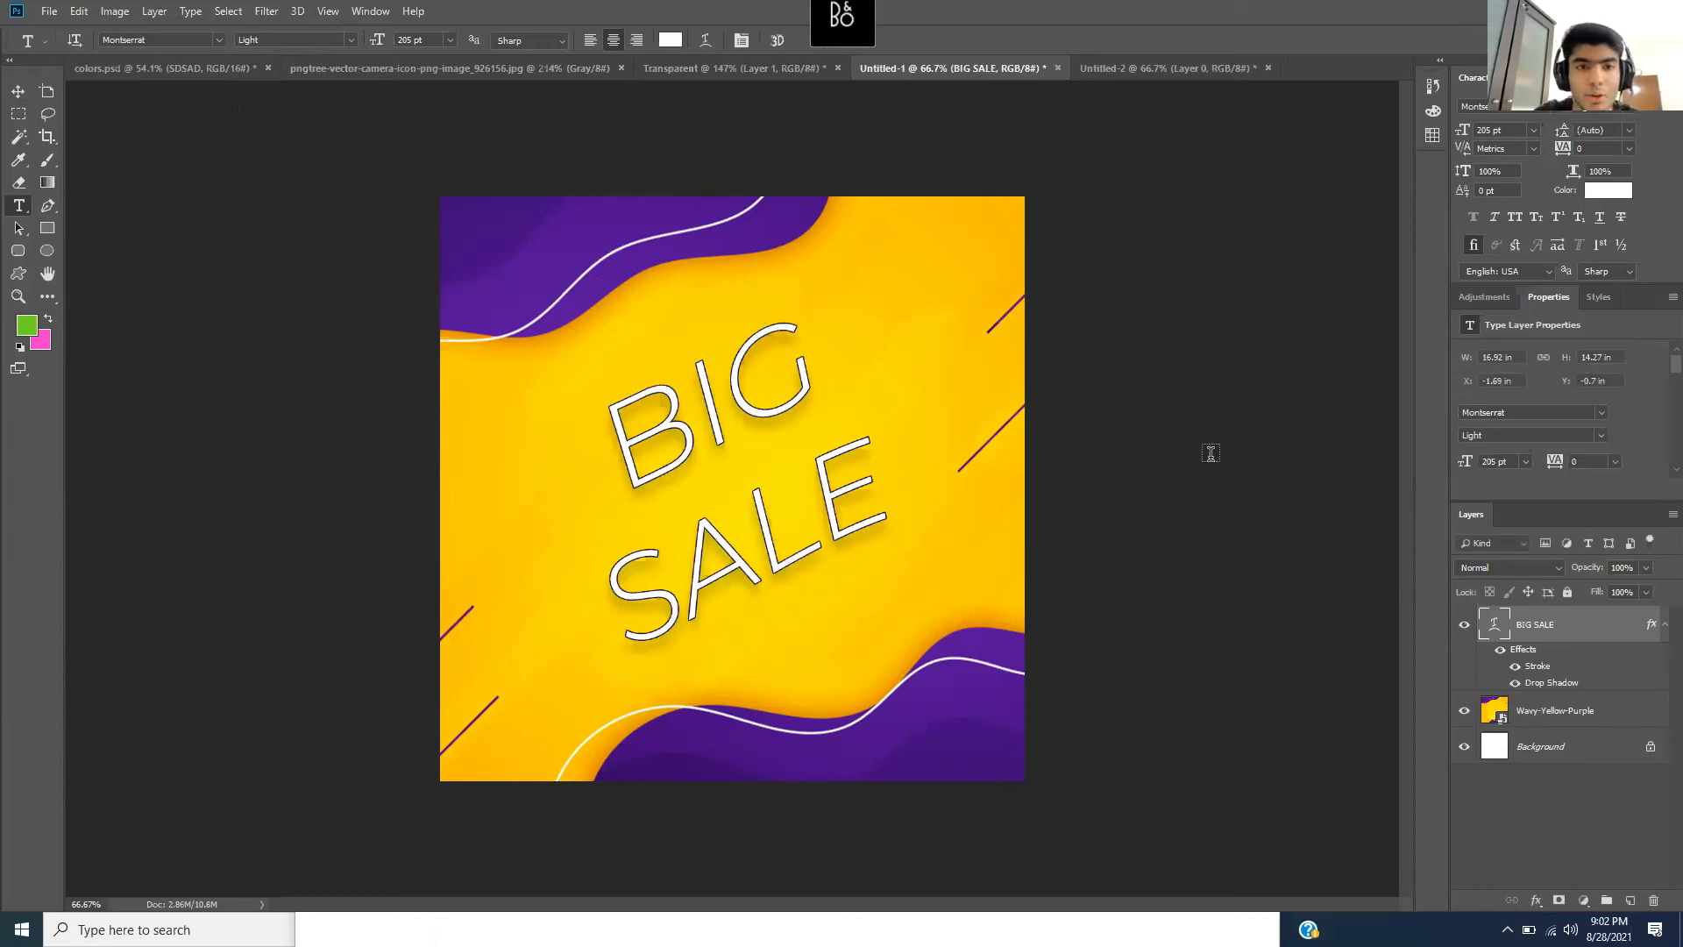
{"action": "key", "text": "ctrl+z"}
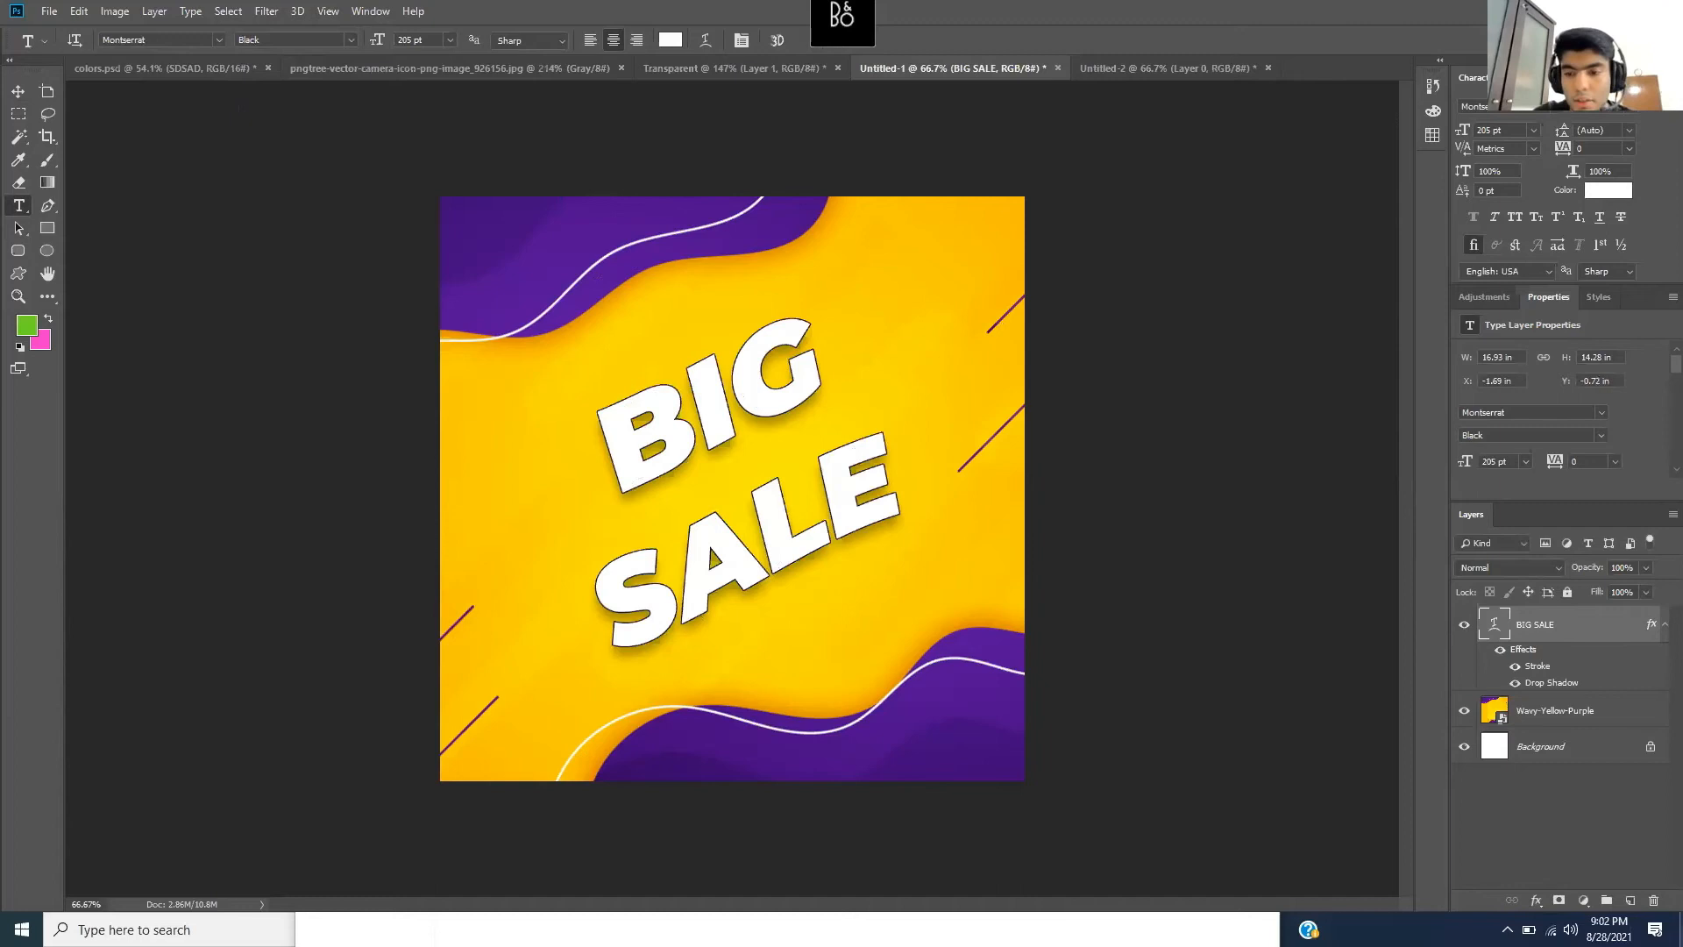
{"action": "key", "text": "super+d"}
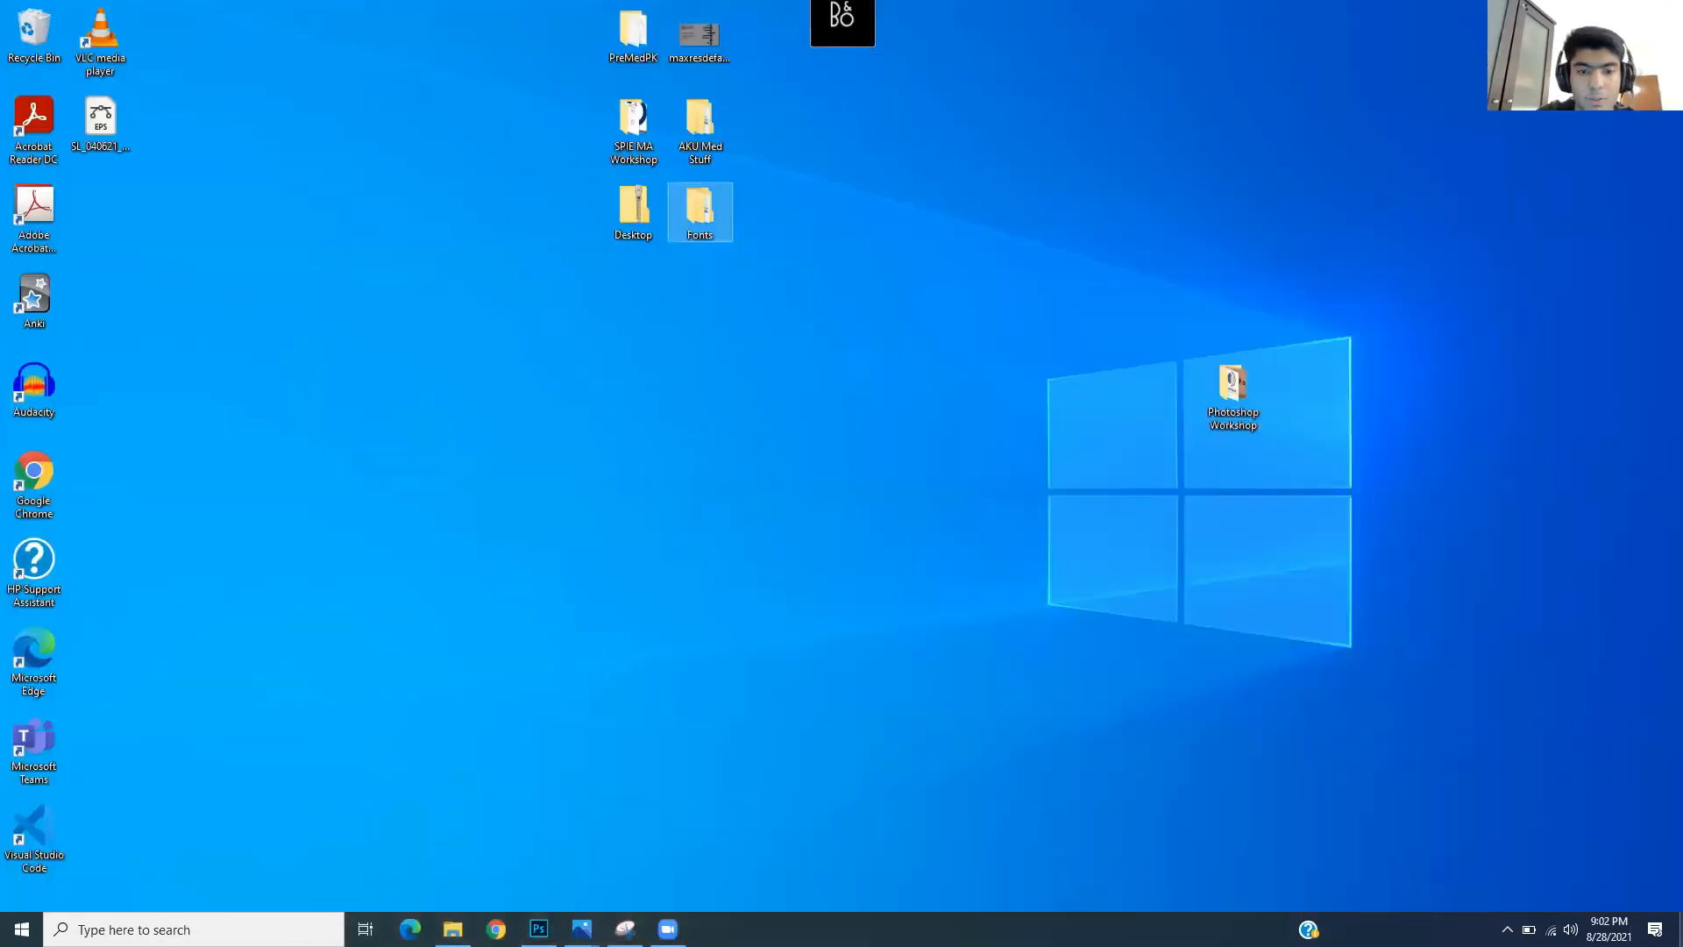
- View the Osteoporosis Instagram Live reference poster in Photos, move it aside, then minimise it
{"action": "left_click", "coordinate": [581, 928]}
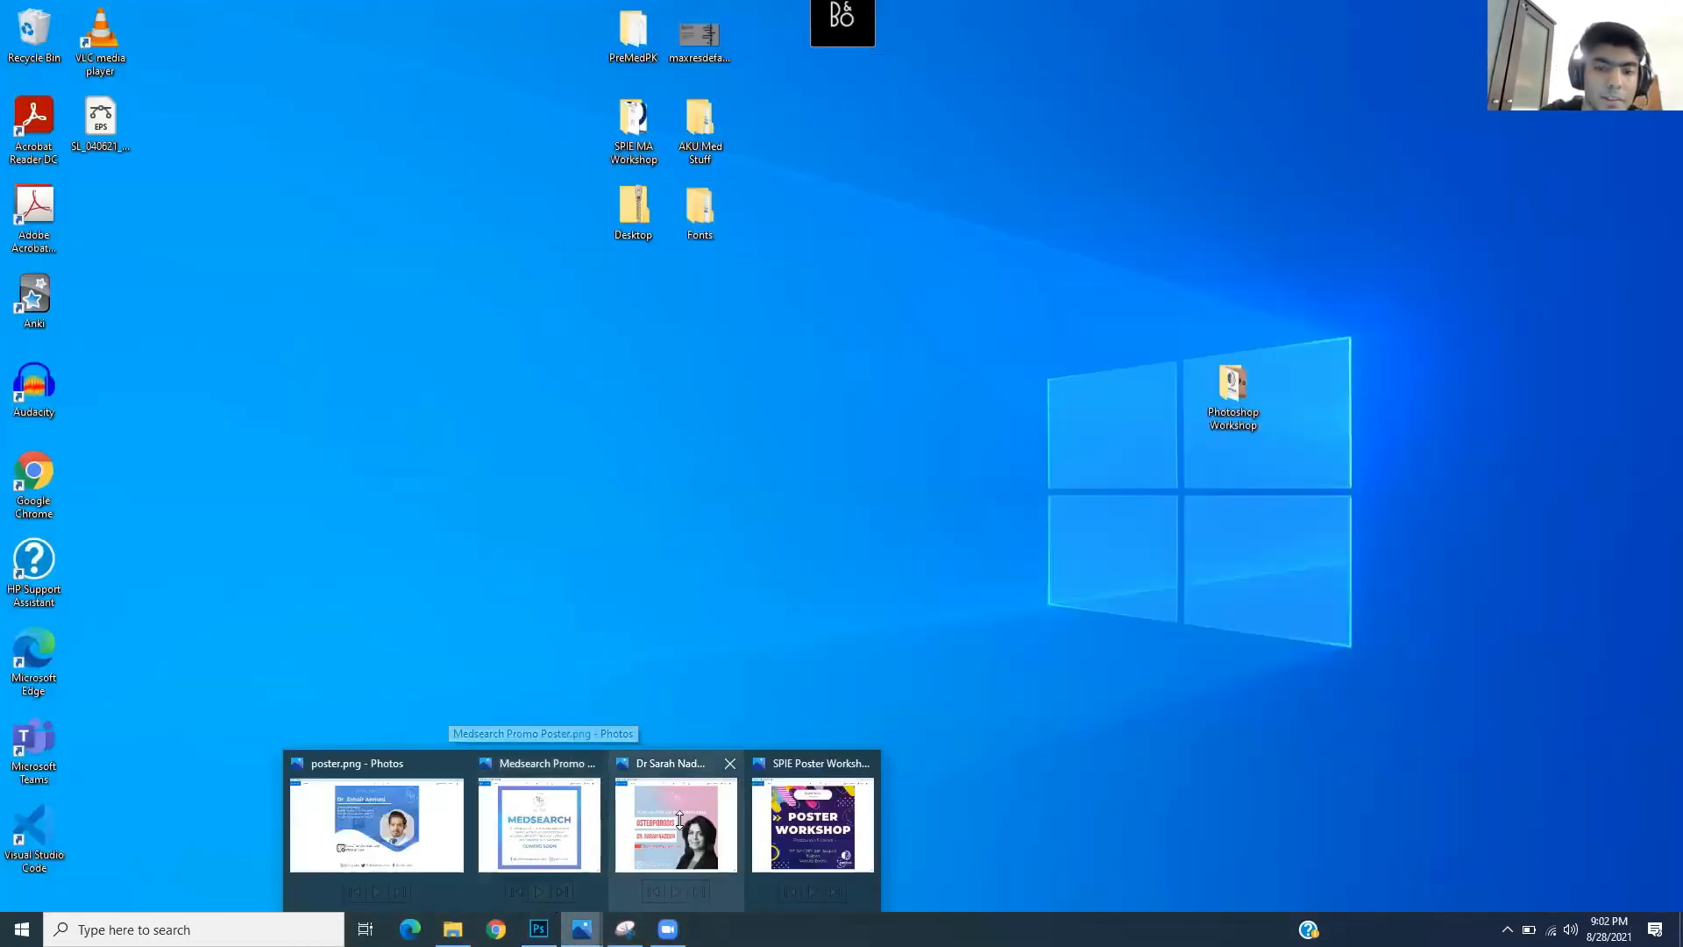
{"action": "left_click", "coordinate": [679, 820]}
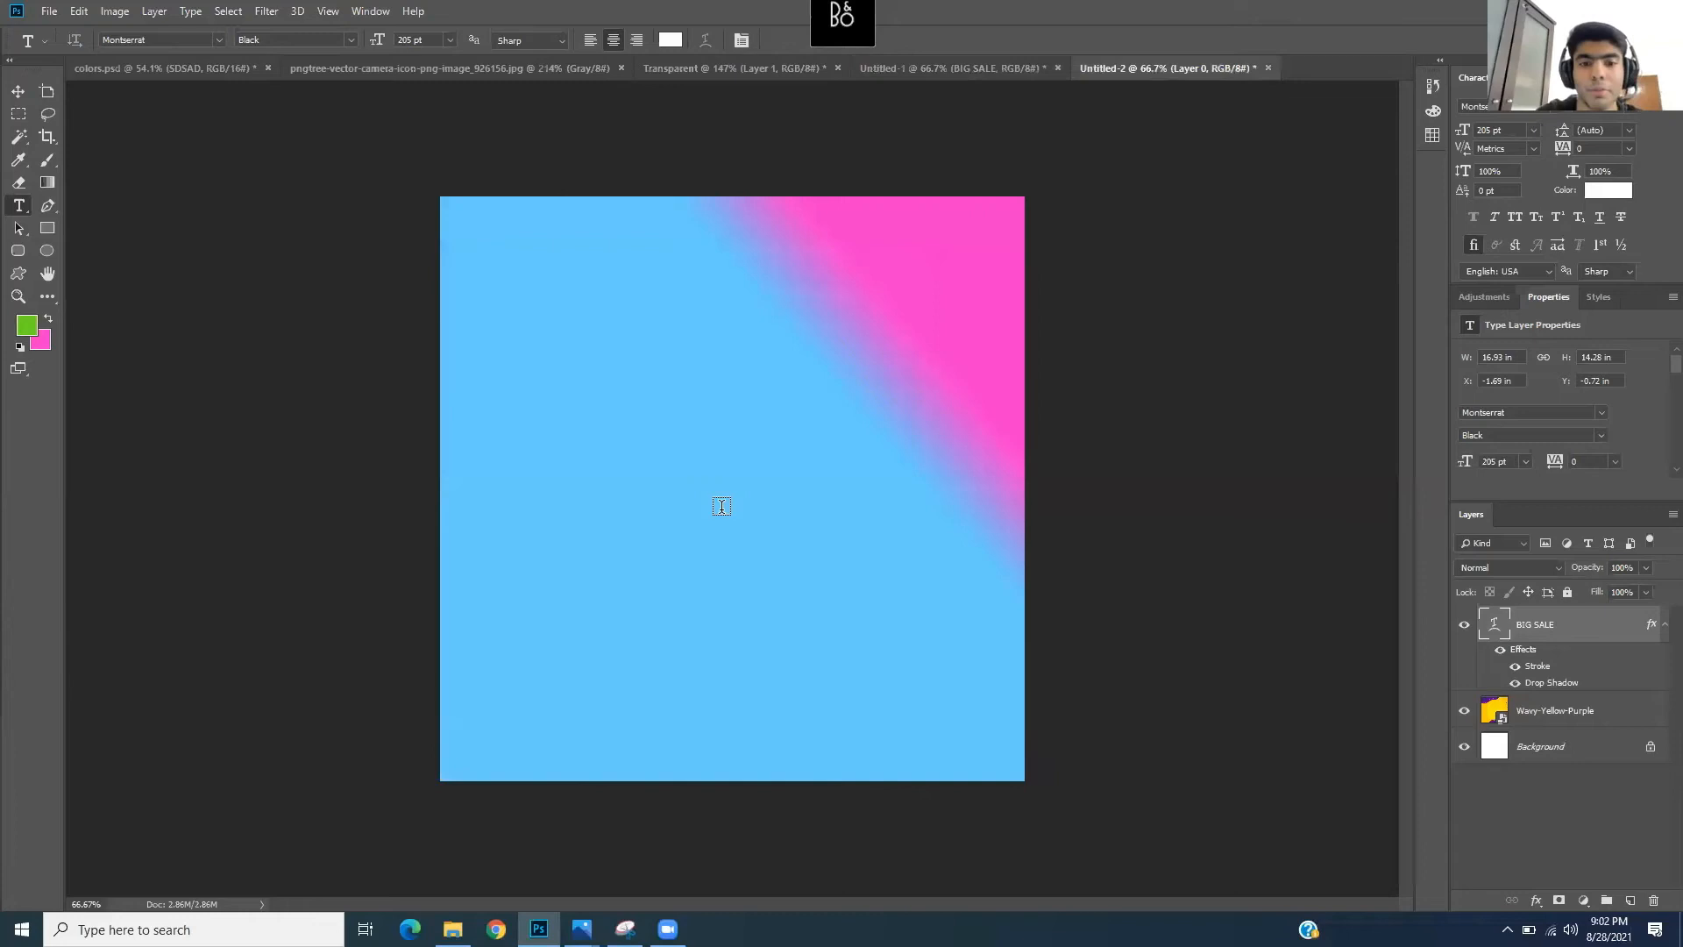
{"action": "left_click", "coordinate": [581, 928]}
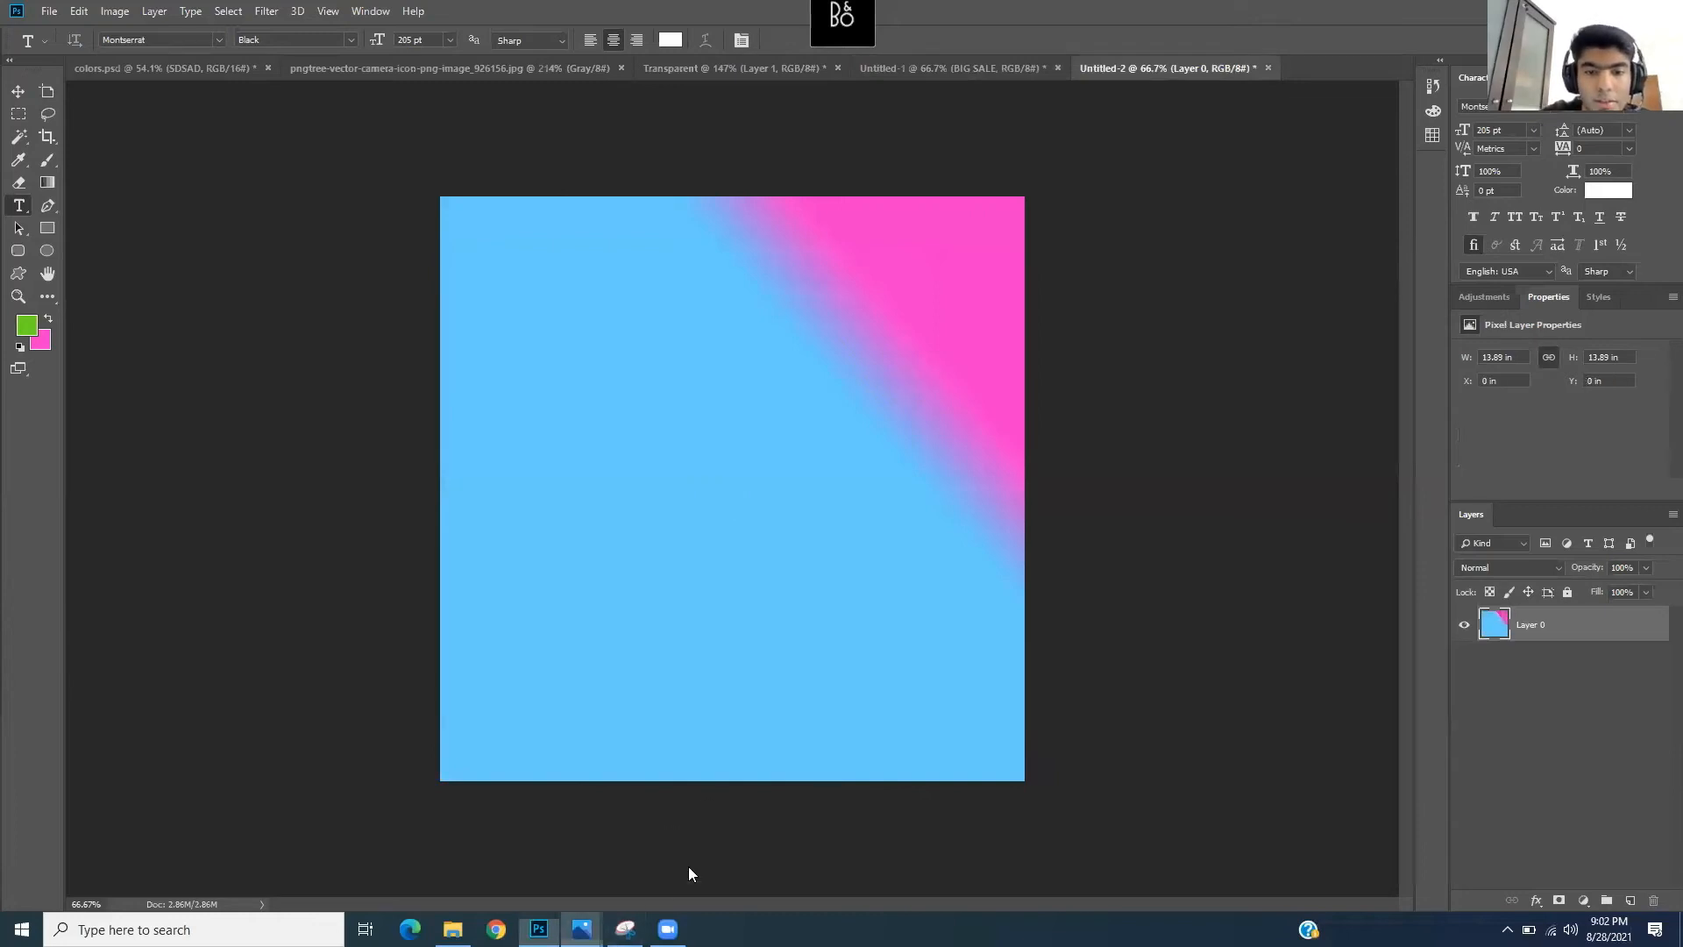
{"action": "left_click", "coordinate": [644, 832]}
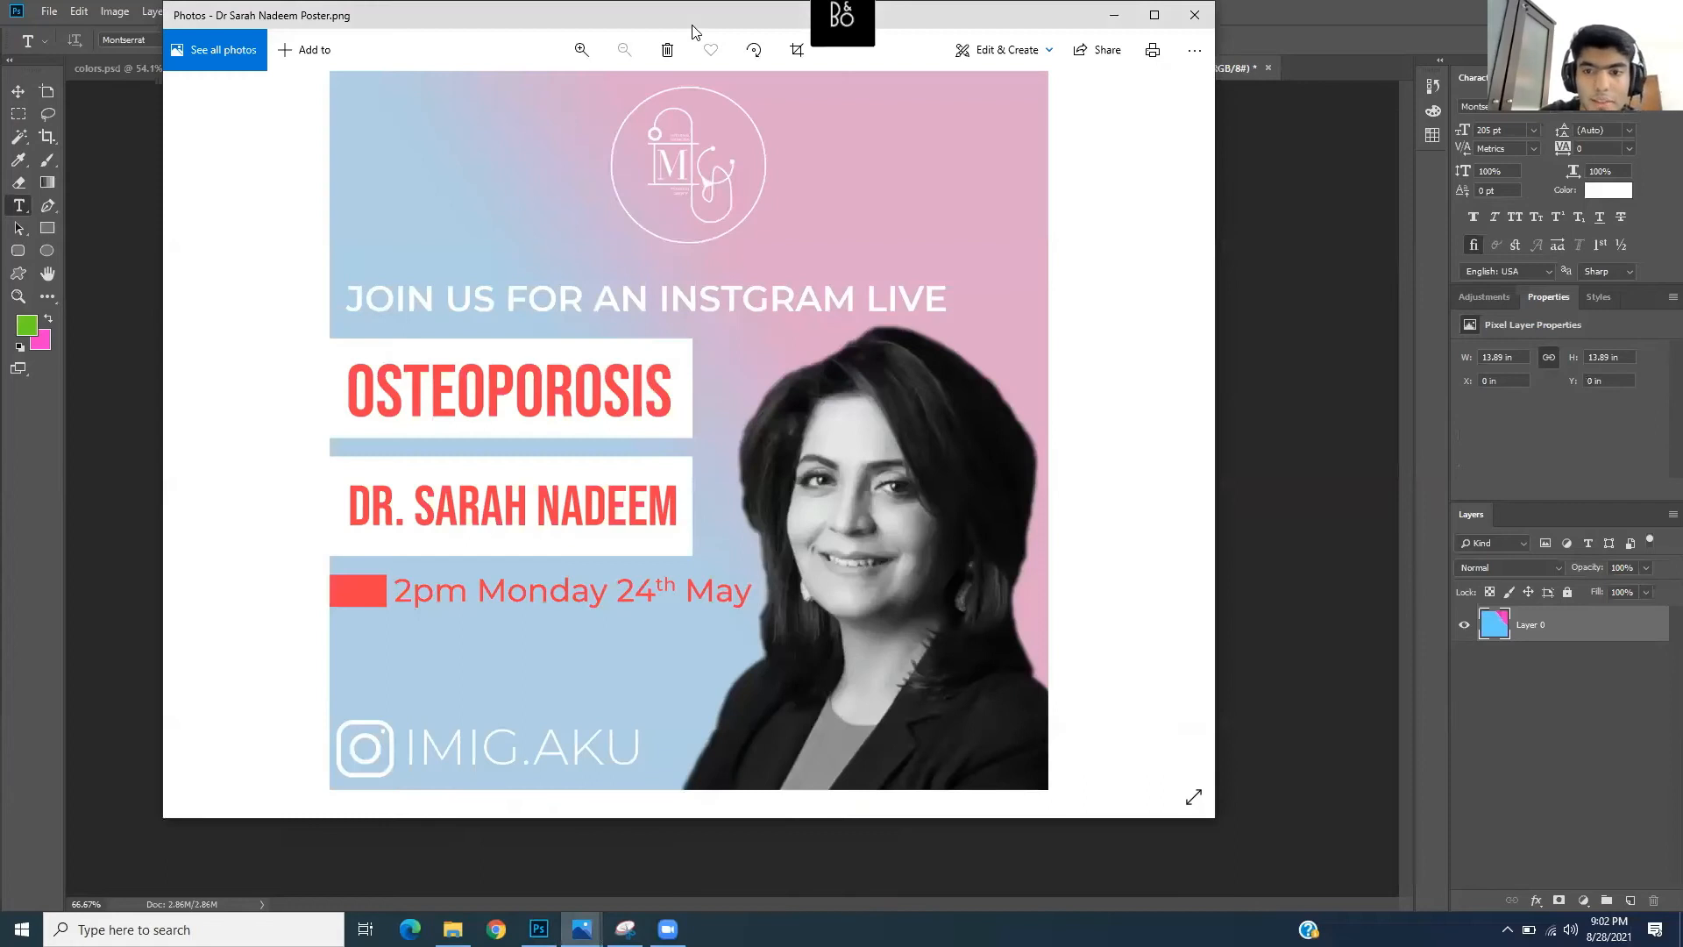
{"action": "left_click_drag", "start_coordinate": [692, 26], "coordinate": [1111, 144]}
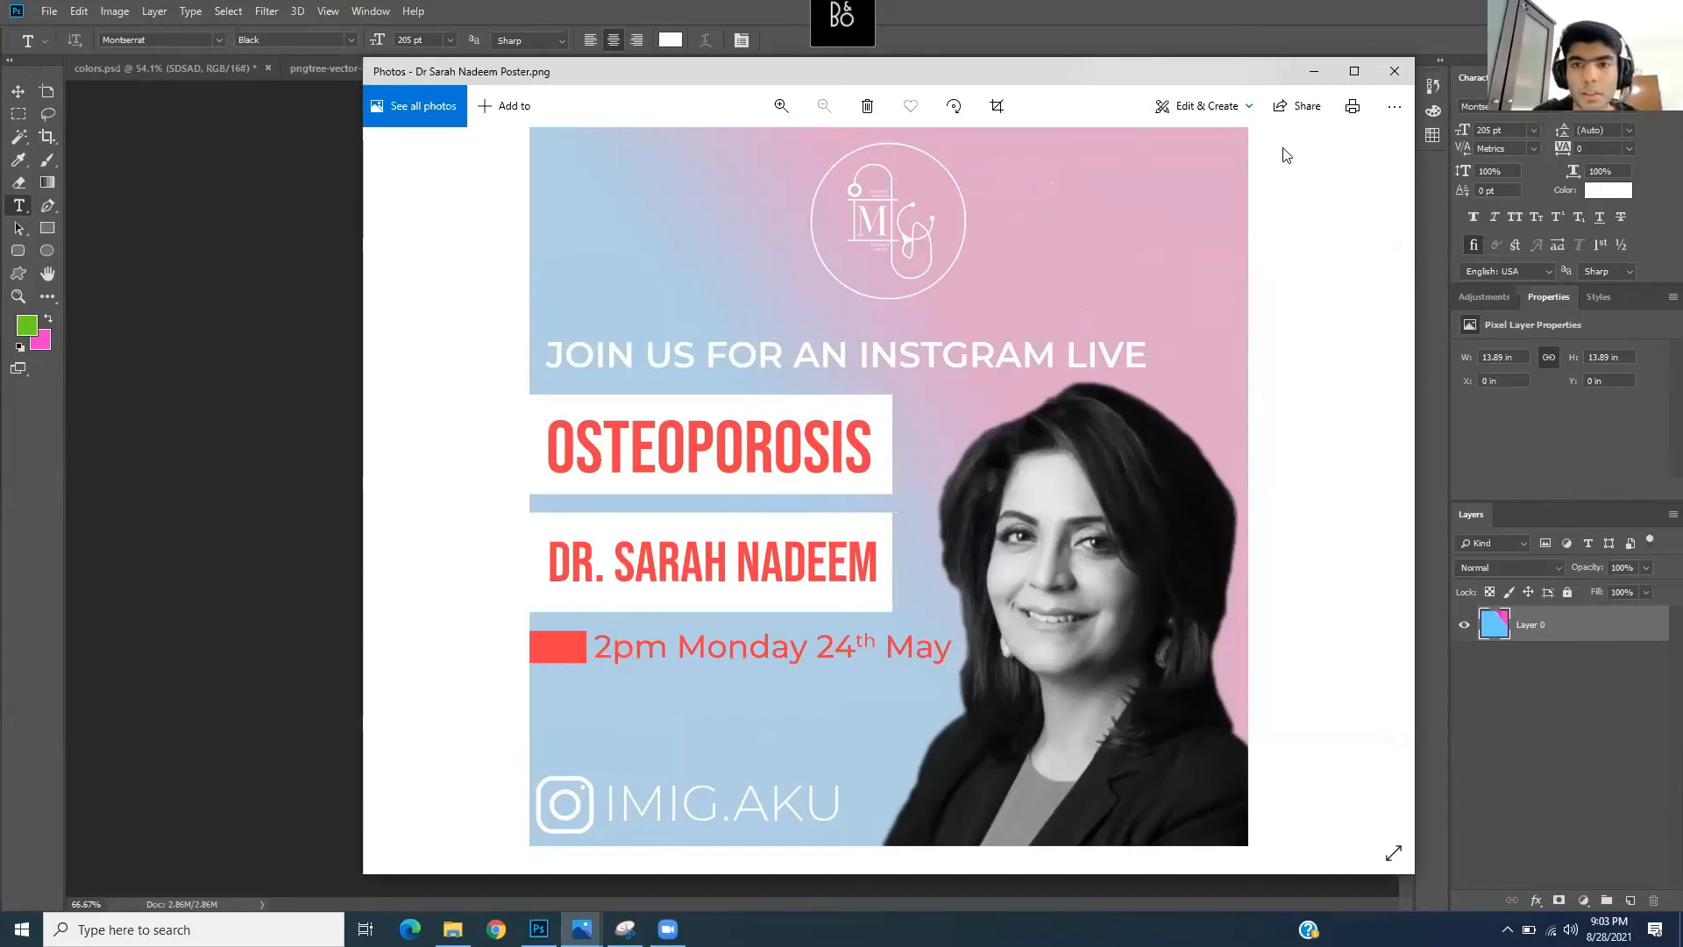
{"action": "left_click", "coordinate": [1312, 71]}
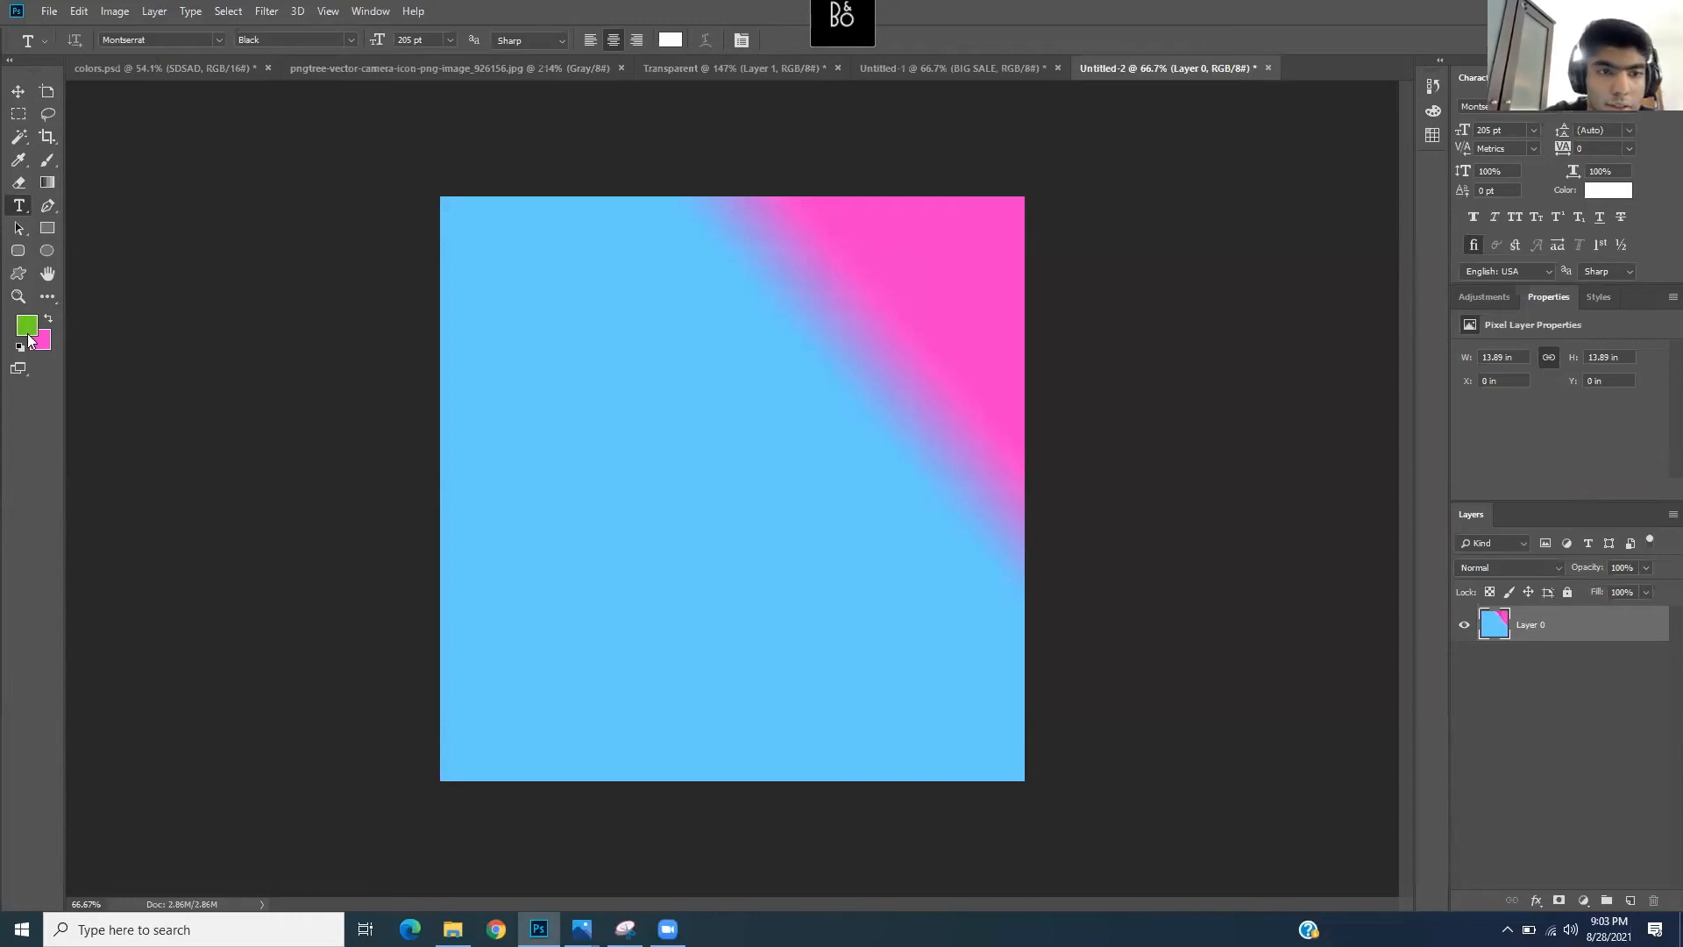
- Set the foreground colour to a pale cyan
{"action": "left_click", "coordinate": [26, 325]}
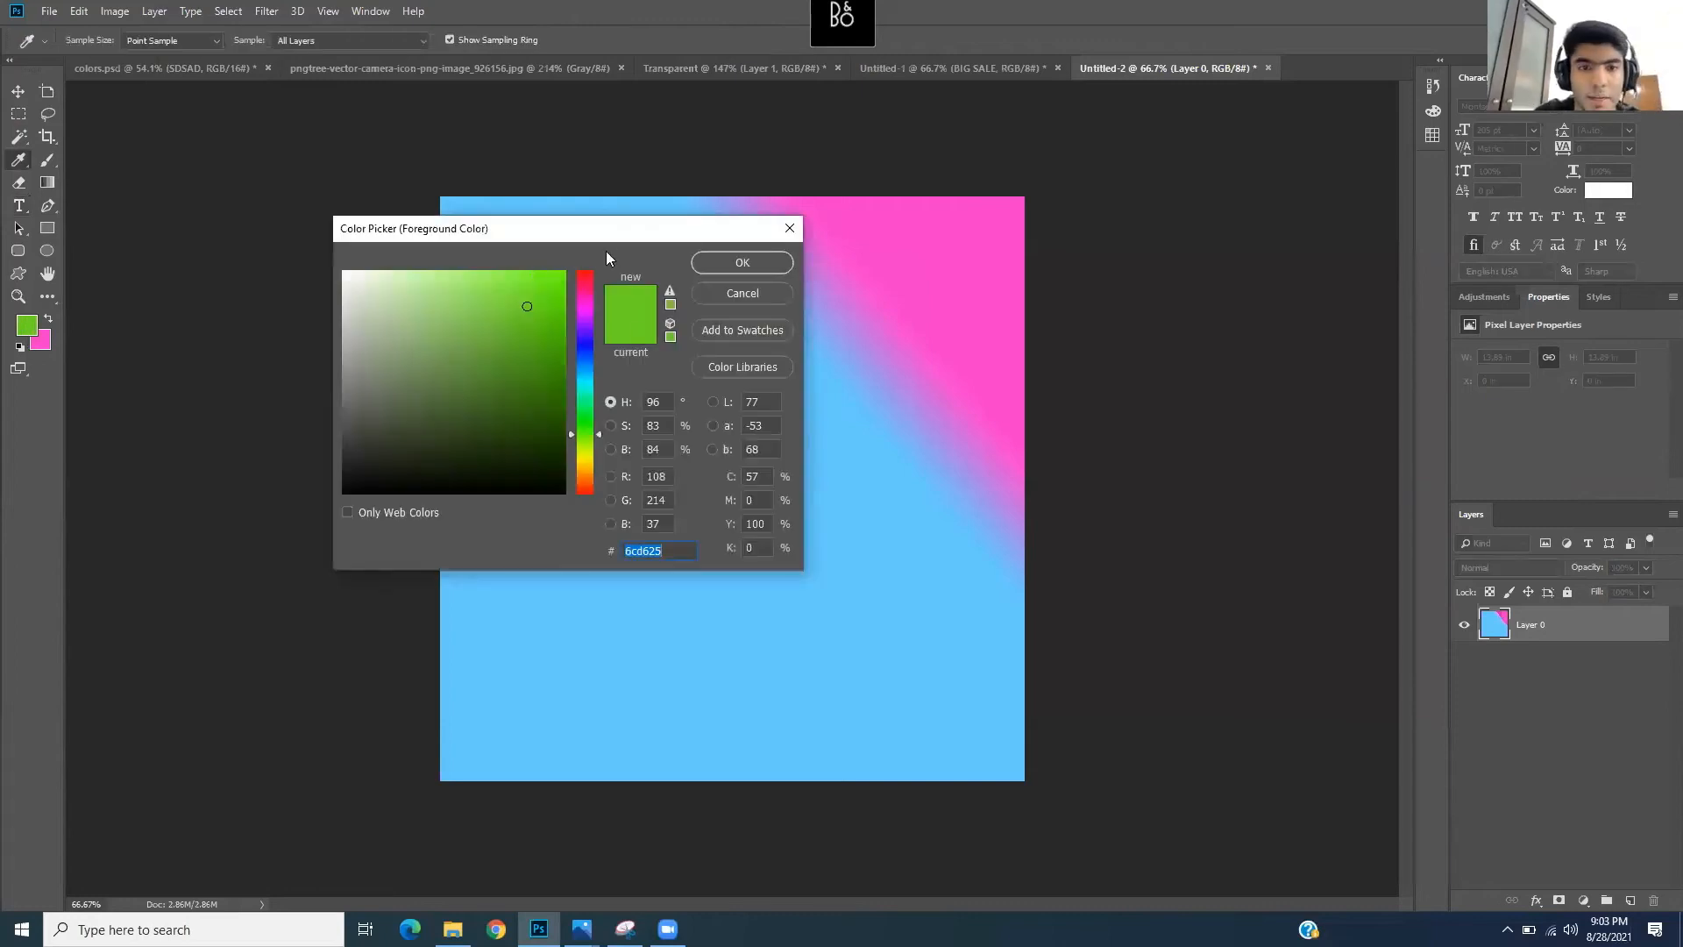
{"action": "left_click_drag", "start_coordinate": [581, 395], "coordinate": [585, 380]}
{"action": "left_click", "coordinate": [479, 295]}
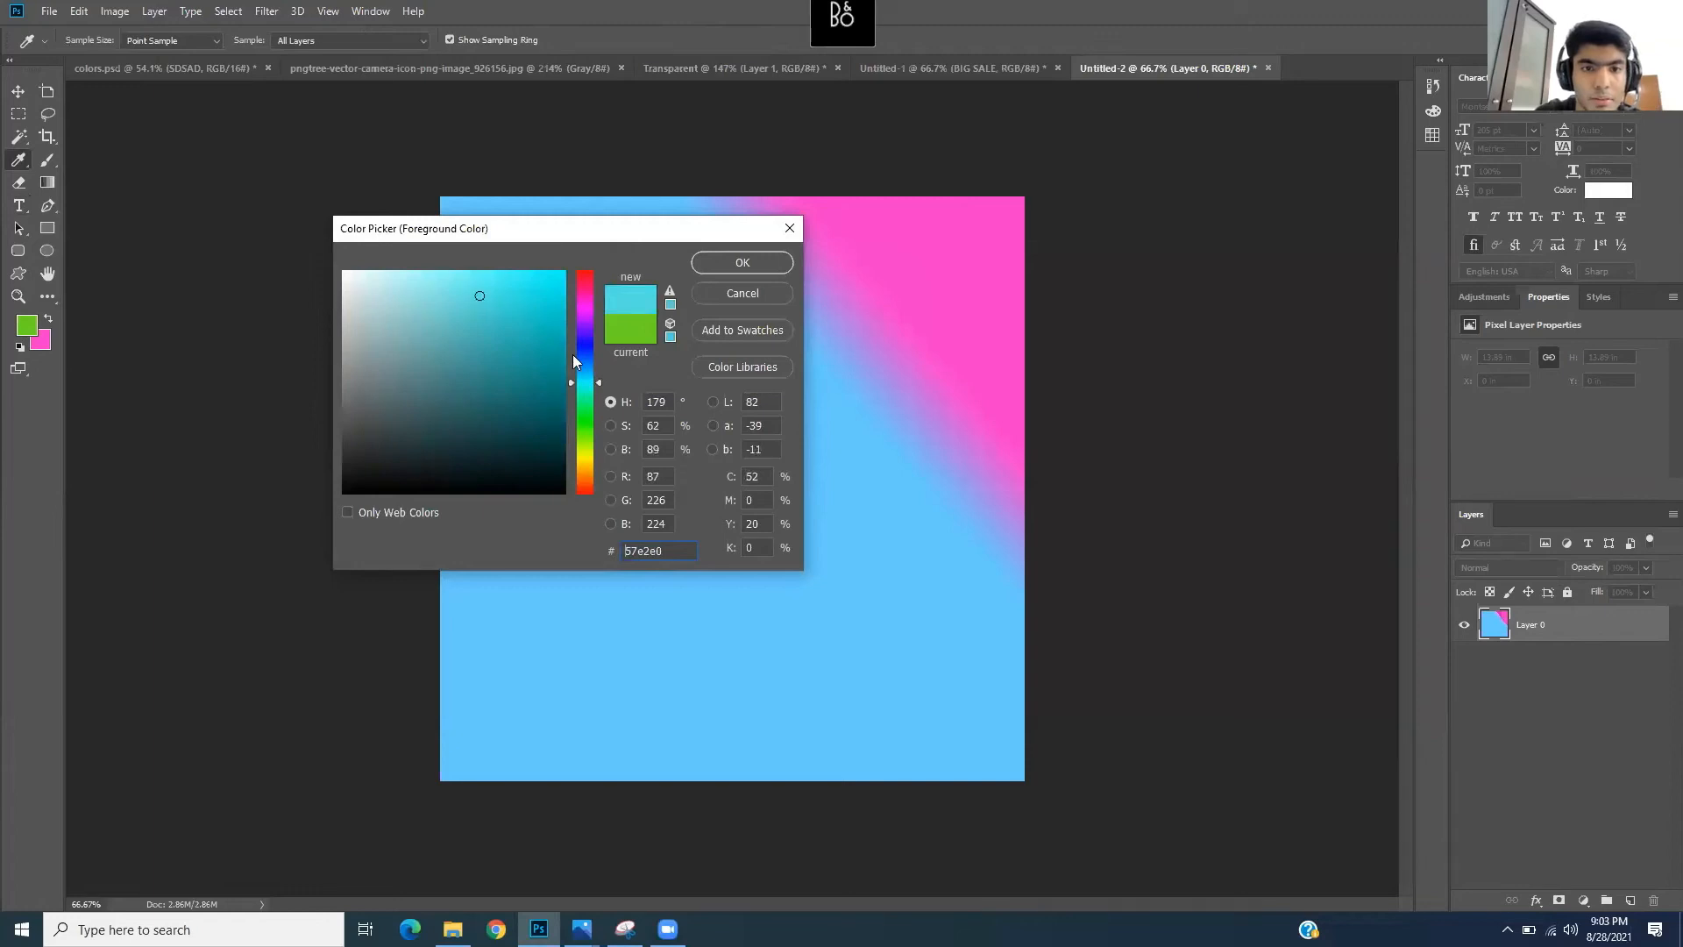
{"action": "left_click", "coordinate": [455, 288]}
{"action": "left_click_drag", "start_coordinate": [455, 288], "coordinate": [430, 285]}
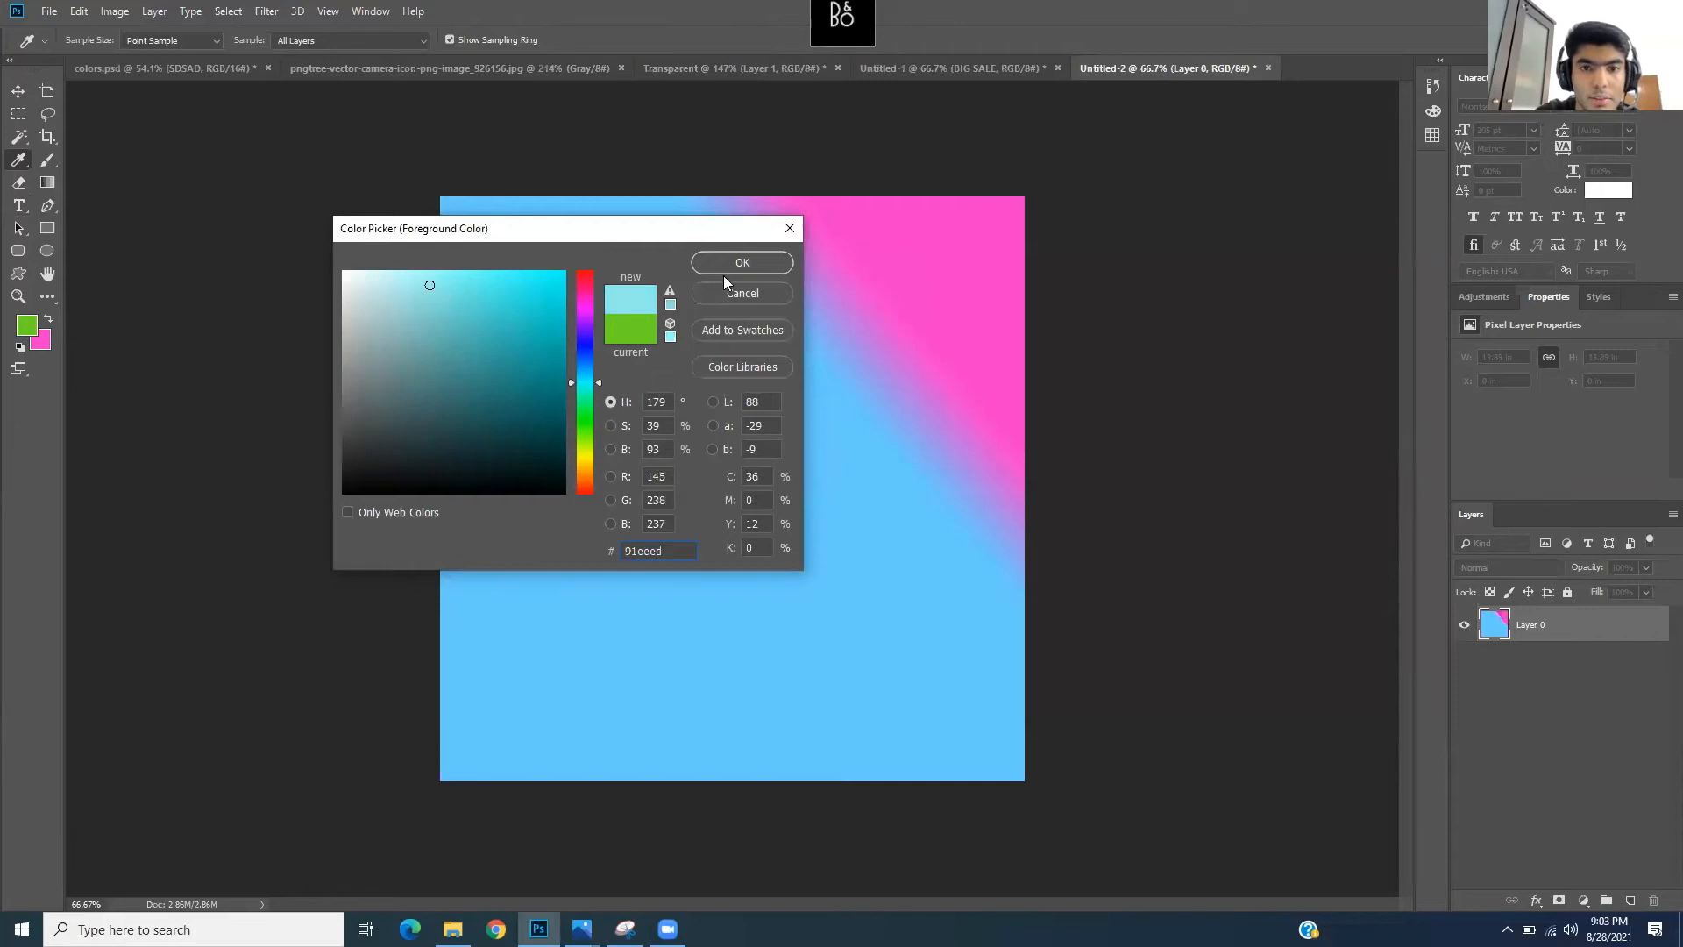
{"action": "left_click", "coordinate": [751, 265]}
{"action": "key", "text": "t"}
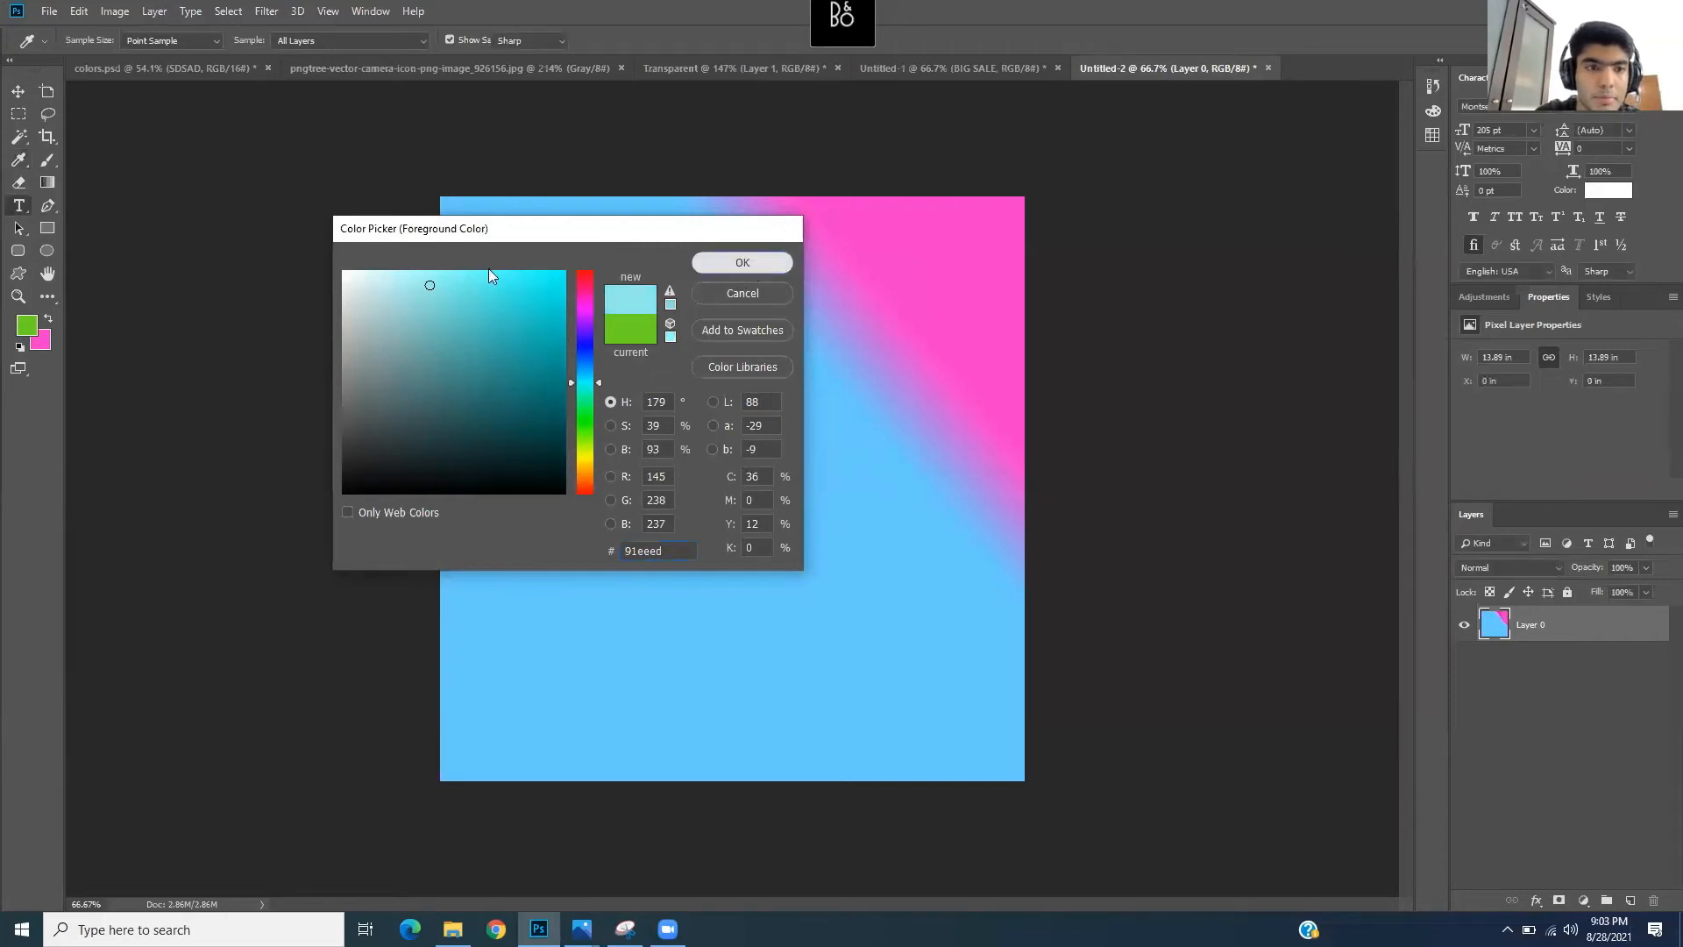
- Set the background to light pink and fill the canvas with a diagonal cyan-to-pink gradient
{"action": "left_click", "coordinate": [46, 347]}
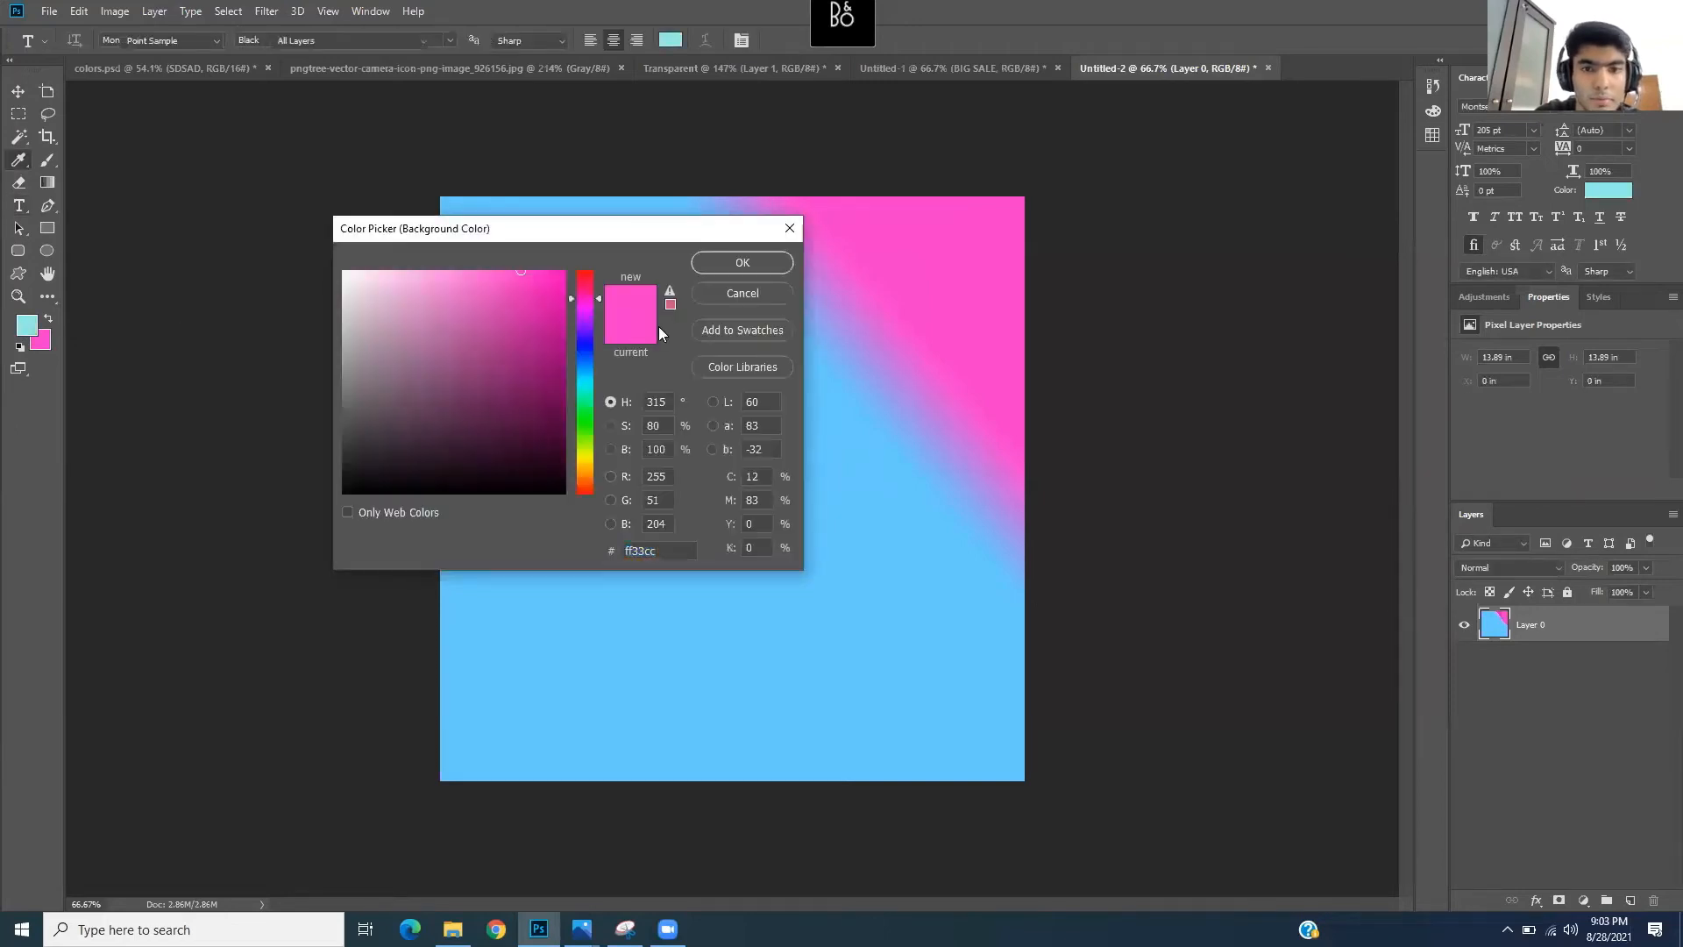
{"action": "left_click", "coordinate": [442, 275]}
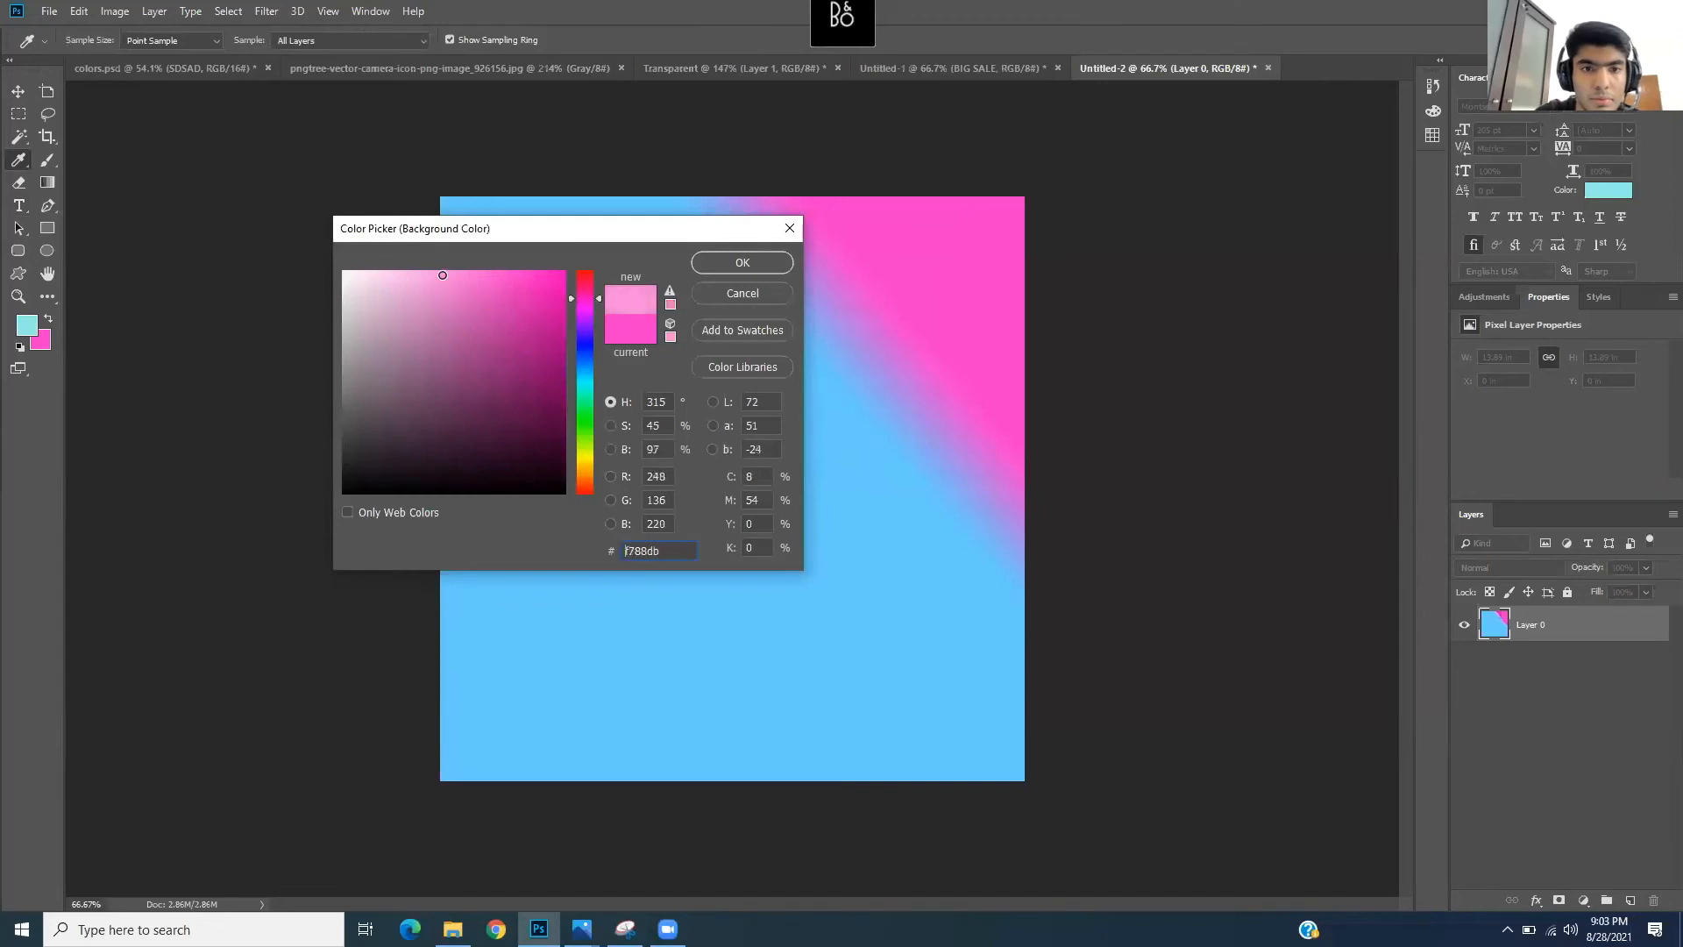
{"action": "left_click", "coordinate": [770, 262]}
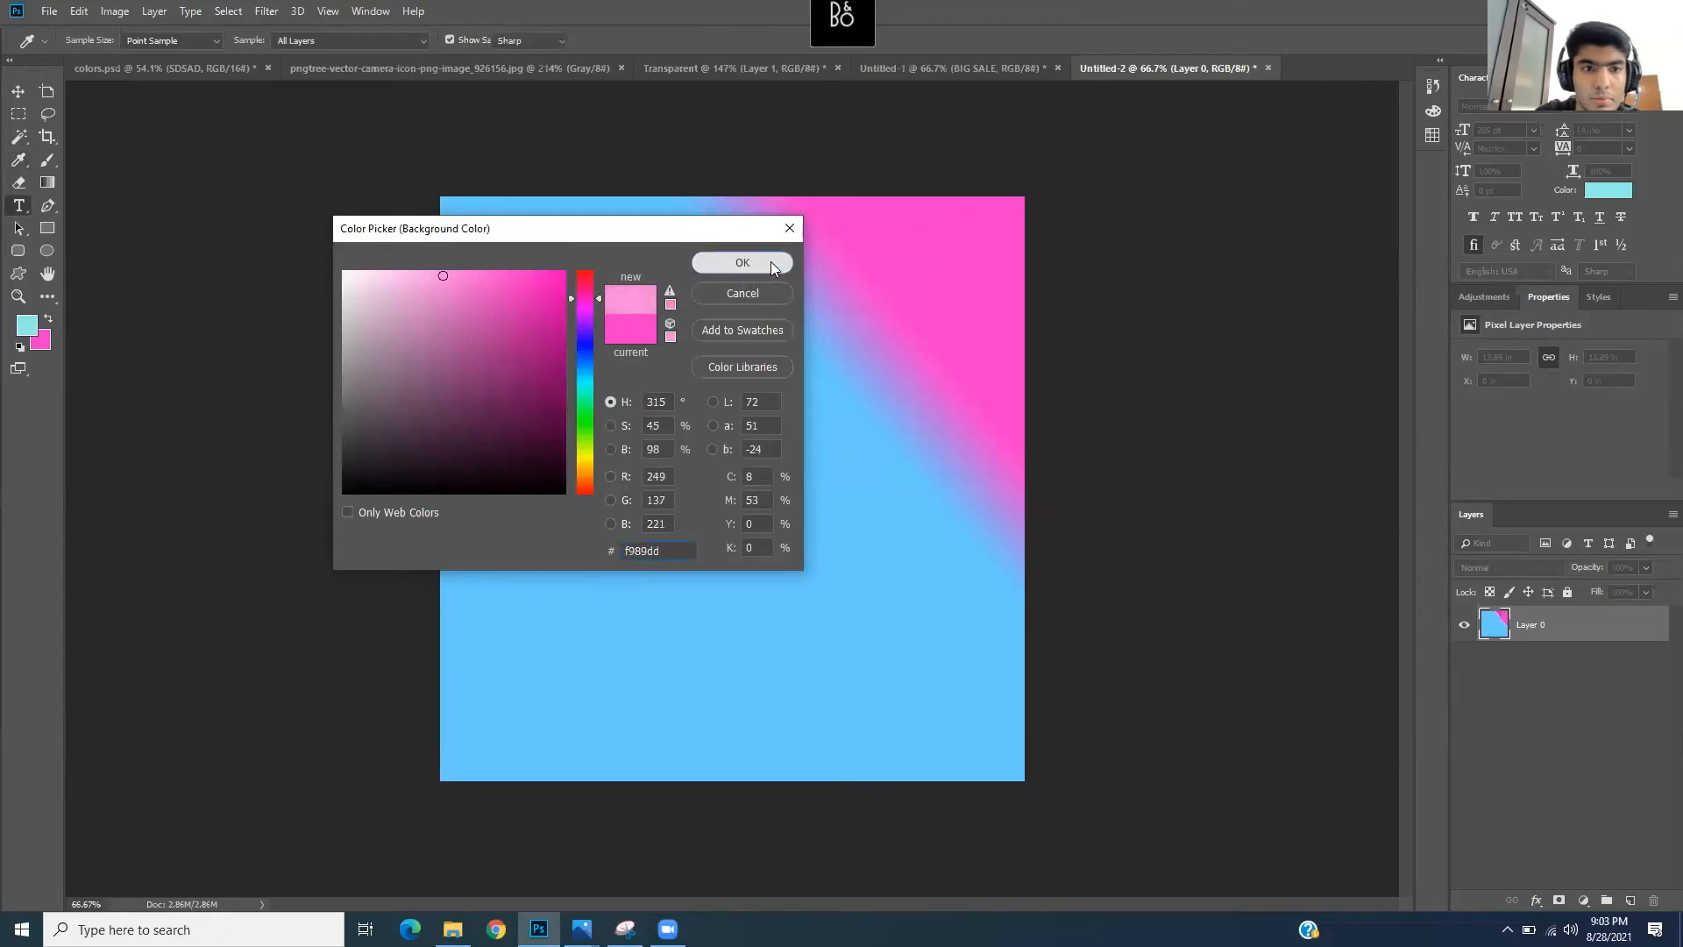
{"action": "left_click", "coordinate": [48, 182]}
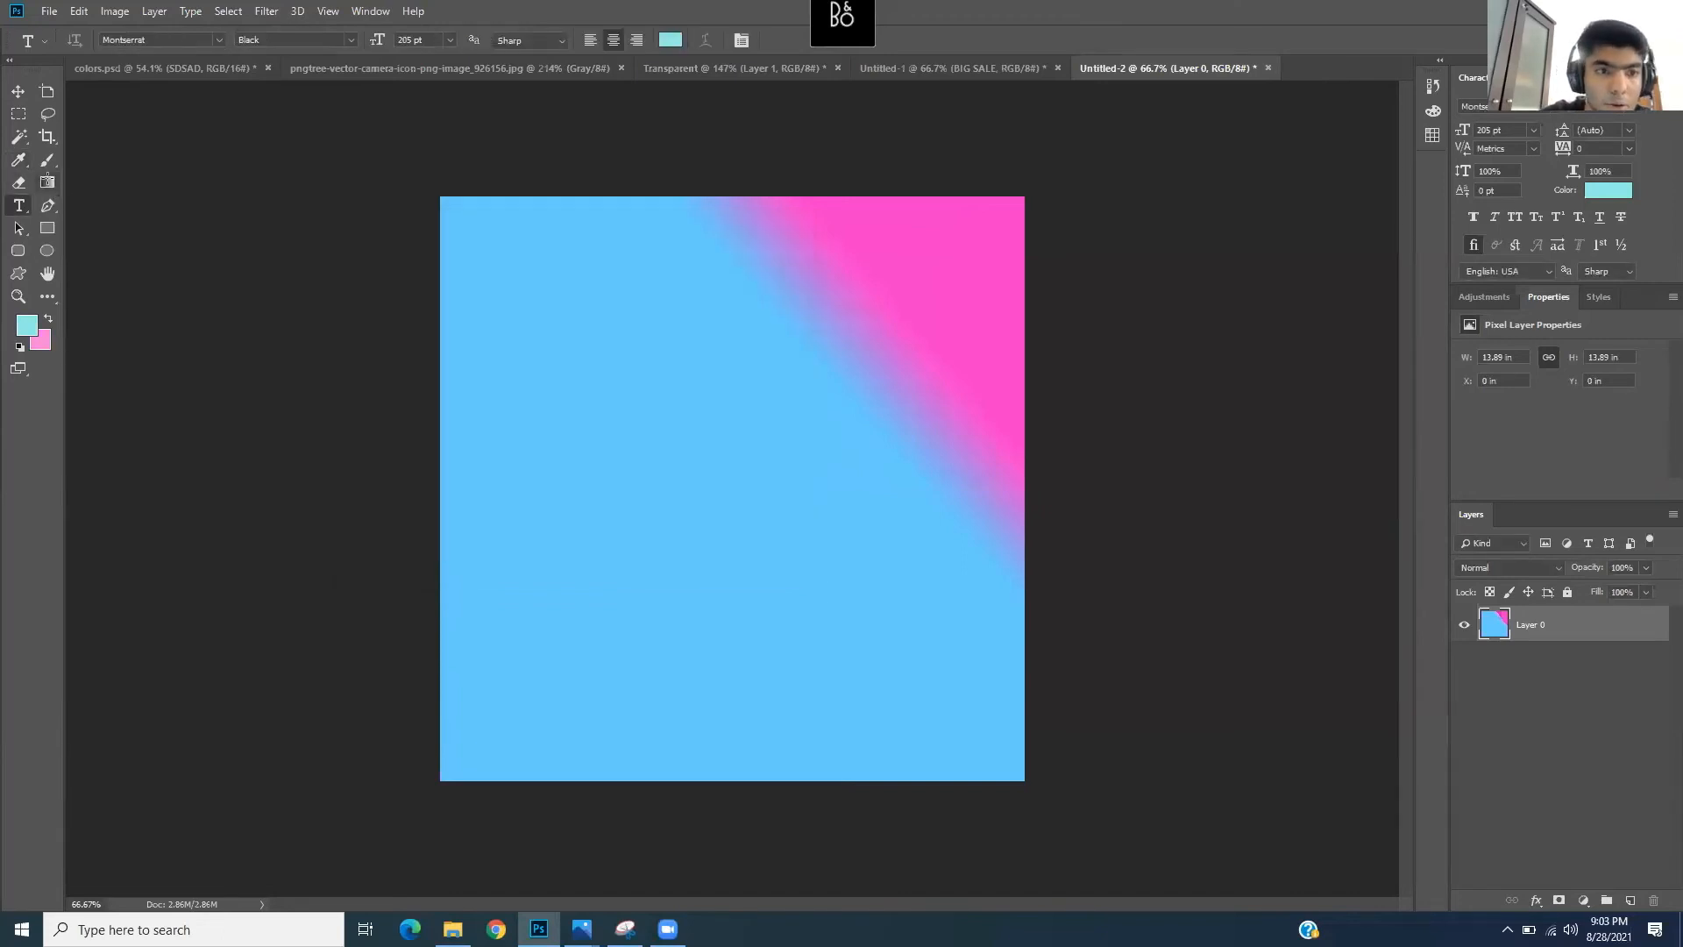
{"action": "left_click_drag", "start_coordinate": [743, 513], "coordinate": [932, 294]}
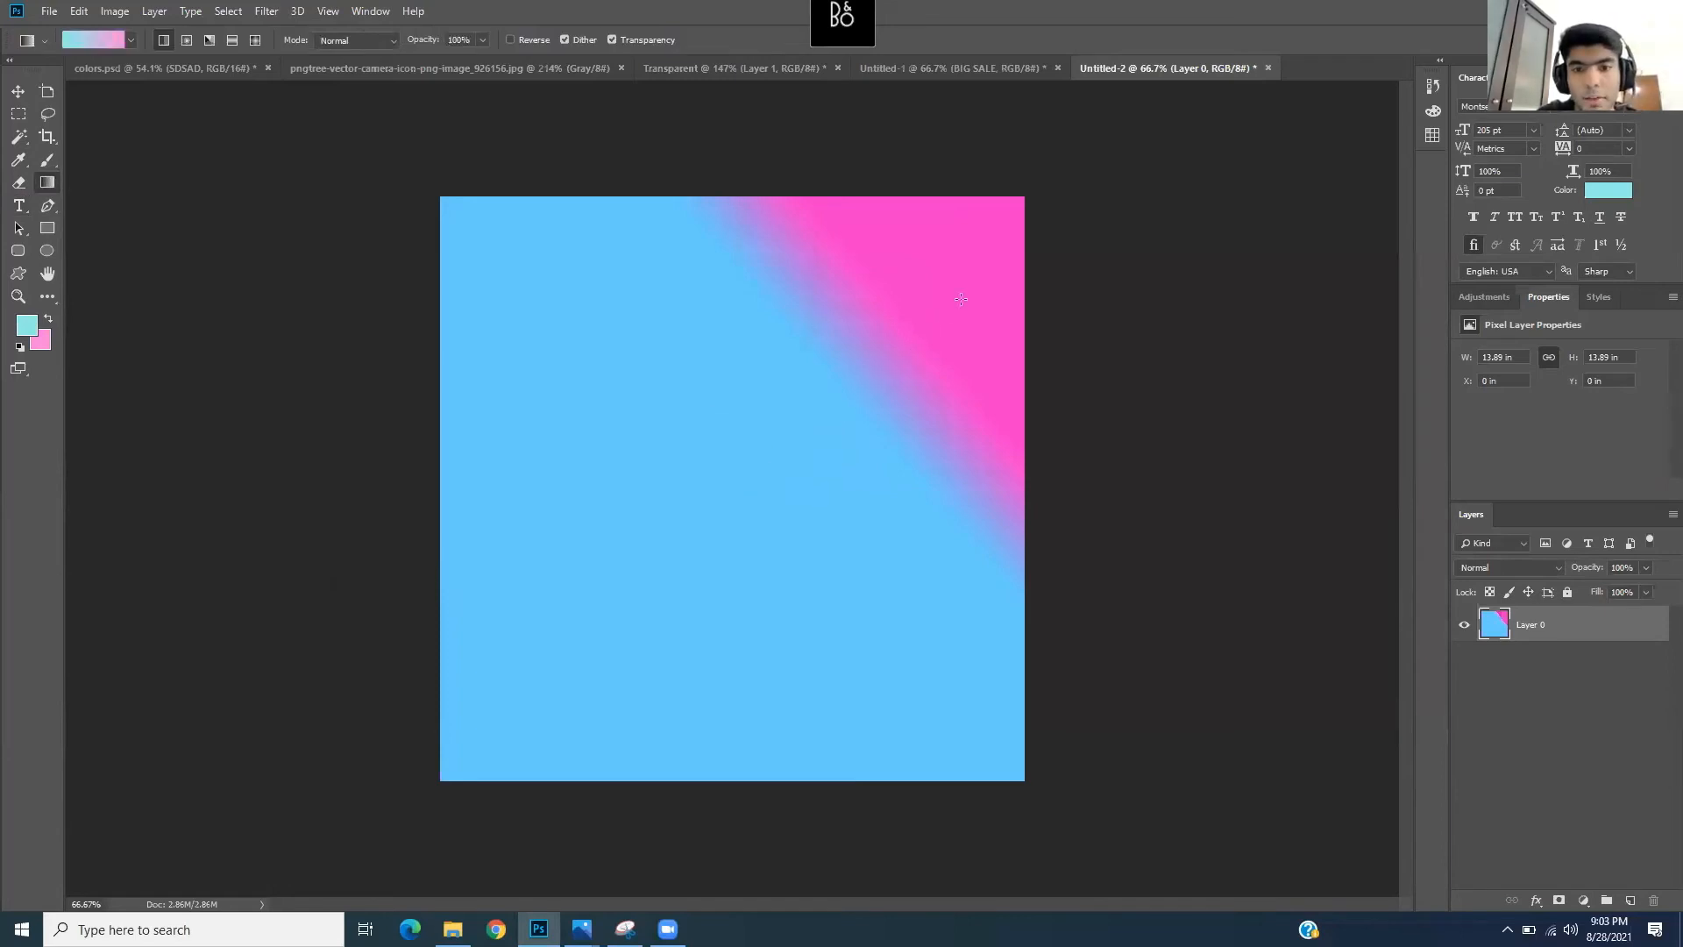
{"action": "left_click_drag", "start_coordinate": [843, 337], "coordinate": [941, 271]}
{"action": "left_click_drag", "start_coordinate": [782, 436], "coordinate": [929, 289]}
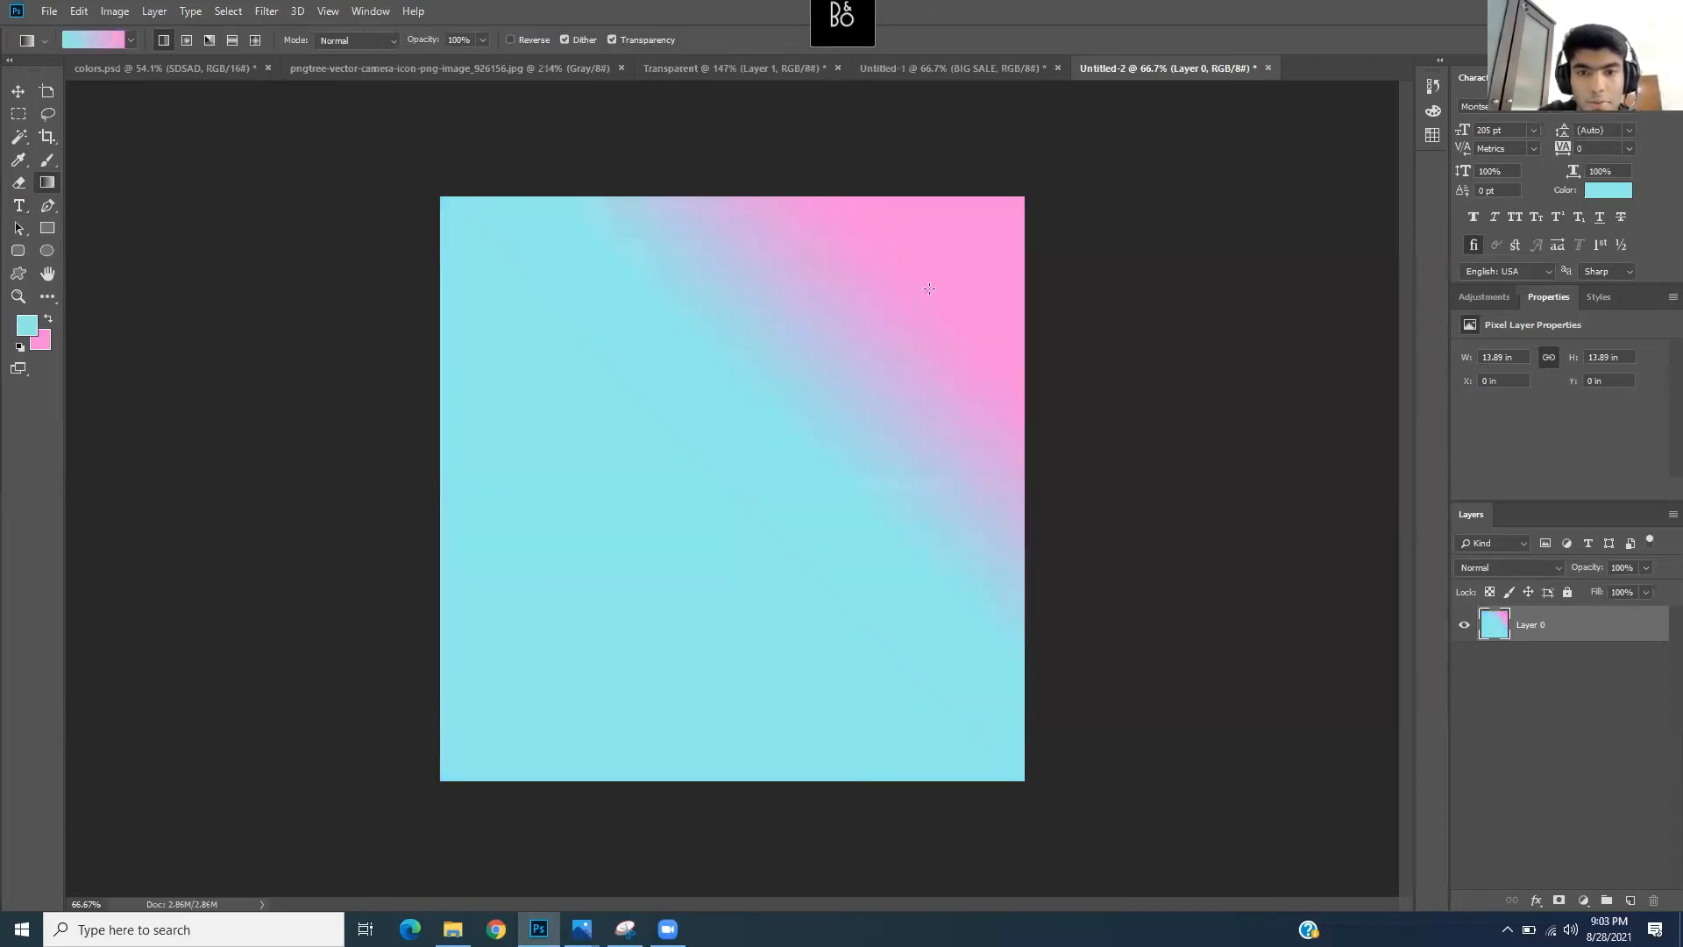
- Deepen the foreground to #4edad8 and redraw the gradient with pink toward the top-right
{"action": "left_click", "coordinate": [27, 330]}
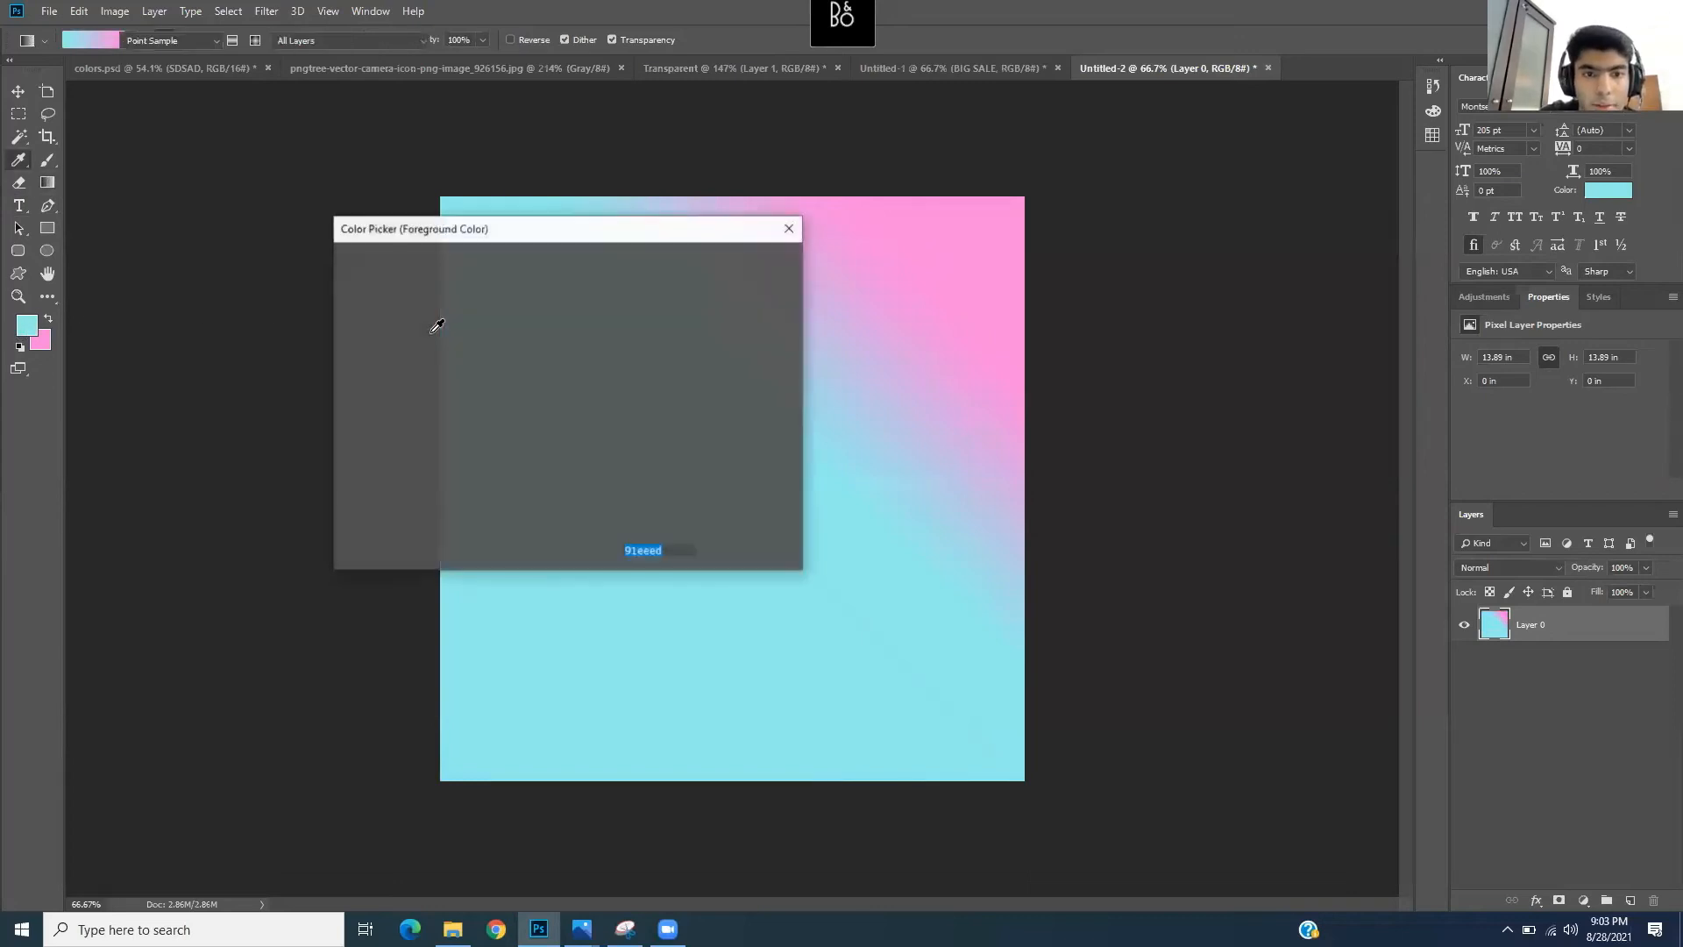
{"action": "left_click_drag", "start_coordinate": [445, 285], "coordinate": [482, 301]}
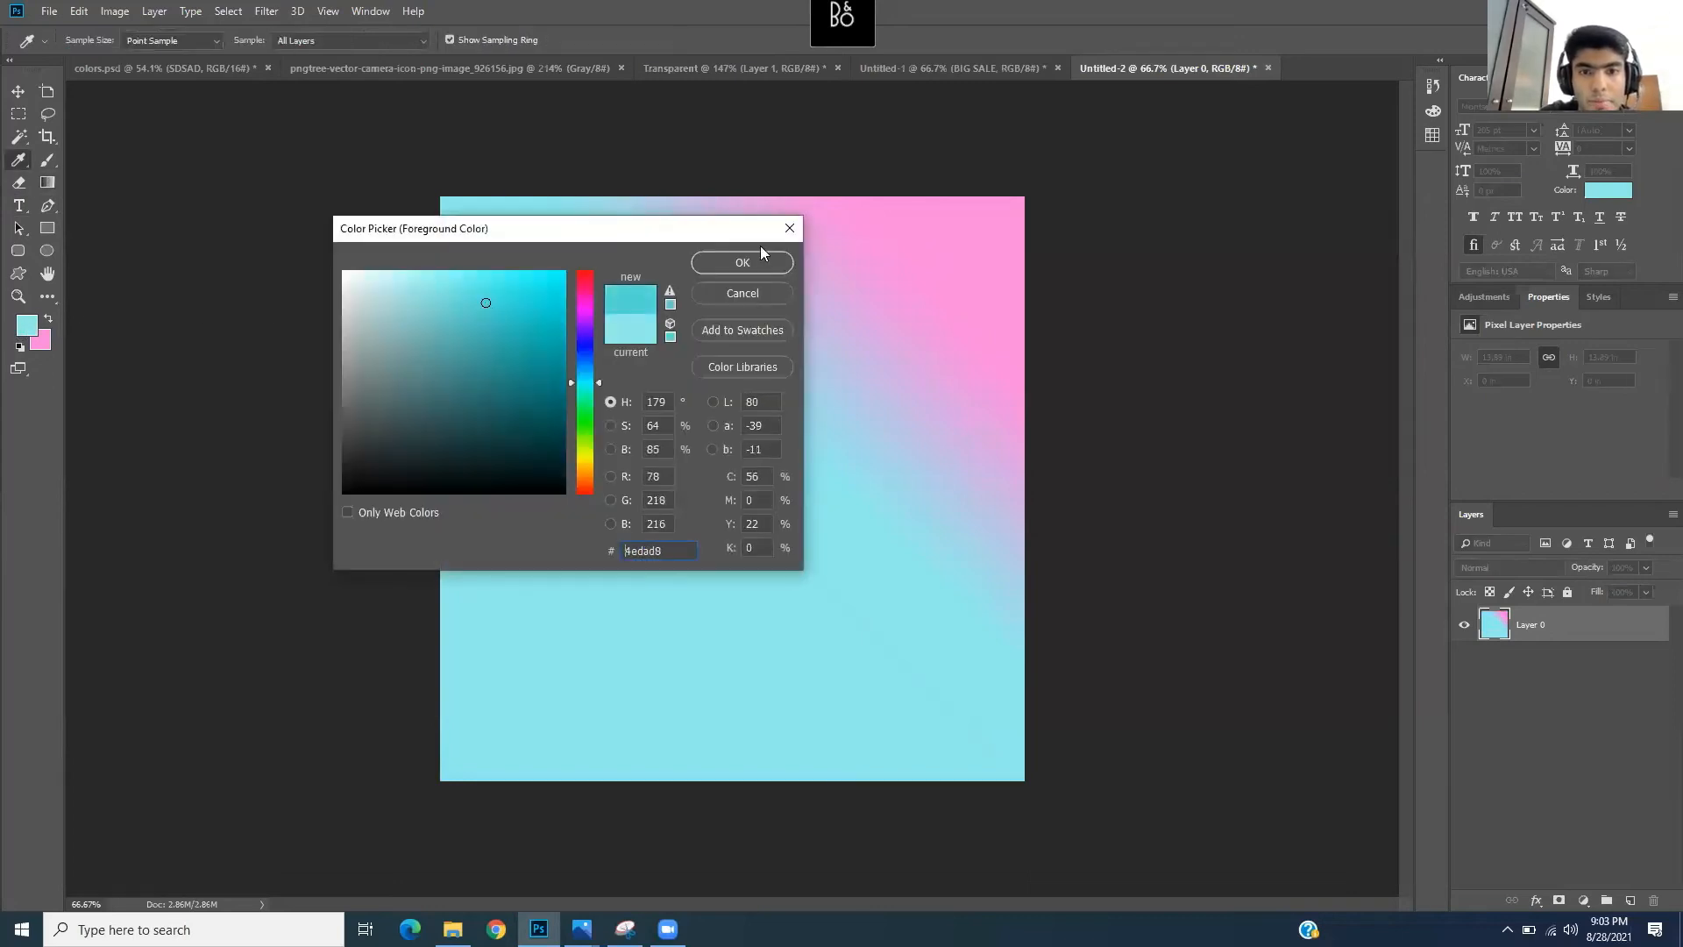
{"action": "left_click", "coordinate": [742, 262]}
{"action": "left_click_drag", "start_coordinate": [817, 420], "coordinate": [975, 256]}
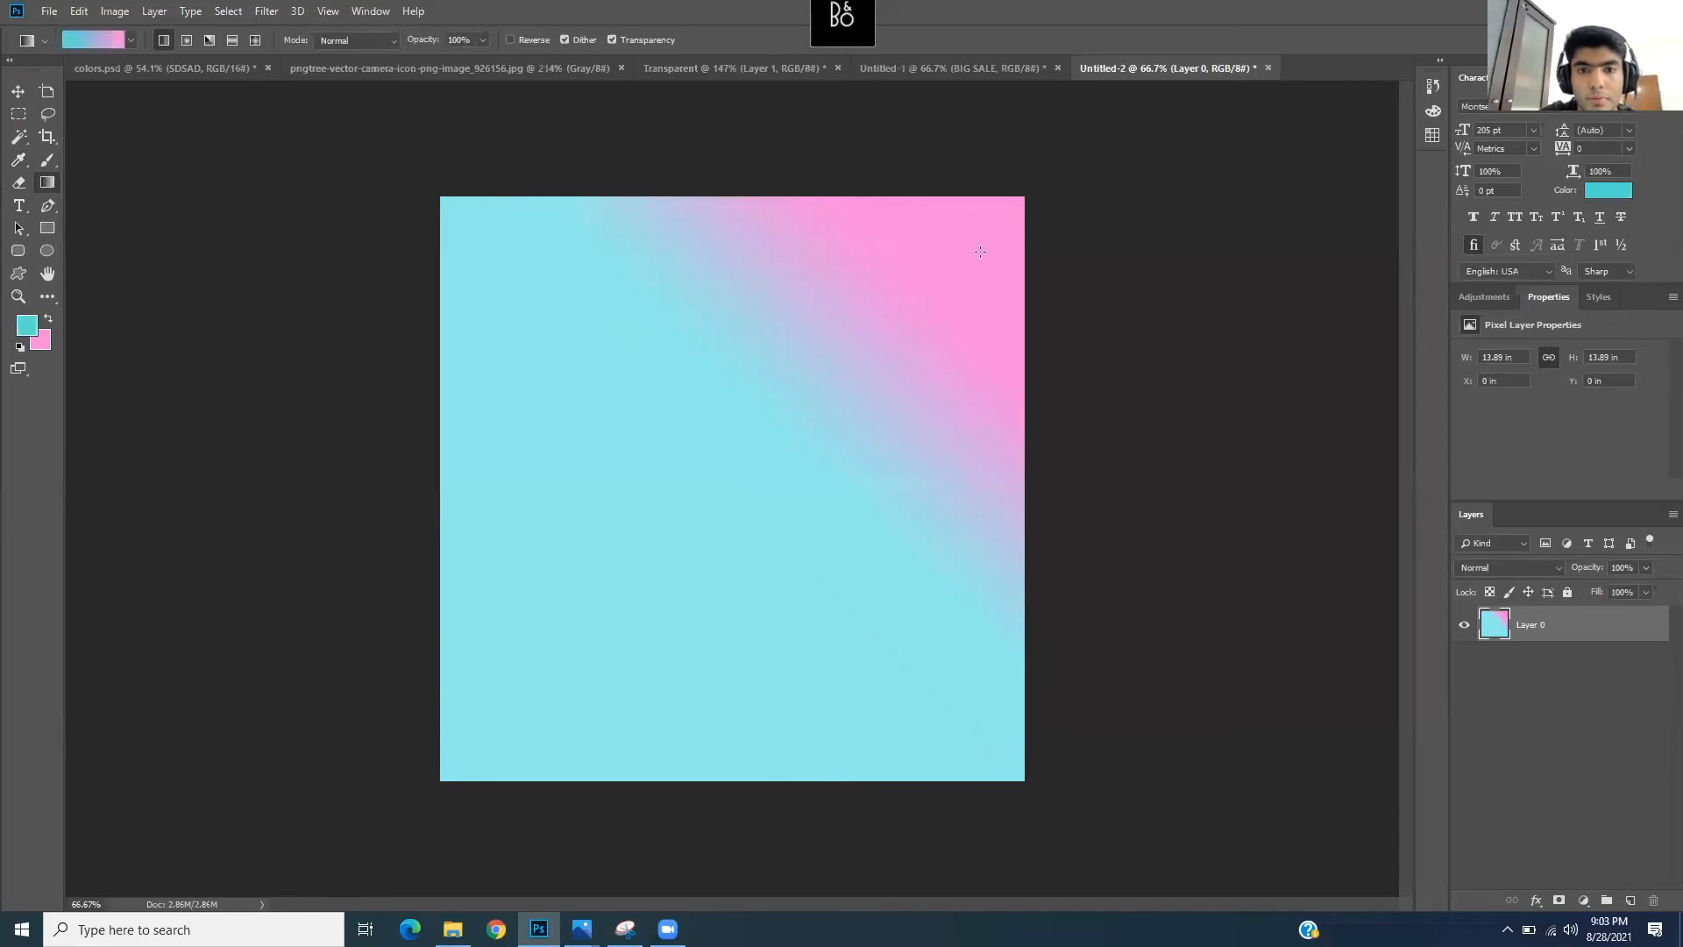
{"action": "left_click_drag", "start_coordinate": [793, 417], "coordinate": [946, 287]}
{"action": "left_click_drag", "start_coordinate": [730, 501], "coordinate": [806, 429]}
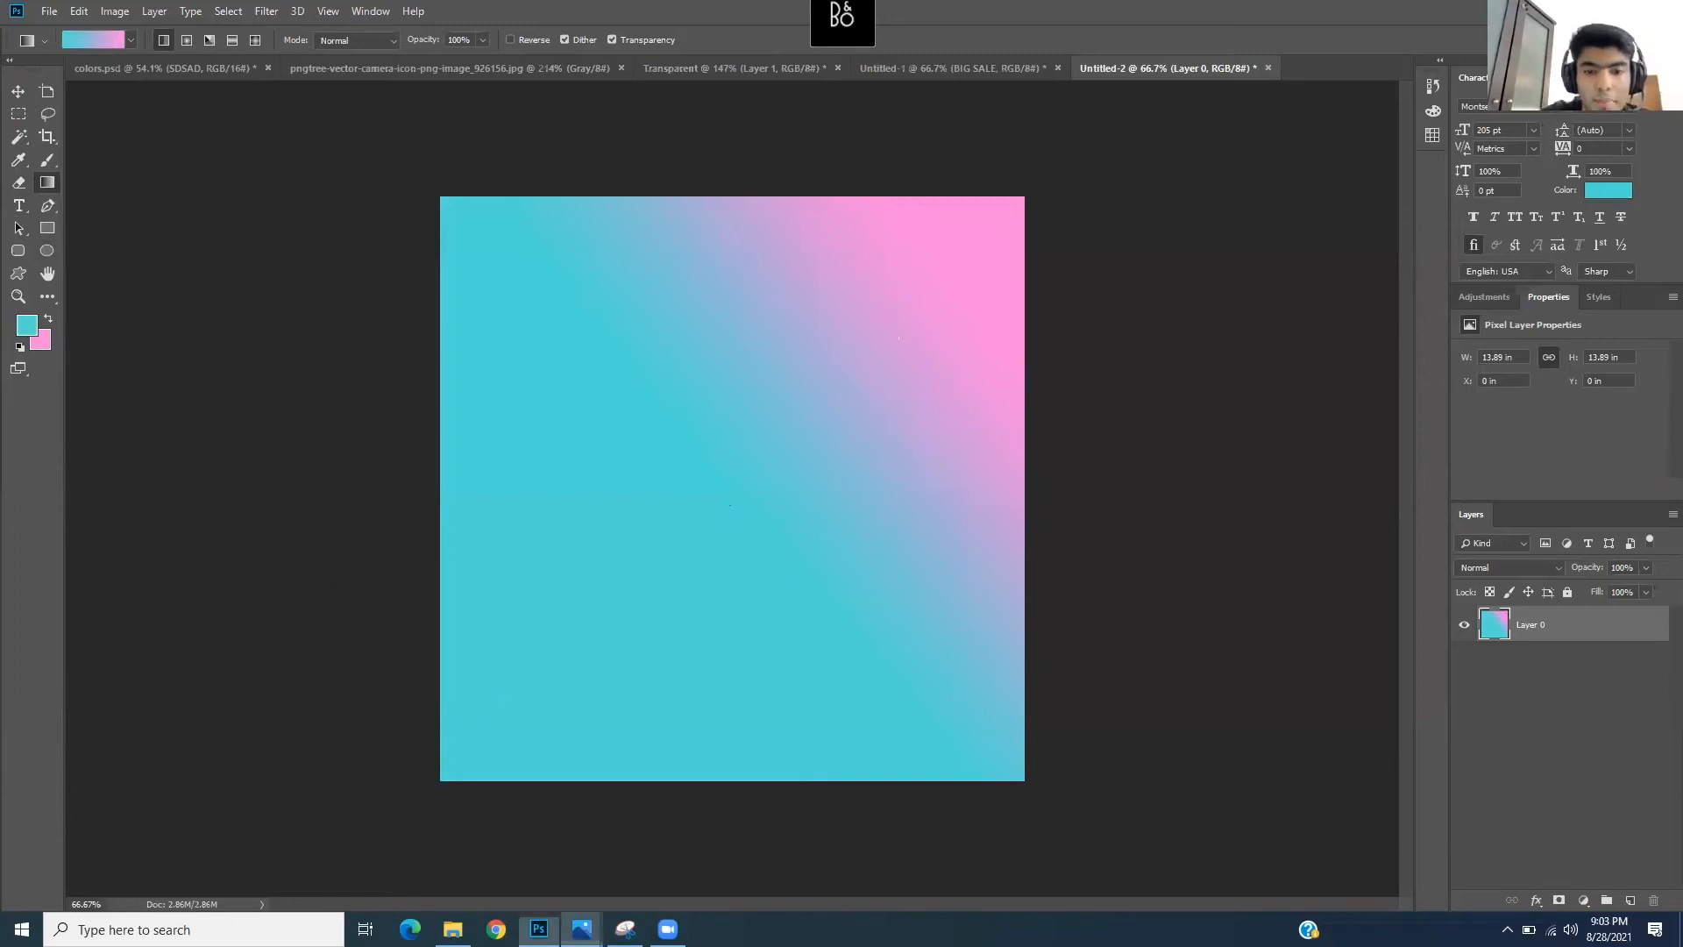
{"action": "mouse_move", "coordinate": [581, 928]}
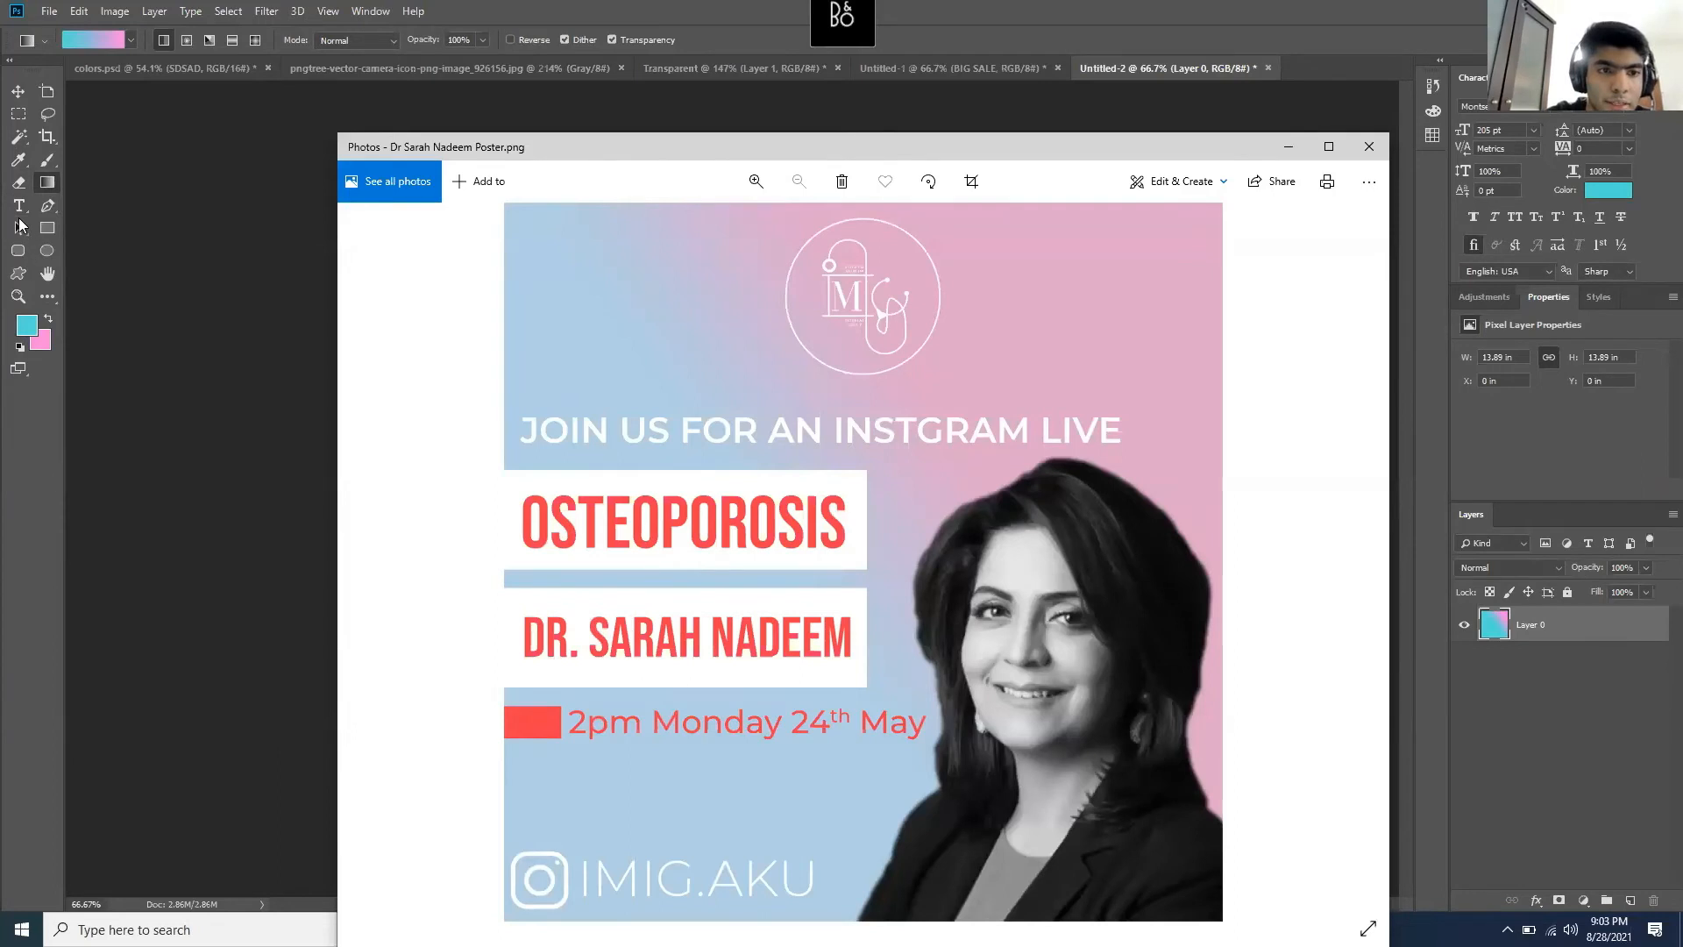
- Draw a text box across the upper canvas with 82 pt size and white (ffffff) colour
{"action": "left_click", "coordinate": [16, 208]}
{"action": "left_click_drag", "start_coordinate": [458, 345], "coordinate": [985, 389]}
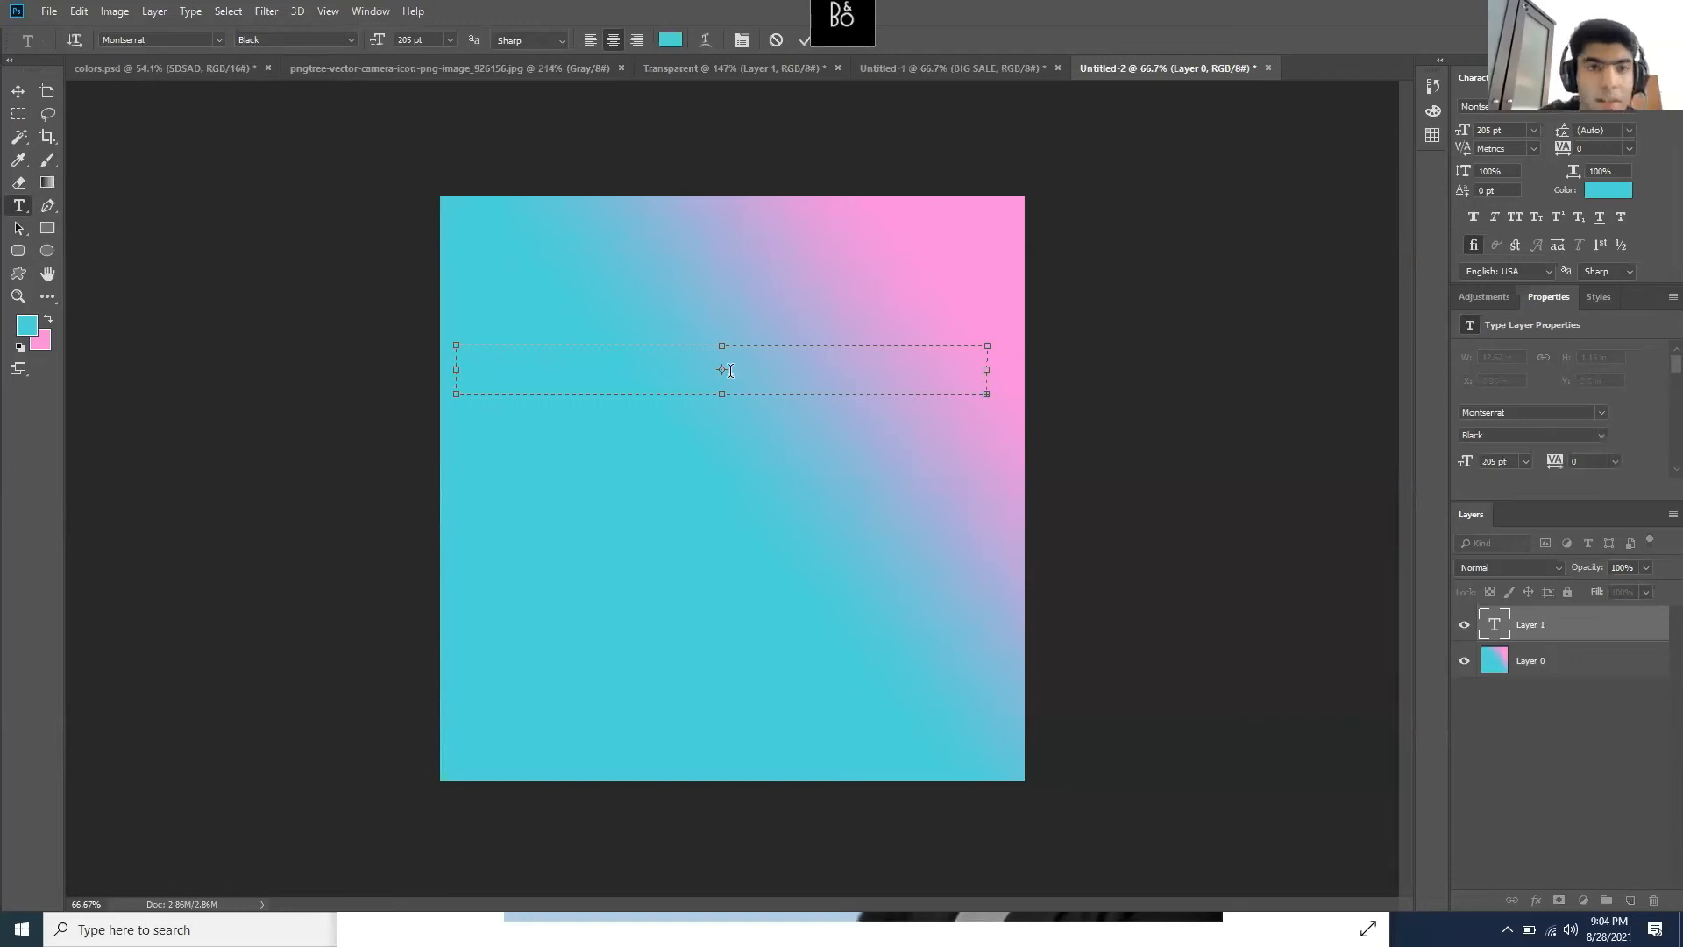
{"action": "left_click_drag", "start_coordinate": [379, 45], "coordinate": [274, 48]}
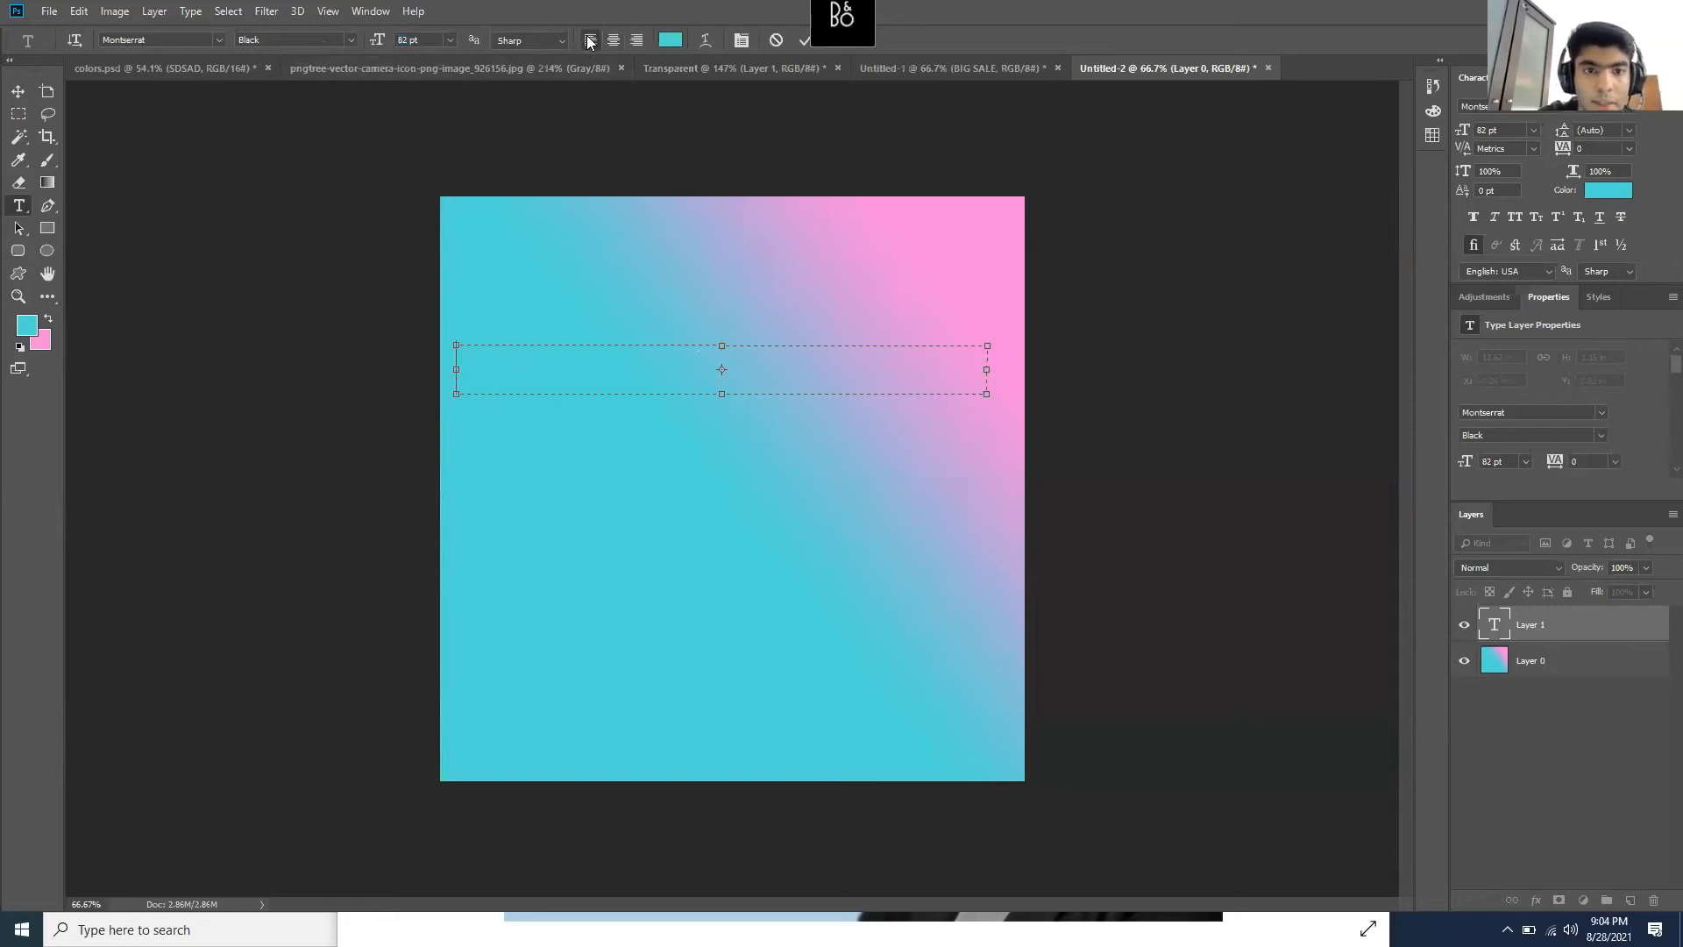
{"action": "left_click", "coordinate": [29, 327]}
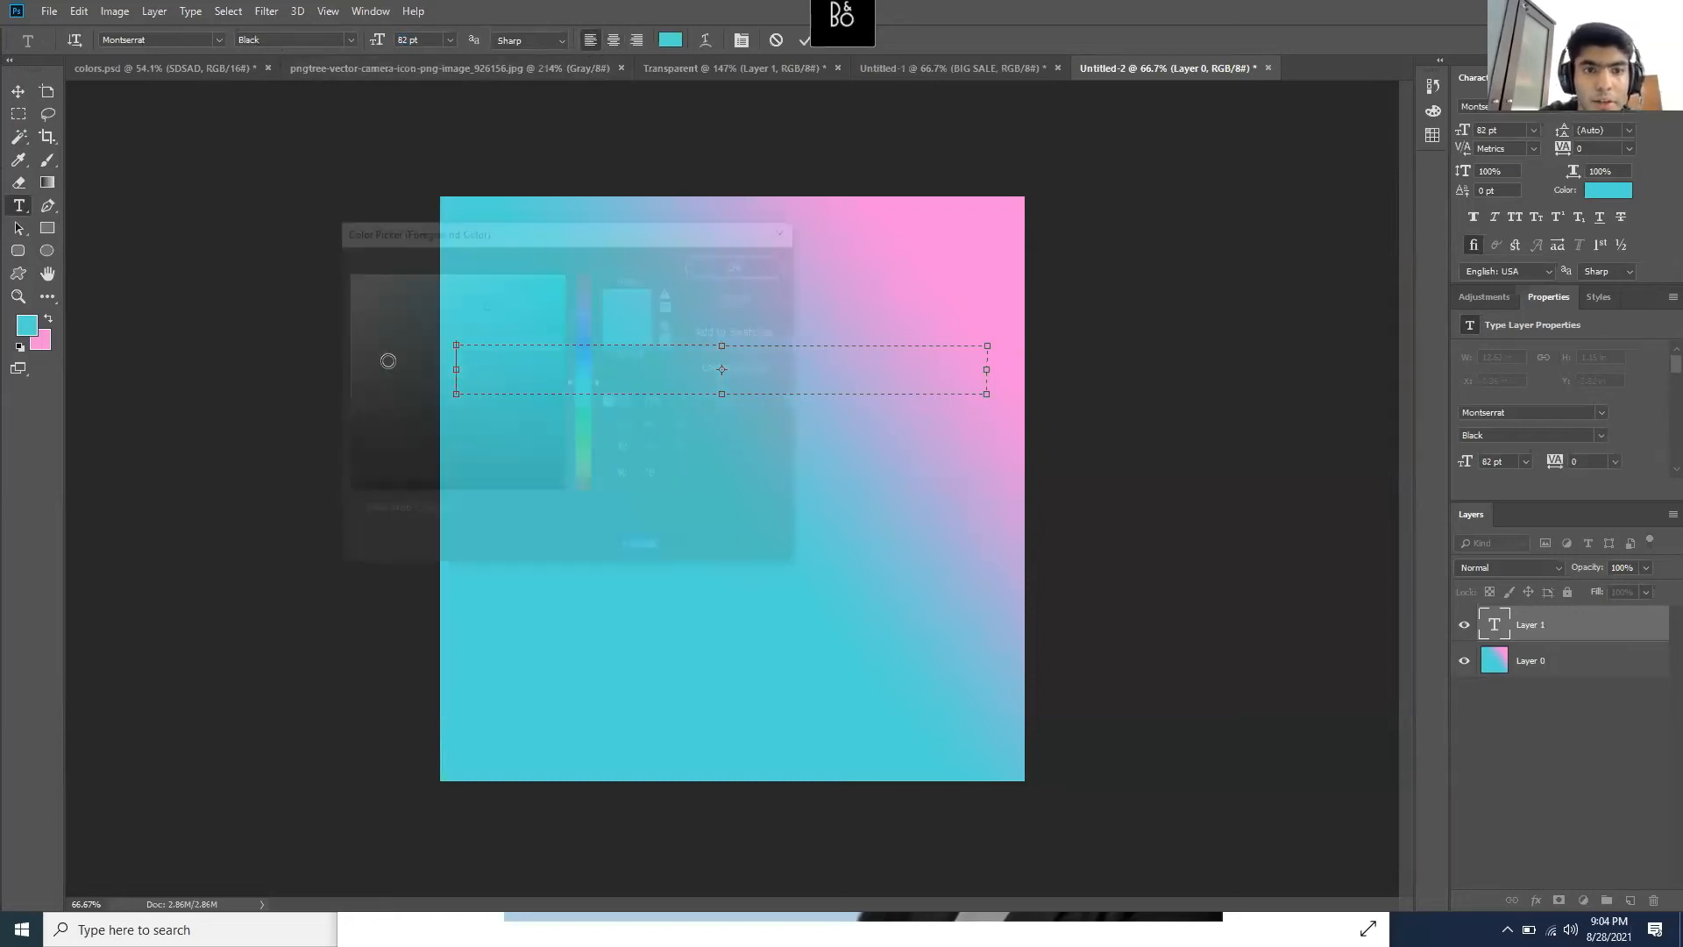
{"action": "type", "text": "ffffff"}
{"action": "left_click", "coordinate": [744, 264]}
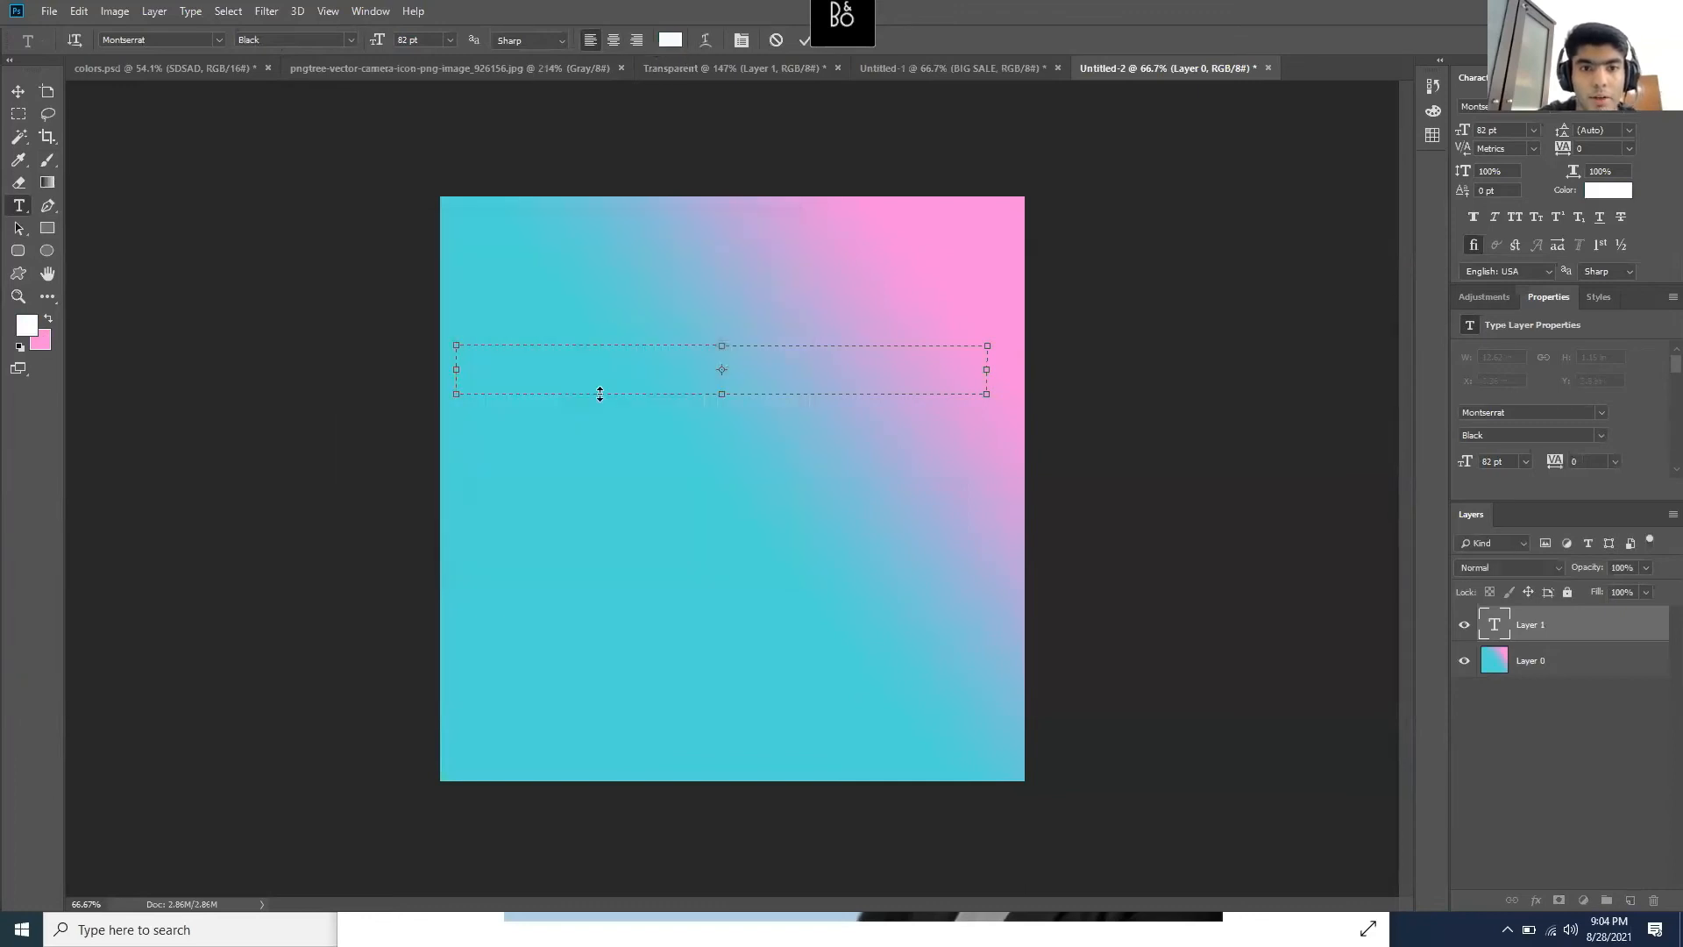
- Type 'Join us for this Live', make it Montserrat Bold, and nudge it slightly down
{"action": "type", "text": "J"}
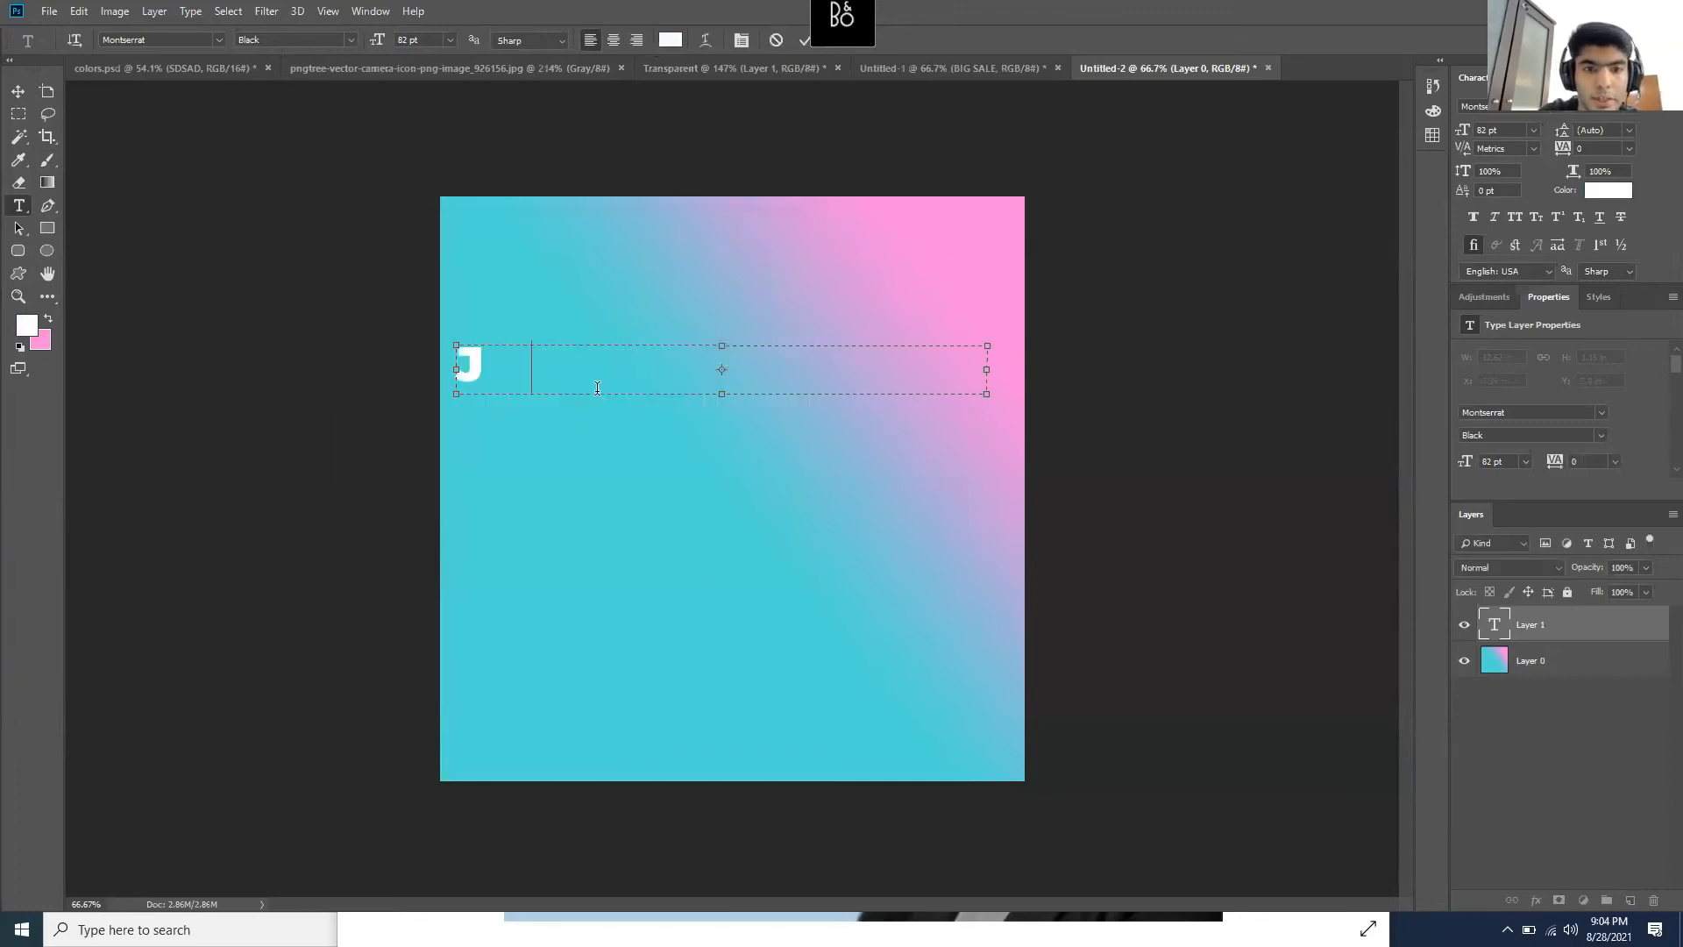
{"action": "type", "text": "oin u s for this"}
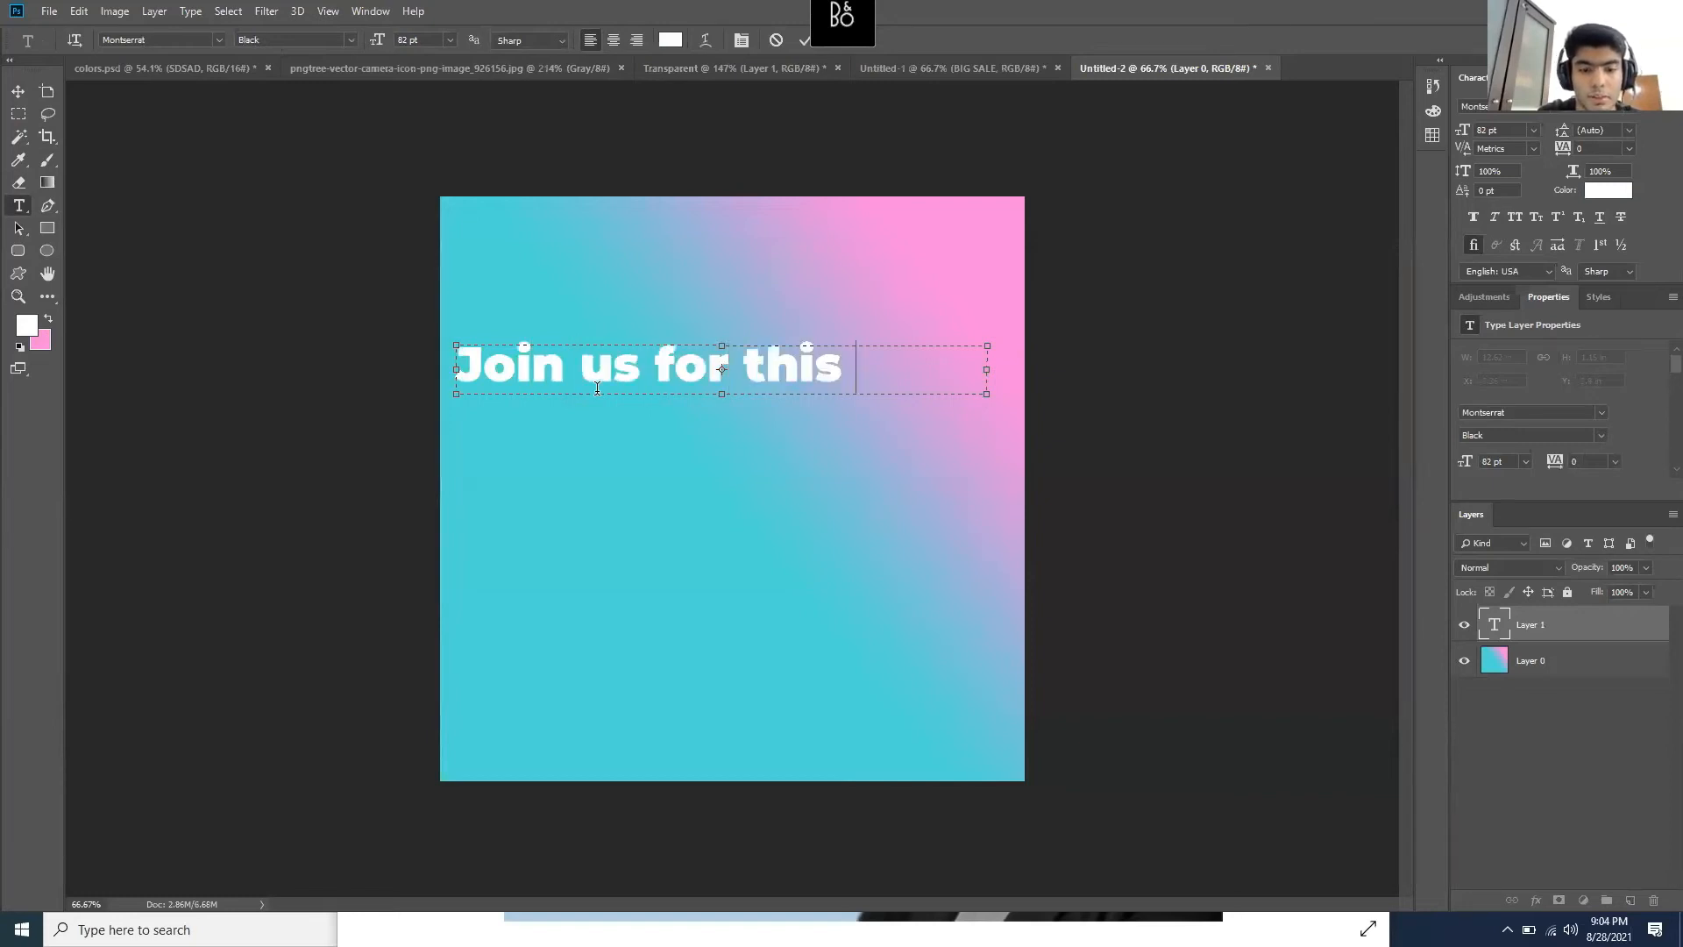
{"action": "type", "text": " Live"}
{"action": "left_click_drag", "start_coordinate": [963, 367], "coordinate": [387, 298]}
{"action": "left_click", "coordinate": [538, 366]}
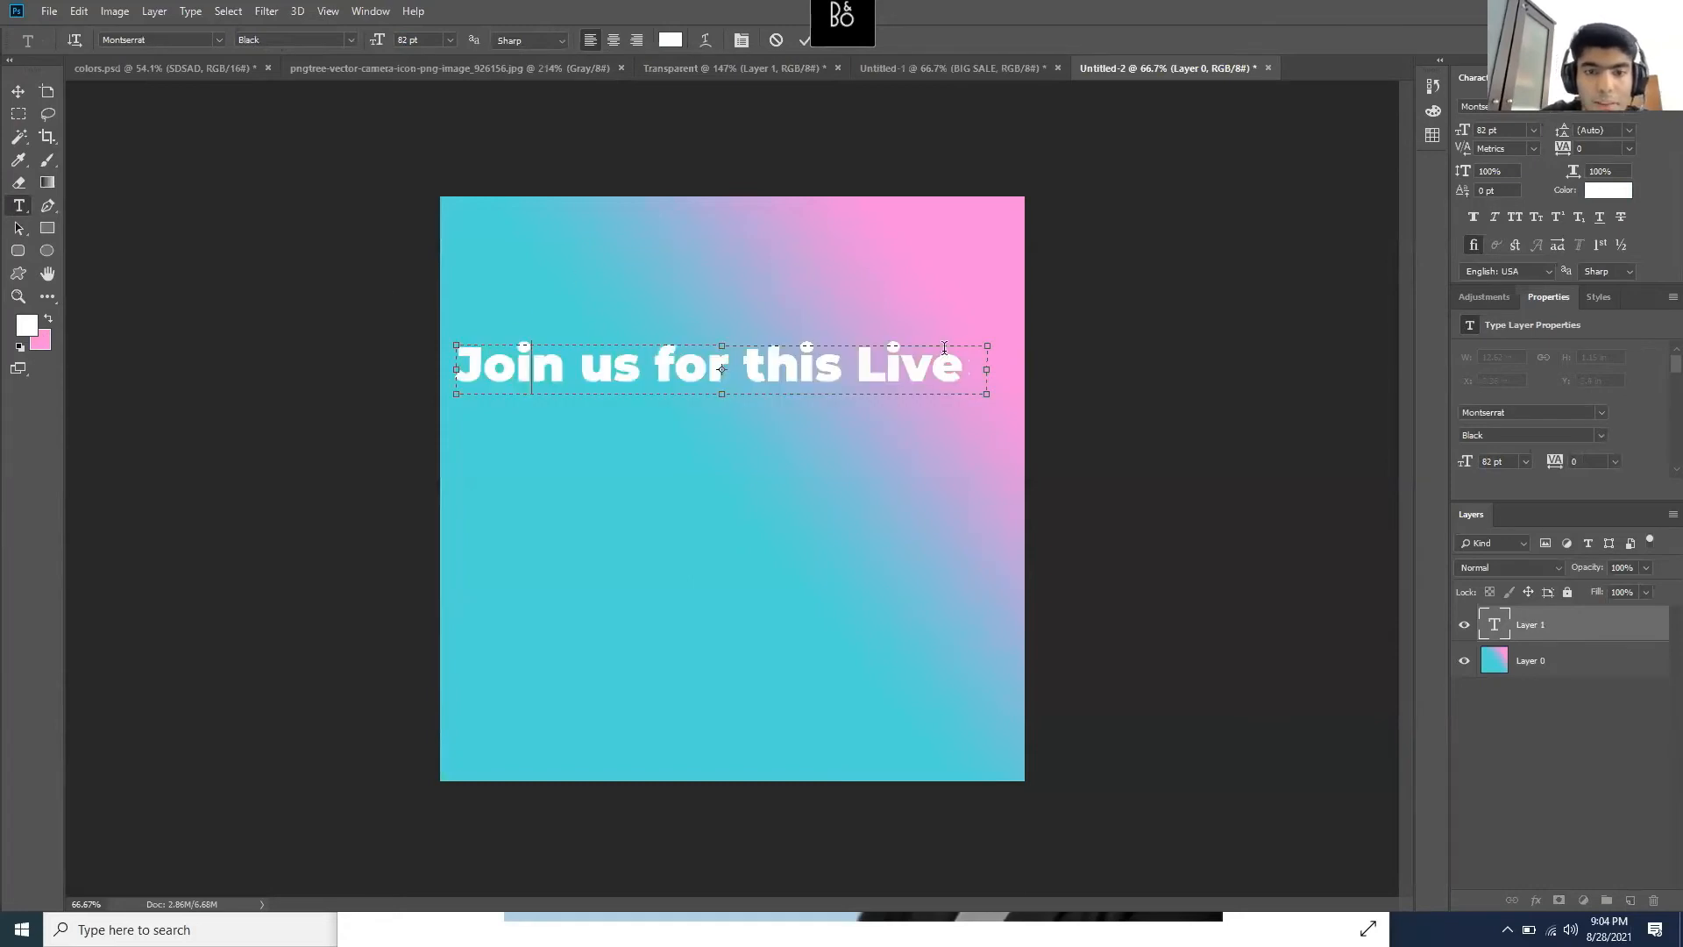
{"action": "left_click_drag", "start_coordinate": [963, 367], "coordinate": [413, 150]}
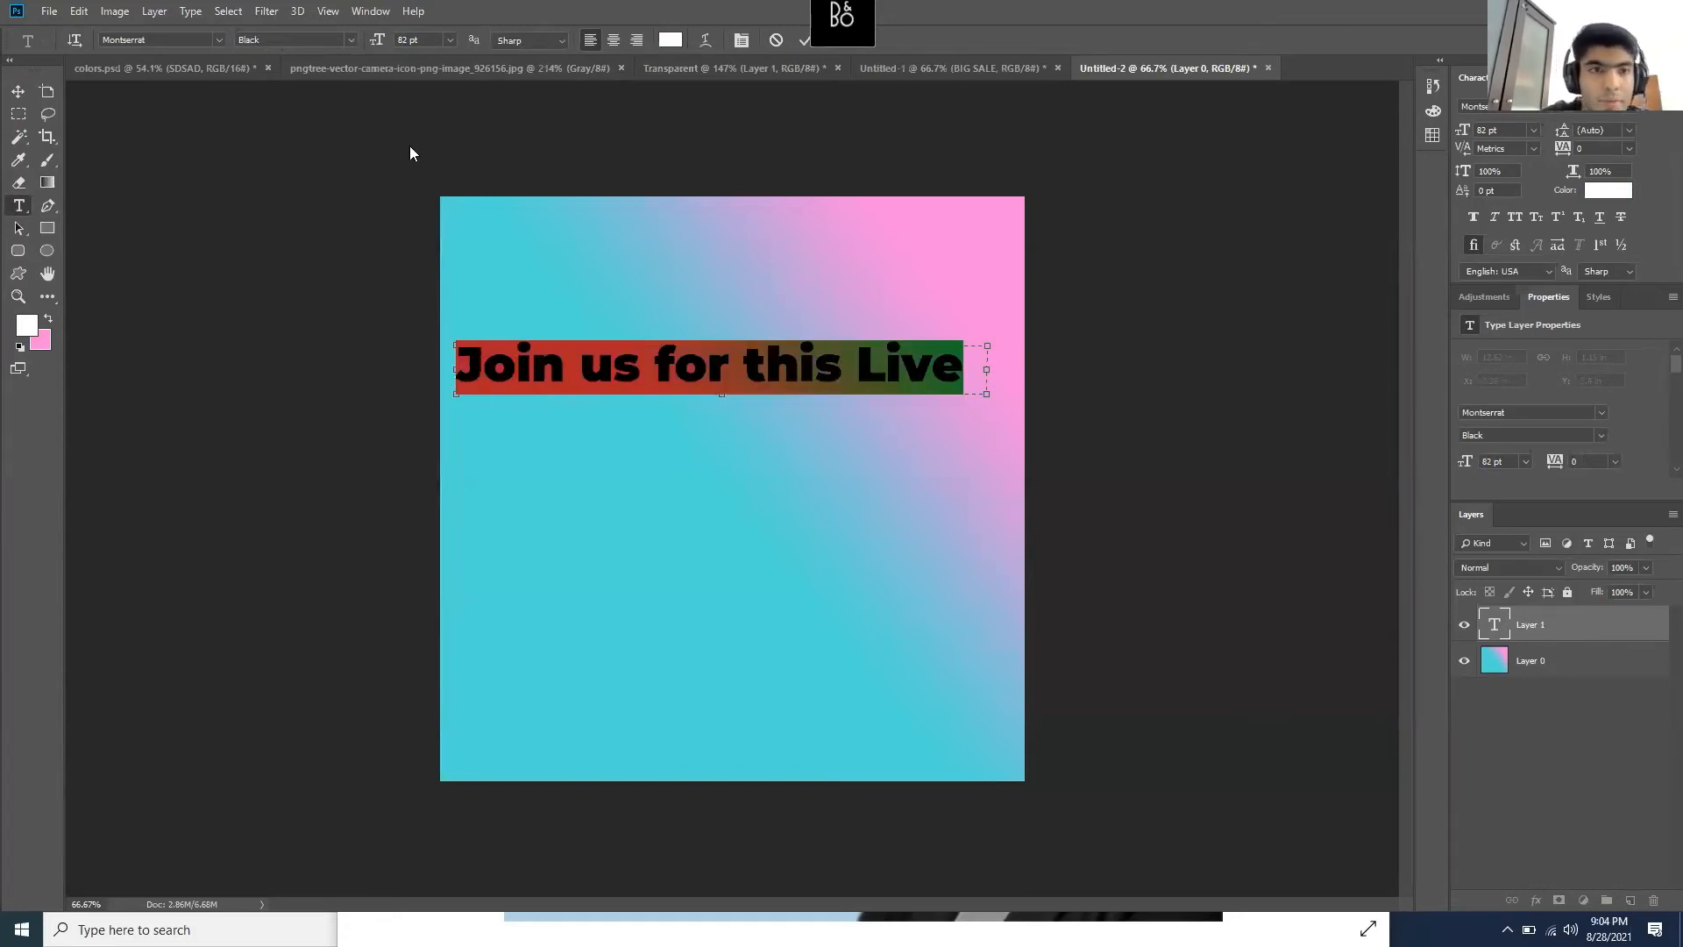
{"action": "left_click", "coordinate": [350, 40]}
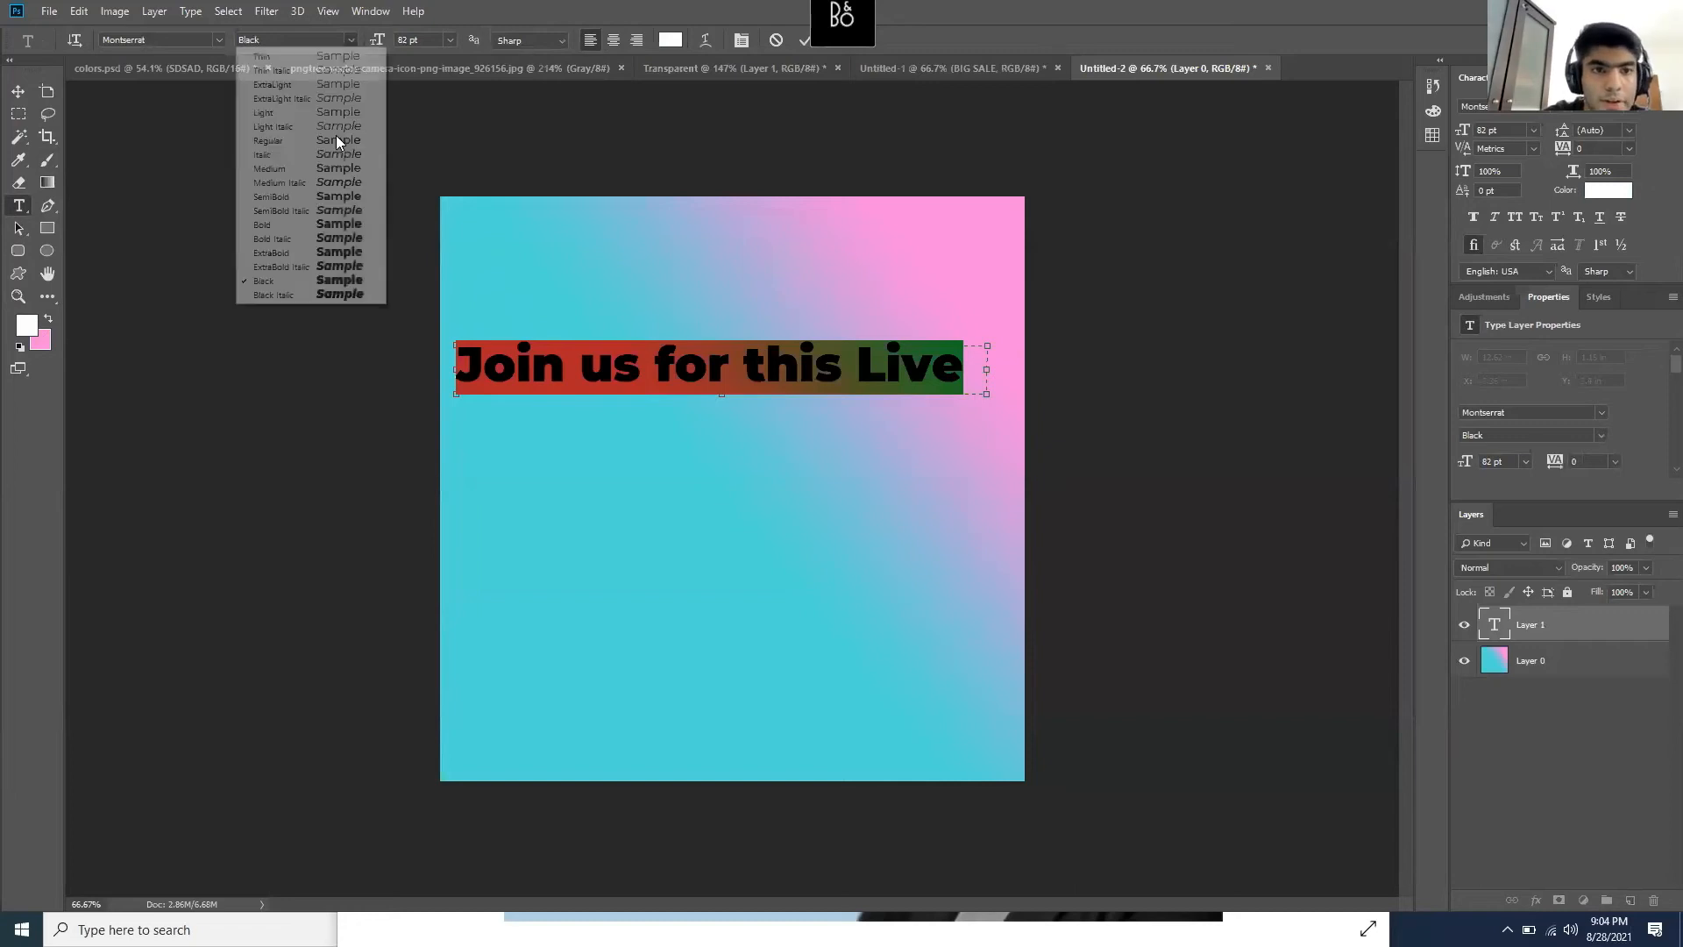
{"action": "left_click", "coordinate": [309, 226]}
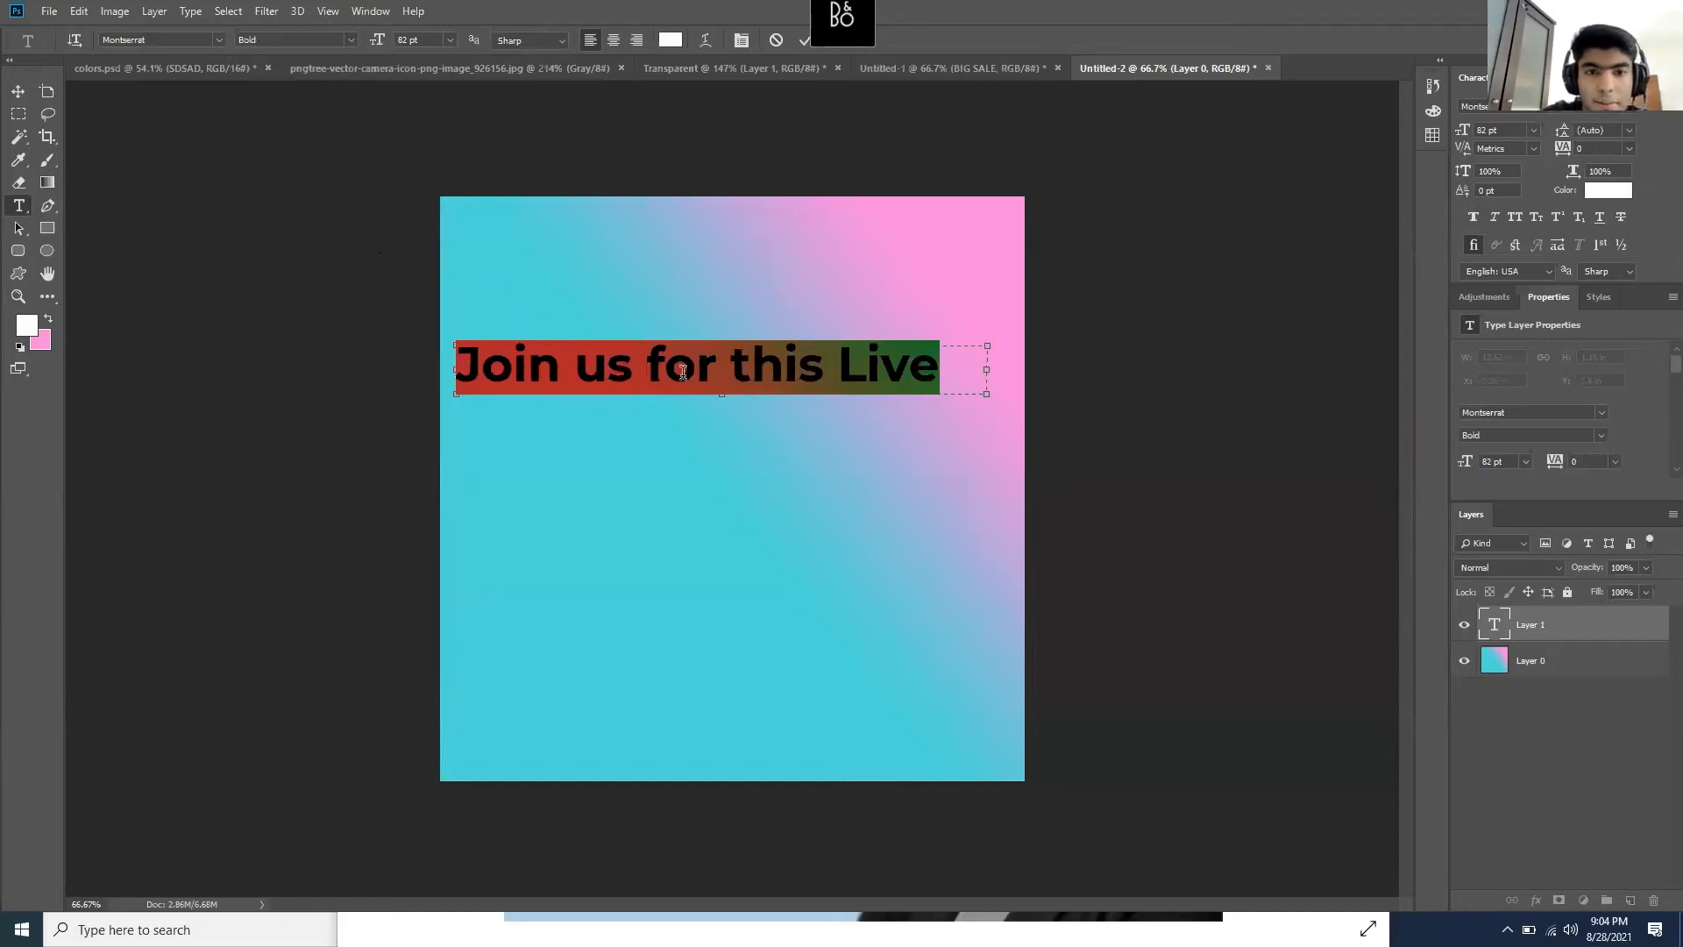
{"action": "left_click", "coordinate": [693, 366]}
{"action": "left_click", "coordinate": [13, 96]}
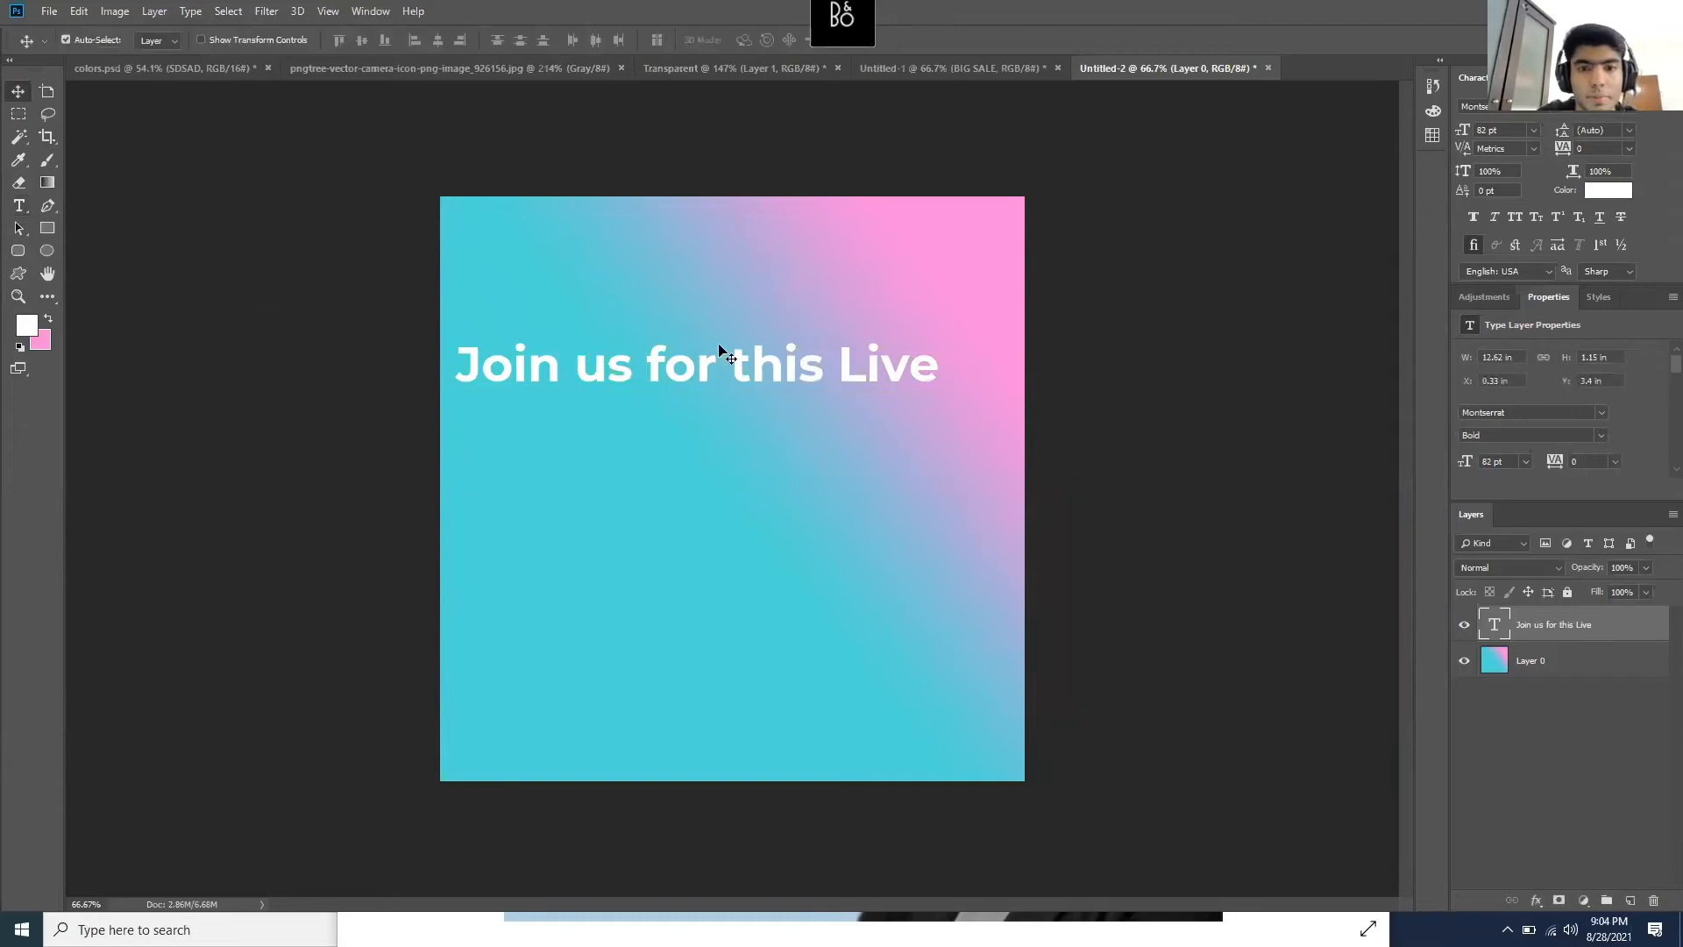
{"action": "mouse_move", "coordinate": [717, 366]}
{"action": "left_mouse_down"}
{"action": "mouse_move", "coordinate": [713, 381]}
{"action": "mouse_move", "coordinate": [713, 363]}
{"action": "left_mouse_up"}
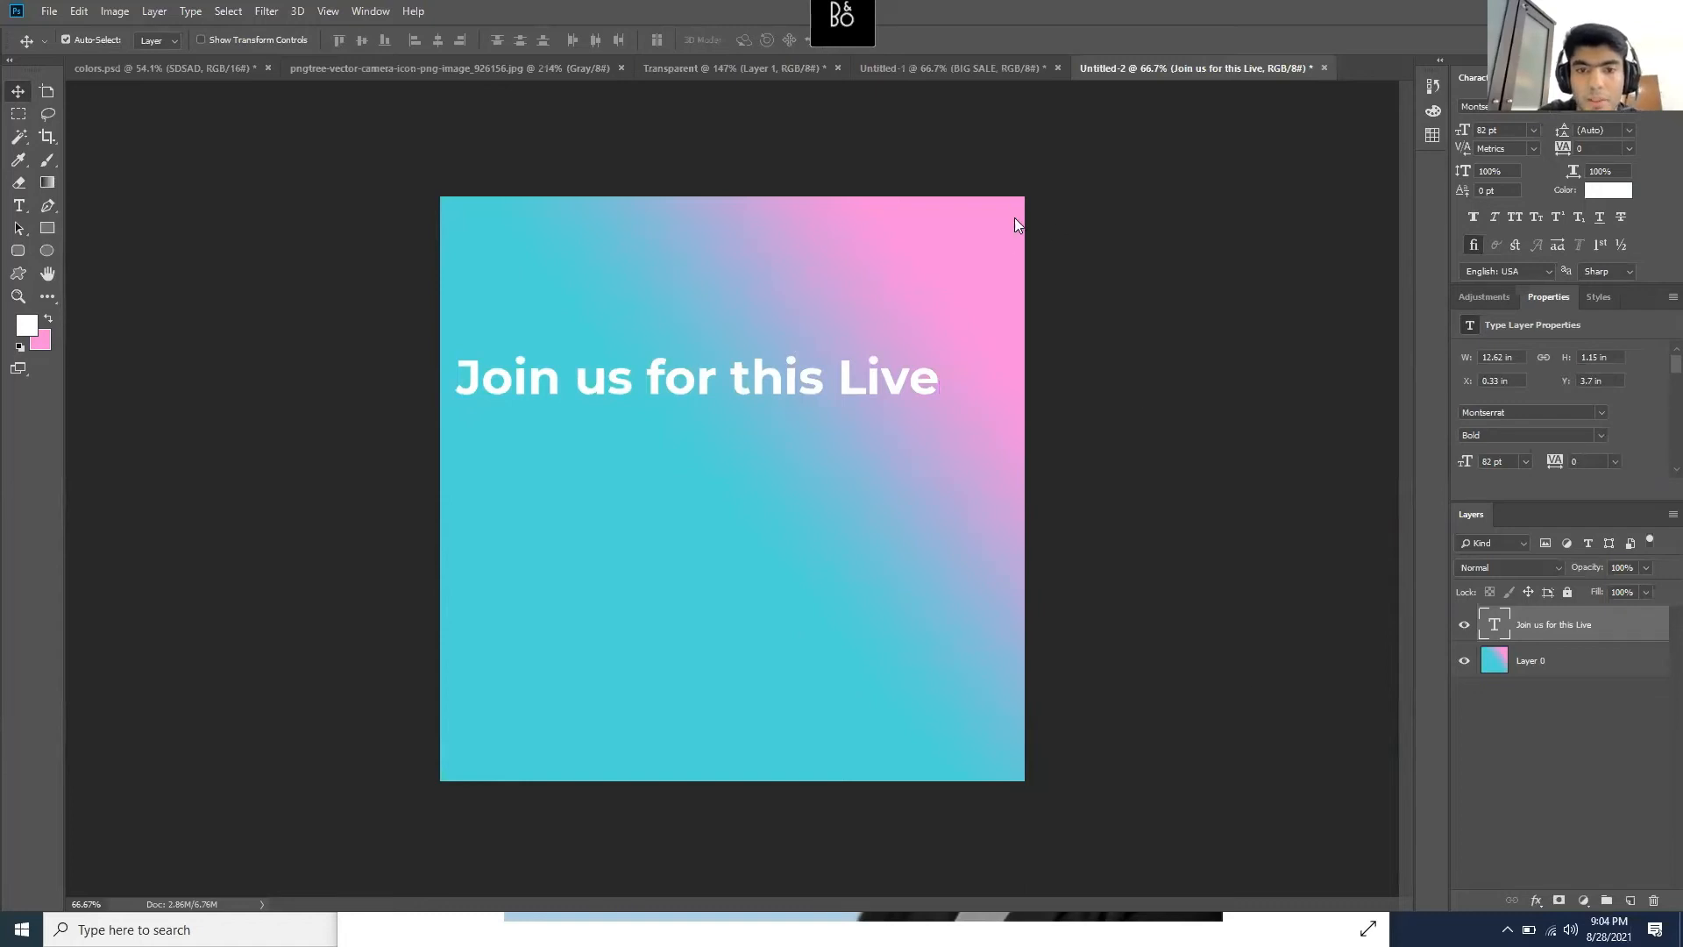
{"action": "key", "text": "alt+Tab"}
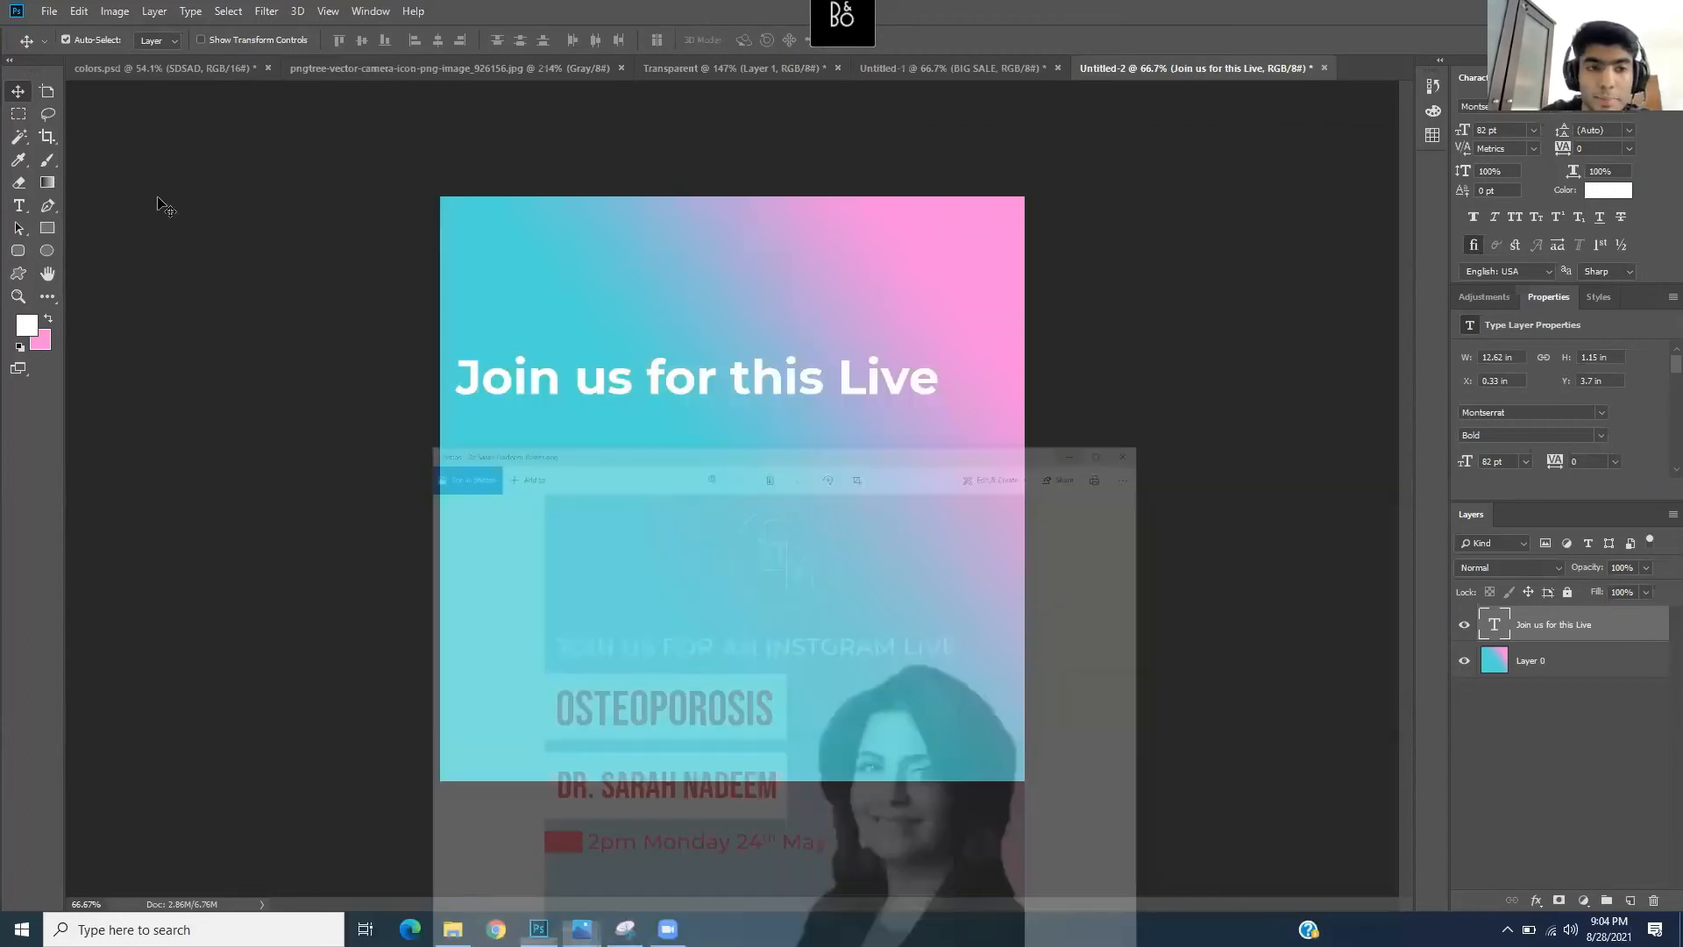
- Draw a white 496 × 152 px rectangle flush against the poster's left edge below the heading
{"action": "left_click", "coordinate": [47, 226]}
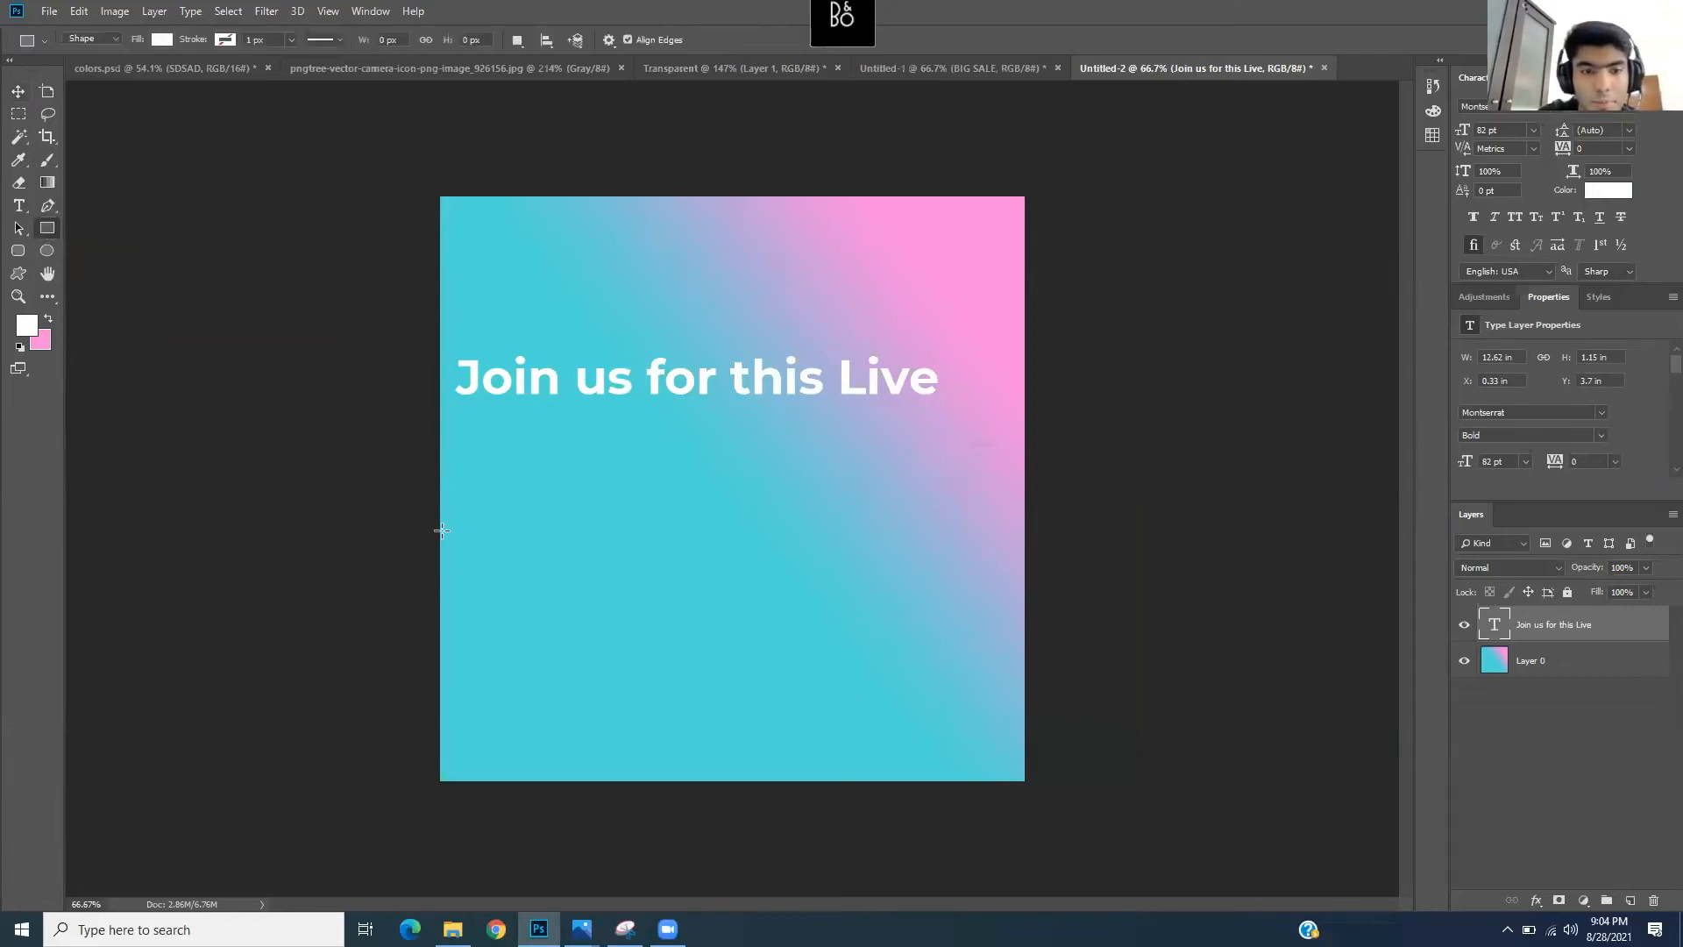
{"action": "left_click_drag", "start_coordinate": [441, 476], "coordinate": [729, 564]}
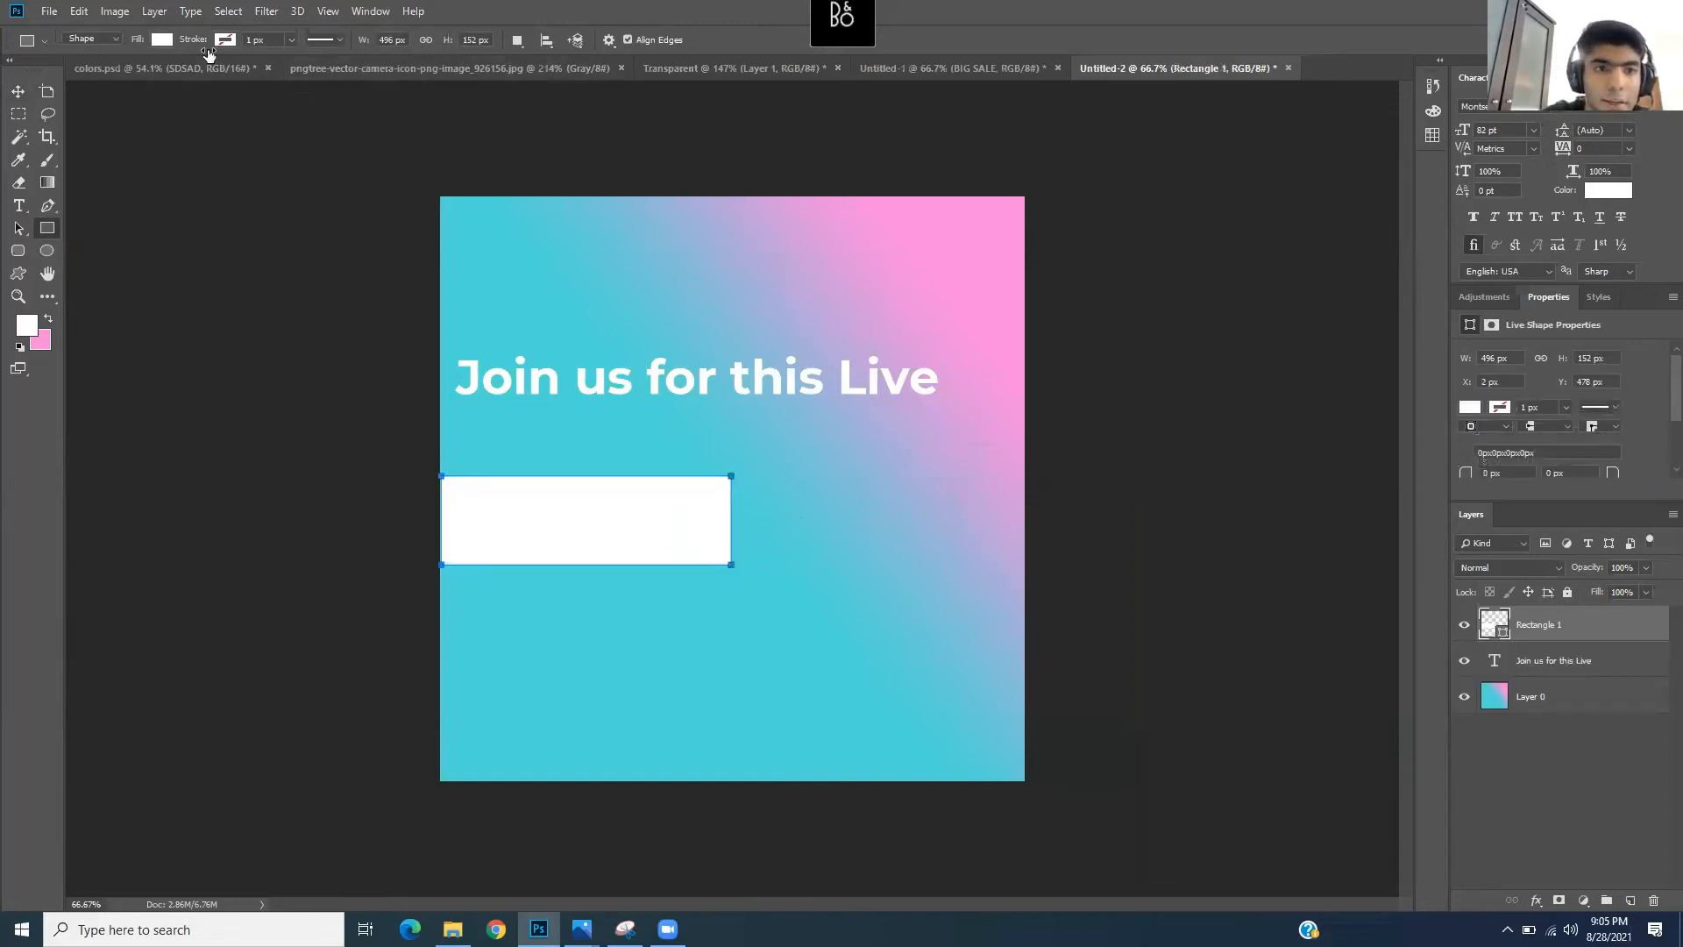
{"action": "left_click", "coordinate": [161, 40]}
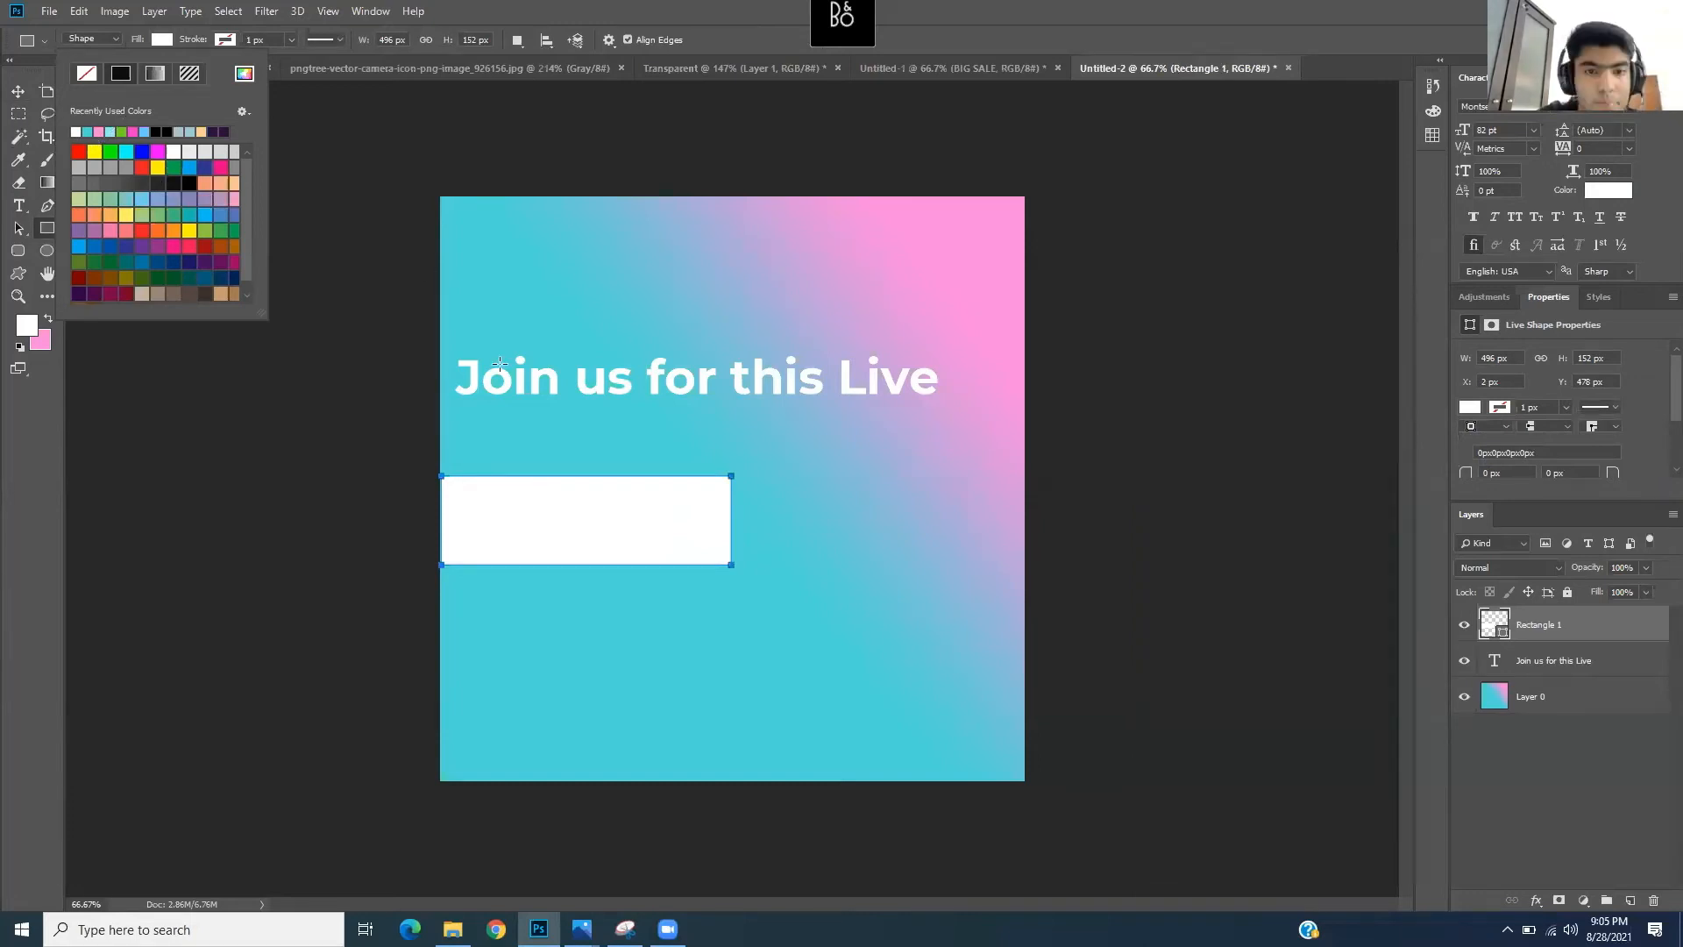
{"action": "right_click", "coordinate": [635, 548]}
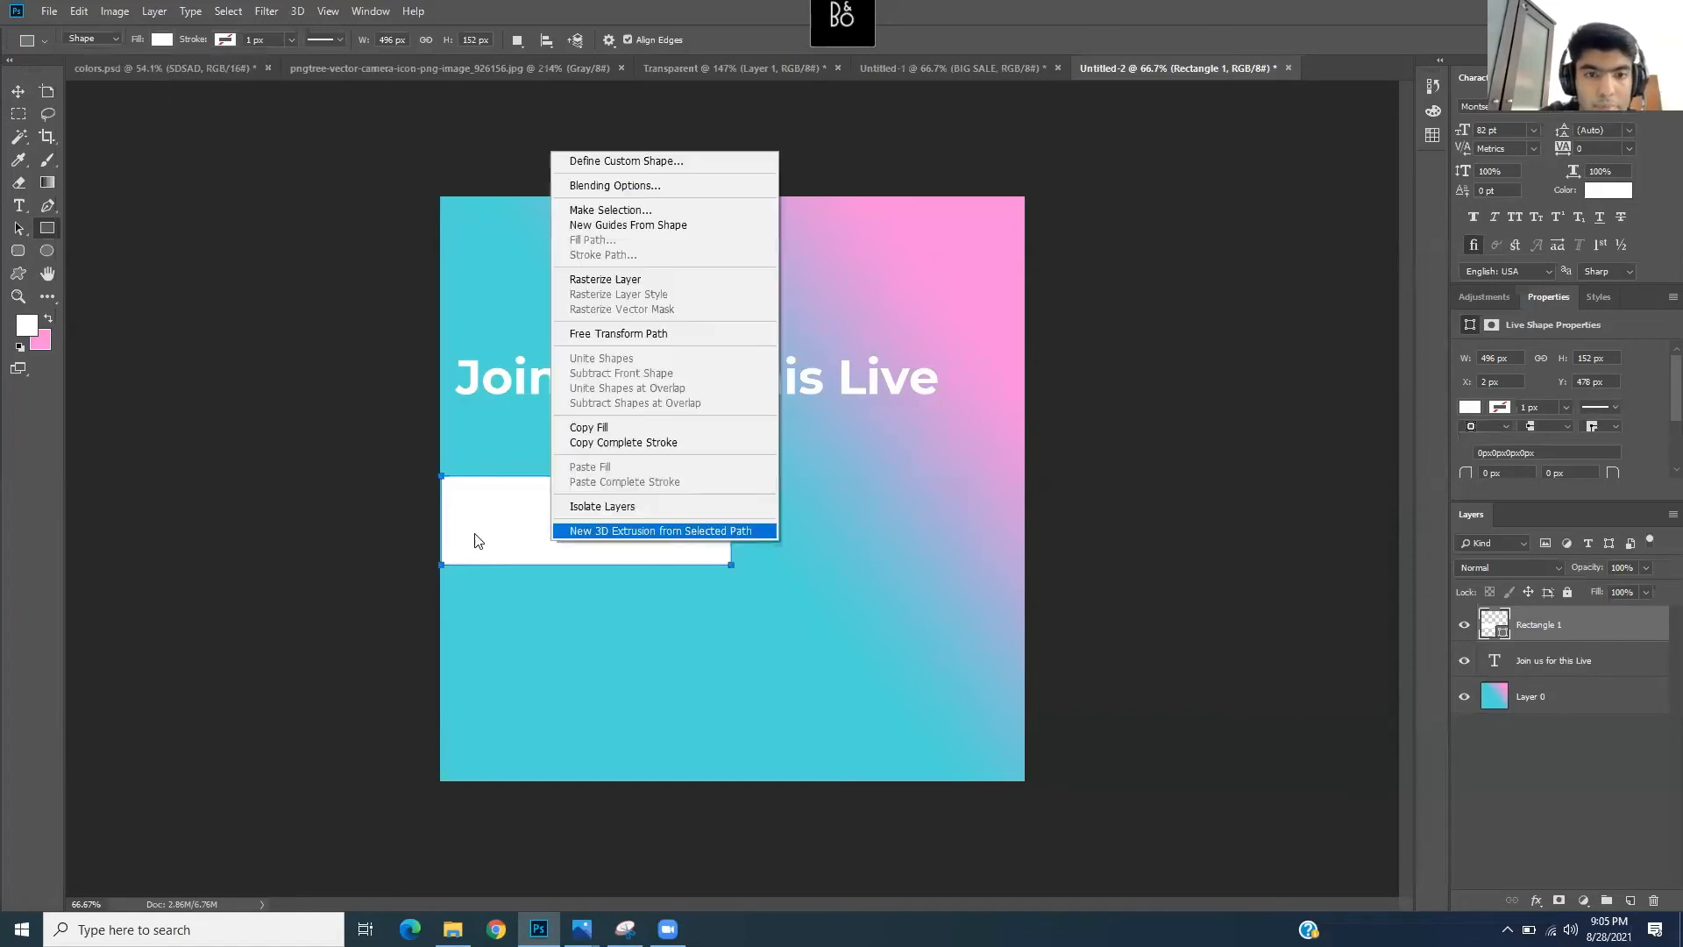
{"action": "left_click", "coordinate": [530, 500]}
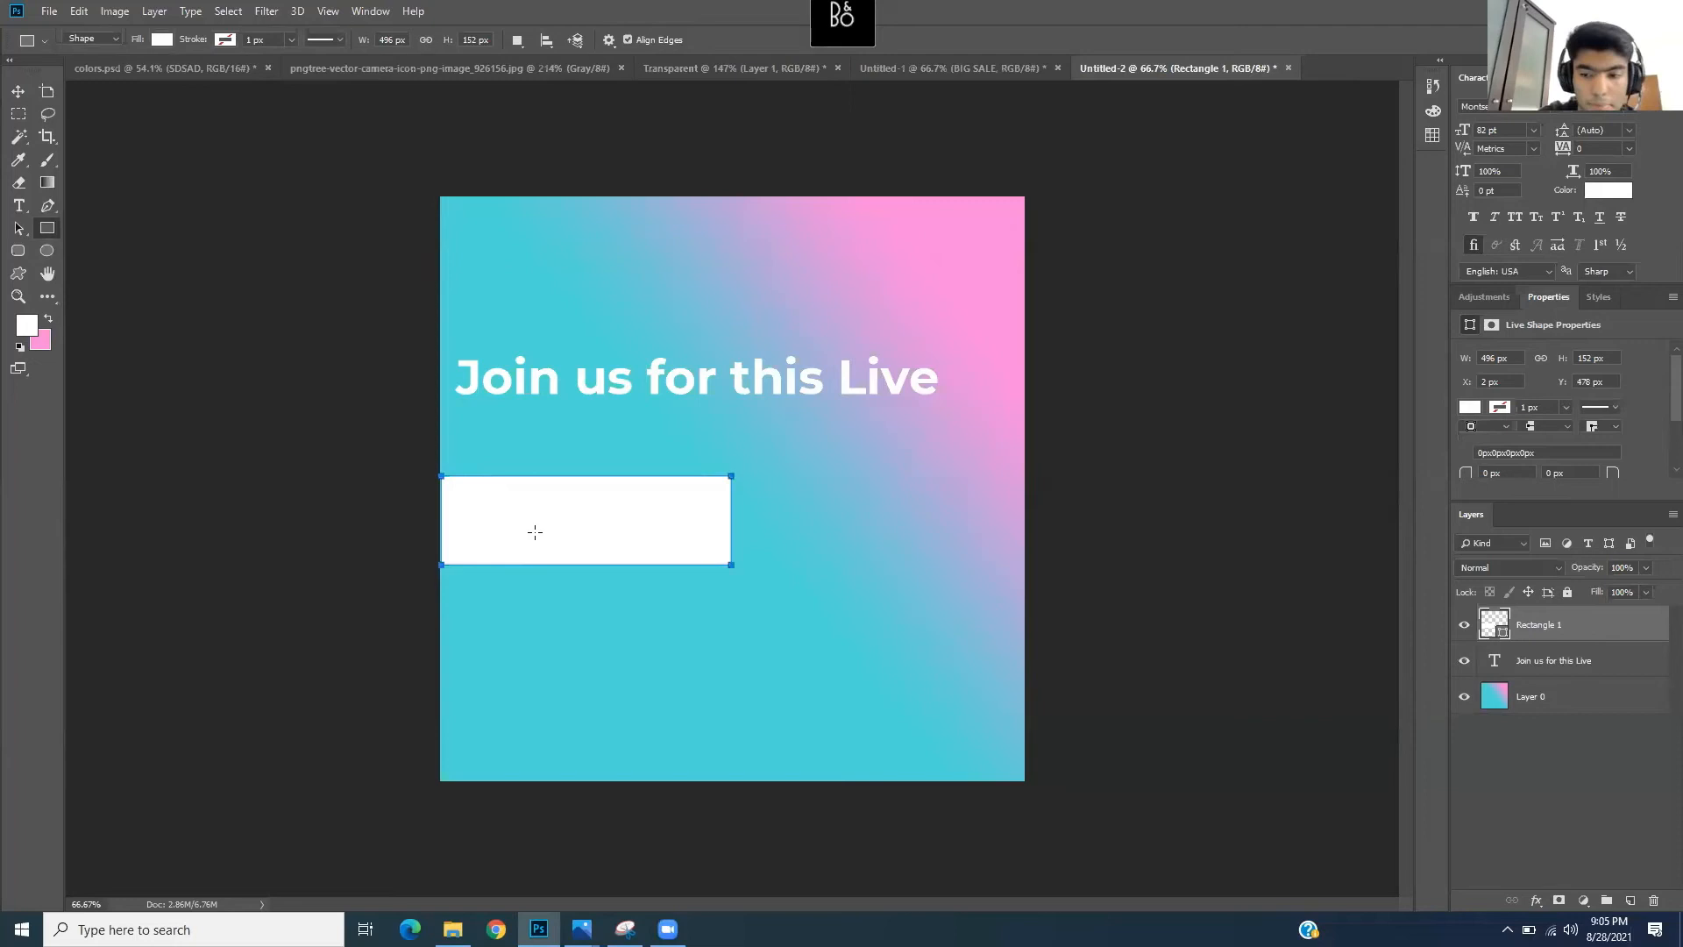
{"action": "key", "text": "Return"}
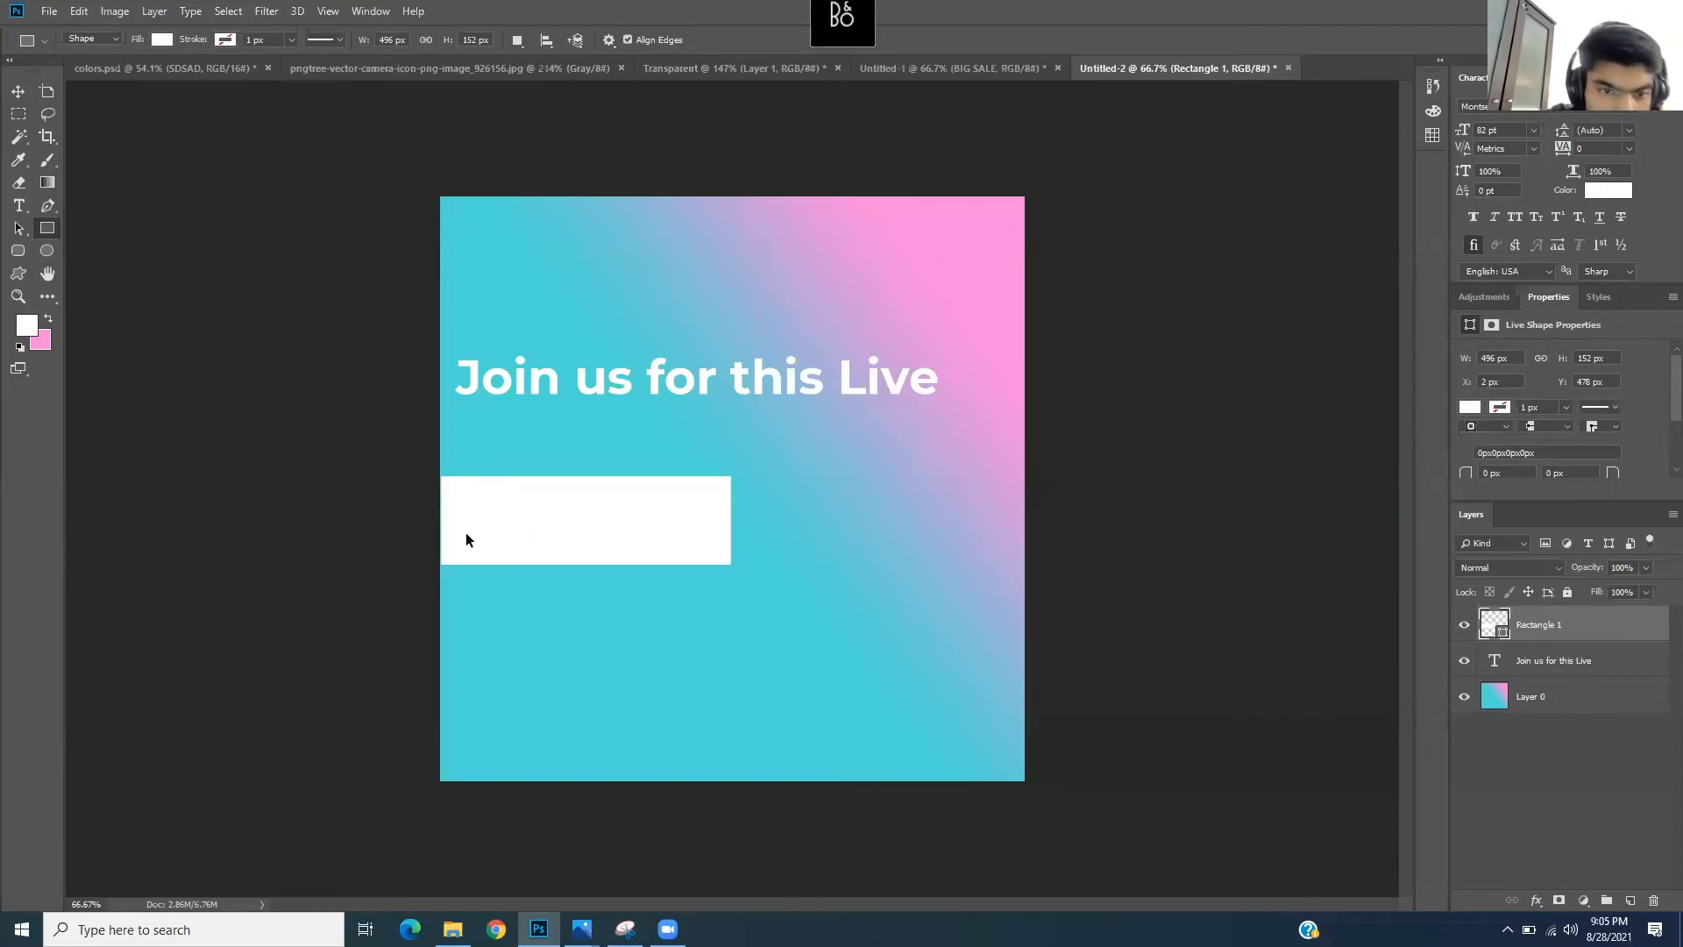
{"action": "scroll", "coordinate": [407, 508], "scroll_direction": "up", "scroll_amount": 3}
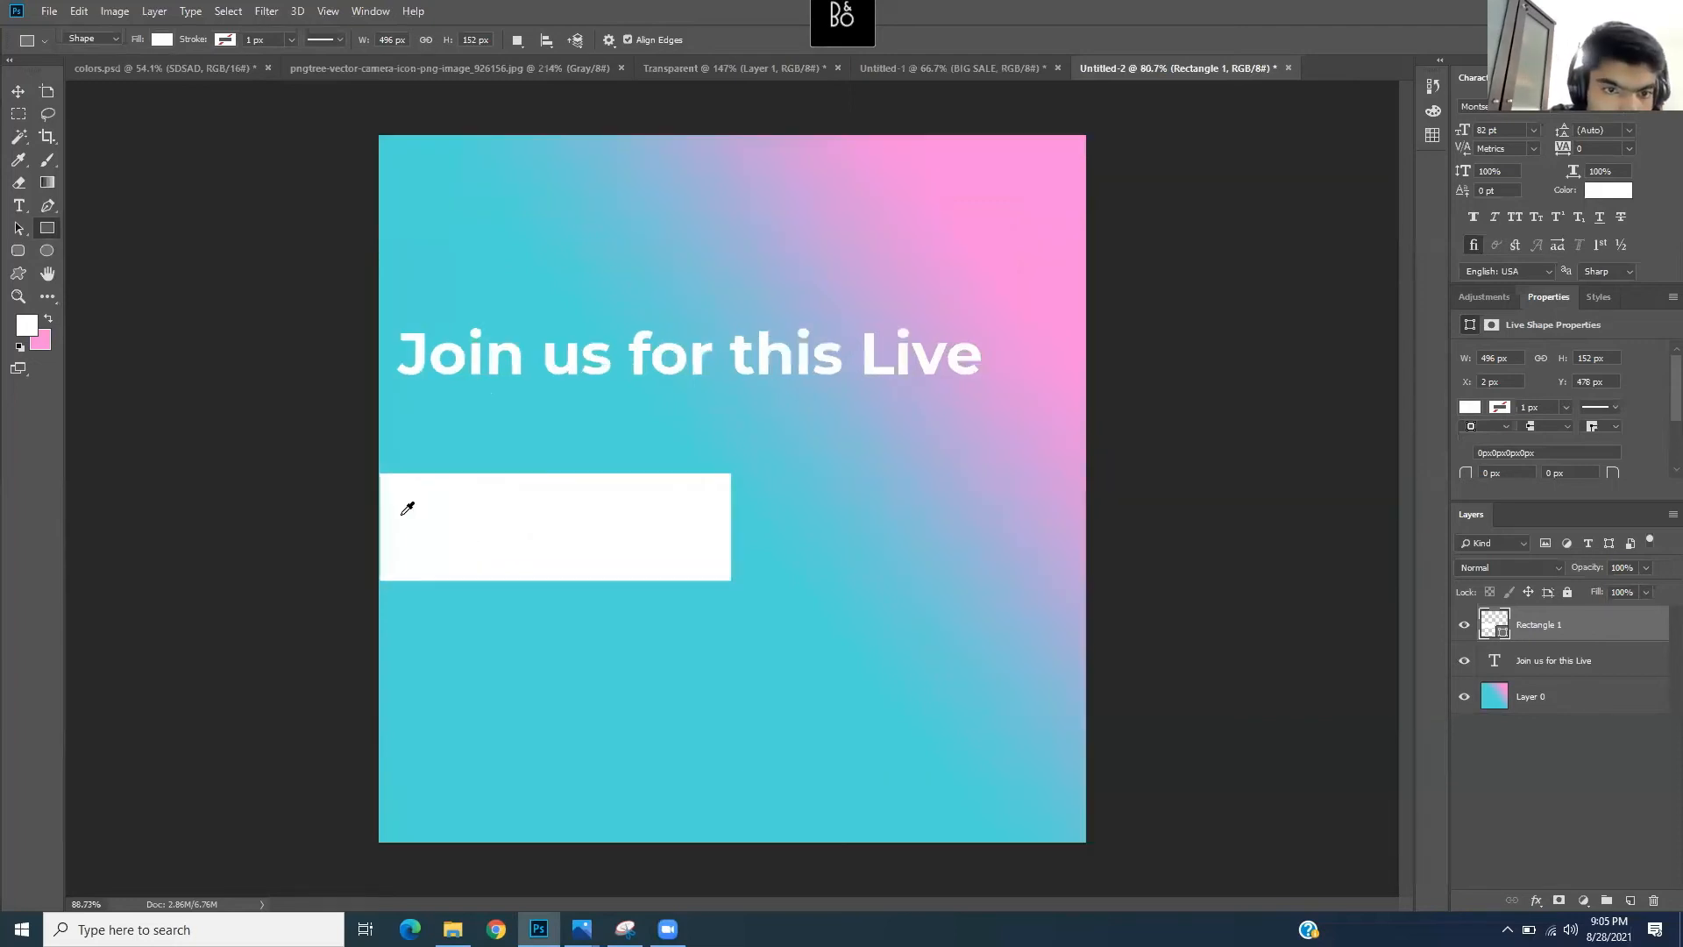
{"action": "scroll", "coordinate": [576, 557], "scroll_direction": "up", "scroll_amount": 3}
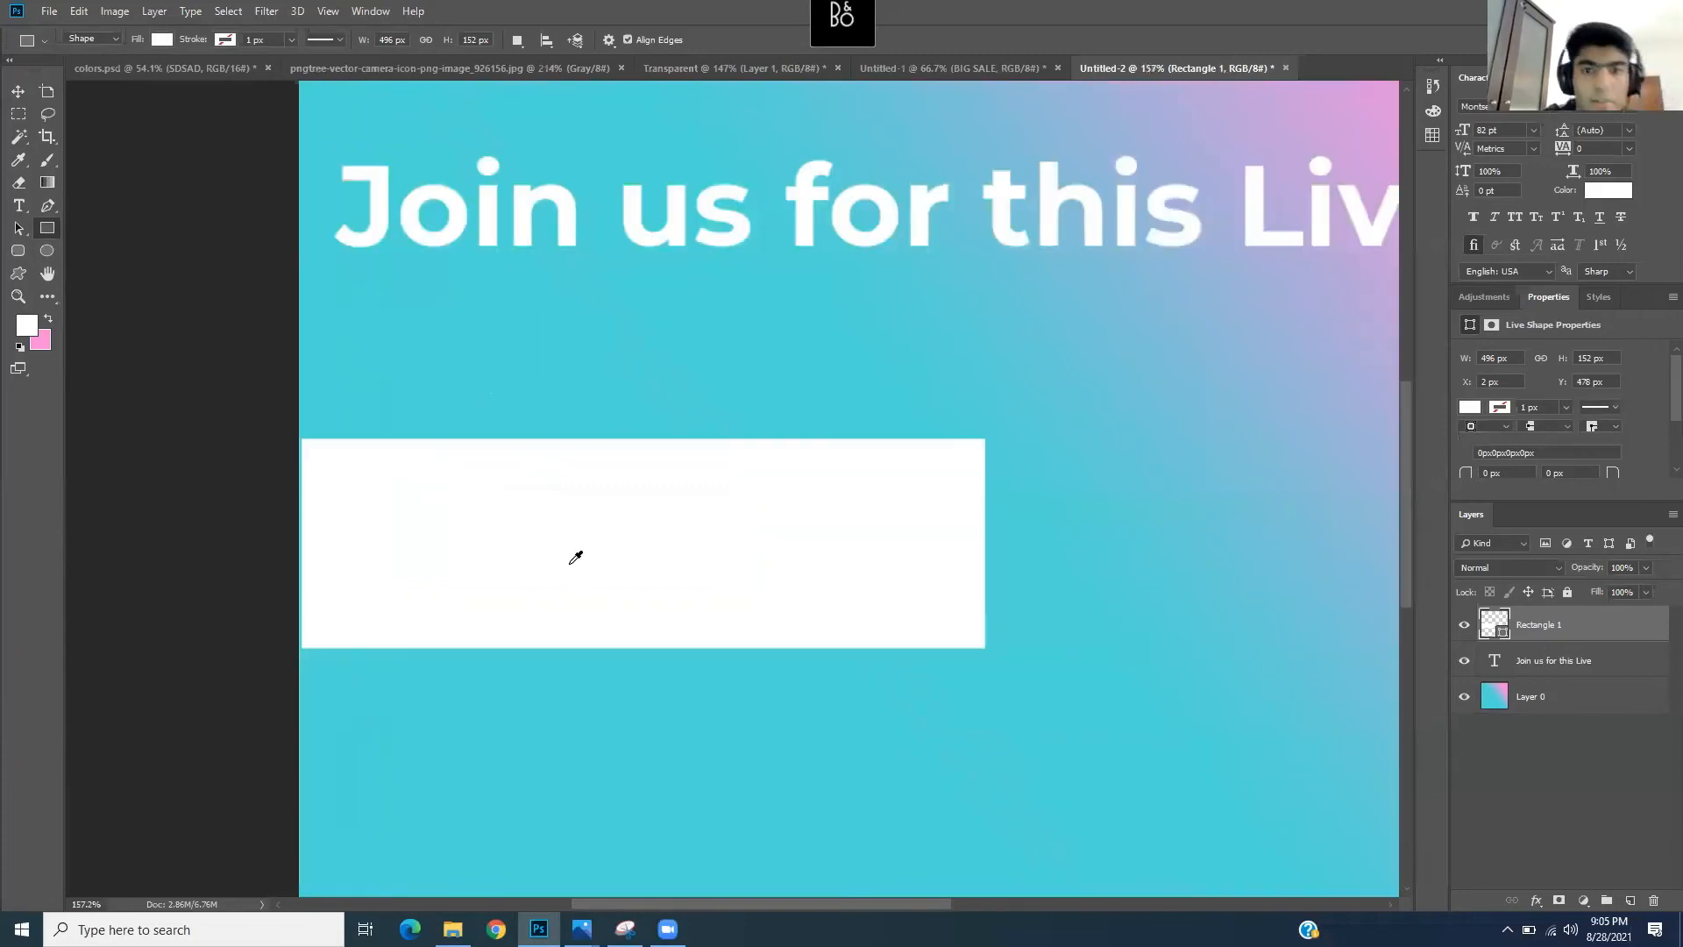
{"action": "scroll", "coordinate": [568, 561], "scroll_direction": "down", "scroll_amount": 2}
{"action": "scroll", "coordinate": [568, 561], "scroll_direction": "down", "scroll_amount": 1}
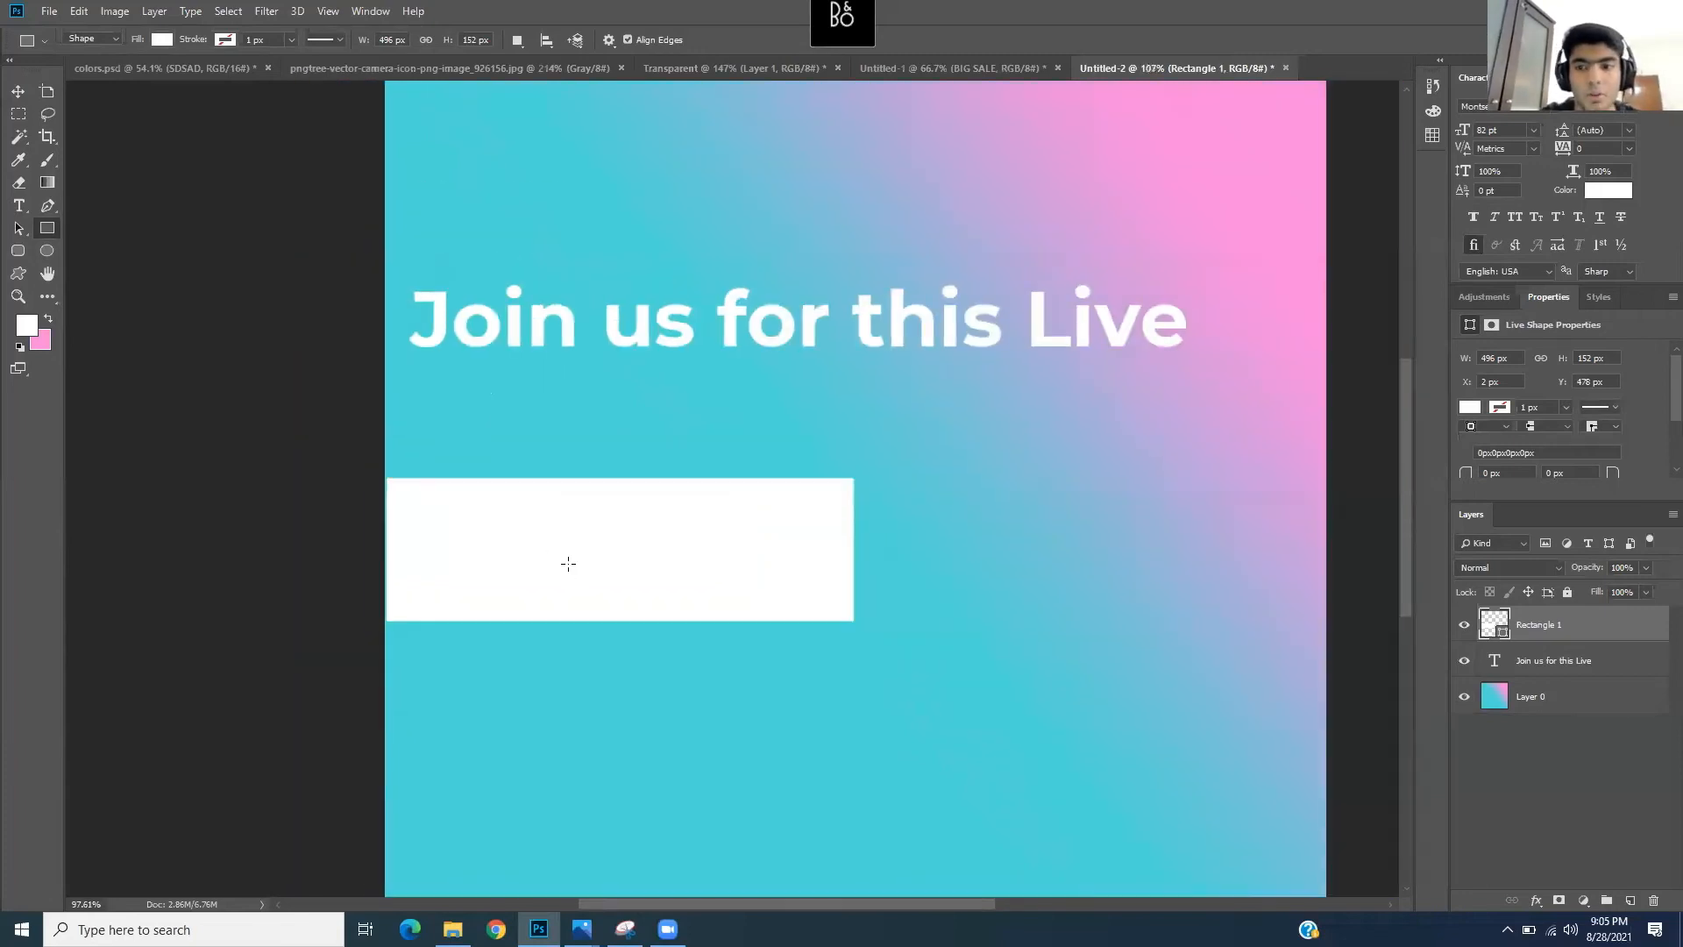
{"action": "scroll", "coordinate": [741, 554], "scroll_direction": "down", "scroll_amount": 2}
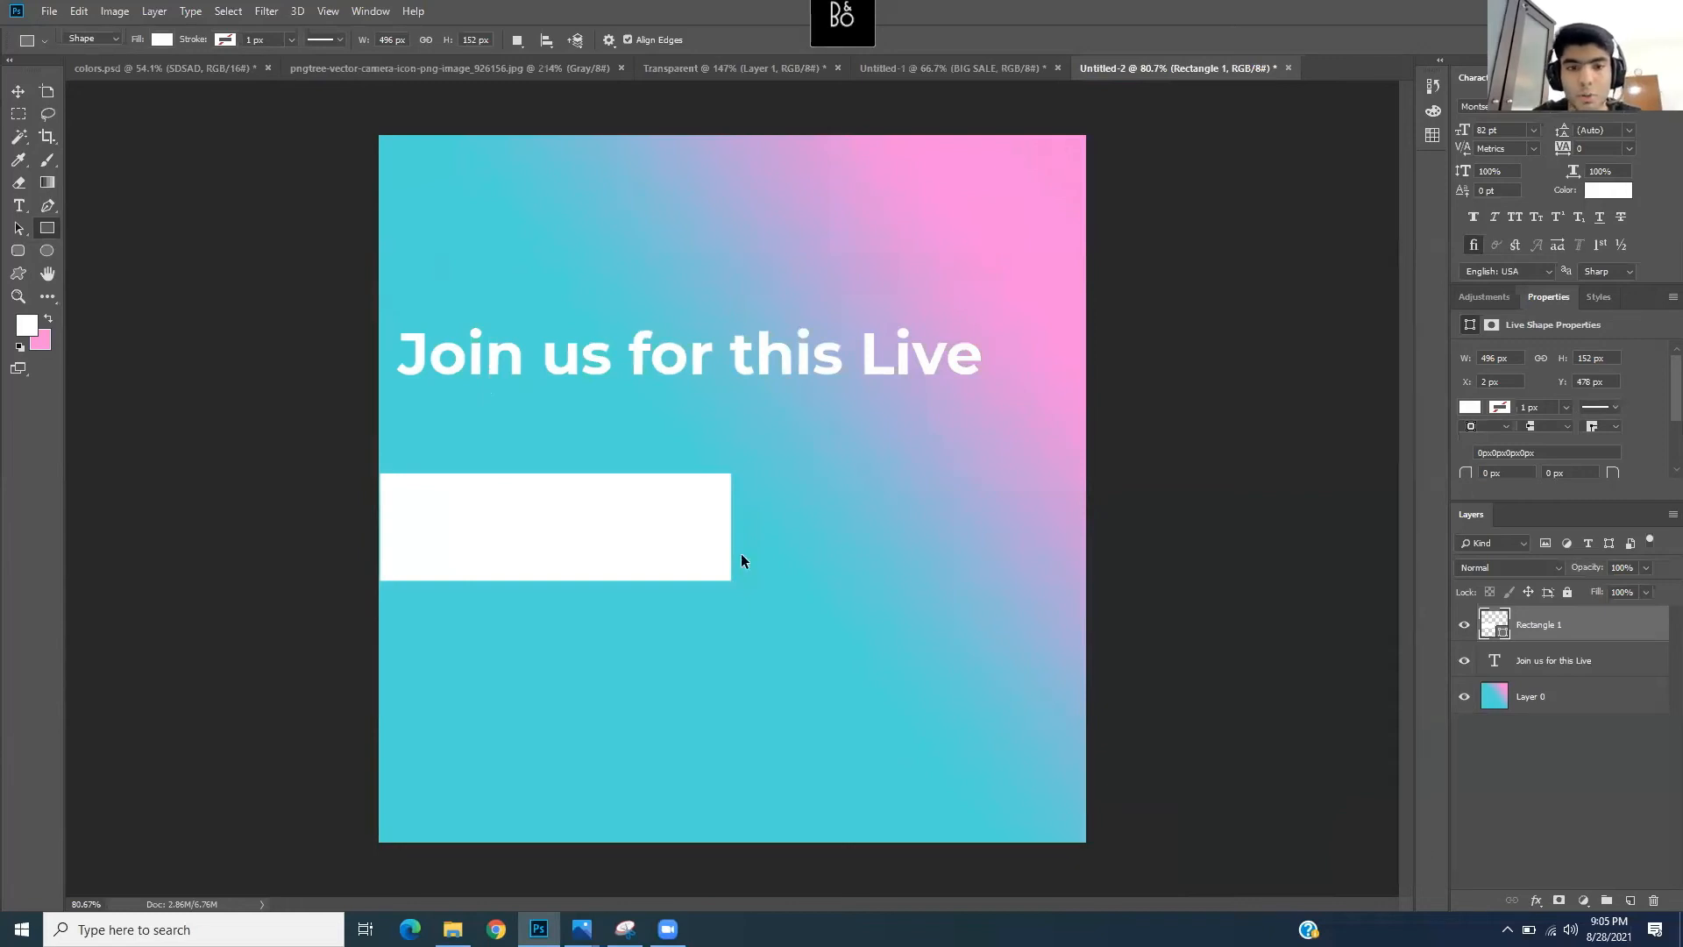
- Stretch Rectangle 1 horizontally to 628 × 152 px so it overhangs the canvas's left edge
{"action": "key", "text": "ctrl+t"}
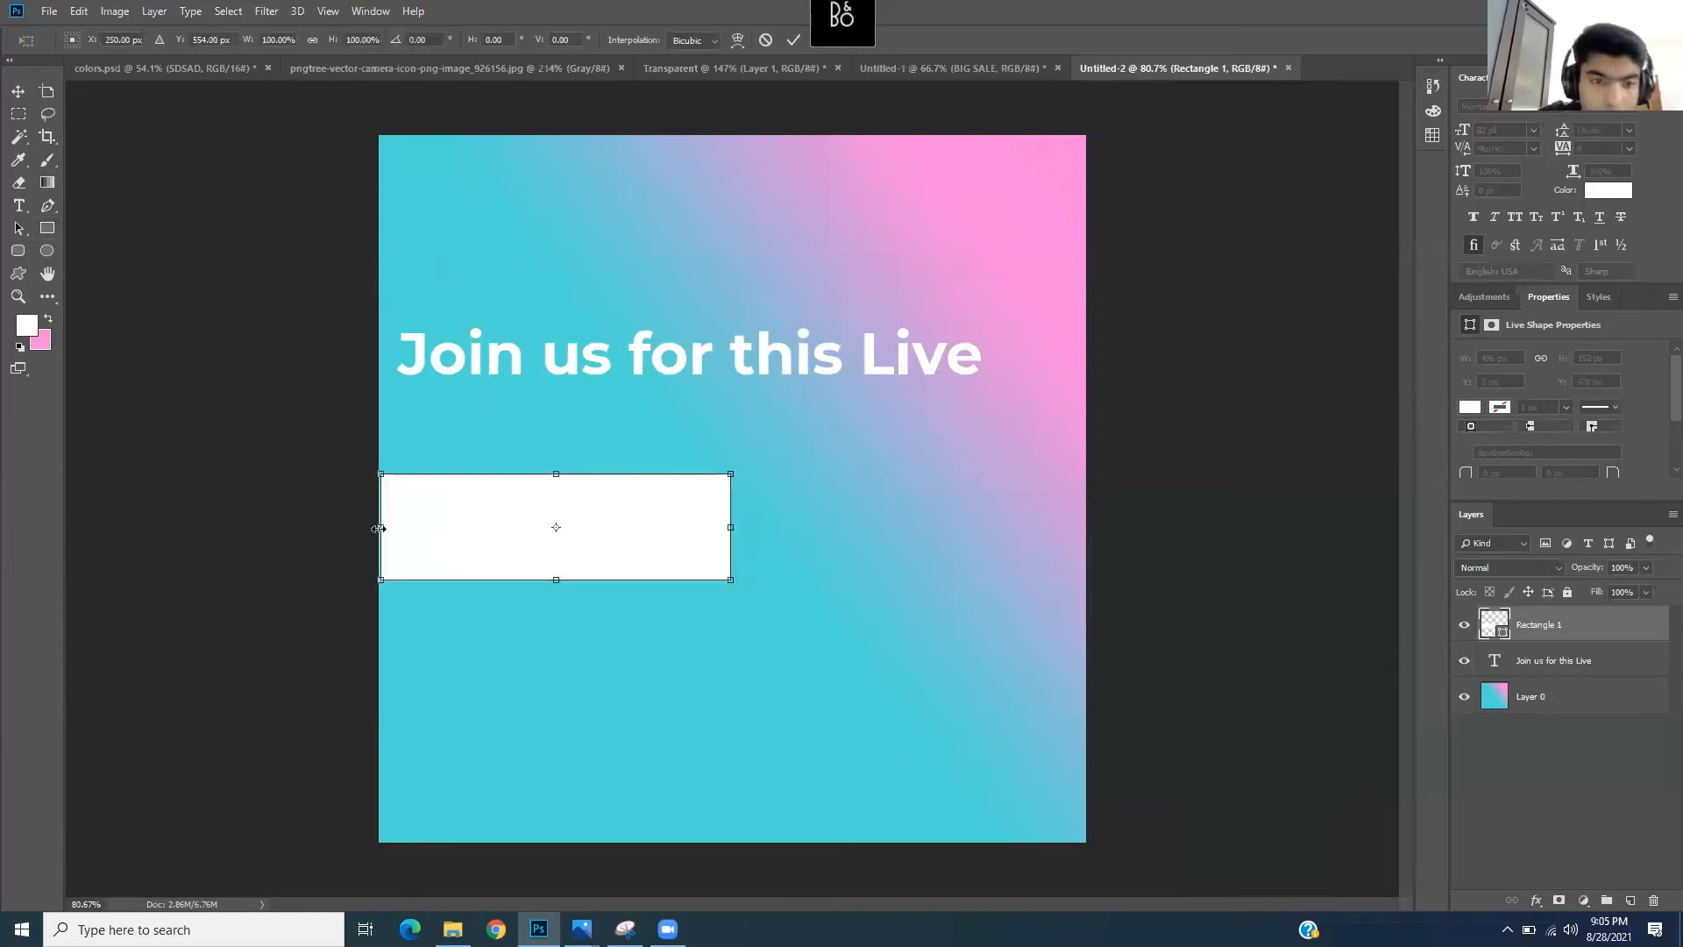
{"action": "left_click_drag", "start_coordinate": [373, 526], "coordinate": [360, 527]}
{"action": "left_click_drag", "start_coordinate": [730, 527], "coordinate": [802, 526]}
{"action": "mouse_move", "coordinate": [582, 583]}
{"action": "left_mouse_down"}
{"action": "mouse_move", "coordinate": [582, 559]}
{"action": "mouse_move", "coordinate": [585, 582]}
{"action": "left_mouse_up"}
{"action": "key", "text": "Return"}
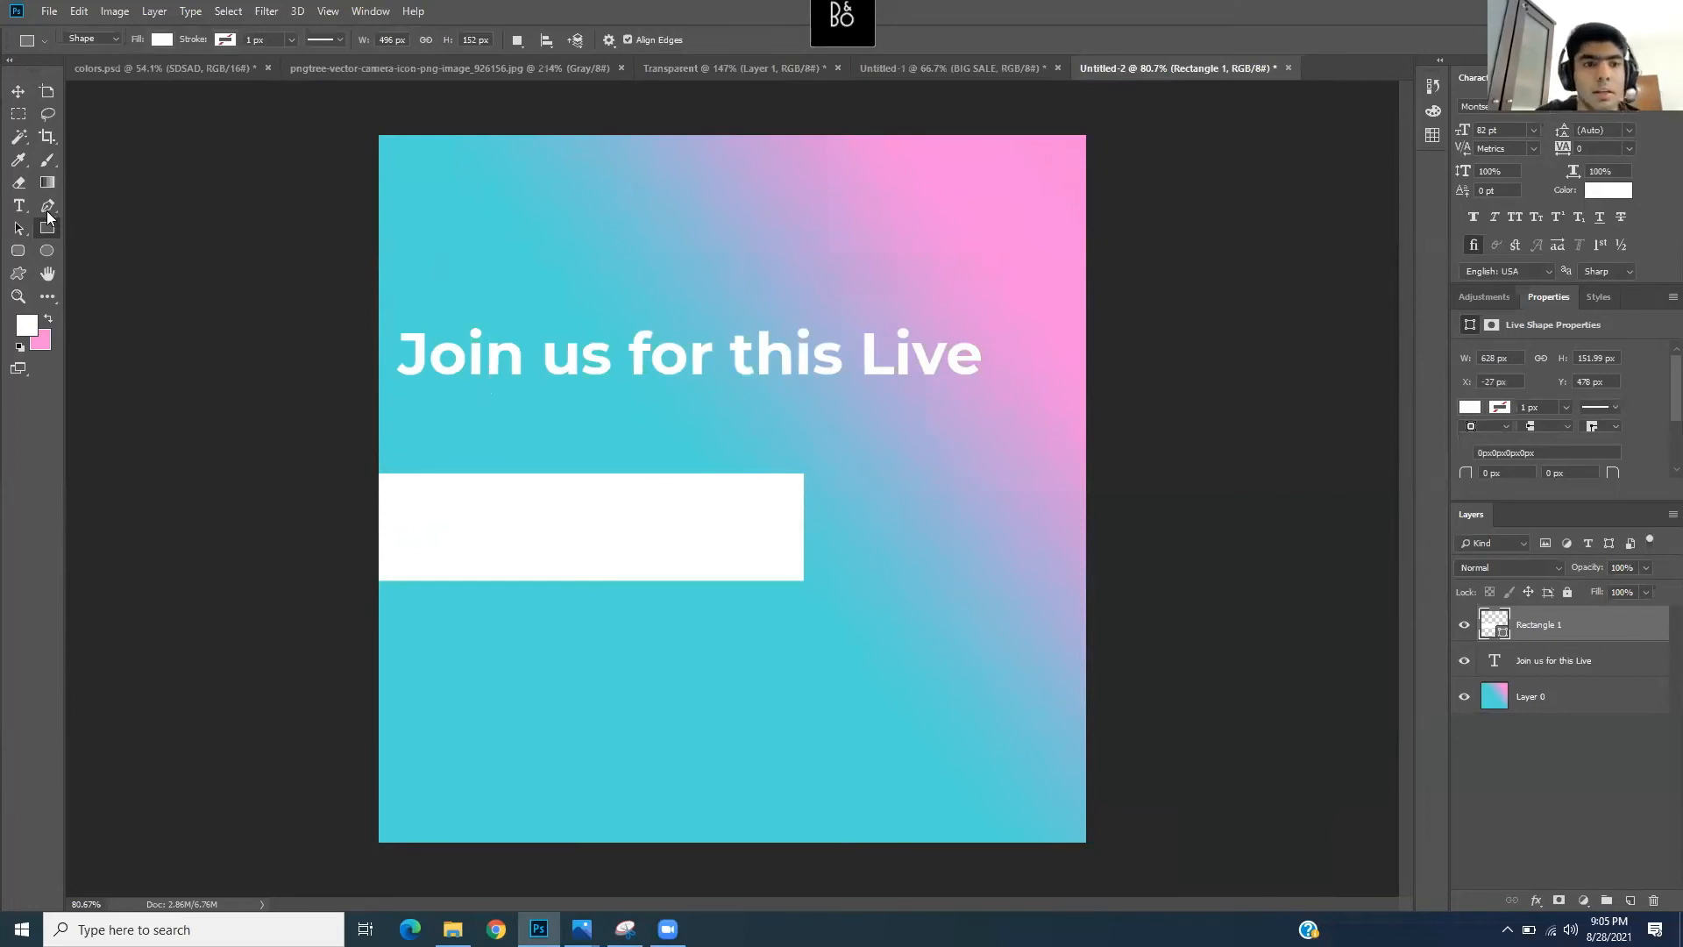
- Draw an empty paragraph text box over the white banner and set the text colour to red #ef3131
{"action": "key", "text": "t"}
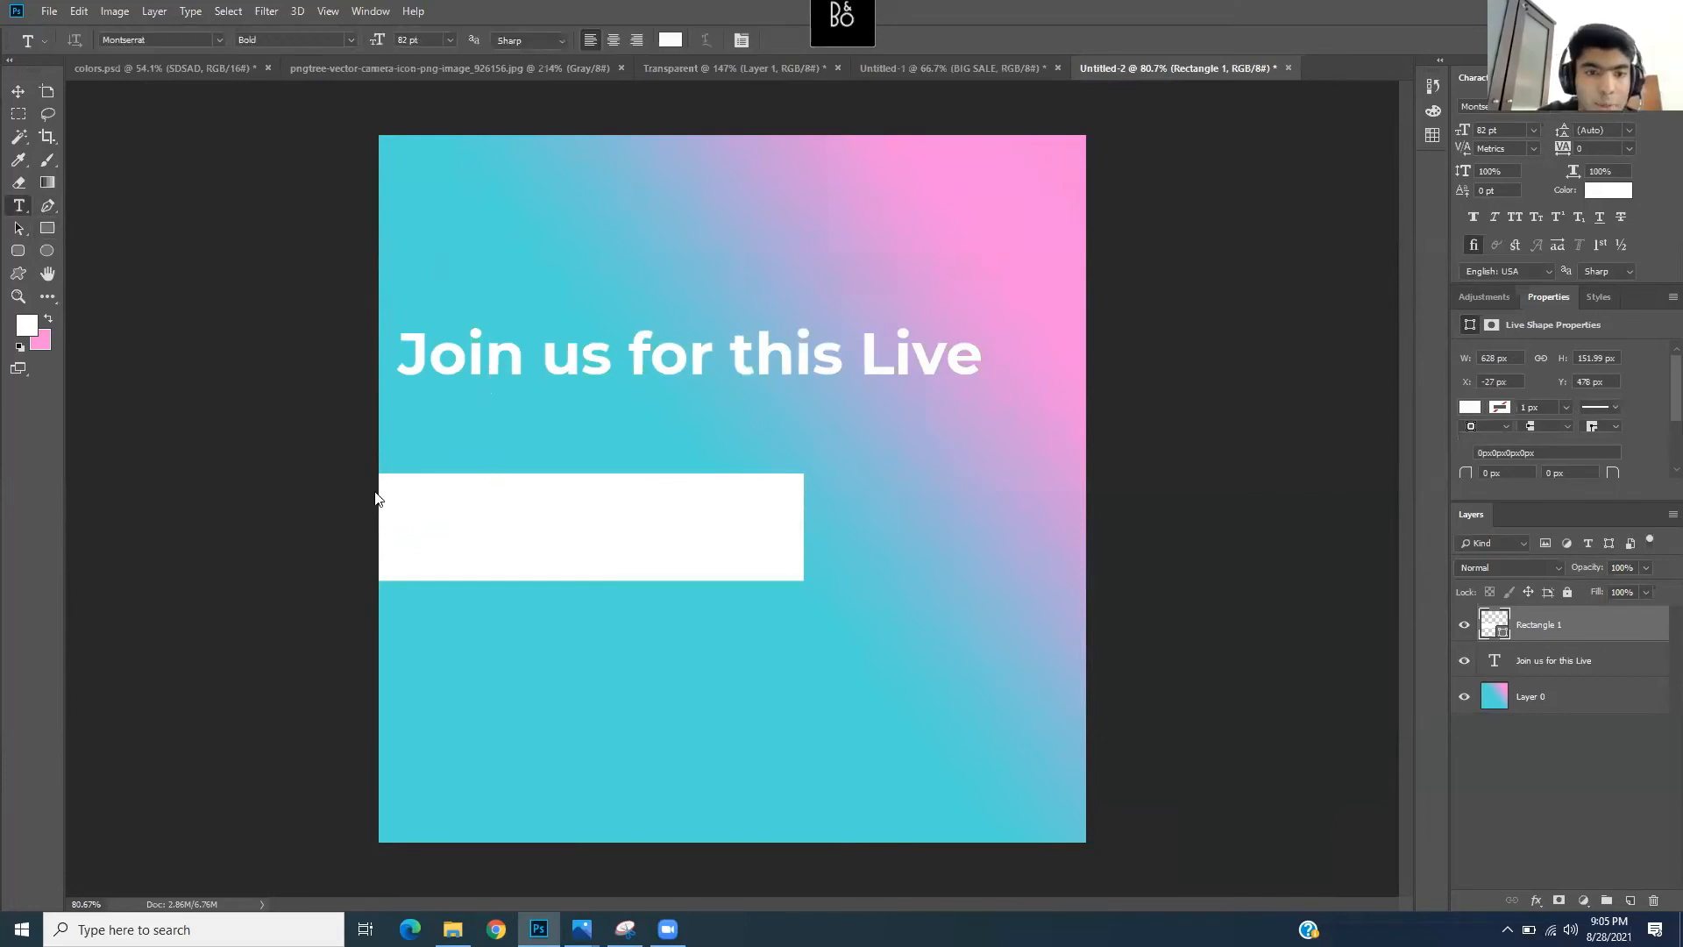
{"action": "left_click_drag", "start_coordinate": [388, 488], "coordinate": [780, 568]}
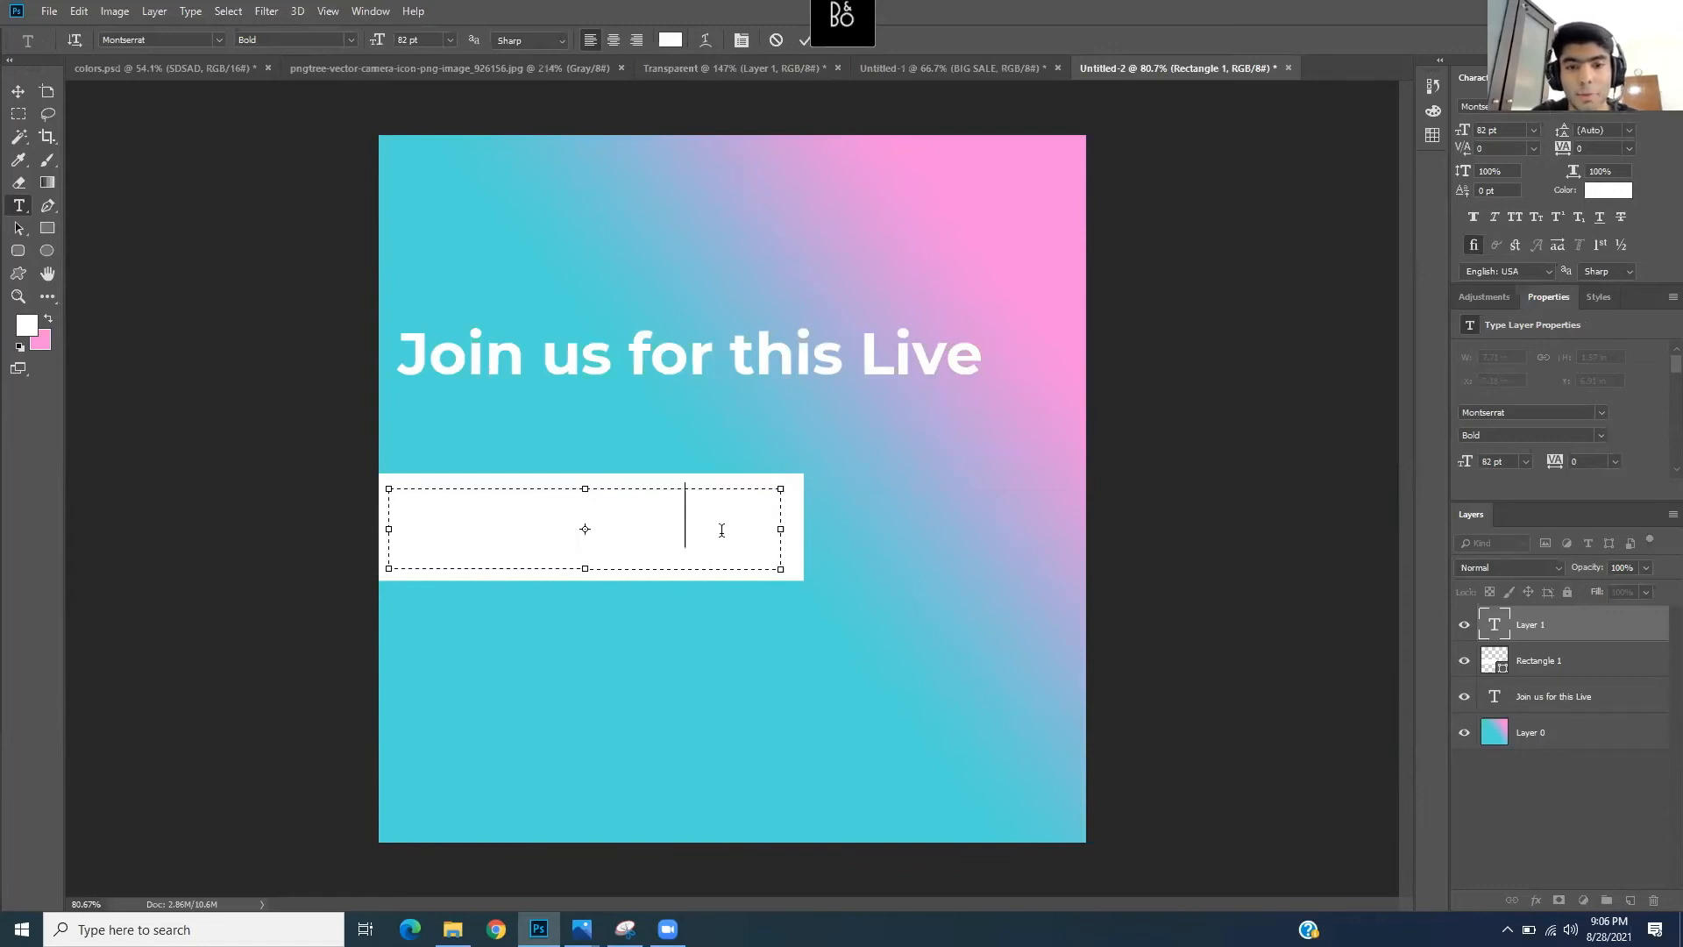
{"action": "key", "text": "ctrl+a"}
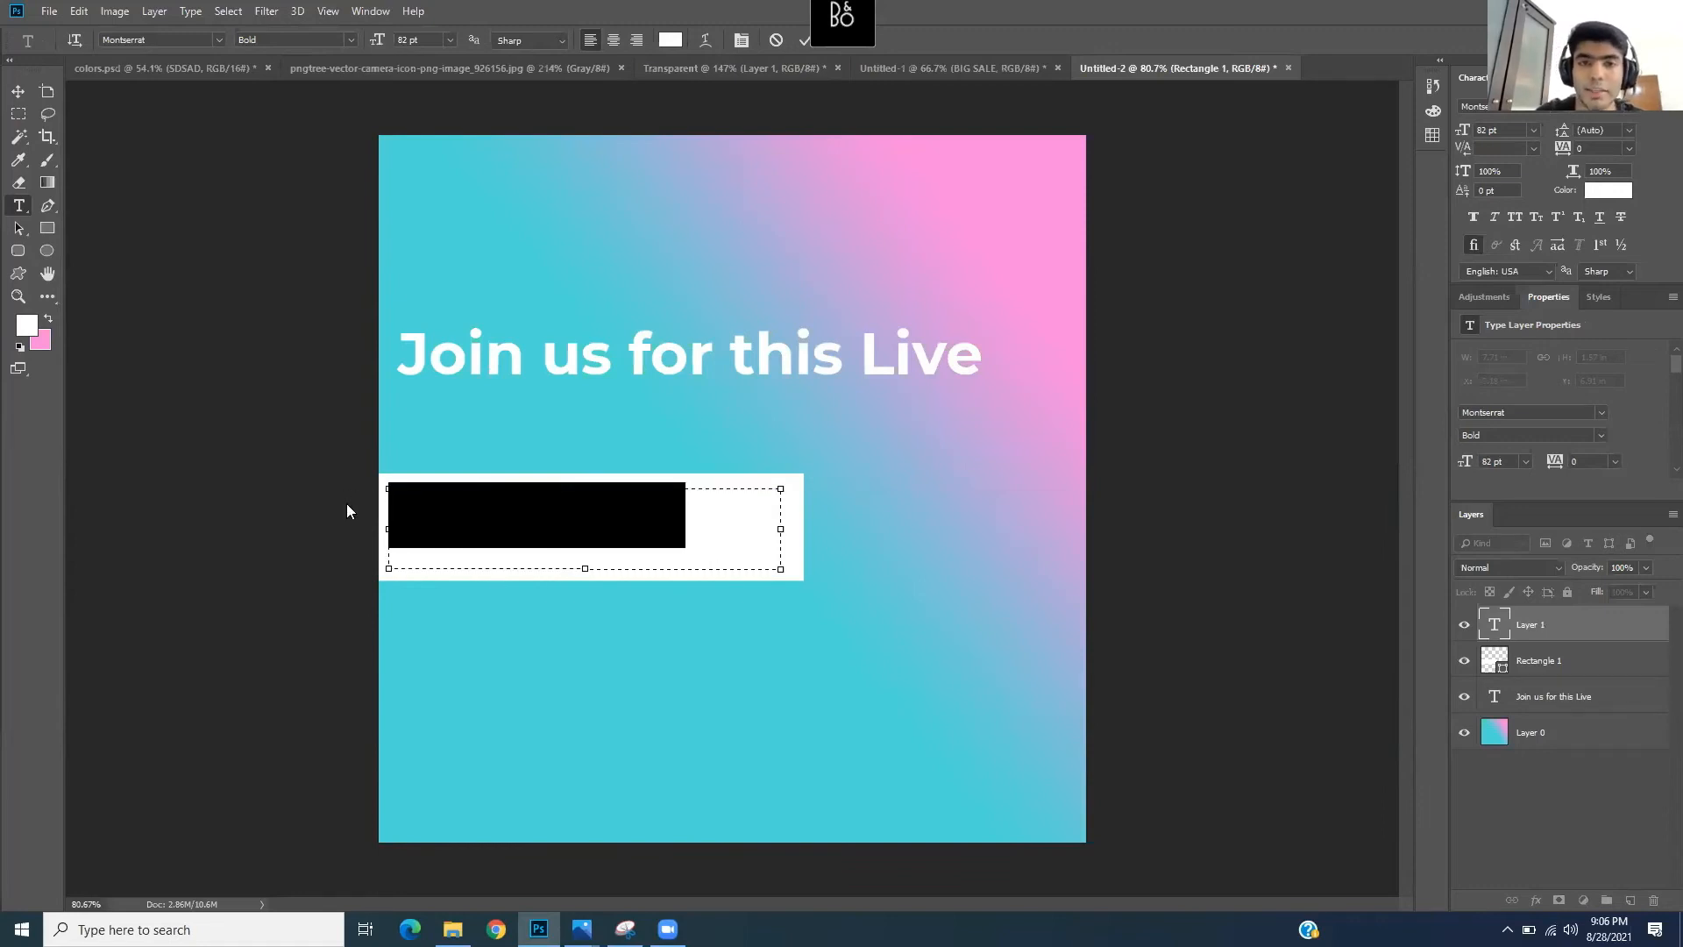
{"action": "key", "text": "BackSpace"}
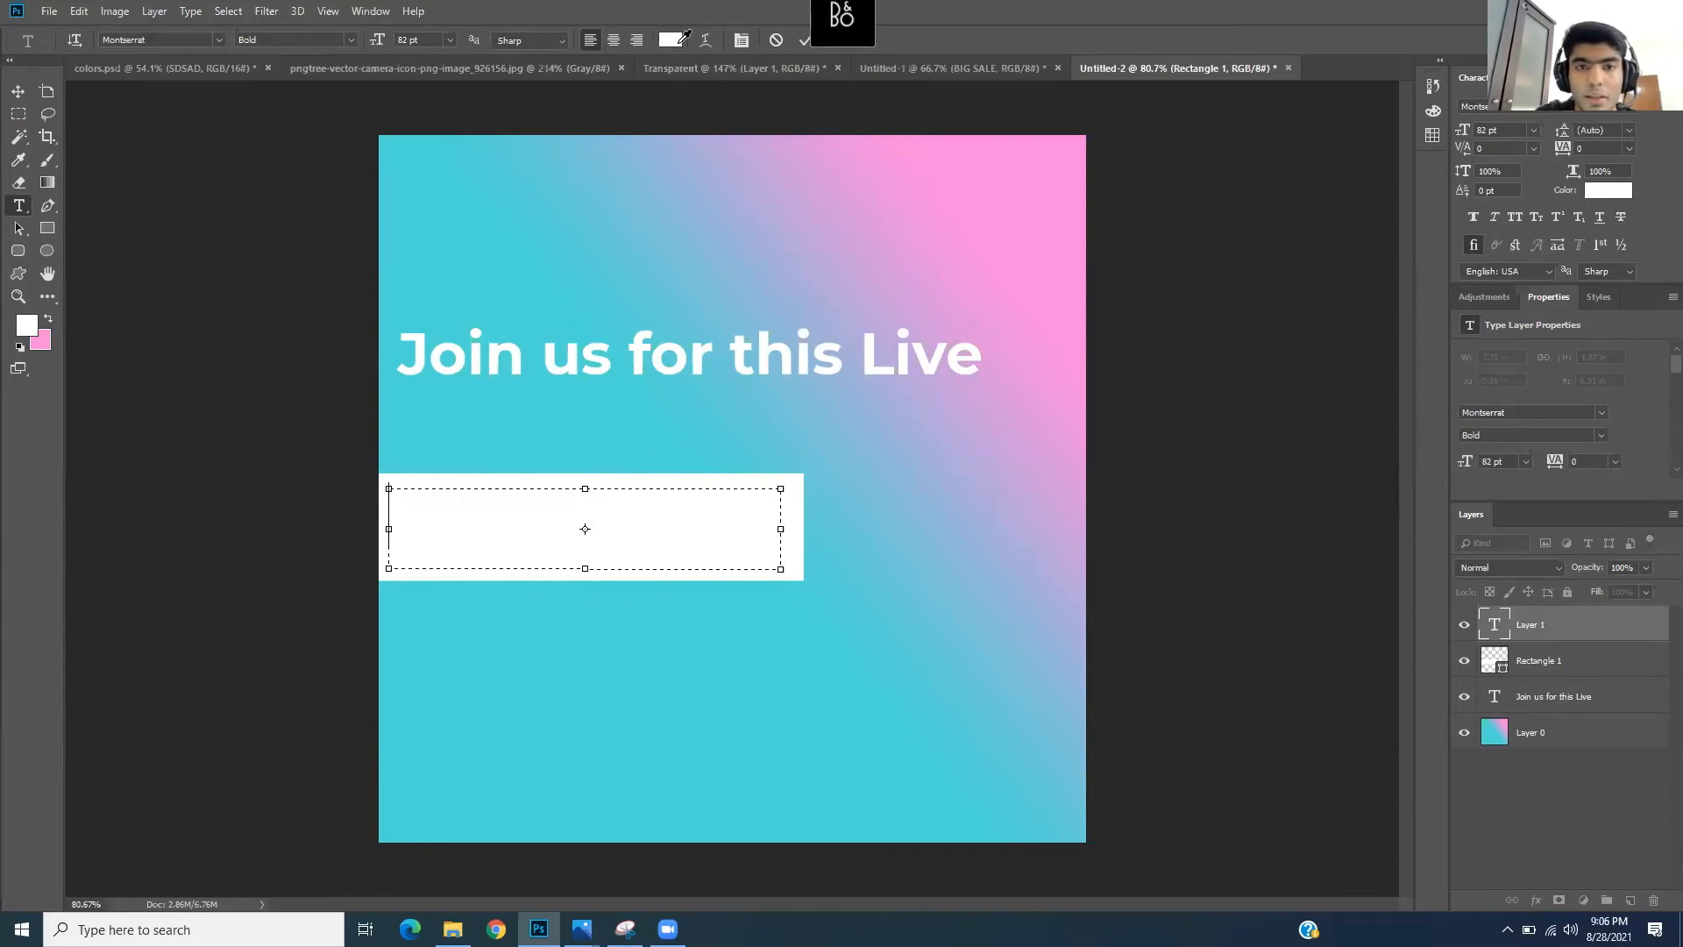
{"action": "left_click", "coordinate": [674, 40]}
{"action": "left_click_drag", "start_coordinate": [503, 296], "coordinate": [537, 274]}
{"action": "left_click", "coordinate": [521, 271]}
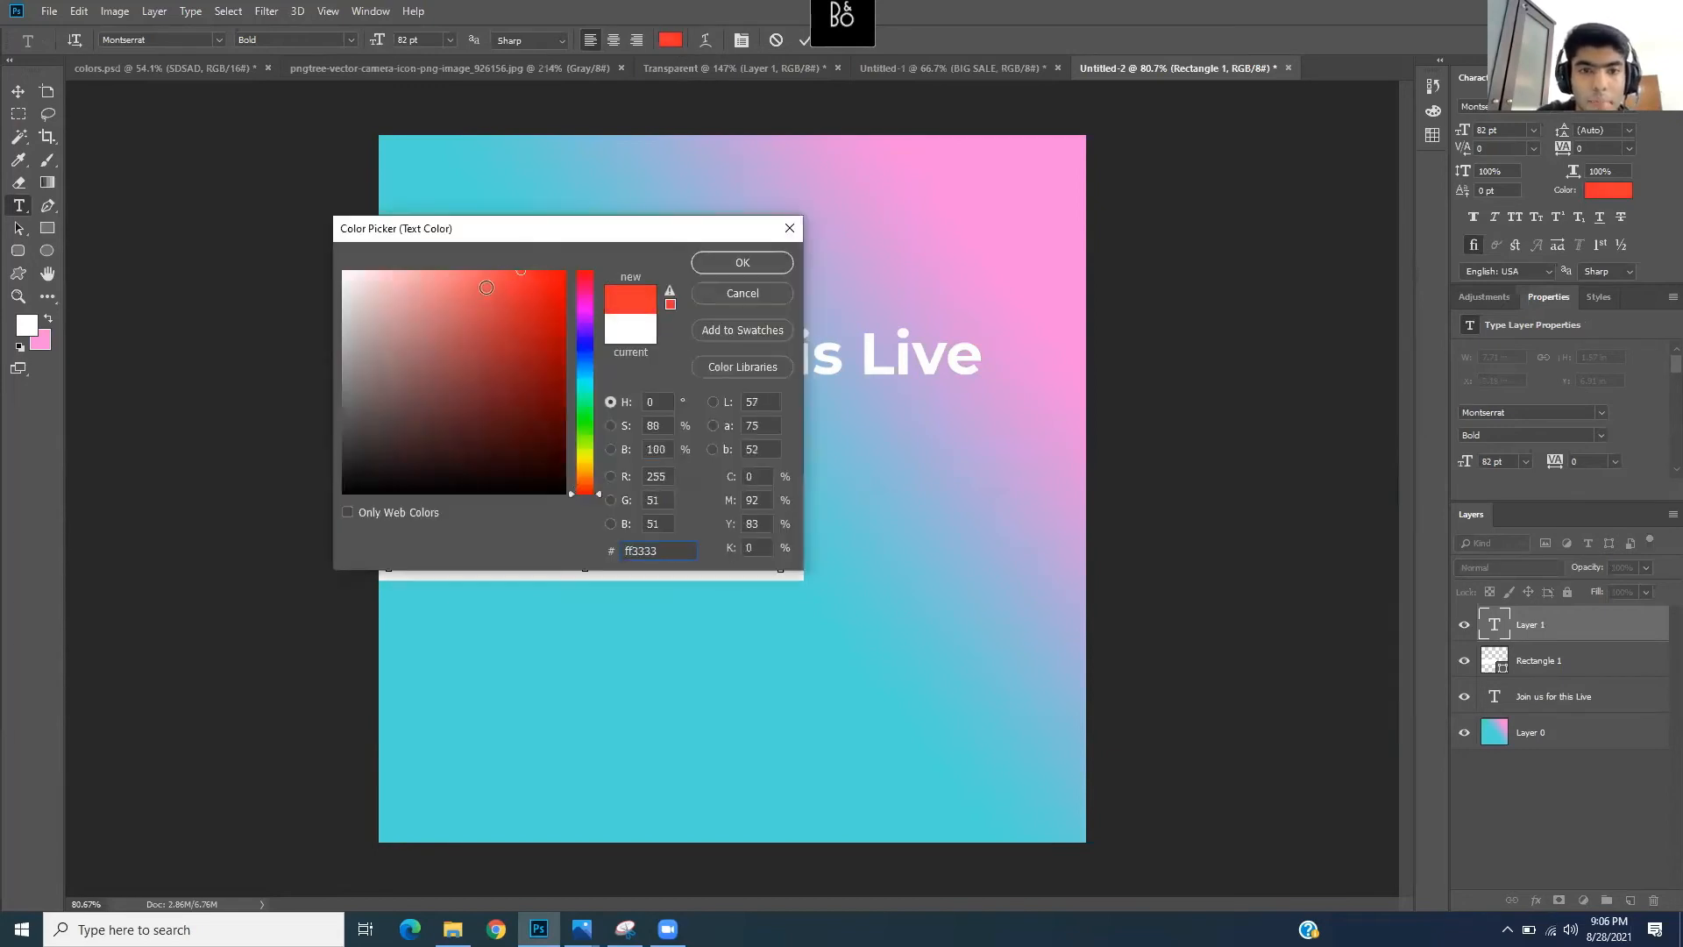
{"action": "left_click", "coordinate": [520, 284]}
{"action": "left_click", "coordinate": [723, 262]}
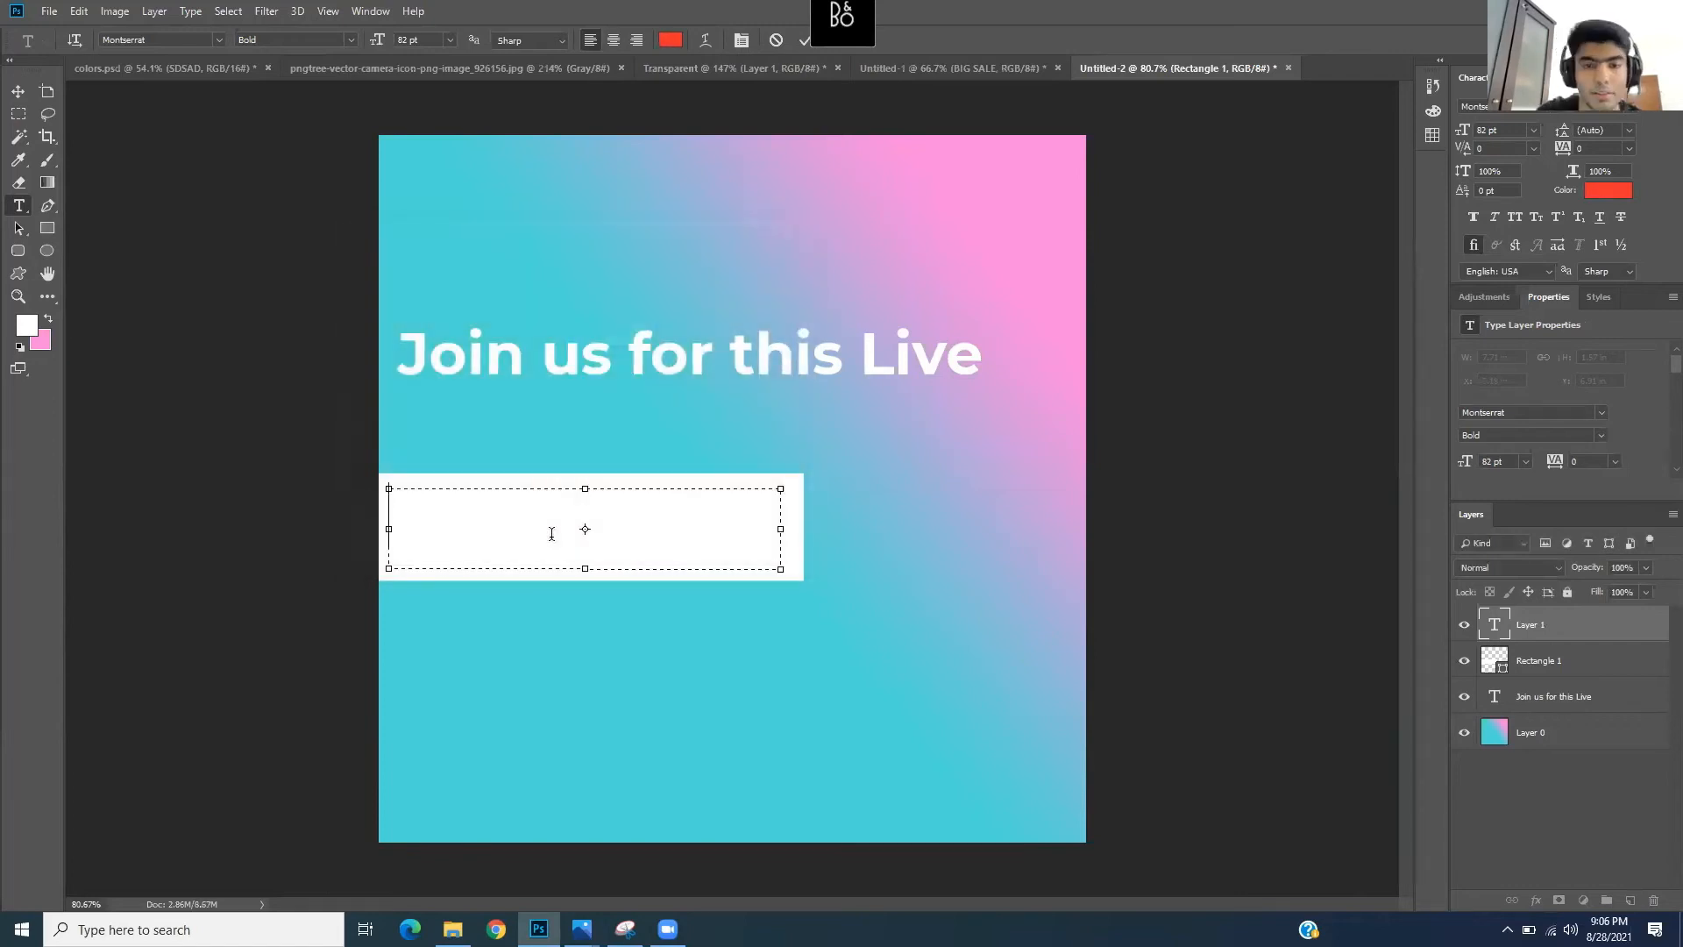
- Type the speaker's name with corrected capitalisation, then select all of the text
{"action": "type", "text": "dR"}
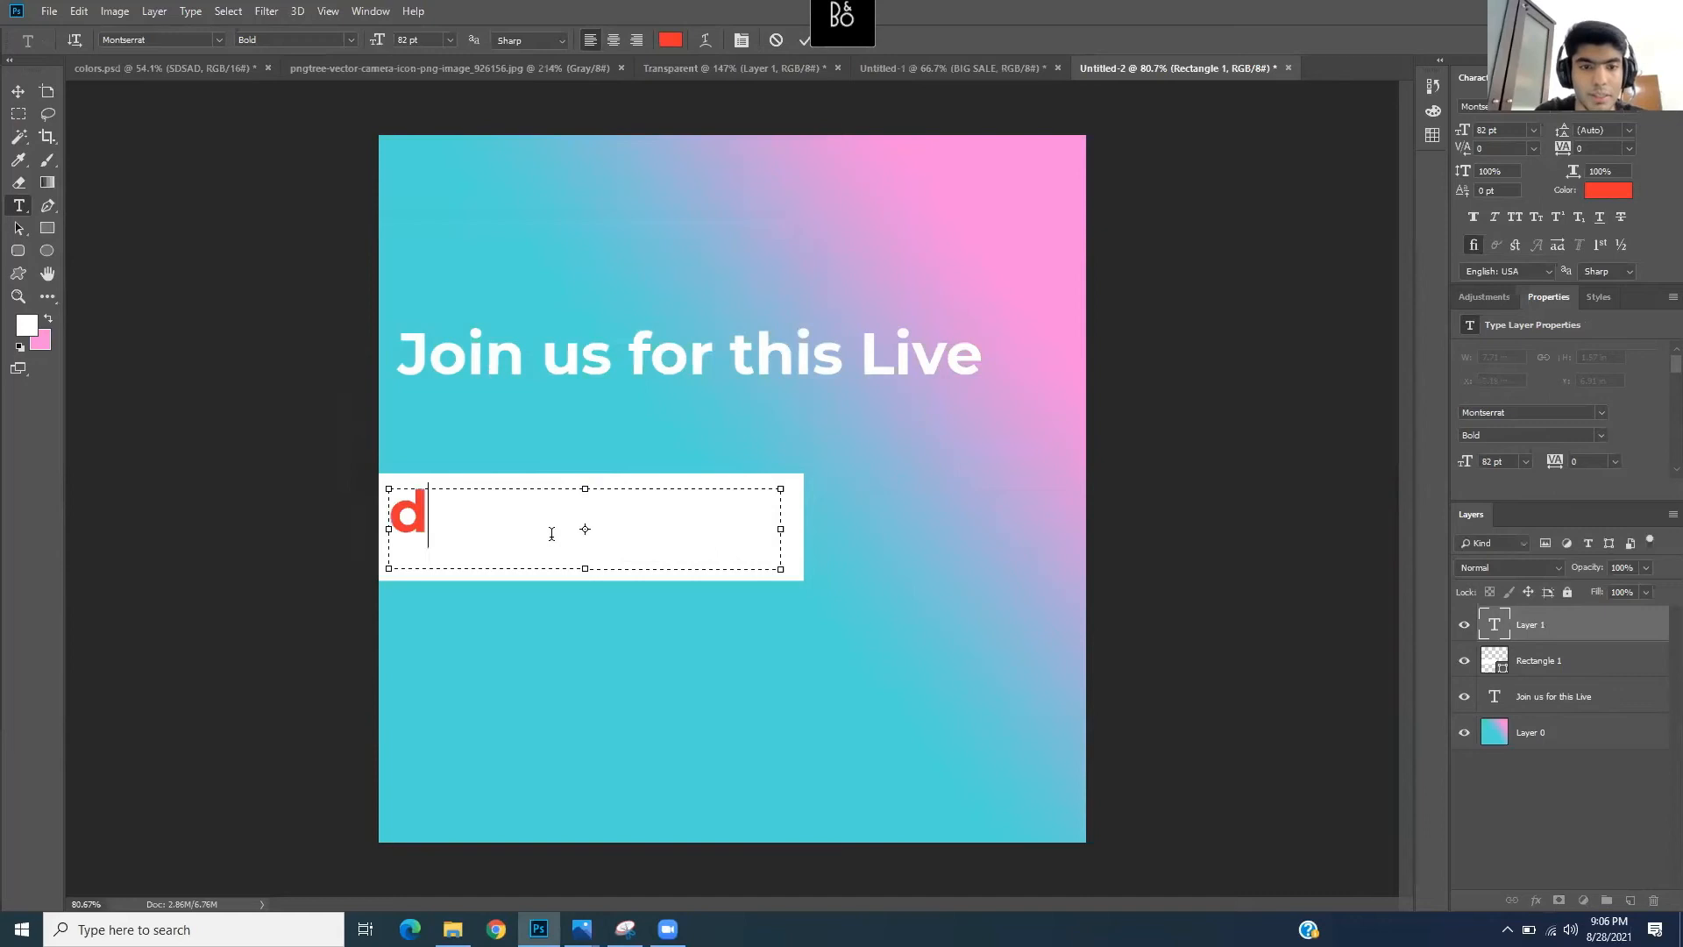
{"action": "key", "text": "BackSpace"}
{"action": "key", "text": "BackSpace"}
{"action": "type", "text": "Dr"}
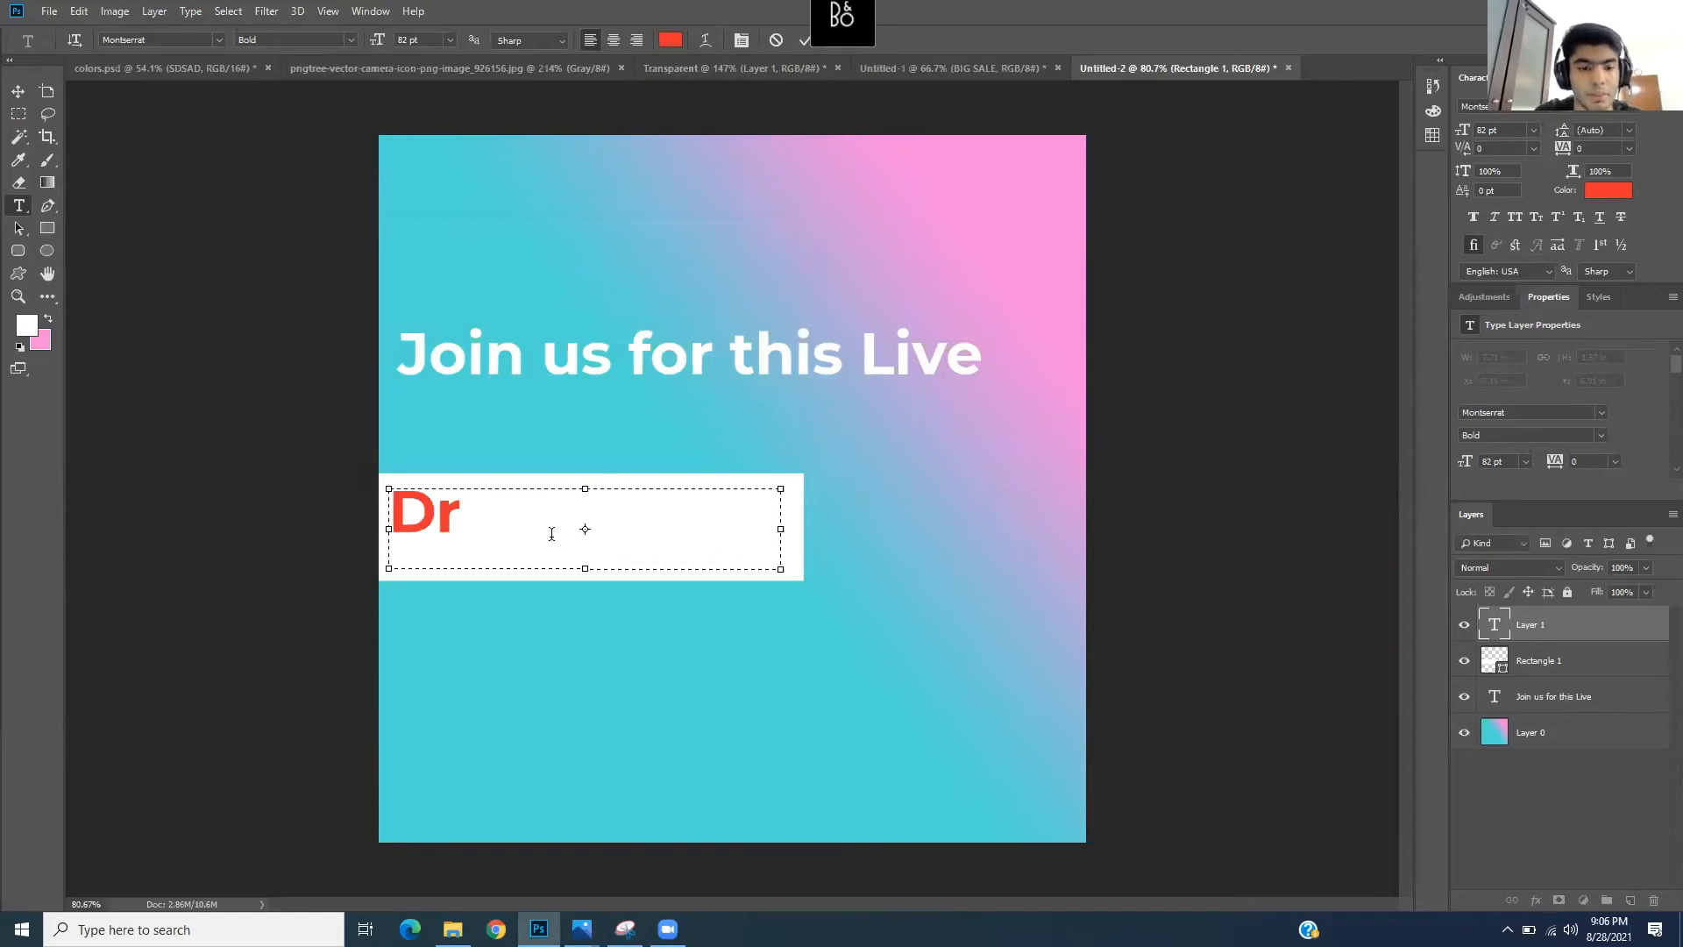
{"action": "type", "text": " aHMED"}
{"action": "key", "text": "Left"}
{"action": "key", "text": "Left"}
{"action": "key", "text": "Left"}
{"action": "key", "text": "Left"}
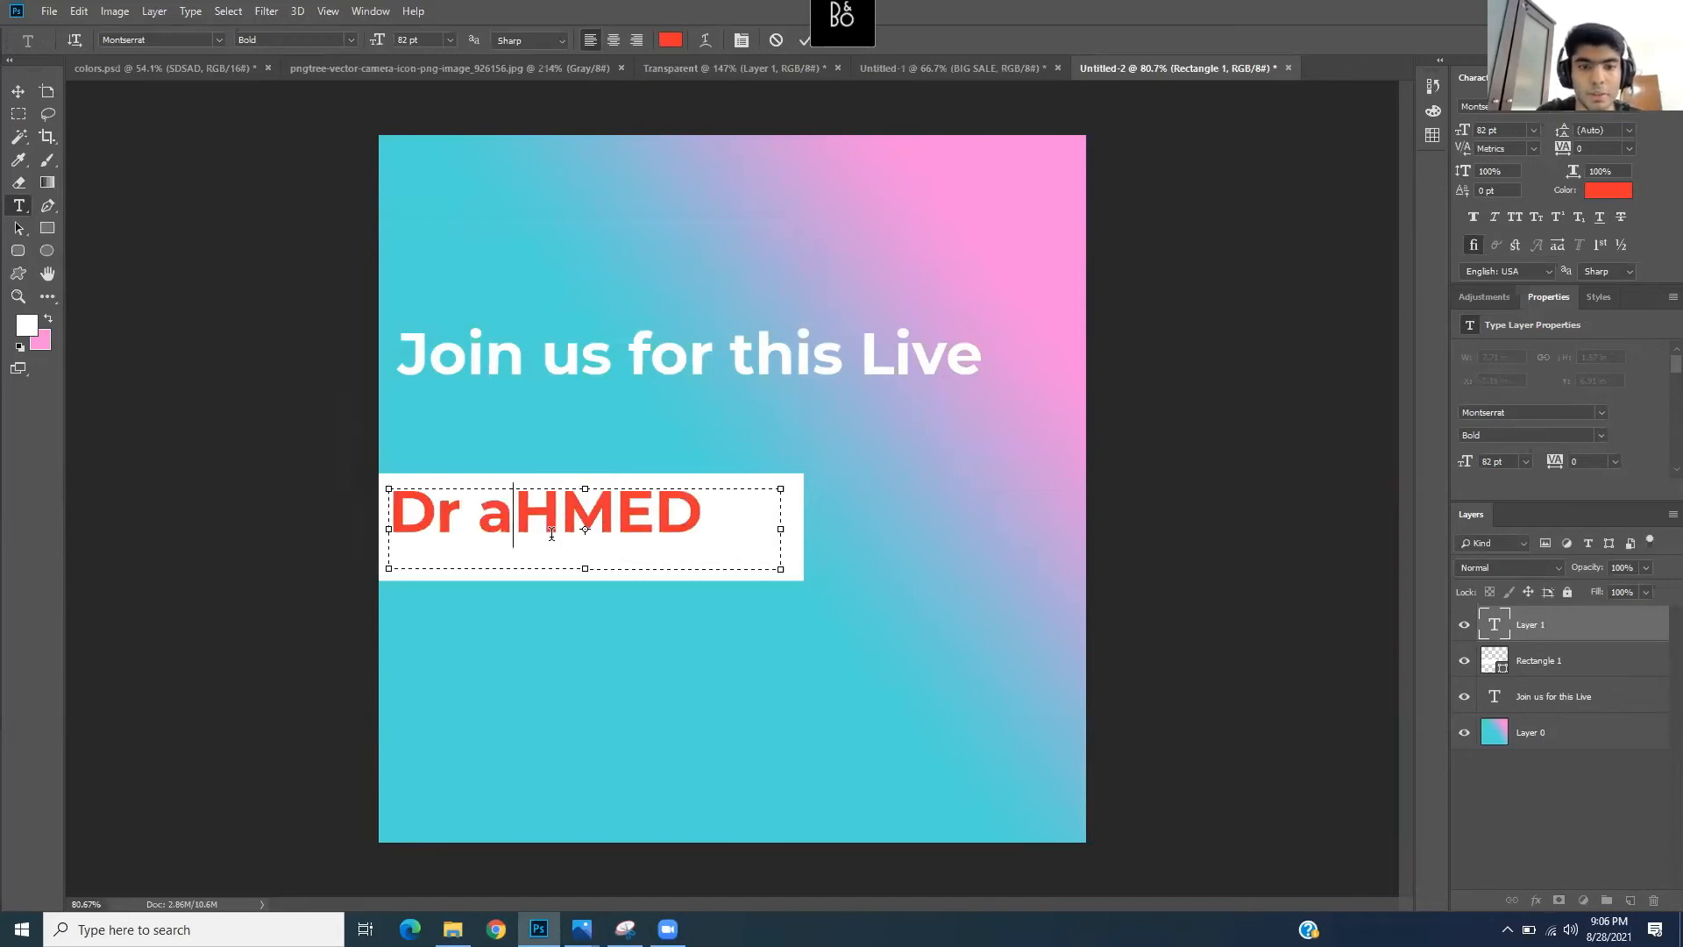
{"action": "key", "text": "Delete"}
{"action": "key", "text": "Delete"}
{"action": "key", "text": "Delete"}
{"action": "key", "text": "Delete"}
{"action": "key", "text": "Left"}
{"action": "key", "text": "Delete"}
{"action": "type", "text": "Ahmed"}
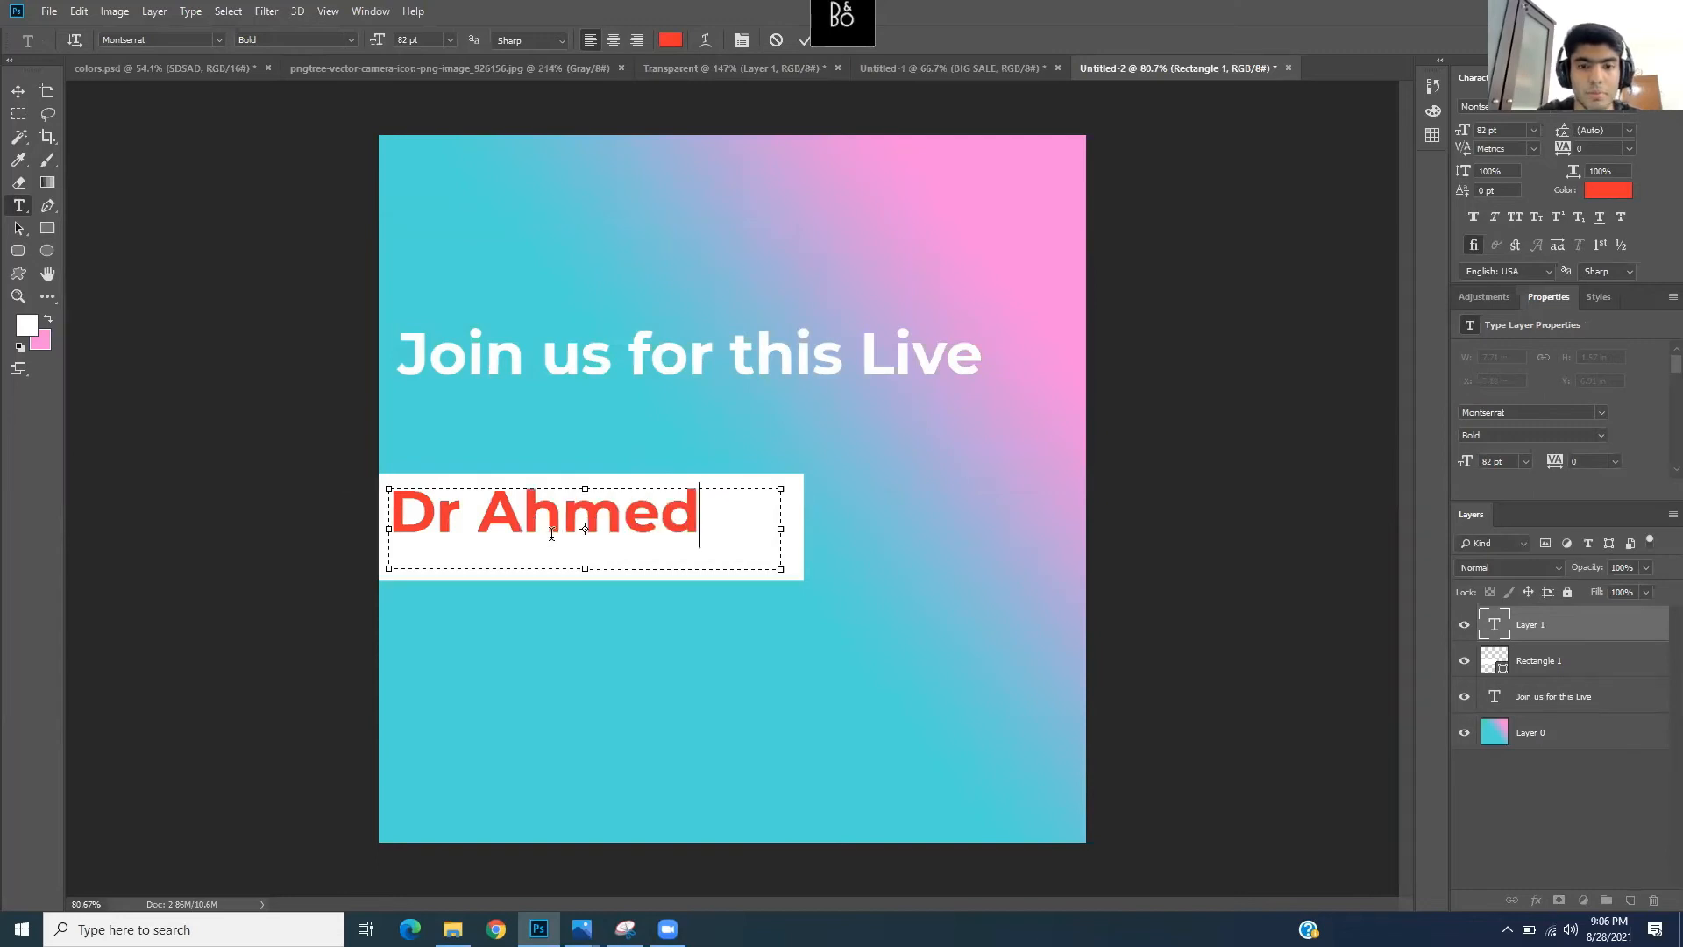
{"action": "left_click_drag", "start_coordinate": [732, 504], "coordinate": [379, 500]}
{"action": "left_click", "coordinate": [640, 513]}
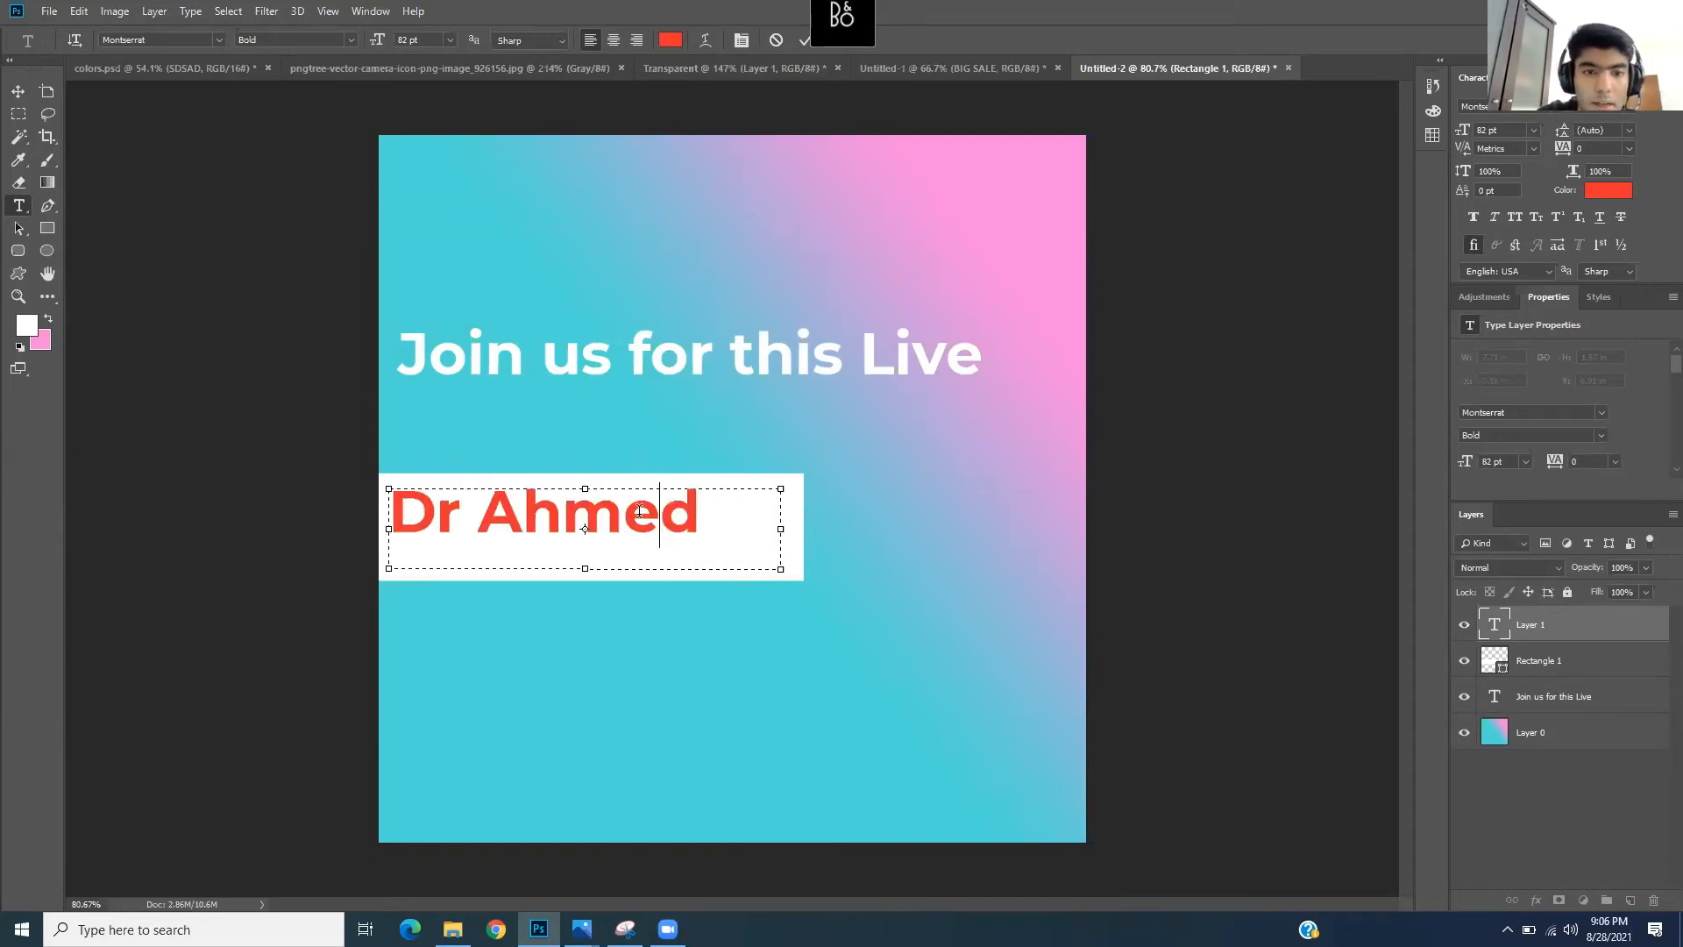
{"action": "key", "text": "ctrl+a"}
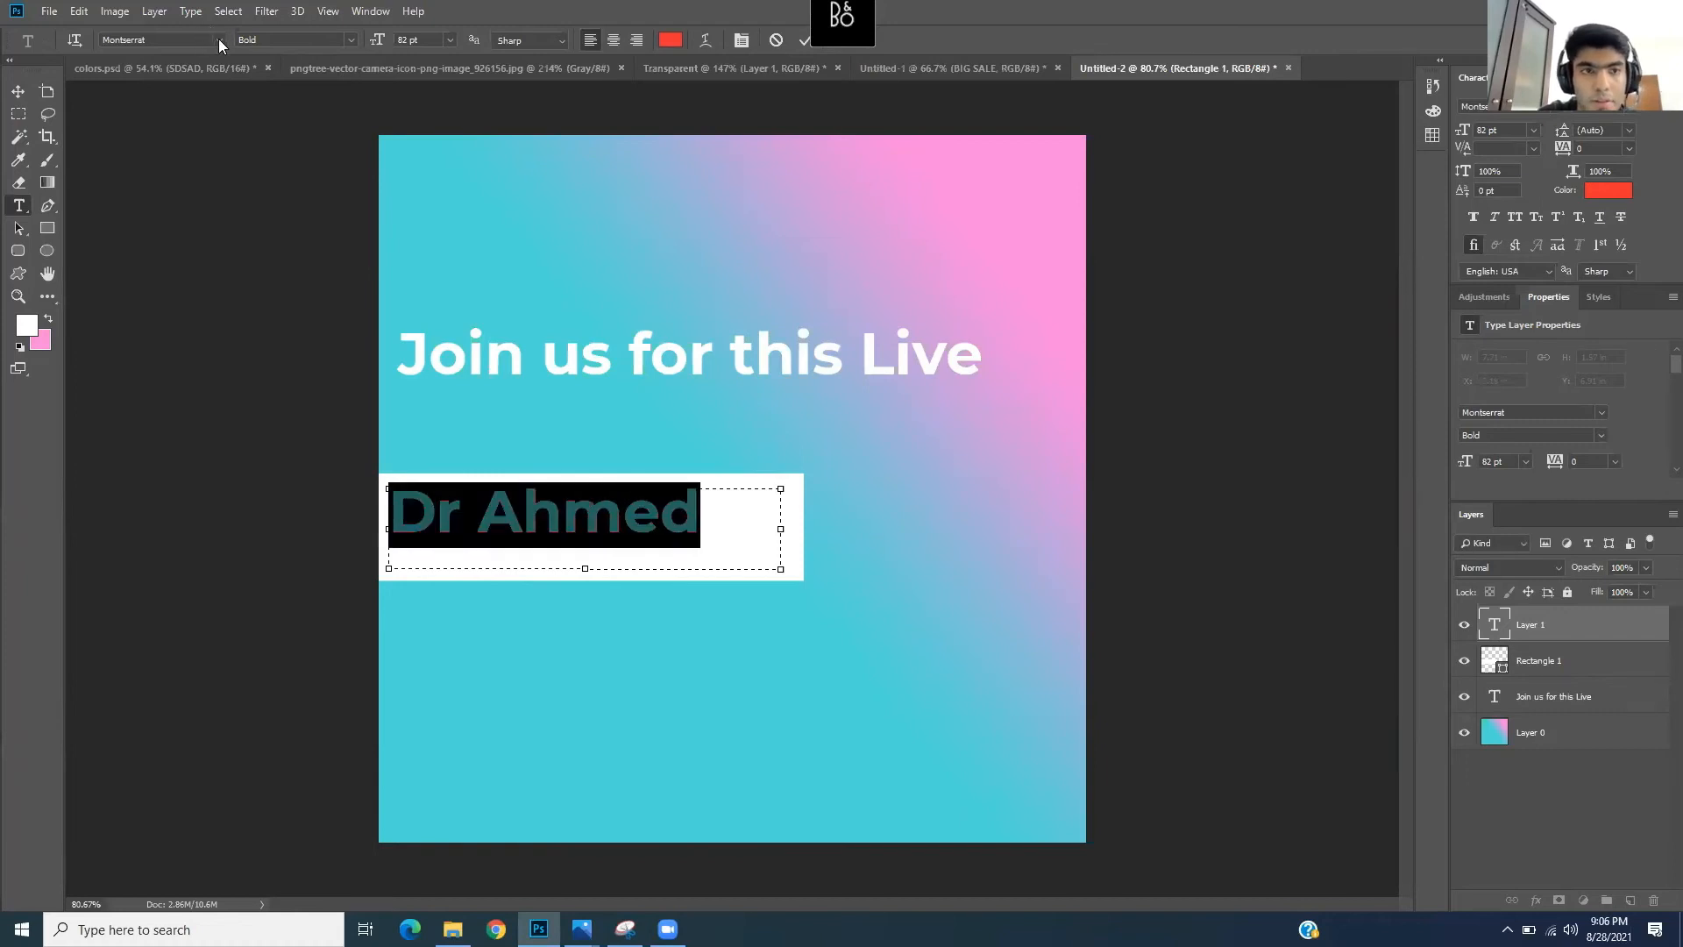
- Change the name's font to Bebas Neue by searching 'beb' in the font list
{"action": "left_click", "coordinate": [219, 39]}
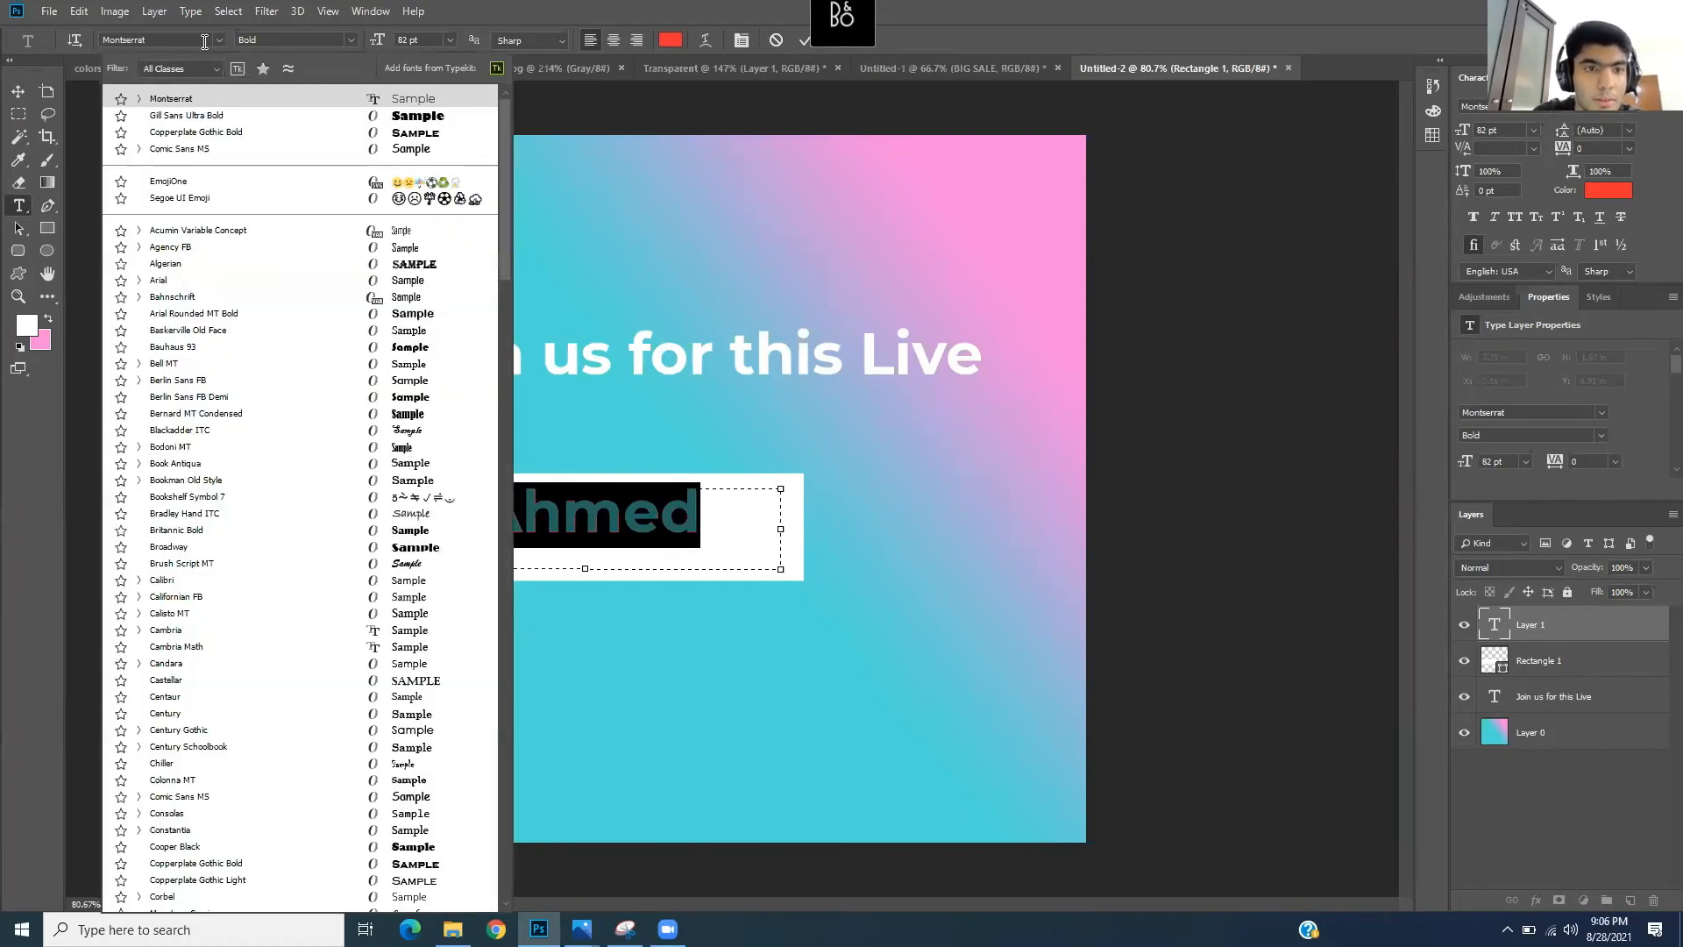
{"action": "type", "text": "beb"}
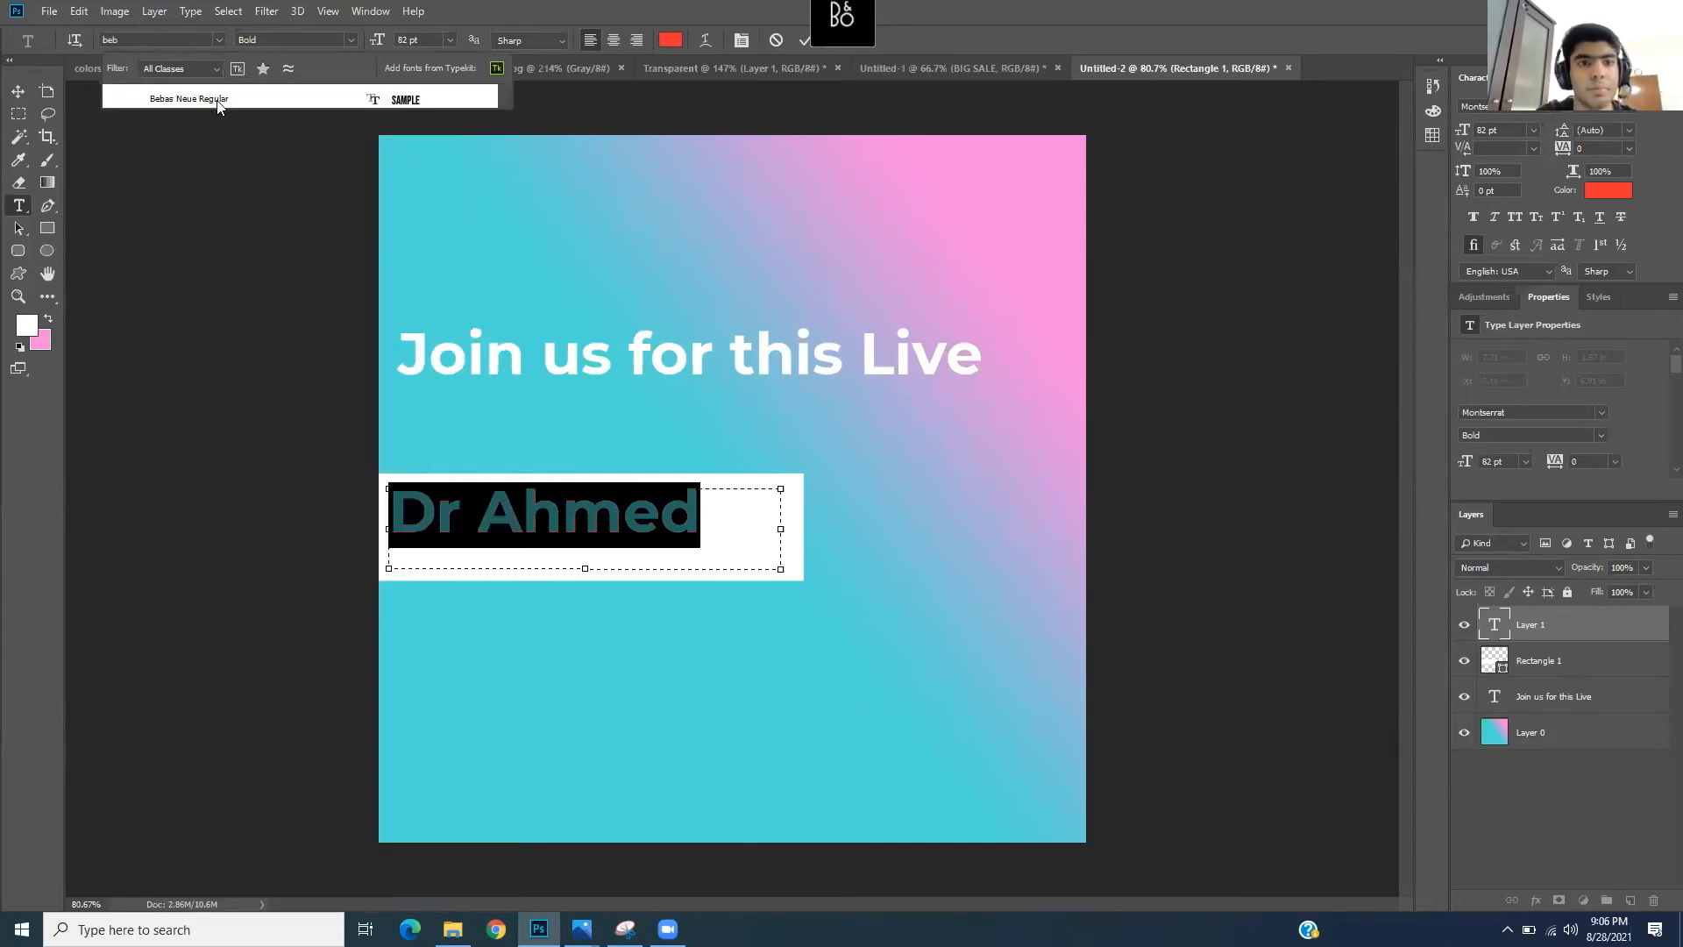
{"action": "left_click", "coordinate": [214, 103]}
{"action": "left_click", "coordinate": [642, 523]}
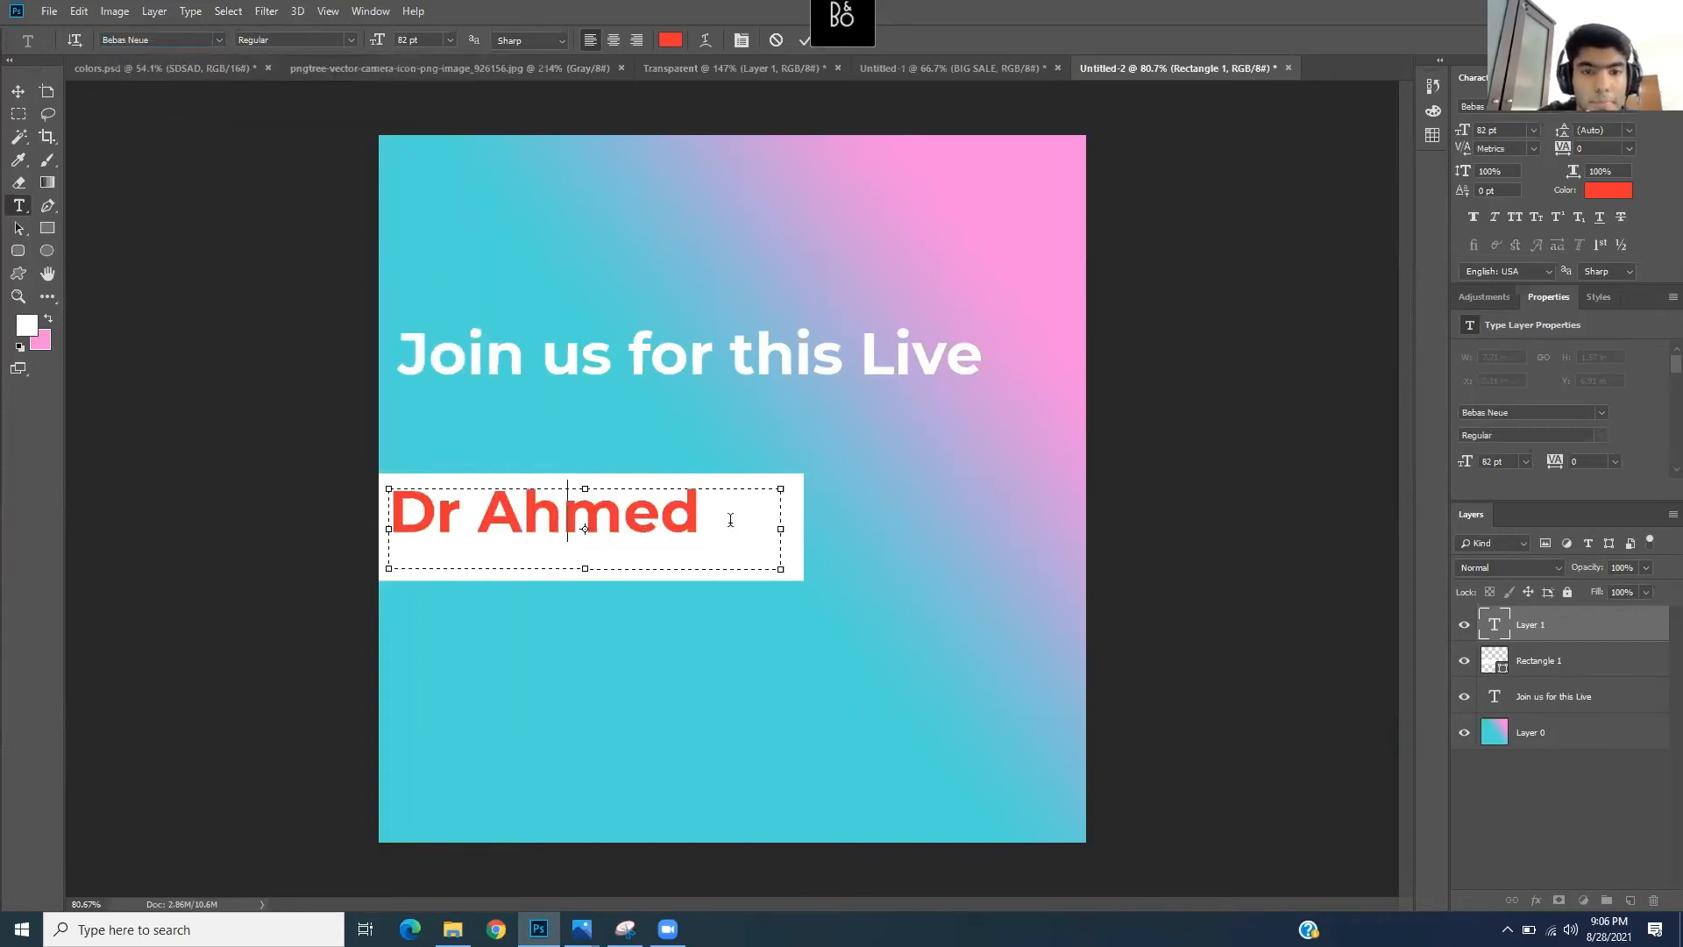
- Reselect the whole name and enlarge its font size to 130 pt
{"action": "left_click_drag", "start_coordinate": [619, 516], "coordinate": [446, 517]}
{"action": "left_click_drag", "start_coordinate": [585, 524], "coordinate": [304, 485]}
{"action": "left_click_drag", "start_coordinate": [377, 44], "coordinate": [410, 44]}
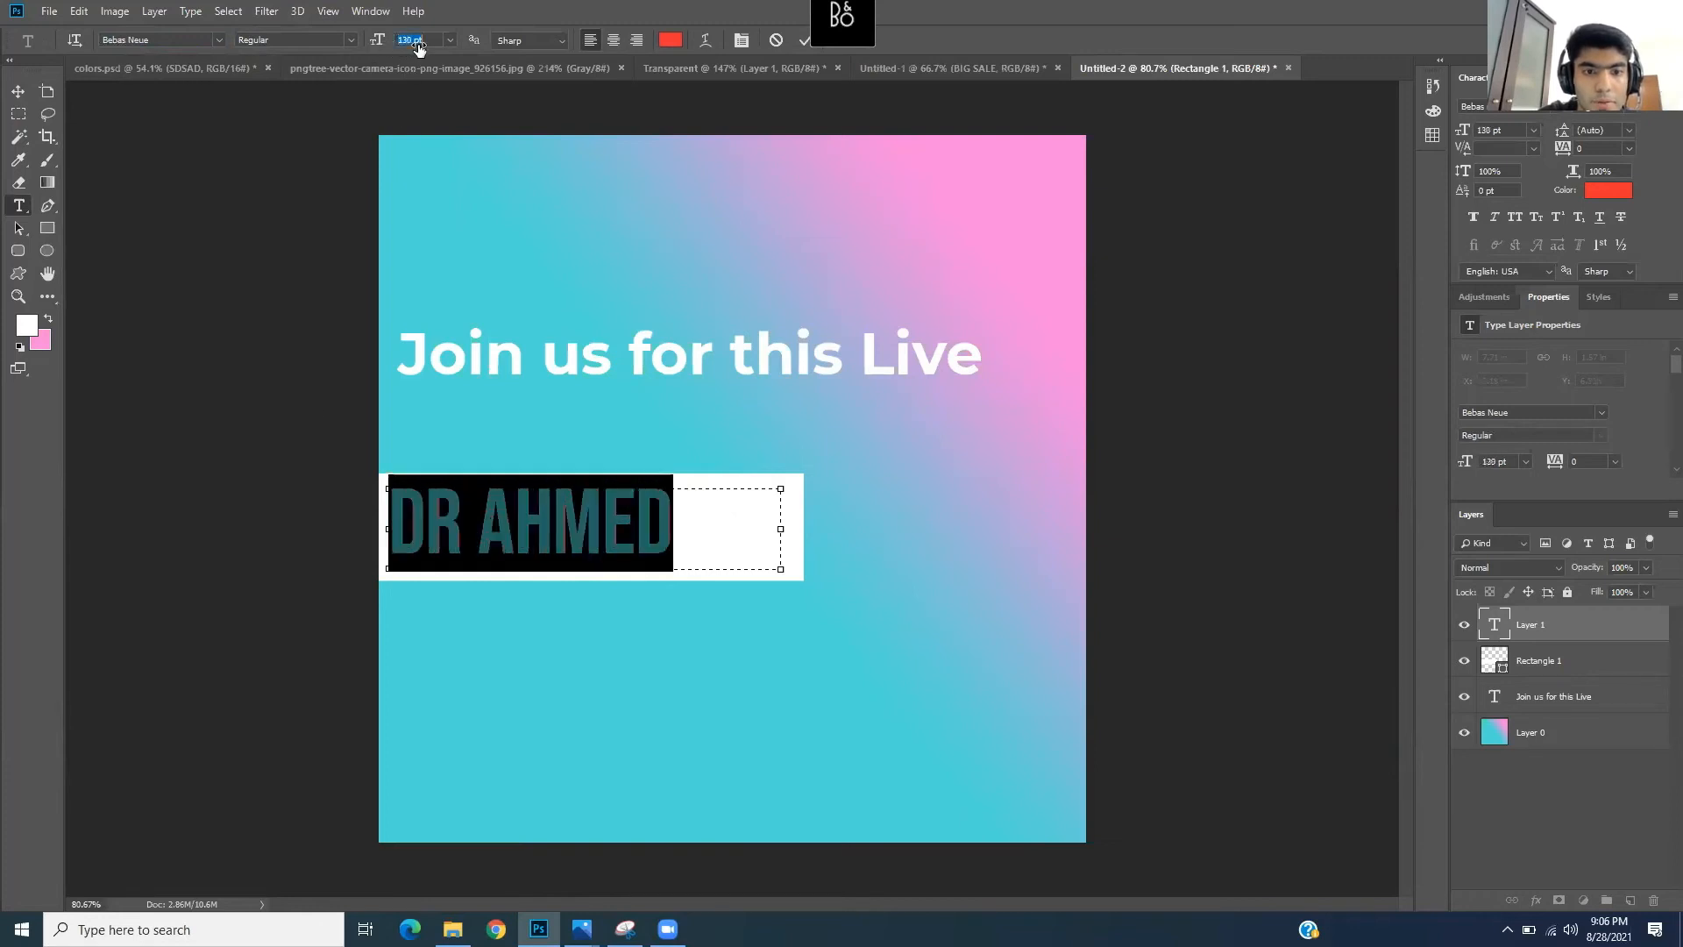
{"action": "left_click", "coordinate": [673, 514]}
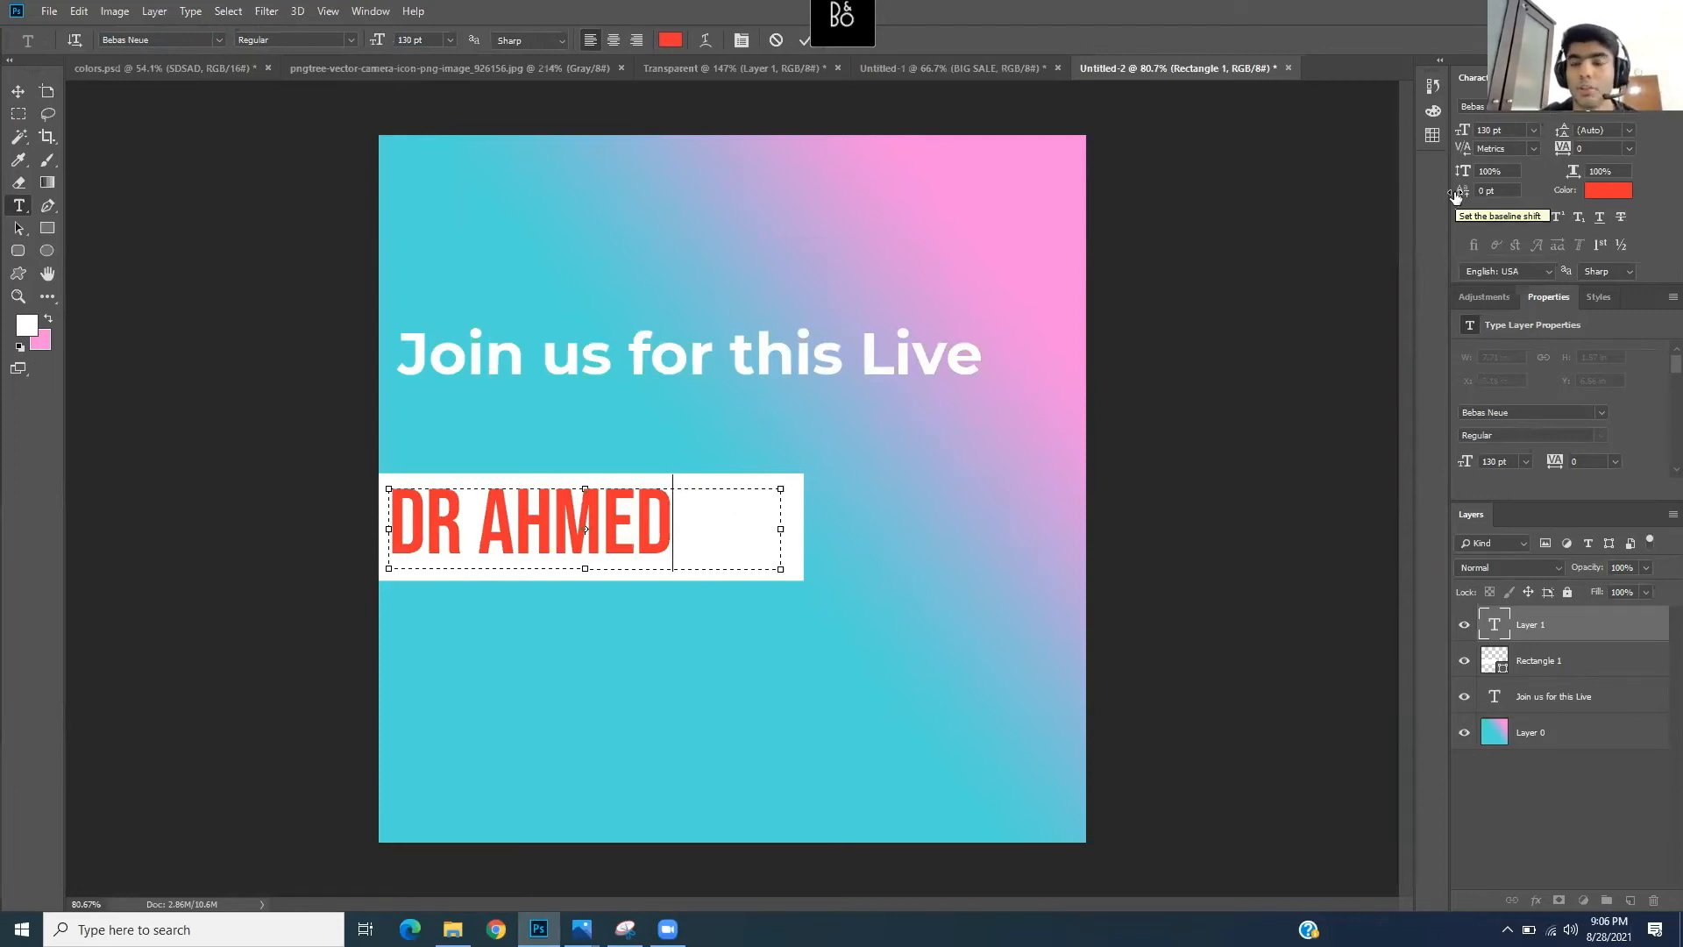
- Widen the name's letter tracking to 40 in the Character panel and commit the text
{"action": "left_click", "coordinate": [368, 12]}
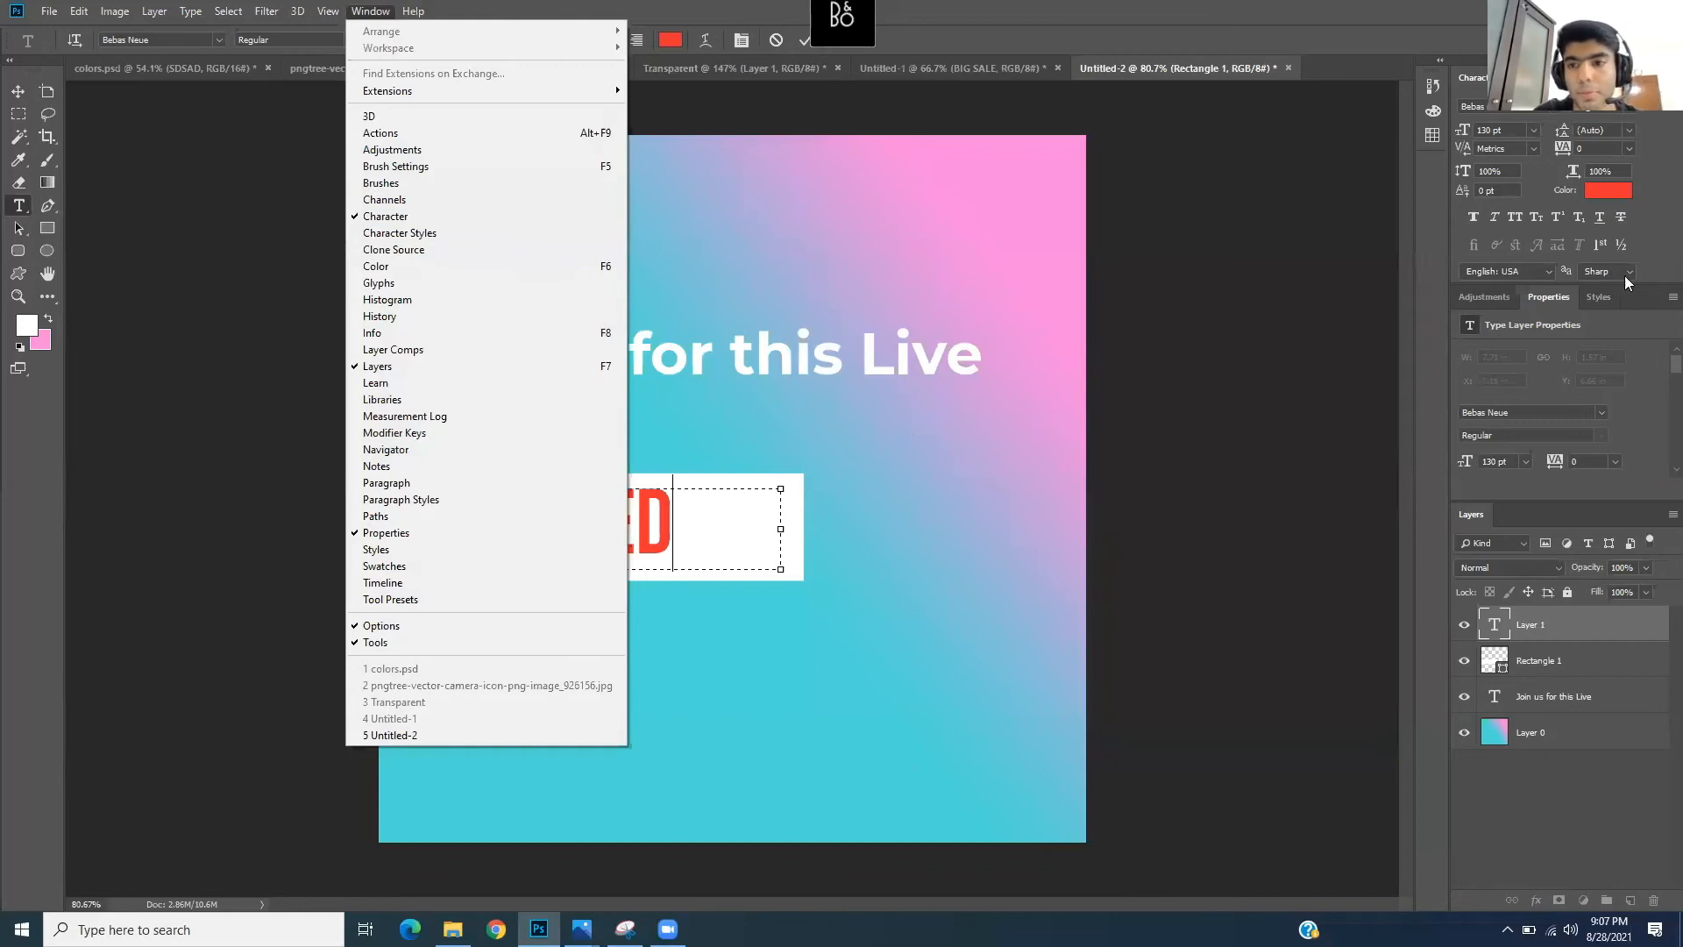
{"action": "left_click", "coordinate": [907, 435]}
{"action": "left_click_drag", "start_coordinate": [688, 526], "coordinate": [385, 530]}
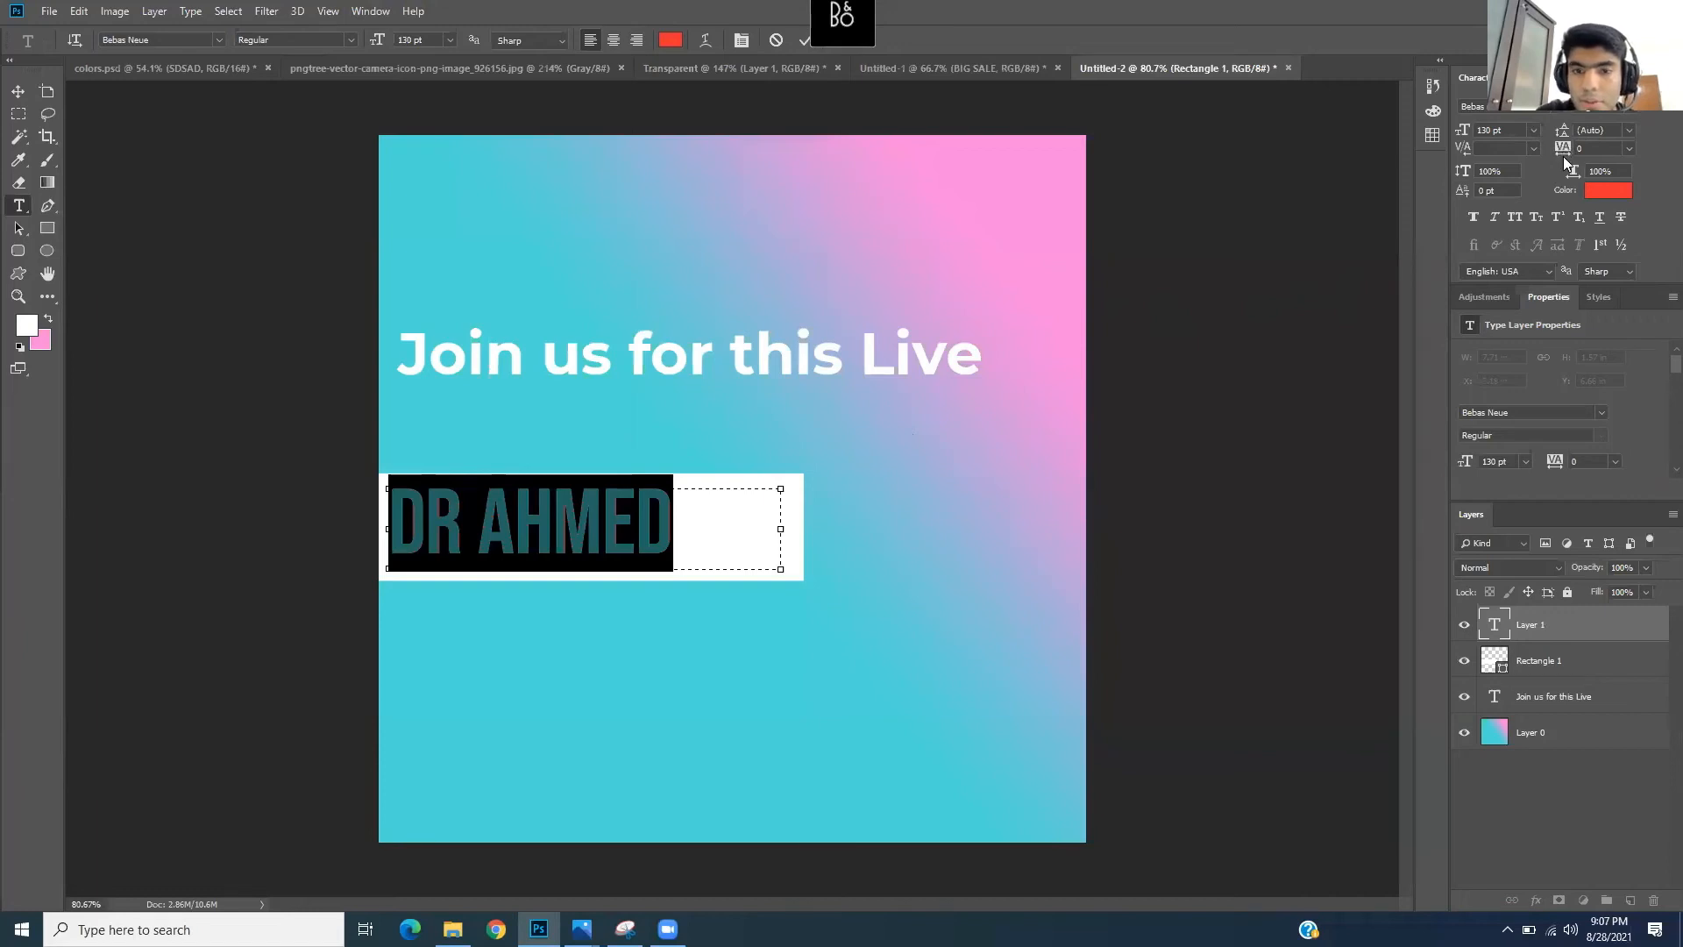
{"action": "left_click_drag", "start_coordinate": [1560, 151], "coordinate": [1562, 151]}
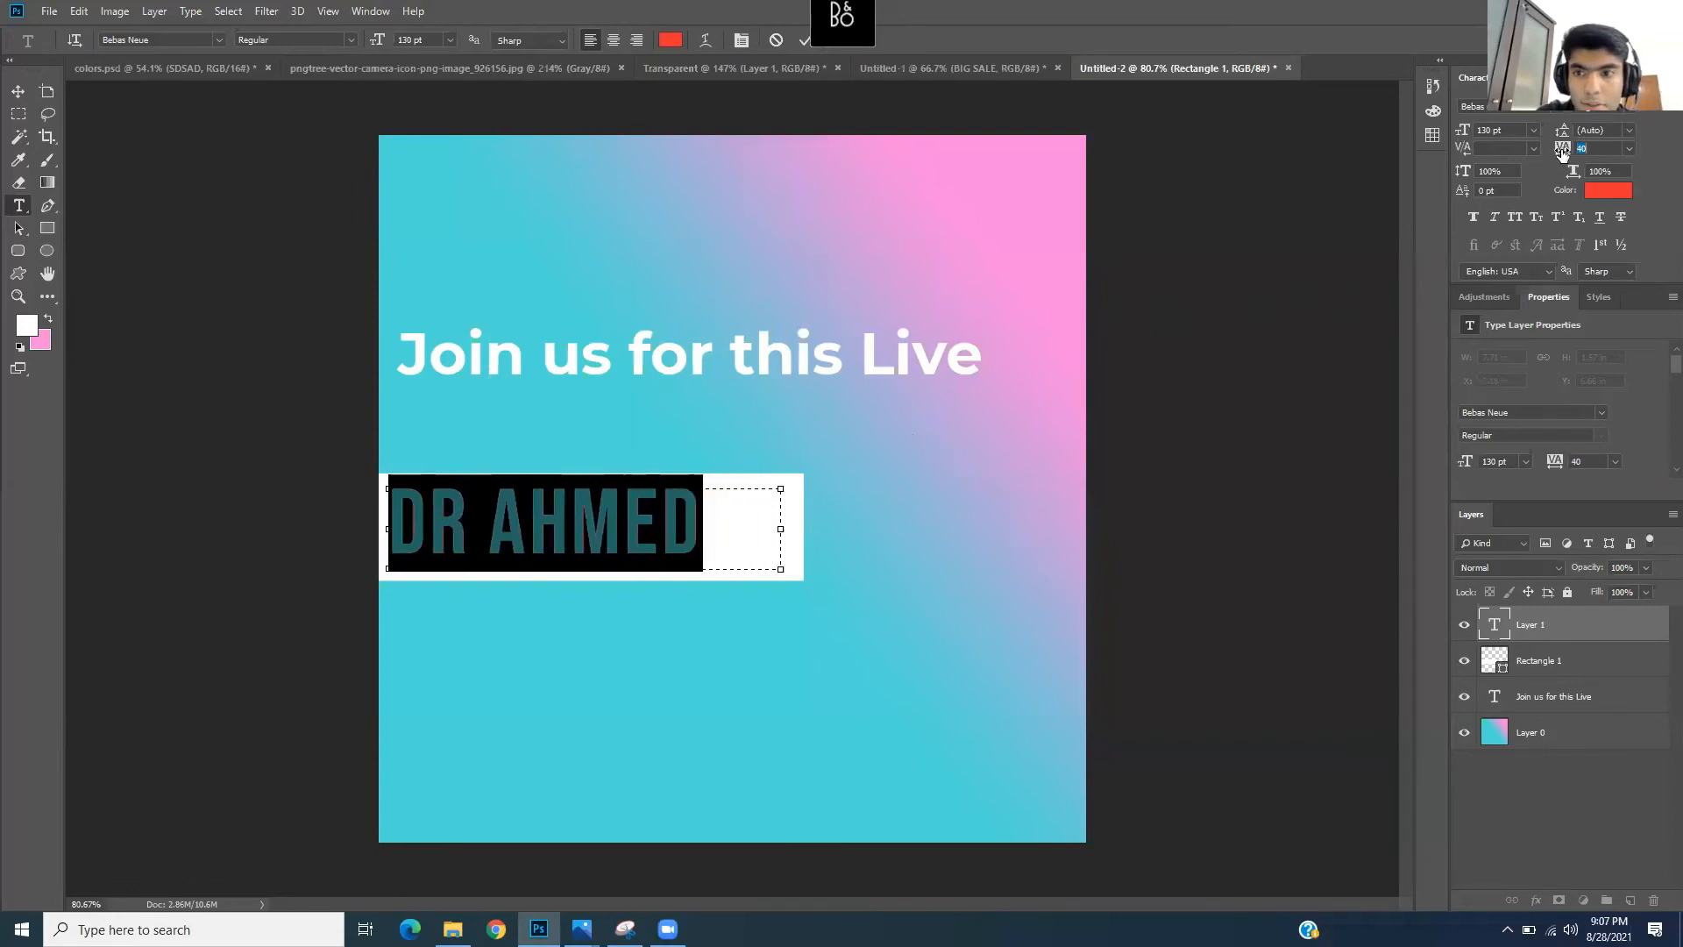
{"action": "left_click", "coordinate": [611, 522]}
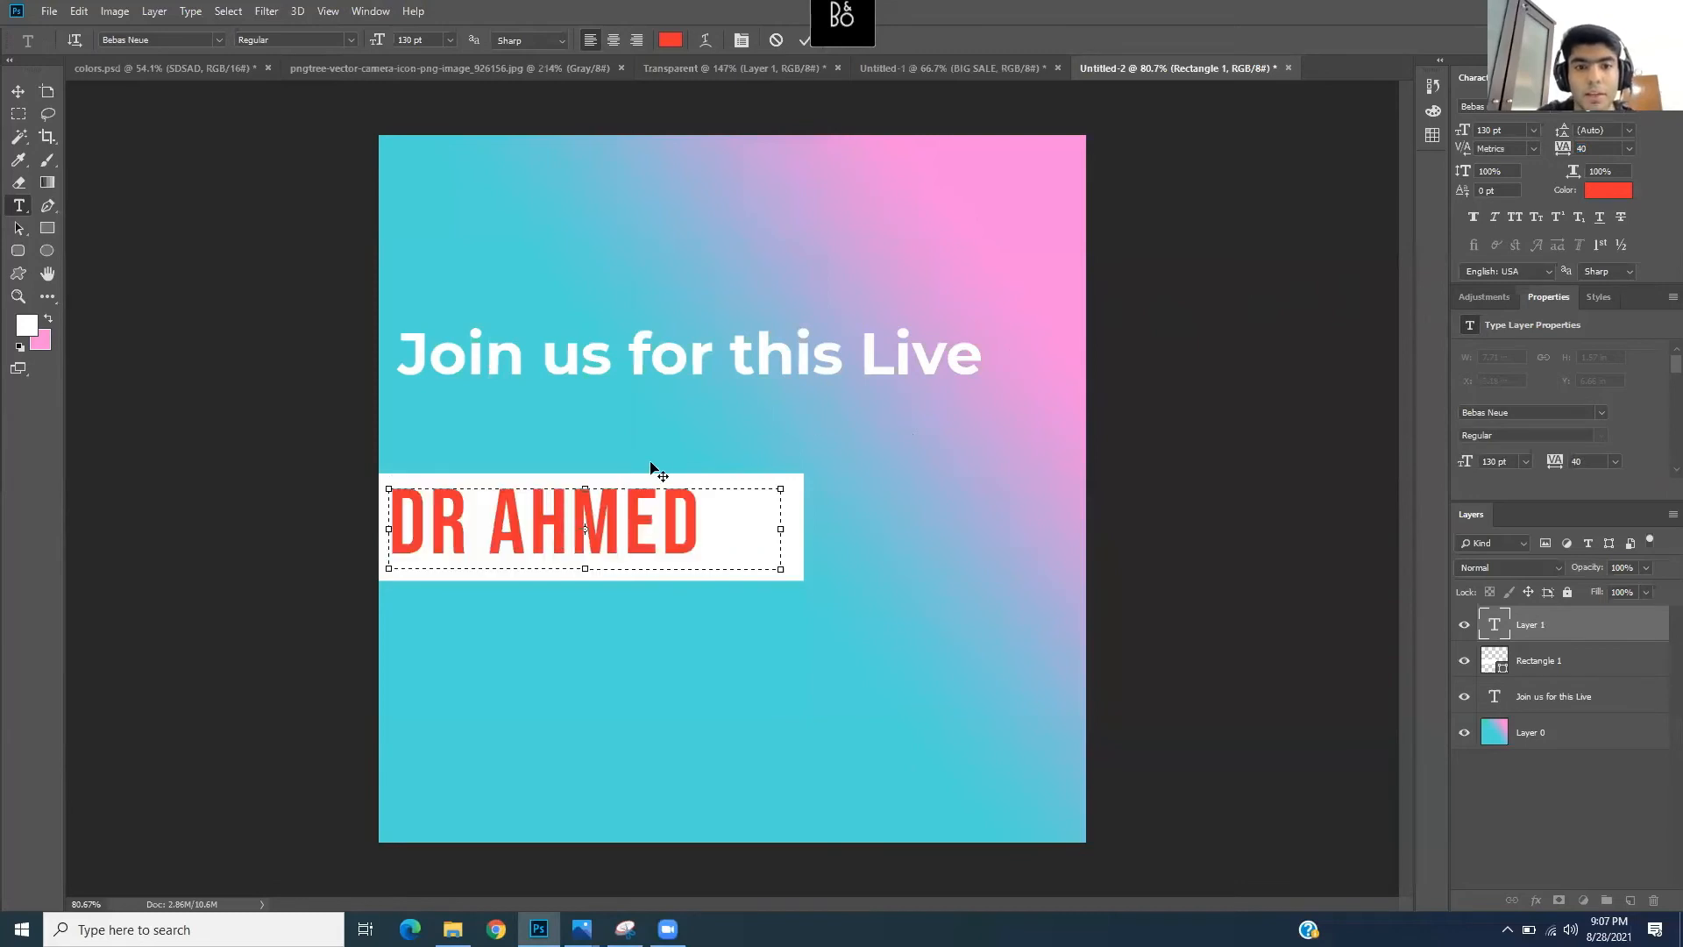
{"action": "left_click", "coordinate": [17, 91]}
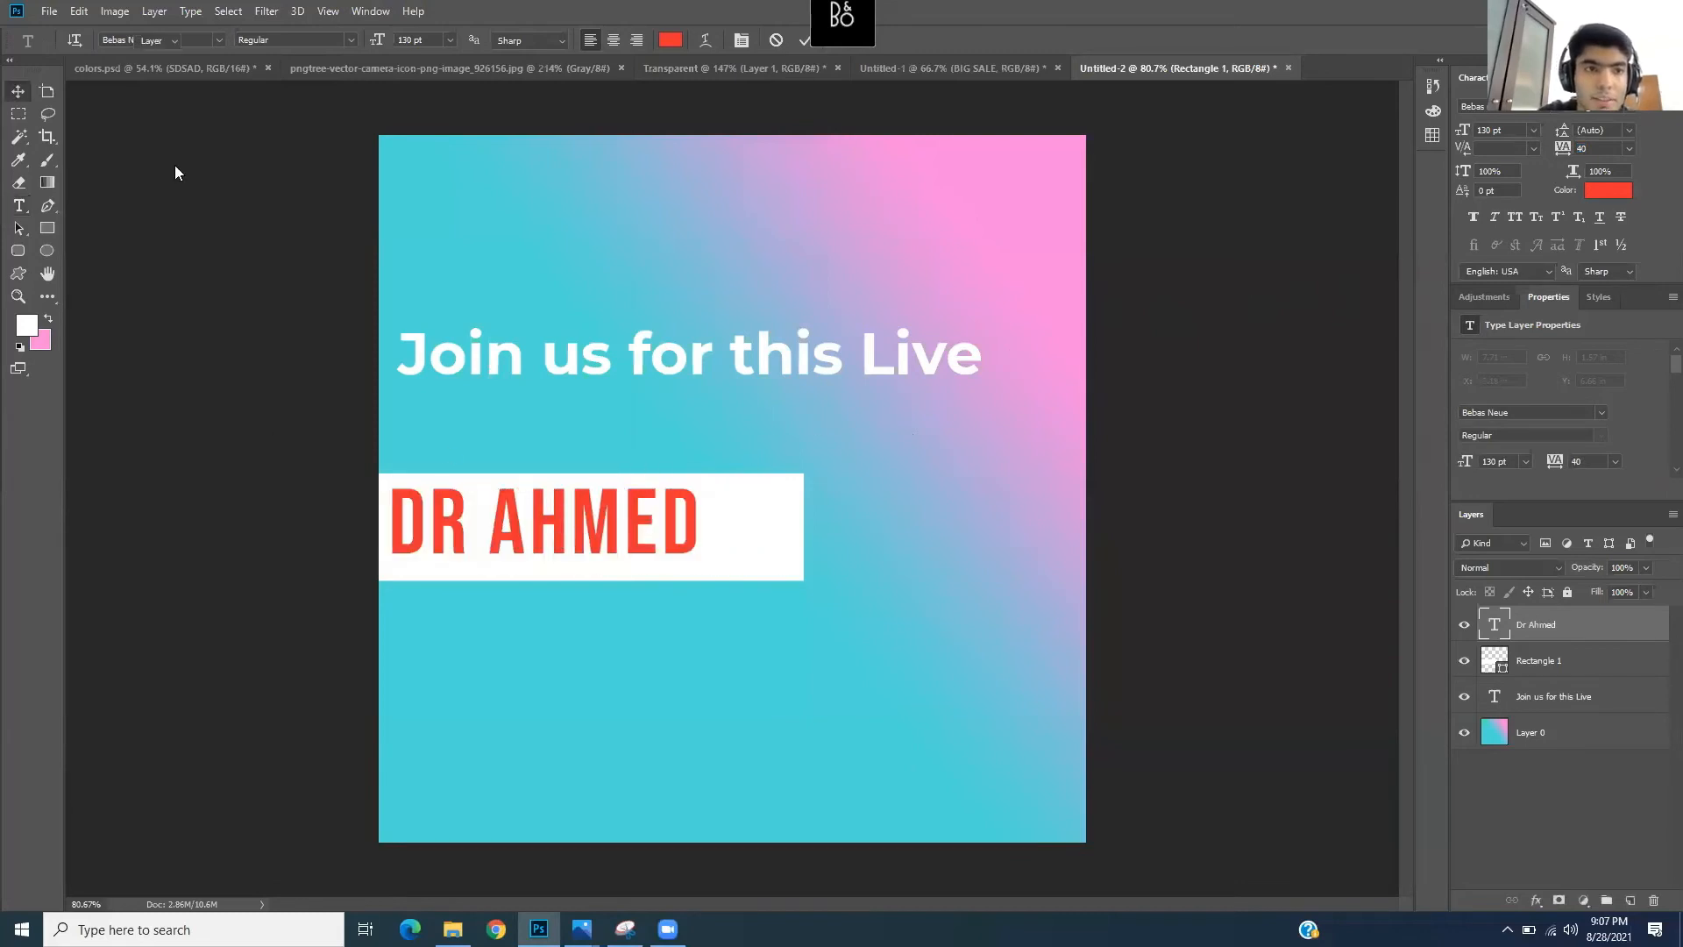
{"action": "left_click", "coordinate": [238, 219]}
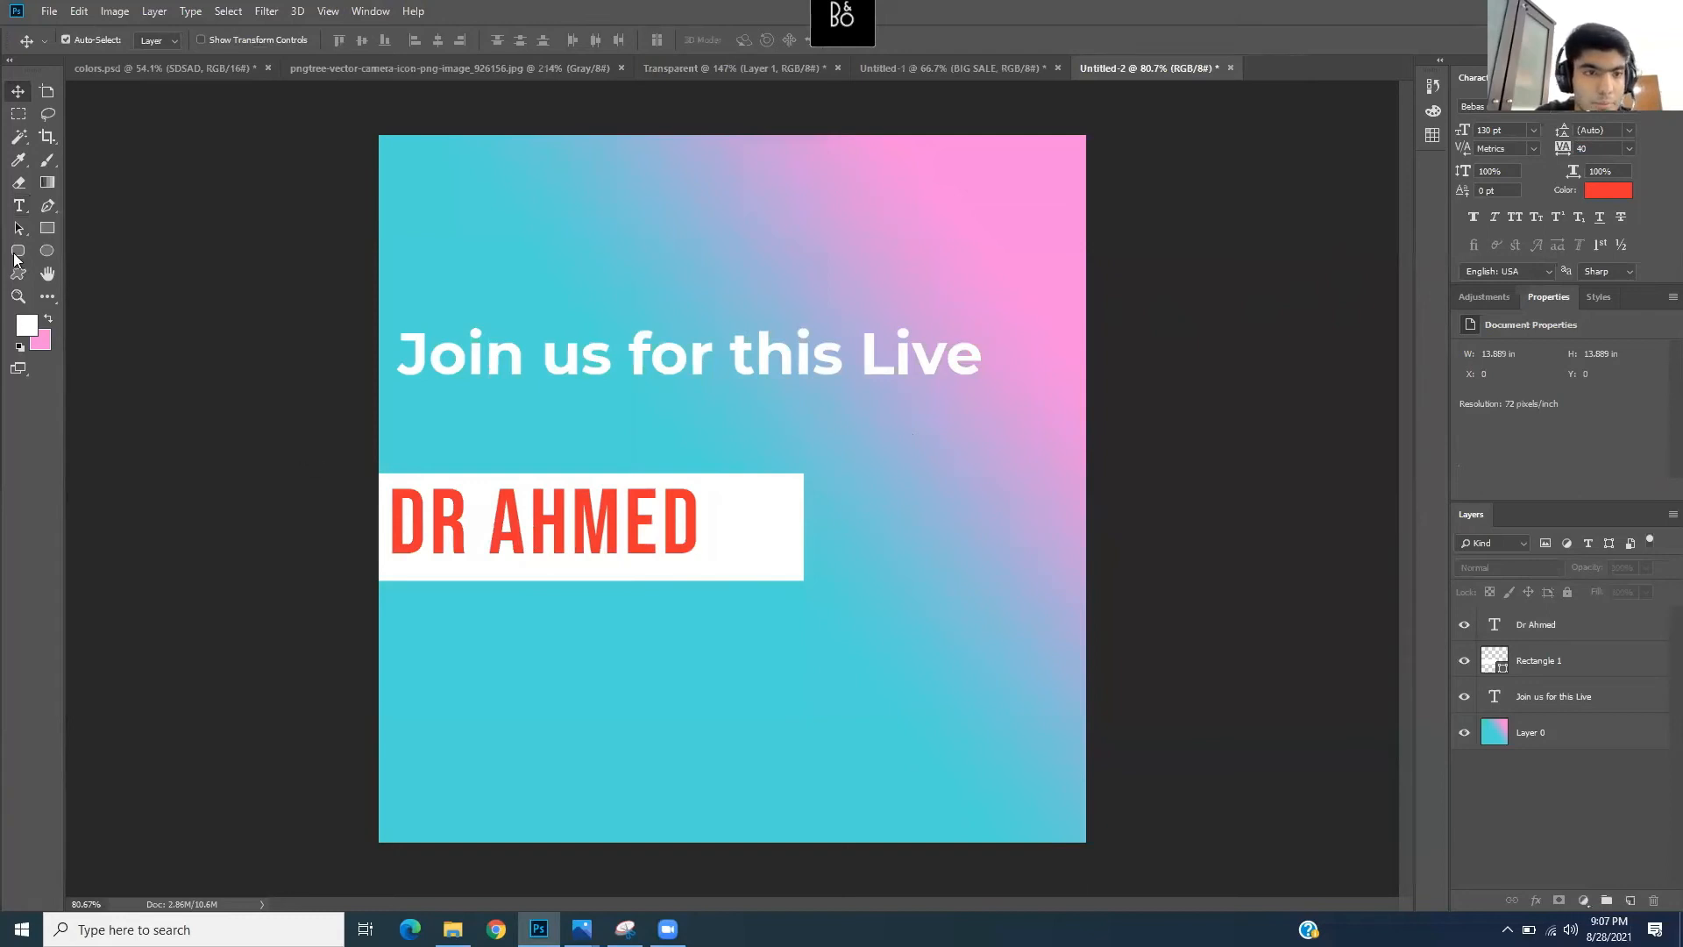
- Try nudging the name slightly left on the banner, then undo the move
{"action": "left_click", "coordinate": [18, 205]}
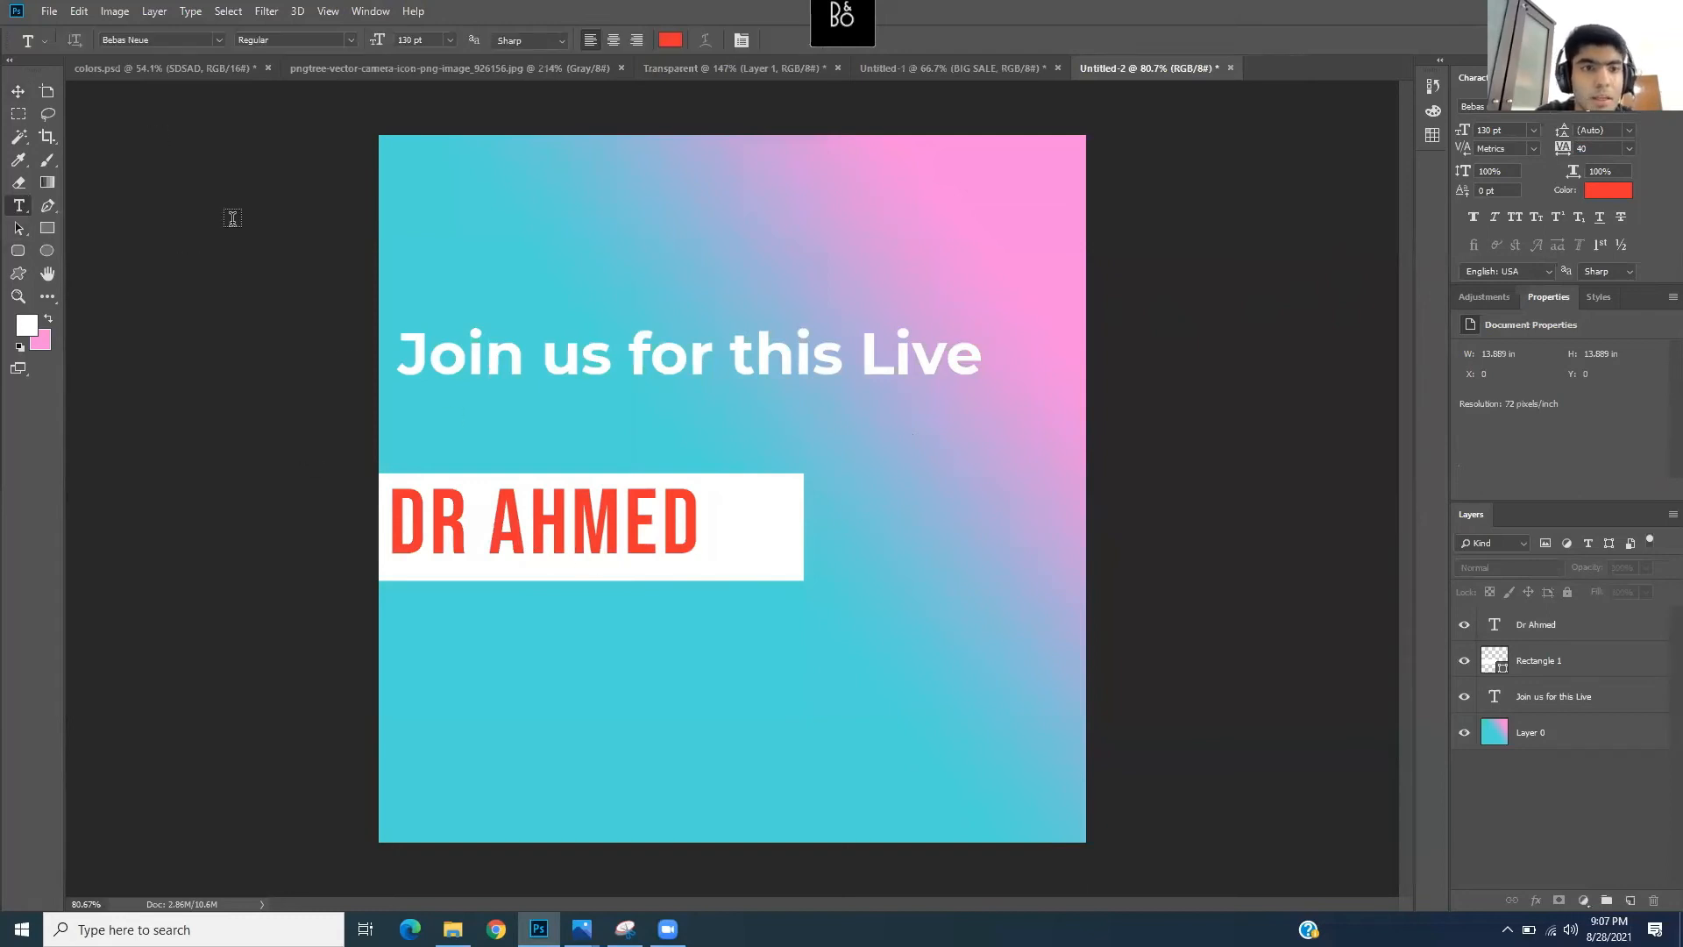
{"action": "left_click", "coordinate": [18, 92]}
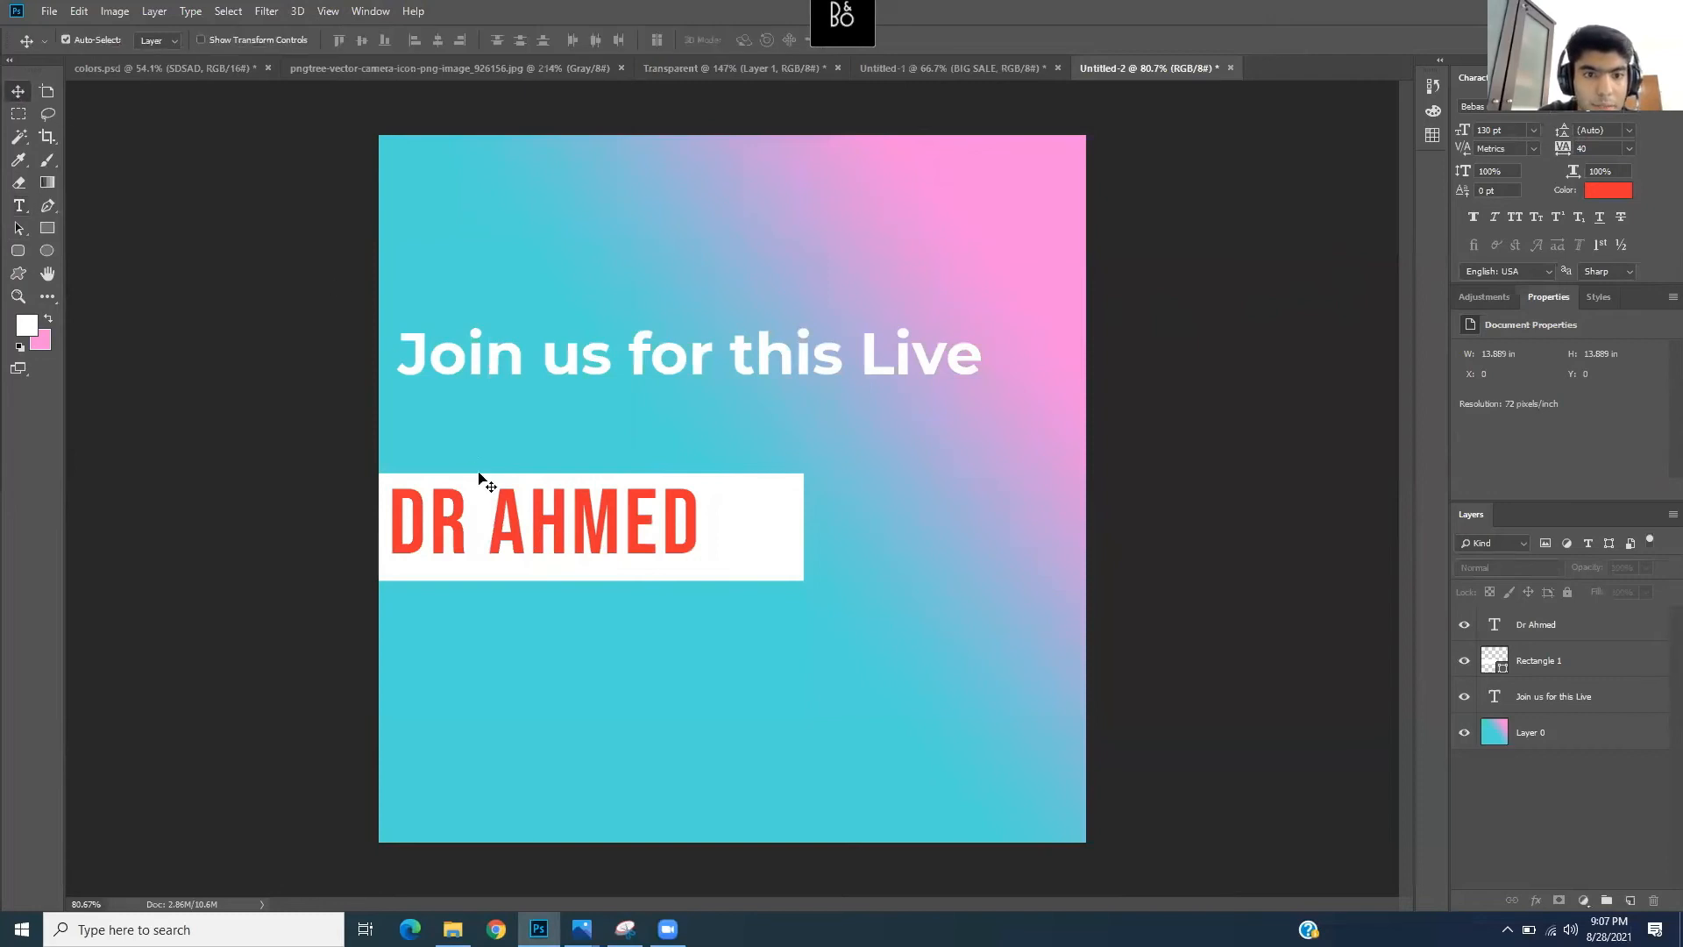
{"action": "left_click_drag", "start_coordinate": [670, 539], "coordinate": [651, 535]}
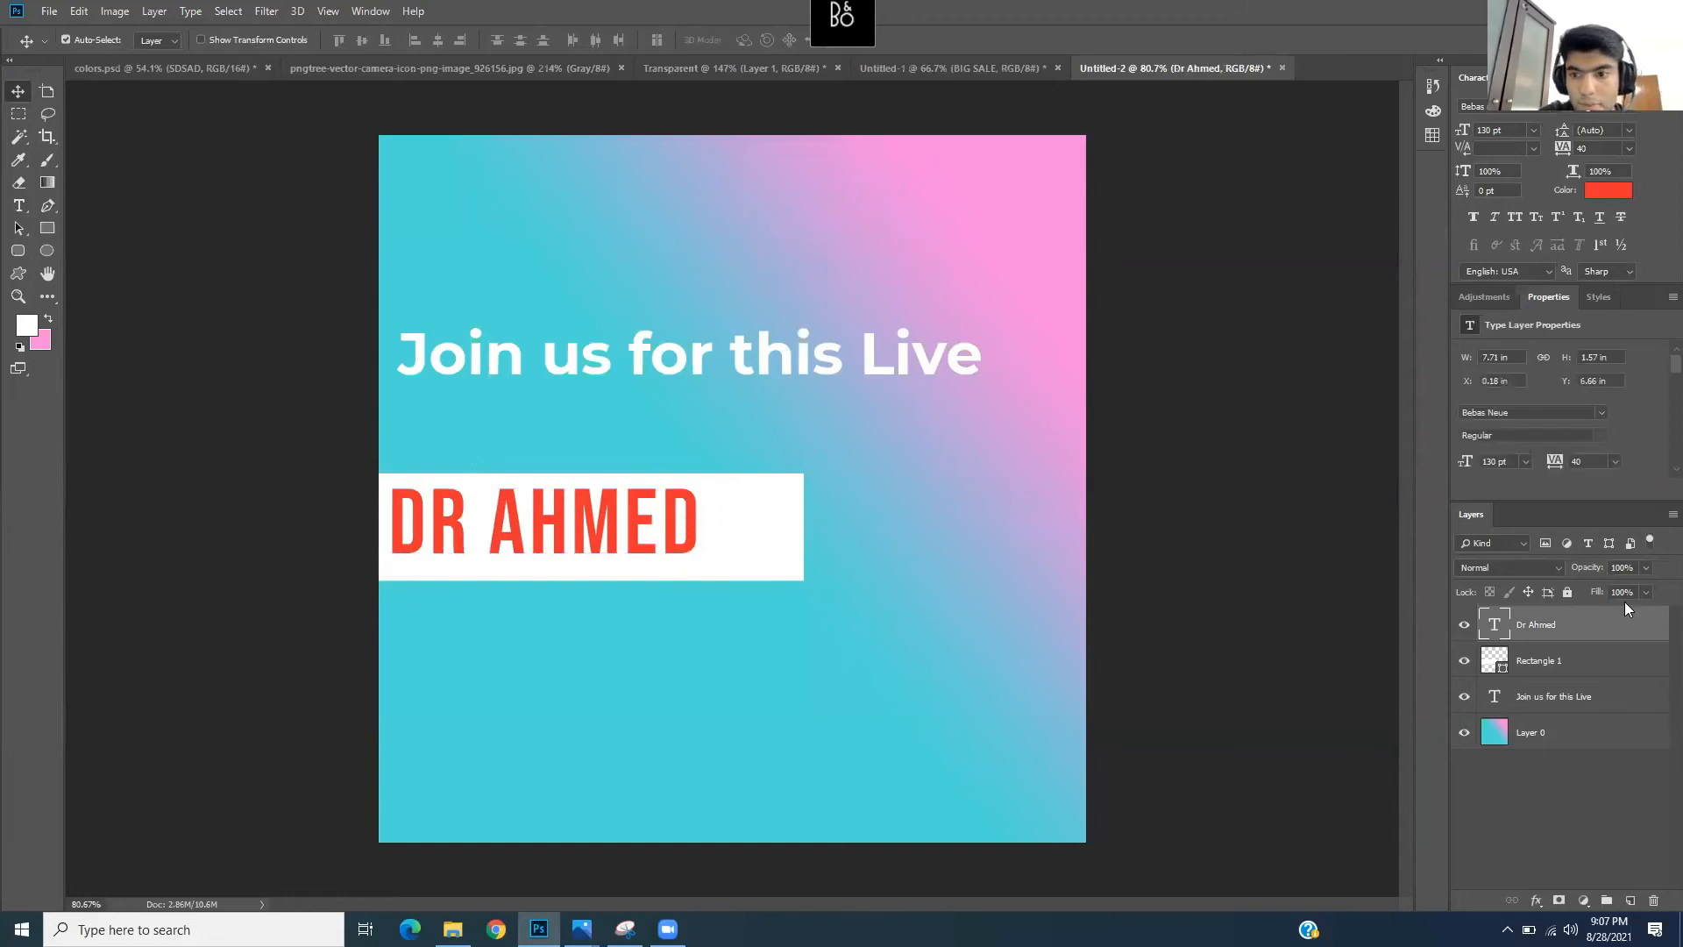
{"action": "key", "text": "ctrl+z"}
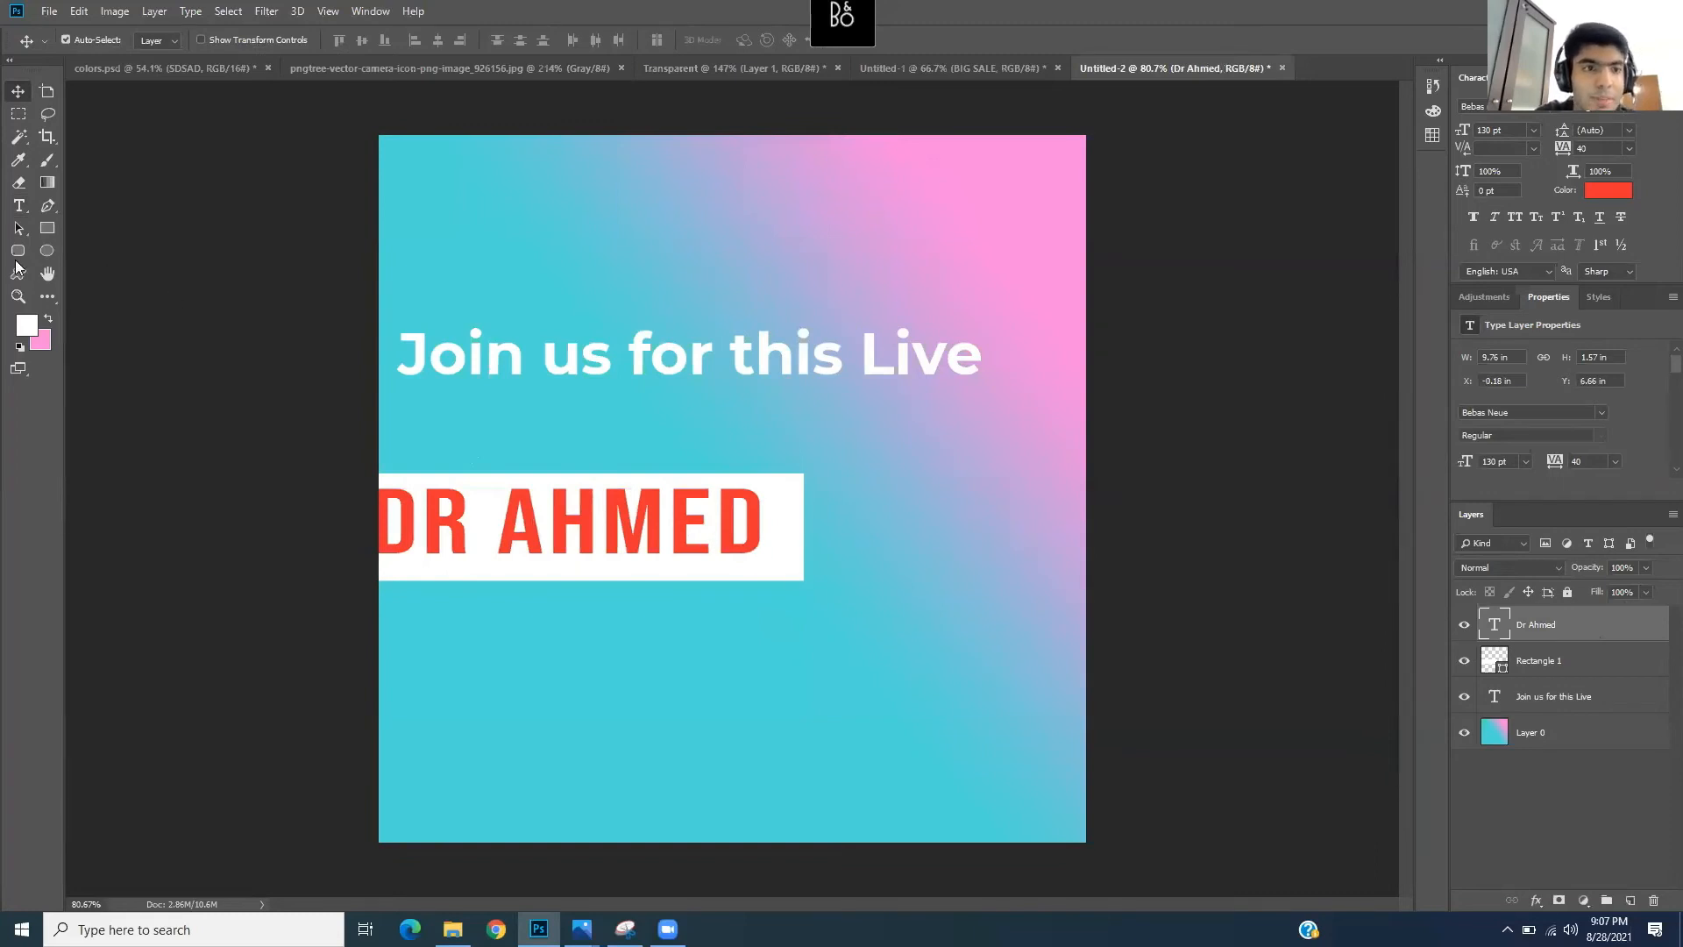
- Adjust the name's letter spacing, then try moving the text and undo it
{"action": "left_click", "coordinate": [18, 205]}
{"action": "left_click", "coordinate": [624, 550]}
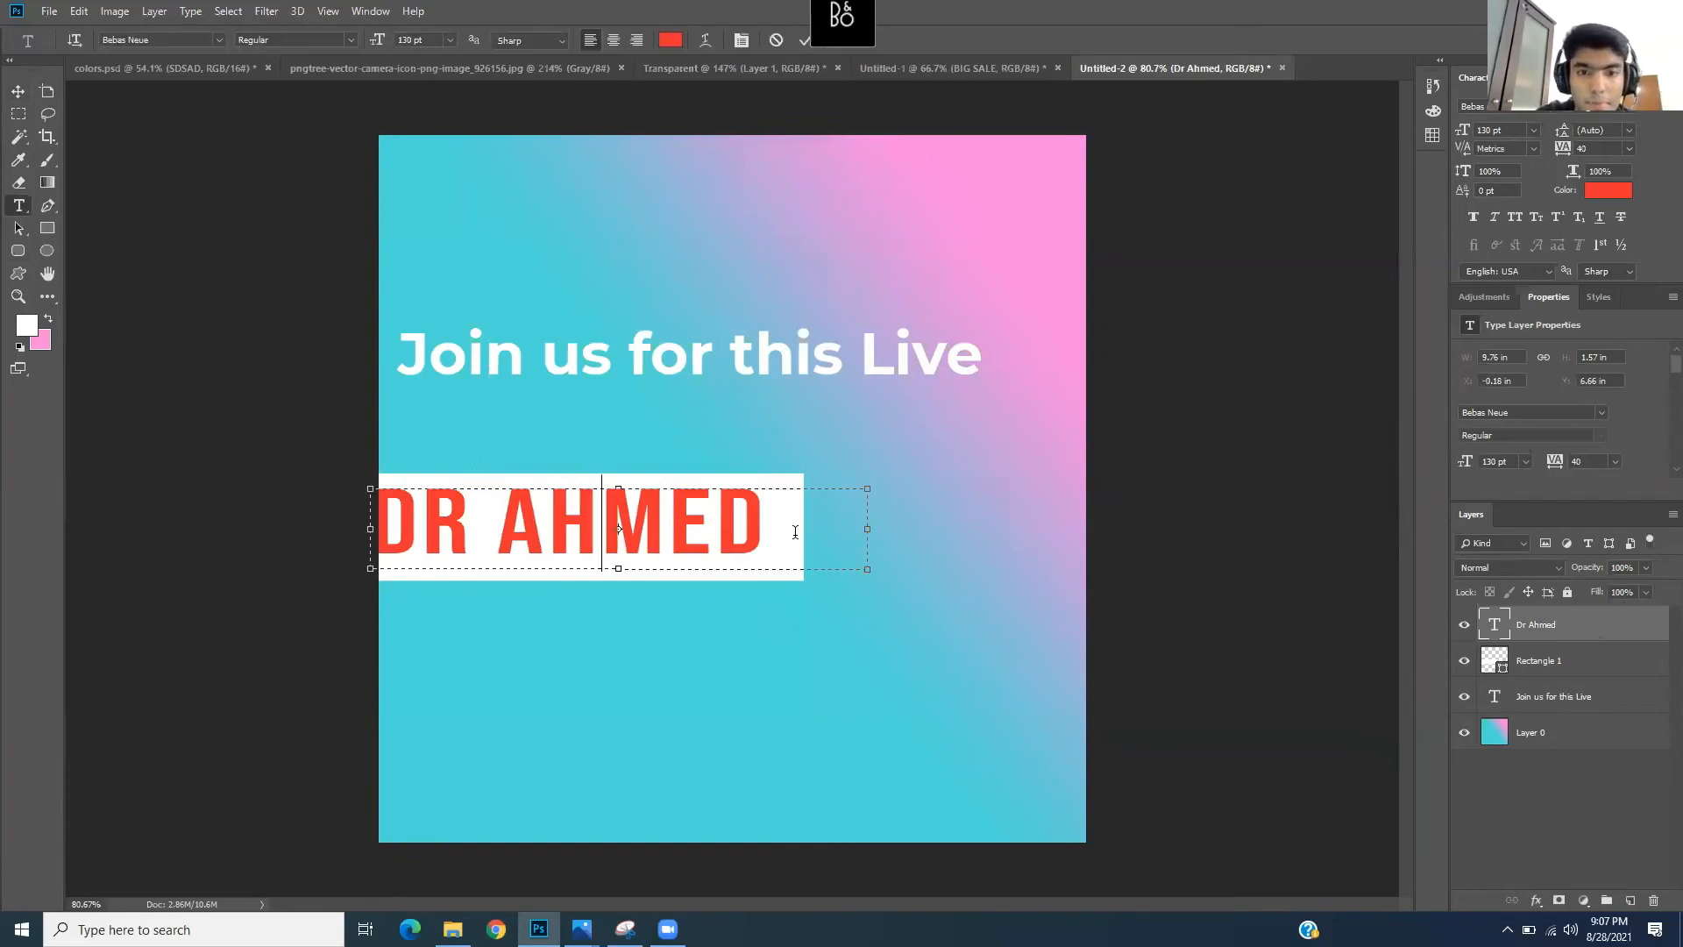
{"action": "left_click_drag", "start_coordinate": [795, 531], "coordinate": [433, 473]}
{"action": "left_click_drag", "start_coordinate": [1565, 156], "coordinate": [1566, 156]}
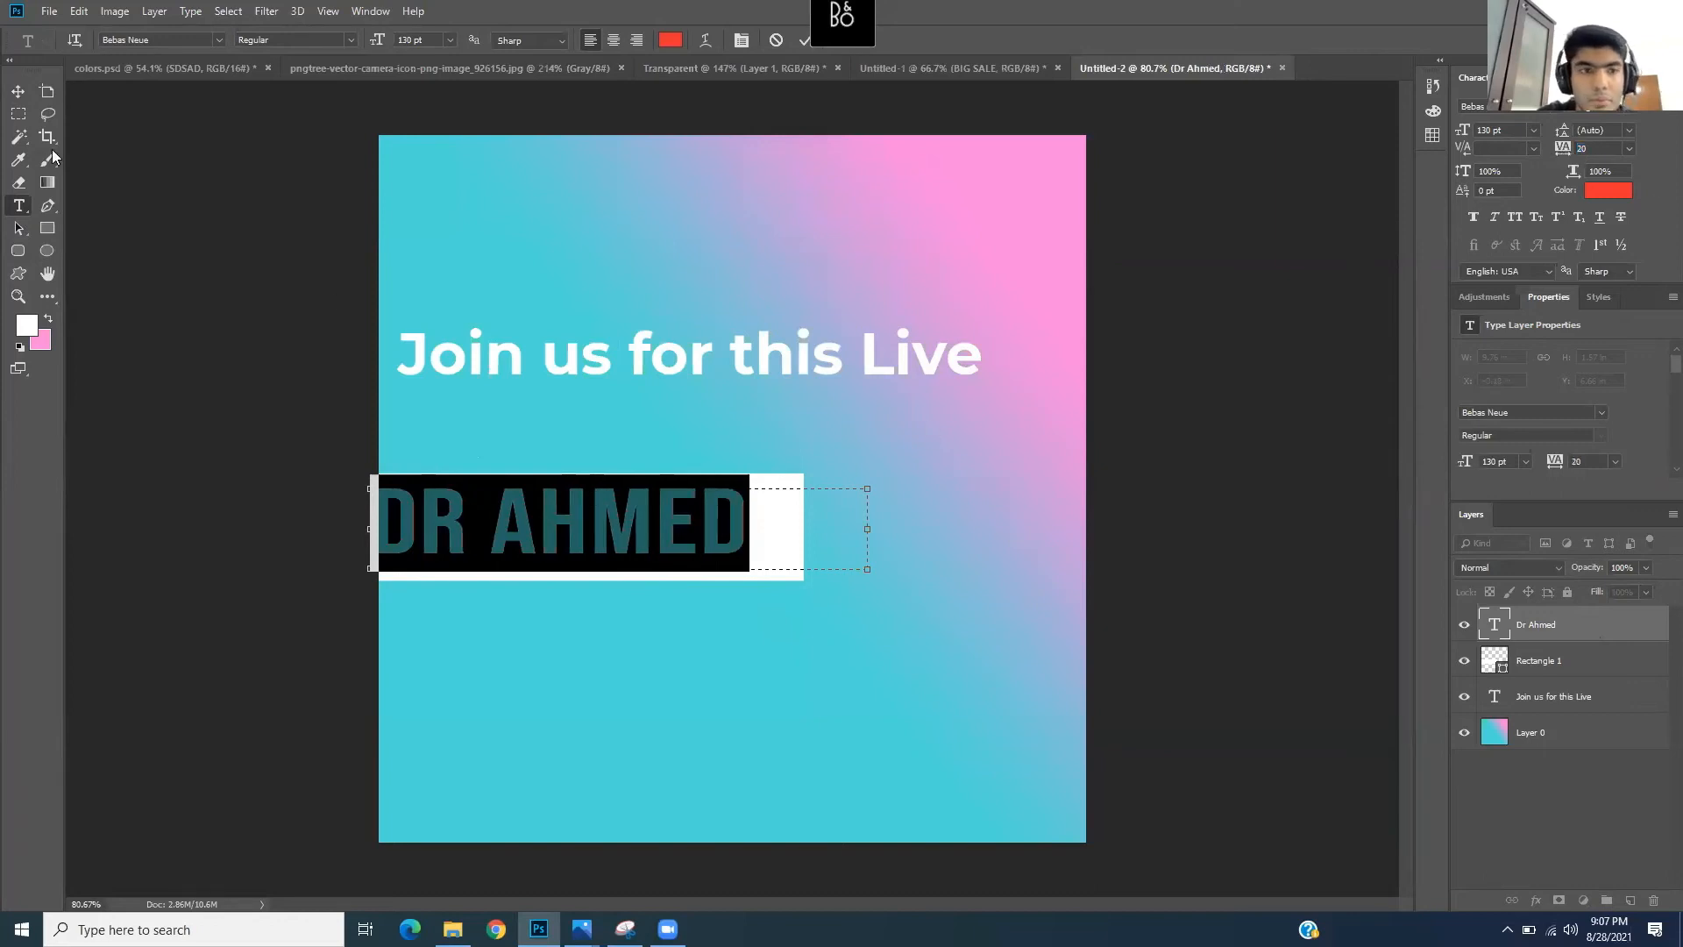
{"action": "left_click", "coordinate": [17, 91]}
{"action": "left_click_drag", "start_coordinate": [499, 511], "coordinate": [516, 522]}
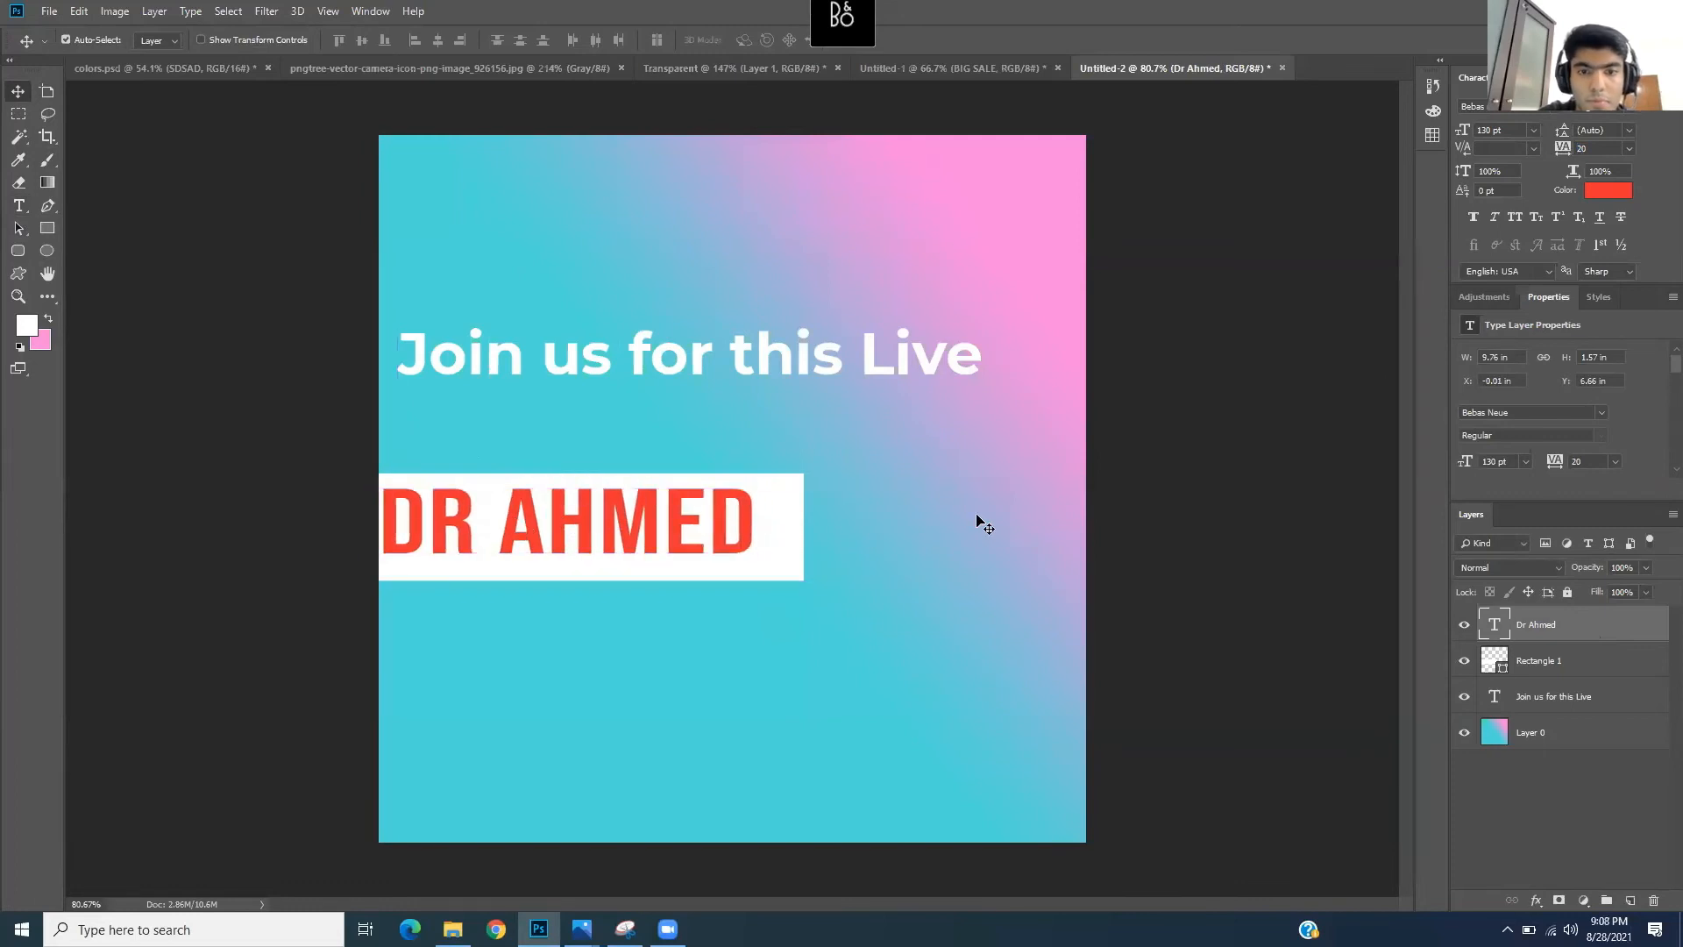
{"action": "key", "text": "ctrl+z"}
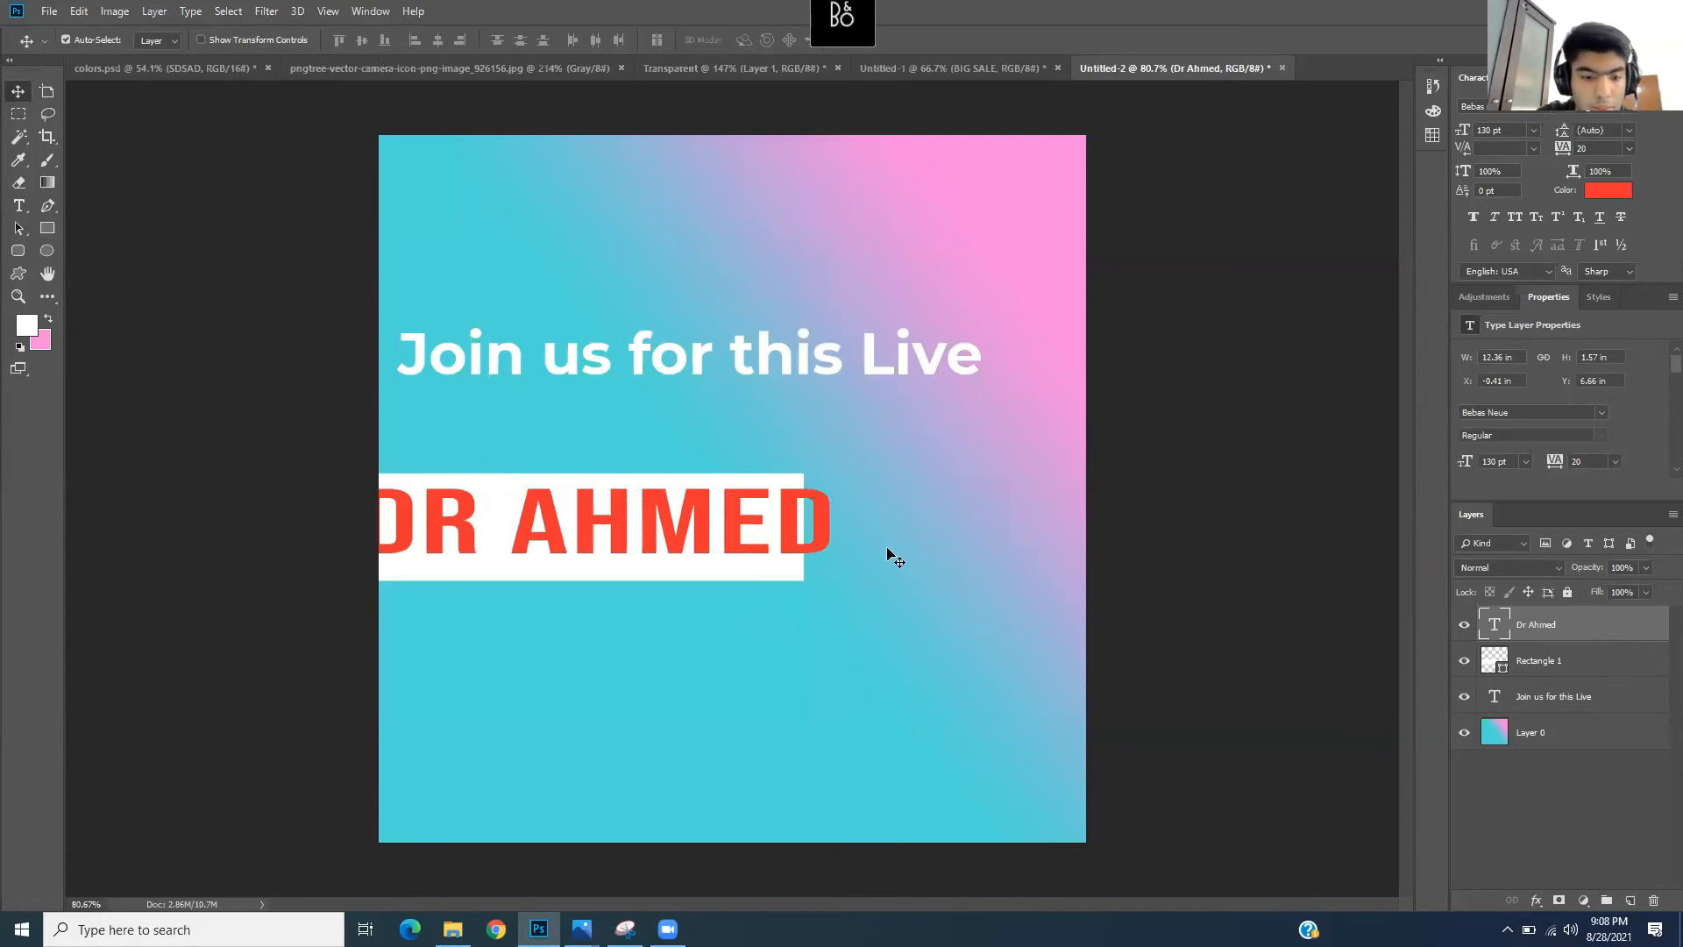
- Select all of the name text, set its tracking to -20, and commit
{"action": "key", "text": "t"}
{"action": "left_click", "coordinate": [482, 522]}
{"action": "key", "text": "ctrl+a"}
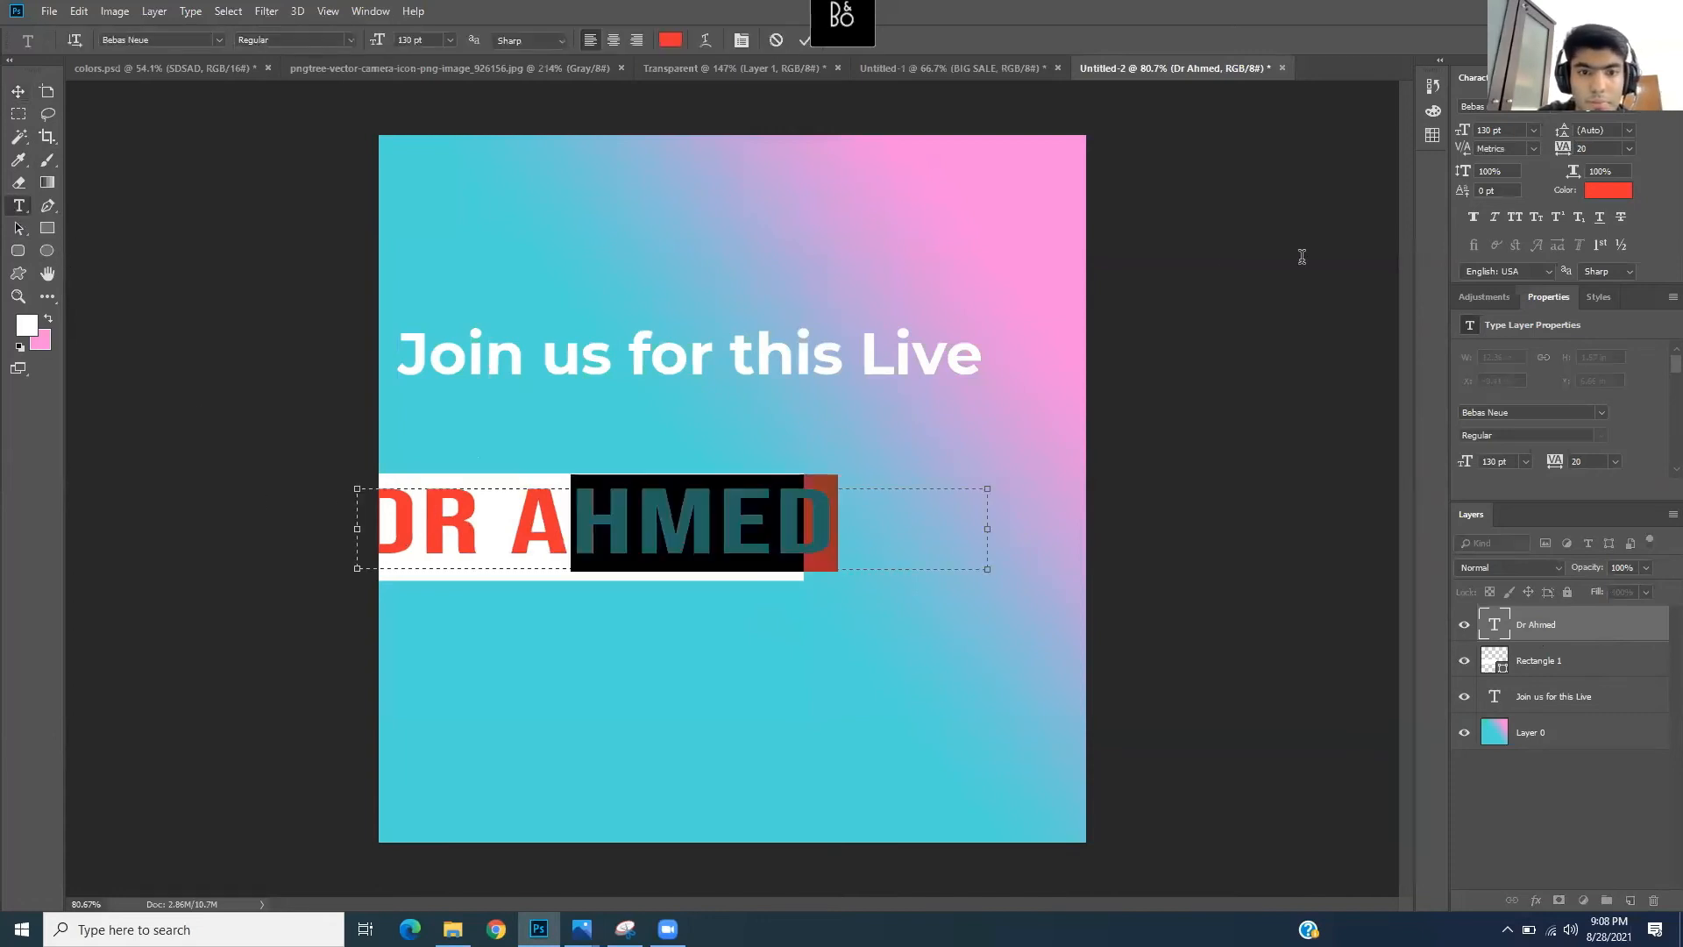
{"action": "left_click_drag", "start_coordinate": [1565, 153], "coordinate": [1568, 156]}
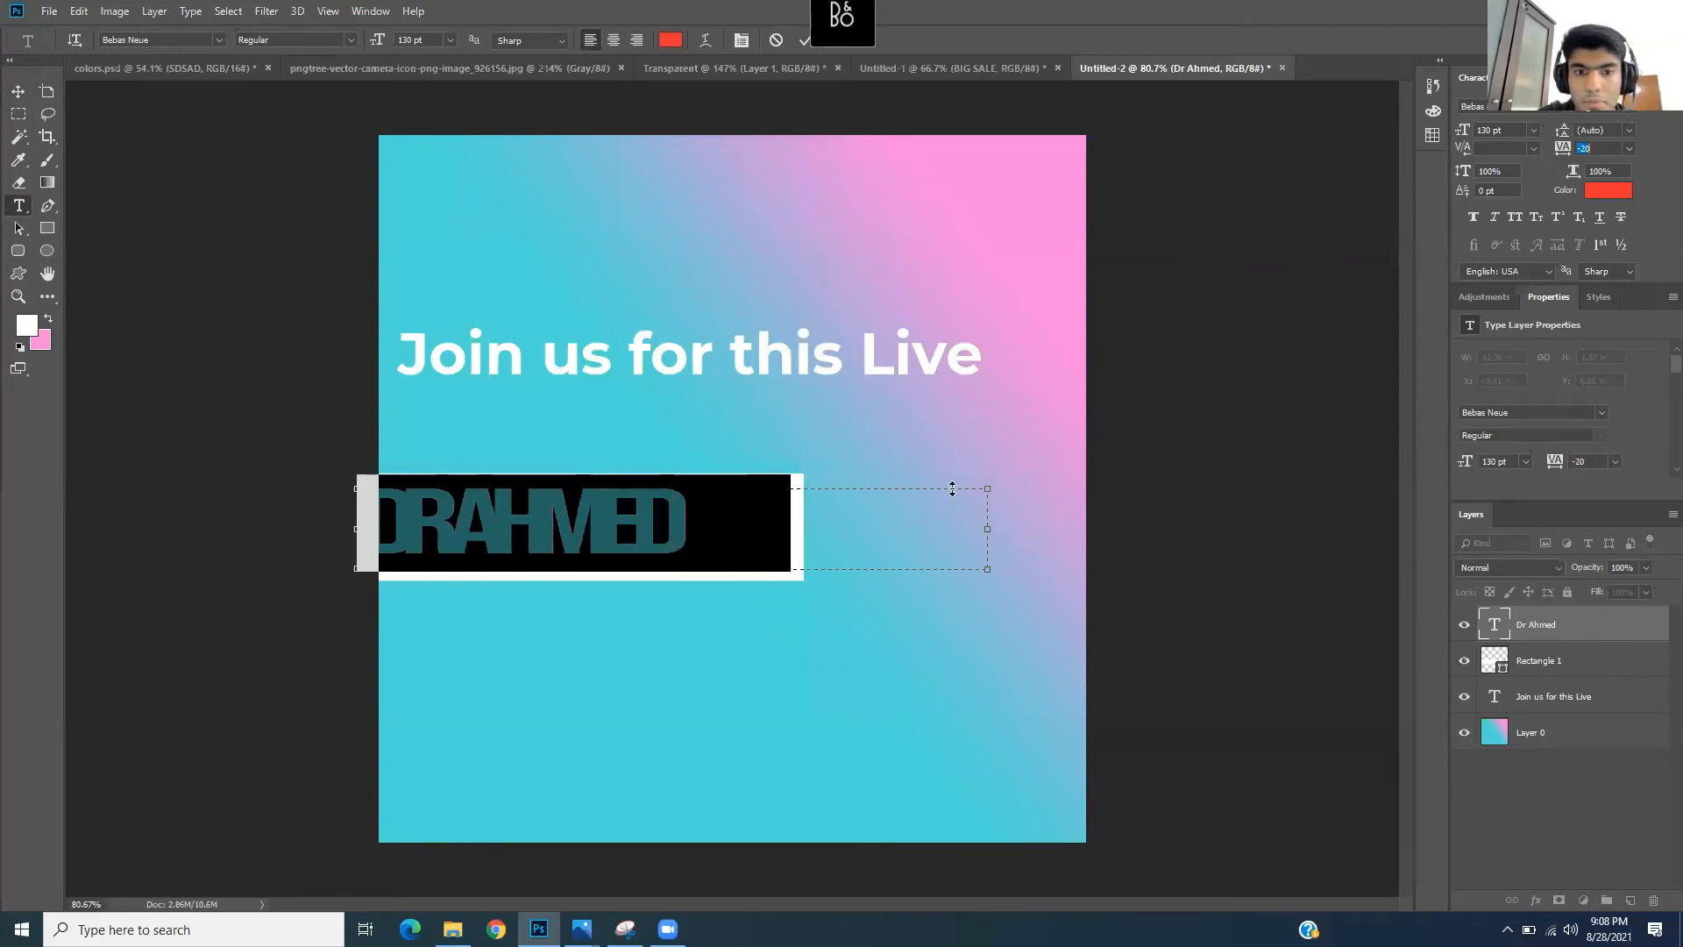
{"action": "left_click", "coordinate": [271, 401]}
{"action": "left_click", "coordinate": [17, 91]}
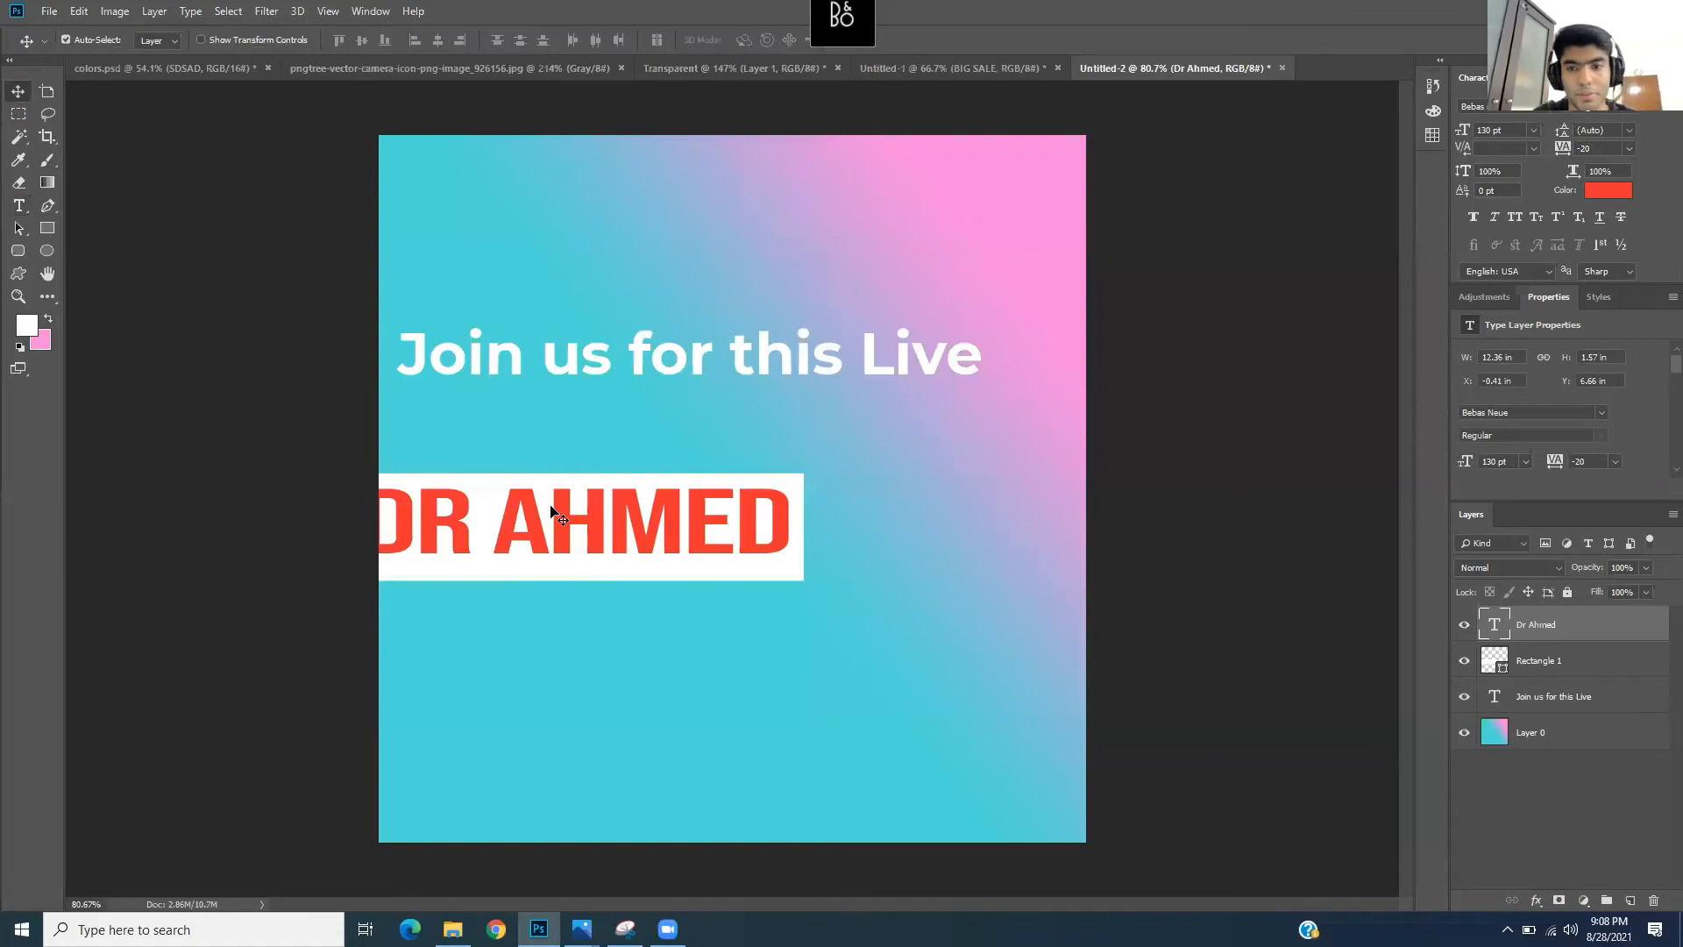
- Delete the name layer and retype the name in capitals as new text below the heading
{"action": "right_click", "coordinate": [1554, 624]}
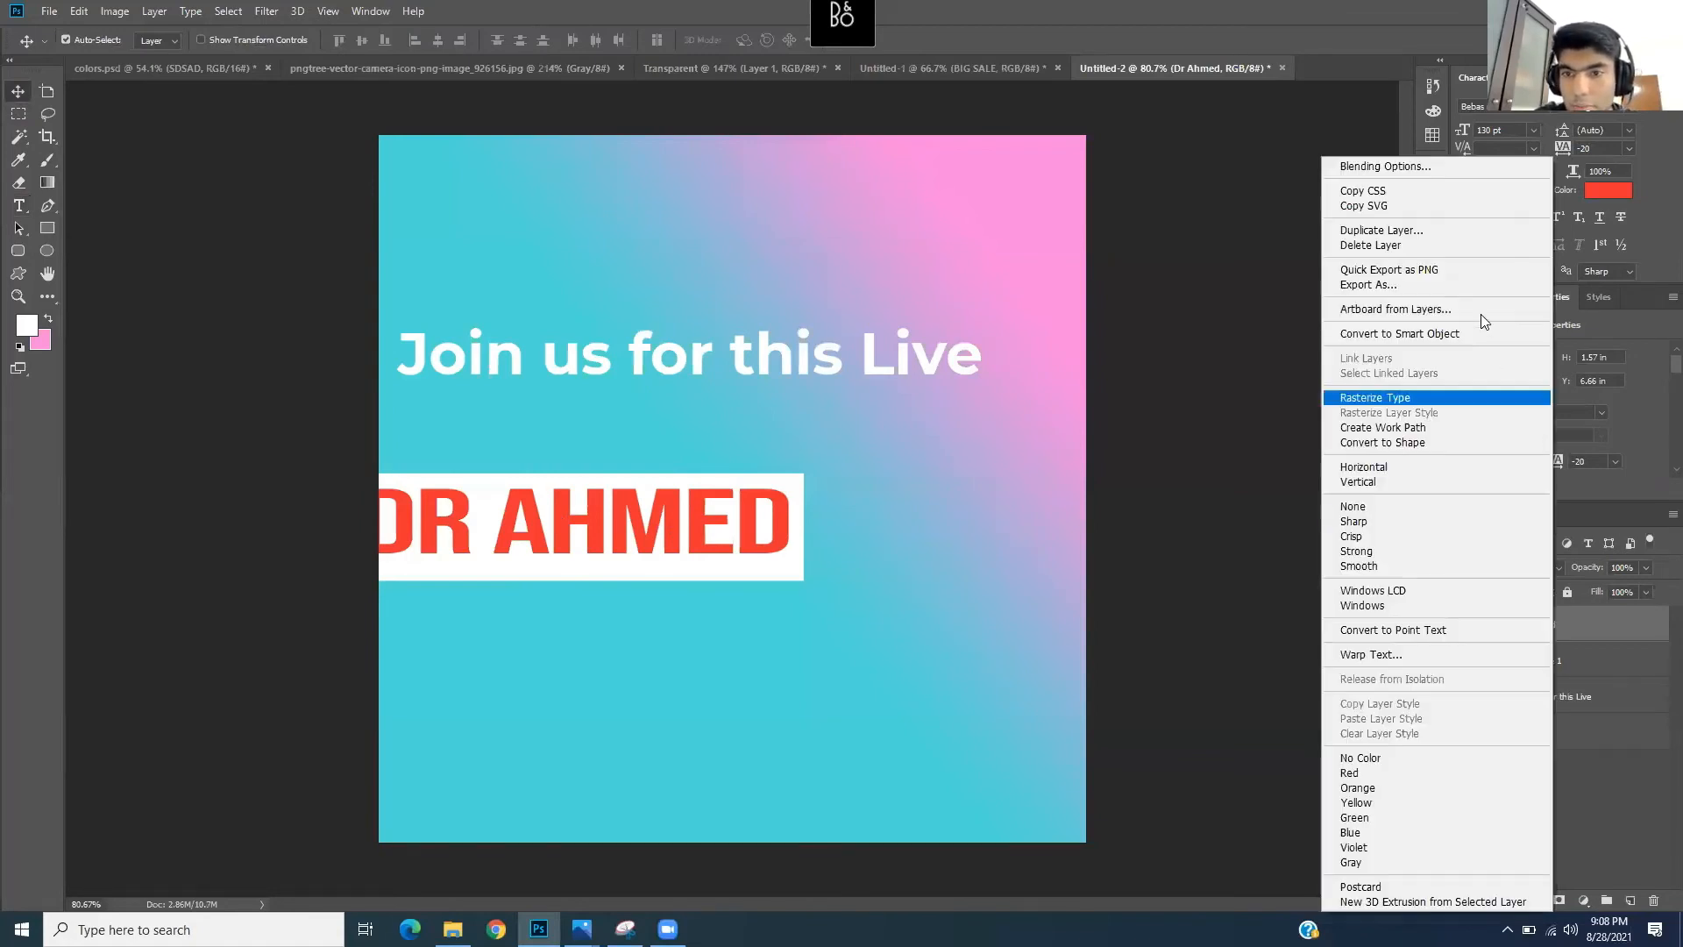
{"action": "left_click", "coordinate": [1440, 248]}
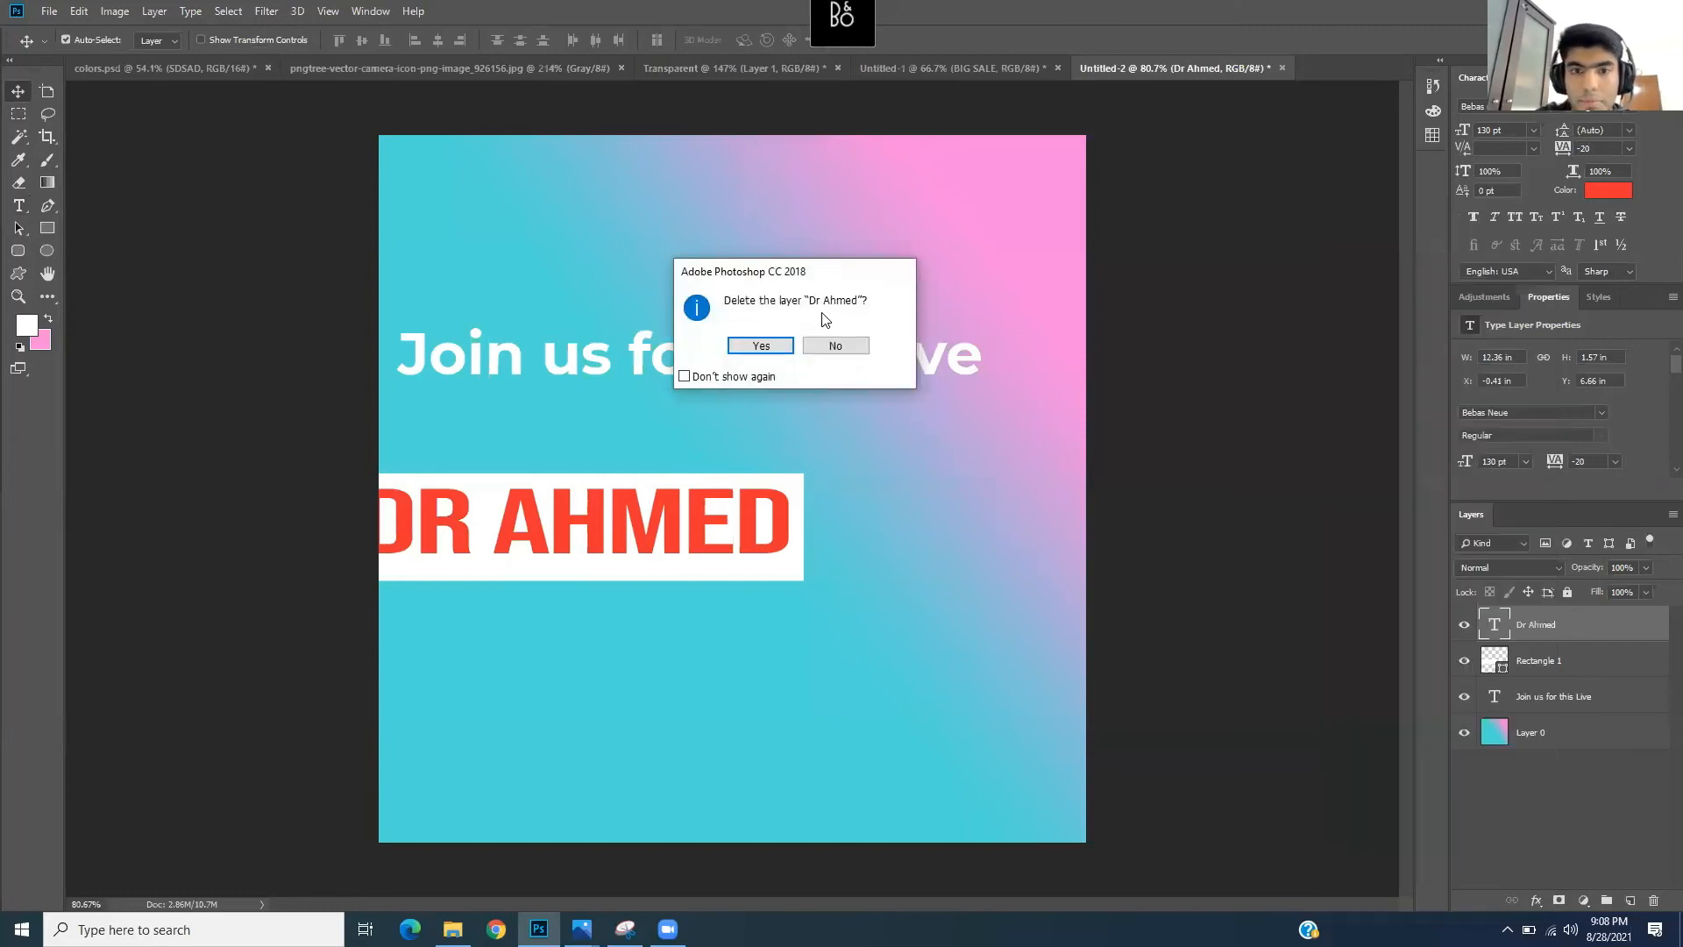
{"action": "left_click", "coordinate": [761, 347]}
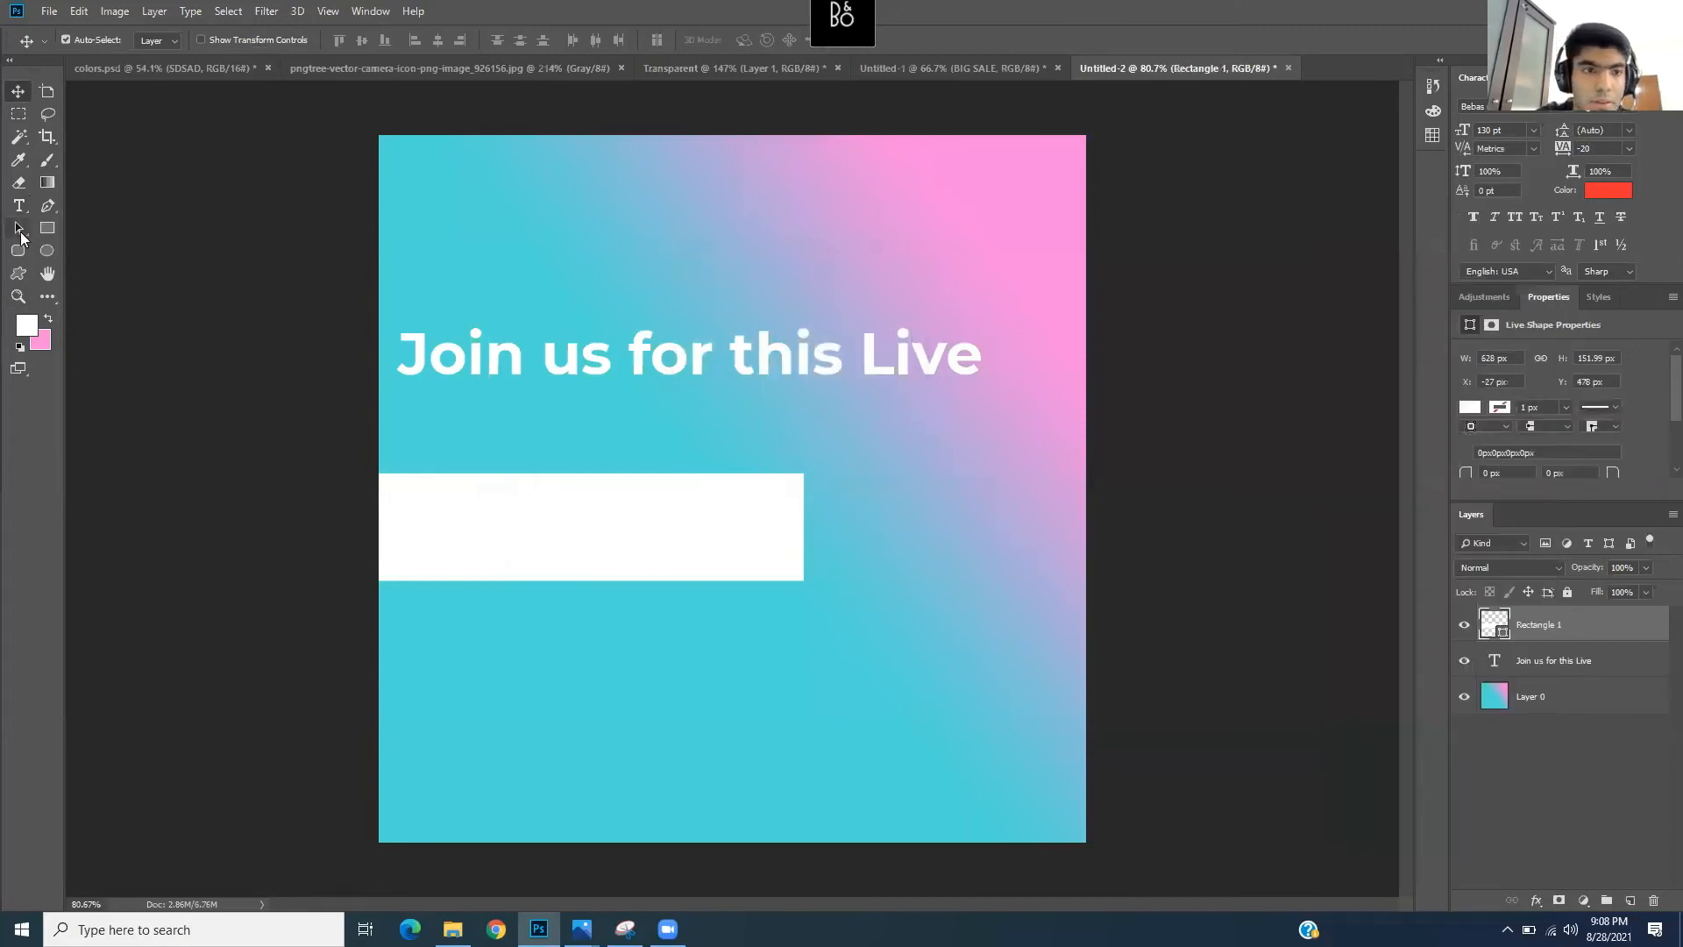
{"action": "left_click", "coordinate": [519, 522]}
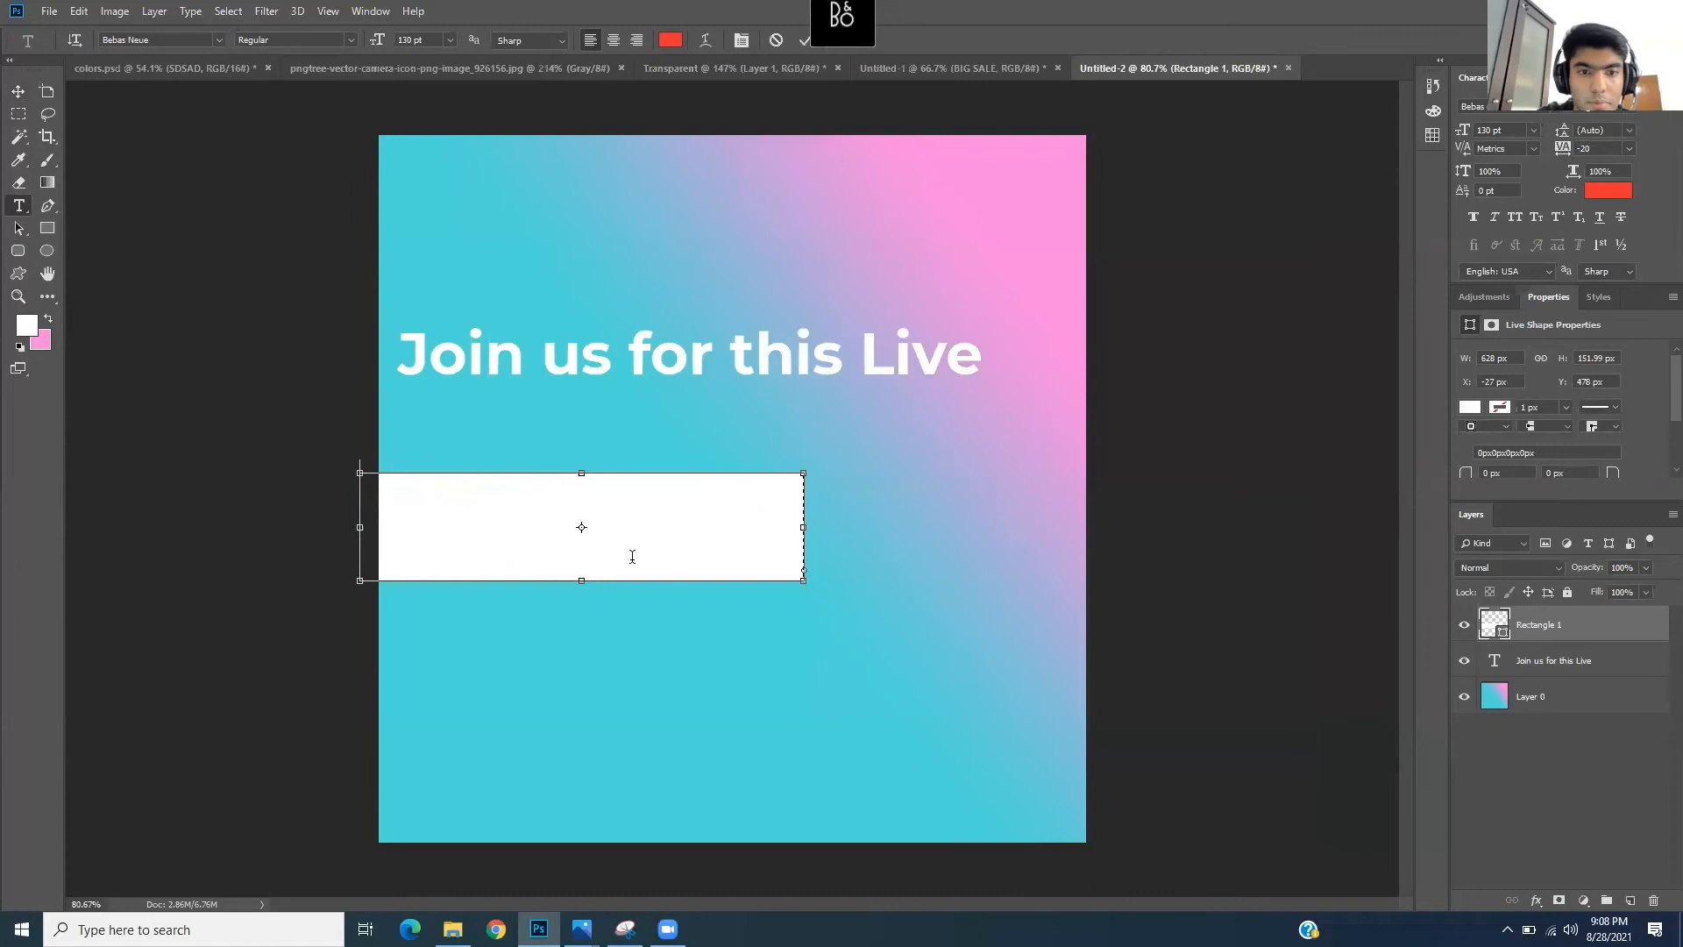
{"action": "left_click", "coordinate": [454, 434]}
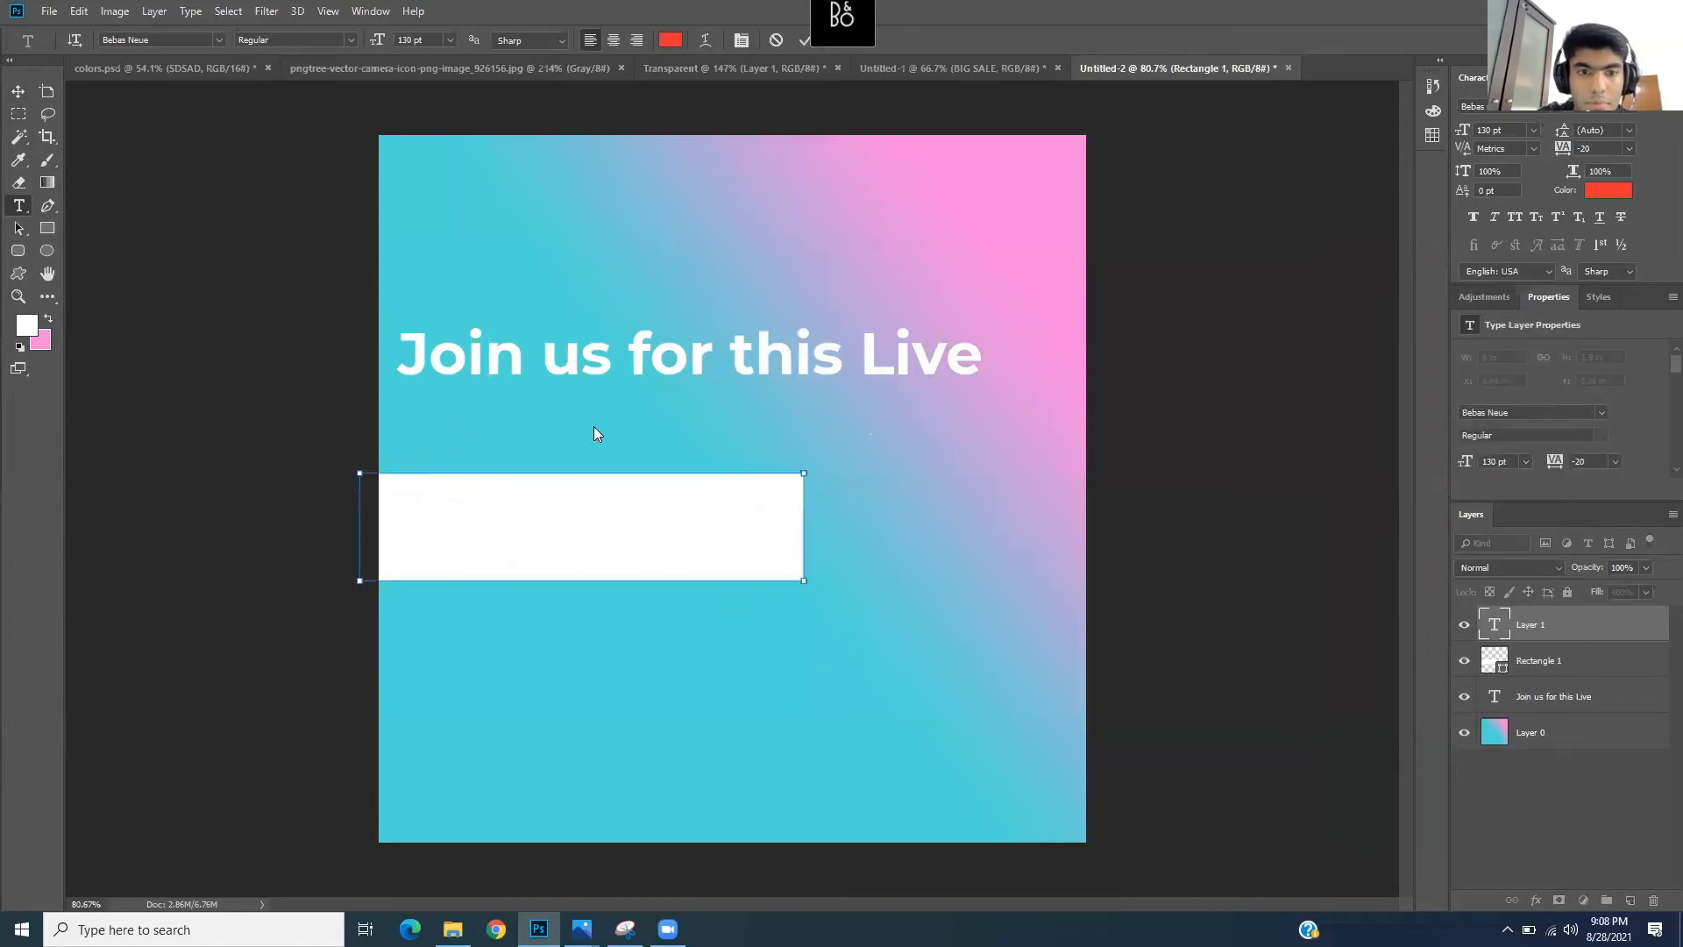
{"action": "left_click", "coordinate": [502, 412]}
{"action": "type", "text": "ASD"}
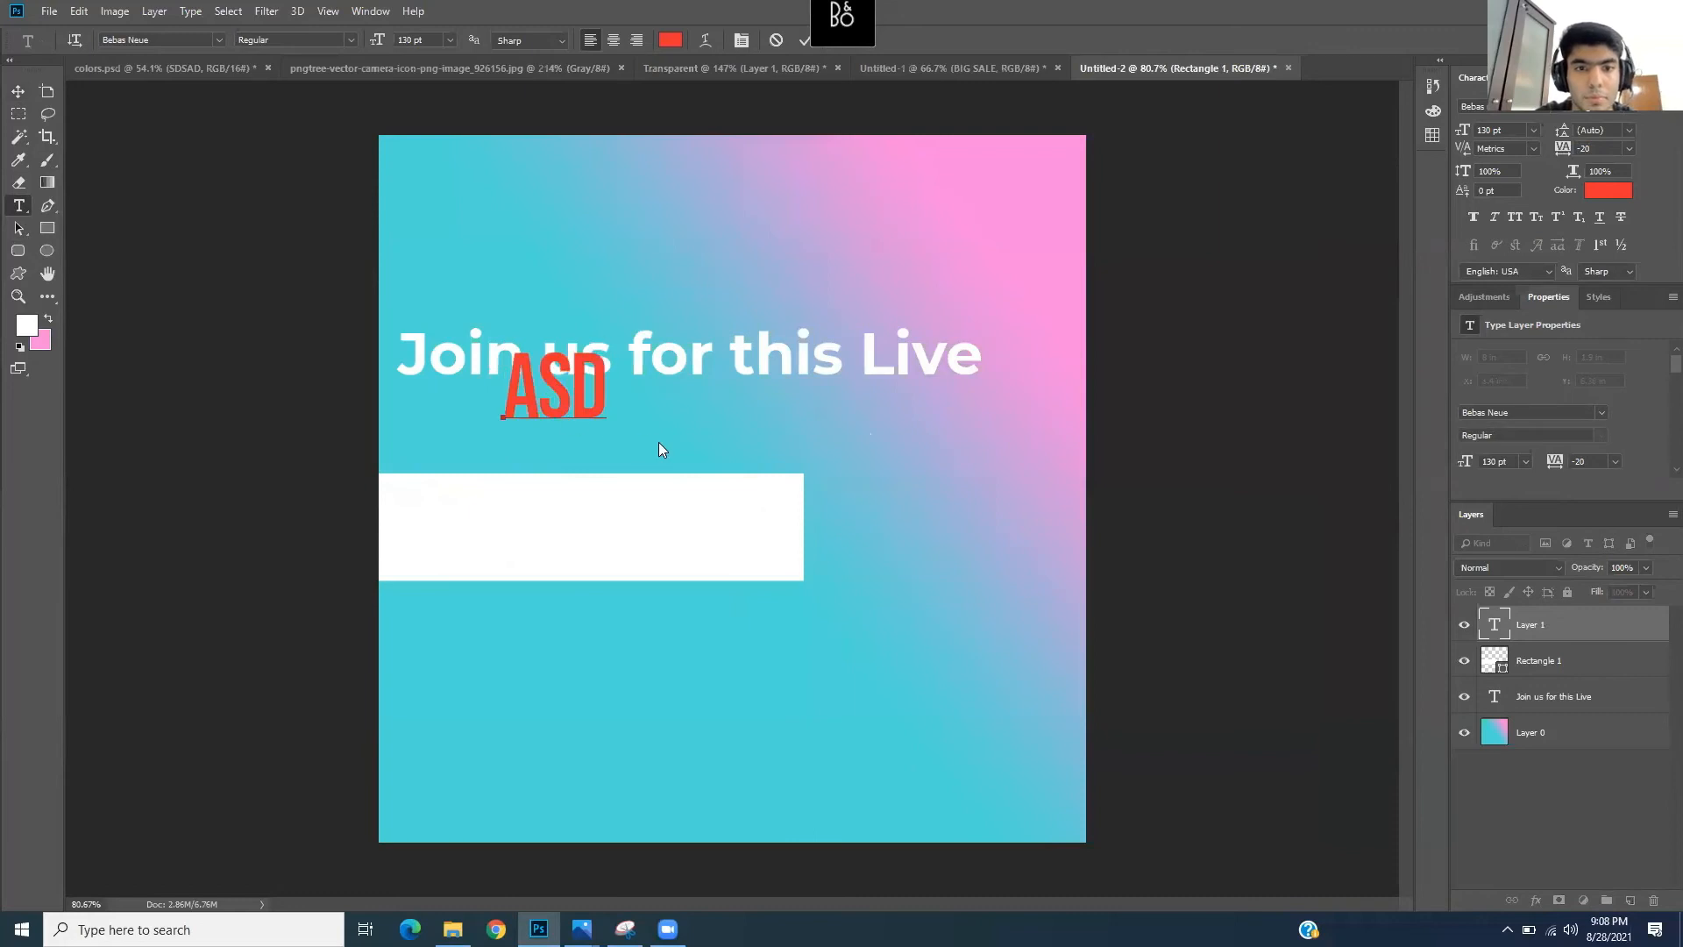
{"action": "key", "text": "BackSpace"}
{"action": "key", "text": "BackSpace"}
{"action": "key", "text": "BackSpace"}
{"action": "type", "text": "DR"}
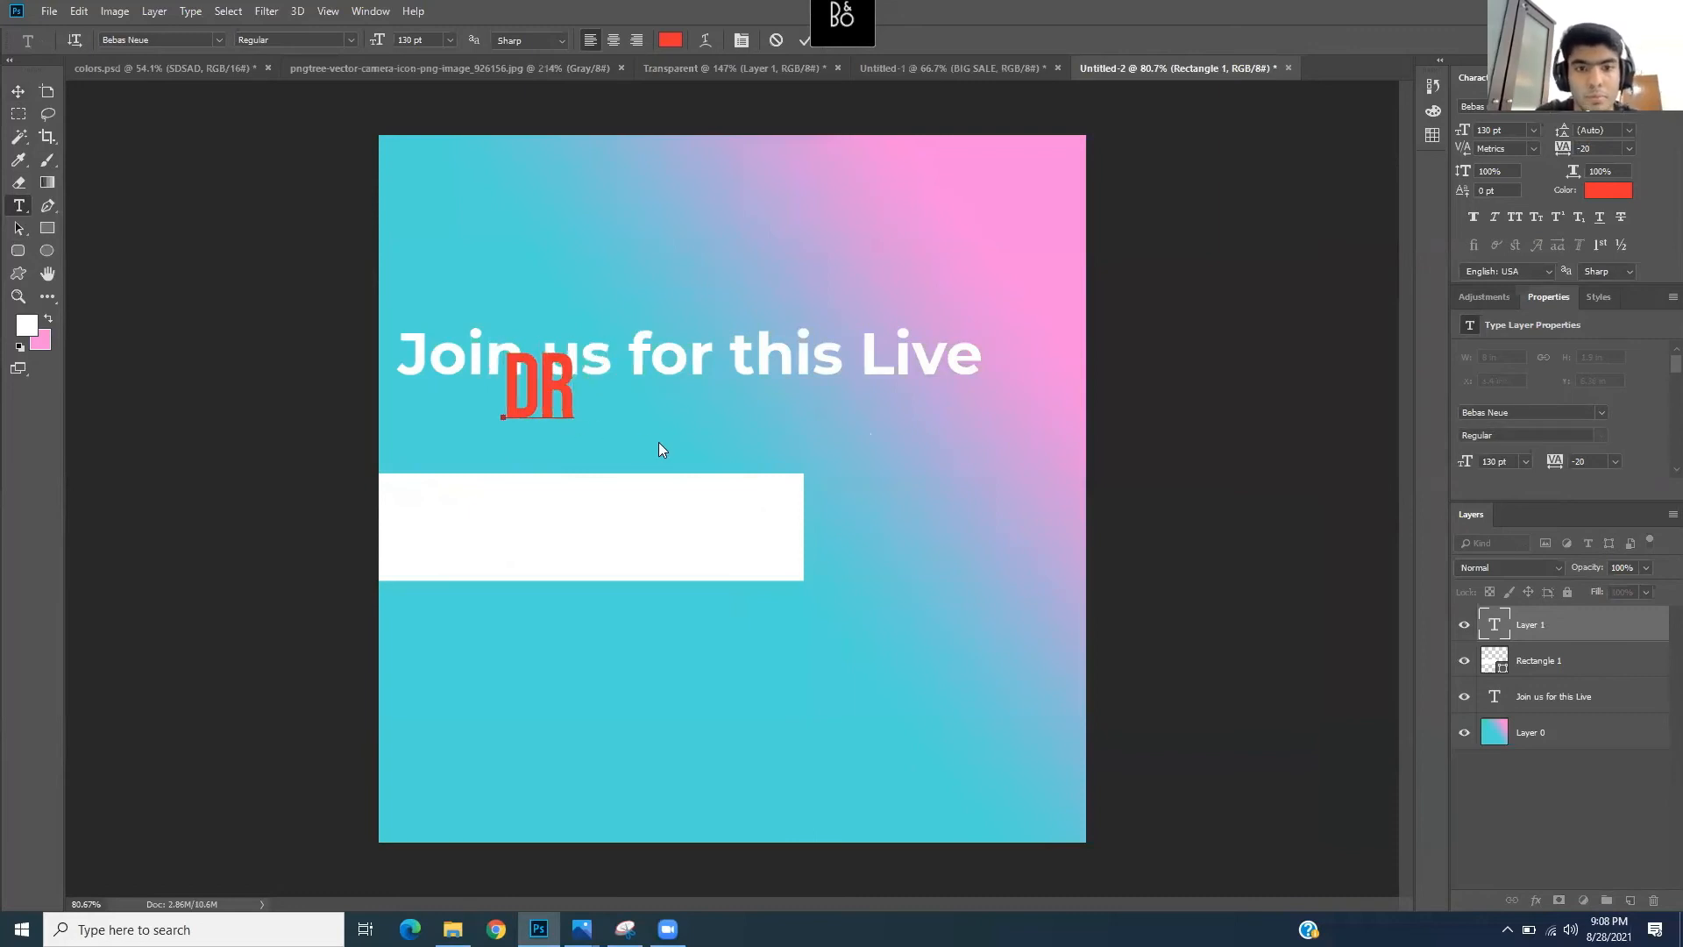
{"action": "type", "text": " AHMED"}
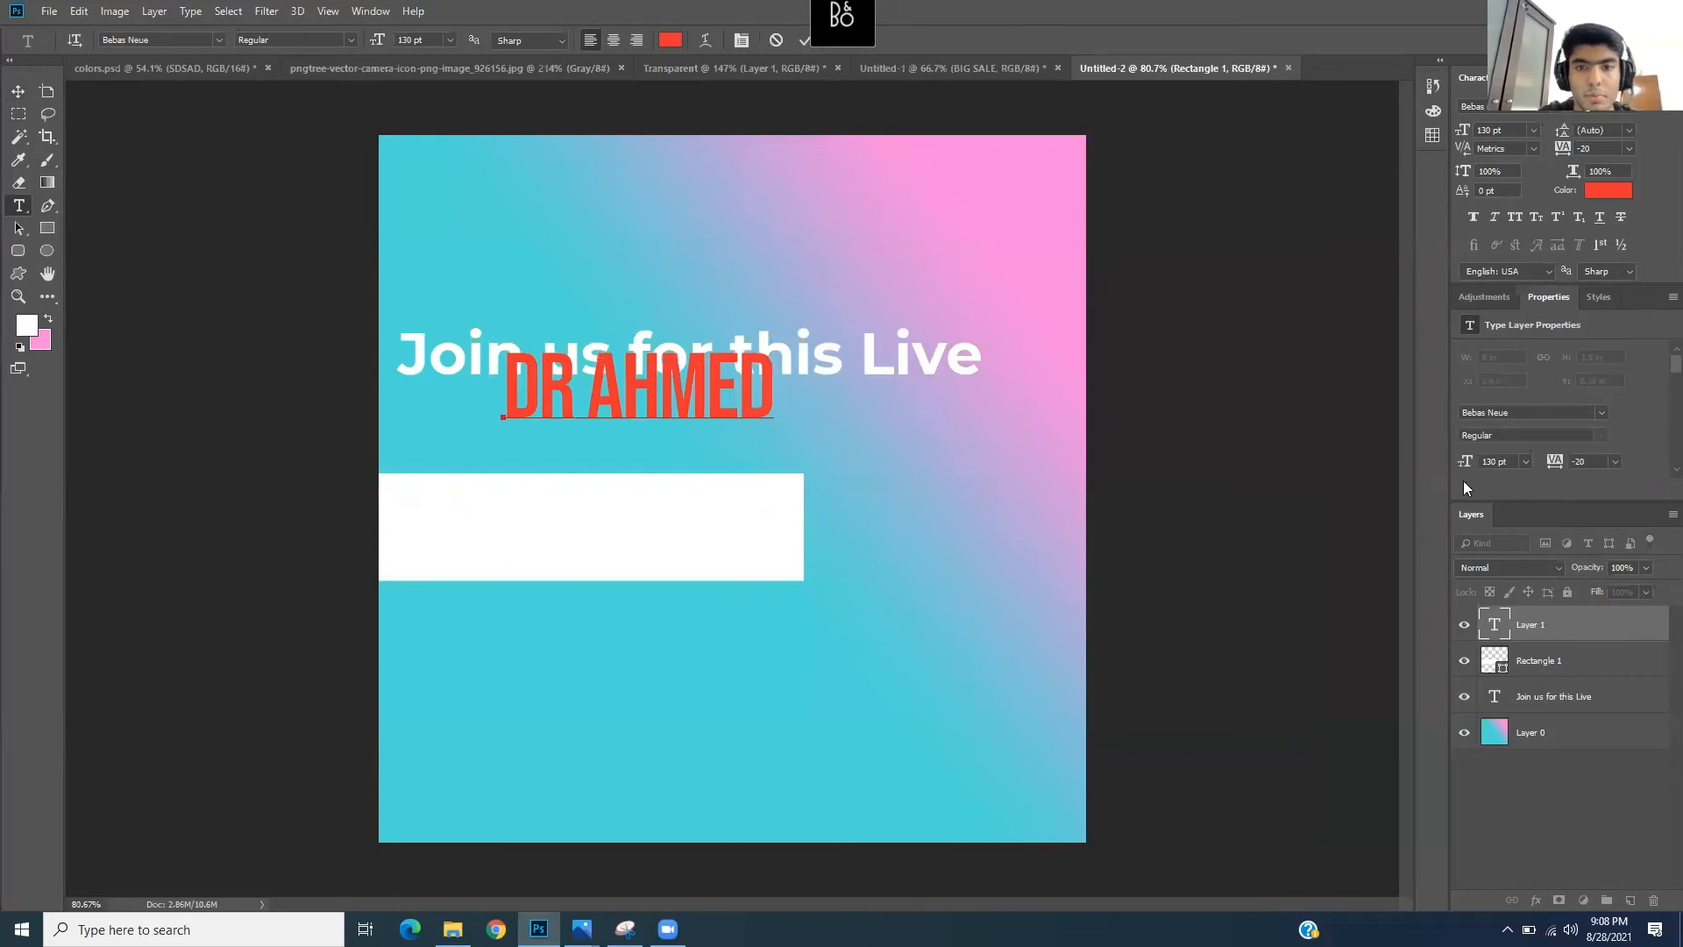
{"action": "left_click", "coordinate": [1558, 637]}
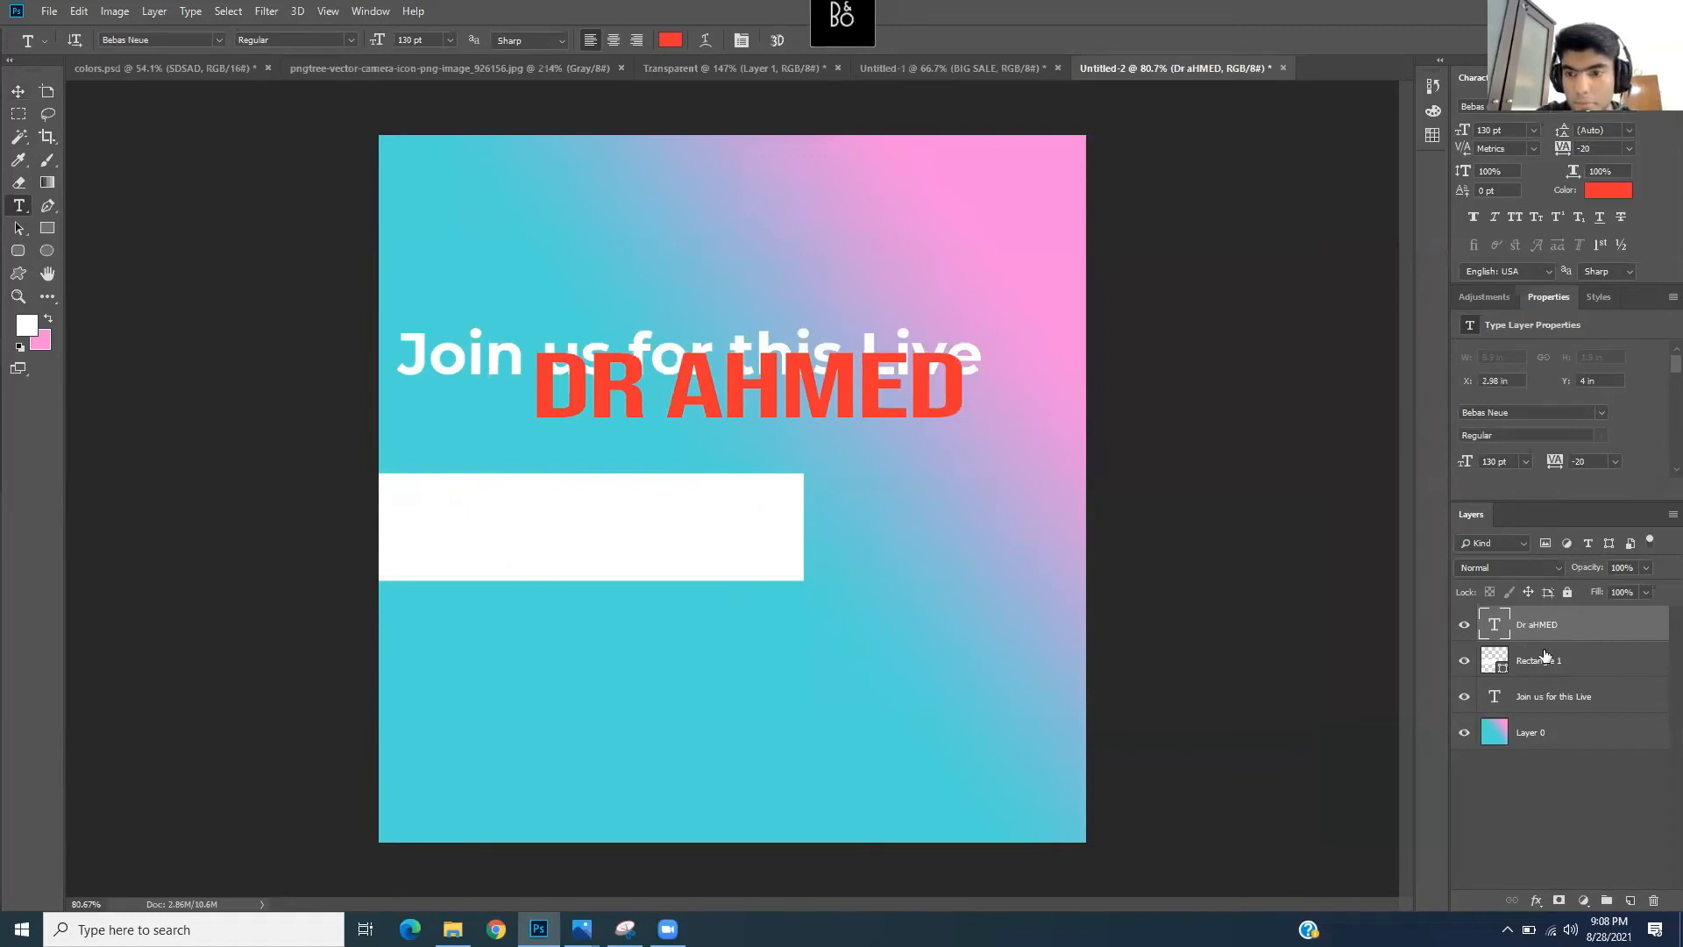
- Move the new name text onto the white banner and tighten its letter spacing
{"action": "left_click", "coordinate": [1540, 663]}
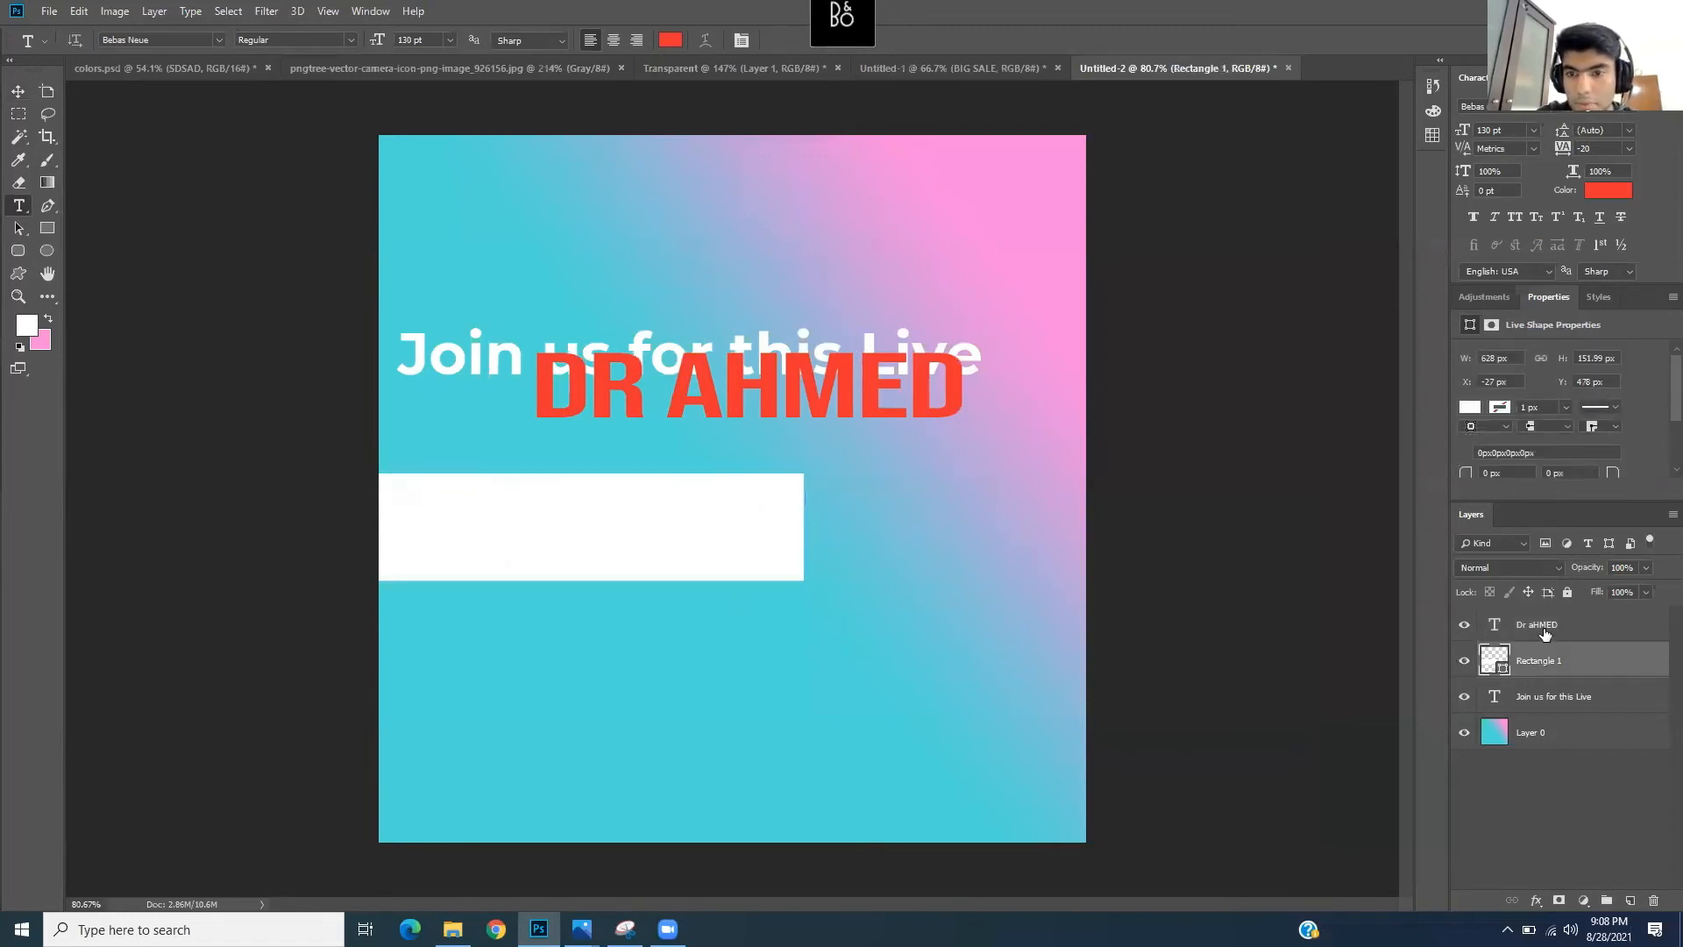
{"action": "left_click", "coordinate": [1543, 628]}
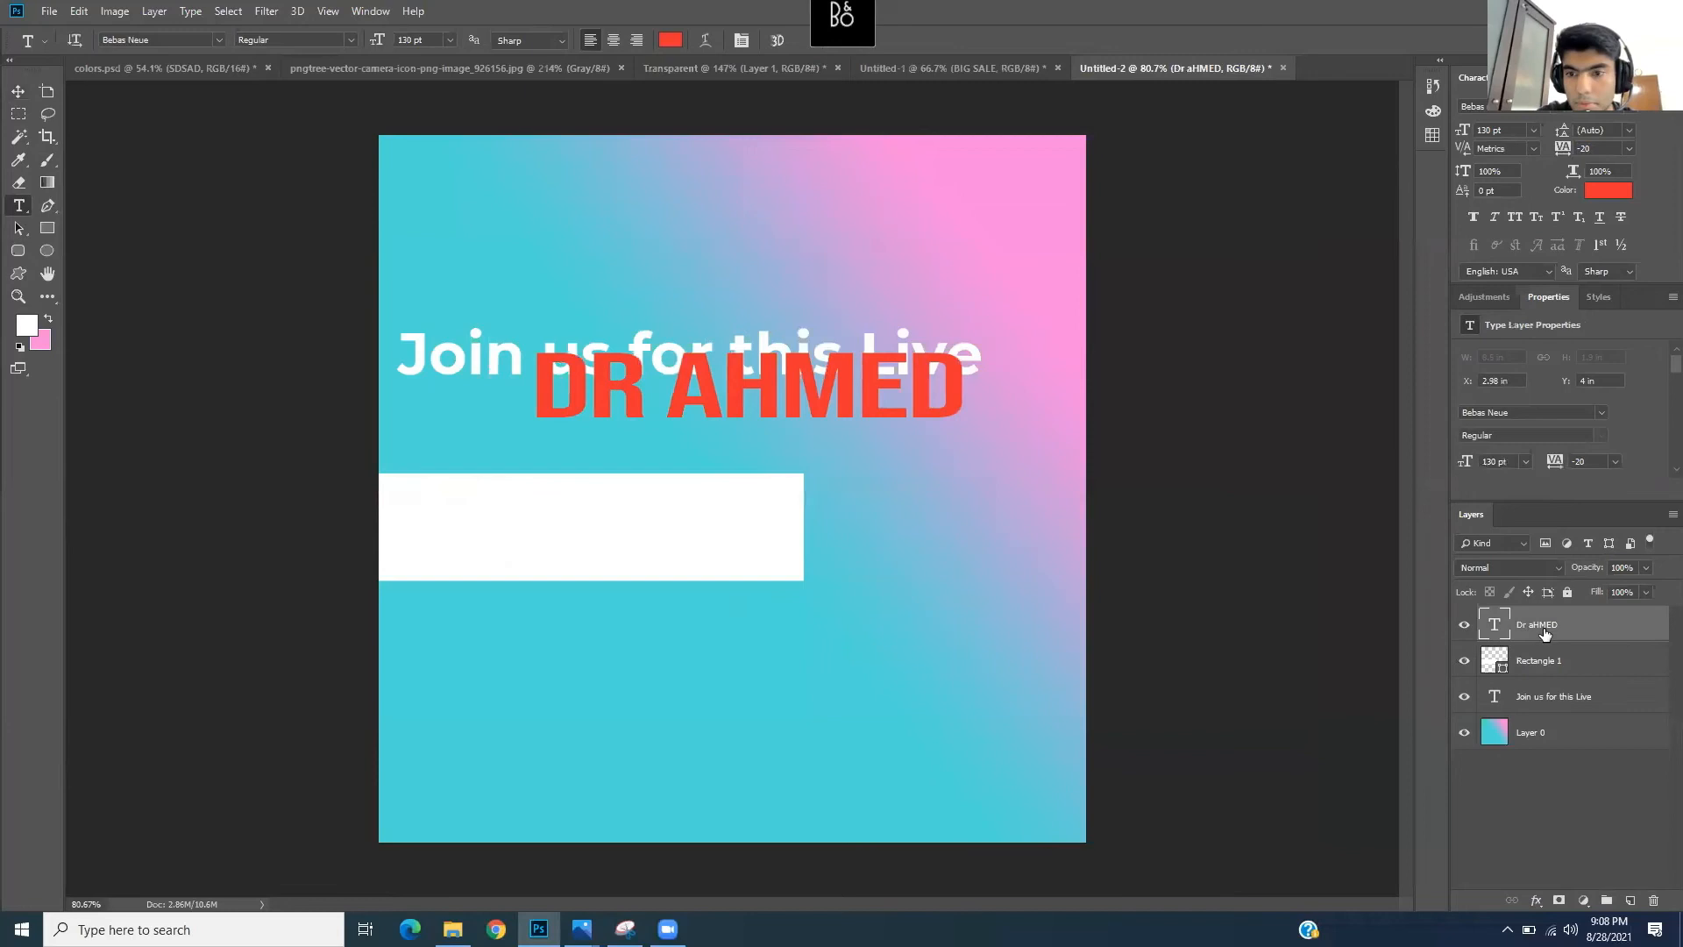
{"action": "left_click", "coordinate": [18, 92]}
{"action": "left_click_drag", "start_coordinate": [758, 386], "coordinate": [603, 518]}
{"action": "left_click", "coordinate": [18, 205]}
{"action": "left_click", "coordinate": [464, 493]}
{"action": "left_click_drag", "start_coordinate": [382, 517], "coordinate": [795, 553]}
{"action": "left_click_drag", "start_coordinate": [1565, 152], "coordinate": [1567, 154]}
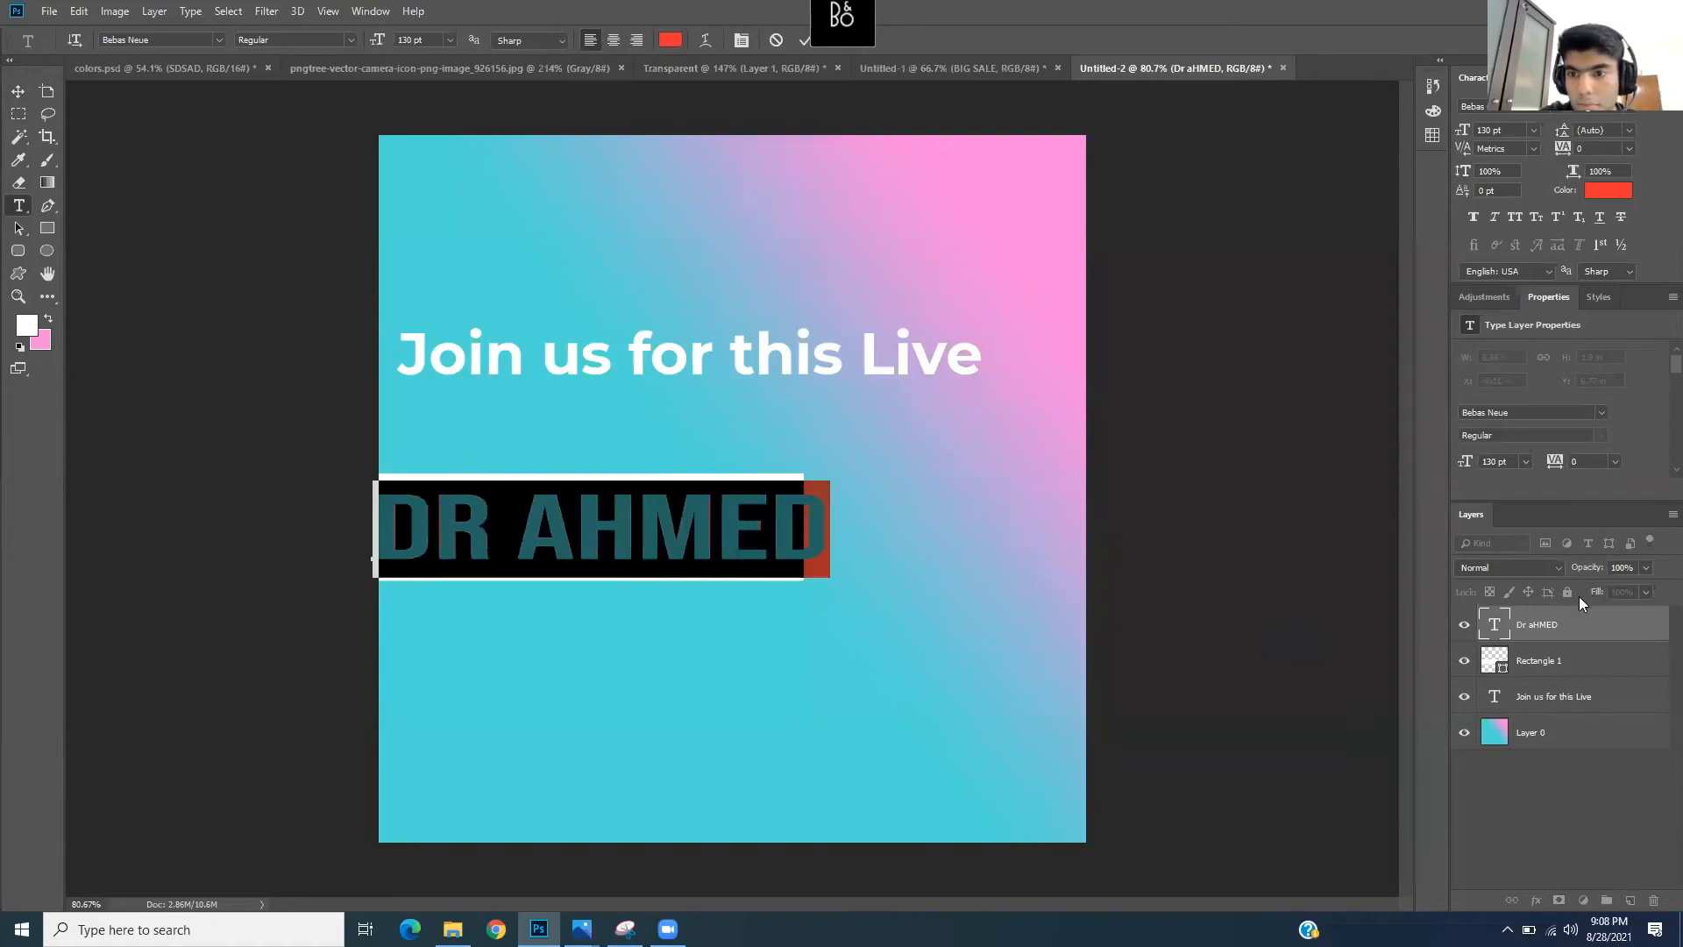
{"action": "left_click", "coordinate": [1565, 629]}
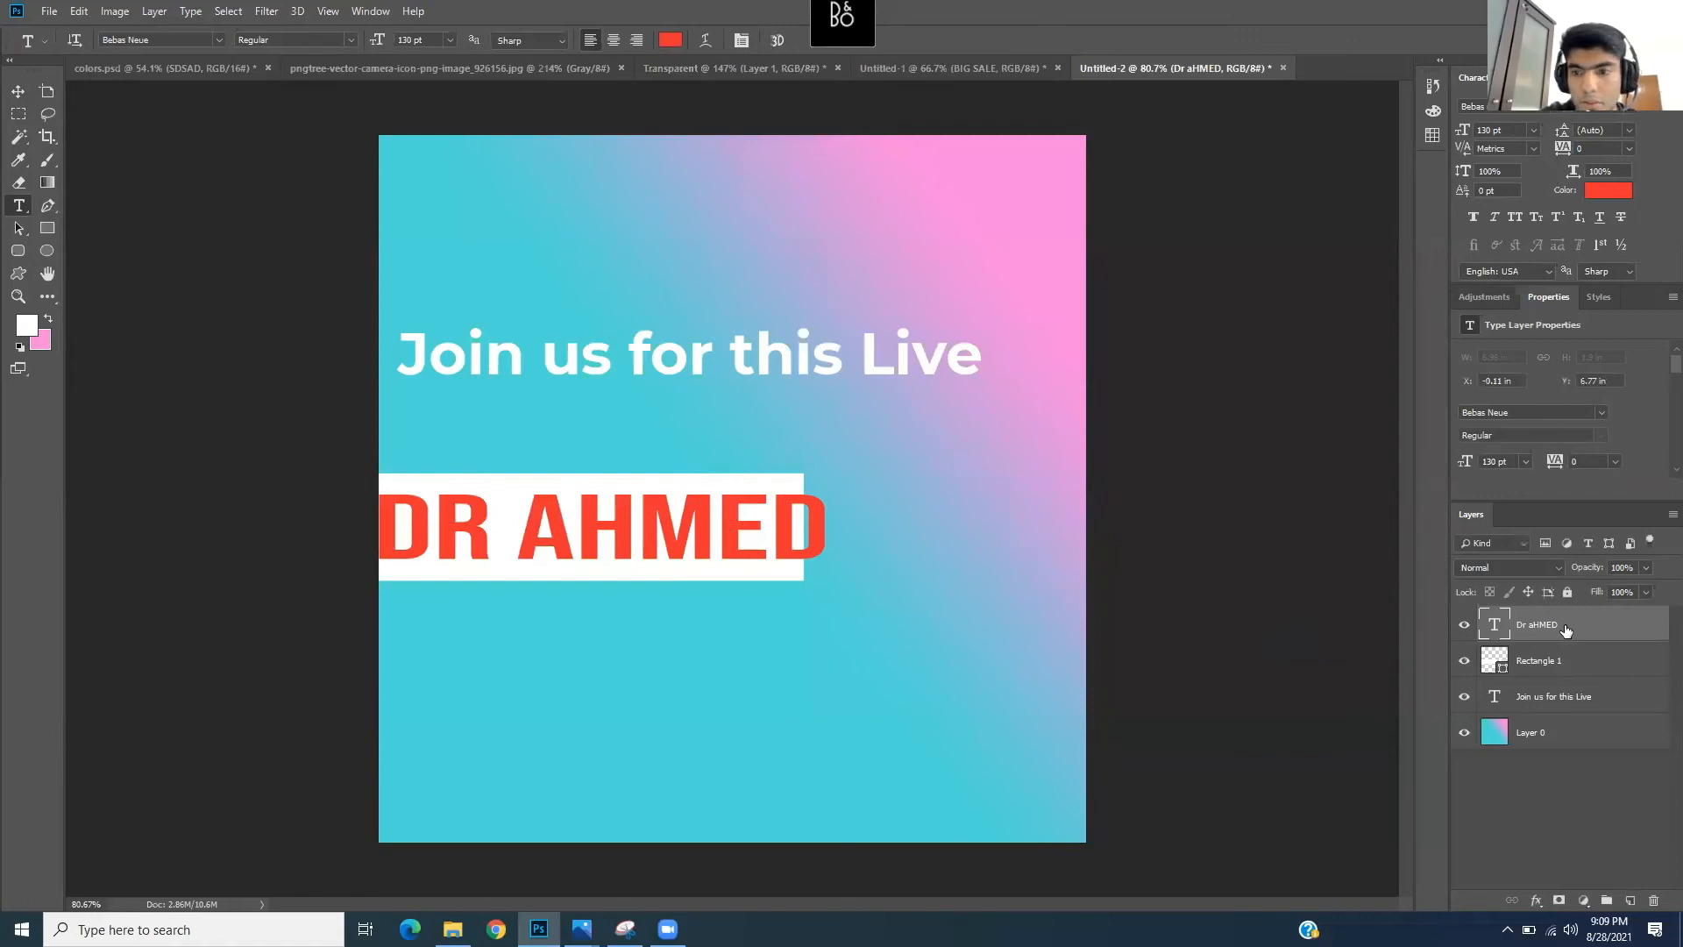
- Delete the new name text layer, leaving the banner empty
{"action": "right_click", "coordinate": [1595, 622]}
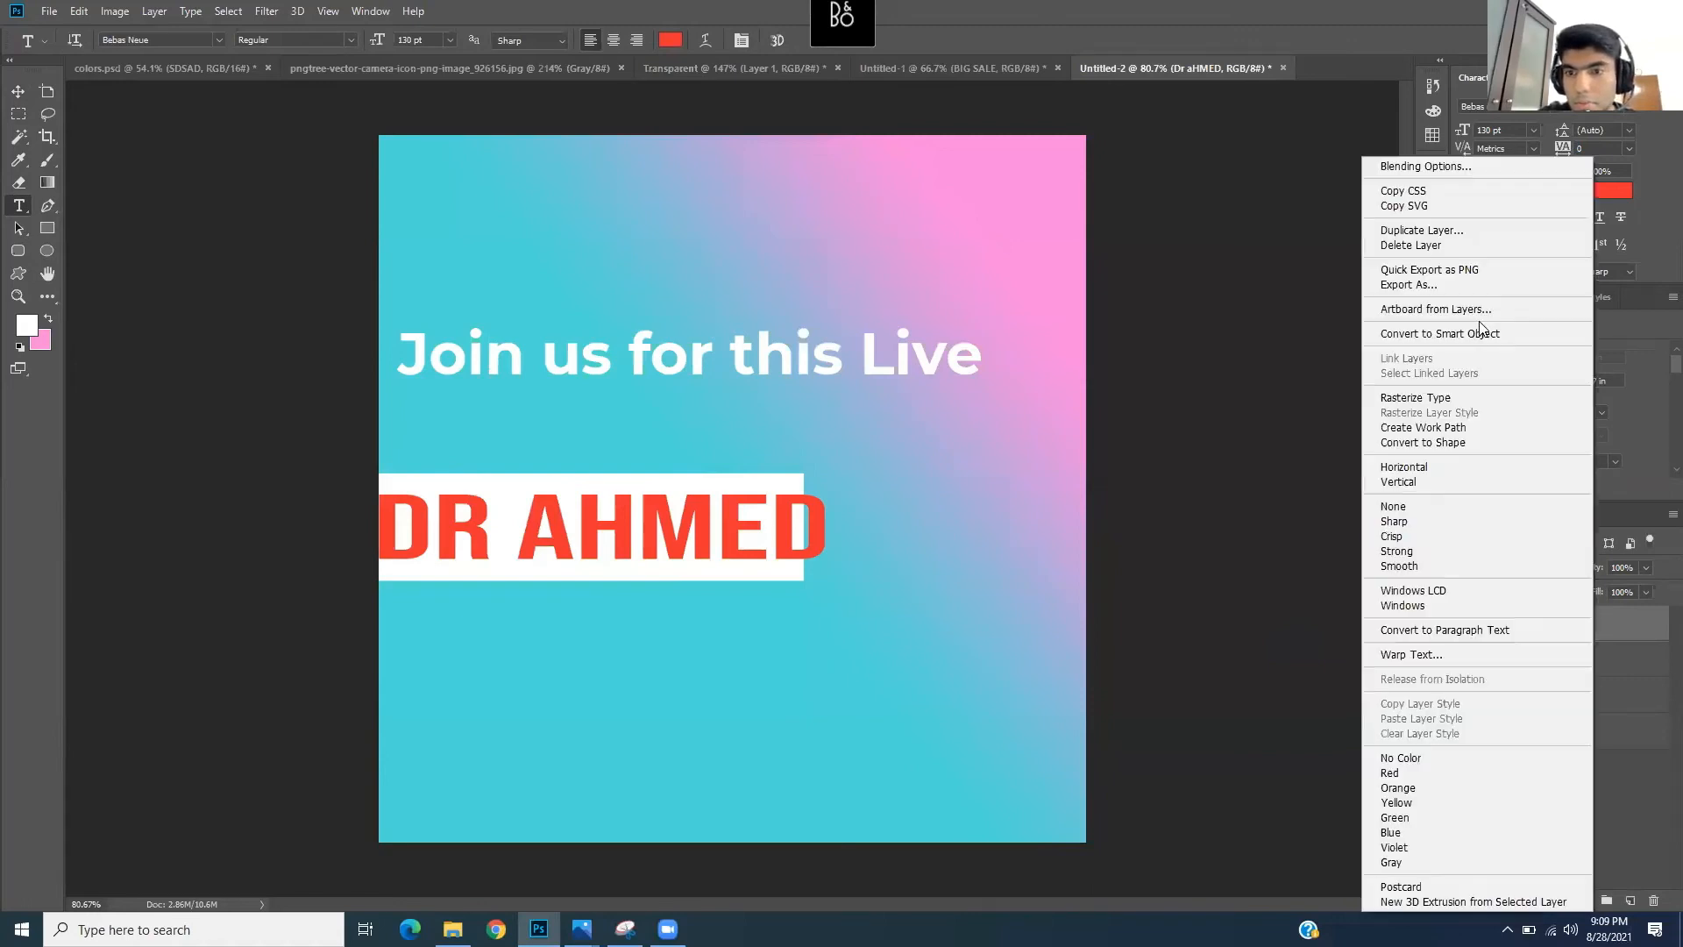
{"action": "left_click", "coordinate": [1435, 244]}
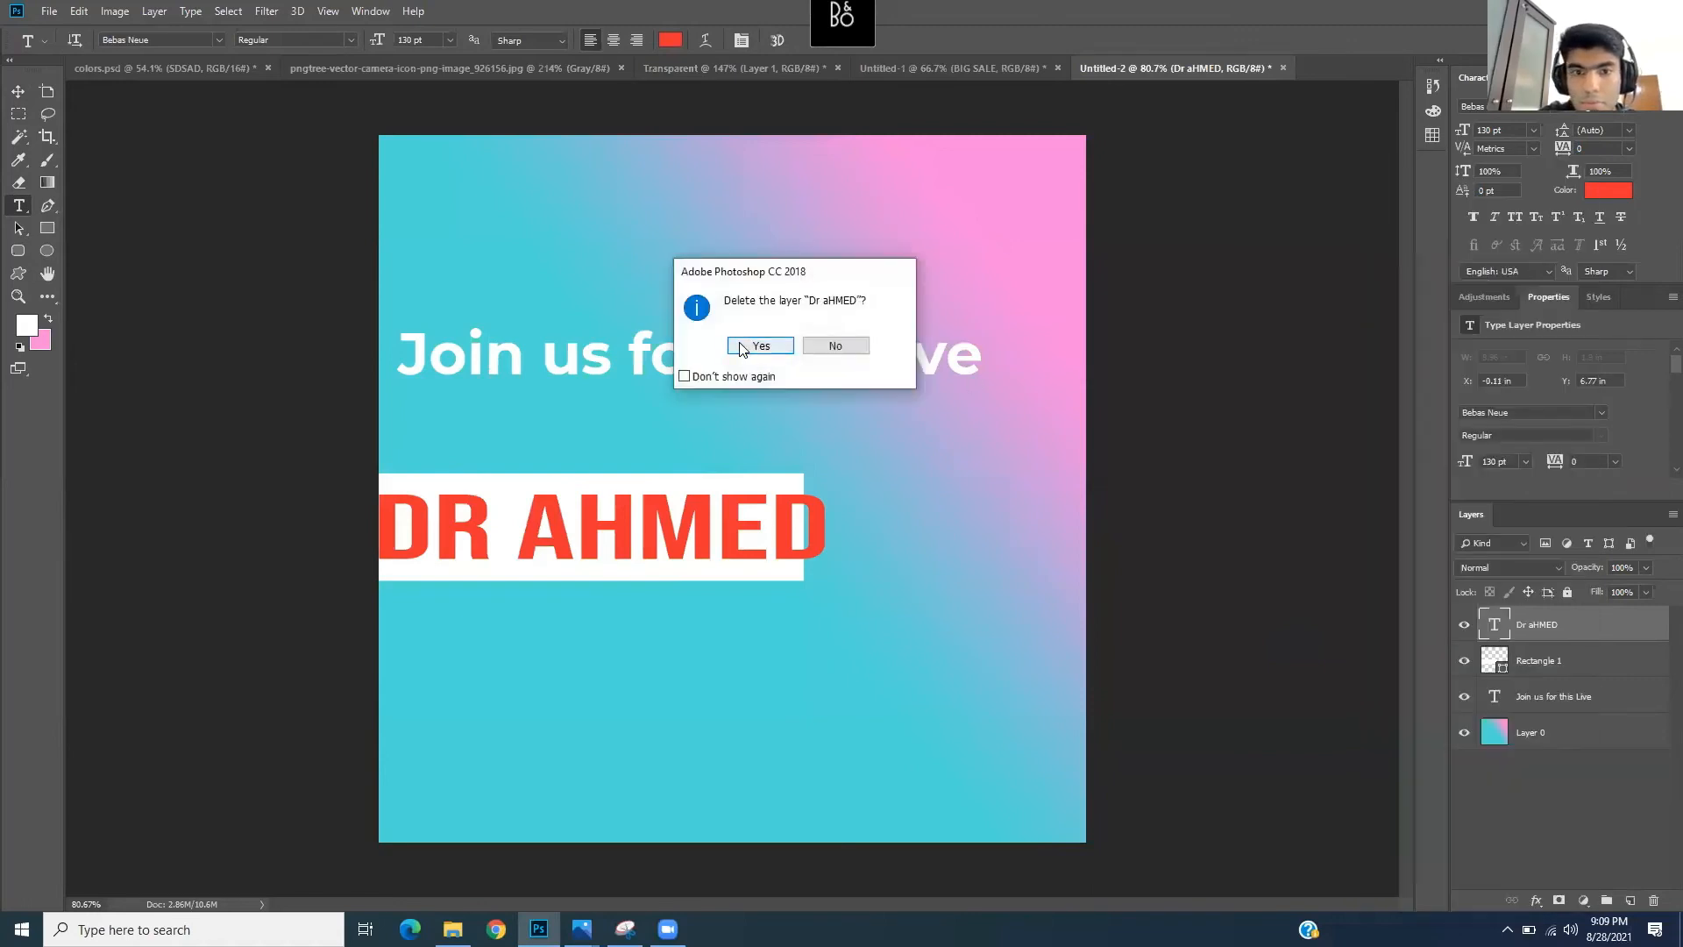
{"action": "key", "text": "Return"}
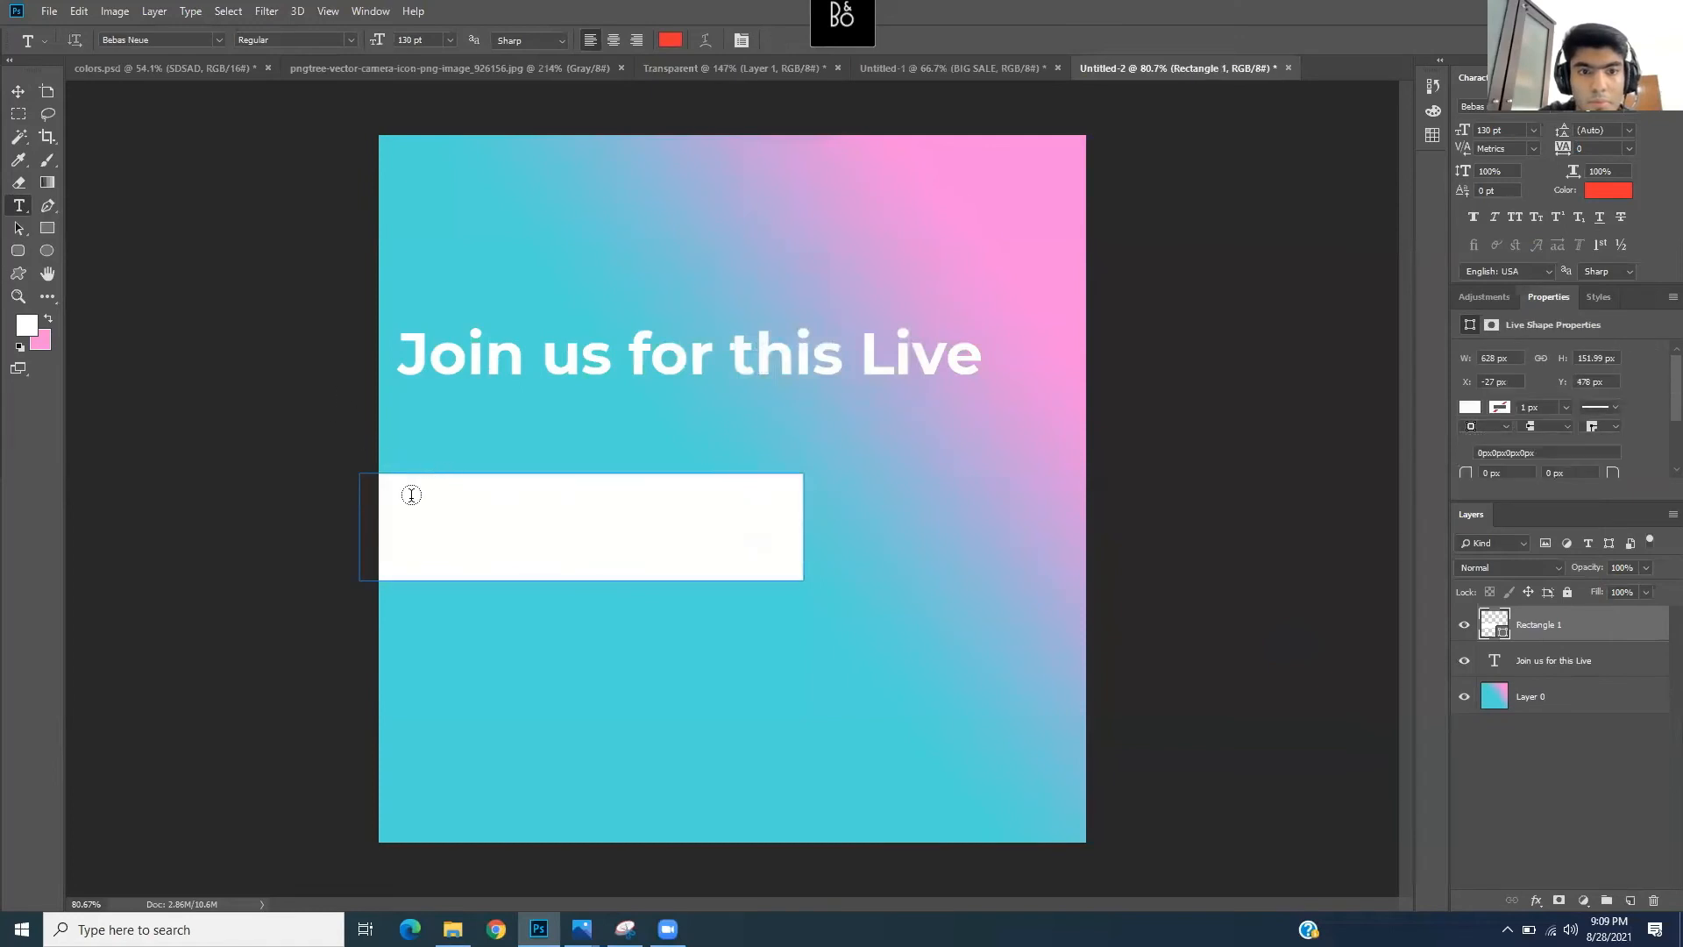
- Type the speaker's name in capitals in a text box on the banner and nudge it down to fit
{"action": "left_click", "coordinate": [499, 536]}
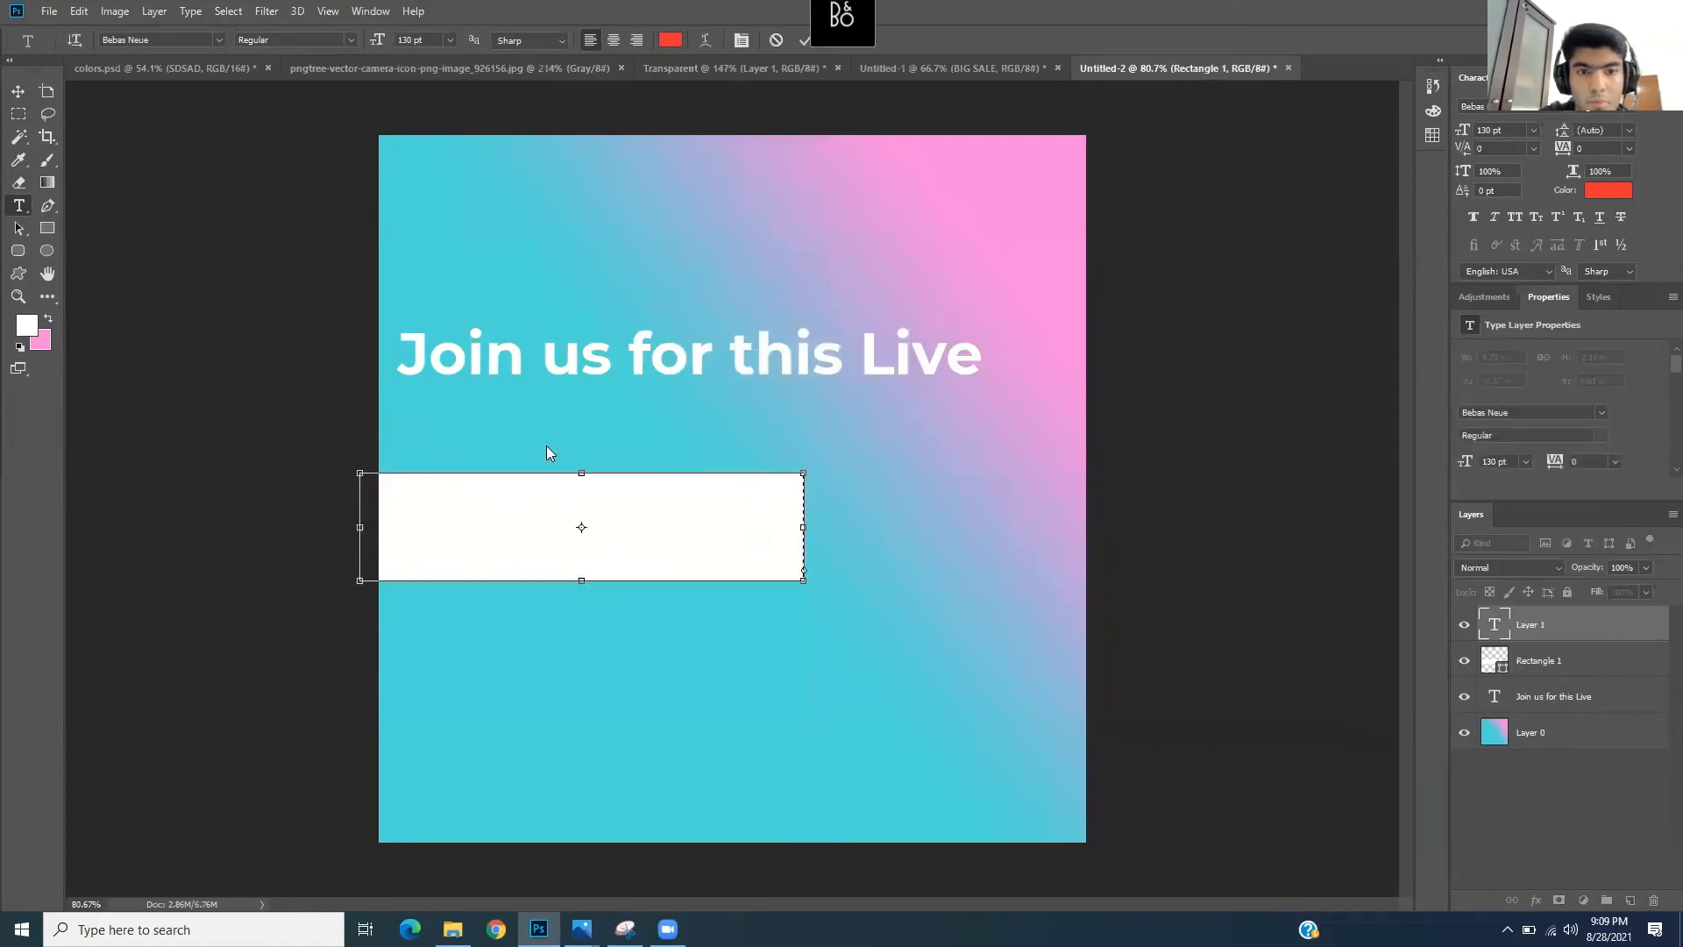
{"action": "left_click_drag", "start_coordinate": [484, 410], "coordinate": [379, 473]}
{"action": "type", "text": "DR AHMED"}
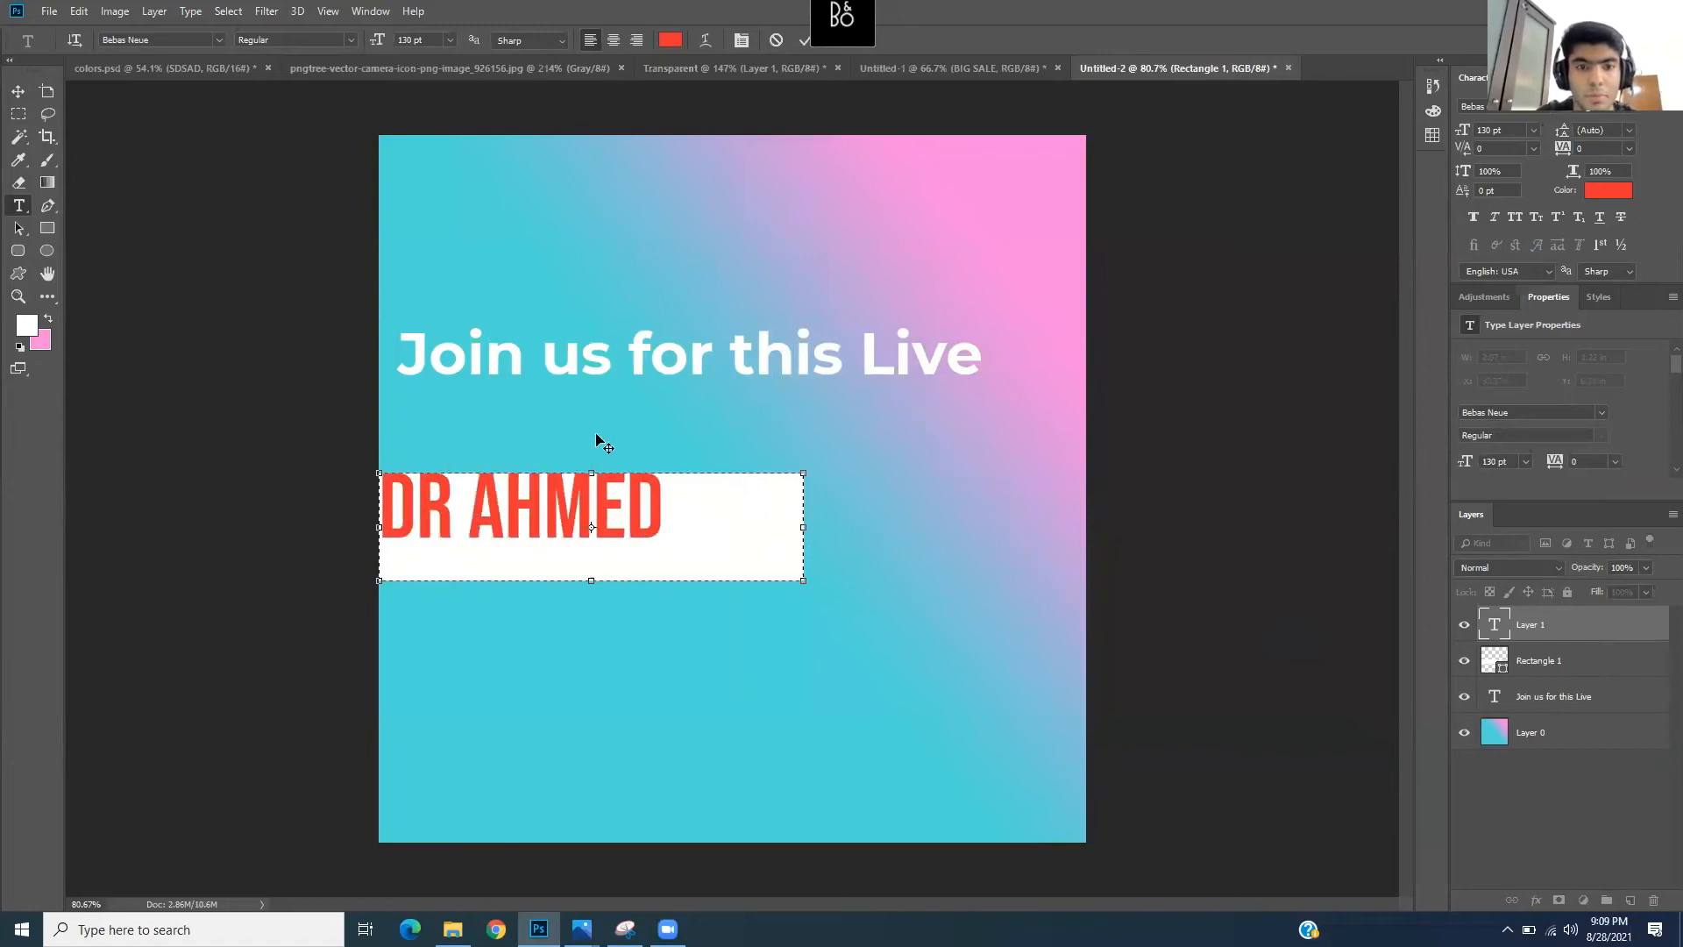
{"action": "left_click", "coordinate": [22, 92]}
{"action": "left_click_drag", "start_coordinate": [591, 513], "coordinate": [600, 536]}
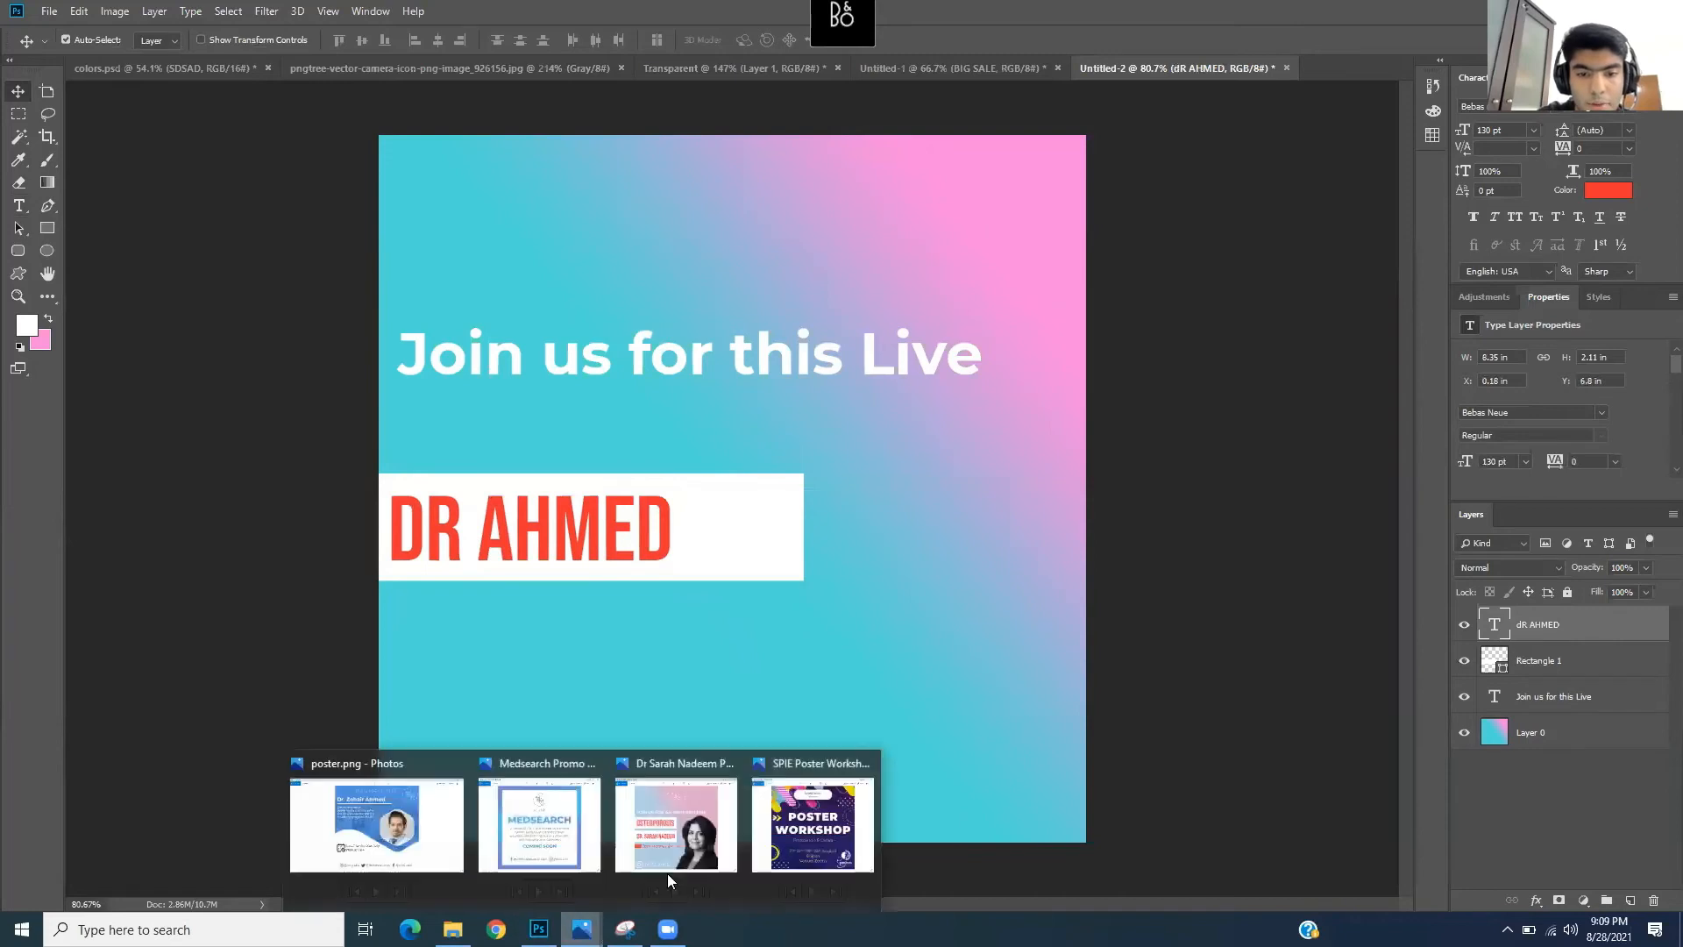
{"action": "mouse_move", "coordinate": [581, 928]}
{"action": "left_click", "coordinate": [692, 813]}
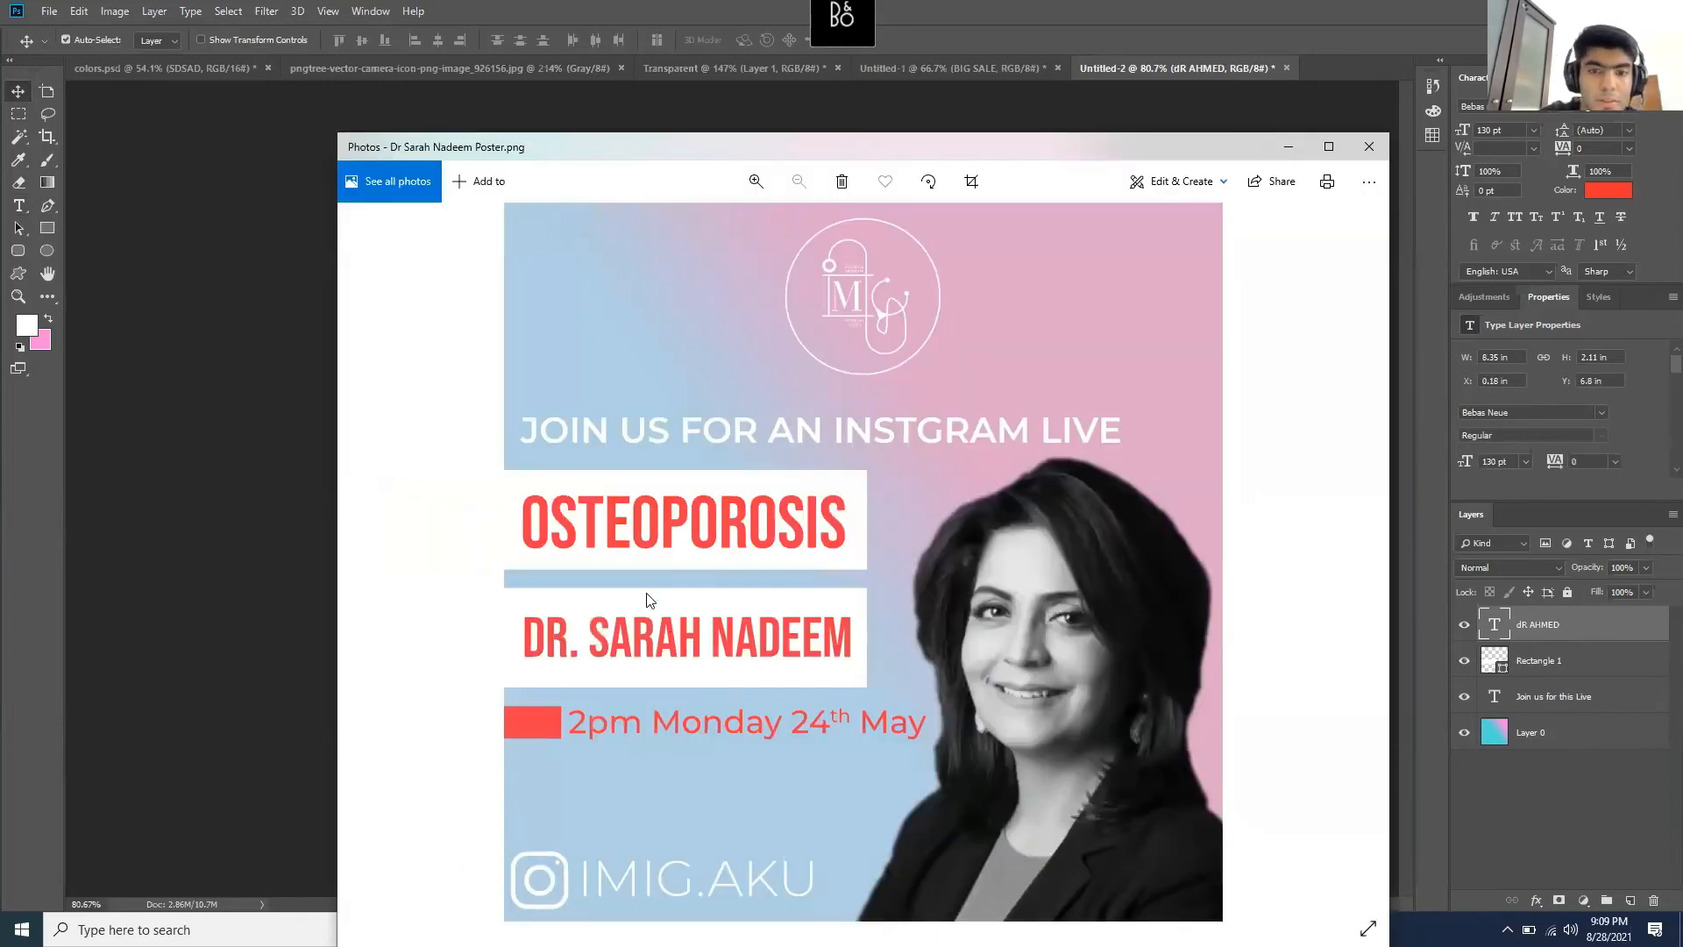
{"action": "left_click", "coordinate": [1287, 146]}
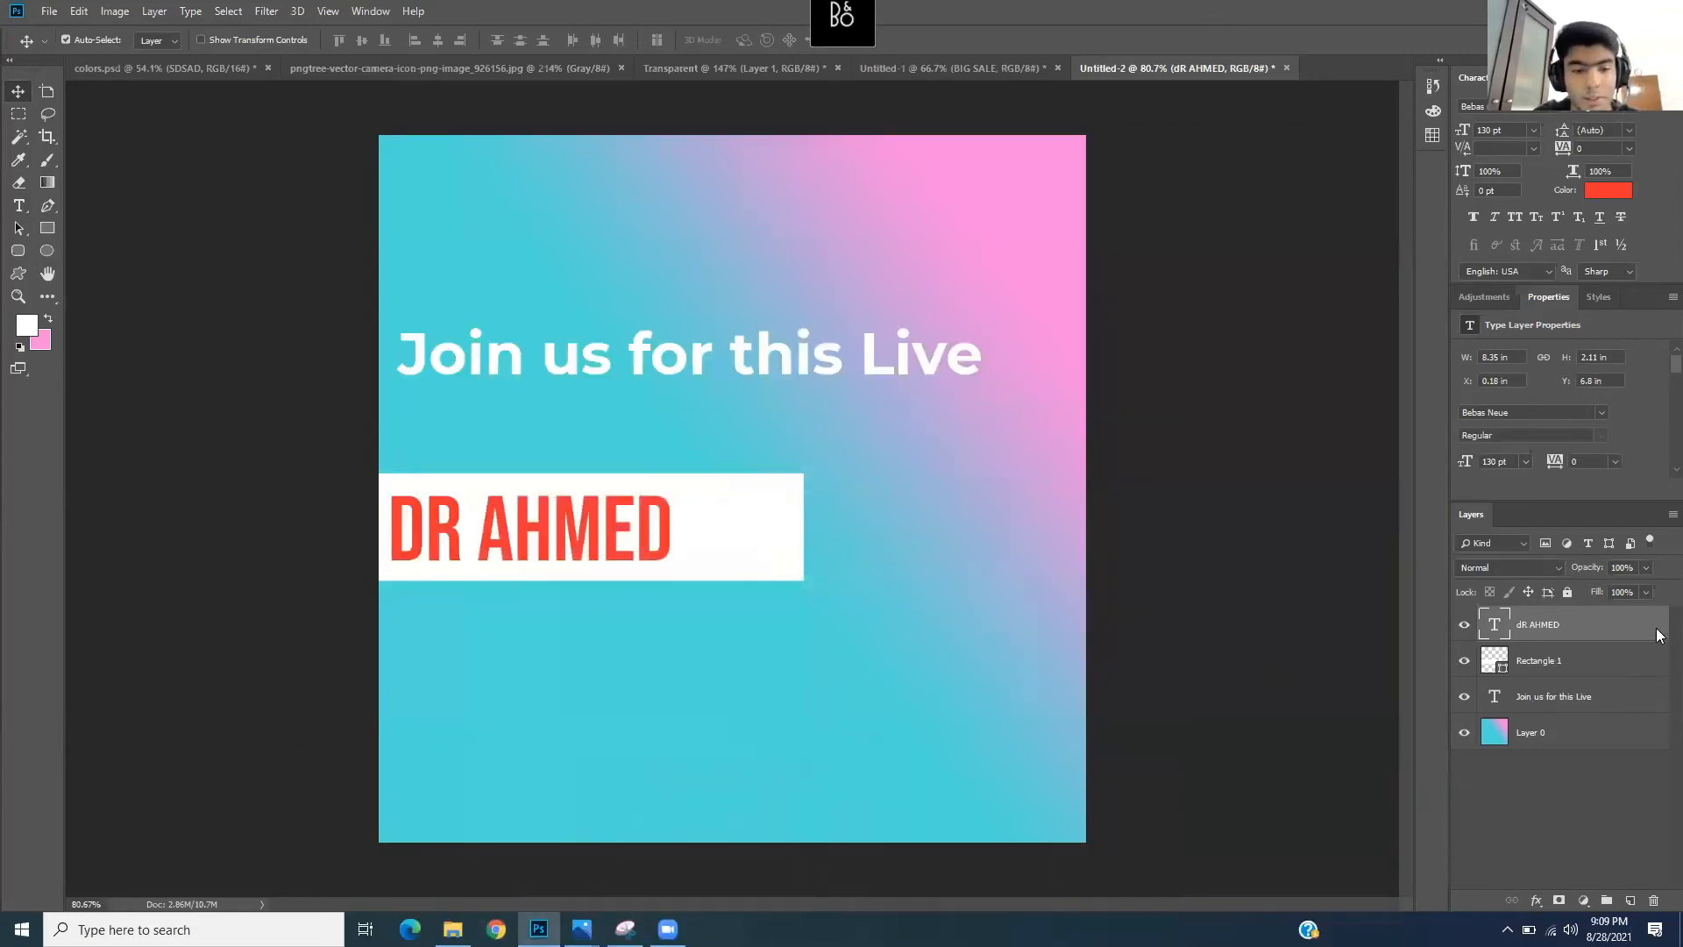
- Toggle the Rectangle 1 banner and name layers' visibility off and back on
{"action": "left_click", "coordinate": [1536, 661]}
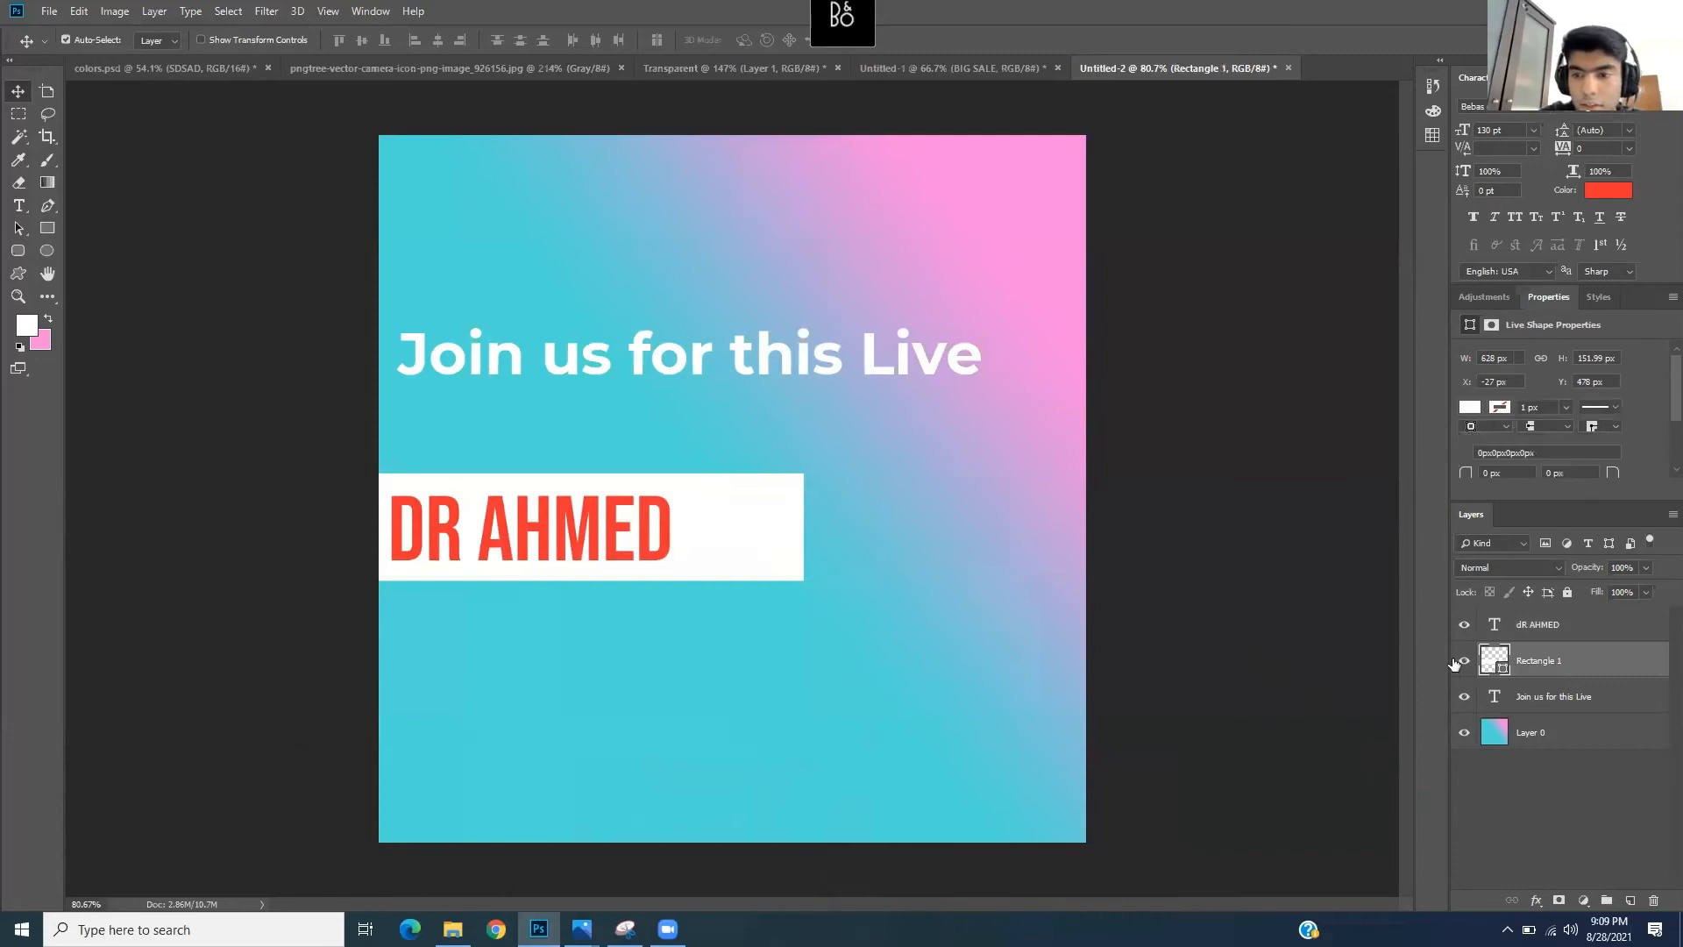
{"action": "left_click", "coordinate": [1465, 661]}
{"action": "left_click", "coordinate": [1464, 662]}
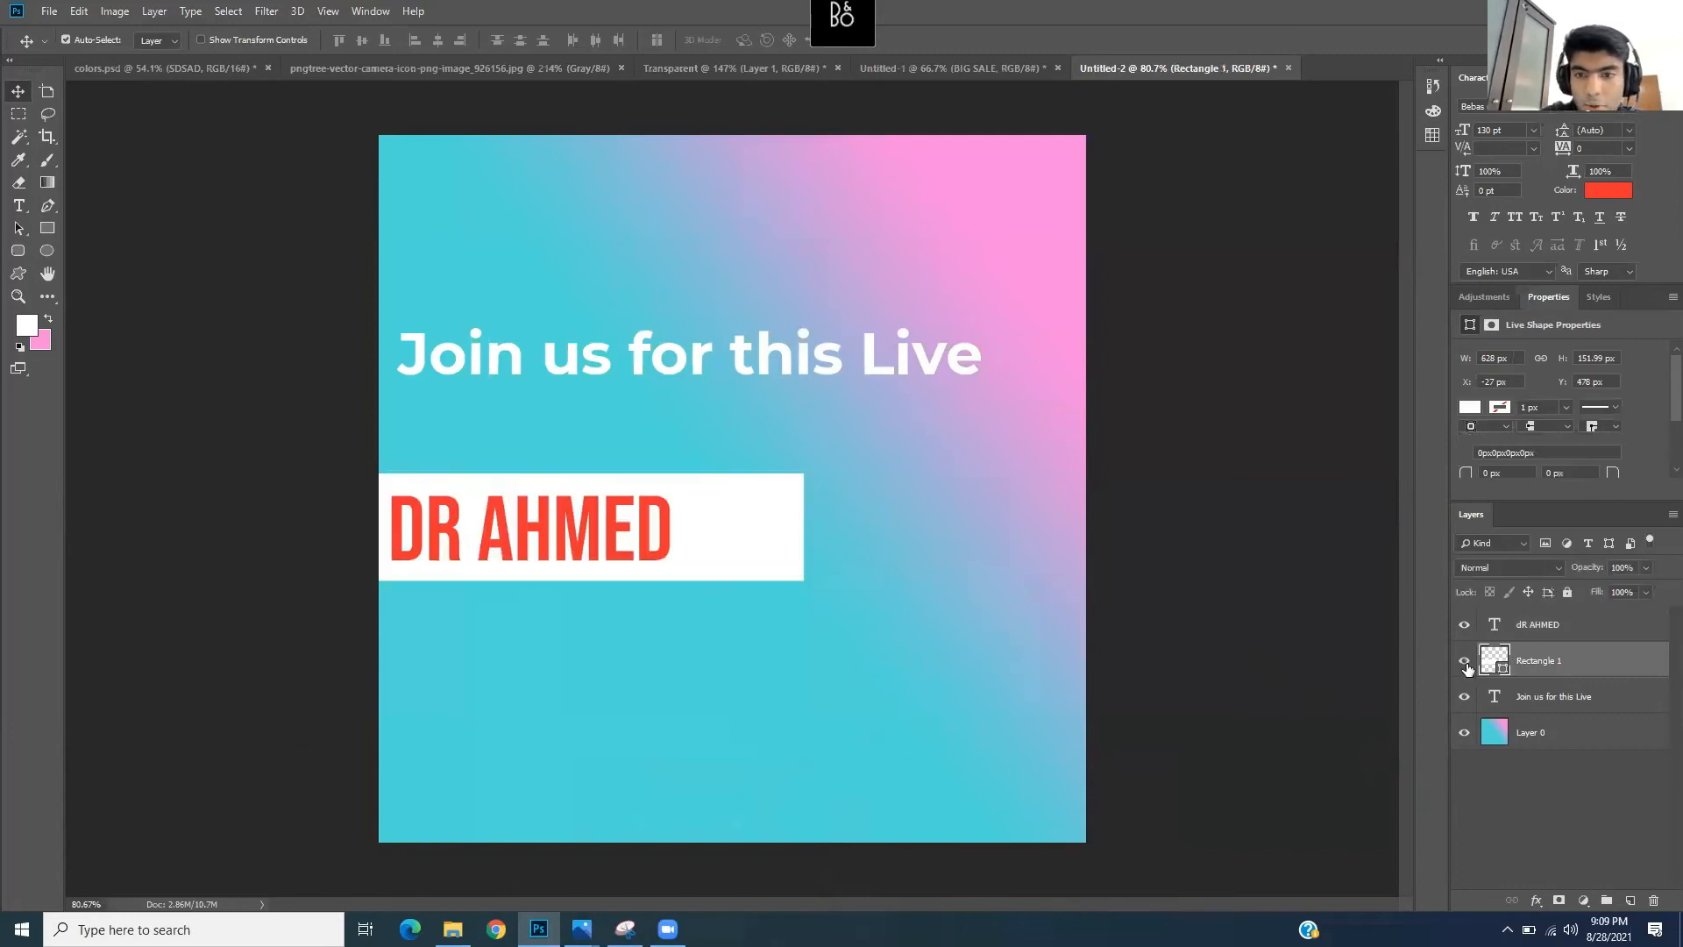
{"action": "left_click", "coordinate": [1463, 626]}
{"action": "left_click", "coordinate": [1464, 626]}
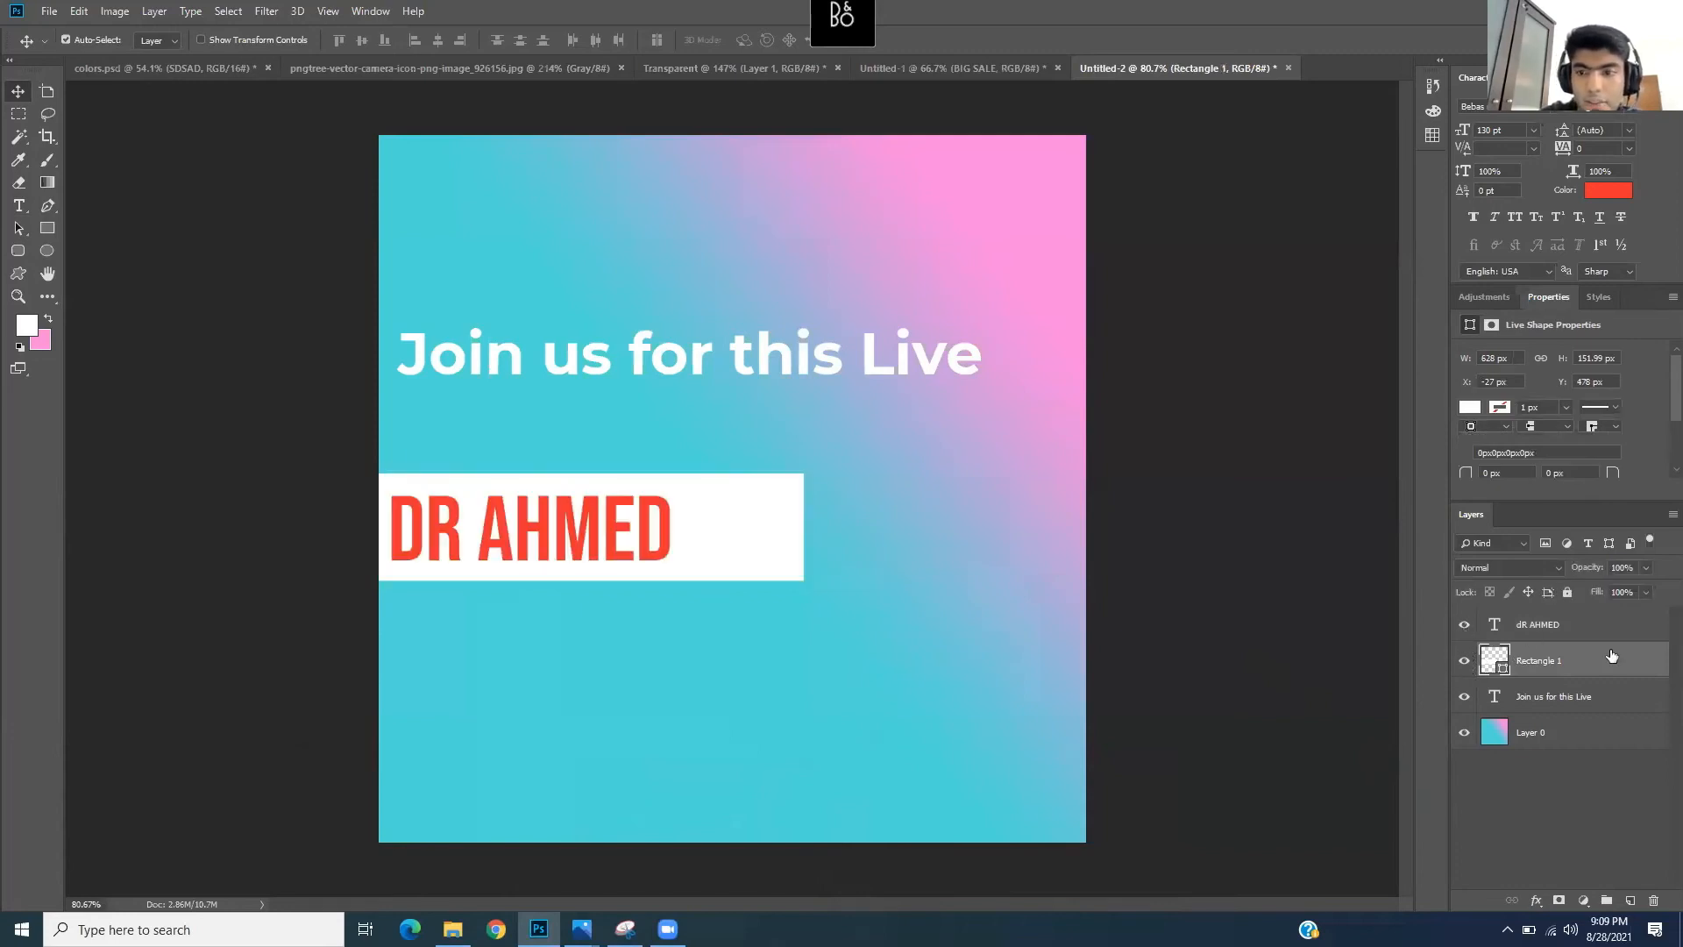
- Select the name and banner layers together and copy them with Duplicate Layers
{"action": "left_click", "coordinate": [1565, 628], "text": "shift"}
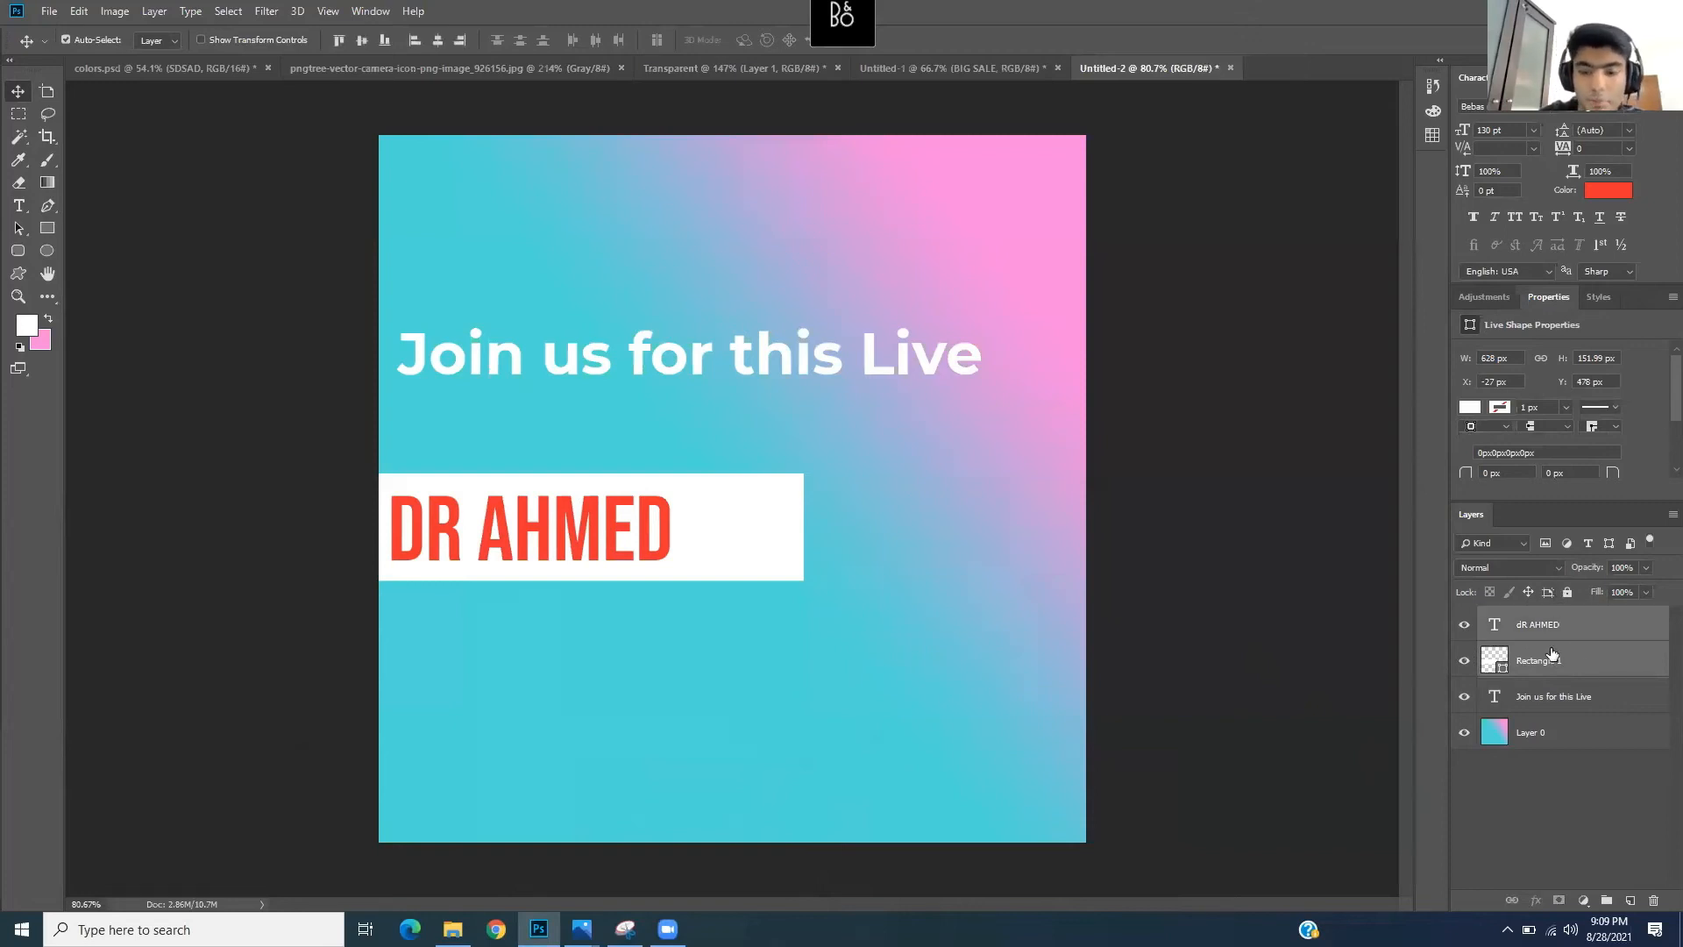
{"action": "right_click", "coordinate": [1550, 649]}
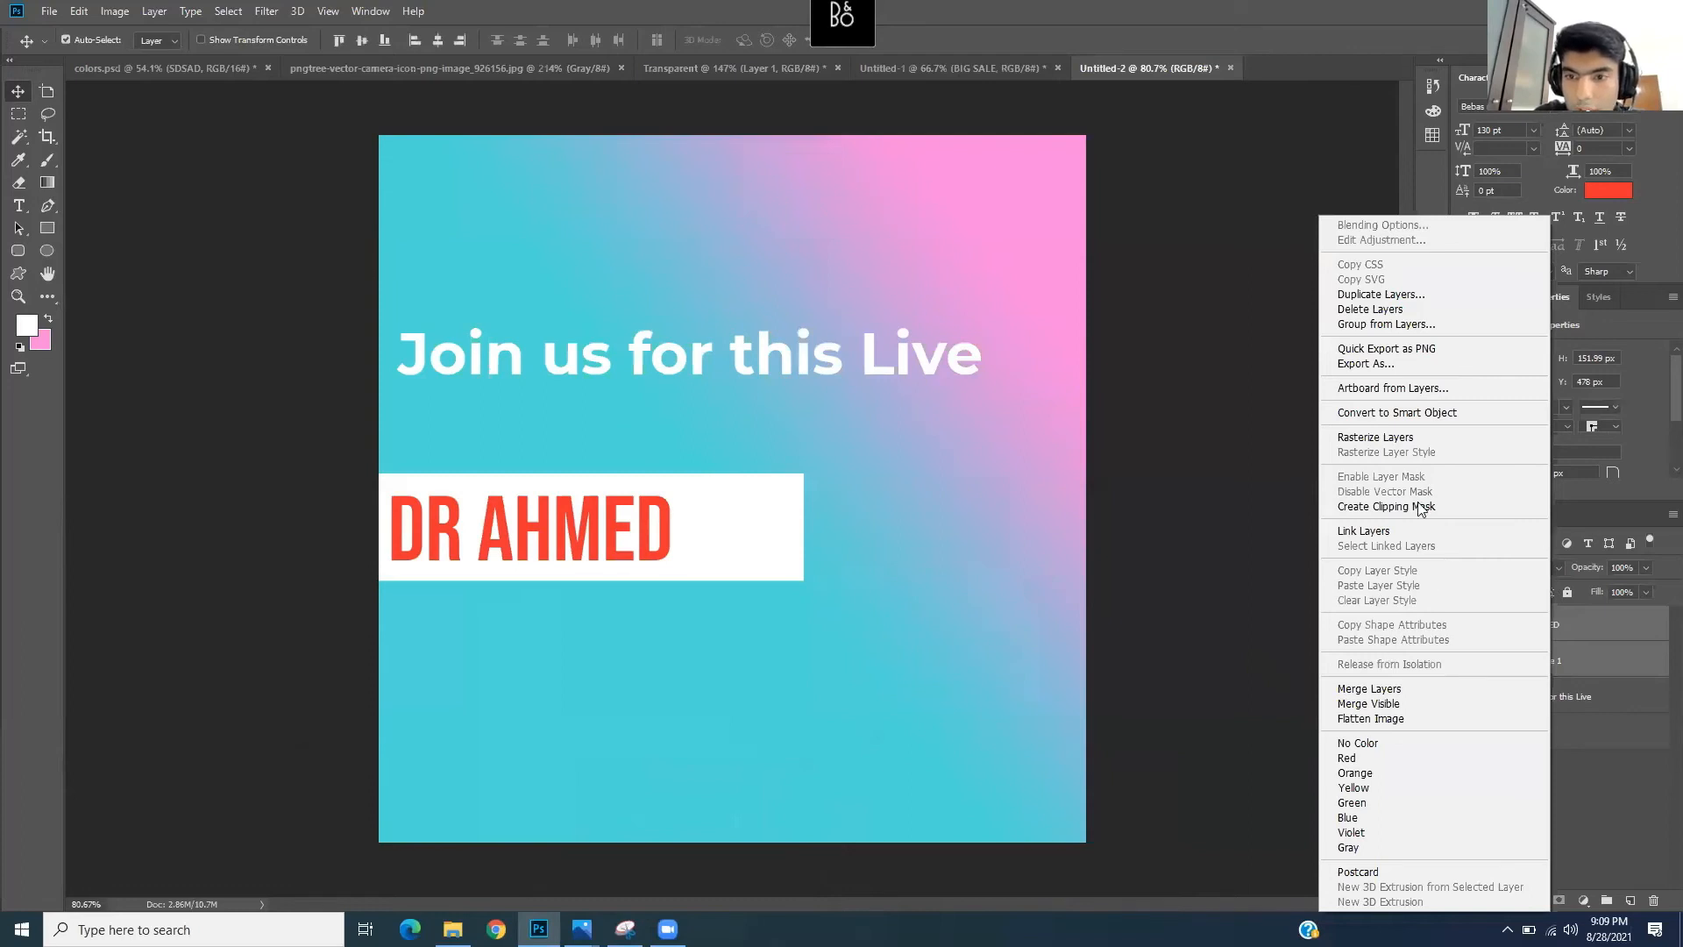
{"action": "left_click", "coordinate": [1434, 302]}
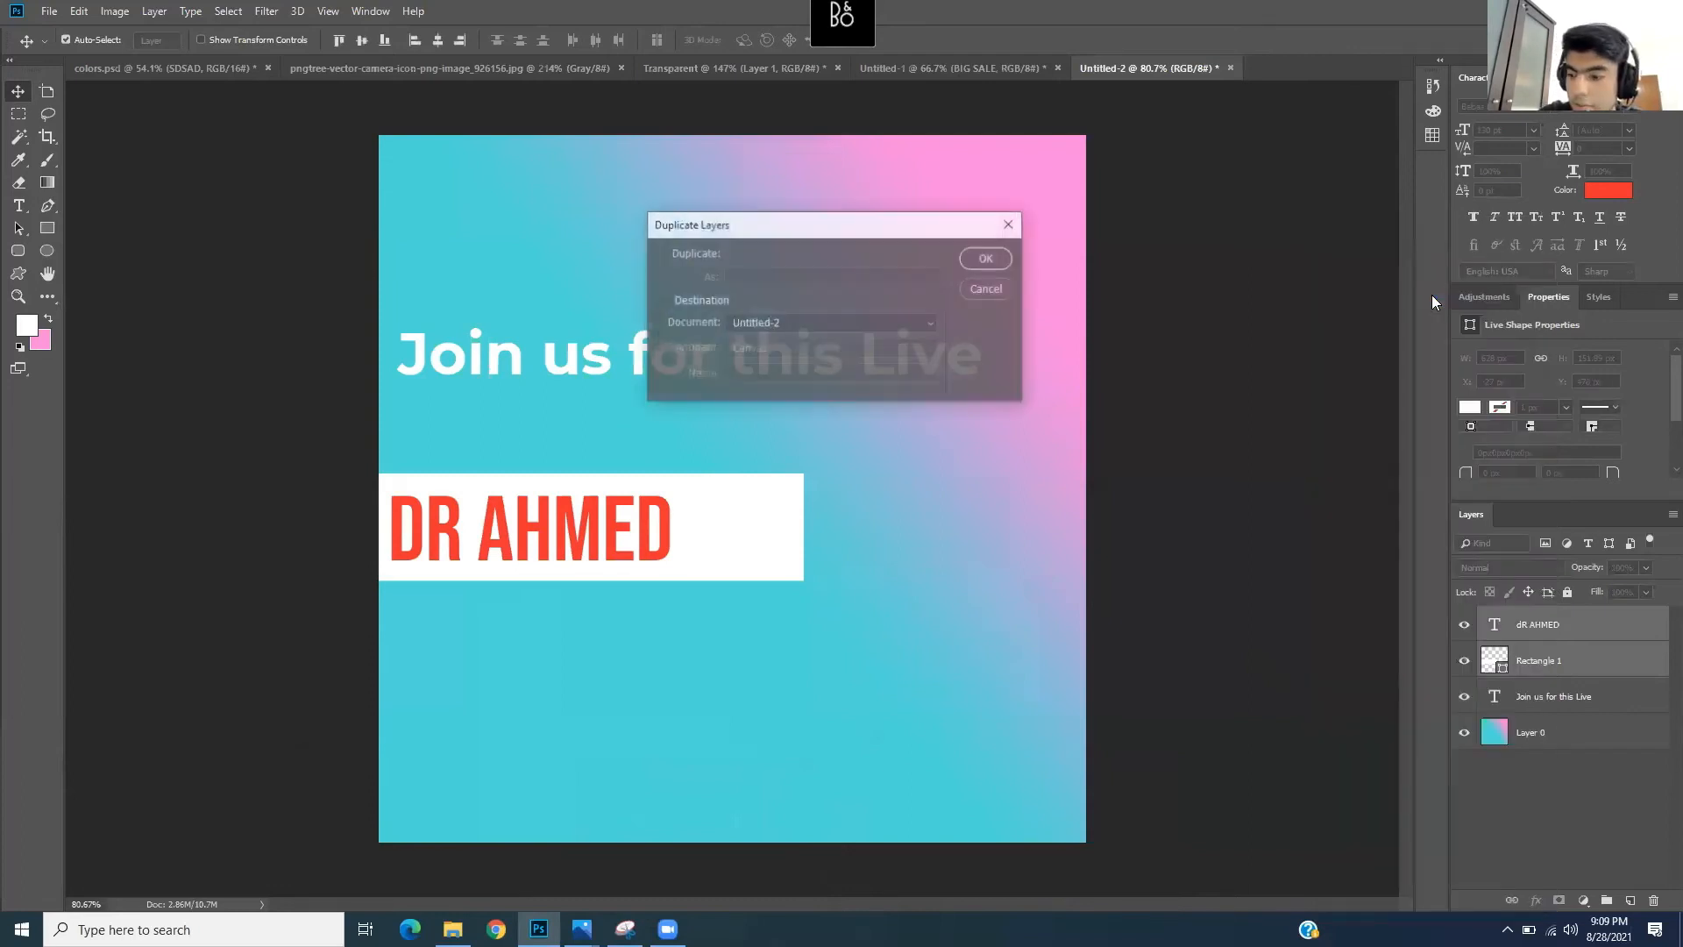
{"action": "left_click", "coordinate": [986, 259]}
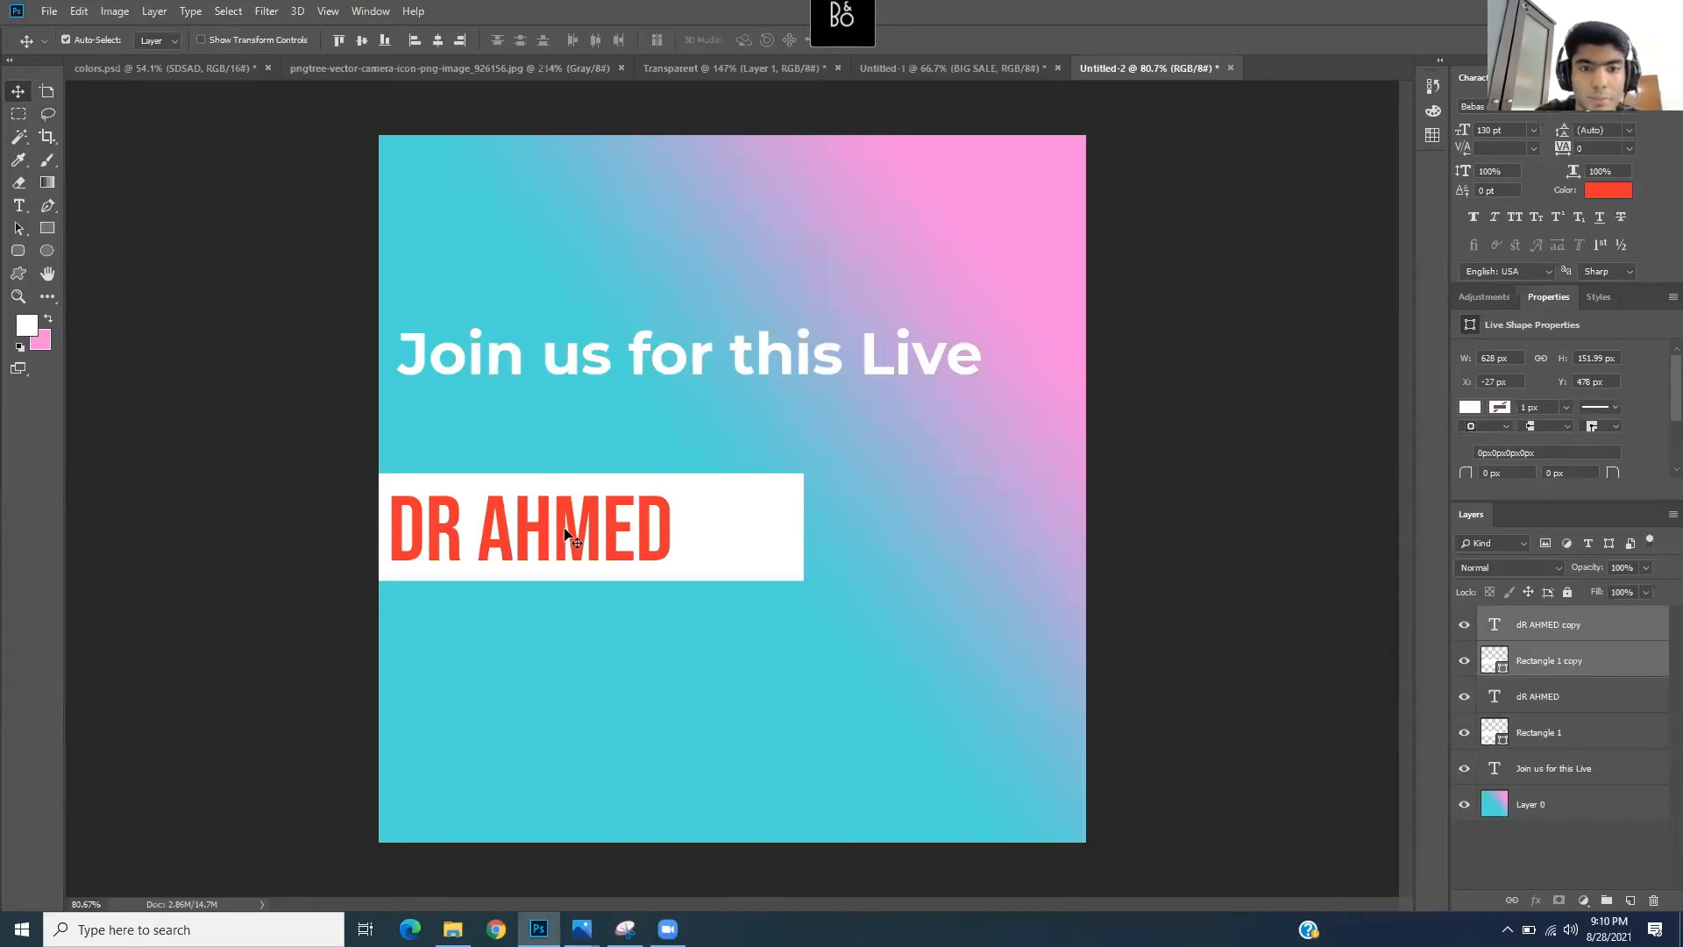
- Move the copied banner below the first one and change its text to WORKSHOP
{"action": "left_click_drag", "start_coordinate": [564, 530], "coordinate": [345, 662]}
{"action": "left_click", "coordinate": [21, 204]}
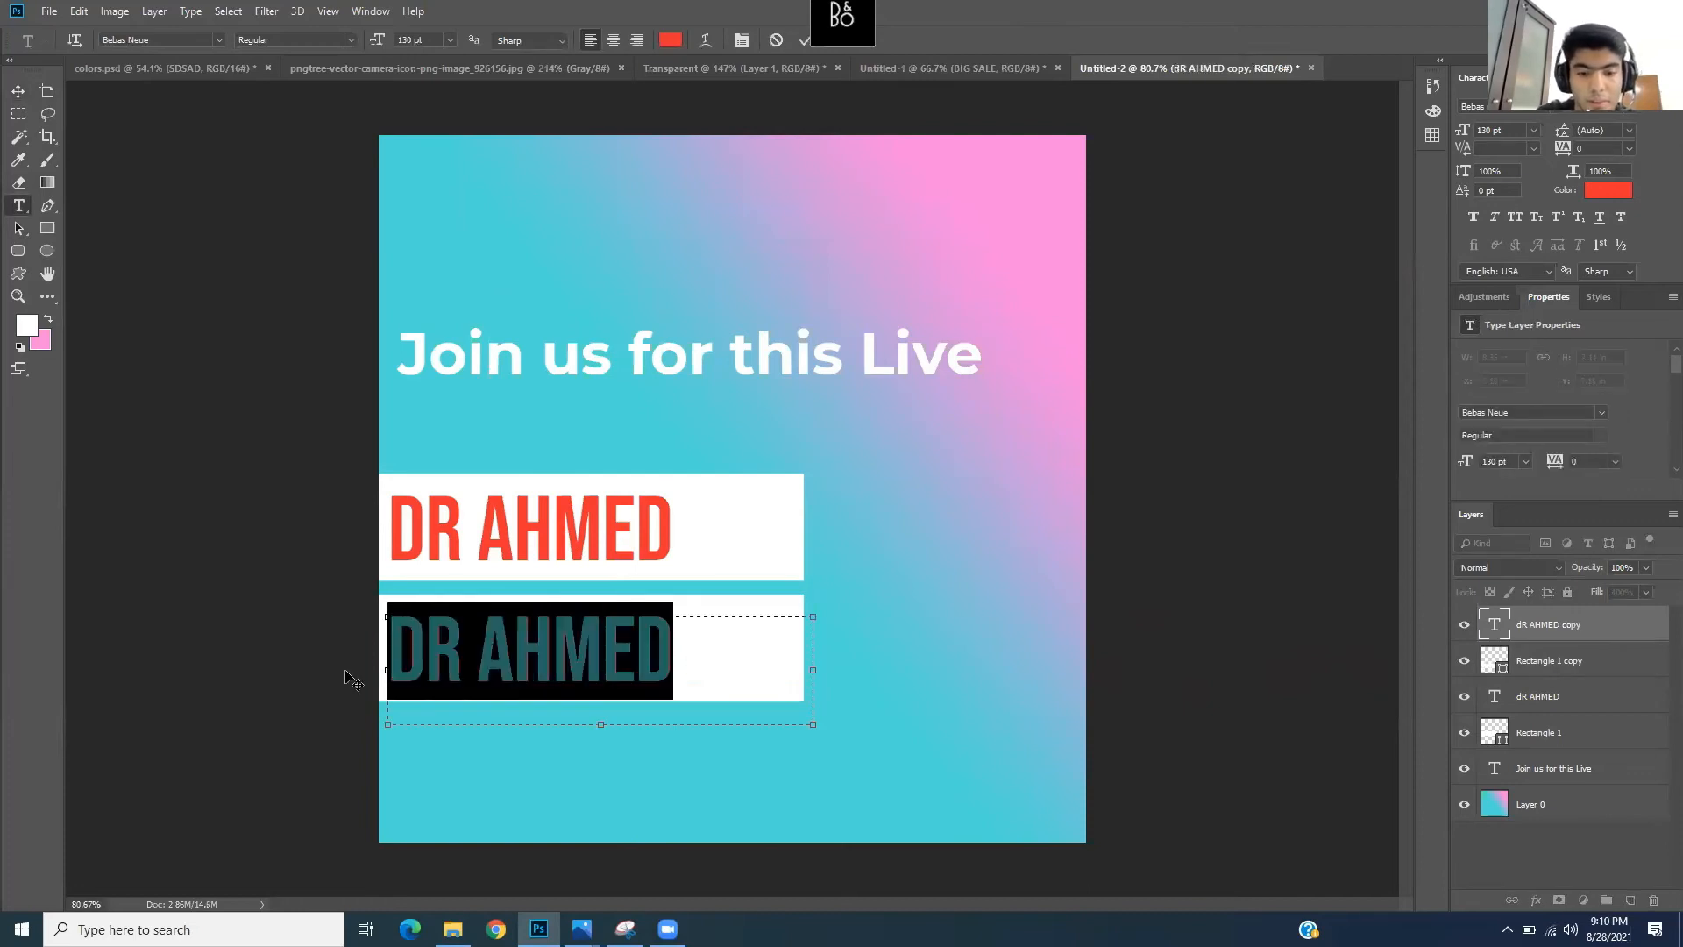
{"action": "type", "text": "MORKS"}
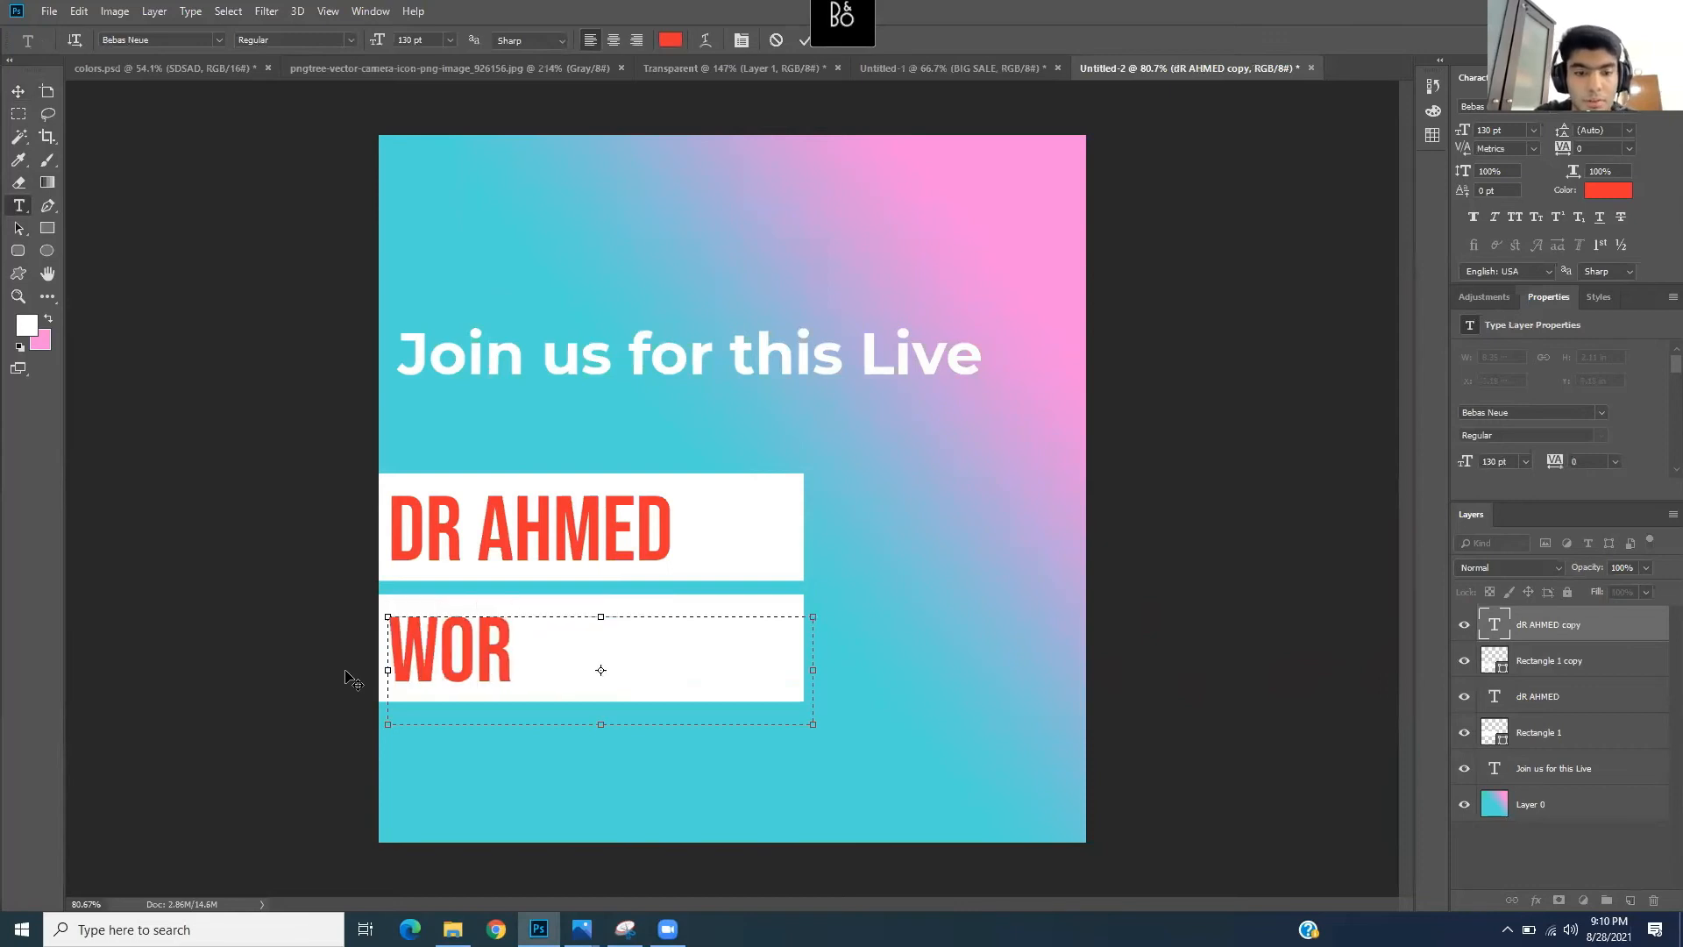
{"action": "type", "text": "HOP"}
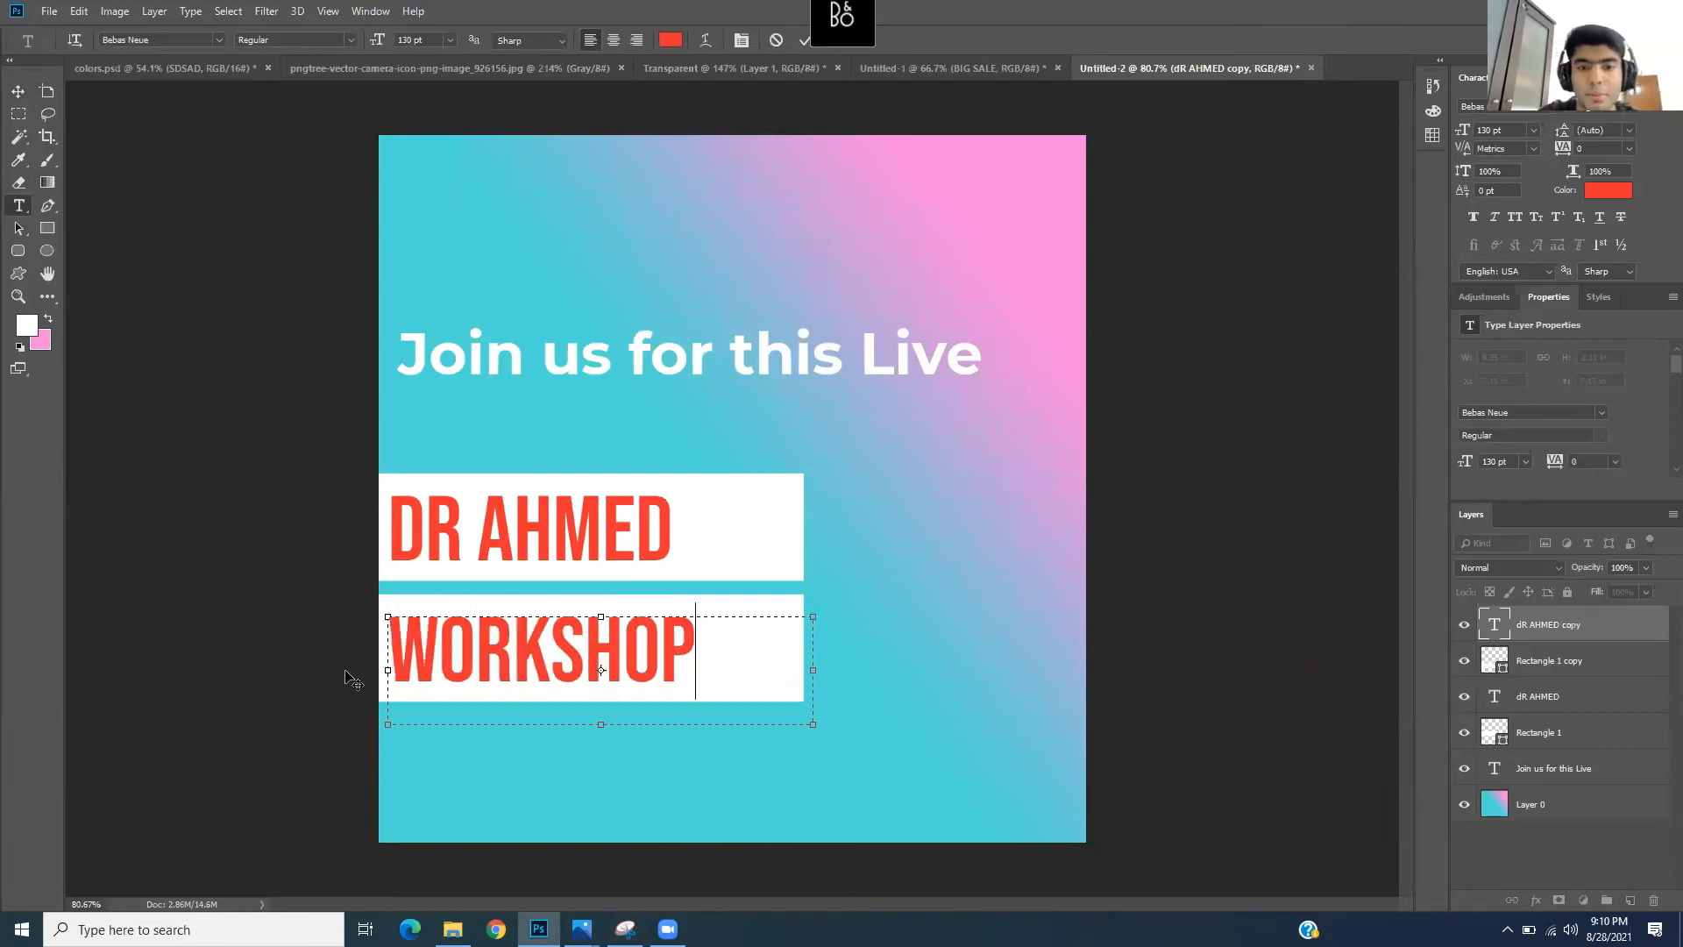
{"action": "left_click", "coordinate": [266, 532]}
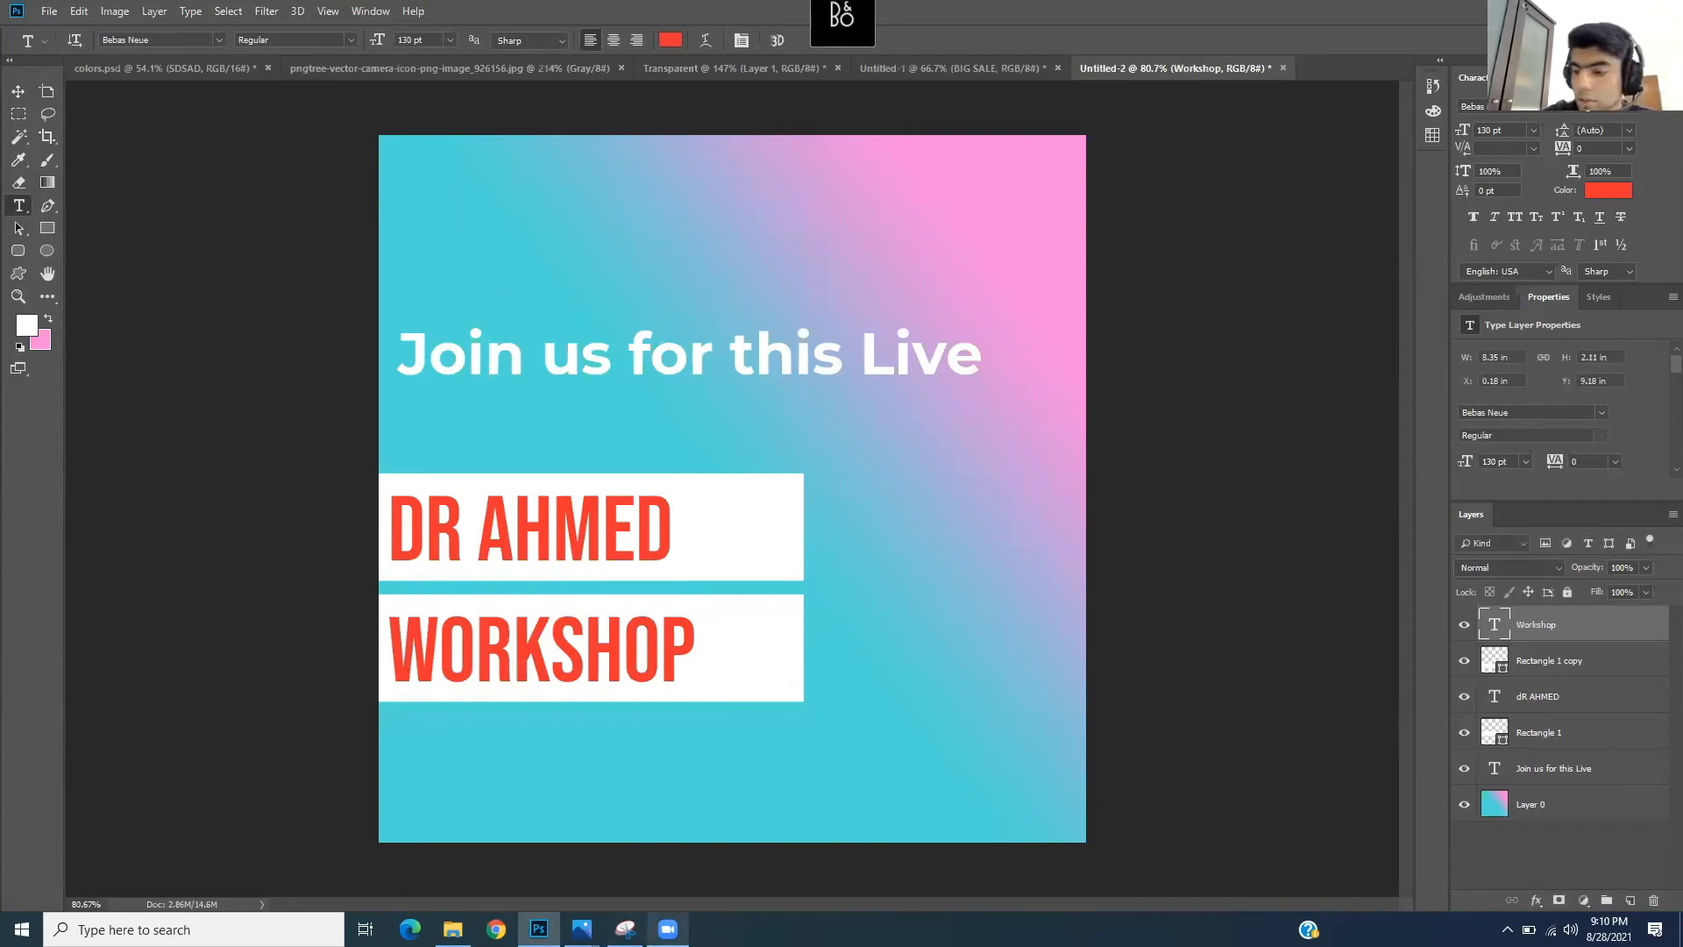
{"action": "mouse_move", "coordinate": [668, 928]}
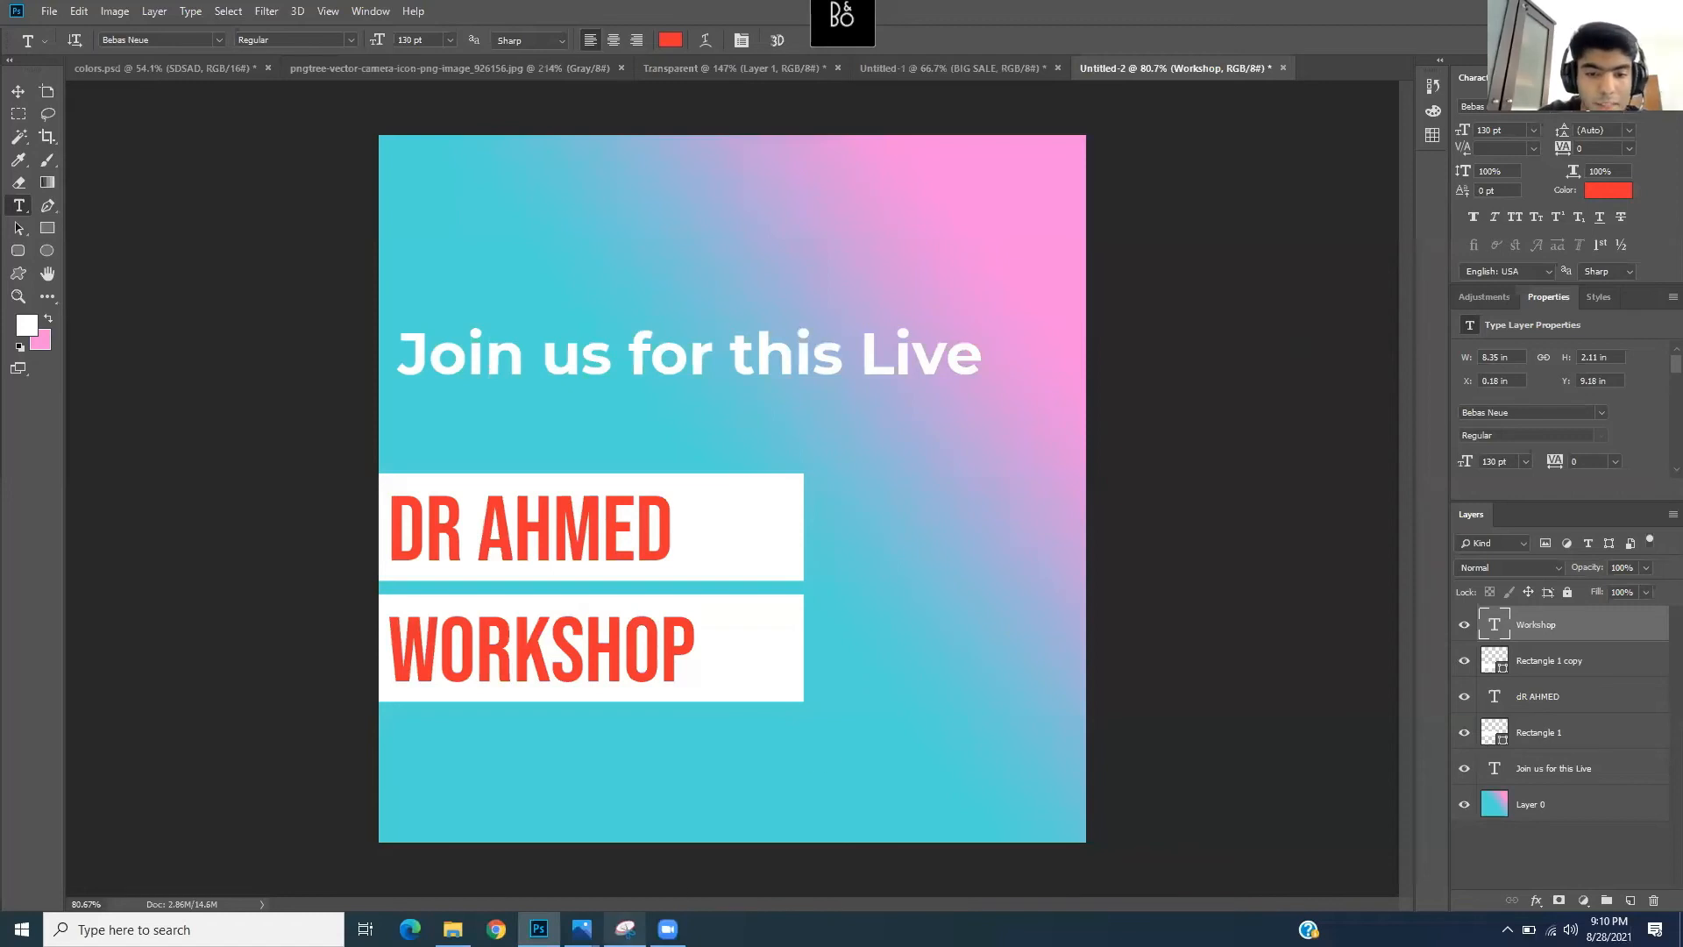
- Bring the sample workshop poster in Photos to the front, review it, then minimise it
{"action": "mouse_move", "coordinate": [581, 928]}
{"action": "left_click", "coordinate": [698, 843]}
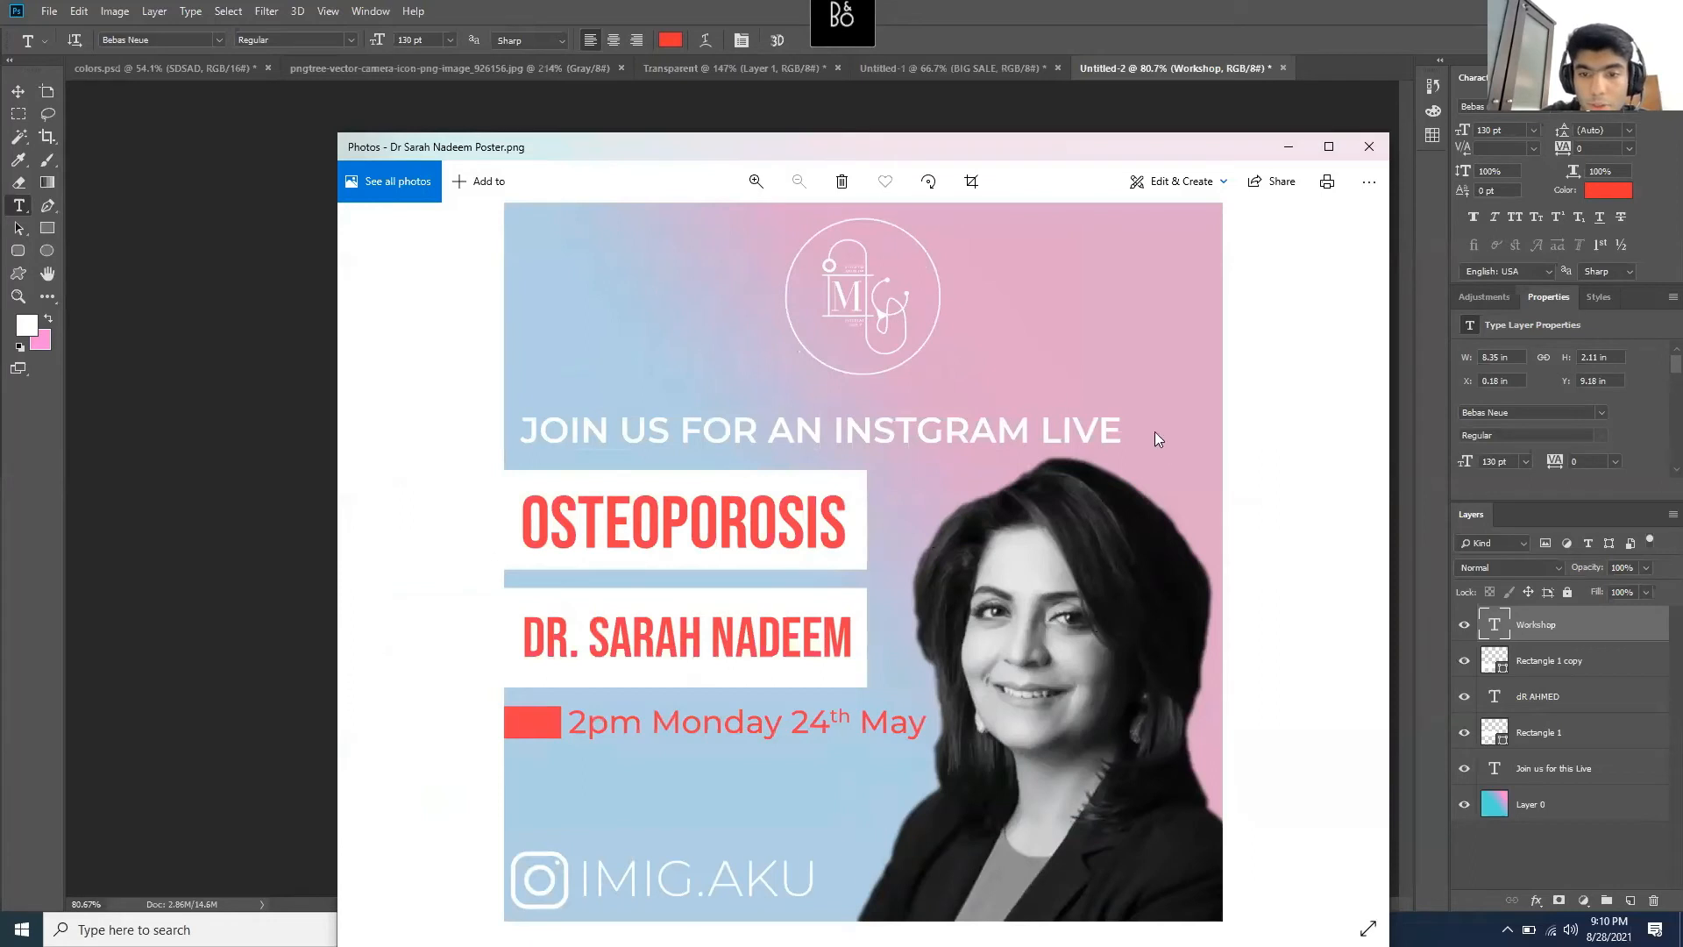
{"action": "left_click", "coordinate": [1288, 147]}
- In File Explorer, go to Photoshop Workshop and open the Icons and Photos folder
{"action": "left_click", "coordinate": [453, 929]}
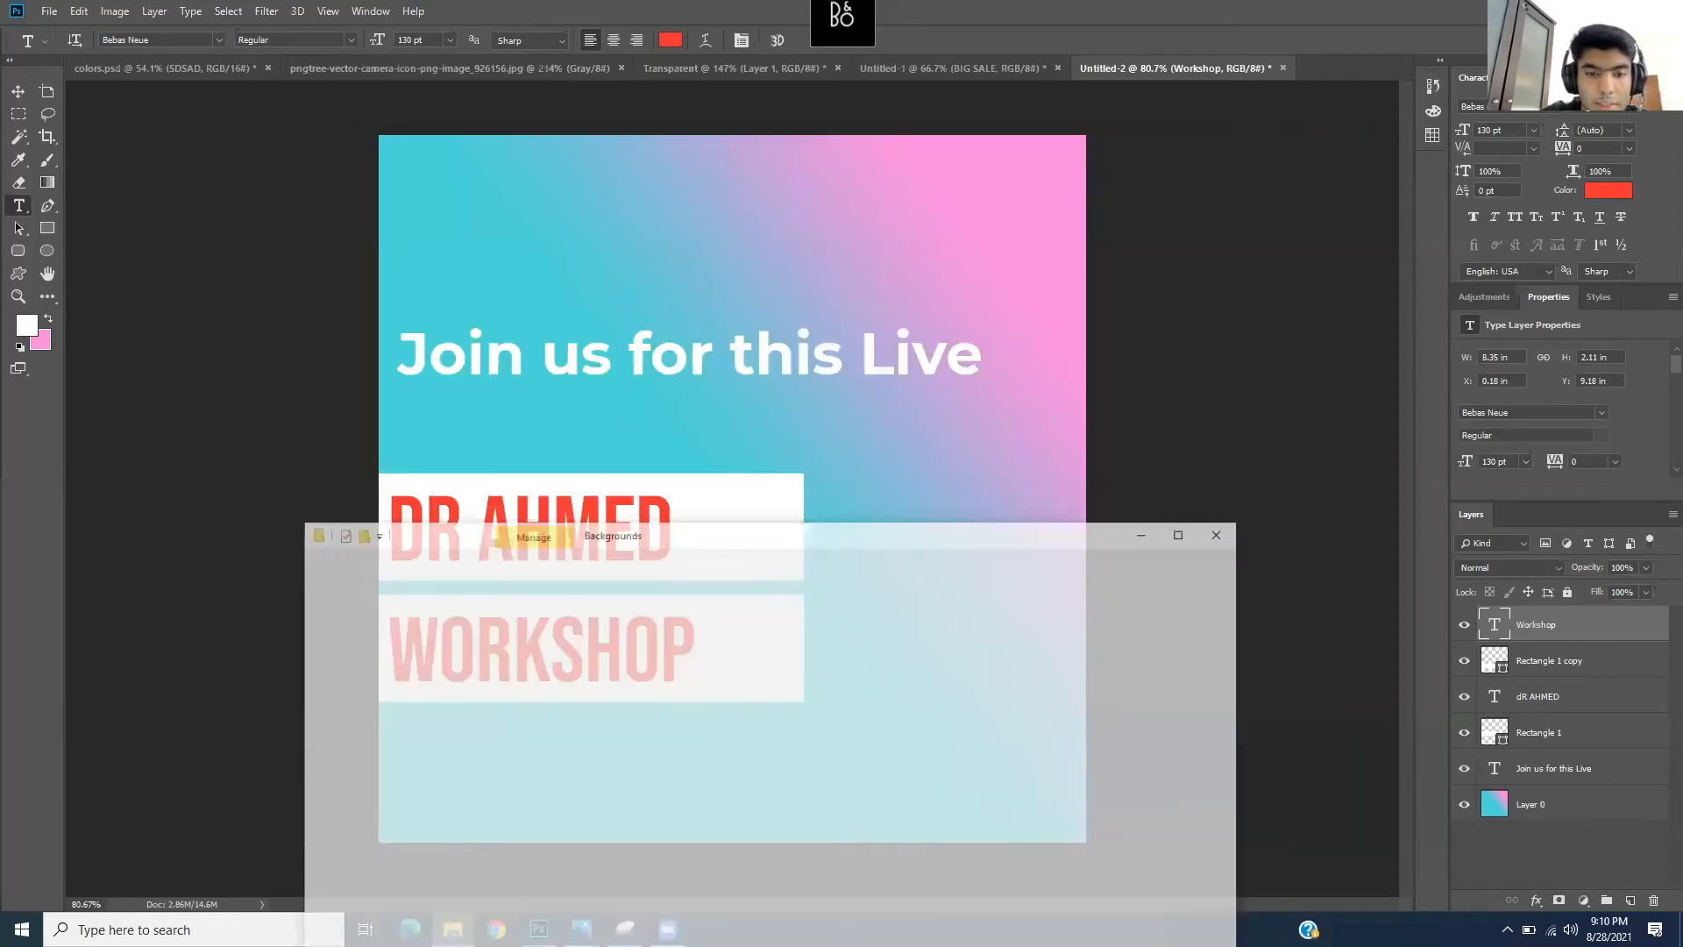
{"action": "left_click", "coordinate": [605, 560]}
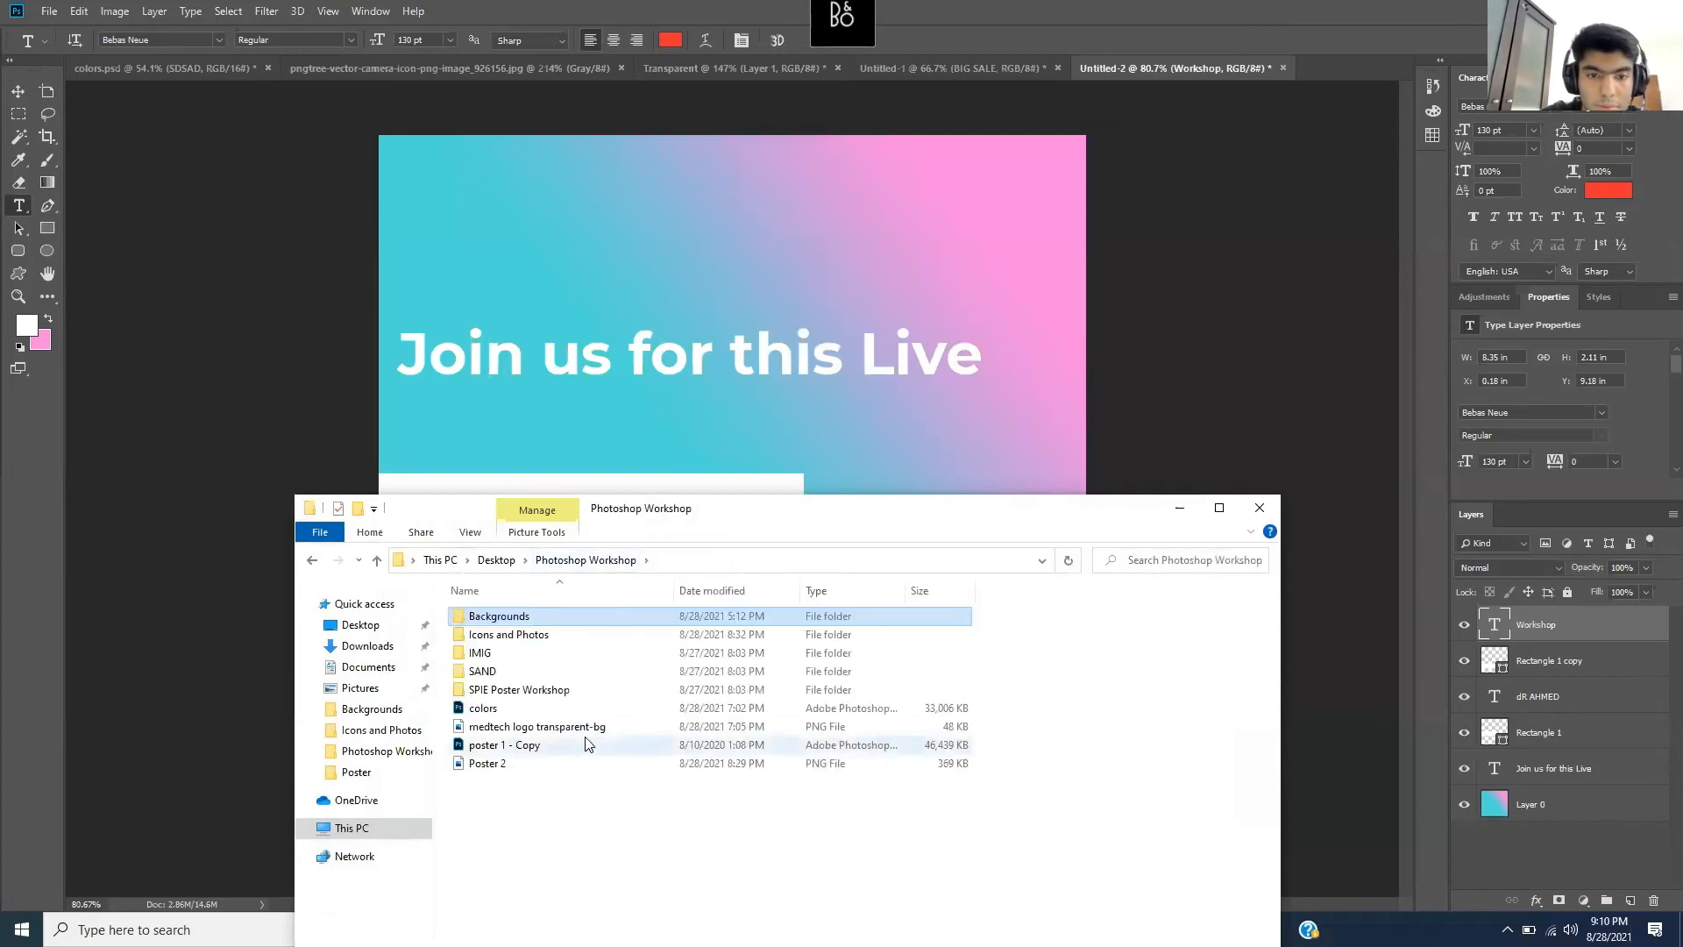
{"action": "double_click", "coordinate": [577, 635]}
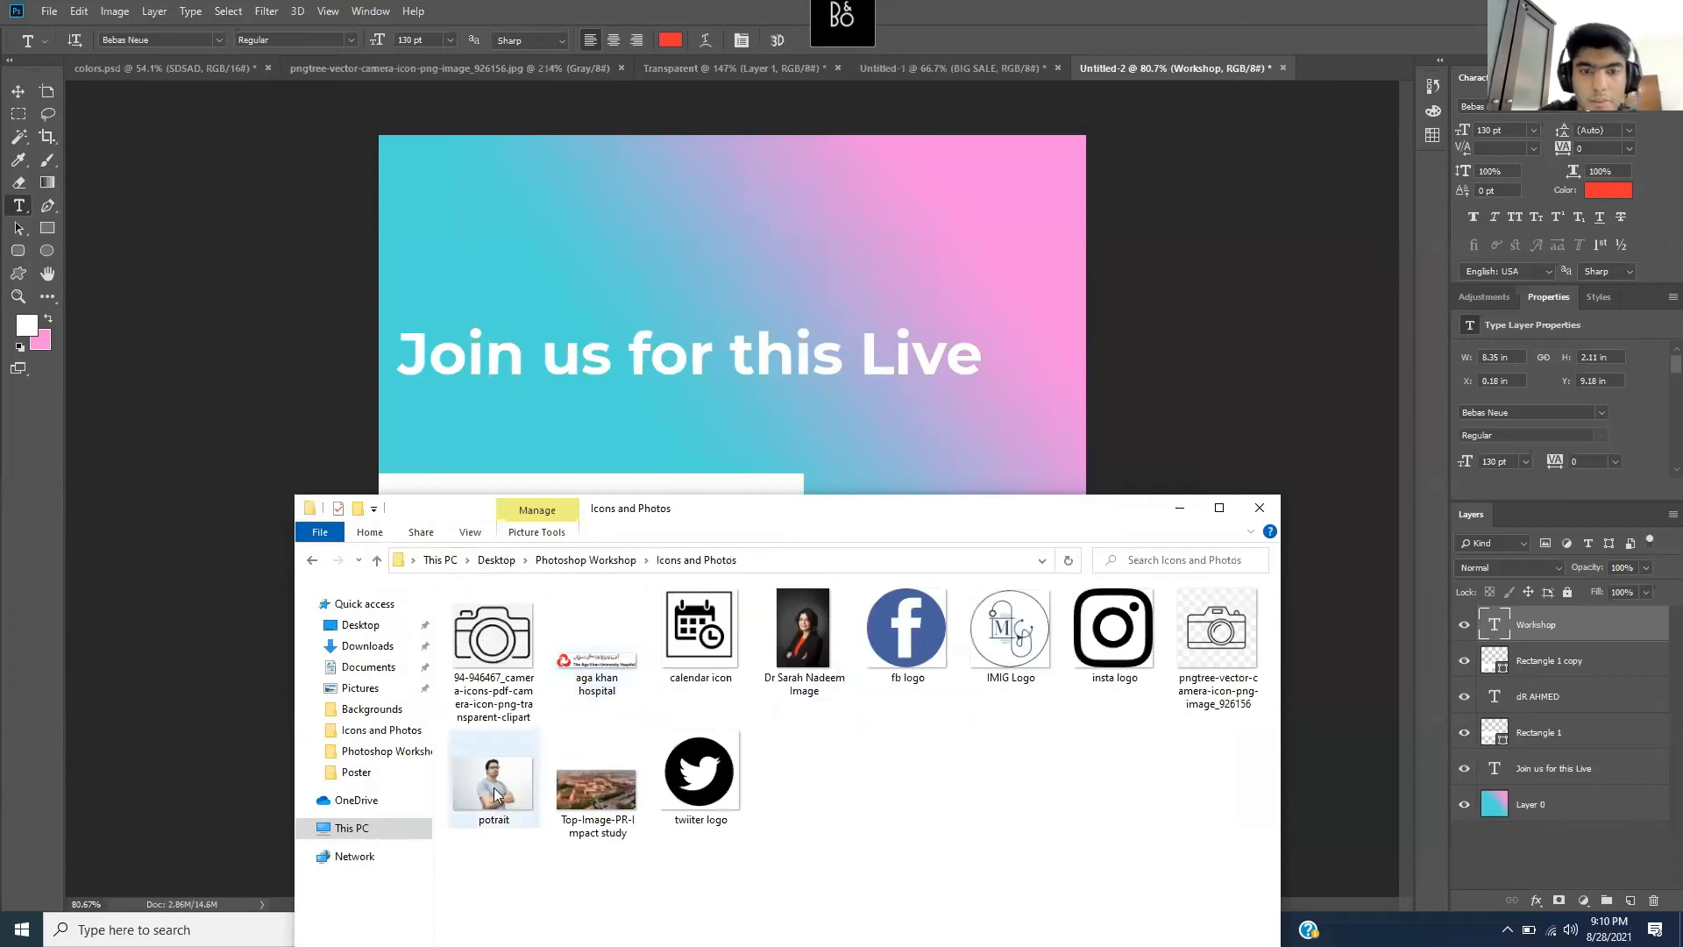
- Try dragging potrait.jfif into Photoshop, dismissing the could-not-place errors
{"action": "left_click_drag", "start_coordinate": [487, 779], "coordinate": [671, 177]}
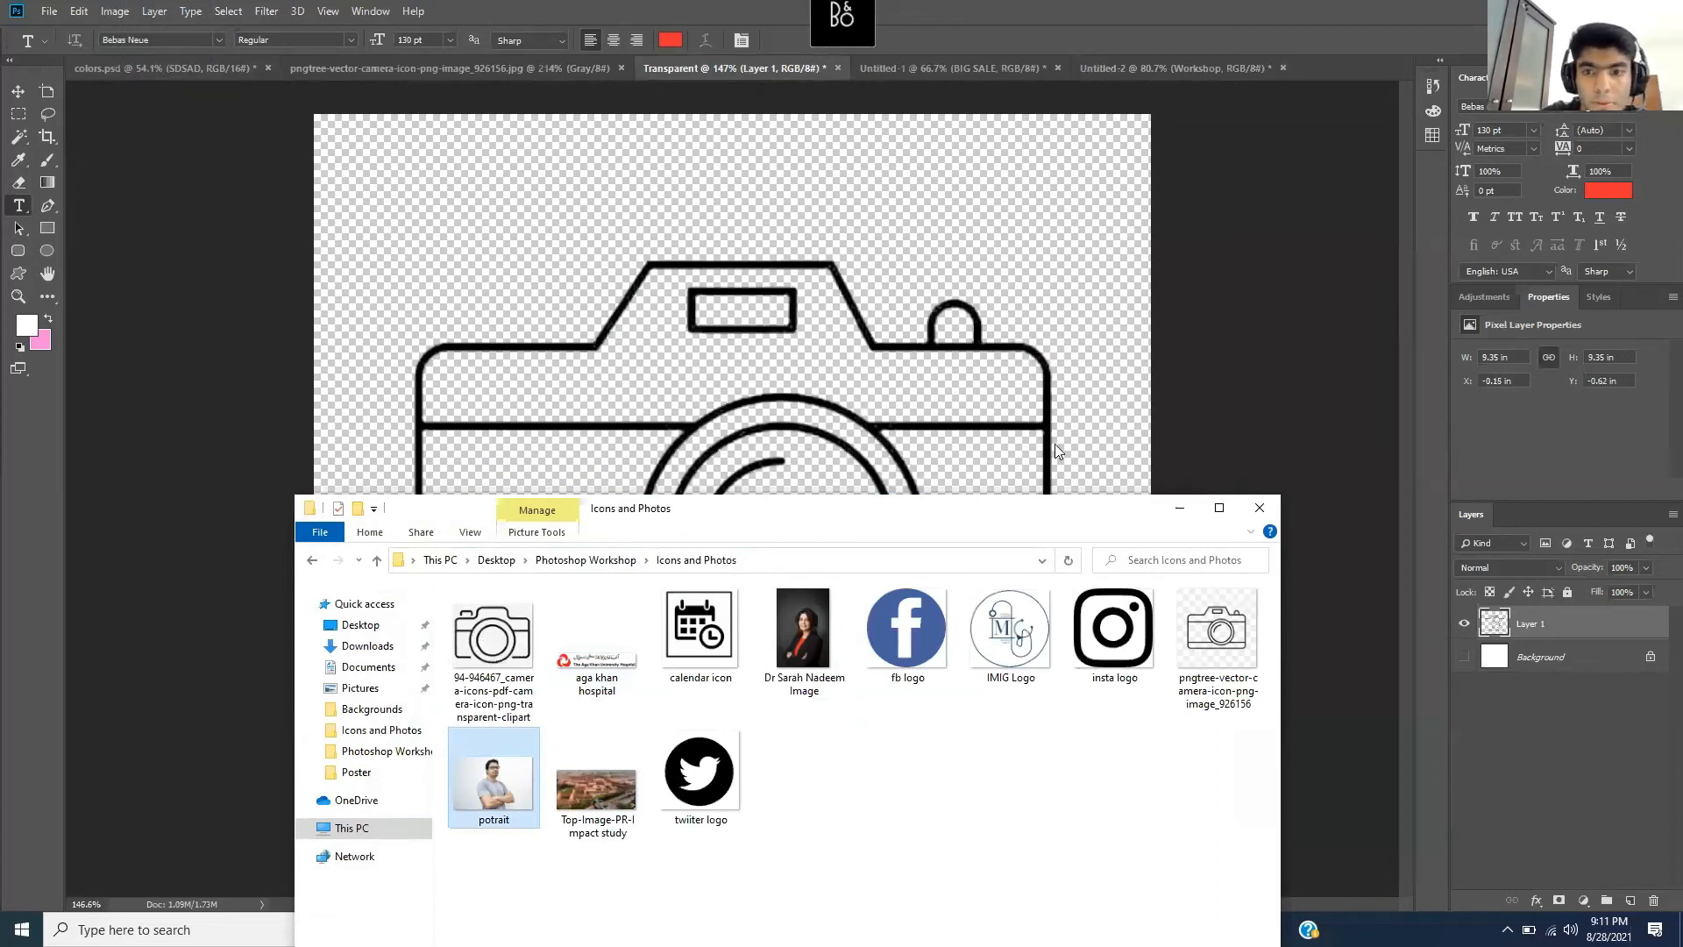
{"action": "left_click", "coordinate": [1178, 507]}
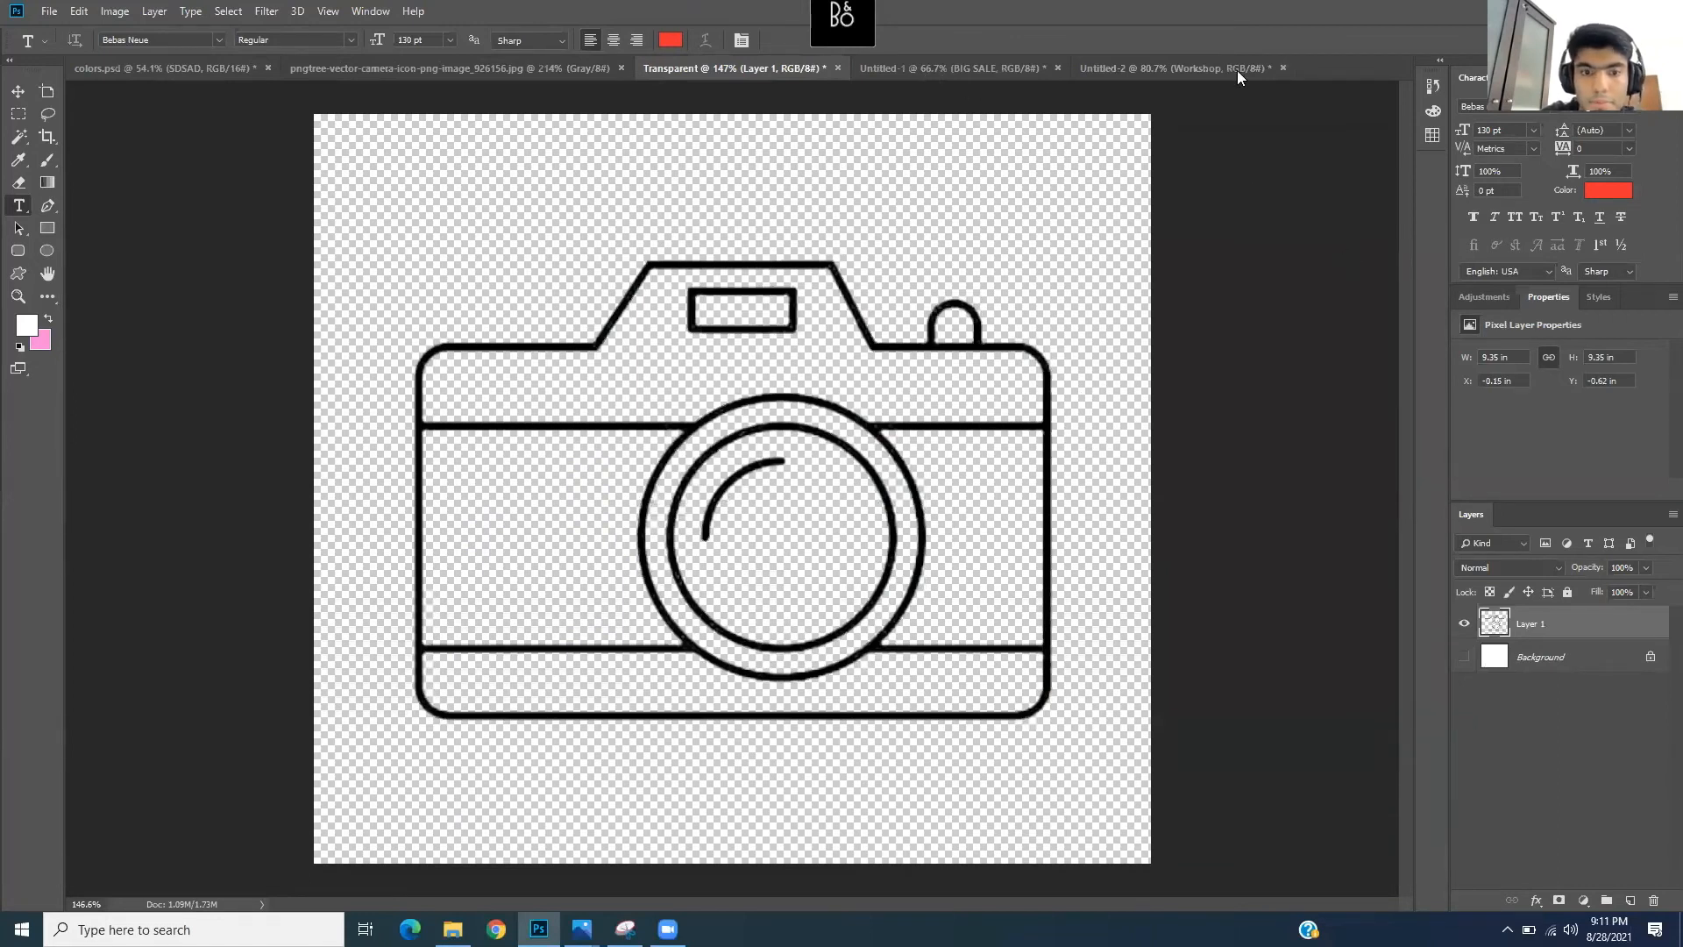
{"action": "left_click", "coordinate": [453, 929]}
{"action": "left_click_drag", "start_coordinate": [496, 796], "coordinate": [1324, 70]}
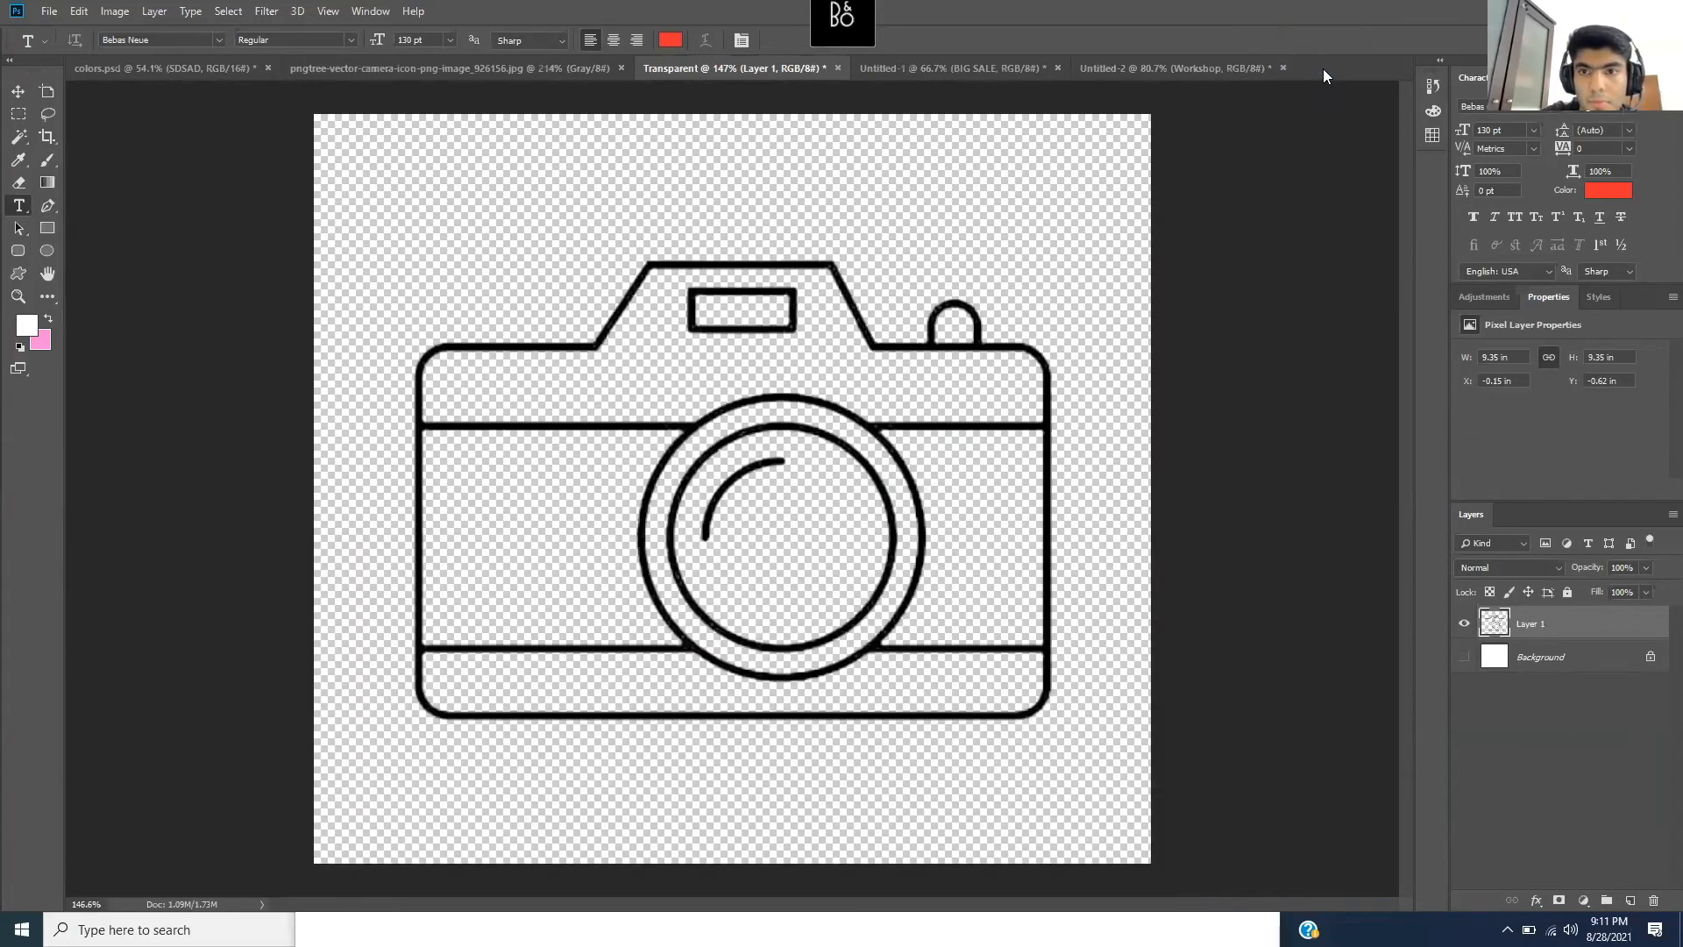
{"action": "left_click", "coordinate": [828, 346]}
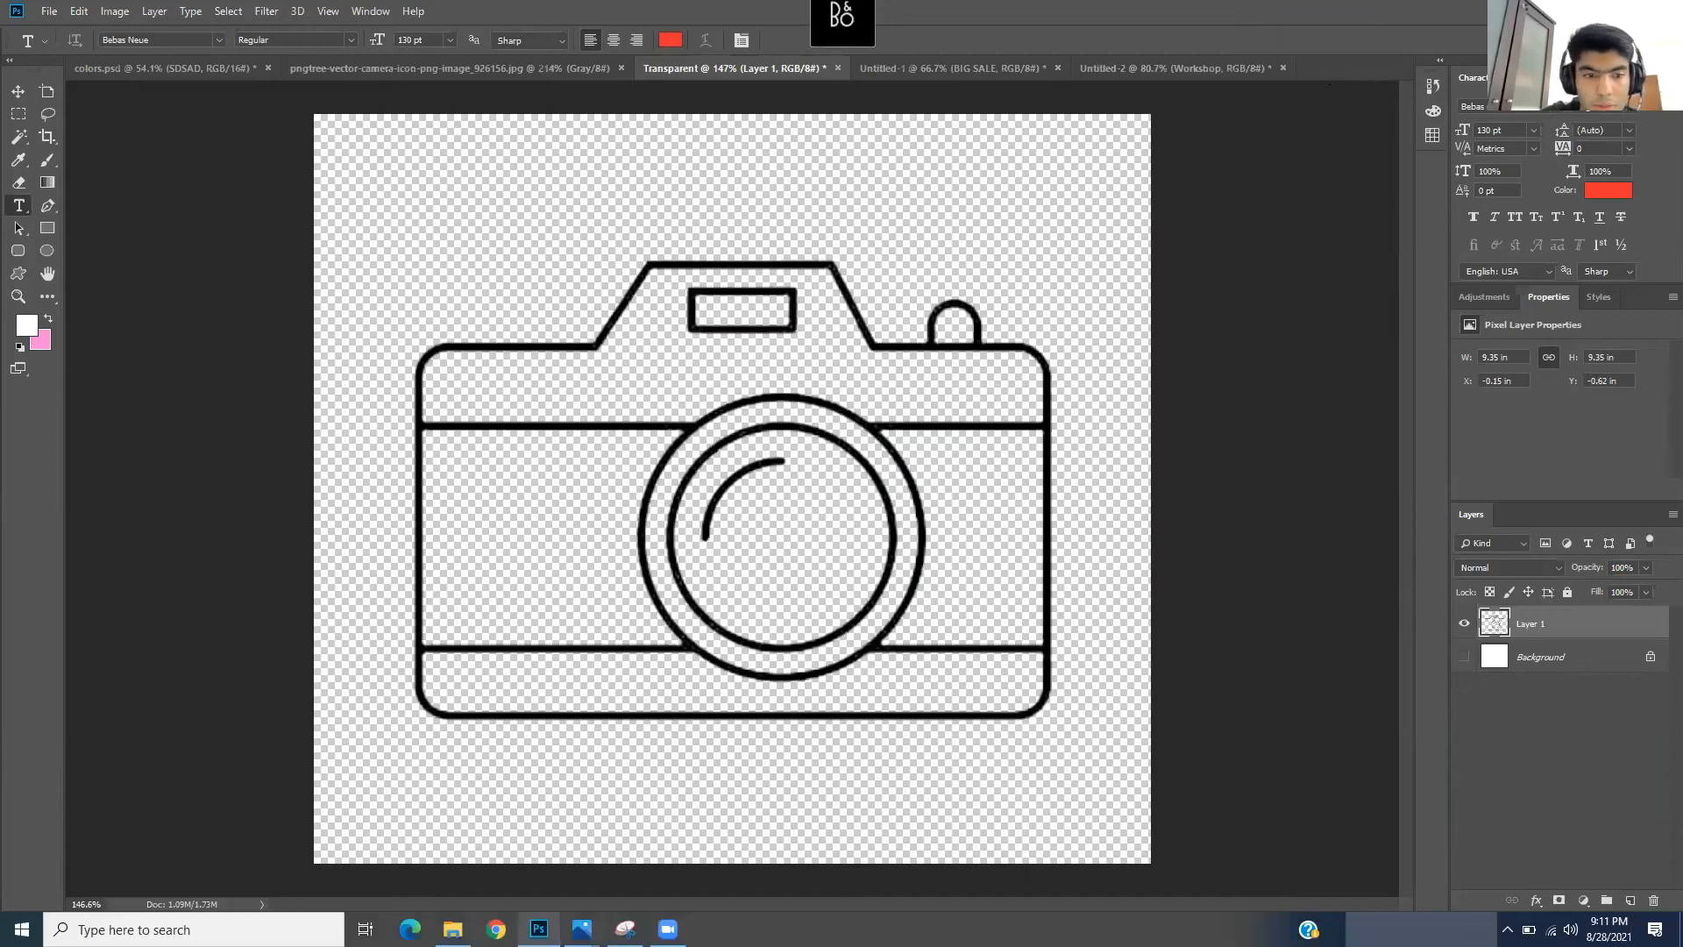
{"action": "left_click", "coordinate": [453, 929]}
{"action": "left_click_drag", "start_coordinate": [502, 774], "coordinate": [601, 347]}
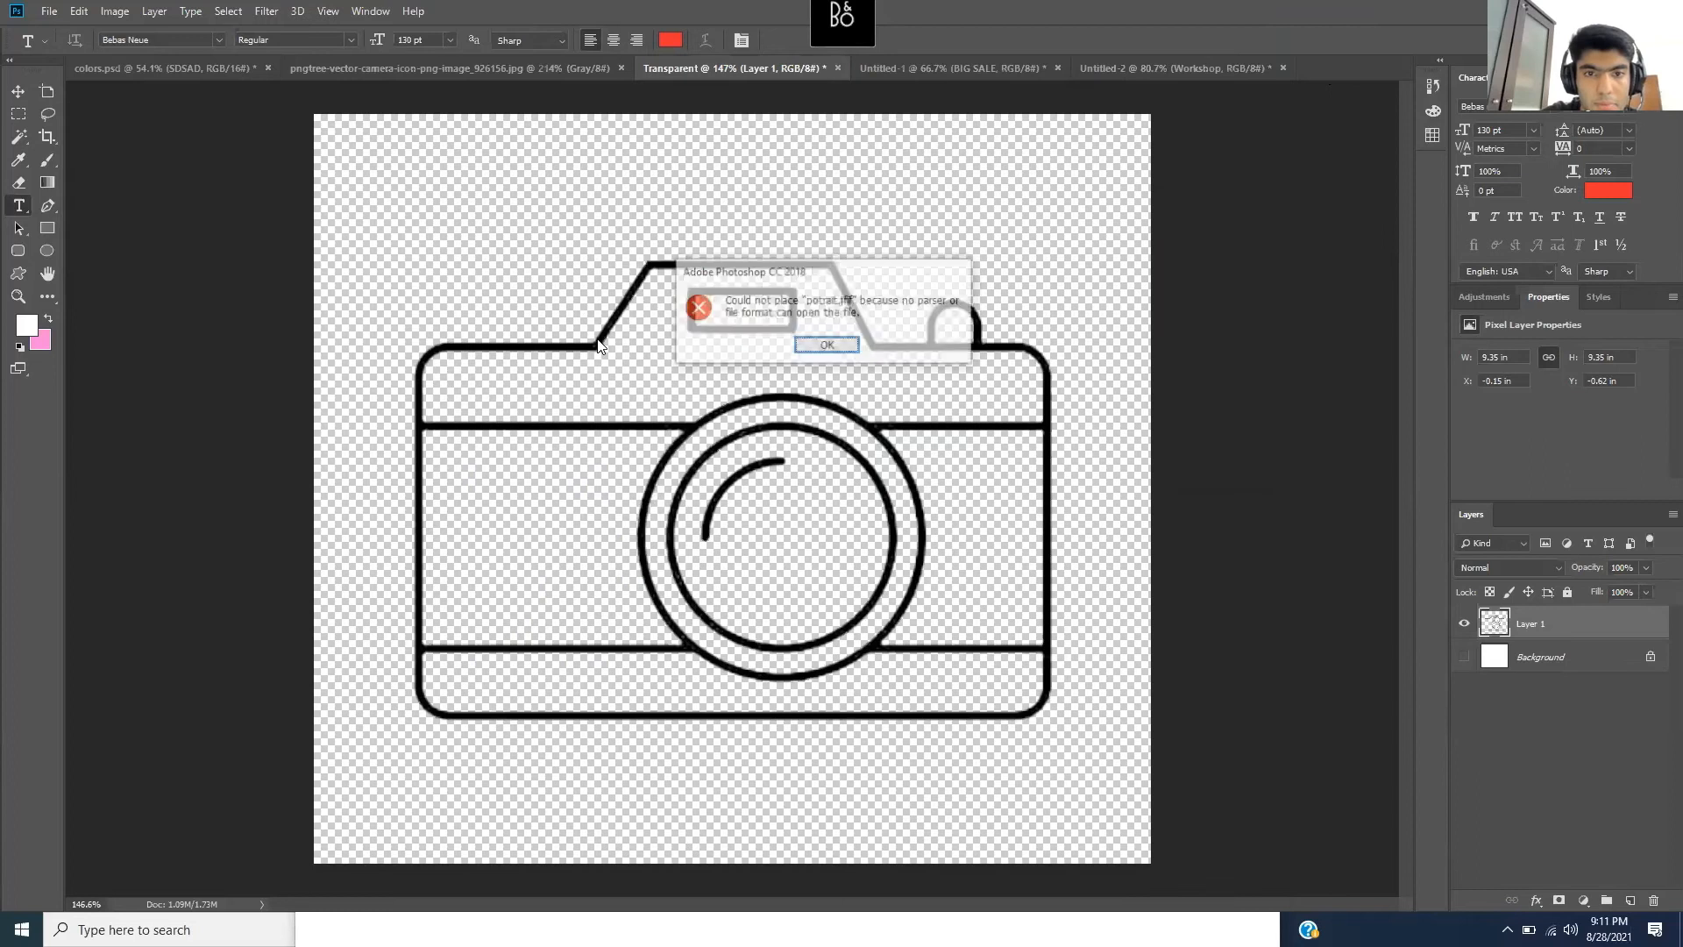
{"action": "left_click", "coordinate": [824, 346]}
{"action": "left_click", "coordinate": [202, 929]}
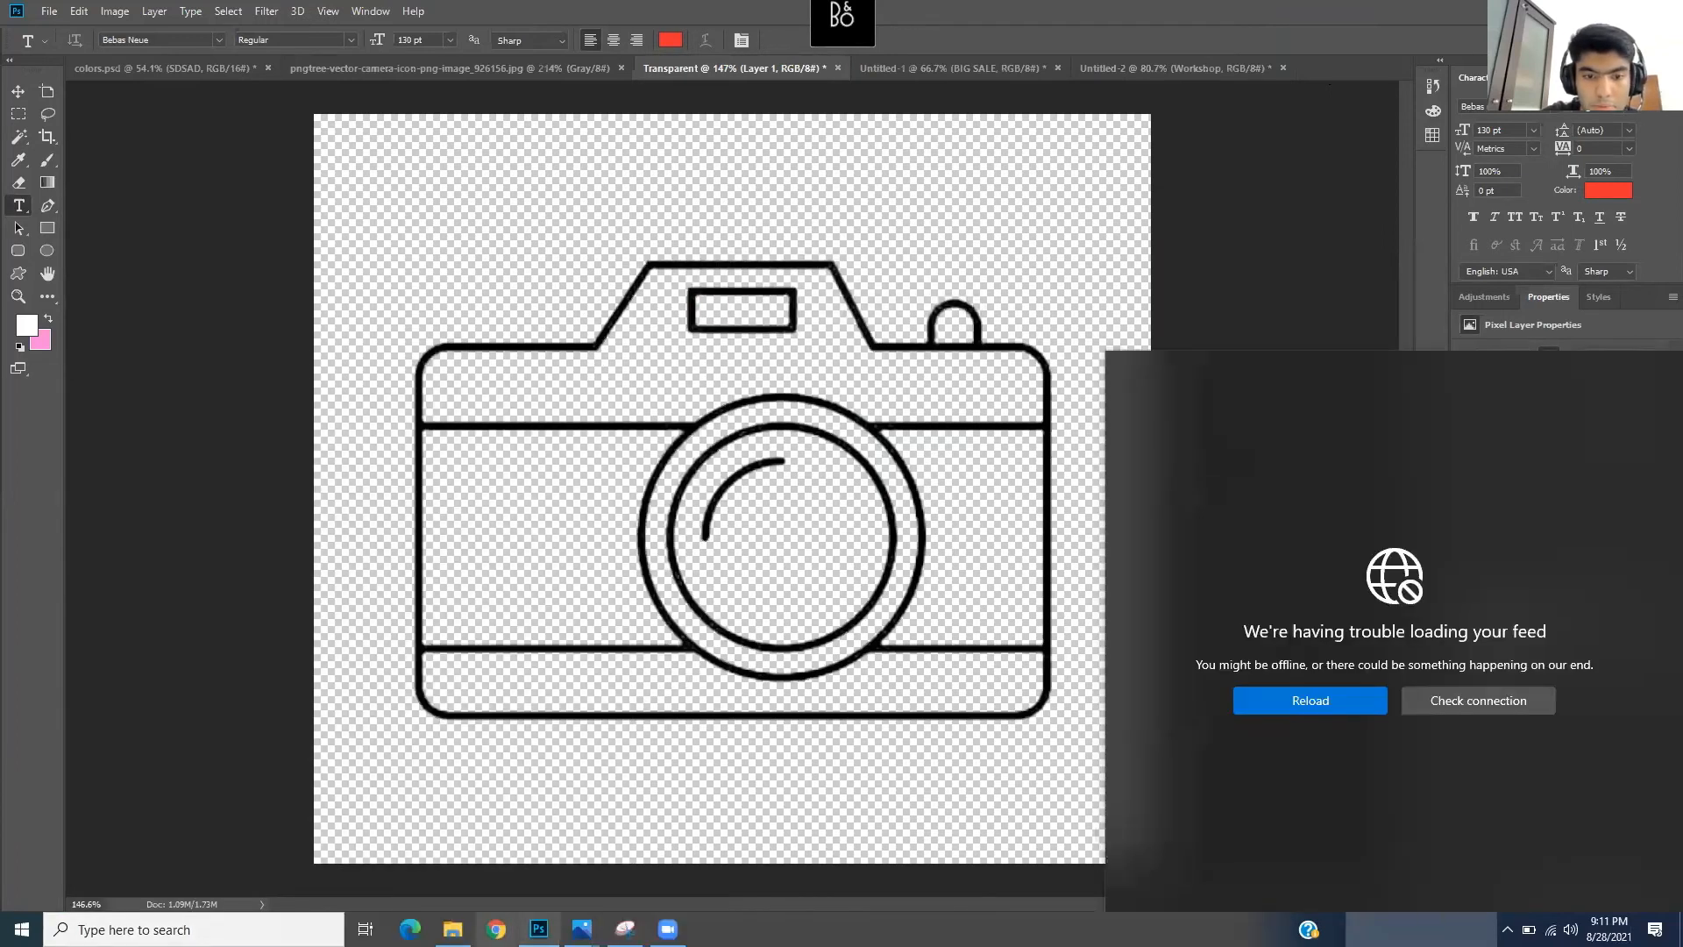
- Drag the speaker's portrait photo onto Photoshop's tab bar to open it as a new document
{"action": "left_click", "coordinate": [453, 929]}
{"action": "left_click", "coordinate": [1043, 771]}
{"action": "left_click_drag", "start_coordinate": [802, 629], "coordinate": [1322, 66]}
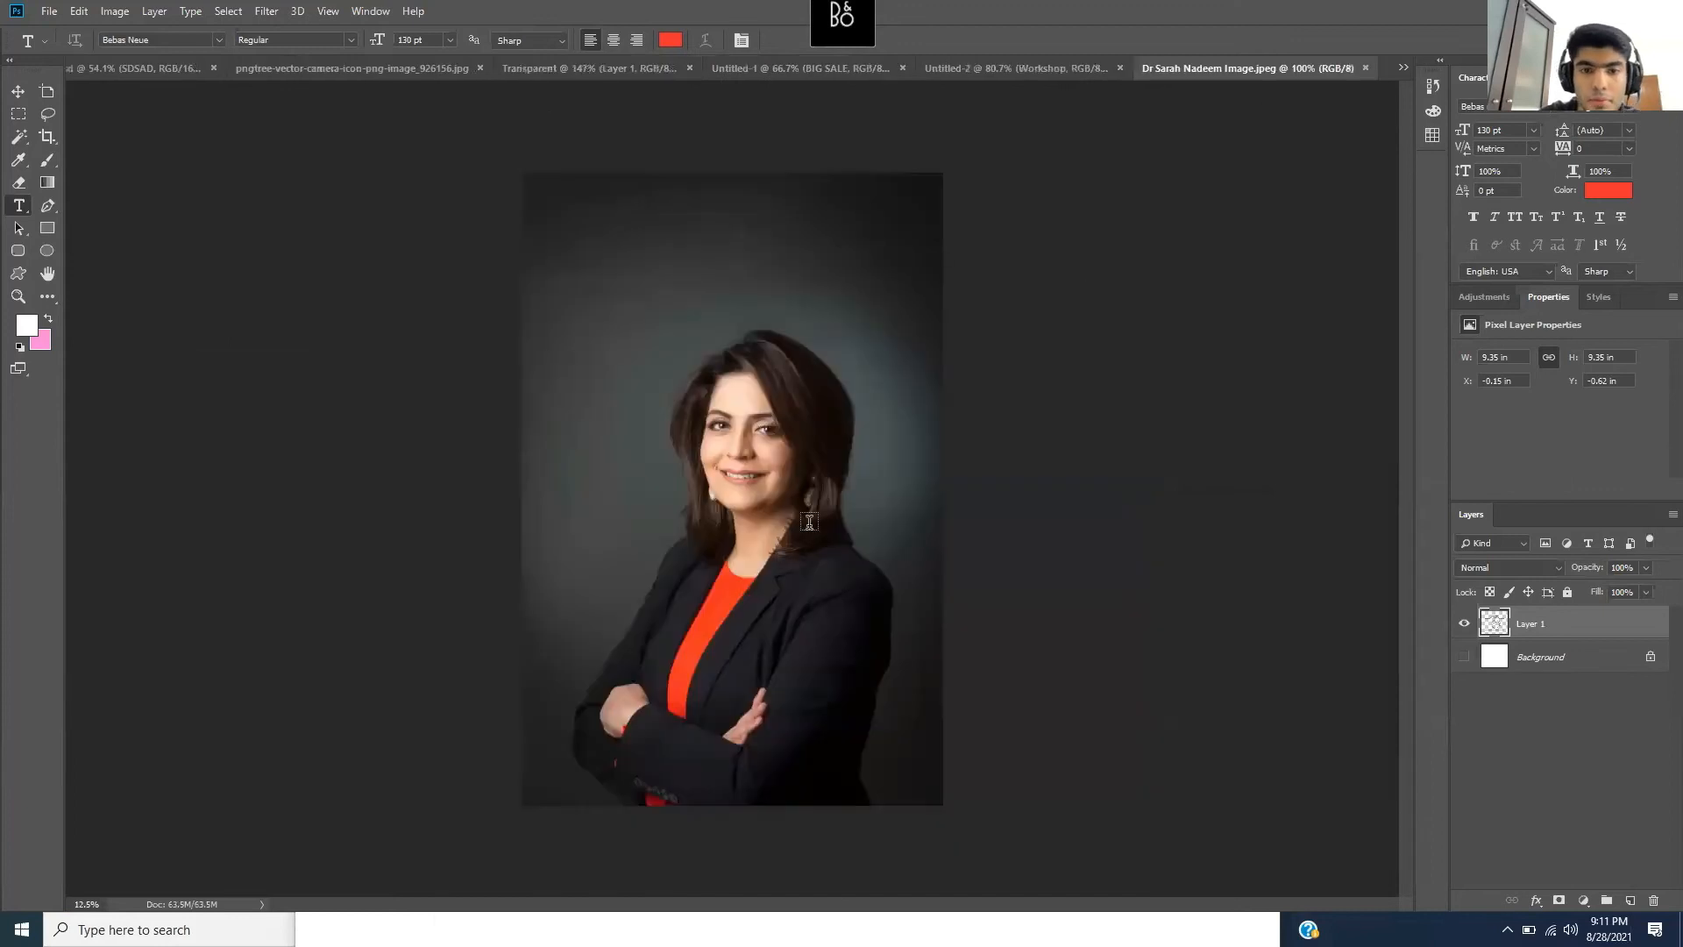
- Zoom in on the portrait and convert its locked Background into Layer 0
{"action": "left_click", "coordinate": [18, 296]}
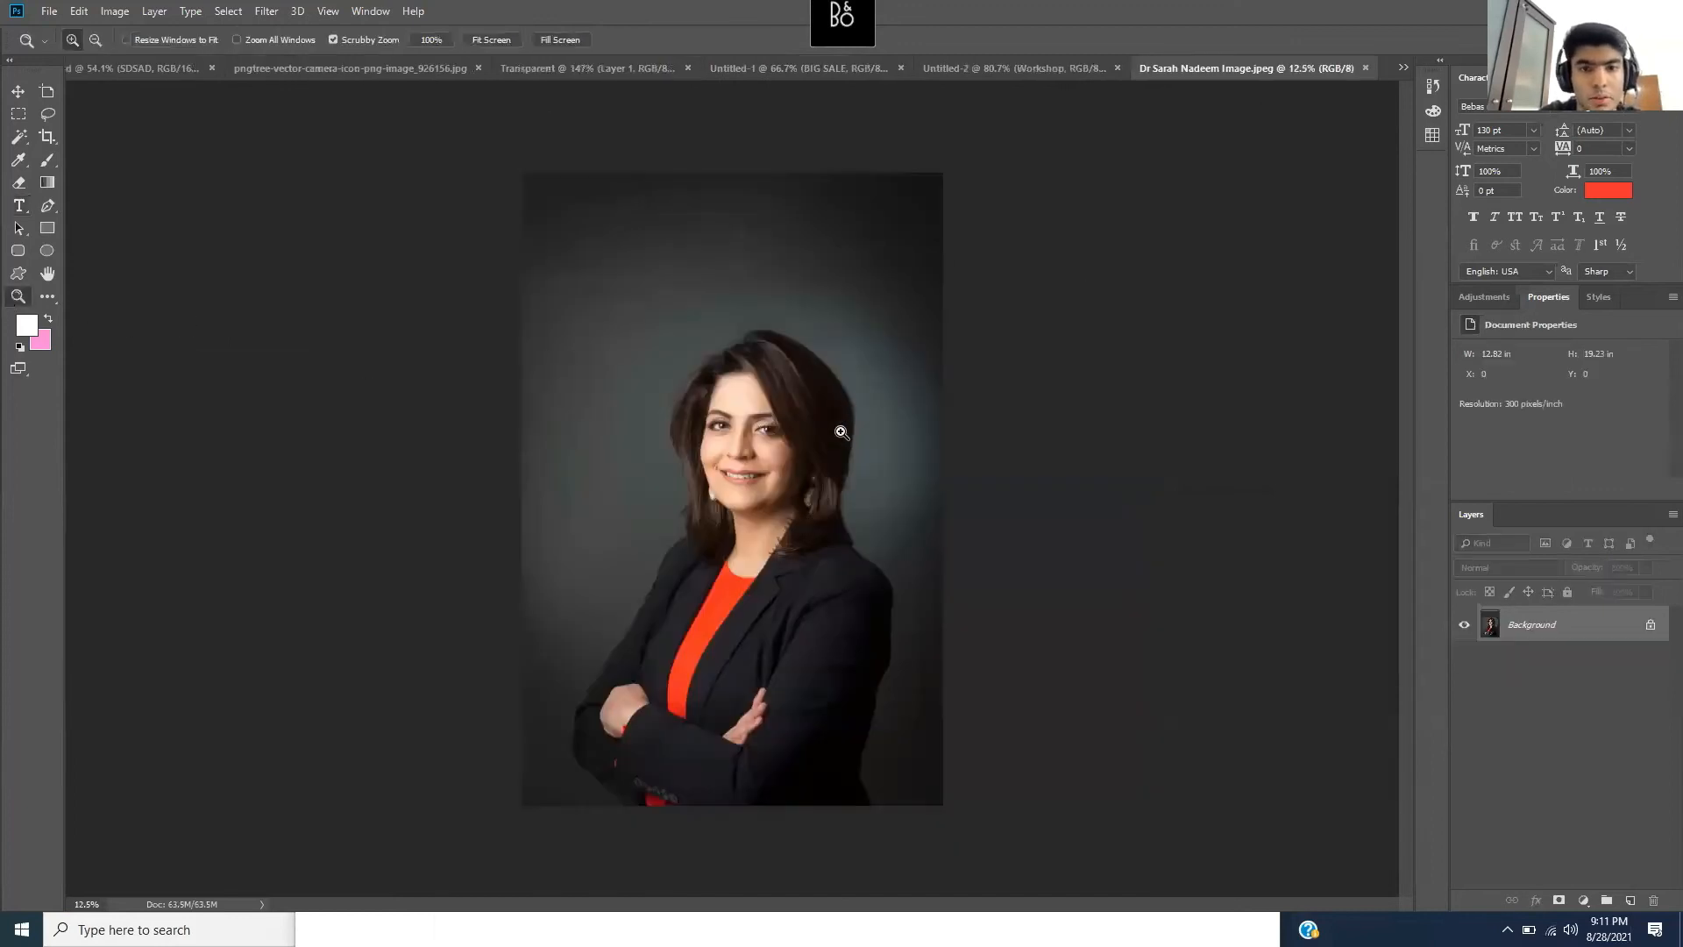
{"action": "left_click", "coordinate": [841, 432]}
{"action": "scroll", "coordinate": [775, 599], "scroll_direction": "up", "scroll_amount": 2}
{"action": "scroll", "coordinate": [775, 598], "scroll_direction": "down", "scroll_amount": 1}
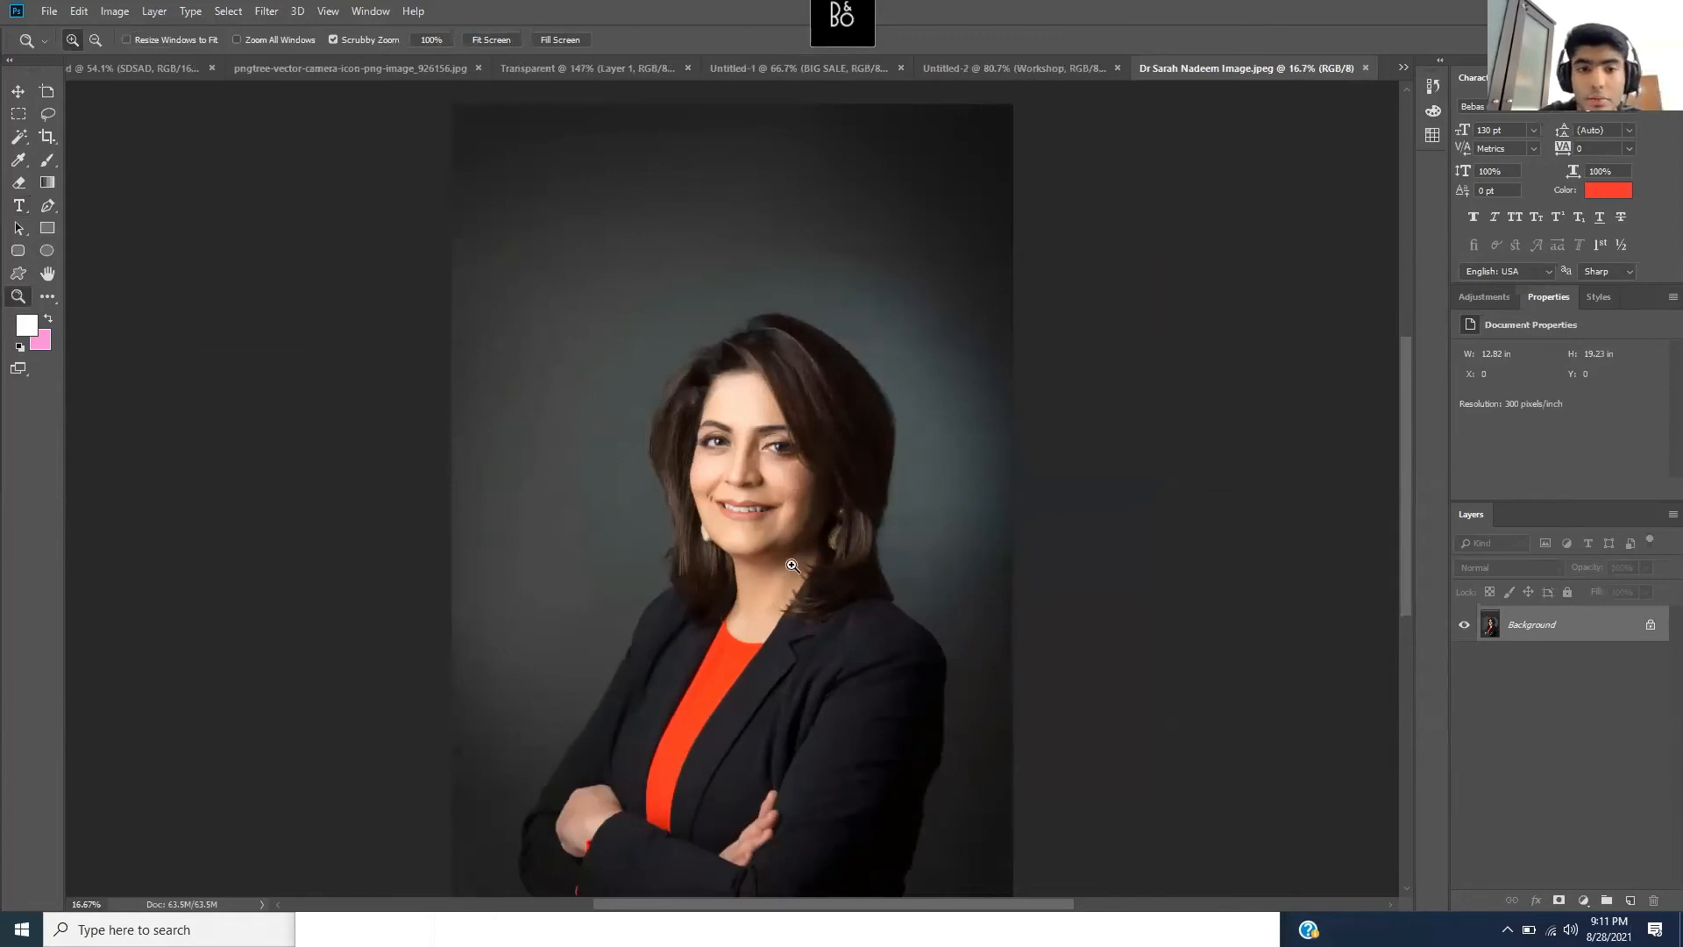
{"action": "scroll", "coordinate": [791, 566], "scroll_direction": "down", "scroll_amount": 1}
{"action": "scroll", "coordinate": [791, 565], "scroll_direction": "down", "scroll_amount": 1}
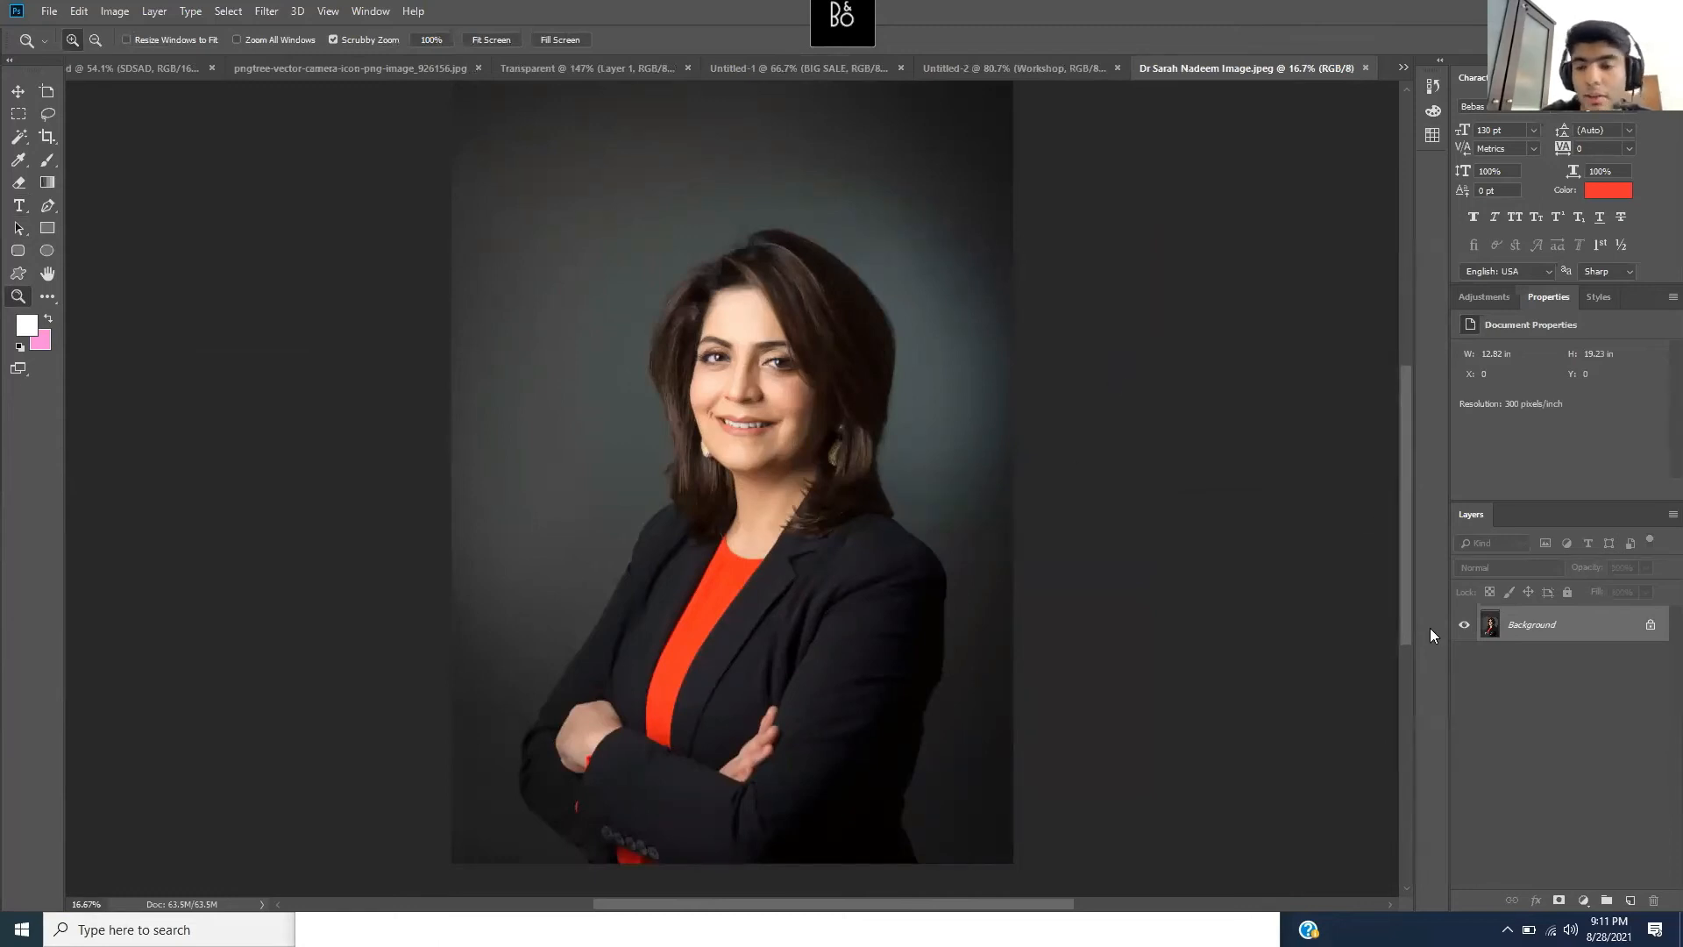
{"action": "double_click", "coordinate": [1569, 625]}
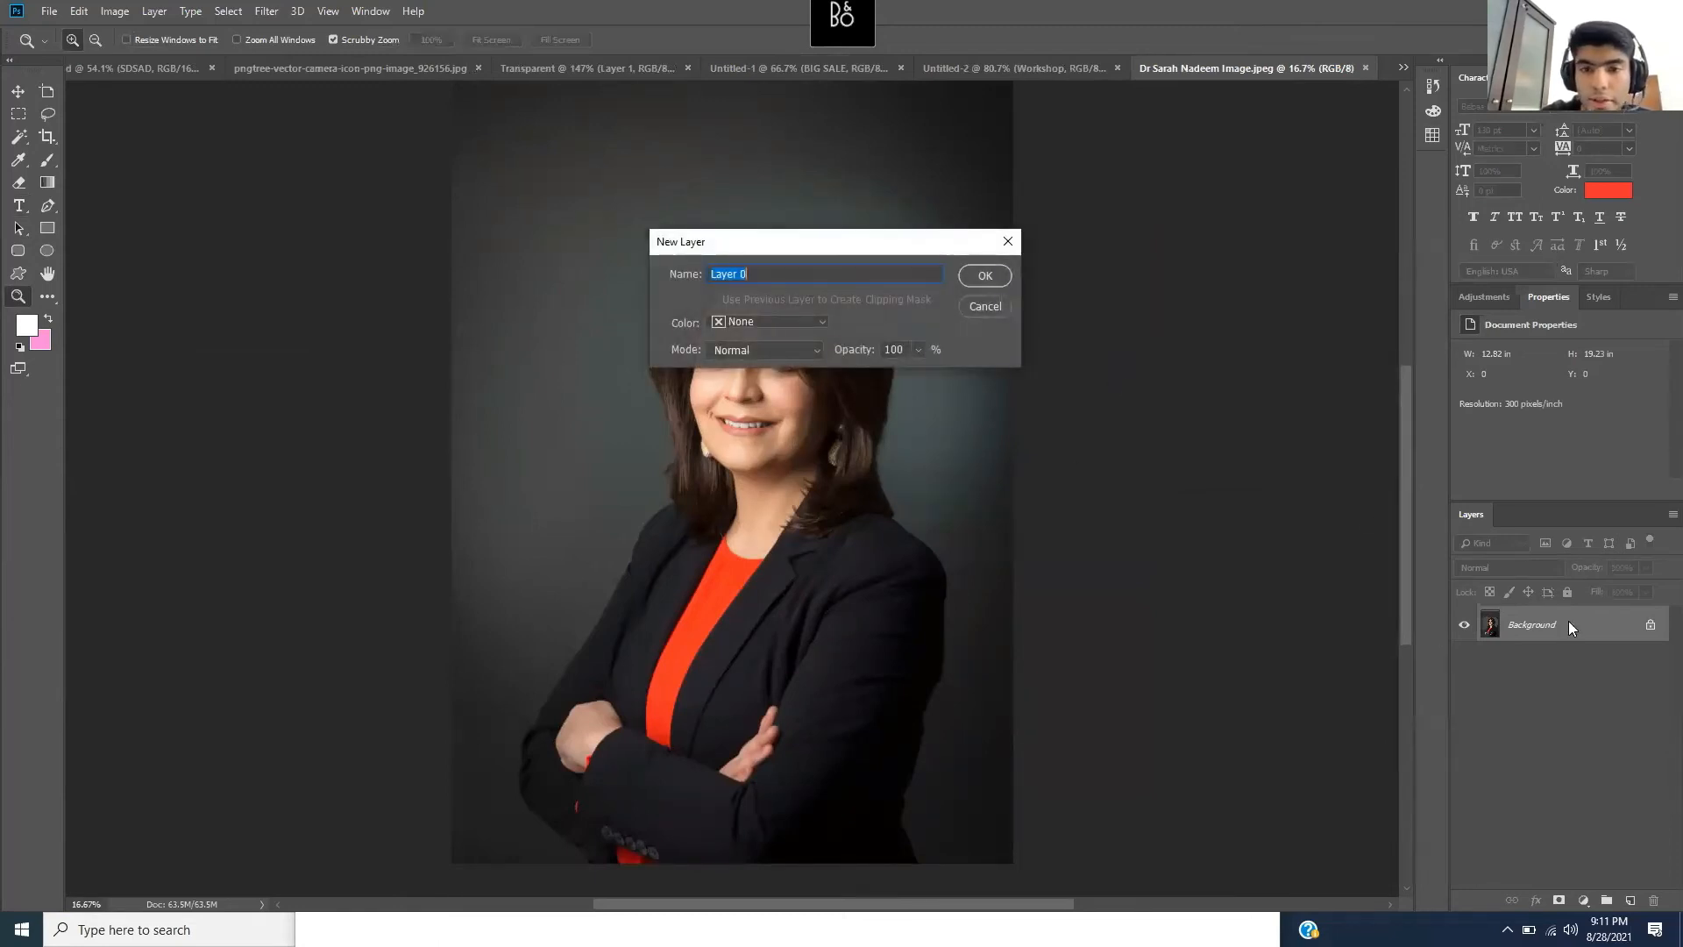
{"action": "left_click", "coordinate": [976, 286]}
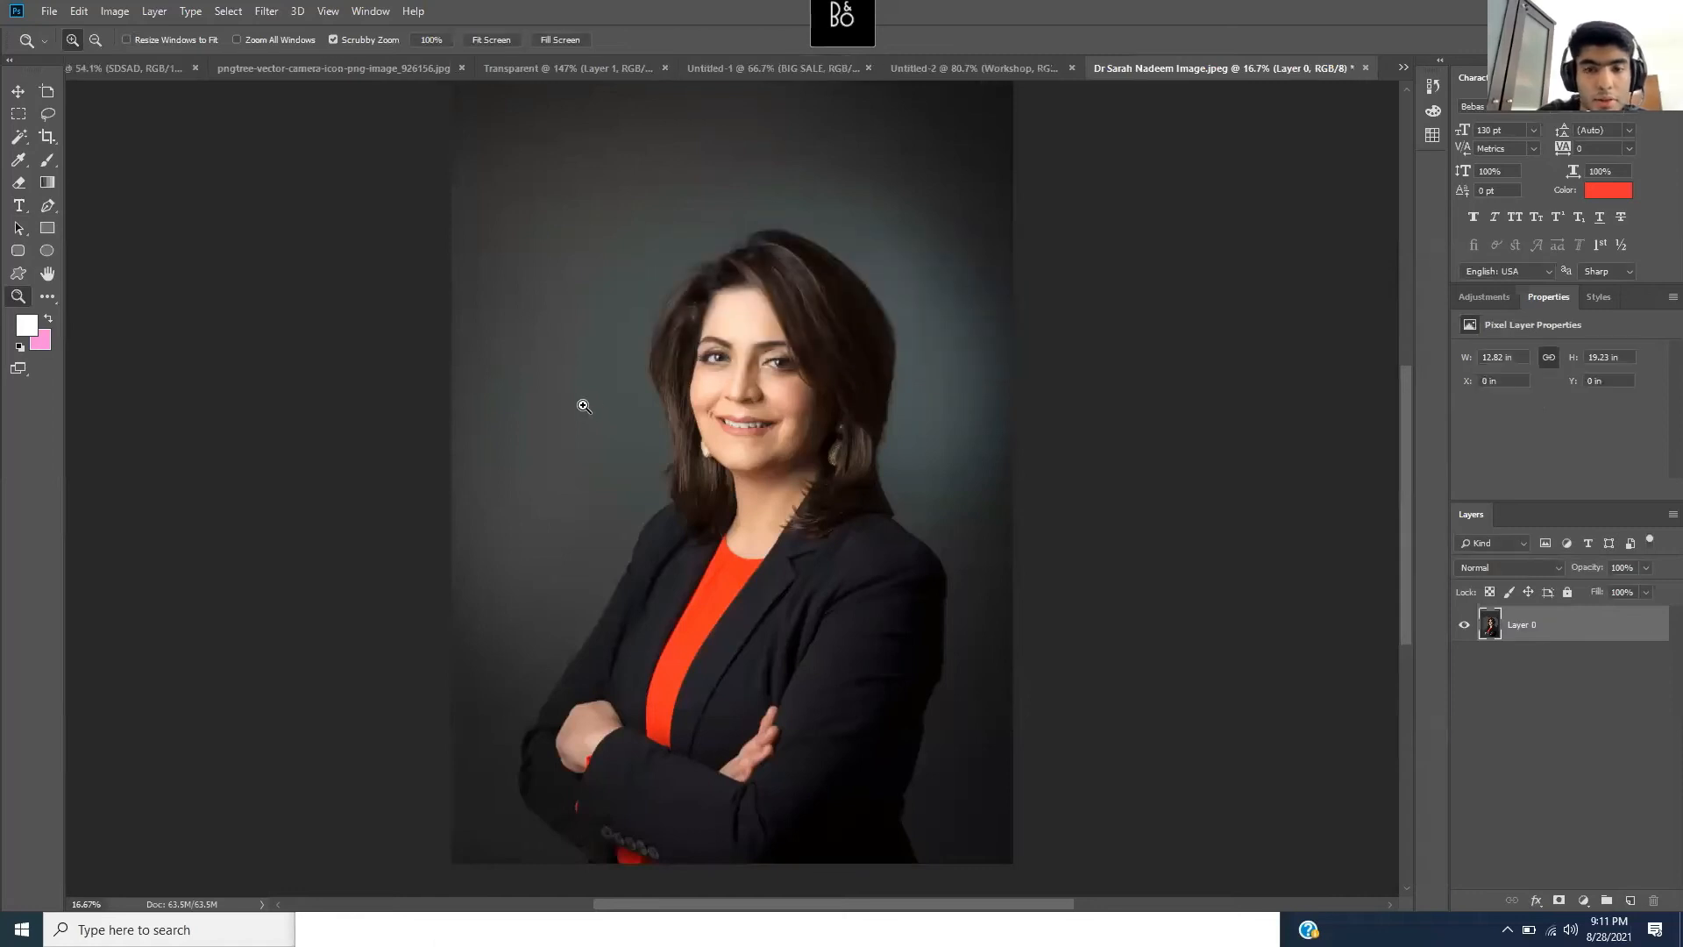
- Convert the portrait to Grayscale mode, discarding colour information, and scroll to view the whole image
{"action": "left_click", "coordinate": [113, 12]}
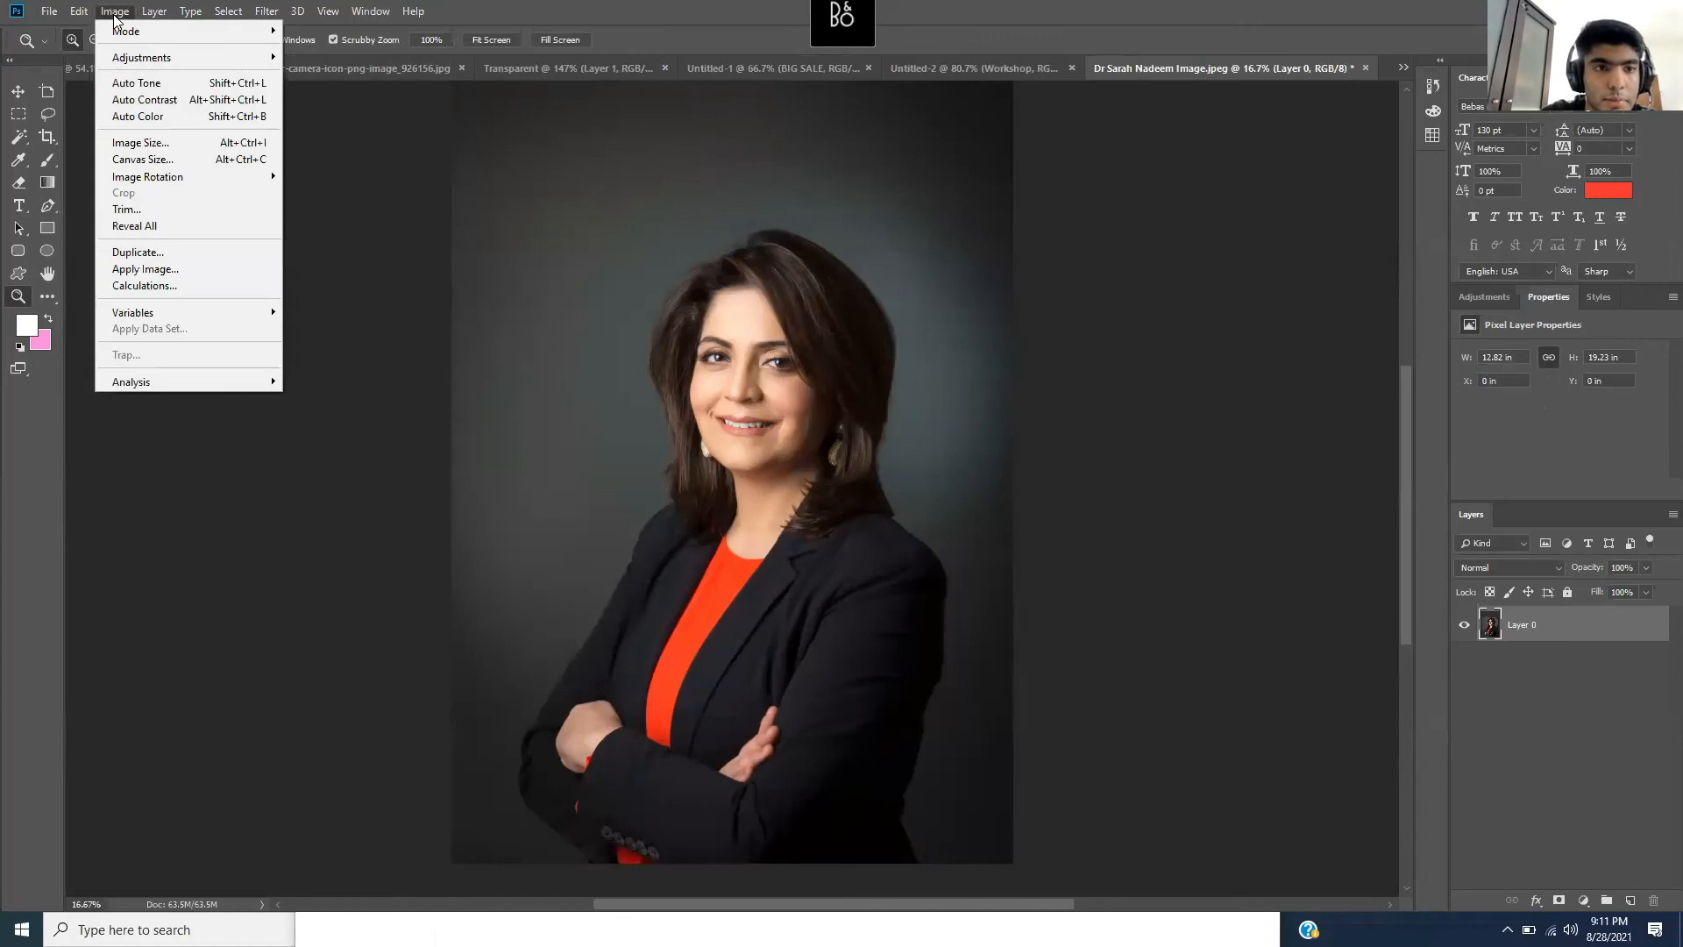
{"action": "mouse_move", "coordinate": [203, 42]}
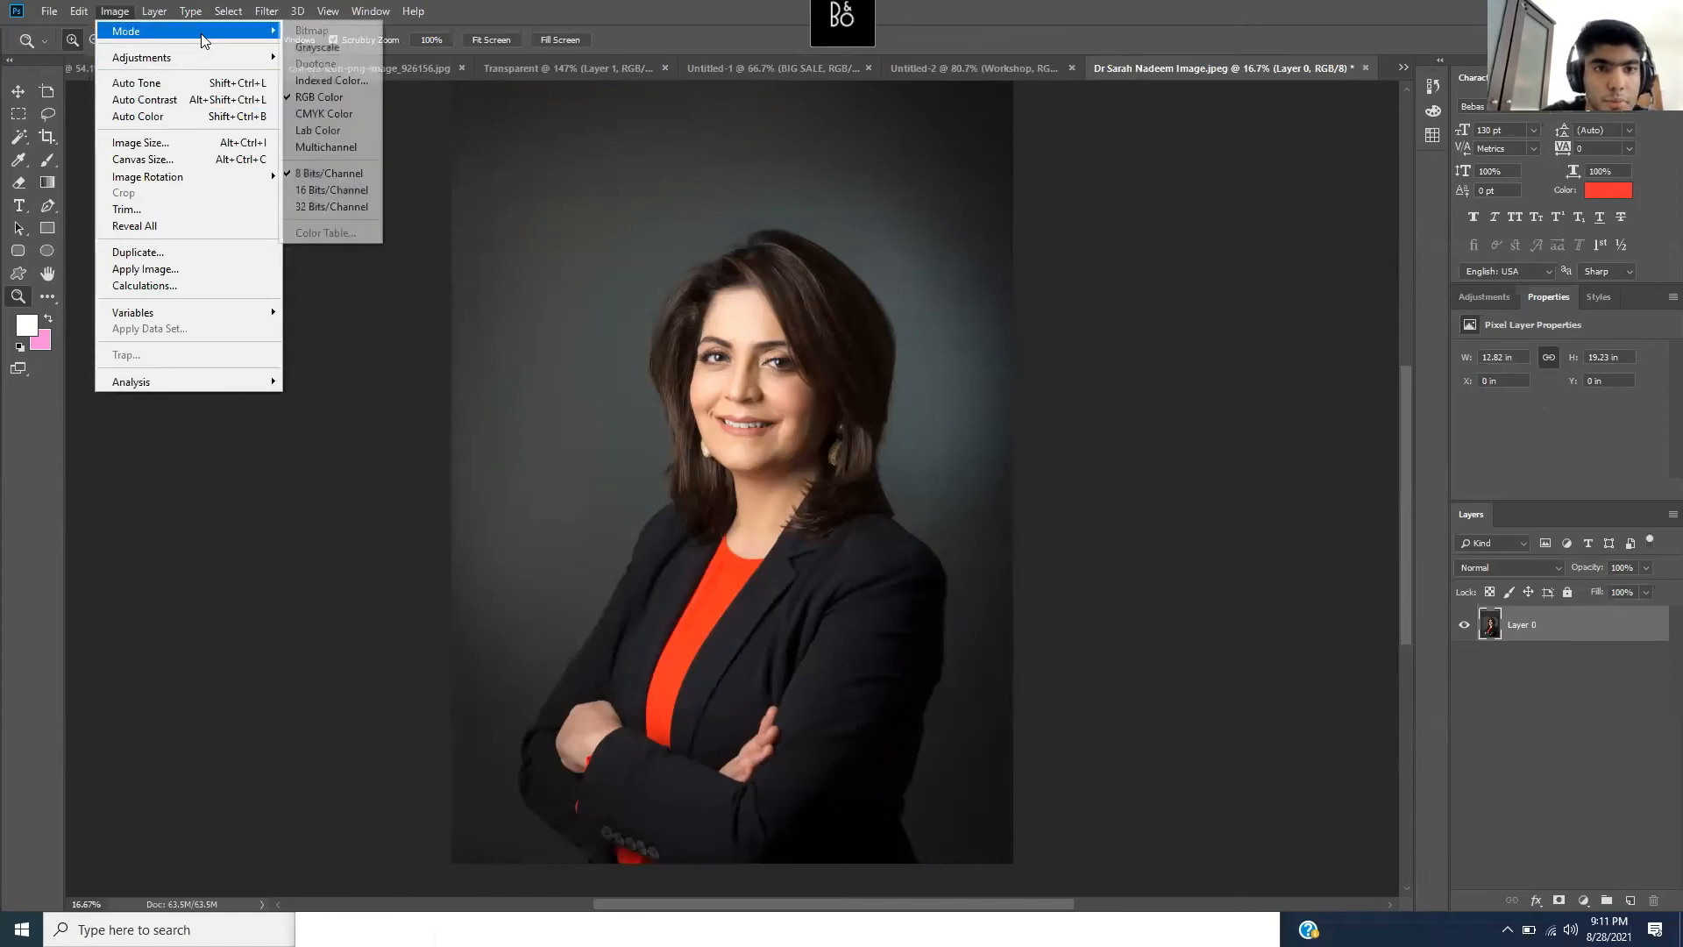
{"action": "left_click", "coordinate": [360, 56]}
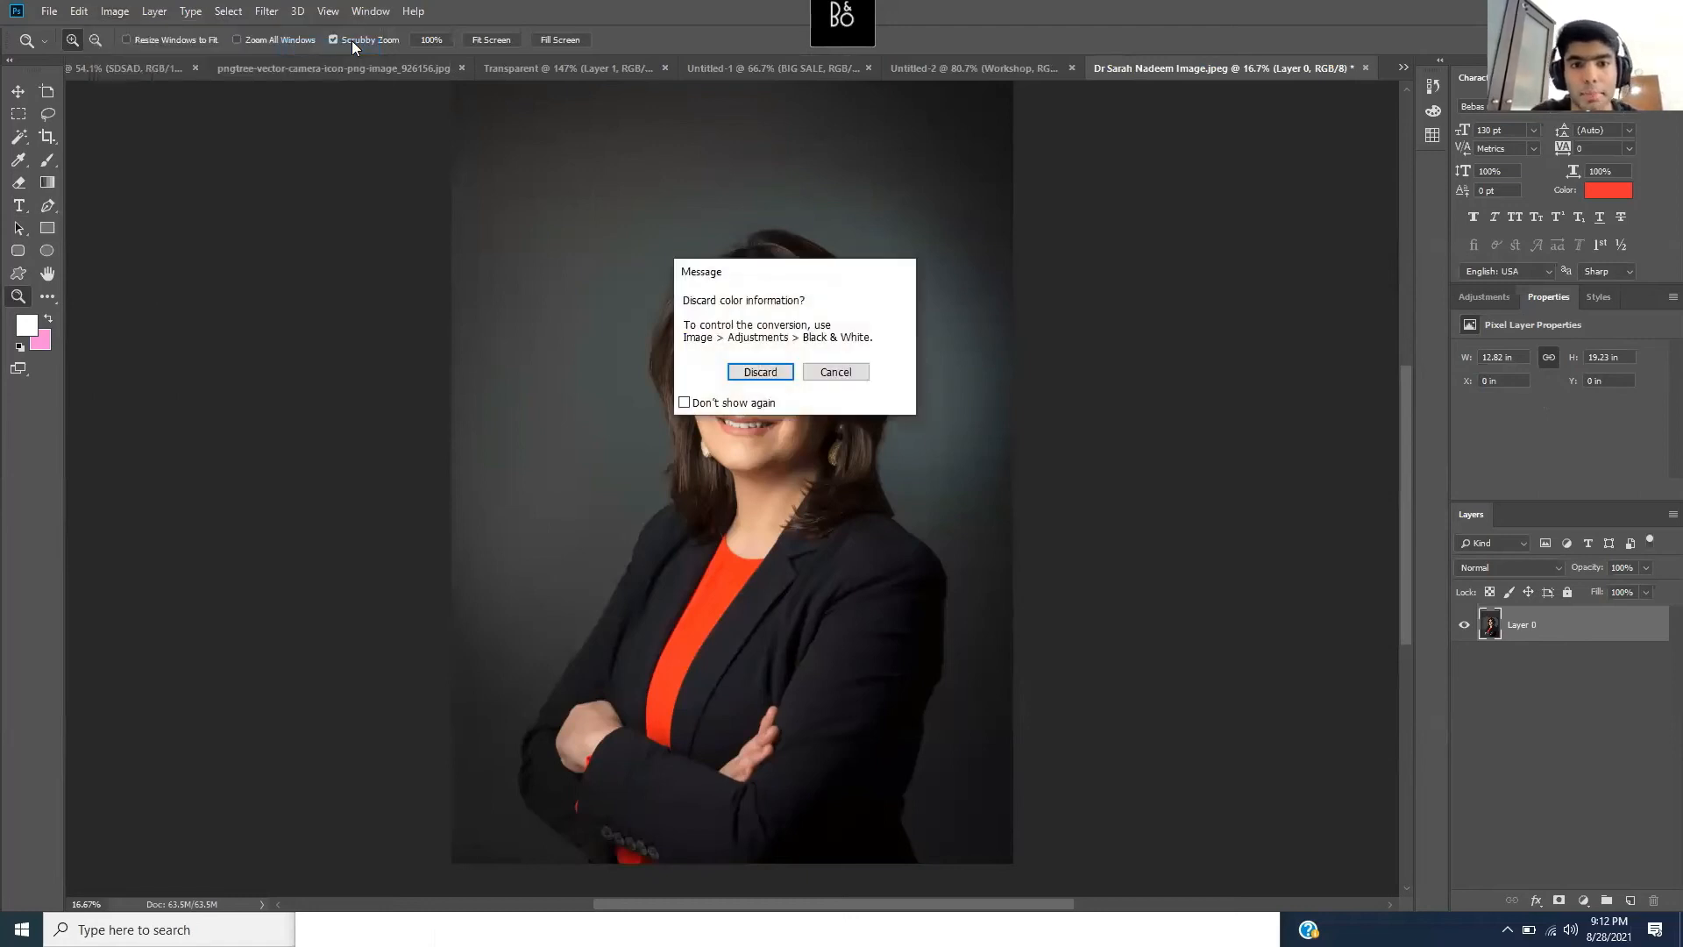
{"action": "left_click", "coordinate": [761, 370]}
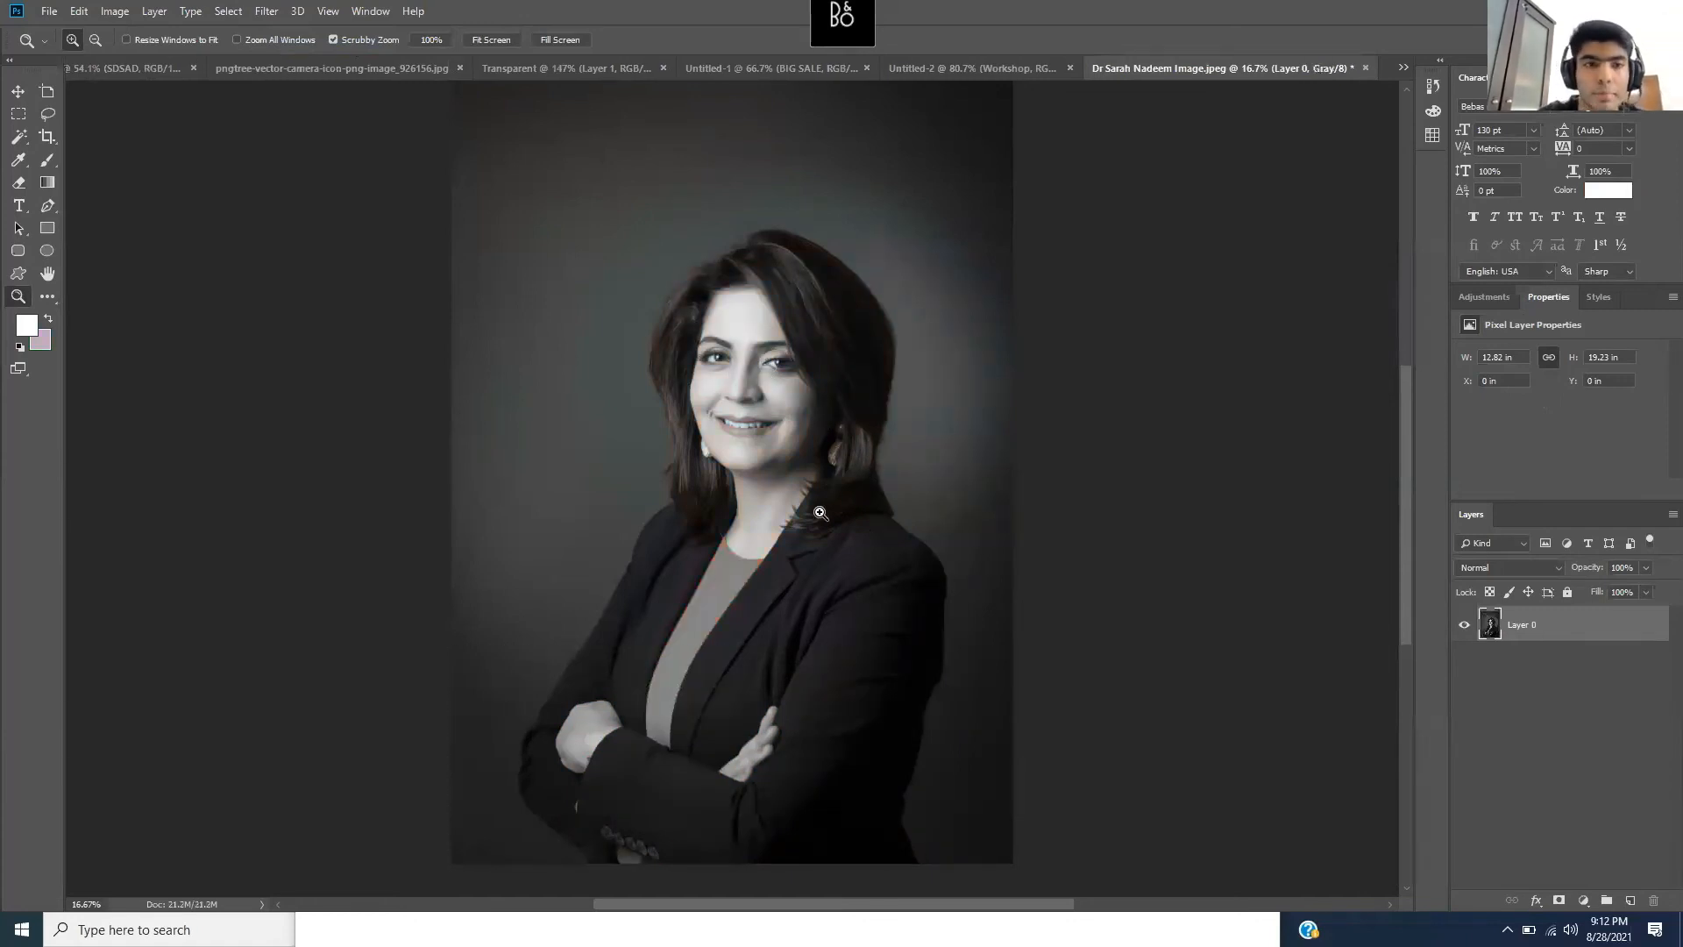
{"action": "scroll", "coordinate": [837, 569], "scroll_direction": "up", "scroll_amount": 1}
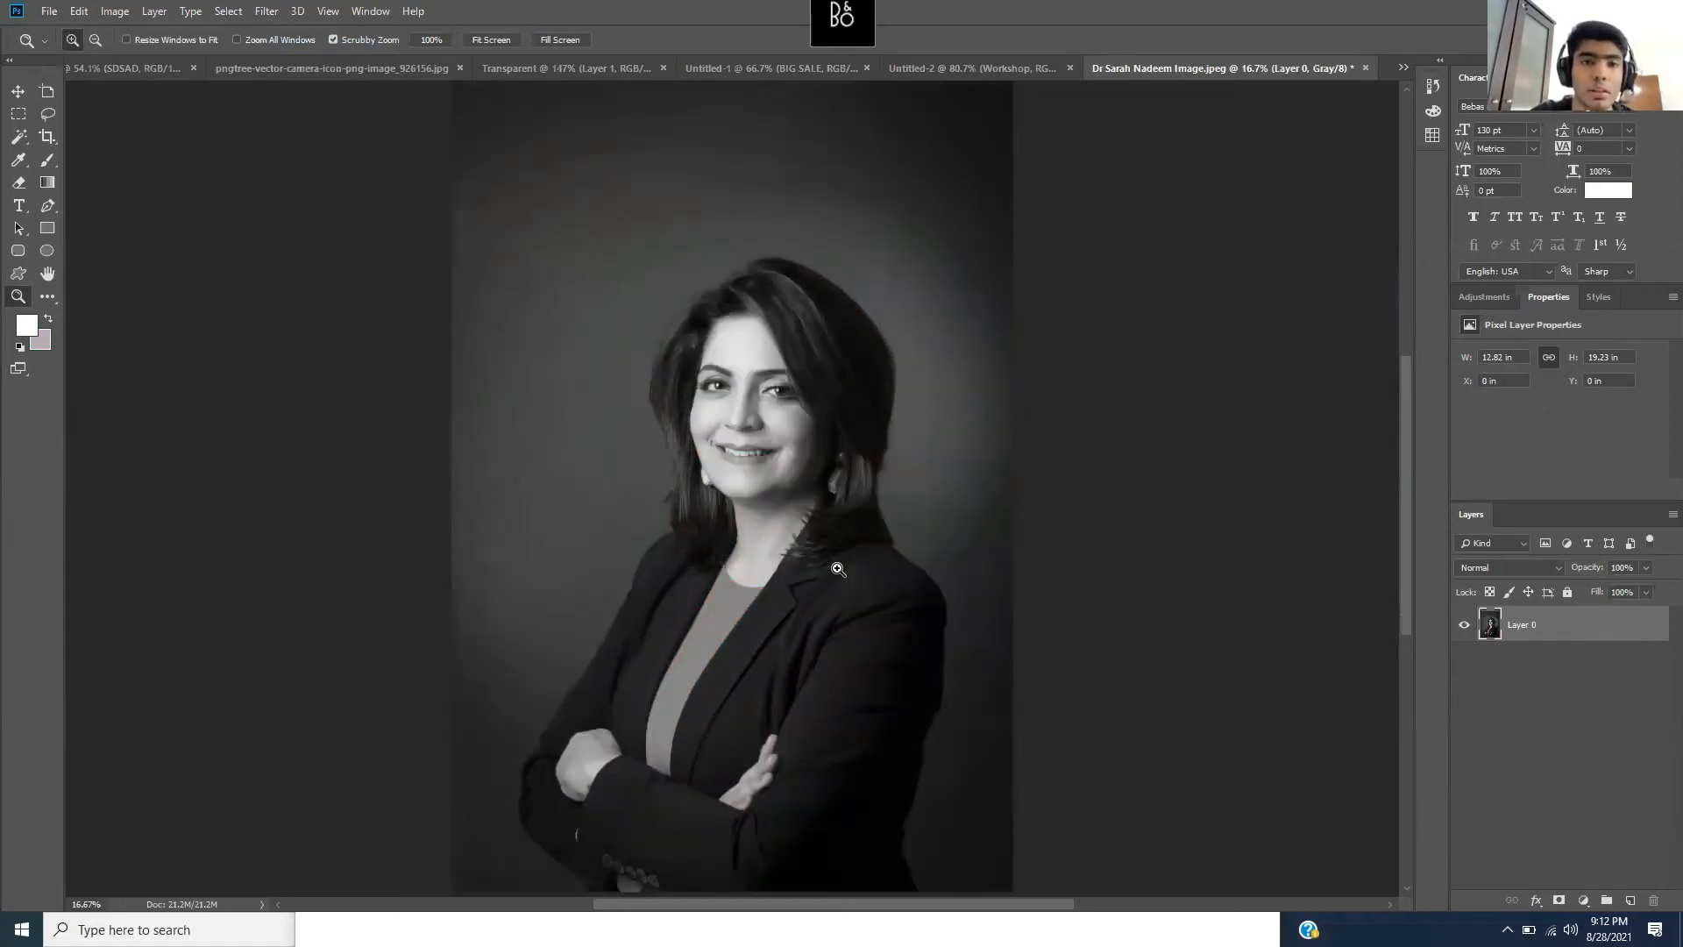
{"action": "scroll", "coordinate": [815, 426], "scroll_direction": "down", "scroll_amount": 1}
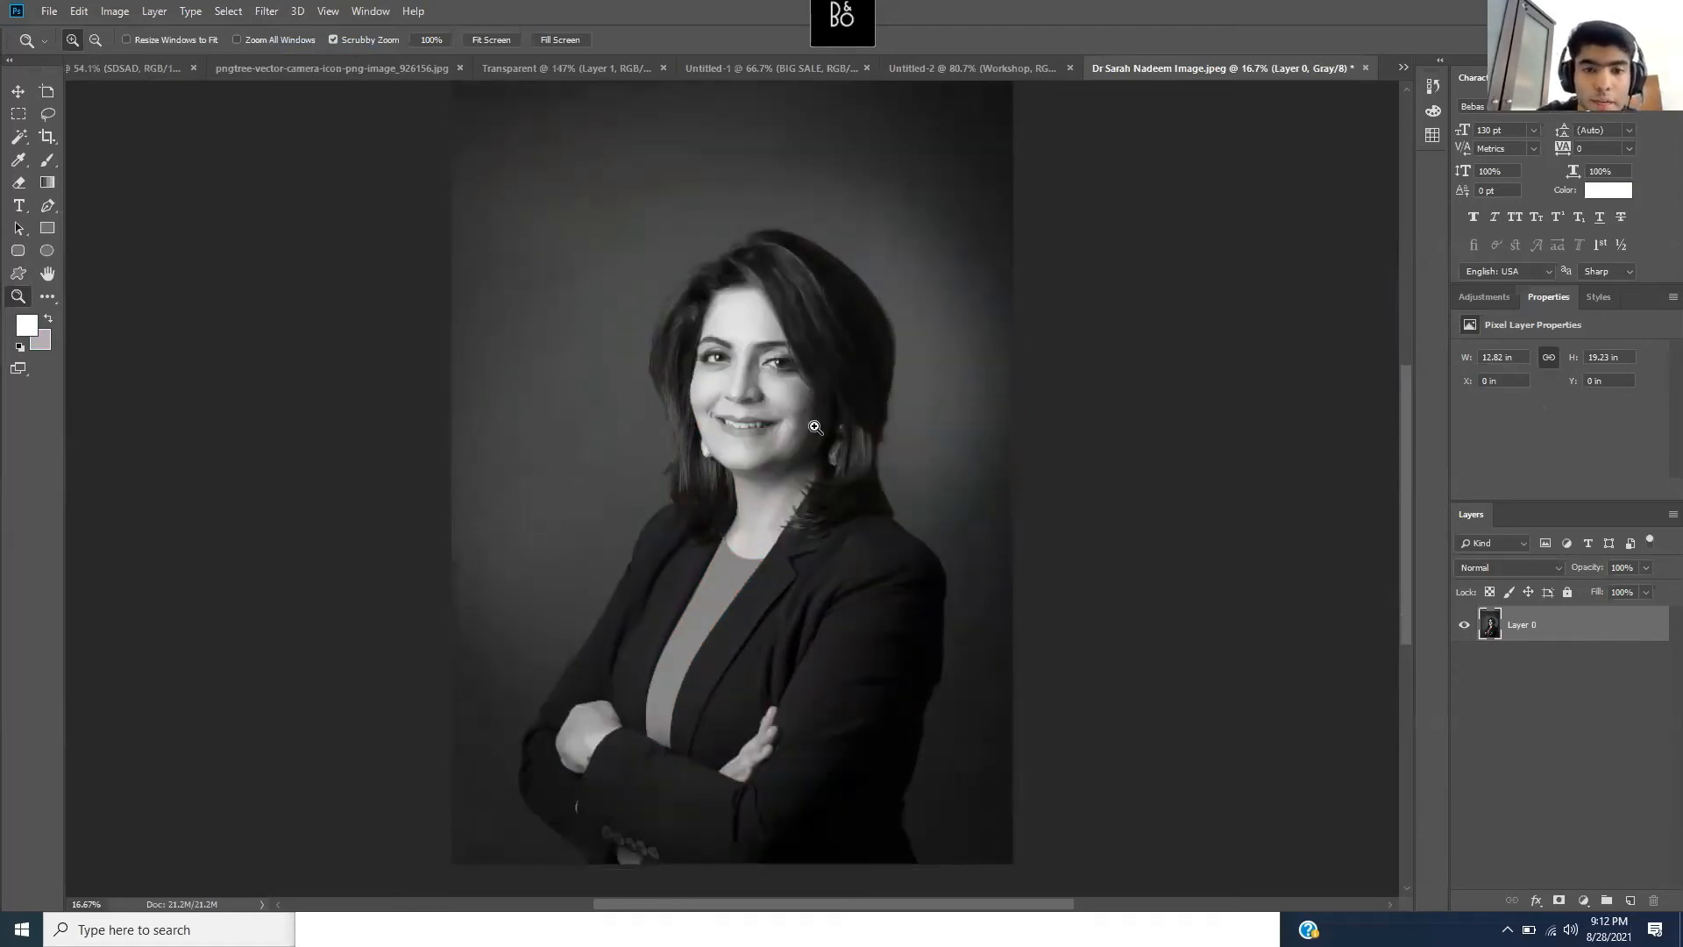
{"action": "scroll", "coordinate": [815, 427], "scroll_direction": "left", "scroll_amount": 1}
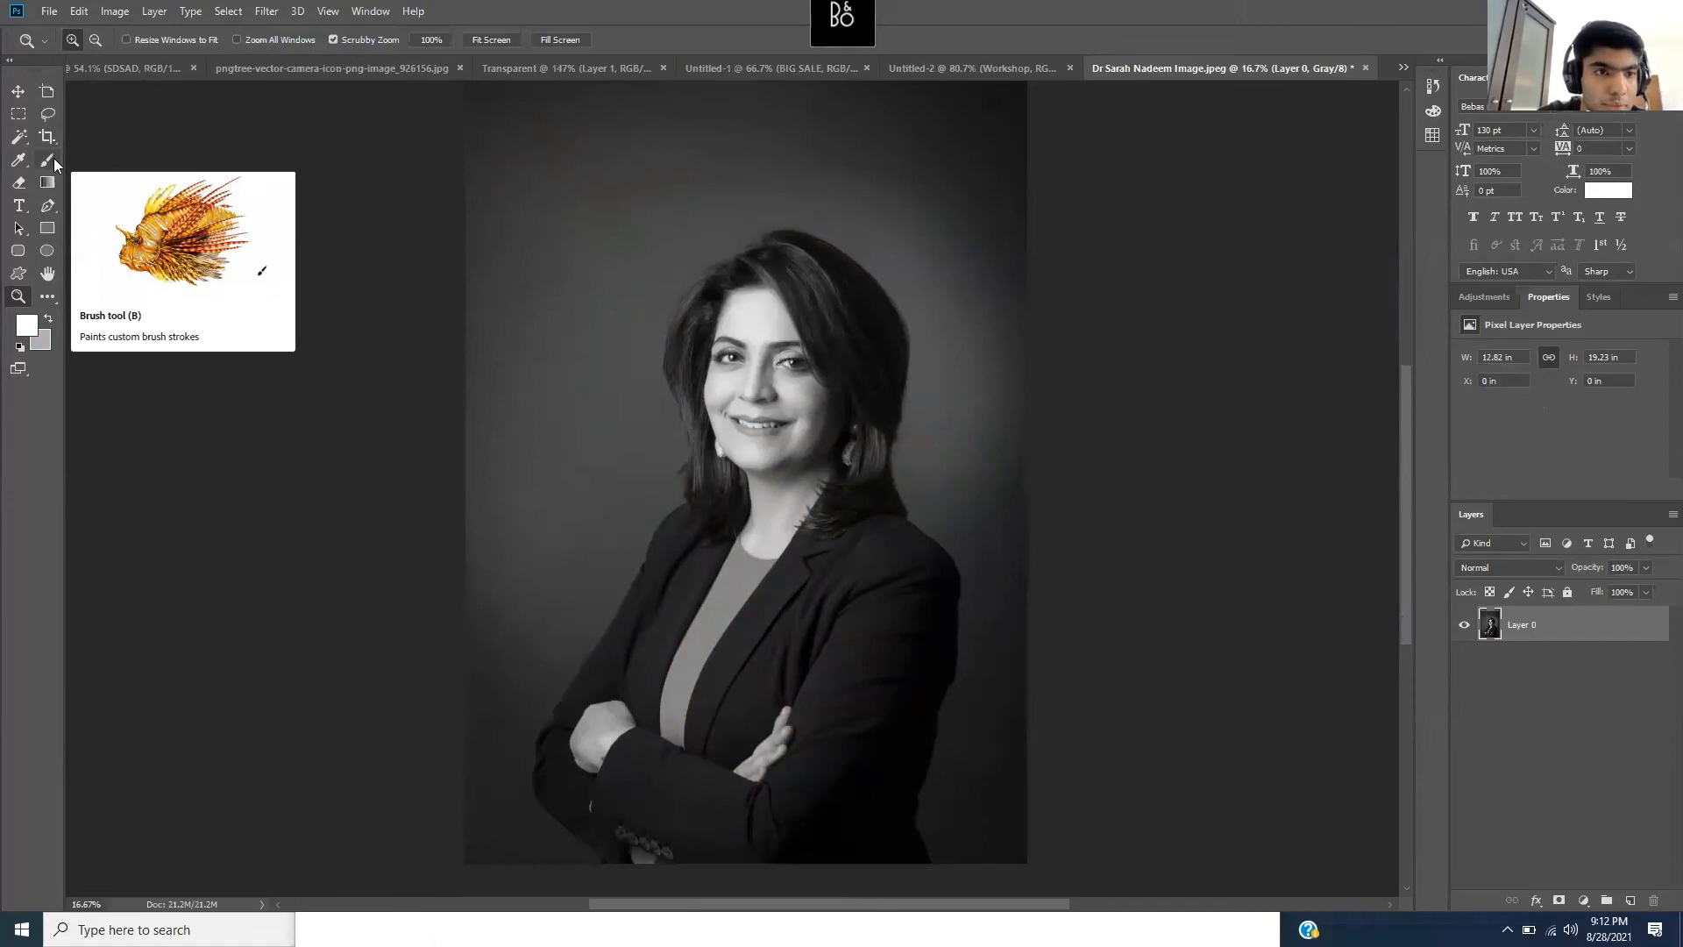
- Select the Quick Selection Tool with a 453 px brush
{"action": "left_click", "coordinate": [19, 149]}
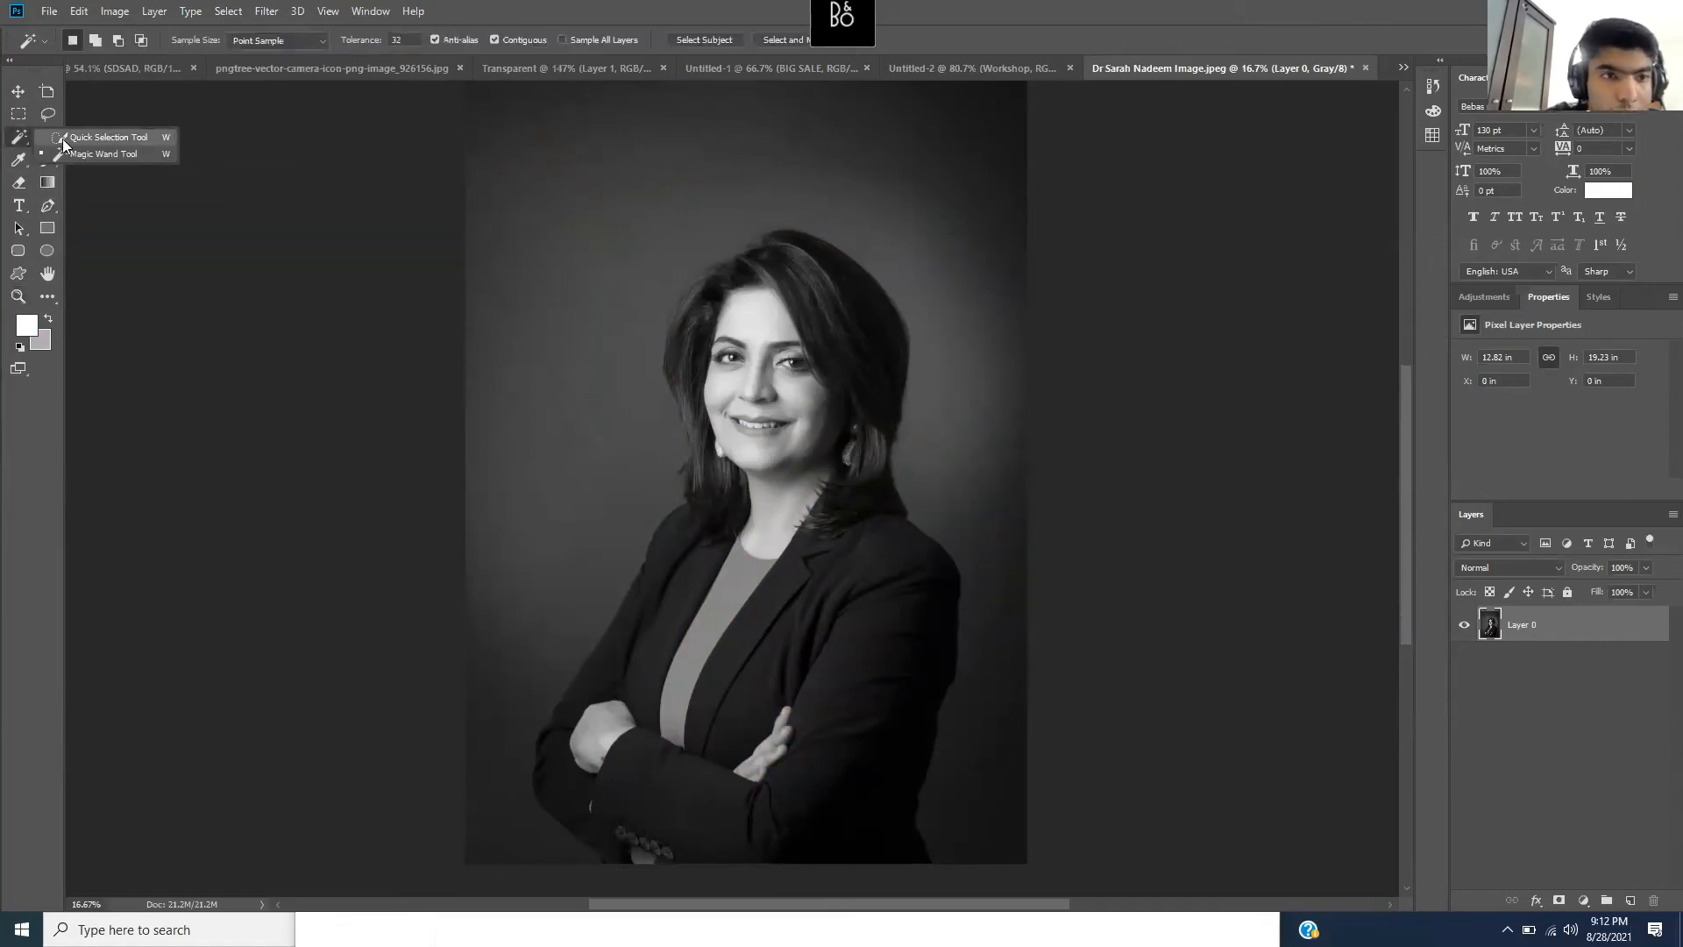
{"action": "left_click", "coordinate": [89, 140]}
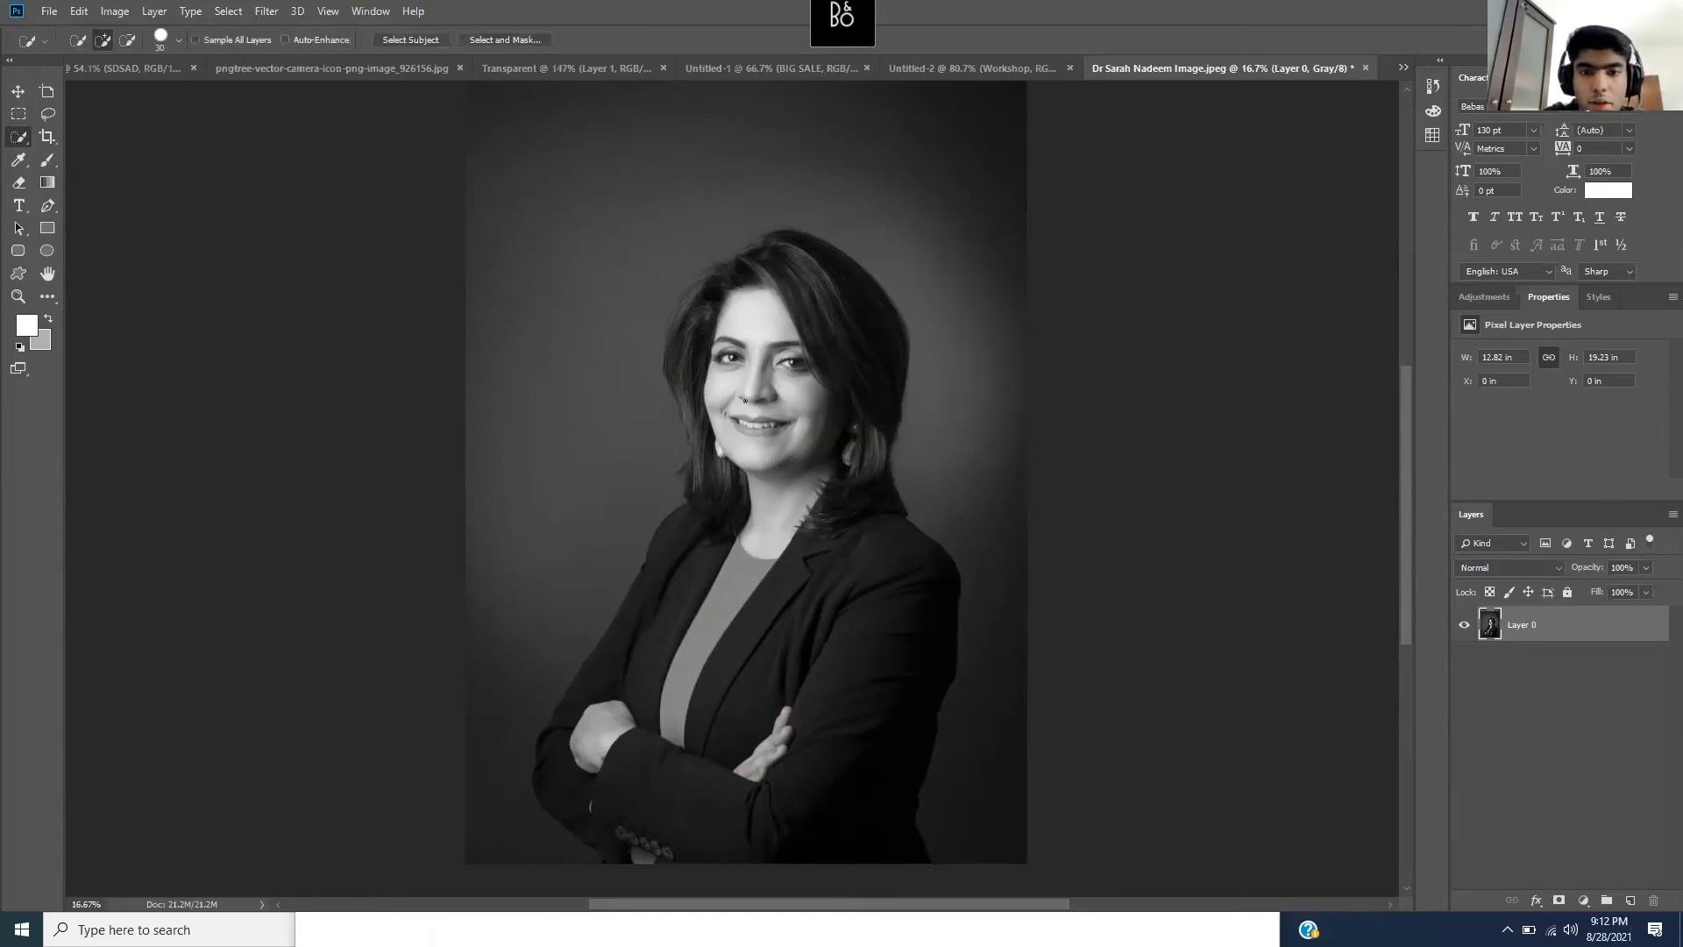
{"action": "left_click", "coordinate": [181, 41]}
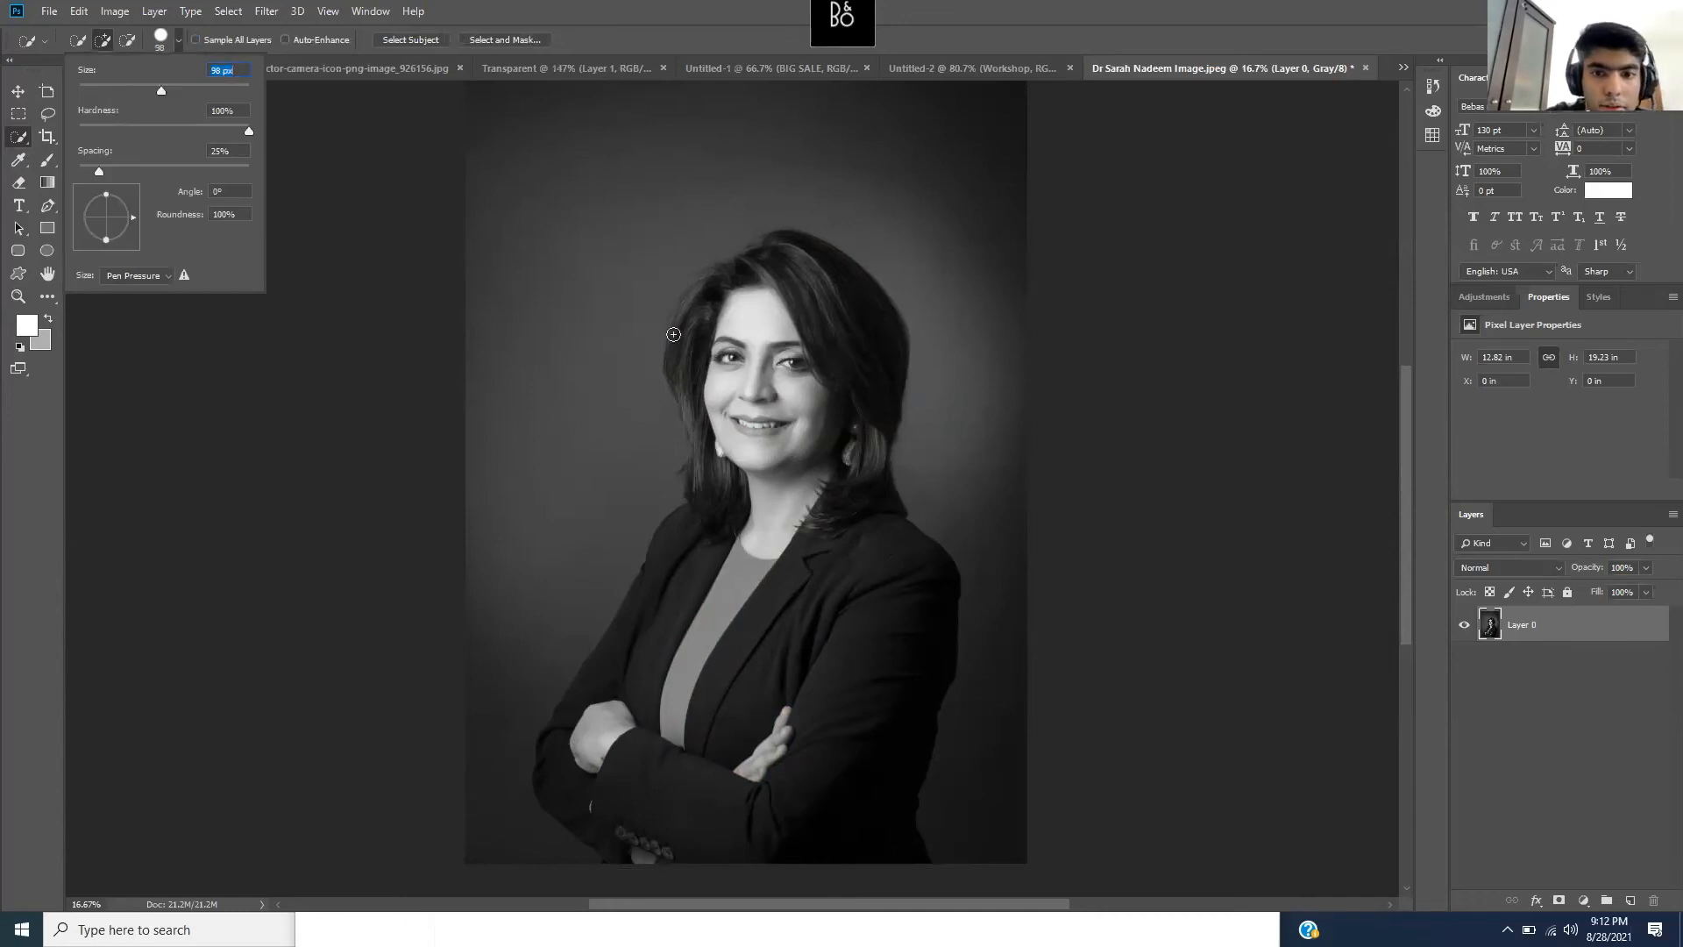
{"action": "left_click", "coordinate": [201, 91]}
{"action": "left_click_drag", "start_coordinate": [223, 91], "coordinate": [228, 92]}
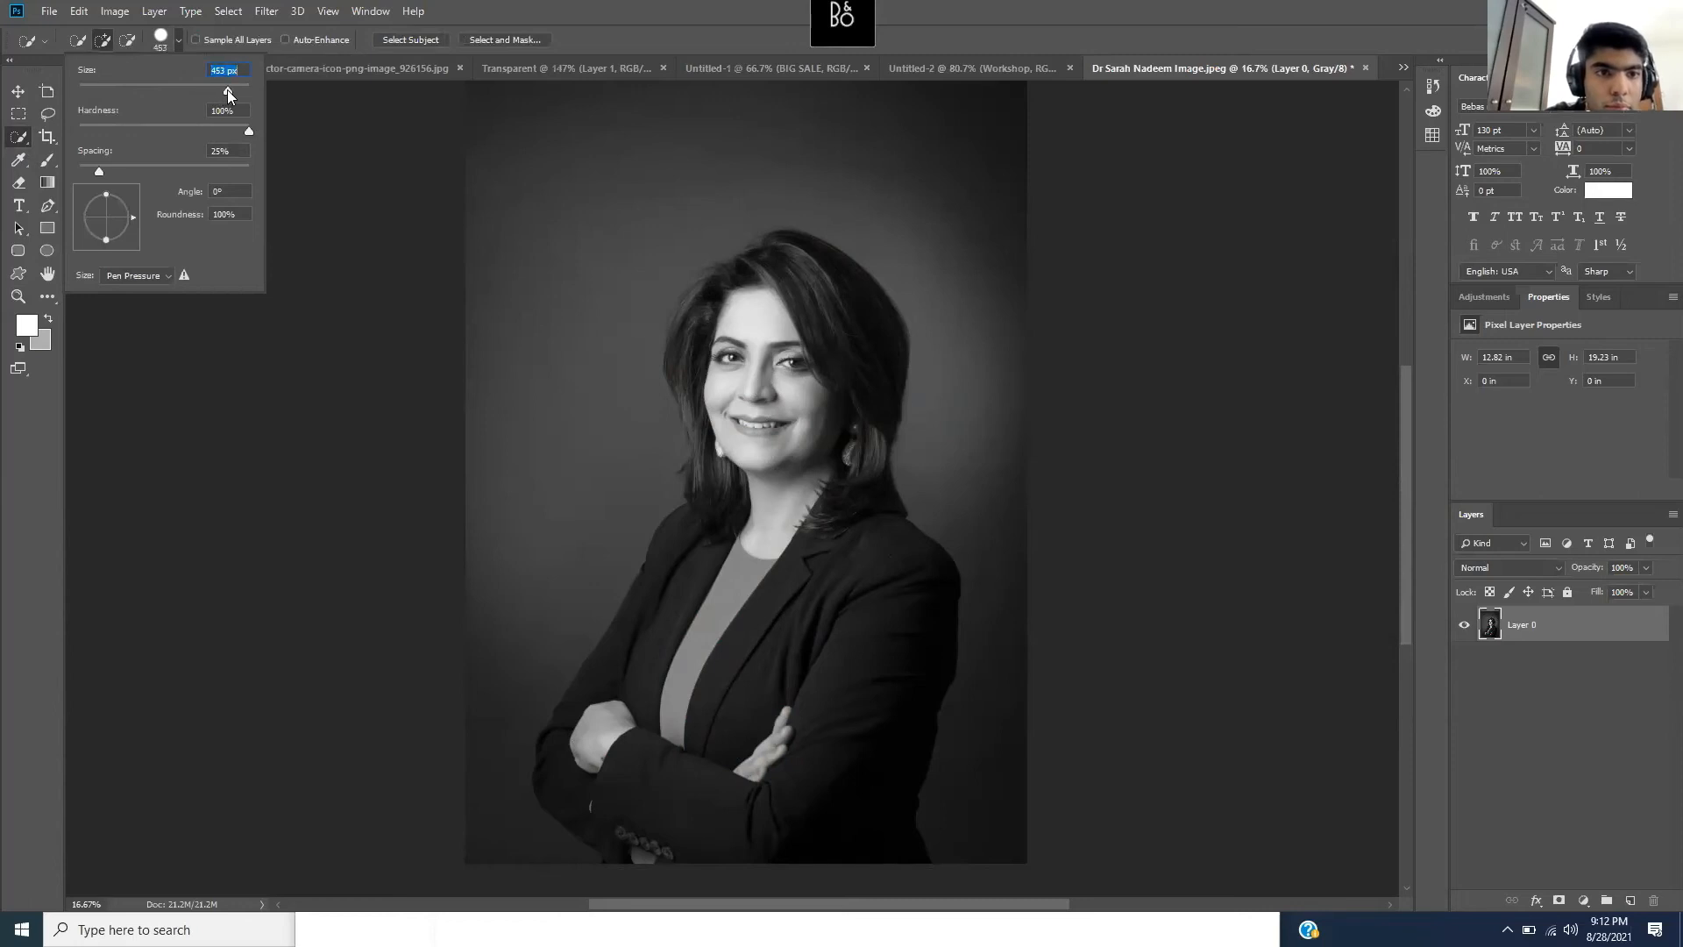
{"action": "left_click", "coordinate": [757, 388]}
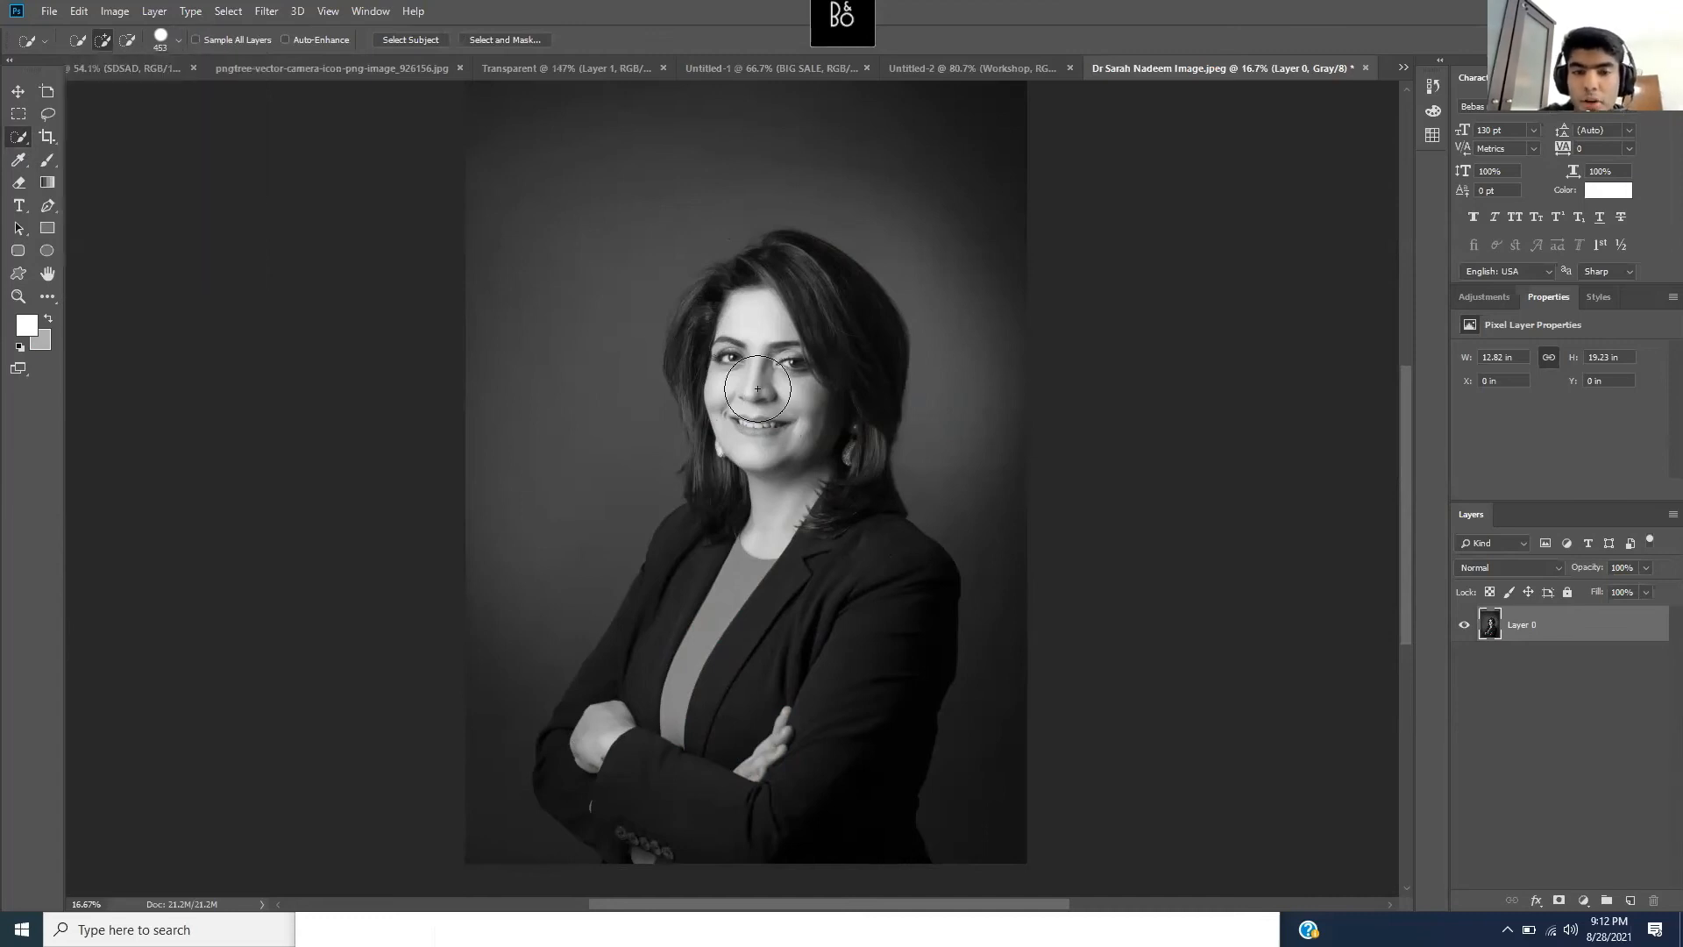
- Paint a selection over the woman's face, blouse and jacket, undoing spills onto the whole image
{"action": "mouse_move", "coordinate": [771, 388]}
{"action": "left_mouse_down"}
{"action": "mouse_move", "coordinate": [787, 358]}
{"action": "mouse_move", "coordinate": [762, 343]}
{"action": "mouse_move", "coordinate": [795, 306]}
{"action": "mouse_move", "coordinate": [833, 310]}
{"action": "mouse_move", "coordinate": [848, 339]}
{"action": "mouse_move", "coordinate": [850, 356]}
{"action": "mouse_move", "coordinate": [772, 293]}
{"action": "mouse_move", "coordinate": [742, 291]}
{"action": "mouse_move", "coordinate": [710, 355]}
{"action": "mouse_move", "coordinate": [730, 541]}
{"action": "mouse_move", "coordinate": [676, 618]}
{"action": "mouse_move", "coordinate": [737, 666]}
{"action": "mouse_move", "coordinate": [808, 670]}
{"action": "mouse_move", "coordinate": [841, 602]}
{"action": "left_mouse_up"}
{"action": "scroll", "coordinate": [852, 613], "scroll_direction": "up", "scroll_amount": 2}
{"action": "scroll", "coordinate": [852, 612], "scroll_direction": "down", "scroll_amount": 2}
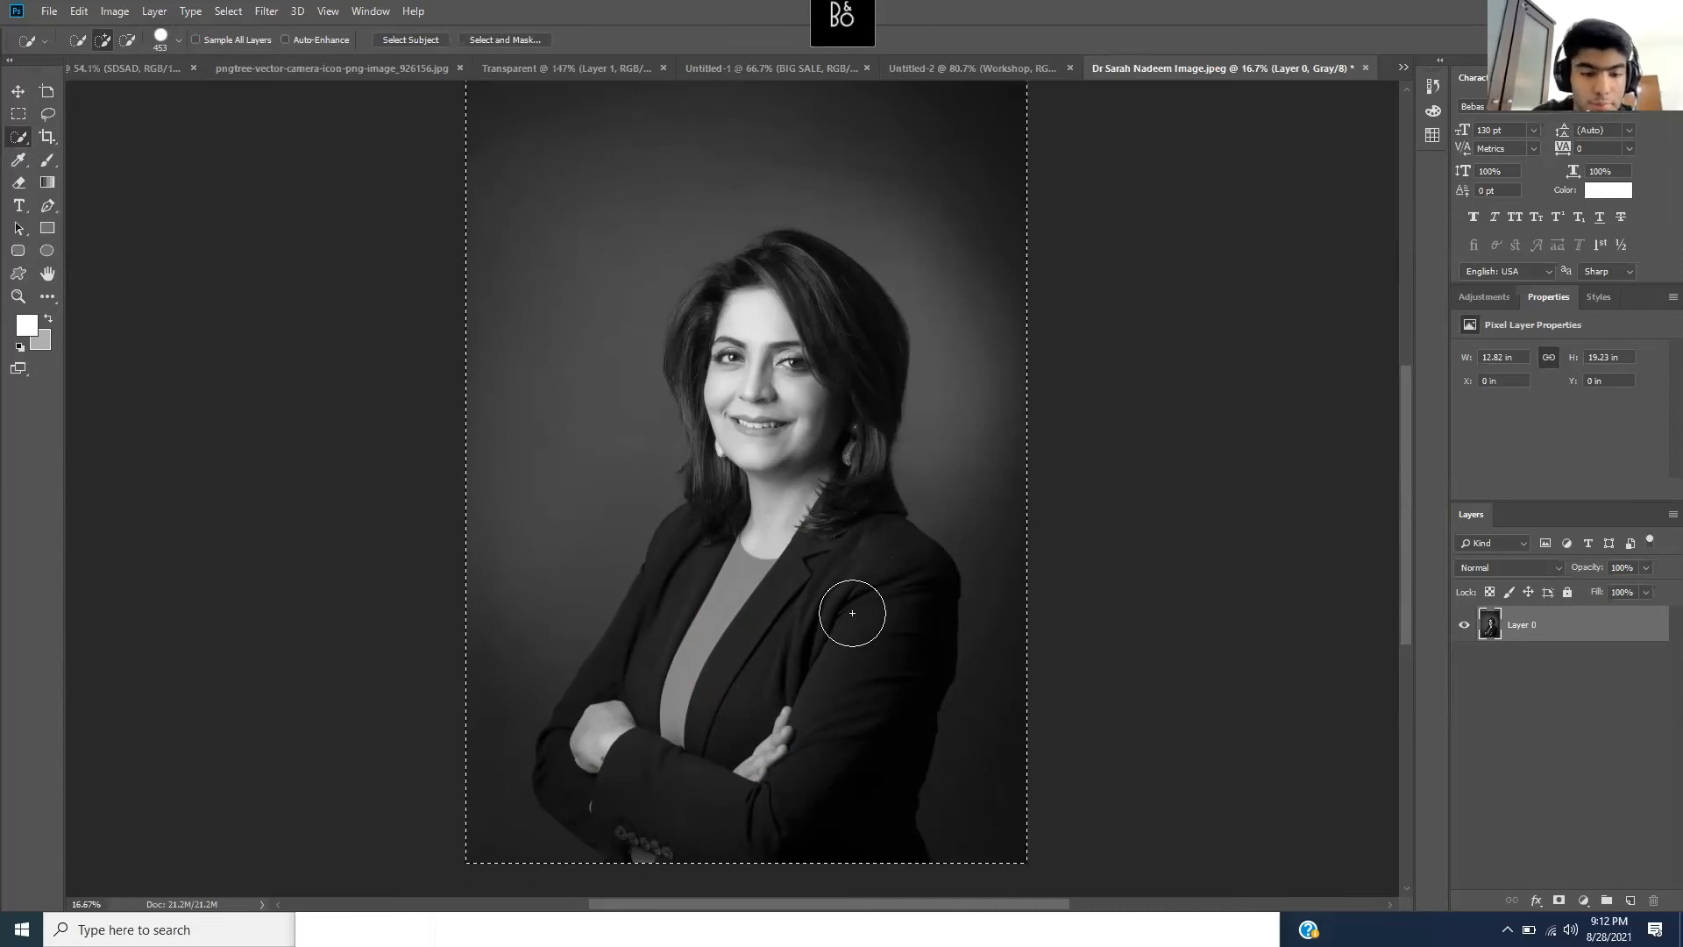
{"action": "scroll", "coordinate": [852, 612], "scroll_direction": "up", "scroll_amount": 2}
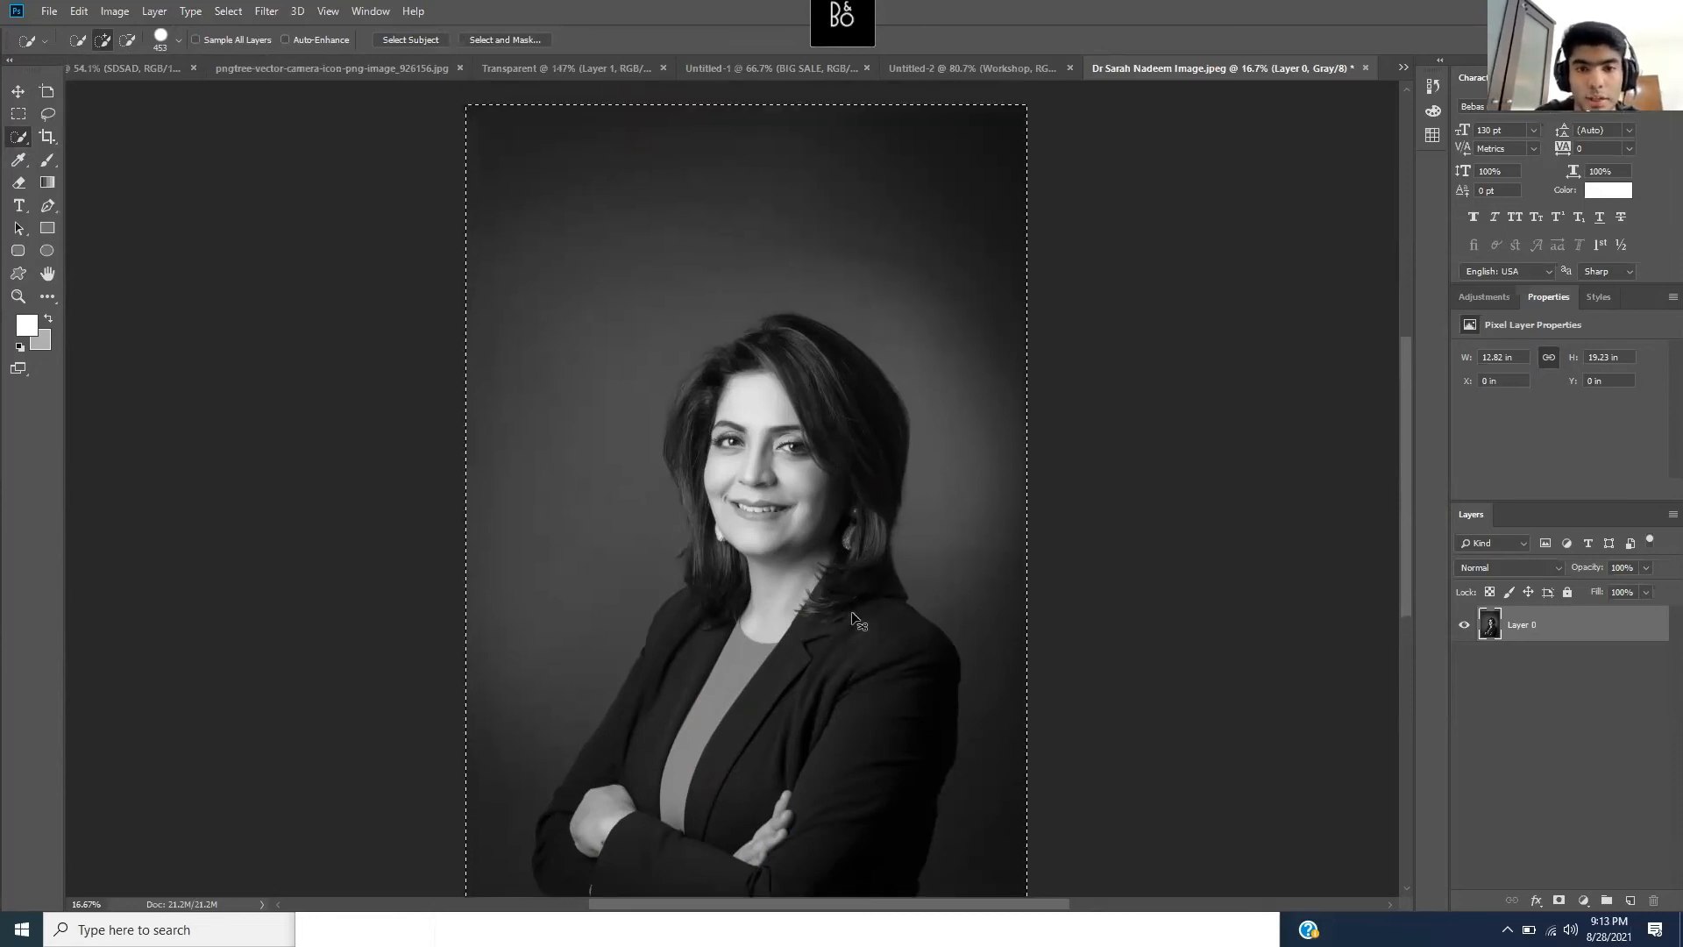
{"action": "key", "text": "ctrl+z"}
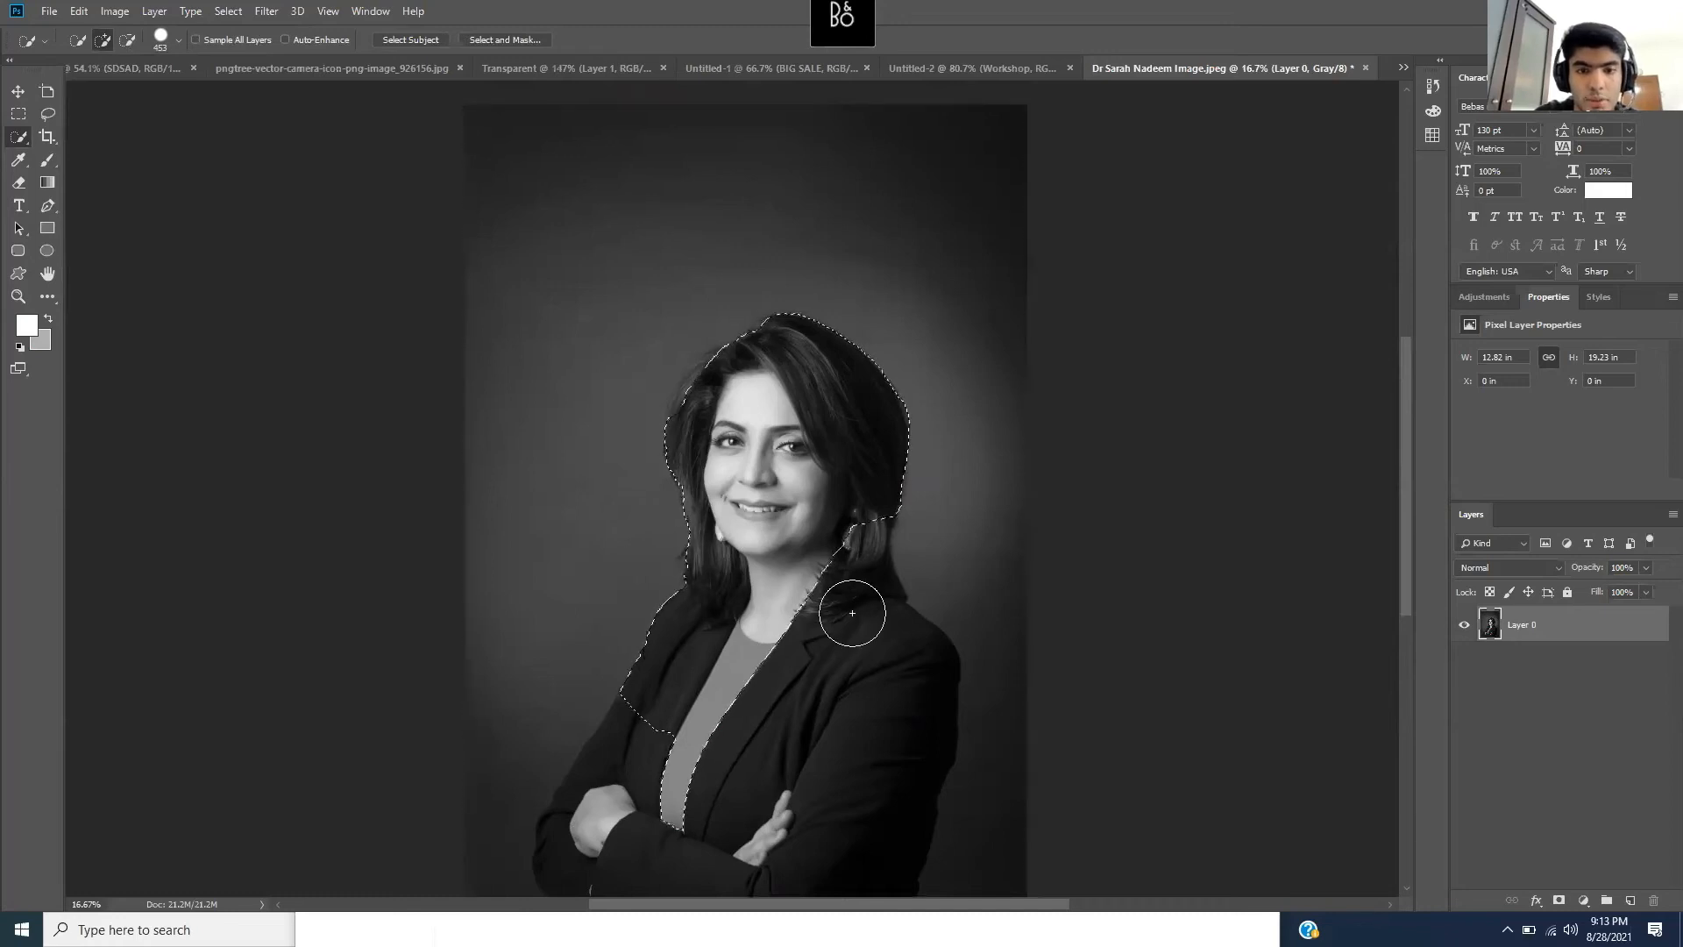
{"action": "scroll", "coordinate": [852, 613], "scroll_direction": "down", "scroll_amount": 3}
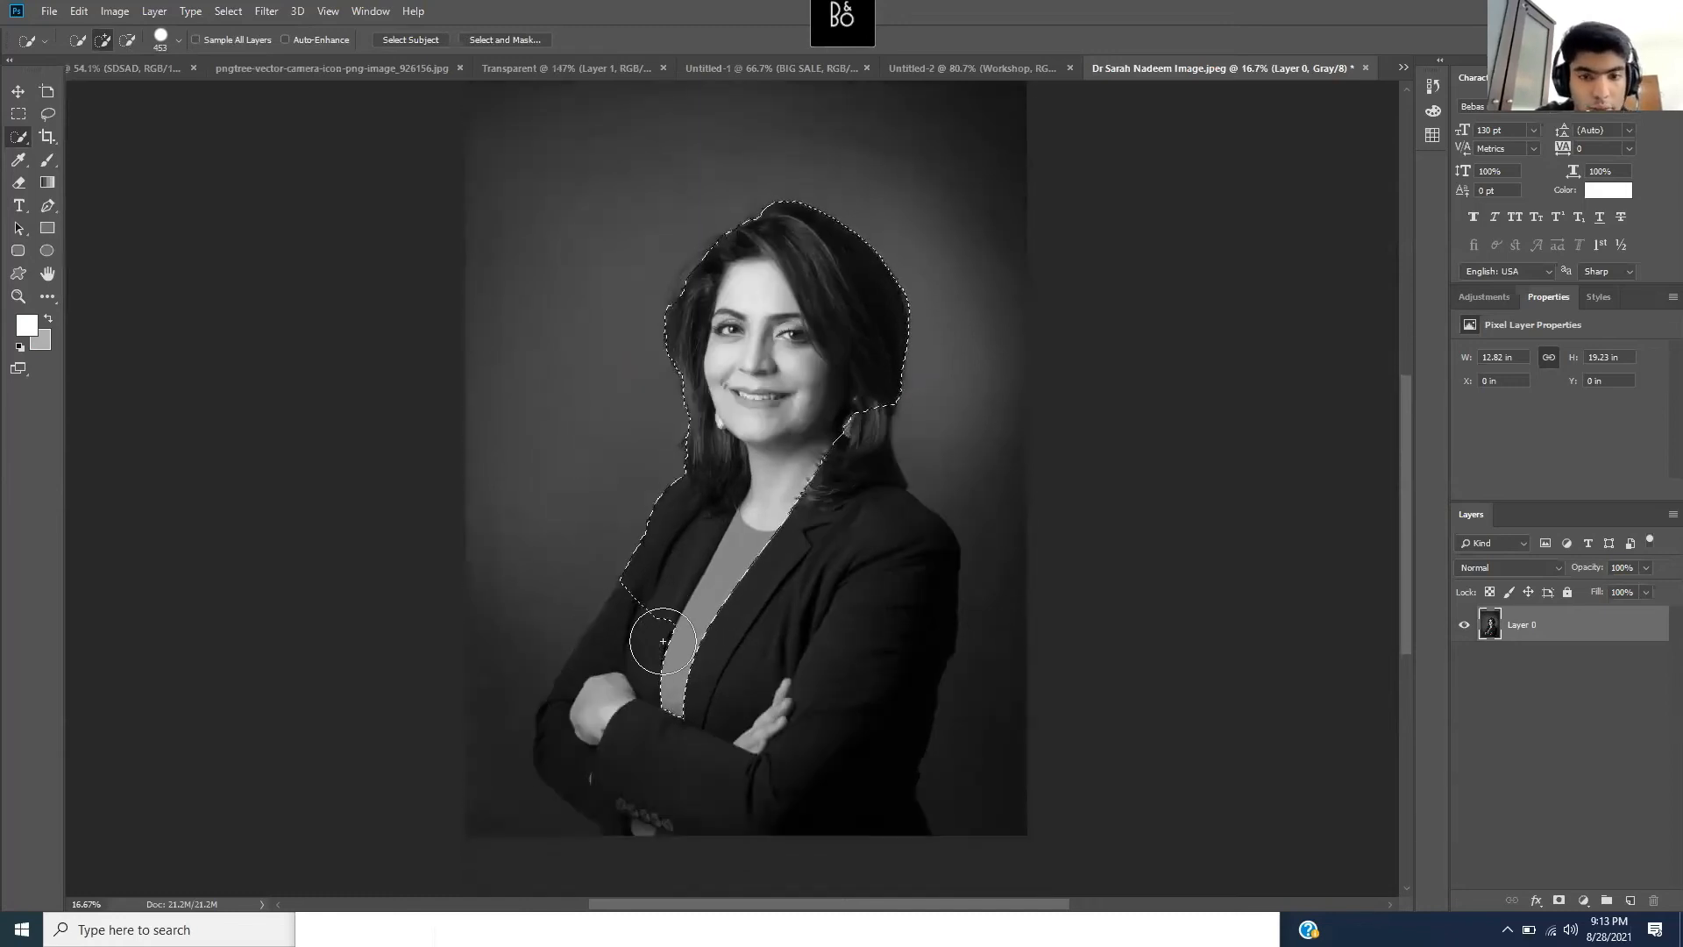
{"action": "left_click_drag", "start_coordinate": [695, 646], "coordinate": [740, 644]}
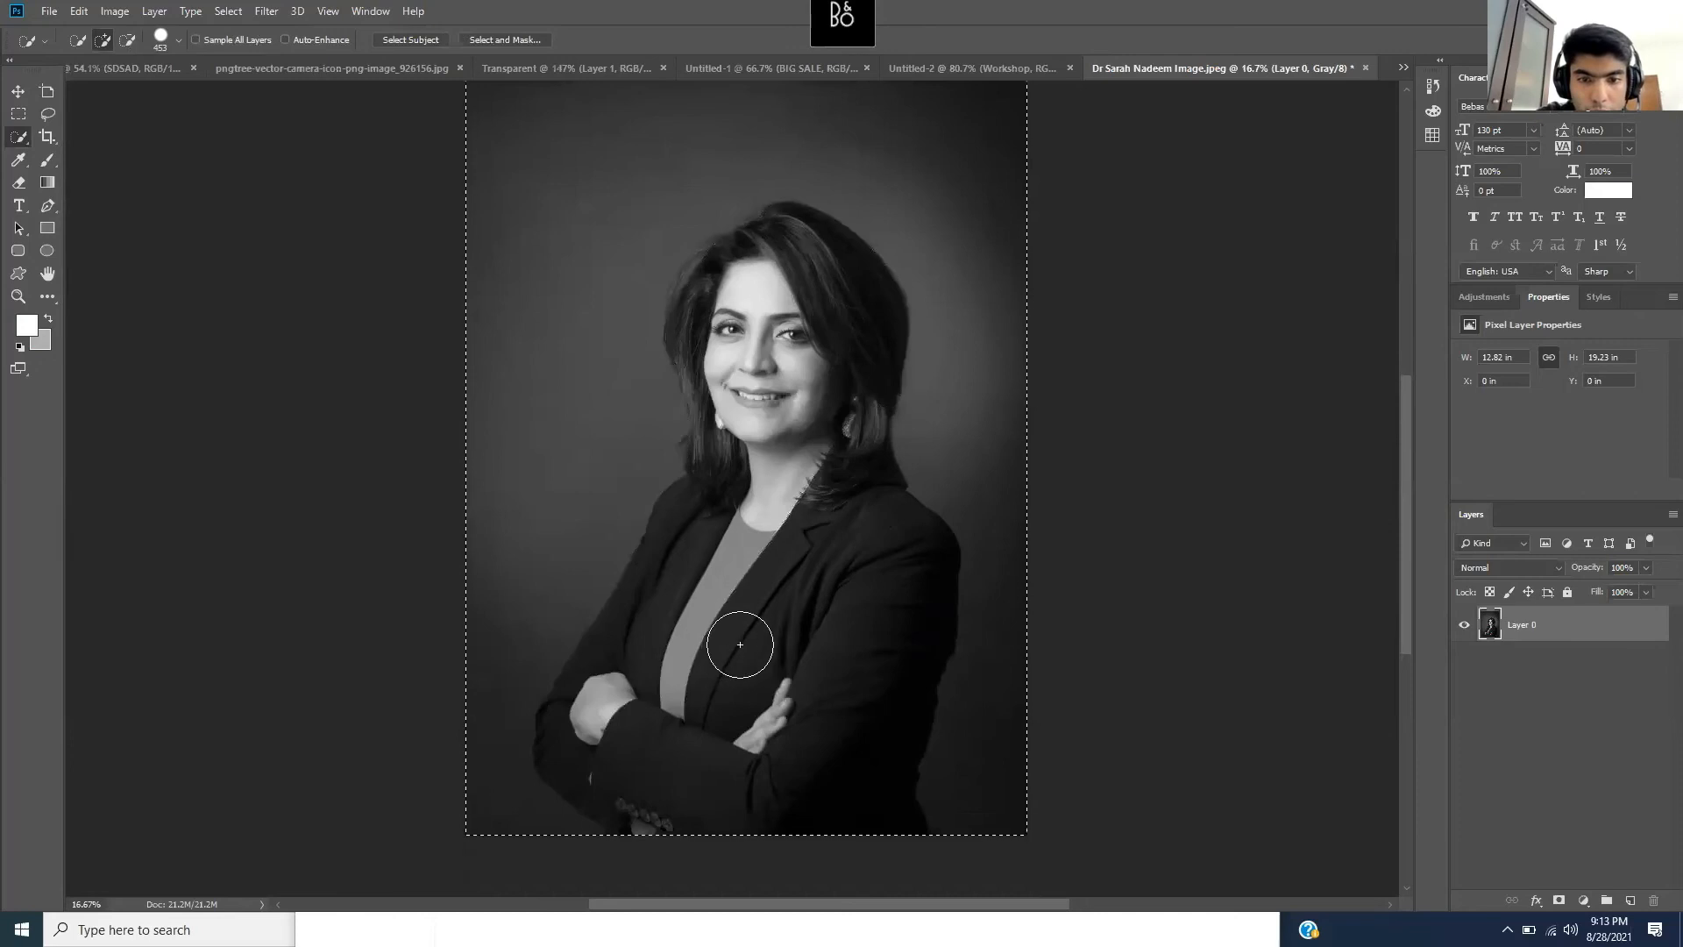
{"action": "key", "text": "ctrl+z"}
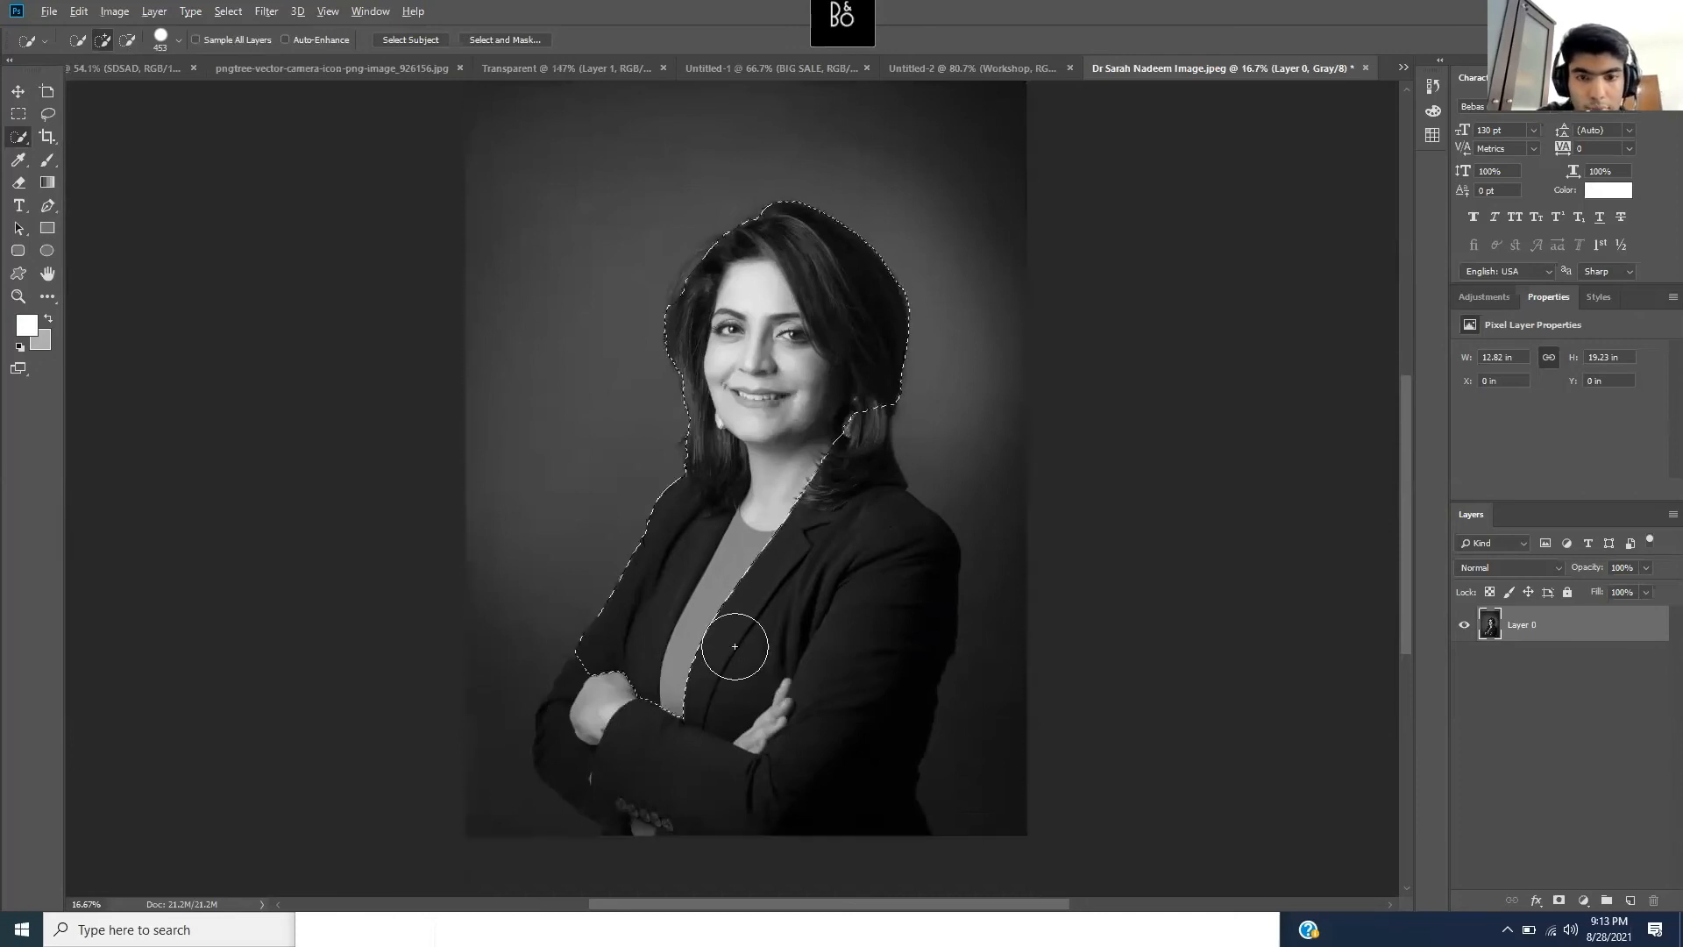
{"action": "left_click_drag", "start_coordinate": [770, 616], "coordinate": [796, 568]}
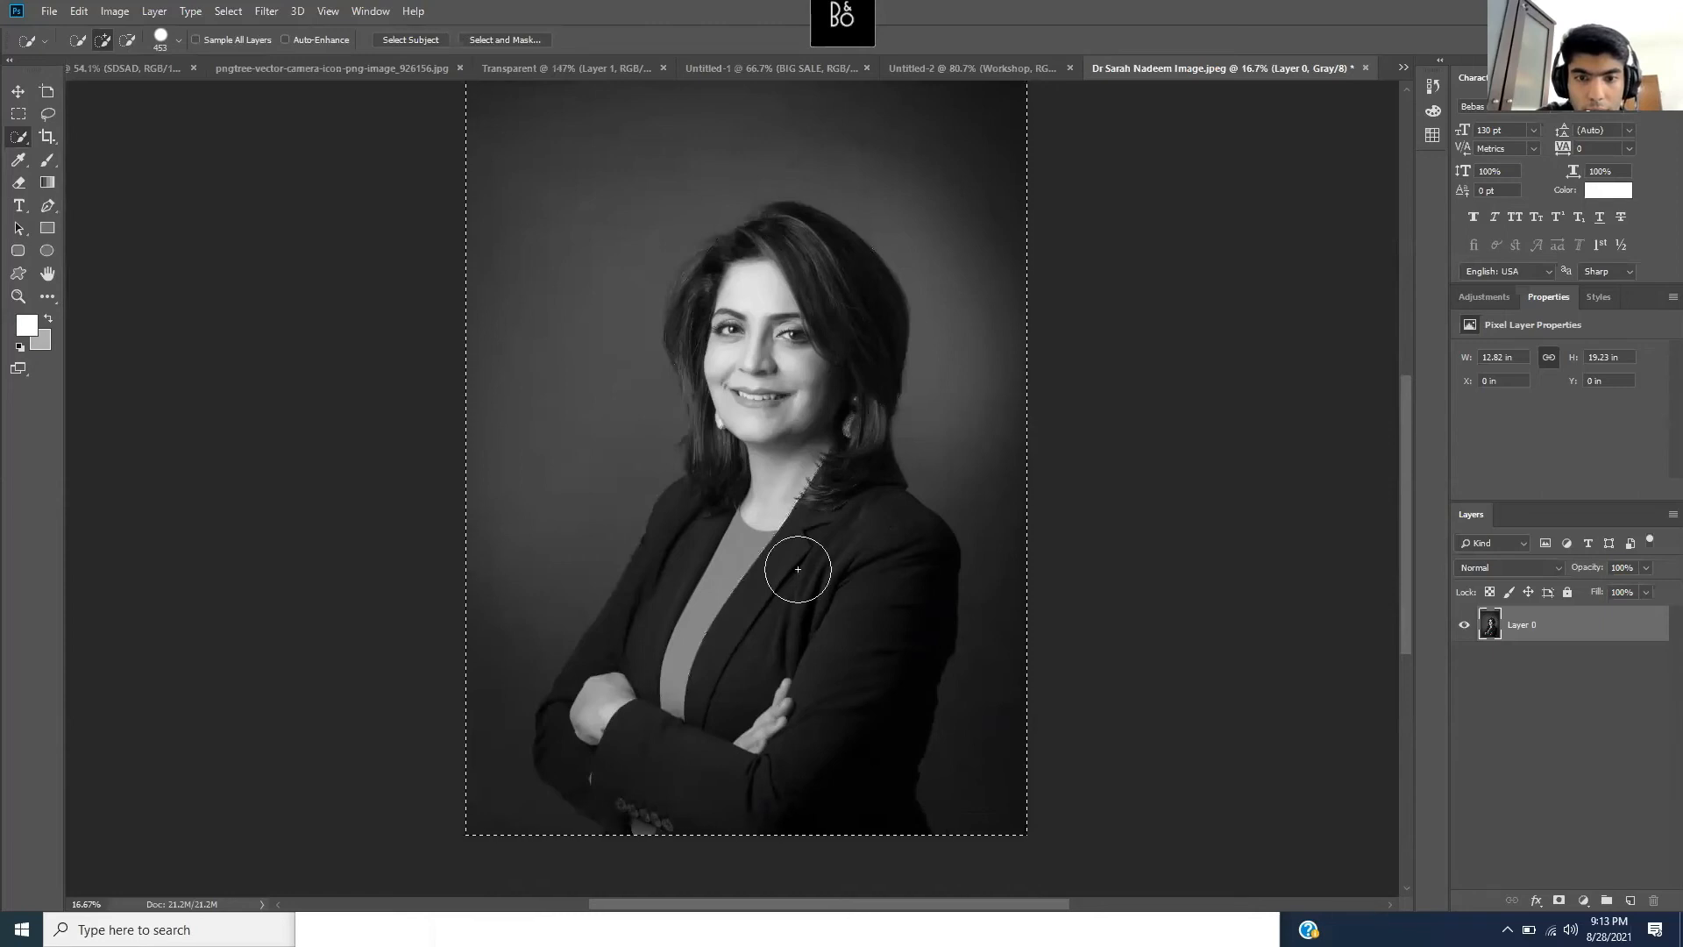
{"action": "scroll", "coordinate": [792, 567], "scroll_direction": "up", "scroll_amount": 3}
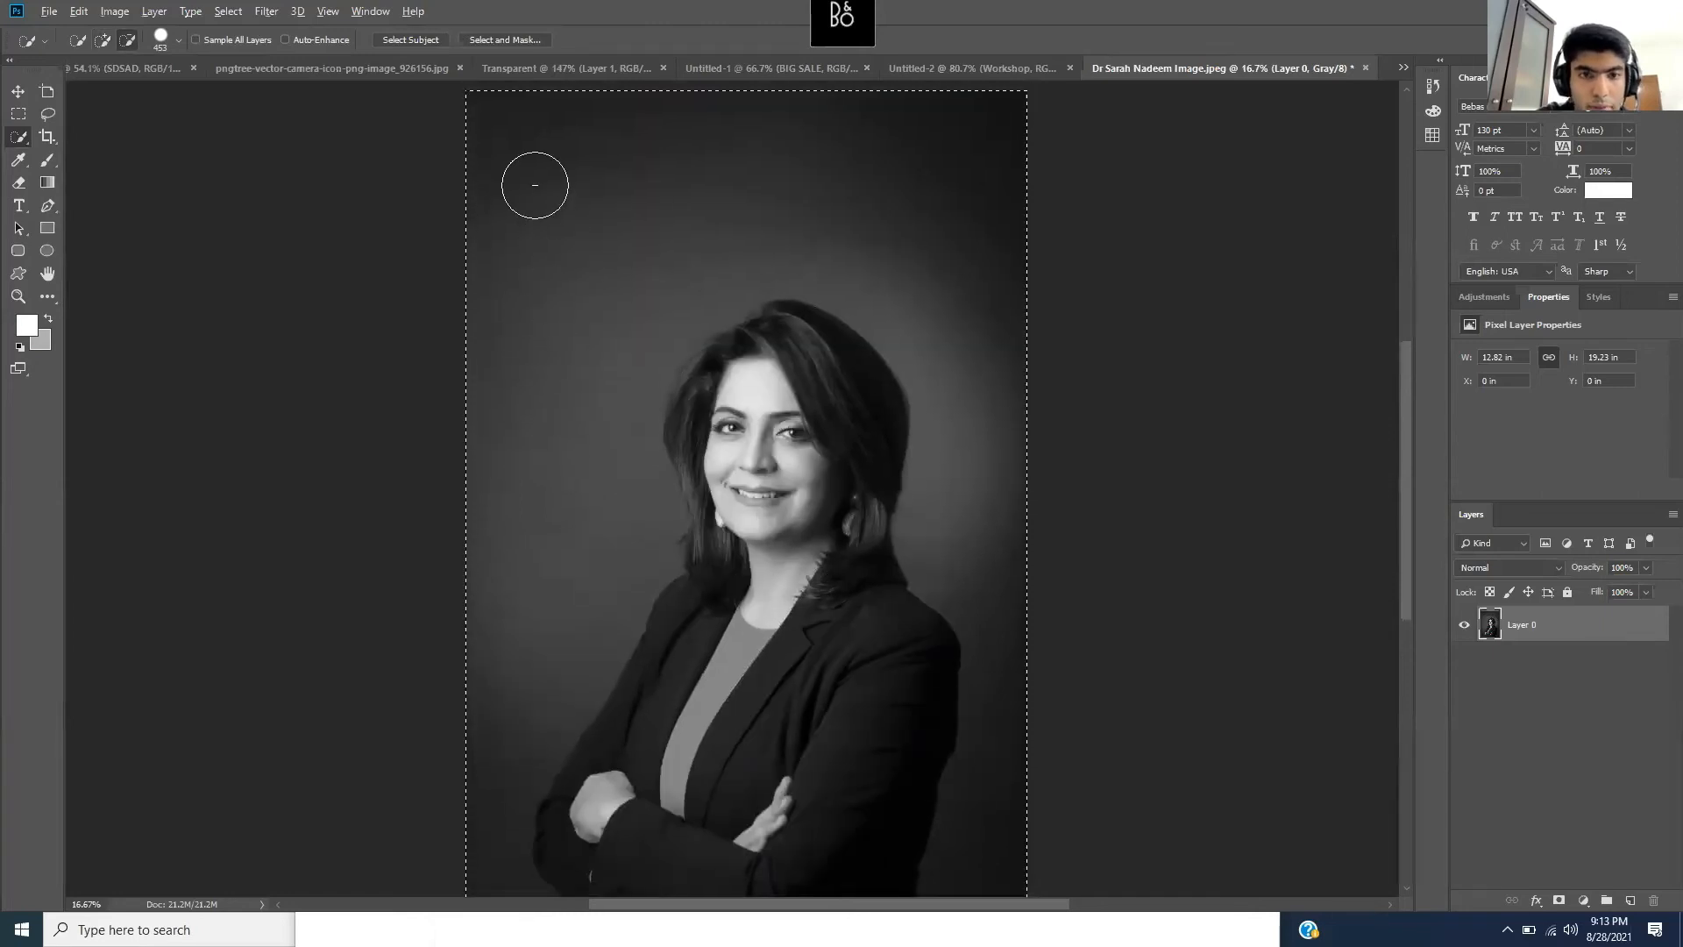
- Subtract background areas and stray islands around her head and right shoulder, then add her crossed left arm
{"action": "key", "text": "alt"}
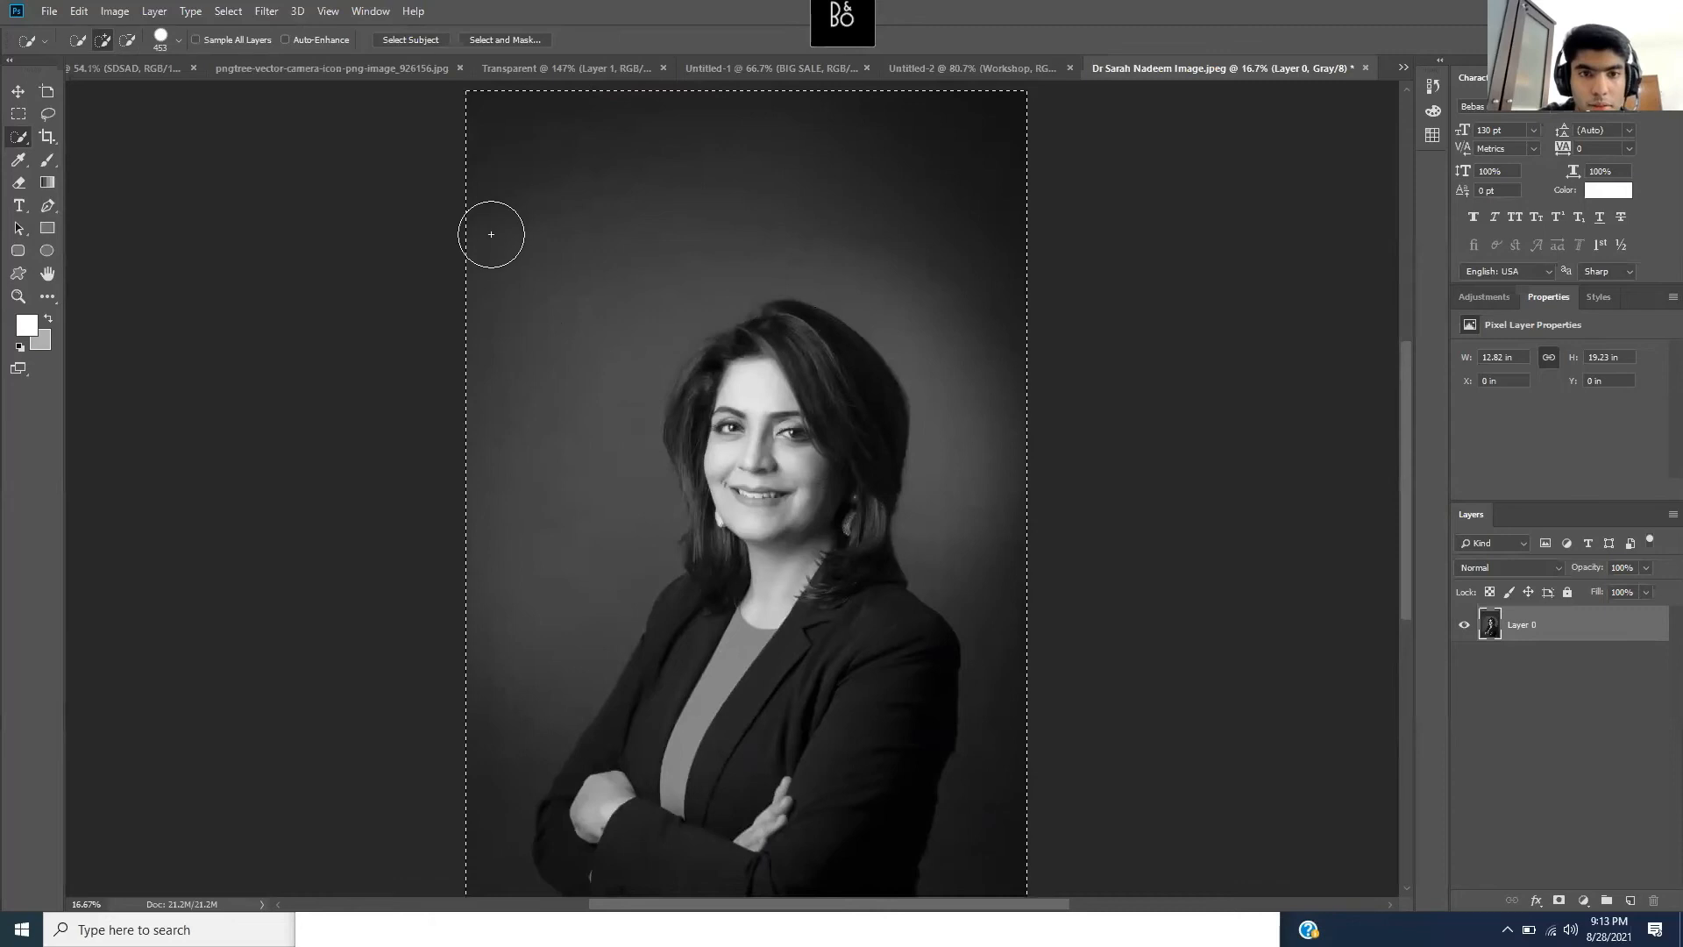
{"action": "key", "text": "alt"}
{"action": "left_click_drag", "start_coordinate": [500, 143], "coordinate": [498, 207]}
{"action": "mouse_move", "coordinate": [500, 418]}
{"action": "left_mouse_down"}
{"action": "mouse_move", "coordinate": [681, 94]}
{"action": "mouse_move", "coordinate": [548, 135]}
{"action": "mouse_move", "coordinate": [730, 97]}
{"action": "mouse_move", "coordinate": [535, 149]}
{"action": "mouse_move", "coordinate": [538, 345]}
{"action": "mouse_move", "coordinate": [486, 655]}
{"action": "mouse_move", "coordinate": [538, 590]}
{"action": "mouse_move", "coordinate": [485, 827]}
{"action": "left_mouse_up"}
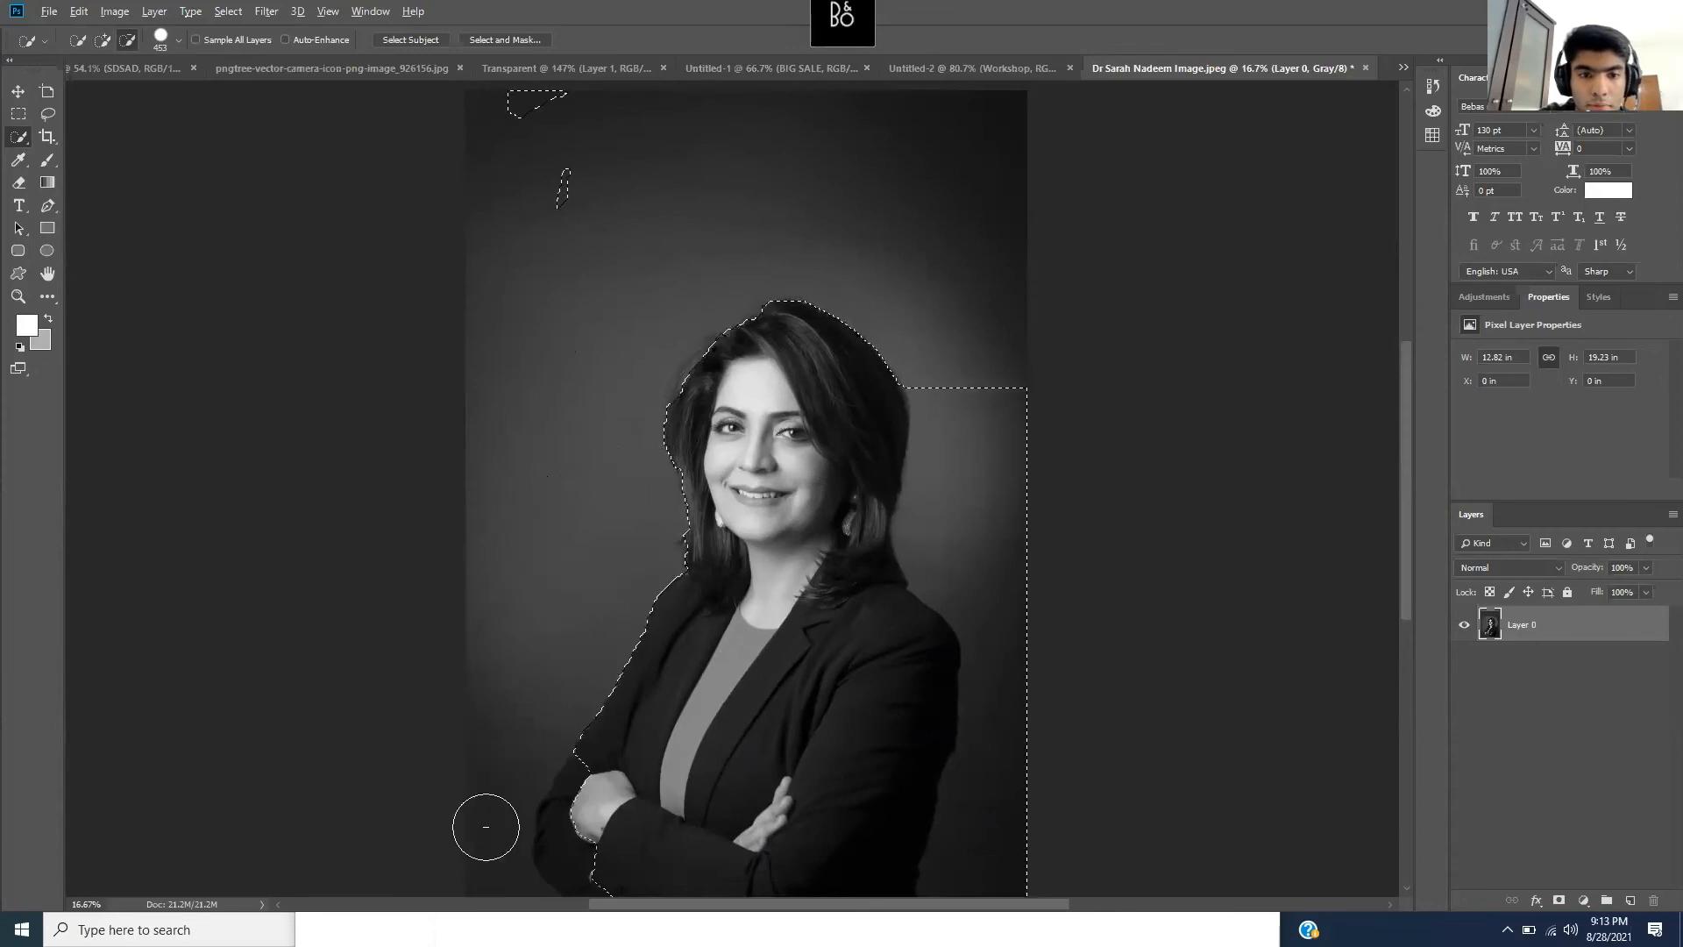
{"action": "left_click", "coordinate": [569, 203]}
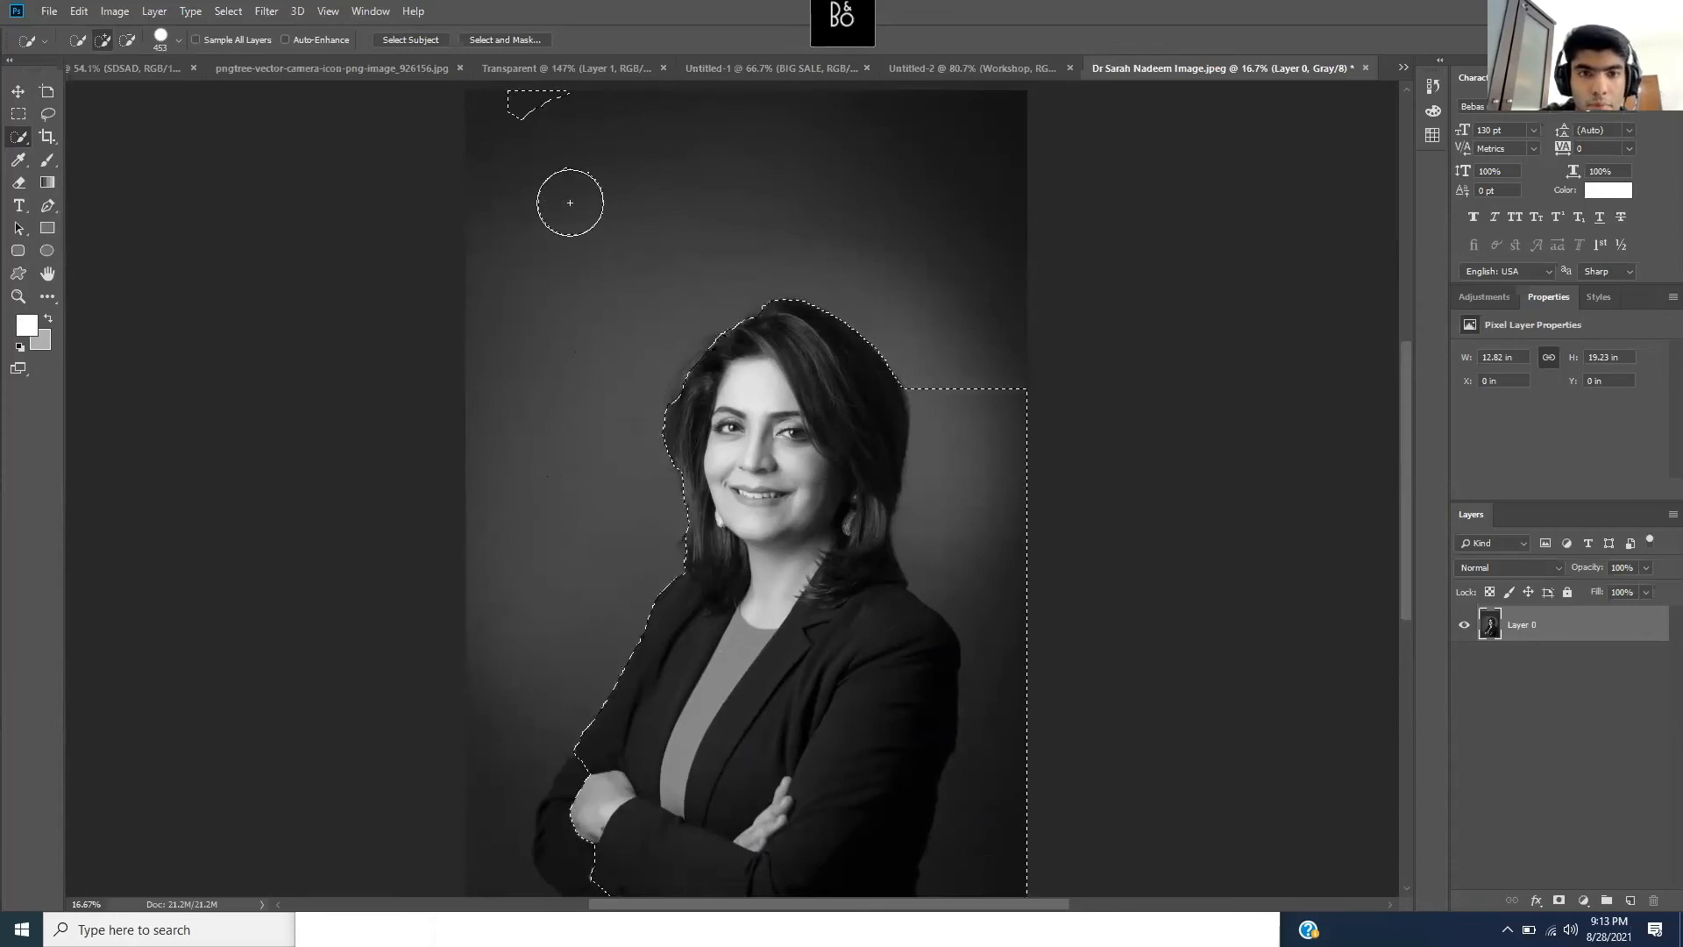
{"action": "left_click", "coordinate": [568, 132], "text": "alt"}
{"action": "left_click", "coordinate": [551, 226], "text": "alt"}
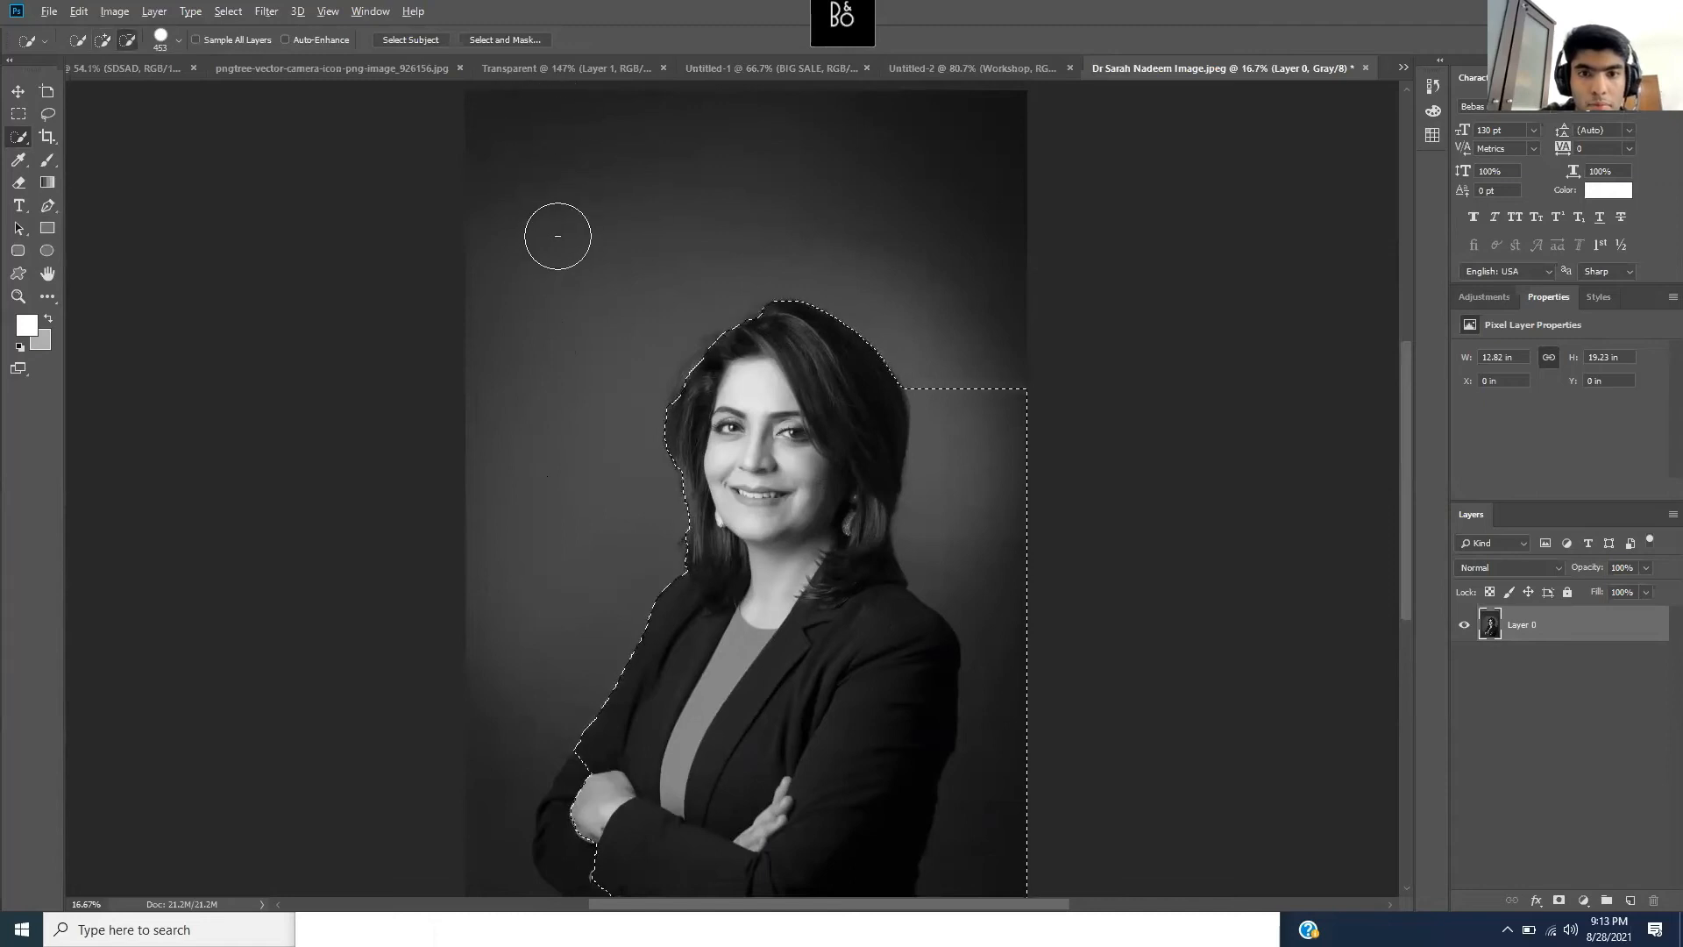
{"action": "mouse_move", "coordinate": [985, 382]}
{"action": "left_mouse_down", "text": "alt"}
{"action": "mouse_move", "coordinate": [1027, 646]}
{"action": "mouse_move", "coordinate": [1056, 785]}
{"action": "left_mouse_up", "text": "alt"}
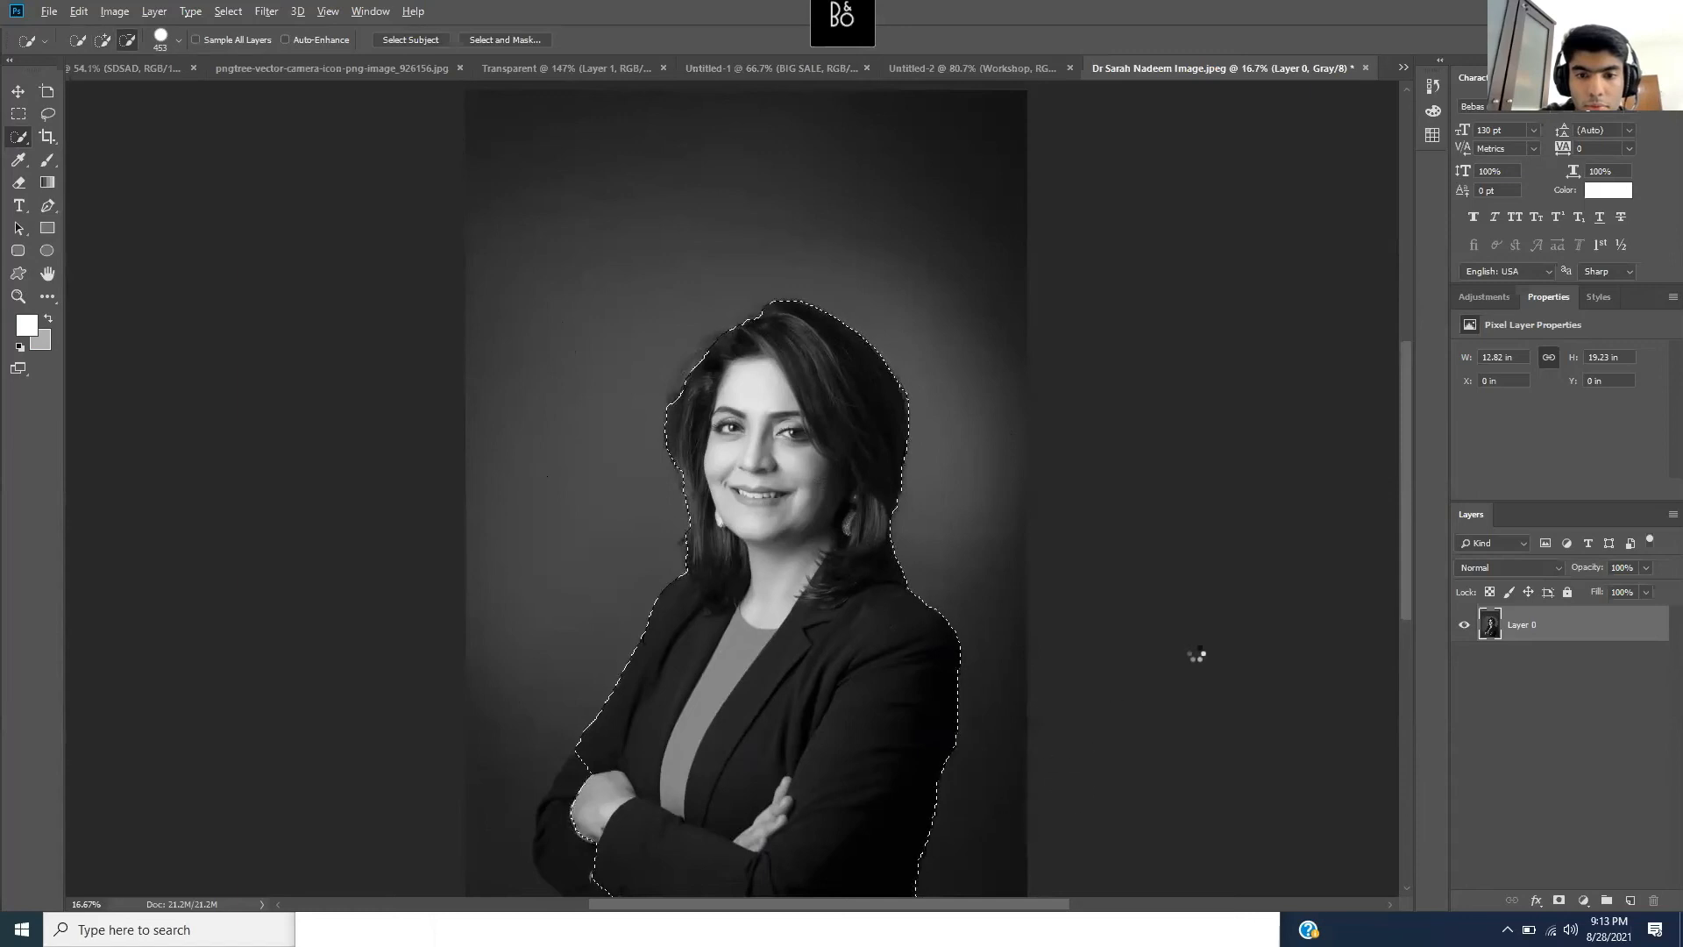
{"action": "scroll", "coordinate": [1195, 650], "scroll_direction": "down", "scroll_amount": 2}
{"action": "mouse_move", "coordinate": [563, 733]}
{"action": "left_mouse_down"}
{"action": "mouse_move", "coordinate": [609, 787]}
{"action": "mouse_move", "coordinate": [449, 791]}
{"action": "mouse_move", "coordinate": [488, 804]}
{"action": "left_mouse_up"}
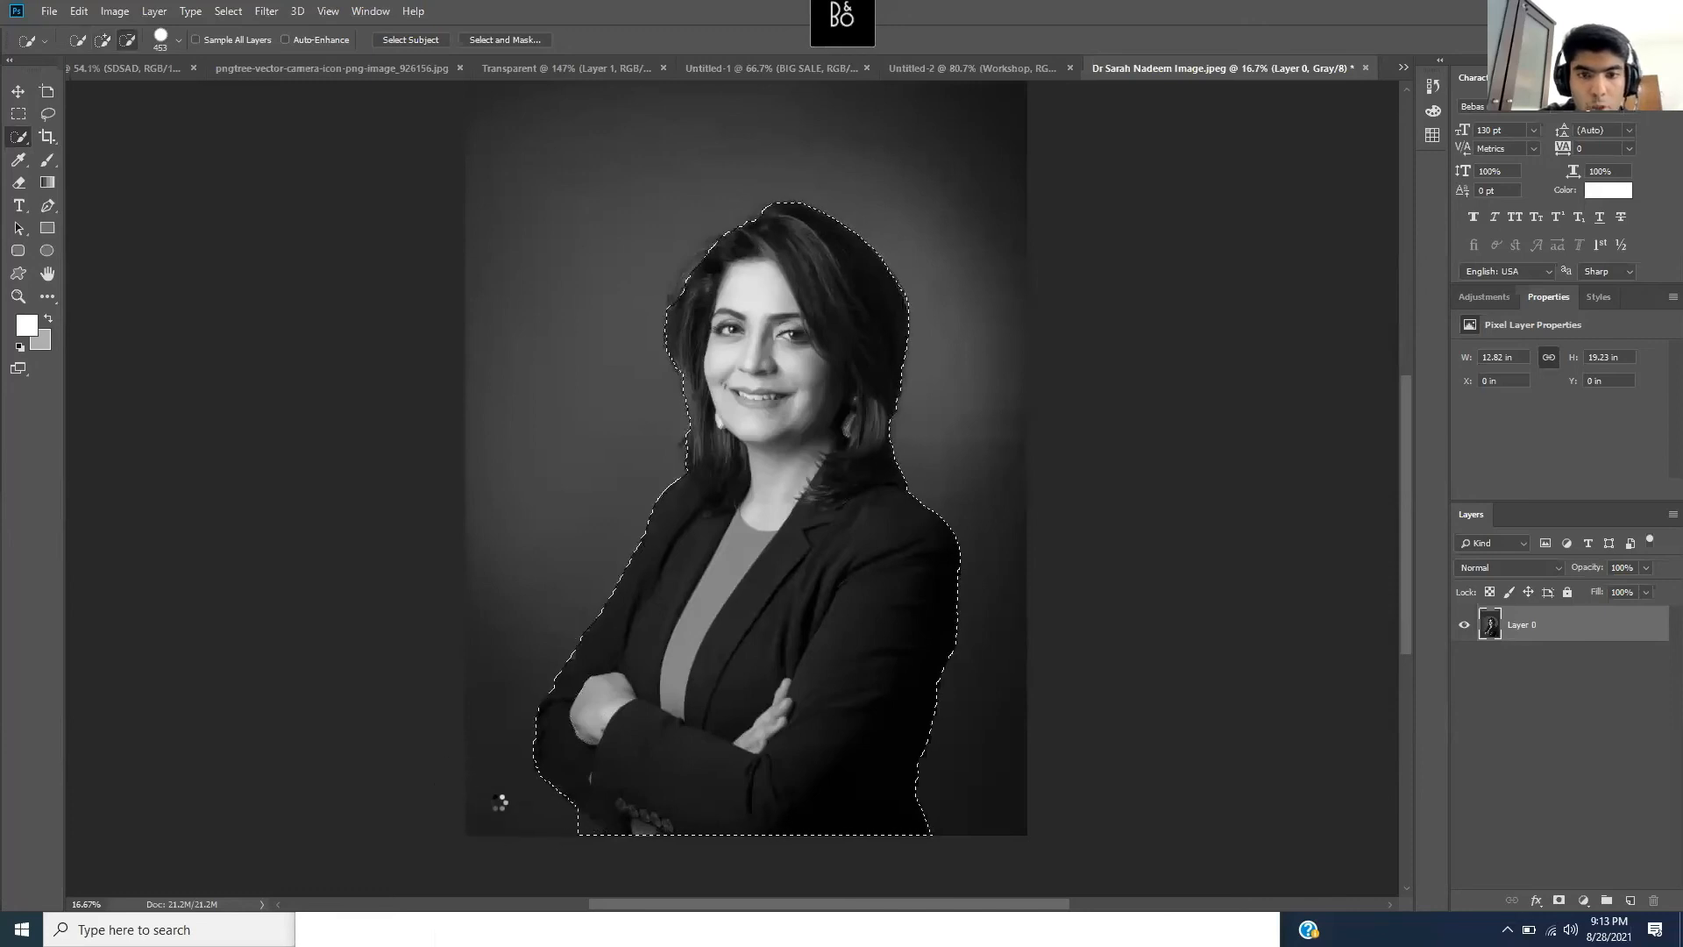
{"action": "scroll", "coordinate": [885, 637], "scroll_direction": "up", "scroll_amount": 2}
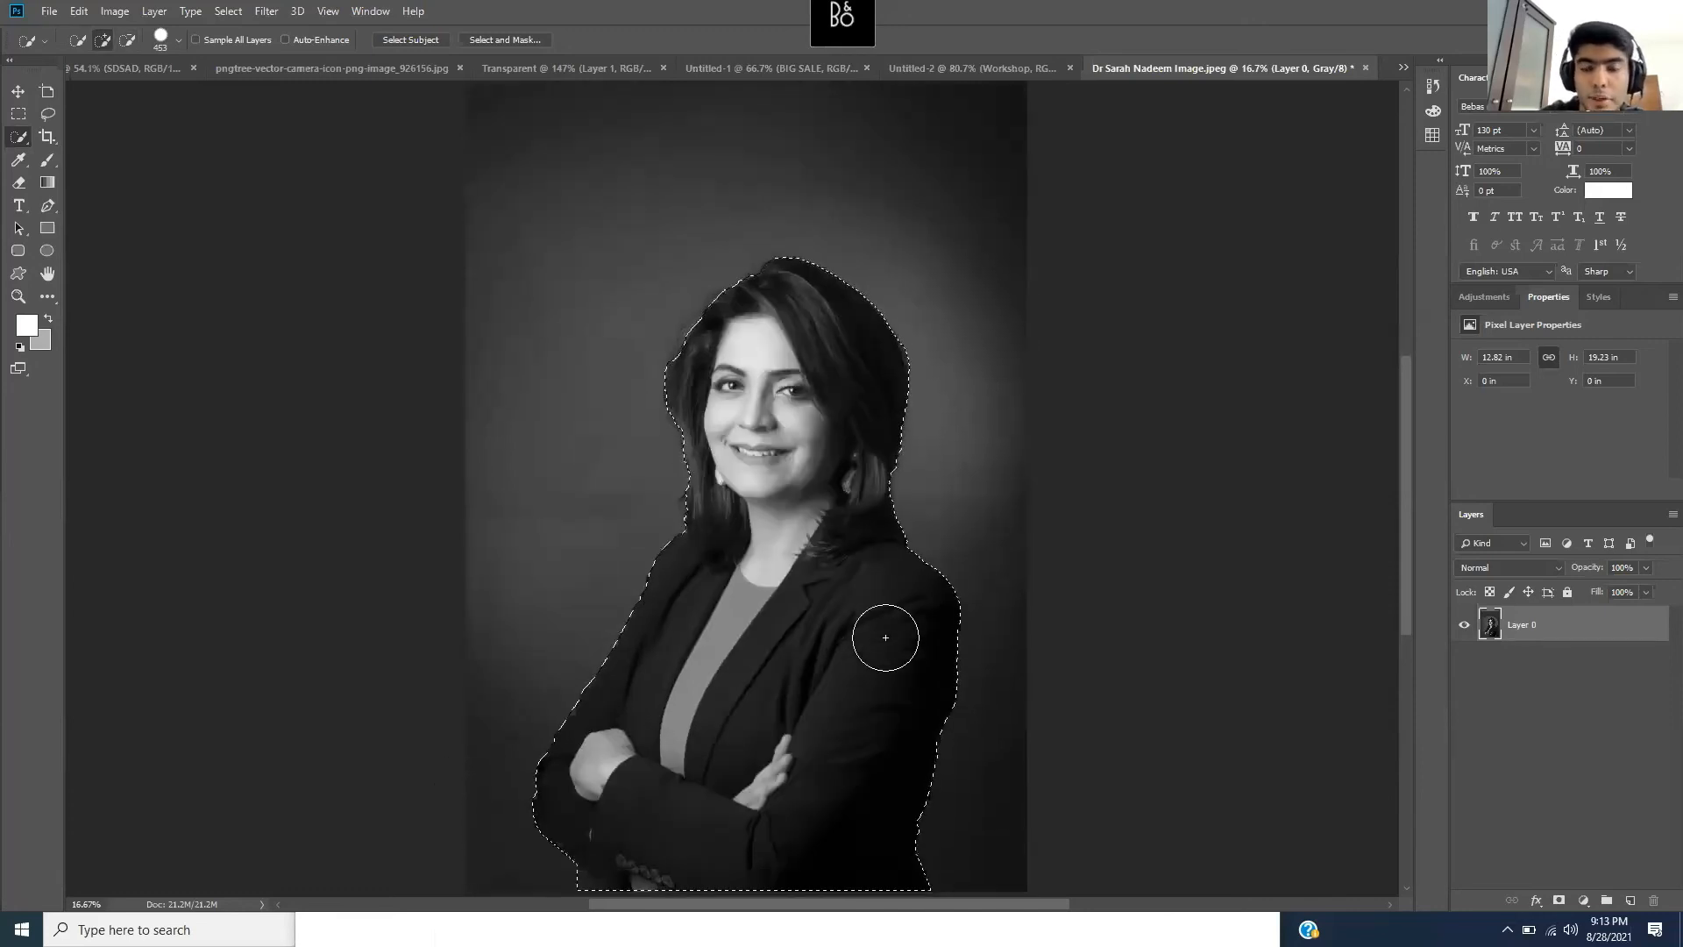
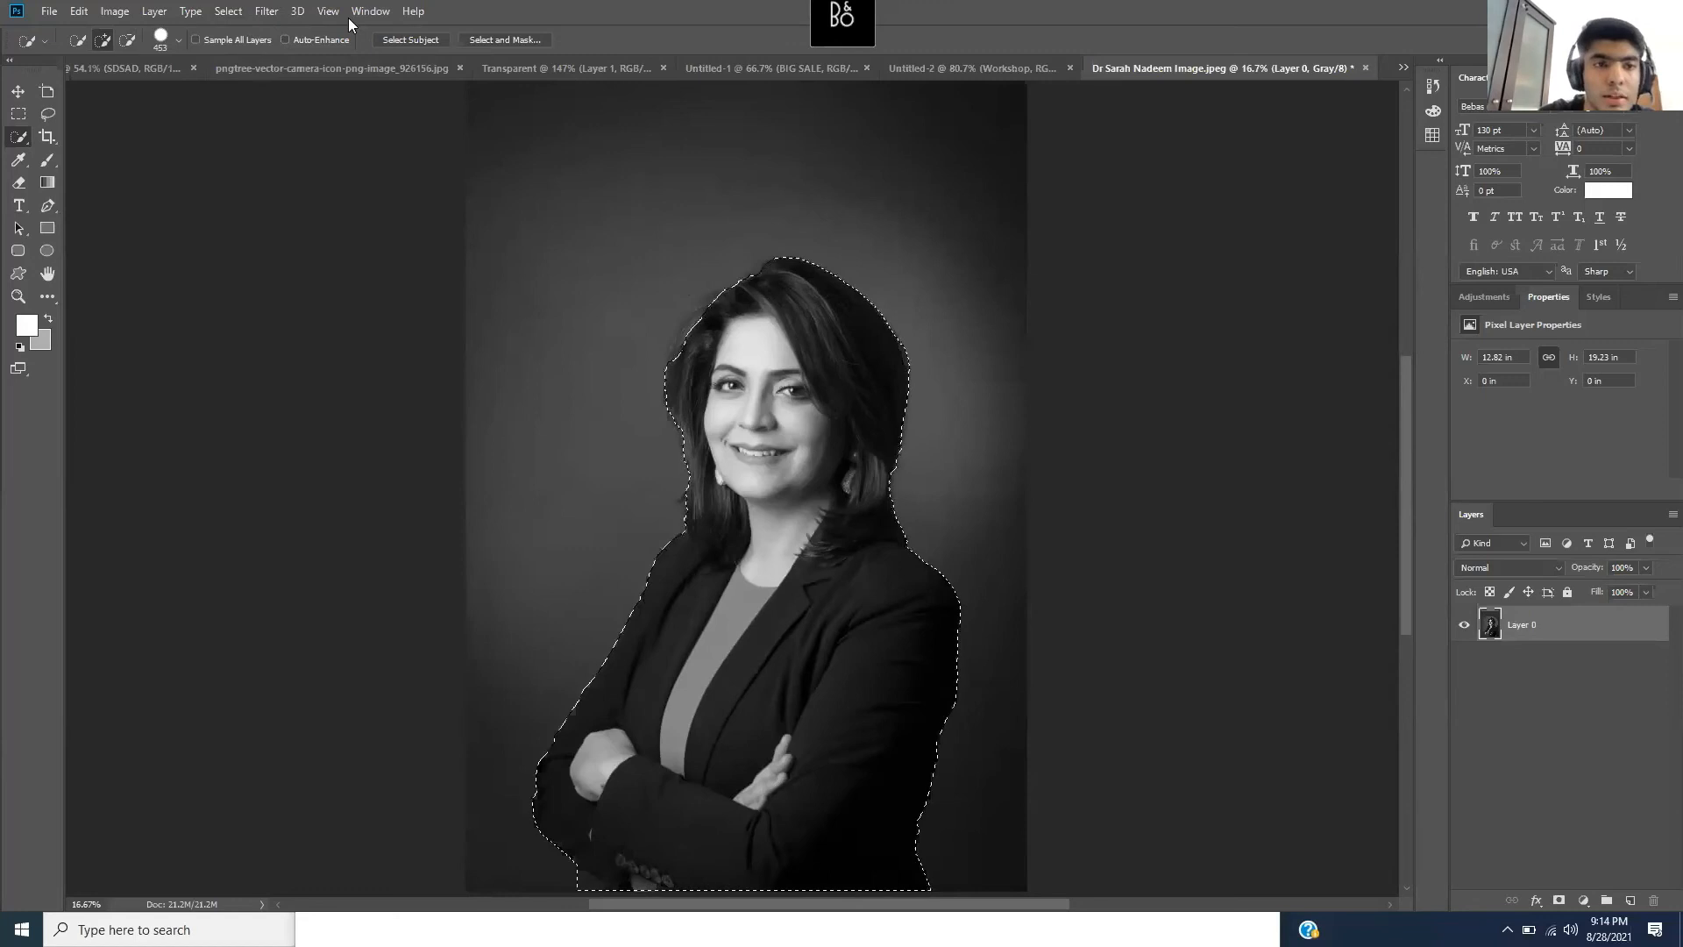
- Feather the portrait selection with a 3-pixel radius
{"action": "left_click", "coordinate": [228, 12]}
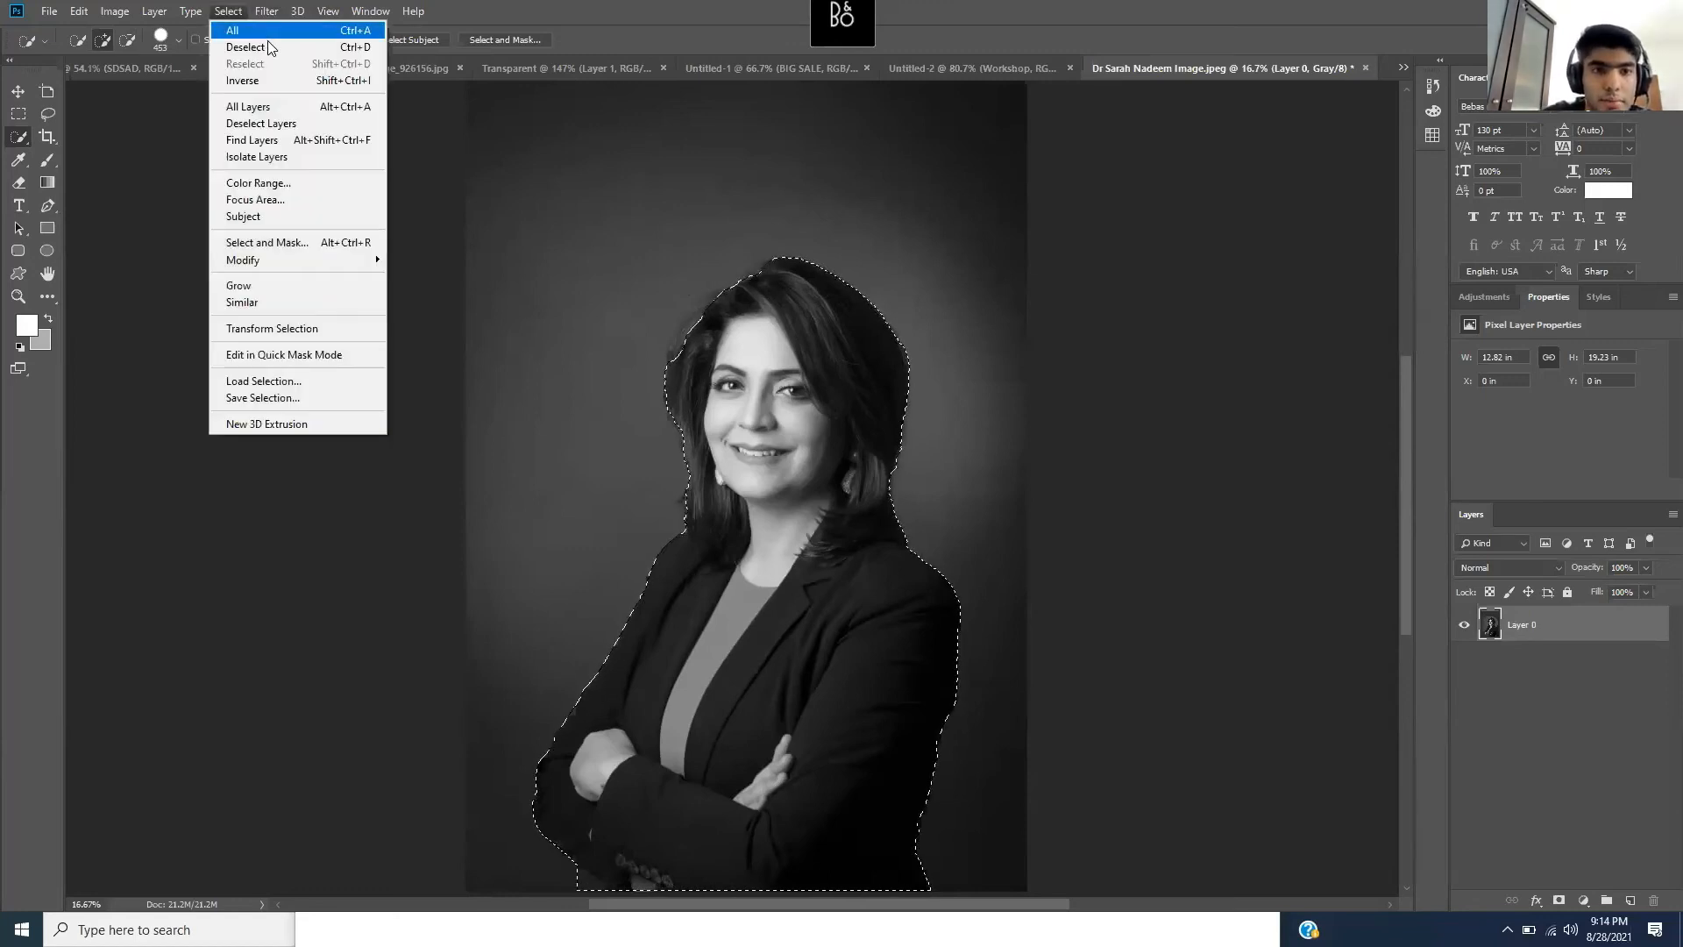
{"action": "mouse_move", "coordinate": [327, 268]}
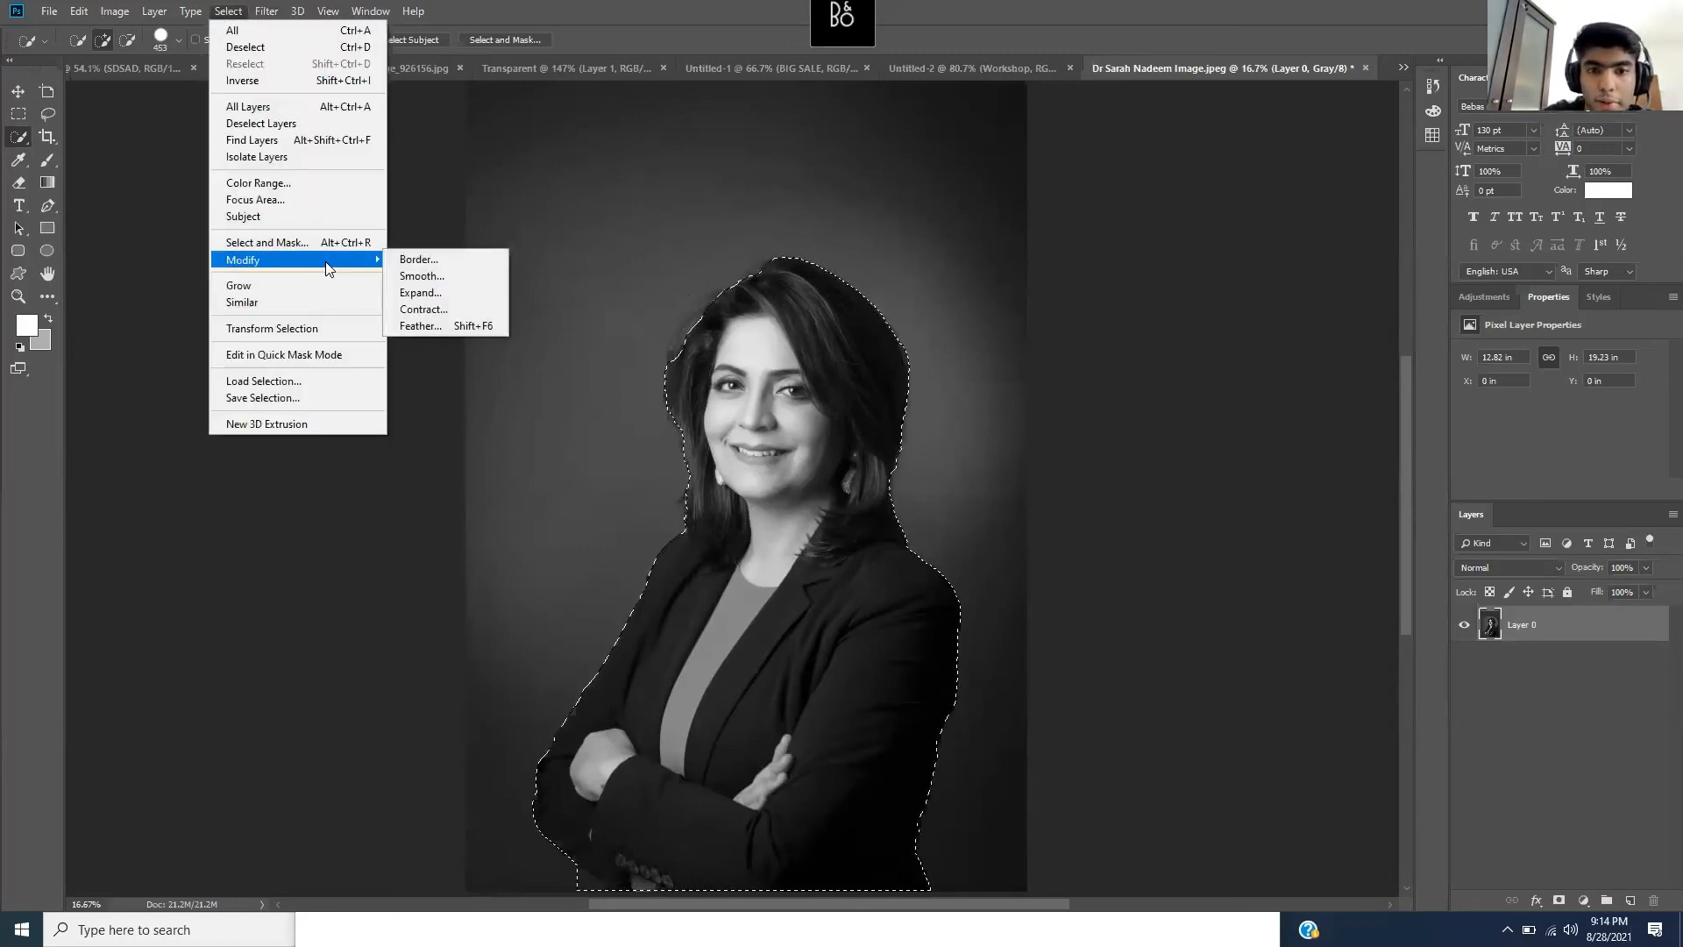
{"action": "left_click", "coordinate": [435, 326]}
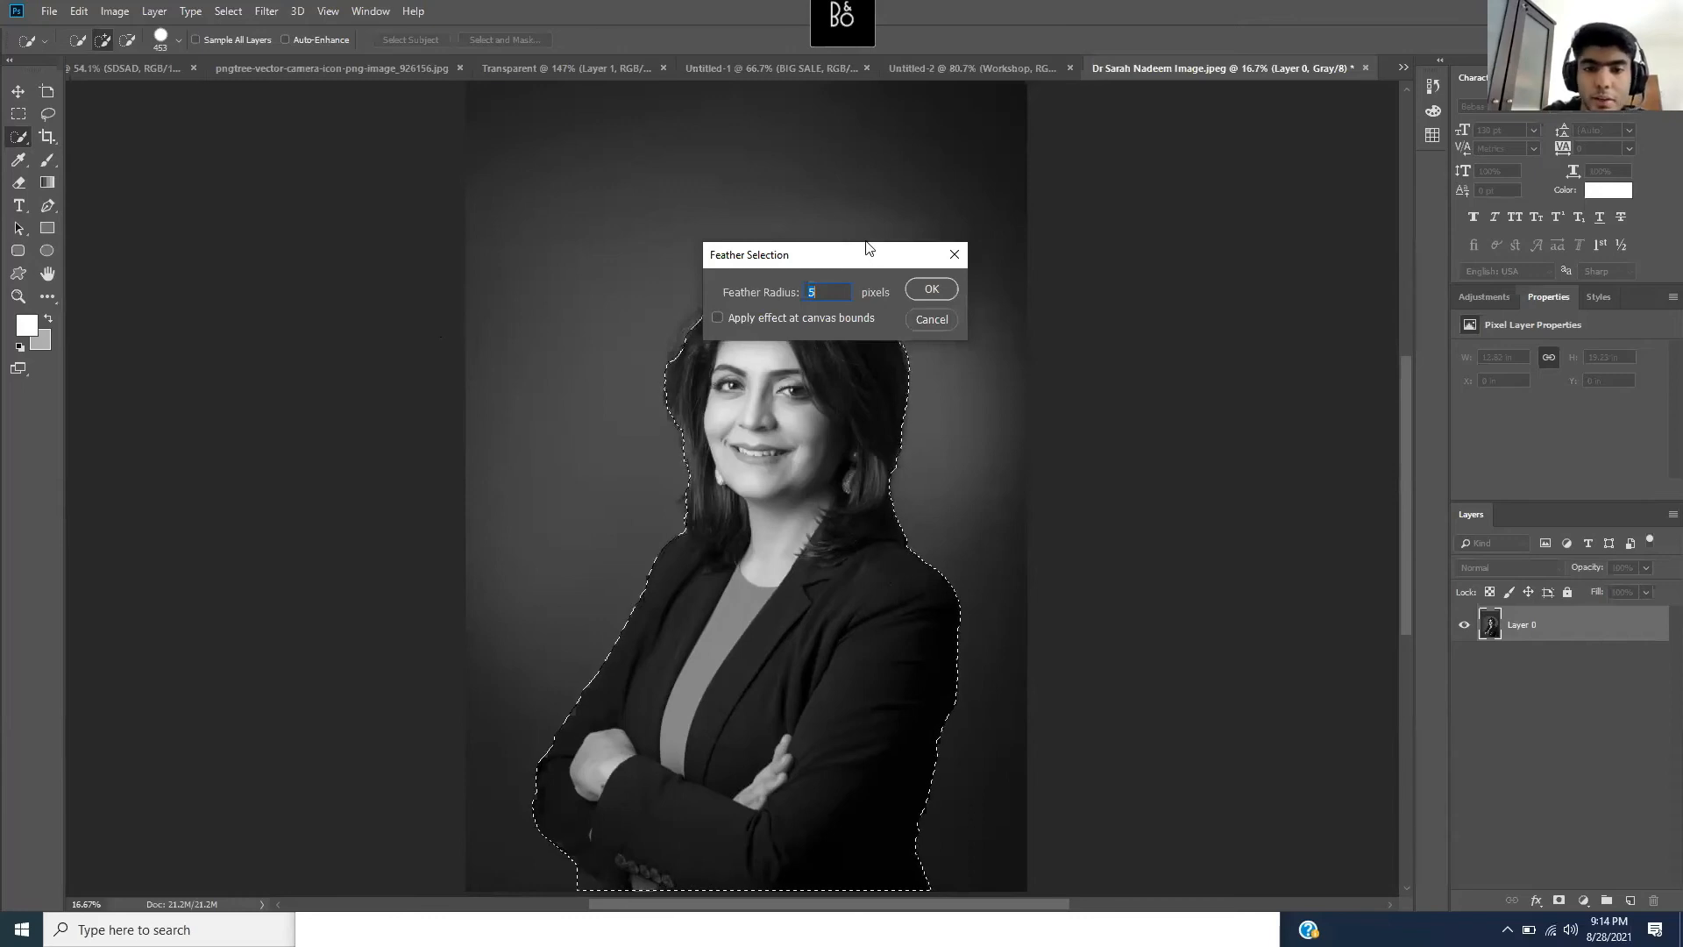
{"action": "type", "text": "3"}
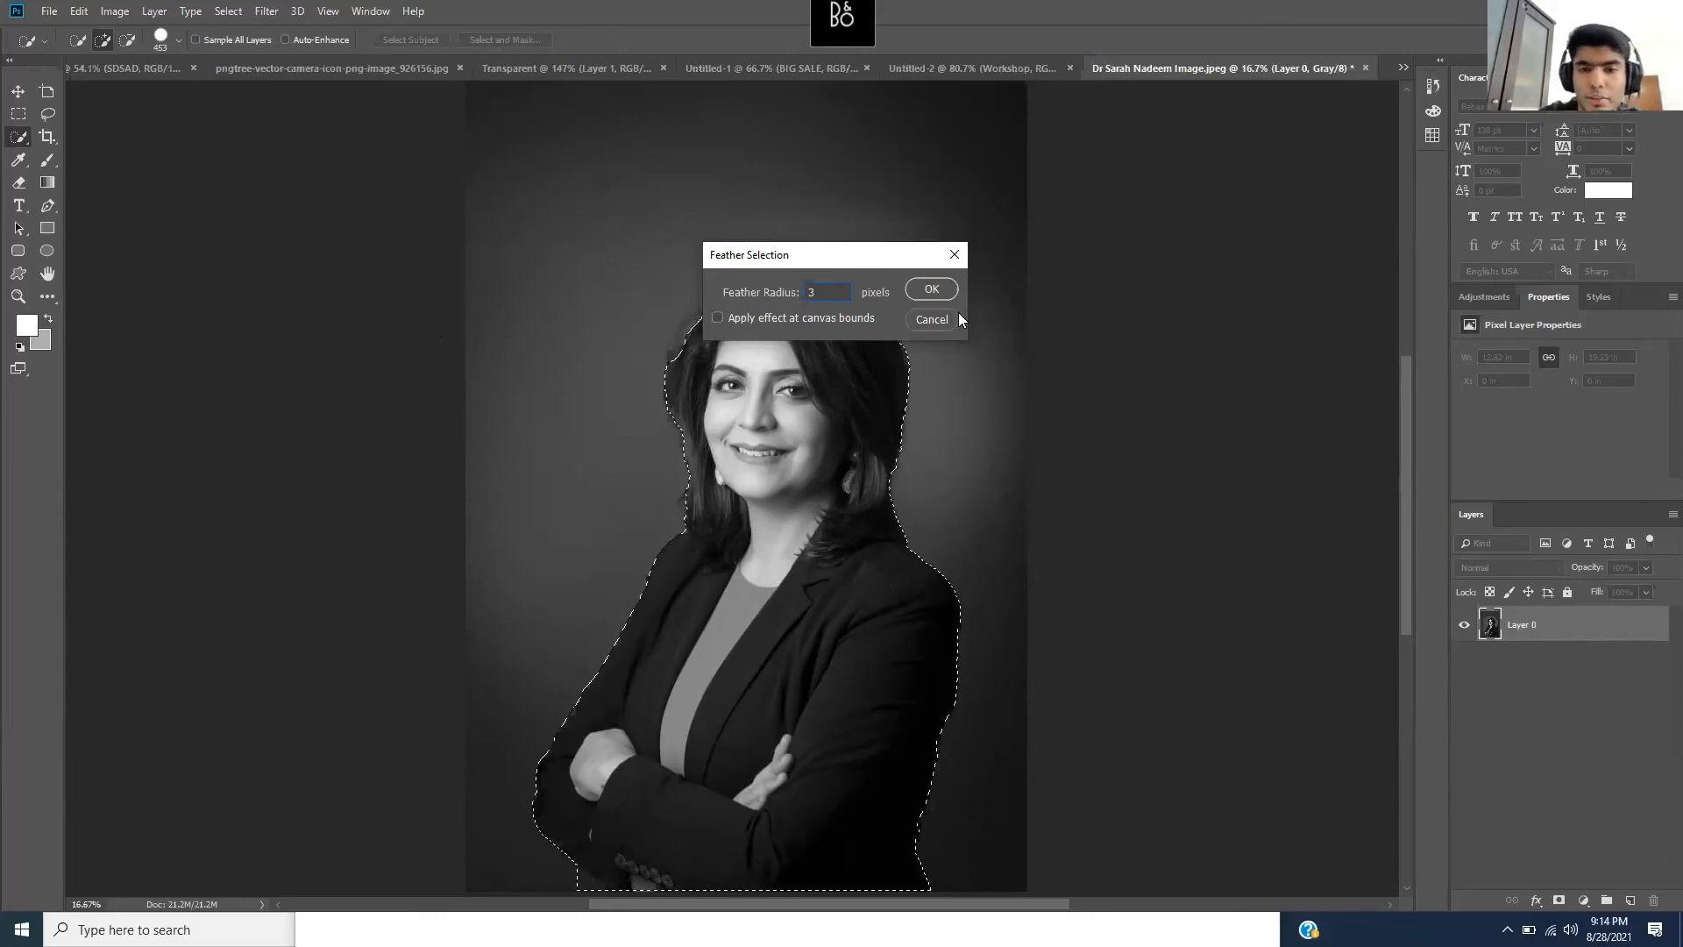
{"action": "left_click", "coordinate": [943, 292]}
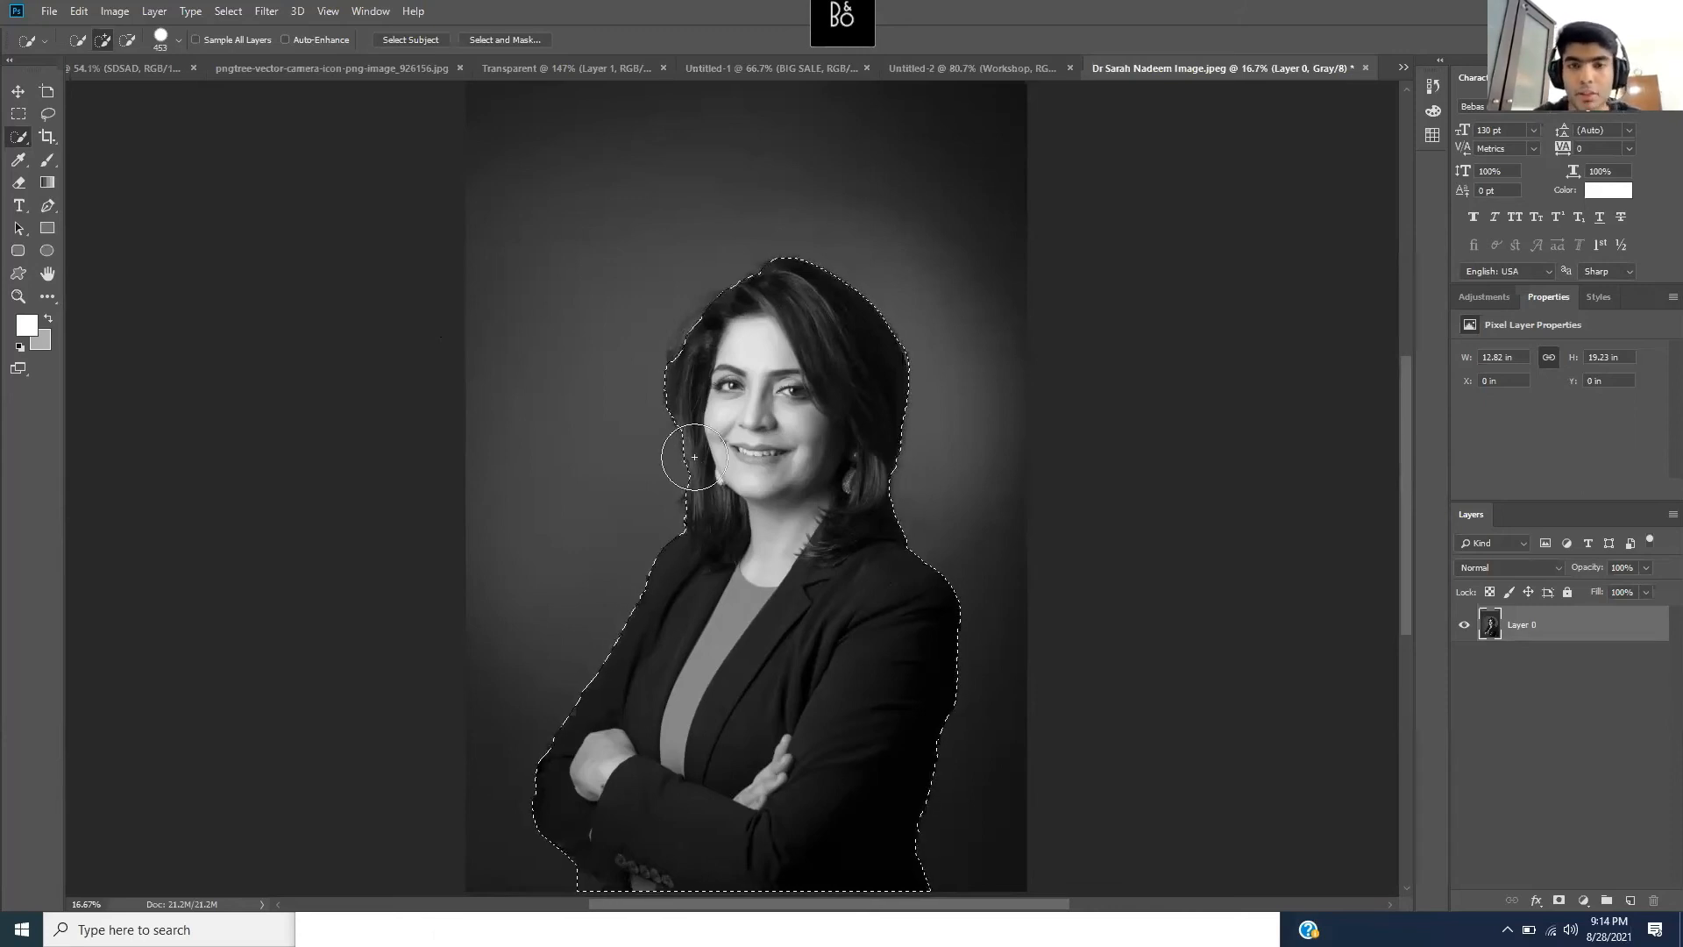
- Paste the cut-out portrait into the Untitled-2 poster and begin scaling it down
{"action": "left_click", "coordinate": [956, 72]}
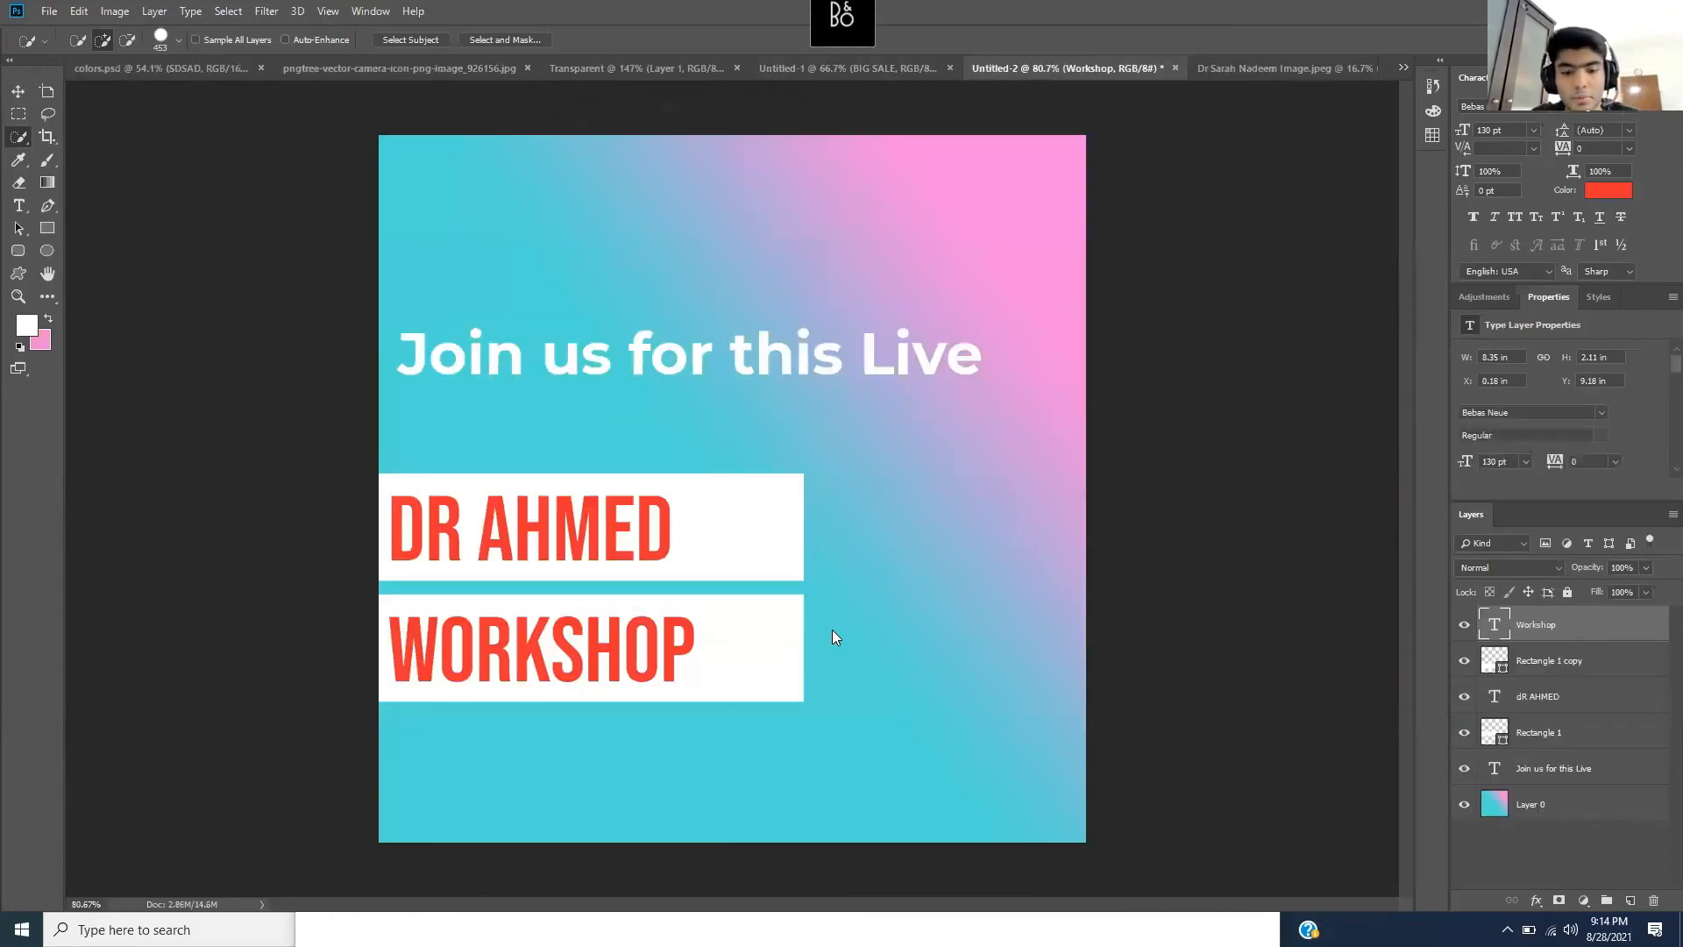
{"action": "key", "text": "ctrl+v"}
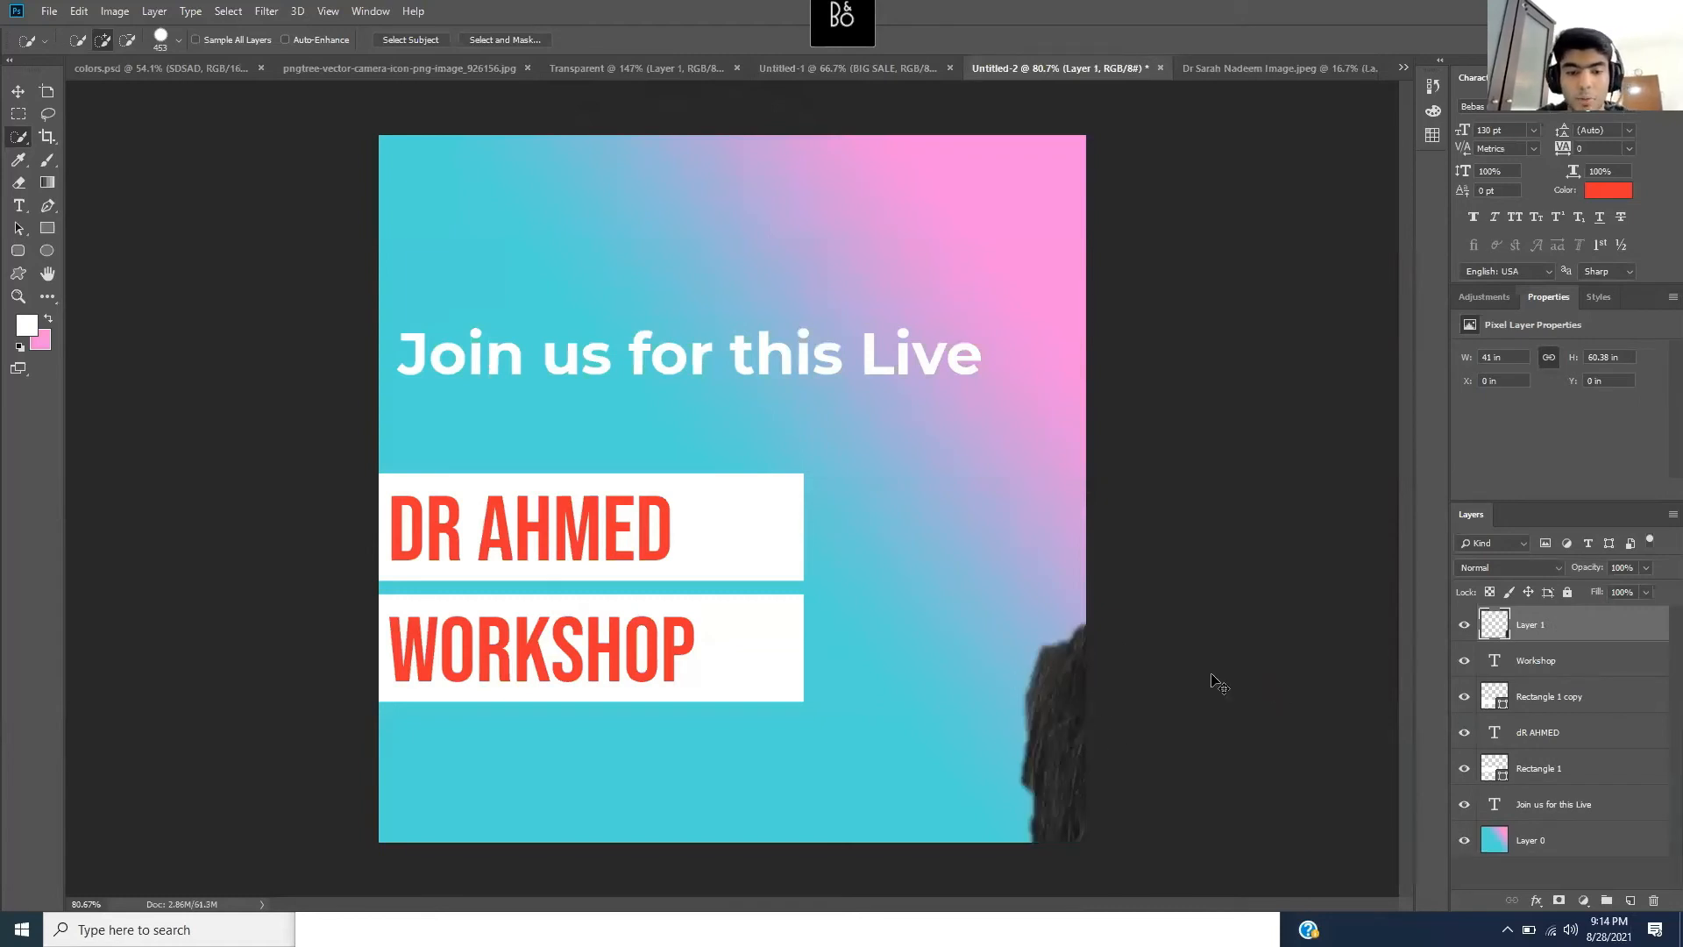
{"action": "key", "text": "ctrl+t"}
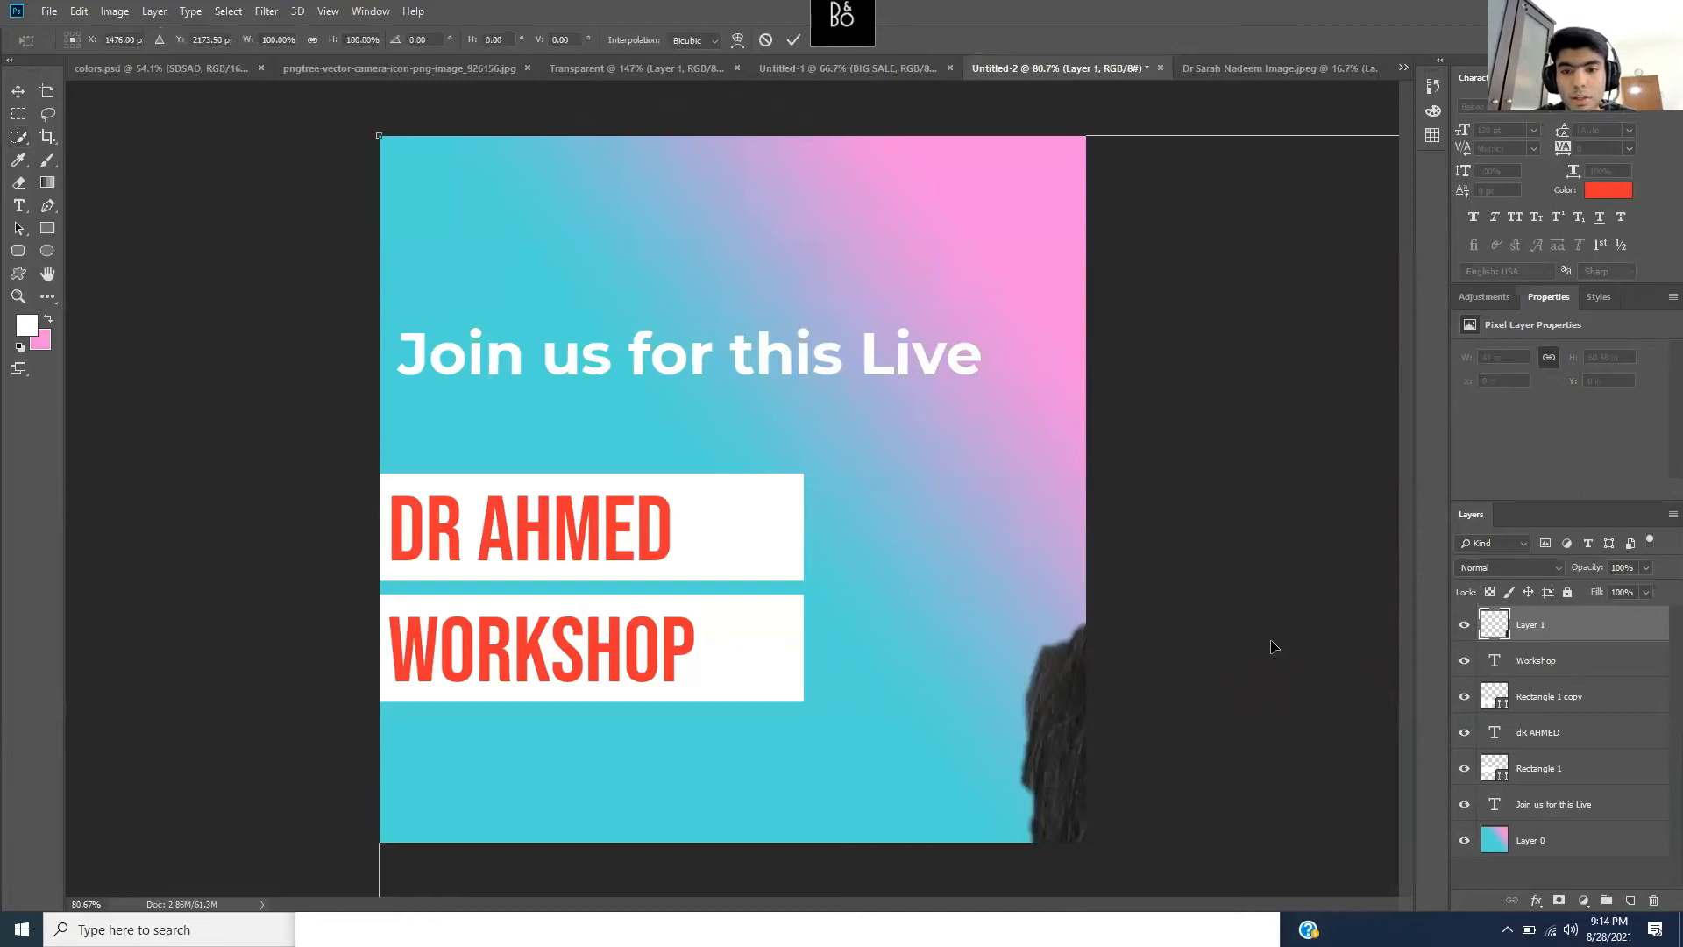
{"action": "left_click_drag", "start_coordinate": [382, 131], "coordinate": [650, 349]}
{"action": "left_click_drag", "start_coordinate": [839, 633], "coordinate": [358, 389]}
{"action": "left_click_drag", "start_coordinate": [323, 275], "coordinate": [534, 373]}
{"action": "left_click_drag", "start_coordinate": [248, 200], "coordinate": [916, 699]}
{"action": "left_click_drag", "start_coordinate": [1090, 820], "coordinate": [488, 342]}
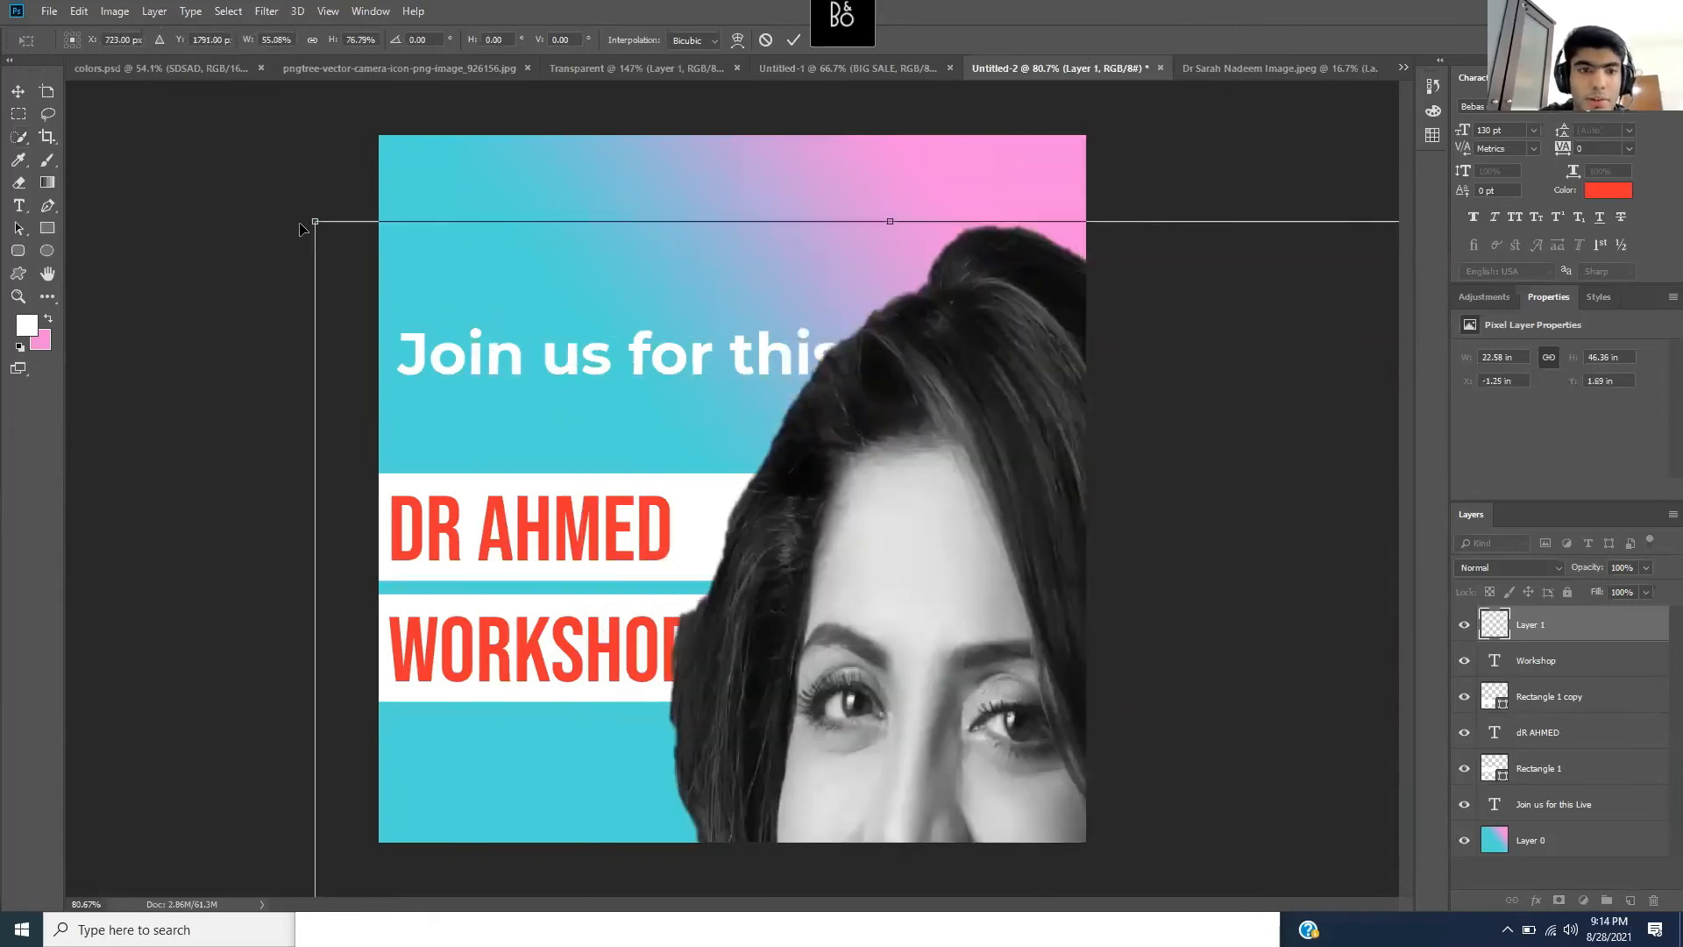
{"action": "key", "text": "ctrl+z"}
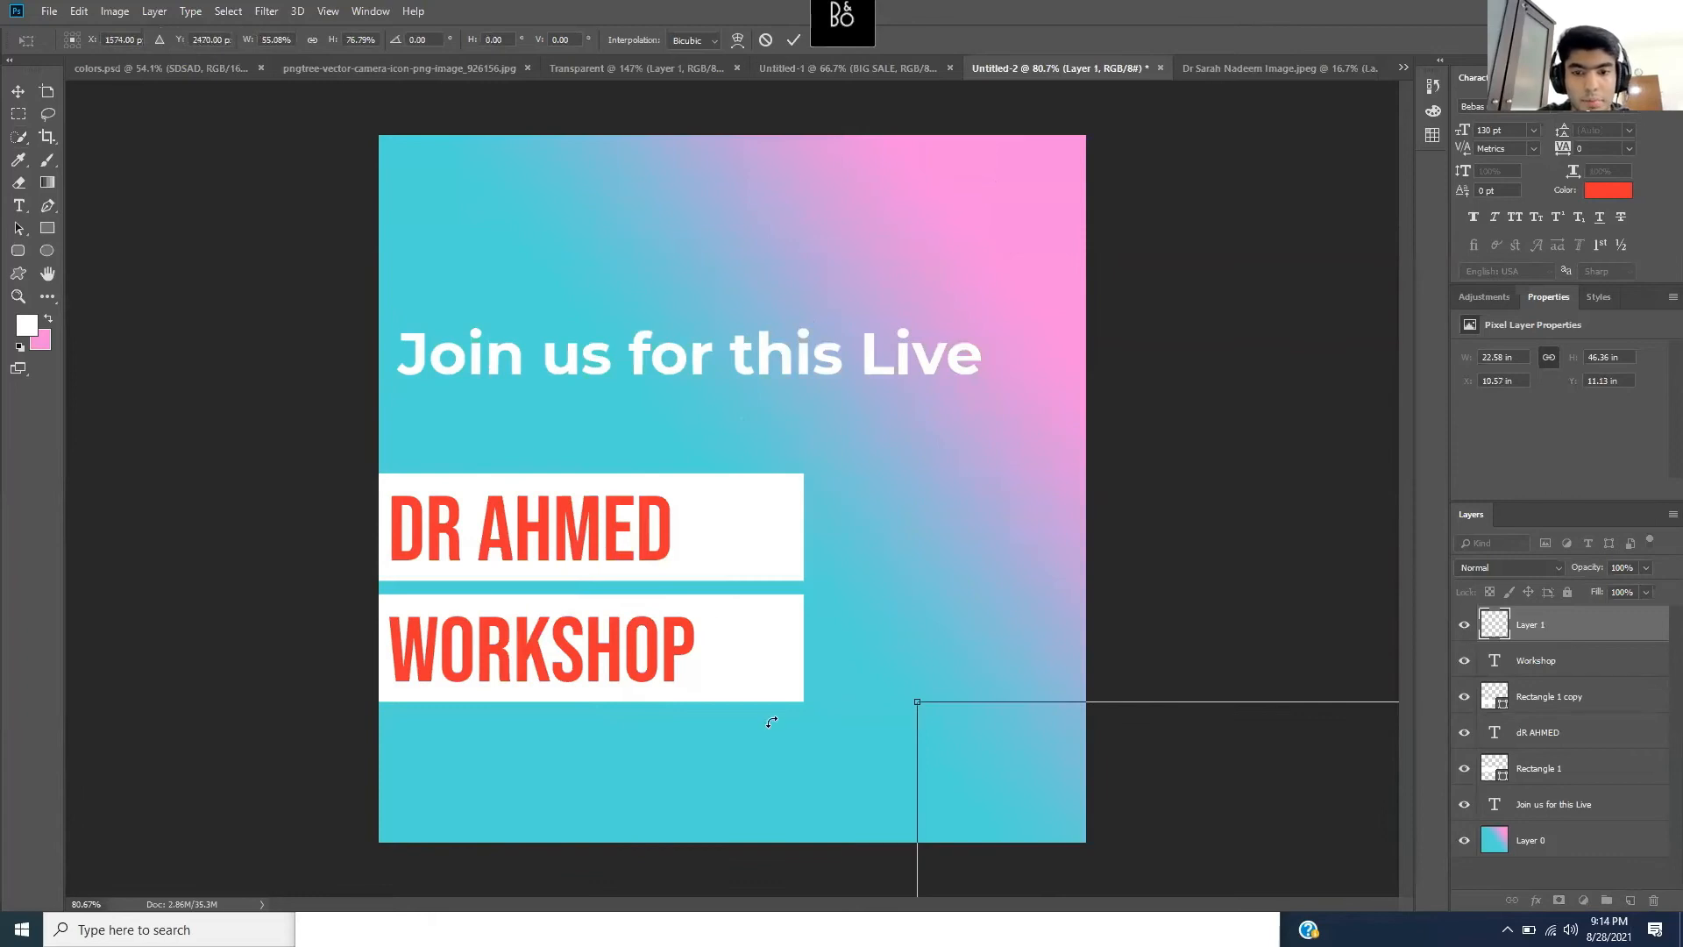
- Shrink the portrait and place it bottom-right beside the WORKSHOP title, then apply
{"action": "left_click_drag", "start_coordinate": [857, 676], "coordinate": [929, 692]}
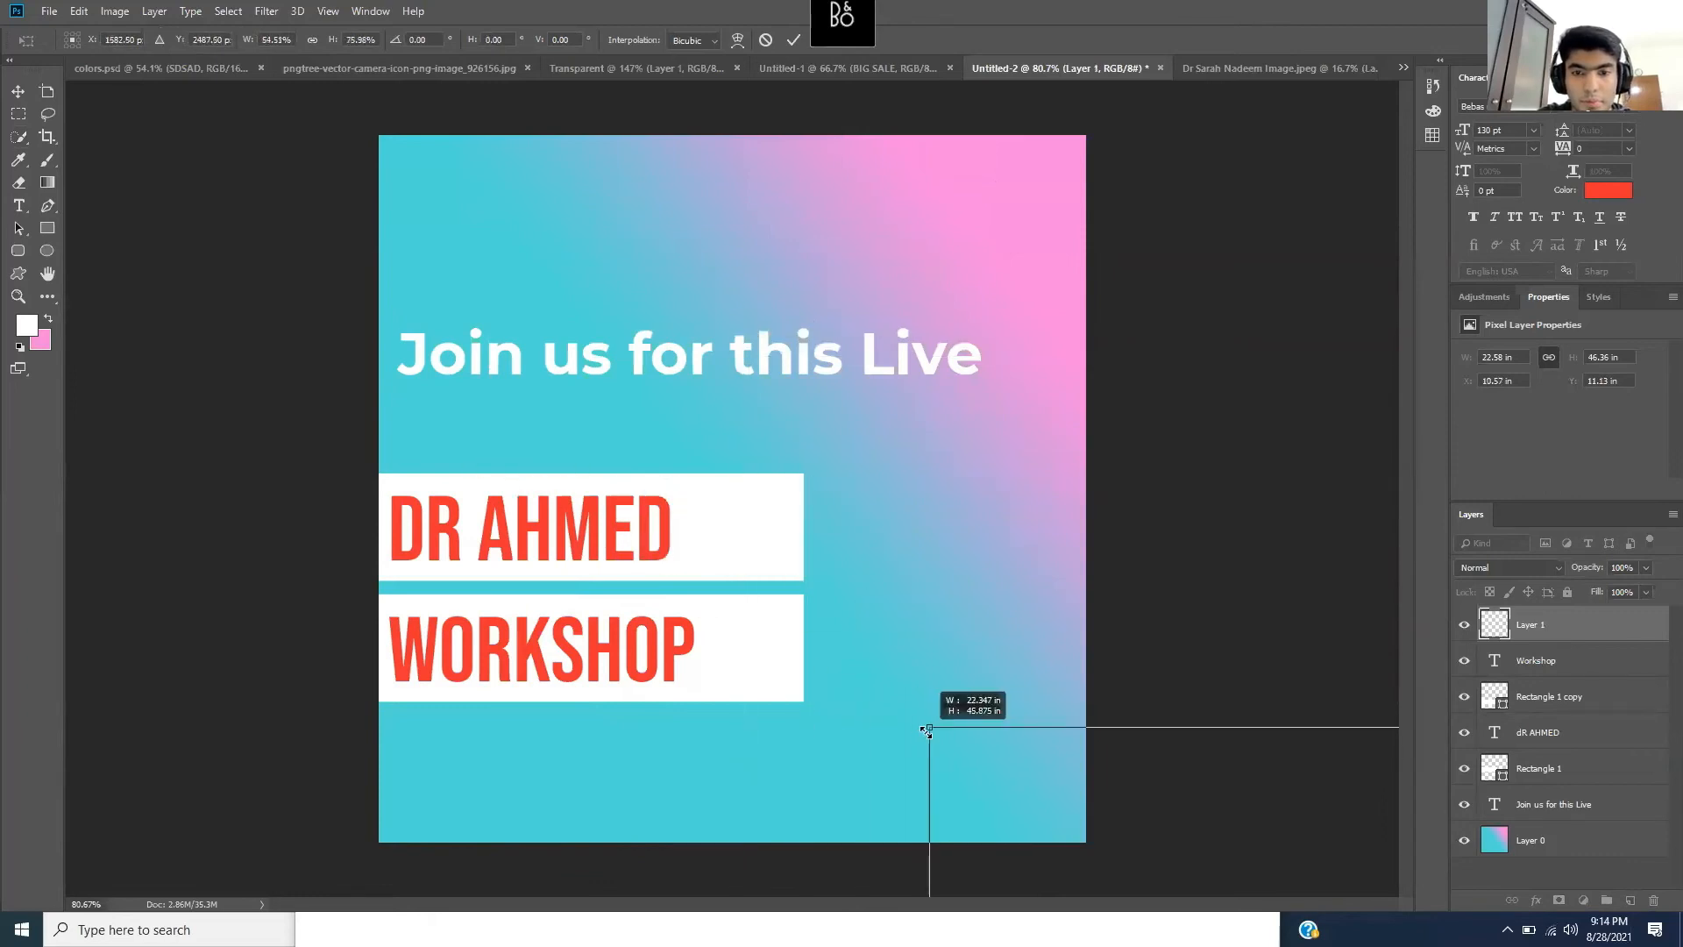
{"action": "left_click_drag", "start_coordinate": [1160, 785], "coordinate": [532, 359]}
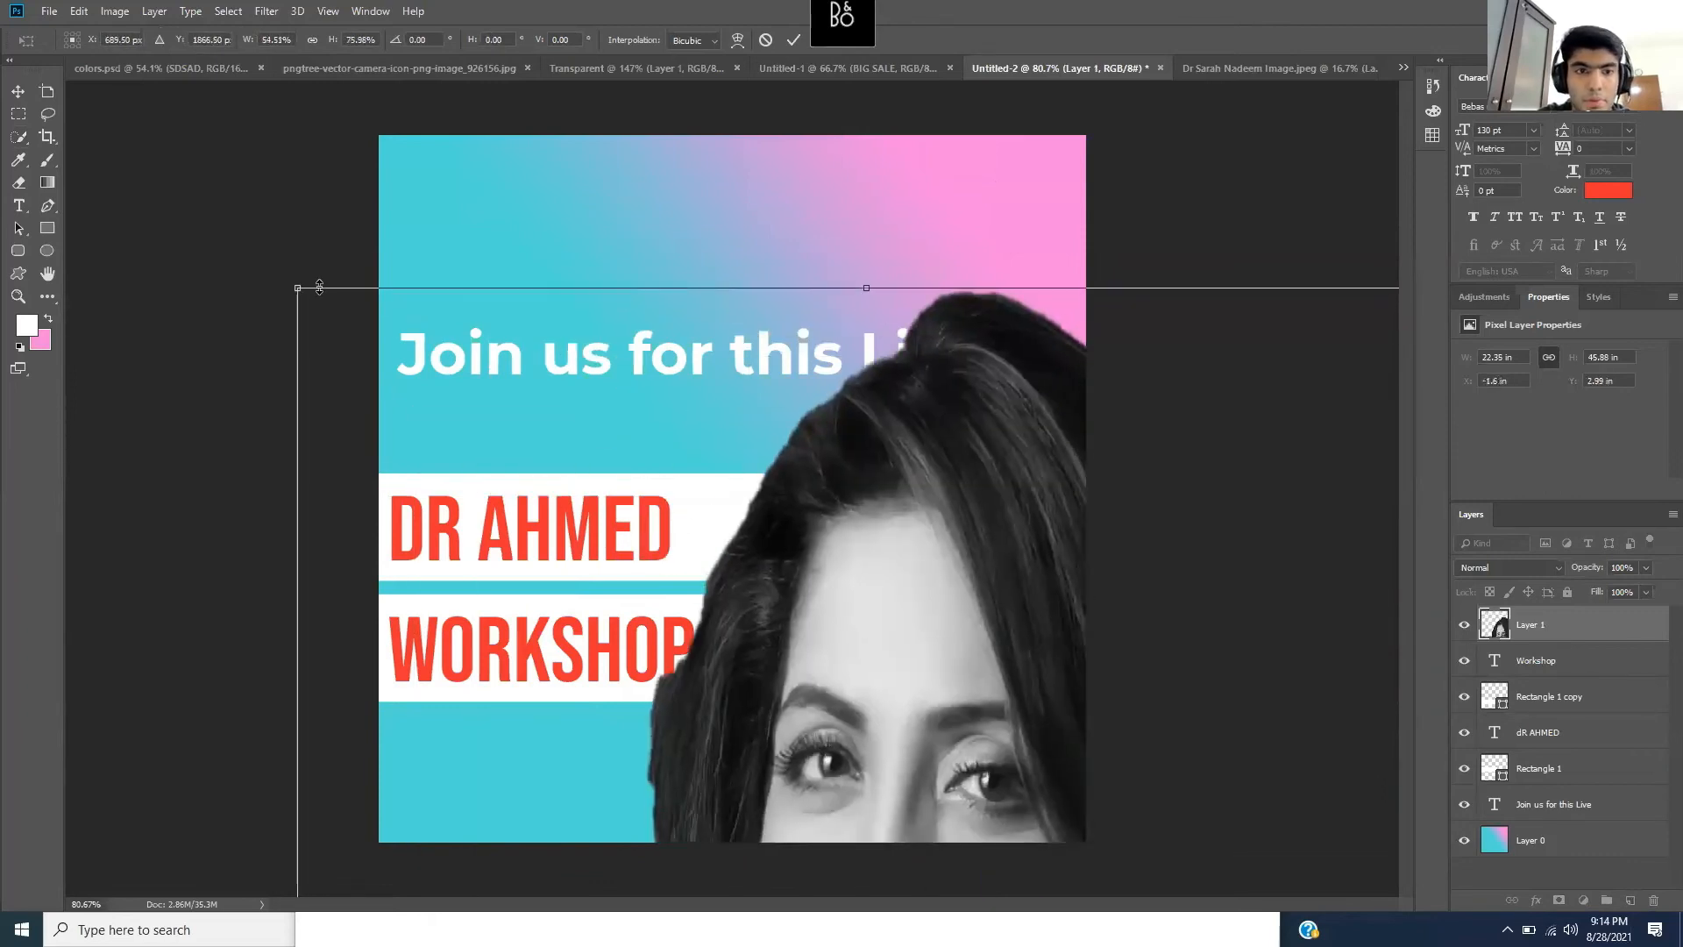
{"action": "left_click_drag", "start_coordinate": [299, 286], "coordinate": [178, 527]}
{"action": "left_click_drag", "start_coordinate": [489, 599], "coordinate": [892, 759]}
{"action": "left_click_drag", "start_coordinate": [1161, 829], "coordinate": [588, 229]}
{"action": "left_click_drag", "start_coordinate": [874, 641], "coordinate": [1142, 611]}
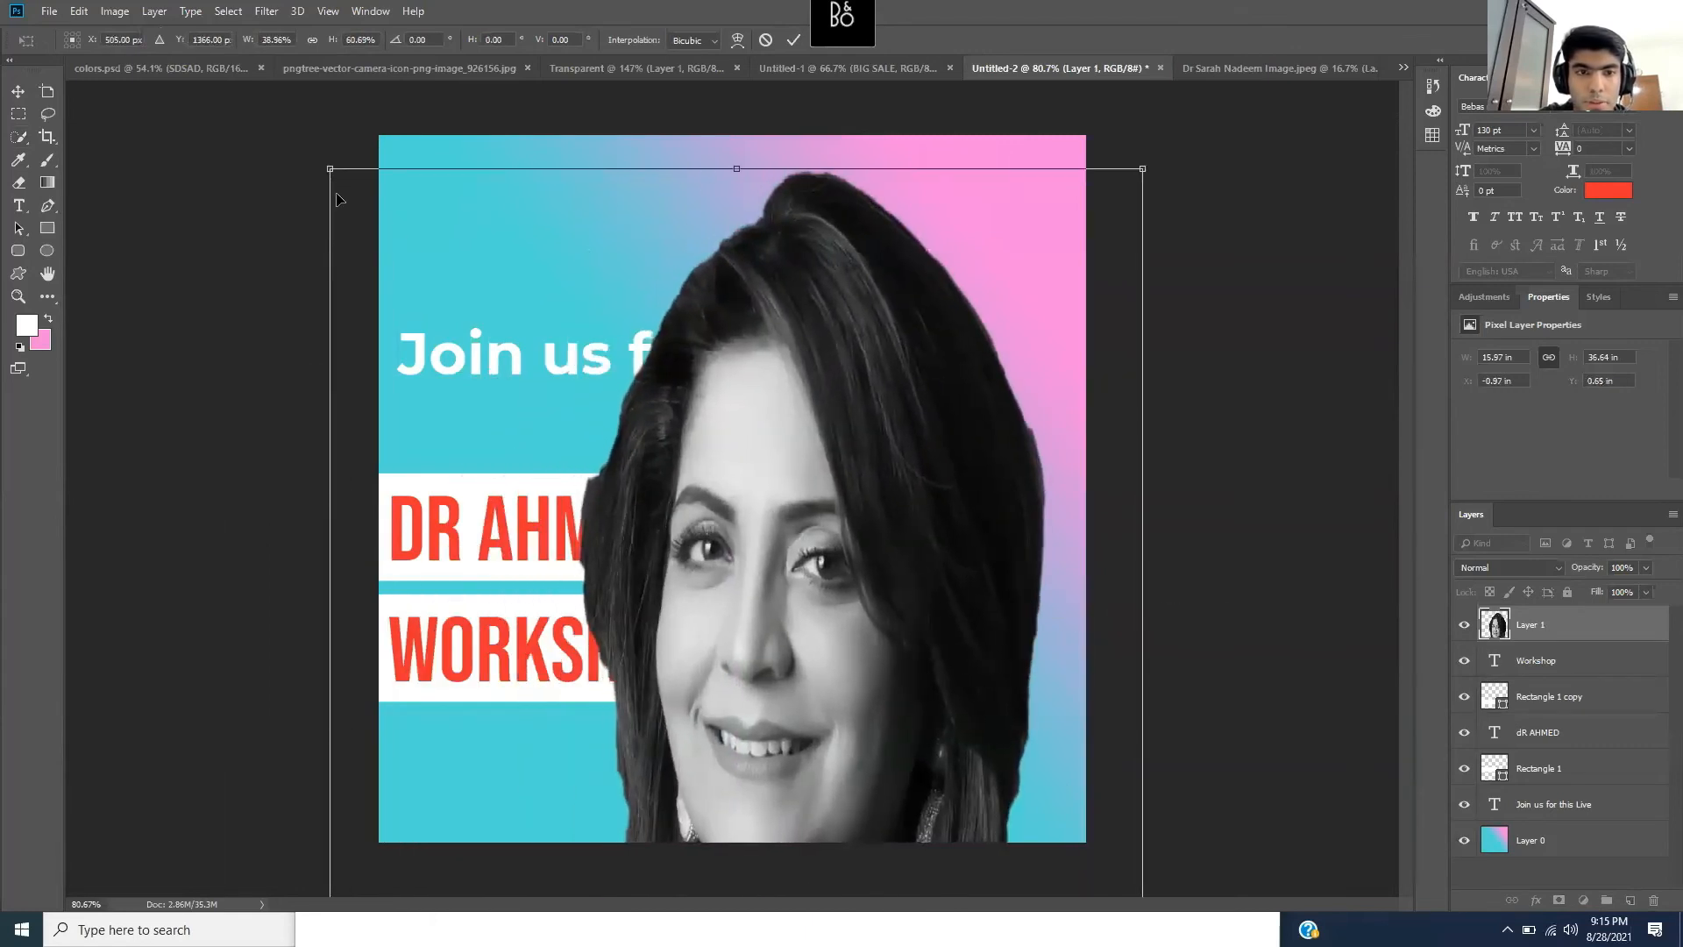
{"action": "left_click_drag", "start_coordinate": [329, 168], "coordinate": [456, 655]}
{"action": "left_click_drag", "start_coordinate": [764, 752], "coordinate": [637, 264]}
{"action": "left_click_drag", "start_coordinate": [329, 170], "coordinate": [530, 767]}
{"action": "left_click_drag", "start_coordinate": [711, 810], "coordinate": [633, 223]}
{"action": "left_click_drag", "start_coordinate": [451, 178], "coordinate": [487, 380]}
{"action": "left_click_drag", "start_coordinate": [732, 582], "coordinate": [979, 568]}
{"action": "key", "text": "w"}
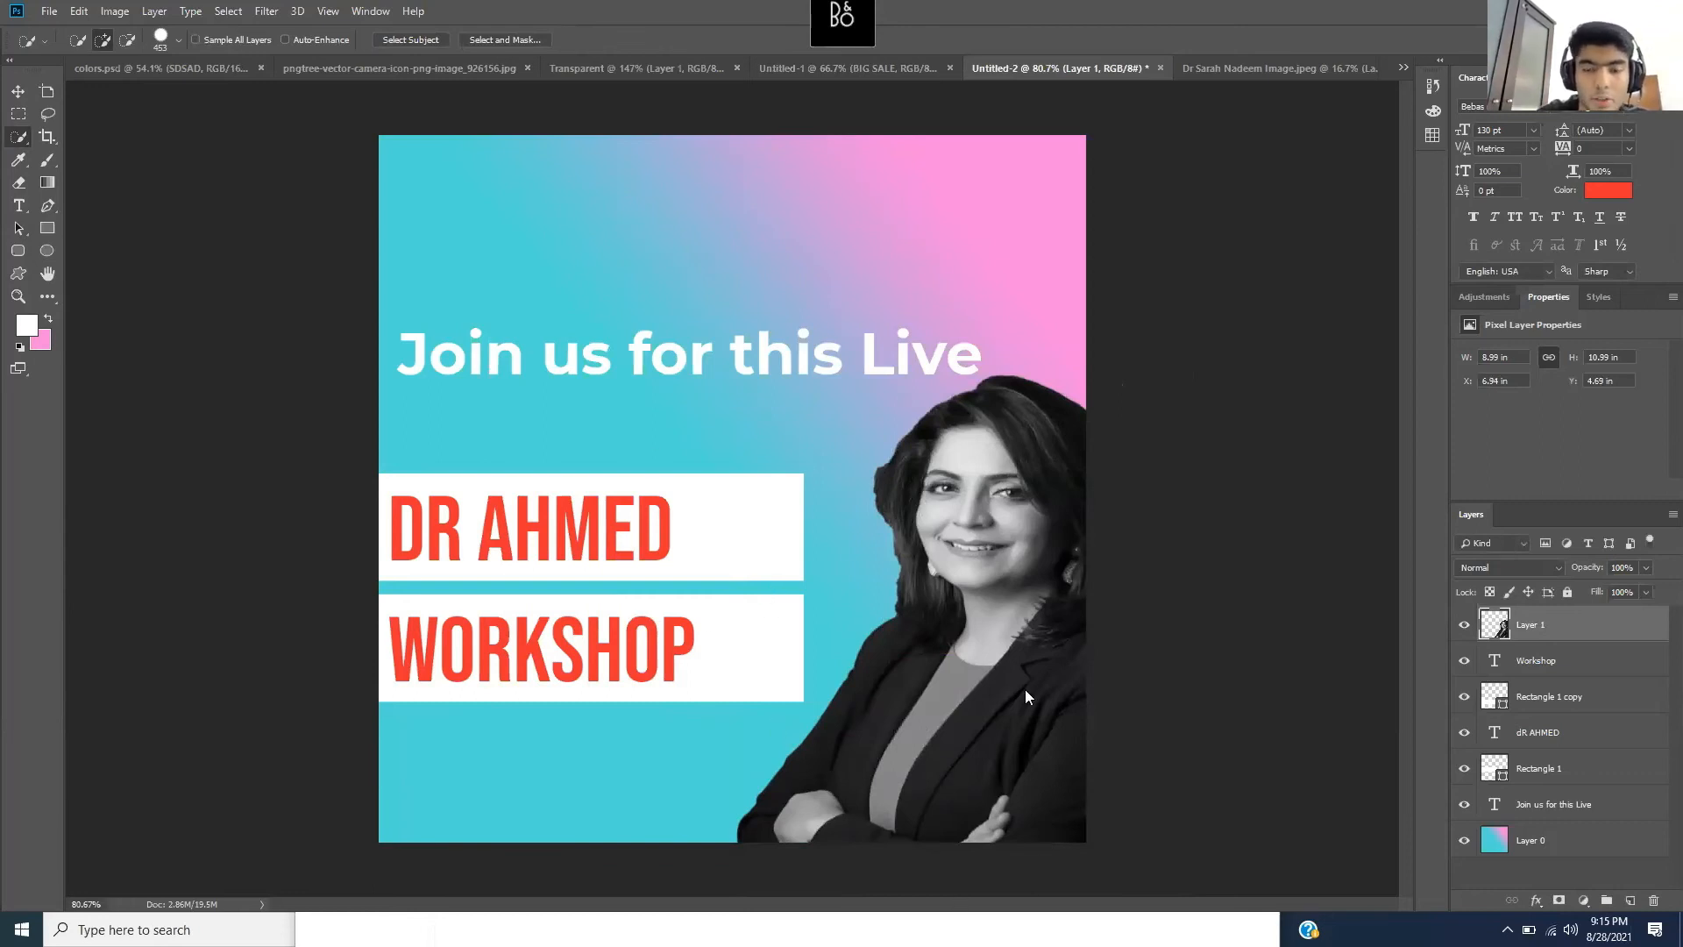
{"action": "left_click", "coordinate": [1077, 918]}
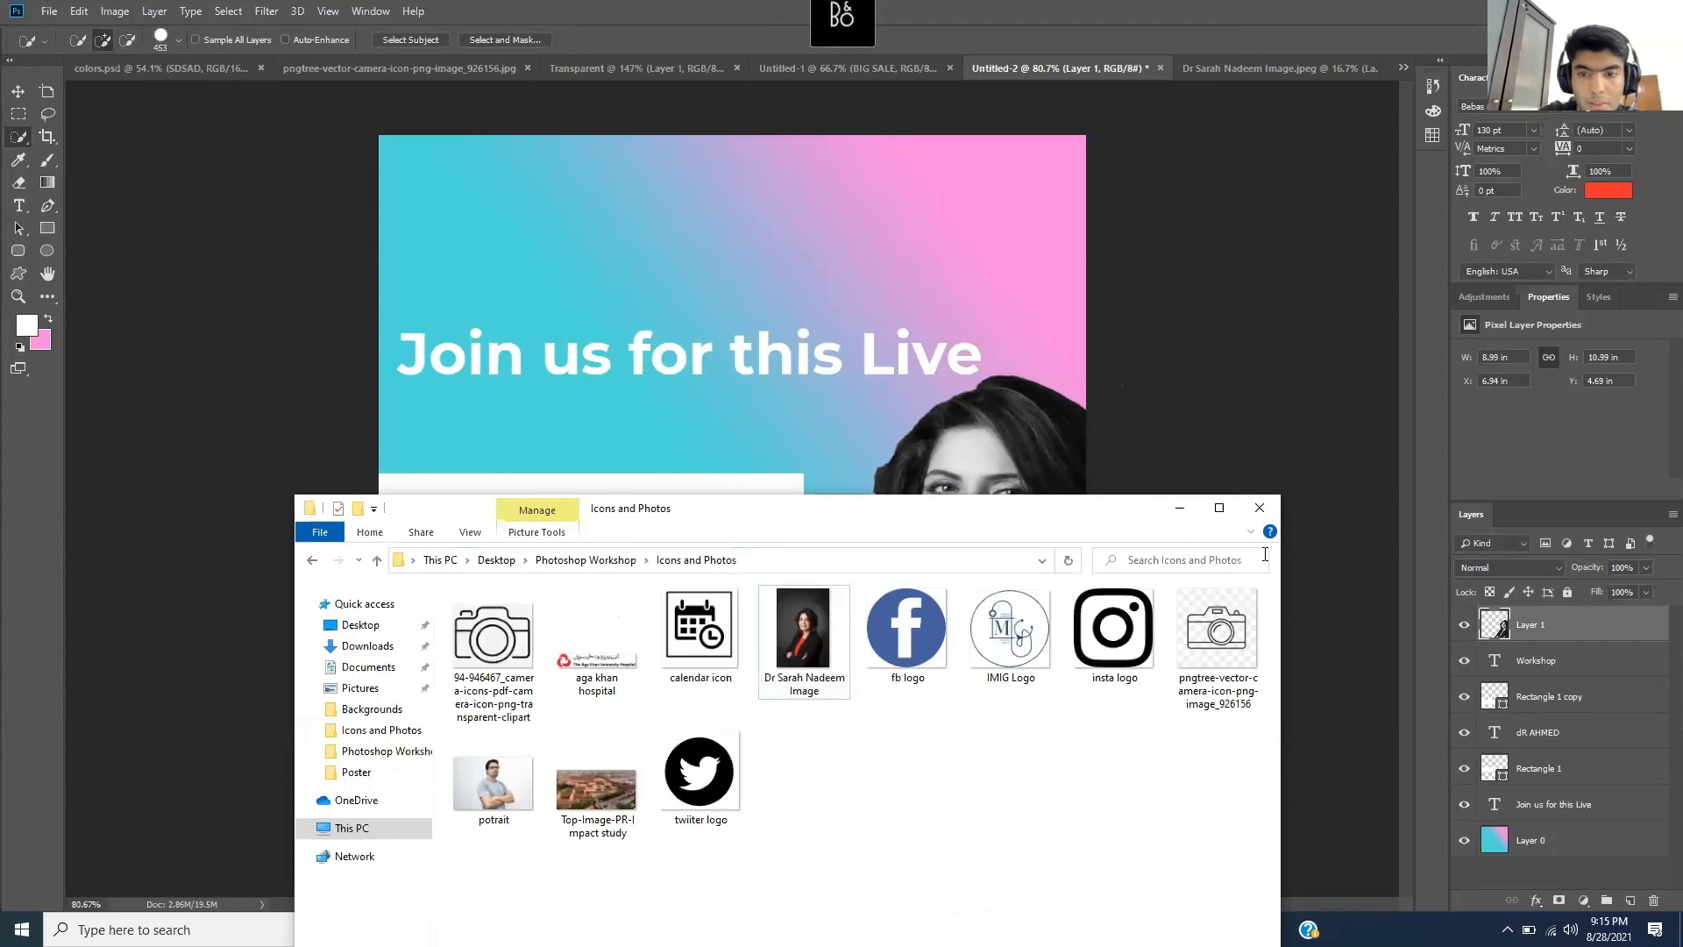
{"action": "left_click_drag", "start_coordinate": [1006, 610], "coordinate": [1104, 437]}
{"action": "left_click", "coordinate": [1262, 418]}
{"action": "left_click", "coordinate": [581, 928]}
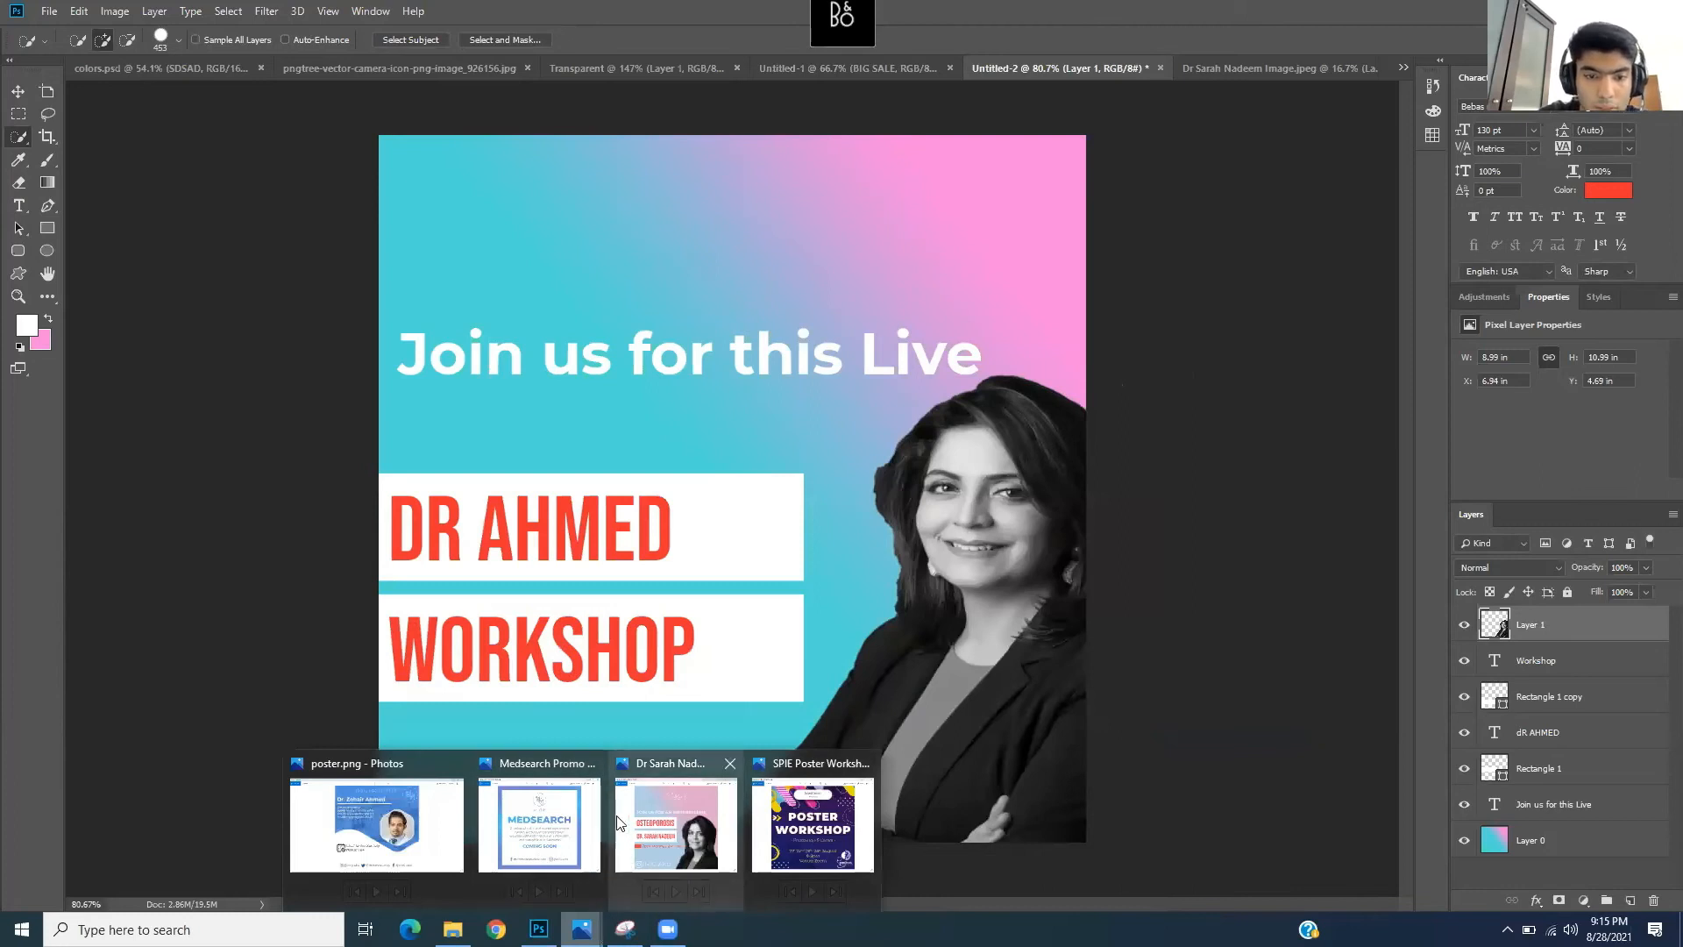
{"action": "left_click", "coordinate": [675, 824]}
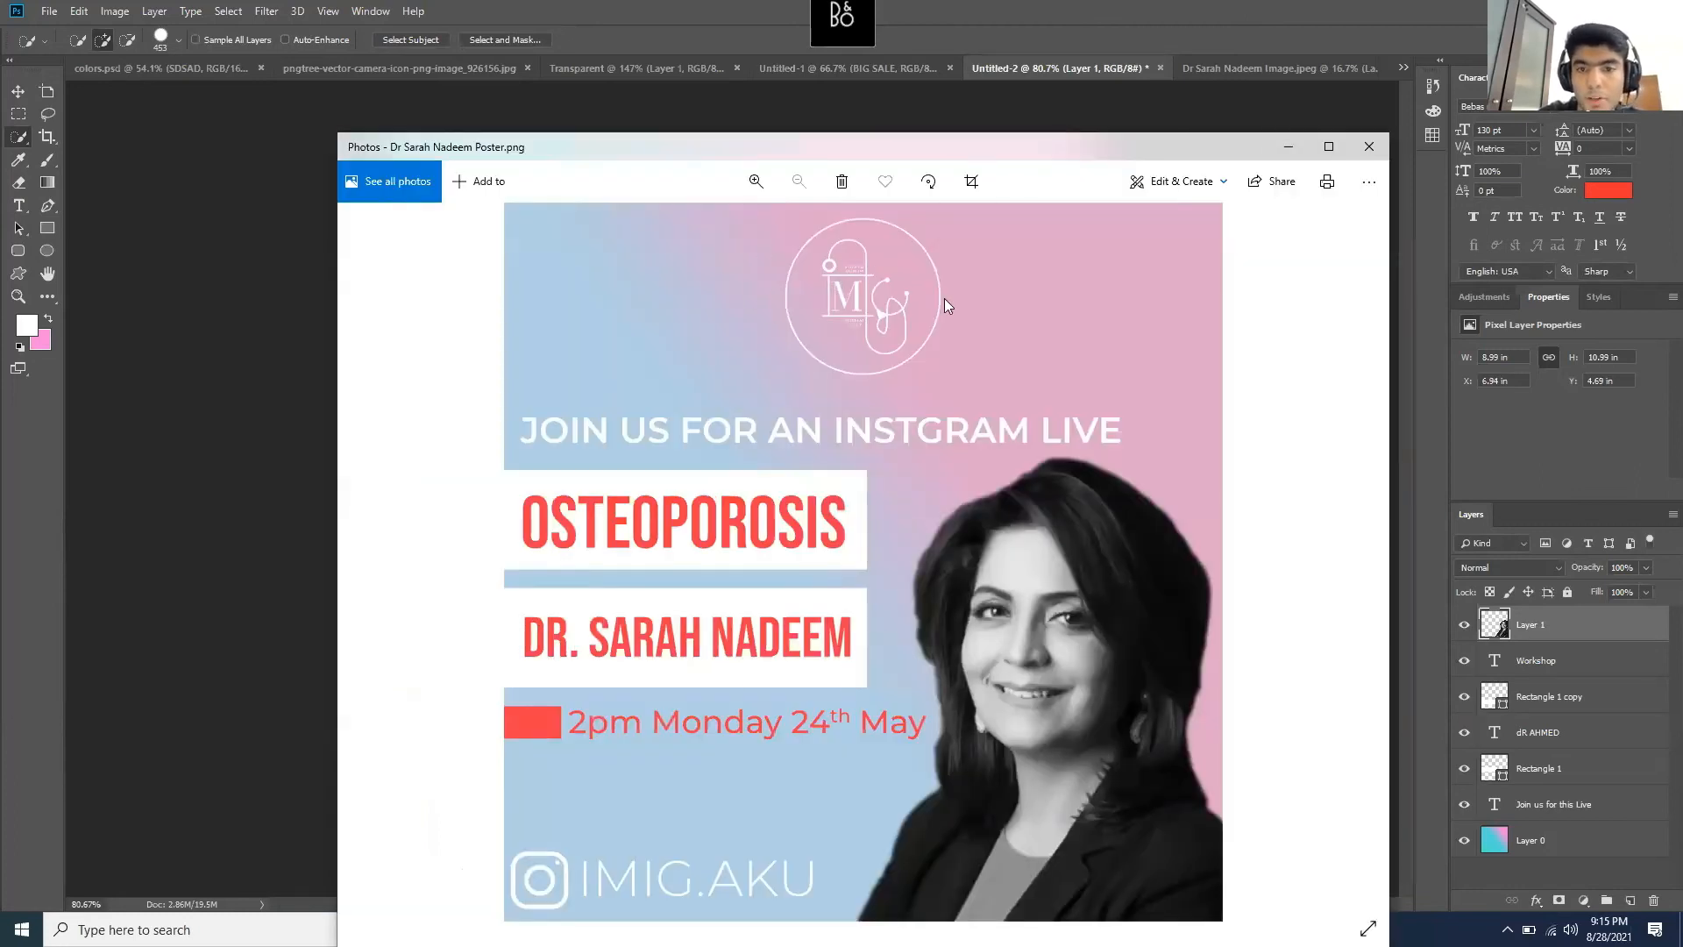
{"action": "left_click", "coordinate": [1288, 148]}
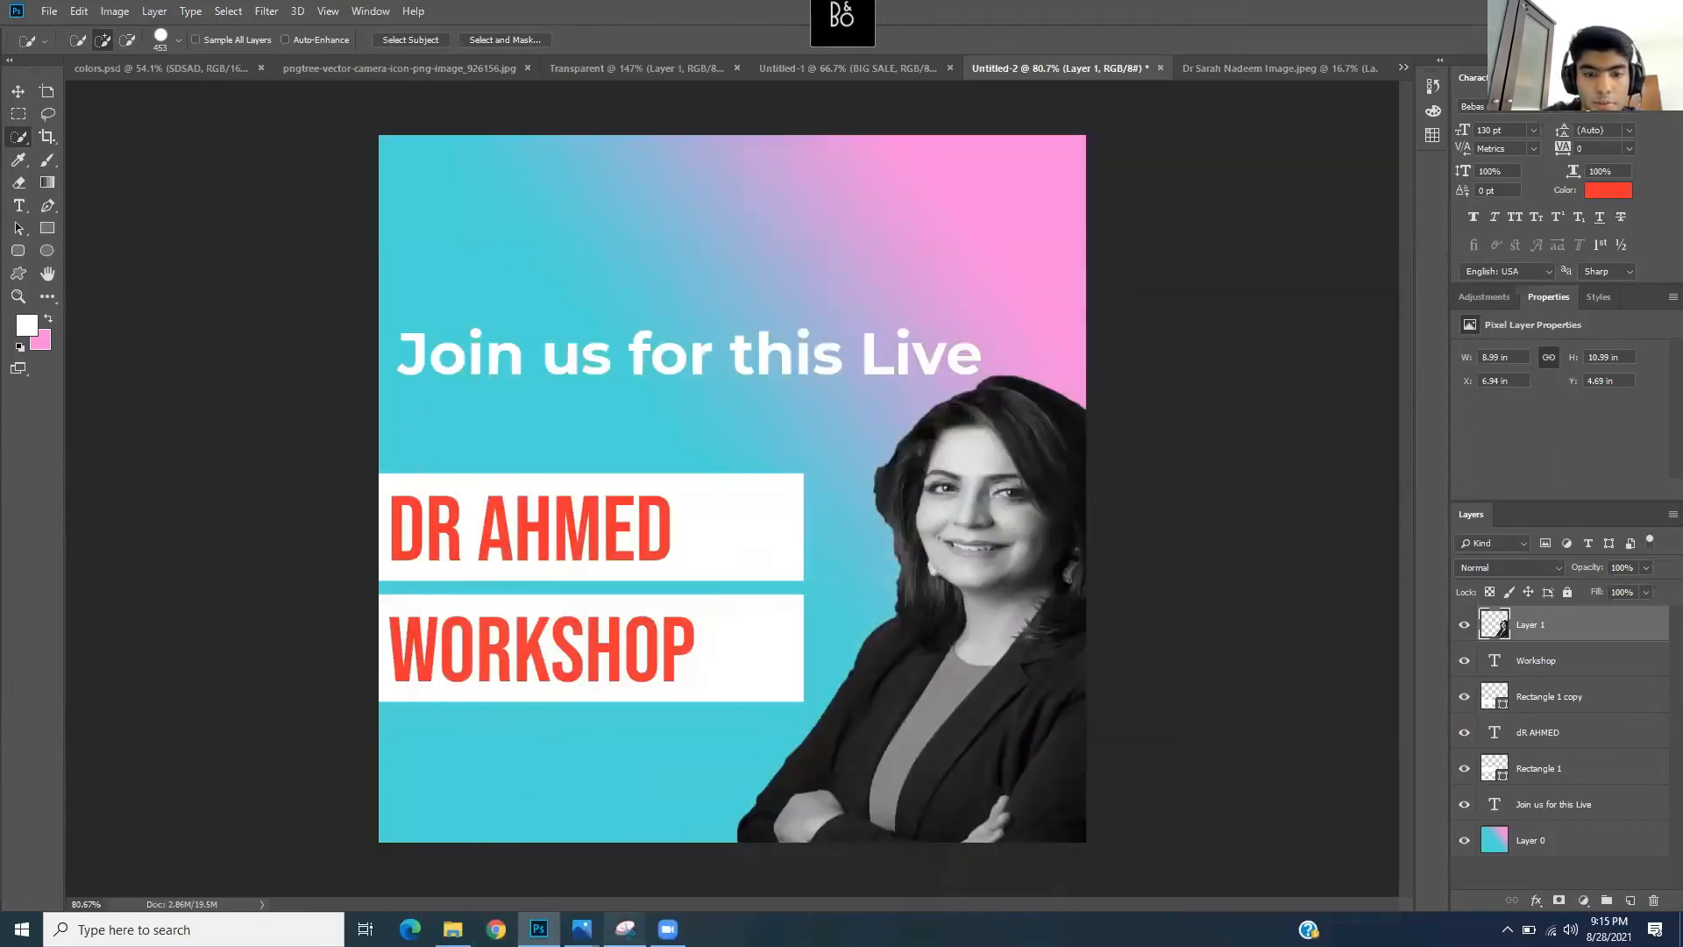
{"action": "mouse_move", "coordinate": [581, 928]}
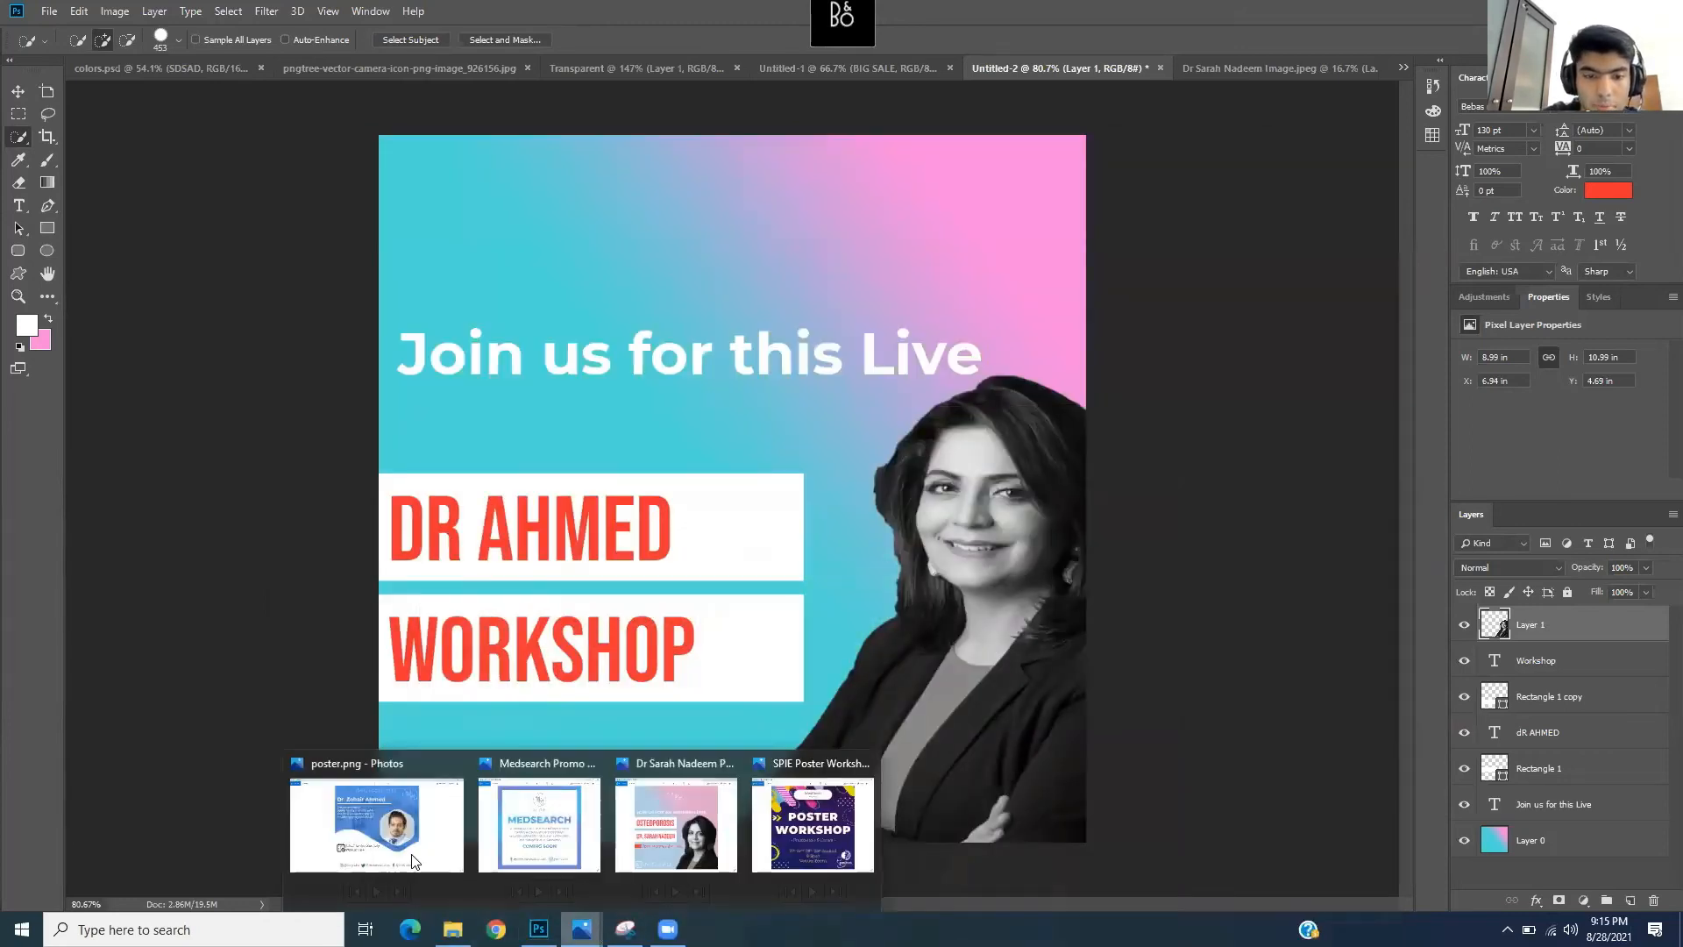
{"action": "left_click", "coordinate": [528, 824]}
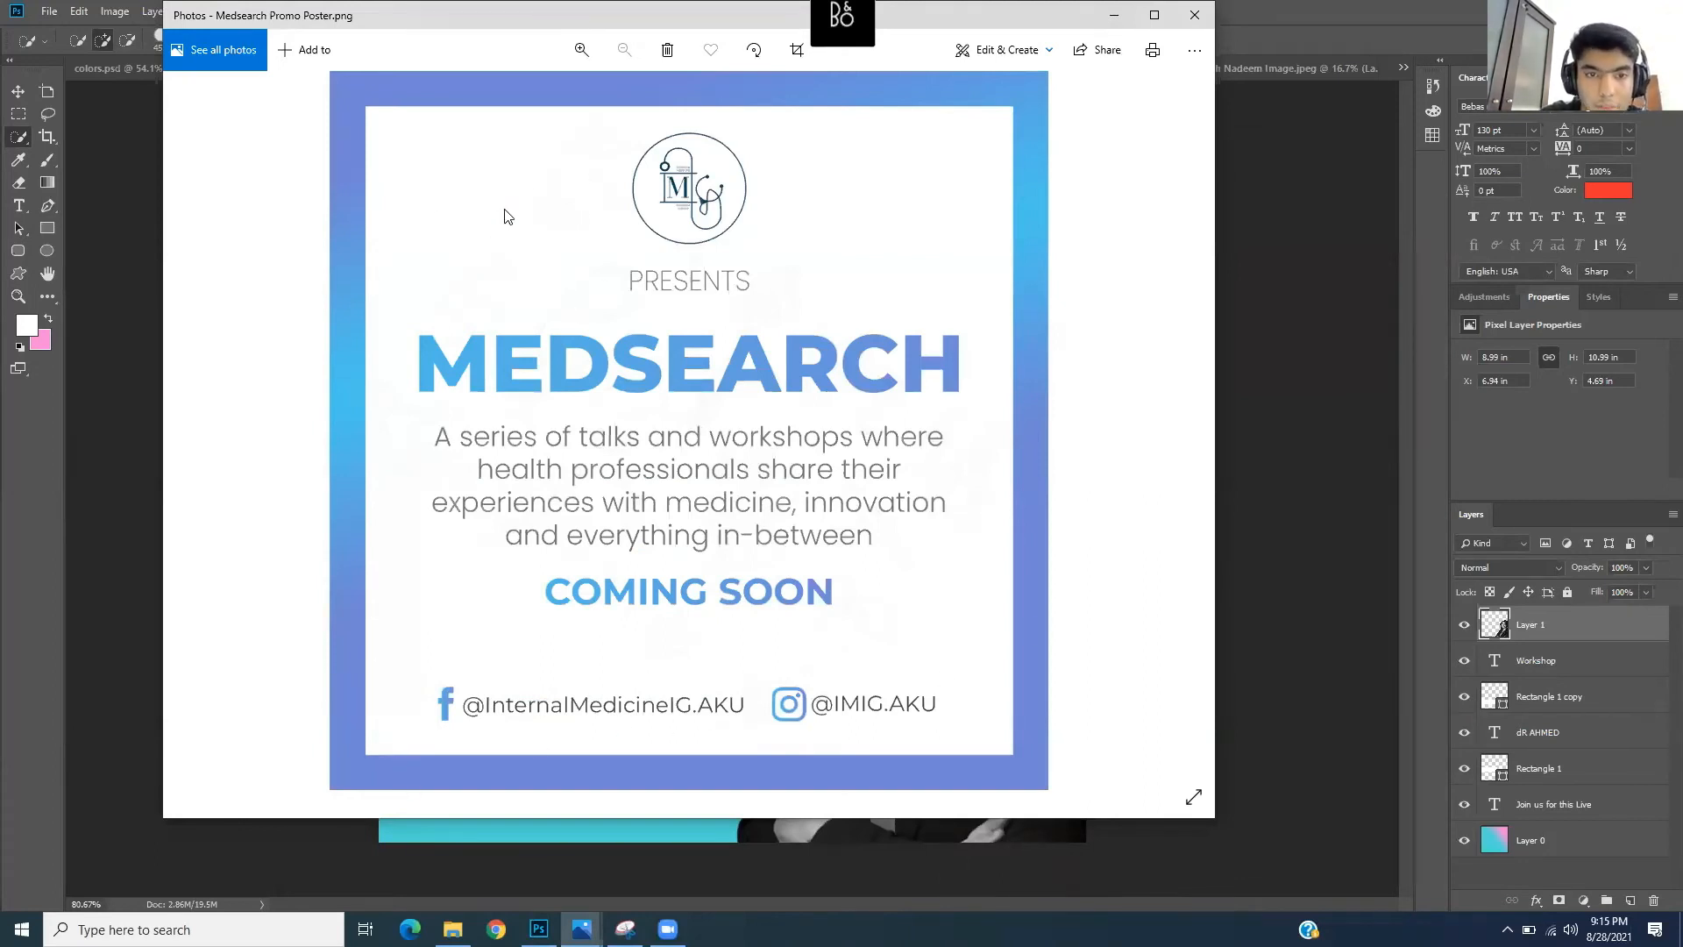
{"action": "left_click", "coordinate": [1114, 16]}
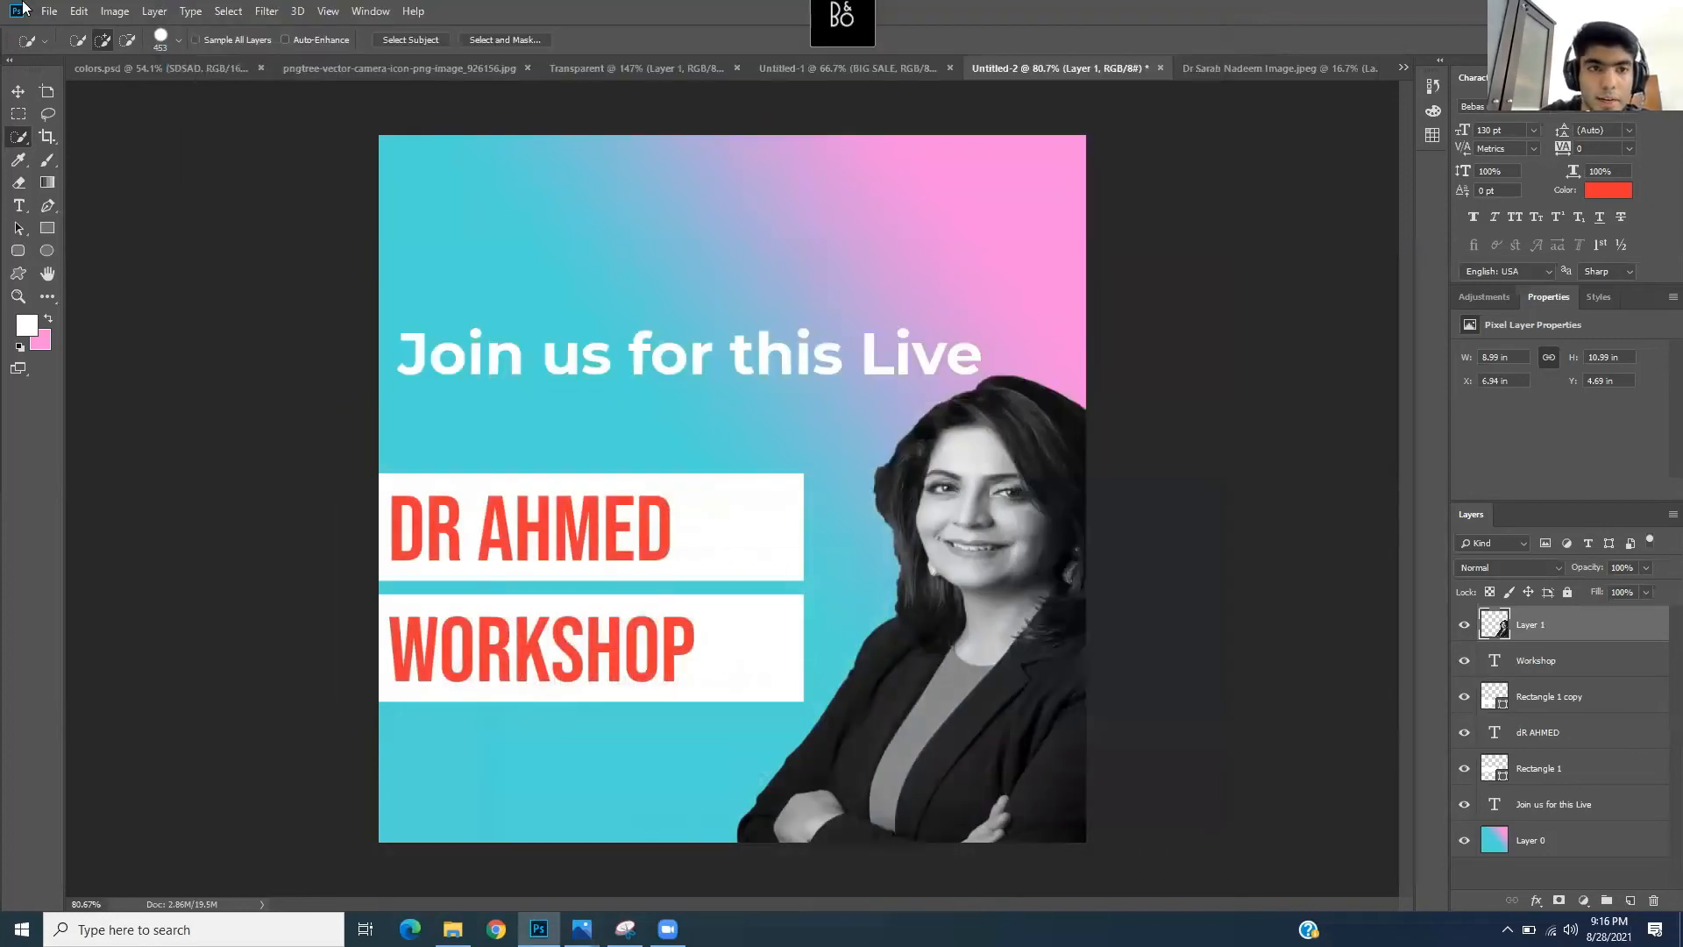
{"action": "left_click", "coordinate": [50, 11]}
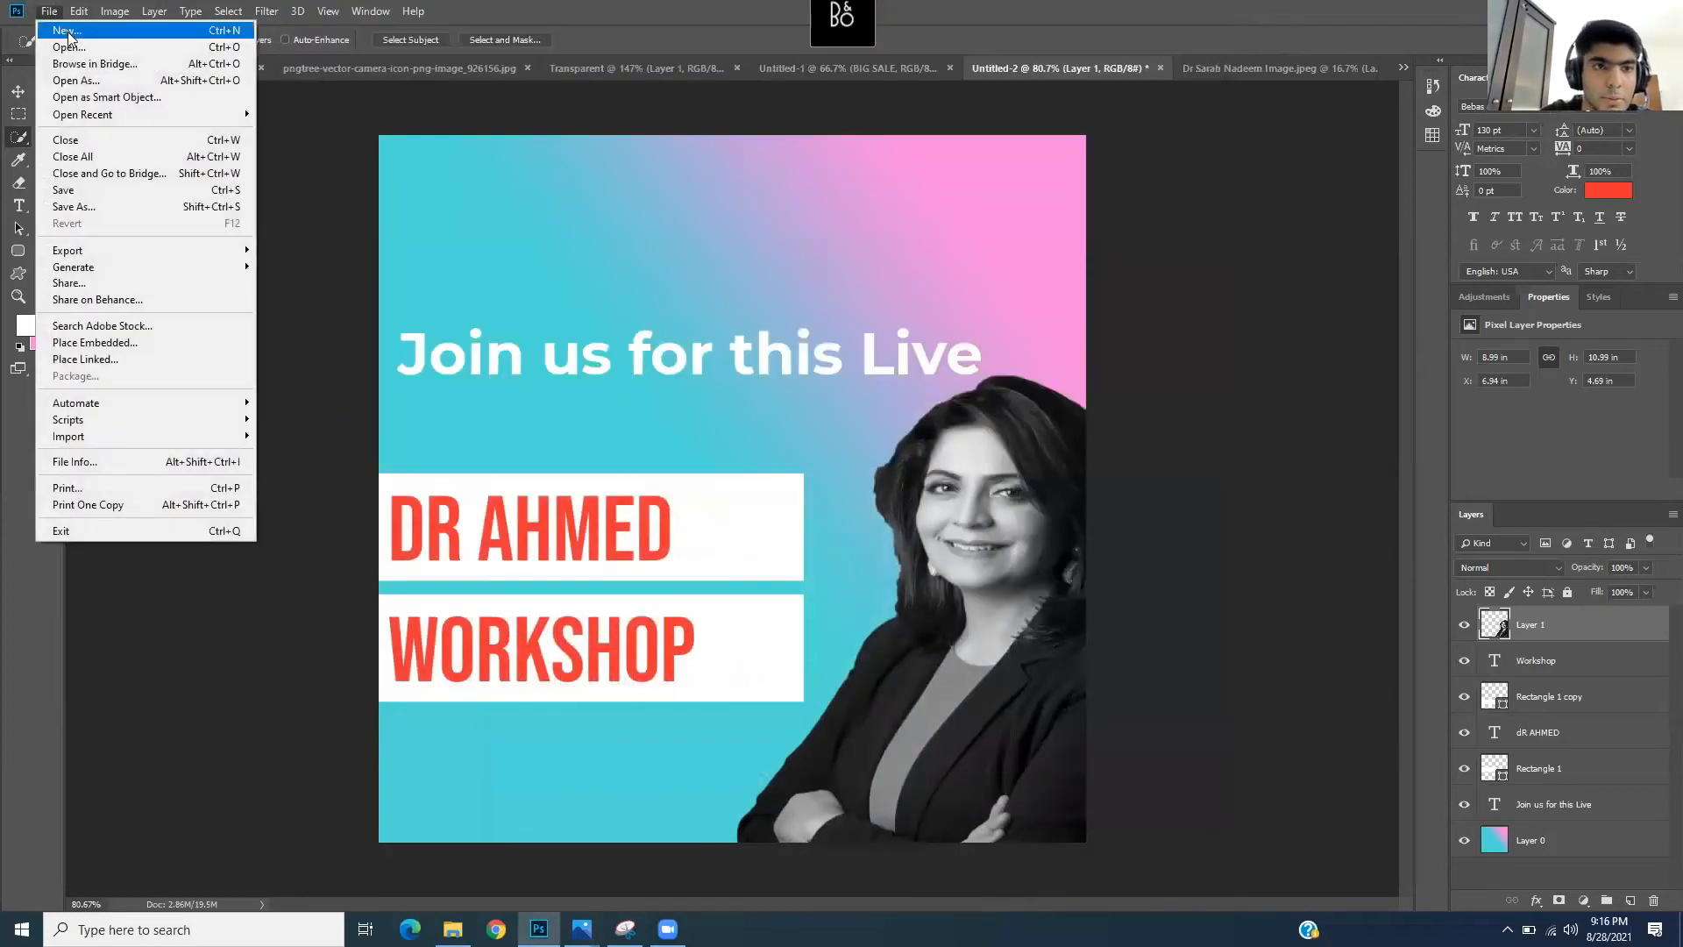
- Create a new 1000 × 1000 px document
{"action": "left_click", "coordinate": [70, 33]}
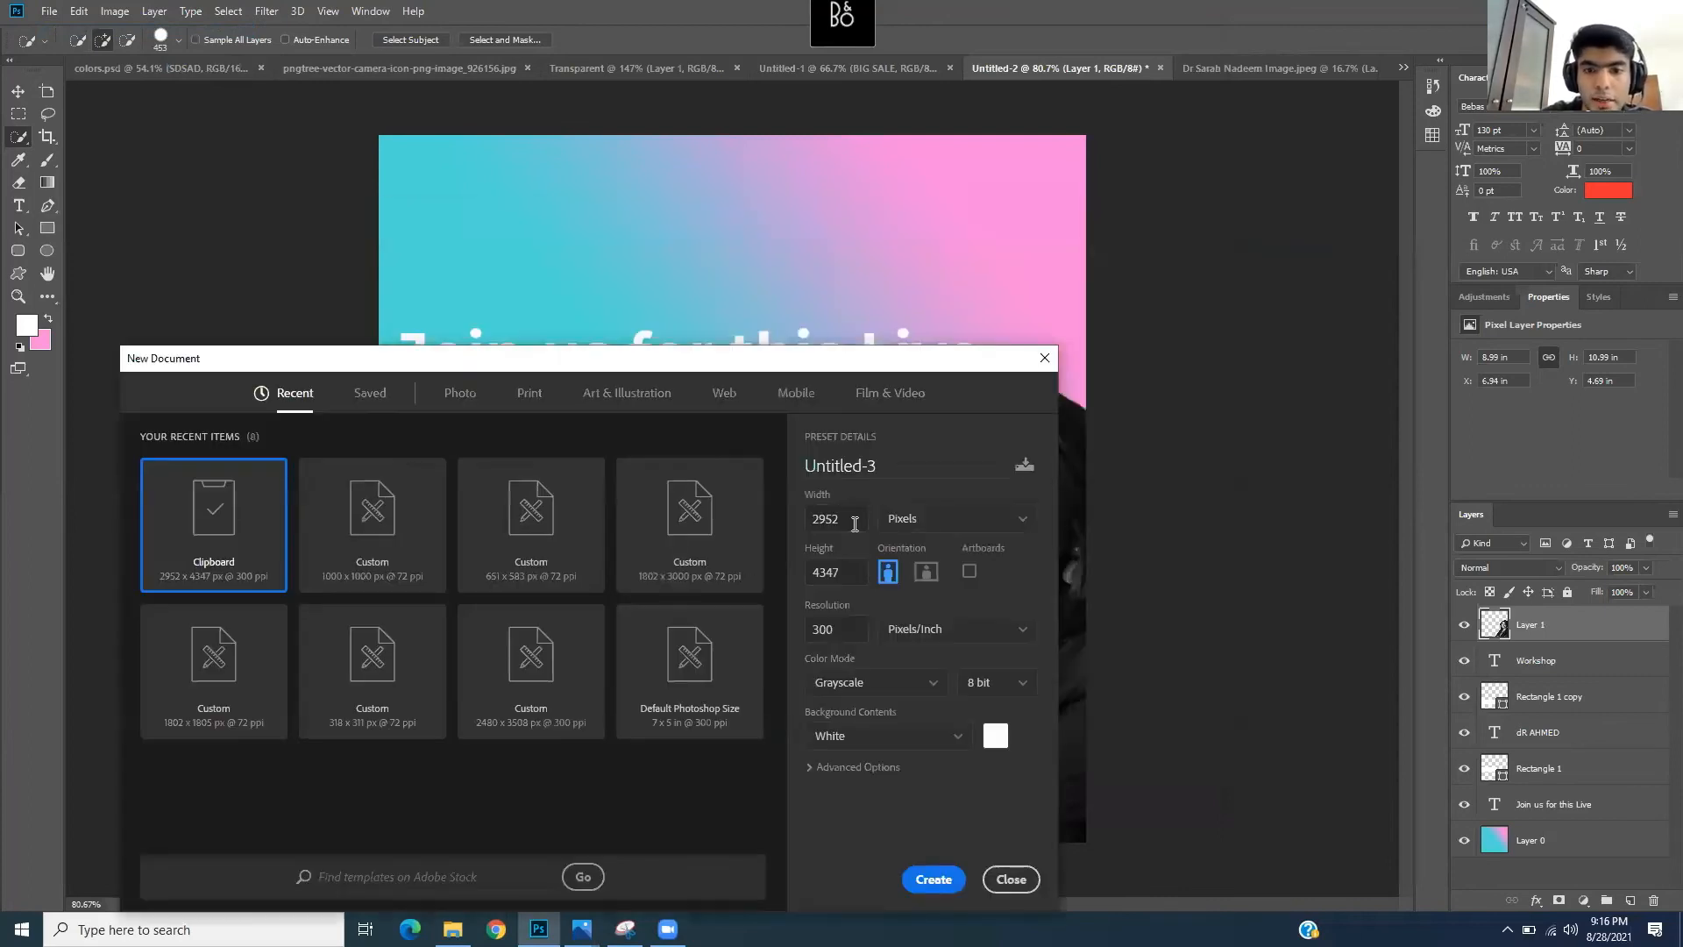
{"action": "double_click", "coordinate": [854, 524]}
{"action": "type", "text": "1000"}
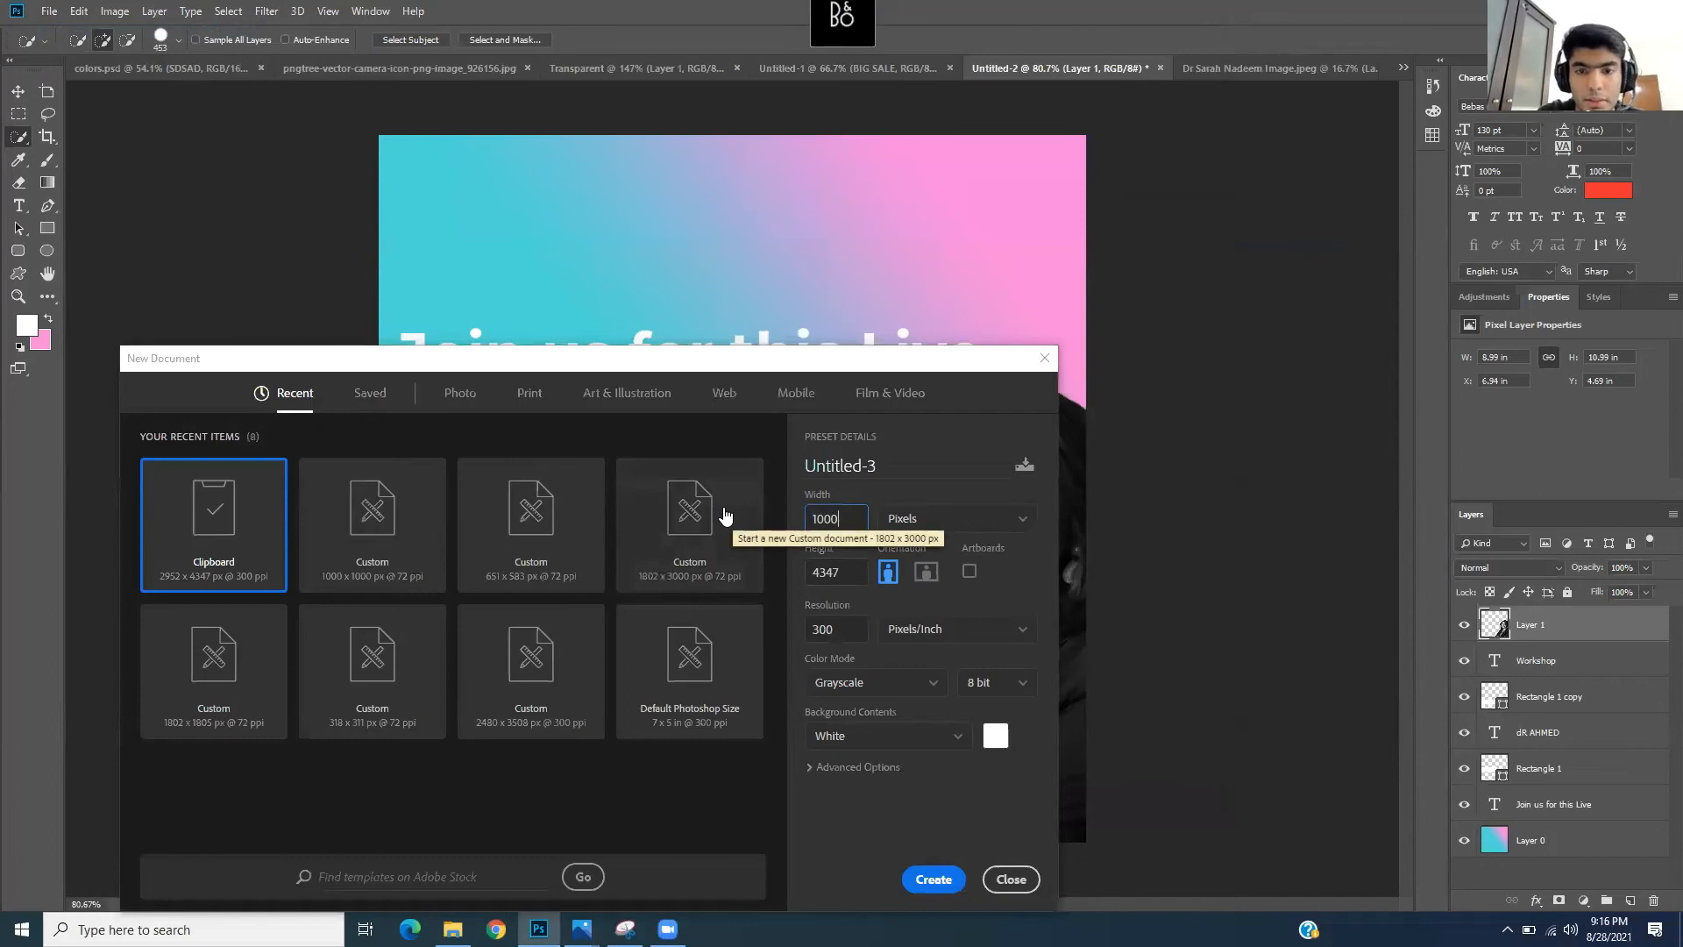
{"action": "key", "text": "Tab"}
{"action": "type", "text": "1000"}
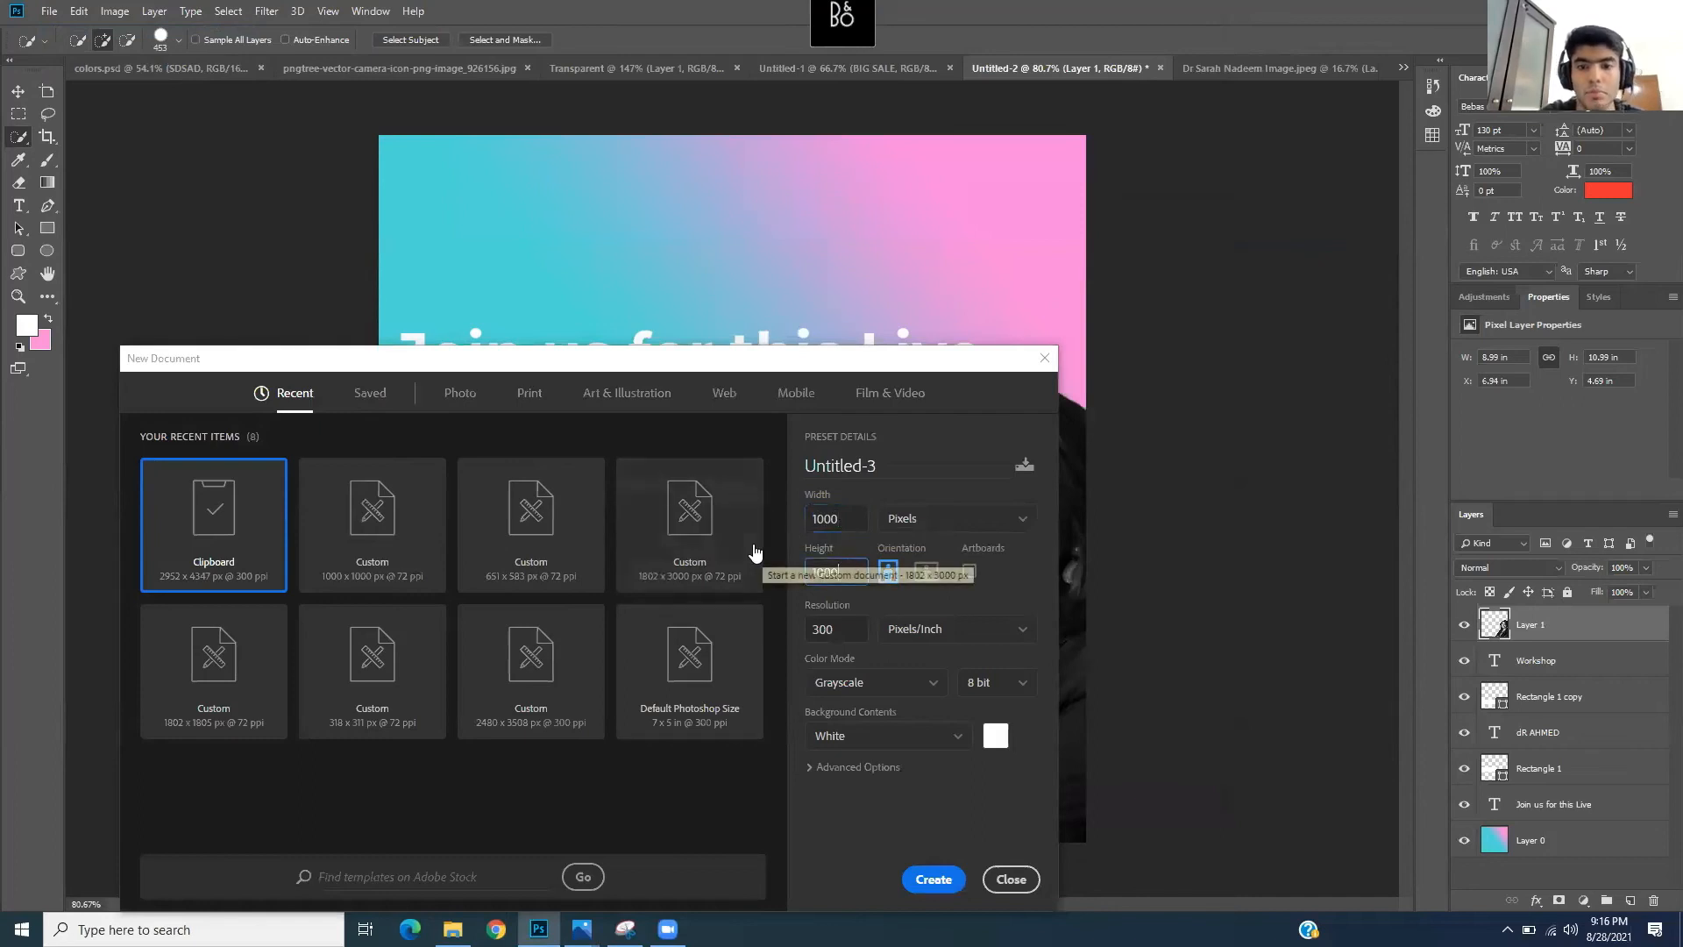
{"action": "left_click", "coordinate": [934, 879]}
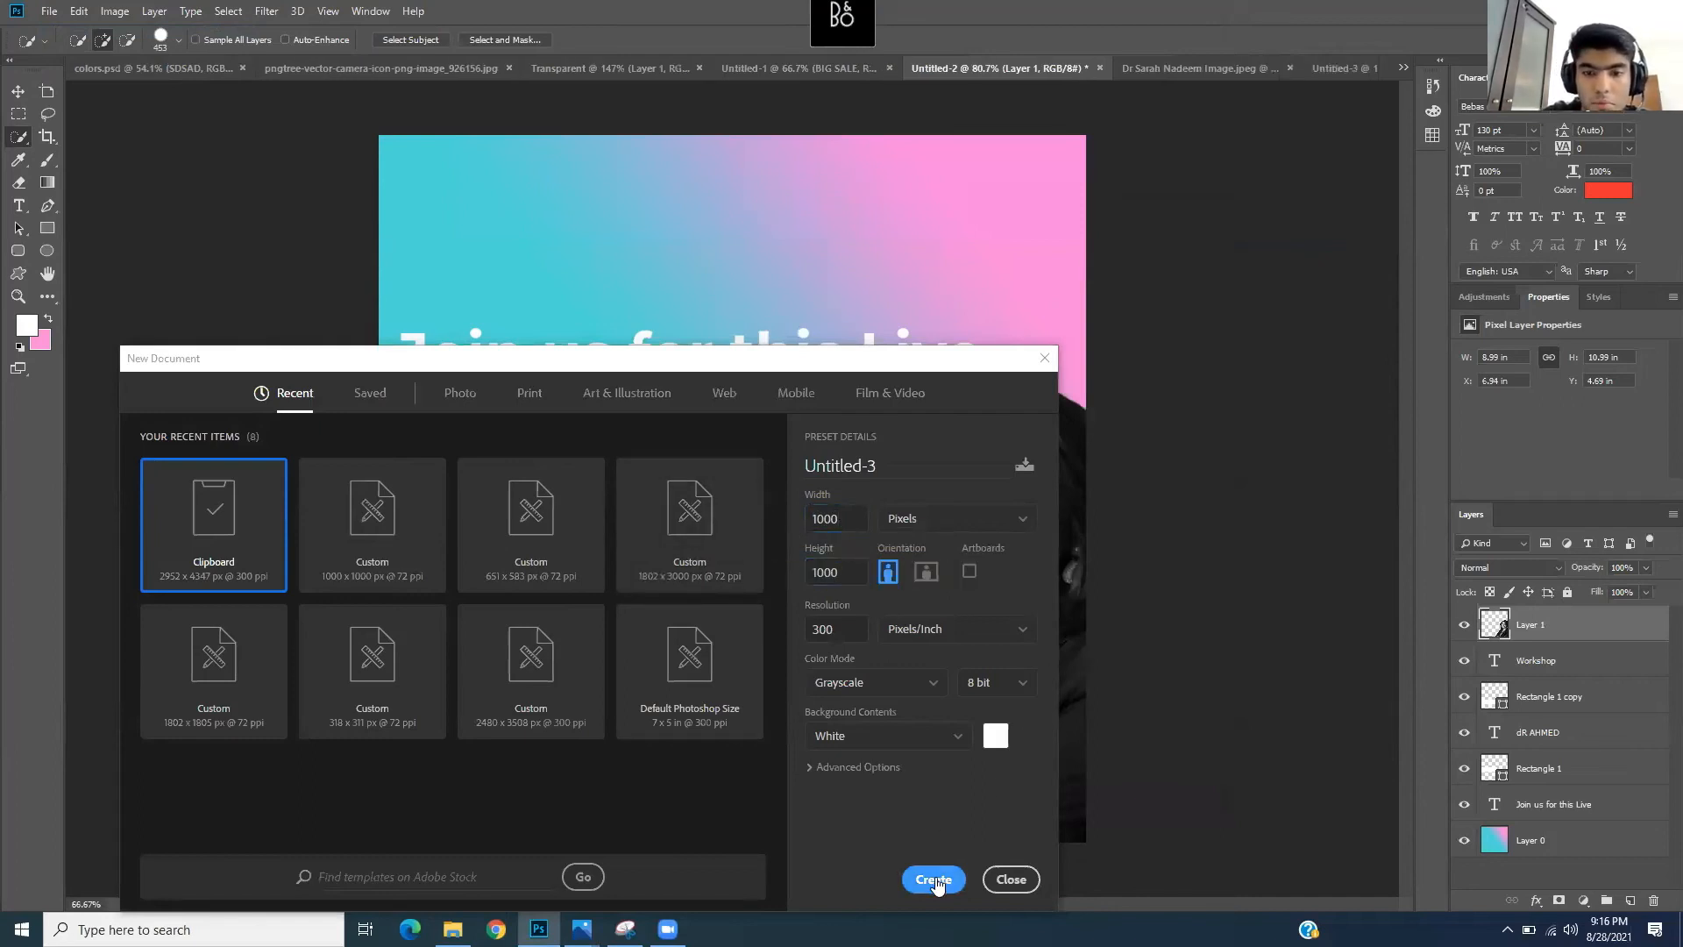
- Convert the background into Layer 0 and briefly check the Medsearch poster for reference
{"action": "double_click", "coordinate": [1536, 625]}
{"action": "key", "text": "Return"}
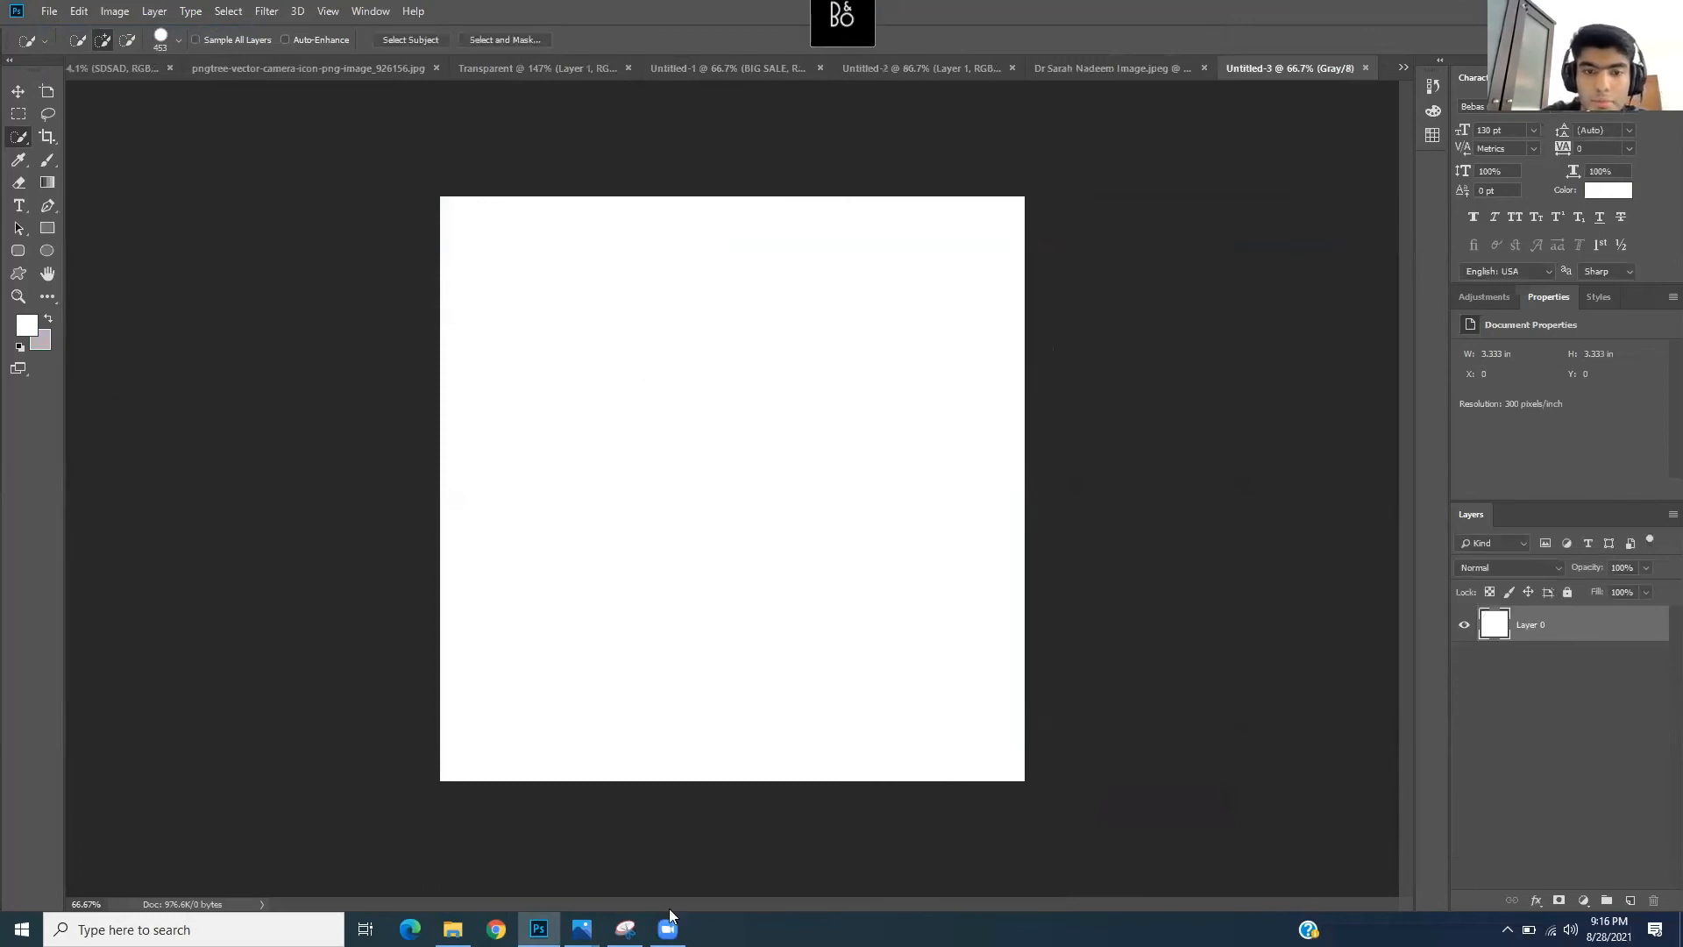
{"action": "mouse_move", "coordinate": [581, 927]}
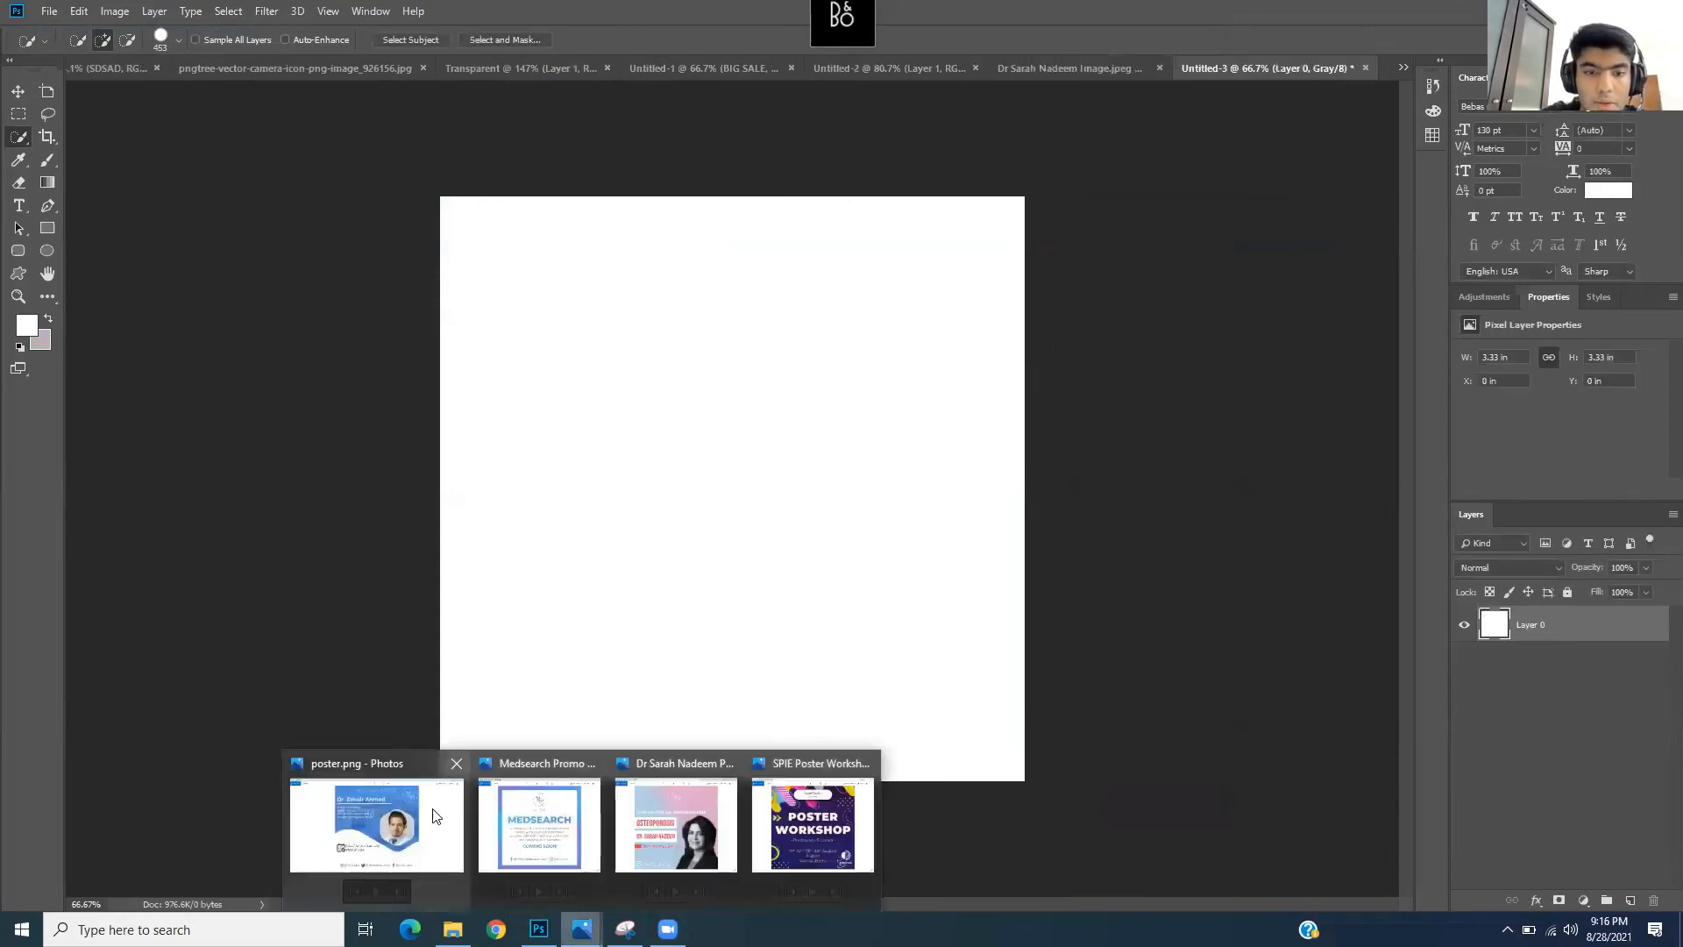
{"action": "left_click", "coordinate": [530, 813]}
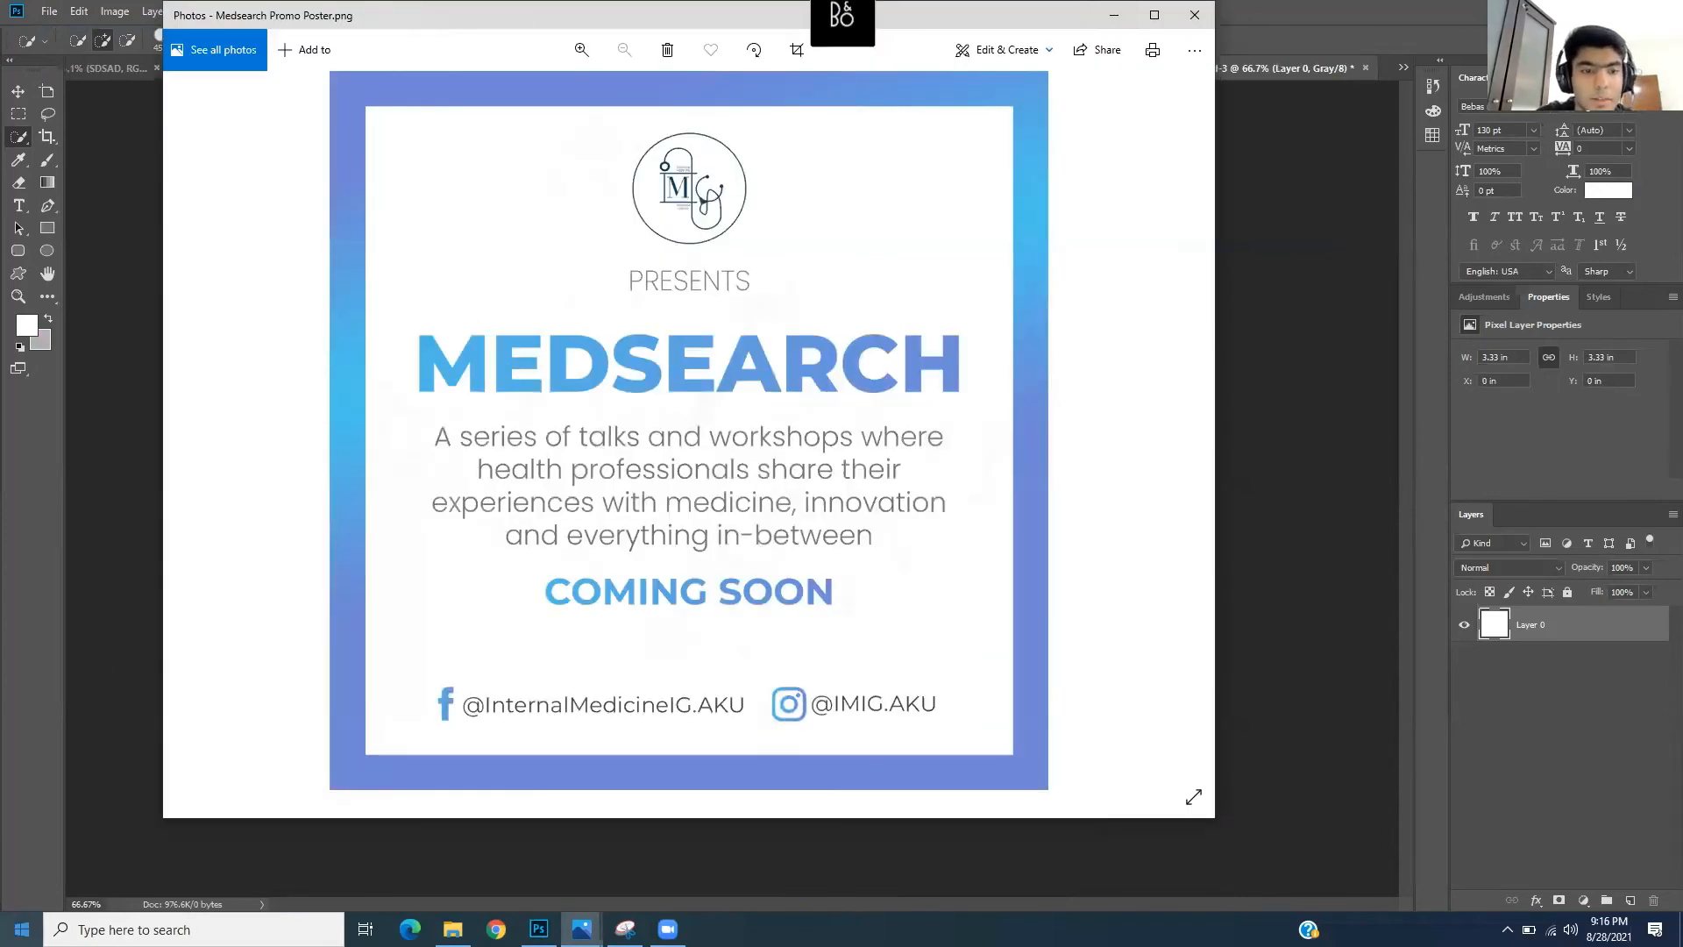
{"action": "left_click", "coordinate": [1109, 17]}
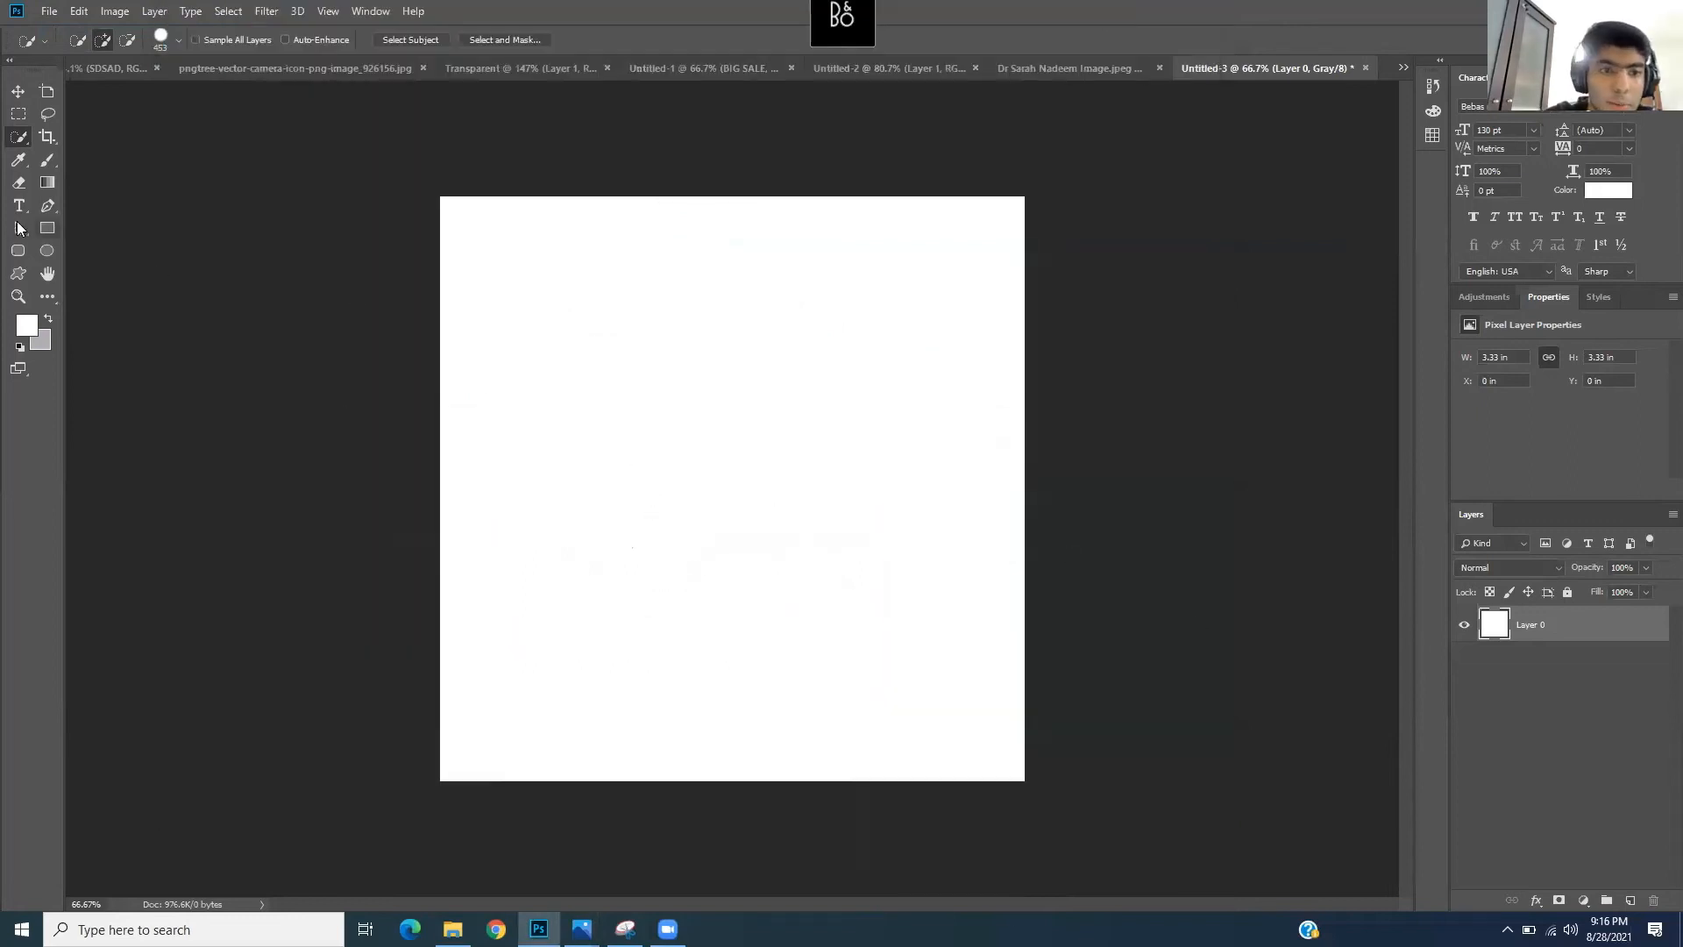
- Select the Gradient tool and set the foreground colour to bright blue
{"action": "left_click", "coordinate": [53, 184]}
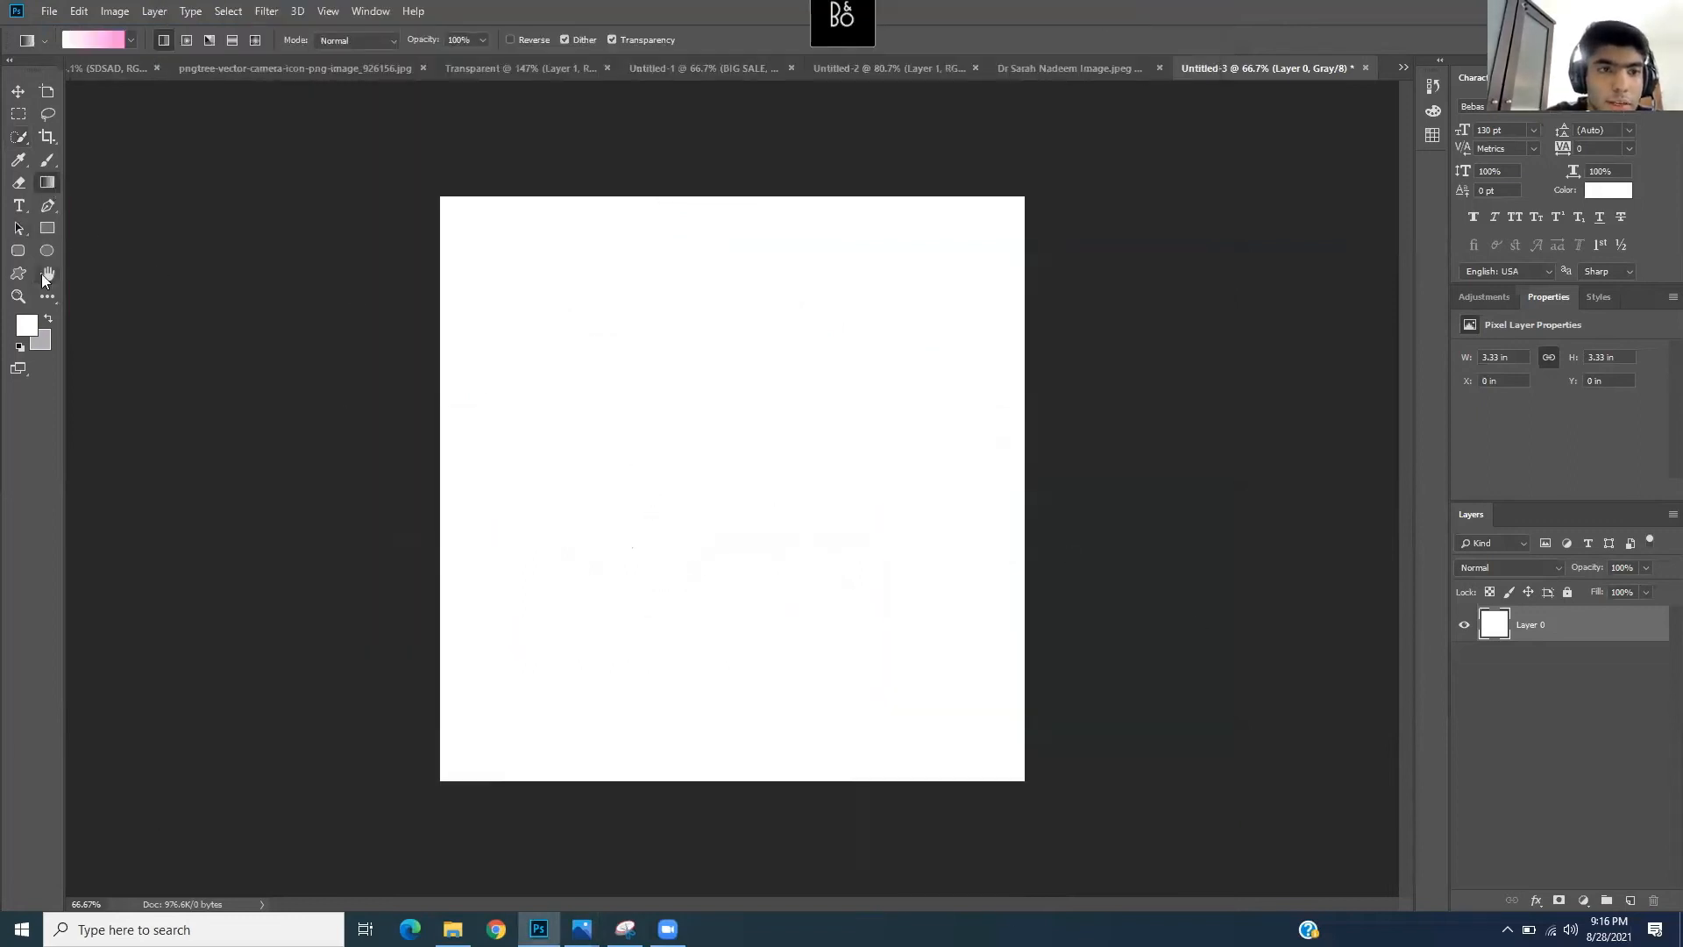
{"action": "left_click", "coordinate": [29, 330]}
{"action": "left_click_drag", "start_coordinate": [587, 345], "coordinate": [590, 362]}
{"action": "left_click", "coordinate": [523, 276]}
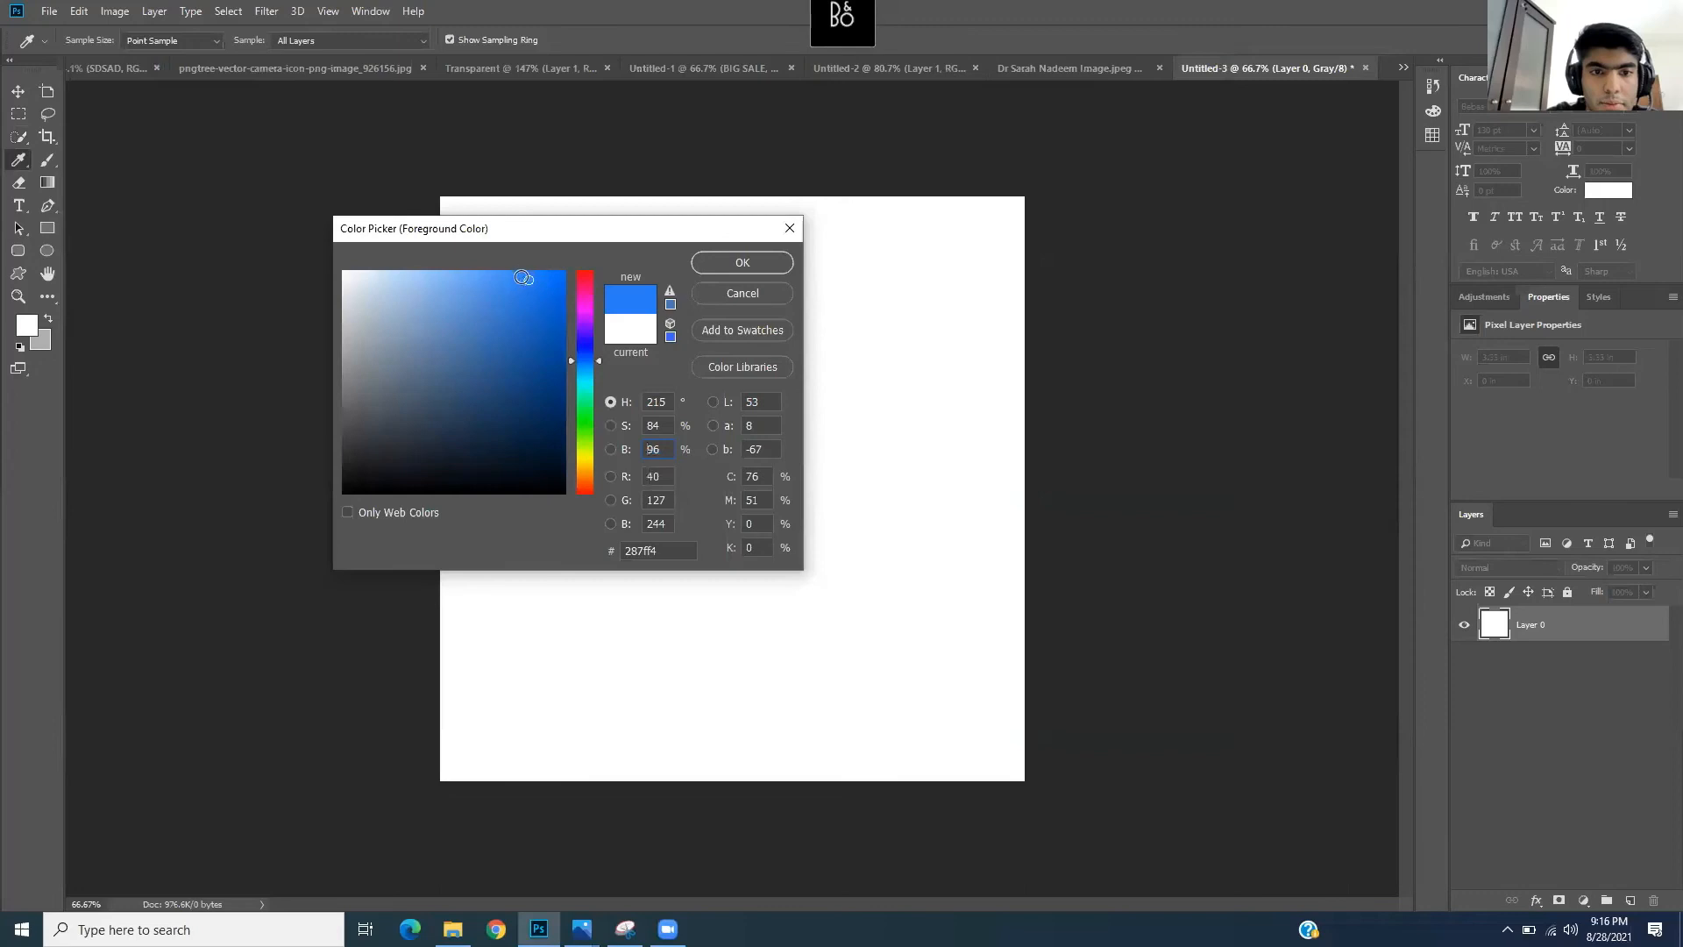
{"action": "left_click", "coordinate": [771, 268]}
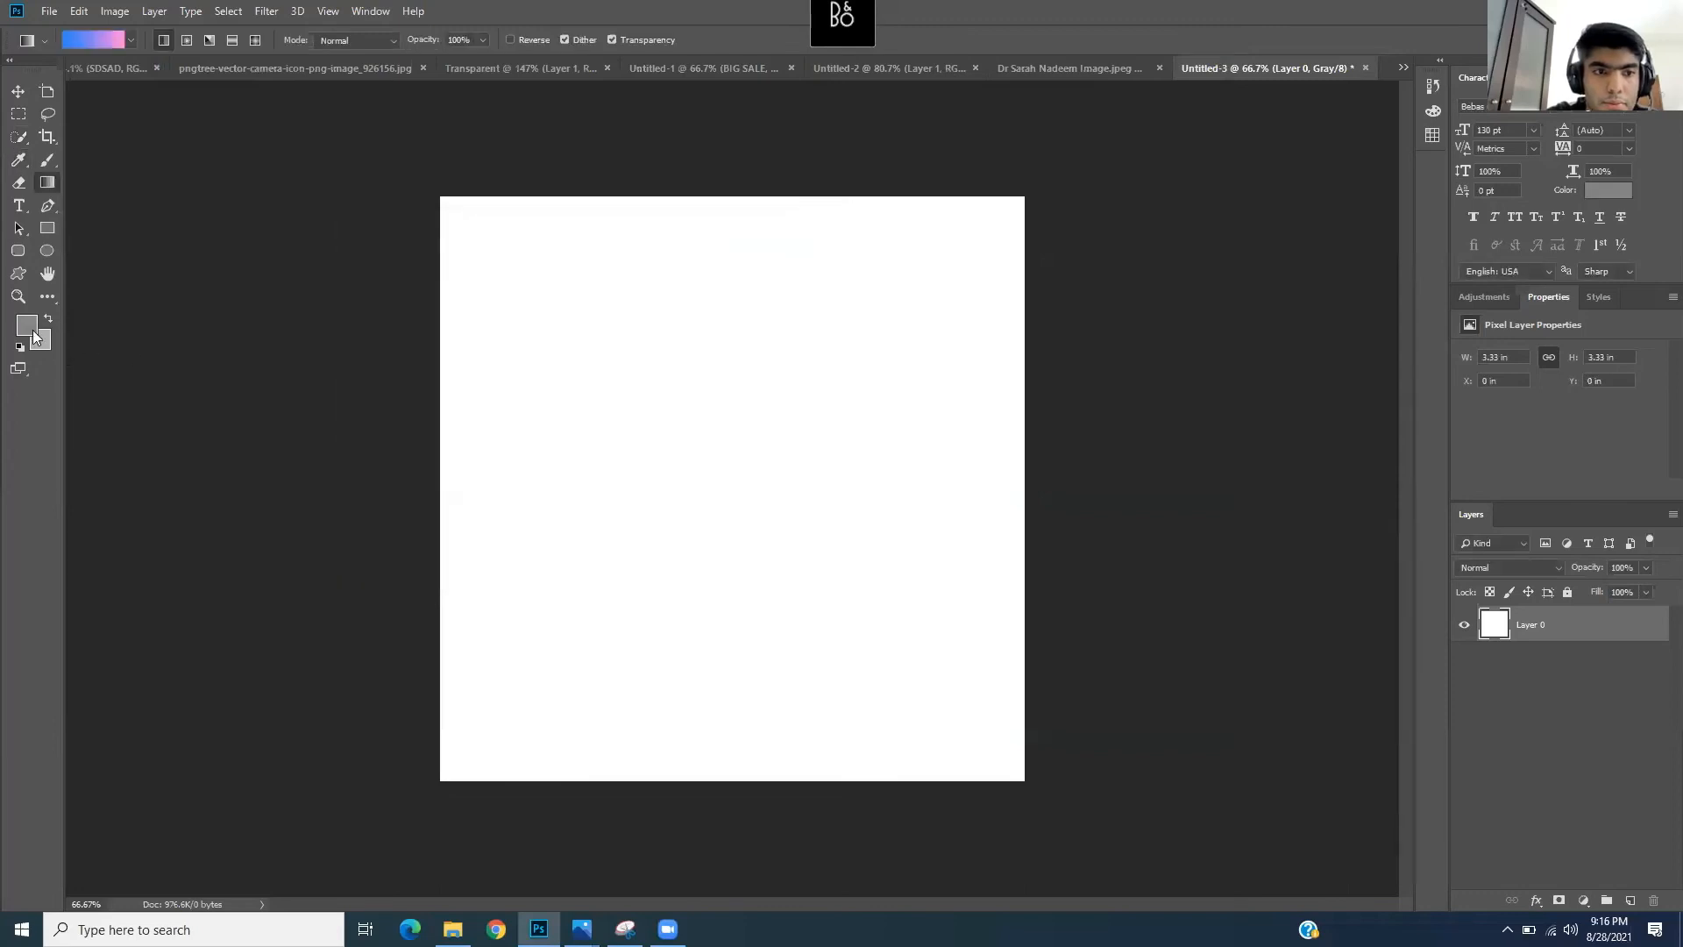
- Make the gradient's right stop rich purple and fill the canvas diagonally
{"action": "left_click", "coordinate": [124, 46]}
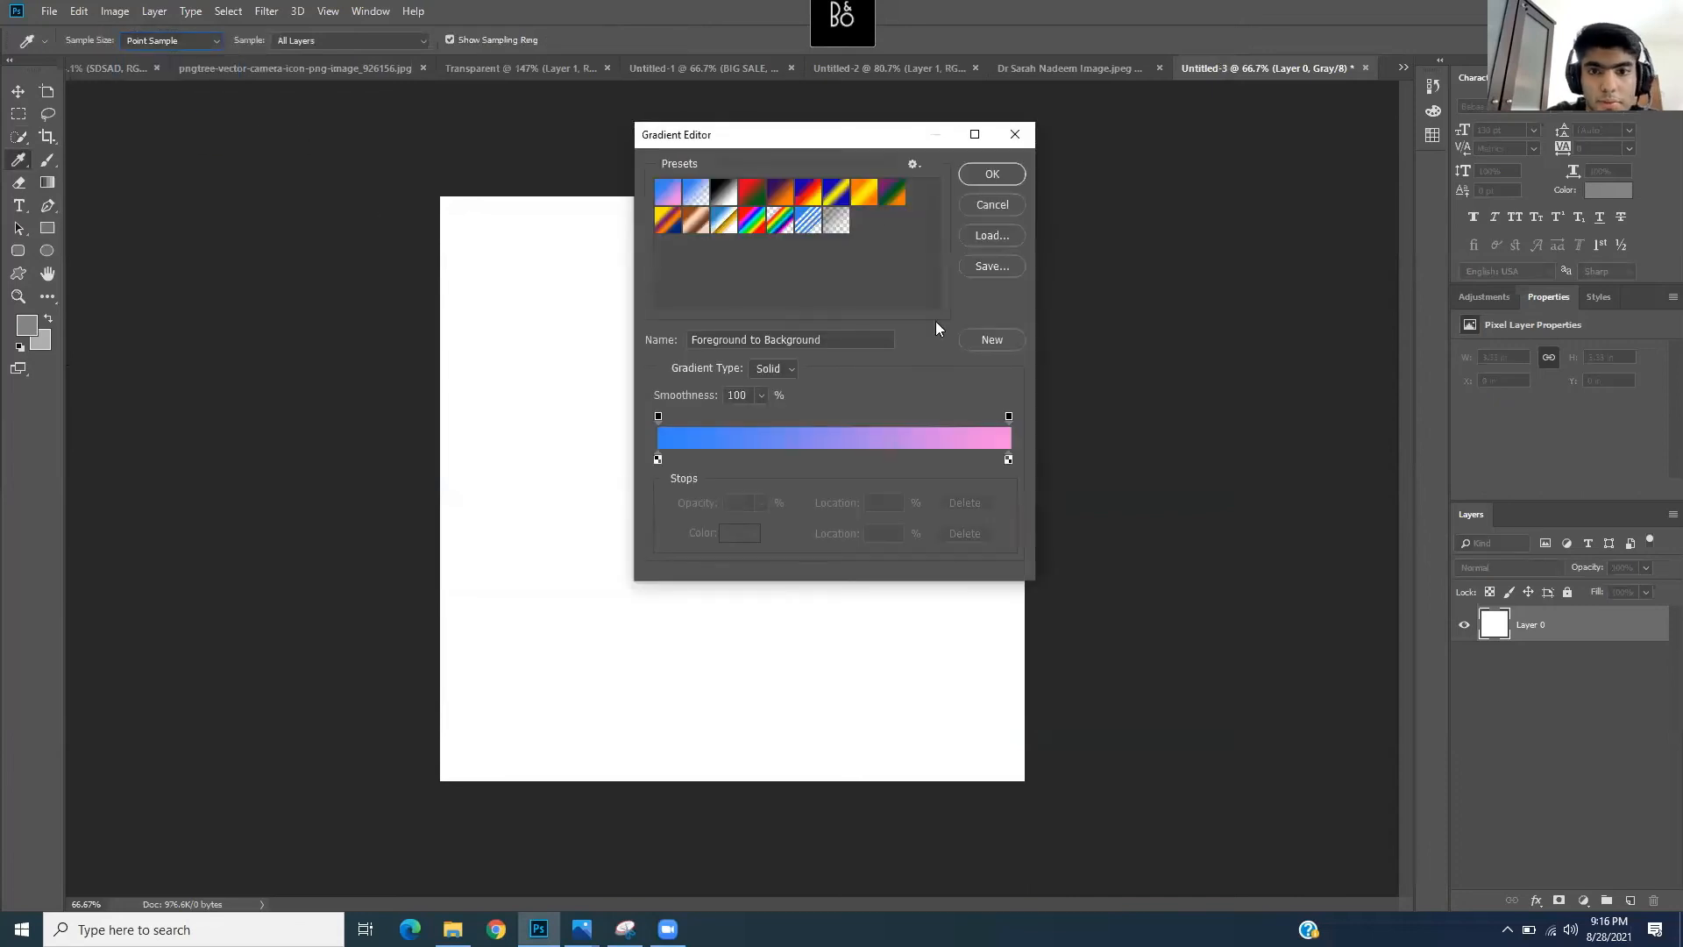
{"action": "double_click", "coordinate": [1008, 459]}
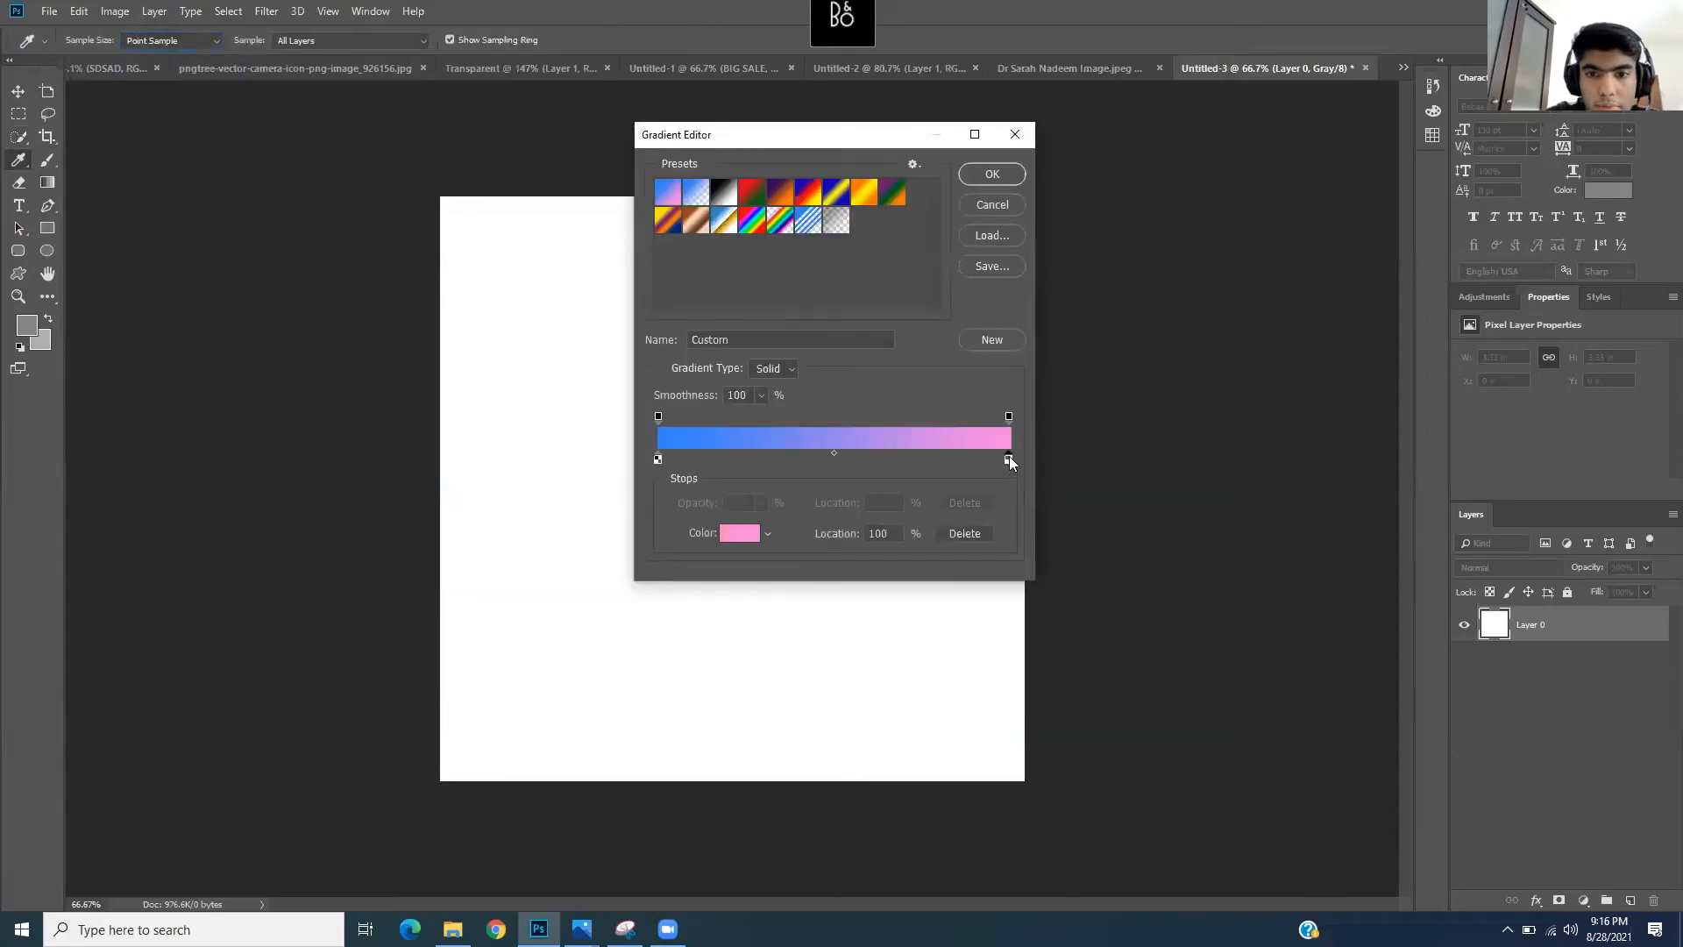
{"action": "left_click_drag", "start_coordinate": [588, 351], "coordinate": [590, 324]}
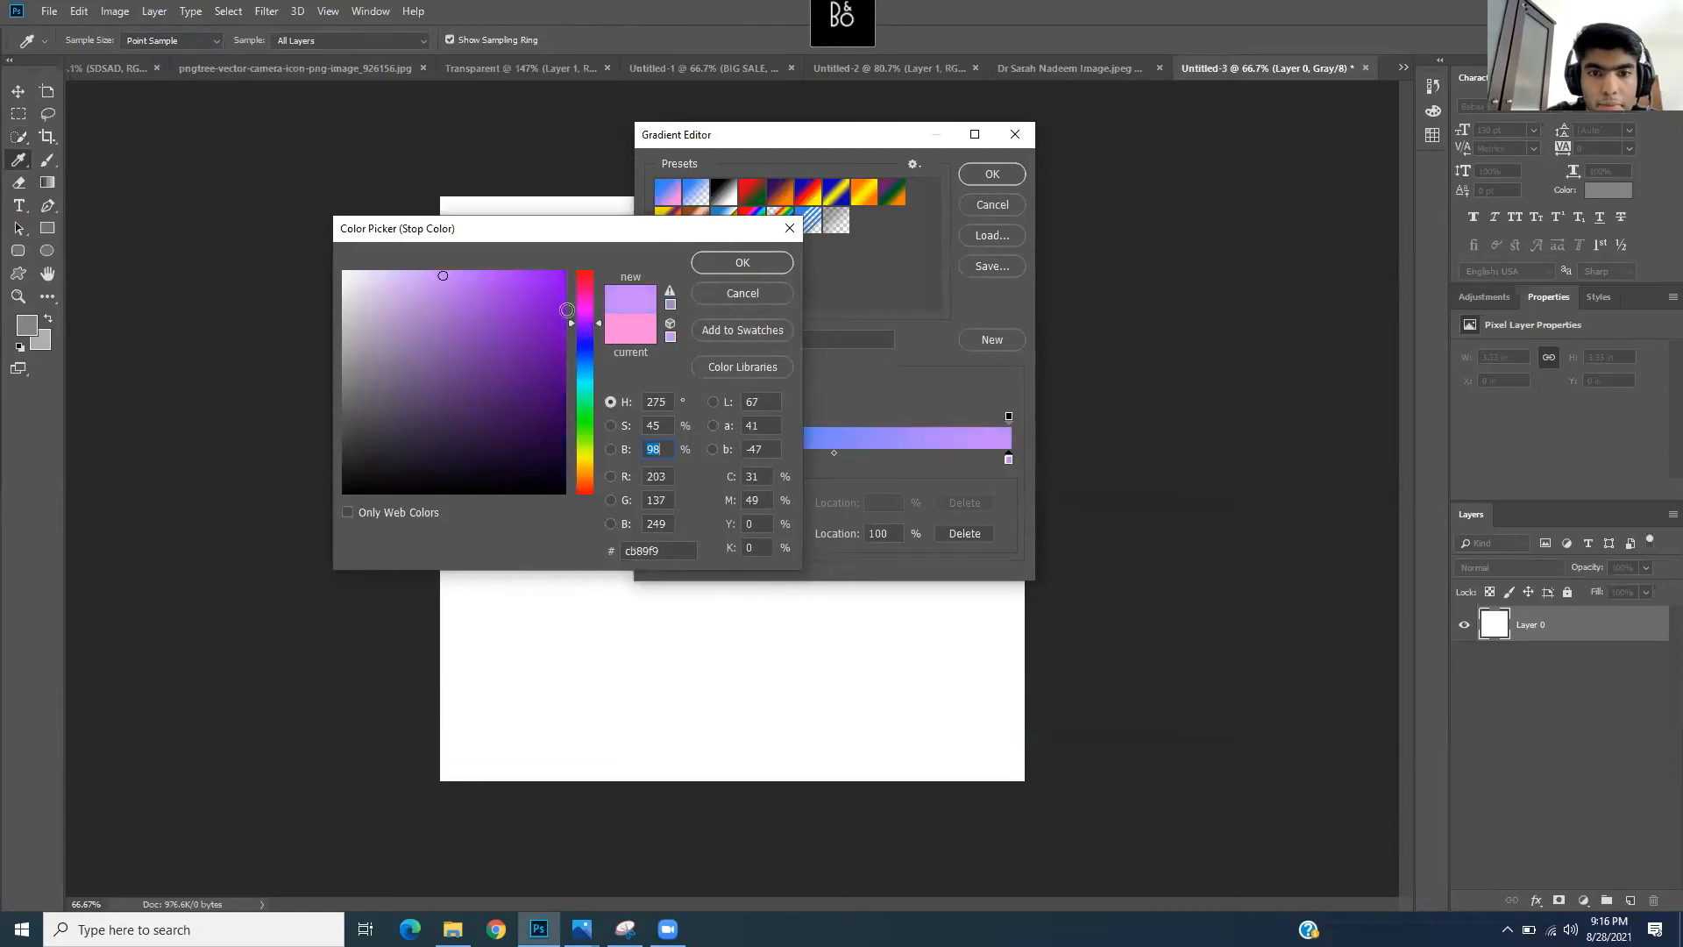
{"action": "left_click", "coordinate": [530, 304]}
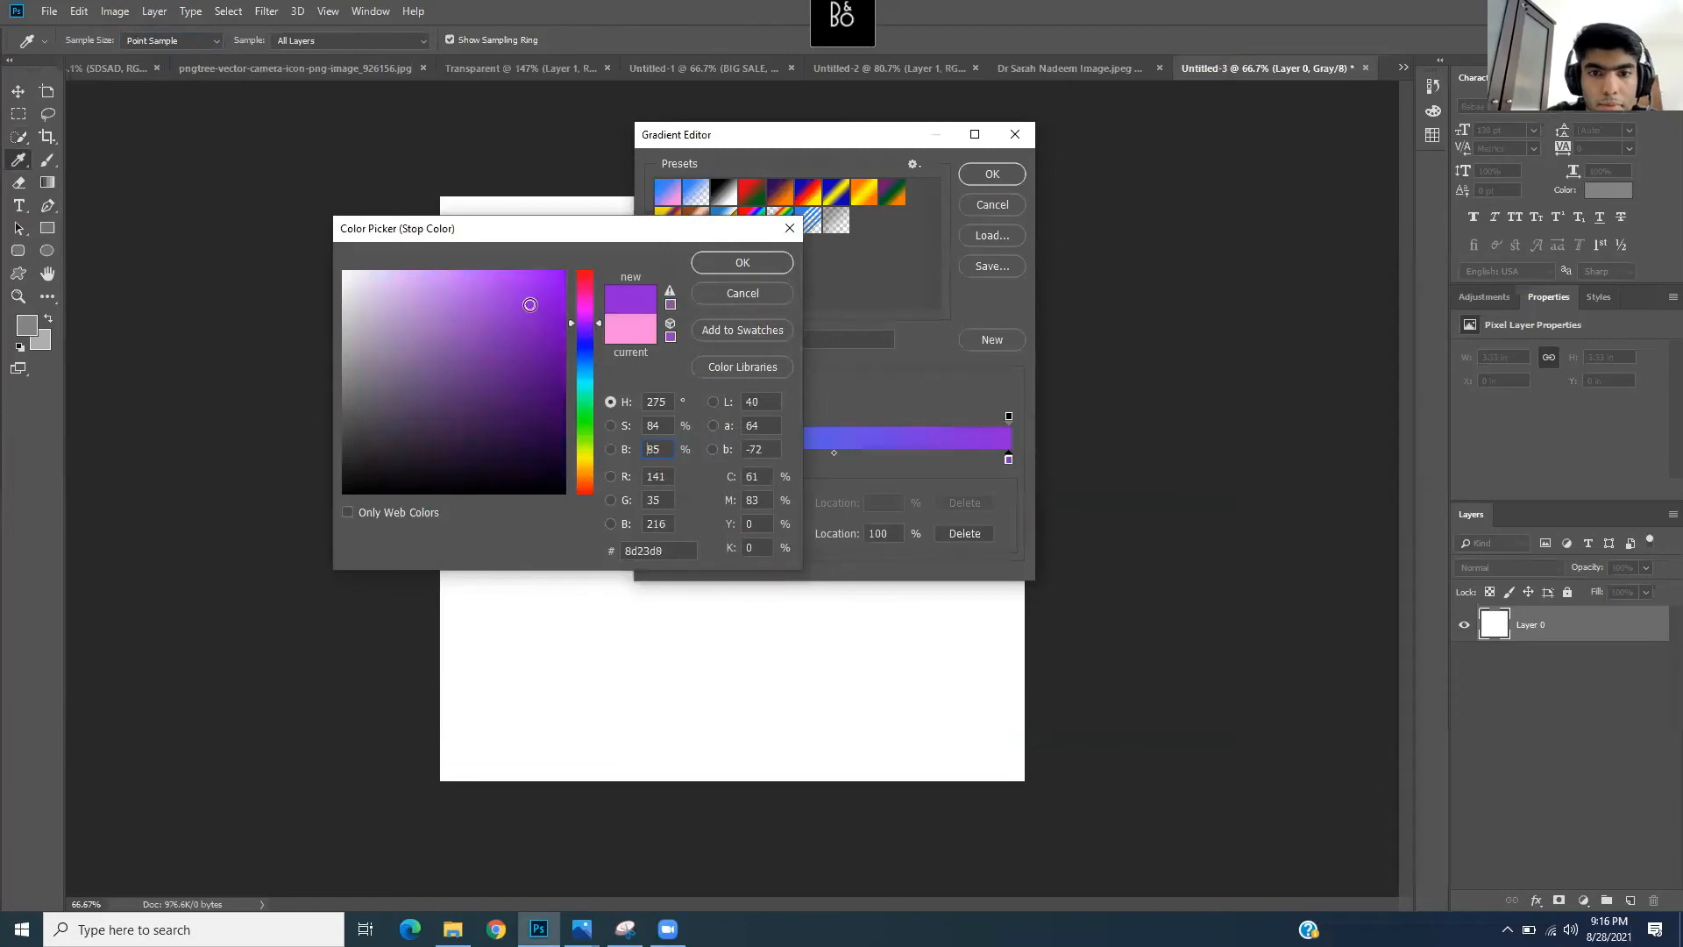
{"action": "left_click", "coordinate": [749, 264]}
{"action": "left_click", "coordinate": [992, 174]}
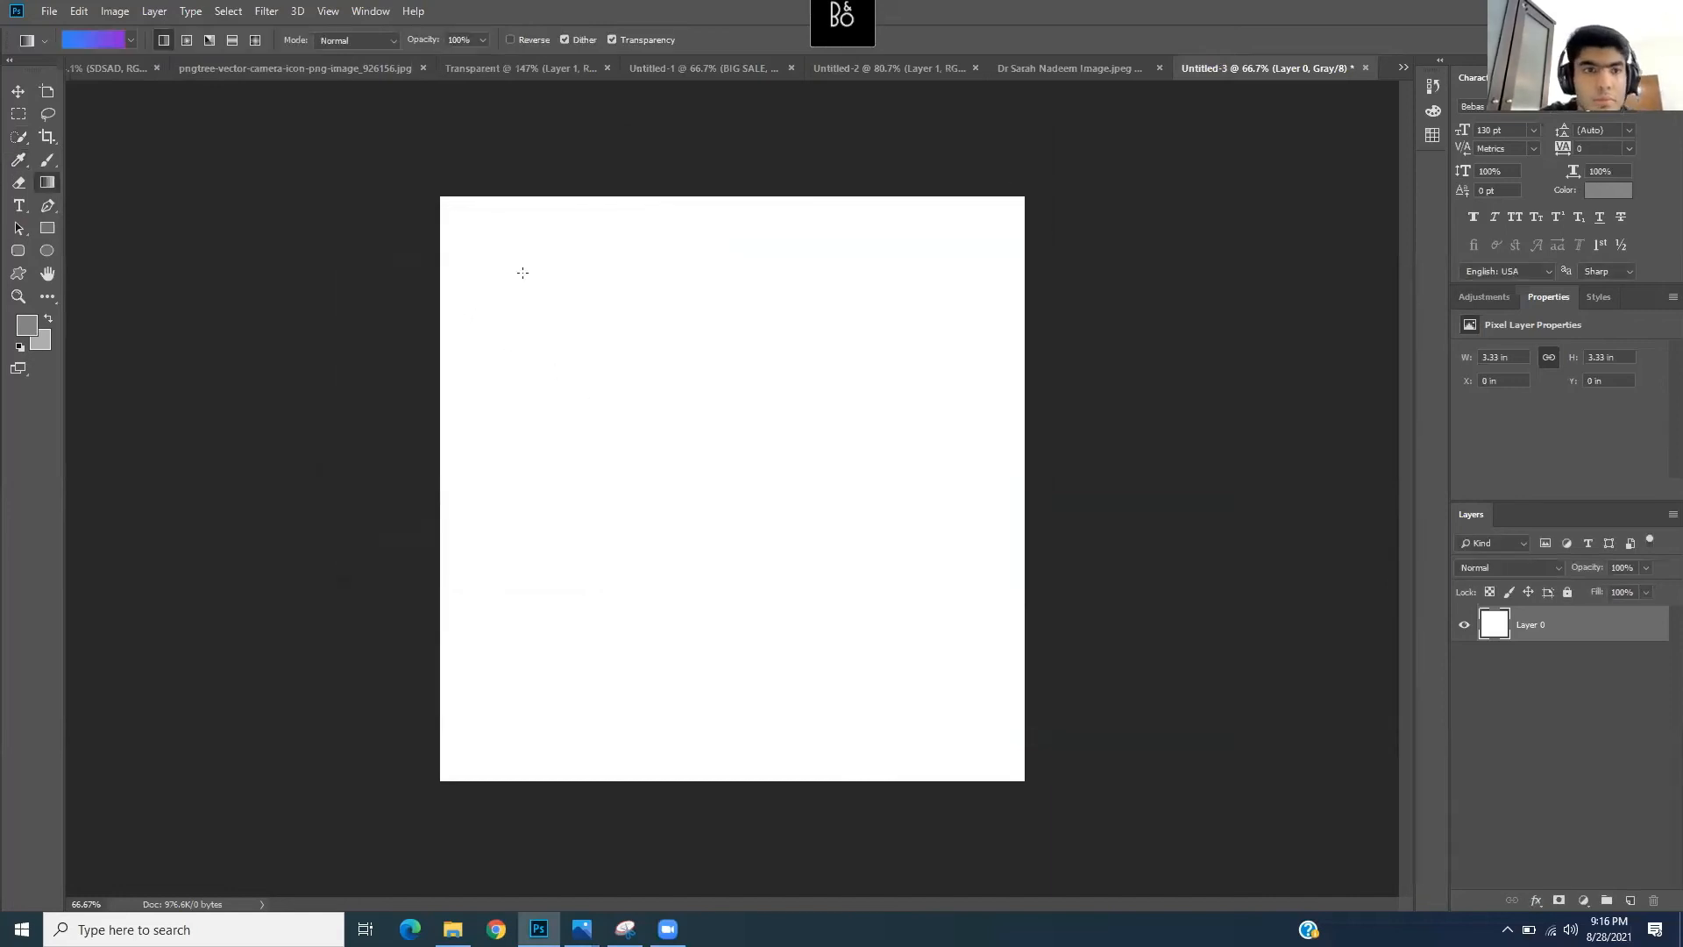
{"action": "left_click_drag", "start_coordinate": [520, 275], "coordinate": [1048, 634]}
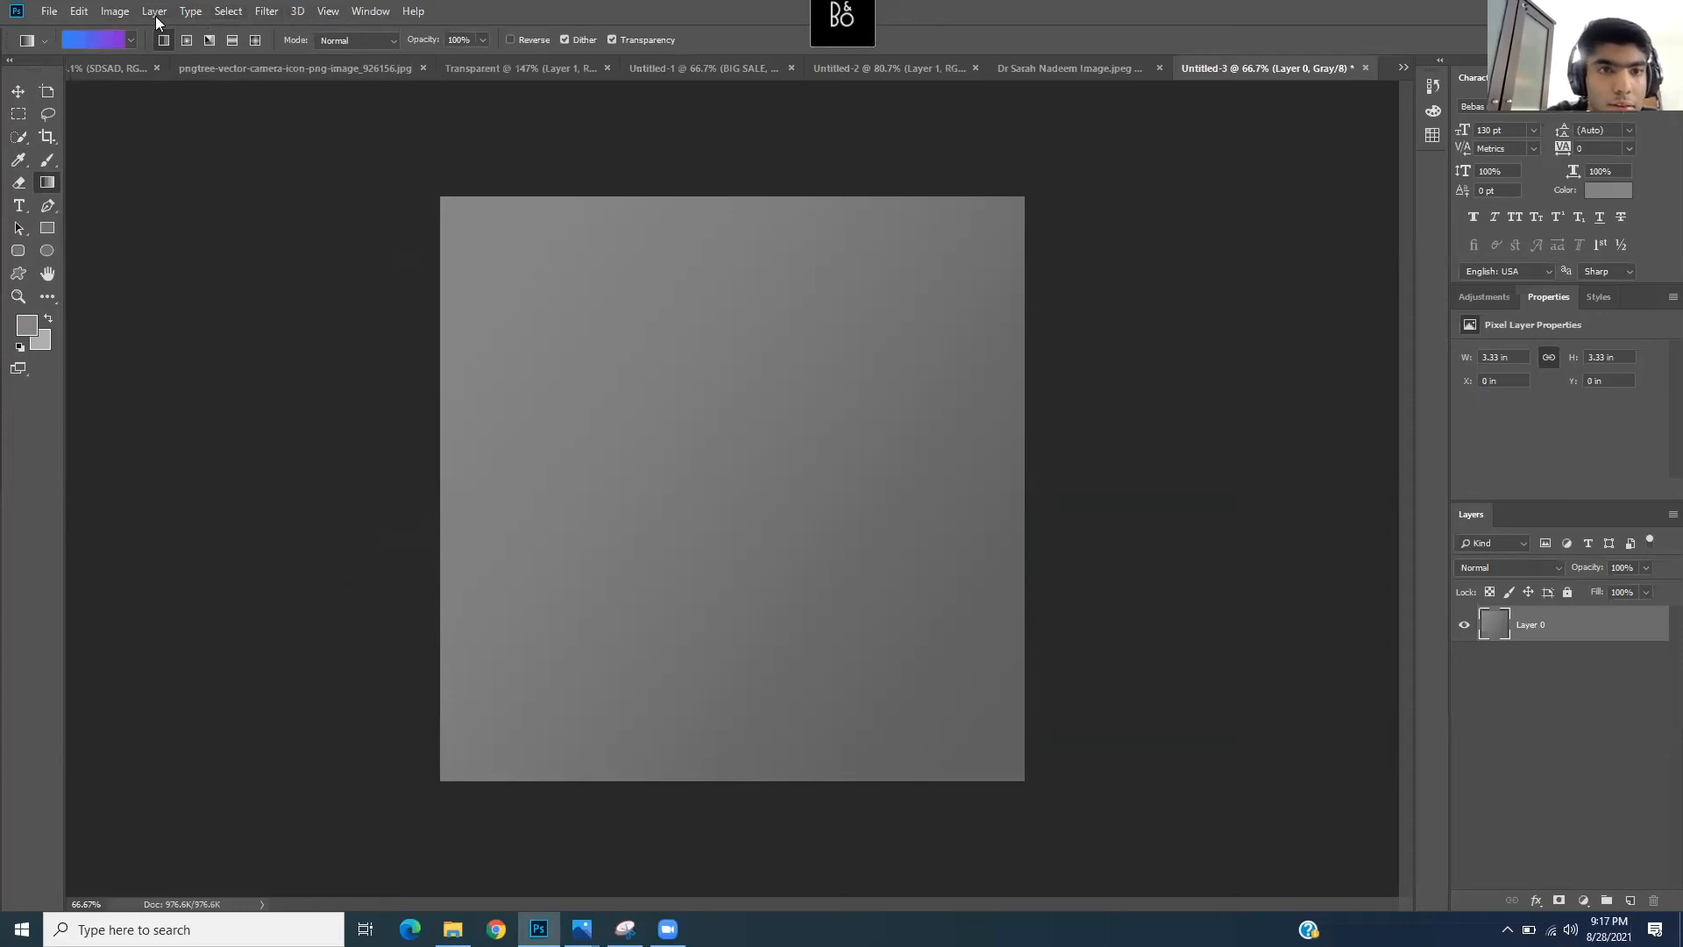
- Try converting the image to RGB Color mode, then undo it
{"action": "left_click", "coordinate": [125, 17]}
{"action": "mouse_move", "coordinate": [140, 32]}
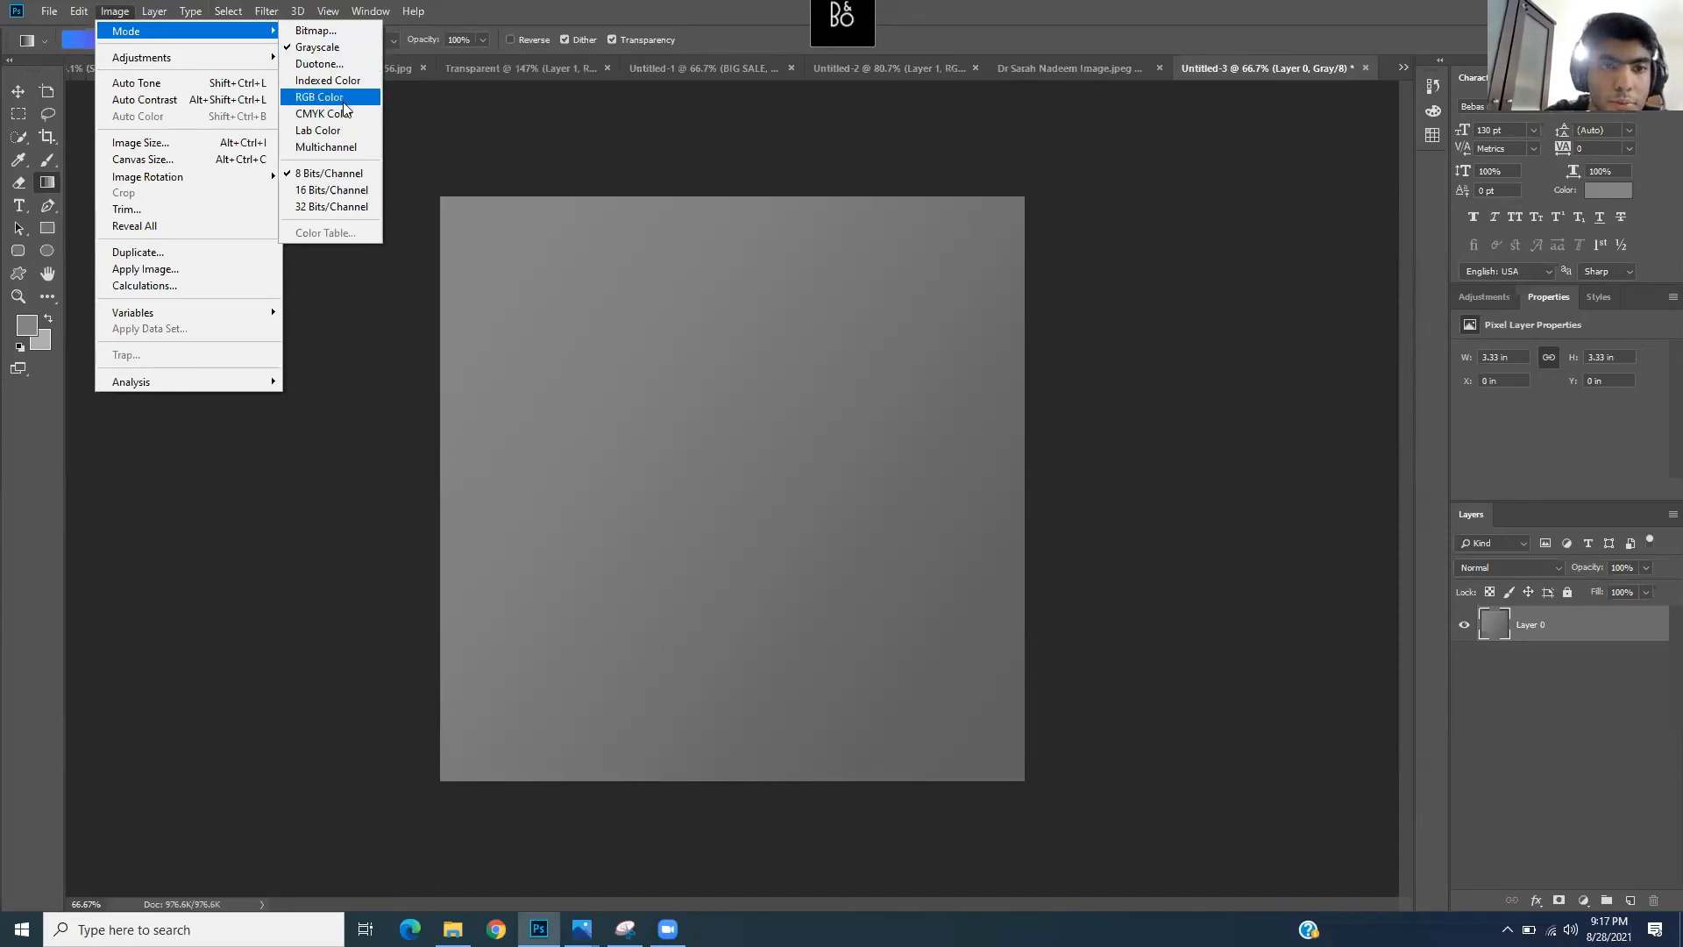
{"action": "left_click", "coordinate": [342, 98]}
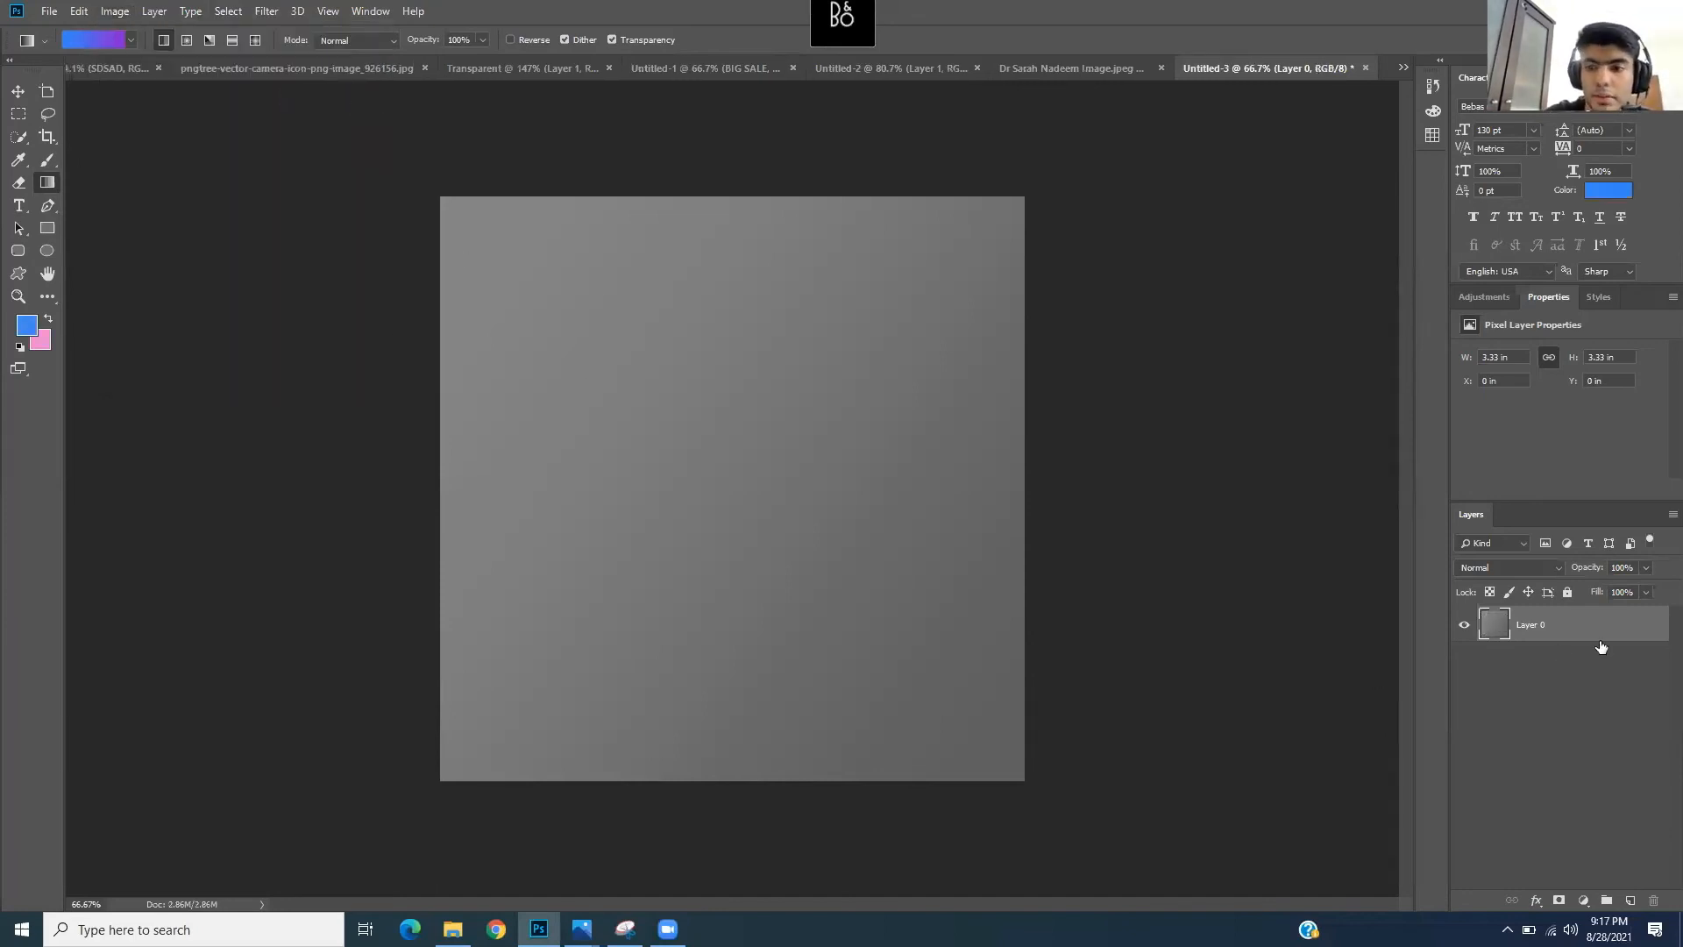
{"action": "key", "text": "ctrl+z"}
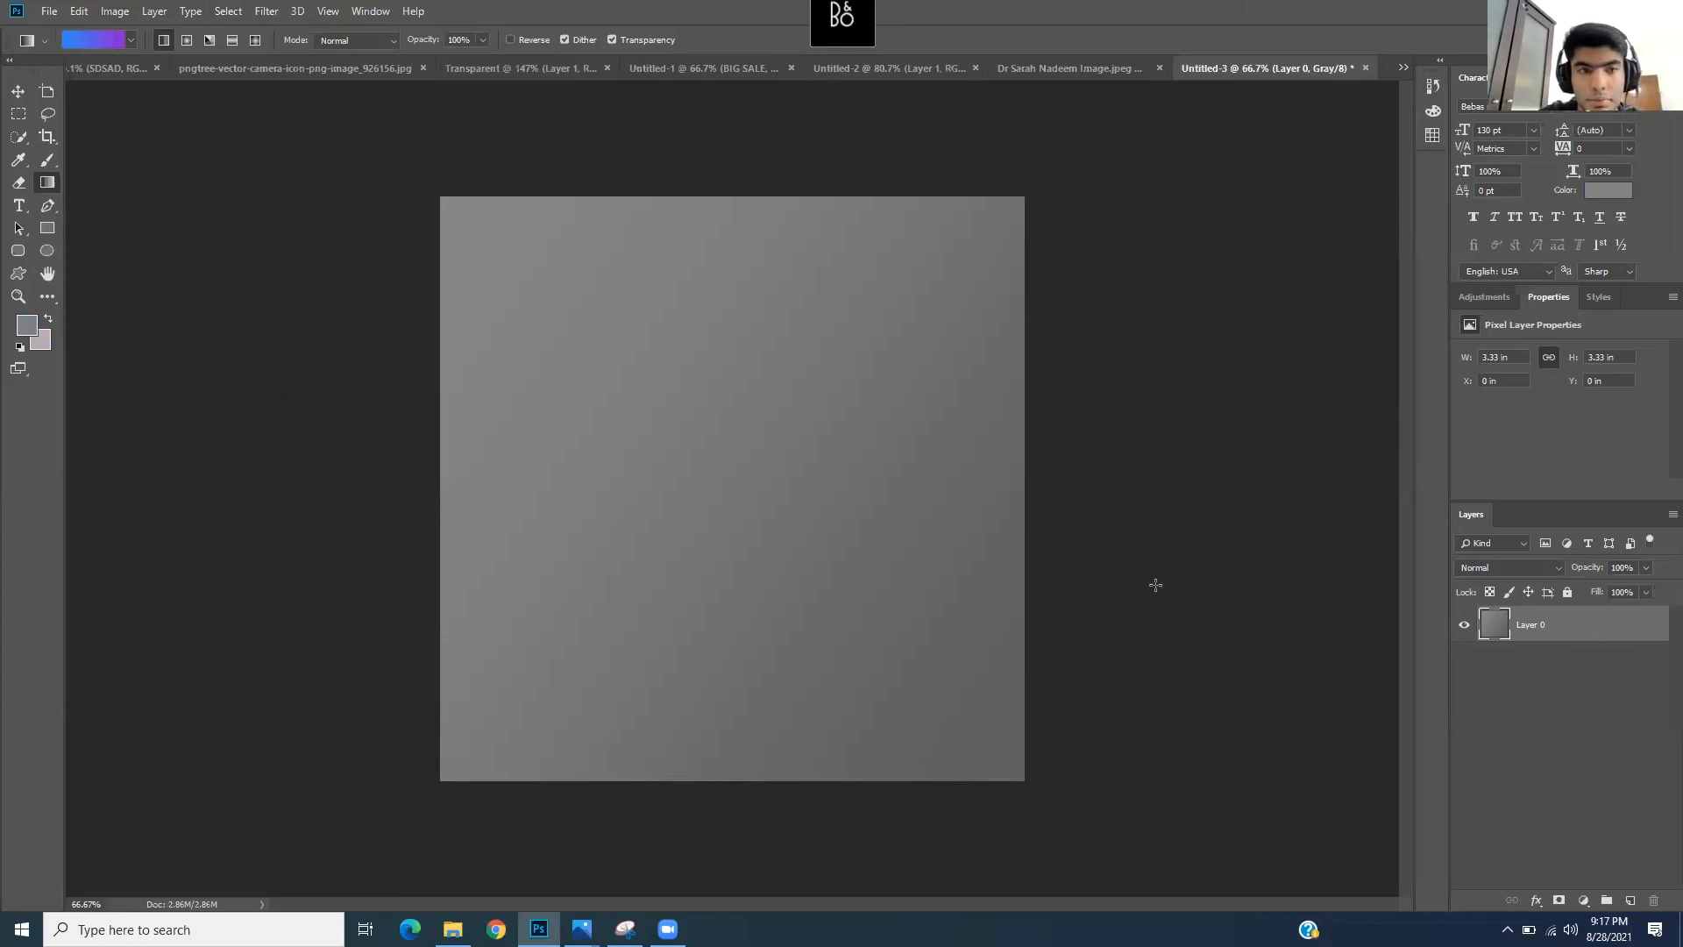
- Undo the gradient, adjust the blue foreground, and close Untitled-3 without saving
{"action": "key", "text": "ctrl+z"}
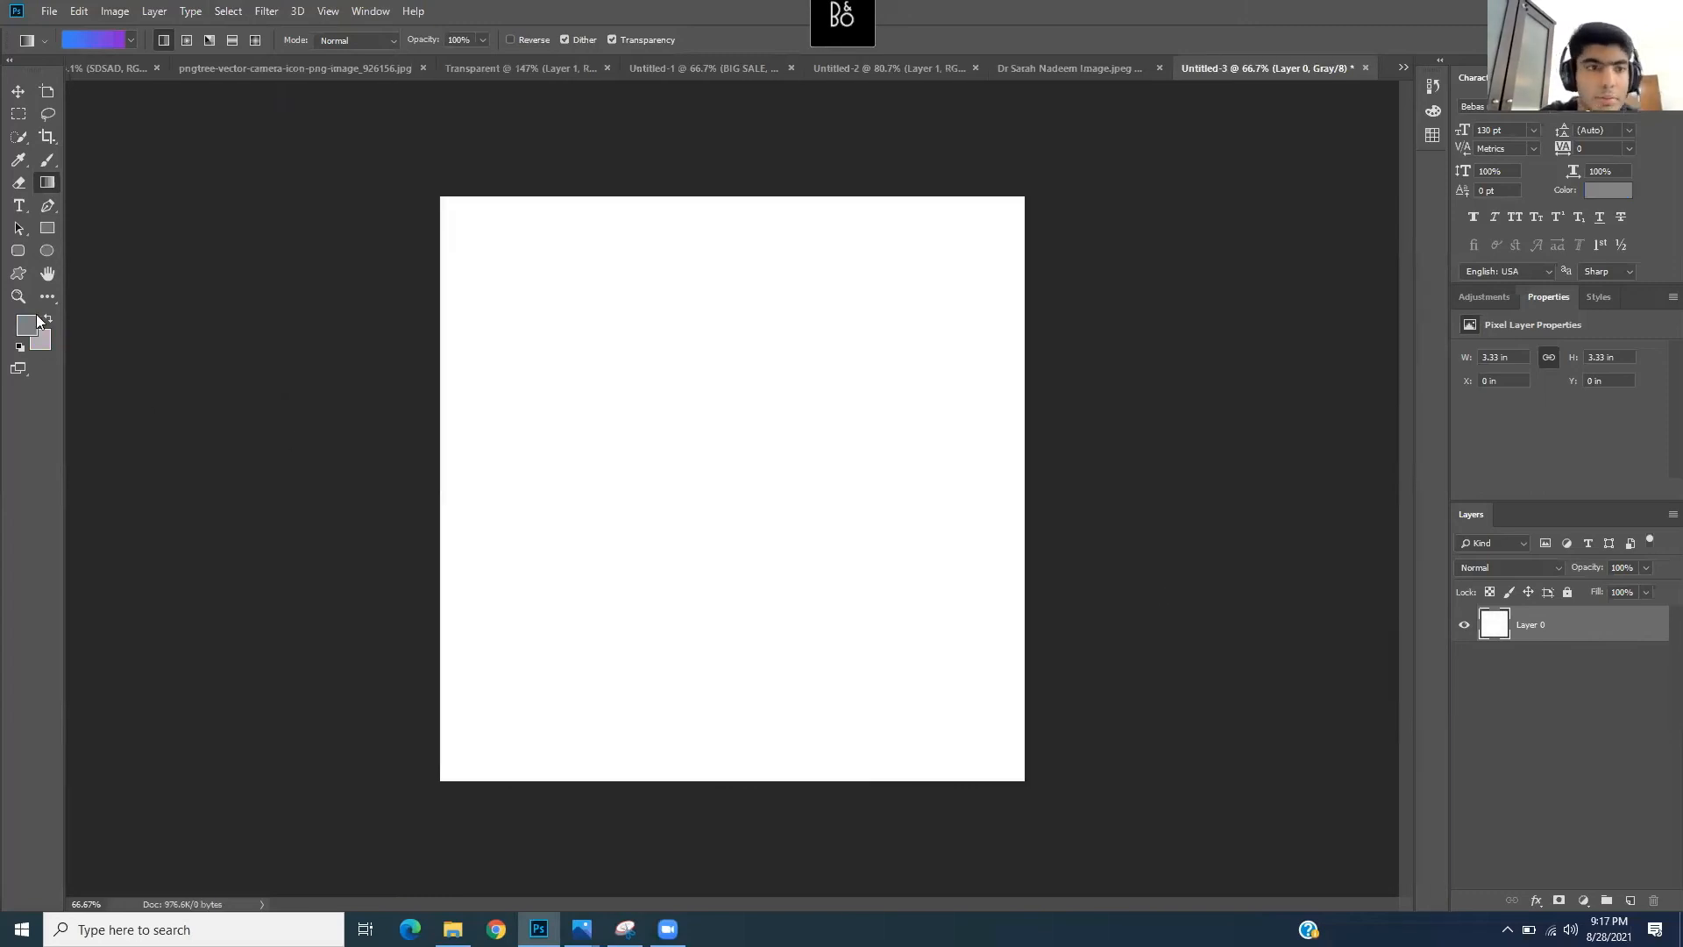
{"action": "left_click", "coordinate": [29, 328]}
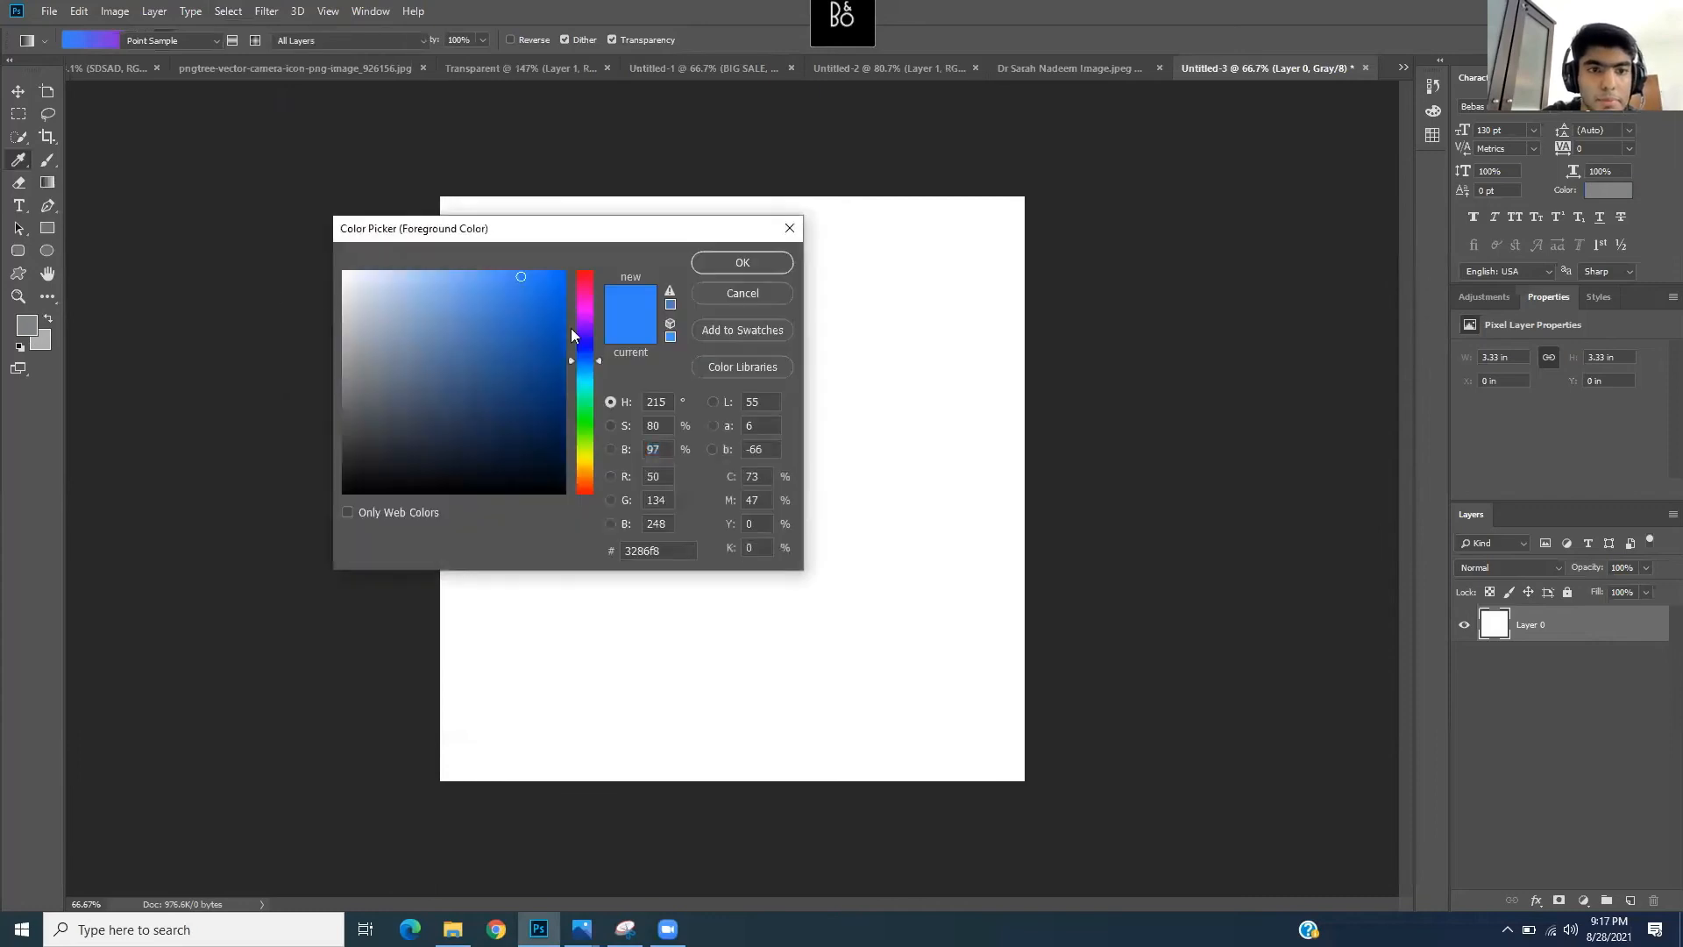
{"action": "left_click", "coordinate": [523, 277]}
{"action": "left_click", "coordinate": [738, 271]}
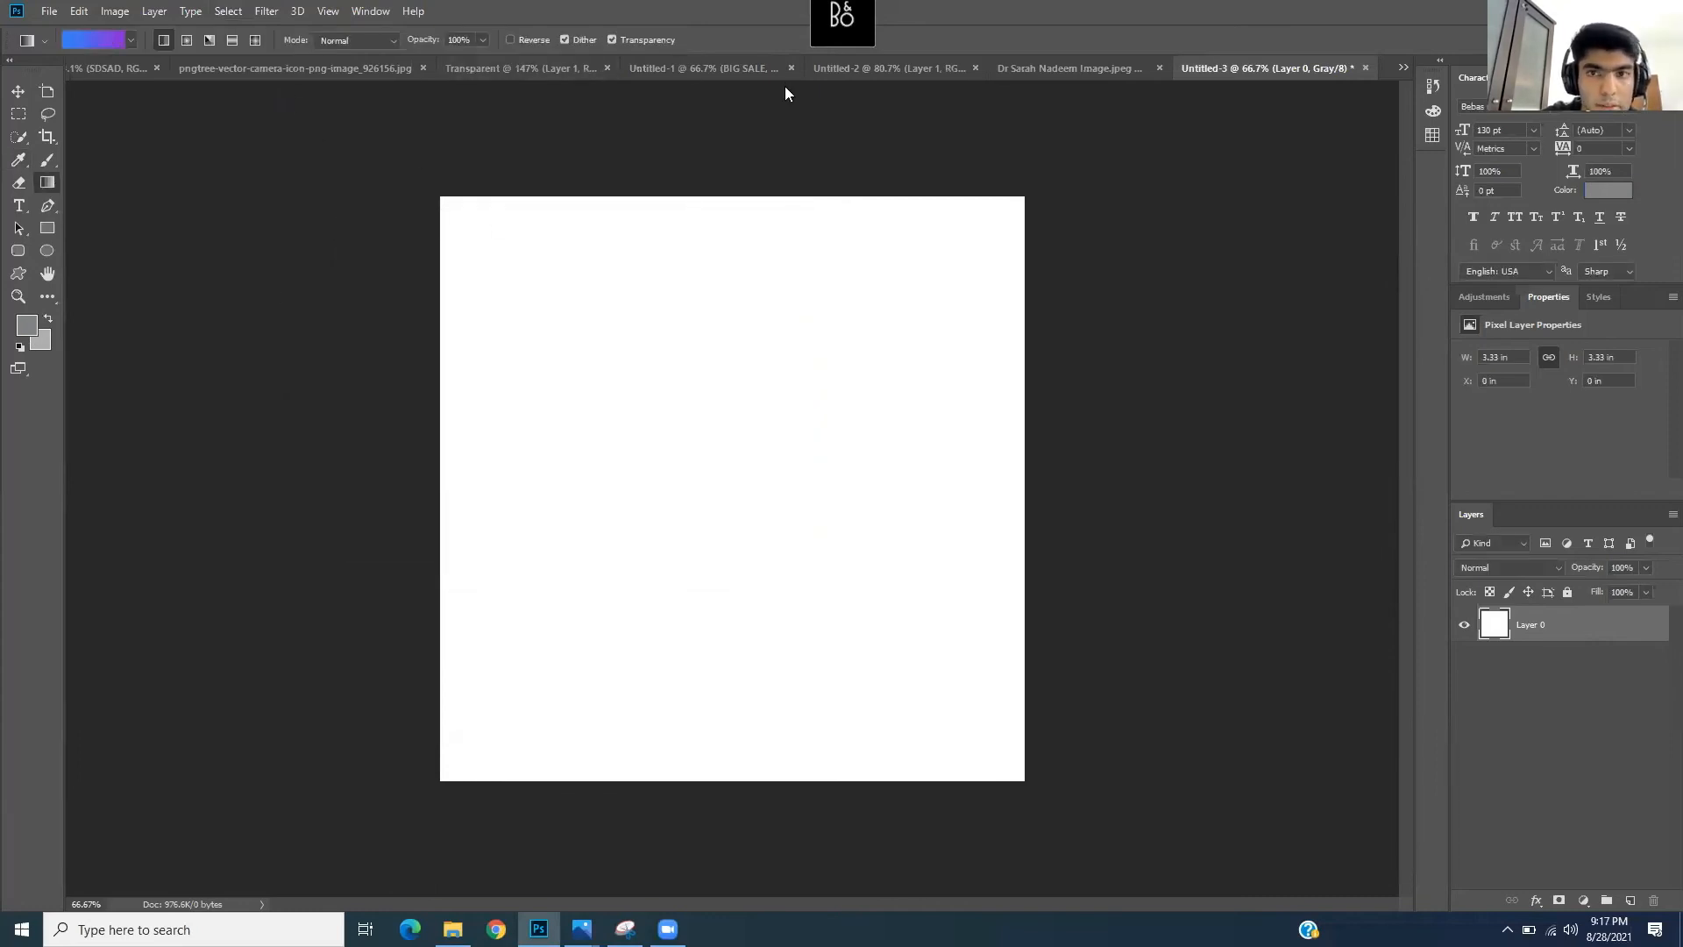
{"action": "left_click", "coordinate": [1364, 68]}
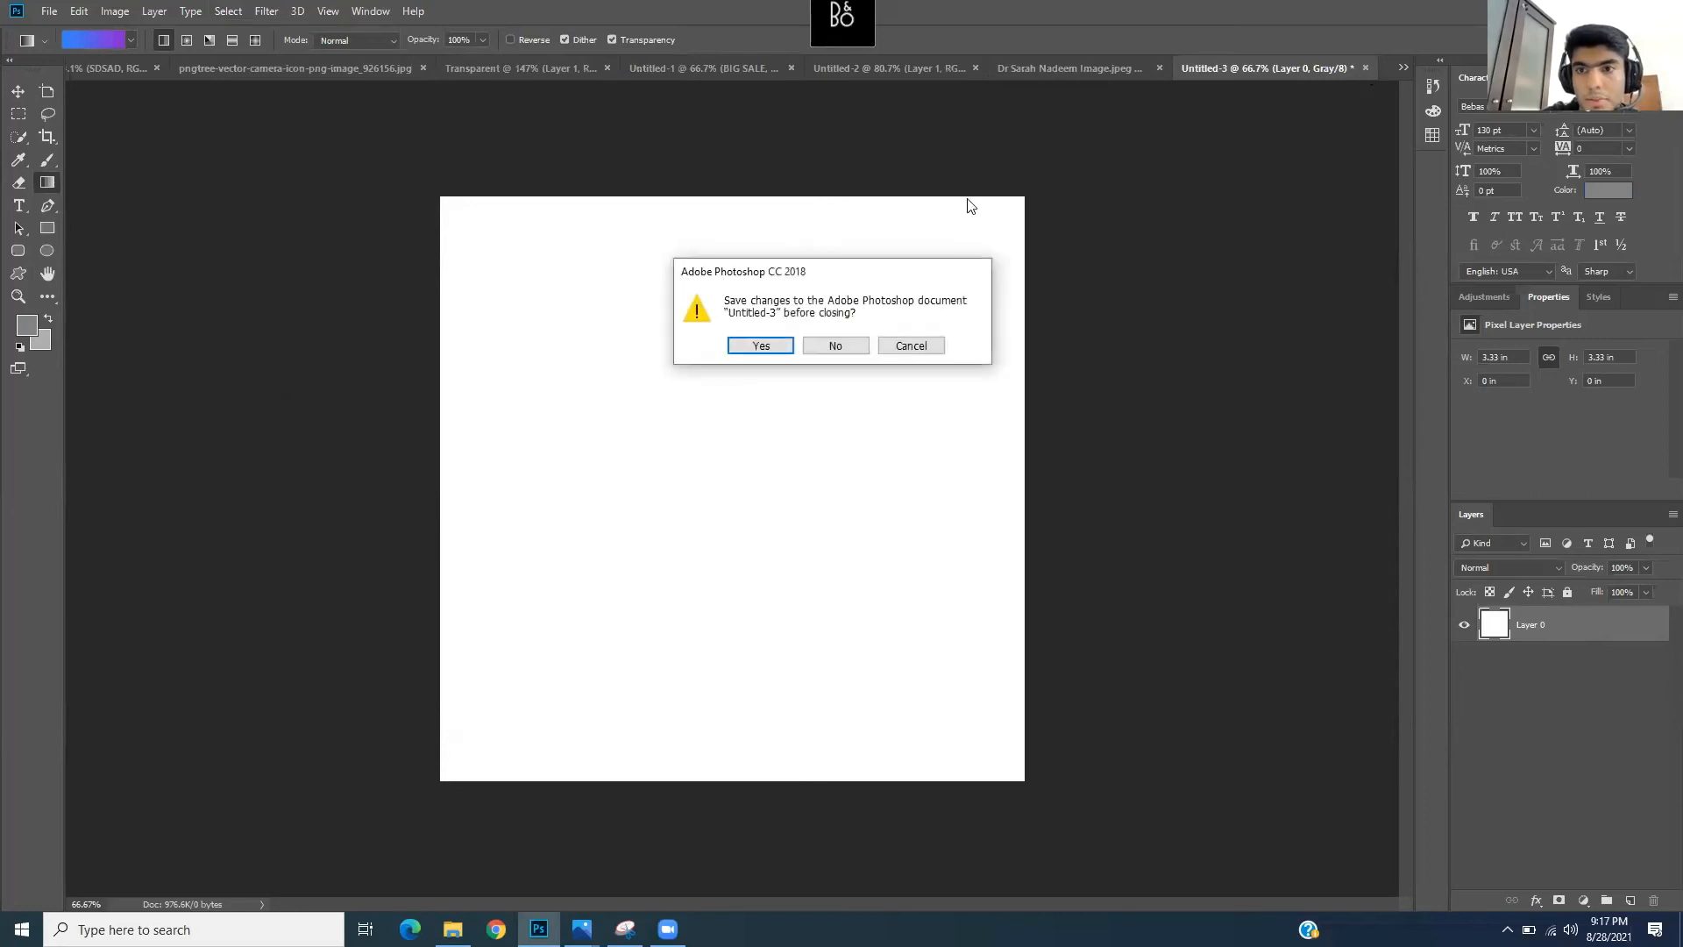
{"action": "left_click", "coordinate": [844, 354]}
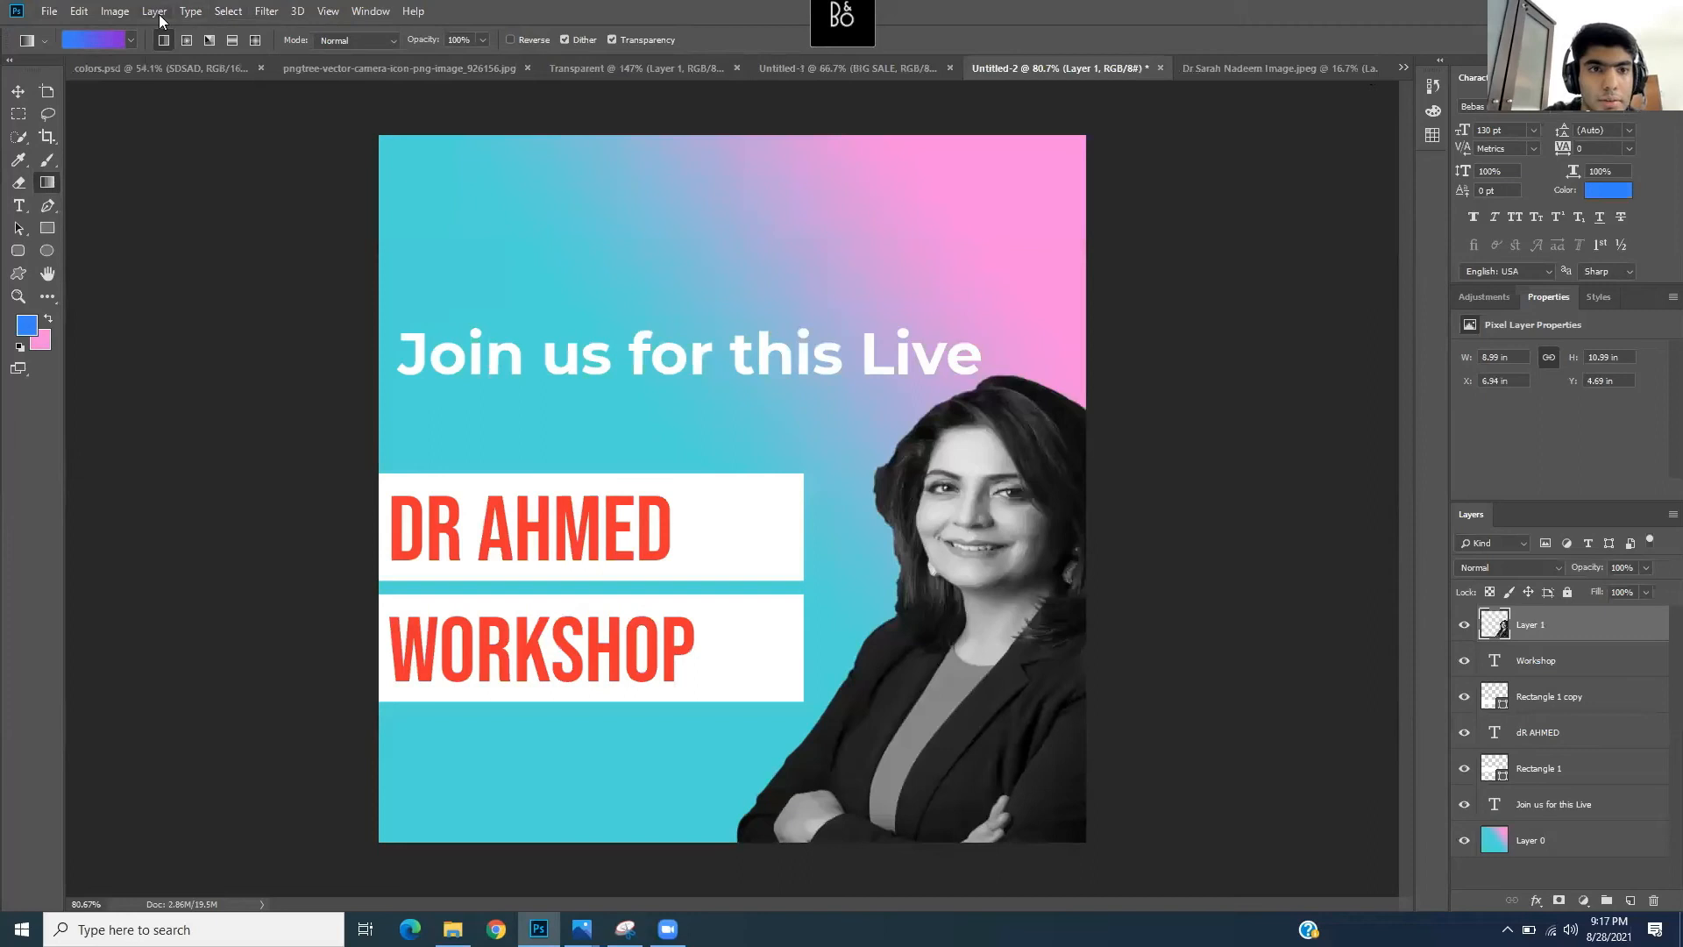
- Start a new 1000 × 1000 px document in RGB Color mode with a white background
{"action": "left_click", "coordinate": [120, 13]}
{"action": "mouse_move", "coordinate": [184, 37]}
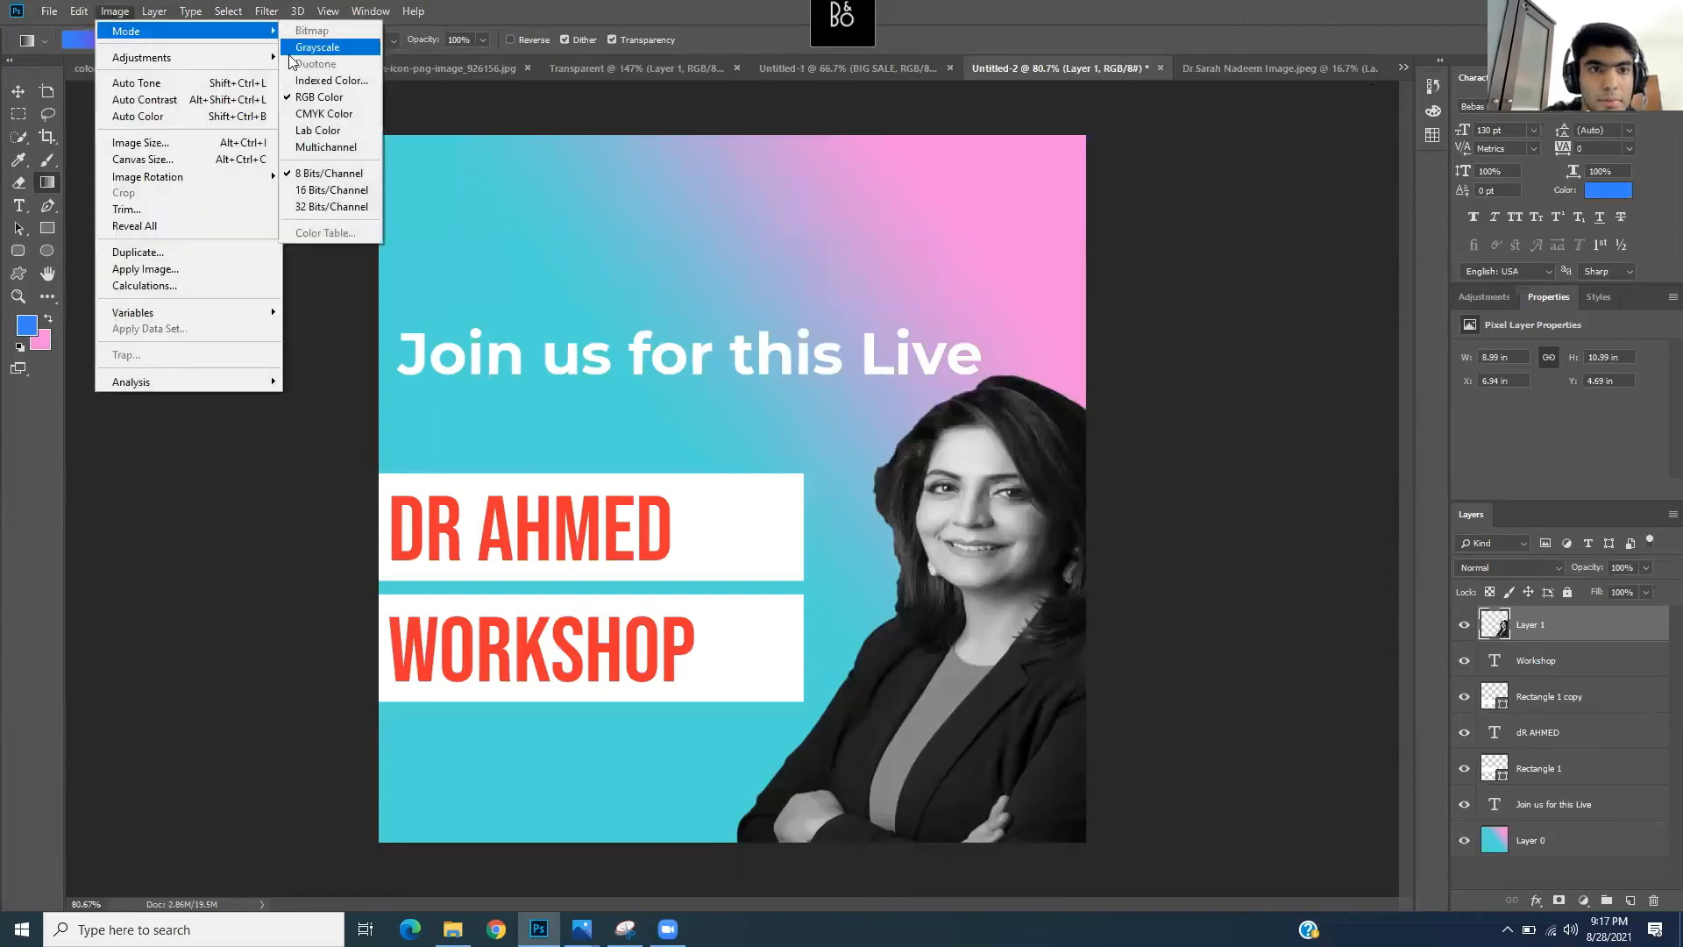
{"action": "mouse_move", "coordinate": [57, 14]}
{"action": "left_click", "coordinate": [112, 31]}
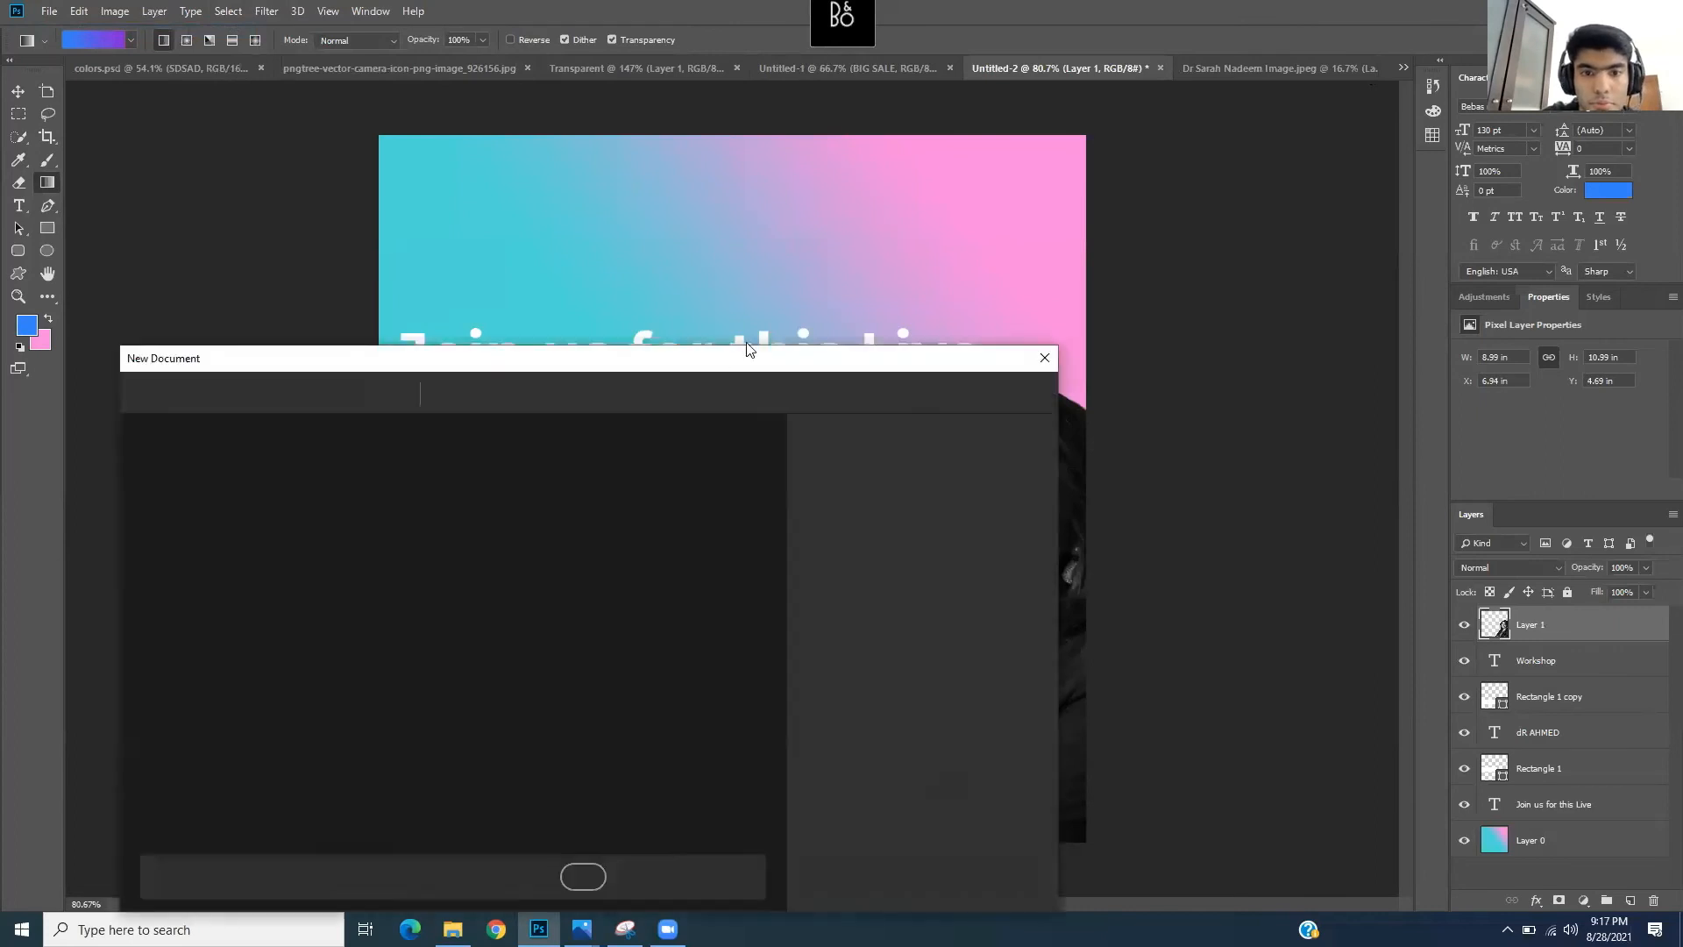
{"action": "left_click_drag", "start_coordinate": [747, 372], "coordinate": [773, 320]}
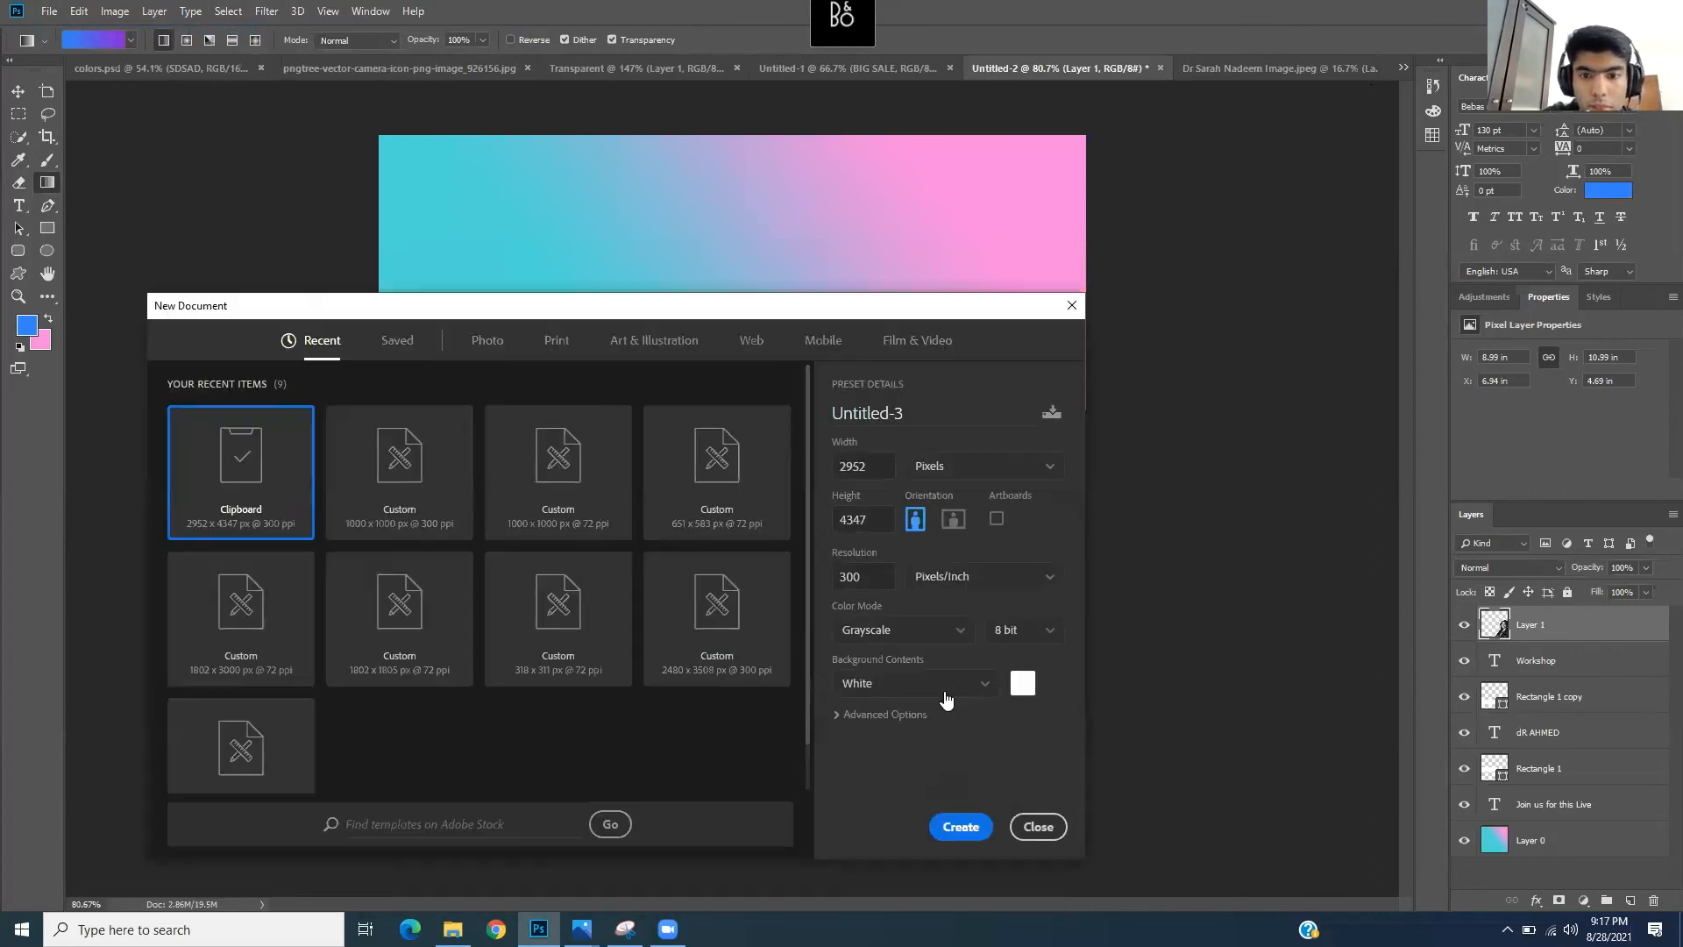
{"action": "left_click", "coordinate": [936, 637]}
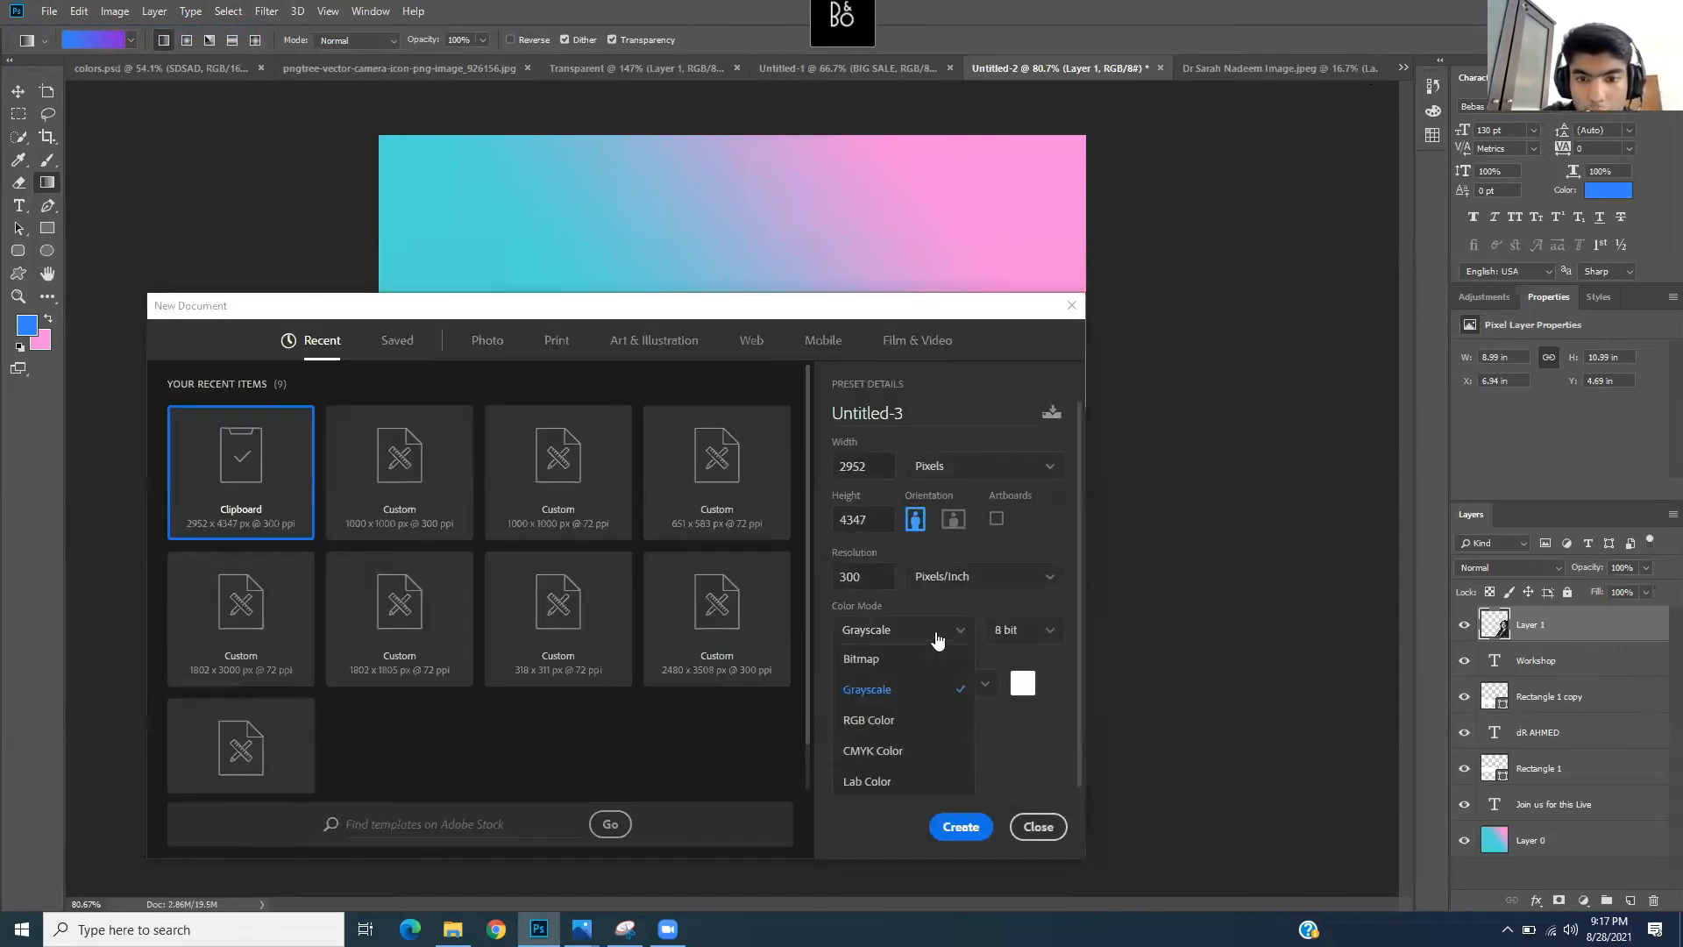
{"action": "left_click", "coordinate": [903, 733]}
{"action": "type", "text": "1000"}
{"action": "left_click", "coordinate": [872, 520]}
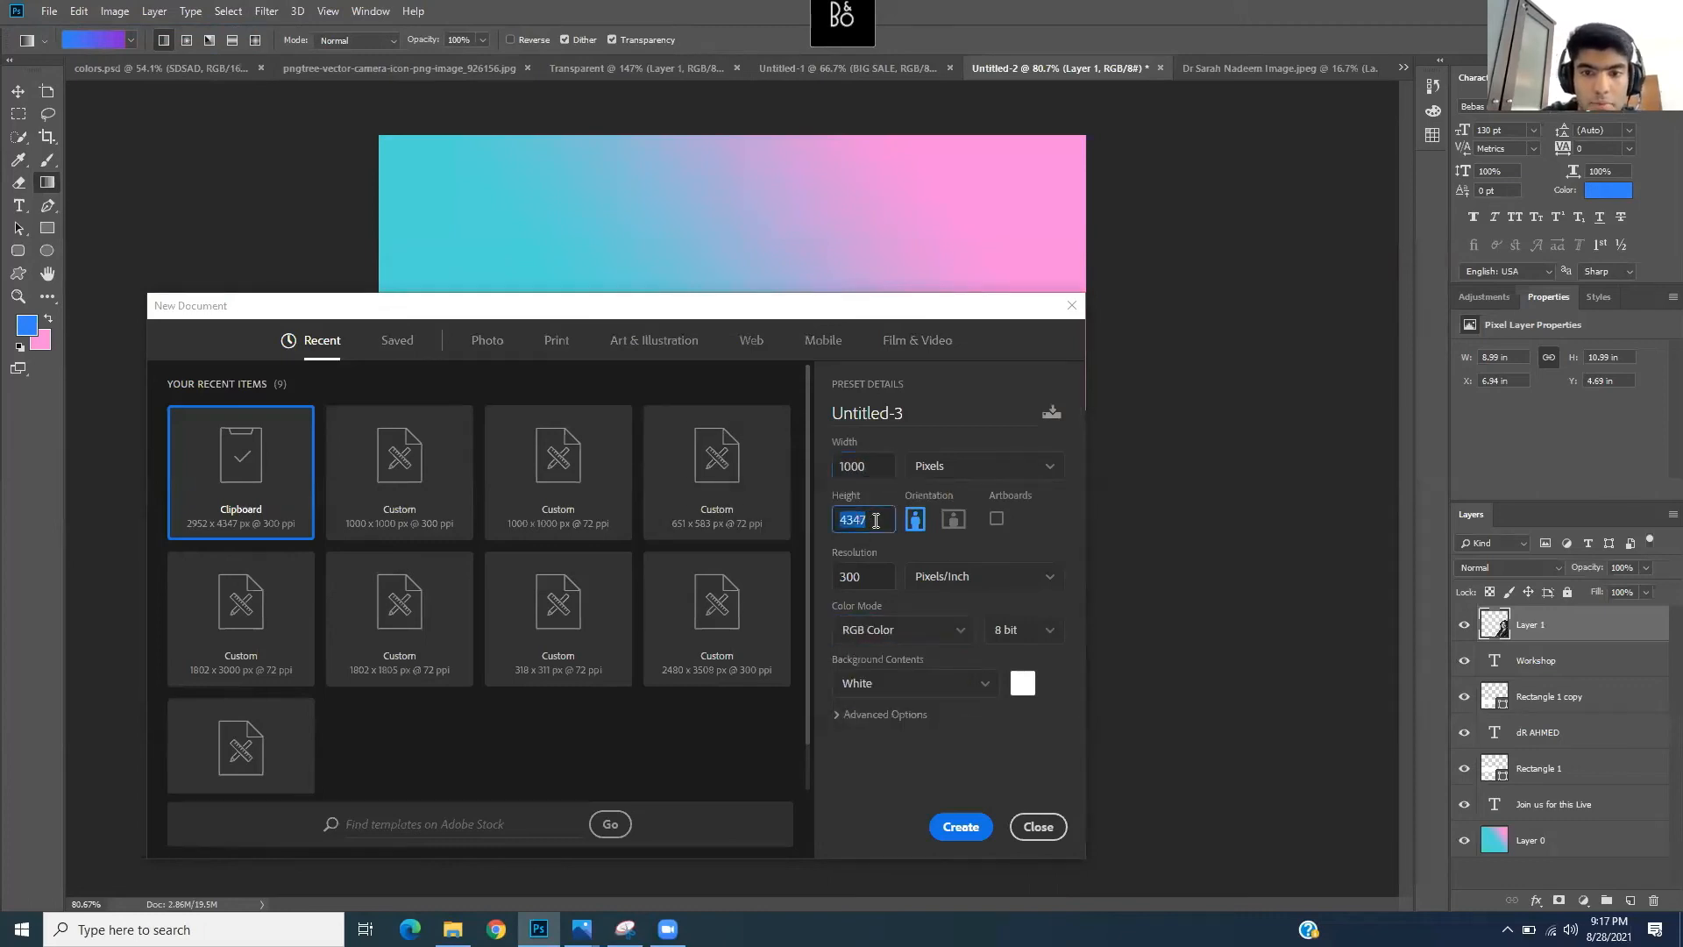
{"action": "key", "text": "BackSpace"}
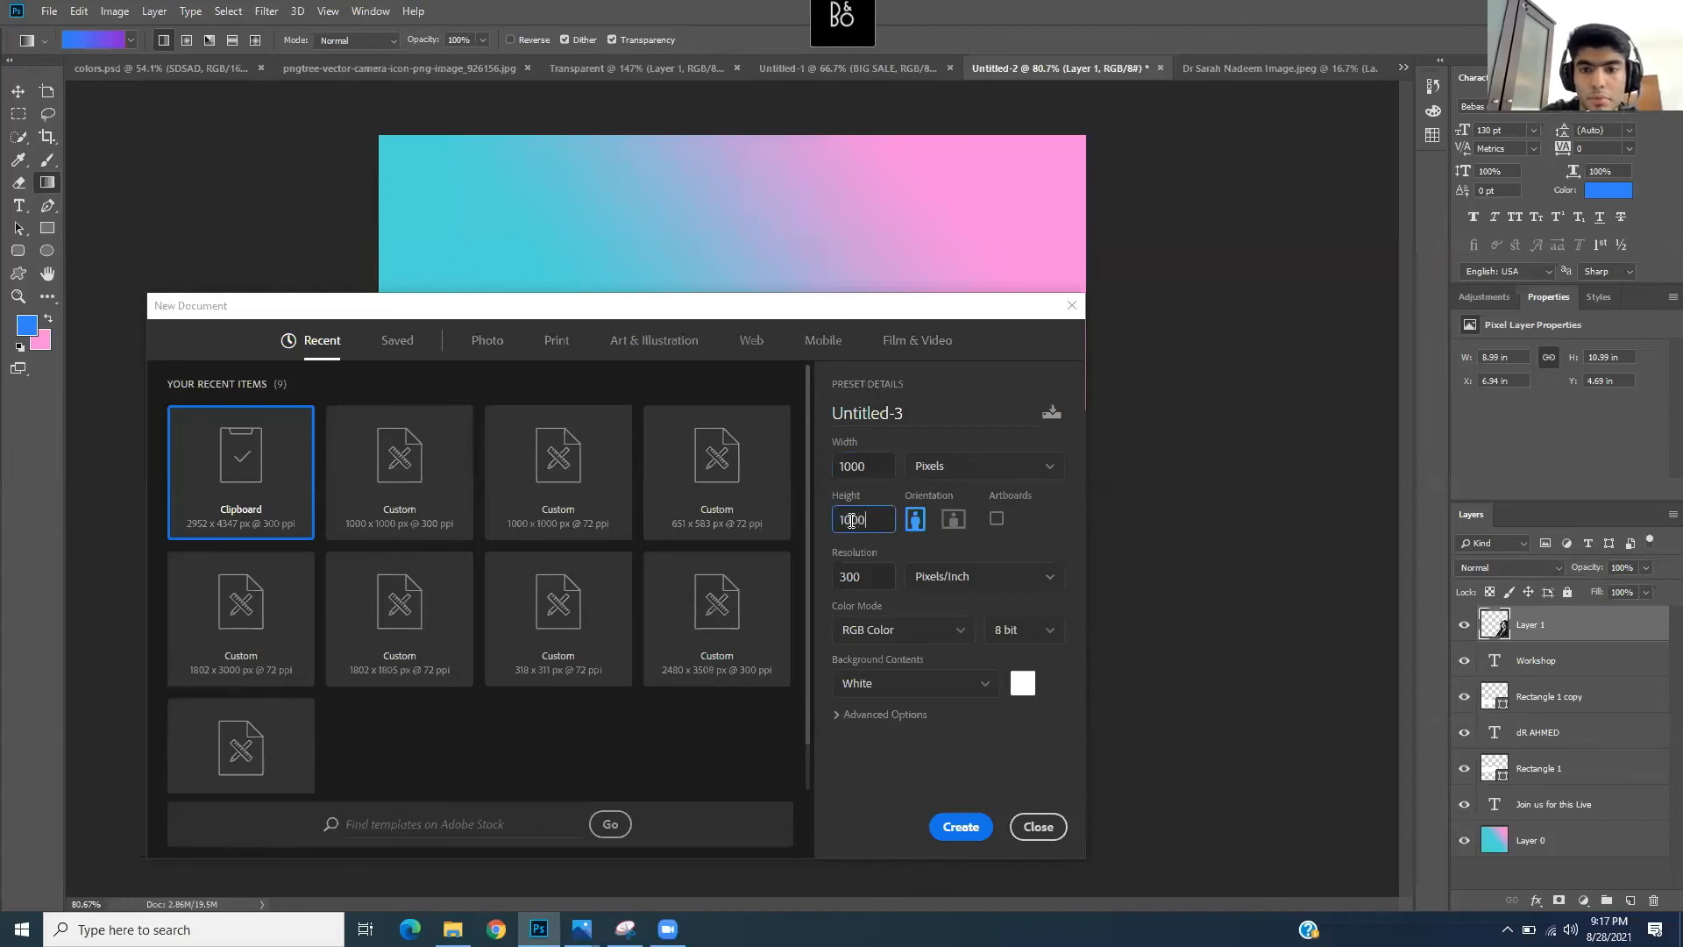
{"action": "left_click", "coordinate": [961, 826]}
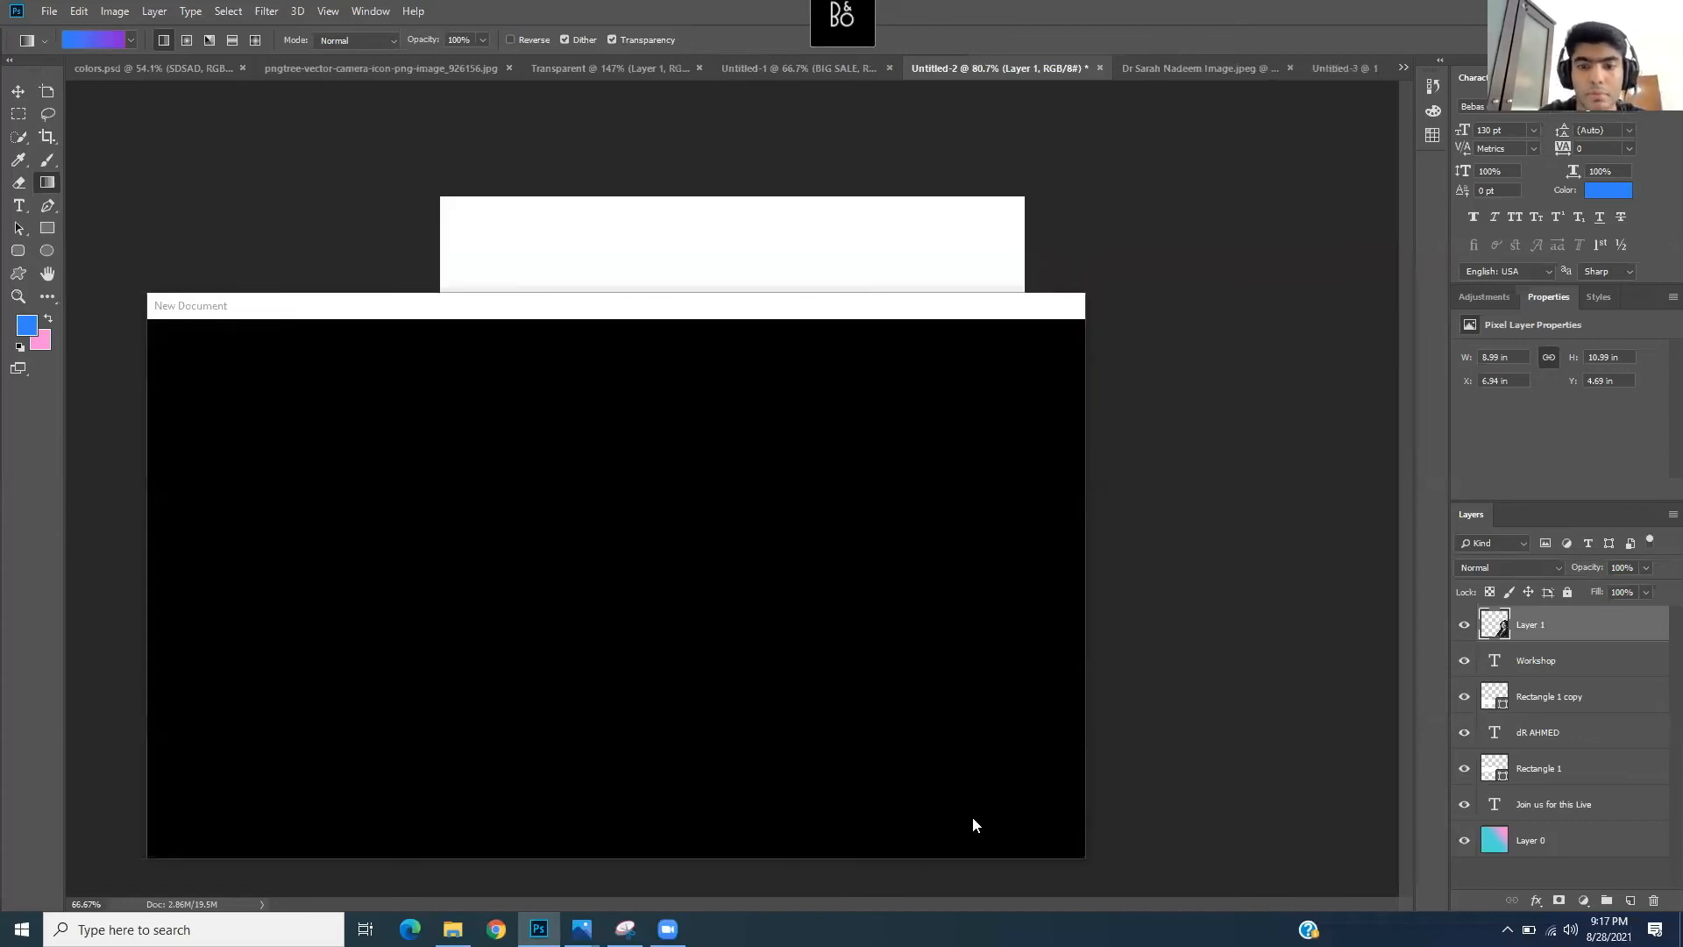
- Redraw the gradient several times until blue sits top-left and purple bottom-right
{"action": "left_click_drag", "start_coordinate": [567, 294], "coordinate": [954, 637]}
{"action": "left_click_drag", "start_coordinate": [526, 465], "coordinate": [929, 540]}
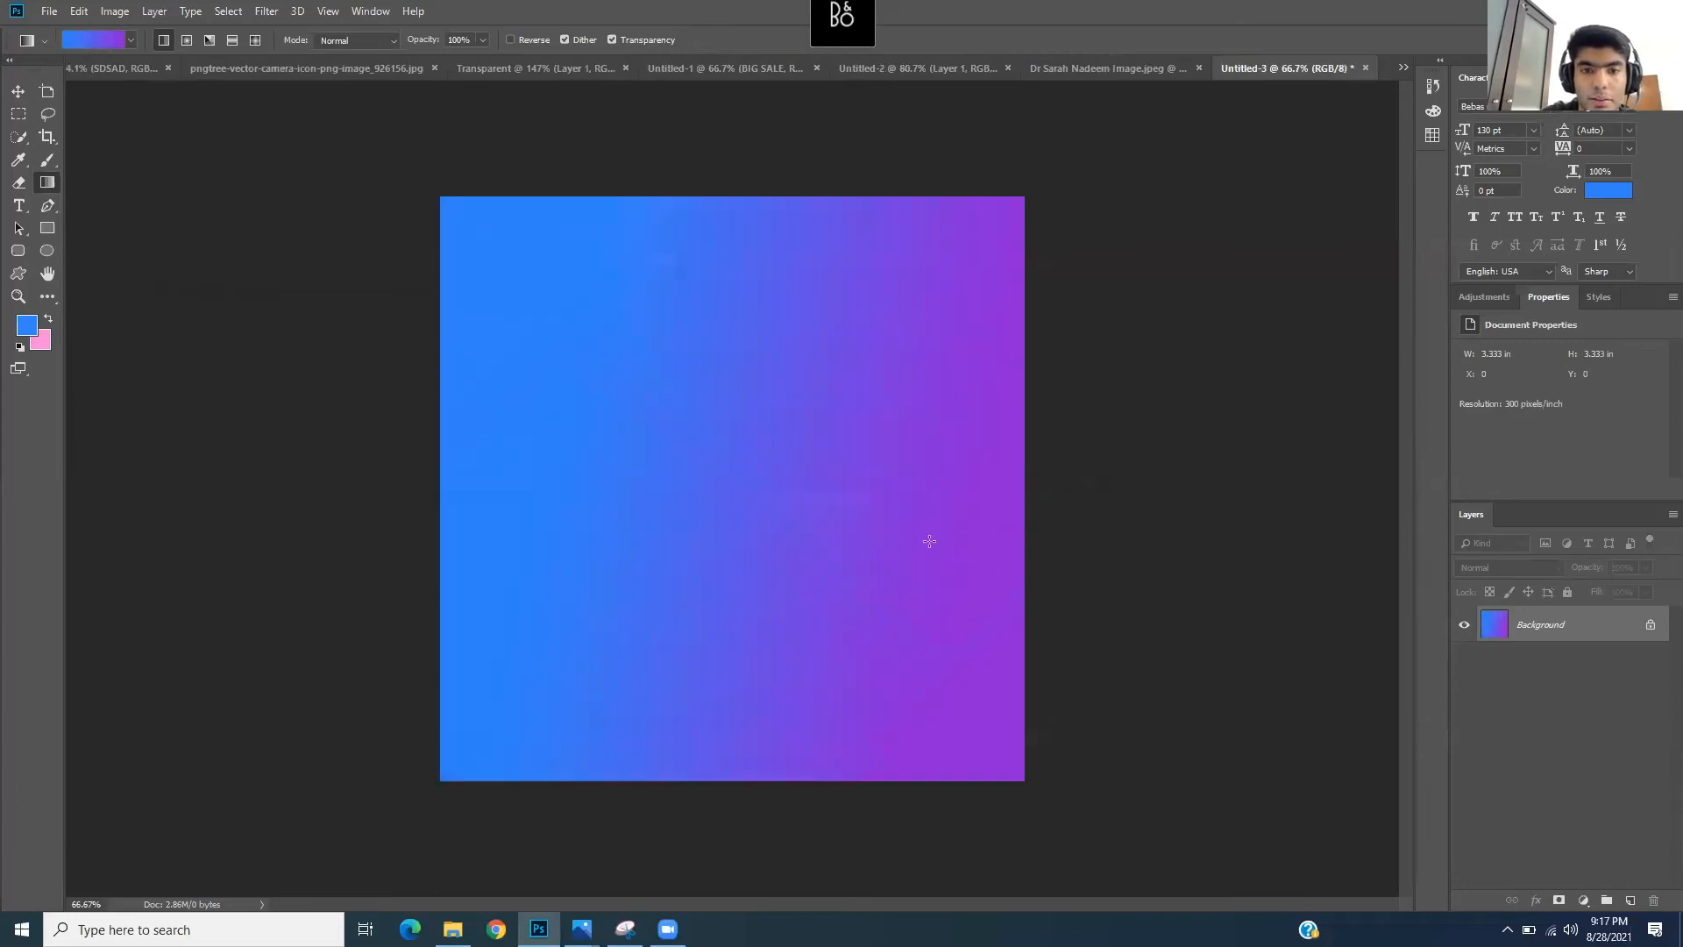
{"action": "left_click_drag", "start_coordinate": [464, 412], "coordinate": [802, 549]}
{"action": "left_click_drag", "start_coordinate": [582, 323], "coordinate": [1078, 615]}
{"action": "left_click_drag", "start_coordinate": [434, 455], "coordinate": [1115, 499]}
{"action": "left_click_drag", "start_coordinate": [666, 368], "coordinate": [825, 680]}
{"action": "left_click_drag", "start_coordinate": [651, 360], "coordinate": [838, 511]}
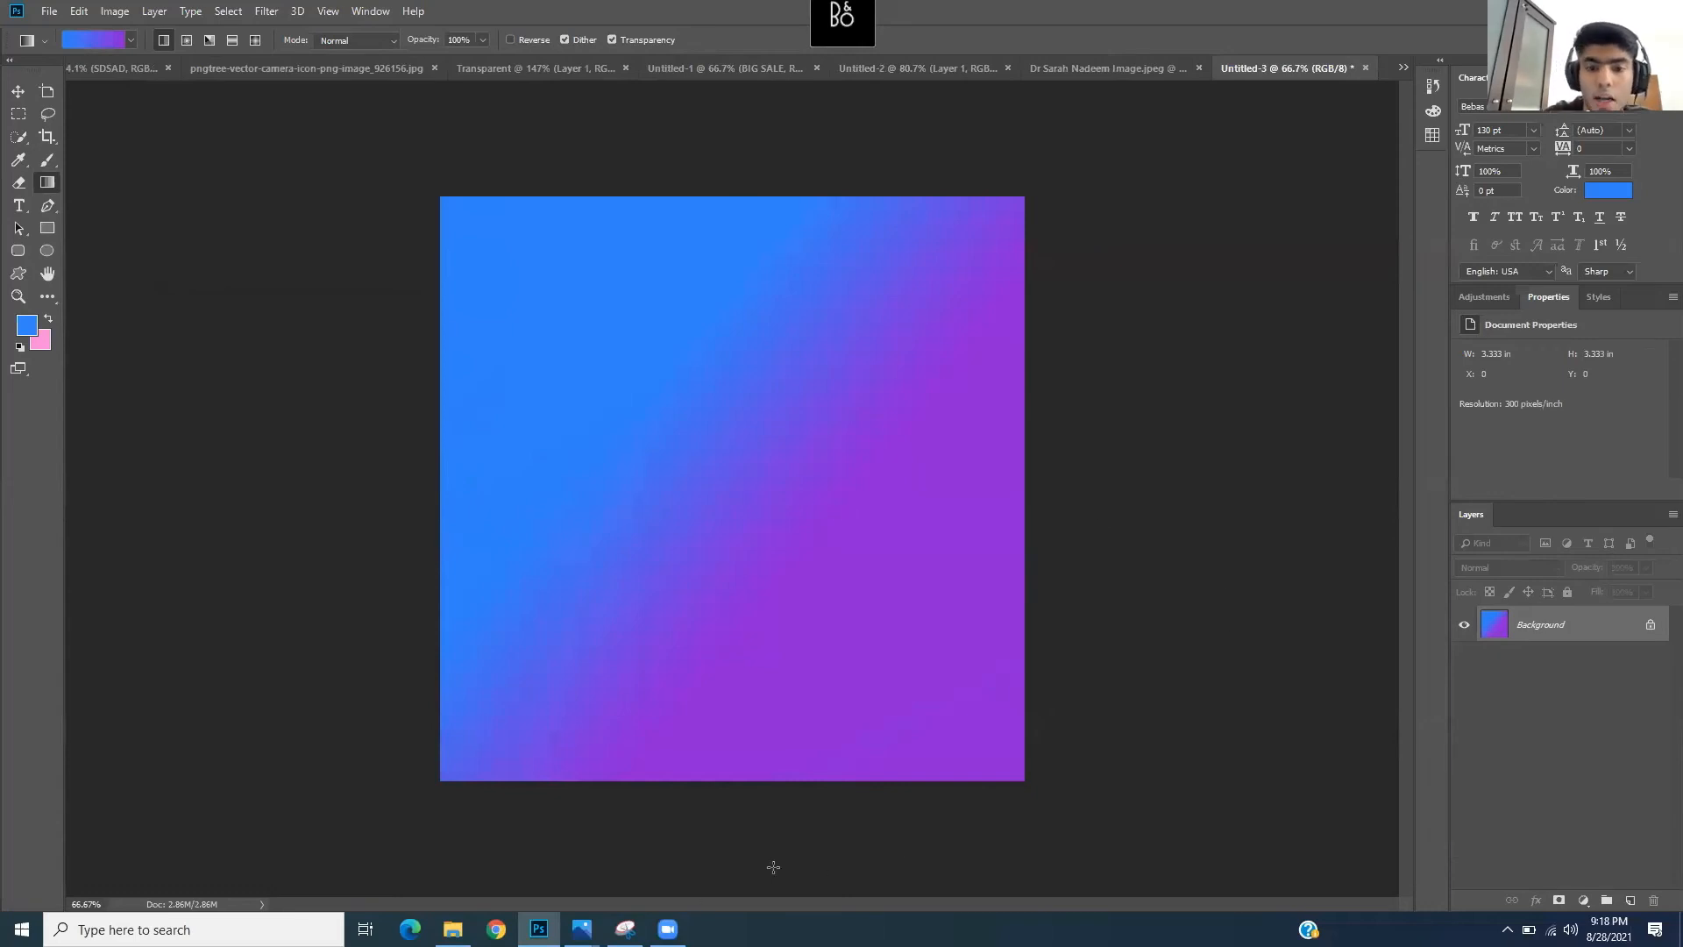
- View the Medsearch promo poster in Photos, reposition it, then minimize it
{"action": "mouse_move", "coordinate": [581, 929]}
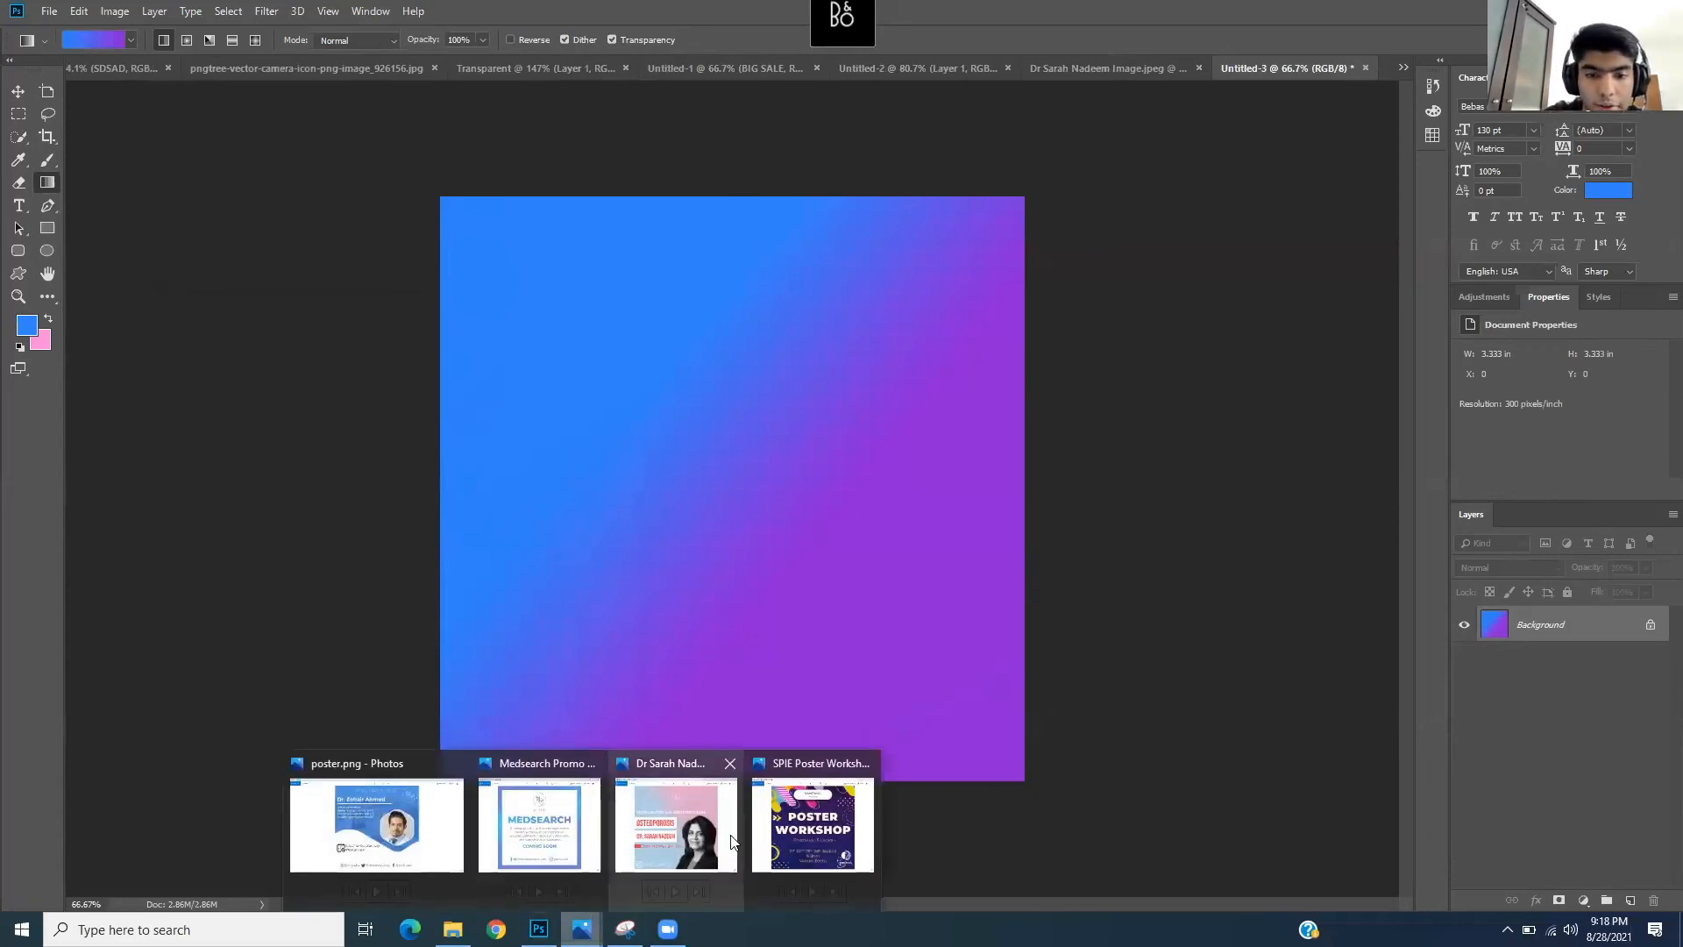
{"action": "left_click", "coordinate": [542, 822]}
{"action": "left_click_drag", "start_coordinate": [670, 27], "coordinate": [1034, 230]}
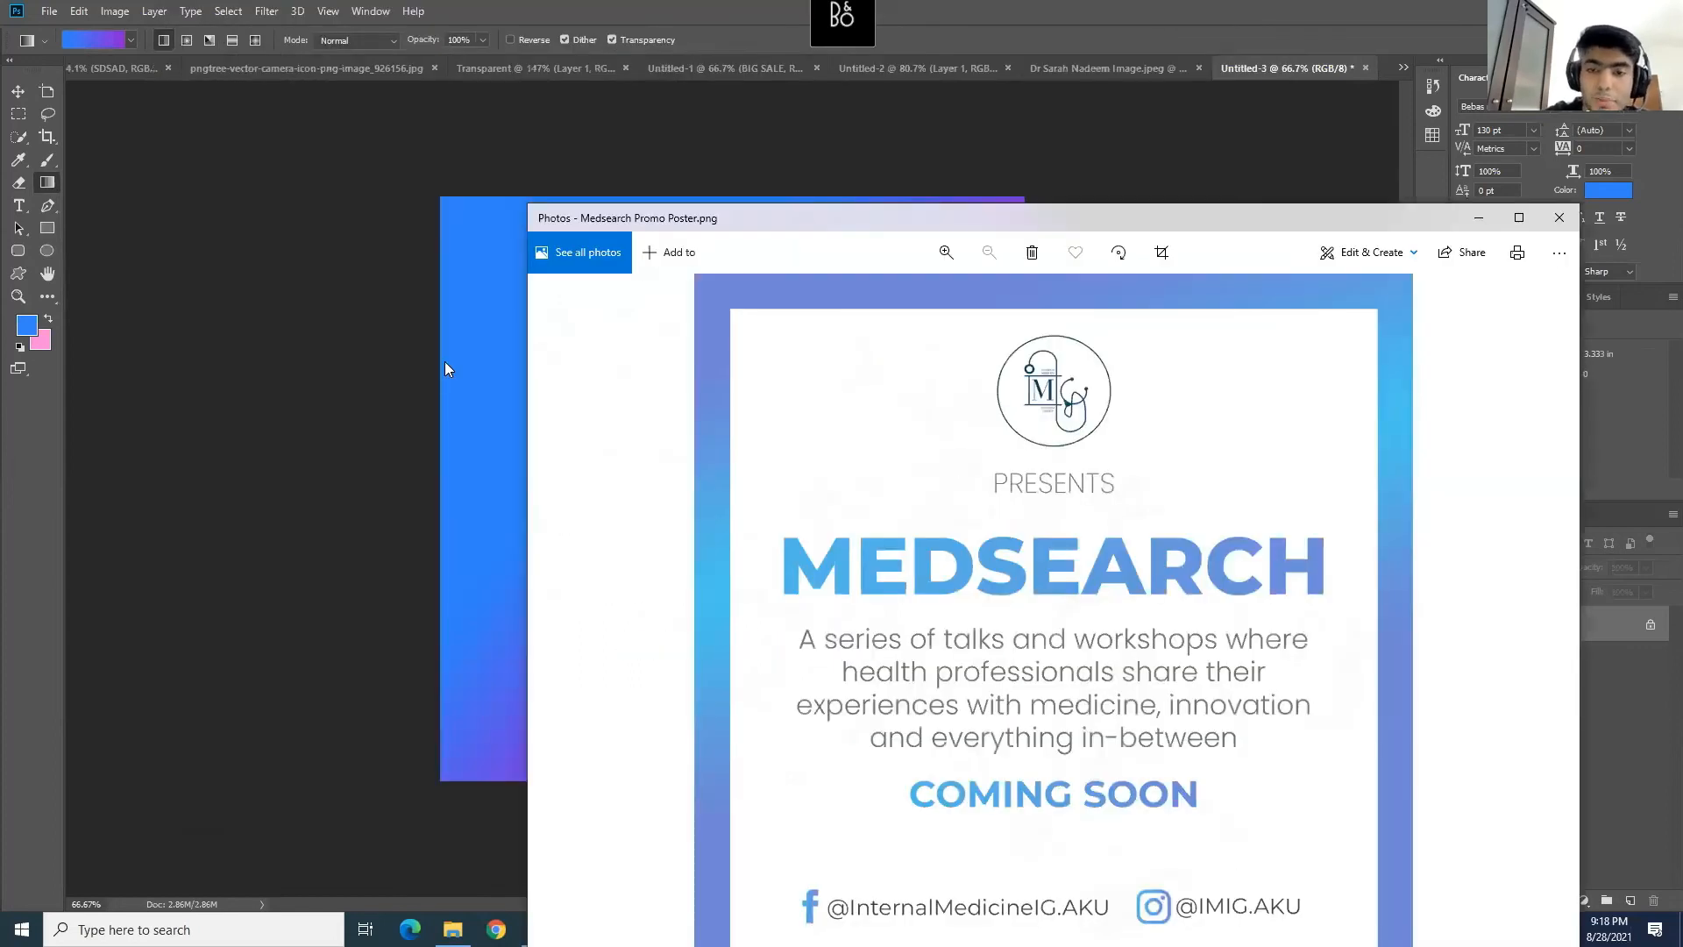
{"action": "mouse_move", "coordinate": [506, 220]}
{"action": "left_mouse_down"}
{"action": "mouse_move", "coordinate": [571, 235]}
{"action": "mouse_move", "coordinate": [518, 245]}
{"action": "left_mouse_up"}
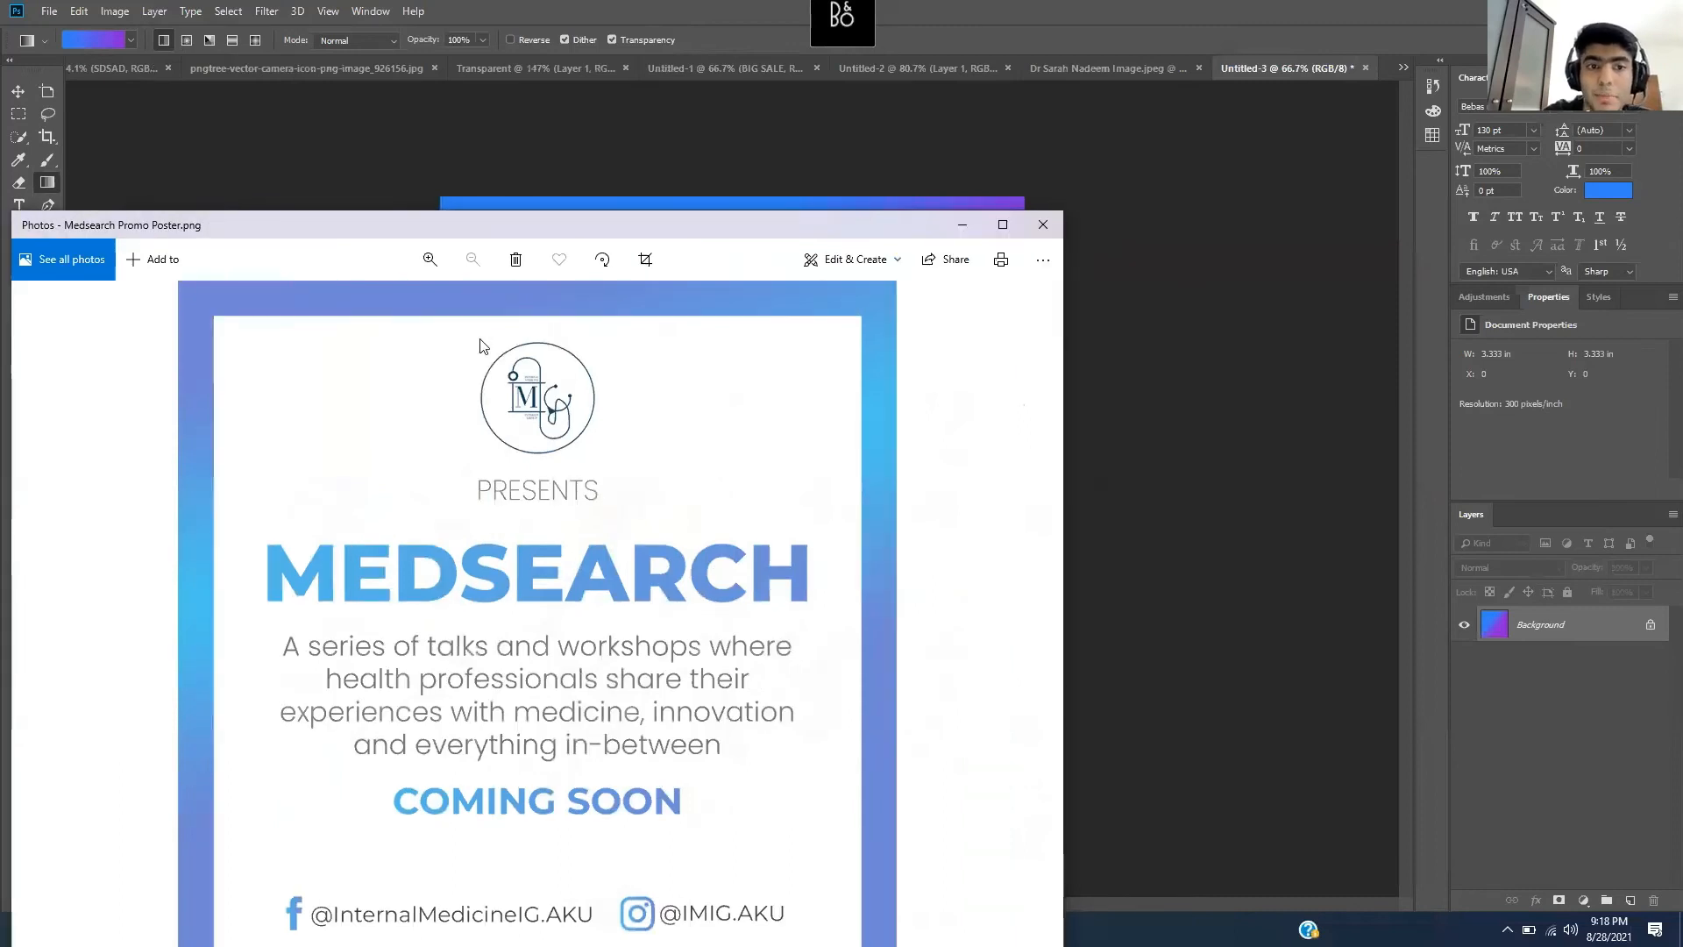
{"action": "left_click_drag", "start_coordinate": [657, 226], "coordinate": [839, 232]}
{"action": "left_click", "coordinate": [886, 240]}
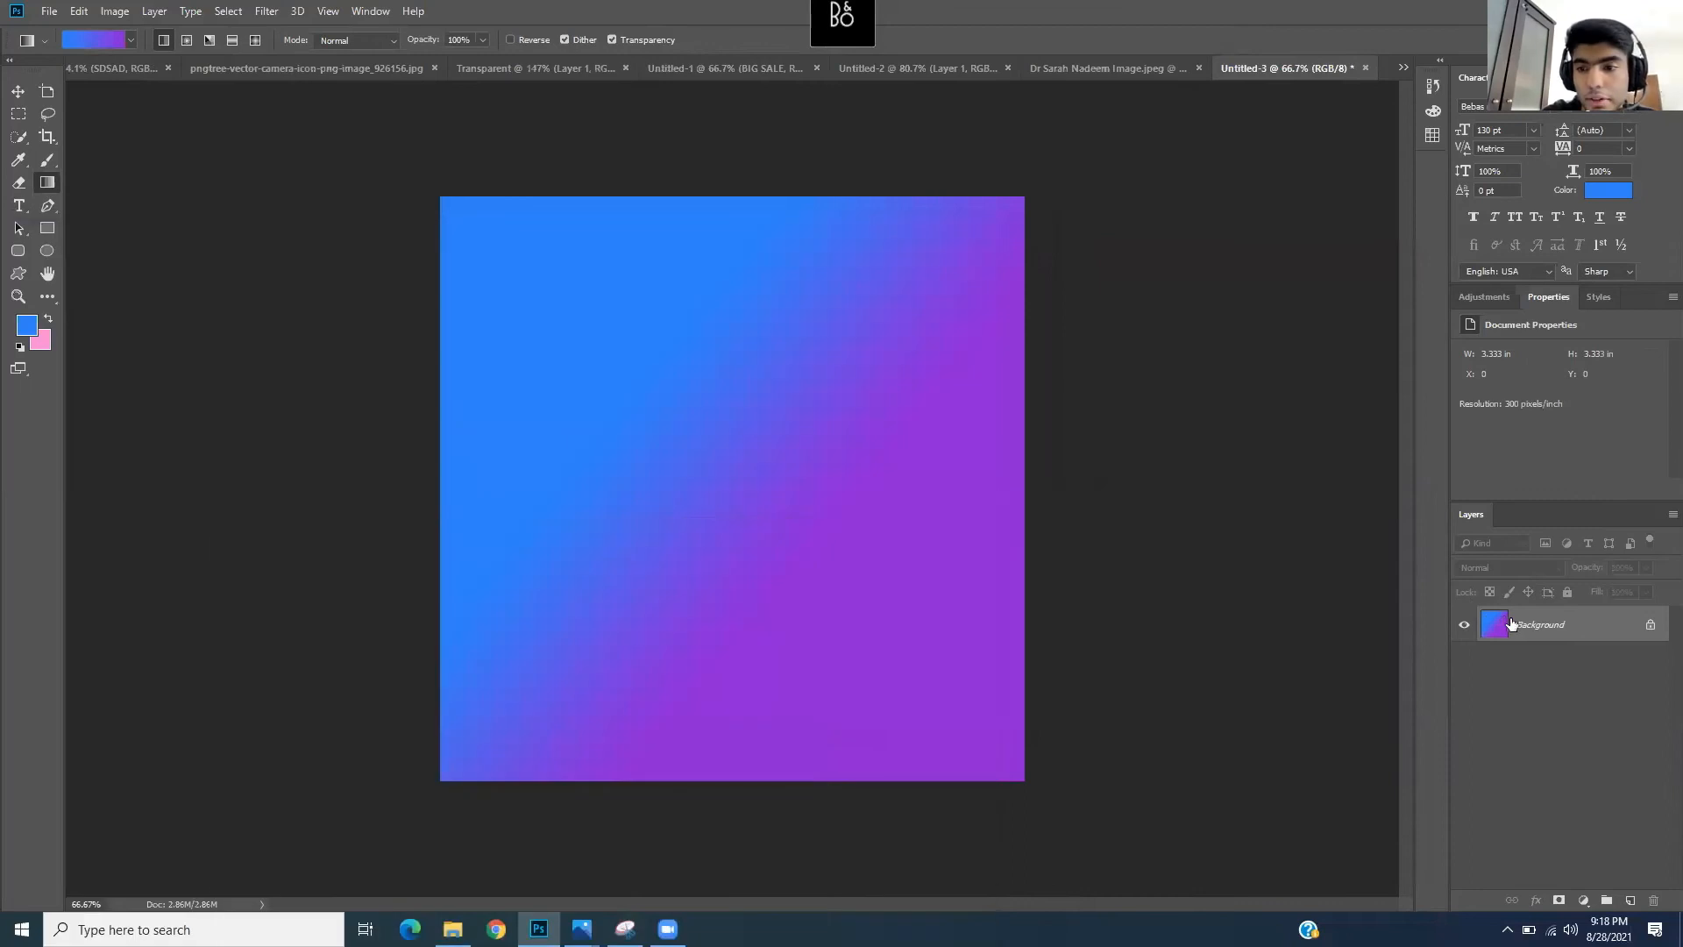
- Unlock the background as Layer 0 and draw a square shape mid-canvas
{"action": "double_click", "coordinate": [1513, 624]}
{"action": "key", "text": "Return"}
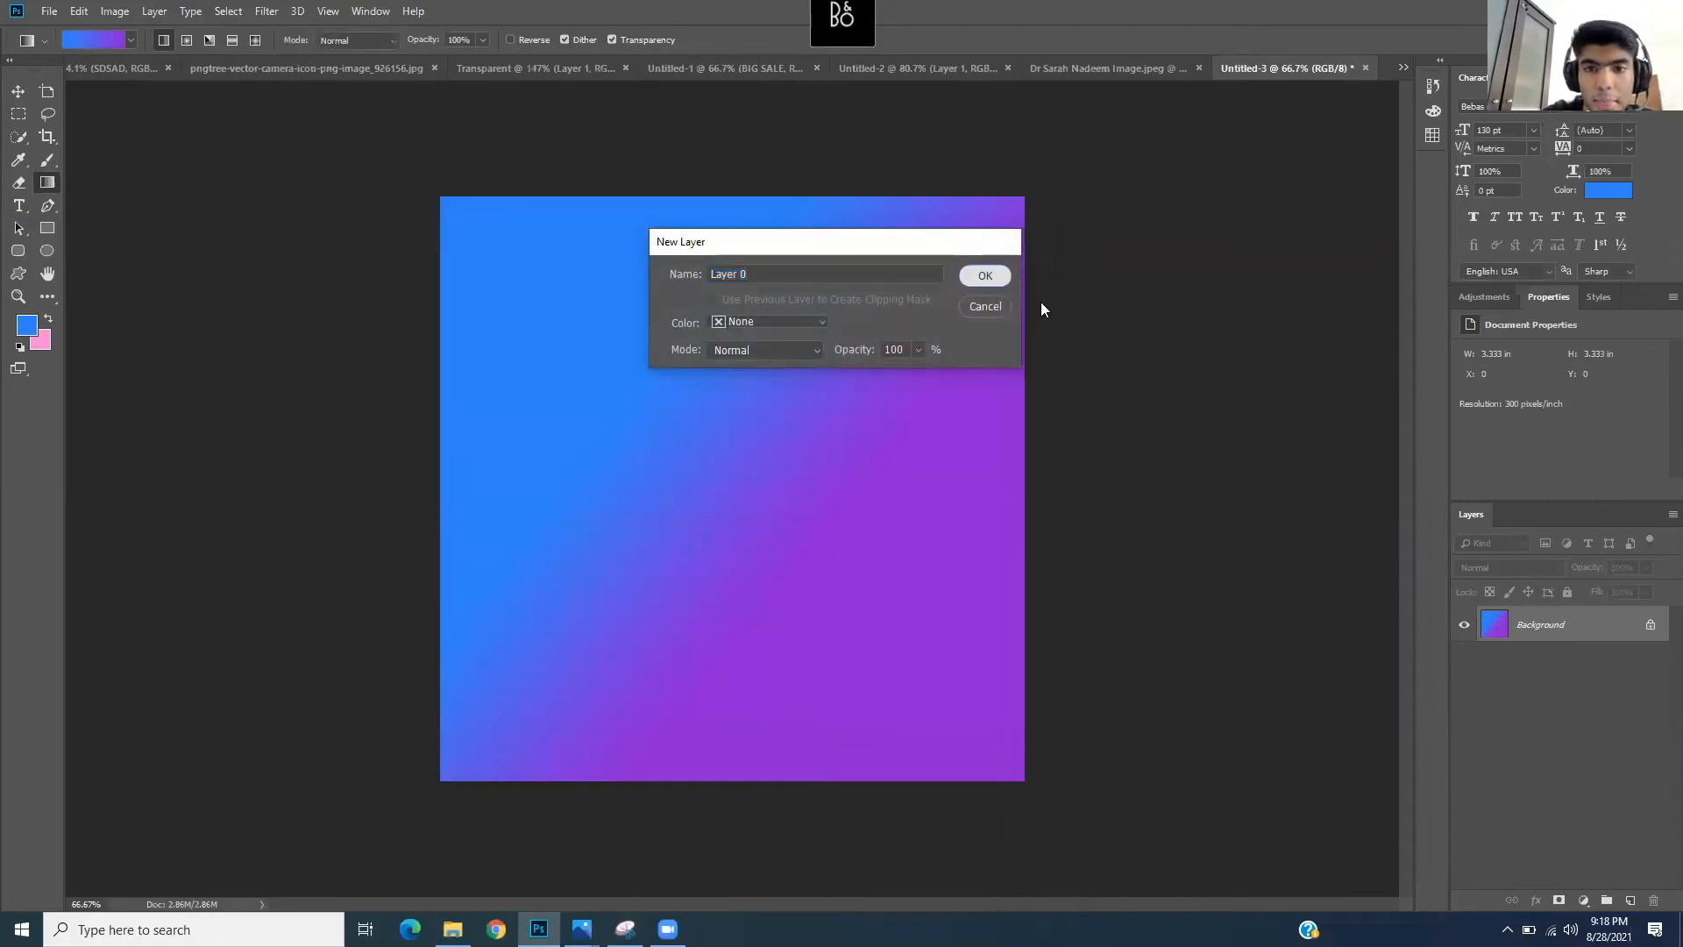
{"action": "left_click", "coordinate": [47, 229]}
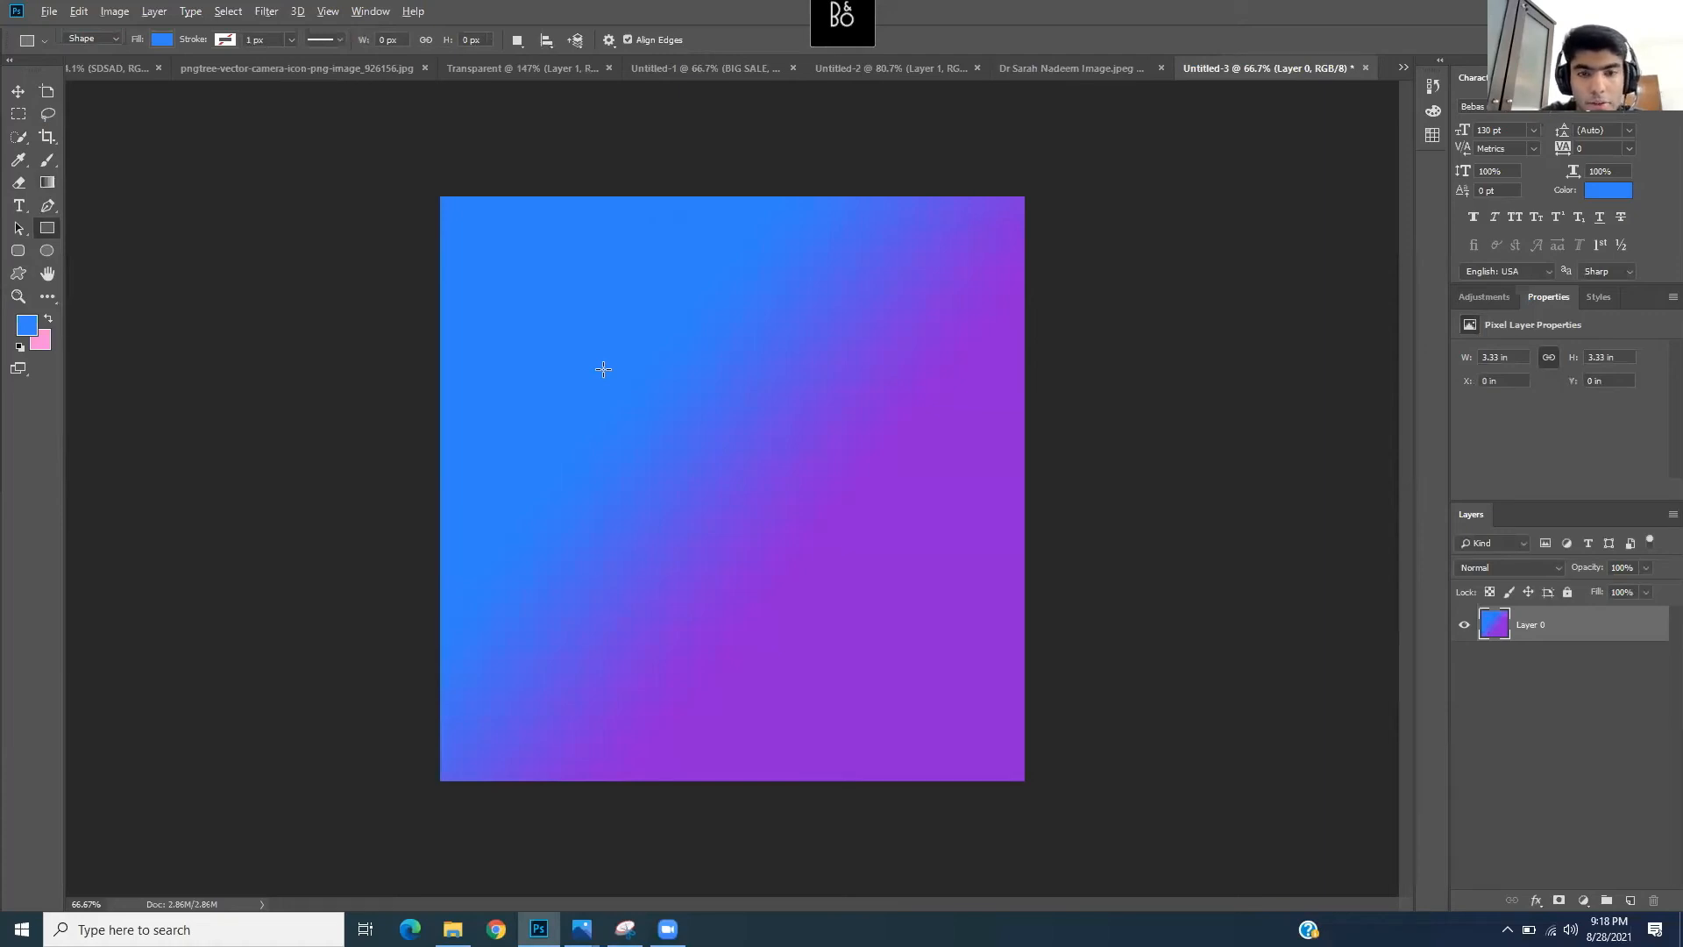
{"action": "left_click", "coordinate": [638, 406]}
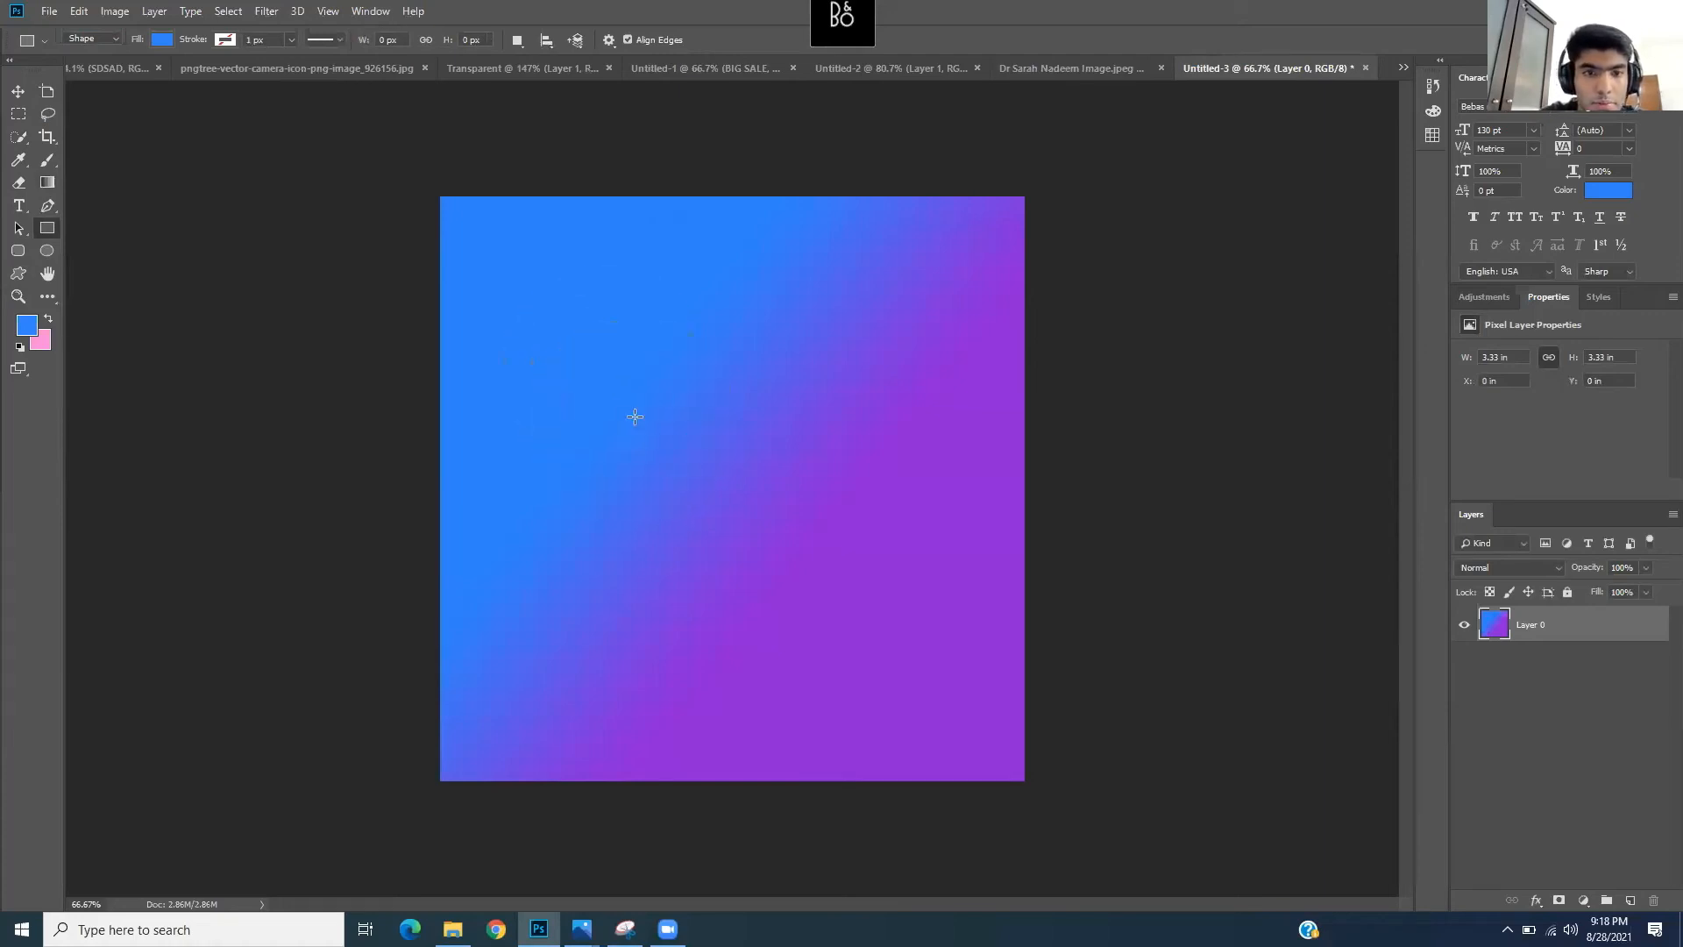
{"action": "left_click_drag", "start_coordinate": [633, 417], "coordinate": [929, 641]}
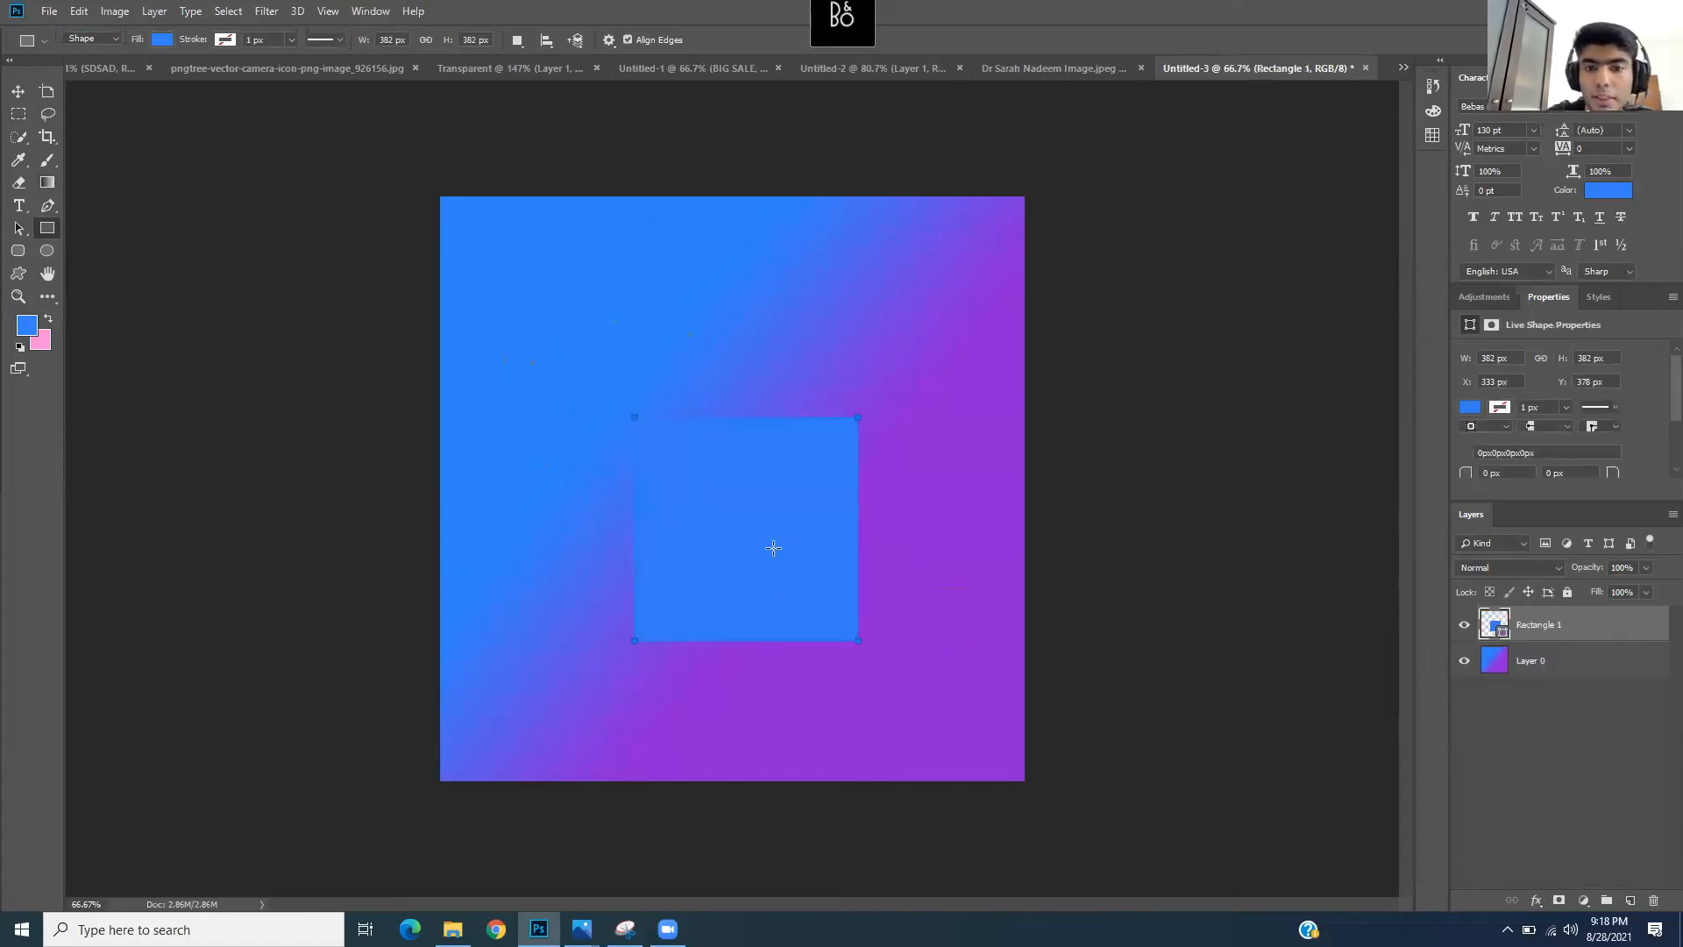
- Set the square's fill colour to pure white
{"action": "left_click", "coordinate": [162, 40]}
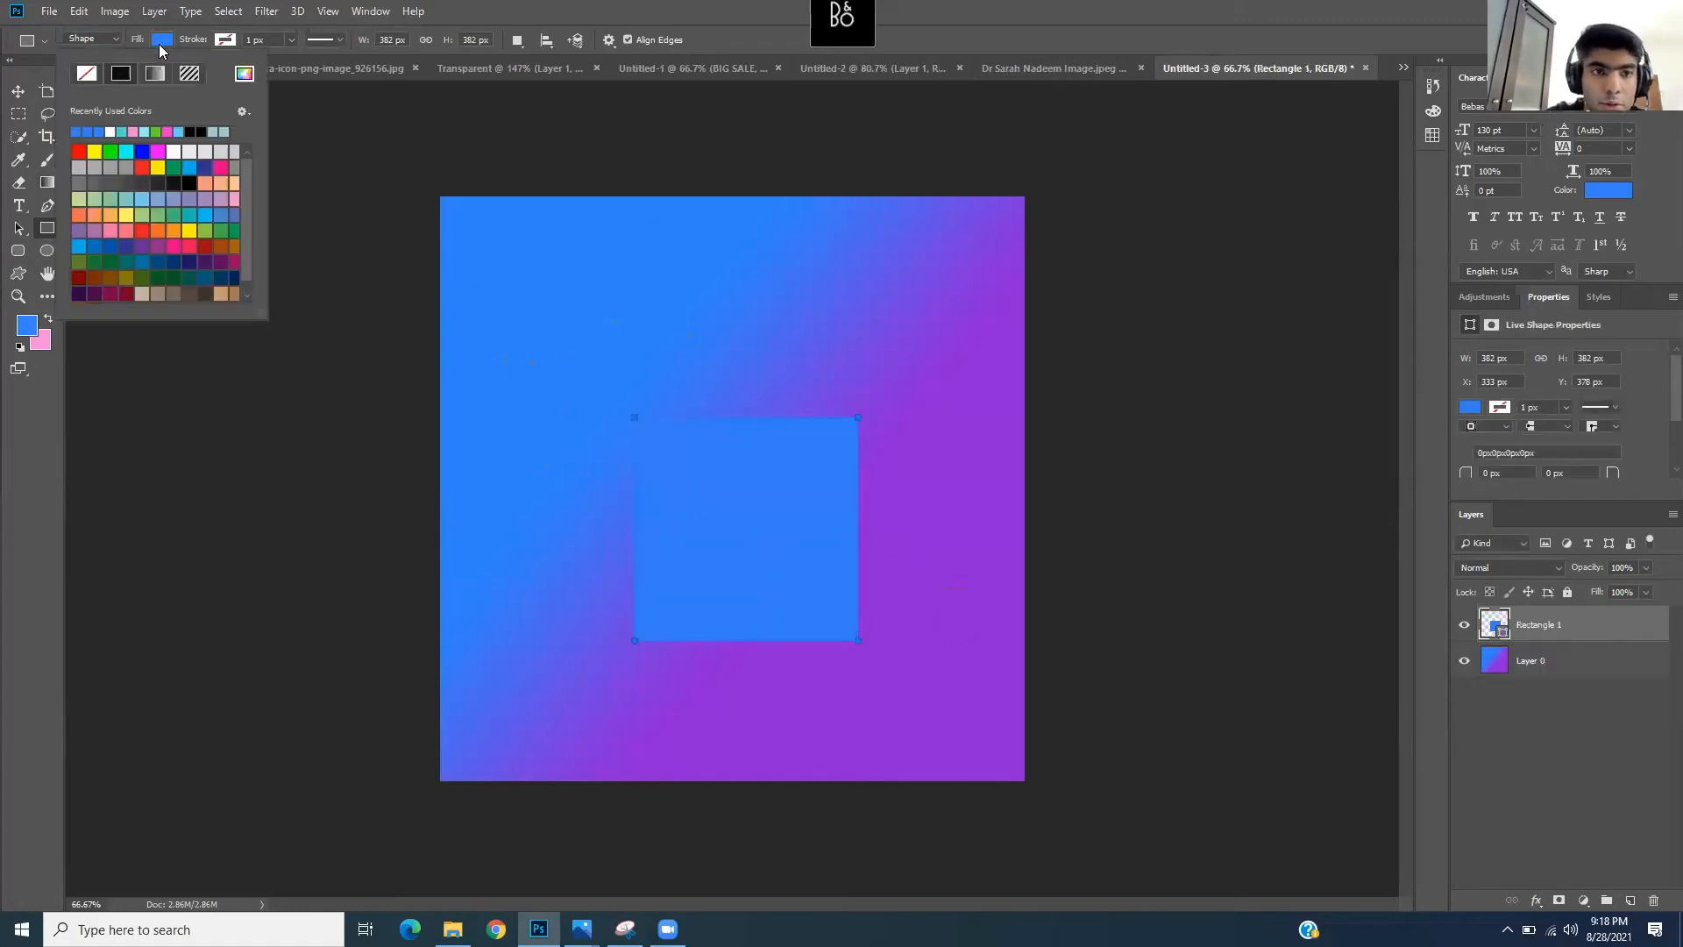
{"action": "left_click", "coordinate": [244, 73]}
{"action": "left_click_drag", "start_coordinate": [386, 308], "coordinate": [280, 245]}
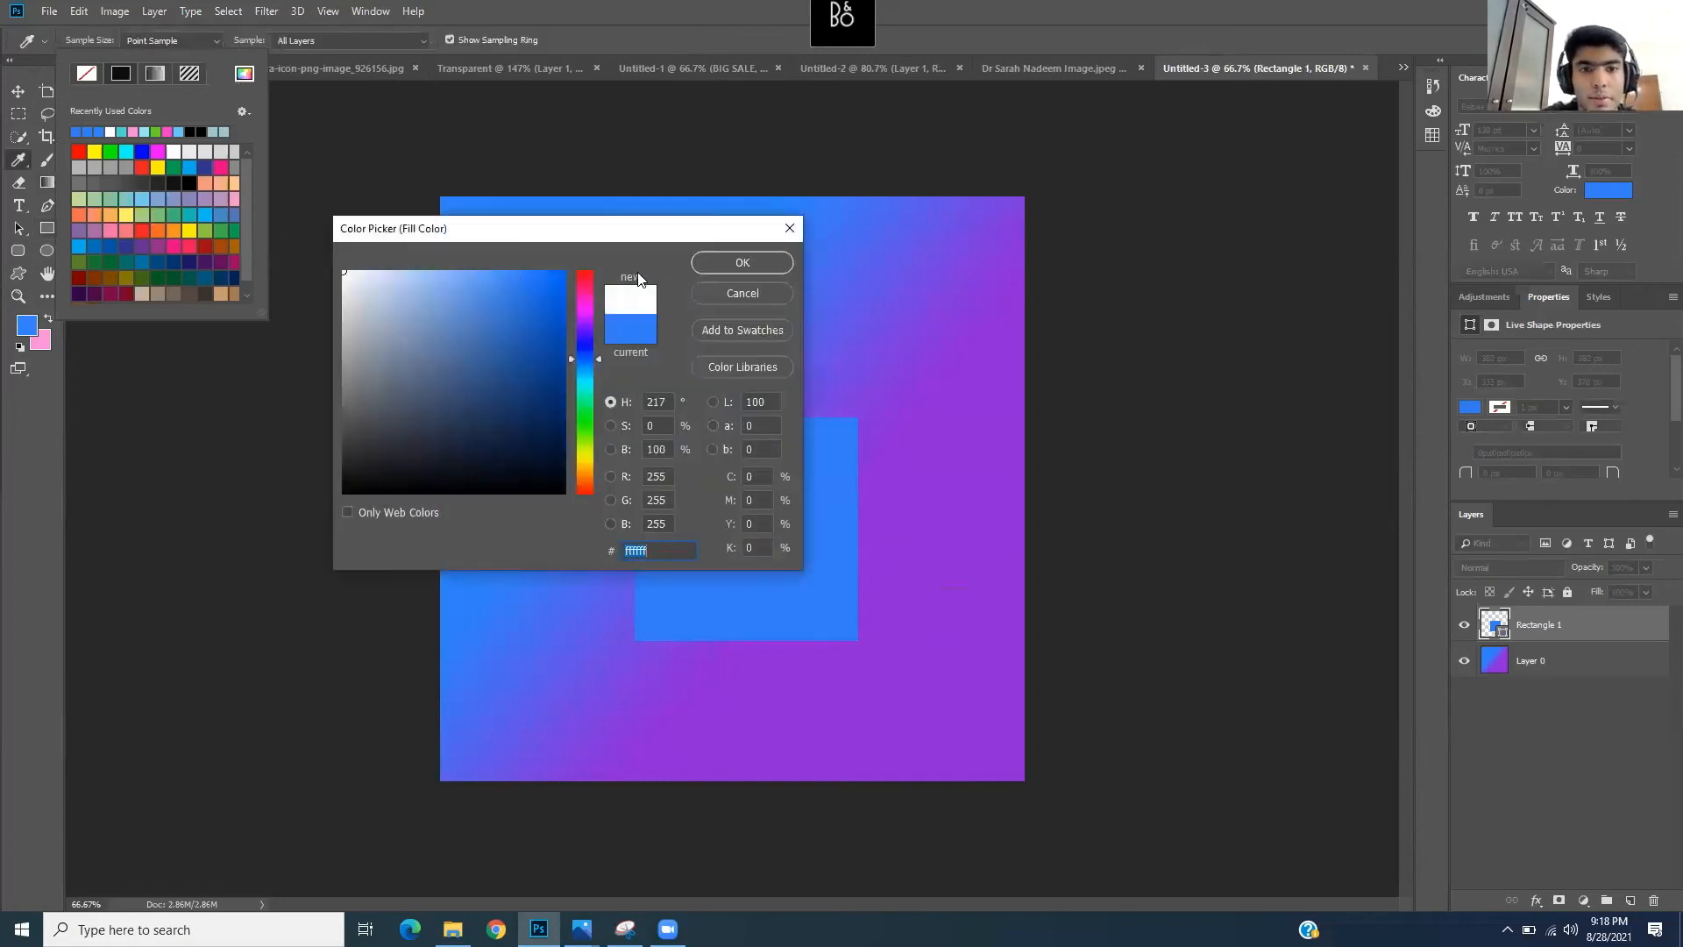
{"action": "left_click", "coordinate": [761, 259]}
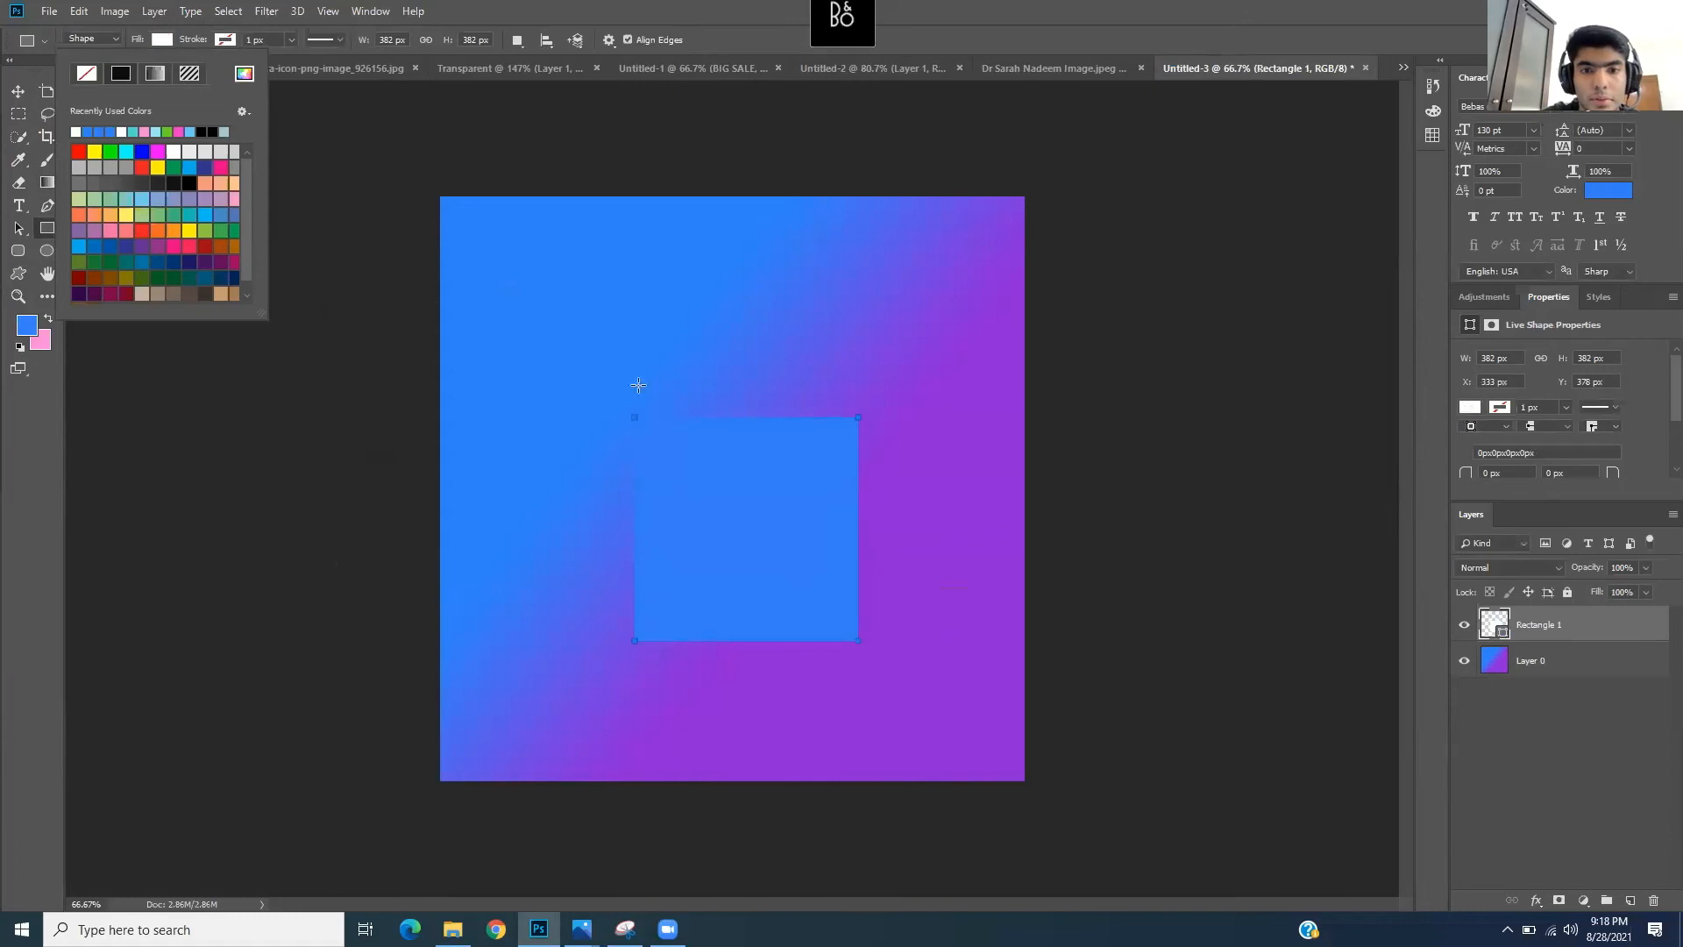
{"action": "left_click", "coordinate": [1576, 633]}
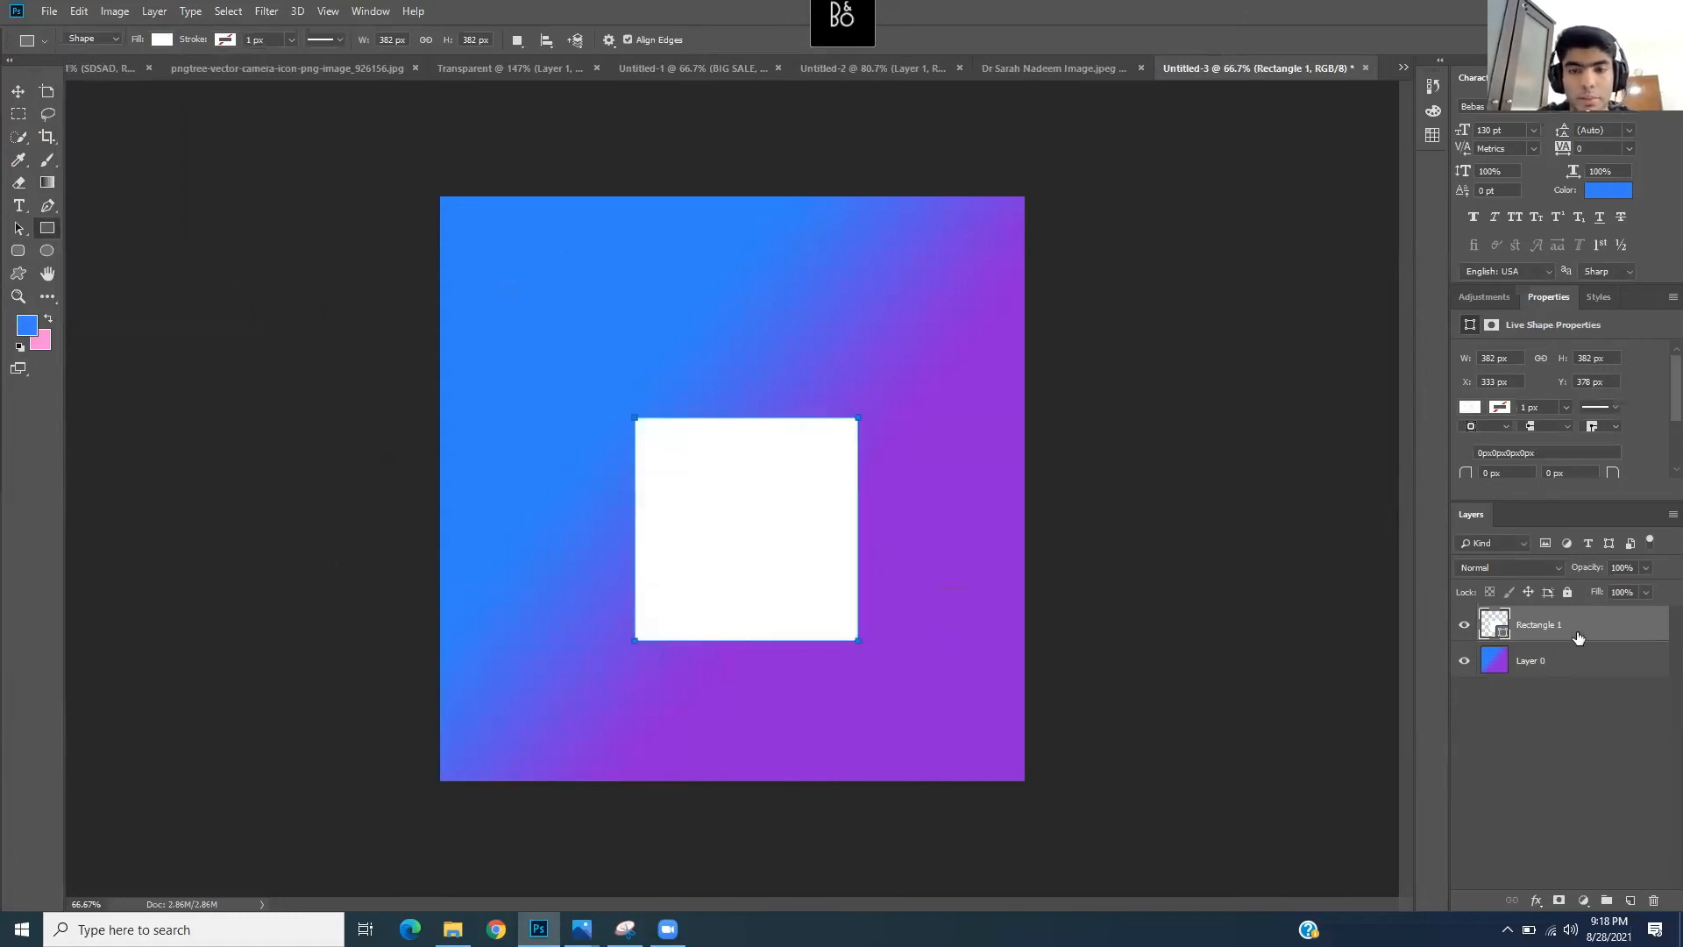
{"action": "key", "text": "ctrl+t"}
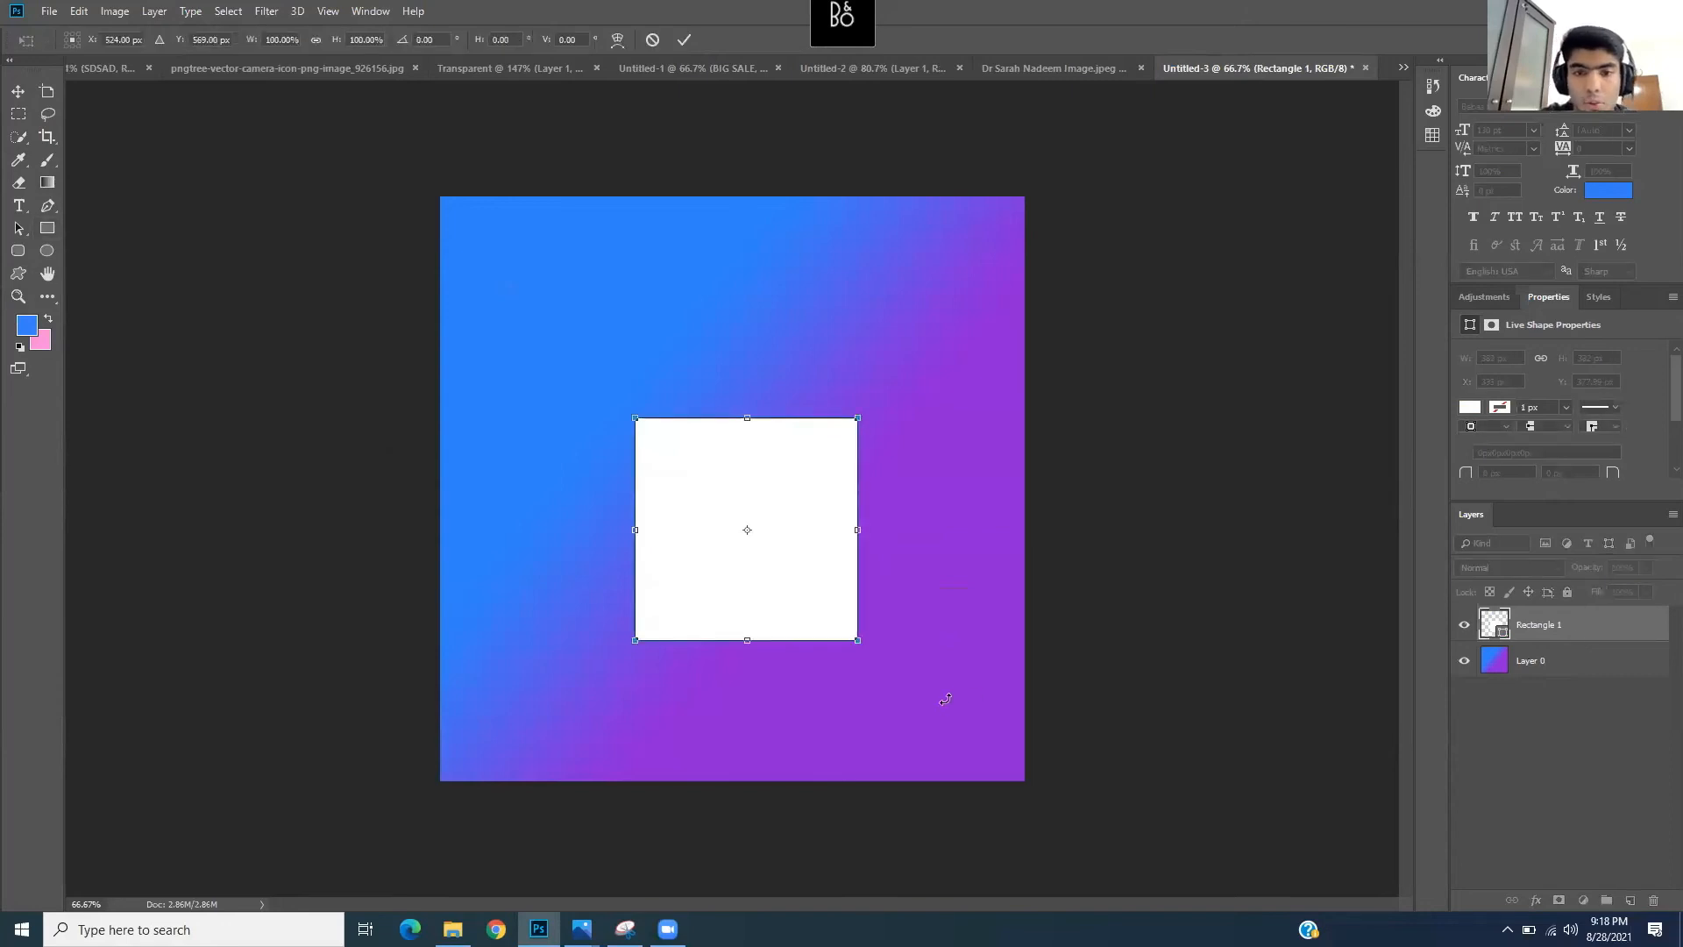
- Stretch the white square to about 892×871 px, leaving a thin gradient border
{"action": "left_click_drag", "start_coordinate": [859, 642], "coordinate": [982, 743]}
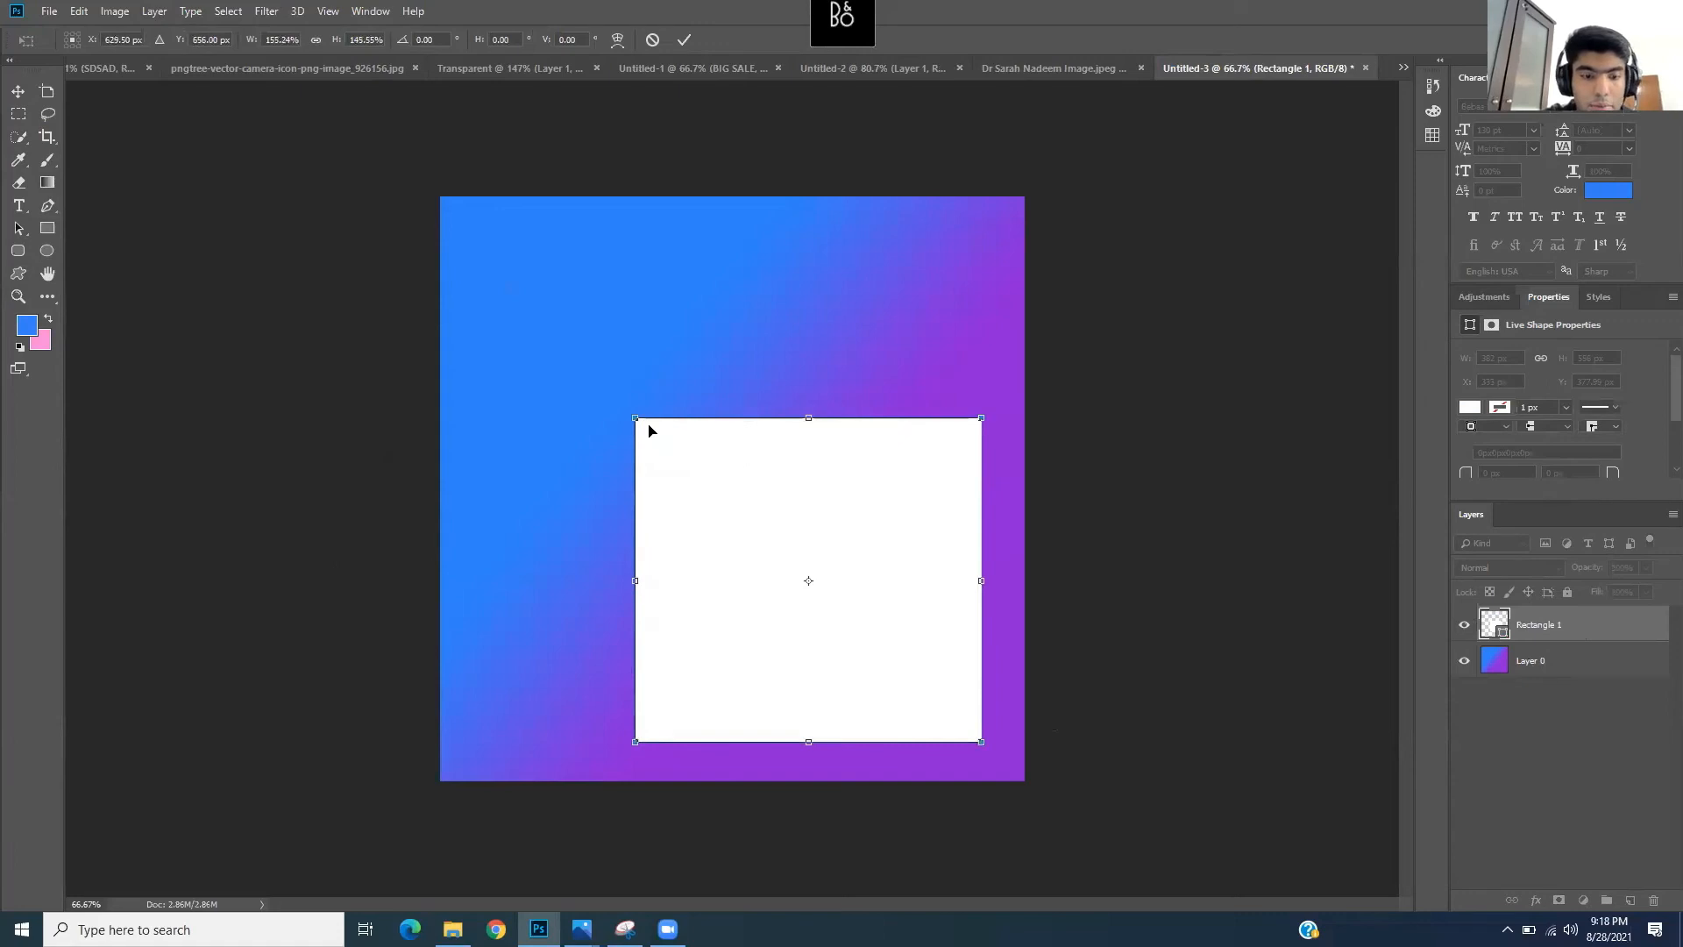
{"action": "left_click_drag", "start_coordinate": [636, 419], "coordinate": [470, 261]}
{"action": "left_click_drag", "start_coordinate": [726, 265], "coordinate": [728, 248]}
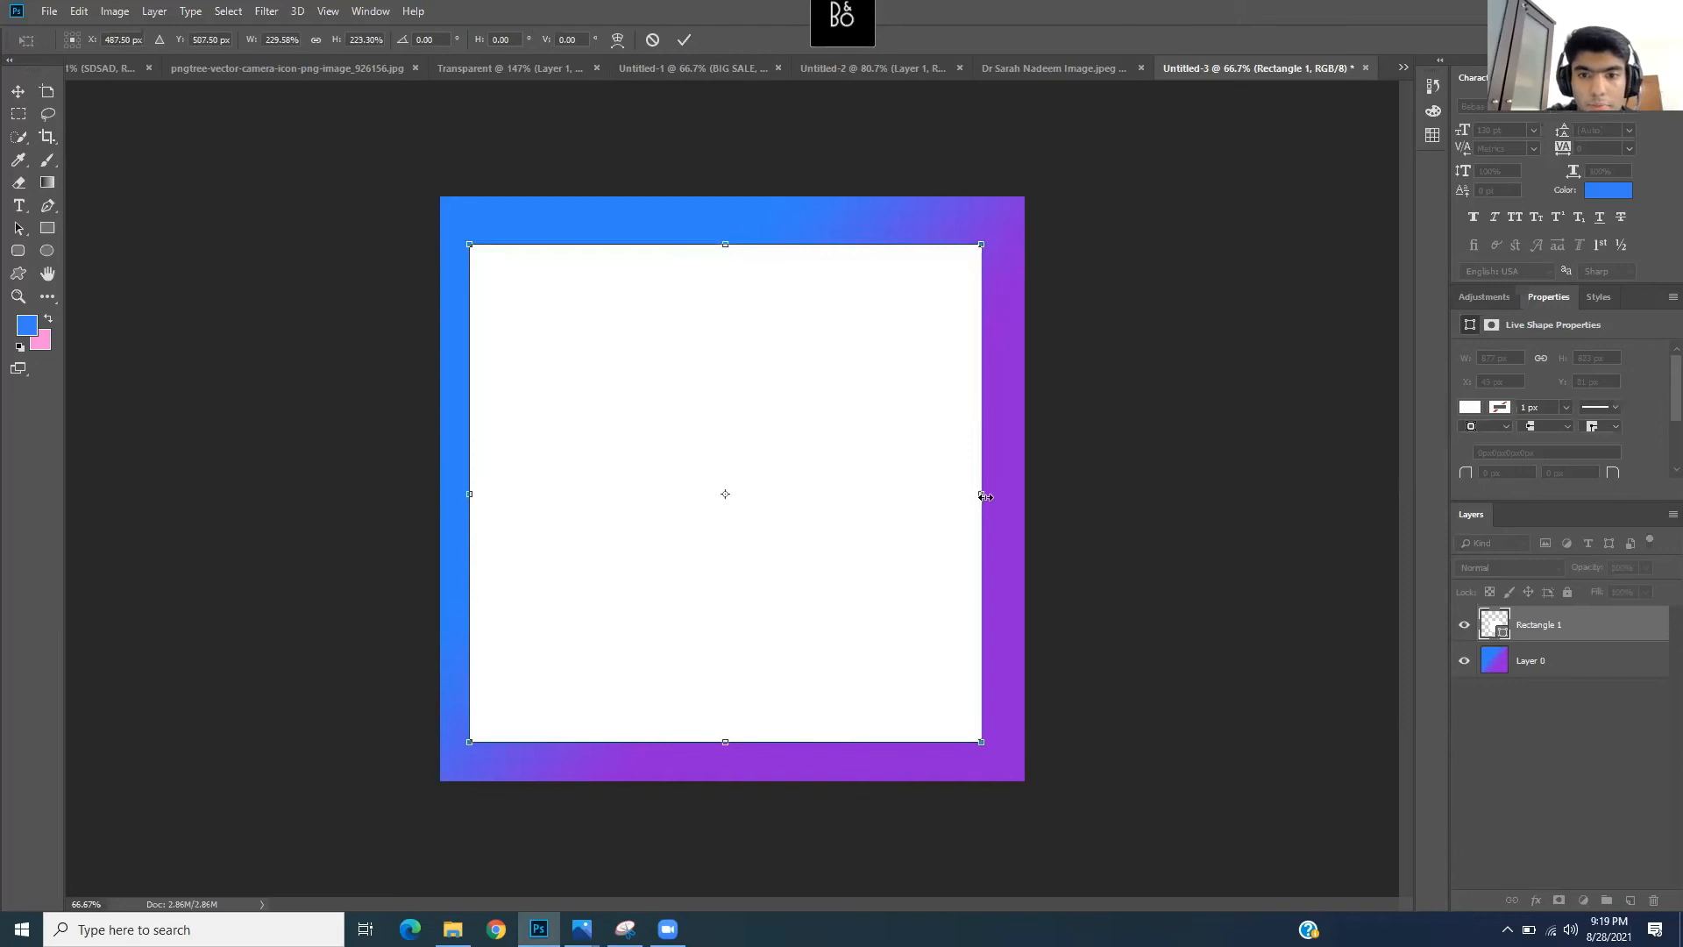
{"action": "left_click_drag", "start_coordinate": [981, 493], "coordinate": [989, 494]}
{"action": "left_click_drag", "start_coordinate": [736, 746], "coordinate": [737, 750]}
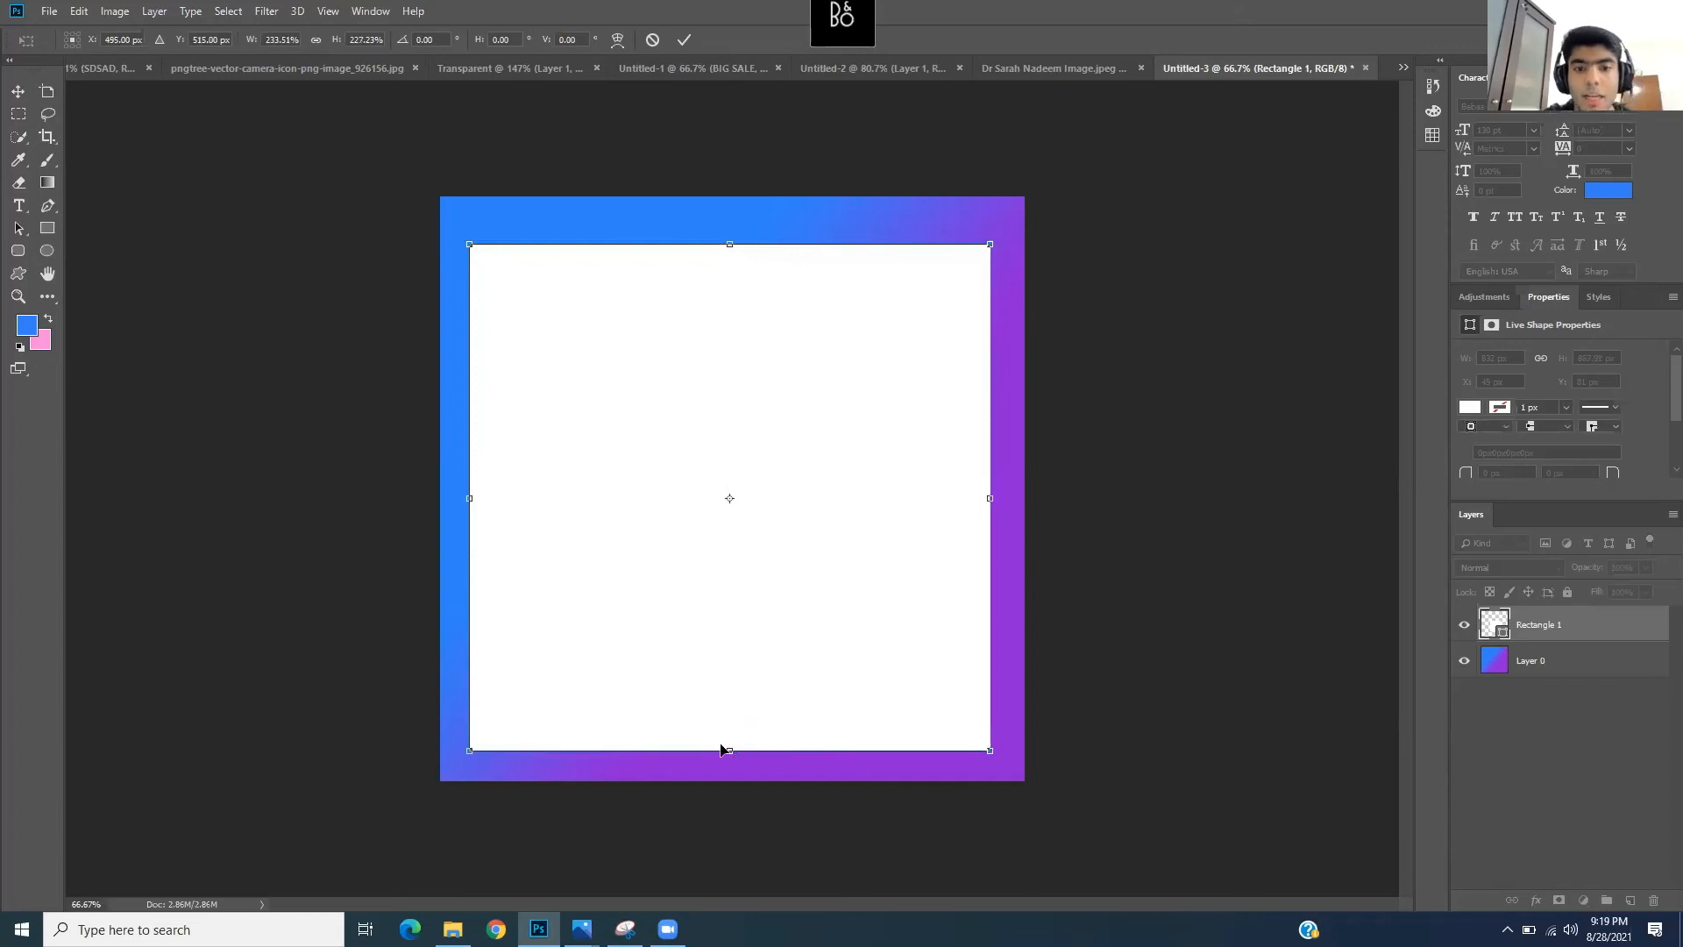
{"action": "left_click_drag", "start_coordinate": [731, 245], "coordinate": [730, 241]}
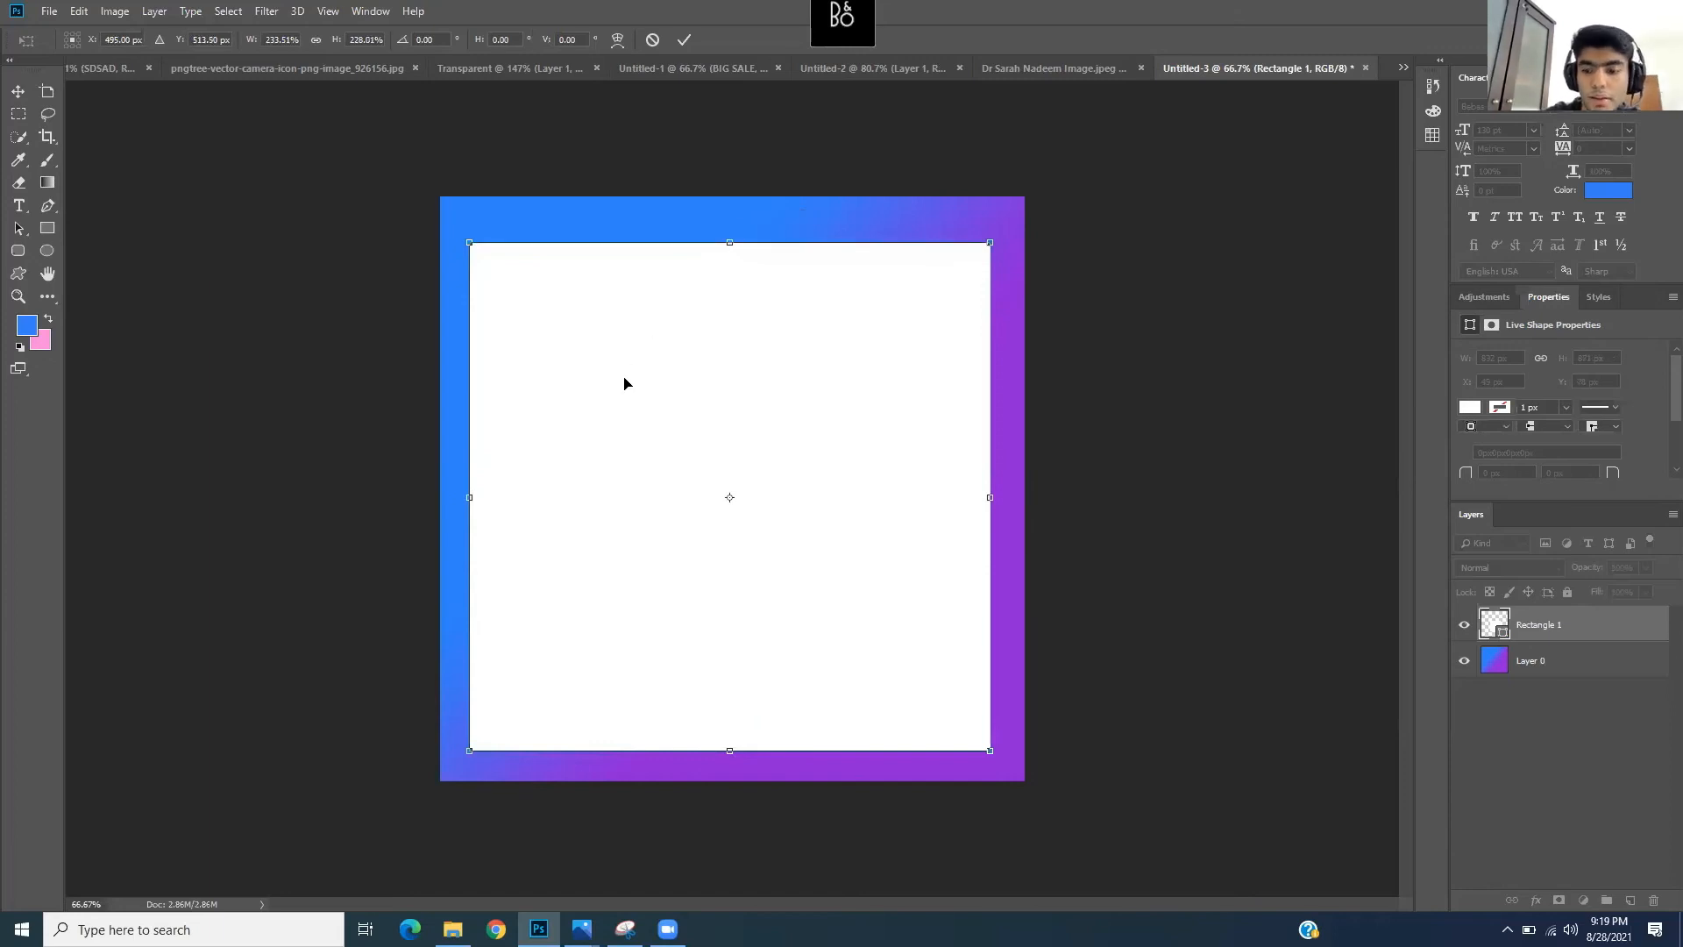
{"action": "key", "text": "Return"}
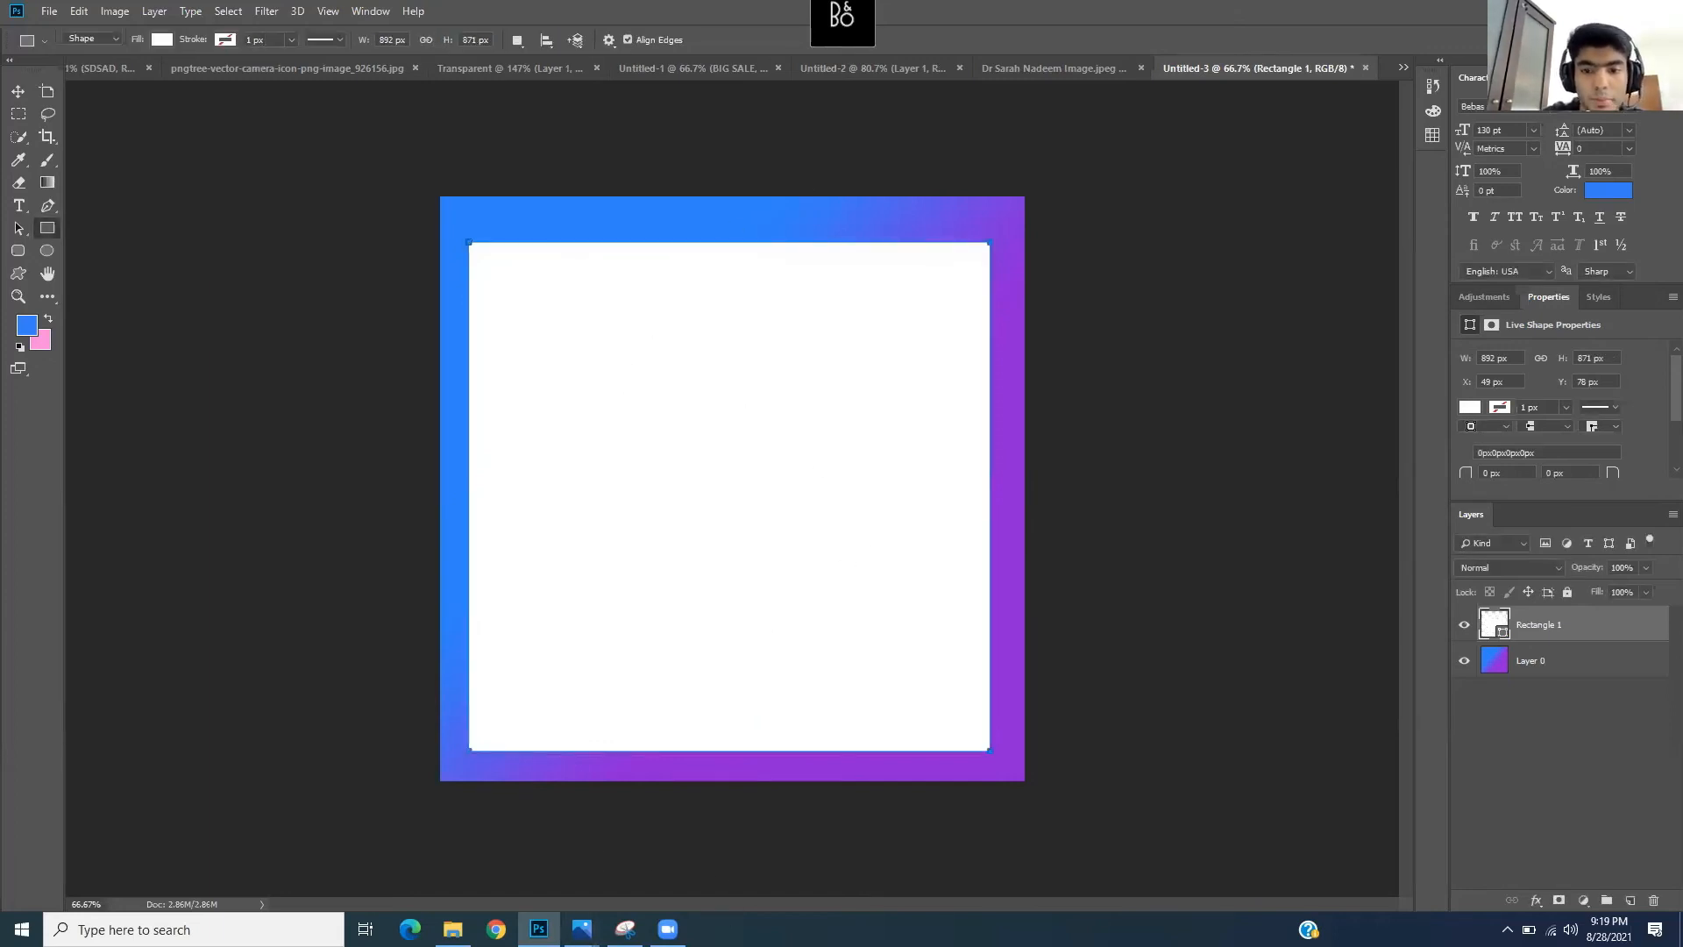
{"action": "mouse_move", "coordinate": [581, 928]}
{"action": "left_click", "coordinate": [547, 837]}
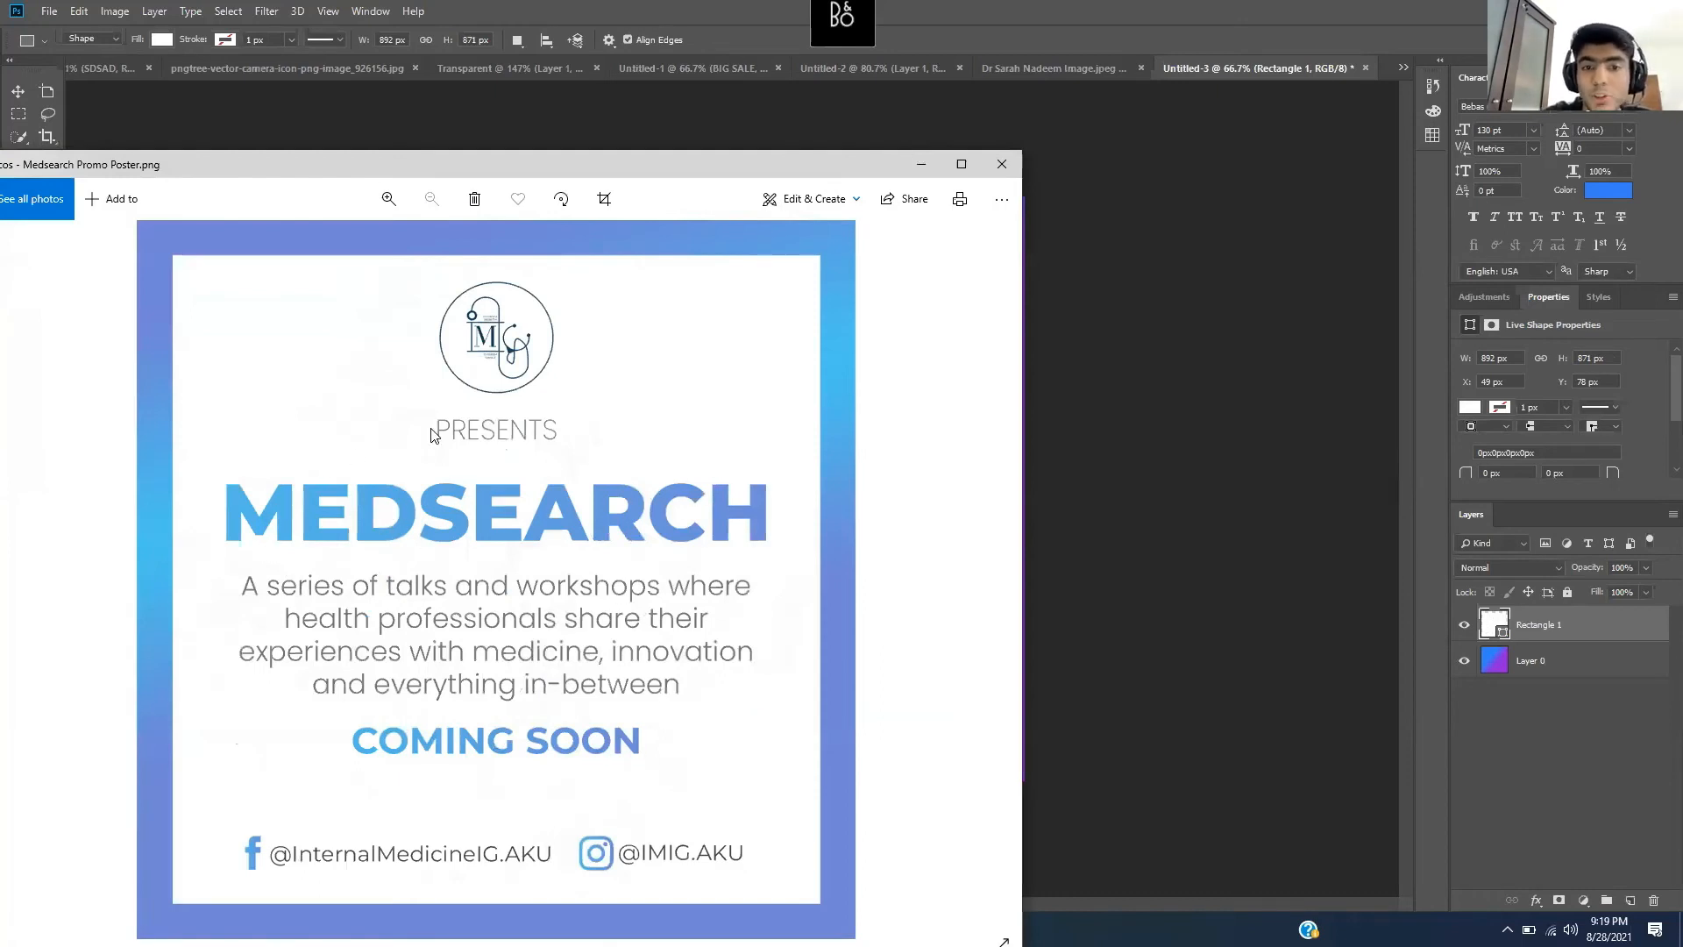
{"action": "left_click", "coordinate": [921, 165]}
- Start a text box at the white panel's top-left and shrink the text size to 51 pt
{"action": "left_click", "coordinate": [18, 206]}
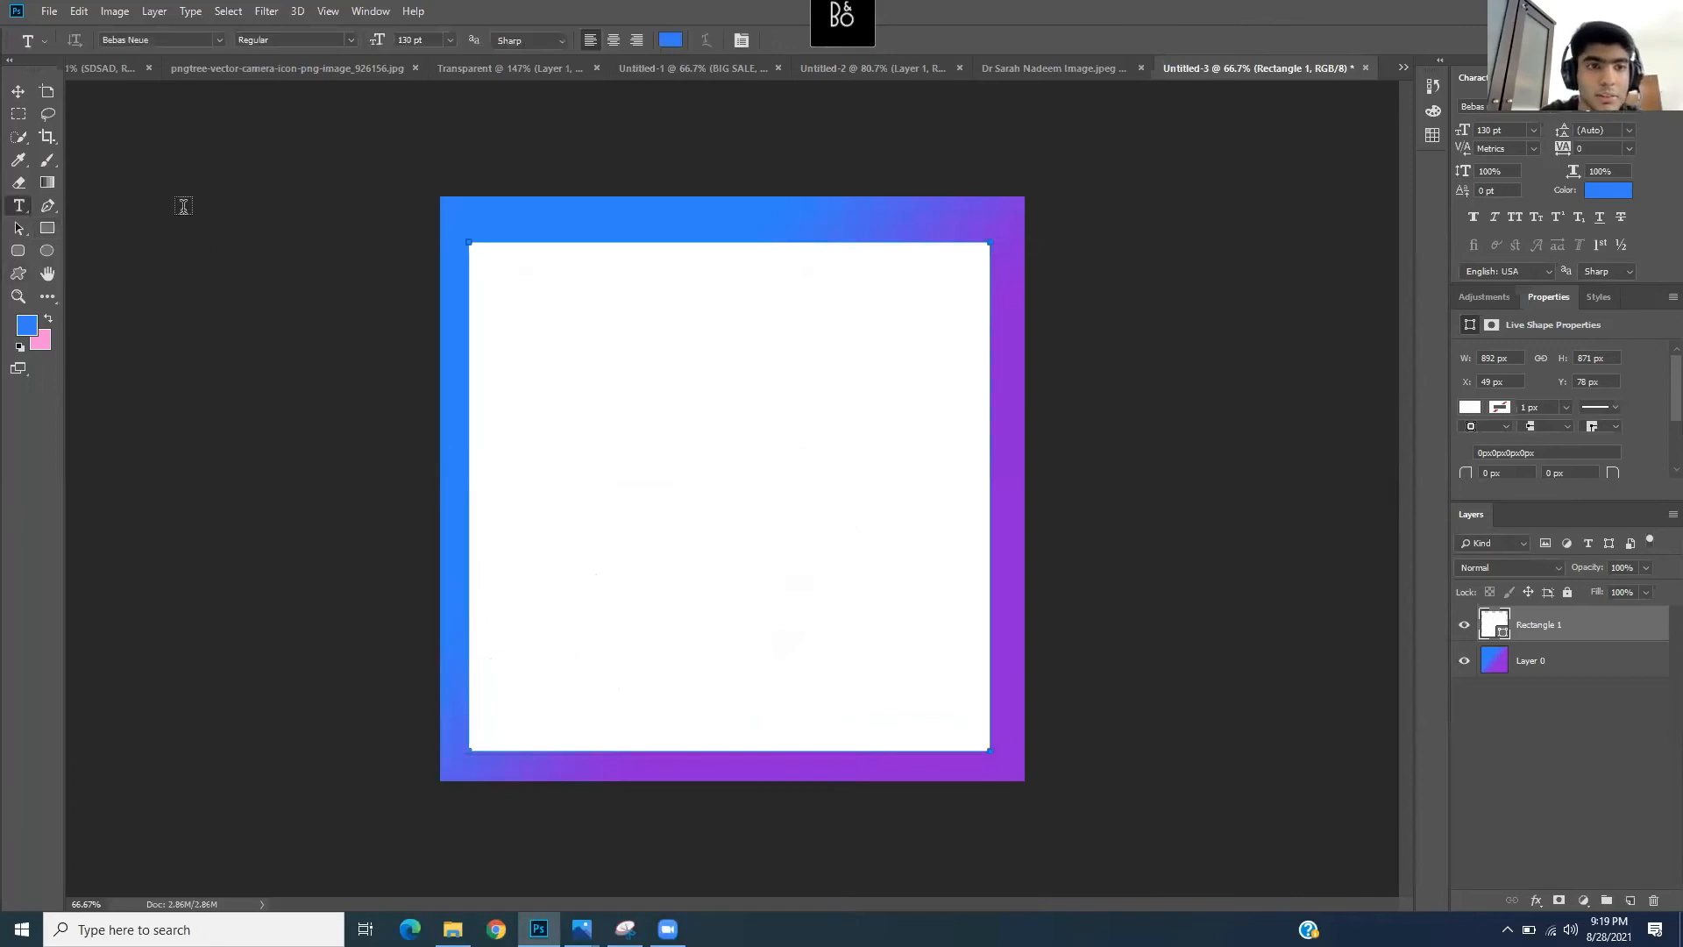
{"action": "left_click", "coordinate": [605, 347]}
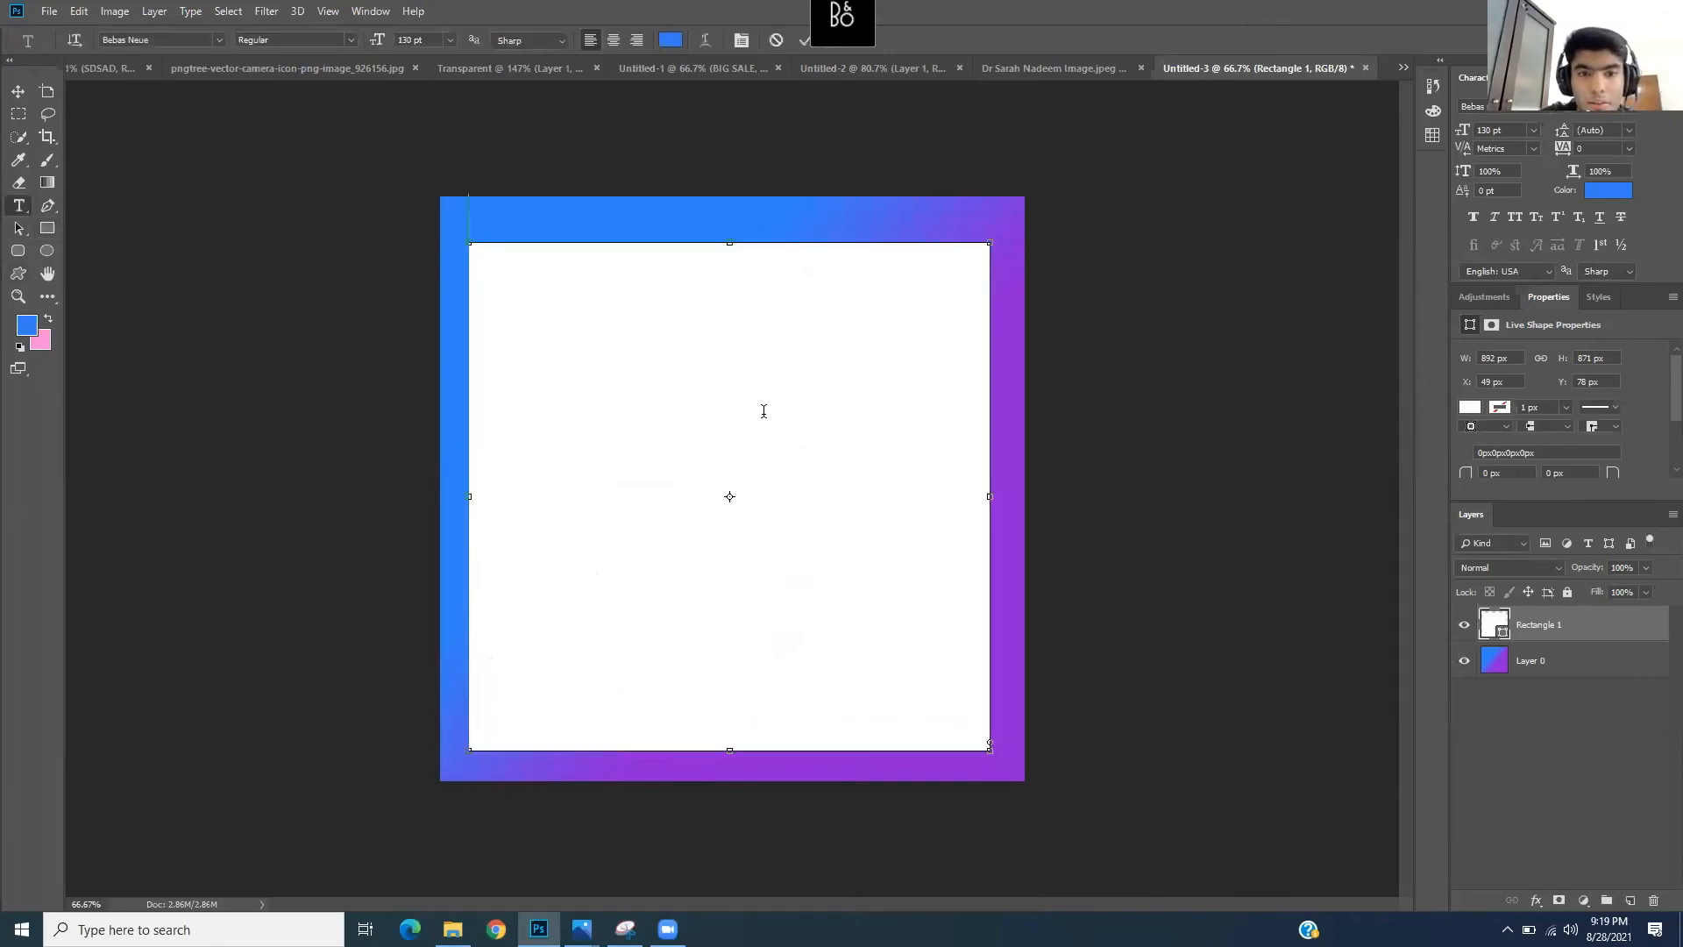
{"action": "key", "text": "Escape"}
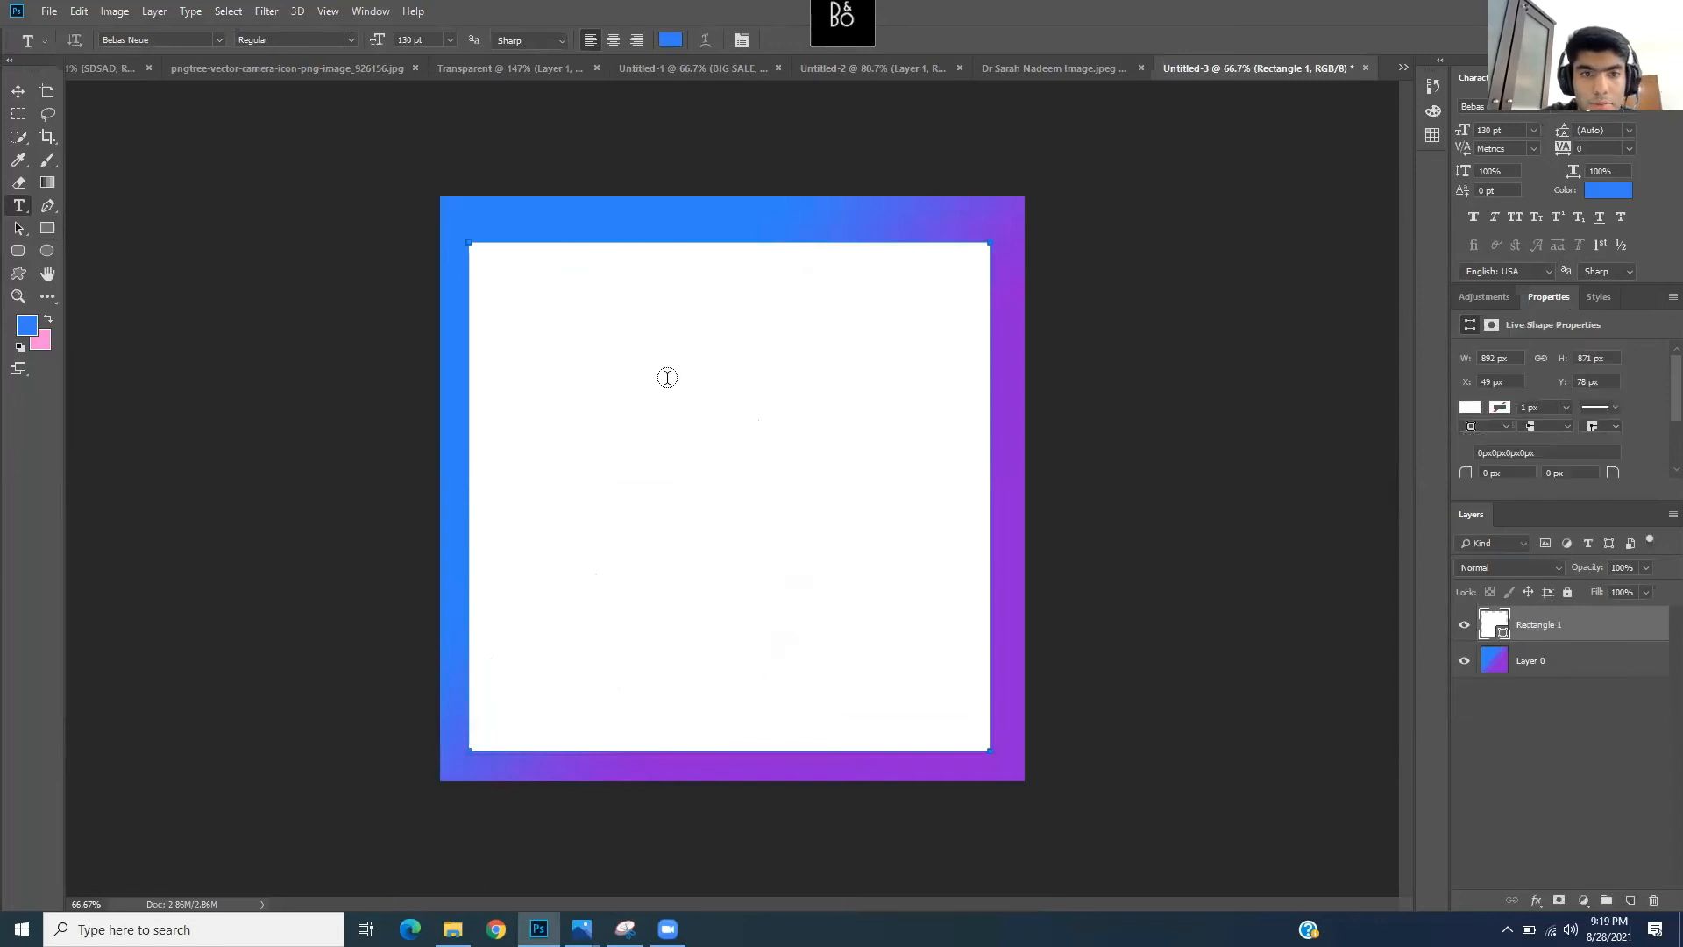
{"action": "left_click", "coordinate": [824, 467]}
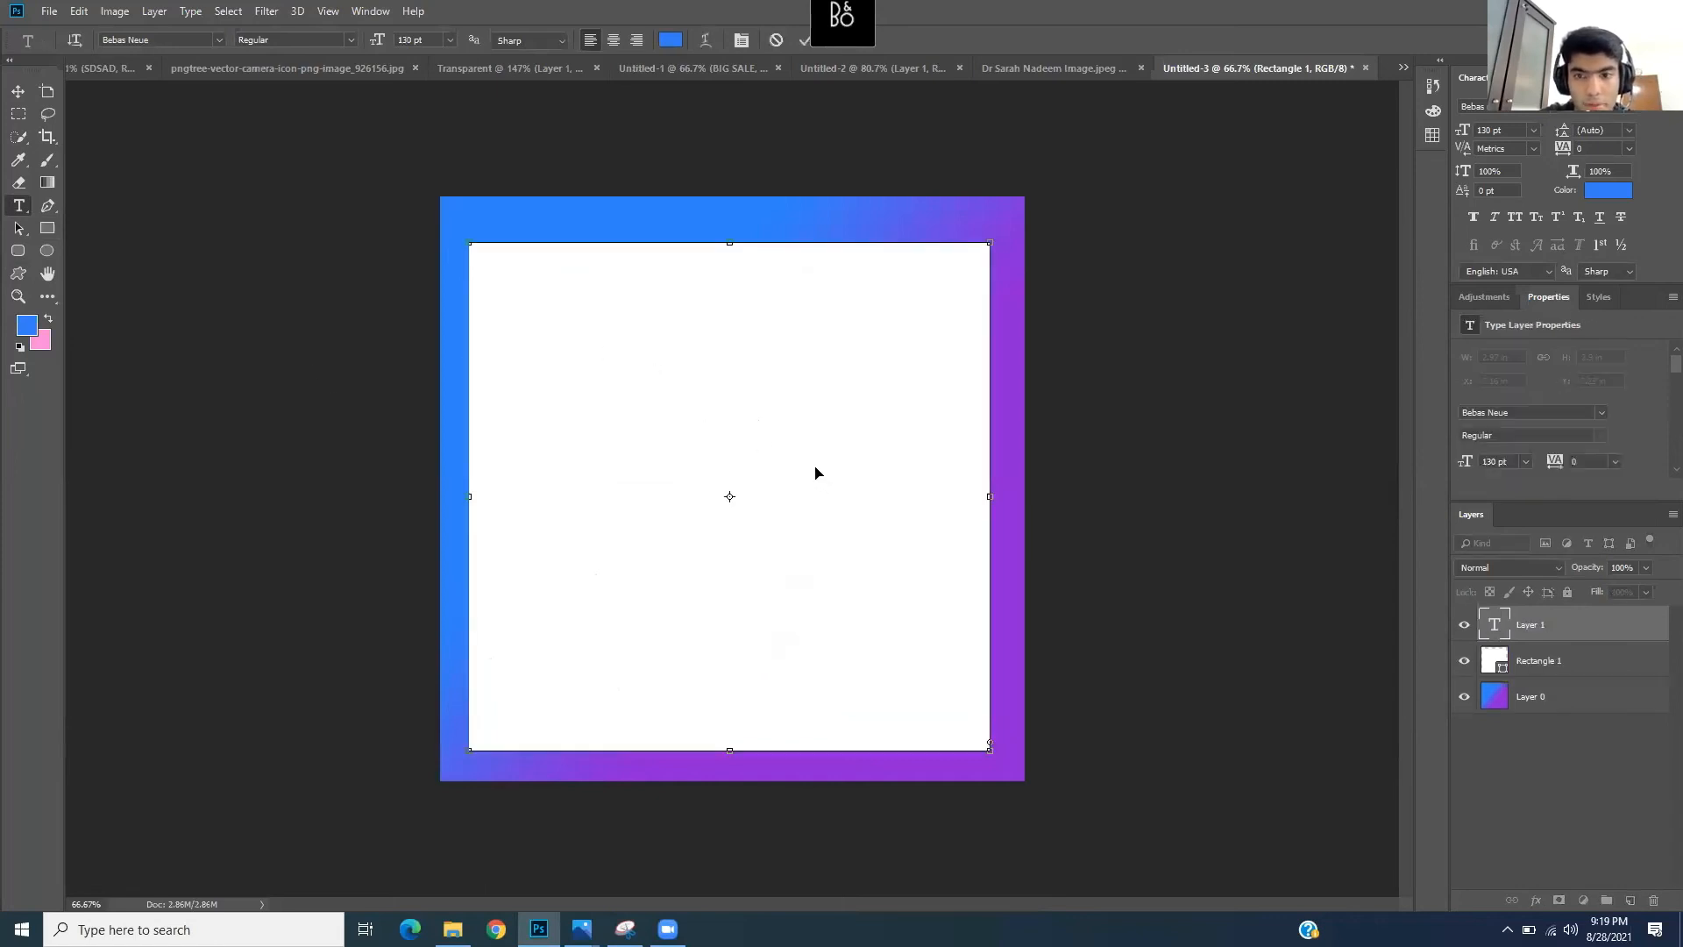
{"action": "type", "text": "SAD"}
{"action": "key", "text": "ctrl+a"}
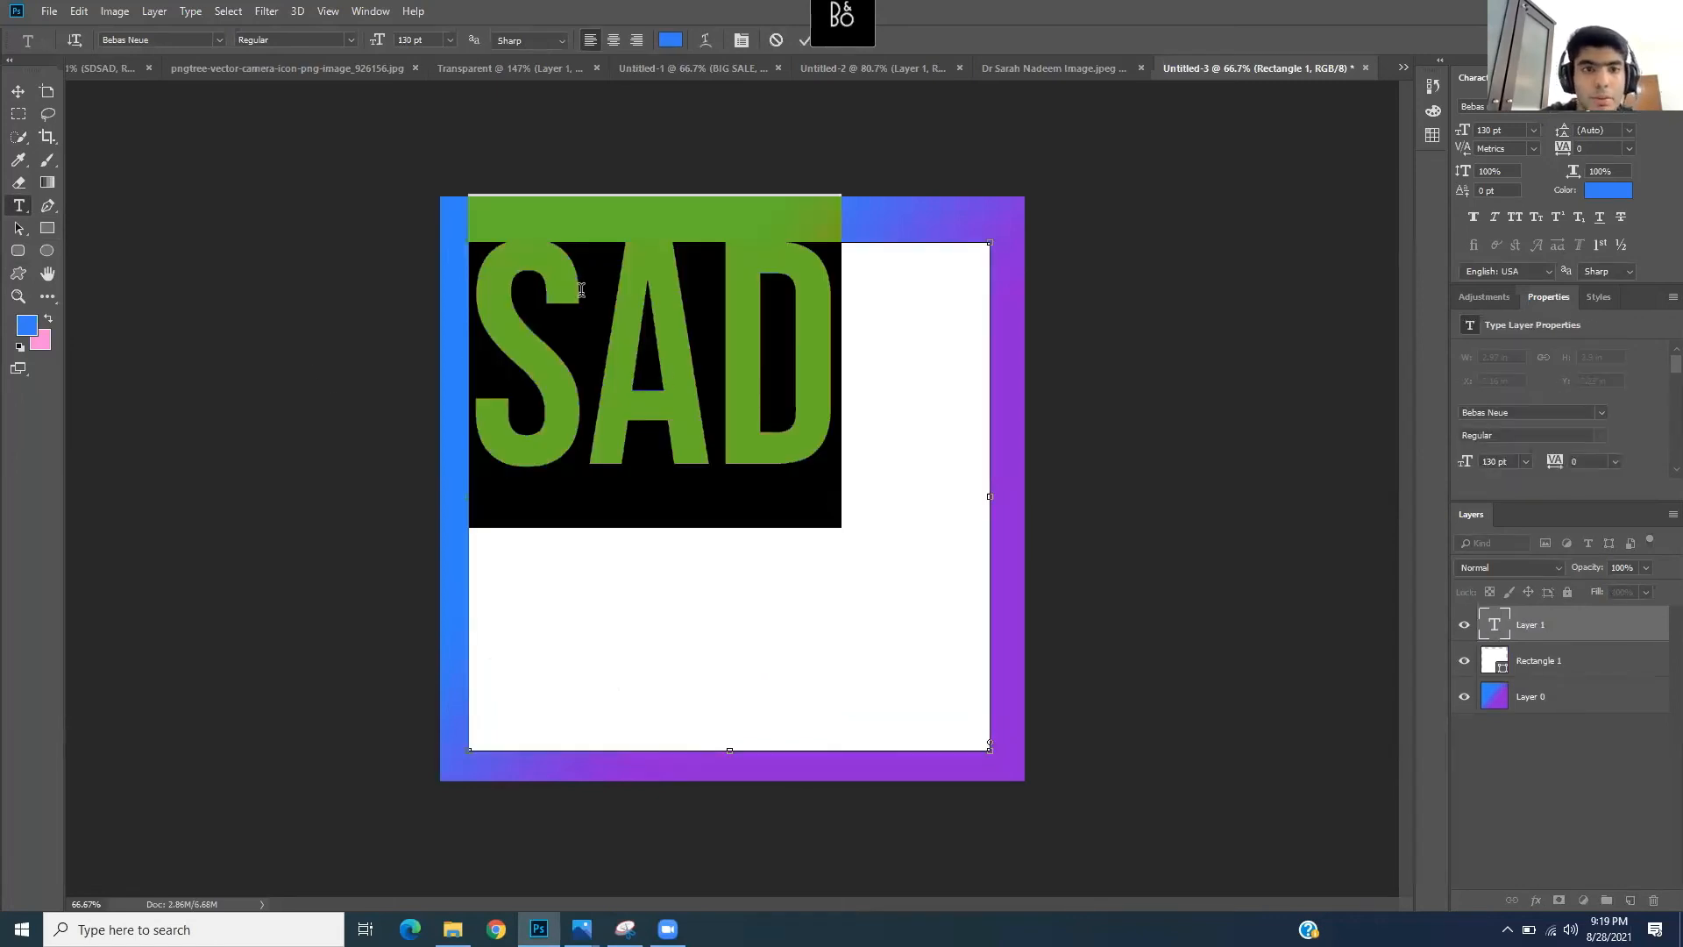
{"action": "left_click_drag", "start_coordinate": [377, 40], "coordinate": [309, 43]}
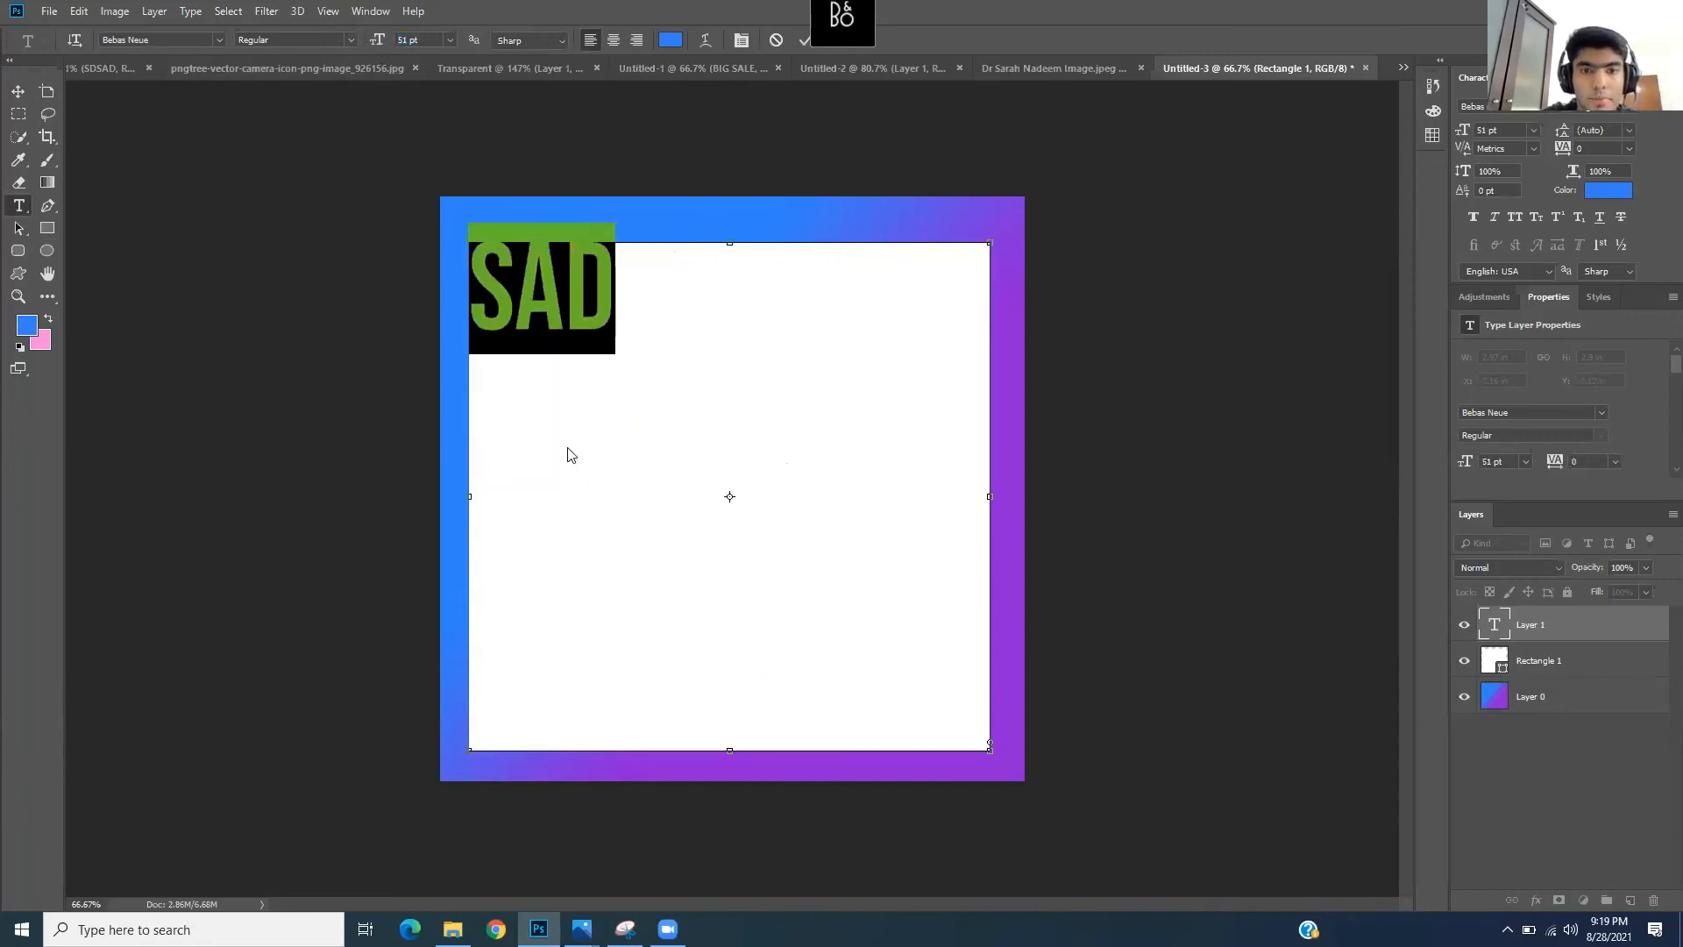
- Type the MEDSEARCH title, fixing the misspelled letters and the extra space
{"action": "type", "text": "M"}
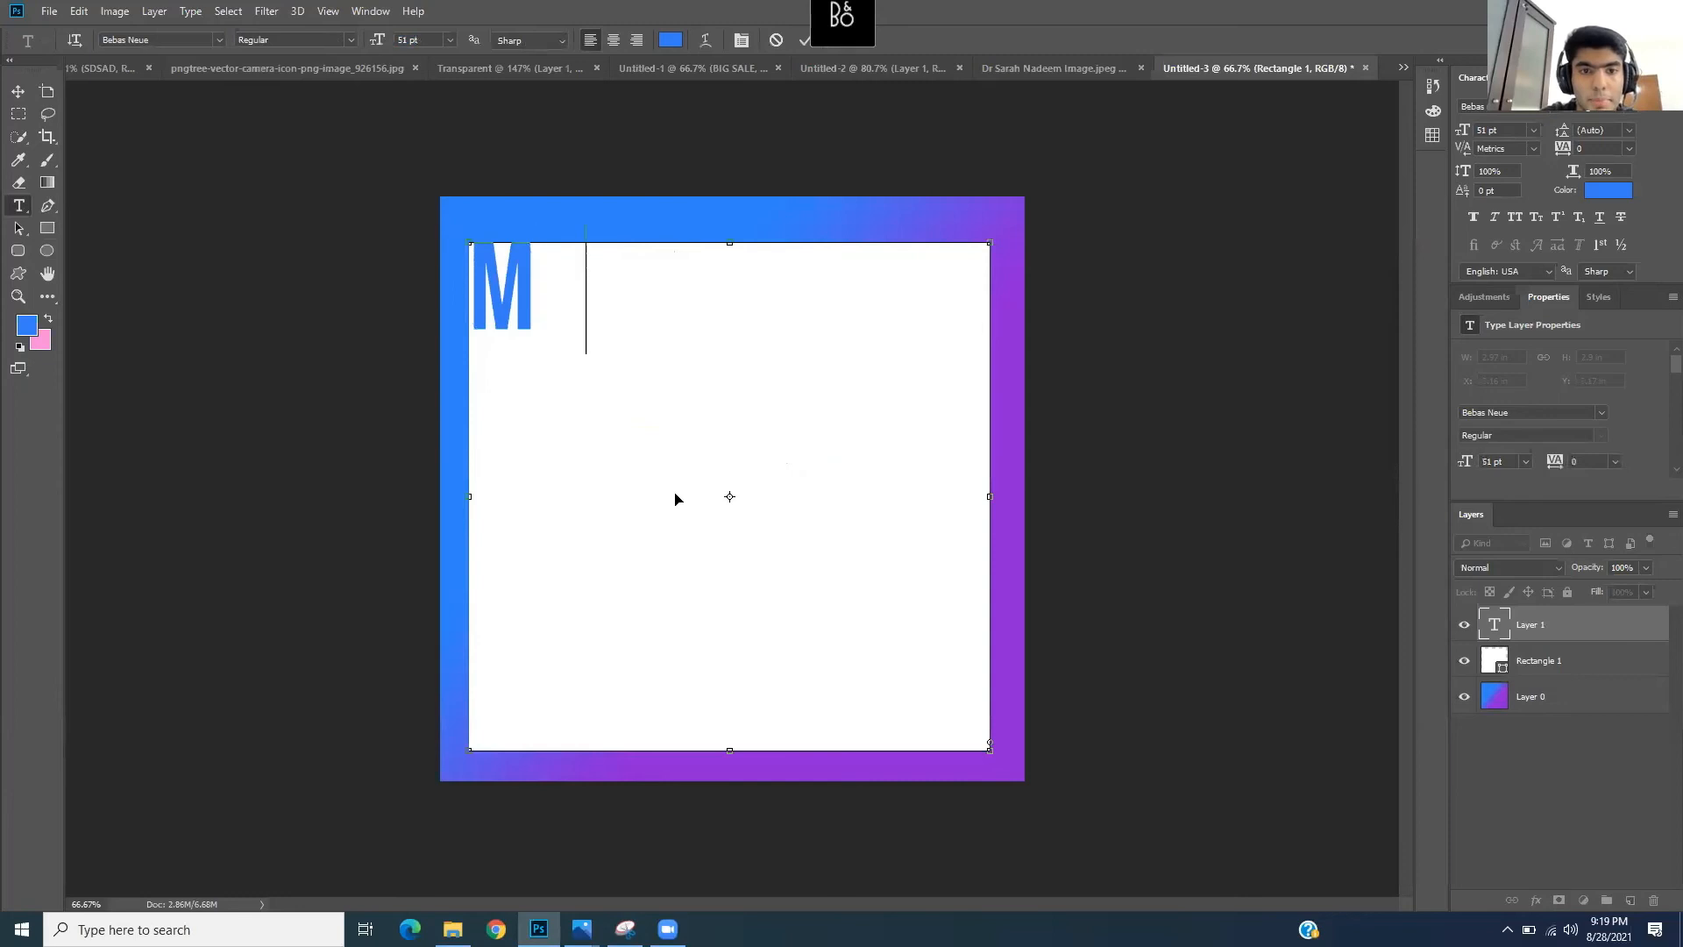
{"action": "type", "text": "ED"}
{"action": "key", "text": "Left"}
{"action": "type", "text": "EDSEARH"}
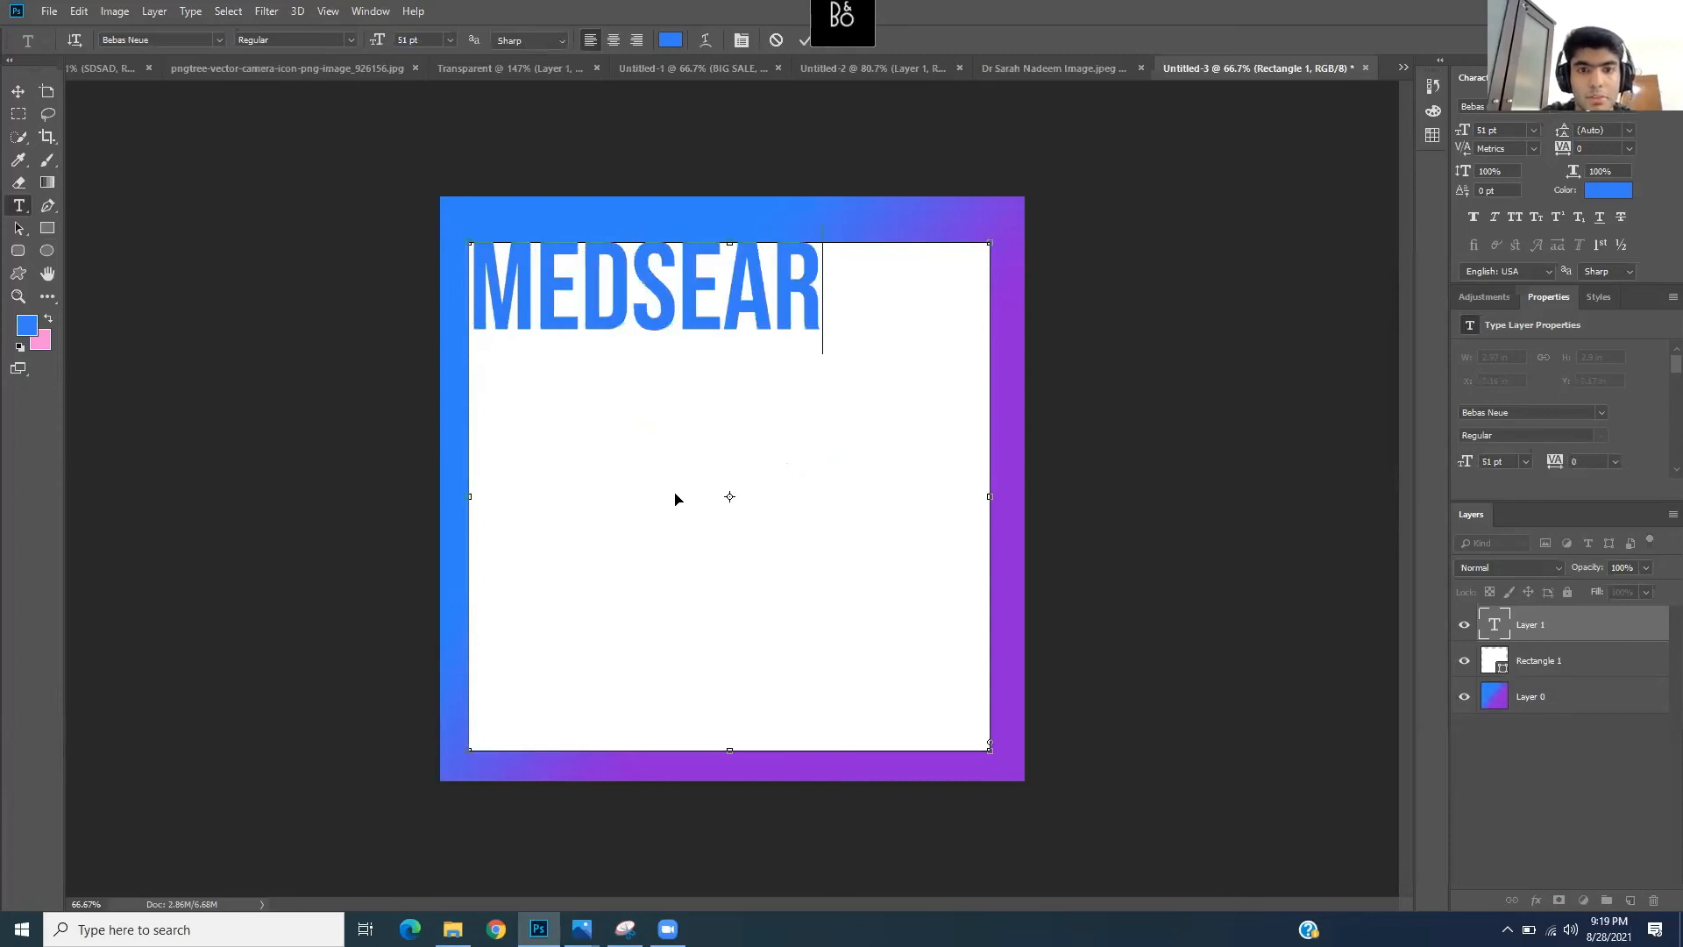
{"action": "key", "text": "BackSpace"}
{"action": "key", "text": "Left"}
{"action": "key", "text": "Delete"}
- Finish the MEDSEARCH title and restyle it as Montserrat Bold at 33 pt
{"action": "type", "text": "CH"}
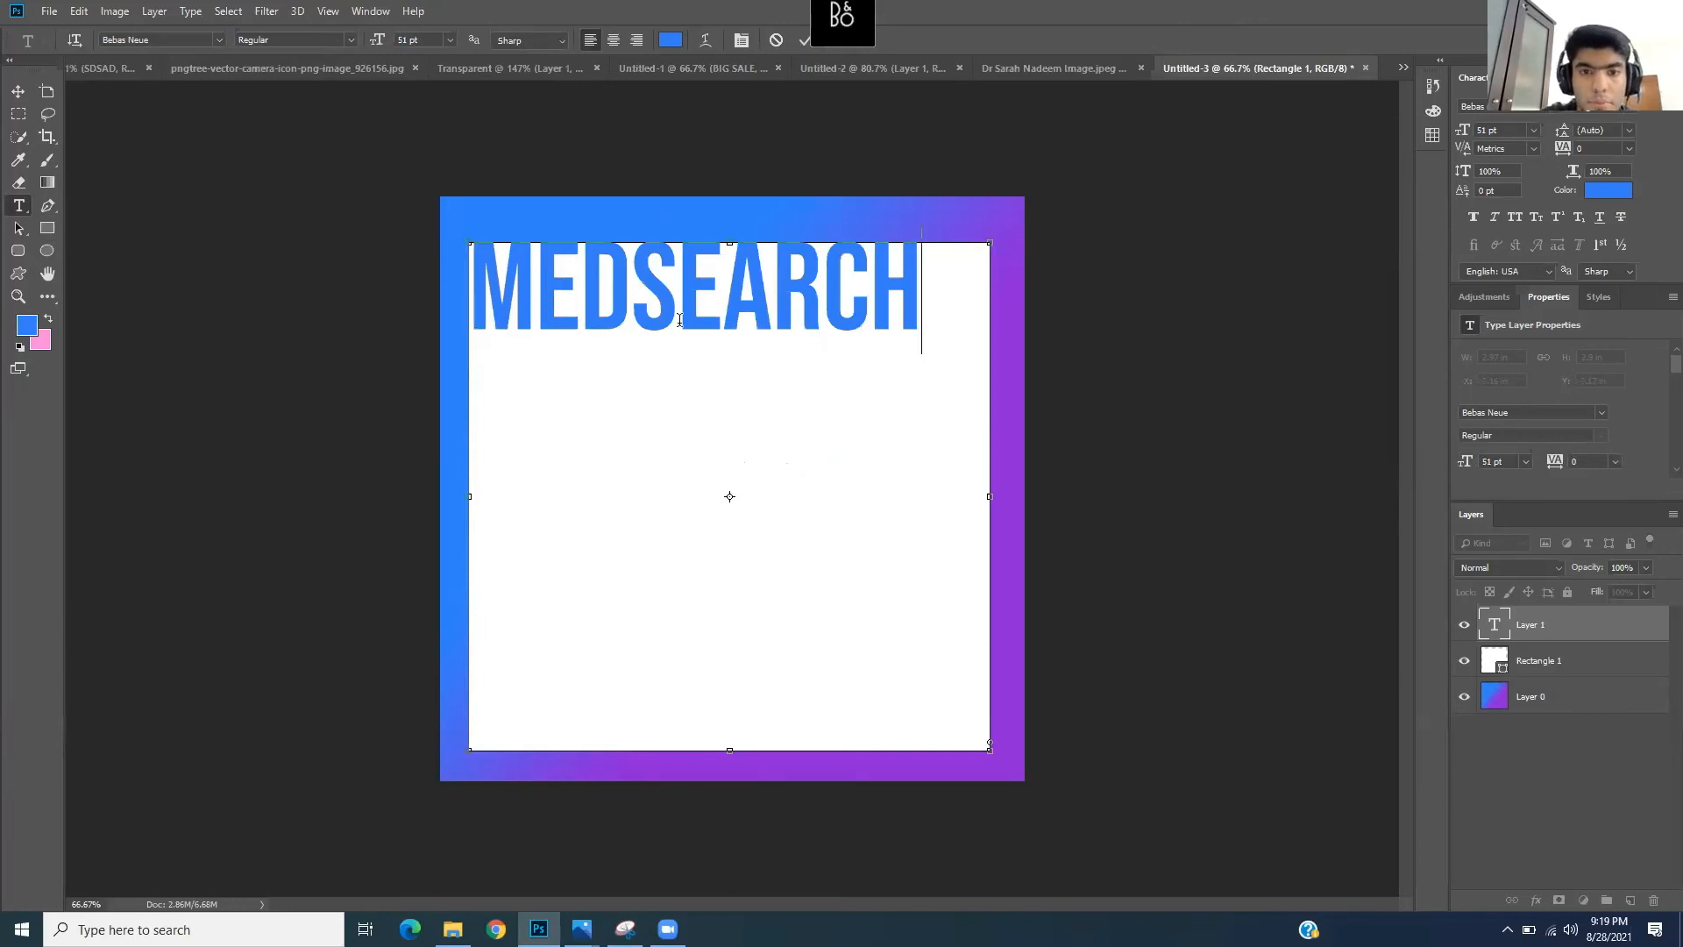
{"action": "key", "text": "ctrl+a"}
{"action": "left_click", "coordinate": [217, 39]}
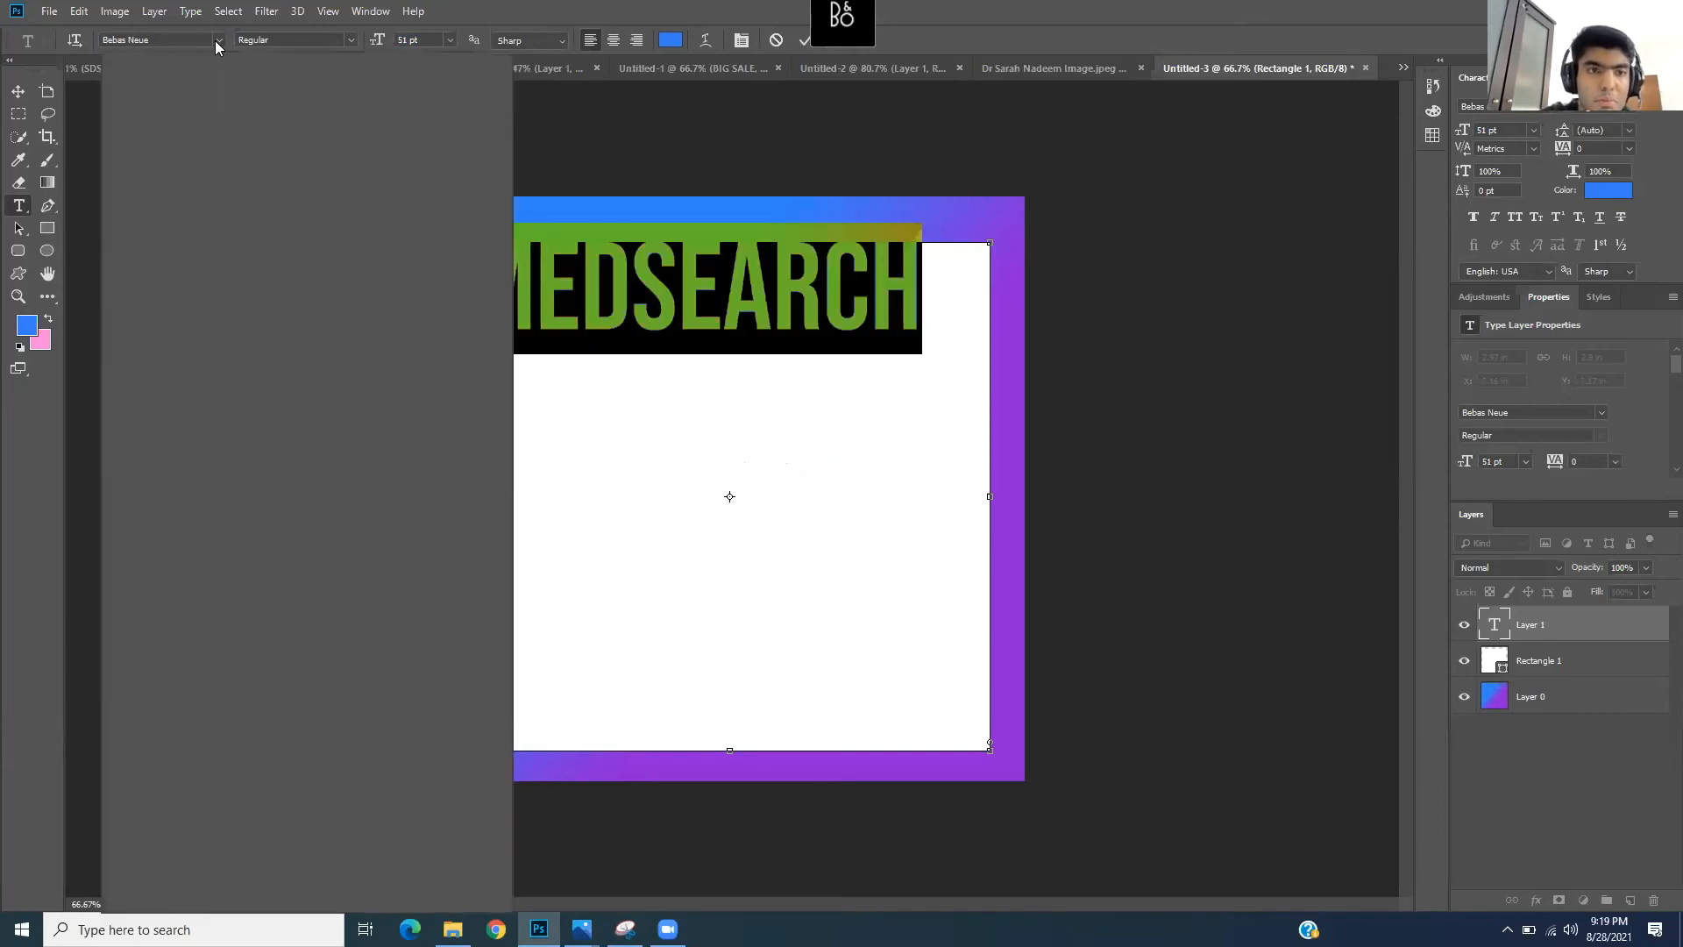
{"action": "type", "text": "pl"}
{"action": "type", "text": "op"}
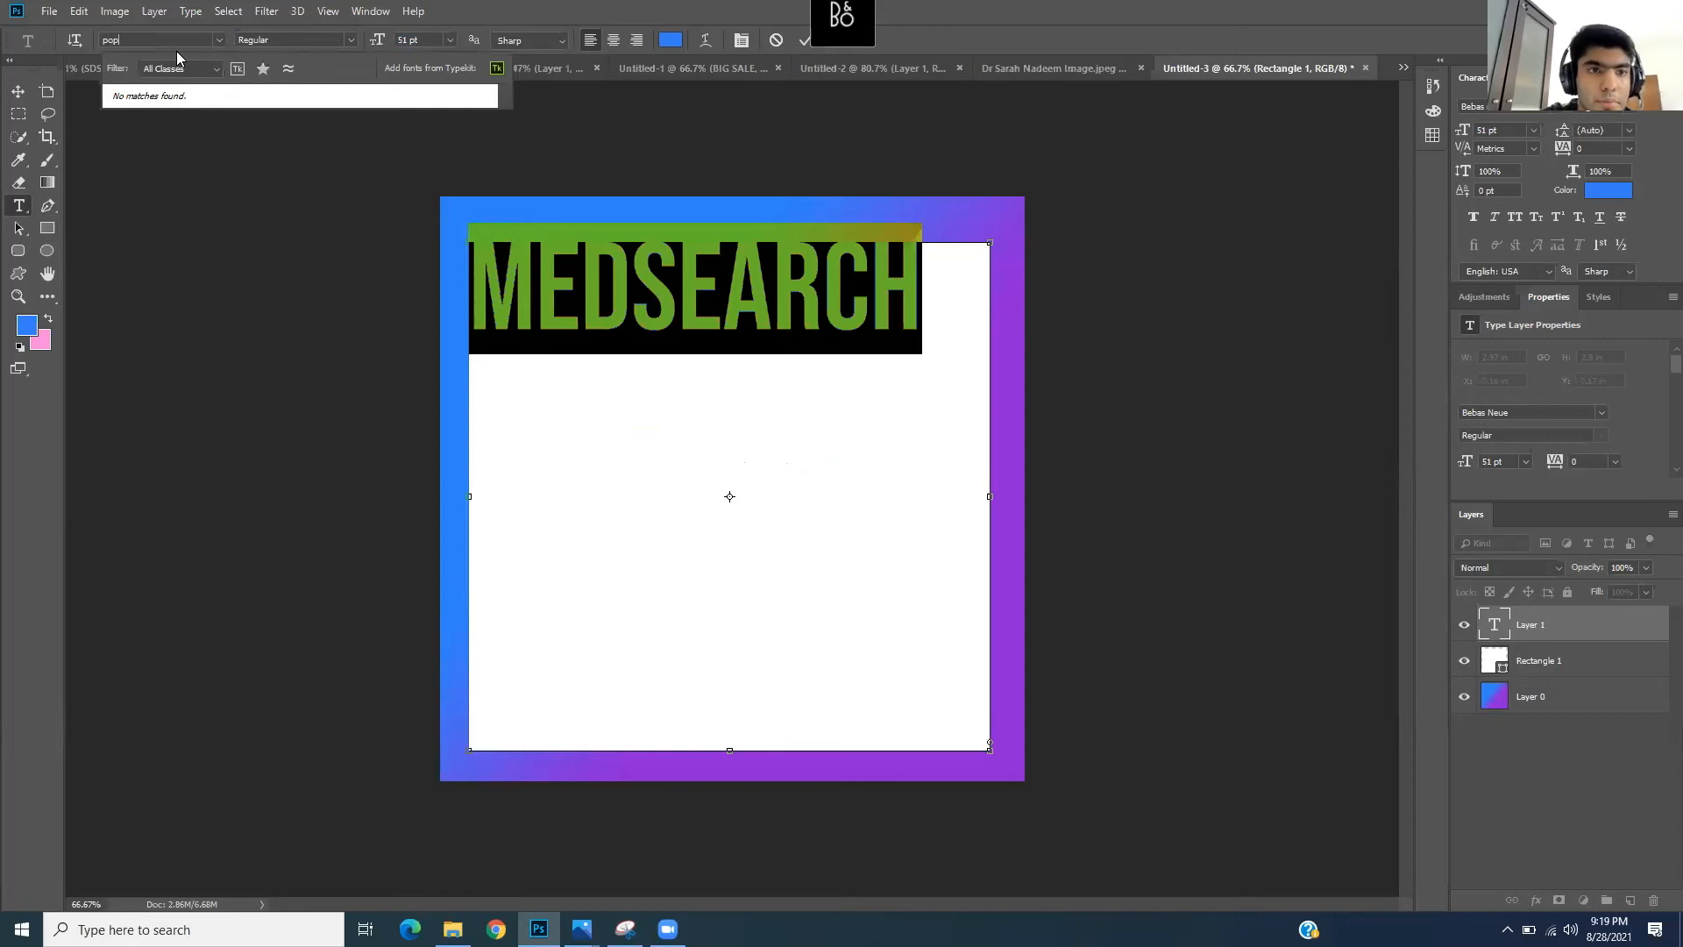
{"action": "key", "text": "BackSpace"}
{"action": "key", "text": "BackSpace"}
{"action": "key", "text": "BackSpace"}
{"action": "type", "text": "mon"}
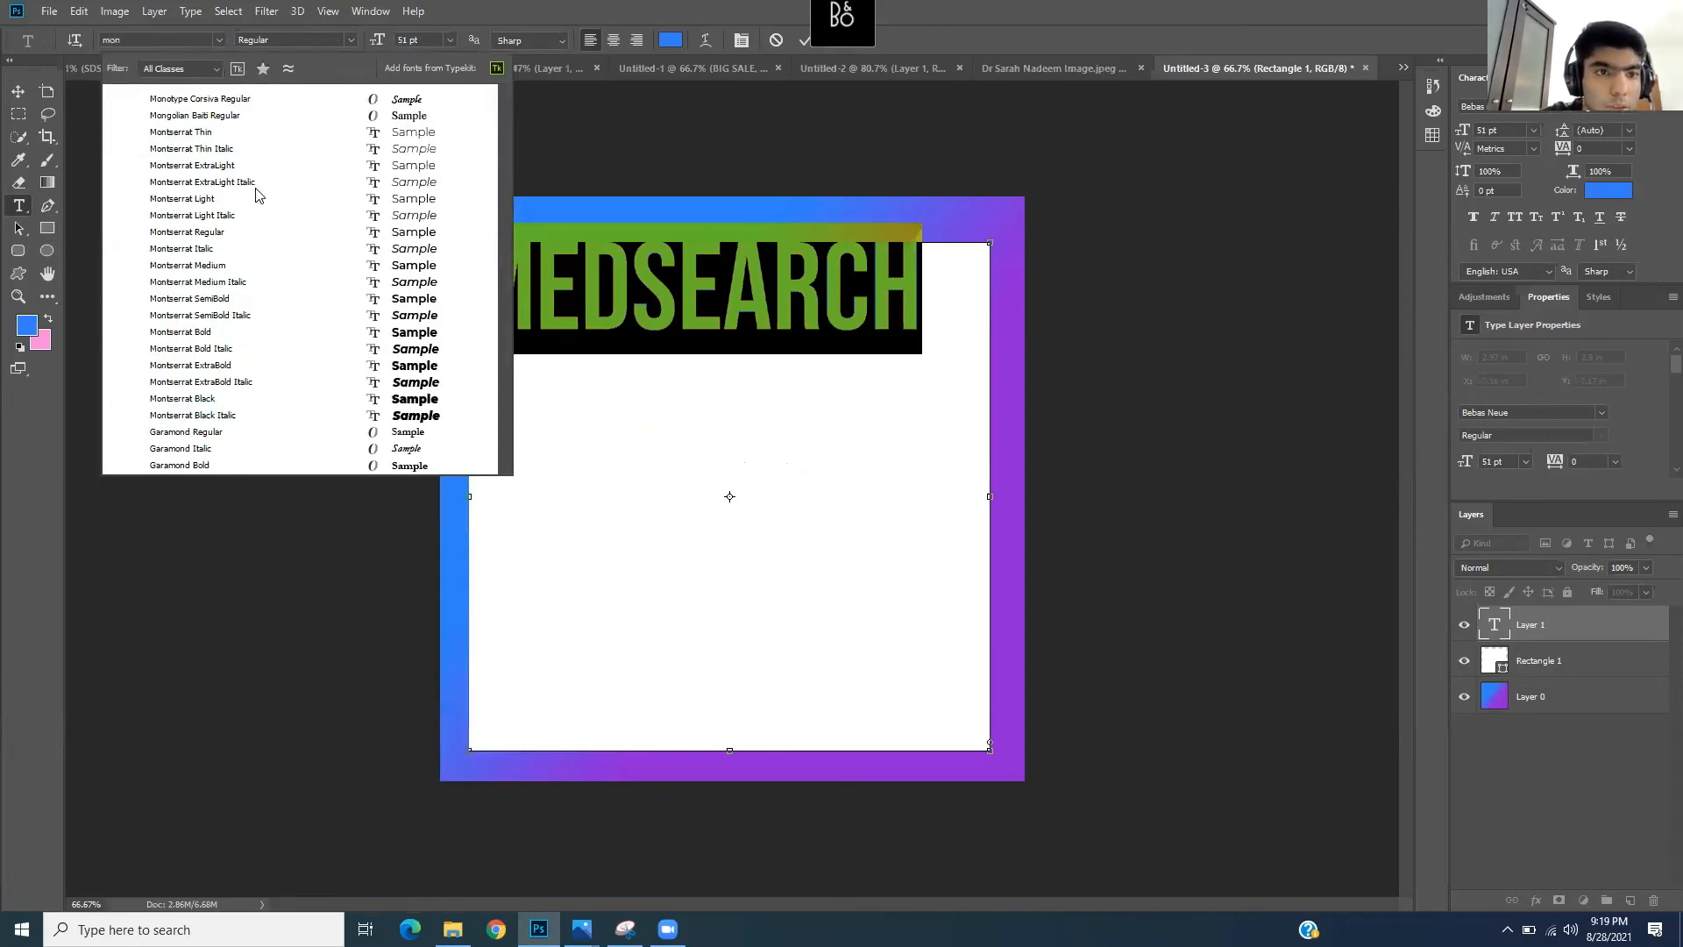
{"action": "left_click", "coordinate": [224, 336]}
{"action": "left_click_drag", "start_coordinate": [377, 43], "coordinate": [368, 43]}
{"action": "key", "text": "ctrl+Return"}
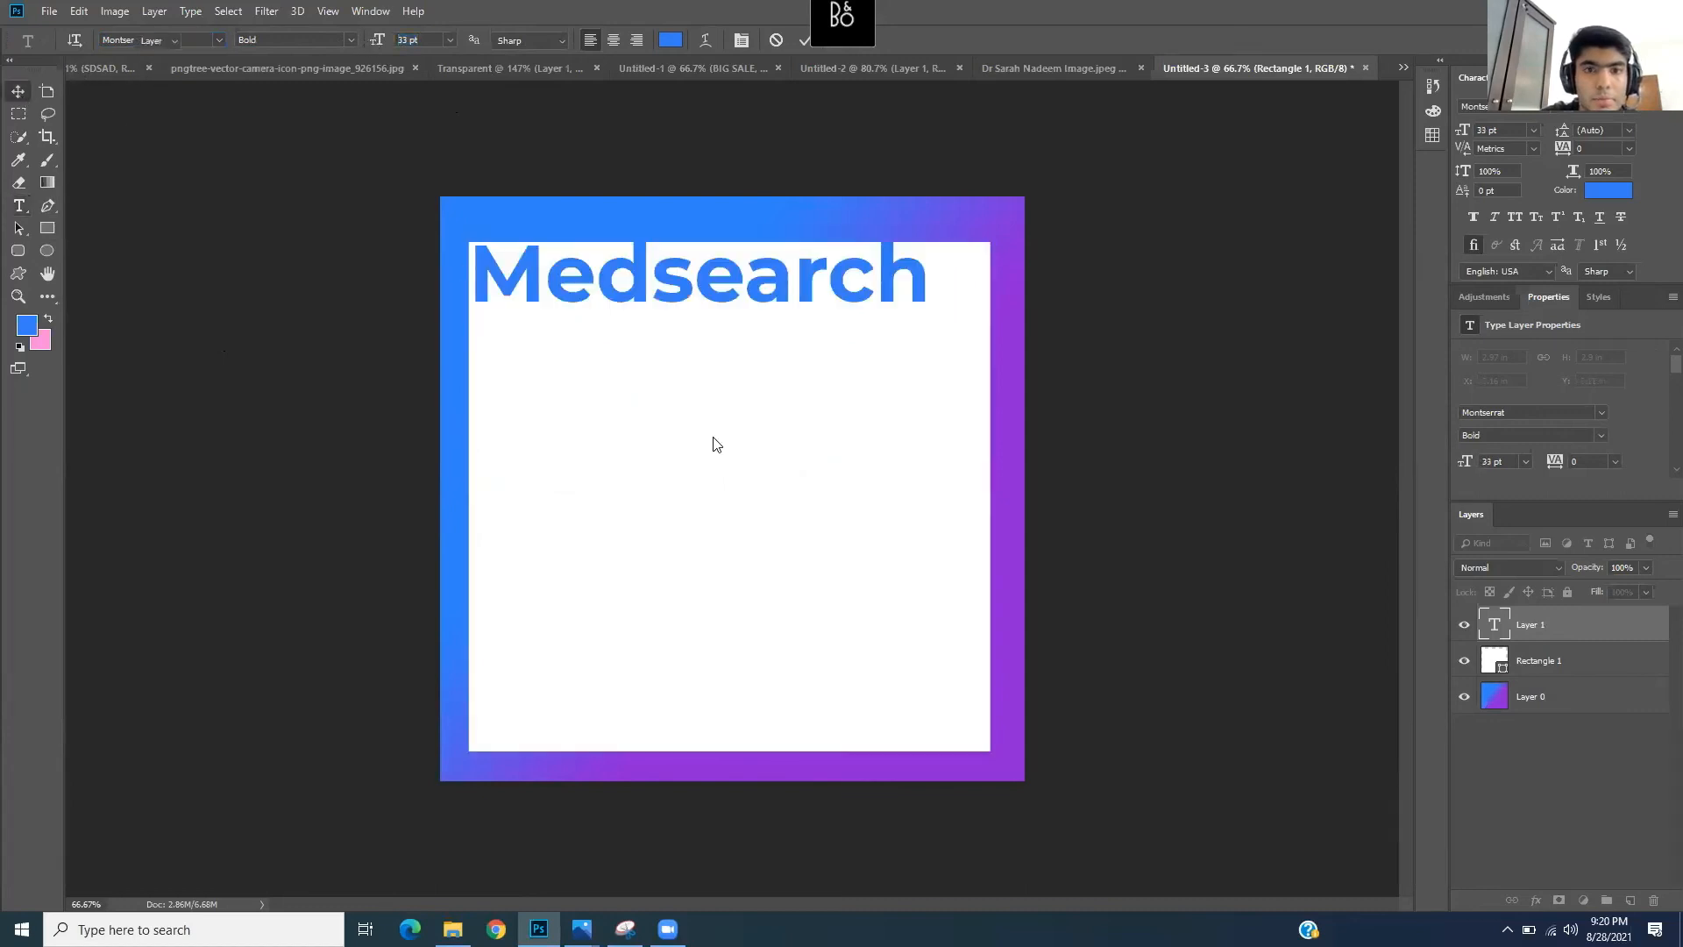
- Move the Medsearch title down to the panel's centre and place the cursor back inside it
{"action": "left_click_drag", "start_coordinate": [776, 293], "coordinate": [805, 388]}
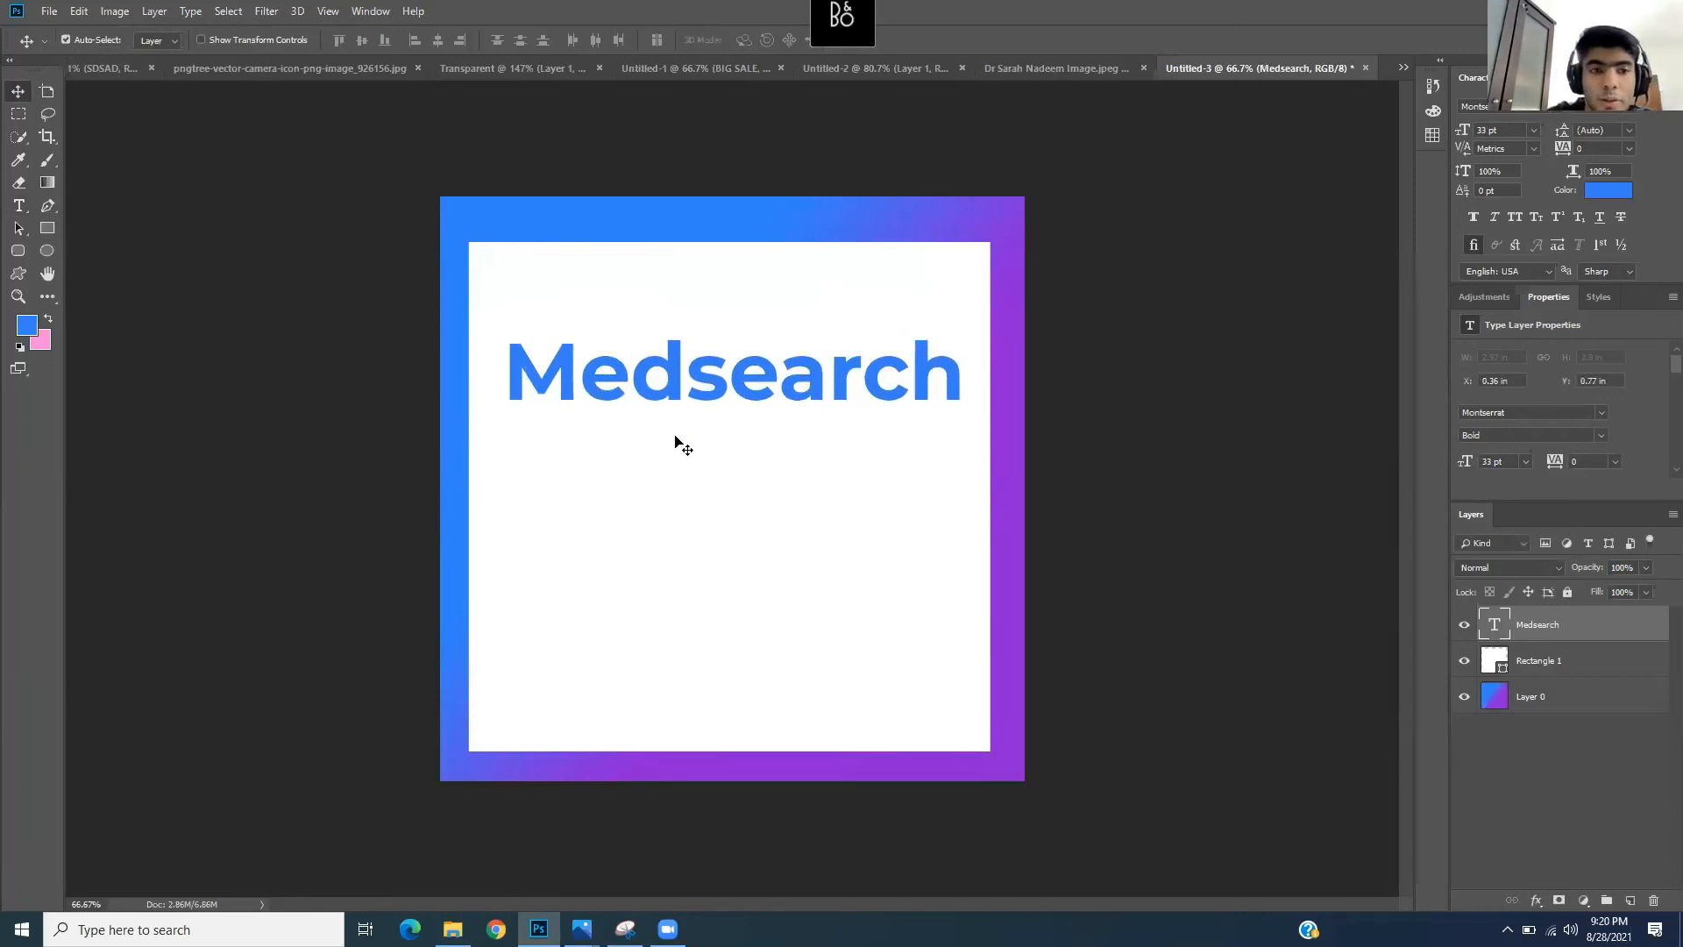
{"action": "left_click", "coordinate": [22, 207]}
{"action": "left_click", "coordinate": [620, 388]}
- Apply a Gradient Overlay with the first blue-to-pink preset to the Medsearch title
{"action": "left_click", "coordinate": [1568, 644]}
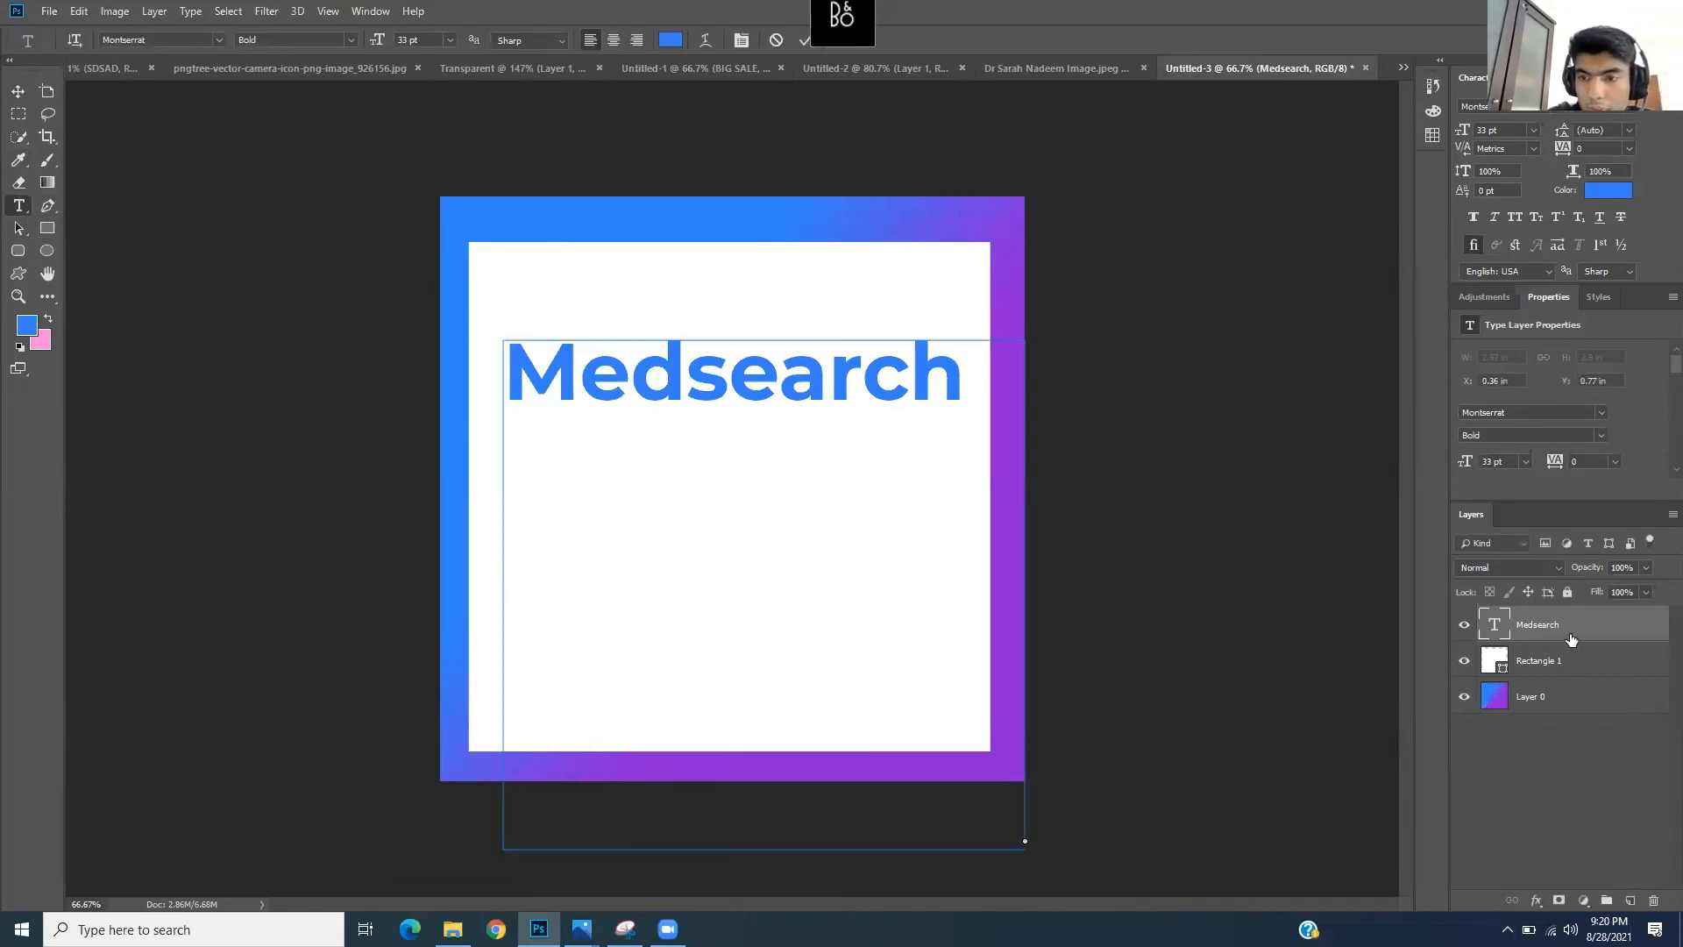
{"action": "left_click", "coordinate": [1536, 903]}
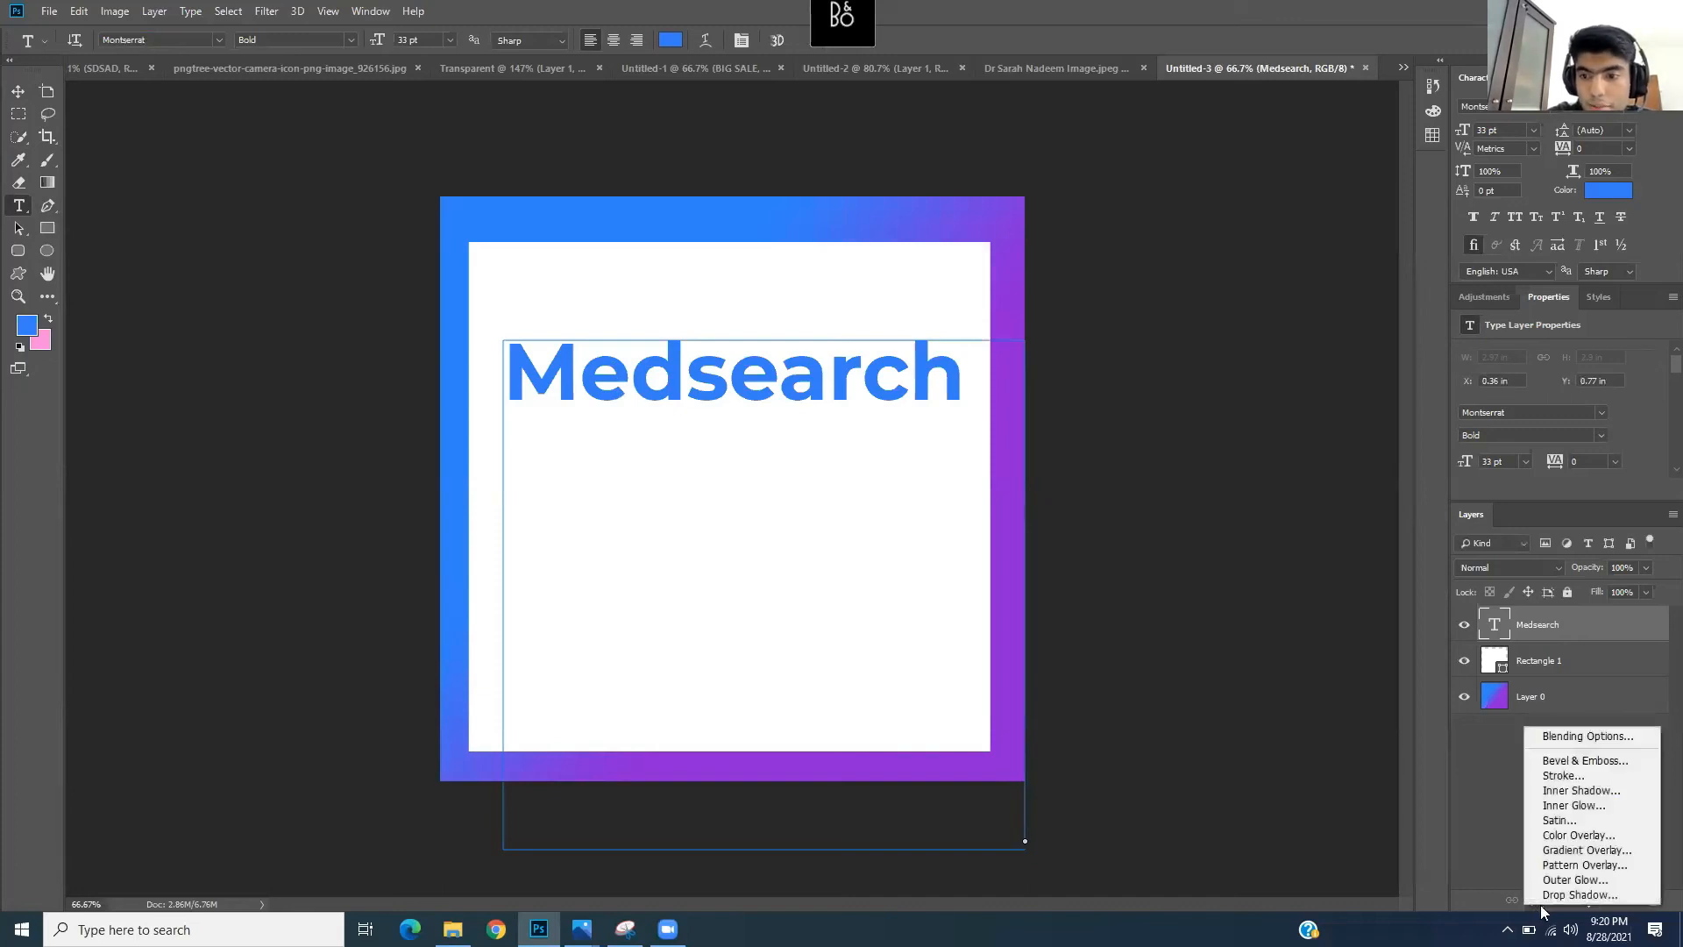
{"action": "left_click", "coordinate": [1630, 851]}
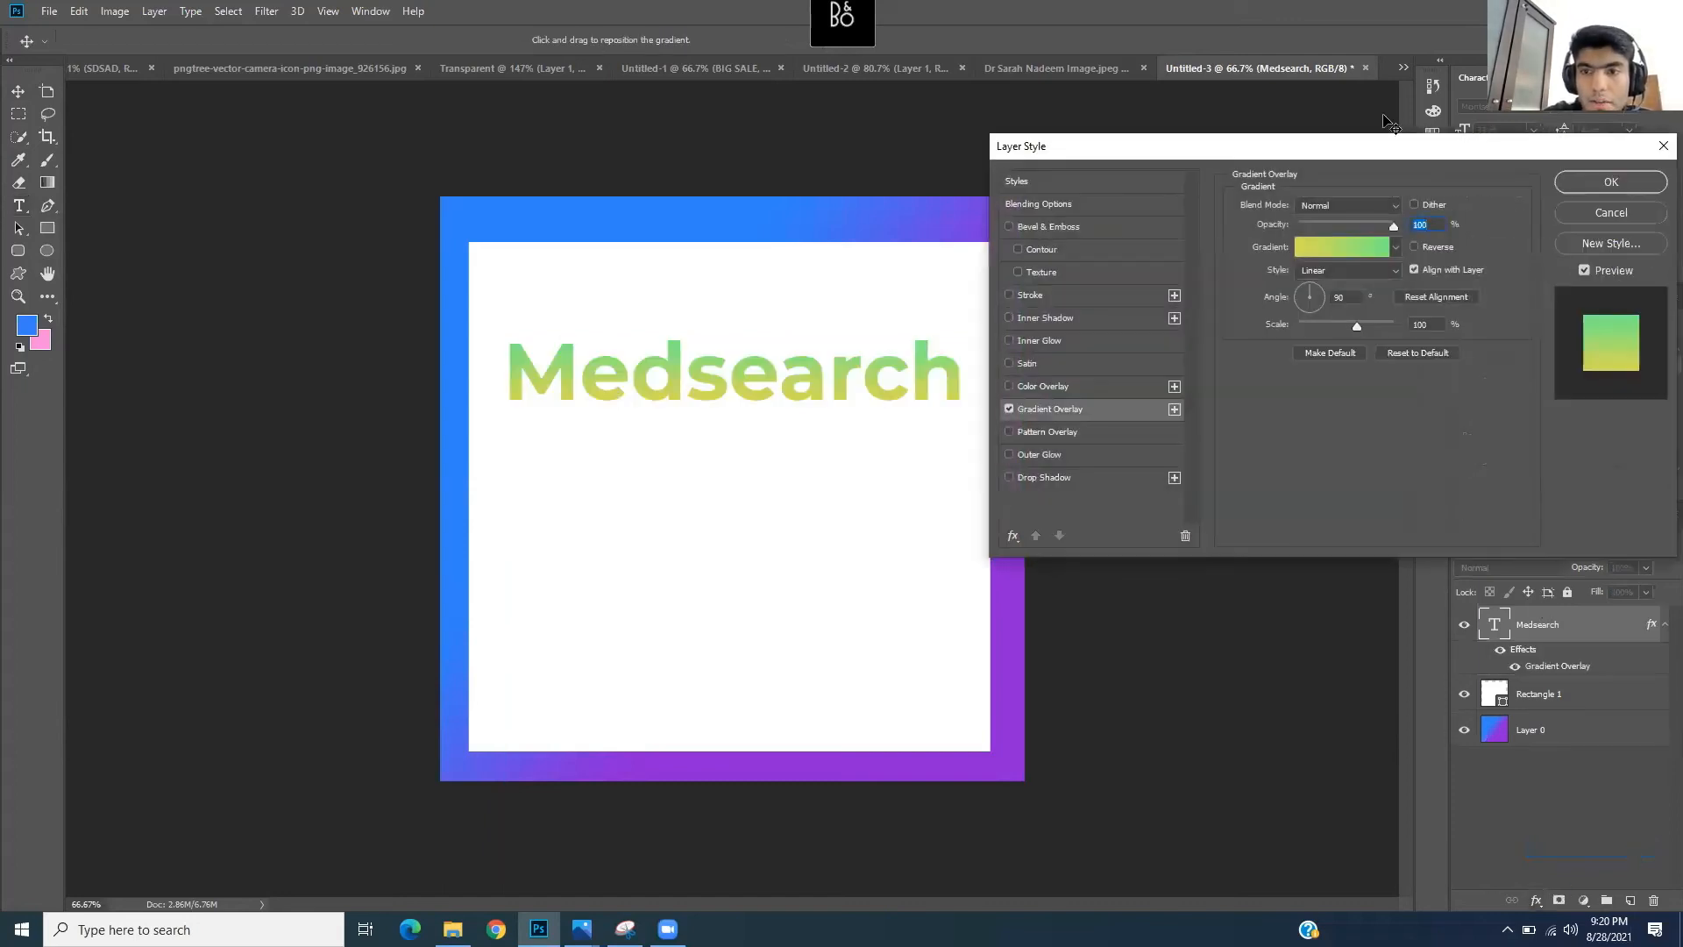
{"action": "left_click_drag", "start_coordinate": [1364, 156], "coordinate": [1236, 268]}
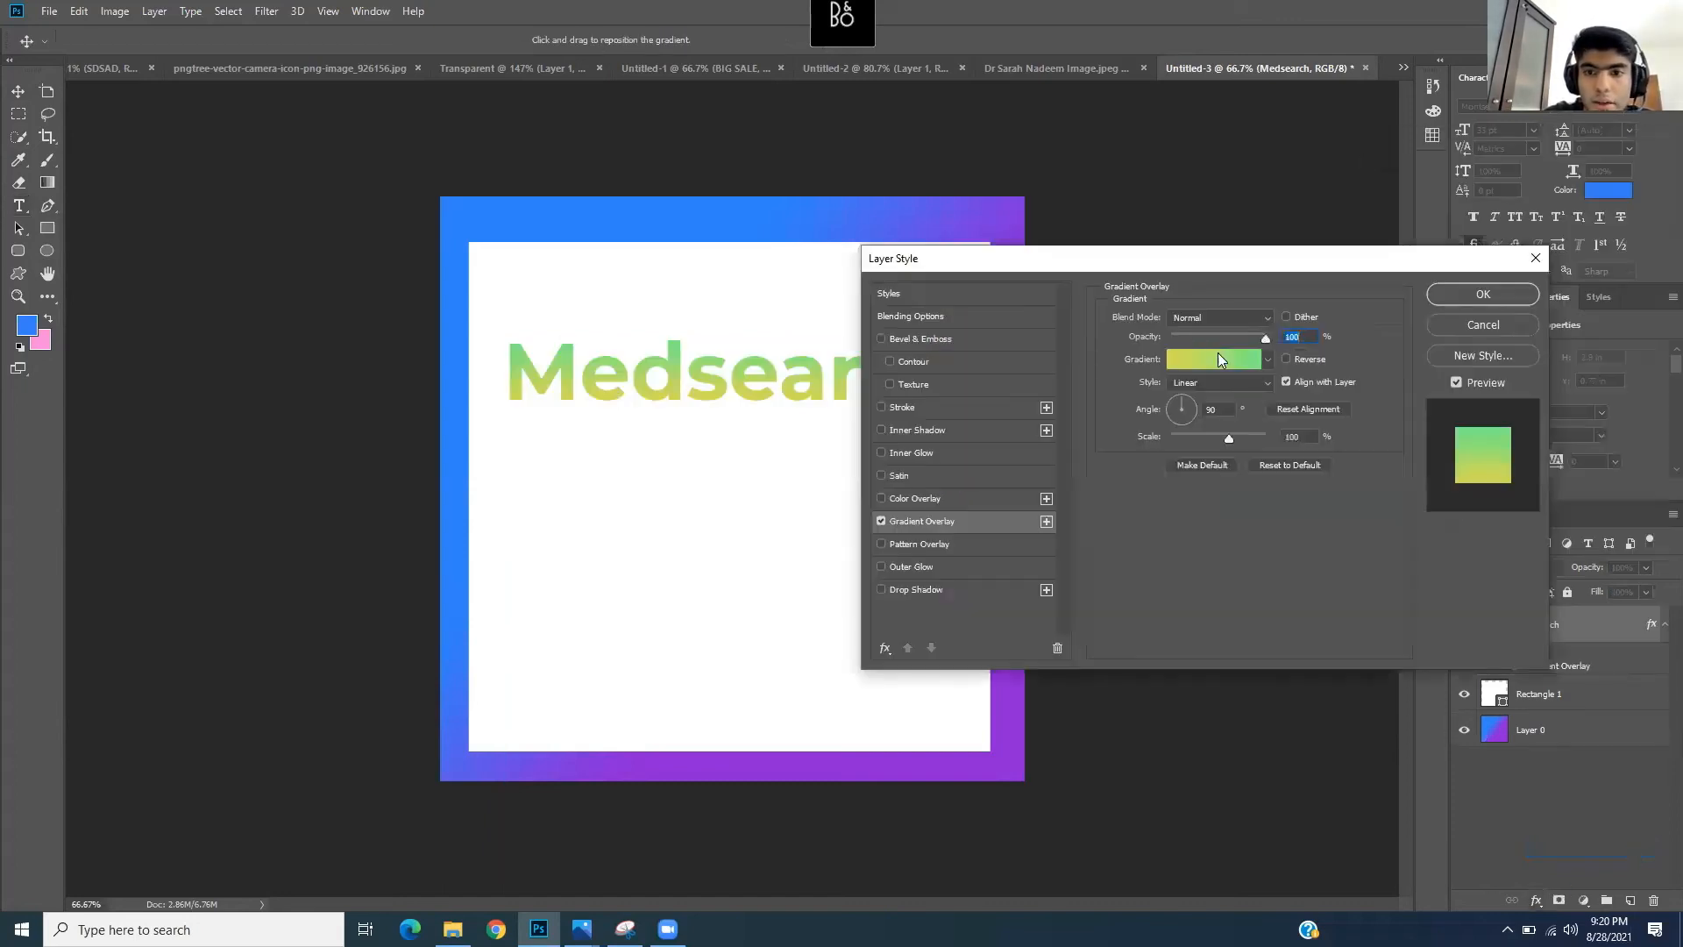
{"action": "left_click", "coordinate": [1266, 359]}
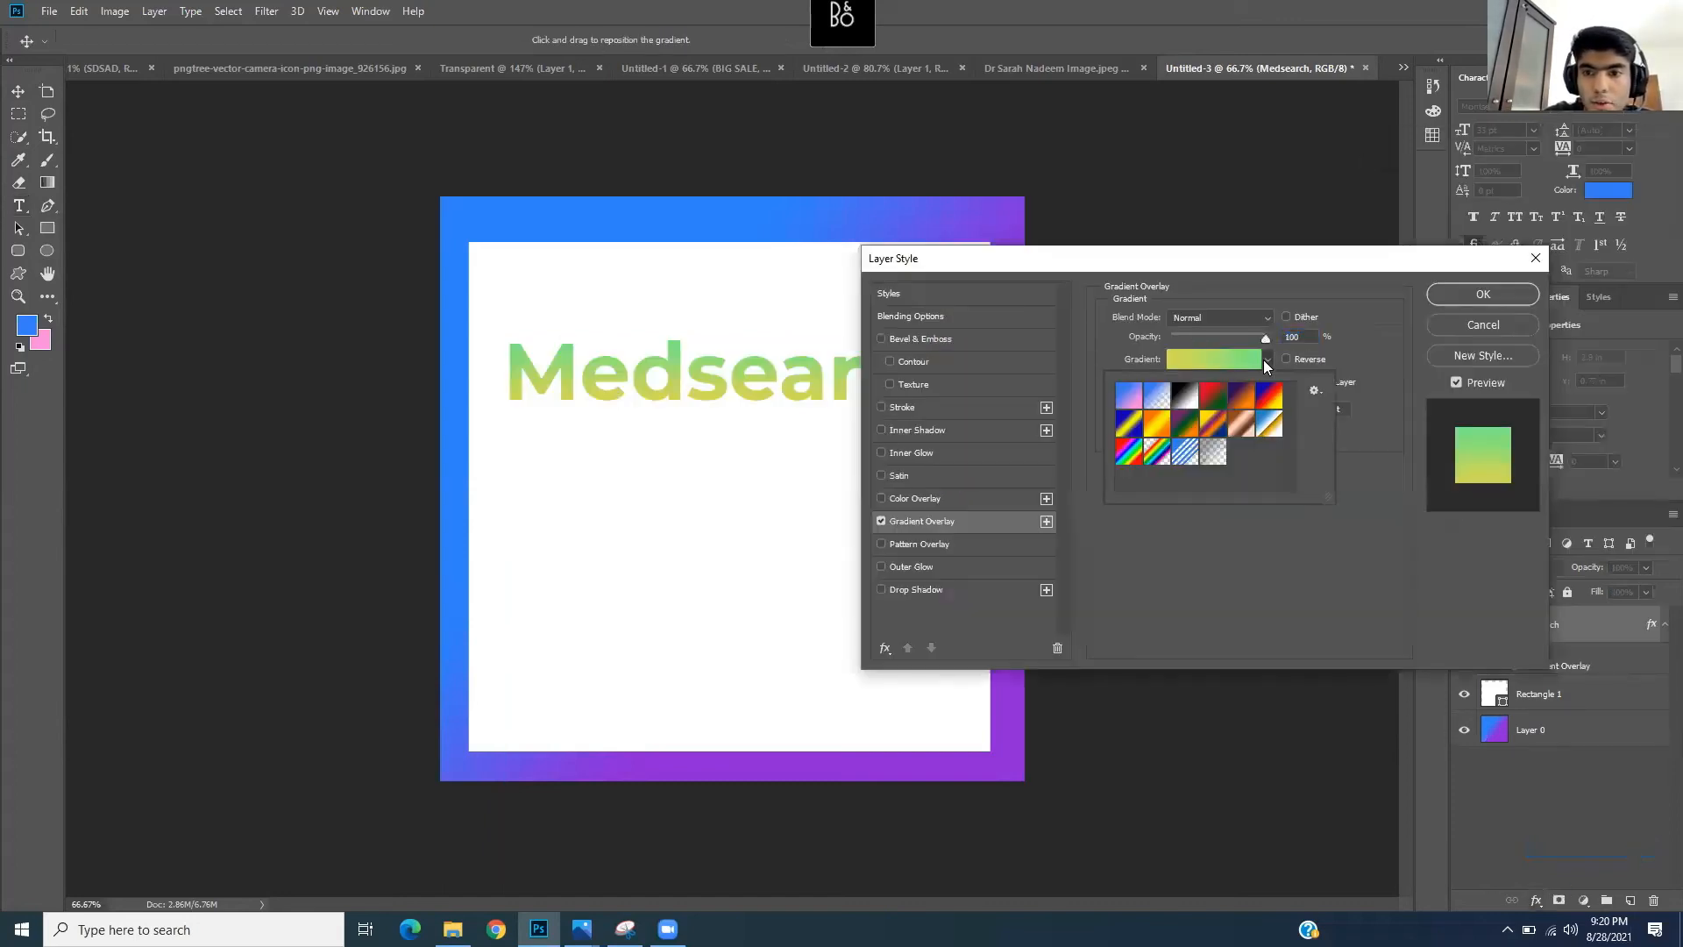
{"action": "left_click", "coordinate": [1128, 399]}
{"action": "left_click", "coordinate": [1511, 301]}
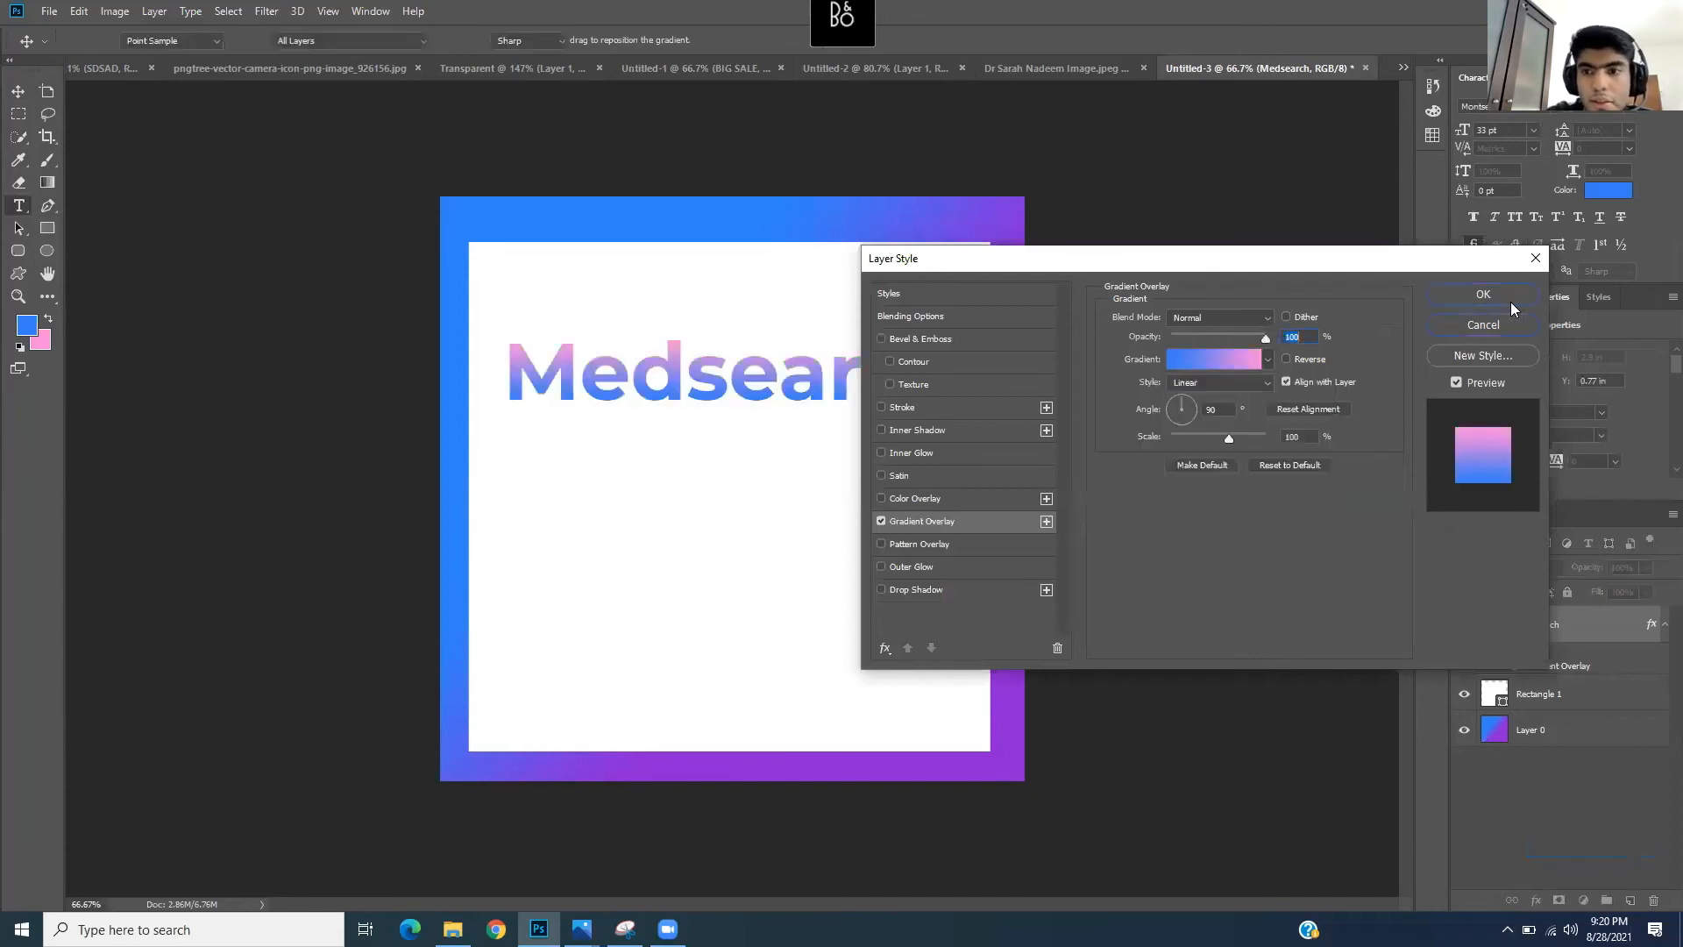
{"action": "left_click", "coordinate": [642, 357]}
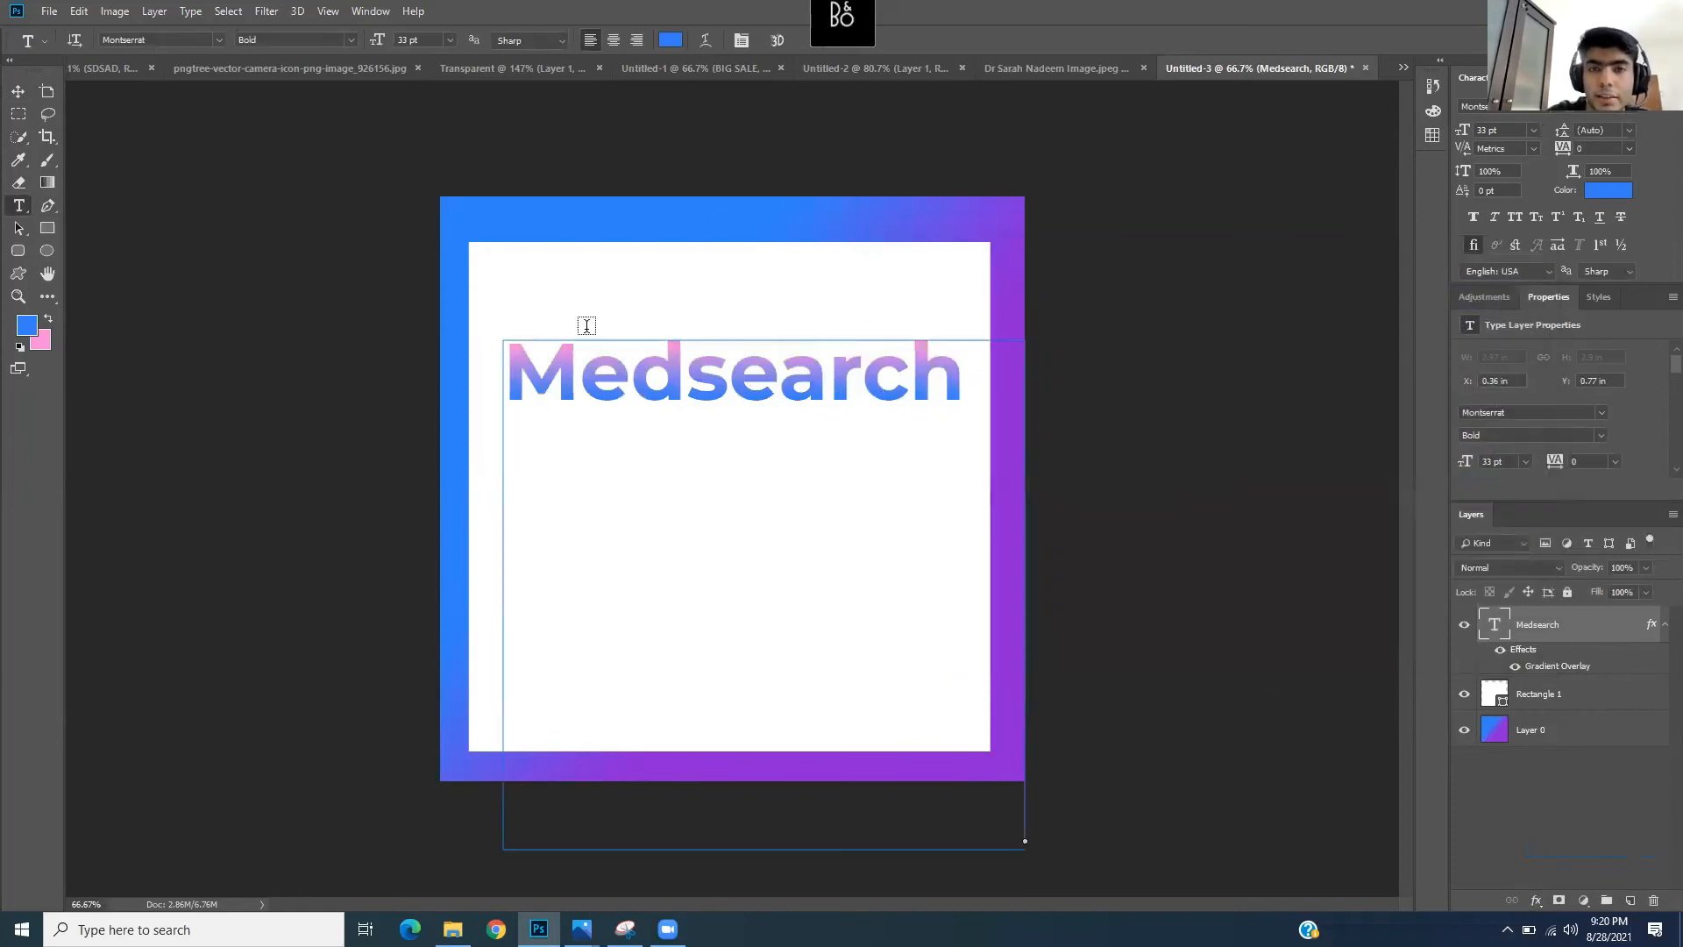
{"action": "mouse_move", "coordinate": [581, 928]}
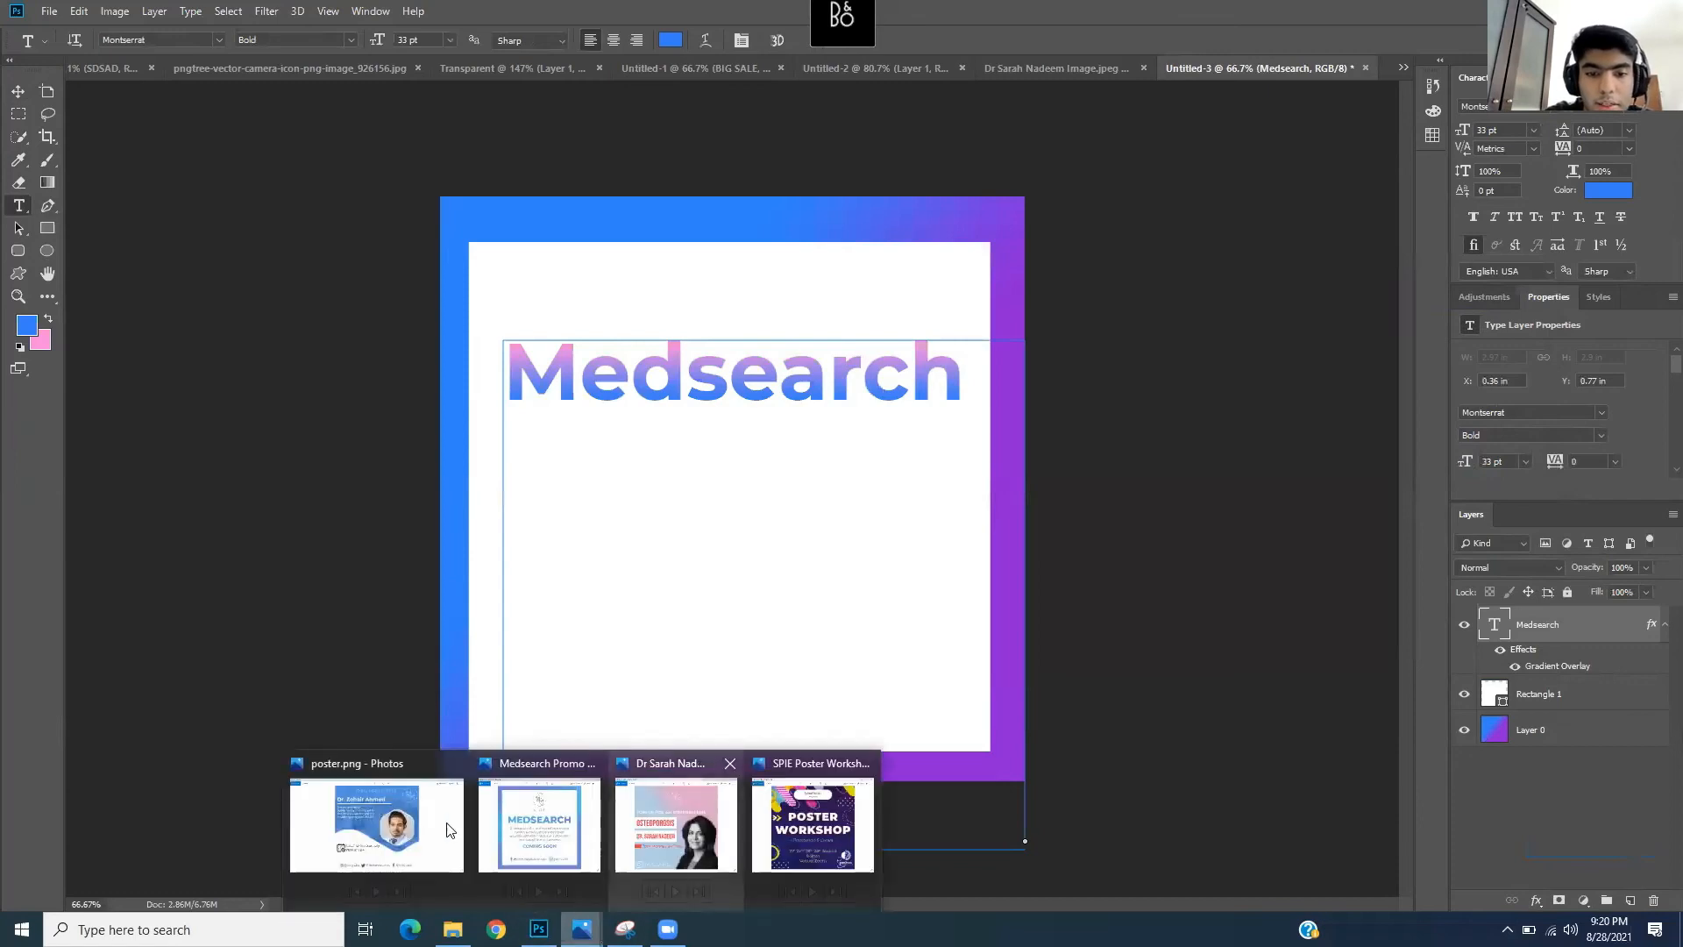
{"action": "left_click", "coordinate": [539, 824]}
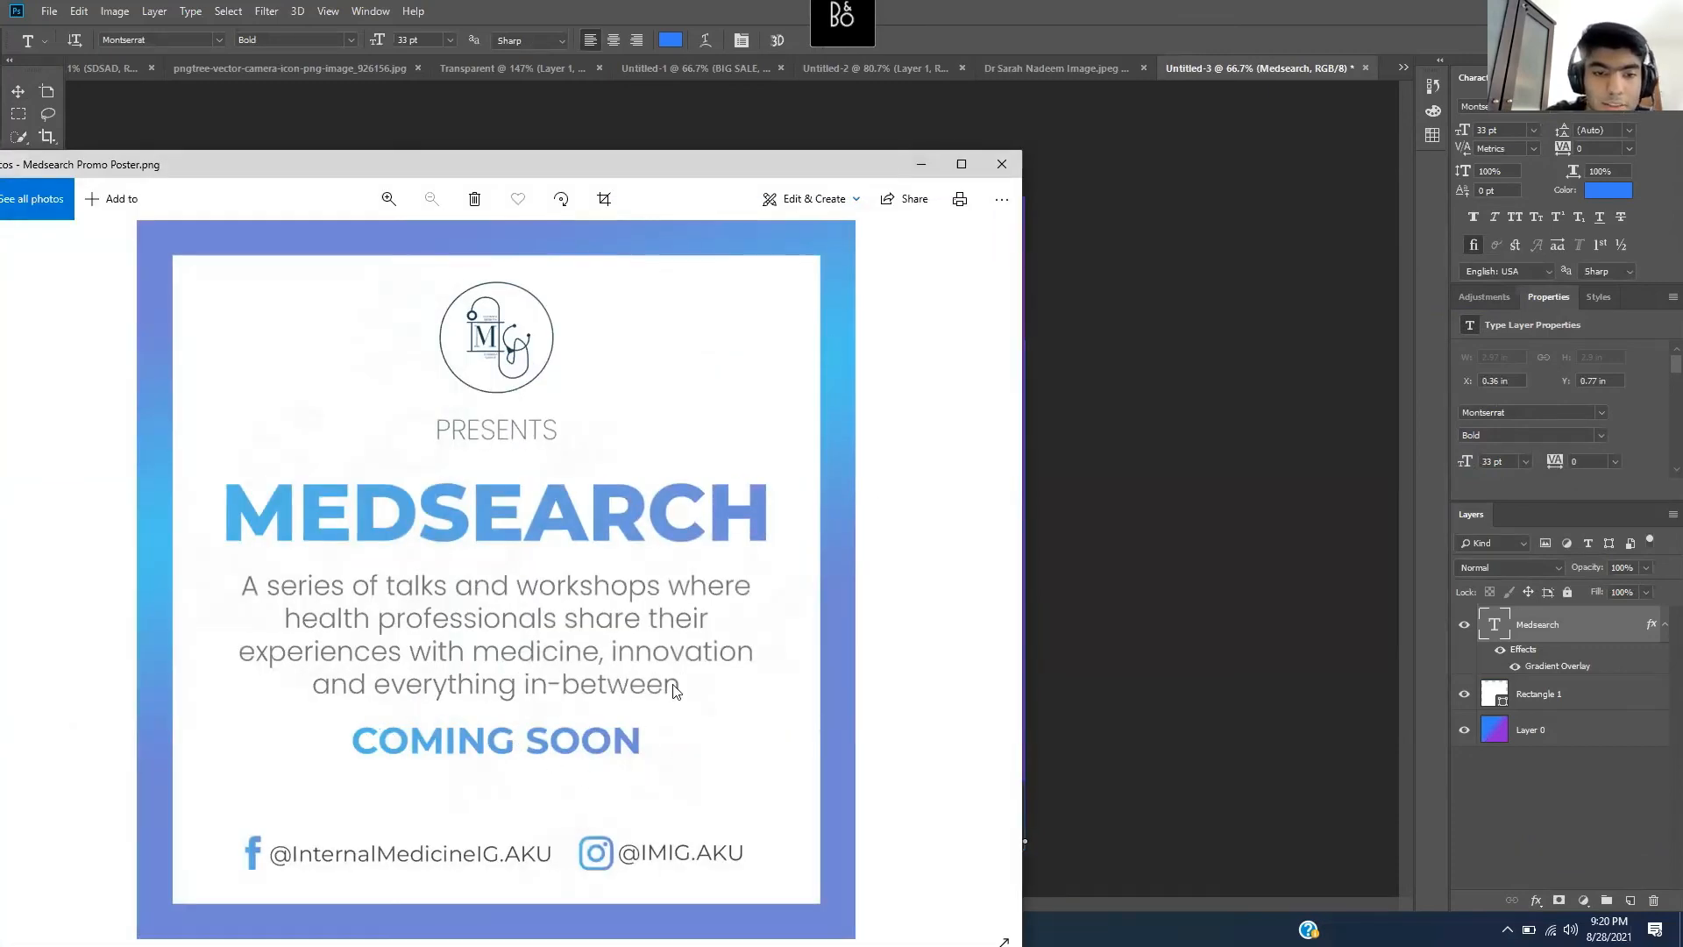
{"action": "left_click", "coordinate": [922, 166]}
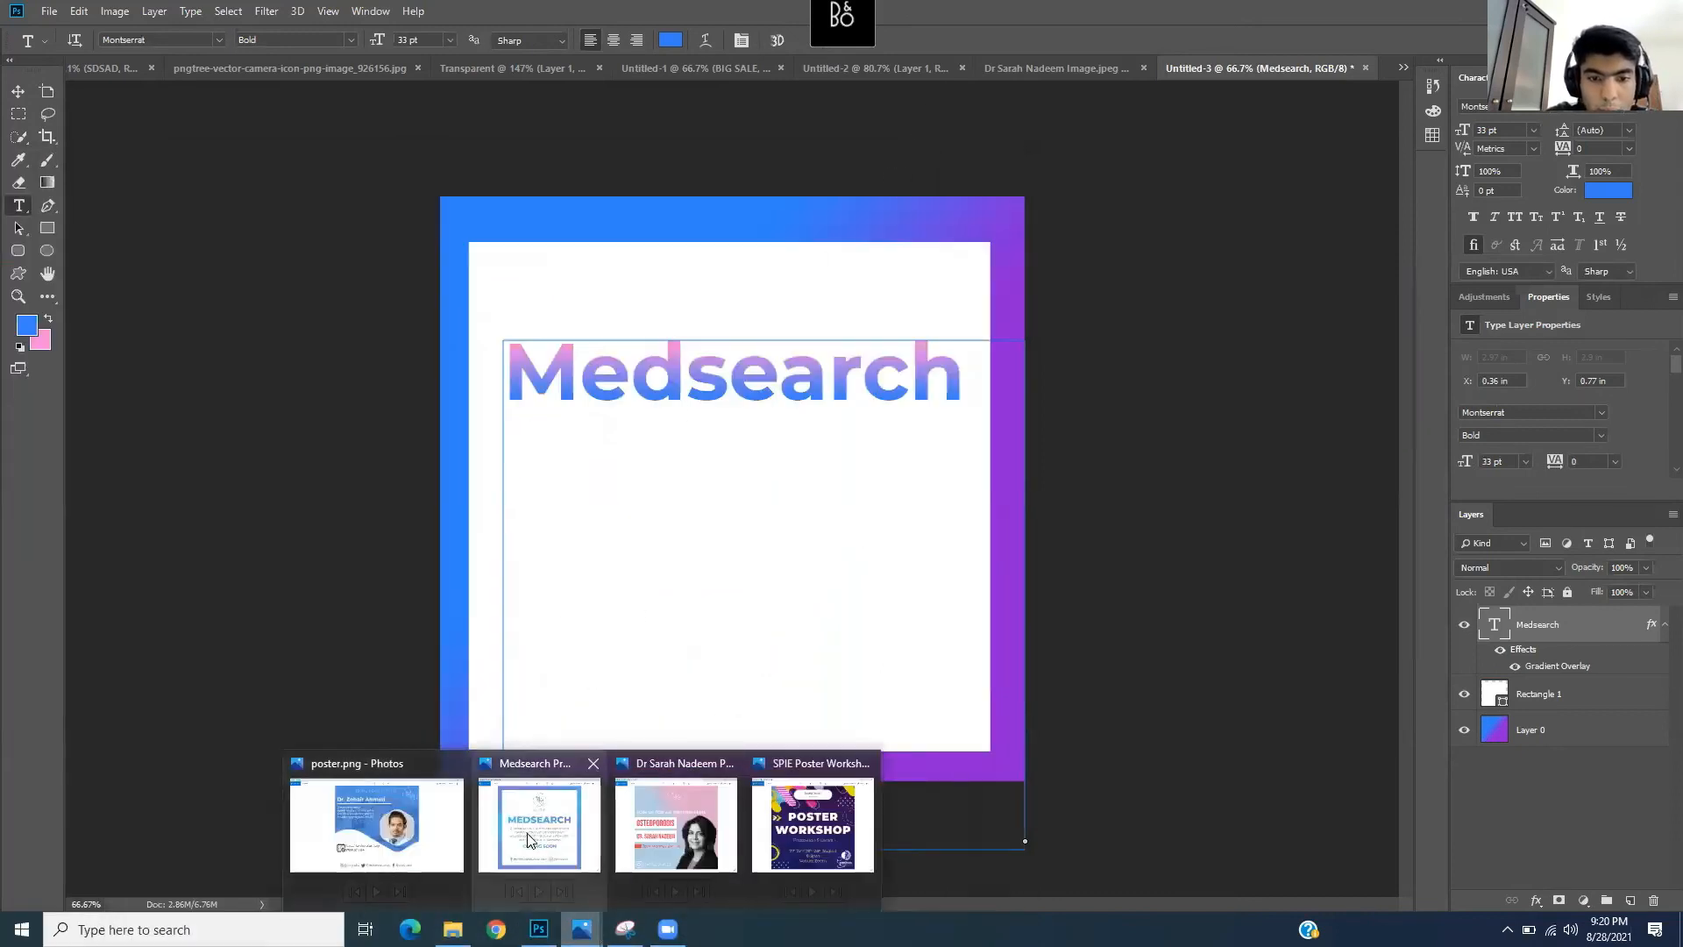
{"action": "left_click", "coordinate": [530, 840]}
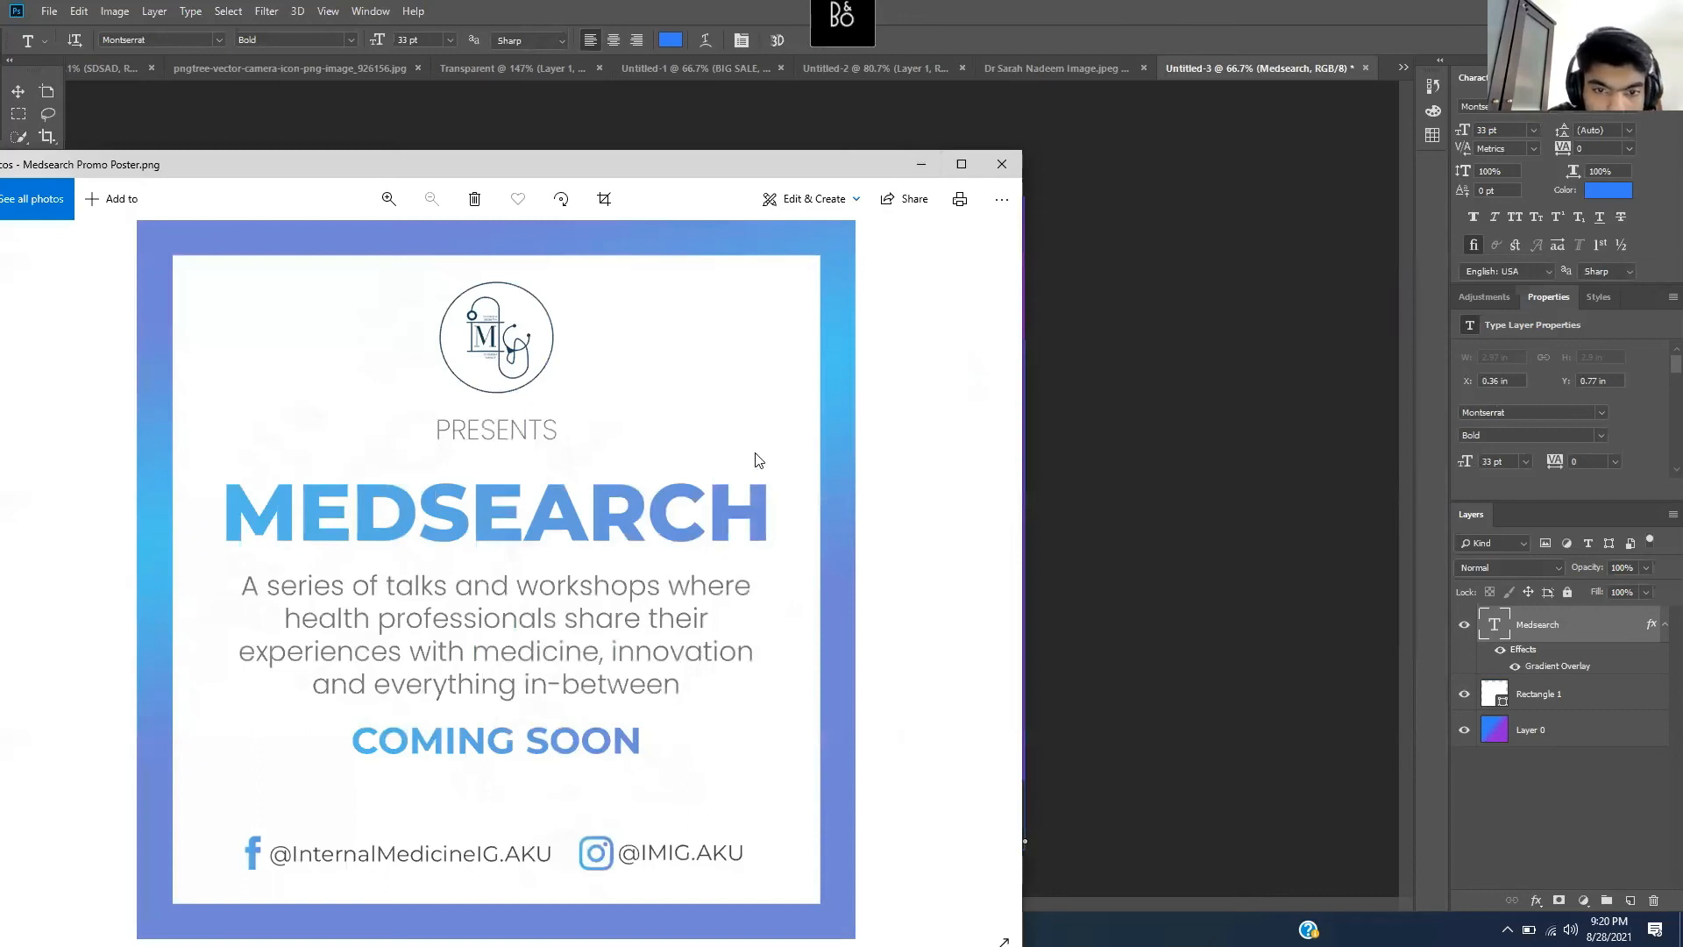
{"action": "left_click", "coordinate": [388, 198]}
{"action": "left_click", "coordinate": [388, 200]}
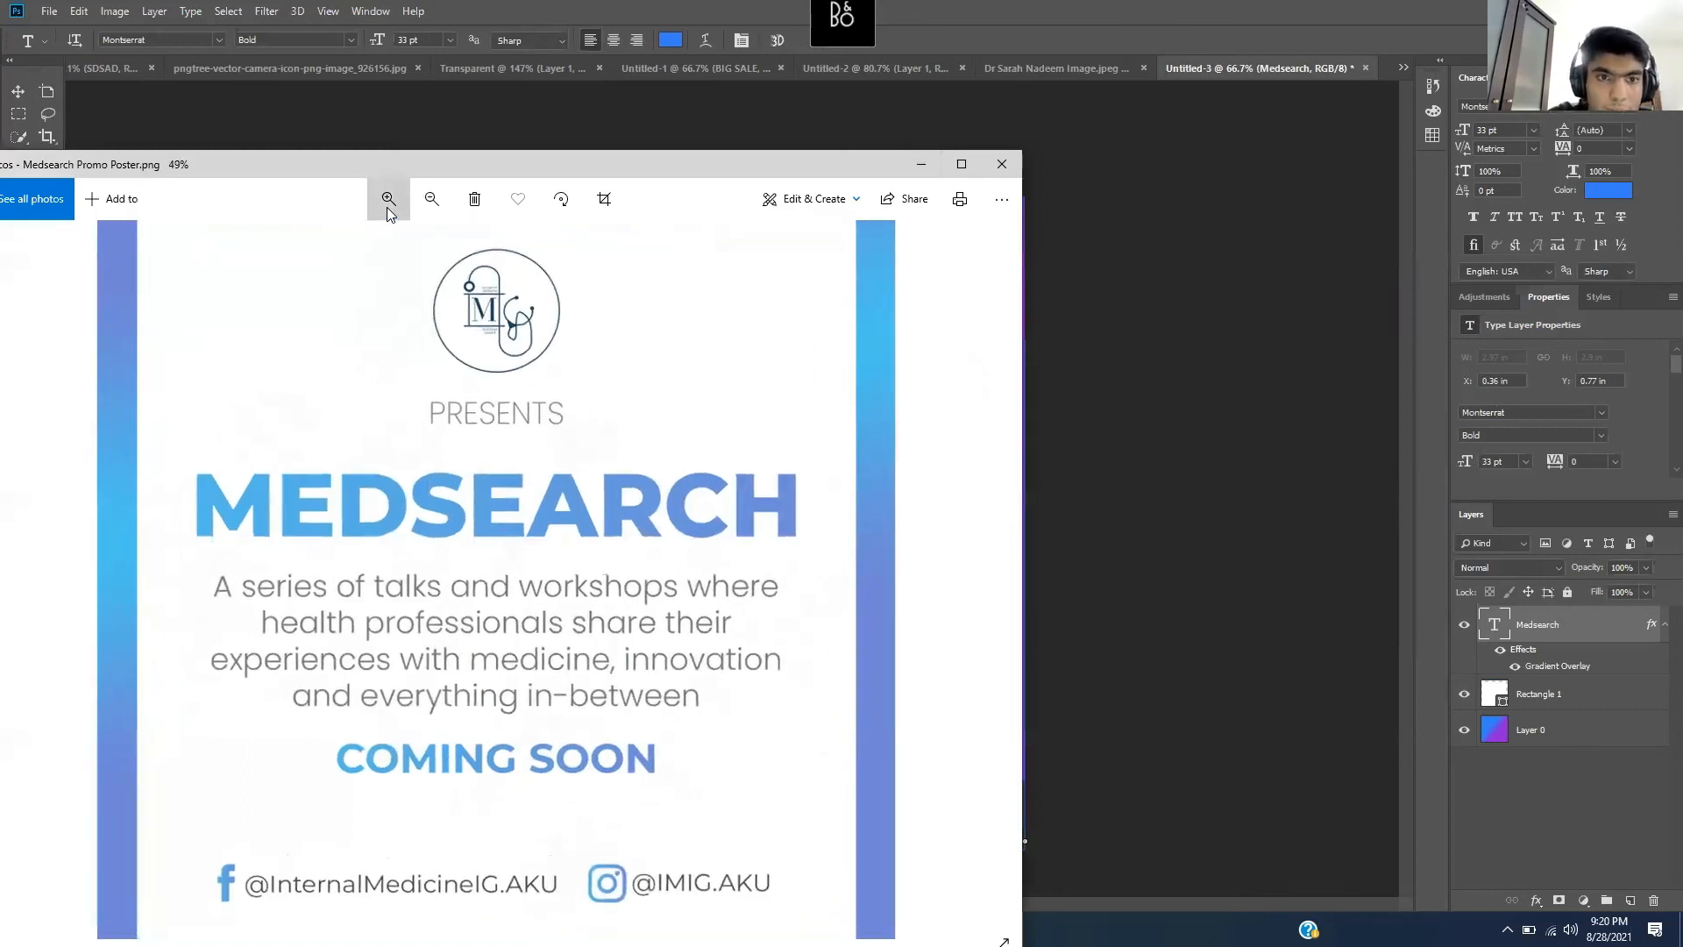
{"action": "left_click", "coordinate": [388, 199]}
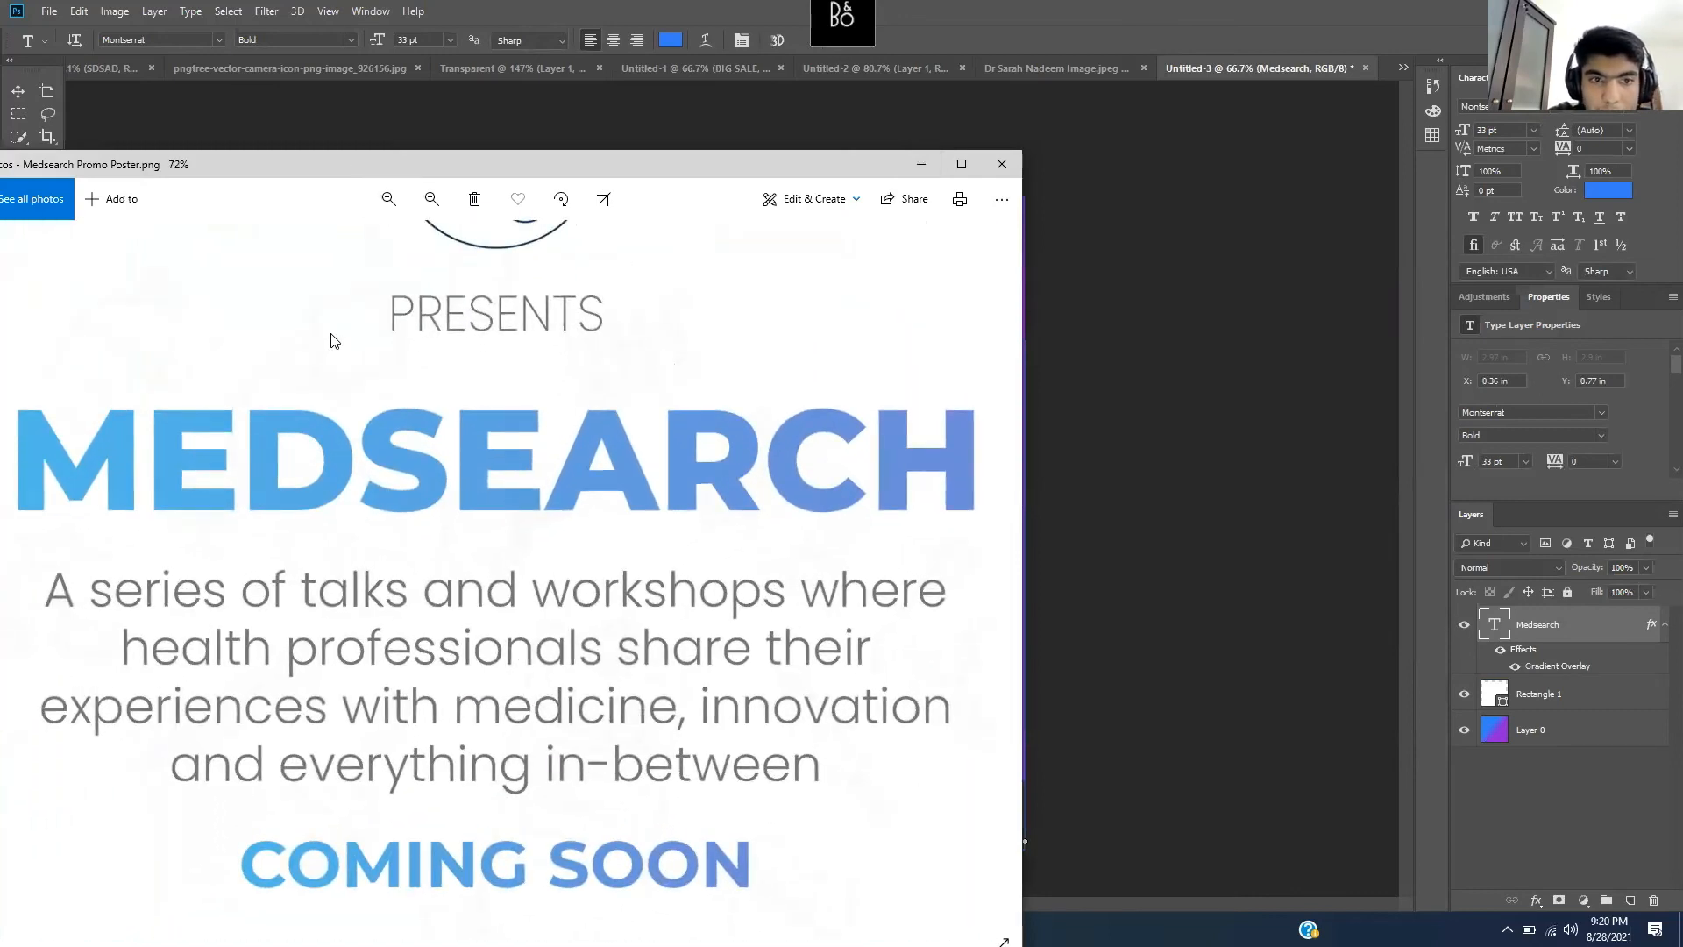
{"action": "left_click_drag", "start_coordinate": [331, 334], "coordinate": [544, 513]}
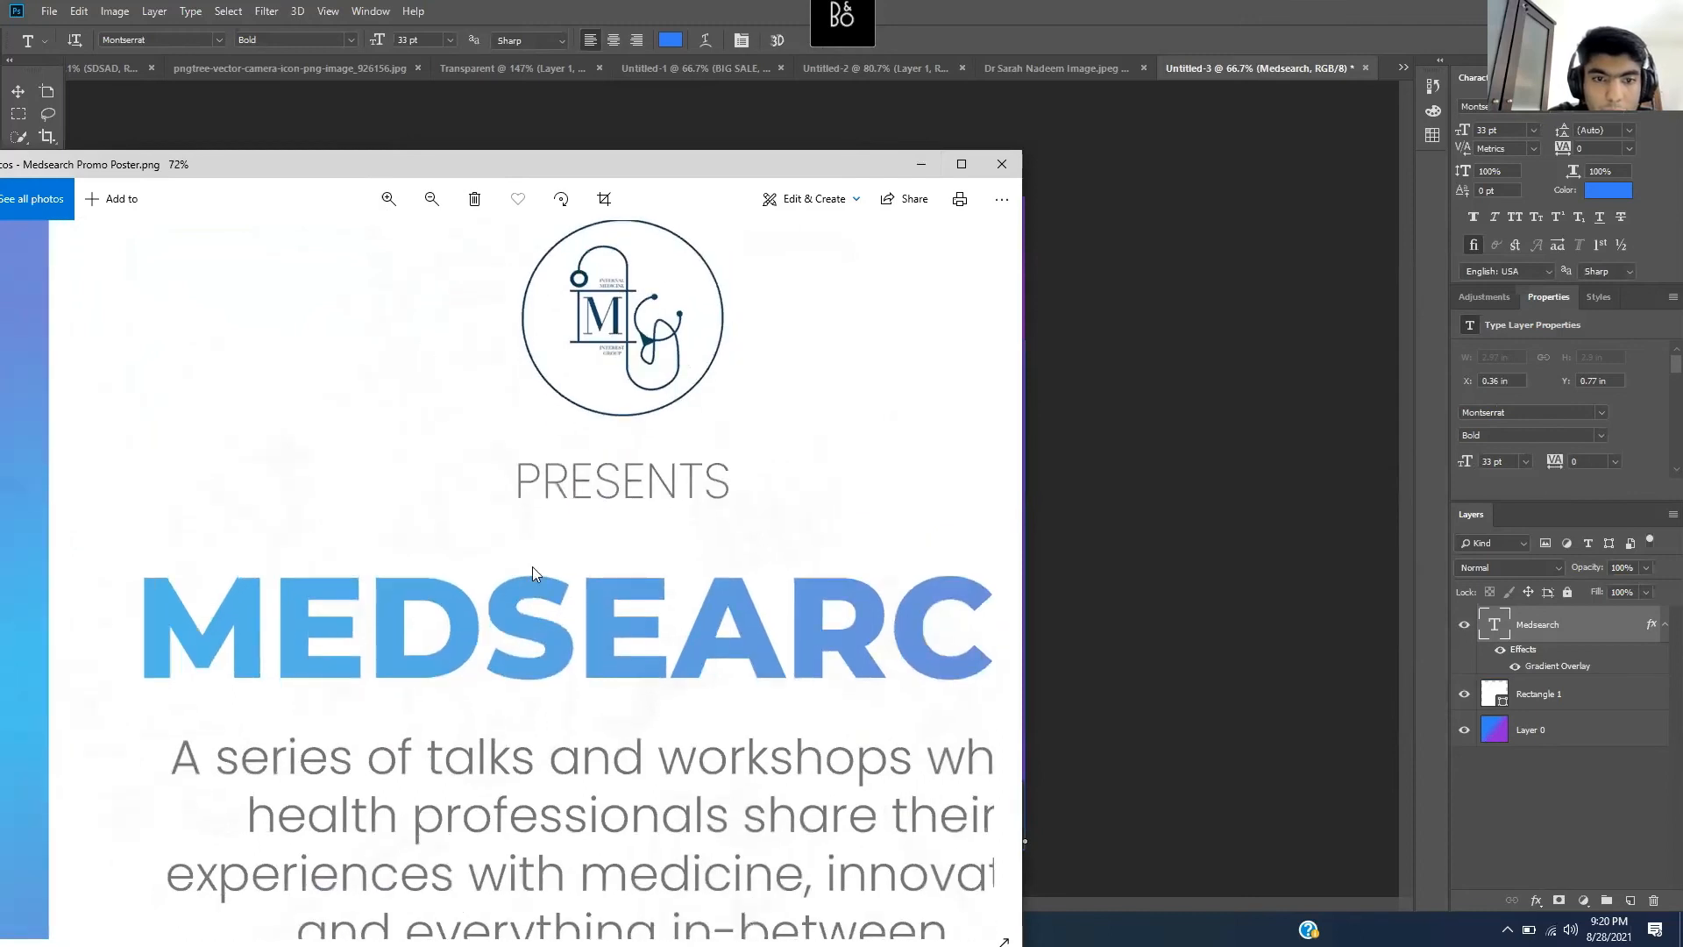
{"action": "left_click_drag", "start_coordinate": [597, 518], "coordinate": [394, 368]}
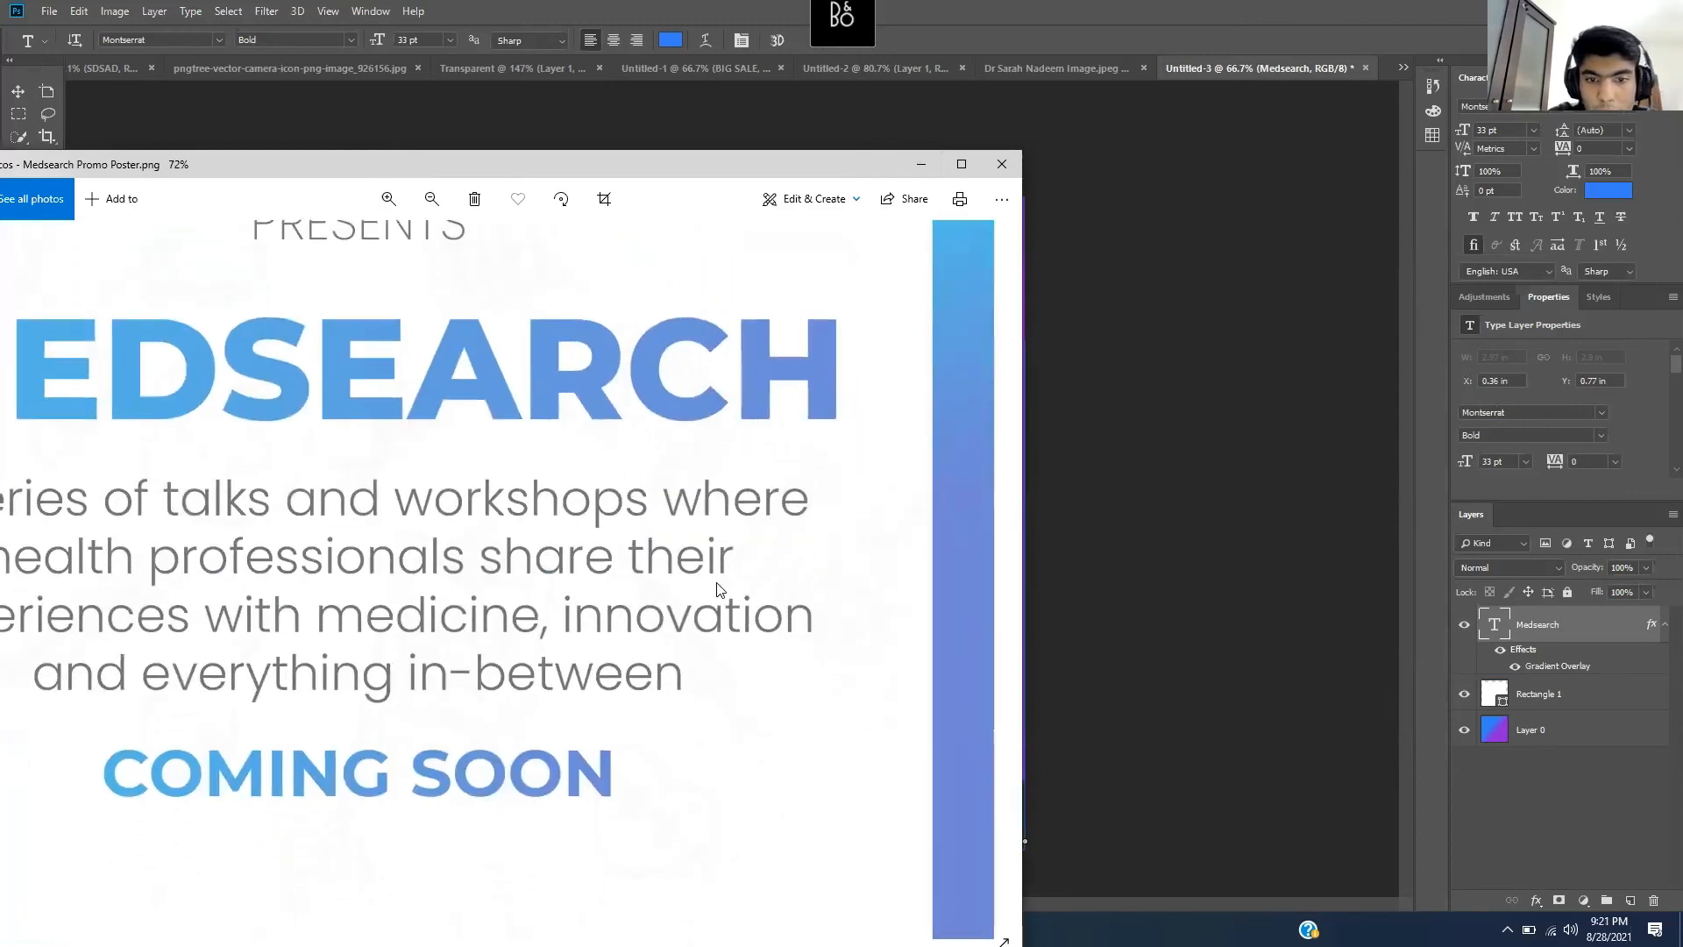
{"action": "left_click_drag", "start_coordinate": [631, 669], "coordinate": [917, 759]}
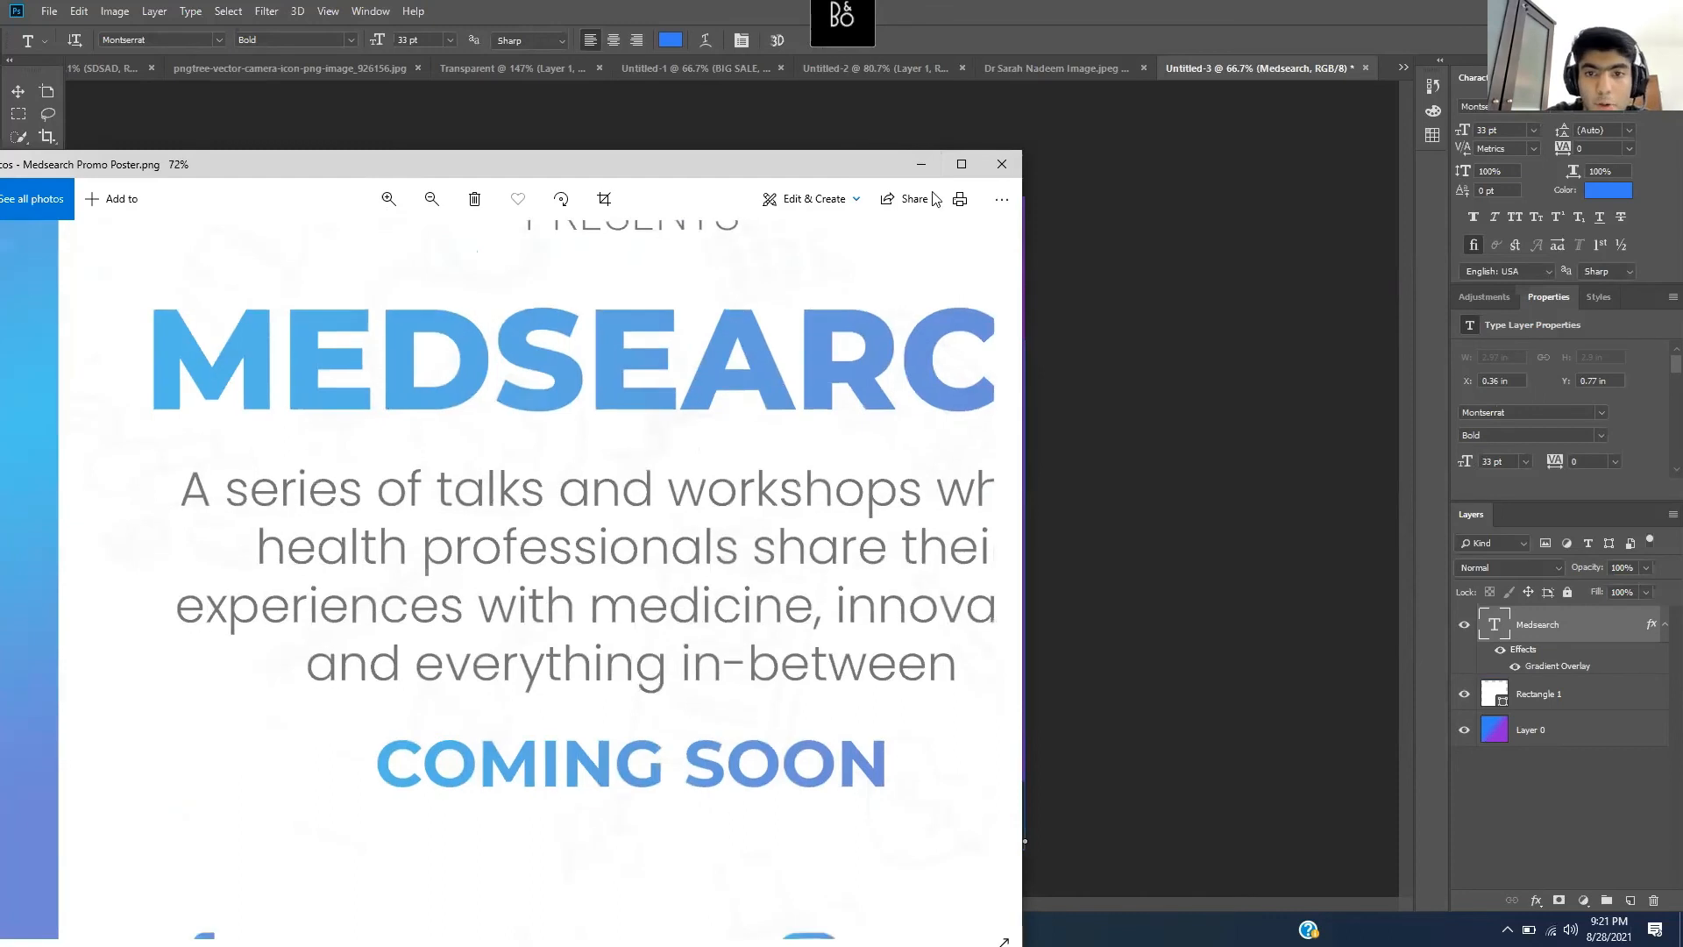
{"action": "left_click", "coordinate": [920, 164]}
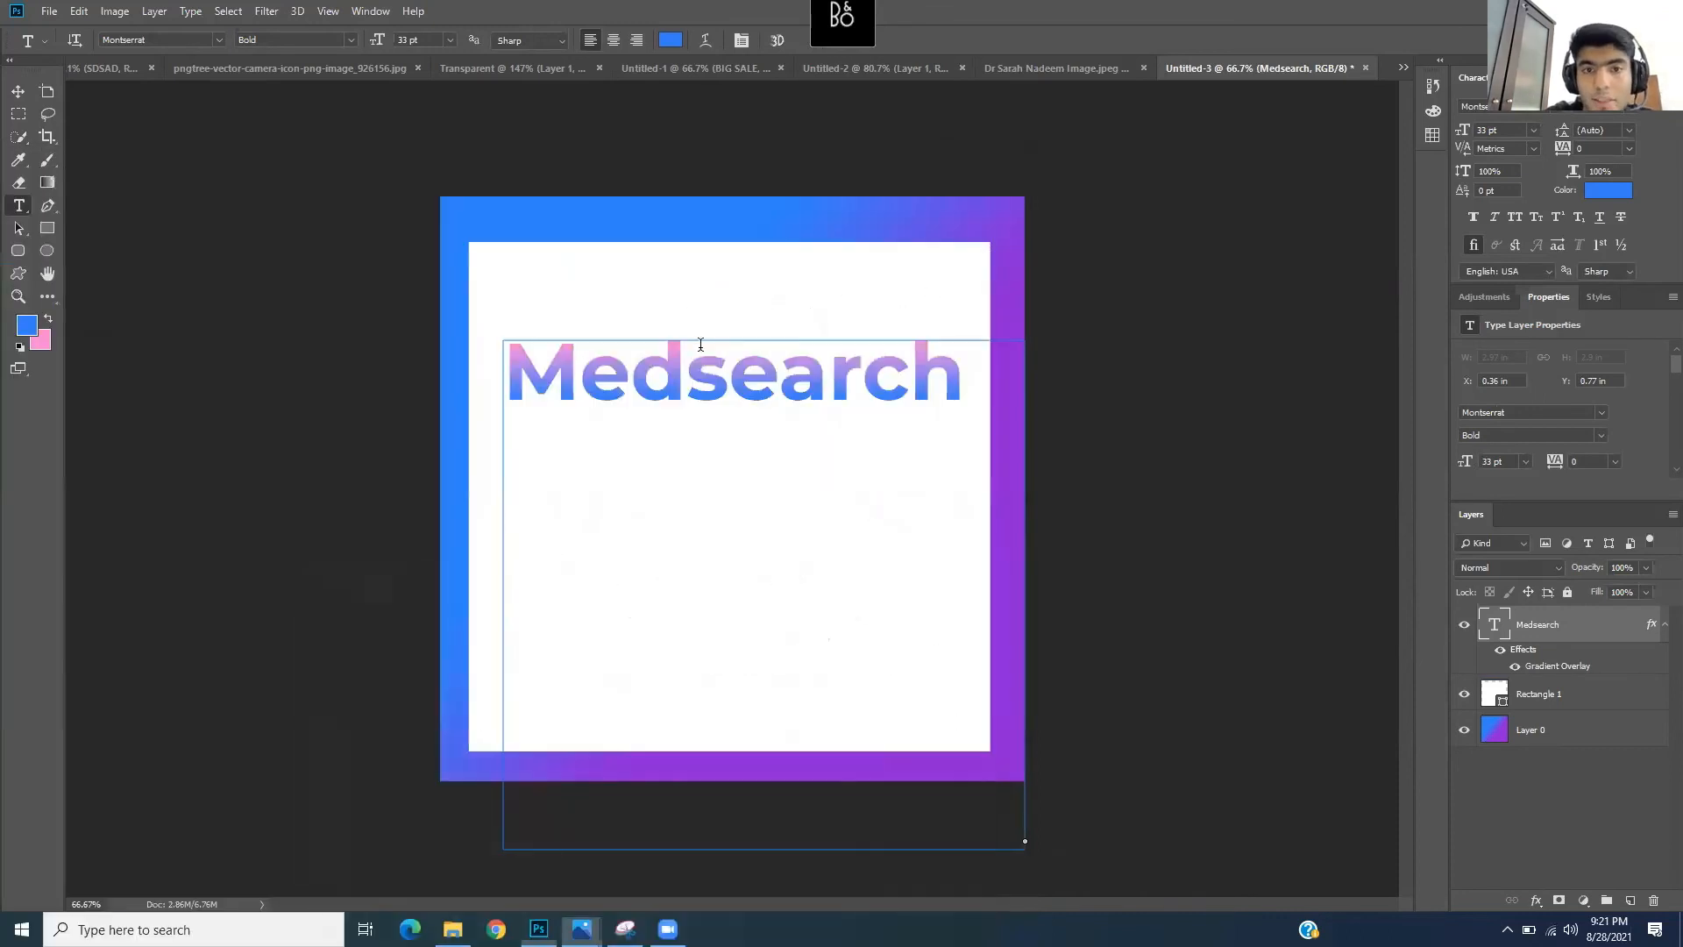
{"action": "left_click", "coordinate": [14, 92]}
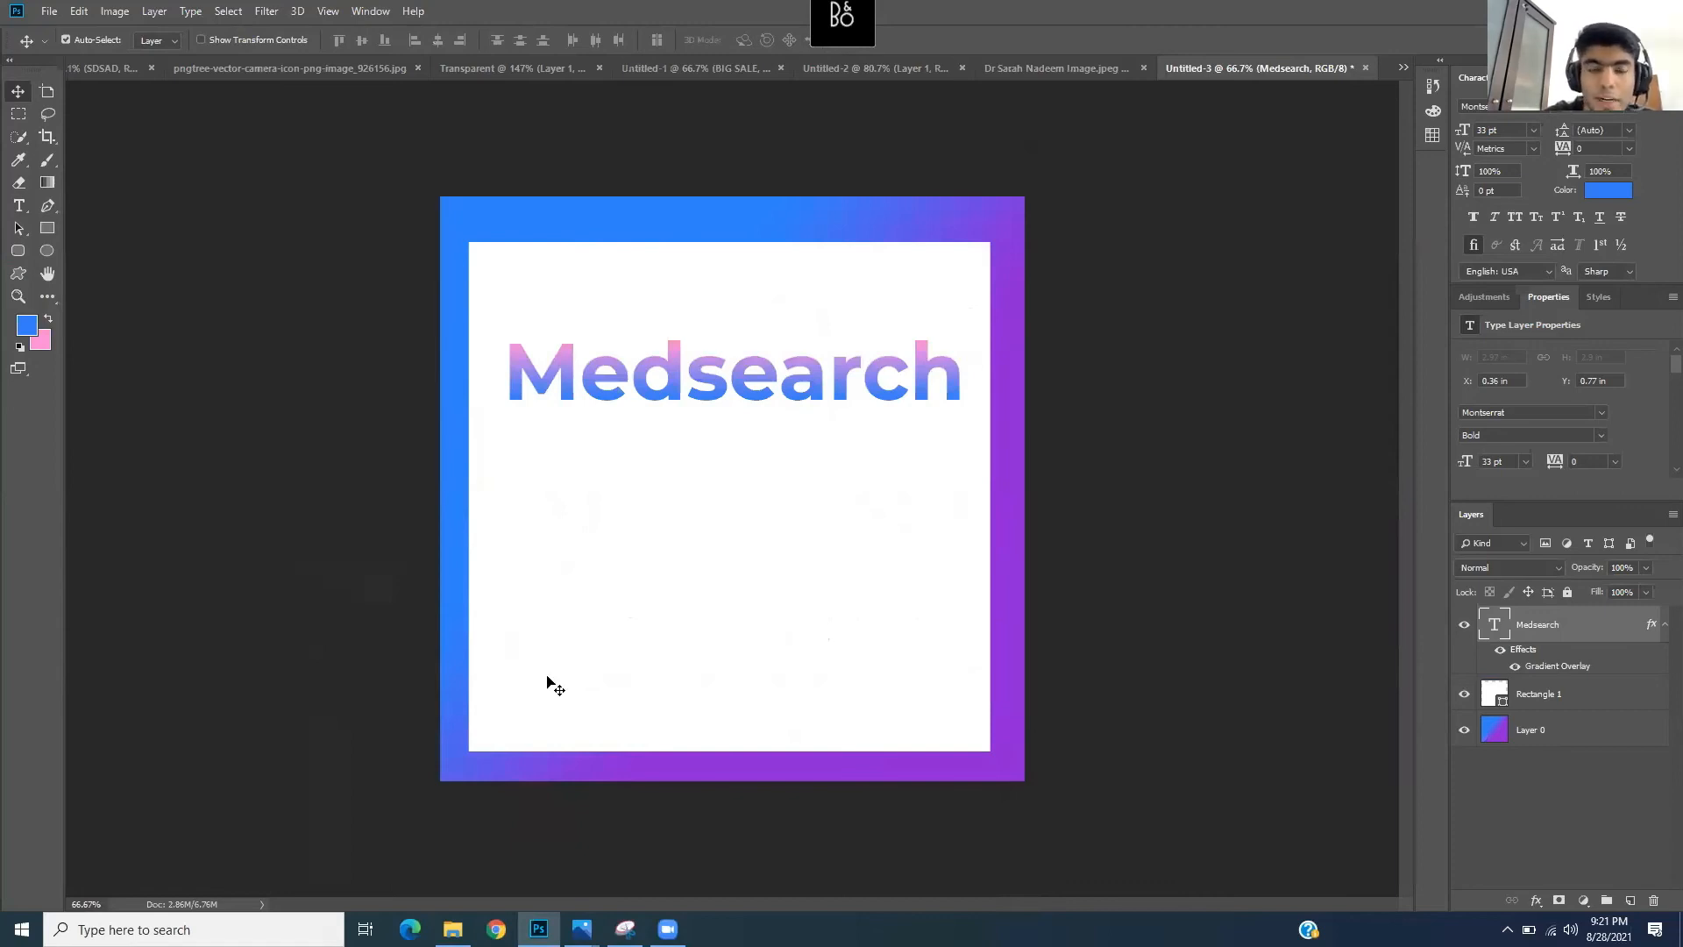
- Place Health Texture from the Backgrounds folder onto the poster, below the Medsearch title
{"action": "left_click", "coordinate": [452, 928]}
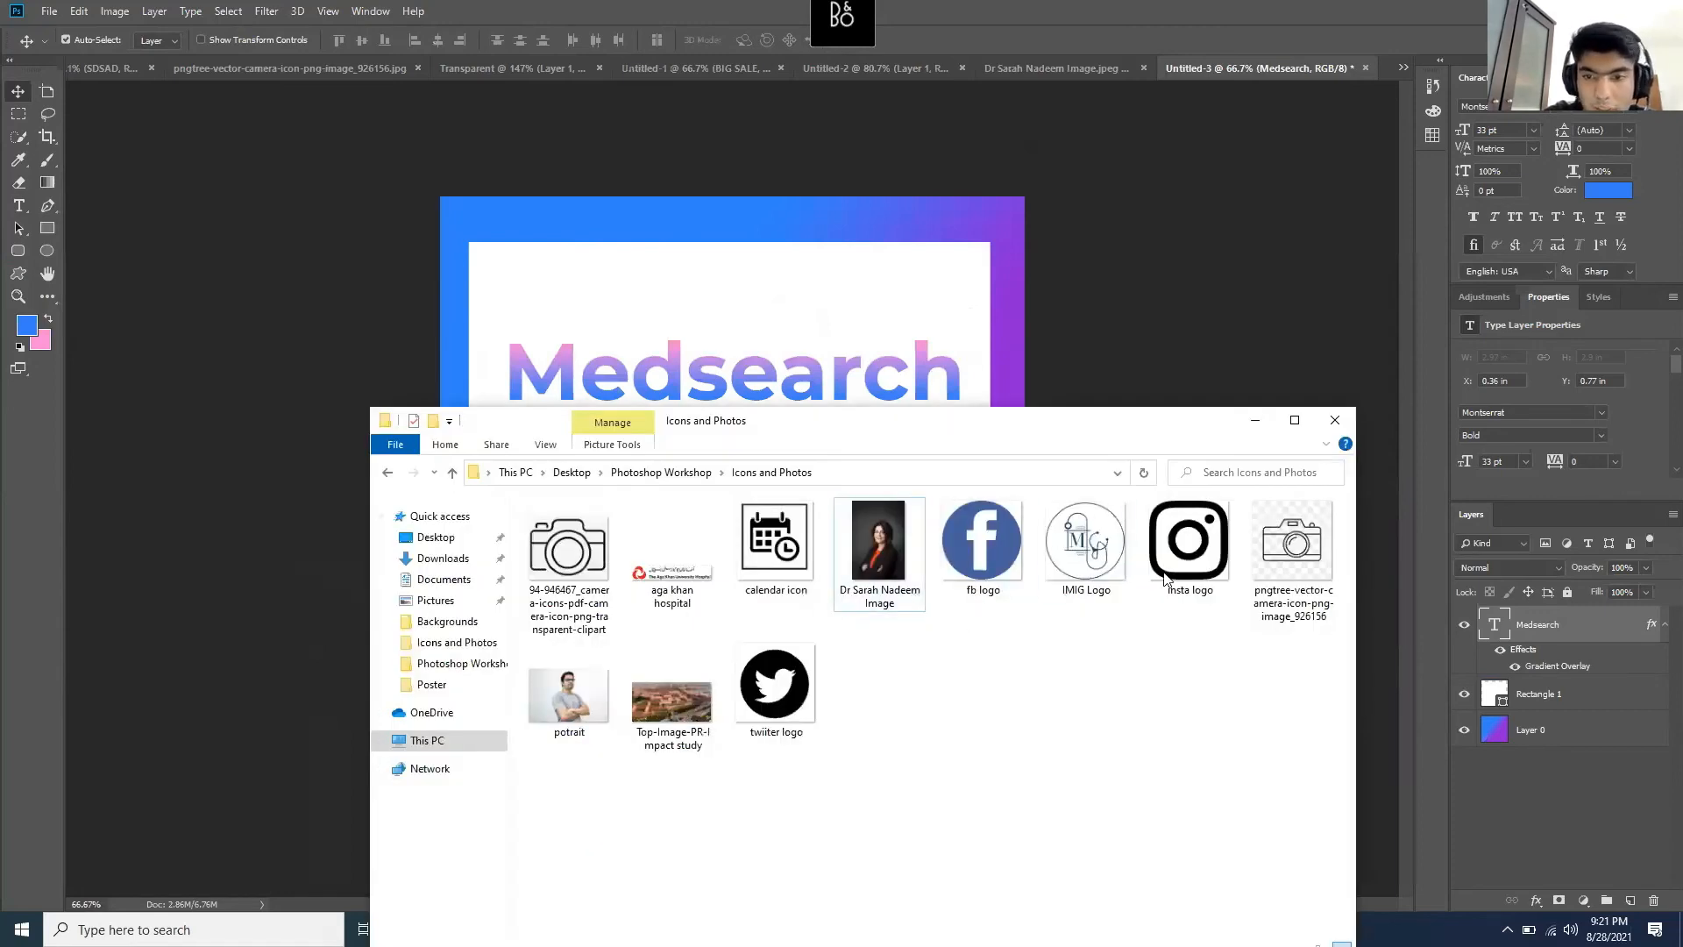
{"action": "left_click", "coordinate": [697, 472]}
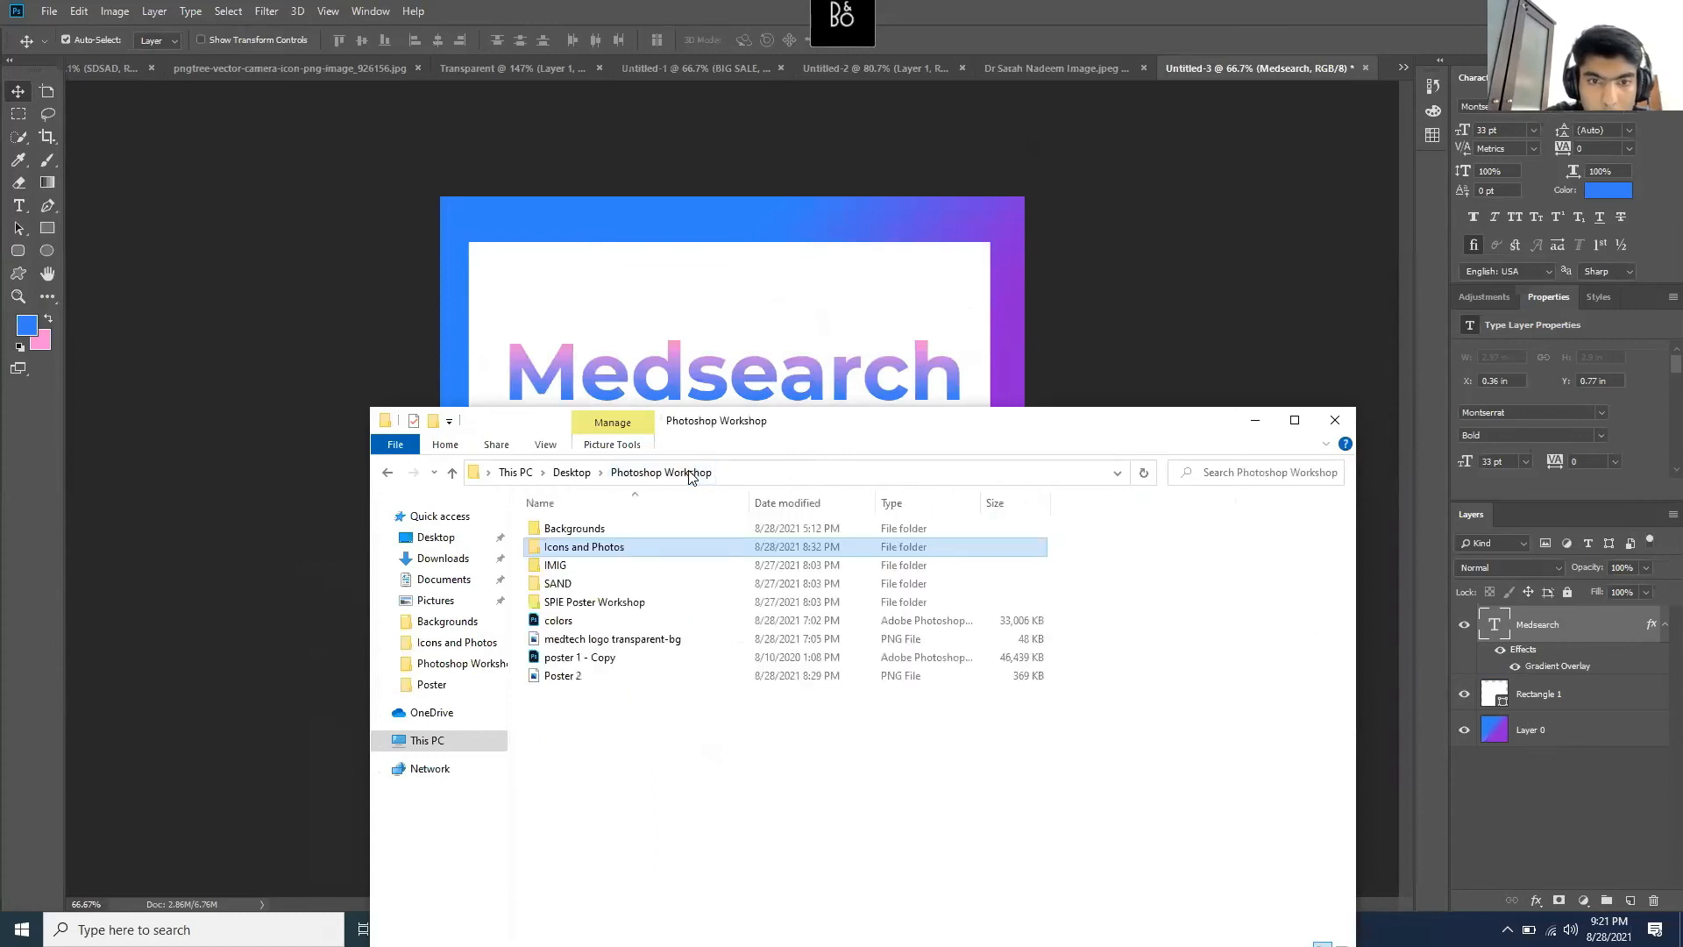
{"action": "double_click", "coordinate": [639, 527]}
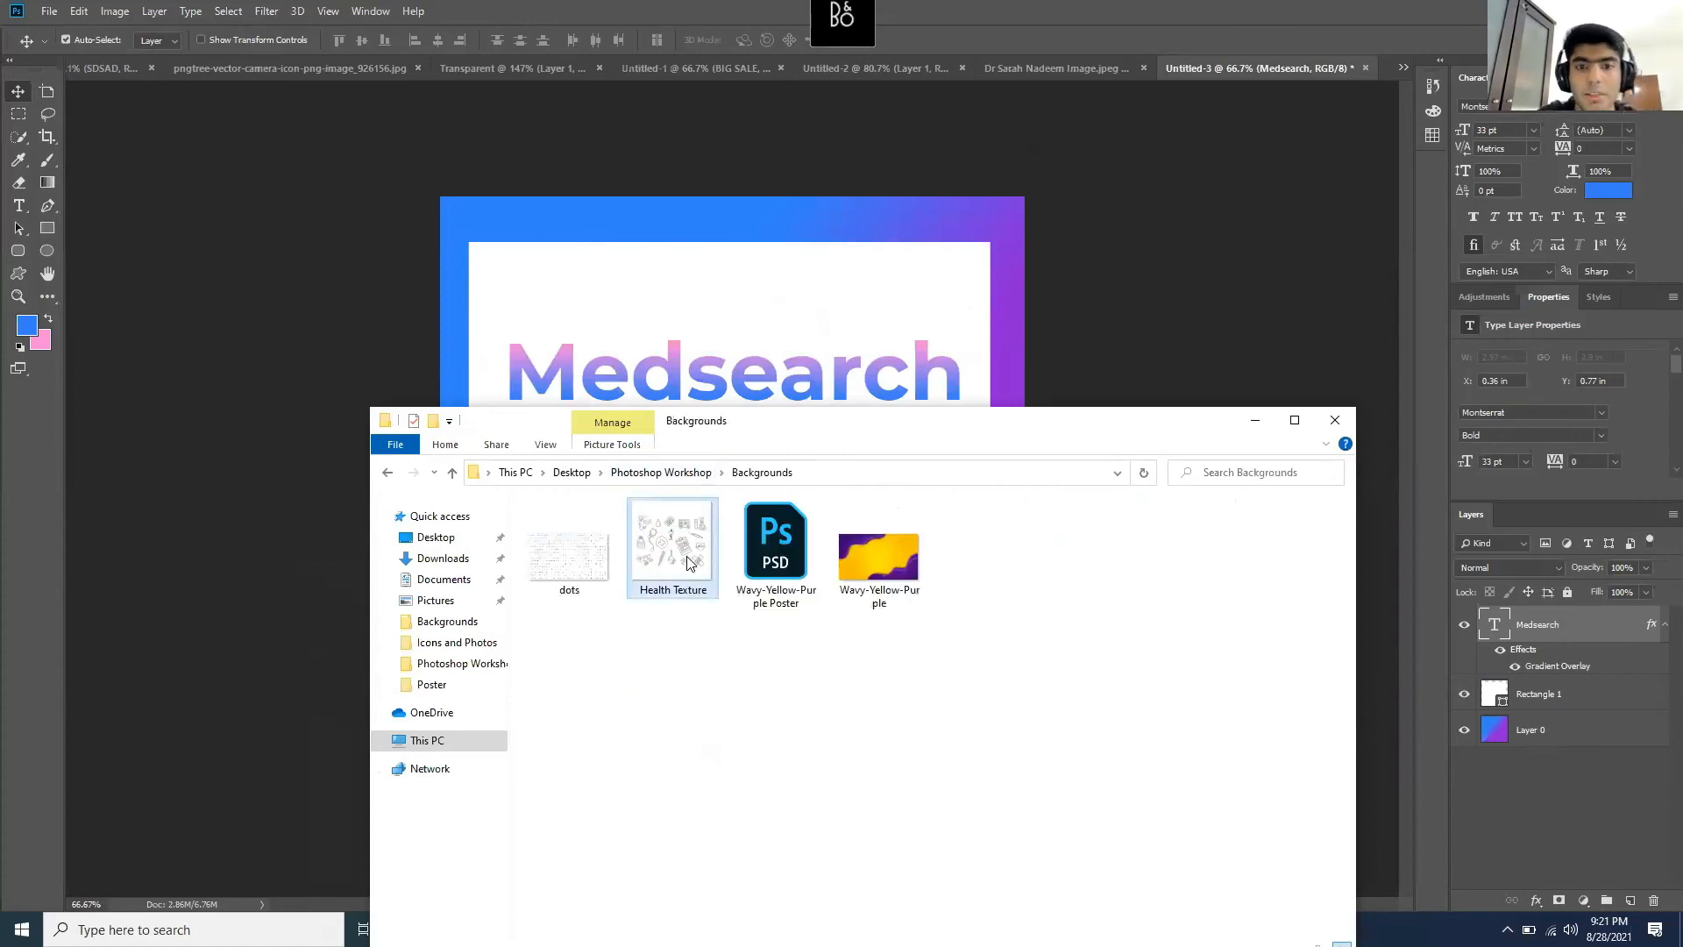
{"action": "left_click_drag", "start_coordinate": [671, 556], "coordinate": [706, 338]}
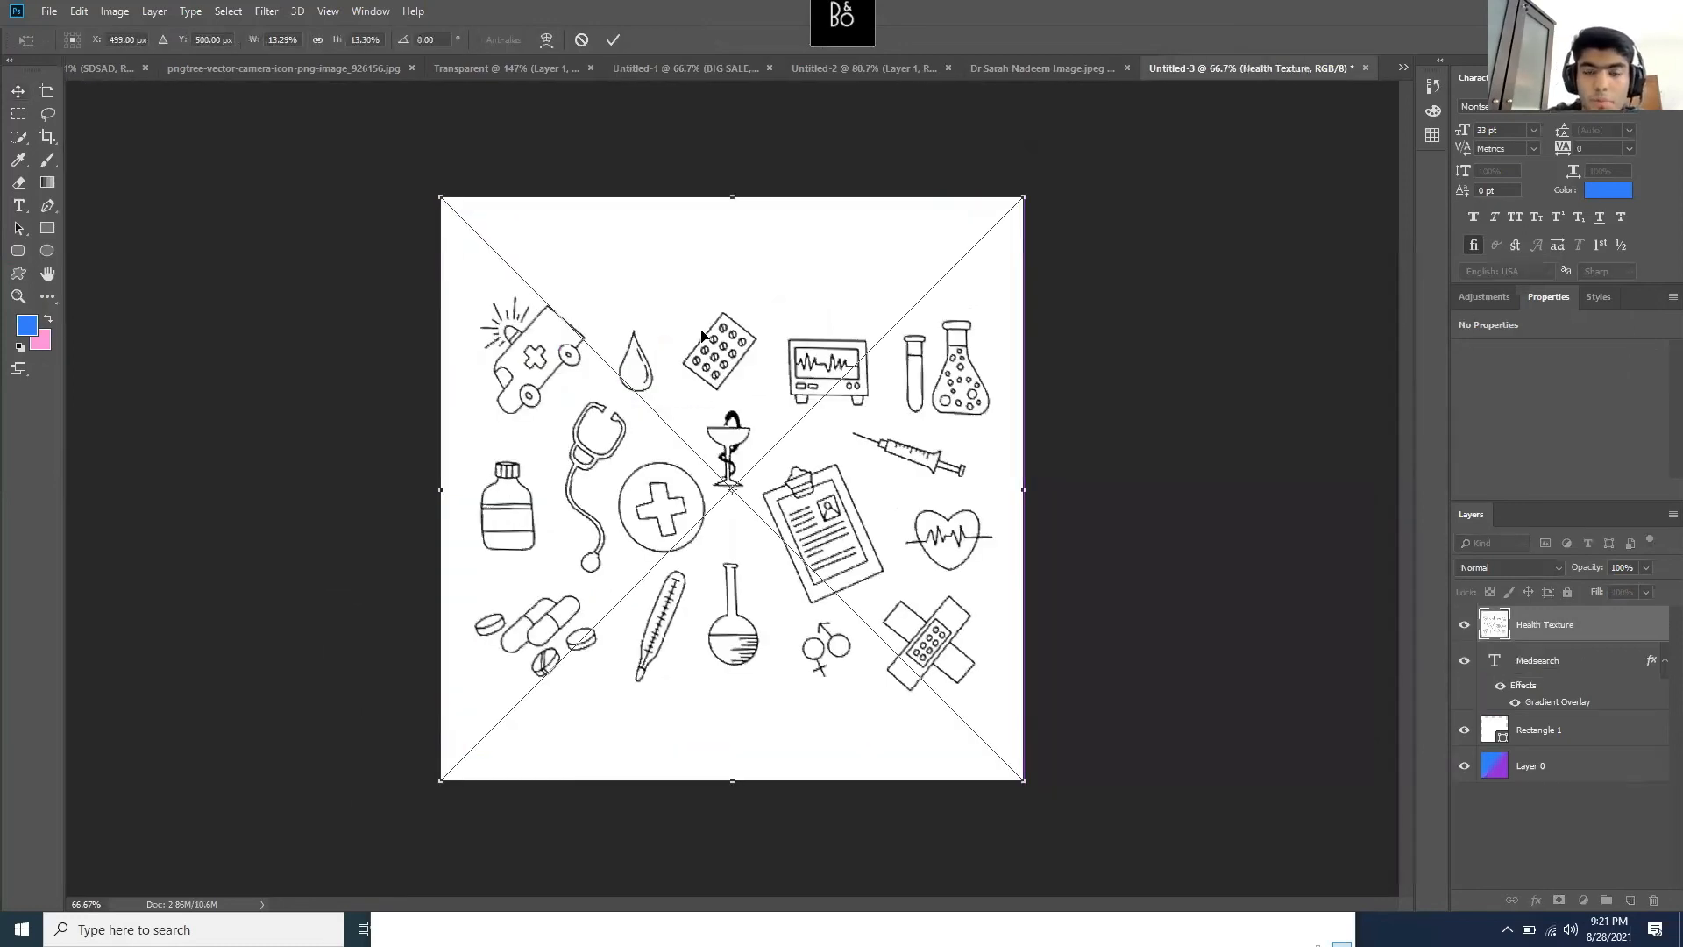
{"action": "key", "text": "Return"}
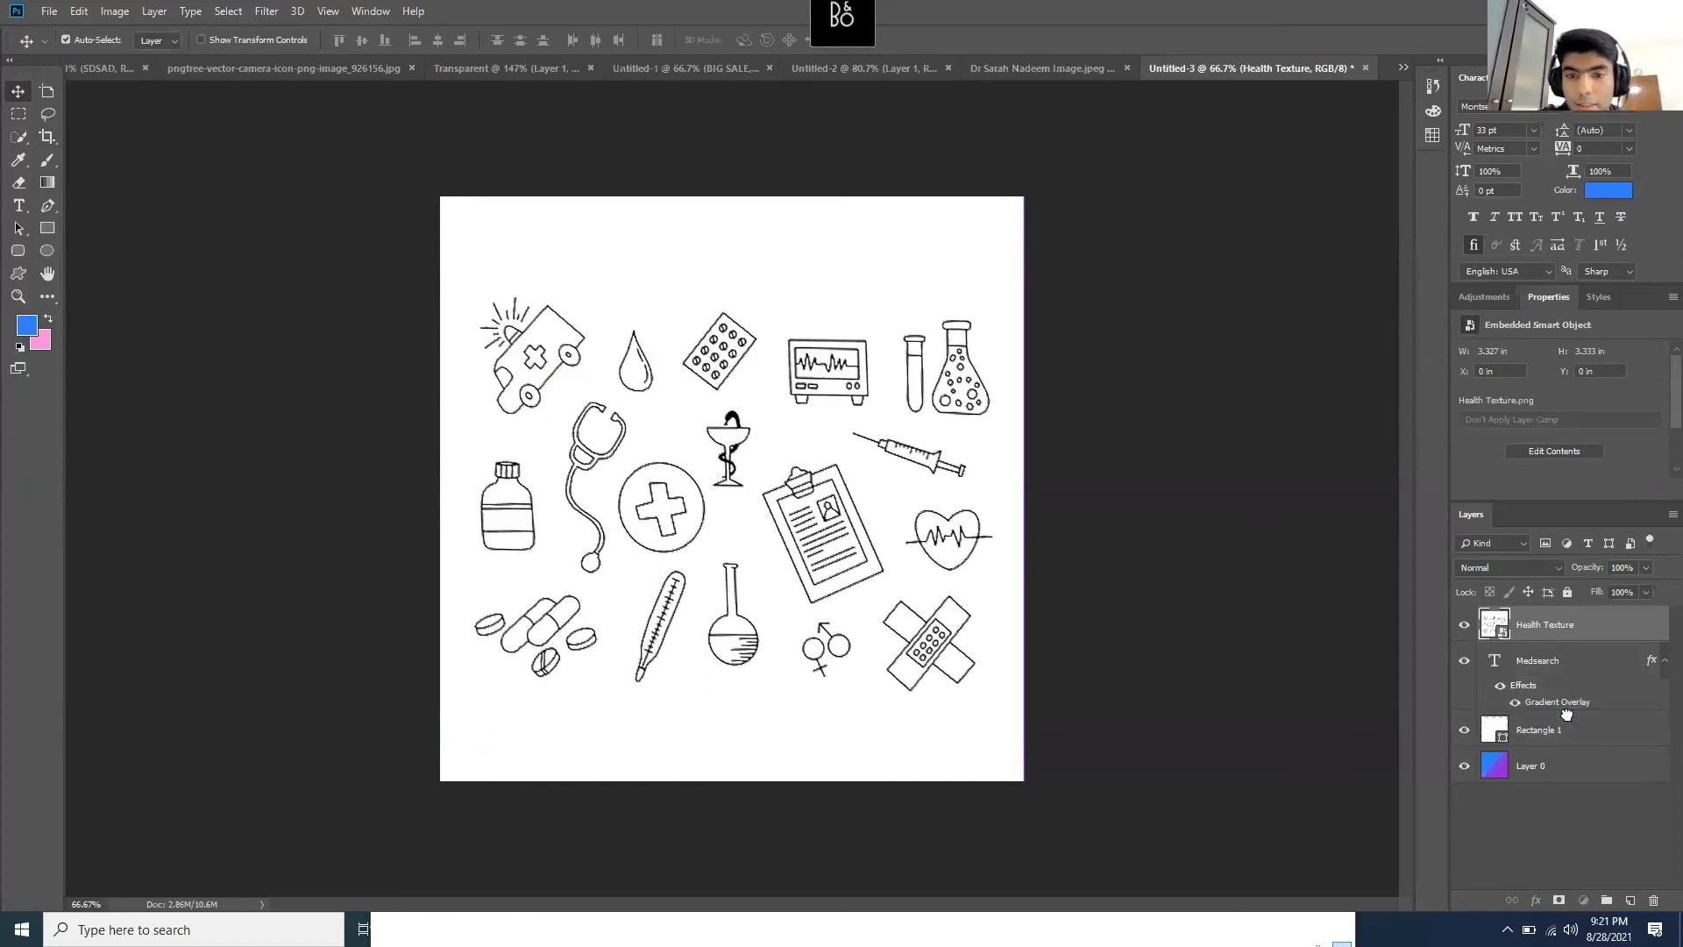
{"action": "key", "text": "ctrl+["}
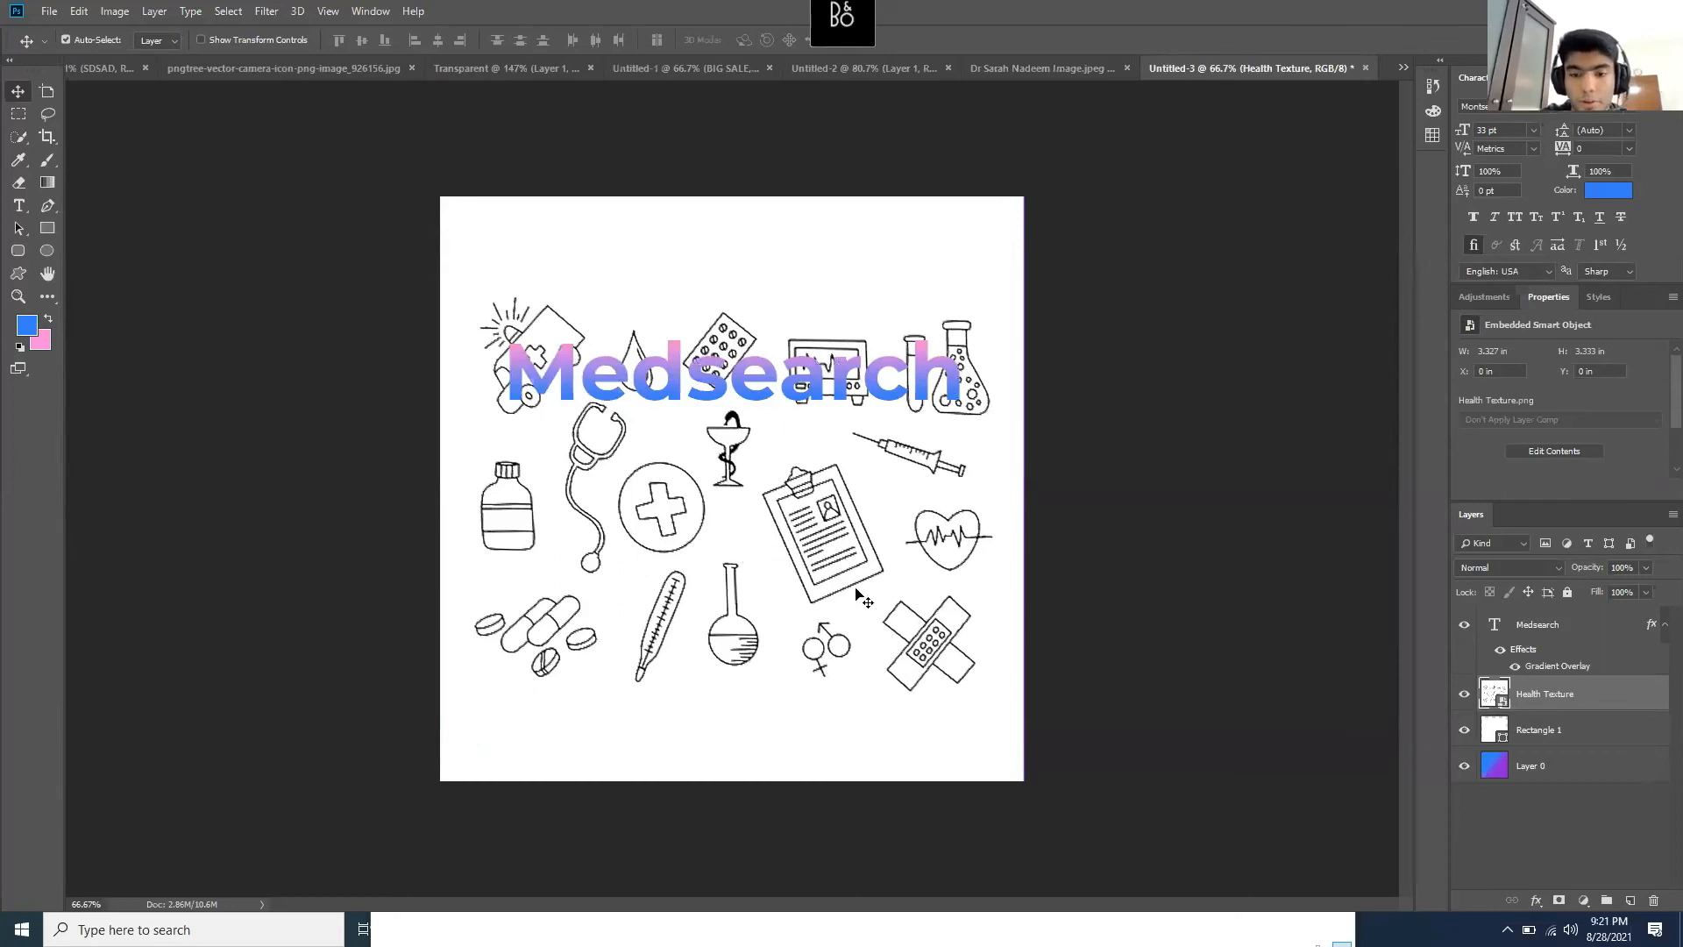
- Scale Health Texture down from its corners to fit inside the white square
{"action": "key", "text": "ctrl"}
{"action": "key", "text": "ctrl+t"}
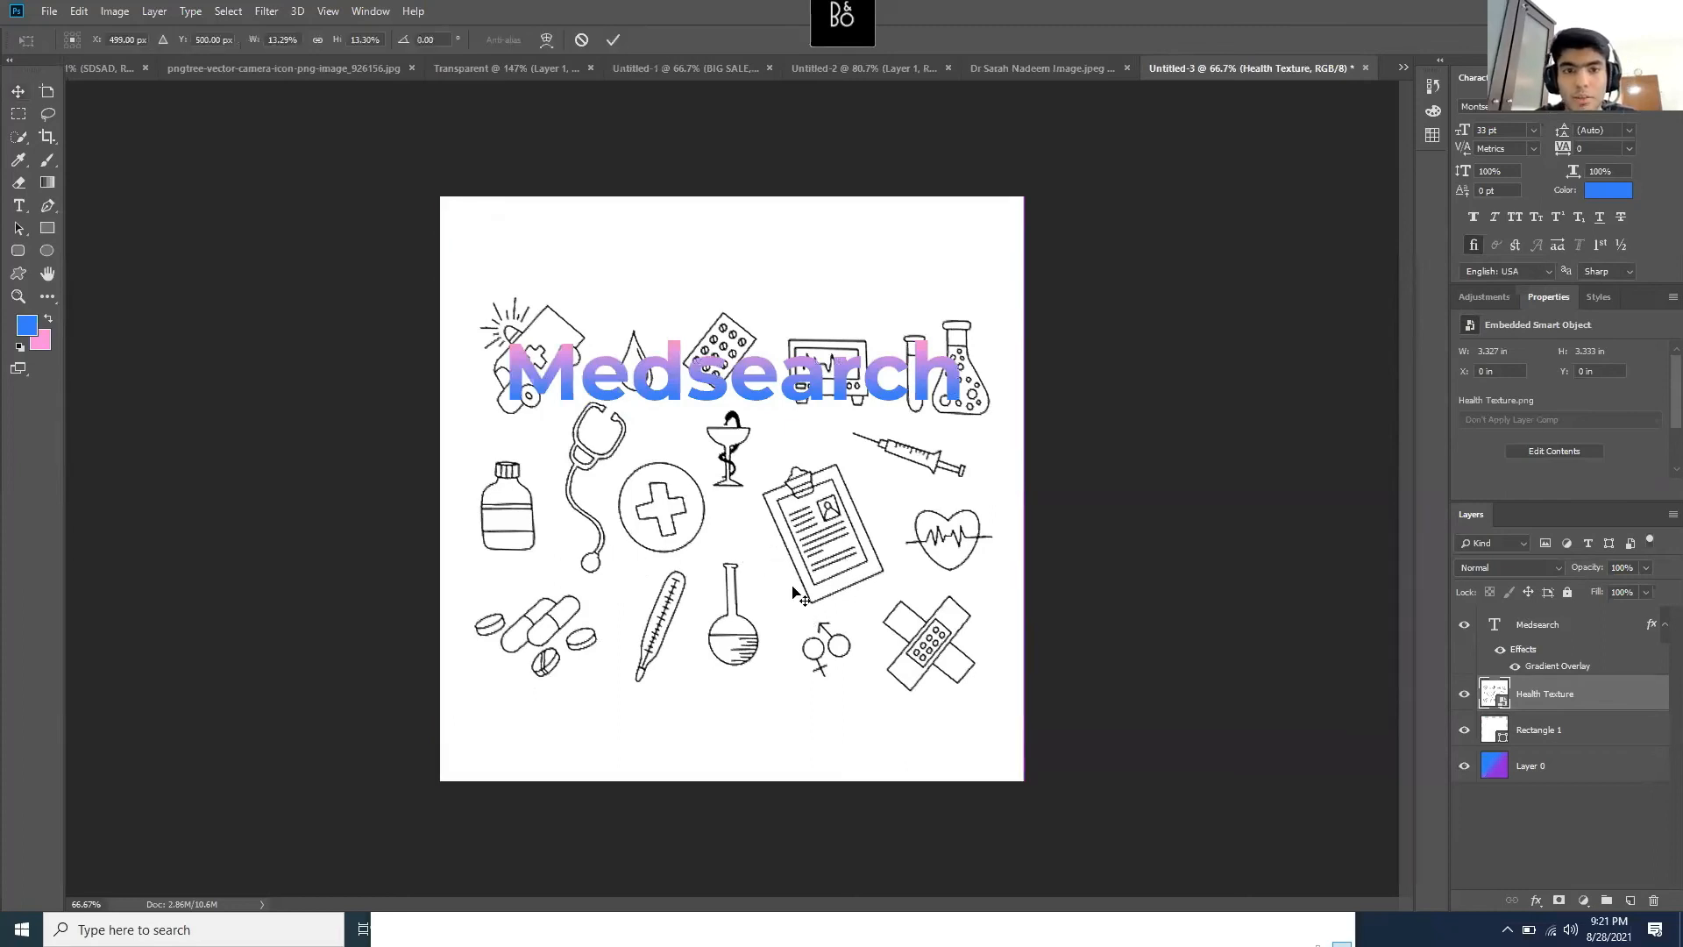
{"action": "left_click_drag", "start_coordinate": [483, 250], "coordinate": [514, 295]}
{"action": "mouse_move", "coordinate": [1028, 780]}
{"action": "left_mouse_down"}
{"action": "mouse_move", "coordinate": [986, 741]}
{"action": "mouse_move", "coordinate": [994, 753]}
{"action": "left_mouse_up"}
{"action": "key", "text": "Return"}
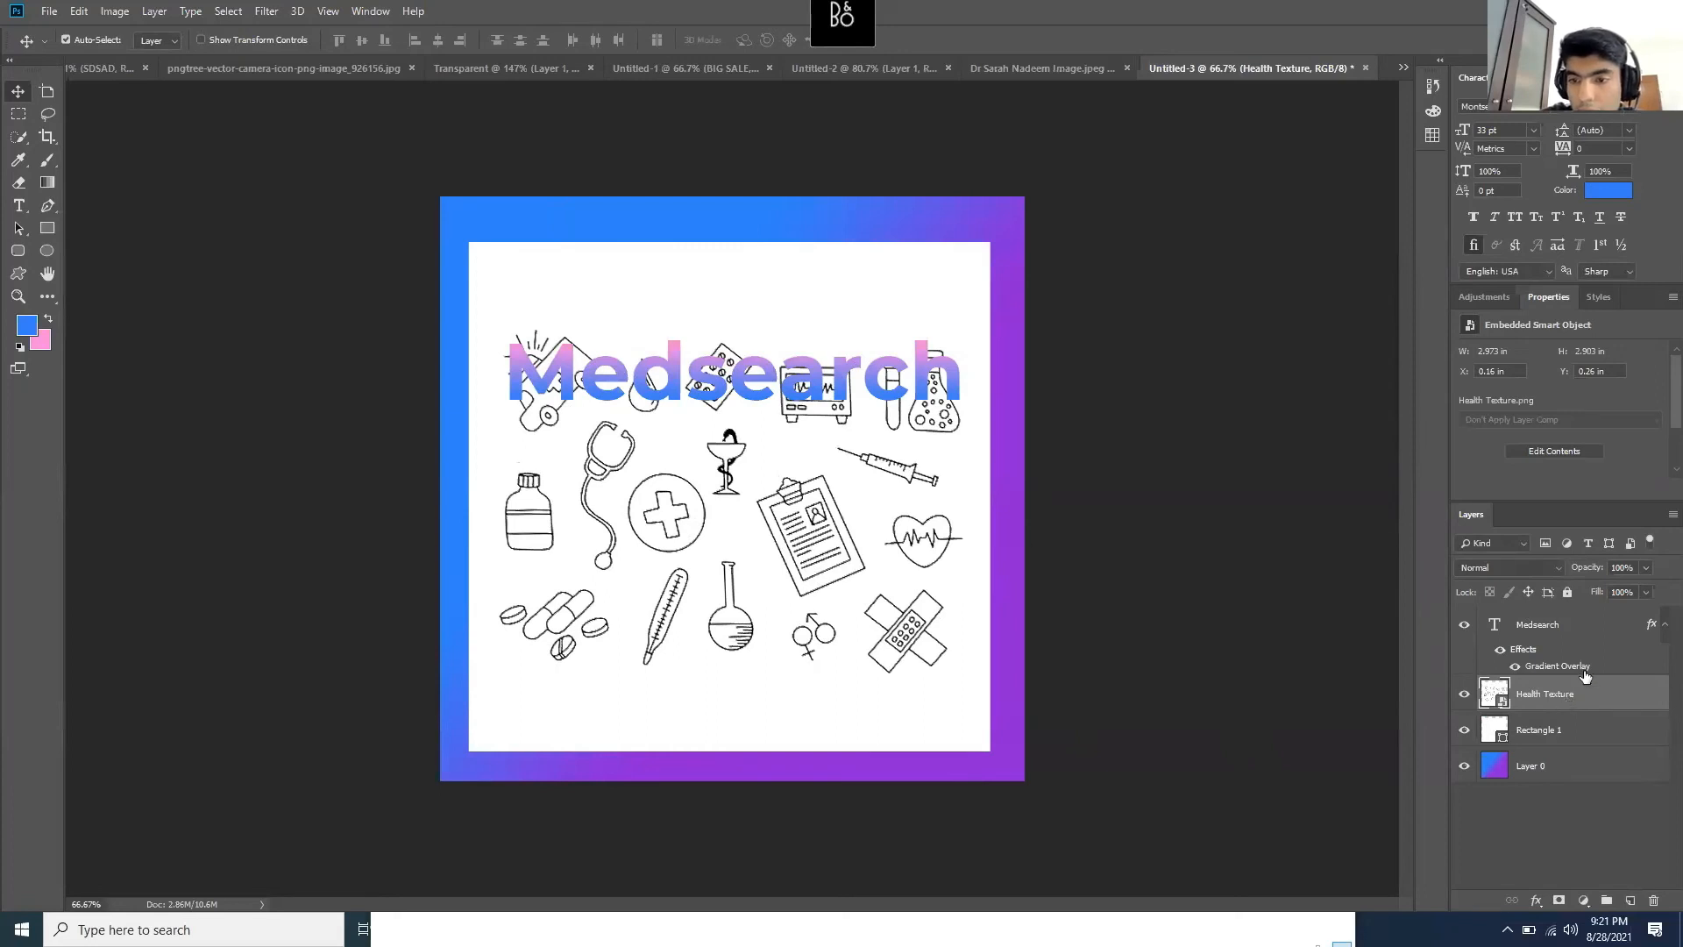
- Fade the Health Texture layer to a faint opacity of about 4%
{"action": "left_click", "coordinate": [1645, 568]}
{"action": "left_click", "coordinate": [1579, 586]}
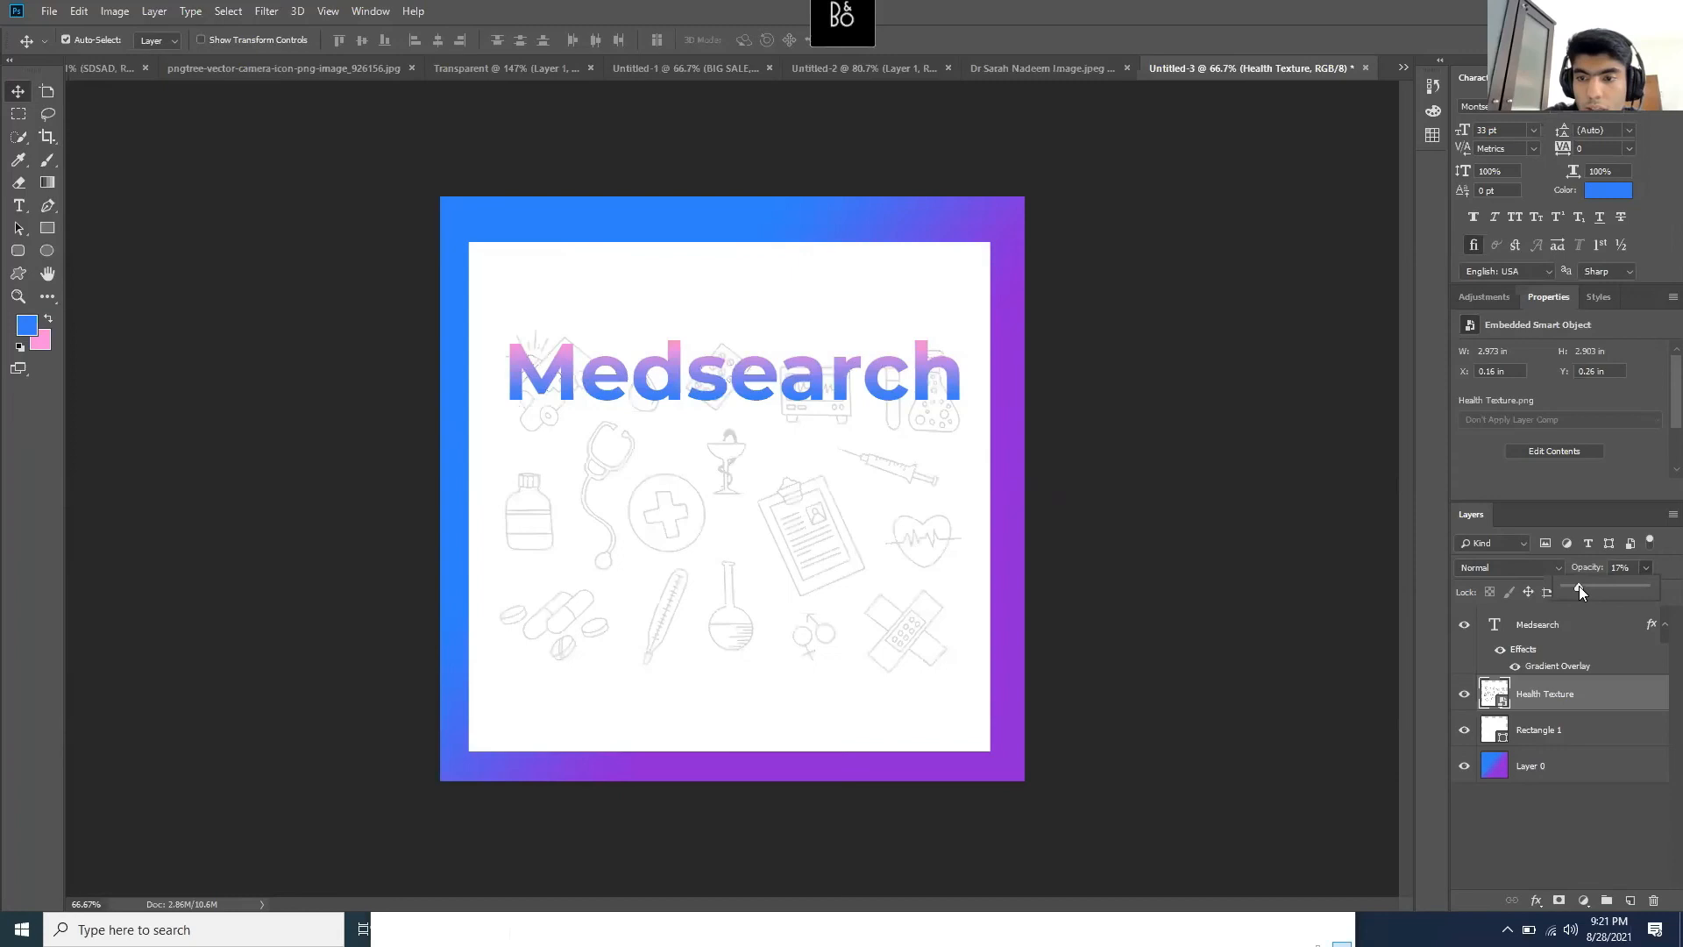
{"action": "left_click", "coordinate": [1560, 586]}
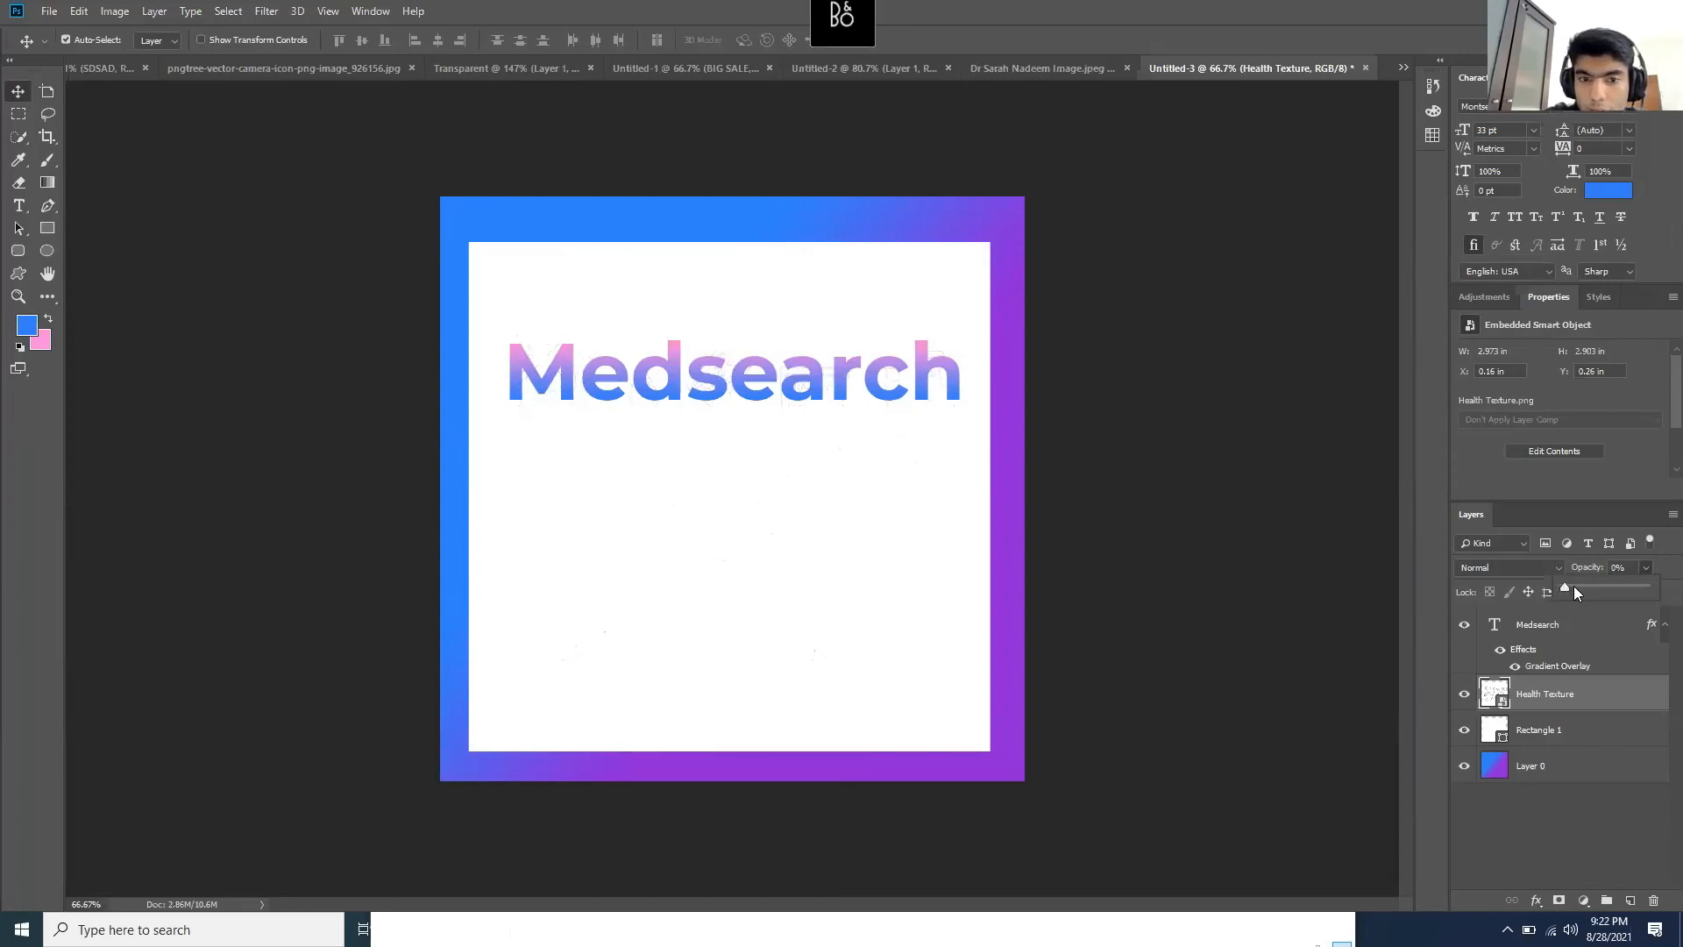
{"action": "left_click_drag", "start_coordinate": [1580, 586], "coordinate": [1570, 585]}
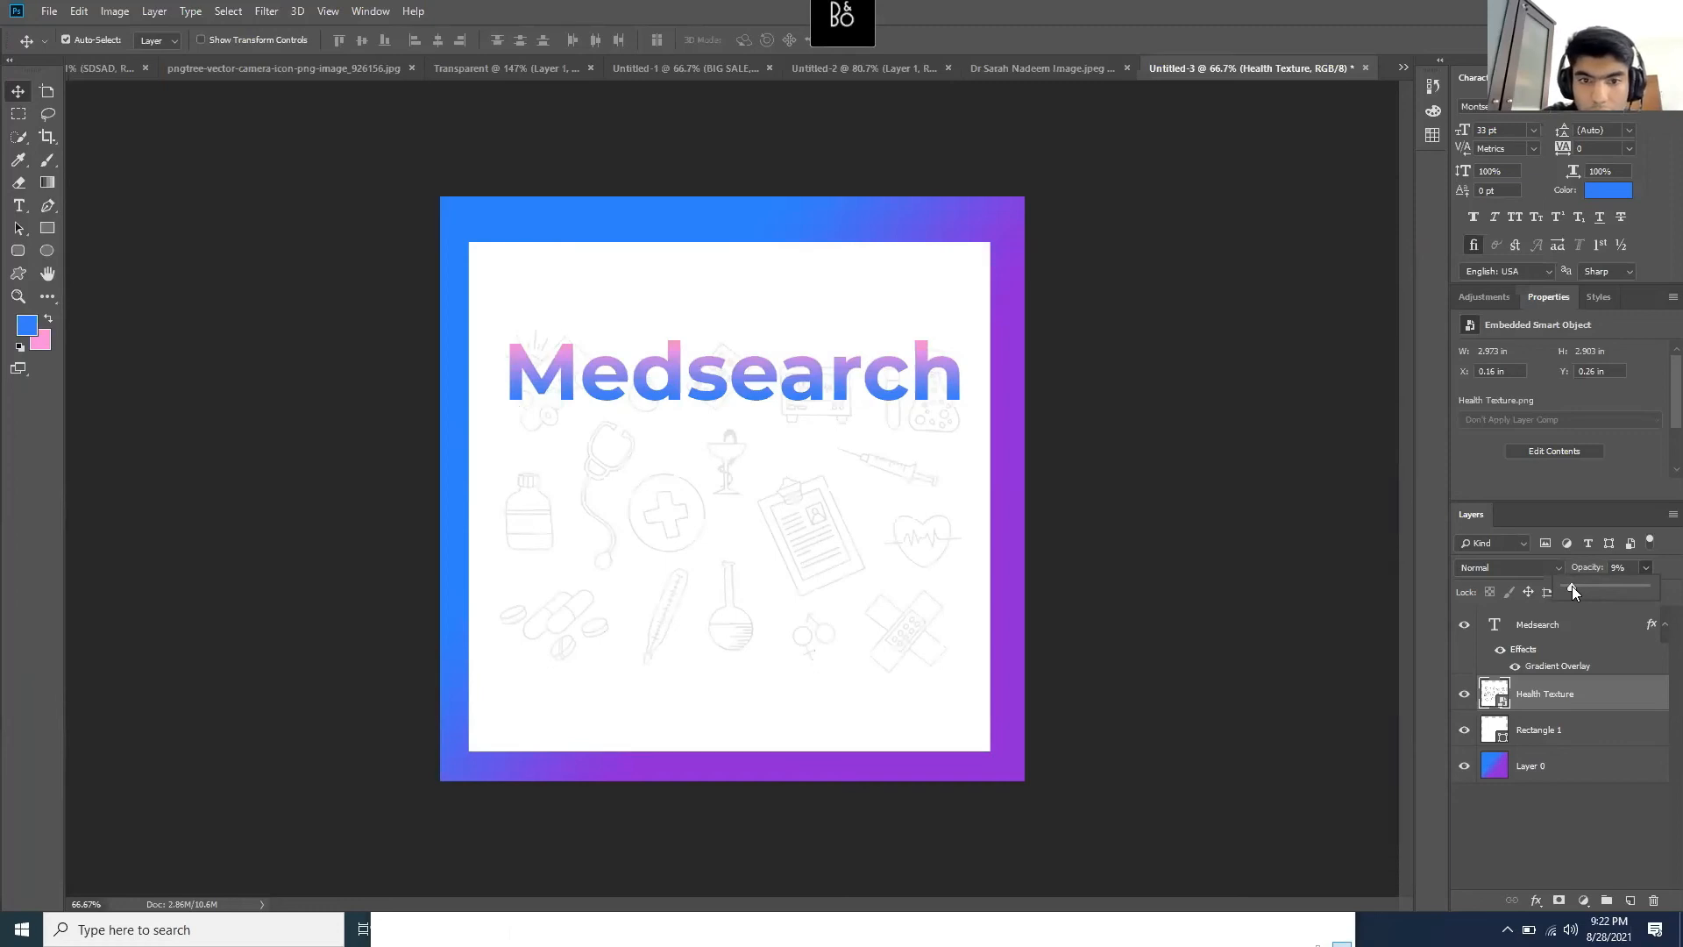
{"action": "left_click_drag", "start_coordinate": [1565, 584], "coordinate": [1567, 584]}
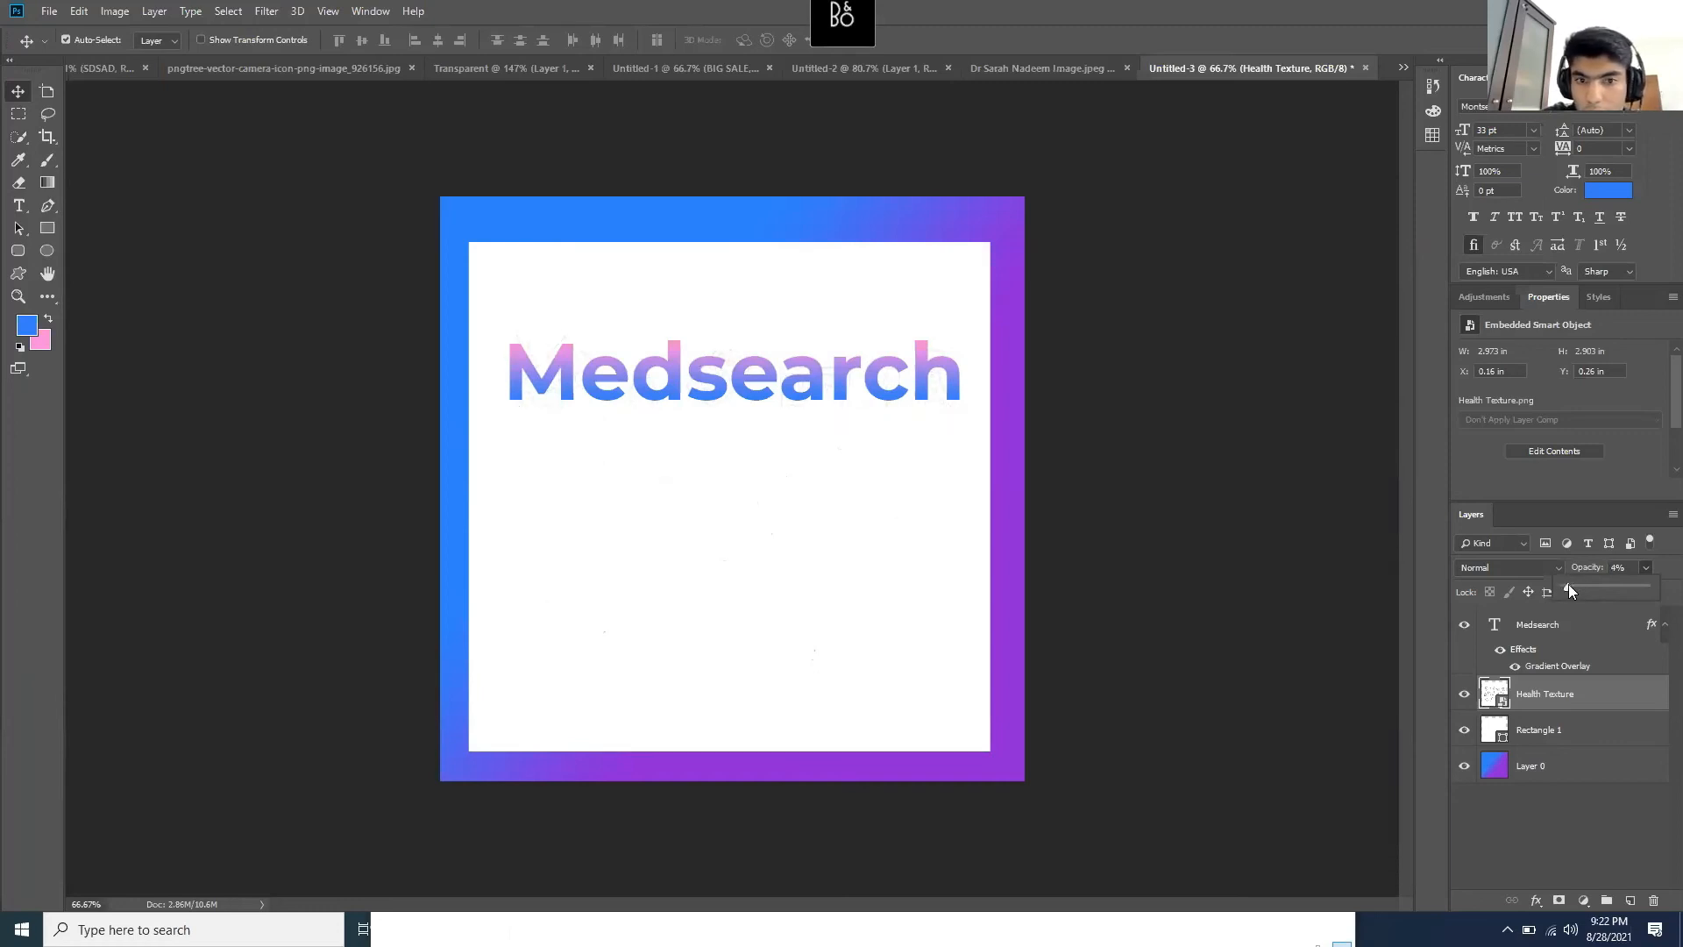
{"action": "left_click", "coordinate": [1560, 695]}
- Rotate Health Texture about 5°, nudge it up-left, and bring up the Backgrounds folder
{"action": "key", "text": "ctrl"}
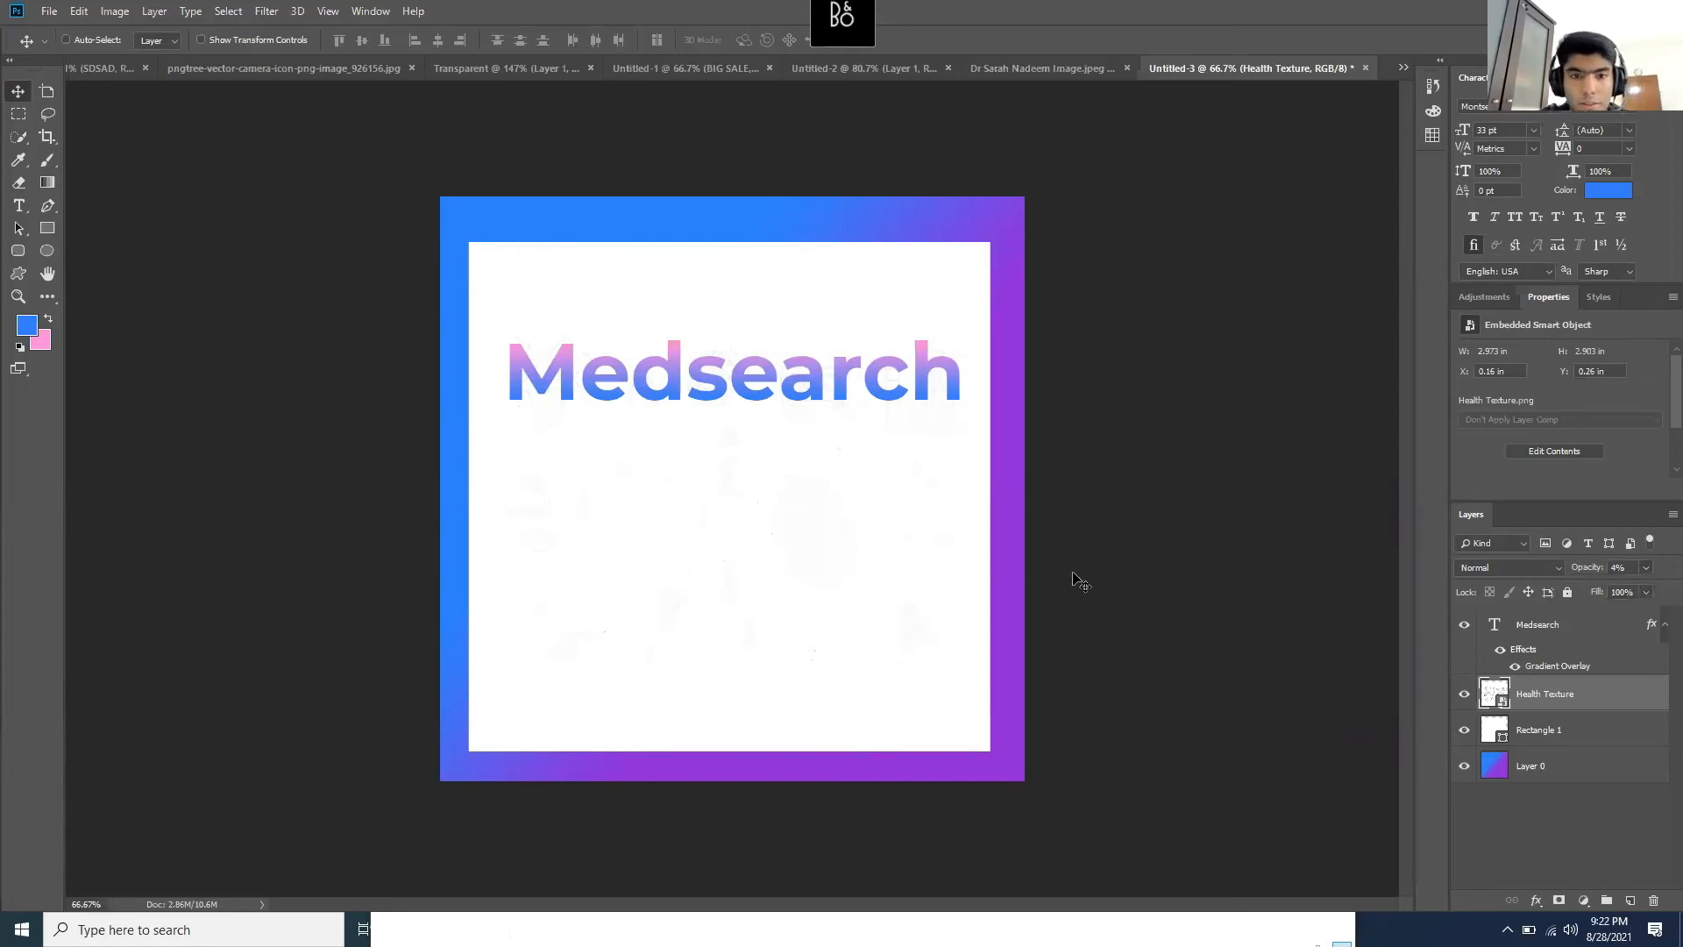
{"action": "key", "text": "ctrl+t"}
{"action": "mouse_move", "coordinate": [476, 218]}
{"action": "left_mouse_down"}
{"action": "mouse_move", "coordinate": [646, 158]}
{"action": "mouse_move", "coordinate": [687, 210]}
{"action": "left_mouse_up"}
{"action": "left_click_drag", "start_coordinate": [741, 576], "coordinate": [734, 564]}
{"action": "key", "text": "Return"}
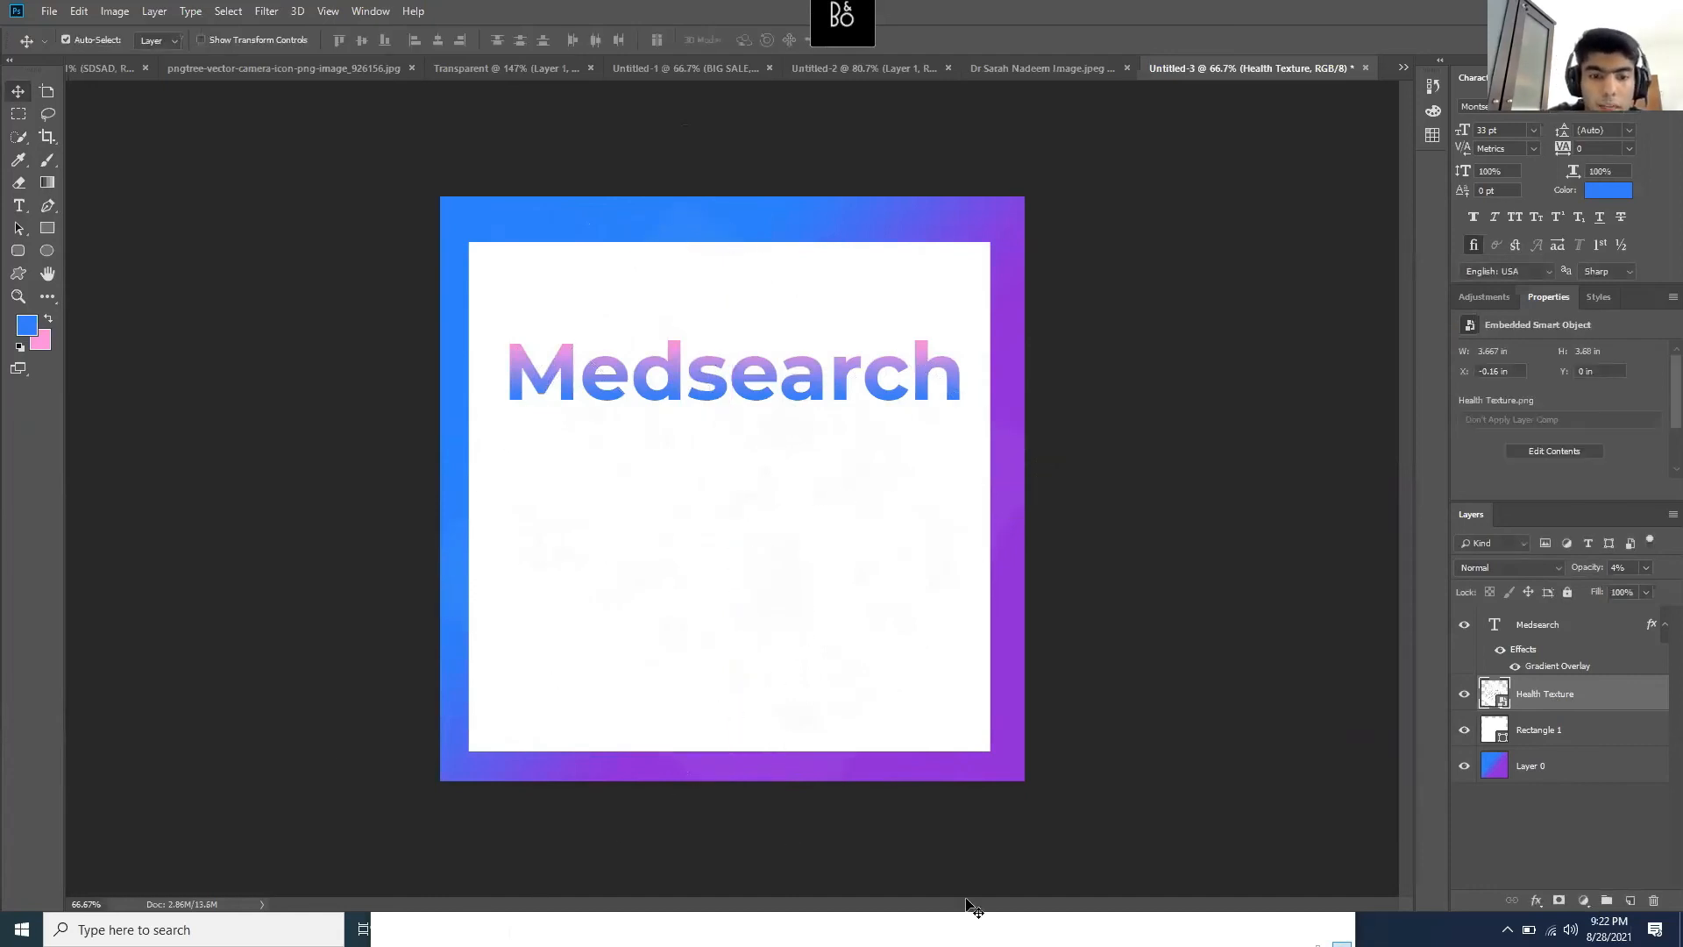
{"action": "left_click", "coordinate": [1137, 916]}
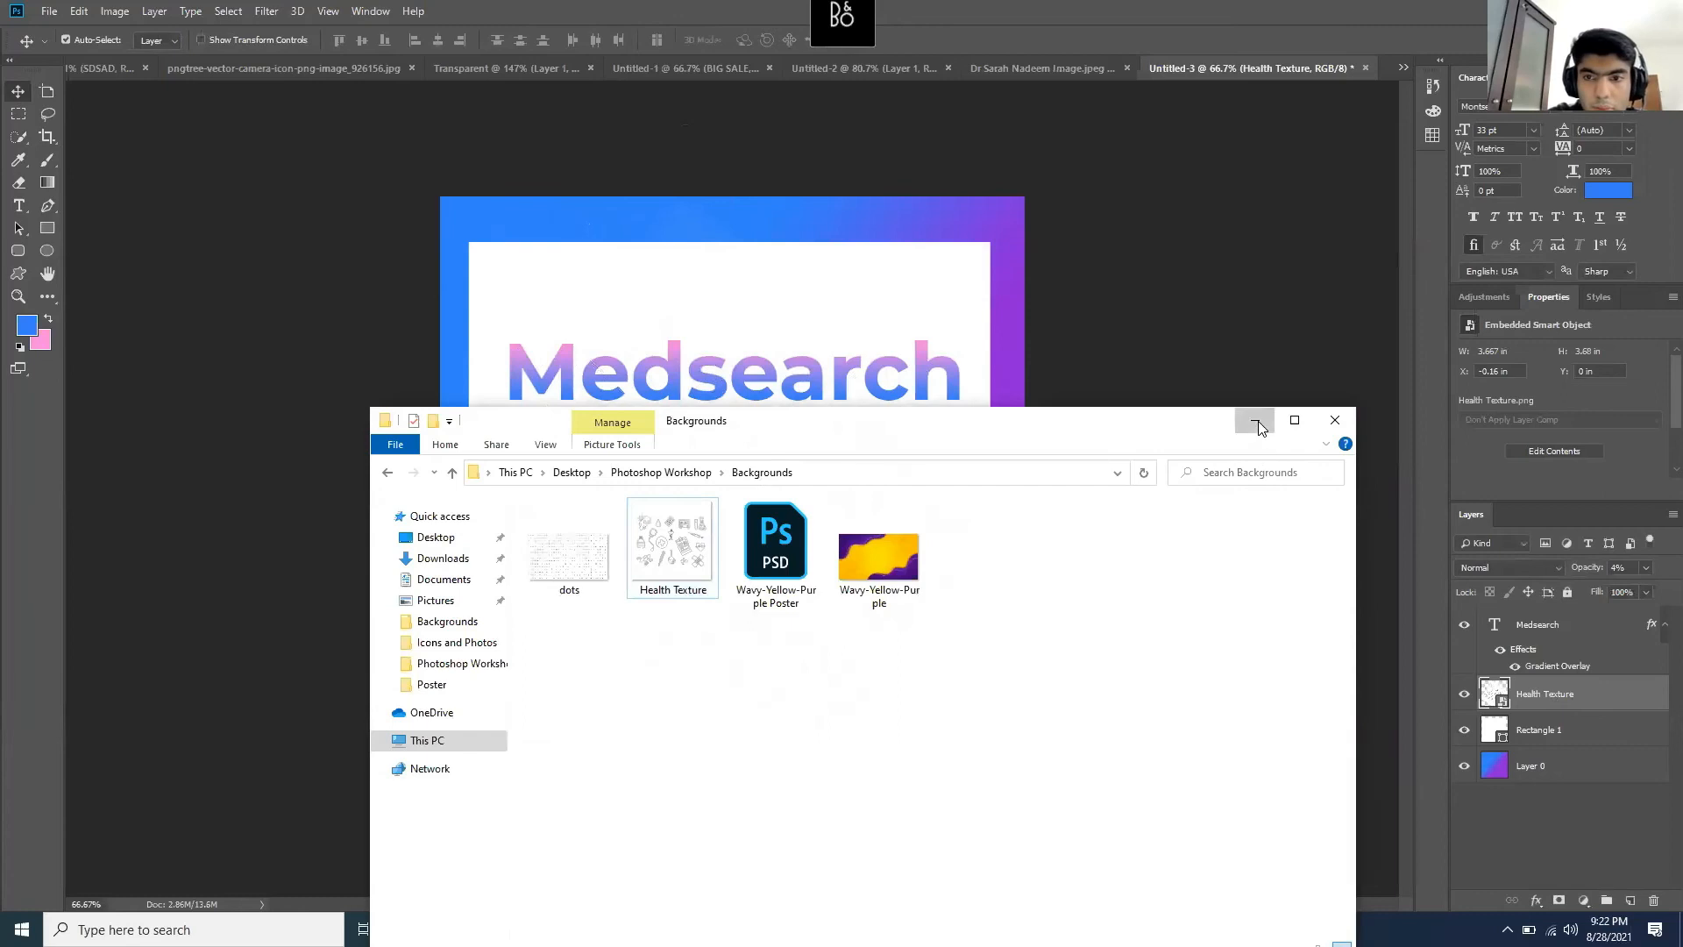
- Minimize Explorer and view poster.png and the zoomed-out Medsearch Promo Poster in Photos
{"action": "left_click", "coordinate": [1255, 423]}
{"action": "mouse_move", "coordinate": [581, 927]}
{"action": "left_click", "coordinate": [413, 815]}
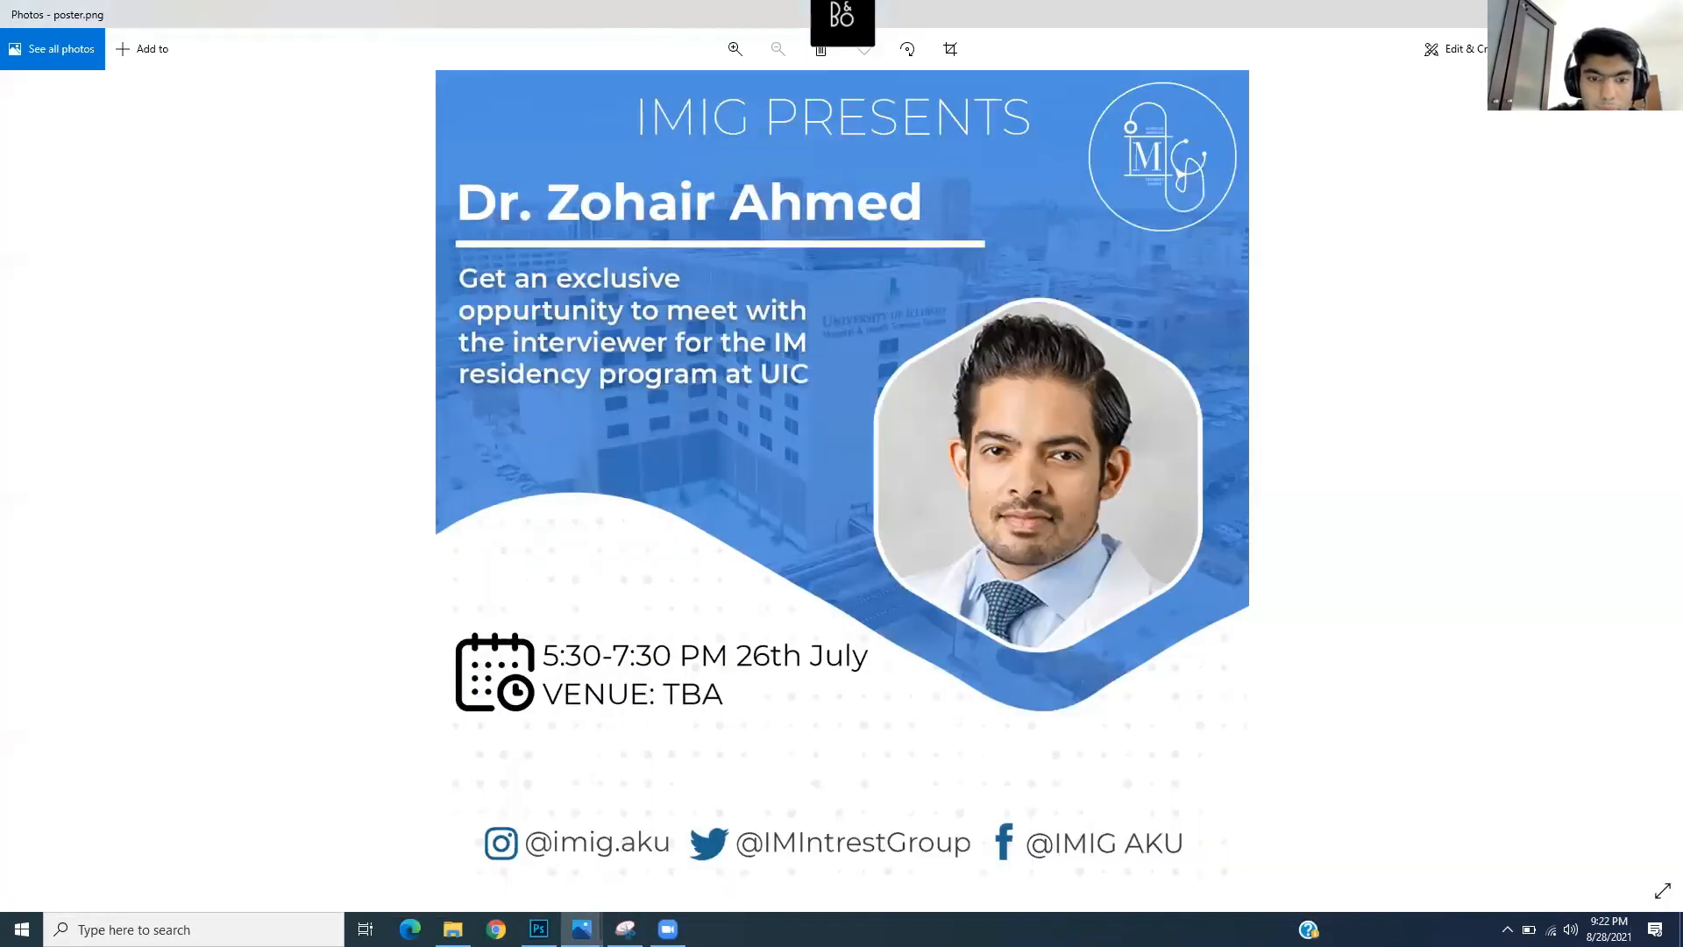
{"action": "mouse_move", "coordinate": [581, 927]}
{"action": "left_click", "coordinate": [526, 826]}
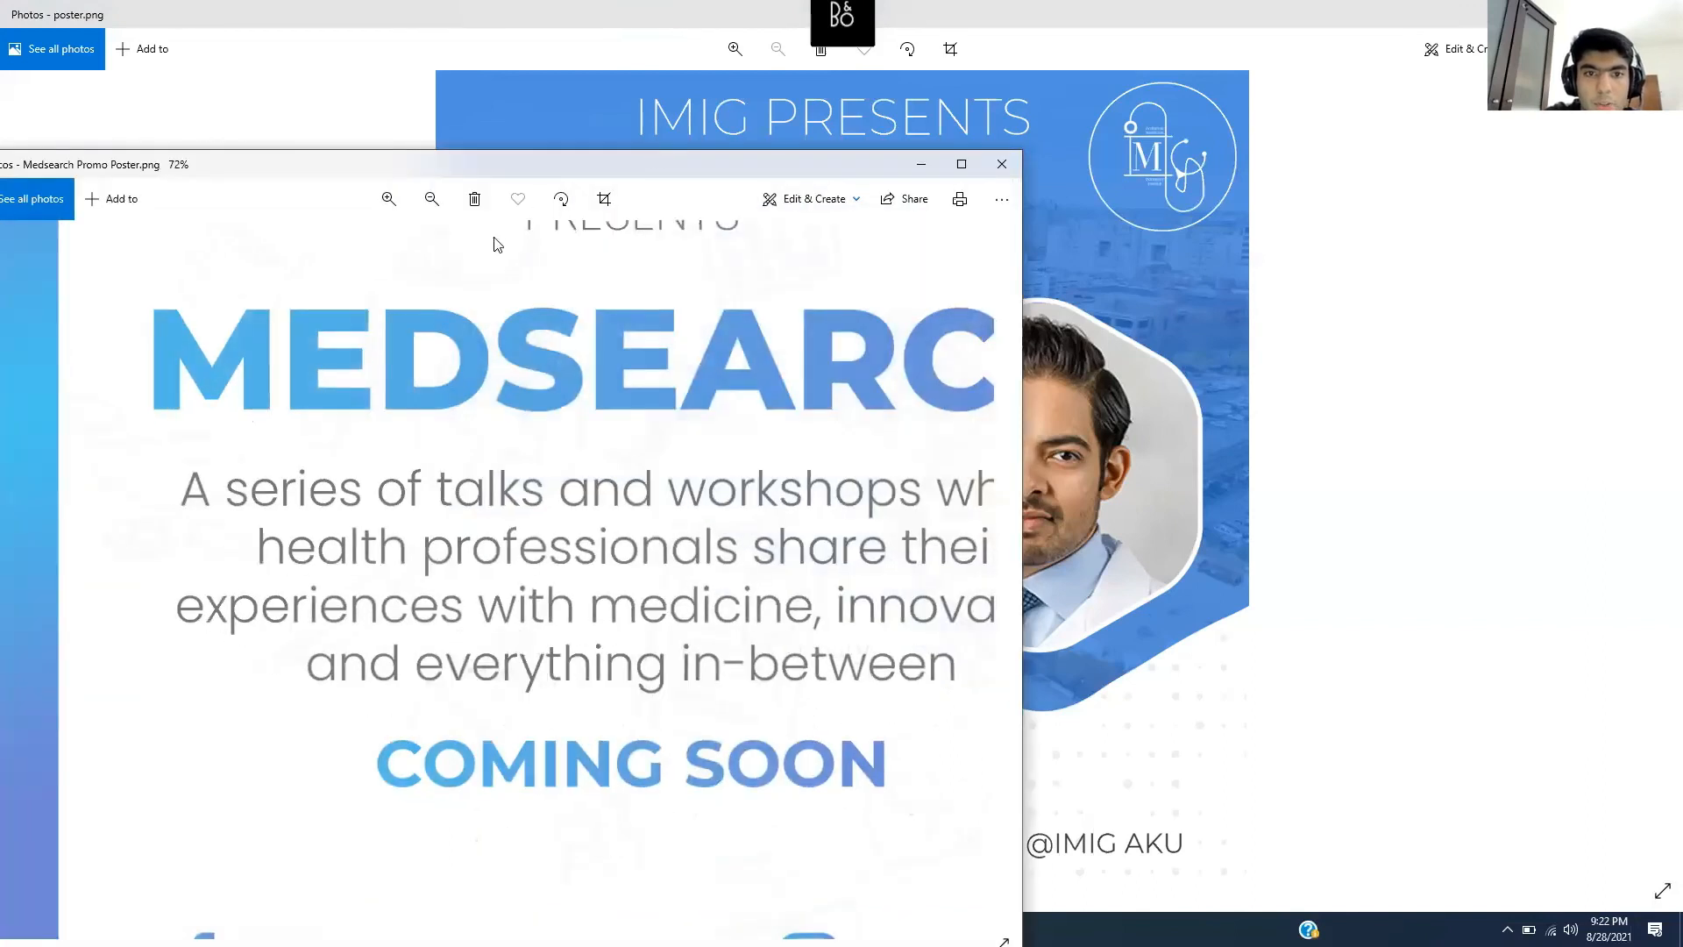
{"action": "left_click", "coordinate": [431, 199]}
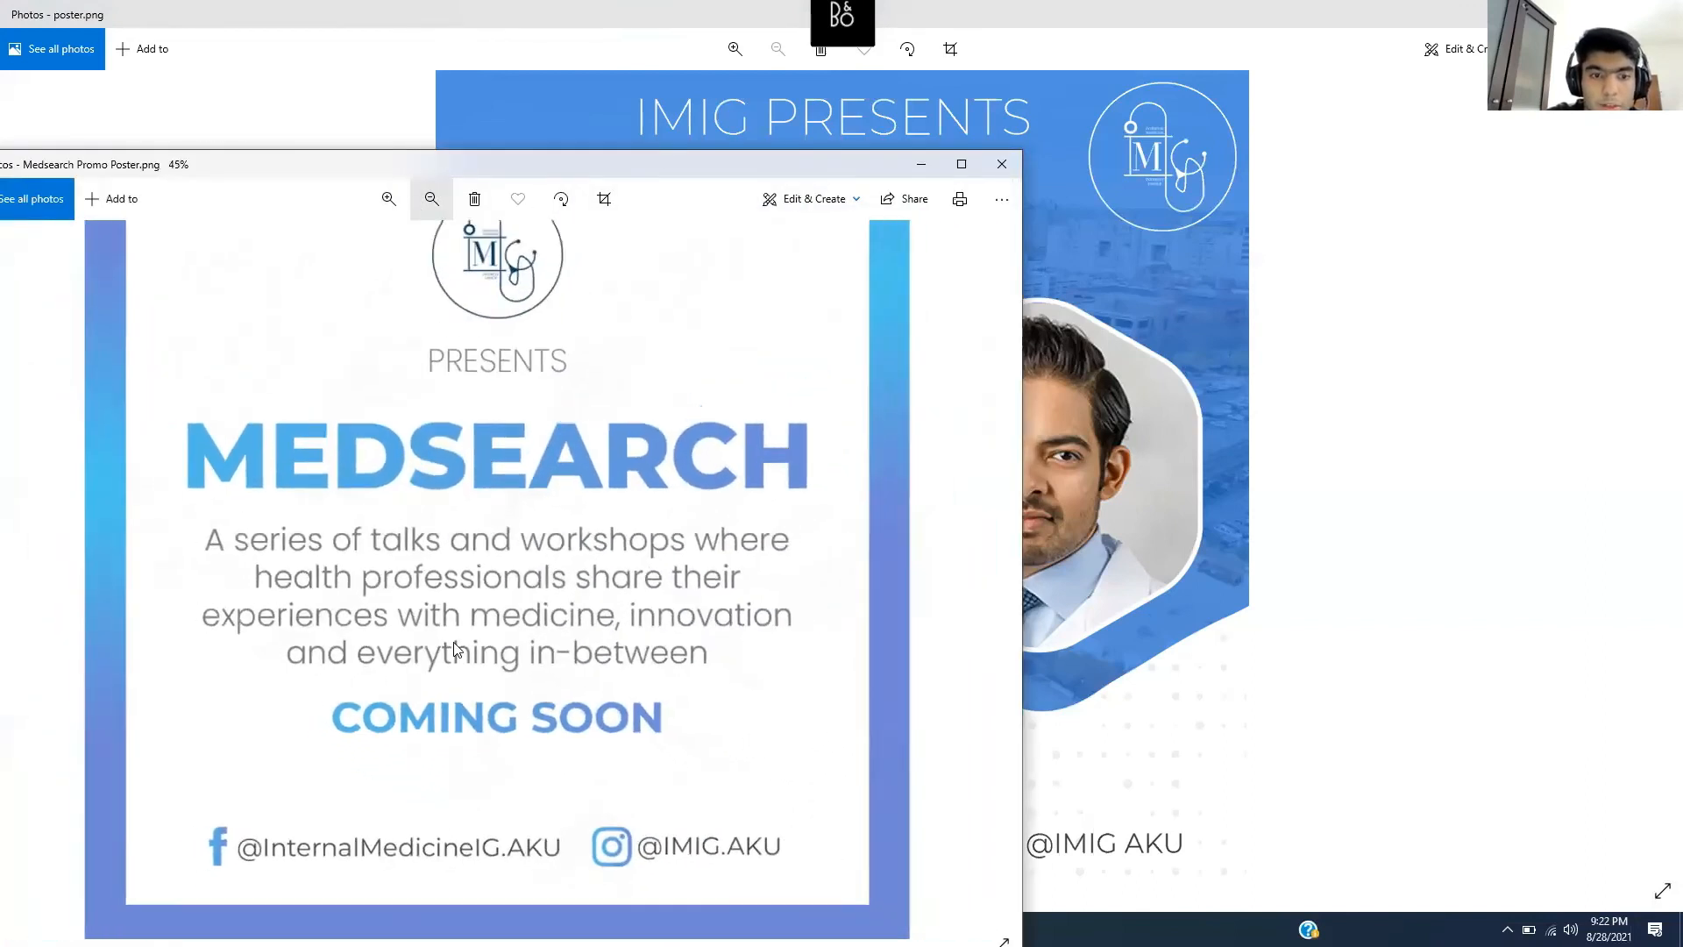
{"action": "scroll", "coordinate": [455, 649], "scroll_direction": "down", "scroll_amount": 1}
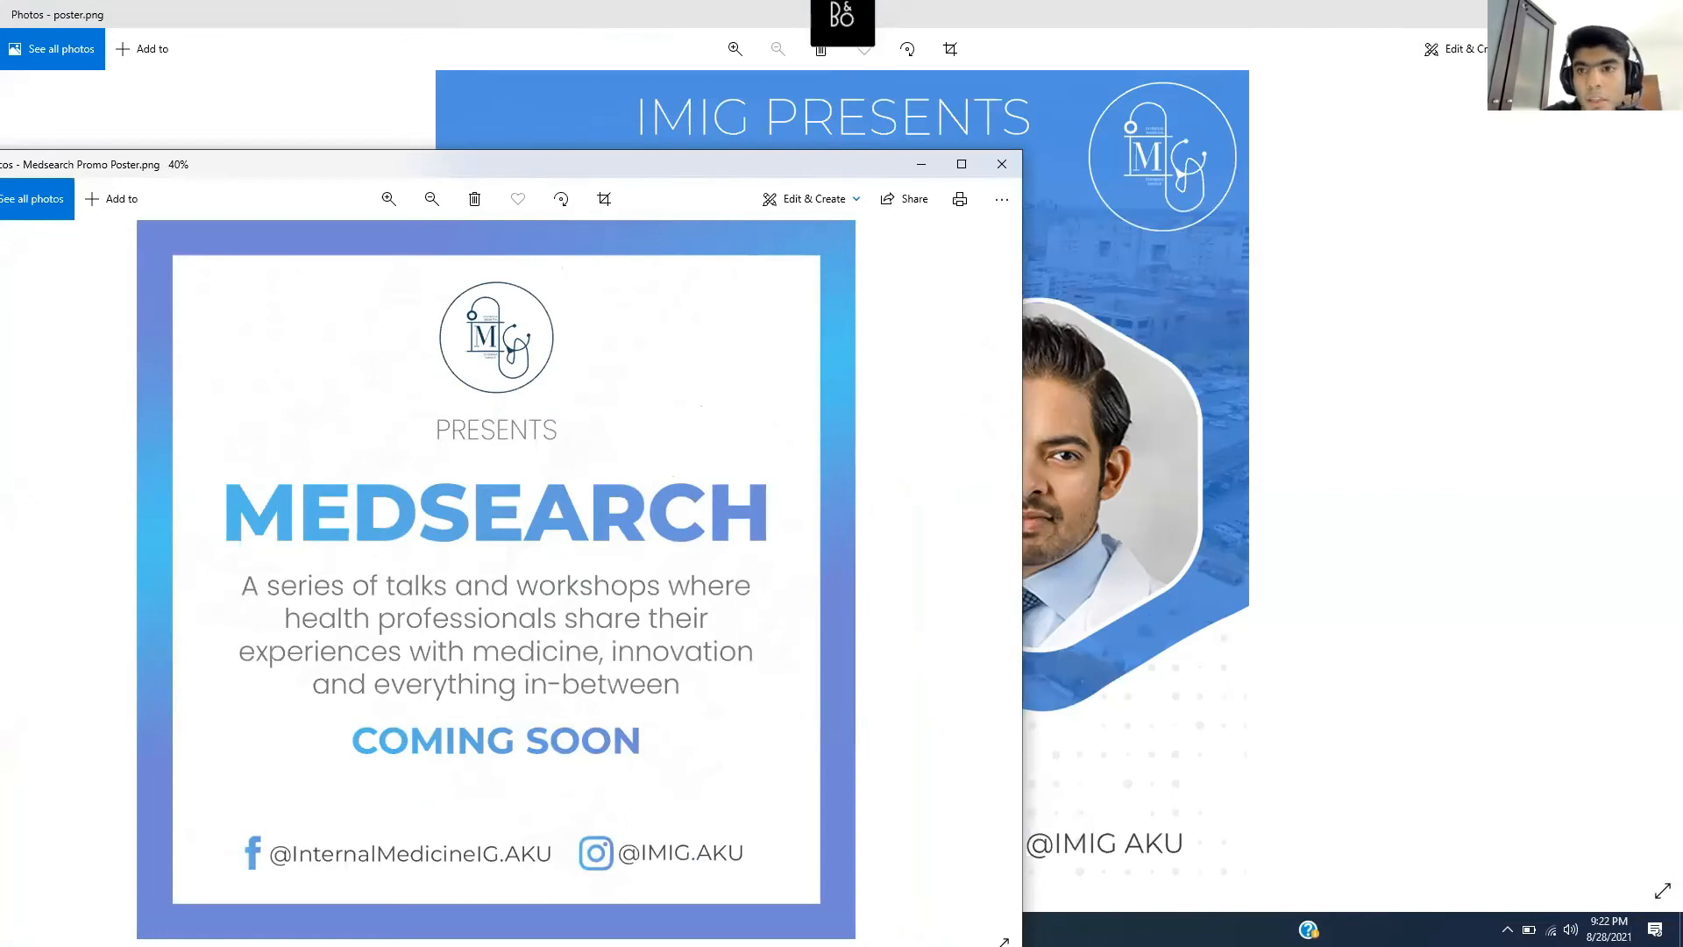
- Compare the two reference posters again, then return to Photoshop and open the File menu
{"action": "left_click", "coordinate": [1389, 125]}
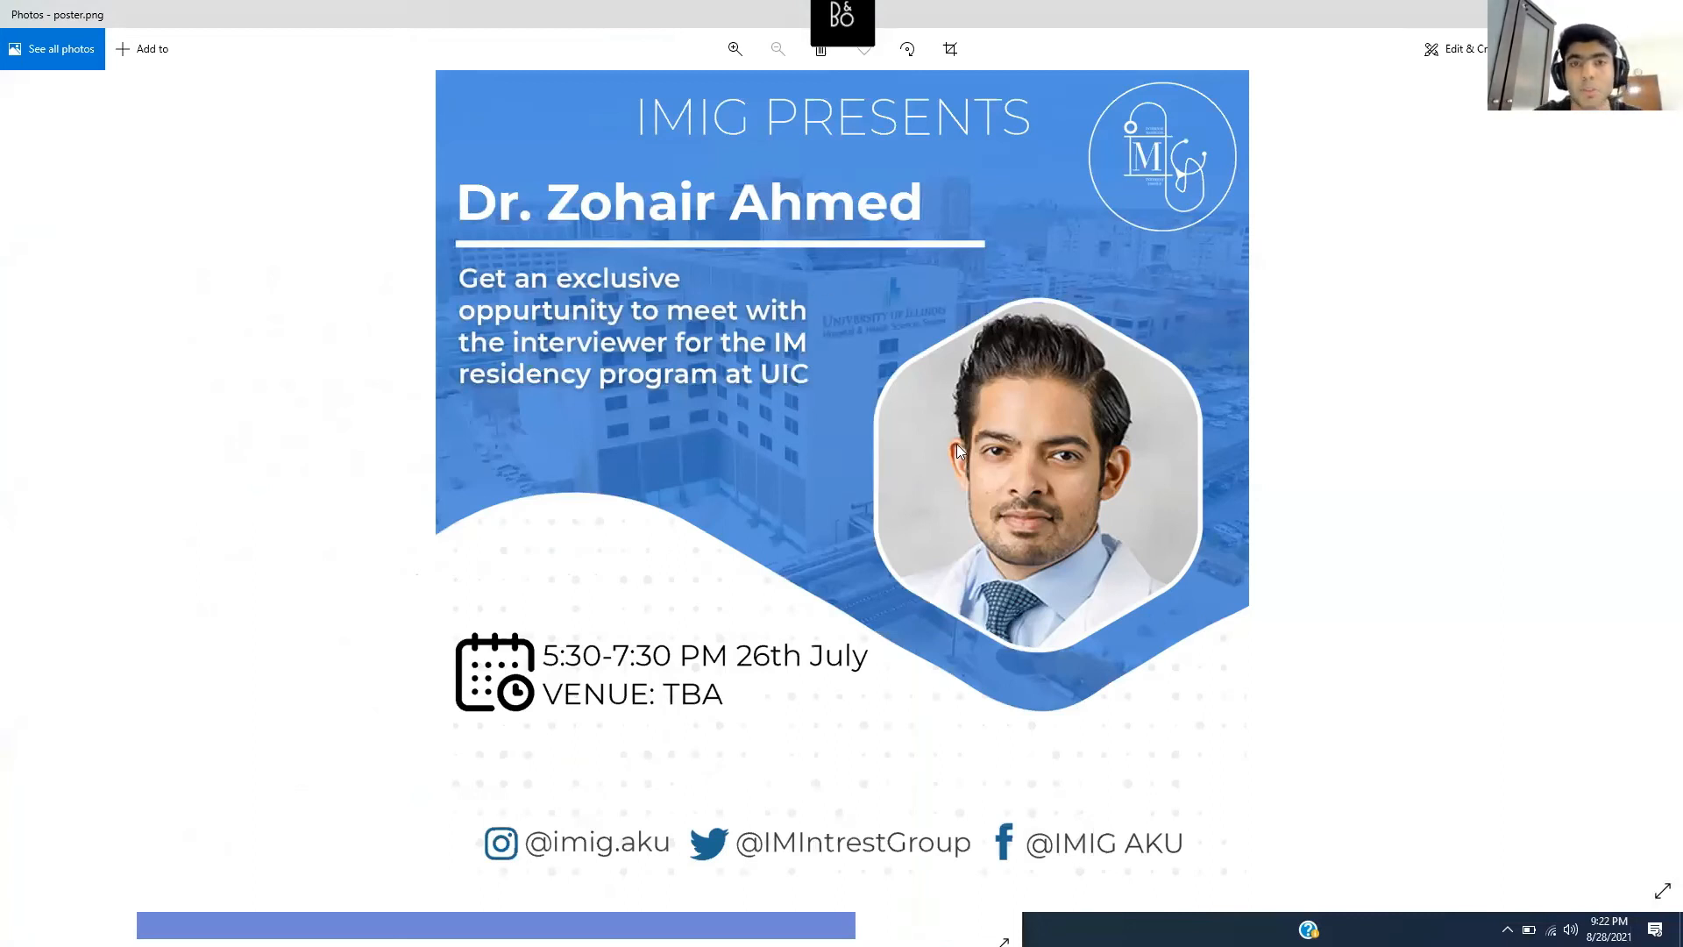
{"action": "left_click", "coordinate": [987, 917]}
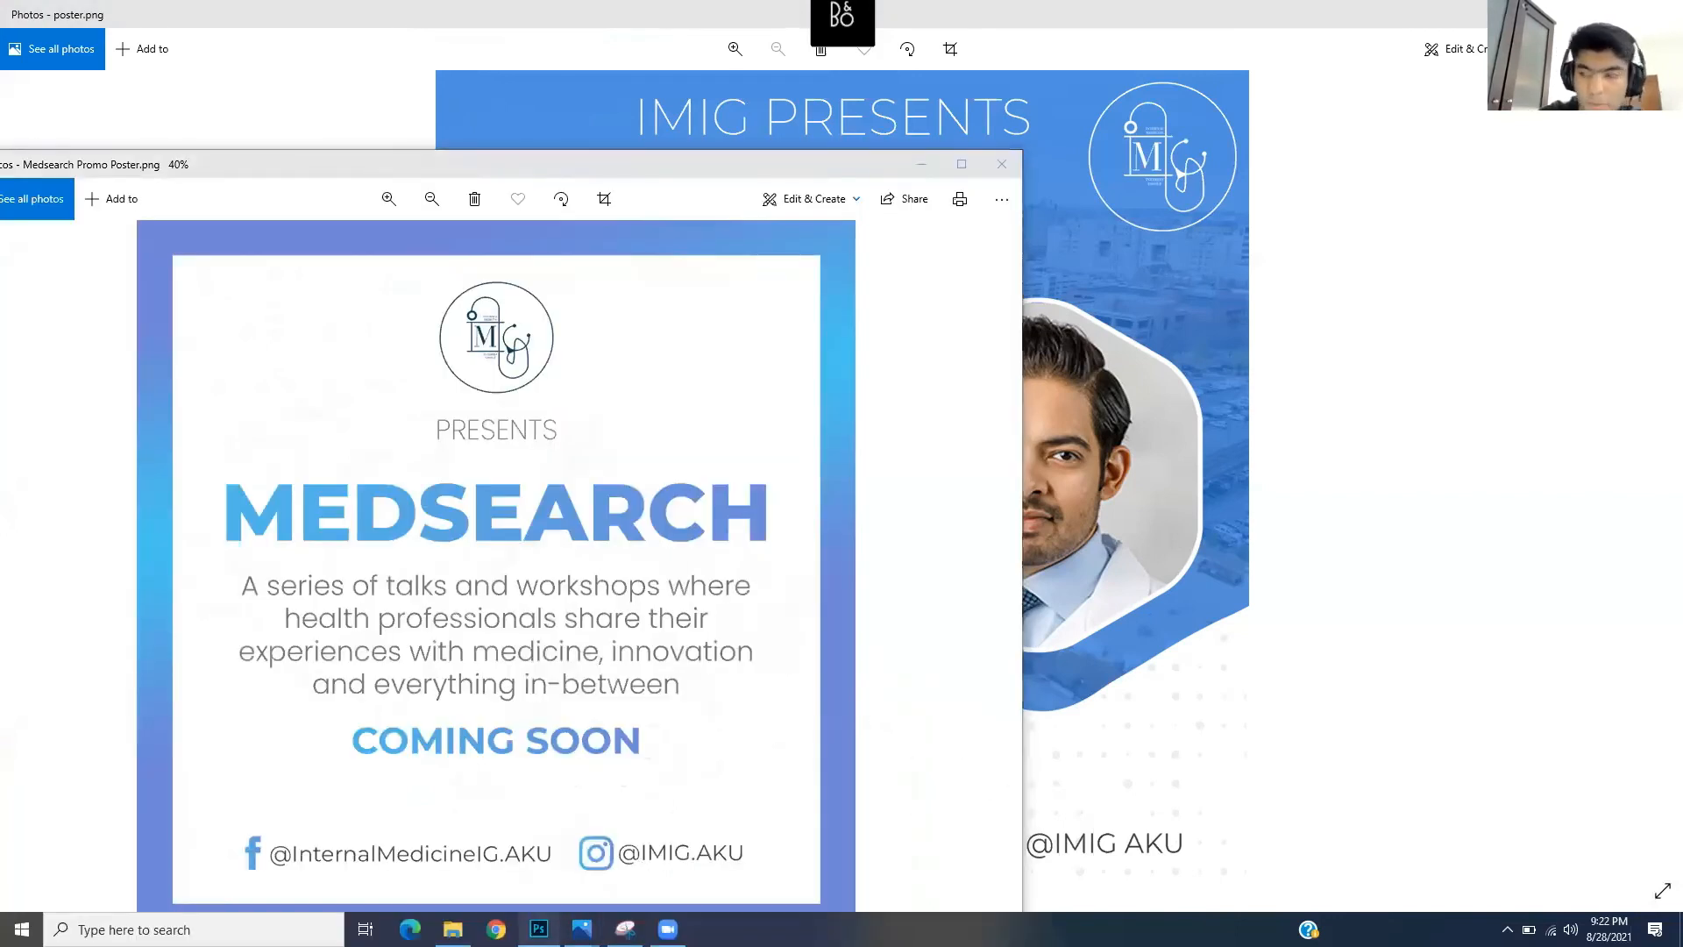
{"action": "left_click", "coordinate": [539, 928]}
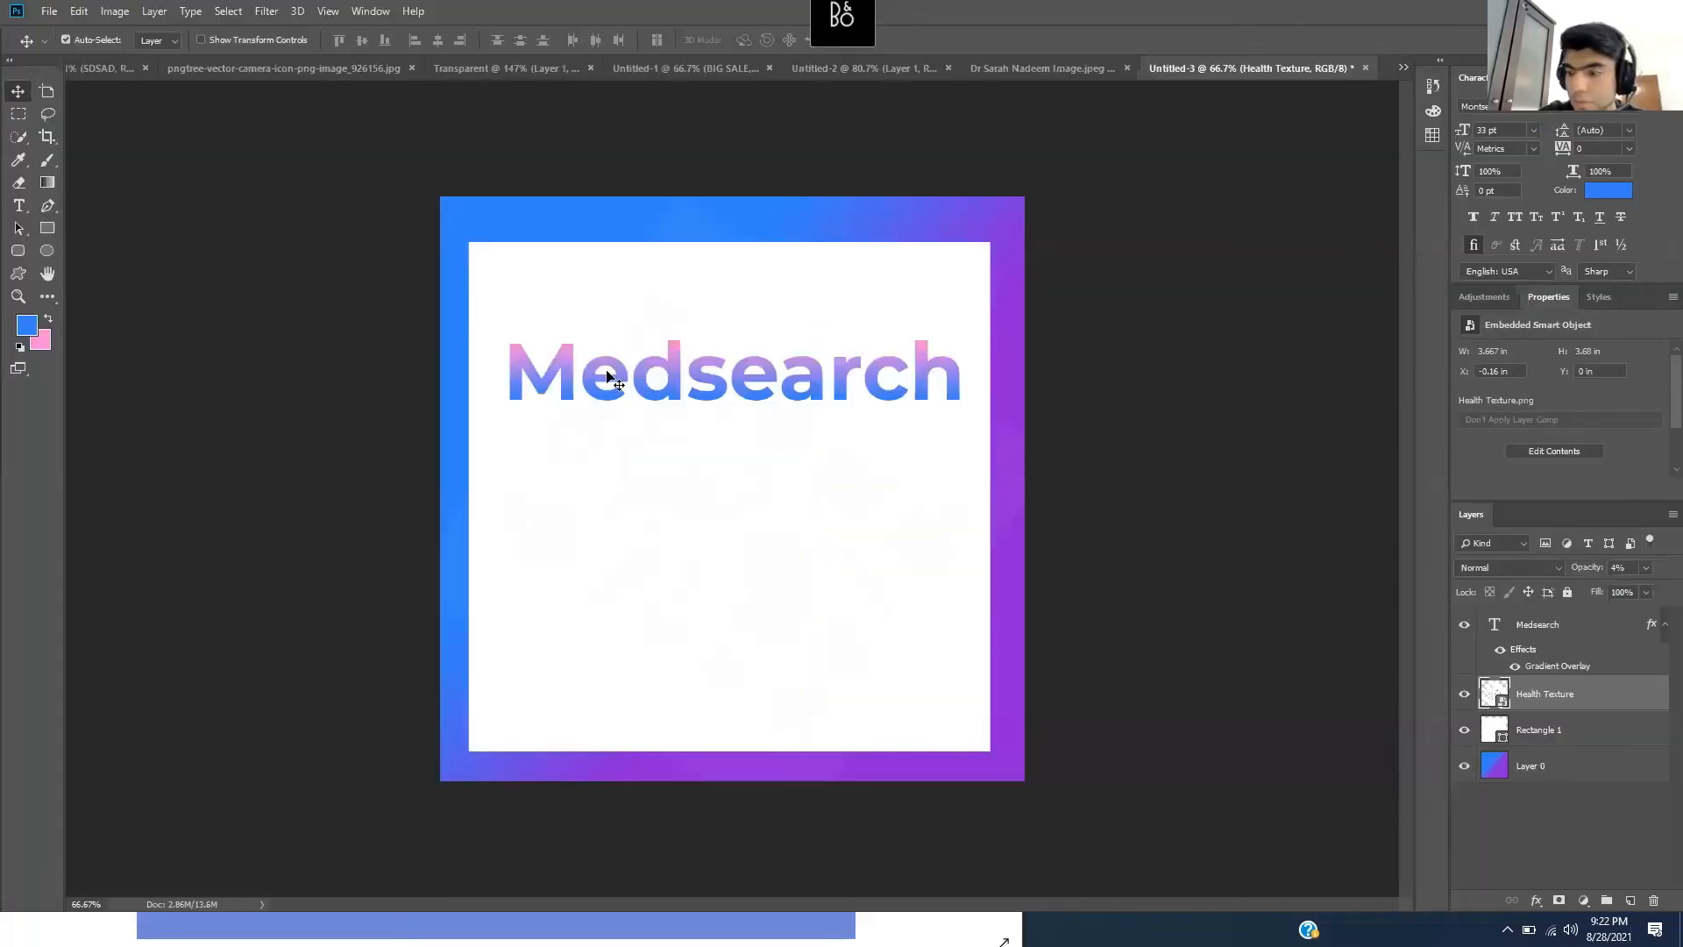
{"action": "left_click", "coordinate": [45, 18]}
- Create a new 1000 × 1000 px, 300 ppi document and unlock its Background as Layer 0
{"action": "left_click", "coordinate": [53, 31]}
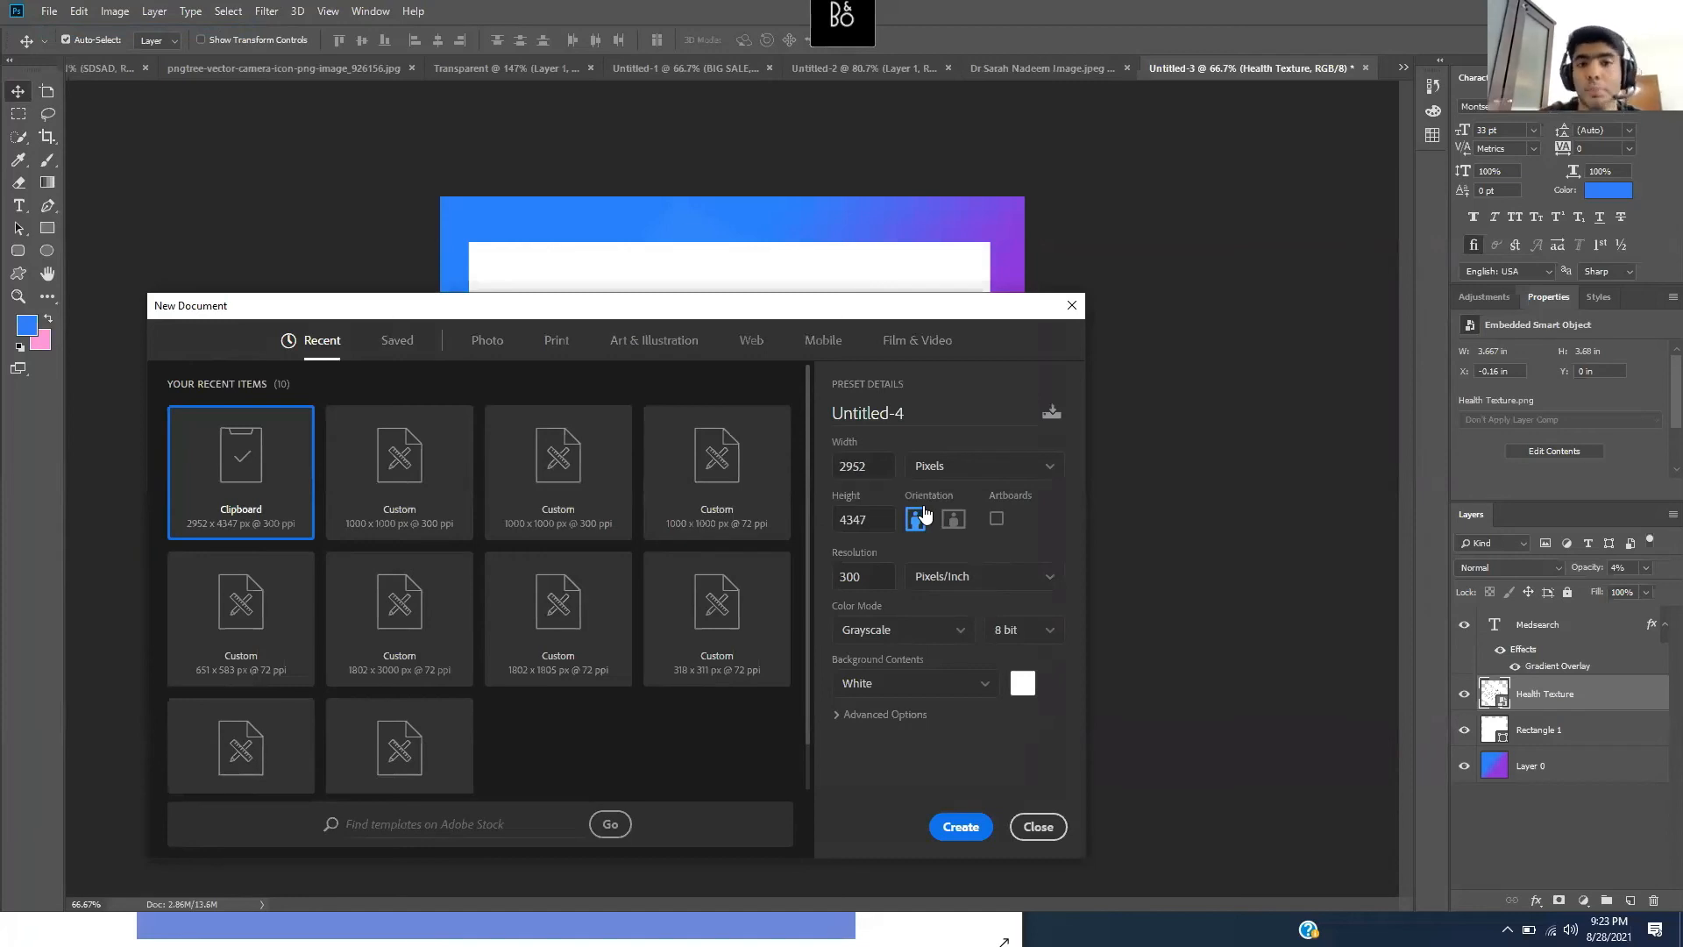
{"action": "left_click", "coordinate": [392, 478]}
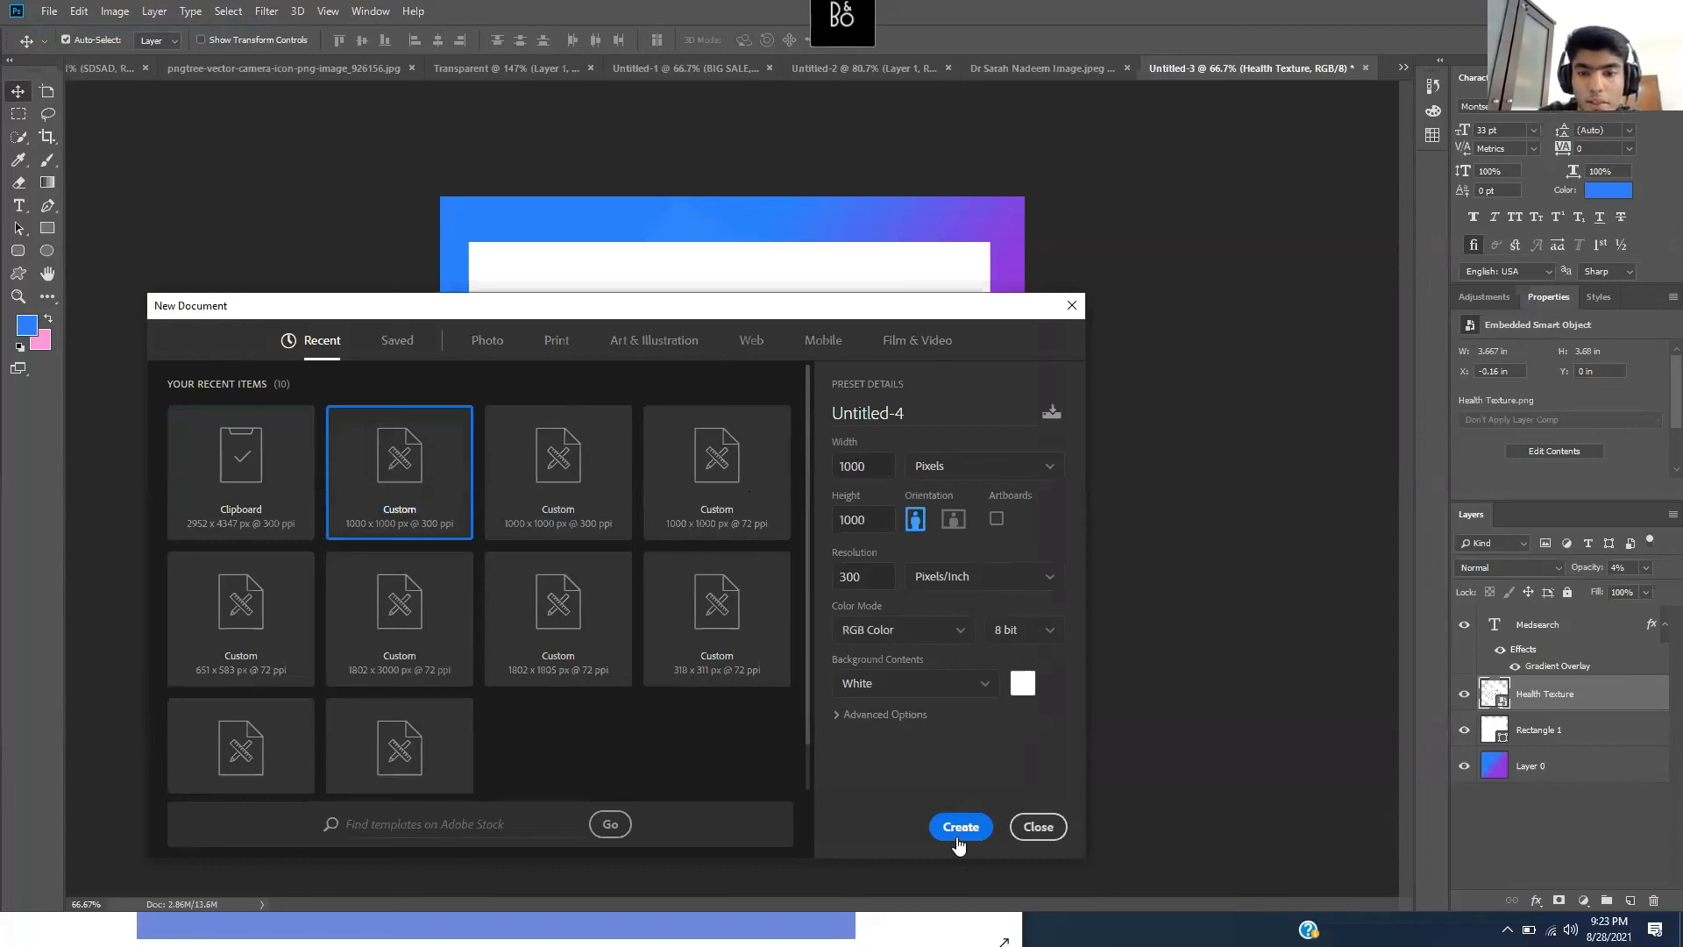
{"action": "left_click", "coordinate": [956, 837]}
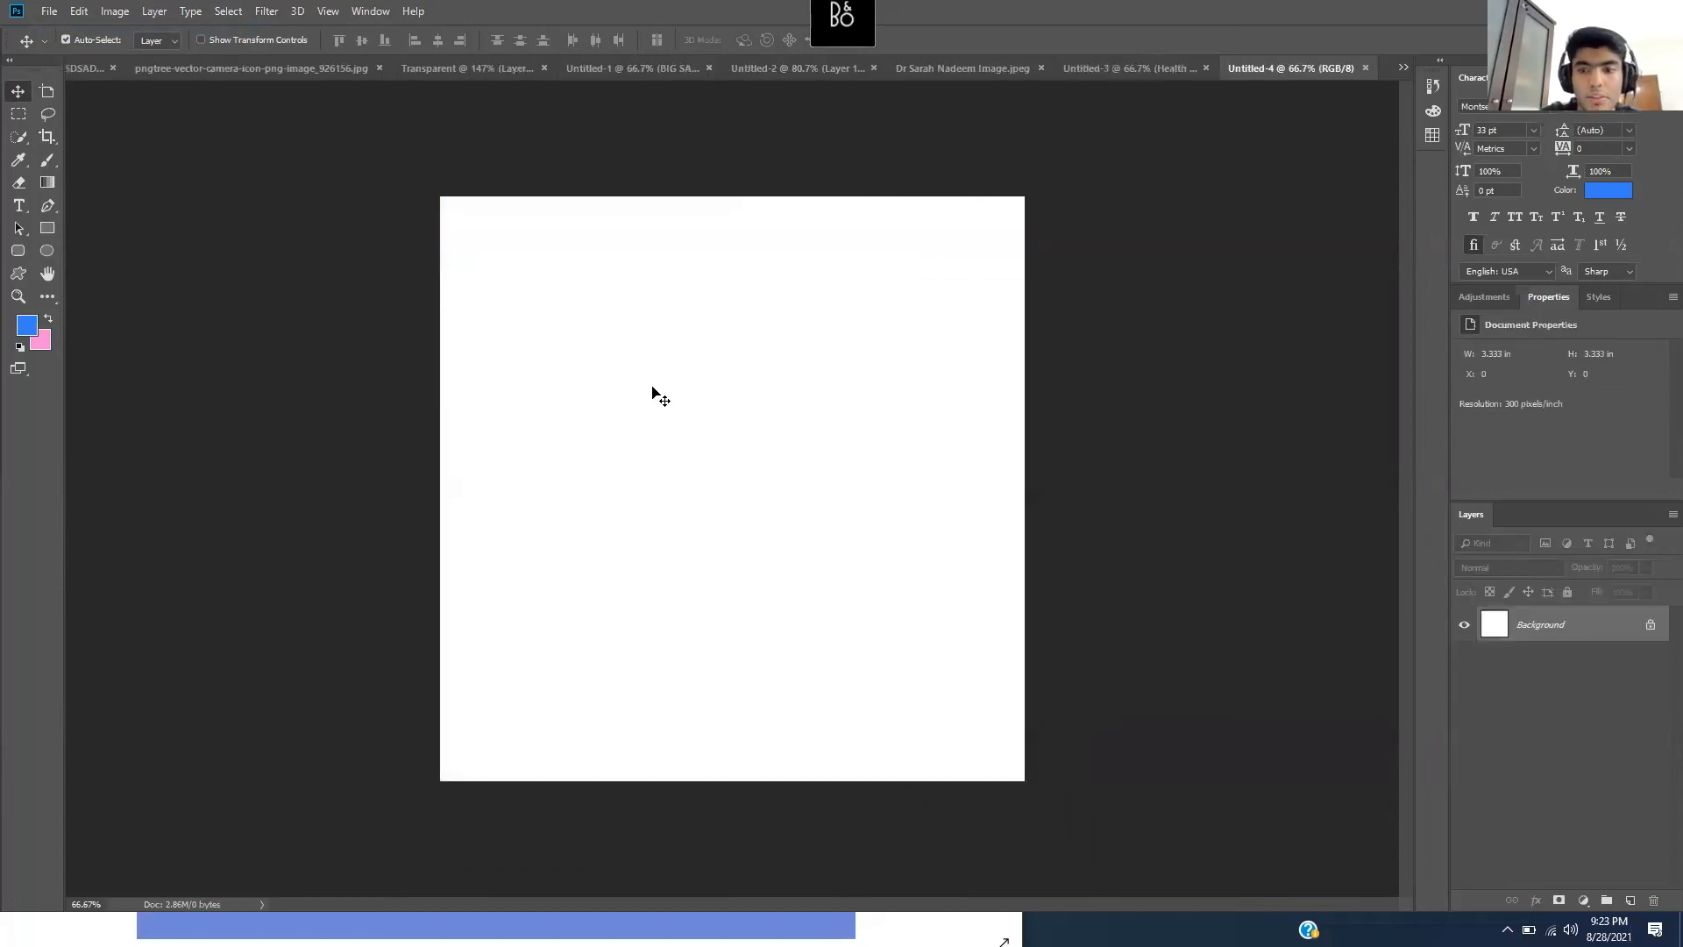
{"action": "double_click", "coordinate": [1588, 625]}
{"action": "left_click", "coordinate": [1002, 294]}
- Look at the Medsearch and poster.png references, then switch back to Untitled-4
{"action": "left_click", "coordinate": [885, 927]}
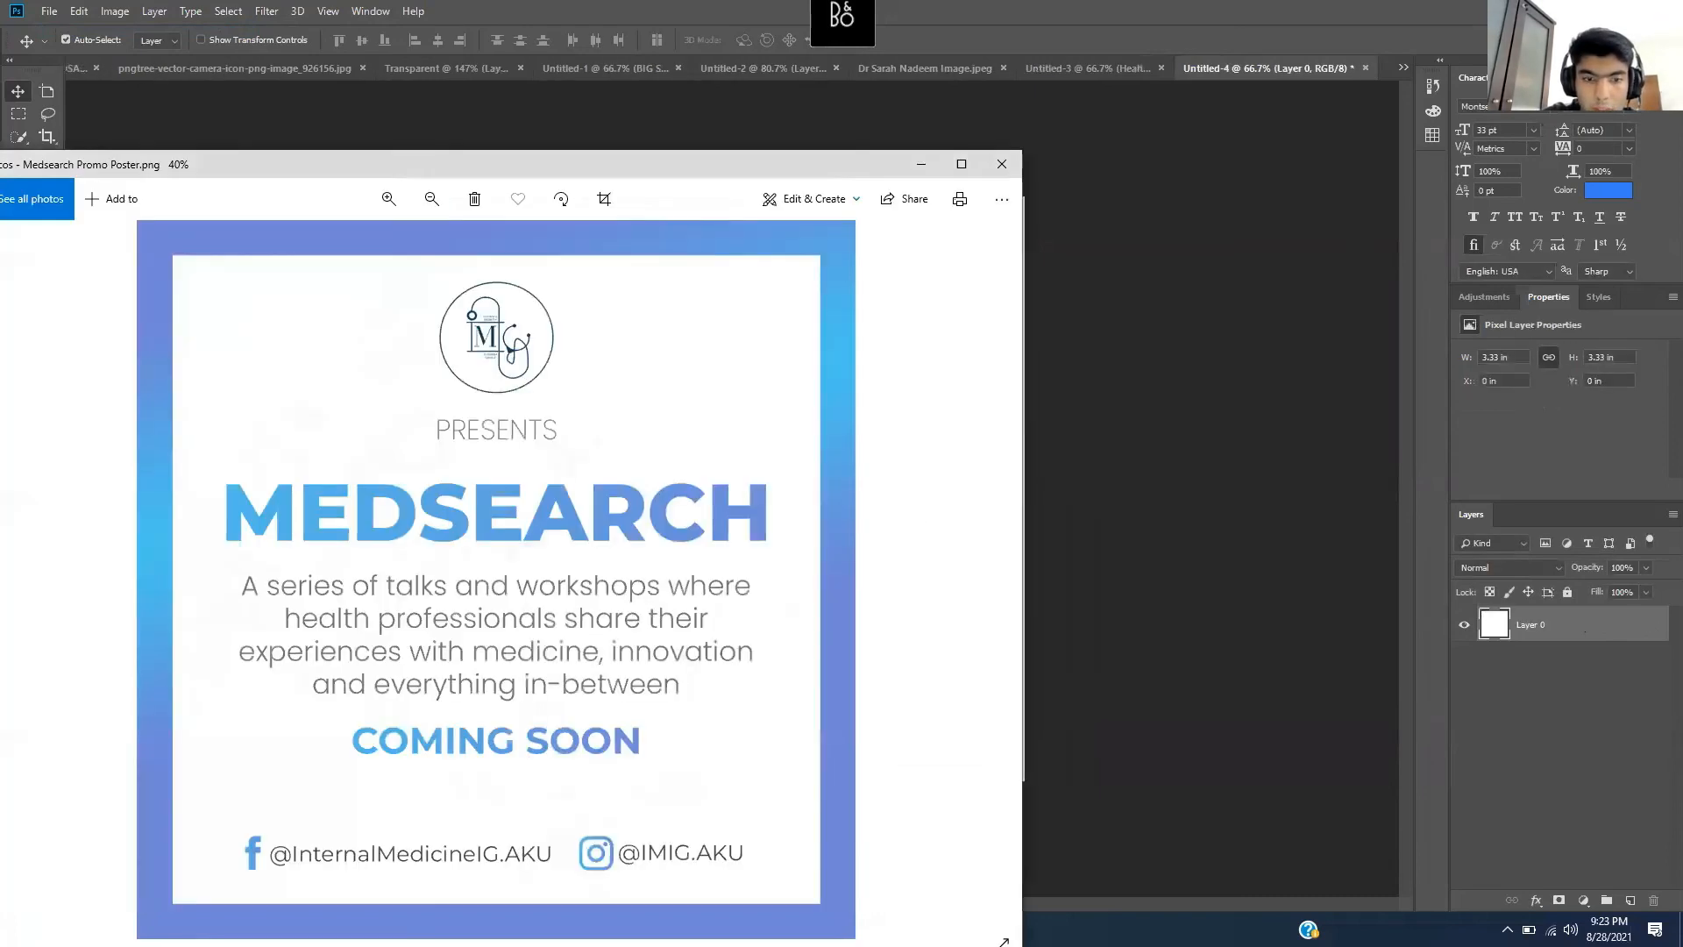
{"action": "left_click", "coordinate": [927, 165]}
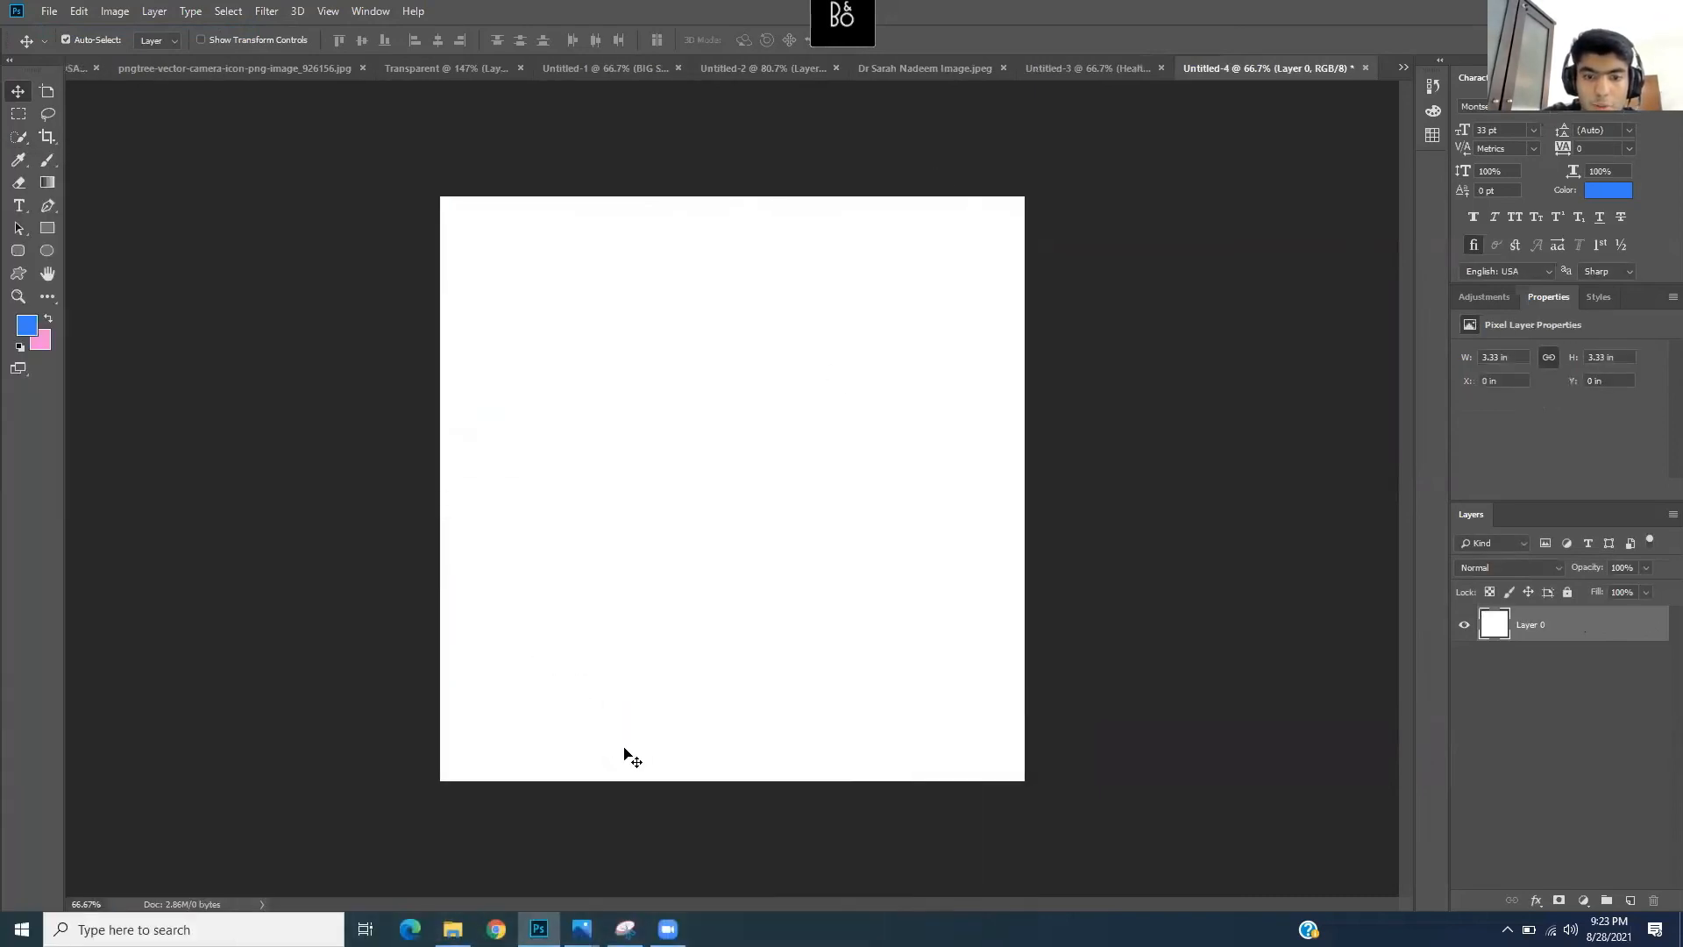
{"action": "mouse_move", "coordinate": [581, 927]}
{"action": "left_click", "coordinate": [434, 854]}
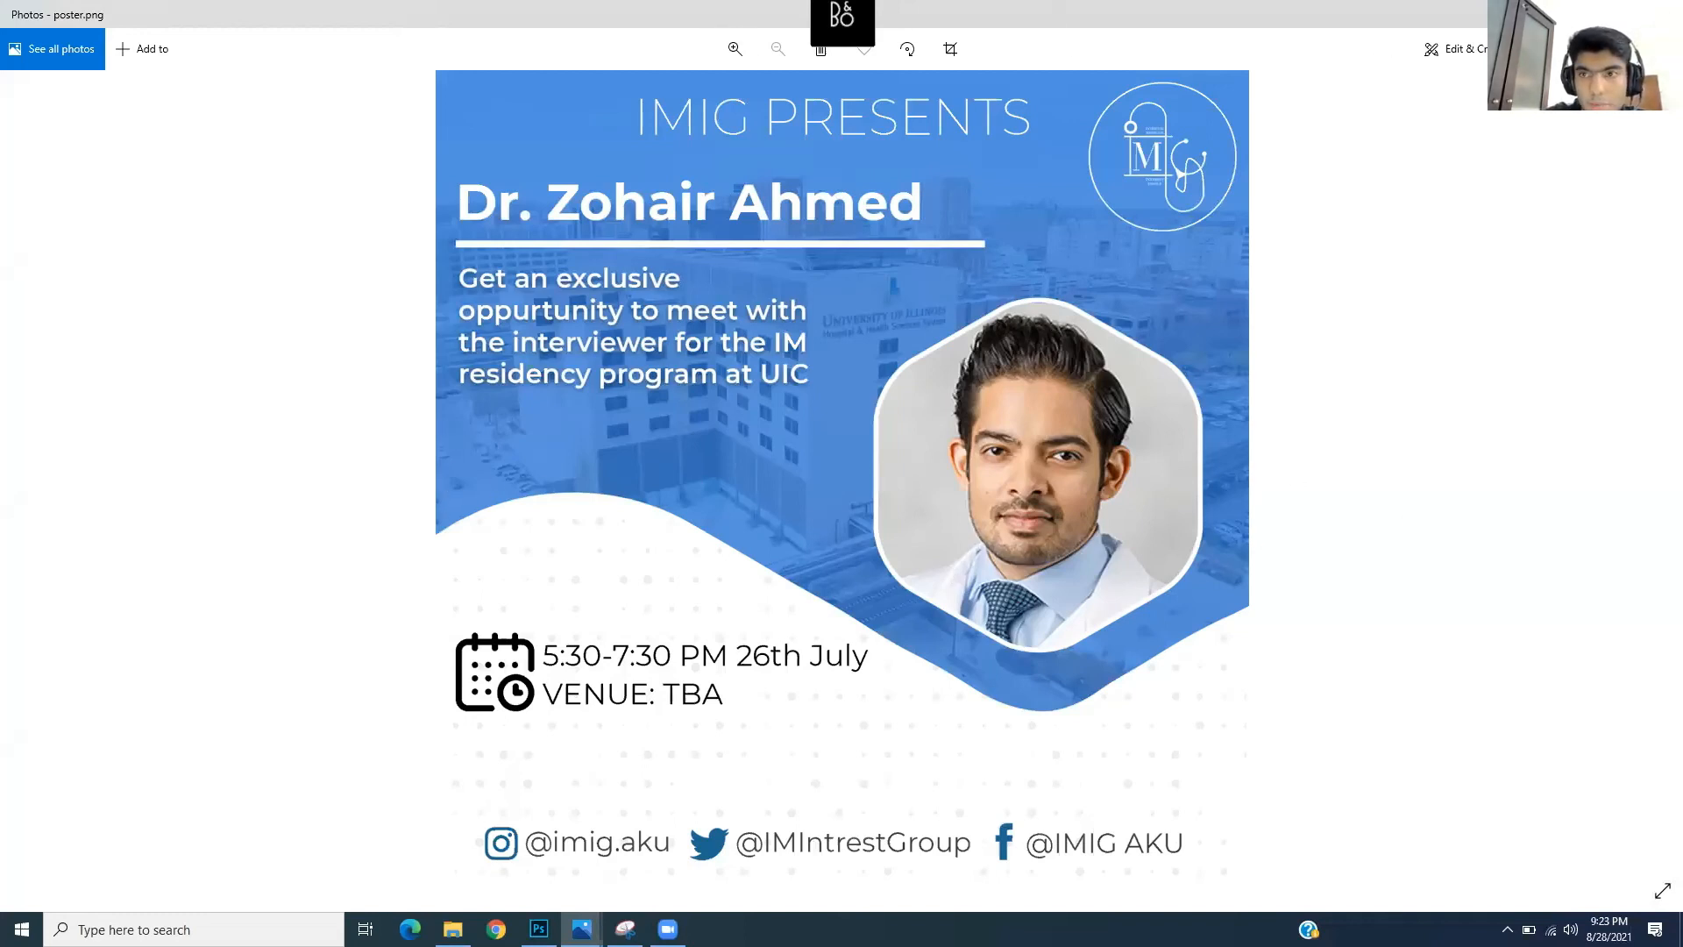
{"action": "key", "text": "alt+Tab"}
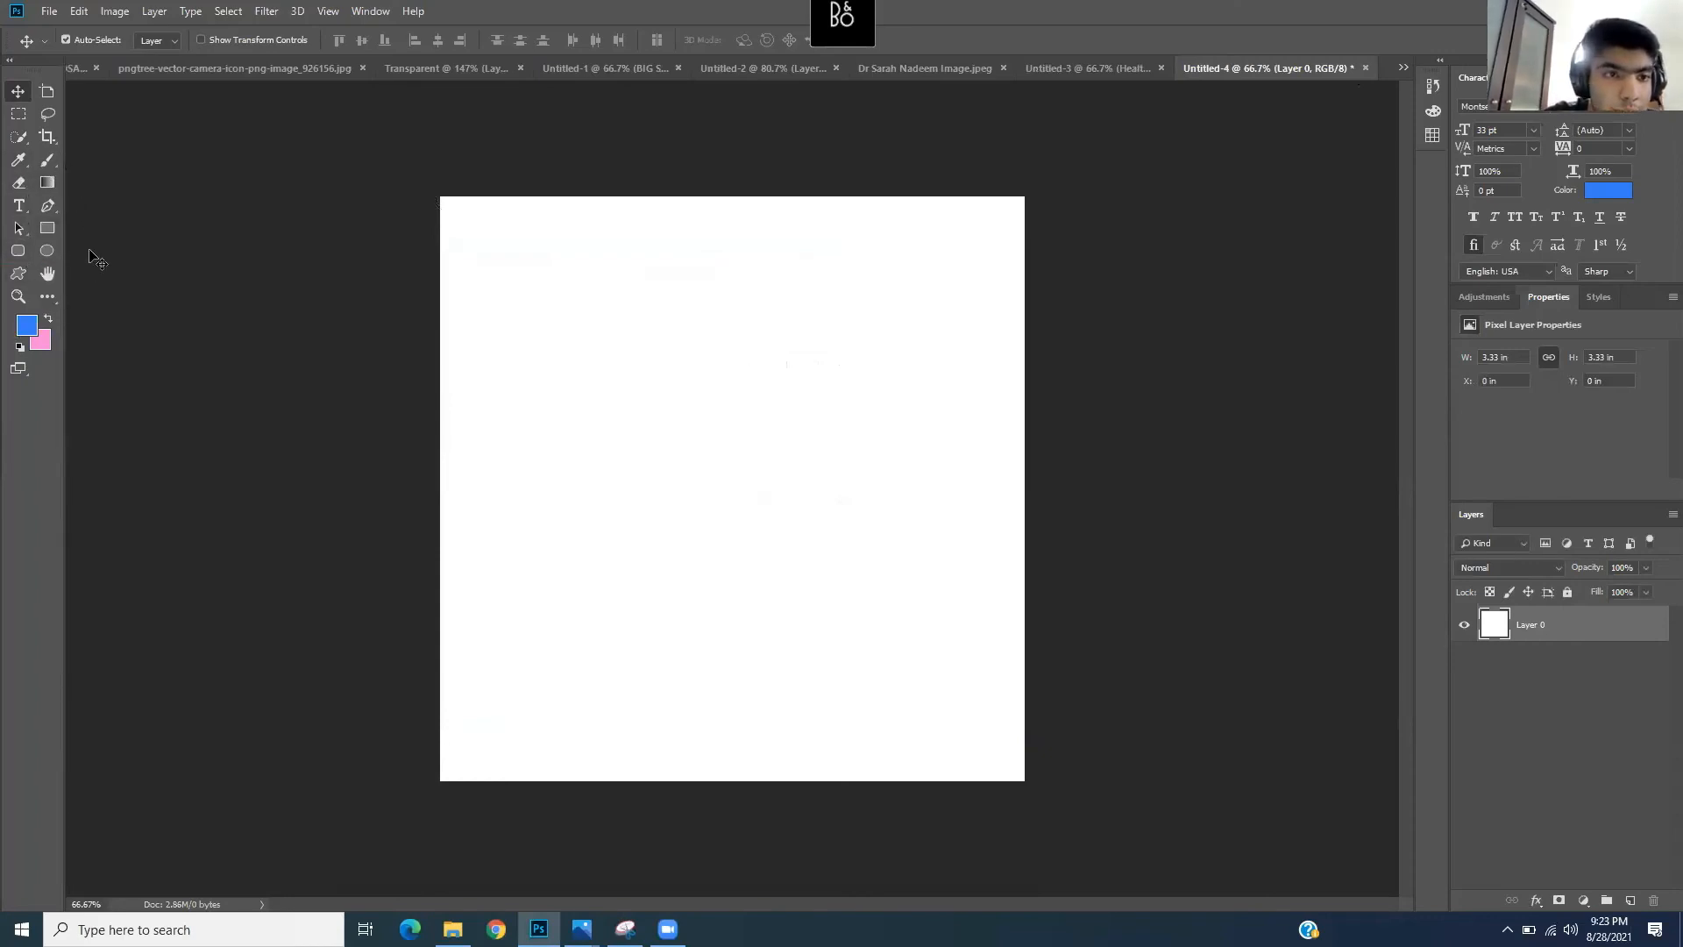
- With the Curvature Pen Tool, draw a wave across the canvas middle past the right edge
{"action": "left_click", "coordinate": [49, 207]}
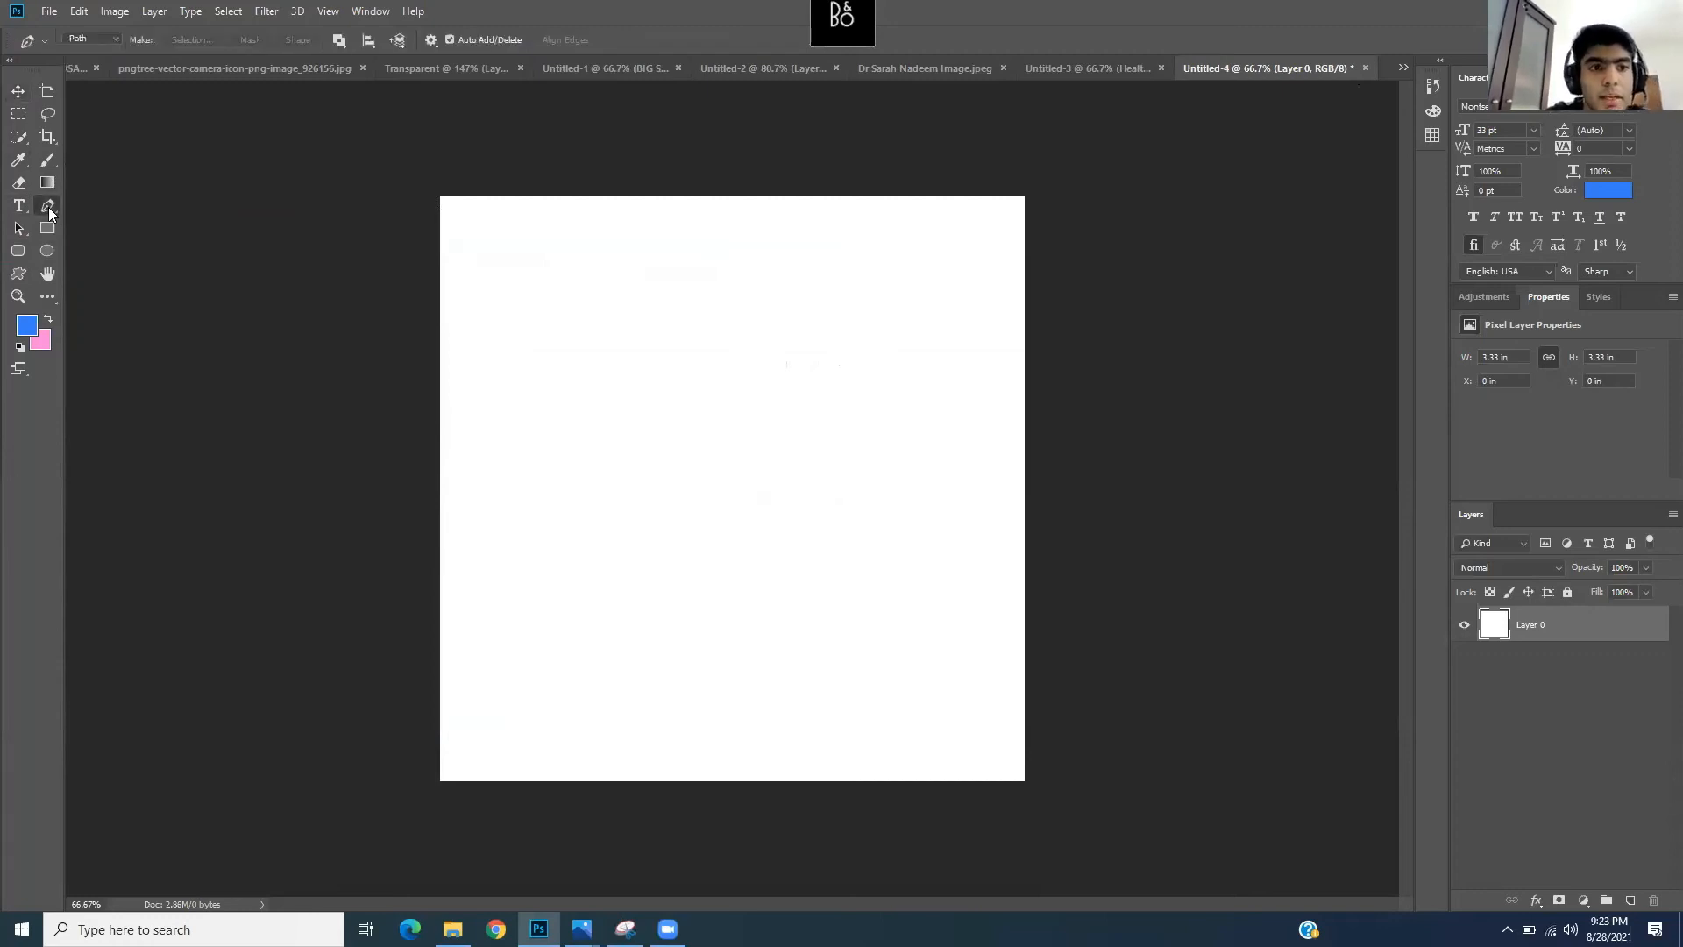
{"action": "right_click", "coordinate": [49, 207]}
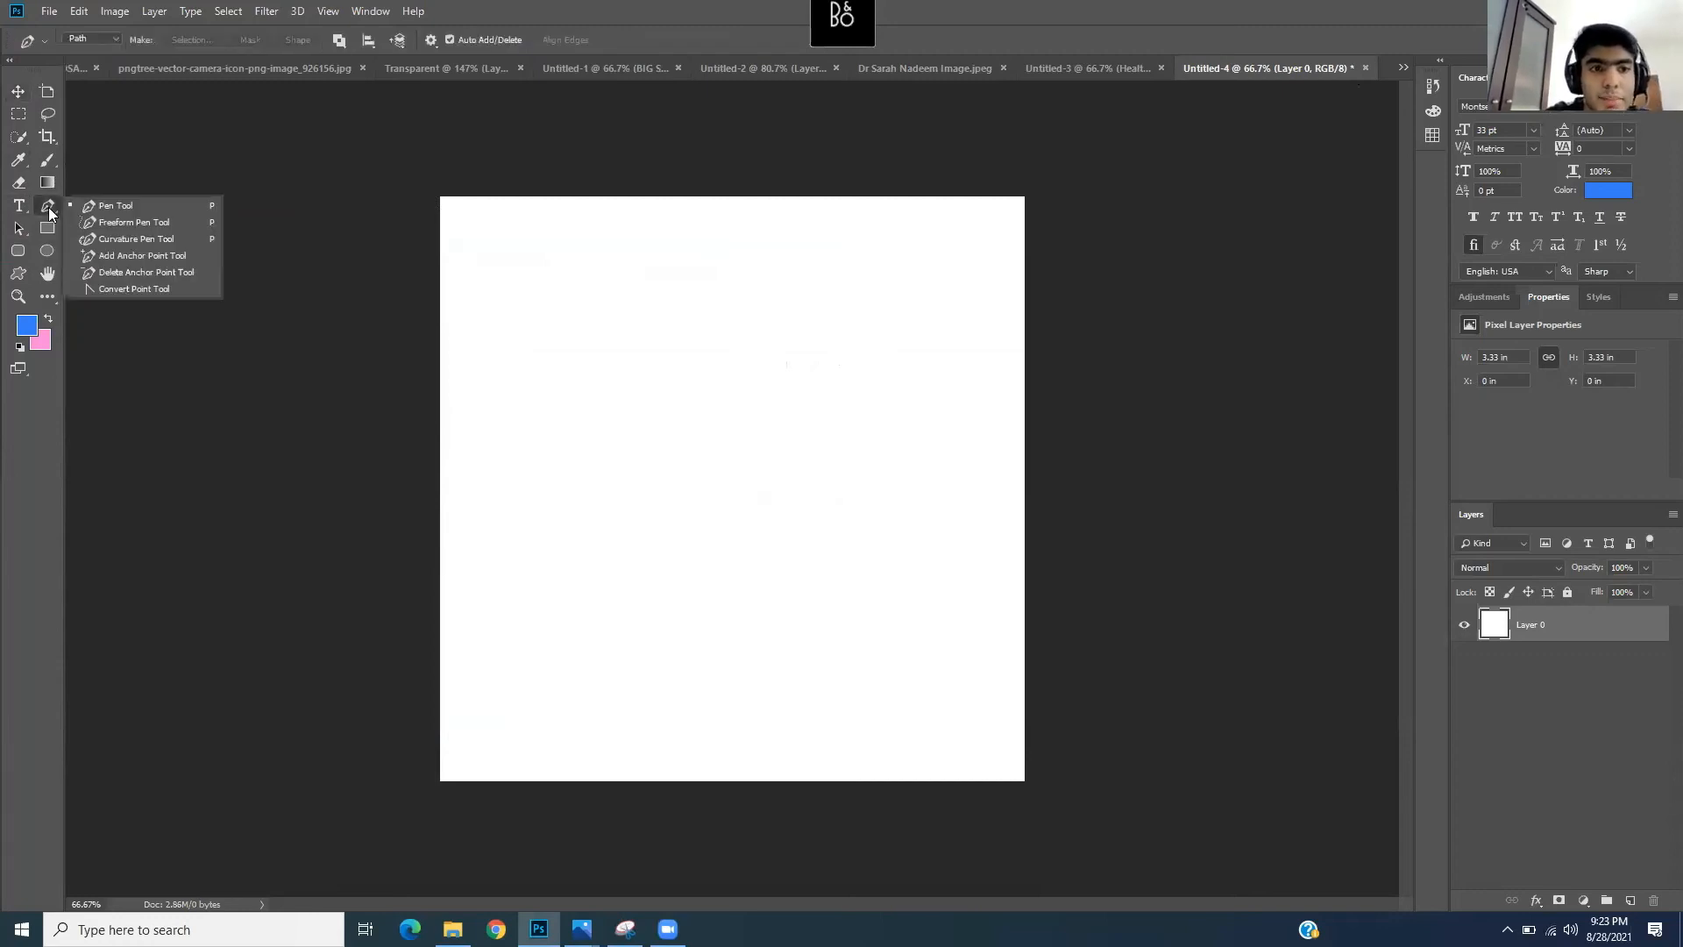
{"action": "left_click", "coordinate": [107, 236]}
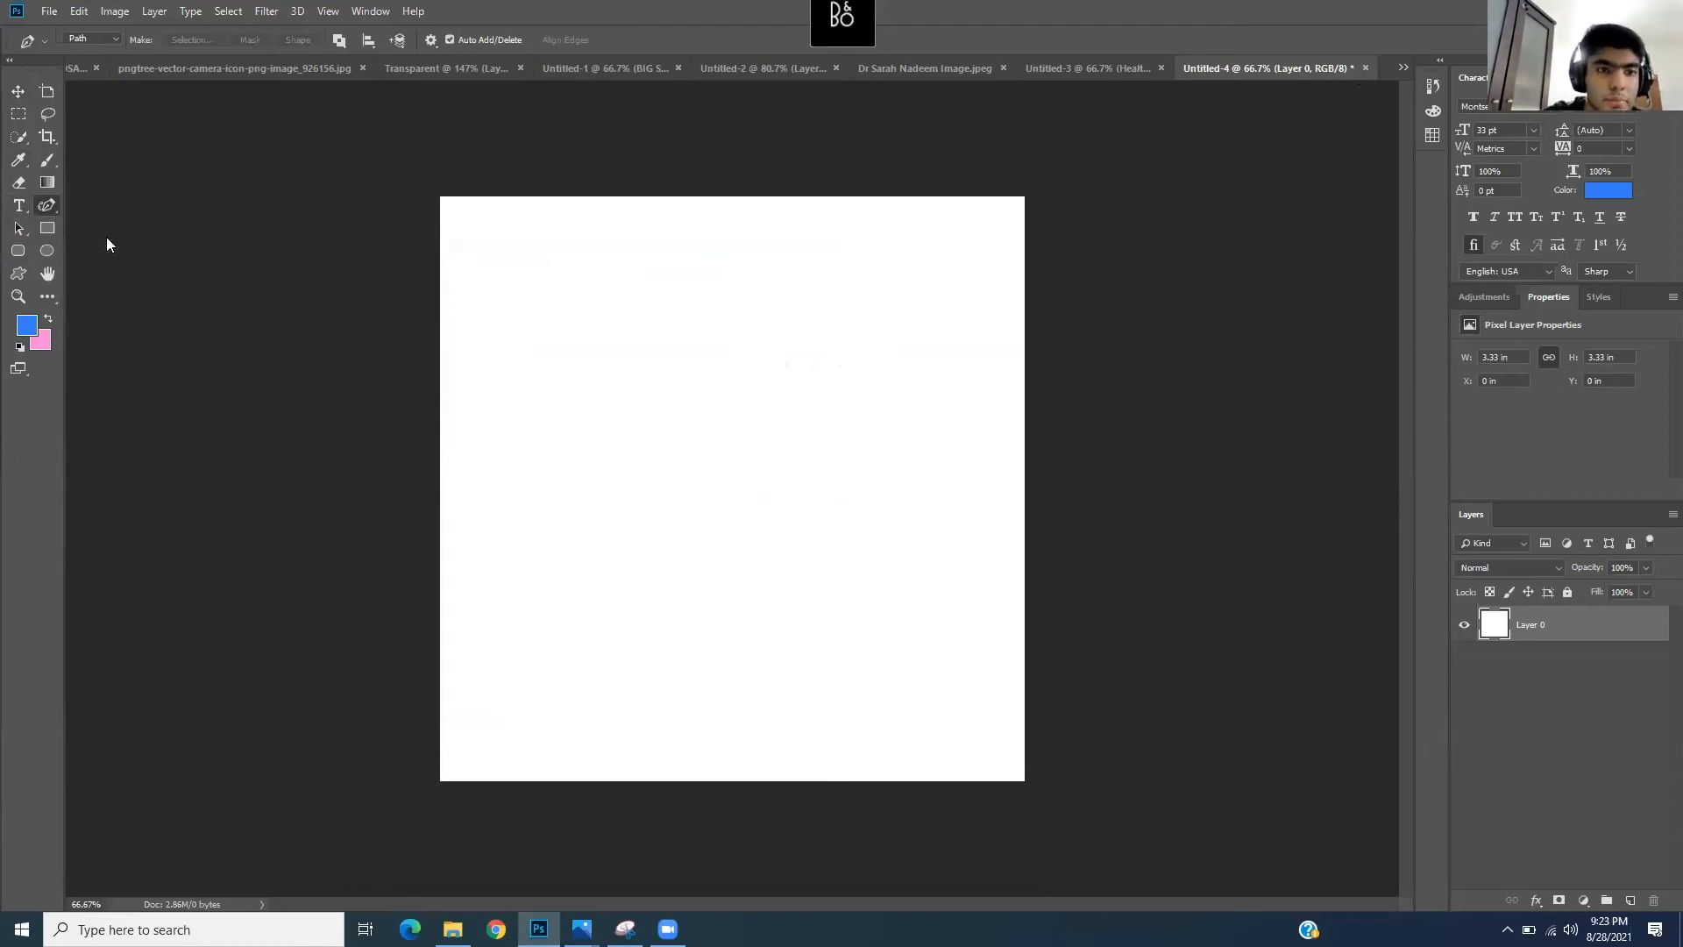
{"action": "left_click", "coordinate": [359, 517]}
{"action": "left_click", "coordinate": [401, 556]}
{"action": "left_click", "coordinate": [515, 454]}
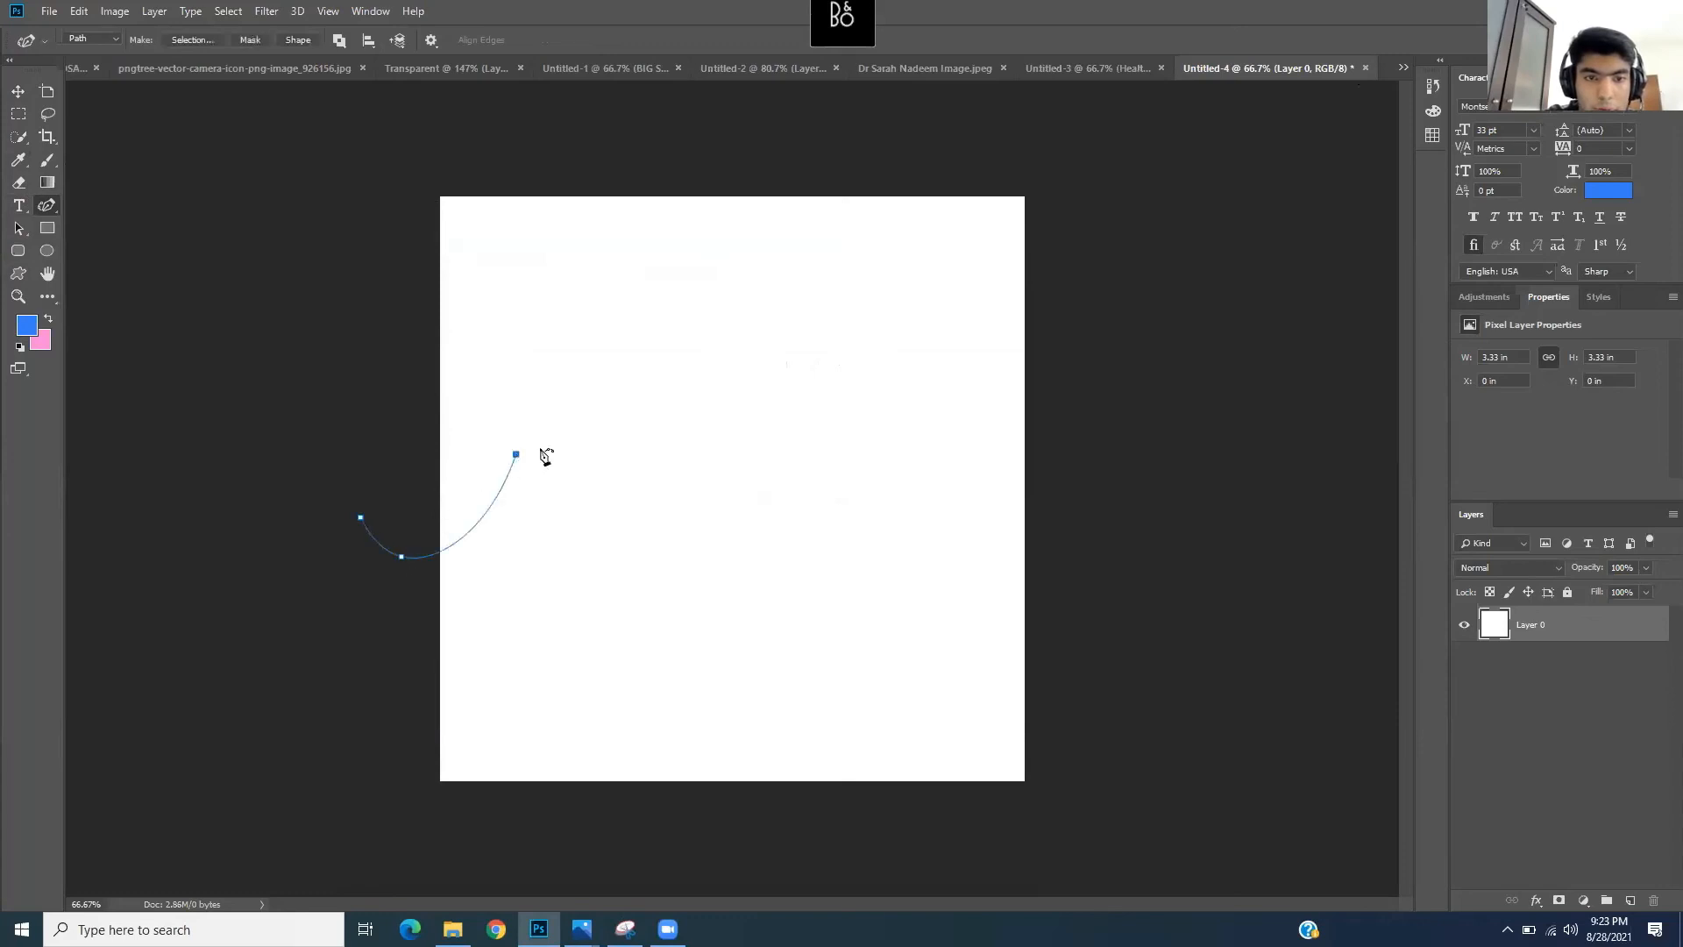
{"action": "left_click", "coordinate": [593, 447]}
{"action": "left_click", "coordinate": [684, 518]}
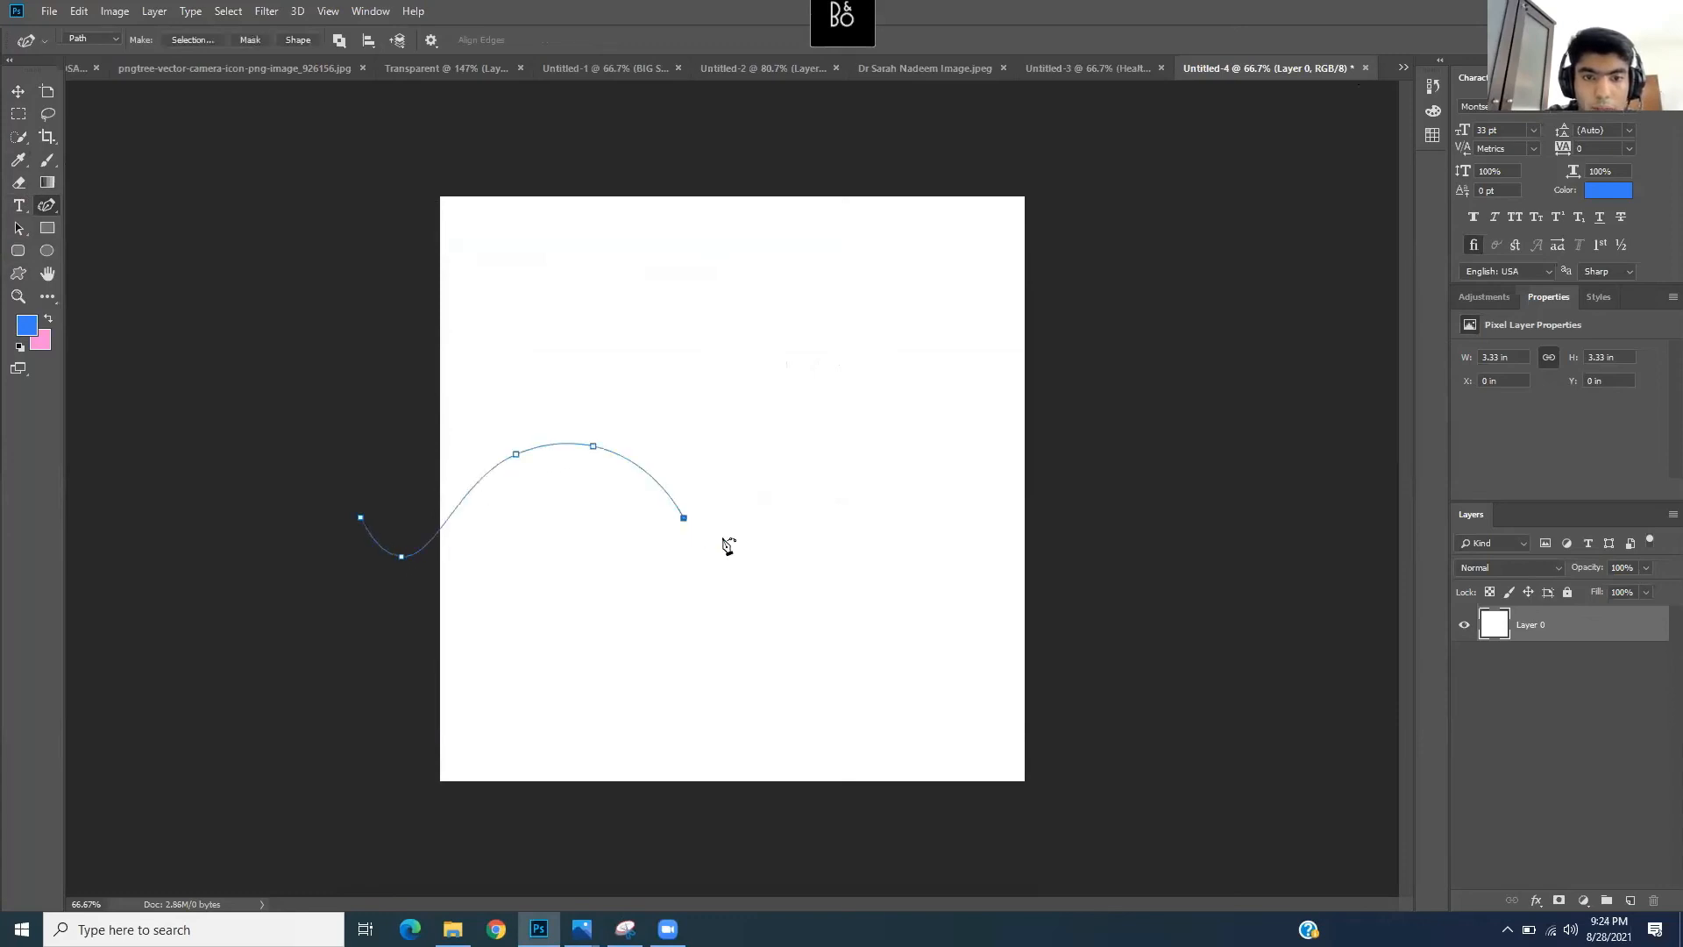
{"action": "left_click", "coordinate": [870, 595]}
{"action": "left_click", "coordinate": [1007, 488]}
{"action": "left_click", "coordinate": [1093, 454]}
{"action": "left_click", "coordinate": [1154, 435]}
- Loop the path up over the canvas top and down the left side, closing it at the start
{"action": "left_click", "coordinate": [1186, 167]}
{"action": "left_click", "coordinate": [1000, 154]}
{"action": "left_click", "coordinate": [766, 137]}
{"action": "left_click", "coordinate": [618, 117]}
{"action": "left_click", "coordinate": [484, 143]}
{"action": "left_click", "coordinate": [371, 171]}
{"action": "left_click", "coordinate": [339, 271]}
{"action": "left_click", "coordinate": [319, 372]}
{"action": "left_click", "coordinate": [361, 518]}
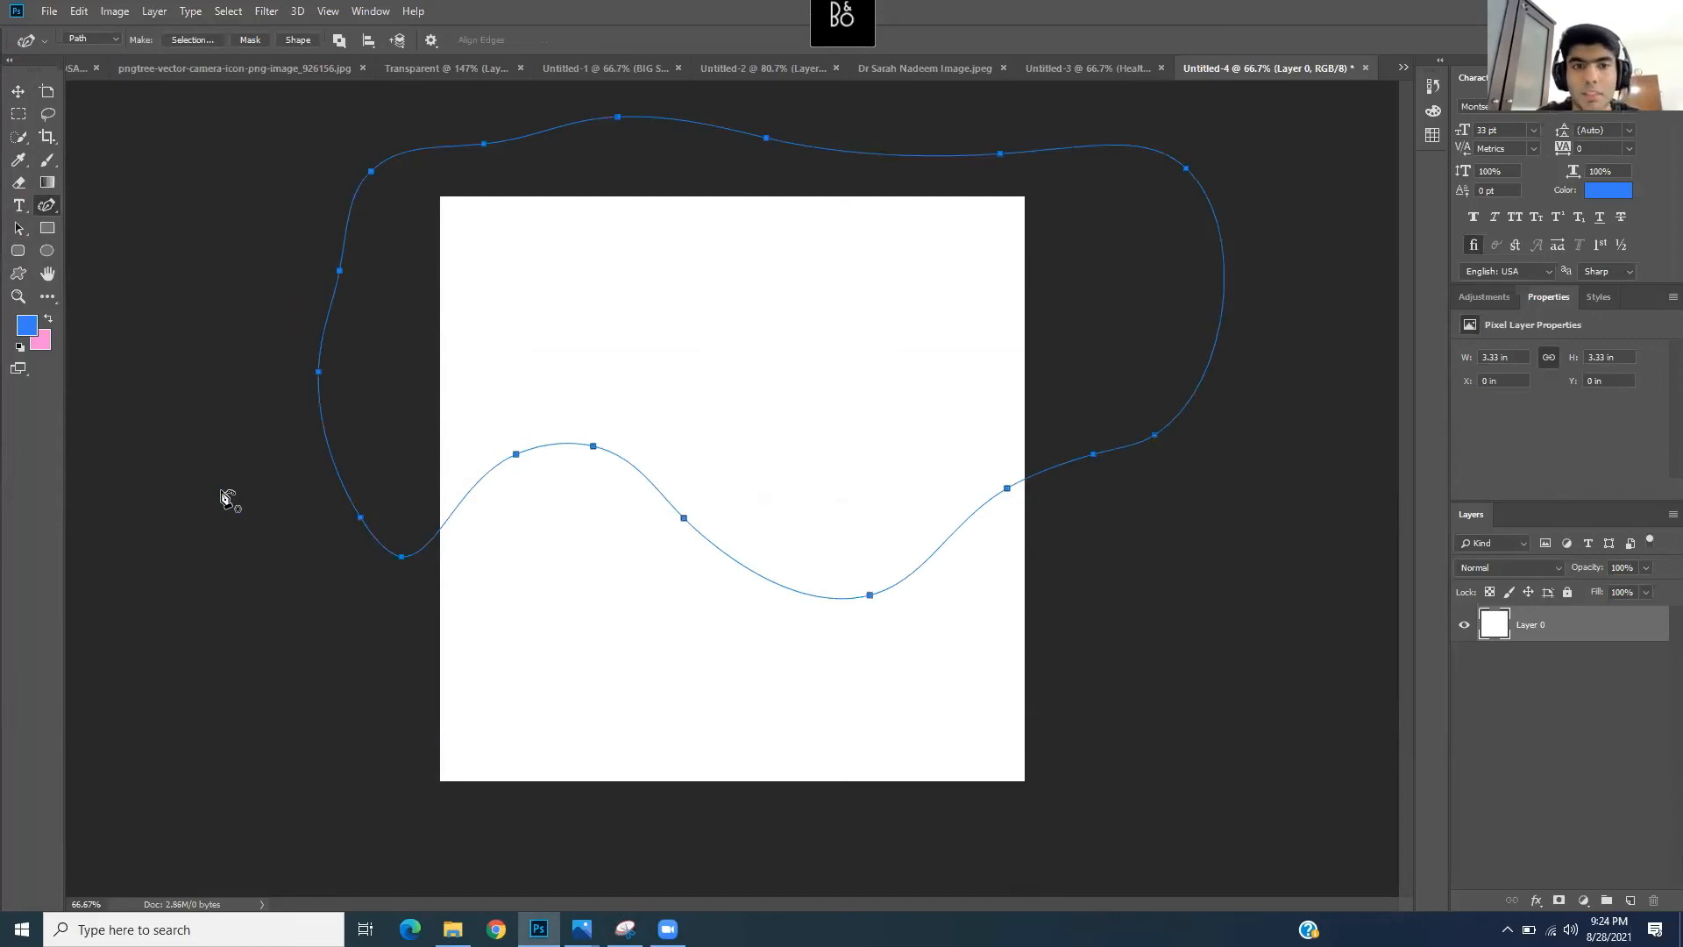
- Convert the wave path into a blue Shape 1 layer and smooth its edge by moving, deleting and adding anchors
{"action": "left_click", "coordinate": [294, 40]}
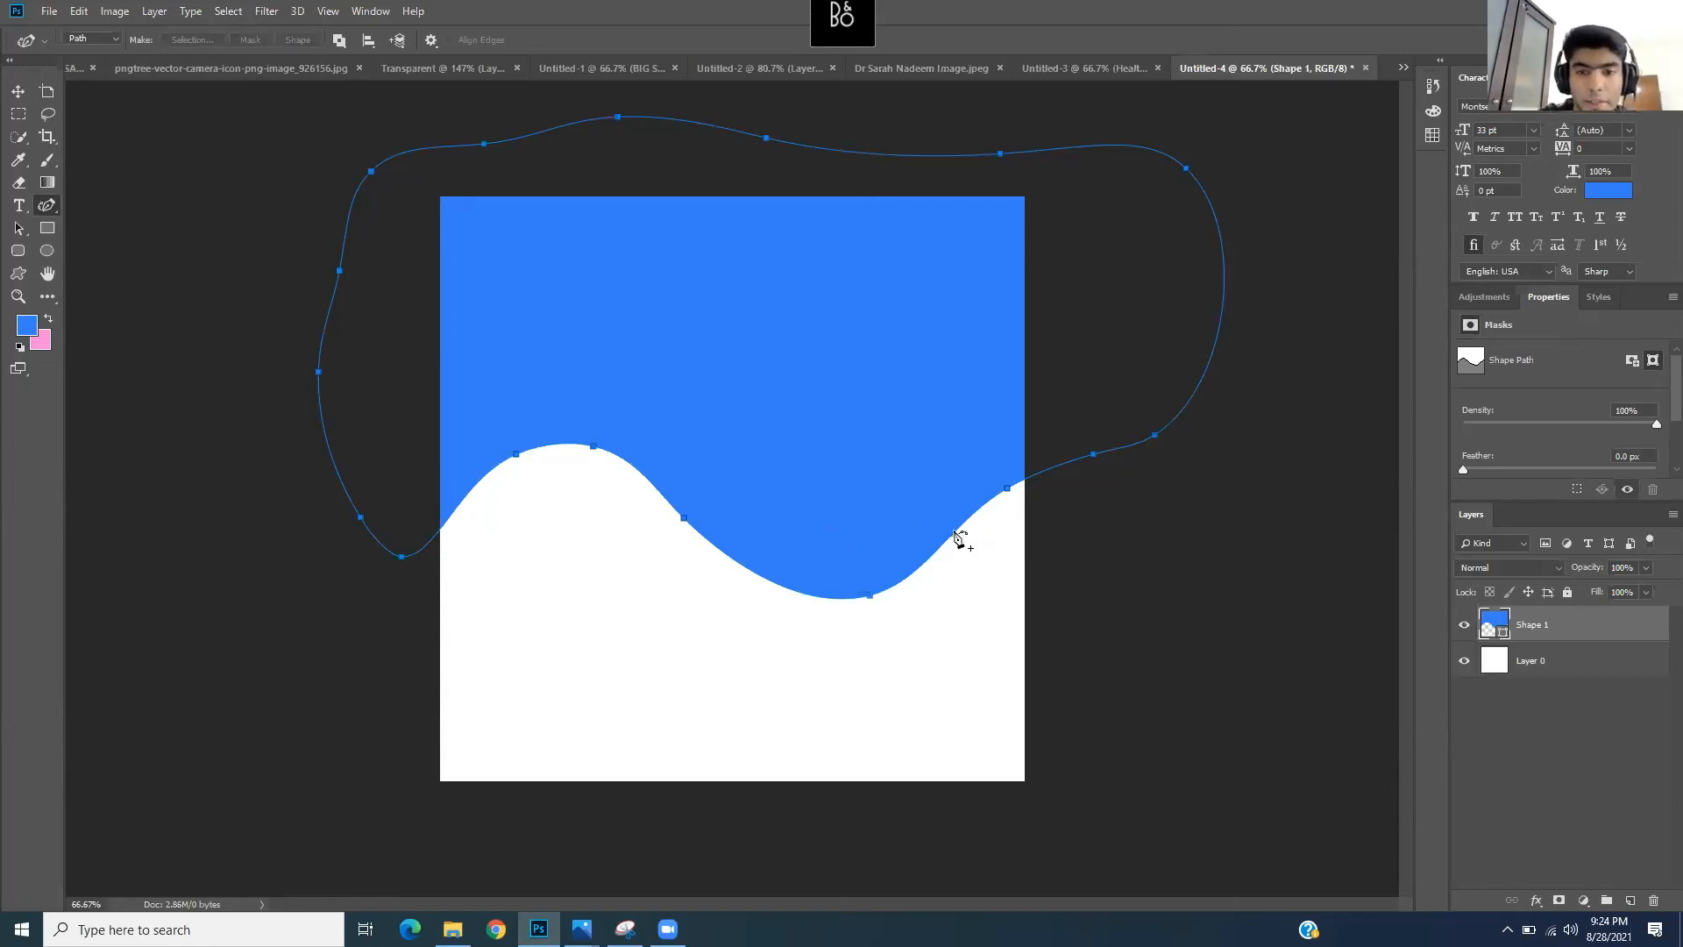
{"action": "left_click_drag", "start_coordinate": [1008, 489], "coordinate": [1063, 488]}
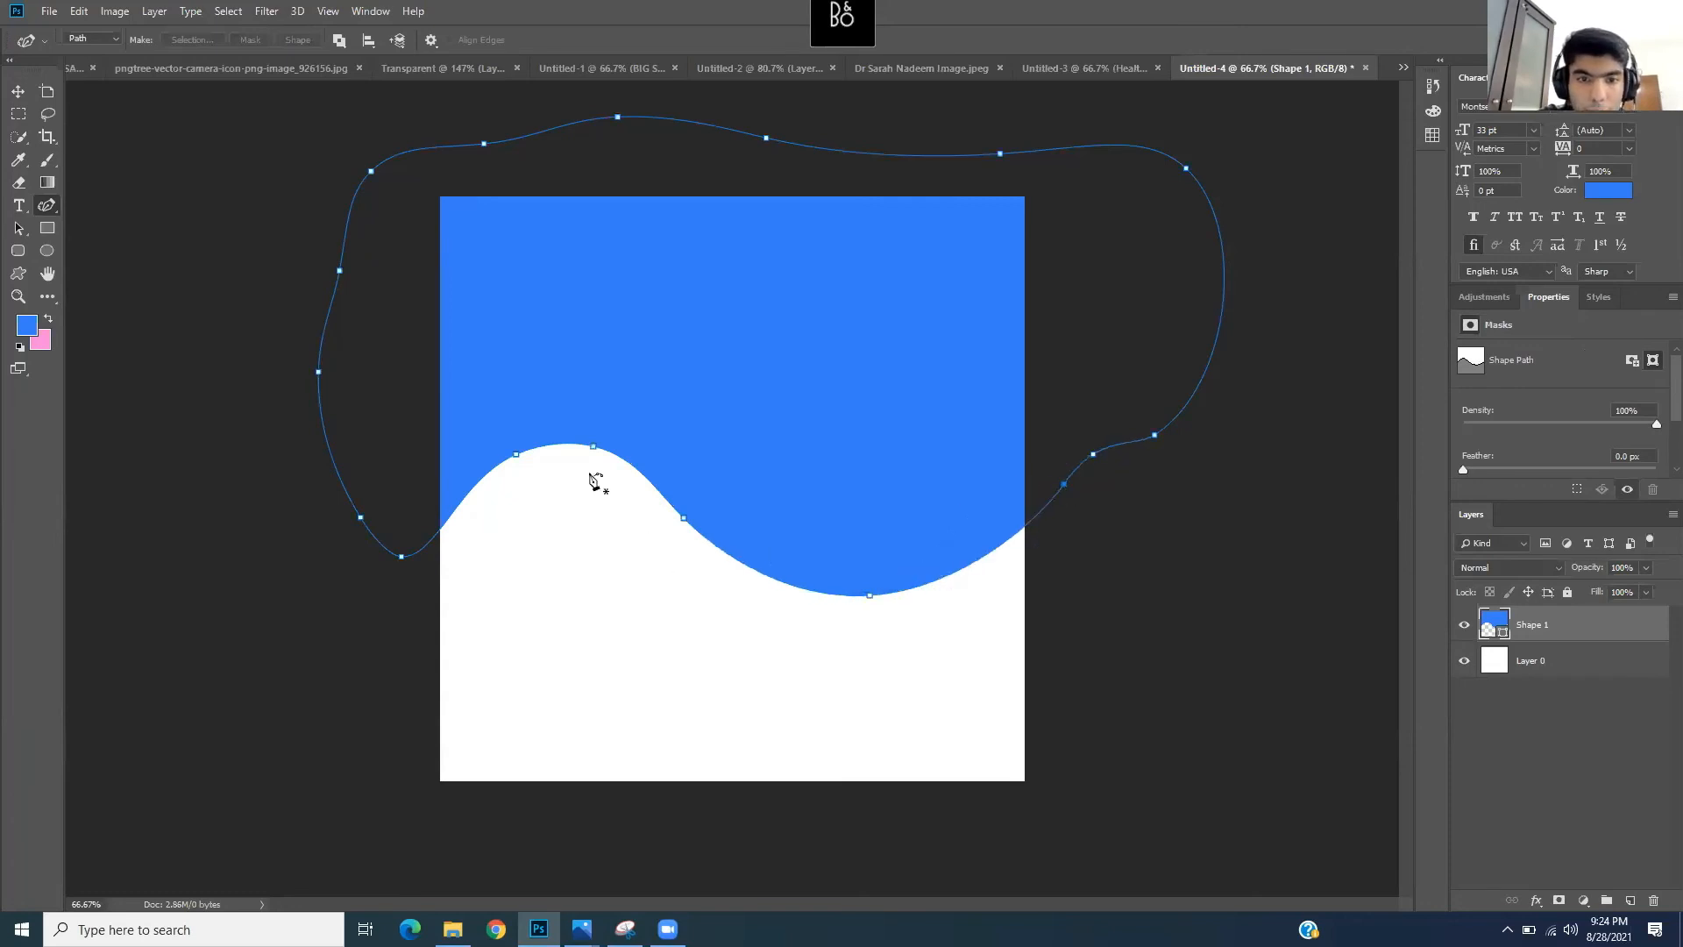
{"action": "left_click_drag", "start_coordinate": [593, 448], "coordinate": [613, 450]}
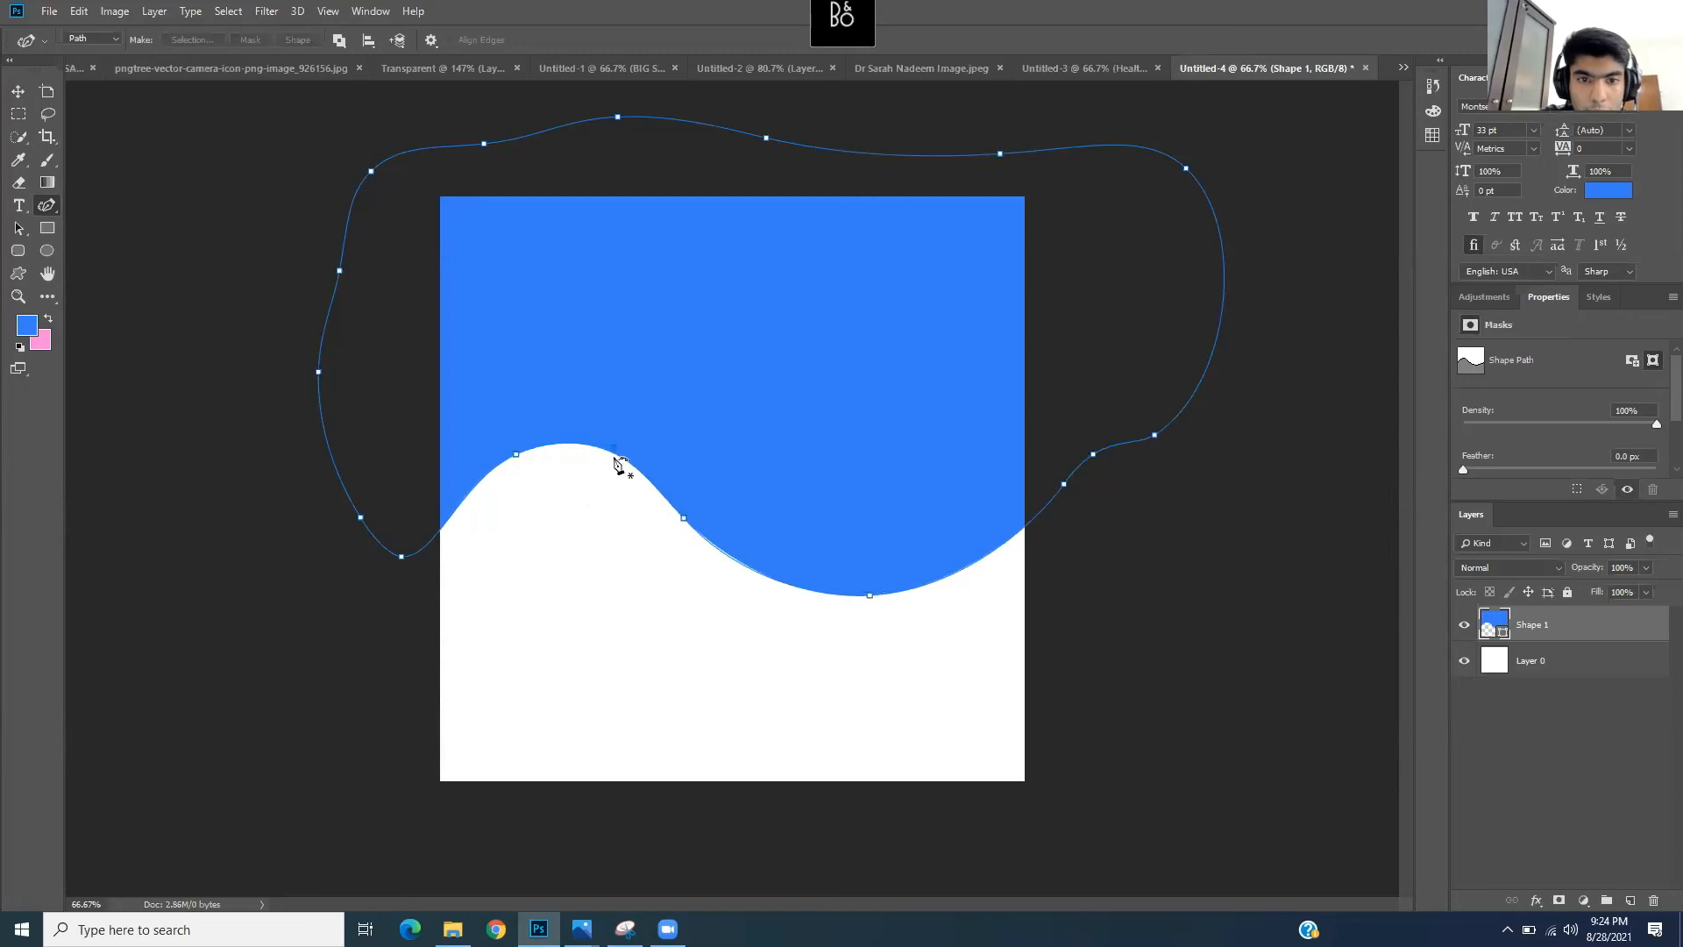
{"action": "left_click", "coordinate": [683, 520]}
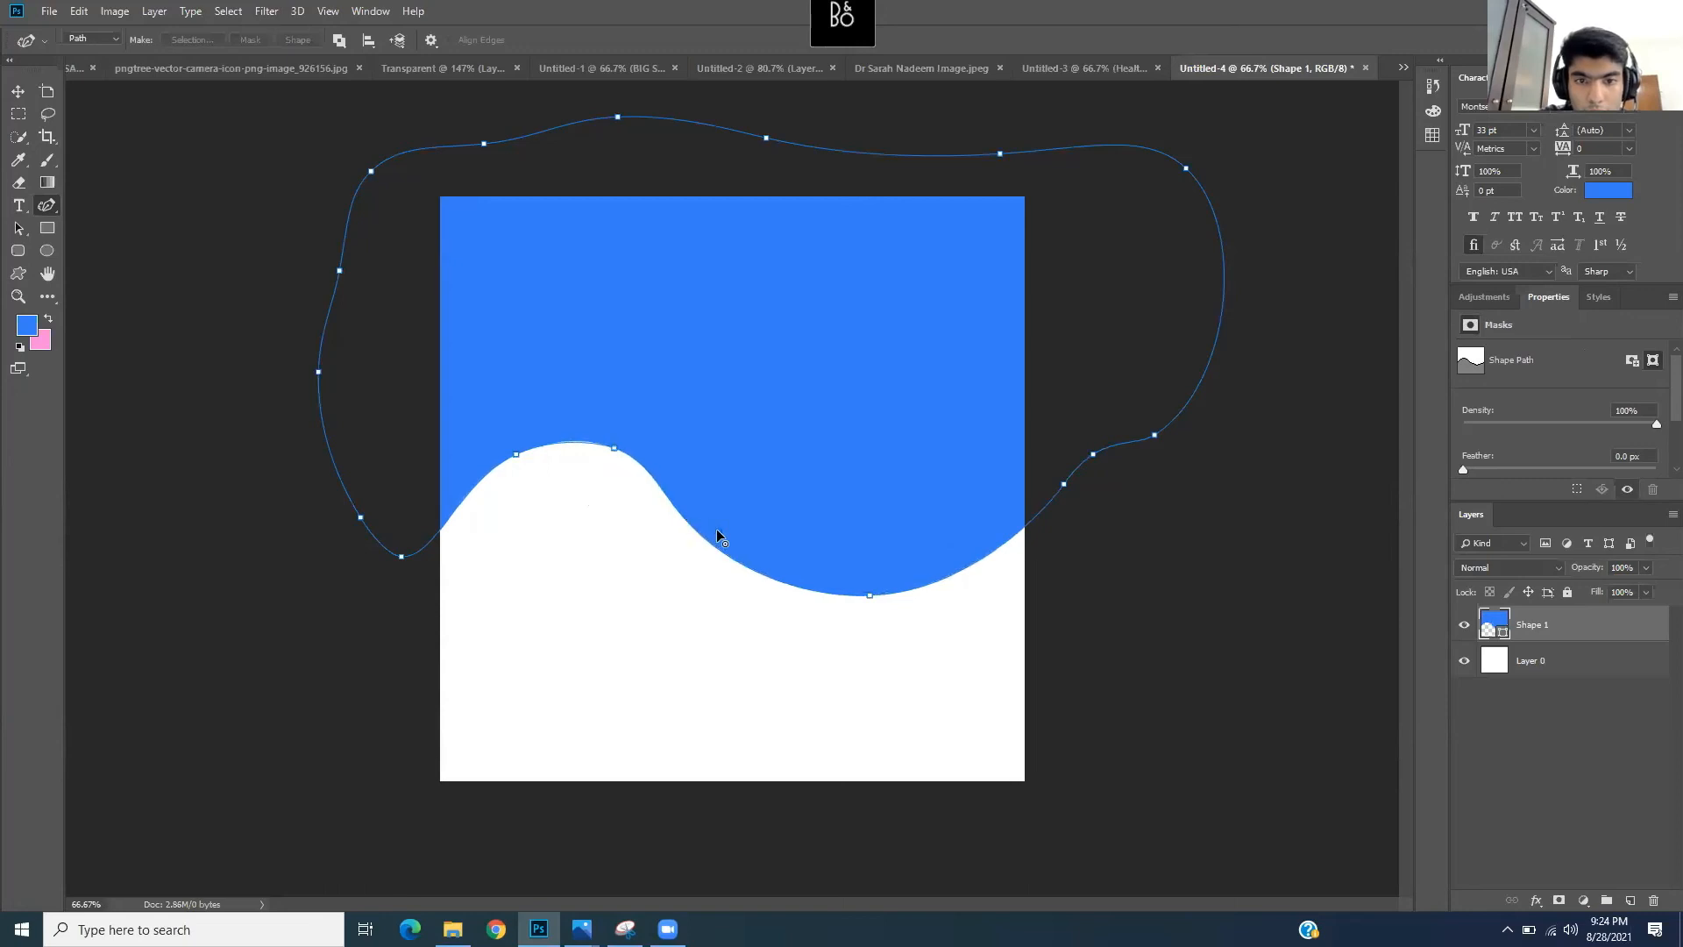
{"action": "key", "text": "Delete"}
{"action": "left_click", "coordinate": [739, 531]}
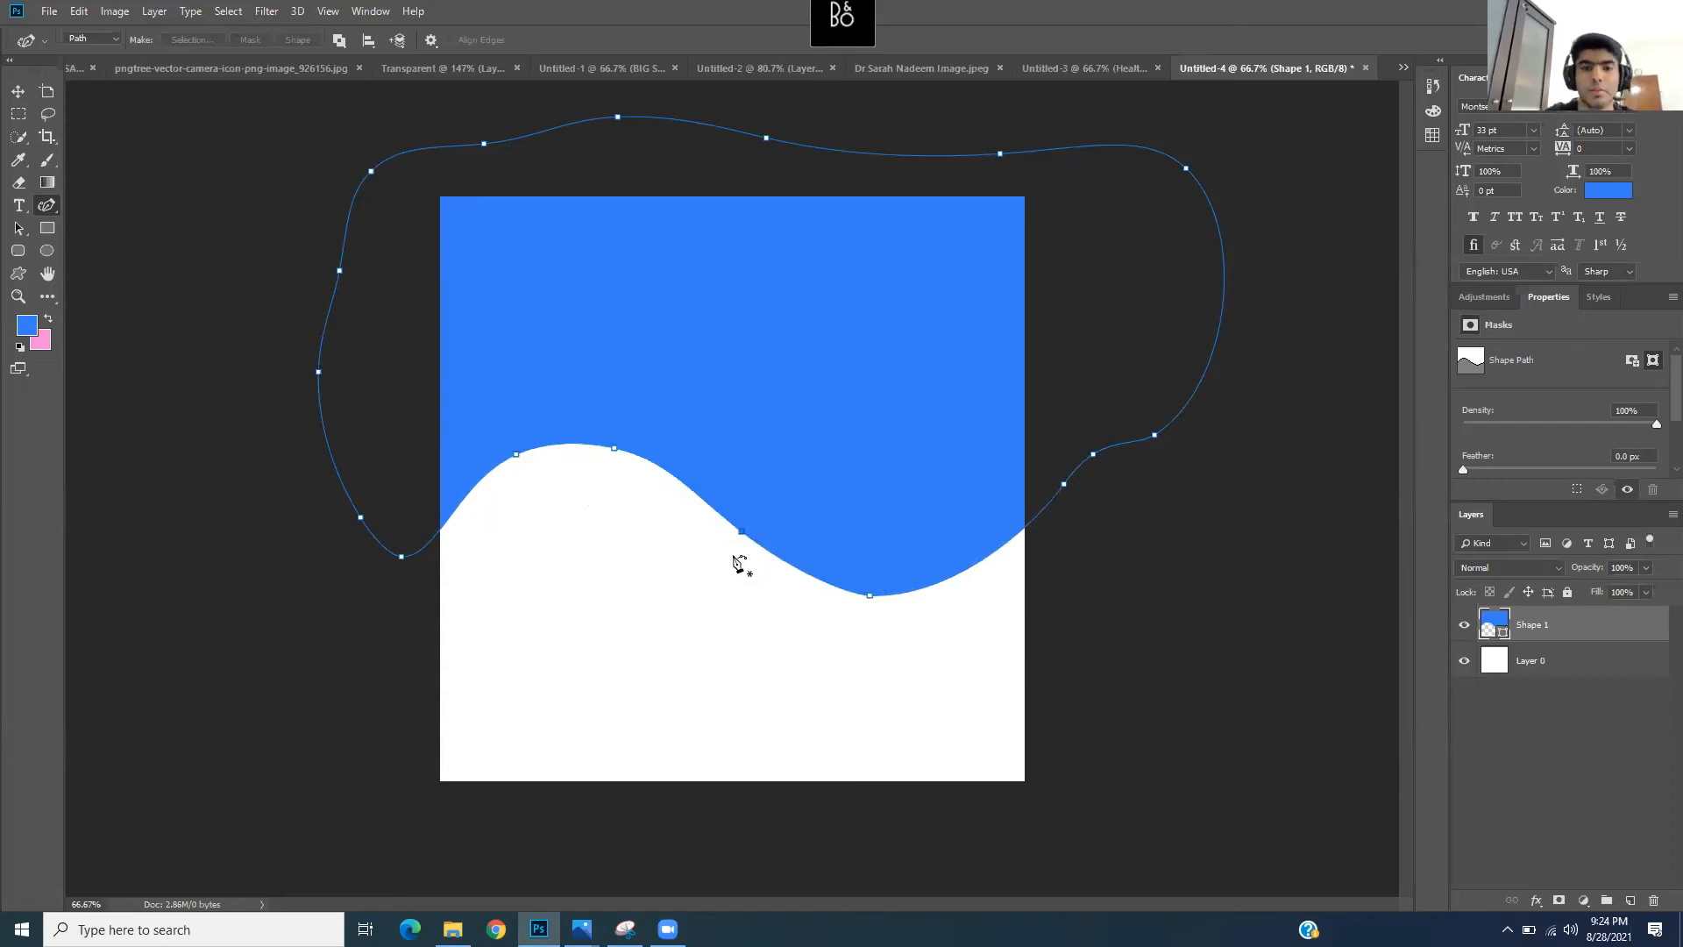
{"action": "key", "text": "Return"}
- Check the poster.png reference, hide it, and browse to the Icons and Photos folder
{"action": "mouse_move", "coordinate": [581, 929]}
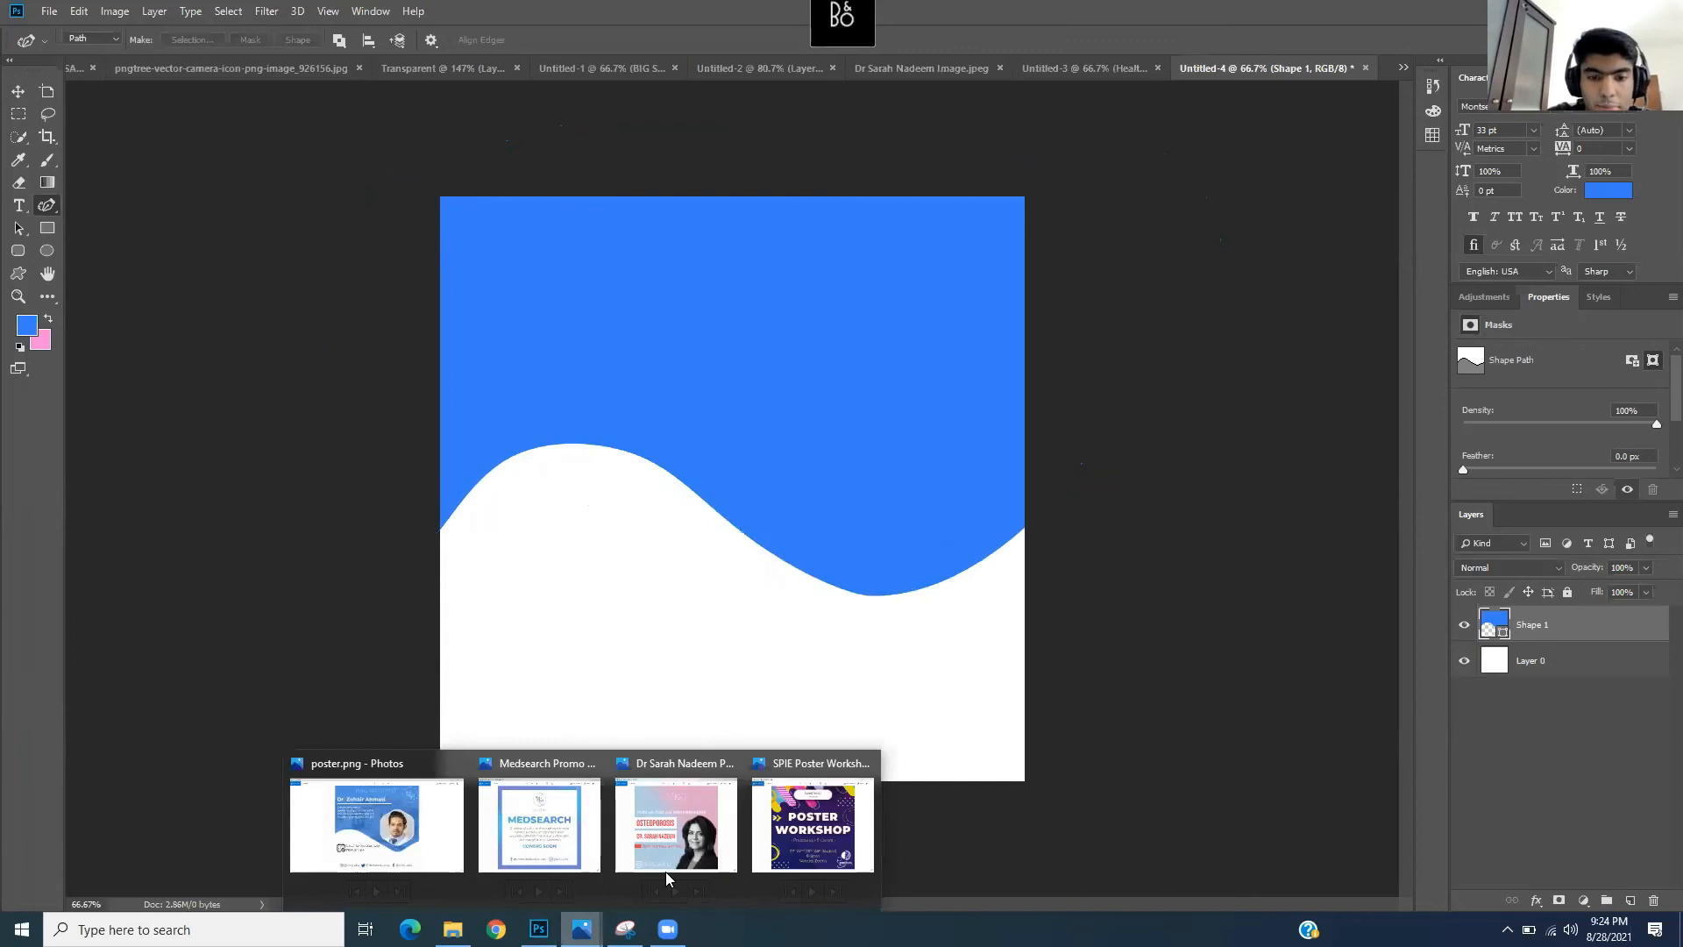
{"action": "left_click", "coordinate": [377, 822]}
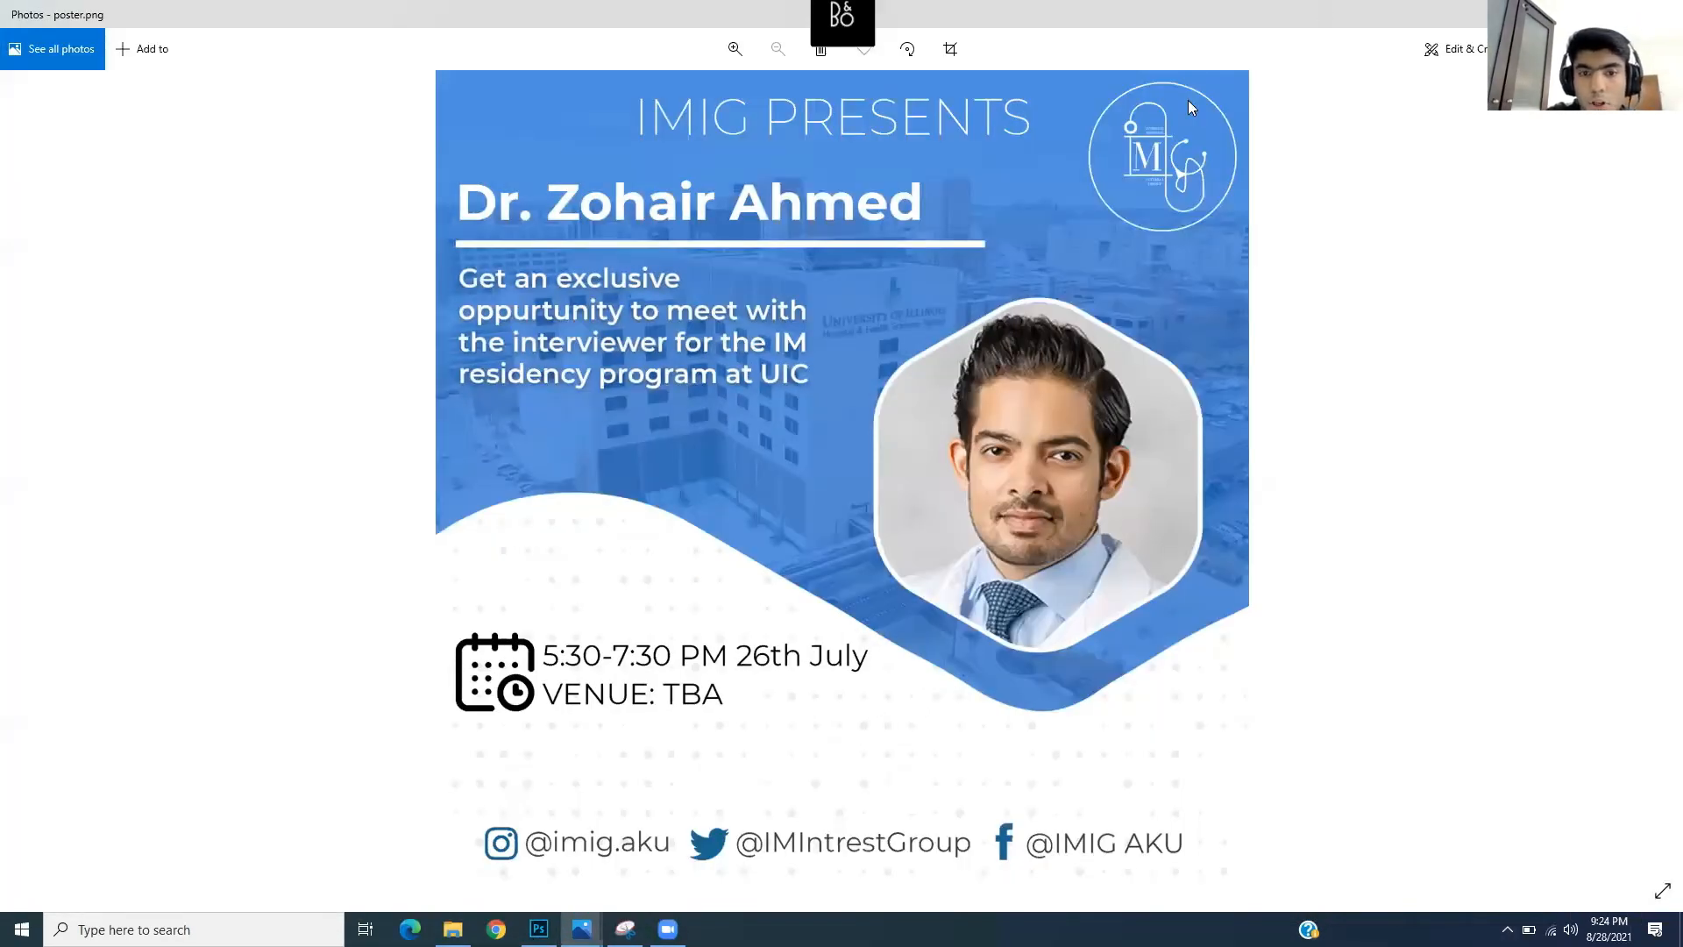
{"action": "key", "text": "super+Down"}
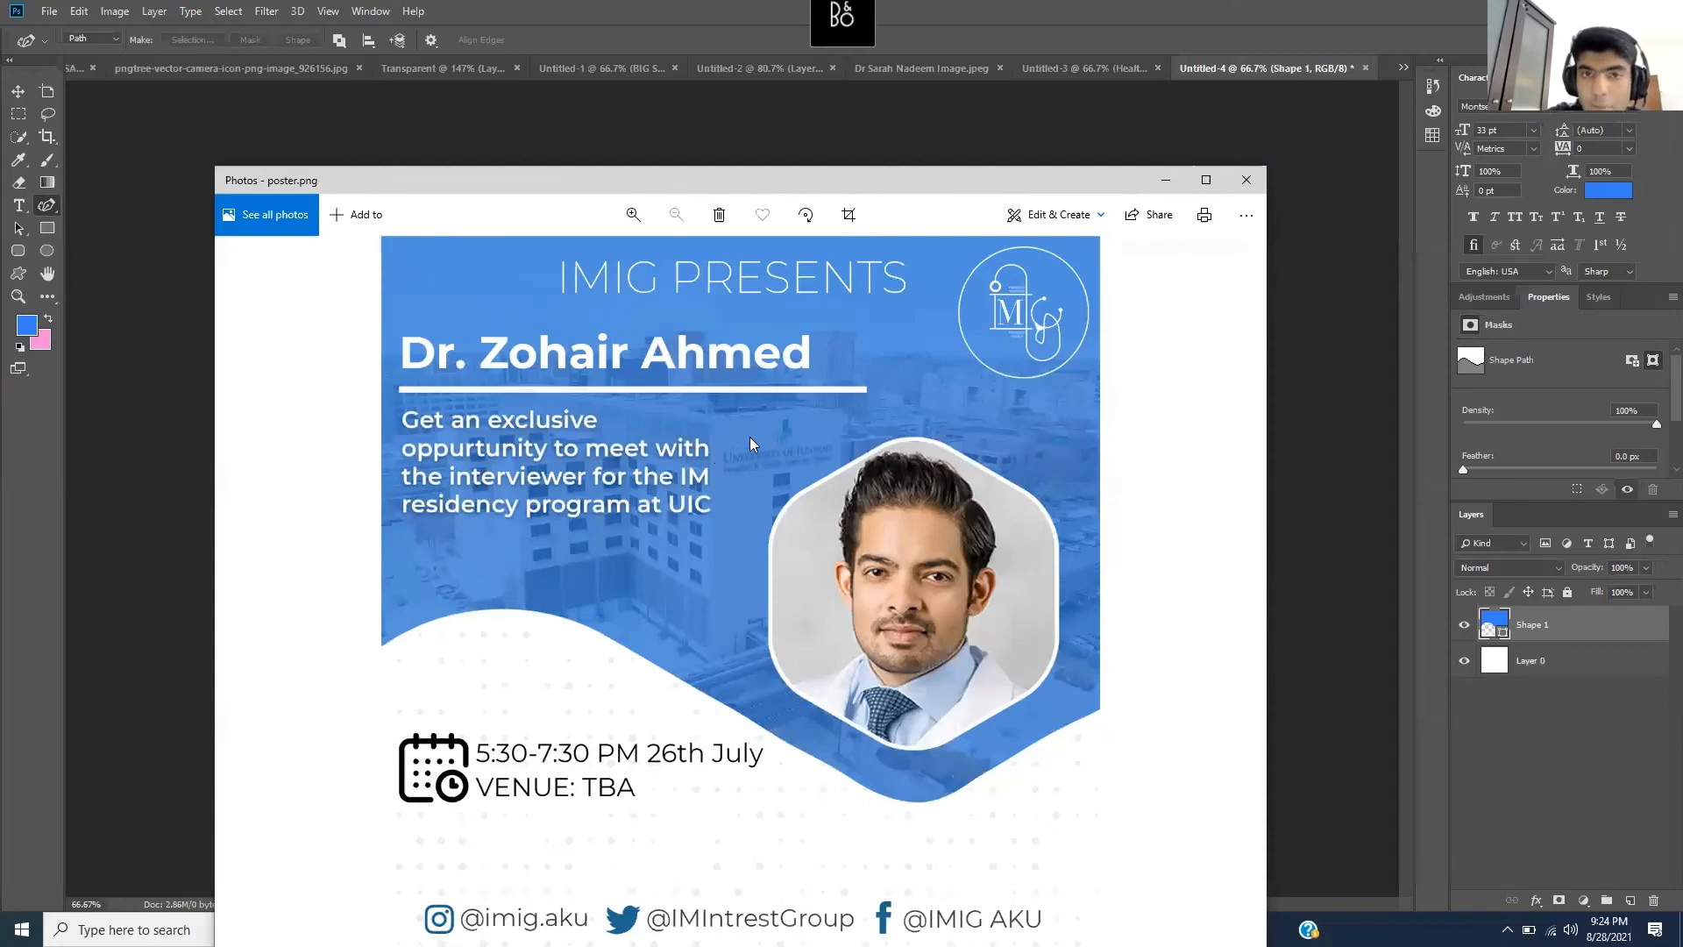
{"action": "left_click", "coordinate": [1165, 180]}
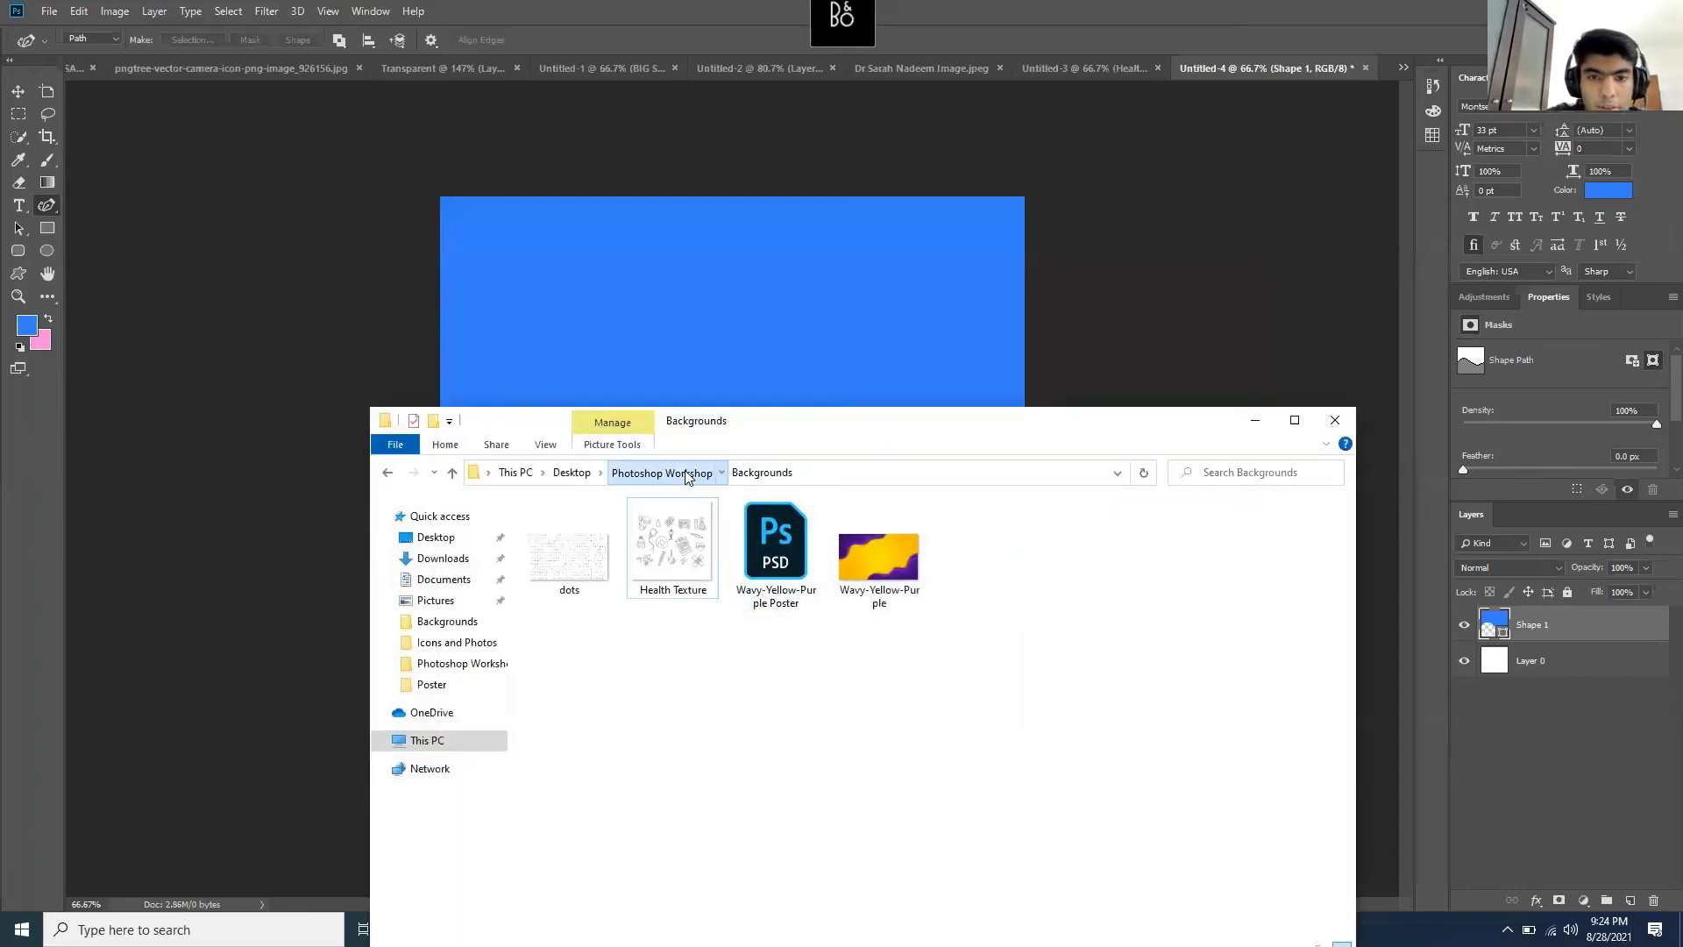
{"action": "left_click", "coordinate": [661, 472]}
{"action": "double_click", "coordinate": [625, 548]}
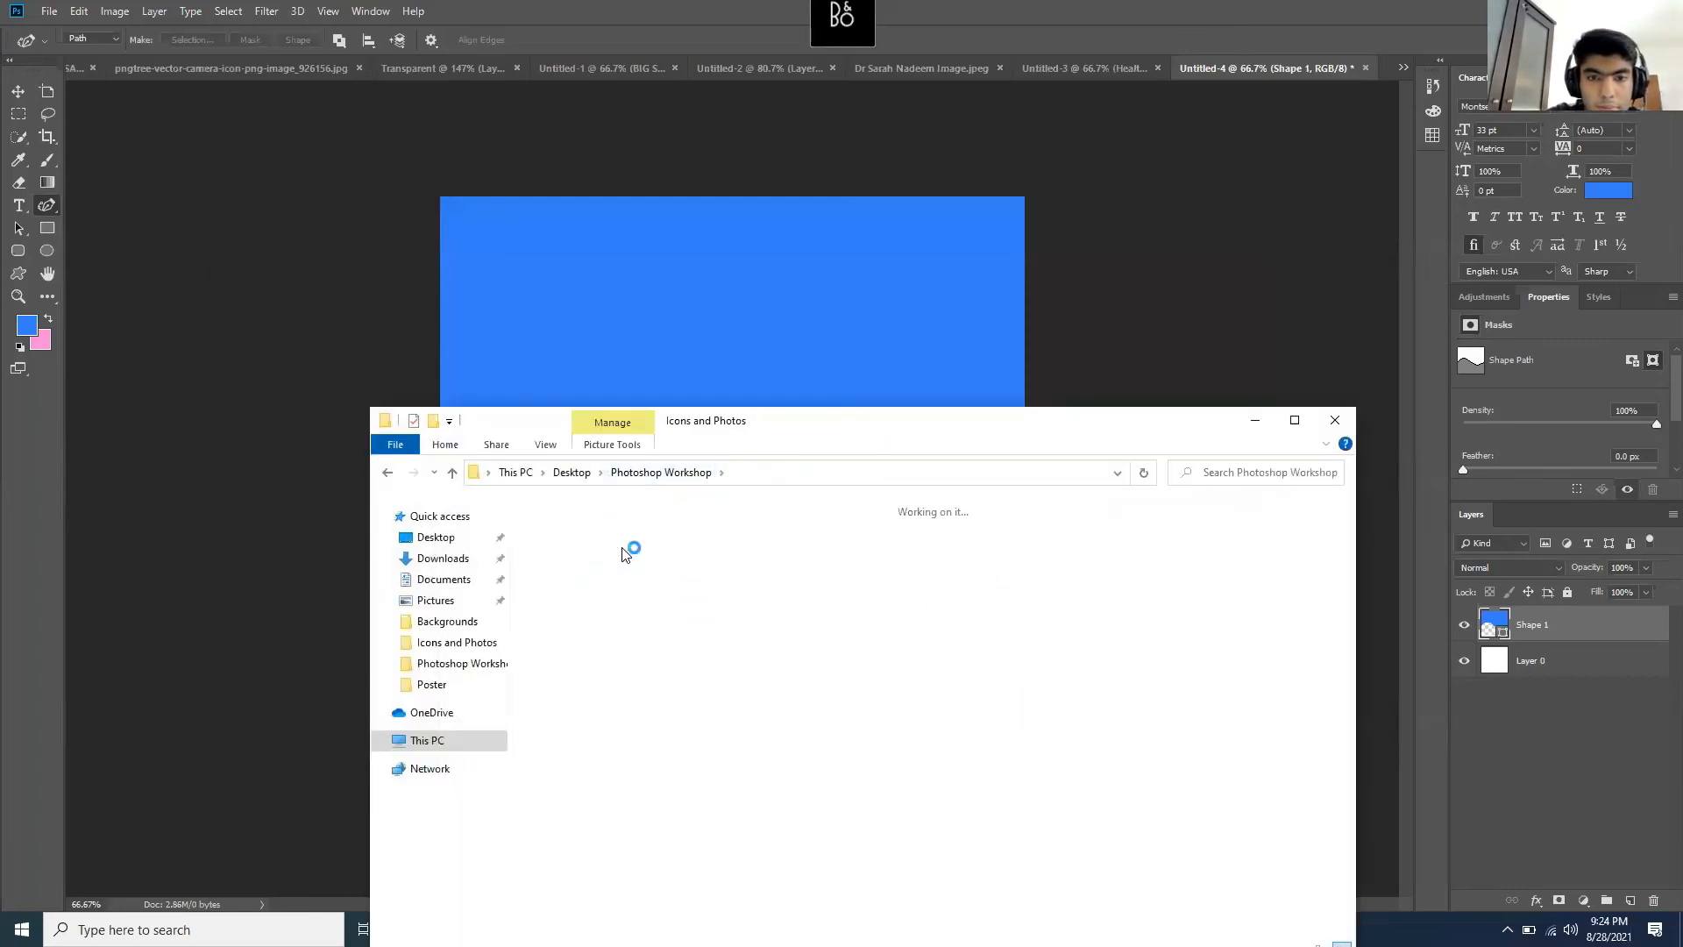
- Place the Top-Image-PR-Impact study photo and scale it to cover the poster's top
{"action": "left_click_drag", "start_coordinate": [636, 709], "coordinate": [620, 326]}
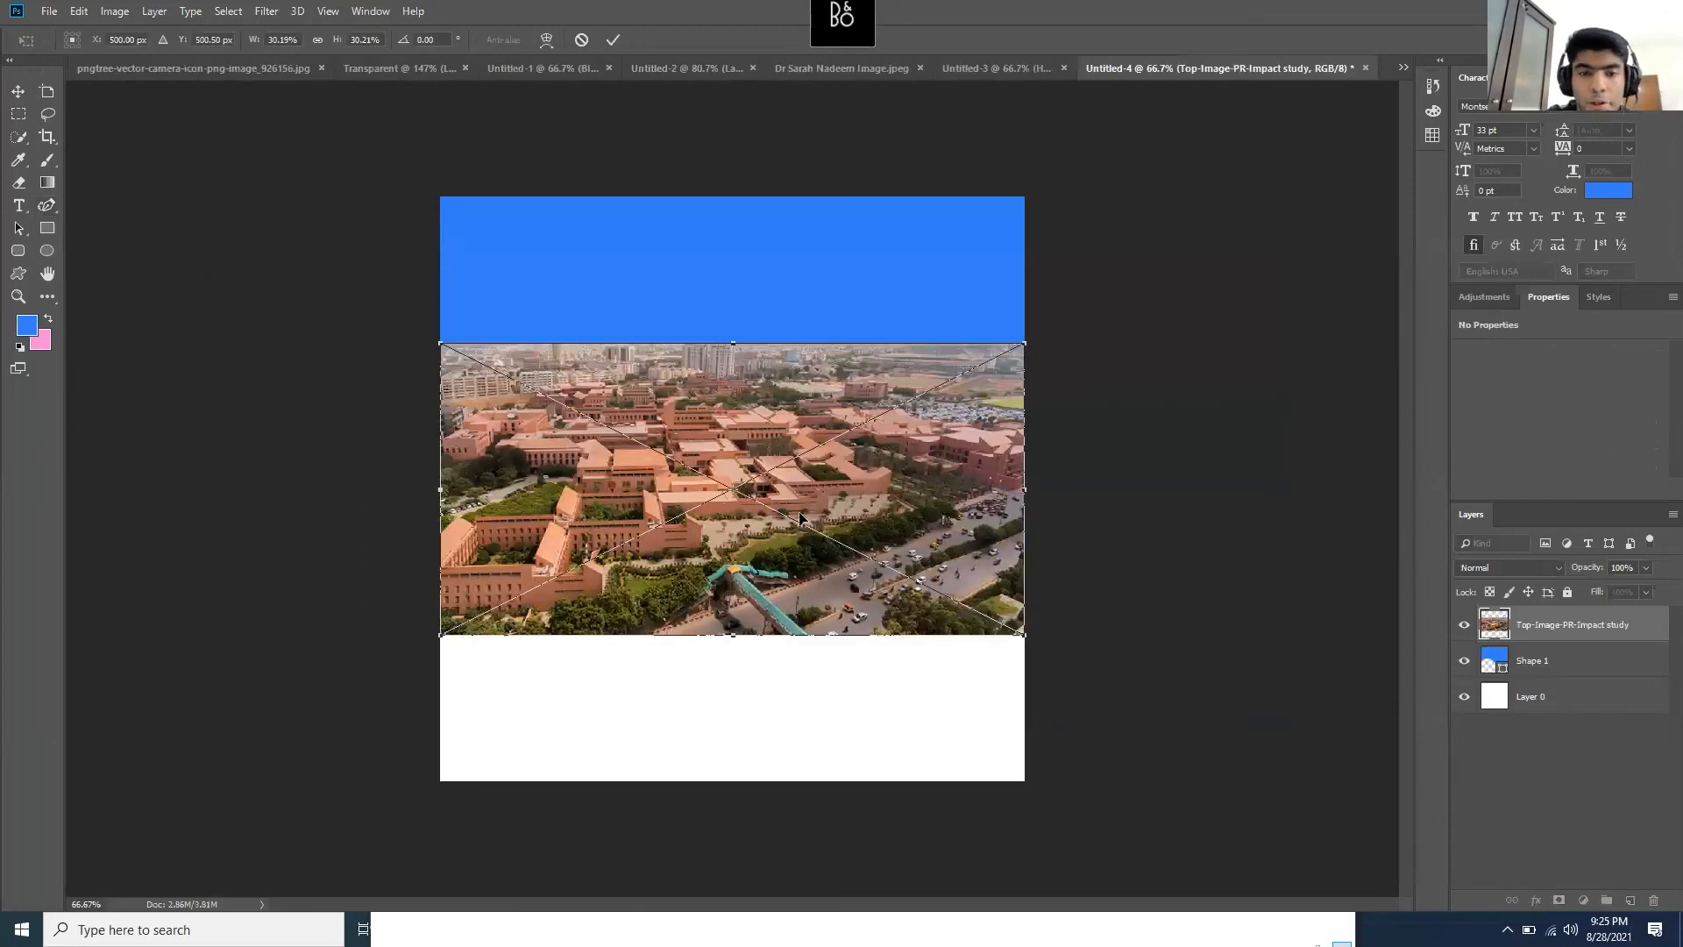
{"action": "left_click_drag", "start_coordinate": [796, 428], "coordinate": [779, 303]}
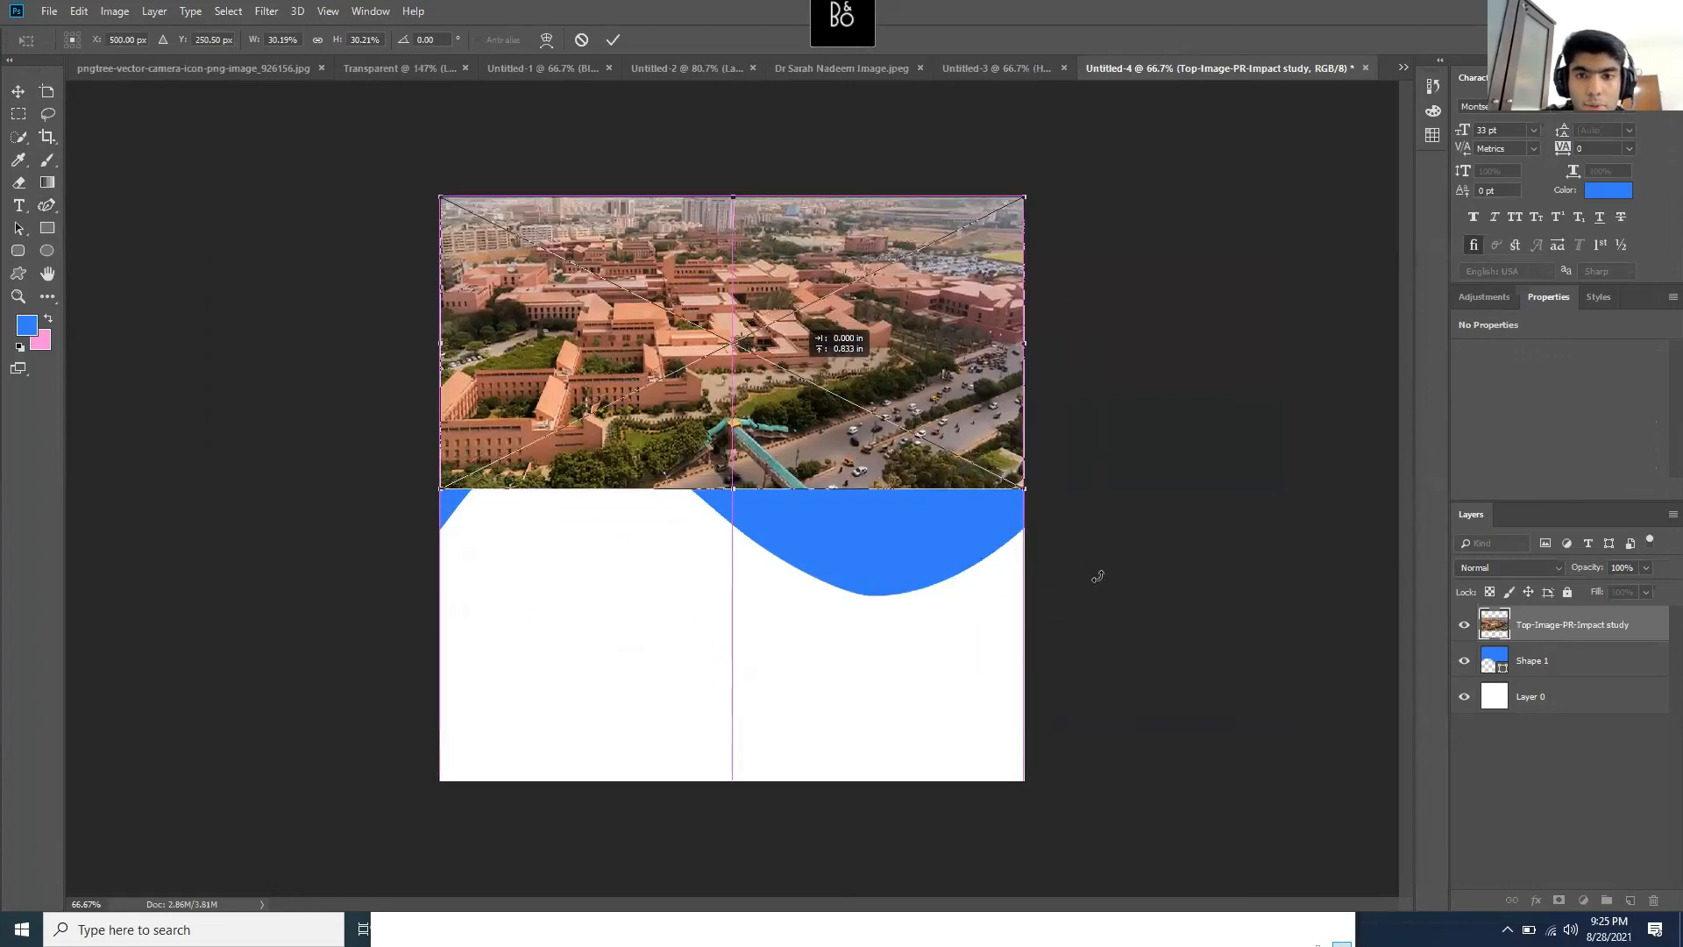
{"action": "left_click_drag", "start_coordinate": [1022, 483], "coordinate": [1073, 585]}
{"action": "key", "text": "Return"}
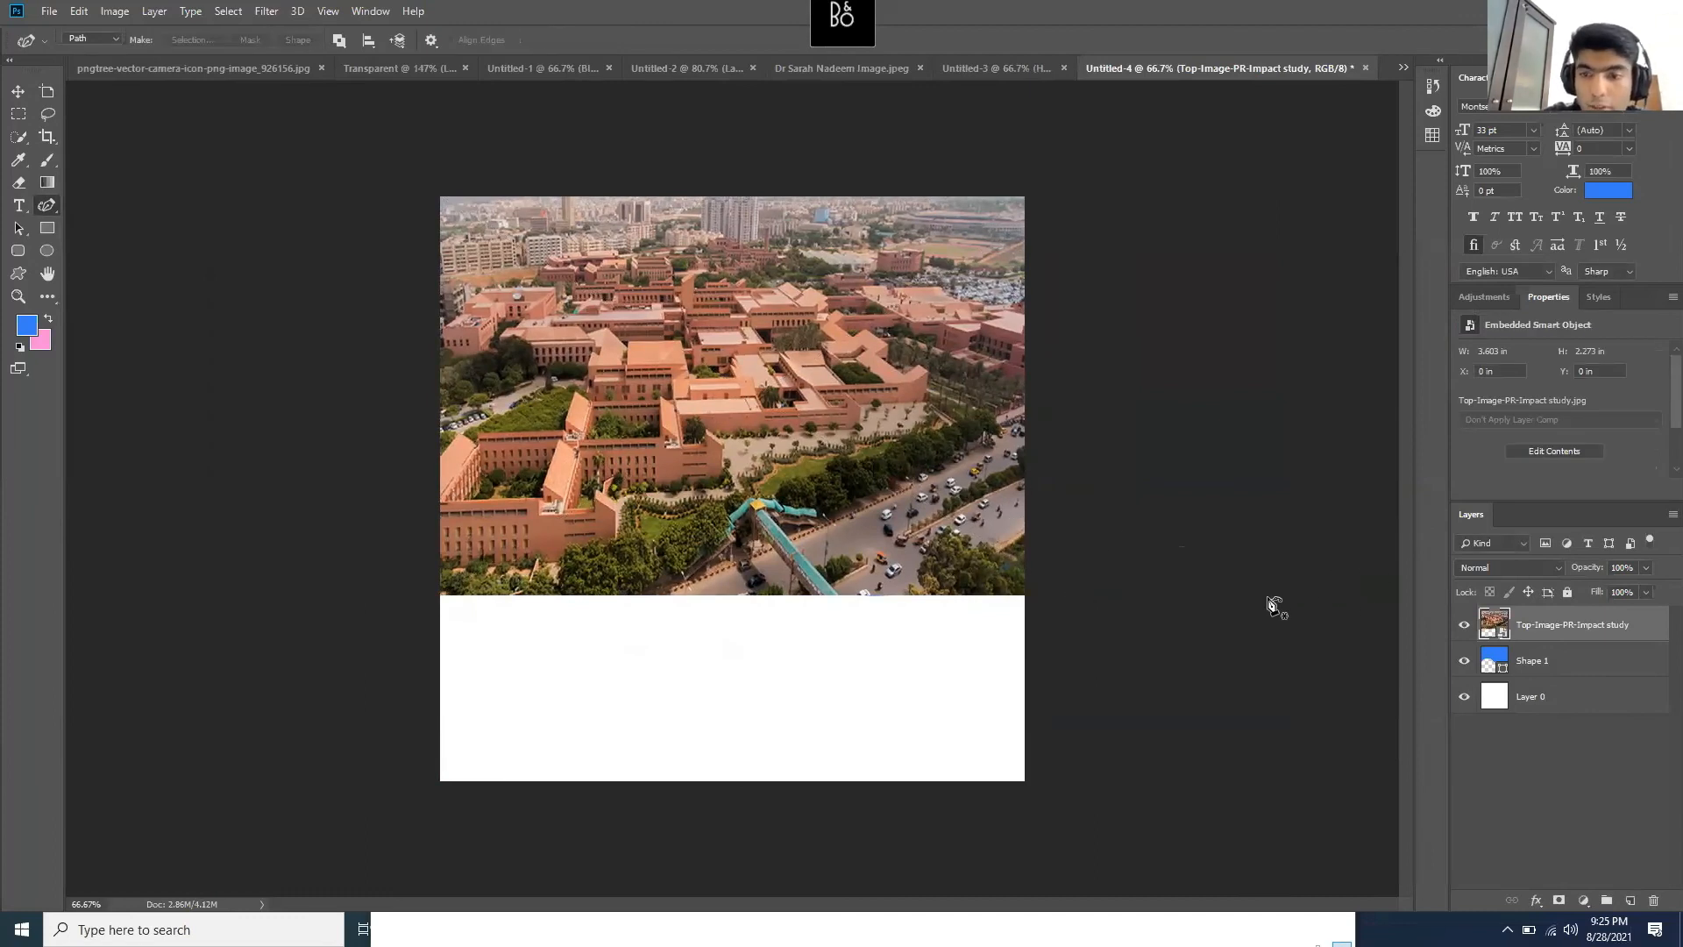
- Clip the Top-Image campus photo layer to the Shape 1 wave below it
{"action": "right_click", "coordinate": [1565, 626]}
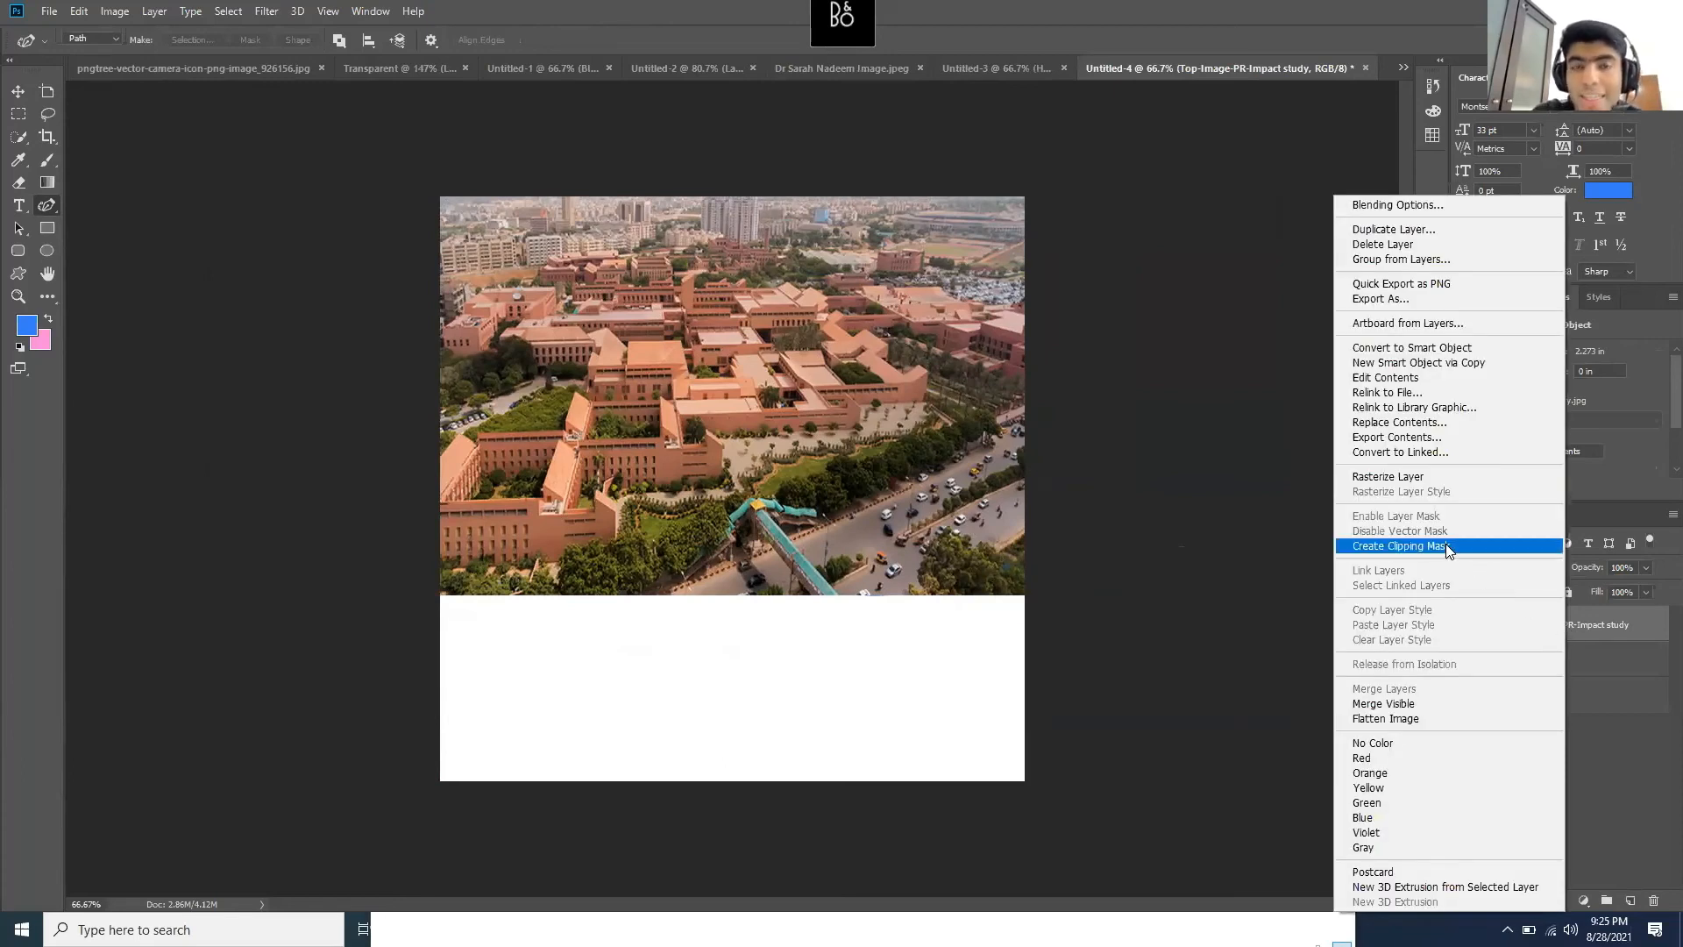
{"action": "left_click", "coordinate": [1602, 757]}
{"action": "left_click", "coordinate": [1470, 625]}
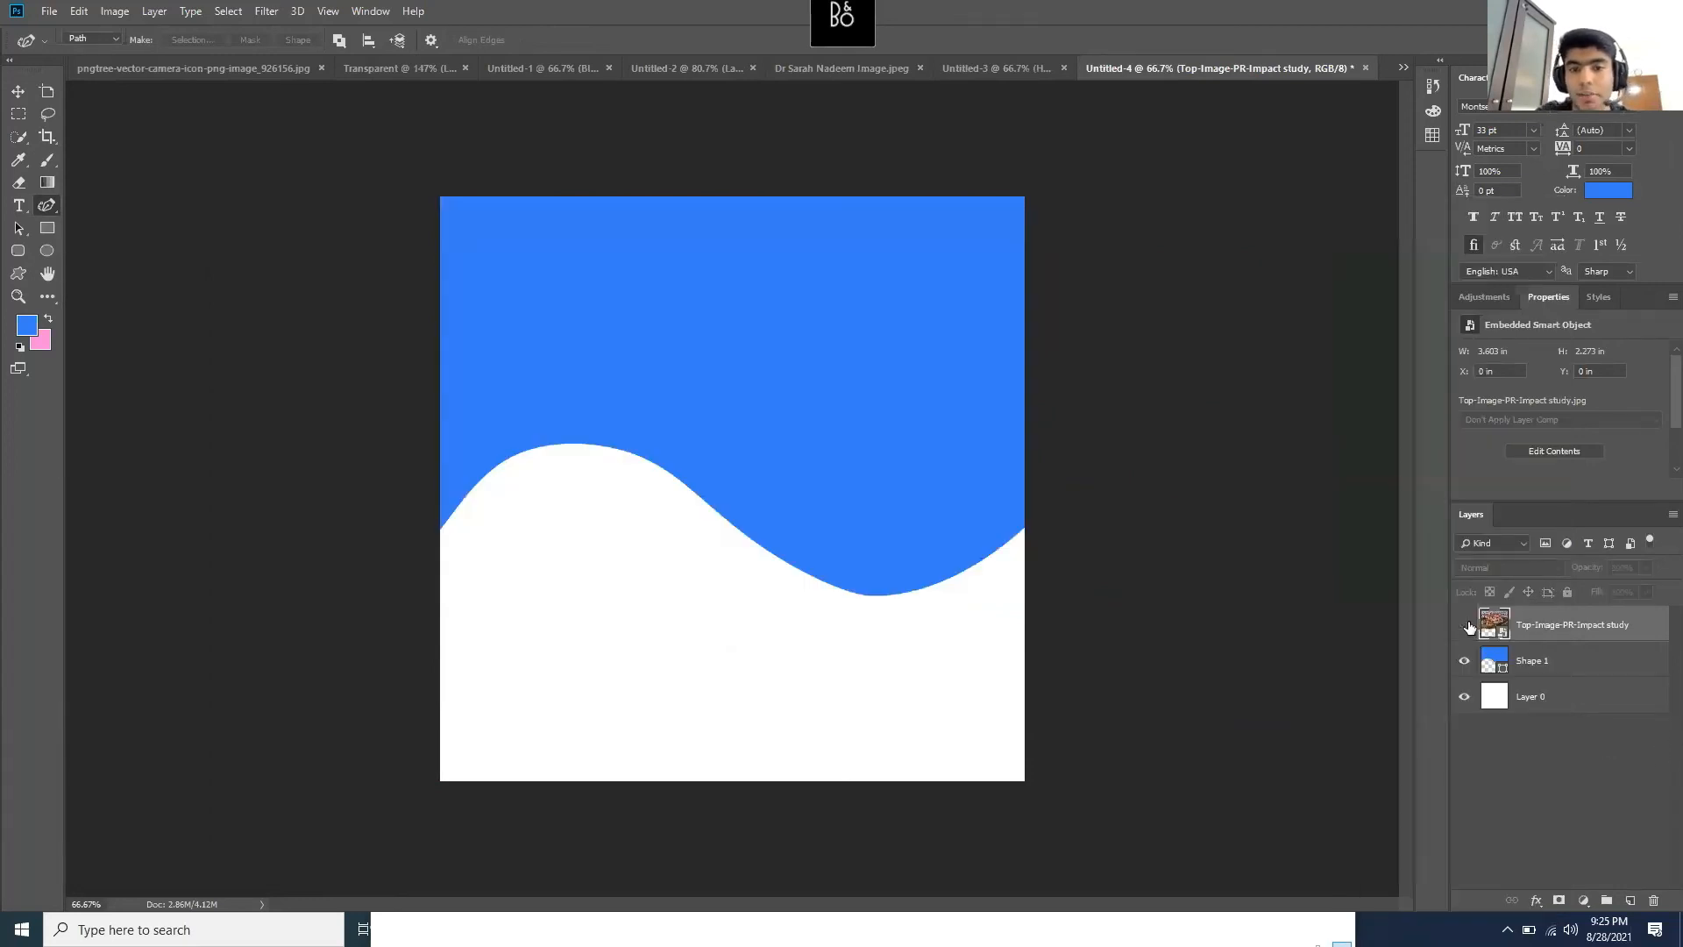
{"action": "left_click", "coordinate": [1470, 626]}
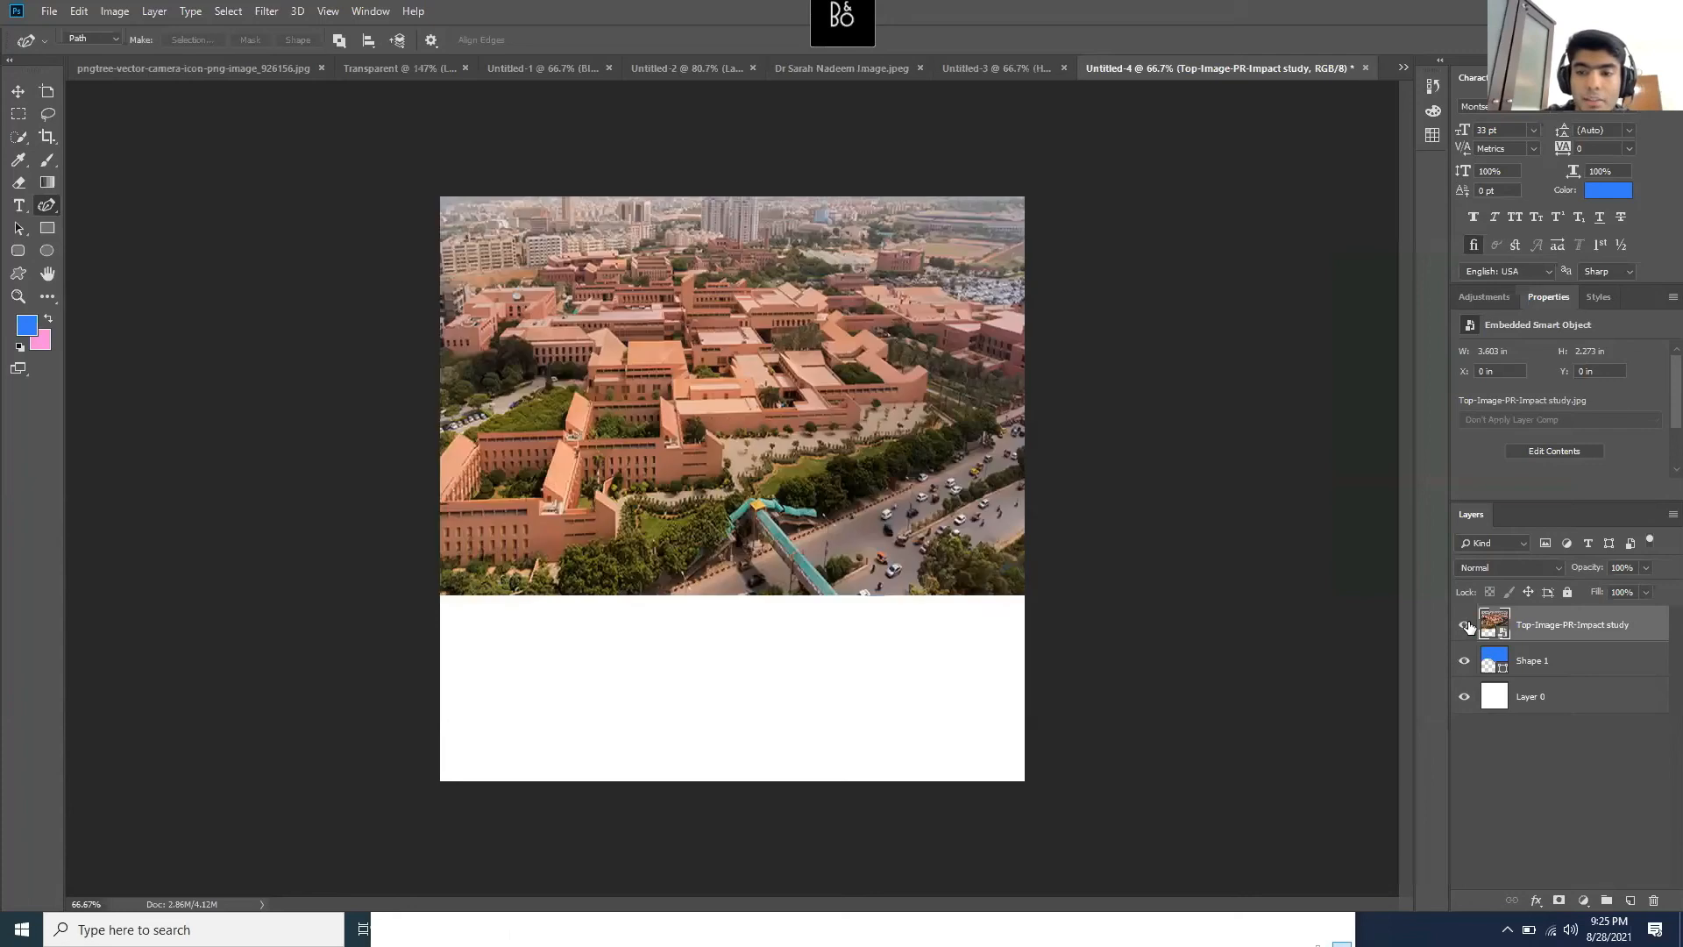
{"action": "right_click", "coordinate": [1527, 624]}
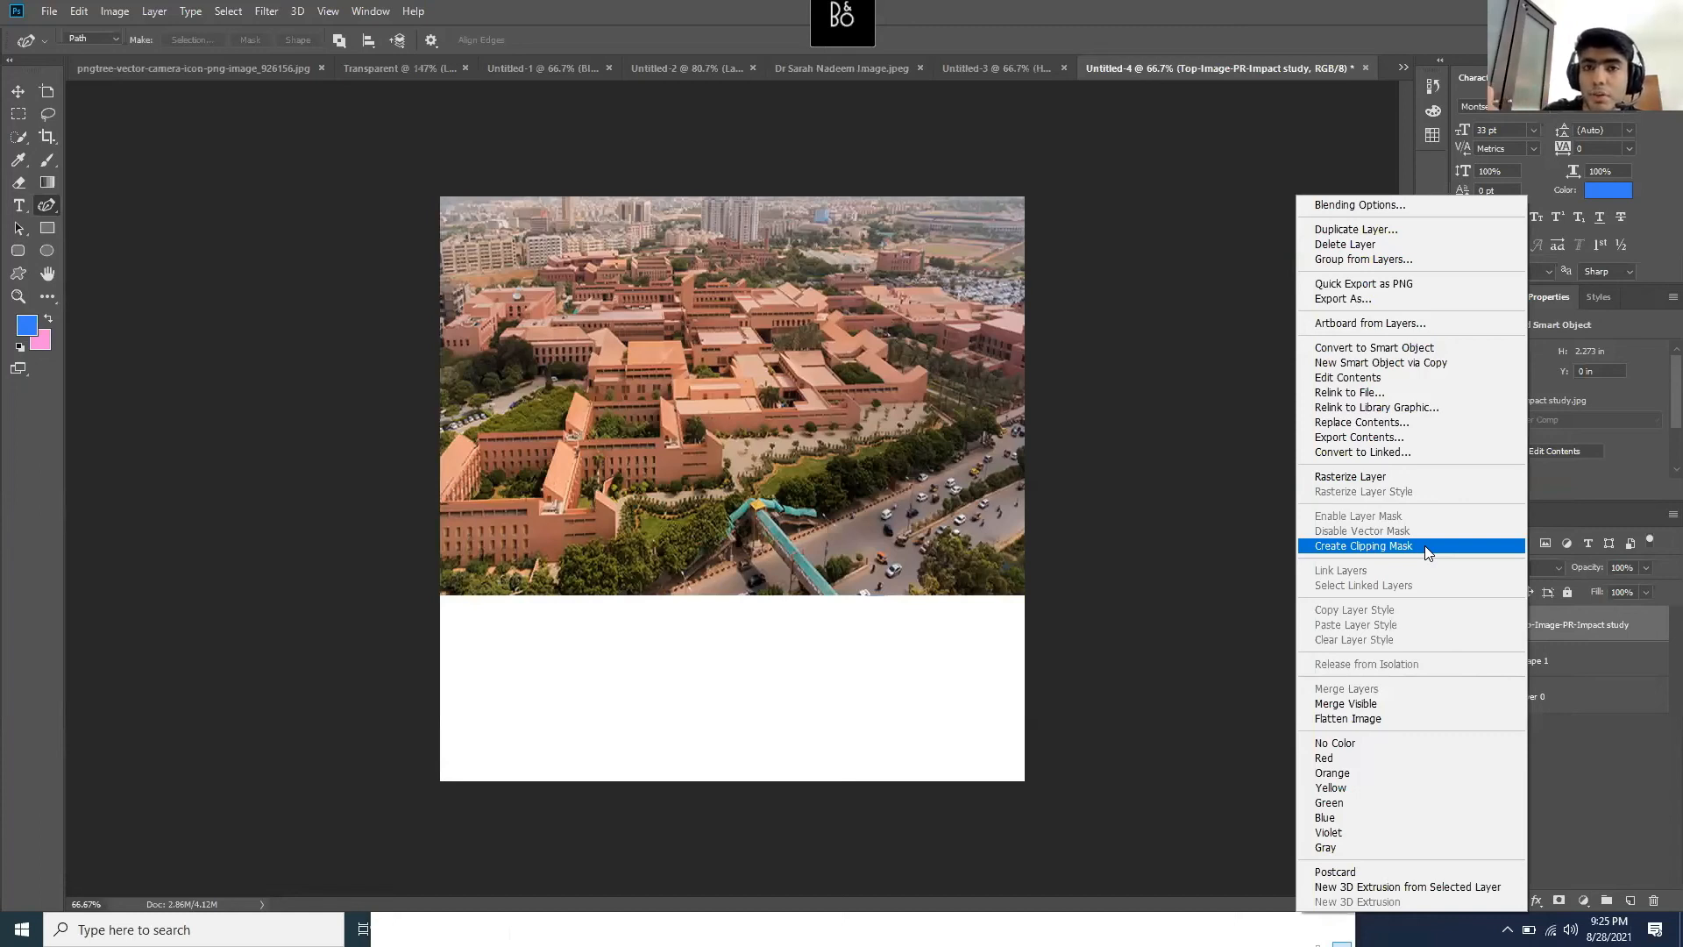
{"action": "left_click", "coordinate": [1606, 768]}
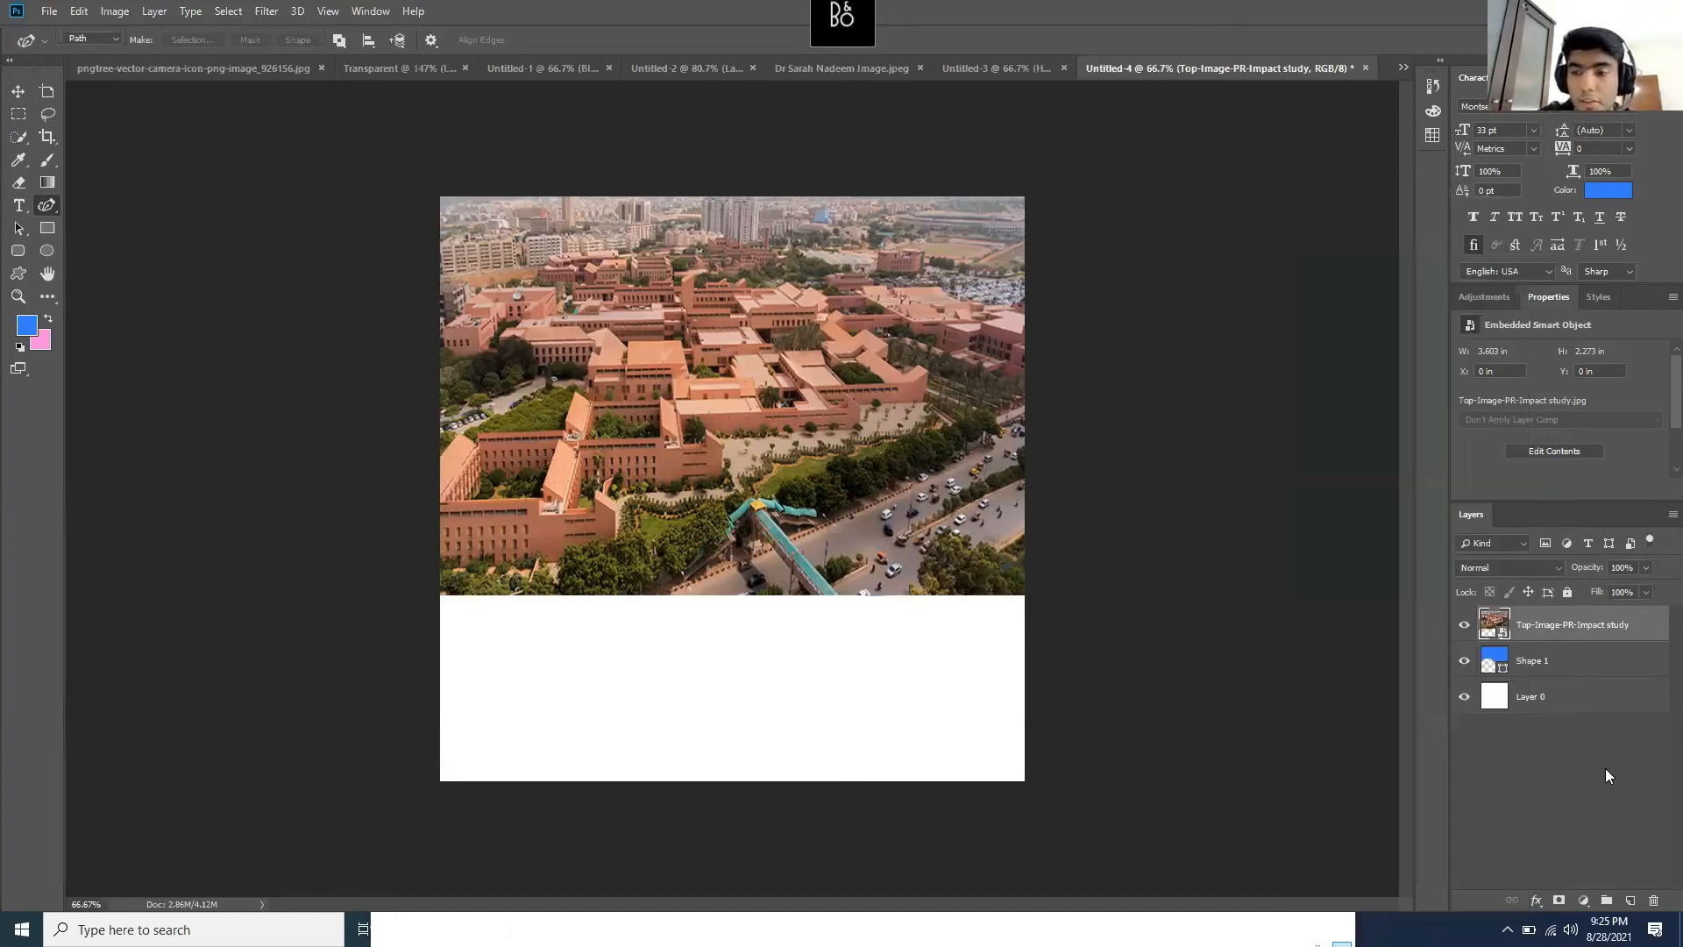
{"action": "left_click", "coordinate": [1464, 625]}
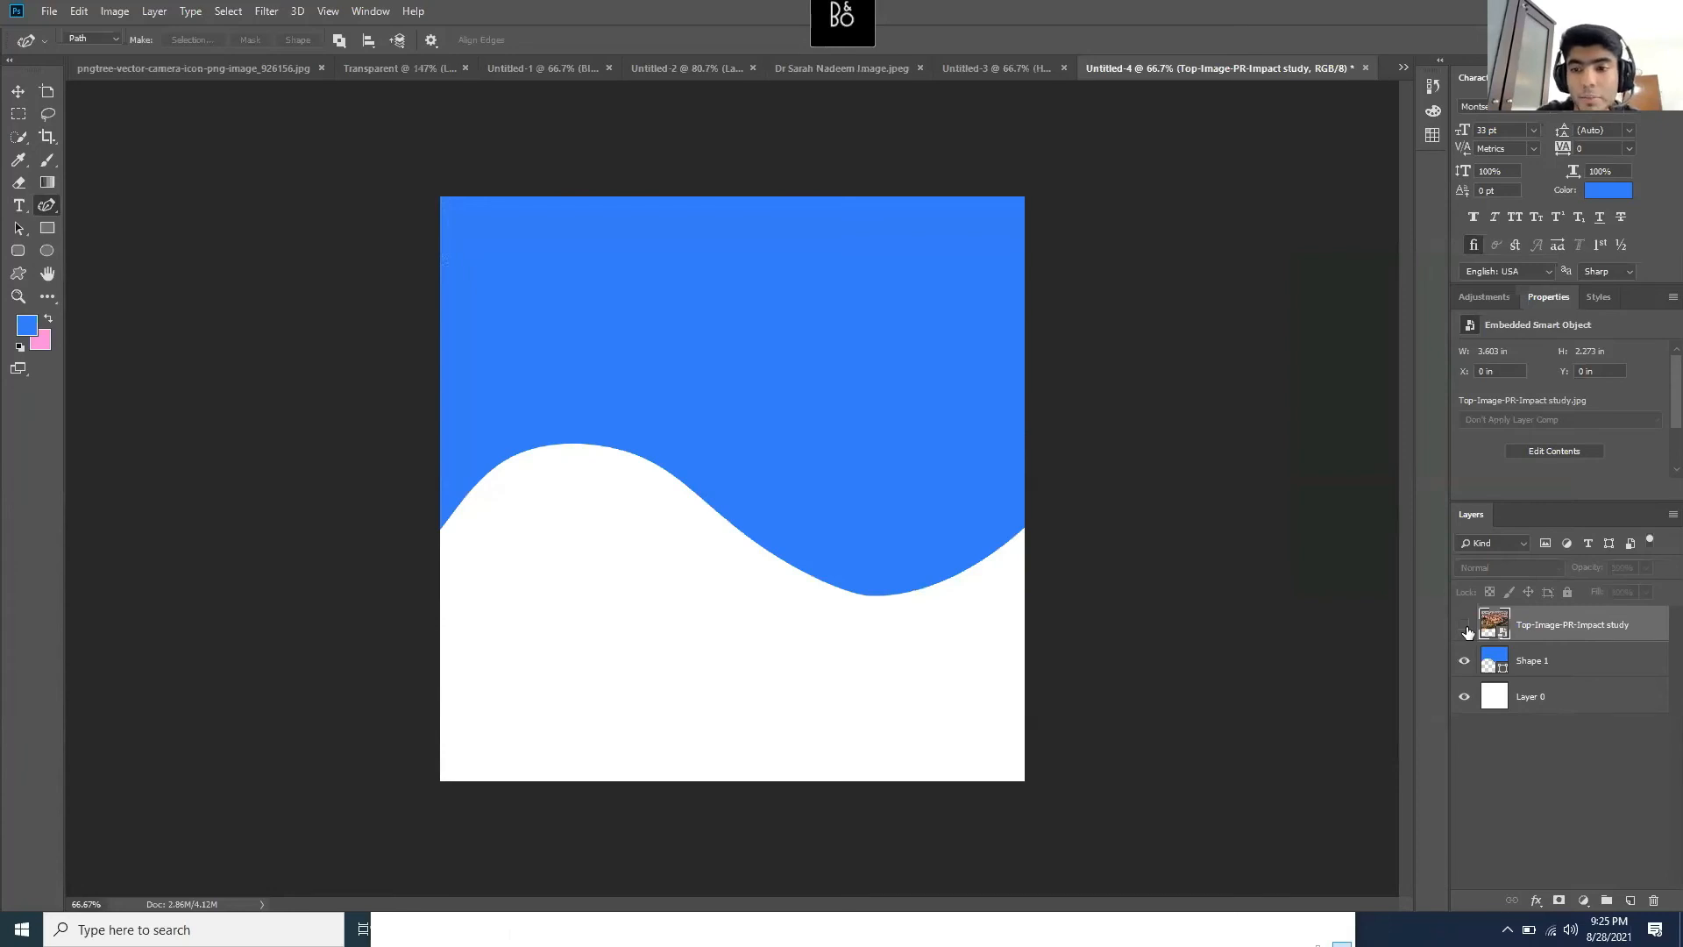
{"action": "left_click", "coordinate": [1464, 625]}
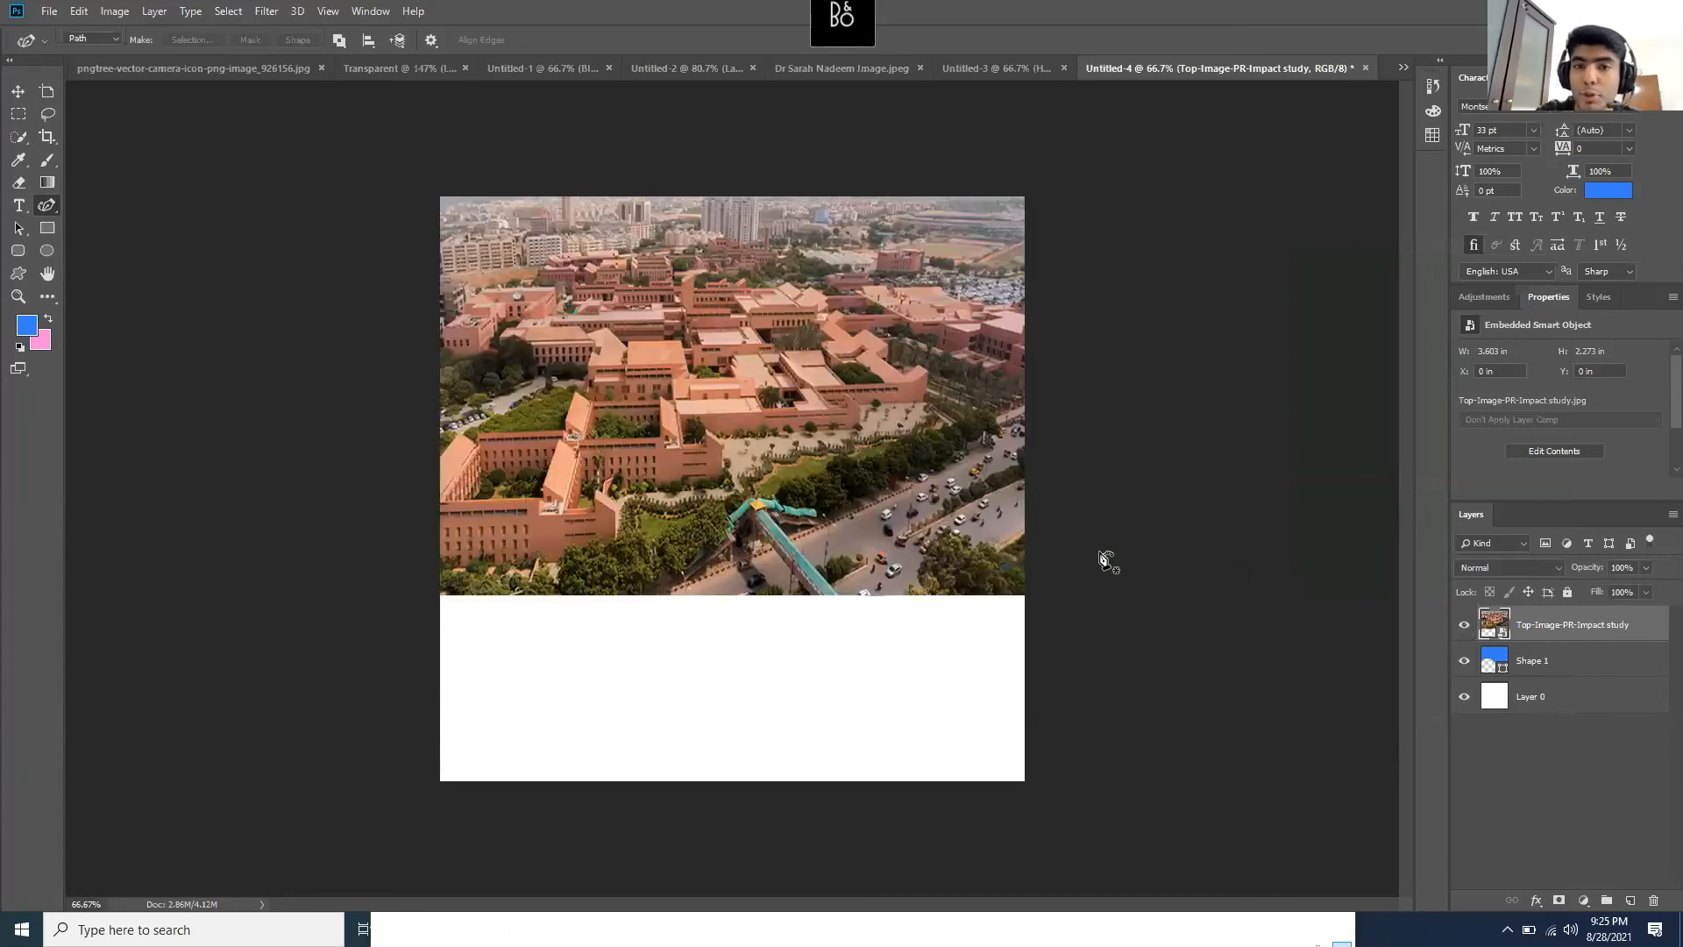
{"action": "right_click", "coordinate": [1544, 636]}
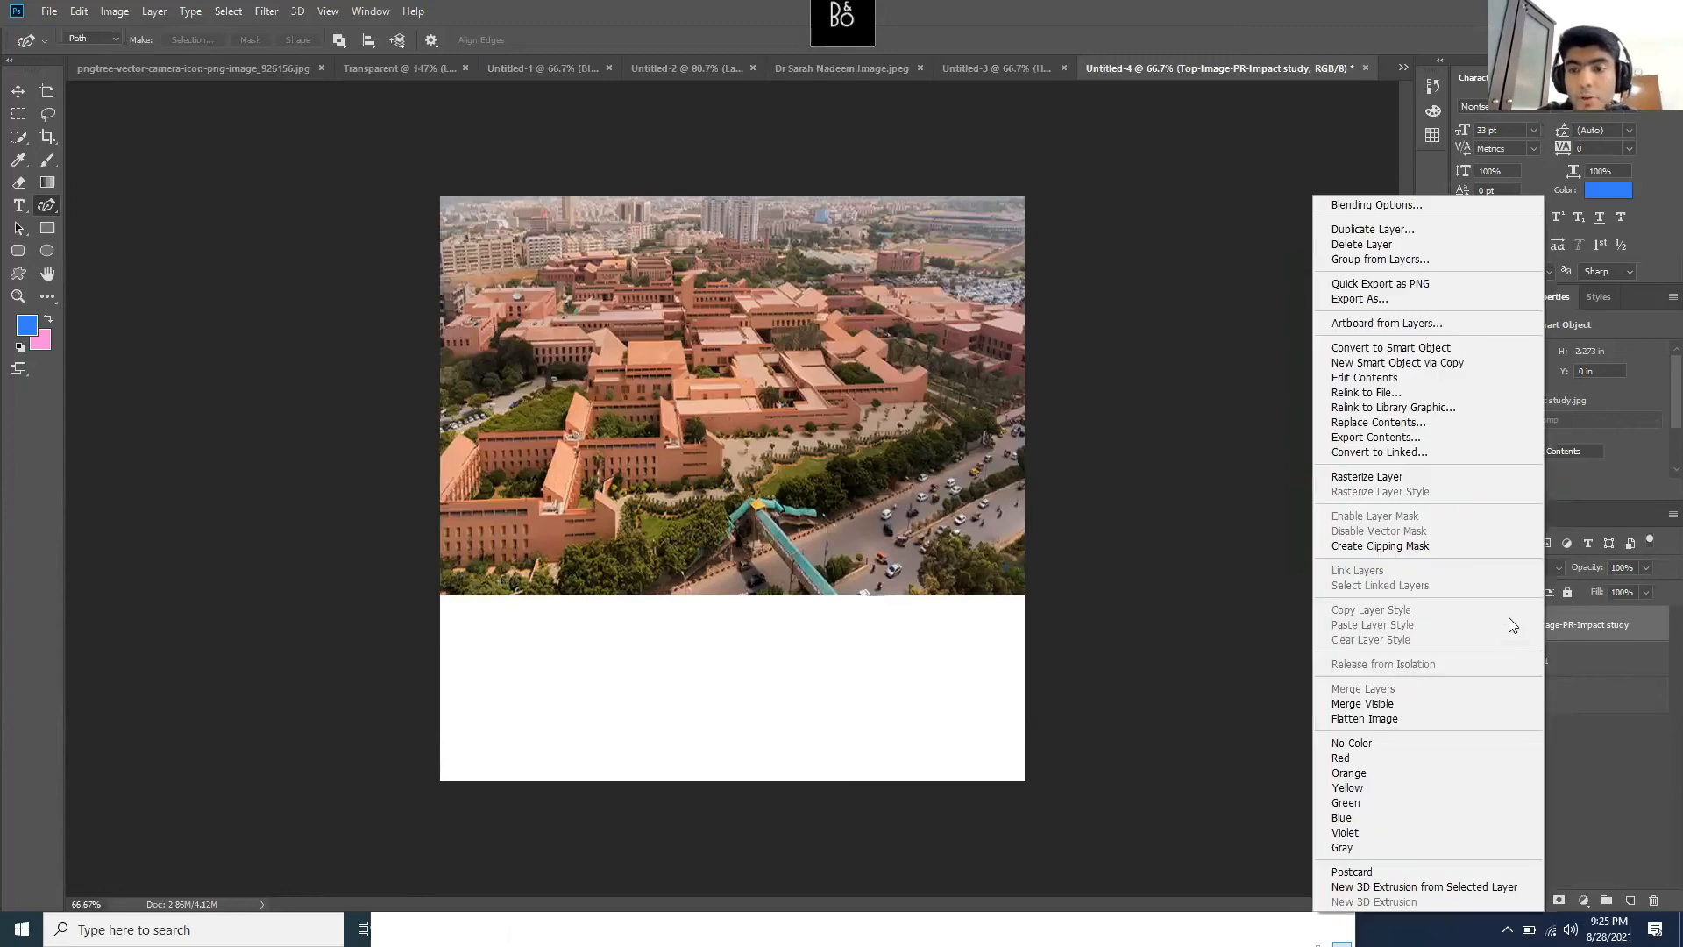
{"action": "left_click", "coordinate": [1411, 547]}
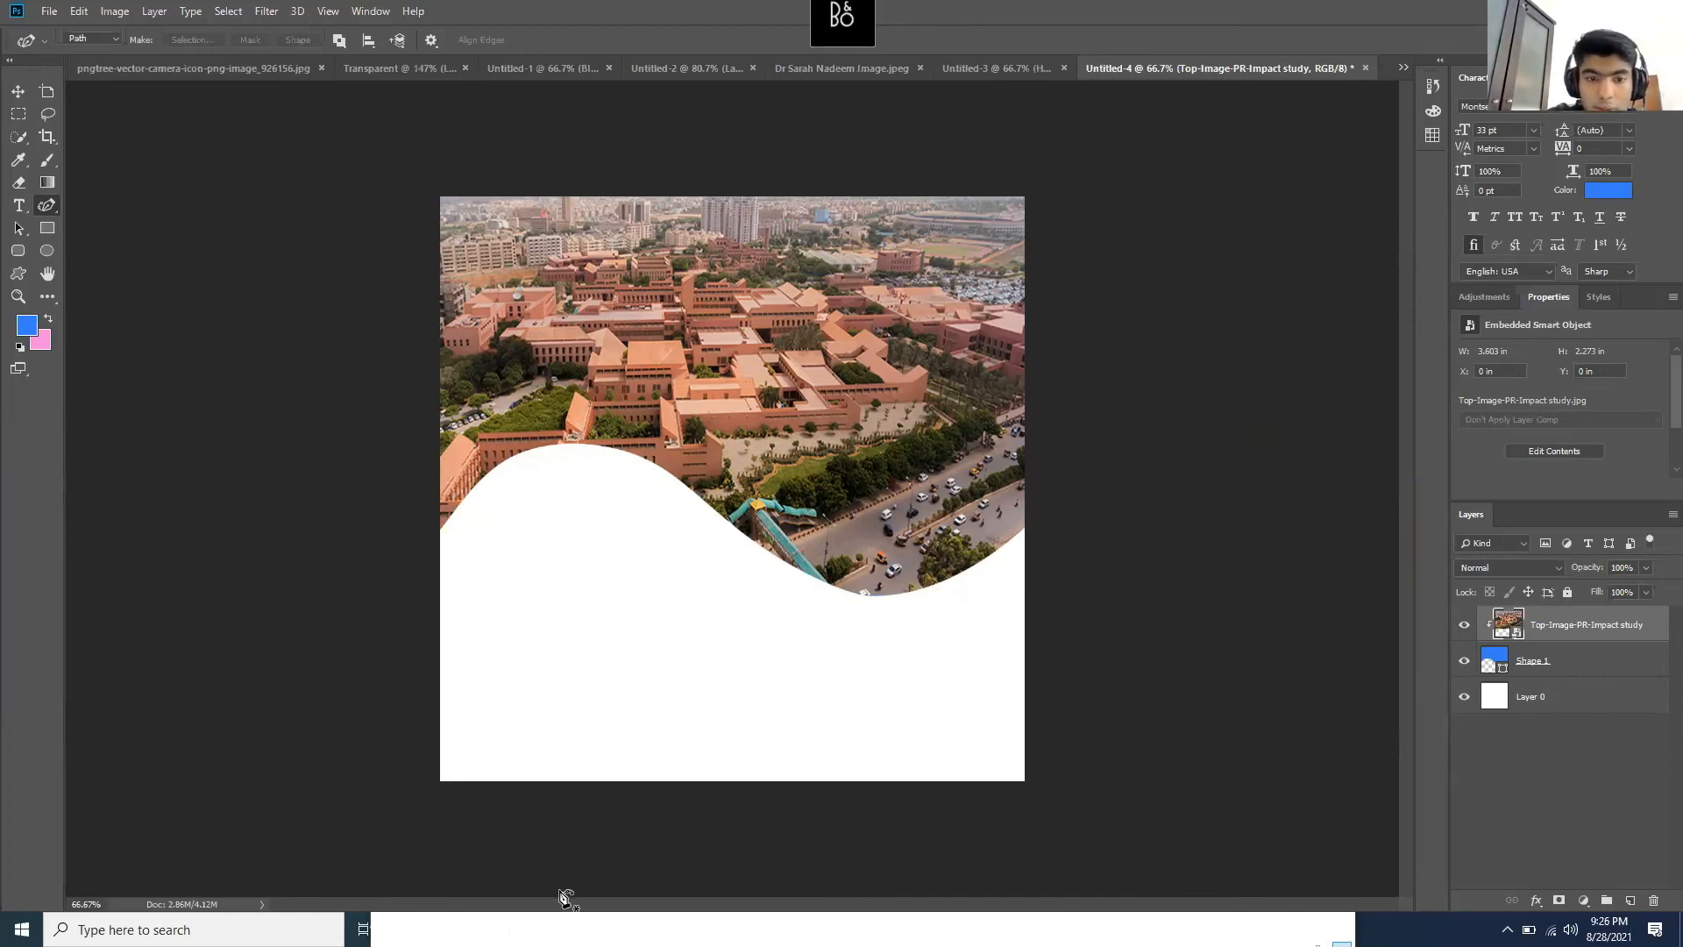
- Glance at the poster.png reference, then hide it
{"action": "mouse_move", "coordinate": [581, 928]}
{"action": "left_click", "coordinate": [381, 862]}
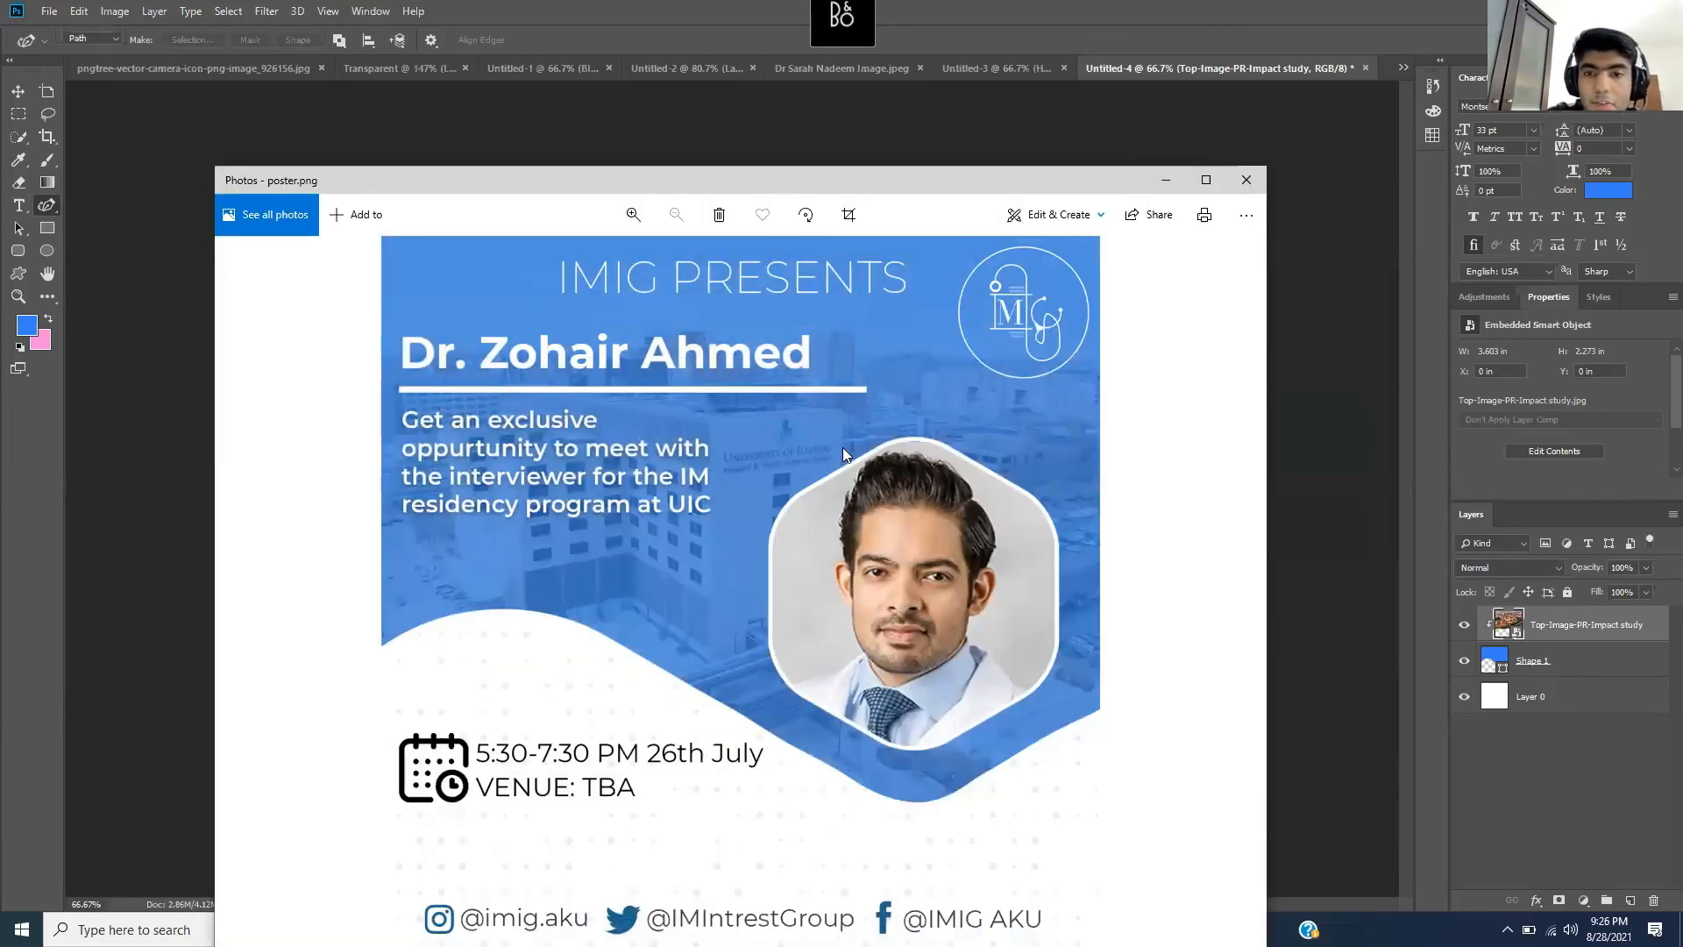
{"action": "left_click", "coordinate": [1168, 175]}
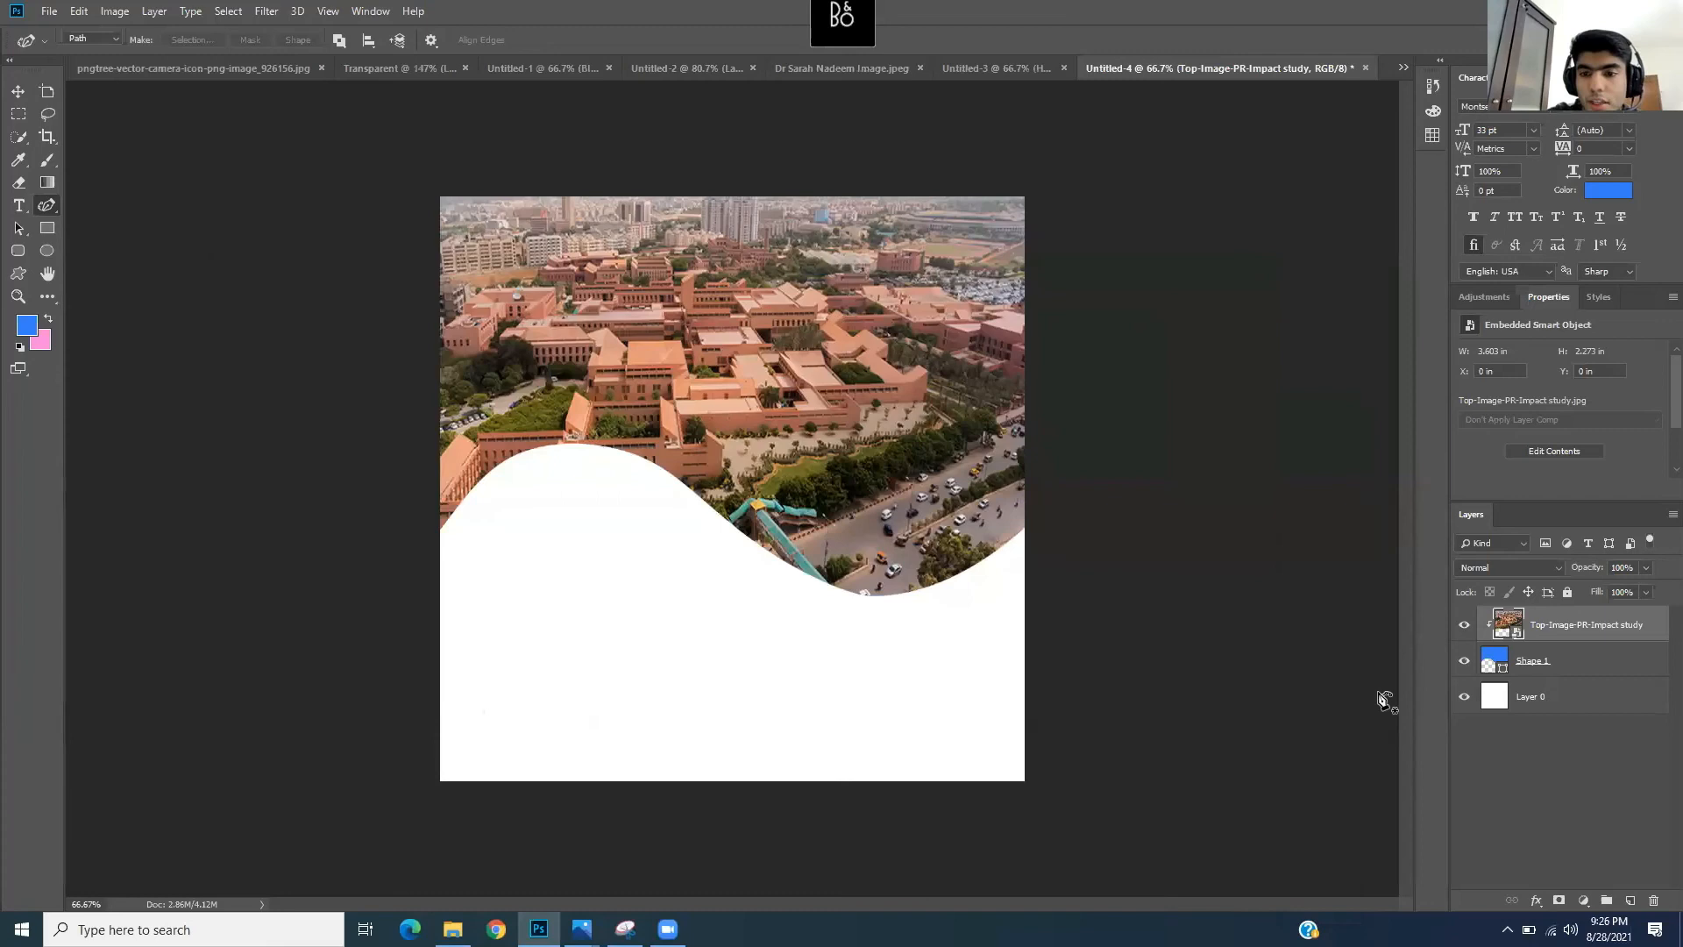
- Add a green Color Overlay at about 58% opacity to the campus photo
{"action": "left_click", "coordinate": [1536, 901]}
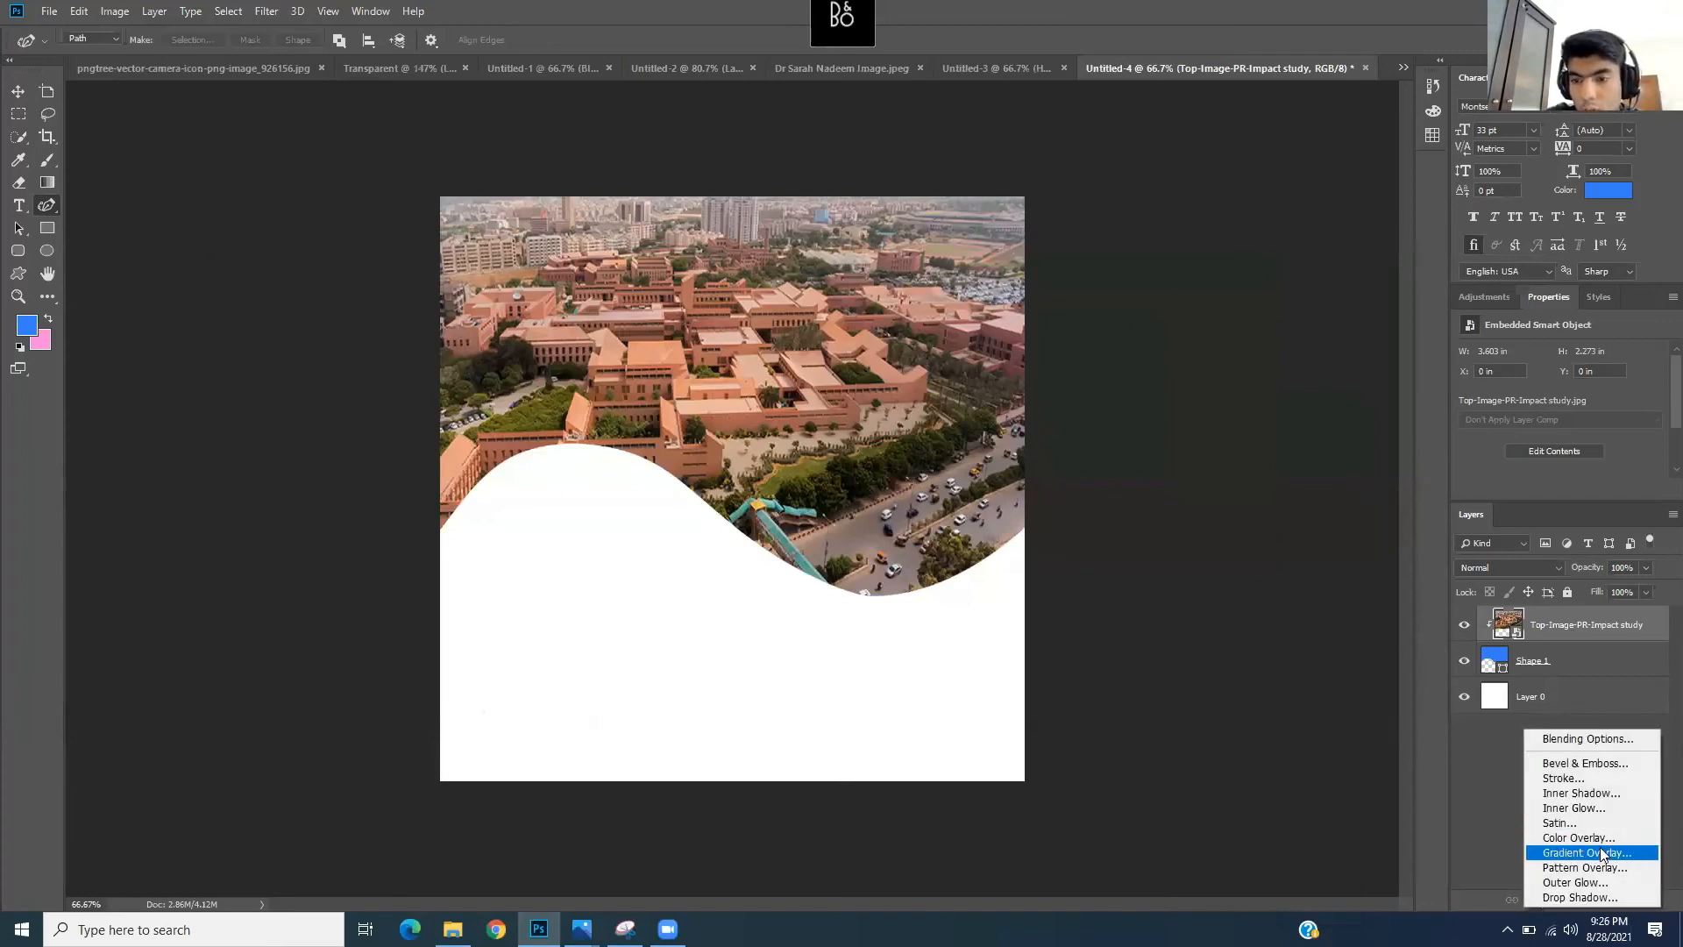
{"action": "left_click", "coordinate": [1577, 838]}
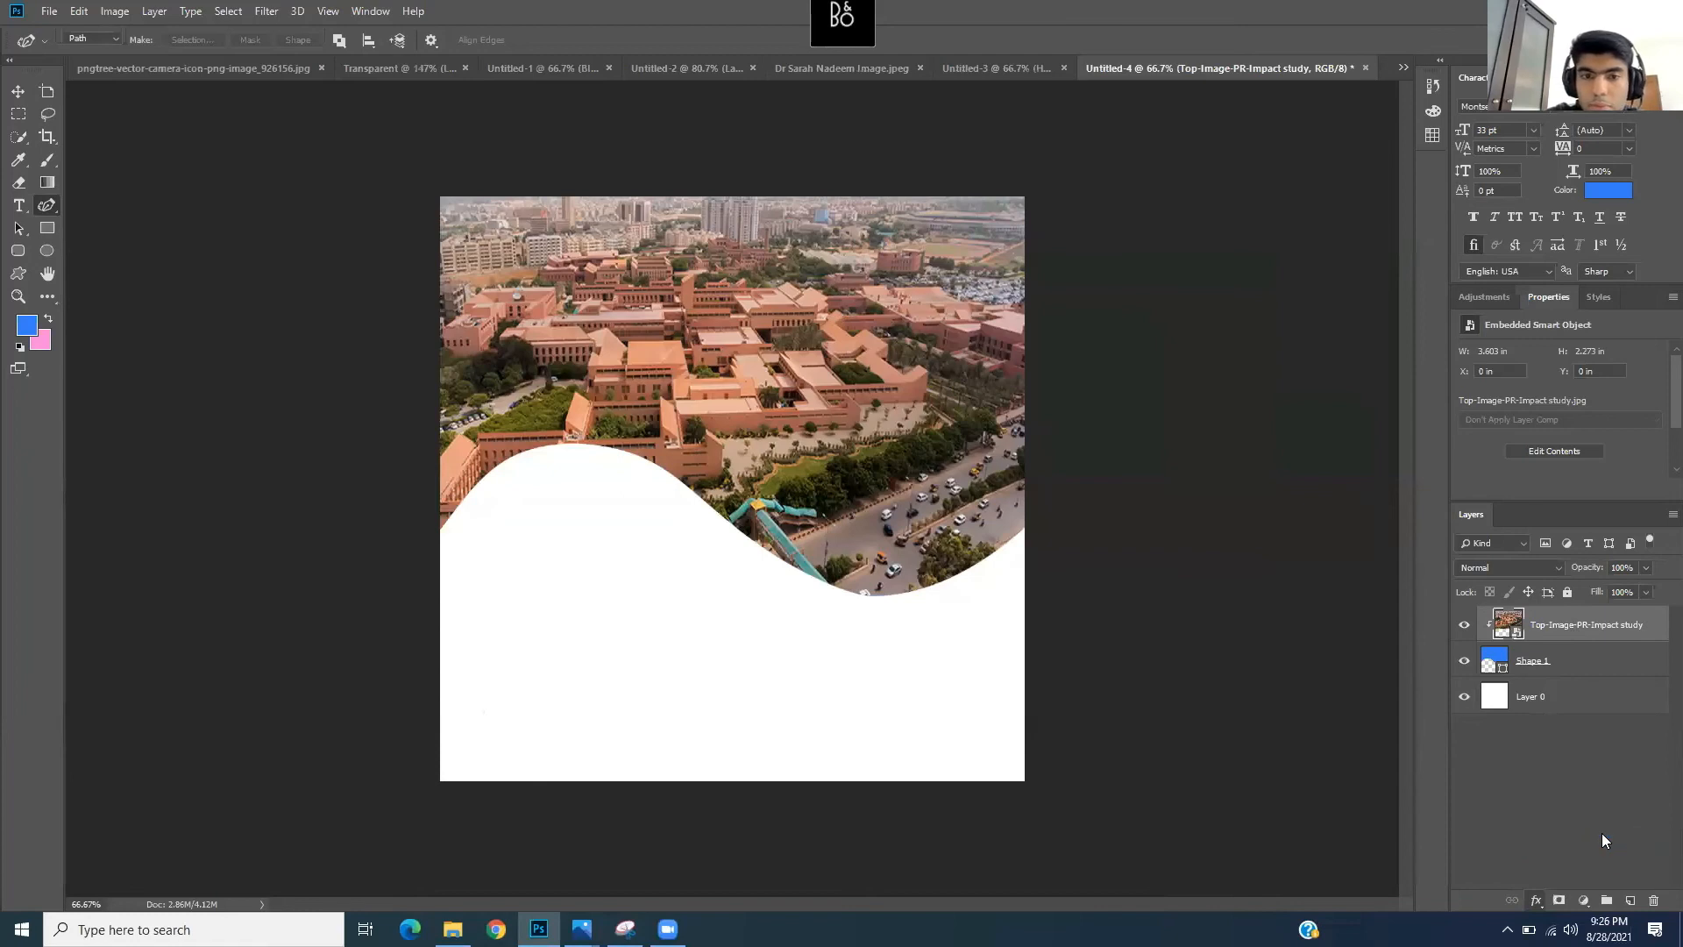
{"action": "key", "text": "space"}
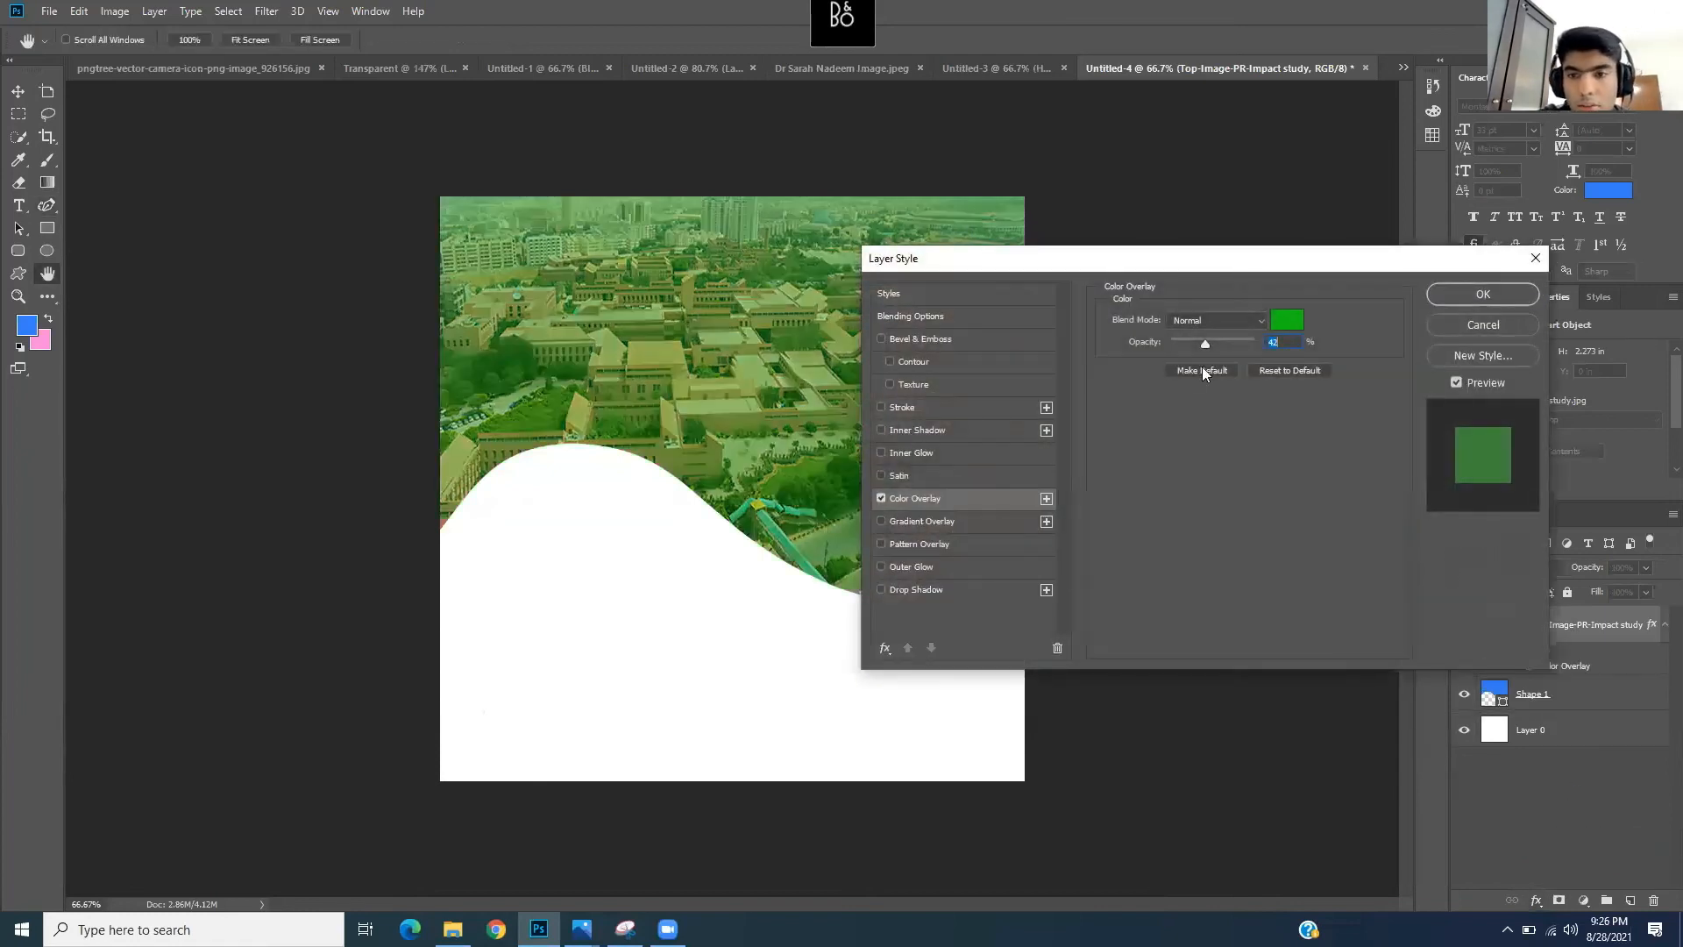
{"action": "left_click_drag", "start_coordinate": [1180, 268], "coordinate": [1286, 328]}
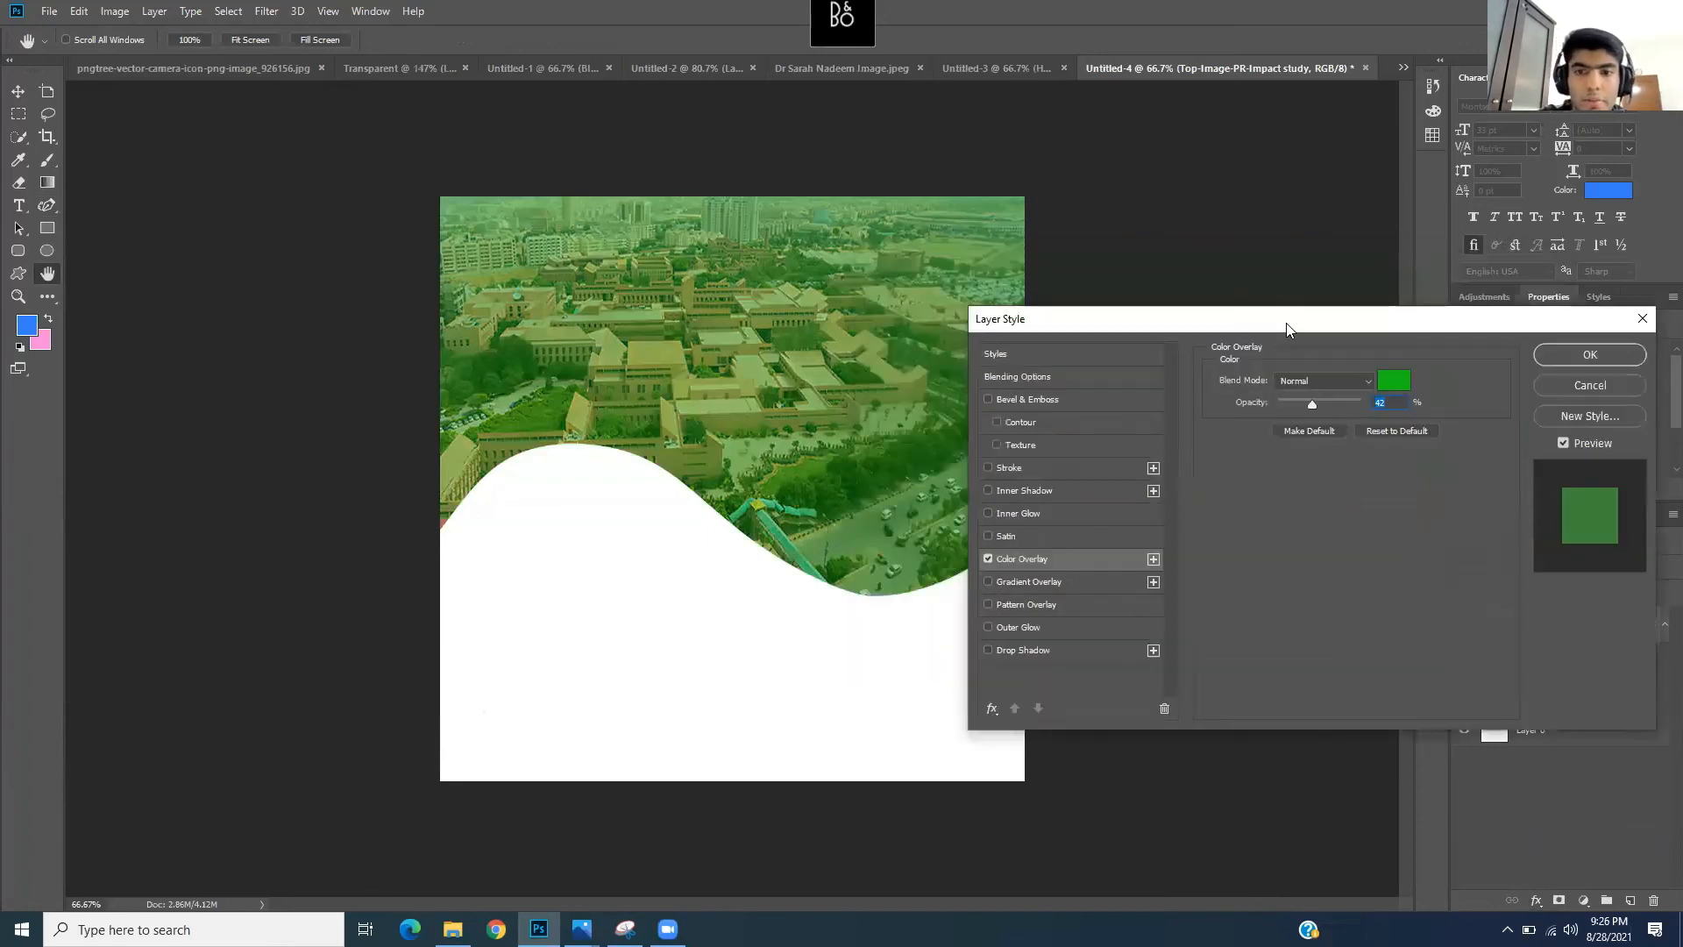
{"action": "mouse_move", "coordinate": [1323, 407]}
{"action": "left_mouse_down"}
{"action": "mouse_move", "coordinate": [1350, 405]}
{"action": "mouse_move", "coordinate": [1259, 403]}
{"action": "mouse_move", "coordinate": [1323, 410]}
{"action": "left_mouse_up"}
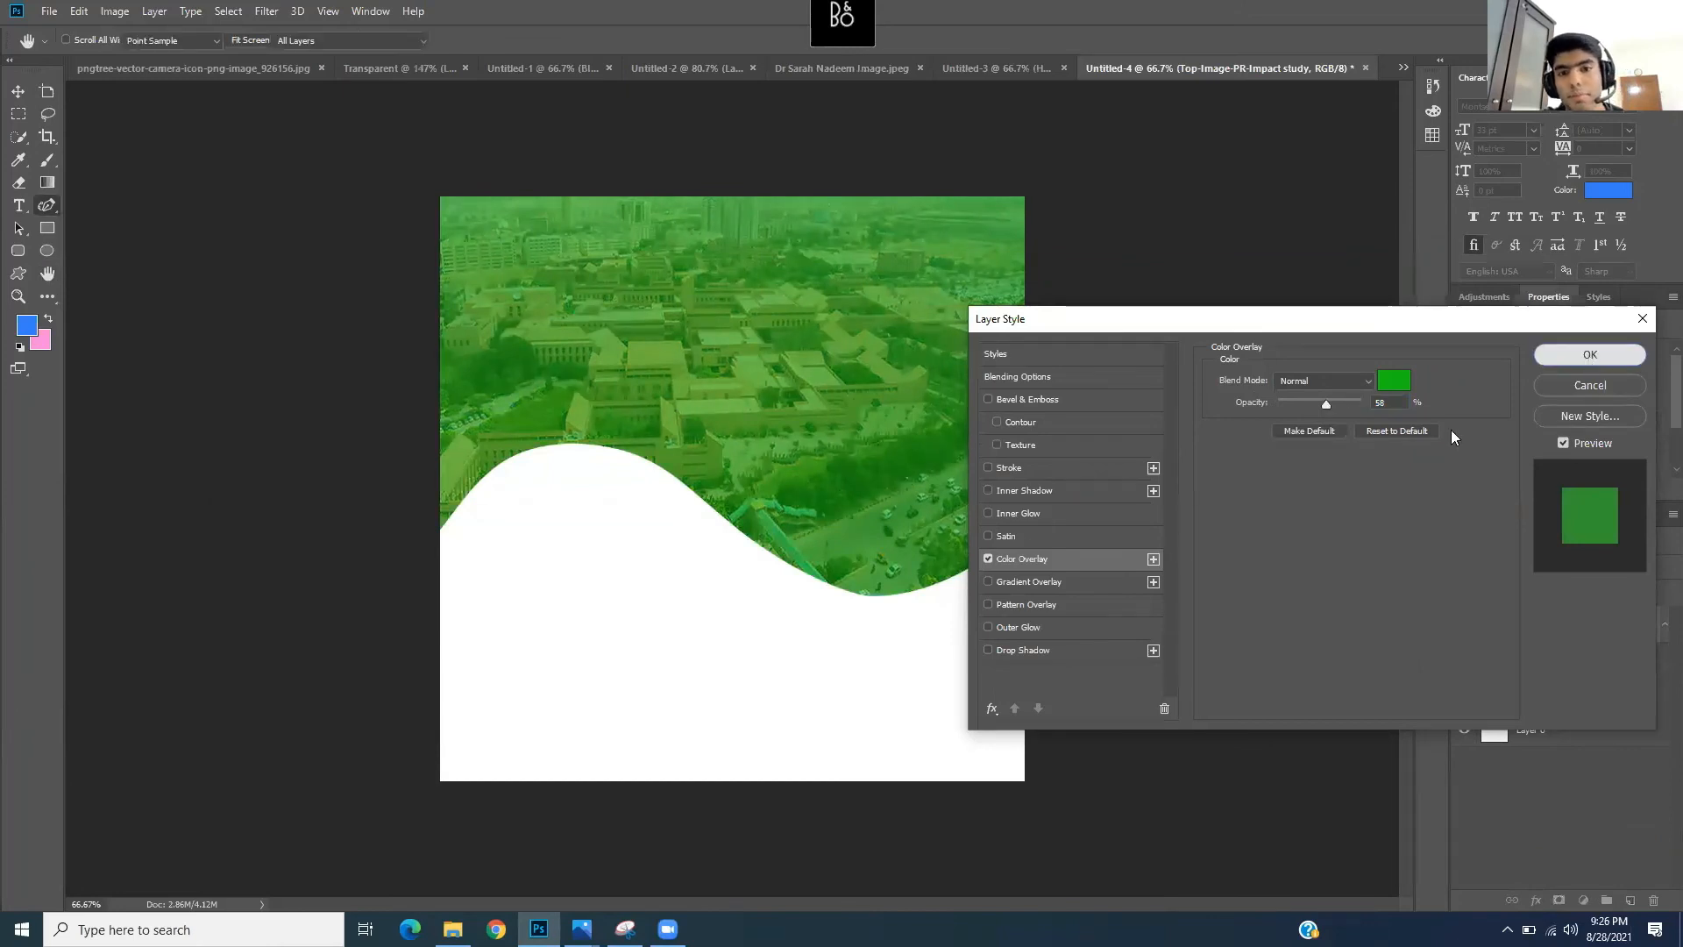
{"action": "key", "text": "Return"}
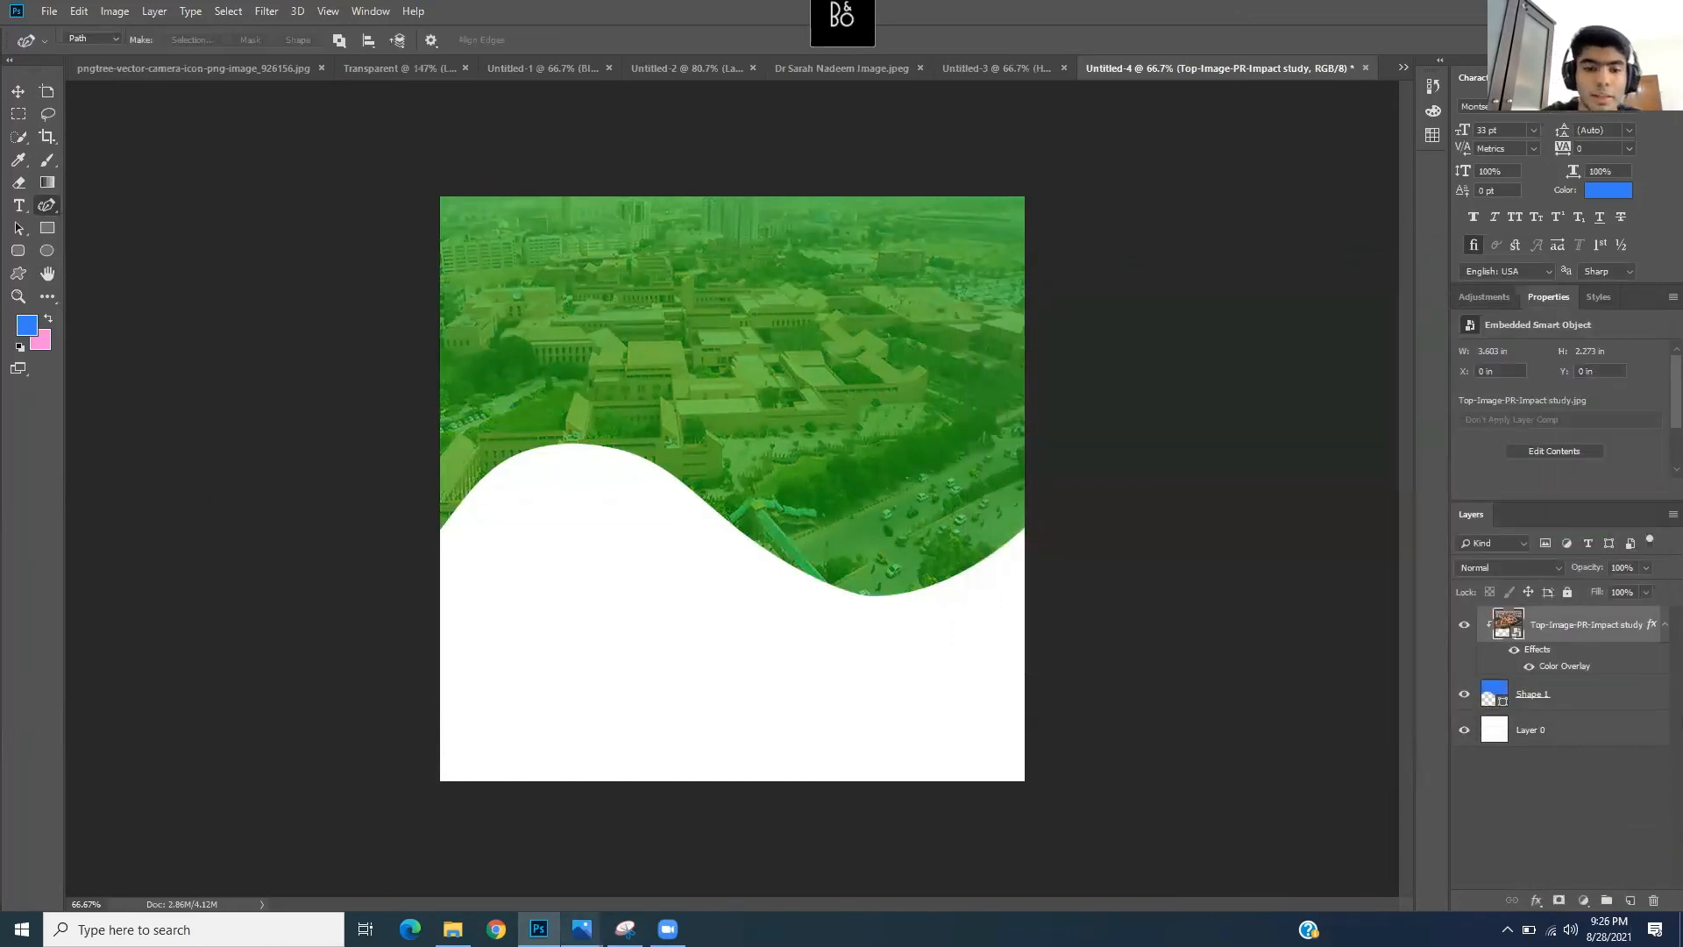
- Bring the poster.png reference back and move its window aside
{"action": "mouse_move", "coordinate": [581, 929]}
{"action": "left_click", "coordinate": [407, 833]}
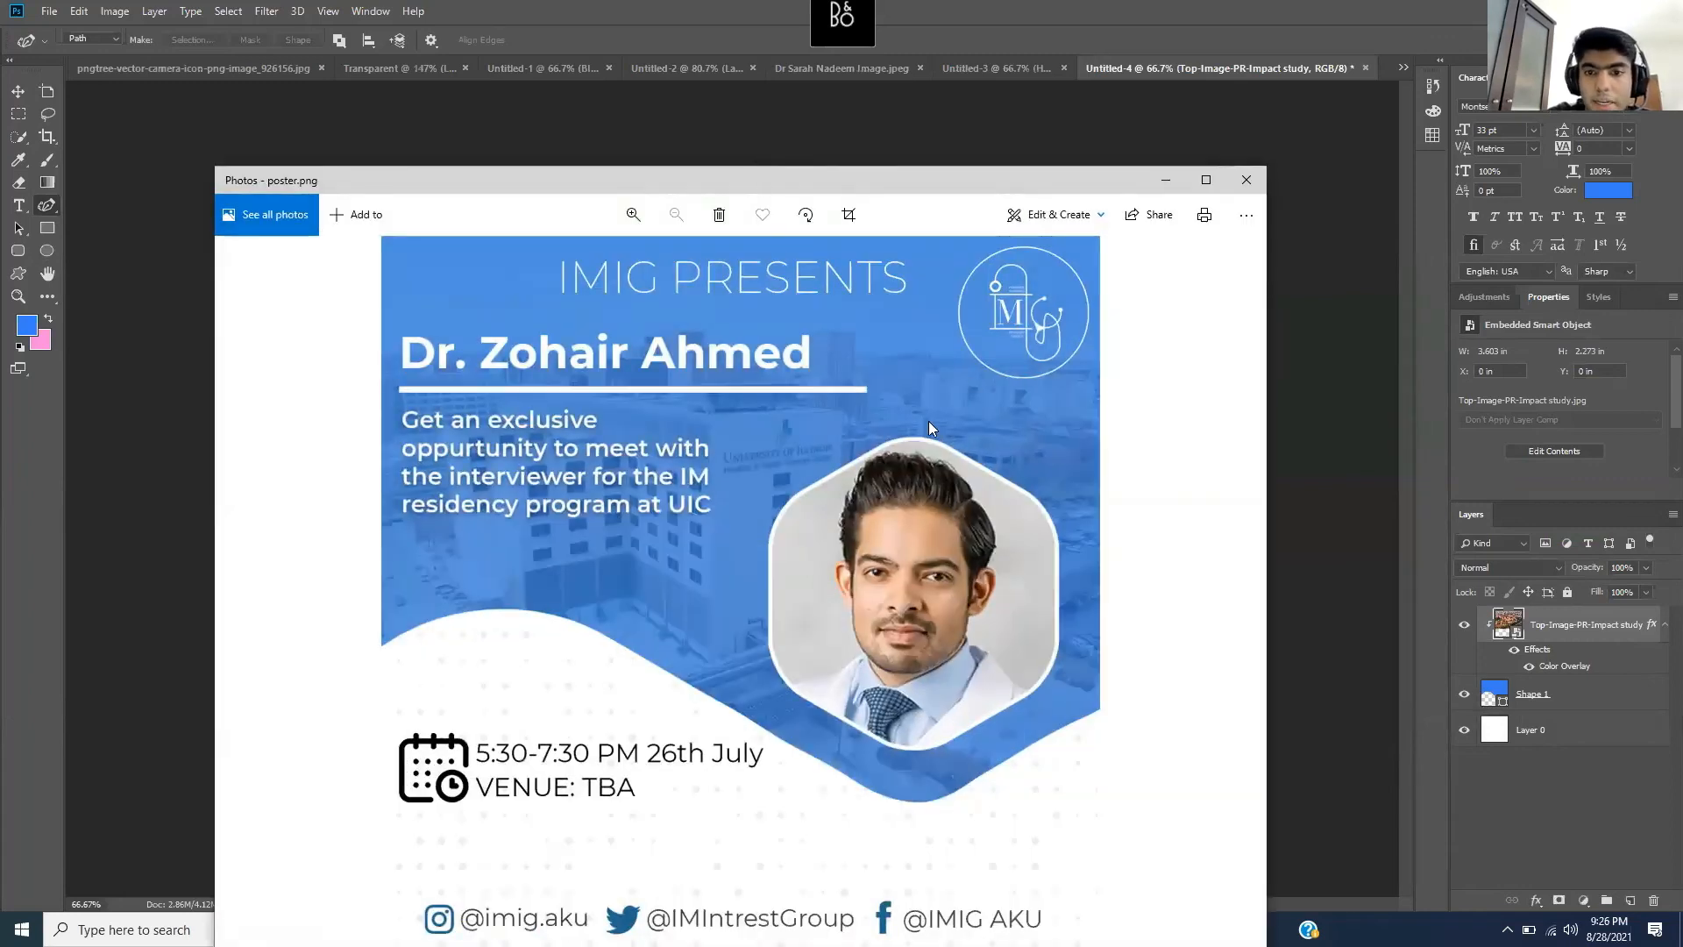
{"action": "left_click_drag", "start_coordinate": [849, 179], "coordinate": [1257, 292]}
- Hide the reference and set the foreground text colour to white
{"action": "left_click", "coordinate": [1573, 293]}
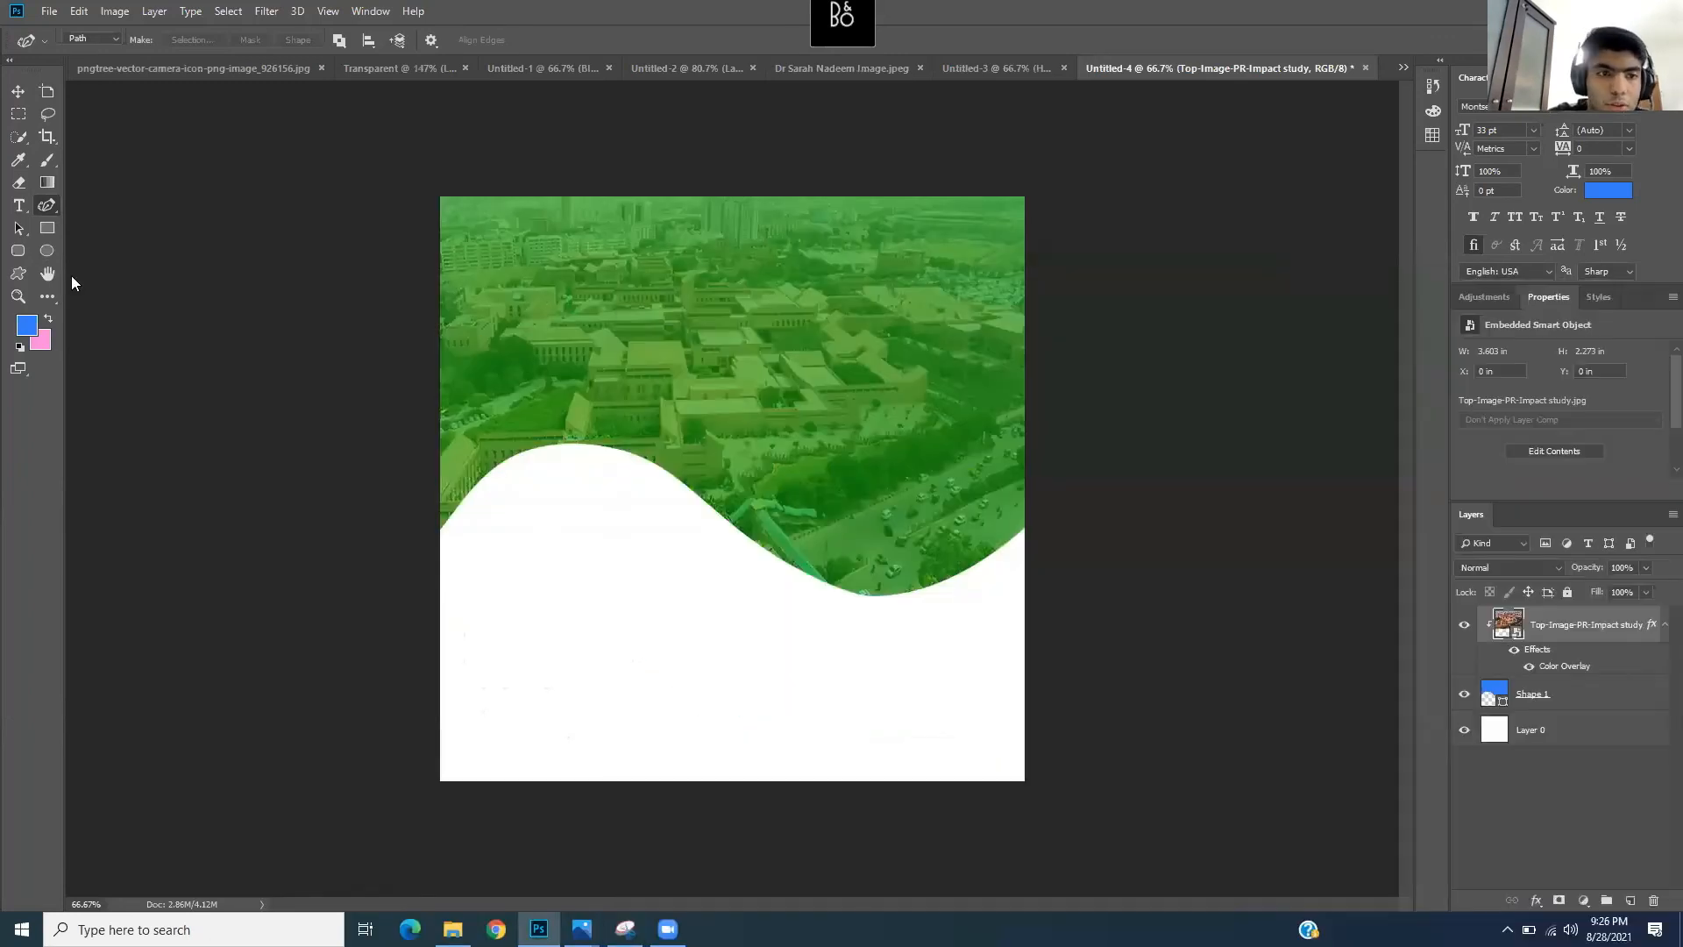
{"action": "left_click", "coordinate": [19, 207]}
{"action": "left_click", "coordinate": [20, 335]}
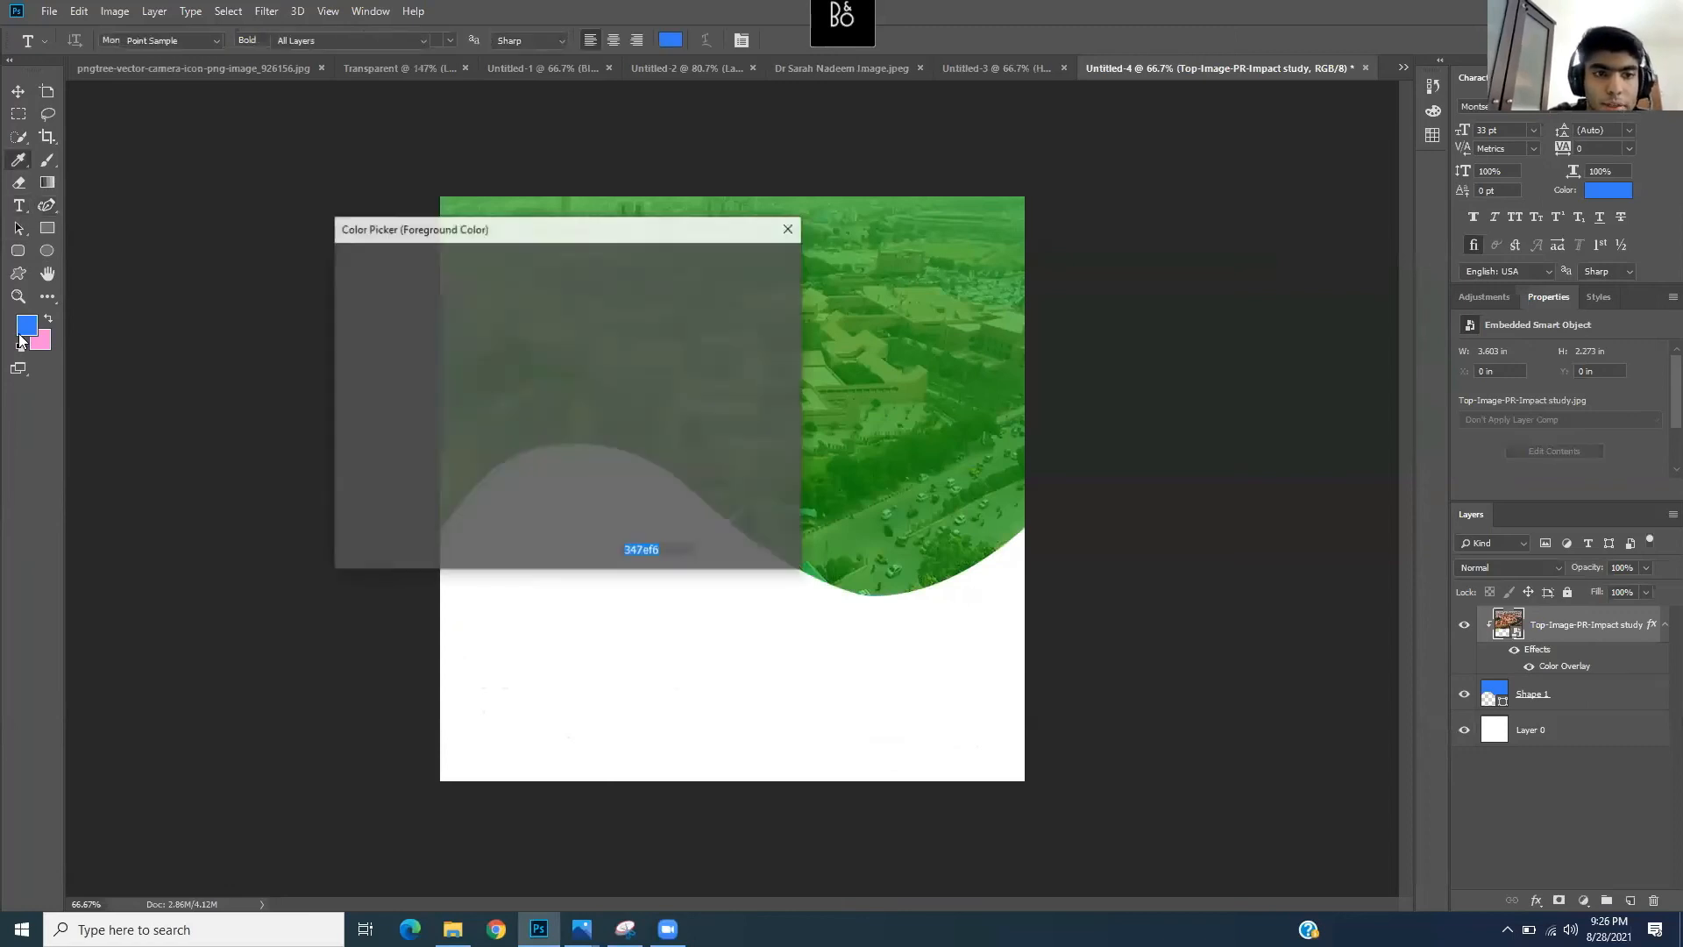
{"action": "left_click_drag", "start_coordinate": [368, 289], "coordinate": [312, 263]}
{"action": "left_click", "coordinate": [764, 263]}
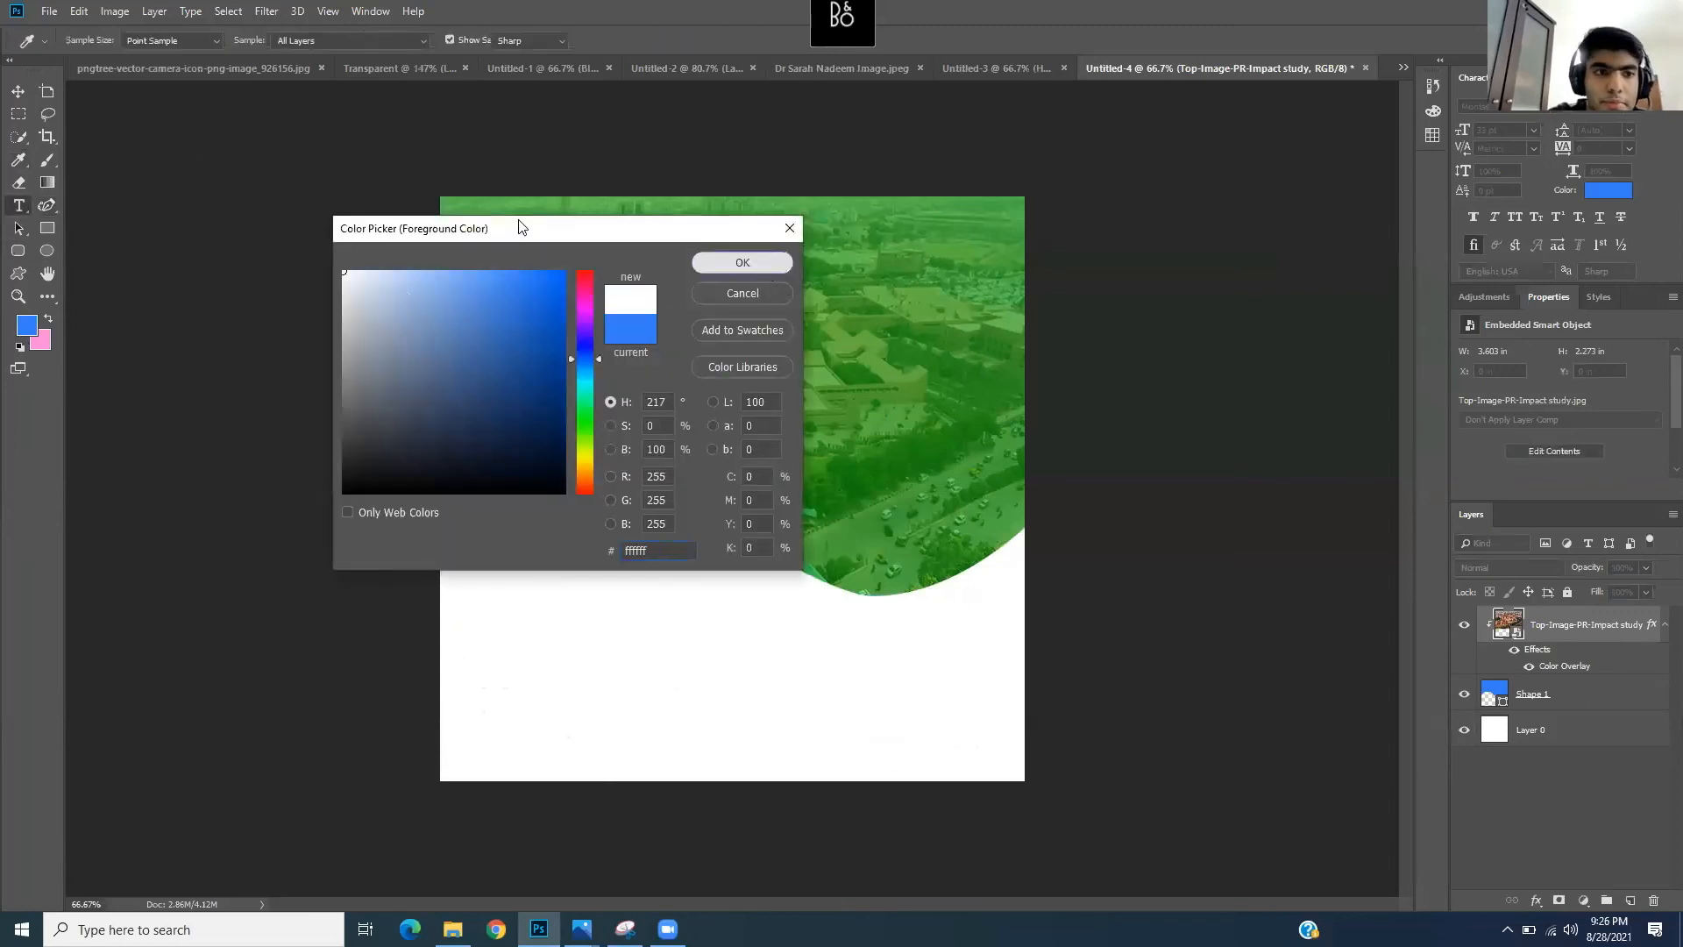
- Create a text box over the header and type 'AGA KHAN'
{"action": "left_click_drag", "start_coordinate": [473, 288], "coordinate": [800, 367]}
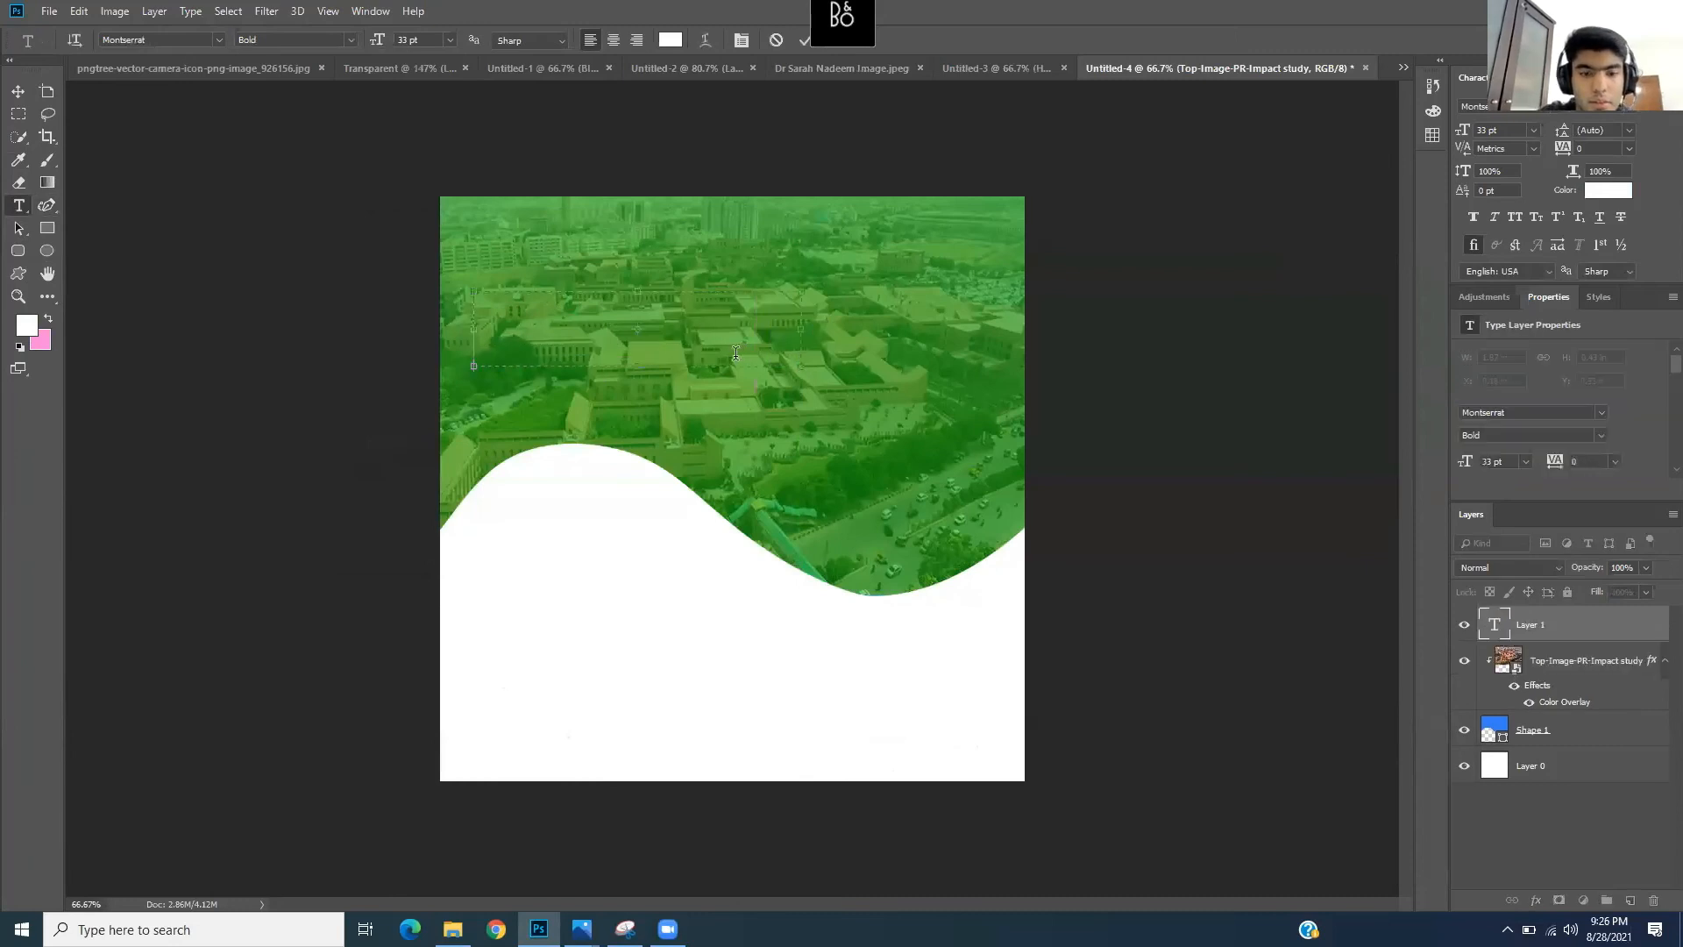
{"action": "type", "text": "AGA K"}
{"action": "key", "text": "BackSpace"}
{"action": "key", "text": "BackSpace"}
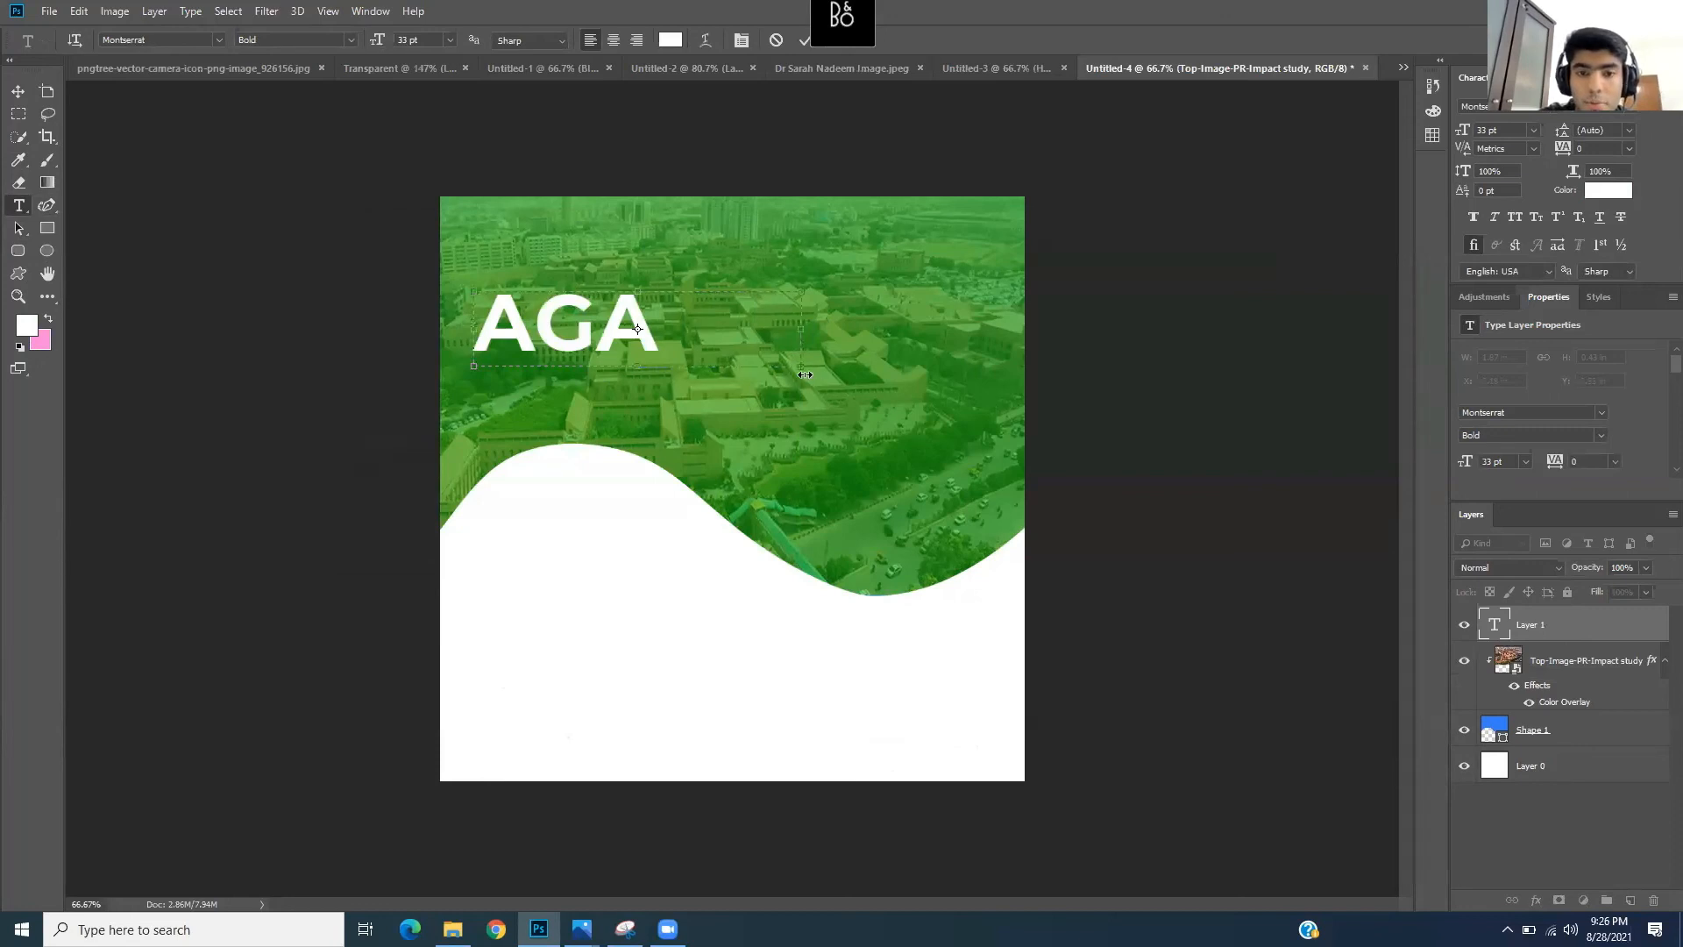
{"action": "left_click_drag", "start_coordinate": [800, 366], "coordinate": [999, 453]}
{"action": "type", "text": "KHAN"}
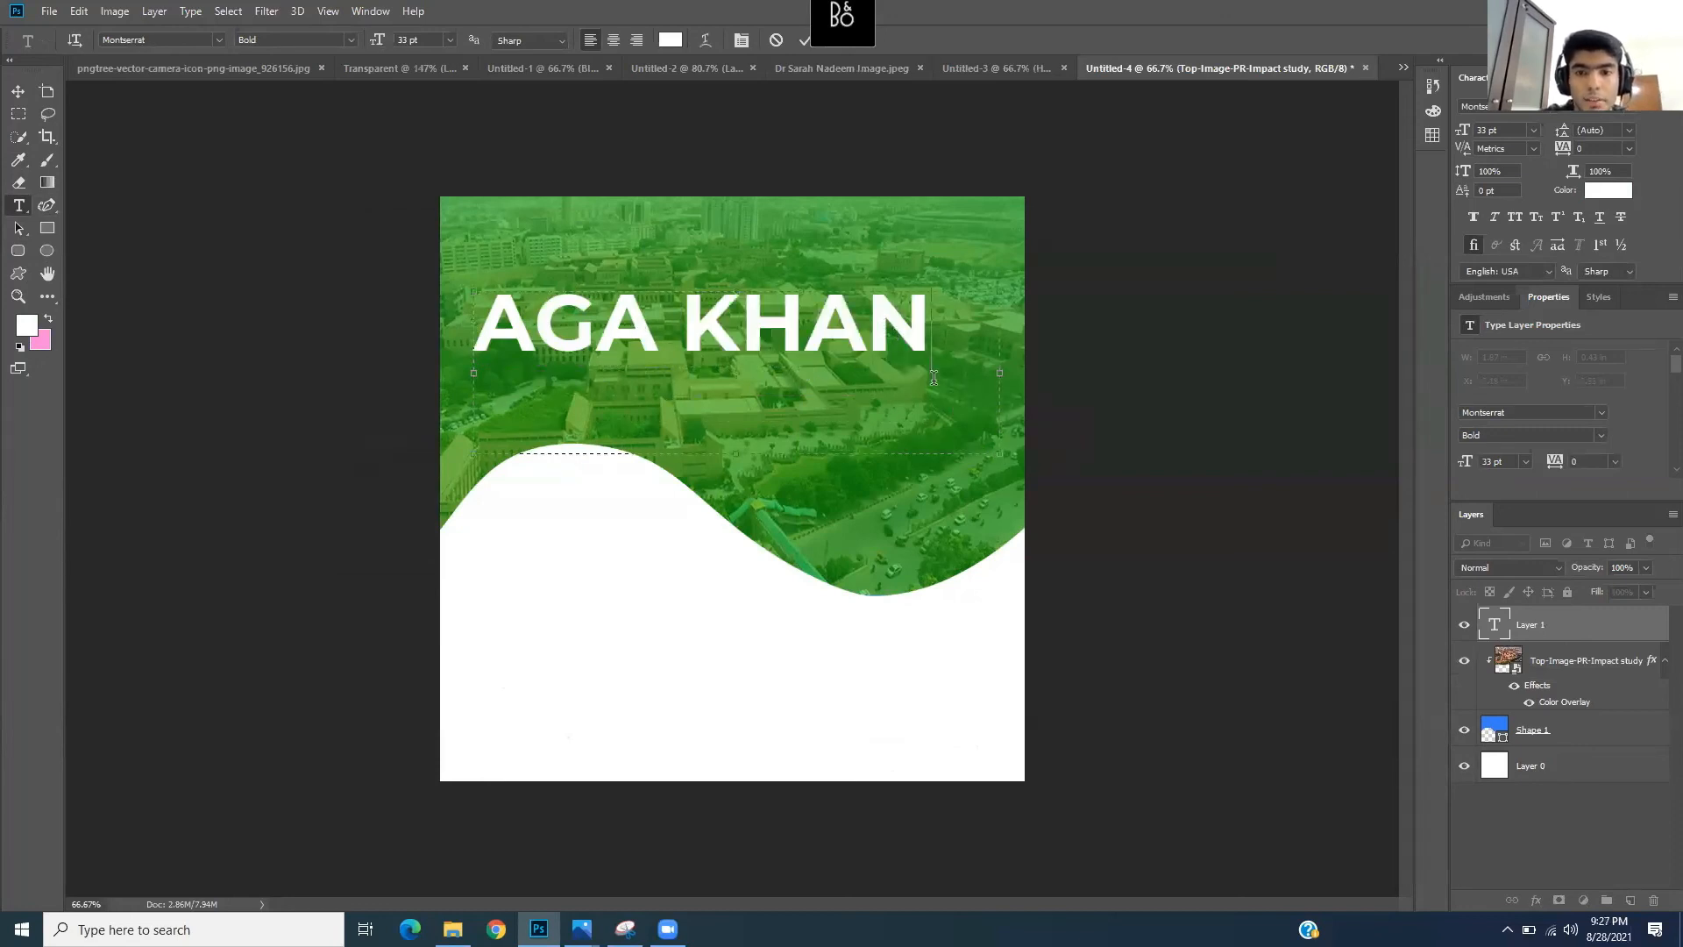
- Resize the title to 18.01 pt and complete it as 'AGA KHAN HOSPITAL'
{"action": "key", "text": "ctrl+a"}
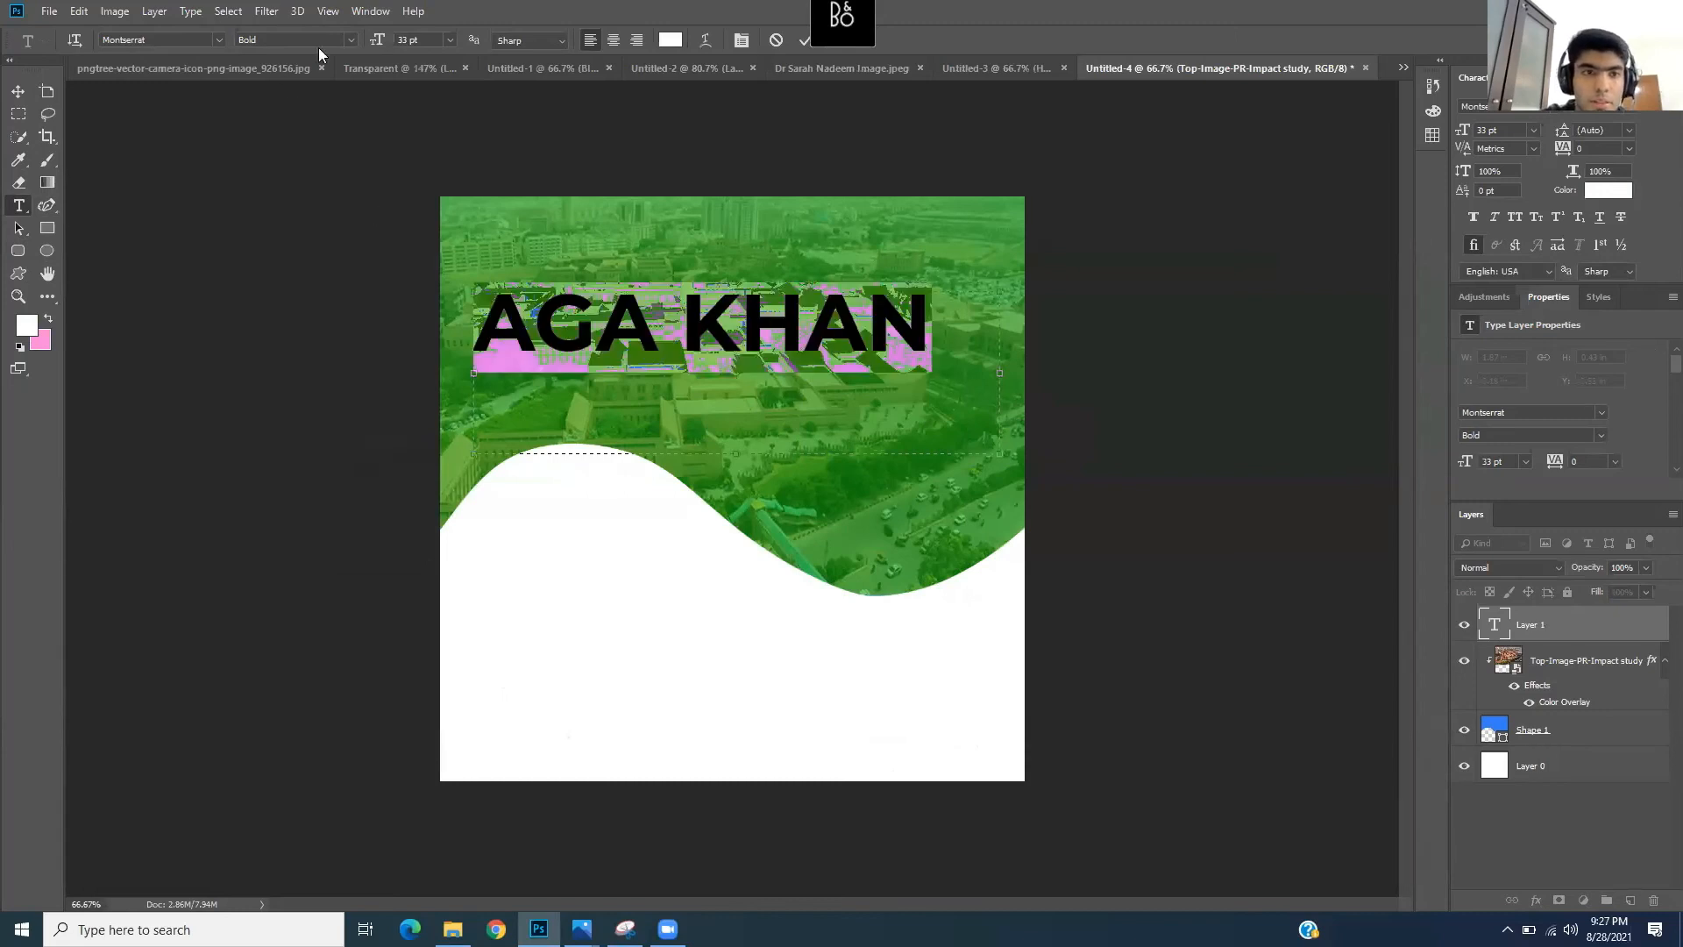
{"action": "left_click_drag", "start_coordinate": [377, 41], "coordinate": [362, 45]}
{"action": "left_click", "coordinate": [732, 325]}
{"action": "type", "text": "h"}
{"action": "key", "text": "BackSpace"}
{"action": "type", "text": "Hos"}
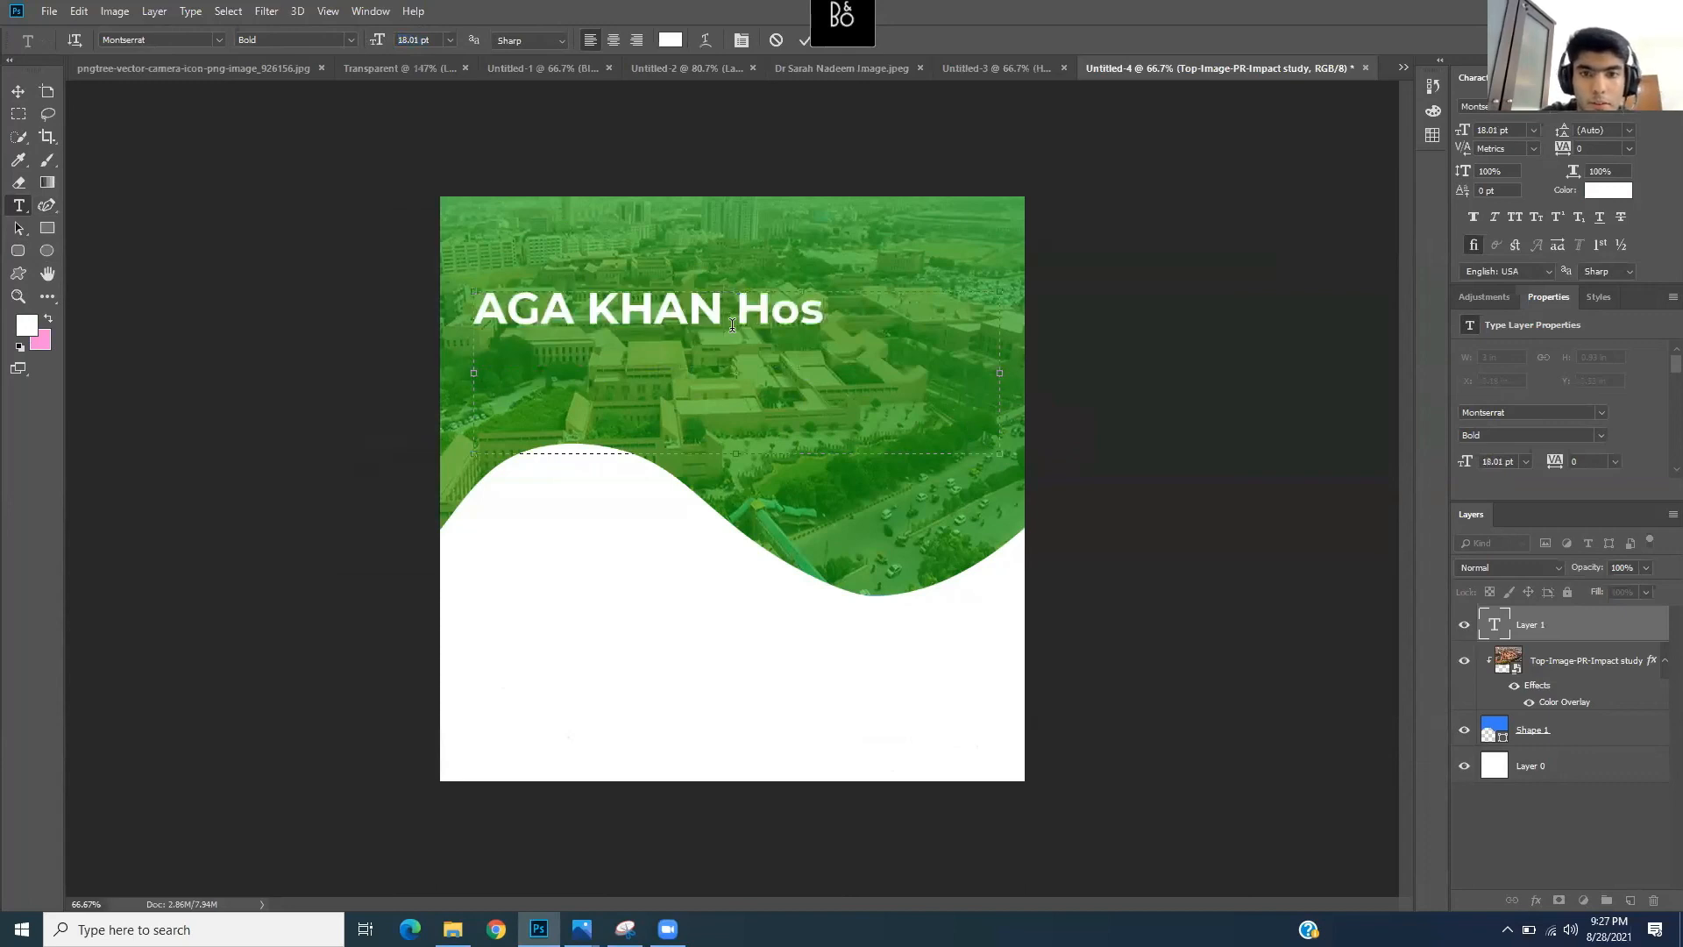
{"action": "type", "text": "pital"}
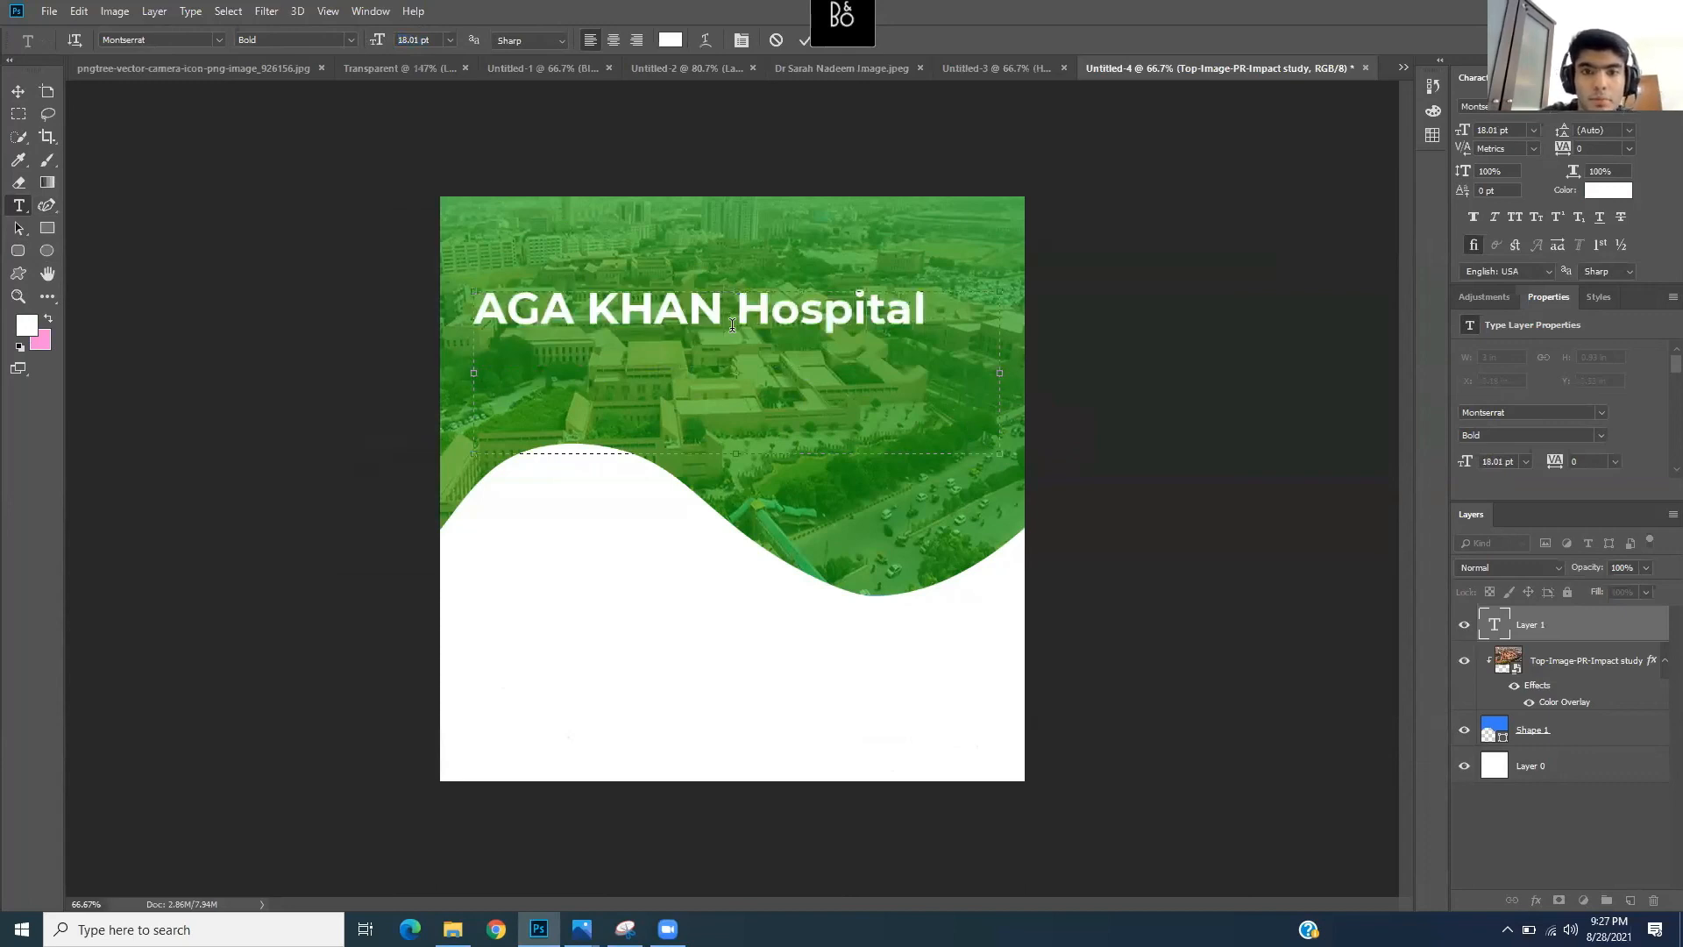
{"action": "key", "text": "BackSpace"}
{"action": "key", "text": "BackSpace"}
{"action": "key", "text": "BackSpace"}
{"action": "key", "text": "BackSpace"}
{"action": "key", "text": "BackSpace"}
{"action": "key", "text": "BackSpace"}
{"action": "key", "text": "BackSpace"}
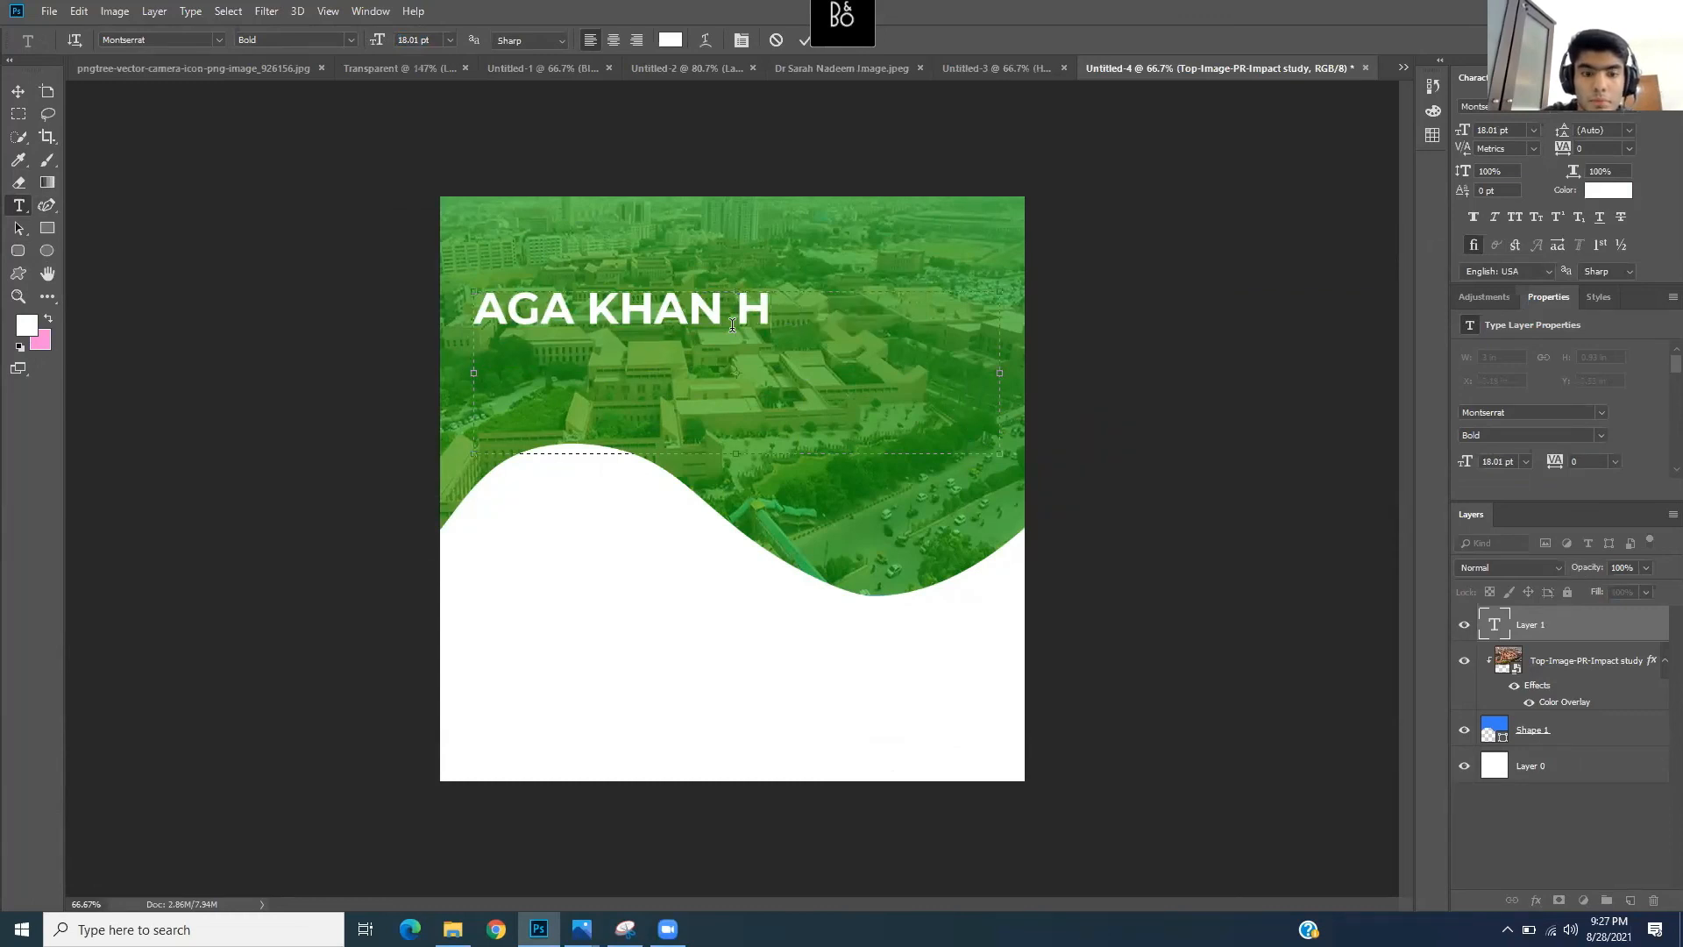
{"action": "type", "text": "OSPITAL"}
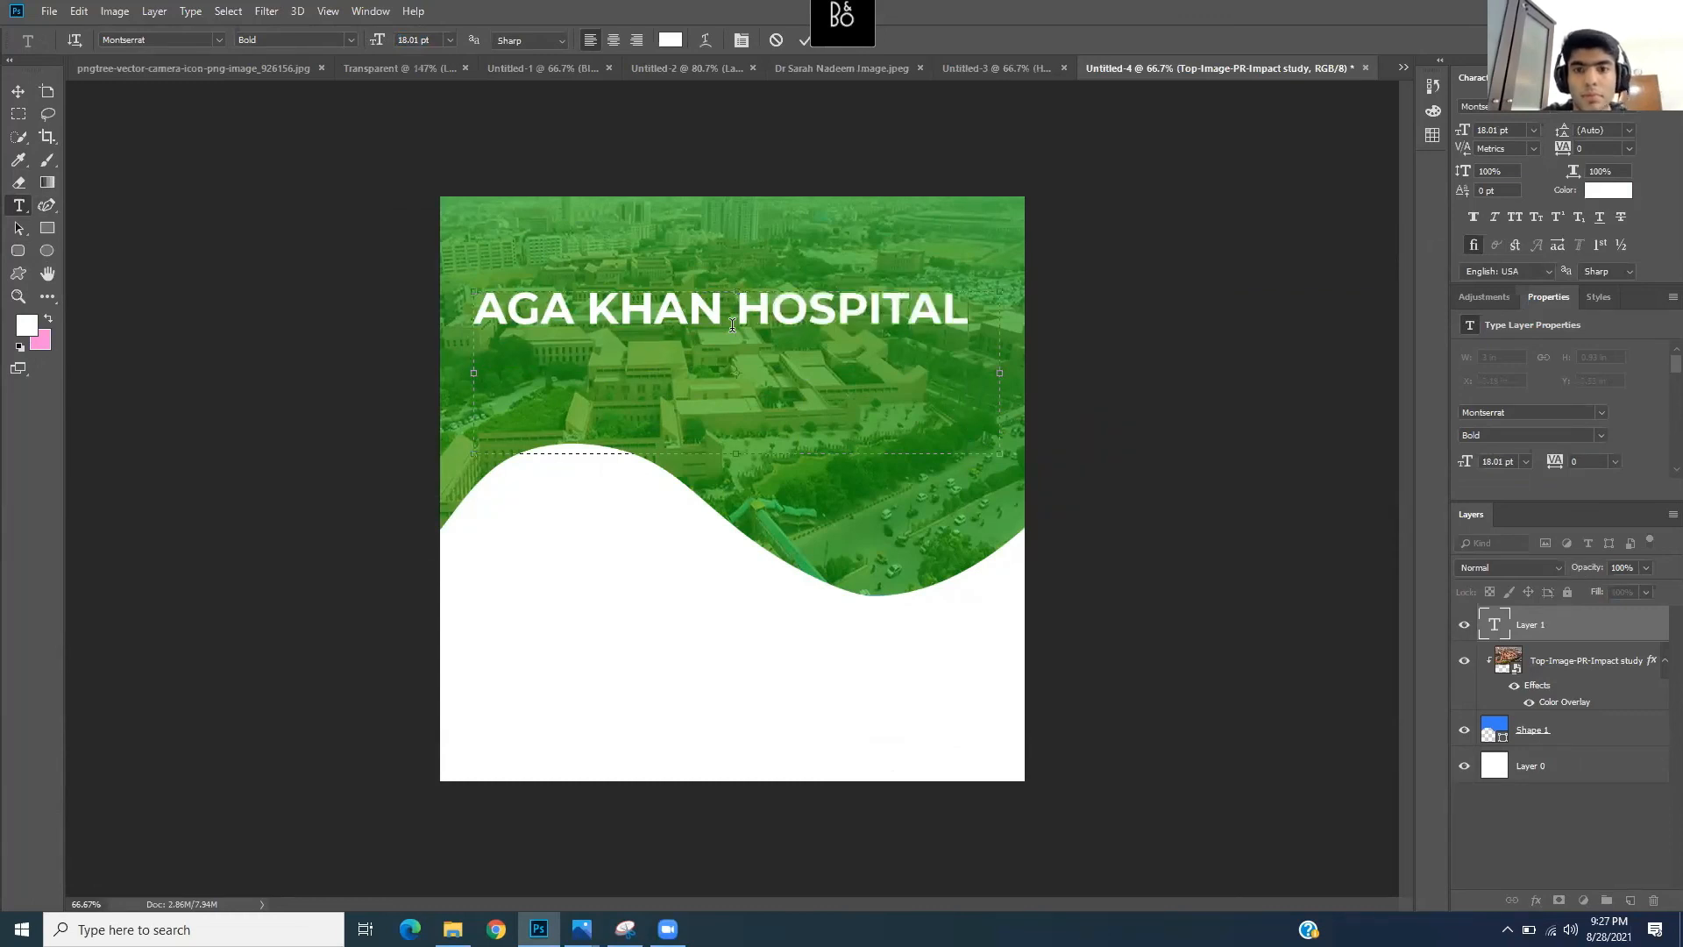
- Move the title slightly up and left within the header
{"action": "left_click", "coordinate": [18, 91]}
{"action": "mouse_move", "coordinate": [738, 302]}
{"action": "left_mouse_down"}
{"action": "mouse_move", "coordinate": [734, 270]}
{"action": "mouse_move", "coordinate": [726, 285]}
{"action": "left_mouse_up"}
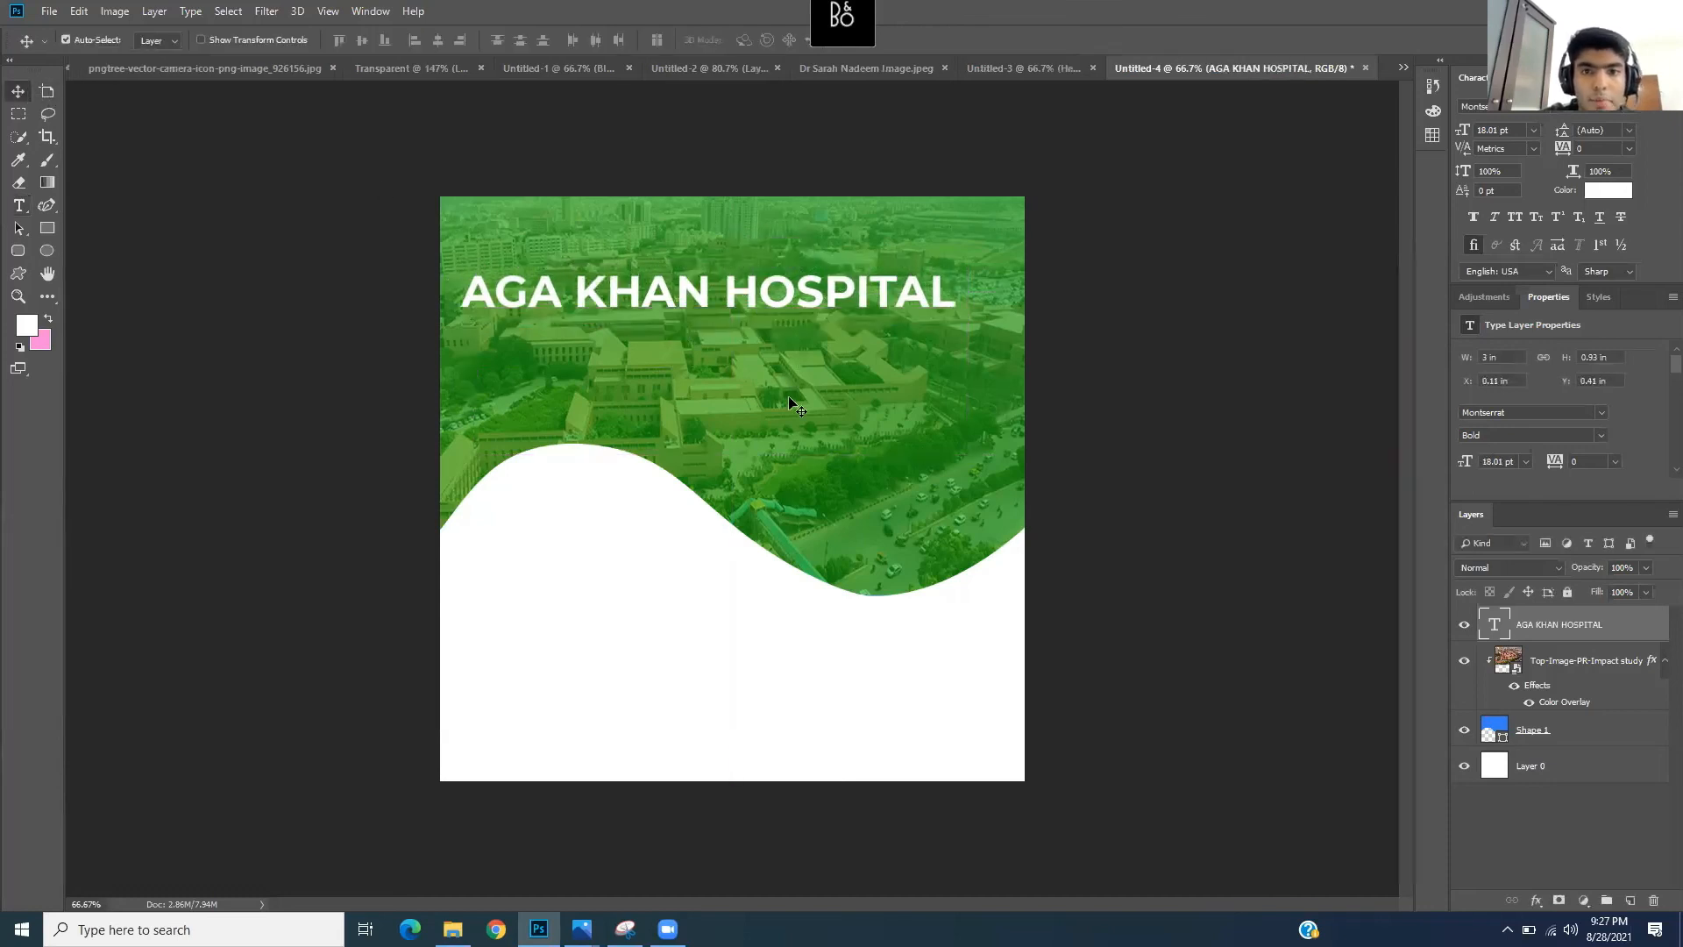
{"action": "left_click", "coordinate": [18, 205]}
{"action": "left_click", "coordinate": [509, 300]}
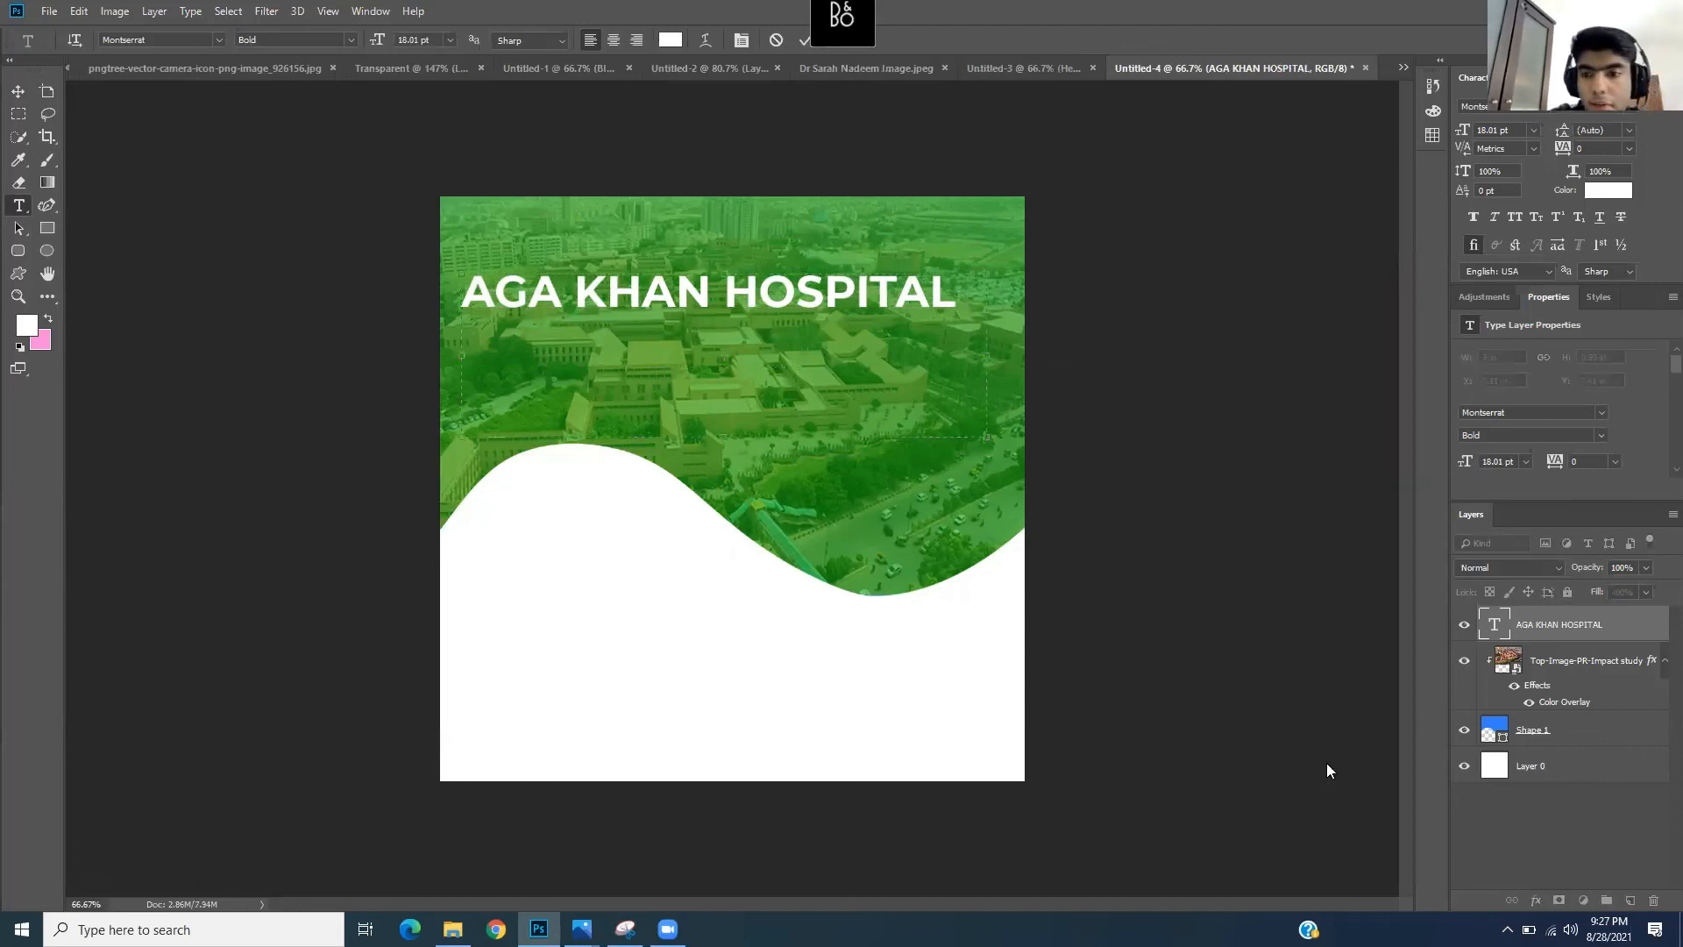
- Add a Drop Shadow at 35% opacity and 7 px distance to the AGA KHAN HOSPITAL title
{"action": "left_click", "coordinate": [1554, 638]}
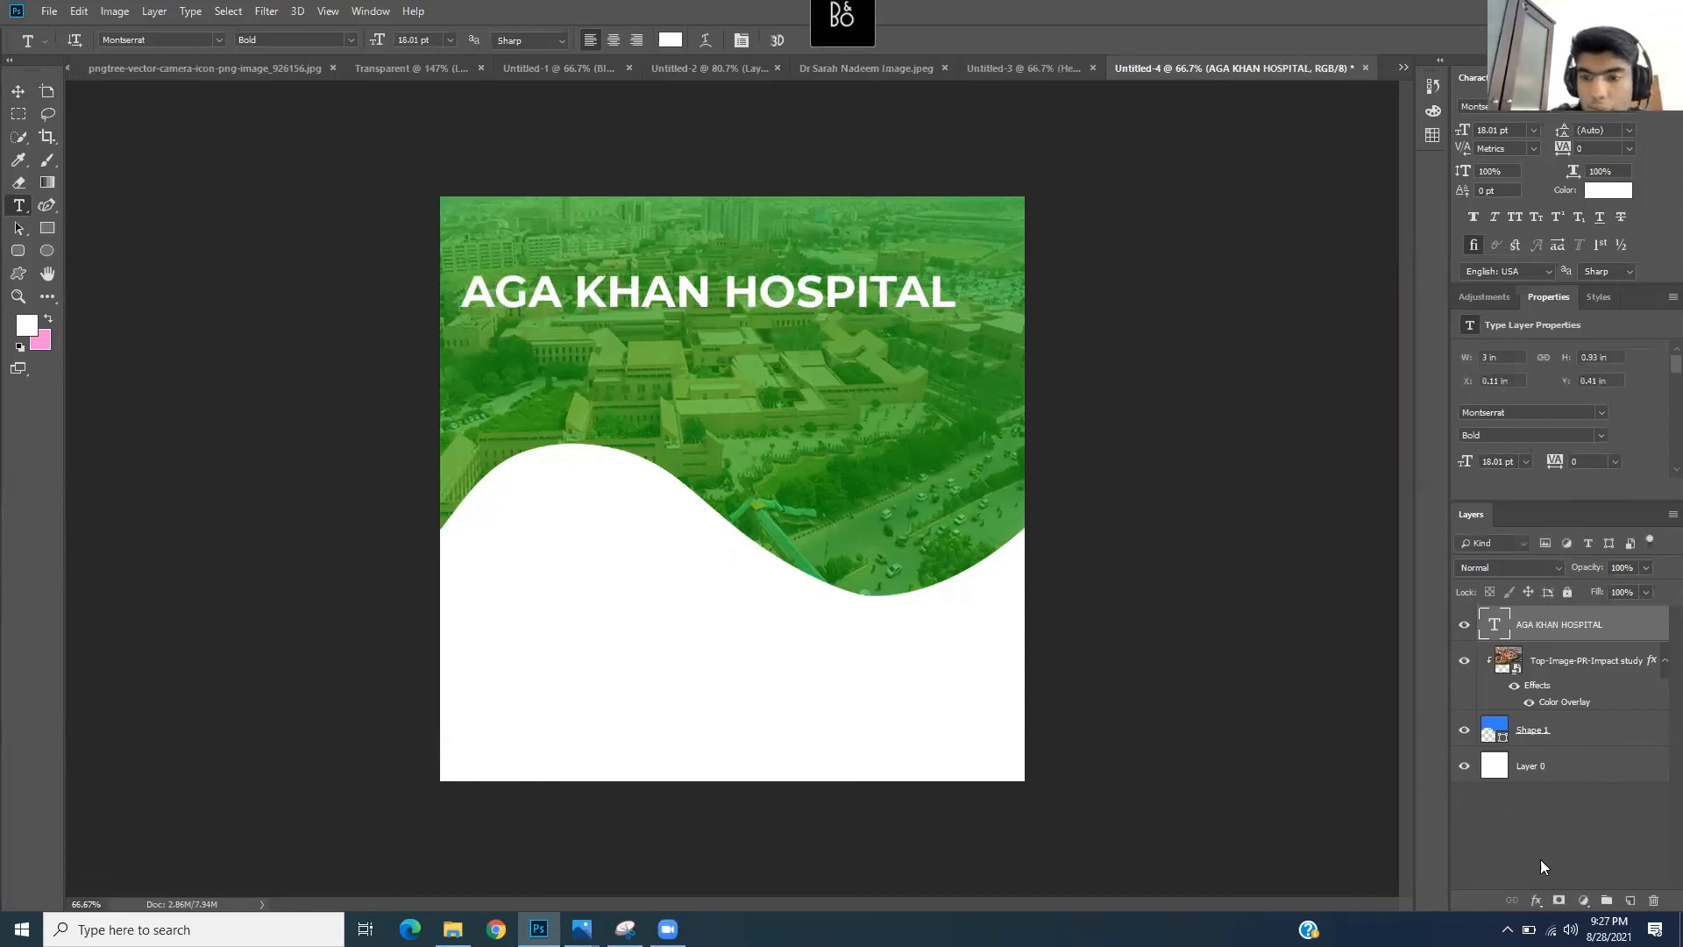
{"action": "left_click", "coordinate": [1535, 900]}
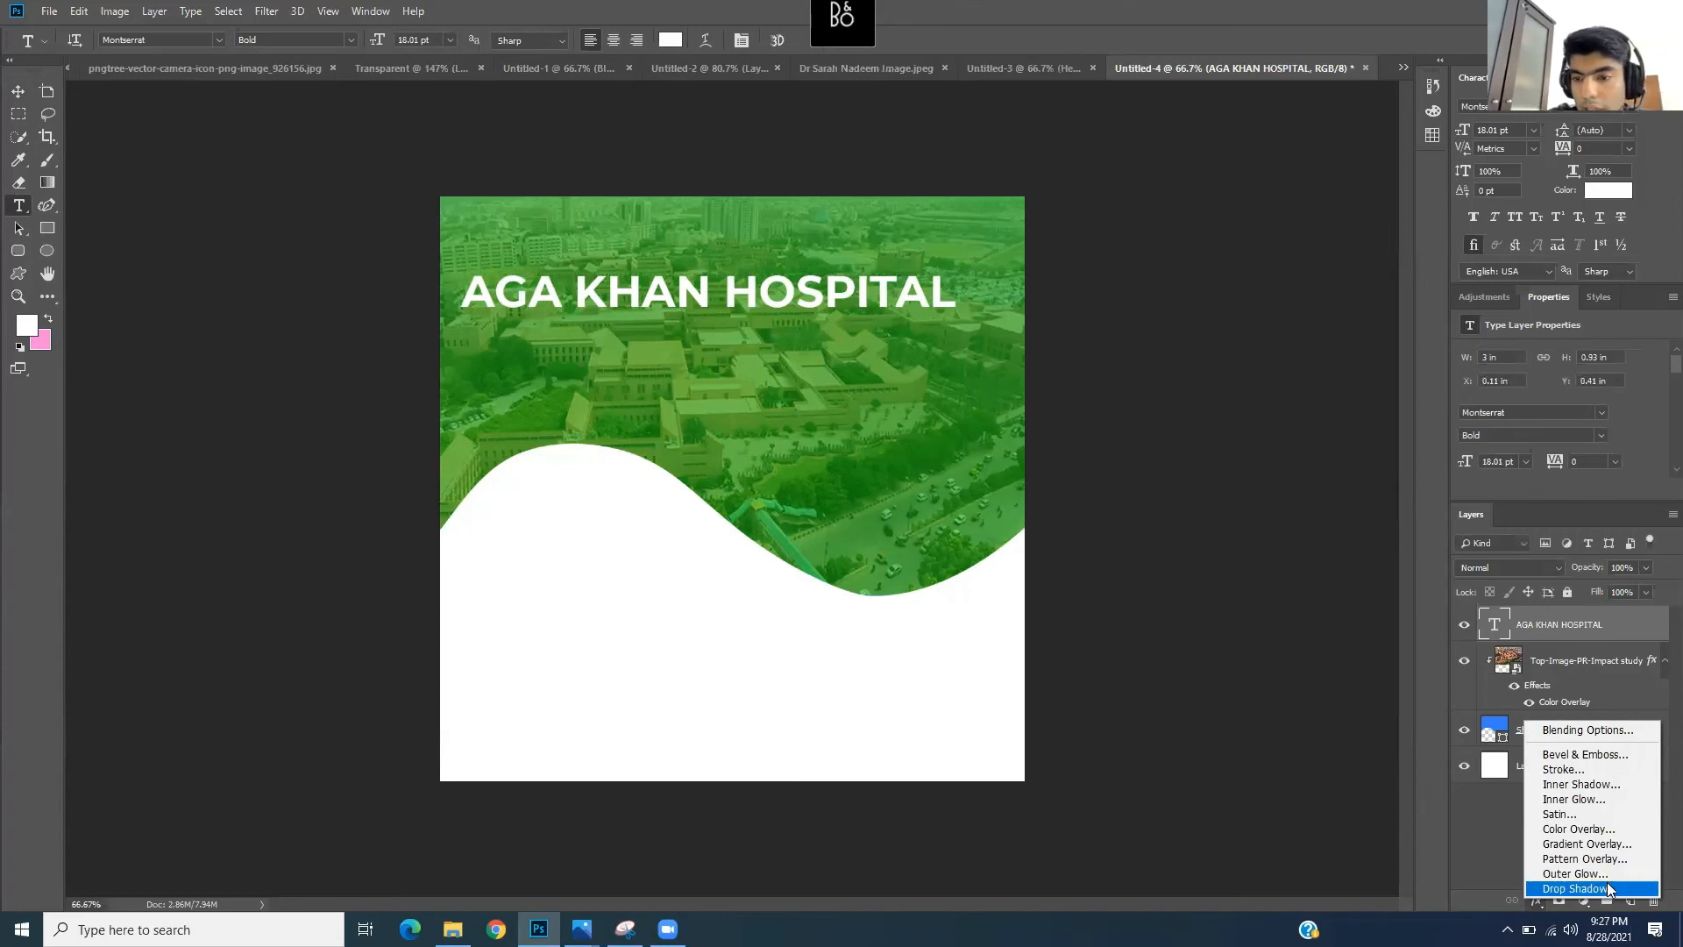
{"action": "left_click", "coordinate": [1597, 889]}
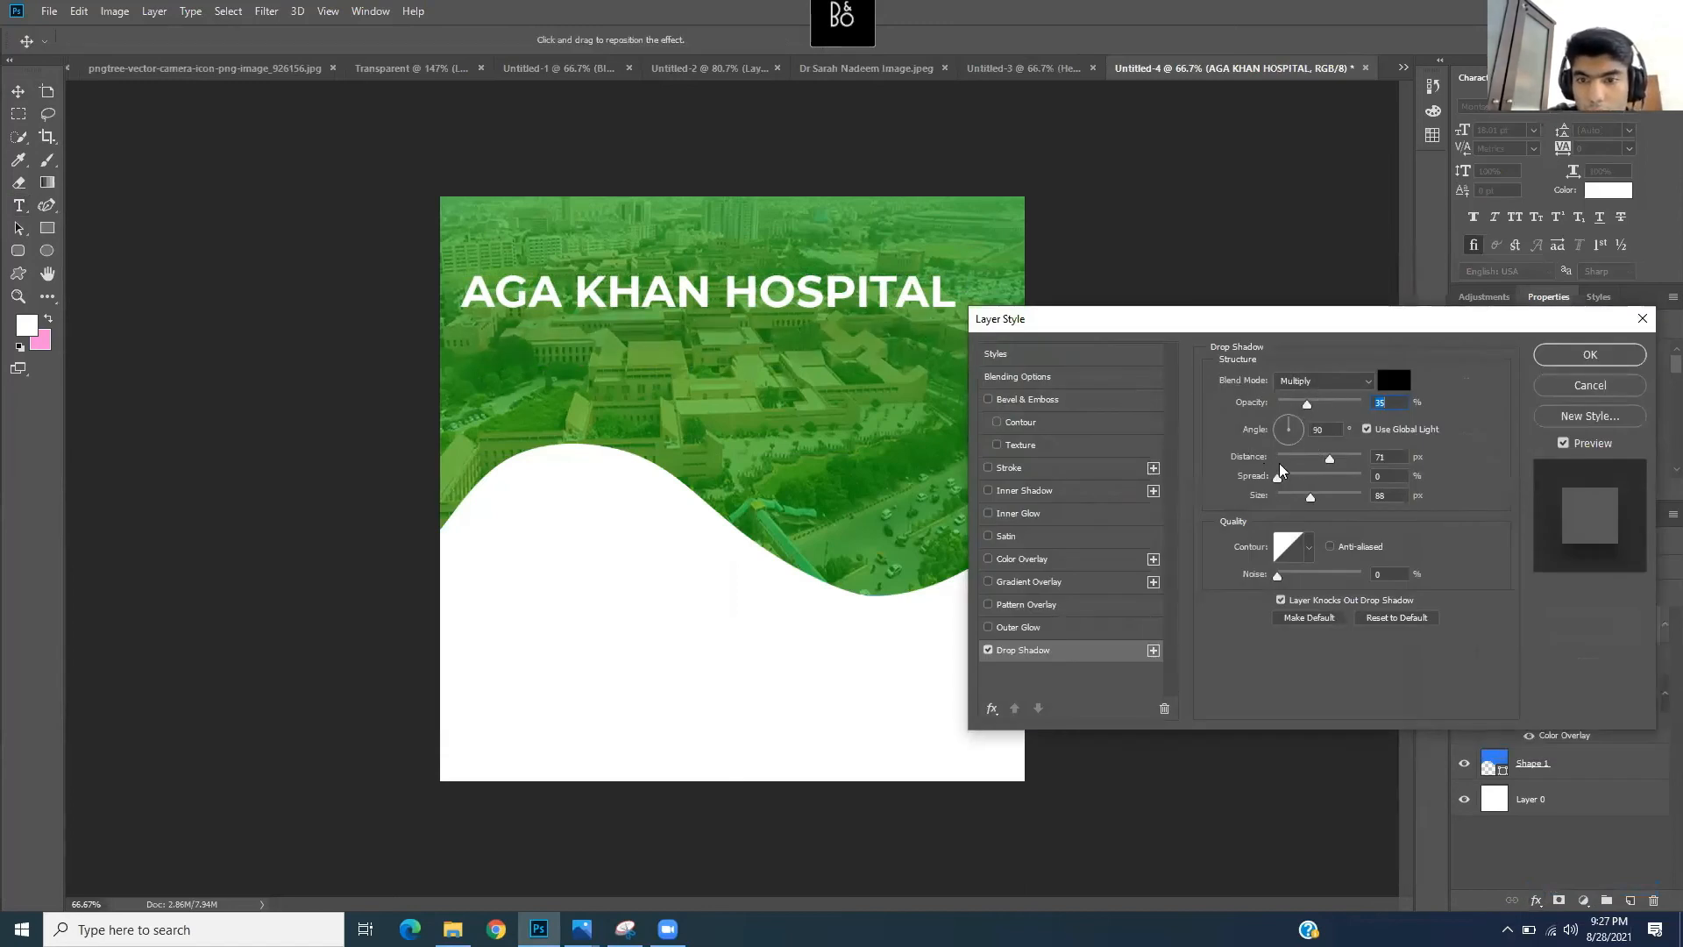
{"action": "mouse_move", "coordinate": [1277, 480]}
{"action": "left_mouse_down"}
{"action": "mouse_move", "coordinate": [1291, 487]}
{"action": "mouse_move", "coordinate": [1294, 465]}
{"action": "mouse_move", "coordinate": [1274, 465]}
{"action": "mouse_move", "coordinate": [1290, 501]}
{"action": "left_mouse_up"}
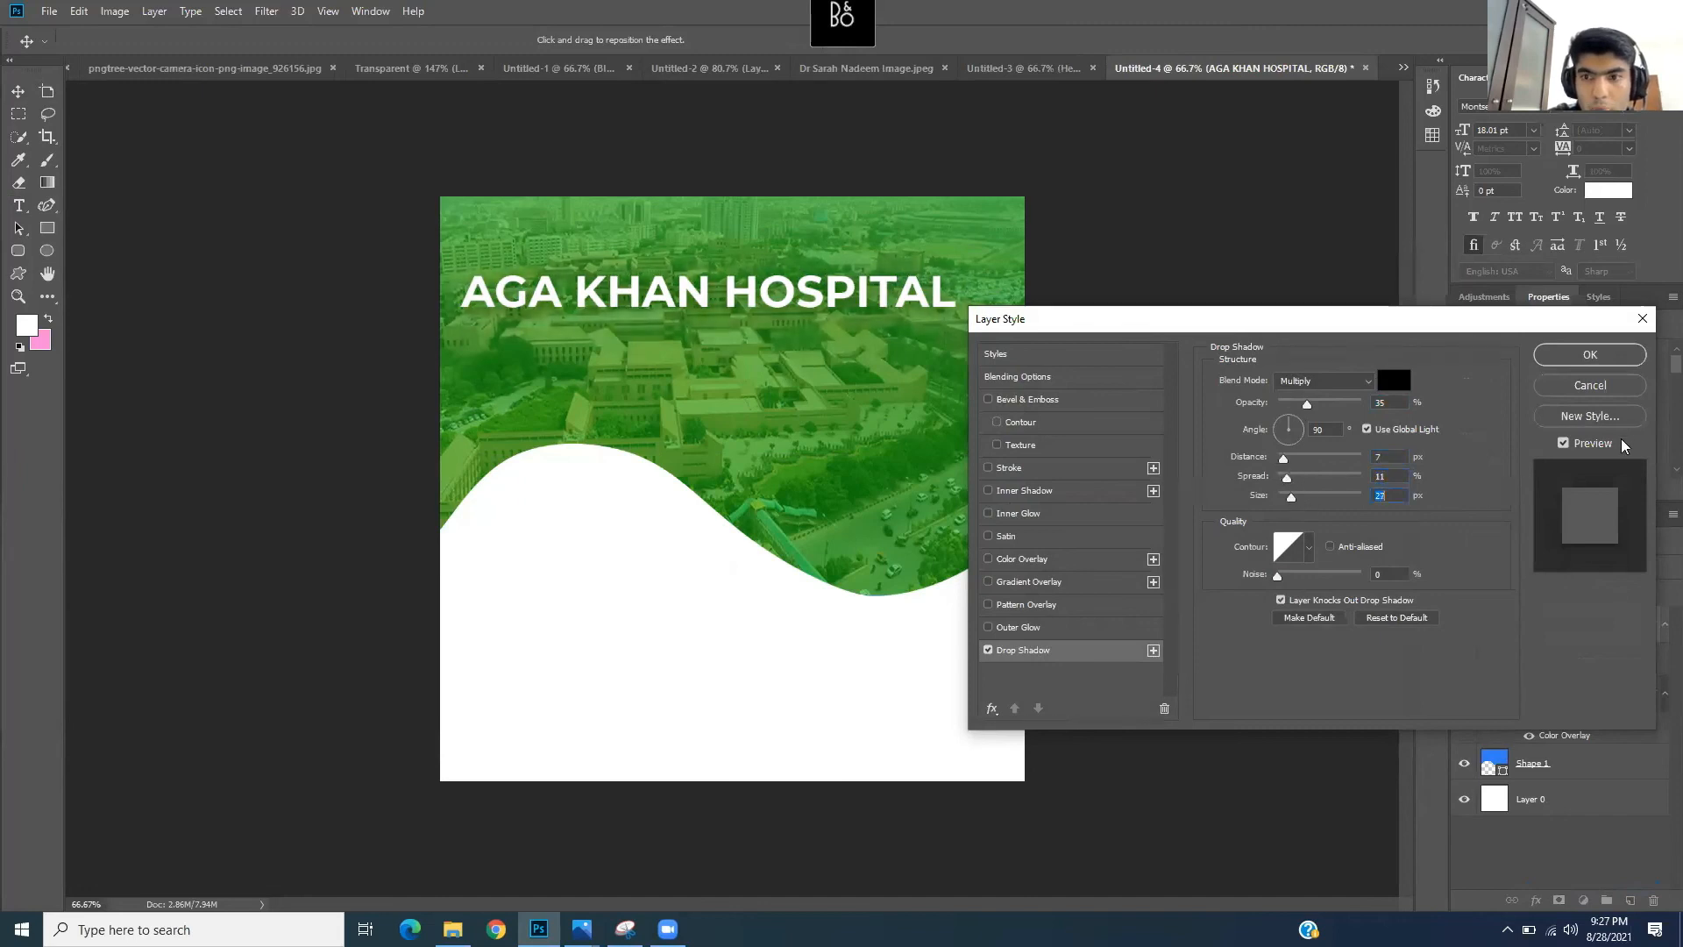
{"action": "left_click", "coordinate": [1587, 356]}
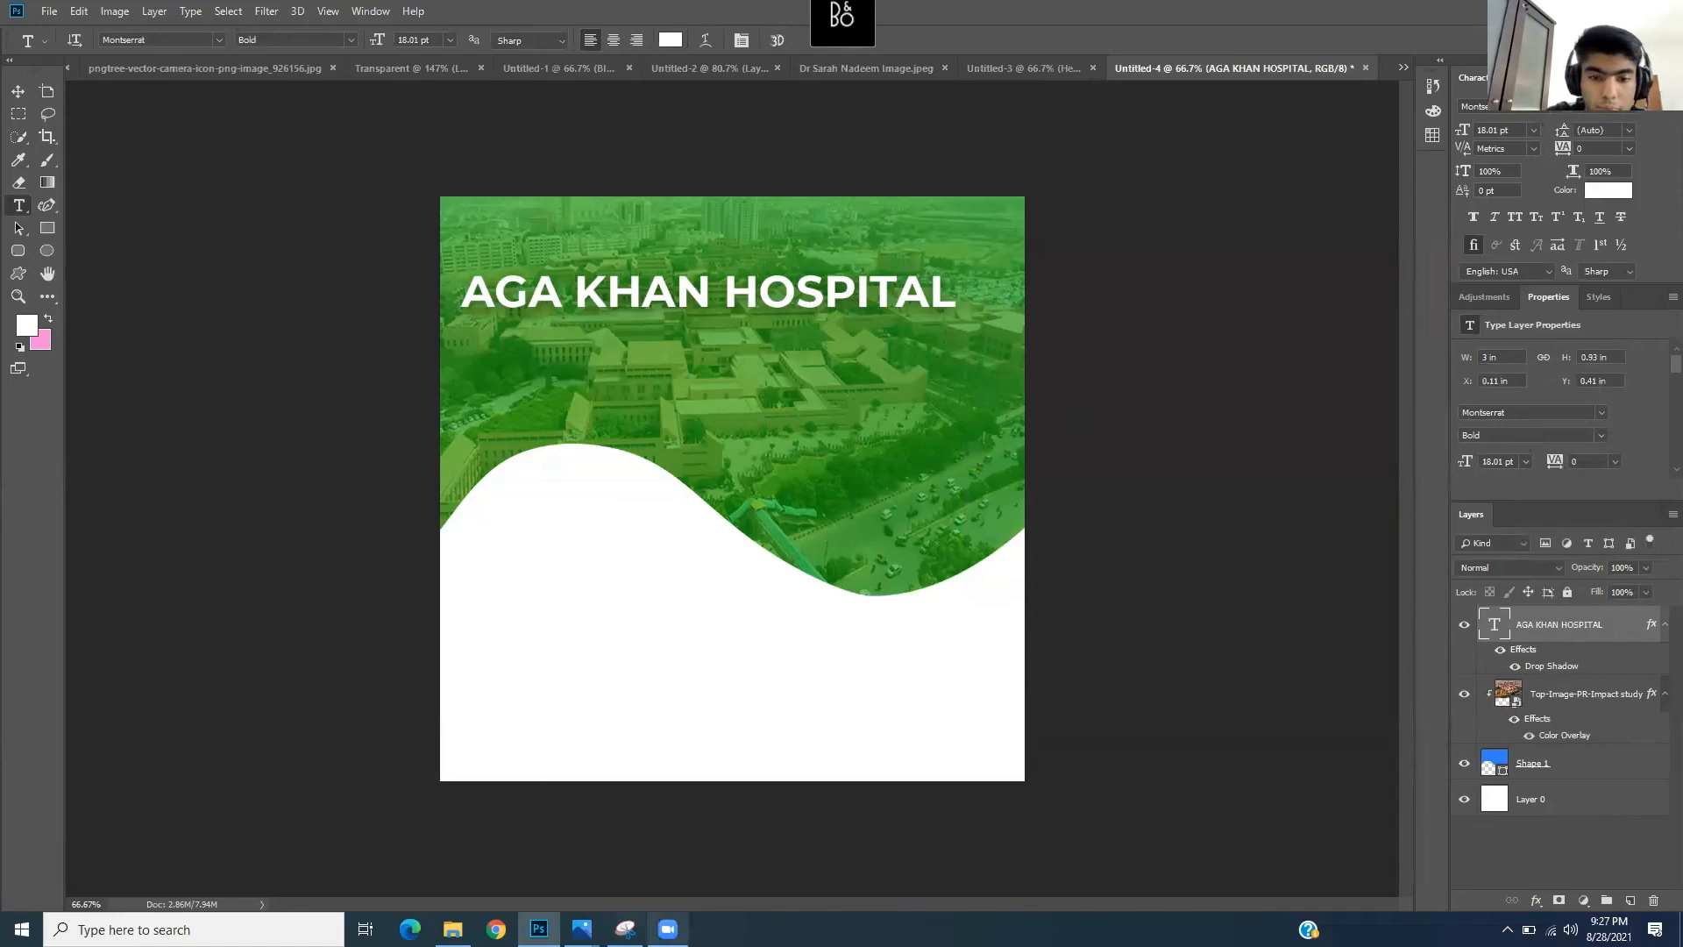
{"action": "left_click", "coordinate": [581, 929]}
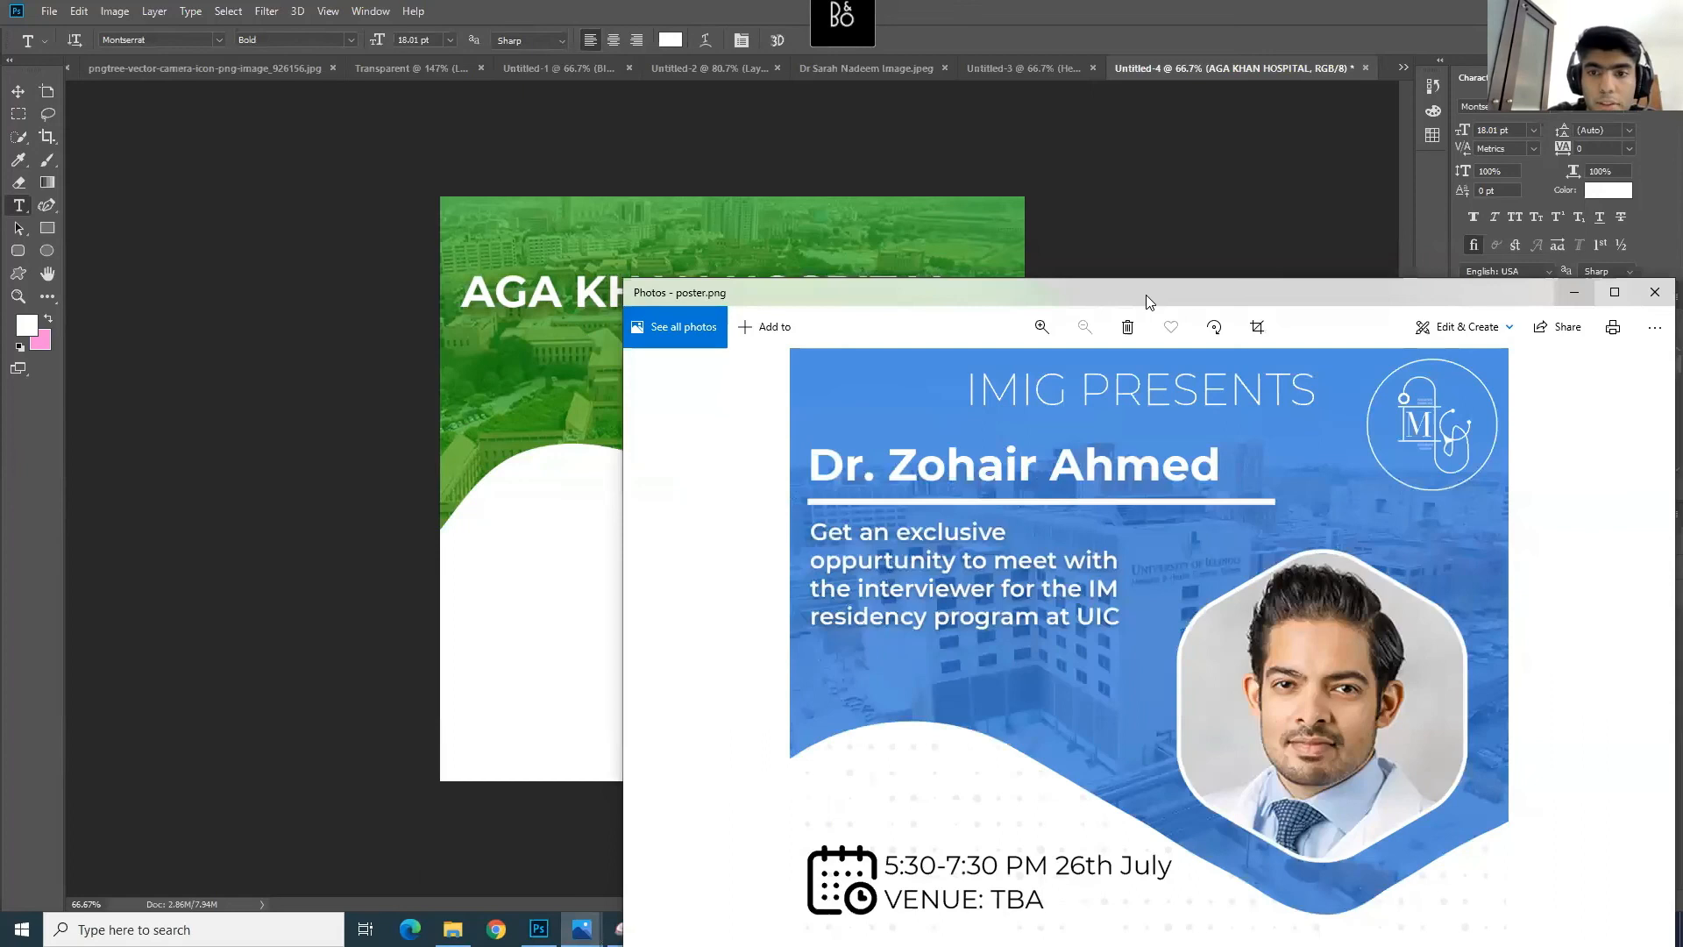
{"action": "left_click_drag", "start_coordinate": [1145, 295], "coordinate": [980, 182]}
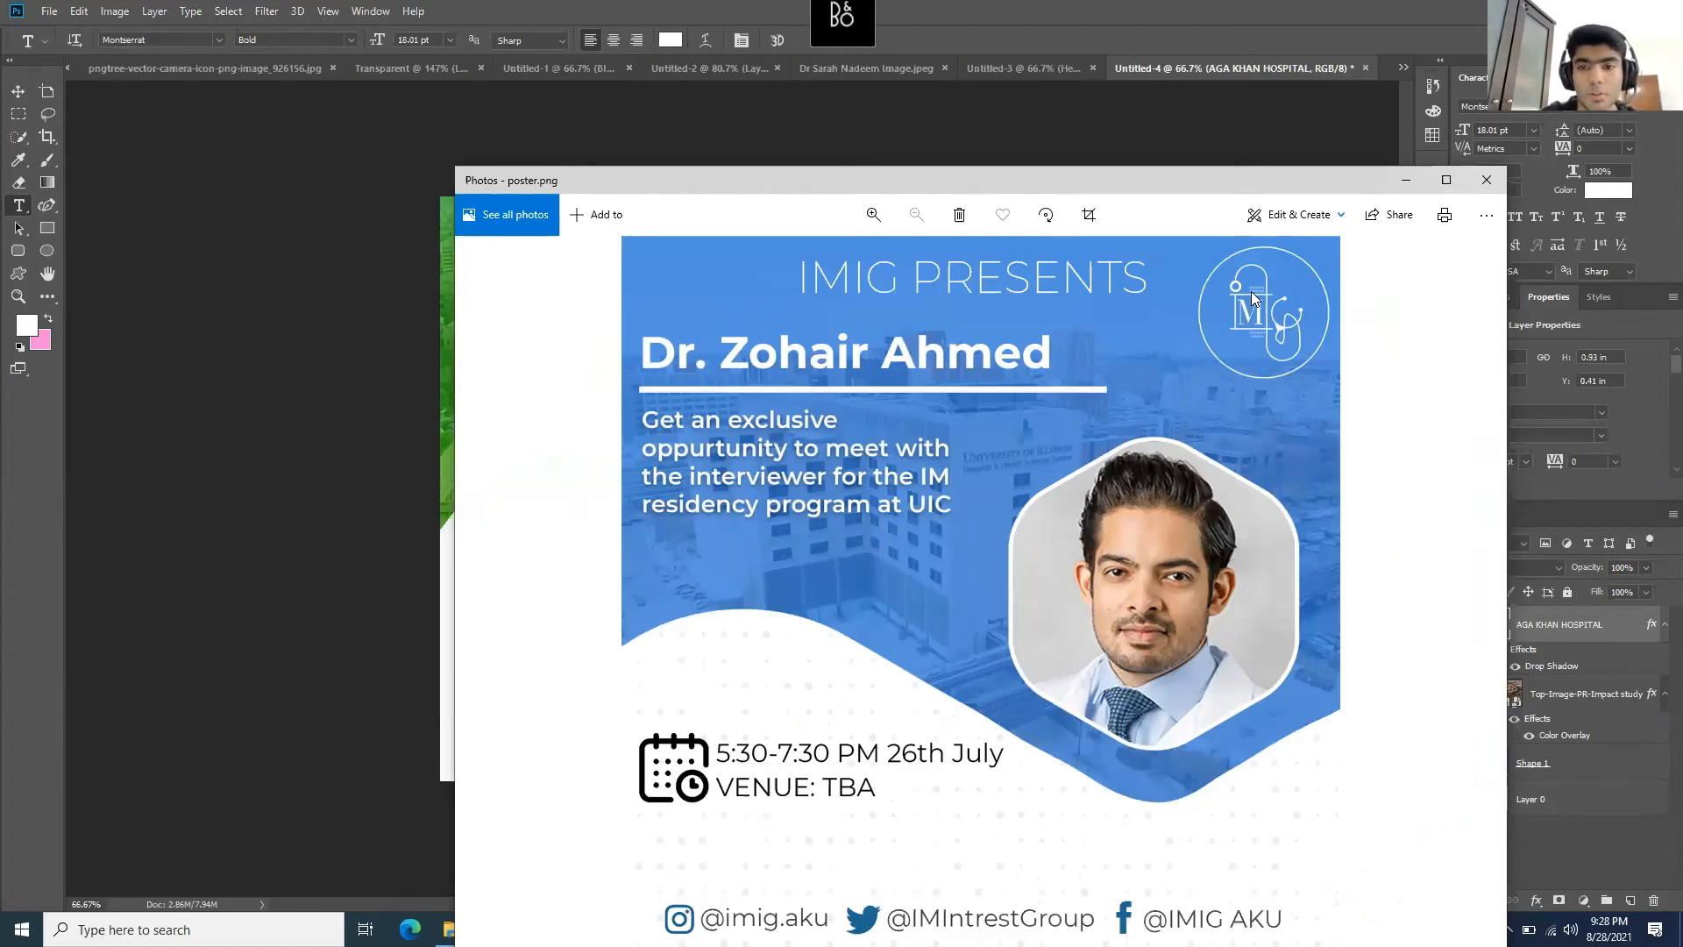
{"action": "left_click", "coordinate": [1406, 179]}
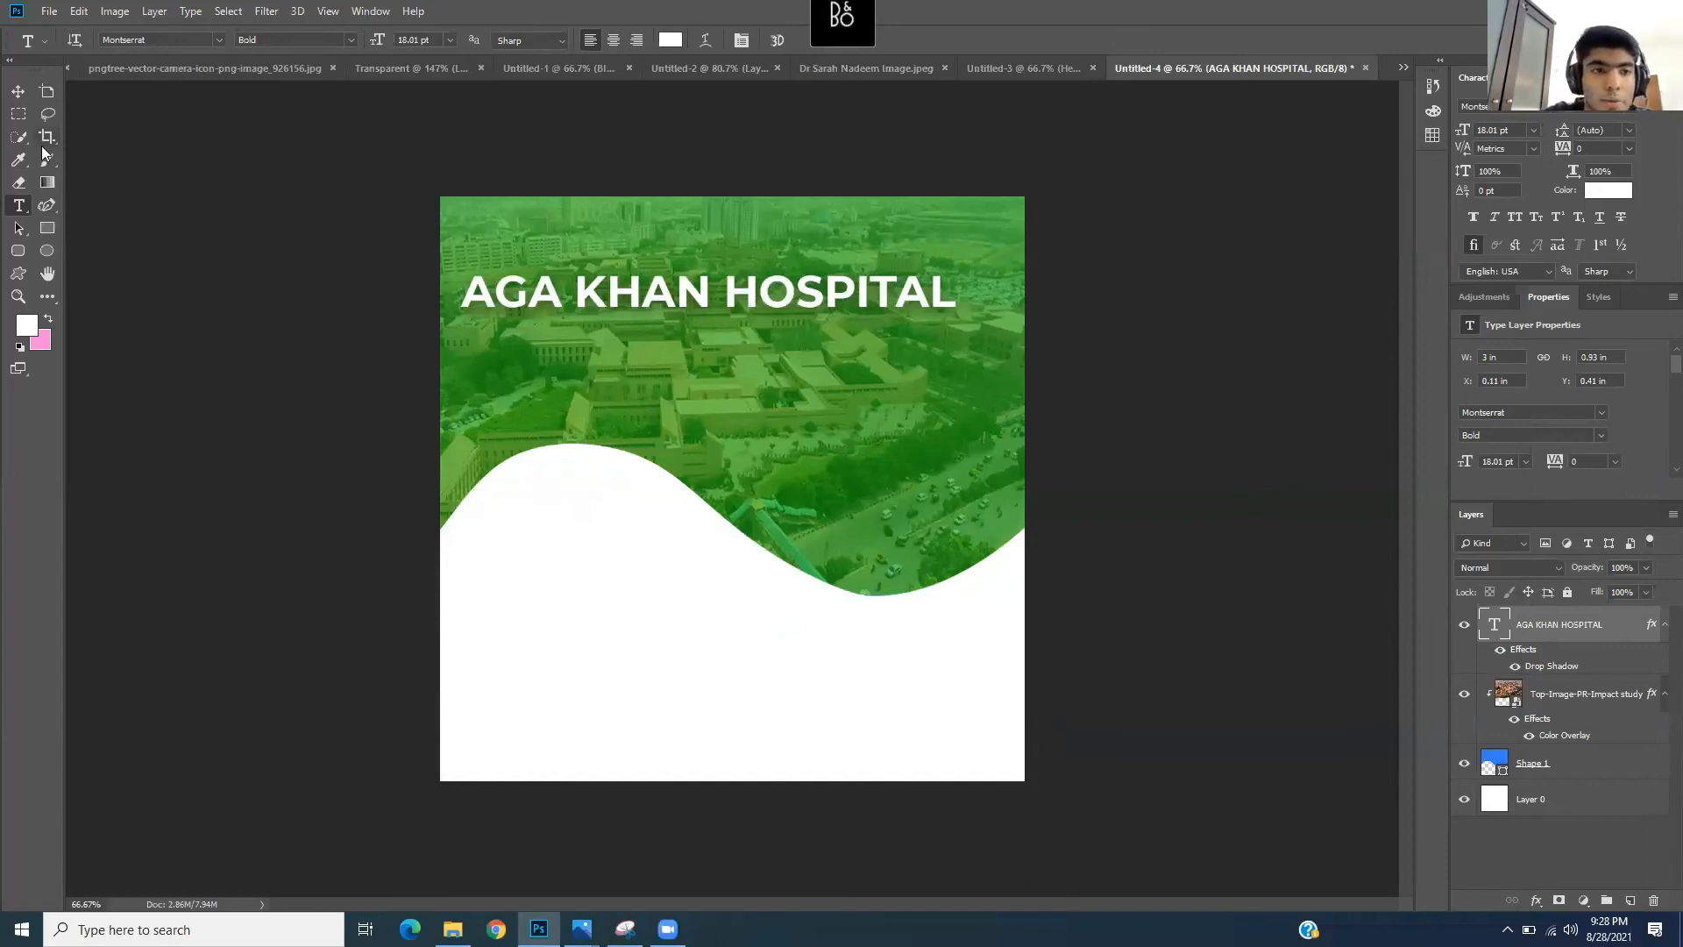
- Draw a white 310×310 px circle and move it just above the wave's right trough
{"action": "left_click", "coordinate": [48, 253]}
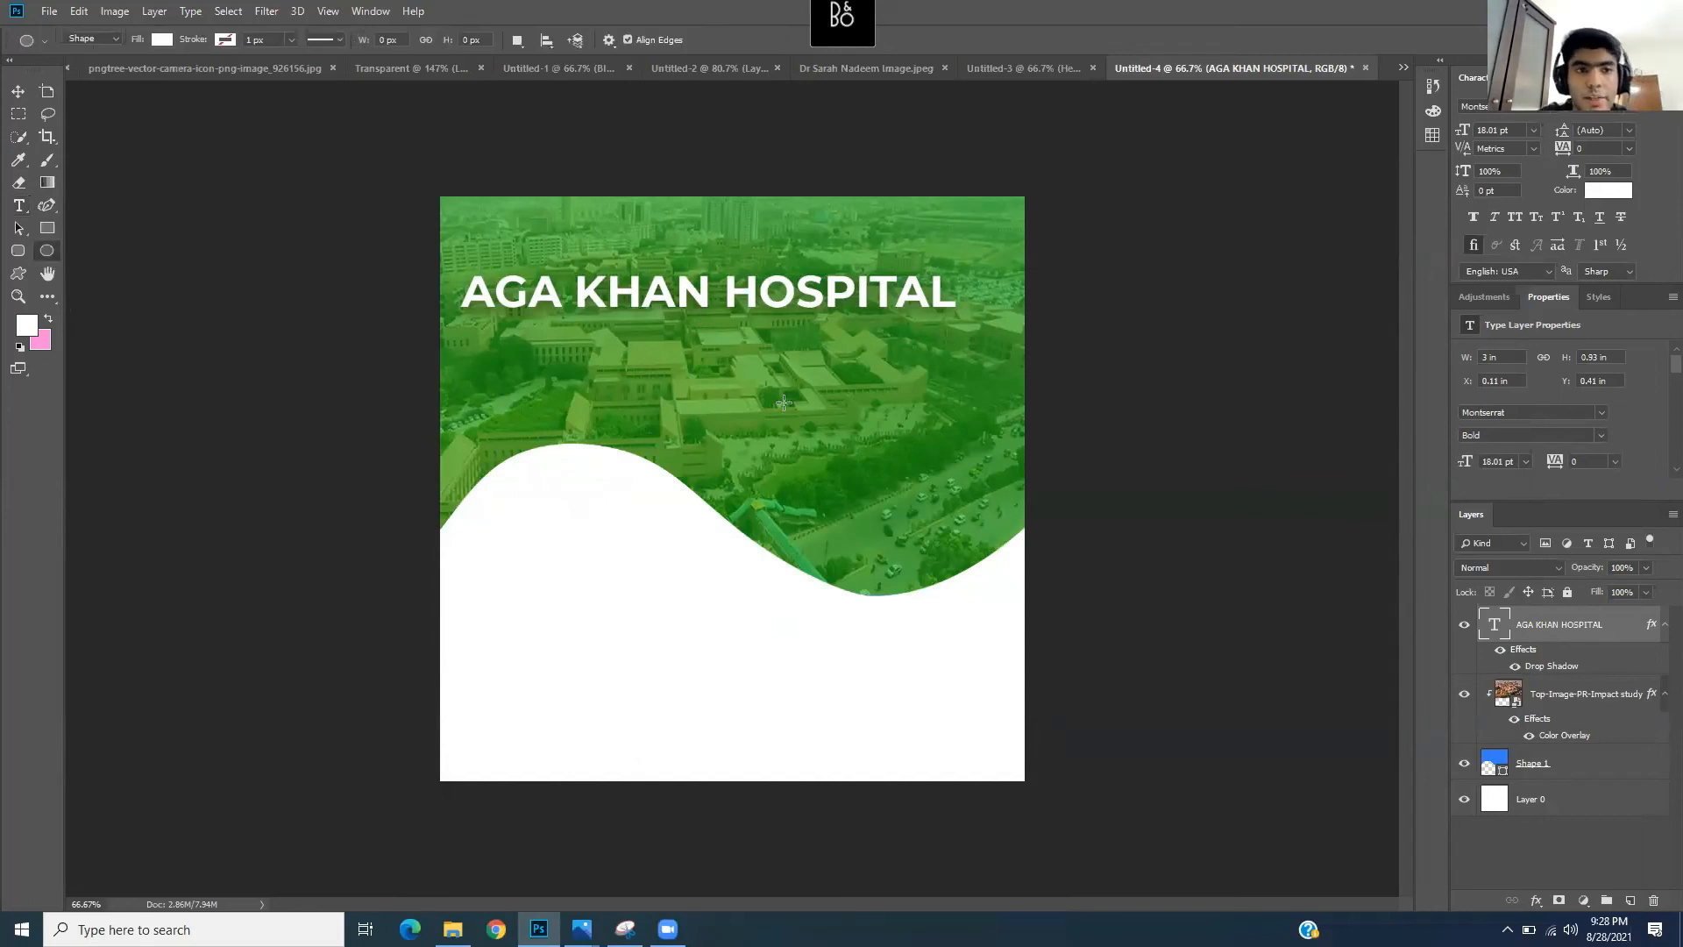
{"action": "left_click_drag", "start_coordinate": [805, 408], "coordinate": [1079, 590]}
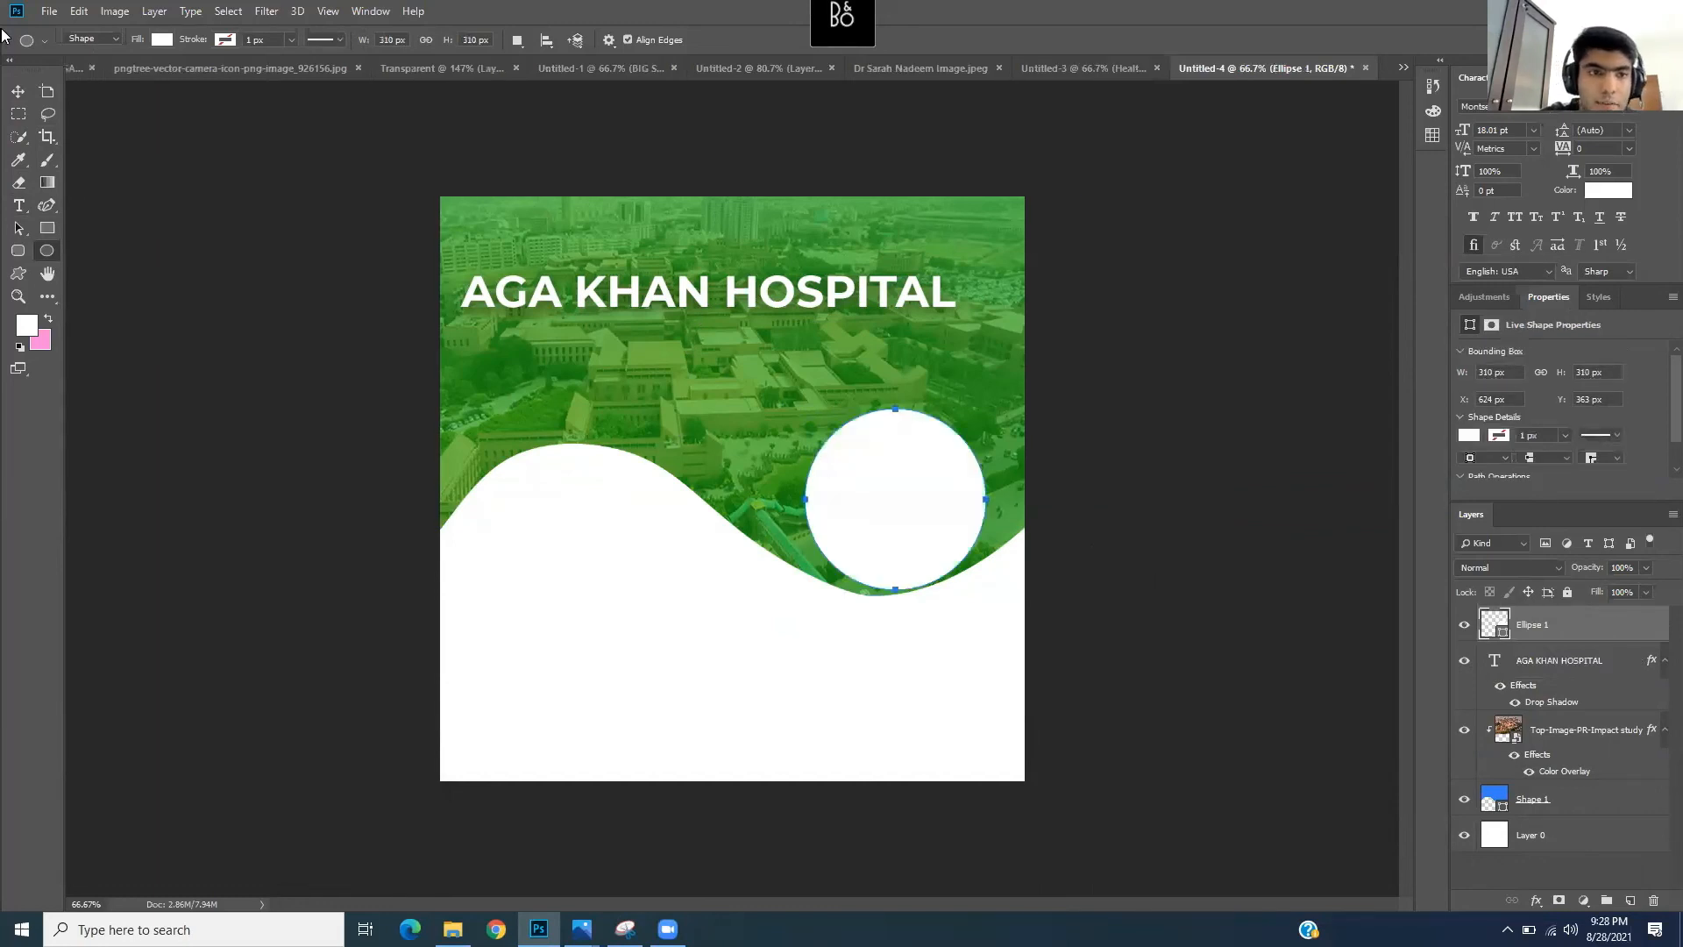
{"action": "left_click", "coordinate": [19, 92]}
{"action": "left_click_drag", "start_coordinate": [905, 515], "coordinate": [886, 488]}
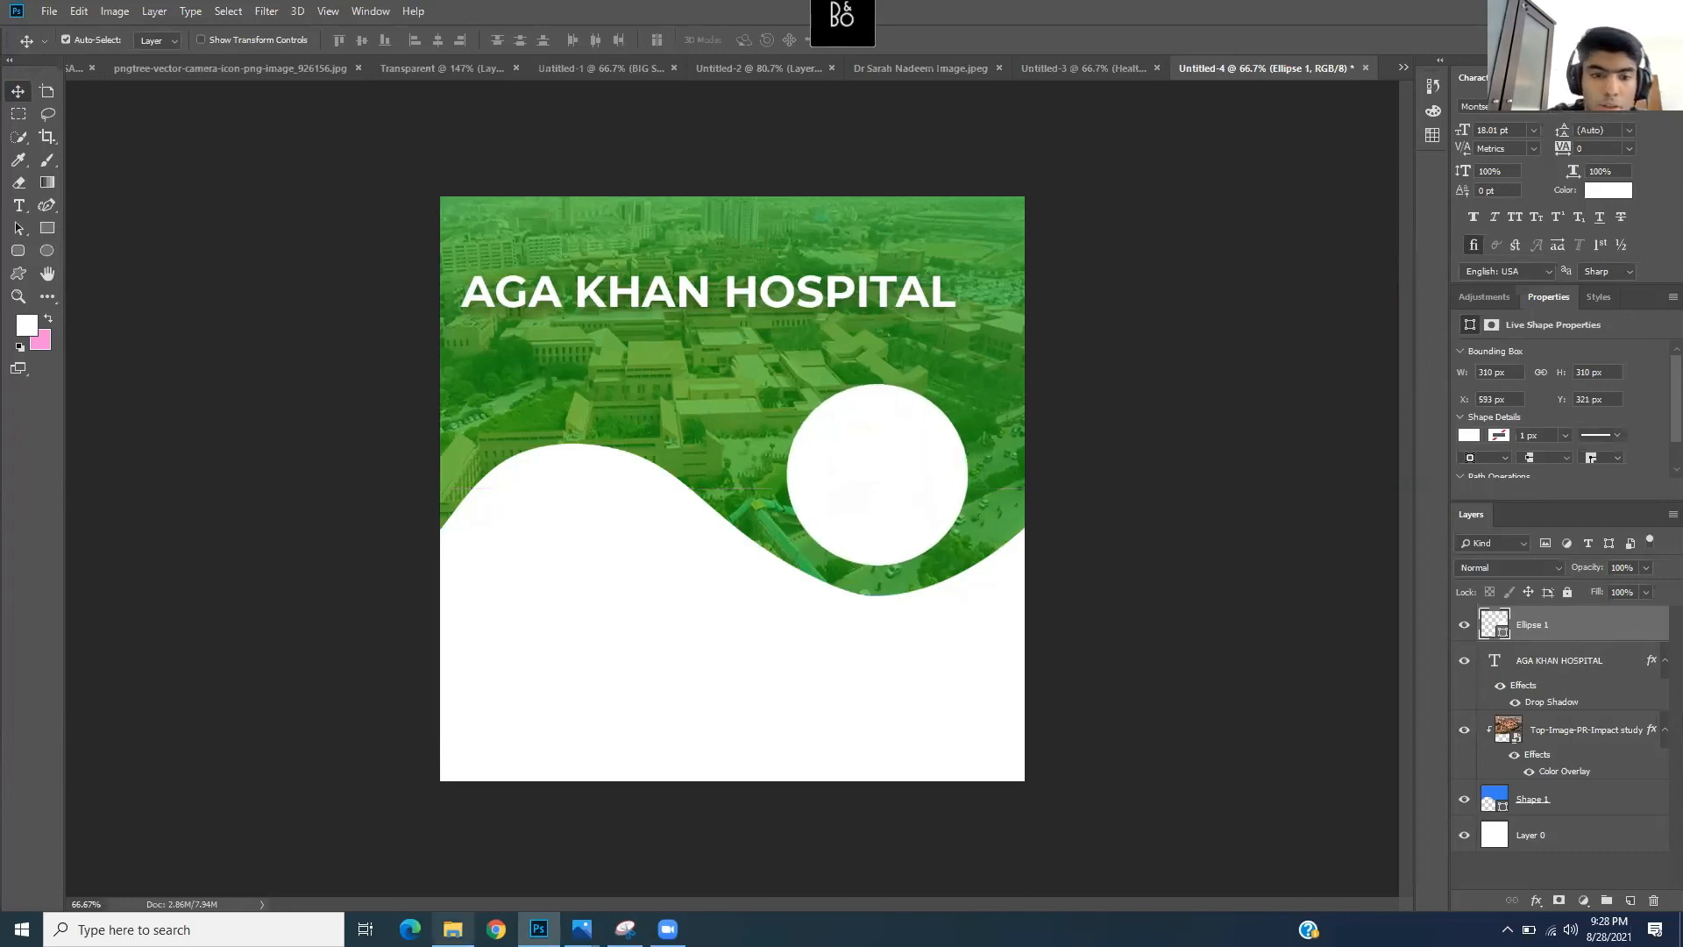
{"action": "left_click", "coordinate": [453, 928]}
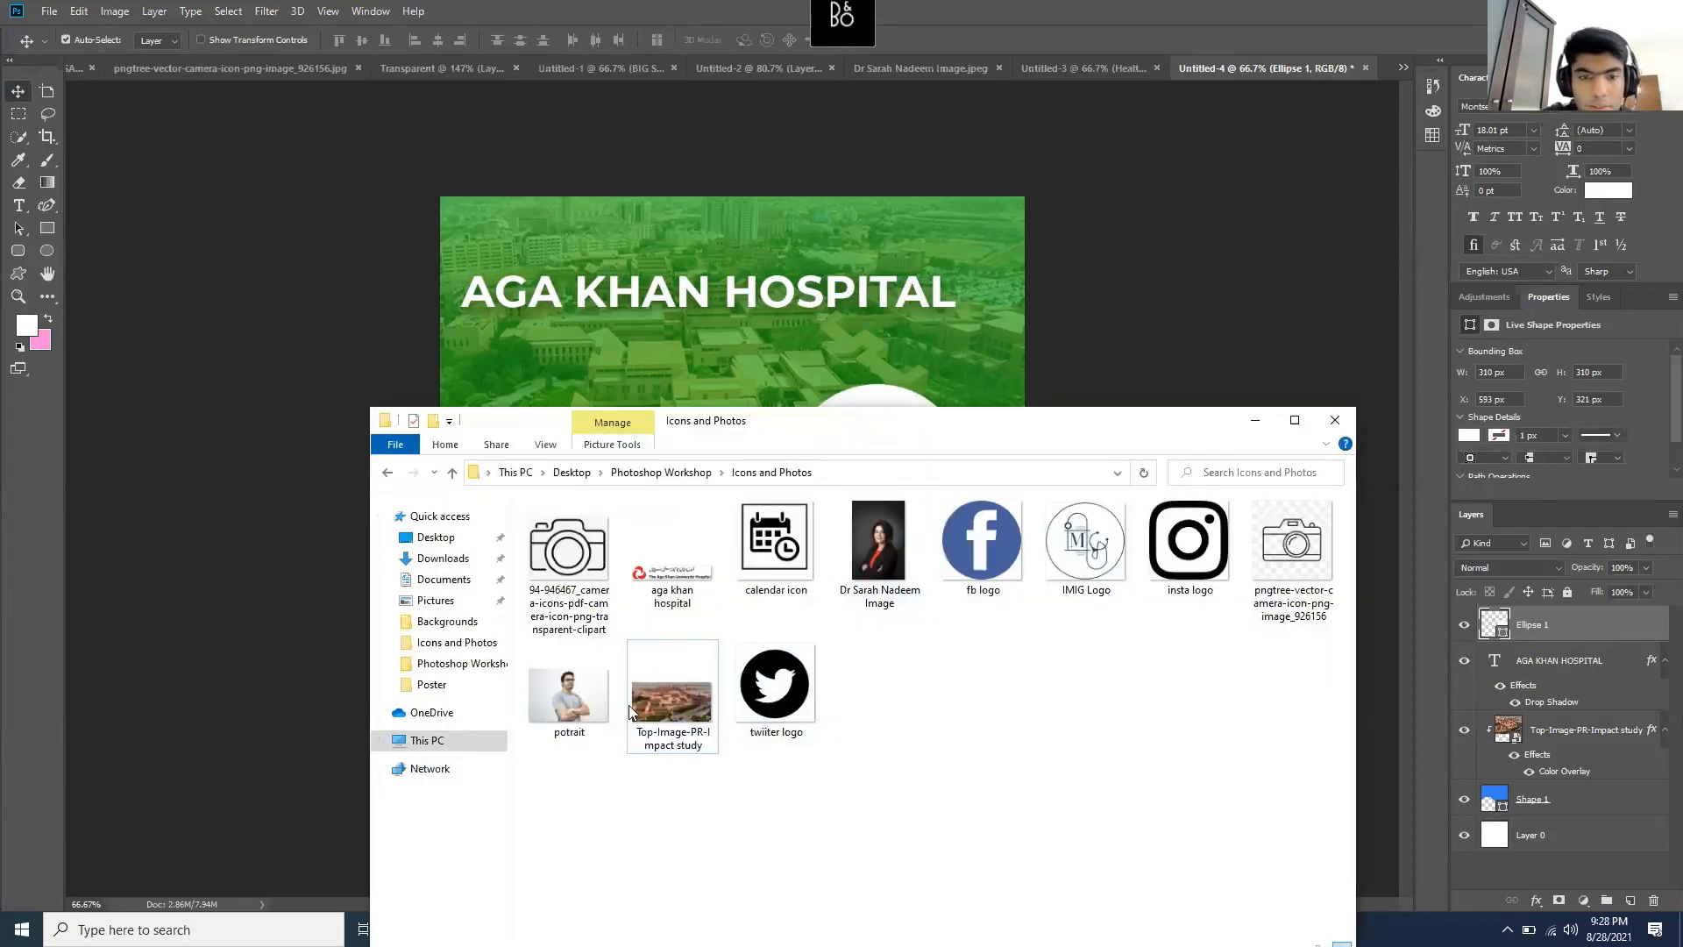
- Browse to Photoshop Workshop > Icons and Photos and select the portrait photo file
{"action": "left_click", "coordinate": [649, 471]}
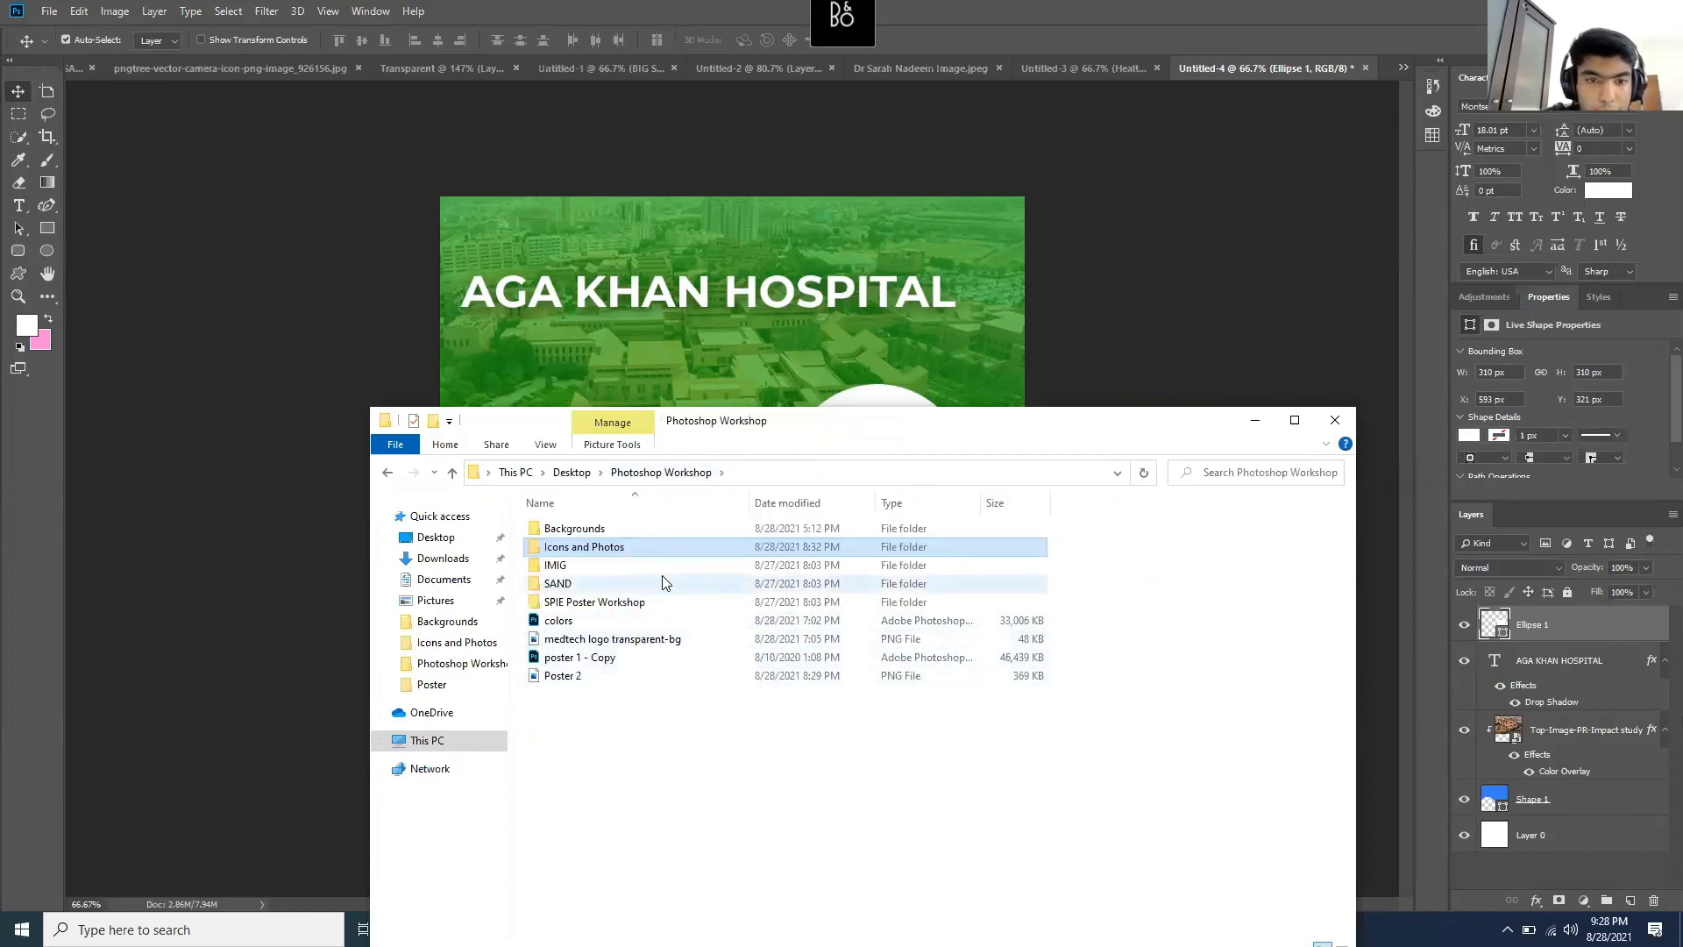
{"action": "left_click", "coordinate": [467, 565]}
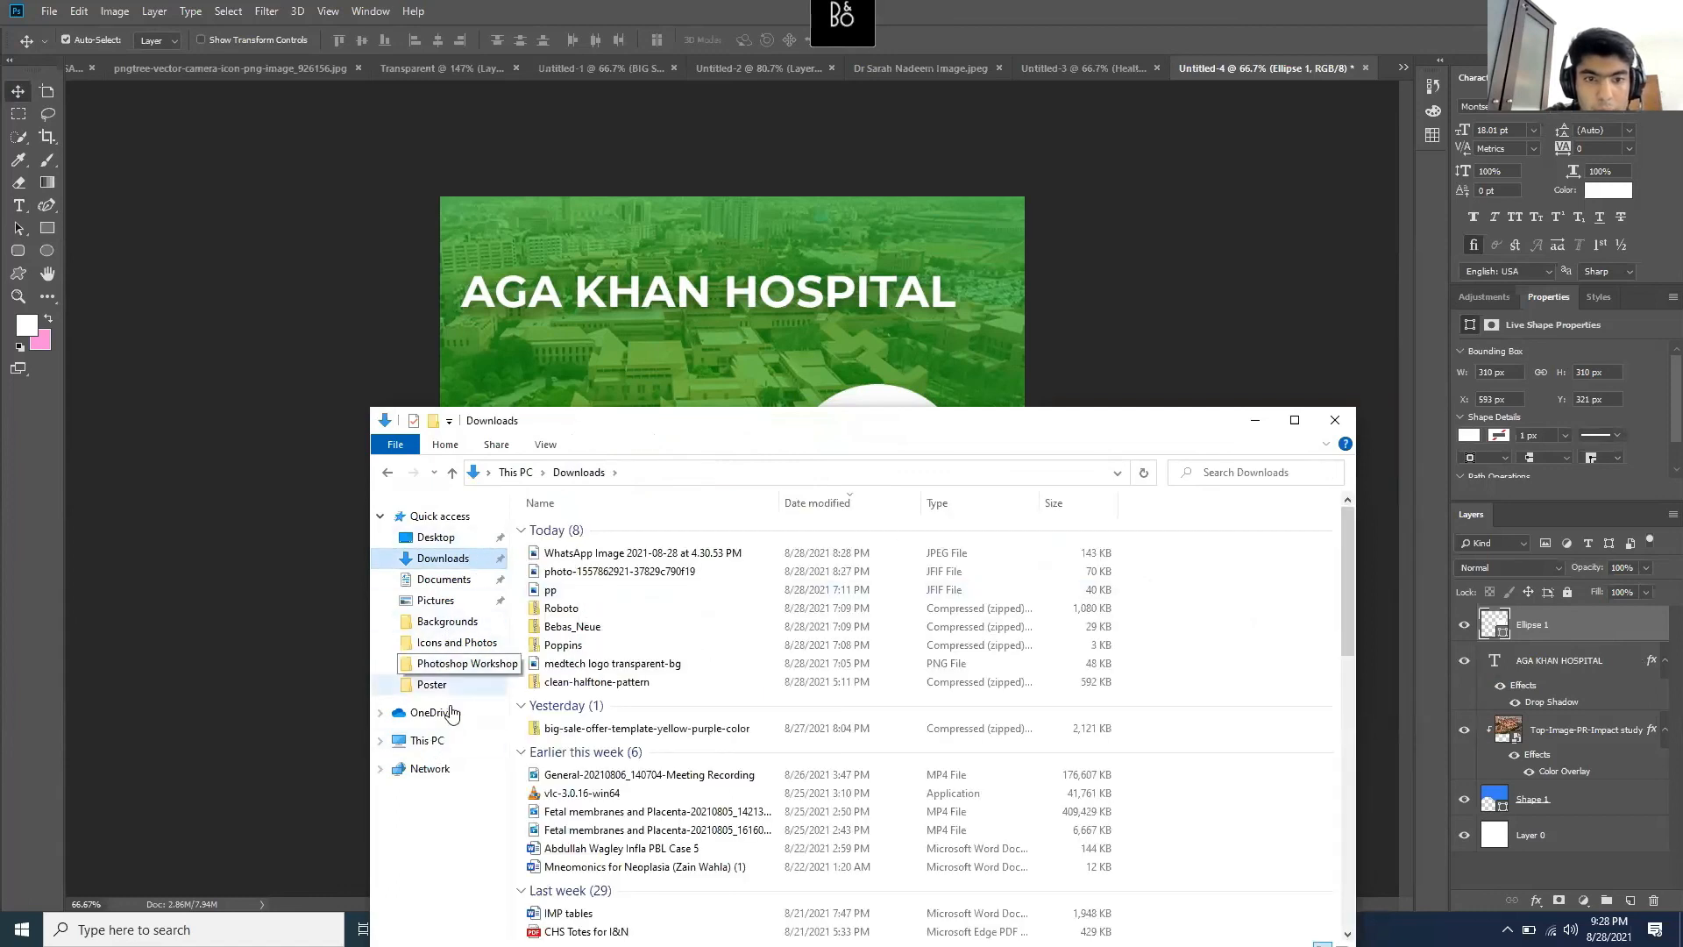
{"action": "left_click", "coordinate": [447, 670]}
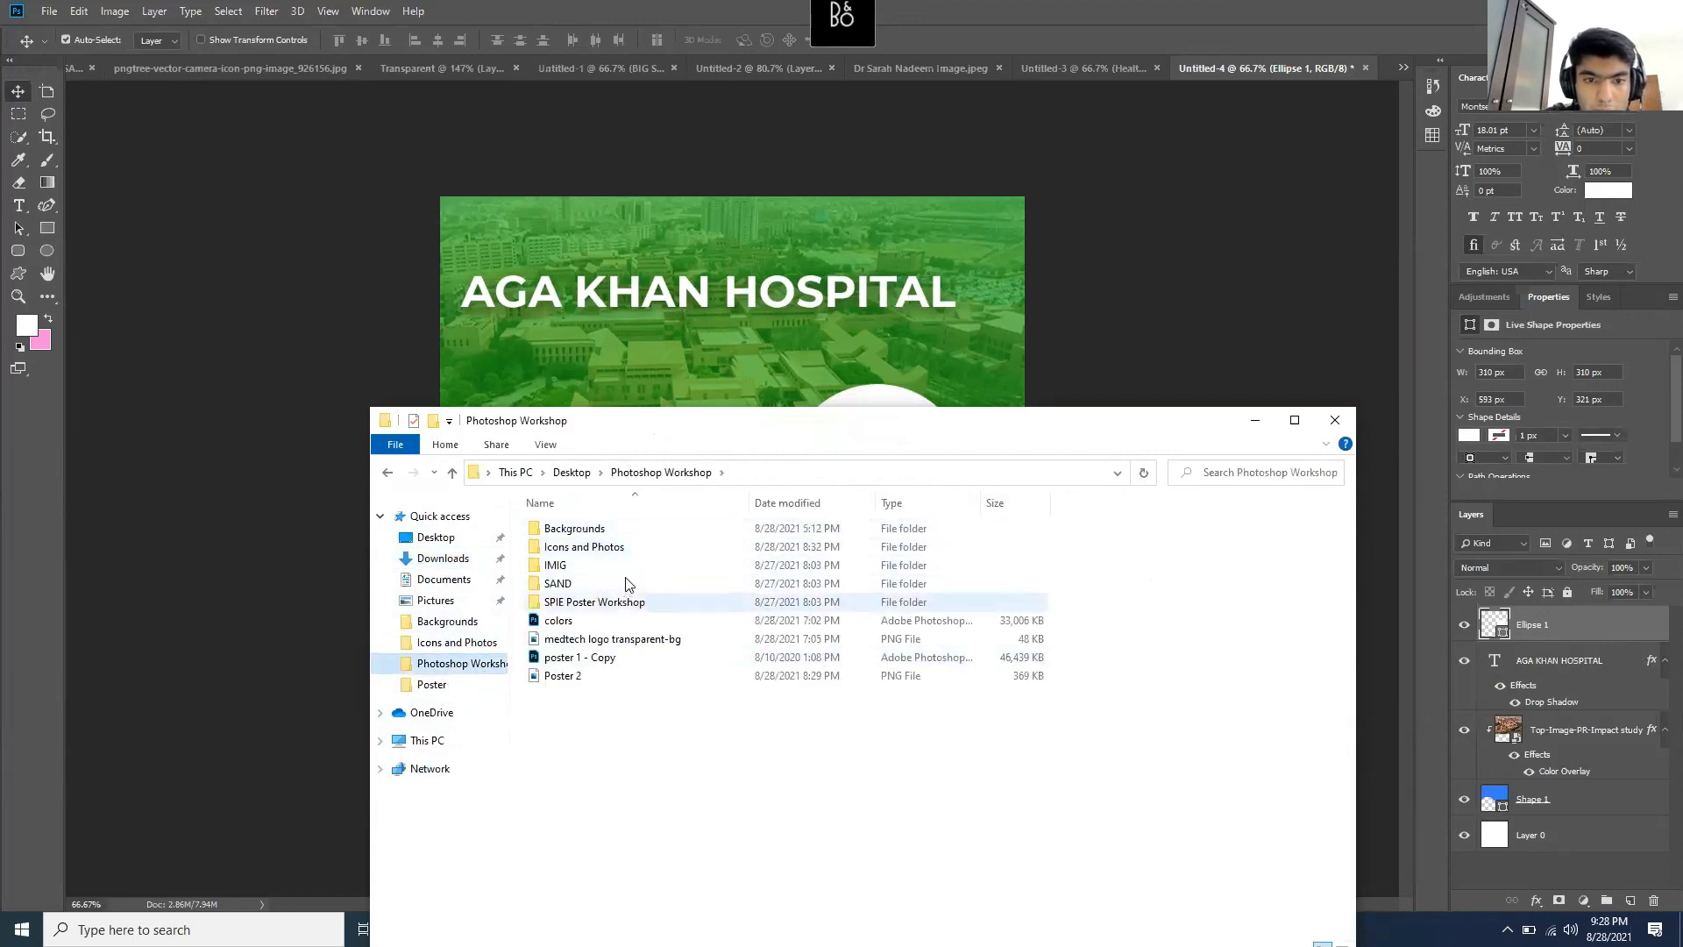
{"action": "double_click", "coordinate": [625, 546]}
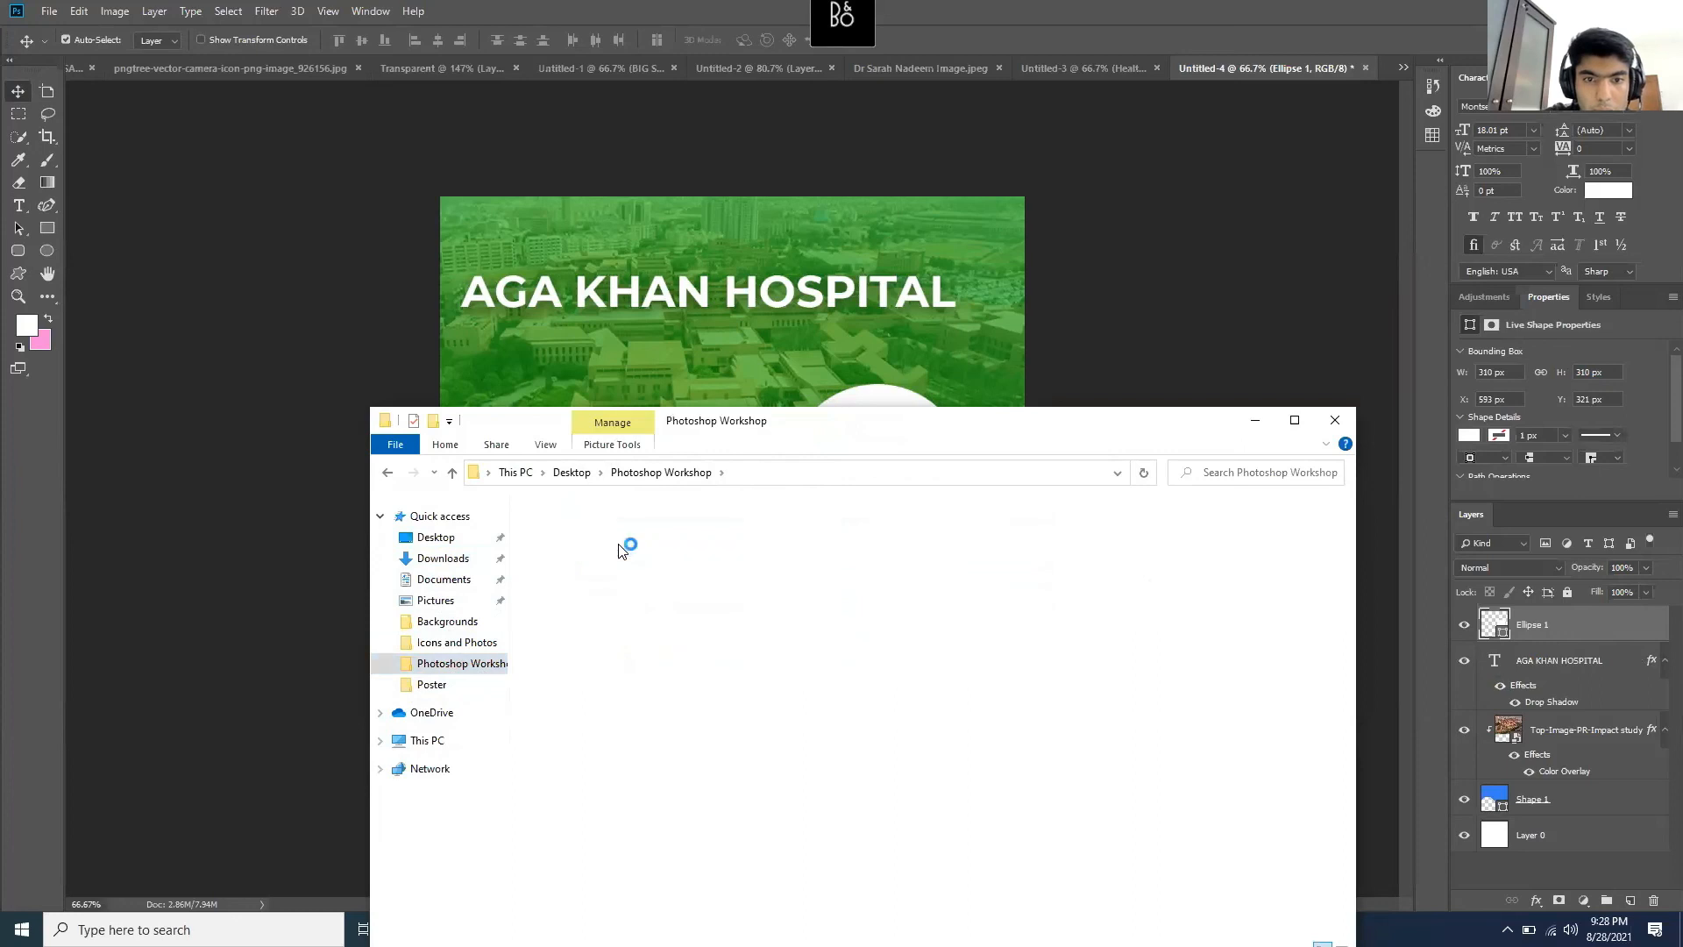
{"action": "left_click_drag", "start_coordinate": [783, 491], "coordinate": [644, 711]}
{"action": "left_click", "coordinate": [741, 754]}
{"action": "left_click_drag", "start_coordinate": [883, 485], "coordinate": [880, 478]}
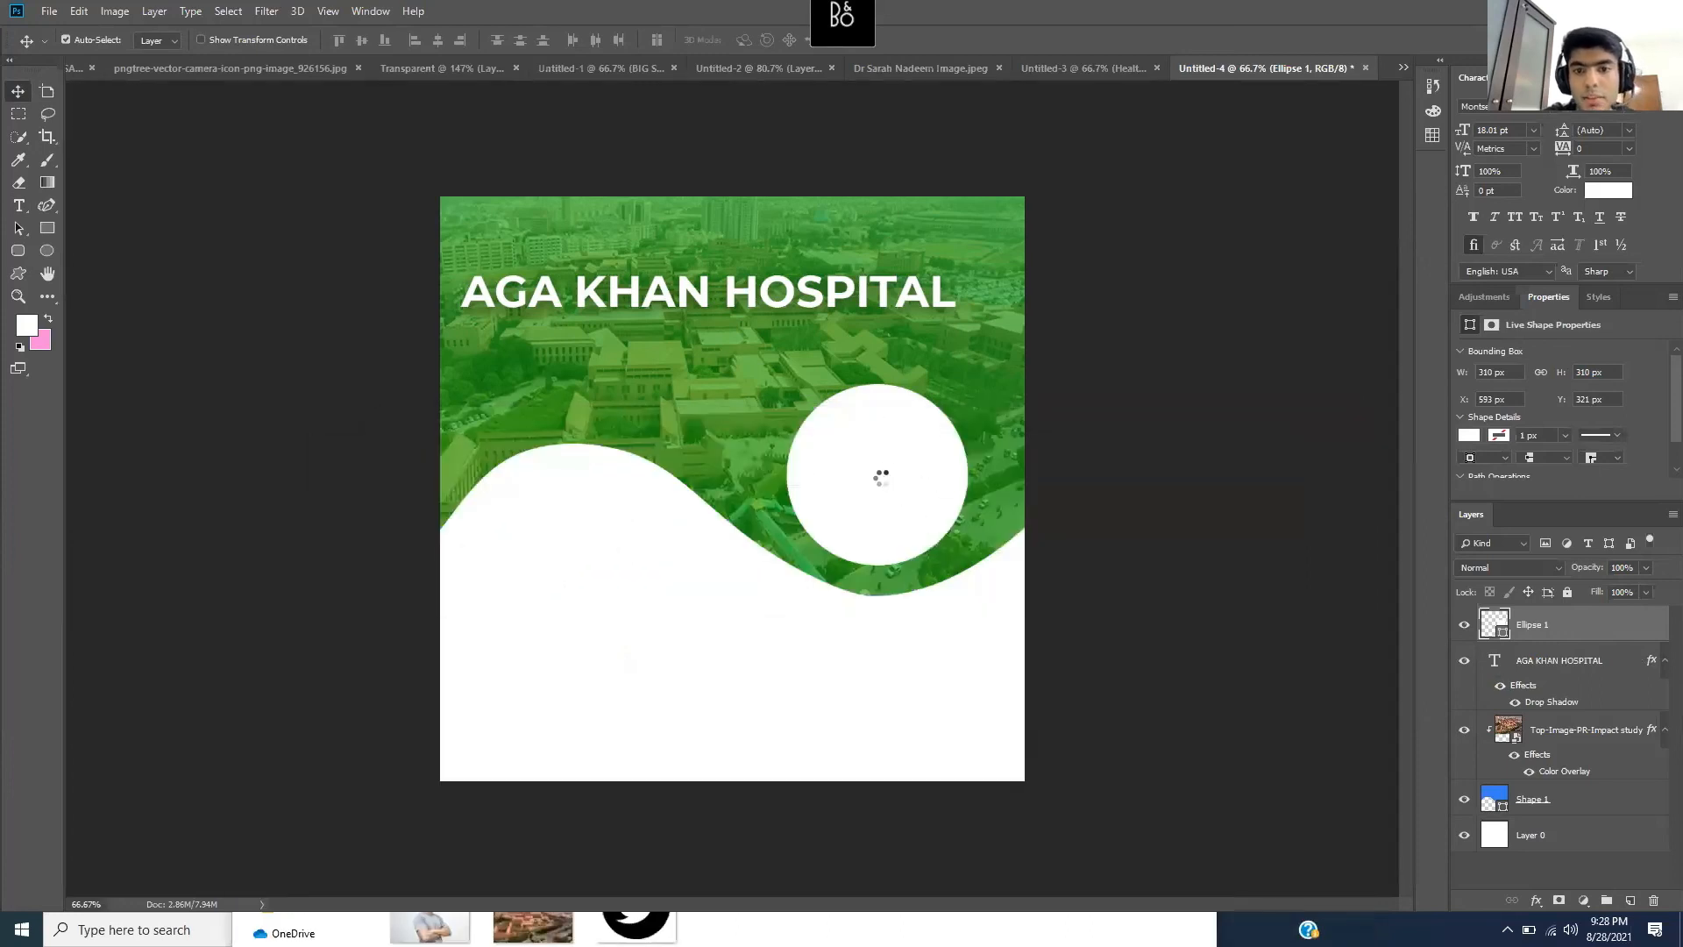
{"action": "left_click_drag", "start_coordinate": [758, 394], "coordinate": [884, 418]}
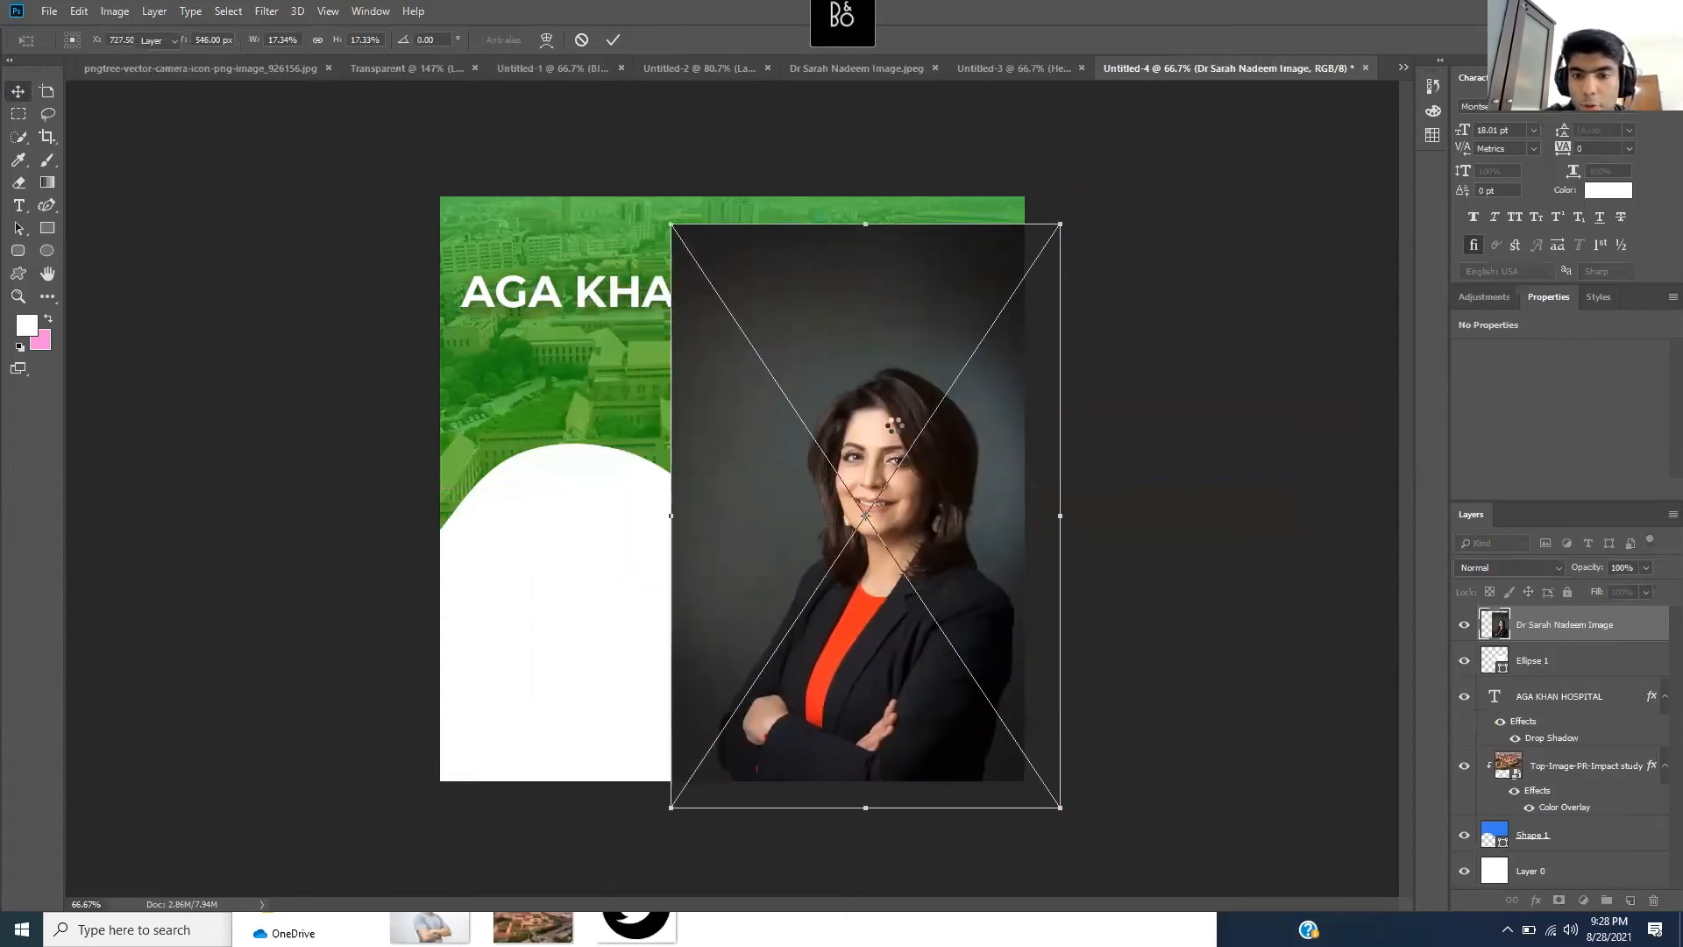
{"action": "key", "text": "Return"}
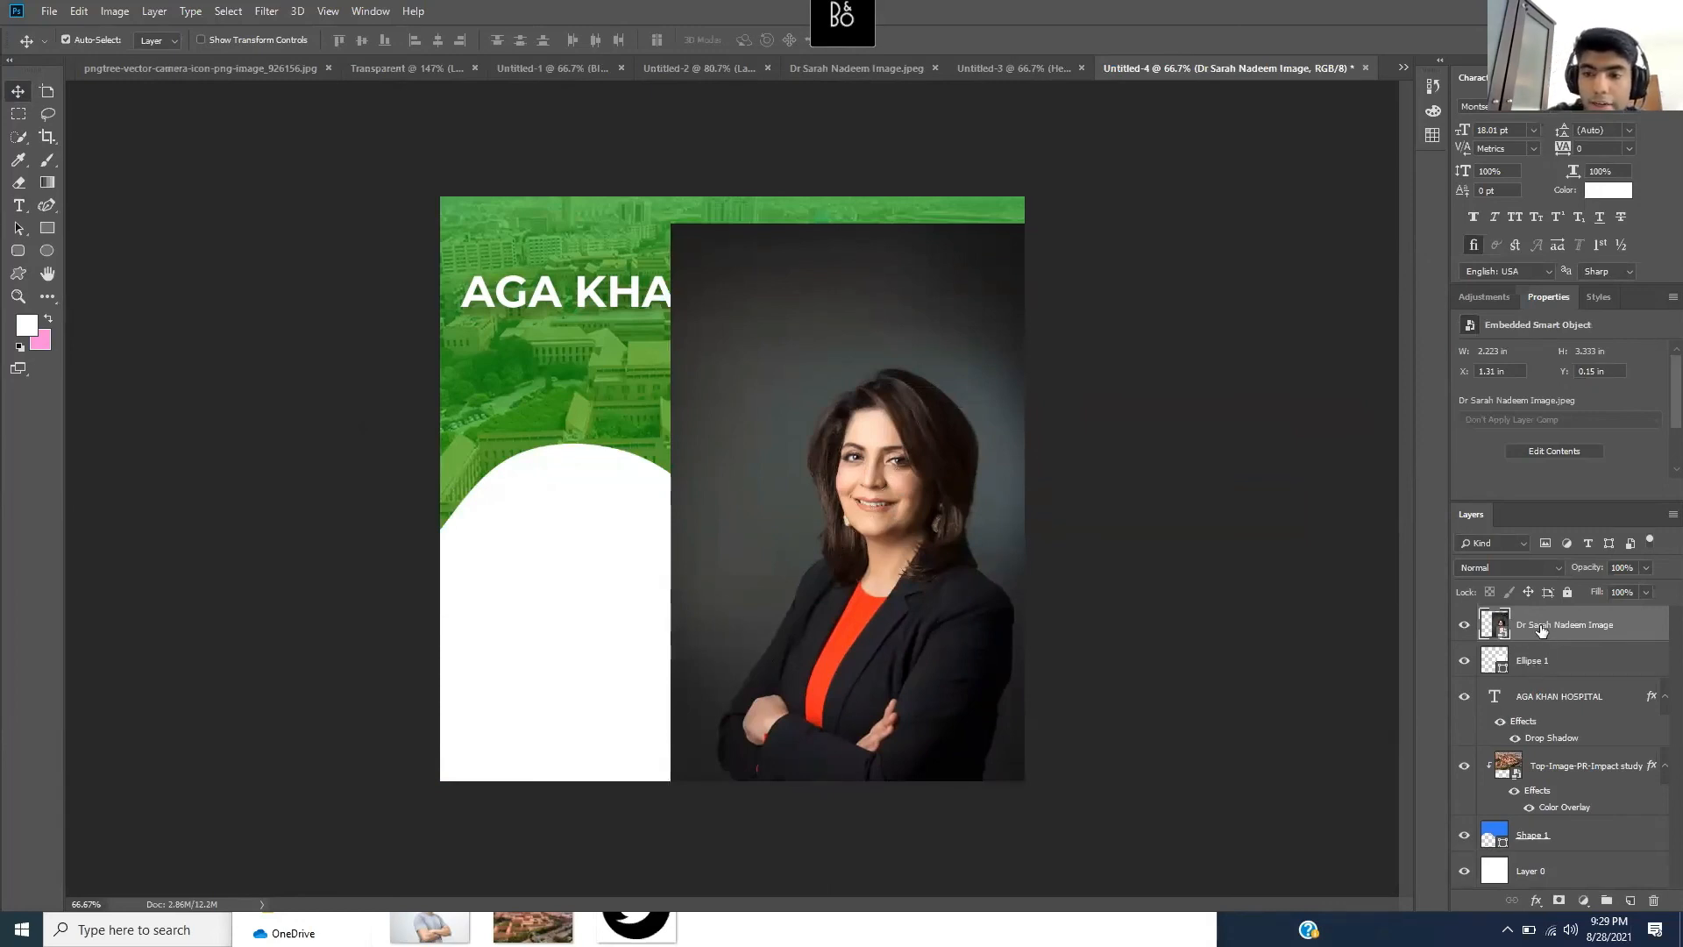
{"action": "right_click", "coordinate": [1539, 625]}
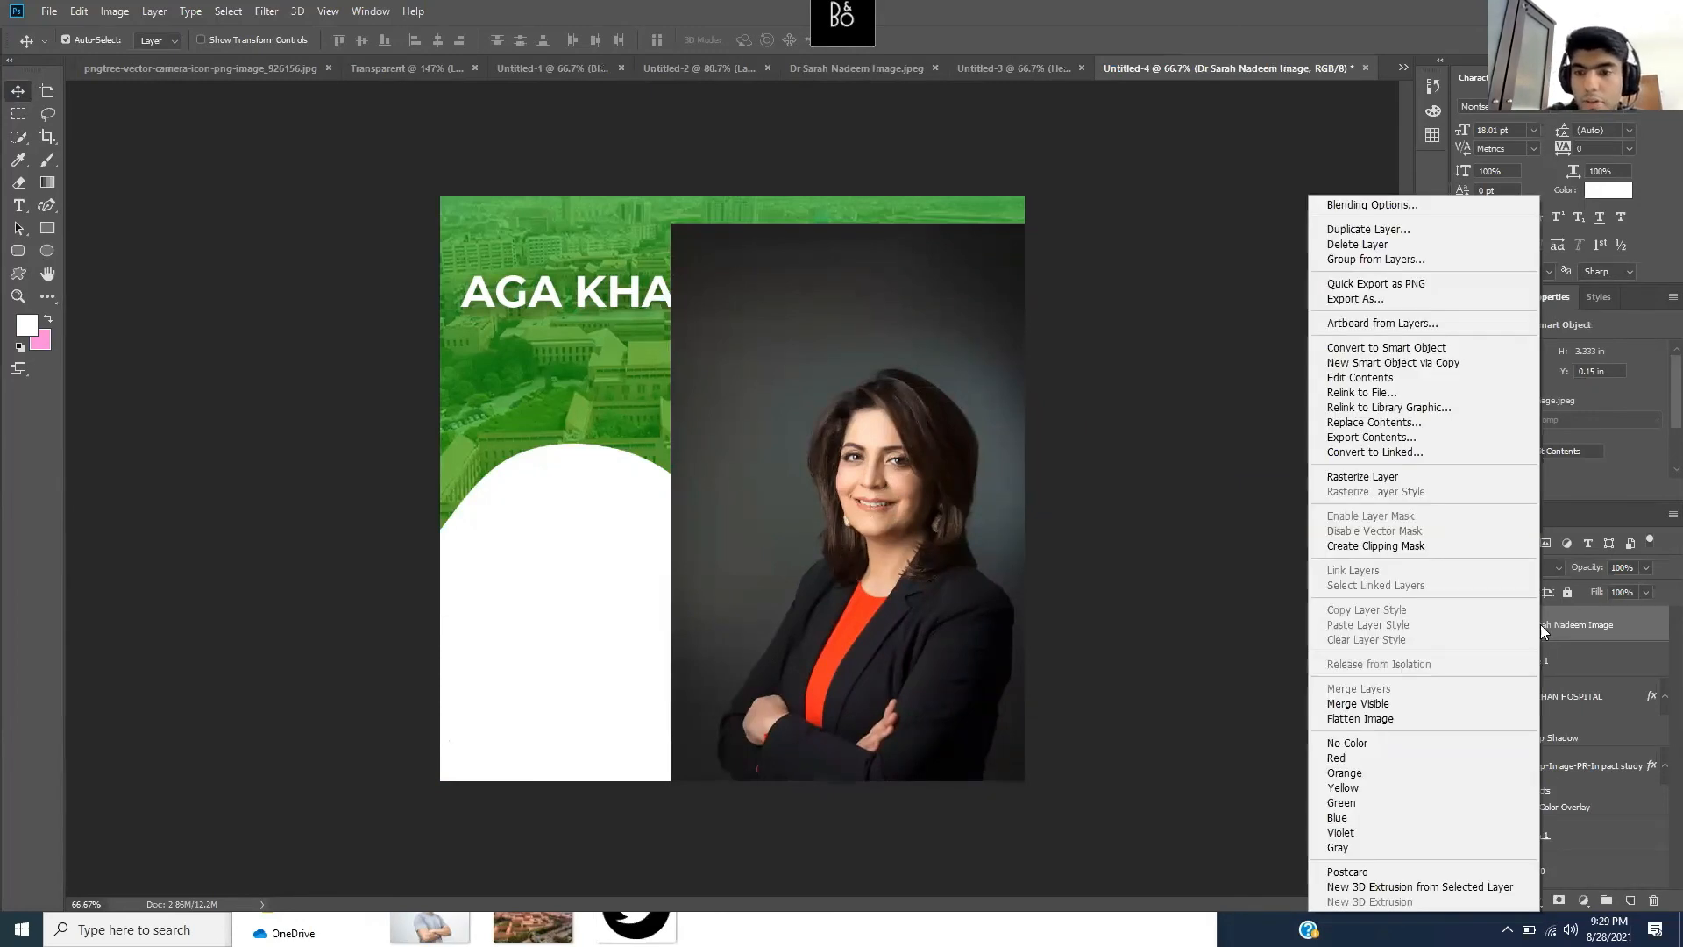
{"action": "left_click", "coordinate": [1419, 547]}
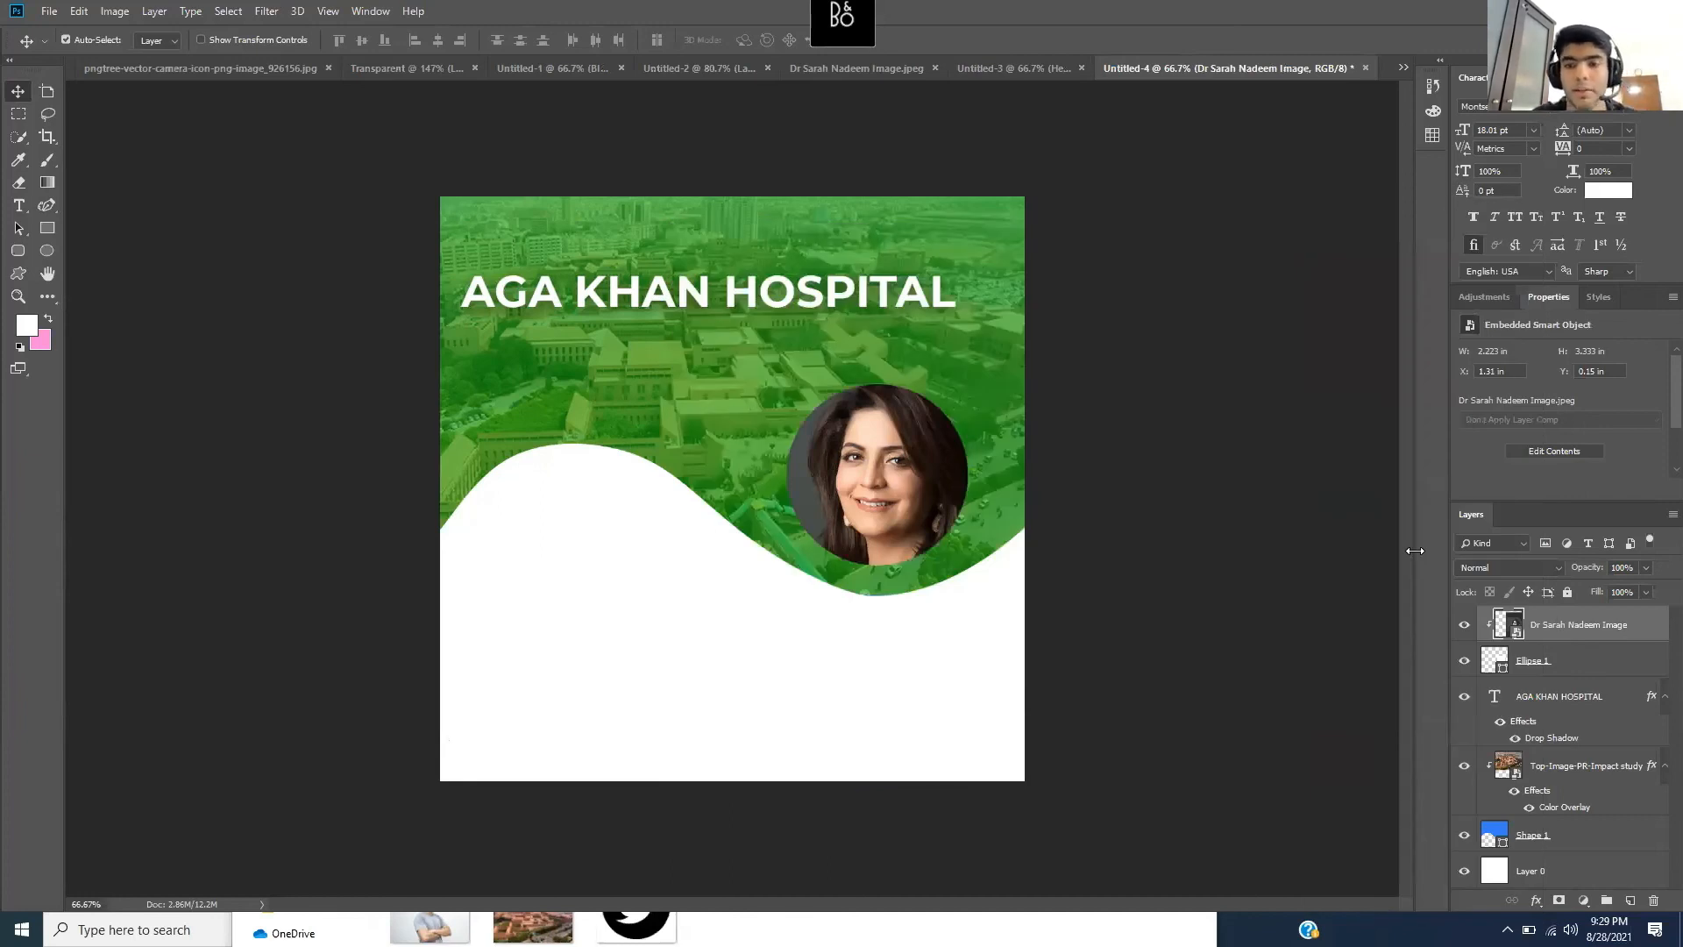
{"action": "key", "text": "ctrl+t"}
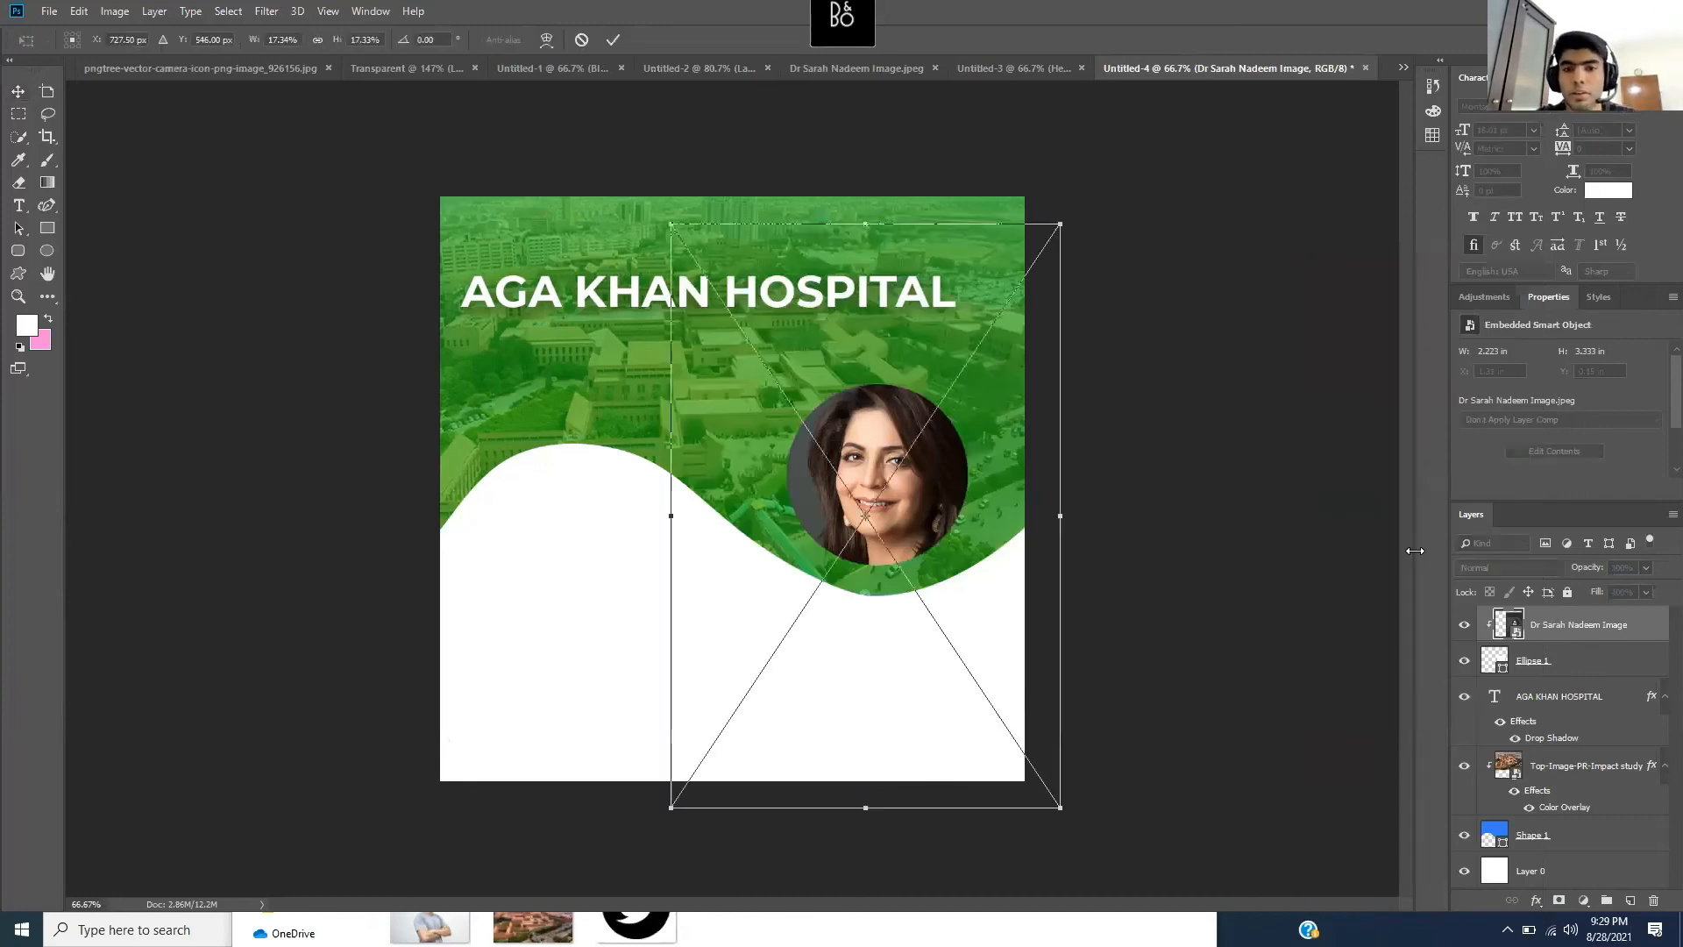
{"action": "left_click_drag", "start_coordinate": [768, 291], "coordinate": [774, 434]}
{"action": "left_click_drag", "start_coordinate": [936, 611], "coordinate": [882, 484]}
{"action": "key", "text": "Return"}
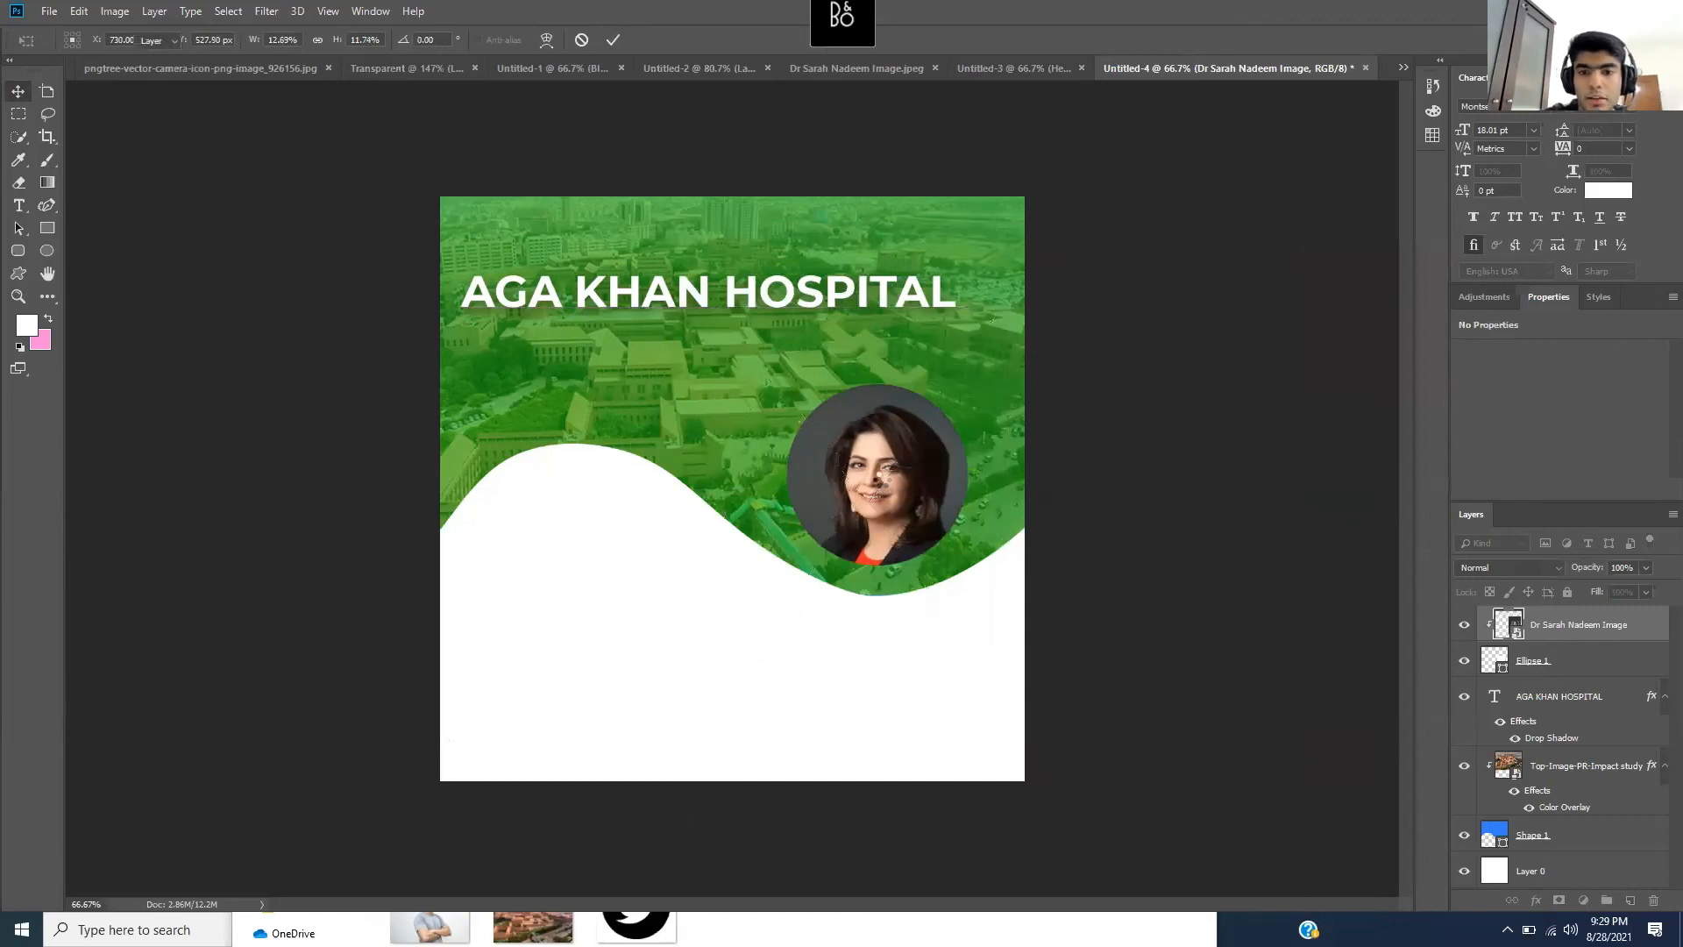
{"action": "left_click", "coordinate": [1588, 679]}
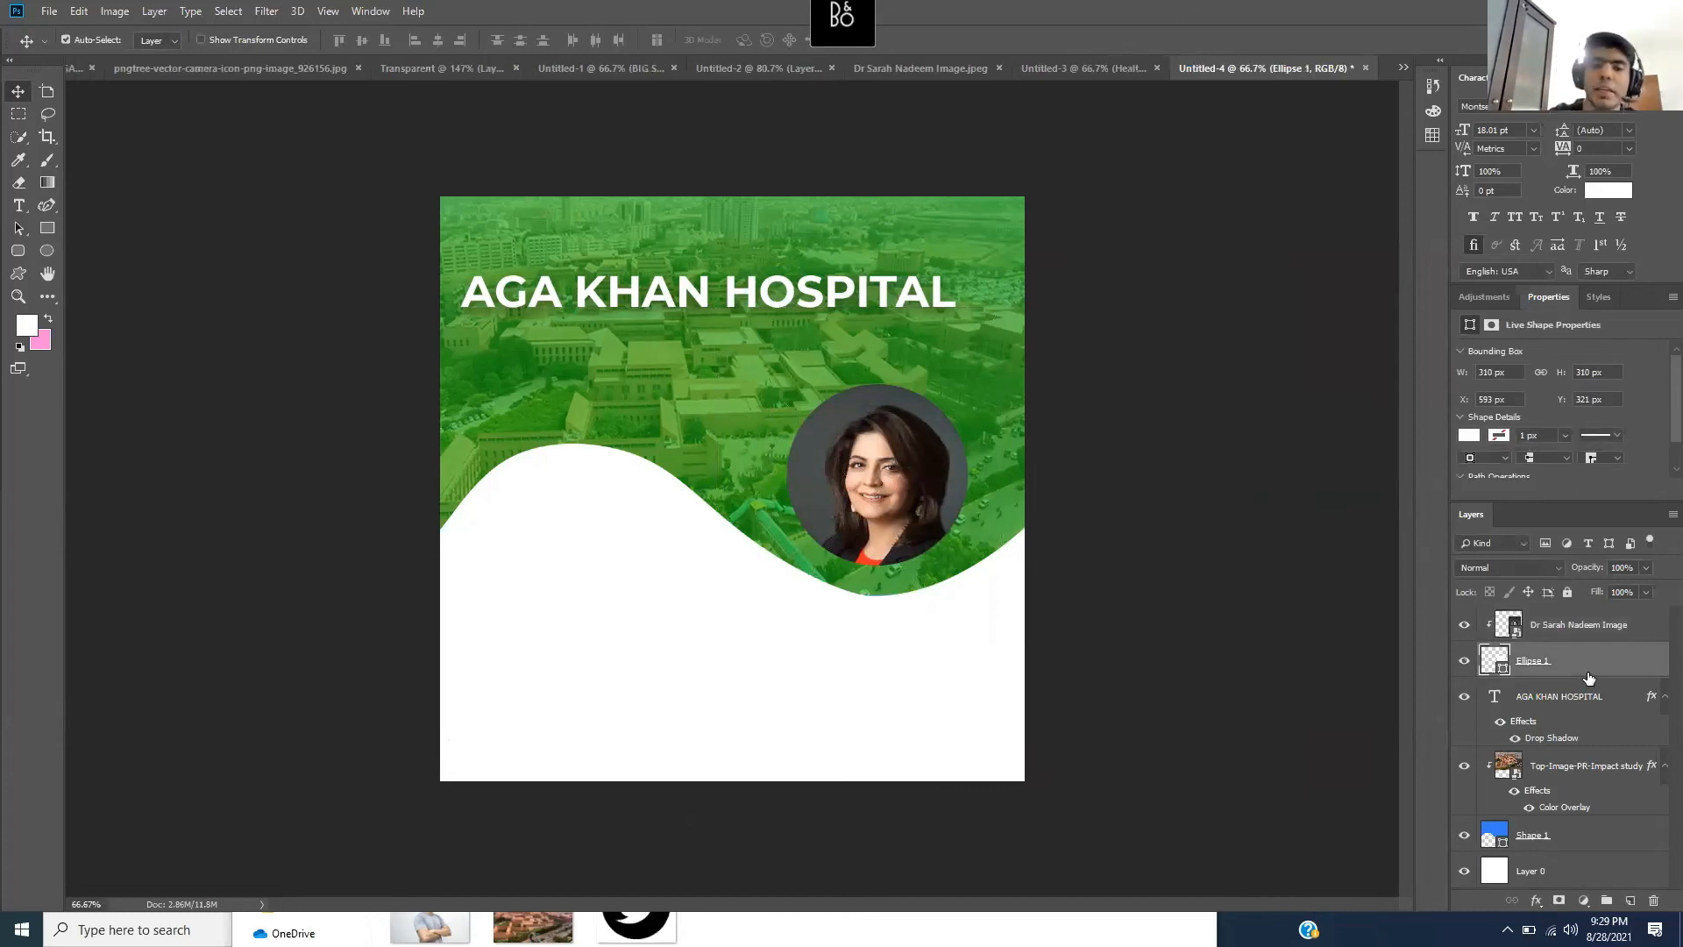
{"action": "left_click", "coordinate": [1649, 639]}
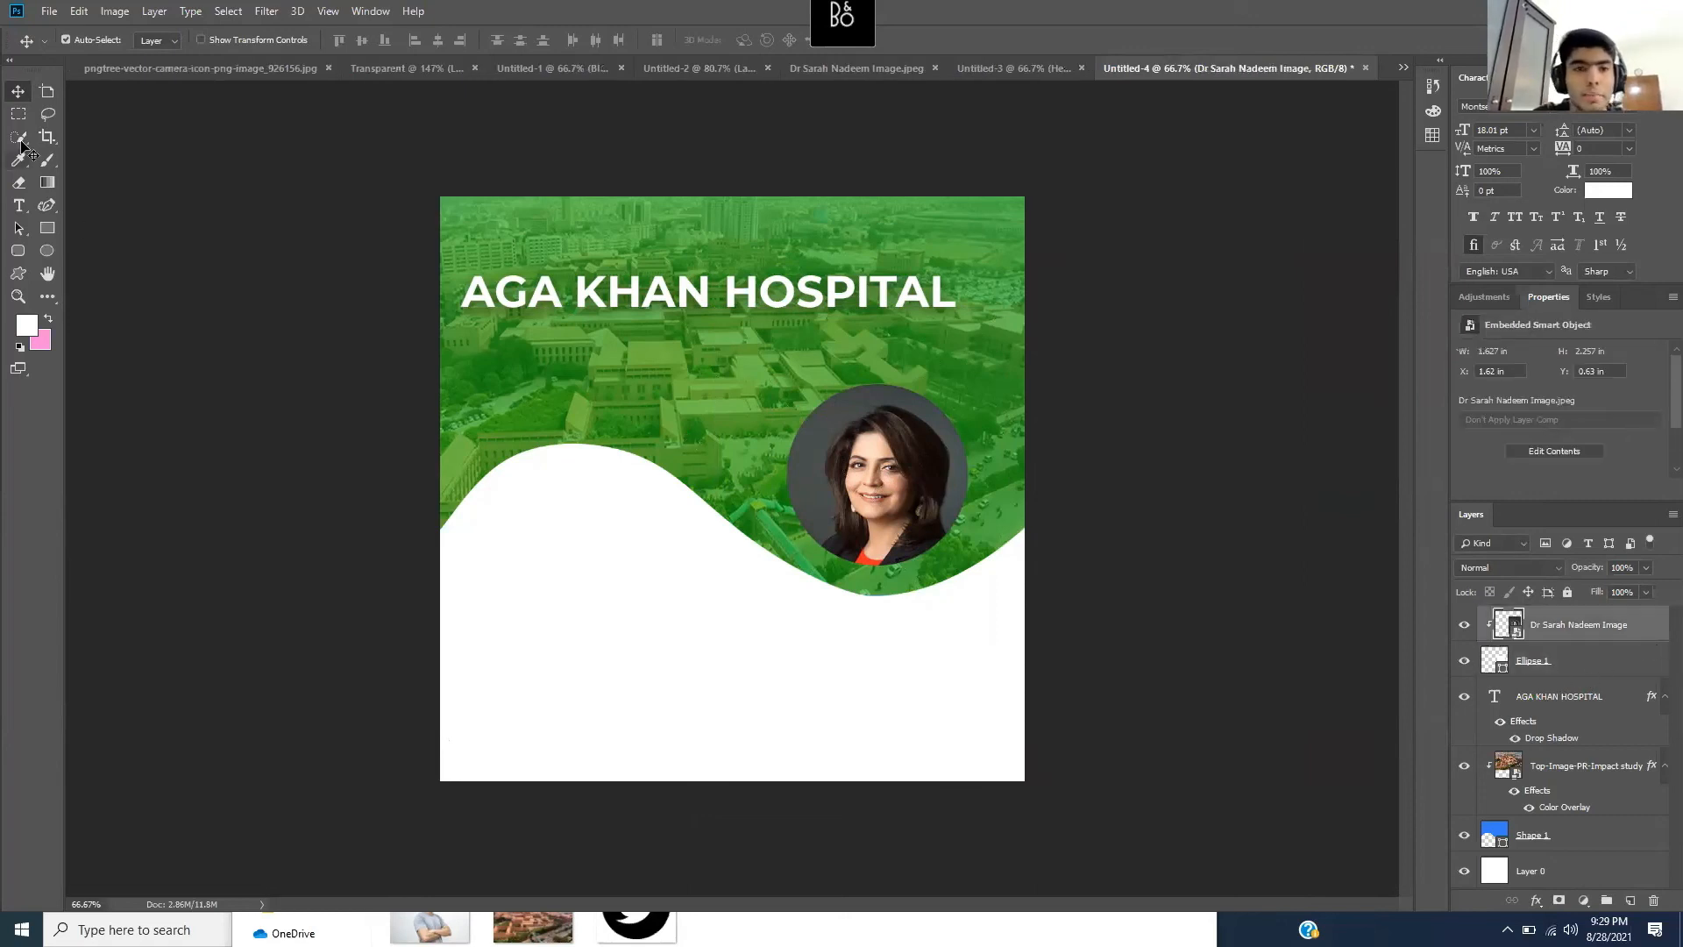
{"action": "left_click_drag", "start_coordinate": [854, 482], "coordinate": [866, 543]}
{"action": "key", "text": "ctrl+z"}
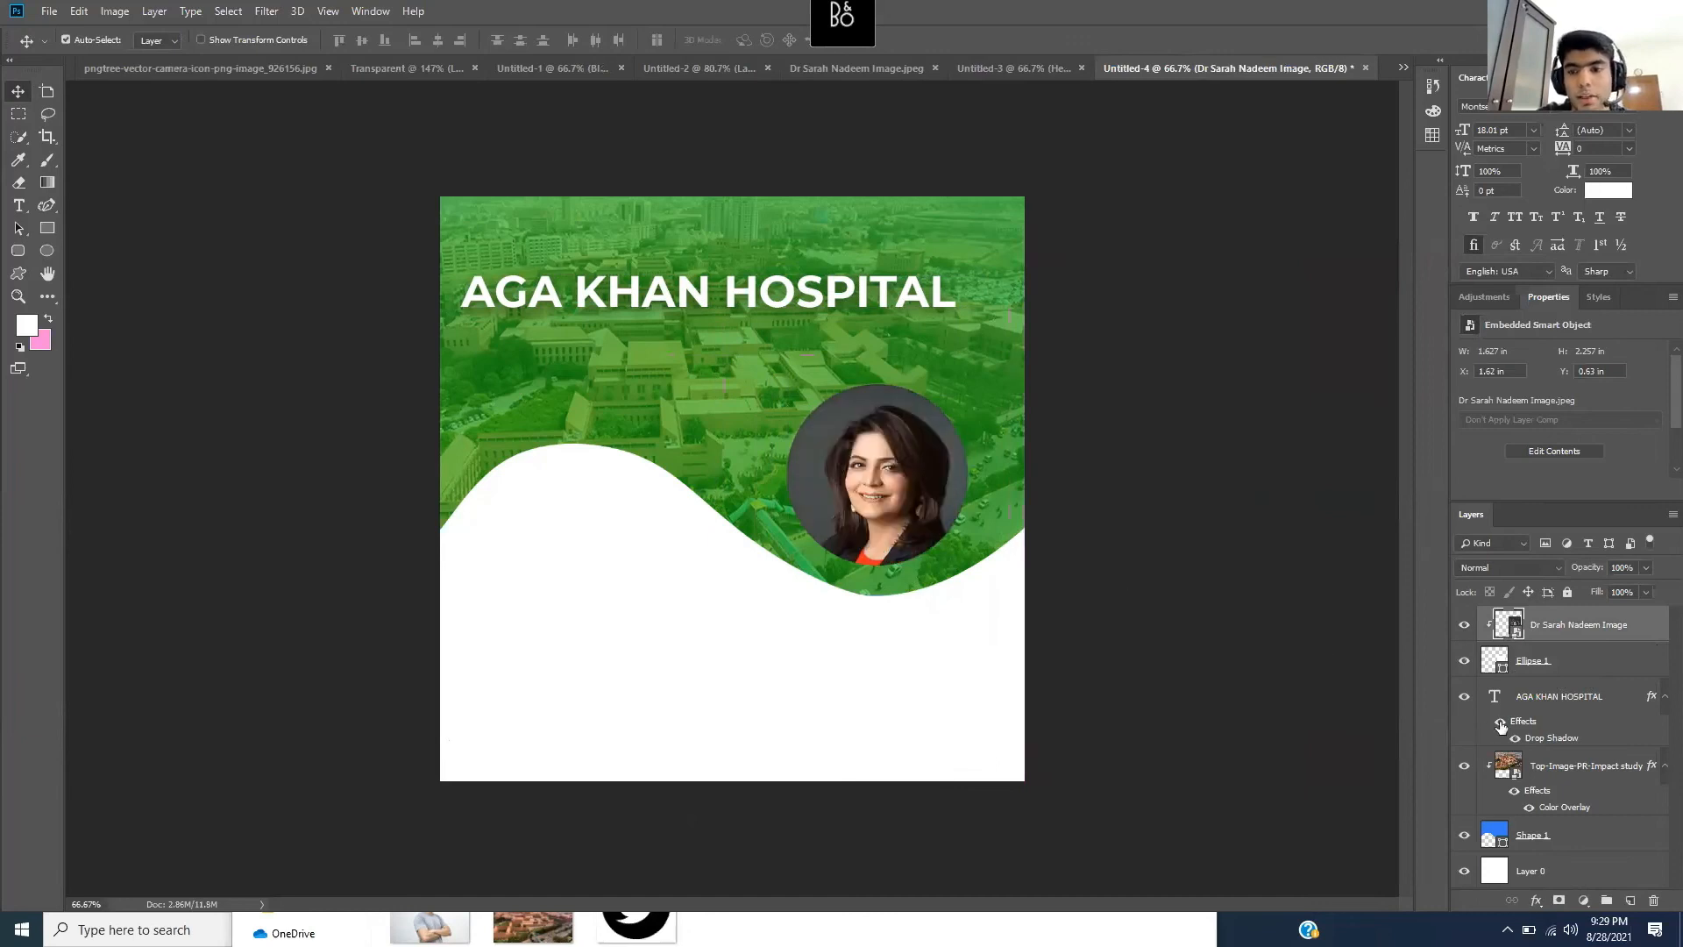
{"action": "left_click", "coordinate": [1626, 669]}
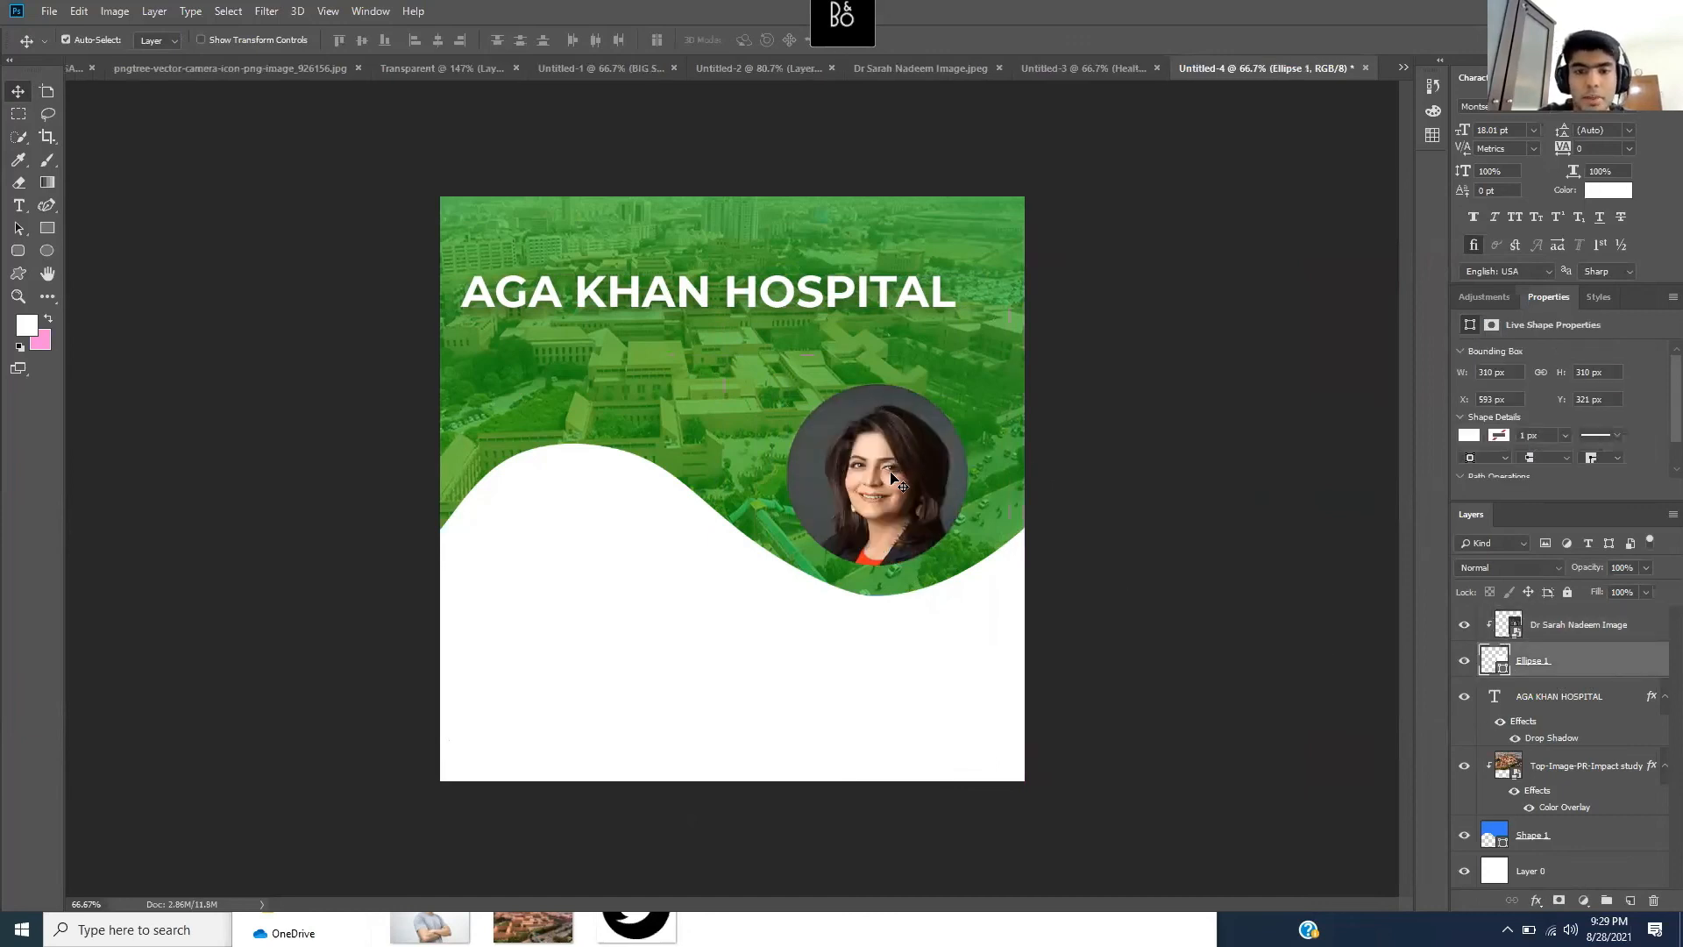
{"action": "left_click", "coordinate": [950, 482]}
{"action": "mouse_move", "coordinate": [950, 482]}
{"action": "left_mouse_down"}
{"action": "mouse_move", "coordinate": [908, 506]}
{"action": "mouse_move", "coordinate": [927, 464]}
{"action": "left_mouse_up"}
{"action": "key", "text": "ctrl+z"}
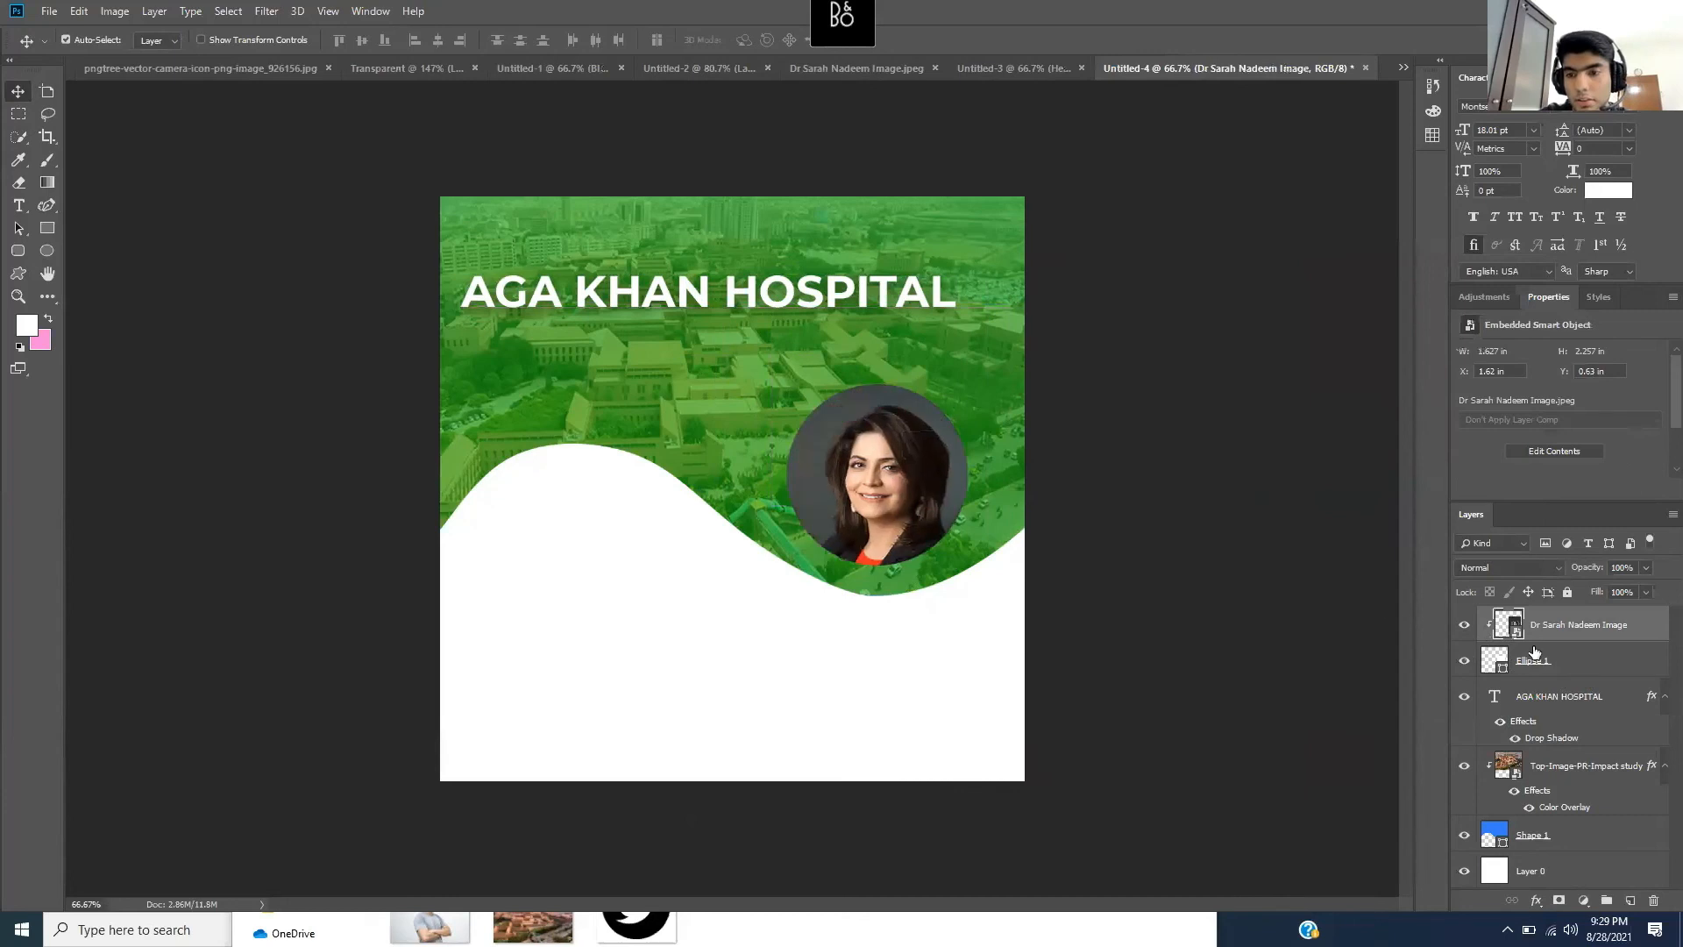
{"action": "left_click", "coordinate": [1569, 665]}
{"action": "key", "text": "ctrl+t"}
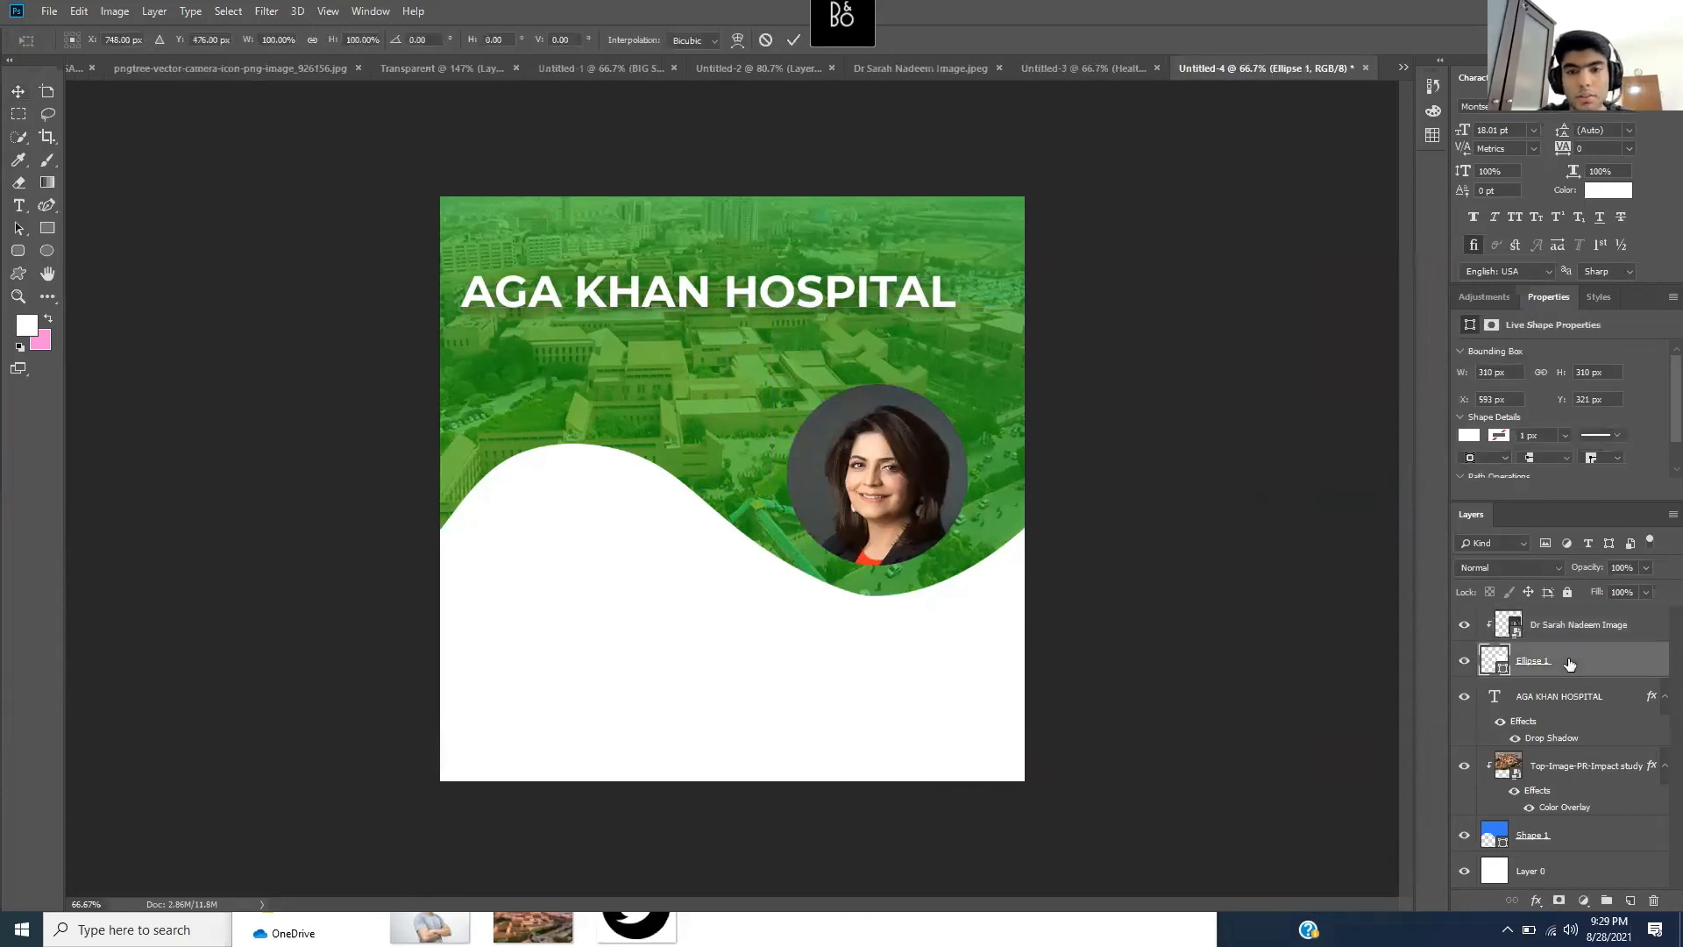
{"action": "left_click_drag", "start_coordinate": [962, 460], "coordinate": [894, 470]}
{"action": "key", "text": "ctrl+z"}
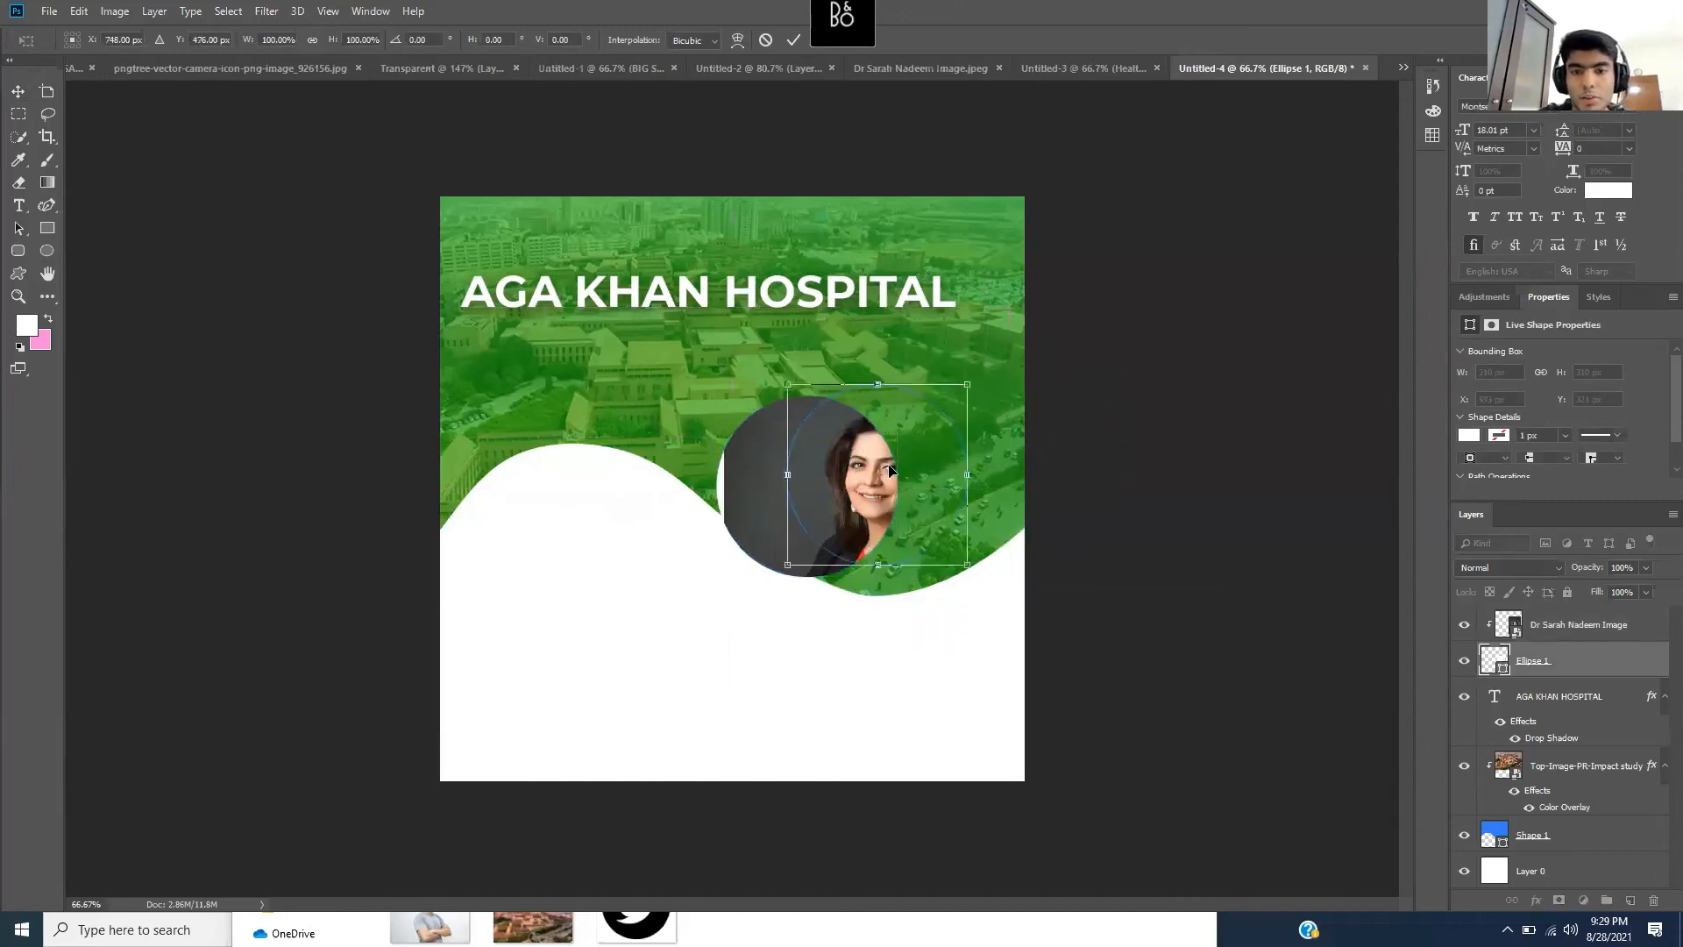
{"action": "key", "text": "Return"}
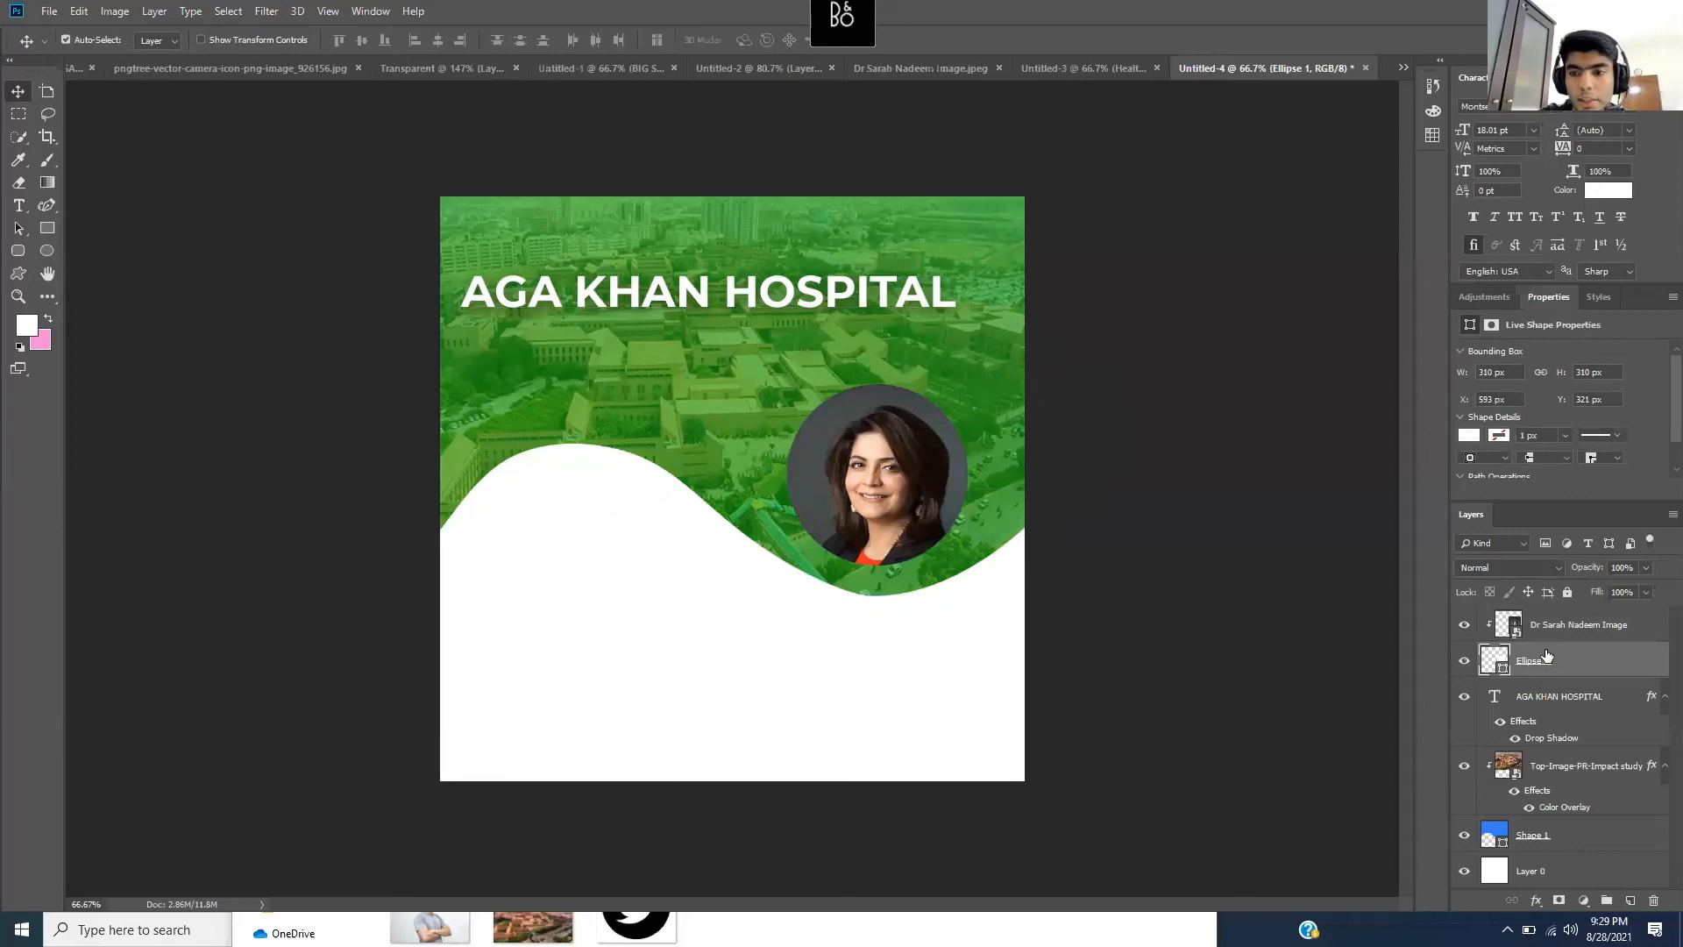
{"action": "left_click", "coordinate": [1591, 629], "text": "shift"}
- Group the portrait and Ellipse 1 layers into a group named 'Picture'
{"action": "right_click", "coordinate": [1592, 629]}
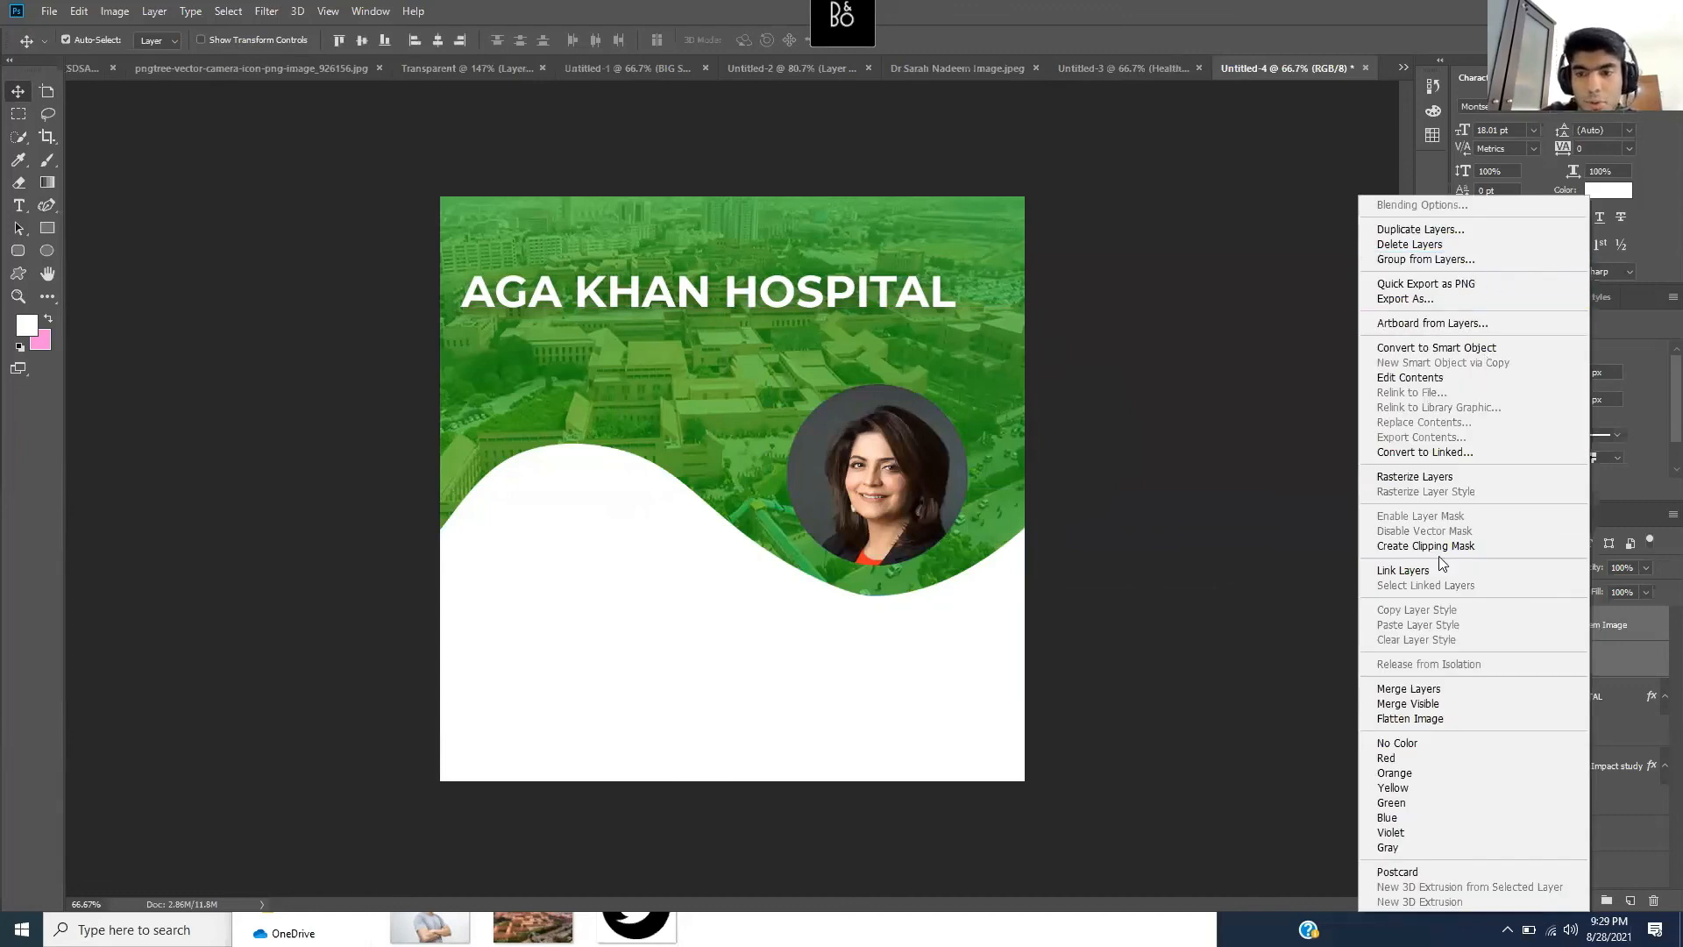
{"action": "left_click", "coordinate": [1492, 254]}
{"action": "type", "text": "Picture"}
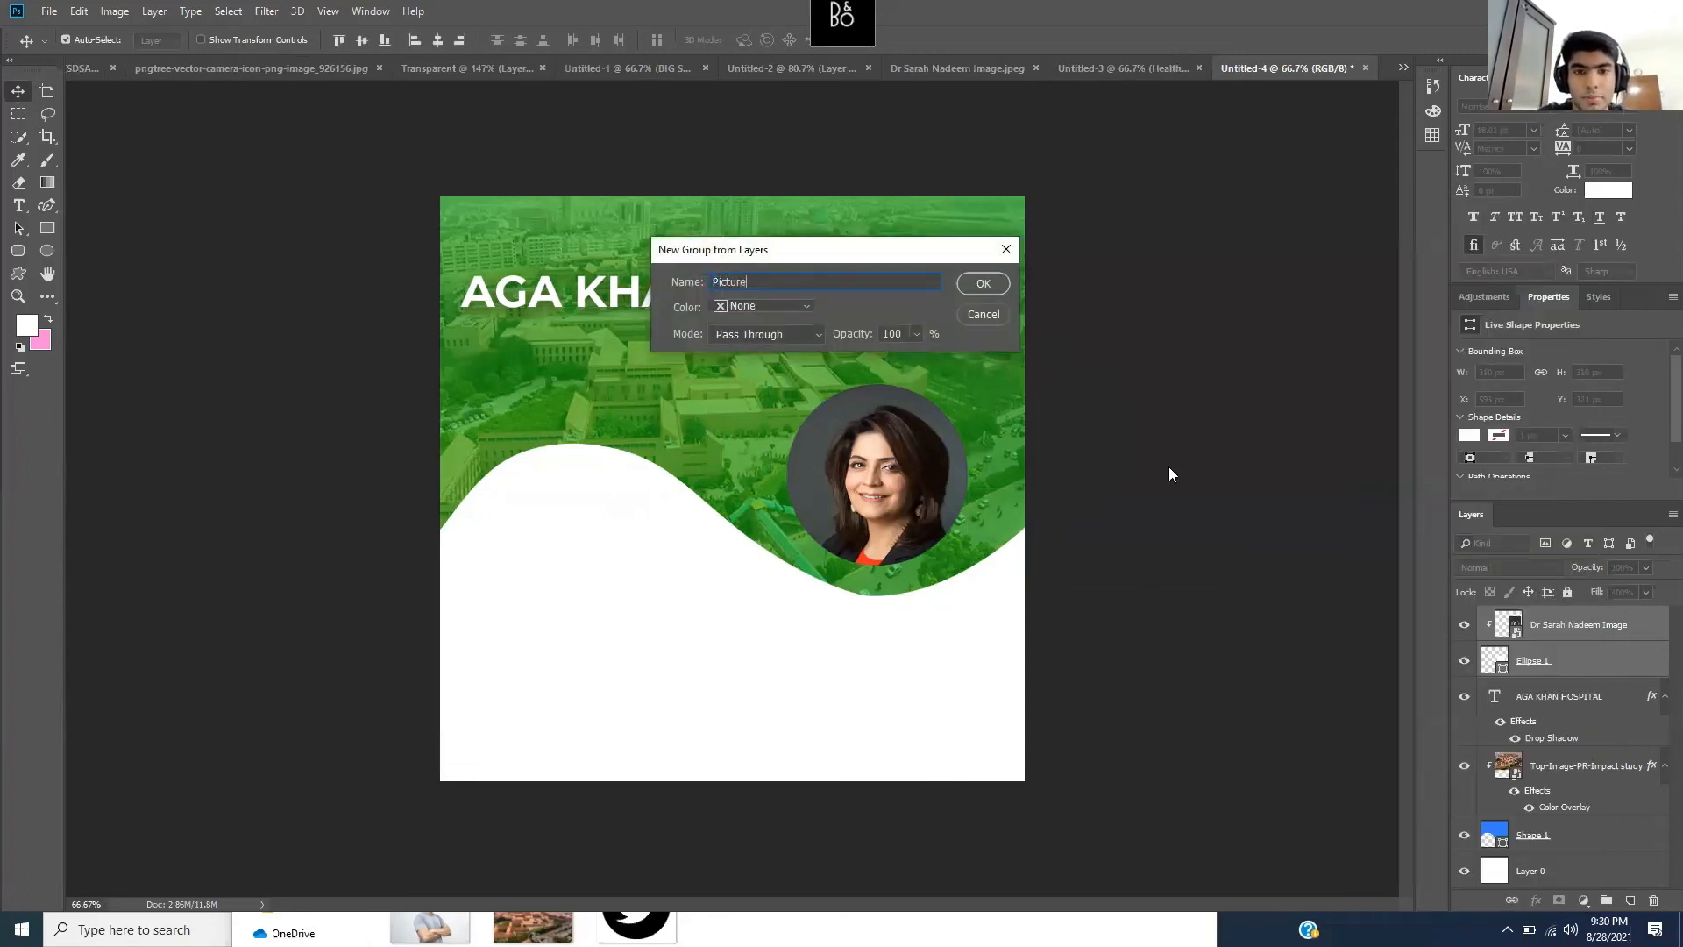
{"action": "key", "text": "Return"}
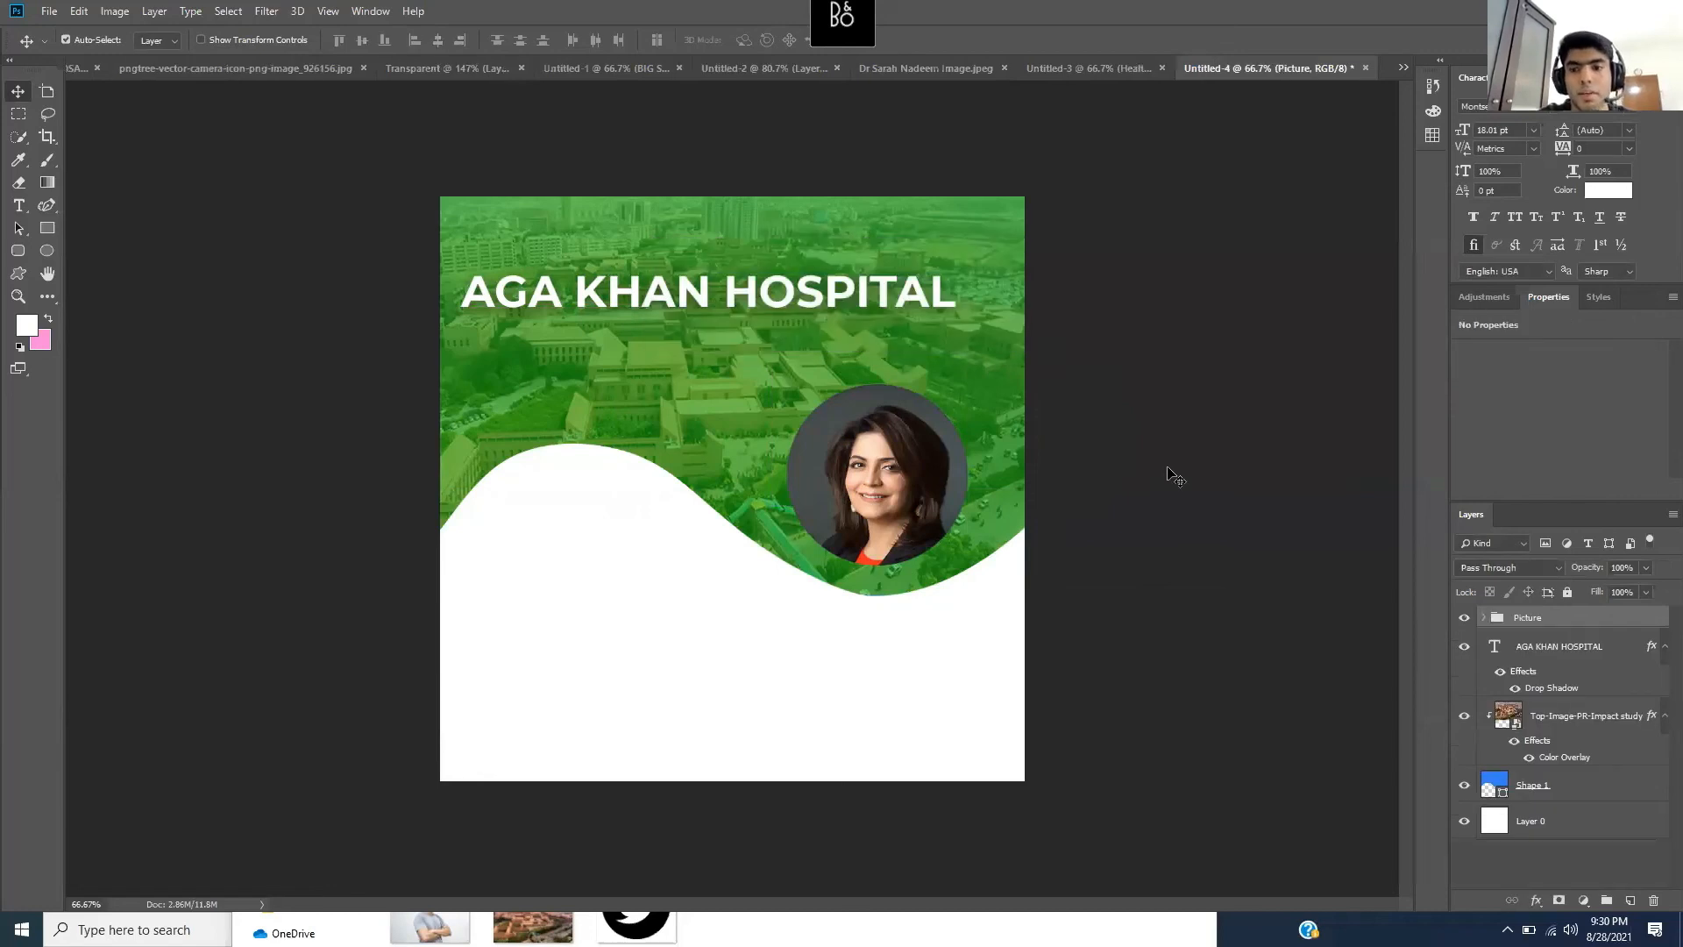
{"action": "left_click", "coordinate": [1483, 618]}
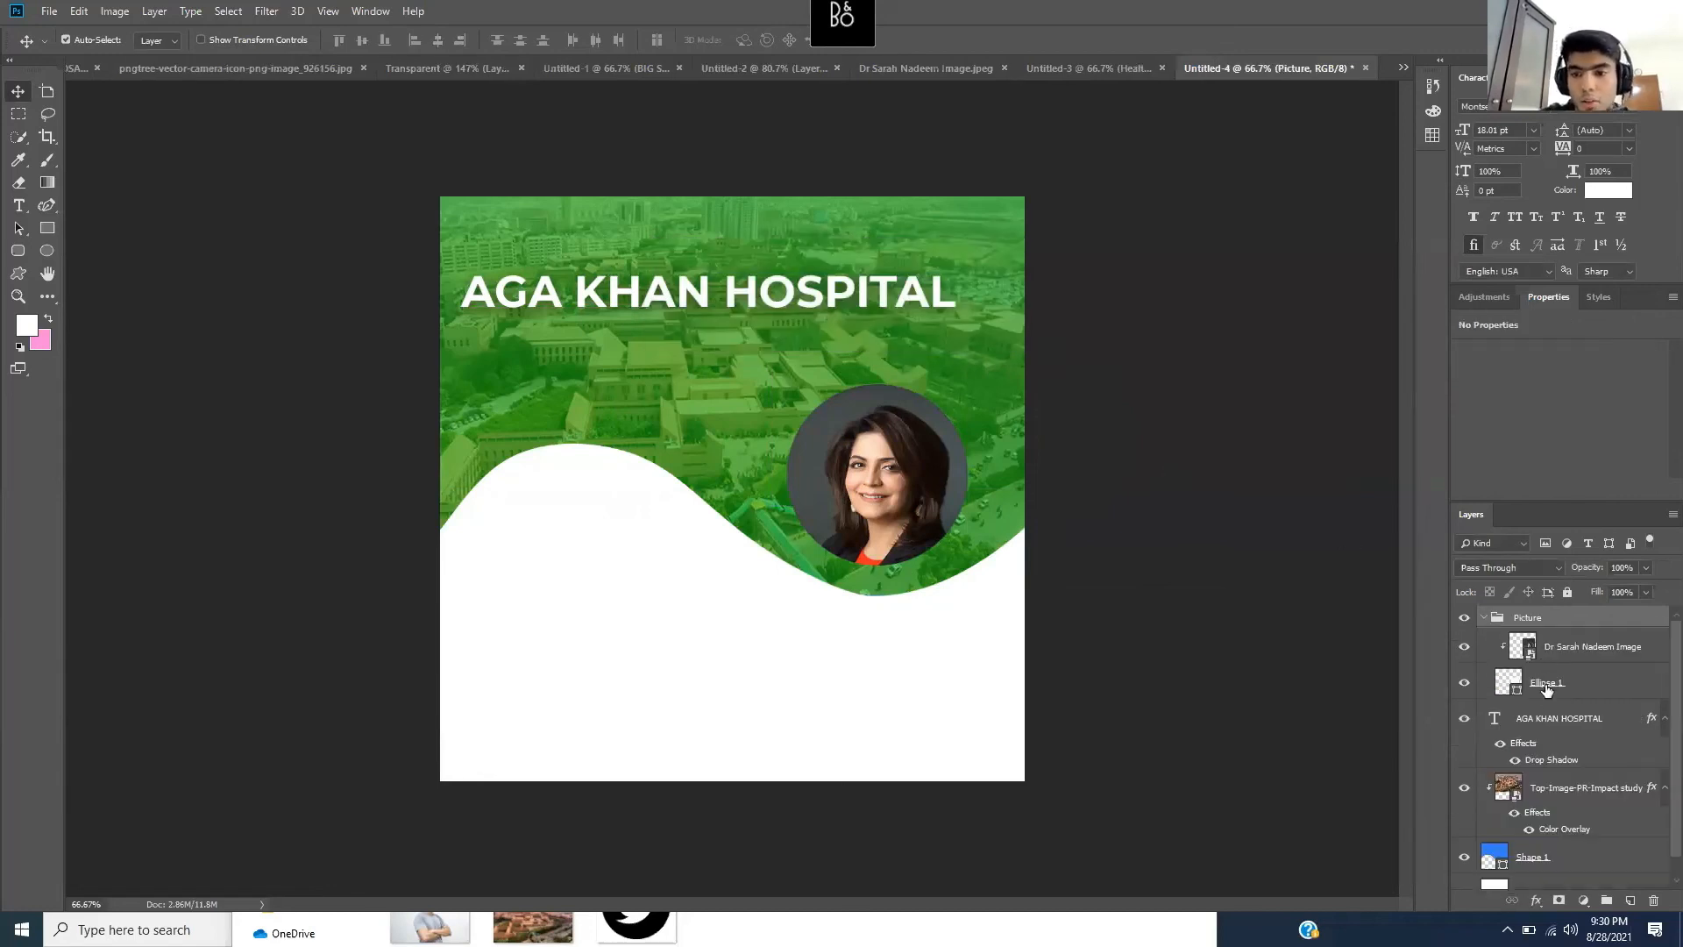
{"action": "left_click", "coordinate": [1487, 619]}
- Free-transform the Picture group to shift it slightly up and left
{"action": "key", "text": "ctrl+t"}
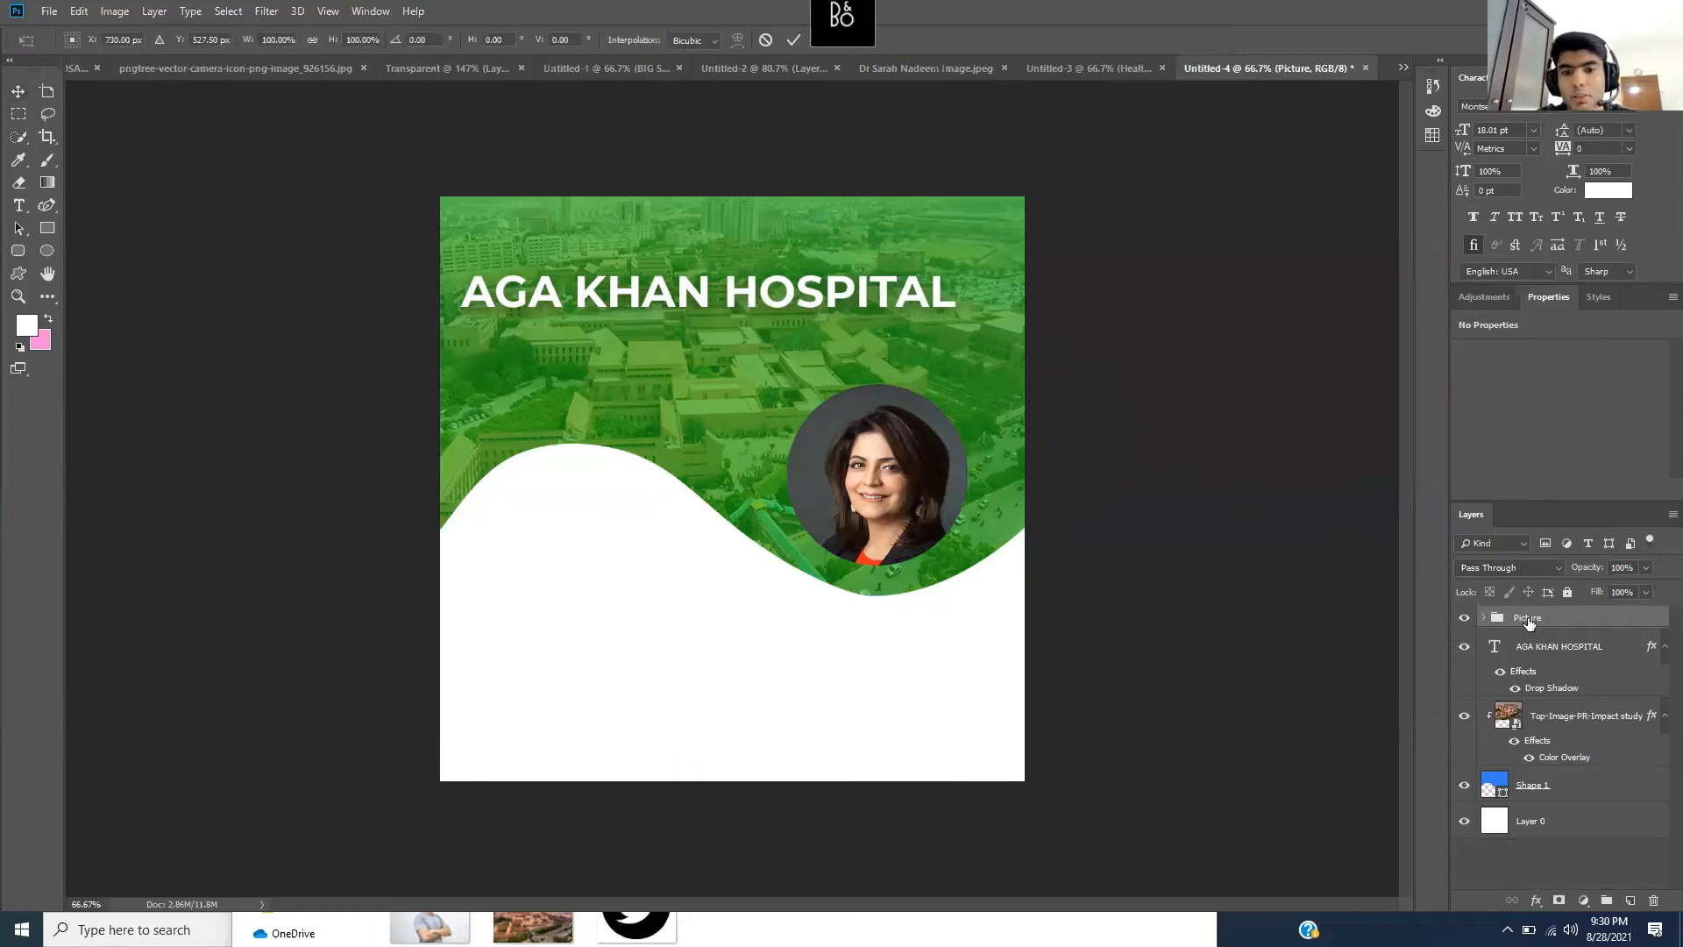
{"action": "mouse_move", "coordinate": [935, 476]}
{"action": "left_mouse_down"}
{"action": "mouse_move", "coordinate": [877, 445]}
{"action": "mouse_move", "coordinate": [793, 436]}
{"action": "mouse_move", "coordinate": [1043, 437]}
{"action": "mouse_move", "coordinate": [890, 477]}
{"action": "mouse_move", "coordinate": [804, 422]}
{"action": "mouse_move", "coordinate": [983, 467]}
{"action": "mouse_move", "coordinate": [909, 464]}
{"action": "left_mouse_up"}
{"action": "key", "text": "Return"}
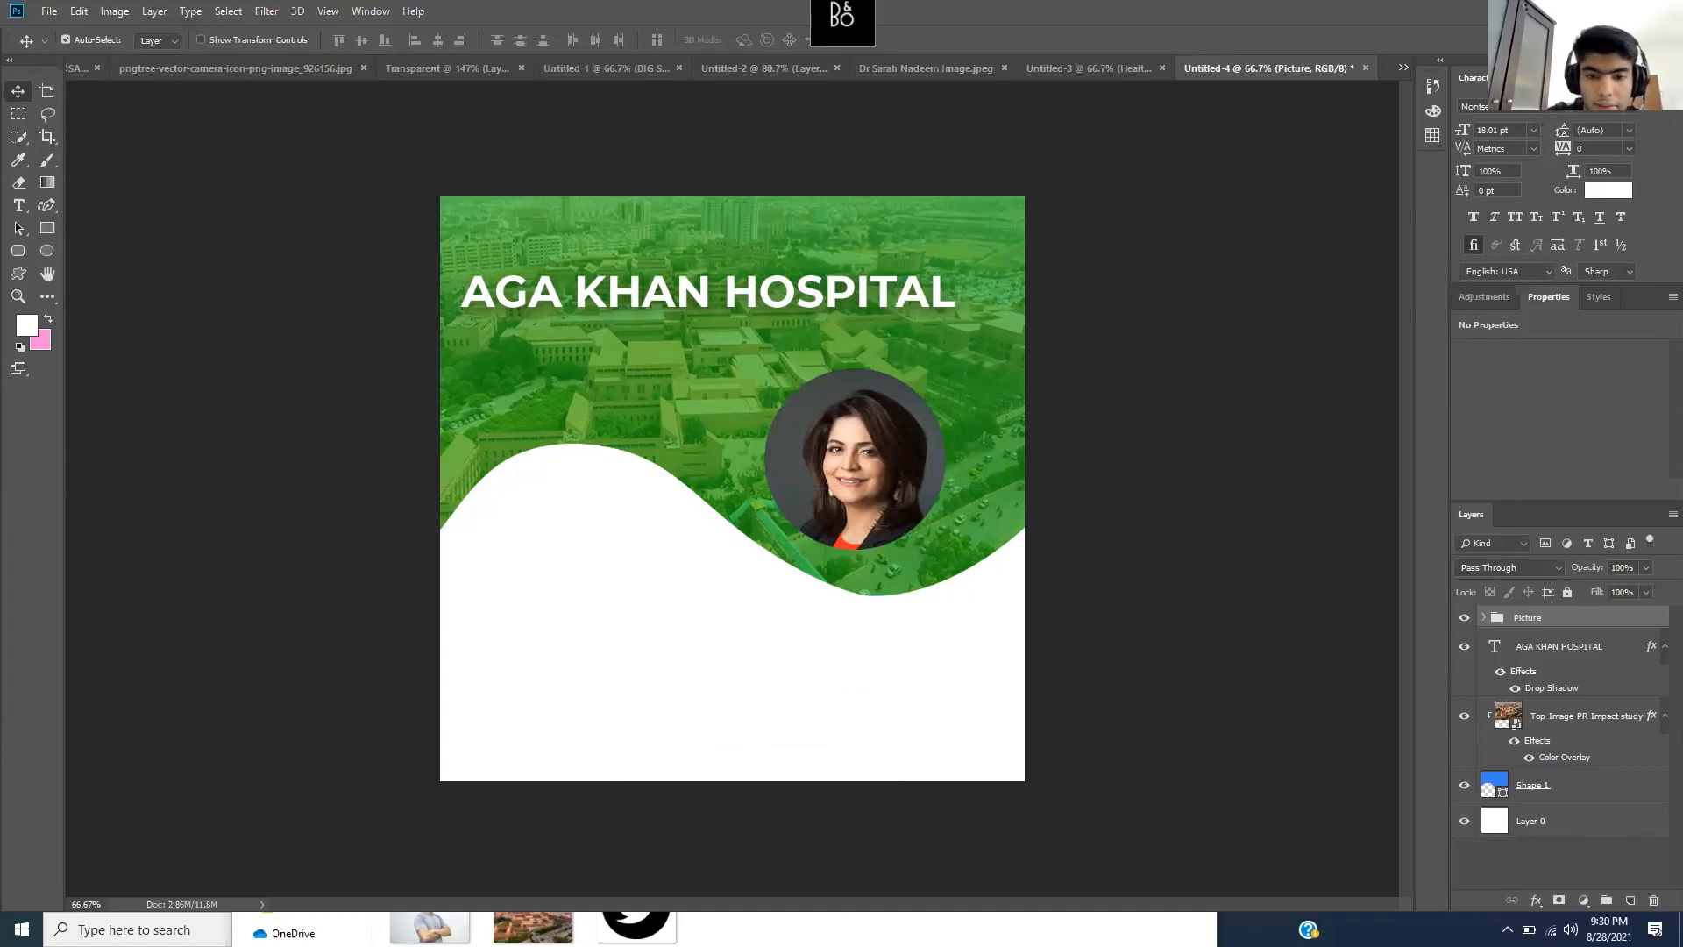
{"action": "left_click", "coordinate": [837, 922]}
{"action": "left_click", "coordinate": [1115, 644]}
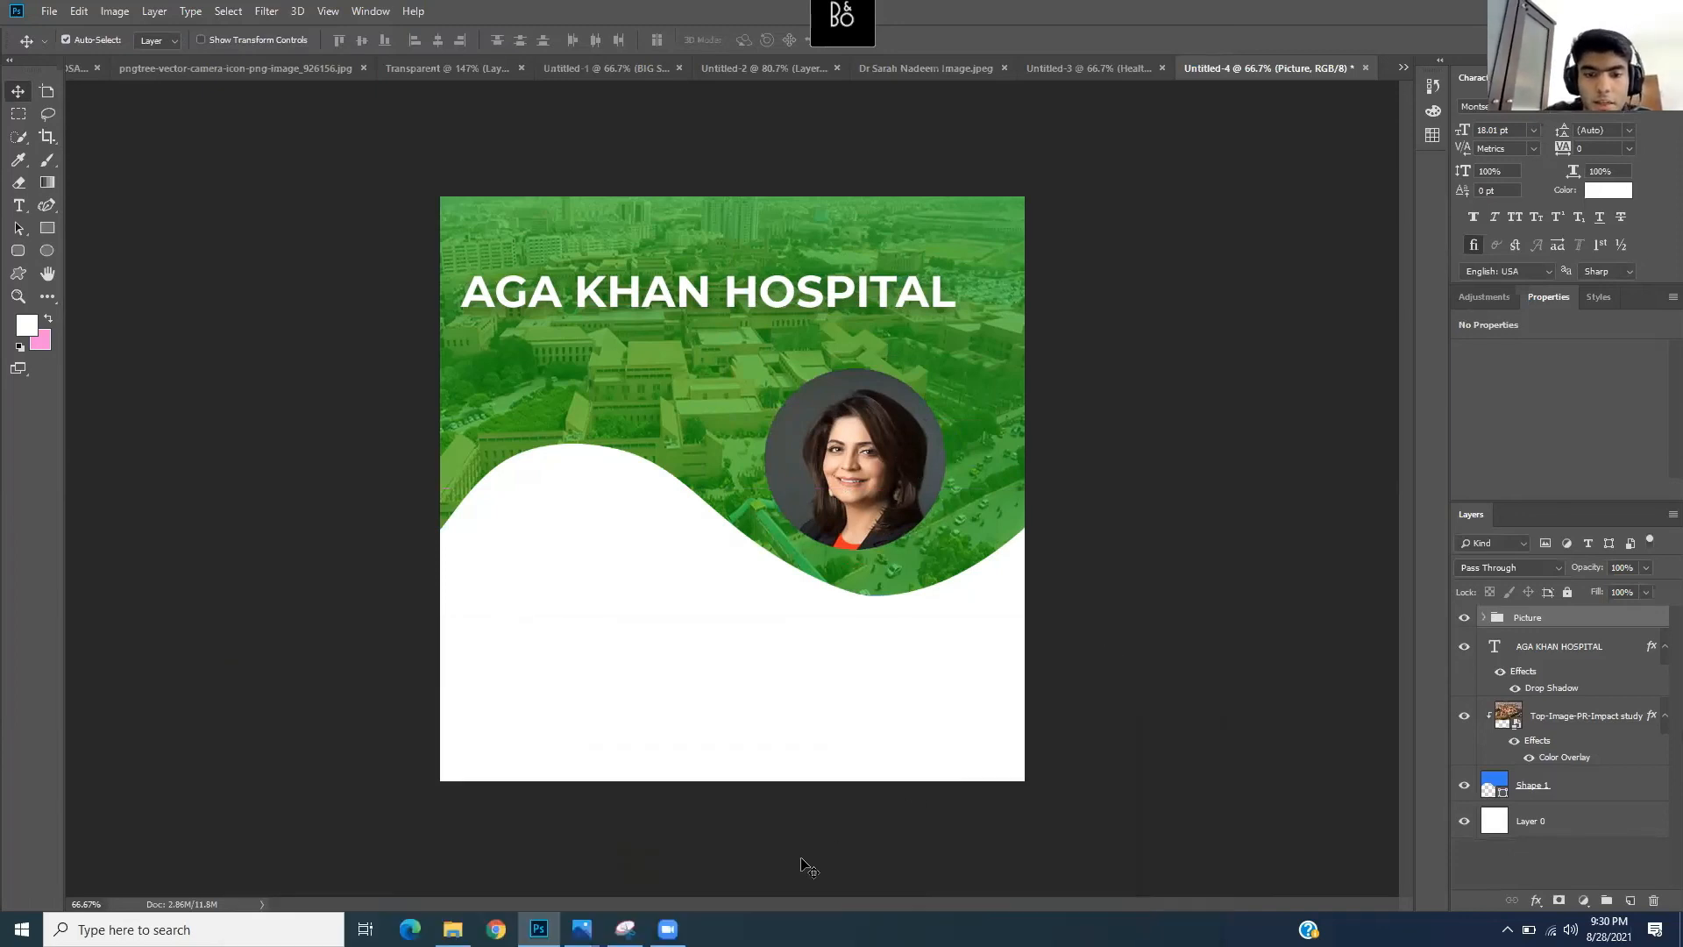
{"action": "mouse_move", "coordinate": [581, 928]}
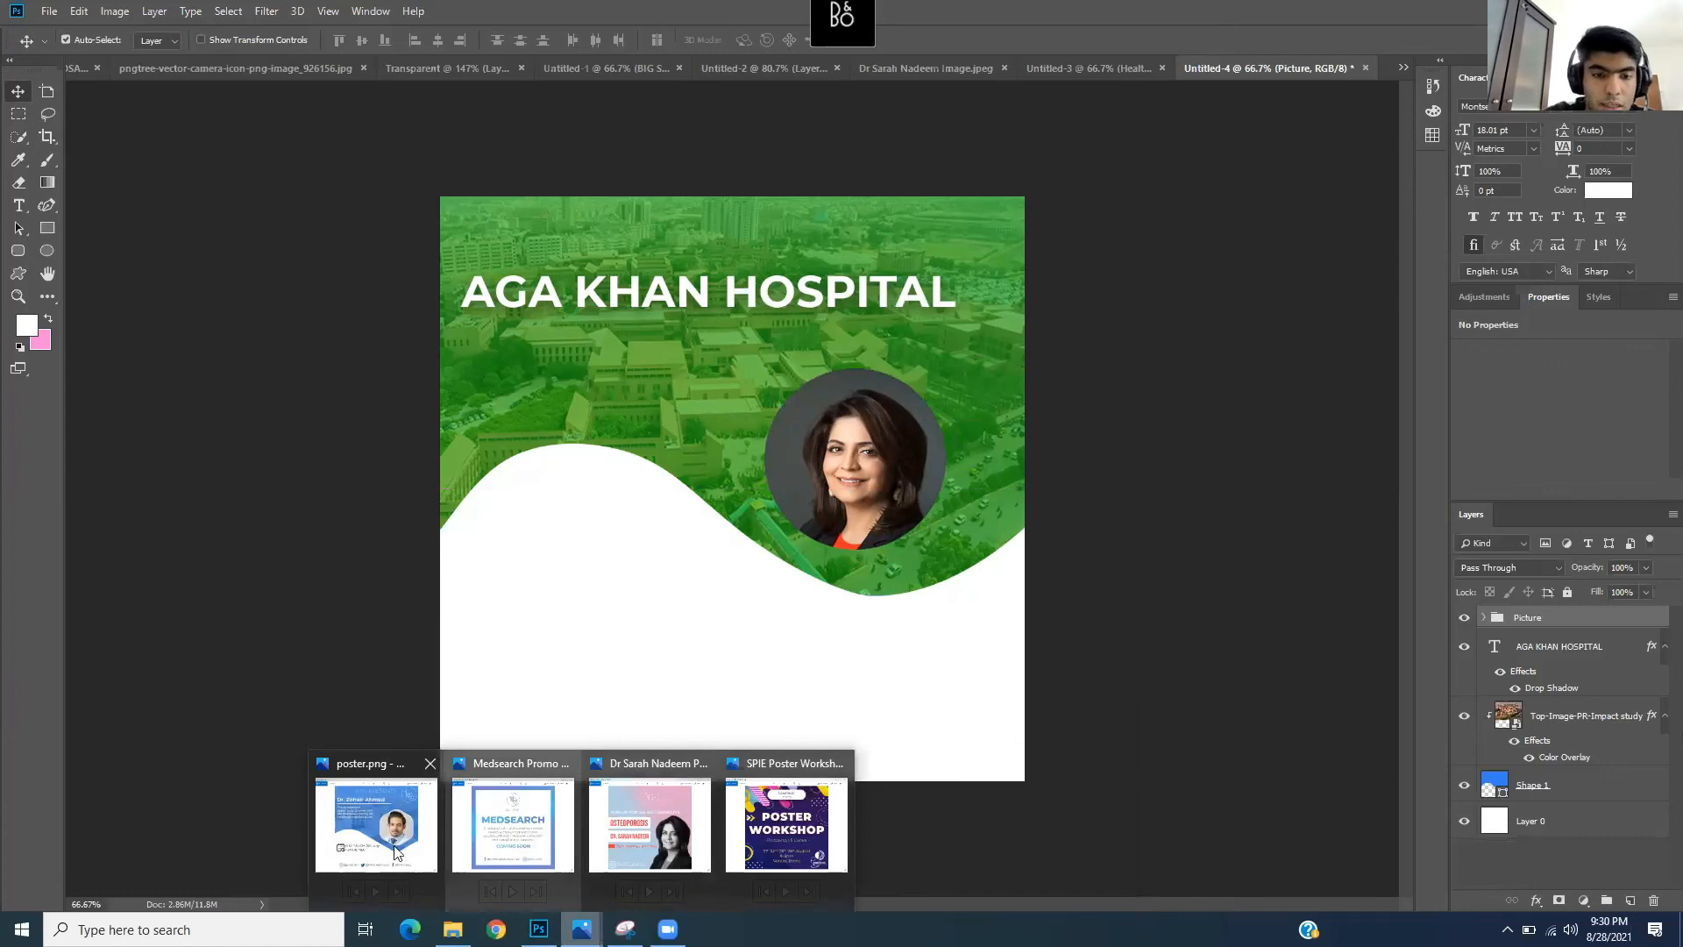
{"action": "left_click", "coordinate": [376, 824]}
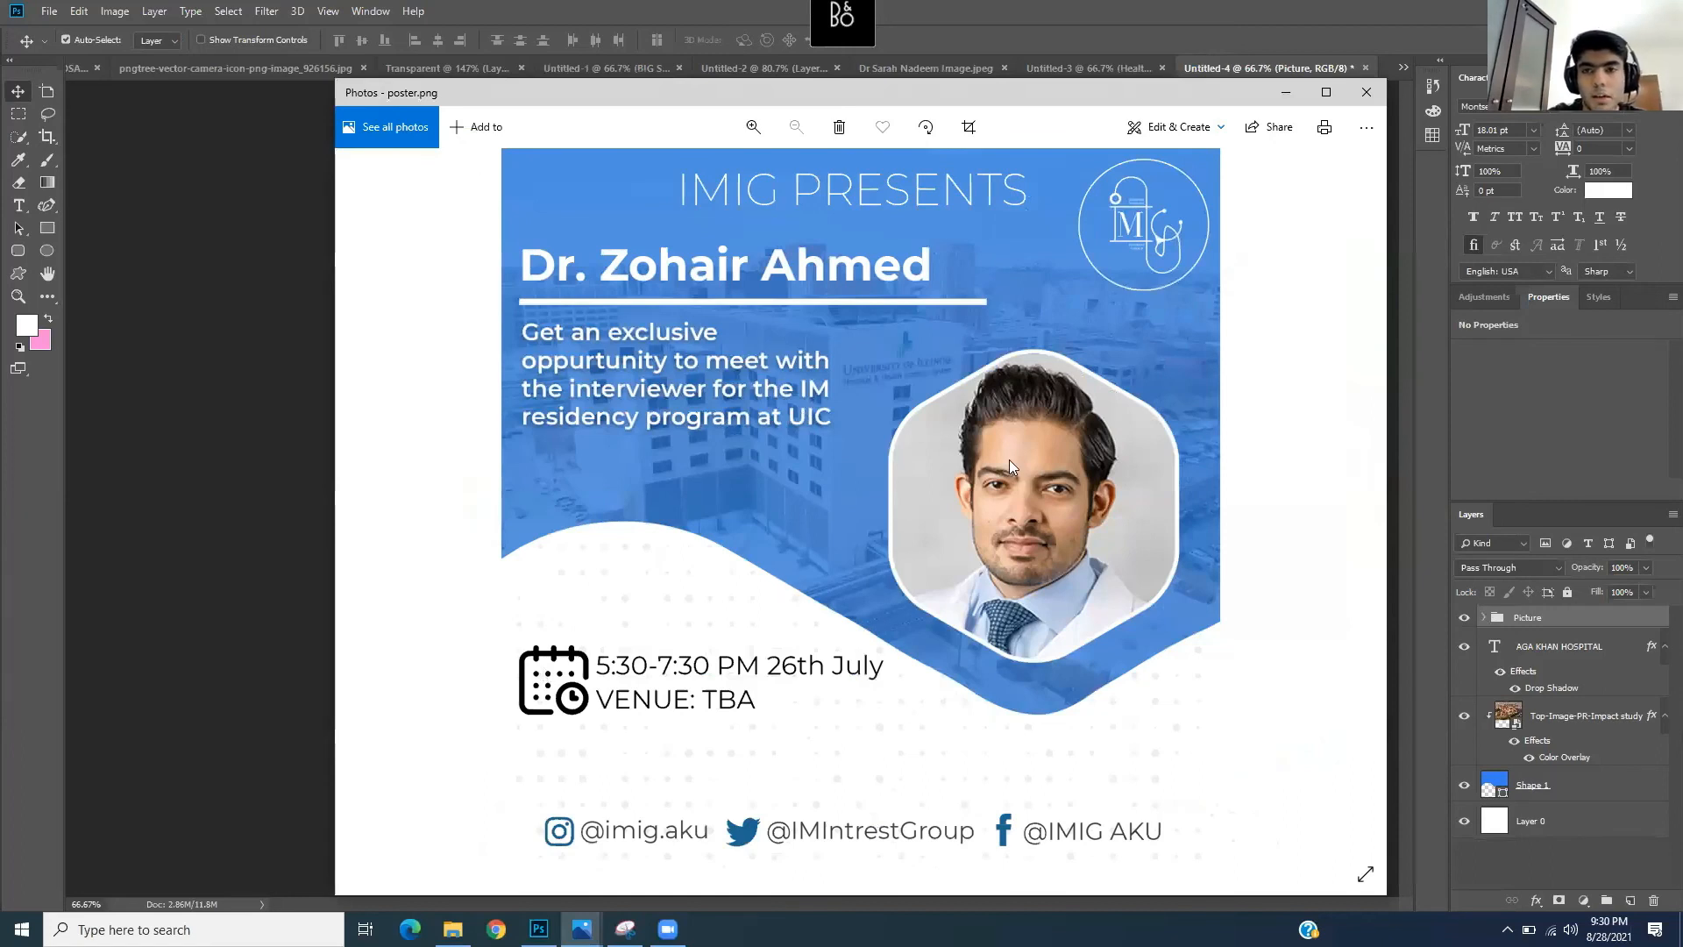
{"action": "left_click", "coordinate": [1284, 90]}
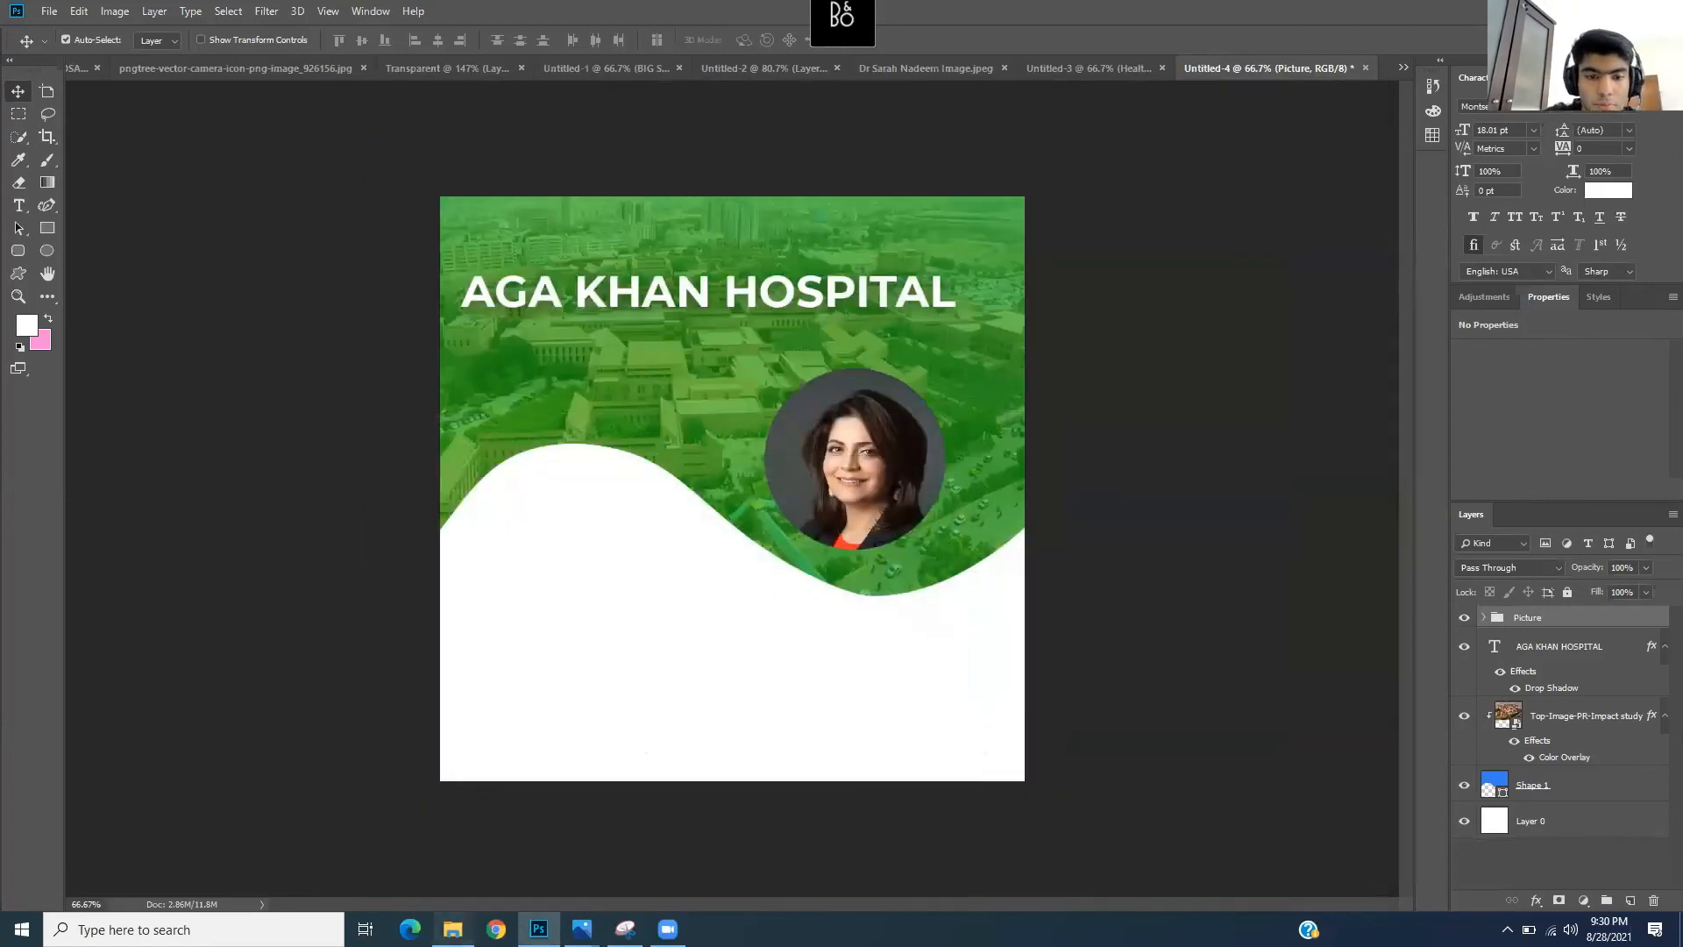
{"action": "left_click", "coordinate": [452, 928]}
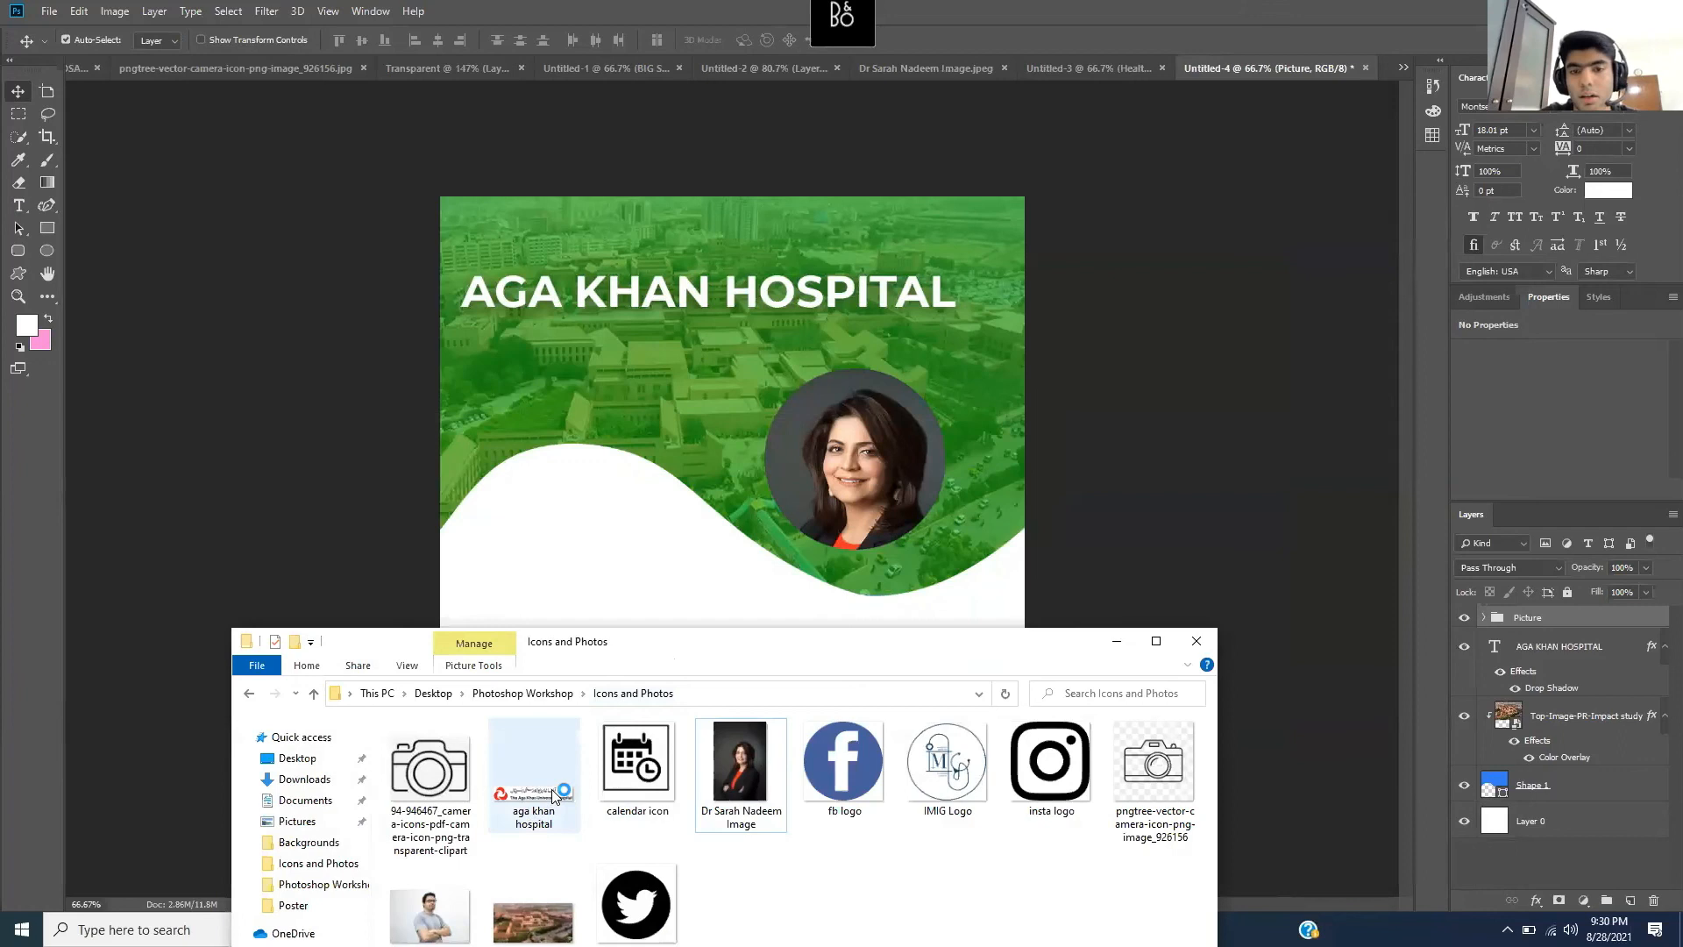
- Place the 'aga khan hospital' logo, scale it along the poster's bottom, then hide it
{"action": "mouse_move", "coordinate": [550, 788]}
{"action": "left_mouse_down"}
{"action": "mouse_move", "coordinate": [664, 624]}
{"action": "mouse_move", "coordinate": [537, 810]}
{"action": "left_mouse_up"}
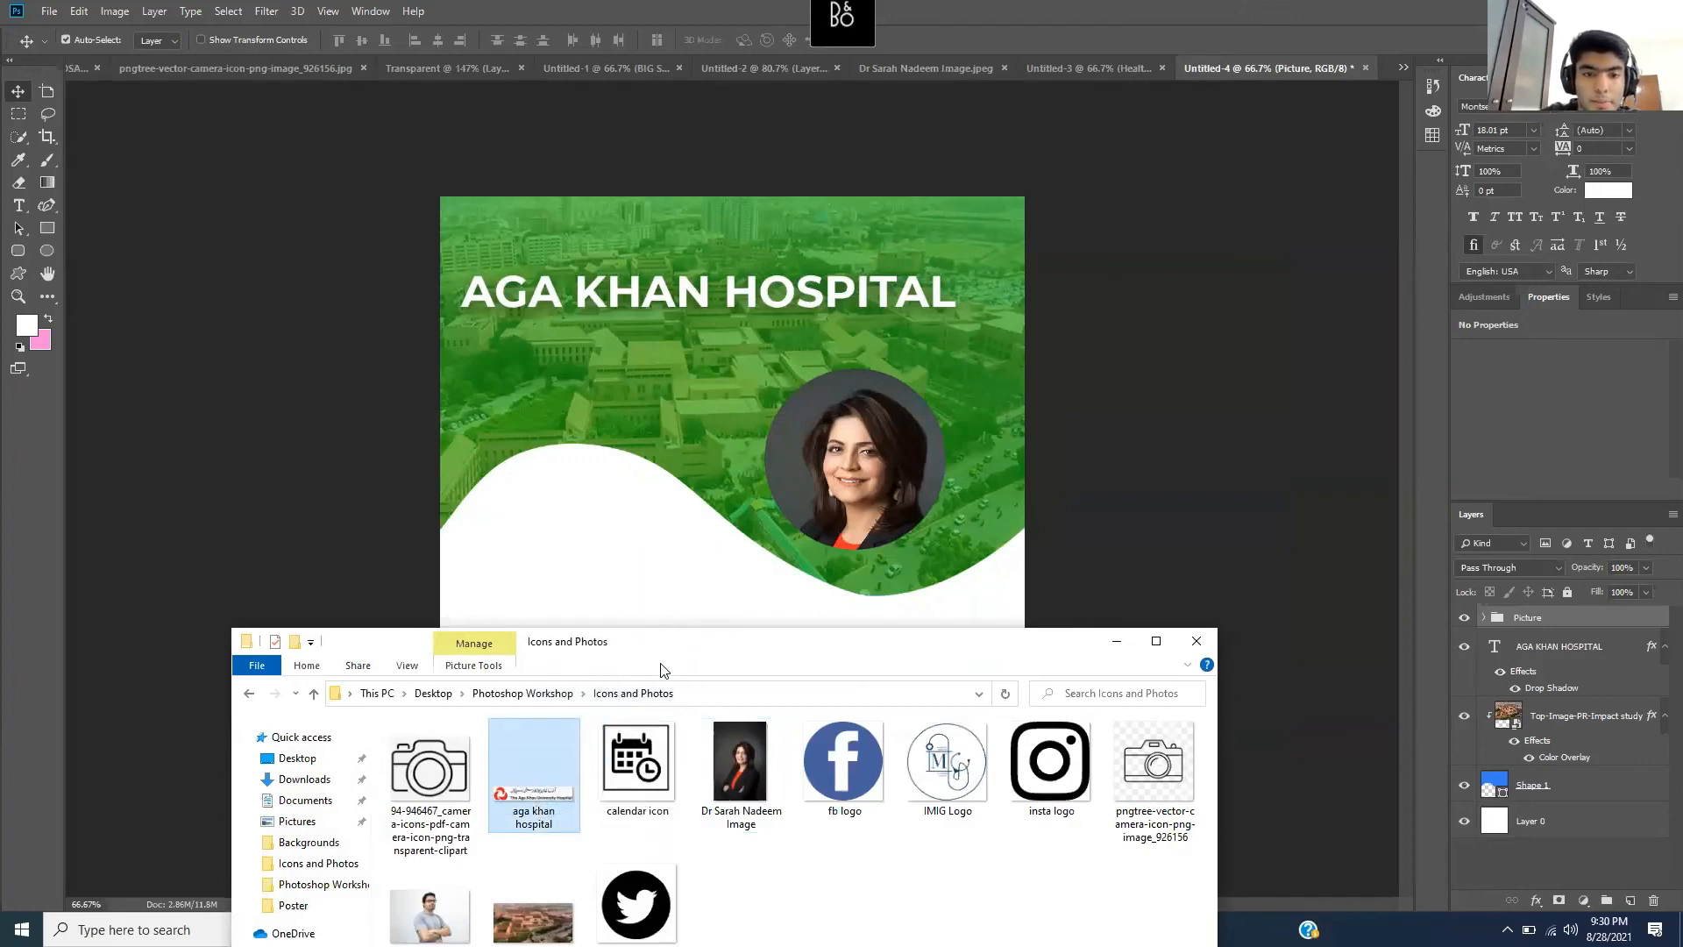
{"action": "left_click_drag", "start_coordinate": [768, 646], "coordinate": [712, 532]}
{"action": "left_click_drag", "start_coordinate": [770, 854], "coordinate": [650, 635]}
{"action": "left_click_drag", "start_coordinate": [702, 495], "coordinate": [702, 716]}
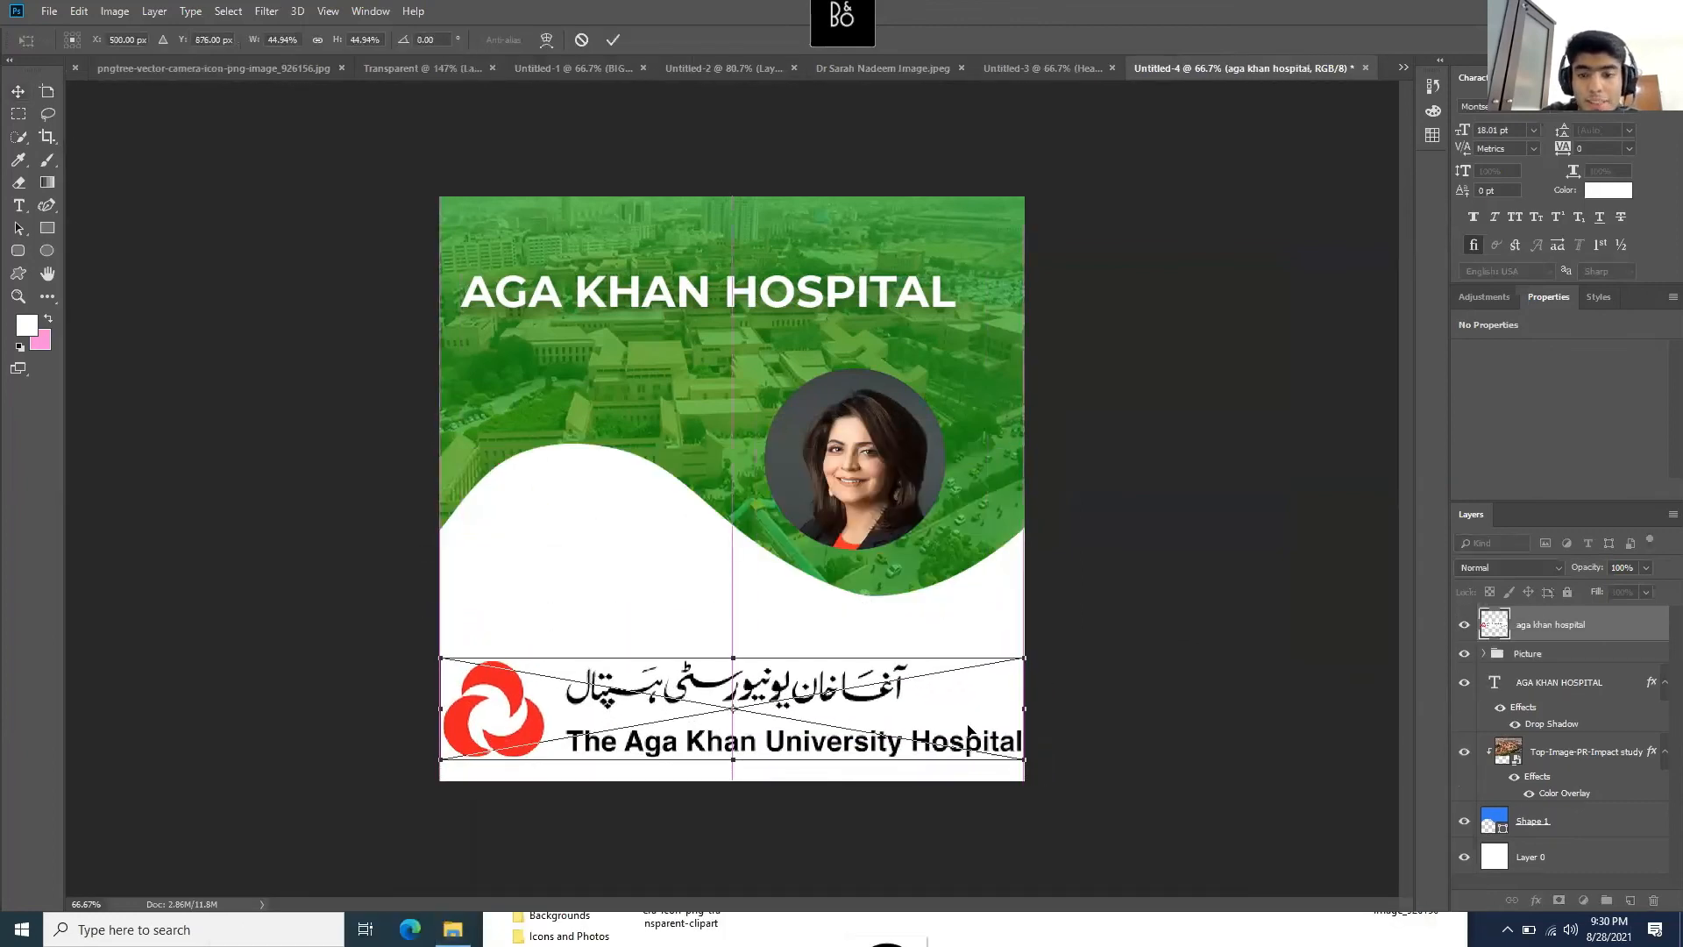
{"action": "left_click_drag", "start_coordinate": [1023, 765], "coordinate": [987, 755]}
{"action": "left_click_drag", "start_coordinate": [880, 718], "coordinate": [908, 732]}
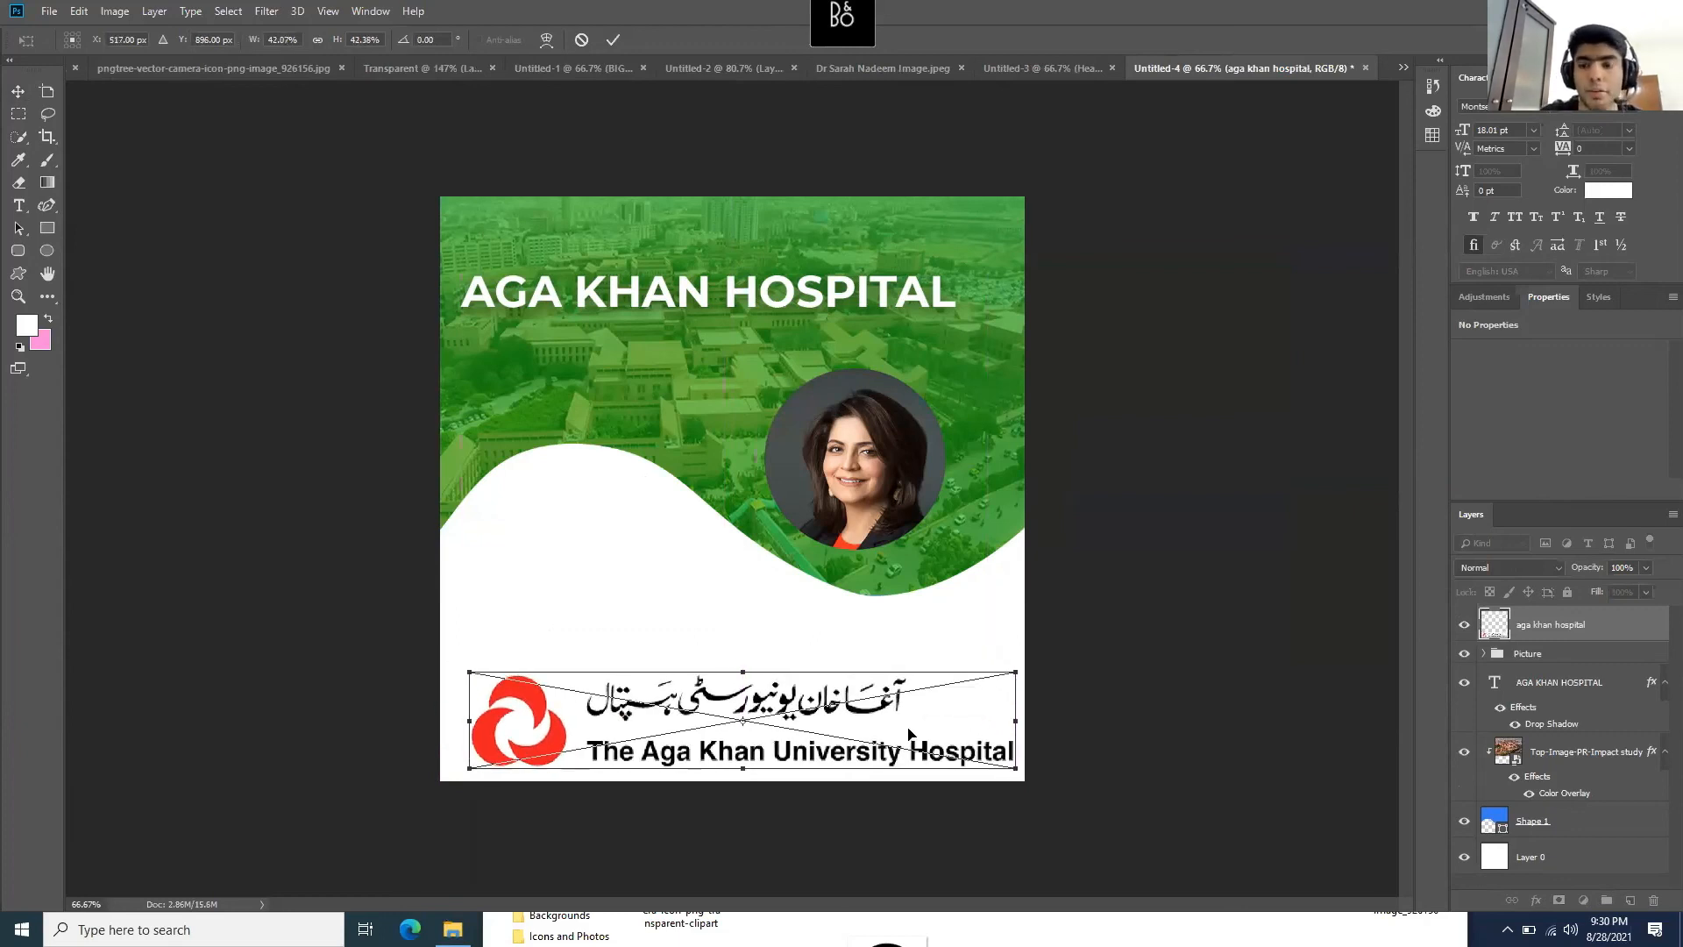
{"action": "key", "text": "Return"}
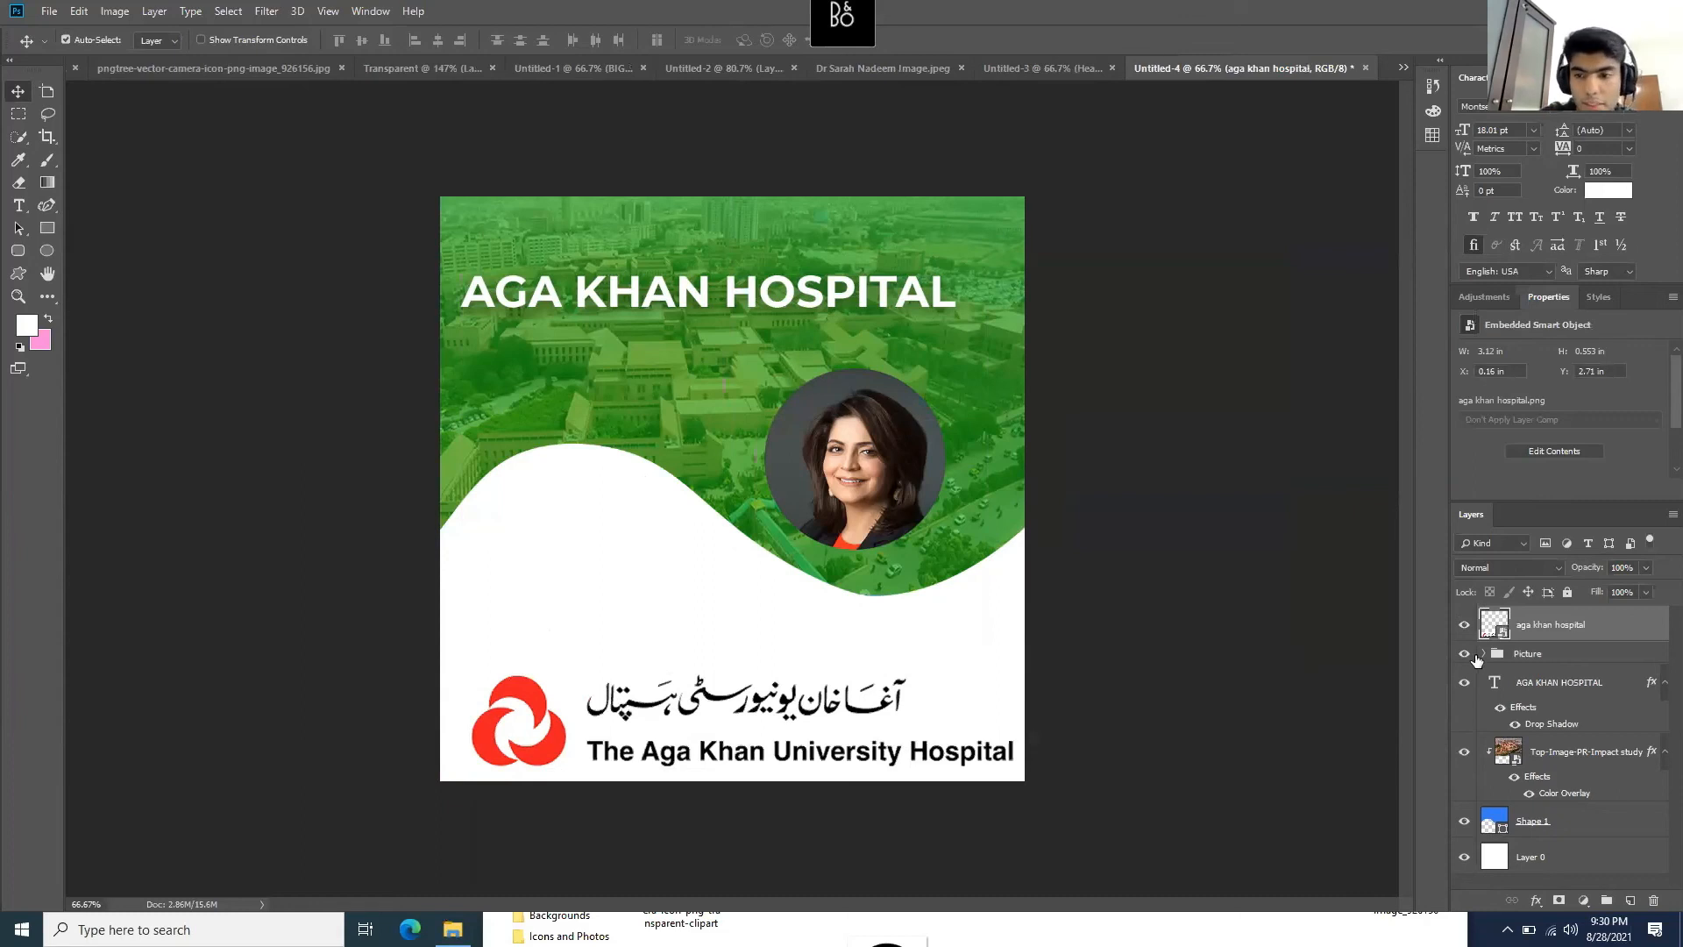
{"action": "left_click", "coordinate": [1464, 624]}
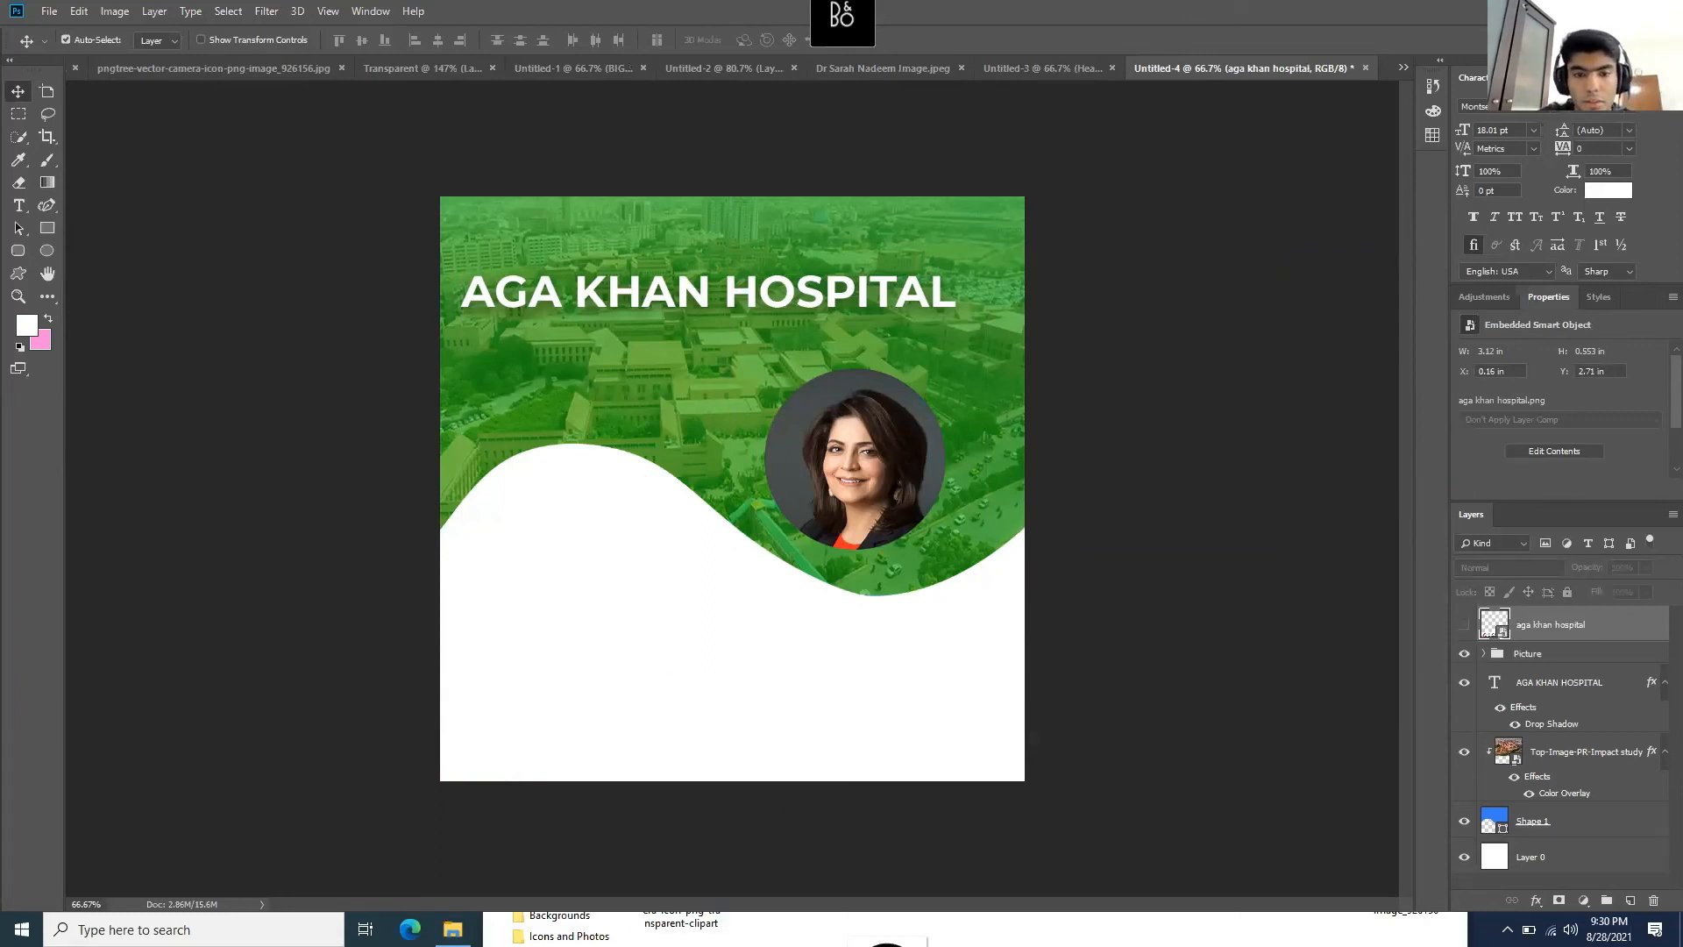
{"action": "left_click", "coordinate": [885, 940]}
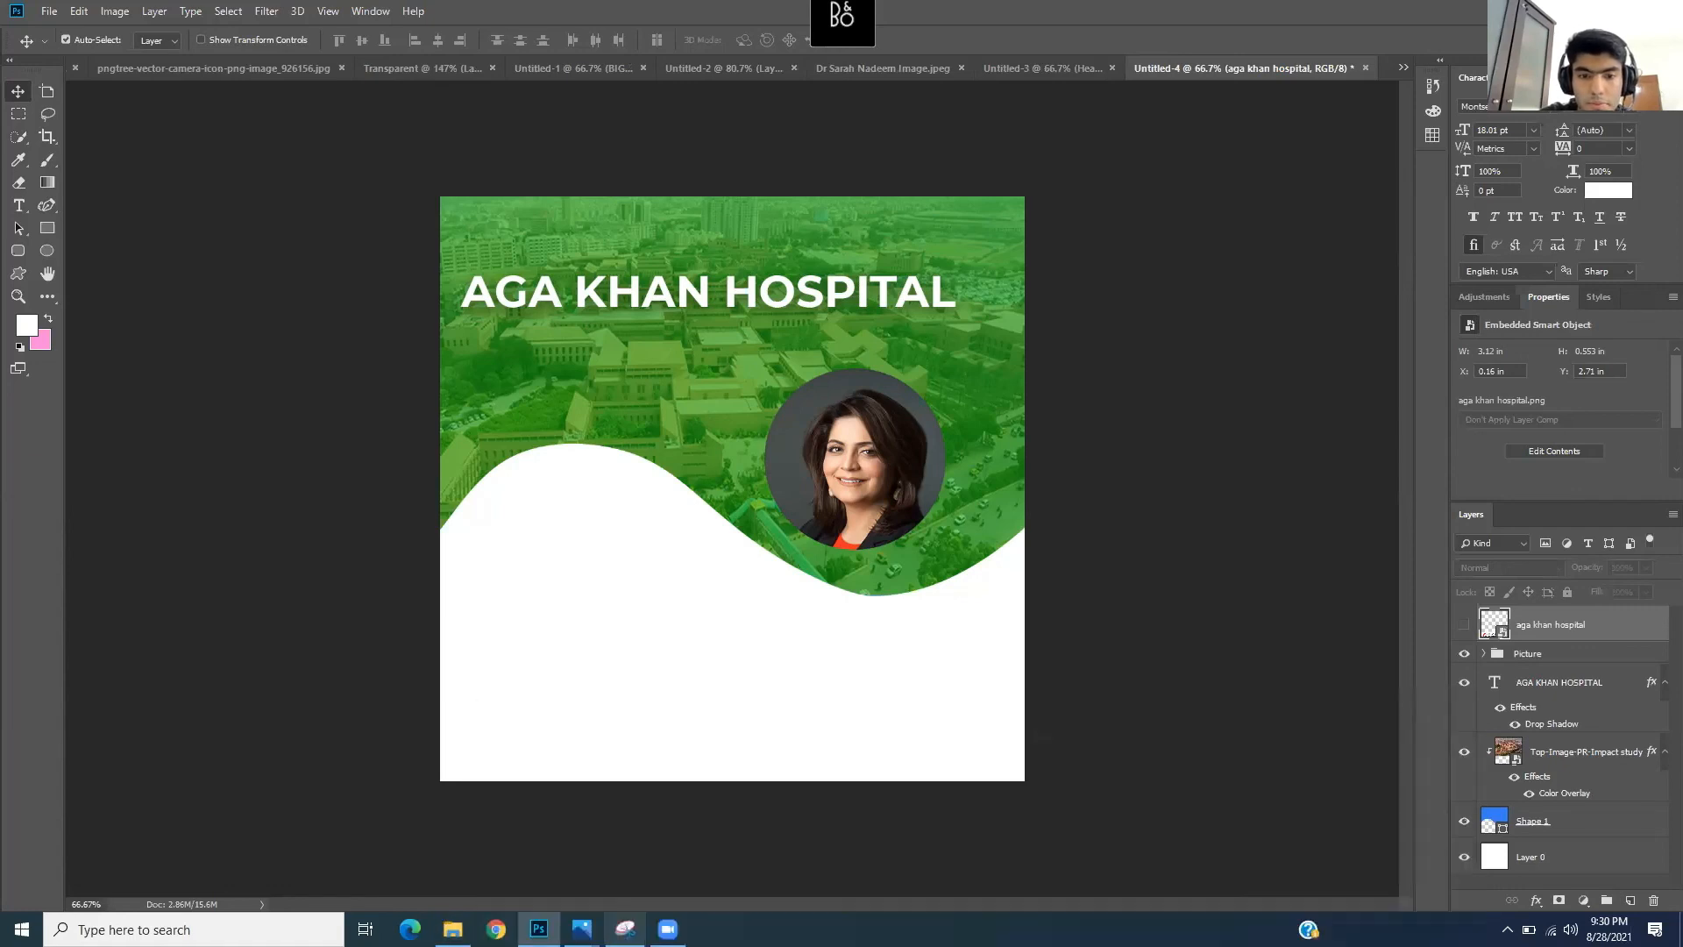
- Review the poster.png reference in Photos, then minimize it
{"action": "mouse_move", "coordinate": [581, 927]}
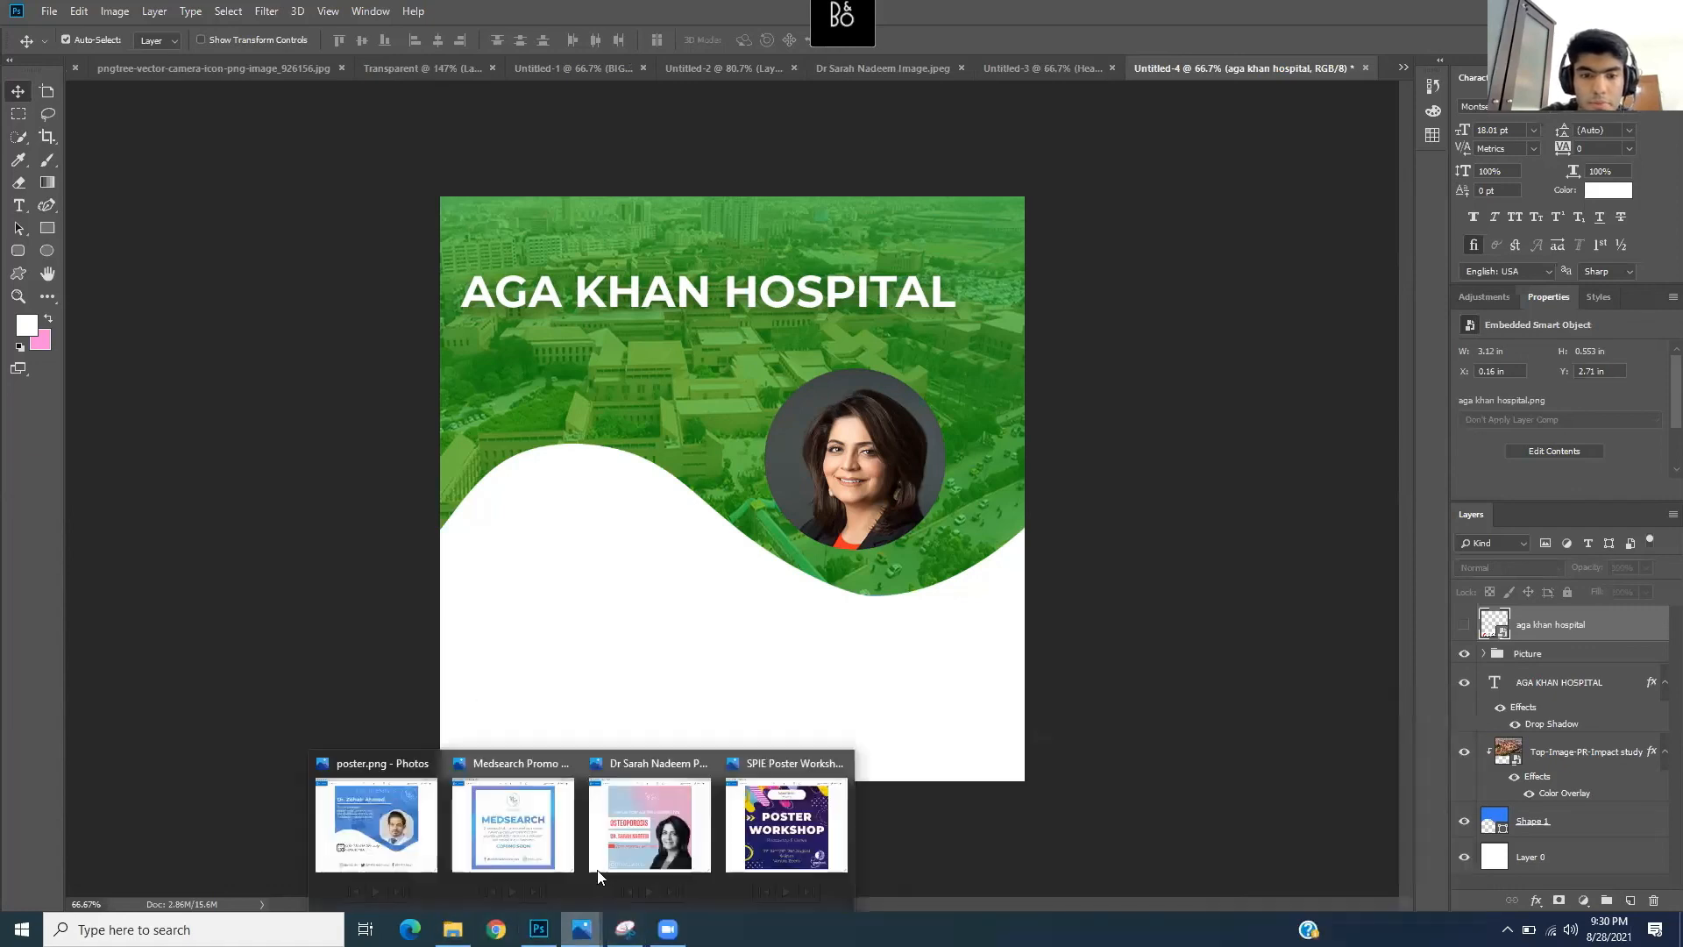
{"action": "left_click", "coordinate": [422, 834]}
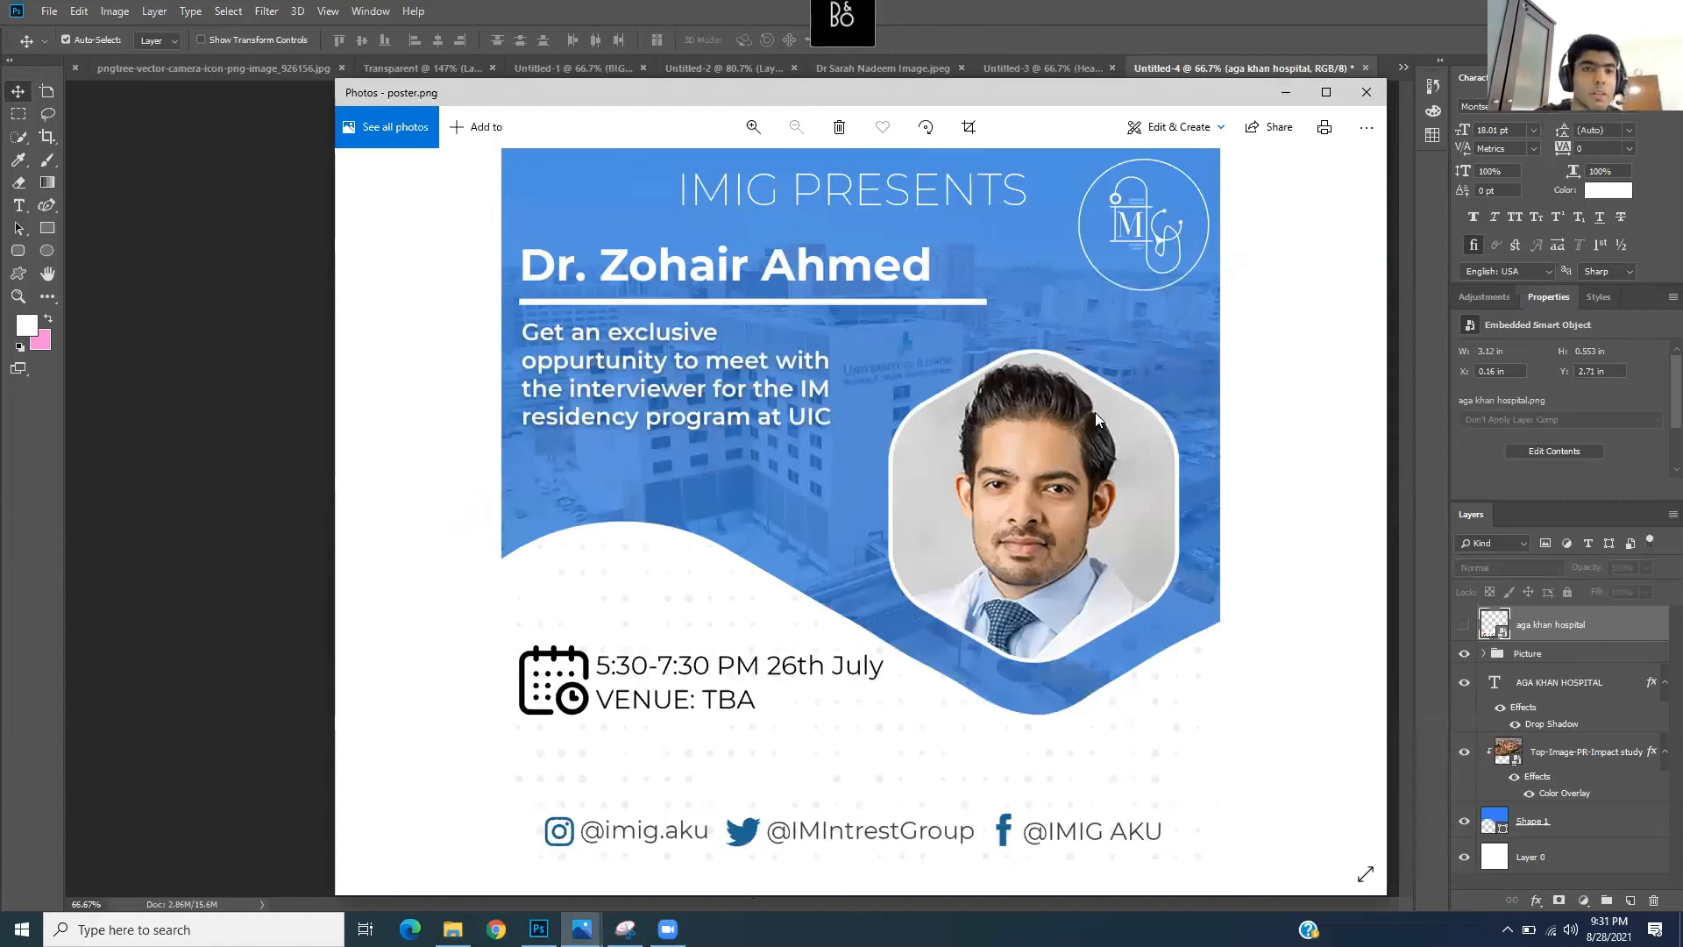
{"action": "left_click", "coordinate": [1285, 88]}
{"action": "left_click", "coordinate": [452, 929]}
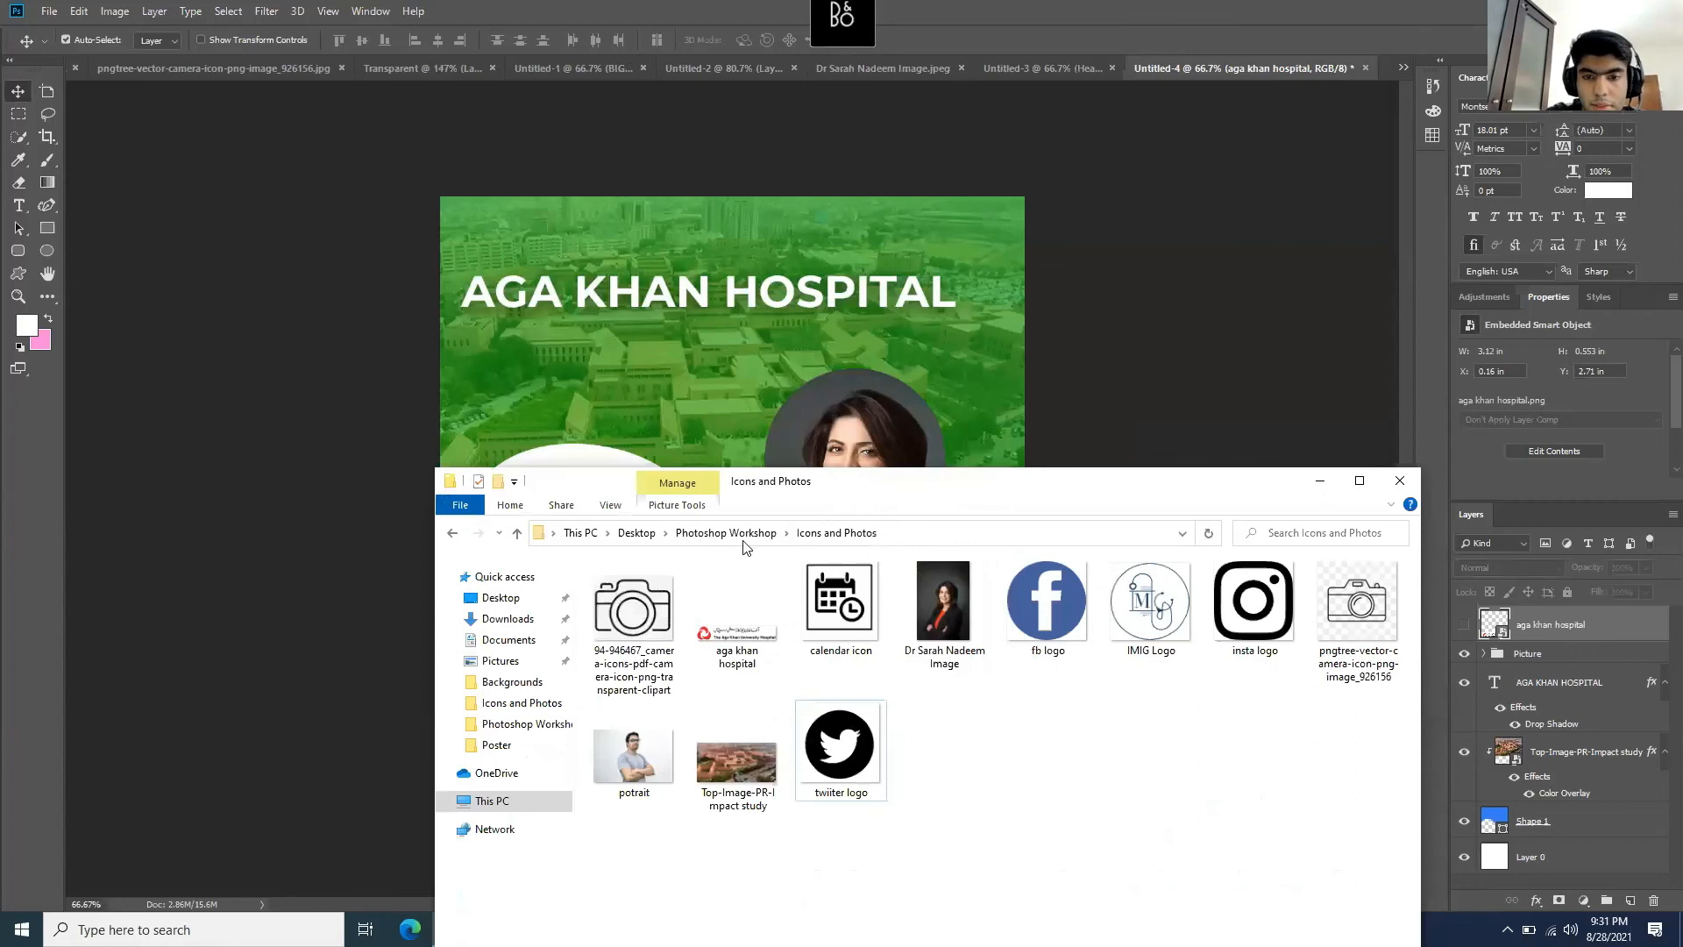
- Browse to Photoshop Workshop > Backgrounds and drag the 'dots' image onto the poster
{"action": "left_click", "coordinate": [637, 533]}
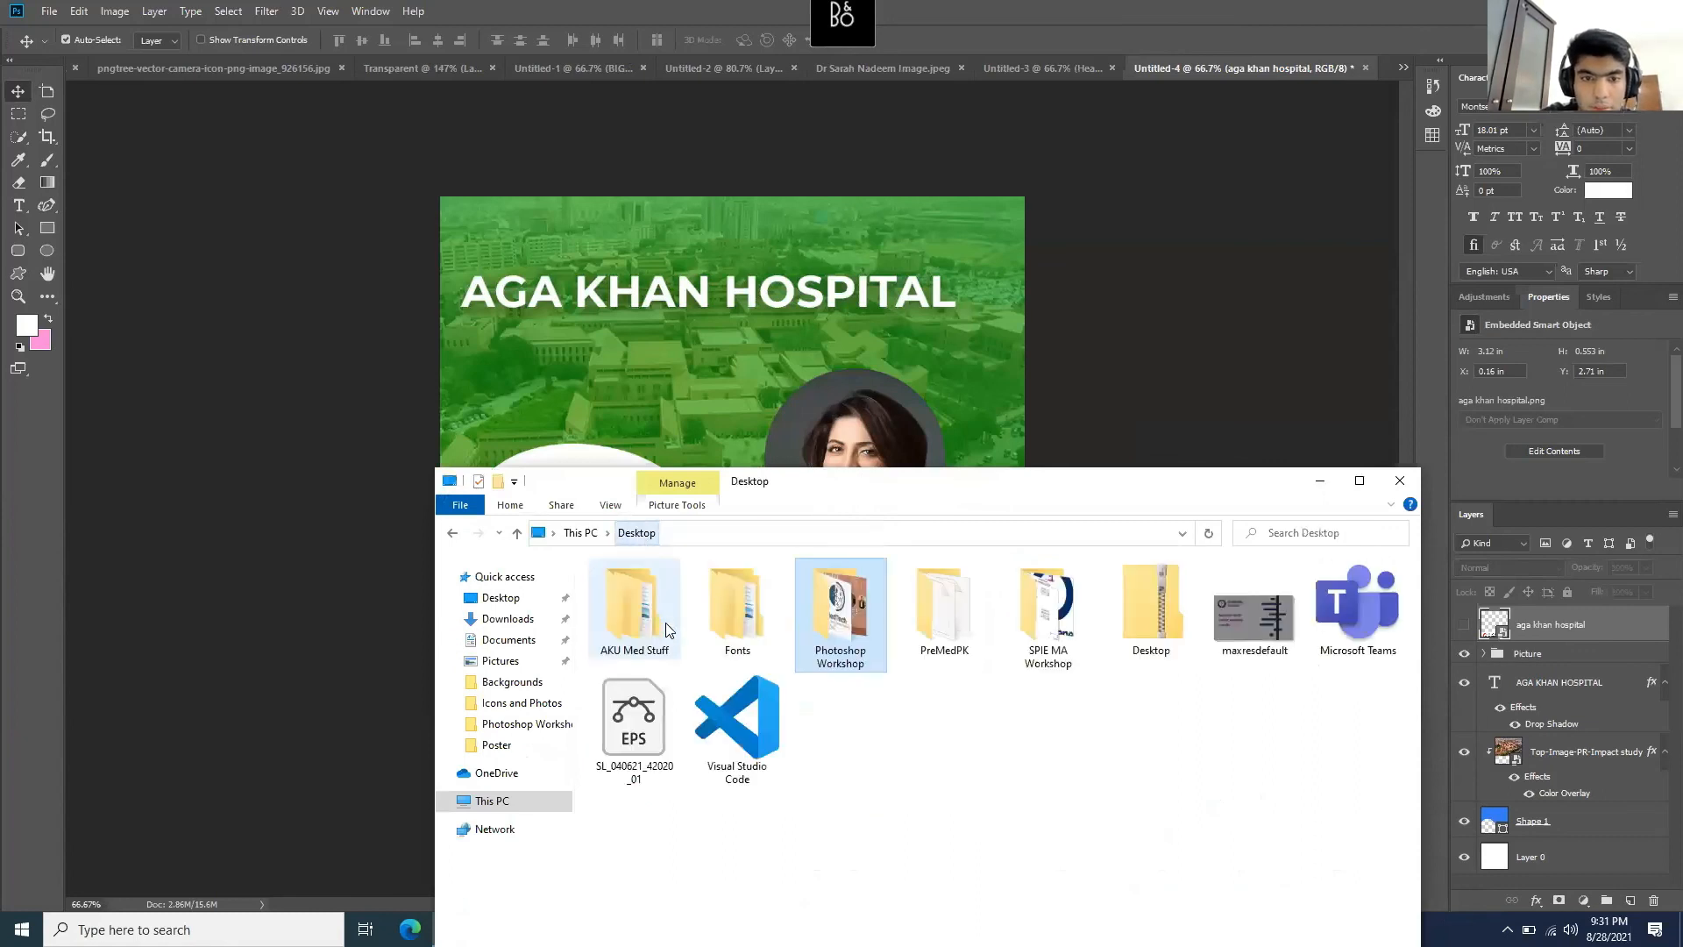
{"action": "double_click", "coordinate": [870, 620]}
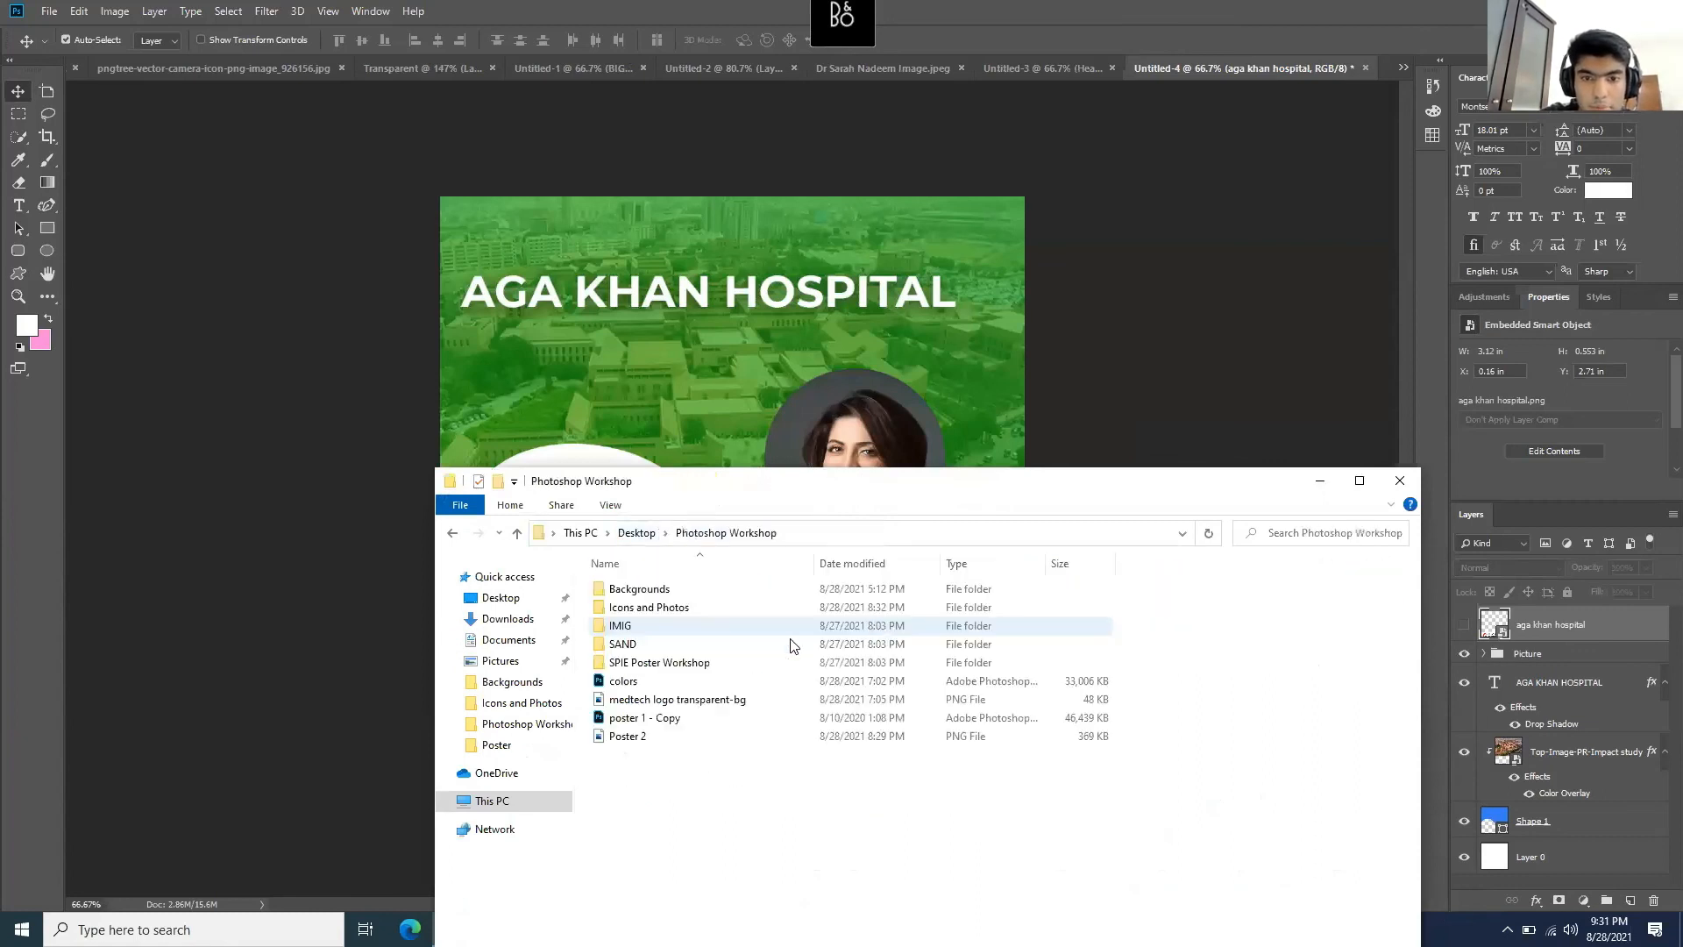
{"action": "double_click", "coordinate": [690, 608]}
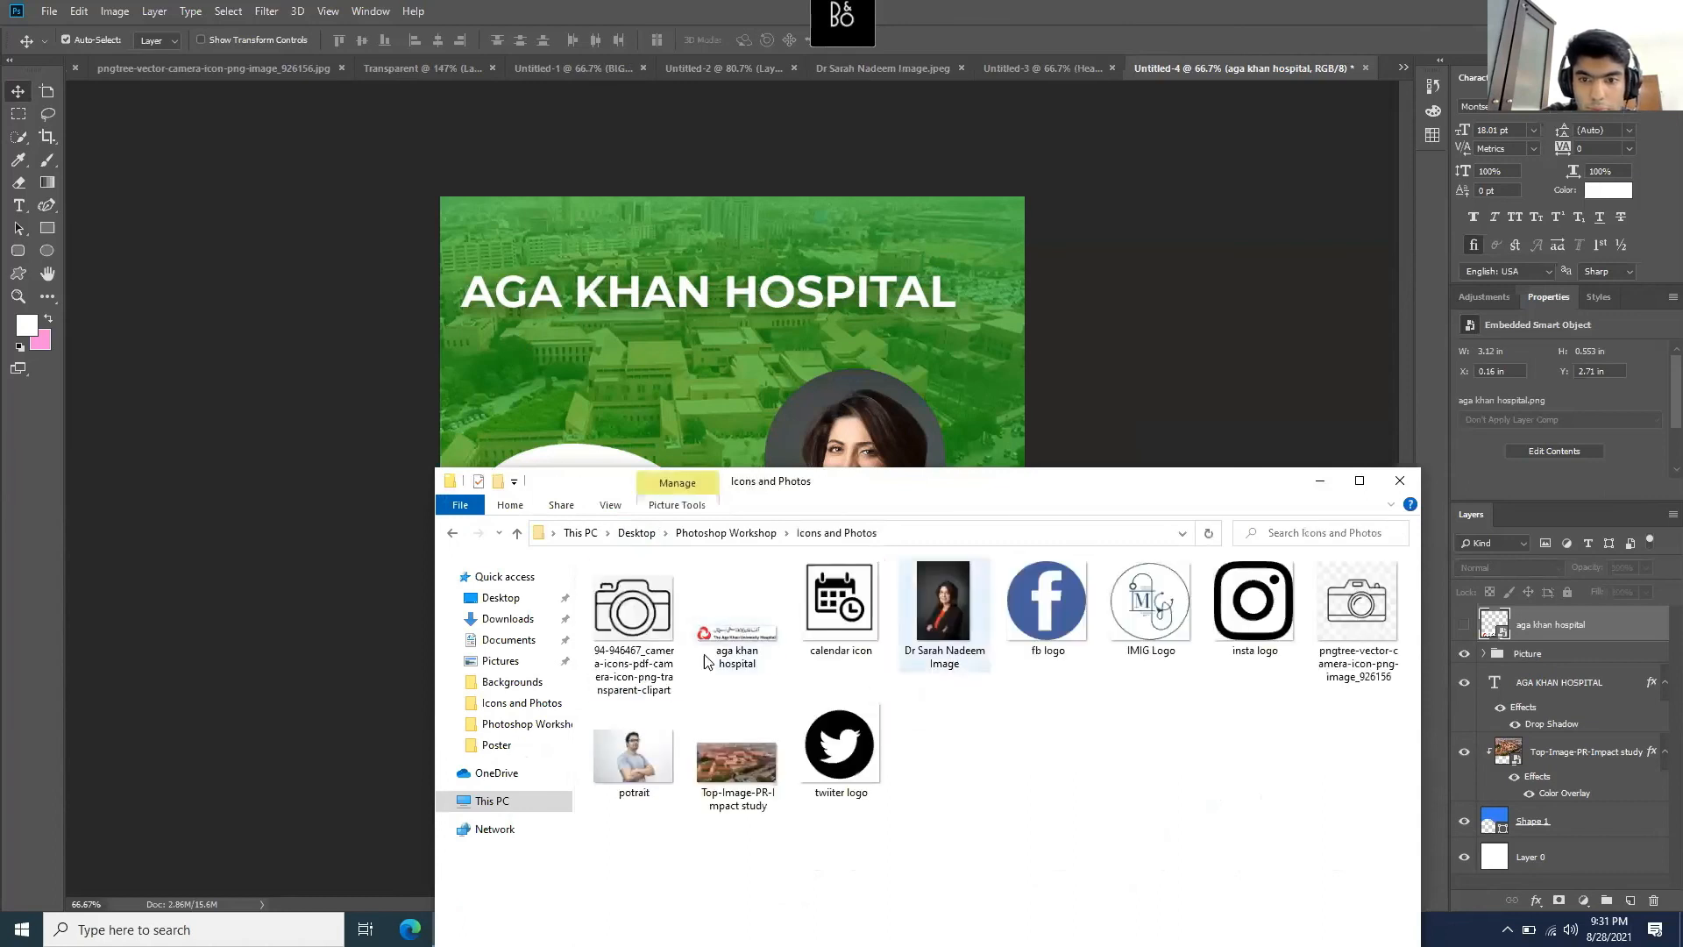
{"action": "left_click", "coordinate": [453, 532]}
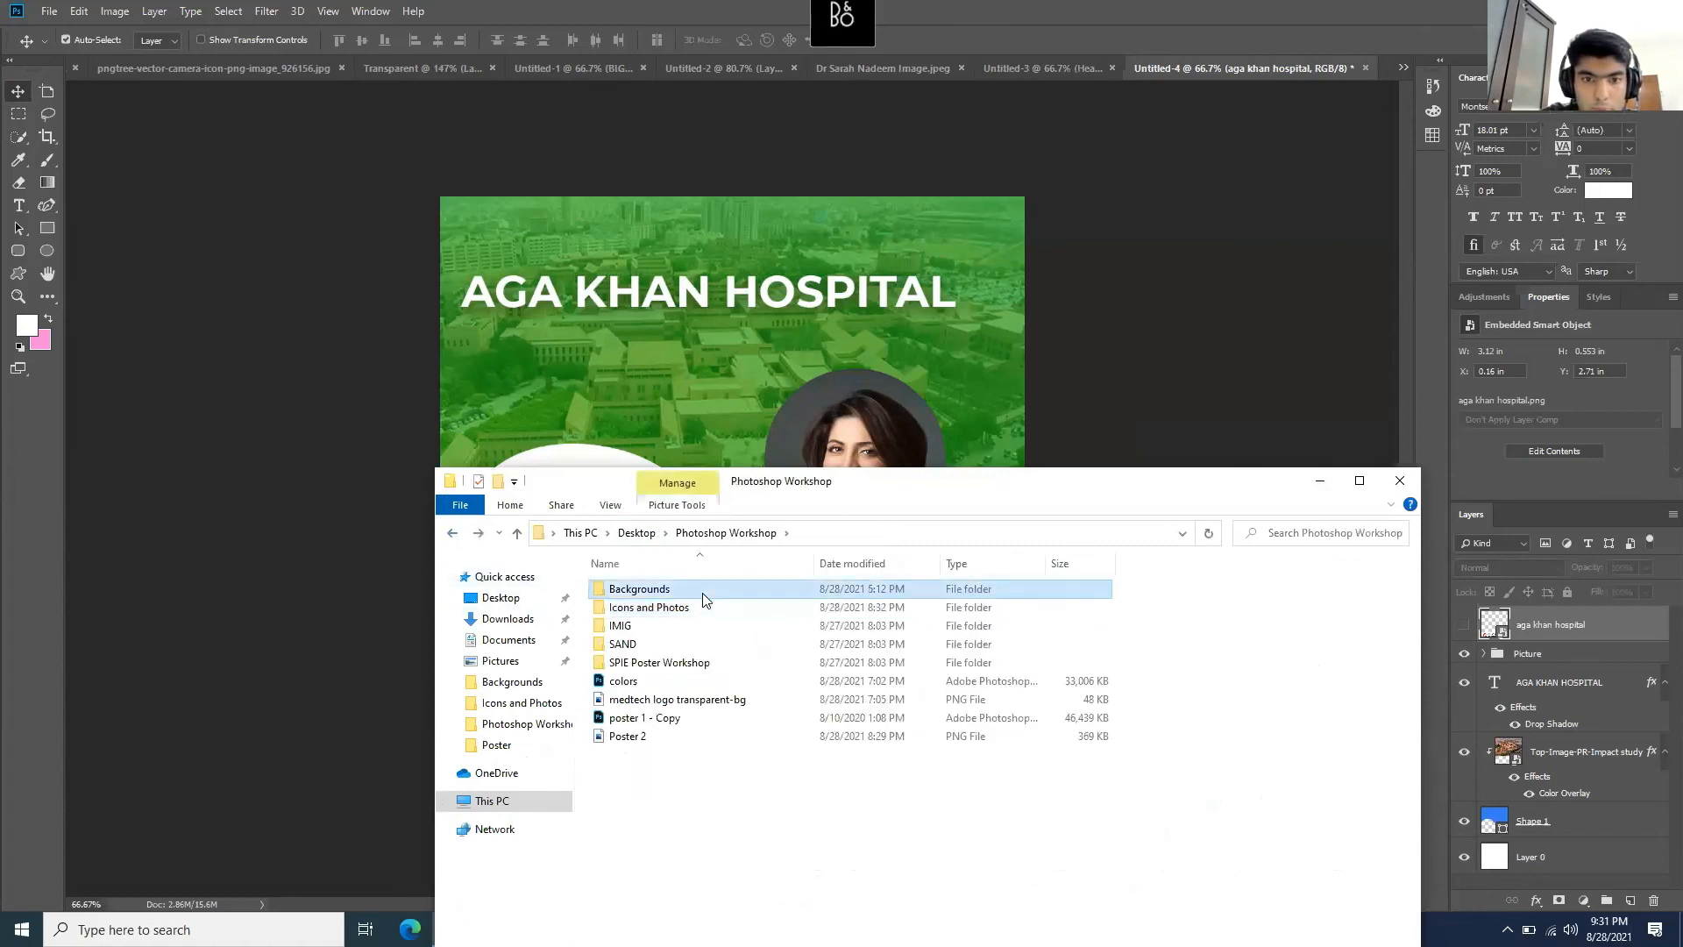
{"action": "double_click", "coordinate": [702, 595]}
{"action": "left_click_drag", "start_coordinate": [634, 618], "coordinate": [649, 366]}
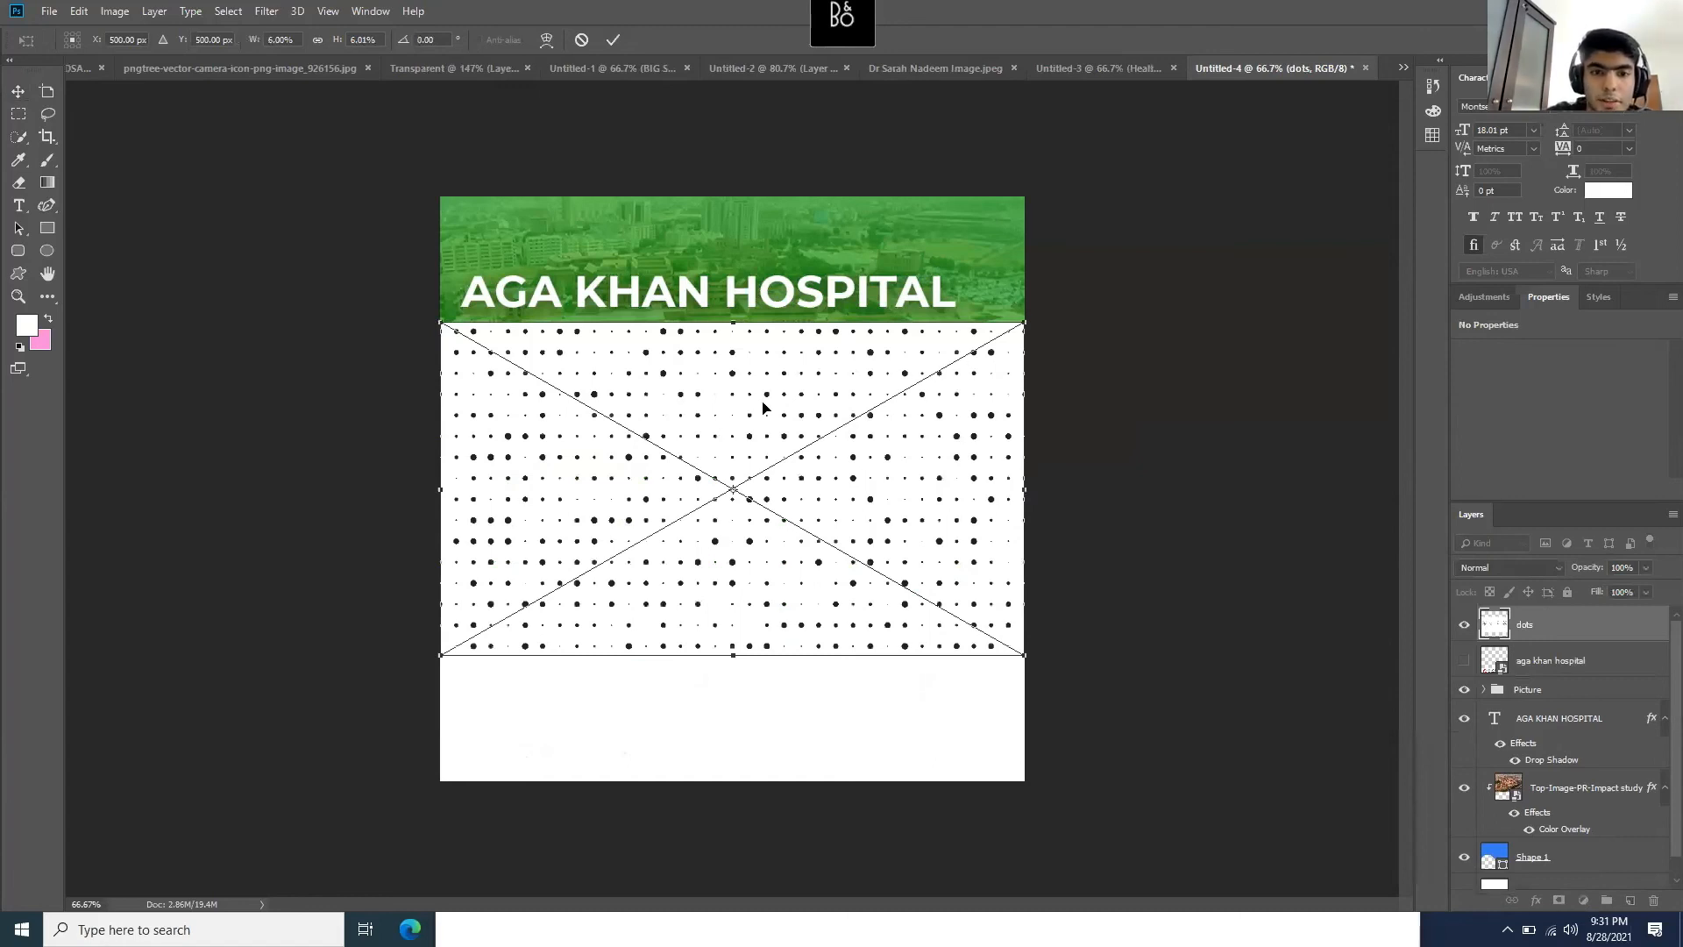
- Place the dots pattern lower on the poster, move its layer to the bottom, and set opacity to 21%
{"action": "left_click_drag", "start_coordinate": [762, 408], "coordinate": [766, 538]}
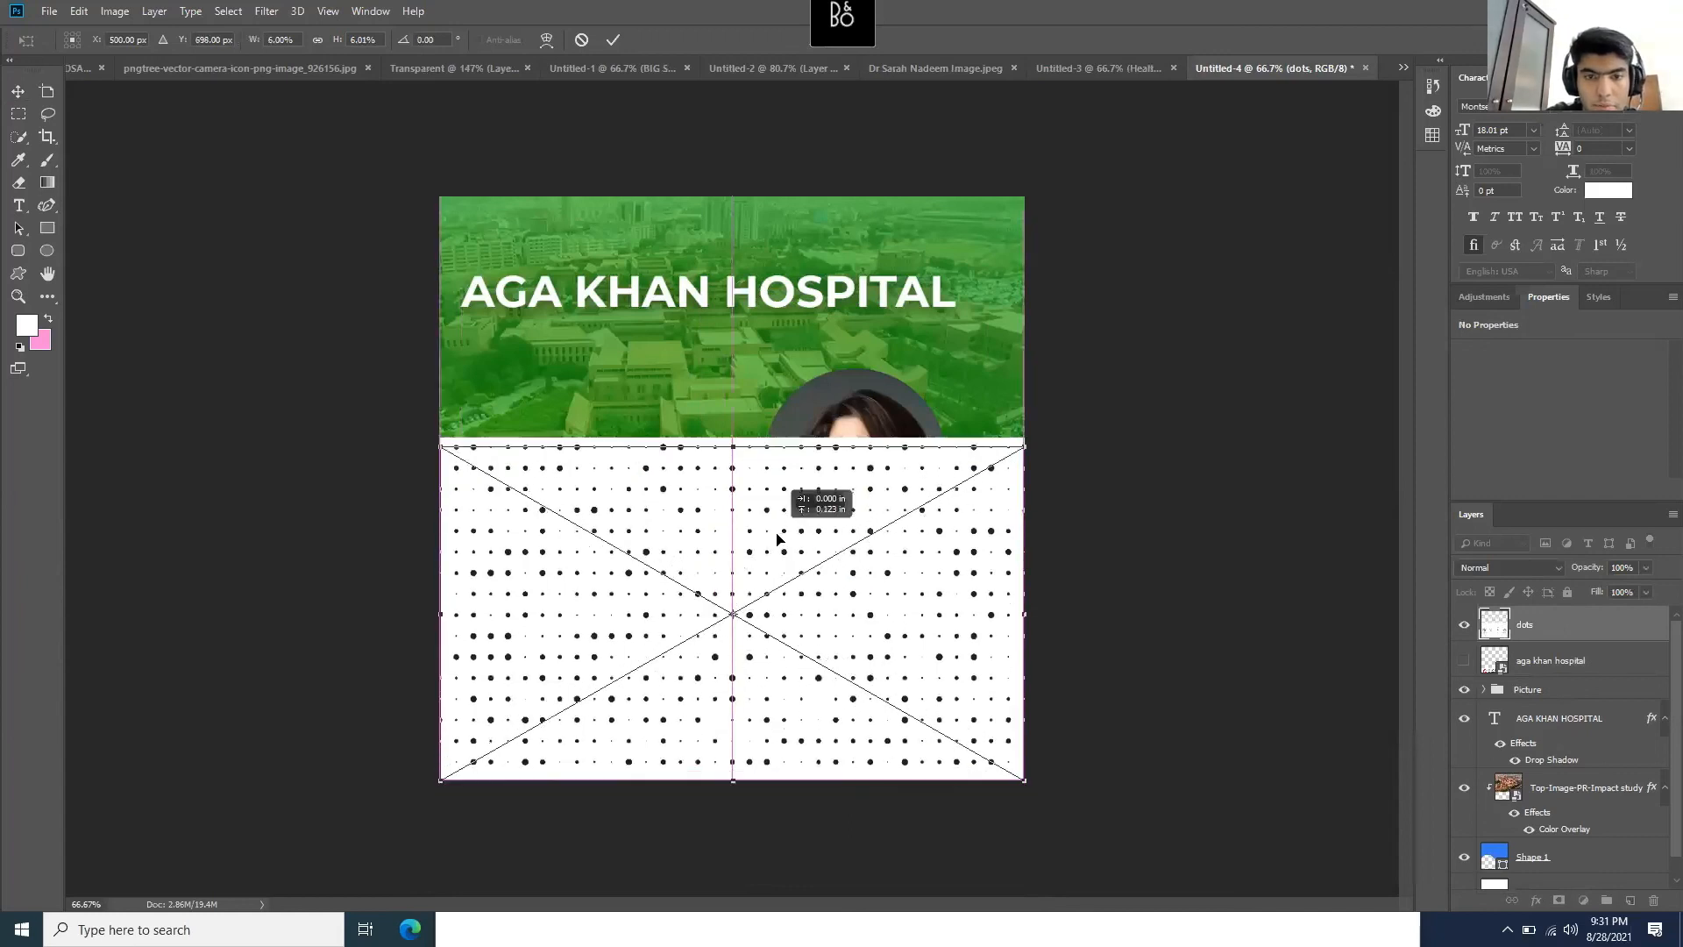
{"action": "key", "text": "Return"}
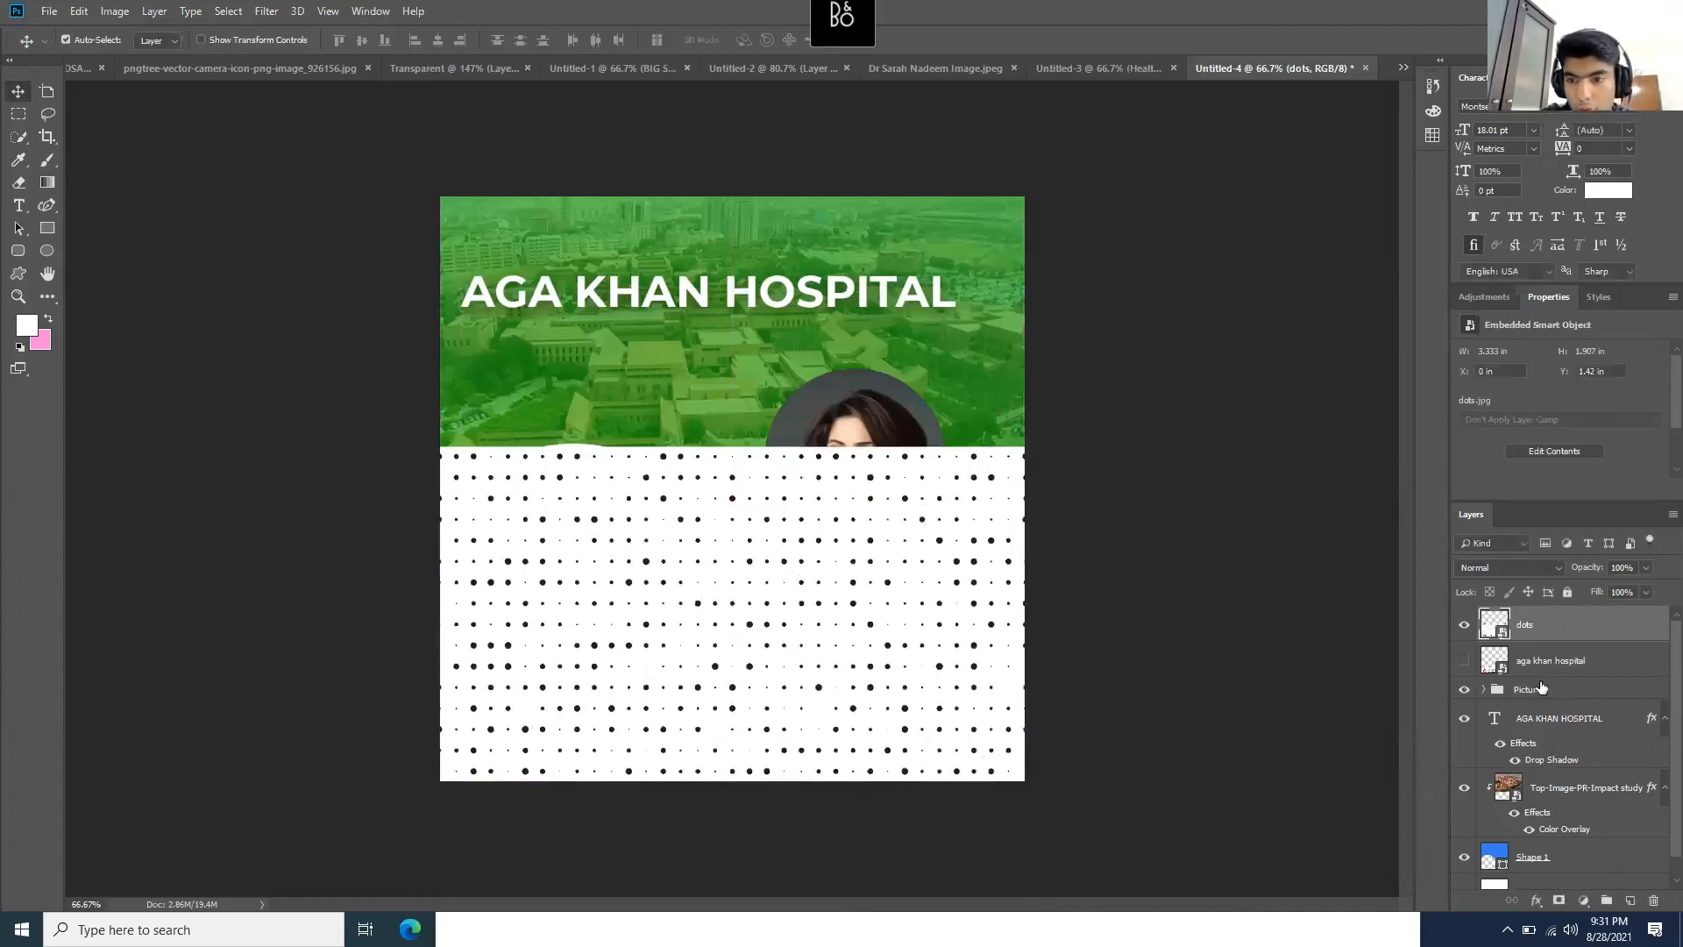
{"action": "left_click_drag", "start_coordinate": [1564, 630], "coordinate": [1561, 796]}
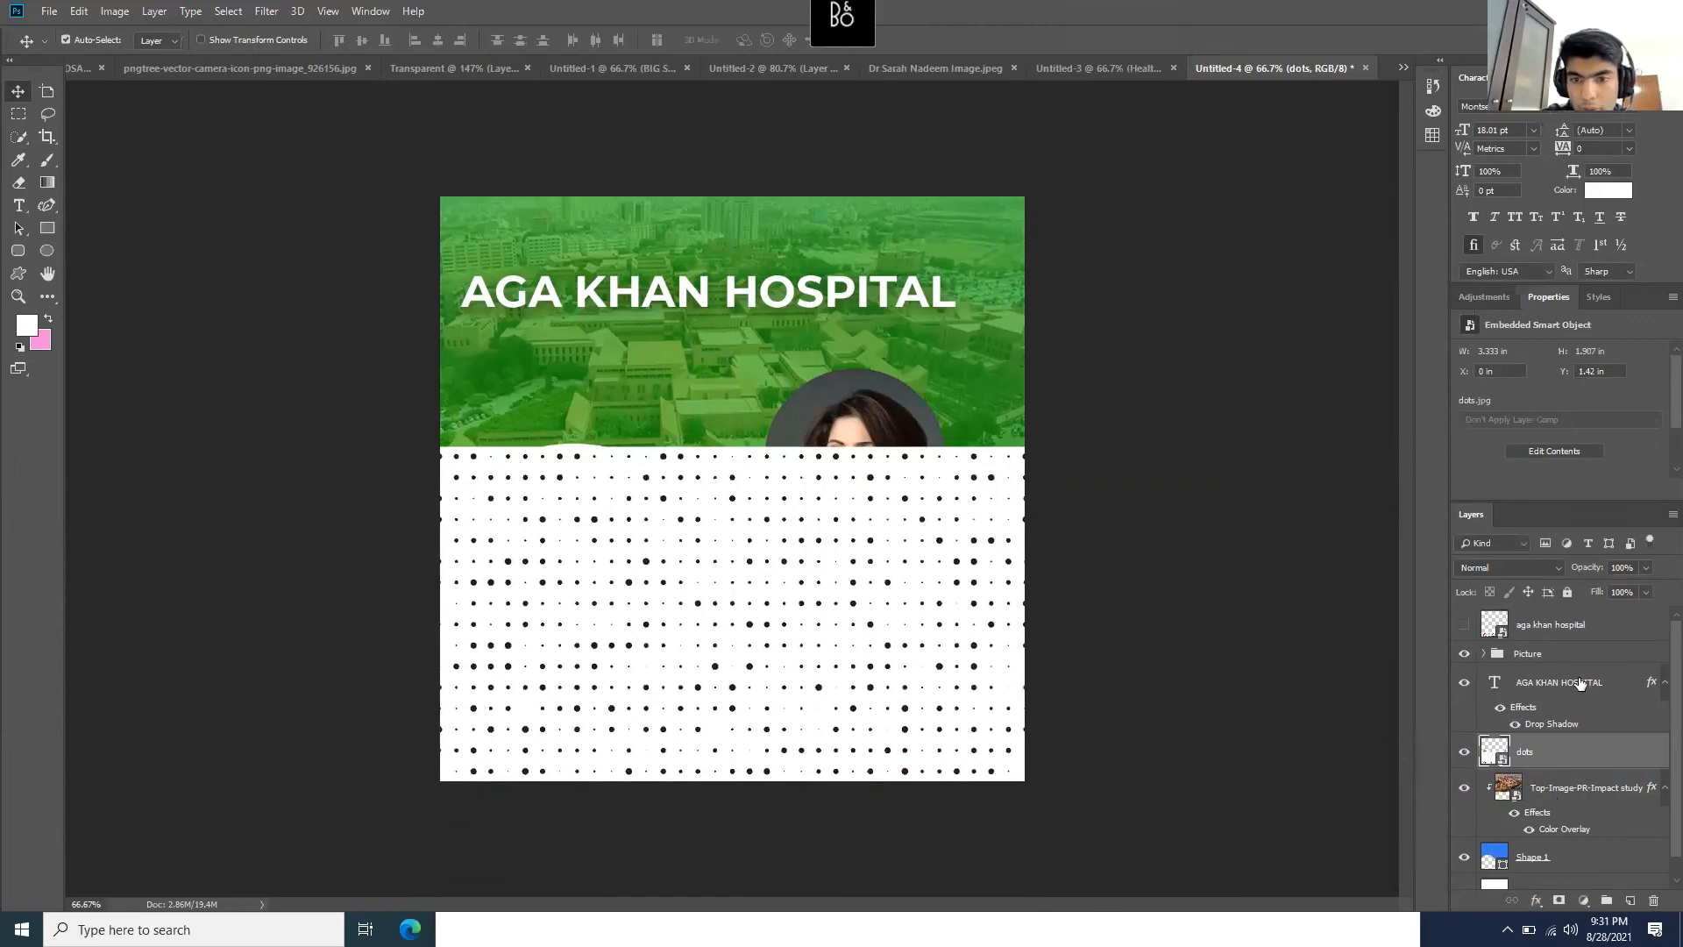
{"action": "scroll", "coordinate": [1581, 683], "scroll_direction": "down", "scroll_amount": 1}
{"action": "left_click_drag", "start_coordinate": [1551, 728], "coordinate": [1582, 867]}
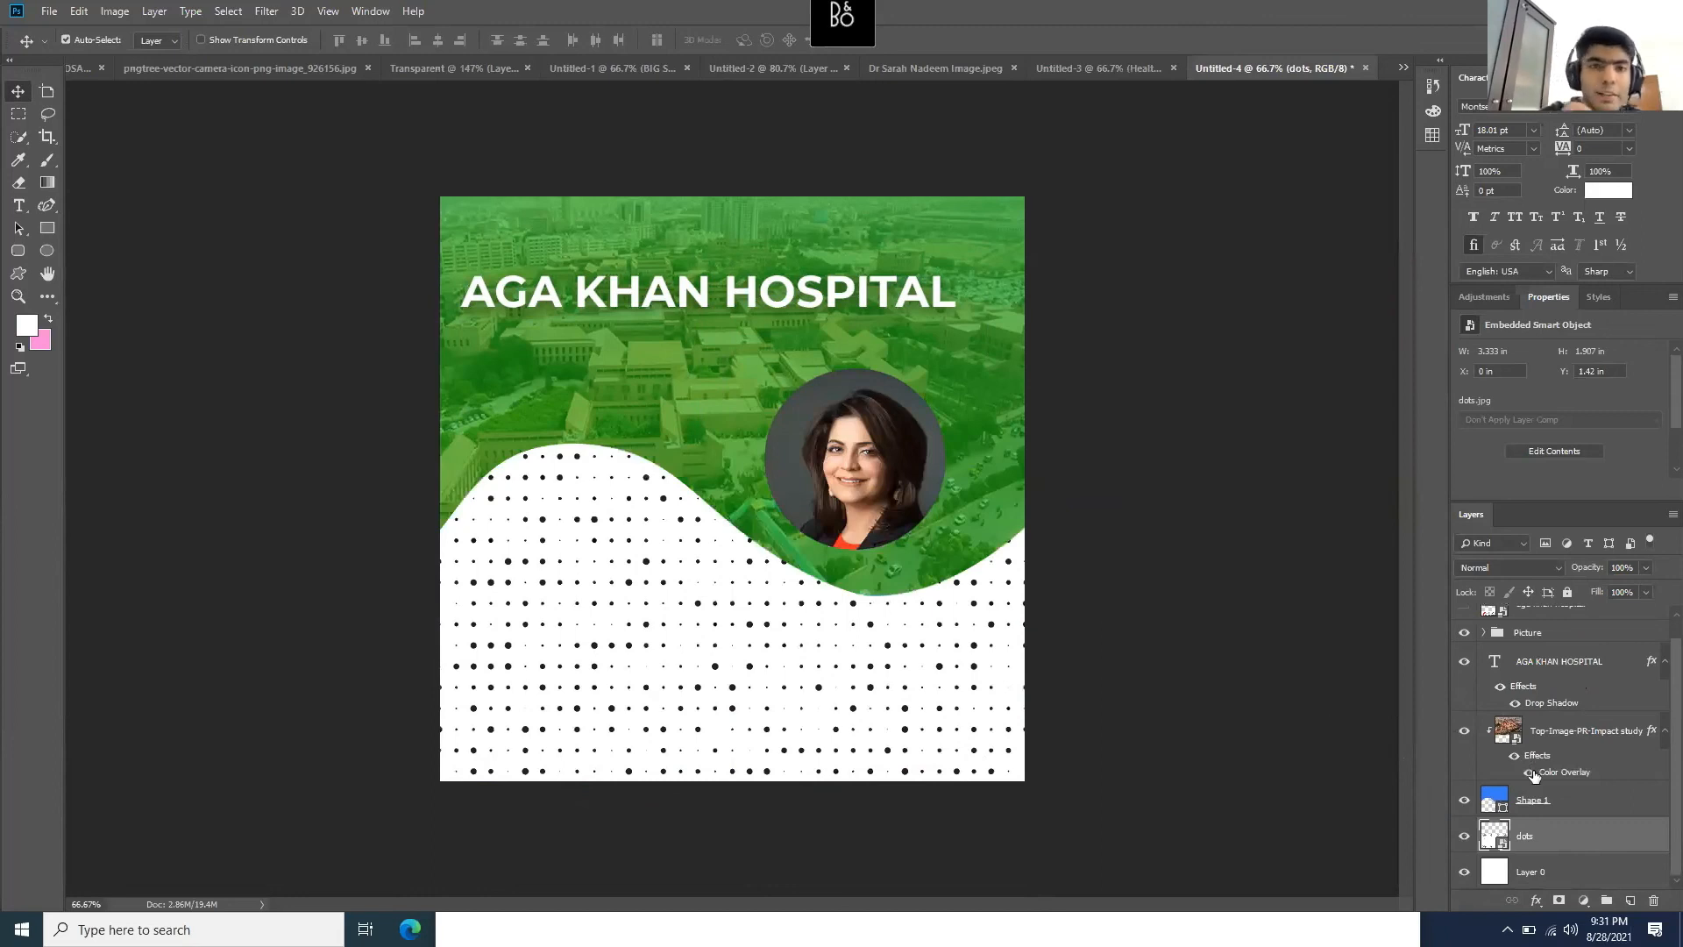
{"action": "left_click", "coordinate": [1644, 567]}
{"action": "left_click", "coordinate": [1585, 584]}
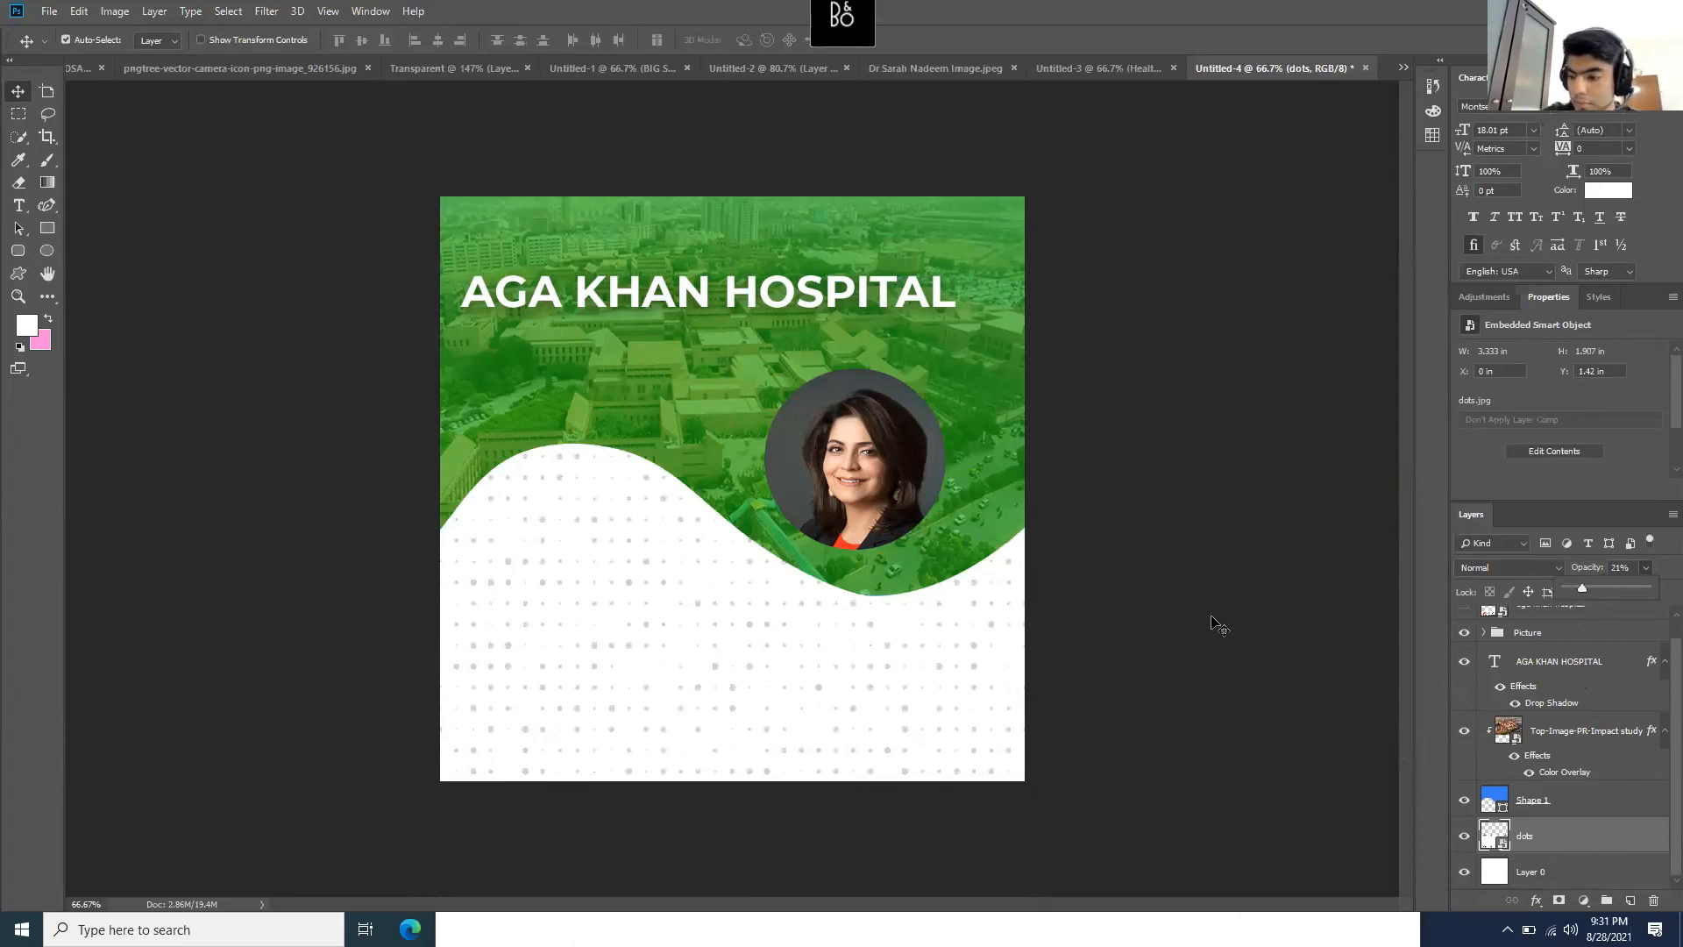
- Make the aga khan hospital logo layer visible on the poster again
{"action": "left_click", "coordinate": [19, 205]}
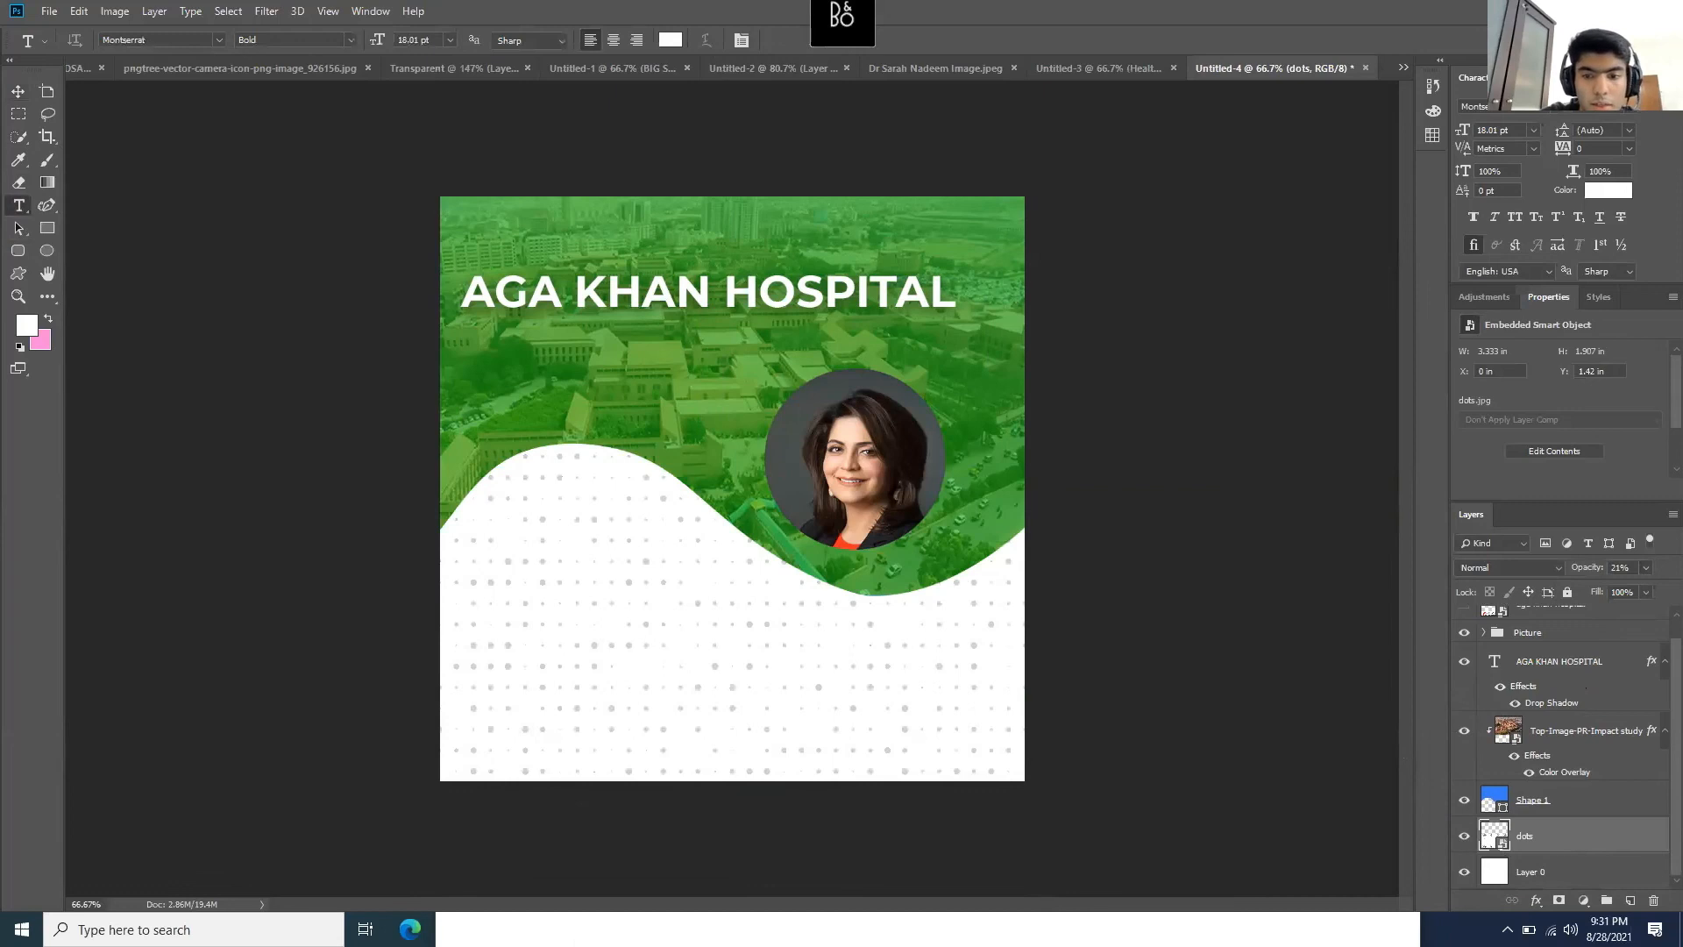
{"action": "left_click", "coordinate": [574, 942]}
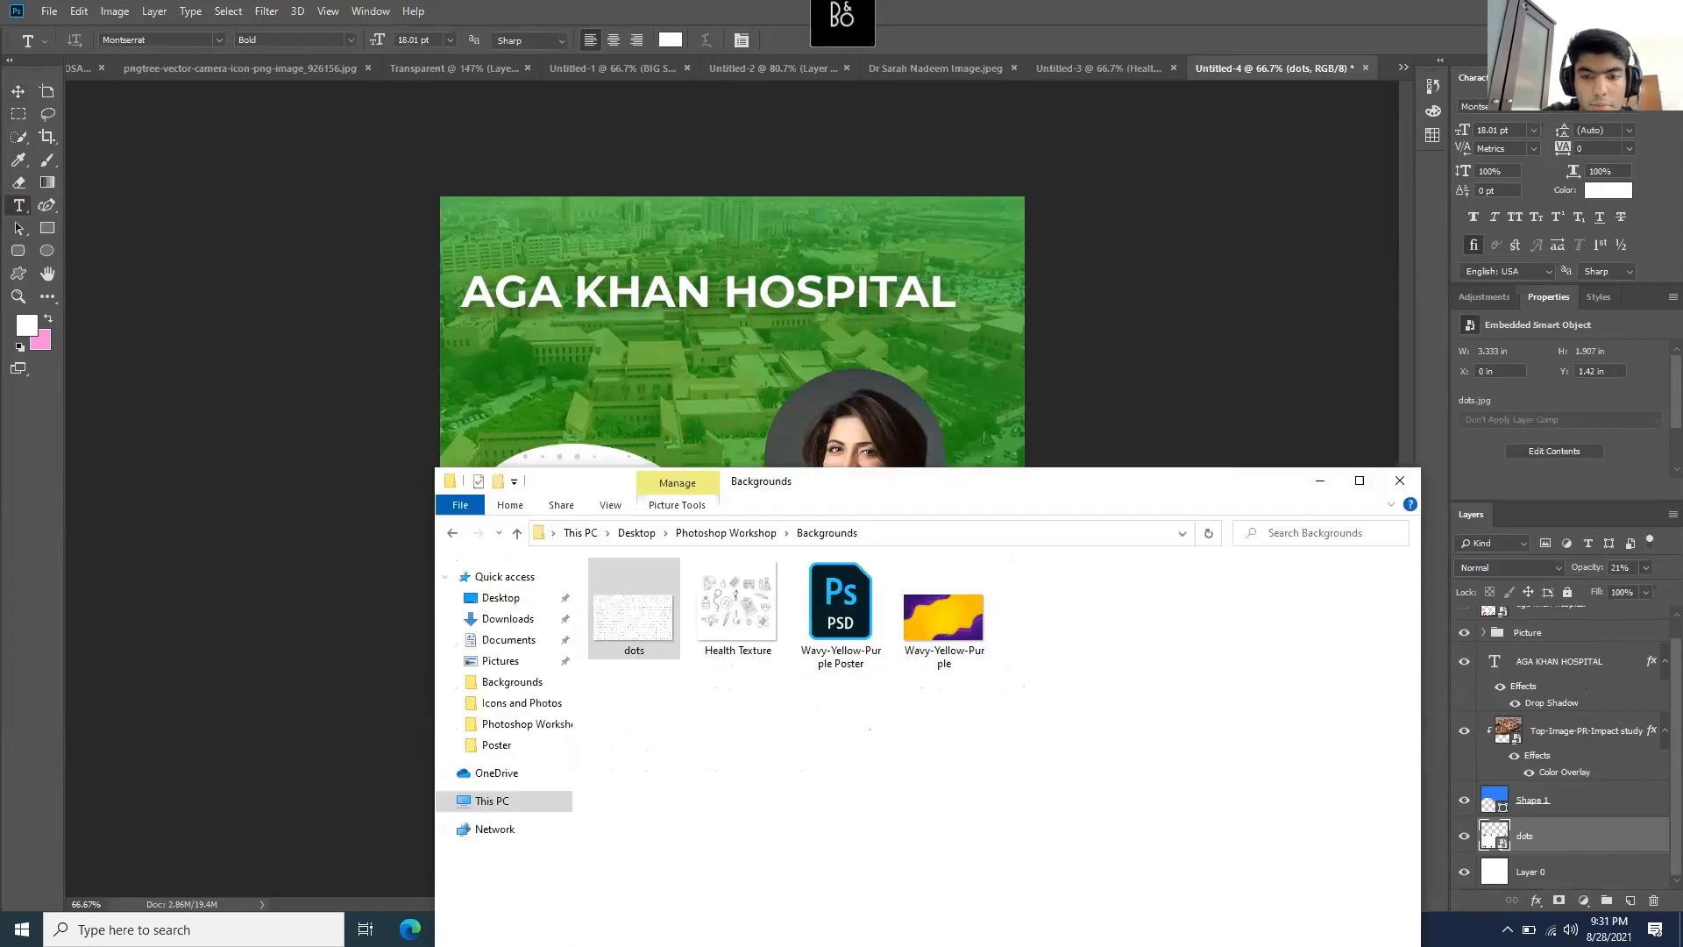
{"action": "left_click", "coordinate": [1319, 482]}
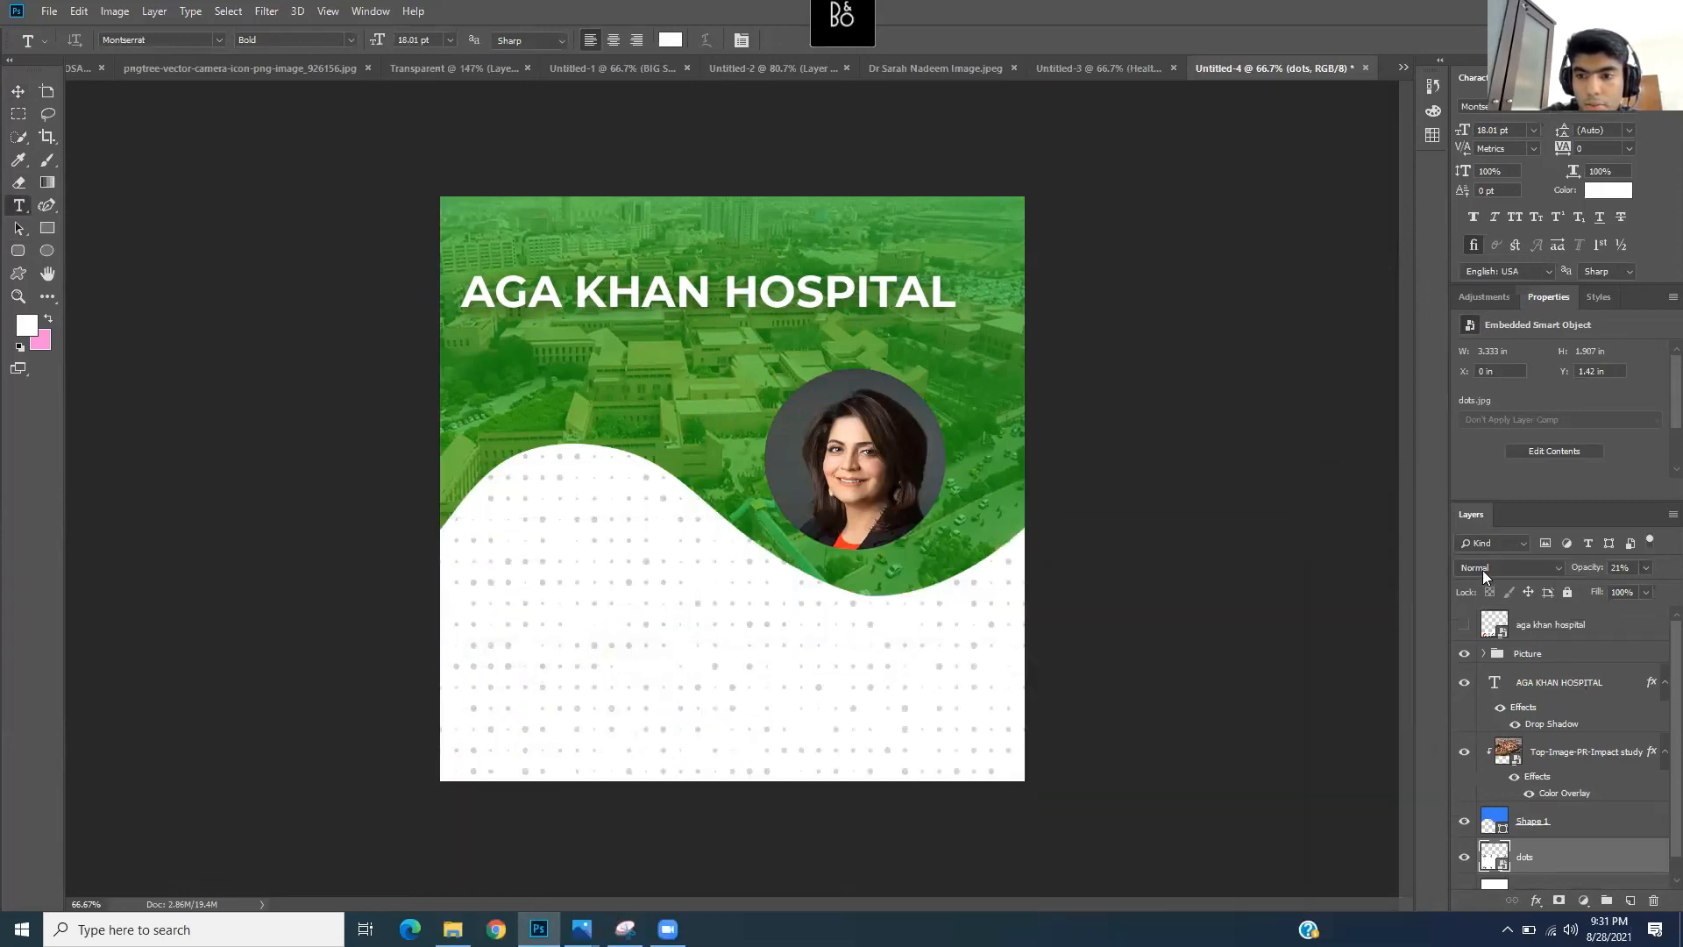
{"action": "left_click", "coordinate": [1467, 626]}
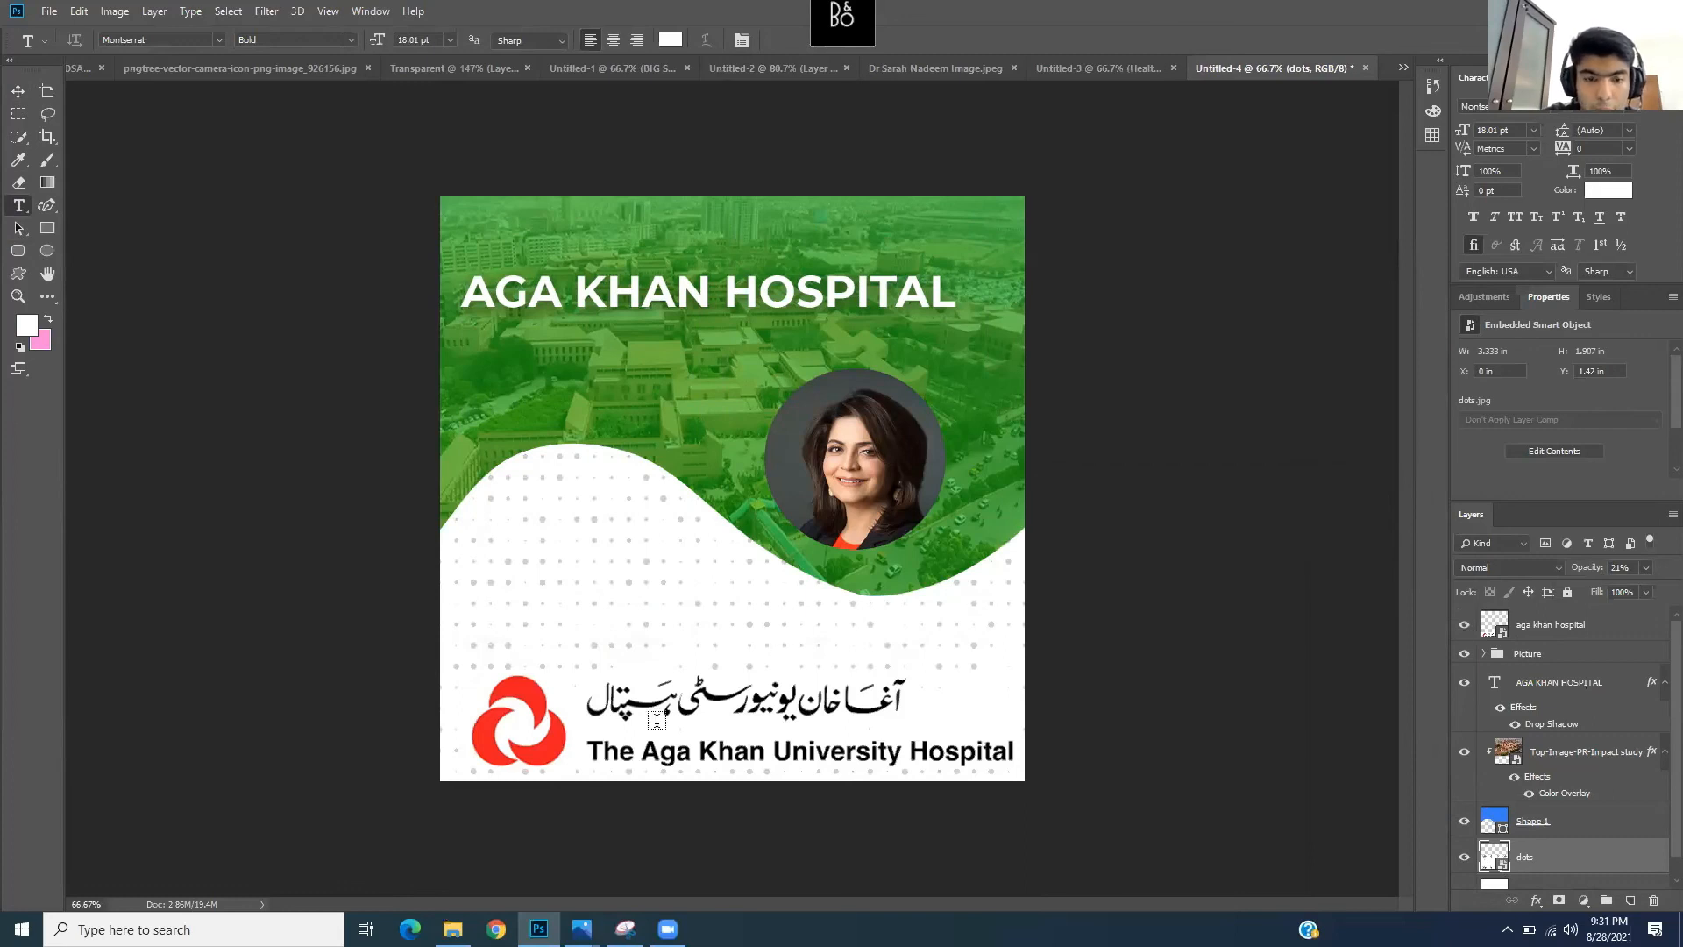
- Nudge the aga khan hospital logo up about 40 px with Free Transform
{"action": "left_click", "coordinate": [1550, 650]}
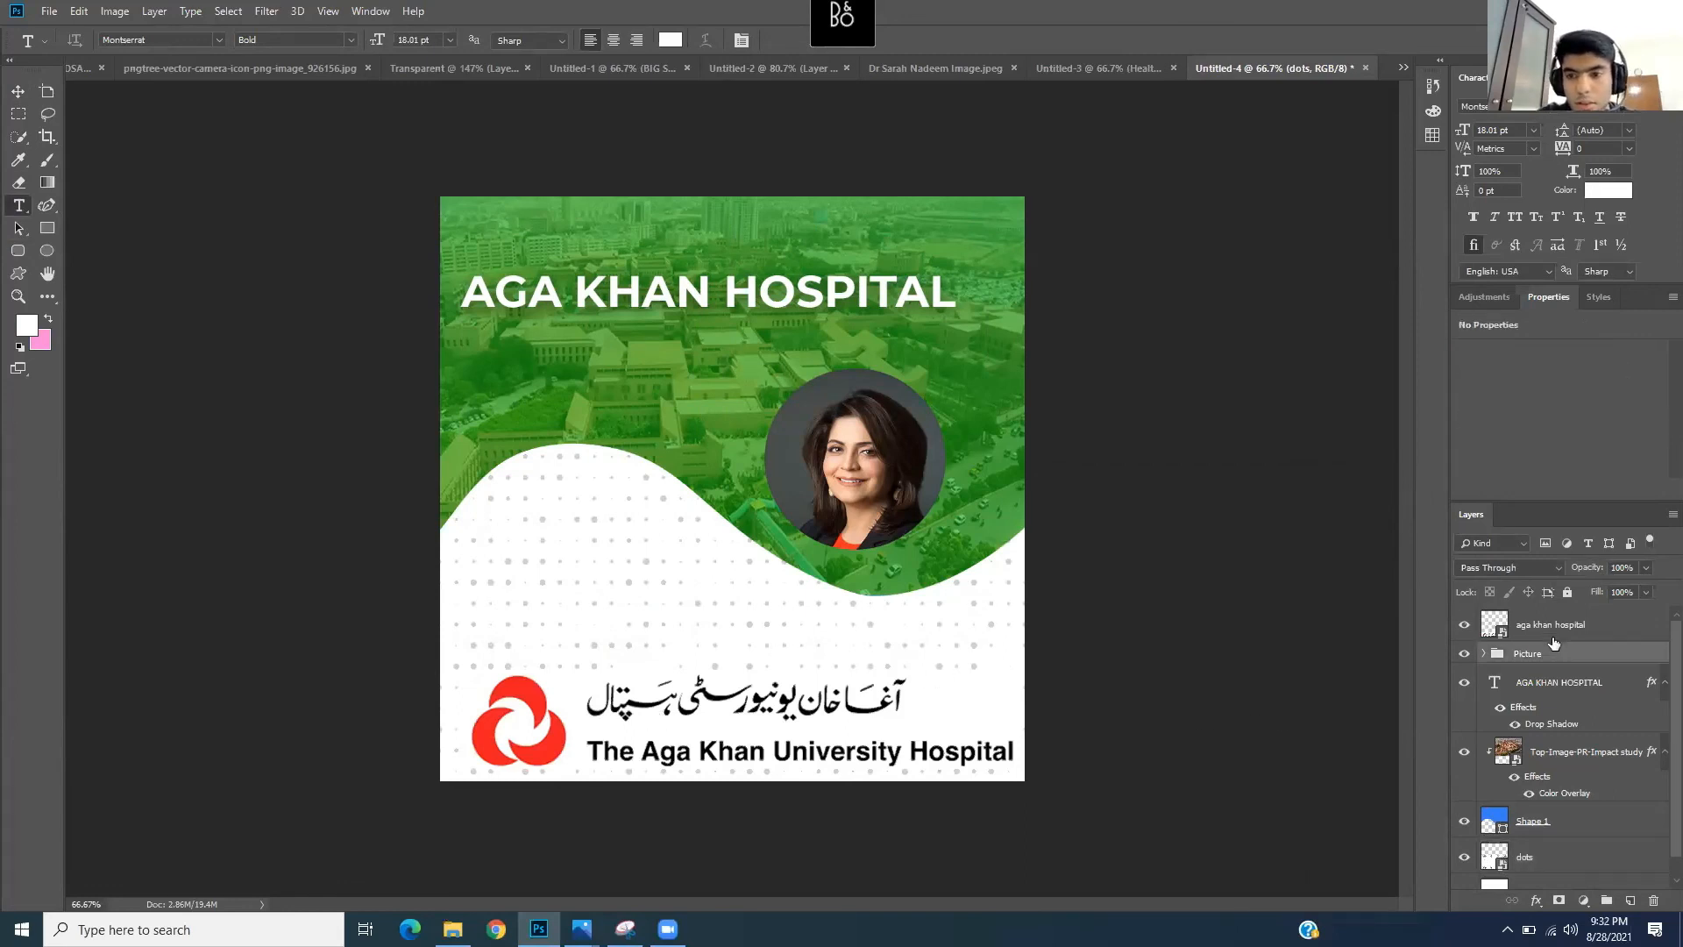
{"action": "left_click", "coordinate": [1551, 626]}
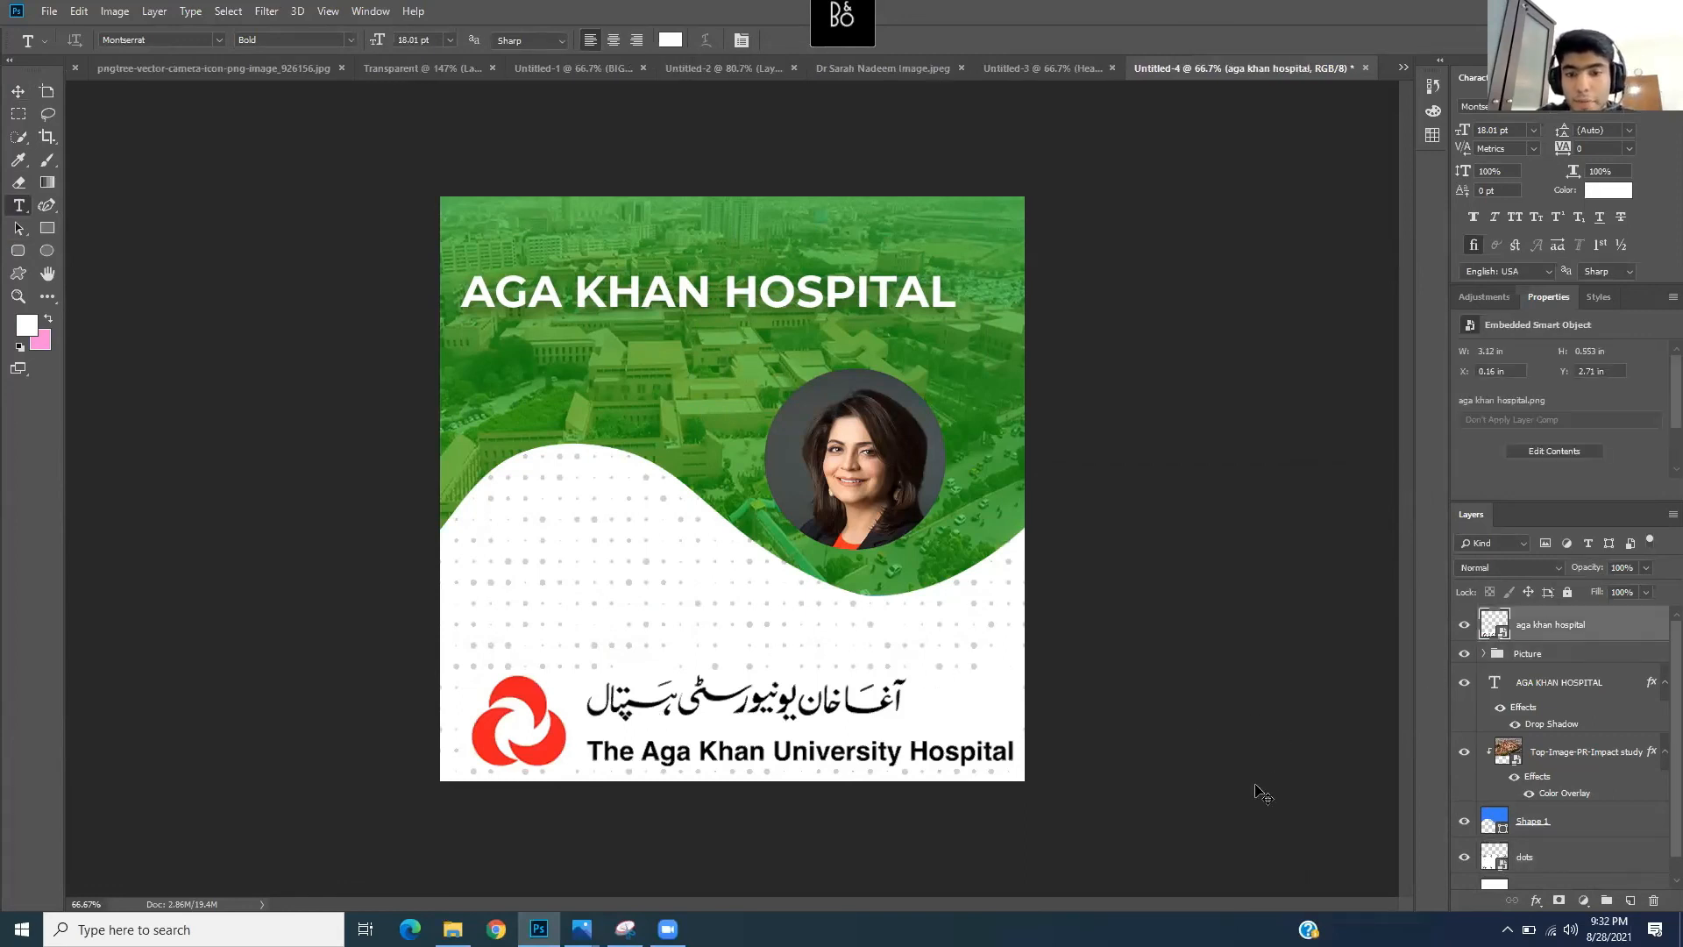
{"action": "key", "text": "ctrl+t"}
{"action": "left_click_drag", "start_coordinate": [918, 752], "coordinate": [912, 719]}
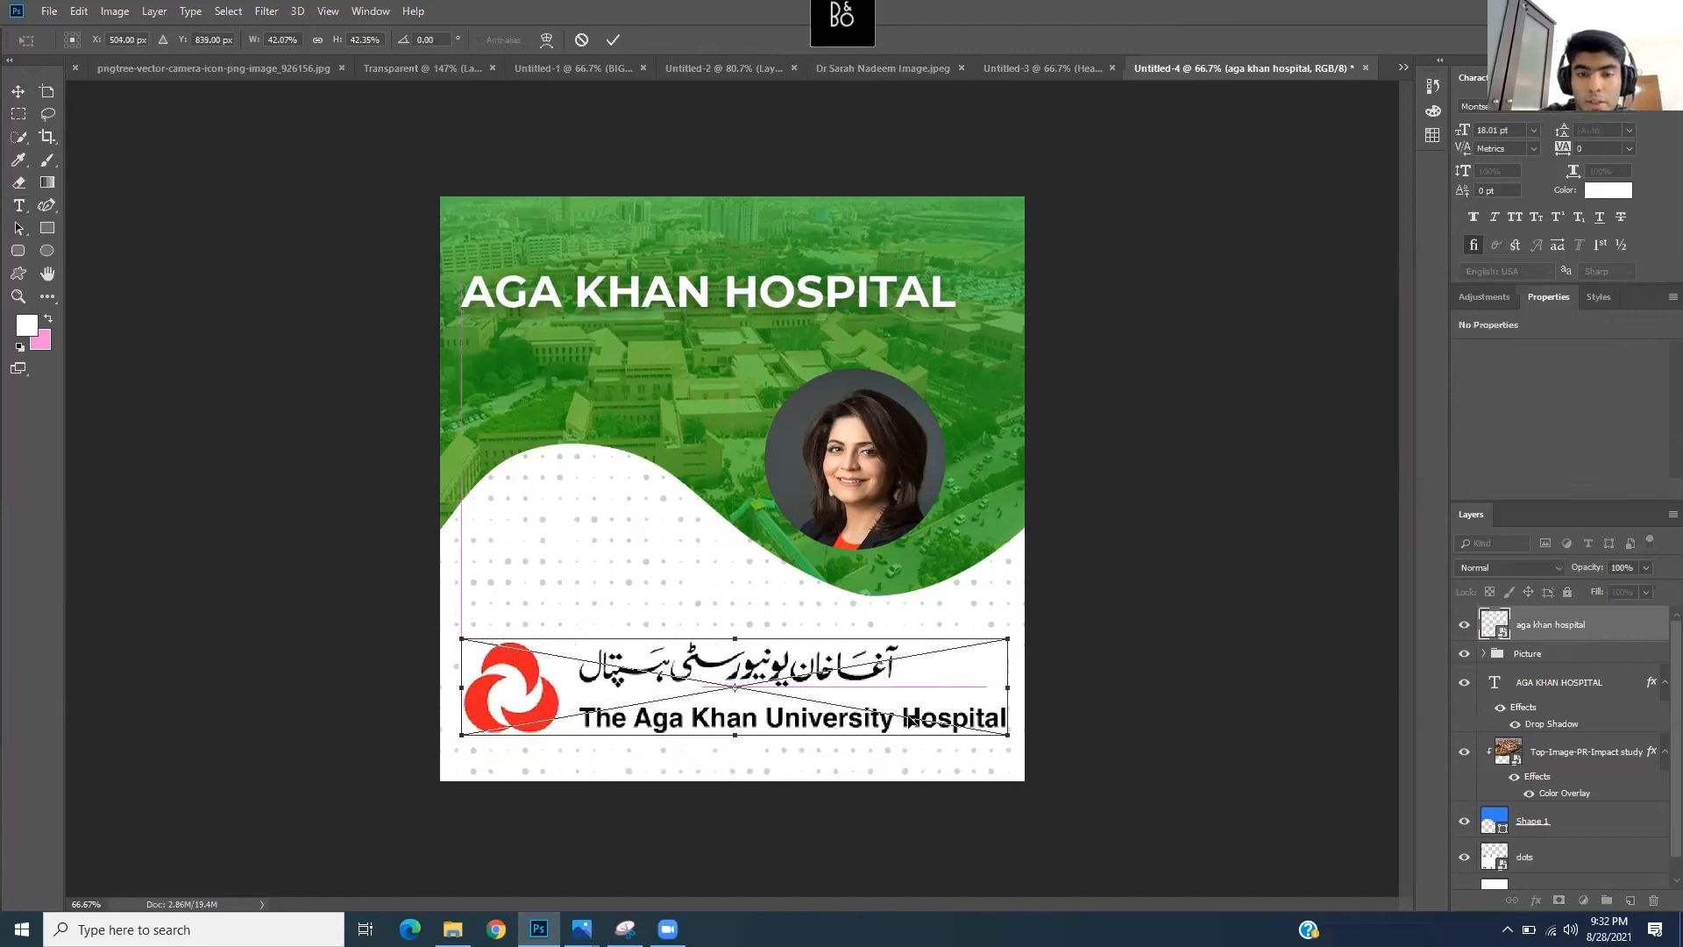
{"action": "key", "text": "Return"}
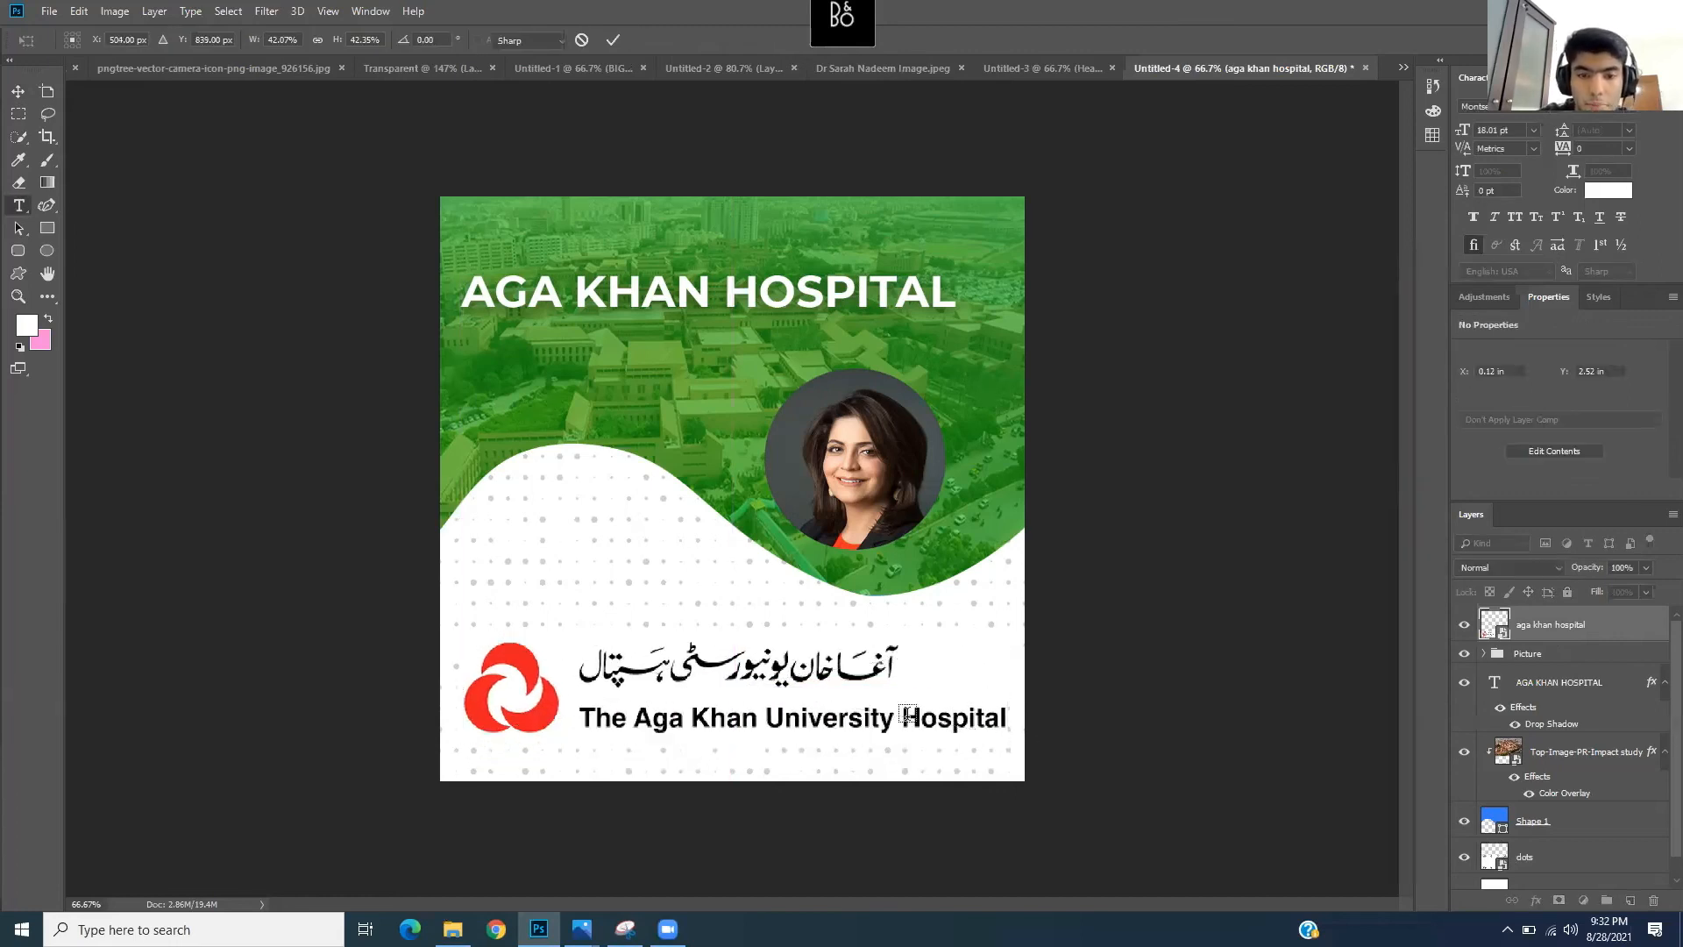
{"action": "key", "text": "t"}
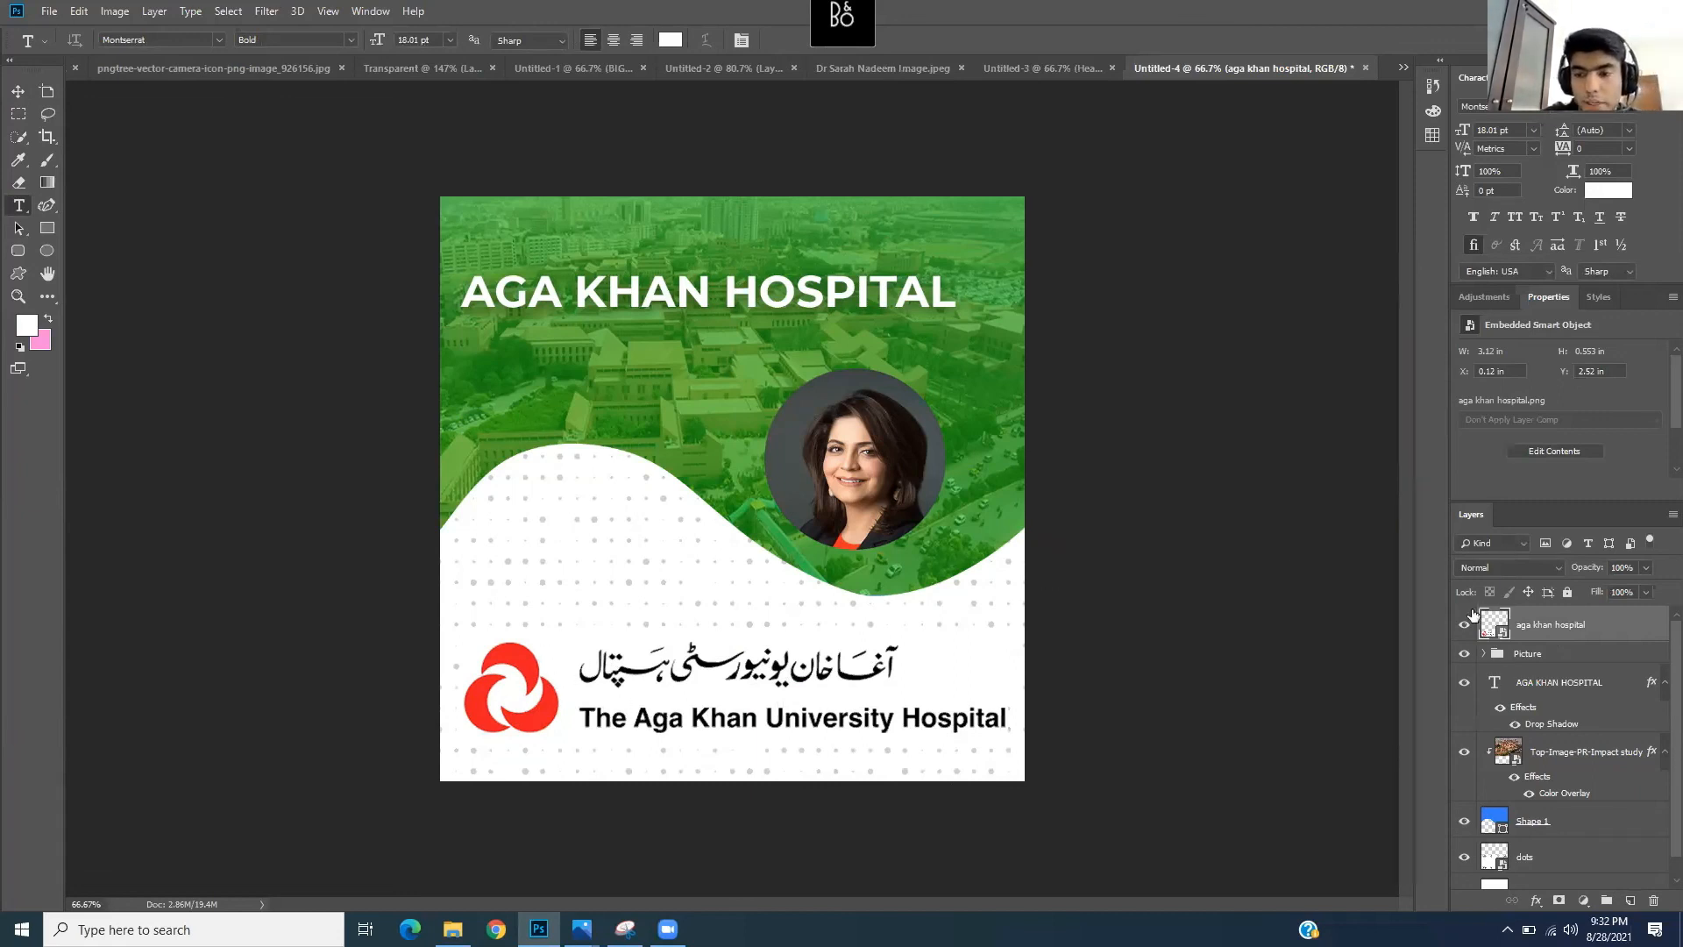
- Delete the aga khan hospital logo layer and confirm the deletion
{"action": "right_click", "coordinate": [1558, 624]}
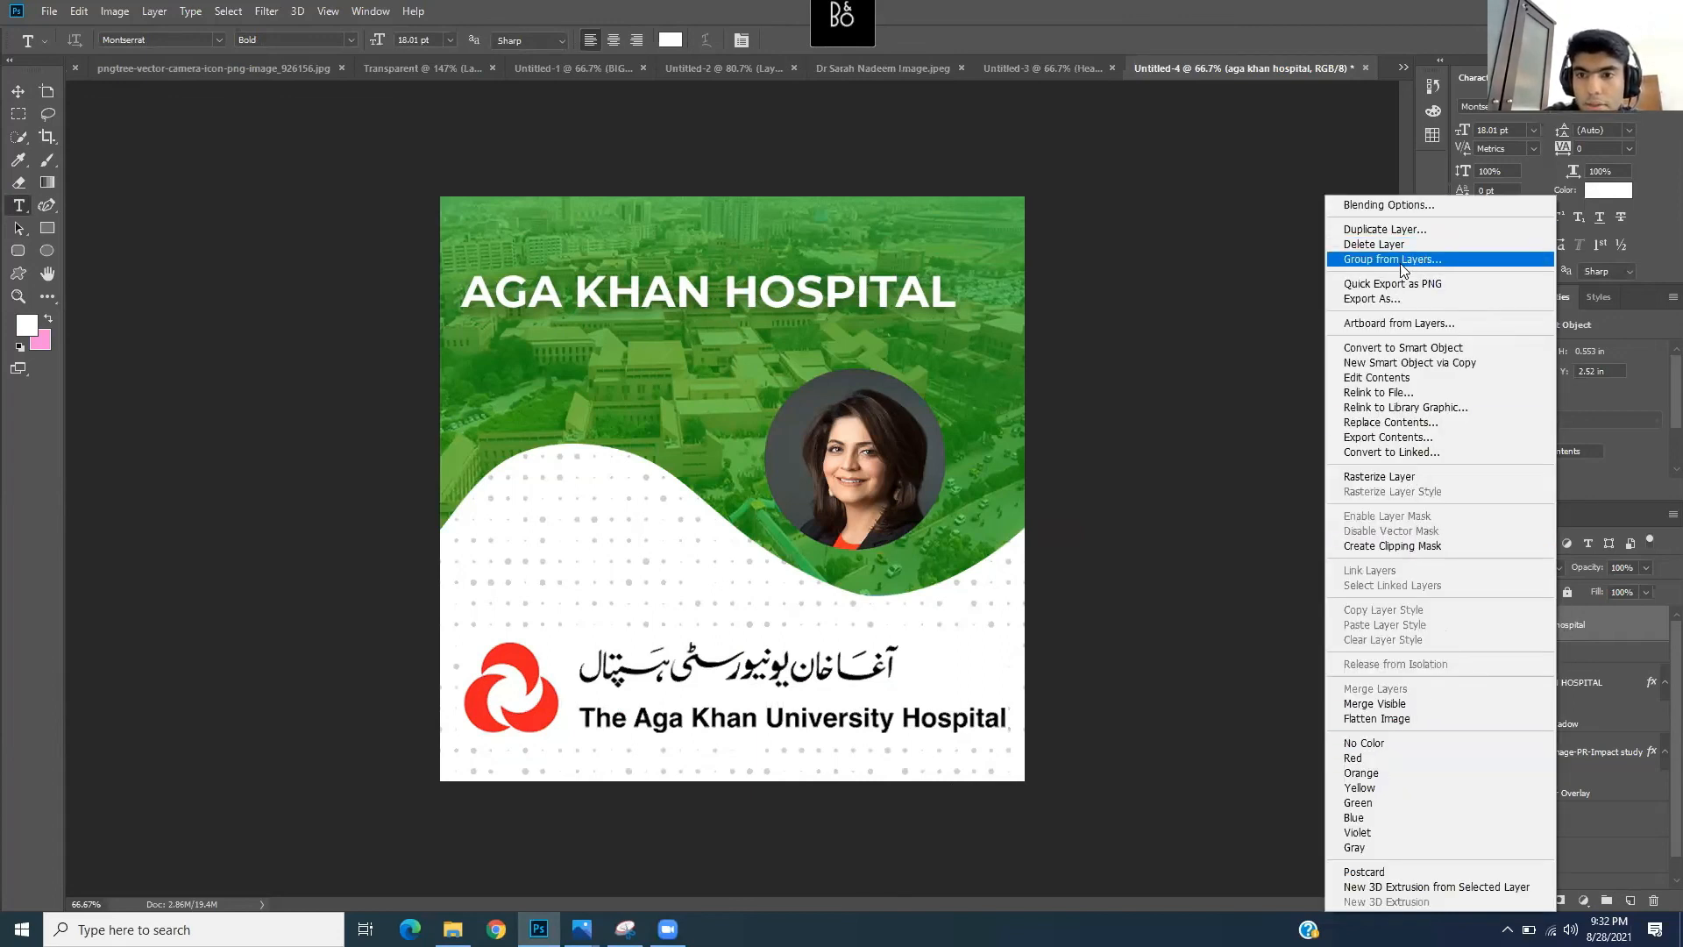
{"action": "key", "text": "Return"}
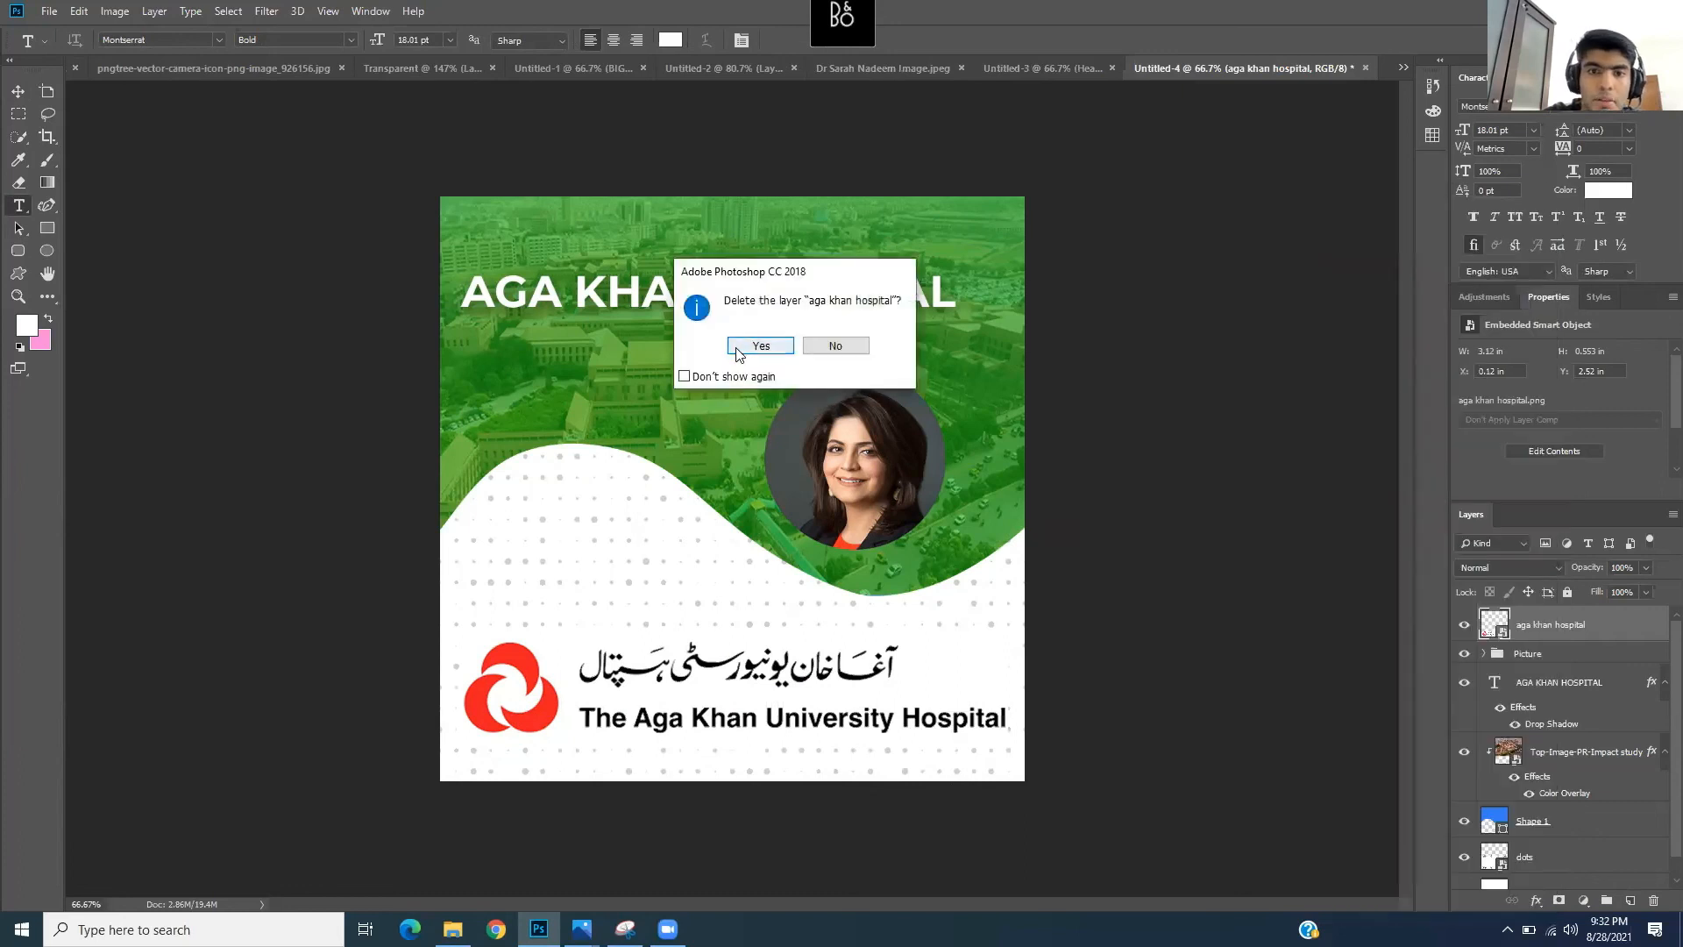
{"action": "left_click", "coordinate": [750, 349]}
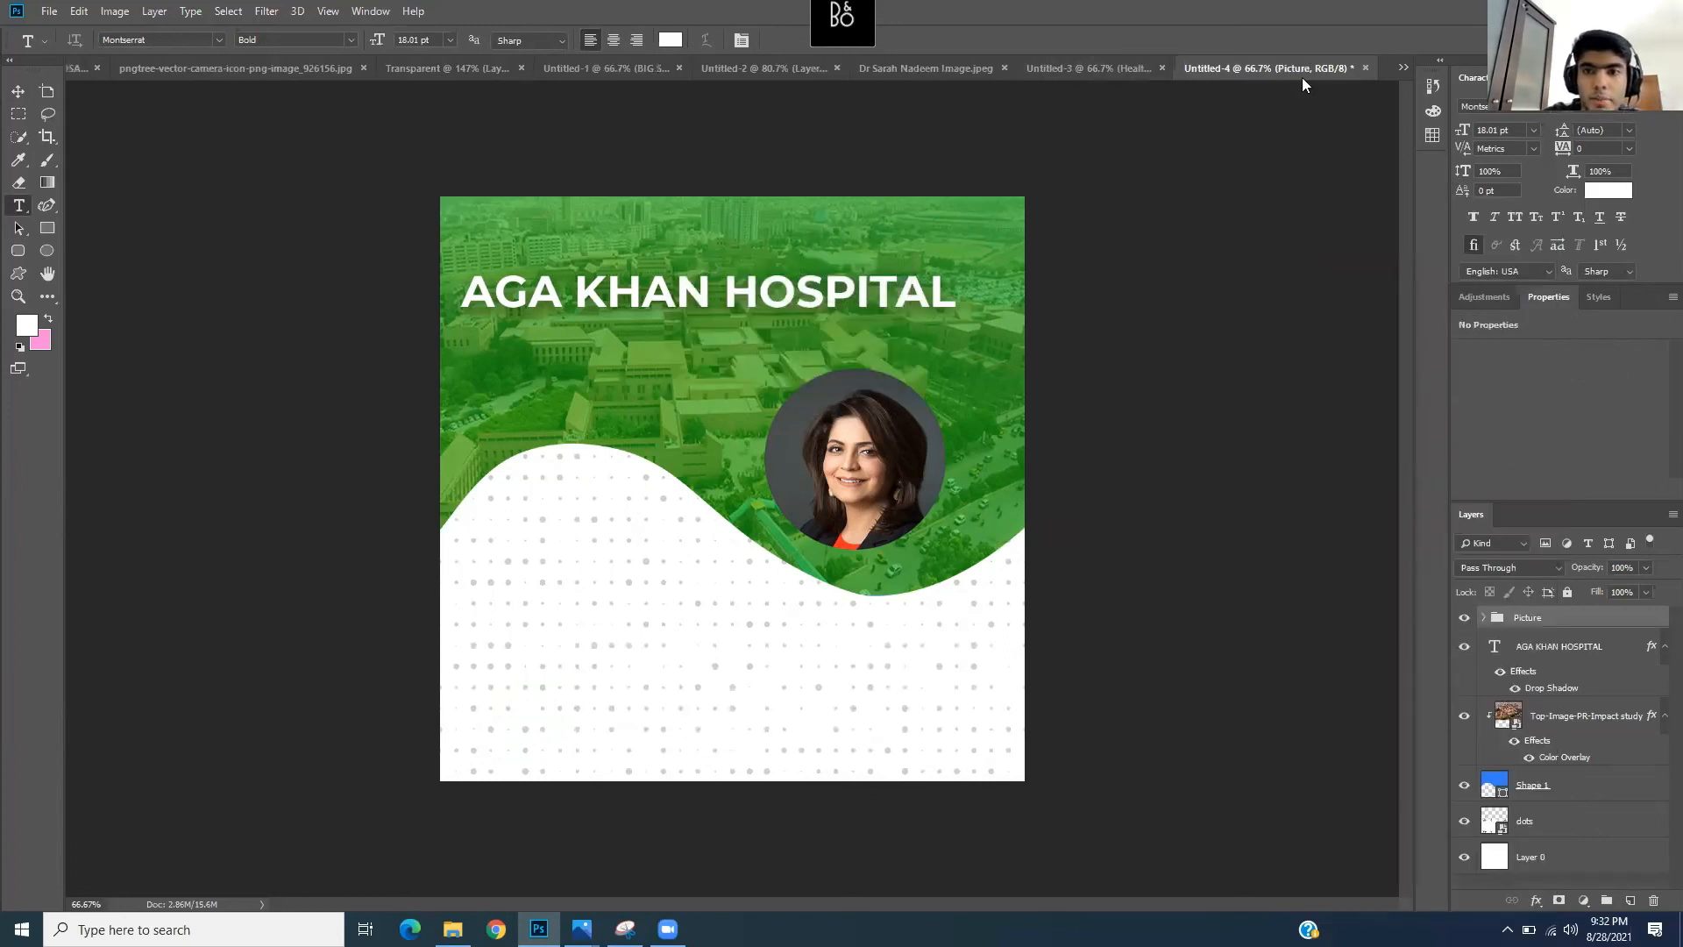
- Open aga khan hospital.png from the Icons and Photos folder as a new document
{"action": "left_click", "coordinate": [1403, 67]}
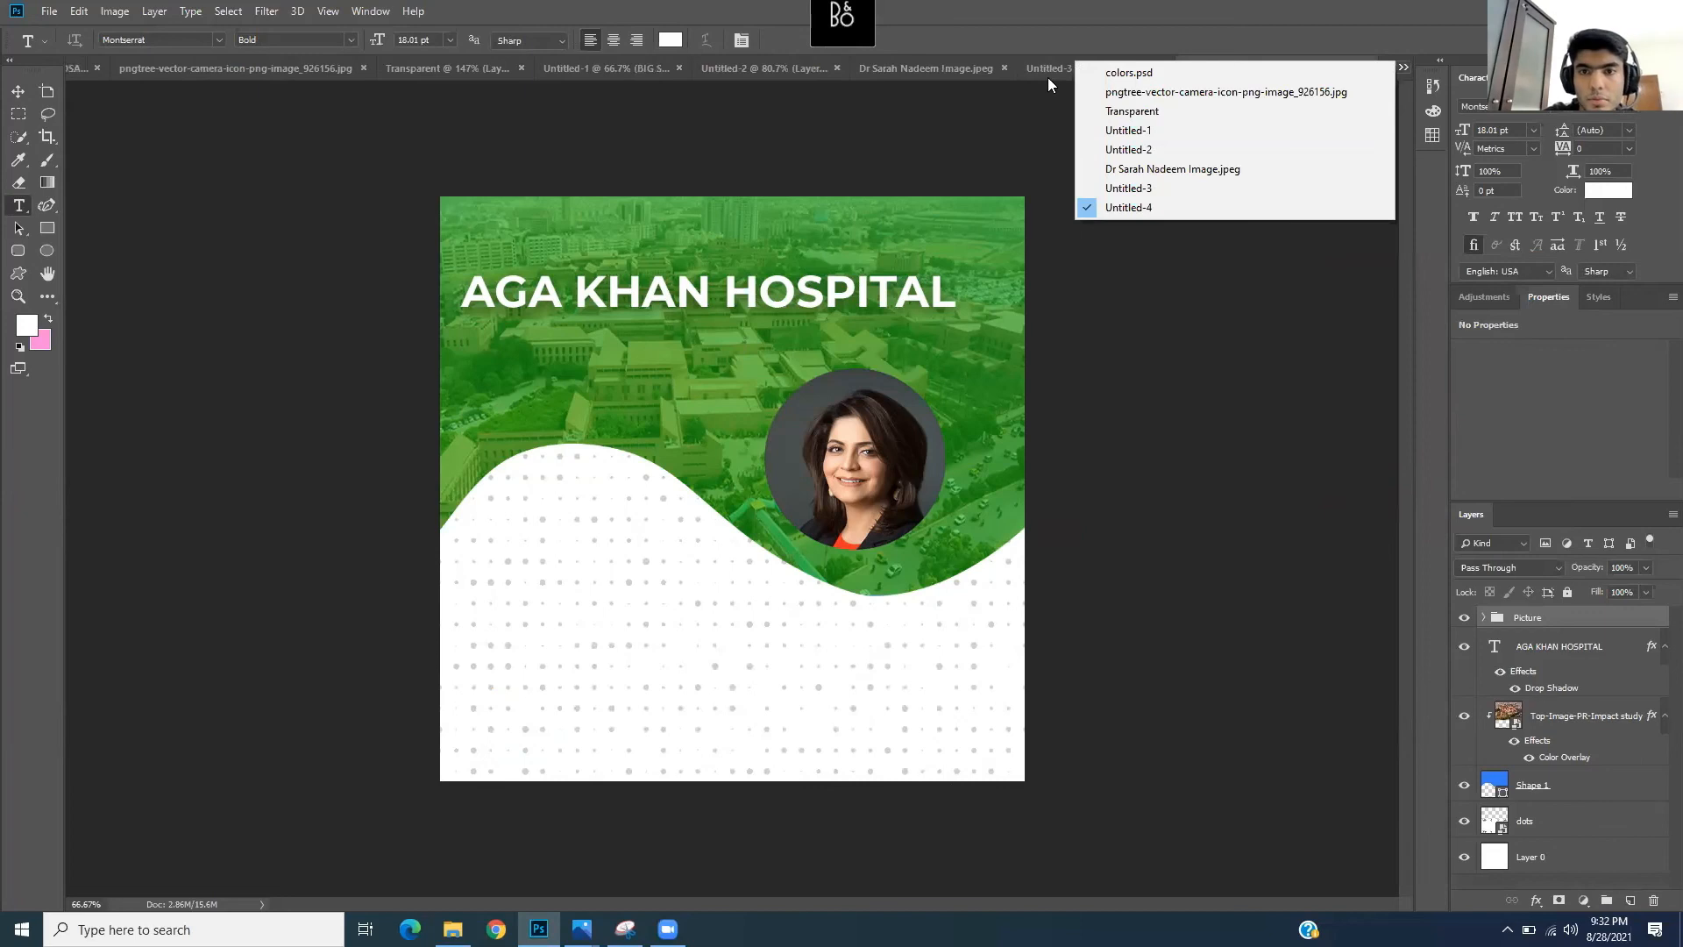
{"action": "left_click", "coordinate": [709, 634]}
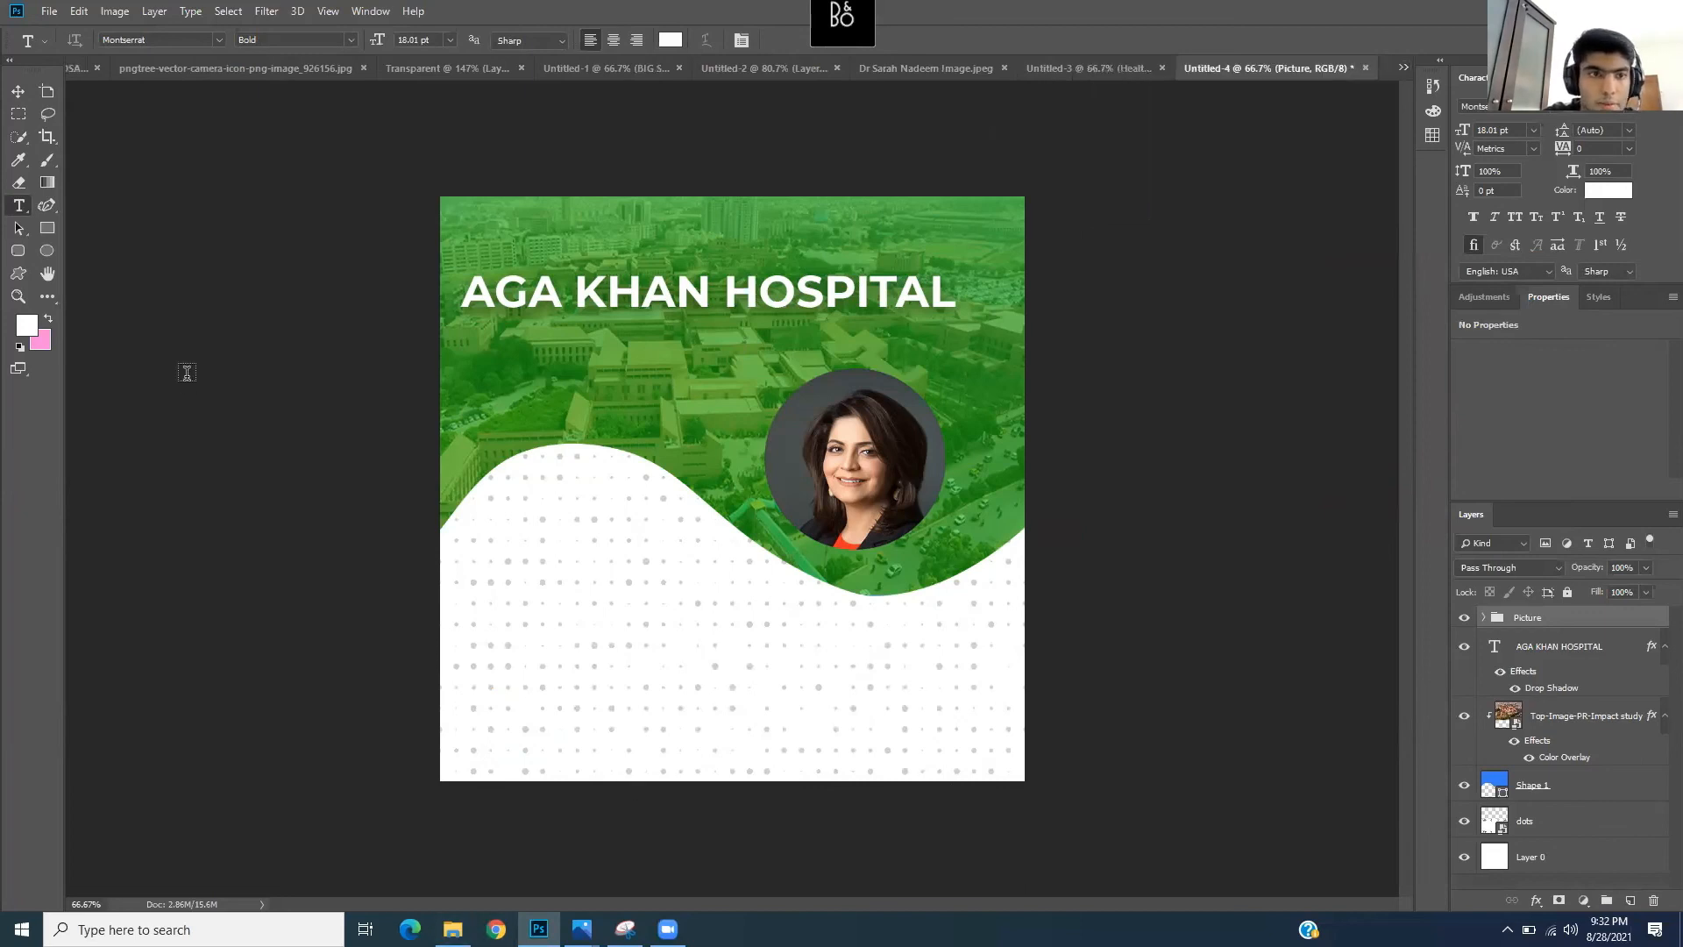
{"action": "left_click", "coordinate": [49, 11]}
{"action": "key", "text": "Escape"}
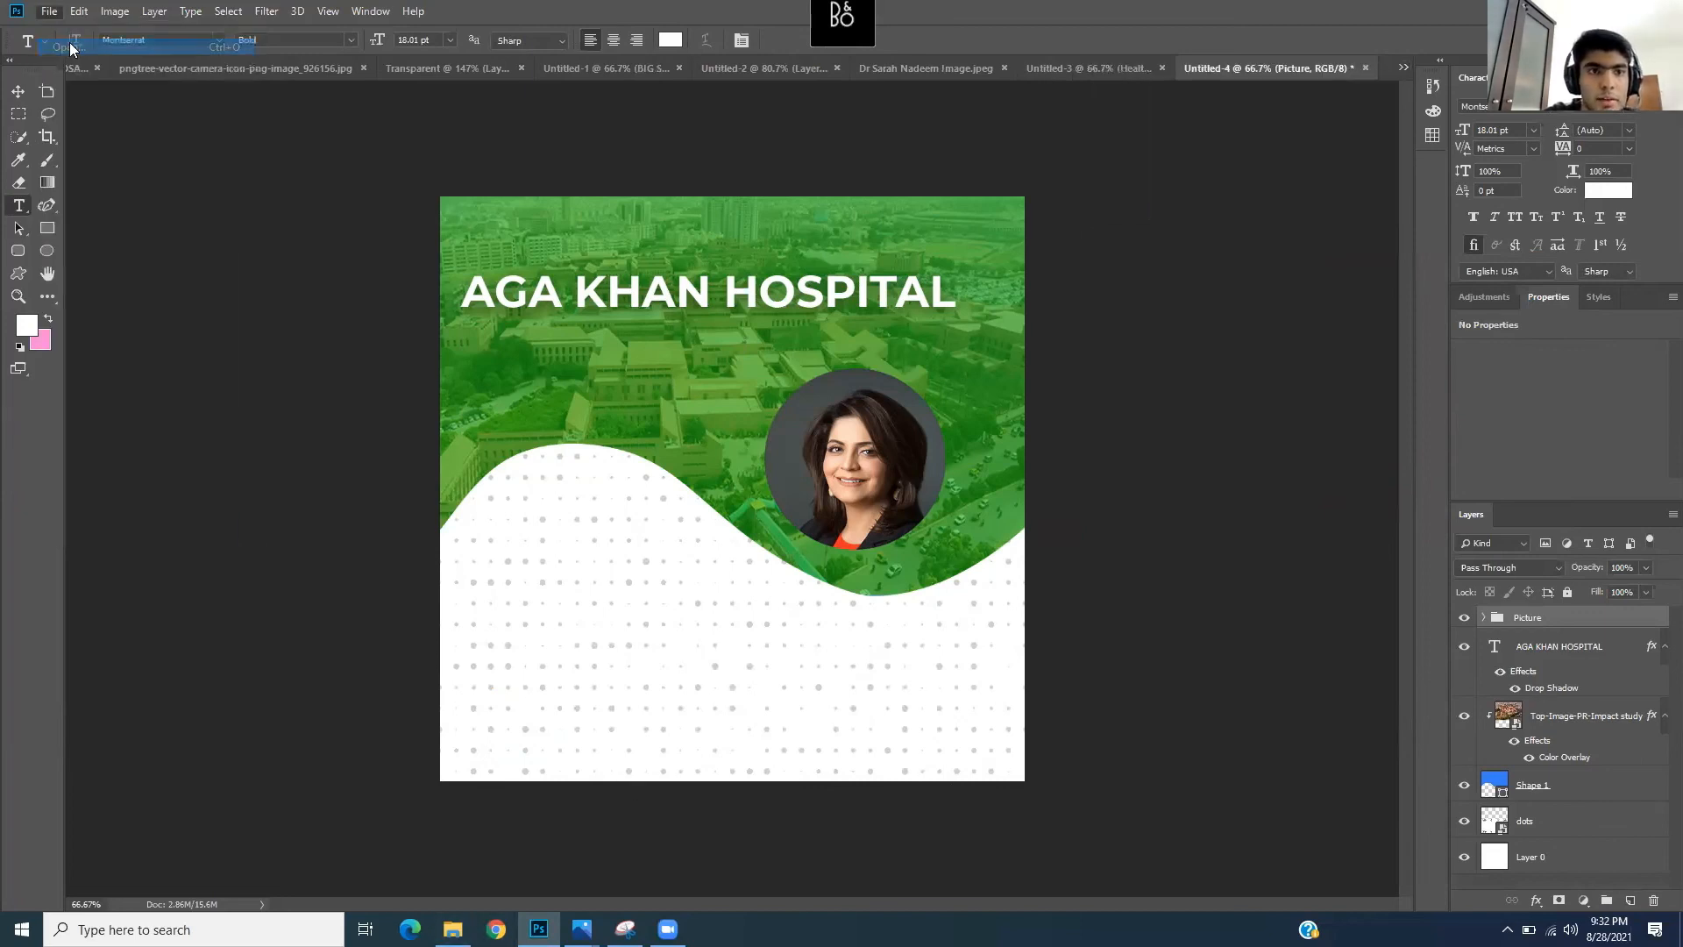
{"action": "key", "text": "ctrl+o"}
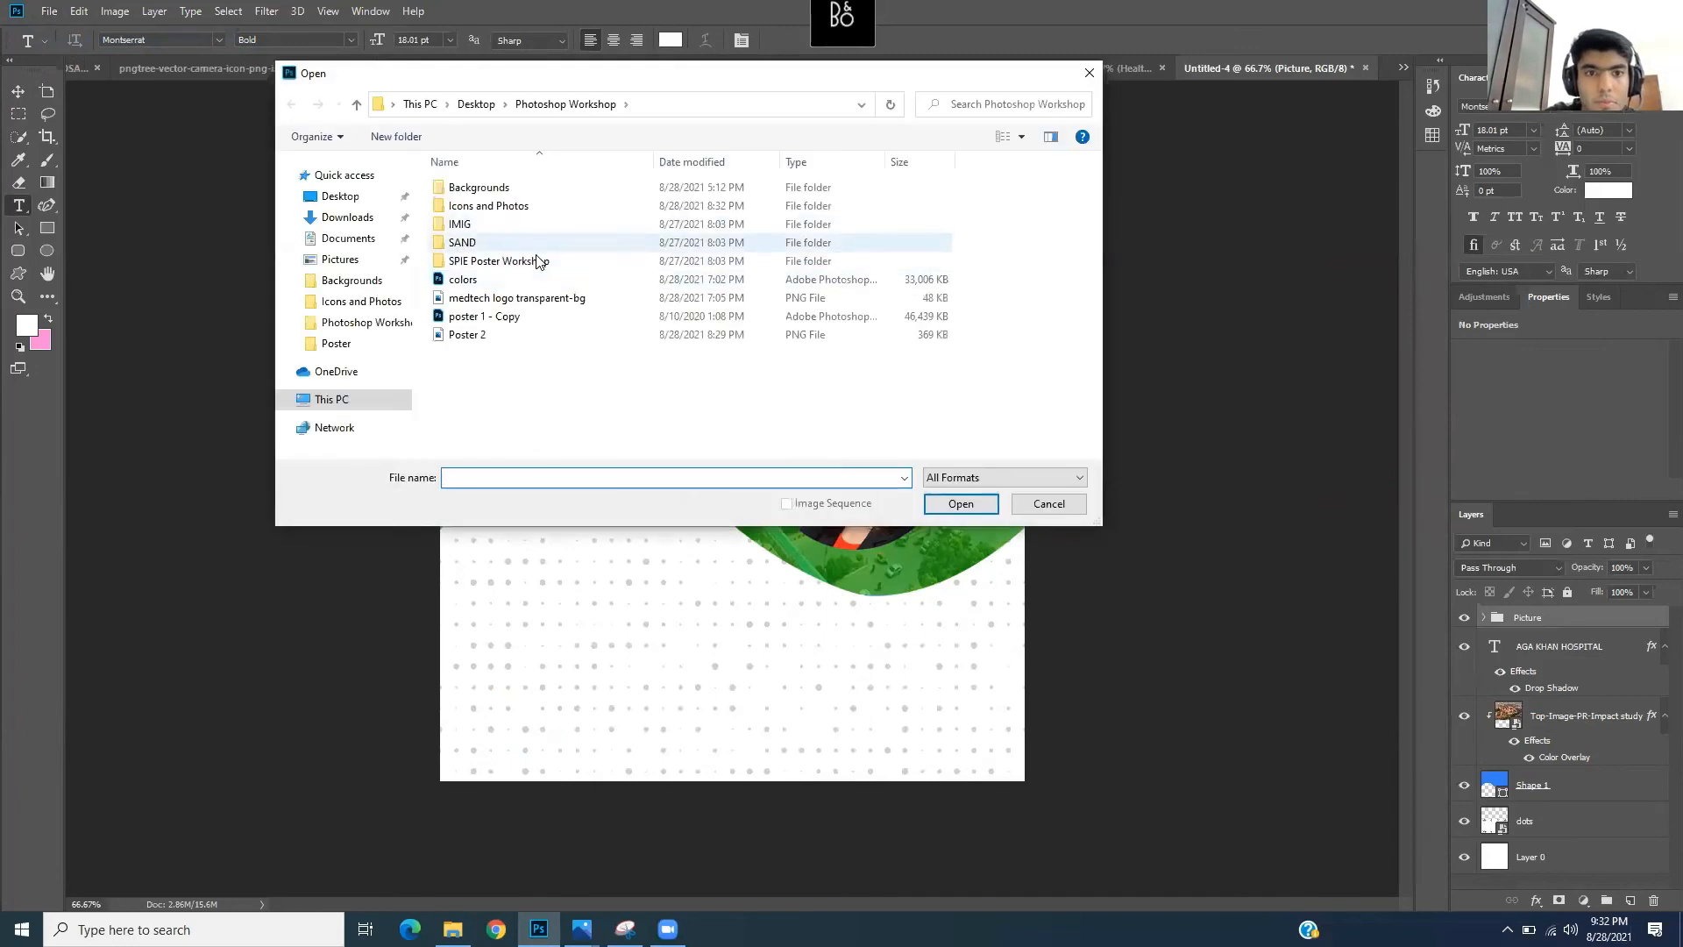
{"action": "double_click", "coordinate": [536, 261]}
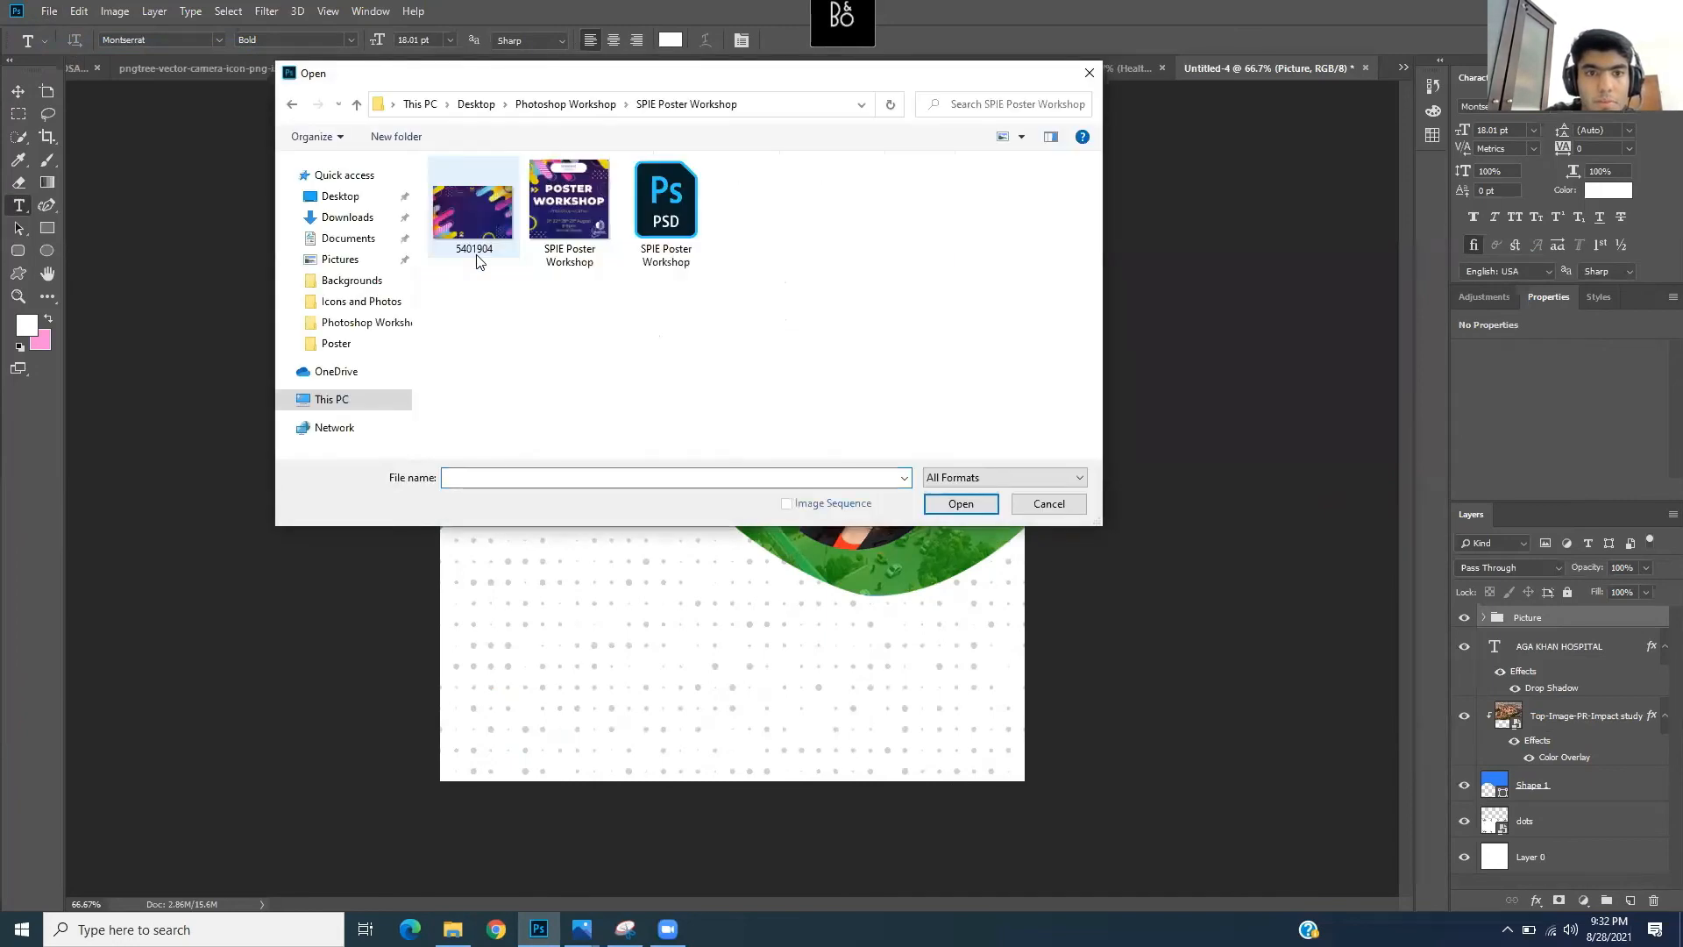
{"action": "left_click", "coordinate": [603, 106]}
{"action": "double_click", "coordinate": [535, 207]}
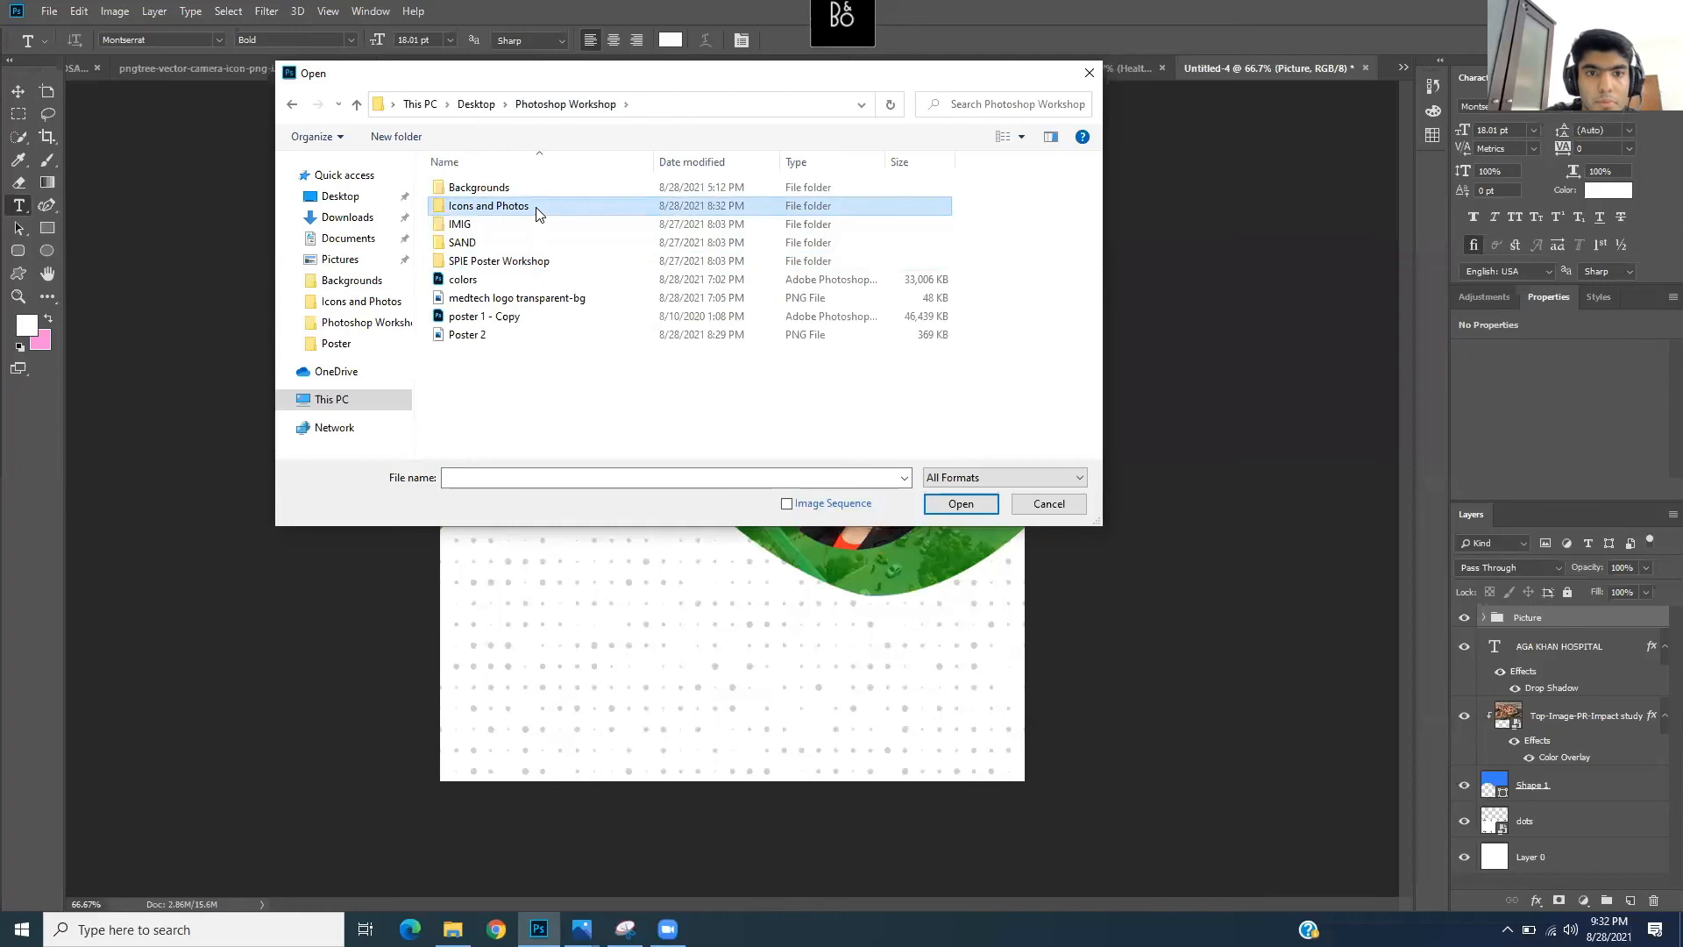
{"action": "left_click", "coordinate": [560, 244]}
{"action": "left_click", "coordinate": [959, 501]}
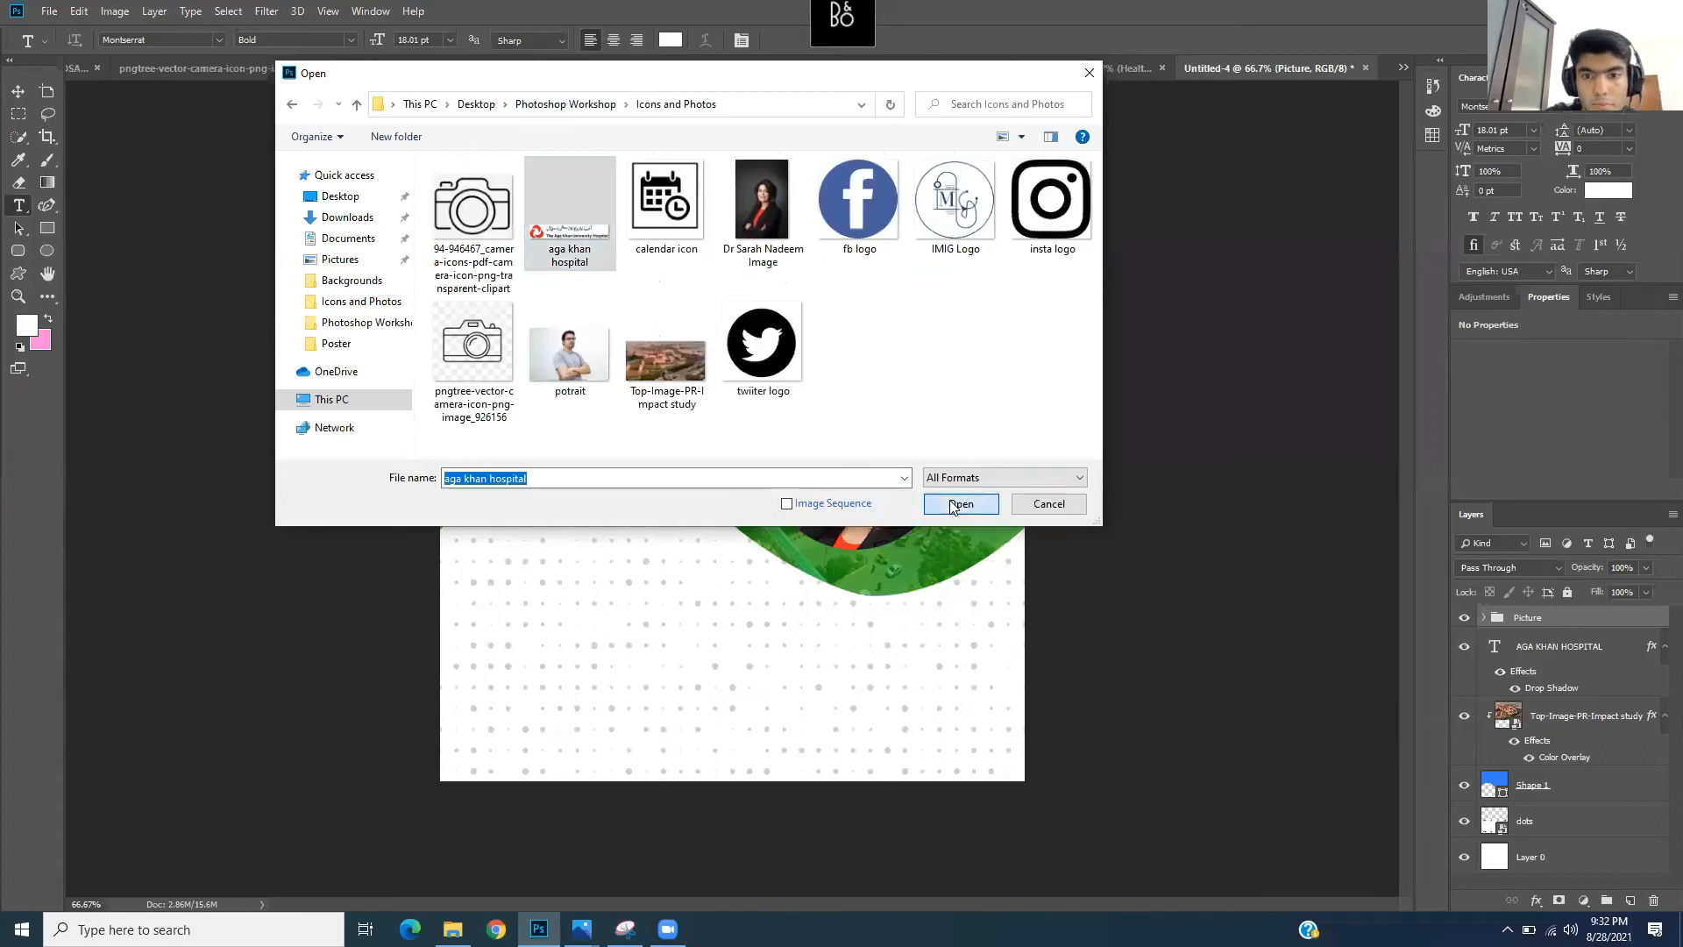
- Zoom the logo document to 300% and bring up the Select menu commands
{"action": "left_click", "coordinate": [17, 296]}
{"action": "left_click", "coordinate": [728, 444]}
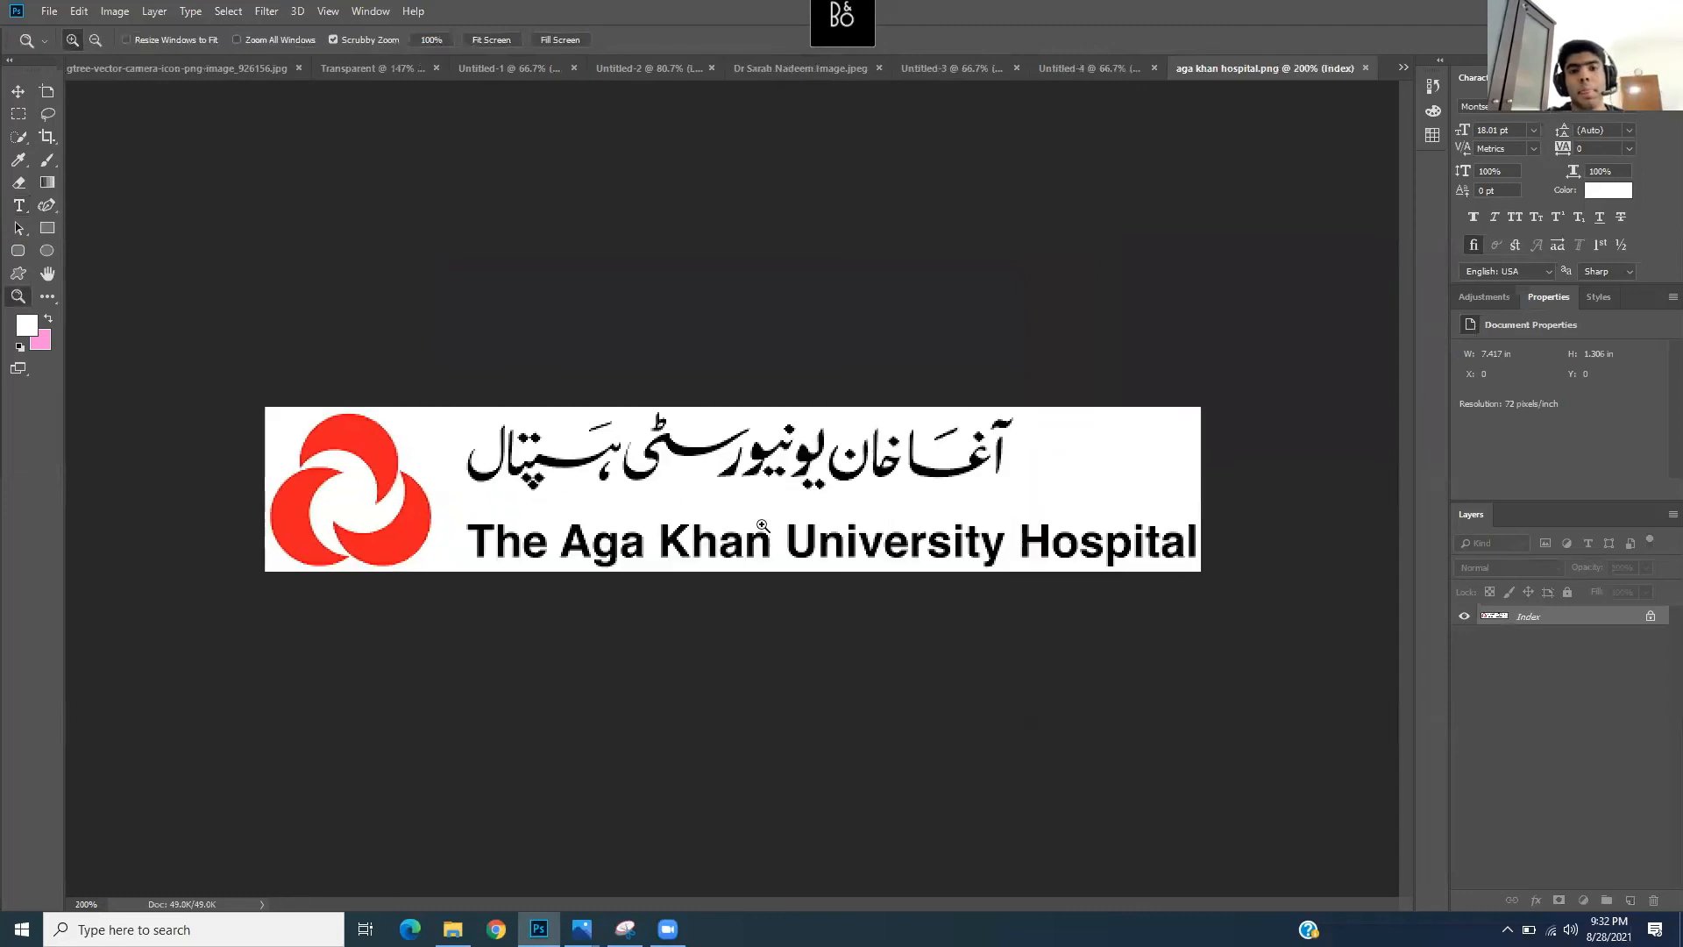
{"action": "left_click", "coordinate": [729, 443]}
{"action": "scroll", "coordinate": [519, 481], "scroll_direction": "left", "scroll_amount": 3}
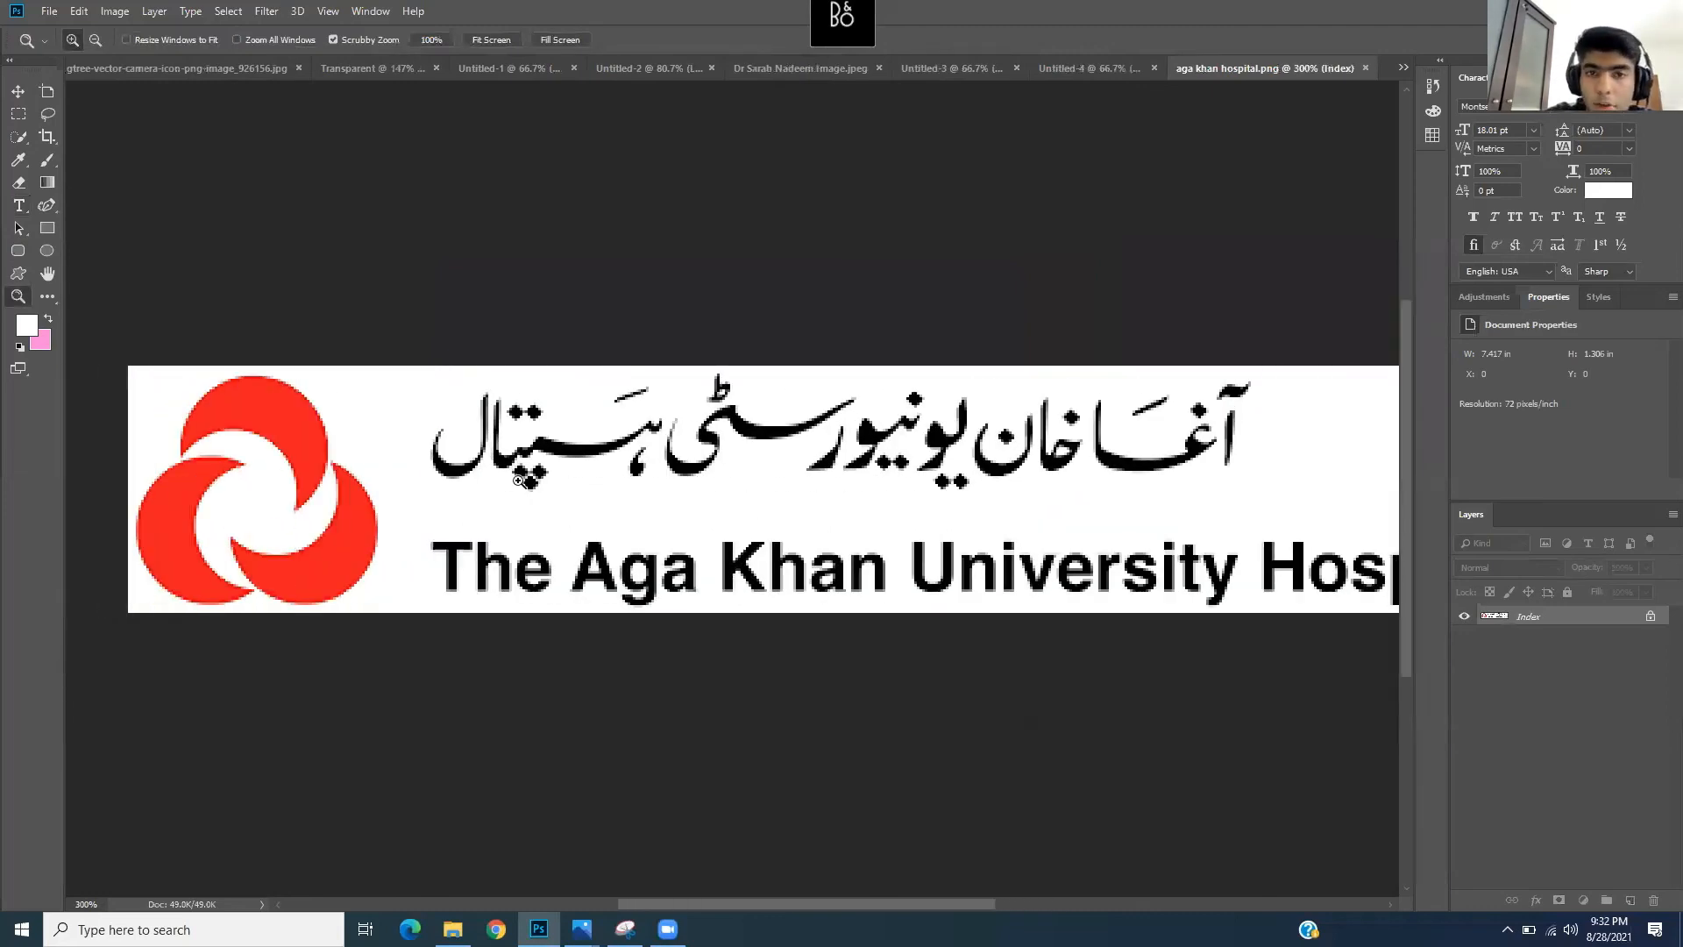
{"action": "scroll", "coordinate": [519, 481], "scroll_direction": "right", "scroll_amount": 2}
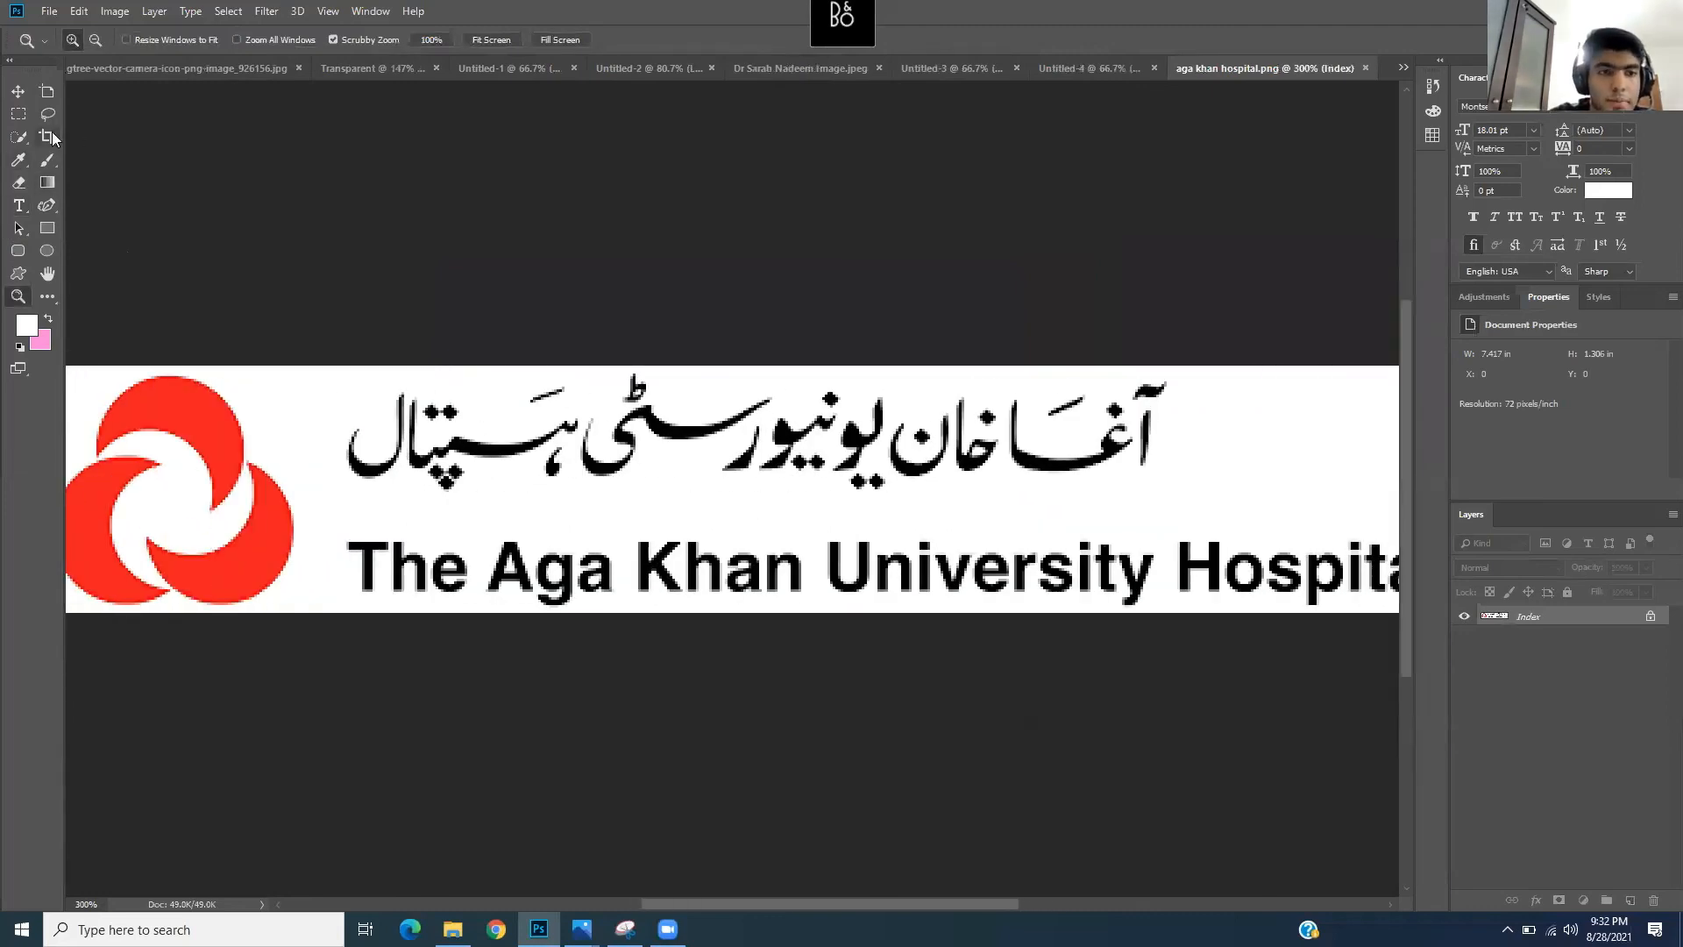
{"action": "left_click", "coordinate": [18, 92]}
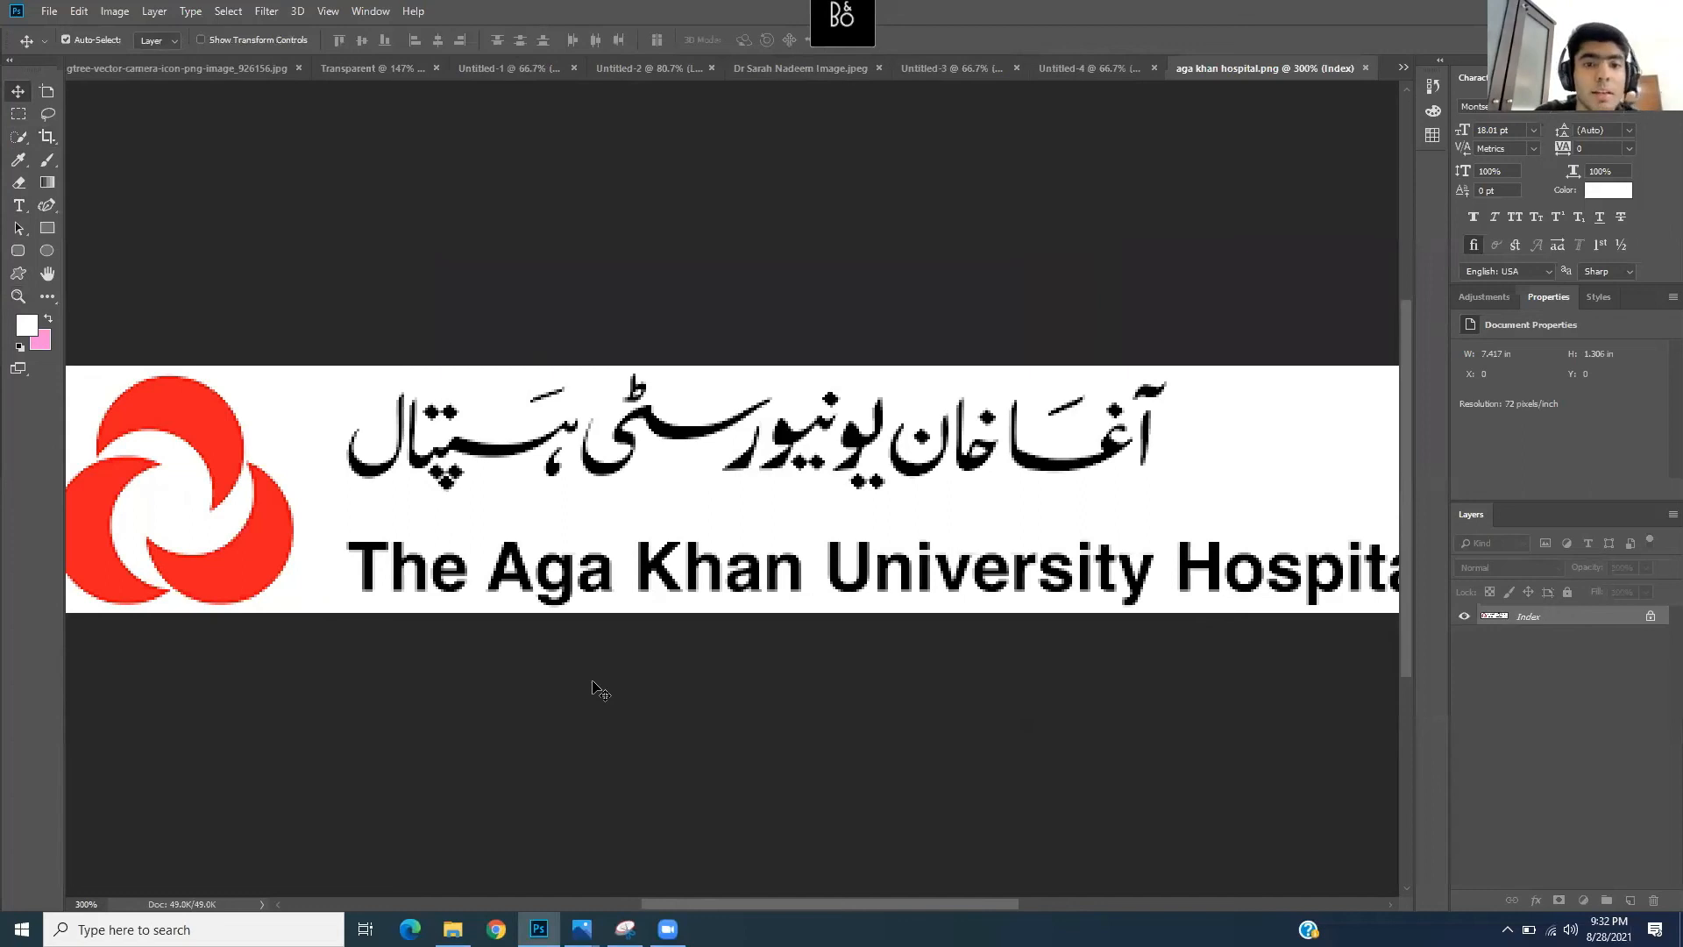
{"action": "left_click", "coordinate": [229, 11]}
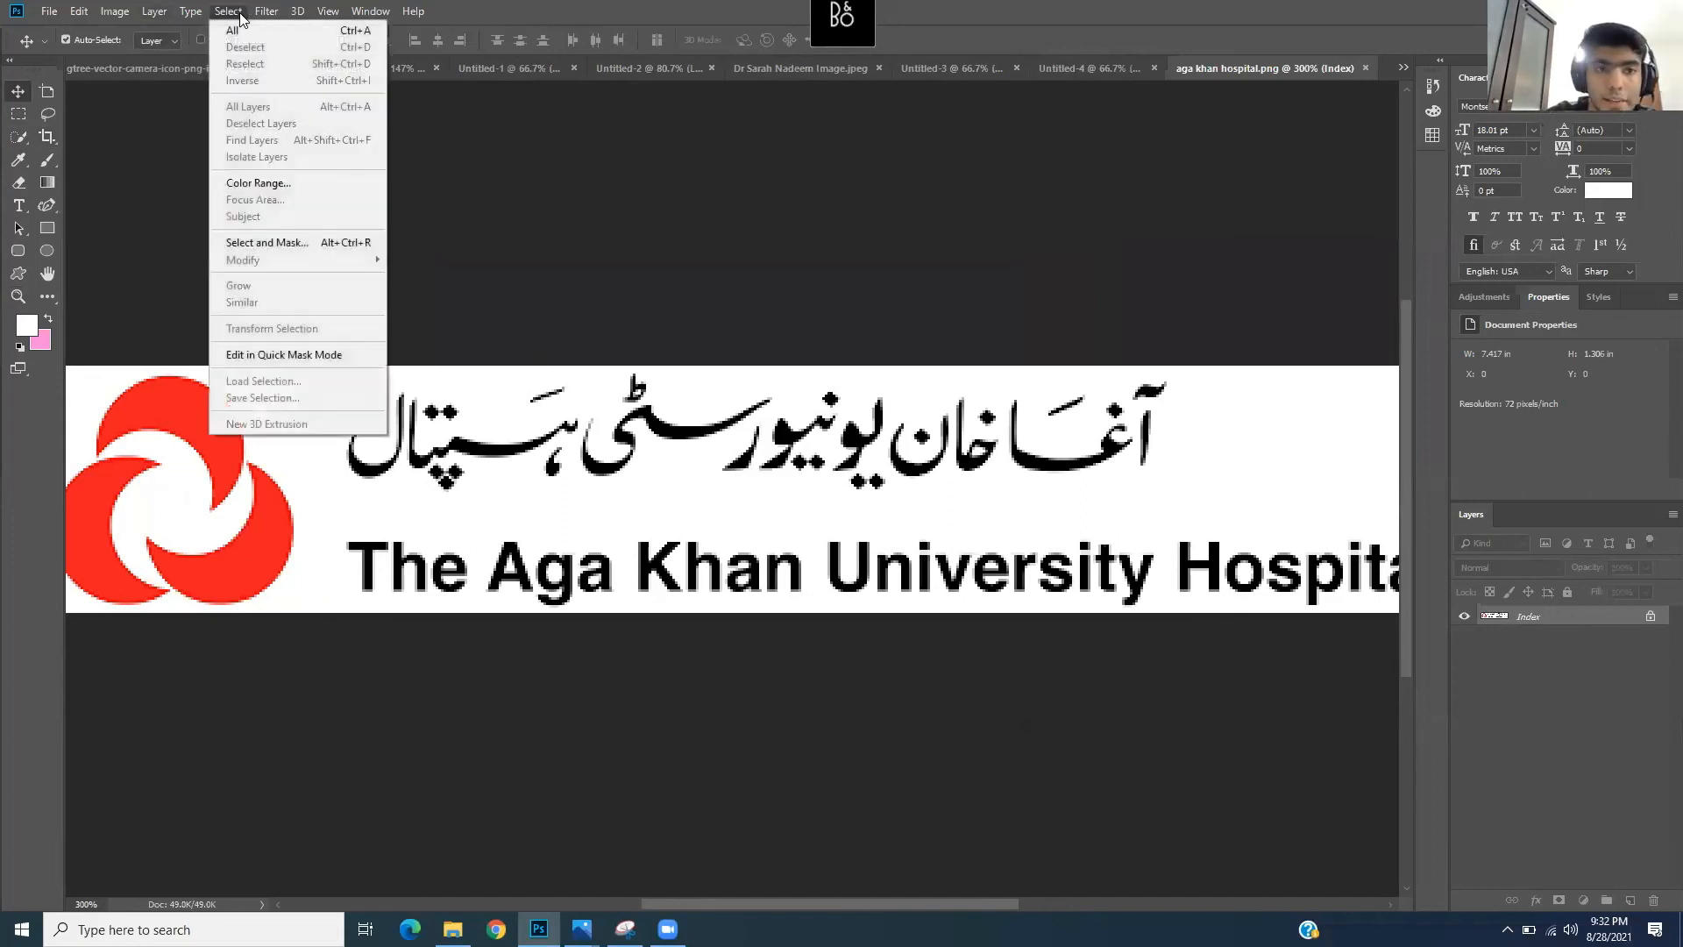
- Select the logo's white background using Color Range by sampling white
{"action": "left_click", "coordinate": [299, 187]}
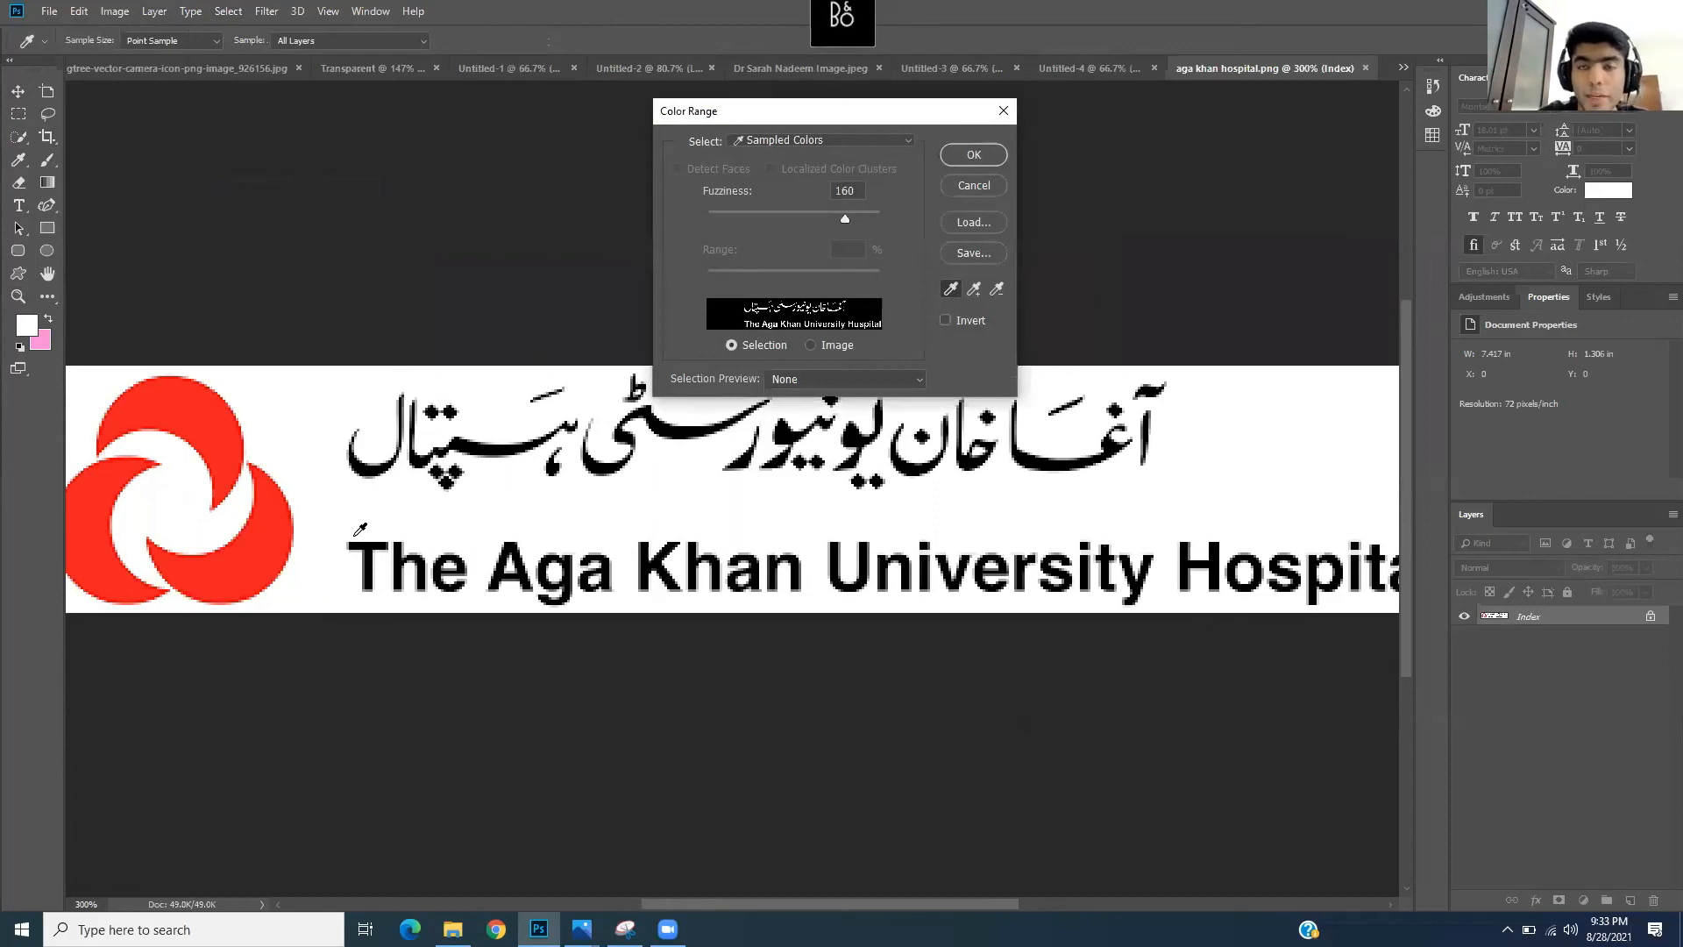
{"action": "left_click", "coordinate": [311, 426]}
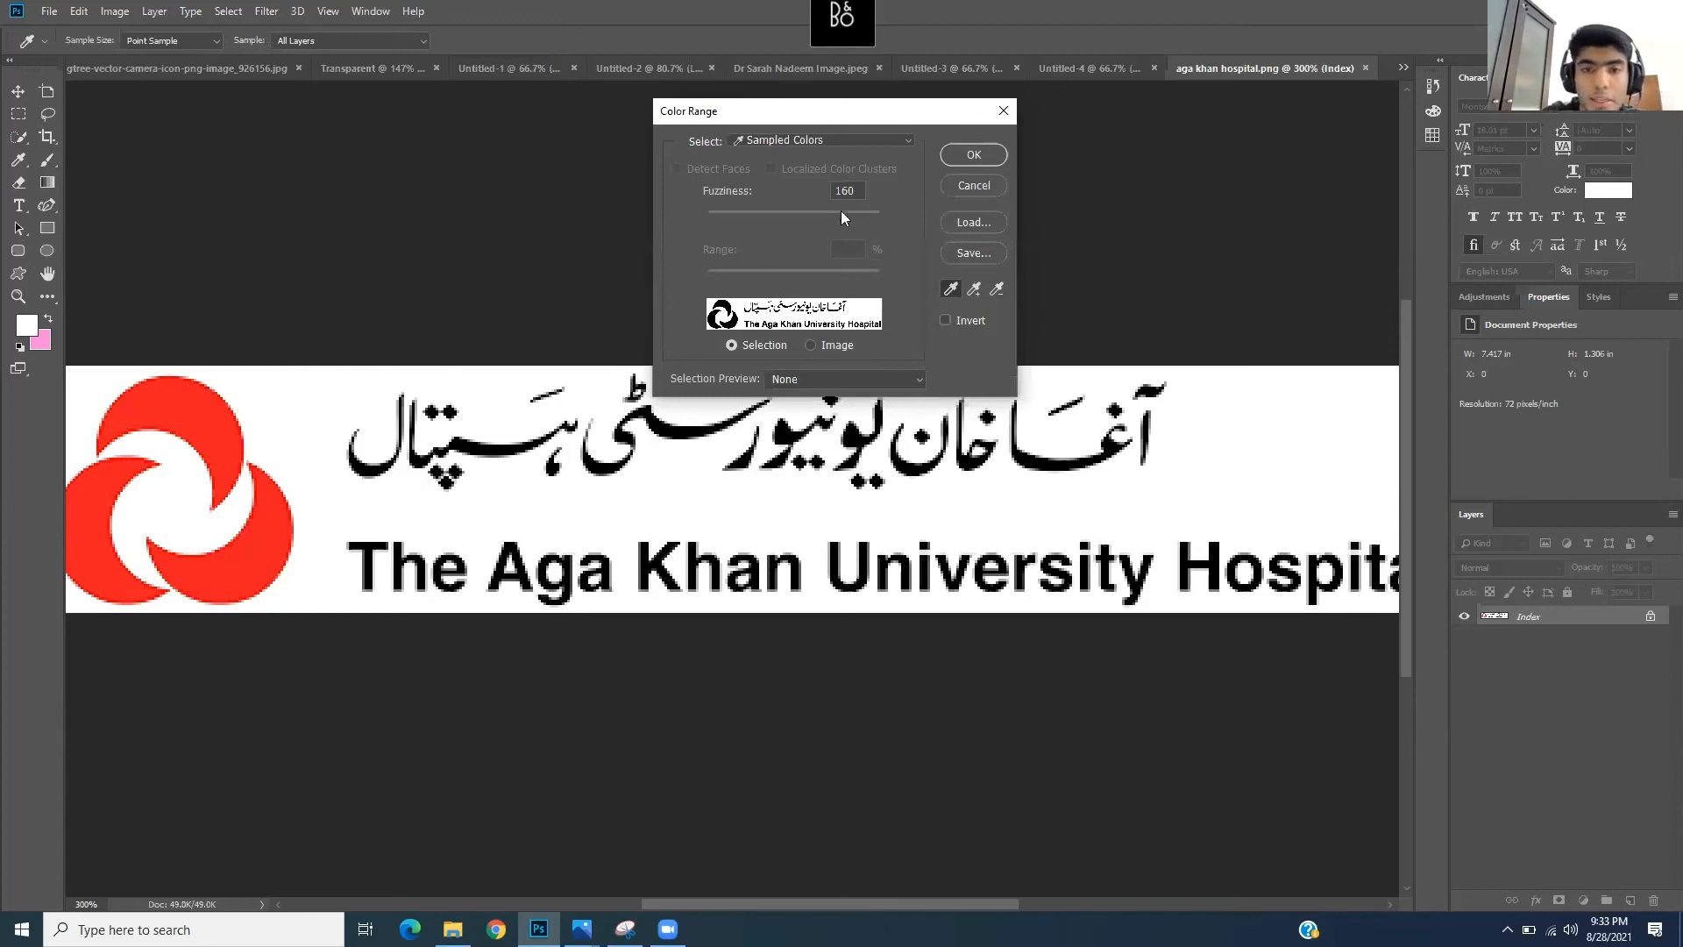
{"action": "left_click", "coordinate": [974, 154]}
{"action": "key", "text": "v"}
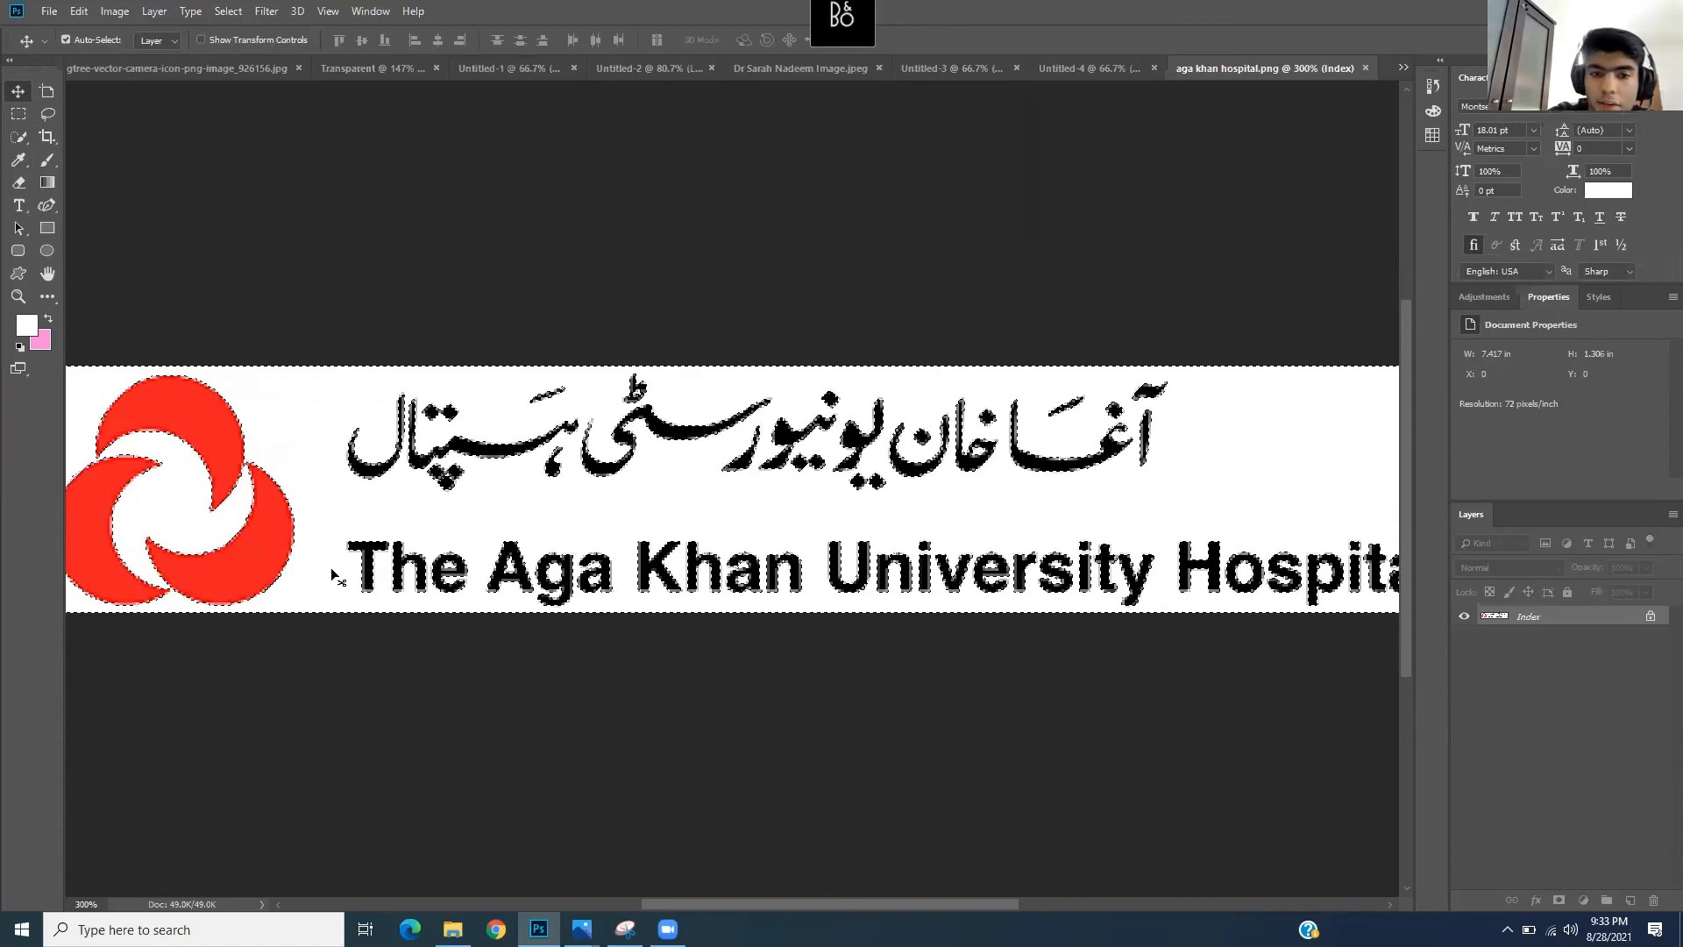
- Delete the selected background, undo the deletion, and deselect
{"action": "key", "text": "Delete"}
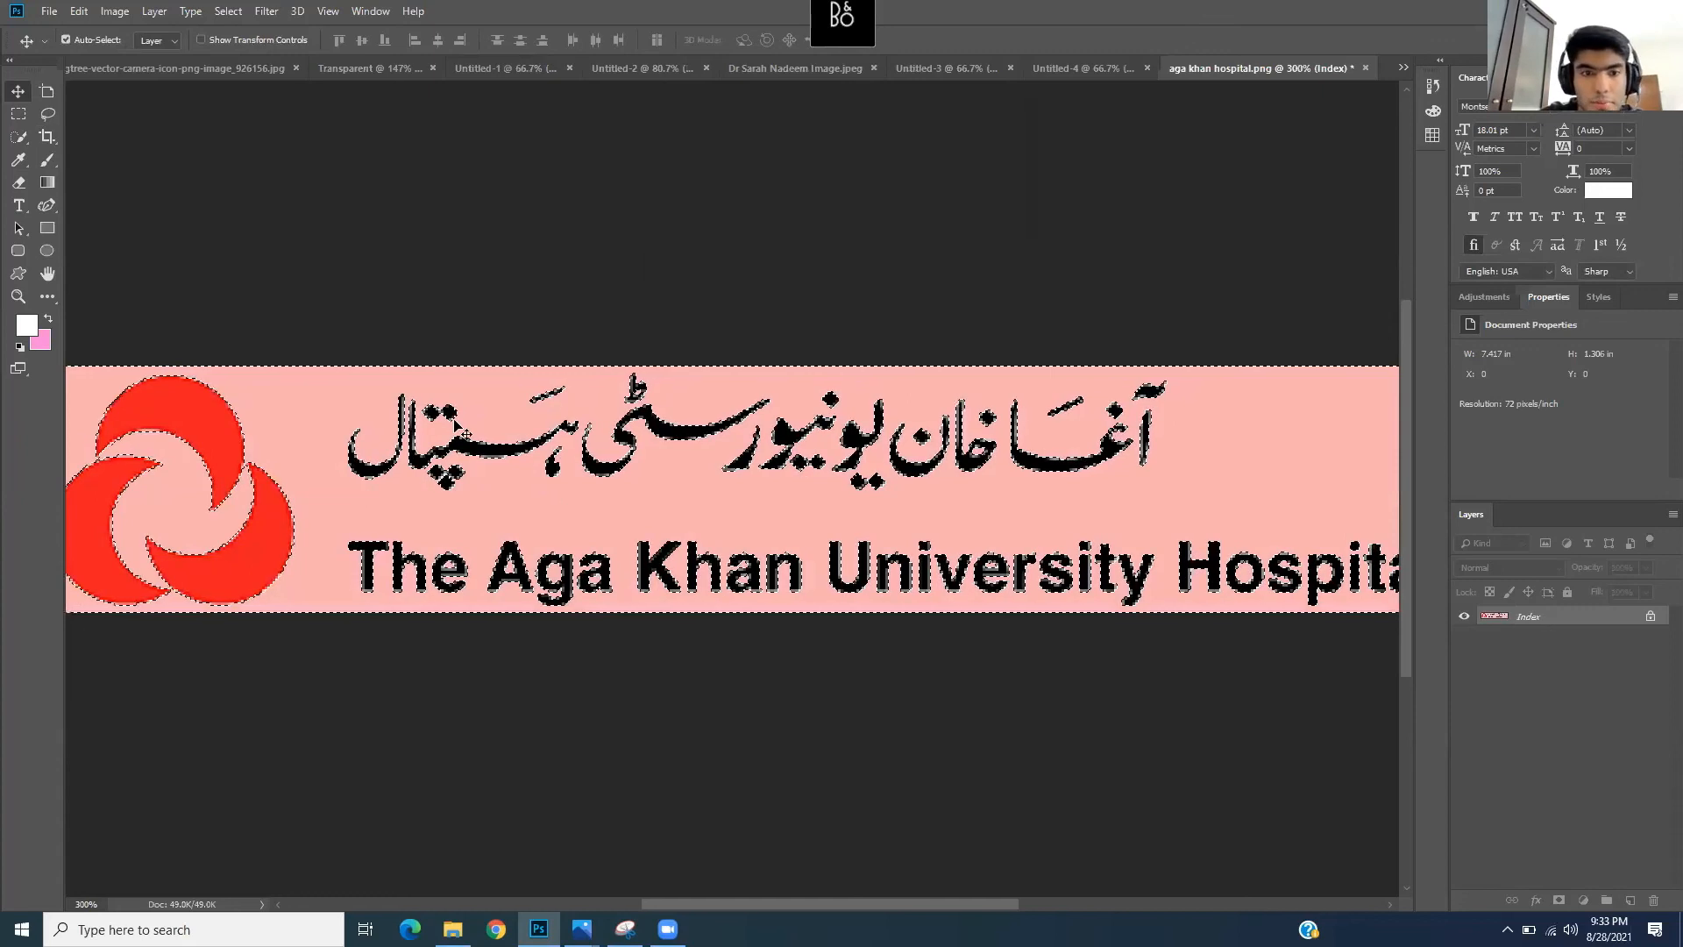
{"action": "key", "text": "ctrl+z"}
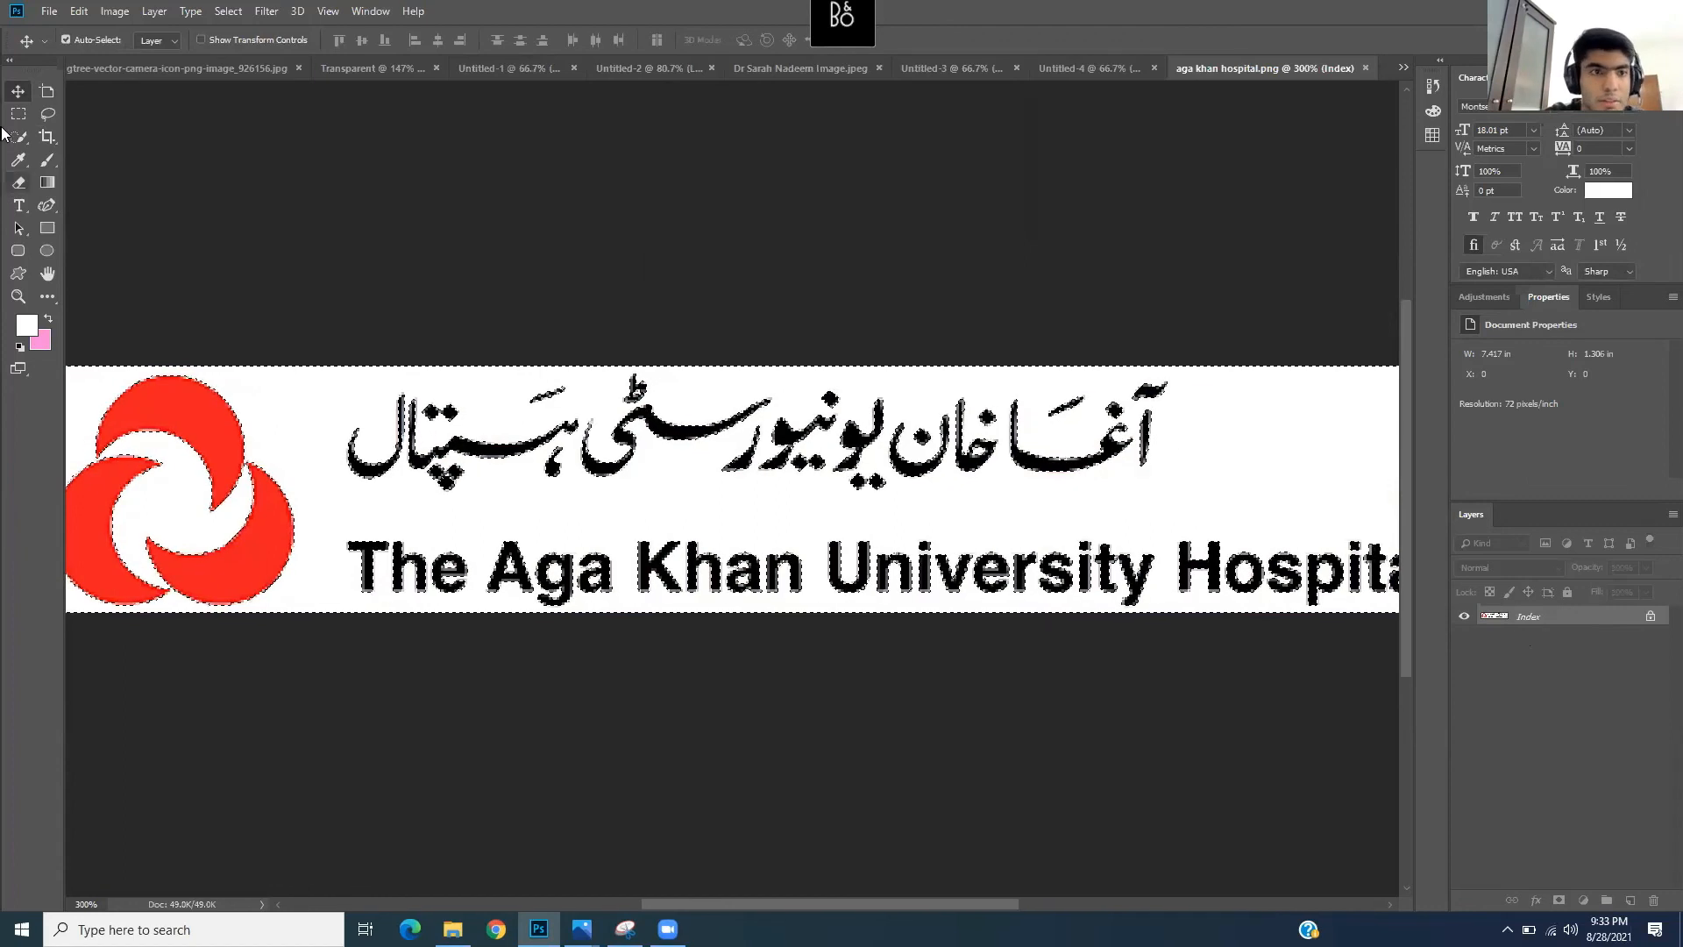
{"action": "key", "text": "m"}
{"action": "right_click", "coordinate": [177, 418]}
{"action": "left_click", "coordinate": [210, 430]}
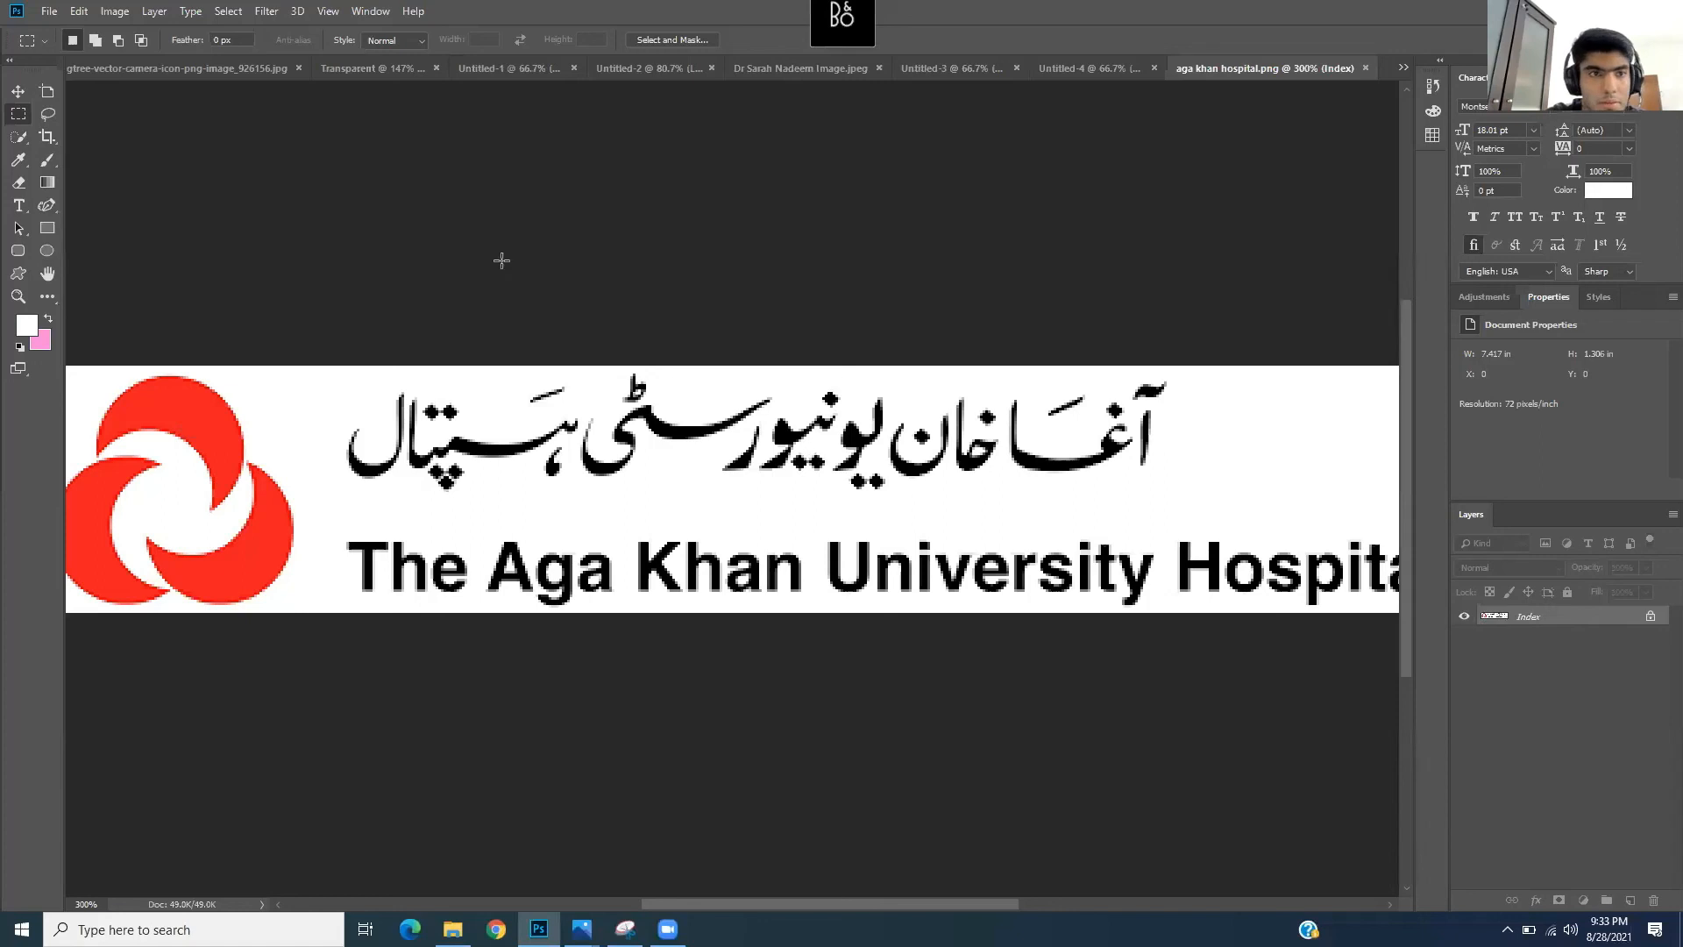
- Close the aga khan hospital.png document without keeping any changes
{"action": "left_click", "coordinate": [17, 90]}
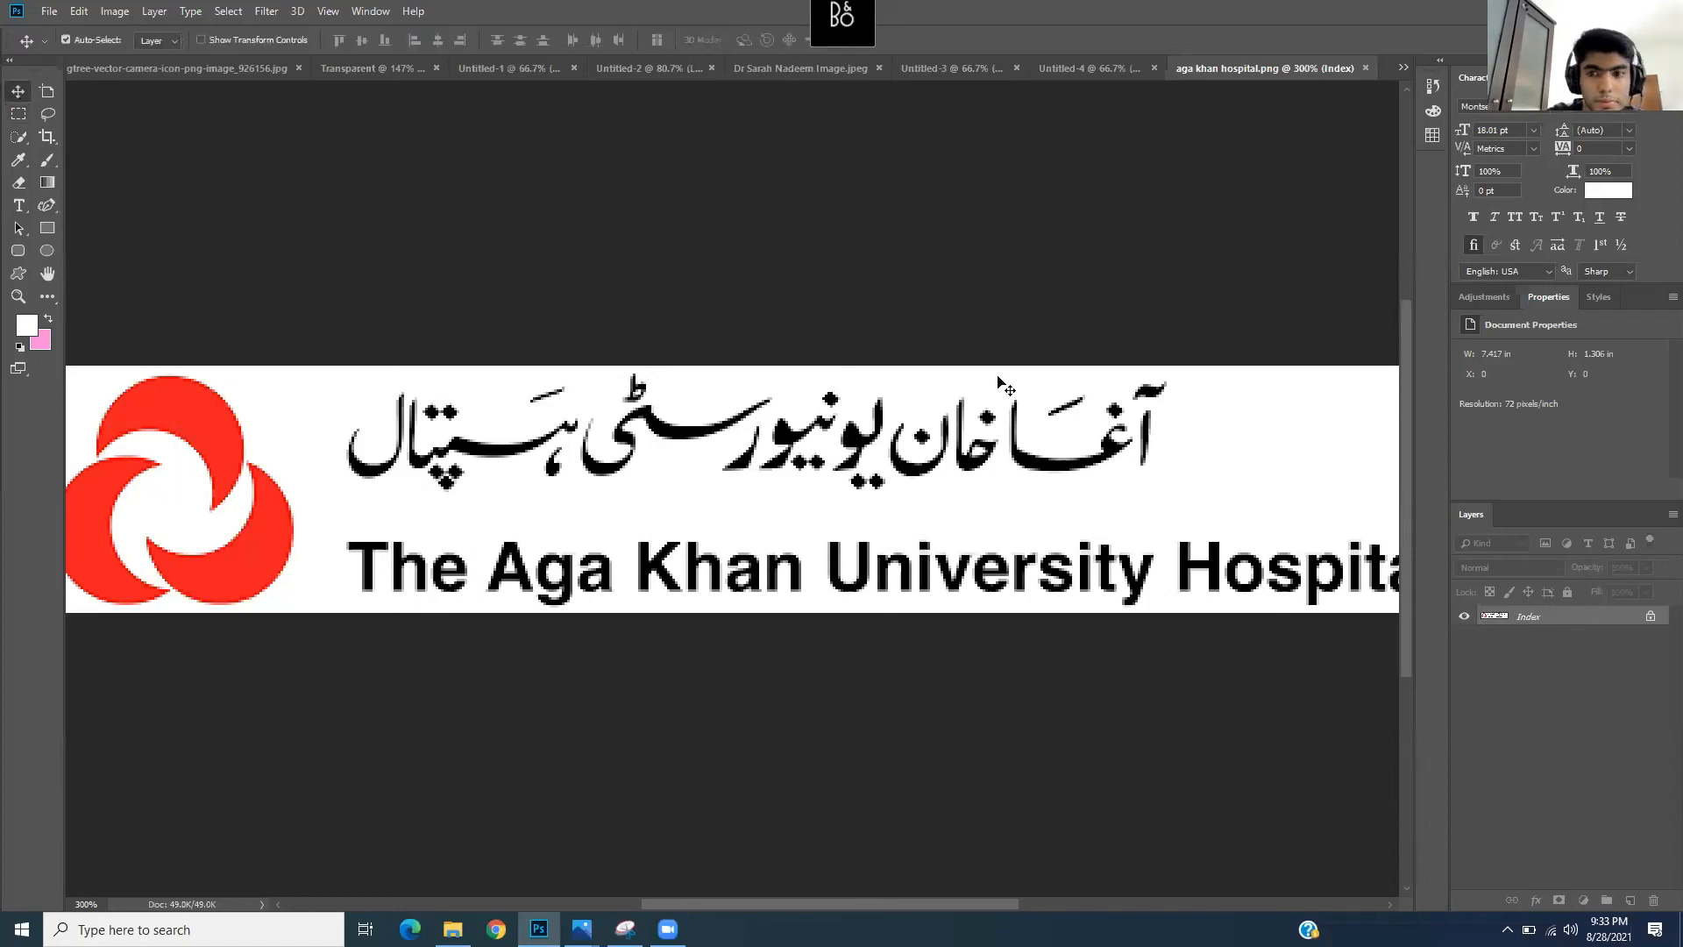
{"action": "right_click", "coordinate": [1622, 622]}
{"action": "left_click", "coordinate": [1506, 713]}
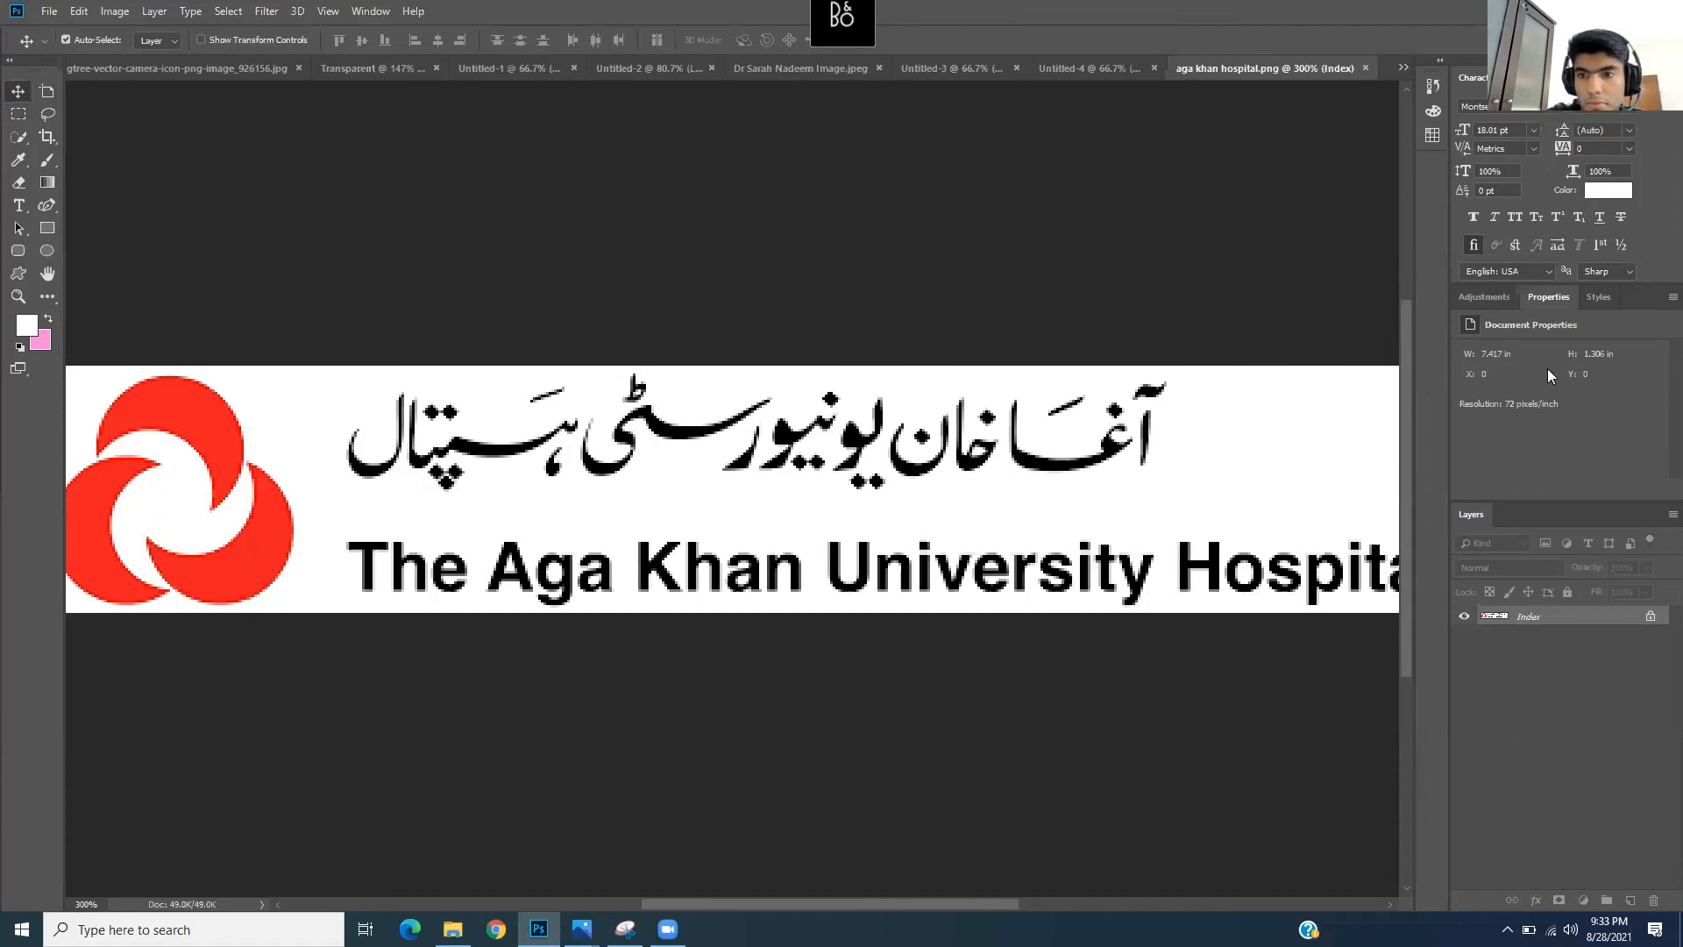
{"action": "left_click", "coordinate": [1364, 67]}
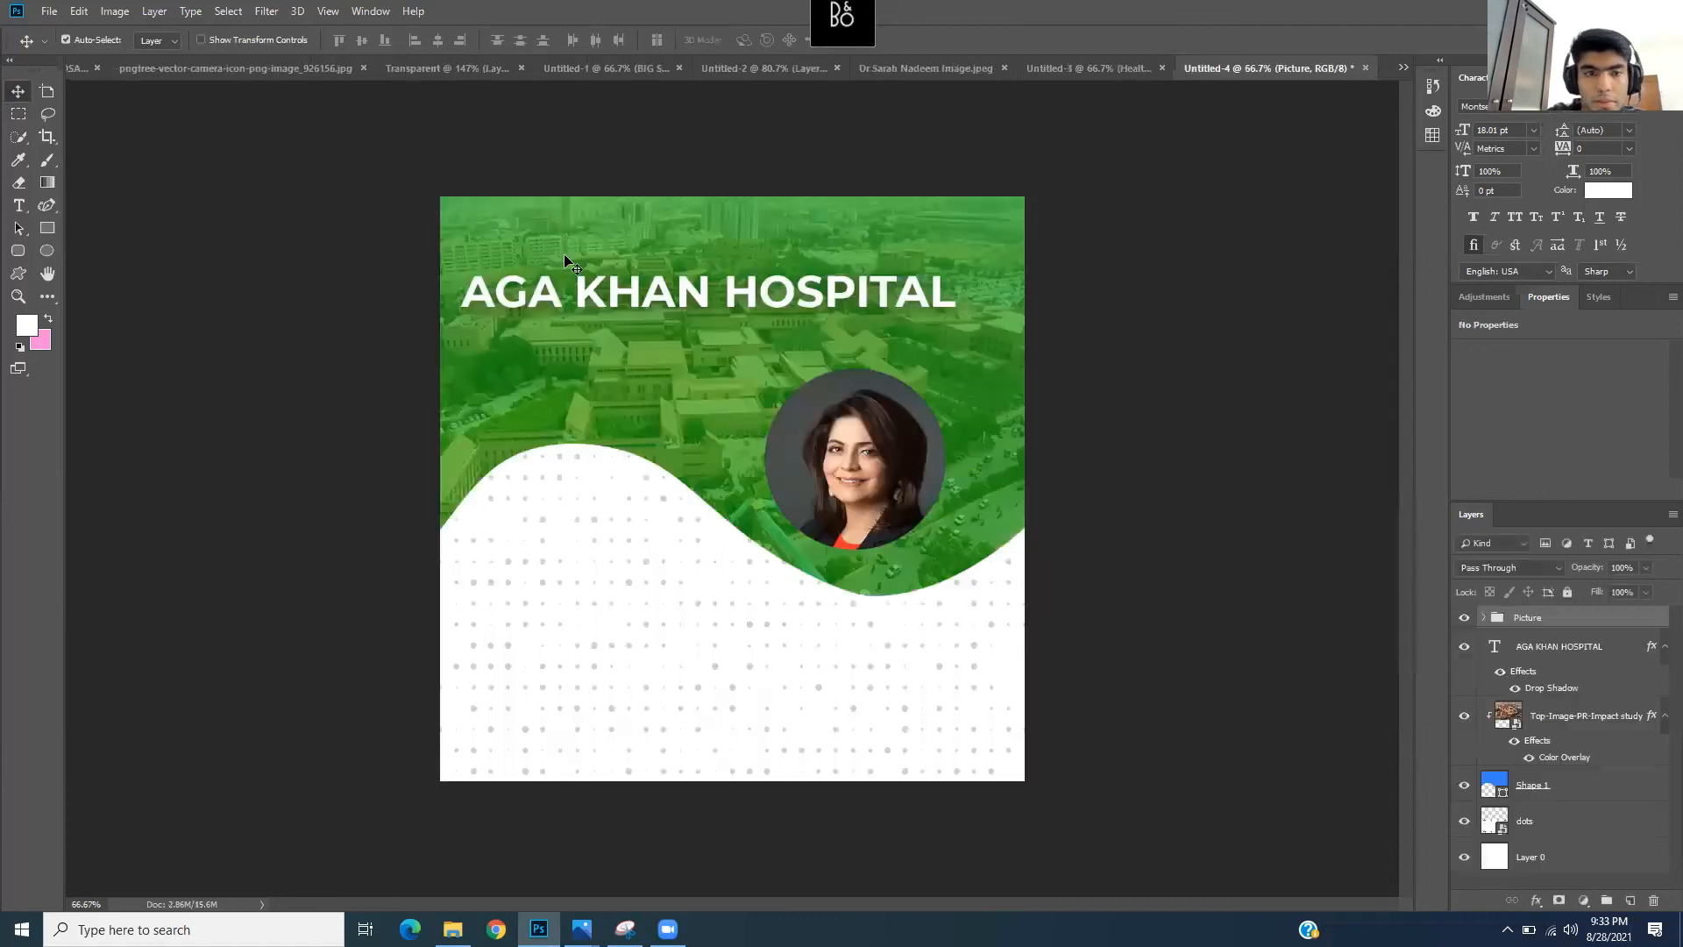
- Drag aga khan hospital.png from the Icons and Photos folder into Photoshop
{"action": "left_click", "coordinate": [453, 928]}
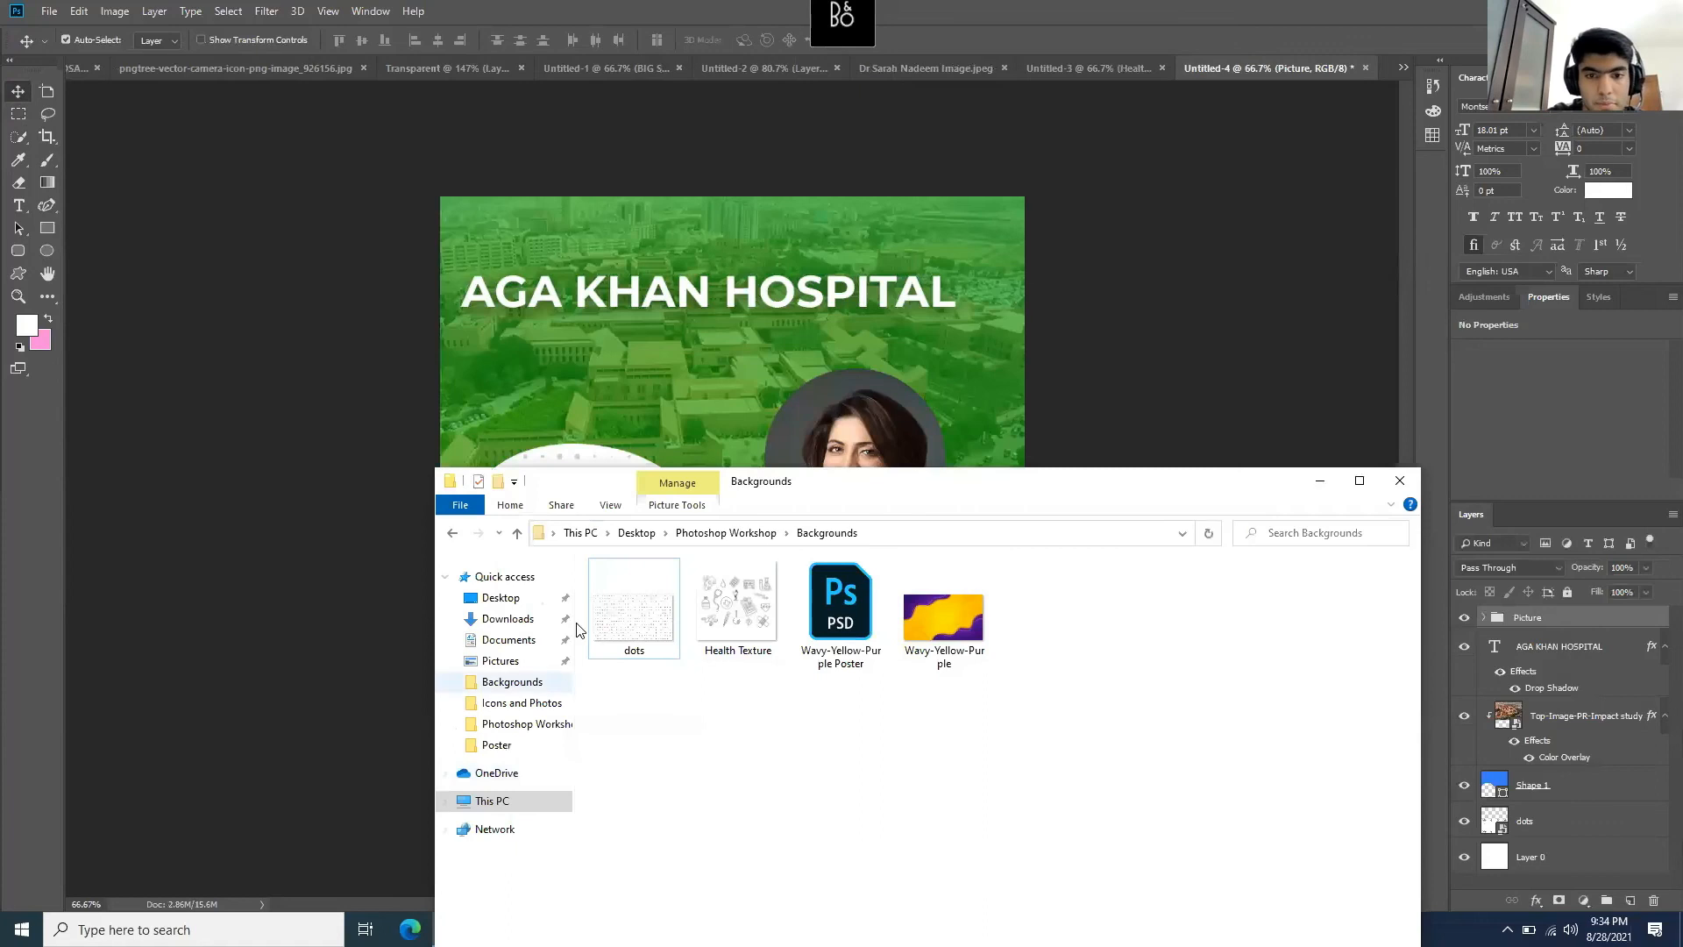
{"action": "left_click", "coordinate": [729, 536]}
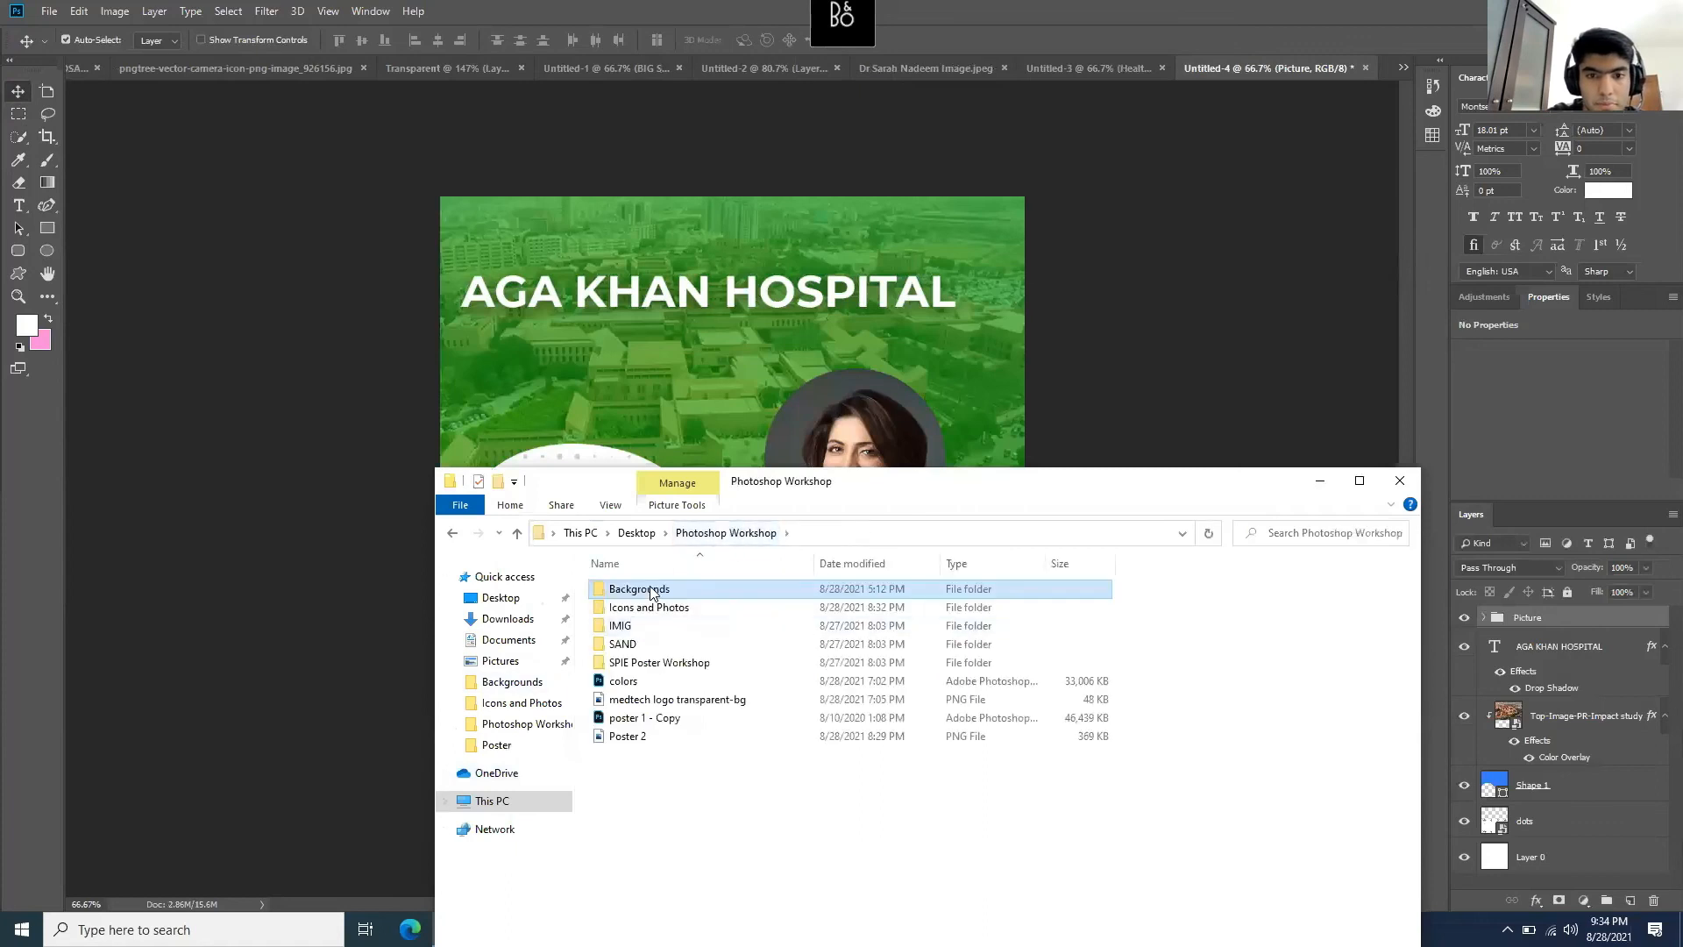
{"action": "double_click", "coordinate": [687, 611]}
{"action": "left_click_drag", "start_coordinate": [739, 613], "coordinate": [1386, 67]}
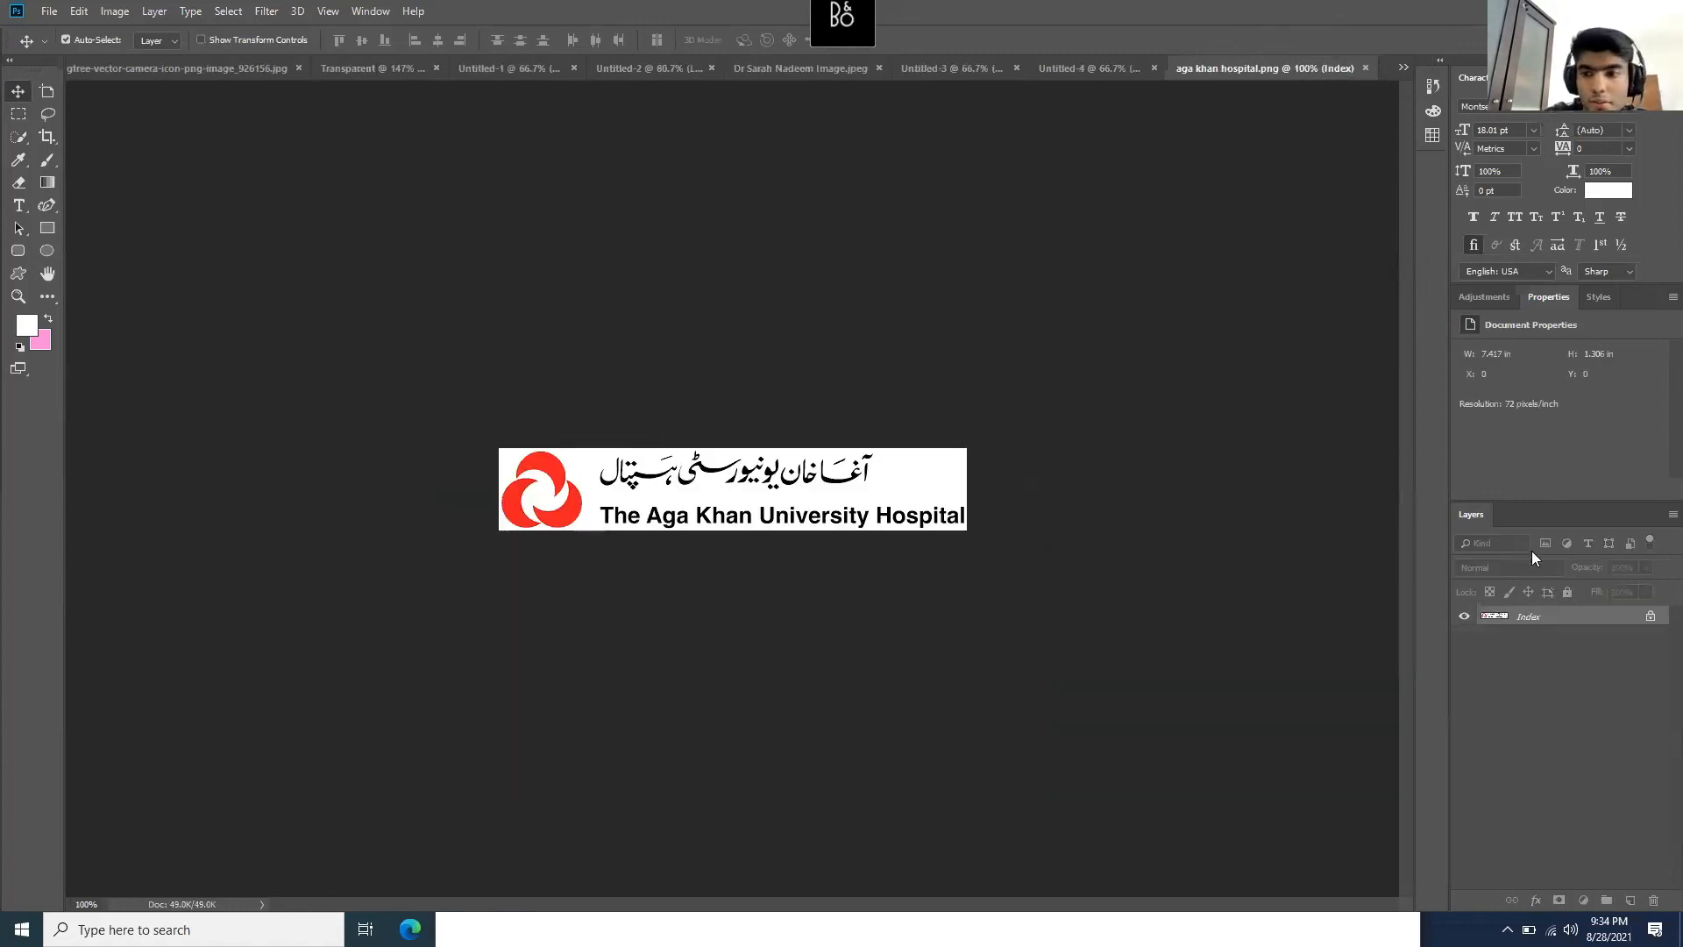
{"action": "right_click", "coordinate": [1651, 618]}
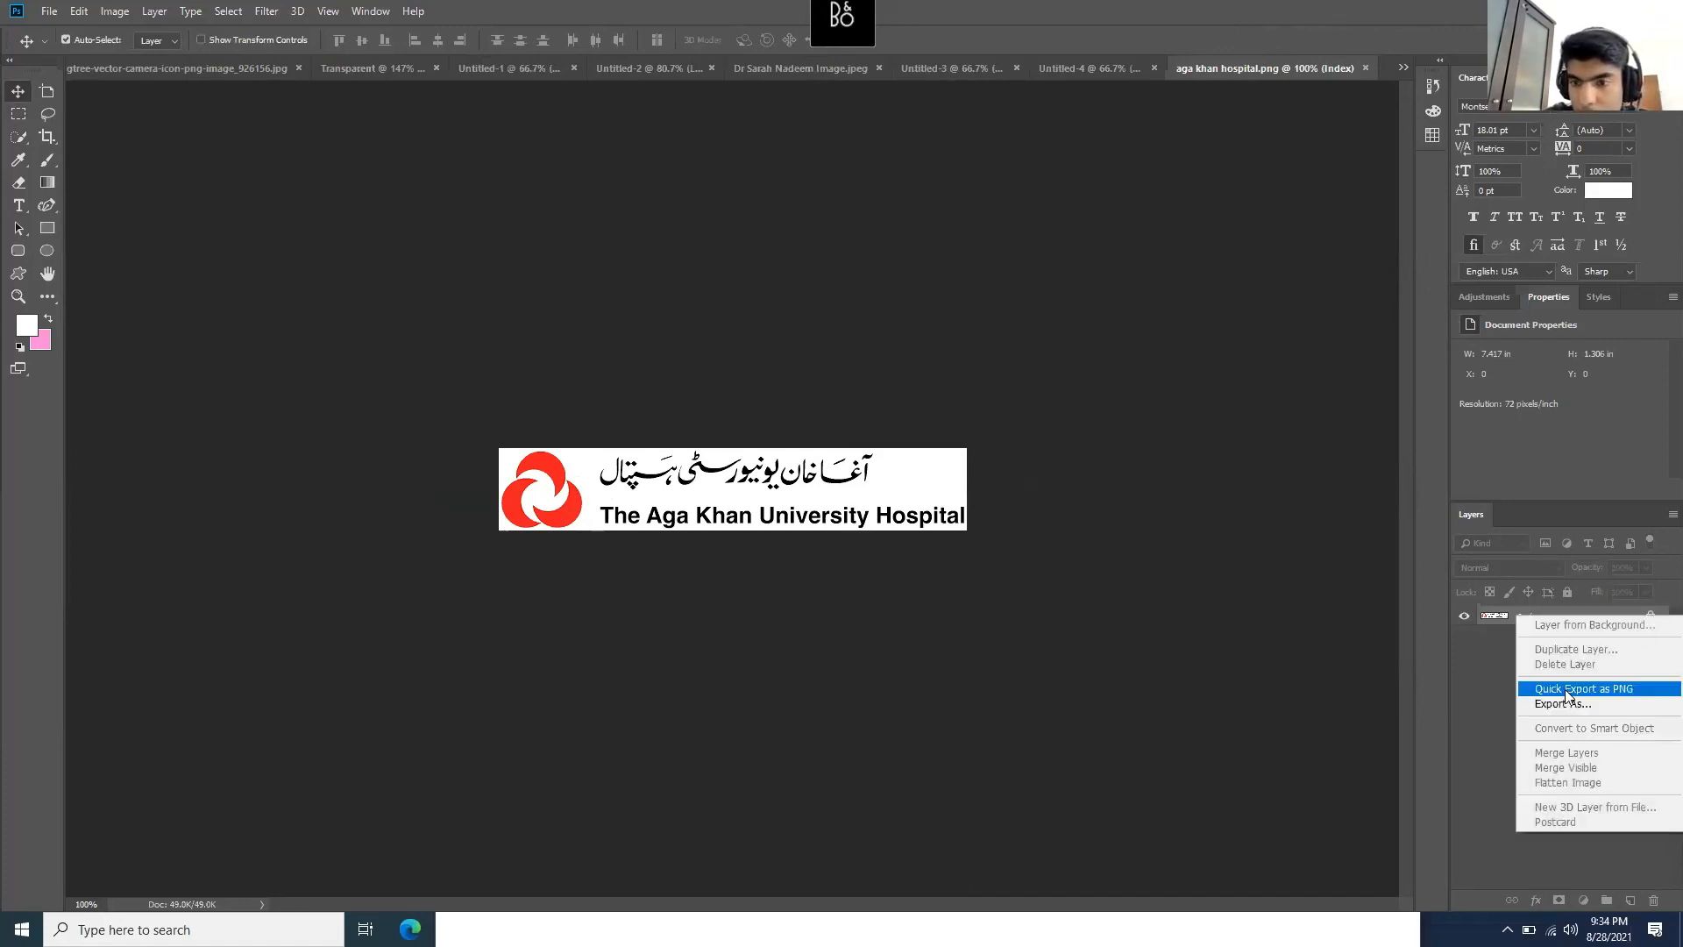
{"action": "left_click", "coordinate": [1453, 673]}
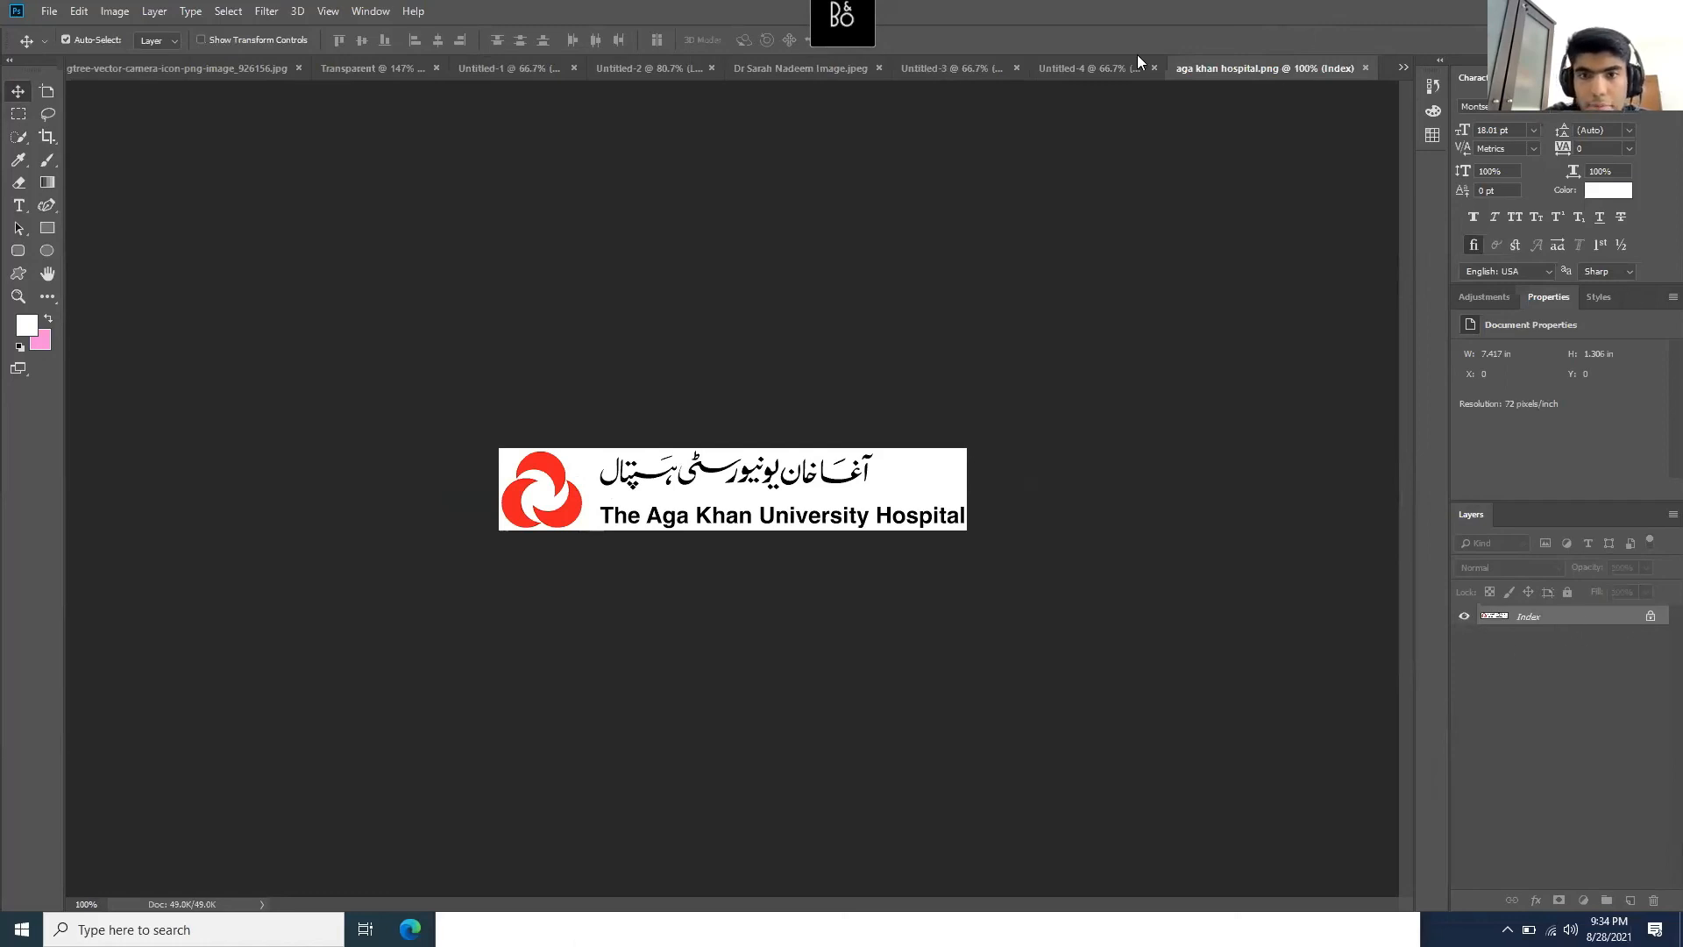
- Select the logo's white background with Color Range at Fuzziness 180
{"action": "left_click", "coordinate": [1090, 65]}
{"action": "left_click", "coordinate": [1290, 68]}
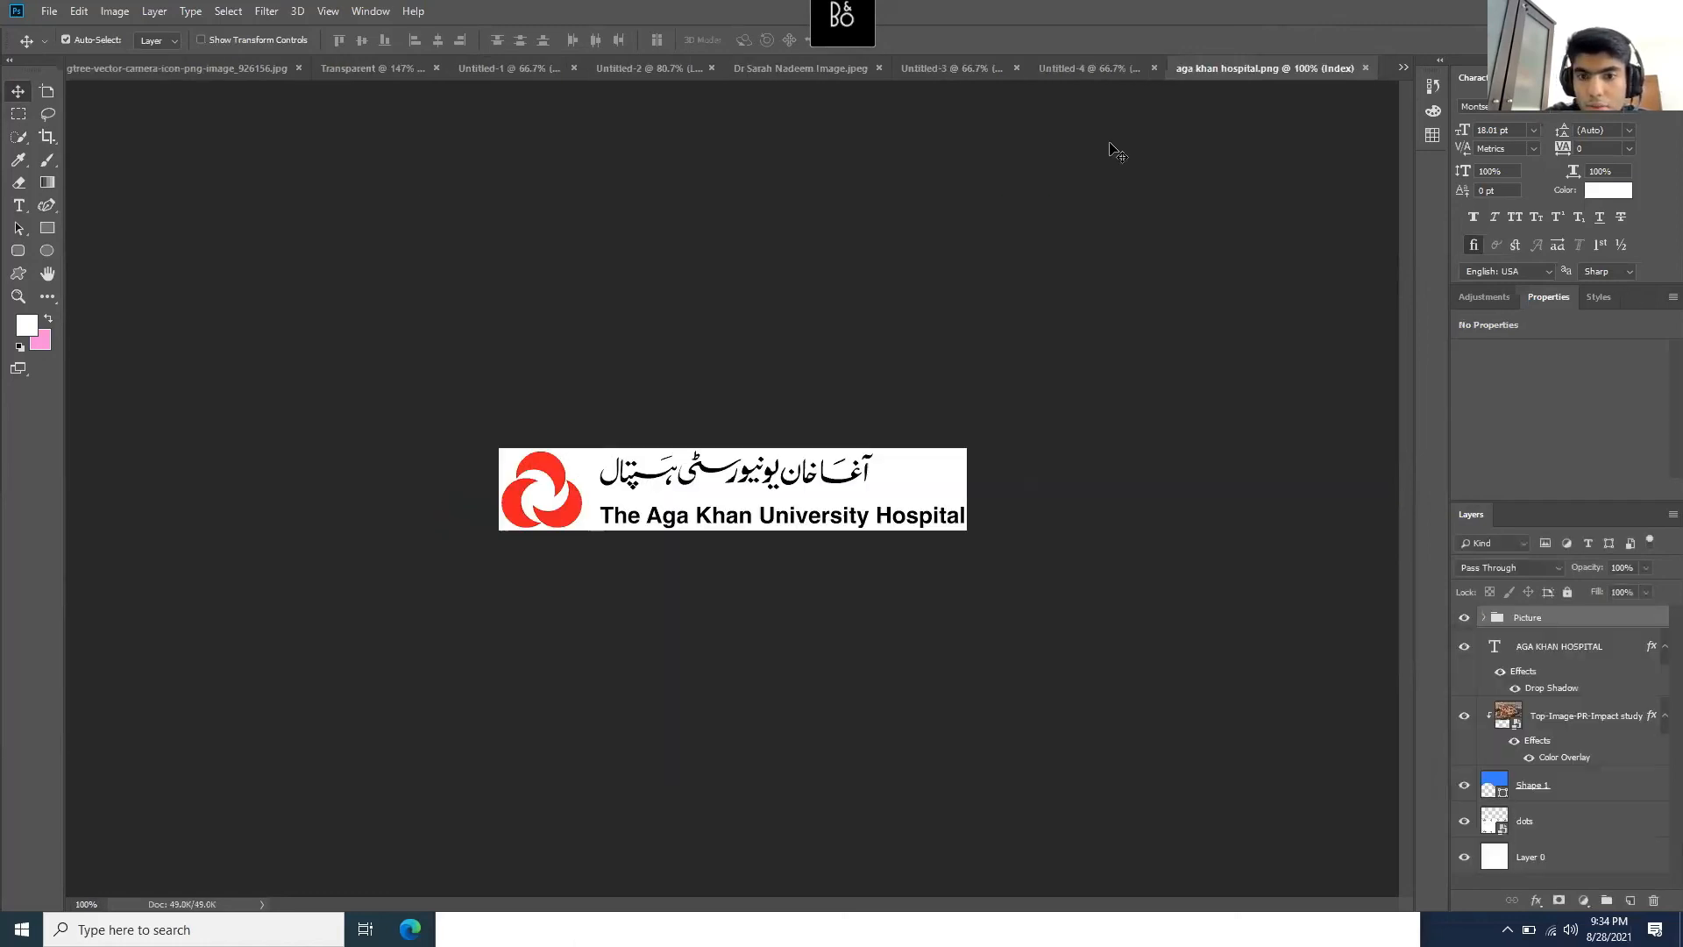
{"action": "scroll", "coordinate": [605, 517], "scroll_direction": "up", "scroll_amount": 5}
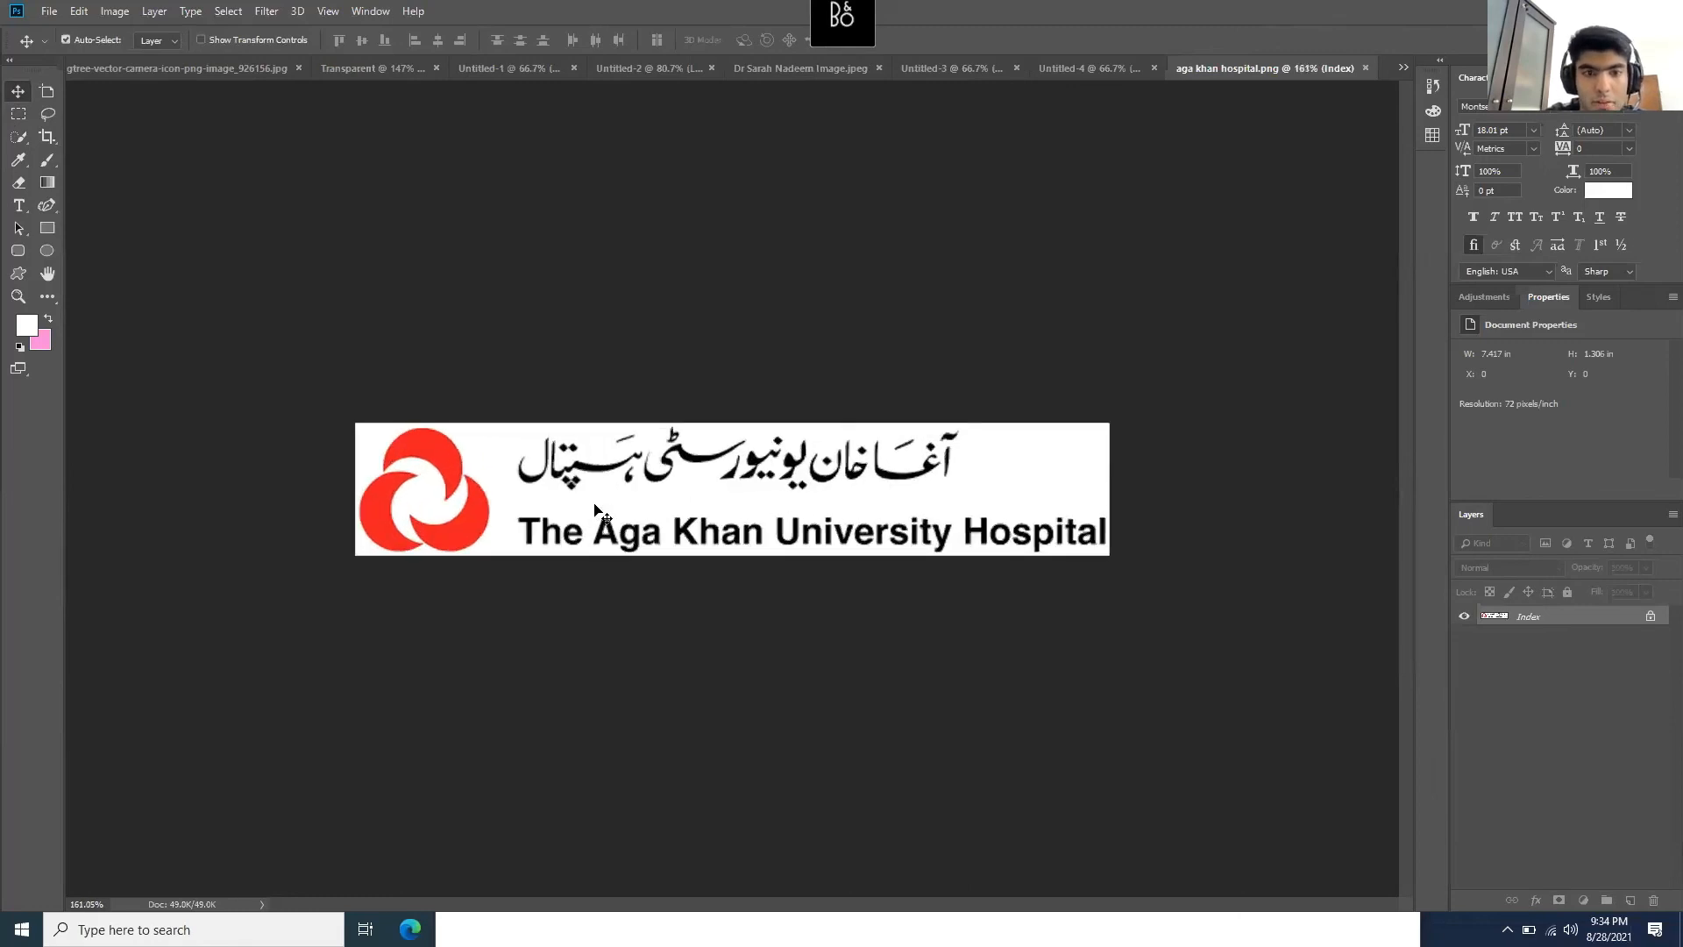
{"action": "left_click", "coordinate": [221, 12]}
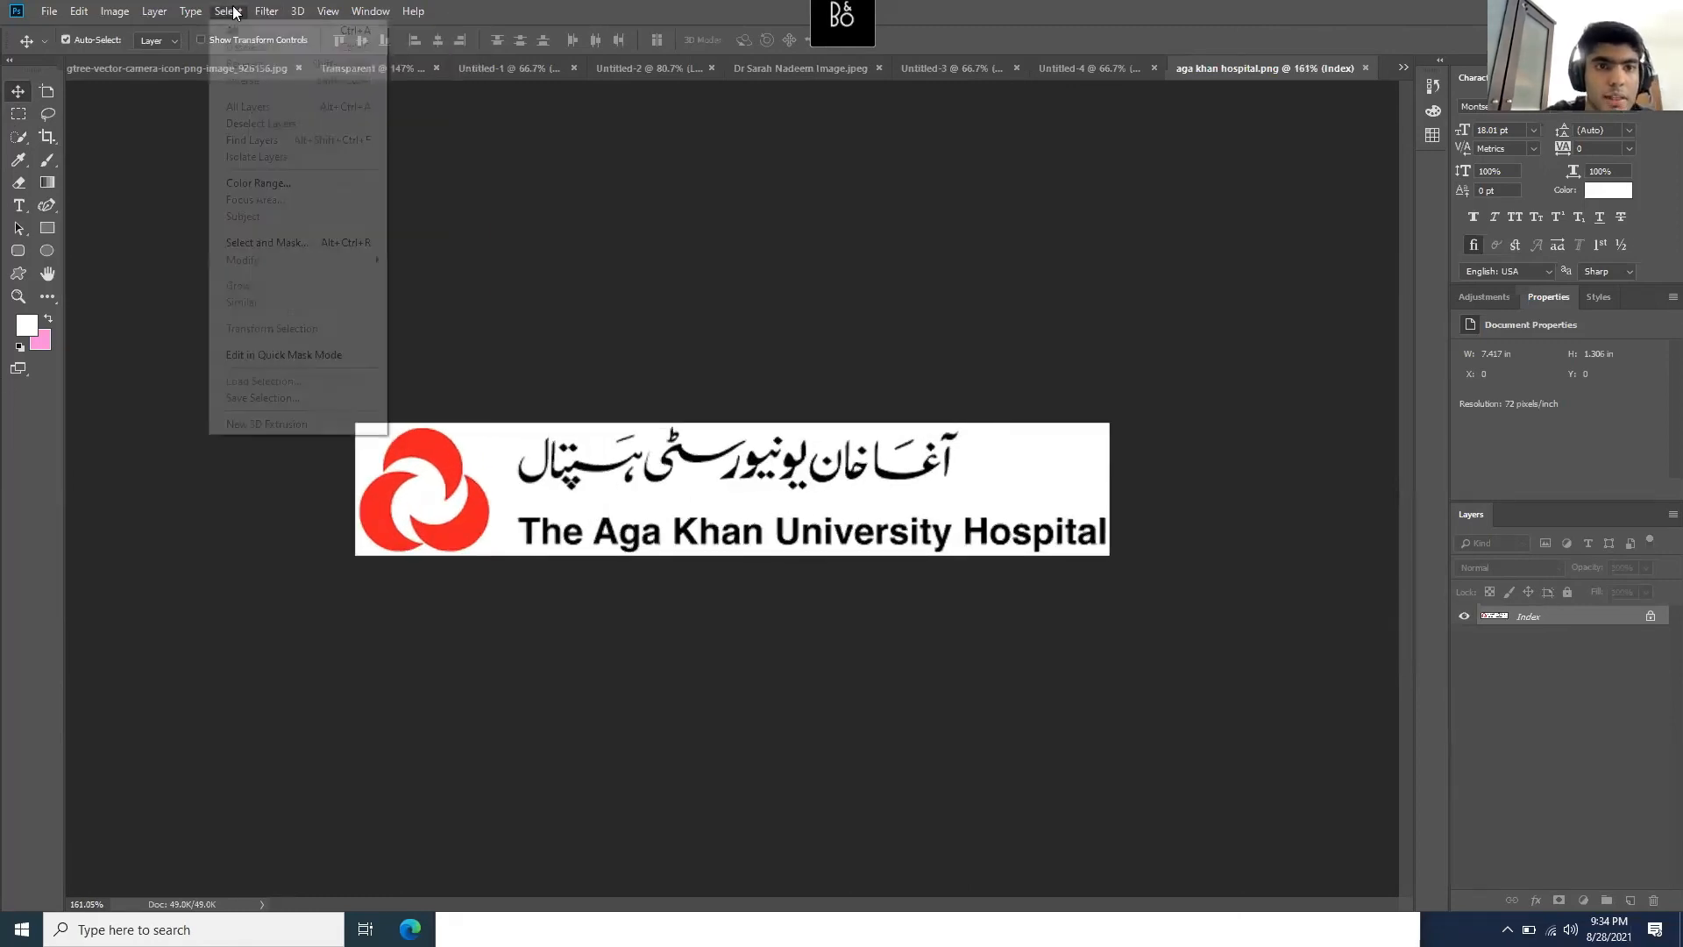
{"action": "left_click", "coordinate": [290, 189]}
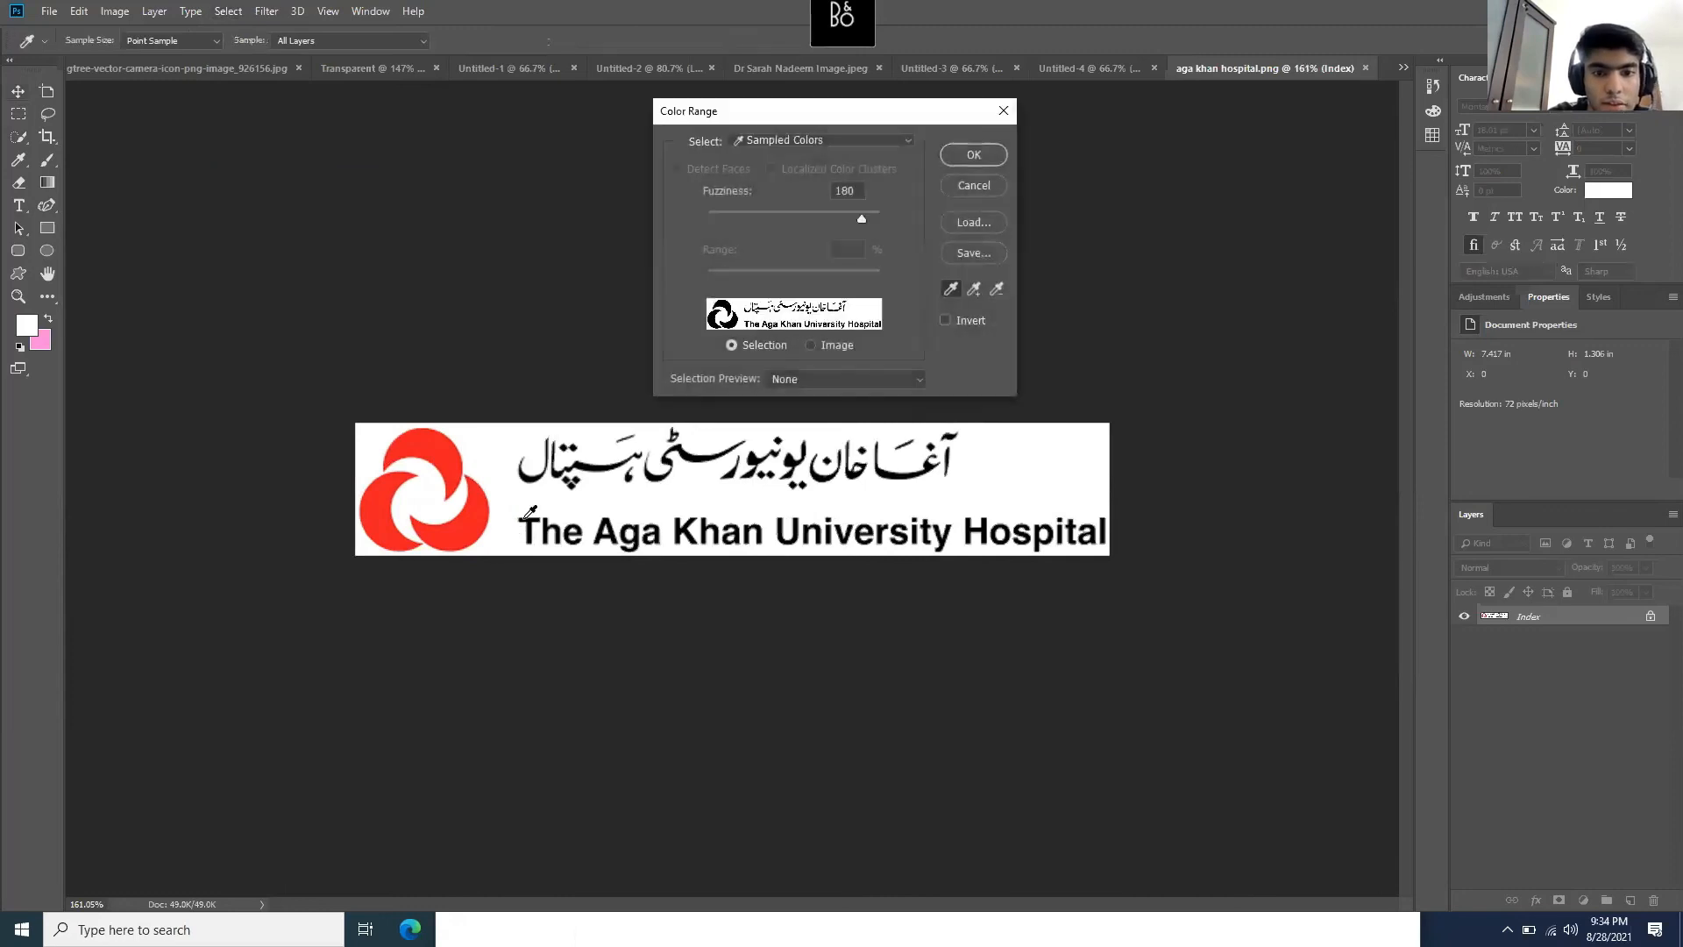
{"action": "left_click", "coordinate": [969, 155]}
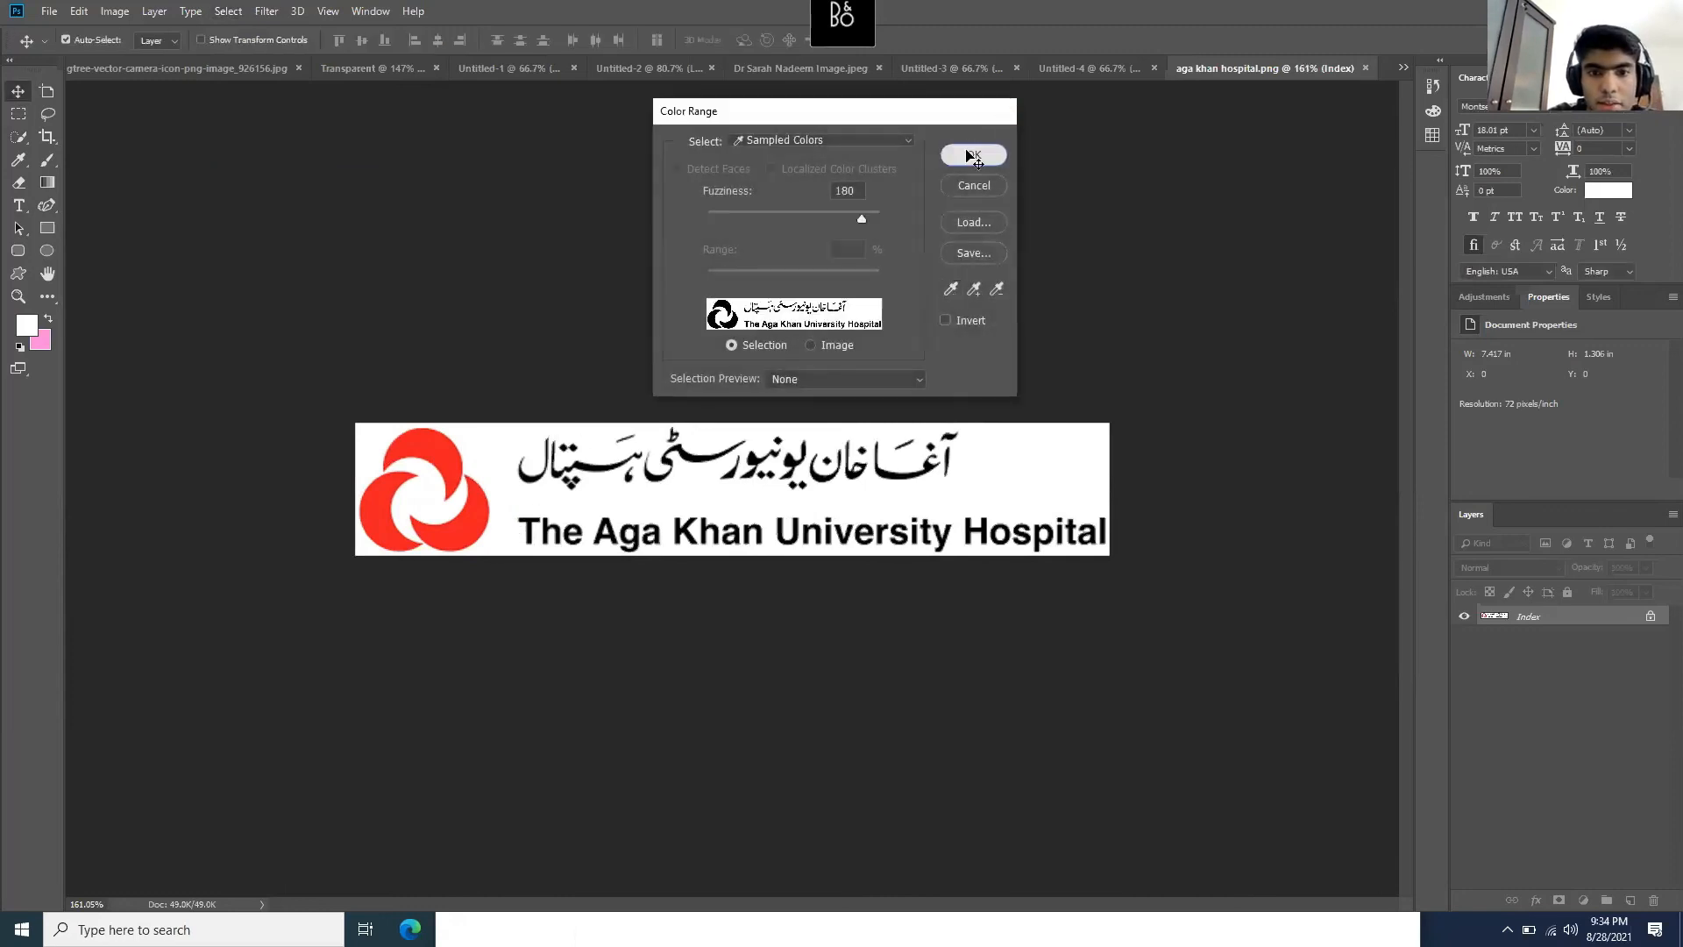
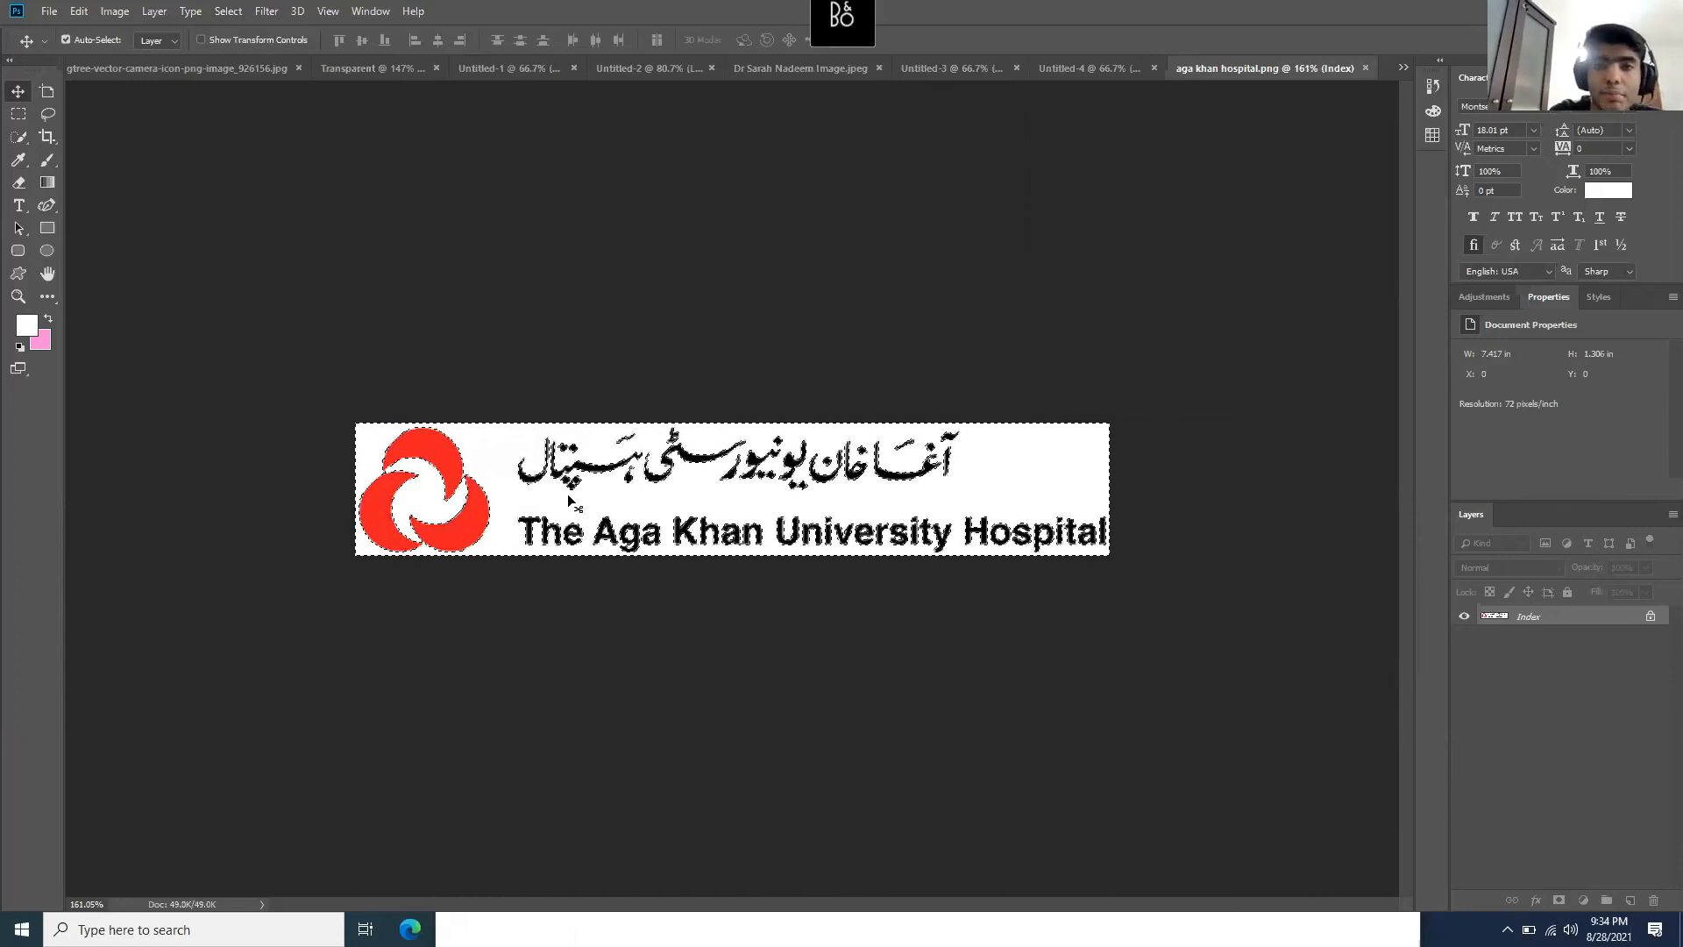
- Invert the selection to isolate the logo's emblem and lettering, then return to the Untitled-4 poster
{"action": "mouse_move", "coordinate": [568, 500]}
{"action": "left_mouse_down"}
{"action": "mouse_move", "coordinate": [490, 491]}
{"action": "mouse_move", "coordinate": [573, 493]}
{"action": "mouse_move", "coordinate": [569, 522]}
{"action": "left_mouse_up"}
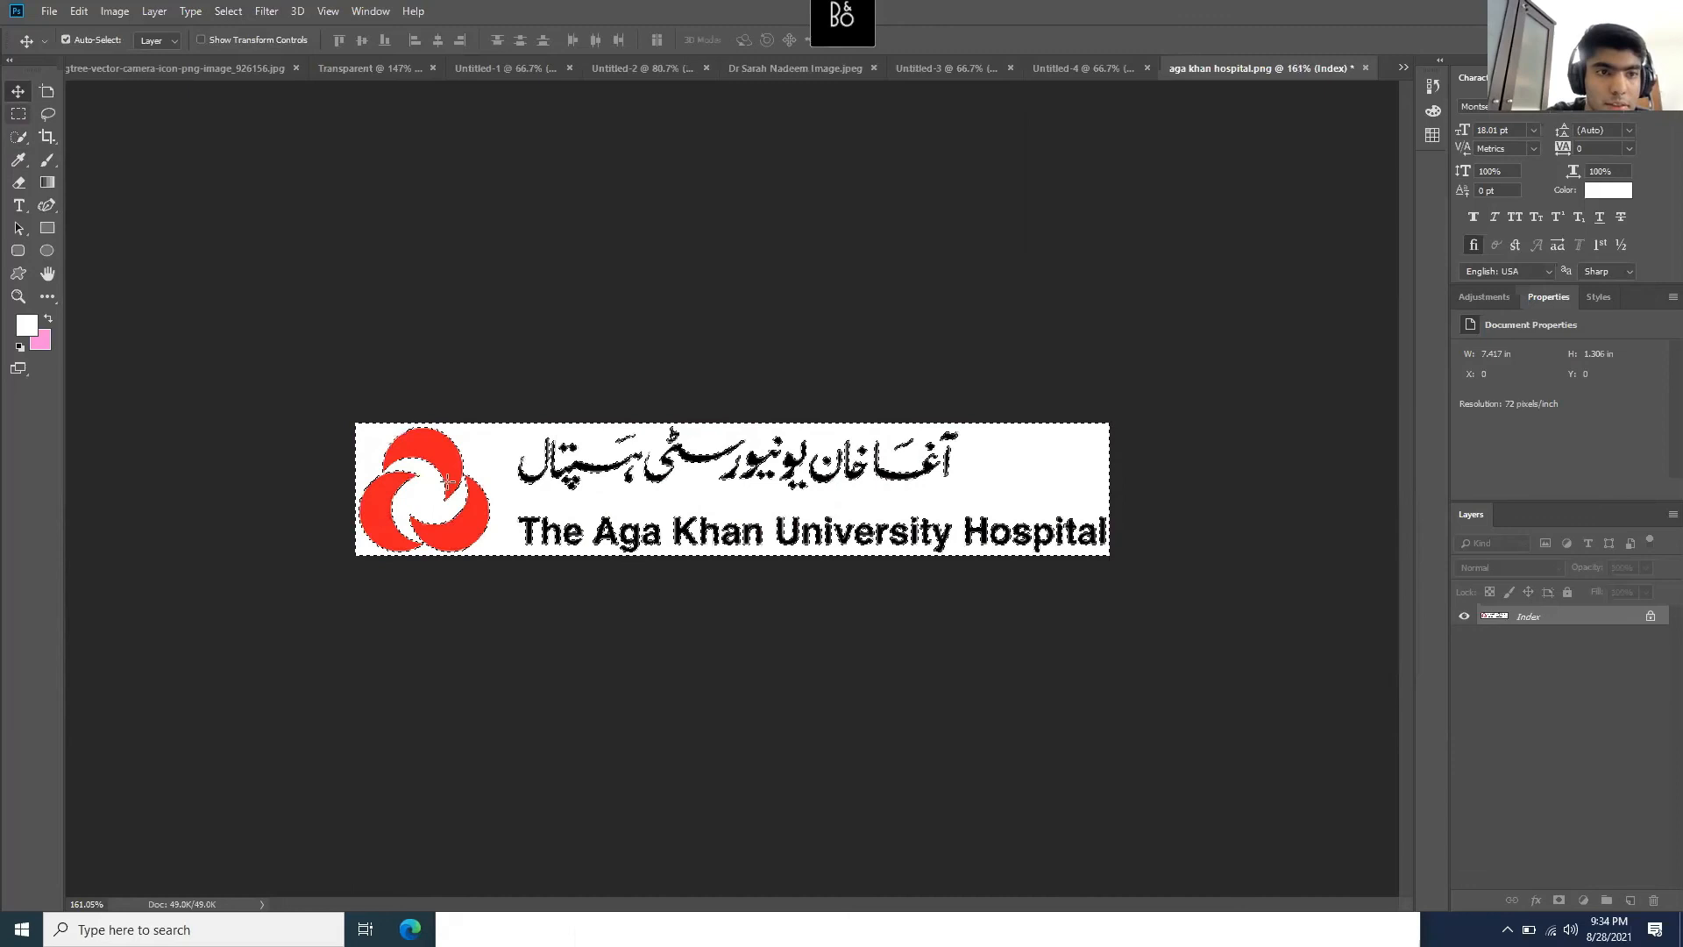
{"action": "left_click", "coordinate": [17, 115]}
{"action": "right_click", "coordinate": [475, 527]}
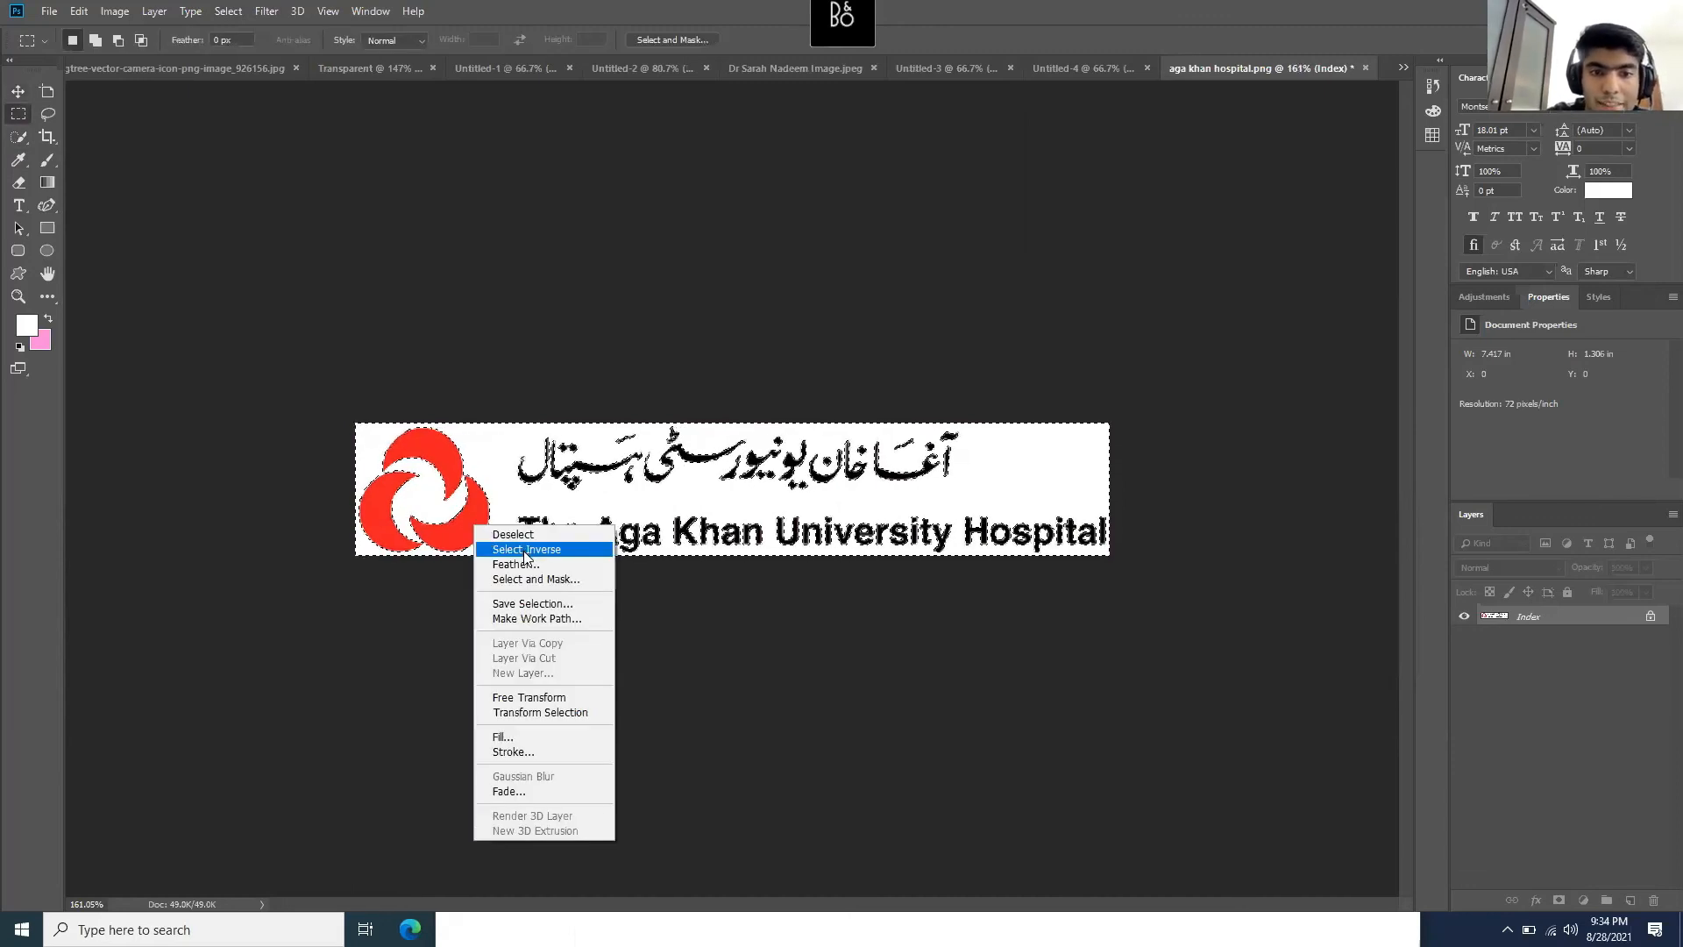
{"action": "left_click", "coordinate": [526, 550]}
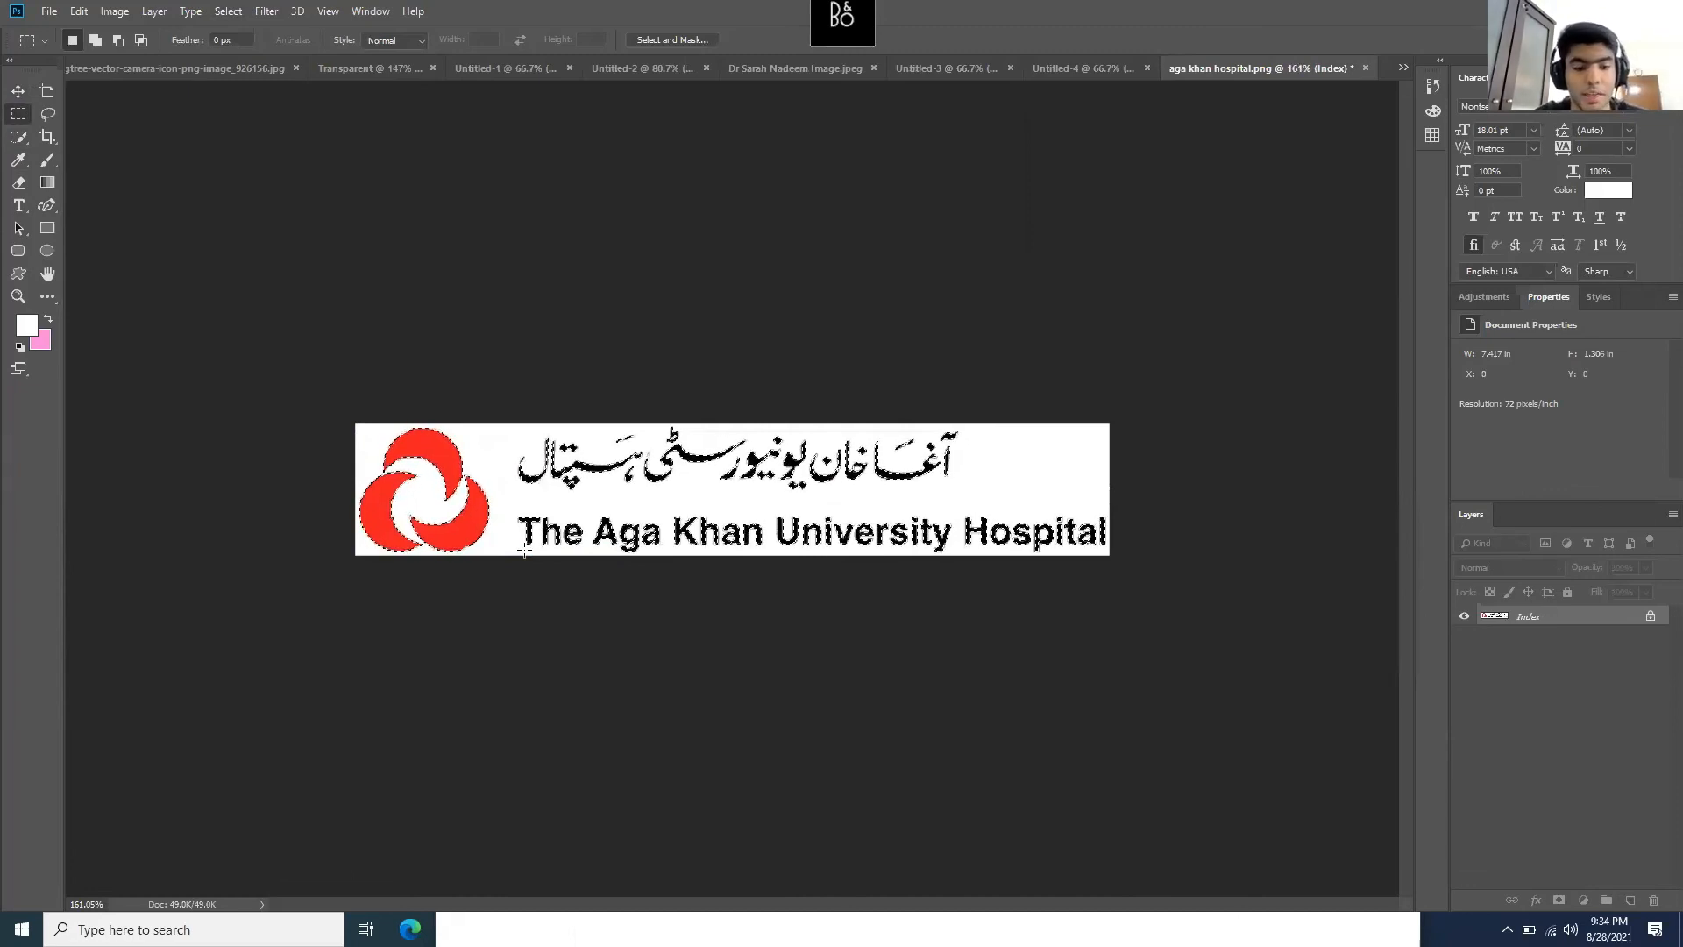
{"action": "left_click", "coordinate": [1079, 67]}
- Paste the hospital logo, enlarge it to about 139%, and move it to the poster's bottom edge
{"action": "key", "text": "ctrl+v"}
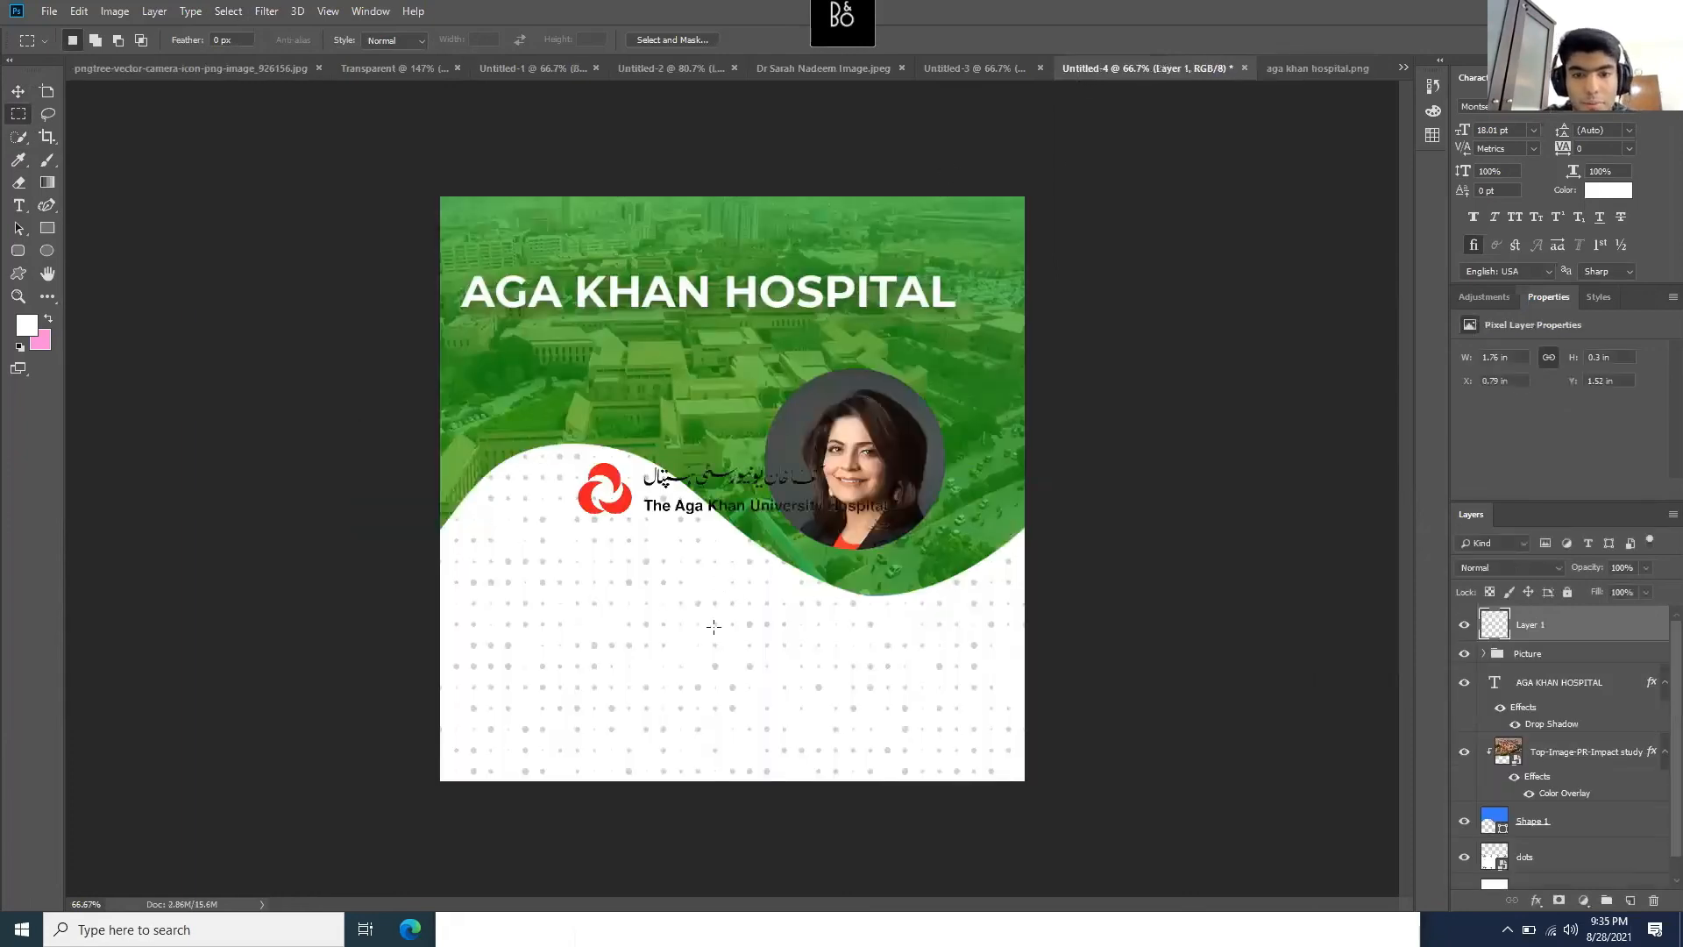
{"action": "key", "text": "ctrl+t"}
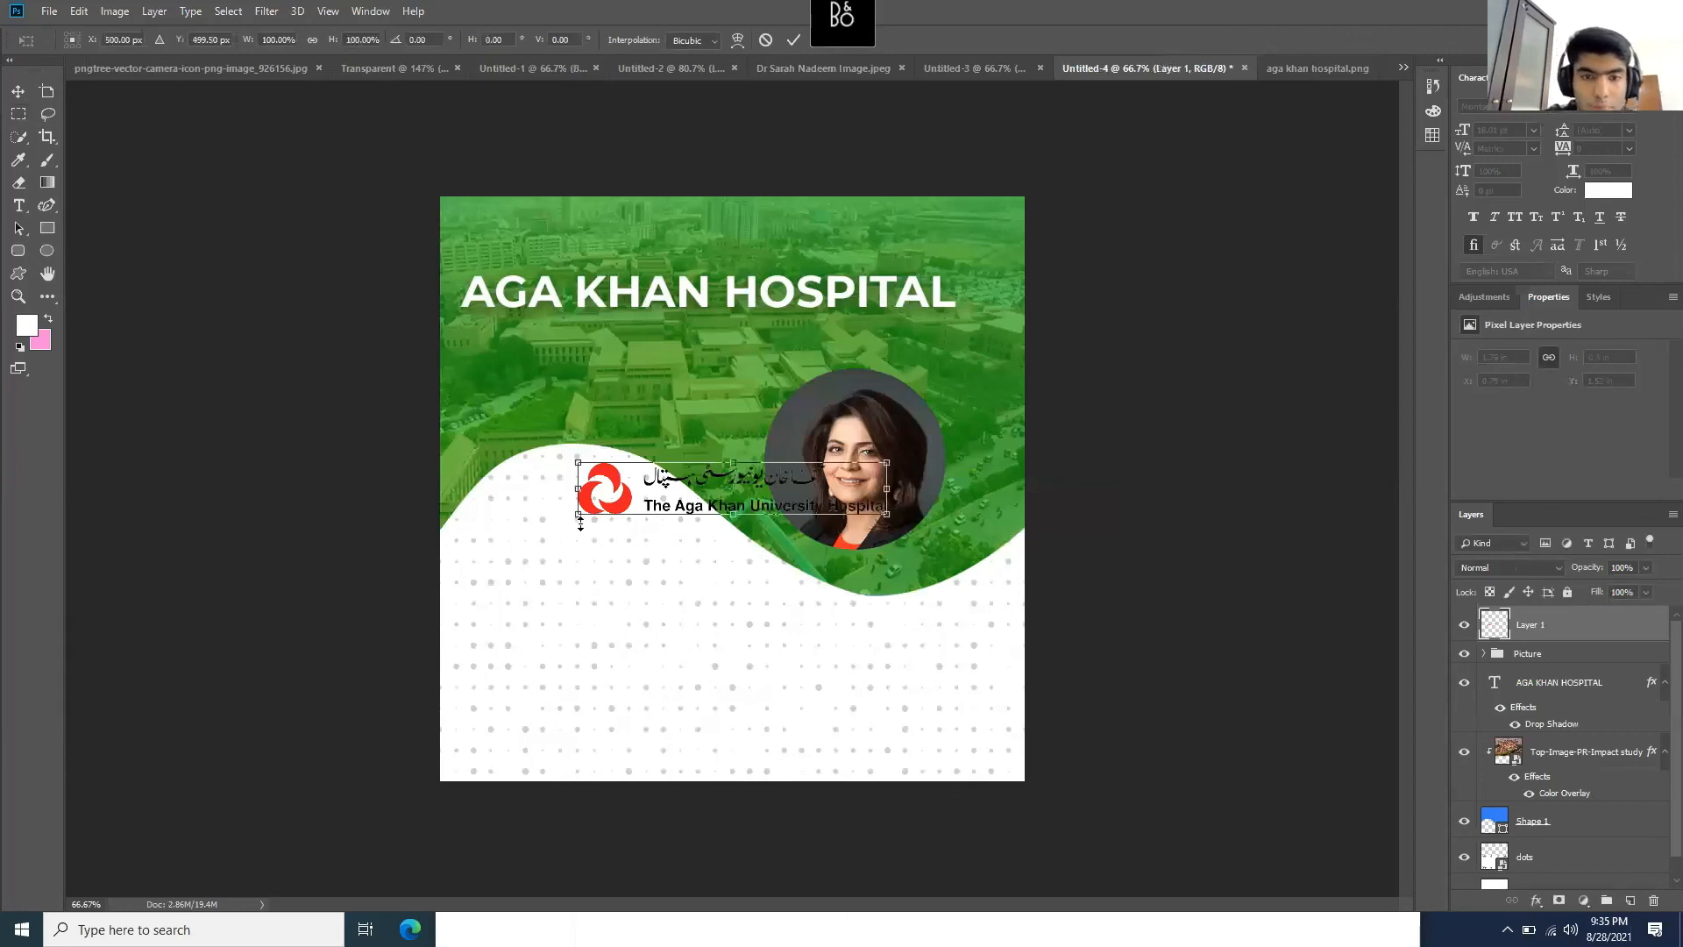
{"action": "left_click_drag", "start_coordinate": [554, 546], "coordinate": [514, 599]}
{"action": "key", "text": "ctrl+z"}
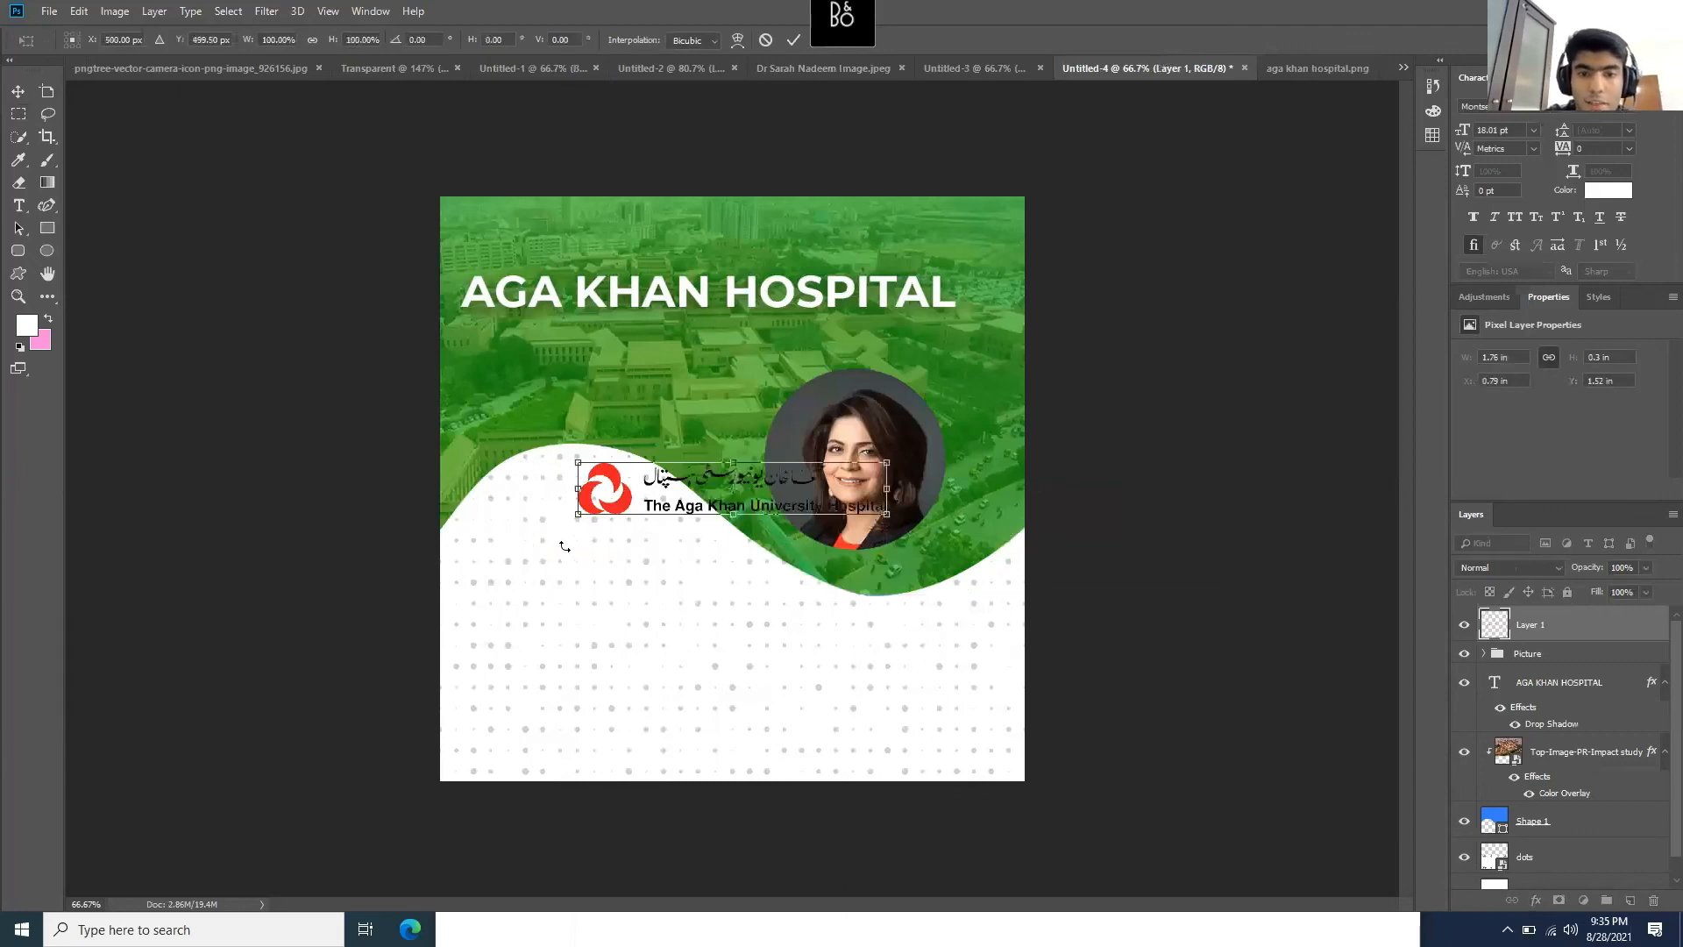
{"action": "left_click_drag", "start_coordinate": [572, 511], "coordinate": [458, 533]}
{"action": "left_click_drag", "start_coordinate": [624, 492], "coordinate": [759, 726]}
{"action": "key", "text": "Return"}
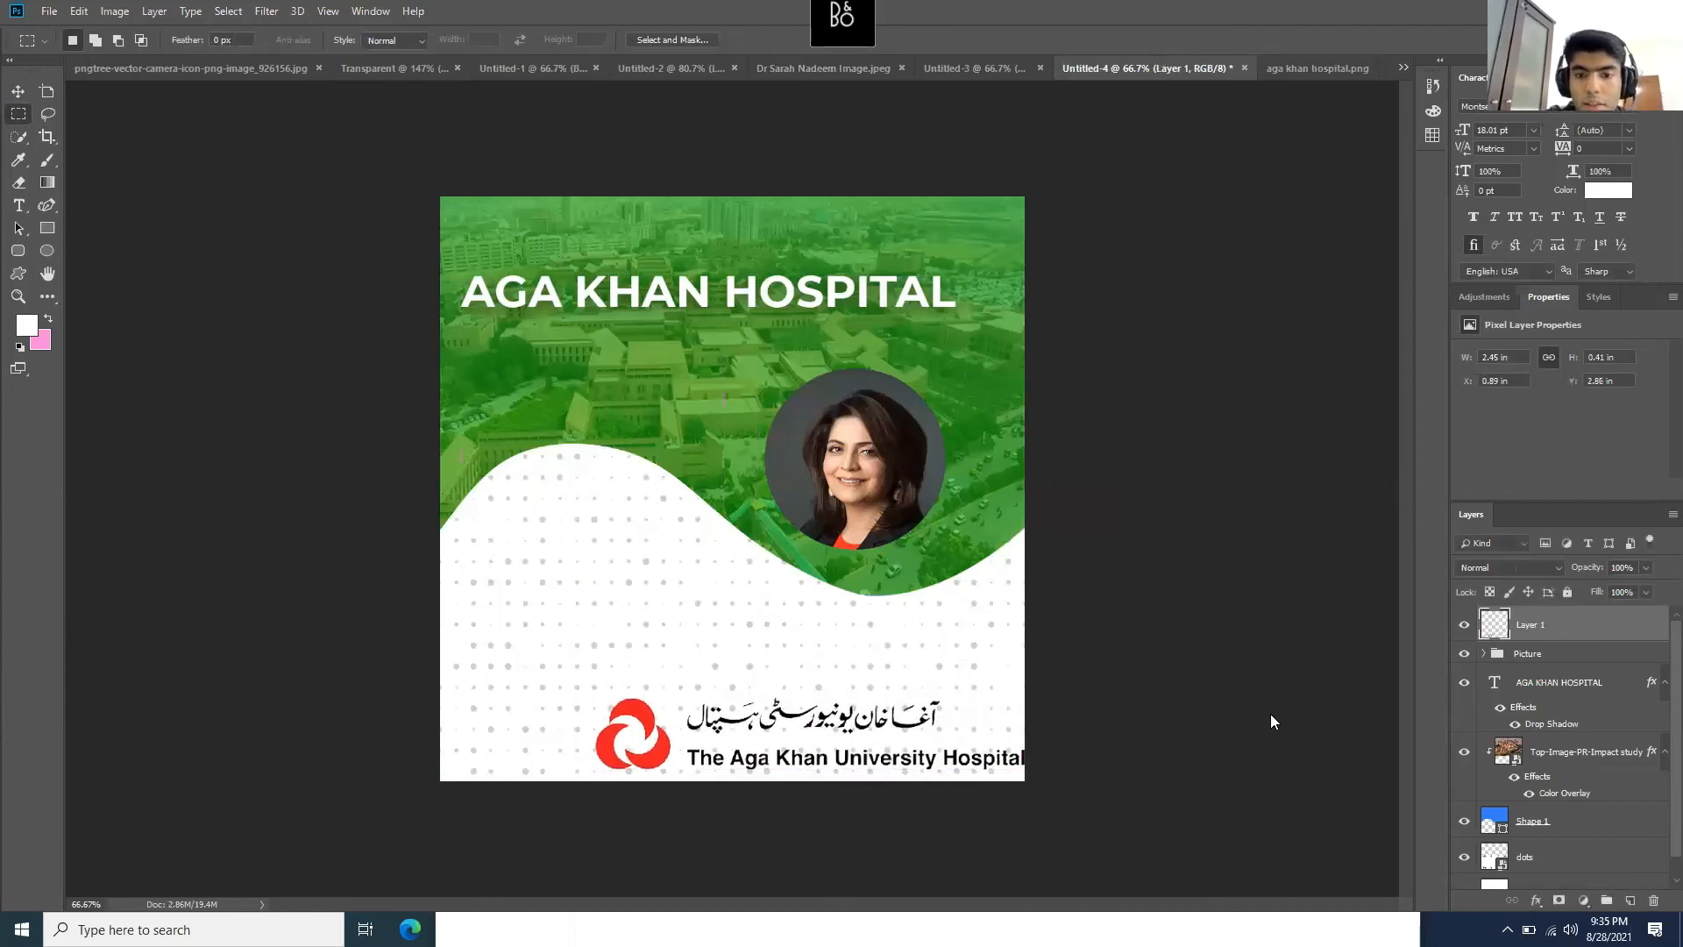
- Set the dots layer to 15% opacity
{"action": "scroll", "coordinate": [1549, 748], "scroll_direction": "down", "scroll_amount": 1}
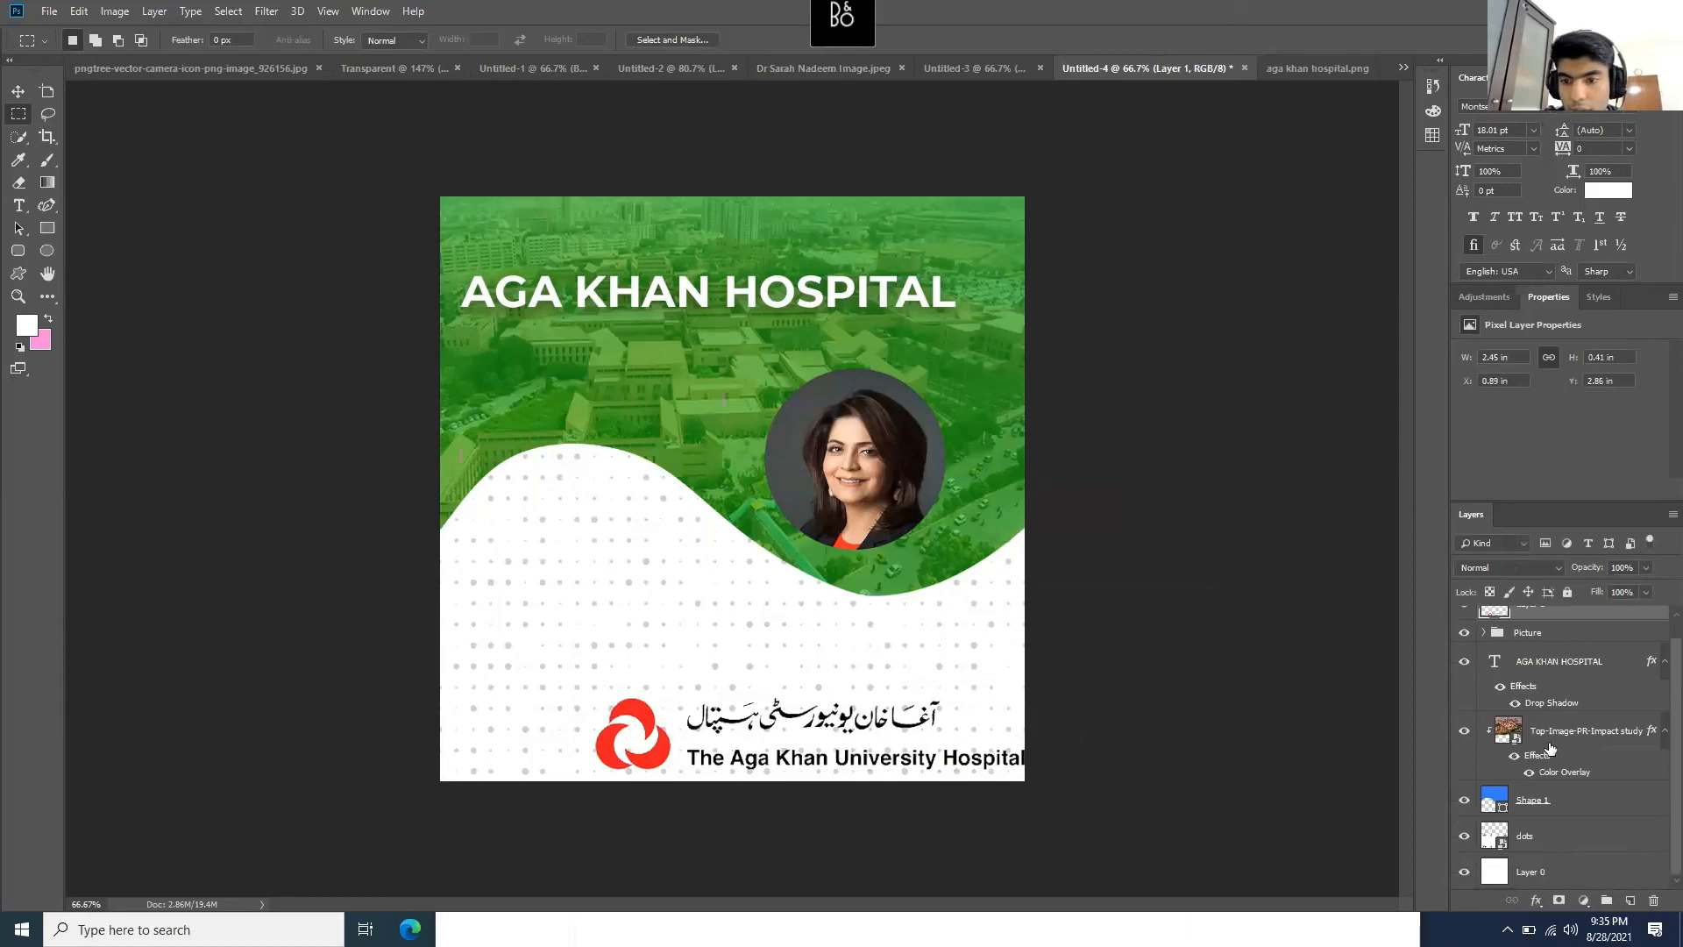
{"action": "left_click", "coordinate": [1547, 840]}
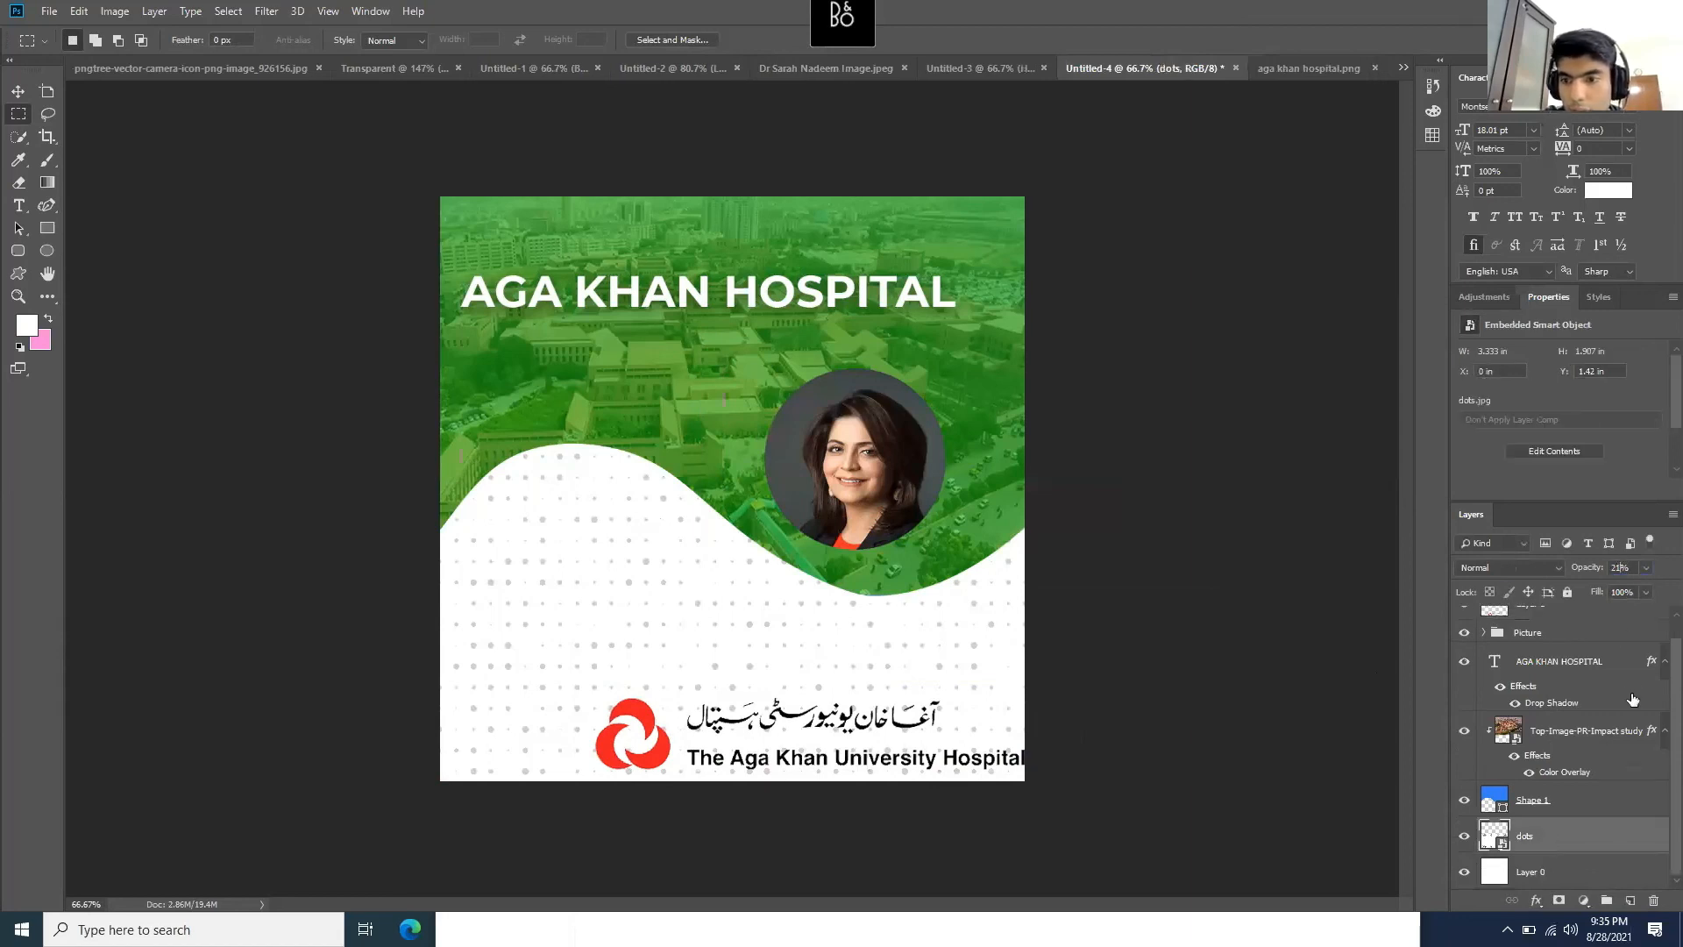
{"action": "type", "text": "1"}
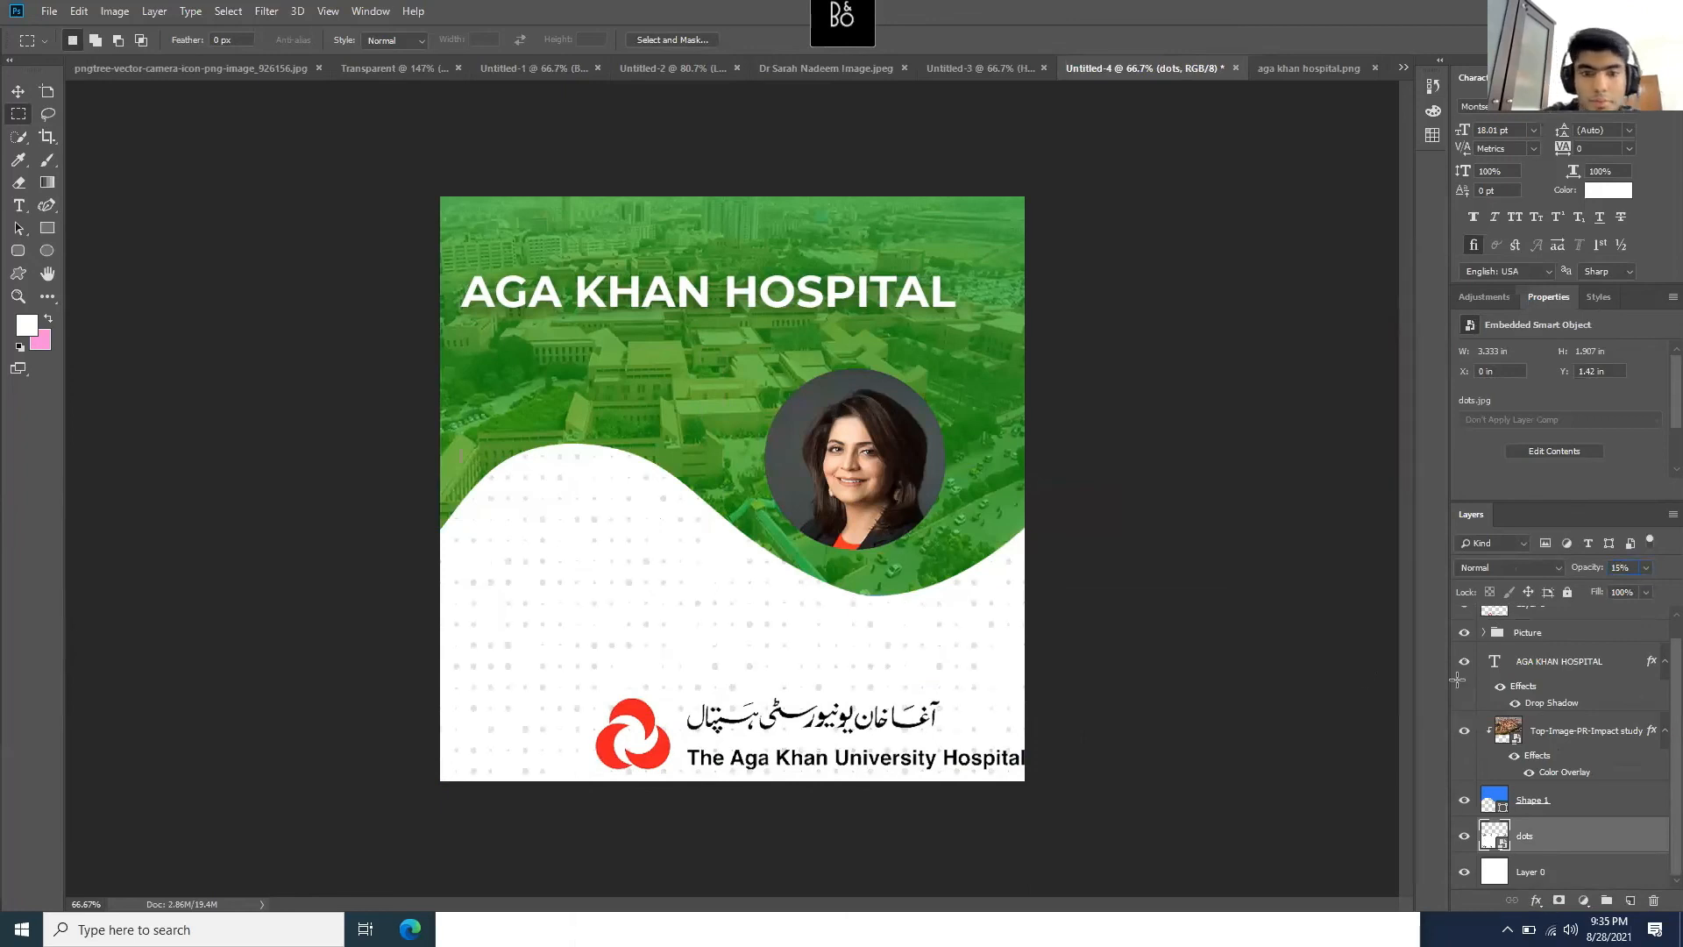
{"action": "left_click", "coordinate": [1570, 806]}
{"action": "left_click", "coordinate": [1570, 840]}
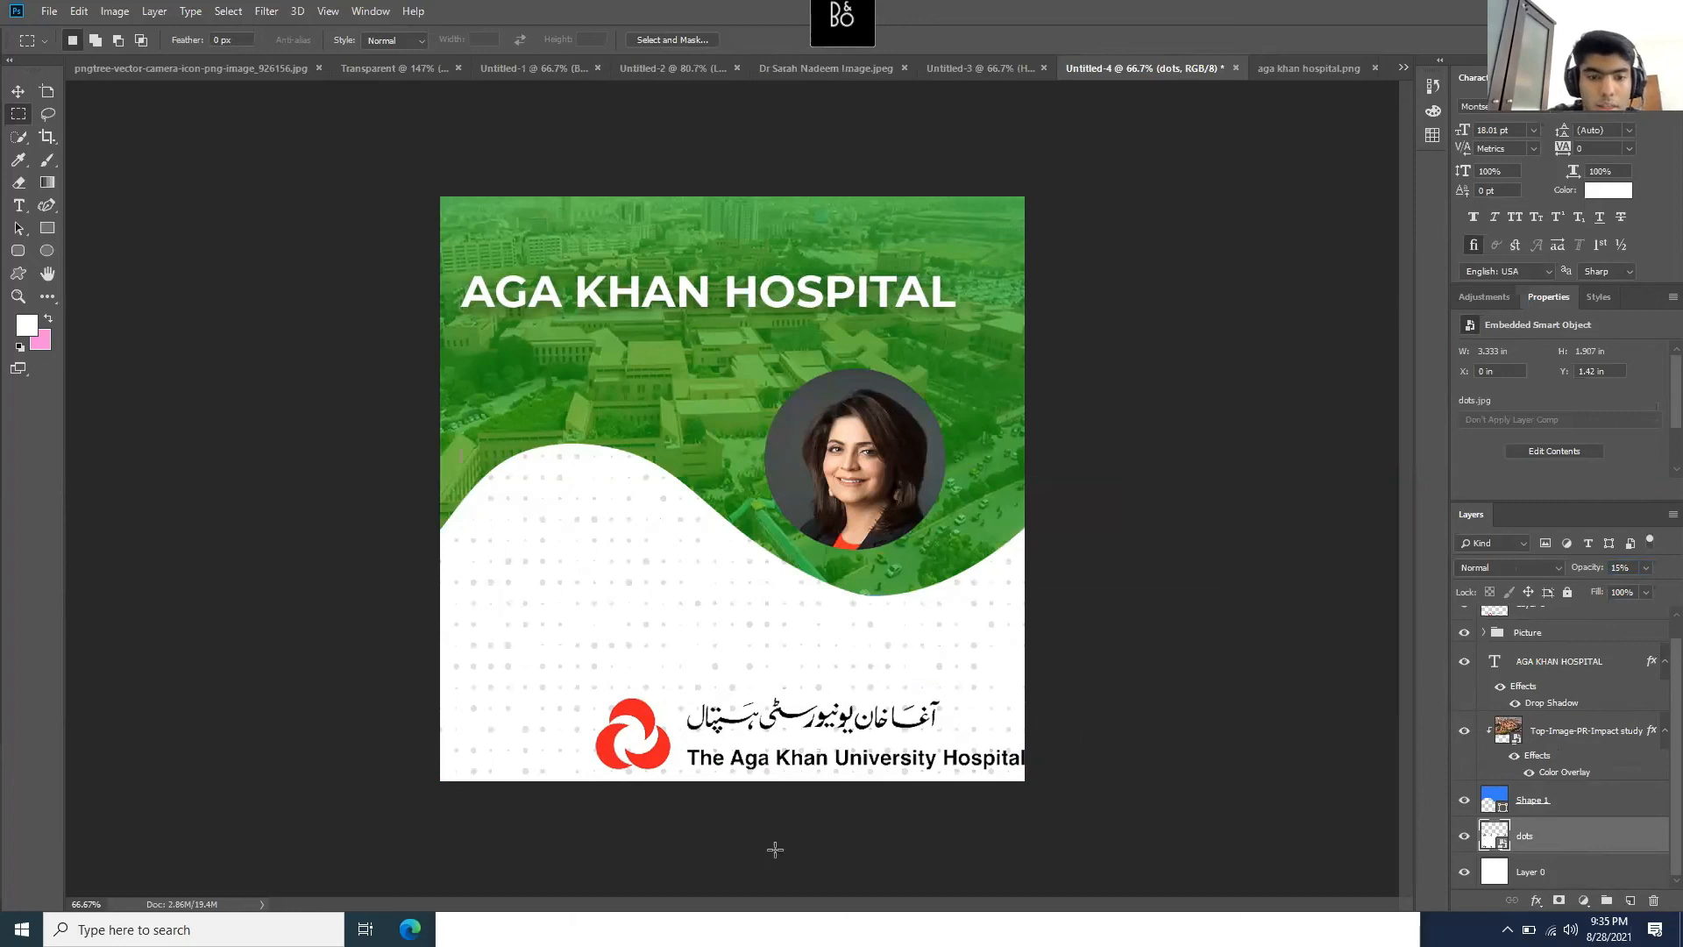
{"action": "left_click", "coordinate": [864, 929]}
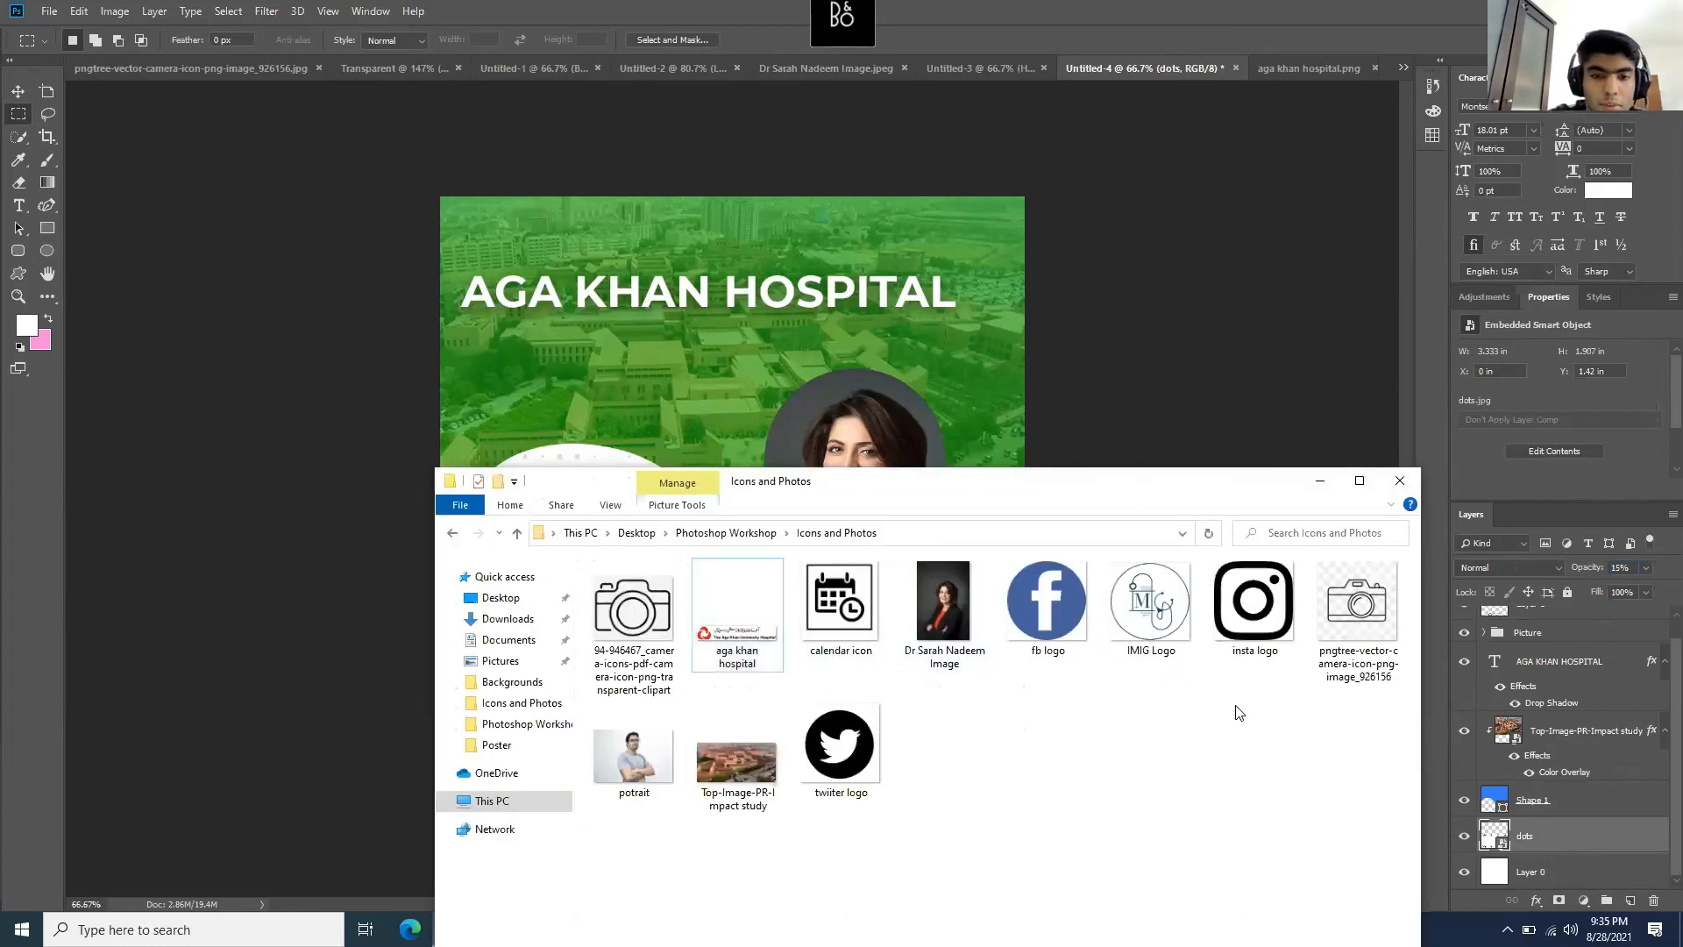
- Drag fb logo.png from the Icons and Photos folder into Photoshop as its own document
{"action": "left_click_drag", "start_coordinate": [1140, 498], "coordinate": [1239, 712]}
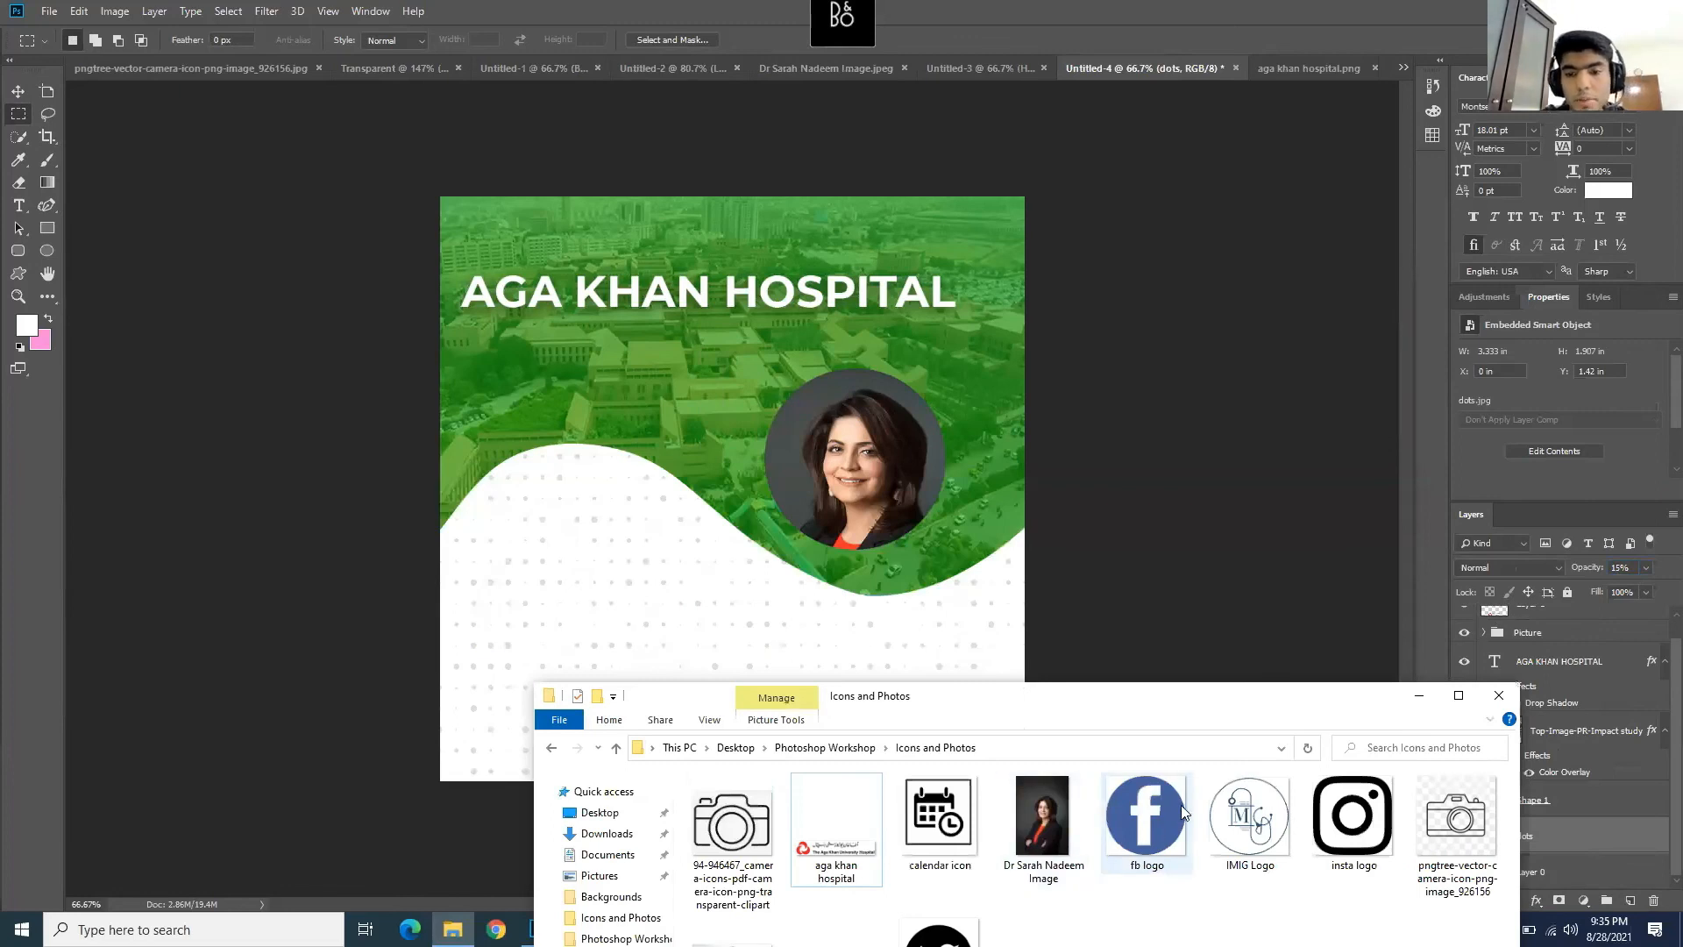
{"action": "left_click_drag", "start_coordinate": [1150, 816], "coordinate": [1381, 60]}
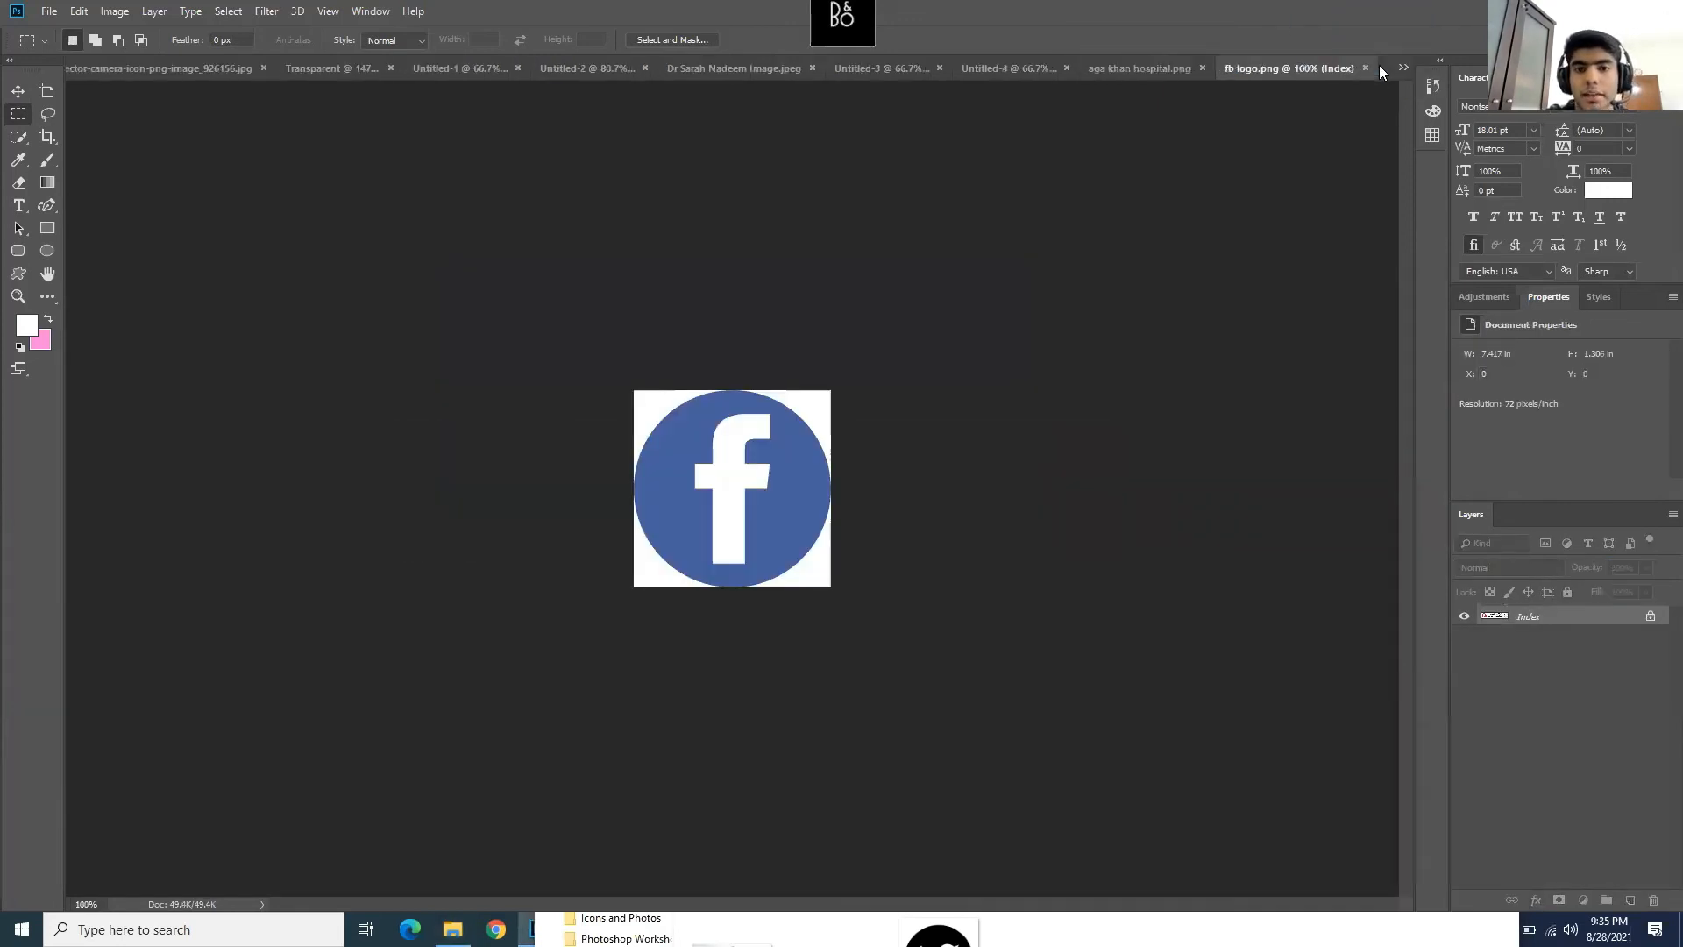
- Zoom fb logo.png to 300% and open the Color Range dialog
{"action": "left_click", "coordinate": [18, 296]}
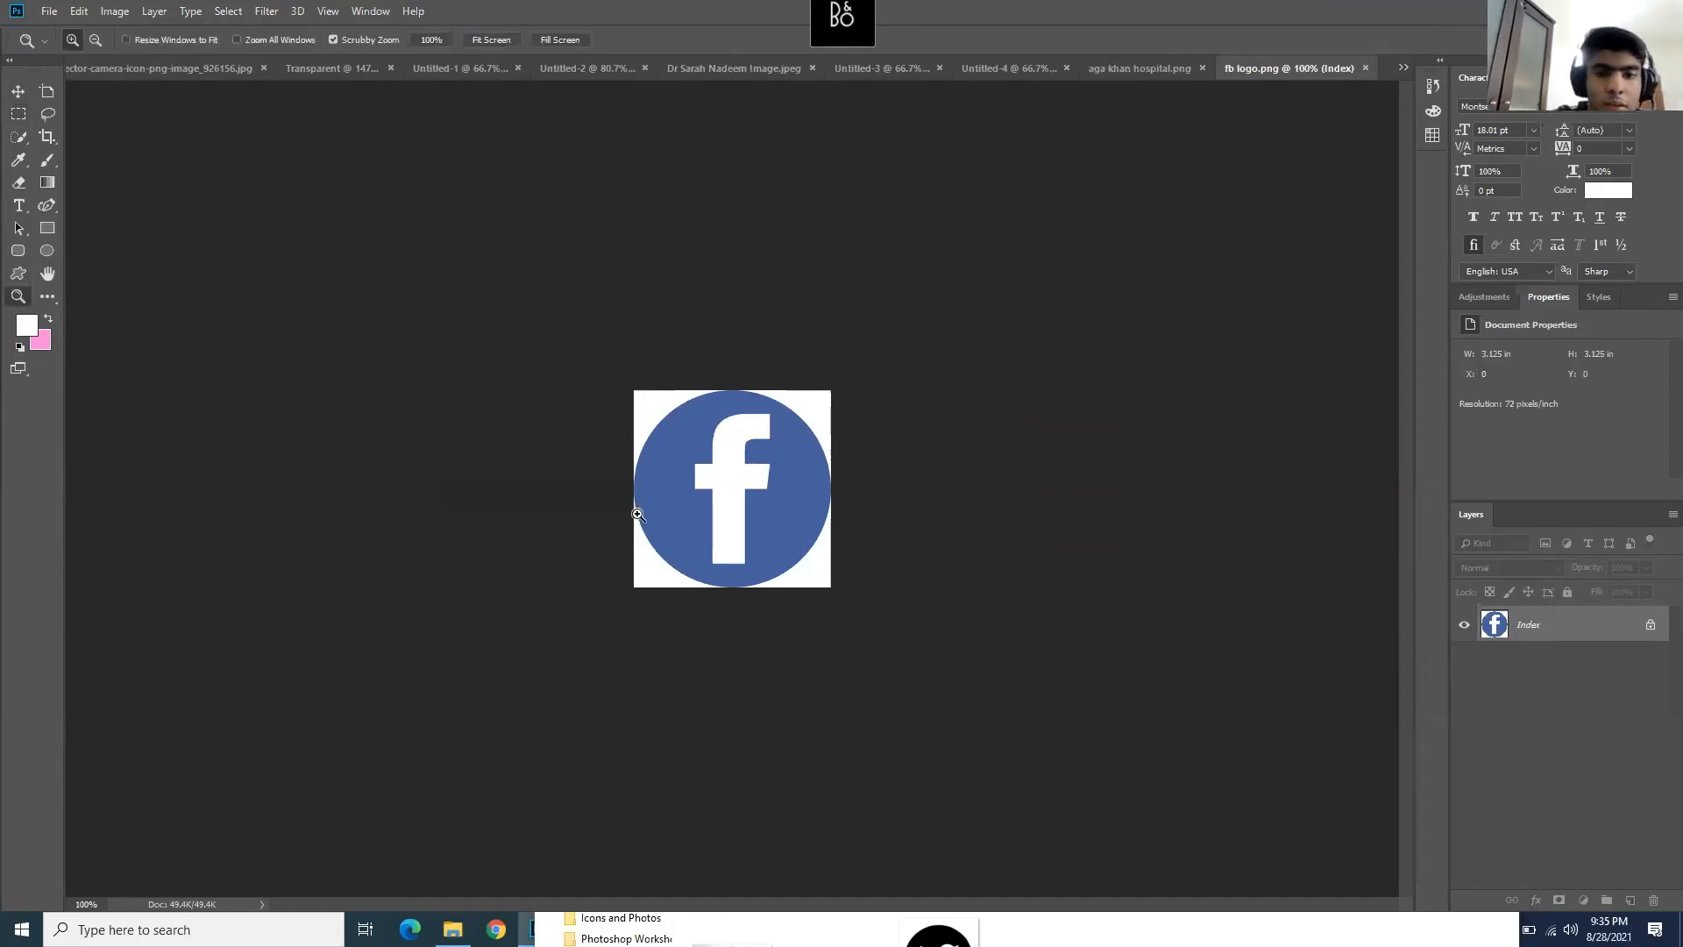
{"action": "left_click", "coordinate": [741, 476]}
{"action": "left_click", "coordinate": [741, 476]}
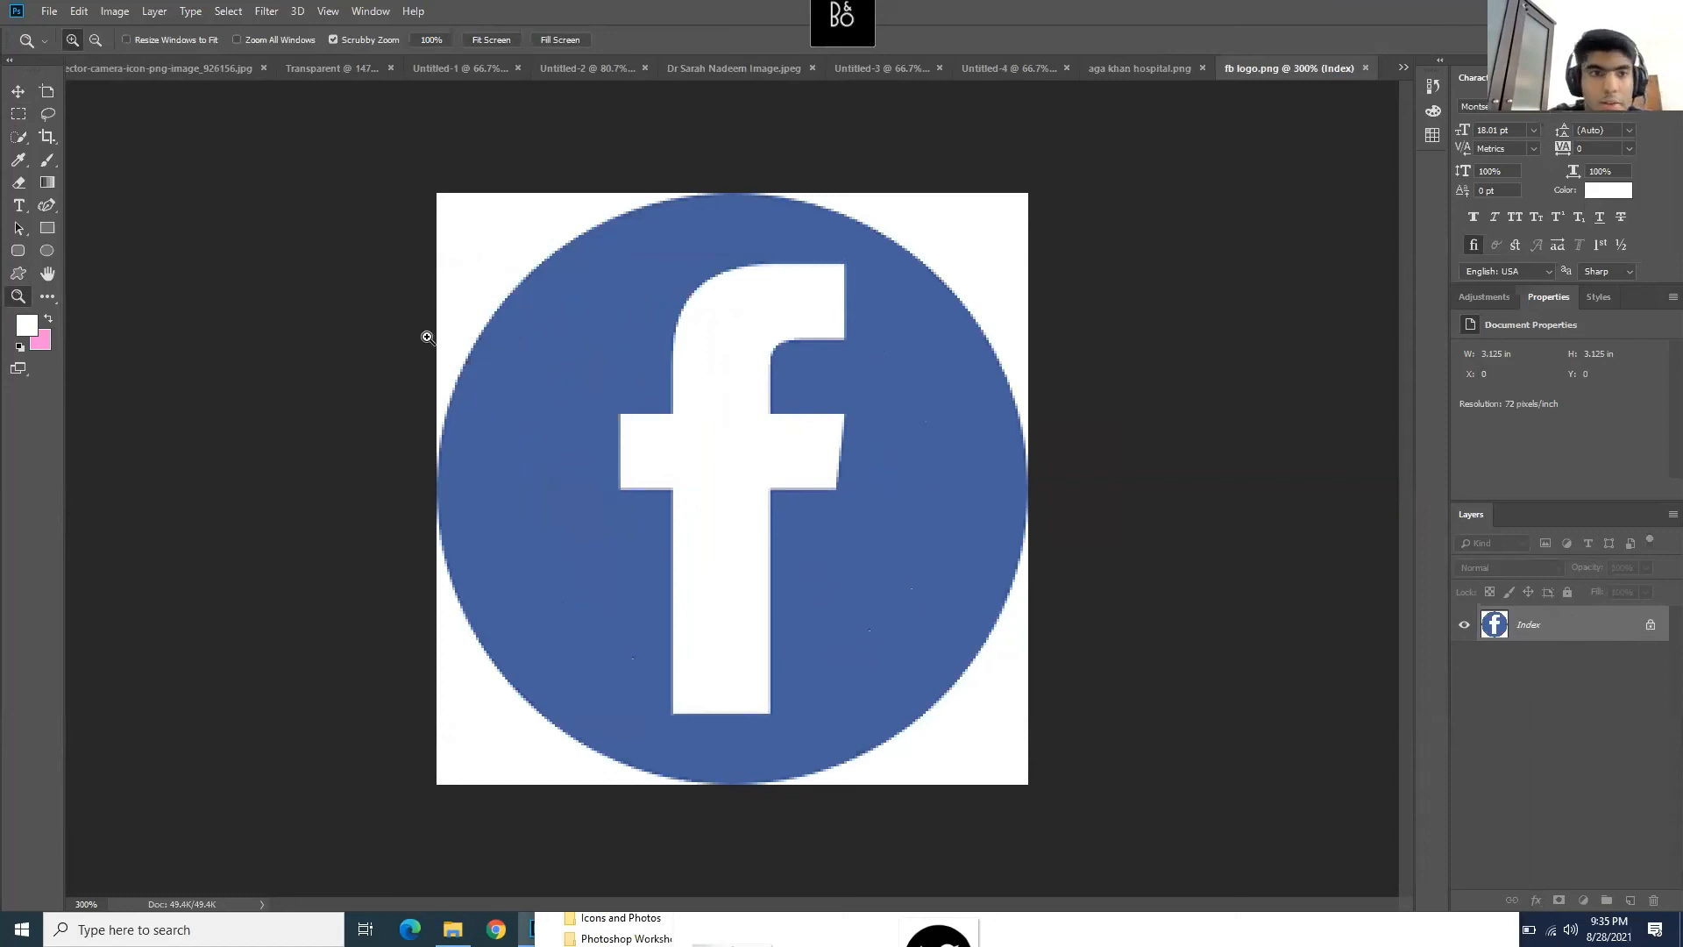
{"action": "left_click", "coordinate": [18, 92]}
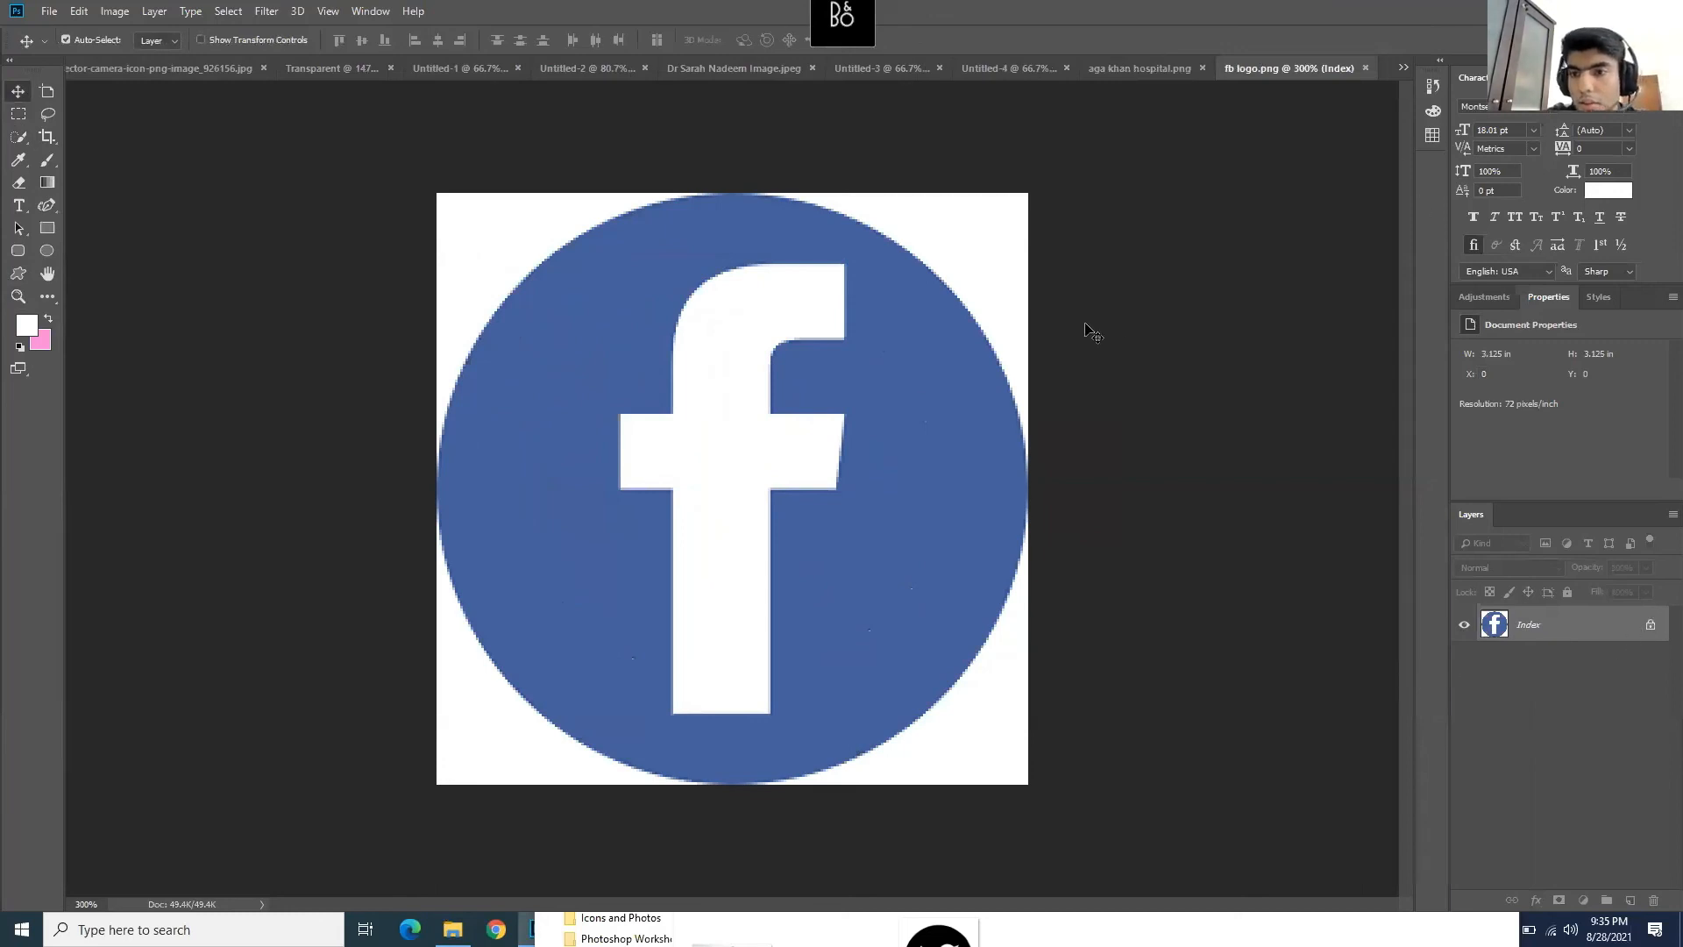
{"action": "left_click", "coordinate": [230, 12]}
{"action": "left_click", "coordinate": [279, 185]}
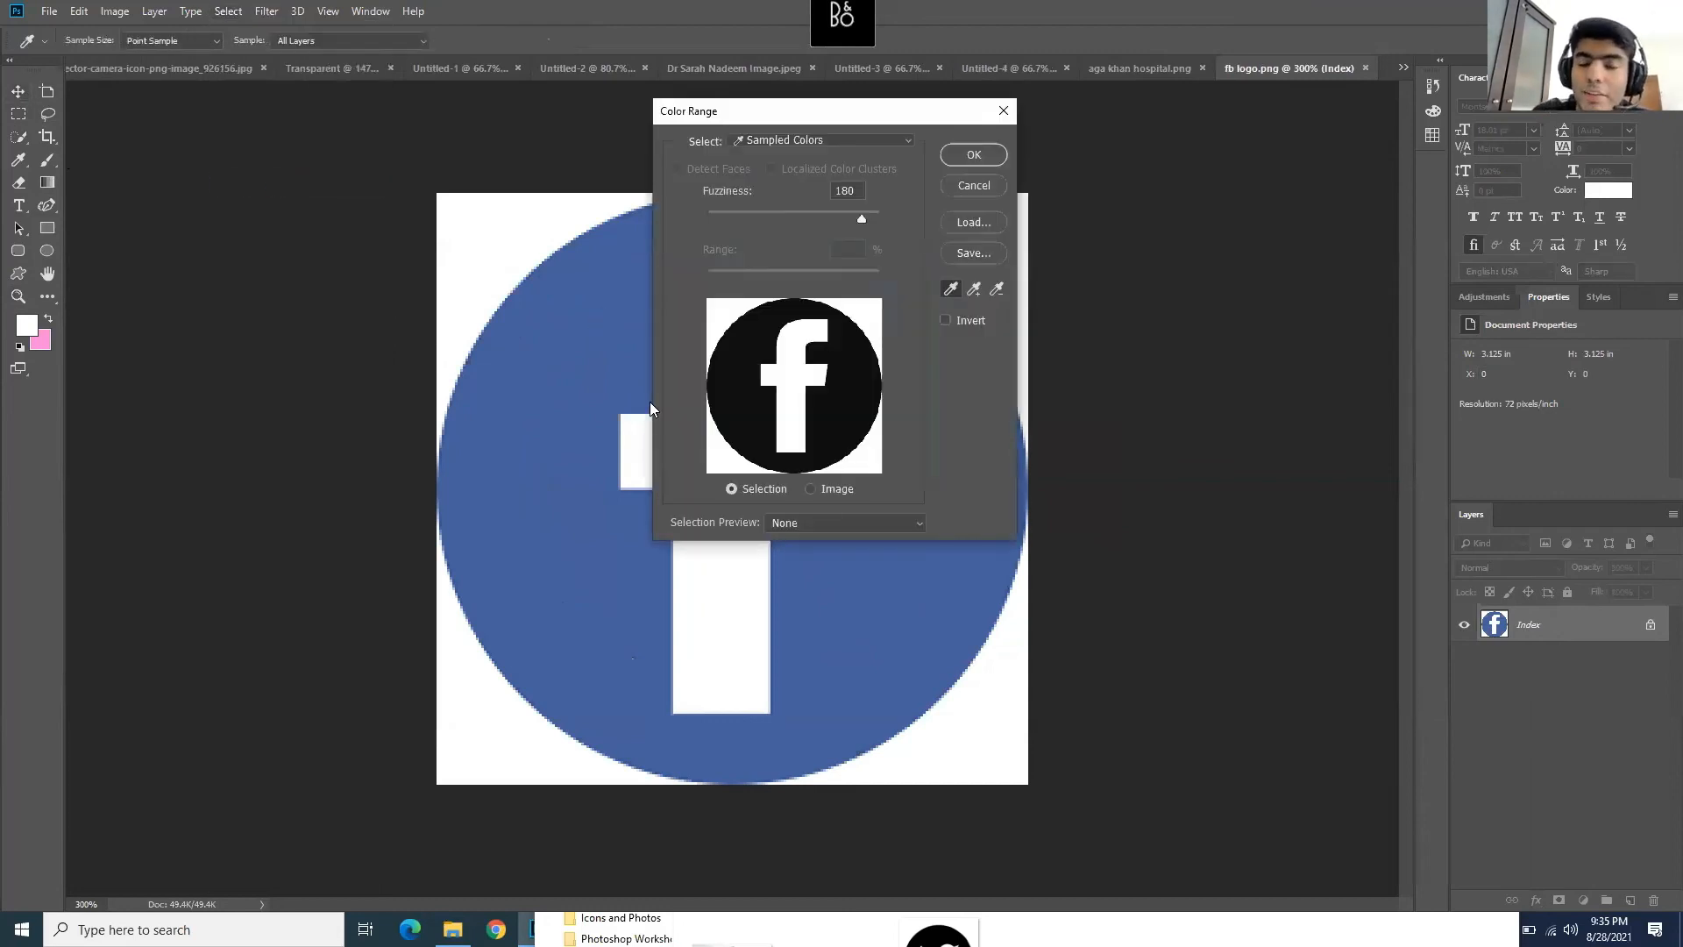
- Select the fb logo's blue circle by colour range and choose a bright green foreground colour
{"action": "left_click", "coordinate": [550, 331]}
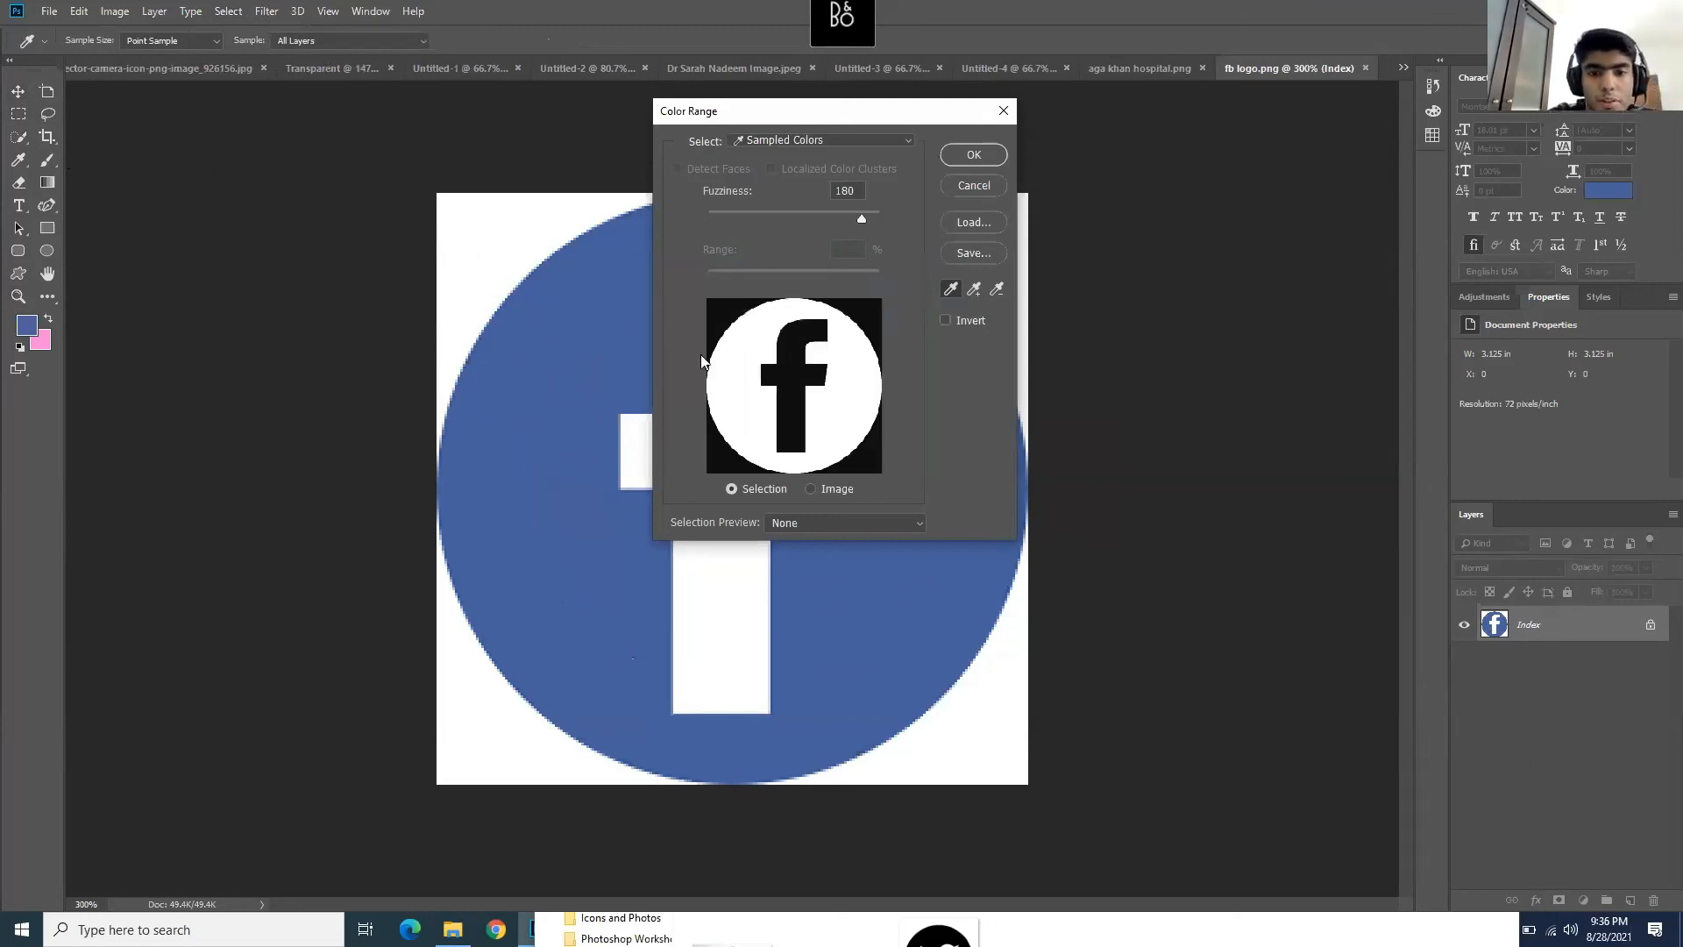
{"action": "left_click", "coordinate": [975, 156]}
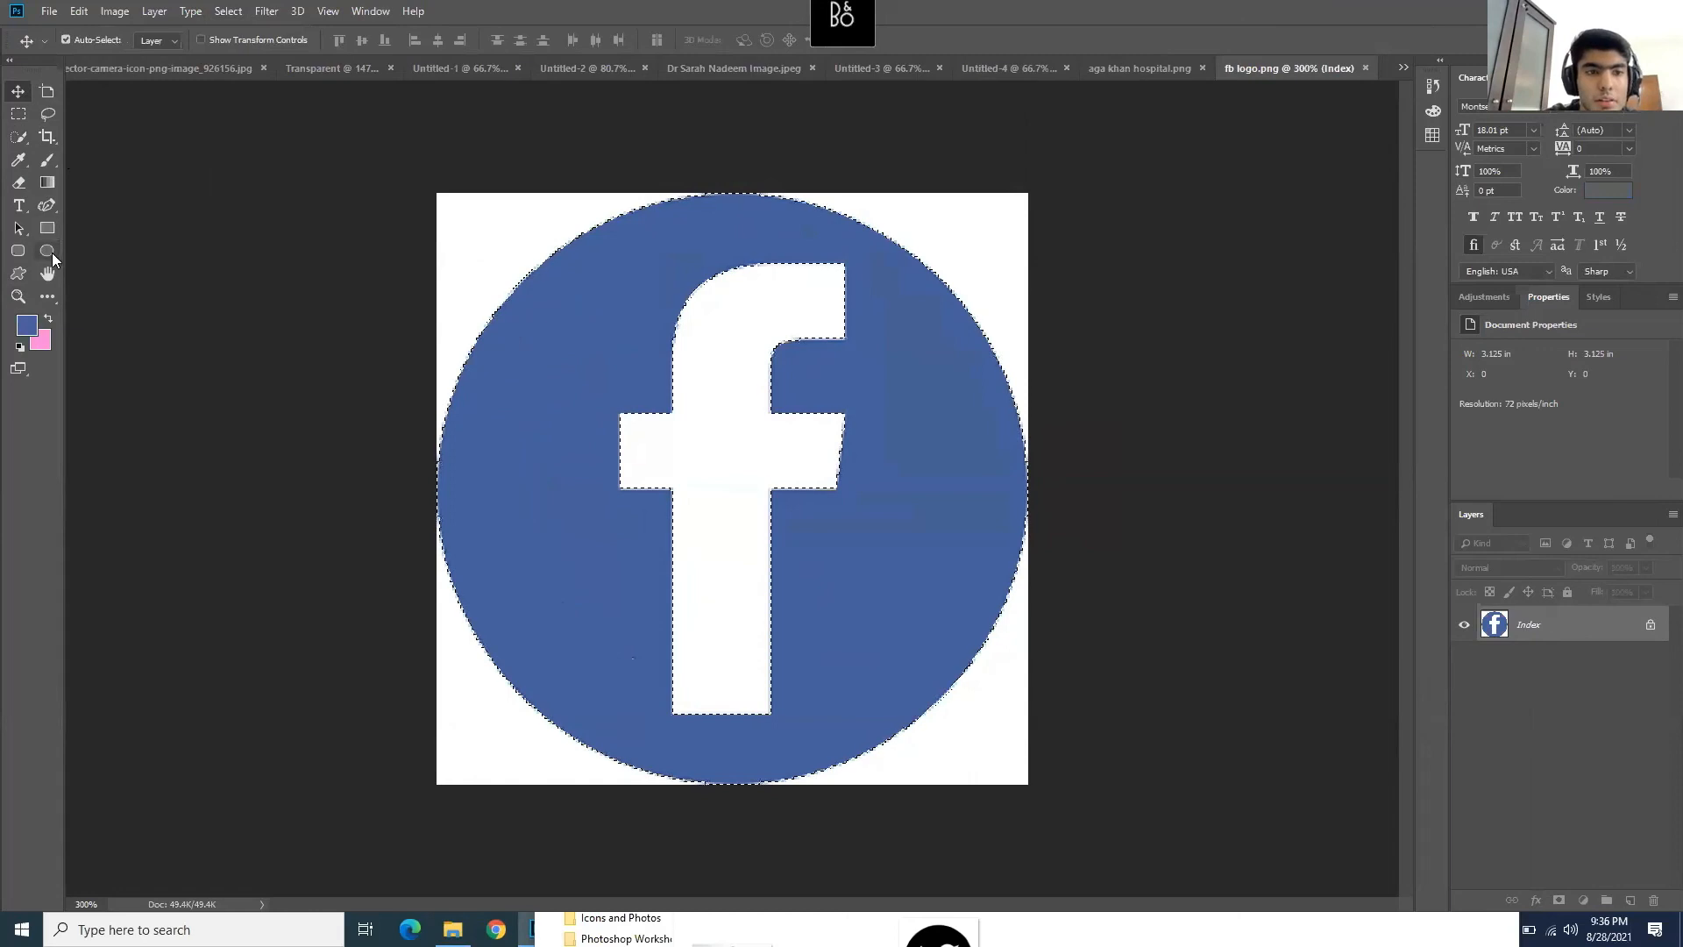
{"action": "key", "text": "i"}
{"action": "left_click", "coordinate": [27, 325]}
{"action": "type", "text": "128437"}
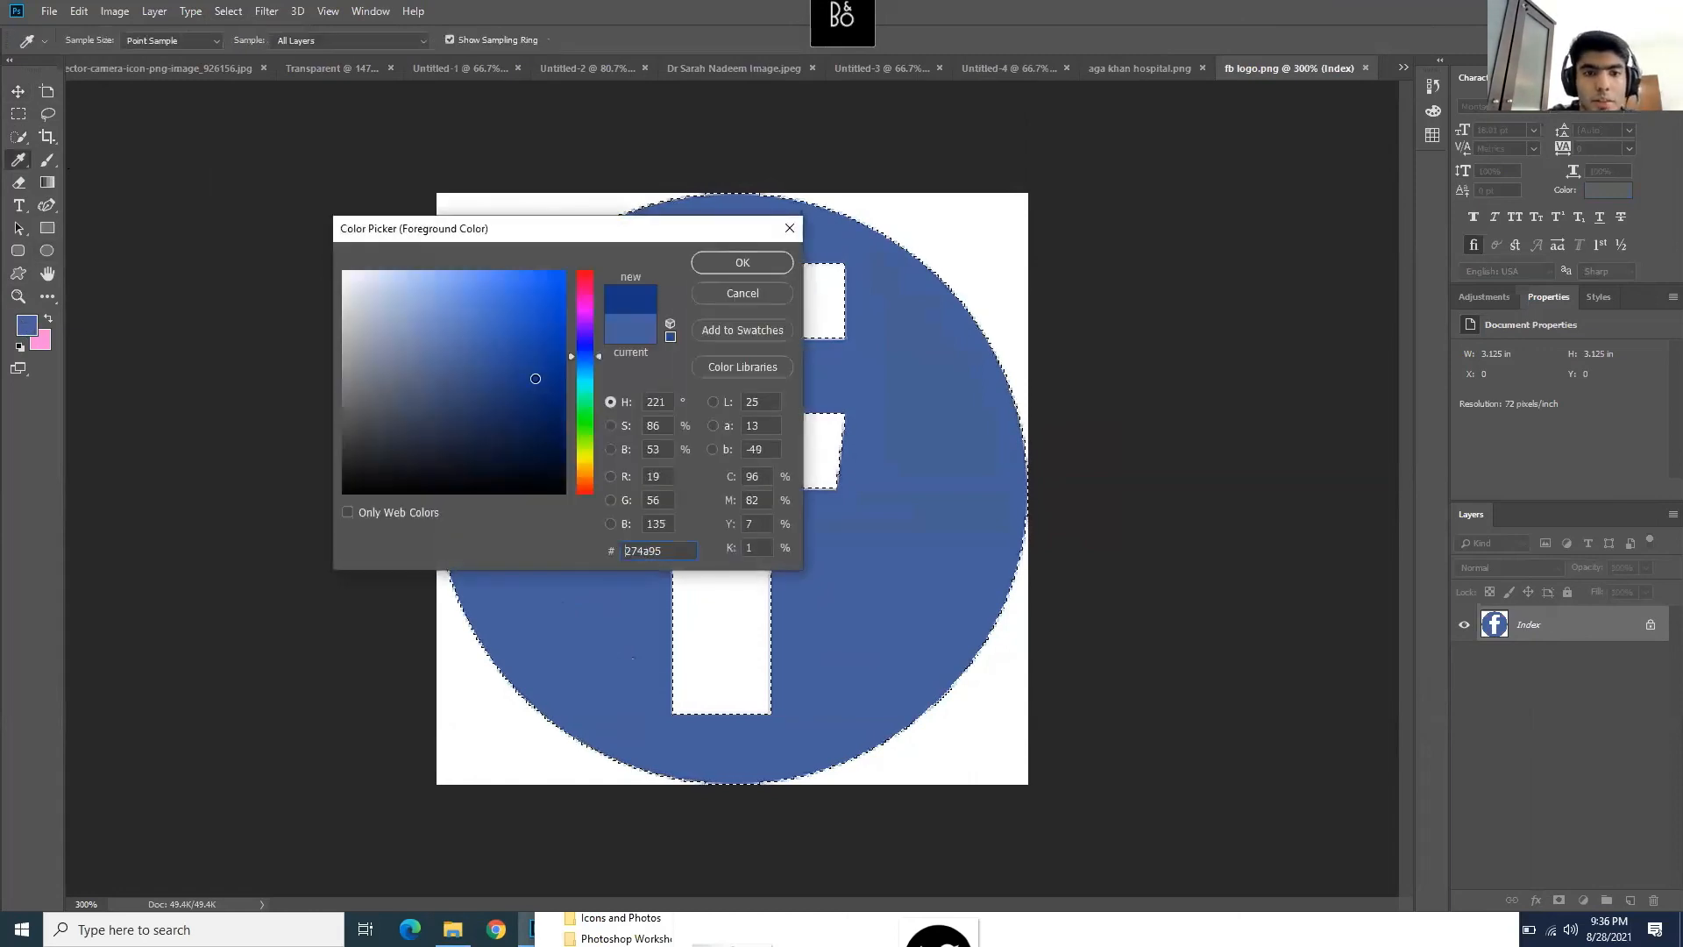
{"action": "left_click_drag", "start_coordinate": [497, 332], "coordinate": [521, 286]}
{"action": "left_click", "coordinate": [725, 267]}
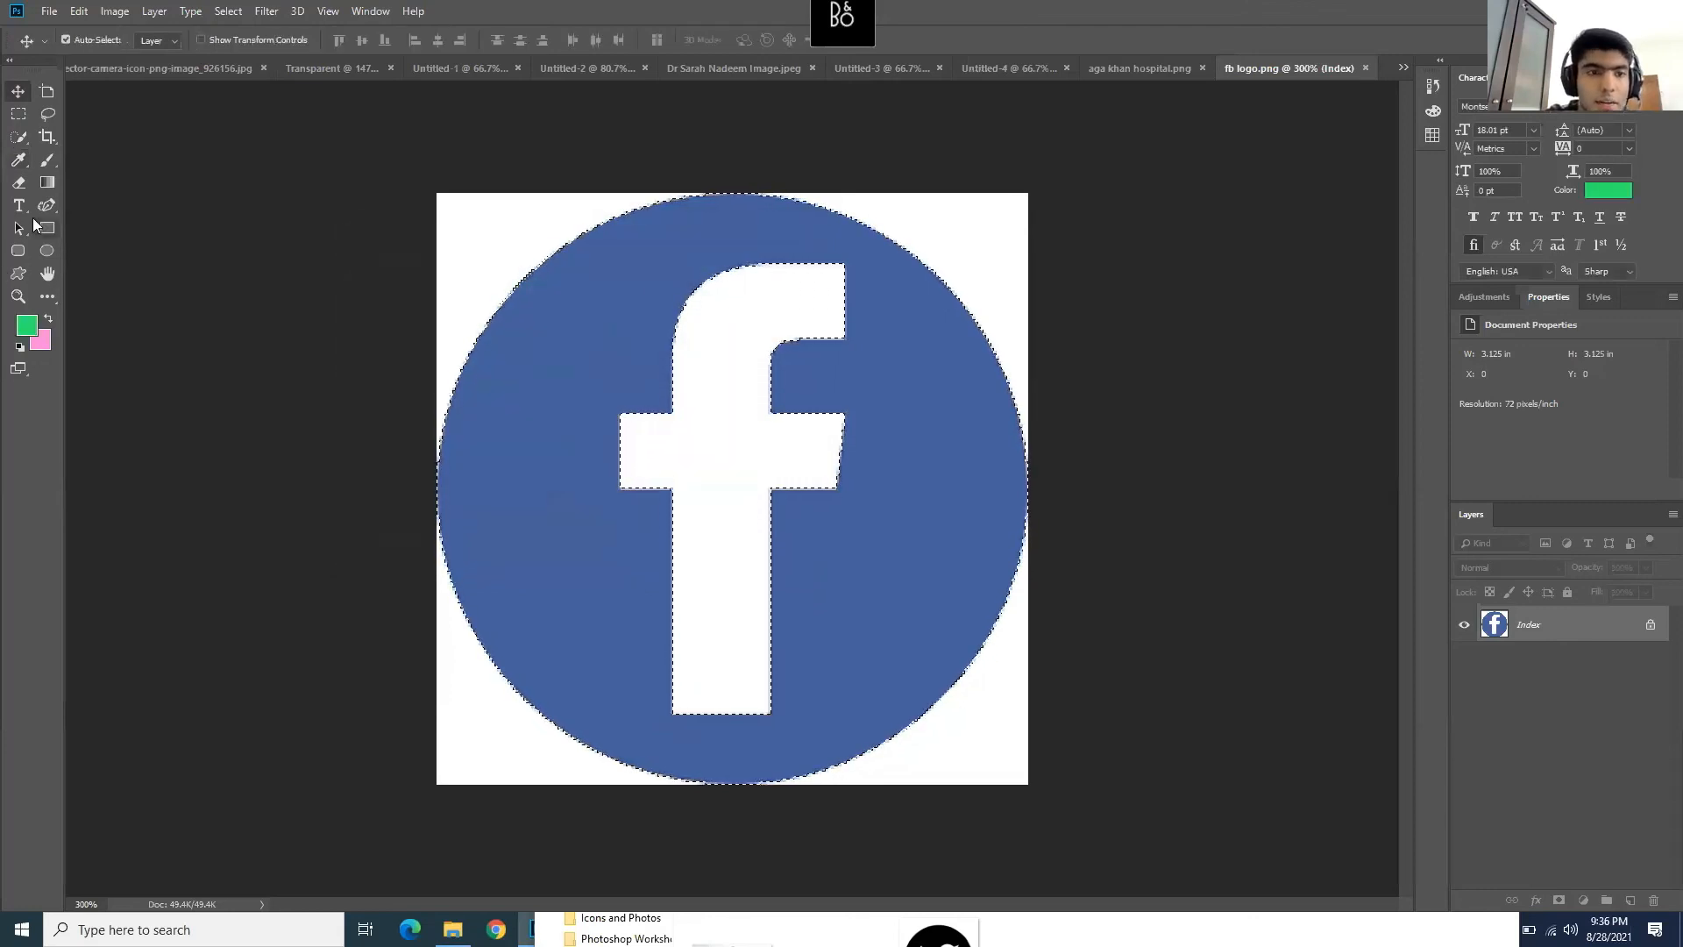
- Try a brush stroke on the circle, undo it, and choose File > New
{"action": "left_click", "coordinate": [48, 160]}
{"action": "left_click", "coordinate": [567, 368]}
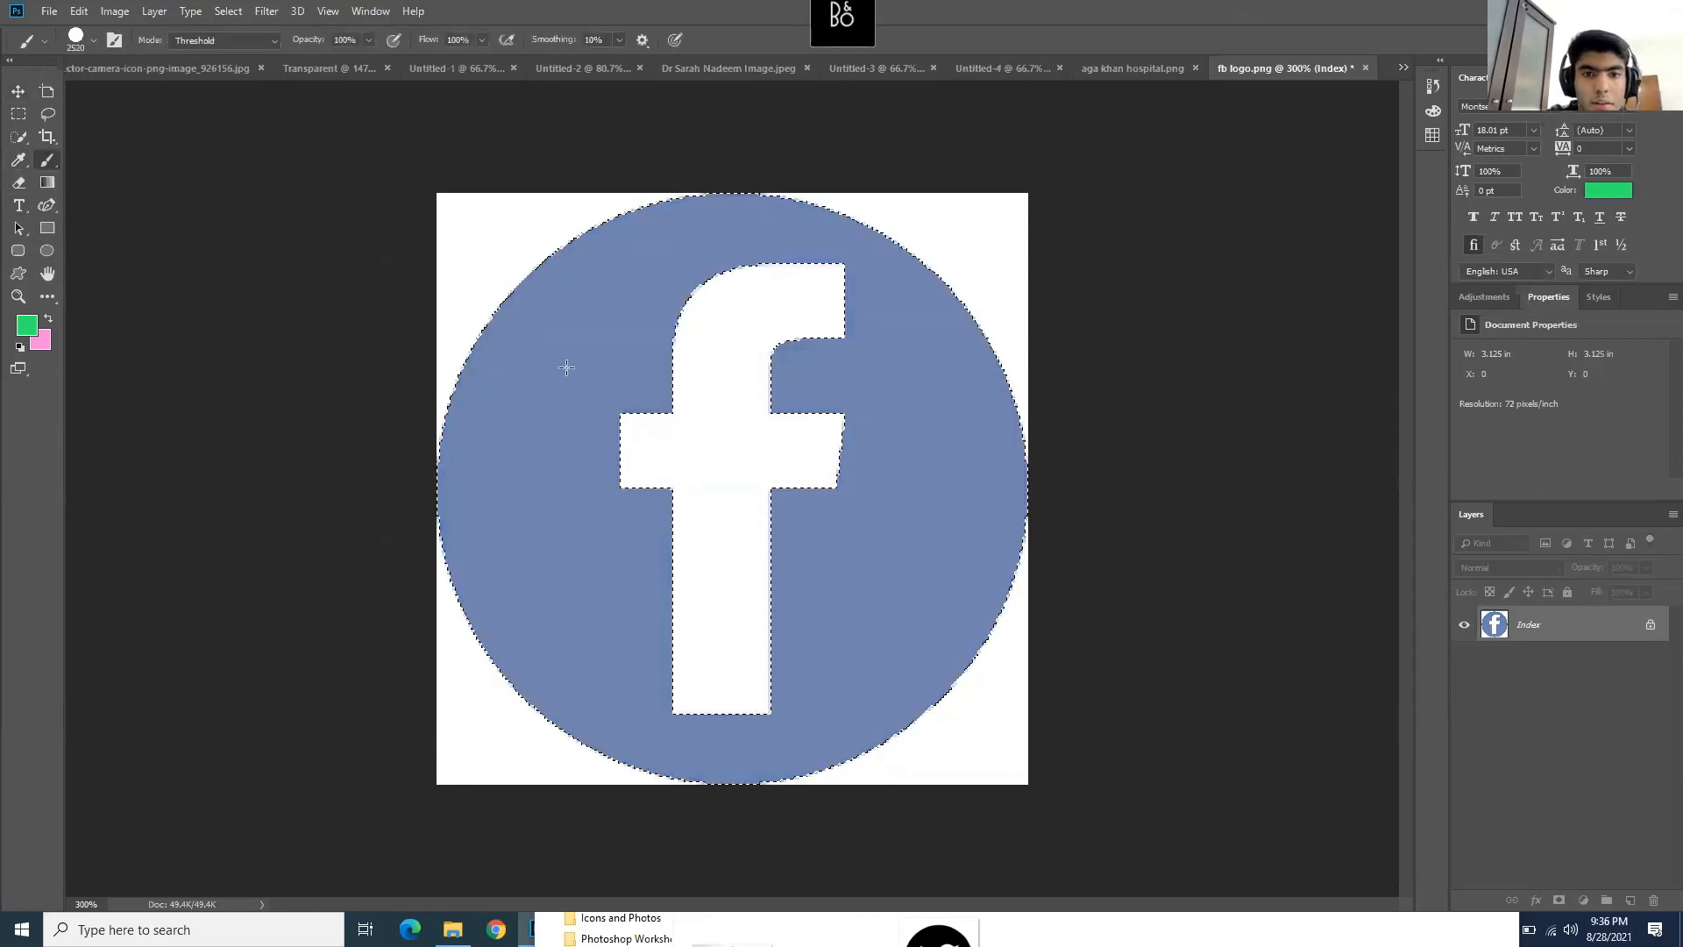
{"action": "key", "text": "ctrl+z"}
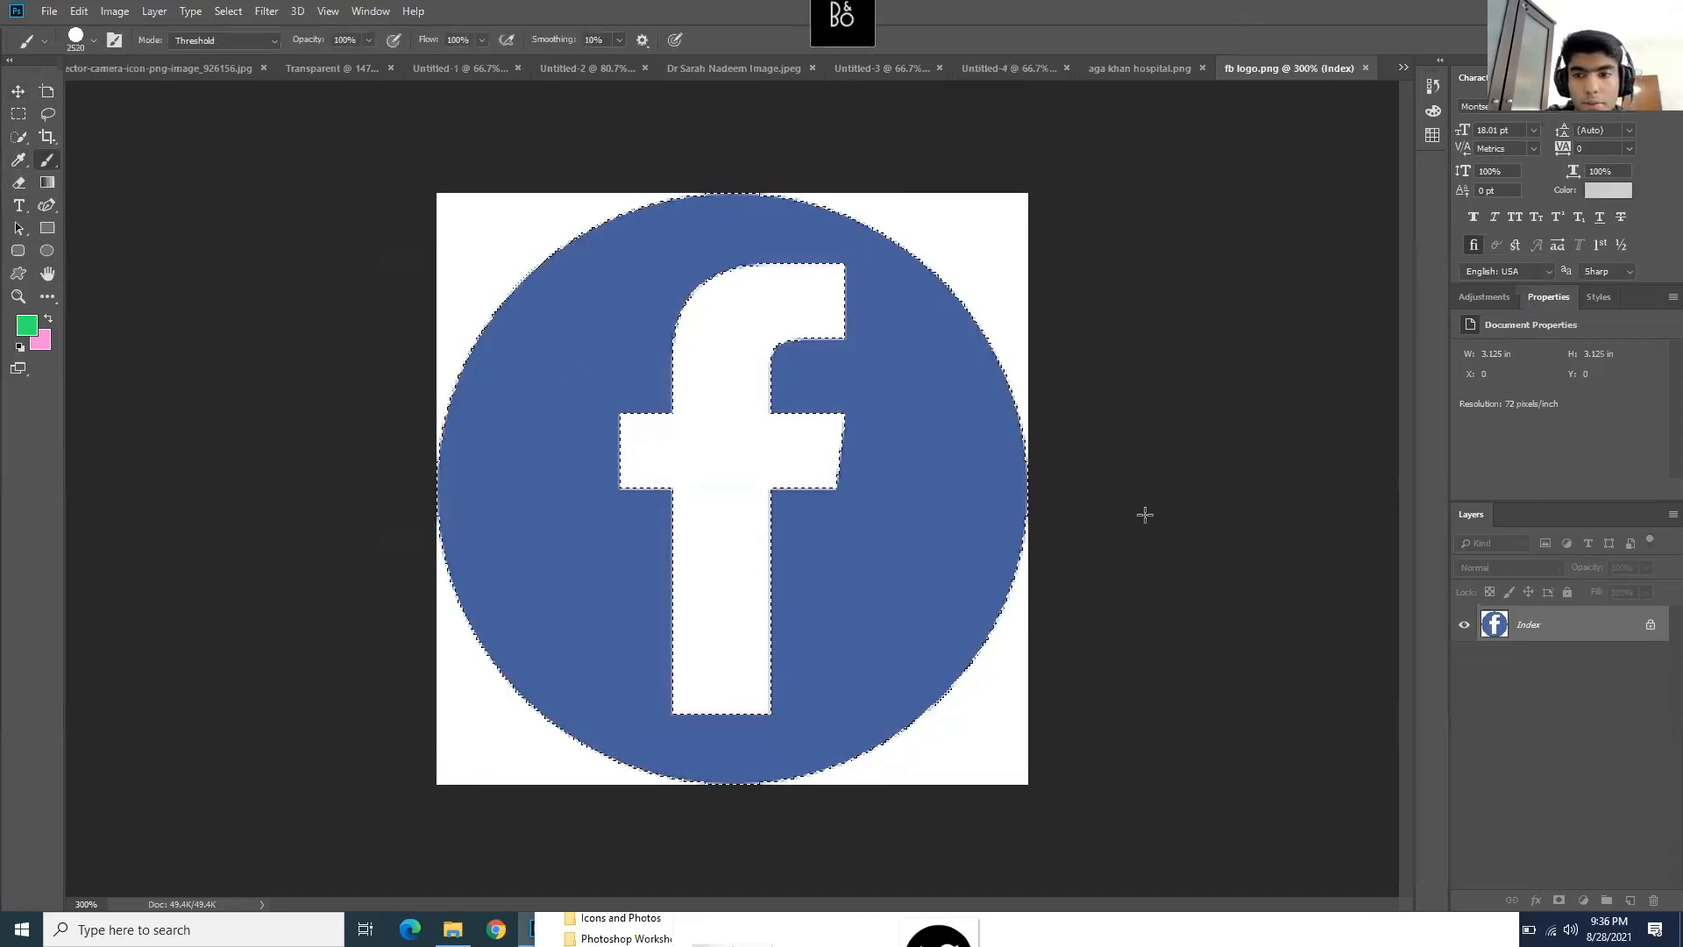
{"action": "right_click", "coordinate": [1524, 622]}
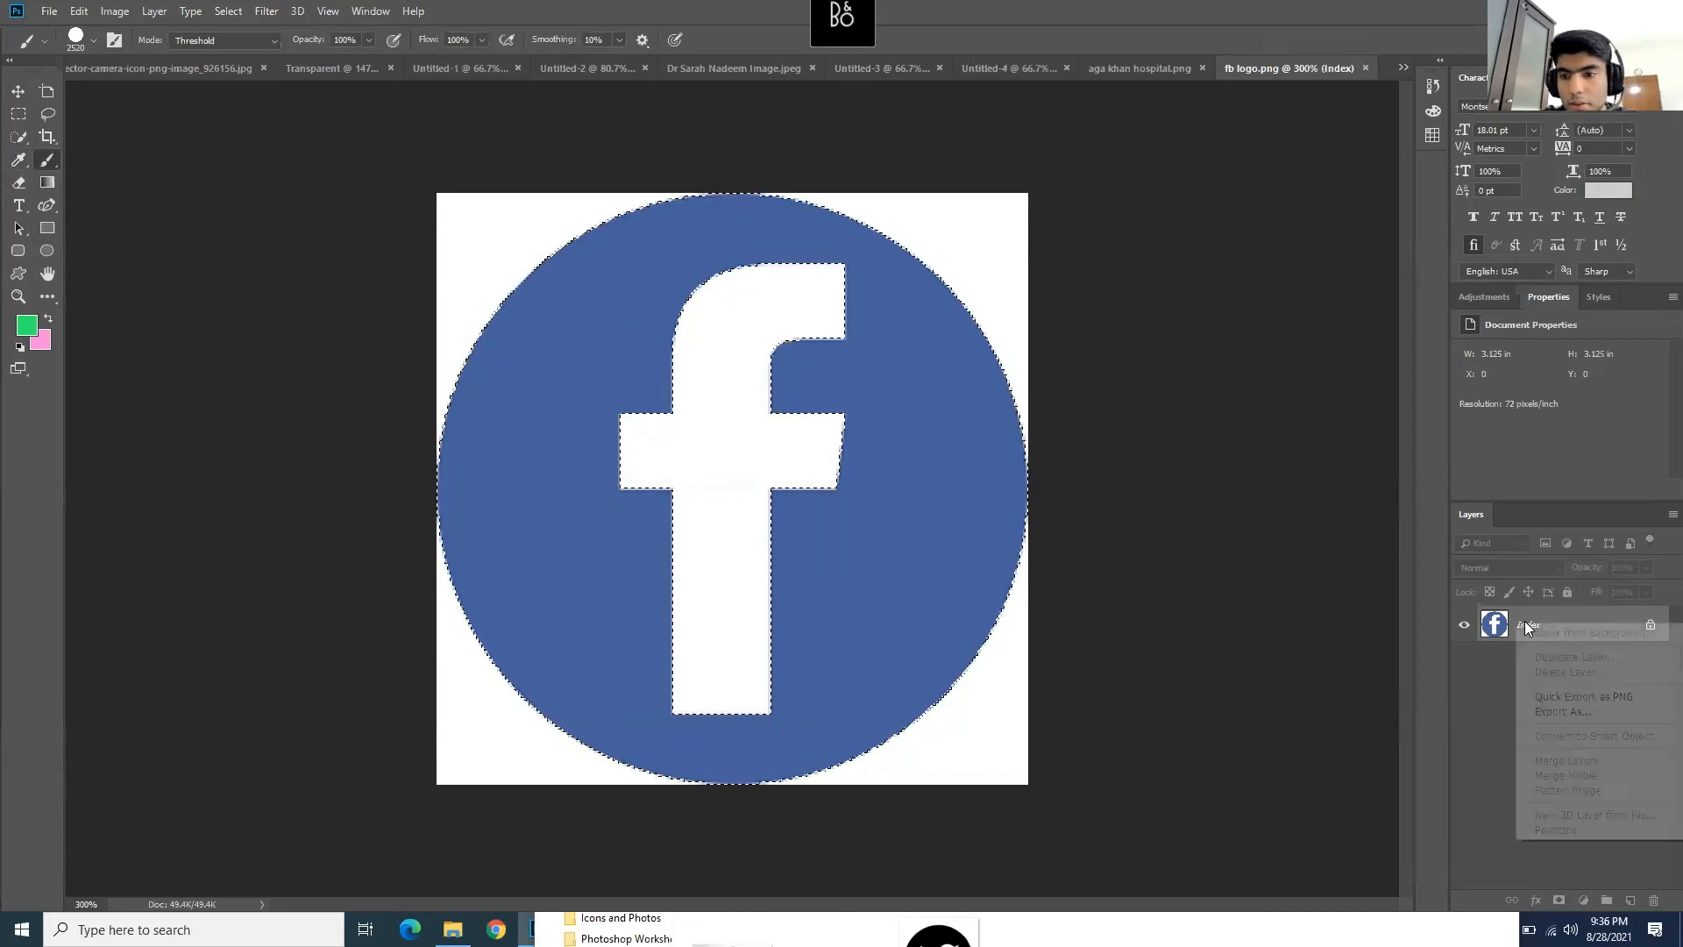
{"action": "left_click", "coordinate": [1484, 685]}
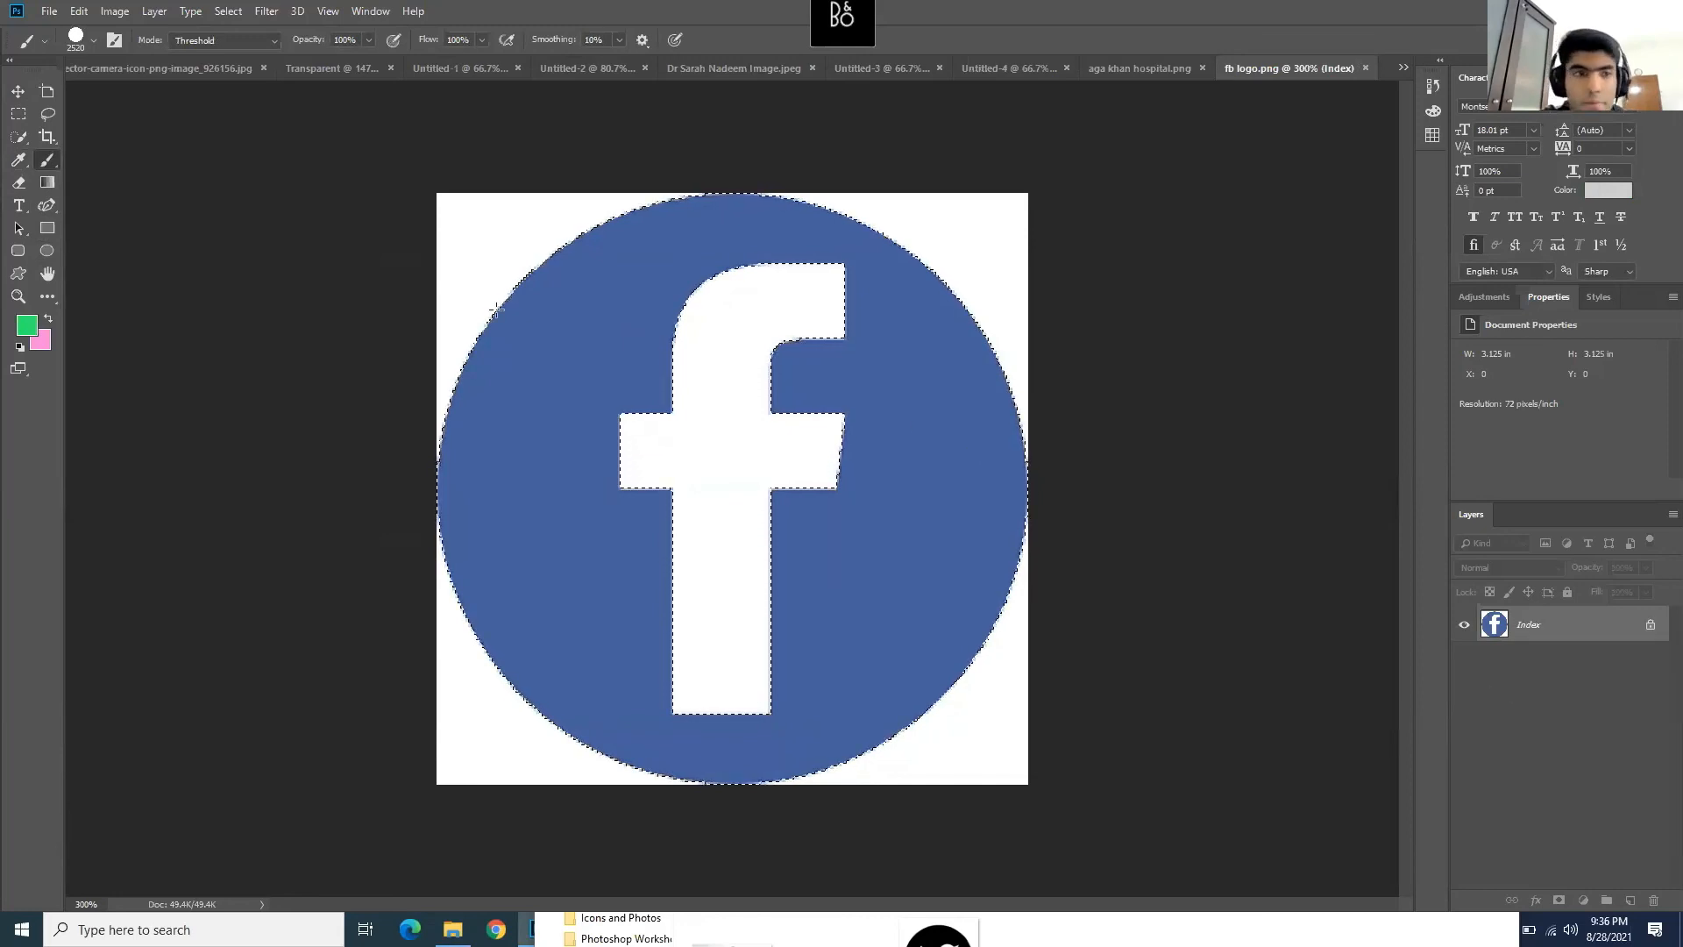
{"action": "left_click", "coordinate": [18, 114]}
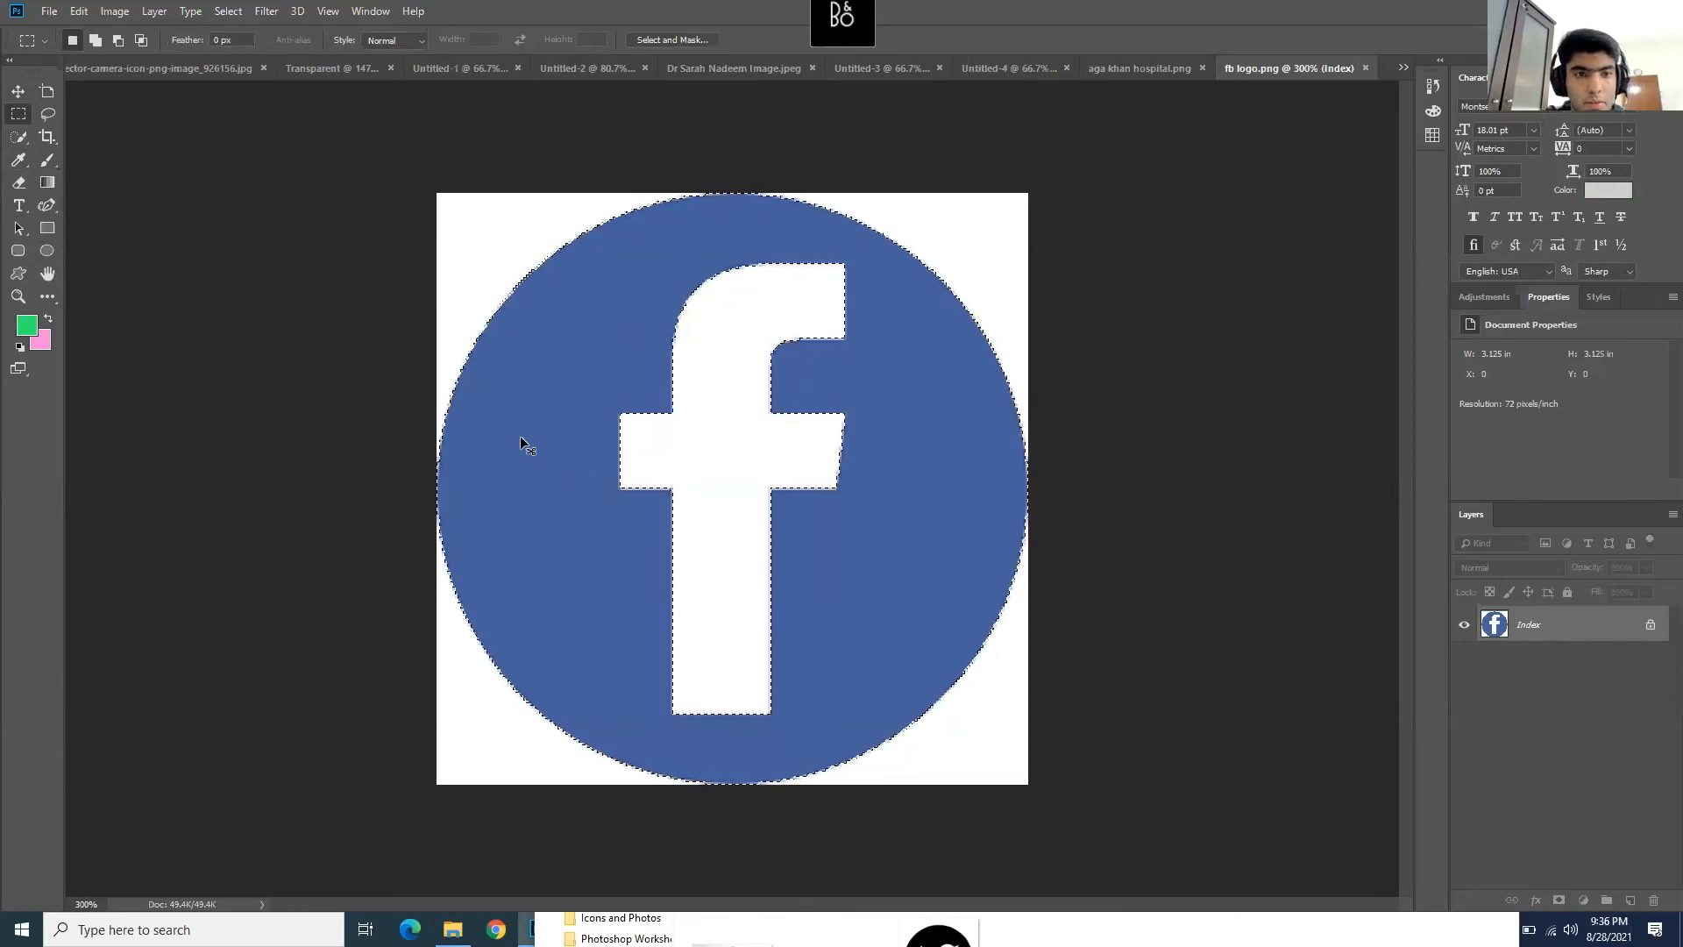
{"action": "left_click", "coordinate": [51, 16]}
{"action": "left_click", "coordinate": [56, 31]}
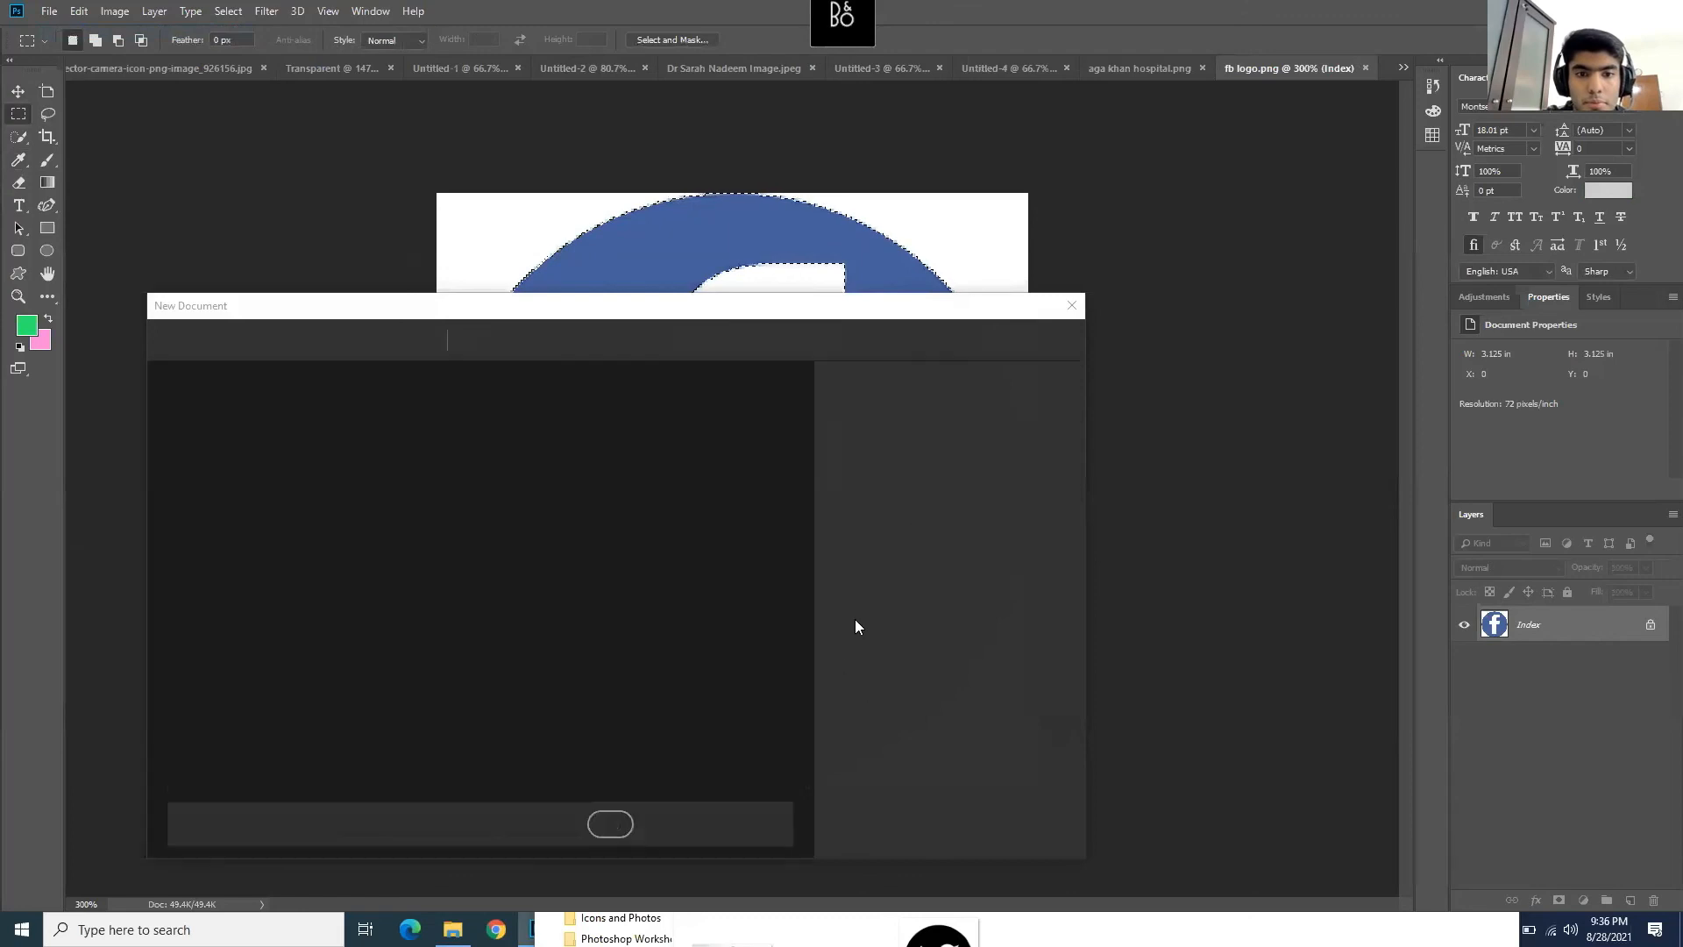
- Create the new document, unlock Background into Layer 0, and paste the Facebook logo into a new layer
{"action": "left_click", "coordinate": [955, 828]}
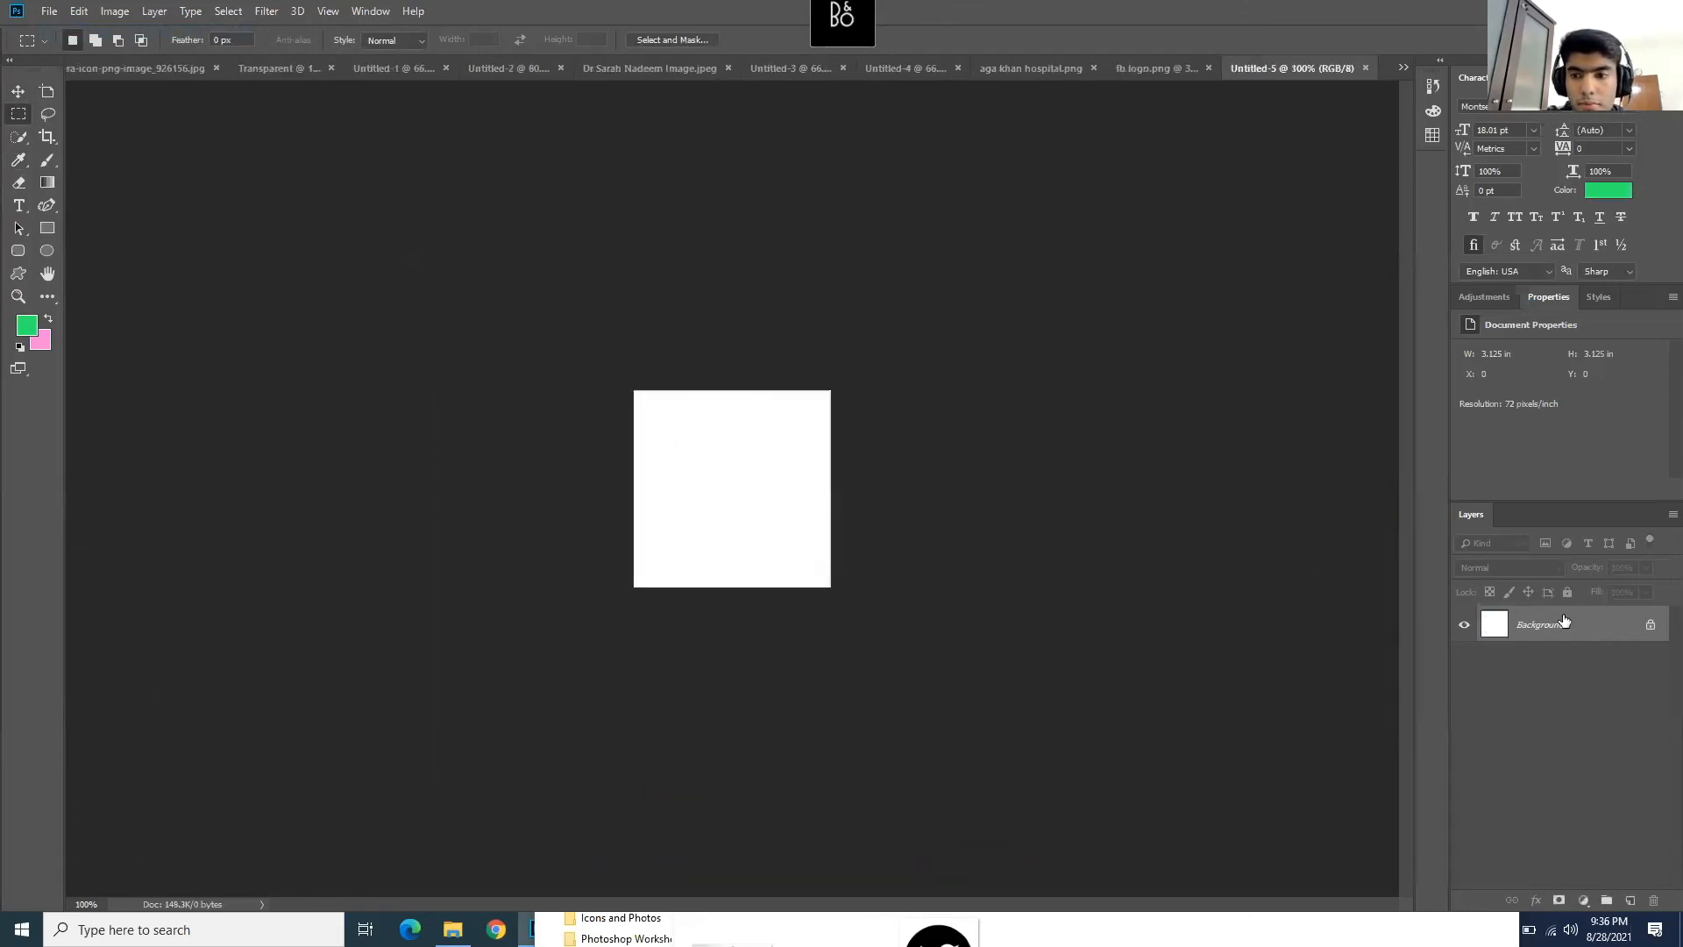
{"action": "double_click", "coordinate": [1563, 620]}
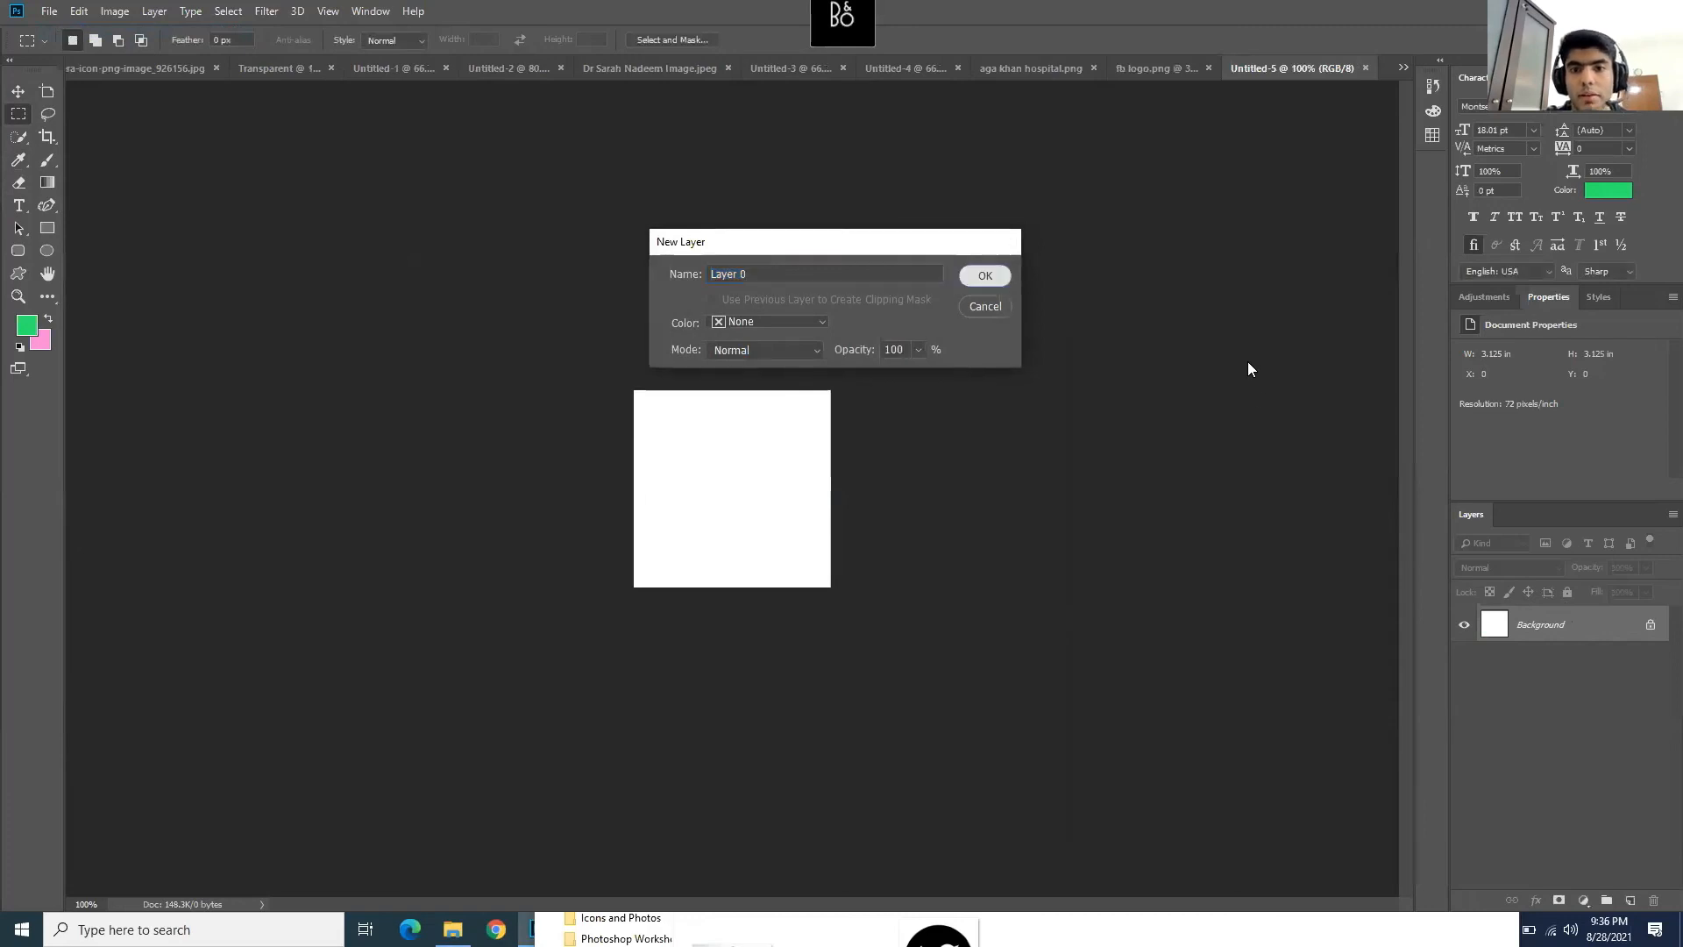
{"action": "key", "text": "Return"}
{"action": "scroll", "coordinate": [670, 517], "scroll_direction": "up", "scroll_amount": 3}
{"action": "key", "text": "ctrl+shift+alt+n"}
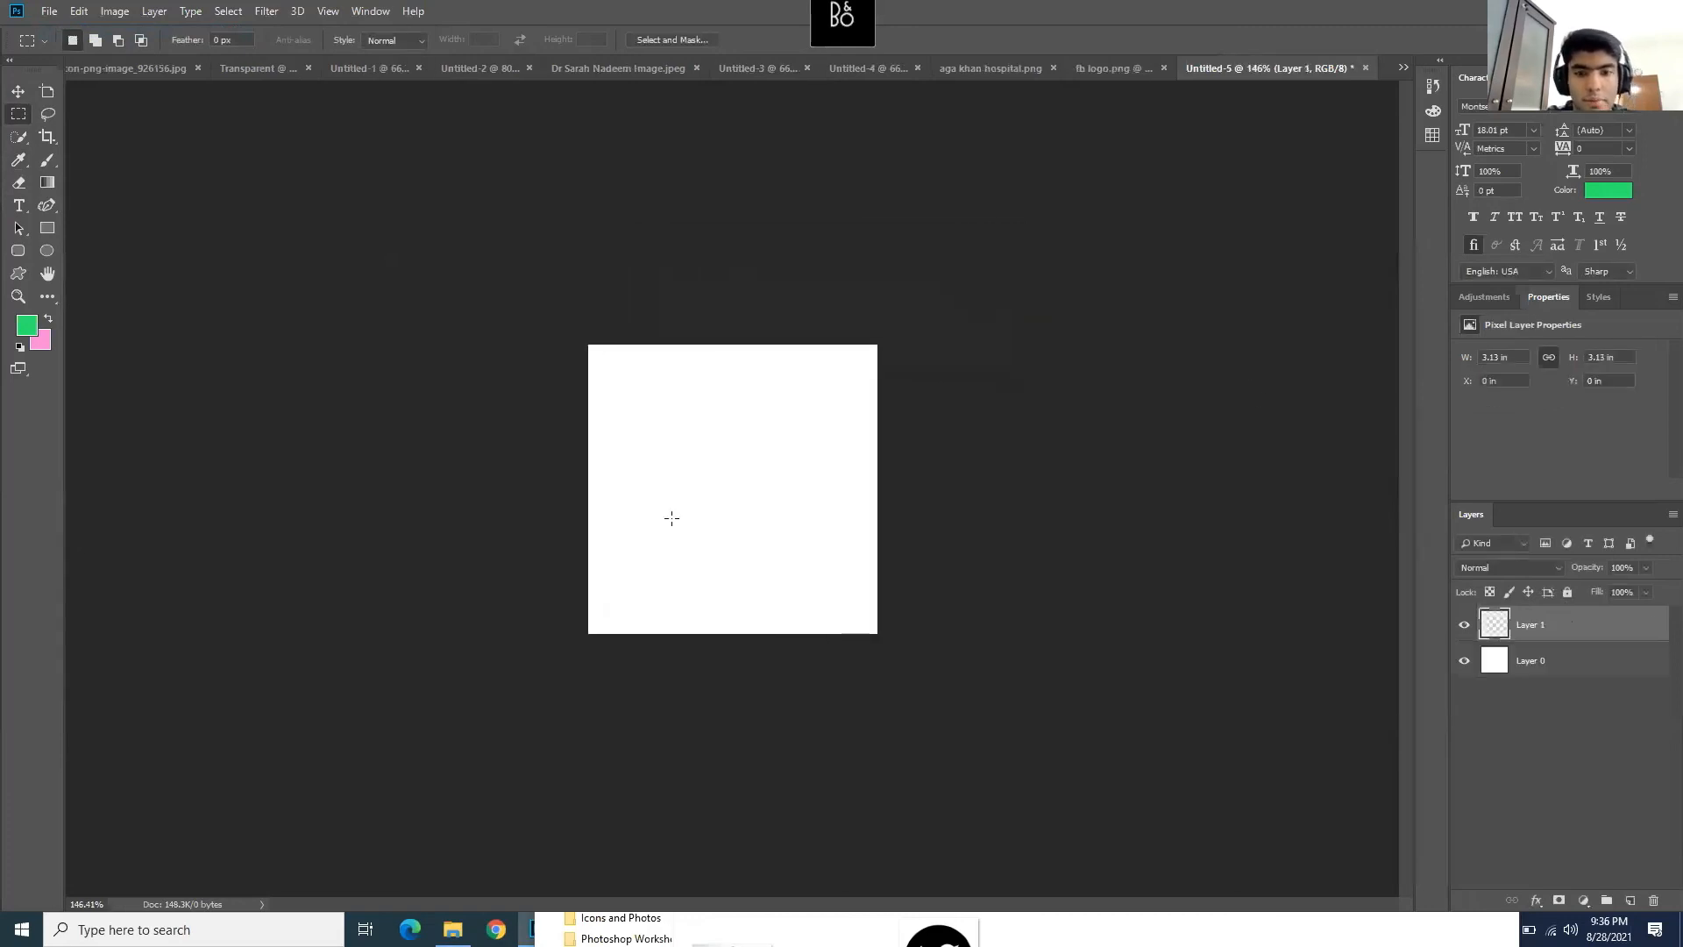
{"action": "key", "text": "ctrl+v"}
{"action": "scroll", "coordinate": [794, 492], "scroll_direction": "up", "scroll_amount": 3}
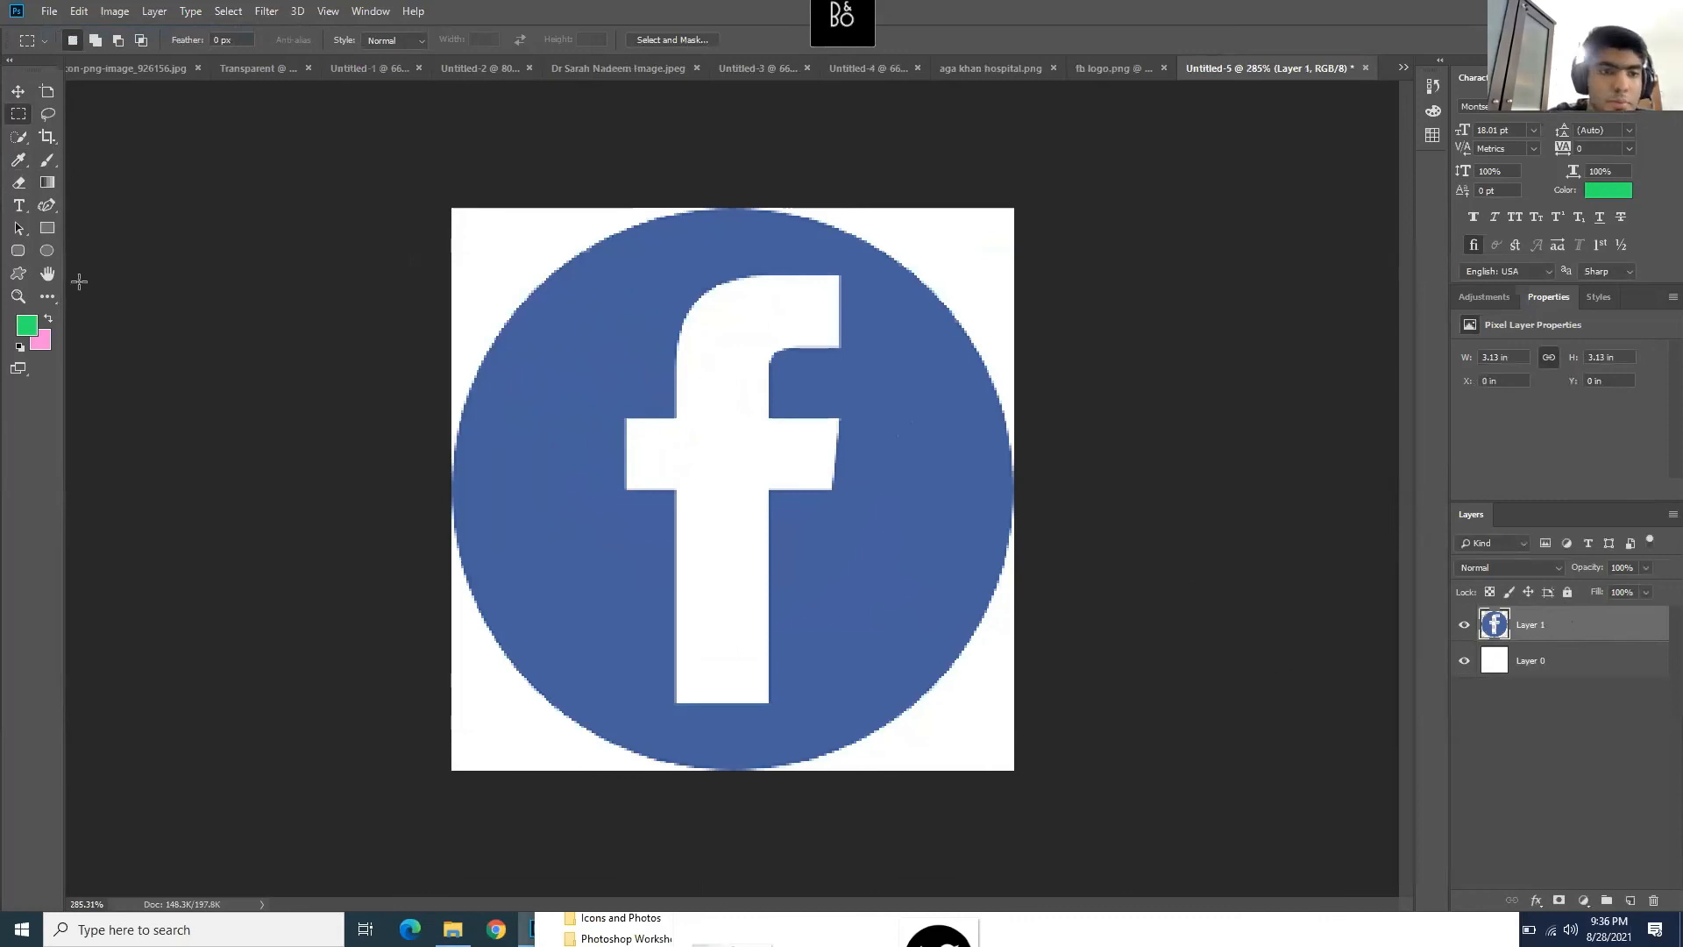
- Select the logo's blue areas with Color Range
{"action": "left_click", "coordinate": [221, 10]}
{"action": "left_click", "coordinate": [298, 182]}
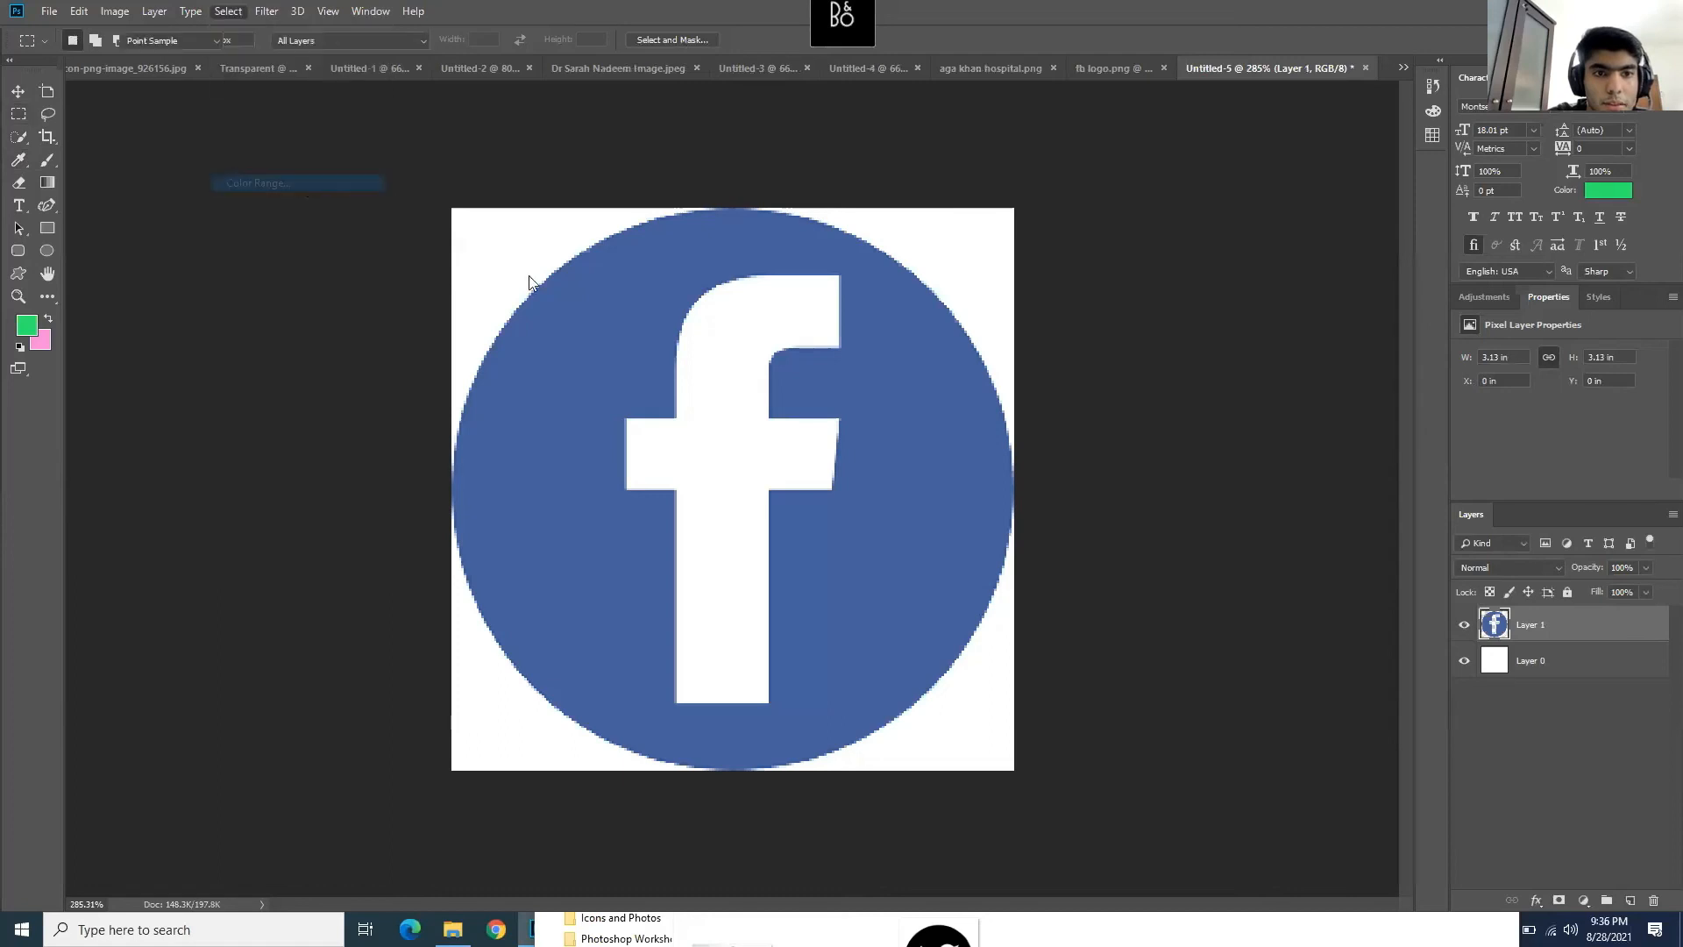
{"action": "left_click", "coordinate": [598, 323]}
{"action": "left_click", "coordinate": [990, 150]}
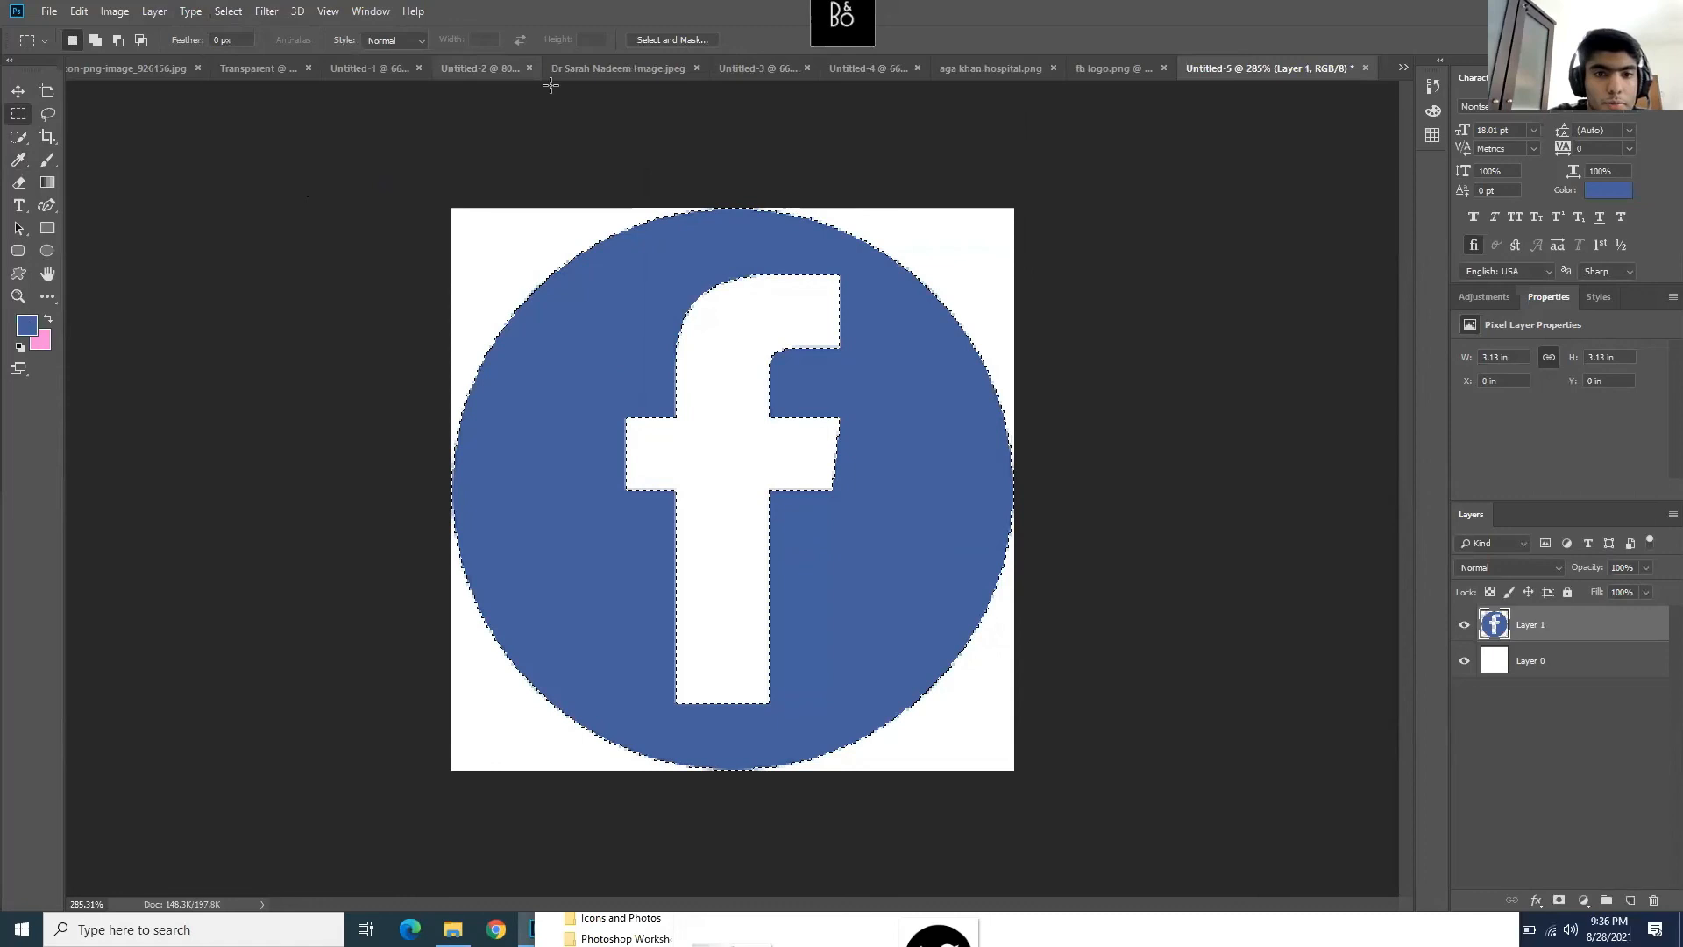
- Paint the selected blue circle bright green with the Brush and deselect
{"action": "left_click", "coordinate": [48, 161]}
{"action": "left_click", "coordinate": [35, 326]}
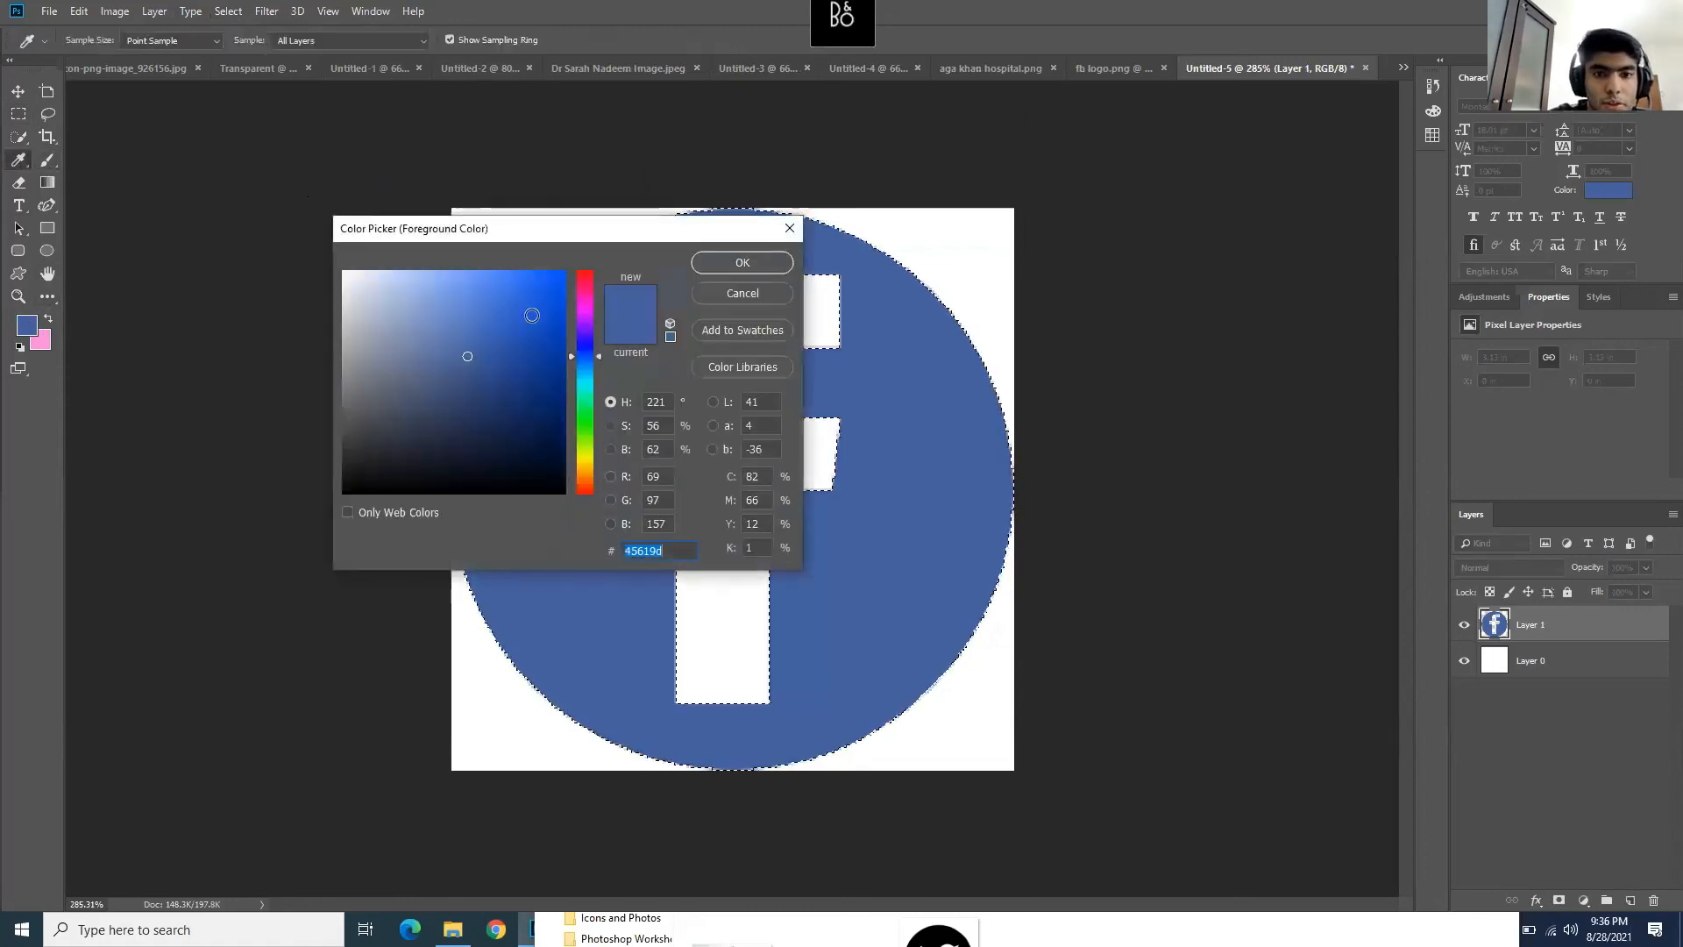
{"action": "left_click", "coordinate": [585, 418]}
{"action": "left_click", "coordinate": [540, 298]}
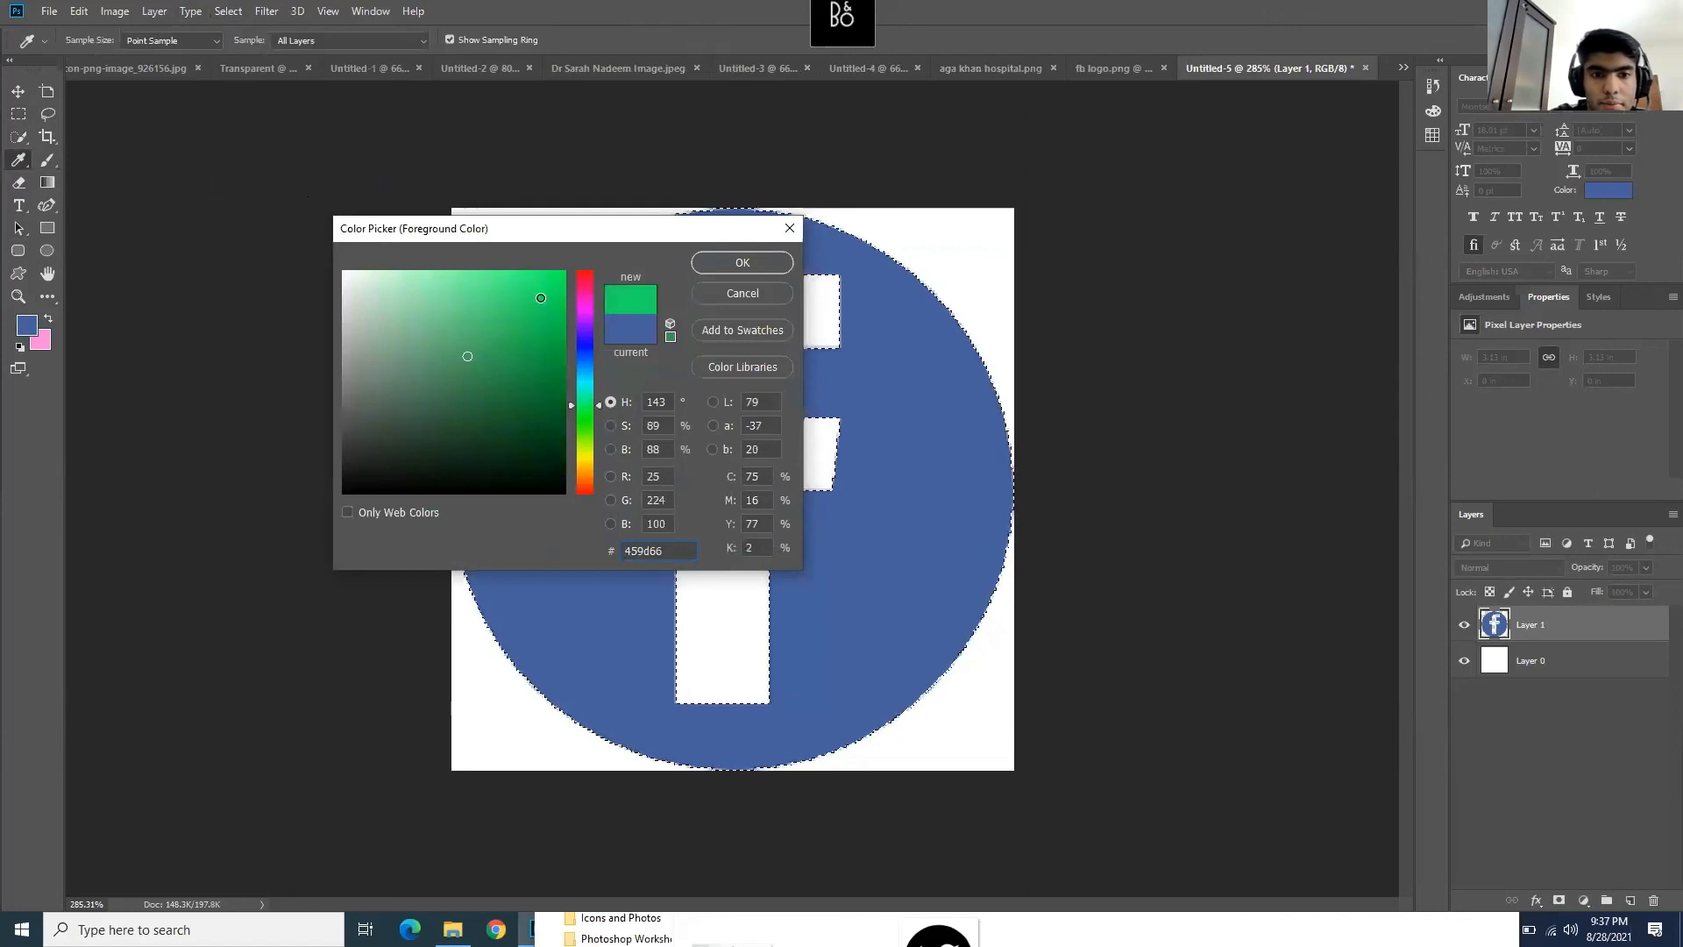
{"action": "left_click", "coordinate": [713, 268]}
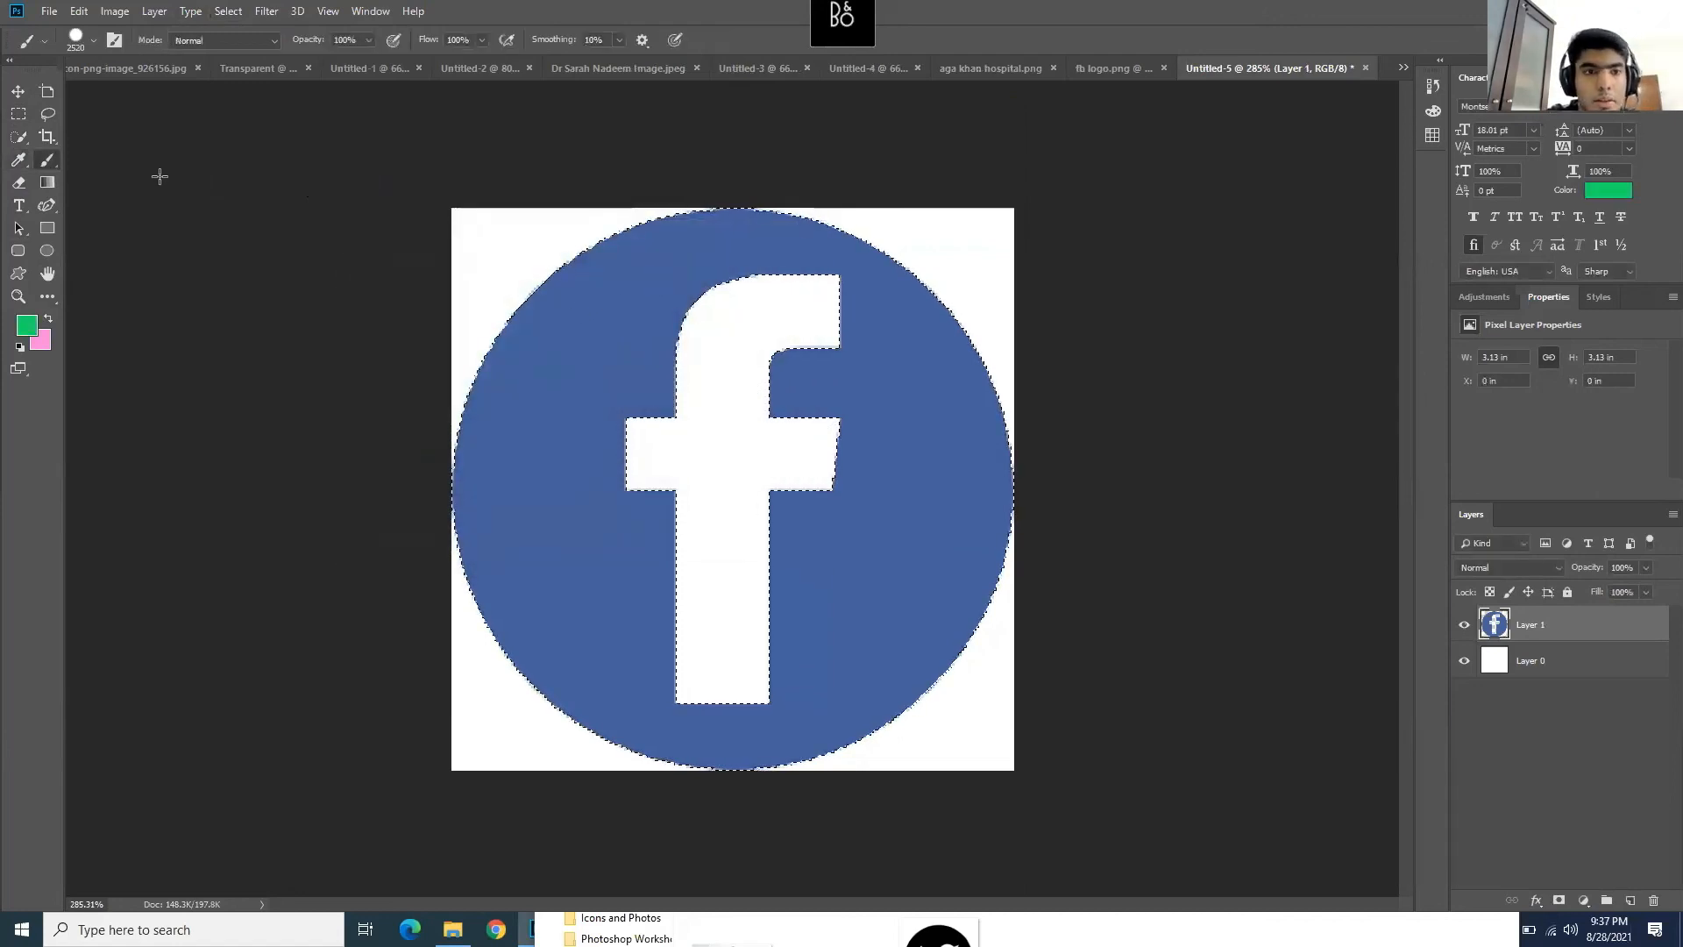
{"action": "left_click", "coordinate": [589, 338]}
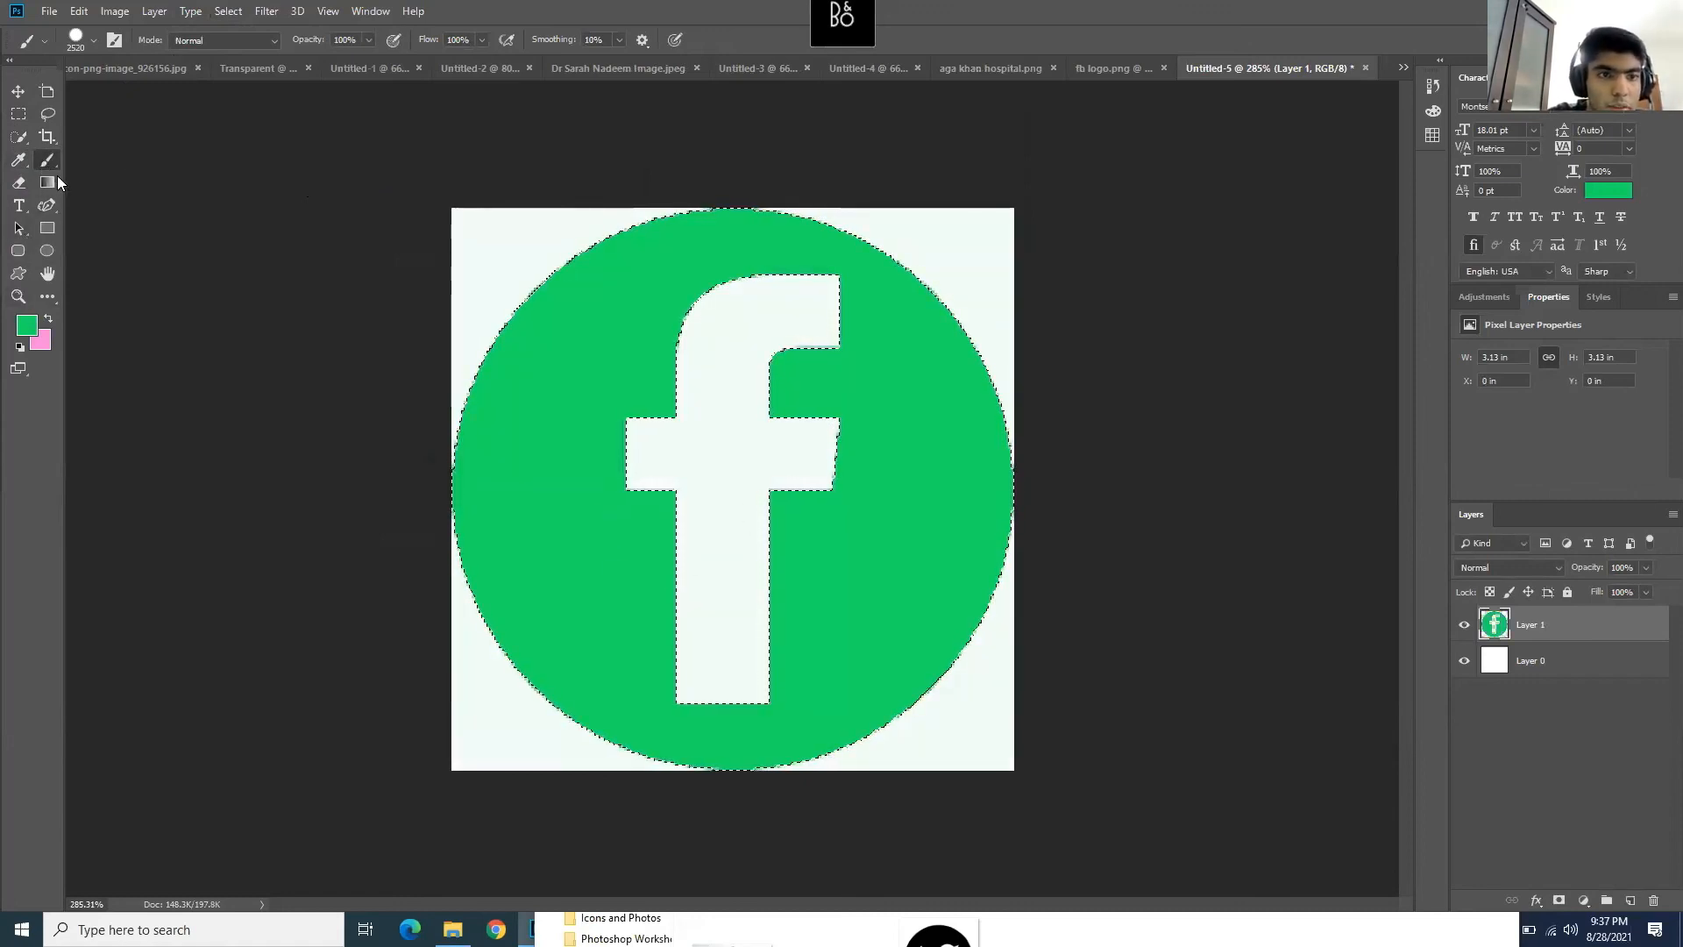
{"action": "left_click", "coordinate": [18, 116]}
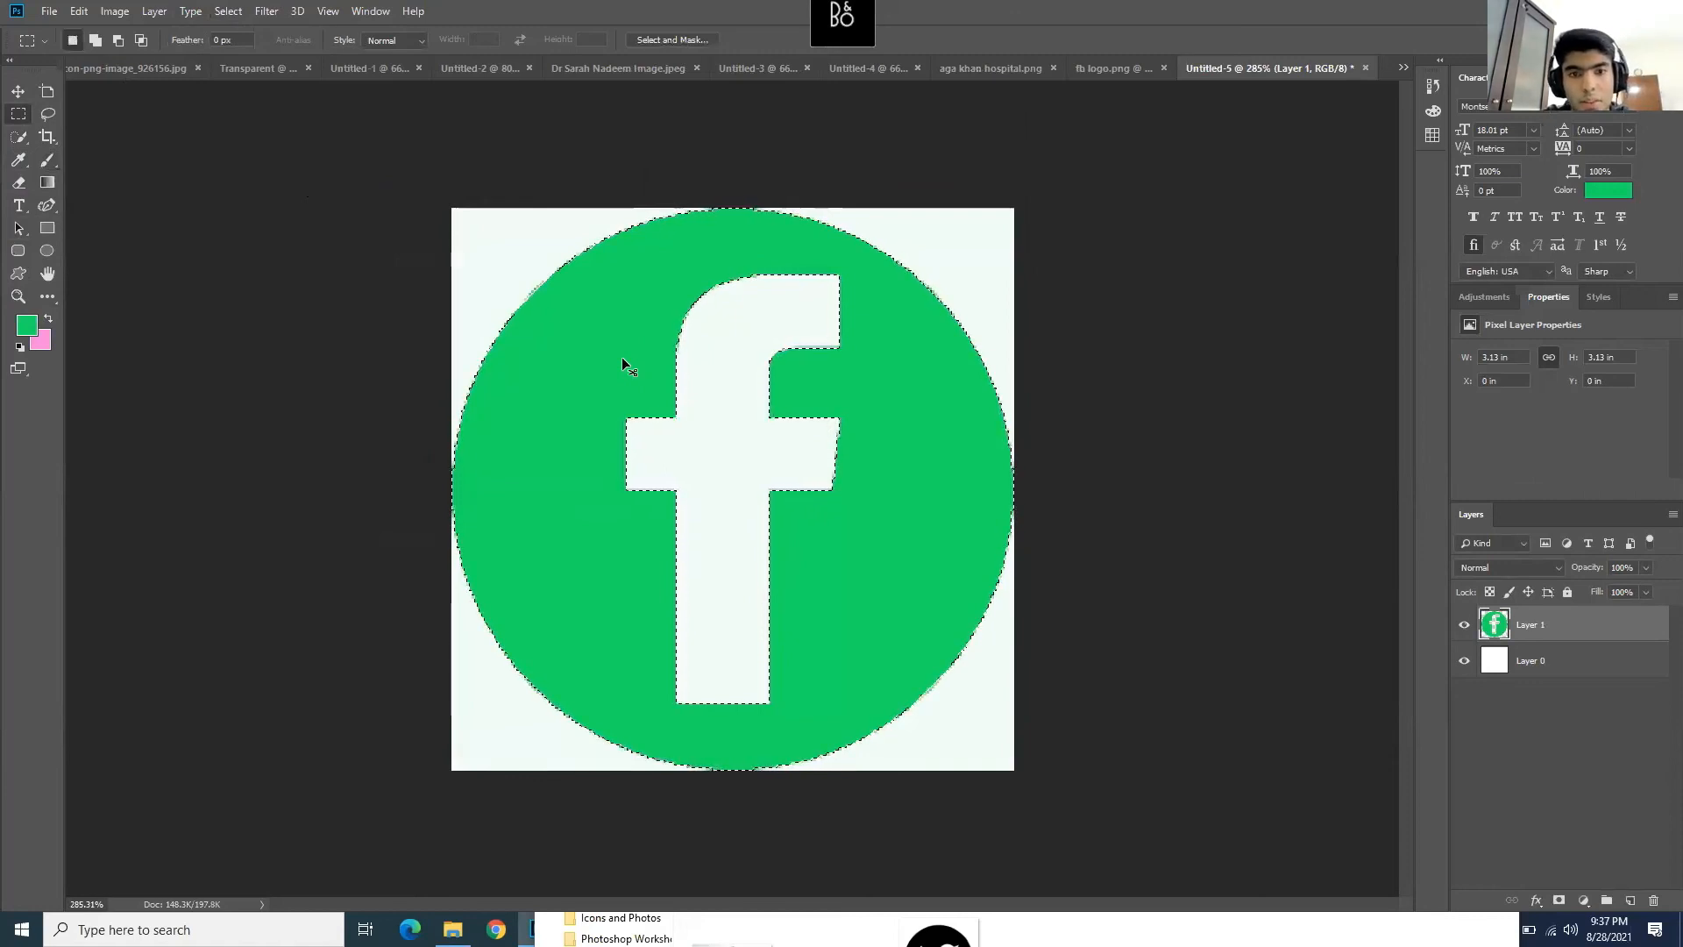
{"action": "left_click", "coordinate": [763, 251]}
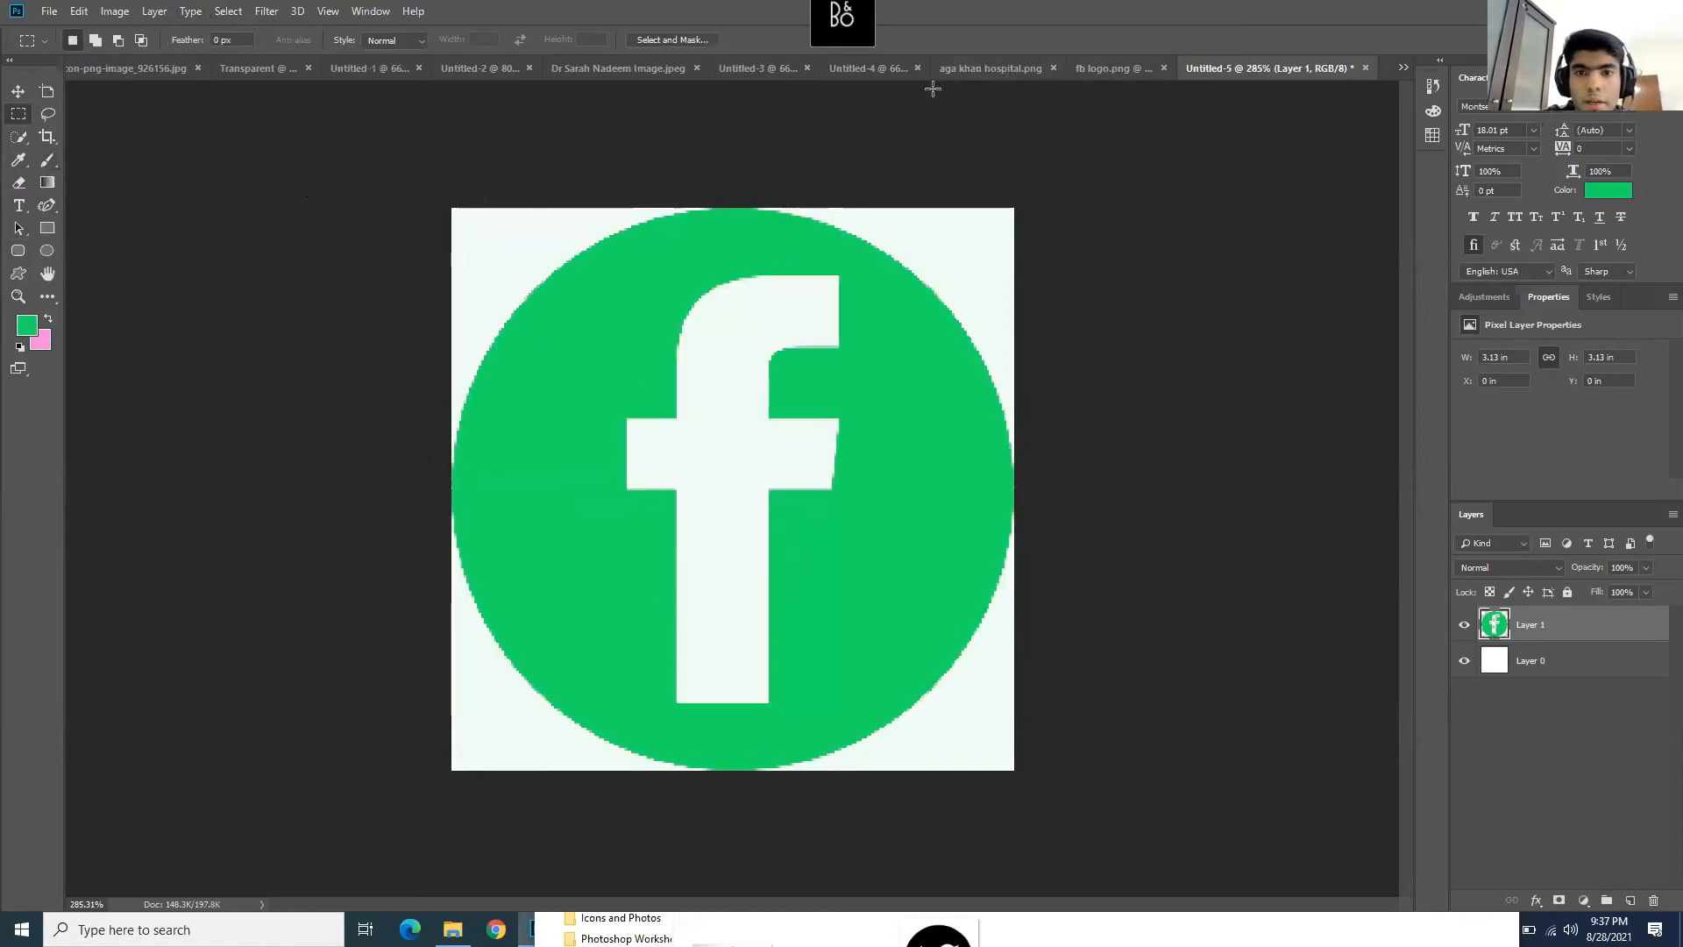
{"action": "left_click", "coordinate": [870, 77]}
- Paste the green Facebook icon as Layer 2 above the wave, shrink it, and set it above the hospital logo
{"action": "key", "text": "ctrl+v"}
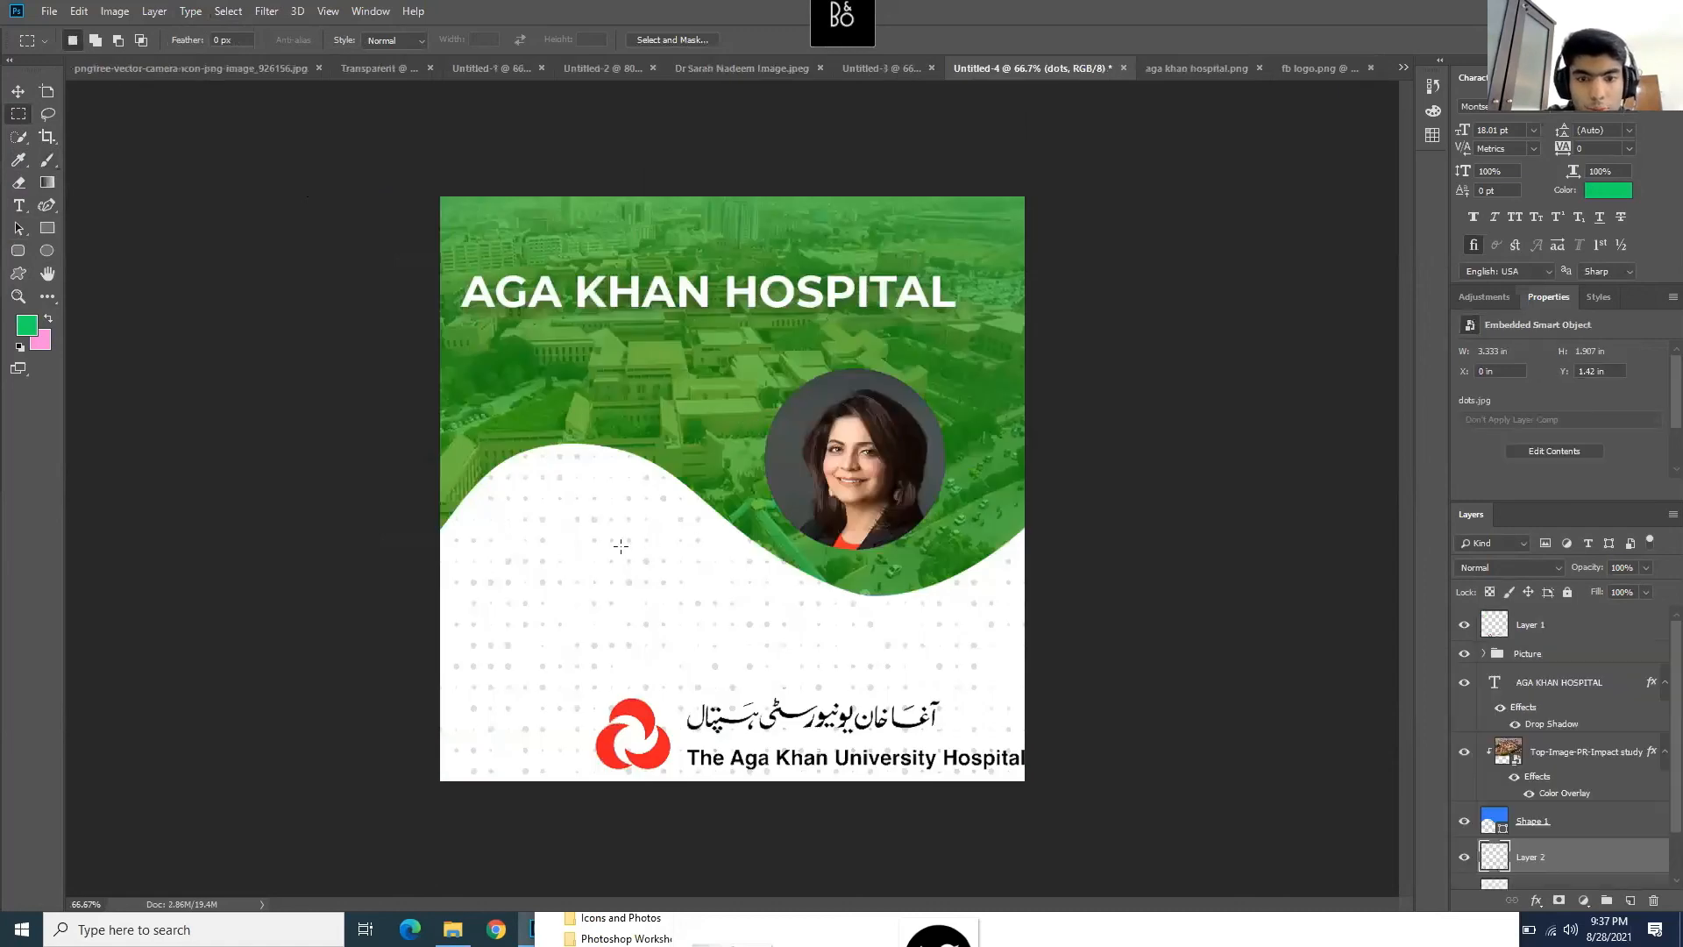
{"action": "left_click_drag", "start_coordinate": [1591, 836], "coordinate": [1572, 657]}
{"action": "key", "text": "ctrl+t"}
{"action": "left_click_drag", "start_coordinate": [799, 422], "coordinate": [492, 661]}
{"action": "key", "text": "ctrl+z"}
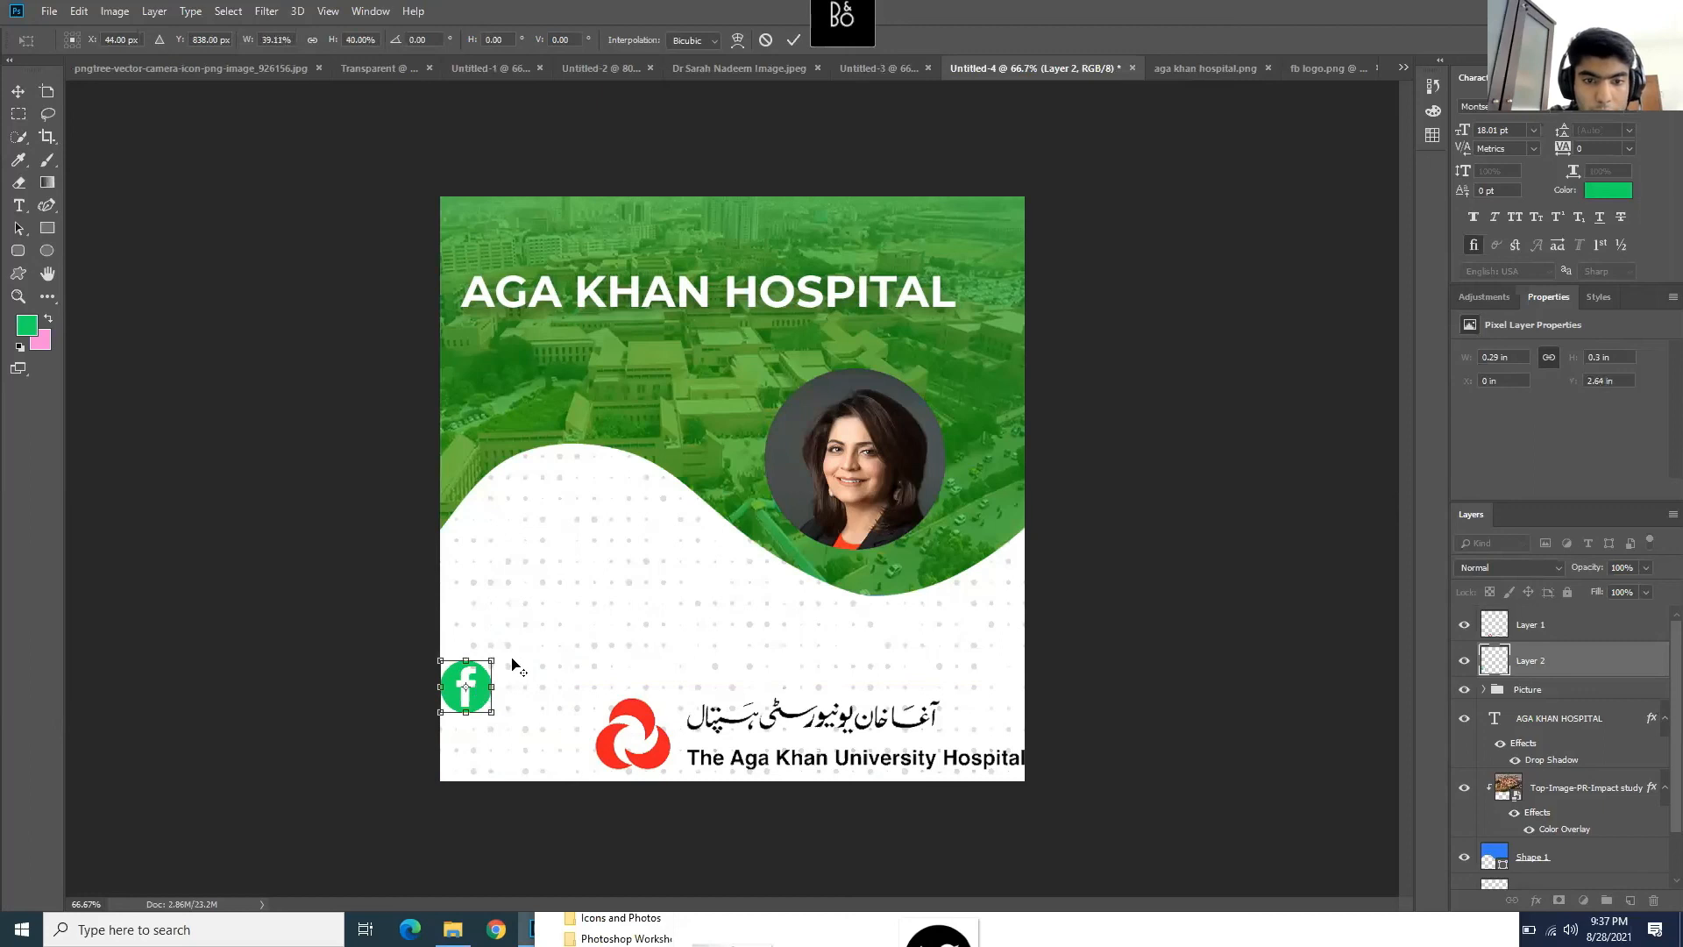
{"action": "left_click_drag", "start_coordinate": [480, 701], "coordinate": [650, 674]}
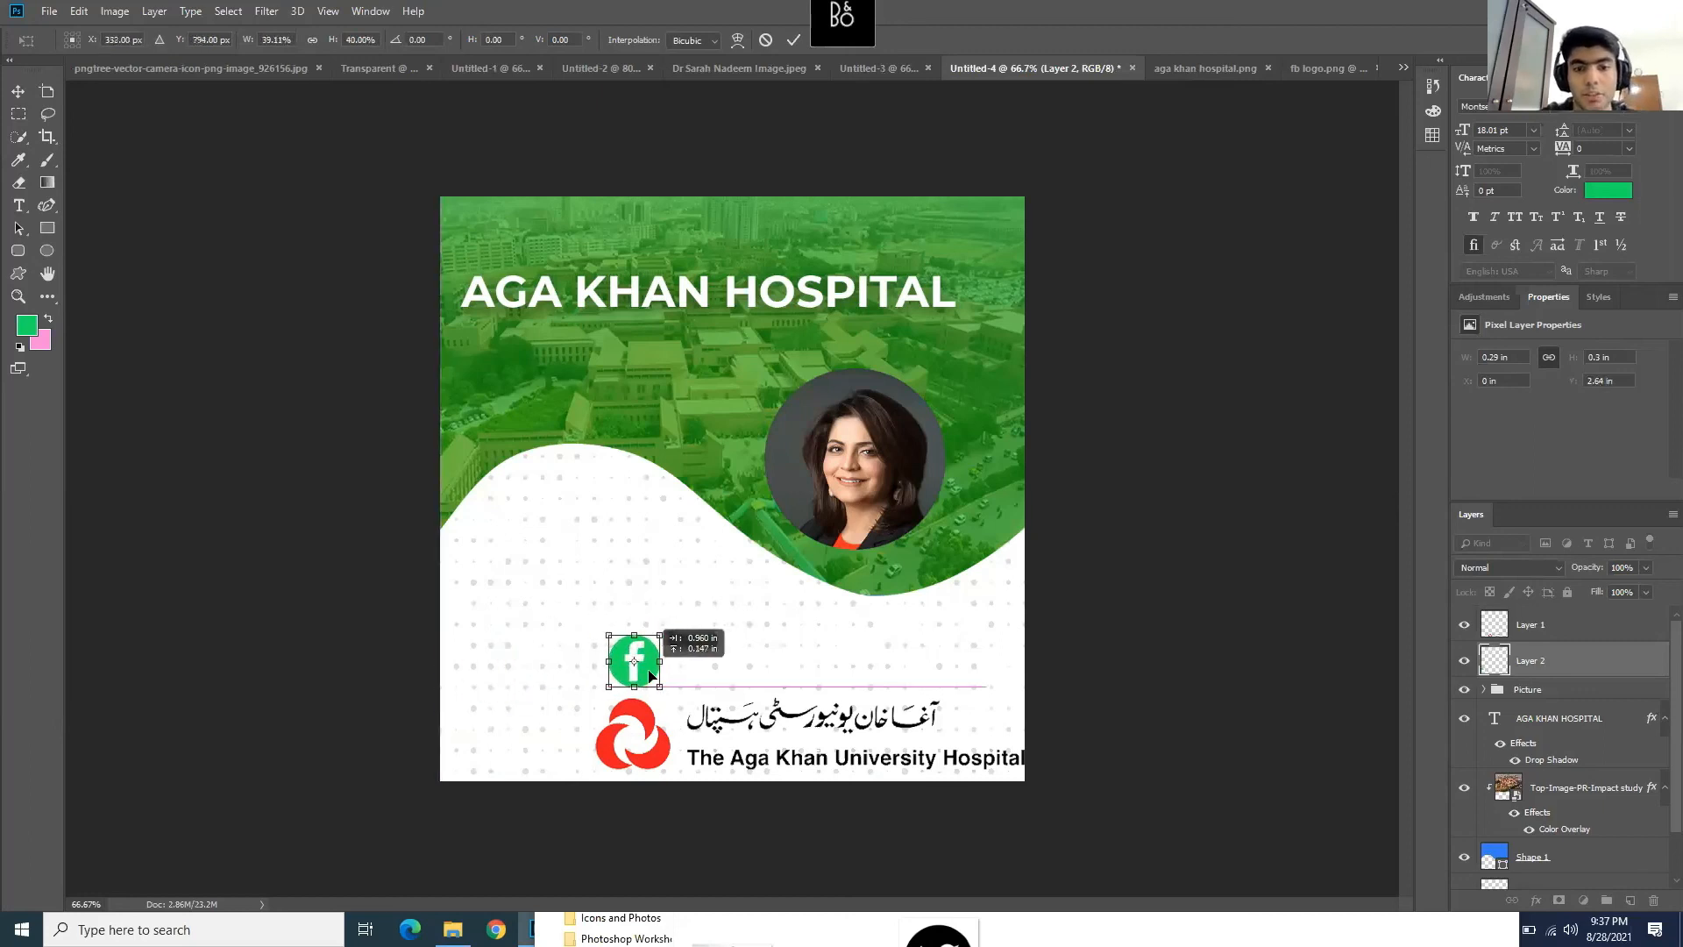
{"action": "key", "text": "Return"}
{"action": "key", "text": "m"}
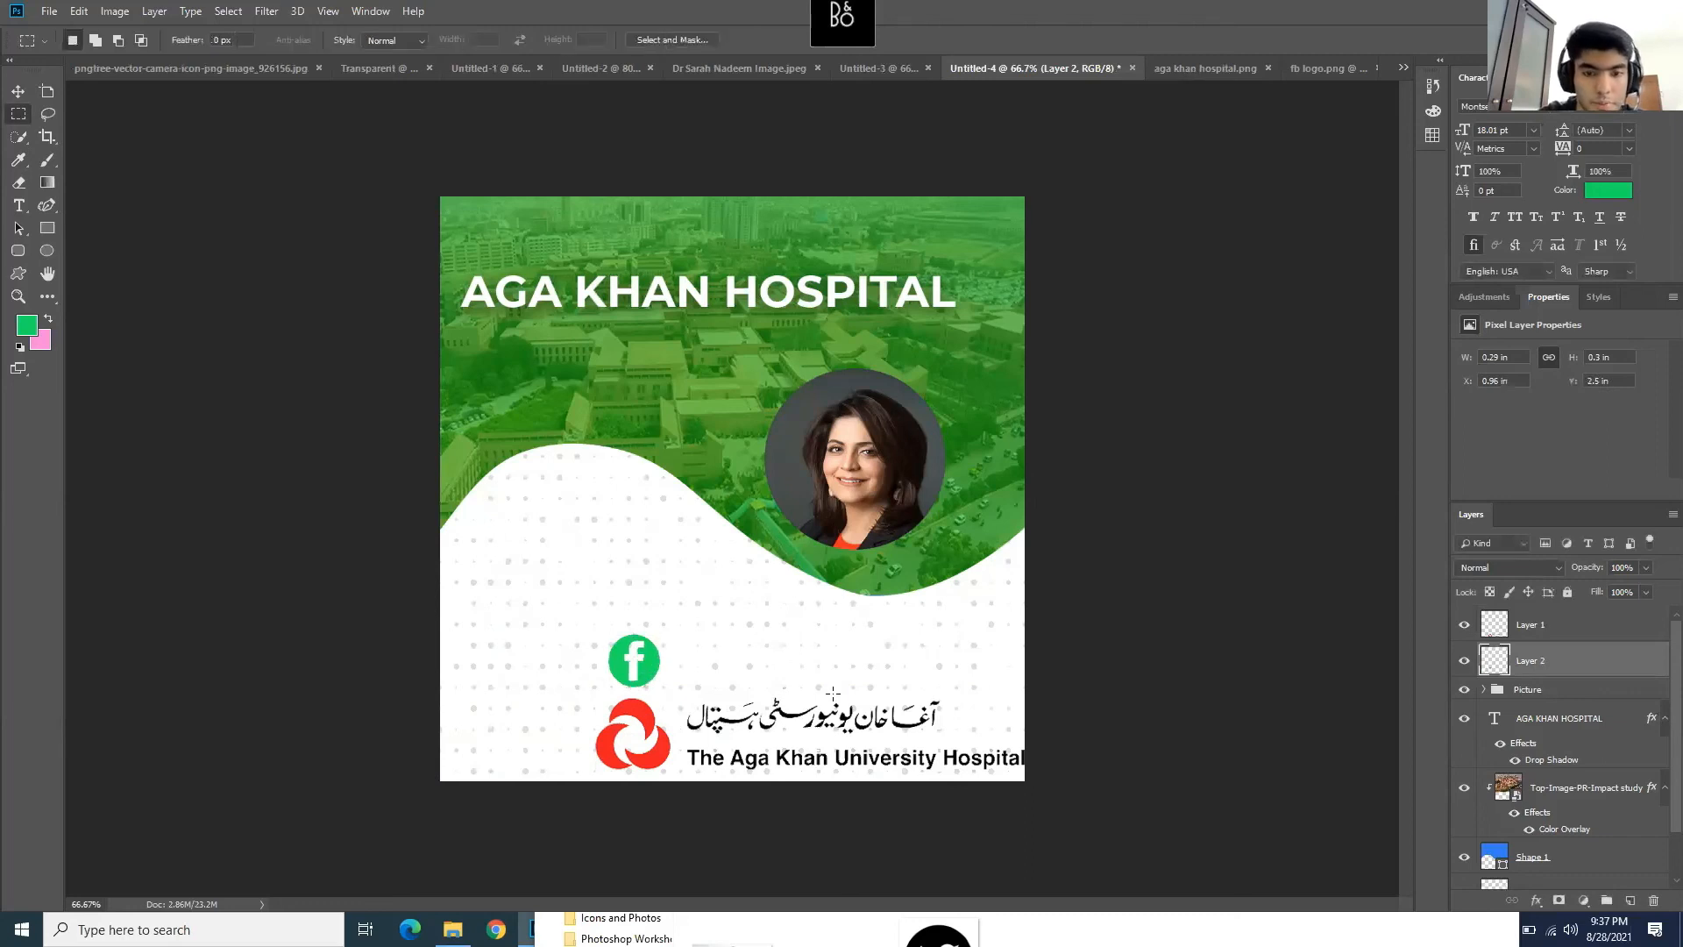
{"action": "scroll", "coordinate": [832, 691], "scroll_direction": "up", "scroll_amount": 3}
{"action": "scroll", "coordinate": [832, 693], "scroll_direction": "down", "scroll_amount": 3}
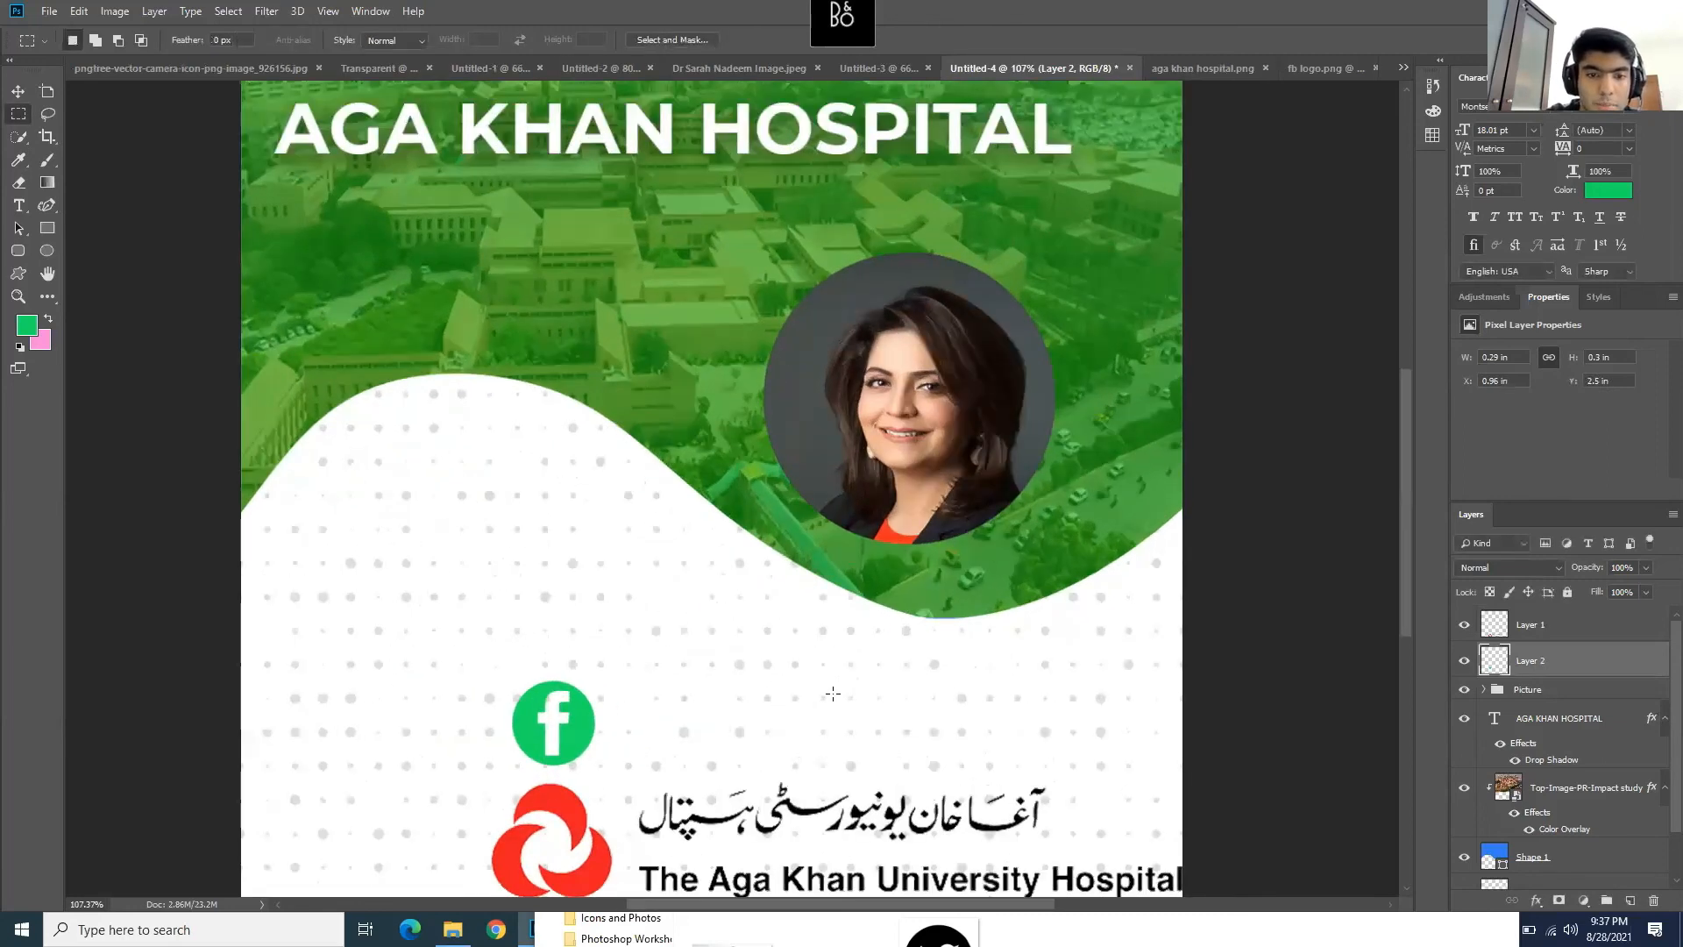
{"action": "left_click", "coordinate": [20, 208]}
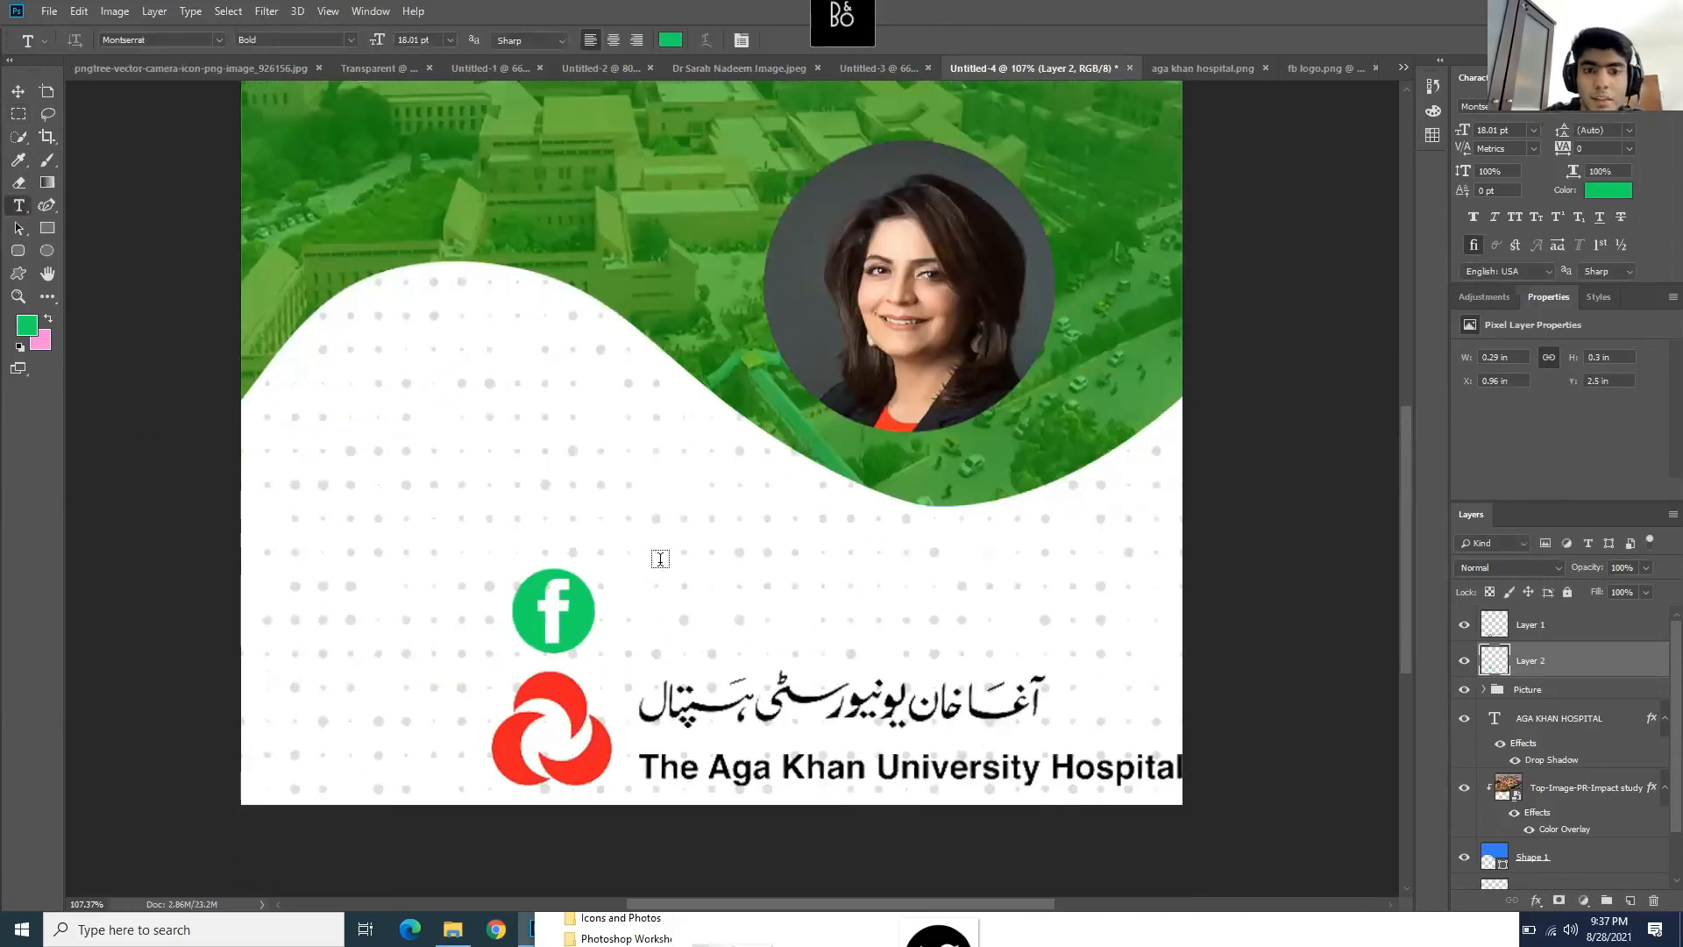
{"action": "left_click_drag", "start_coordinate": [616, 568], "coordinate": [1099, 653]}
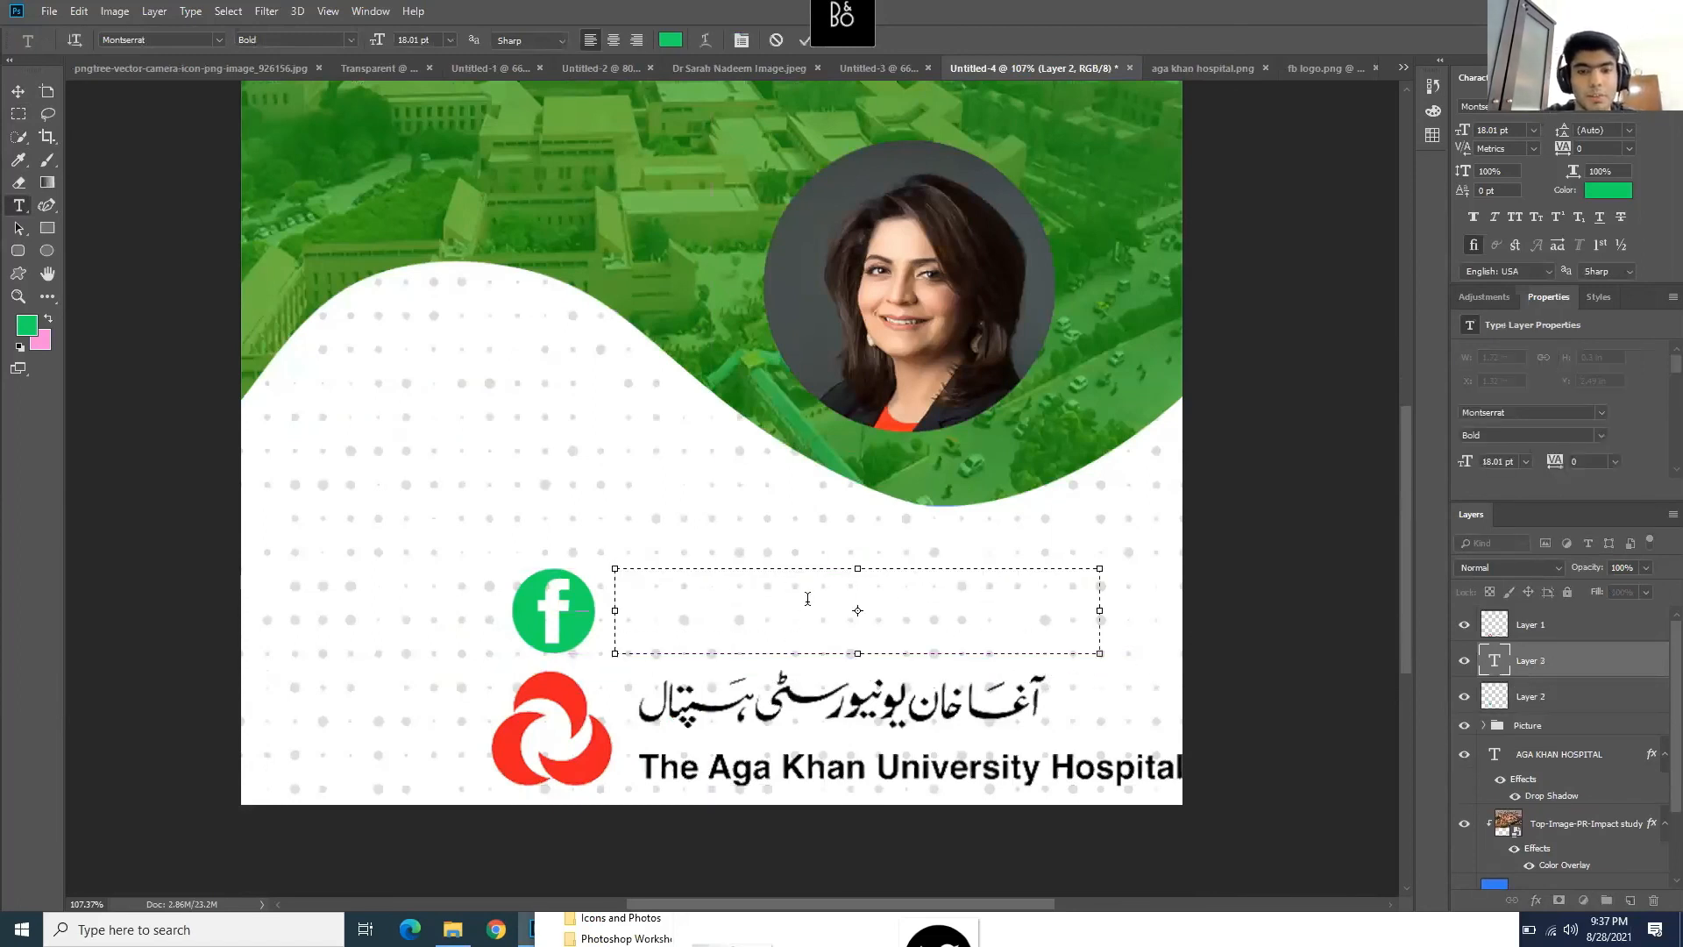
{"action": "type", "text": "@AKU"}
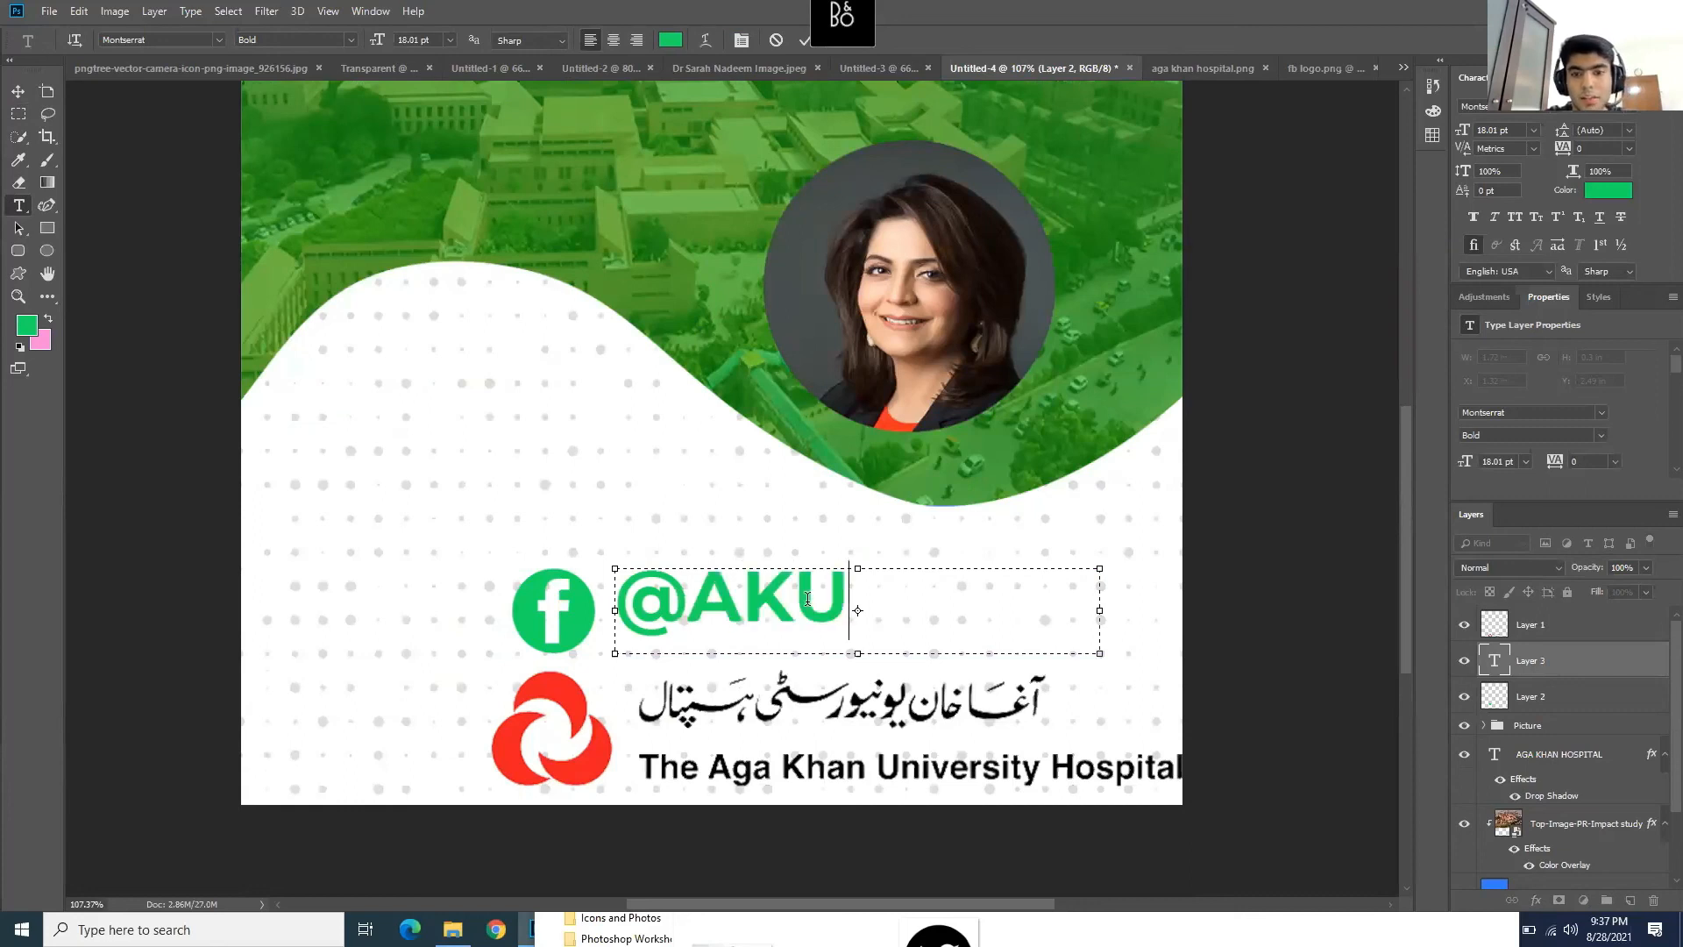
{"action": "key", "text": "shift+Left"}
{"action": "key", "text": "shift+Left"}
{"action": "key", "text": "shift+Left"}
{"action": "key", "text": "shift+Left"}
{"action": "left_click", "coordinate": [349, 40]}
{"action": "left_click", "coordinate": [263, 113]}
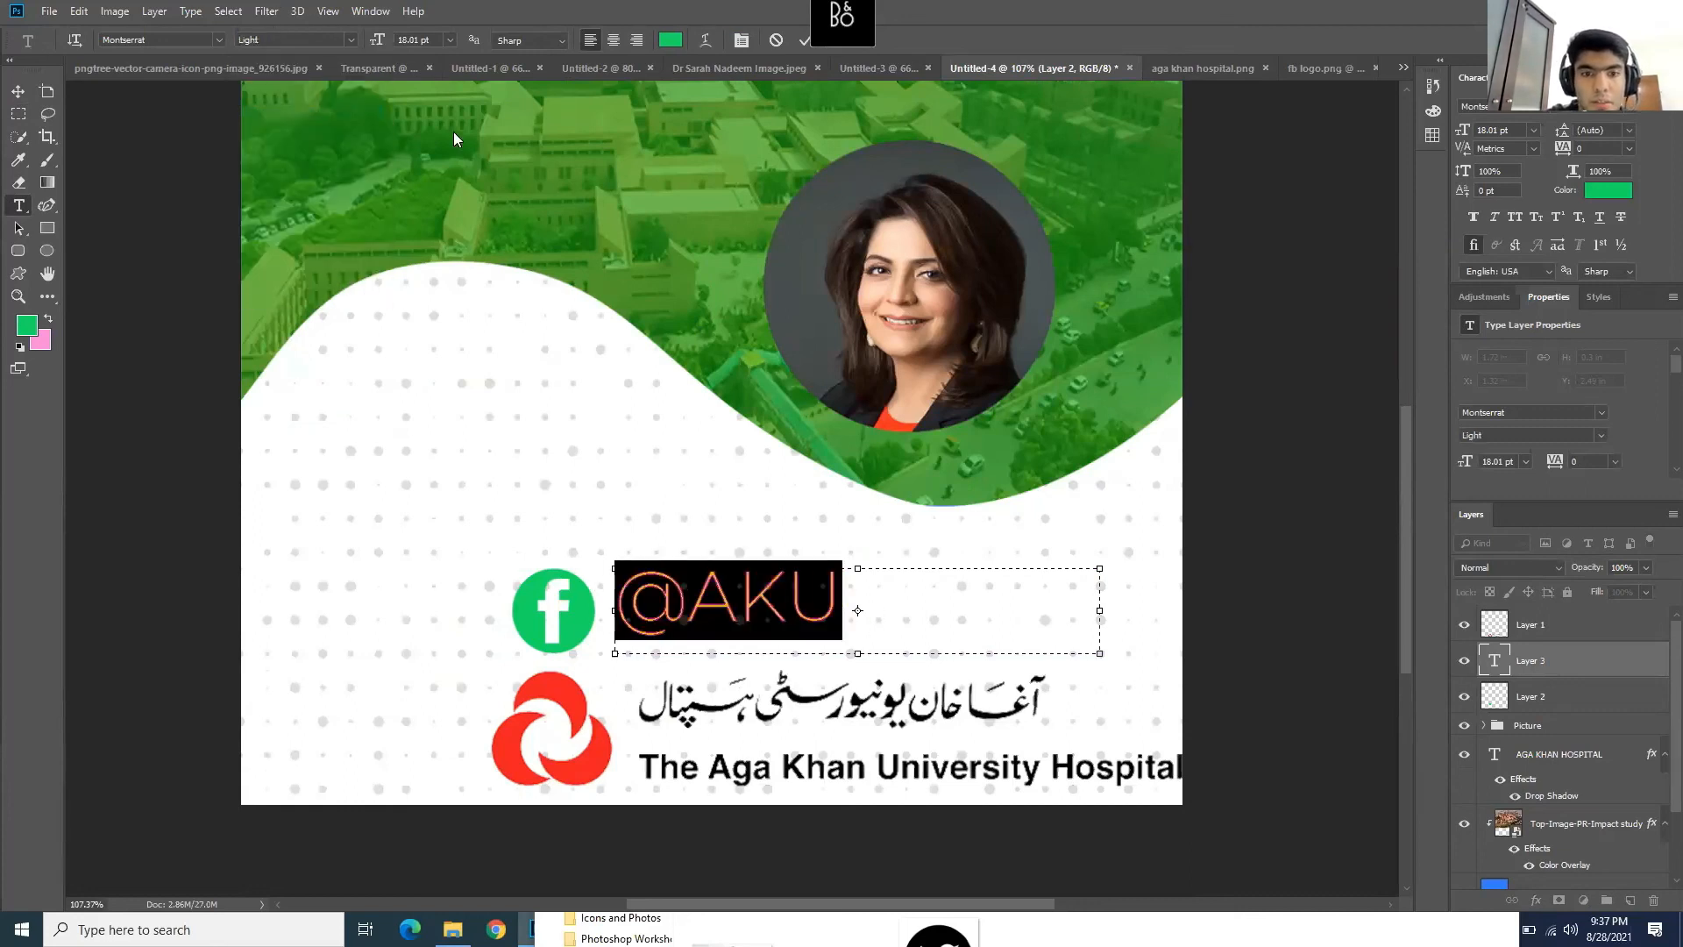
{"action": "left_click_drag", "start_coordinate": [379, 42], "coordinate": [361, 42]}
{"action": "left_click", "coordinate": [18, 91]}
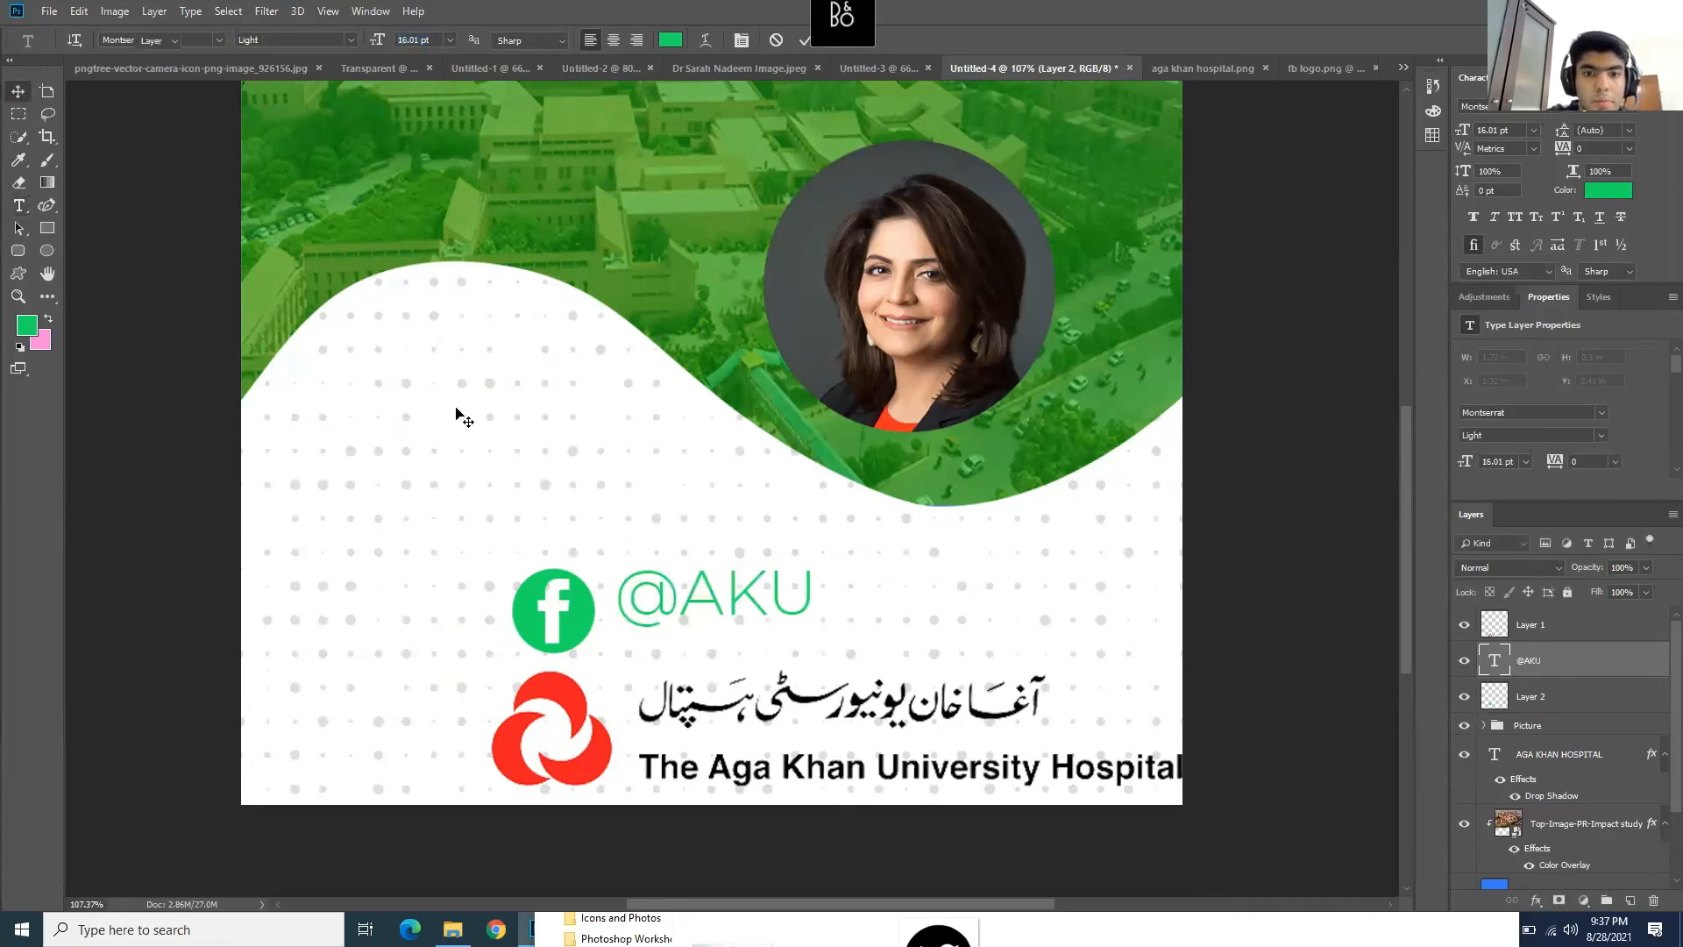
{"action": "left_click_drag", "start_coordinate": [701, 603], "coordinate": [689, 619]}
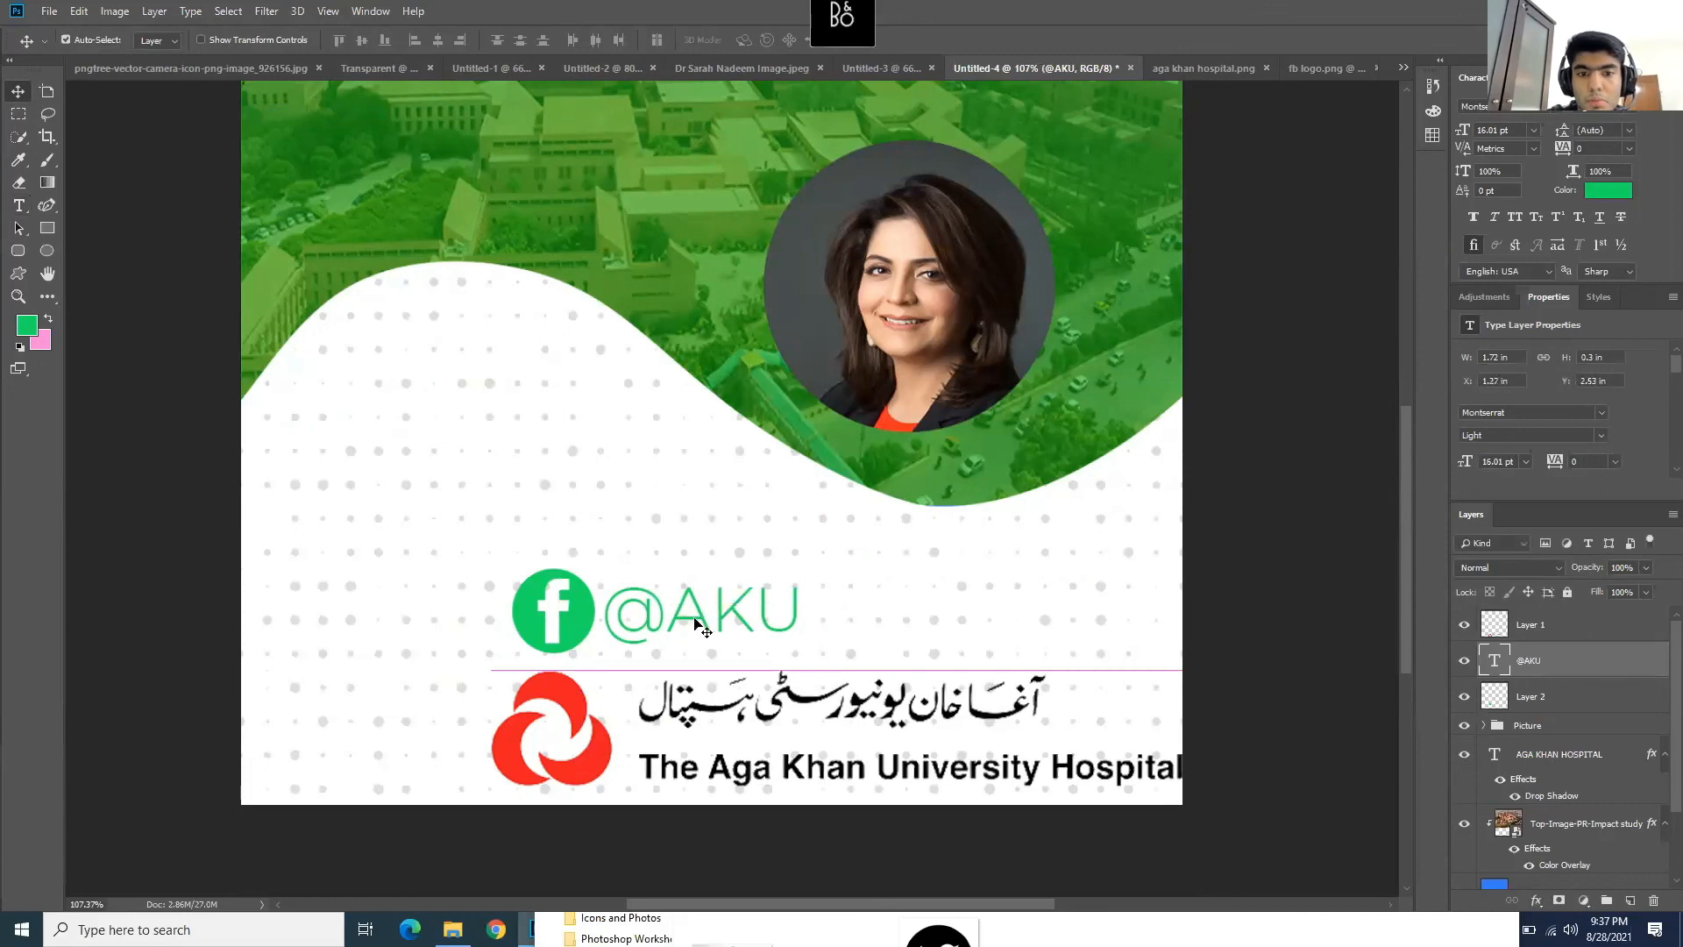
{"action": "scroll", "coordinate": [849, 580], "scroll_direction": "up", "scroll_amount": 2}
{"action": "scroll", "coordinate": [849, 581], "scroll_direction": "down", "scroll_amount": 3}
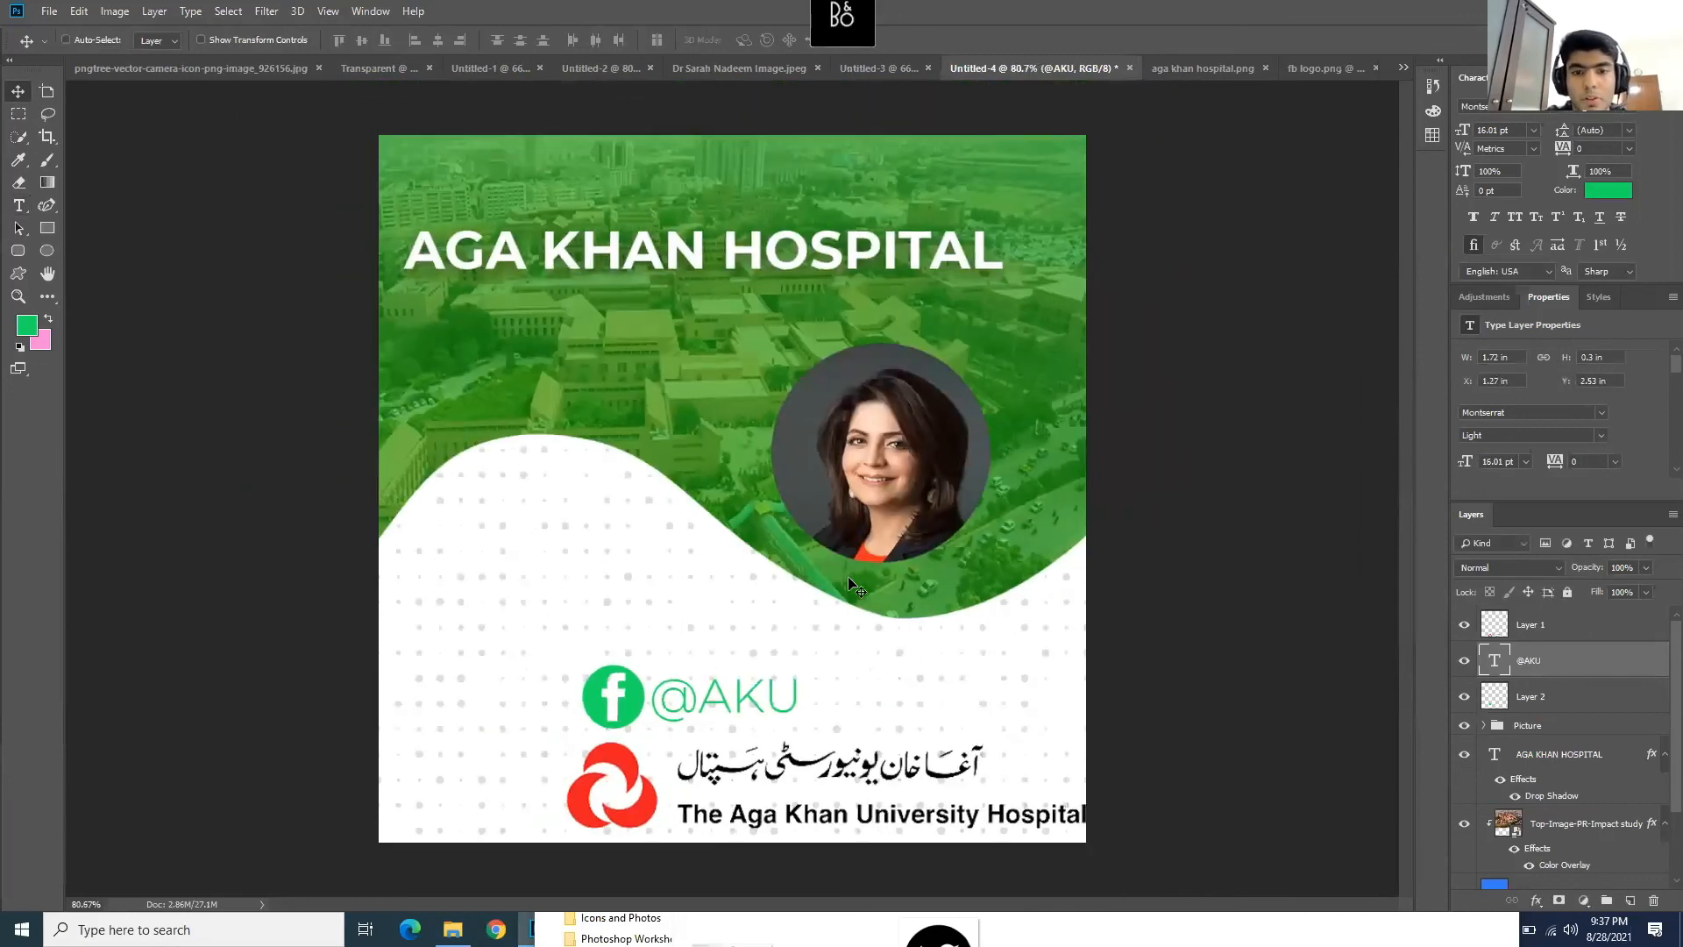